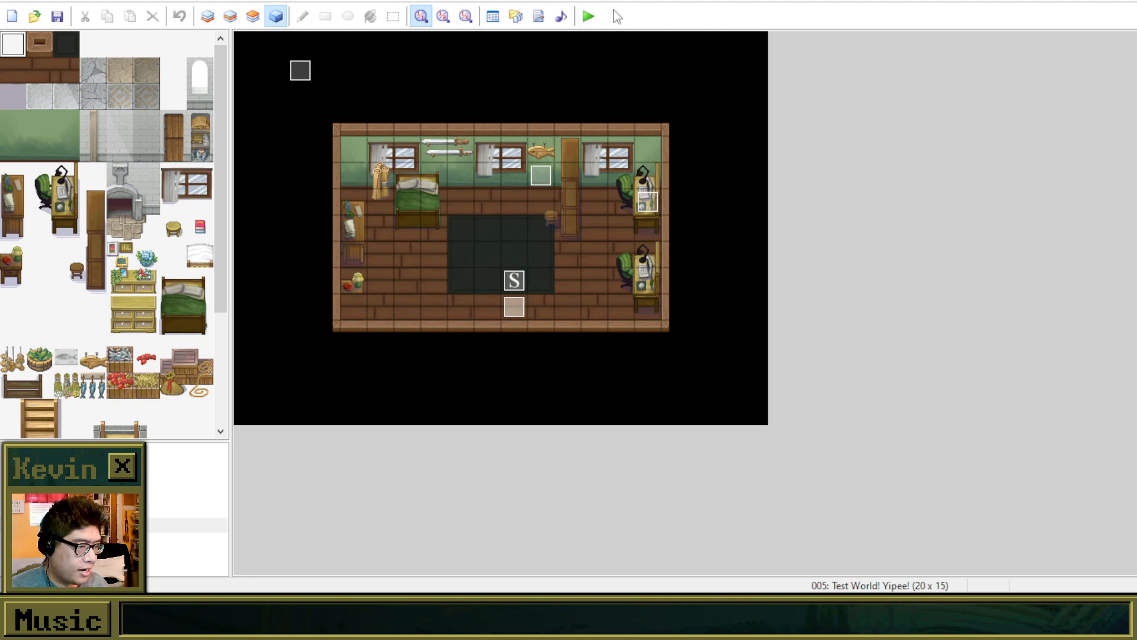
# Step: Launch a playtest of the game and start a New Day from its title screen
pyautogui.click(588, 16)
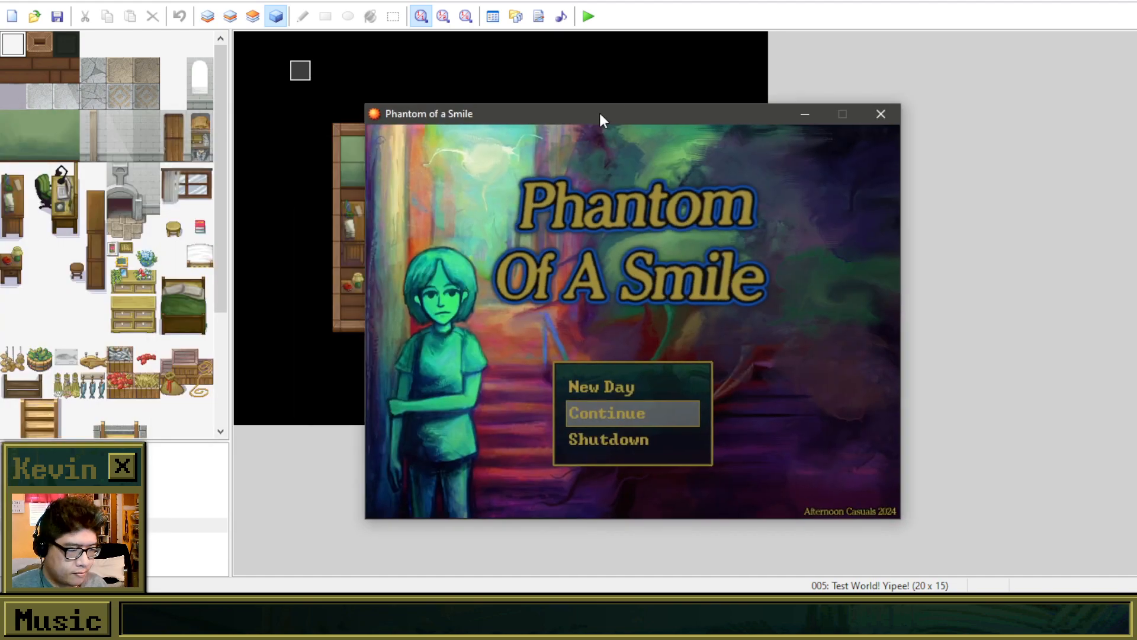
pyautogui.moveTo(599, 113); pyautogui.dragTo(485, 106)
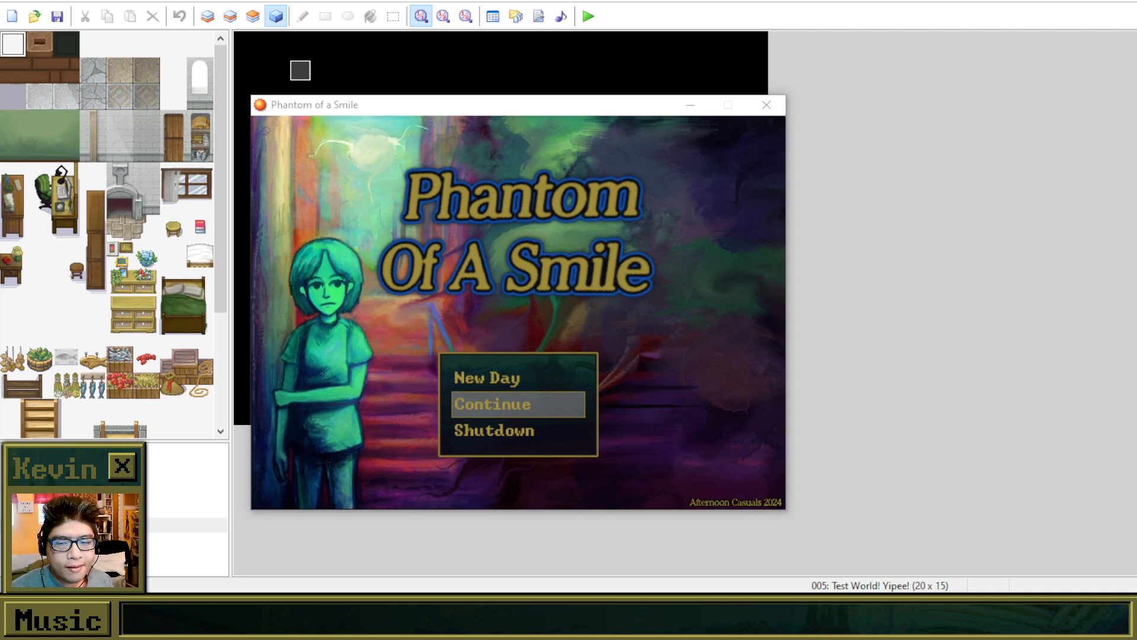
pyautogui.moveTo(493, 112); pyautogui.dragTo(550, 105)
pyautogui.press('Up')
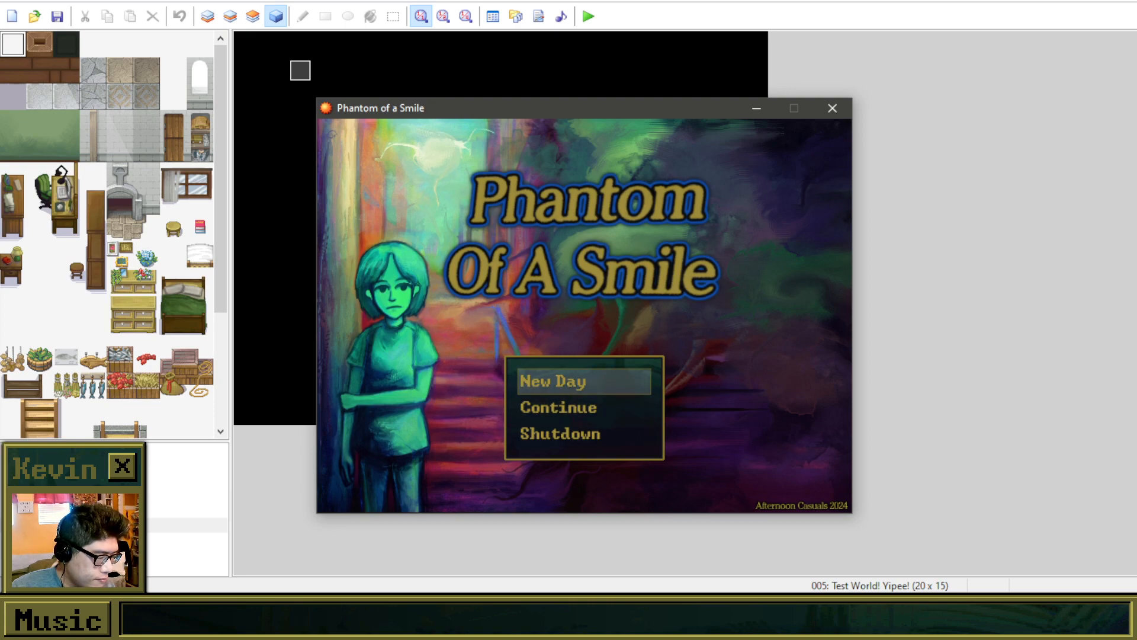
pyautogui.press('Return')
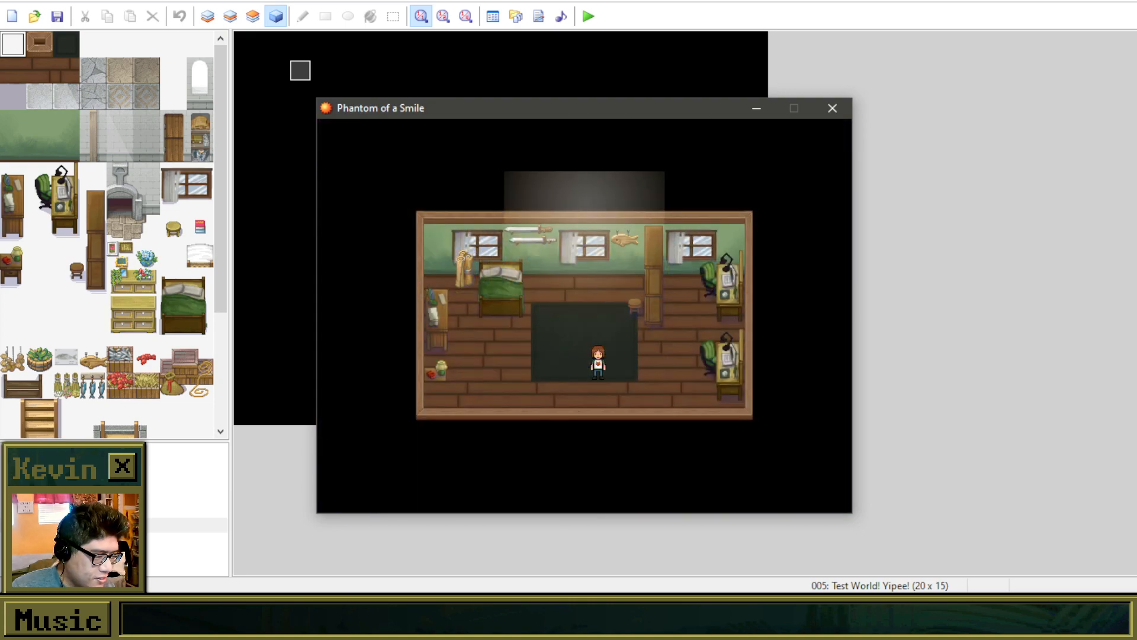
# Step: Walk the player character around the test room to try out the movement
pyautogui.press('Left')
pyautogui.press('Up')
pyautogui.press('Down')
pyautogui.press('Right')
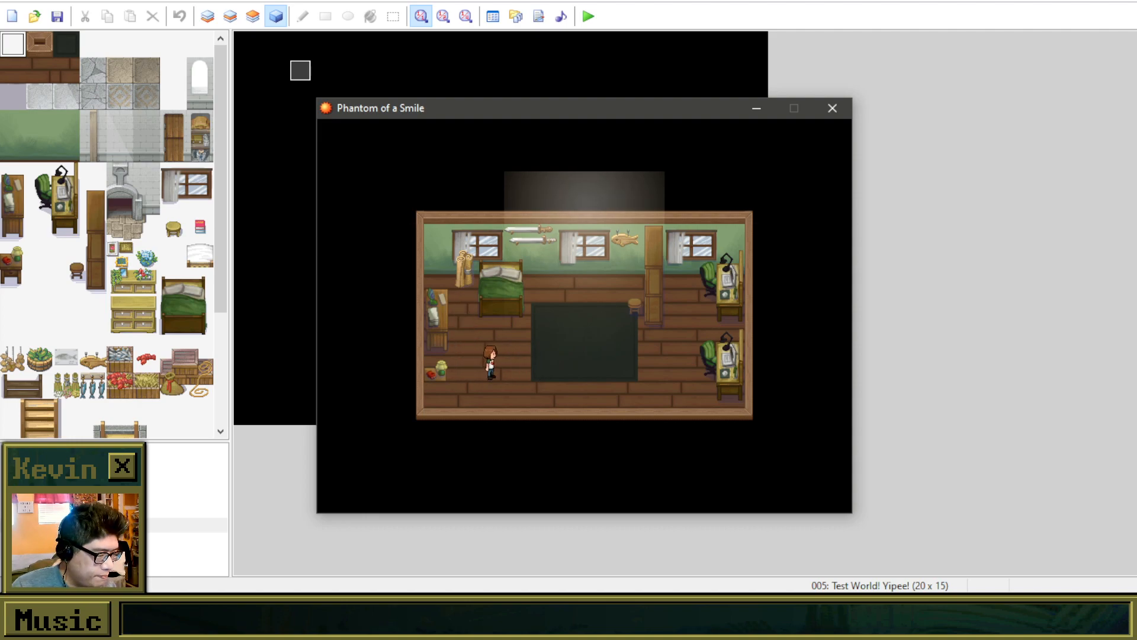
pyautogui.press('Right')
# Step: Bring up the in-game menu, view the Inventory screen, and return to the test room
pyautogui.press('Escape')
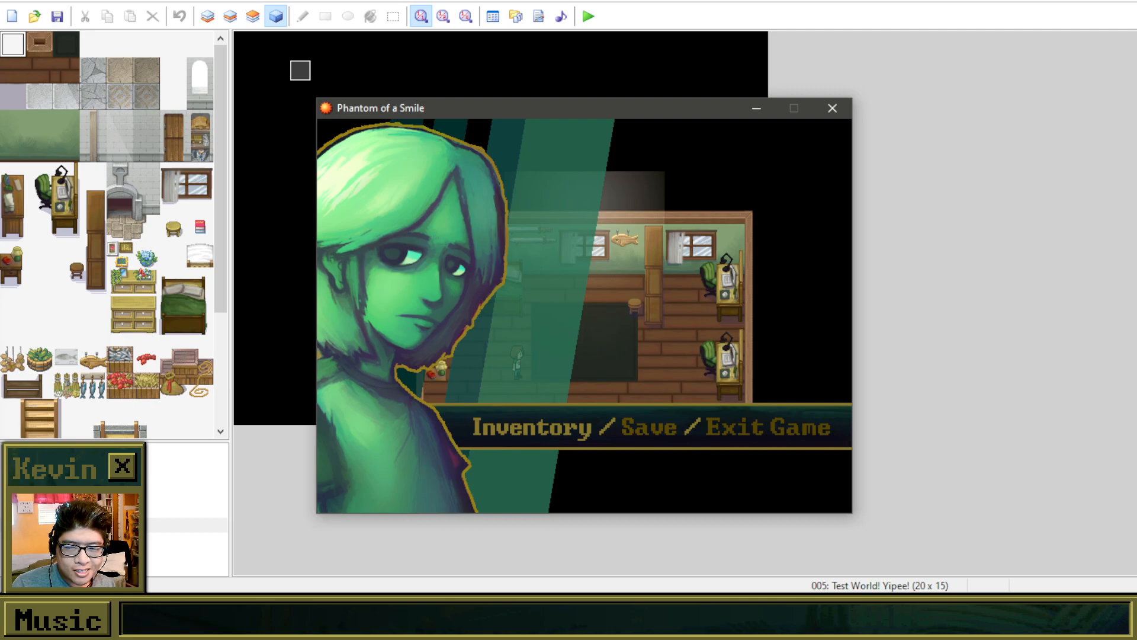
pyautogui.press('Return')
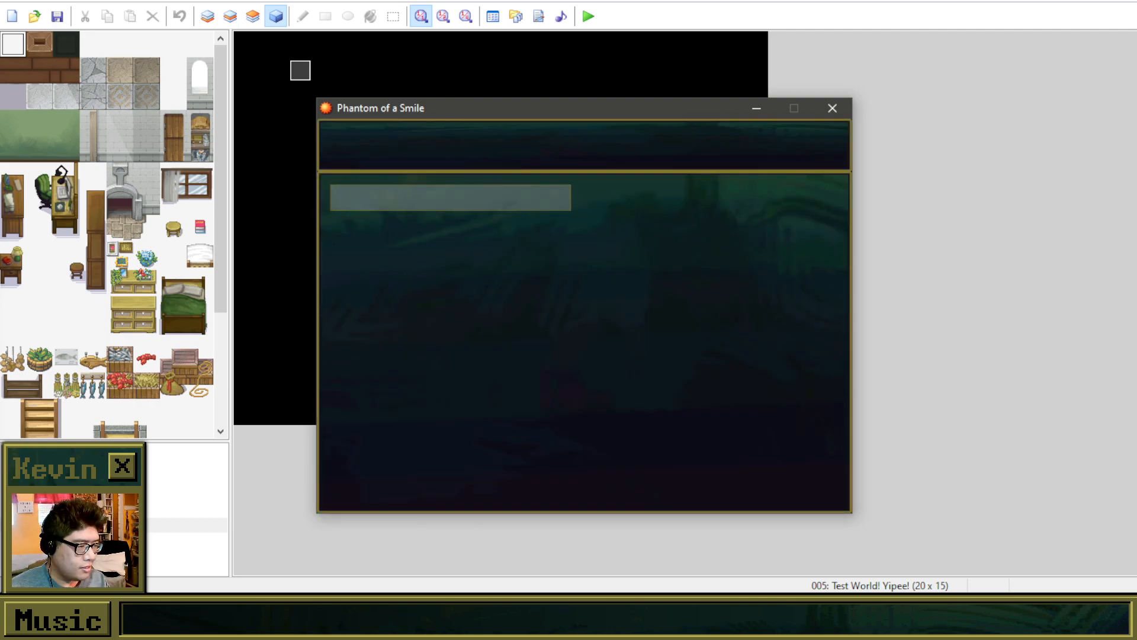
pyautogui.press('Escape')
pyautogui.press('Right')
pyautogui.press('Return')
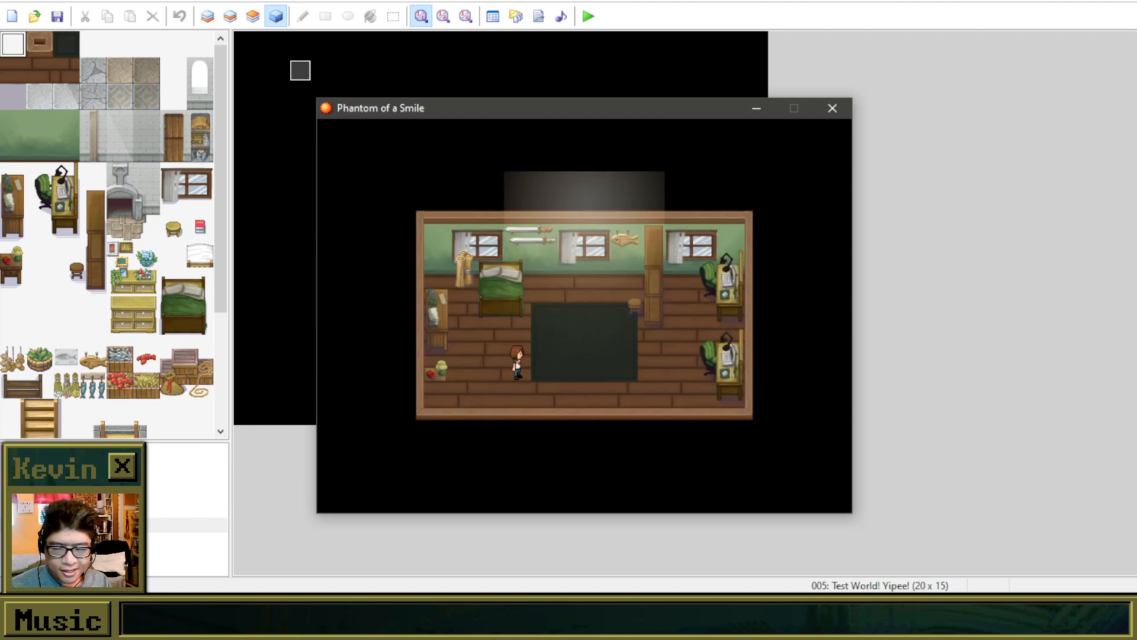
# Step: Test opening and closing the in-game menu repeatedly from different spots in the room, highlighting its Save and Exit Game options
pyautogui.press('Right')
pyautogui.press('Escape')
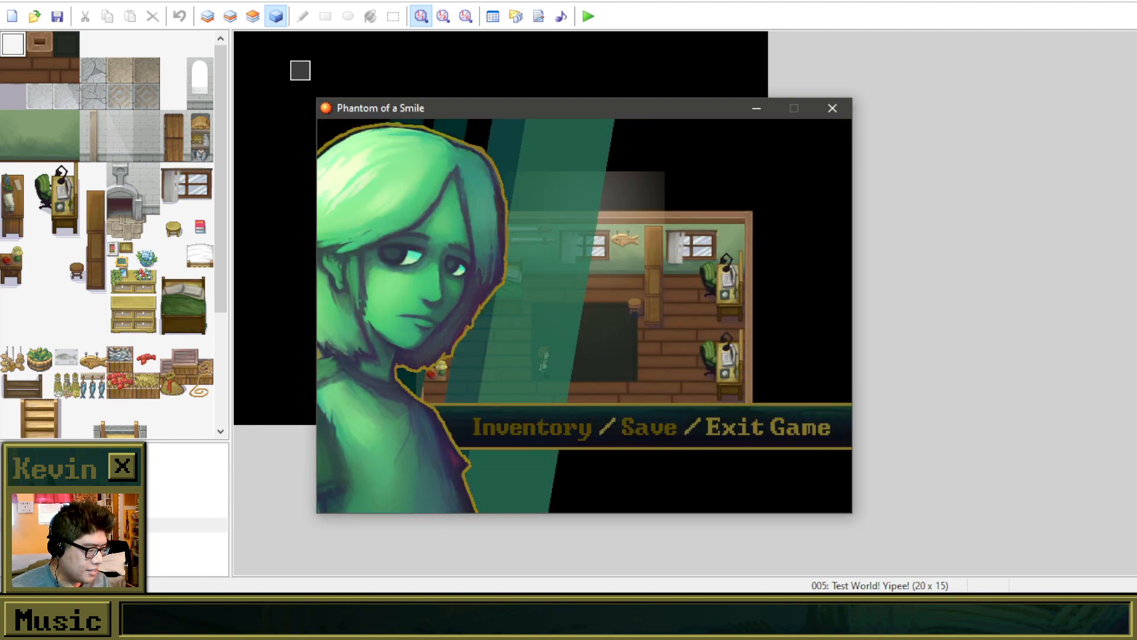
pyautogui.press('Escape')
pyautogui.press('Up')
pyautogui.press('Up')
pyautogui.press('Escape')
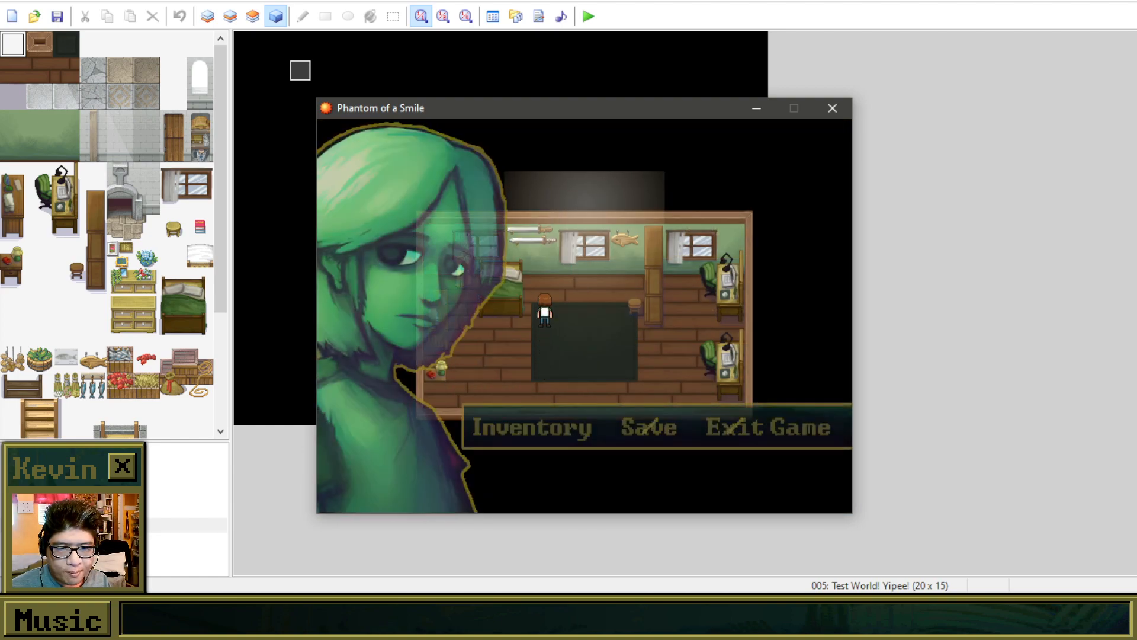
pyautogui.press('Right')
pyautogui.press('Right')
pyautogui.press('Escape')
pyautogui.press('Escape')
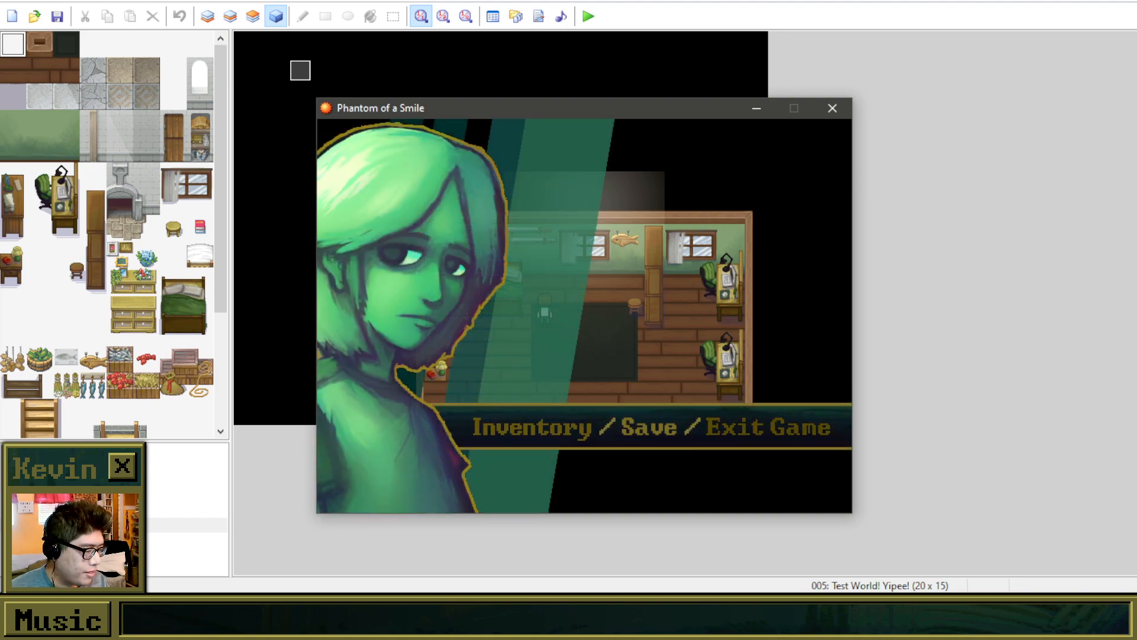
pyautogui.press('Escape')
# Step: Walk the character to the wall below the mounted fish and trigger The Den scene
pyautogui.press('Right')
pyautogui.press('Right')
pyautogui.press('Right')
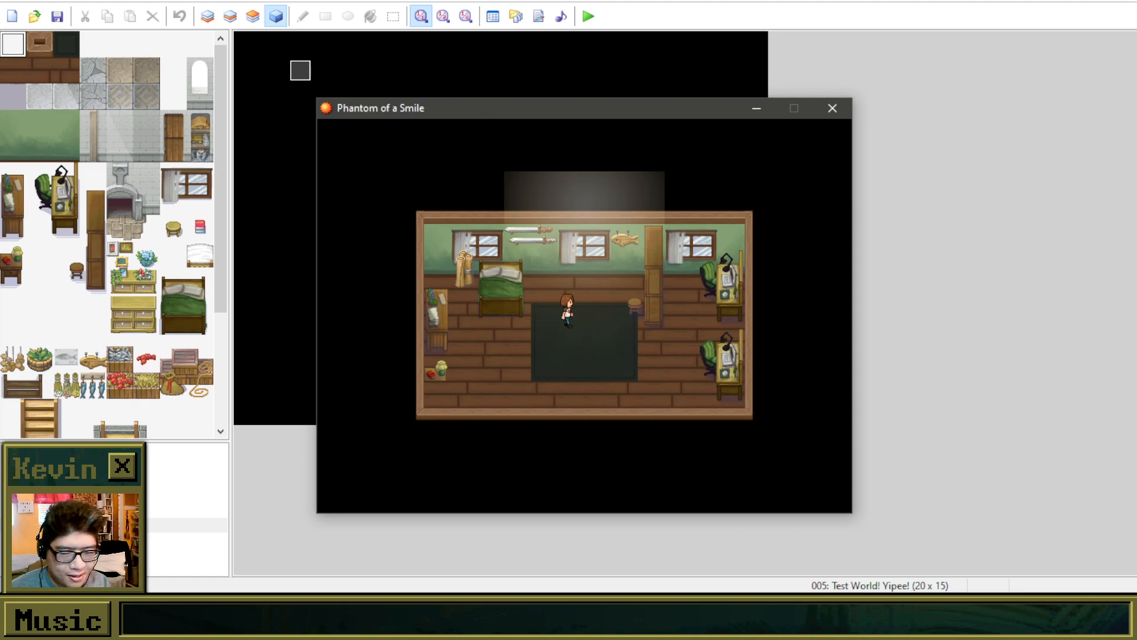
pyautogui.press('Left')
pyautogui.press('Up')
pyautogui.press('Right')
pyautogui.press('Up')
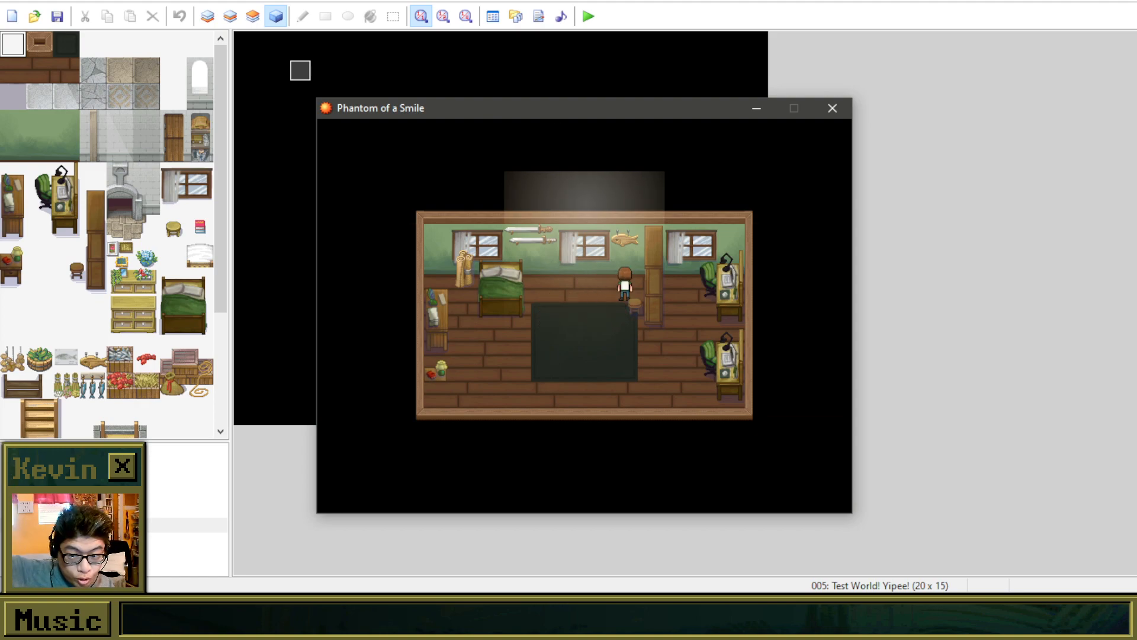
pyautogui.press('Return')
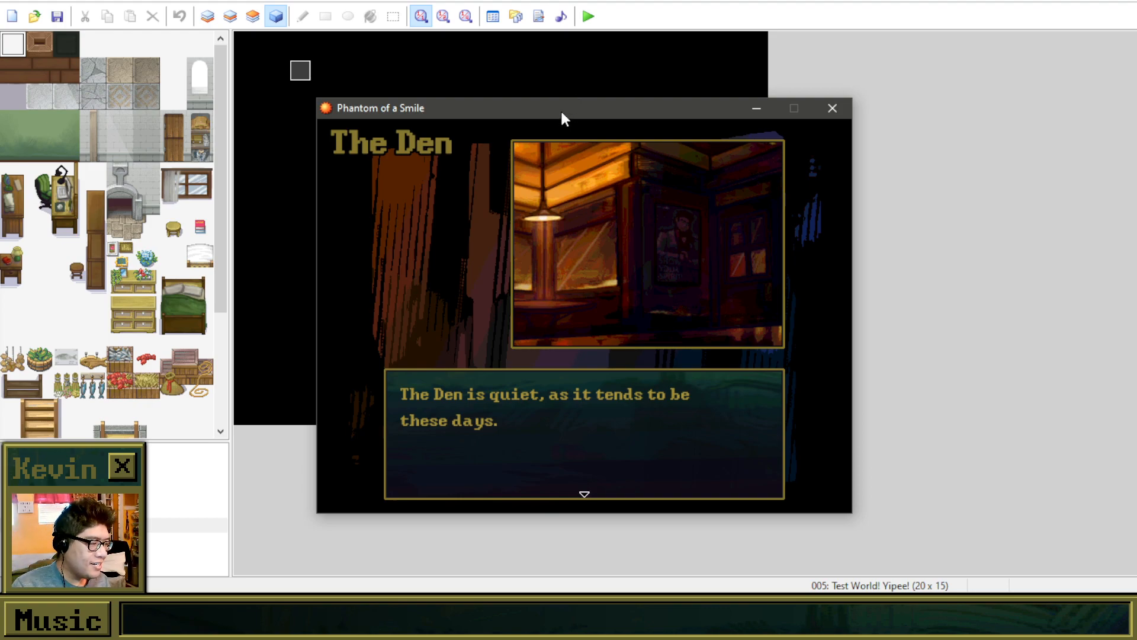
# Step: Reposition the game window higher on the desktop and advance The Den dialogue to the protagonist's thought about the promotion
pyautogui.moveTo(561, 109); pyautogui.dragTo(555, 37)
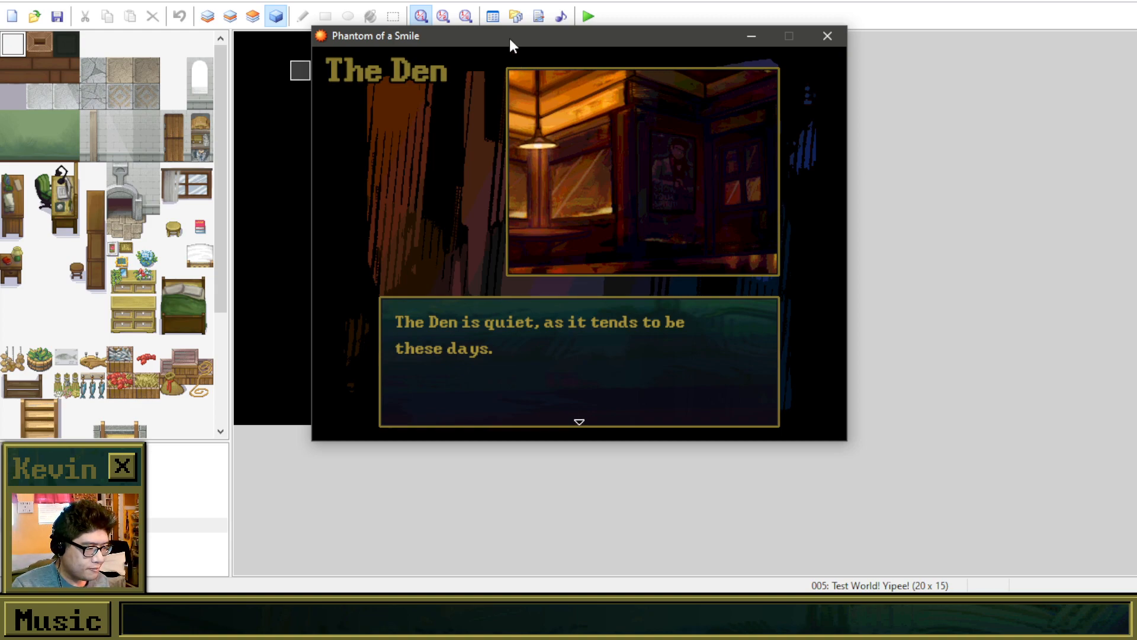
pyautogui.moveTo(503, 36); pyautogui.dragTo(487, 38)
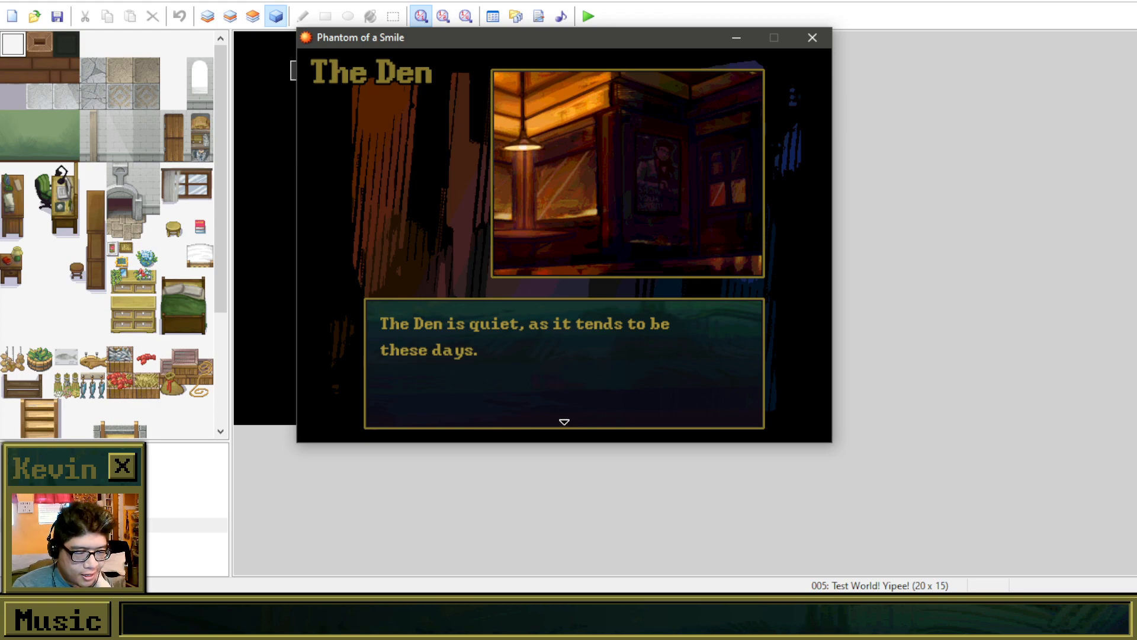
pyautogui.press('Return')
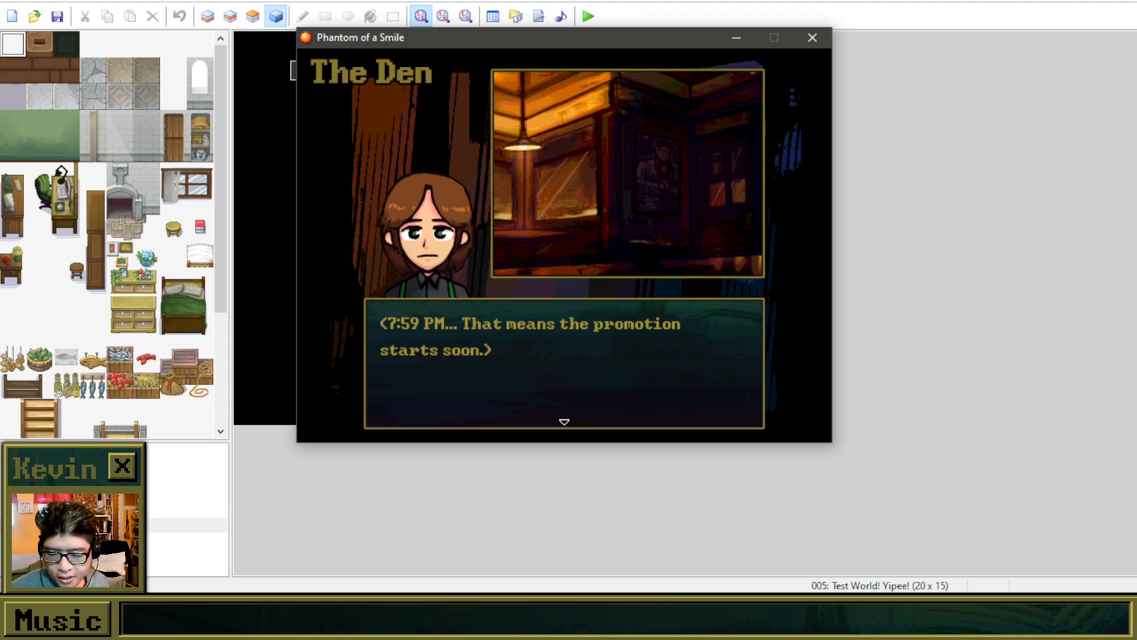
# Step: Switch to the image viewer holding the protagonist's portrait and place it beside the game window for comparison
pyautogui.hotkey('alt', 'Tab')
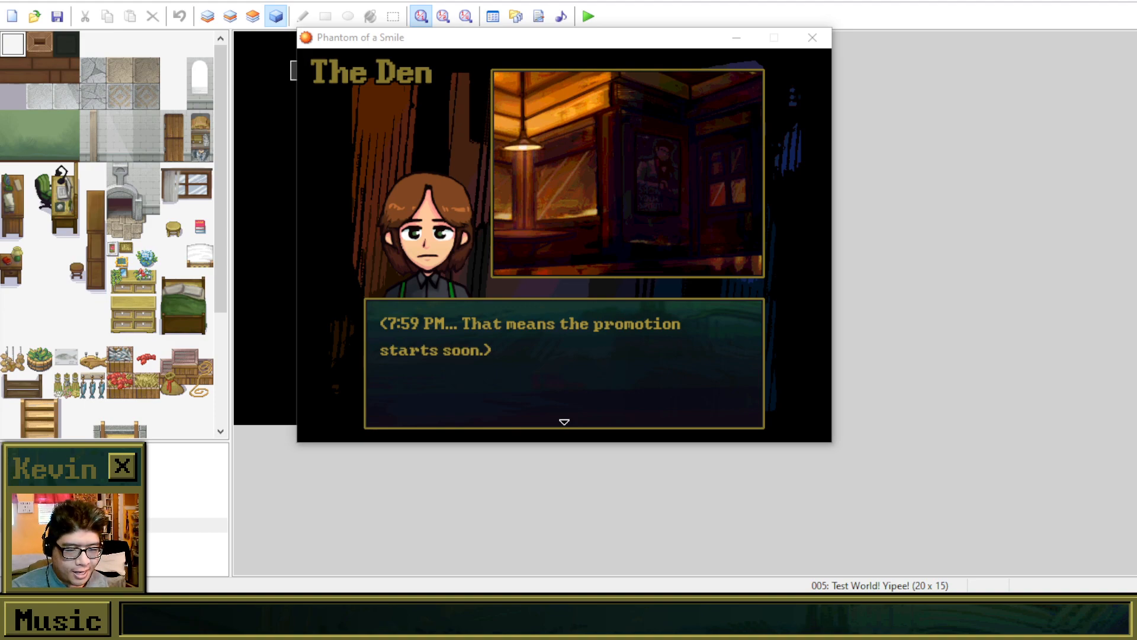
pyautogui.moveTo(677, 180); pyautogui.dragTo(642, 47)
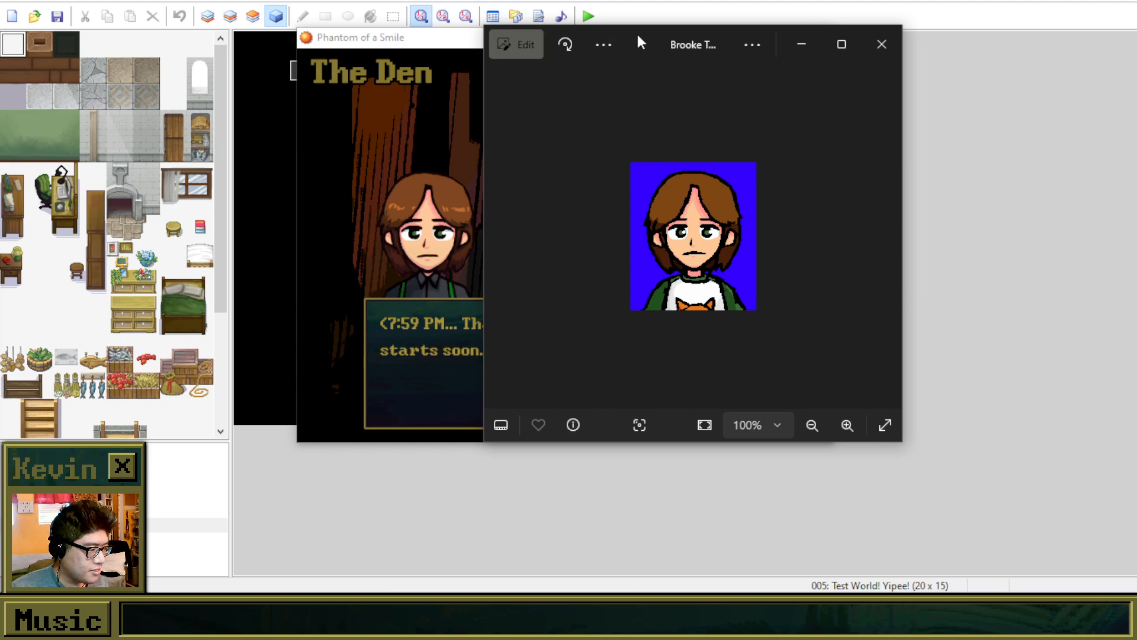
pyautogui.moveTo(634, 35)
pyautogui.mouseDown()
pyautogui.moveTo(619, 56)
pyautogui.moveTo(649, 48)
pyautogui.moveTo(642, 38)
pyautogui.mouseUp()
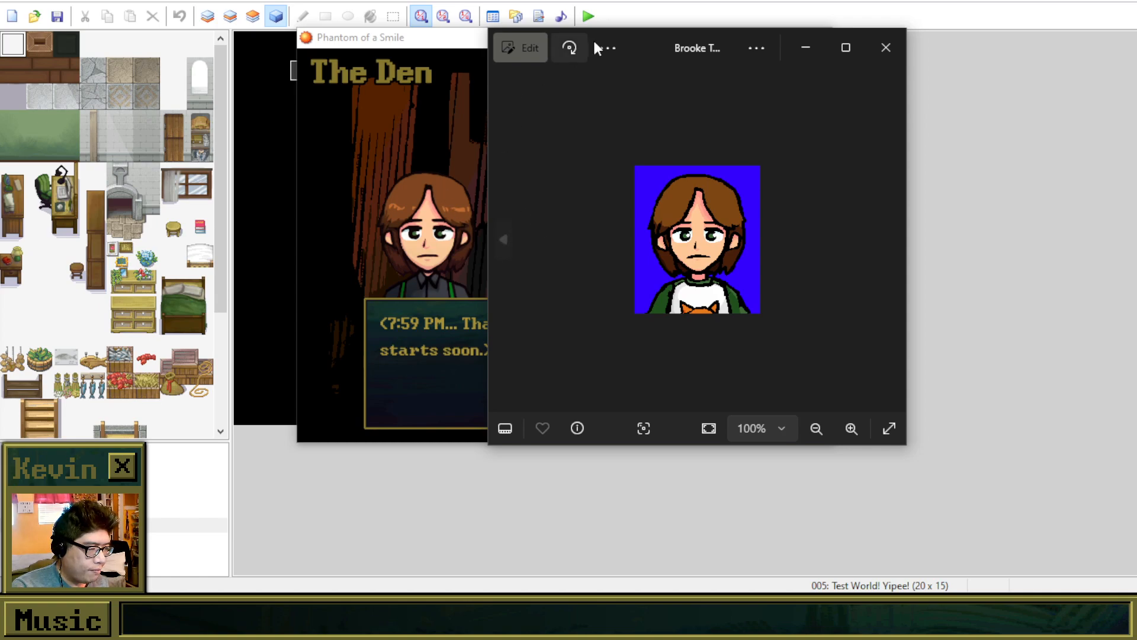
pyautogui.moveTo(637, 39); pyautogui.dragTo(217, 49)
pyautogui.moveTo(647, 39); pyautogui.dragTo(692, 52)
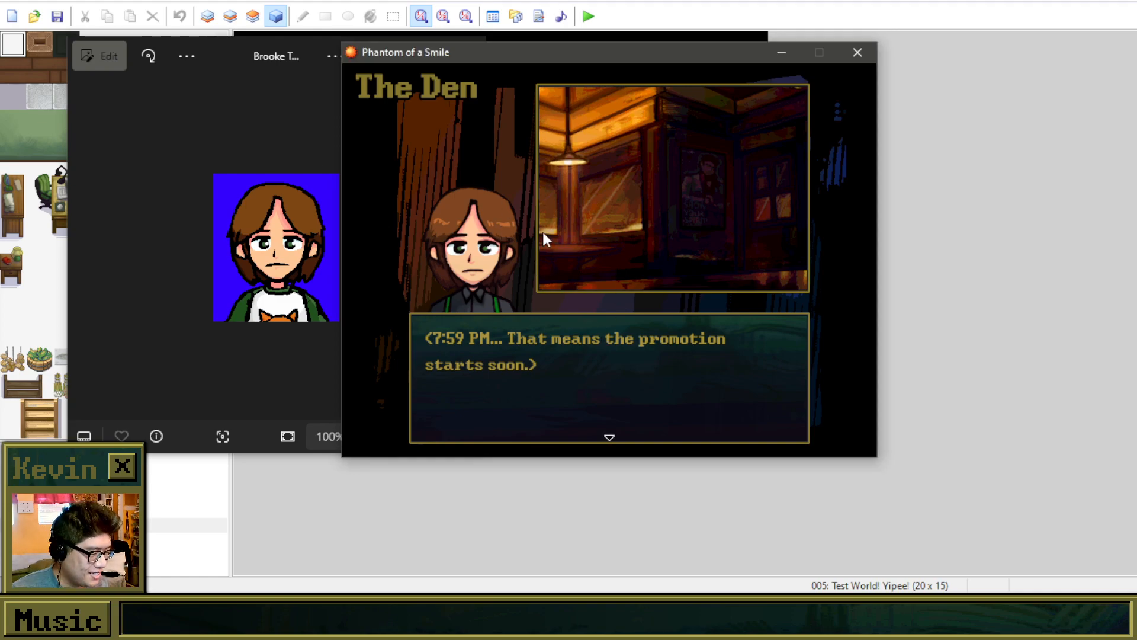
# Step: Advance The Den dialogue through the orange-haired customer's entrance to her greeting to the barkeep
pyautogui.press('Return')
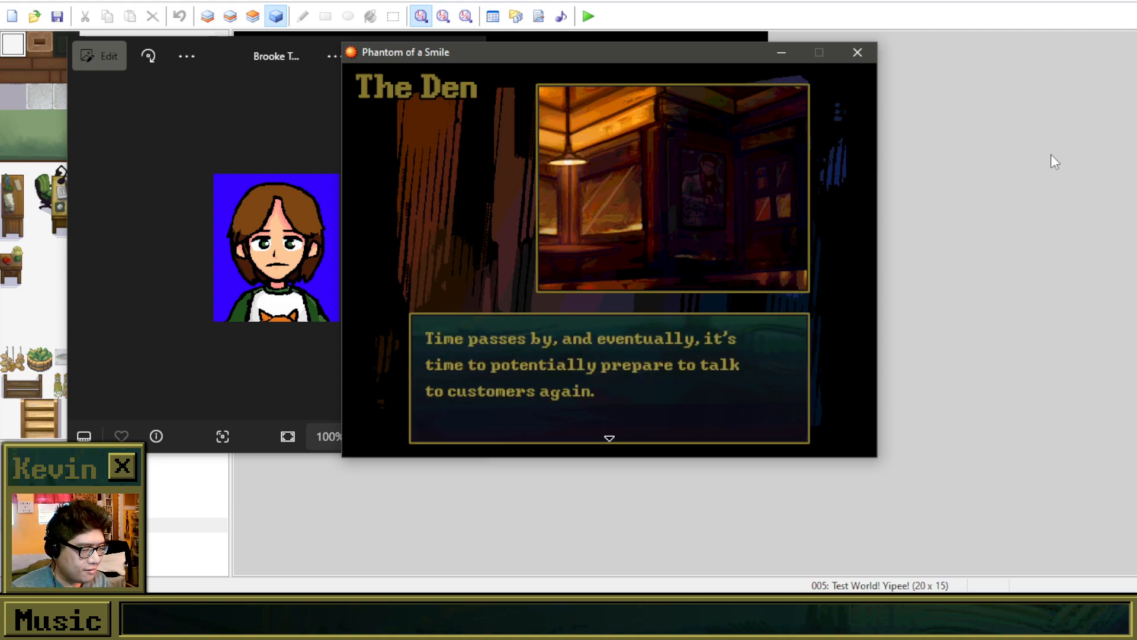
pyautogui.press('Return')
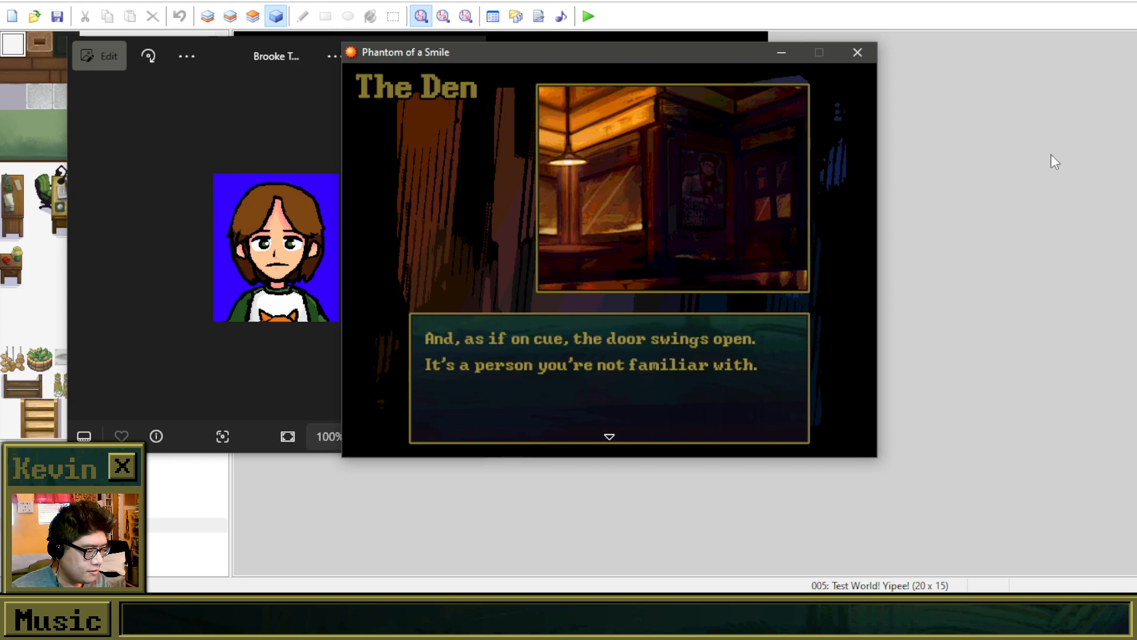
pyautogui.press('Return')
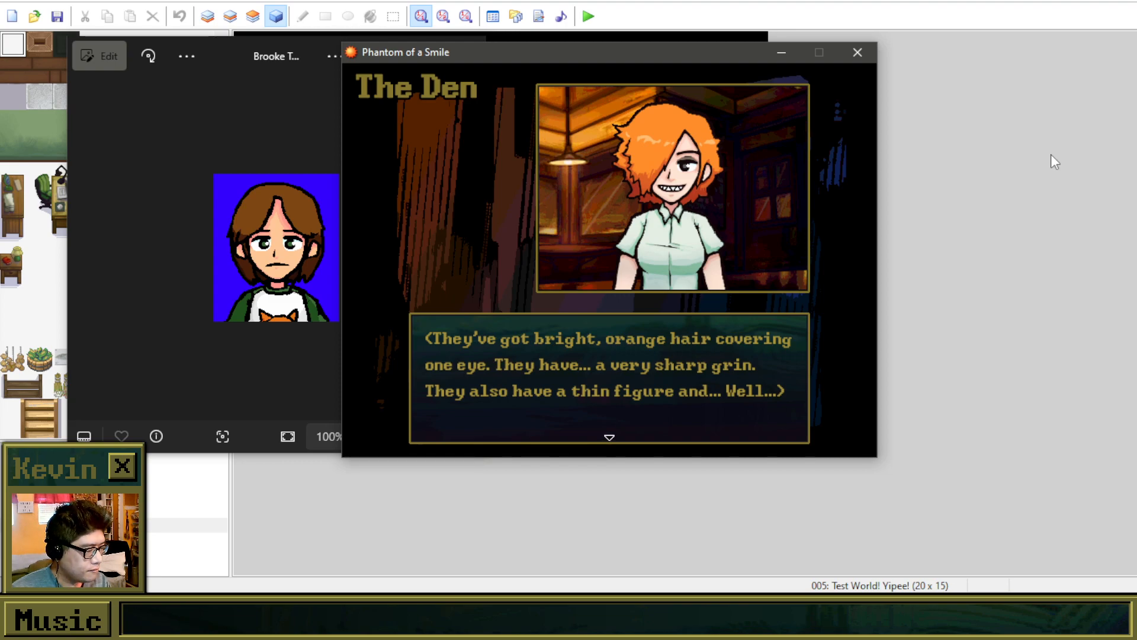
pyautogui.press('Return')
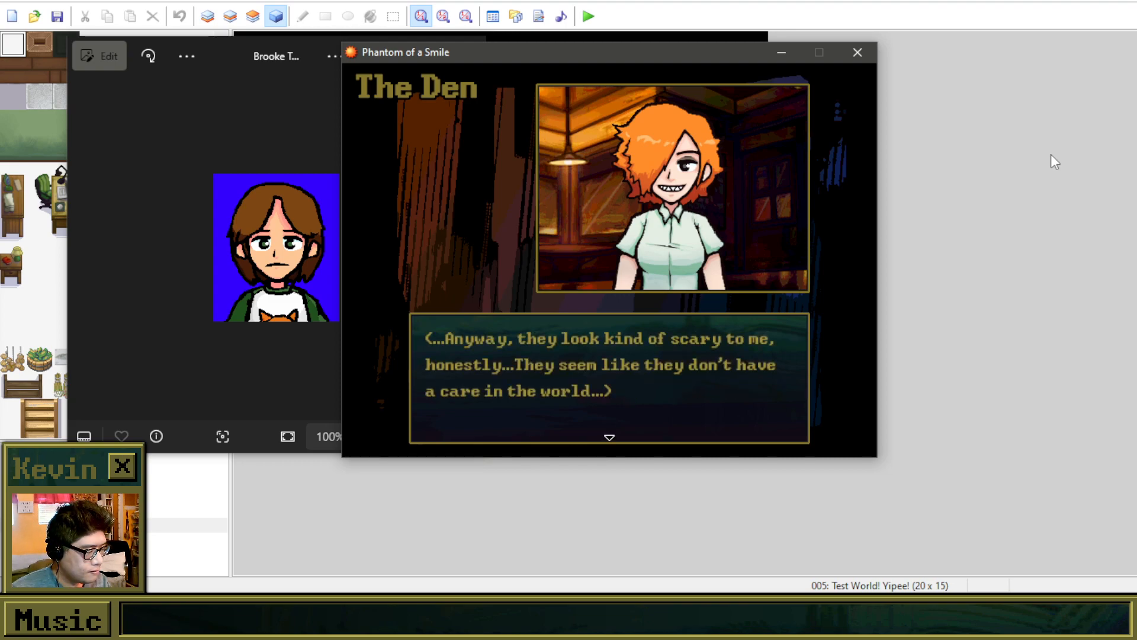
pyautogui.press('Return')
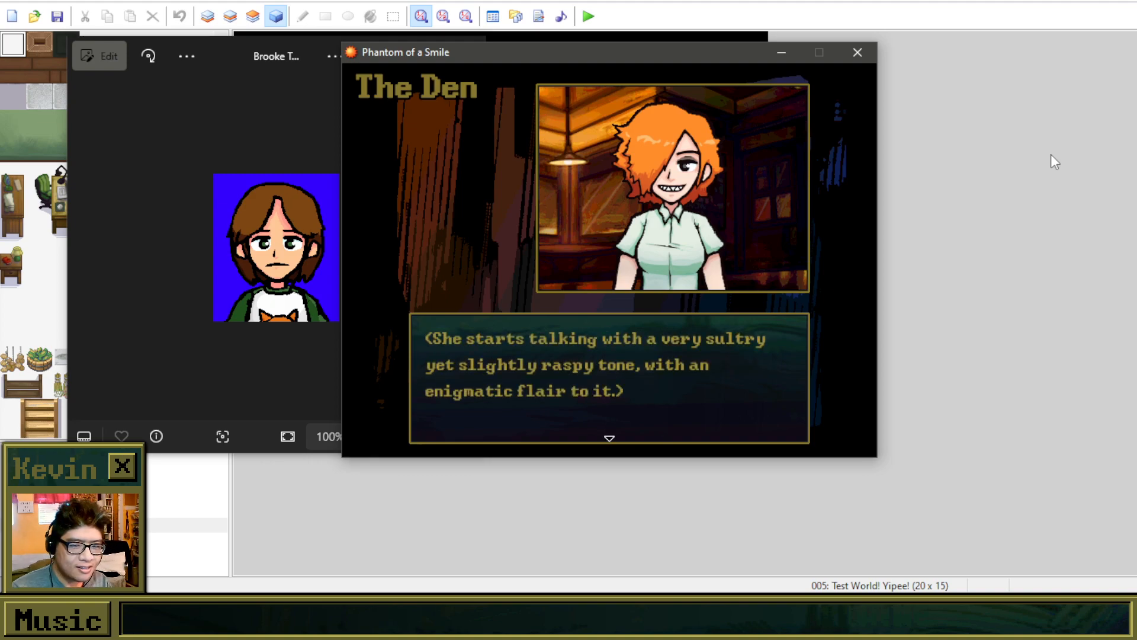
pyautogui.press('Return')
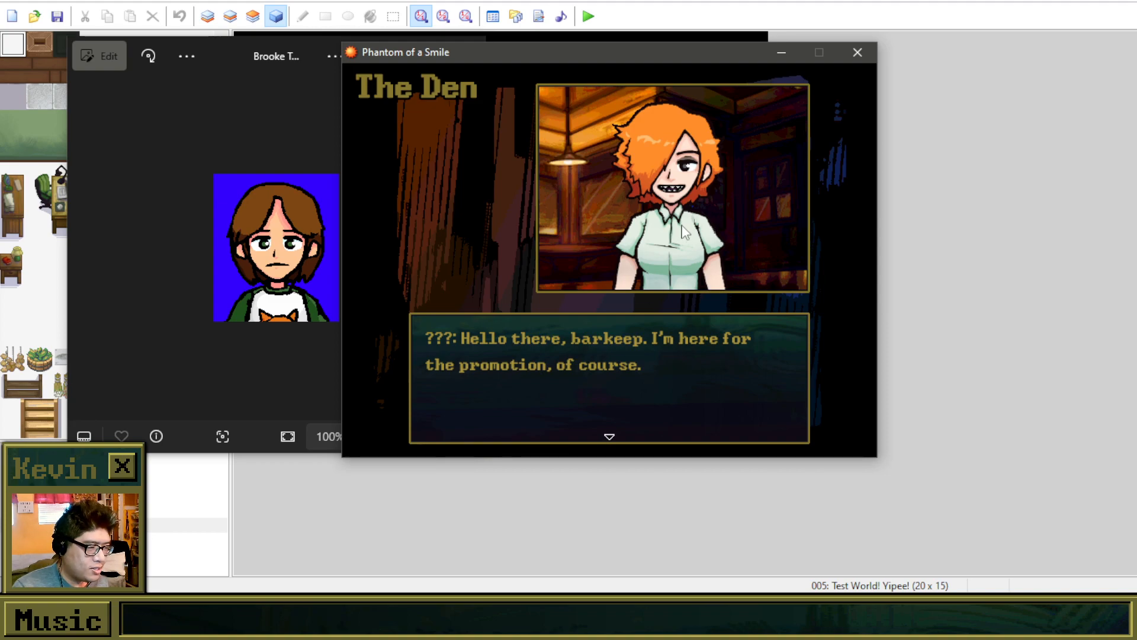
# Step: Advance The Den dialogue from the barkeep's promotion explanation to the customer's request for an Open Sesame
pyautogui.press('Return')
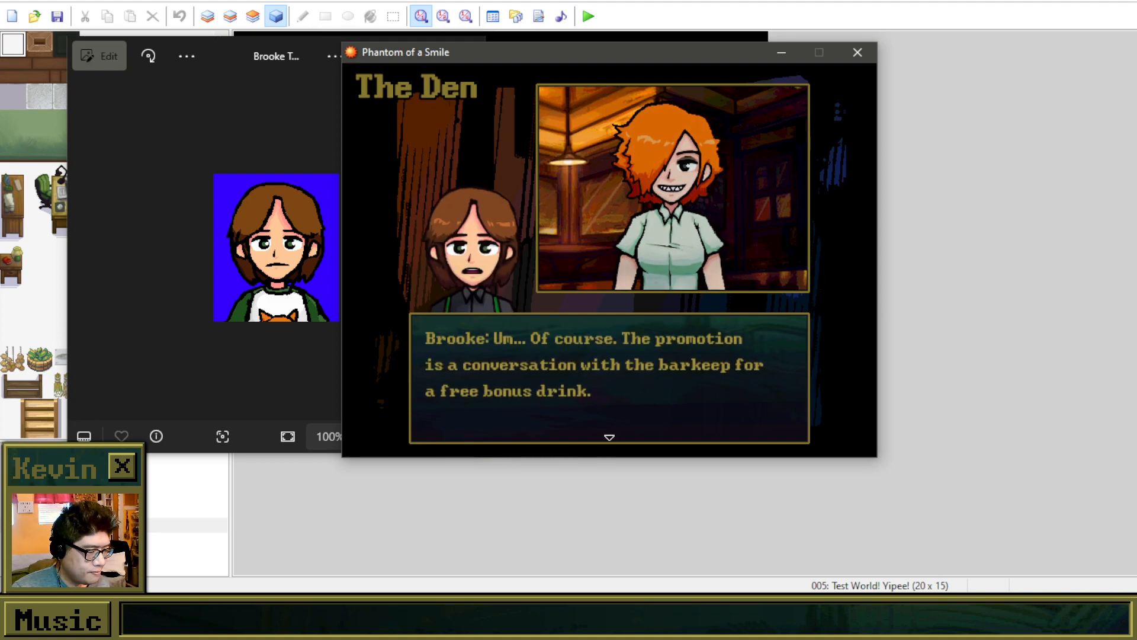
pyautogui.press('Return')
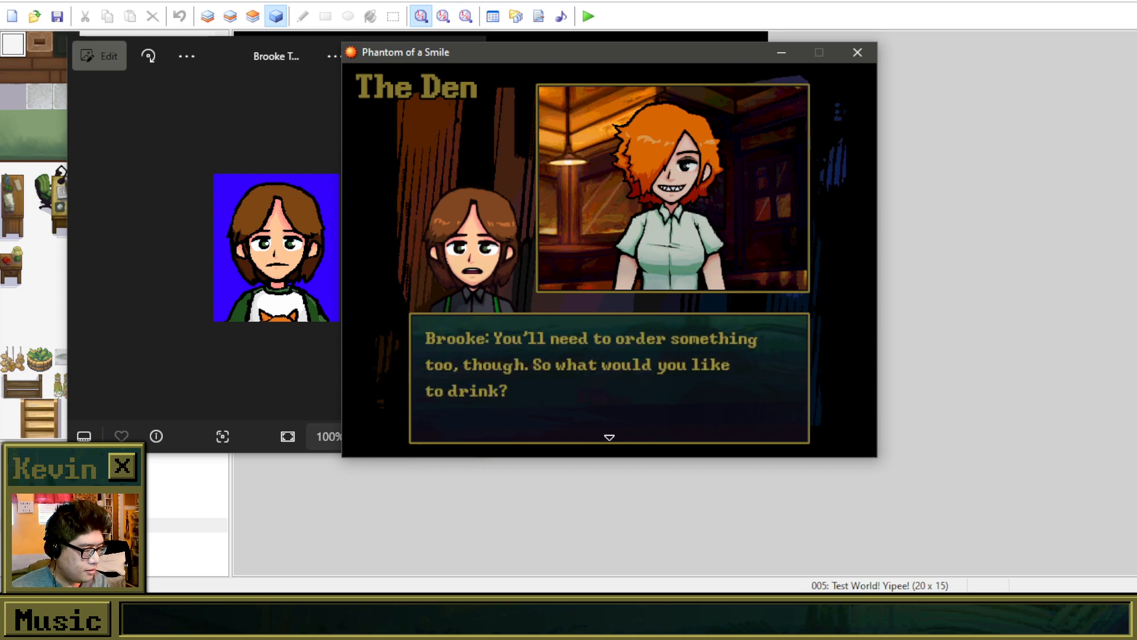
pyautogui.press('Return')
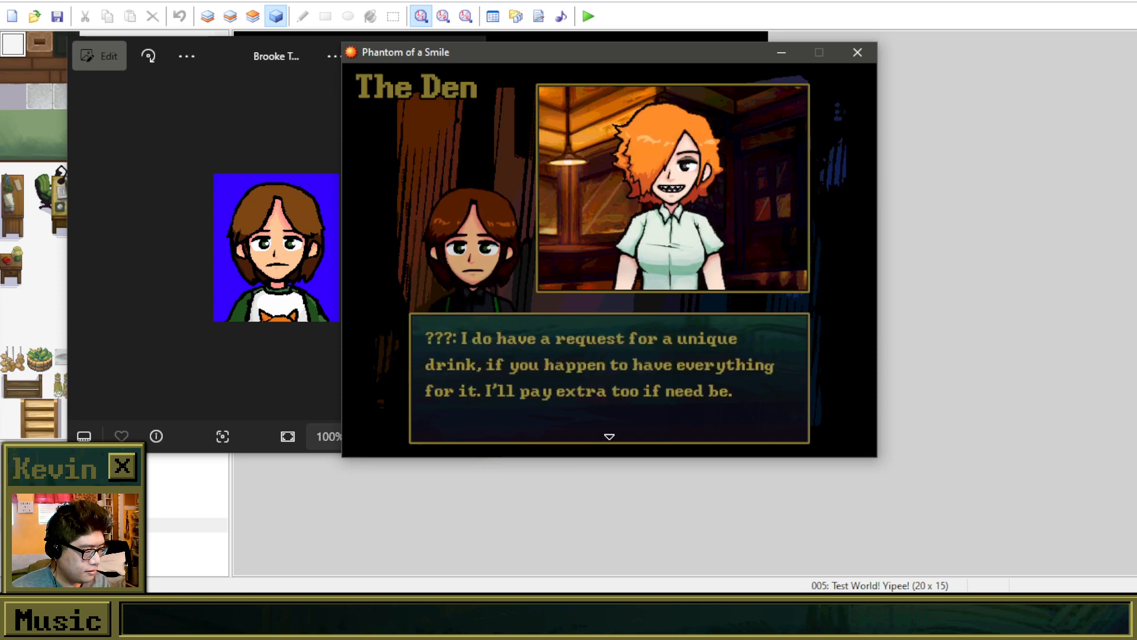
pyautogui.press('Return')
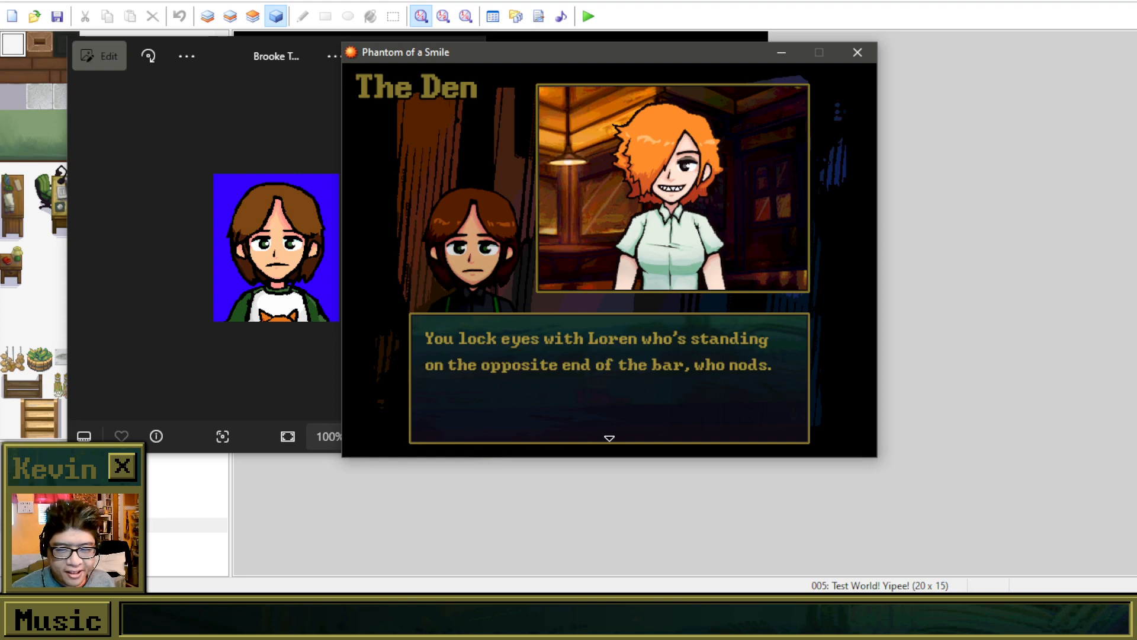
pyautogui.press('Return')
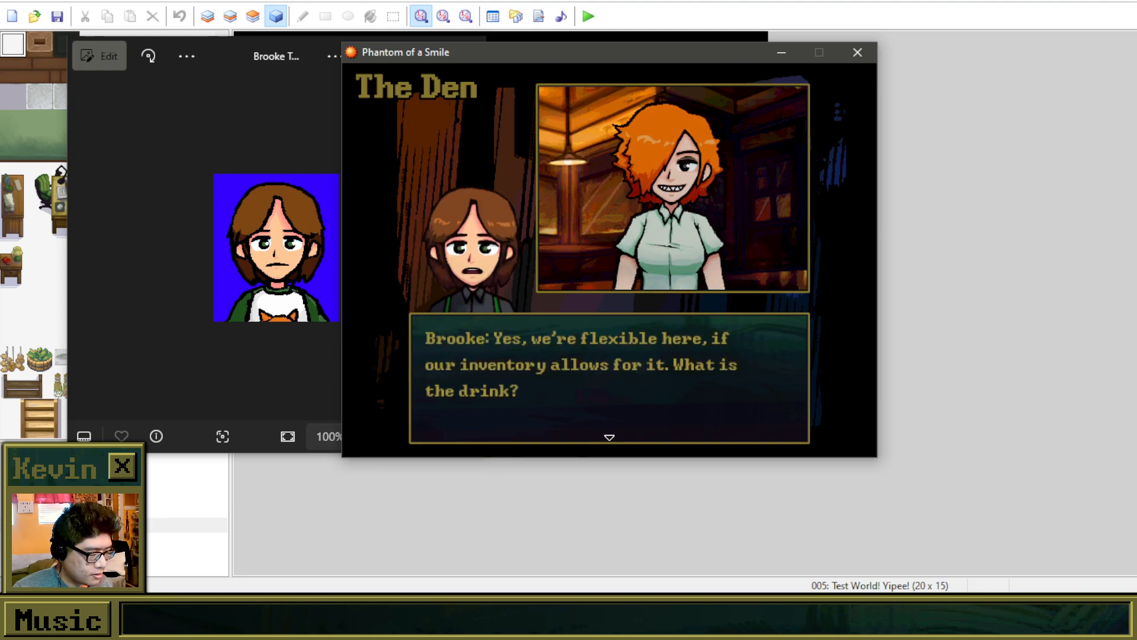
pyautogui.press('Return')
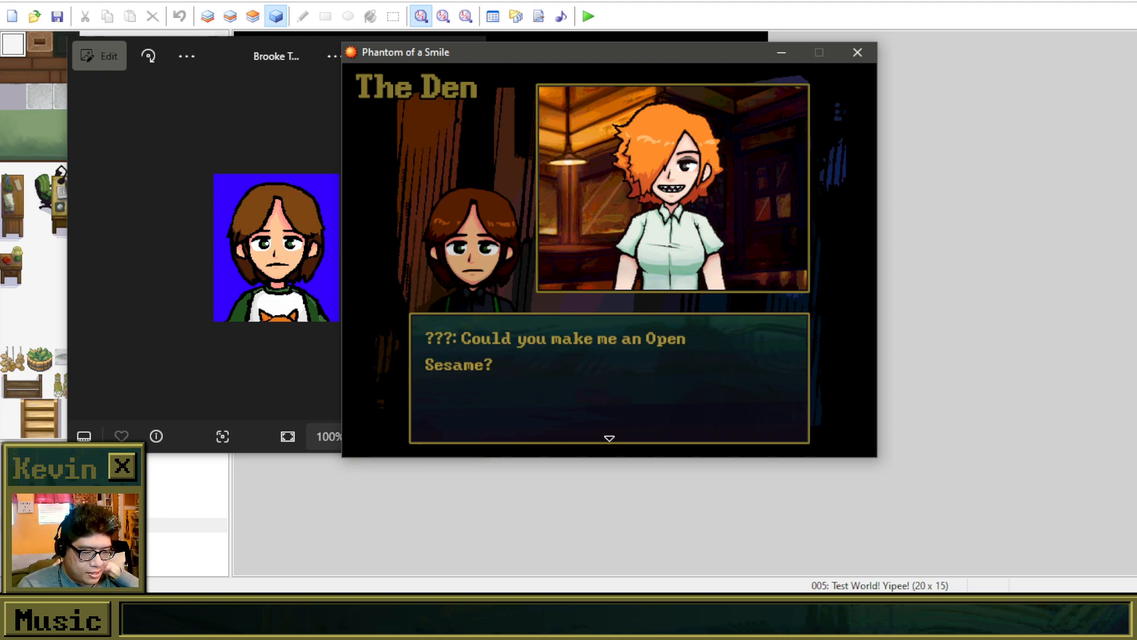
# Step: Advance the dialogue through the customer's list of Open Sesame ingredients to the barkeep's recipe lookup on the phone
pyautogui.press('Return')
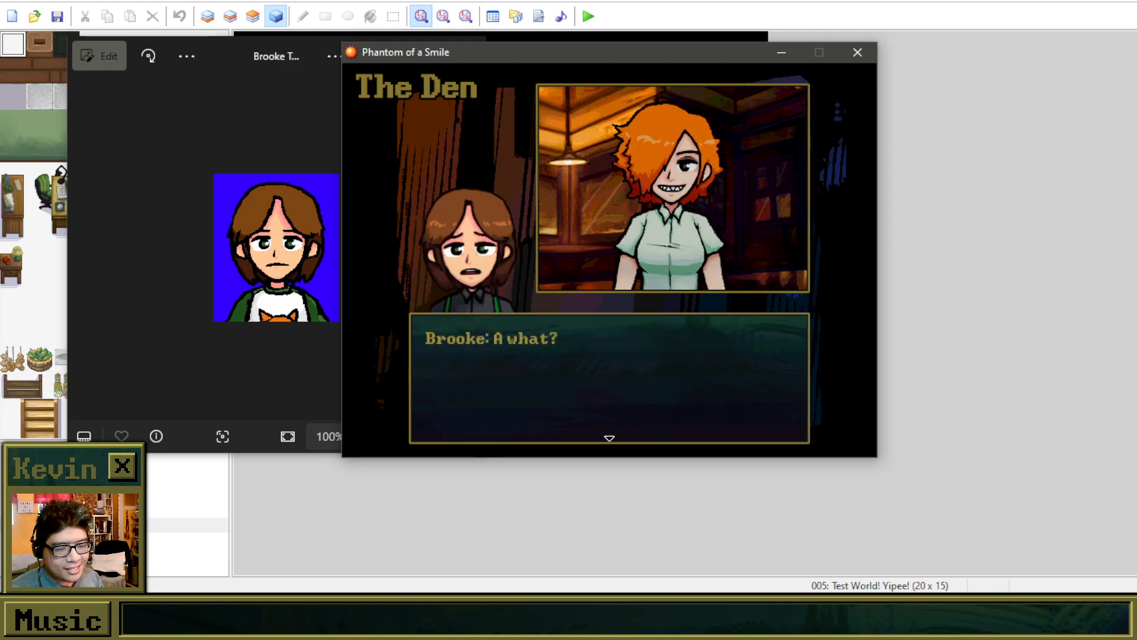
pyautogui.press('Return')
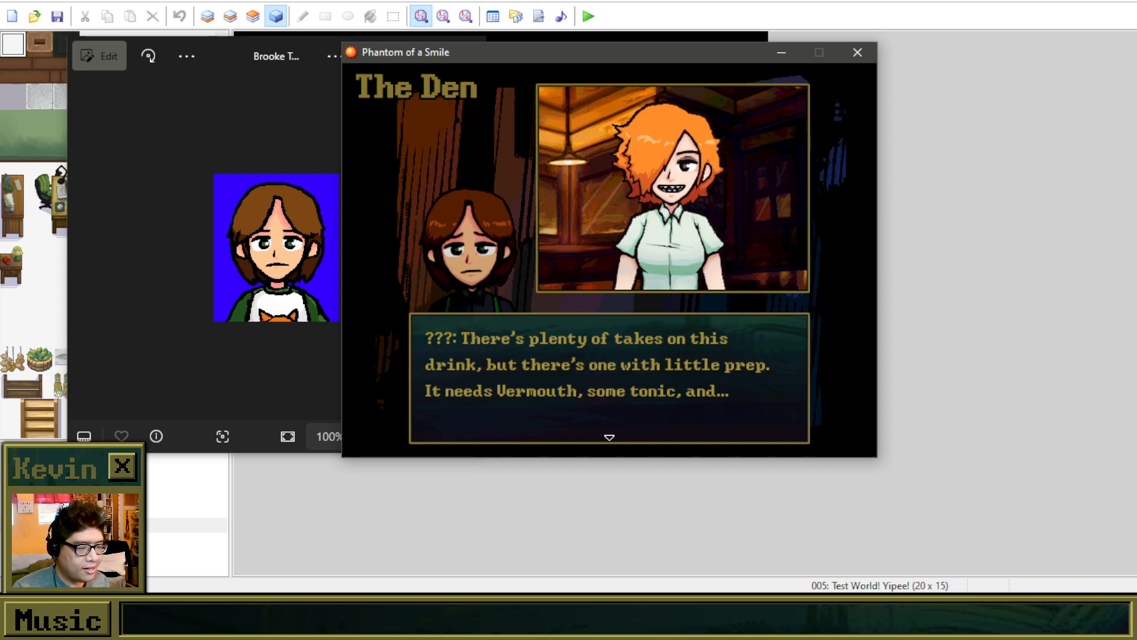
pyautogui.press('Return')
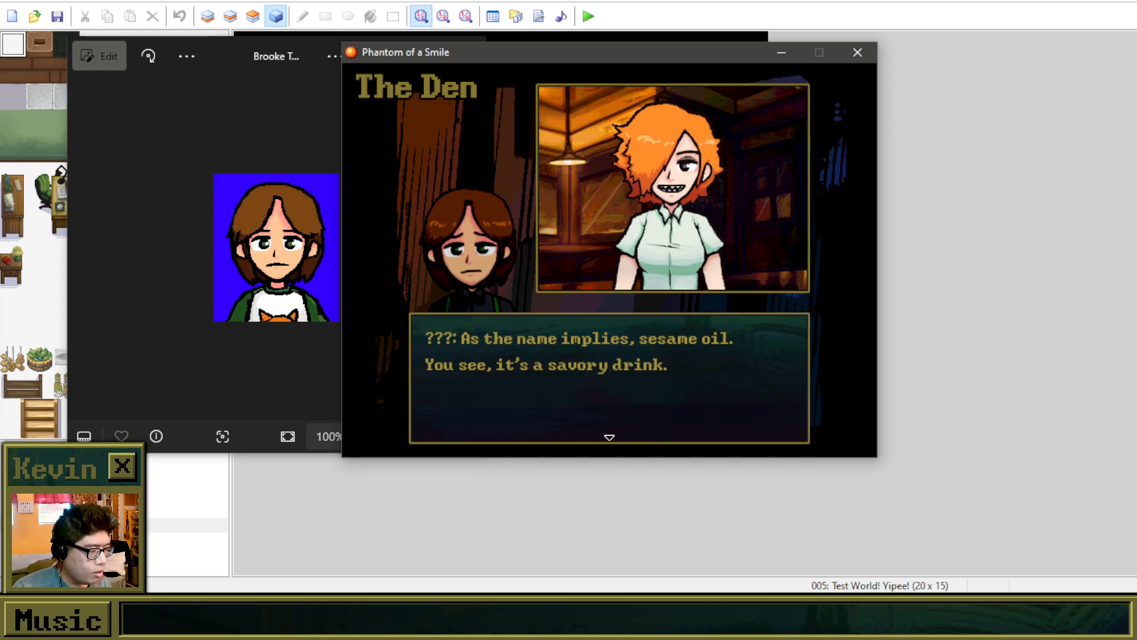
pyautogui.press('Return')
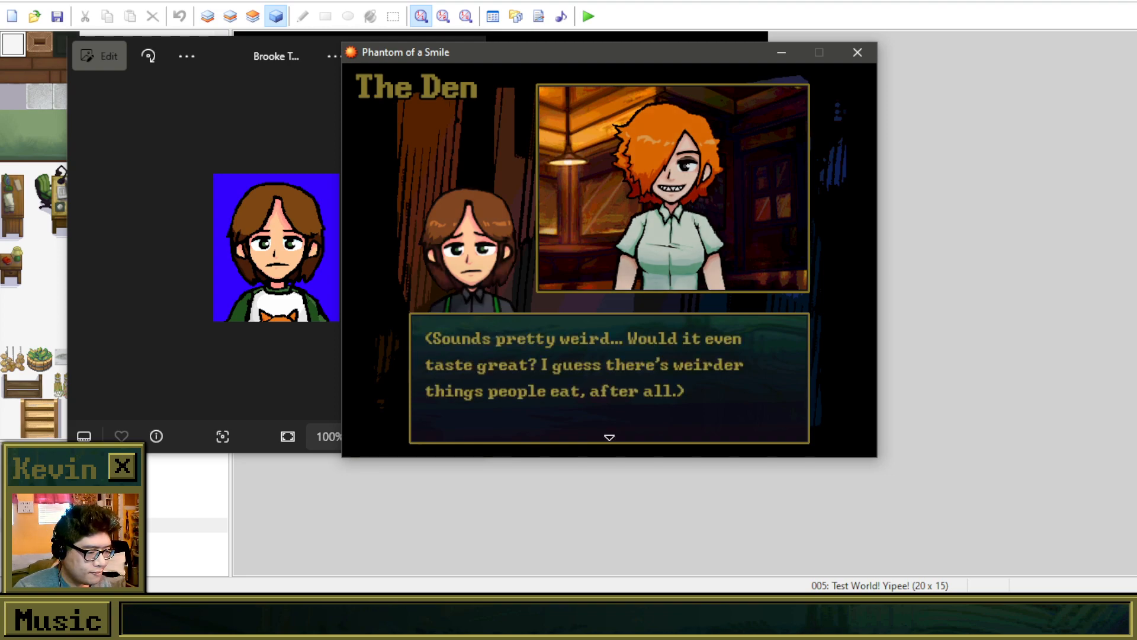
pyautogui.press('Return')
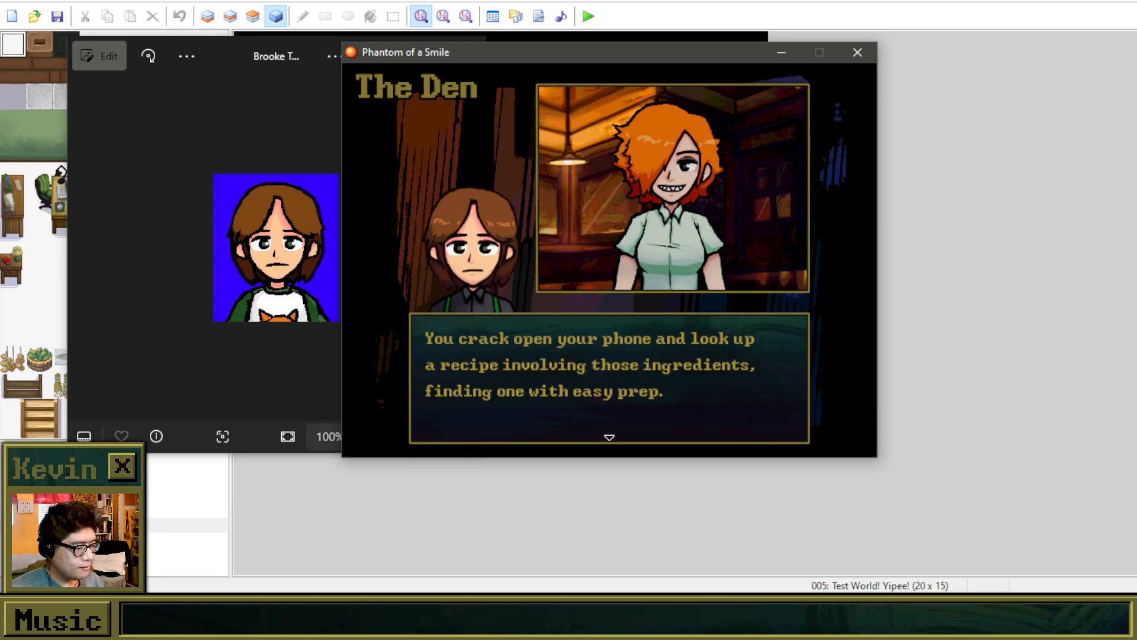
# Step: Advance the dialogue through the drink's preparation to the barkeep's remark about how strange it was to prepare
pyautogui.press('Return')
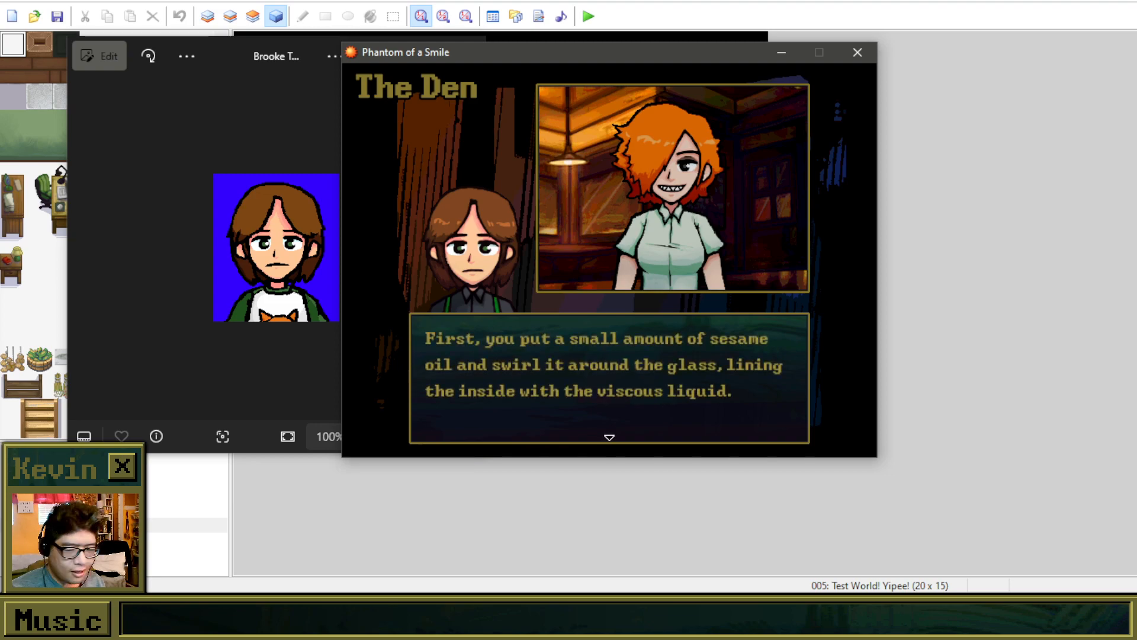
pyautogui.press('Return')
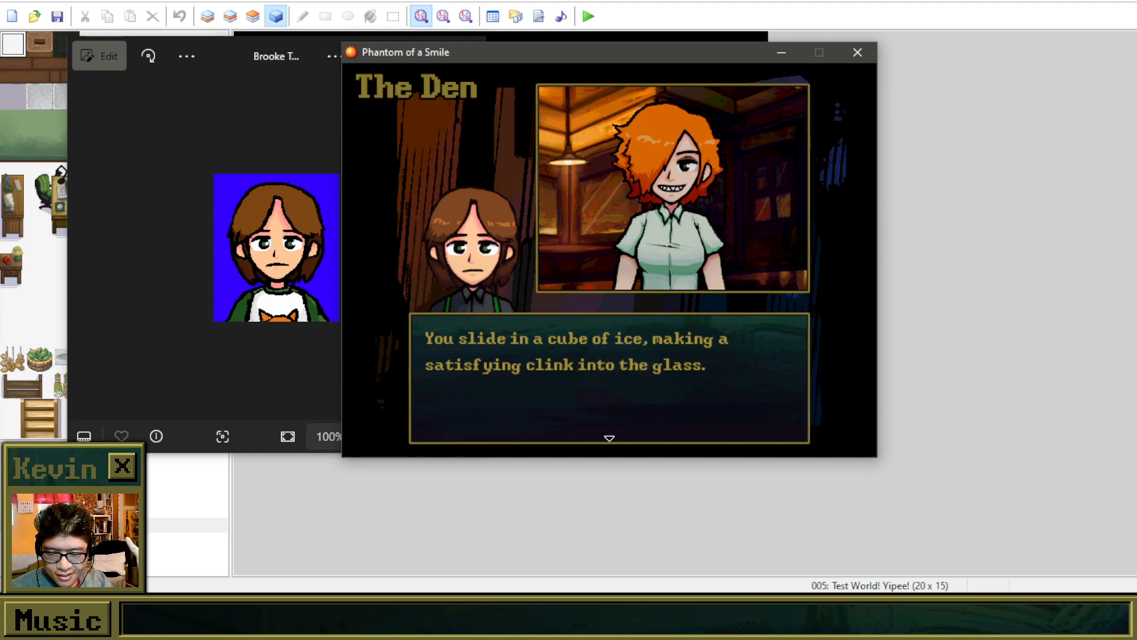
pyautogui.press('Return')
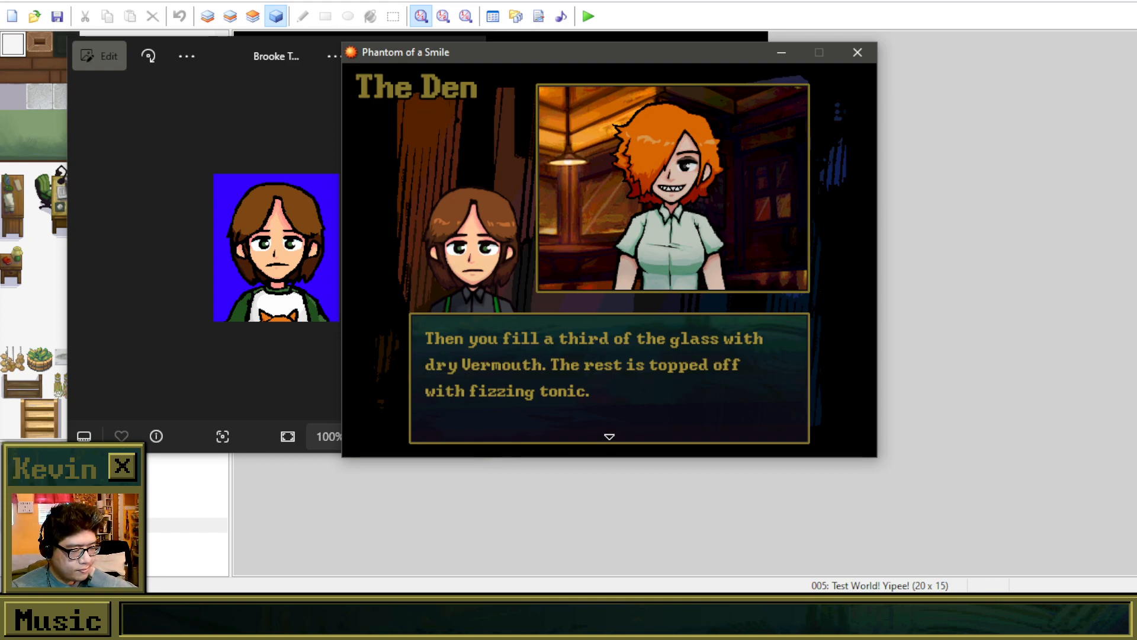
pyautogui.press('Return')
pyautogui.press('Return')
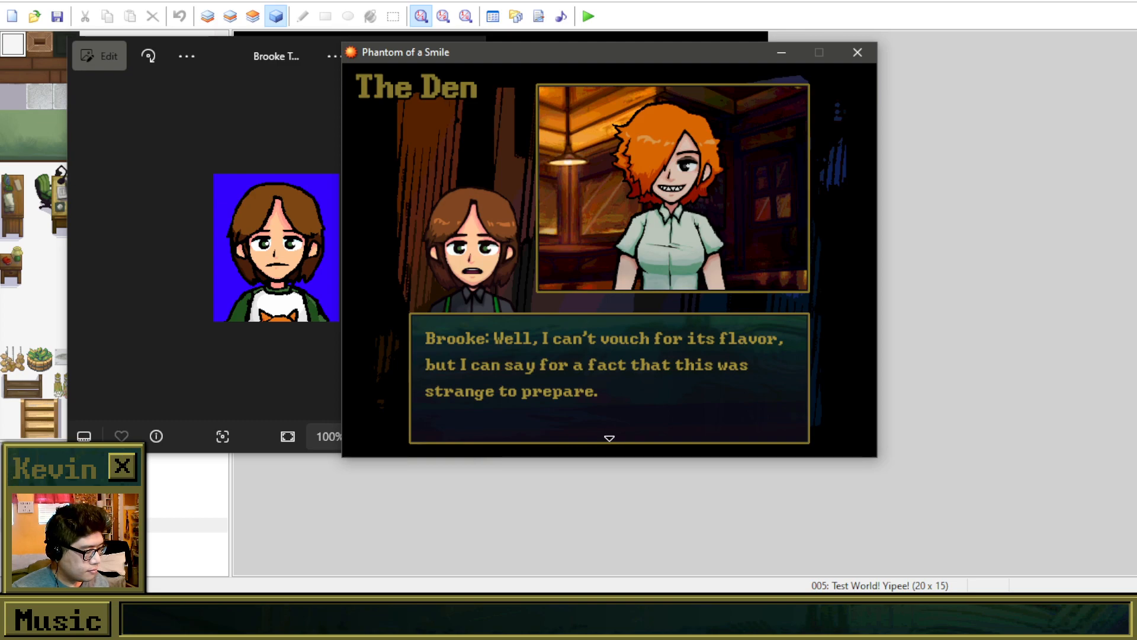
# Step: Exit The Den scene to the title screen and continue the saved game in the bedroom
pyautogui.press('Return')
pyautogui.press('Escape')
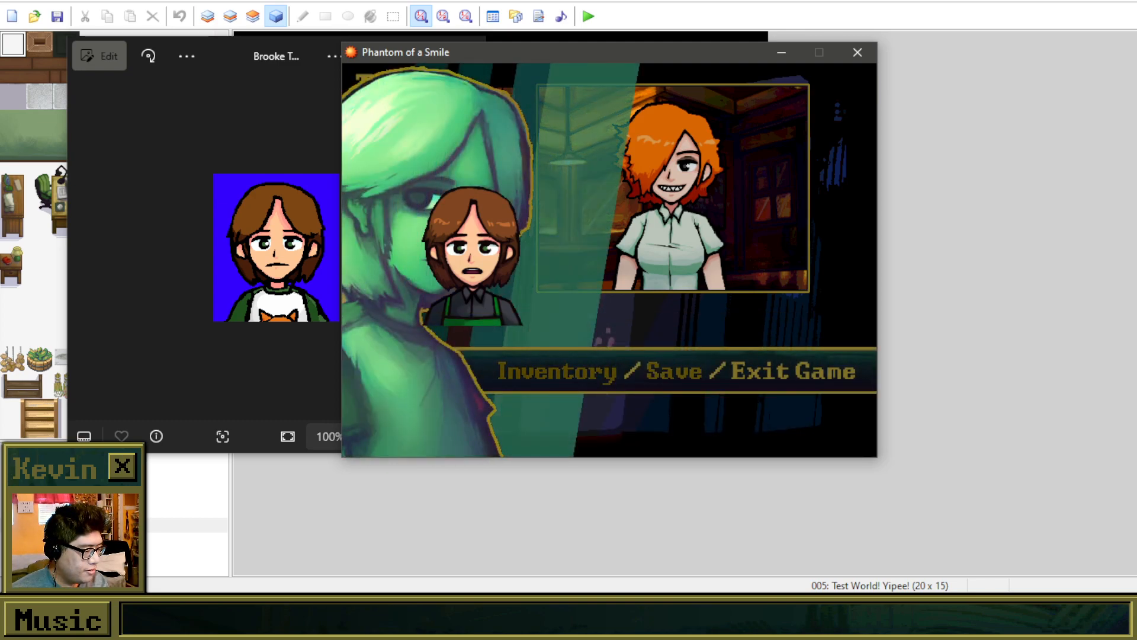
pyautogui.press('Return')
pyautogui.press('Return')
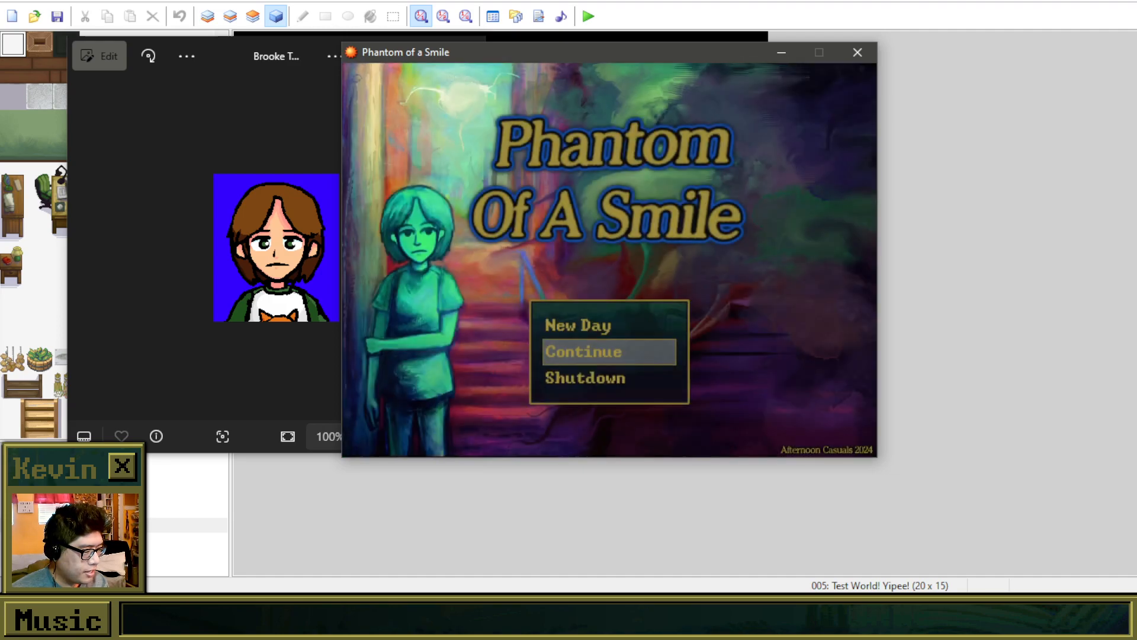
pyautogui.press('Return')
pyautogui.press('Return')
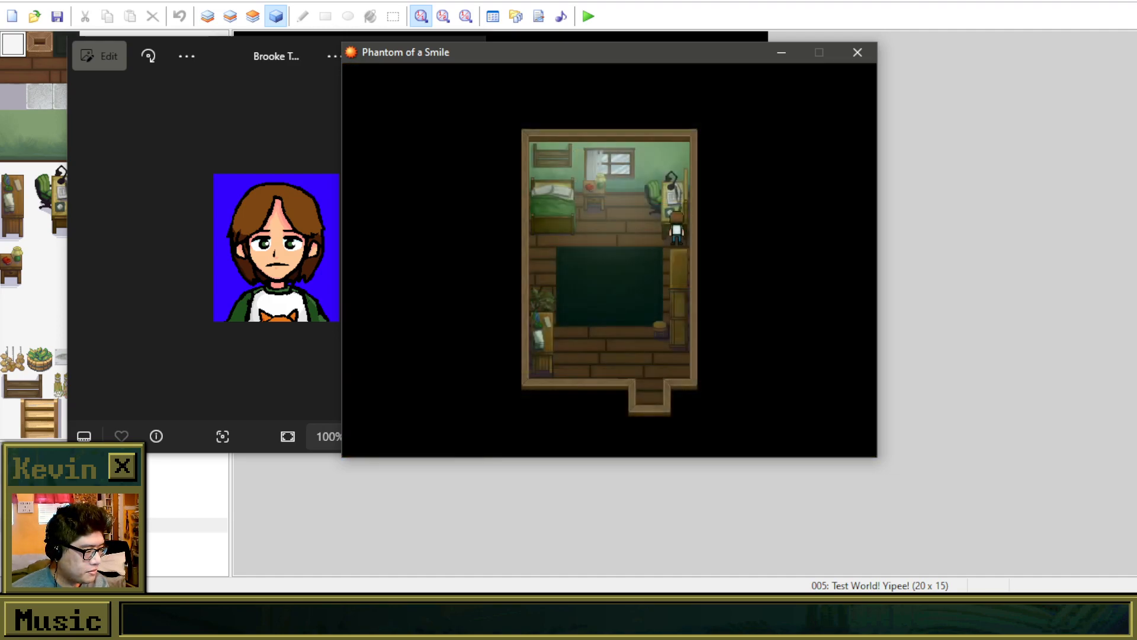
# Step: Walk the character across the green rug and into the bedroom's doorway alcove
pyautogui.press('Left')
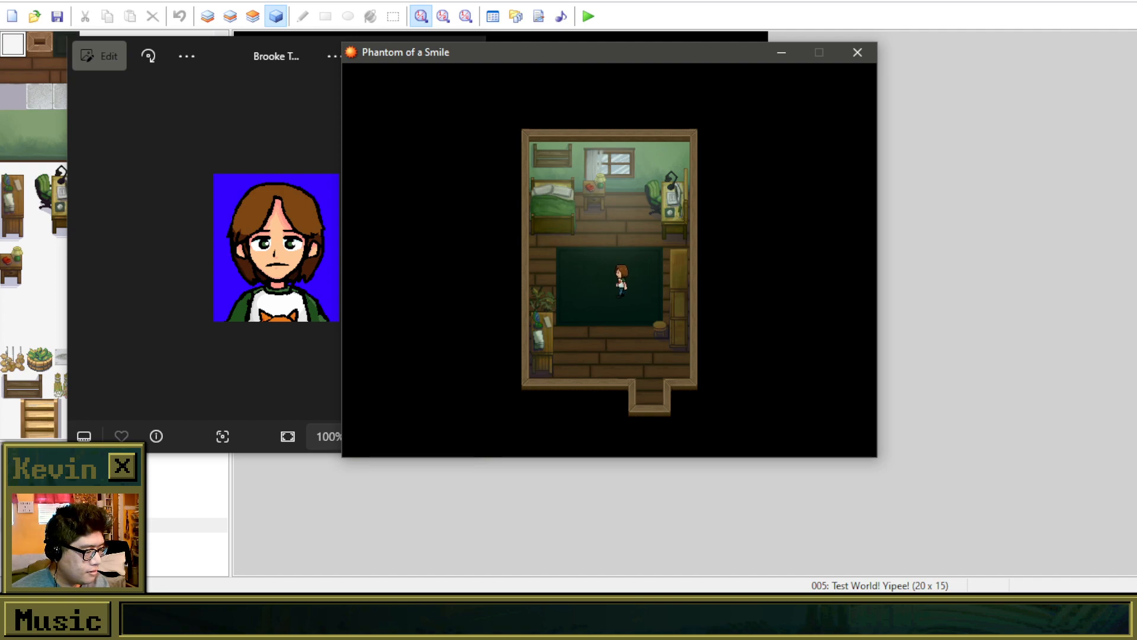
pyautogui.press('Right')
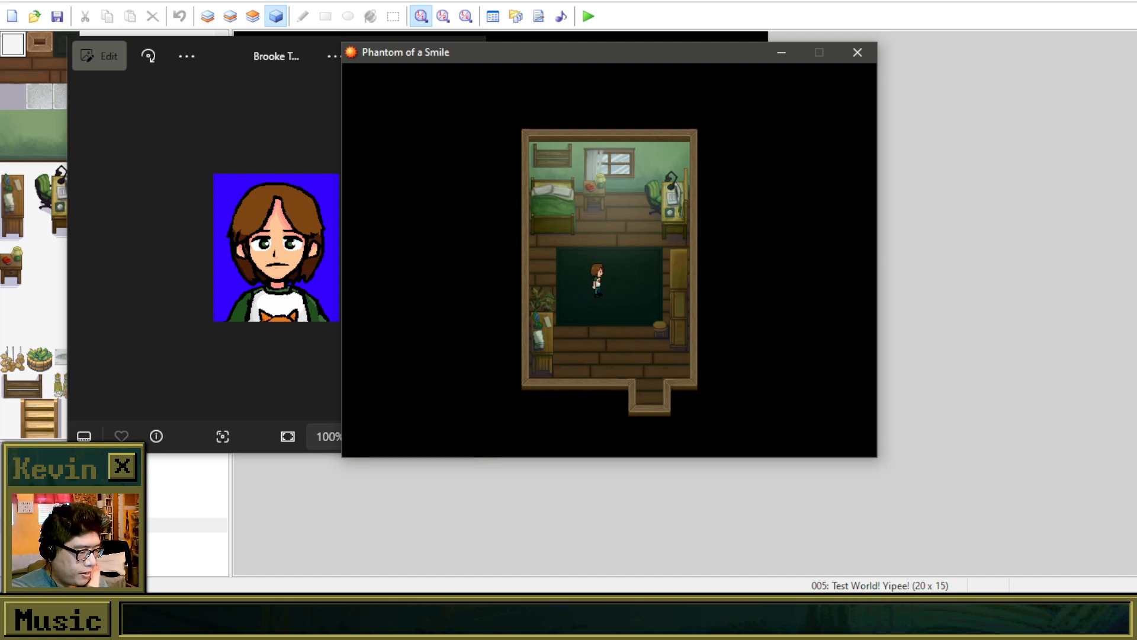
pyautogui.press('Down')
pyautogui.press('Down')
pyautogui.press('Right')
pyautogui.press('Down')
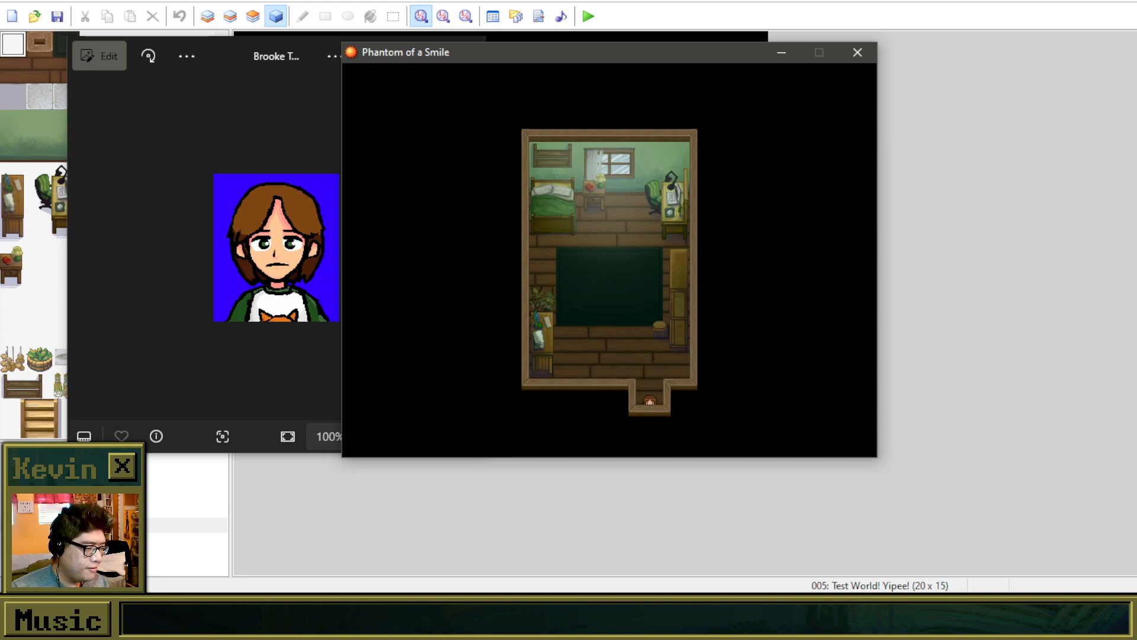
pyautogui.press('Up')
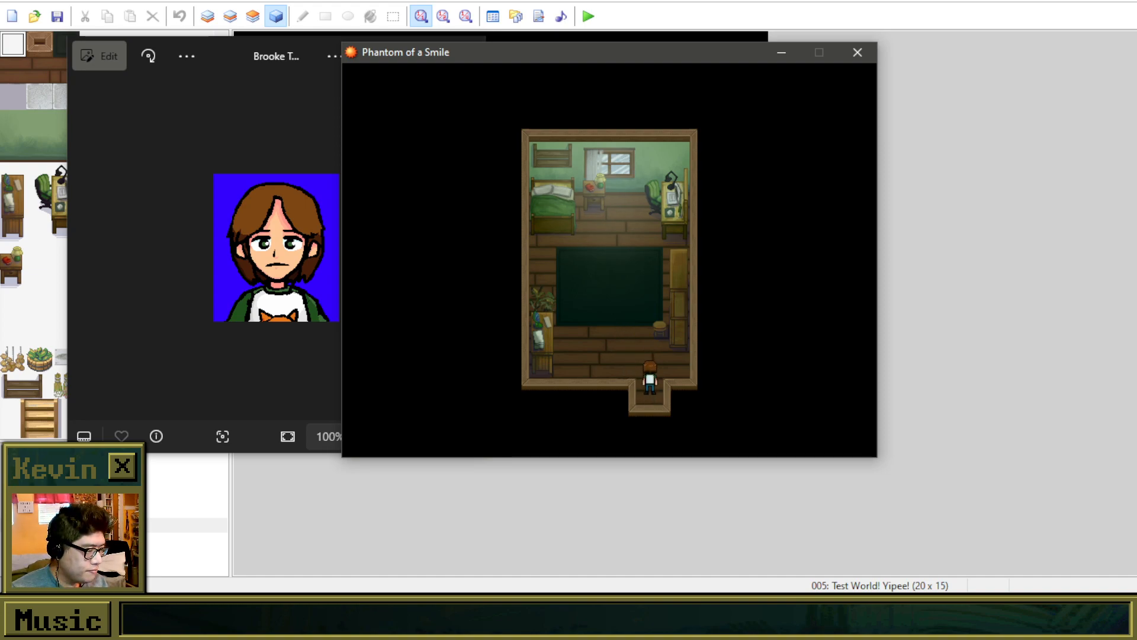
# Step: Walk the character from the doorway to the desk chair and interact with the laptop
pyautogui.press('Left')
pyautogui.press('Up')
pyautogui.press('Up')
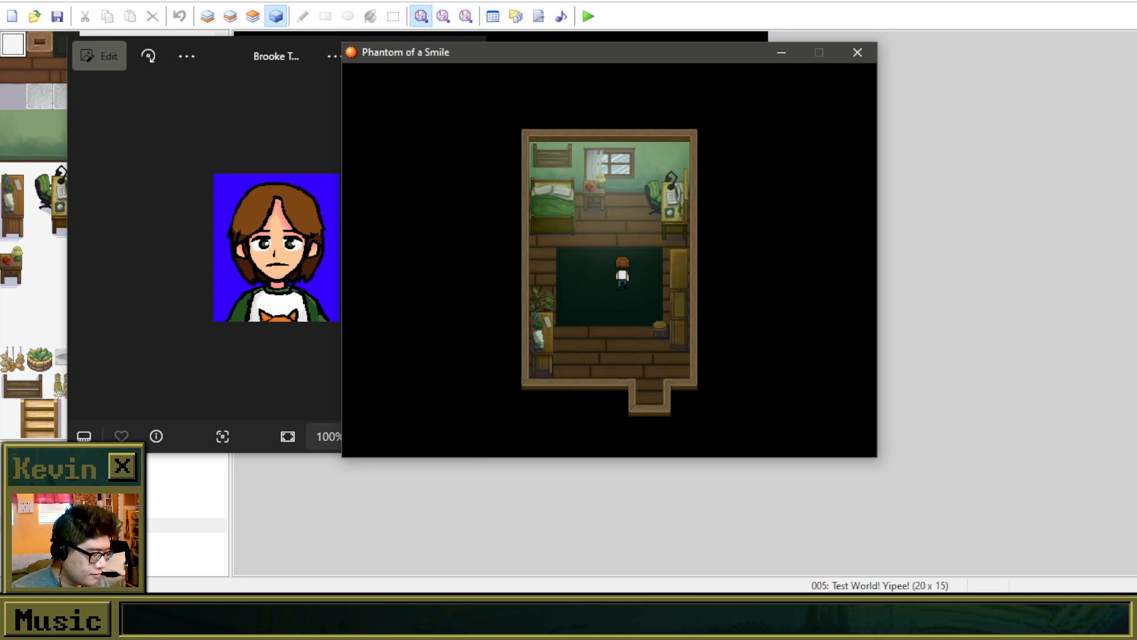
pyautogui.press('Right')
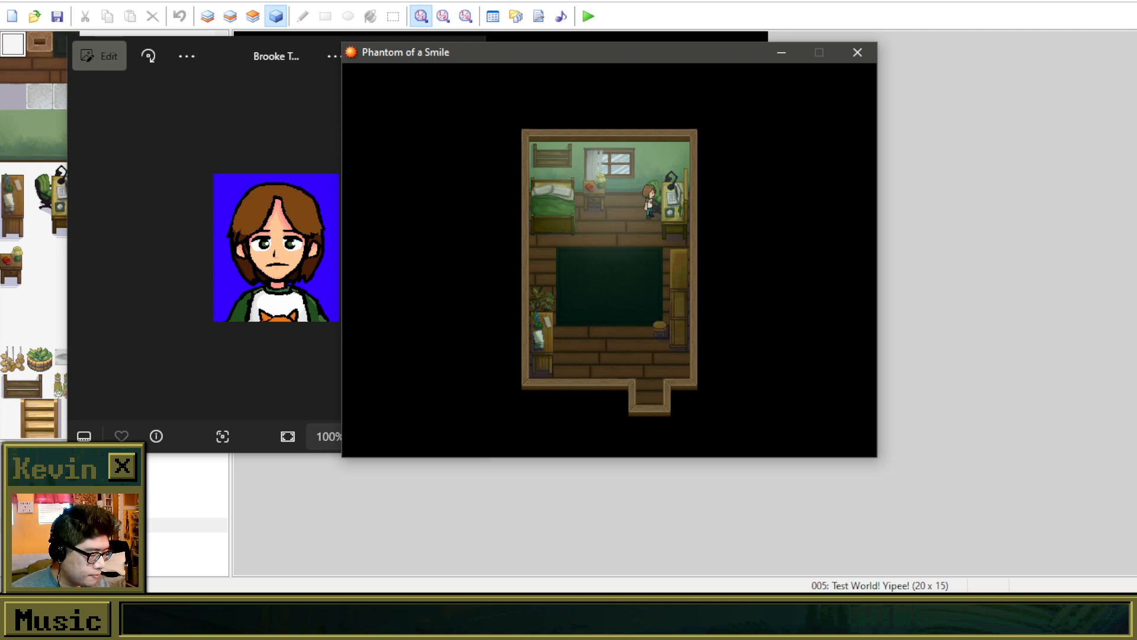
pyautogui.press('Return')
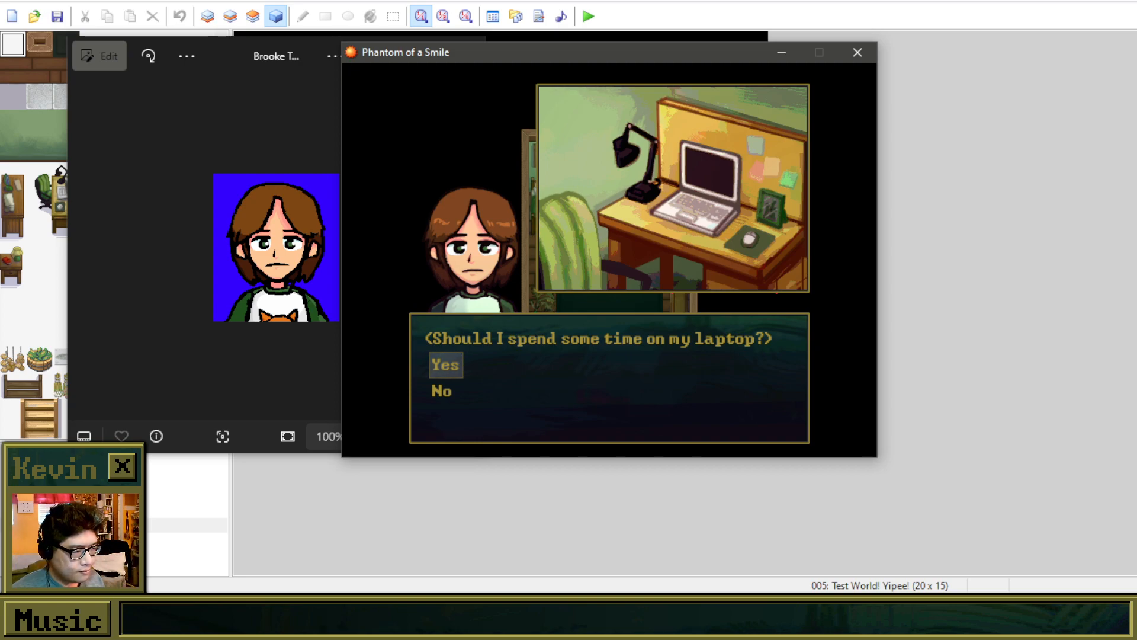
# Step: Choose Yes to spend time on the laptop and continue to its letter-entry screen
pyautogui.press('Down')
pyautogui.press('Up')
pyautogui.press('Return')
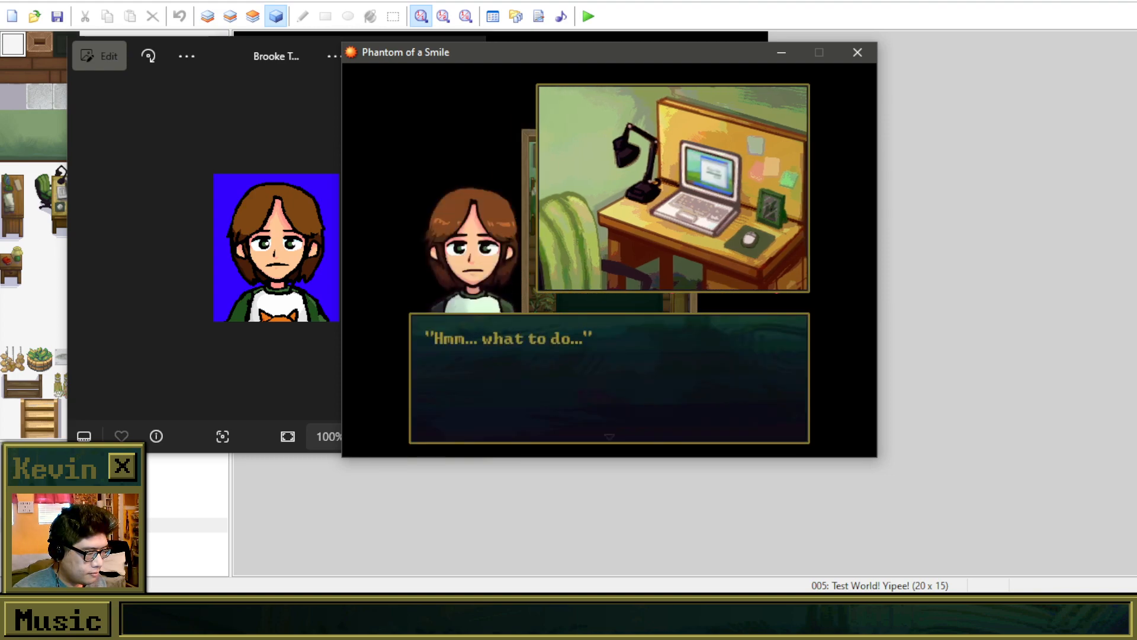
pyautogui.press('Return')
pyautogui.press('Down')
pyautogui.press('Right')
pyautogui.press('Left')
pyautogui.press('Up')
pyautogui.press('Right')
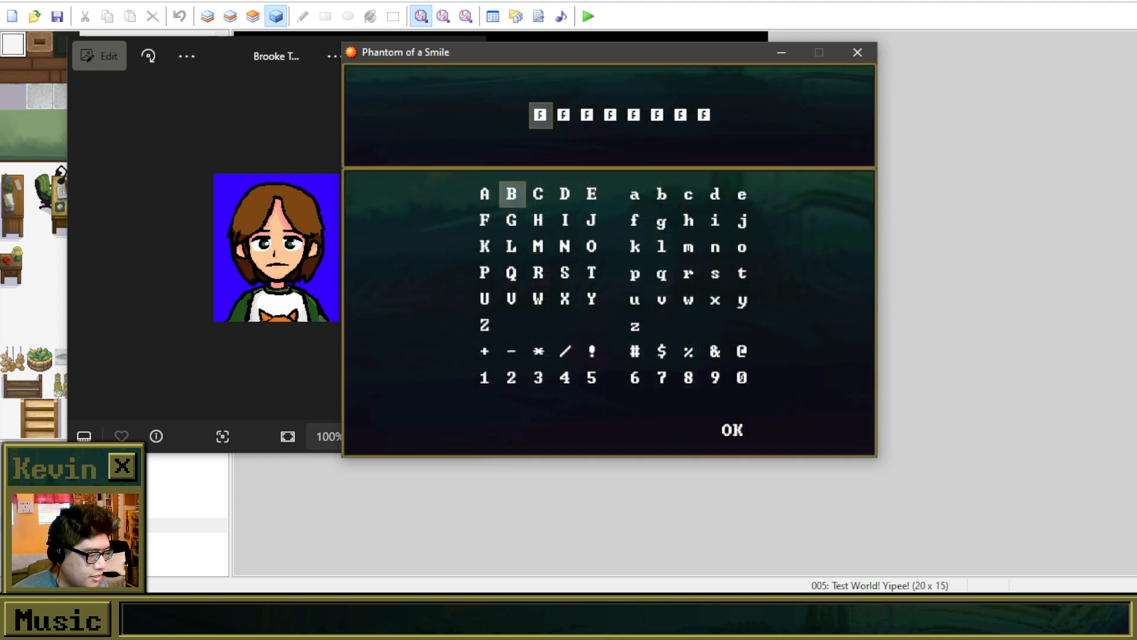
# Step: Enter a word on the laptop's letter grid, submit it, and play through the streamer scene
pyautogui.press('Left')
pyautogui.press('Right')
pyautogui.press('Down')
pyautogui.press('Down')
pyautogui.press('Down')
pyautogui.press('Right')
pyautogui.press('Right')
pyautogui.press('Return')
pyautogui.press('Up')
pyautogui.press('Right')
pyautogui.press('Down')
pyautogui.press('Return')
pyautogui.press('Up')
pyautogui.press('Up')
pyautogui.press('Right')
pyautogui.press('Right')
pyautogui.press('Right')
pyautogui.press('Right')
pyautogui.press('Return')
pyautogui.press('Return')
pyautogui.press('Left')
pyautogui.press('Up')
pyautogui.press('Down')
pyautogui.press('Return')
pyautogui.press('Up')
pyautogui.press('Return')
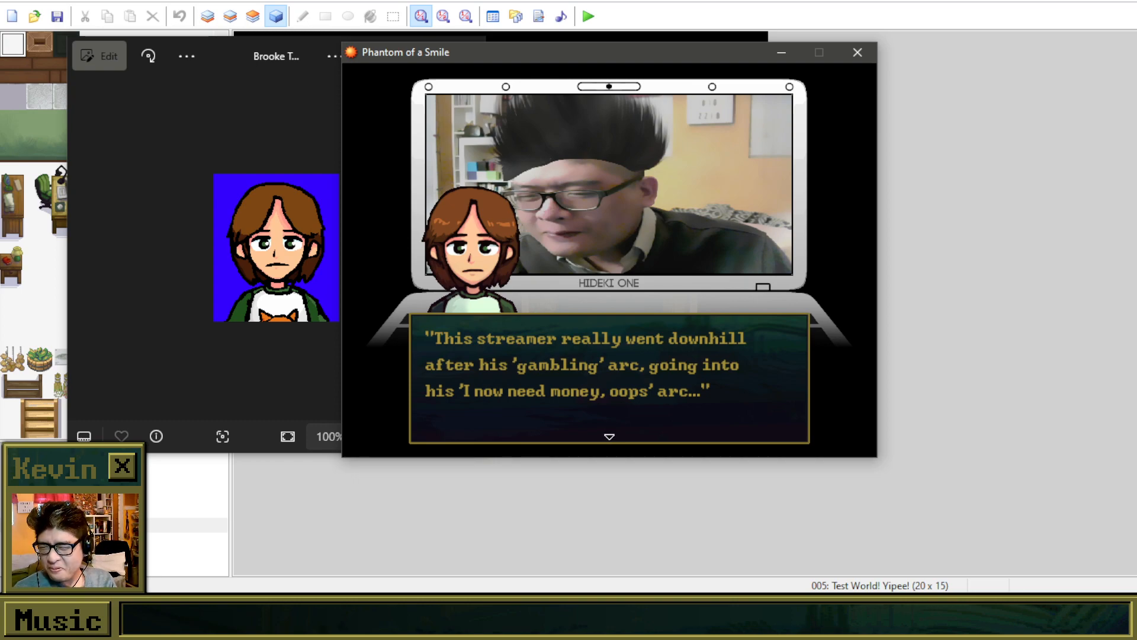
pyautogui.press('Return')
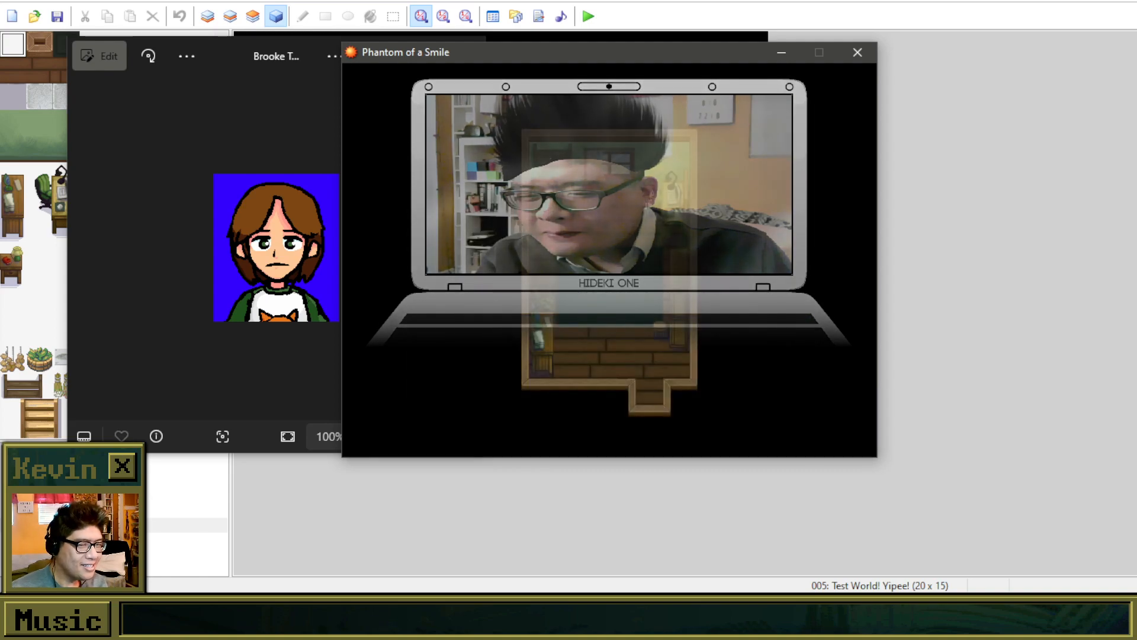
# Step: Walk the character below the desk, inspect the family photo, and collect the ID Card
pyautogui.press('Down')
pyautogui.press('Right')
pyautogui.press('Return')
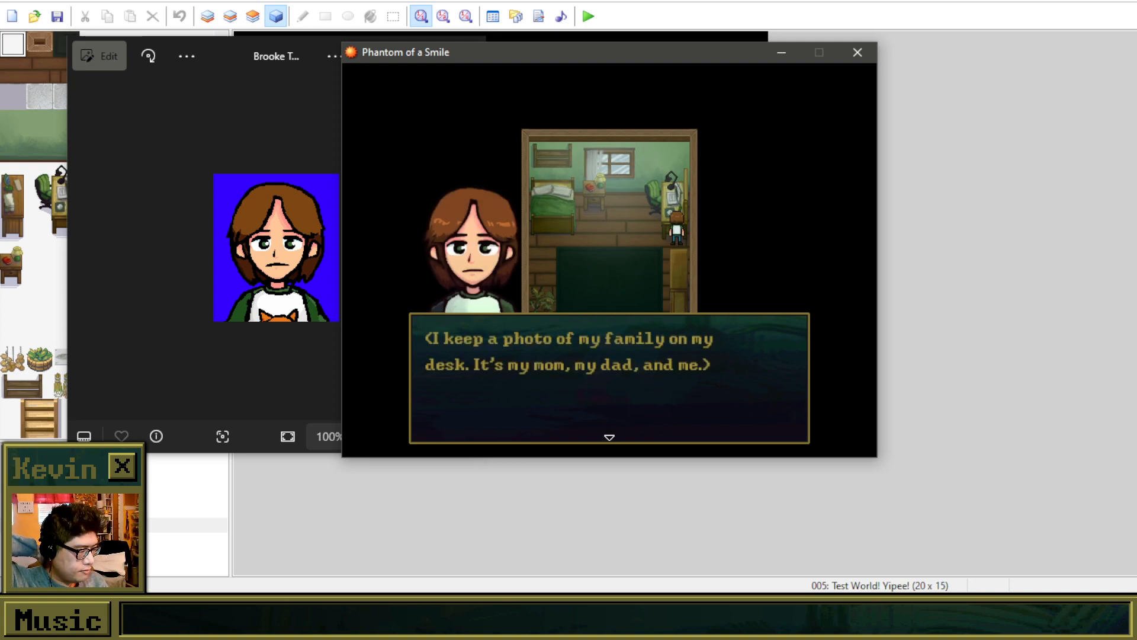
pyautogui.press('Return')
pyautogui.press('Return')
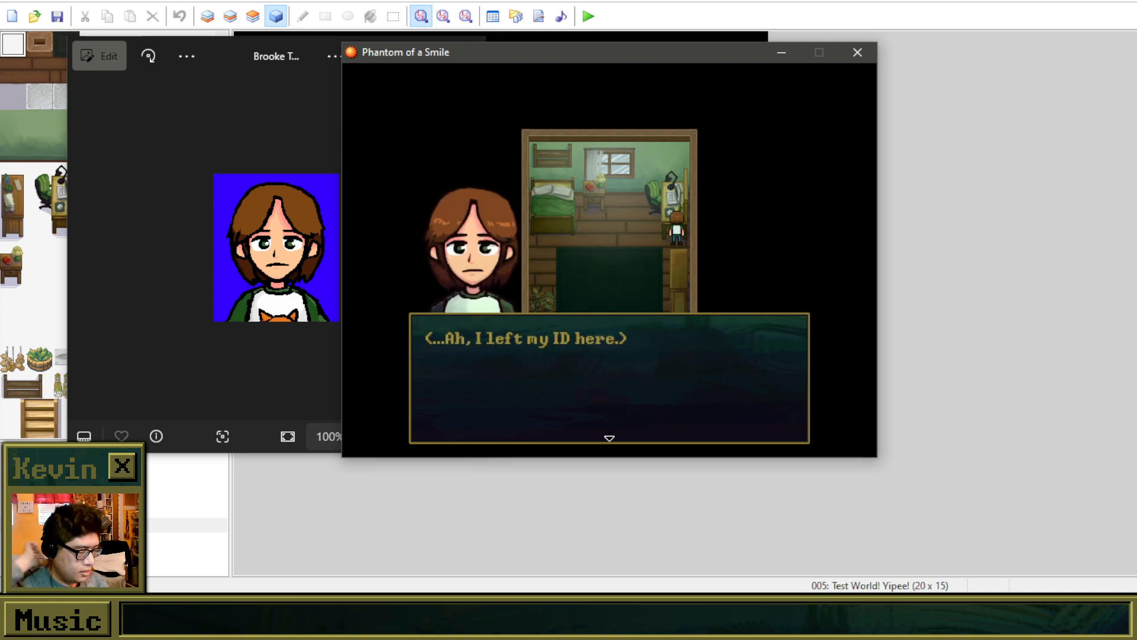
pyautogui.press('Return')
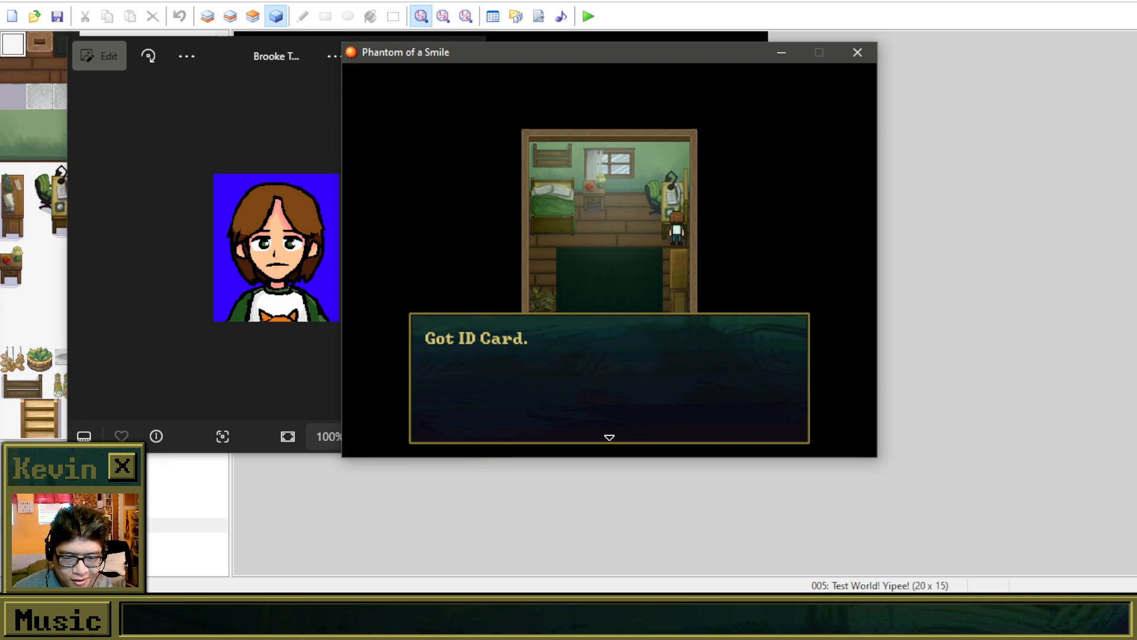
pyautogui.press('Return')
# Step: View the ID Card's description in the inventory and return to the bedroom
pyautogui.press('Left')
pyautogui.press('Escape')
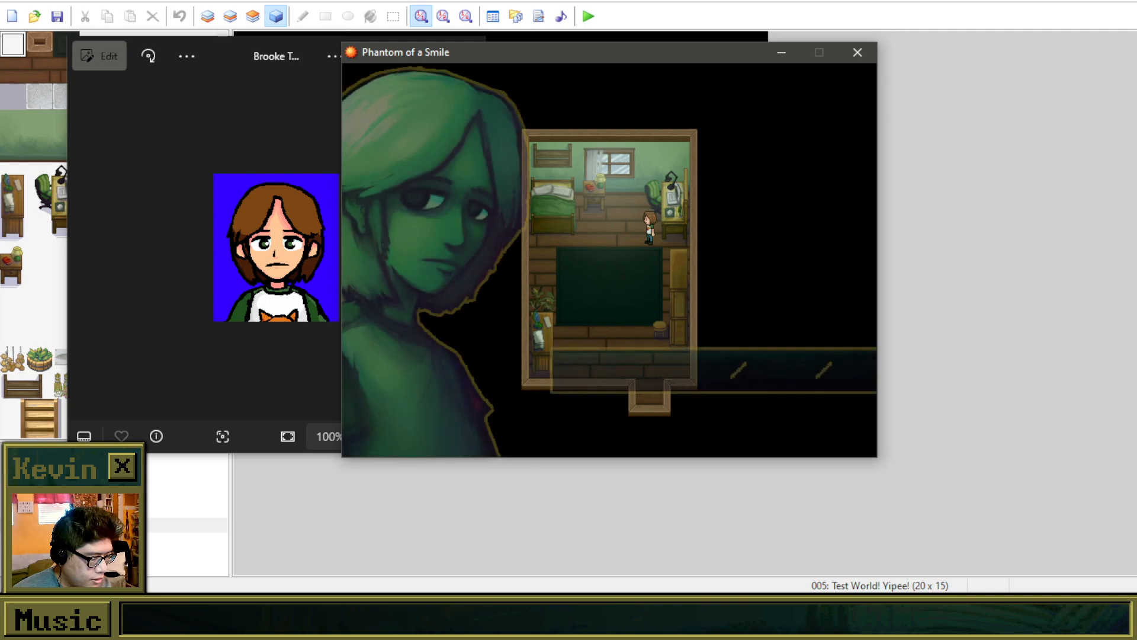
pyautogui.press('Return')
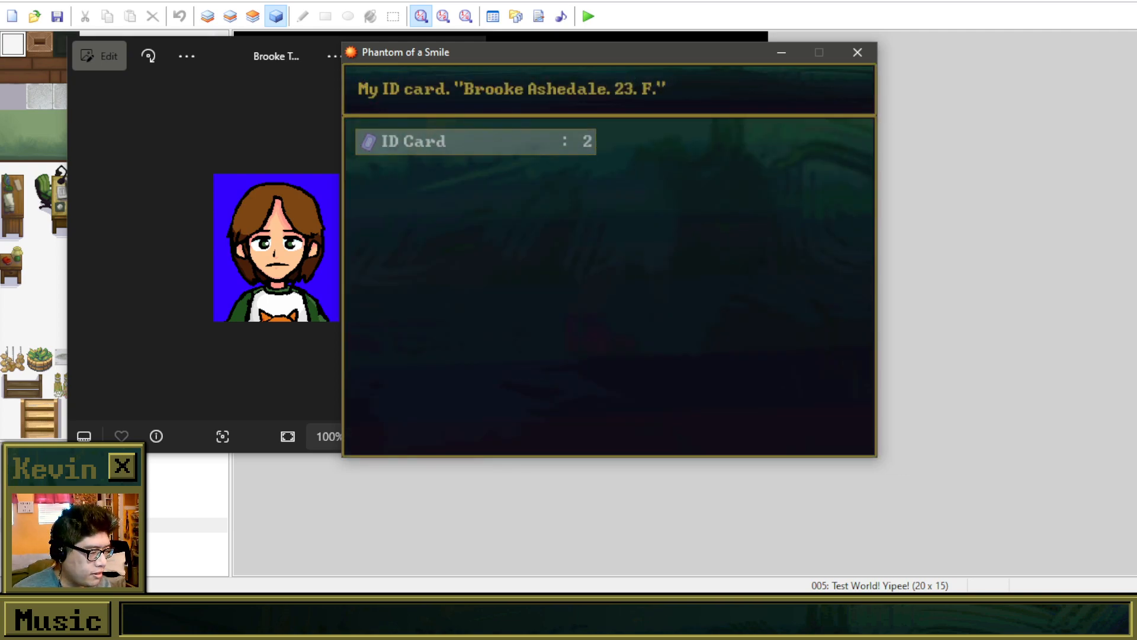
pyautogui.press('Escape')
pyautogui.press('Escape')
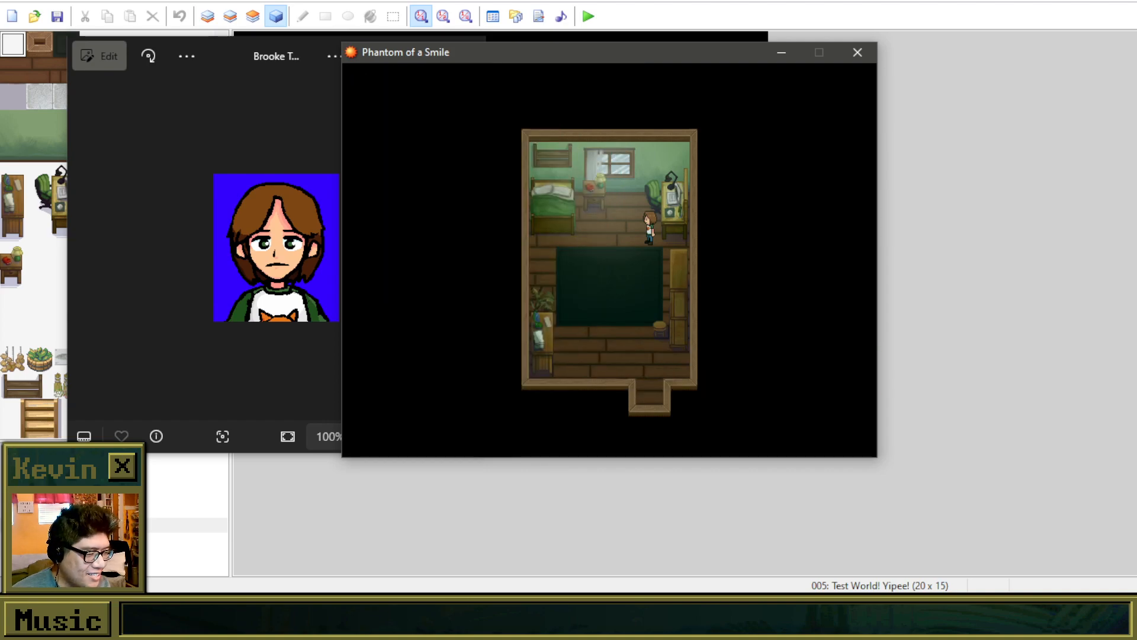
# Step: Walk the character up beside the desk and close the Phantom of a Smile playtest window
pyautogui.press('Up')
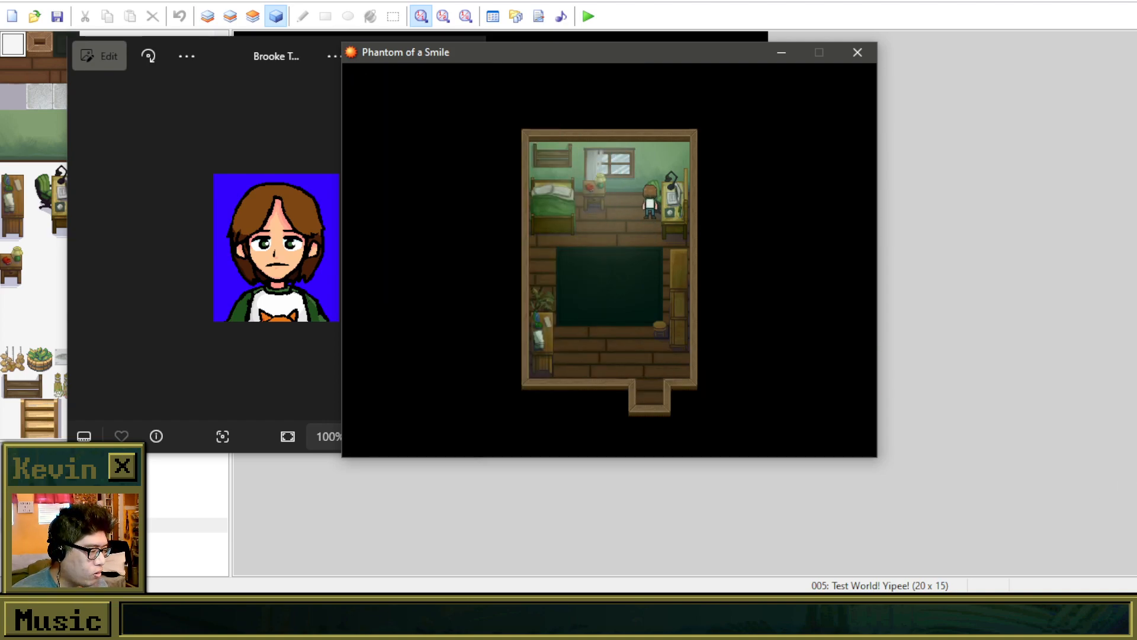
pyautogui.click(856, 57)
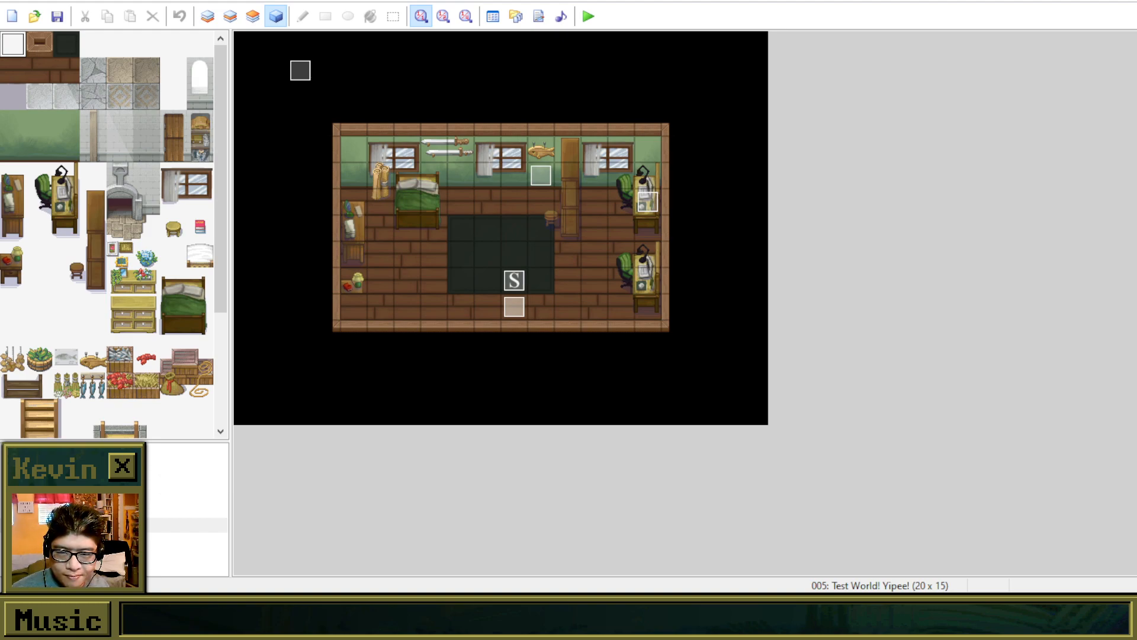
# Step: Switch to World of Horror, position its window on the screen, and continue past the title to the character selection
pyautogui.moveTo(0, 1); pyautogui.dragTo(535, 2)
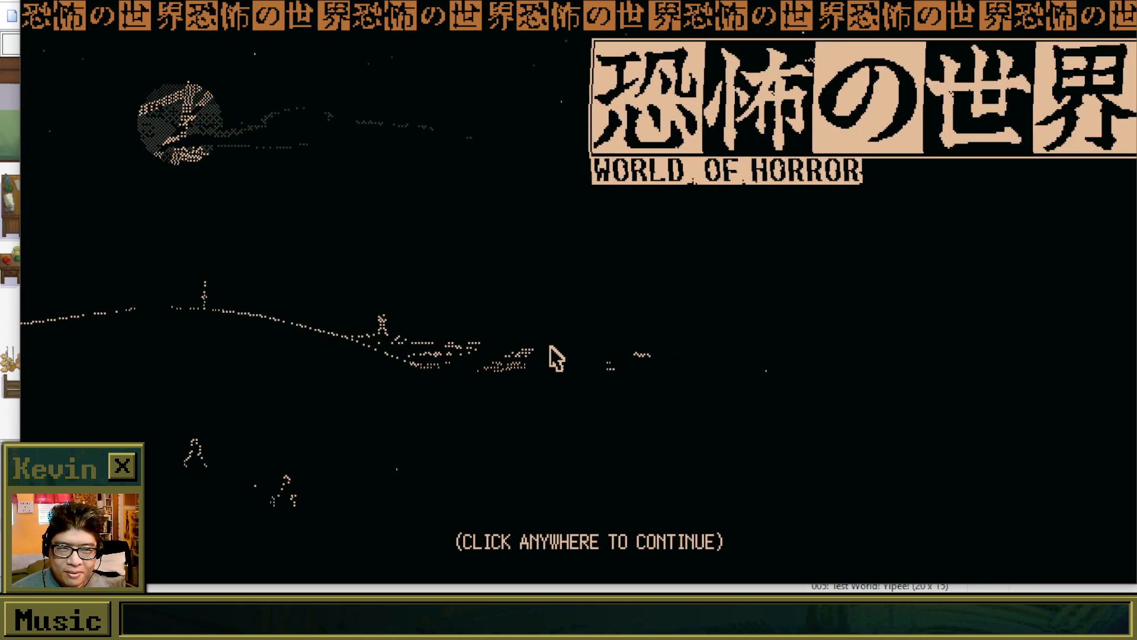
pyautogui.moveTo(515, 1)
pyautogui.mouseDown()
pyautogui.moveTo(497, 2)
pyautogui.moveTo(509, 5)
pyautogui.mouseUp()
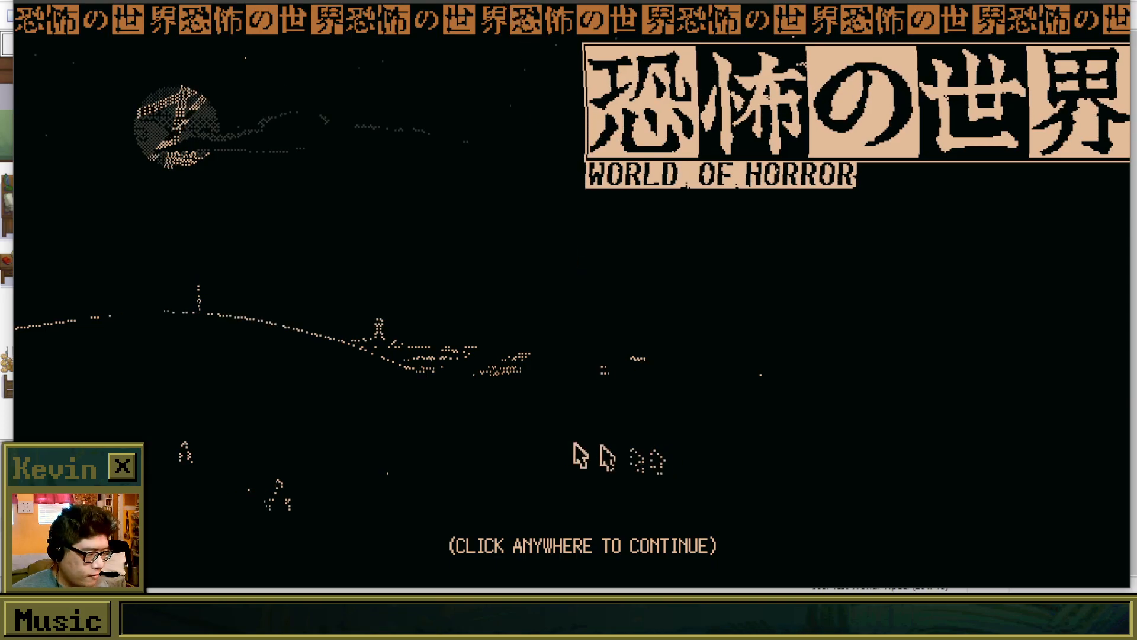
pyautogui.click(557, 452)
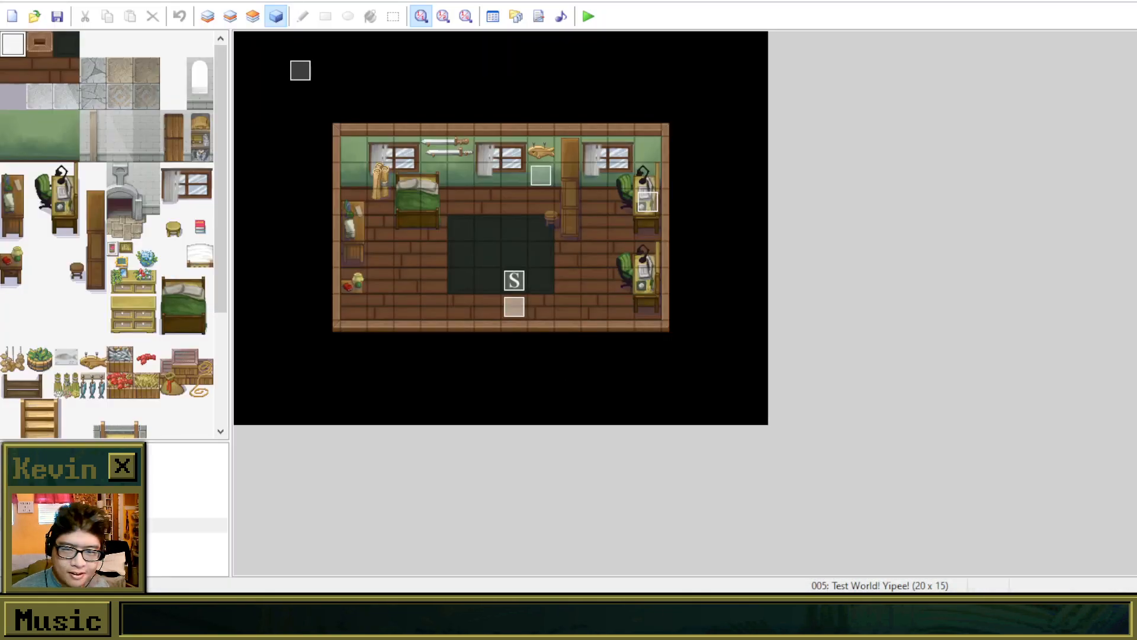
pyautogui.moveTo(0, 7); pyautogui.dragTo(270, 6)
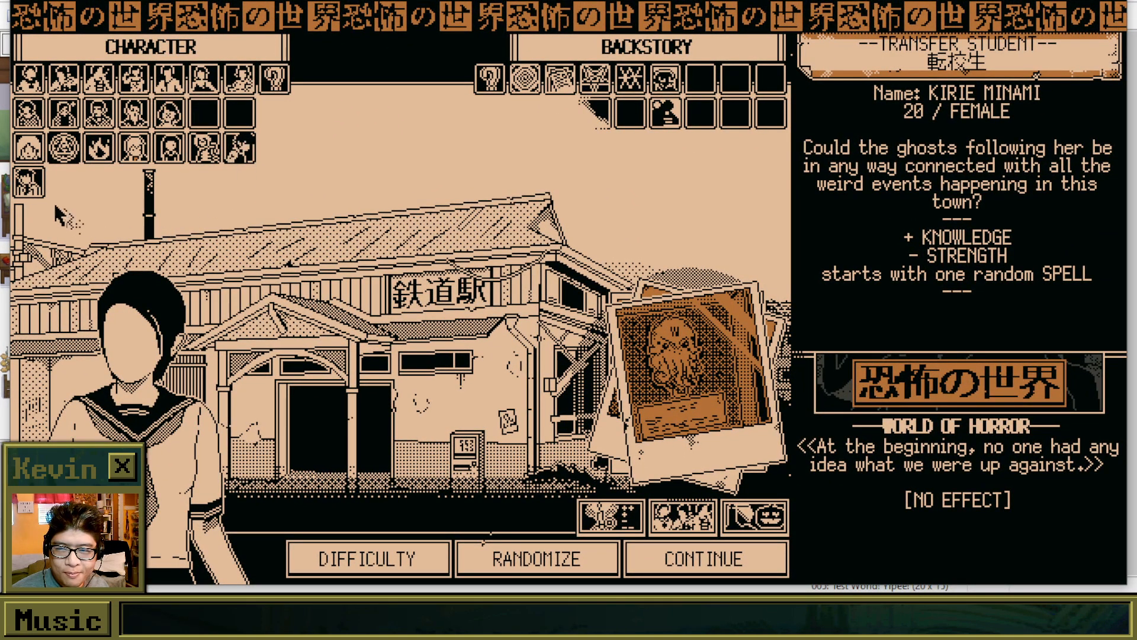
# Step: Browse the custom characters' profiles, including Kudo, Chrom, Robin and Cheryl Mason
pyautogui.click(33, 186)
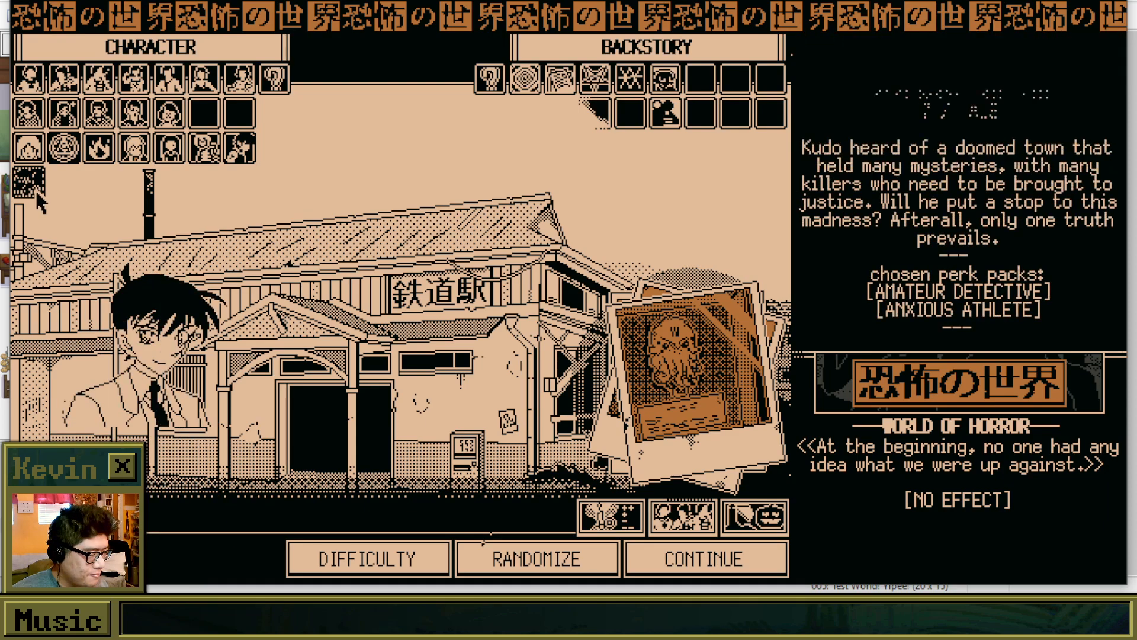
pyautogui.click(249, 151)
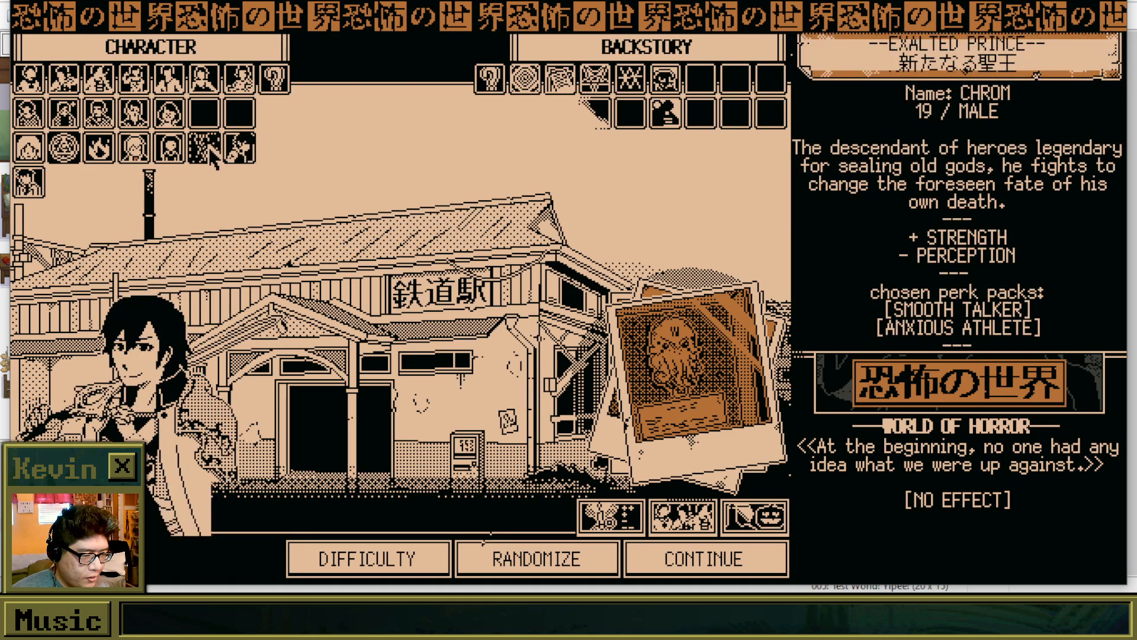
pyautogui.click(214, 157)
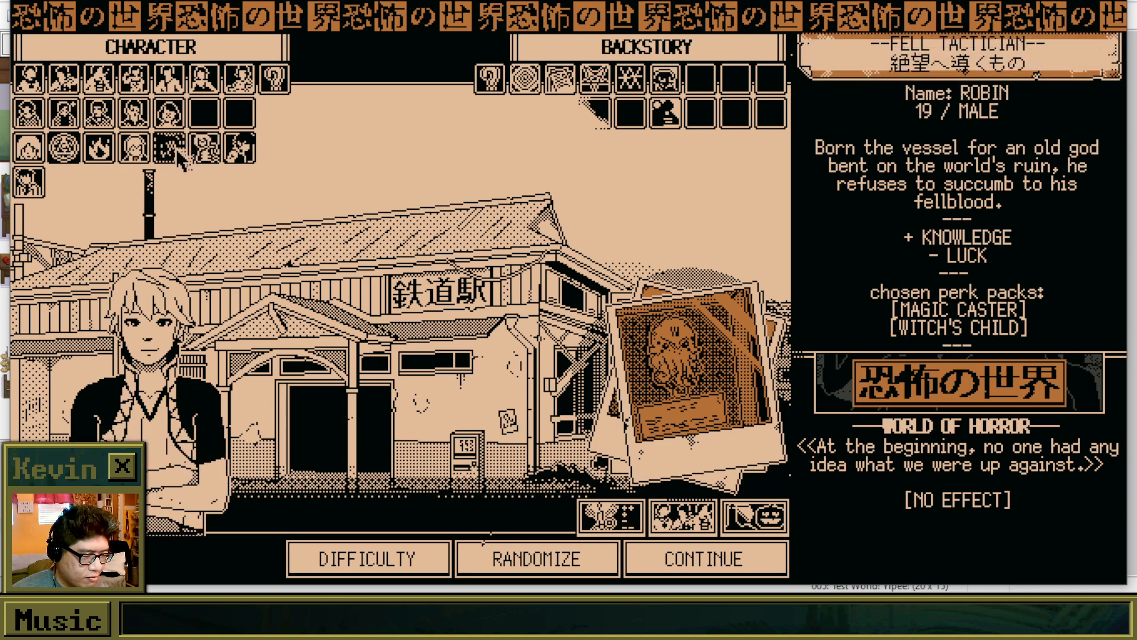
pyautogui.click(170, 147)
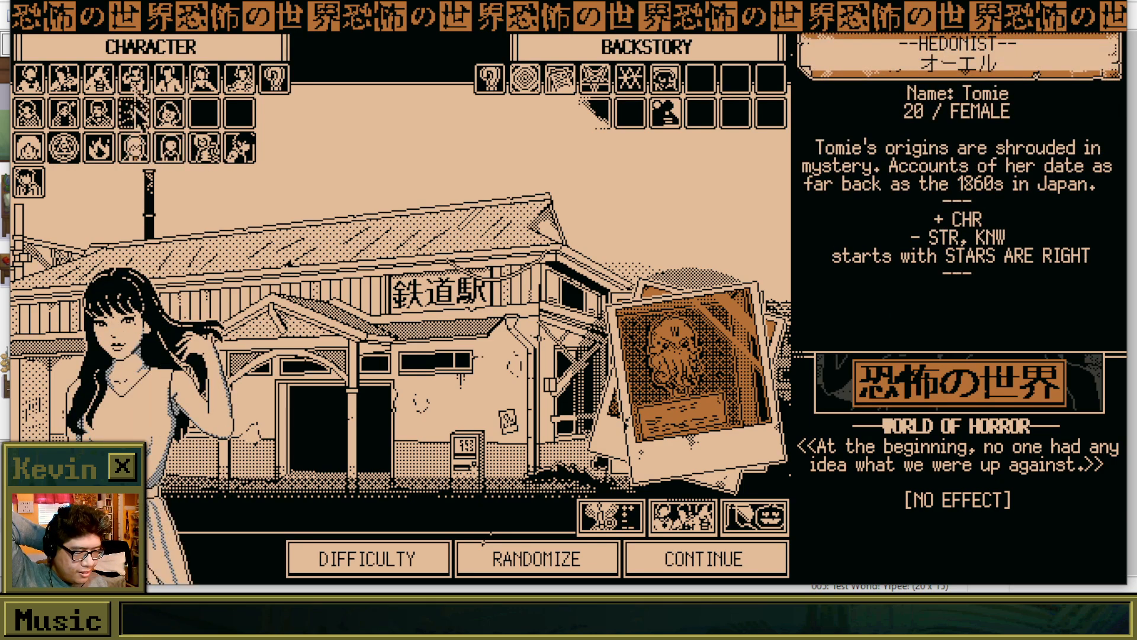
pyautogui.click(135, 148)
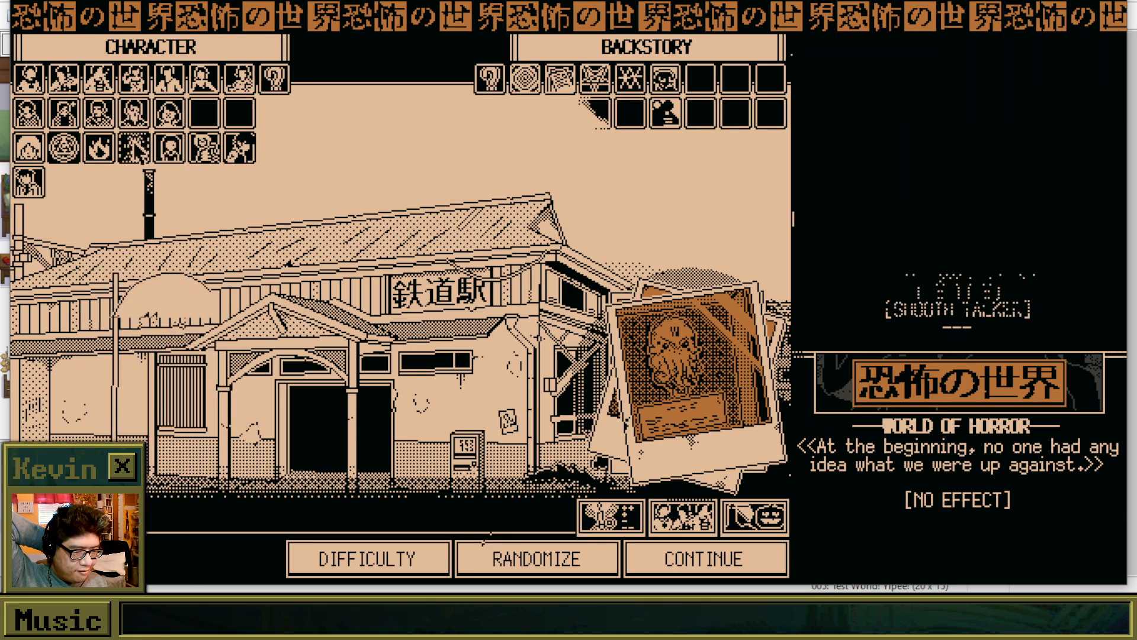
pyautogui.click(66, 148)
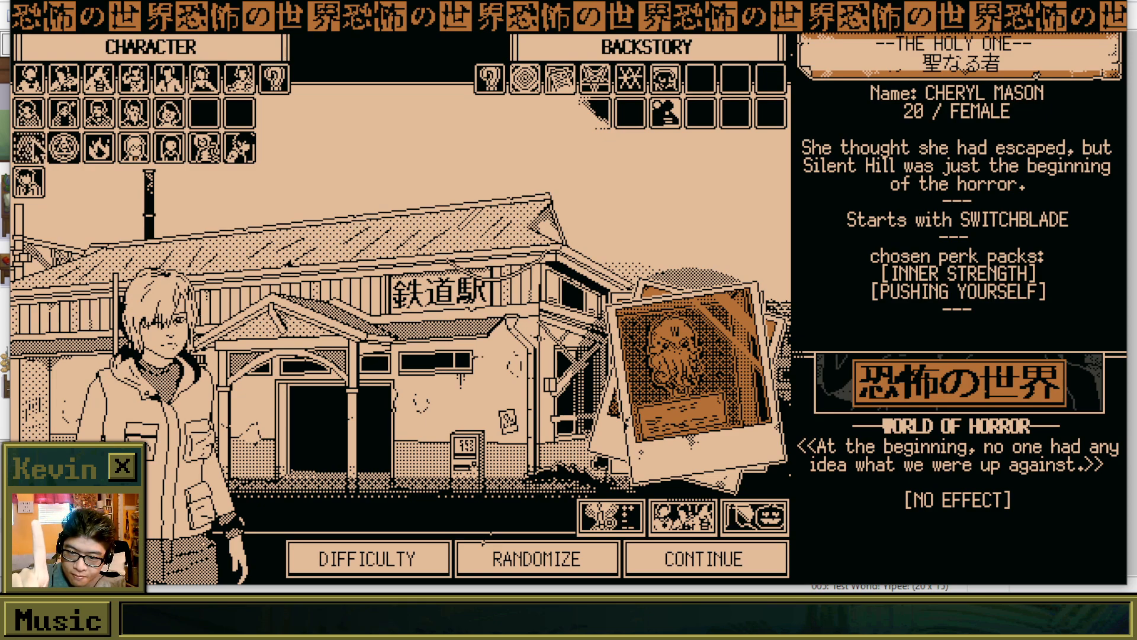
pyautogui.click(35, 152)
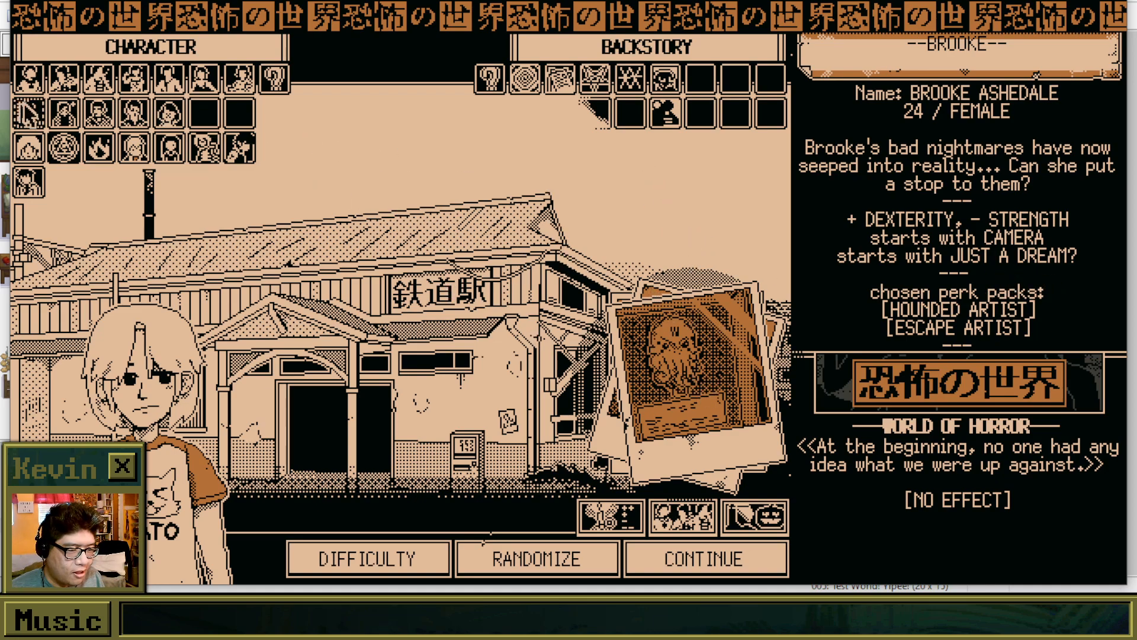
# Step: Look over more character profiles and select Brooke Ashedale for the playthrough
pyautogui.click(65, 114)
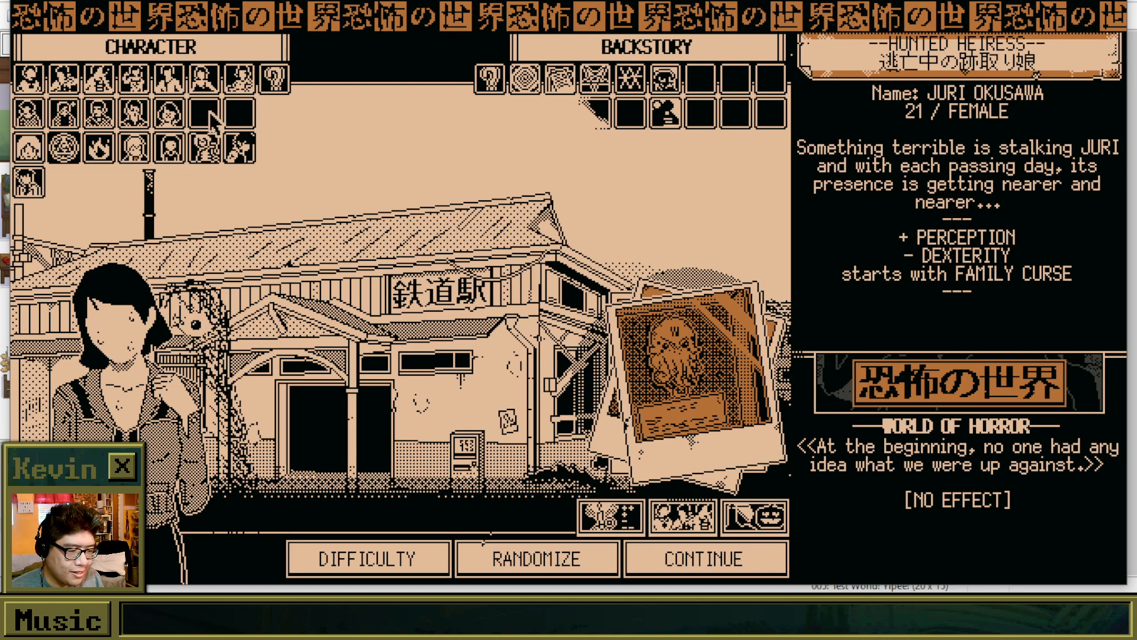
pyautogui.click(39, 147)
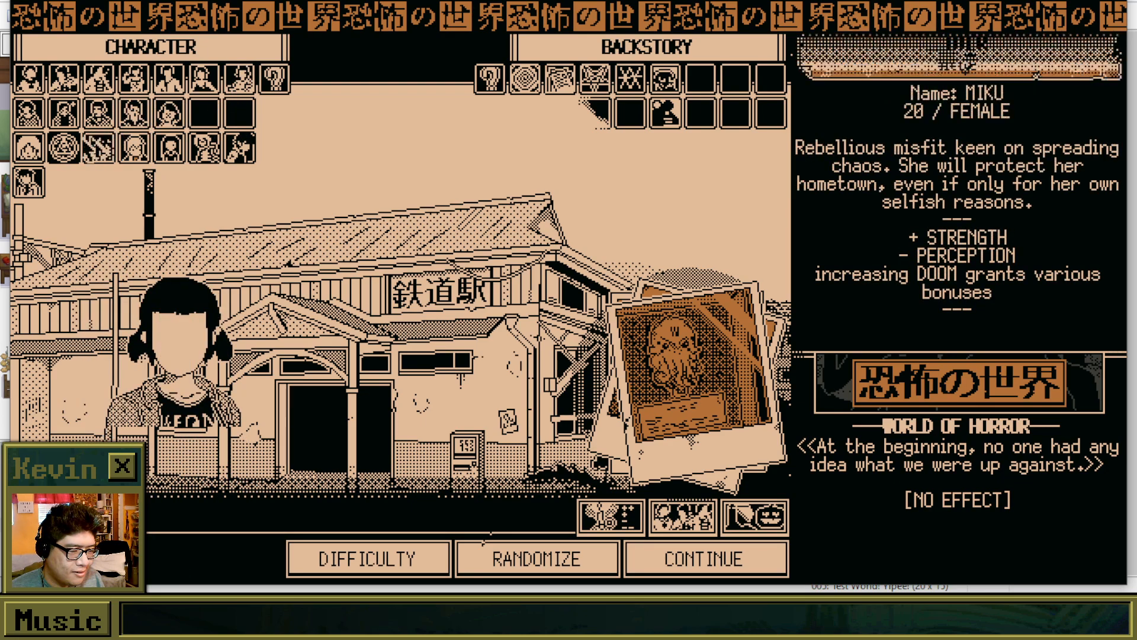
pyautogui.click(39, 146)
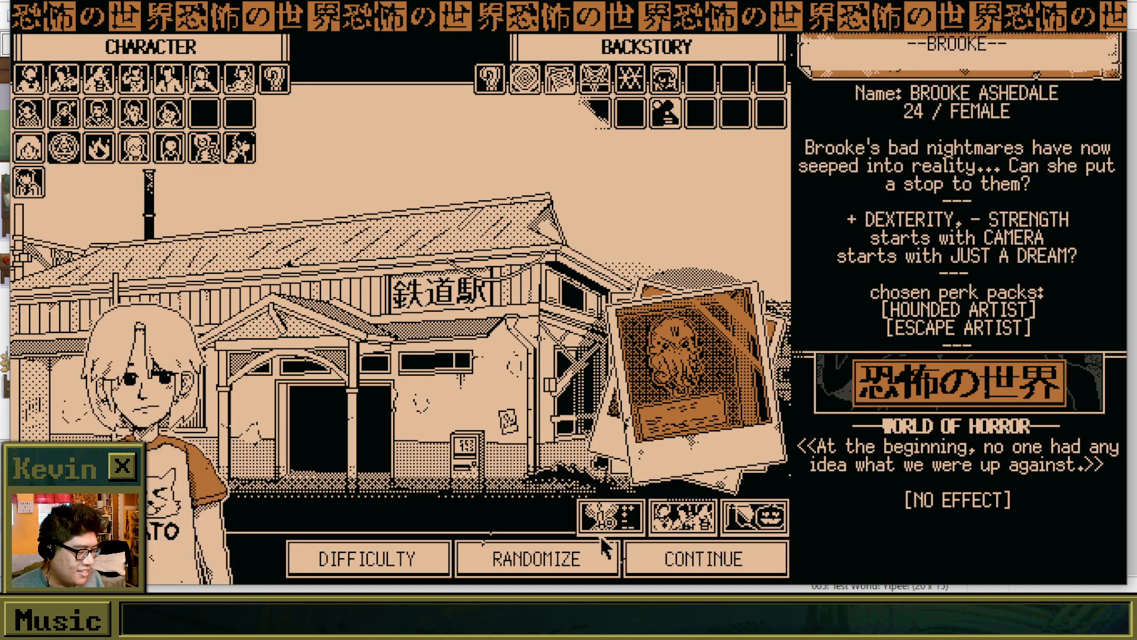
# Step: Continue with Brooke, choose a game mode, confirm the old god Ithotu, the Devouring Fire, and start the playthrough
pyautogui.click(650, 558)
pyautogui.click(540, 416)
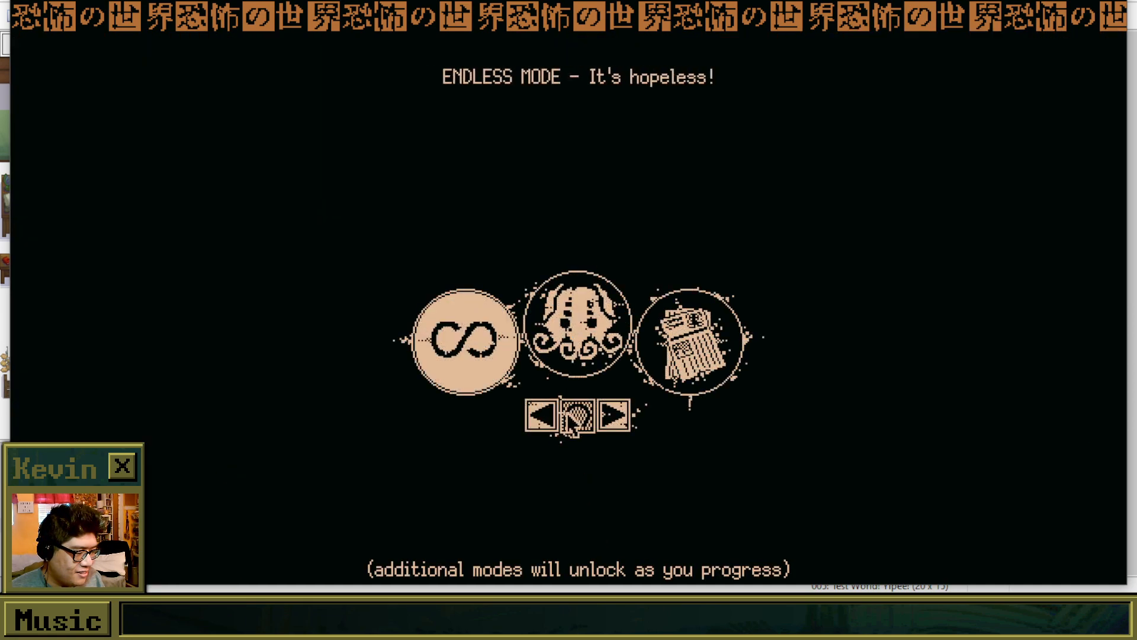
pyautogui.click(614, 418)
pyautogui.click(578, 416)
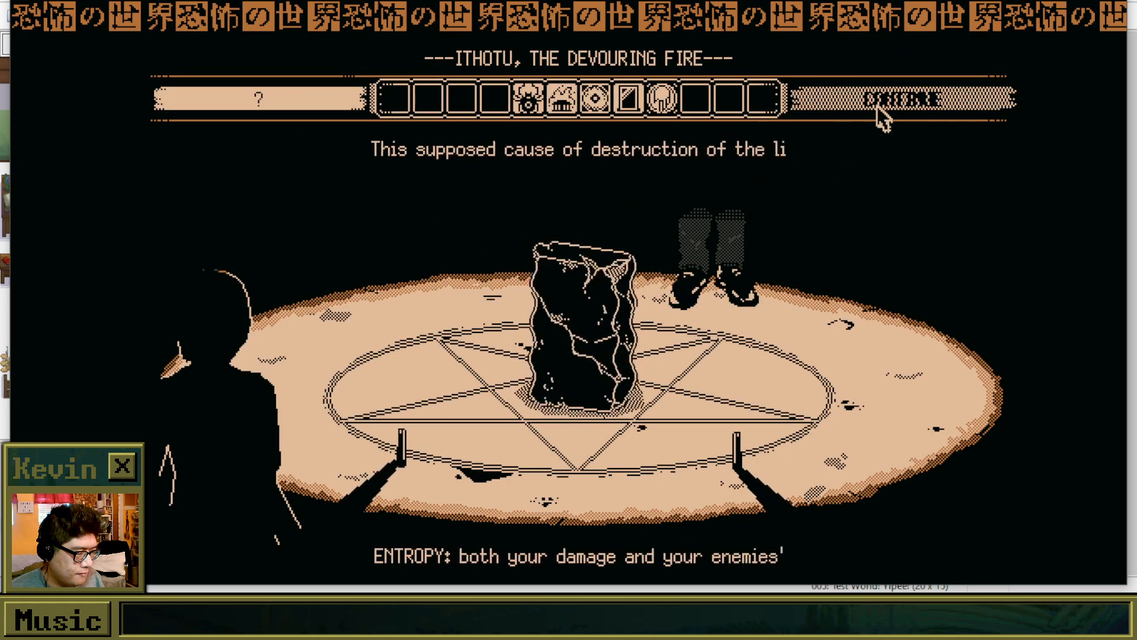
pyautogui.click(878, 108)
pyautogui.click(630, 560)
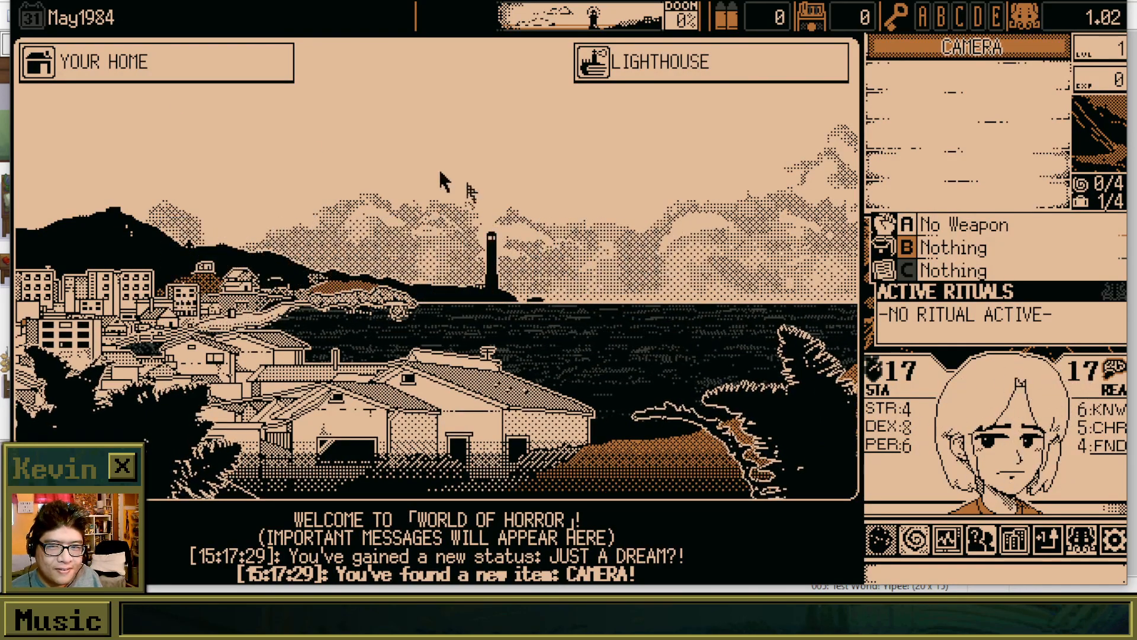
# Step: Enter Your Home, confirm the additional location actions, and collect the Empty Bottle
pyautogui.click(130, 76)
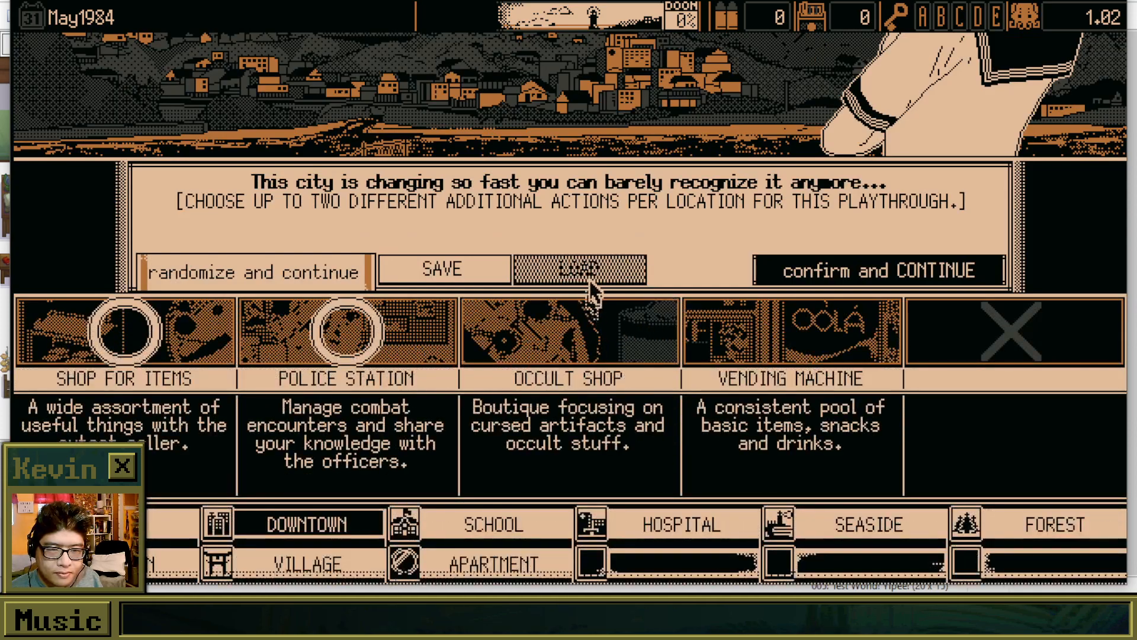
pyautogui.click(889, 276)
pyautogui.click(658, 337)
pyautogui.click(534, 248)
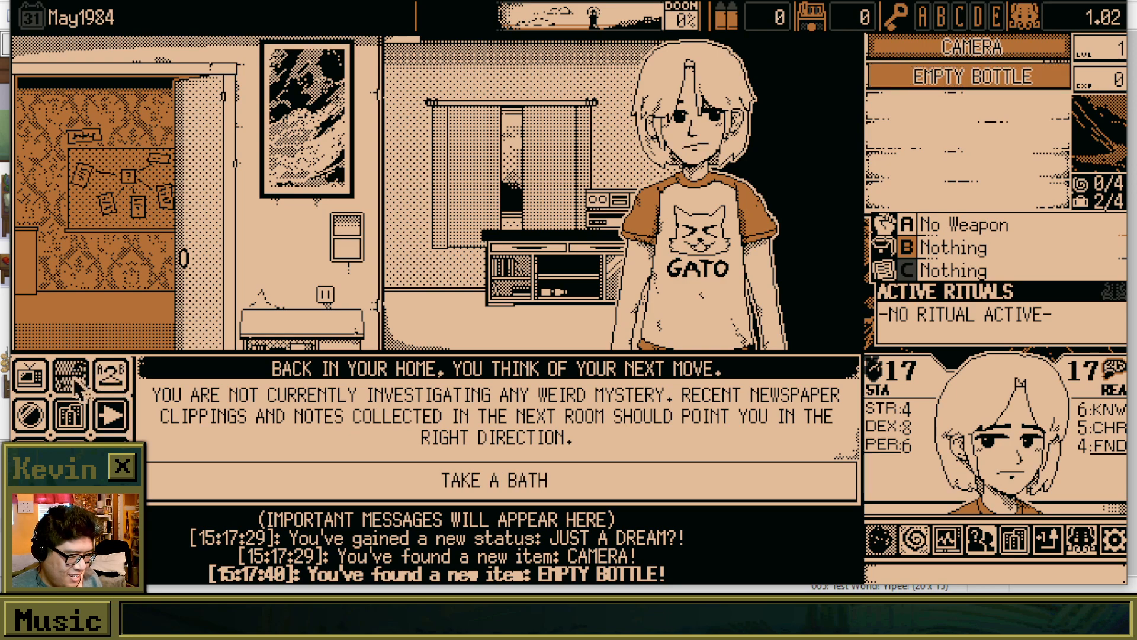
# Step: Go to the mirror, search the shelf items, change Brooke to outfit B, and return to the living room
pyautogui.click(111, 380)
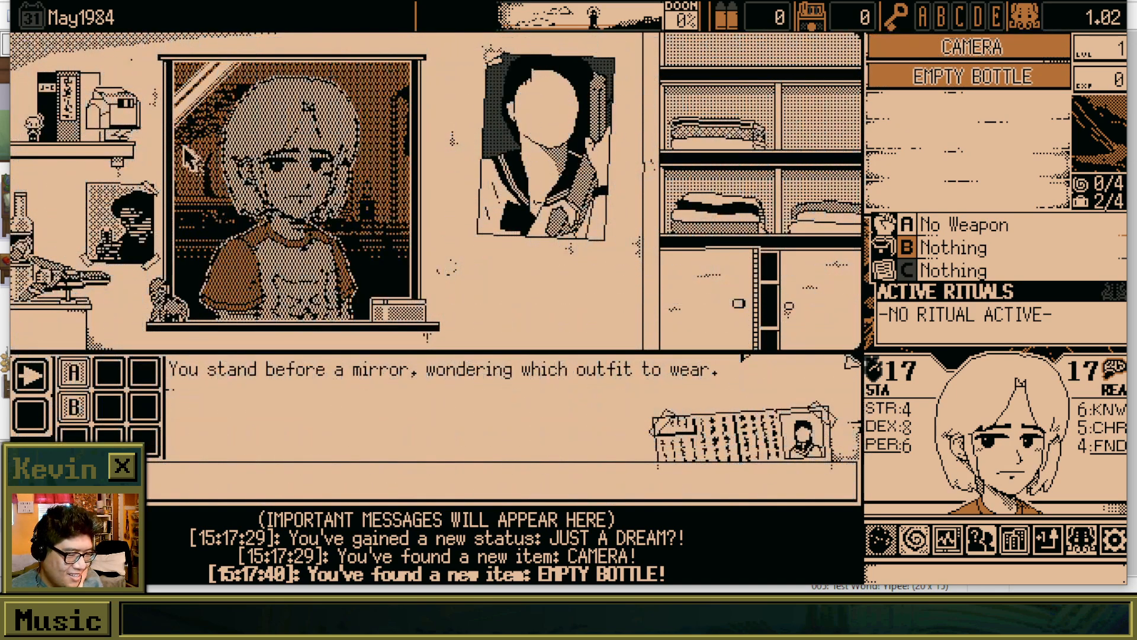
pyautogui.click(128, 112)
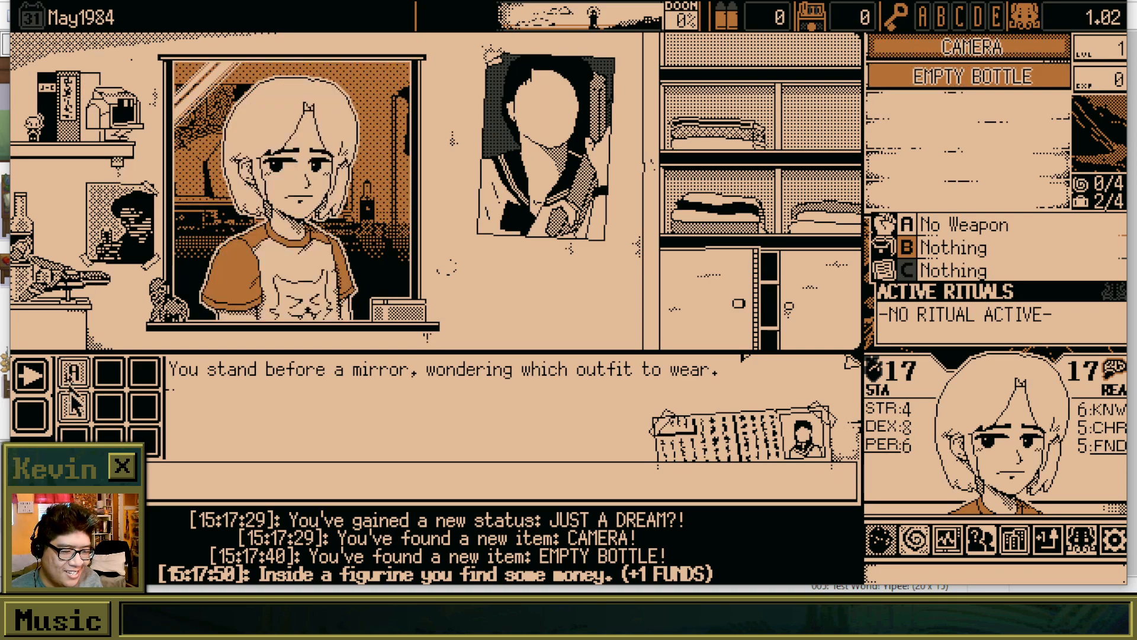
pyautogui.click(74, 407)
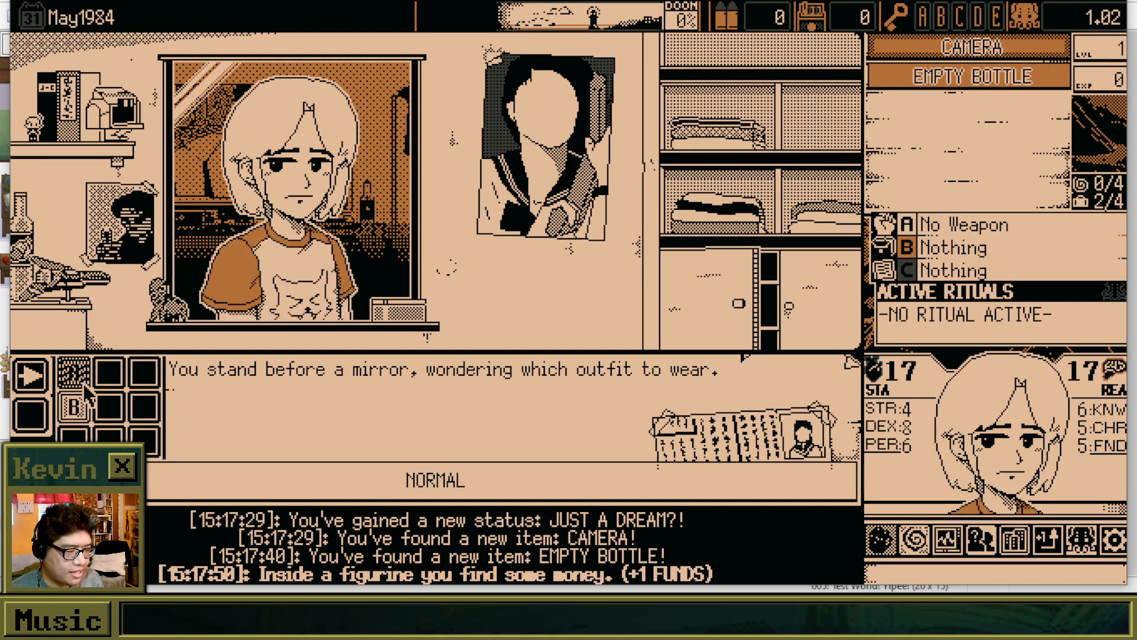
pyautogui.click(30, 385)
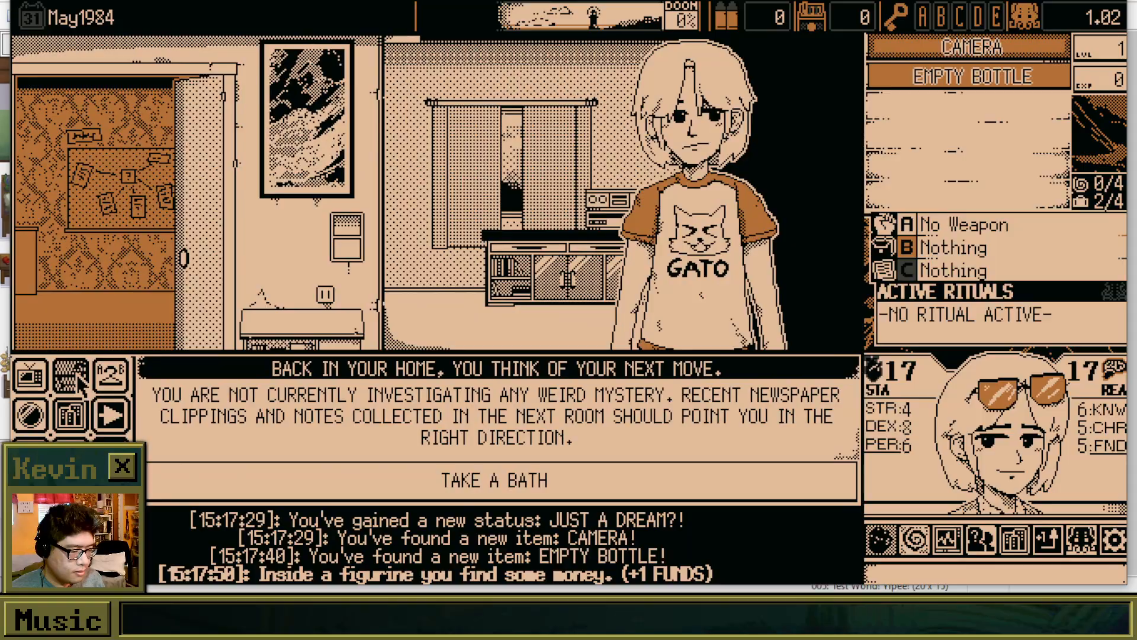
# Step: Take a bath, dismiss the mysteries introduction at the board, and go back to the living room
pyautogui.click(77, 379)
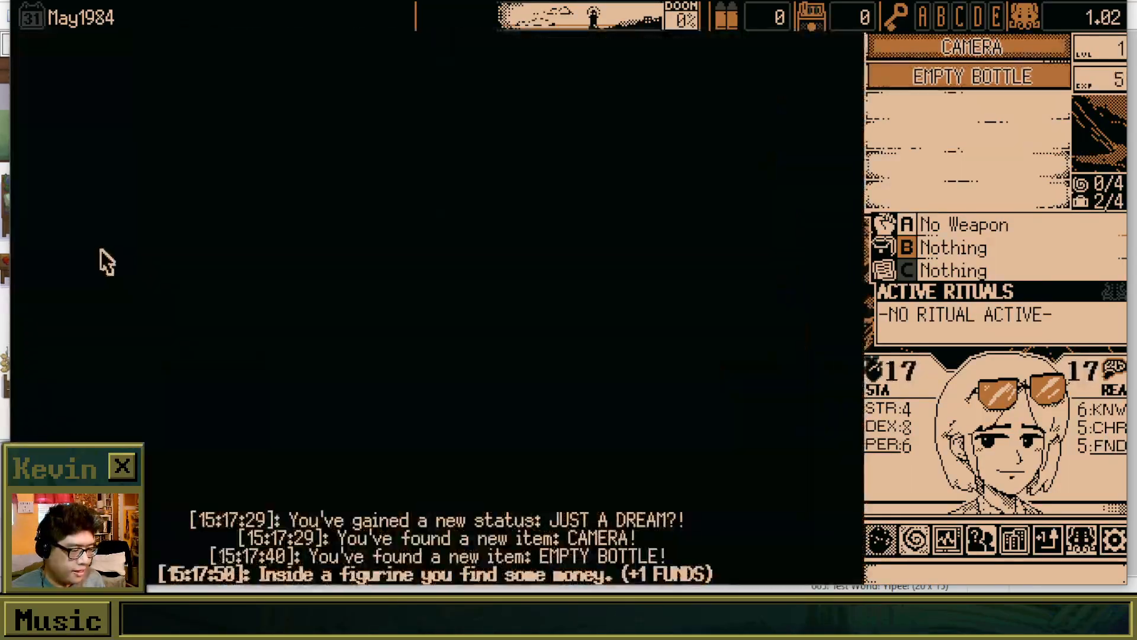
pyautogui.click(343, 437)
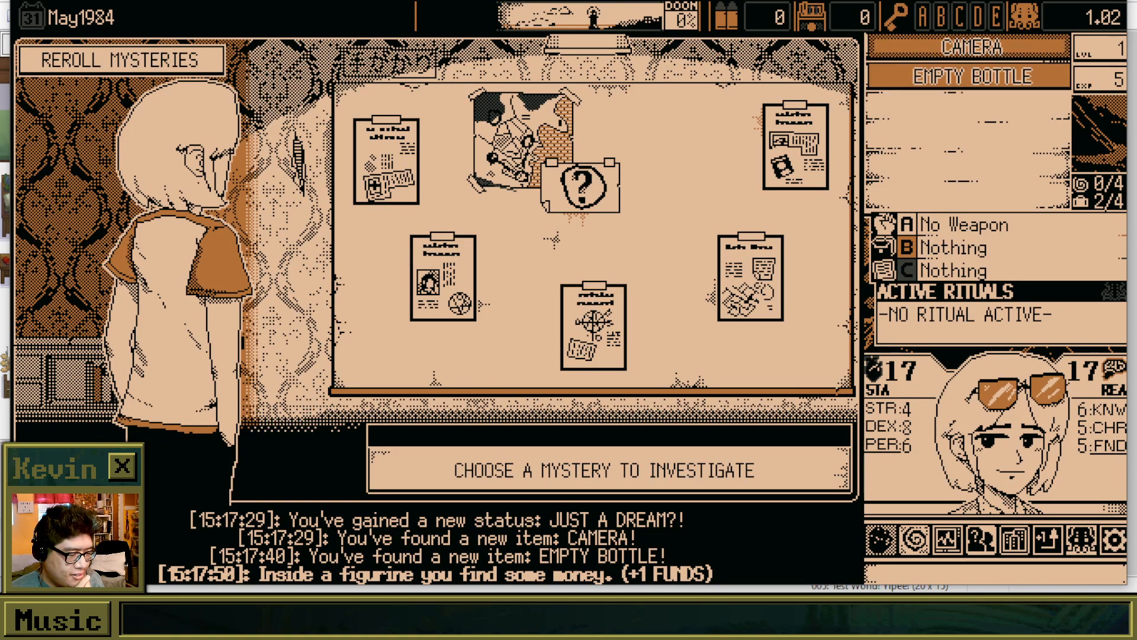
pyautogui.press('Escape')
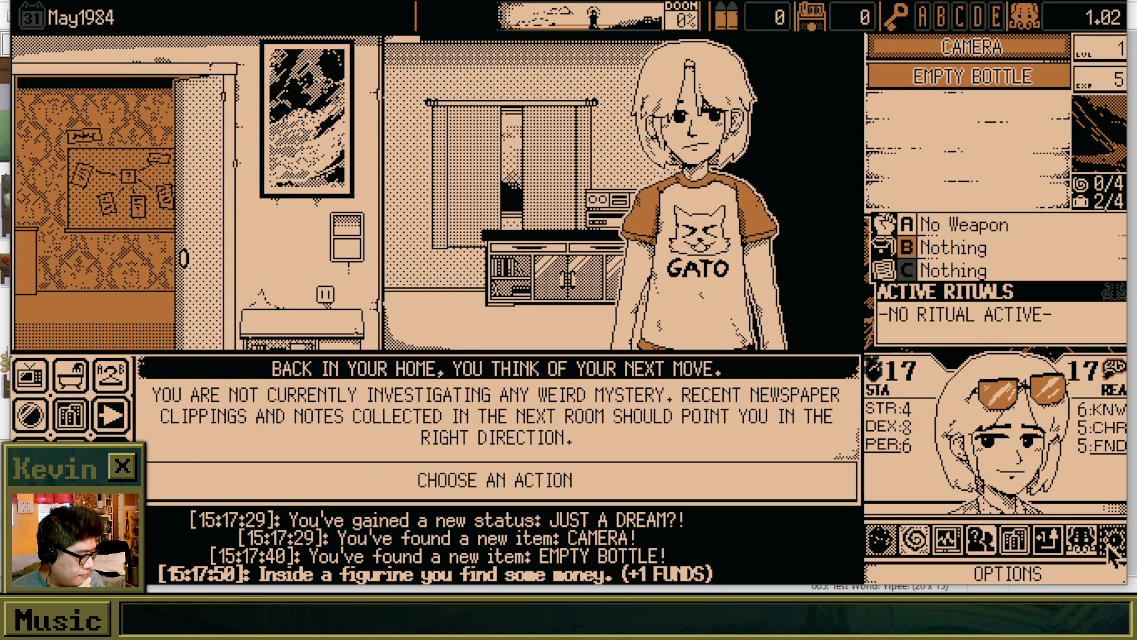
# Step: Start the mystery Bloody Brief of a Beckoning Bulletin from the board and investigate the school
pyautogui.click(173, 288)
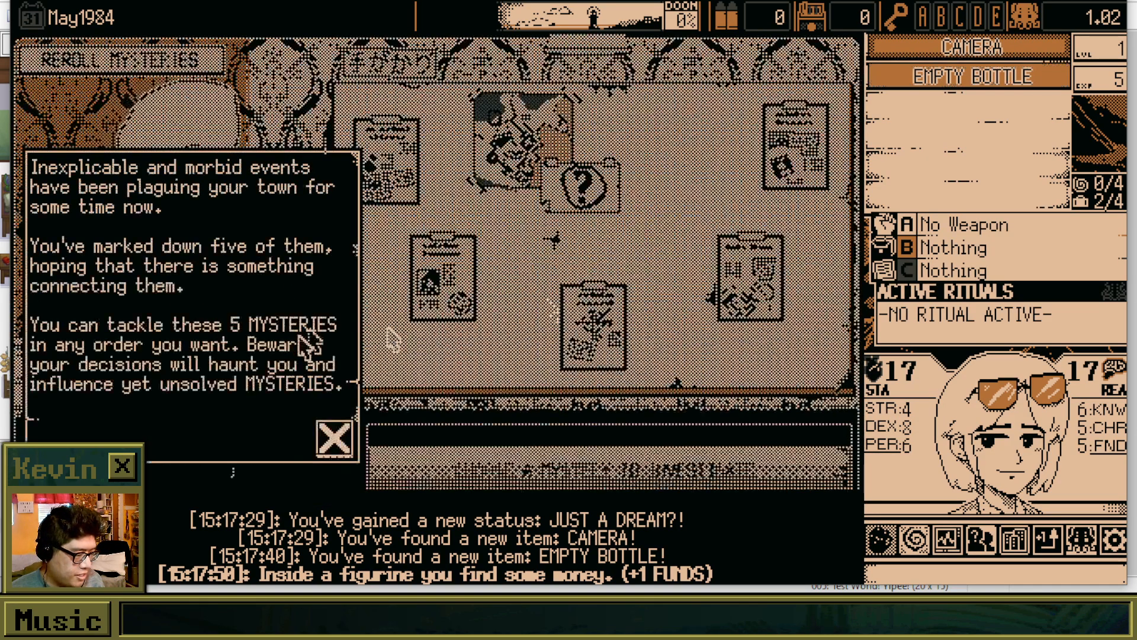
pyautogui.click(330, 432)
pyautogui.click(786, 165)
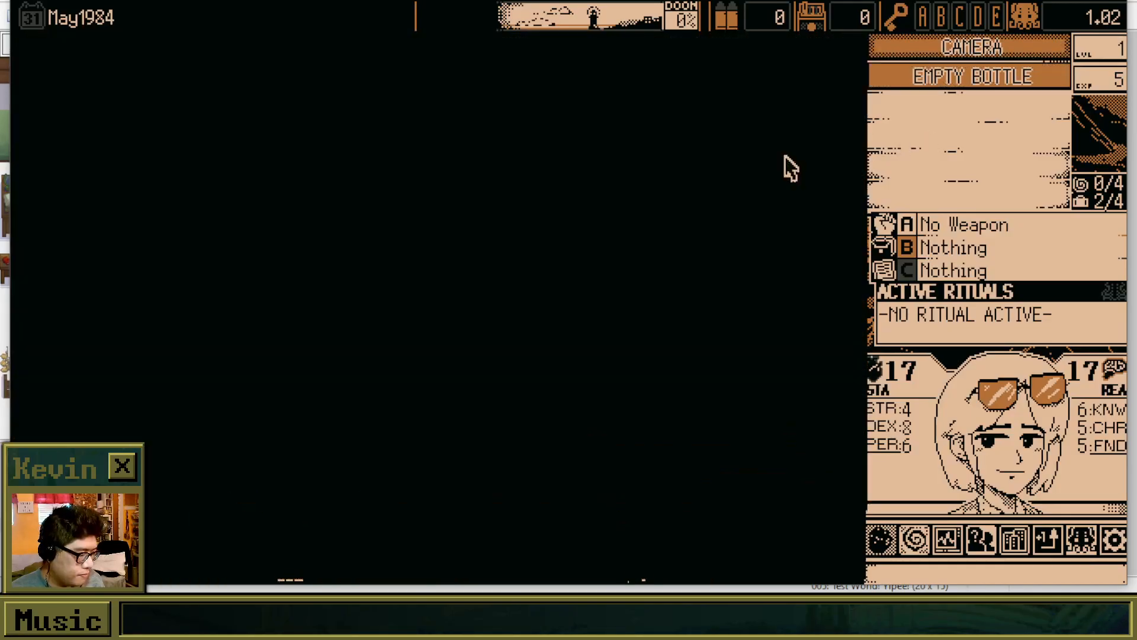
pyautogui.click(610, 463)
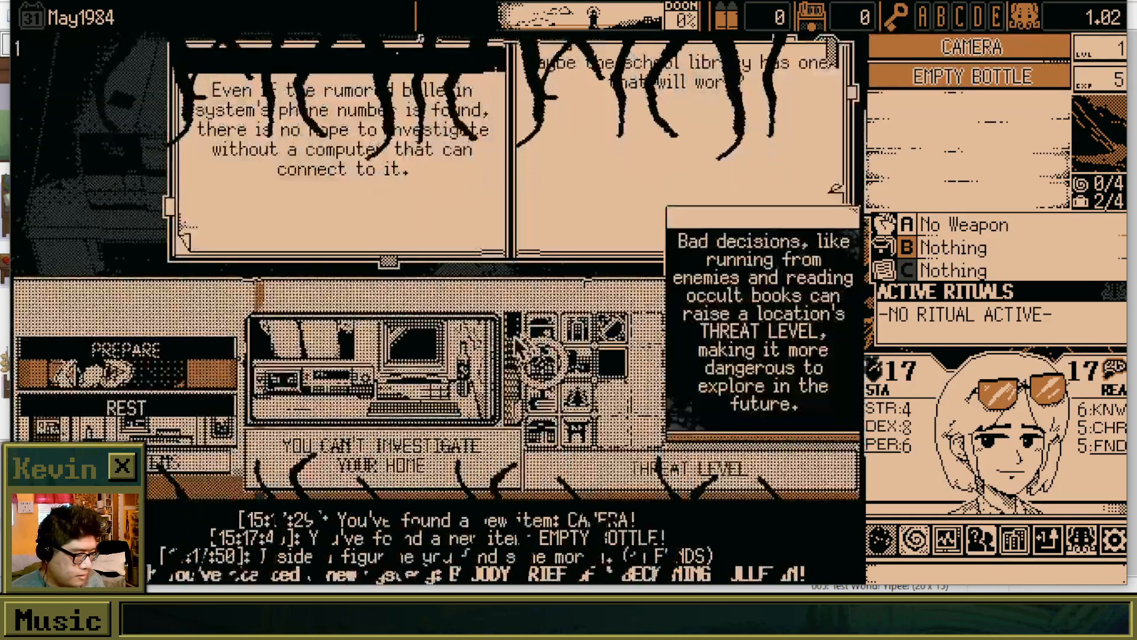
pyautogui.click(540, 330)
pyautogui.click(444, 450)
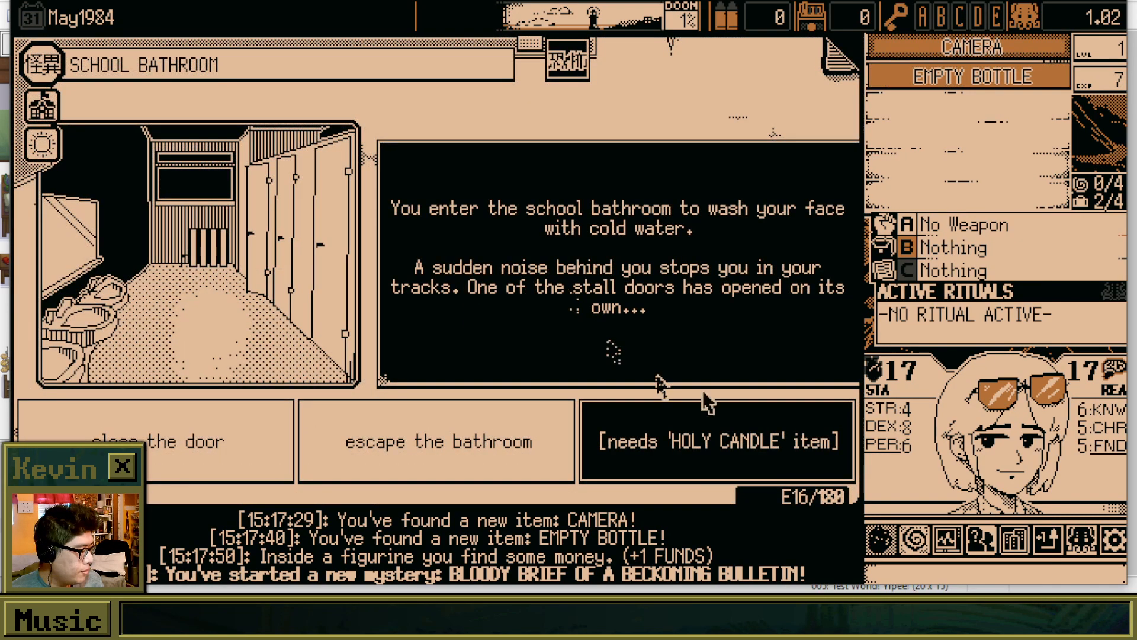
# Step: Exit the playthrough from the options and continue past the run summary
pyautogui.click(1114, 539)
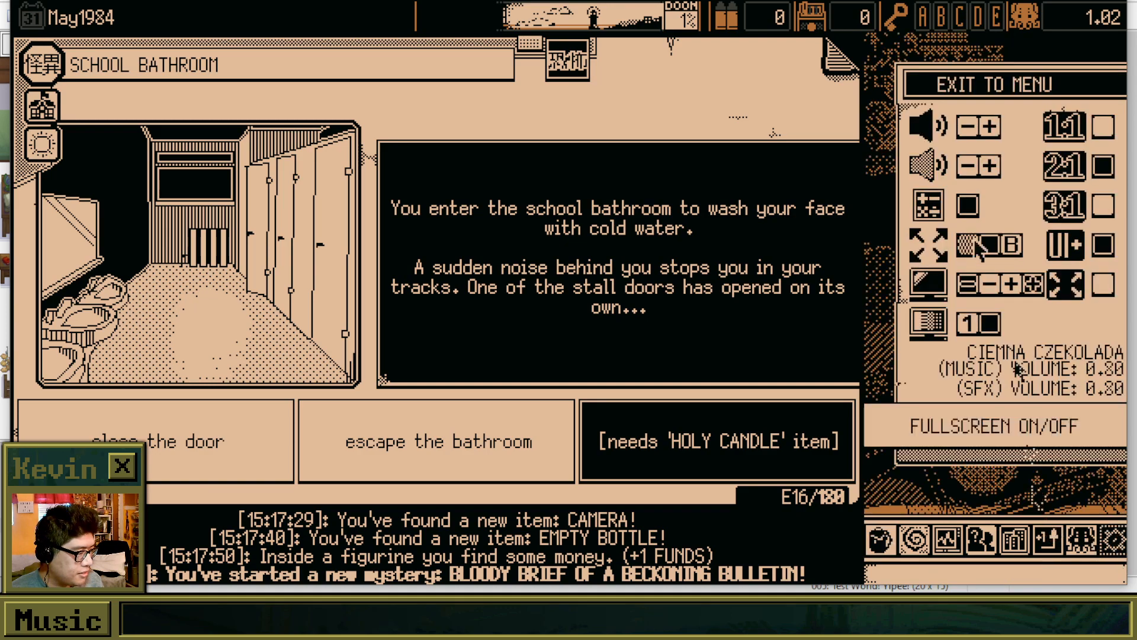
pyautogui.click(996, 89)
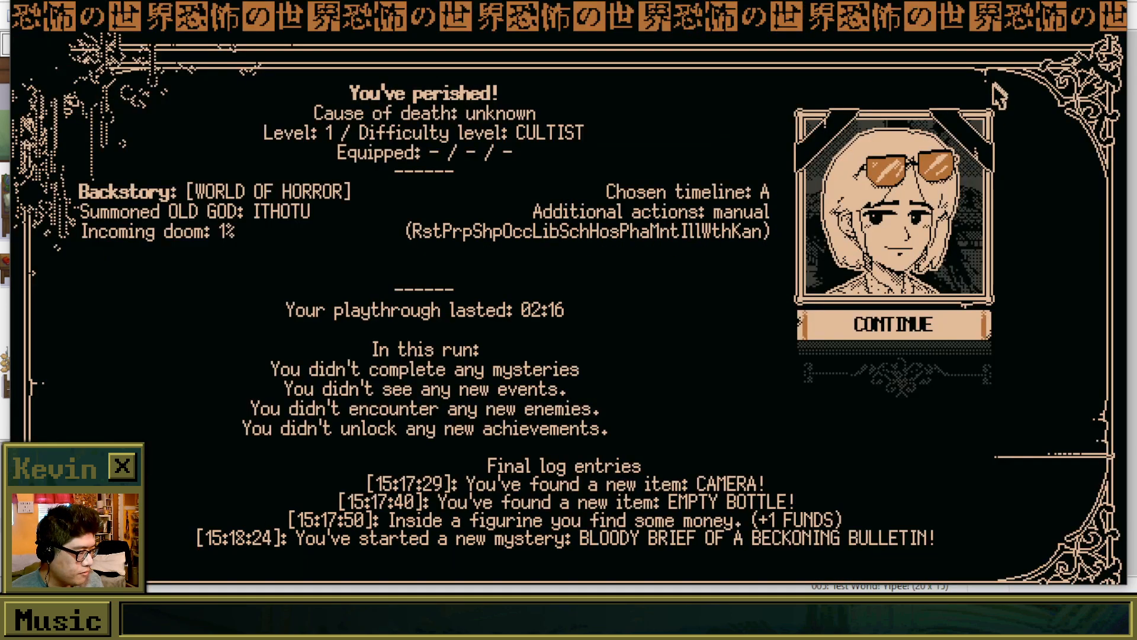
pyautogui.click(927, 322)
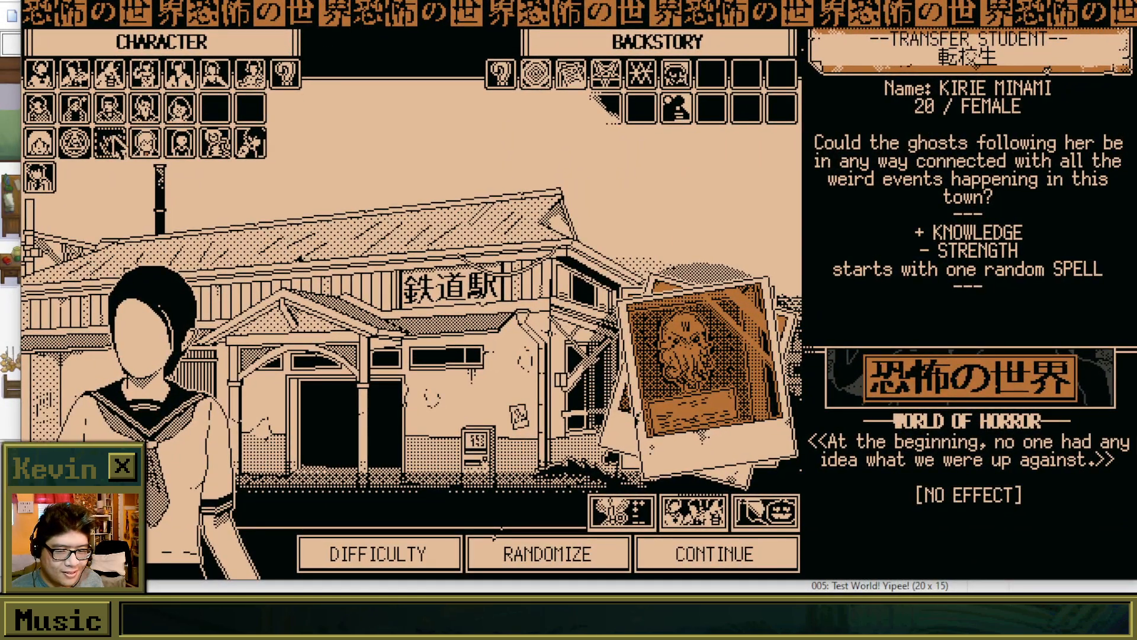
# Step: Choose the custom Speedslasher character and Classic mode, confirm an Old God, and start the playthrough past its introduction
pyautogui.click(113, 135)
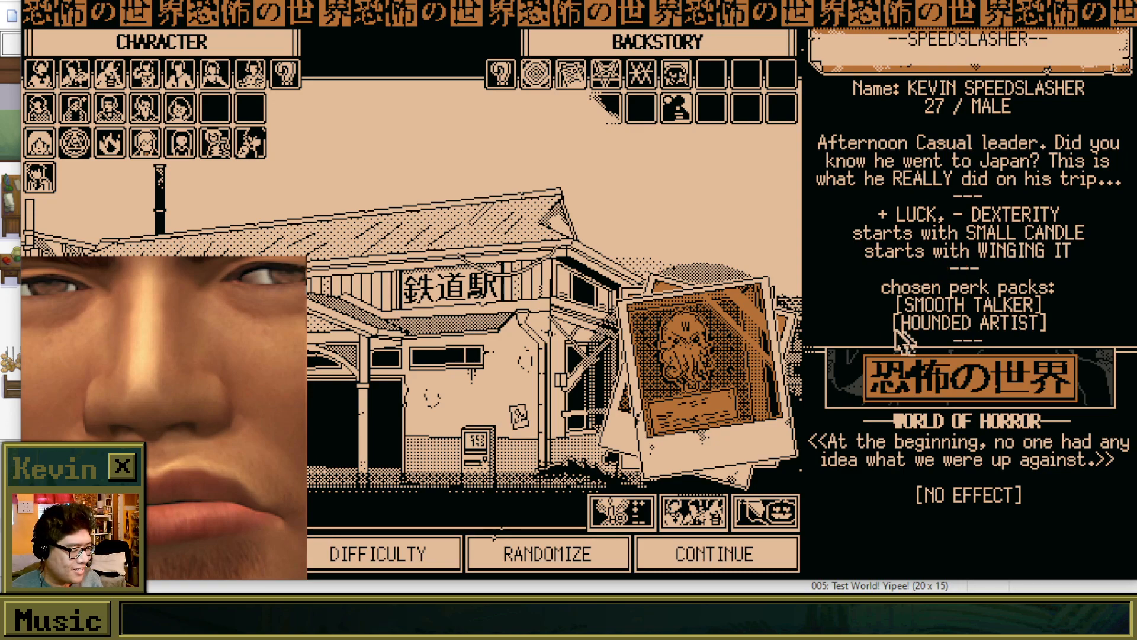
pyautogui.click(652, 557)
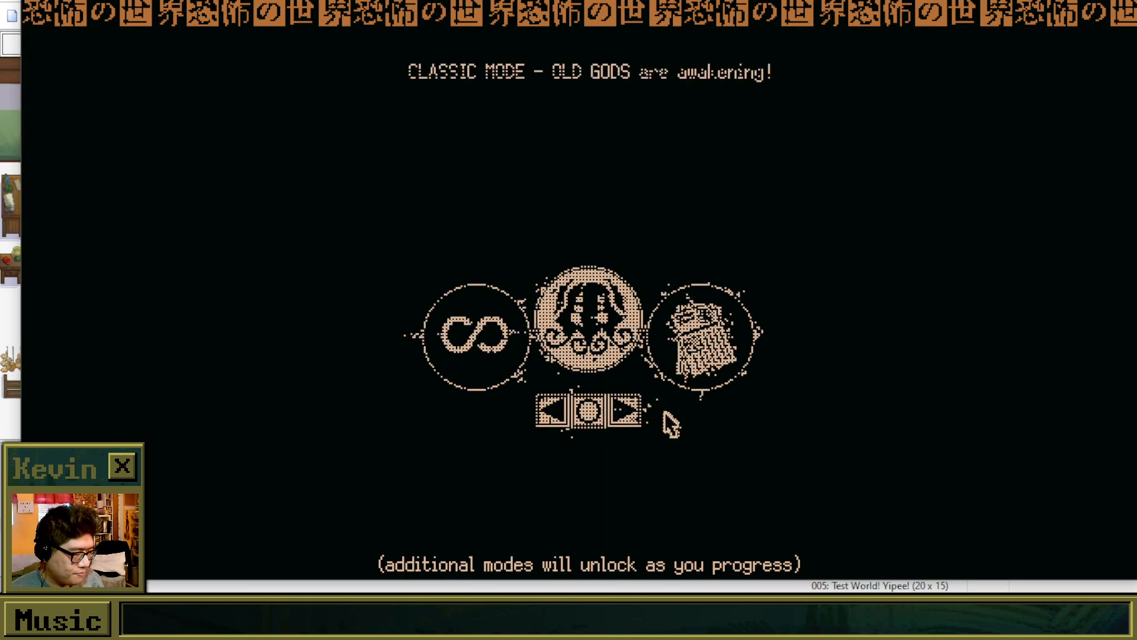
pyautogui.click(587, 410)
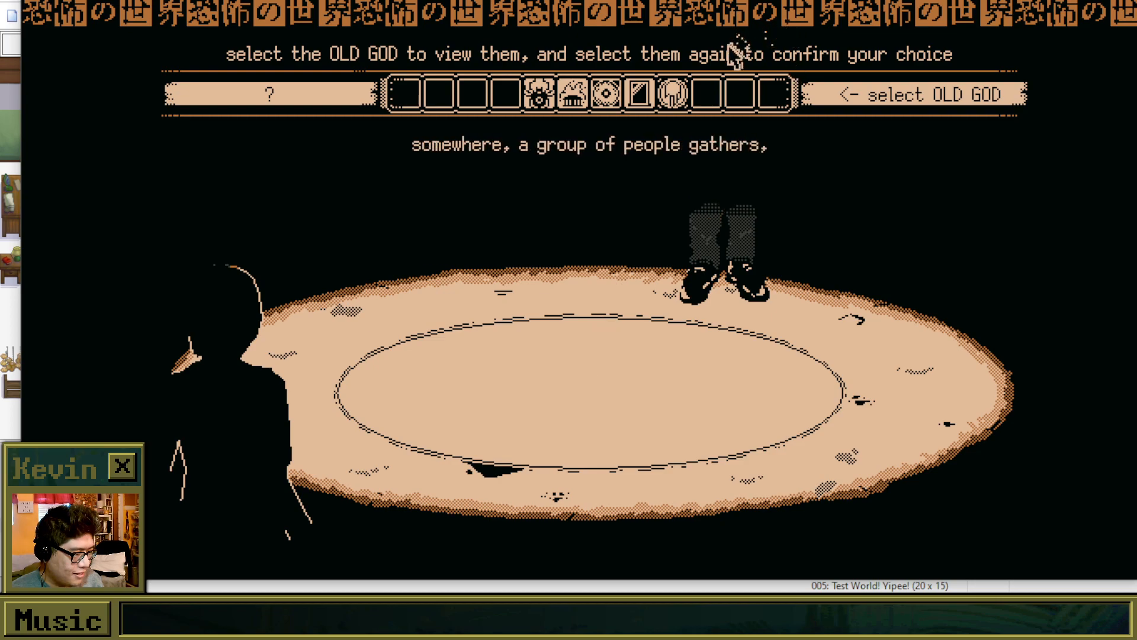
pyautogui.click(654, 96)
pyautogui.click(877, 104)
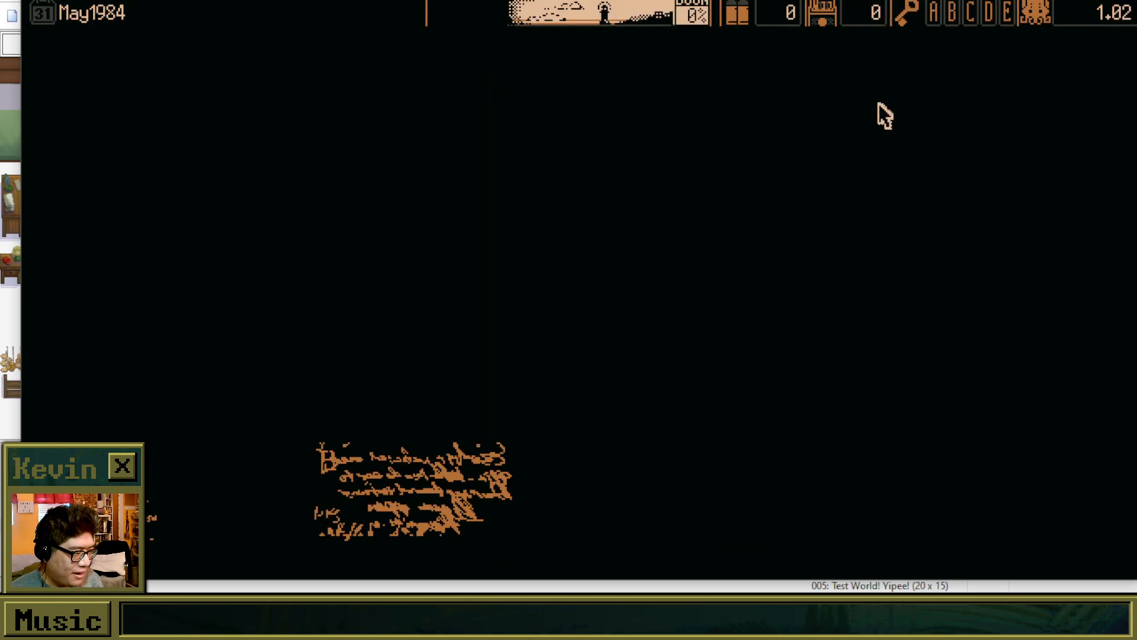
pyautogui.click(626, 536)
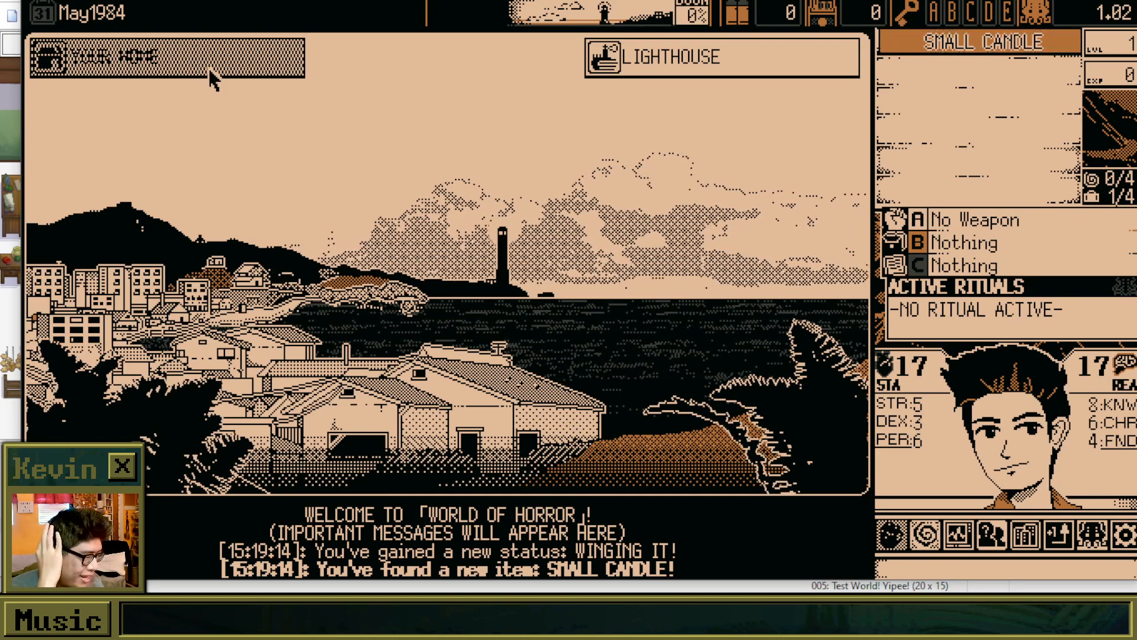
# Step: Enter the character's home from the town view and dismiss the introductory messages
pyautogui.click(210, 70)
pyautogui.click(647, 269)
pyautogui.click(878, 277)
pyautogui.click(682, 343)
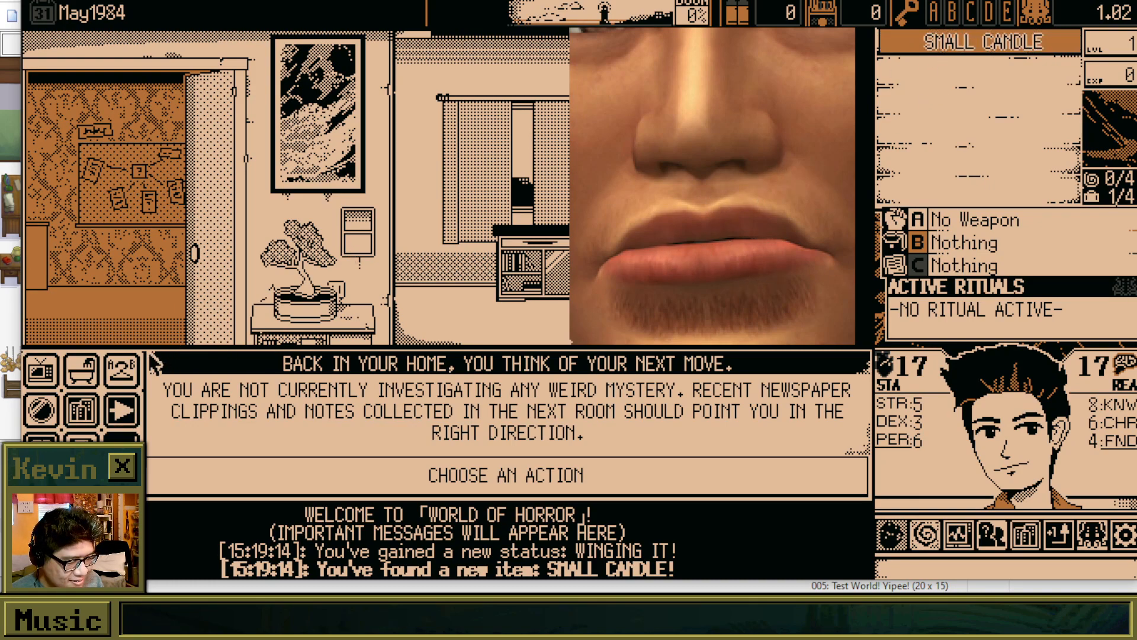
# Step: Go to the mirror, change the character to outfit B, and search the items on the shelf
pyautogui.click(130, 372)
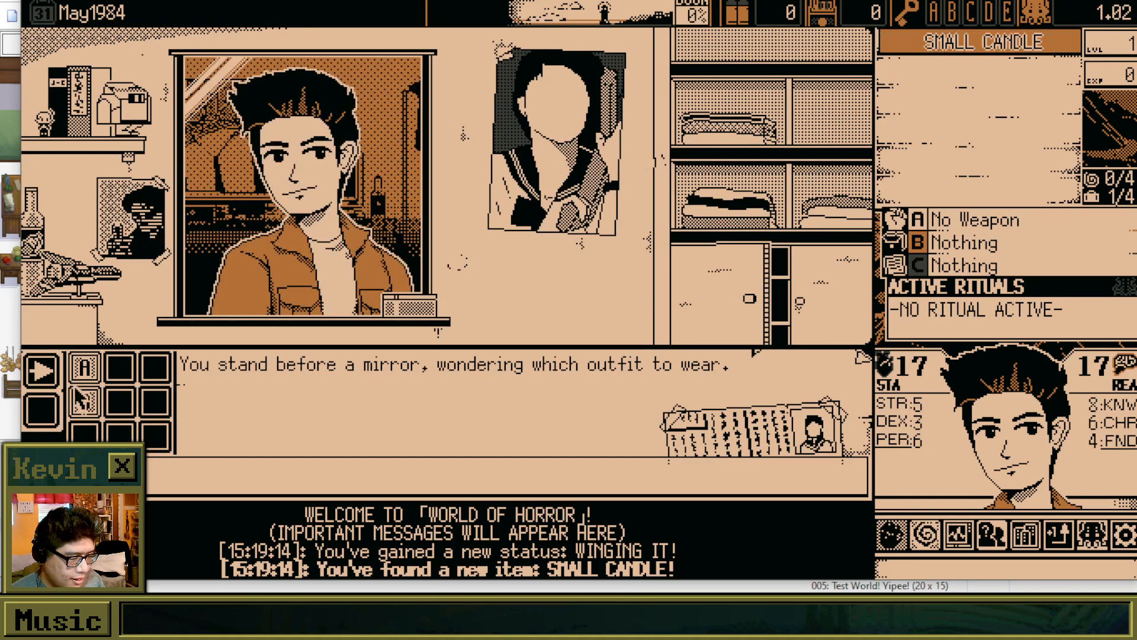
pyautogui.click(83, 402)
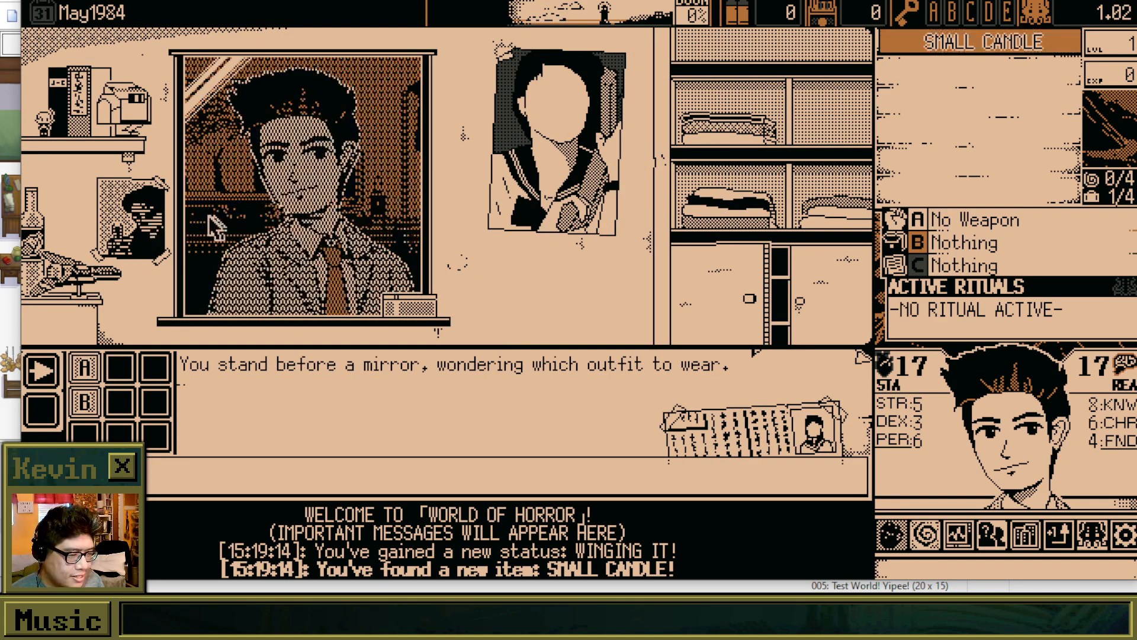
pyautogui.click(142, 149)
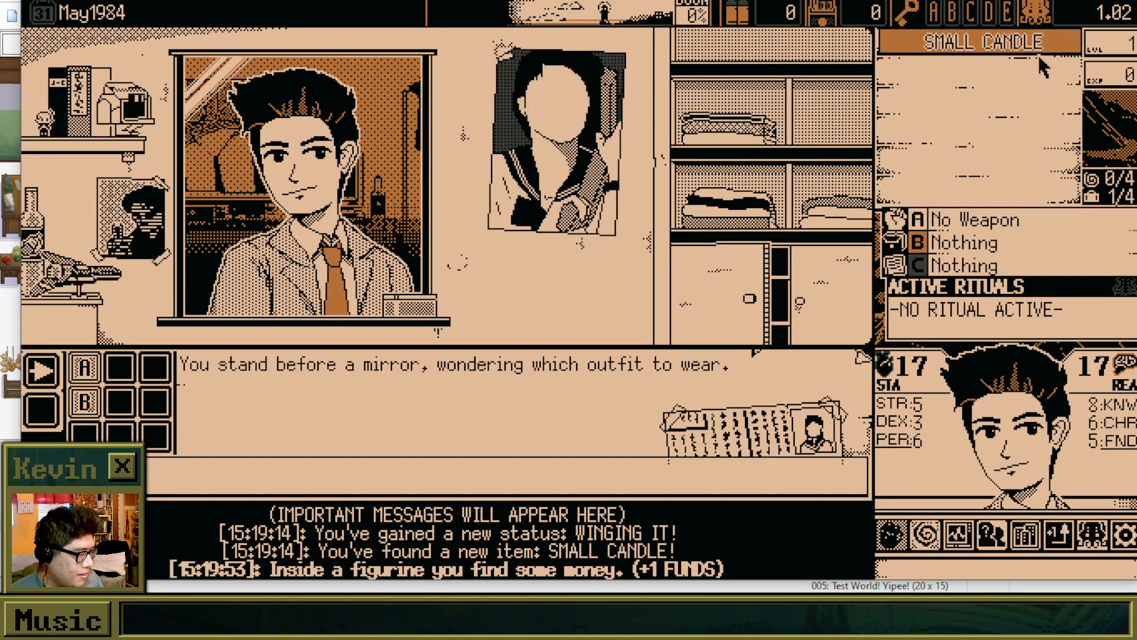
# Step: Equip the Small Candle in slot A and return to the living room
pyautogui.click(1022, 53)
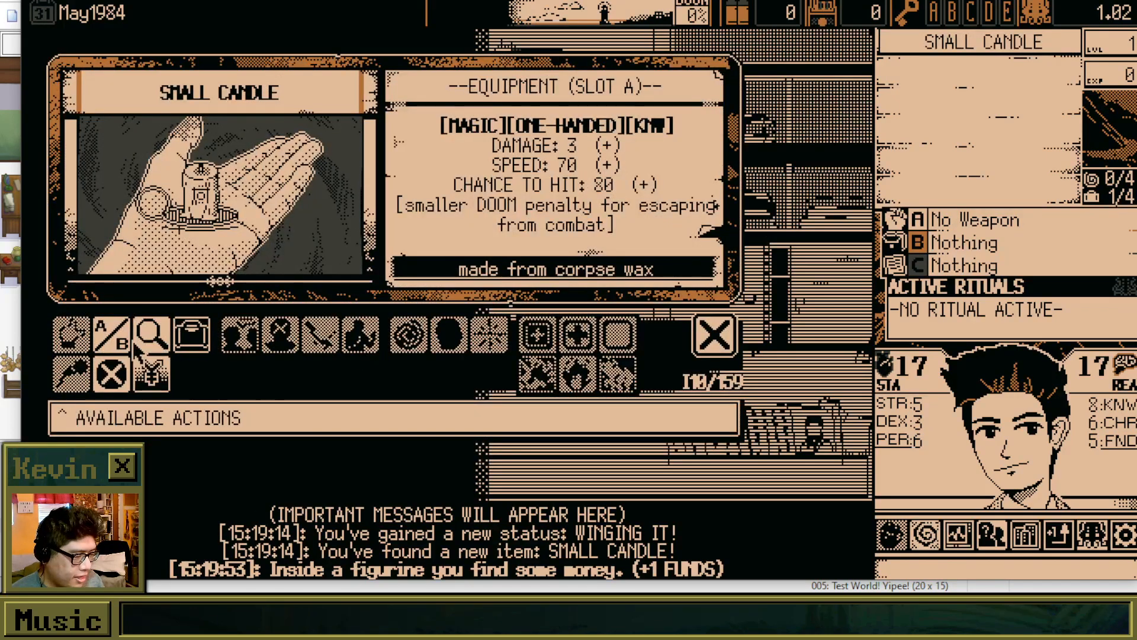
pyautogui.click(110, 335)
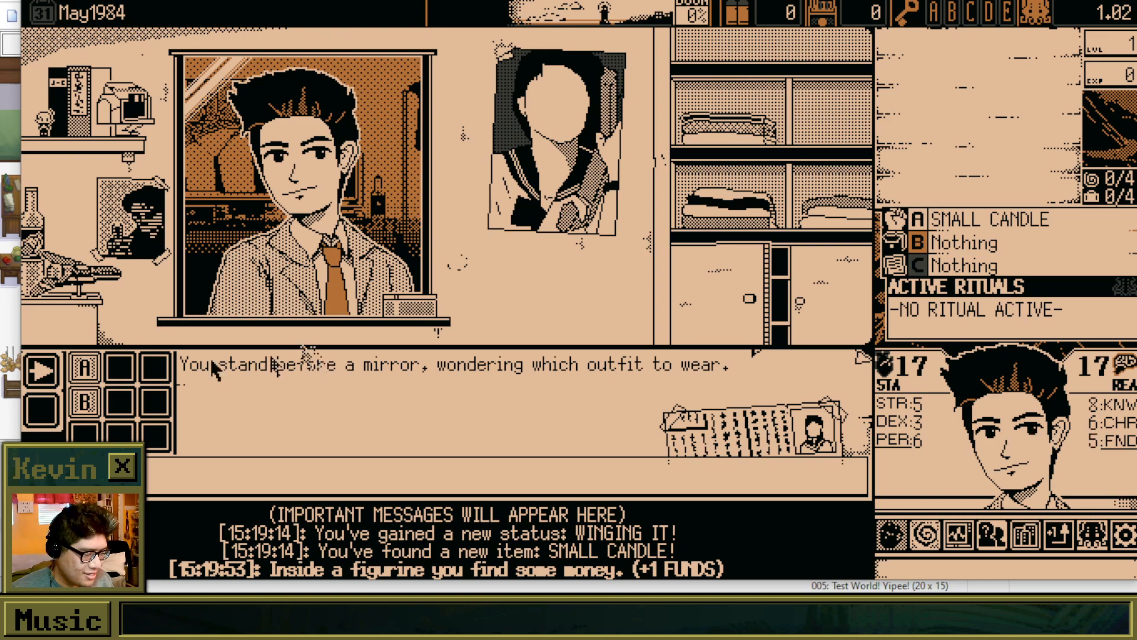
pyautogui.click(43, 369)
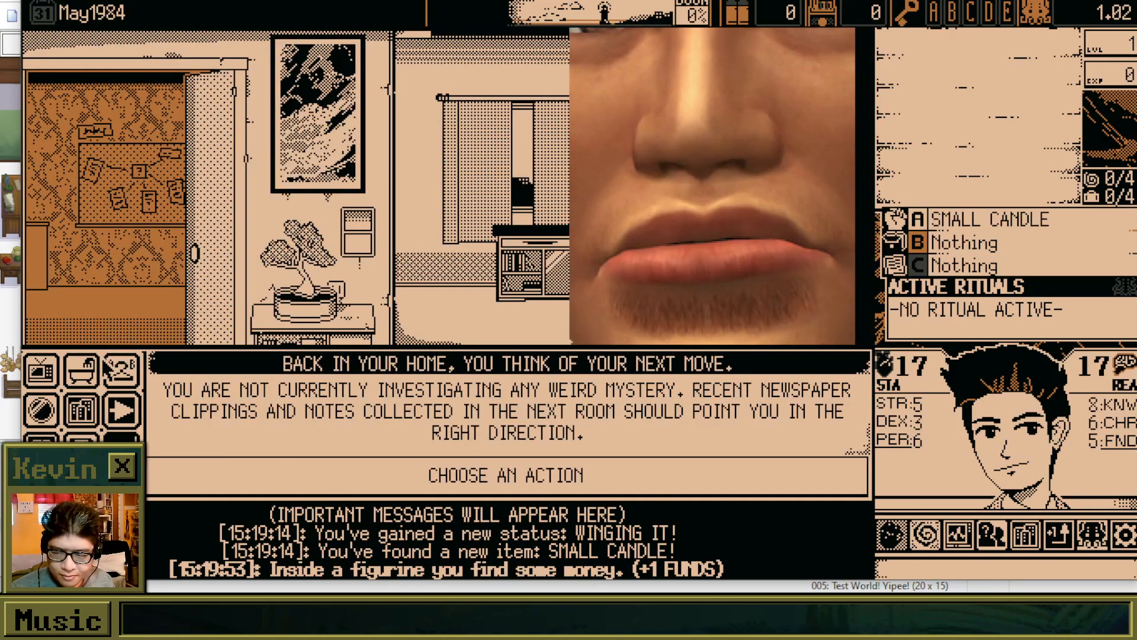
# Step: Open the mystery board and start investigating Bizarre Bruit of the Blood-Curdling Botanist
pyautogui.click(121, 371)
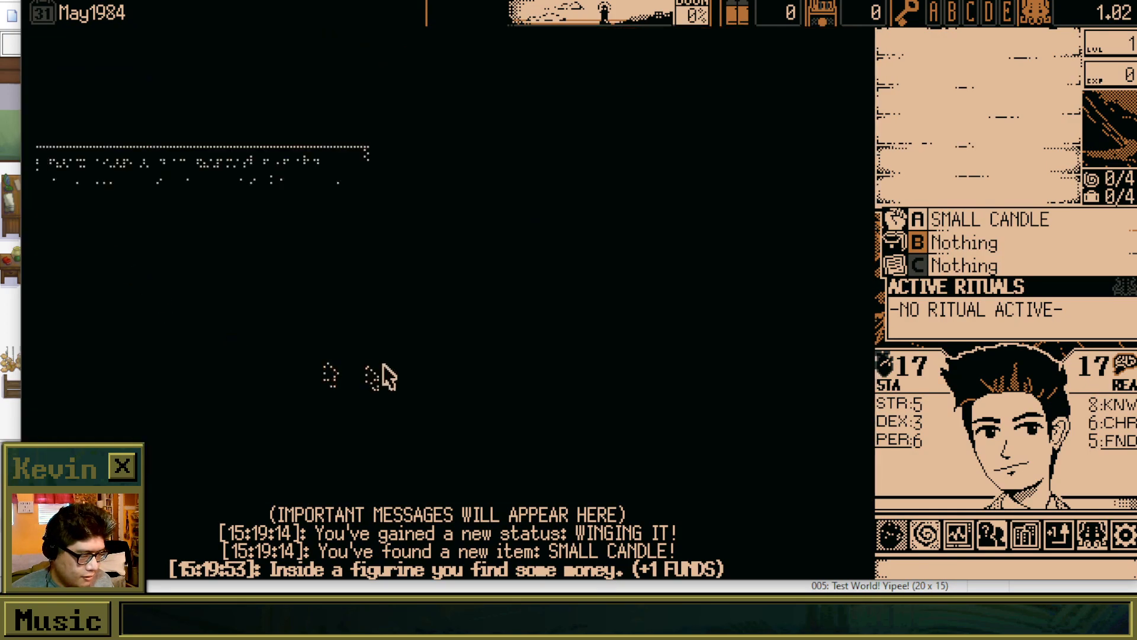
pyautogui.click(345, 426)
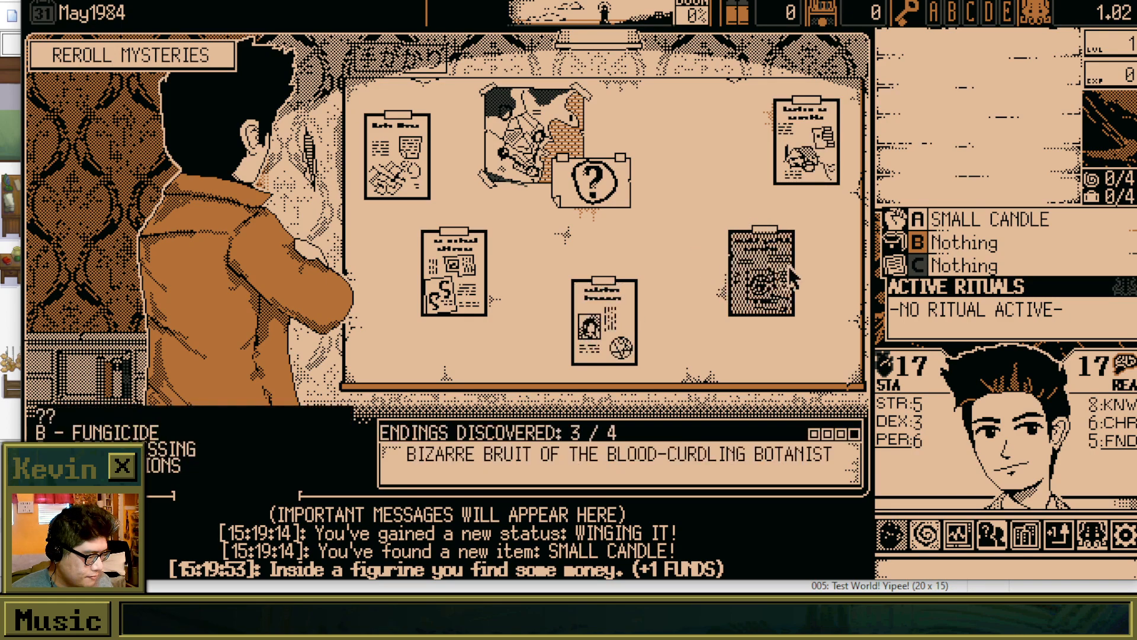
pyautogui.click(764, 263)
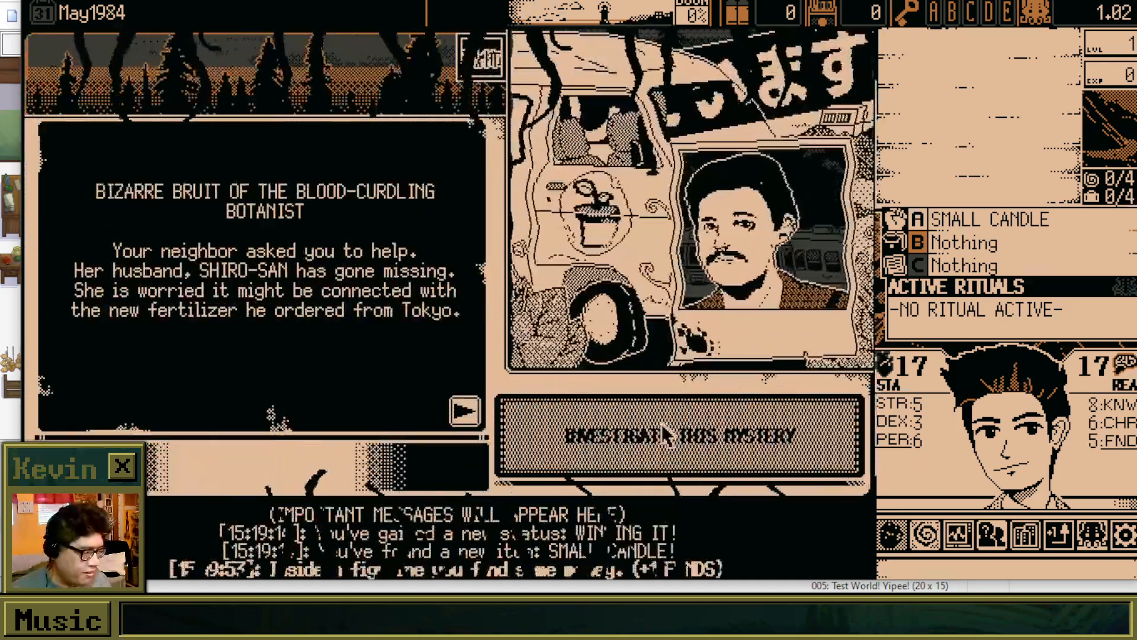
pyautogui.click(662, 424)
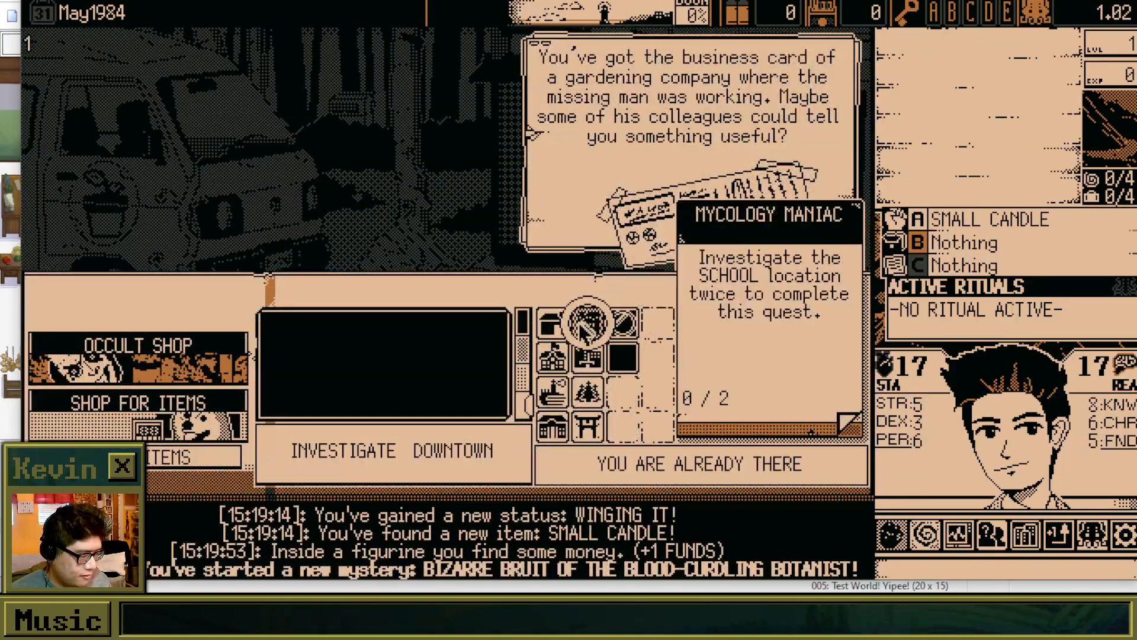
# Step: Buy the Holy Candle from the downtown shop, then investigate downtown and continue looking in the Yatsuhaka-Mura cemetery event
pyautogui.click(180, 370)
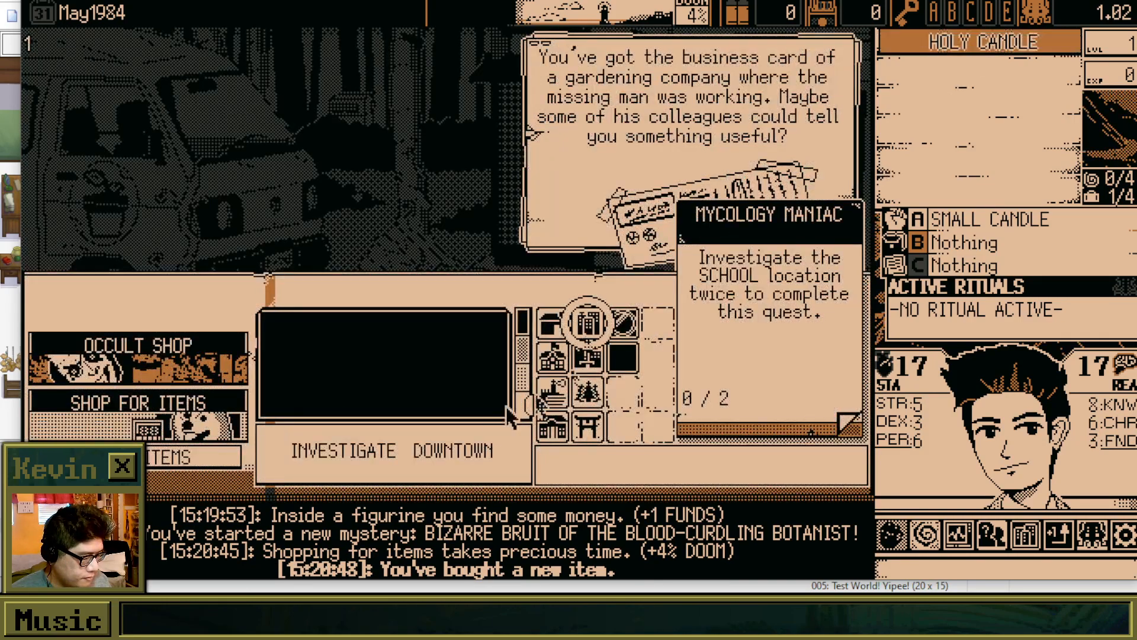
pyautogui.click(507, 410)
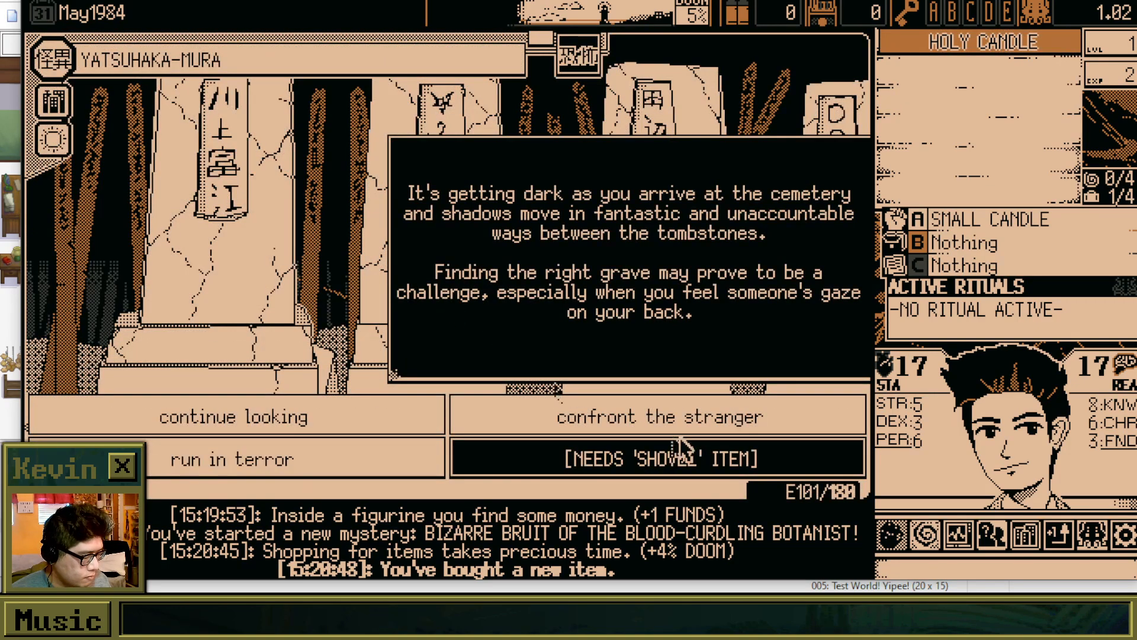
pyautogui.click(285, 415)
pyautogui.click(325, 431)
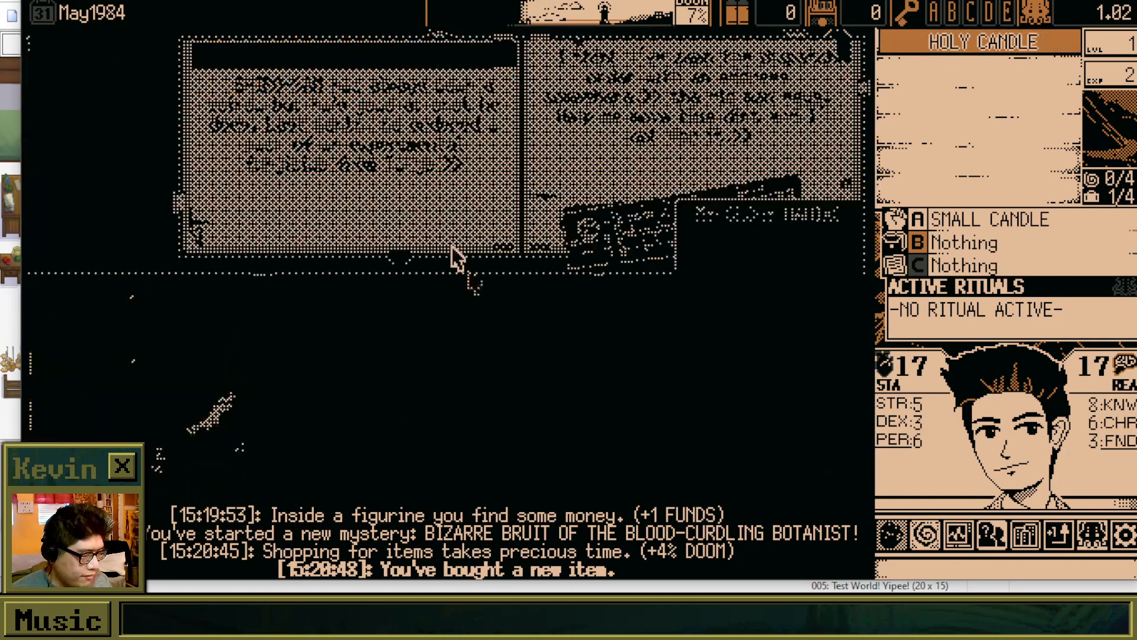
# Step: Investigate downtown again through the Petty Thief event, then investigate further and answer Mask Festival with "This can't be healthy!"
pyautogui.click(481, 465)
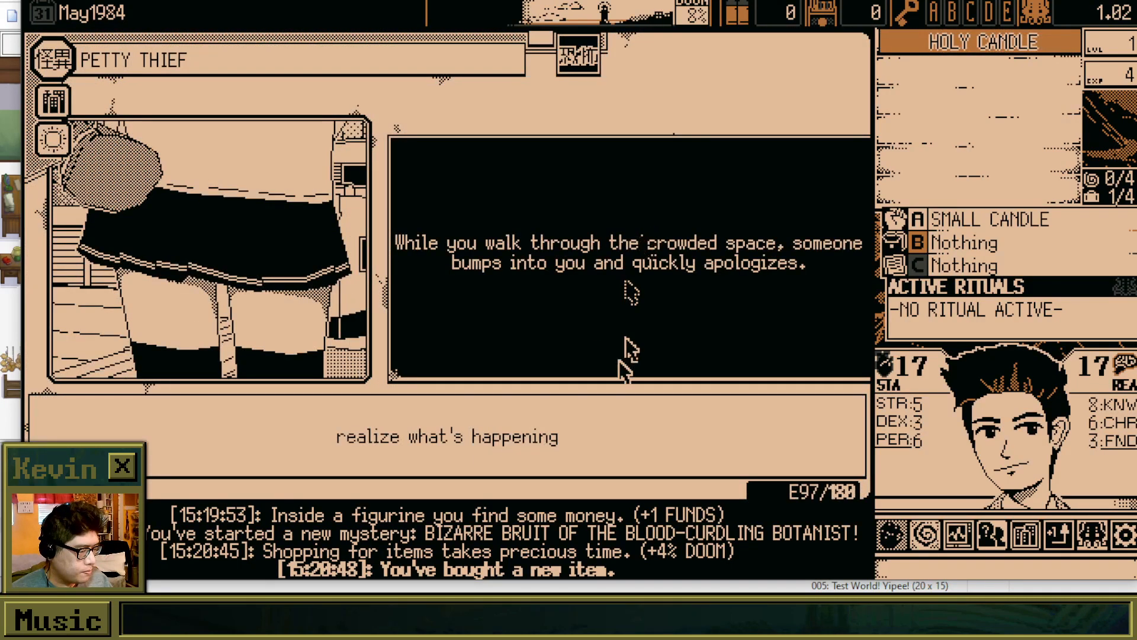
pyautogui.click(579, 436)
pyautogui.click(705, 465)
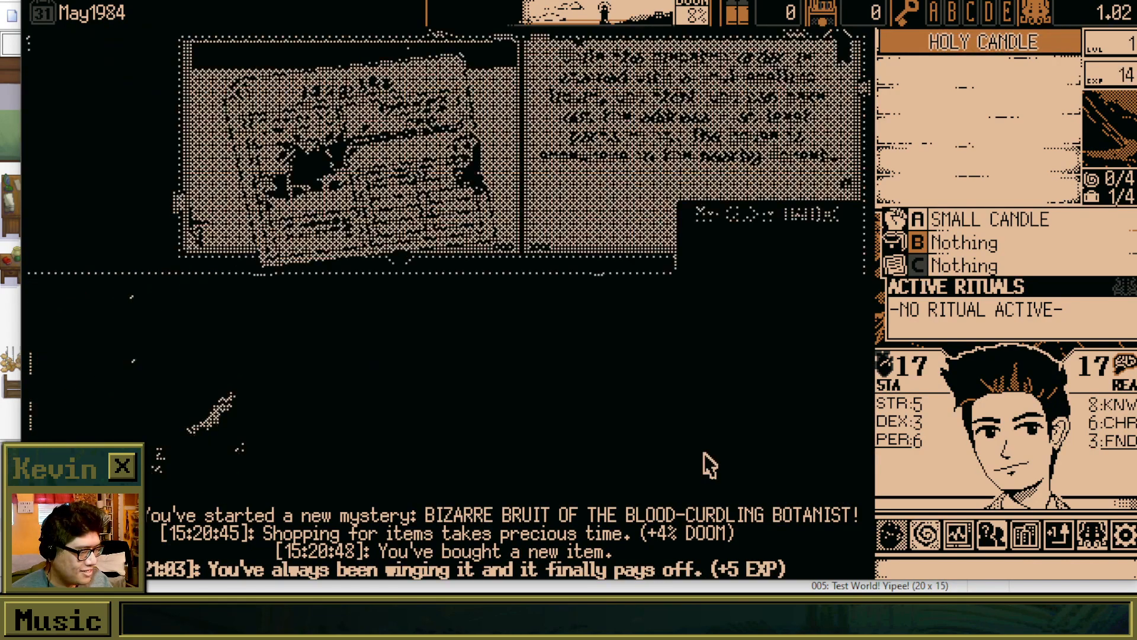
pyautogui.click(474, 443)
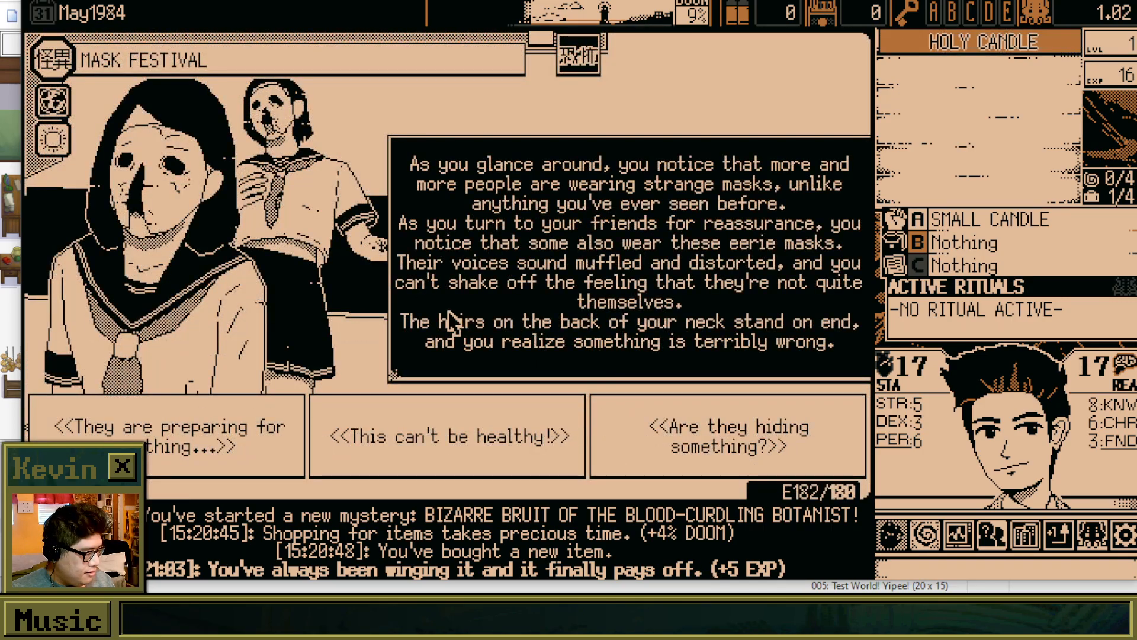
pyautogui.click(450, 447)
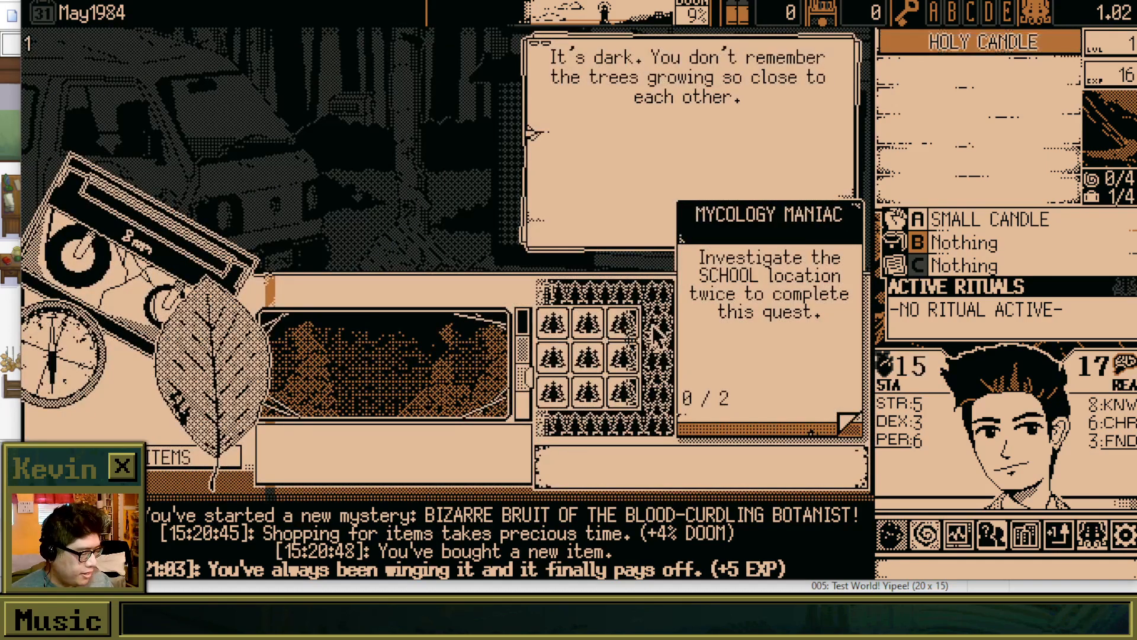
# Step: Explore the upper-right woods tile, assuming the worst about the bloody sweater, and play through the central tile's event
pyautogui.click(620, 328)
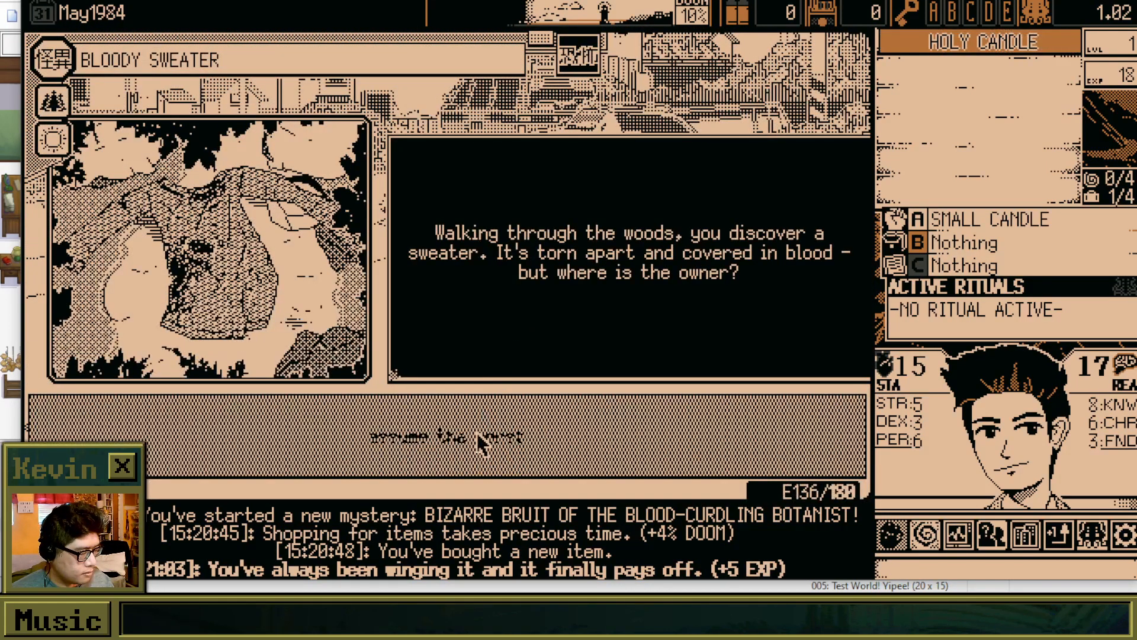
pyautogui.click(480, 439)
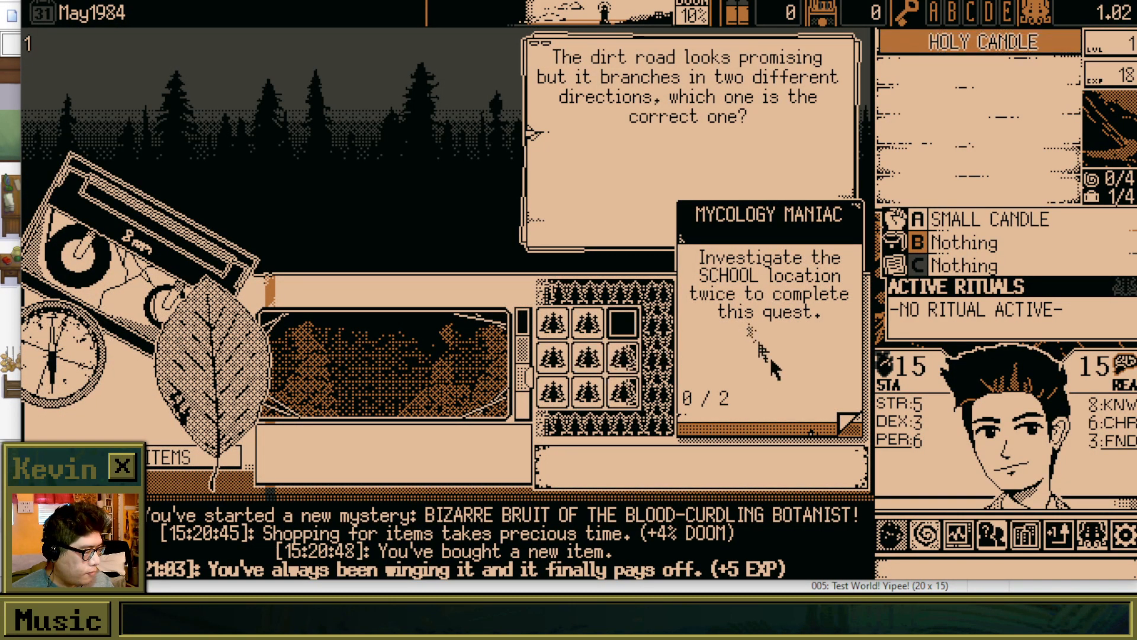
pyautogui.click(582, 366)
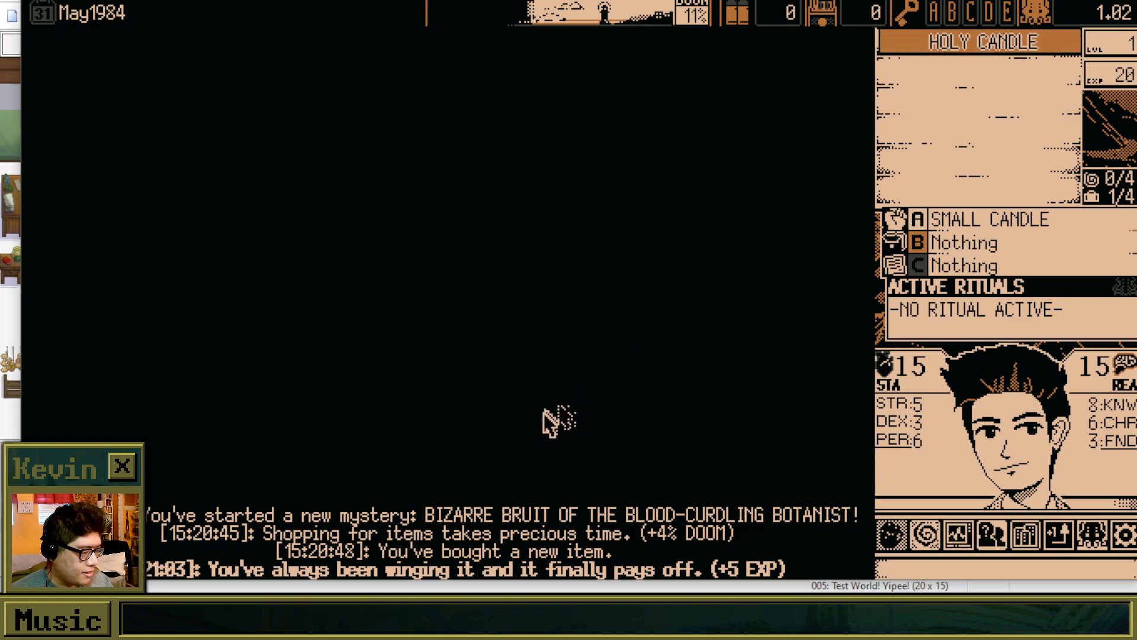
pyautogui.click(551, 443)
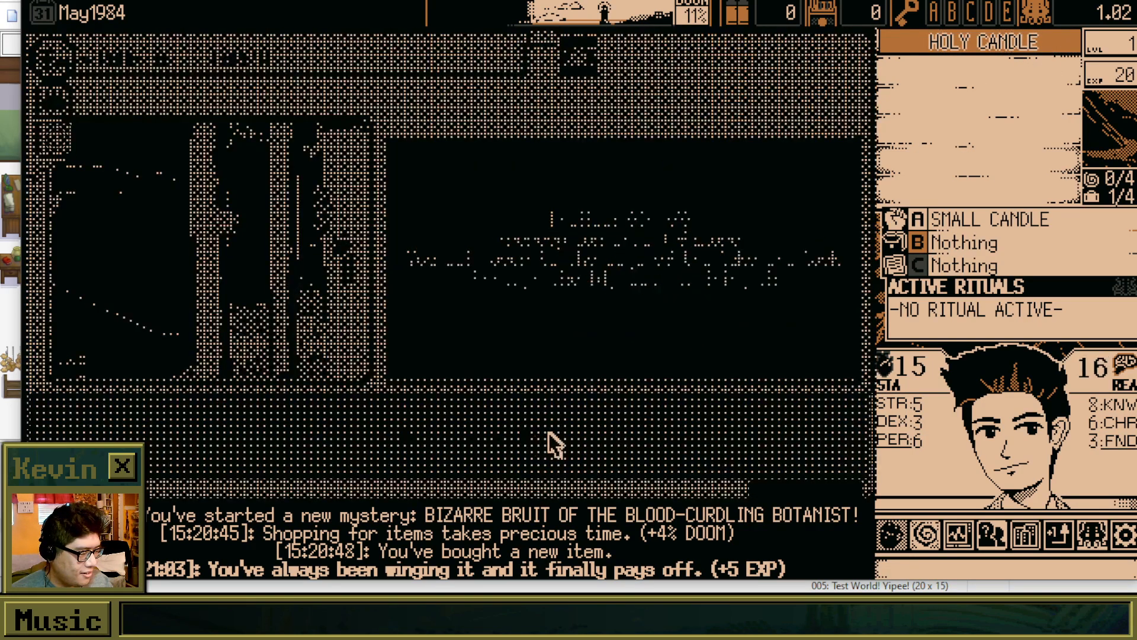
pyautogui.click(578, 444)
# Step: Explore the middle-right woods tile, confront the person in the Forest Watcher event, and investigate the stream
pyautogui.click(616, 356)
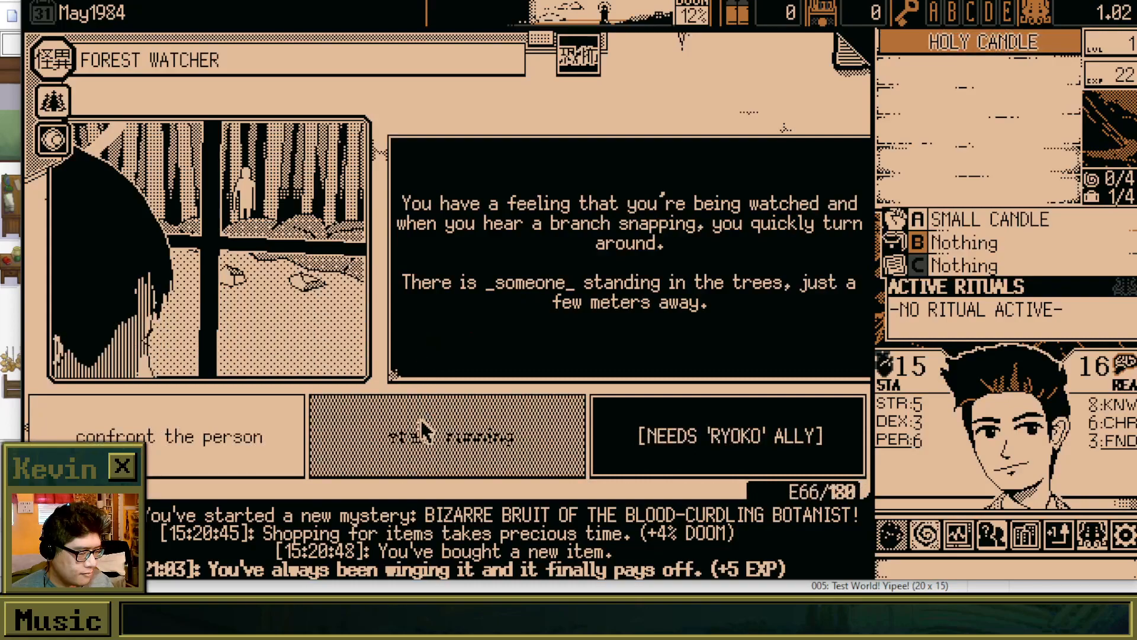
pyautogui.click(291, 438)
pyautogui.click(368, 437)
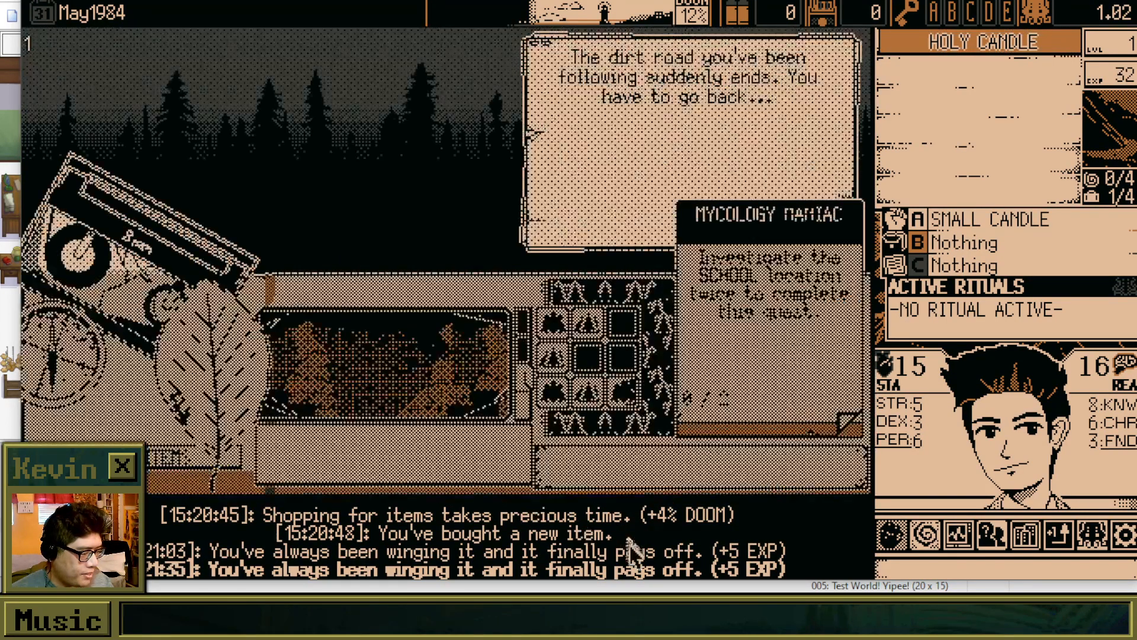
pyautogui.click(618, 399)
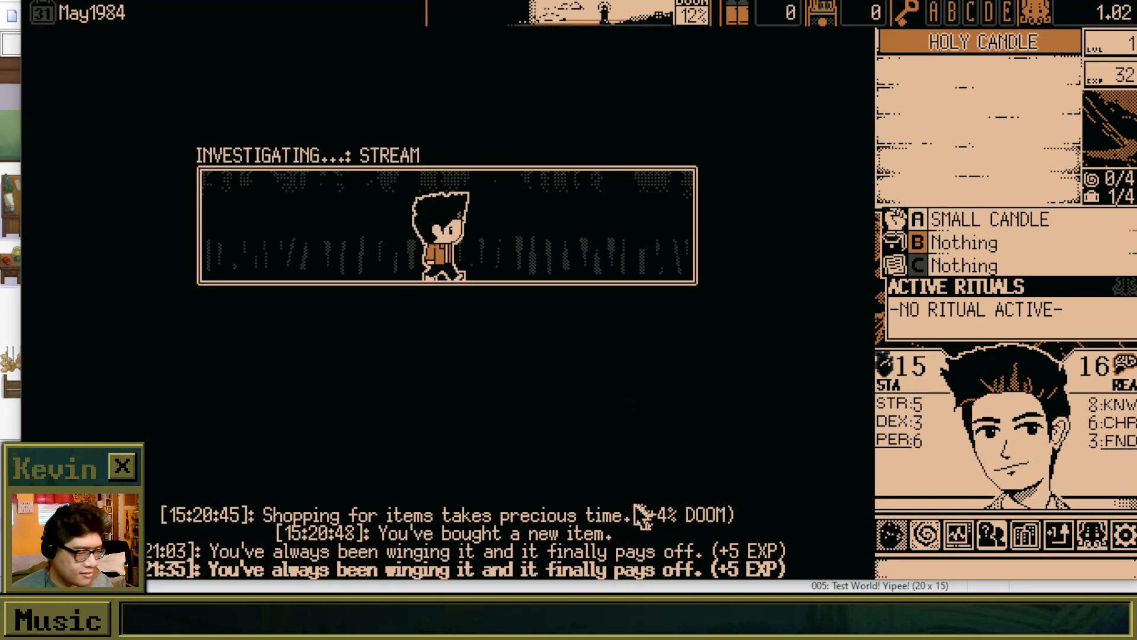
pyautogui.click(516, 423)
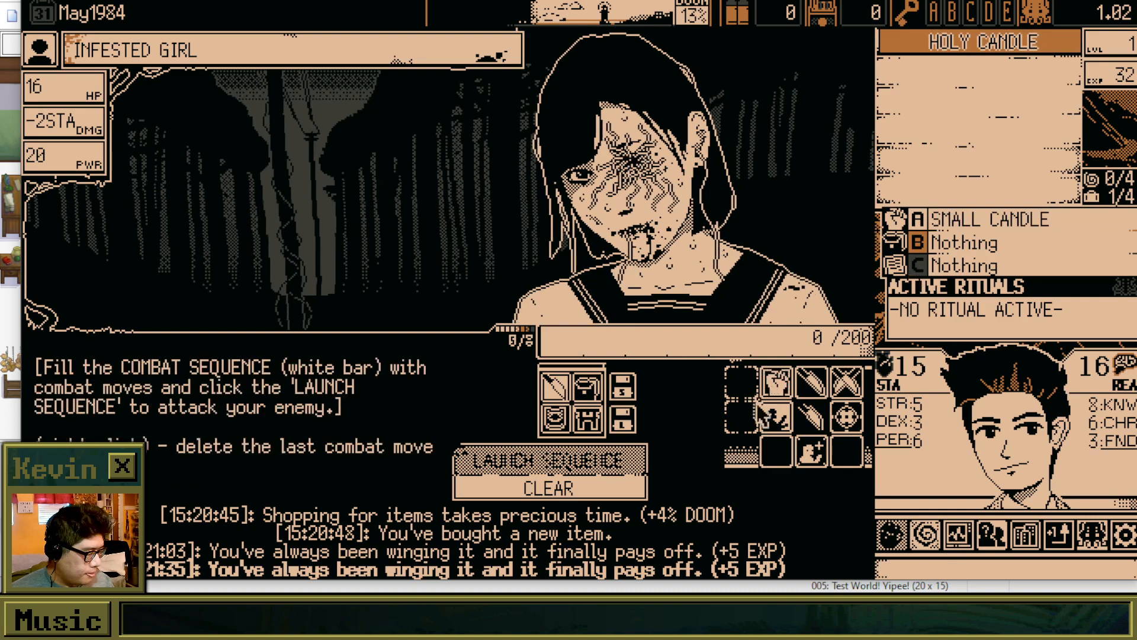
# Step: Add a Dodge from the defensive actions to the combat sequence against the Infested Girl
pyautogui.click(592, 422)
pyautogui.click(559, 421)
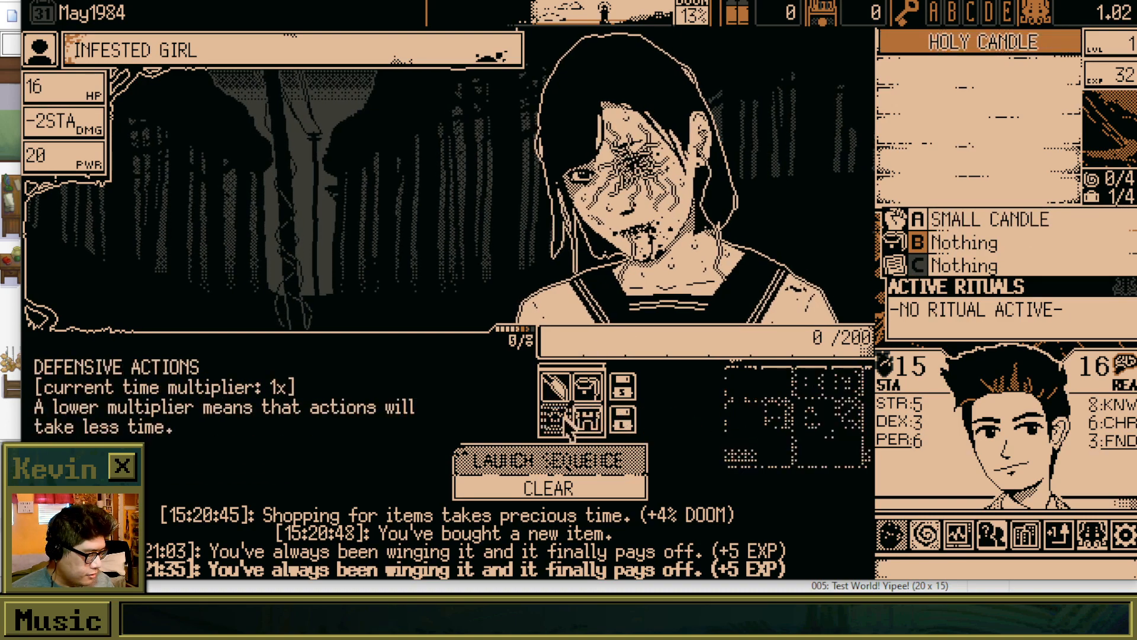
pyautogui.click(785, 415)
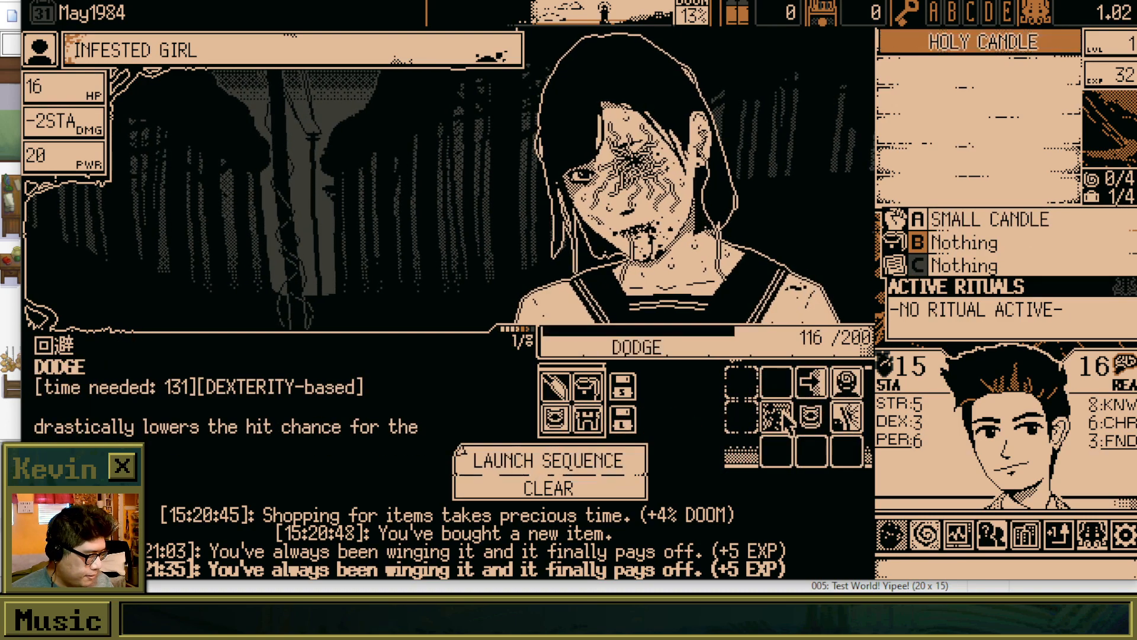
# Step: Fill the rest of the combat sequence with three preparatory (+) moves and one attack, and save the sequence
pyautogui.click(556, 388)
pyautogui.click(811, 451)
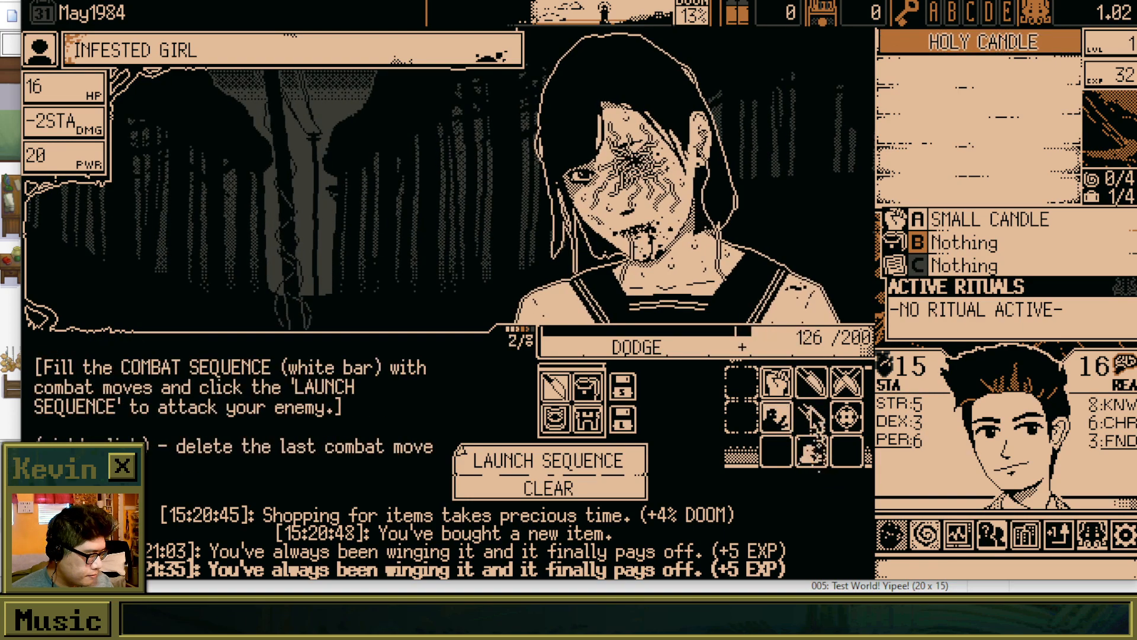
pyautogui.rightClick(812, 462)
pyautogui.click(807, 391)
pyautogui.rightClick(816, 376)
pyautogui.doubleClick(813, 456)
pyautogui.click(811, 457)
pyautogui.click(622, 388)
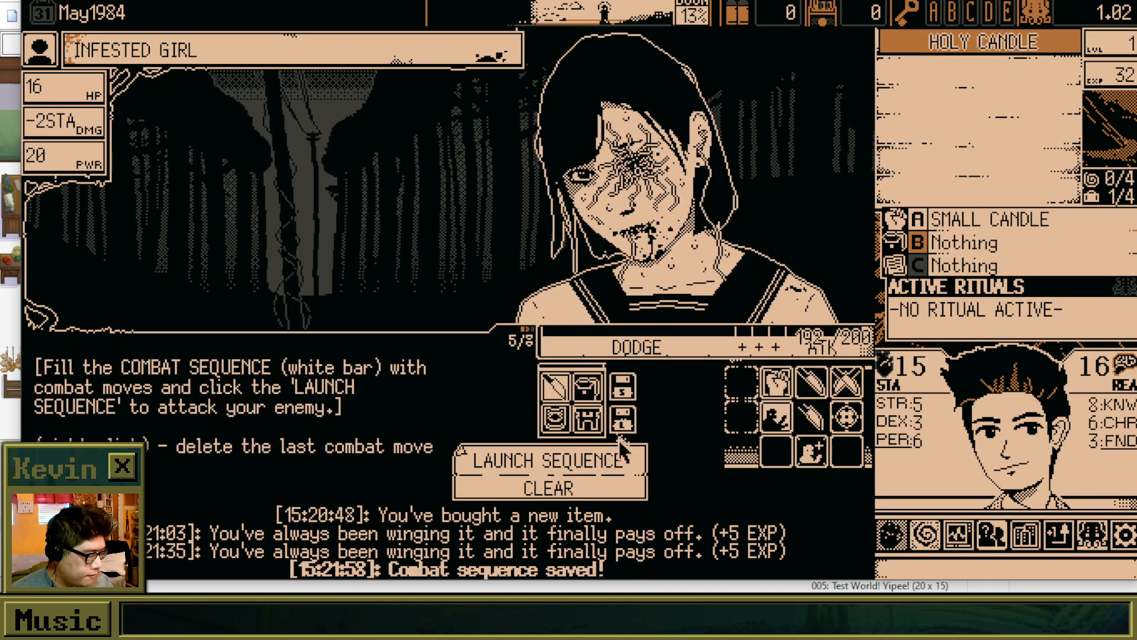
# Step: Fight the Infested Girl over four turns, reloading and launching the saved dodge-and-attack combat sequence each turn
pyautogui.click(610, 460)
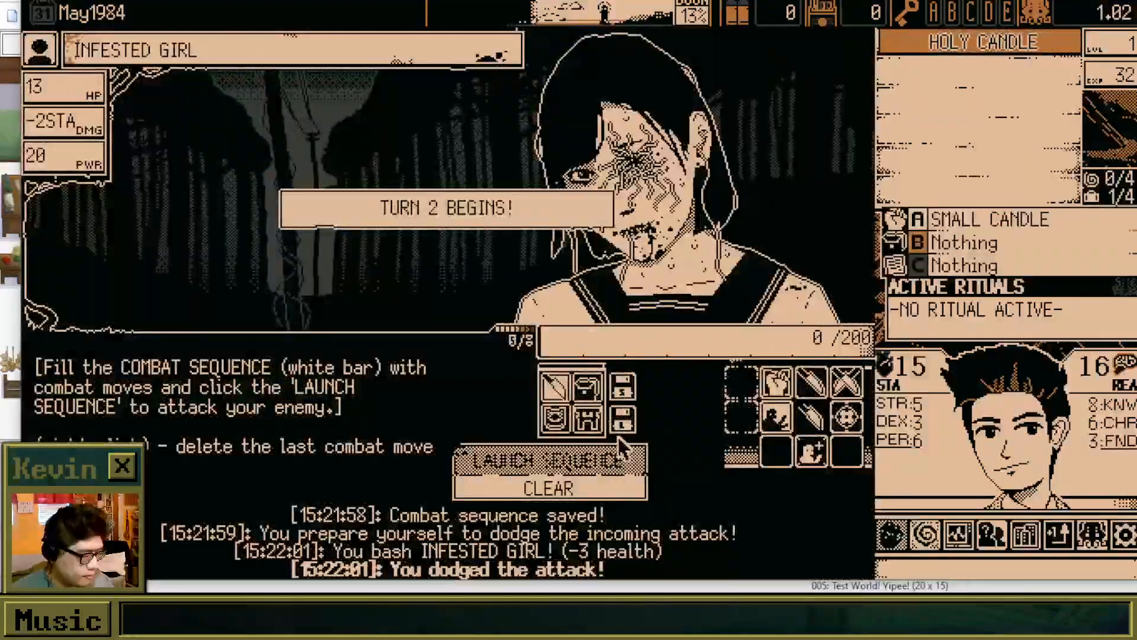
pyautogui.click(621, 423)
pyautogui.click(622, 453)
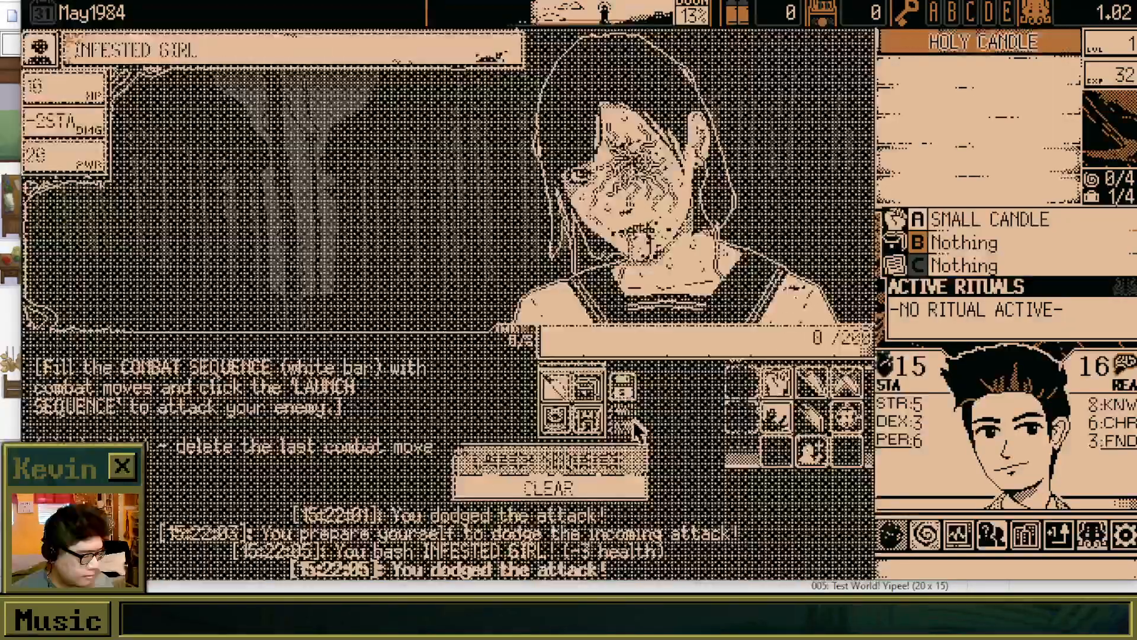
pyautogui.click(633, 419)
pyautogui.click(620, 453)
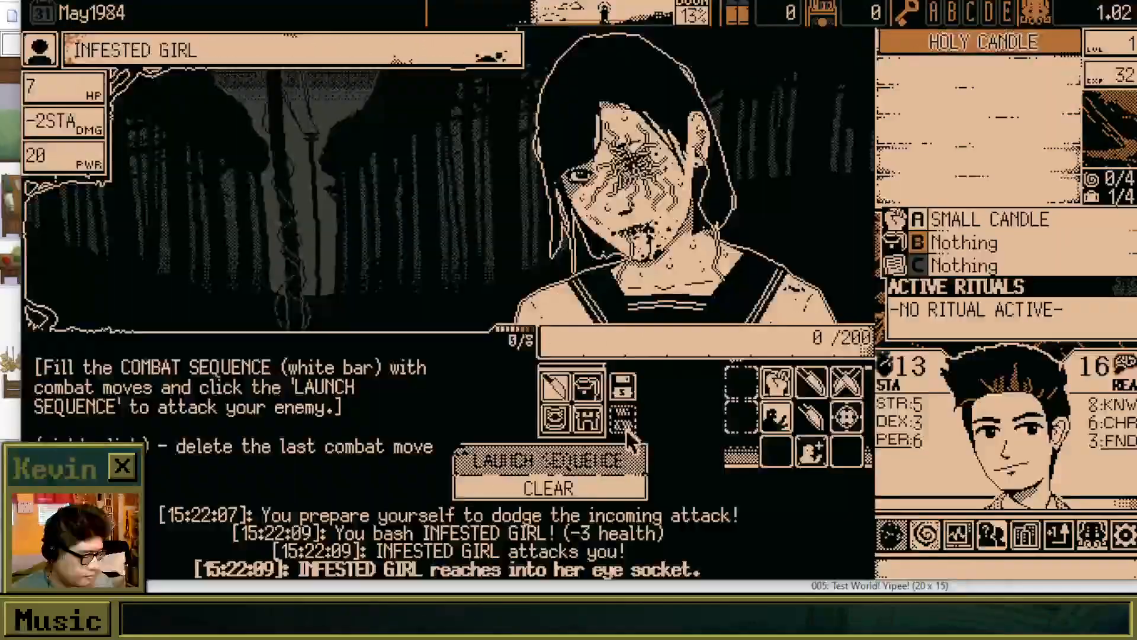
pyautogui.click(622, 419)
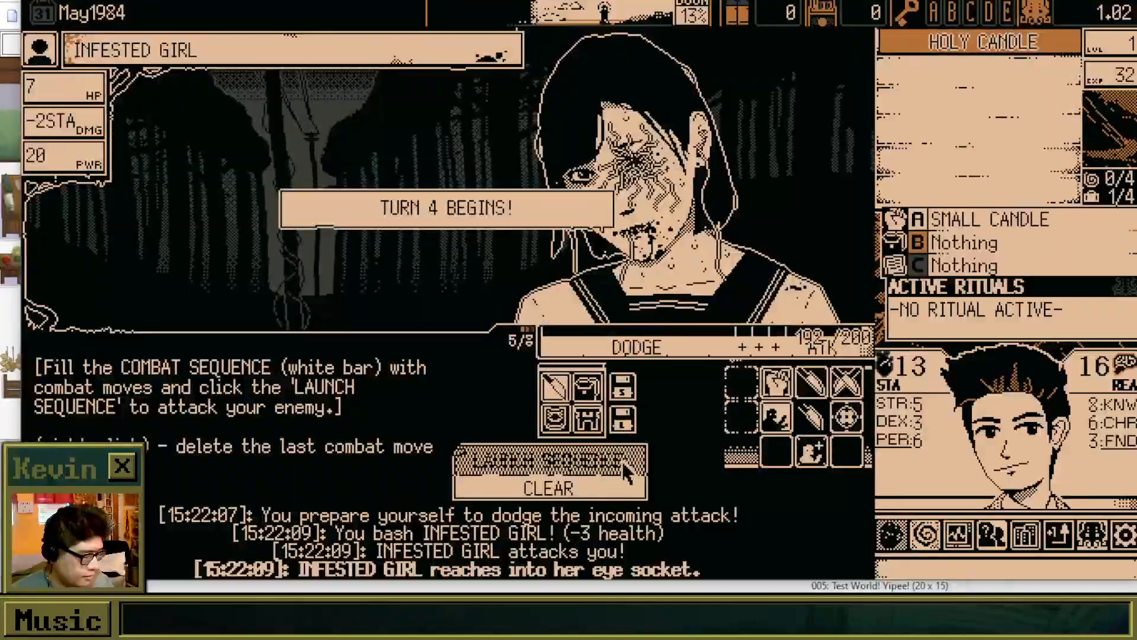
pyautogui.click(621, 460)
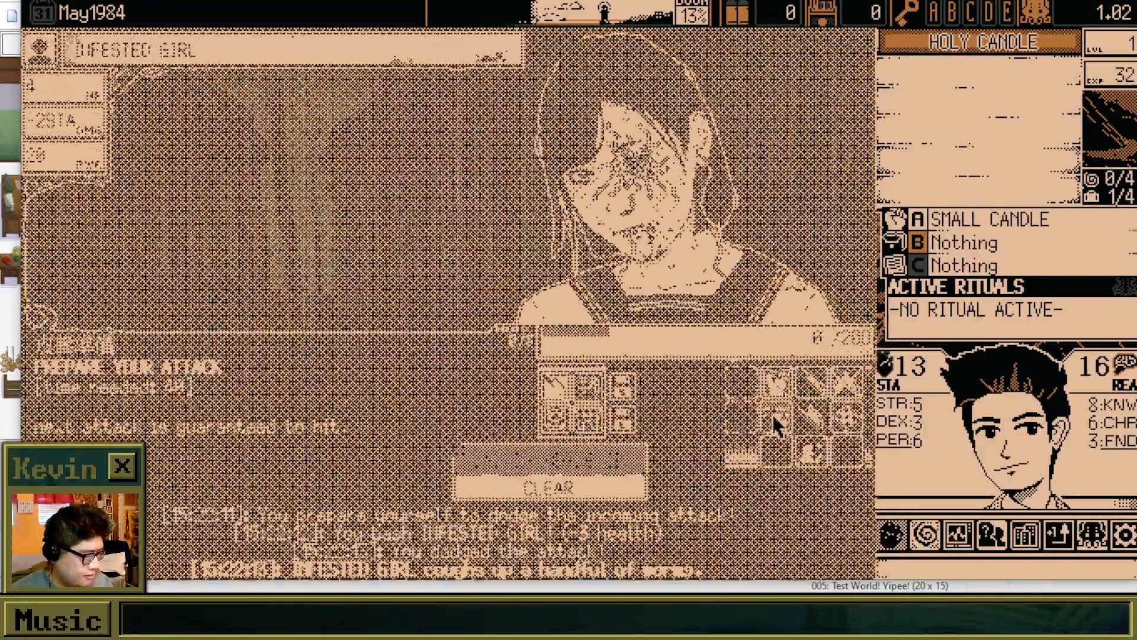
# Step: Fill the combat sequence with two pairs of Prepare Your Attack and attack, and launch it against the Infested Girl
pyautogui.click(774, 417)
pyautogui.click(809, 384)
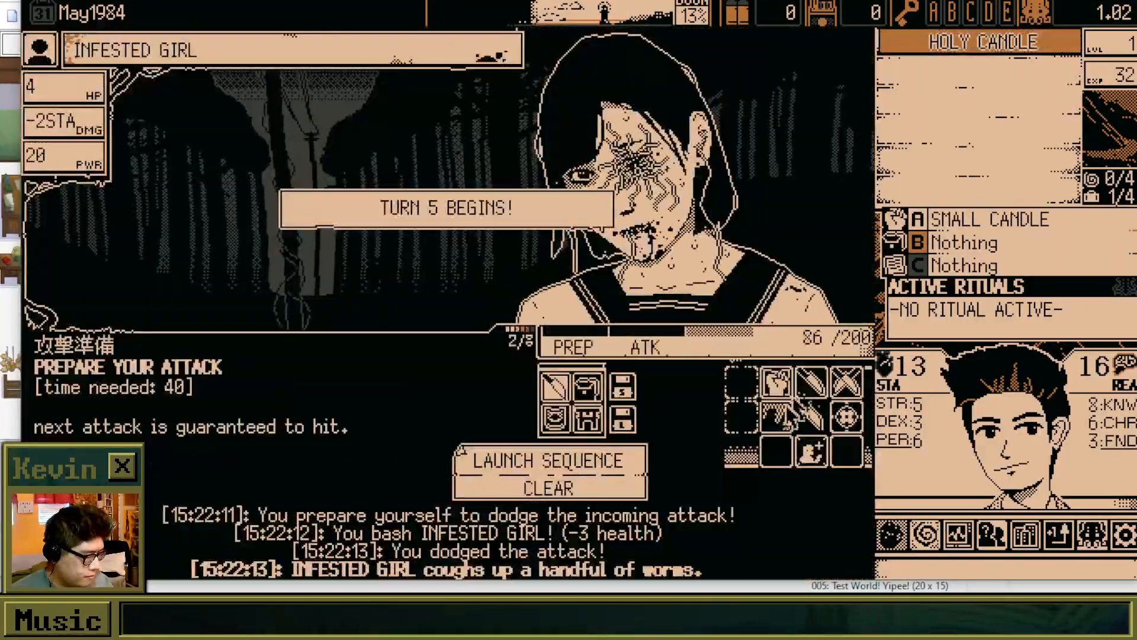
pyautogui.click(775, 417)
pyautogui.click(809, 384)
pyautogui.click(567, 459)
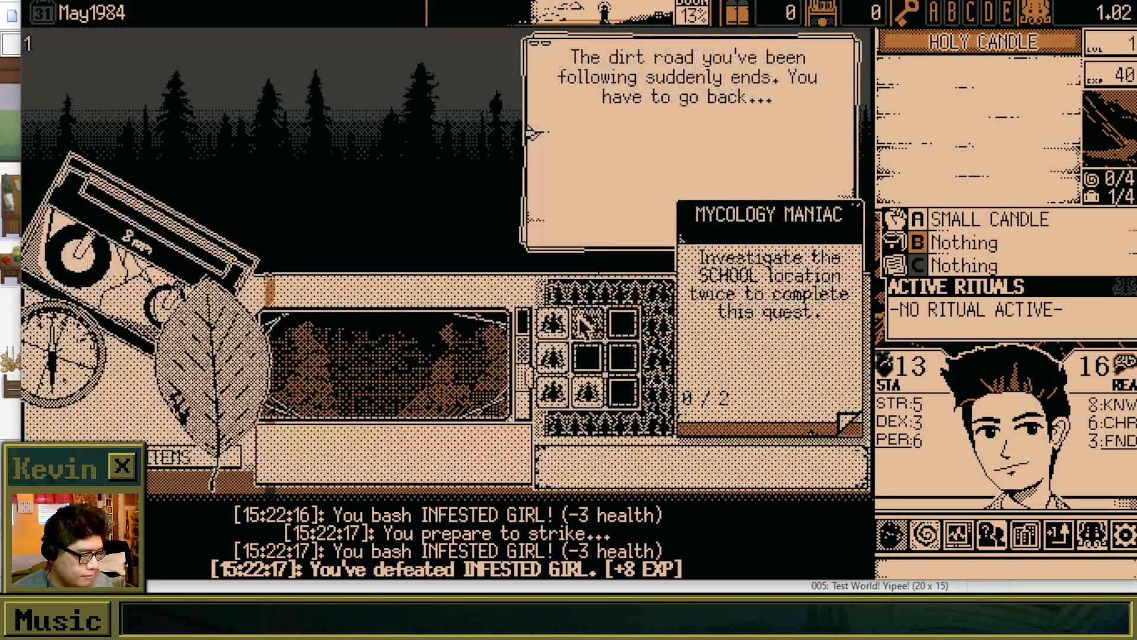
# Step: Explore the upper-middle woods tile, reveal yourself to the Hunting Party, resolve the event, and equip the Flashlight in slot B
pyautogui.click(582, 324)
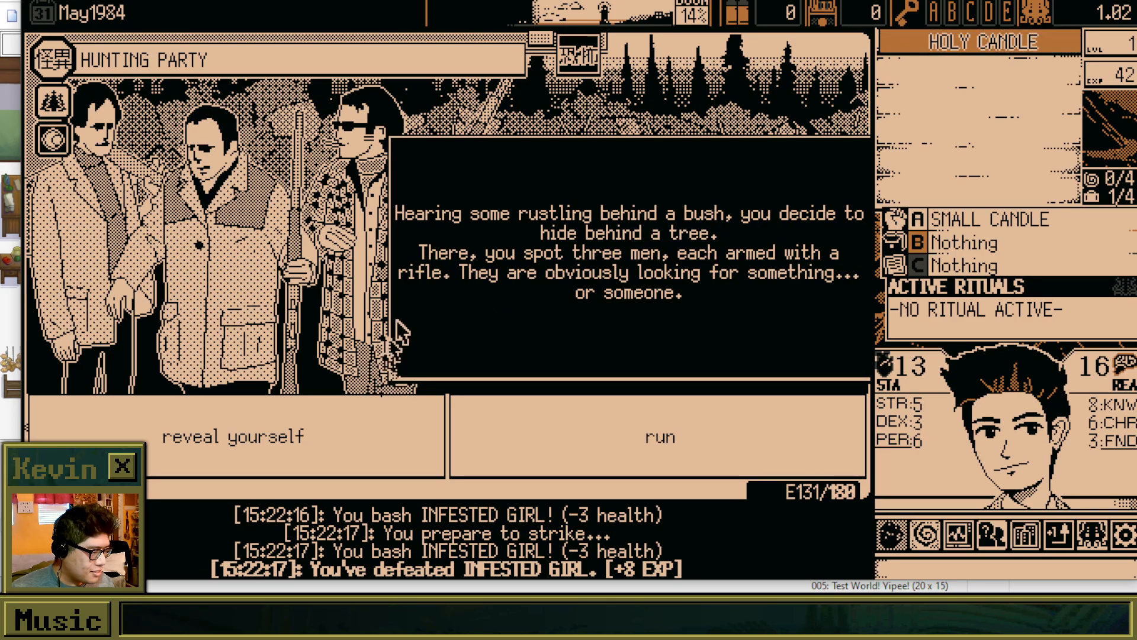
pyautogui.click(305, 441)
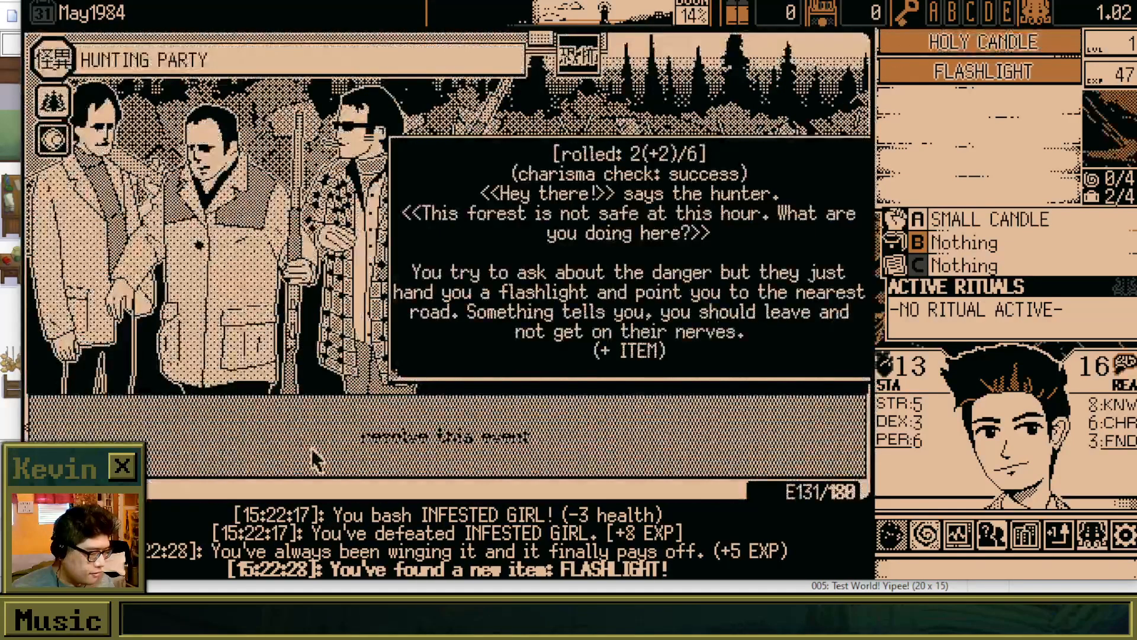
pyautogui.click(355, 435)
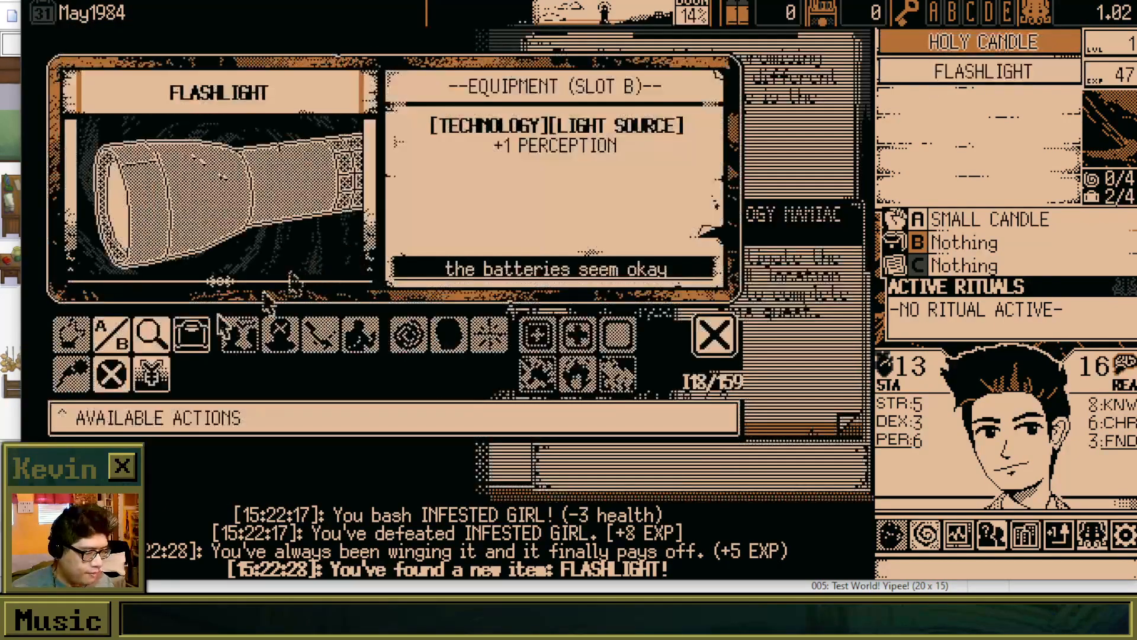
pyautogui.click(116, 338)
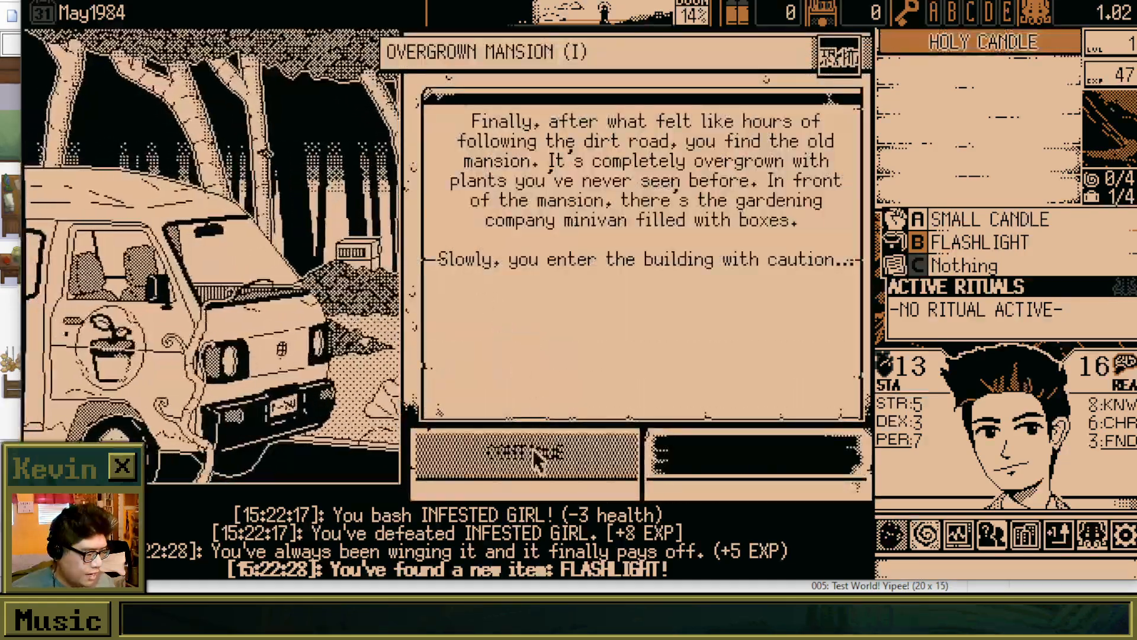
# Step: Enter the overgrown mansion and guide the injured gardener to safety by launching sequences of two Lead Shiro moves
pyautogui.click(536, 460)
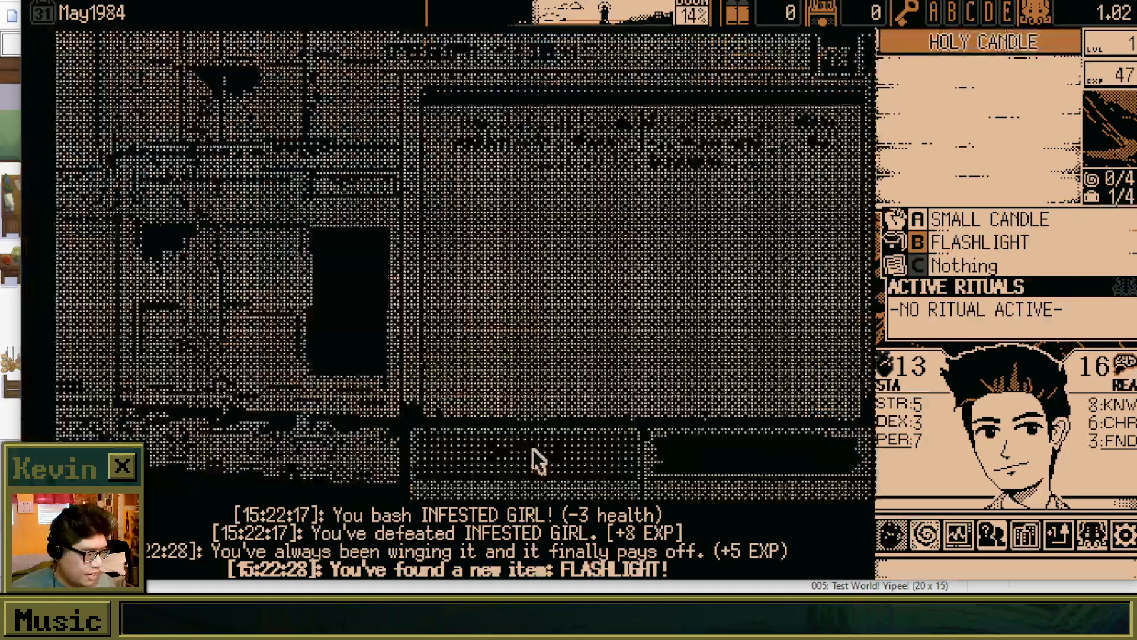
pyautogui.click(563, 465)
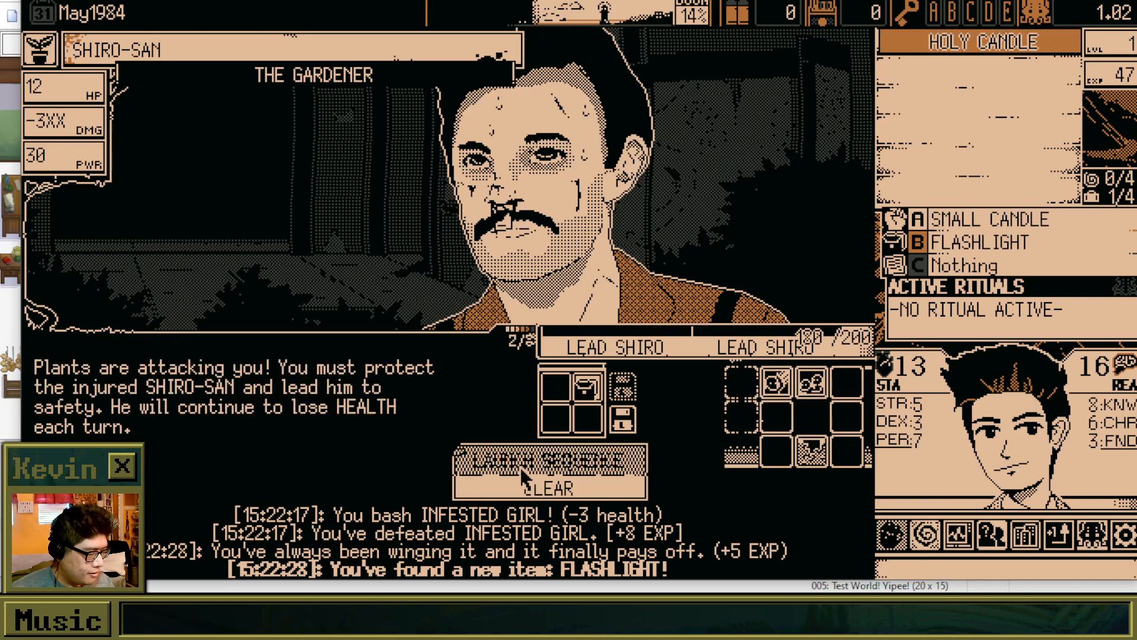
pyautogui.click(525, 471)
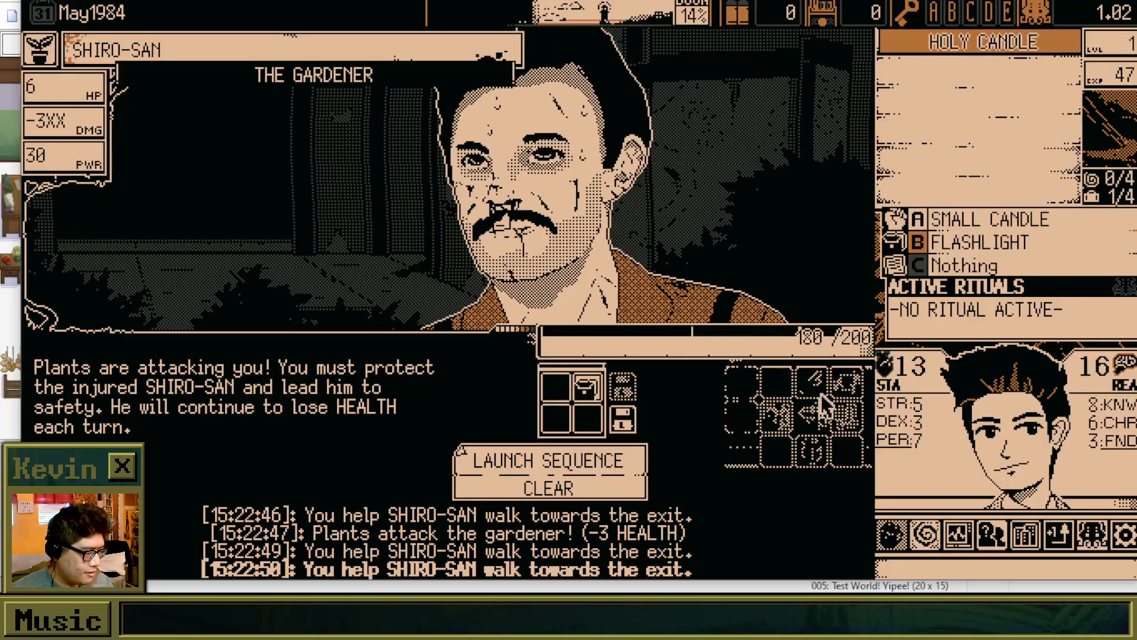
pyautogui.click(815, 391)
pyautogui.click(815, 391)
pyautogui.click(560, 455)
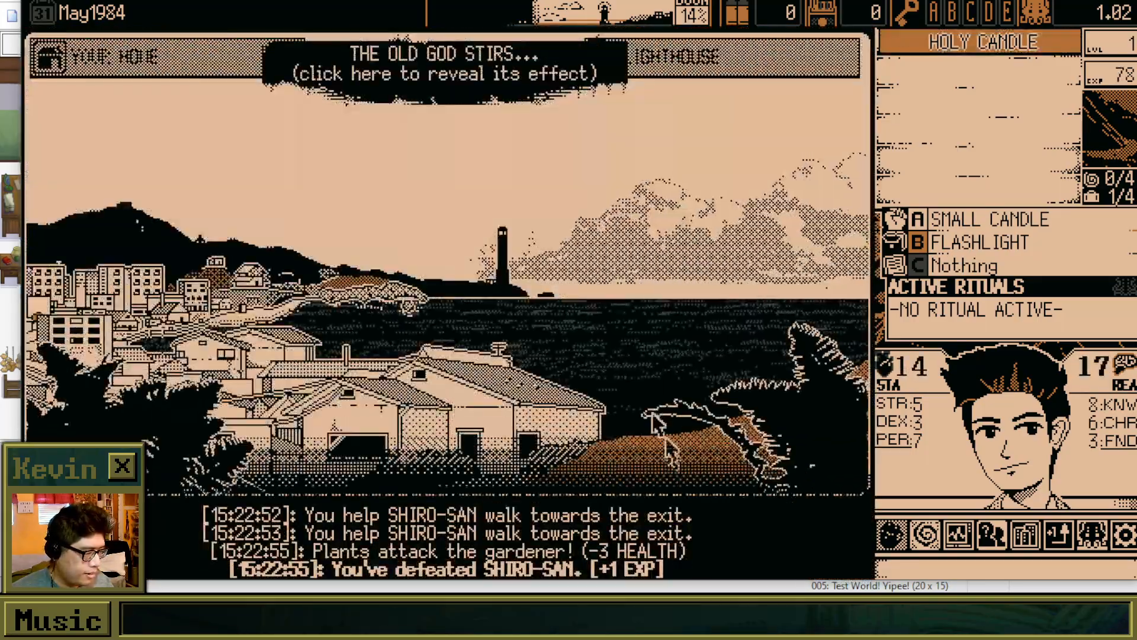
# Step: Dismiss the old god's notice, check the mailbox at home, and take the small key
pyautogui.click(531, 58)
pyautogui.click(856, 320)
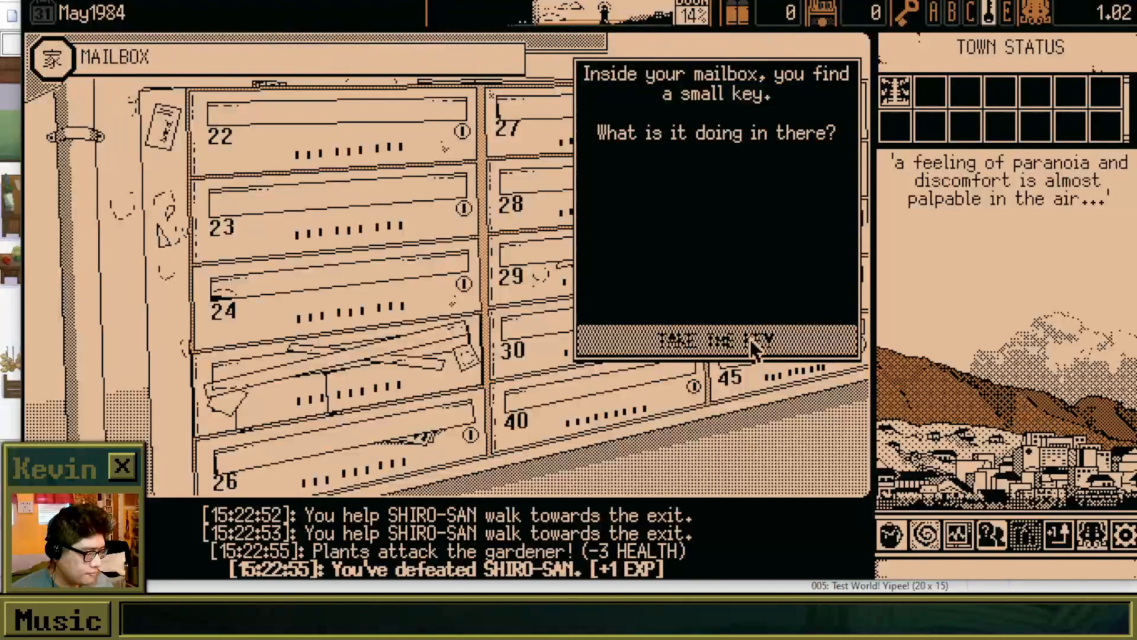
pyautogui.click(755, 343)
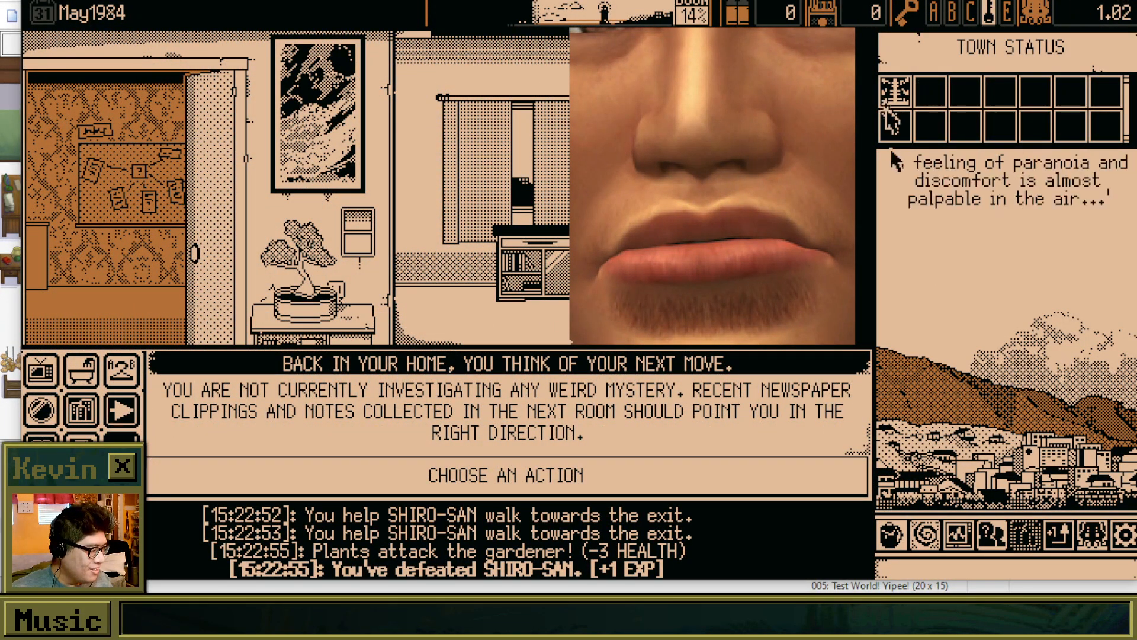
# Step: Abandon the current run from the game's options and quit World of Horror
pyautogui.click(1126, 541)
pyautogui.click(1067, 81)
pyautogui.click(977, 93)
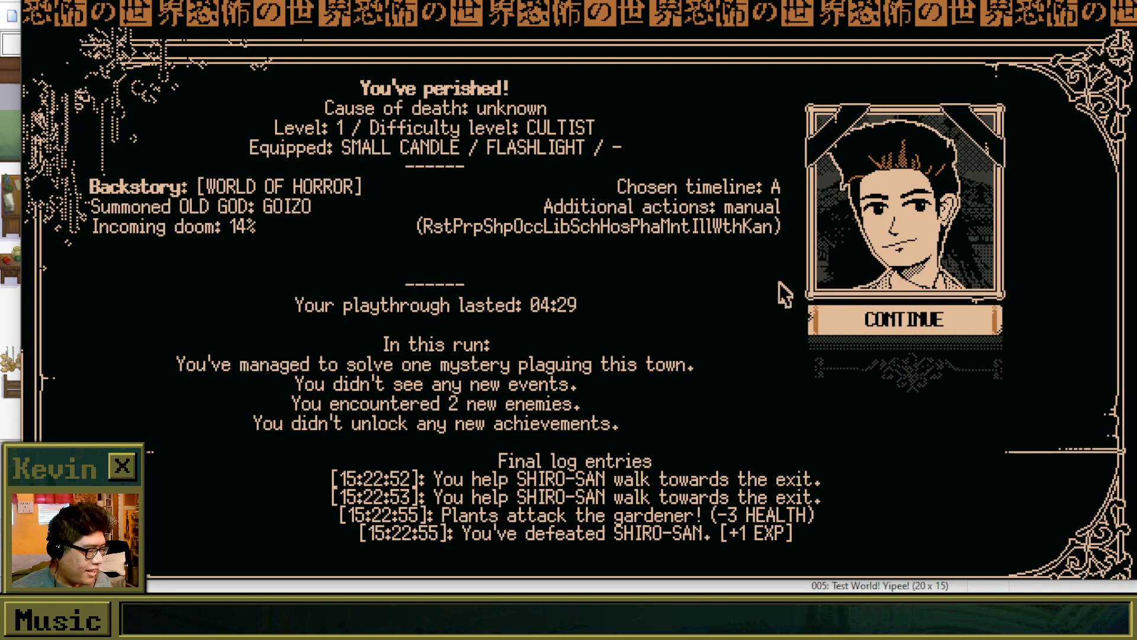
pyautogui.hotkey('alt', 'F4')
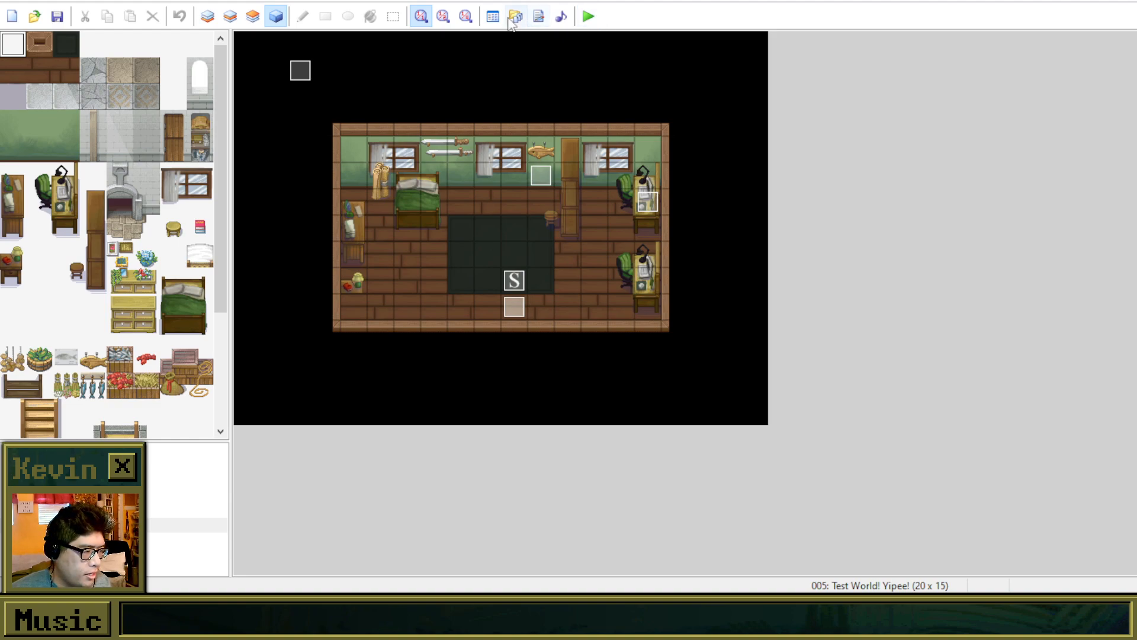
# Step: Select the background music track The Den in the map editor's Sound Test and move the dialog aside
pyautogui.click(510, 218)
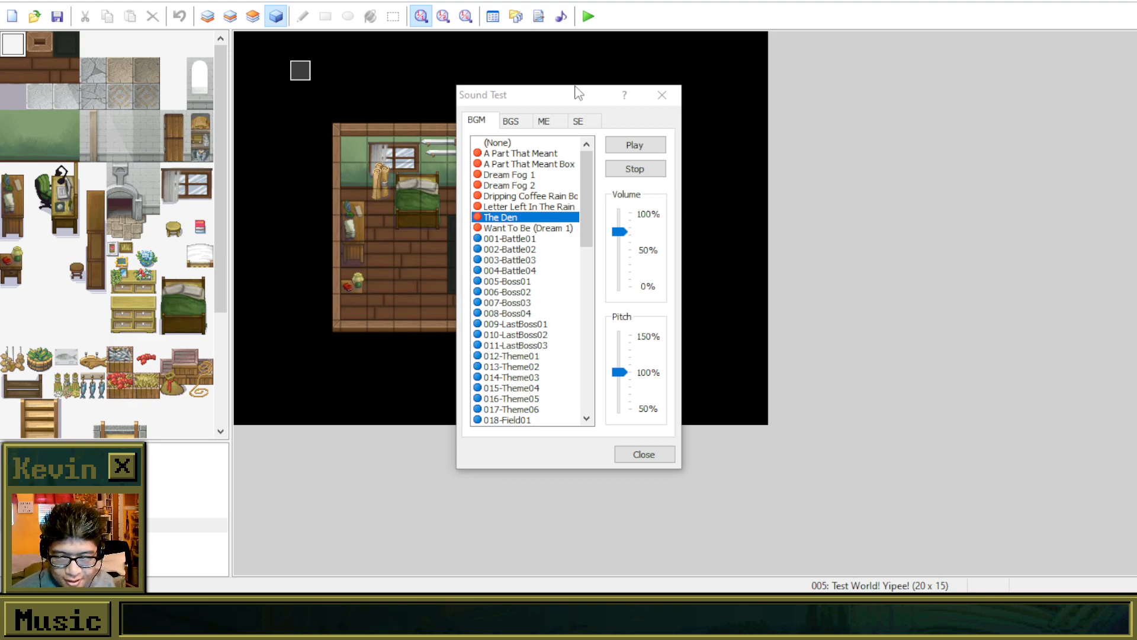
pyautogui.moveTo(541, 99)
pyautogui.mouseDown()
pyautogui.moveTo(551, 65)
pyautogui.moveTo(555, 92)
pyautogui.mouseUp()
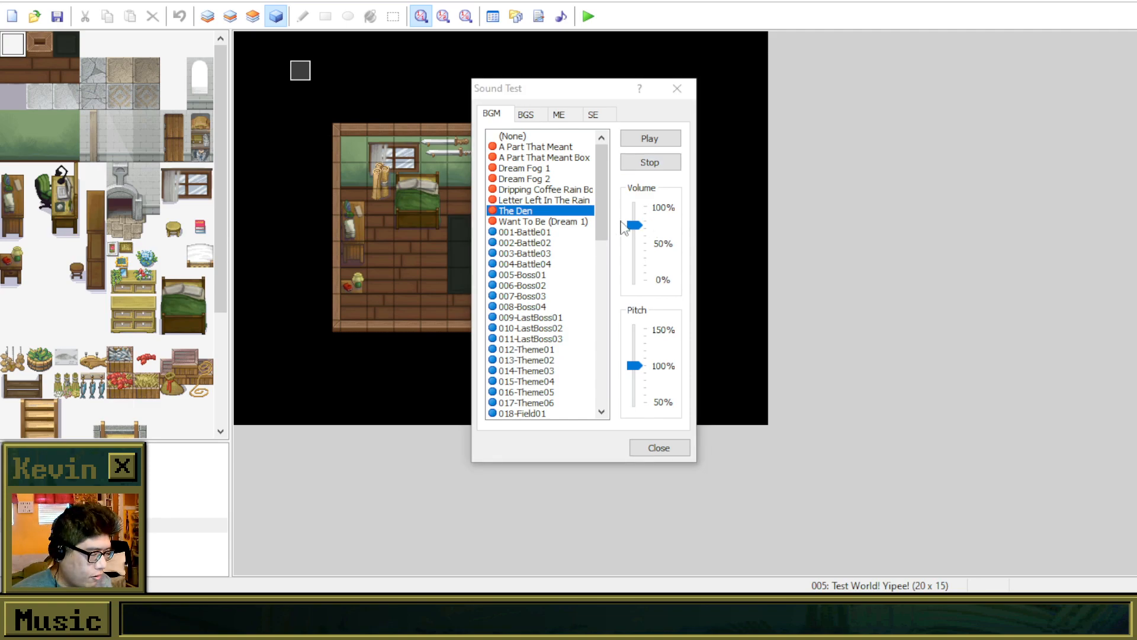
pyautogui.moveTo(532, 86); pyautogui.dragTo(750, 45)
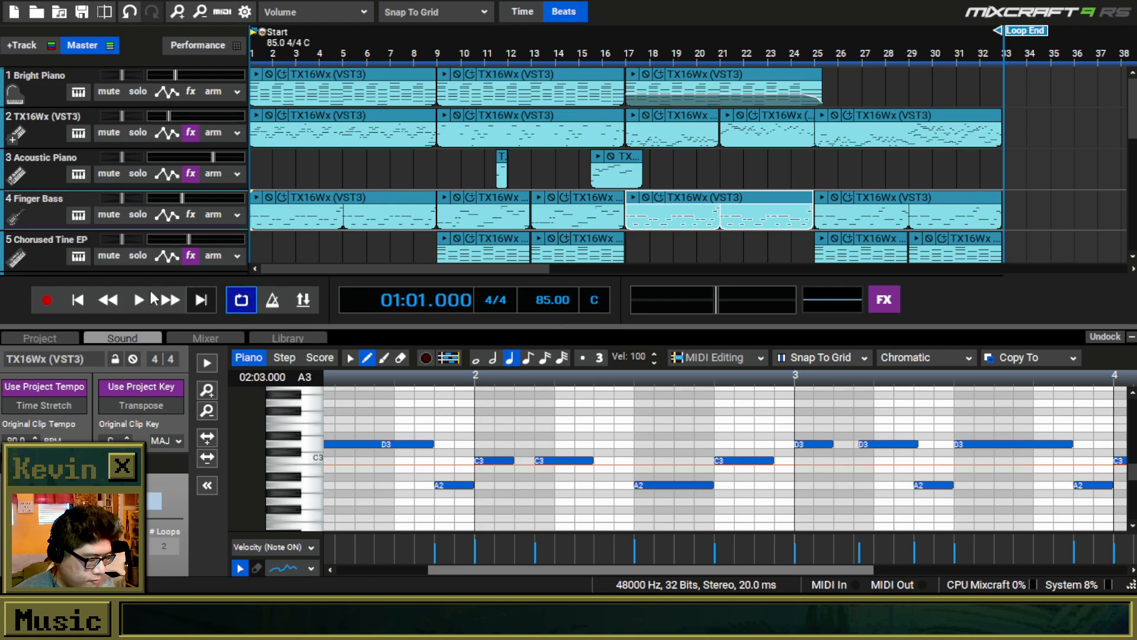
# Step: Switch to Mixcraft, play the song from the start, and review its instrument and drum tracks in an enlarged arrangement view
pyautogui.click(144, 297)
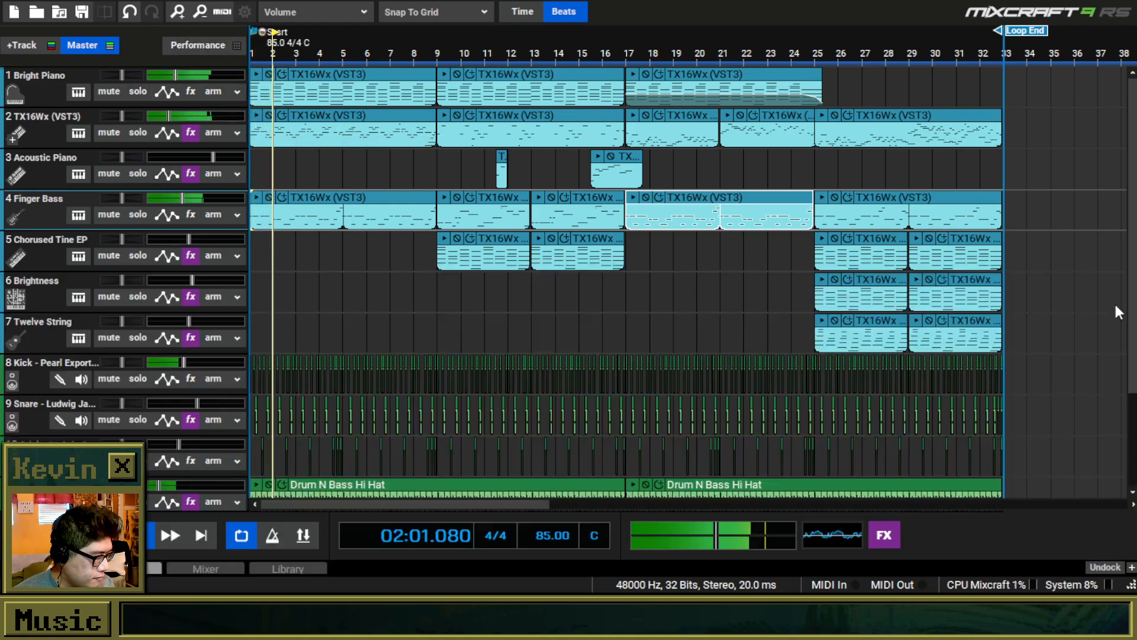
pyautogui.click(1131, 337)
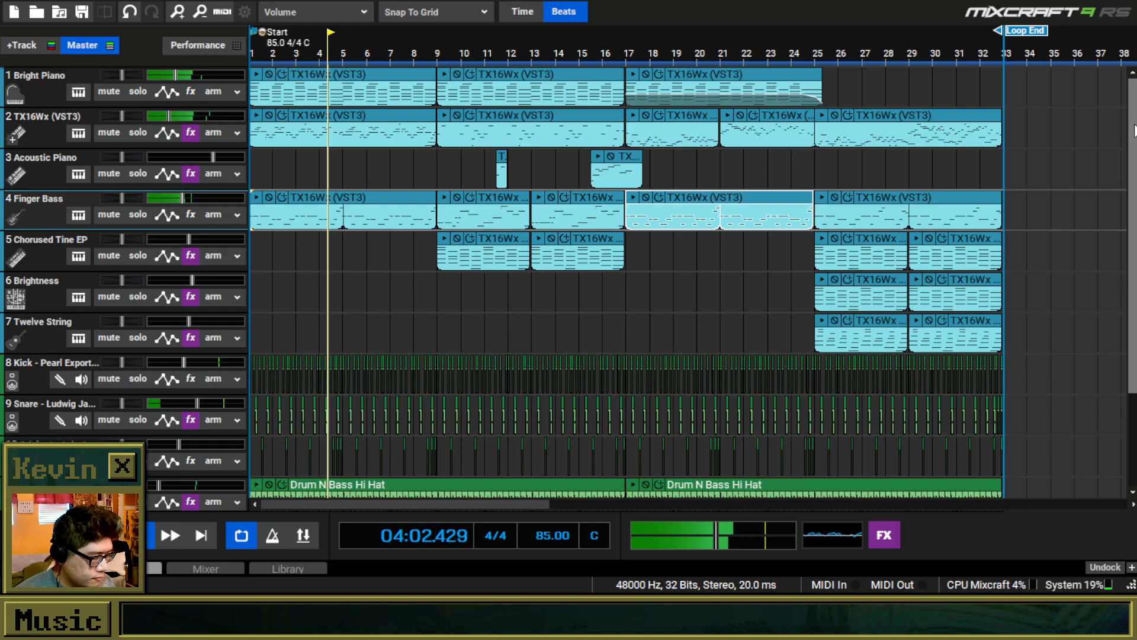
pyautogui.moveTo(1133, 129)
pyautogui.mouseDown()
pyautogui.moveTo(1133, 196)
pyautogui.moveTo(1132, 131)
pyautogui.mouseUp()
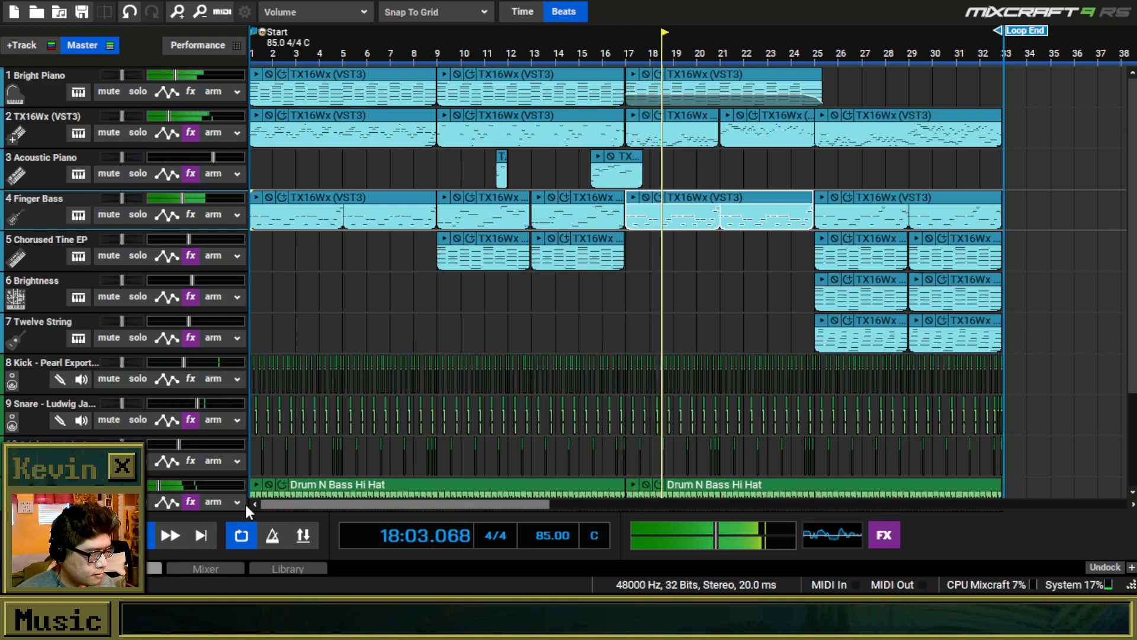
pyautogui.moveTo(1133, 109); pyautogui.dragTo(1132, 69)
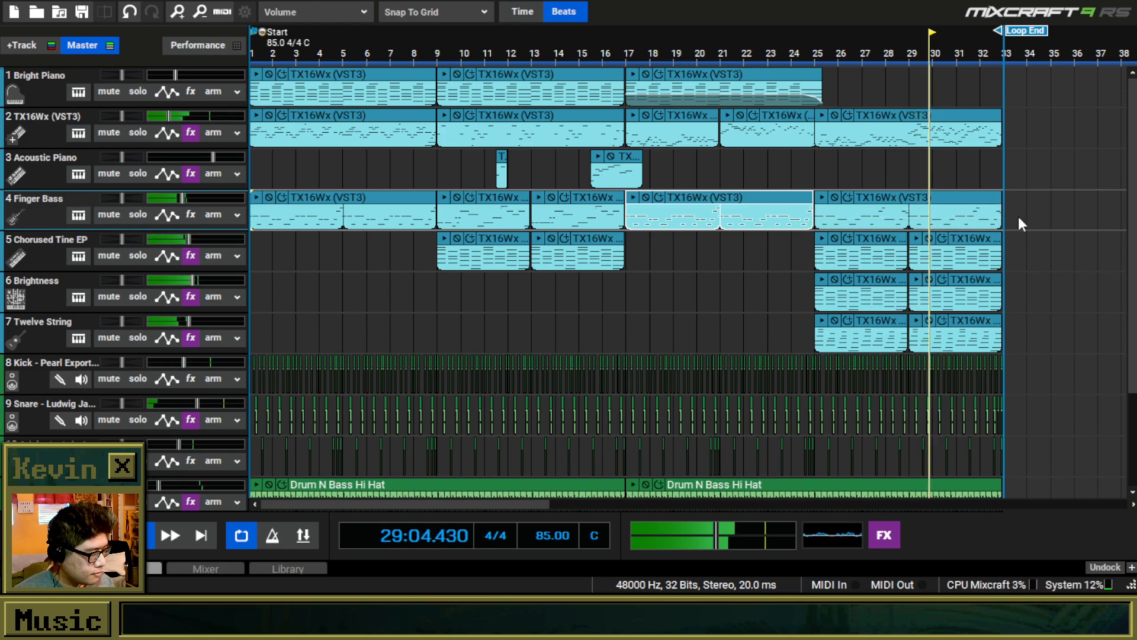
pyautogui.scroll(-1, 1132, 246)
pyautogui.scroll(-2, 1132, 246)
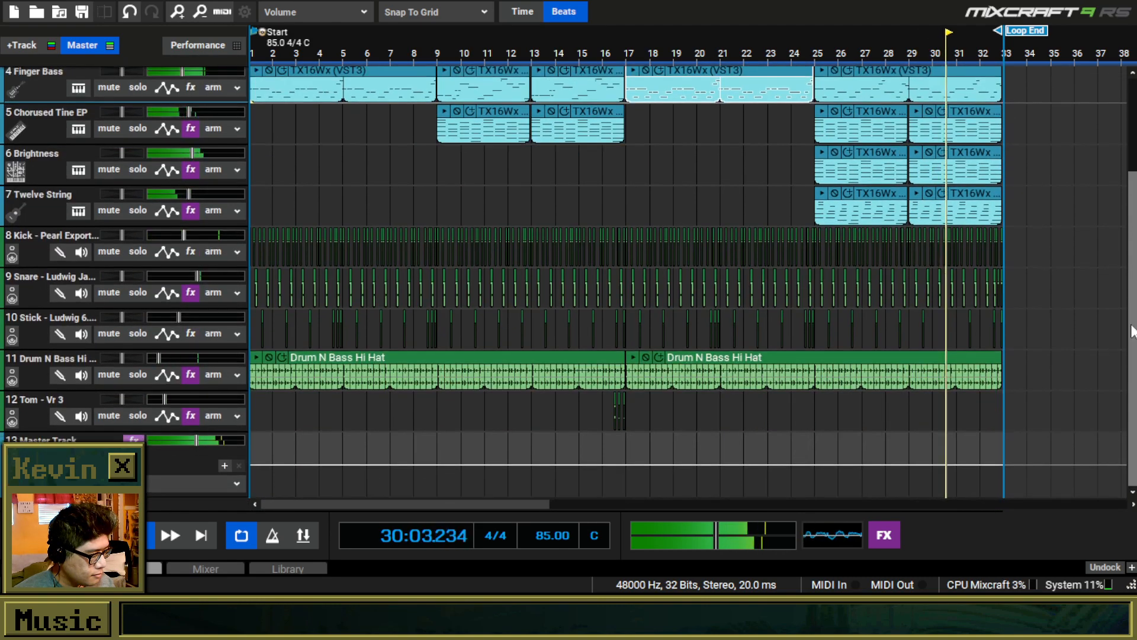
pyautogui.scroll(3, 1072, 281)
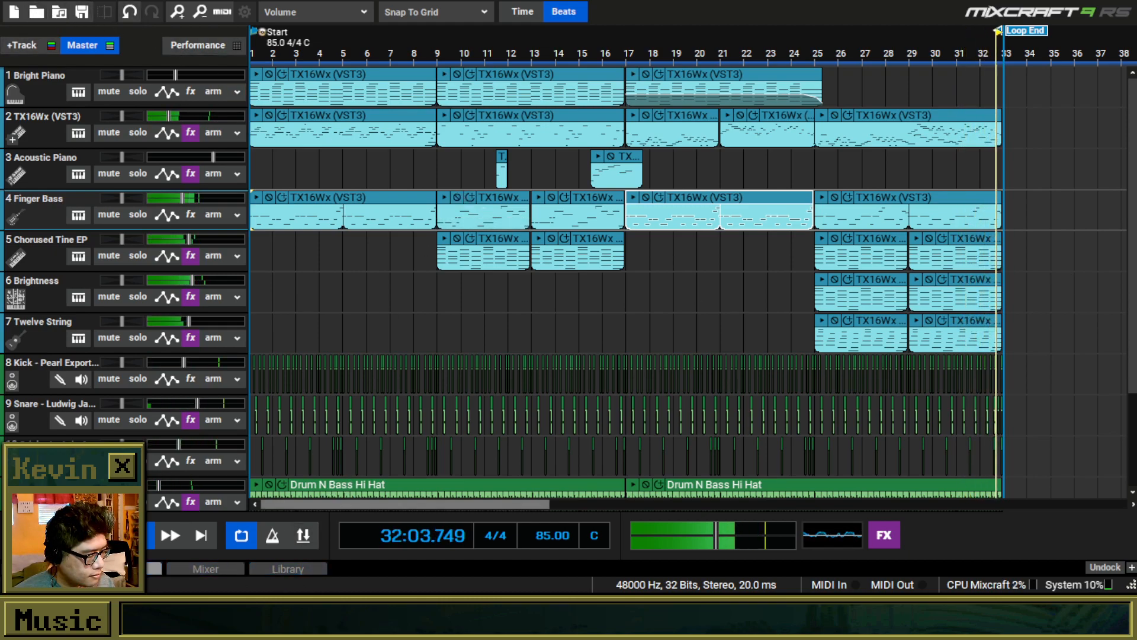
# Step: Insert a virtual instrument track above Bright Piano and assign it the Warm Bells 1 preset from Synth - Bell
pyautogui.rightClick(31, 90)
pyautogui.moveTo(292, 99)
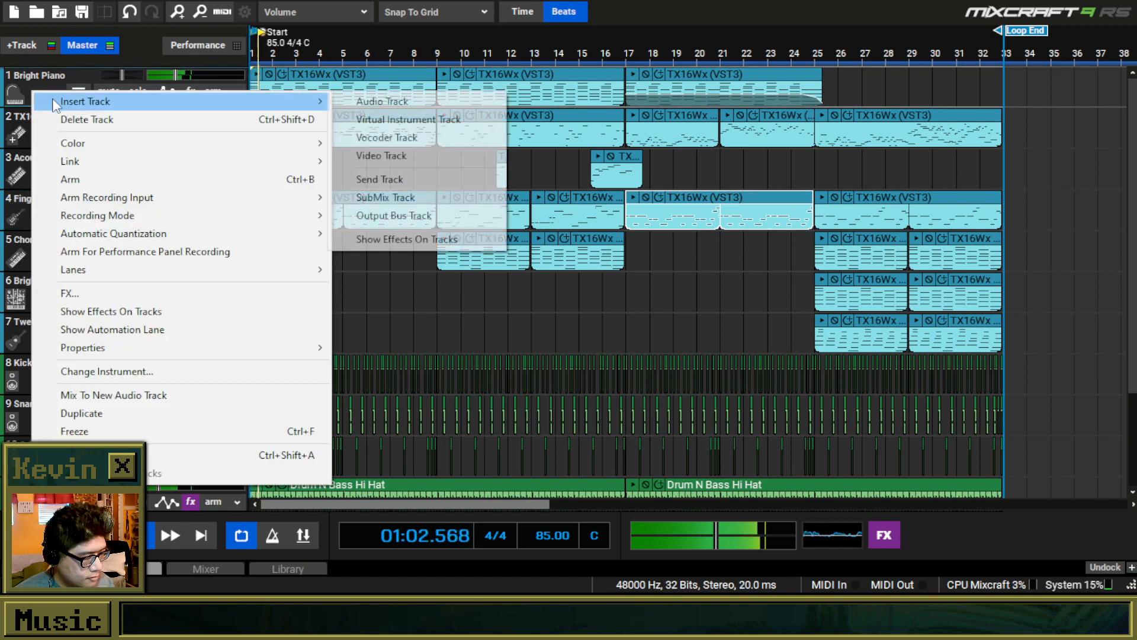
pyautogui.click(367, 118)
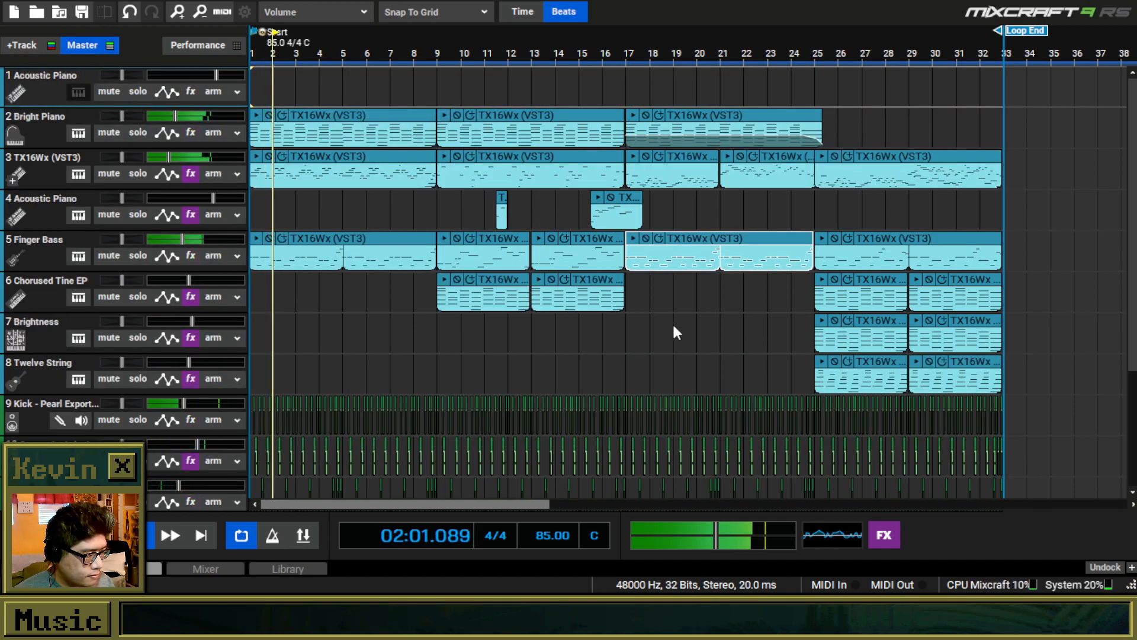
pyautogui.scroll(-8, 478, 200)
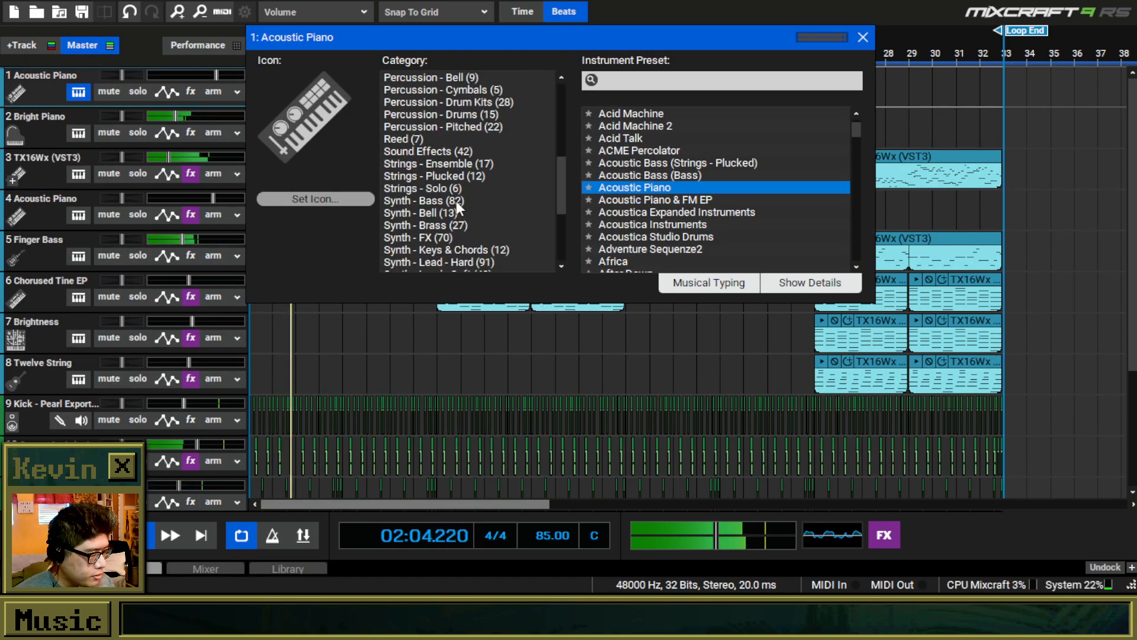
pyautogui.click(454, 215)
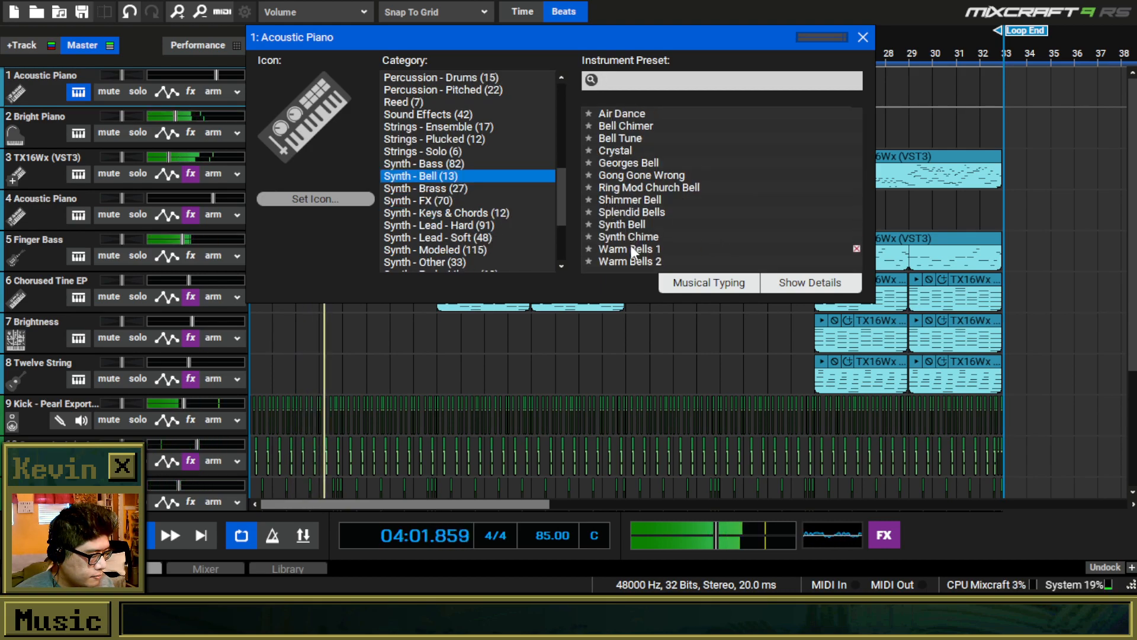
pyautogui.click(633, 248)
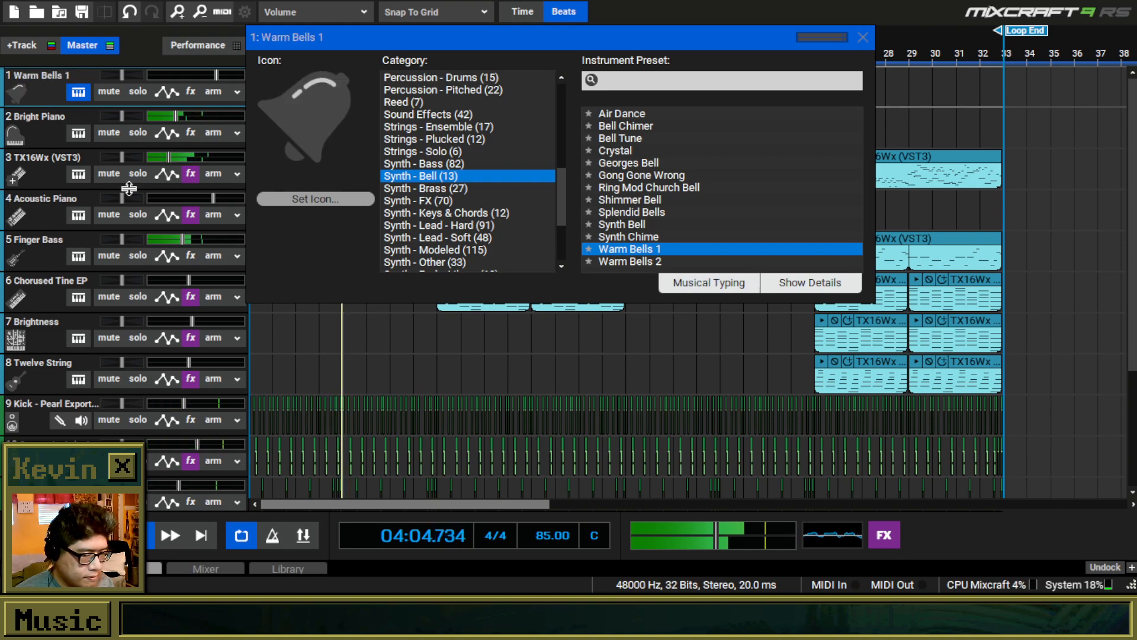
# Step: Open Musical Typing for the Warm Bells 1 track and play bell notes in the C3 - F#4 range over the song
pyautogui.click(709, 282)
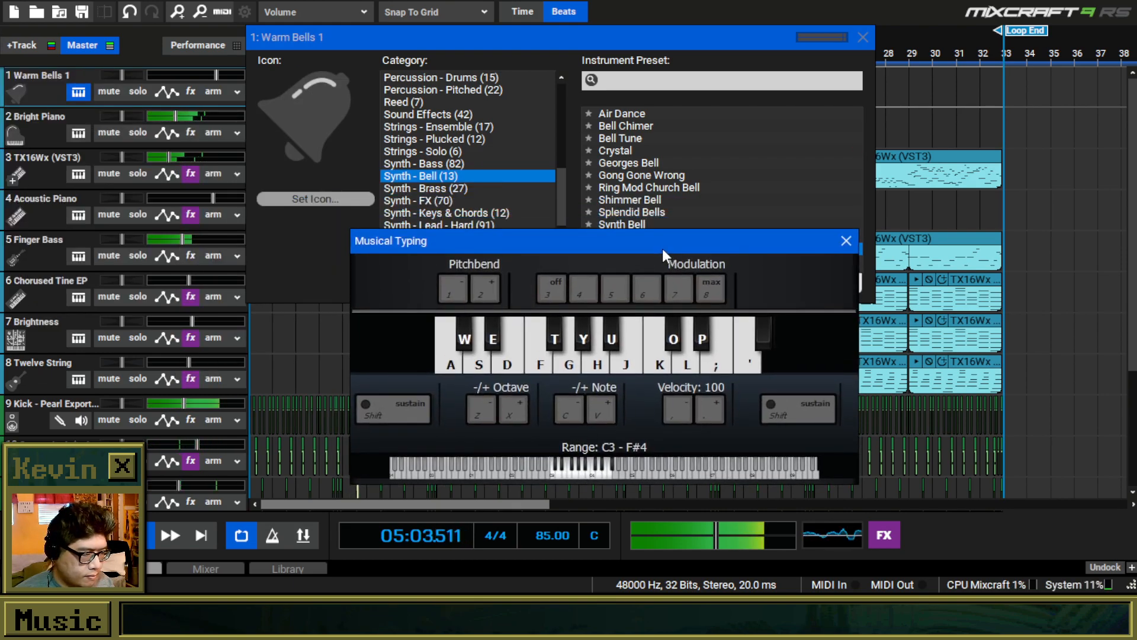
pyautogui.press('f')
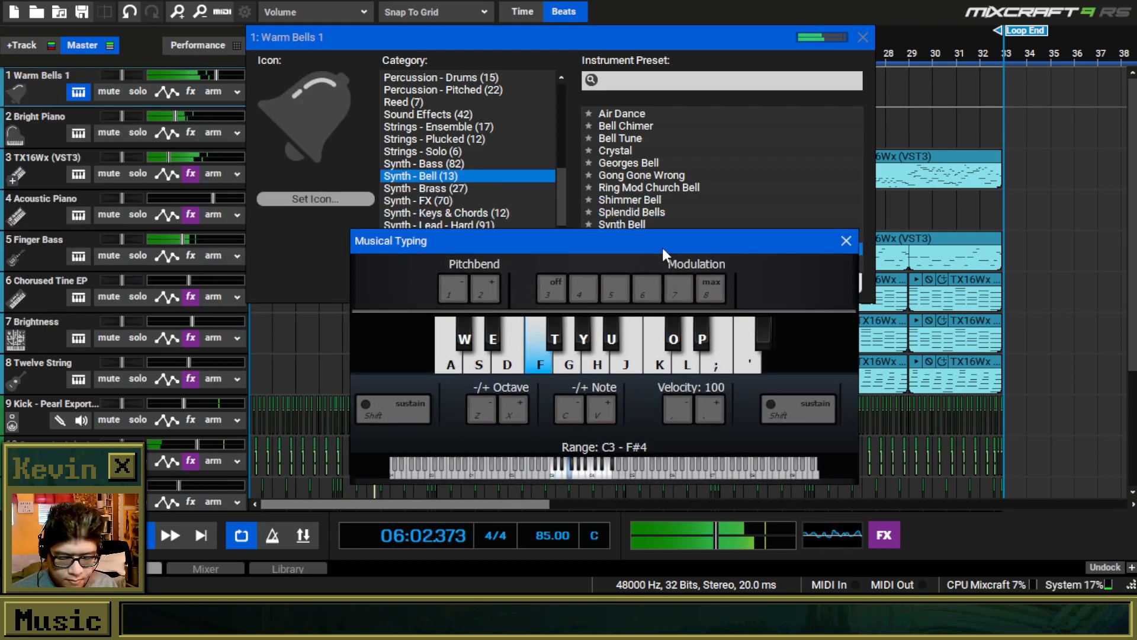
pyautogui.press('h')
pyautogui.press('g')
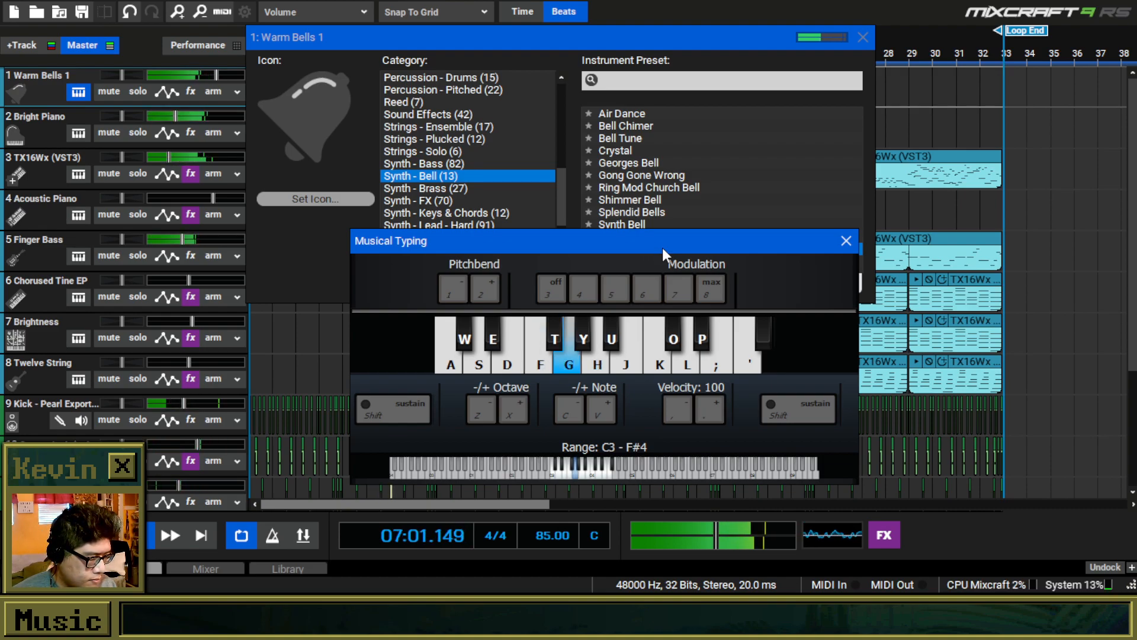
pyautogui.press('d')
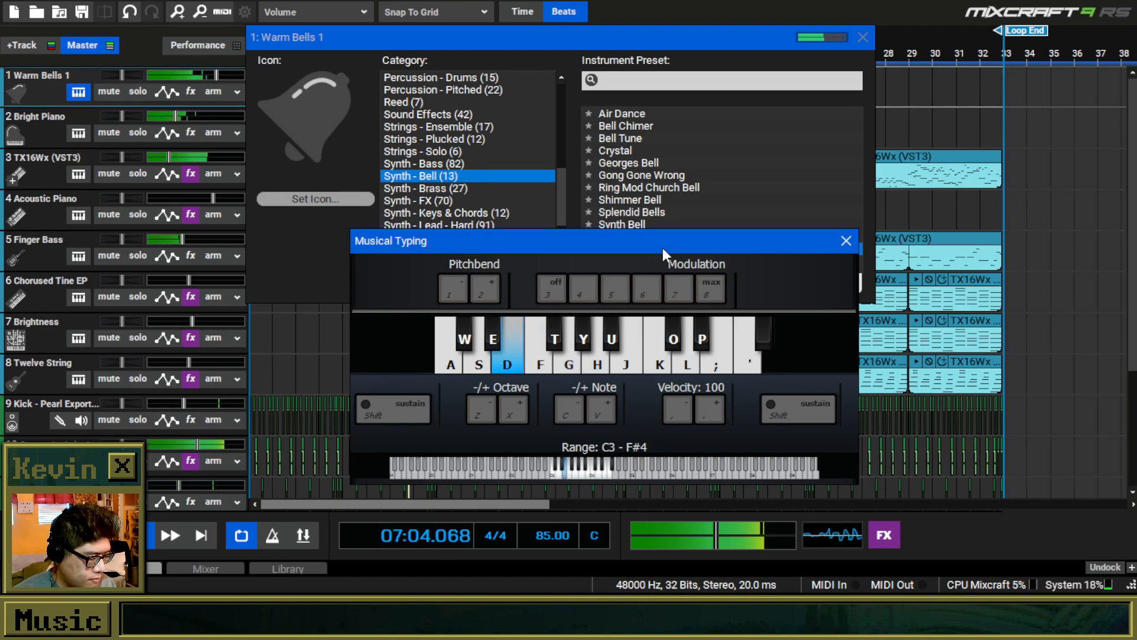
pyautogui.press('a')
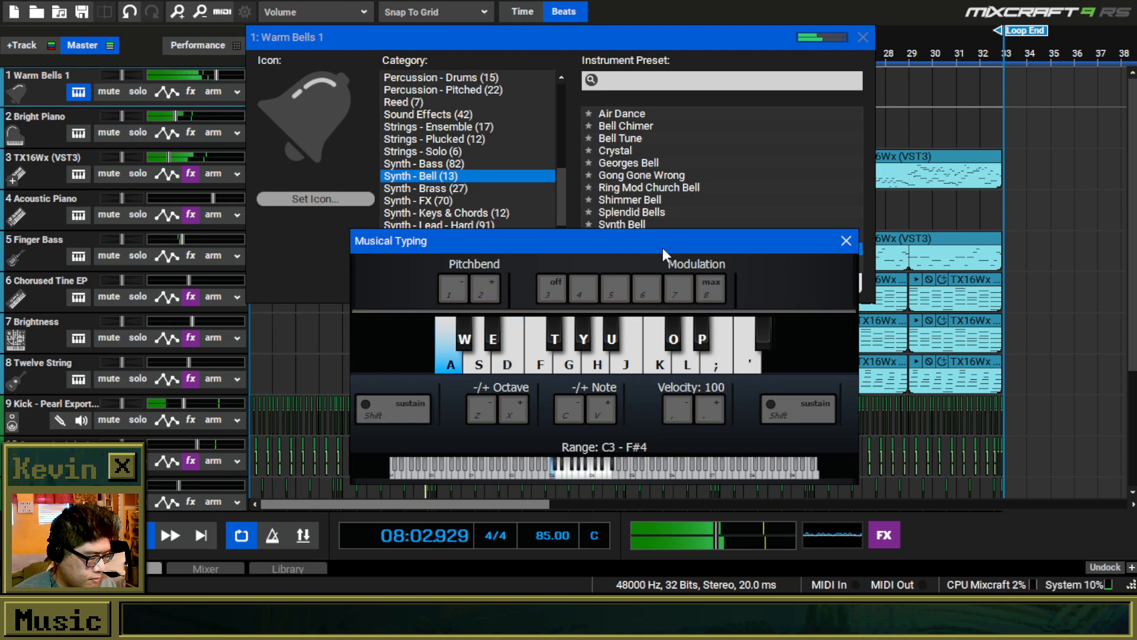
pyautogui.press('s')
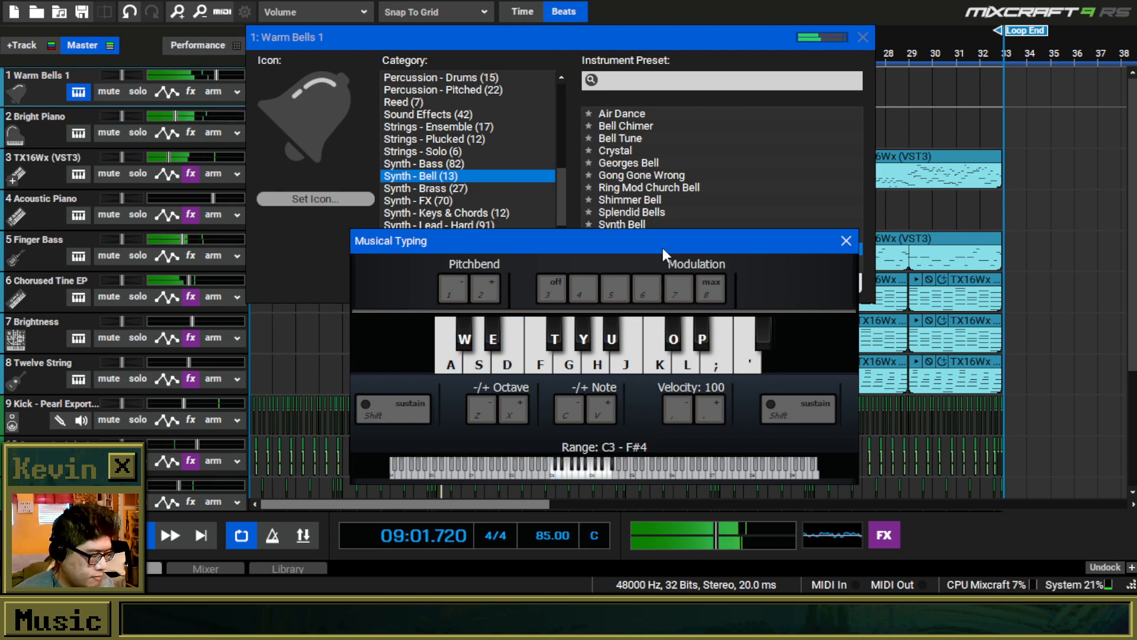
# Step: Raise the Musical Typing range by one octave to C4 - F#5 and play higher bell notes along with the song
pyautogui.press('x')
pyautogui.press('h')
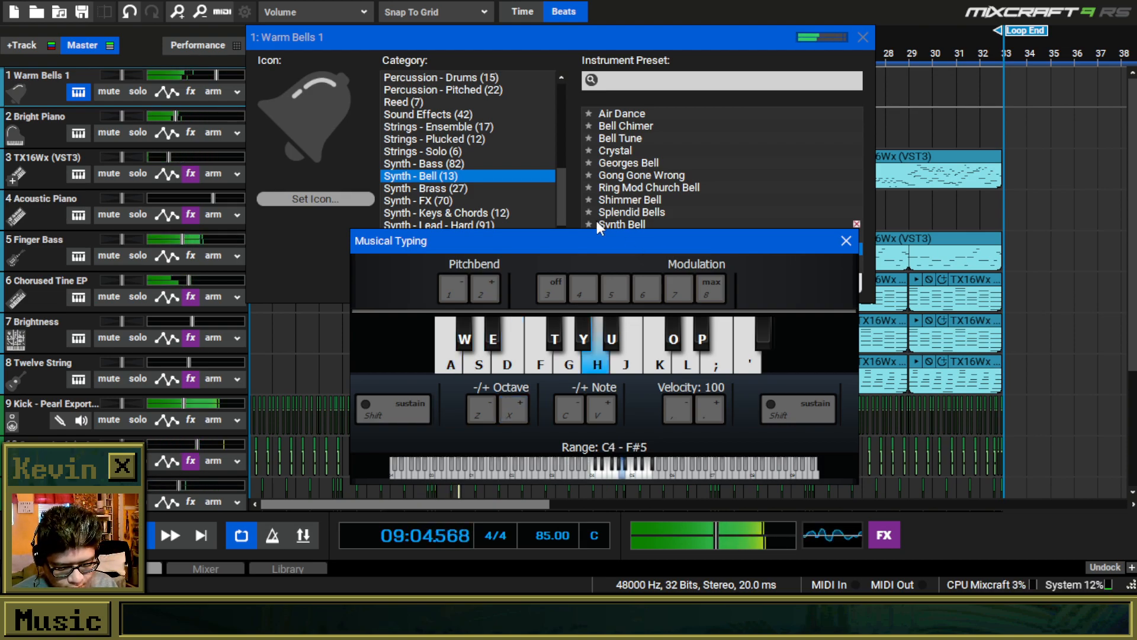
pyautogui.press('l')
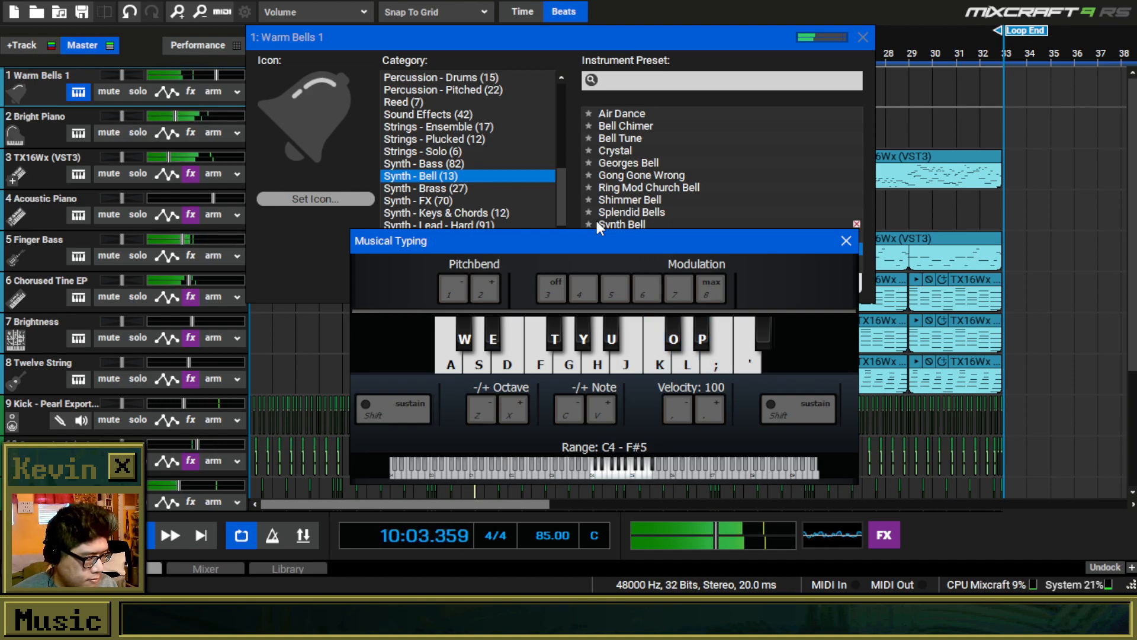
pyautogui.press(';')
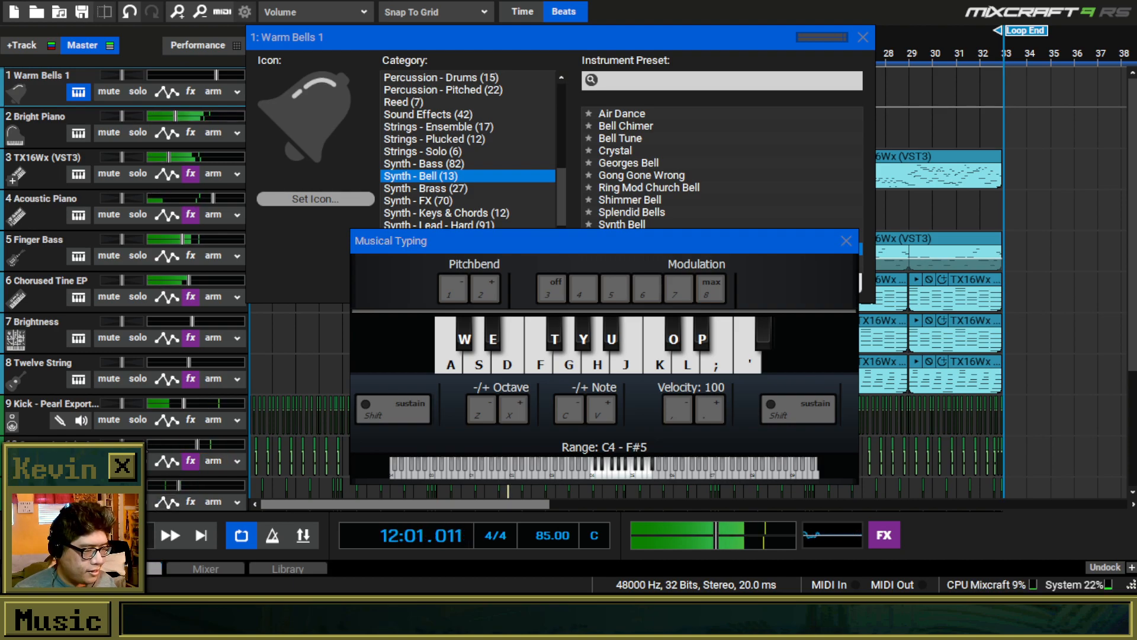
# Step: Close the Warm Bells 1 instrument windows and open another song project
pyautogui.moveTo(1065, 88); pyautogui.dragTo(845, 314)
pyautogui.moveTo(785, 28); pyautogui.dragTo(741, 239)
pyautogui.click(825, 239)
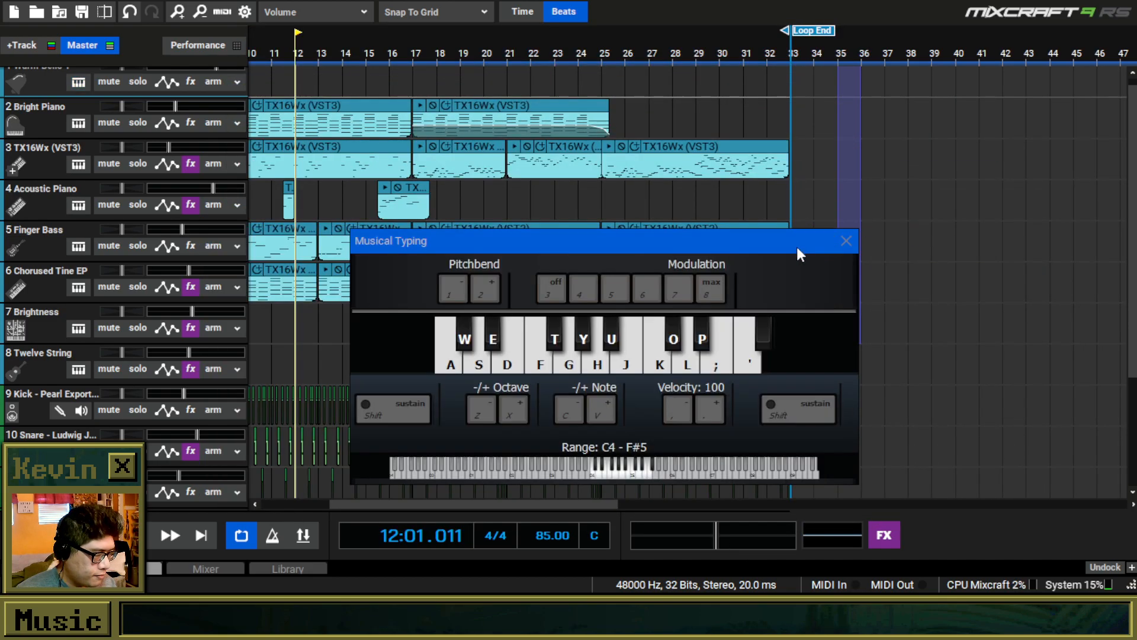
pyautogui.click(39, 13)
pyautogui.click(570, 304)
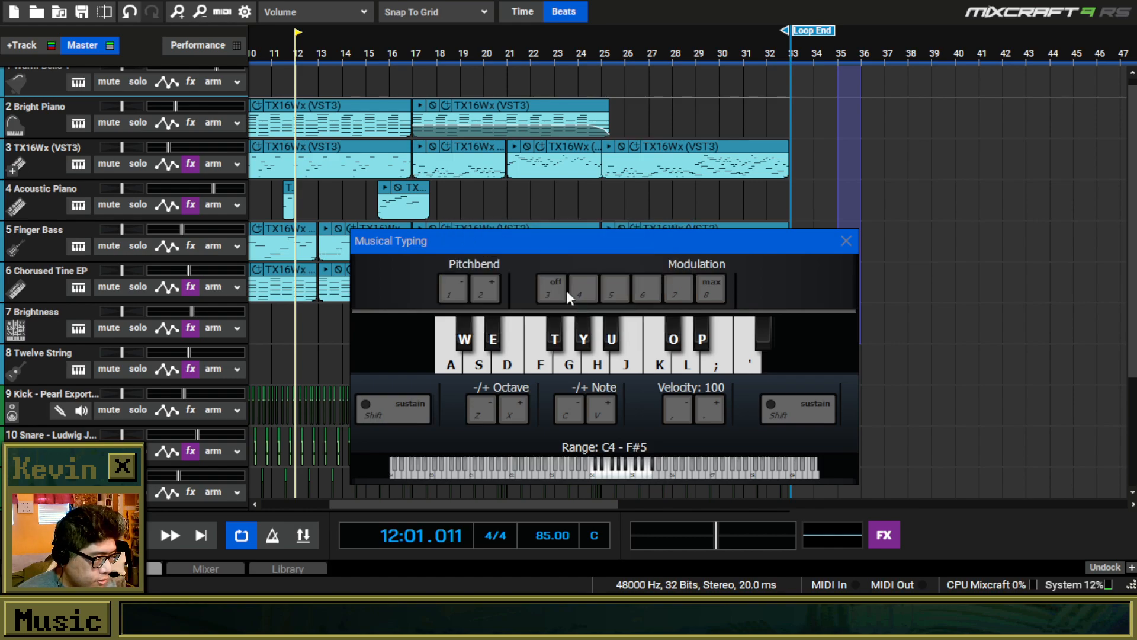
pyautogui.press('Escape')
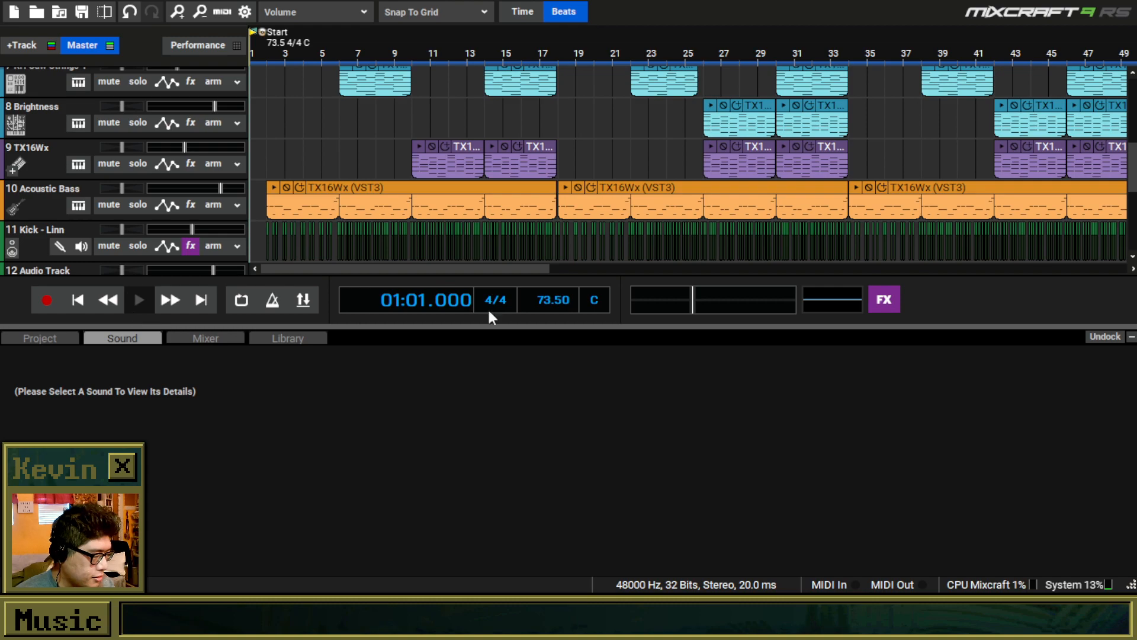
# Step: Play the opened song from the start and enlarge the arrangement view to show its tracks from the first one down
pyautogui.press('space')
pyautogui.click(1132, 336)
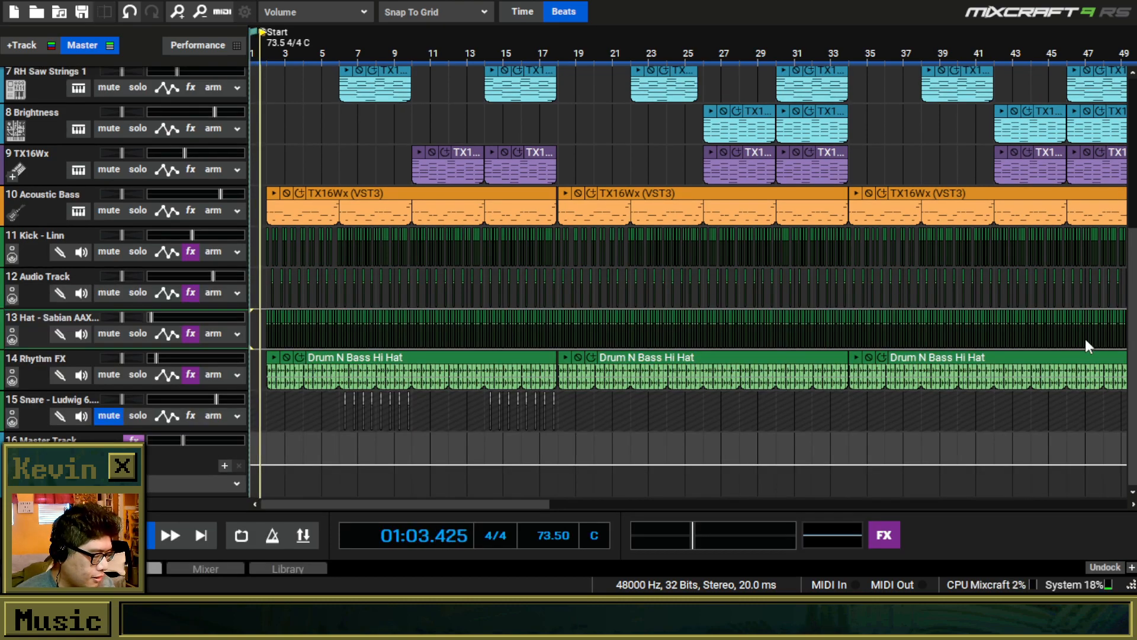
pyautogui.scroll(3, 1084, 332)
pyautogui.moveTo(1131, 241); pyautogui.dragTo(1125, 65)
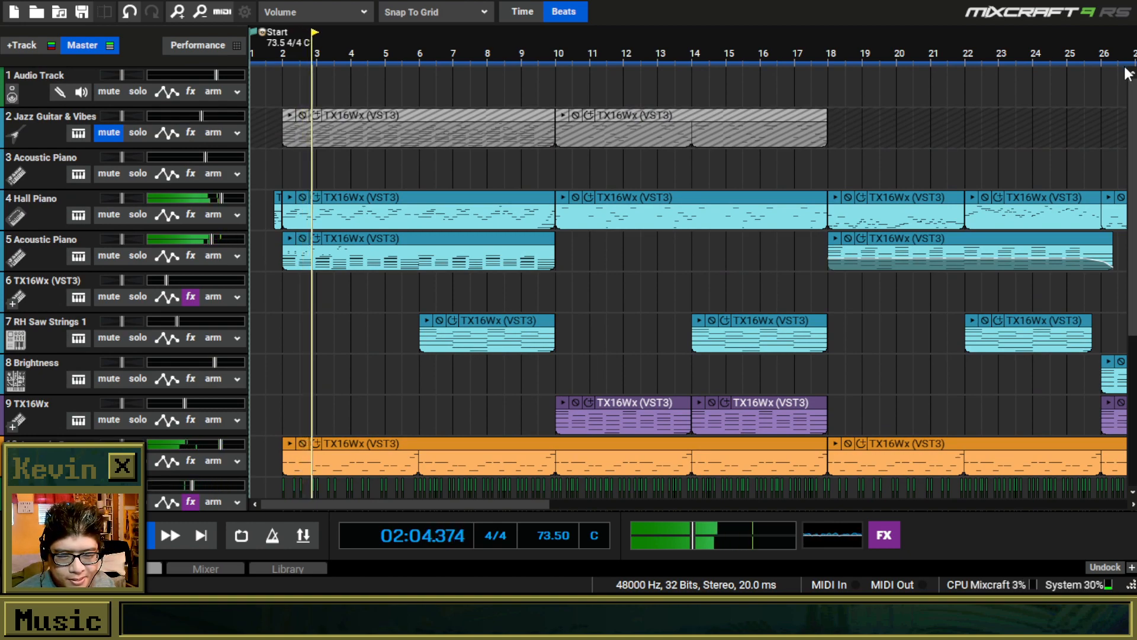
# Step: Lower the master volume to -15.4 dB while the song plays
pyautogui.moveTo(694, 538); pyautogui.dragTo(670, 542)
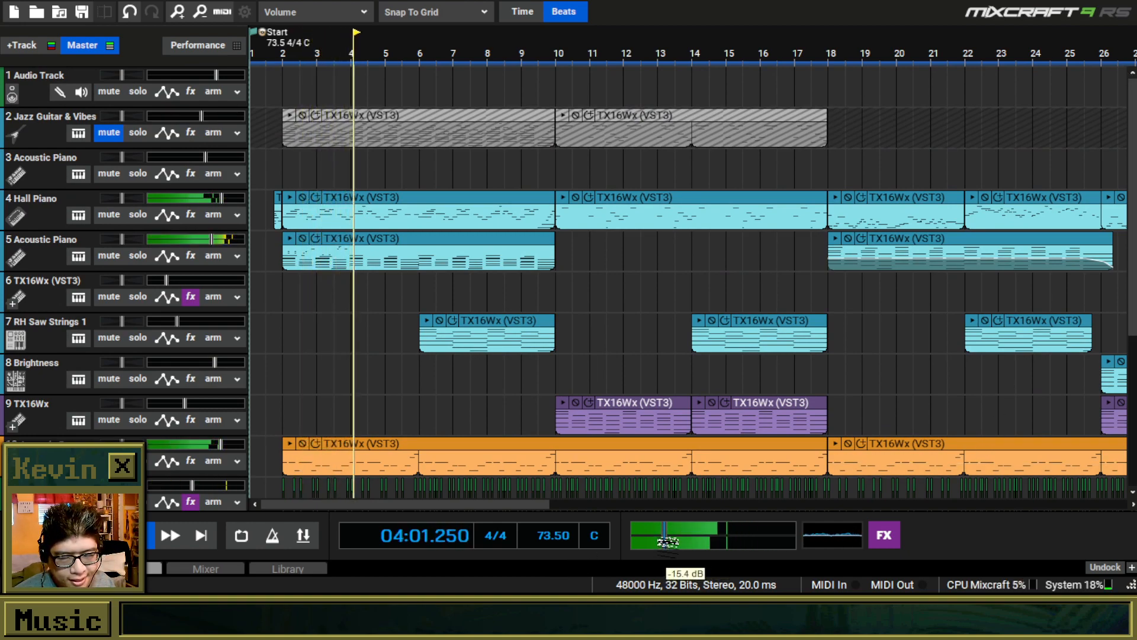
pyautogui.click(667, 542)
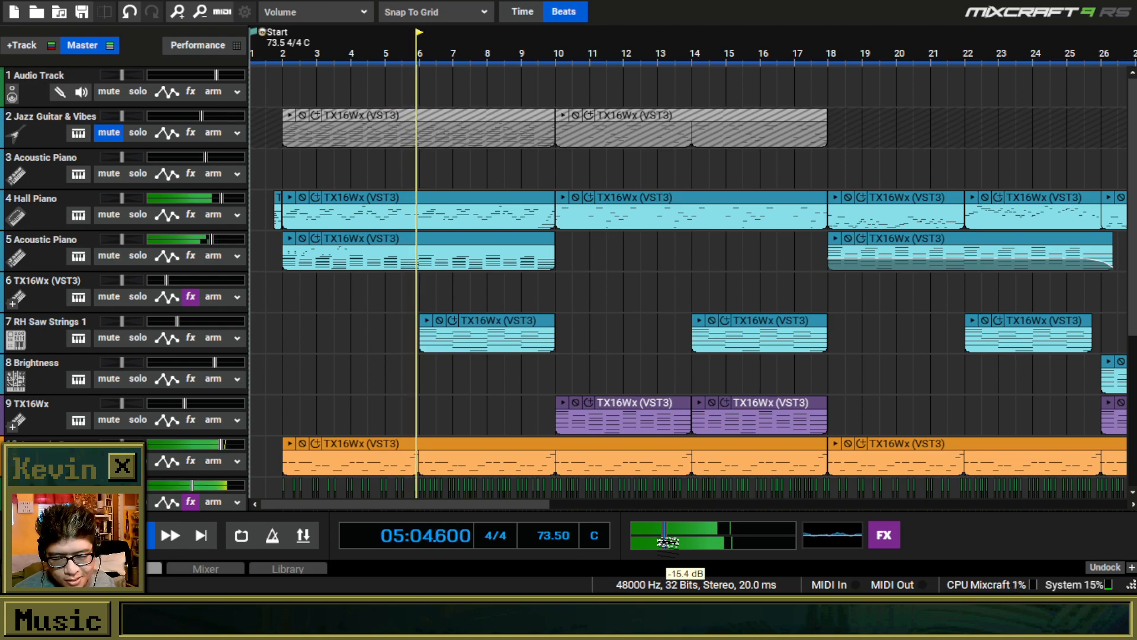
pyautogui.moveTo(1133, 161)
pyautogui.mouseDown()
pyautogui.moveTo(1134, 274)
pyautogui.moveTo(1133, 163)
pyautogui.mouseUp()
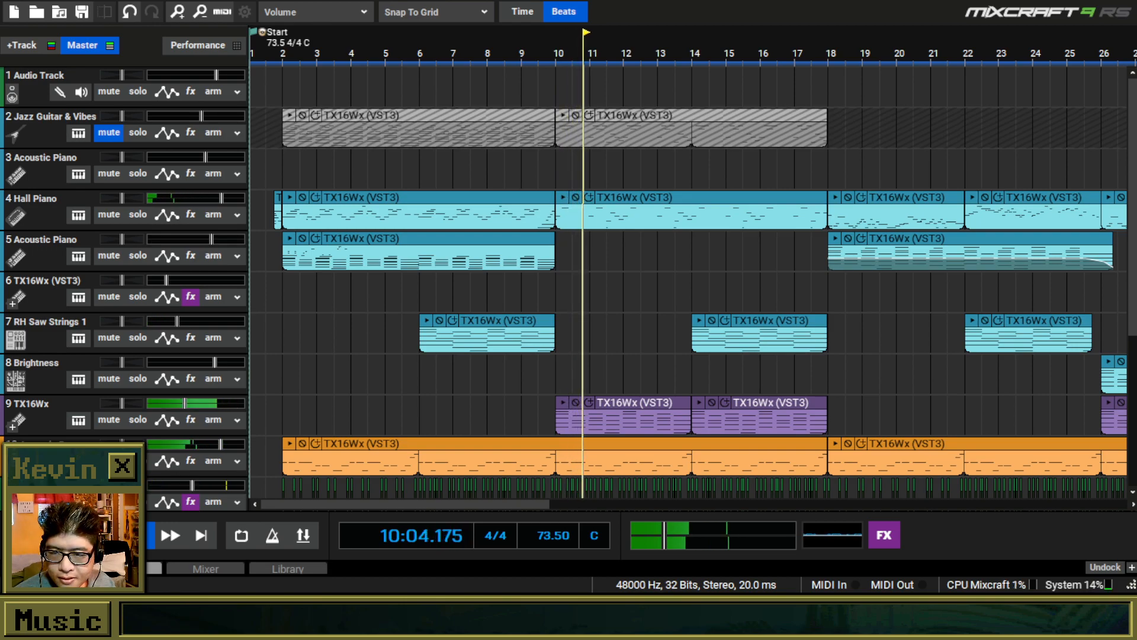
# Step: Switch to Paint.NET and examine the pixel-art character portrait with pink sunglasses in an enlarged window
pyautogui.moveTo(539, 83); pyautogui.dragTo(641, 3)
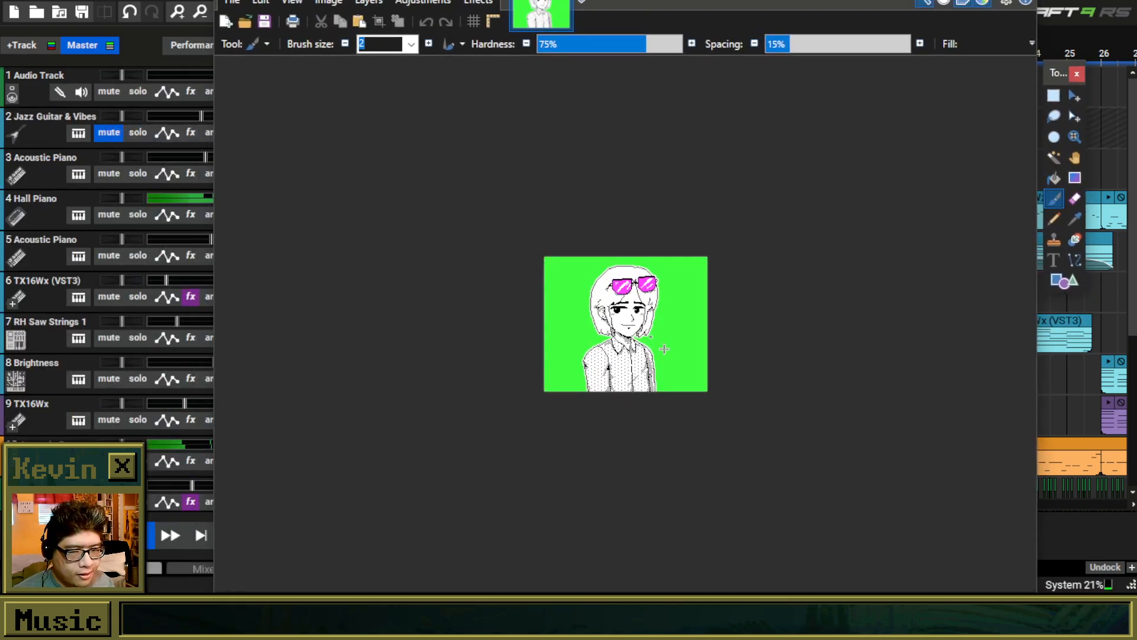
pyautogui.scroll(3, 648, 333)
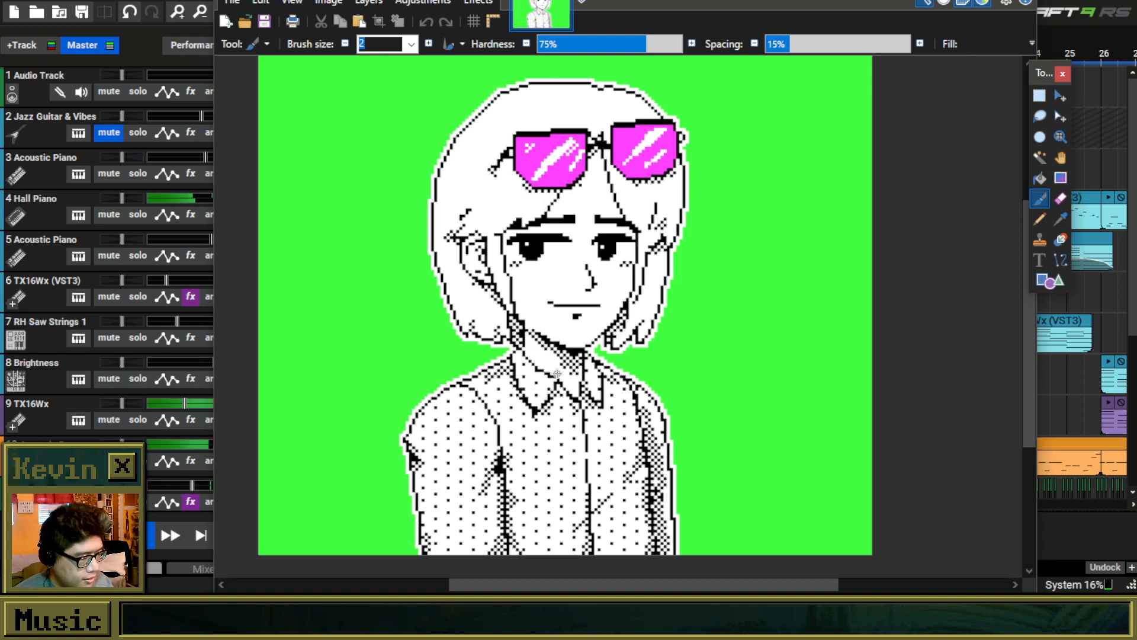
pyautogui.scroll(-1, 558, 375)
pyautogui.scroll(1, 560, 372)
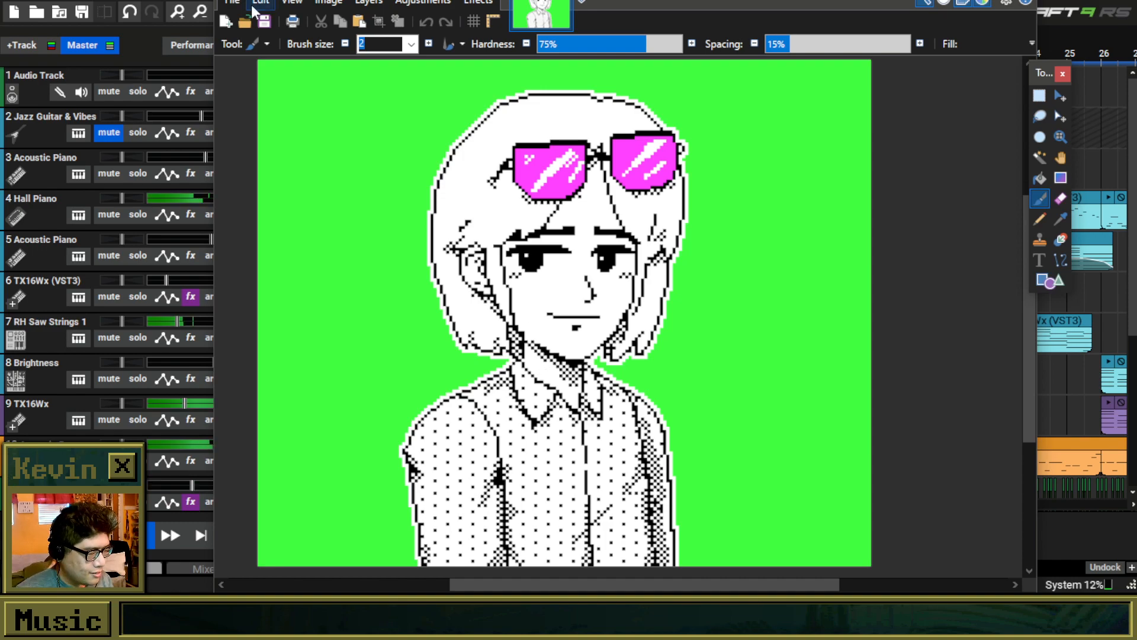
pyautogui.moveTo(676, 1); pyautogui.dragTo(687, 0)
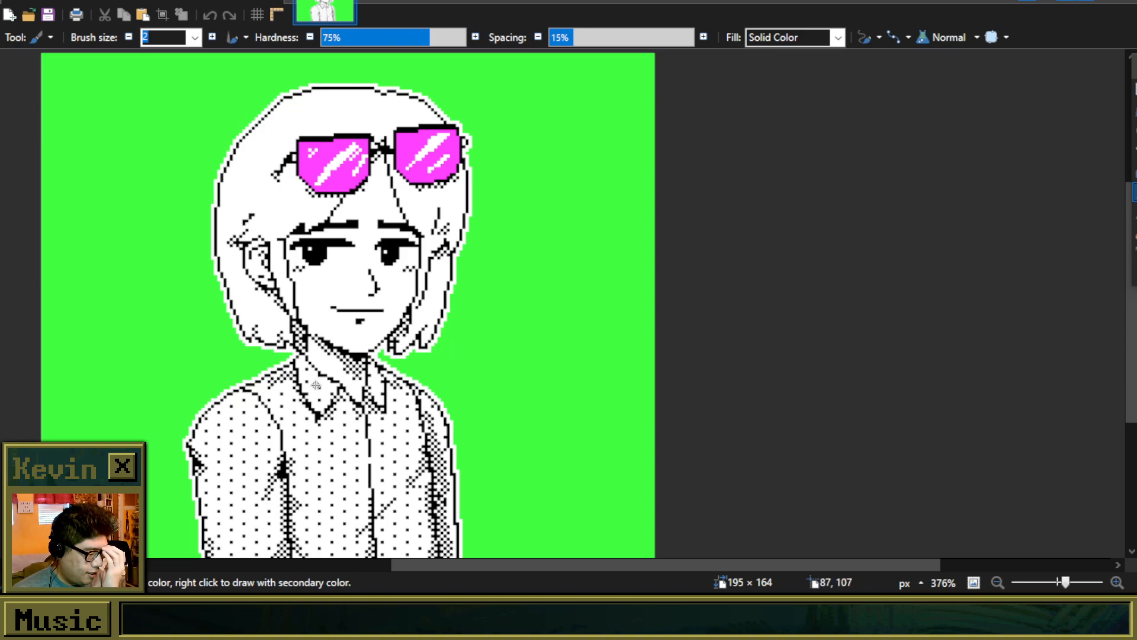
pyautogui.scroll(-6, 450, 466)
pyautogui.scroll(5, 371, 441)
# Step: Examine the six-character Phantom of a Smile sheet up close and bring up its five-character version
pyautogui.click(1043, 1)
pyautogui.hotkey('alt', 'Tab')
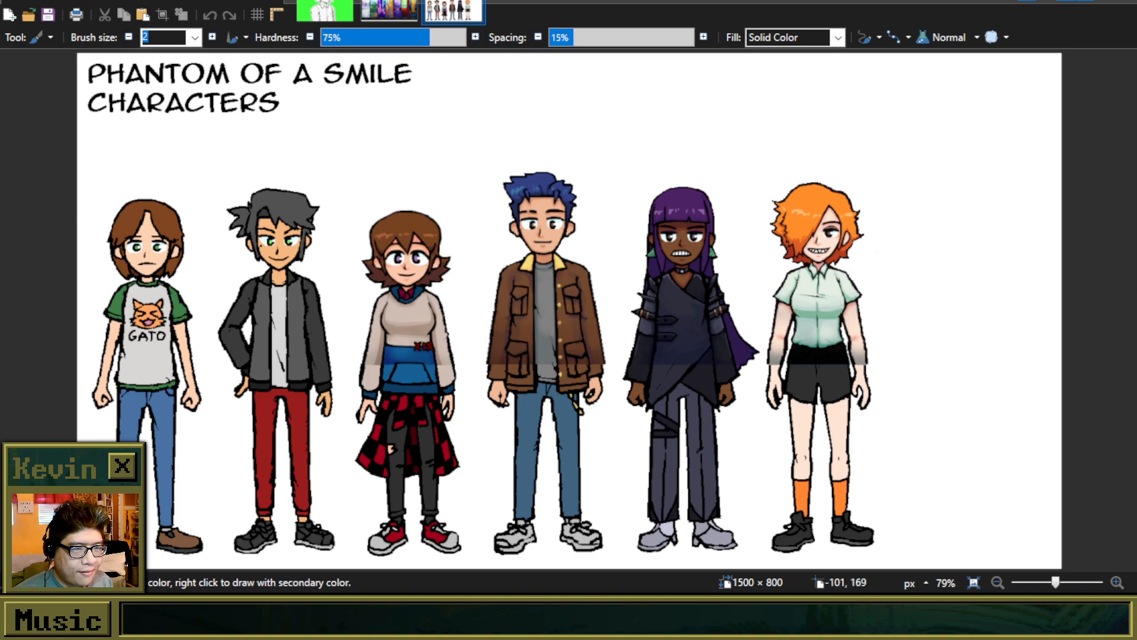
pyautogui.scroll(2, 44, 134)
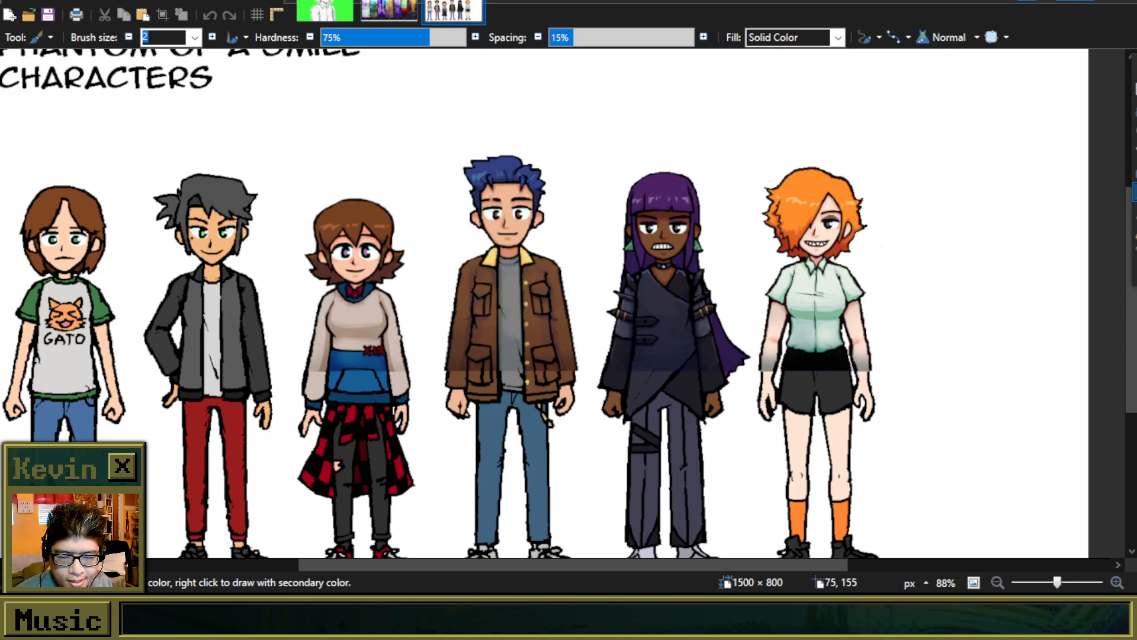
pyautogui.moveTo(508, 233); pyautogui.dragTo(524, 261)
pyautogui.click(520, 283)
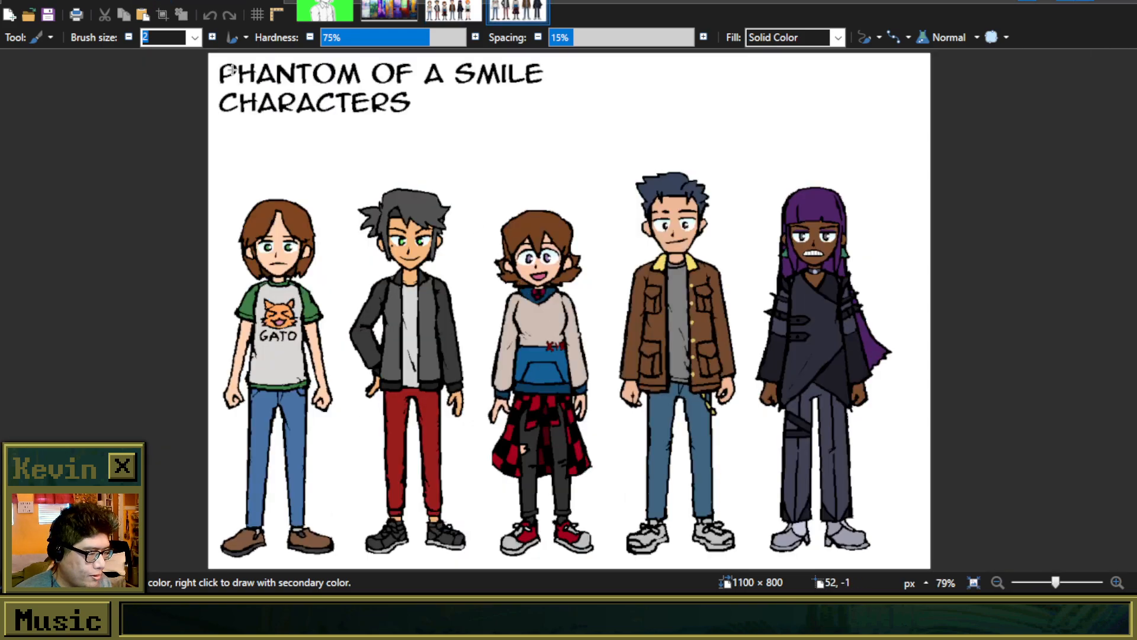
# Step: Compare the six-character and five-character Phantom of a Smile sheets by alternating between the two images
pyautogui.click(453, 11)
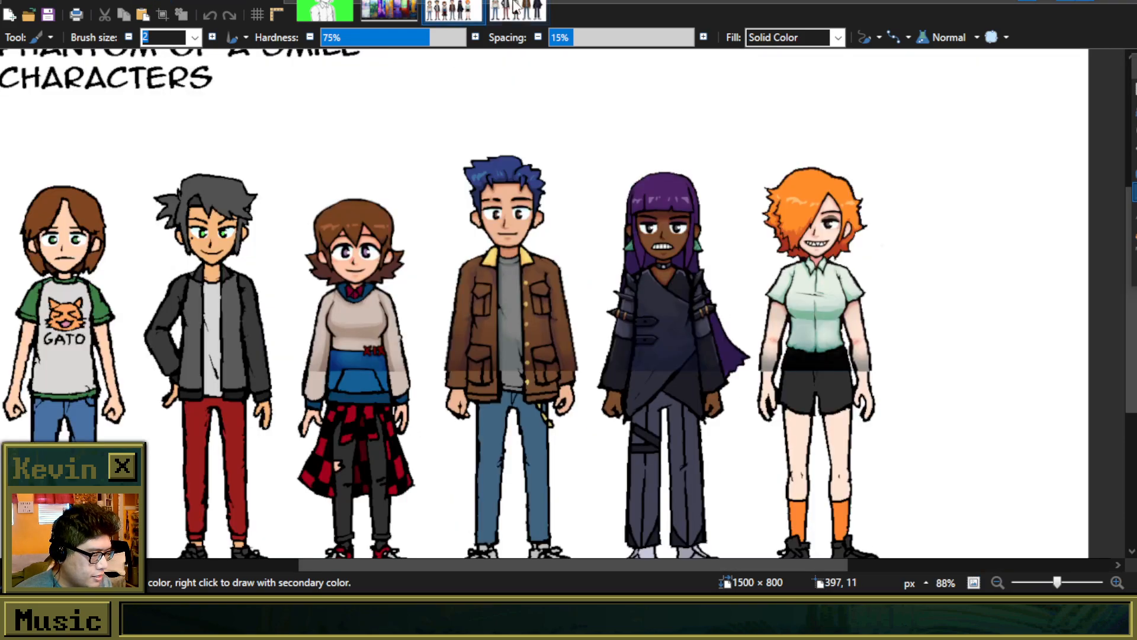
pyautogui.click(515, 9)
pyautogui.click(459, 10)
pyautogui.click(513, 10)
pyautogui.click(465, 10)
pyautogui.click(510, 11)
pyautogui.click(467, 15)
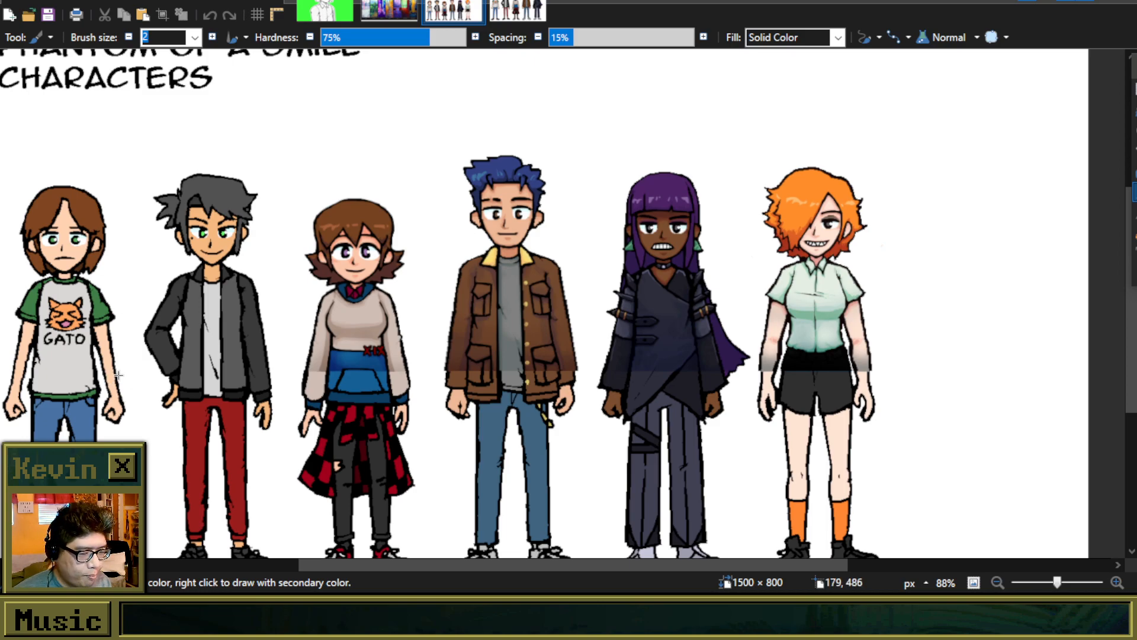
pyautogui.scroll(-2, 193, 362)
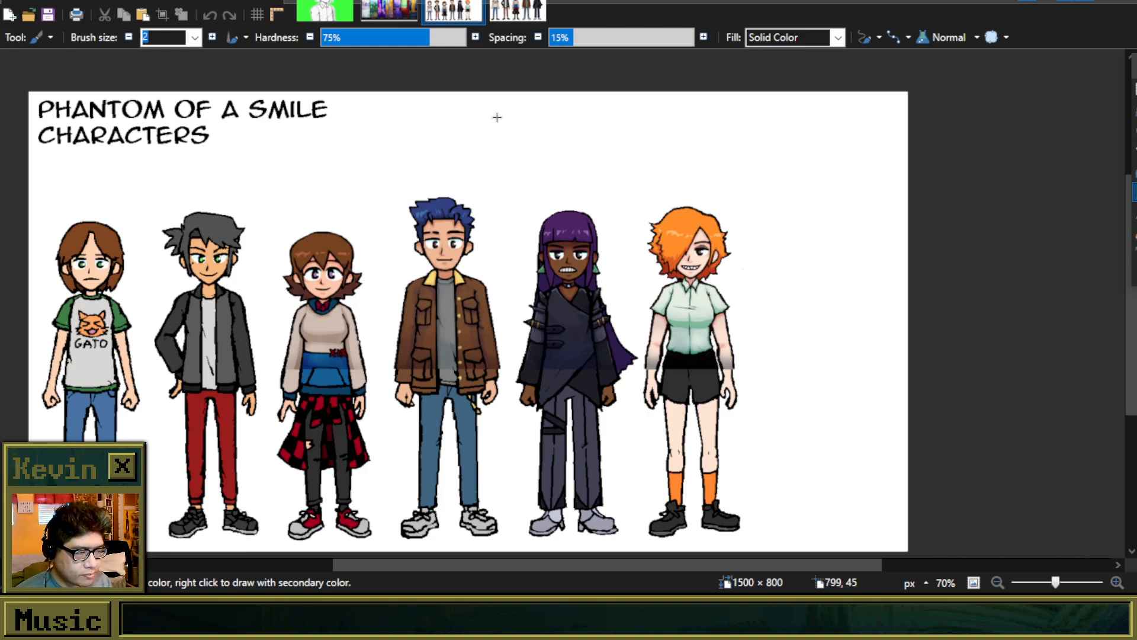
# Step: Switch to Mixcraft, lower the master volume to -22.3 dB, and return to Paint.NET
pyautogui.hotkey('alt', 'Tab')
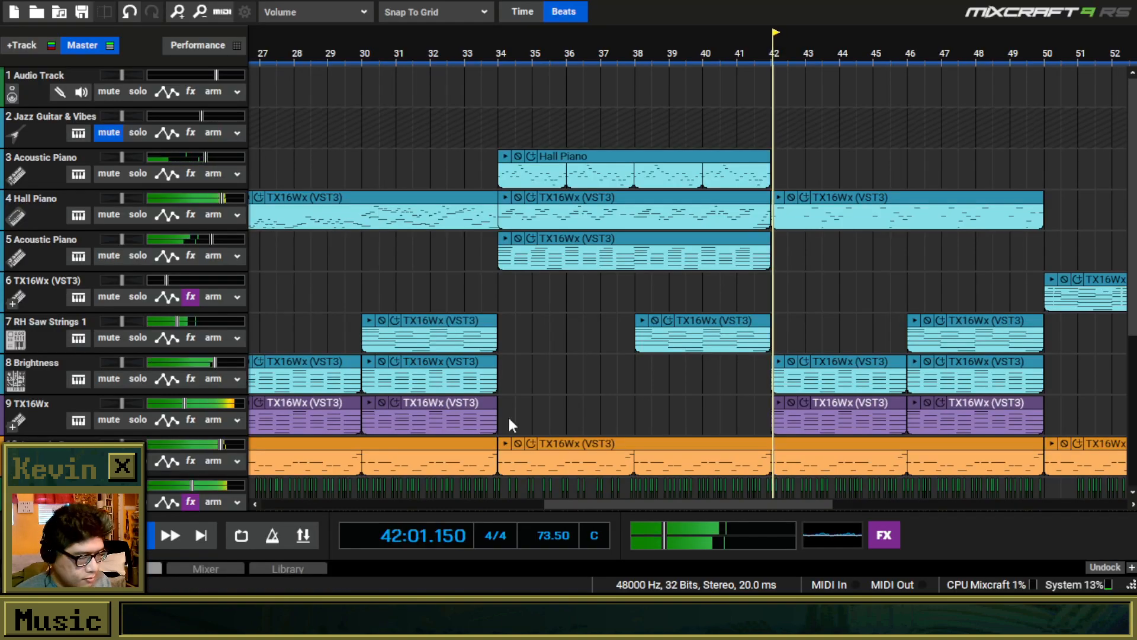
pyautogui.moveTo(663, 536); pyautogui.dragTo(648, 541)
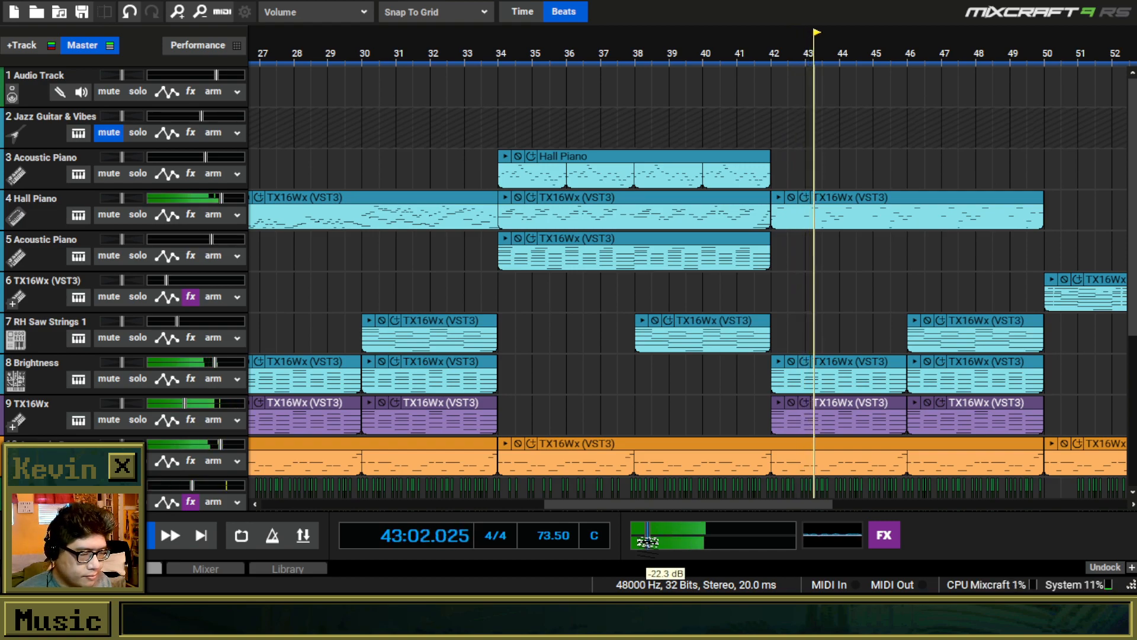
pyautogui.hotkey('alt', 'Tab')
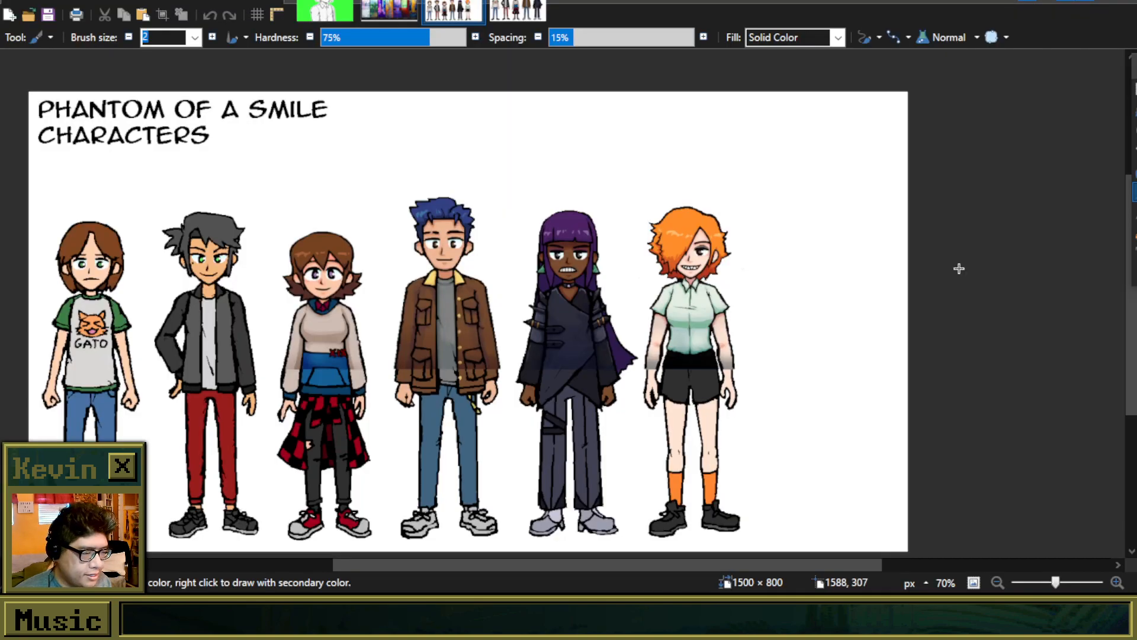
# Step: Examine the characters on the Phantom of a Smile sheet up close, followed by the Inventory / Save / Exit Game menu mockup
pyautogui.scroll(3, 302, 305)
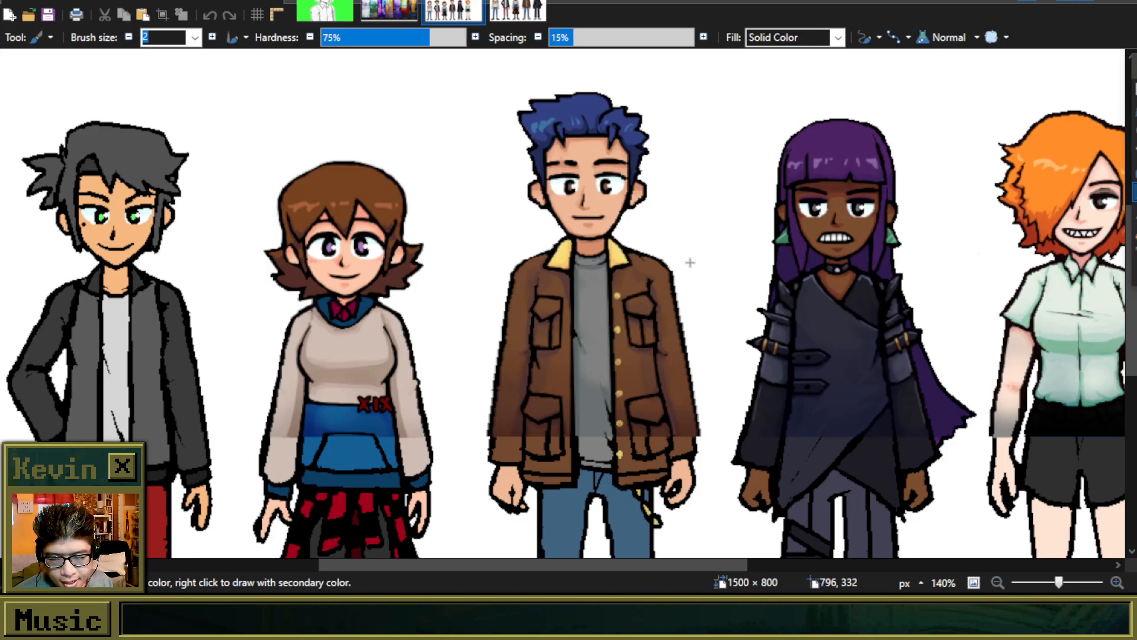
pyautogui.scroll(-2, 690, 262)
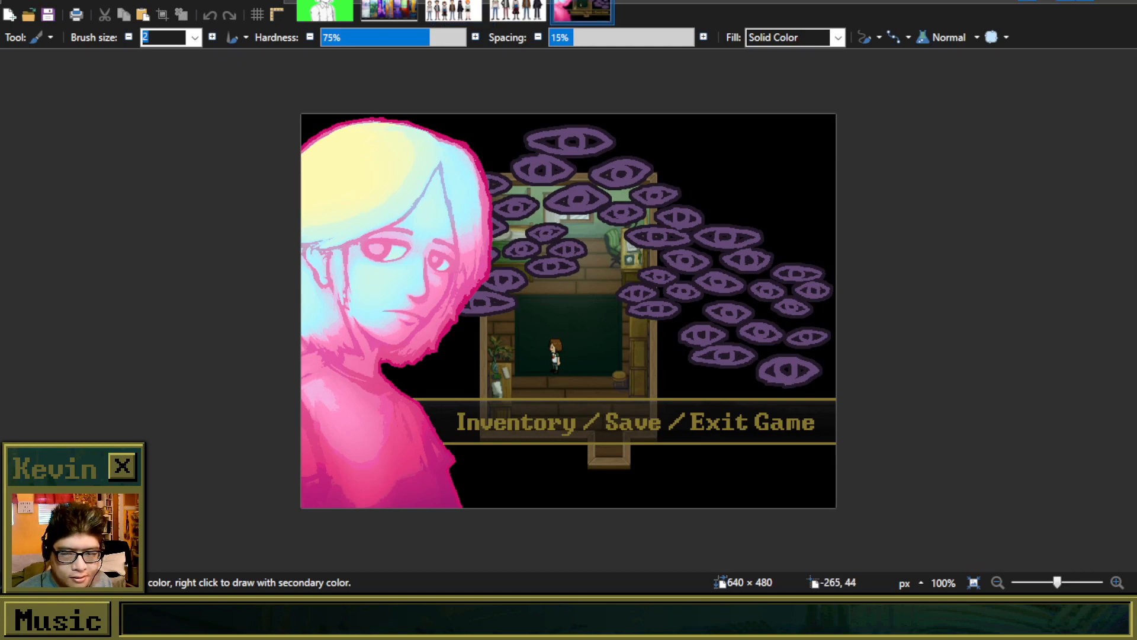
pyautogui.hotkey('ctrl', ',')
pyautogui.hotkey('ctrl', ',')
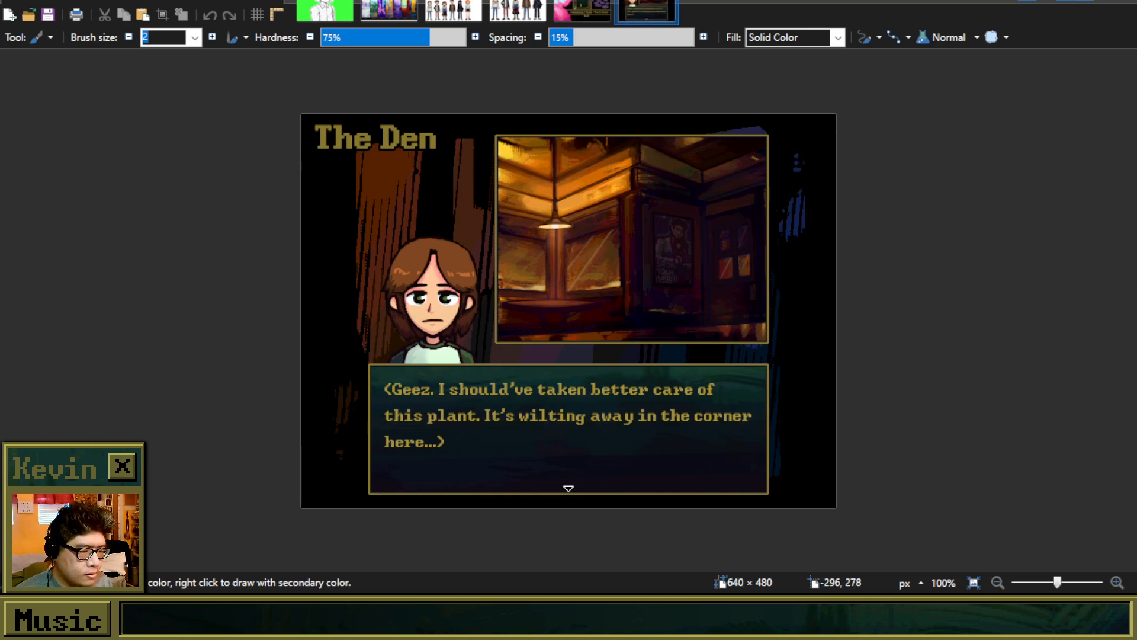
# Step: Show the layers of The Den dialogue mockup and hide the blue-toned Layer 16 below Layer 17
pyautogui.press('F7')
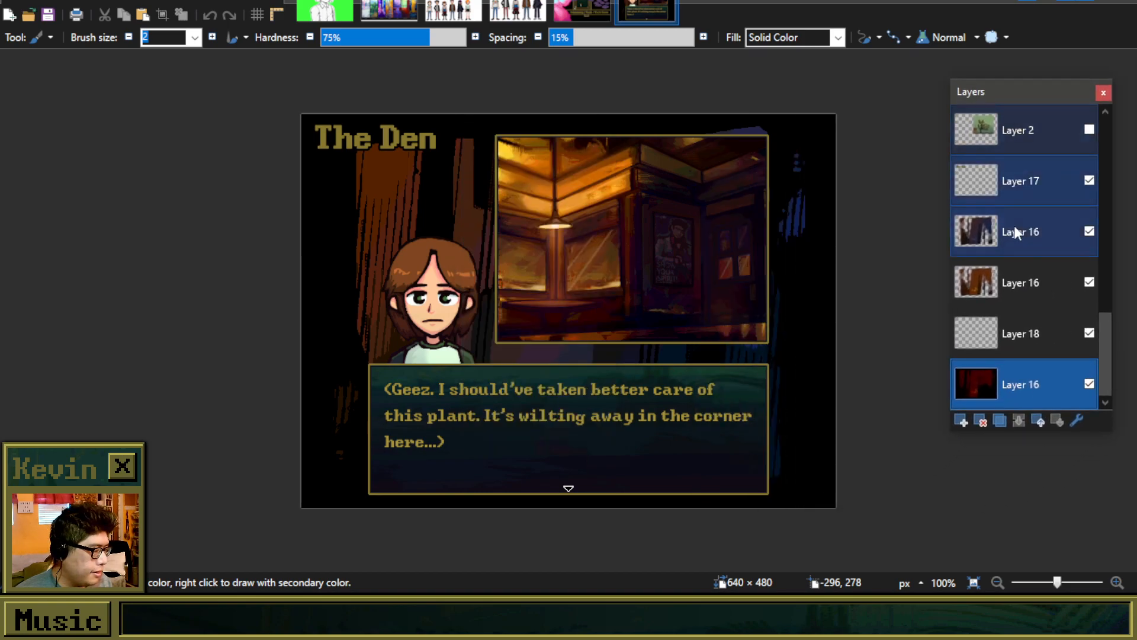
pyautogui.click(1094, 233)
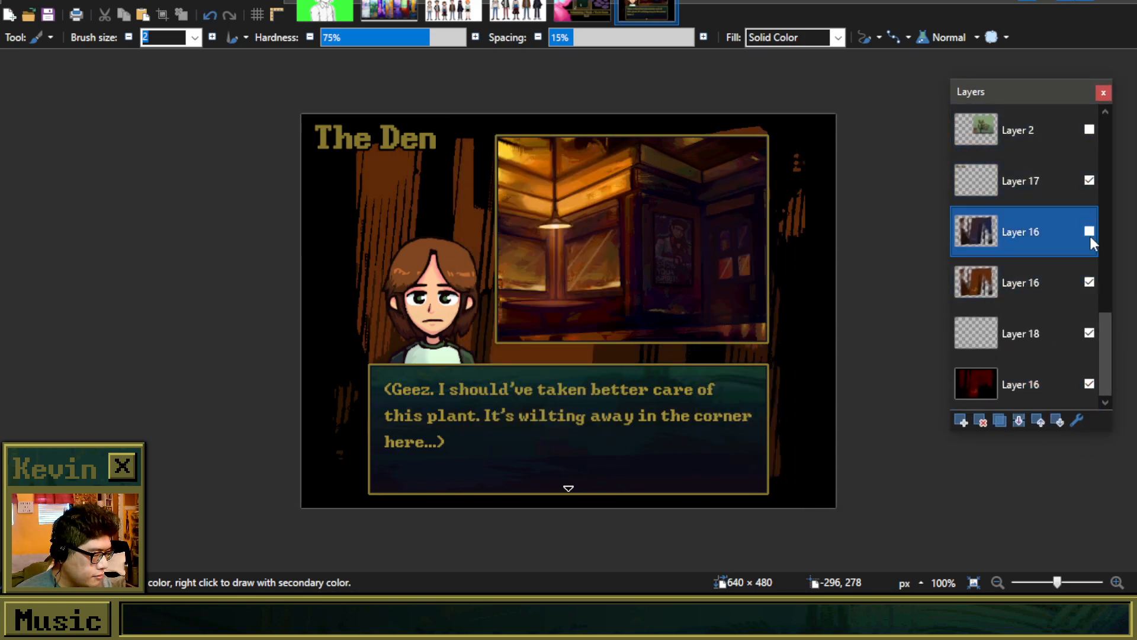
# Step: Hide the bar and Layer 20 layers of The Den mockup to uncover the scene picture beneath them
pyautogui.scroll(2, 1085, 232)
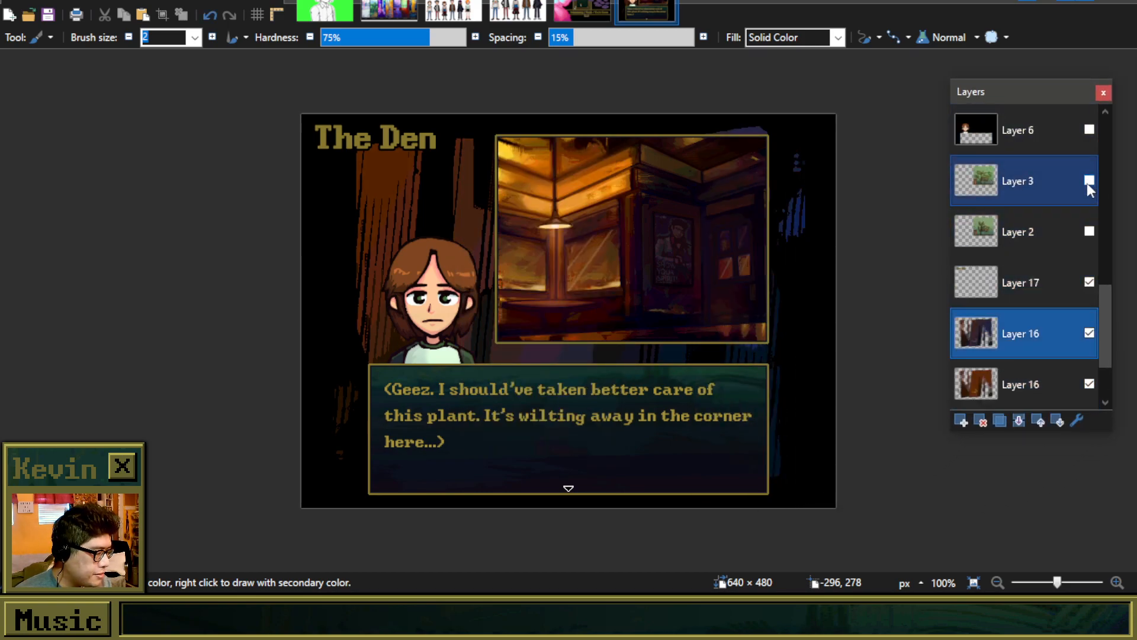
pyautogui.scroll(2, 1090, 195)
pyautogui.scroll(3, 1092, 199)
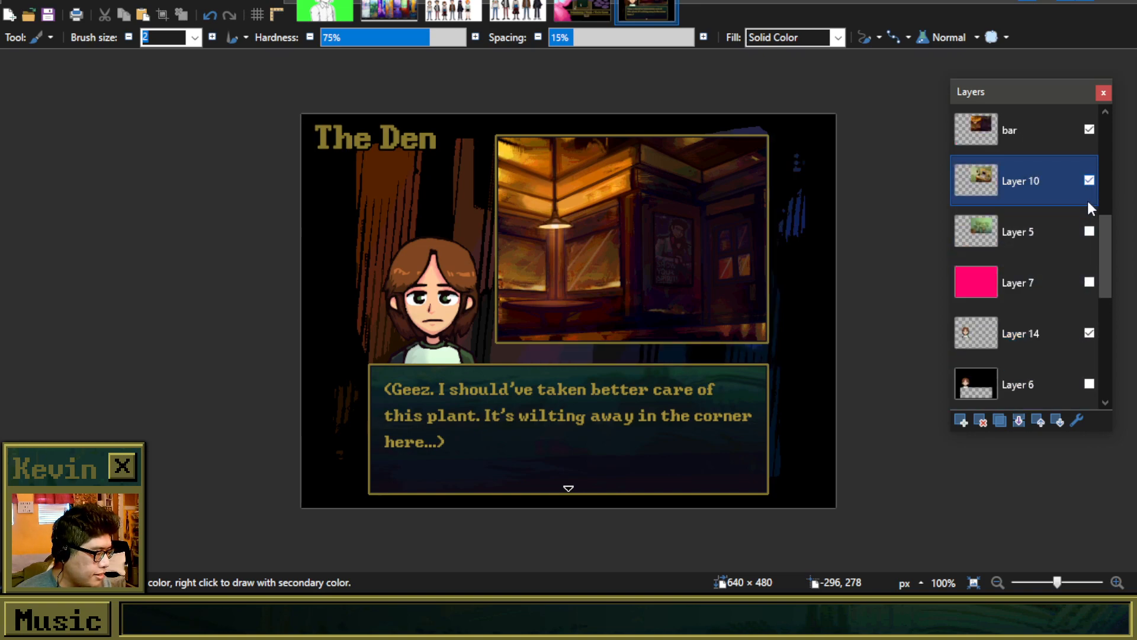
pyautogui.click(1090, 180)
pyautogui.click(1090, 130)
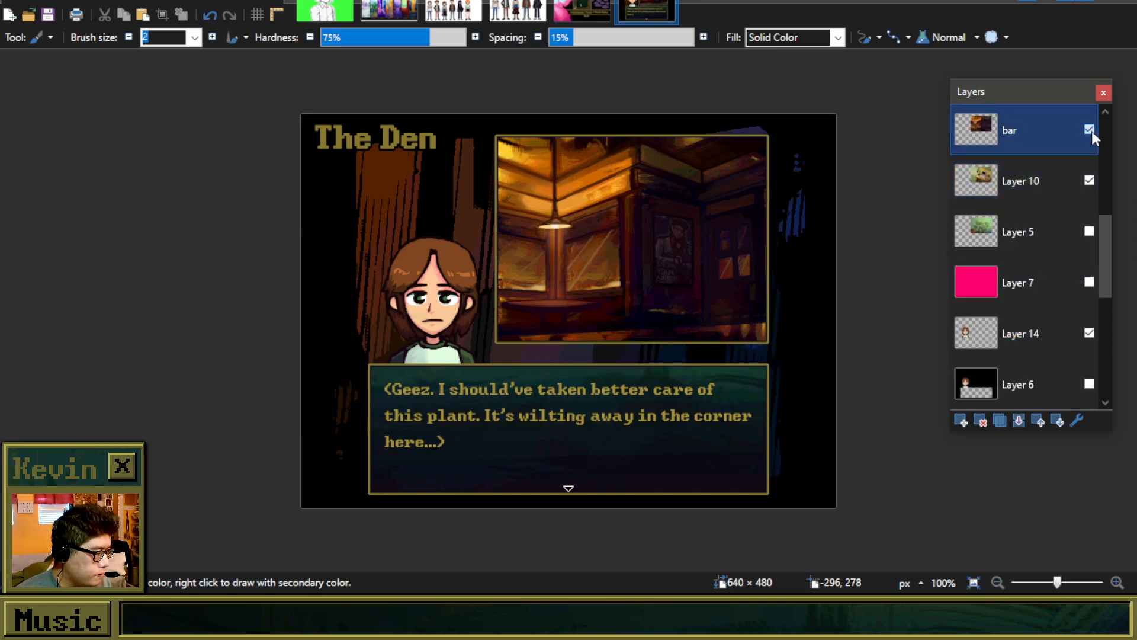
pyautogui.scroll(1, 1091, 165)
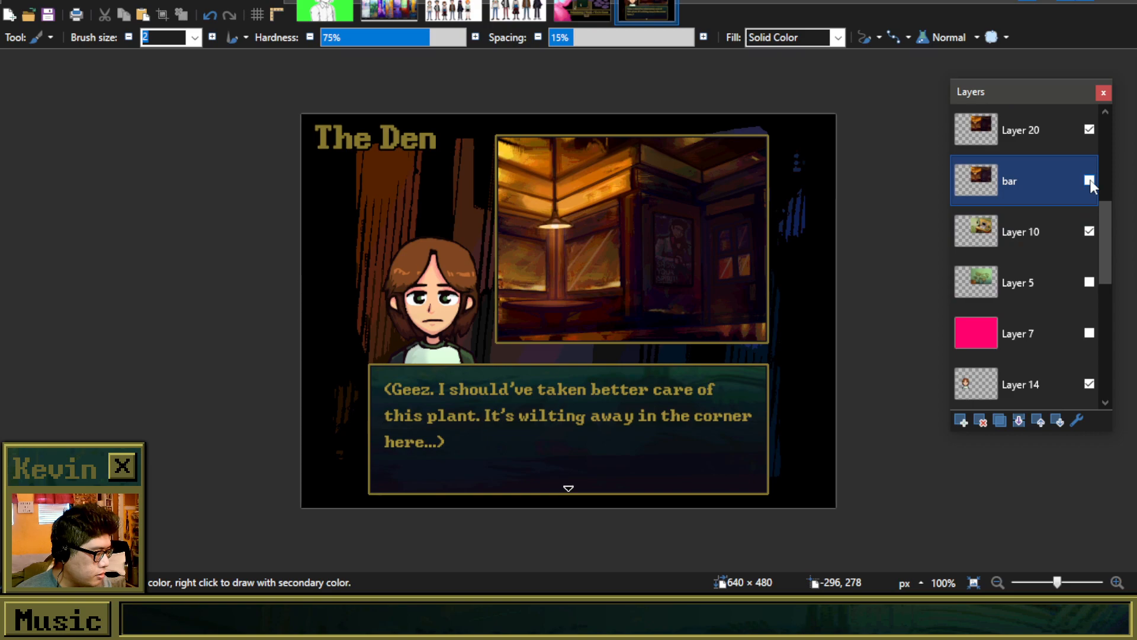
pyautogui.click(1090, 130)
# Step: Toggle Layer 10 to compare the scene pictures, leave it hidden, and show Layer 5 with the wilting plant
pyautogui.click(1090, 233)
pyautogui.click(1090, 234)
pyautogui.click(1089, 232)
pyautogui.click(1088, 282)
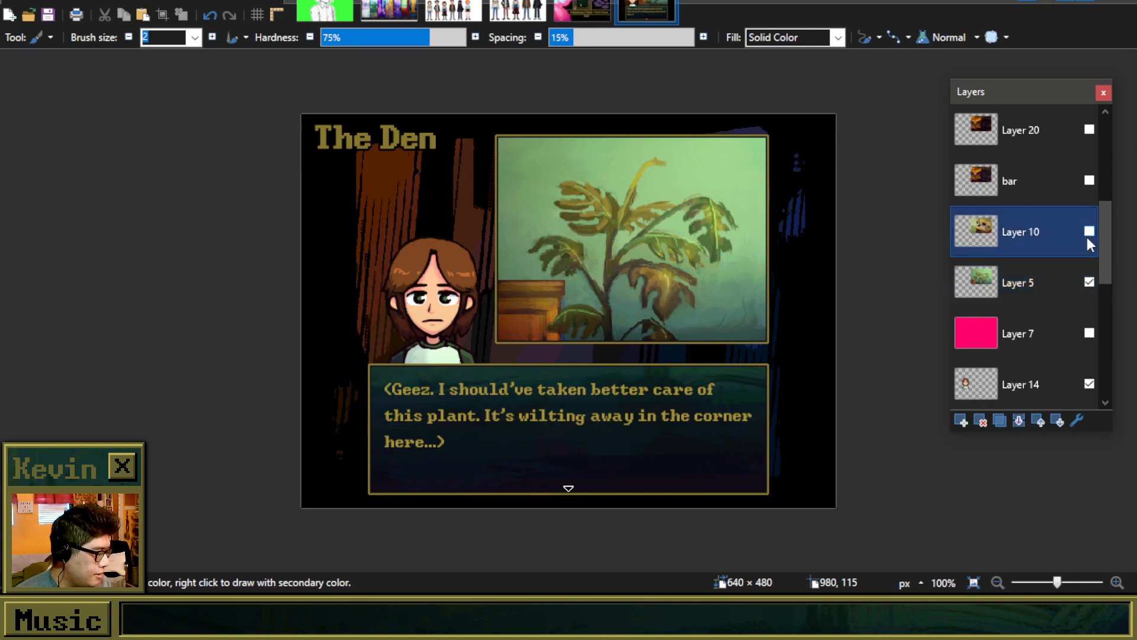
# Step: Hide the plant picture on Layer 5 and show the bar interior on Layer 20 again
pyautogui.click(1089, 283)
pyautogui.scroll(1, 1075, 177)
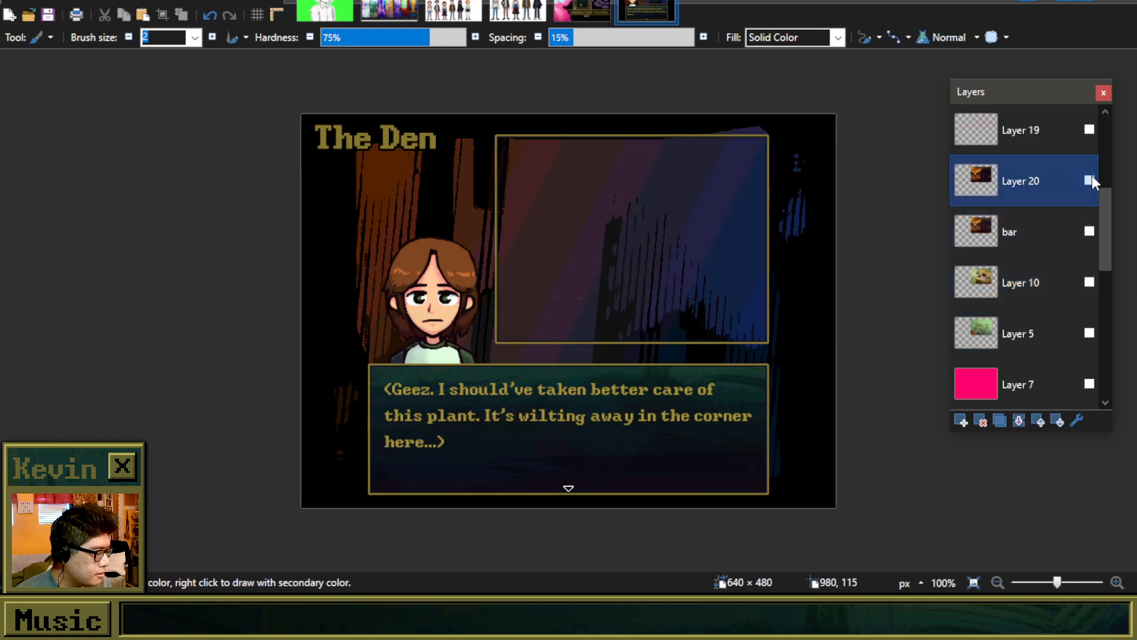
pyautogui.click(1090, 179)
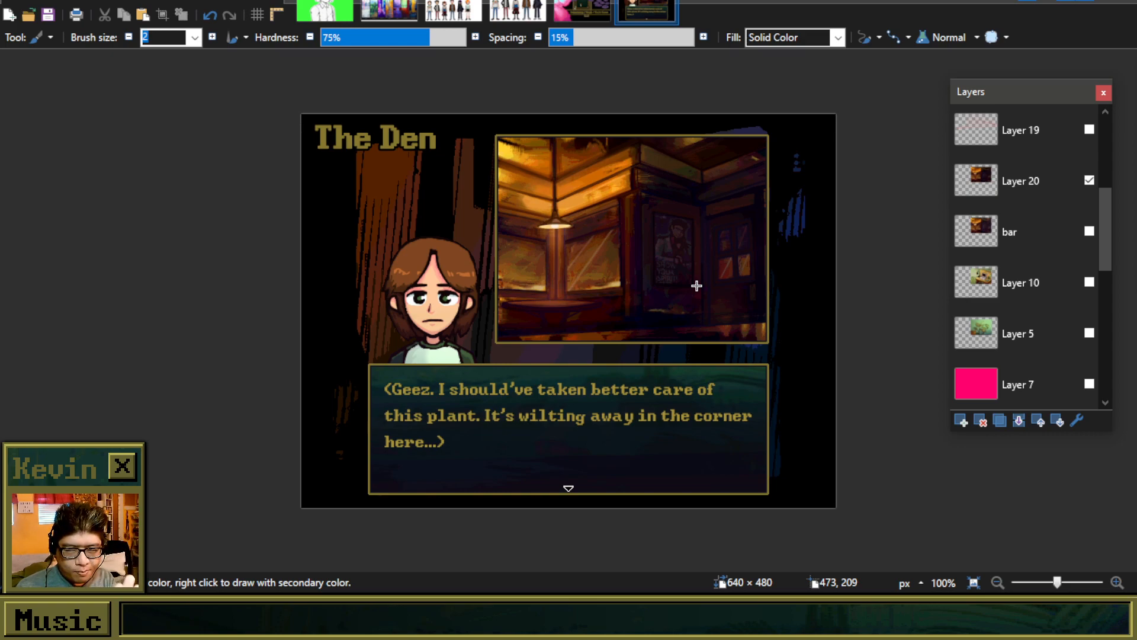
# Step: Glance at the six-character sheet, return to The Den mockup, and examine the poster on the bar wall up close
pyautogui.click(453, 11)
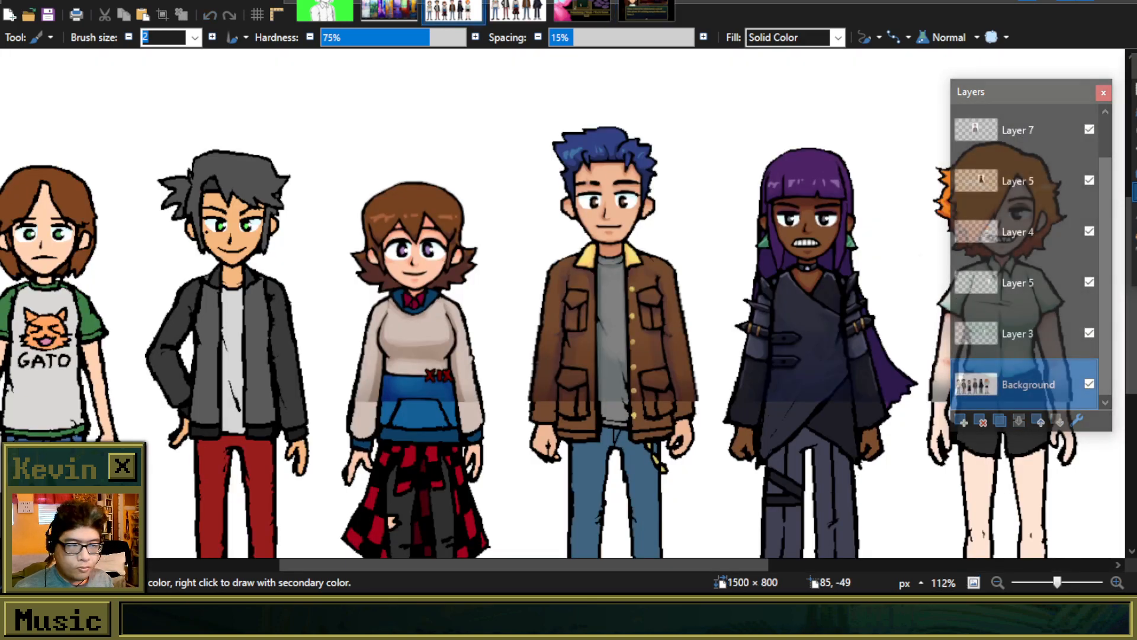
pyautogui.click(623, 9)
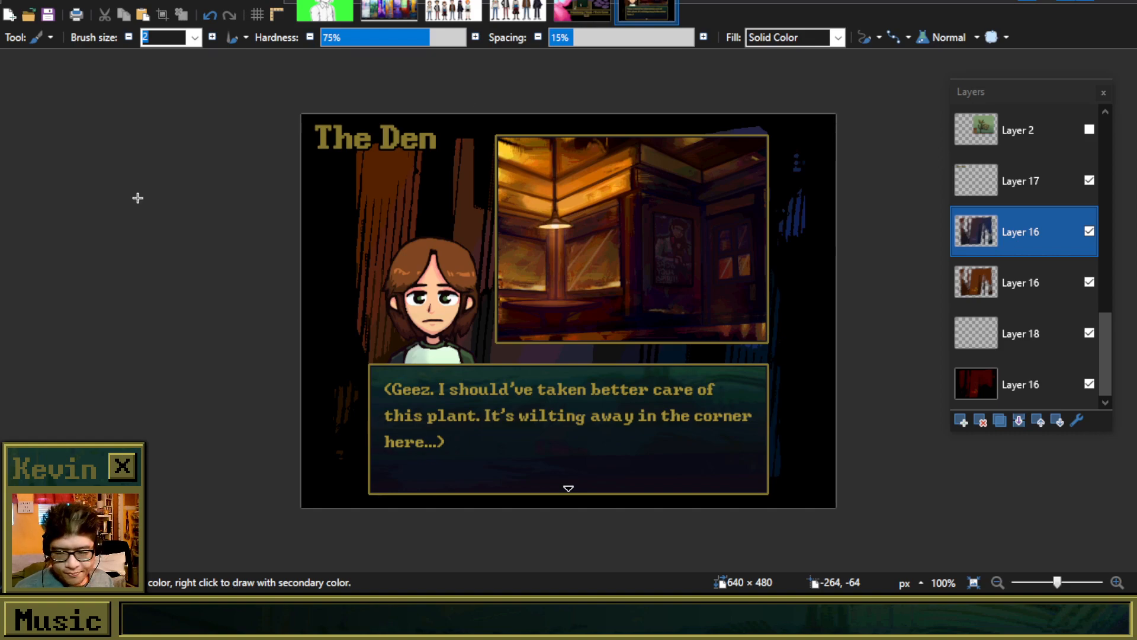
pyautogui.scroll(5, 690, 234)
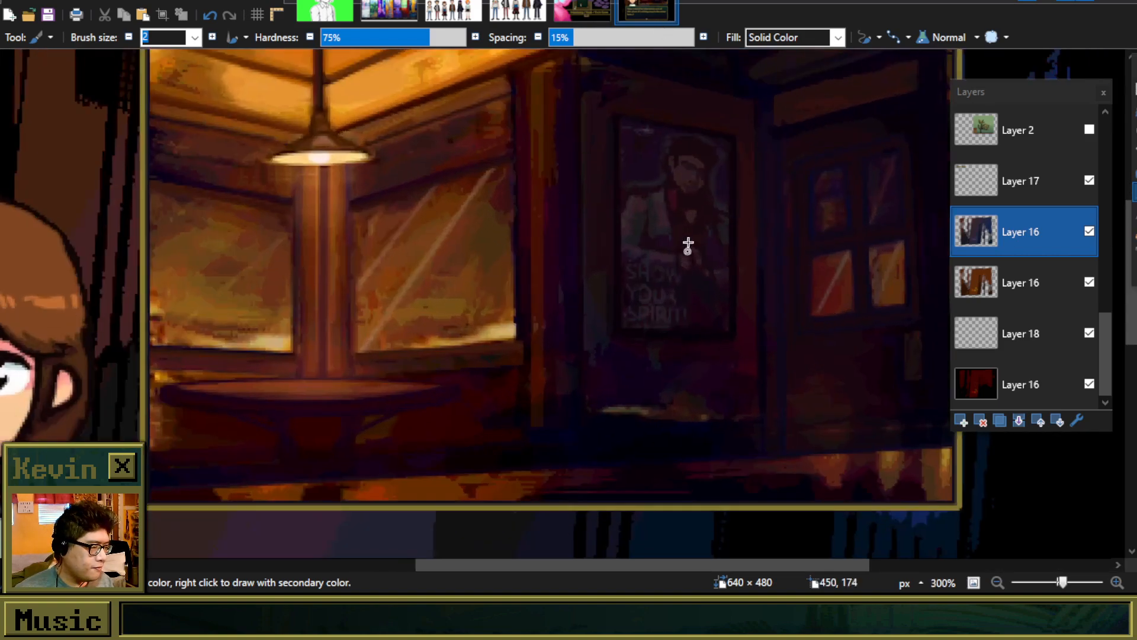
pyautogui.scroll(2, 687, 254)
pyautogui.scroll(2, 687, 211)
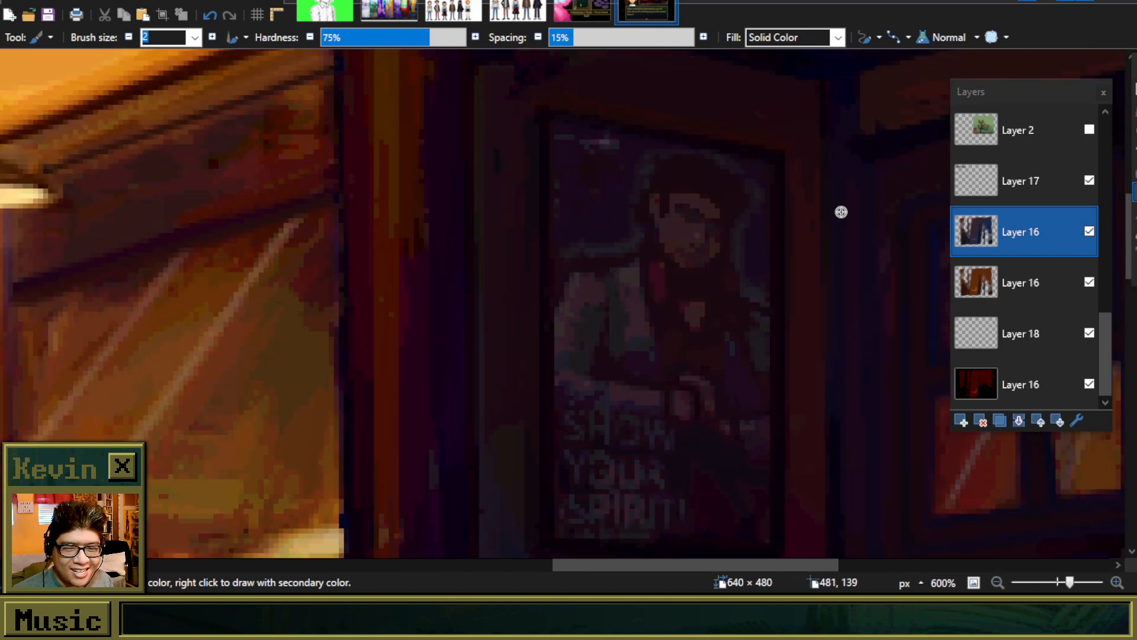
pyautogui.scroll(-3, 736, 256)
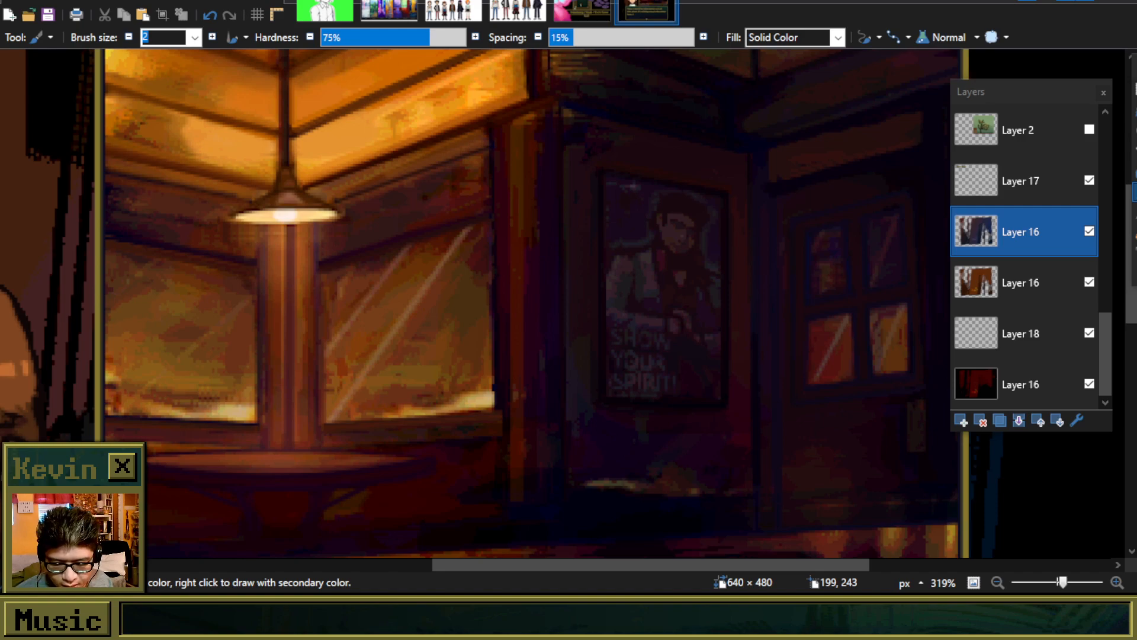
# Step: Switch to Mixcraft and open the project with the Alpha Sampler and Ambient Wind tracks, discarding the current project's unsaved changes
pyautogui.hotkey('alt', 'Tab')
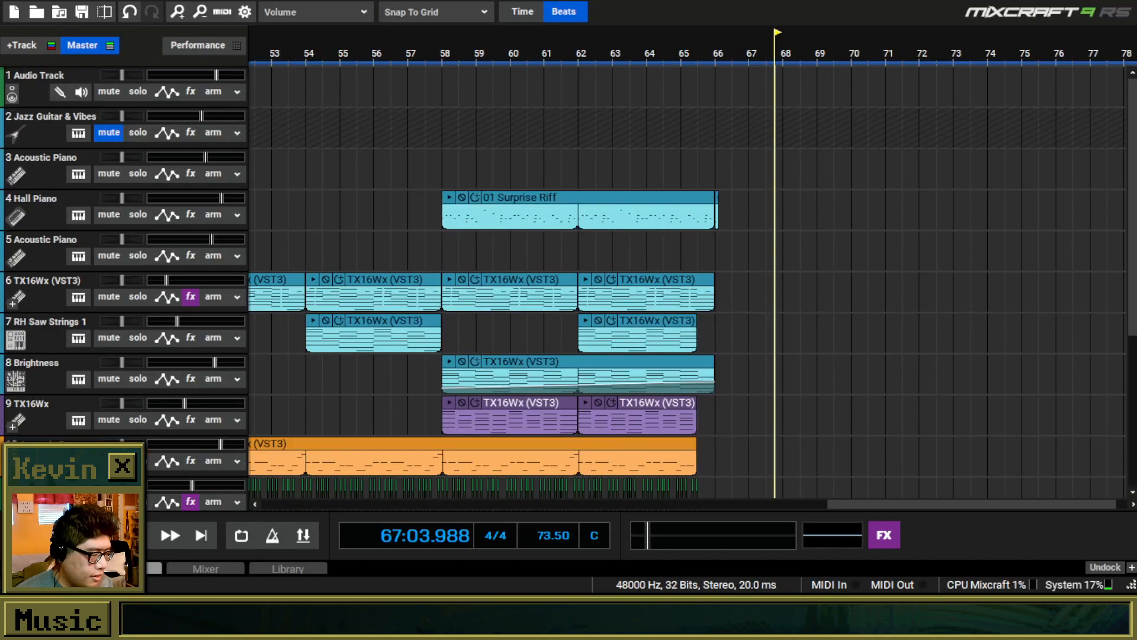
pyautogui.click(36, 14)
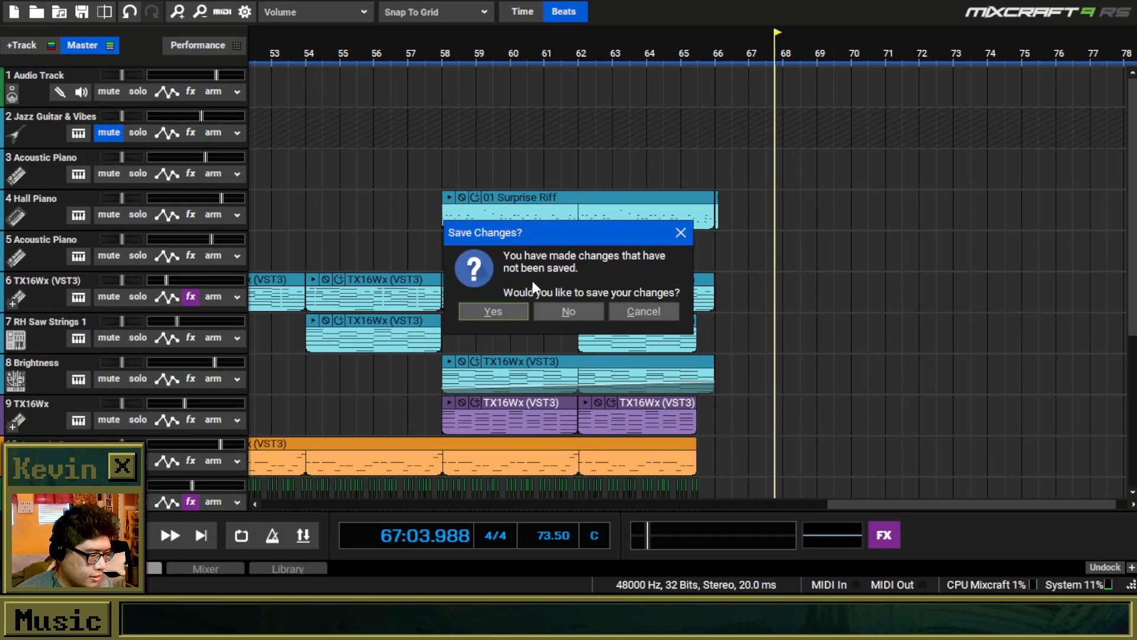
pyautogui.click(560, 307)
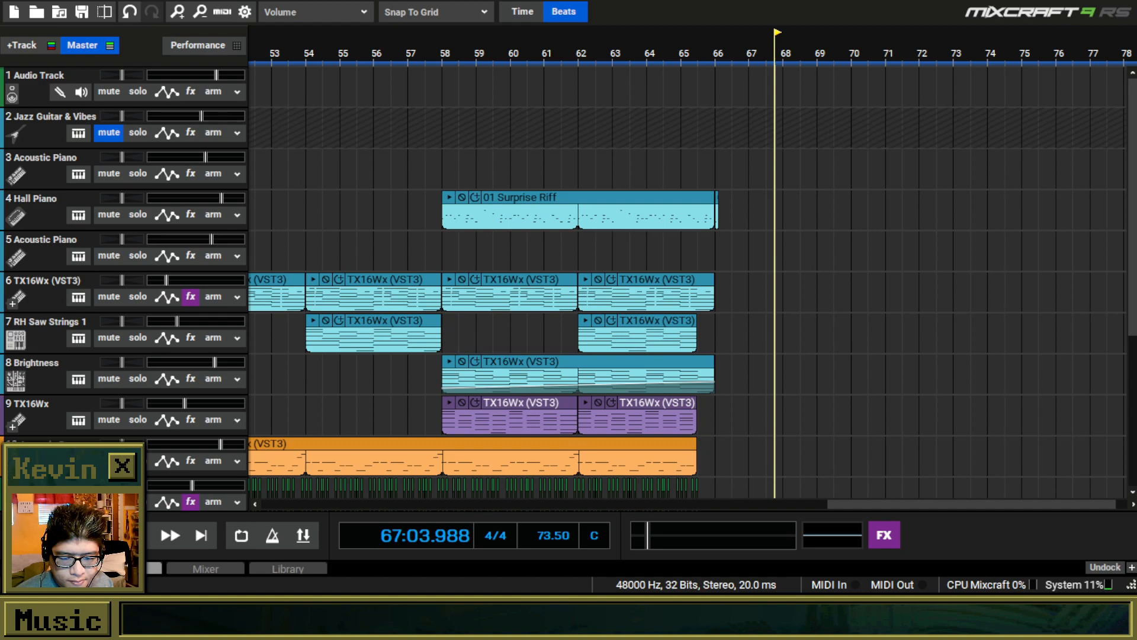
pyautogui.hotkey('ctrl', 's')
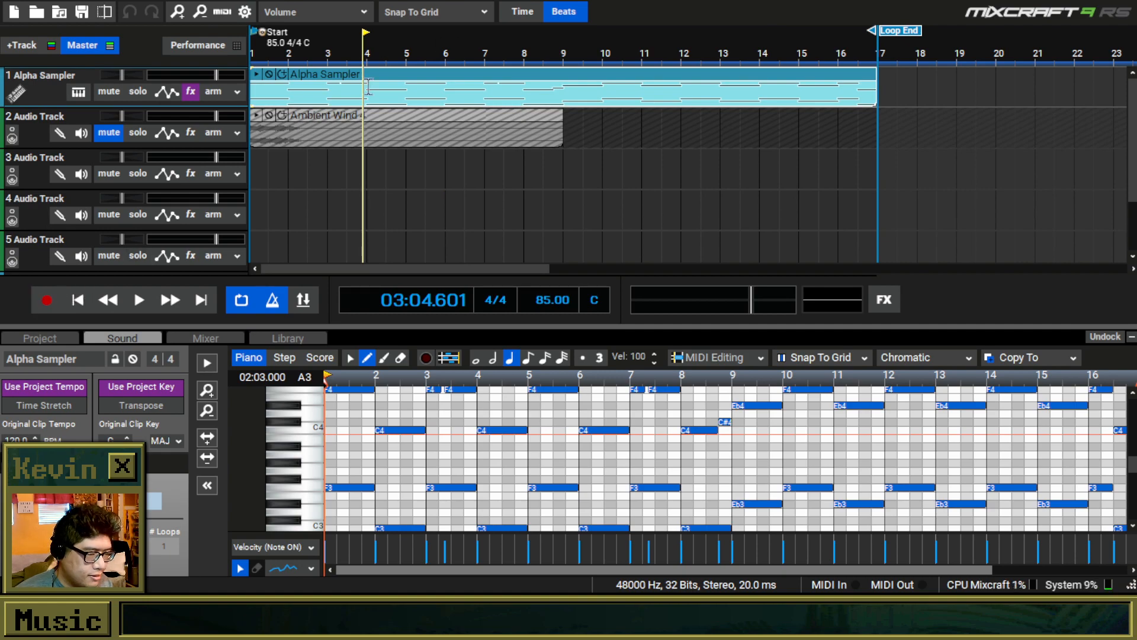
# Step: Open the Musical Typing keyboard for the Alpha Sampler track and move its window lower, clear of the track clips
pyautogui.click(84, 87)
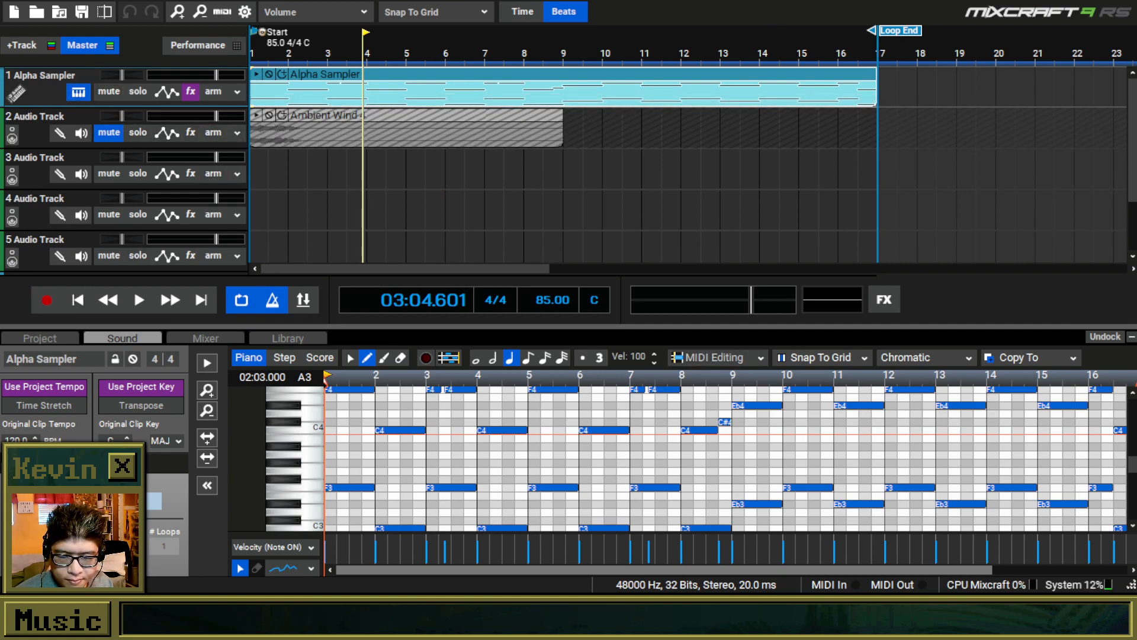
pyautogui.hotkey('ctrl', 'alt', 'k')
pyautogui.press('o')
pyautogui.moveTo(578, 241); pyautogui.dragTo(722, 259)
# Step: Audition the Alpha Sampler with D and G, lower the Musical Typing range to C3–F#4, and play A, E and G
pyautogui.press('s')
pyautogui.press('g')
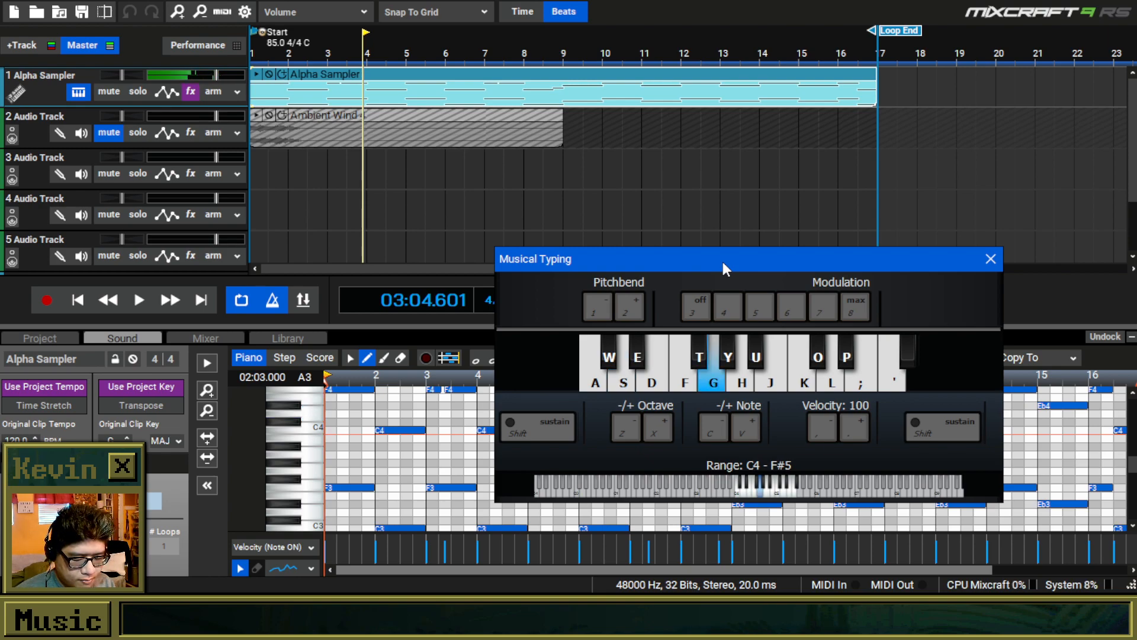
pyautogui.press('z')
pyautogui.press('h')
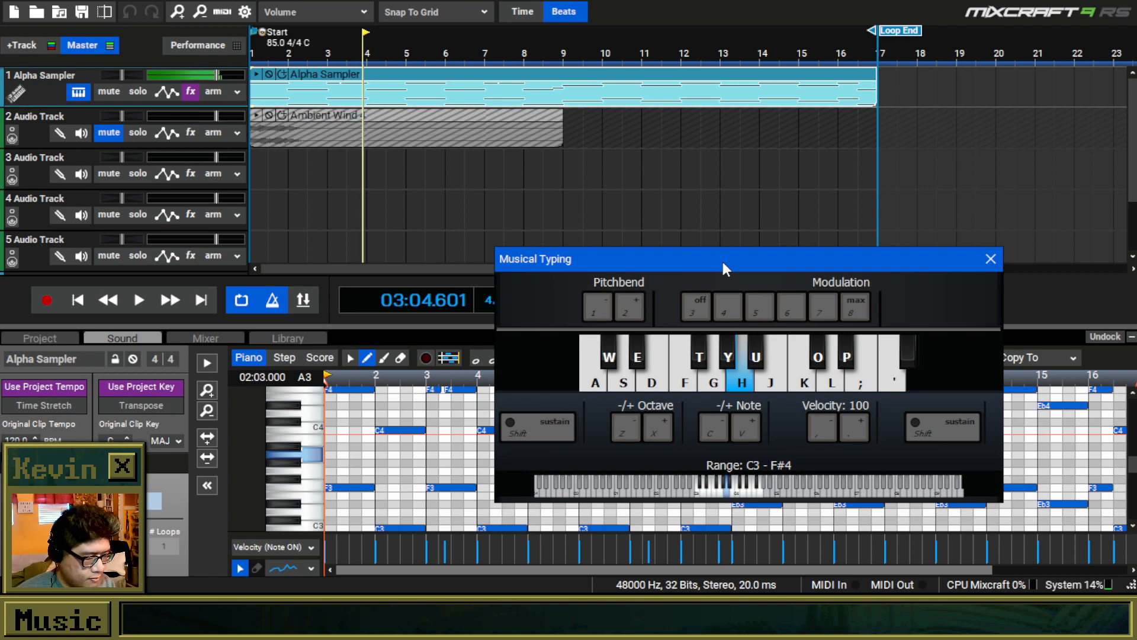
pyautogui.press('d')
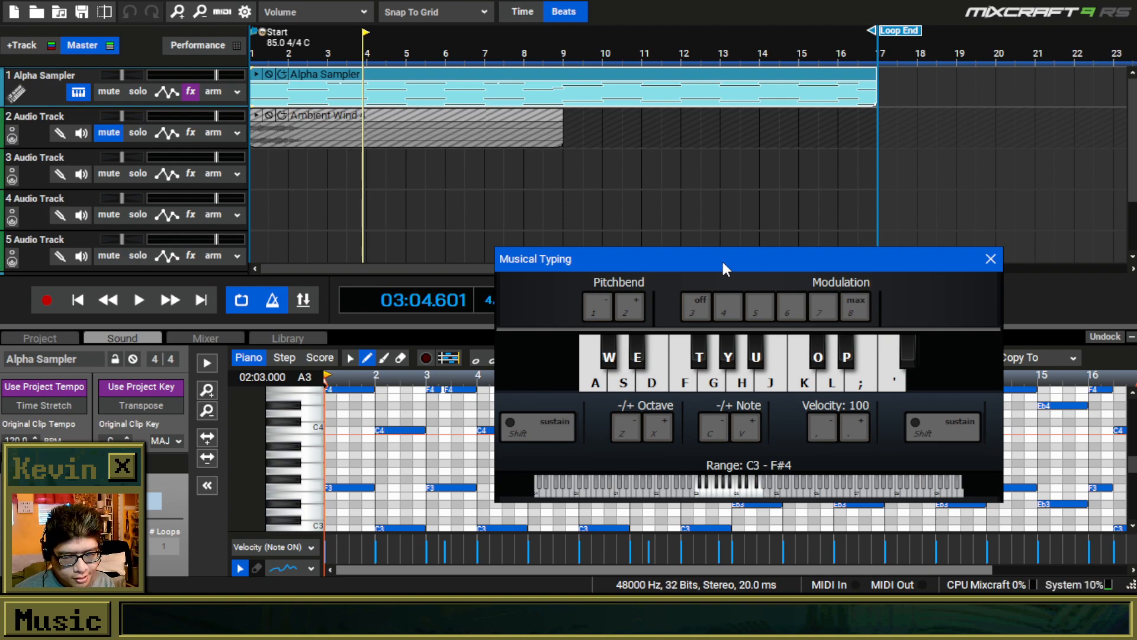
pyautogui.press('g')
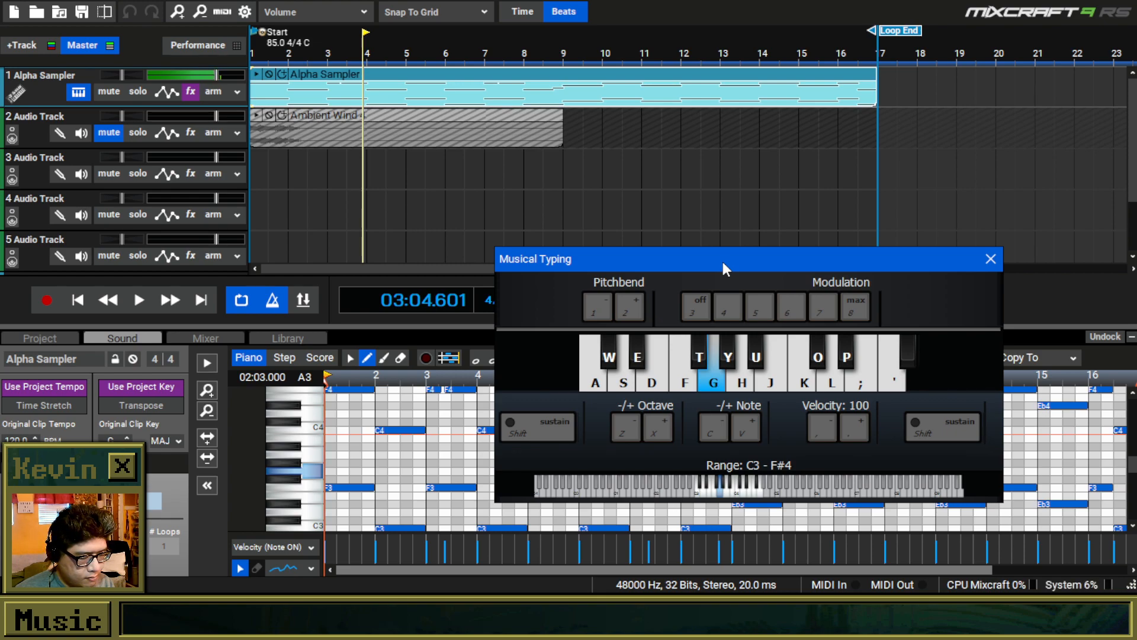
pyautogui.press('d')
pyautogui.press('d')
pyautogui.press('d')
pyautogui.press('d')
pyautogui.press('g')
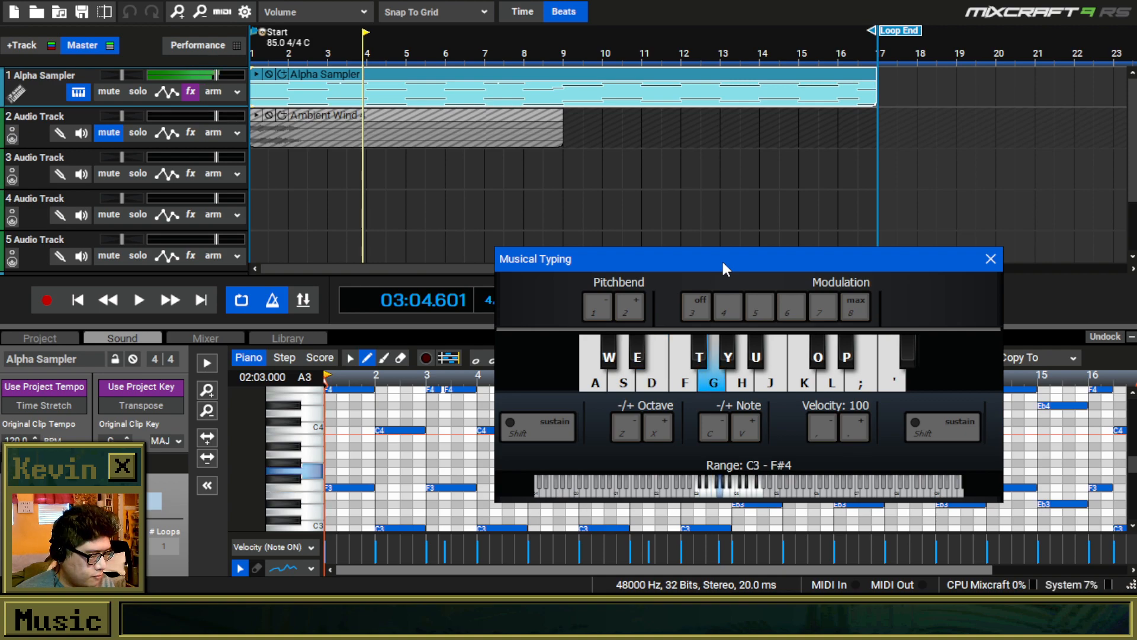
# Step: Play low single notes C, C# and D on the Alpha Sampler, interspersed with G
pyautogui.press('a')
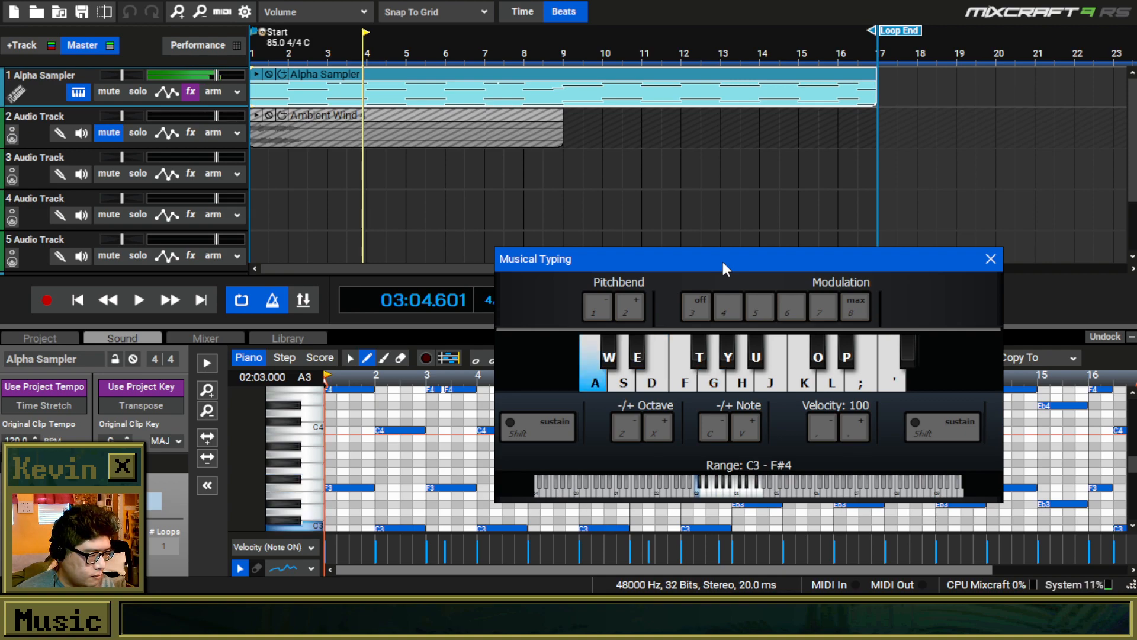
pyautogui.press('w')
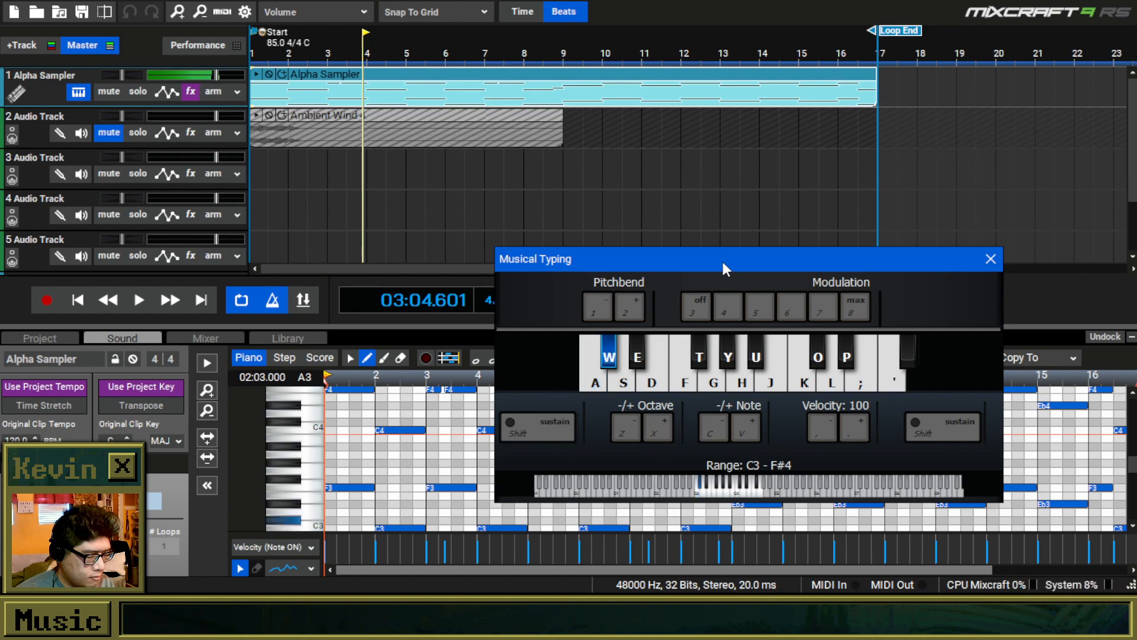
pyautogui.press('g')
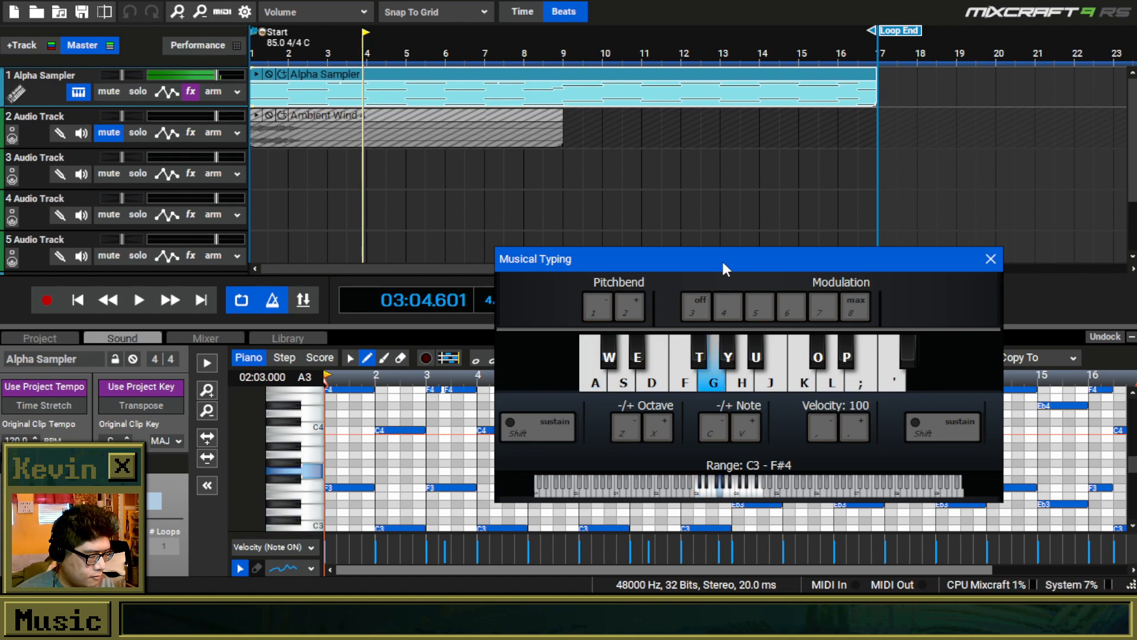
pyautogui.press('s')
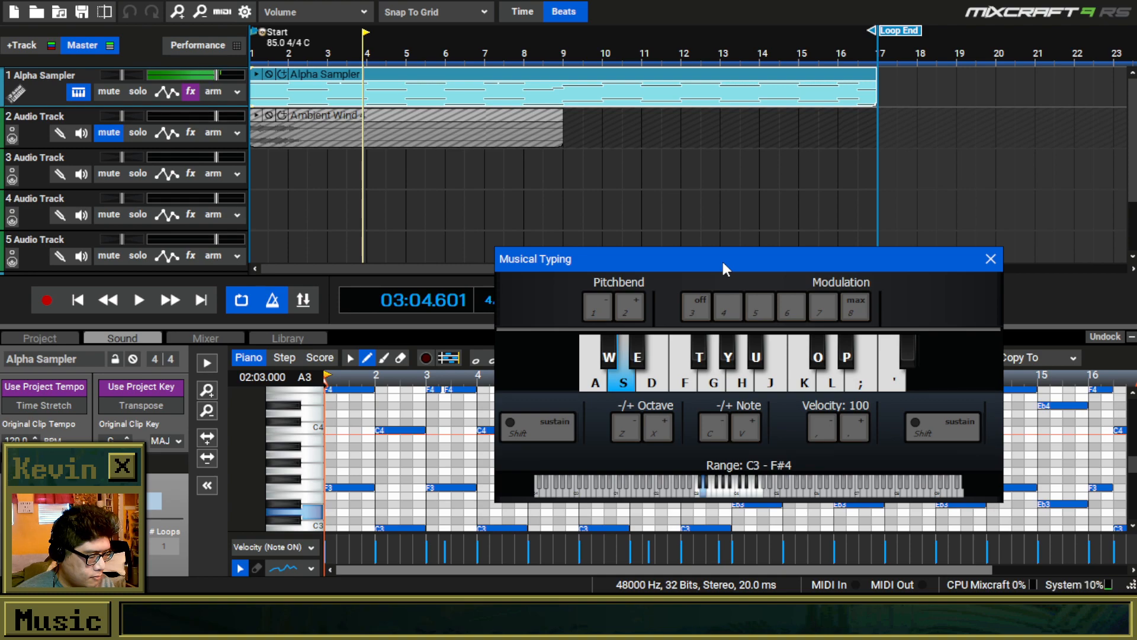
pyautogui.press('g')
pyautogui.press('g')
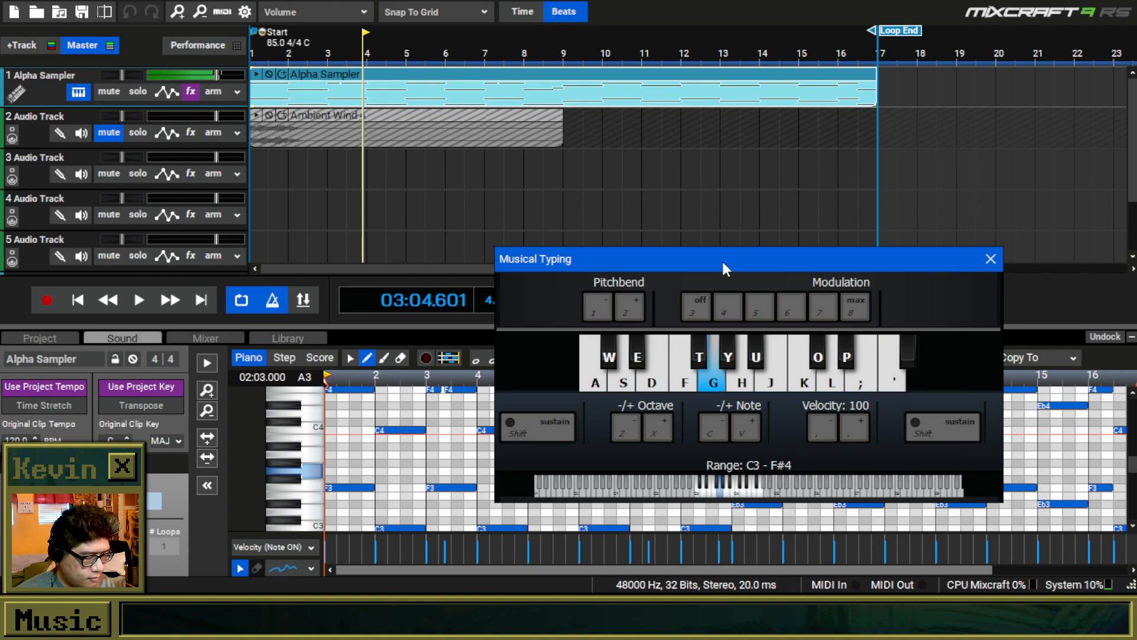
pyautogui.press('a')
pyautogui.press('w')
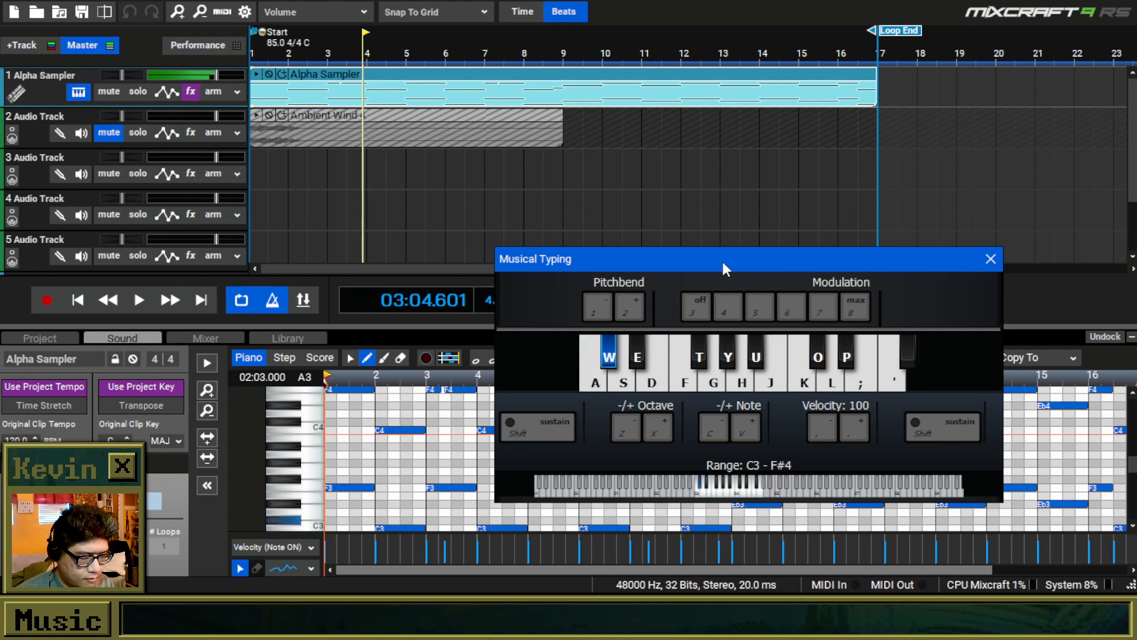
# Step: Play two-note chords on the Alpha Sampler: D with G, C with F, D with G, and E with A
pyautogui.press('s')
pyautogui.press('g')
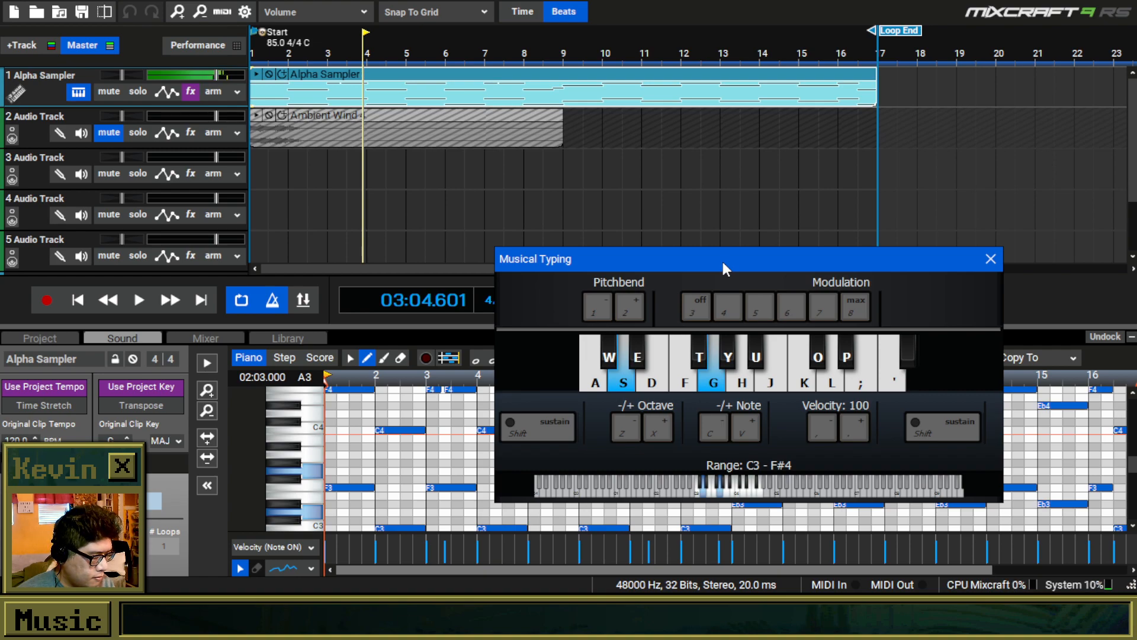
pyautogui.press('a')
pyautogui.press('f')
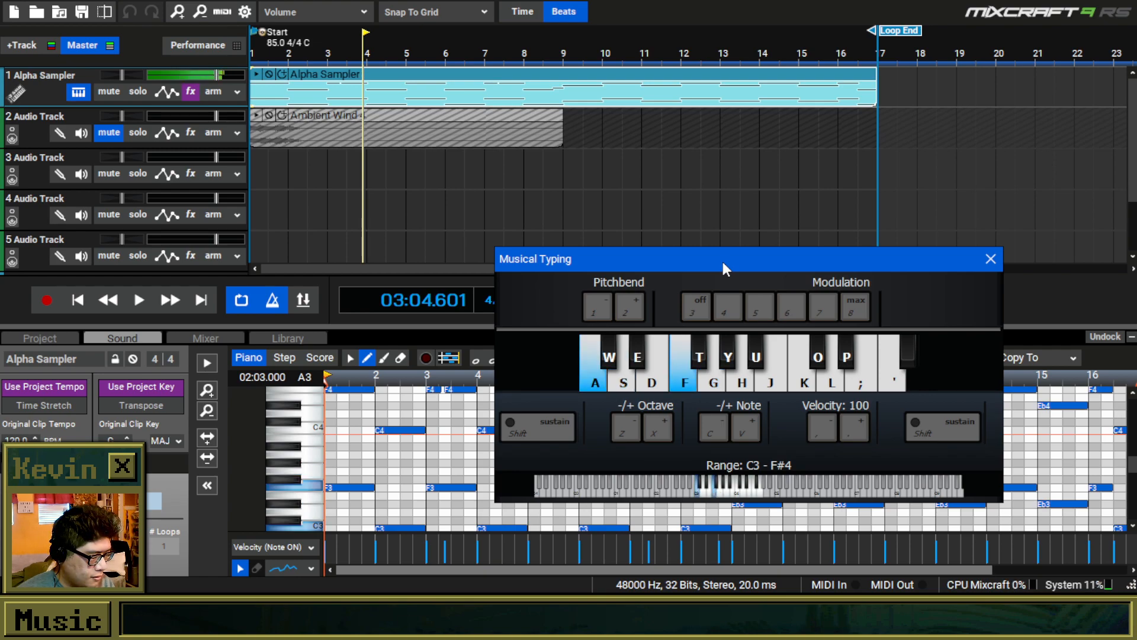
pyautogui.press('s')
pyautogui.press('g')
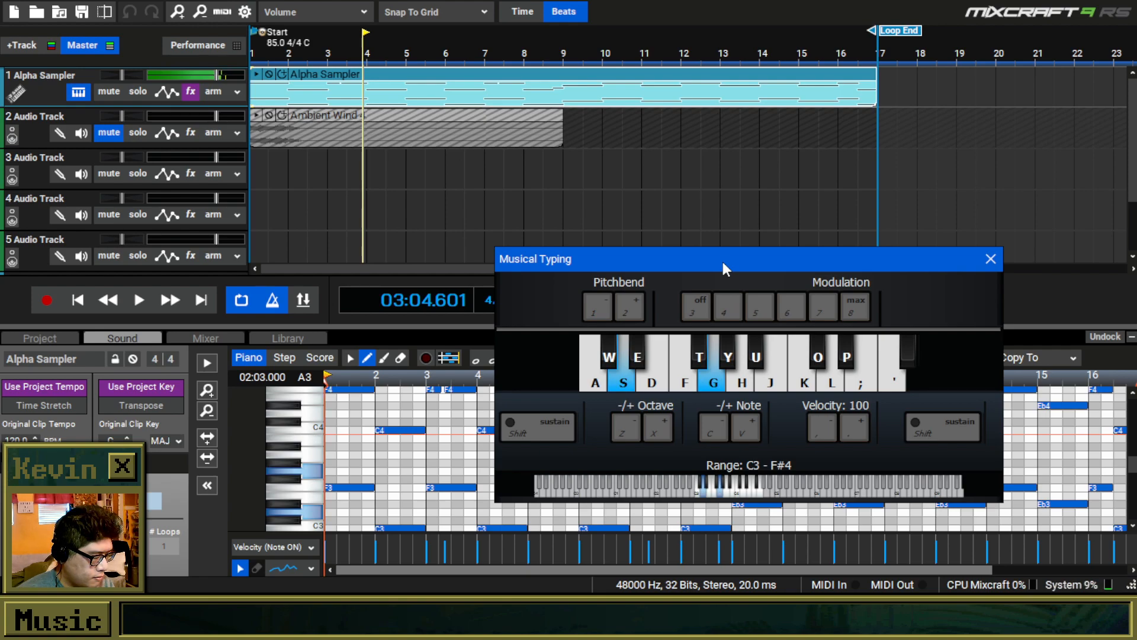
pyautogui.press('d')
pyautogui.press('h')
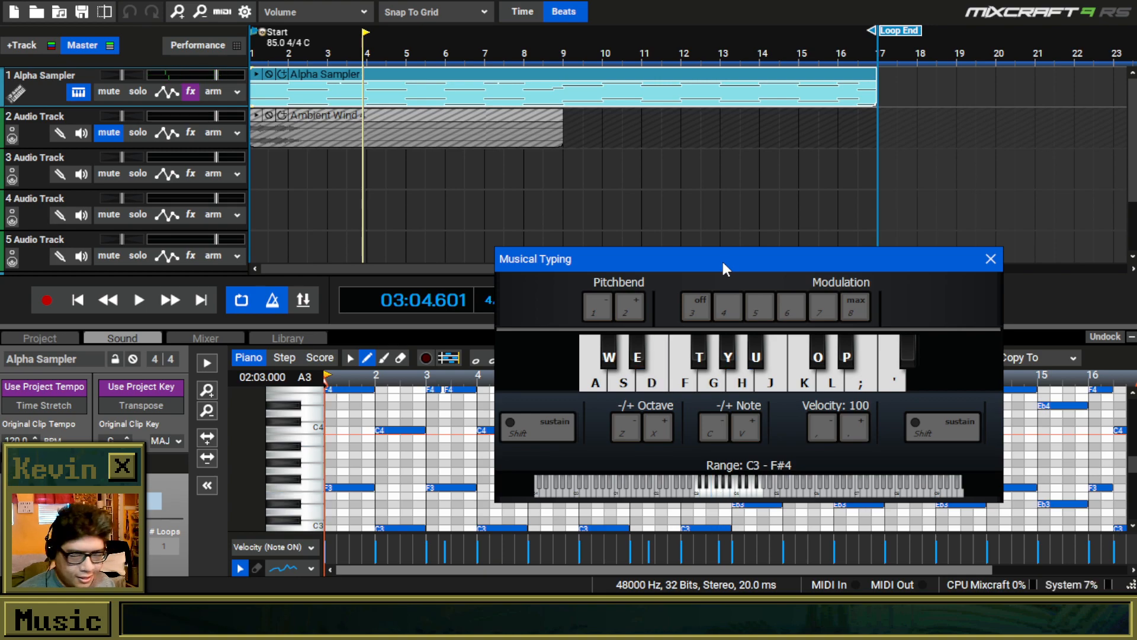
# Step: Raise the Musical Typing range to C4–F#5 and play a quick melodic run on the Alpha Sampler
pyautogui.press('z')
pyautogui.press('x')
pyautogui.press('x')
pyautogui.press('w')
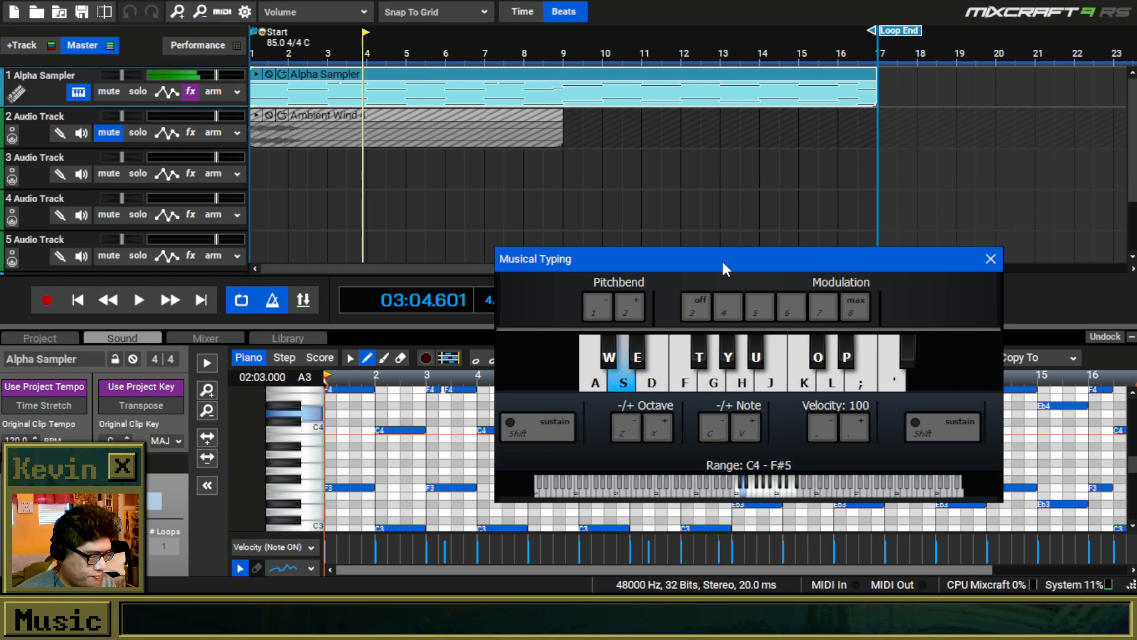
pyautogui.press('h')
pyautogui.press('g')
pyautogui.press('f')
pyautogui.press('s')
pyautogui.press('a')
pyautogui.press('l')
pyautogui.press('h')
pyautogui.press('f')
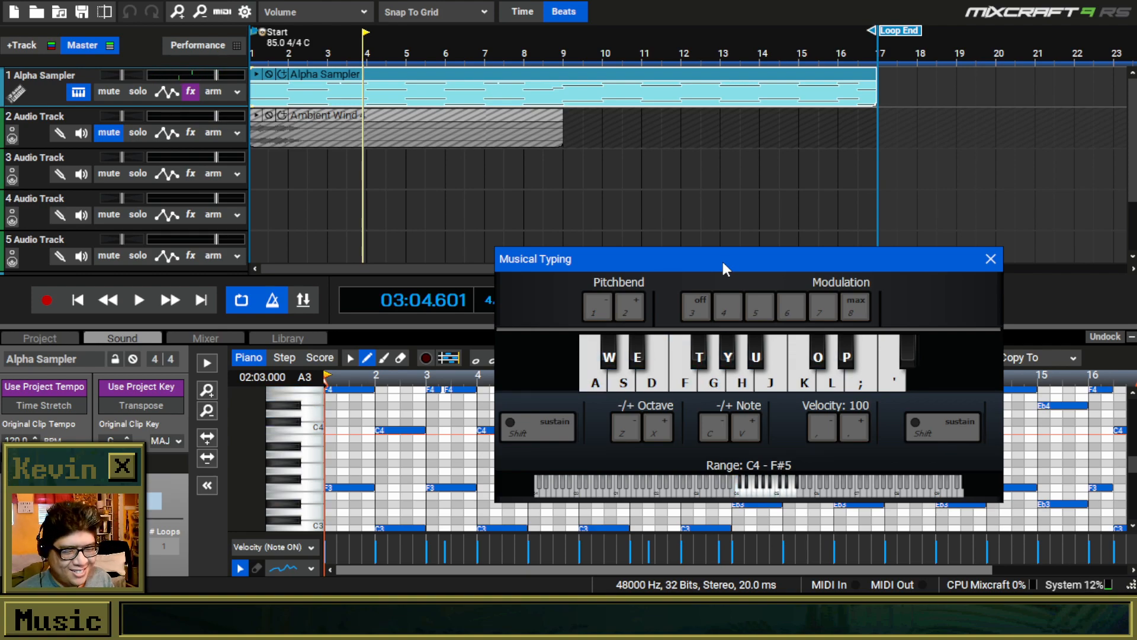
# Step: Play the Alpha Sampler song from the start with a slightly lower master volume and shift the Musical Typing window off the transport
pyautogui.click(79, 300)
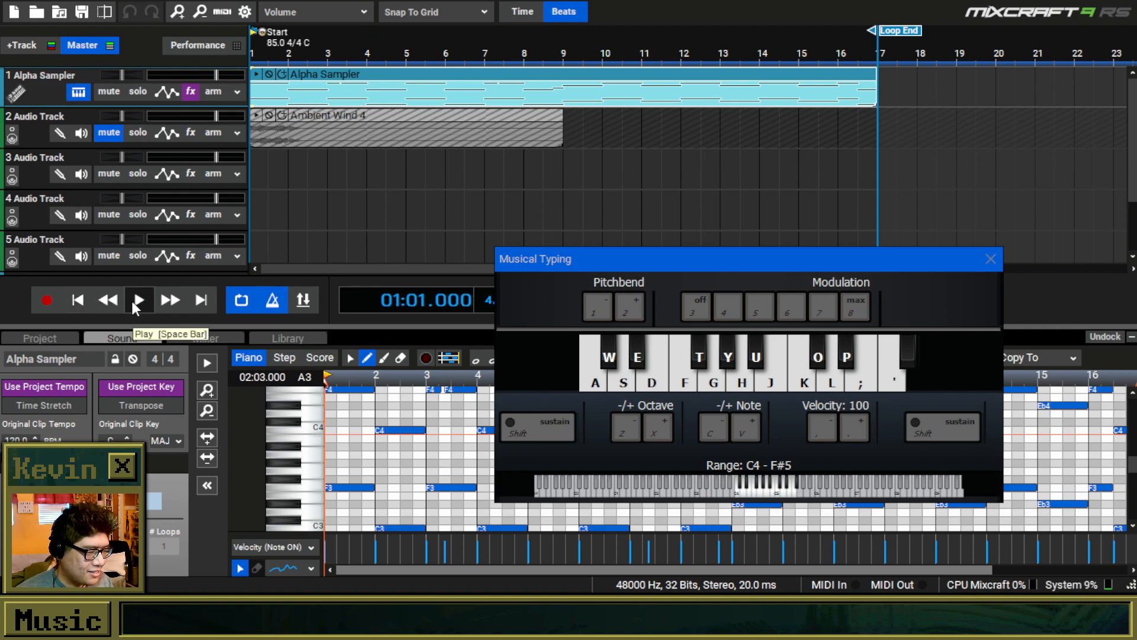
pyautogui.click(138, 300)
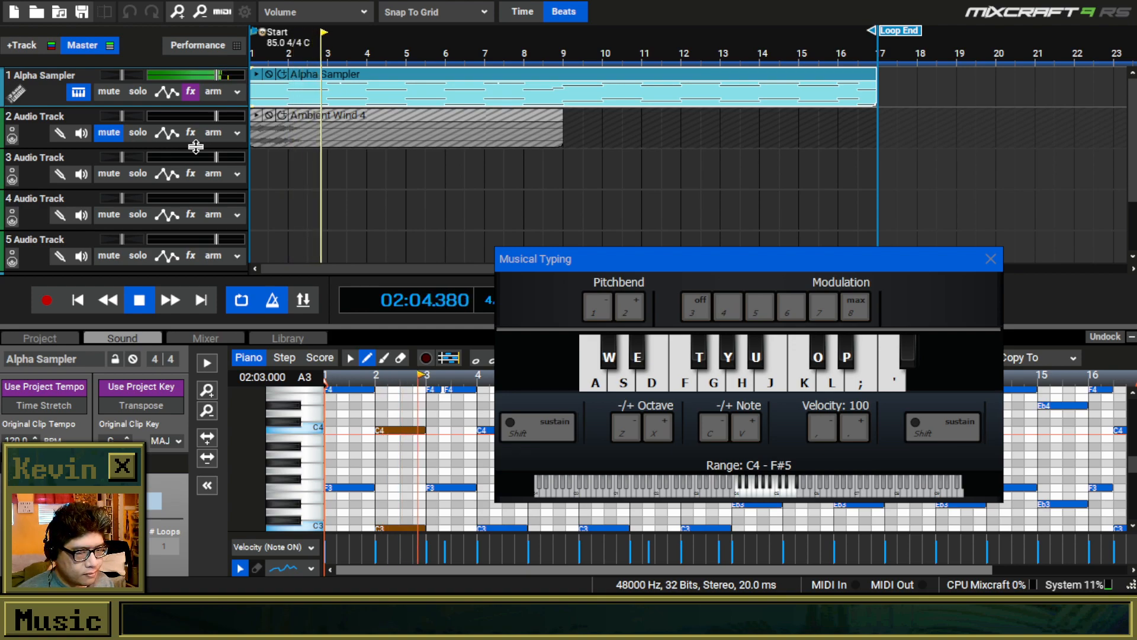
pyautogui.moveTo(555, 262); pyautogui.dragTo(324, 399)
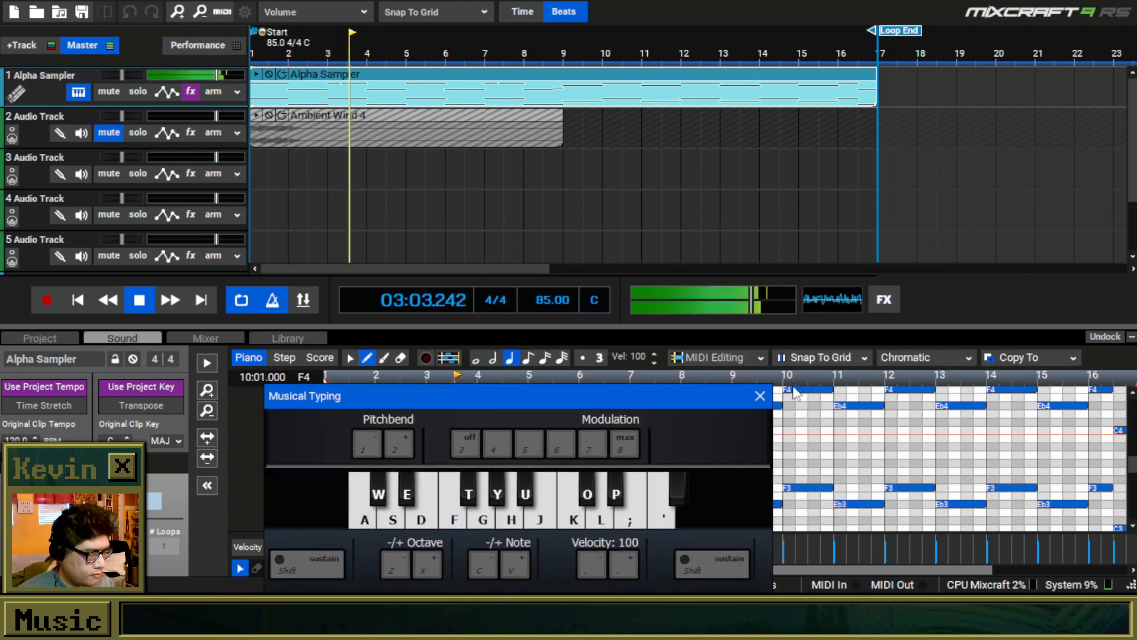
pyautogui.moveTo(755, 300); pyautogui.dragTo(717, 309)
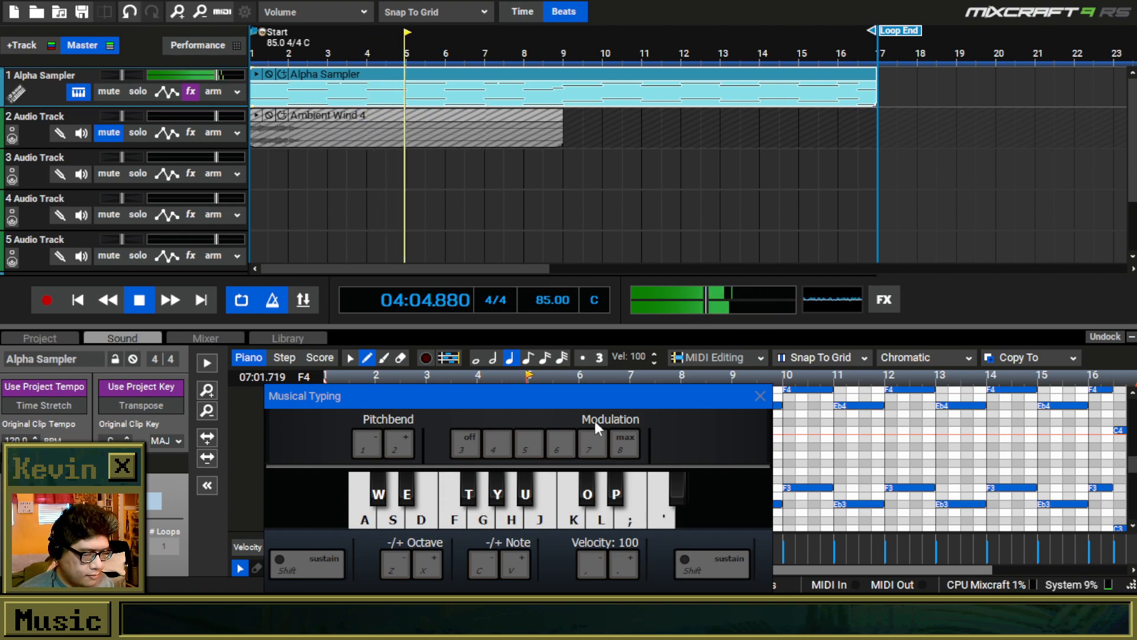
pyautogui.moveTo(577, 397); pyautogui.dragTo(735, 231)
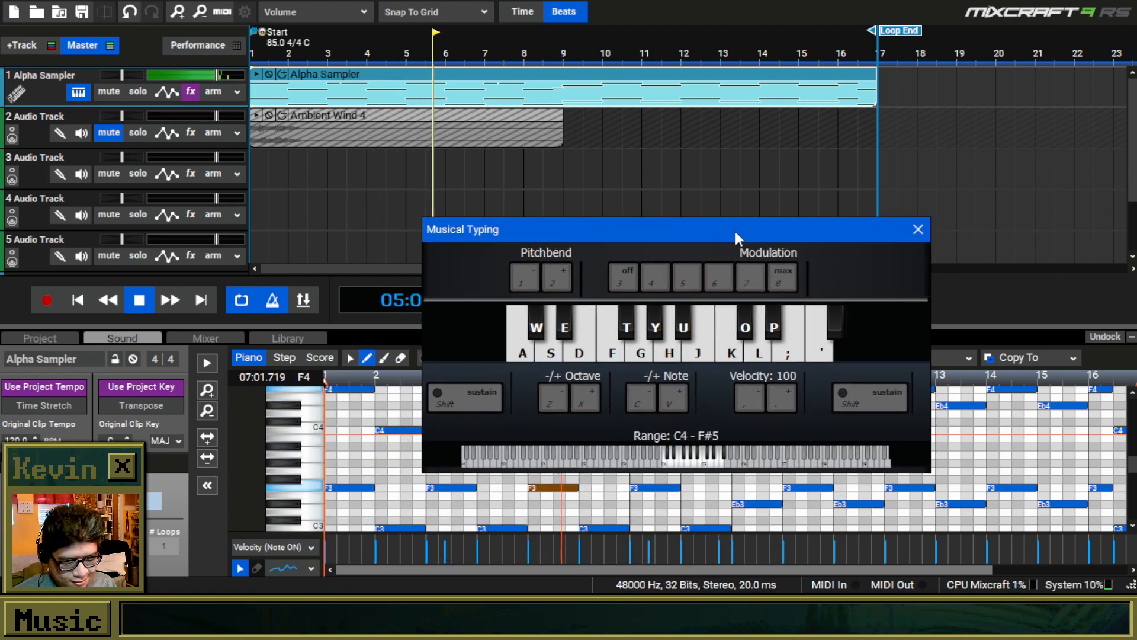
# Step: Play a melody of A, D, A, G#, G, F and D on the Alpha Sampler over the running song
pyautogui.press('h')
pyautogui.press('l')
pyautogui.press('h')
pyautogui.press('y')
pyautogui.press('g')
pyautogui.press('f')
pyautogui.press('s')
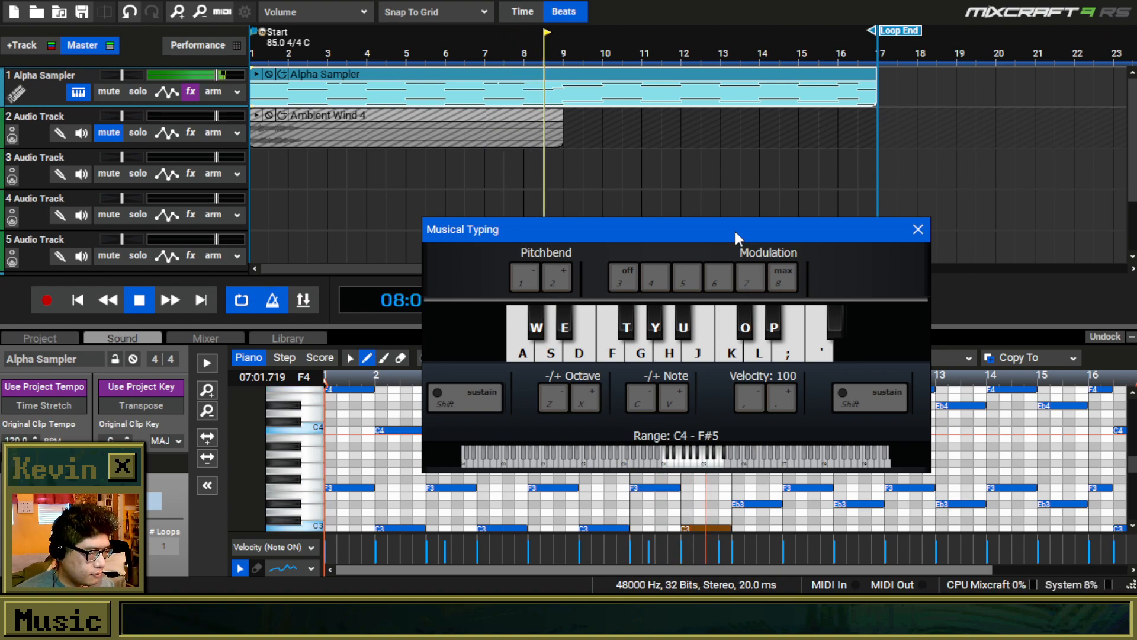
# Step: Raise the Musical Typing range to C5–F#6 and play a melody over the song starting with D, G, A and D
pyautogui.moveTo(734, 231); pyautogui.dragTo(939, 340)
pyautogui.press('x')
pyautogui.press('s')
pyautogui.press('g')
pyautogui.press('h')
pyautogui.press('l')
pyautogui.press('d')
pyautogui.press('k')
pyautogui.press('h')
pyautogui.press('a')
pyautogui.press('s')
pyautogui.press('d')
# Step: Stop the Alpha Sampler song and open the project containing the Hall Piano, Synth Strings 4 and Finger Bass tracks
pyautogui.moveTo(940, 338); pyautogui.dragTo(399, 281)
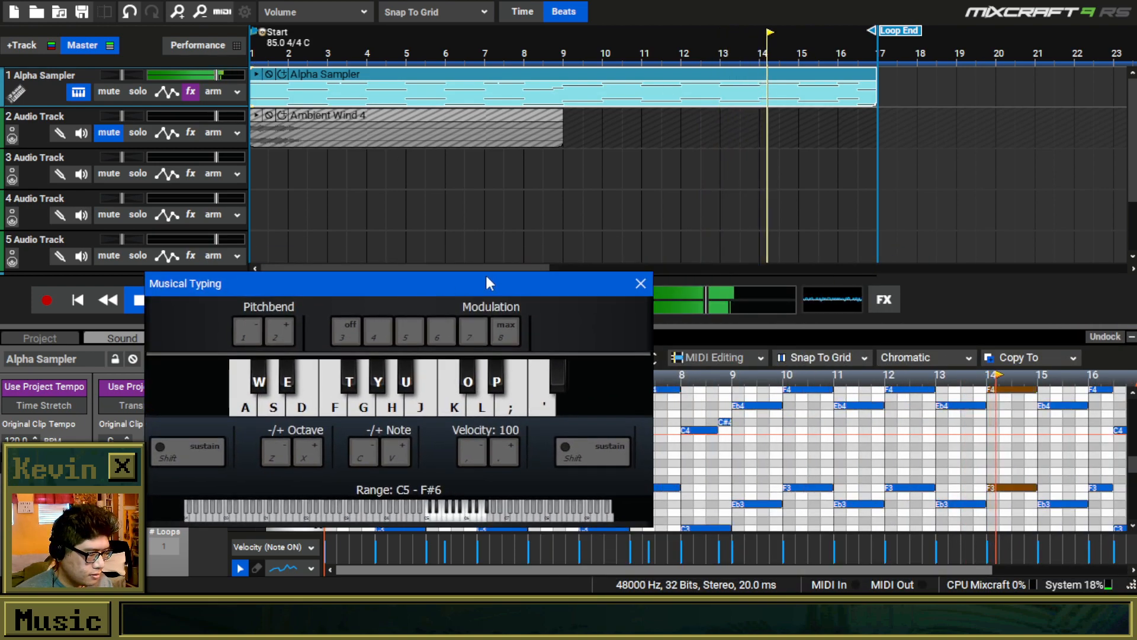
pyautogui.moveTo(576, 280); pyautogui.dragTo(776, 271)
pyautogui.press('space')
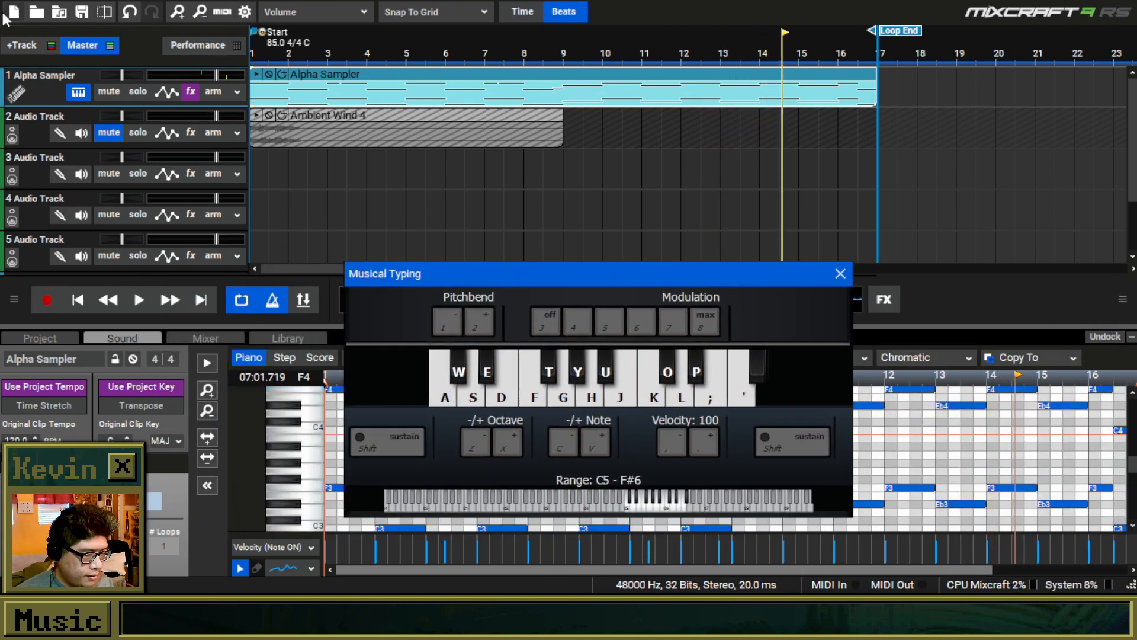
pyautogui.click(41, 16)
pyautogui.click(574, 306)
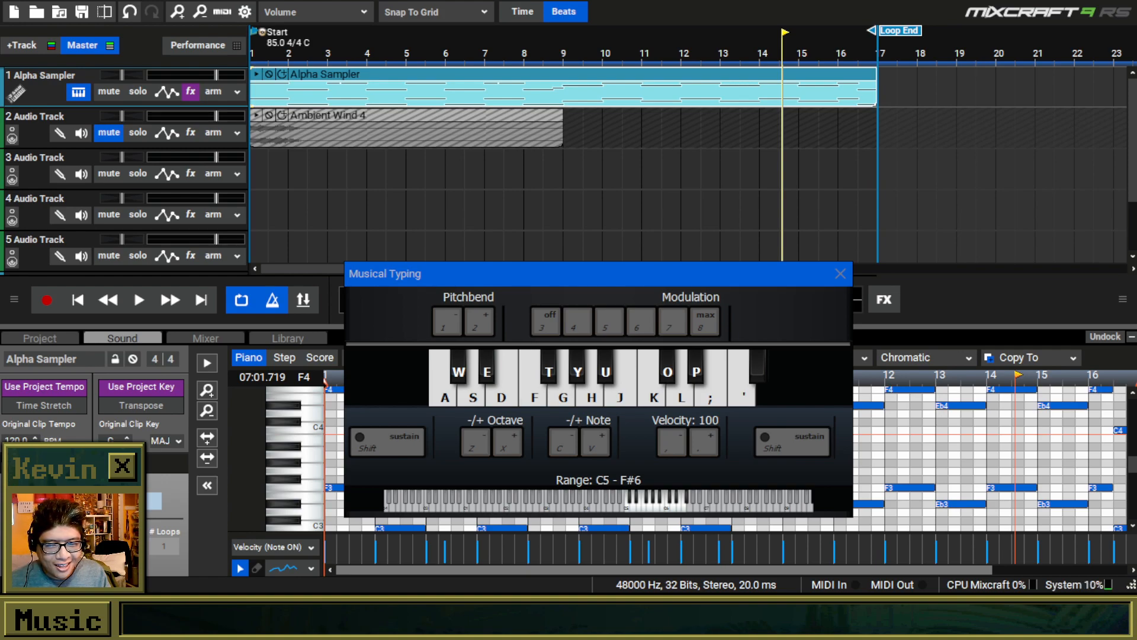
pyautogui.hotkey('ctrl', 's')
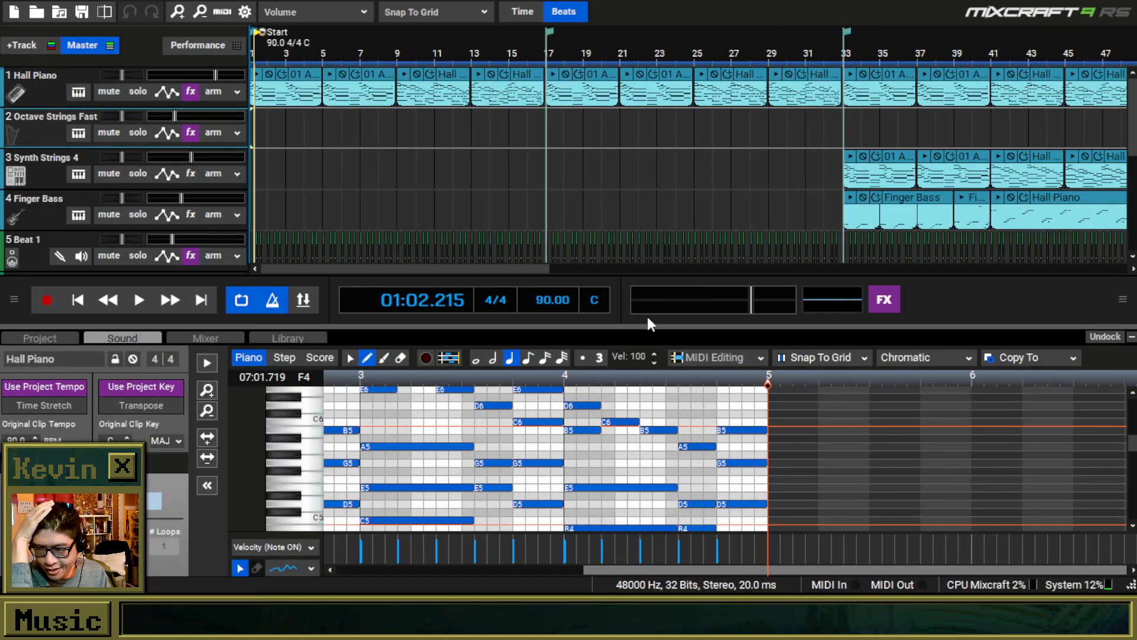
# Step: Play the Hall Piano song from the start, jump ahead to bars 9, 17 and 41, and stop playback
pyautogui.click(83, 300)
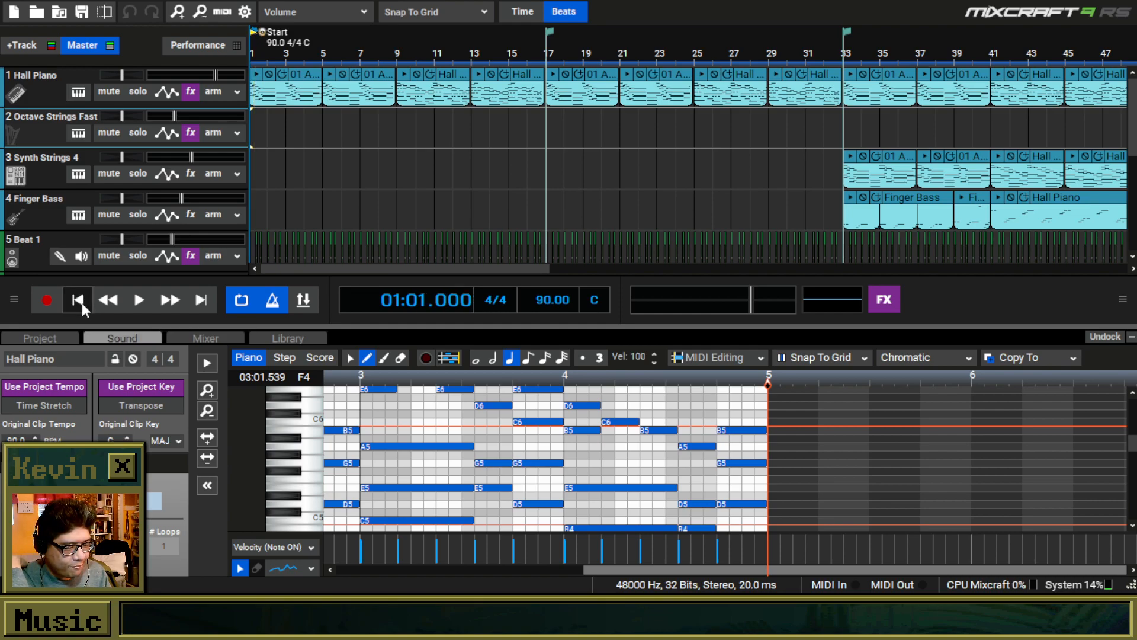
pyautogui.click(140, 304)
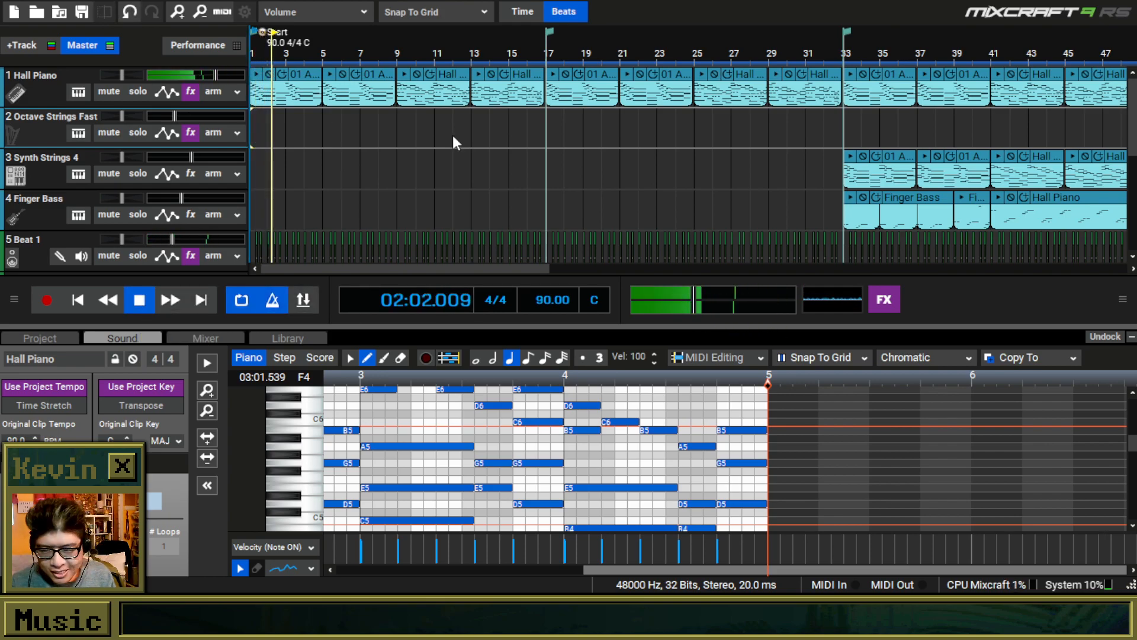
pyautogui.moveTo(1134, 155)
pyautogui.mouseDown()
pyautogui.moveTo(1134, 201)
pyautogui.moveTo(1134, 154)
pyautogui.mouseUp()
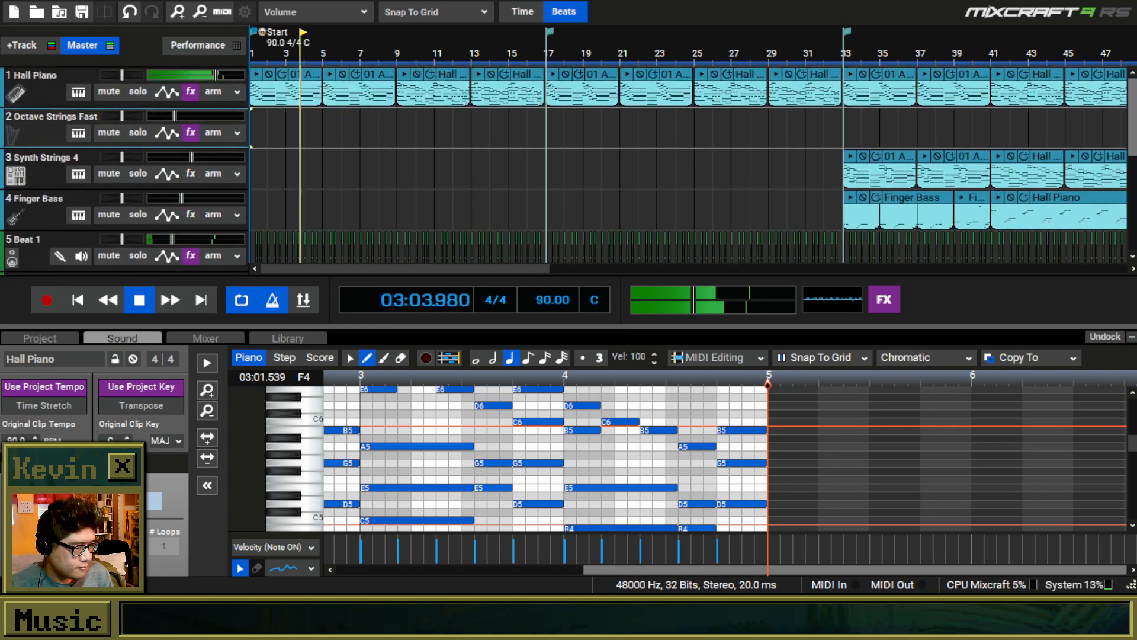
pyautogui.click(394, 39)
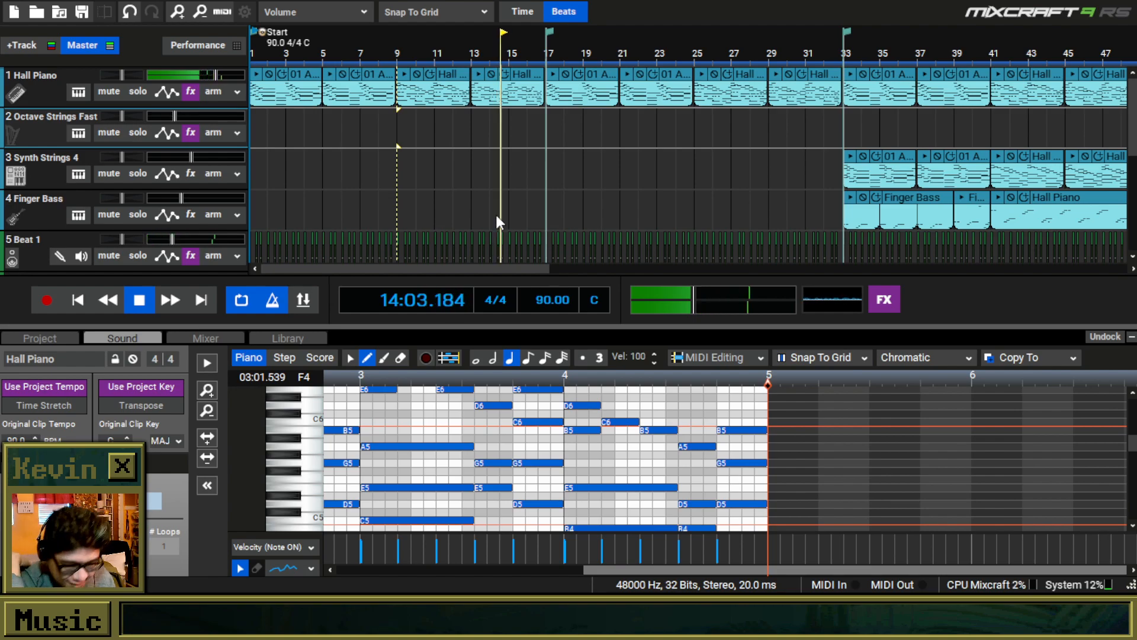
pyautogui.click(549, 45)
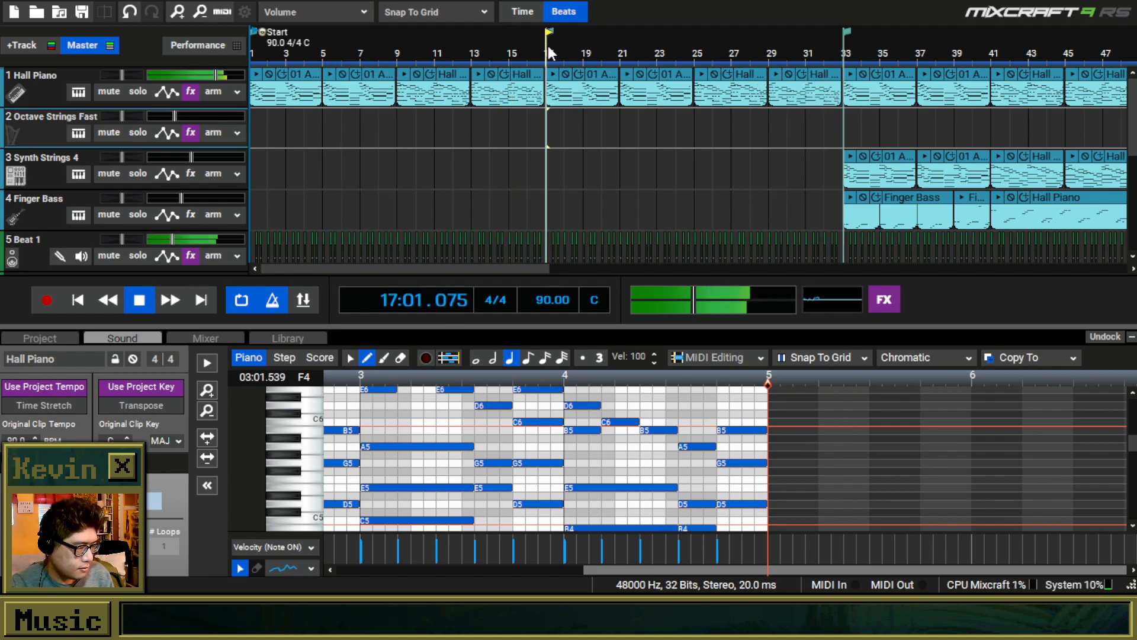
pyautogui.click(993, 37)
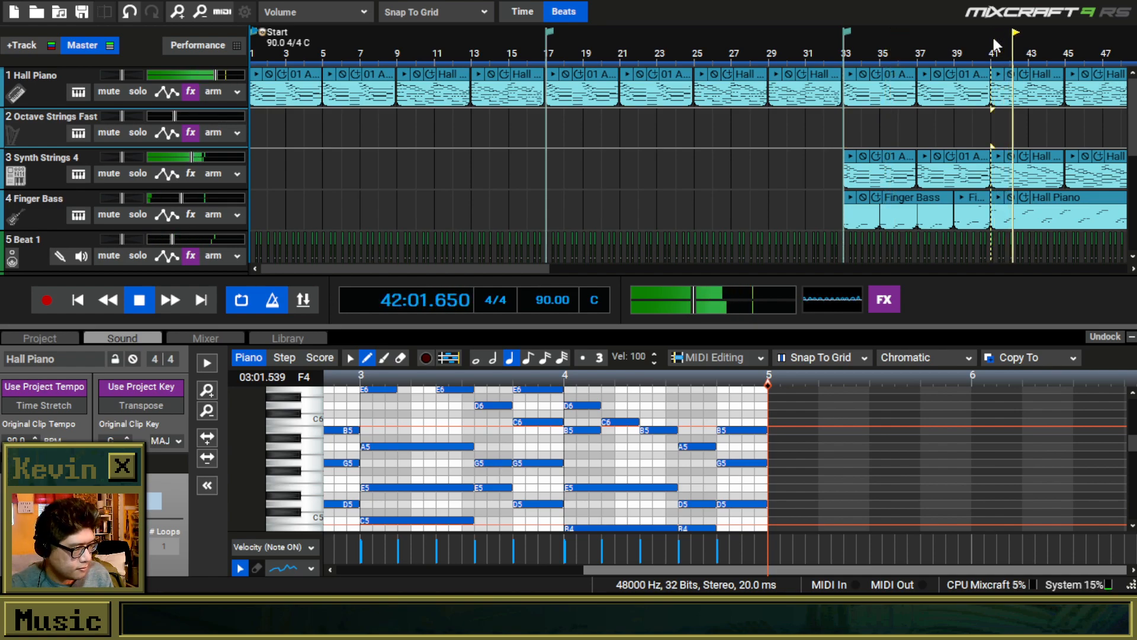
pyautogui.moveTo(547, 267); pyautogui.dragTo(691, 267)
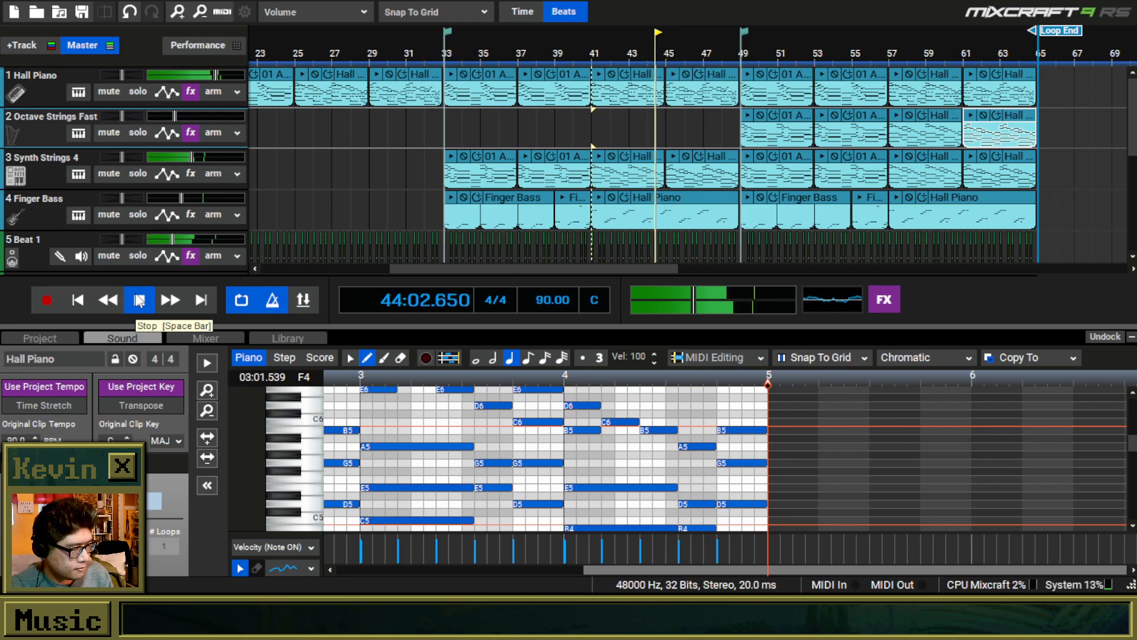
pyautogui.click(139, 301)
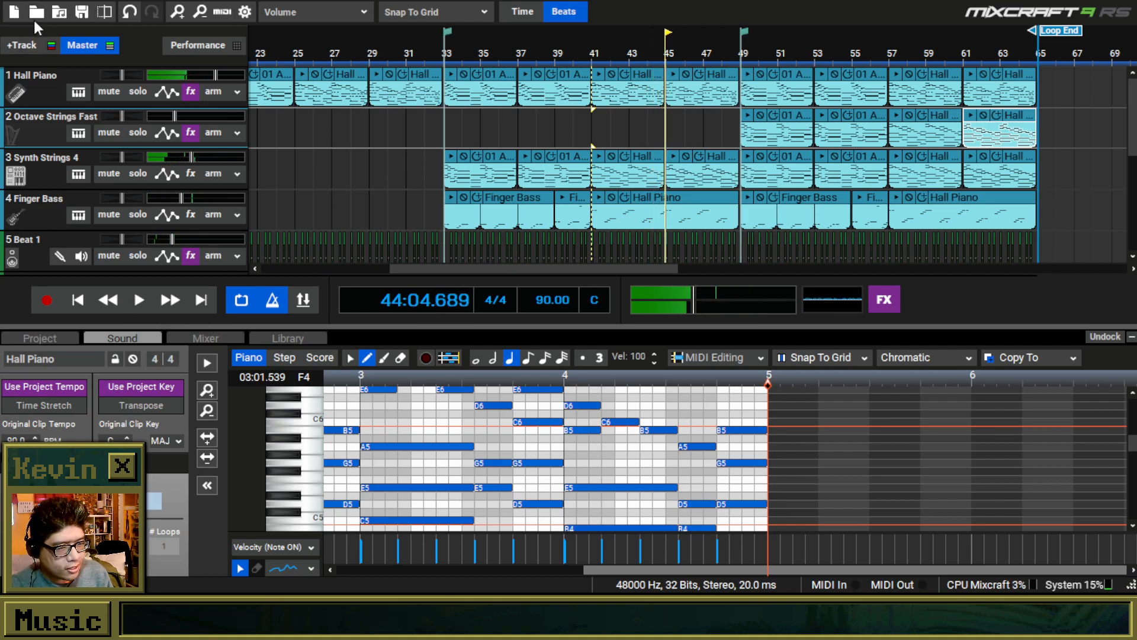
# Step: Open the project containing the Alien Song, Square Lead 6 and Bell Pad tracks
pyautogui.click(36, 12)
pyautogui.click(585, 311)
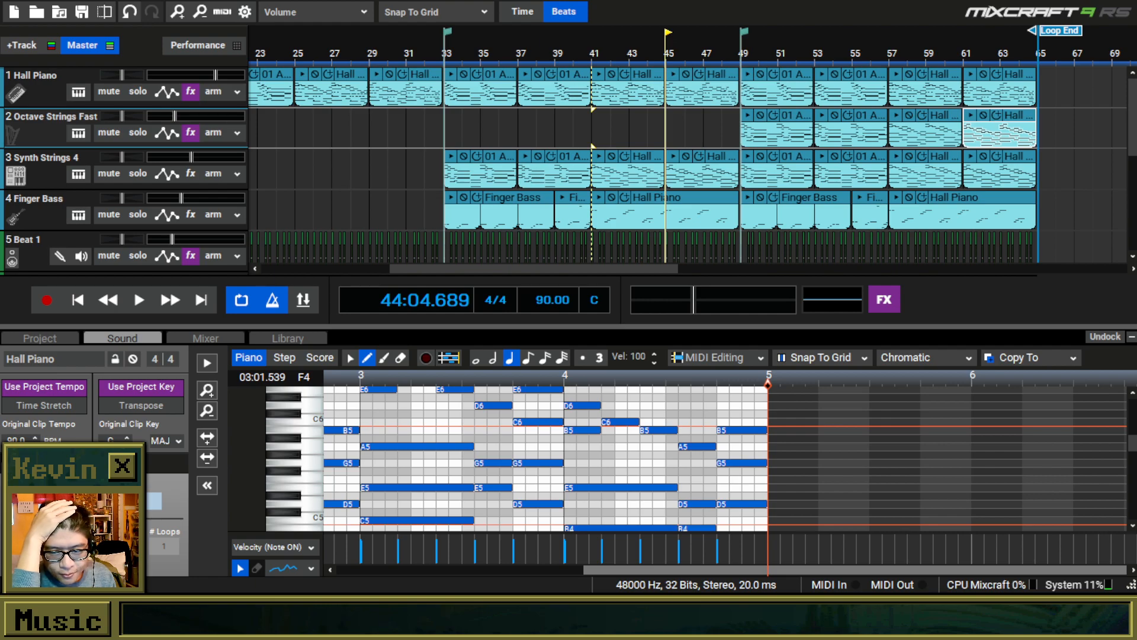
pyautogui.hotkey('ctrl', 's')
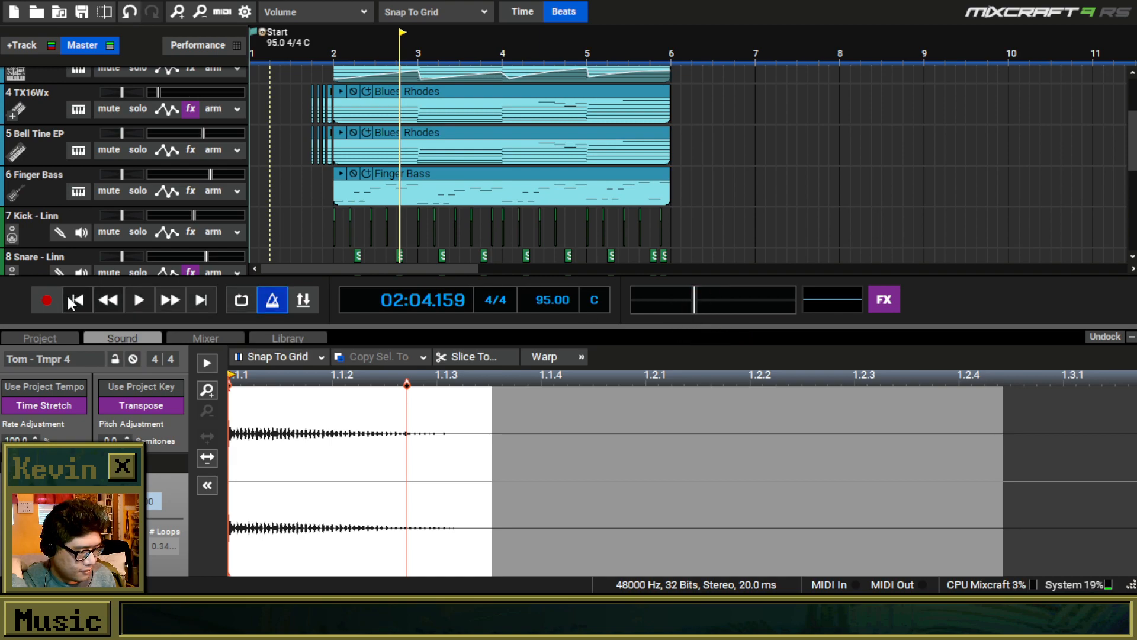
# Step: Play the song from the start with a slightly higher master volume and collapse the sound details to show more tracks
pyautogui.click(68, 300)
pyautogui.click(140, 300)
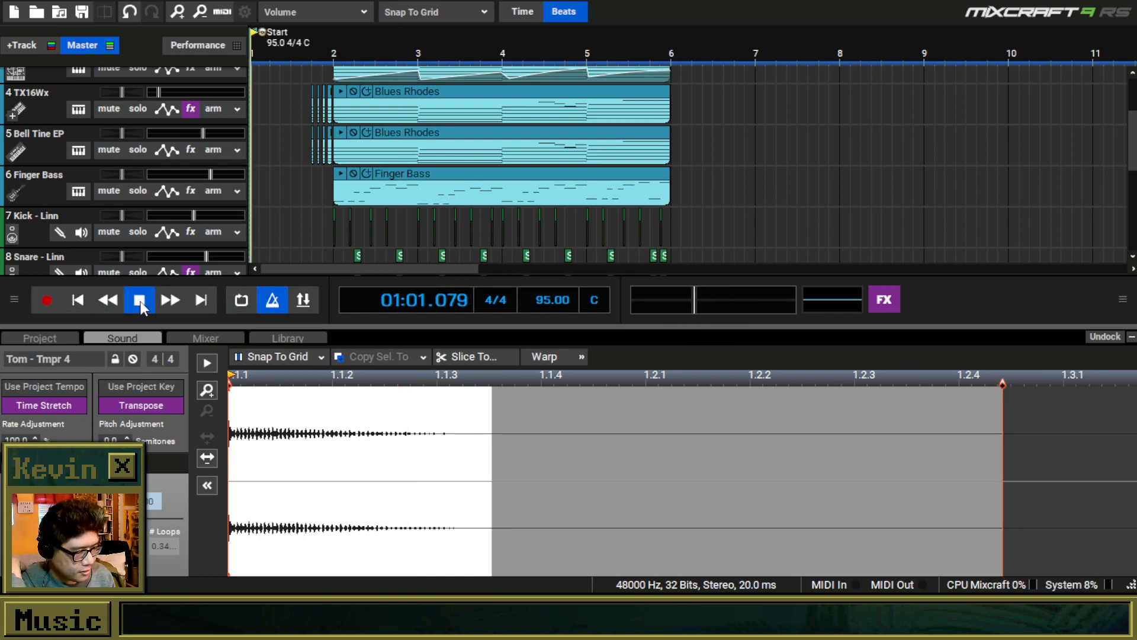
pyautogui.scroll(3, 897, 257)
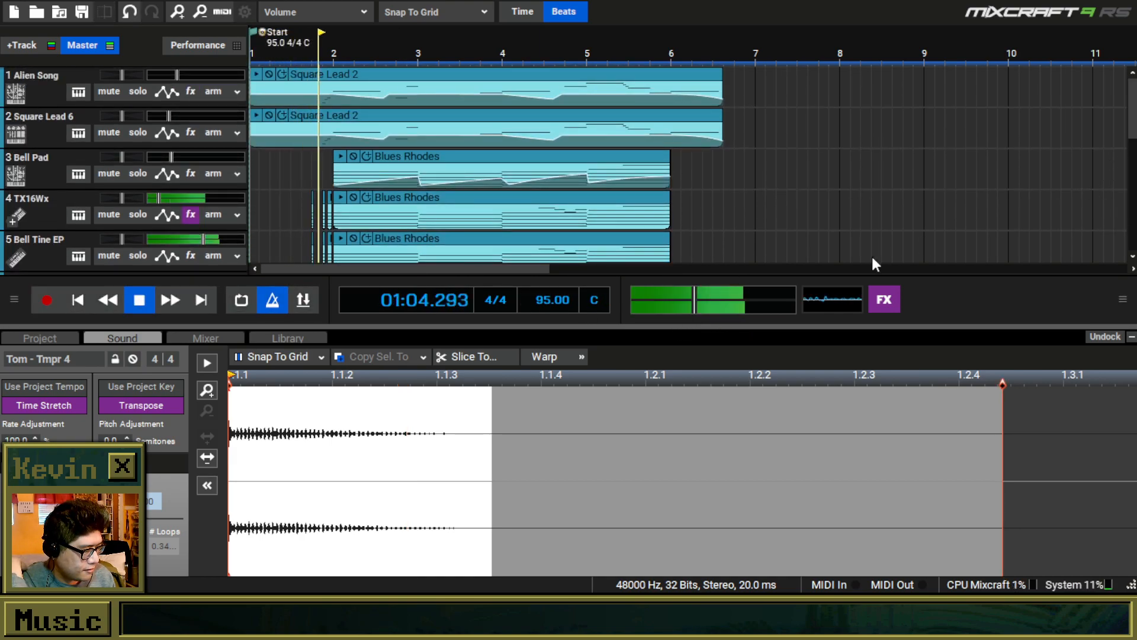
pyautogui.moveTo(694, 299); pyautogui.dragTo(709, 299)
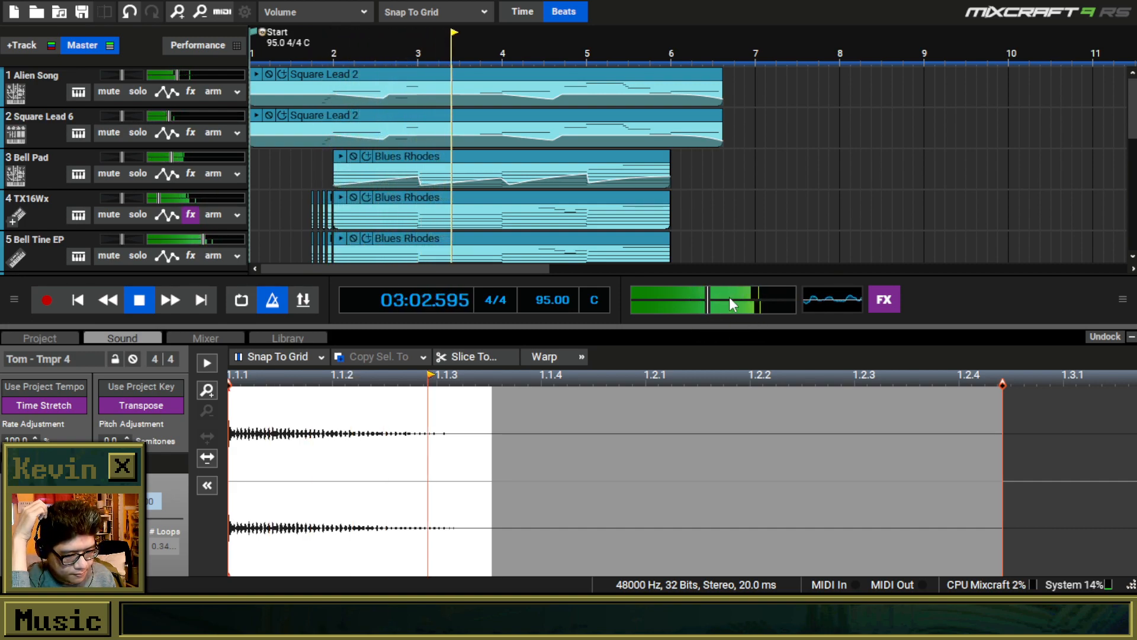
pyautogui.click(1131, 337)
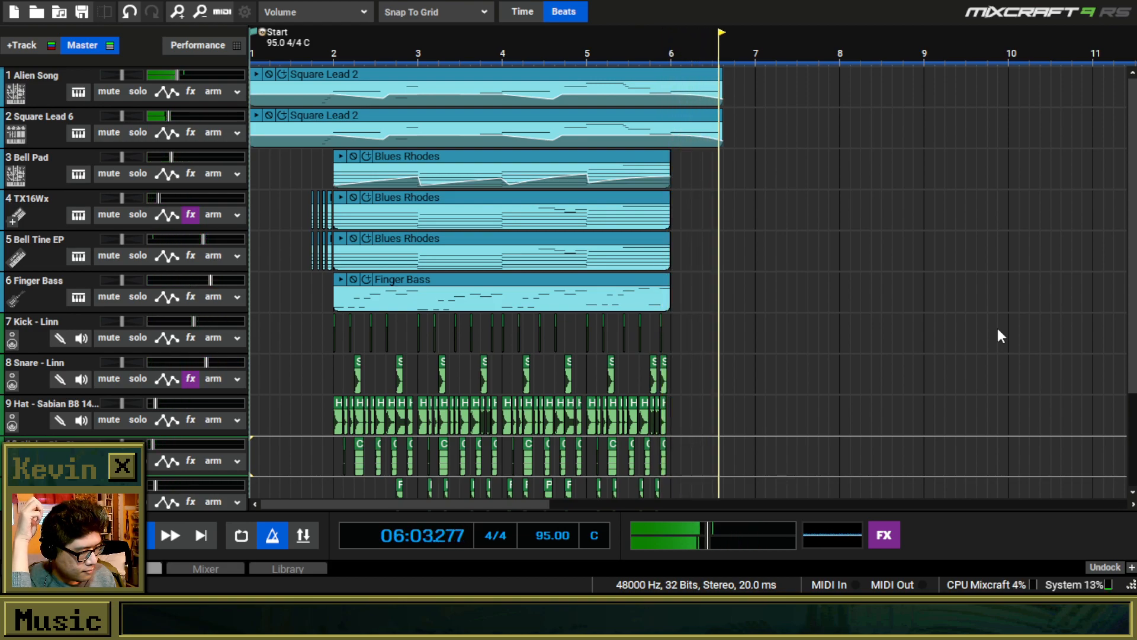
# Step: Switch to Paint.NET, show the colored character lineup, and bring the Layers, Colors and Tools windows over the canvas
pyautogui.moveTo(574, 1)
pyautogui.mouseDown()
pyautogui.moveTo(632, 173)
pyautogui.moveTo(0, 226)
pyautogui.mouseUp()
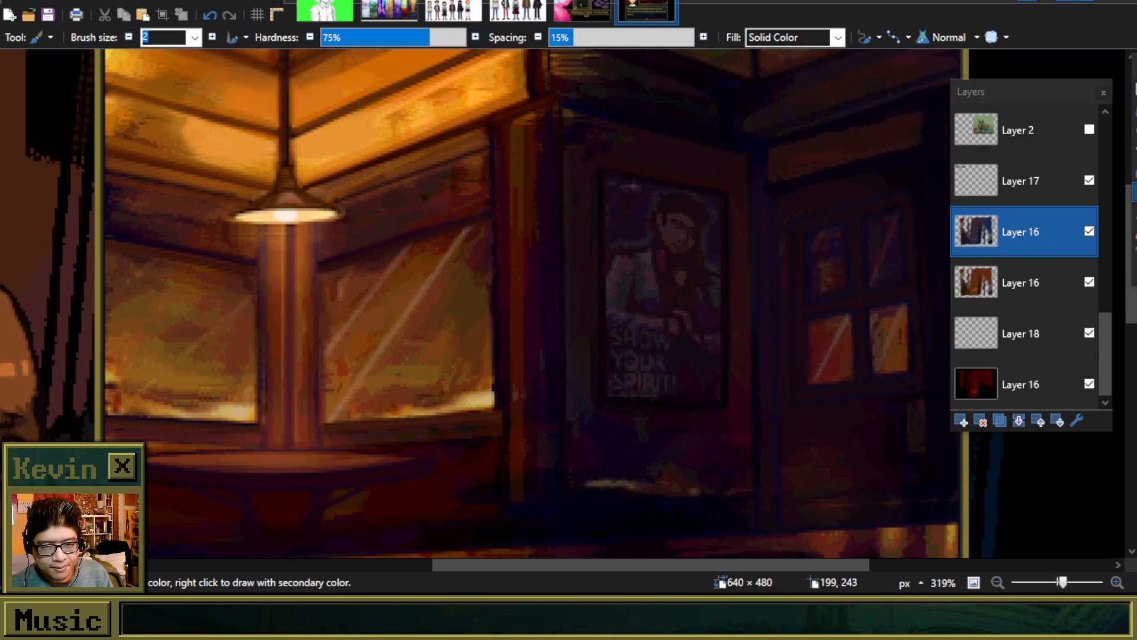
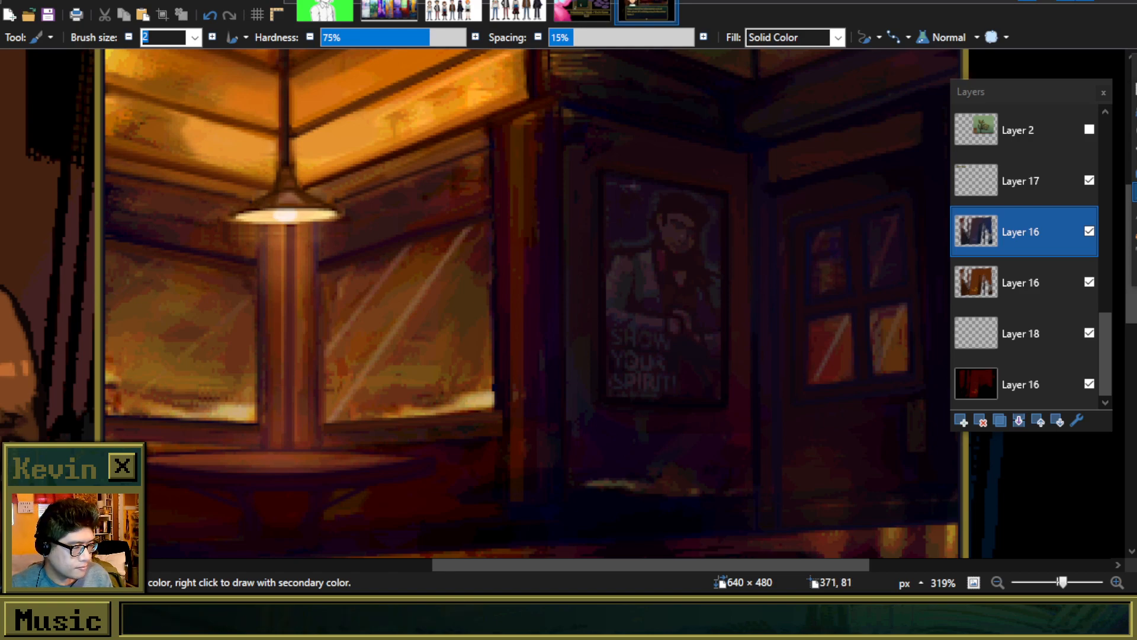
pyautogui.click(453, 10)
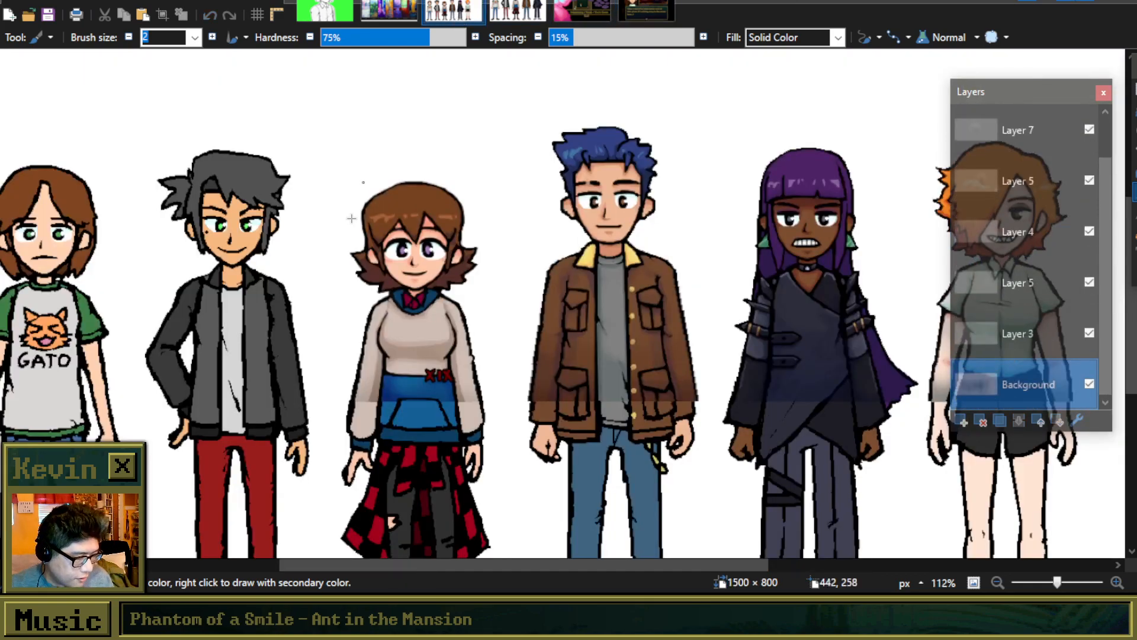
pyautogui.moveTo(1054, 84); pyautogui.dragTo(968, 104)
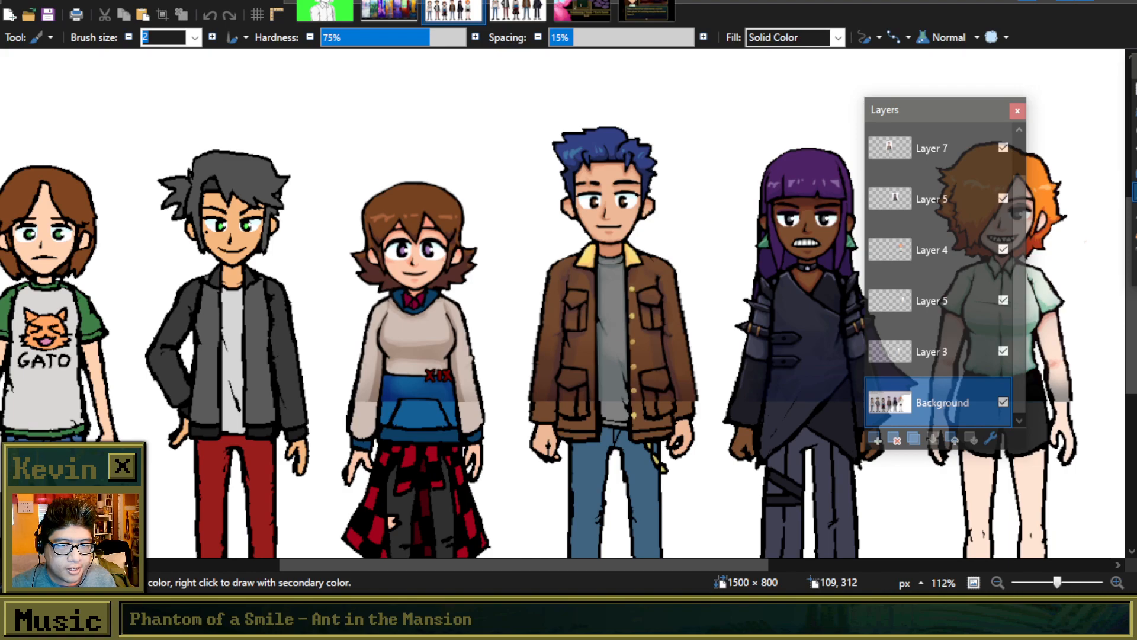
pyautogui.moveTo(919, 115); pyautogui.dragTo(898, 143)
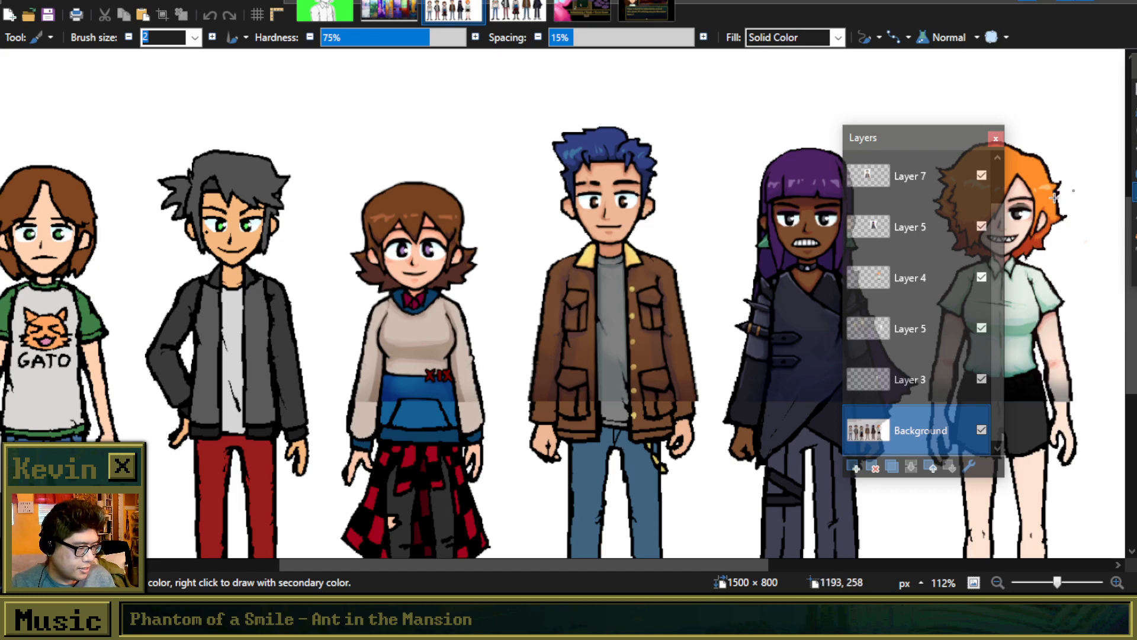
pyautogui.moveTo(861, 138); pyautogui.dragTo(0, 47)
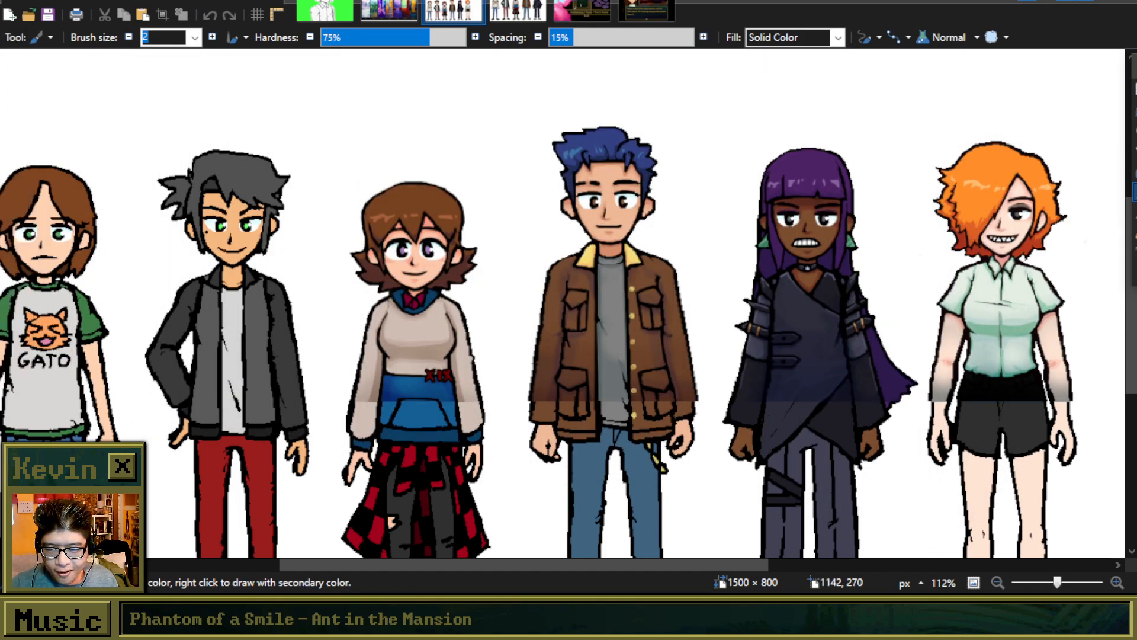
pyautogui.moveTo(838, 249); pyautogui.dragTo(915, 137)
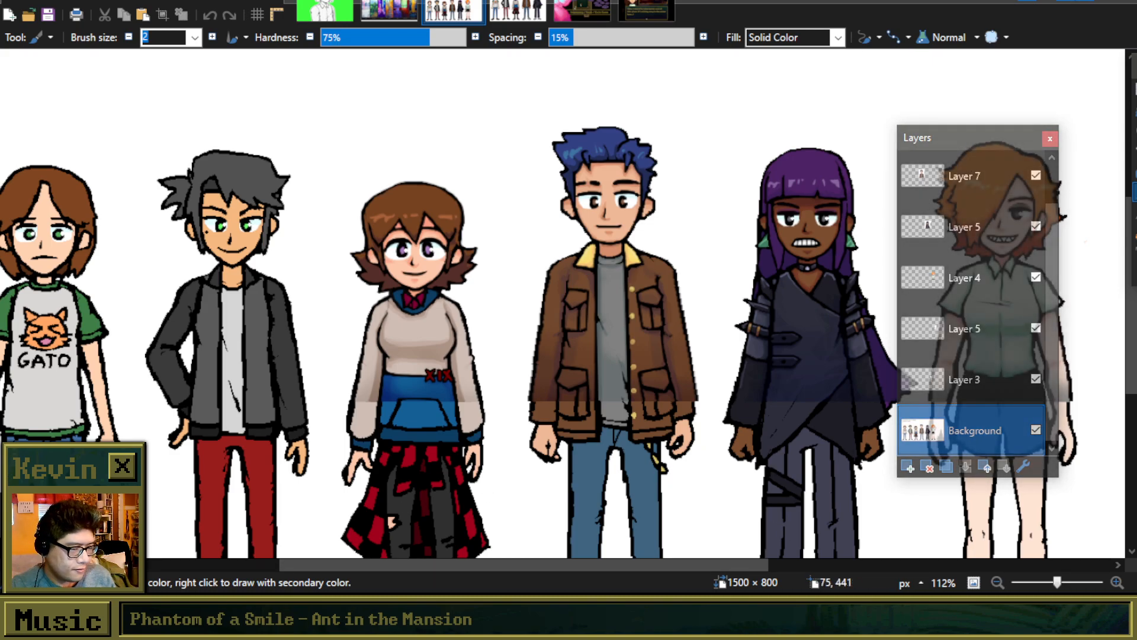
pyautogui.moveTo(0, 360); pyautogui.dragTo(1006, 350)
pyautogui.moveTo(1135, 74); pyautogui.dragTo(1050, 65)
# Step: Toggle the Layer 7 and Layer 5 layers off and on to compare the shading of the characters in the lineup
pyautogui.click(1014, 204)
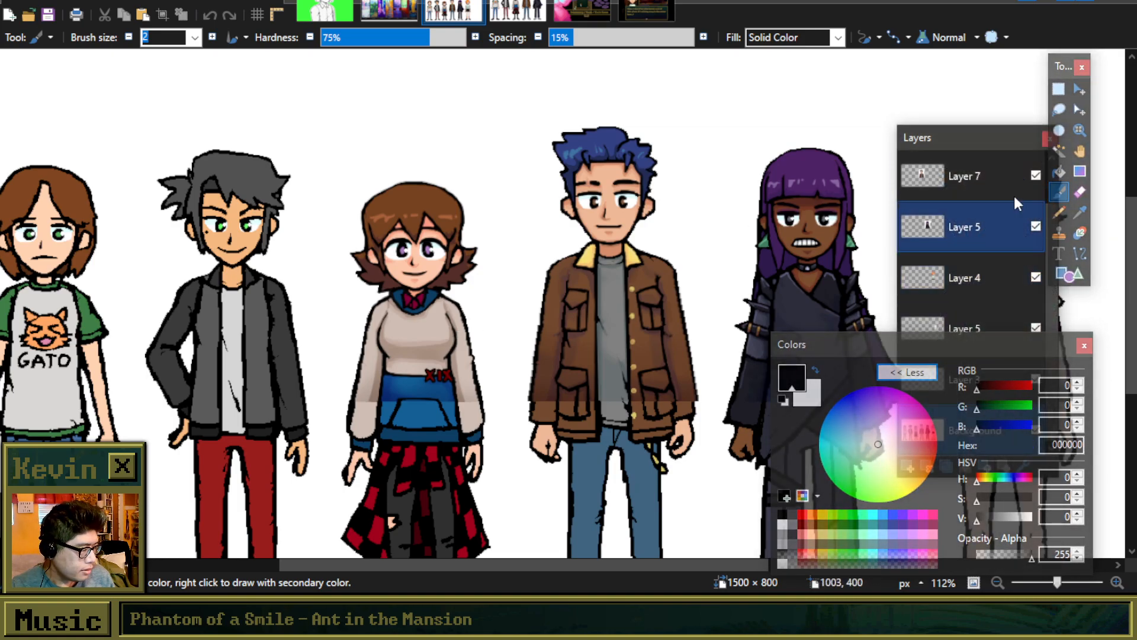
pyautogui.click(1026, 175)
pyautogui.scroll(2, 409, 302)
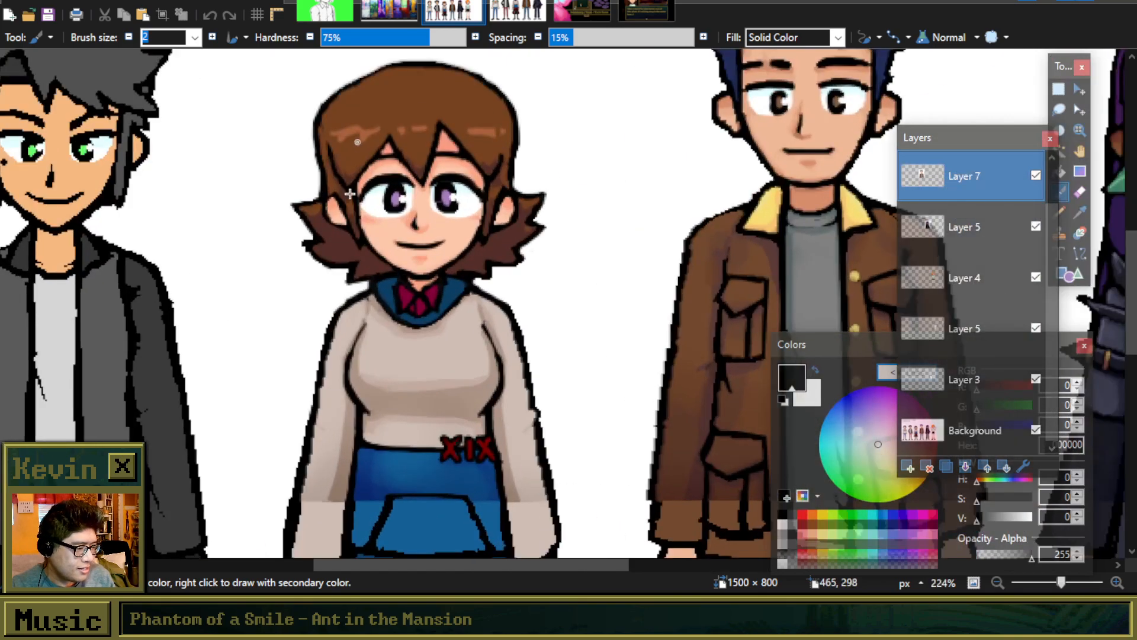
pyautogui.click(1036, 176)
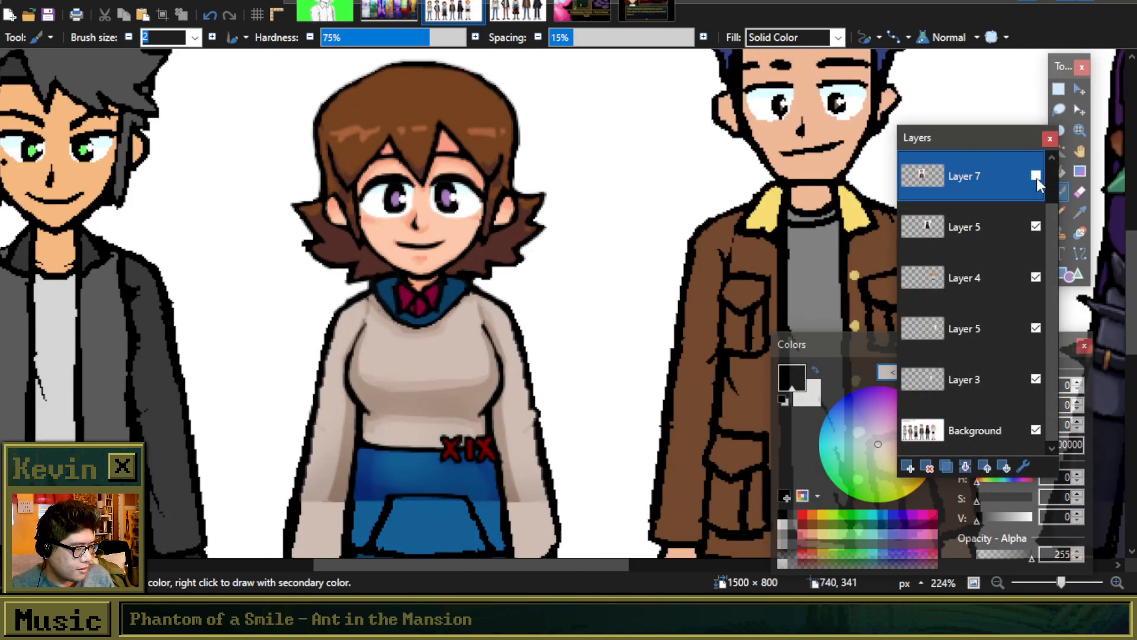
pyautogui.click(1037, 176)
pyautogui.click(1034, 227)
pyautogui.click(1034, 227)
pyautogui.click(1051, 190)
pyautogui.click(1034, 178)
pyautogui.click(1034, 178)
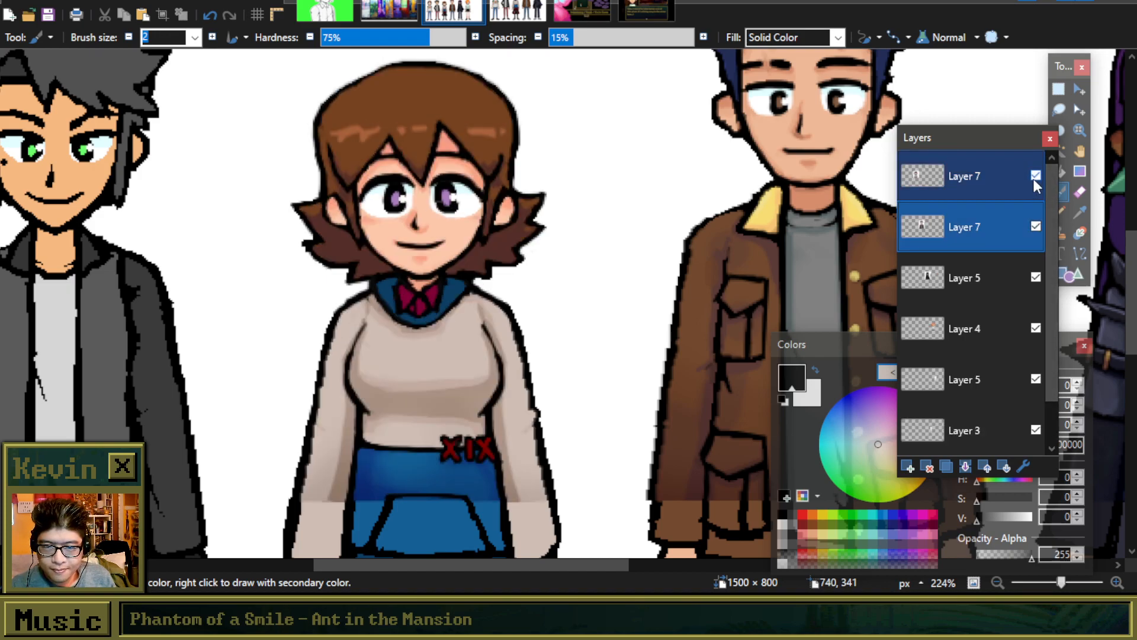
# Step: Toggle the topmost Layer 7 off and on repeatedly to compare the brown-haired girl's sweater shading
pyautogui.click(1034, 176)
pyautogui.click(1034, 176)
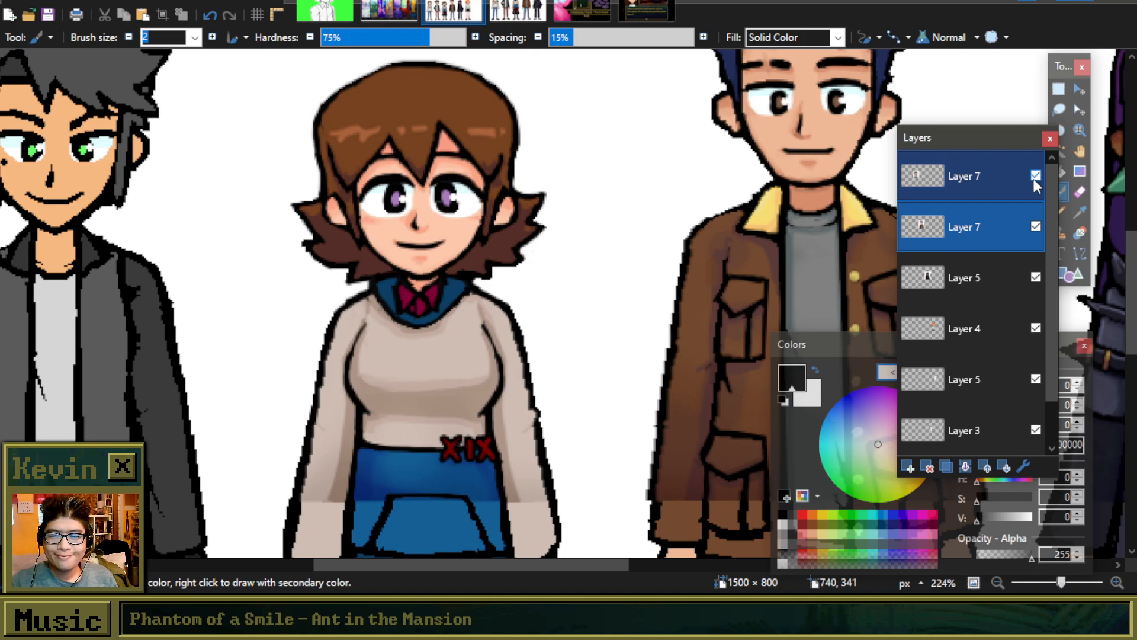
pyautogui.click(1033, 178)
pyautogui.click(1033, 179)
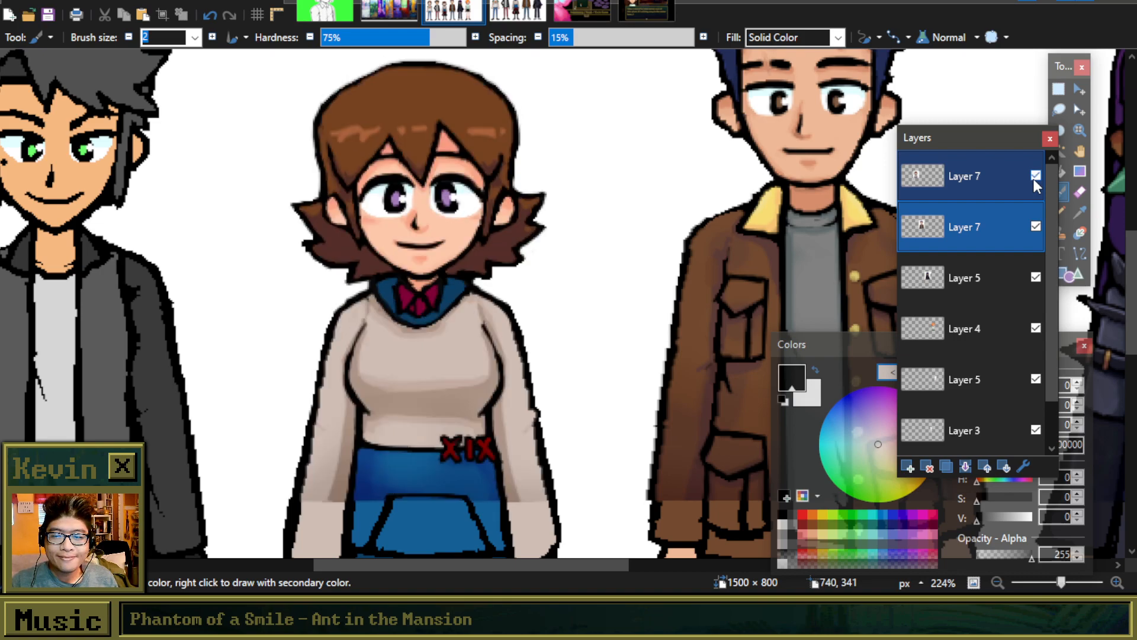
pyautogui.click(1033, 179)
pyautogui.click(1034, 179)
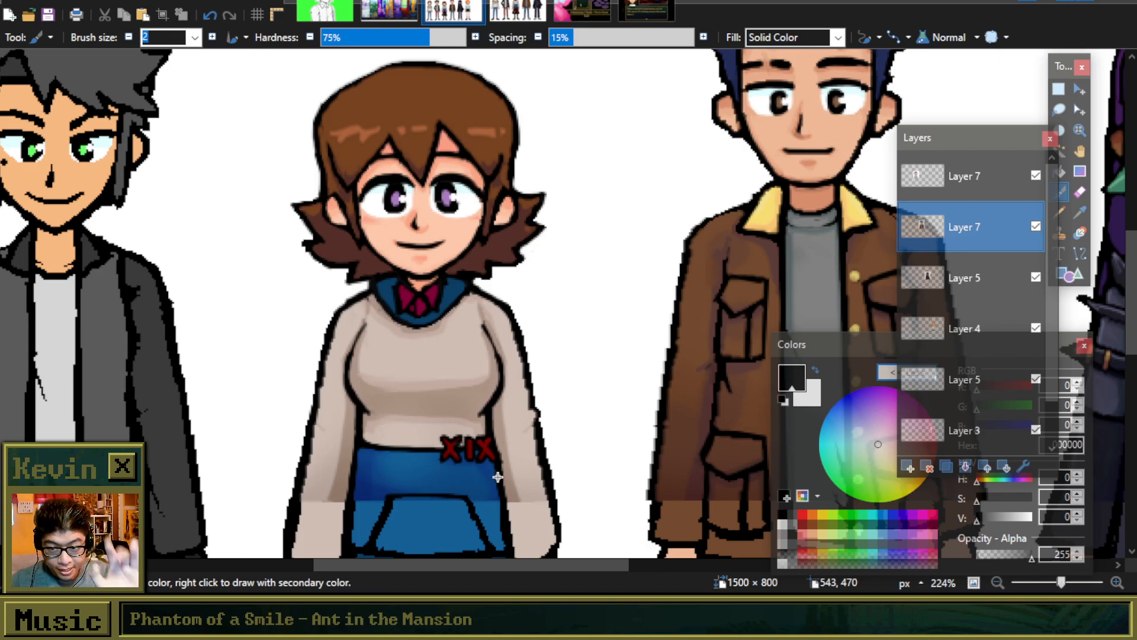
pyautogui.scroll(-1, 634, 399)
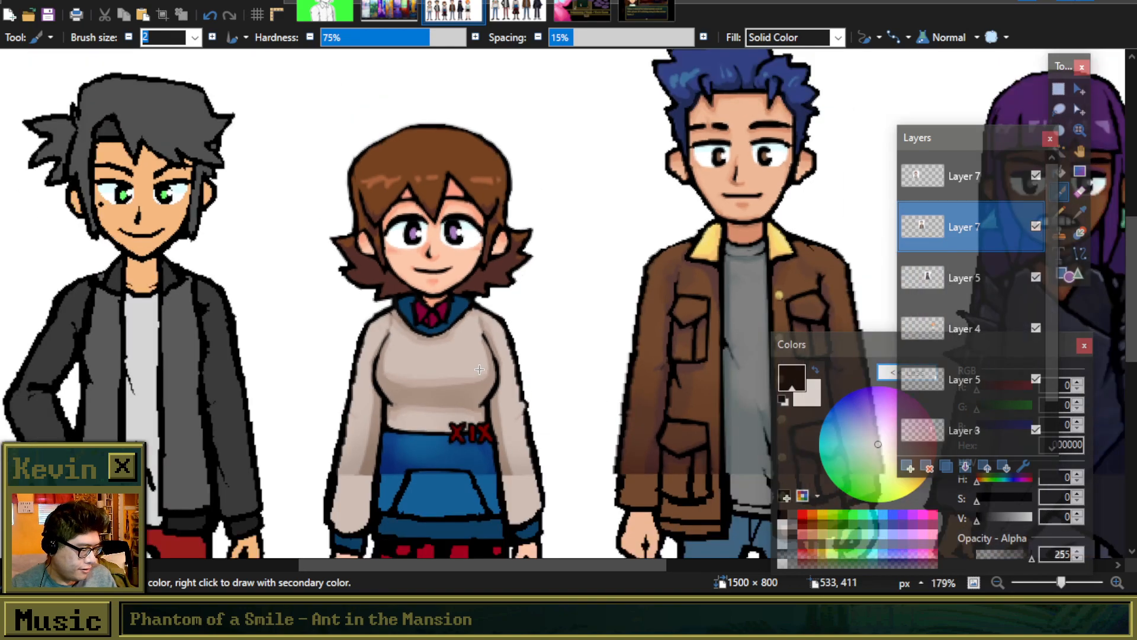
pyautogui.scroll(3, 460, 425)
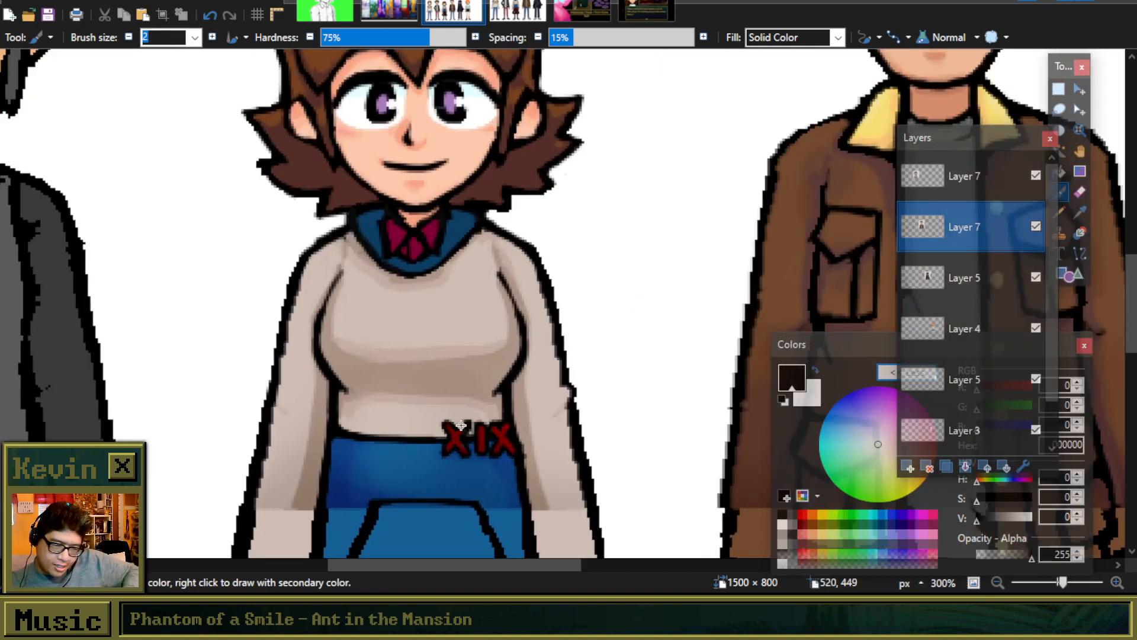
# Step: Sample the dark red of the XIX lettering as primary color and its black outline as secondary color from the topmost Layer 7
pyautogui.click(1080, 214)
pyautogui.click(982, 180)
pyautogui.click(1036, 176)
pyautogui.click(1035, 176)
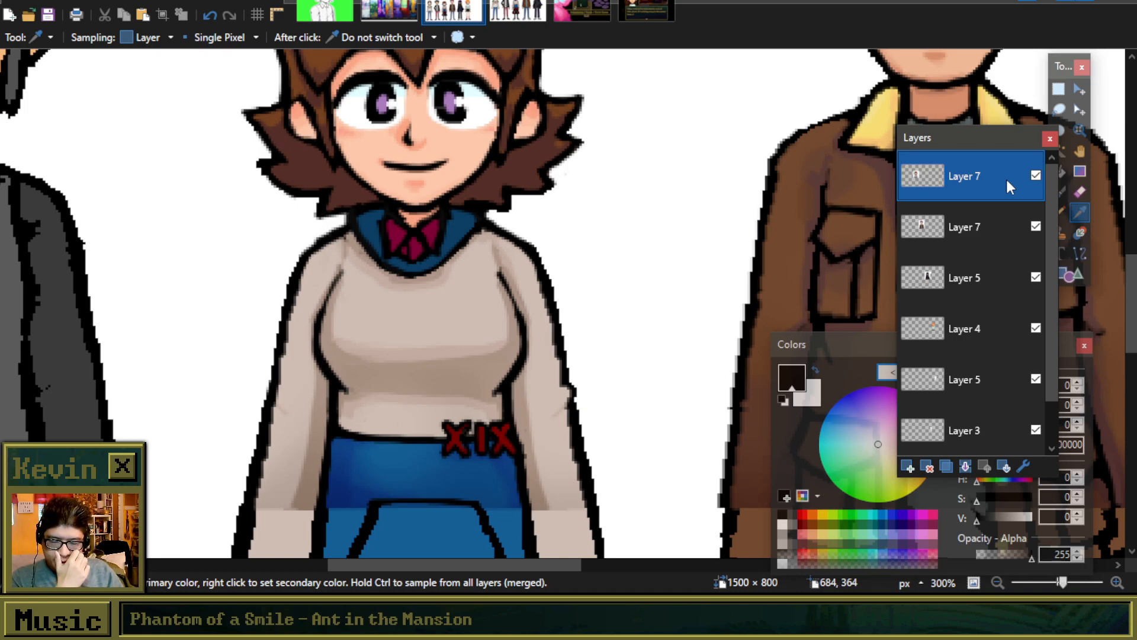
pyautogui.scroll(4, 452, 440)
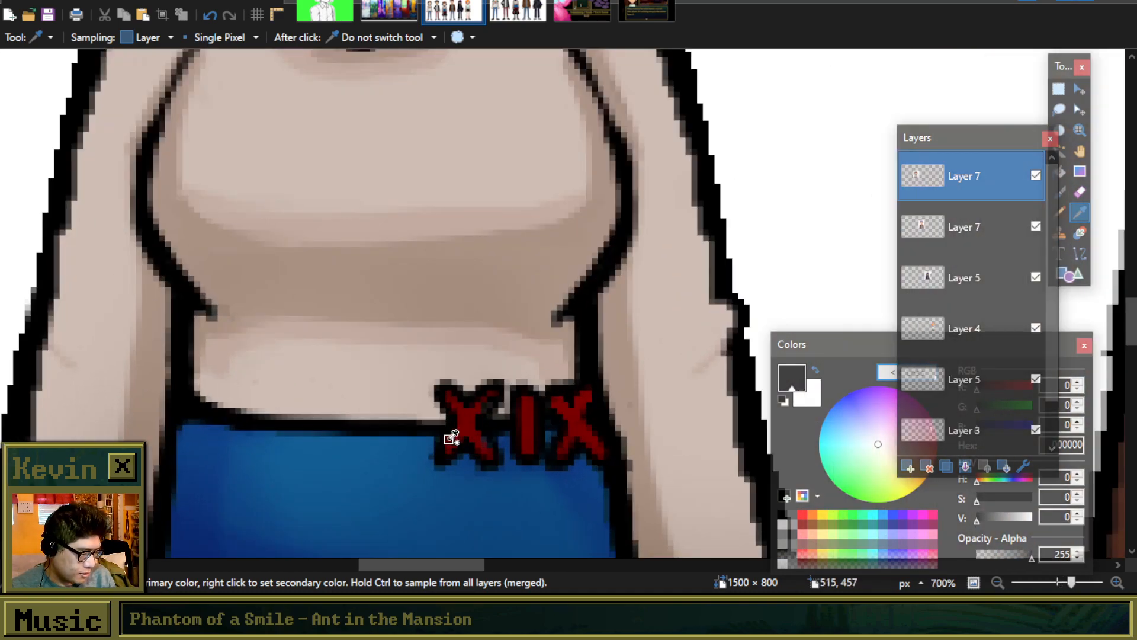
pyautogui.scroll(2, 452, 440)
pyautogui.click(468, 380)
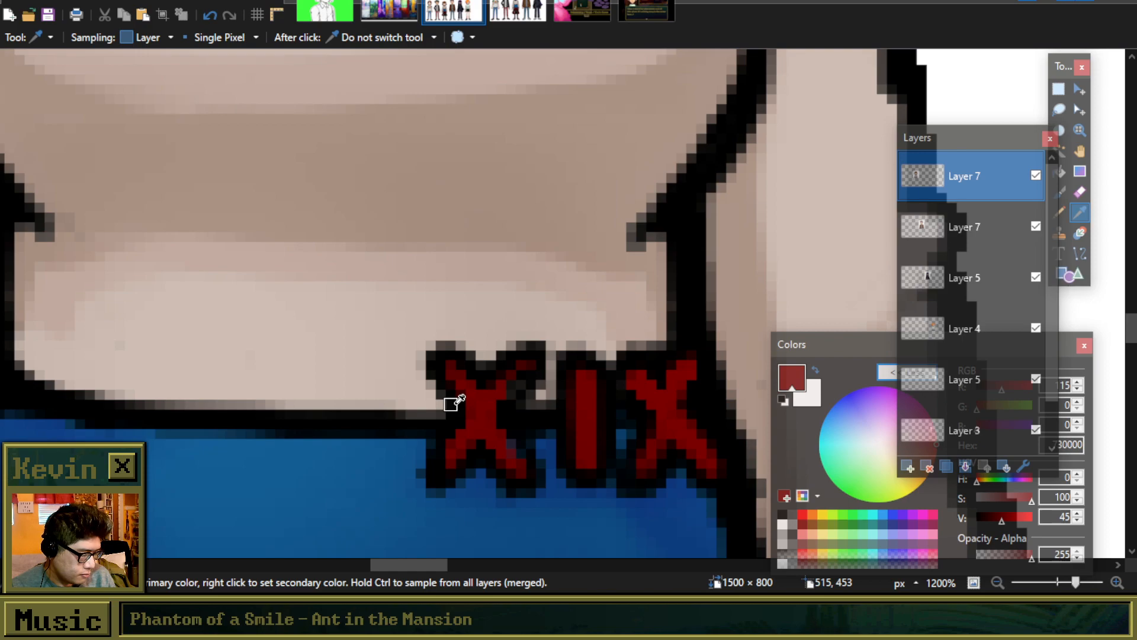
pyautogui.rightClick(452, 403)
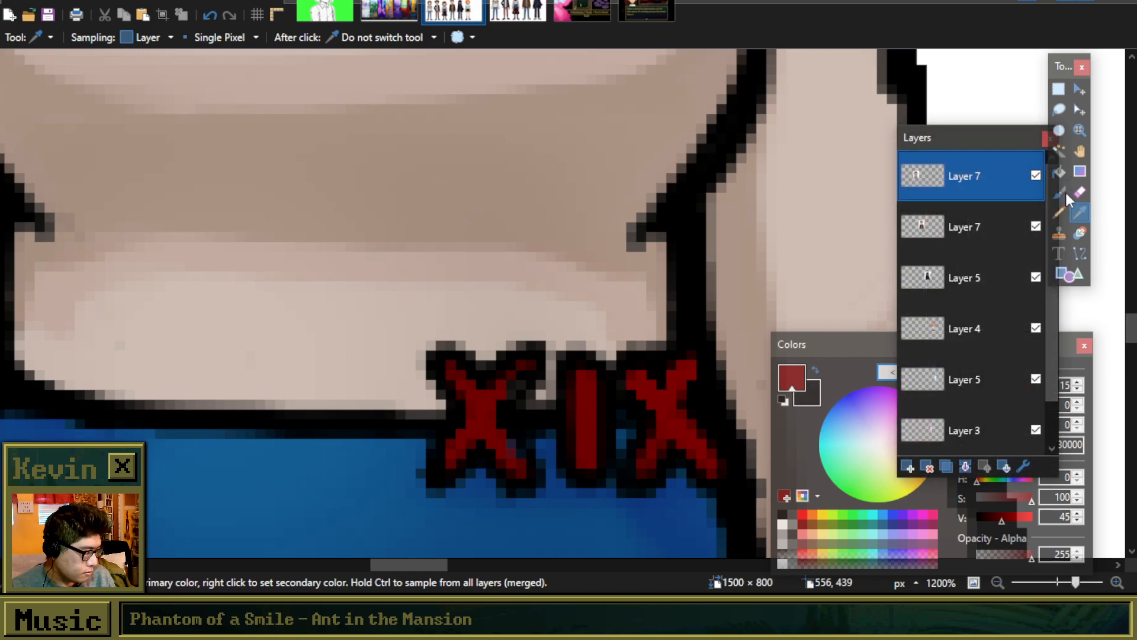
# Step: Add a new layer above the topmost Layer 7 and set the Paintbrush size to 3
pyautogui.click(1059, 191)
pyautogui.moveTo(997, 142); pyautogui.dragTo(913, 134)
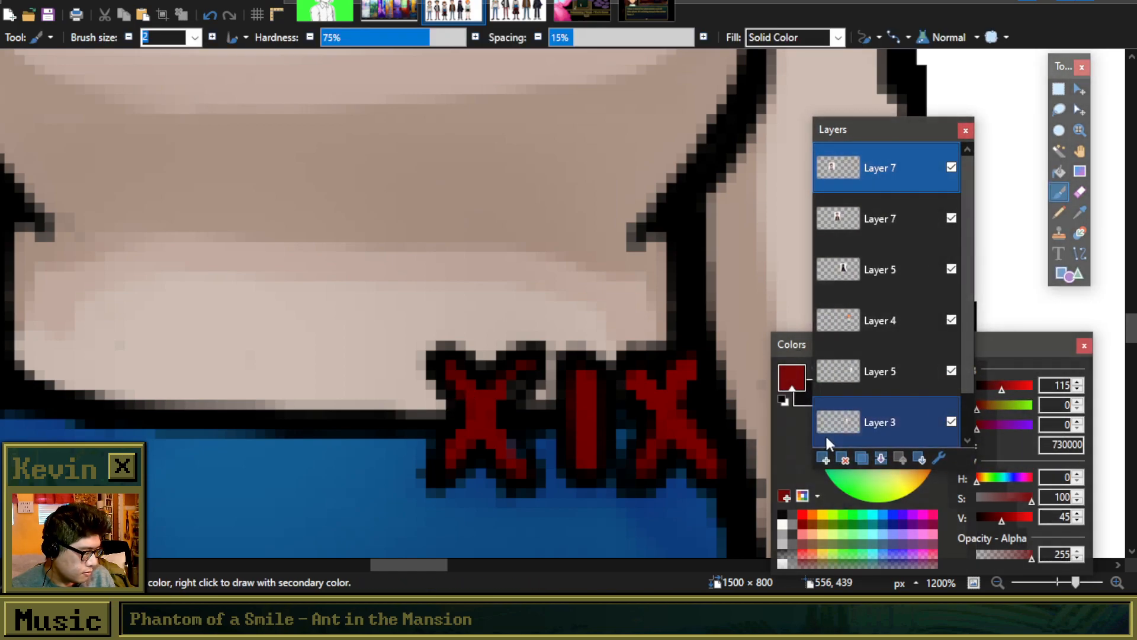
pyautogui.click(823, 457)
pyautogui.scroll(-5, 482, 236)
pyautogui.scroll(2, 301, 83)
pyautogui.click(212, 36)
pyautogui.scroll(4, 464, 297)
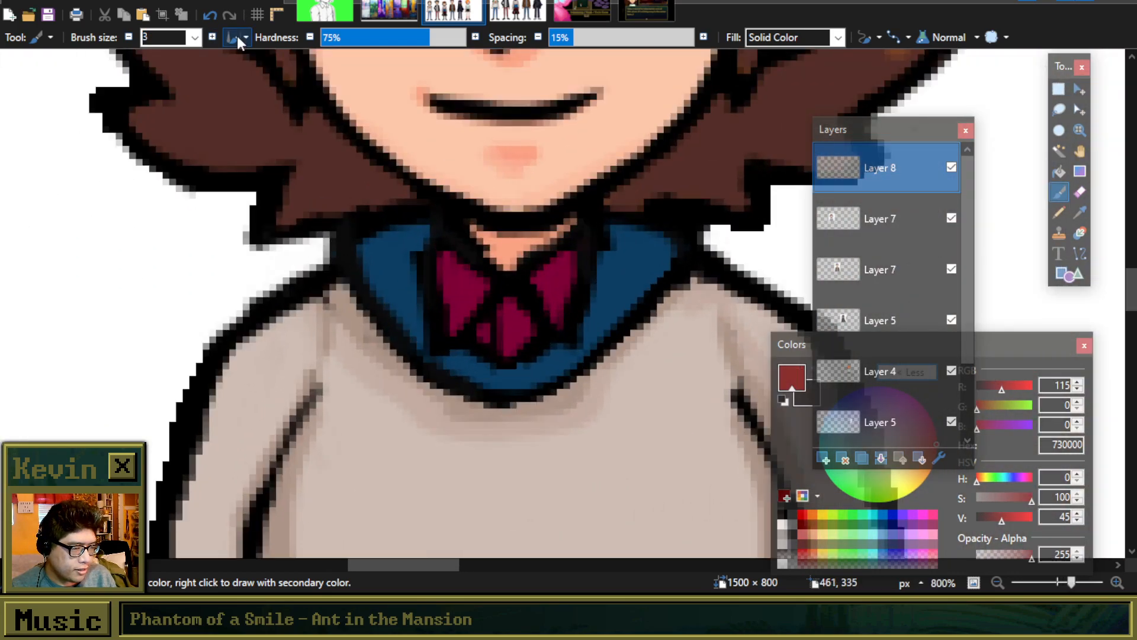
# Step: Paint a dark red drawstring hanging from the left side of the hoodie collar and give it a short black tip, undoing unwanted strokes
pyautogui.moveTo(413, 345); pyautogui.dragTo(394, 495)
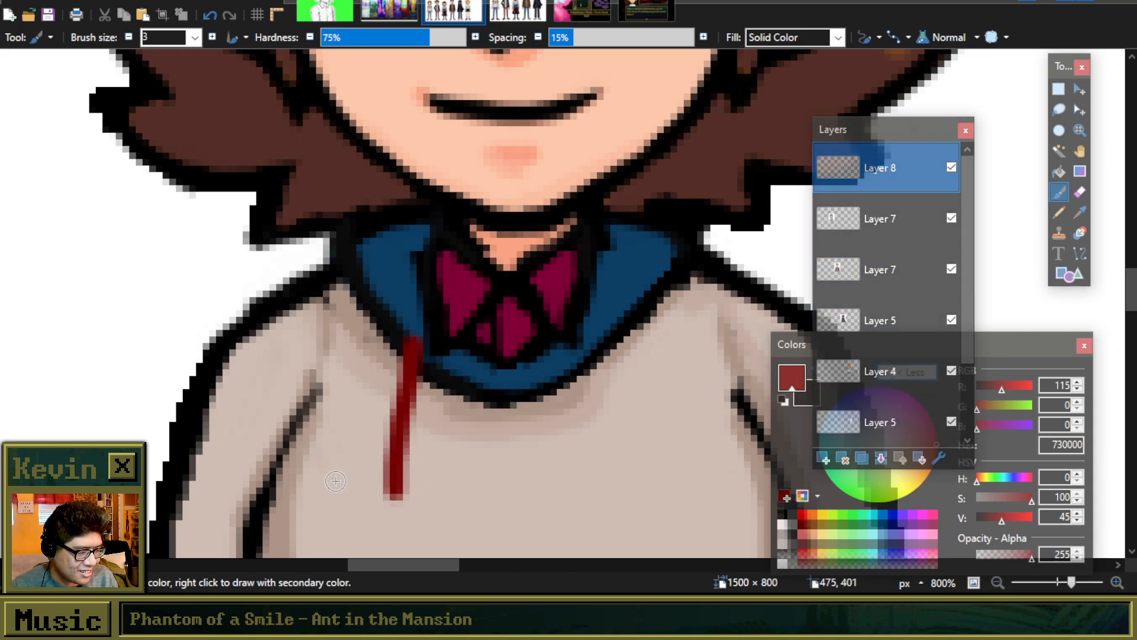
pyautogui.scroll(-2, 393, 477)
pyautogui.moveTo(368, 402)
pyautogui.mouseDown()
pyautogui.moveTo(413, 406)
pyautogui.moveTo(372, 415)
pyautogui.moveTo(408, 407)
pyautogui.mouseUp()
pyautogui.hotkey('ctrl', 'z')
pyautogui.hotkey('ctrl', 'z')
pyautogui.hotkey('ctrl', 'z')
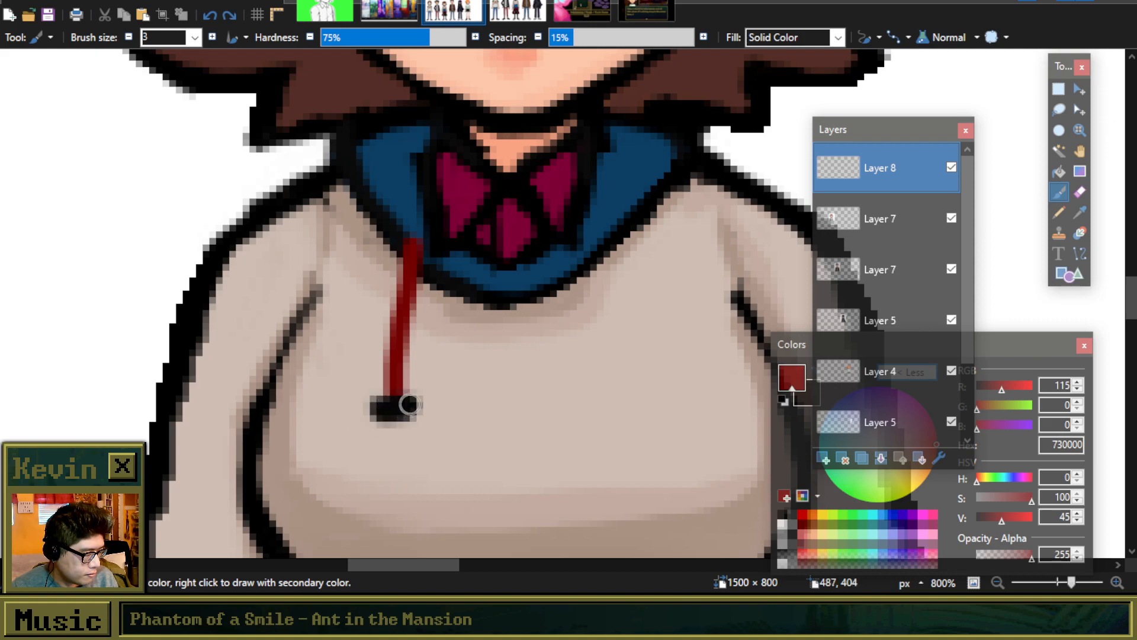
# Step: Swap the colors to black and outline both edges of the red drawstring with size 1 Line/Curve strokes
pyautogui.click(128, 37)
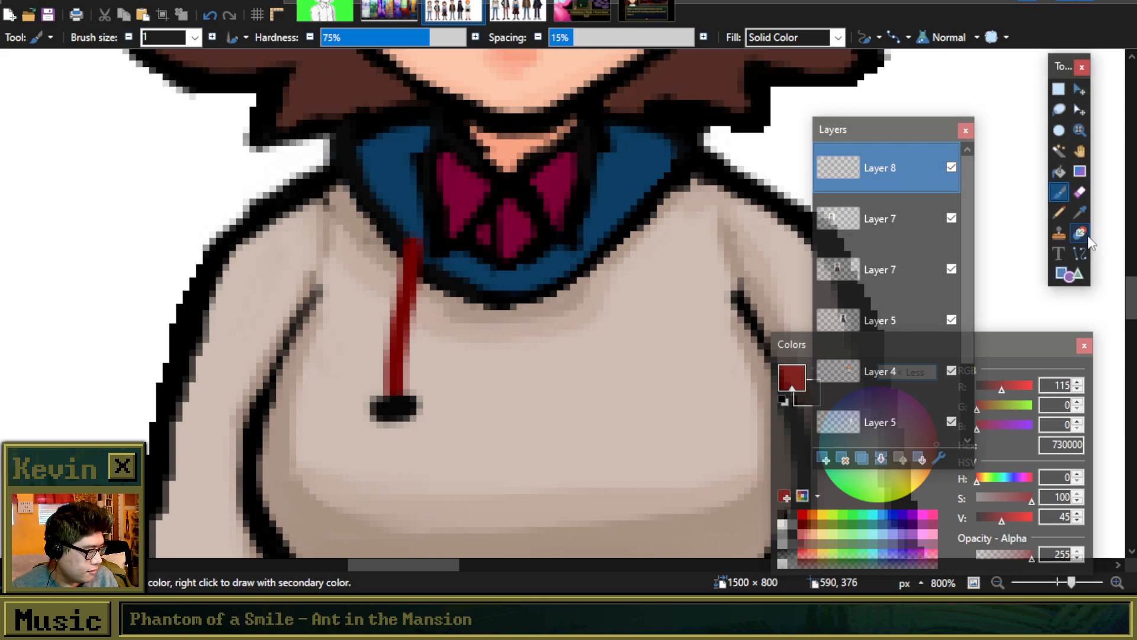
pyautogui.click(1080, 253)
pyautogui.moveTo(798, 351); pyautogui.dragTo(775, 347)
pyautogui.click(795, 366)
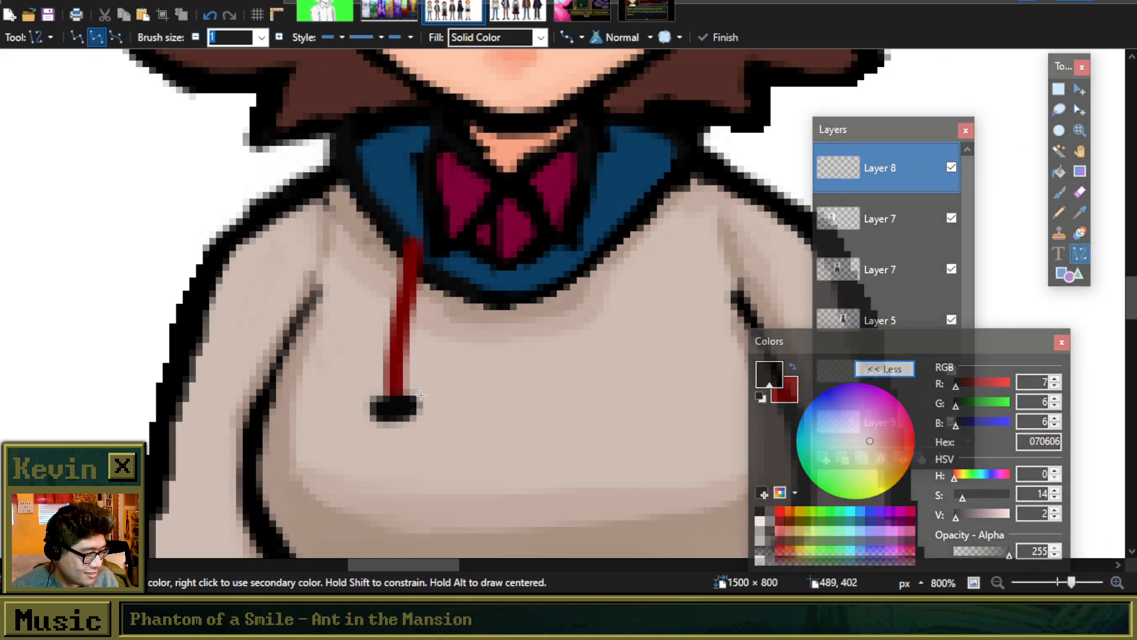
pyautogui.moveTo(401, 396); pyautogui.dragTo(439, 249)
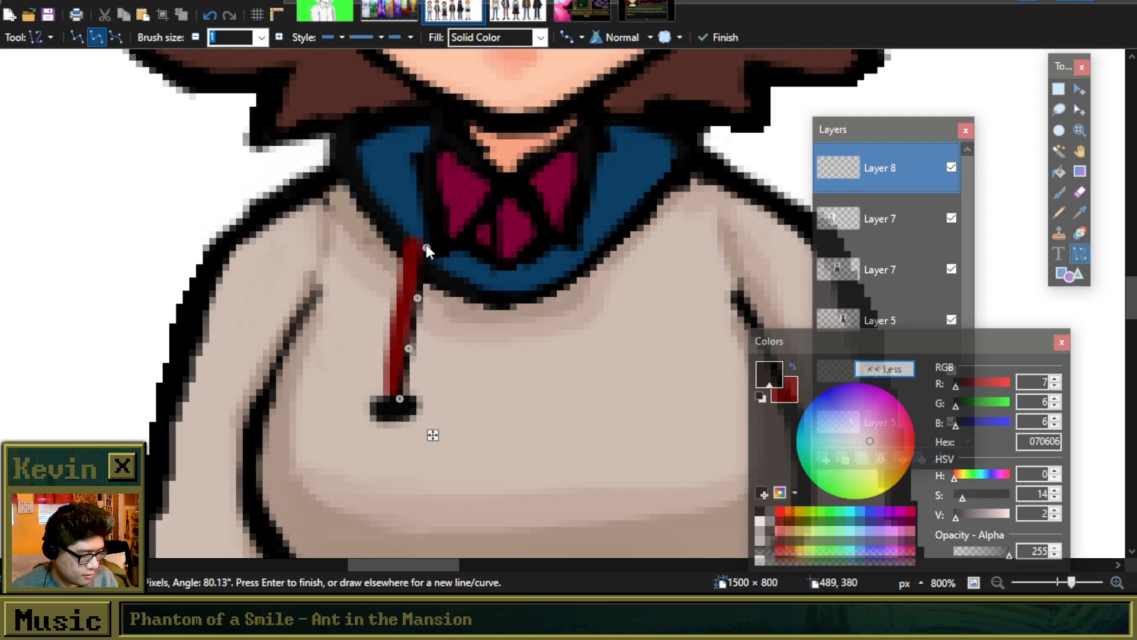
pyautogui.write('2')
pyautogui.press('Return')
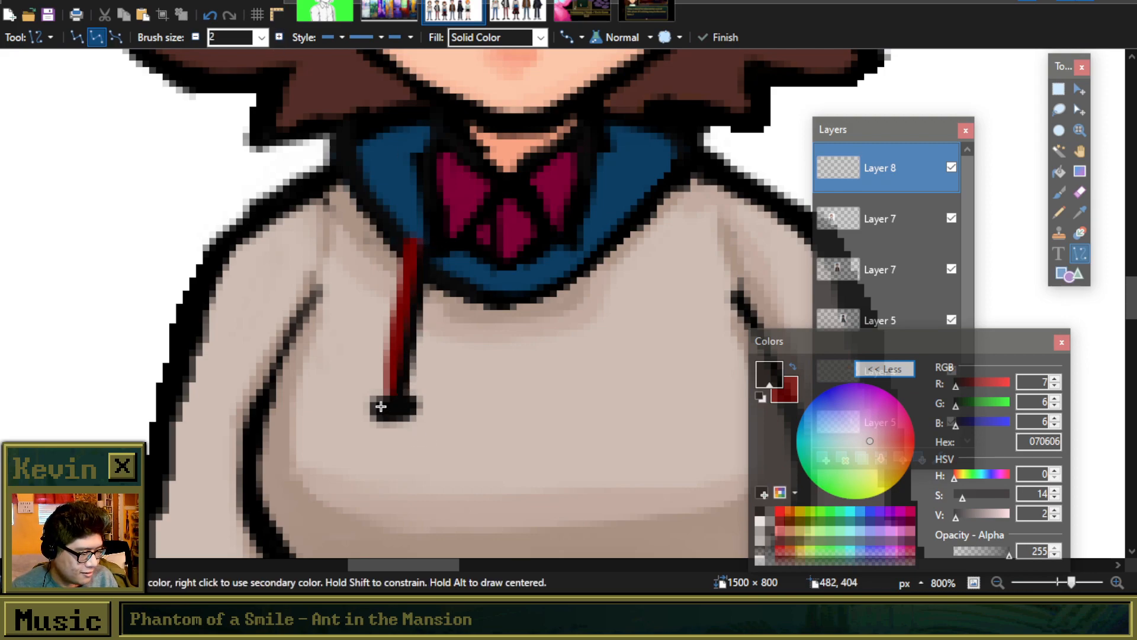
pyautogui.click(195, 37)
pyautogui.press('Return')
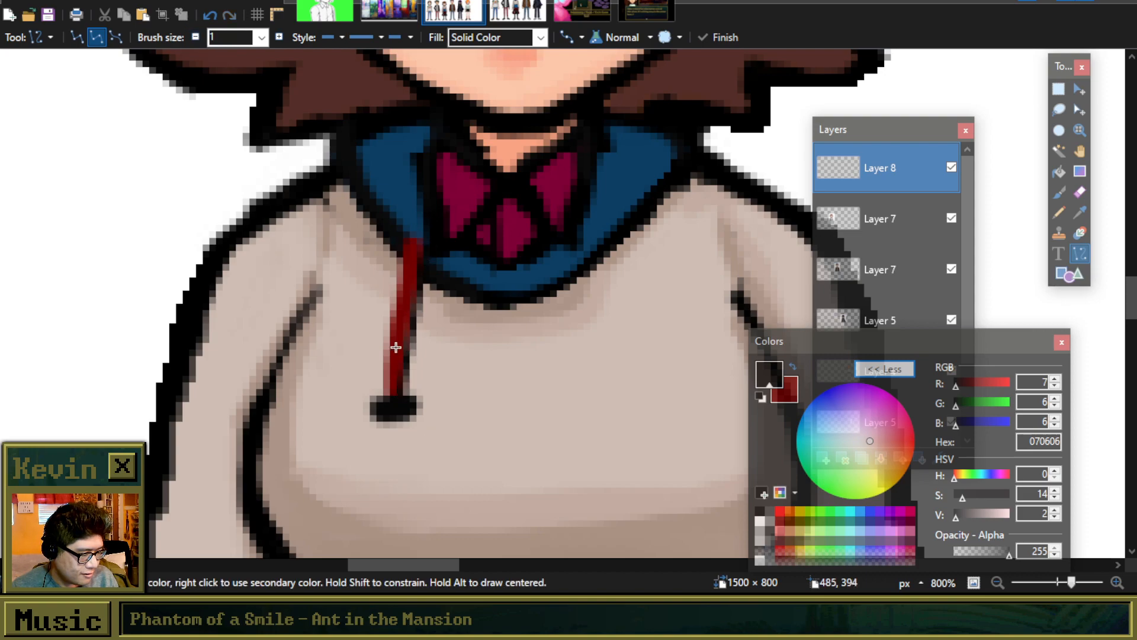
pyautogui.moveTo(385, 395); pyautogui.dragTo(411, 236)
pyautogui.press('Return')
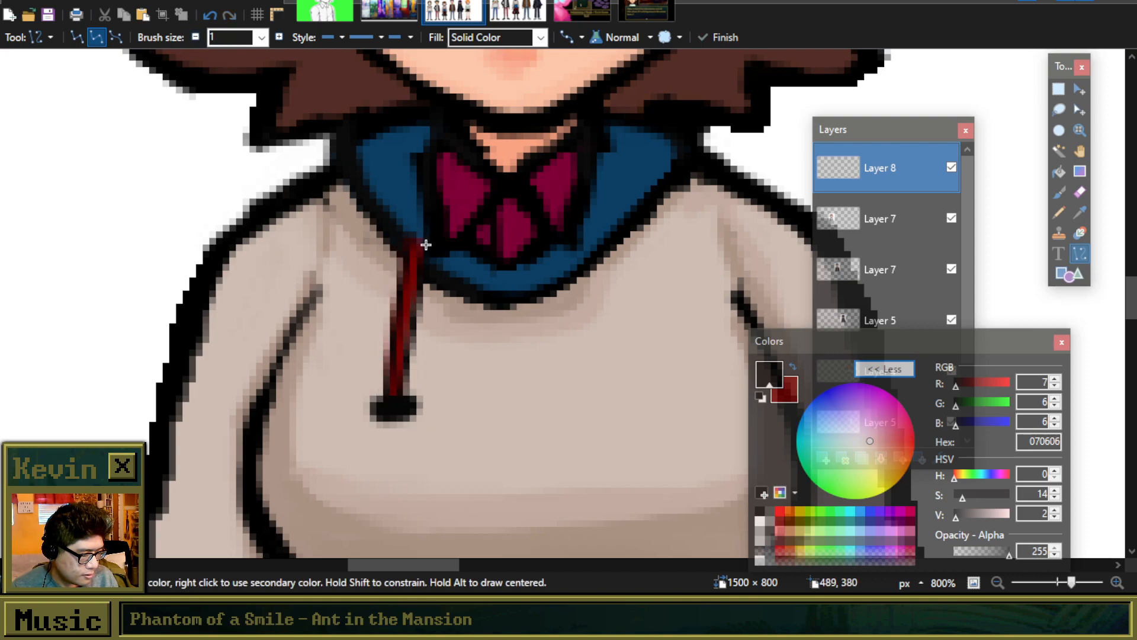
# Step: Darken the drawstring's top end where it meets the collar with a size 2 black Paintbrush
pyautogui.click(1059, 192)
pyautogui.scroll(2, 478, 222)
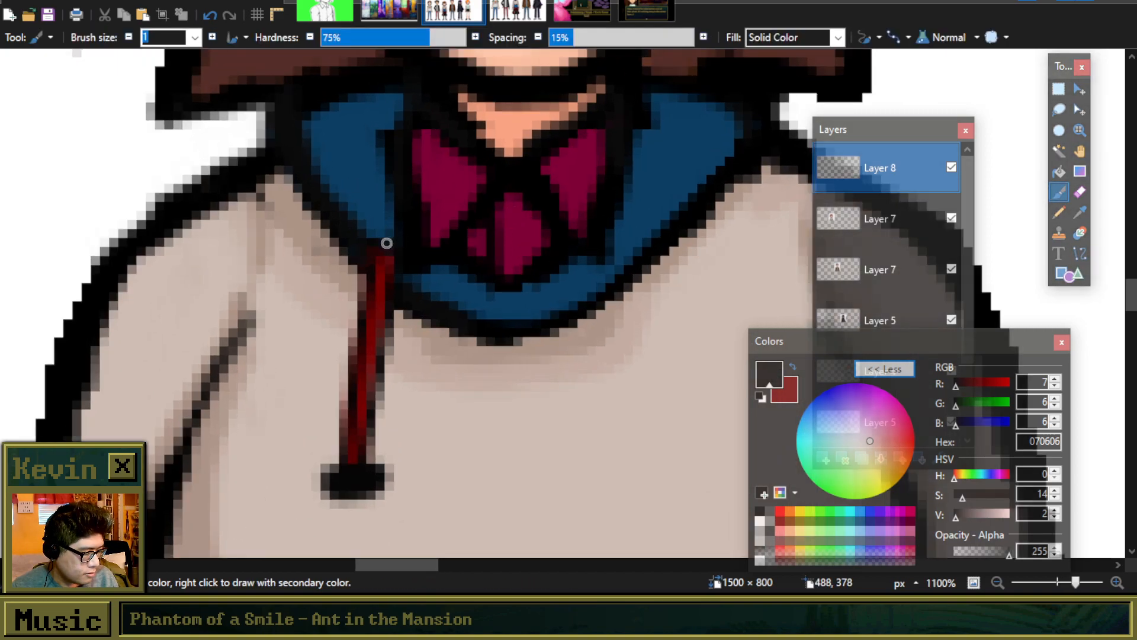
pyautogui.click(1059, 88)
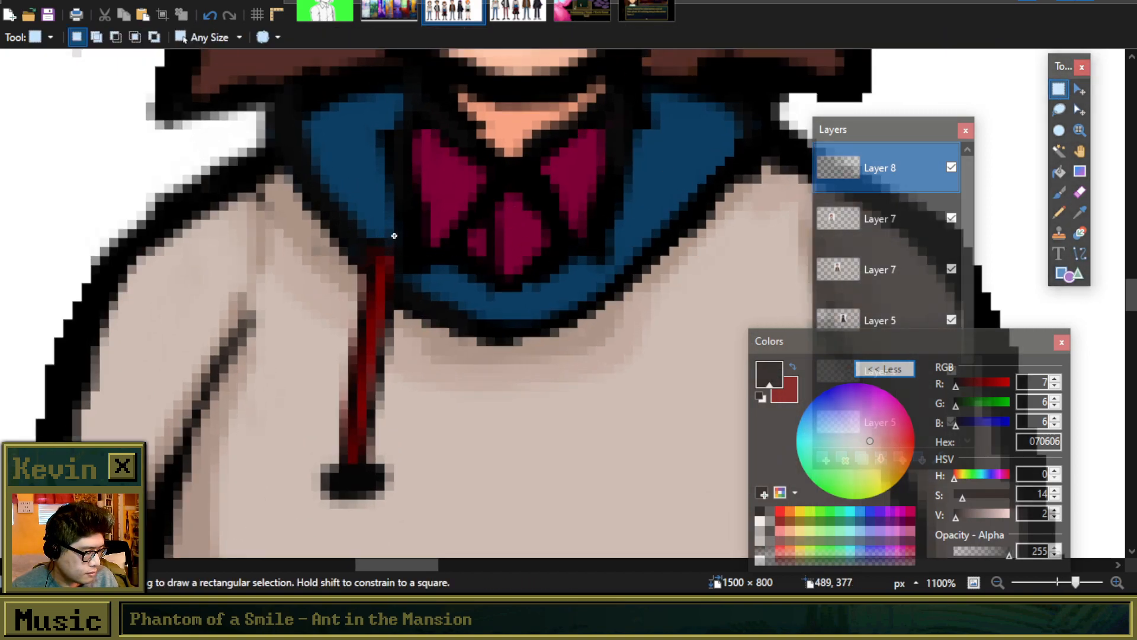
pyautogui.click(1058, 192)
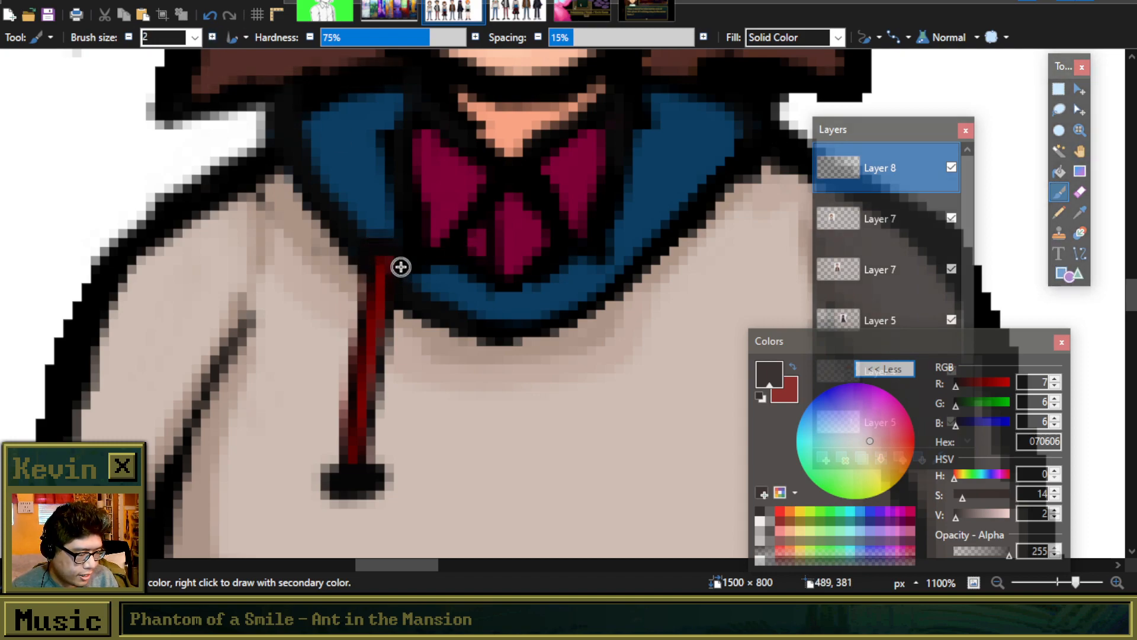
# Step: Touch up the black outline along the drawstring's right edge with a size 1 Paintbrush, undoing unwanted strokes
pyautogui.scroll(-3, 398, 274)
pyautogui.scroll(5, 332, 421)
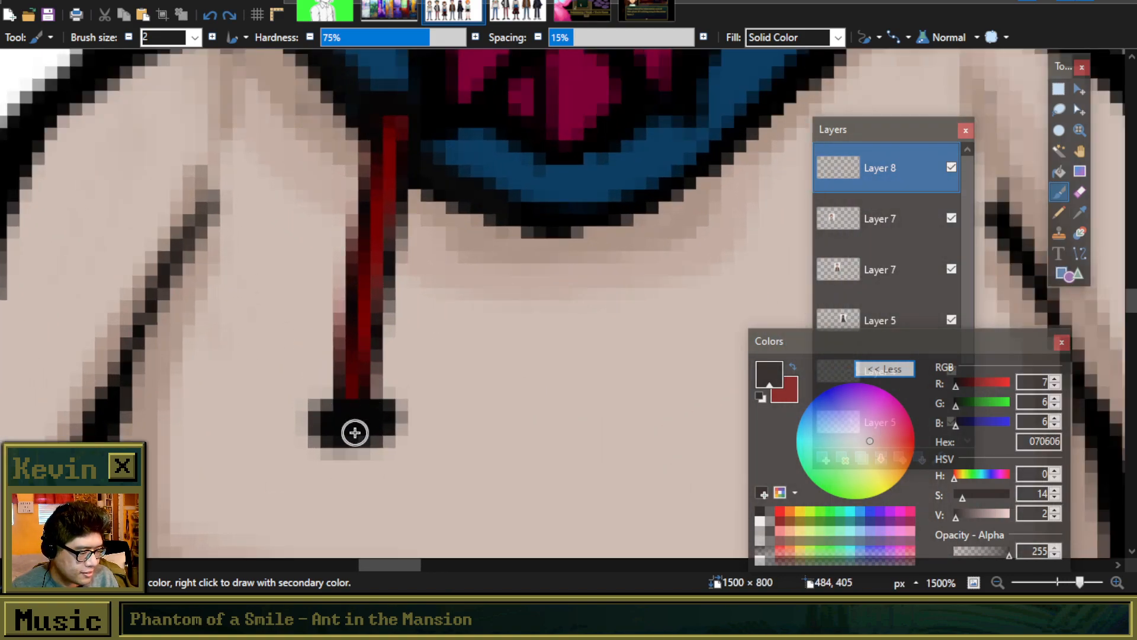
pyautogui.click(128, 37)
pyautogui.moveTo(389, 204)
pyautogui.mouseDown()
pyautogui.moveTo(367, 381)
pyautogui.moveTo(395, 189)
pyautogui.moveTo(361, 389)
pyautogui.mouseUp()
pyautogui.hotkey('ctrl', 'z')
pyautogui.hotkey('ctrl', 'z')
pyautogui.hotkey('ctrl', 'z')
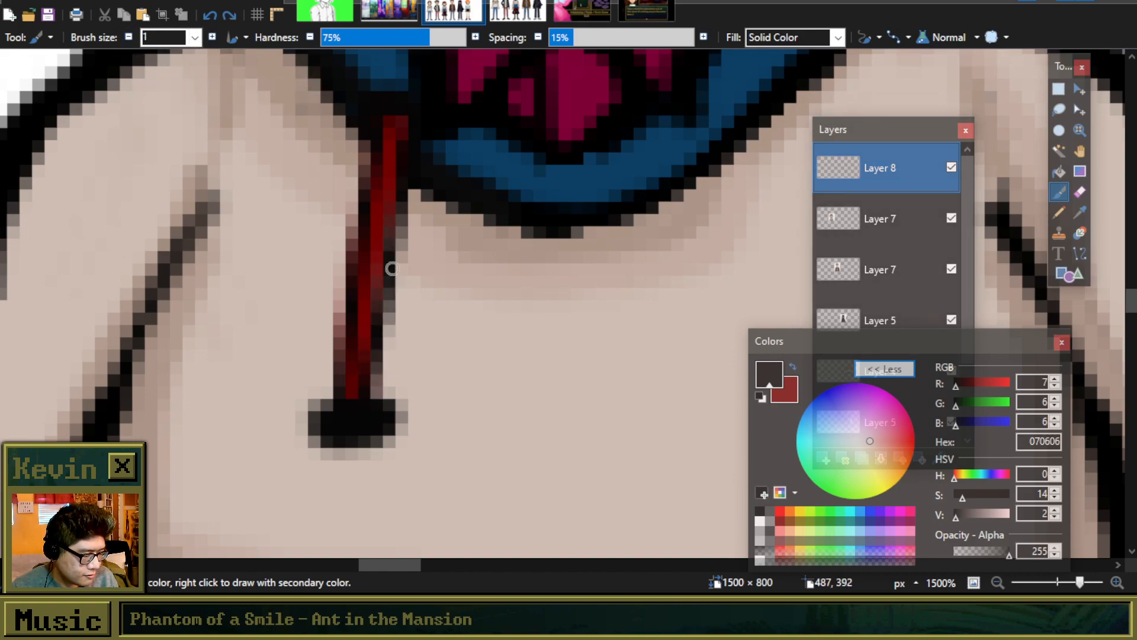
pyautogui.moveTo(391, 271); pyautogui.dragTo(409, 143)
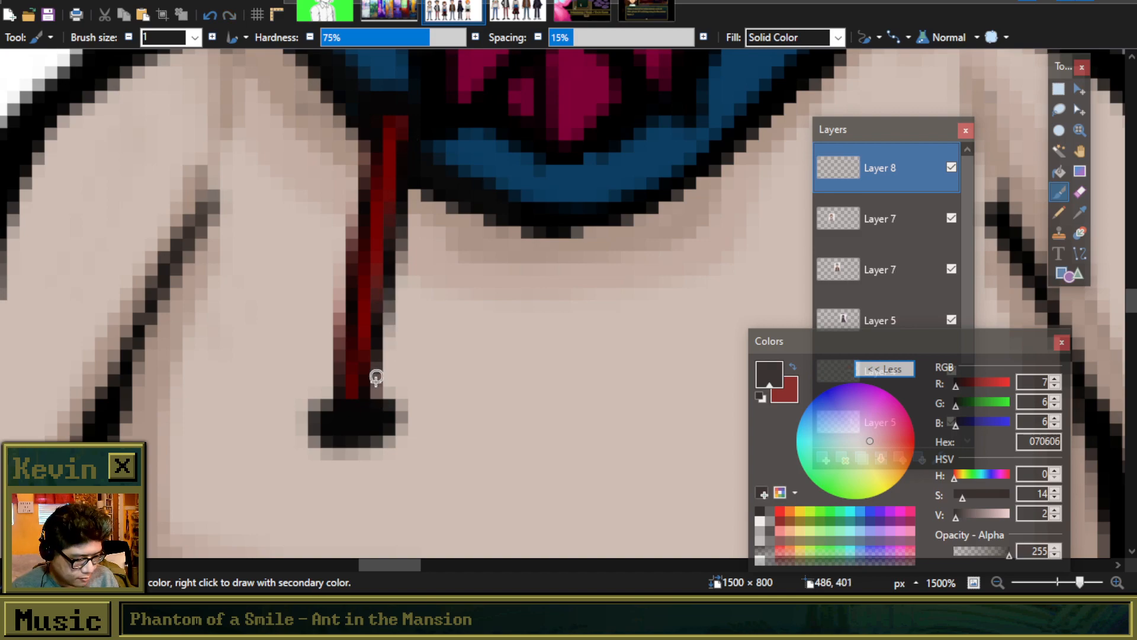
pyautogui.moveTo(371, 387); pyautogui.dragTo(391, 286)
pyautogui.moveTo(401, 183)
pyautogui.mouseDown()
pyautogui.moveTo(394, 314)
pyautogui.moveTo(406, 162)
pyautogui.mouseUp()
pyautogui.hotkey('ctrl', 'z')
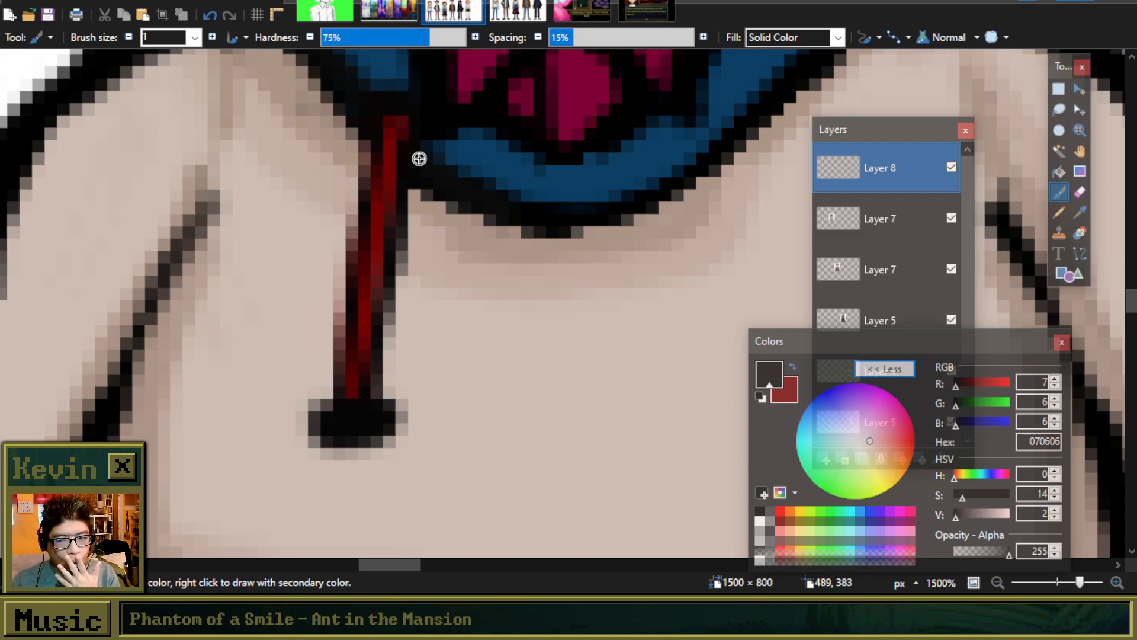
# Step: Move the Colors and Layers windows farther off the artwork and duplicate the drawstring's Layer 8
pyautogui.scroll(-2, 330, 159)
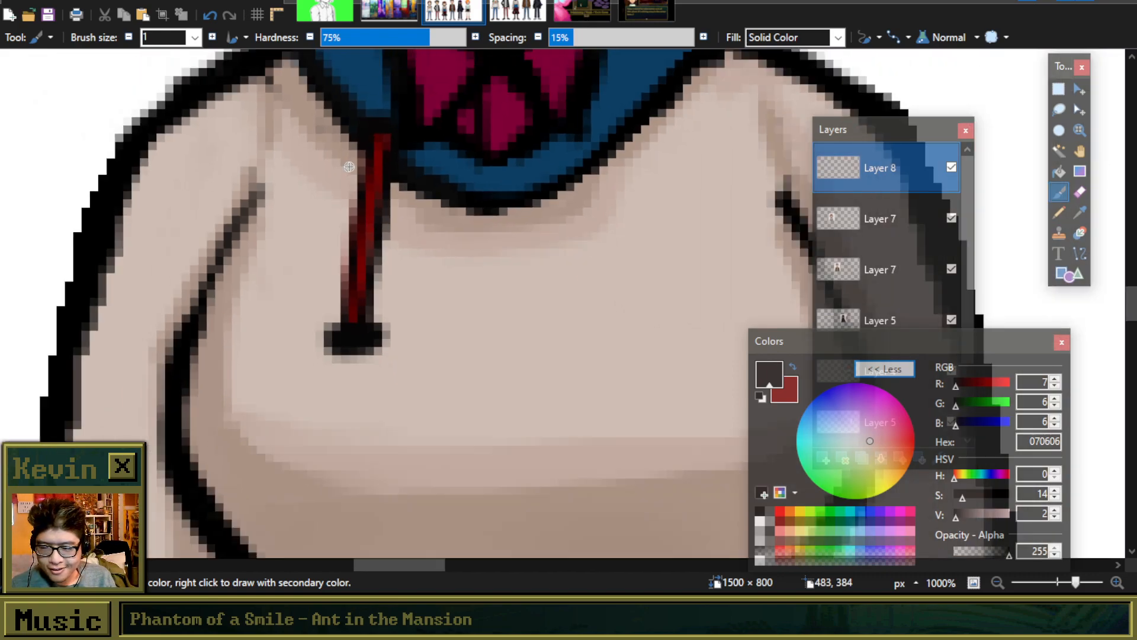
pyautogui.moveTo(929, 342); pyautogui.dragTo(979, 364)
pyautogui.moveTo(896, 137); pyautogui.dragTo(984, 14)
pyautogui.click(948, 335)
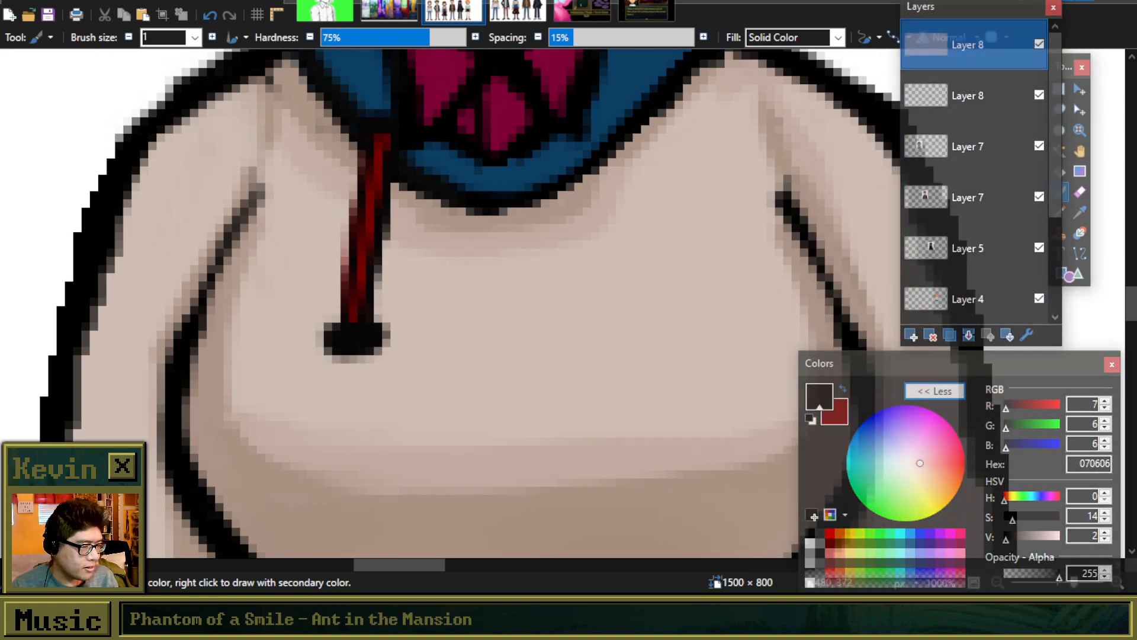
# Step: Mirror the duplicated drawstring horizontally and move it to hang from the right side of the girl's hoodie collar
pyautogui.scroll(-10, 197, 135)
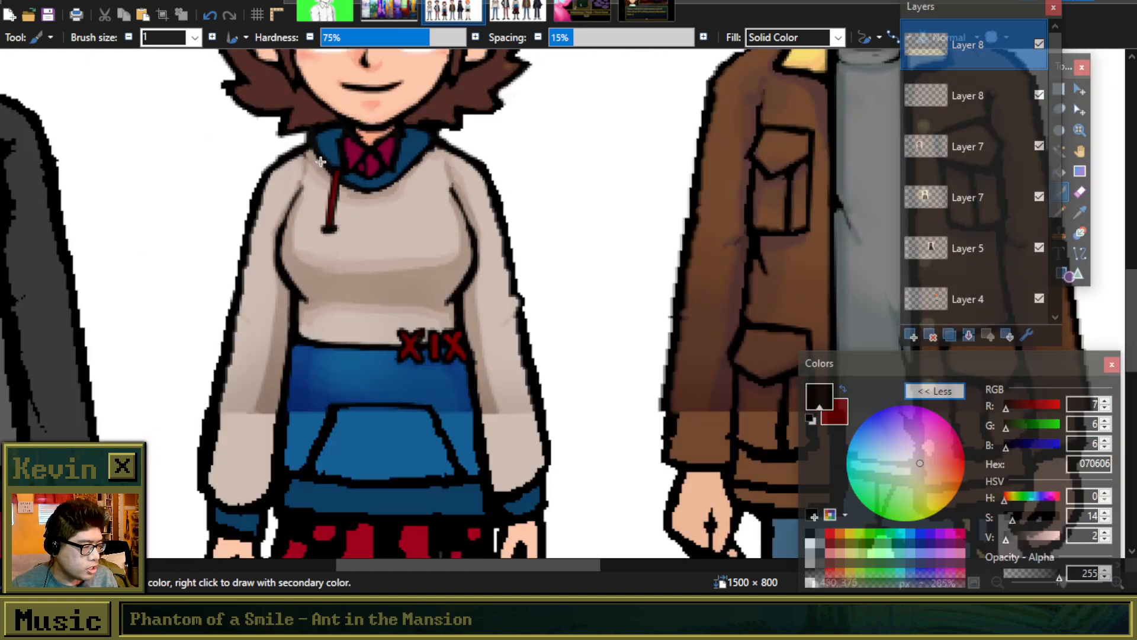
pyautogui.click(1078, 90)
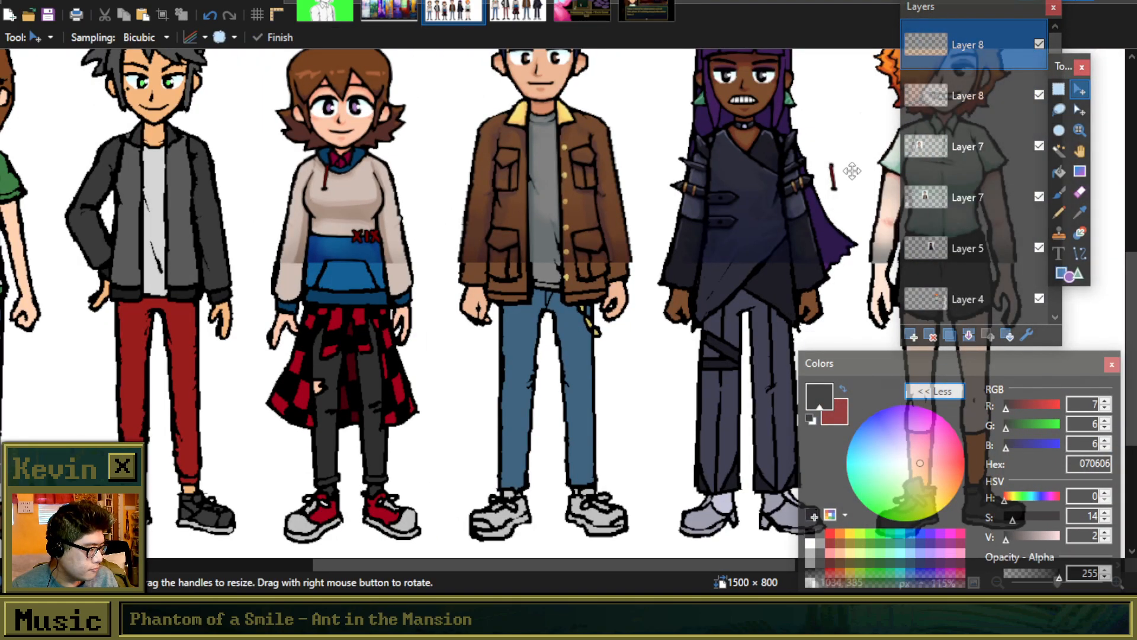
pyautogui.scroll(3, 429, 202)
pyautogui.scroll(3, 361, 157)
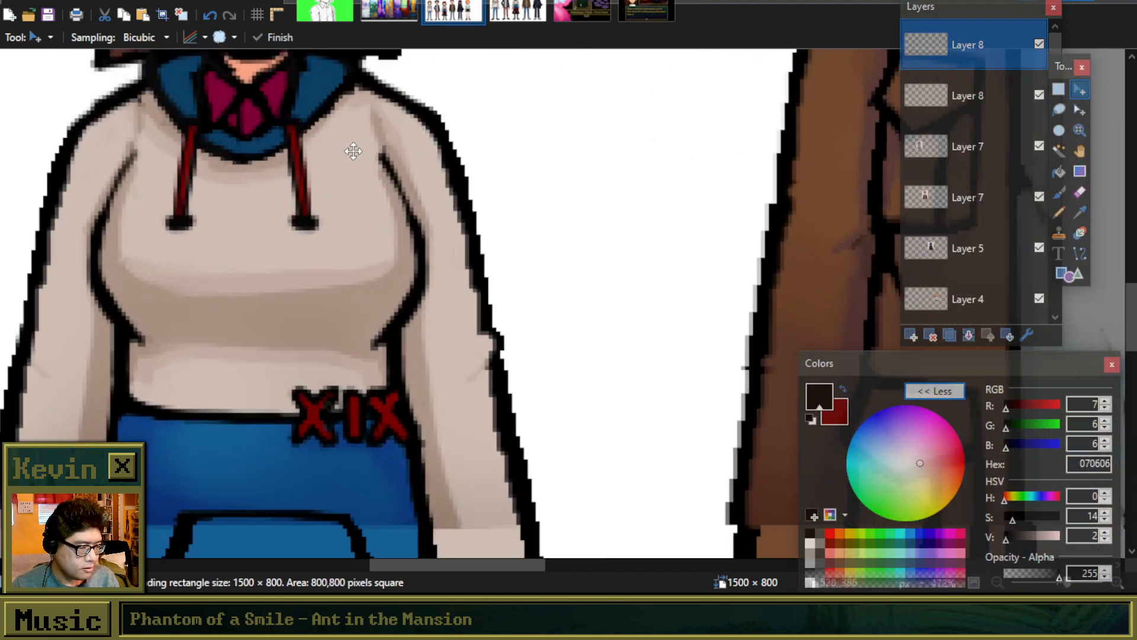
pyautogui.scroll(-3, 365, 147)
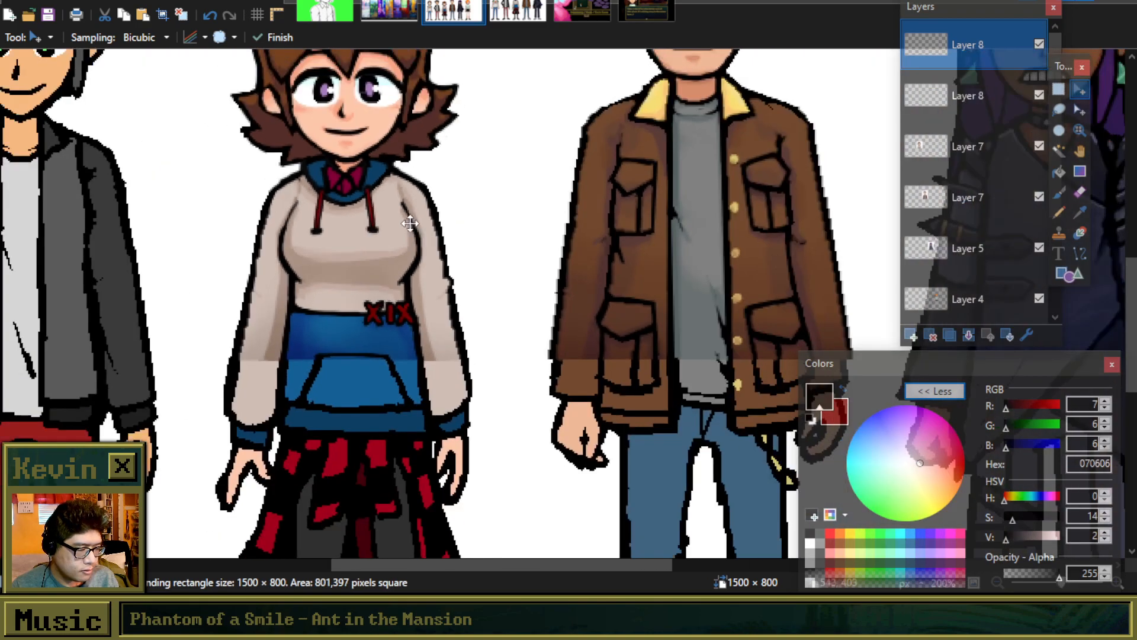
pyautogui.scroll(1, 436, 234)
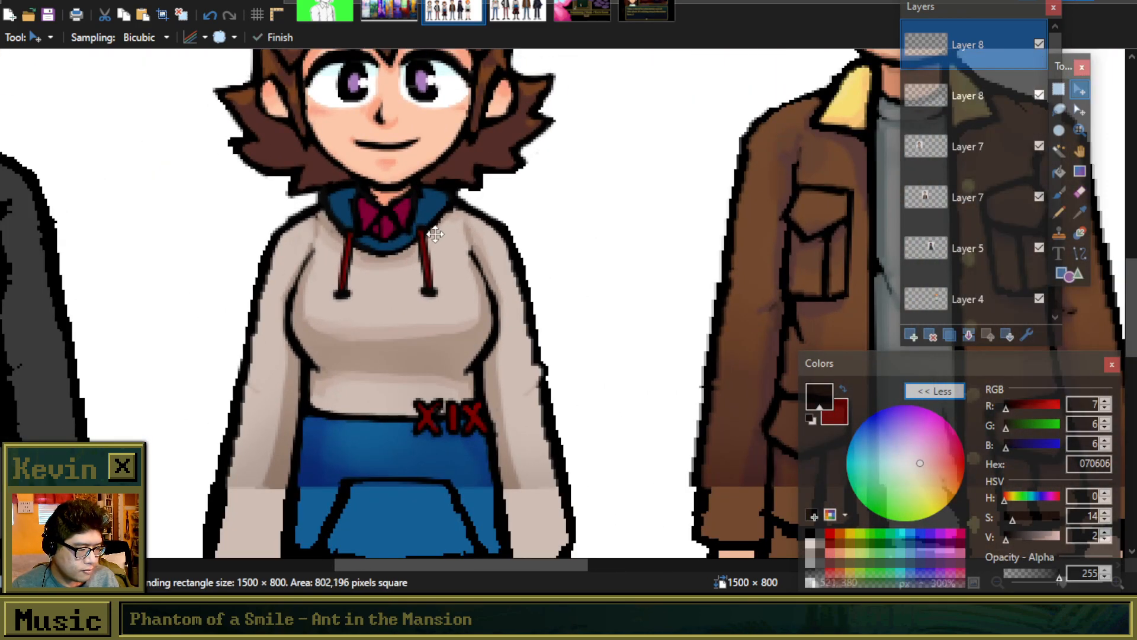
pyautogui.scroll(-3, 467, 195)
pyautogui.scroll(3, 424, 243)
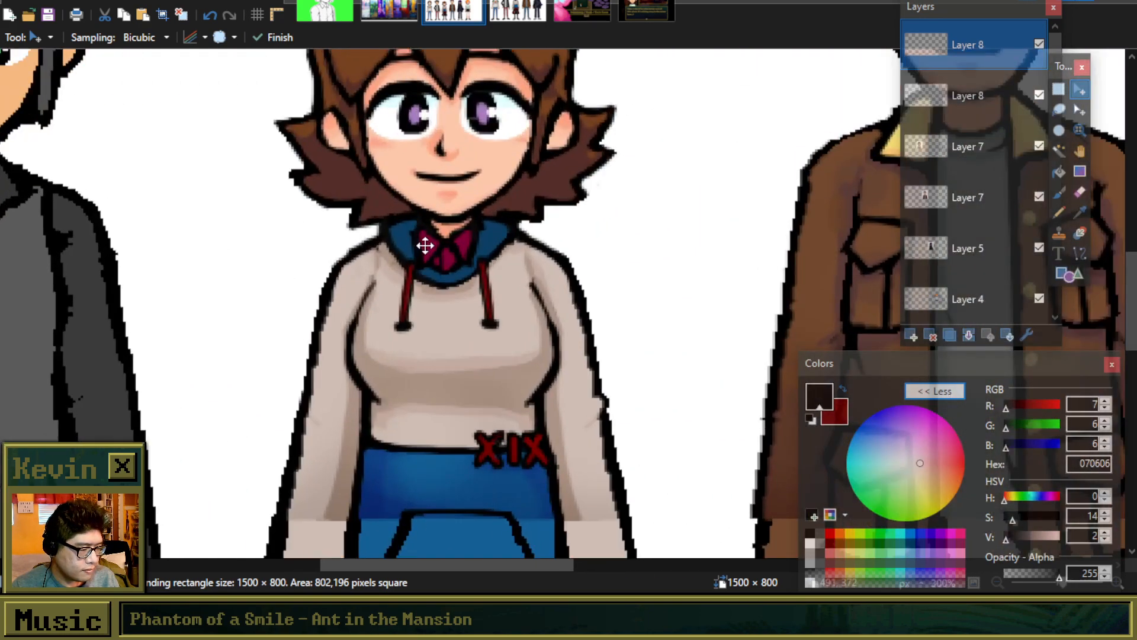
# Step: Select the lower part of the right drawstring as a 22 × 22 pixel area and move it slightly down to lengthen the drawstring
pyautogui.click(1059, 89)
pyautogui.scroll(2, 534, 273)
pyautogui.moveTo(413, 294); pyautogui.dragTo(499, 377)
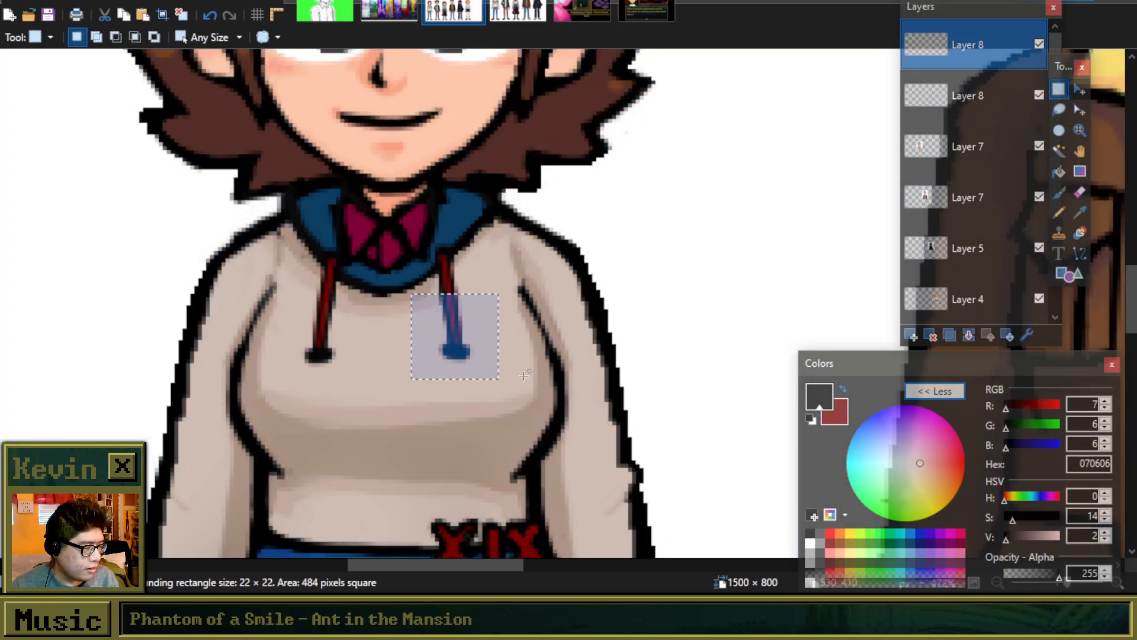
pyautogui.click(1080, 89)
pyautogui.scroll(3, 515, 373)
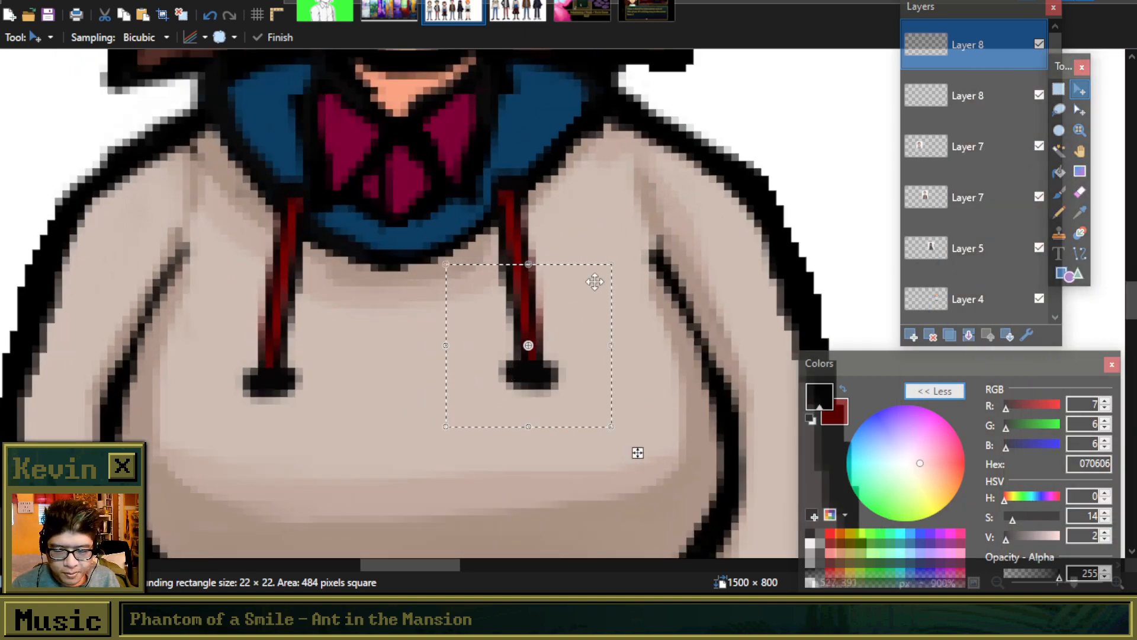
pyautogui.moveTo(579, 296); pyautogui.dragTo(573, 319)
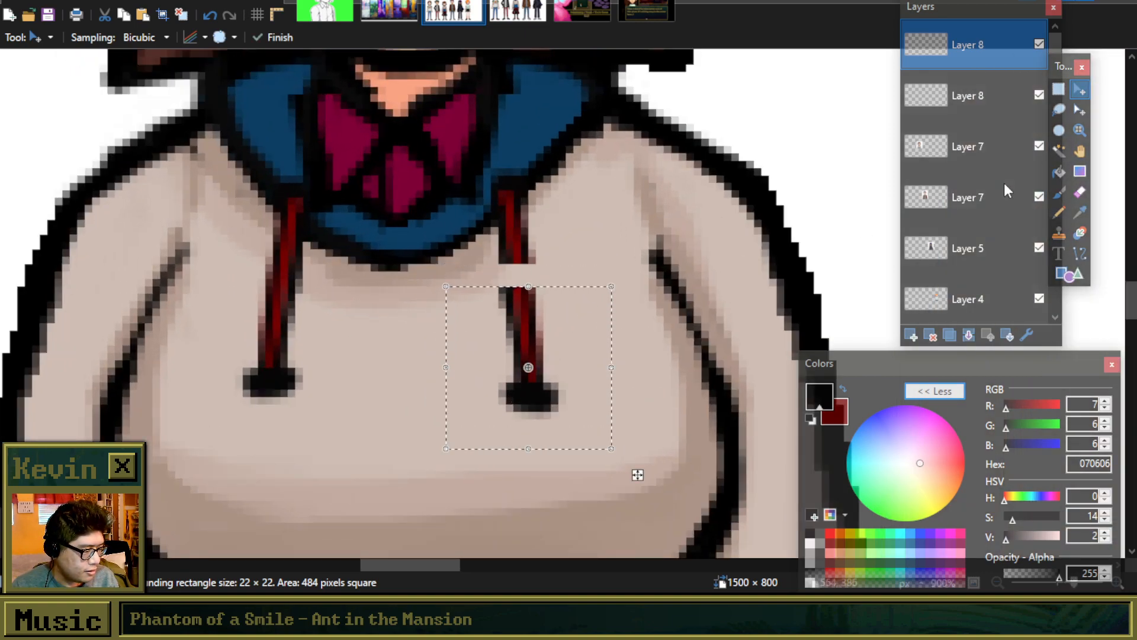
# Step: Shrink the selection to a 22 × 7 pixel strip below the gap and stretch its pixels upward to rejoin the drawstring
pyautogui.click(1080, 109)
pyautogui.moveTo(539, 452); pyautogui.dragTo(539, 340)
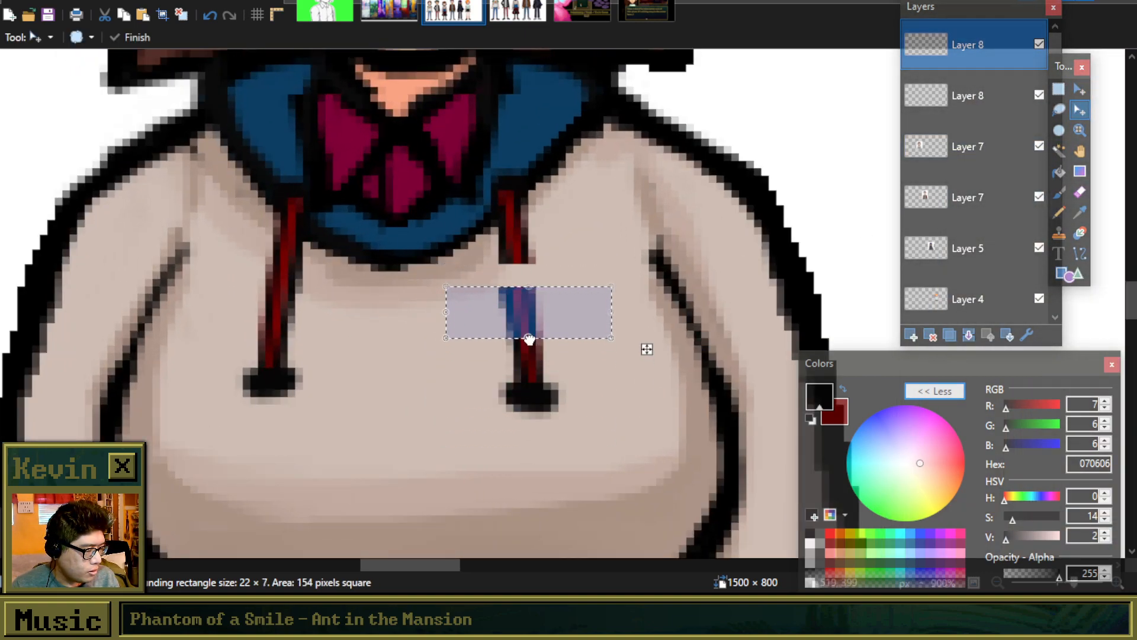
pyautogui.click(1080, 89)
pyautogui.moveTo(529, 286); pyautogui.dragTo(529, 264)
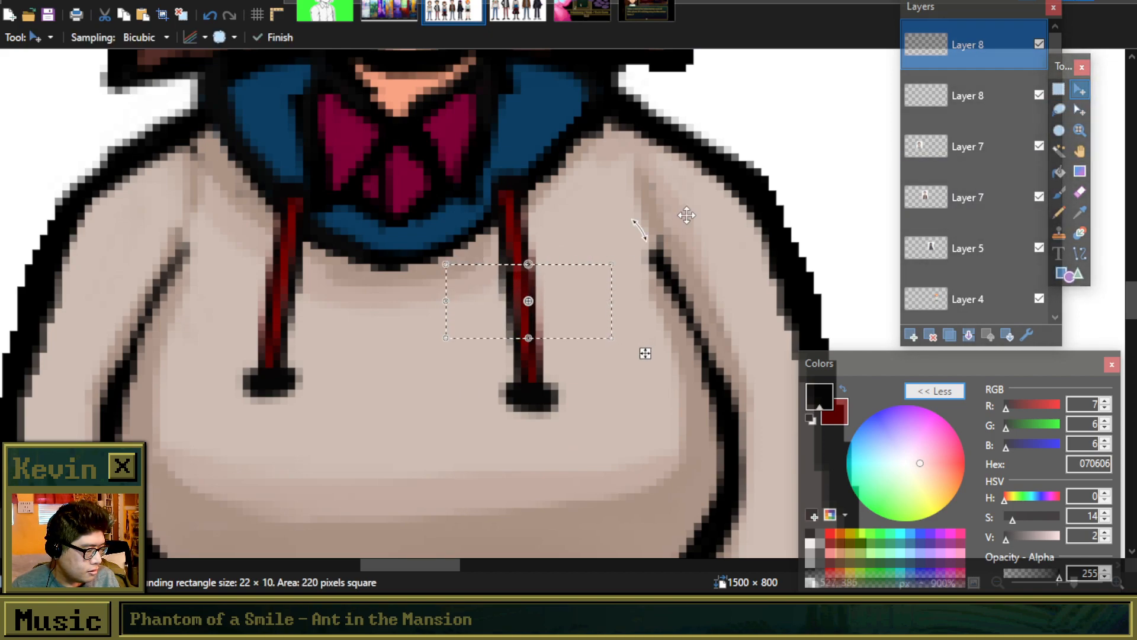
# Step: Deselect the stretched strip and merge the duplicated drawstring layer down into the original Layer 8
pyautogui.click(1061, 89)
pyautogui.click(503, 270)
pyautogui.click(969, 335)
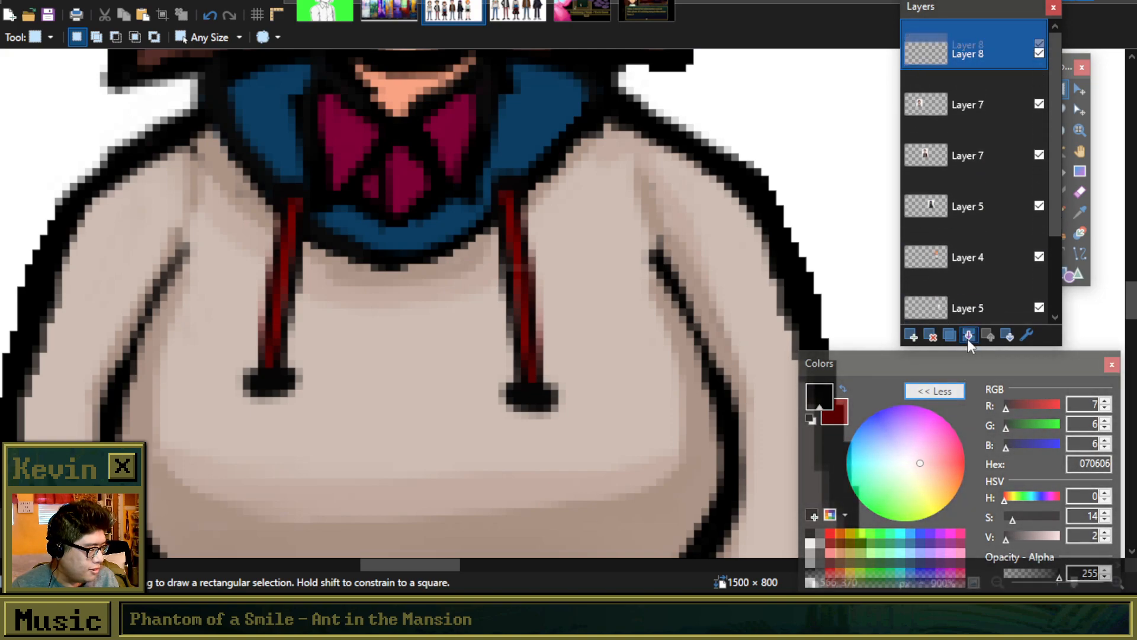
# Step: Paint soft shadows around the drawstrings' ends on the upper Layer 7 using the sampled beige C4ADA2 and a size 2 Paintbrush
pyautogui.click(1079, 213)
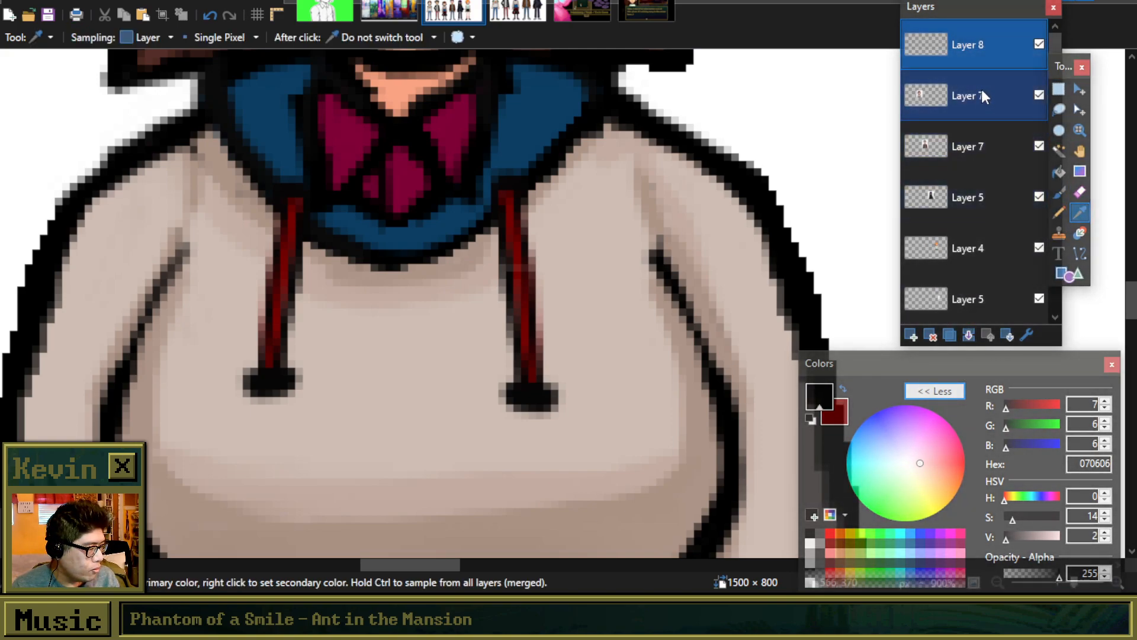
pyautogui.click(980, 93)
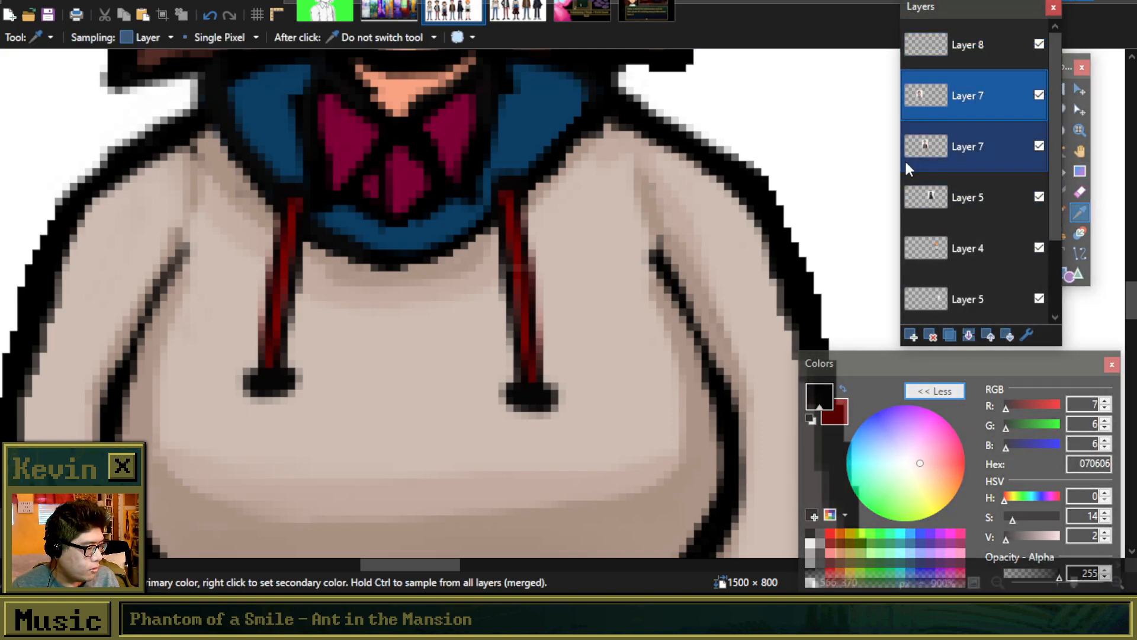
pyautogui.click(472, 273)
pyautogui.press('b')
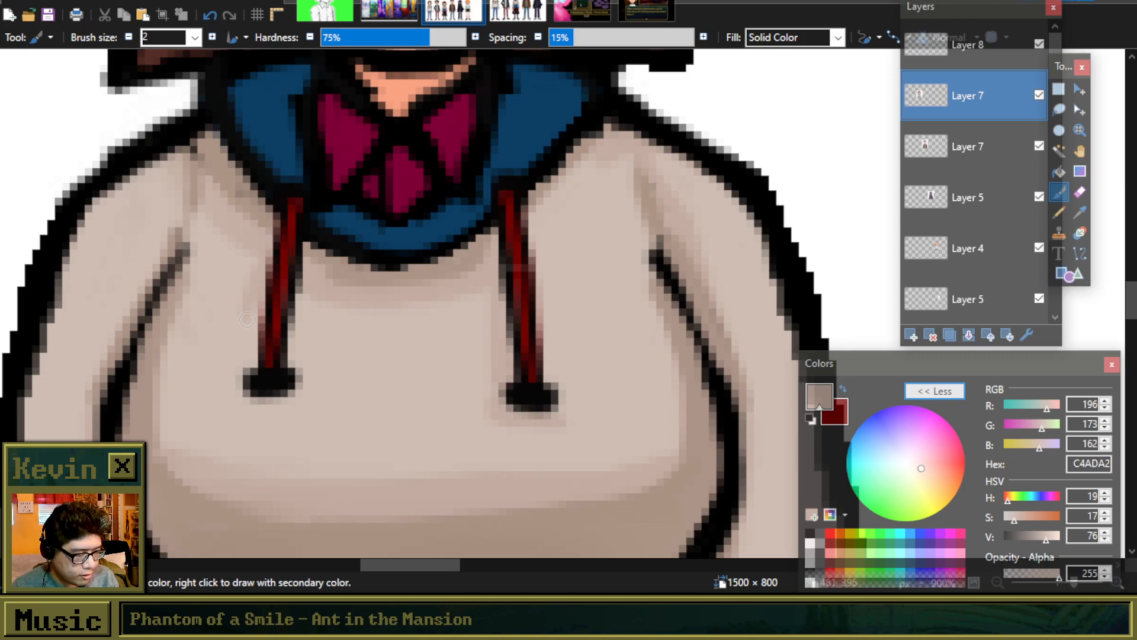
pyautogui.scroll(-12, 266, 296)
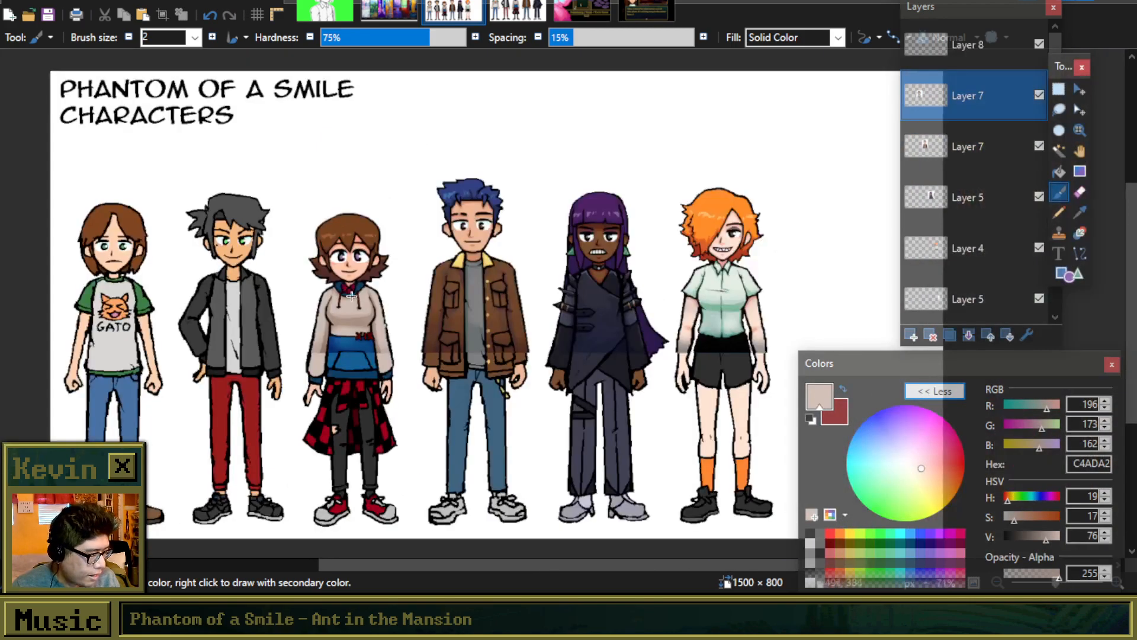
pyautogui.scroll(4, 680, 301)
pyautogui.scroll(-3, 427, 355)
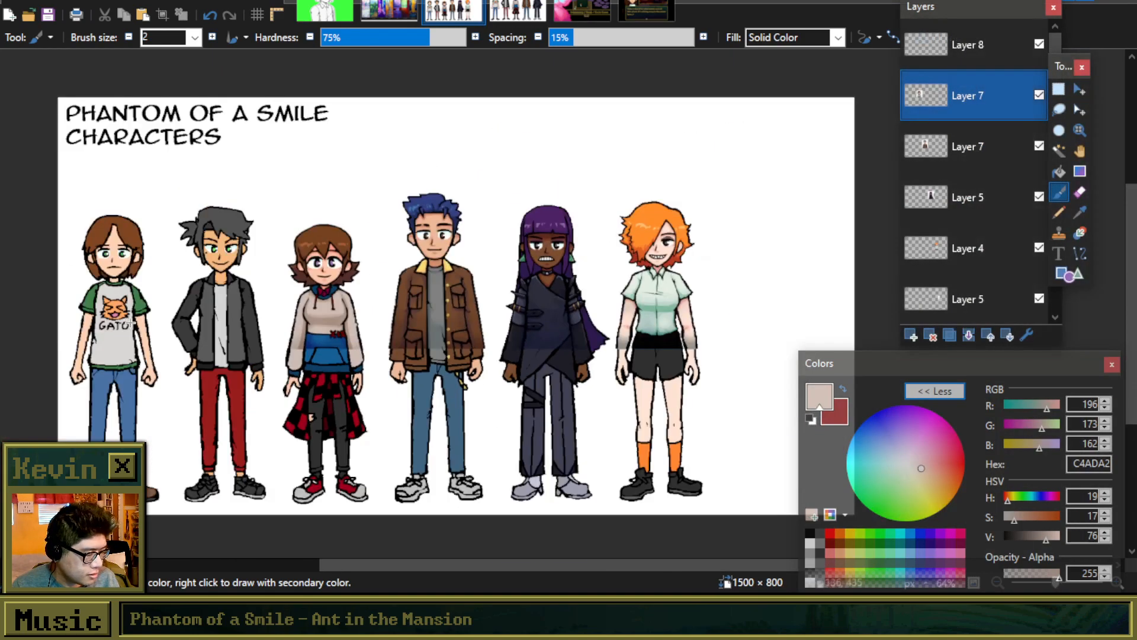
pyautogui.scroll(3, 424, 324)
pyautogui.scroll(8, 424, 324)
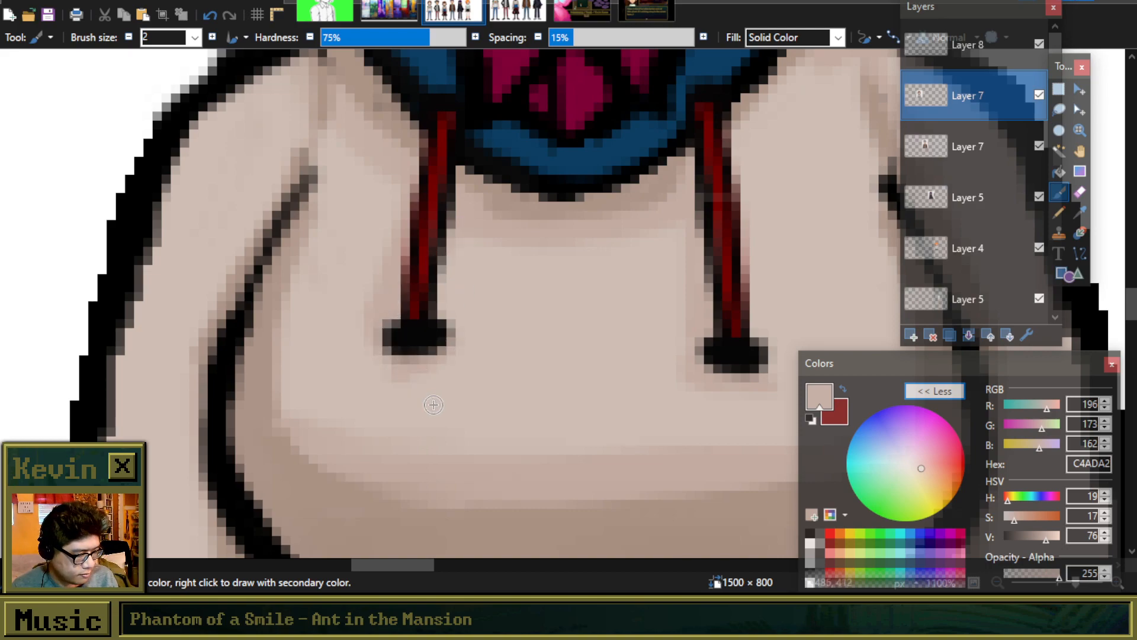
pyautogui.scroll(-5, 407, 342)
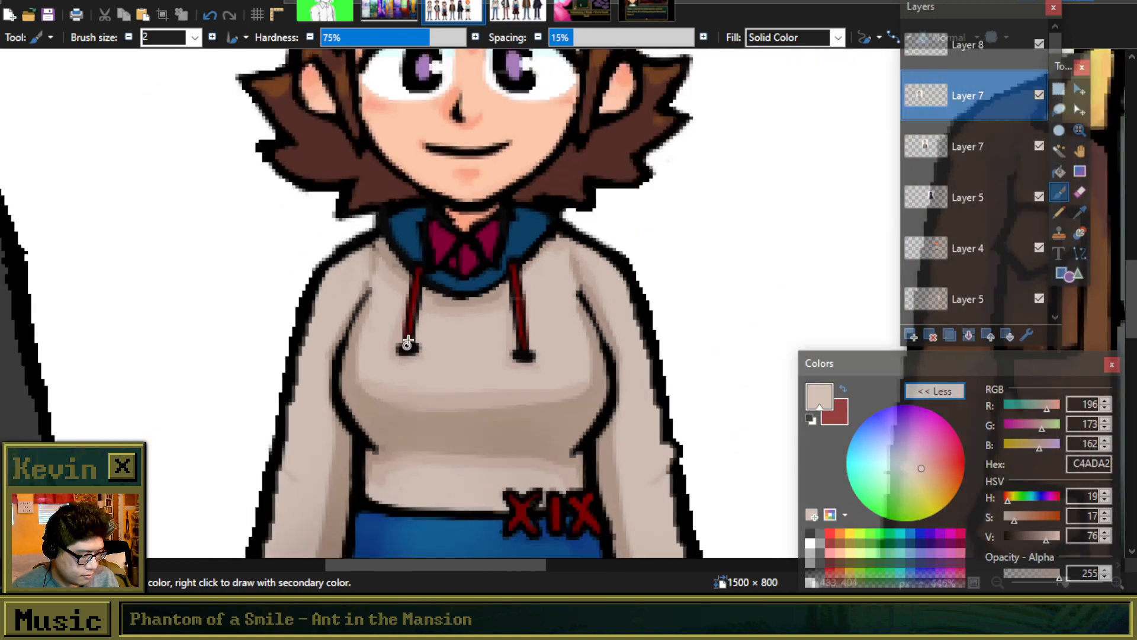
pyautogui.scroll(2, 415, 332)
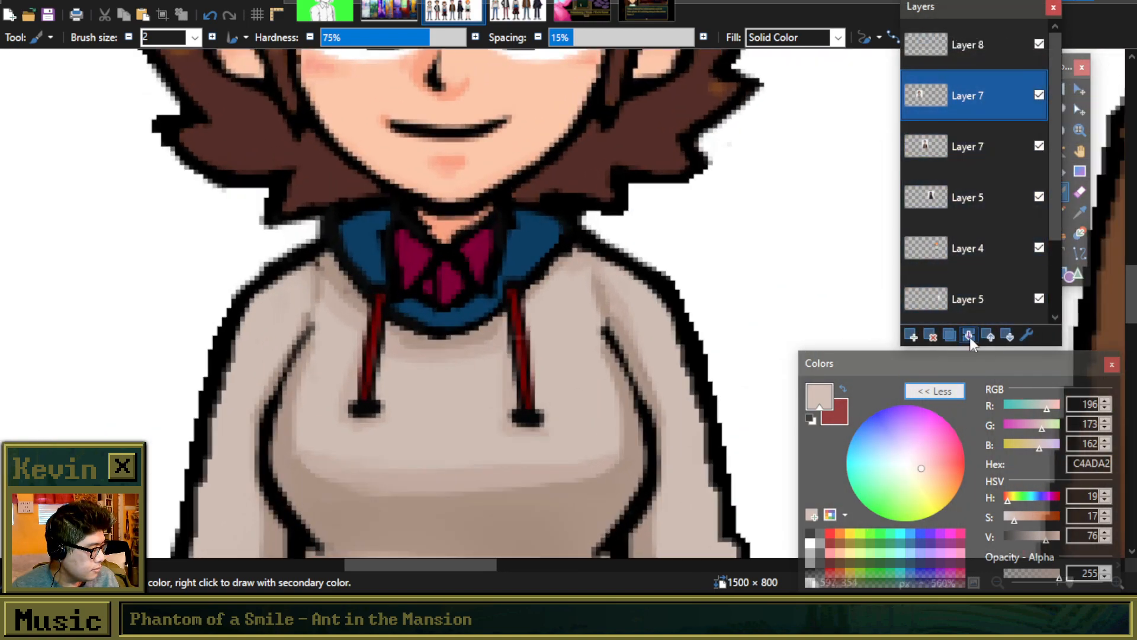
# Step: Merge Layer 8 down into Layer 7 and touch up the right drawstring's outer outline with sampled black, lowering the opacity to 136
pyautogui.click(951, 44)
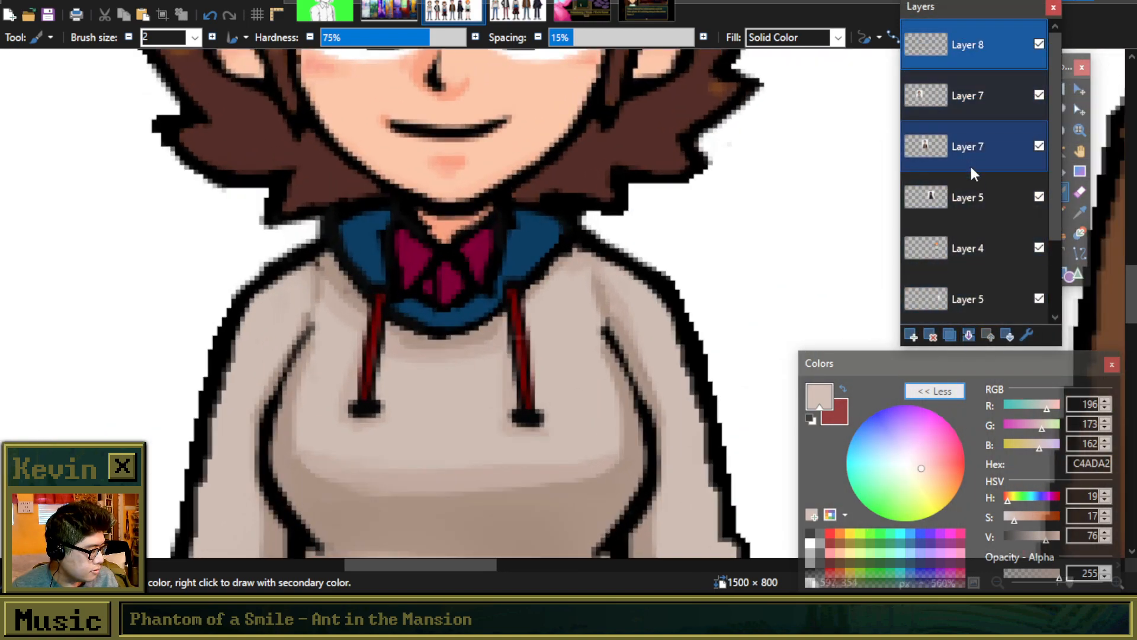
pyautogui.click(969, 336)
pyautogui.click(1080, 212)
pyautogui.scroll(5, 531, 297)
pyautogui.click(706, 231)
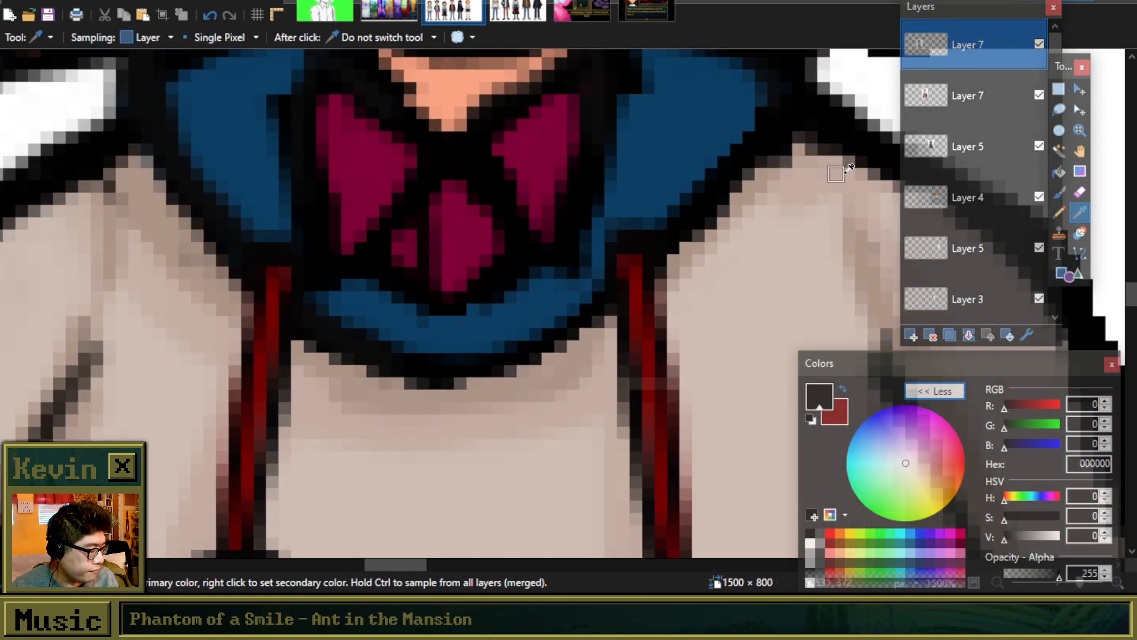
pyautogui.click(1059, 191)
pyautogui.scroll(-3, 671, 251)
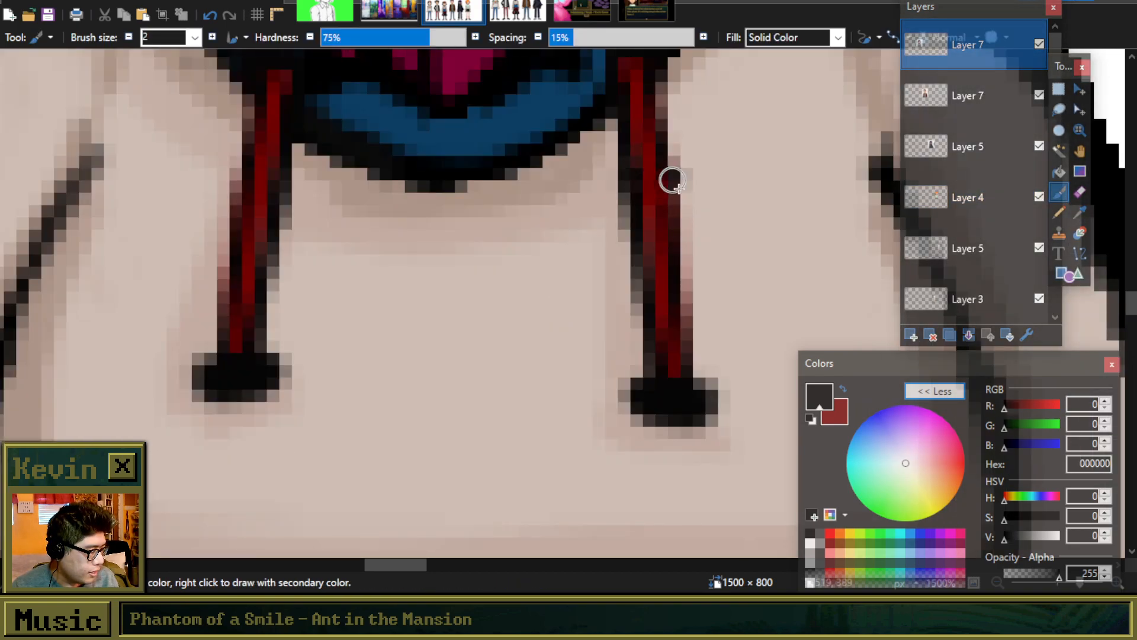
pyautogui.scroll(-5, 670, 189)
pyautogui.scroll(4, 655, 305)
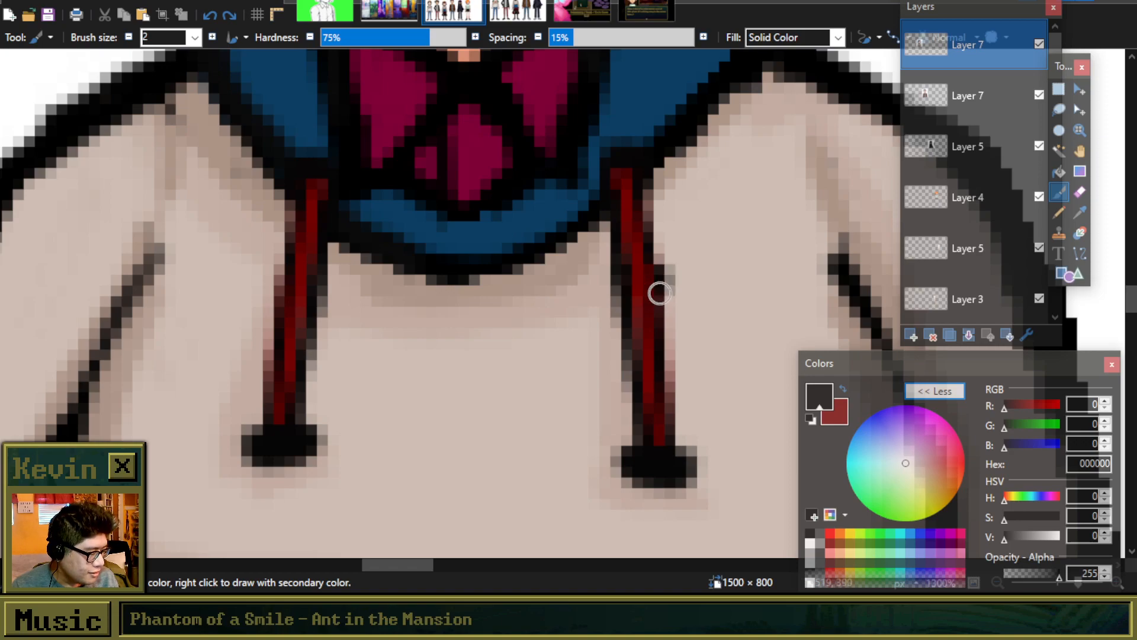
pyautogui.moveTo(1060, 574); pyautogui.dragTo(1035, 576)
pyautogui.moveTo(657, 273); pyautogui.dragTo(668, 434)
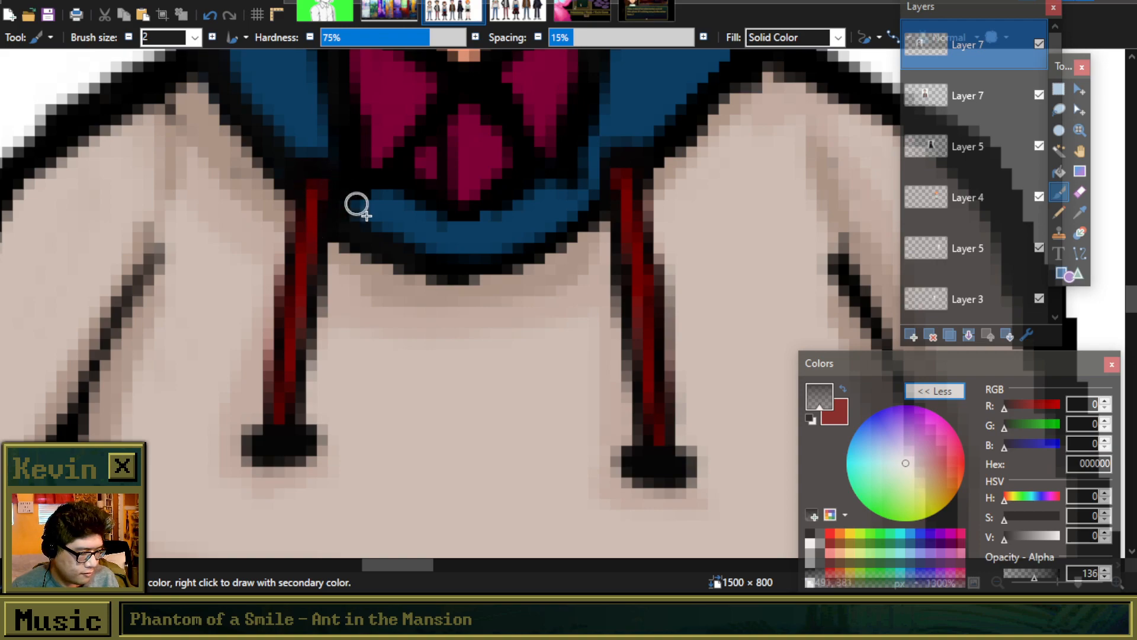
# Step: Touch up the hoodie collar beside the right drawstring with its sampled blue 0D3F63 and darken the paint color to 092C44
pyautogui.scroll(3, 348, 194)
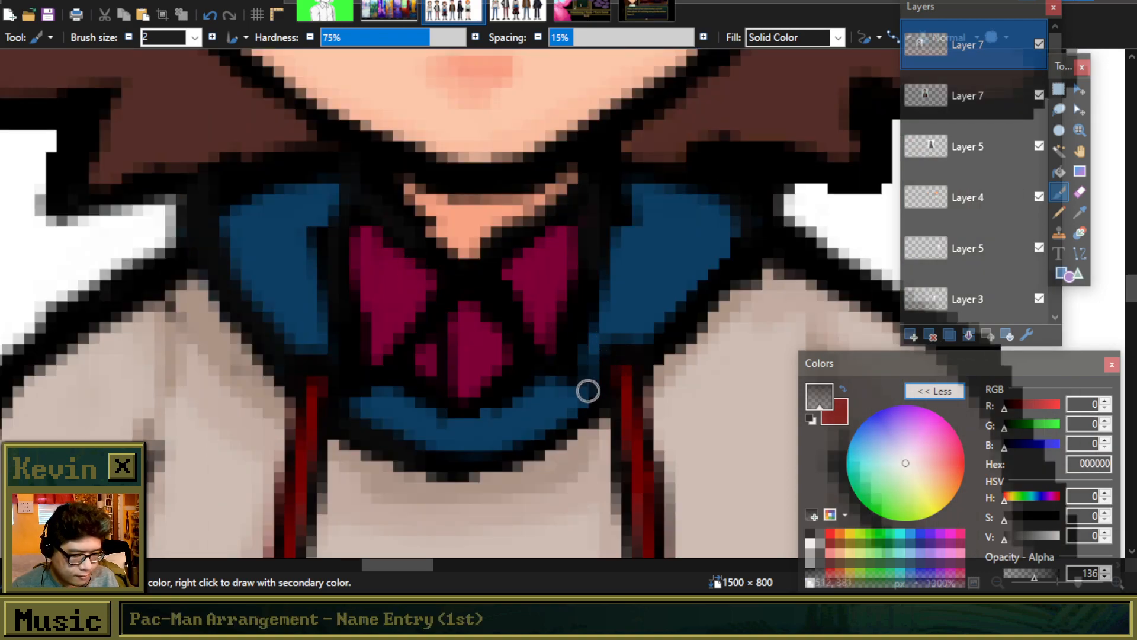
pyautogui.click(1080, 211)
pyautogui.click(652, 263)
pyautogui.click(1060, 192)
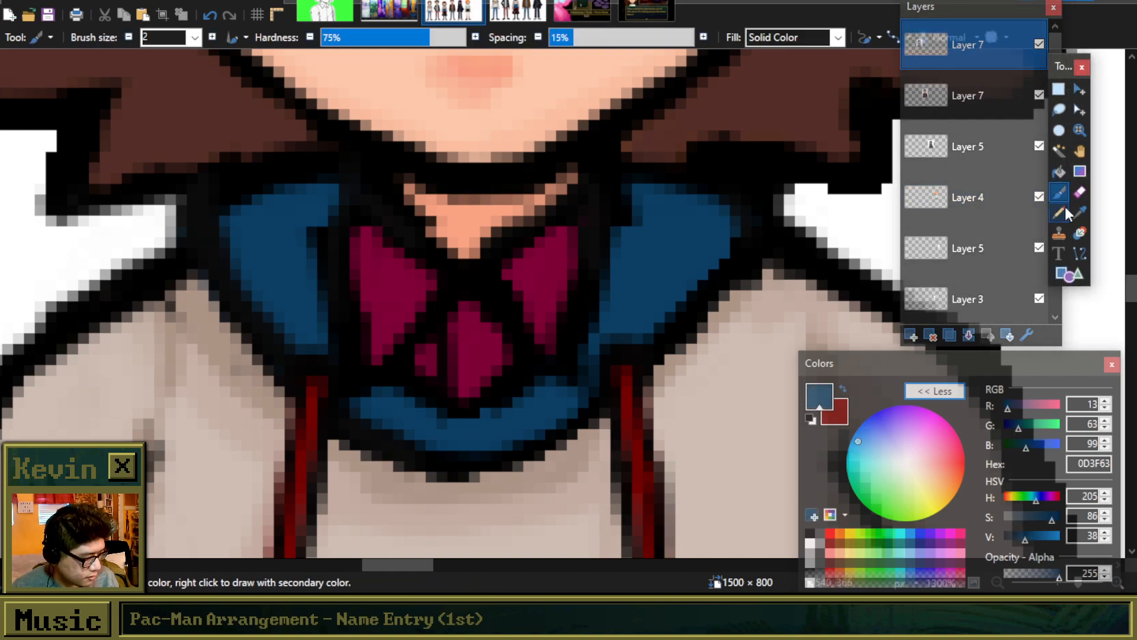
pyautogui.click(1018, 536)
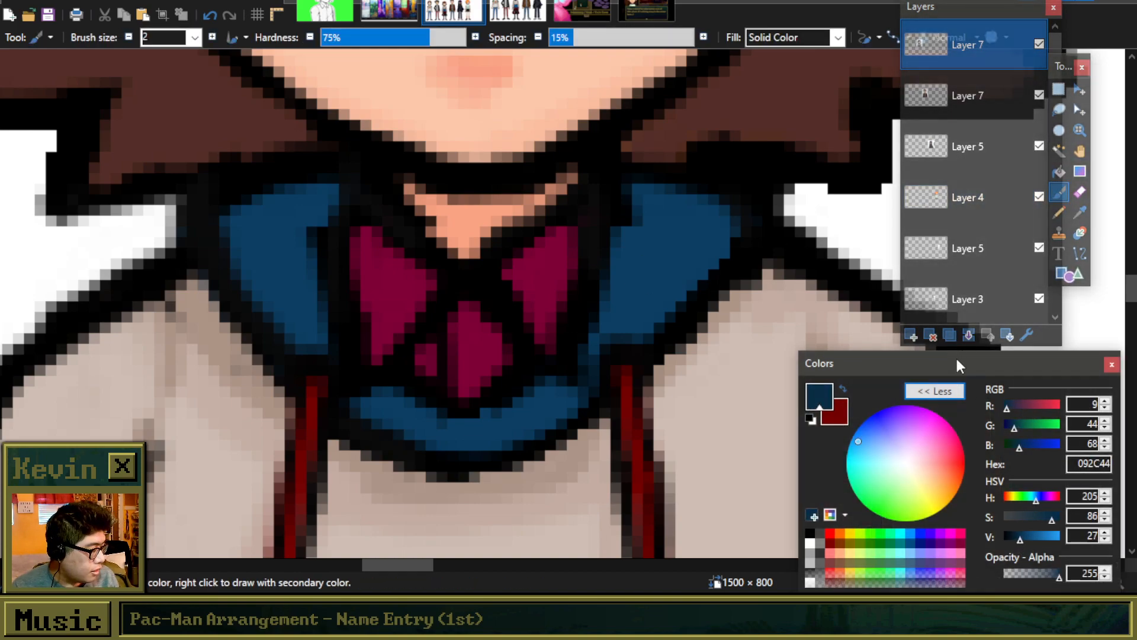
pyautogui.moveTo(955, 358); pyautogui.dragTo(652, 101)
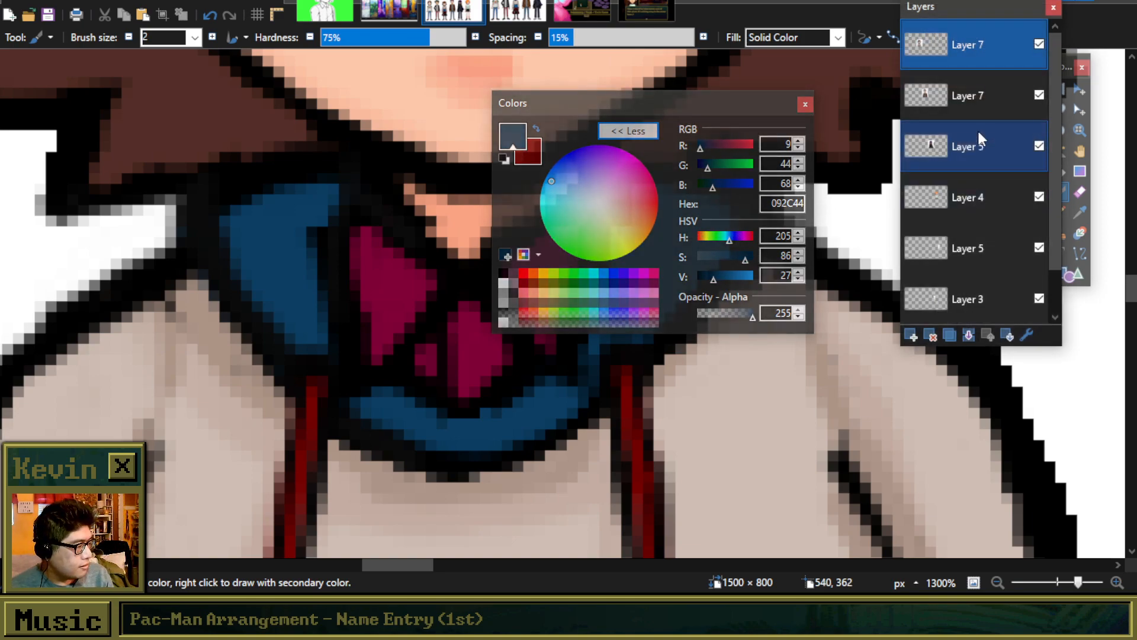
# Step: Toggle the Background layer's visibility to compare the artwork, leave it hidden, and make the uppermost Layer 7 active
pyautogui.scroll(-1, 998, 146)
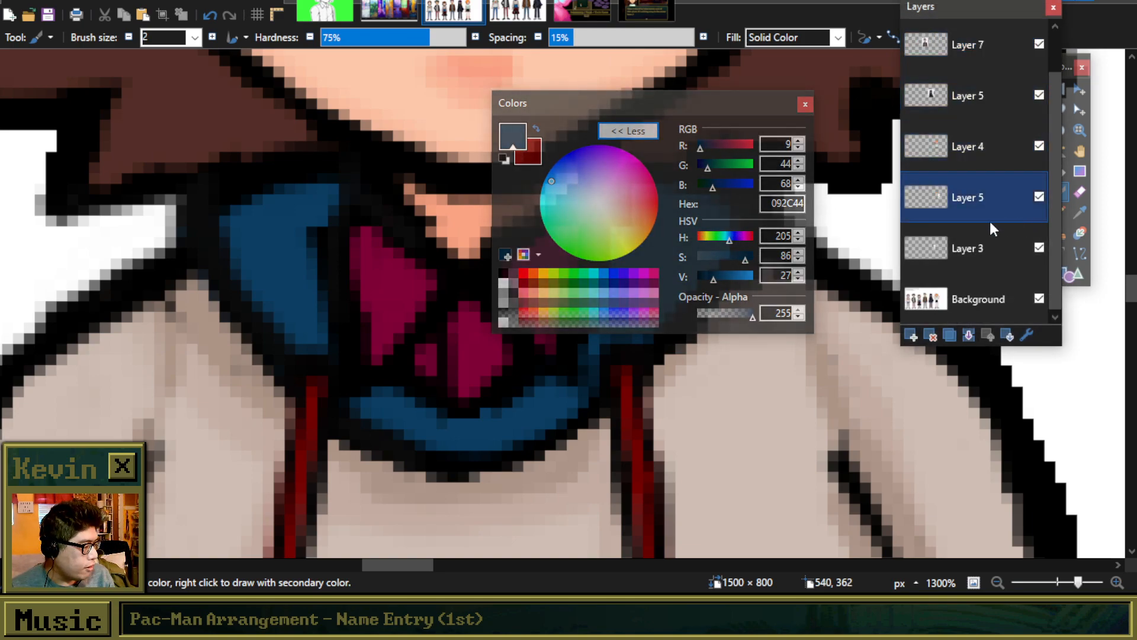
pyautogui.click(1040, 298)
pyautogui.scroll(1, 1039, 263)
pyautogui.scroll(-10, 425, 221)
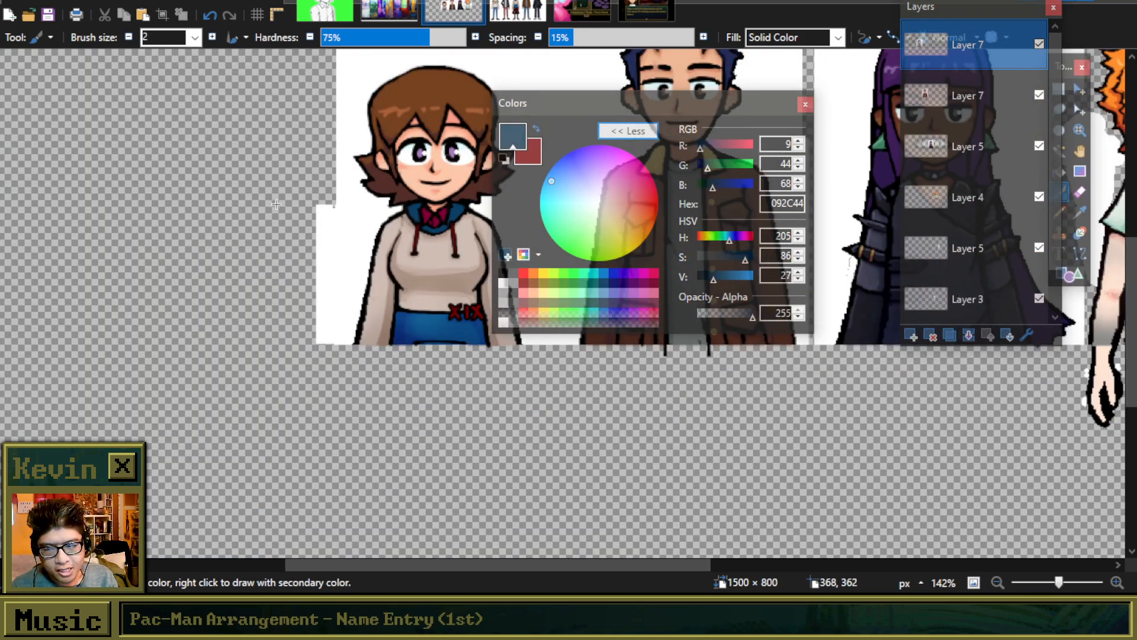
pyautogui.scroll(3, 276, 203)
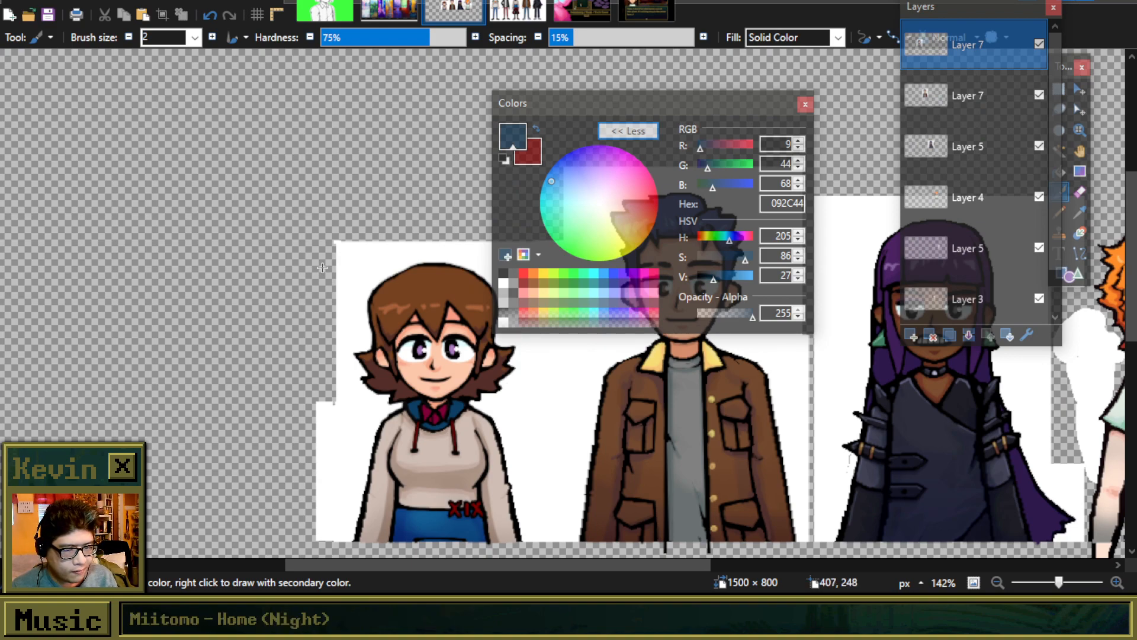
pyautogui.scroll(-1, 1004, 218)
pyautogui.click(1037, 286)
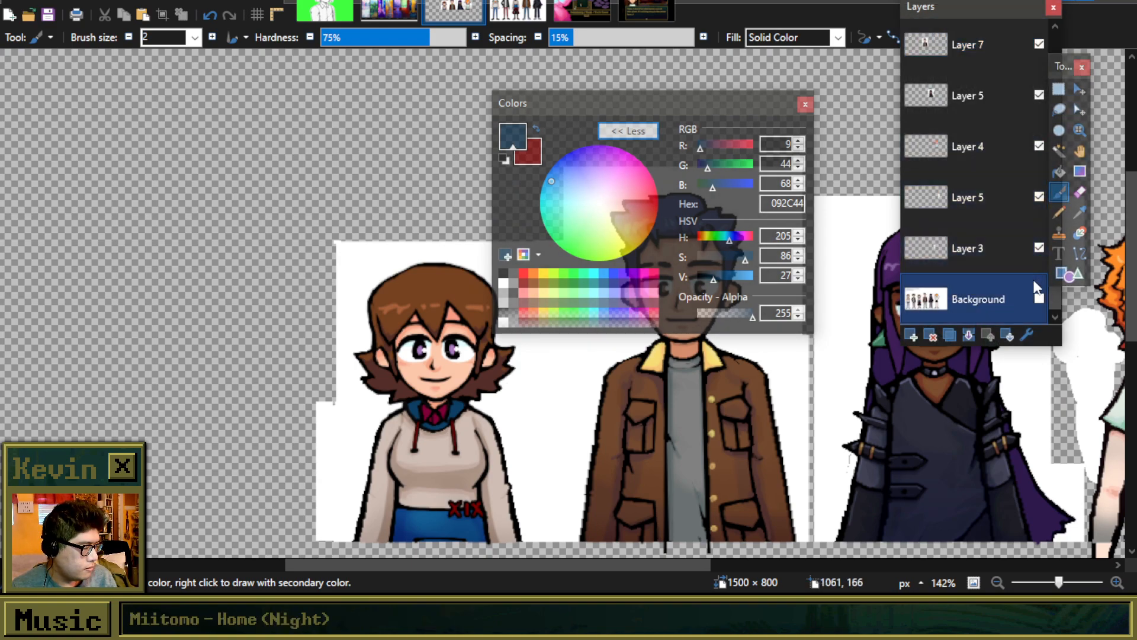
pyautogui.click(1039, 300)
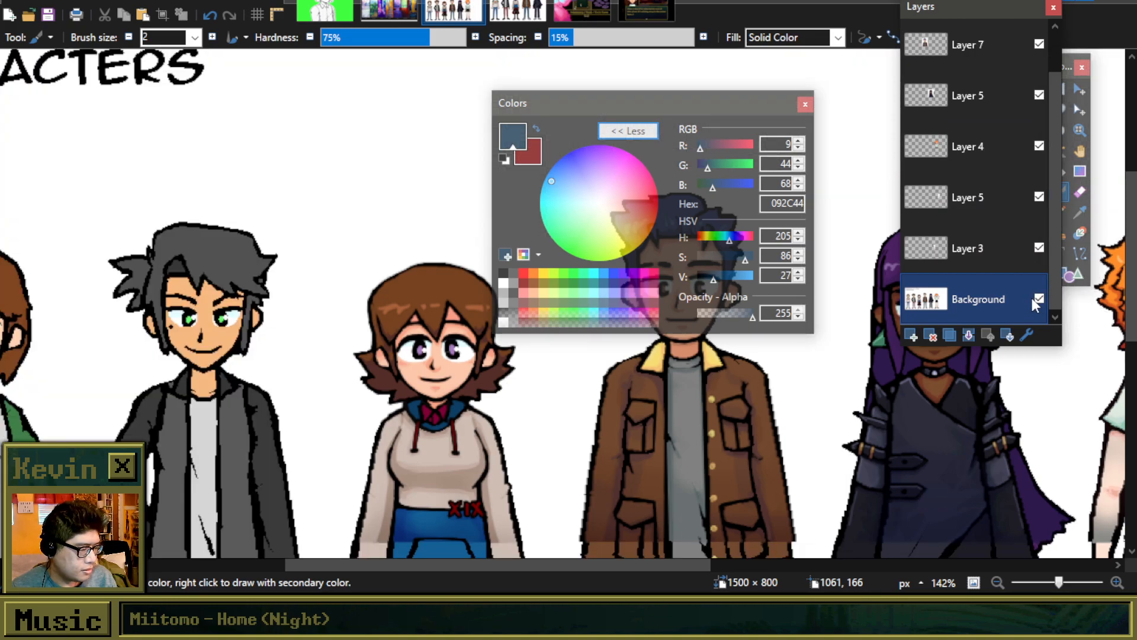
pyautogui.click(1038, 299)
pyautogui.scroll(1, 1007, 225)
pyautogui.click(987, 153)
pyautogui.click(972, 56)
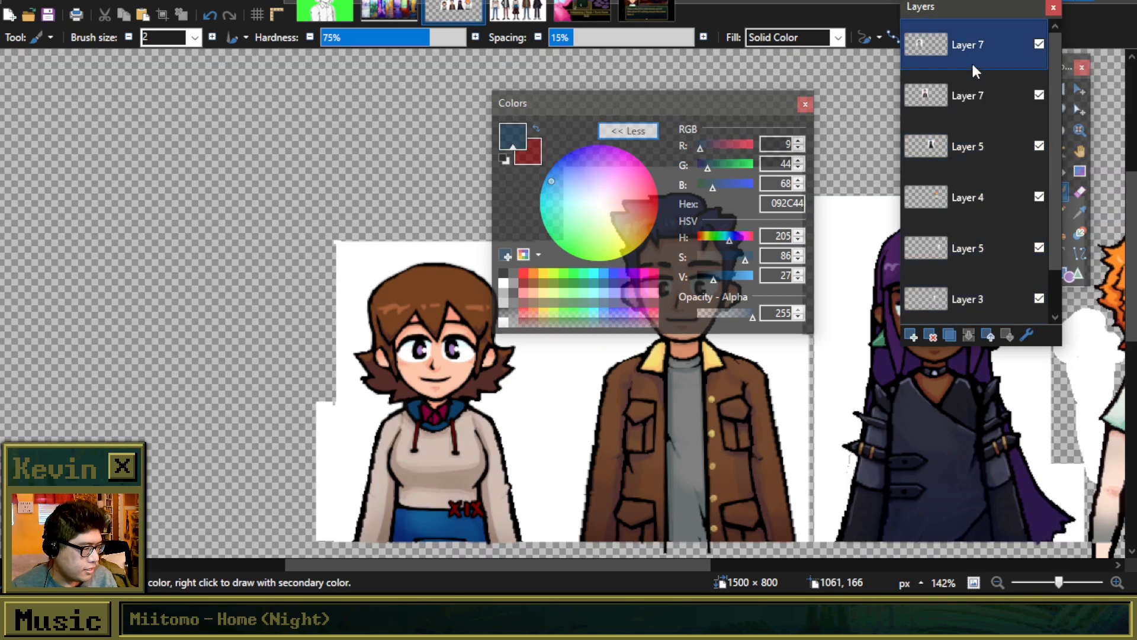
# Step: Move the Colors window off the girl's collar and change the paint color to the darker blue 092C3A
pyautogui.scroll(3, 395, 502)
pyautogui.scroll(4, 396, 502)
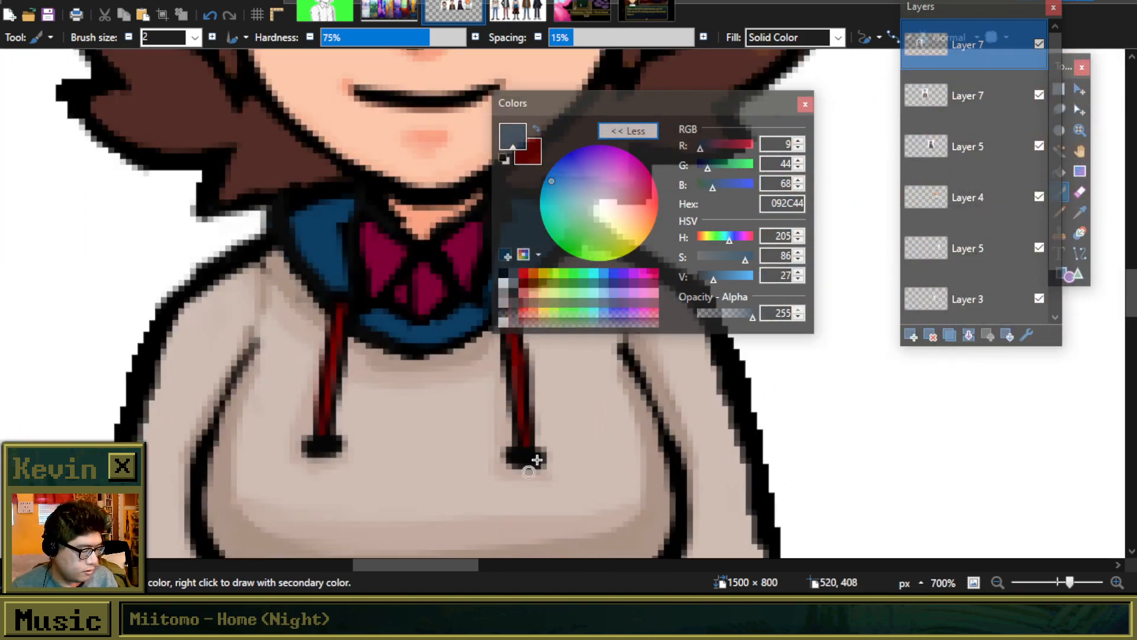
pyautogui.scroll(-4, 390, 307)
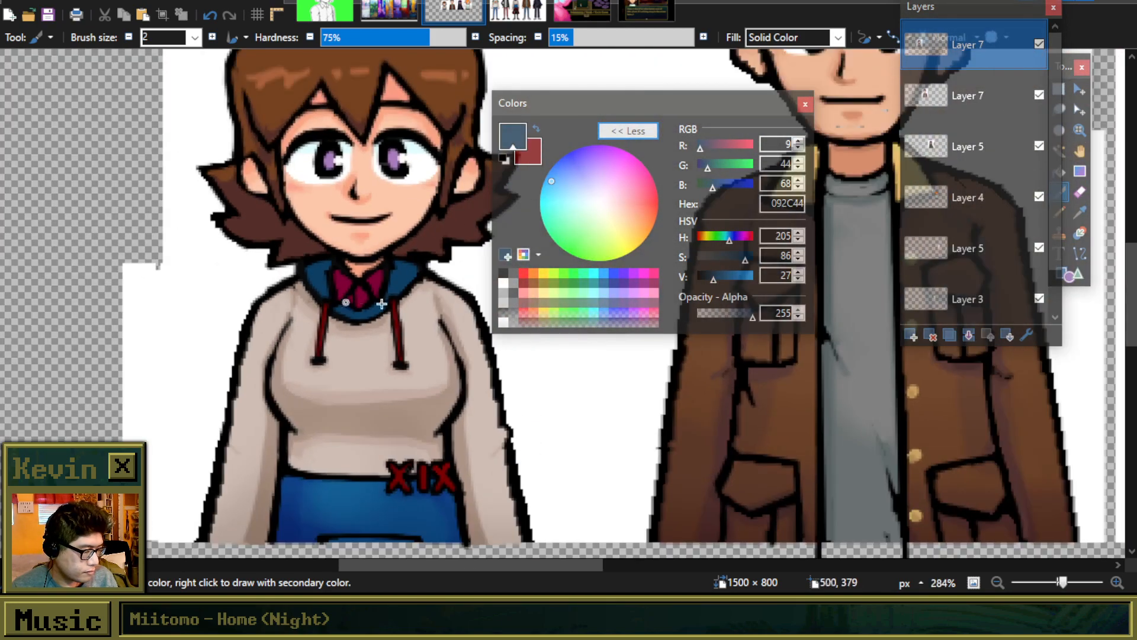
pyautogui.scroll(2, 367, 291)
pyautogui.moveTo(560, 97); pyautogui.dragTo(685, 115)
pyautogui.moveTo(841, 202); pyautogui.dragTo(835, 204)
pyautogui.scroll(3, 248, 262)
pyautogui.scroll(1, 247, 263)
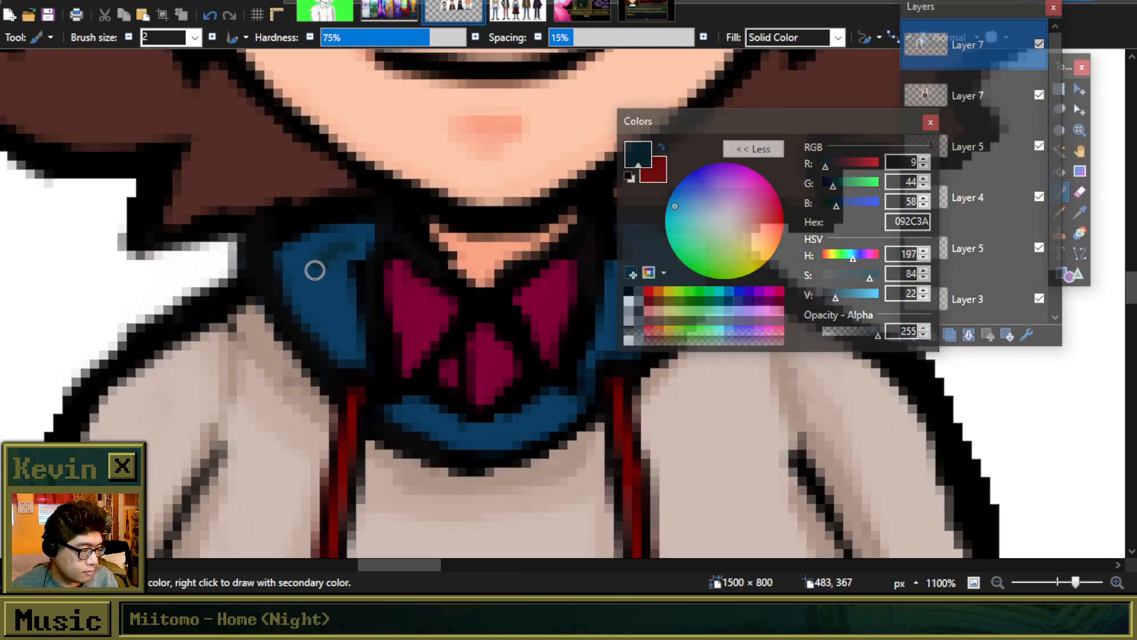
# Step: Shade the upper parts of the blue hoodie collar on both sides with a size 3 Paintbrush at 124 opacity
pyautogui.moveTo(847, 336); pyautogui.dragTo(865, 338)
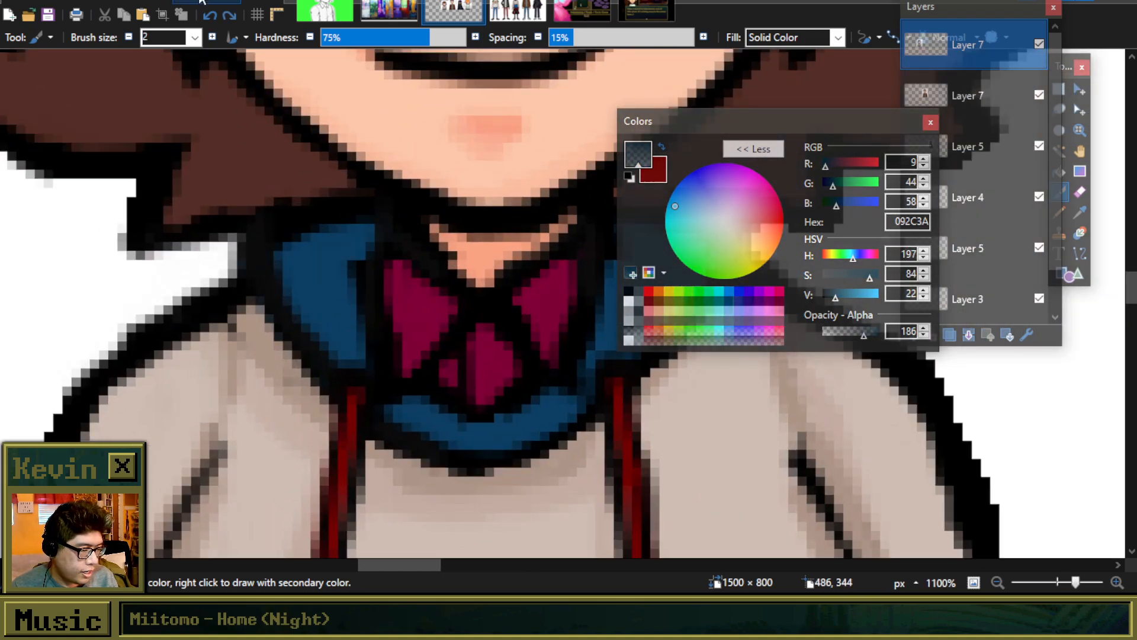
pyautogui.click(212, 37)
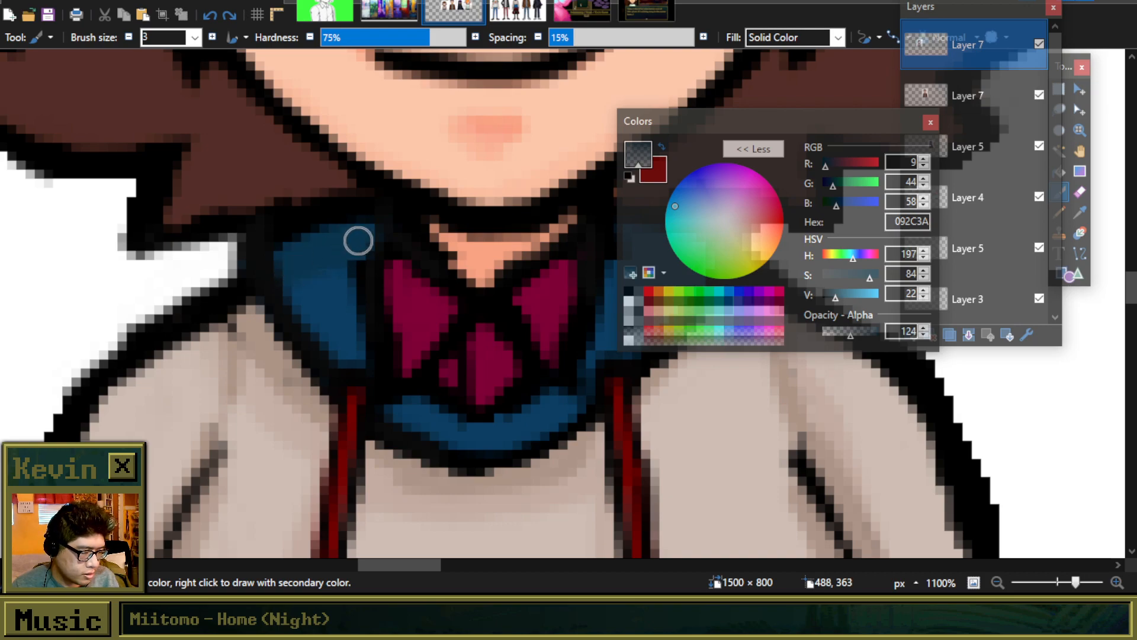
pyautogui.scroll(-3, 545, 319)
pyautogui.scroll(4, 272, 282)
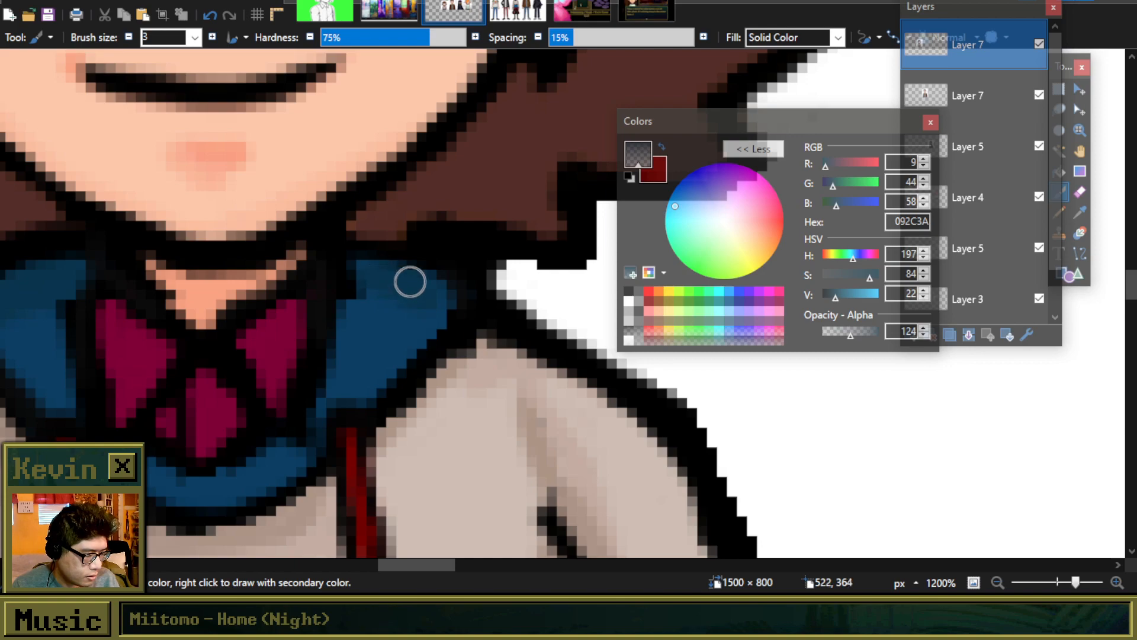
# Step: Shade the center of the magenta bow with the dark blue 092C3A and lower the paint opacity to 62
pyautogui.scroll(-4, 389, 304)
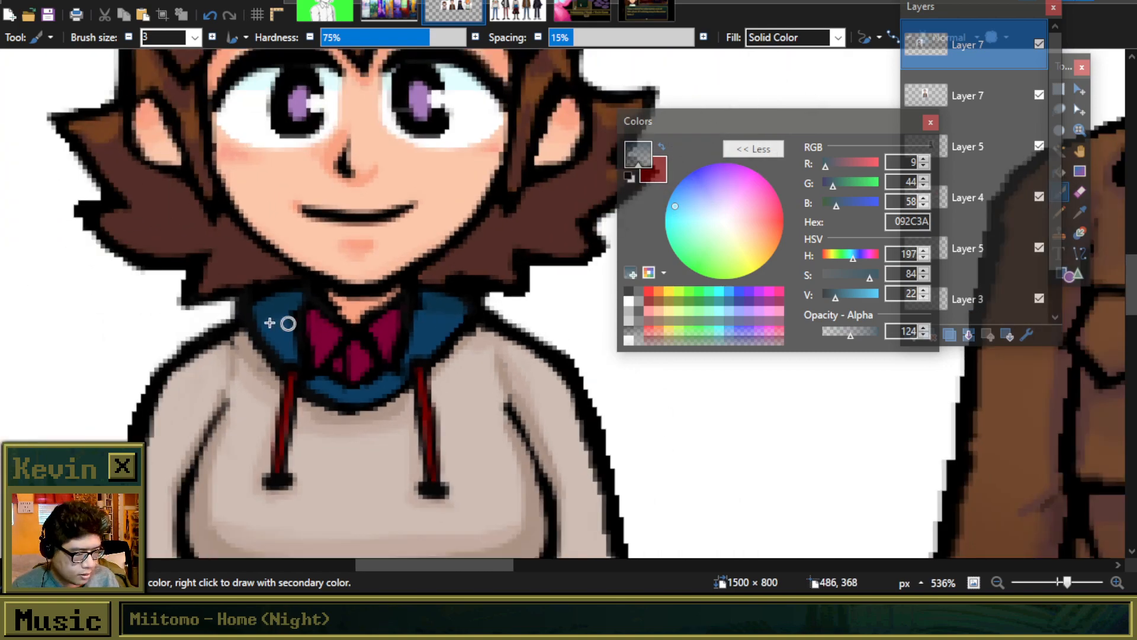
pyautogui.scroll(3, 318, 322)
pyautogui.moveTo(376, 335); pyautogui.dragTo(378, 315)
pyautogui.click(837, 330)
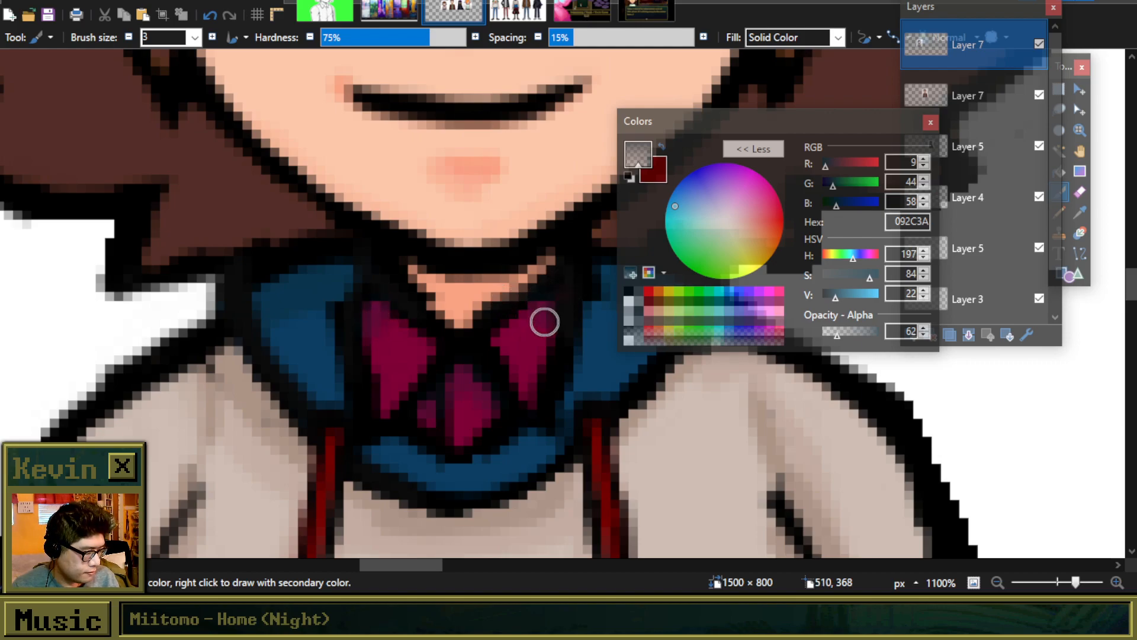
pyautogui.scroll(-9, 517, 317)
pyautogui.scroll(8, 517, 317)
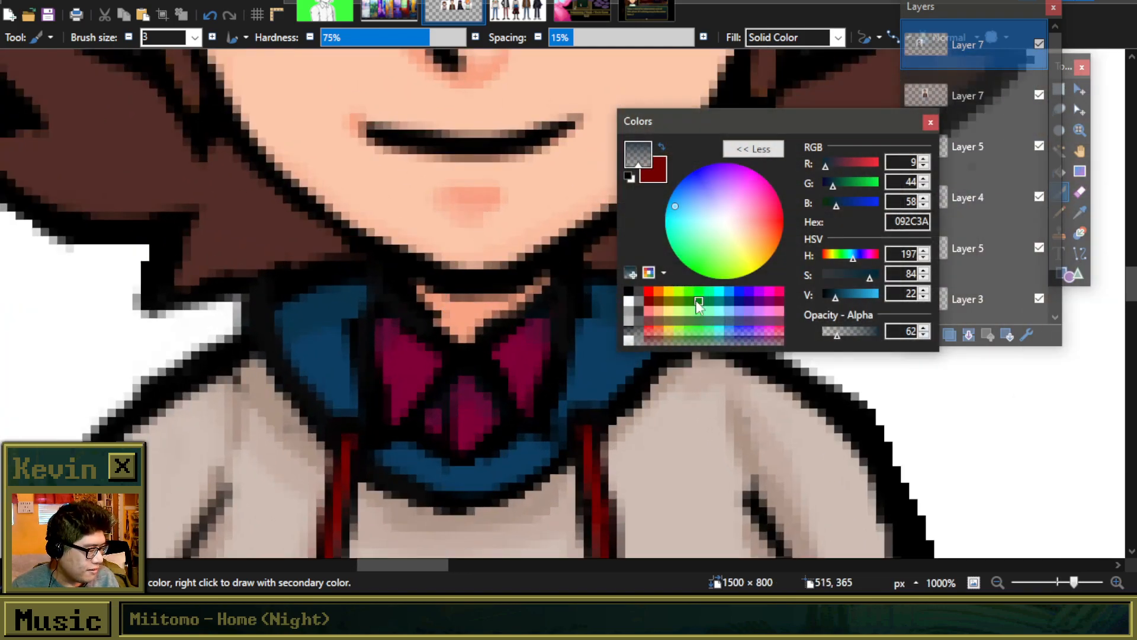
# Step: Set the secondary color to black
pyautogui.rightClick(630, 296)
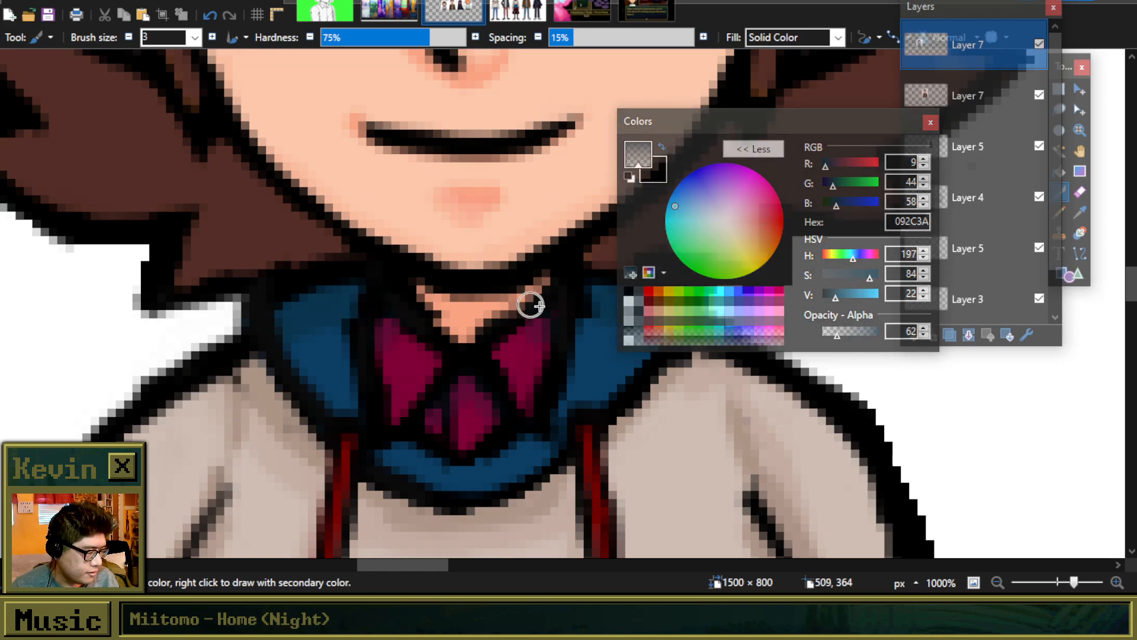
pyautogui.scroll(-7, 546, 304)
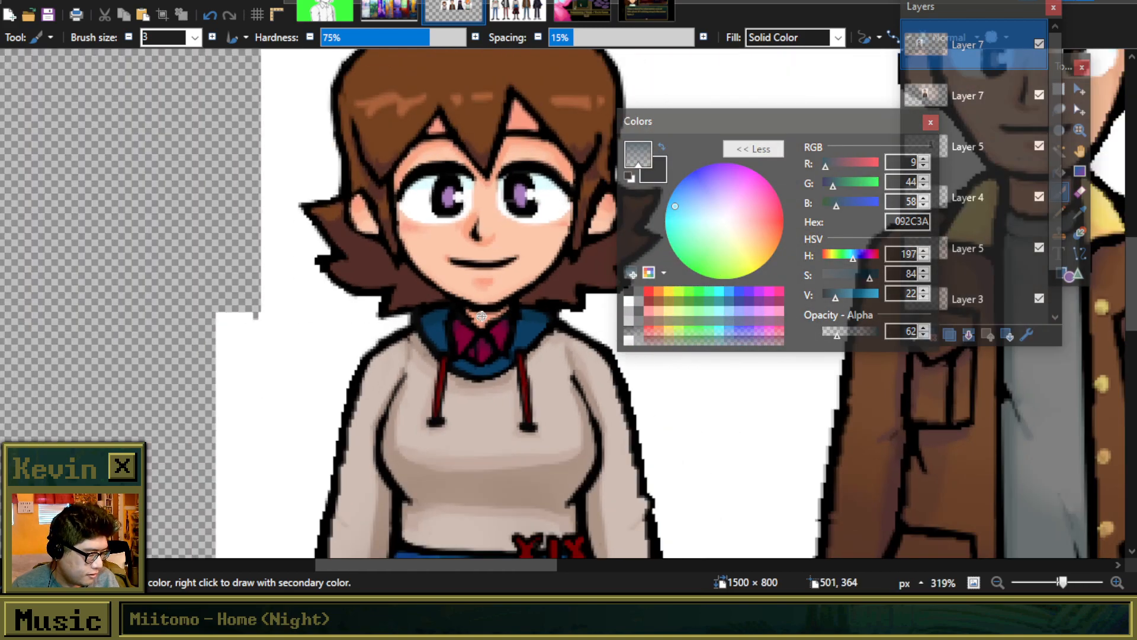
pyautogui.scroll(7, 522, 326)
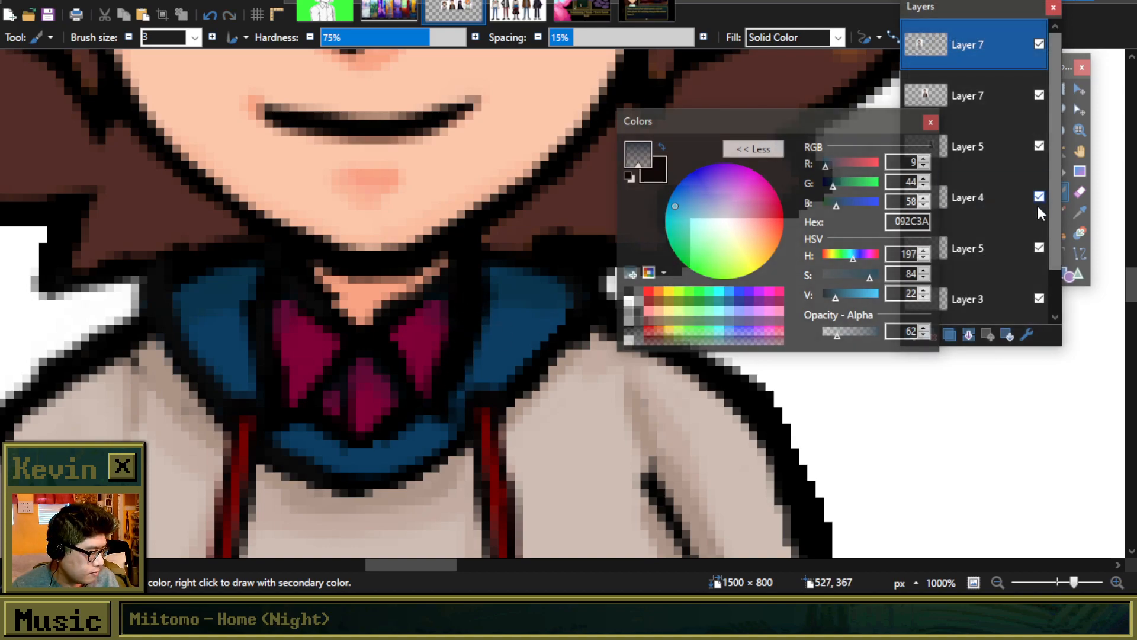
# Step: Sample the bow's magenta 7D0036 and widen the bow's right wing toward the collar with the Paintbrush
pyautogui.click(1081, 213)
pyautogui.click(431, 327)
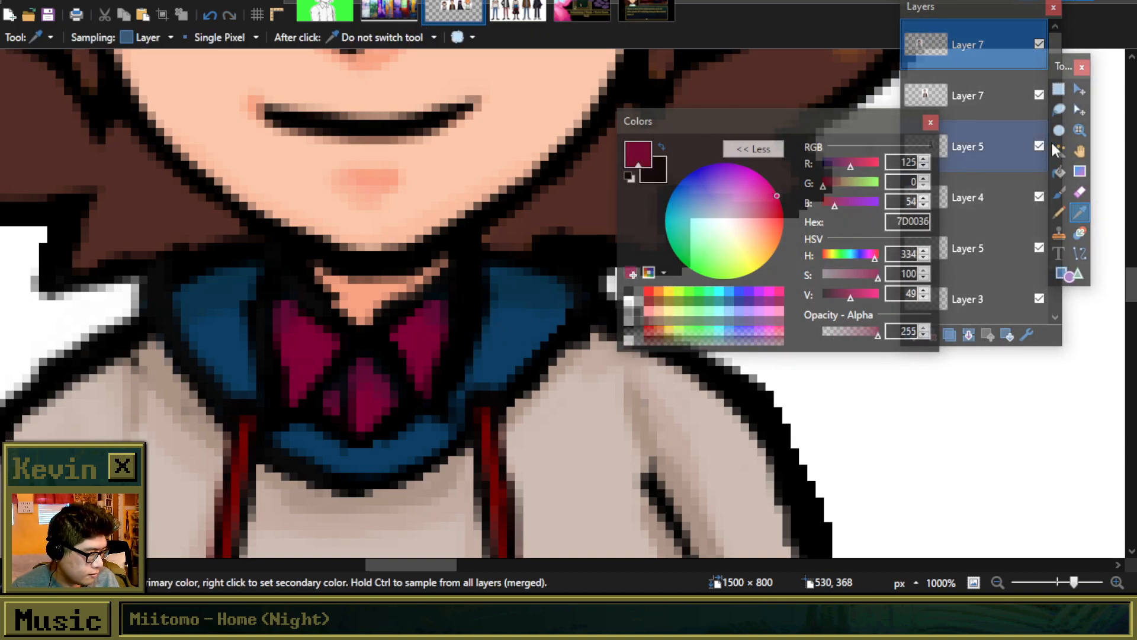
pyautogui.press('b')
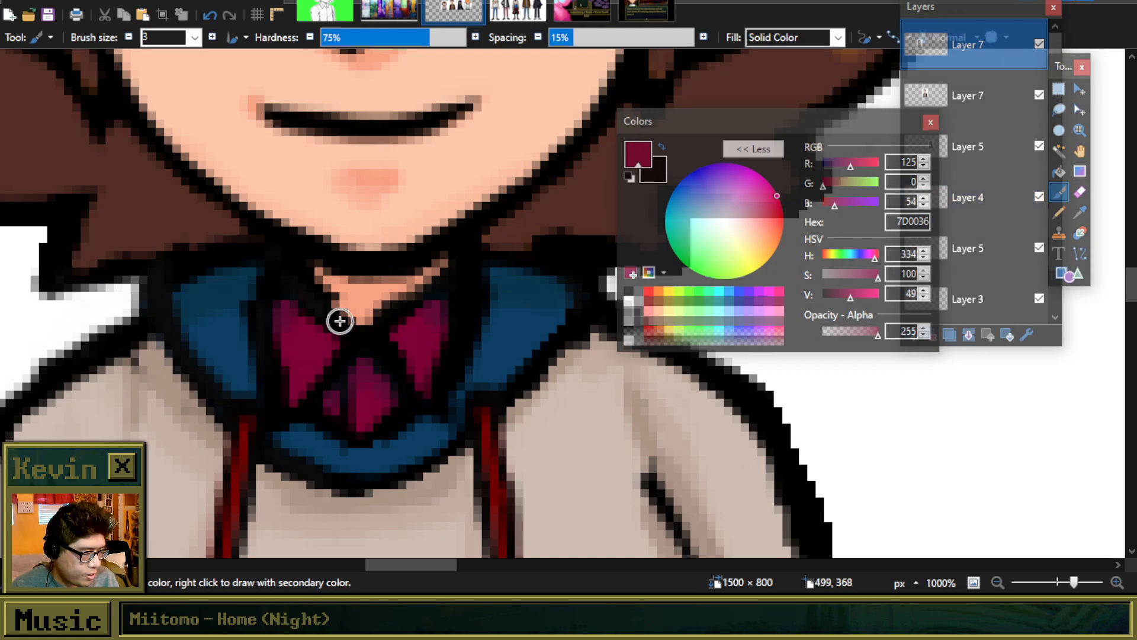
pyautogui.moveTo(452, 332); pyautogui.dragTo(436, 376)
# Step: Extend the outer lower corner of the bow's left wing in magenta with a size 2 brush
pyautogui.click(128, 37)
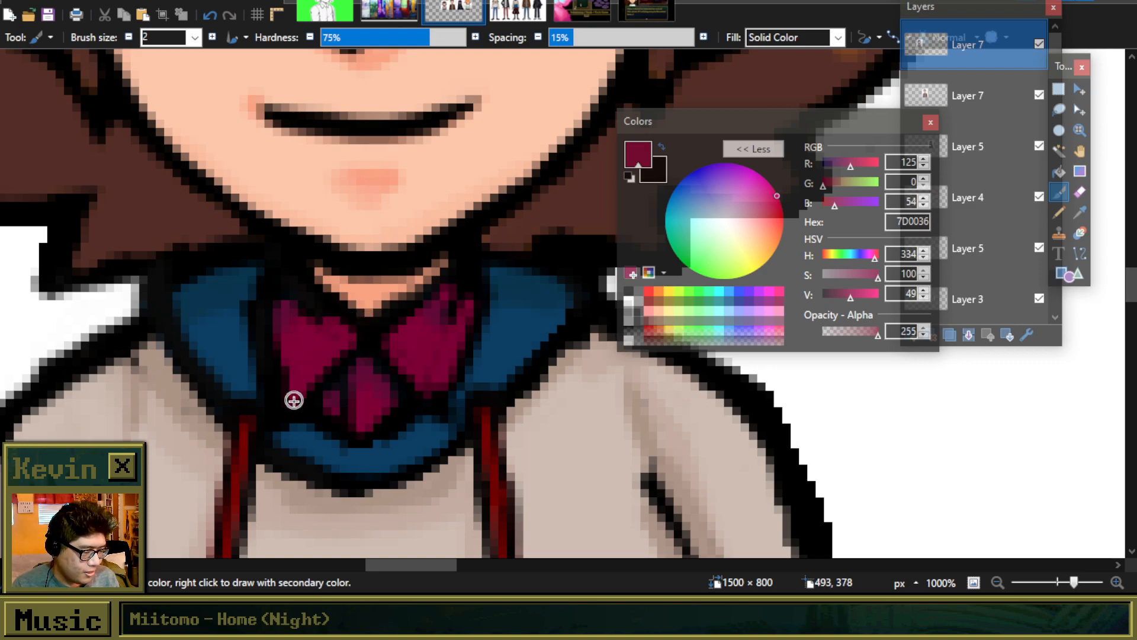
pyautogui.moveTo(278, 412); pyautogui.dragTo(287, 382)
pyautogui.scroll(-4, 320, 370)
pyautogui.scroll(4, 357, 368)
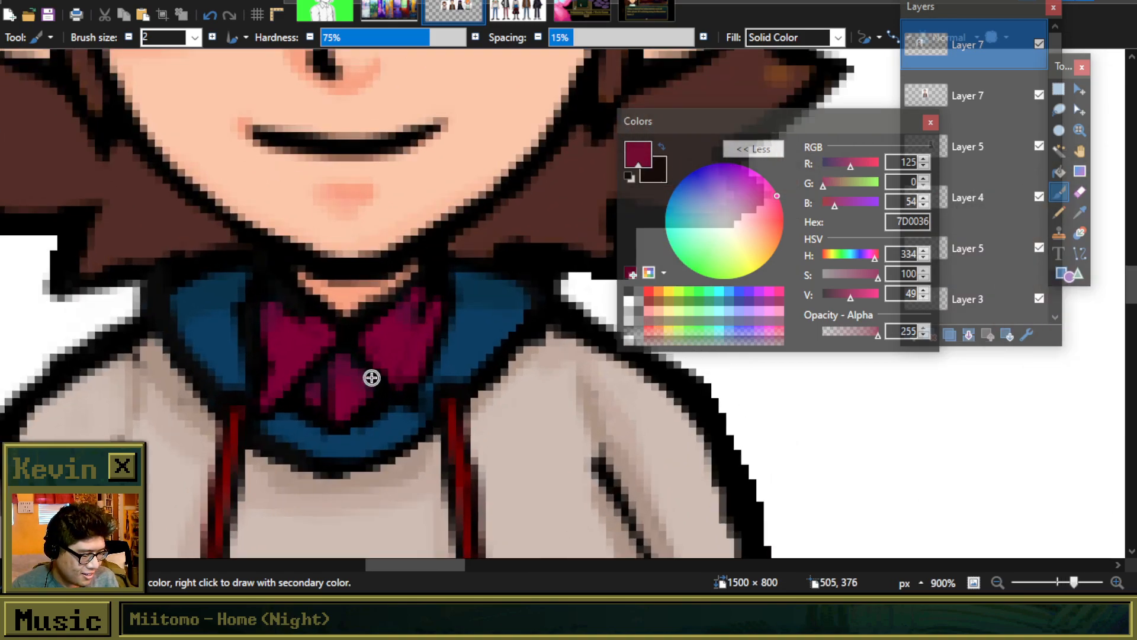
pyautogui.scroll(-6, 422, 356)
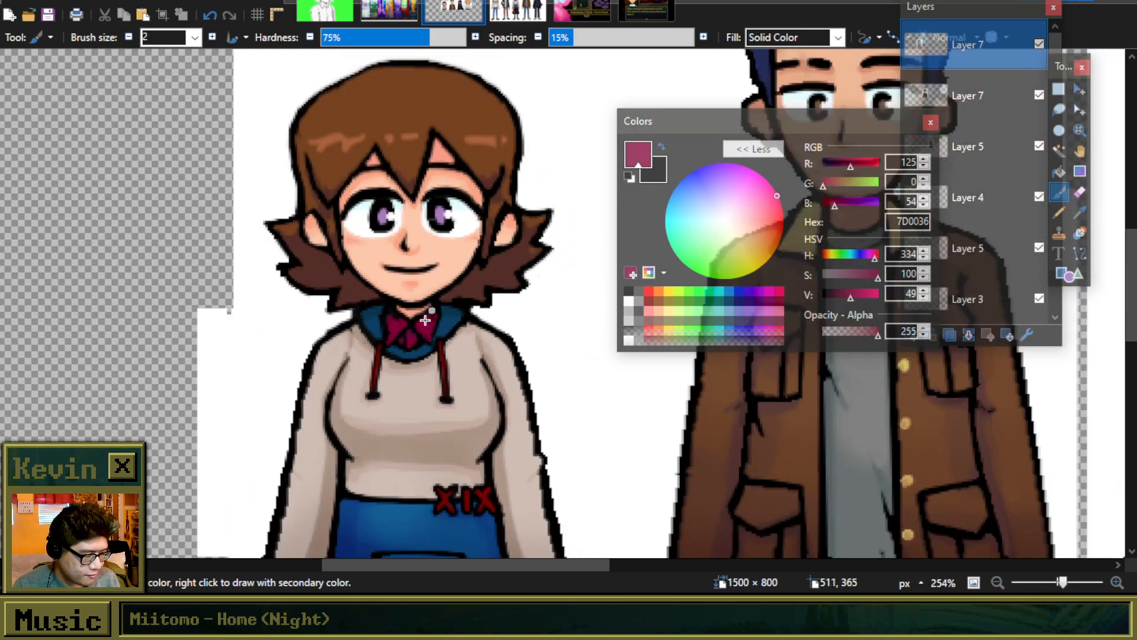
pyautogui.scroll(6, 430, 327)
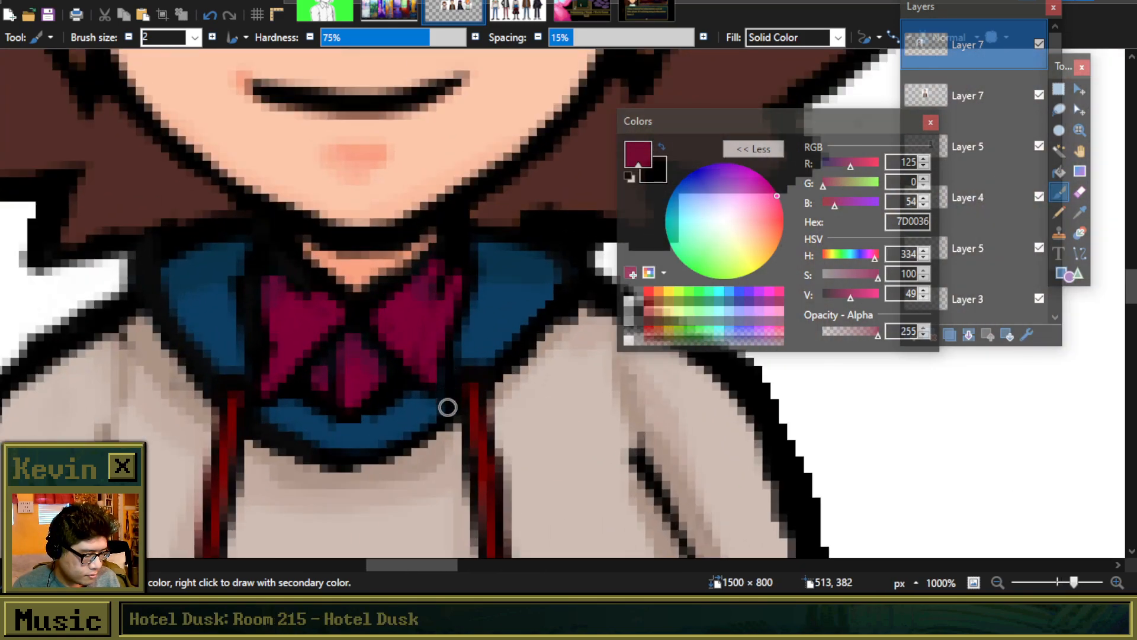
pyautogui.scroll(-6, 425, 371)
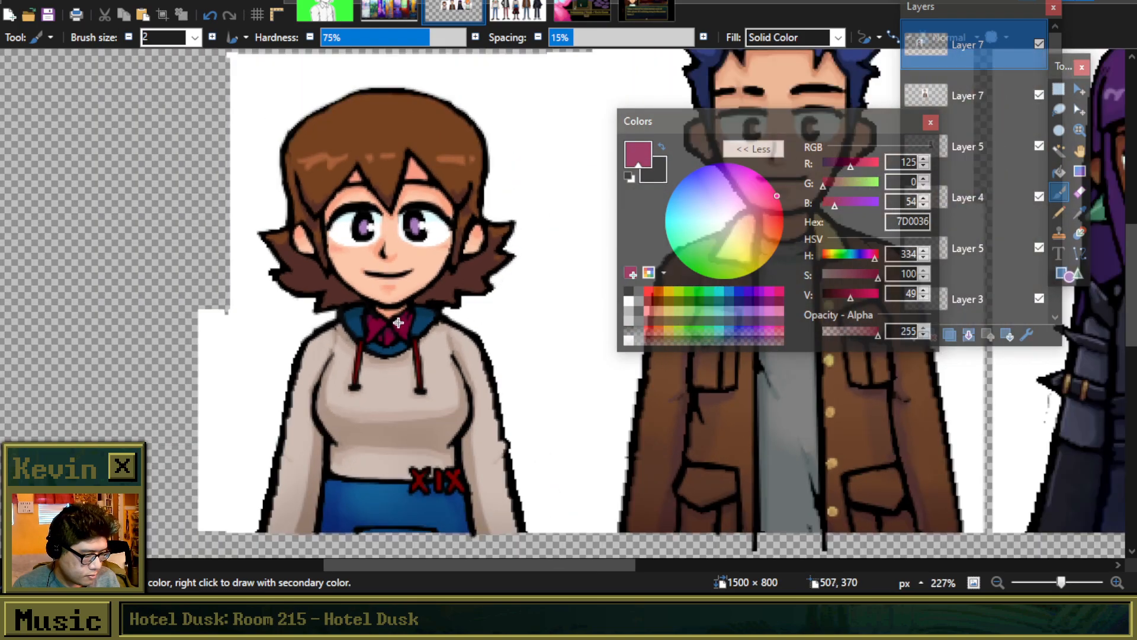
pyautogui.scroll(3, 385, 335)
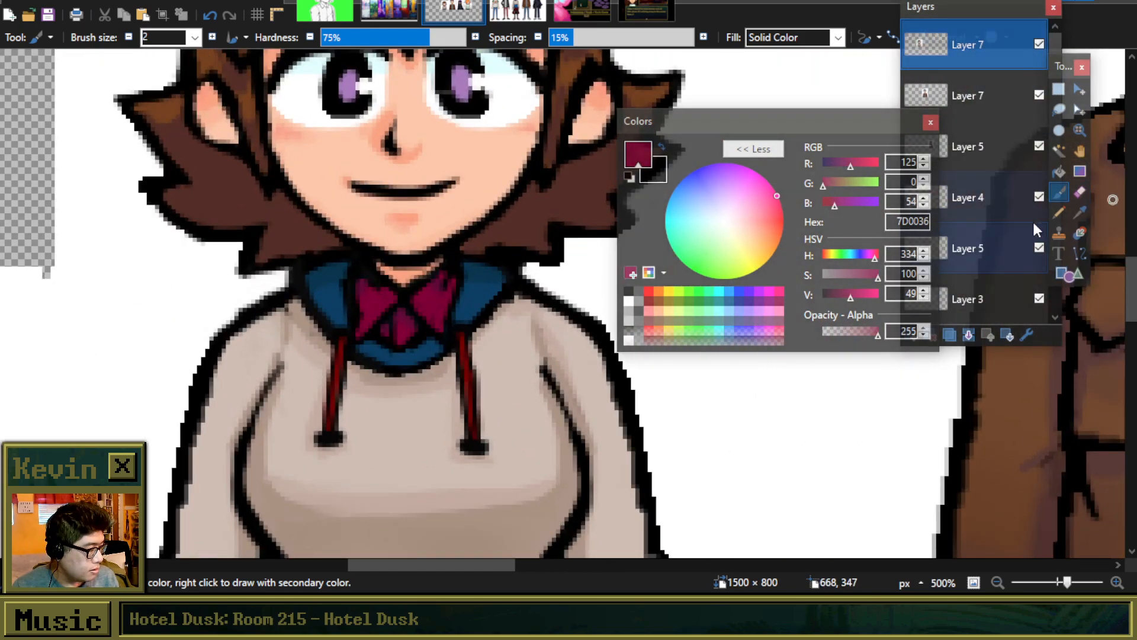
# Step: Draw a size 1 black line along the outer edge of the left drawstring with the Line/Curve tool
pyautogui.click(1081, 253)
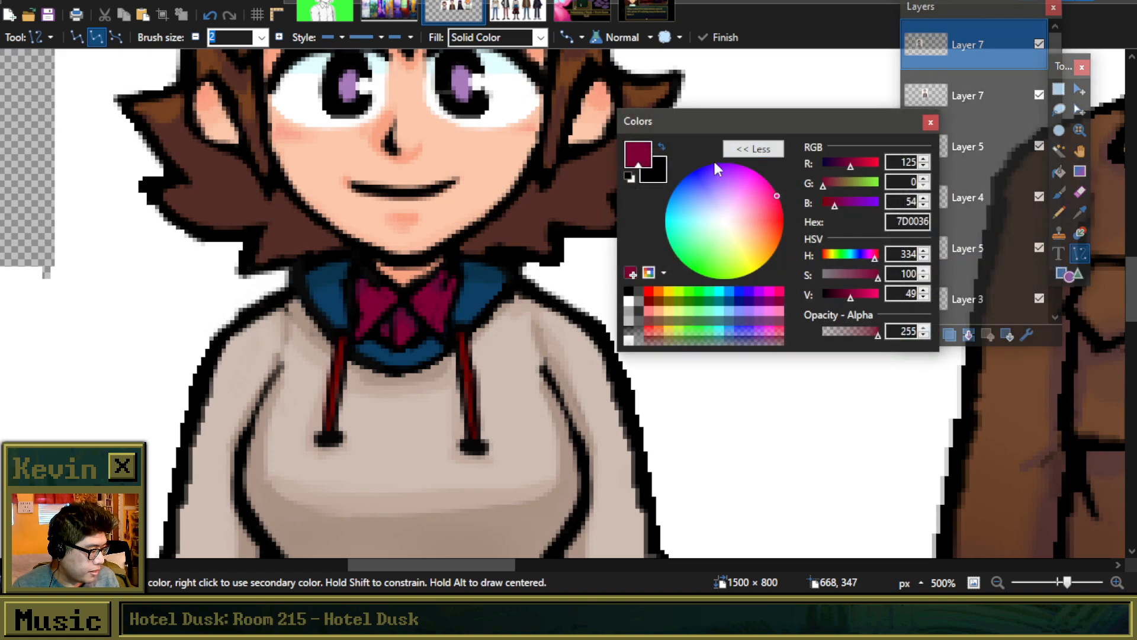
pyautogui.click(662, 148)
pyautogui.scroll(3, 275, 438)
pyautogui.moveTo(355, 437)
pyautogui.mouseDown()
pyautogui.moveTo(372, 273)
pyautogui.moveTo(385, 278)
pyautogui.mouseUp()
pyautogui.click(196, 37)
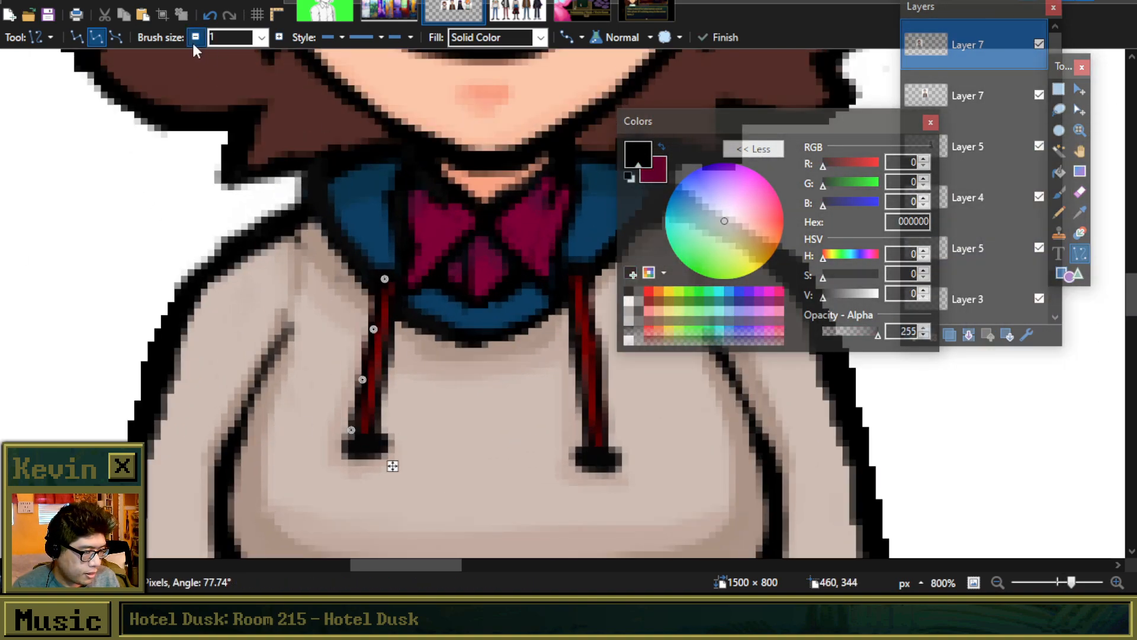
pyautogui.moveTo(351, 430); pyautogui.dragTo(358, 436)
pyautogui.press('Return')
# Step: Draw black outline lines along the facing inner edges of both drawstrings
pyautogui.moveTo(406, 299)
pyautogui.mouseDown()
pyautogui.moveTo(379, 438)
pyautogui.moveTo(399, 268)
pyautogui.moveTo(397, 282)
pyautogui.mouseUp()
pyautogui.hotkey('ctrl', 'z')
pyautogui.press('Return')
pyautogui.moveTo(563, 304); pyautogui.dragTo(586, 452)
pyautogui.press('Return')
pyautogui.hotkey('ctrl', 'z')
pyautogui.press('Return')
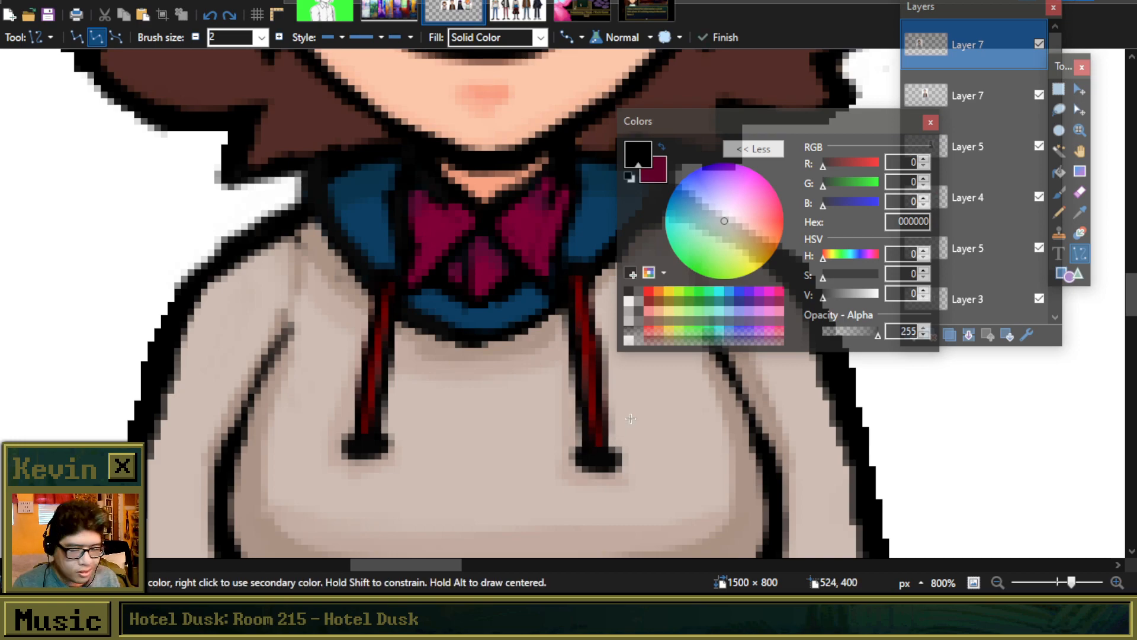
# Step: Switch to the Paintbrush and examine the girl's collar, bow and drawstring outlines close up and from afar
pyautogui.click(1059, 191)
pyautogui.scroll(1, 382, 278)
pyautogui.scroll(-8, 383, 248)
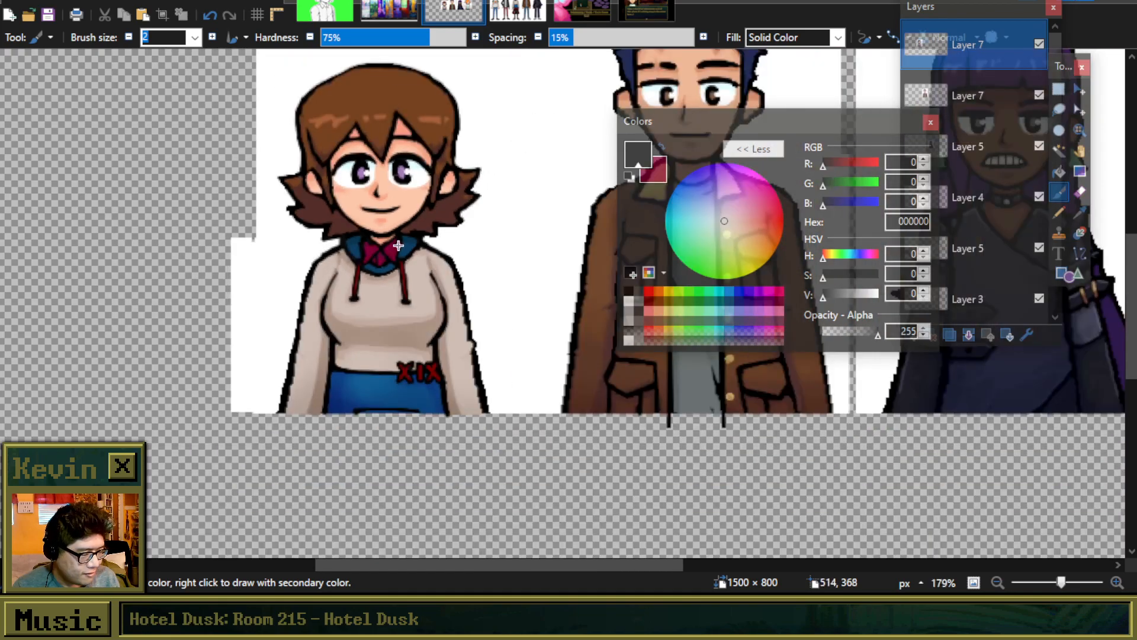
pyautogui.scroll(2, 368, 247)
pyautogui.scroll(1, 311, 230)
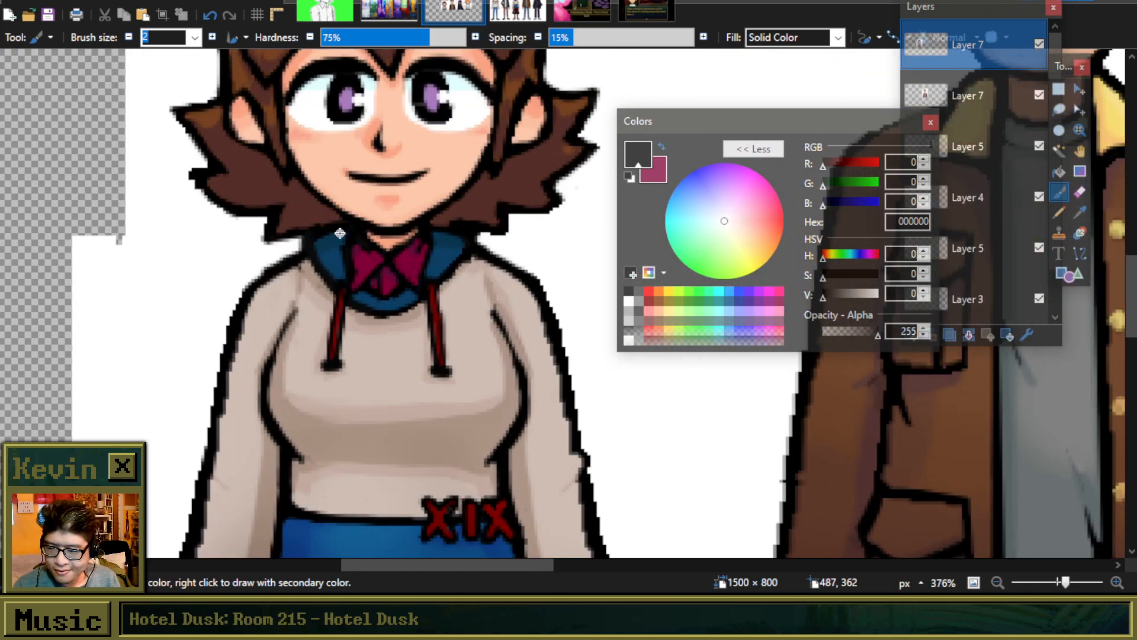
pyautogui.scroll(3, 338, 234)
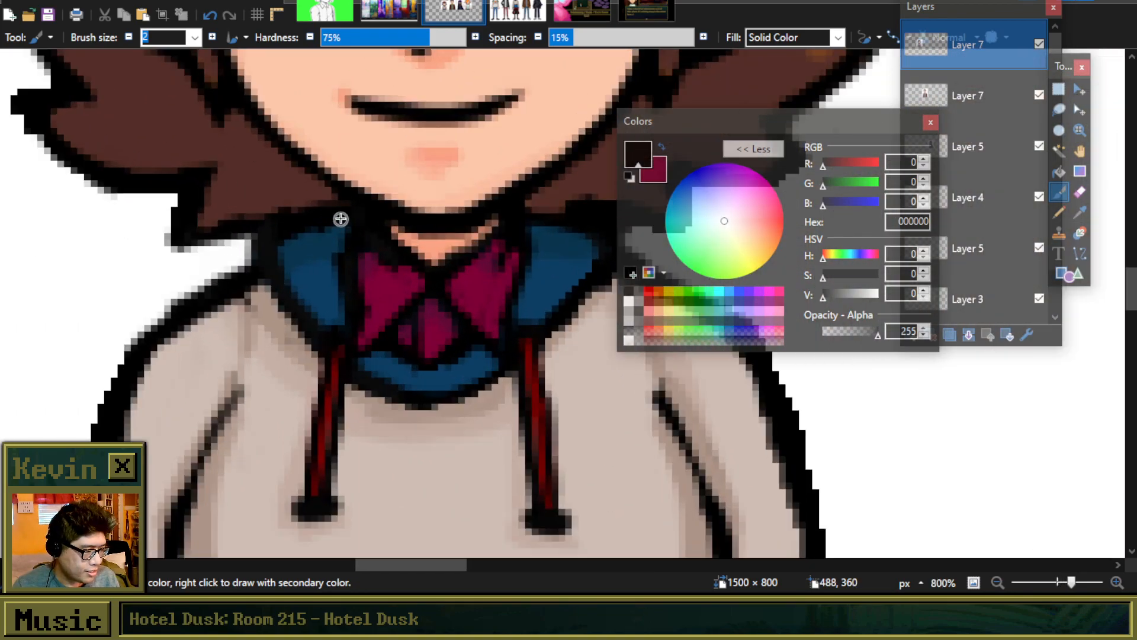
pyautogui.scroll(-1, 413, 204)
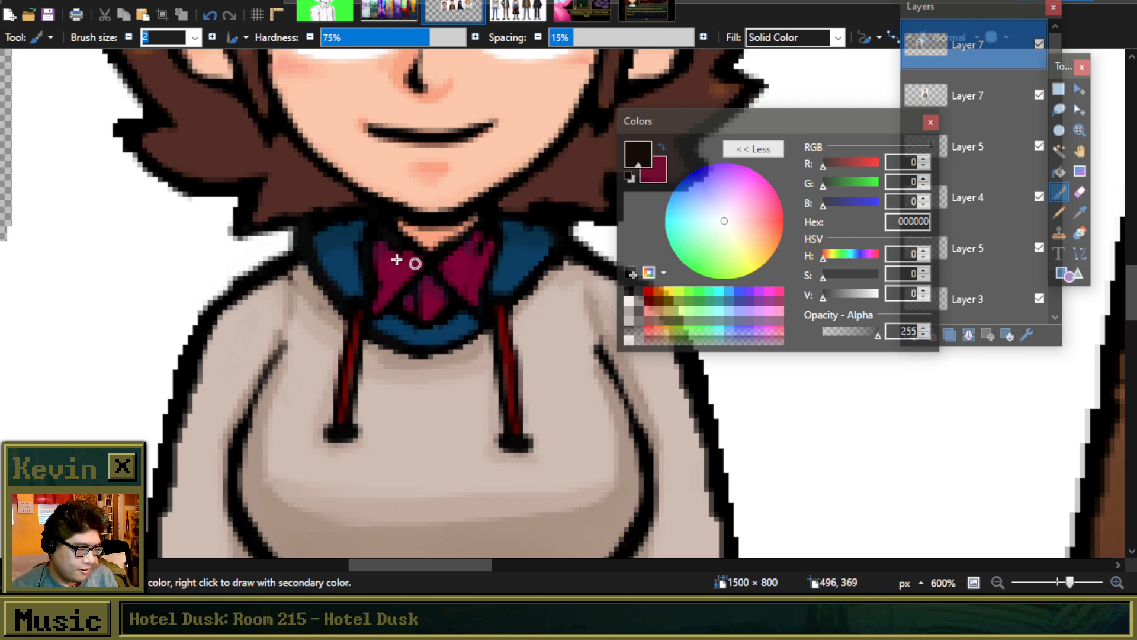
# Step: Sample the blue 0D3F63 from the hoodie collar for the Paintbrush and check the collar around the bow
pyautogui.press('k')
pyautogui.scroll(5, 305, 300)
pyautogui.click(268, 284)
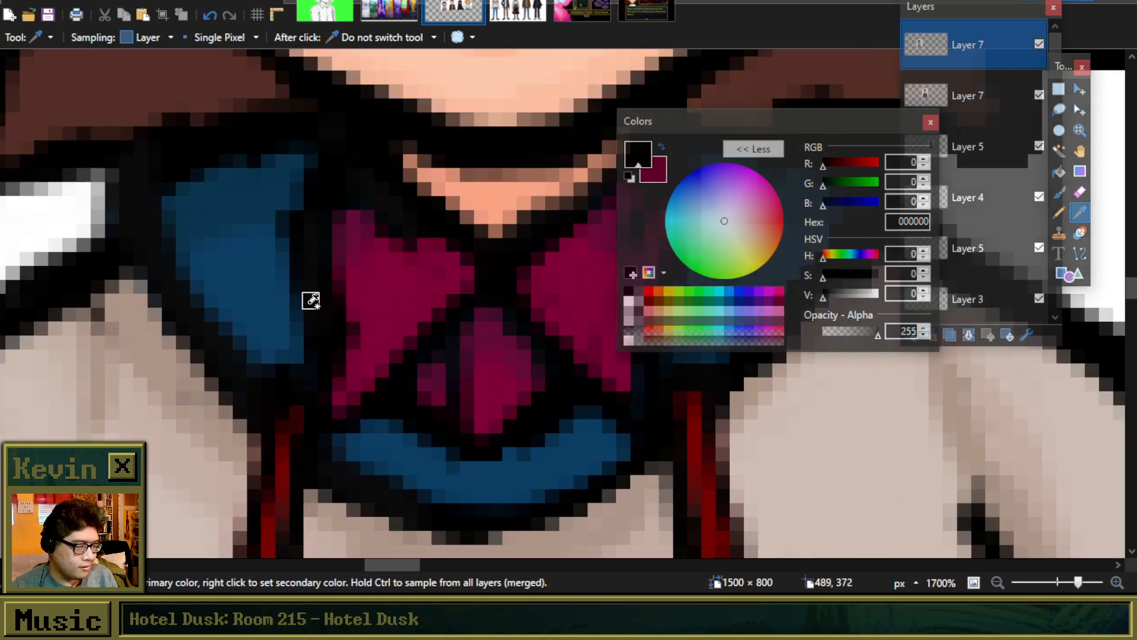
pyautogui.press('b')
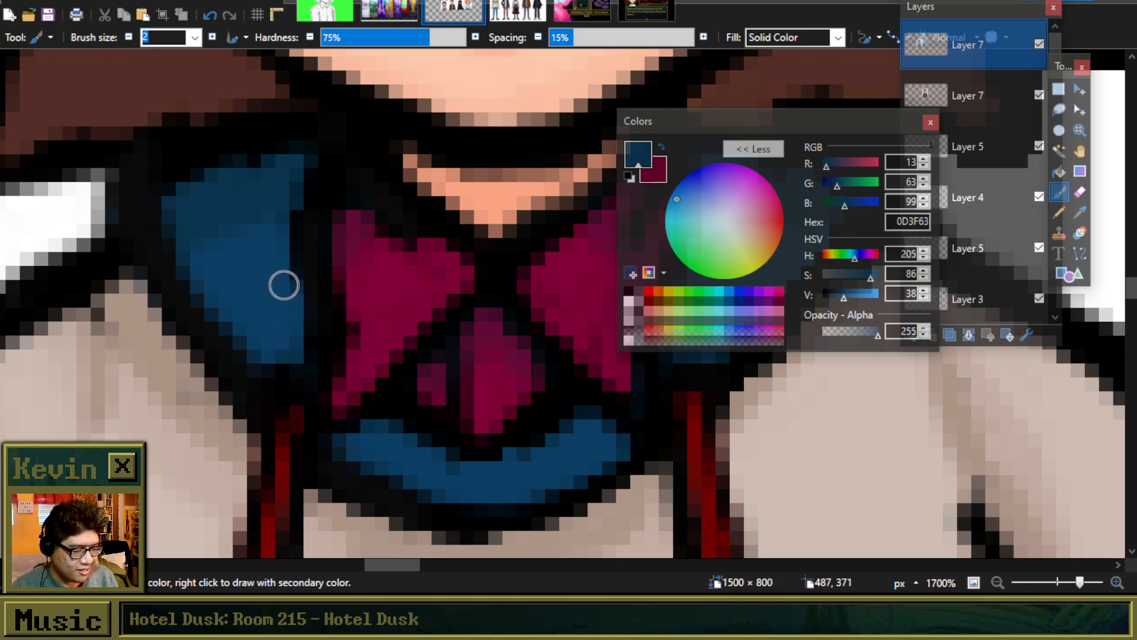
pyautogui.scroll(-4, 283, 278)
pyautogui.scroll(-5, 377, 357)
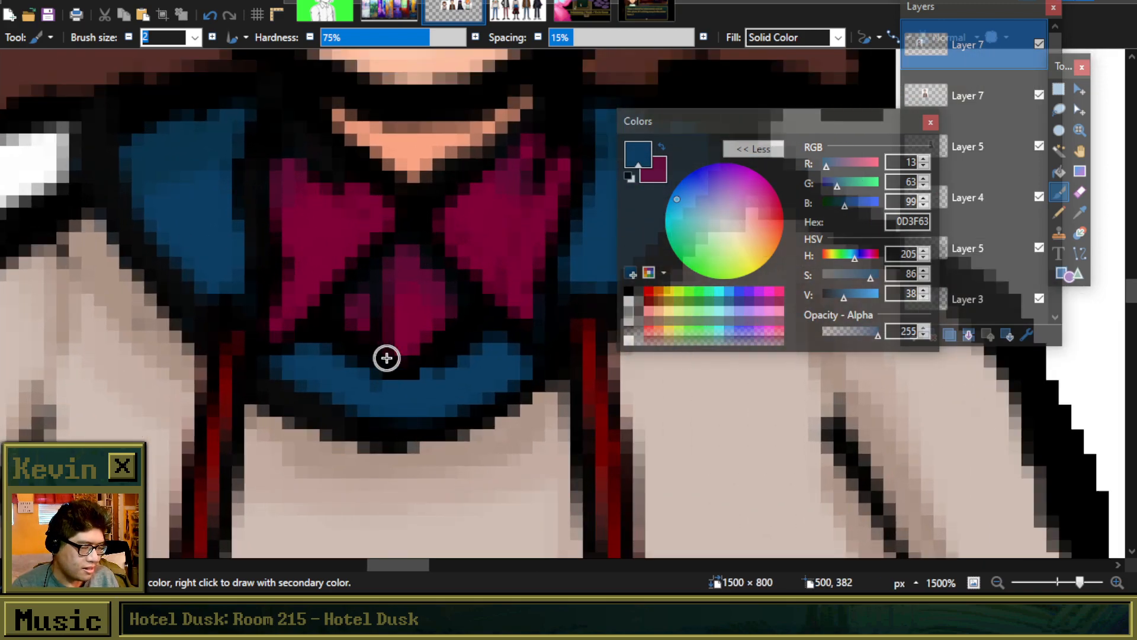
pyautogui.scroll(5, 411, 367)
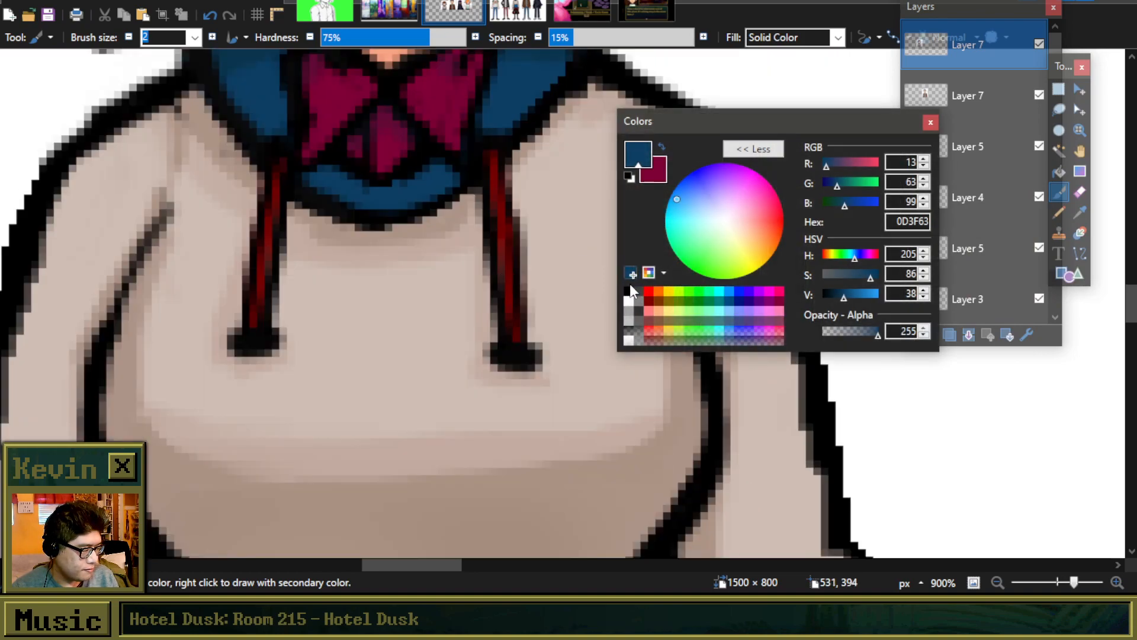
# Step: Touch up the right drawstring's outer edge in black, then clean up beside it with the sampled hoodie beige CEBDB3
pyautogui.click(629, 291)
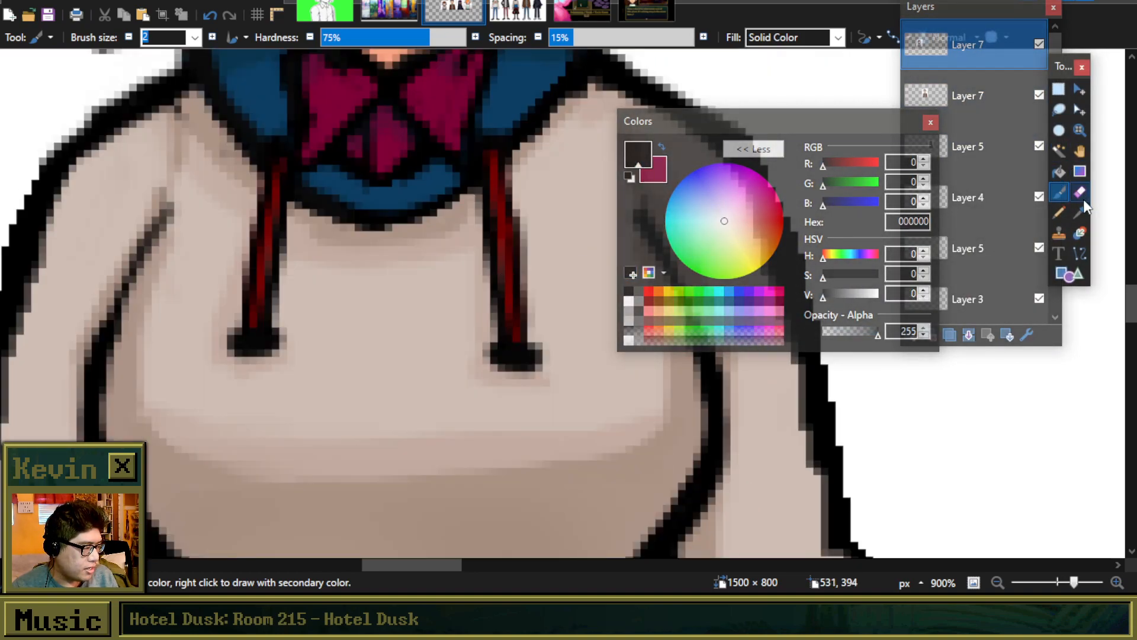
pyautogui.moveTo(510, 214); pyautogui.dragTo(509, 242)
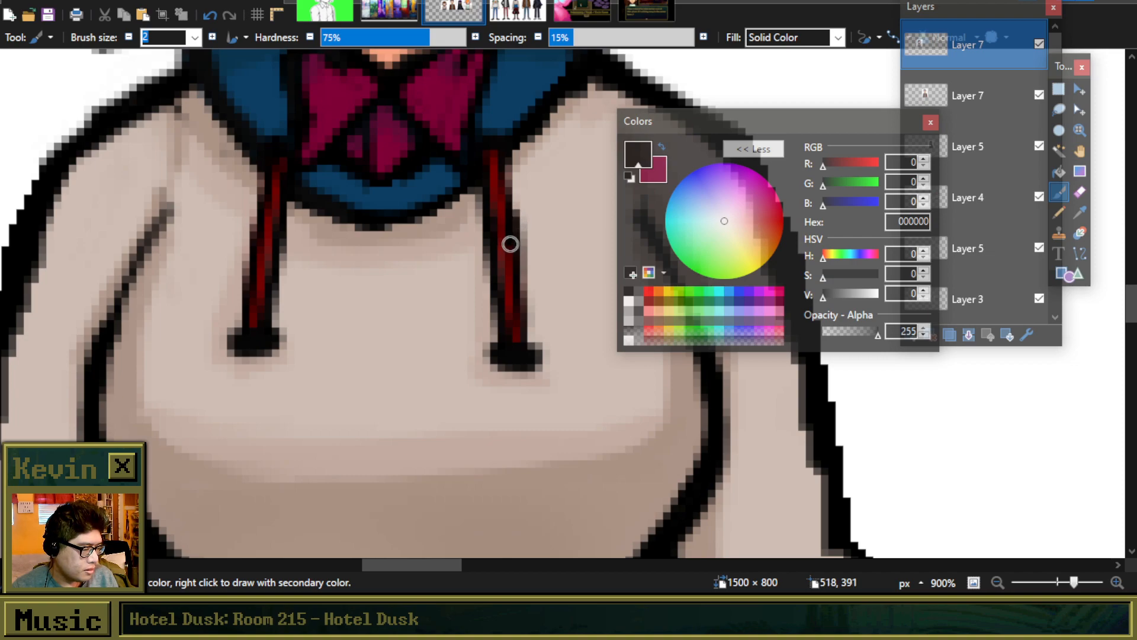
pyautogui.click(1080, 212)
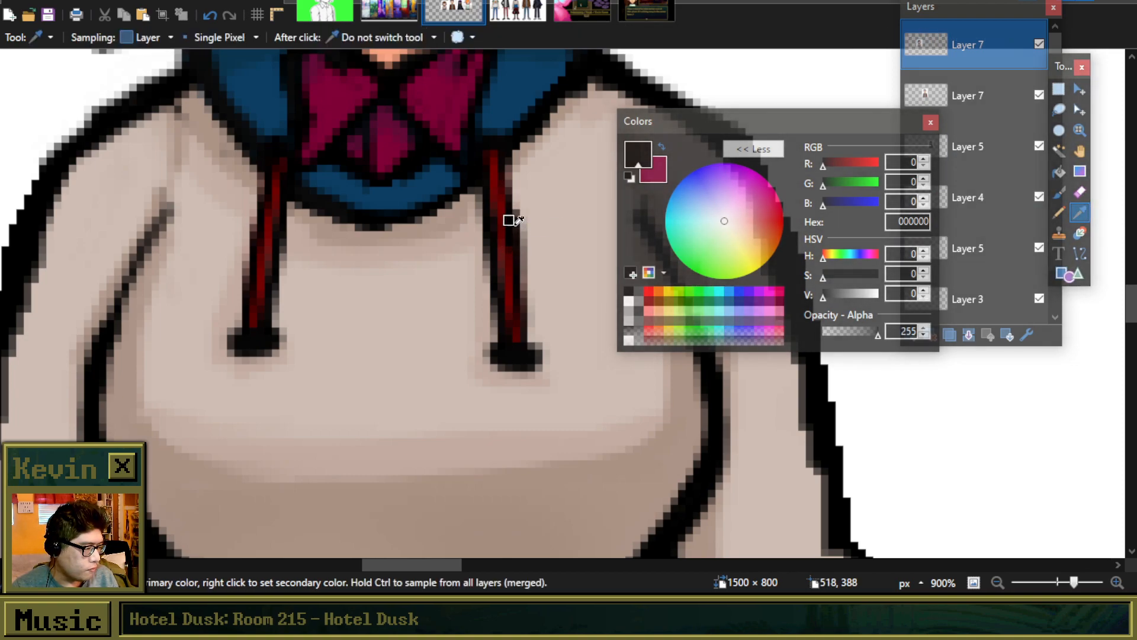
pyautogui.click(561, 219)
pyautogui.click(1059, 191)
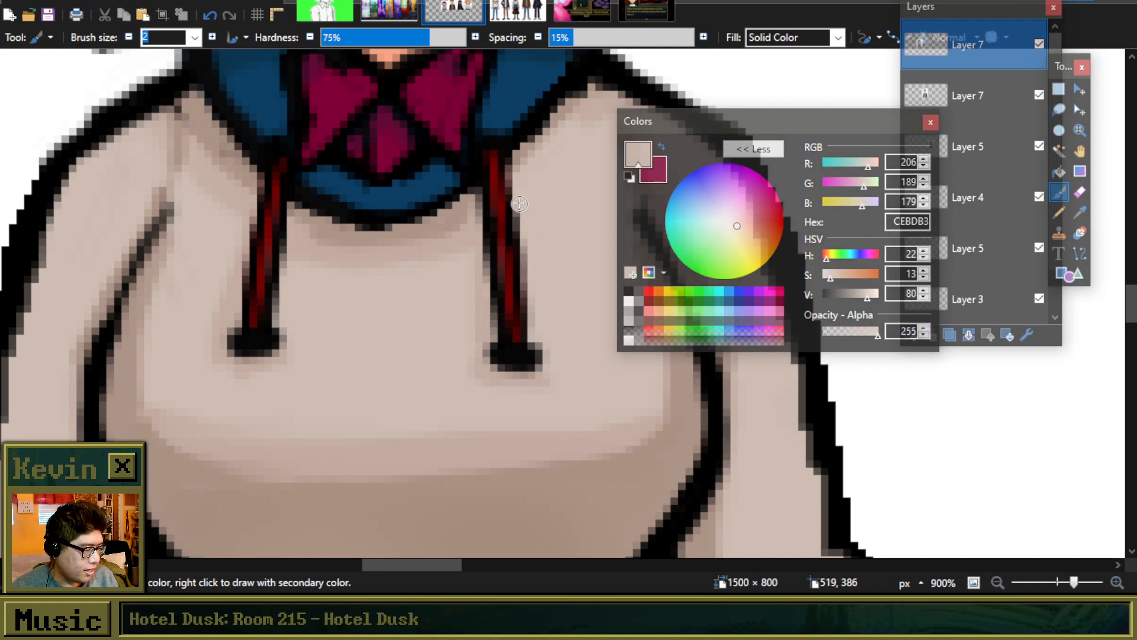
pyautogui.moveTo(520, 204); pyautogui.dragTo(528, 267)
pyautogui.scroll(-7, 513, 290)
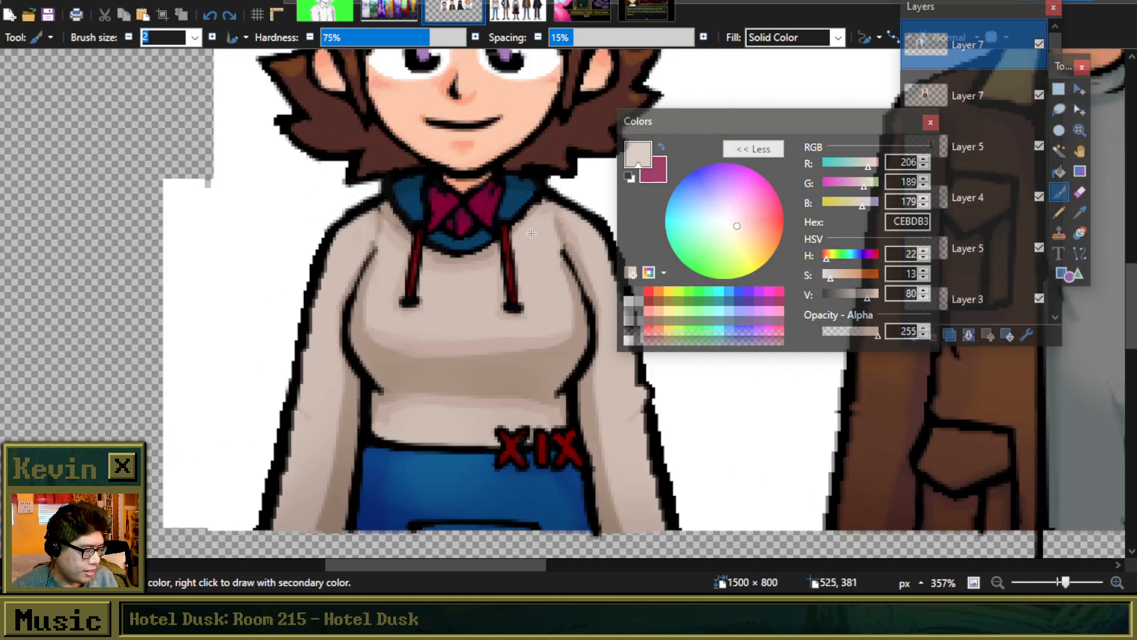
pyautogui.scroll(5, 531, 233)
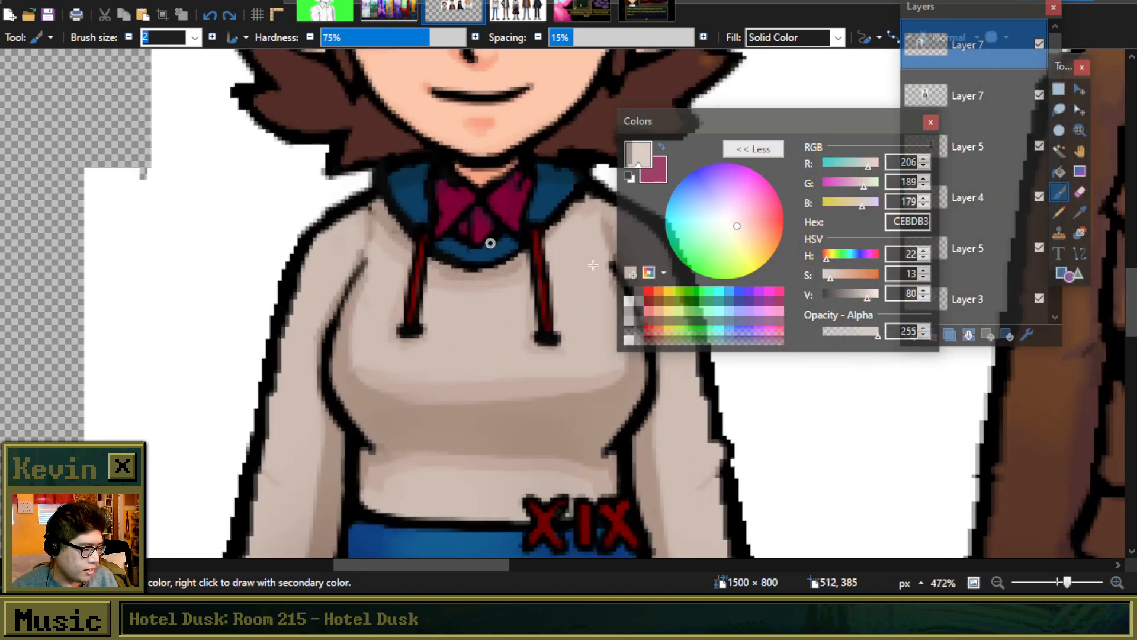
# Step: Select the left drawstring's lower end, stretch it downward to 17 × 16 pixels, deselect it and return to the Paintbrush
pyautogui.click(1058, 94)
pyautogui.scroll(4, 392, 328)
pyautogui.moveTo(359, 252); pyautogui.dragTo(527, 375)
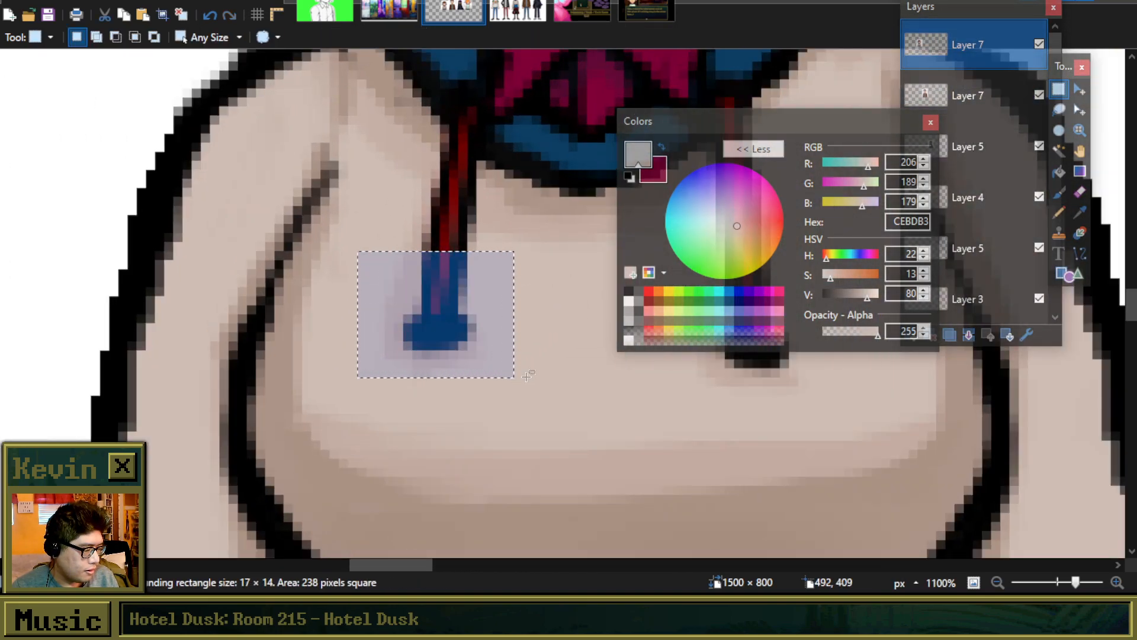
pyautogui.click(1080, 109)
pyautogui.moveTo(435, 377)
pyautogui.mouseDown()
pyautogui.moveTo(433, 400)
pyautogui.moveTo(429, 372)
pyautogui.moveTo(426, 392)
pyautogui.mouseUp()
pyautogui.press('m')
pyautogui.scroll(-5, 444, 249)
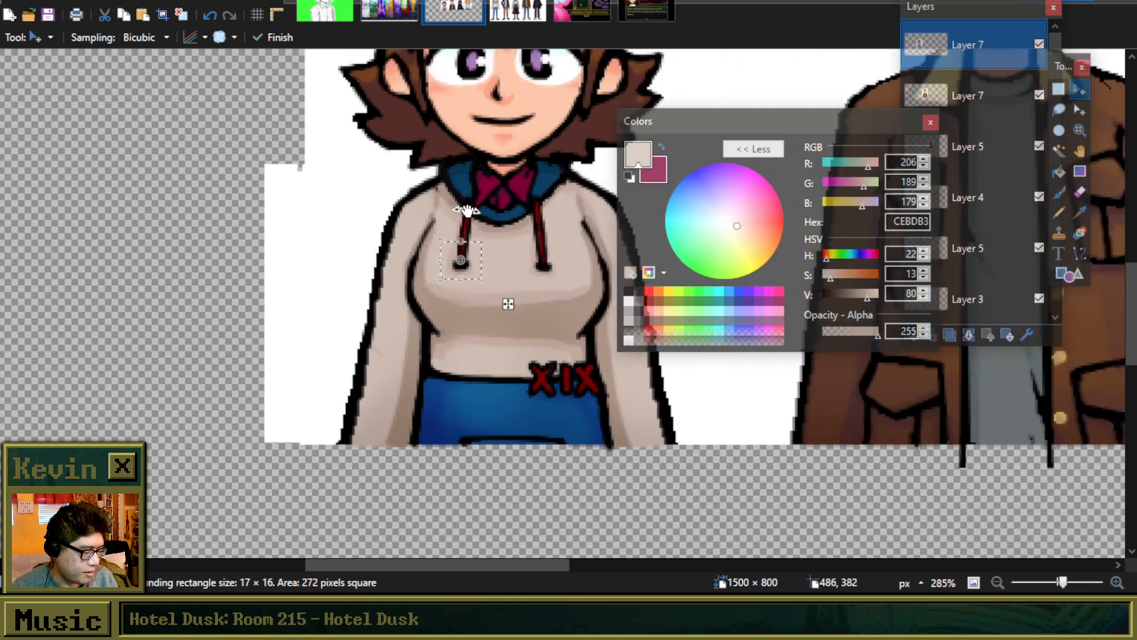
pyautogui.scroll(3, 481, 216)
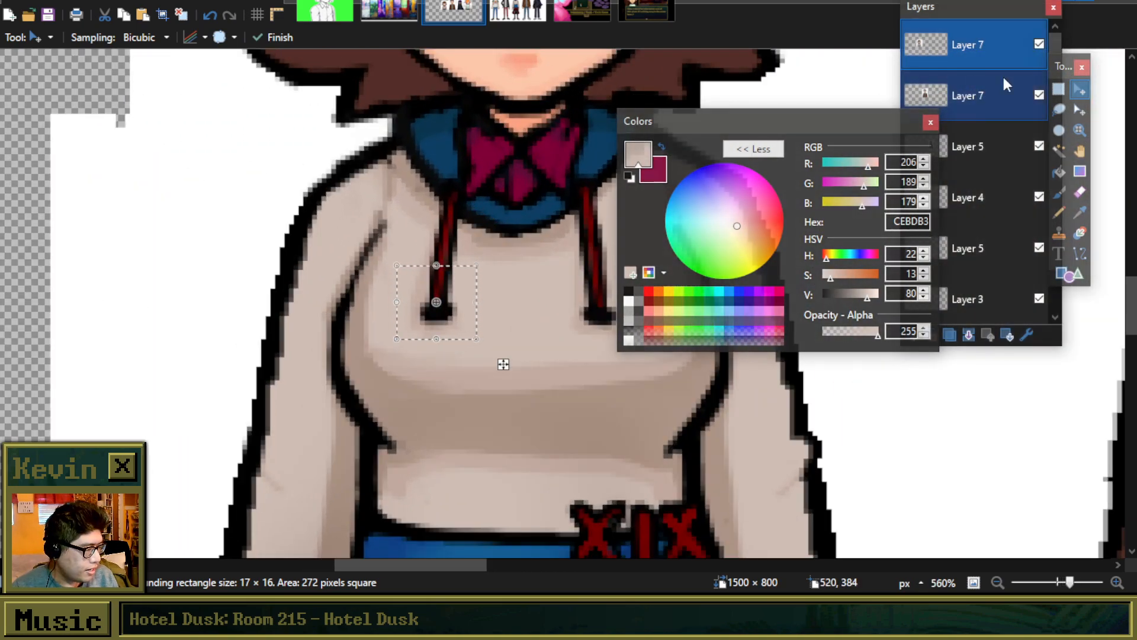
pyautogui.click(1058, 89)
pyautogui.click(294, 274)
pyautogui.click(1058, 191)
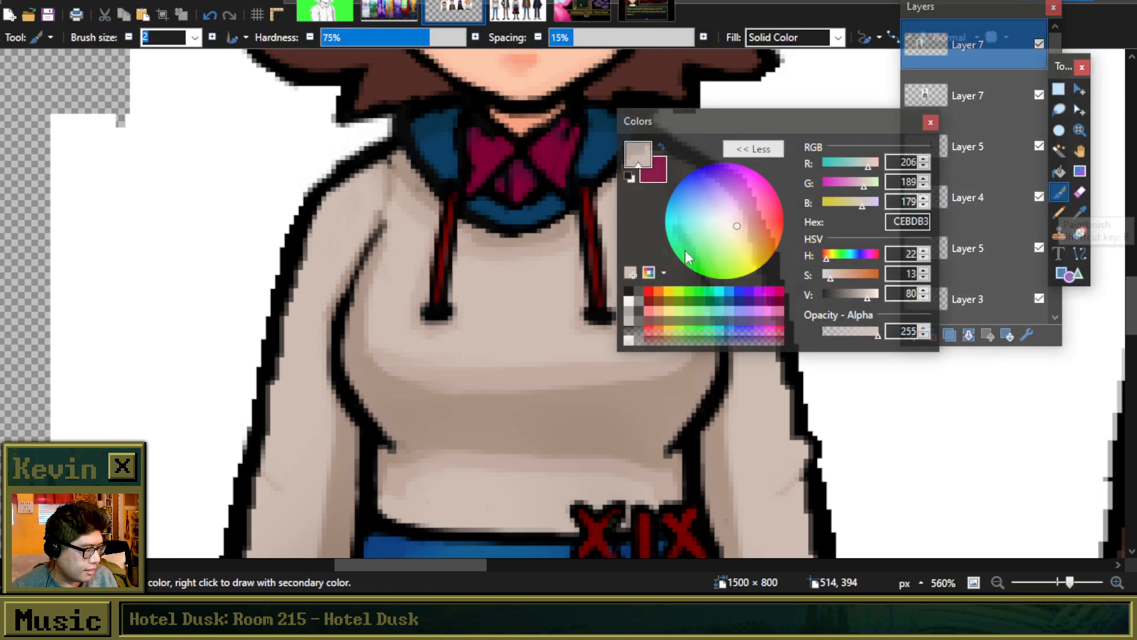
# Step: Fill out the knots at the lower ends of both drawstrings in black and try a black tip below the left one
pyautogui.click(628, 291)
pyautogui.scroll(5, 462, 313)
pyautogui.moveTo(447, 308); pyautogui.dragTo(446, 325)
pyautogui.scroll(-5, 383, 332)
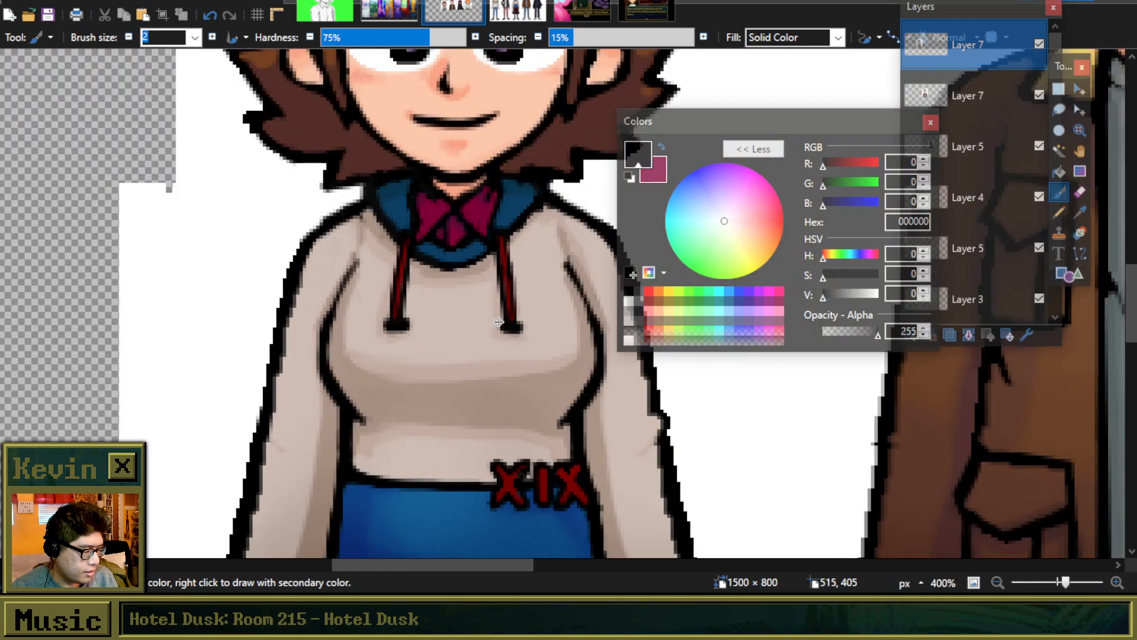
pyautogui.scroll(5, 507, 325)
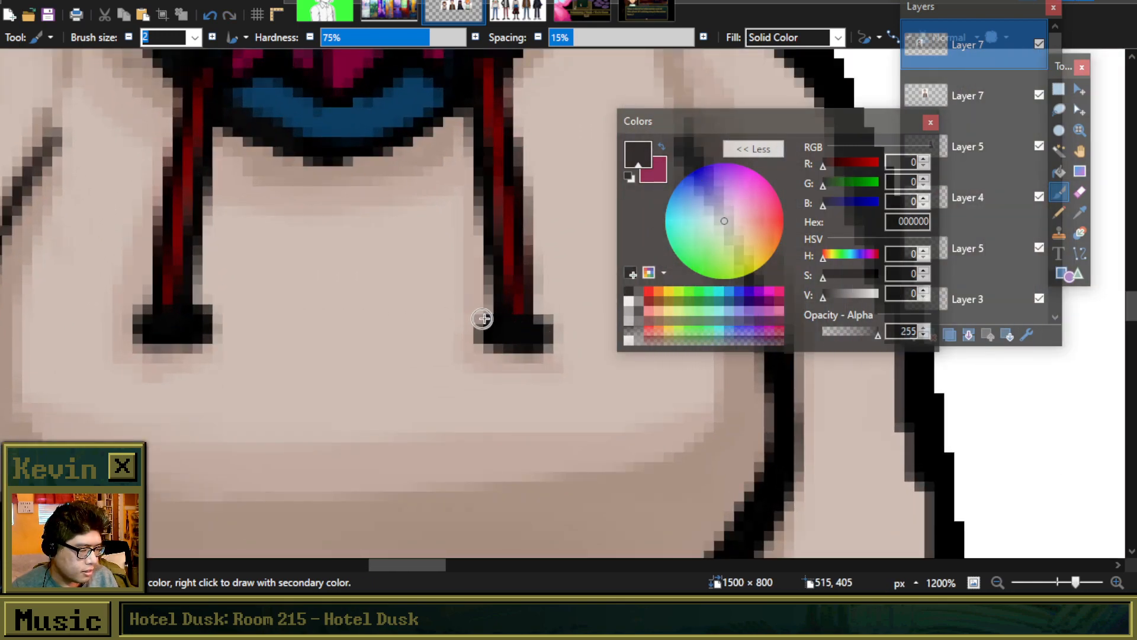
pyautogui.click(537, 324)
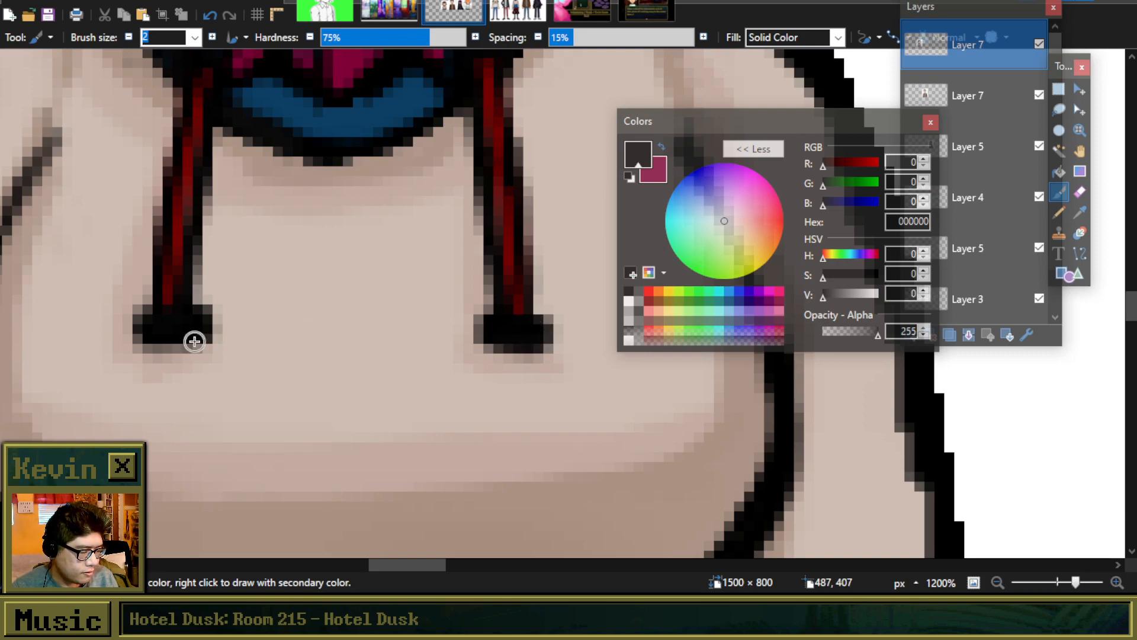
pyautogui.click(172, 361)
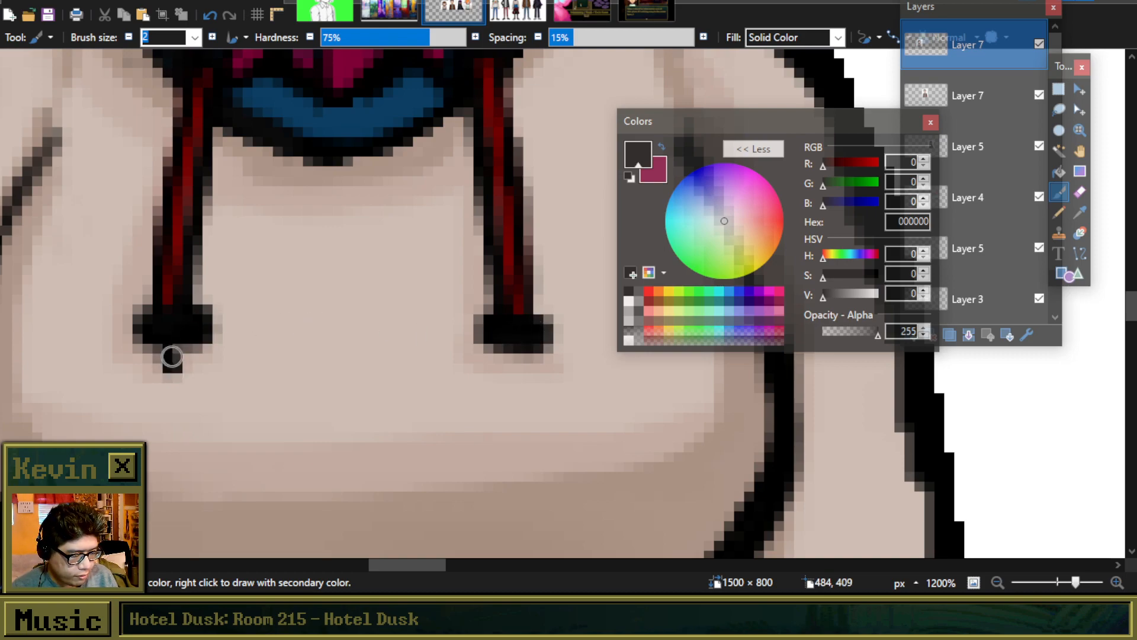
# Step: Sample dark red from the right drawstring as the secondary color and paint short tips below the drawstring knots with the Paintbrush
pyautogui.click(1080, 212)
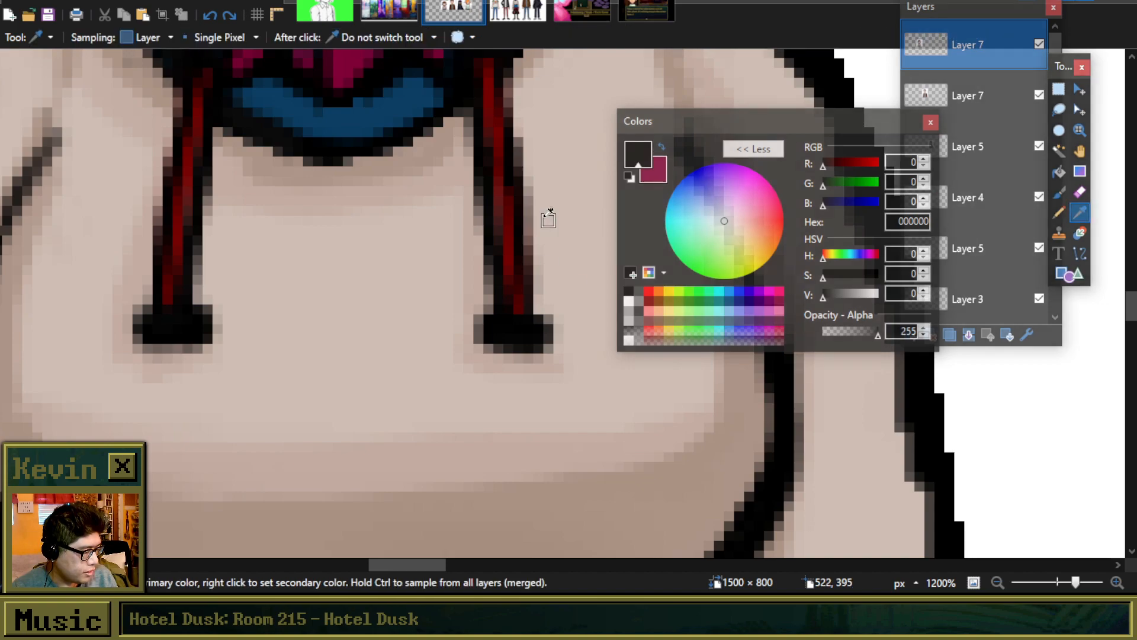
pyautogui.rightClick(519, 298)
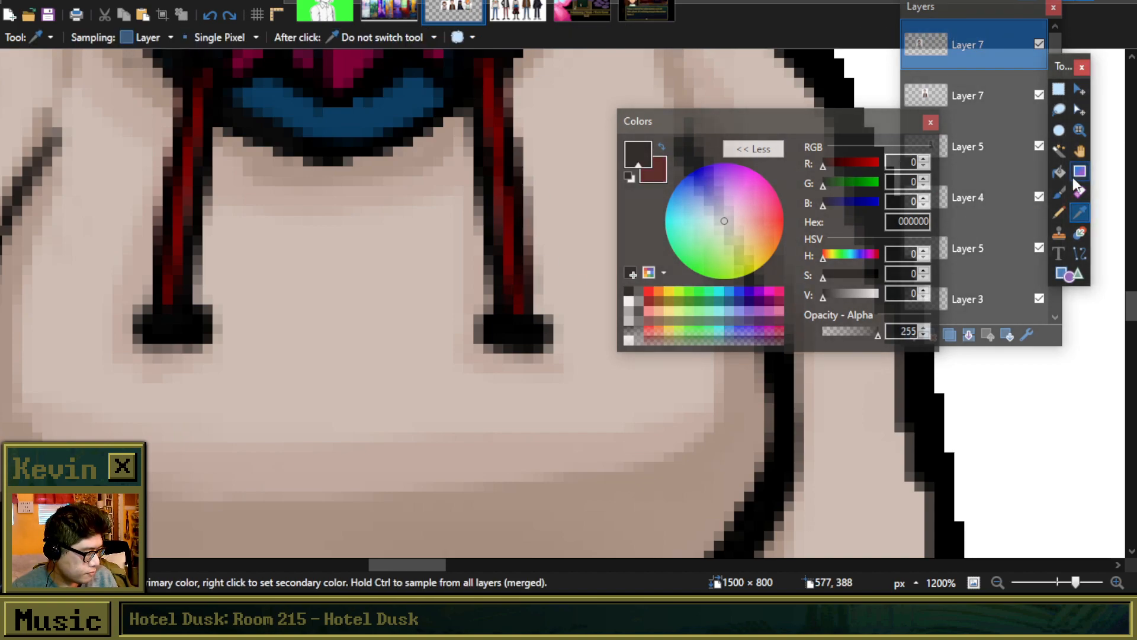
pyautogui.click(1059, 192)
pyautogui.moveTo(506, 356)
pyautogui.mouseDown()
pyautogui.moveTo(515, 399)
pyautogui.moveTo(513, 351)
pyautogui.mouseUp()
pyautogui.scroll(-8, 307, 360)
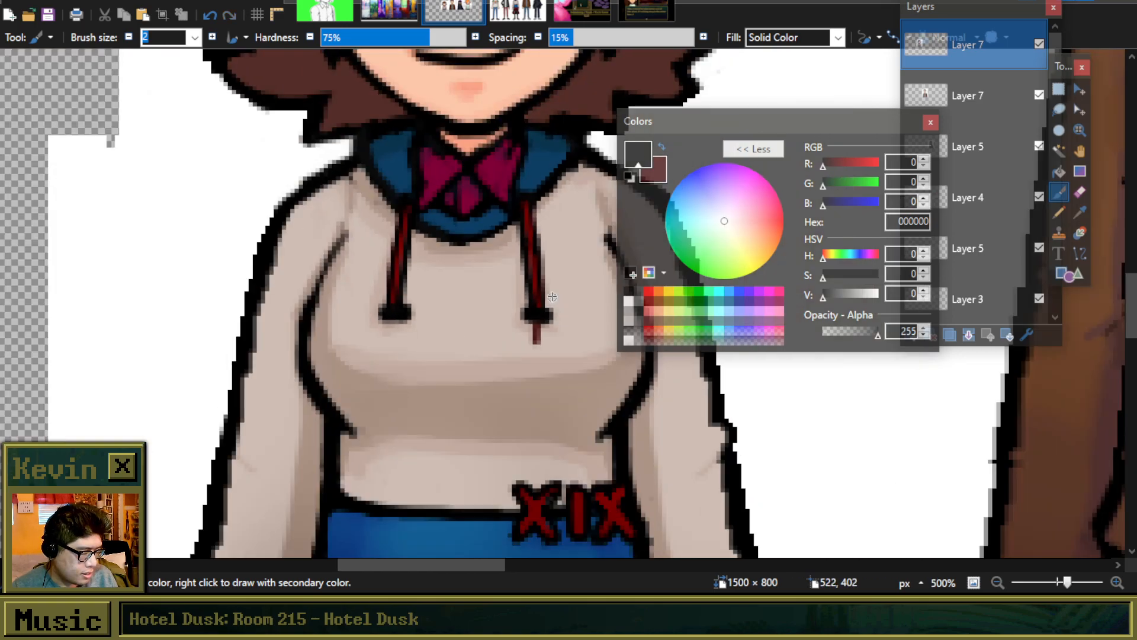
pyautogui.scroll(8, 545, 304)
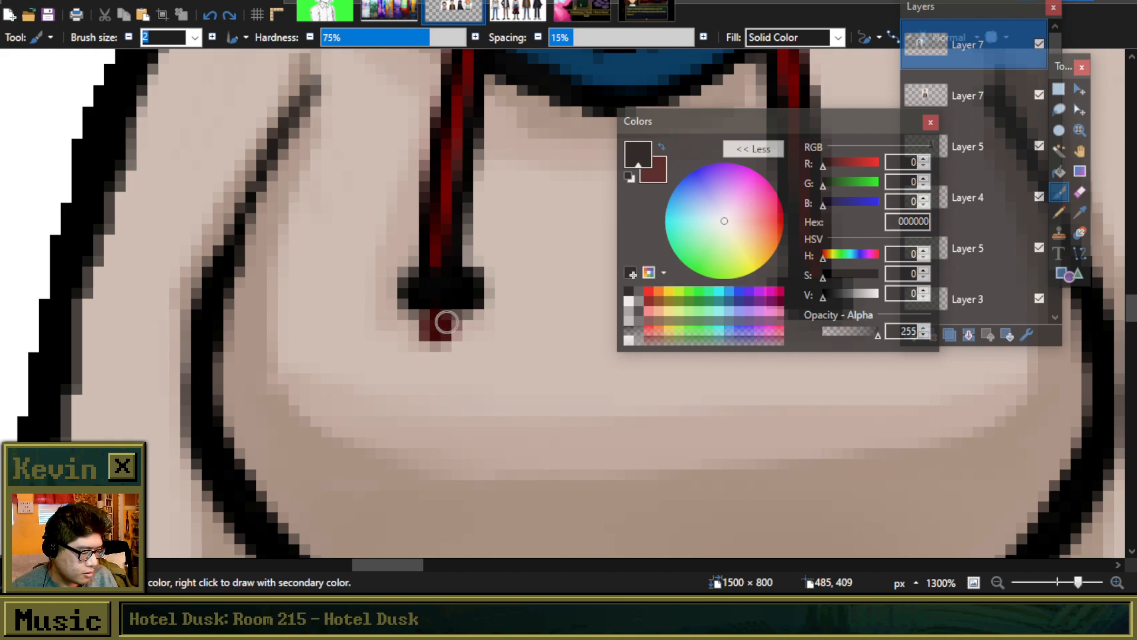
# Step: Outline the dark red tips below both drawstring knots in black, undoing one stroke on the left tip
pyautogui.click(431, 323)
pyautogui.moveTo(431, 325)
pyautogui.mouseDown()
pyautogui.moveTo(458, 331)
pyautogui.moveTo(447, 315)
pyautogui.moveTo(433, 328)
pyautogui.moveTo(459, 337)
pyautogui.moveTo(445, 309)
pyautogui.mouseUp()
pyautogui.hotkey('ctrl', 'z')
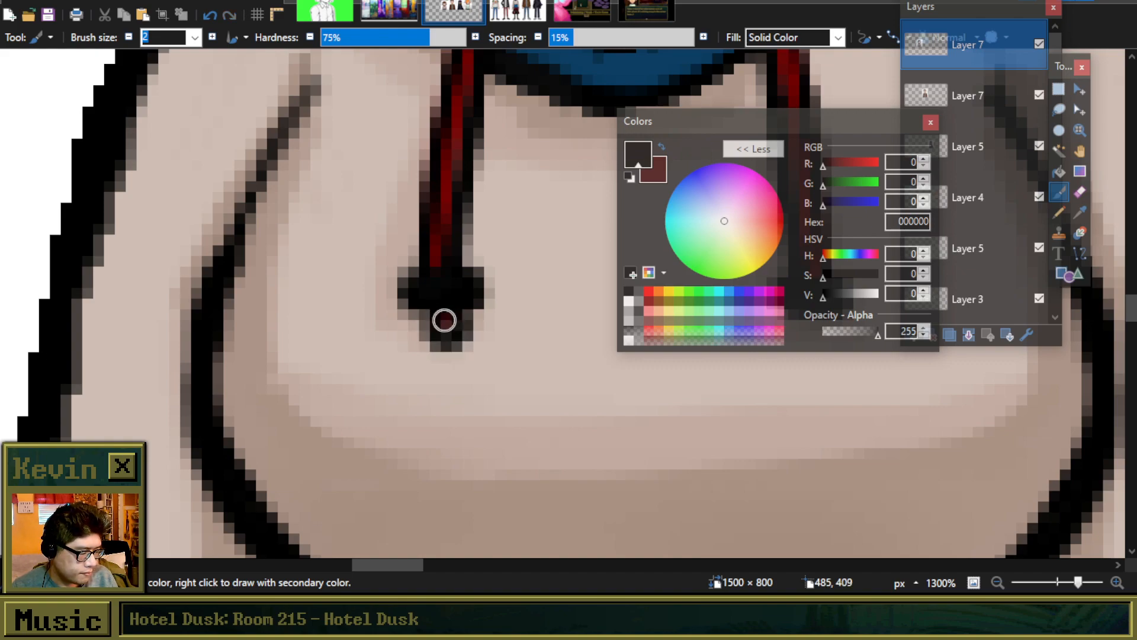
pyautogui.scroll(-8, 438, 313)
pyautogui.scroll(6, 544, 304)
pyautogui.scroll(2, 544, 304)
pyautogui.moveTo(538, 307)
pyautogui.mouseDown()
pyautogui.moveTo(541, 325)
pyautogui.moveTo(553, 318)
pyautogui.moveTo(547, 330)
pyautogui.mouseUp()
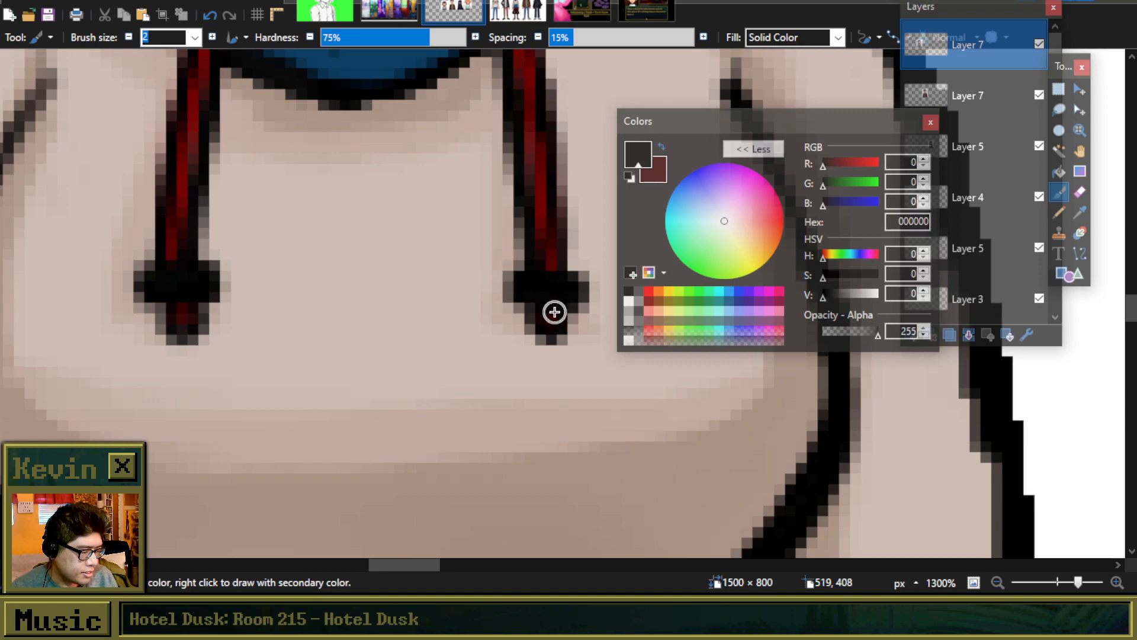
pyautogui.scroll(-5, 533, 203)
pyautogui.scroll(1, 530, 158)
pyautogui.scroll(2, 530, 158)
pyautogui.scroll(-3, 515, 195)
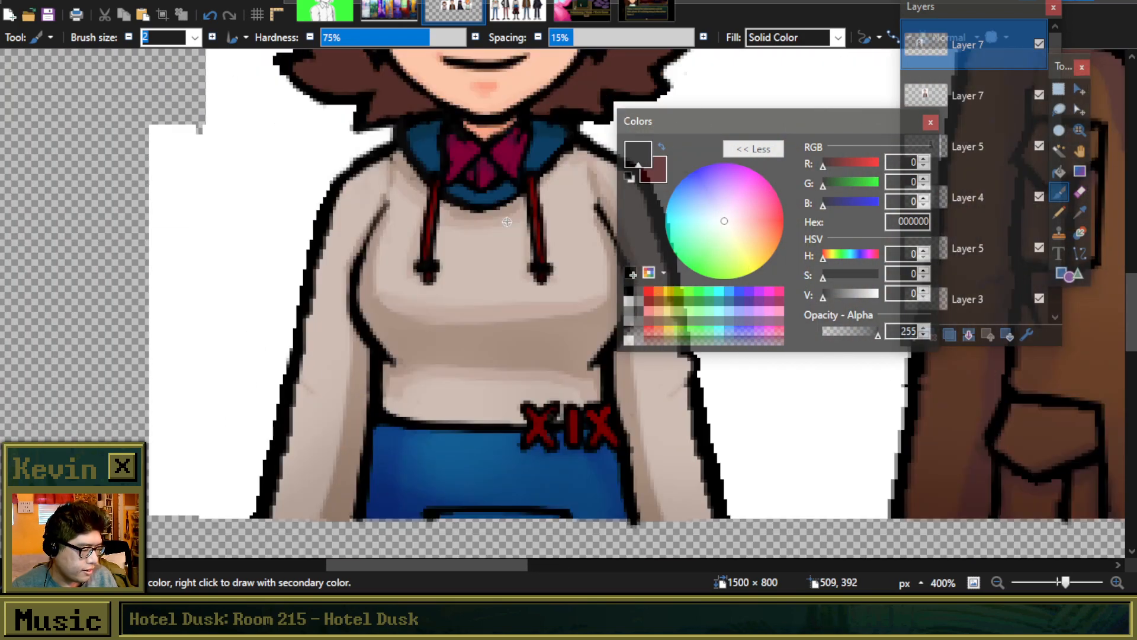
# Step: Sample the shadow beige AD9689 from below the collar for the Paintbrush and check the shading around both drawstrings
pyautogui.scroll(3, 543, 272)
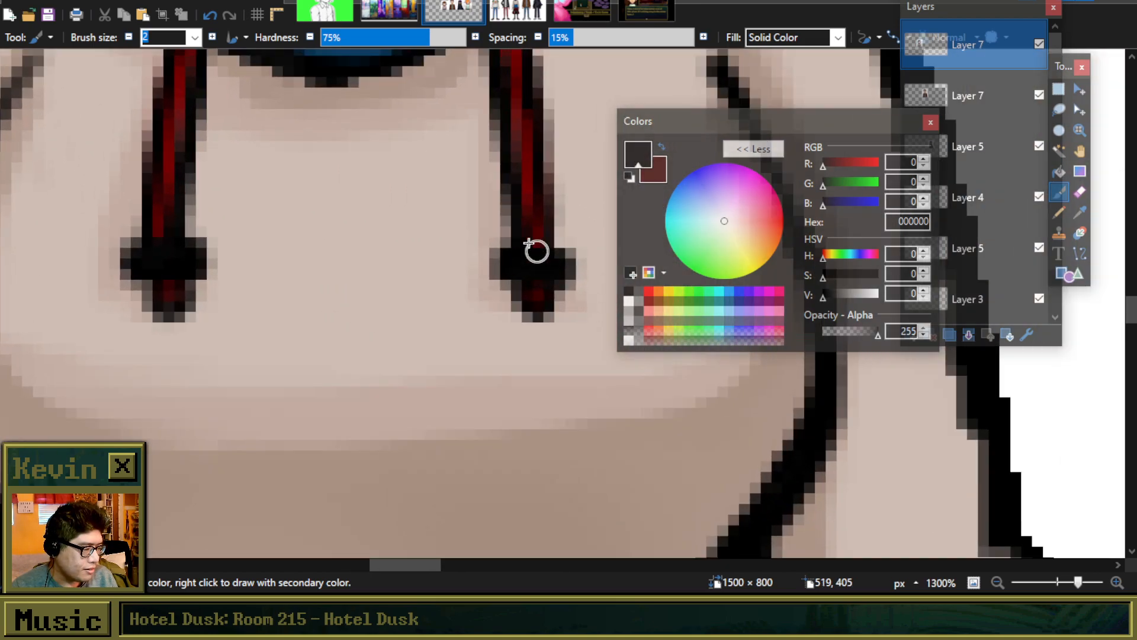
pyautogui.click(1078, 221)
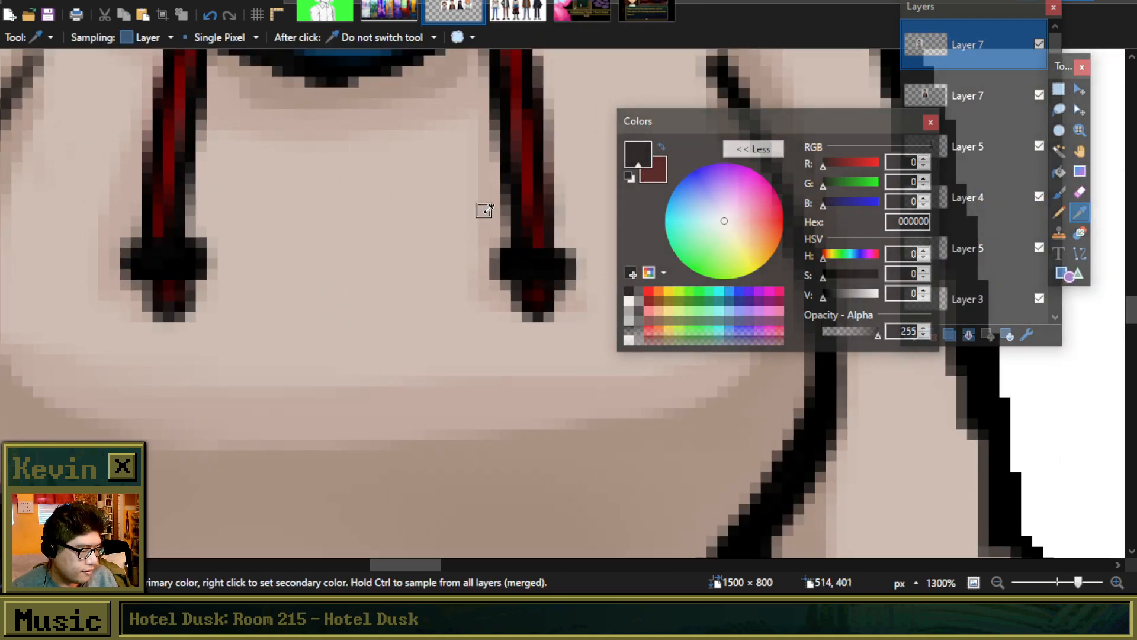
pyautogui.click(425, 78)
pyautogui.click(1059, 196)
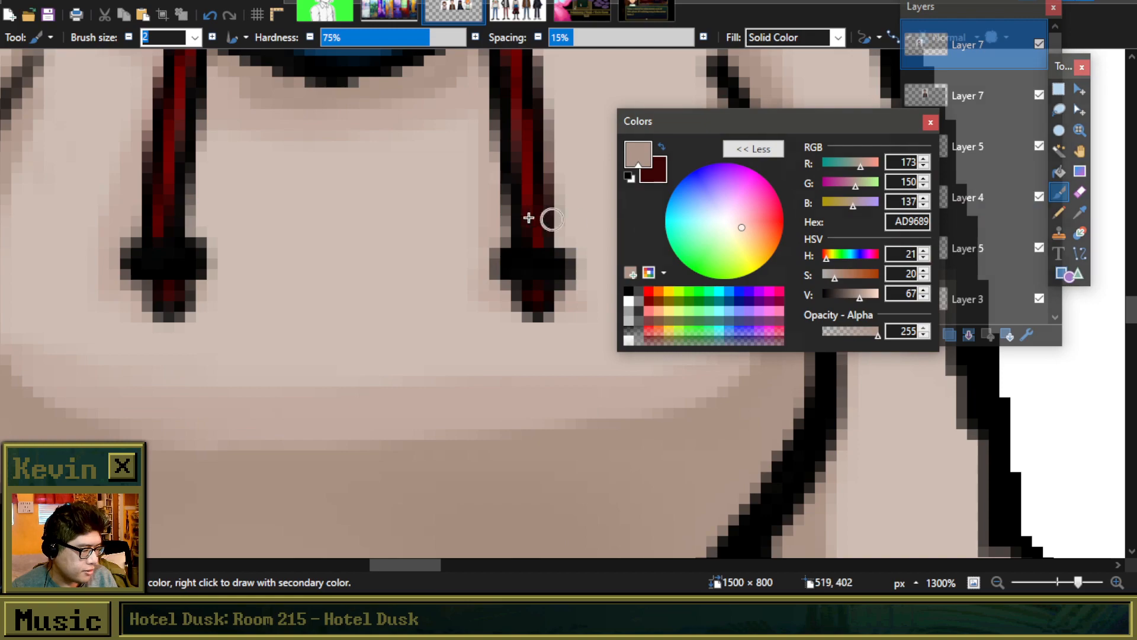
pyautogui.scroll(2, 472, 132)
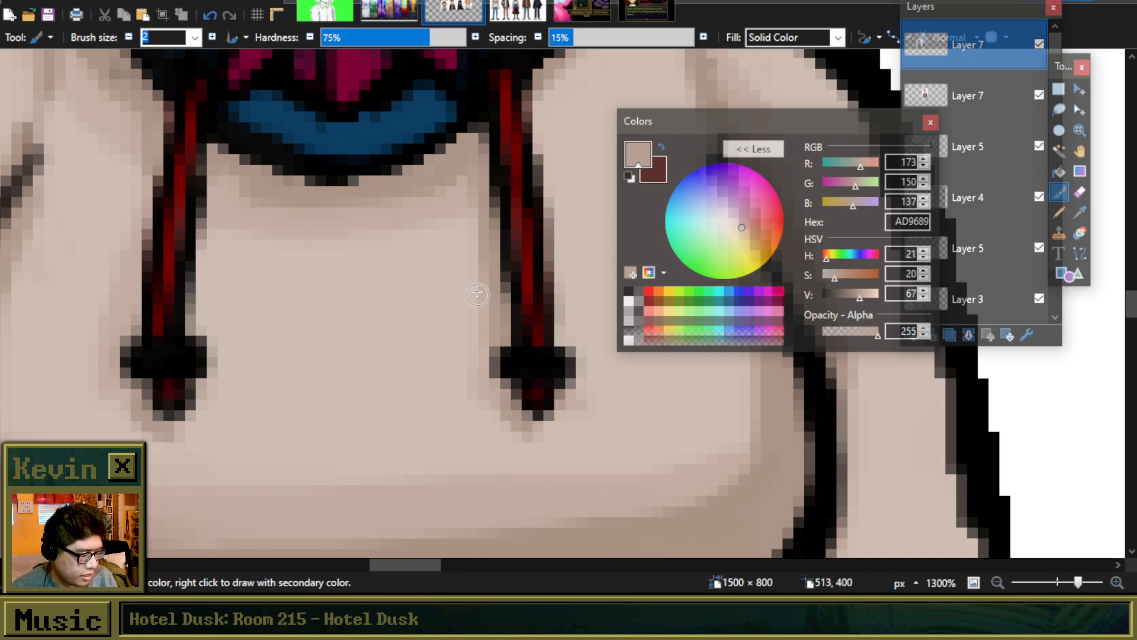
pyautogui.scroll(-5, 478, 300)
pyautogui.scroll(-2, 473, 176)
pyautogui.scroll(6, 394, 261)
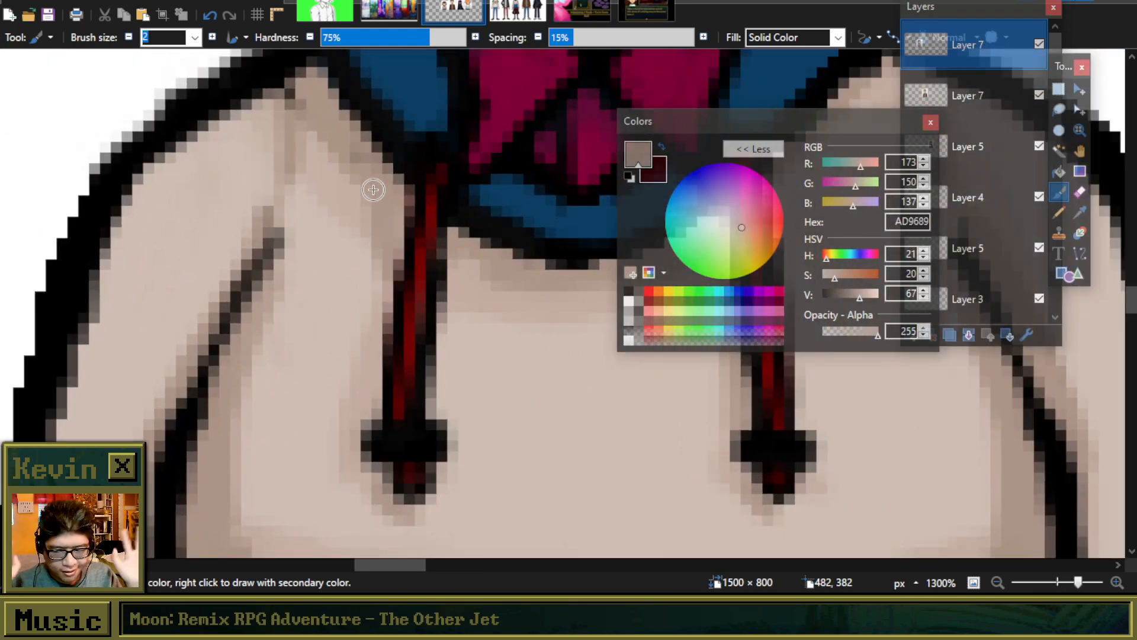
pyautogui.scroll(-6, 451, 215)
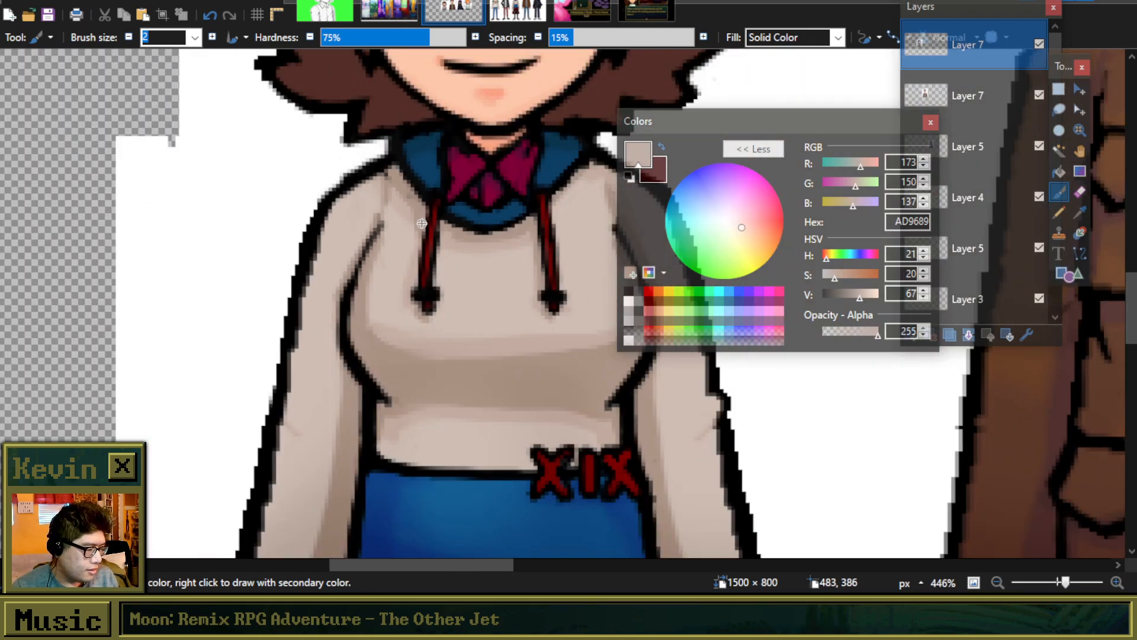
pyautogui.scroll(1, 453, 217)
pyautogui.scroll(3, 453, 218)
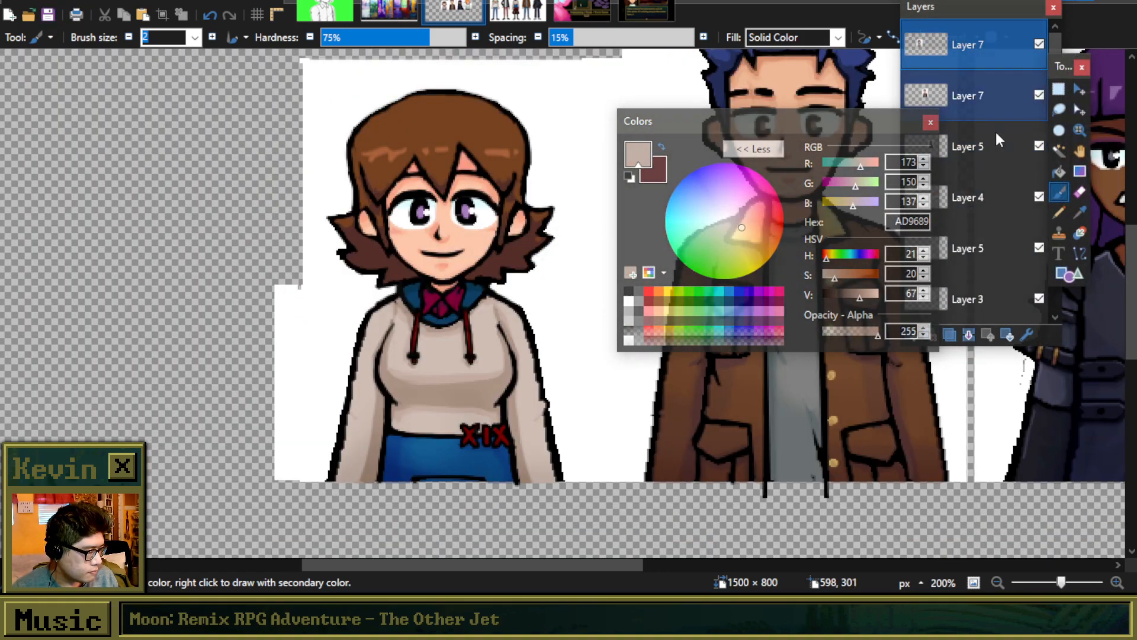
# Step: Move the Colors window nearer to the girl and make the Background layer visible
pyautogui.scroll(-1, 1013, 229)
pyautogui.moveTo(852, 132); pyautogui.dragTo(779, 147)
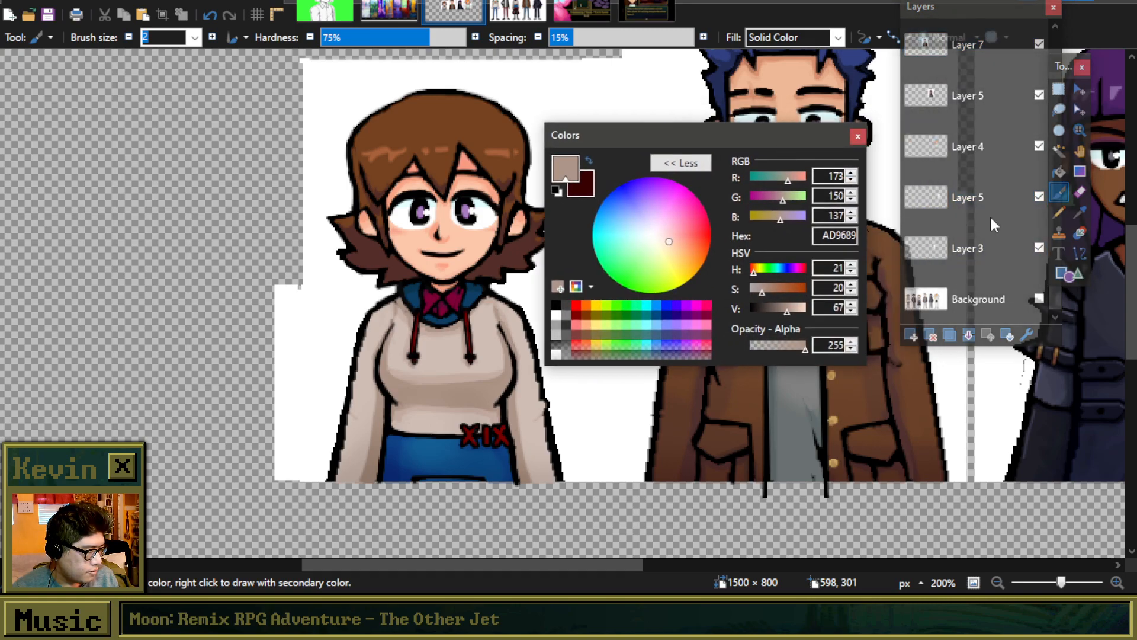
pyautogui.click(1039, 299)
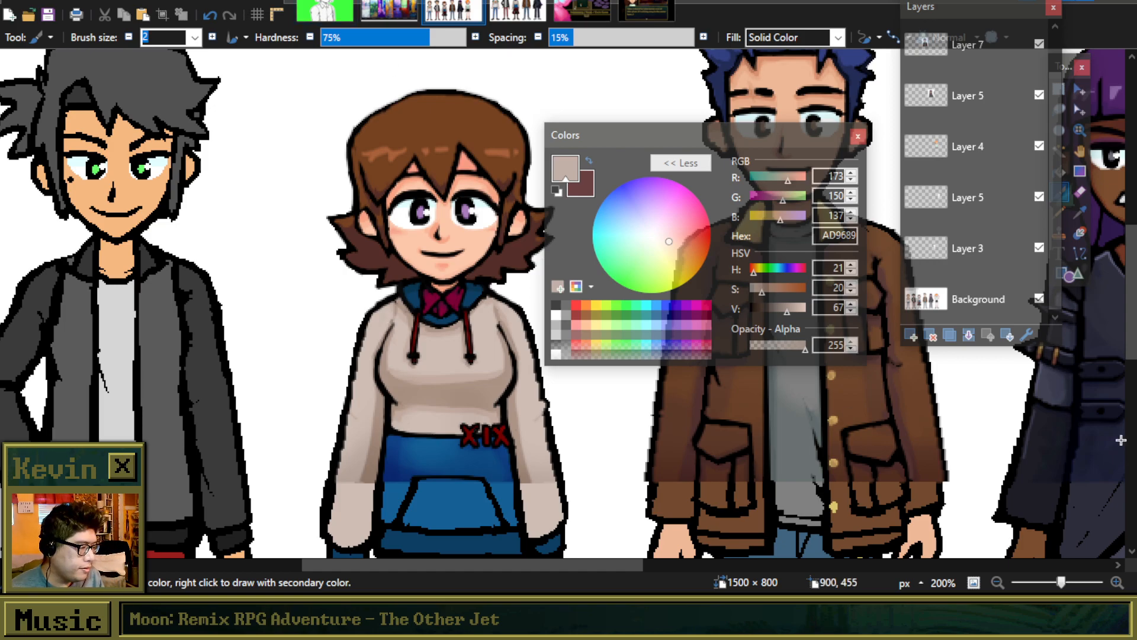
# Step: Activate the topmost Layer 7 and choose the Paintbrush with white as the primary colour for retouching the beige hoodie
pyautogui.click(972, 292)
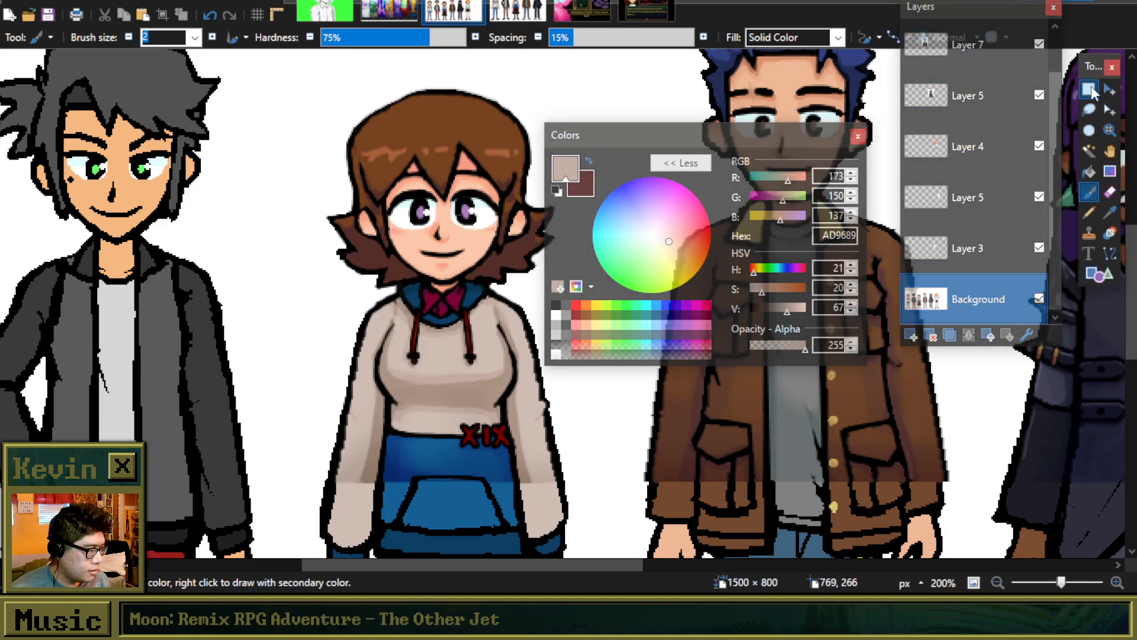
pyautogui.click(1090, 90)
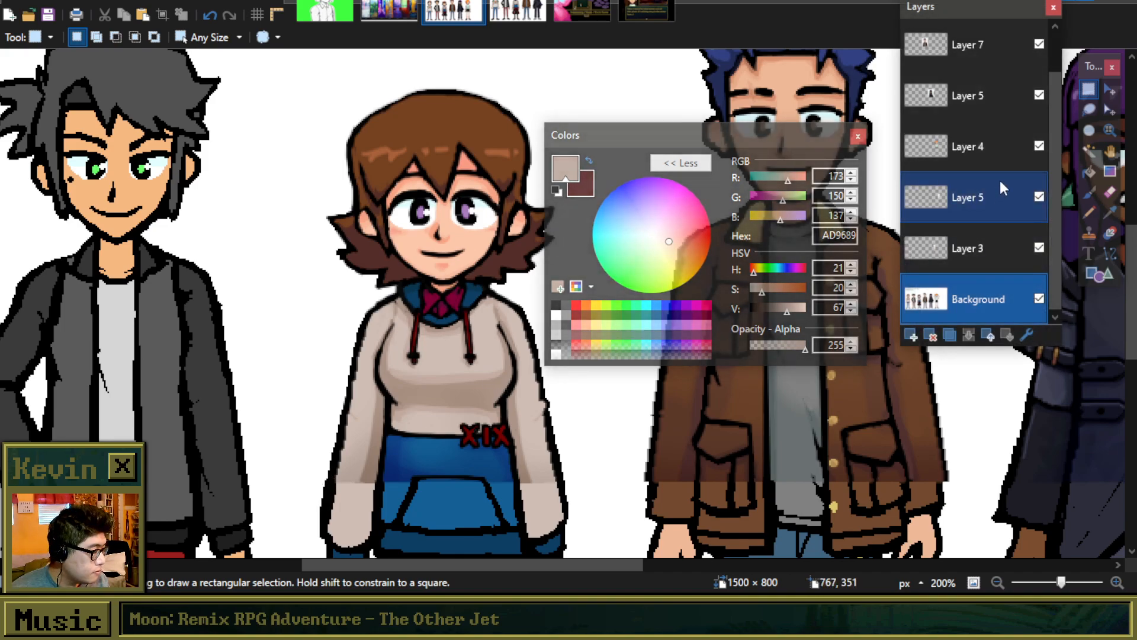
pyautogui.scroll(1, 999, 172)
pyautogui.click(980, 66)
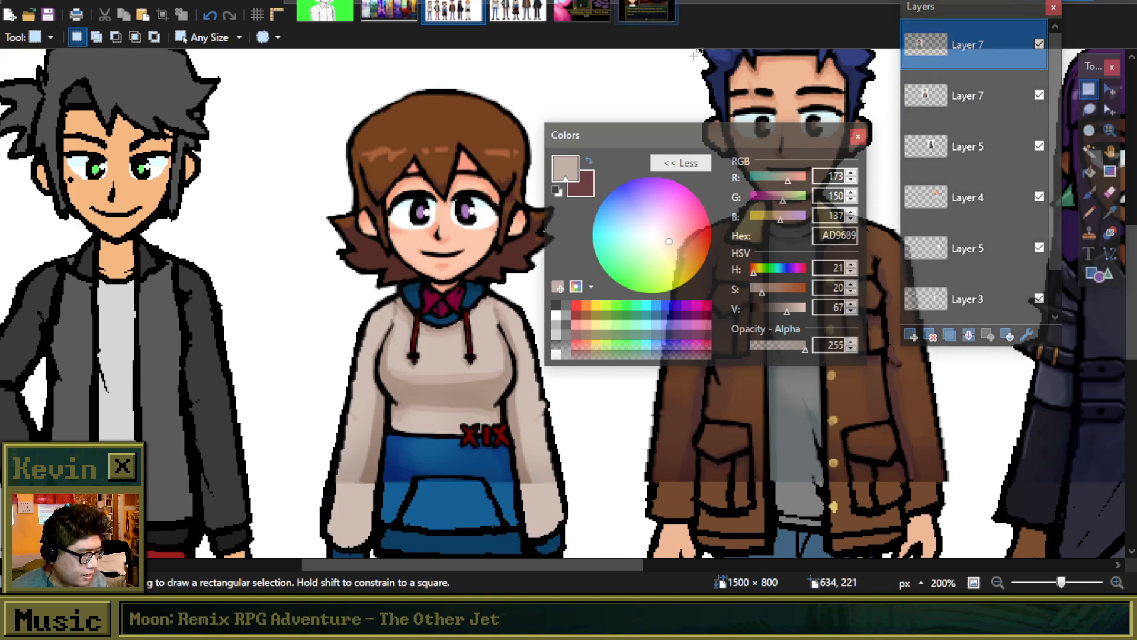
pyautogui.click(1089, 192)
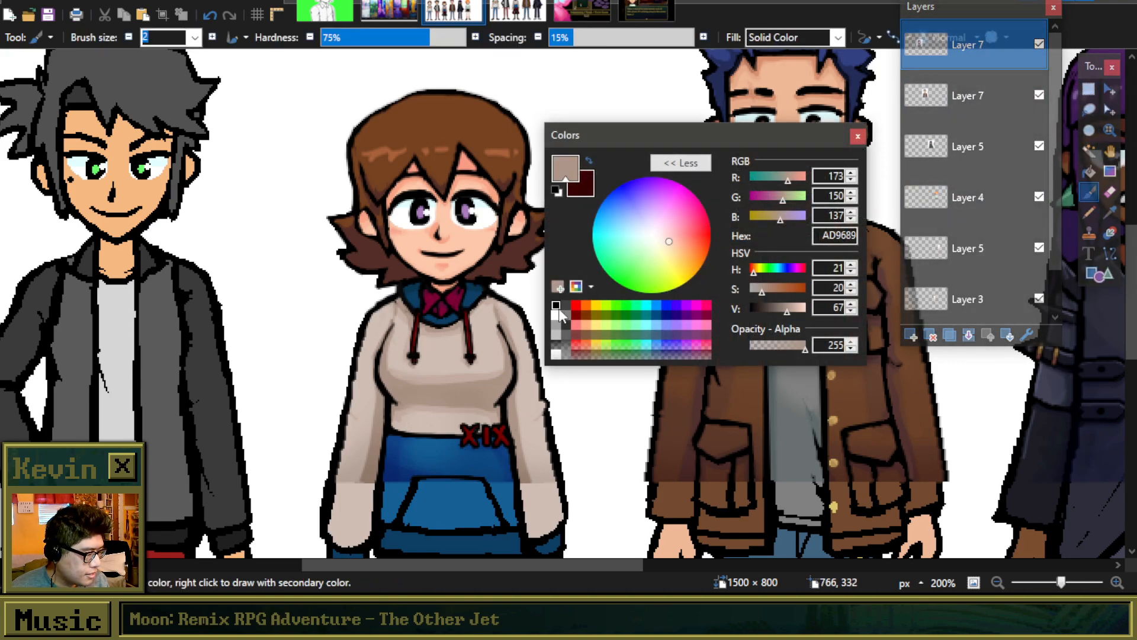
pyautogui.click(560, 312)
pyautogui.scroll(-2, 427, 237)
pyautogui.scroll(6, 345, 196)
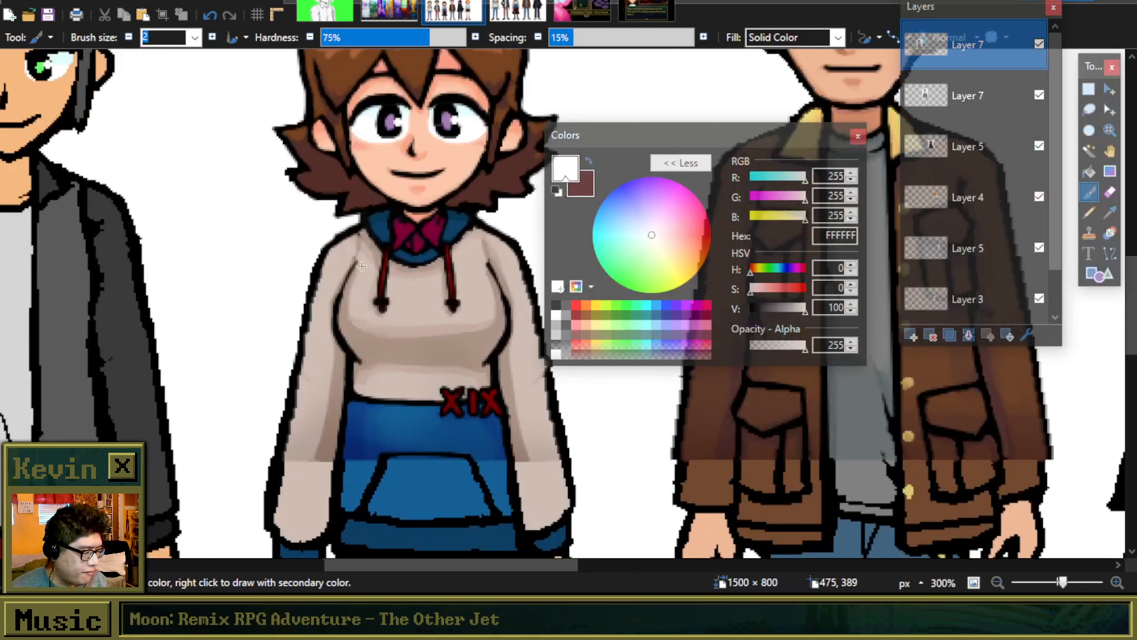
pyautogui.scroll(1, 344, 196)
pyautogui.moveTo(253, 212)
pyautogui.mouseDown()
pyautogui.moveTo(363, 135)
pyautogui.moveTo(255, 202)
pyautogui.mouseUp()
pyautogui.hotkey('ctrl', 'z')
pyautogui.scroll(-2, 230, 191)
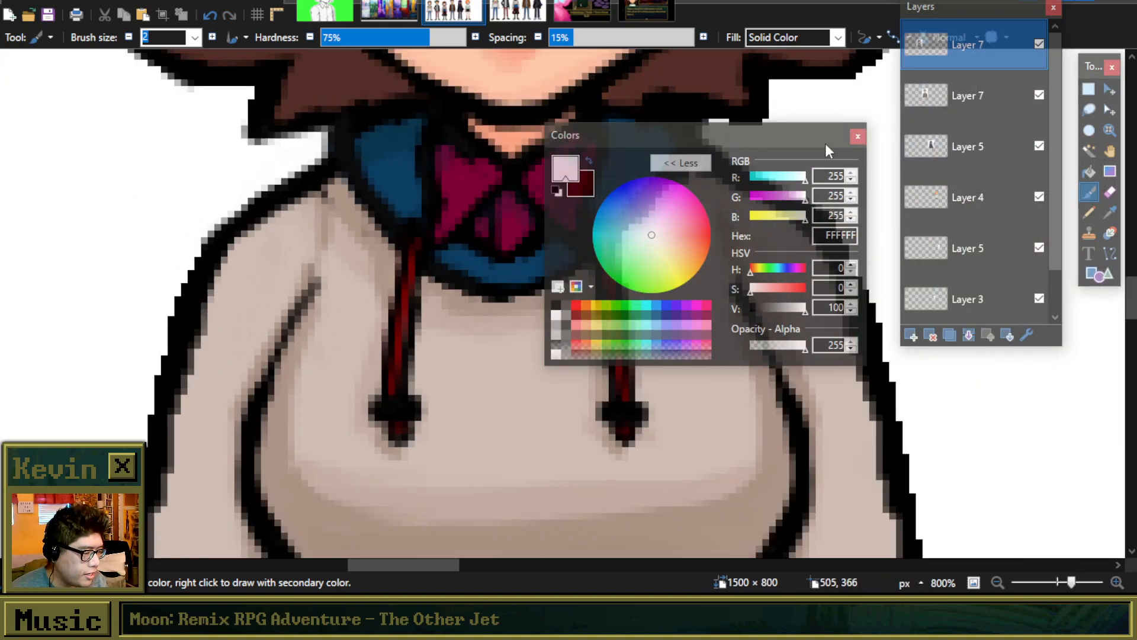
# Step: Trim the outer edge of the beige hoodie's left-hand sleeve with a white line of brush size 3 running down from the shoulder
pyautogui.click(1116, 254)
pyautogui.scroll(-2, 259, 218)
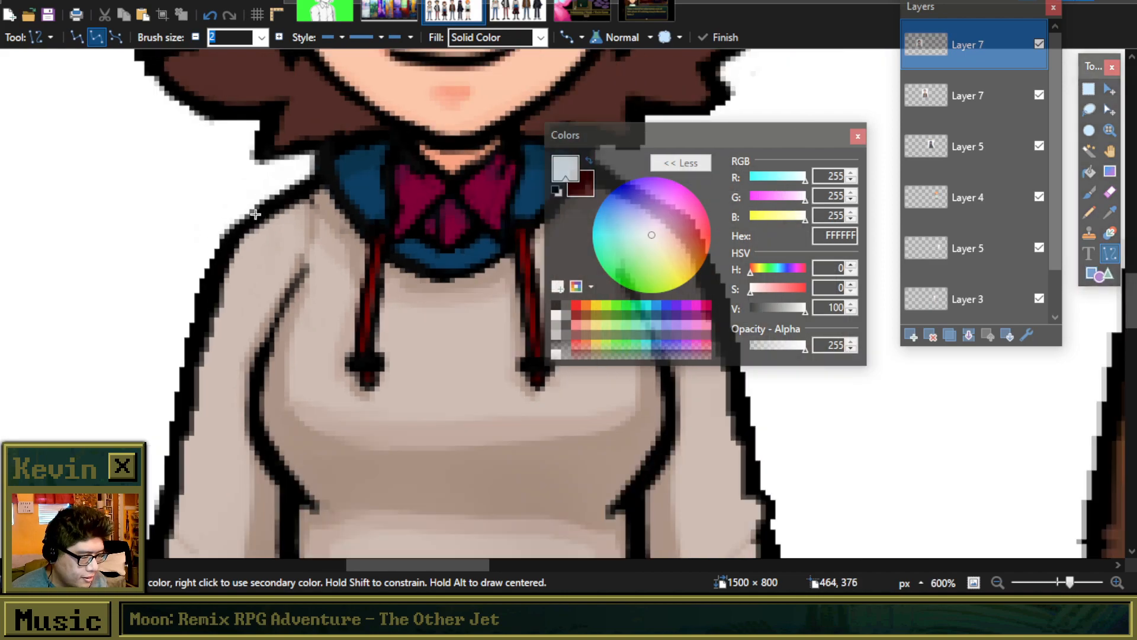
pyautogui.moveTo(224, 194); pyautogui.dragTo(218, 233)
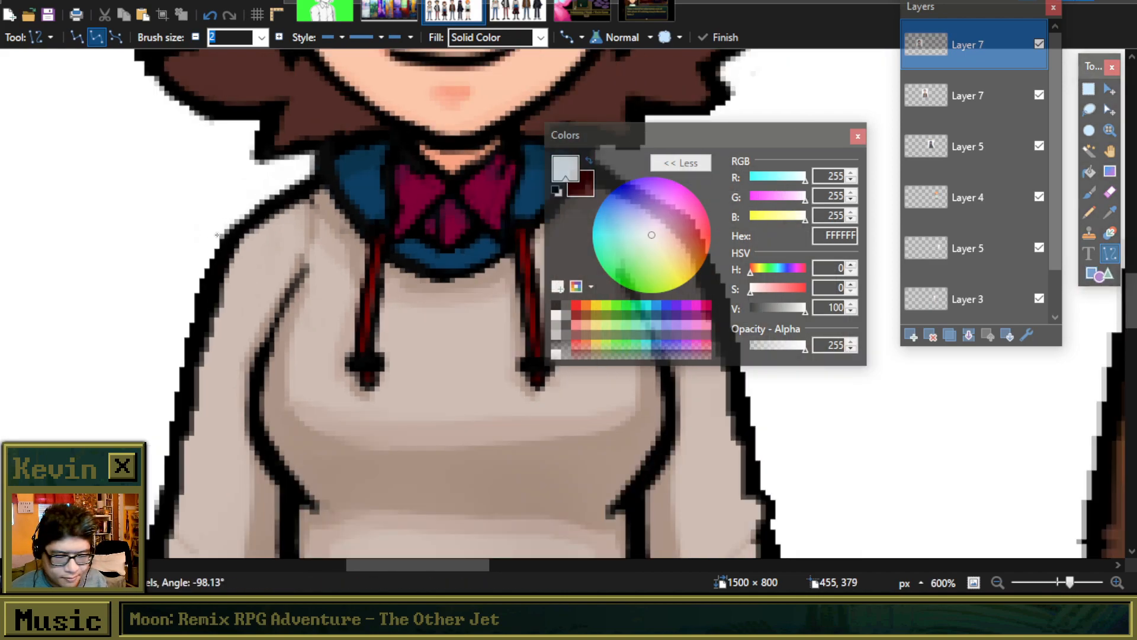
pyautogui.moveTo(150, 405); pyautogui.dragTo(167, 413)
pyautogui.write('3')
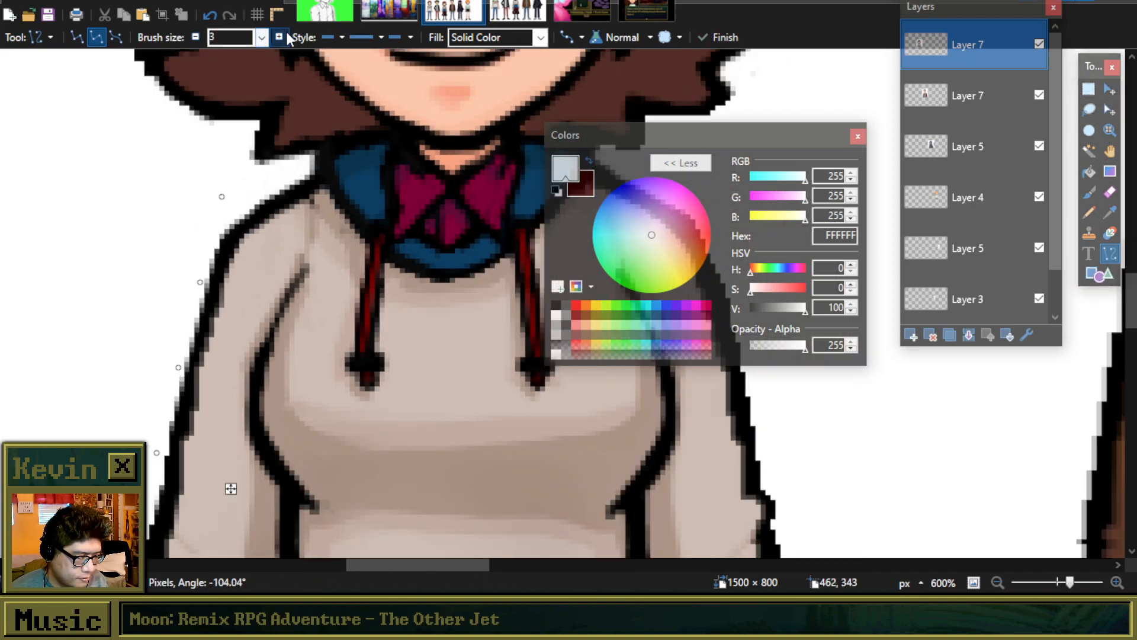
# Step: Trim the outer outline of the hoodie's right-hand sleeve with white lines, smoothing away the bump near the elbow
pyautogui.scroll(-4, 189, 136)
pyautogui.scroll(4, 371, 229)
pyautogui.moveTo(389, 245); pyautogui.dragTo(299, 118)
pyautogui.scroll(-2, 388, 134)
pyautogui.scroll(3, 393, 262)
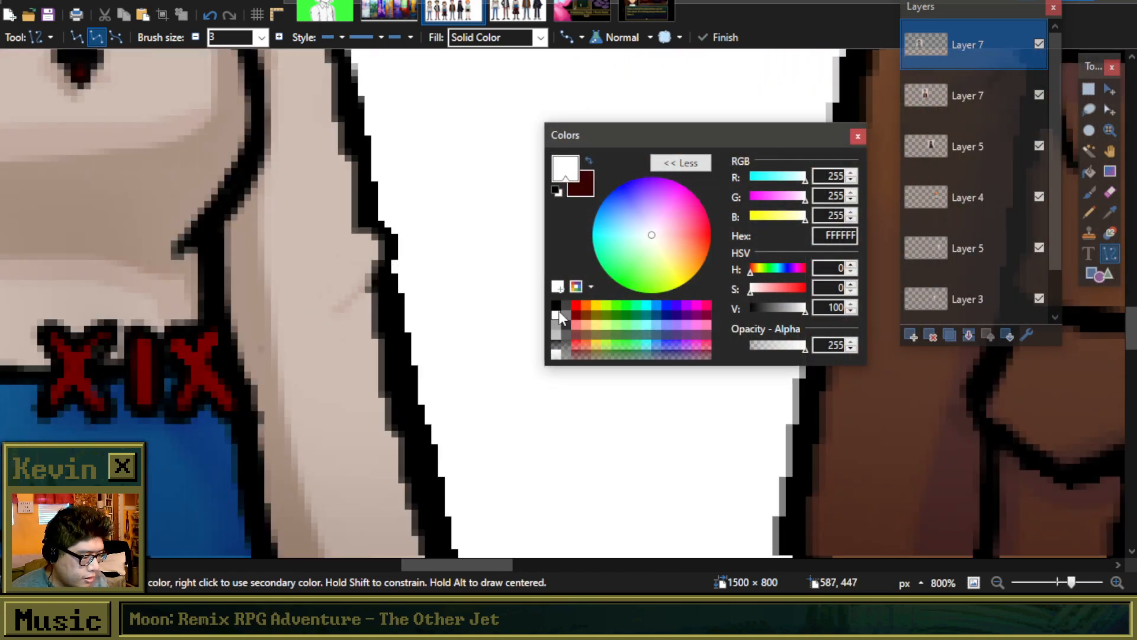
pyautogui.moveTo(375, 224)
pyautogui.mouseDown()
pyautogui.moveTo(387, 285)
pyautogui.moveTo(383, 173)
pyautogui.mouseUp()
pyautogui.press('Return')
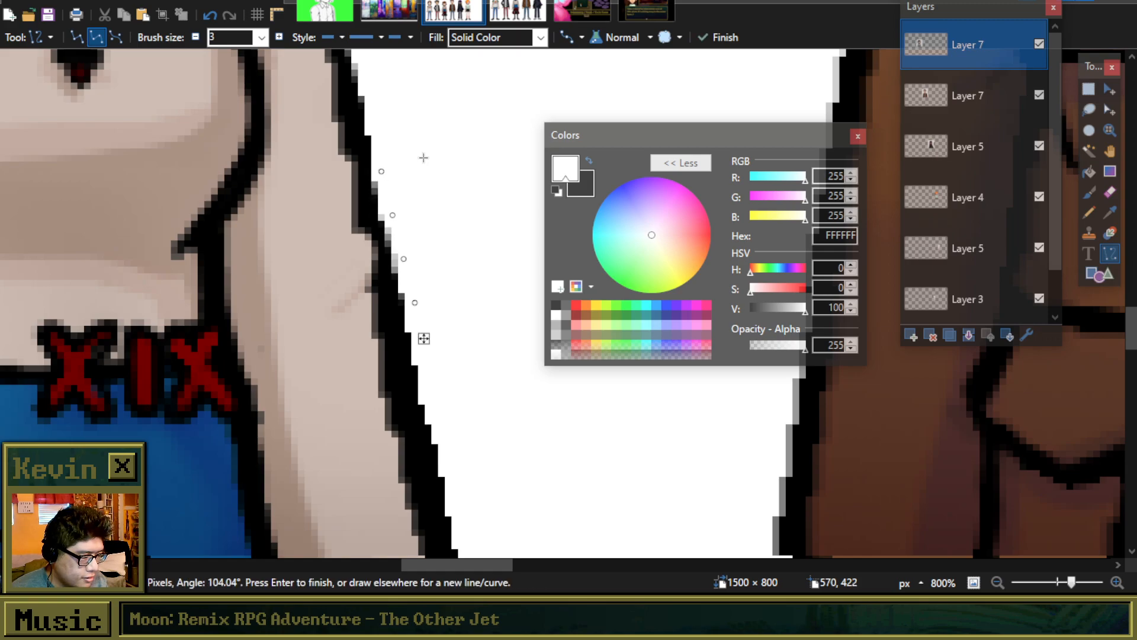
pyautogui.press('Return')
# Step: Examine the trimmed hoodie outline up close and against the other characters in the lineup
pyautogui.scroll(-2, 426, 160)
pyautogui.scroll(-3, 428, 159)
pyautogui.scroll(3, 418, 161)
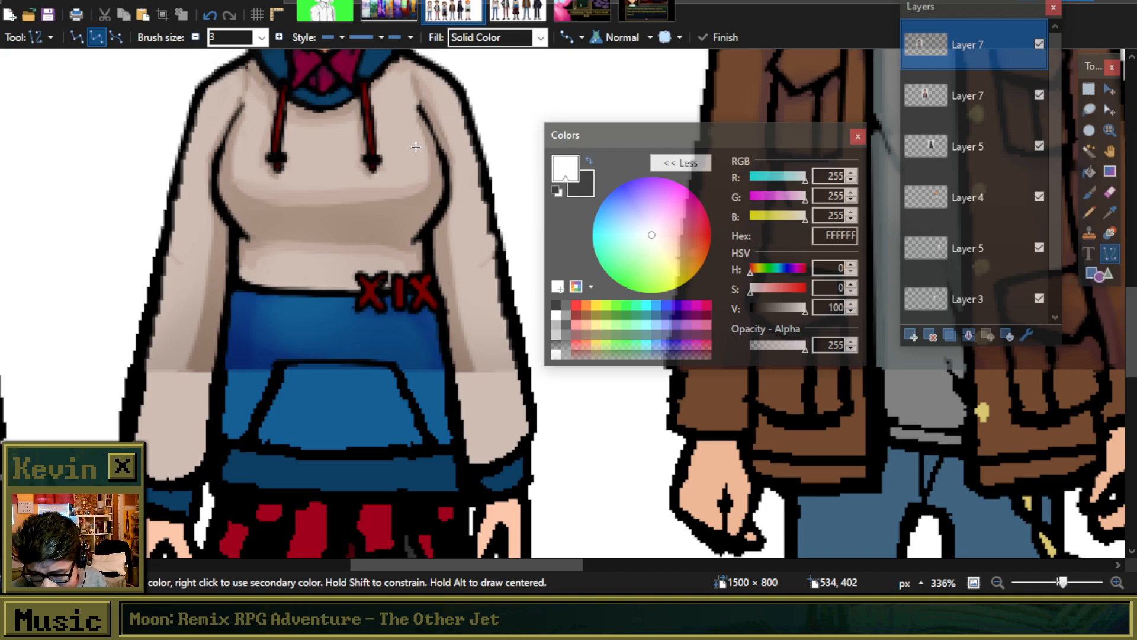
pyautogui.scroll(-3, 343, 212)
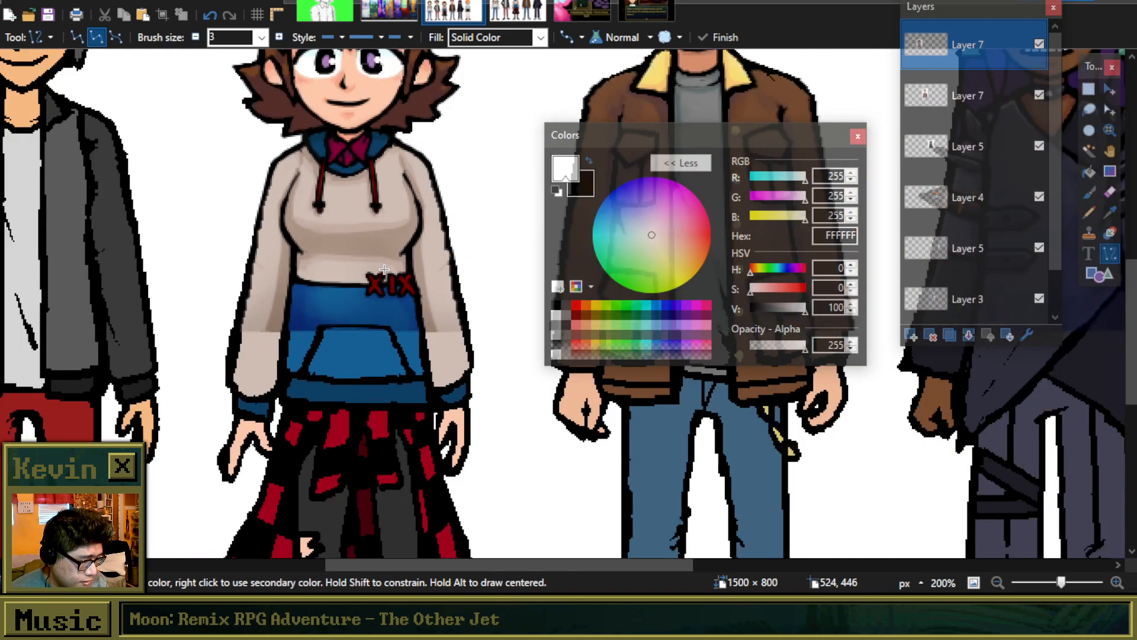
pyautogui.scroll(6, 263, 221)
pyautogui.scroll(-5, 264, 220)
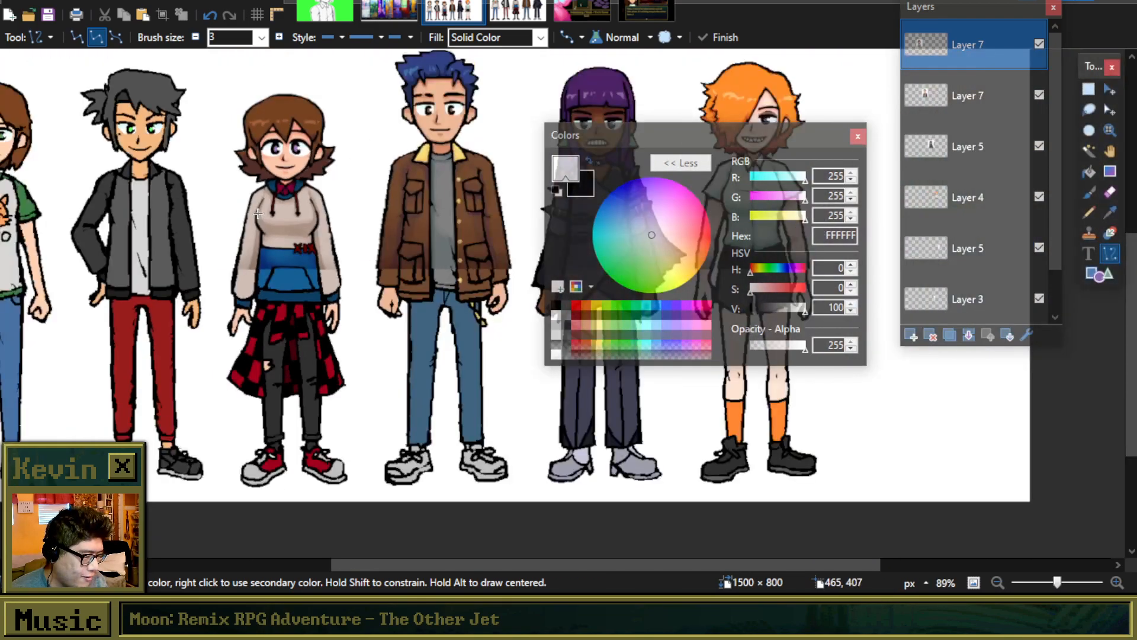
pyautogui.scroll(3, 248, 202)
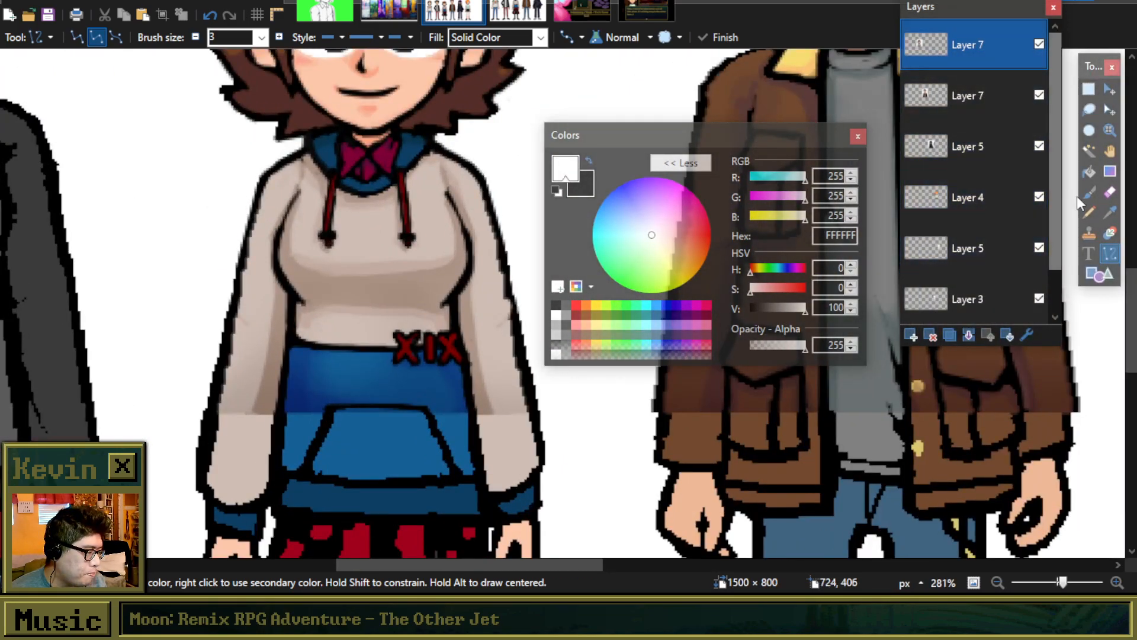
# Step: Move the colour window clear of the figures and, on the second Layer 7, trim the brown jacket's left-hand sleeve with a white line
pyautogui.click(1110, 212)
pyautogui.moveTo(711, 143); pyautogui.dragTo(889, 296)
pyautogui.click(960, 96)
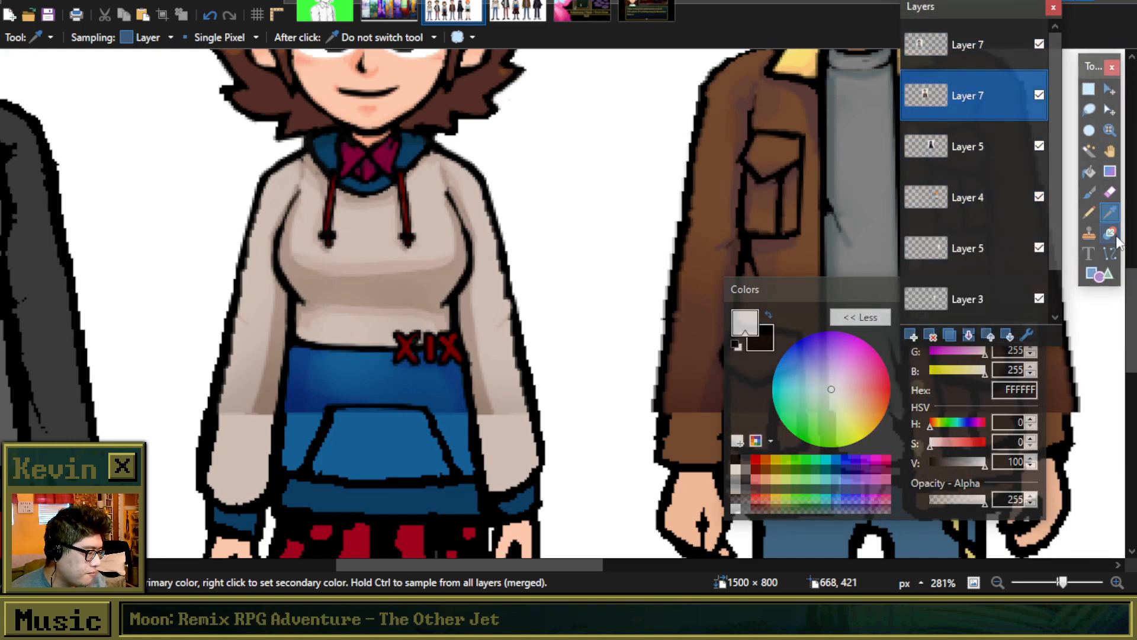
pyautogui.press('o')
pyautogui.scroll(-1, 547, 193)
pyautogui.scroll(2, 707, 130)
pyautogui.moveTo(621, 96); pyautogui.dragTo(565, 485)
pyautogui.press('Return')
# Step: Trim the outer edge of the brown jacket's right-hand sleeve with a white line
pyautogui.scroll(-3, 504, 308)
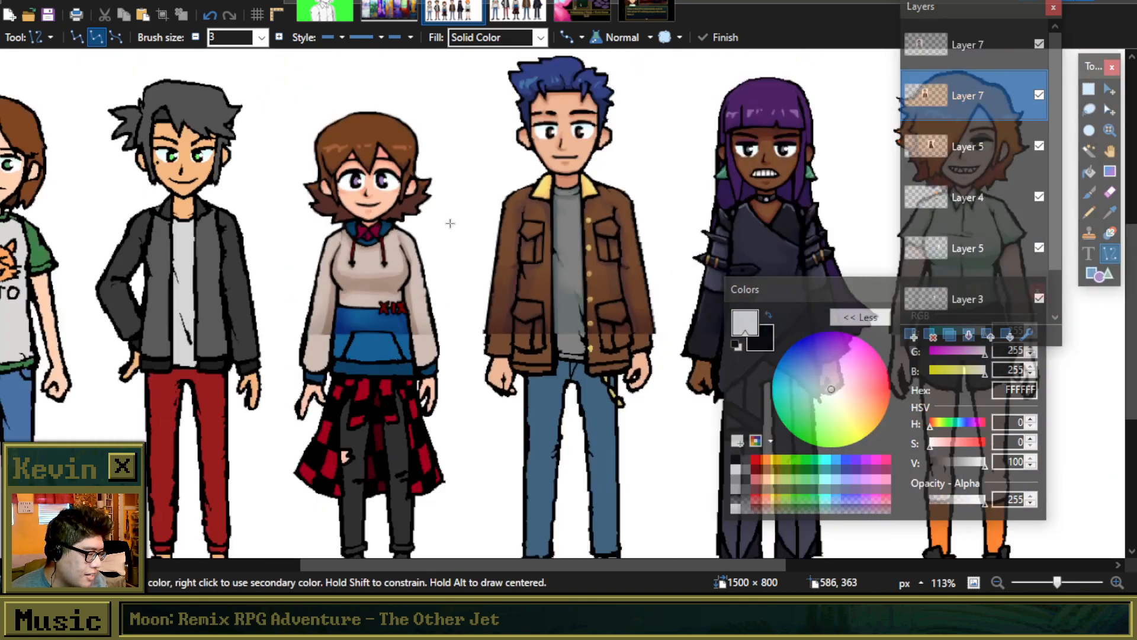
pyautogui.scroll(2, 660, 246)
pyautogui.scroll(1, 660, 414)
pyautogui.scroll(3, 589, 147)
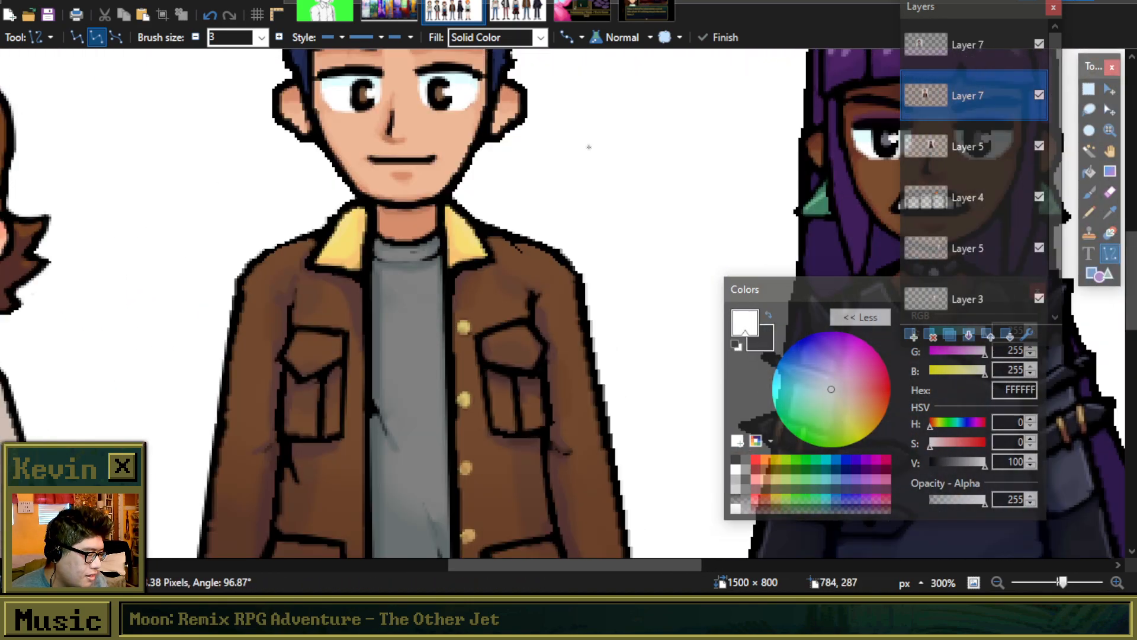
pyautogui.moveTo(576, 200); pyautogui.dragTo(574, 203)
pyautogui.press('Return')
# Step: Trim the brown jacket's left-hand shoulder with a white line sloping from the collar towards the sleeve
pyautogui.scroll(-1, 602, 174)
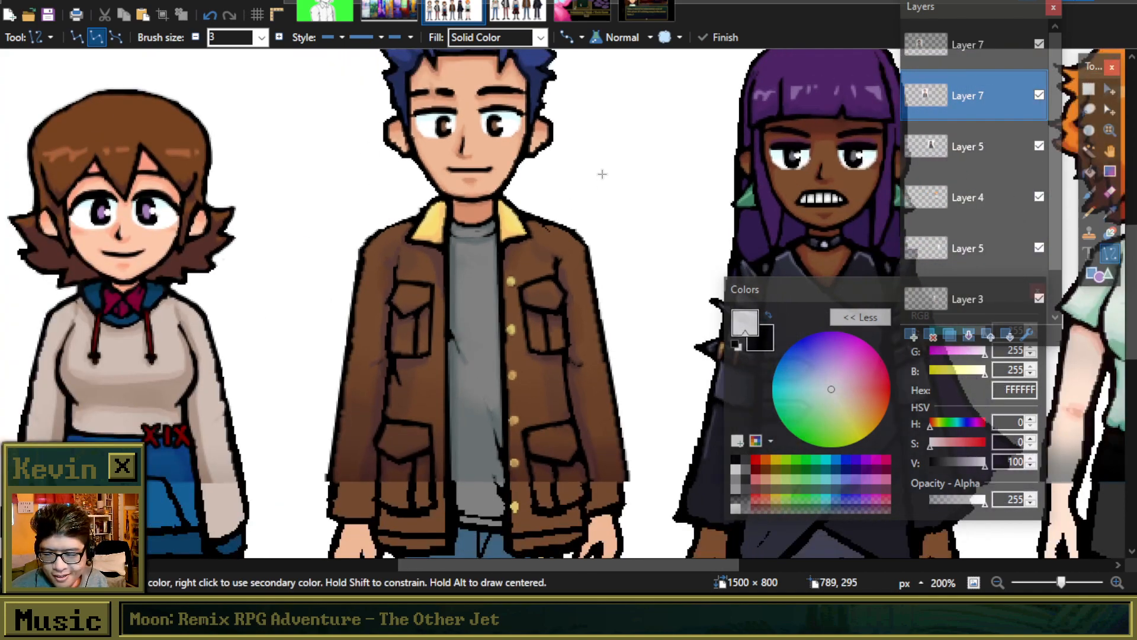
pyautogui.scroll(-2, 602, 174)
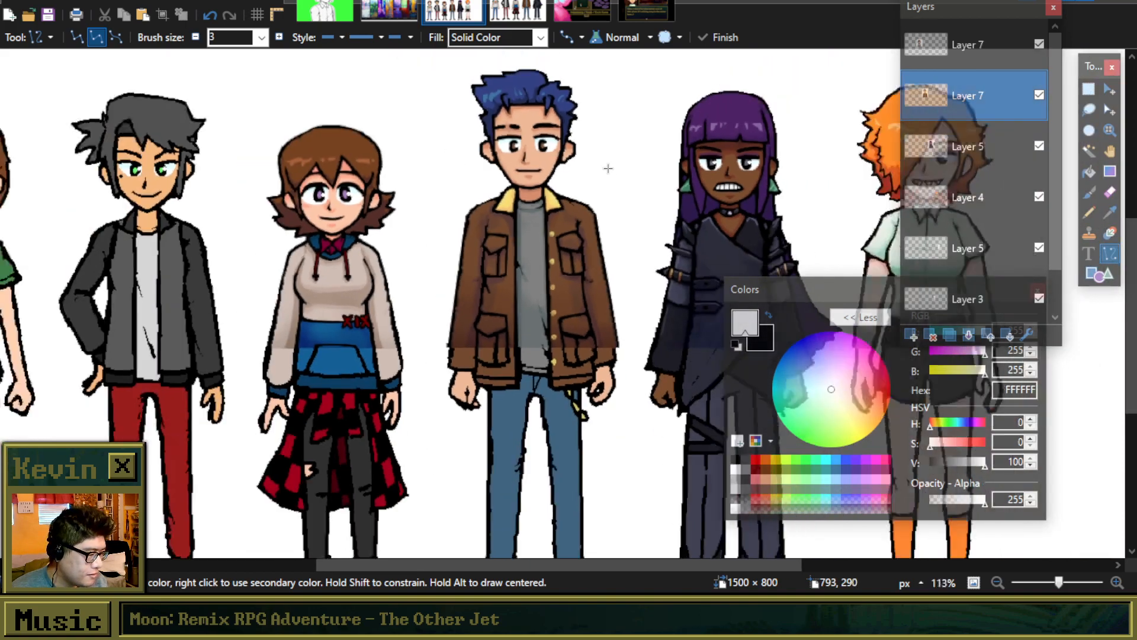
pyautogui.scroll(4, 557, 180)
pyautogui.scroll(1, 468, 190)
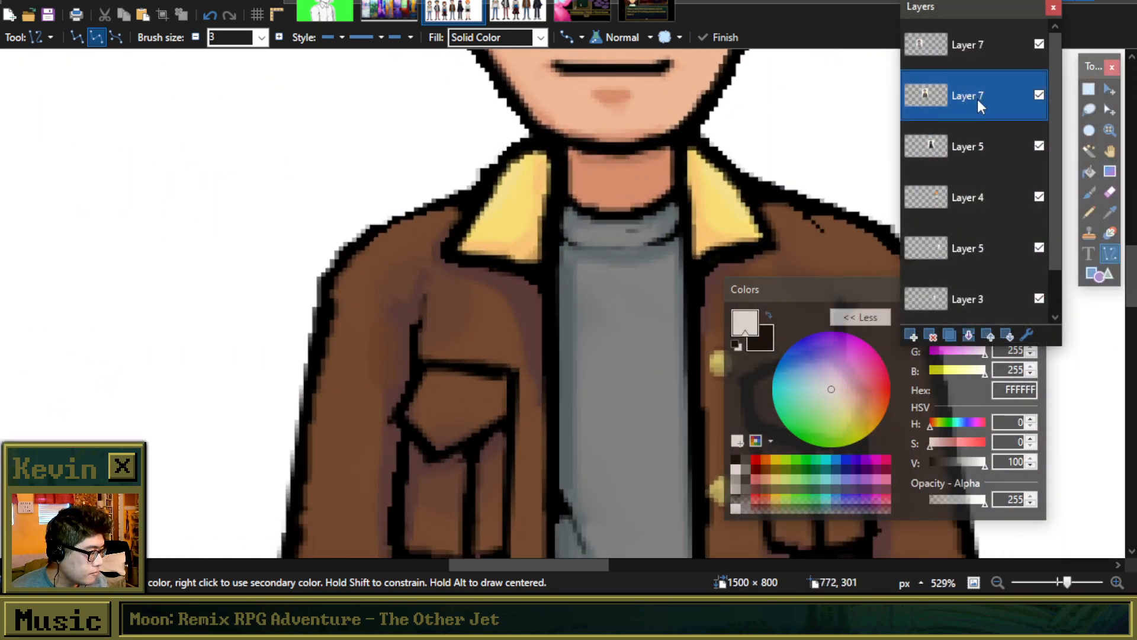
pyautogui.moveTo(472, 196); pyautogui.dragTo(358, 250)
pyautogui.scroll(-2, 402, 178)
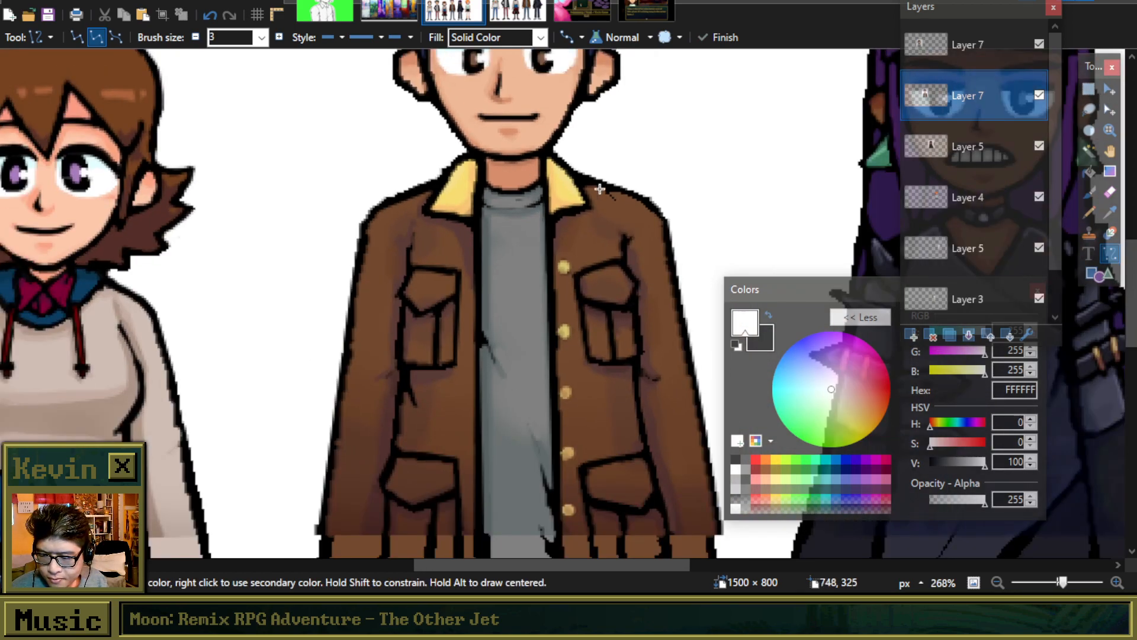
# Step: Trim the corner and upper slope of the brown jacket's right-hand shoulder with white lines
pyautogui.scroll(3, 687, 211)
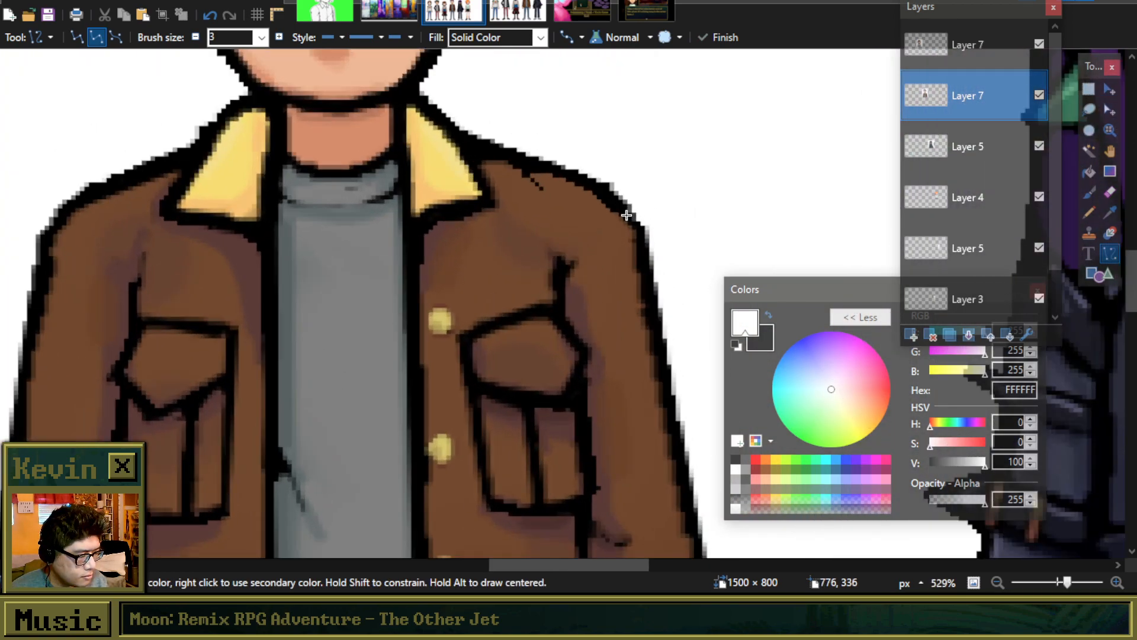
pyautogui.moveTo(632, 215)
pyautogui.mouseDown()
pyautogui.moveTo(486, 157)
pyautogui.moveTo(610, 199)
pyautogui.moveTo(605, 187)
pyautogui.mouseUp()
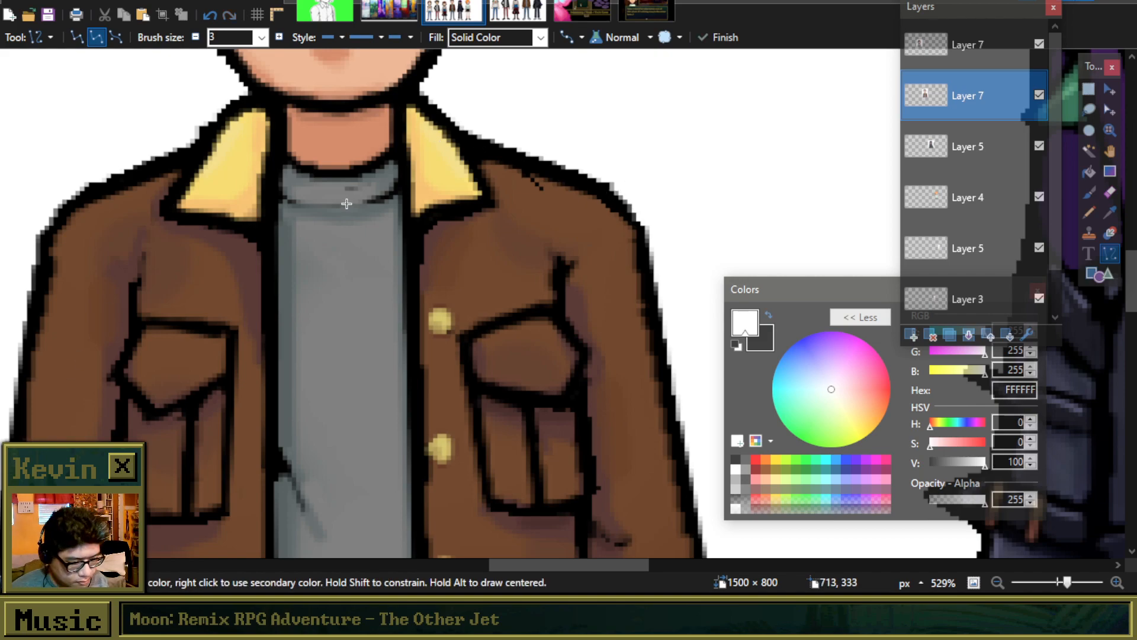
pyautogui.moveTo(632, 192); pyautogui.dragTo(528, 145)
pyautogui.press('Return')
# Step: Trim the jacket outline beside the yellow collar on both sides of the neck with white lines
pyautogui.scroll(-7, 630, 193)
pyautogui.scroll(-2, 628, 196)
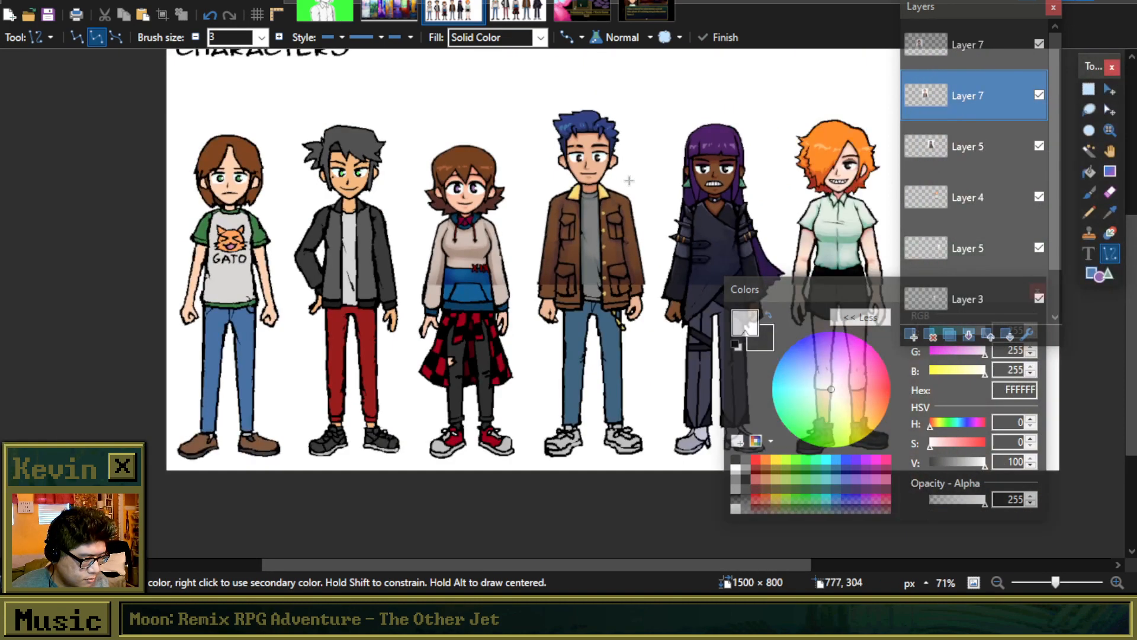
pyautogui.scroll(6, 546, 151)
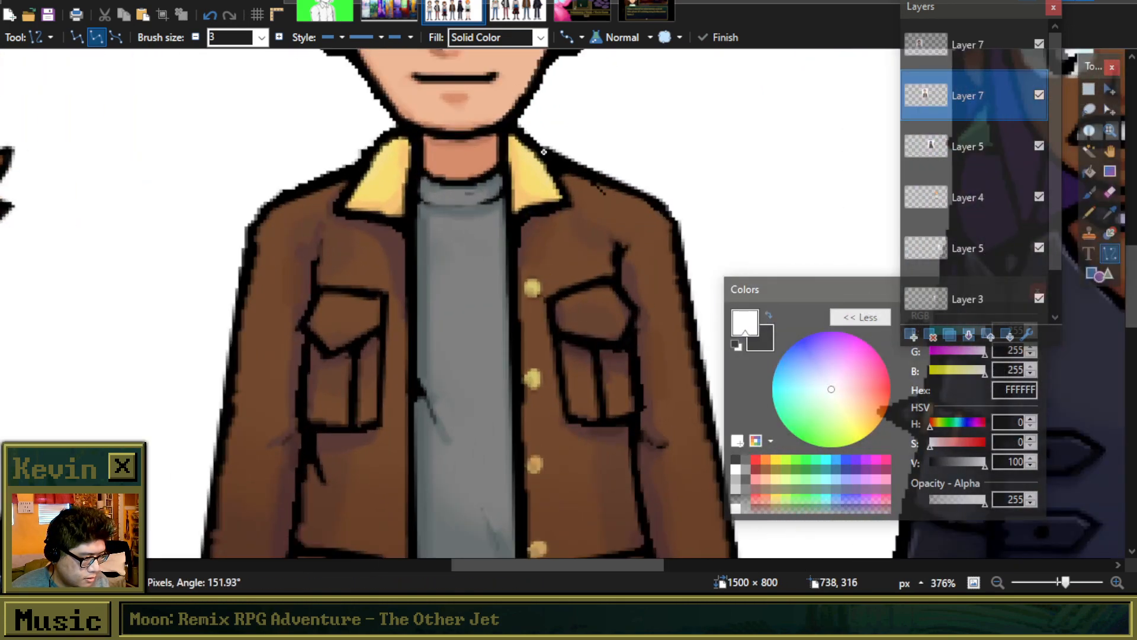
pyautogui.scroll(-4, 607, 144)
pyautogui.scroll(4, 492, 144)
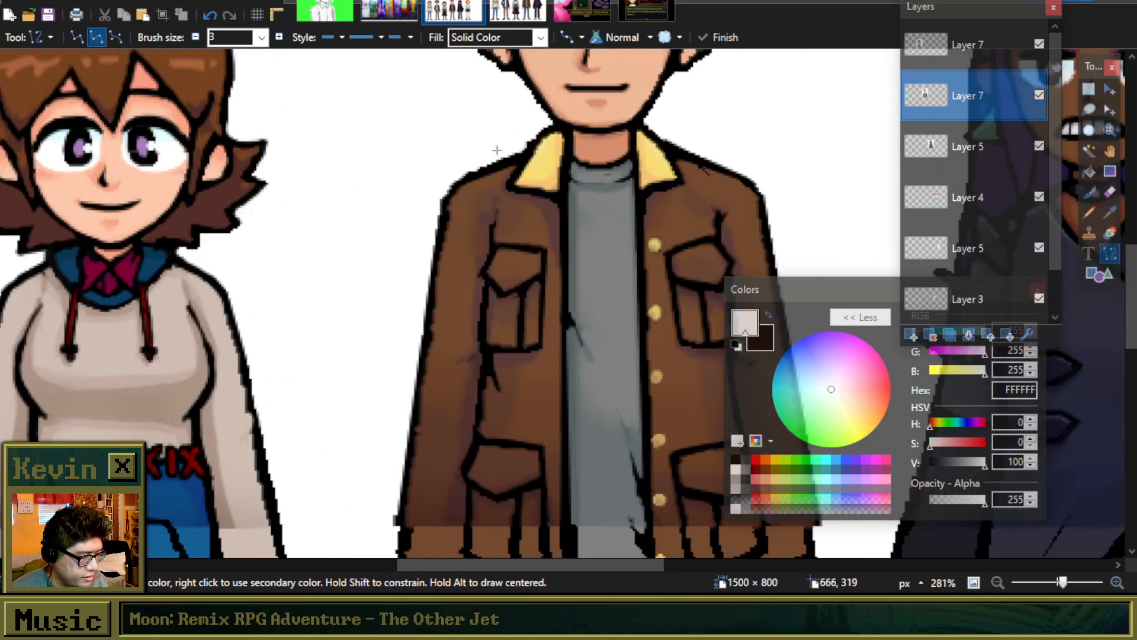
pyautogui.moveTo(551, 143)
pyautogui.mouseDown()
pyautogui.moveTo(520, 162)
pyautogui.moveTo(549, 146)
pyautogui.mouseUp()
pyautogui.press('Return')
pyautogui.press('Return')
# Step: Select the outer part of the jacket's right-hand yellow collar and stretch it outward to about 20 × 32 pixels
pyautogui.scroll(-8, 432, 203)
pyautogui.scroll(2, 449, 193)
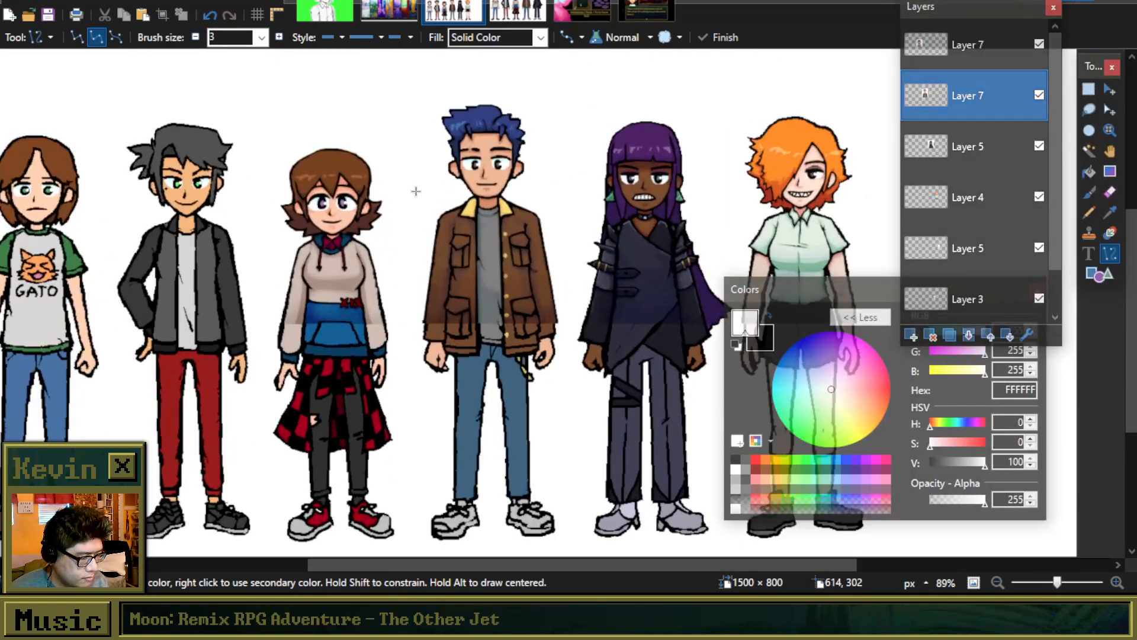
pyautogui.scroll(3, 591, 176)
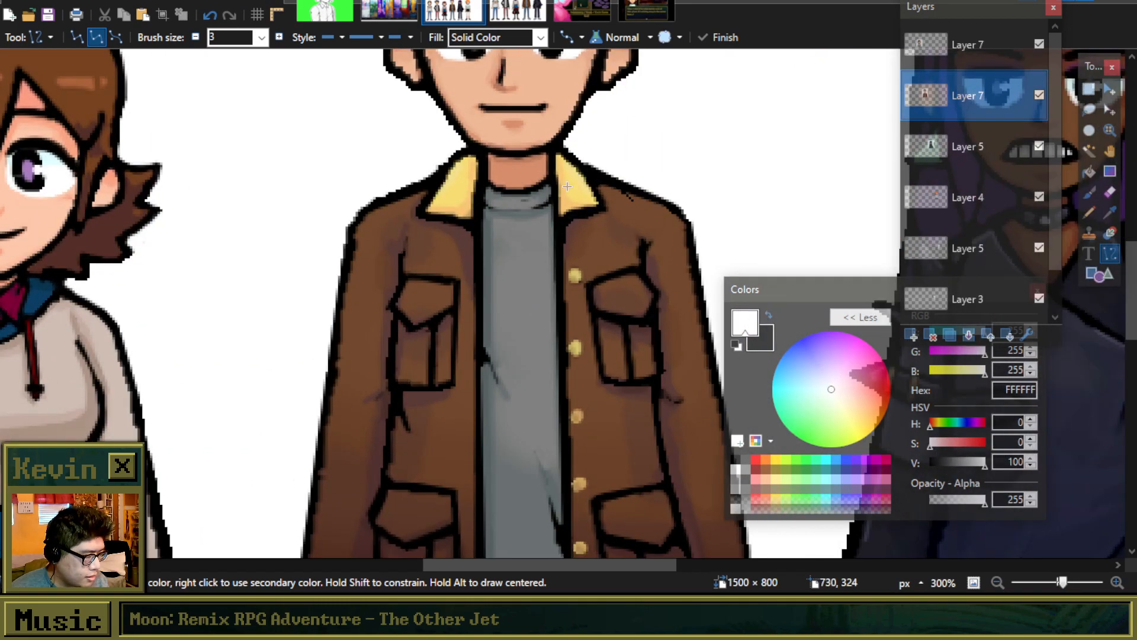
pyautogui.press('s')
pyautogui.moveTo(614, 148); pyautogui.dragTo(573, 225)
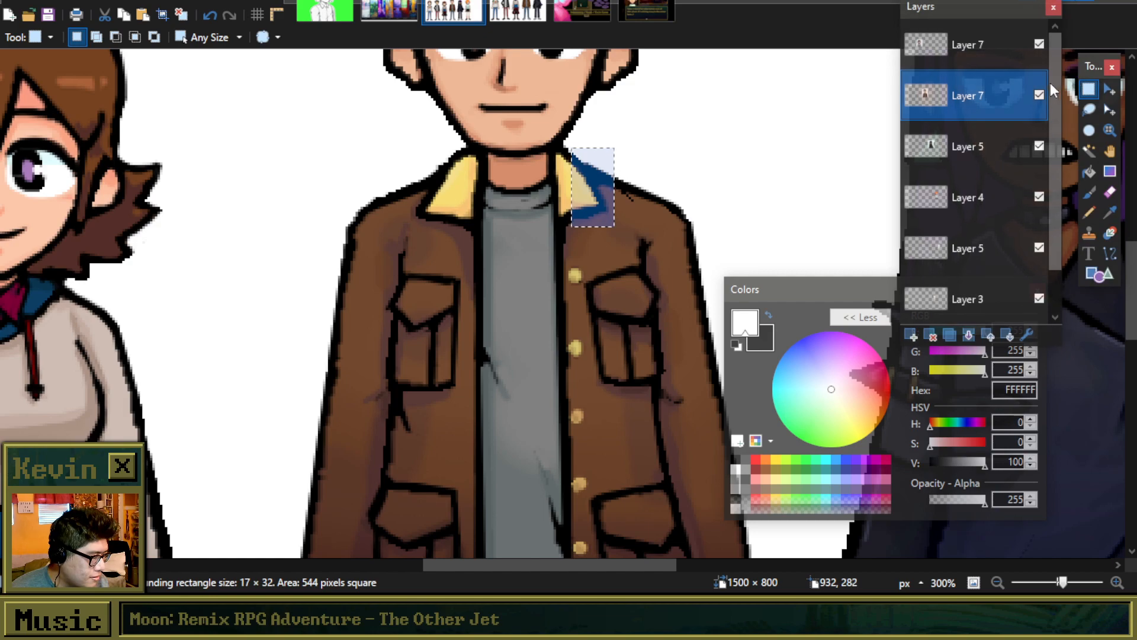
pyautogui.press('m')
pyautogui.moveTo(618, 187); pyautogui.dragTo(627, 187)
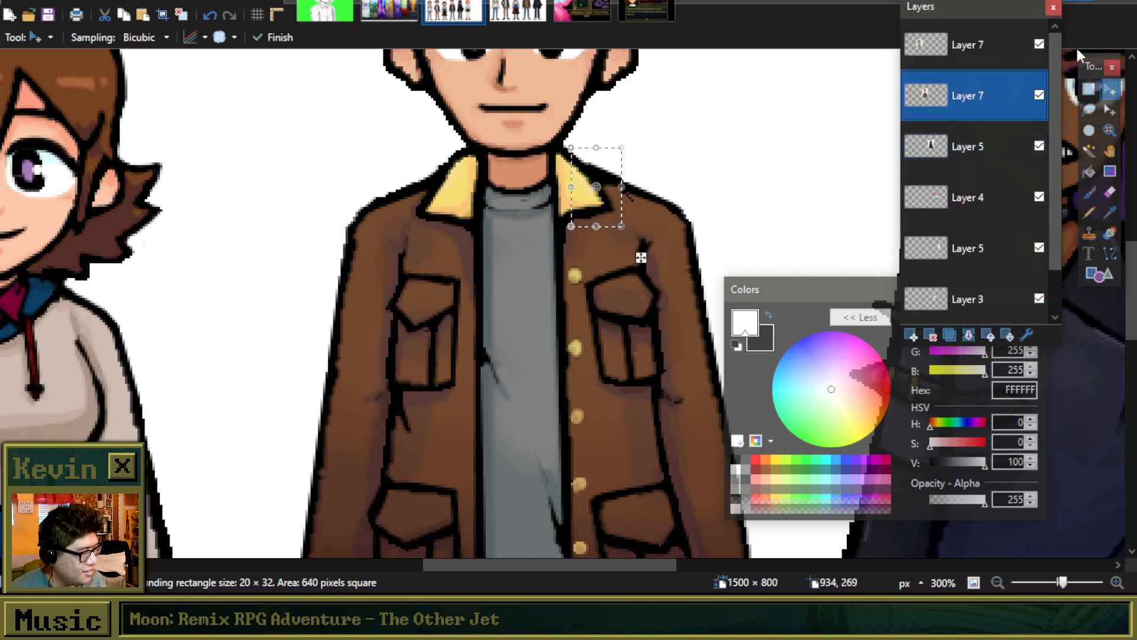
pyautogui.click(945, 298)
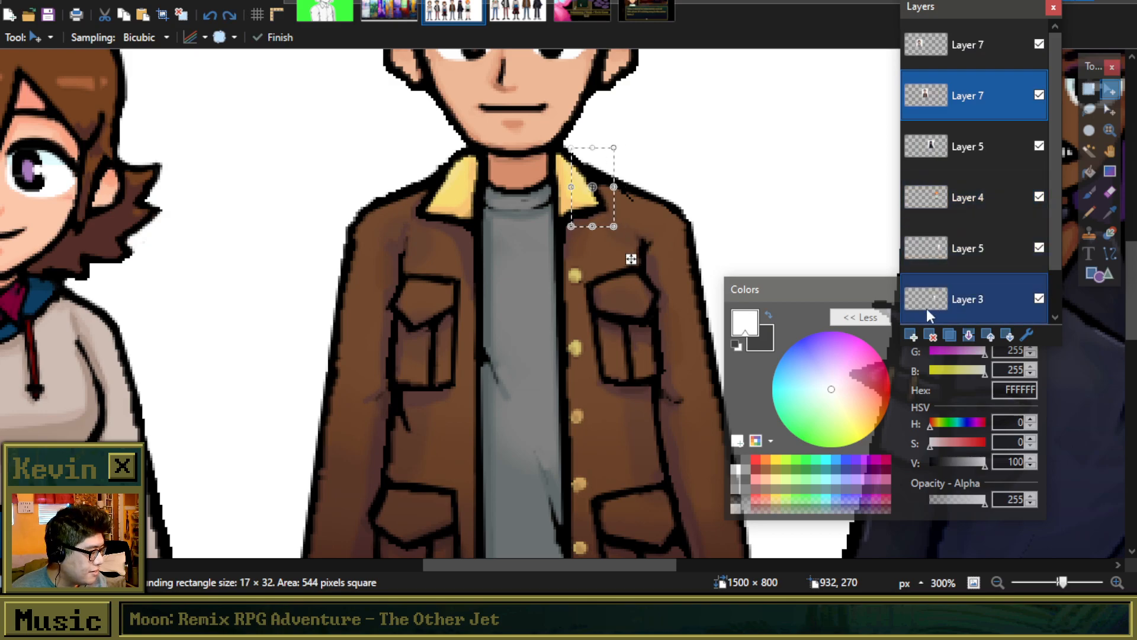
# Step: Add a new layer above the brown jacket character's layer and clear the collar selection
pyautogui.click(910, 333)
pyautogui.scroll(5, 612, 183)
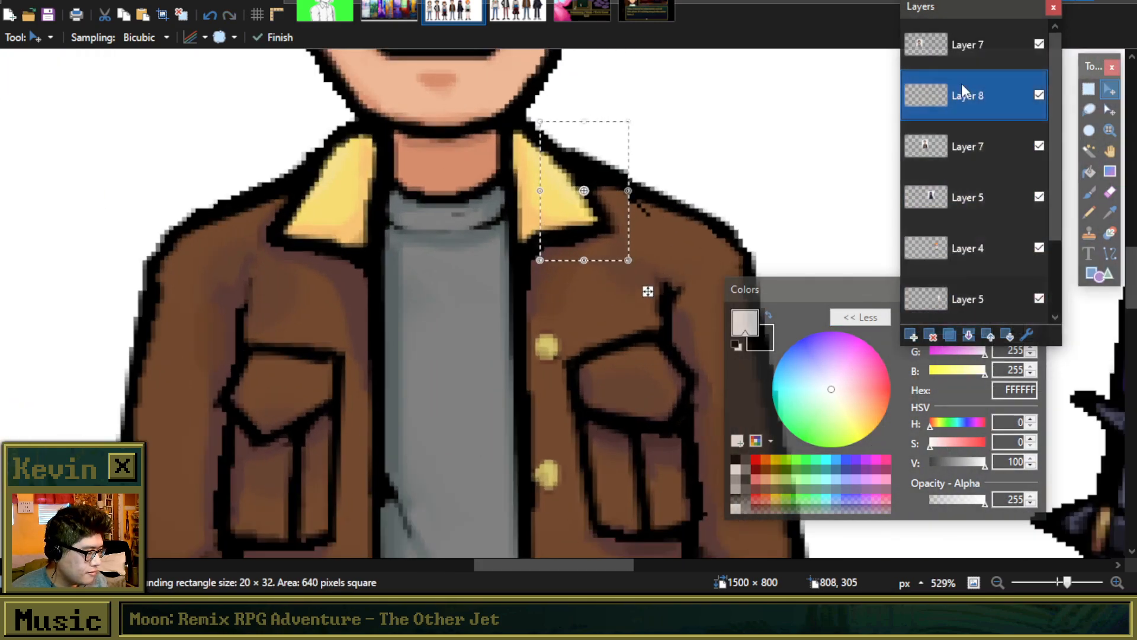
pyautogui.click(1089, 90)
pyautogui.click(366, 206)
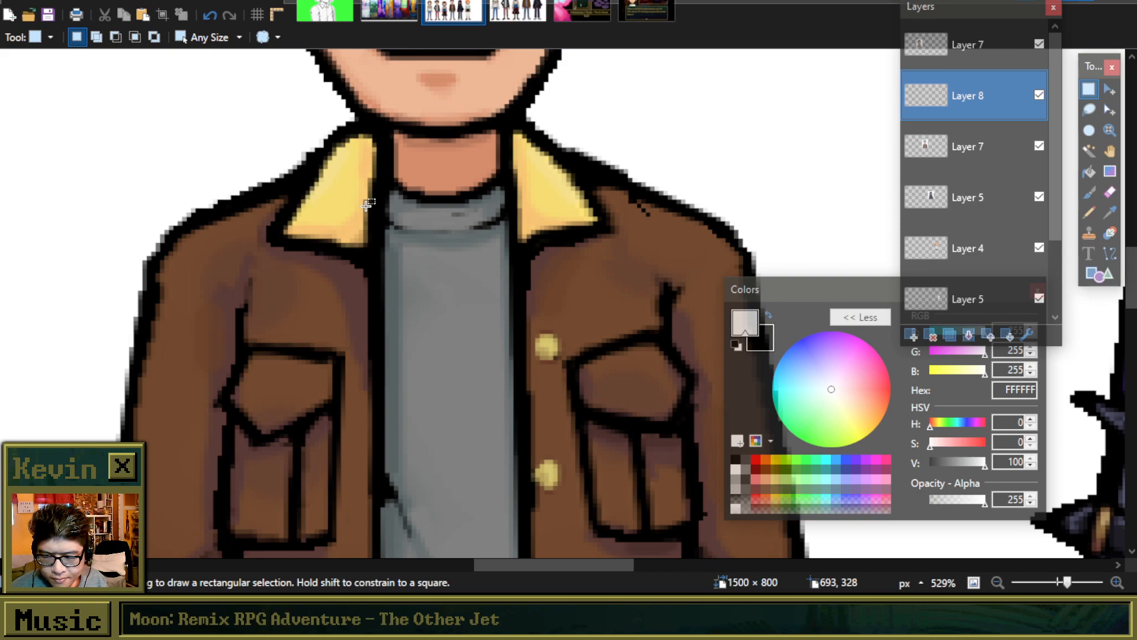
# Step: Set the eraser's brush size to 5 and merge the new layer down into the brown jacket character's layer
pyautogui.click(1110, 191)
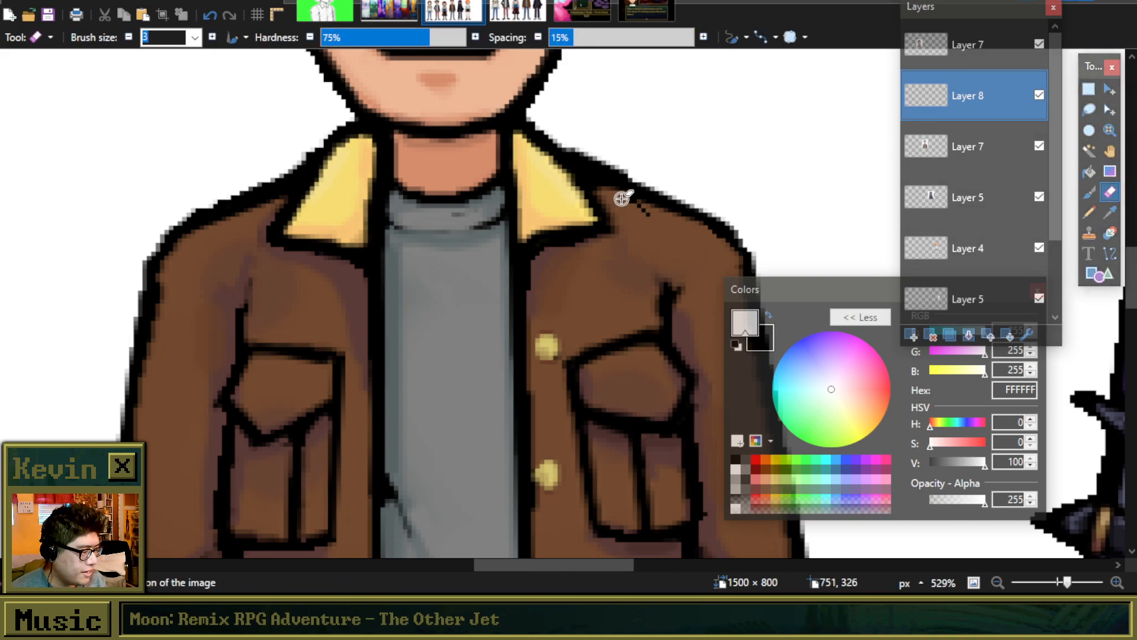
pyautogui.click(212, 37)
pyautogui.click(212, 37)
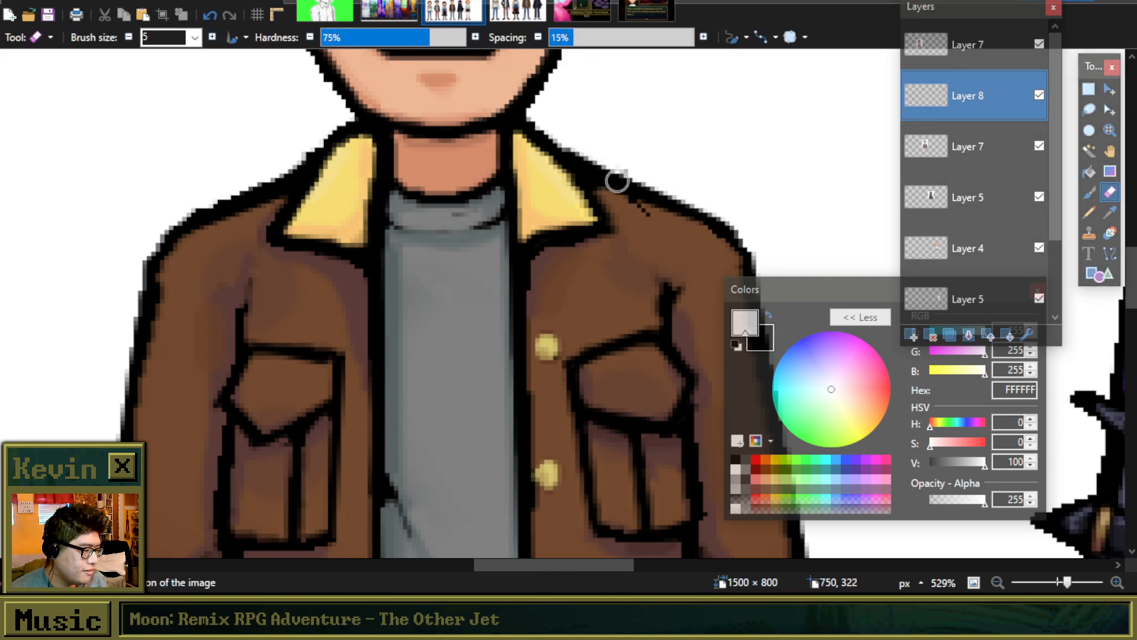
pyautogui.scroll(-3, 622, 177)
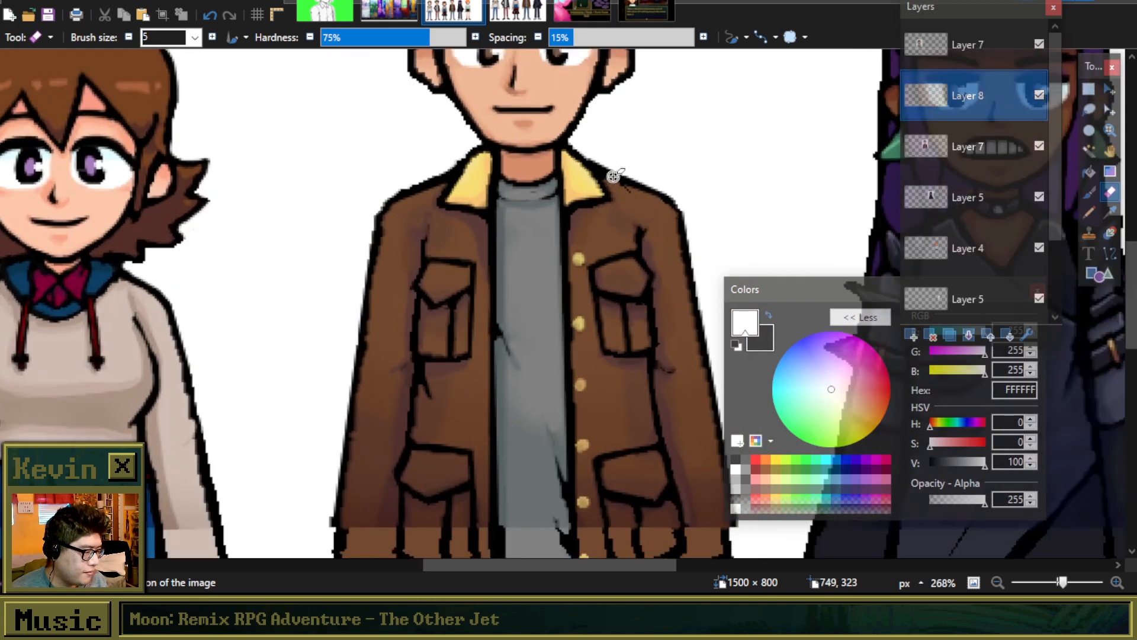
pyautogui.scroll(1, 612, 178)
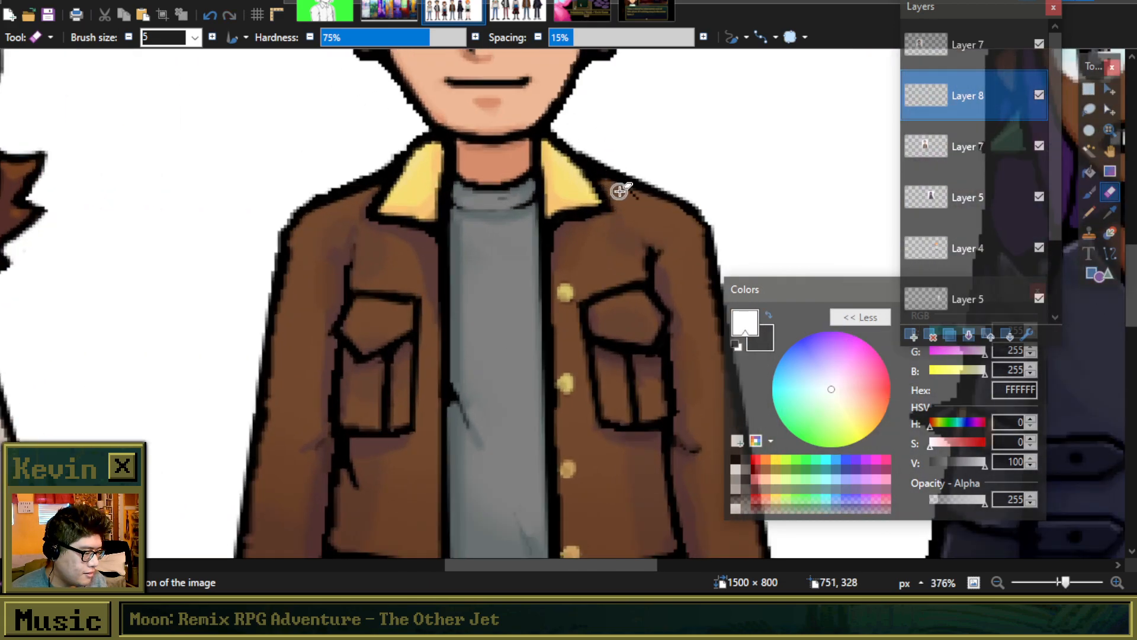
pyautogui.scroll(-4, 619, 191)
pyautogui.scroll(1, 619, 191)
pyautogui.scroll(1, 619, 191)
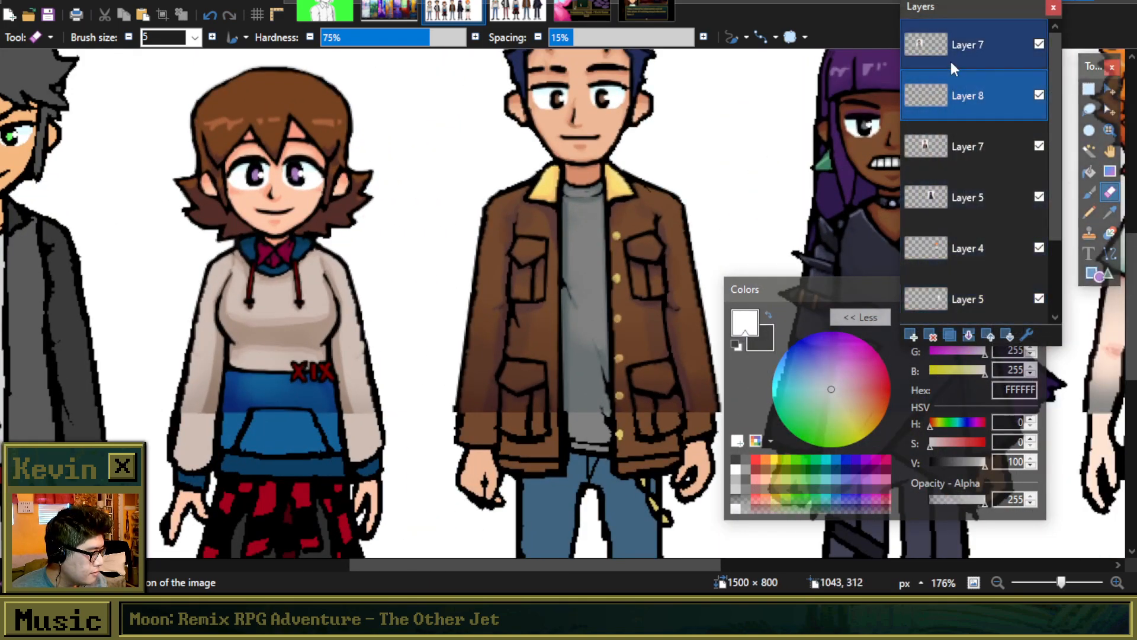
pyautogui.click(969, 334)
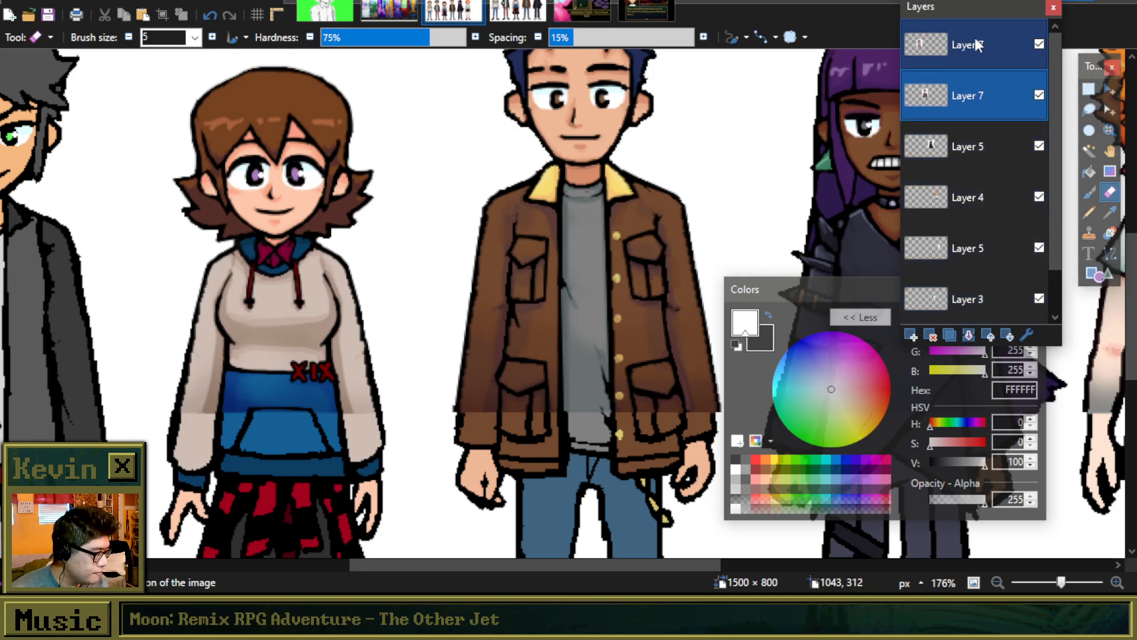
# Step: On the Background layer, select the grey-haired character's head and upper body with a rectangle of about 221 × 294 pixels
pyautogui.scroll(-2, 592, 225)
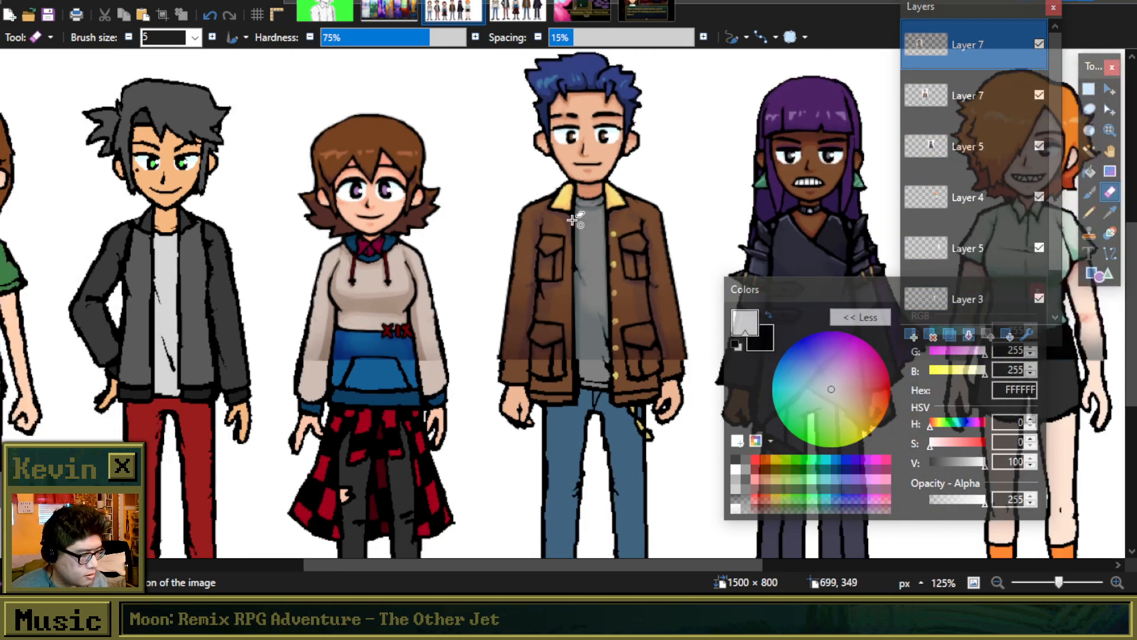
pyautogui.click(1088, 89)
pyautogui.scroll(-1, 975, 178)
pyautogui.click(968, 283)
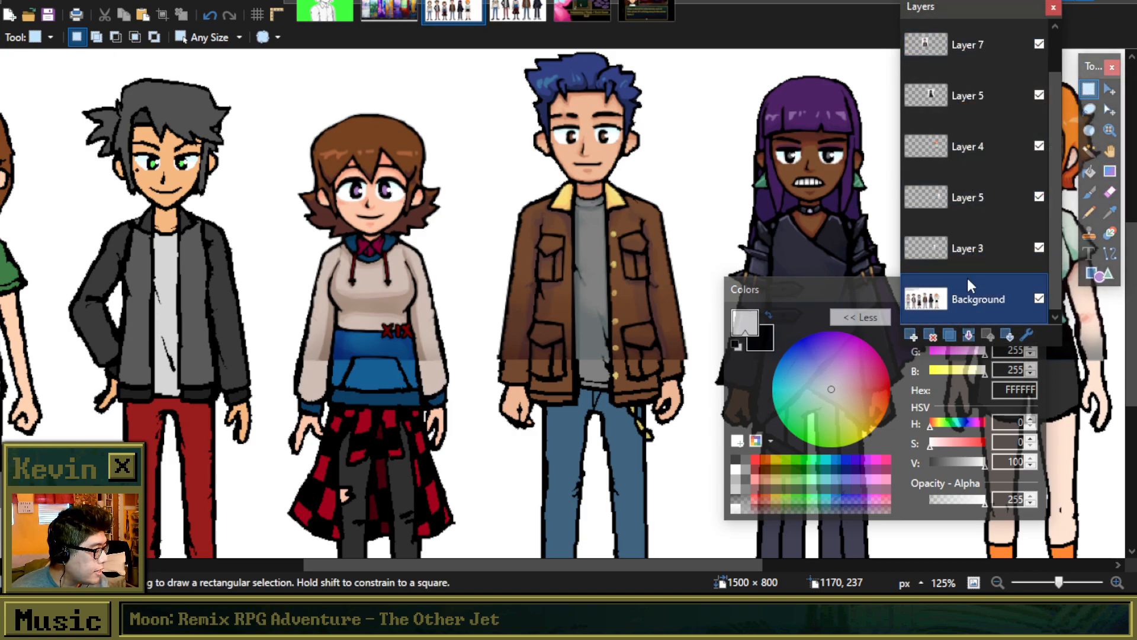
pyautogui.moveTo(285, 359); pyautogui.dragTo(72, 69)
# Step: Examine the selected grey-haired character's face, collar, jacket and the lower edge of the selection up close
pyautogui.scroll(4, 244, 144)
pyautogui.scroll(-4, 242, 149)
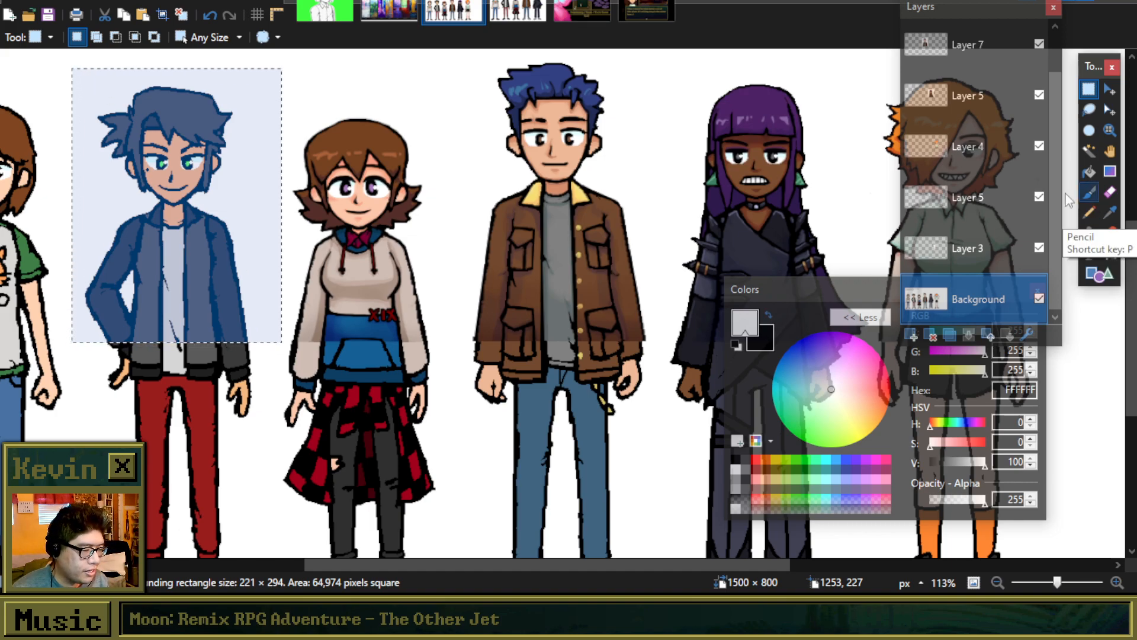
pyautogui.scroll(2, 75, 155)
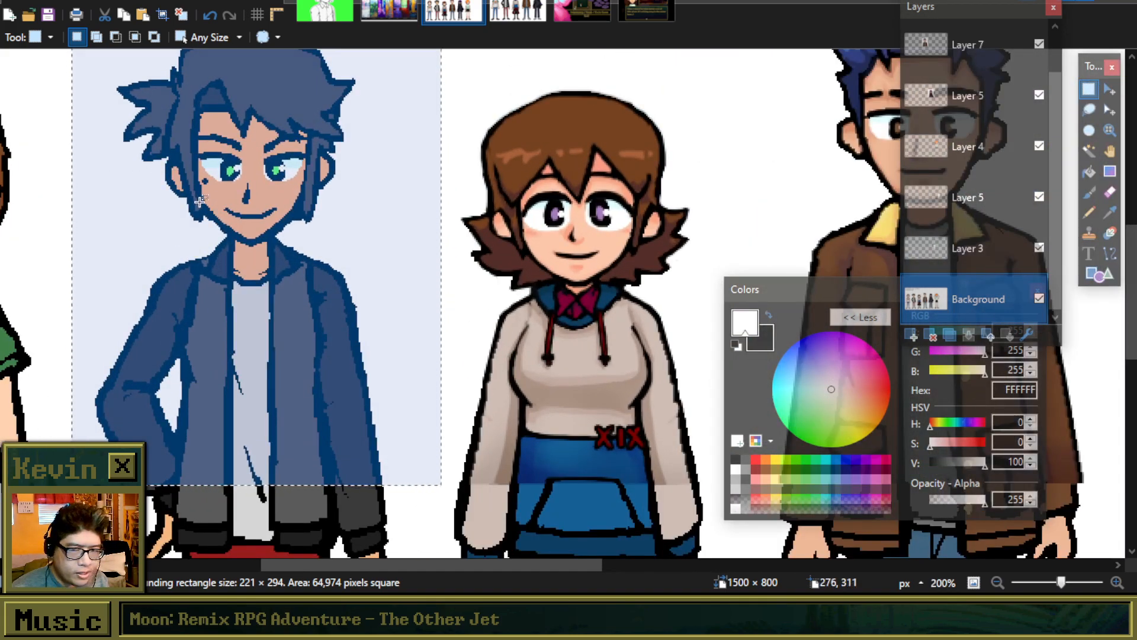
pyautogui.scroll(2, 200, 203)
pyautogui.scroll(-3, 204, 289)
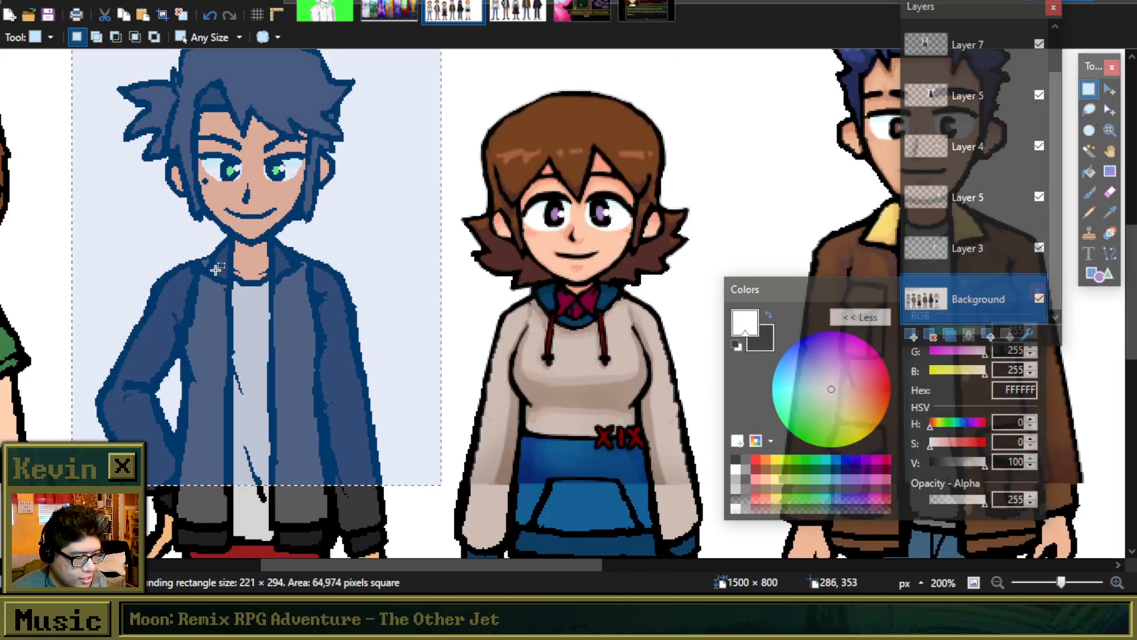
pyautogui.scroll(2, 279, 208)
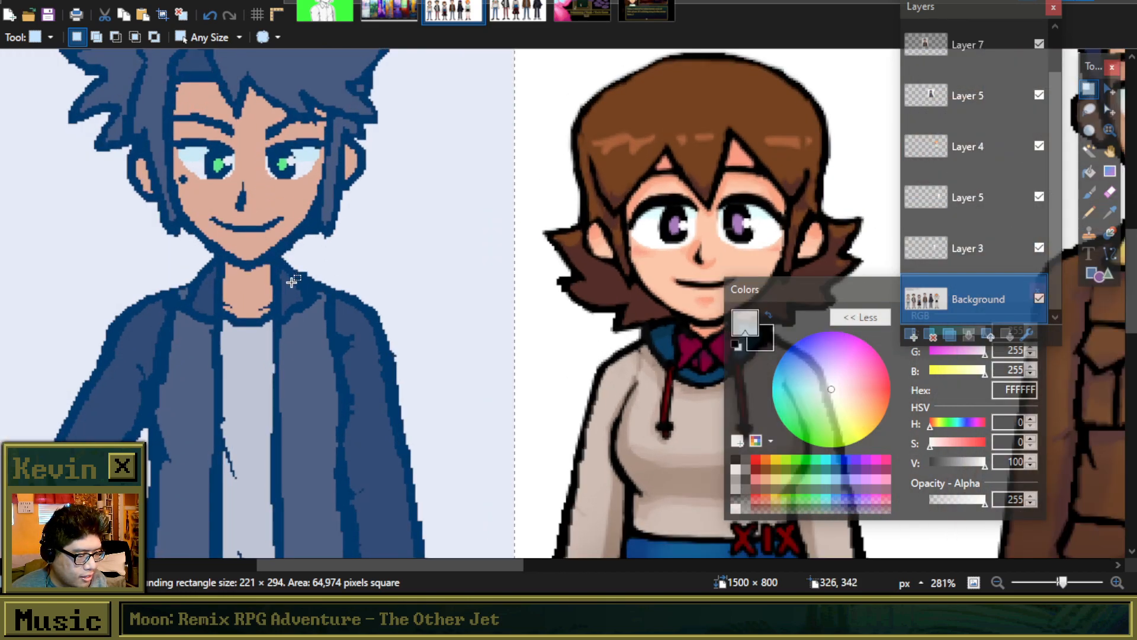
pyautogui.scroll(-2, 291, 276)
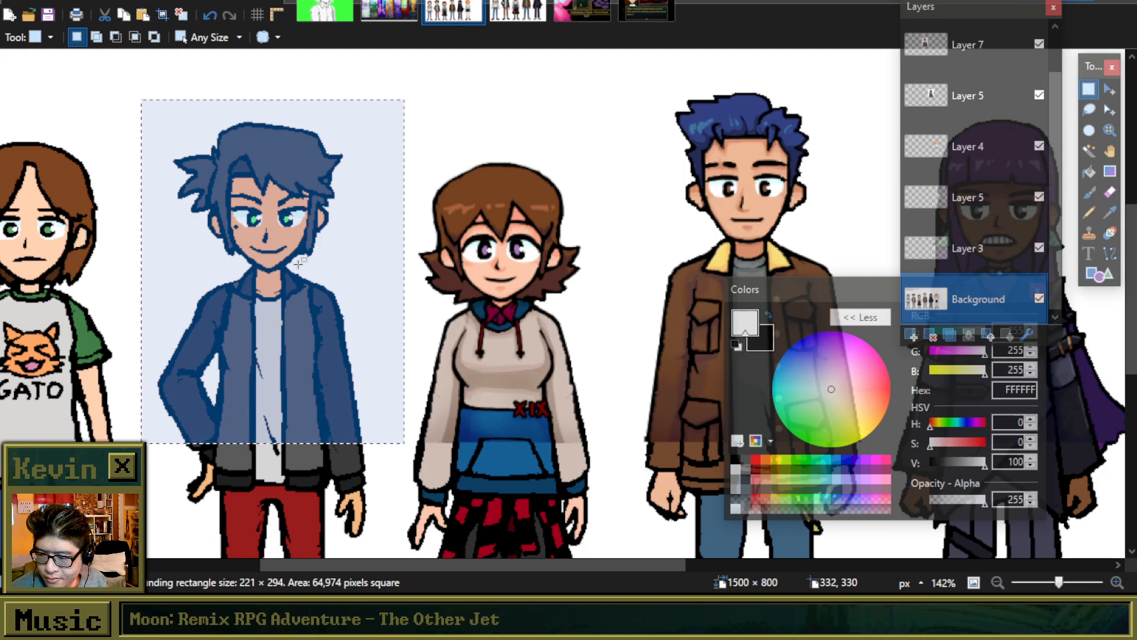
pyautogui.scroll(4, 330, 422)
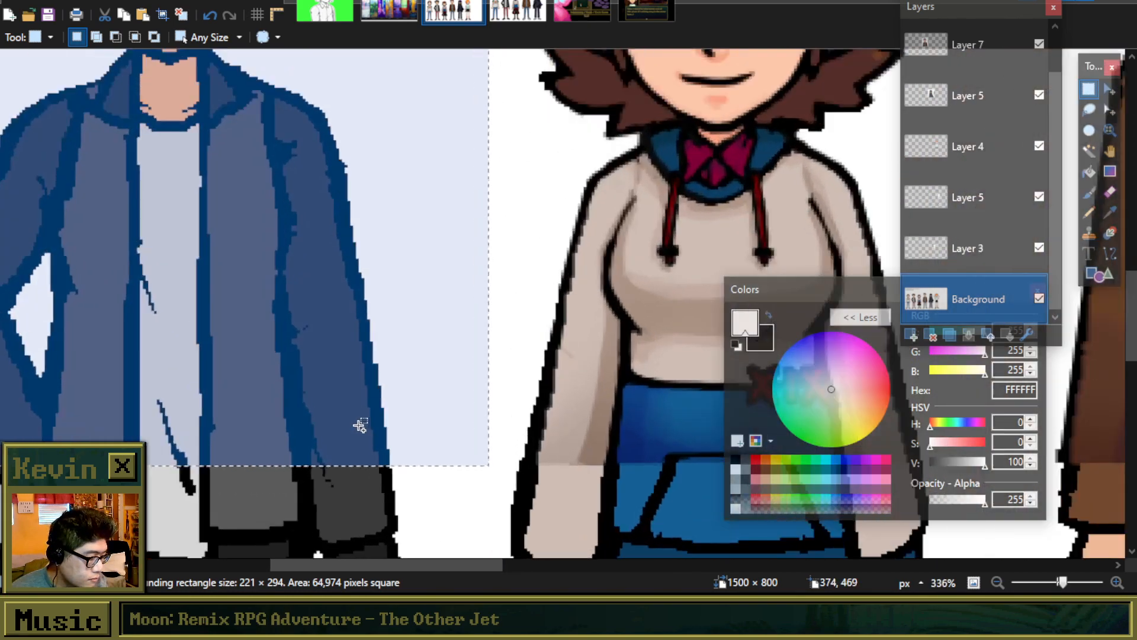
pyautogui.scroll(-4, 363, 421)
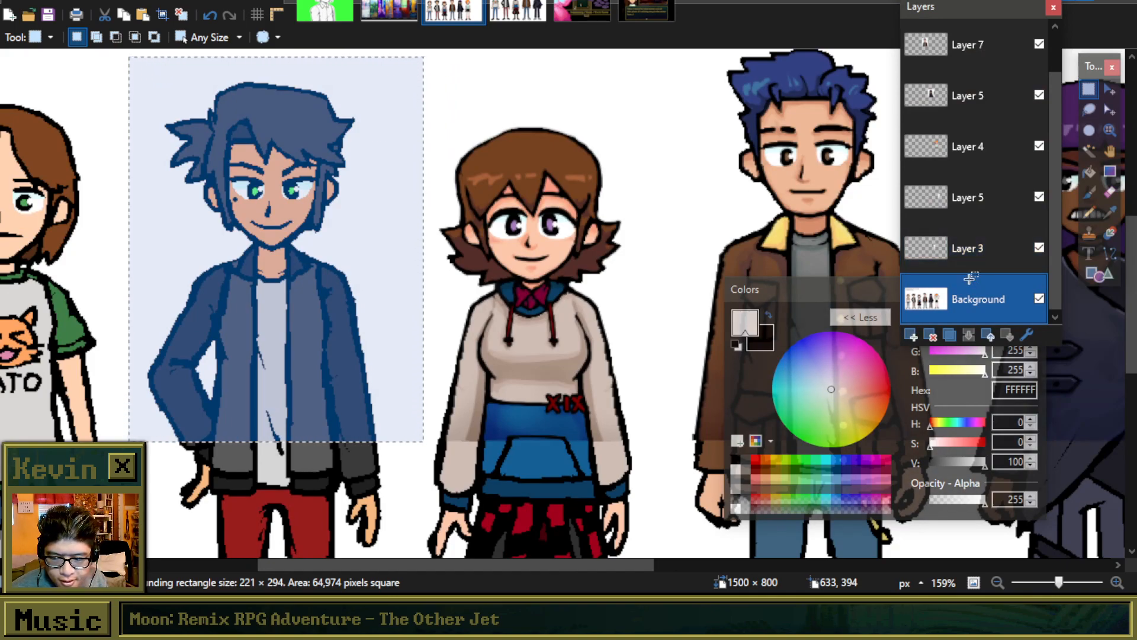
# Step: Paste a copy of the grey-haired character's upper body onto a new layer above all others and deselect it
pyautogui.scroll(1, 969, 277)
pyautogui.click(962, 54)
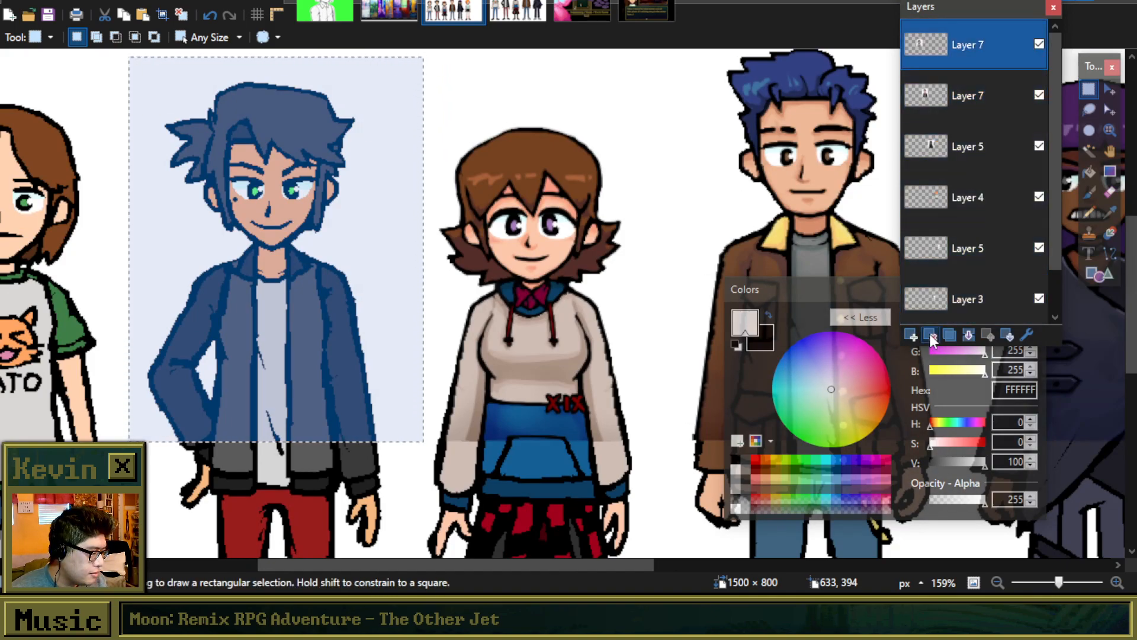
pyautogui.click(913, 336)
pyautogui.scroll(-2, 300, 211)
pyautogui.hotkey('ctrl', 'v')
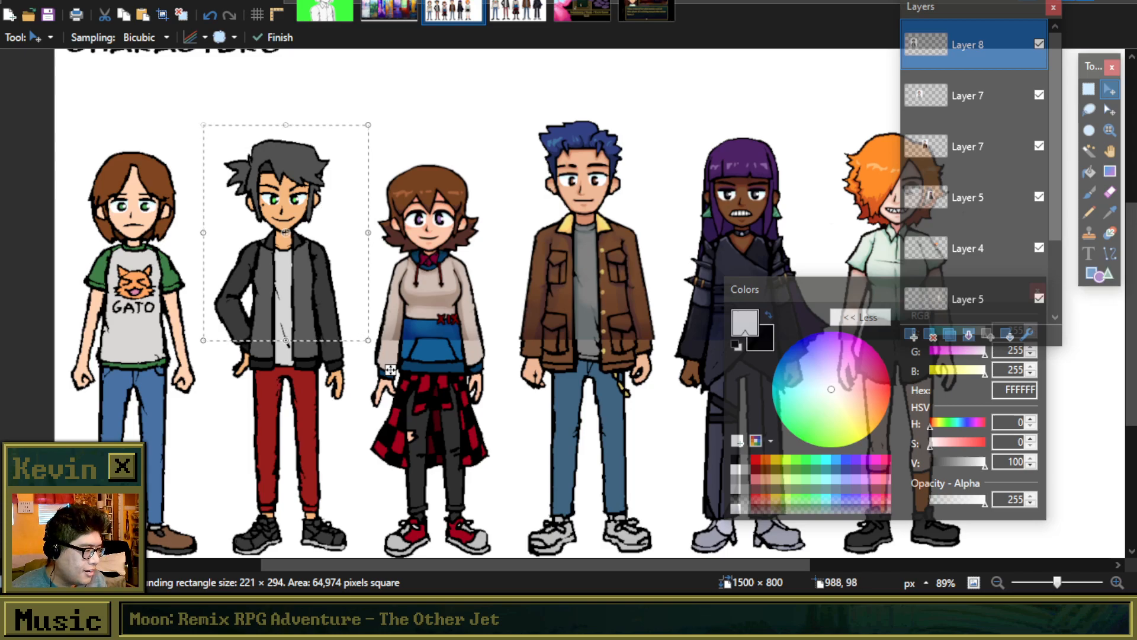
pyautogui.click(1088, 90)
pyautogui.click(358, 226)
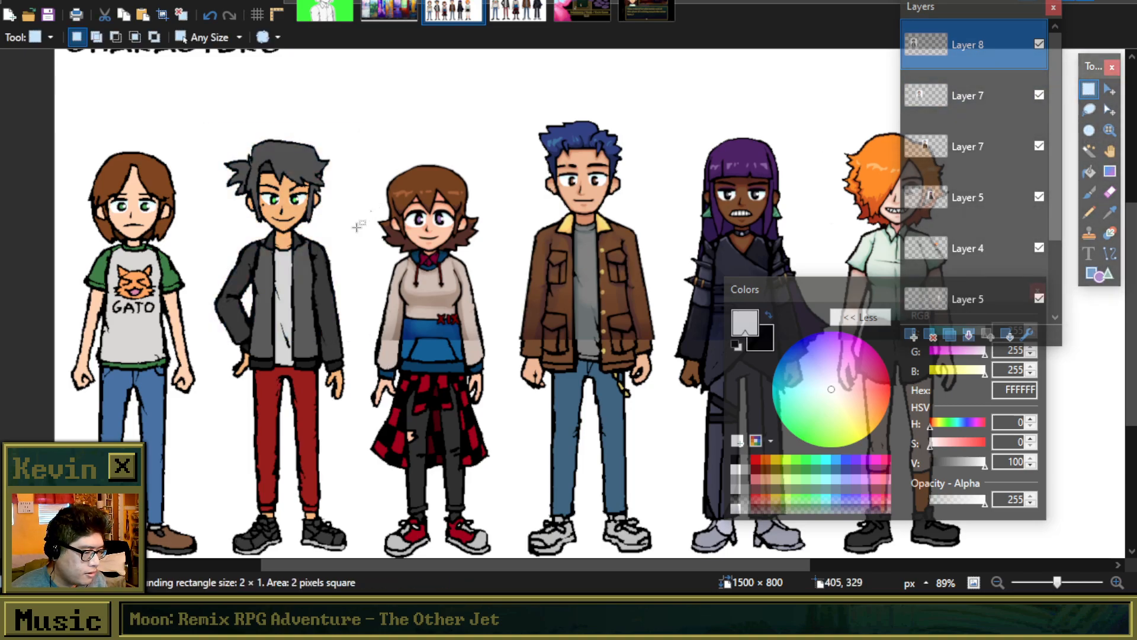
# Step: Sample the character's grey hair colour 515151 on the new layer and ready the Paint Bucket for filling
pyautogui.click(1110, 212)
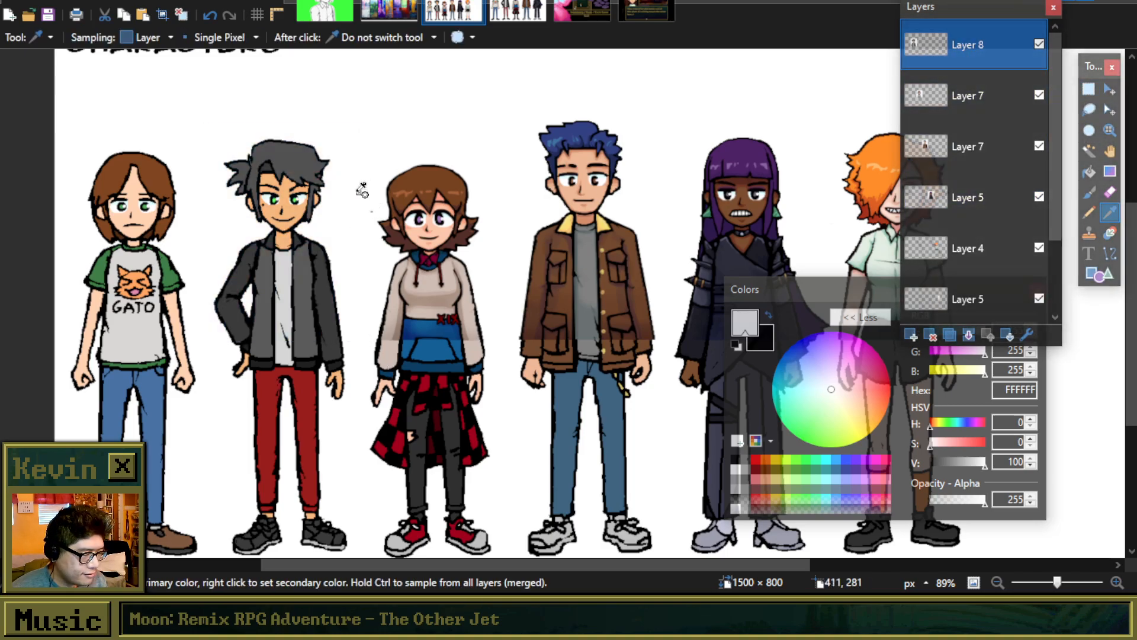
pyautogui.scroll(6, 275, 152)
pyautogui.click(287, 124)
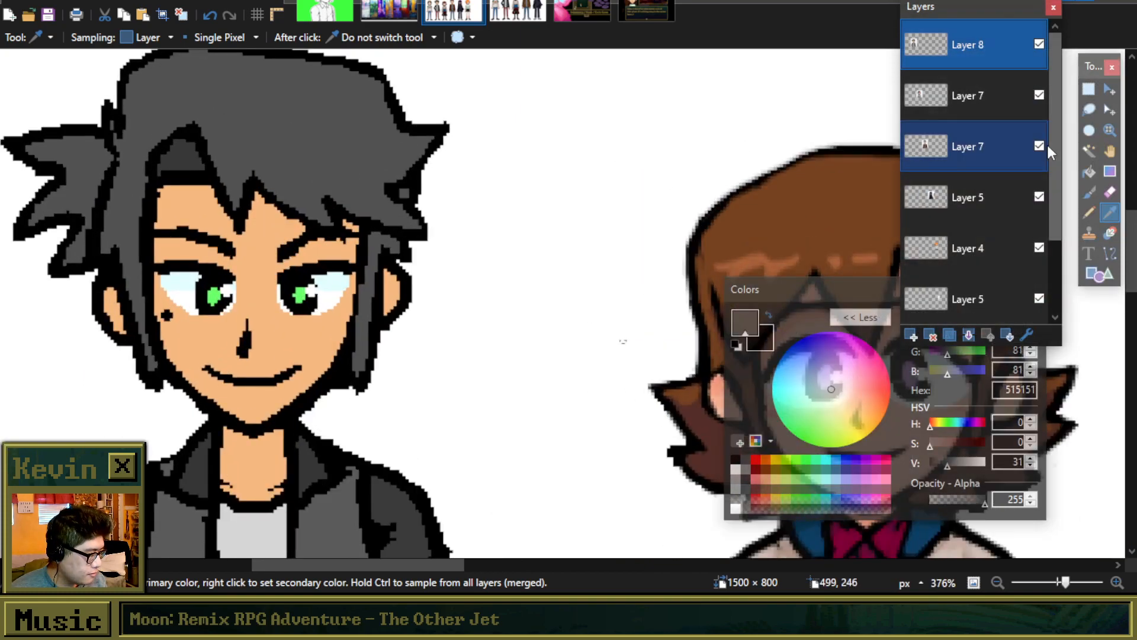
pyautogui.click(1089, 172)
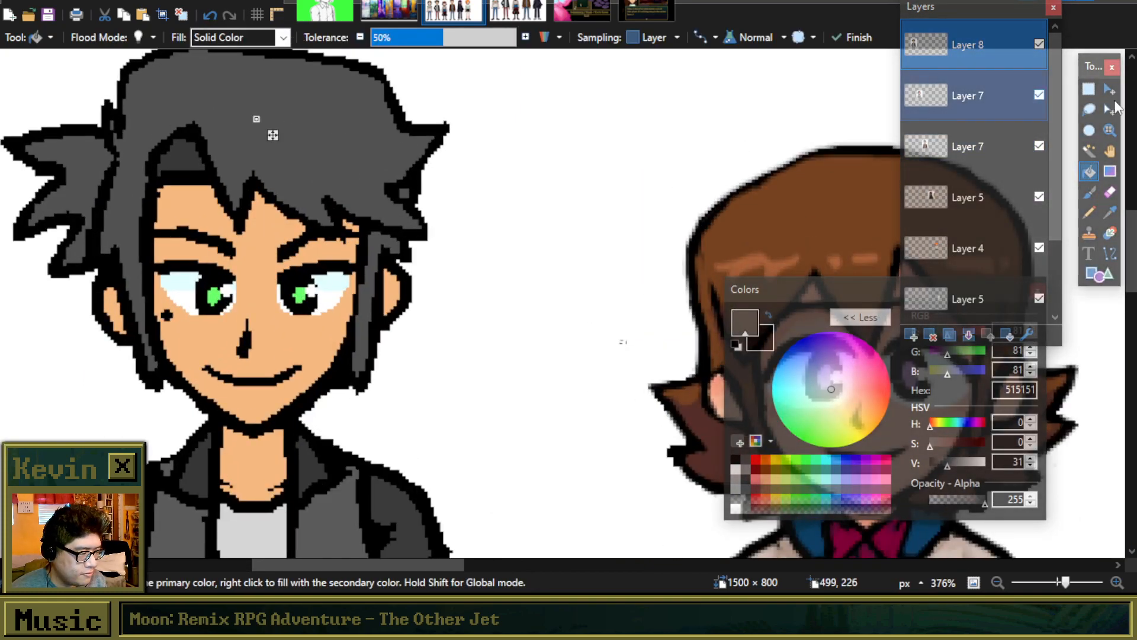
pyautogui.click(1089, 89)
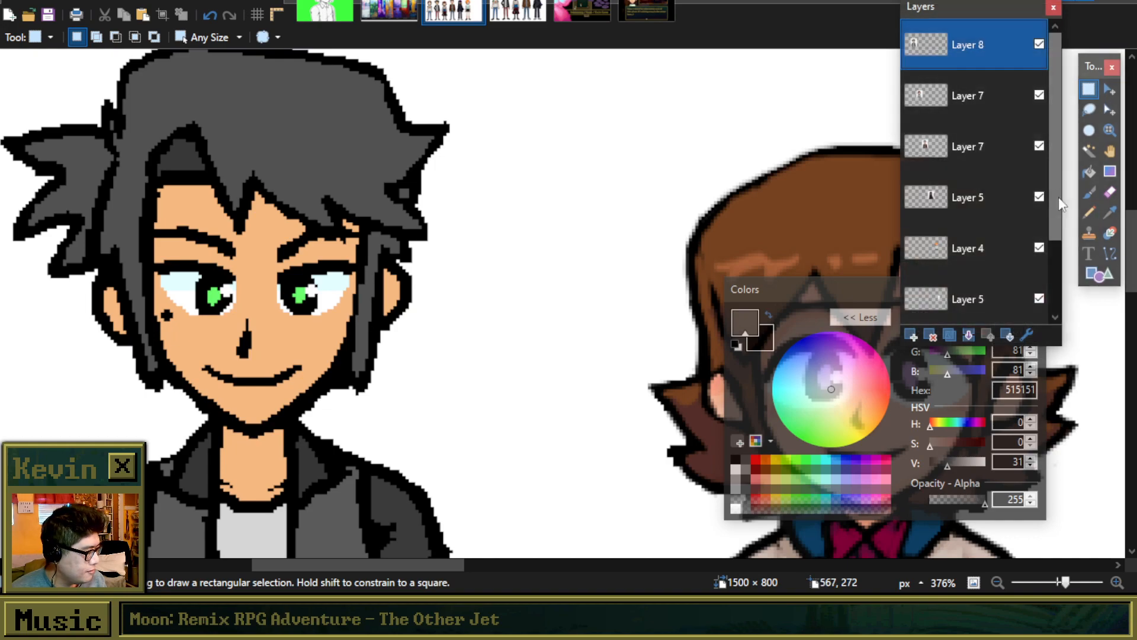
pyautogui.click(1089, 172)
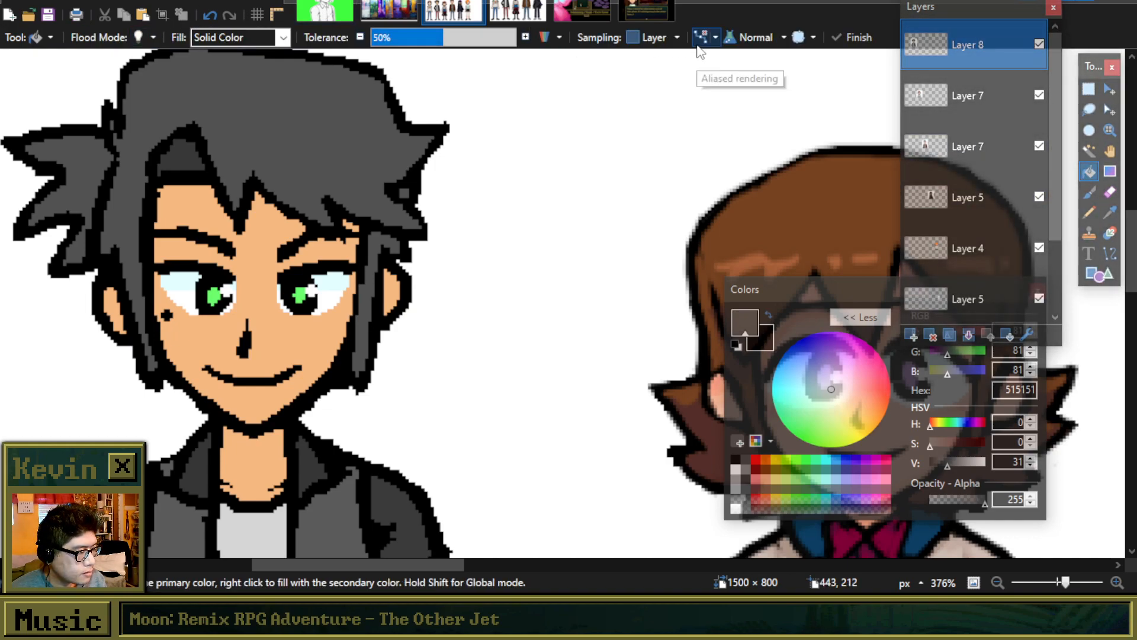
# Step: Try filling the hair and ponytail with the sampled grey, lowering the tolerance to 42%, and undo the fills
pyautogui.click(449, 37)
pyautogui.click(299, 136)
pyautogui.hotkey('ctrl', 'z')
pyautogui.click(432, 36)
pyautogui.click(306, 148)
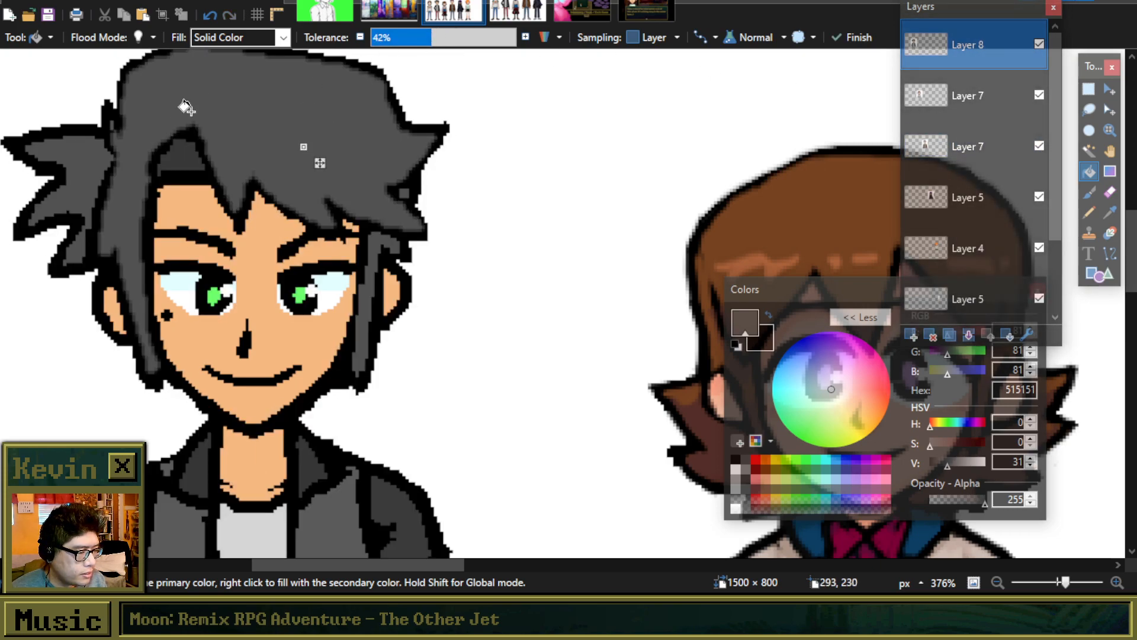
pyautogui.click(86, 164)
pyautogui.hotkey('ctrl', 'z')
pyautogui.hotkey('ctrl', 'z')
# Step: Fill the main hair with grey 515151 at 36% tolerance and the ponytail at 20% tolerance
pyautogui.click(422, 37)
pyautogui.click(319, 113)
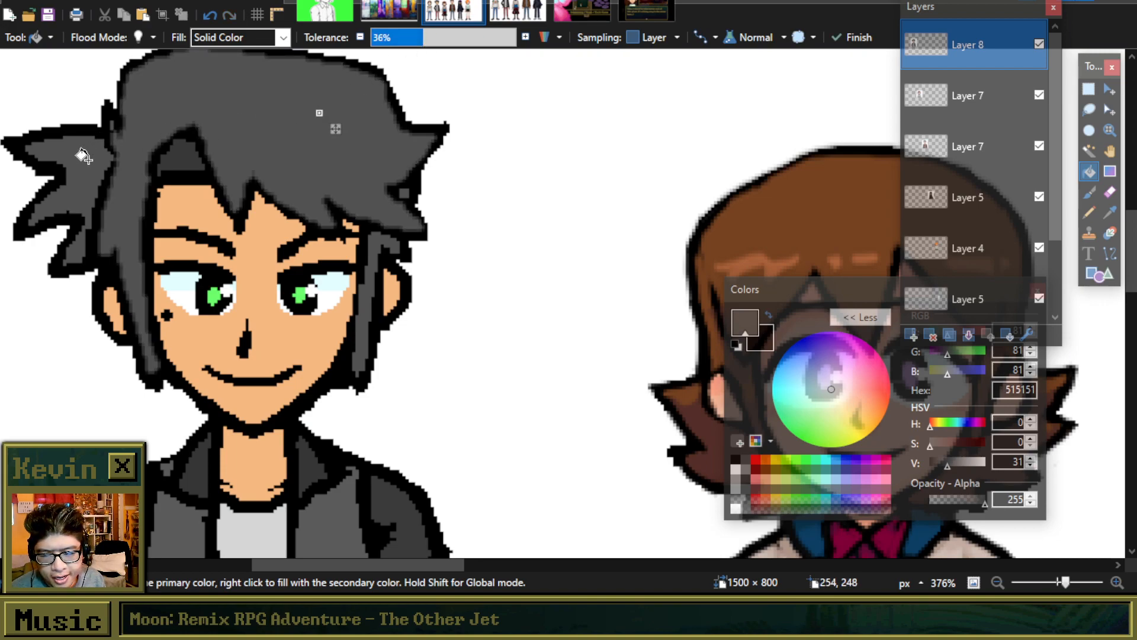
pyautogui.click(80, 146)
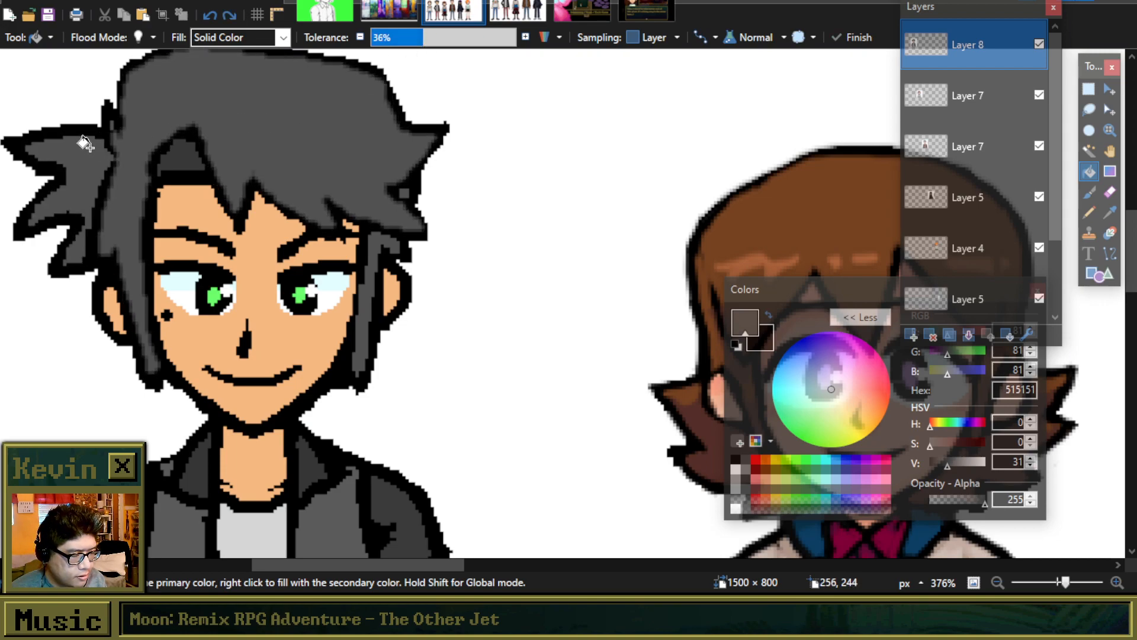
pyautogui.press('Return')
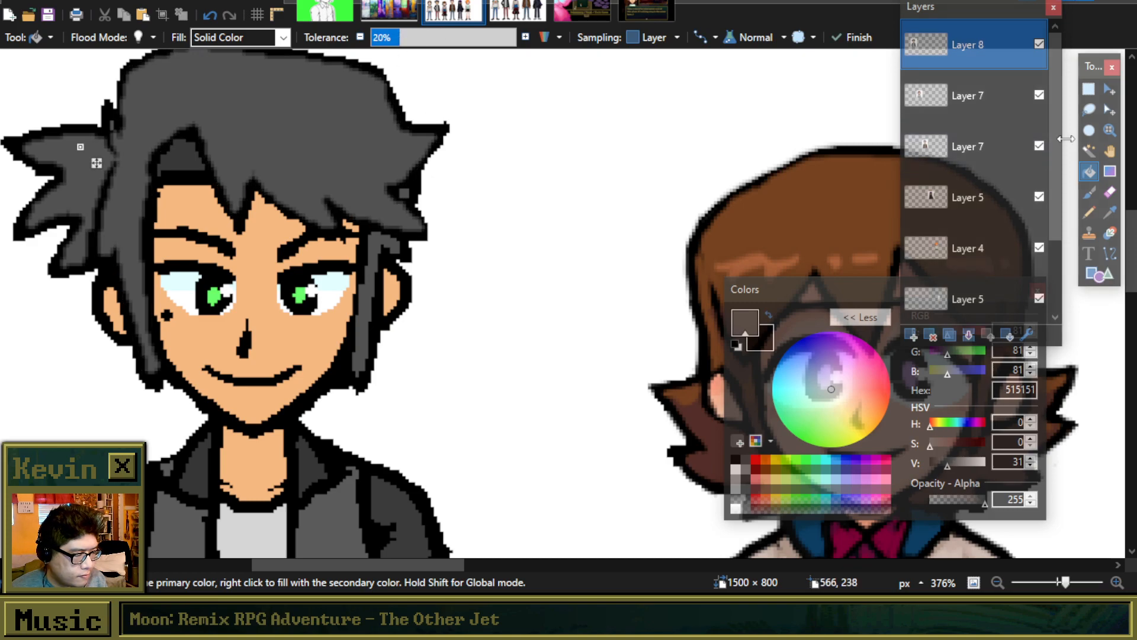
# Step: Fill the dark hair patch above the forehead with sampled 383838 and the sidelock by the right-hand ear with resampled 515151
pyautogui.press('k')
pyautogui.click(188, 146)
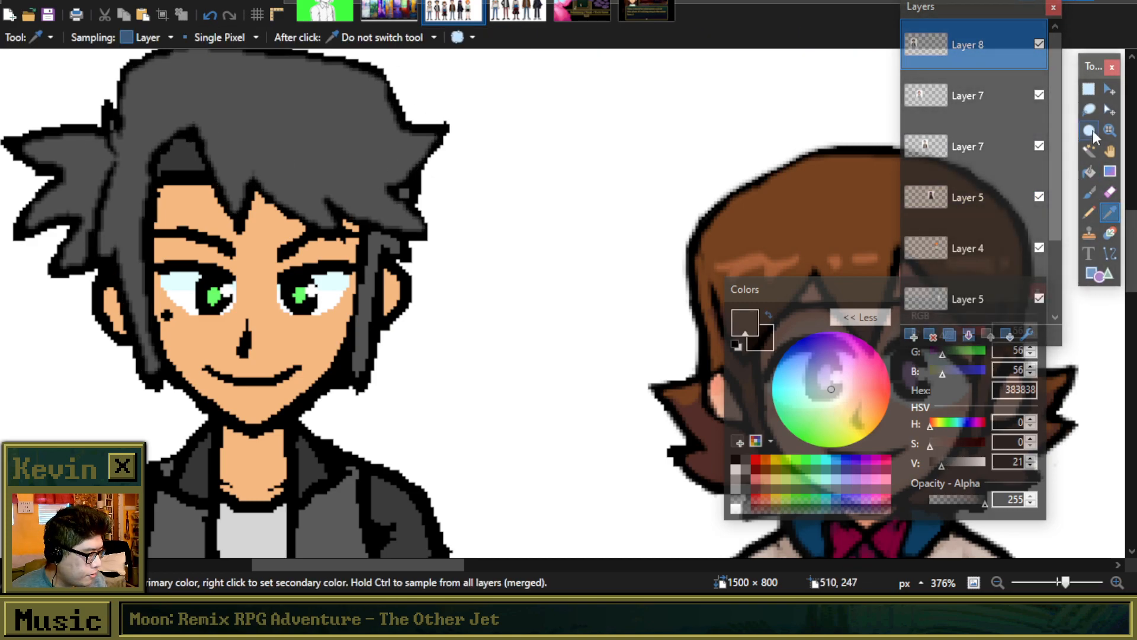
pyautogui.click(1090, 171)
pyautogui.click(181, 153)
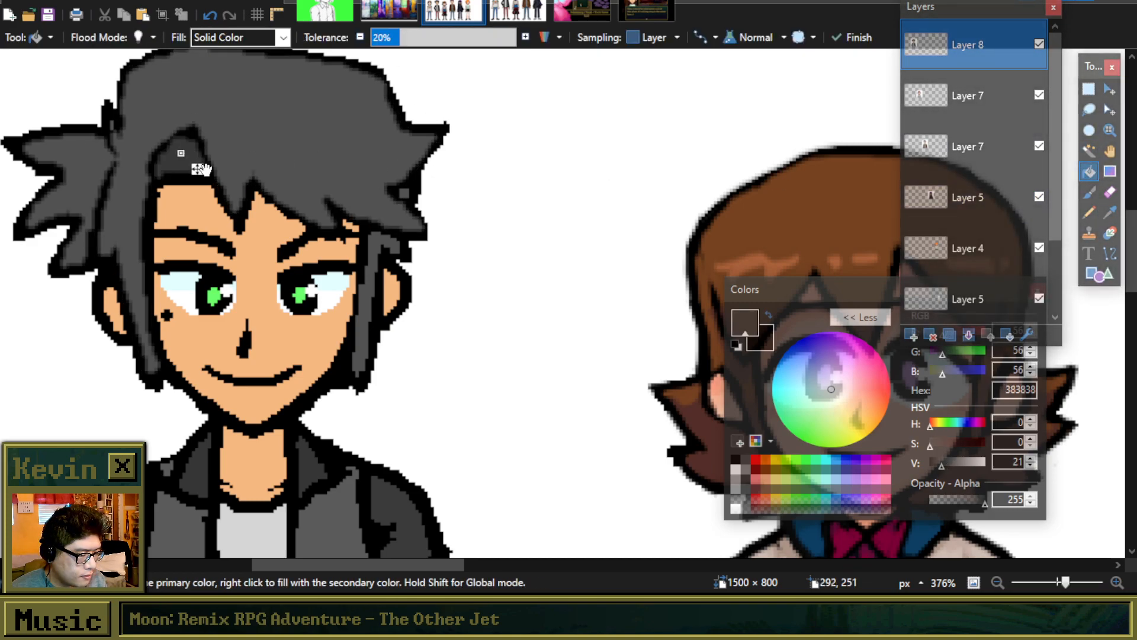
pyautogui.press('k')
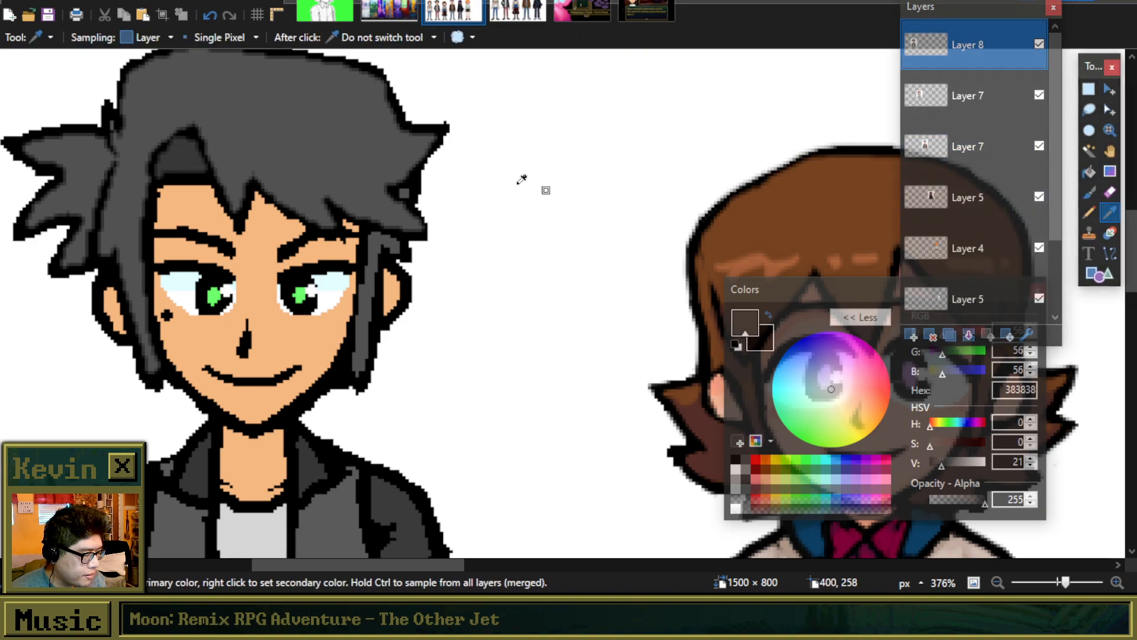
pyautogui.click(394, 148)
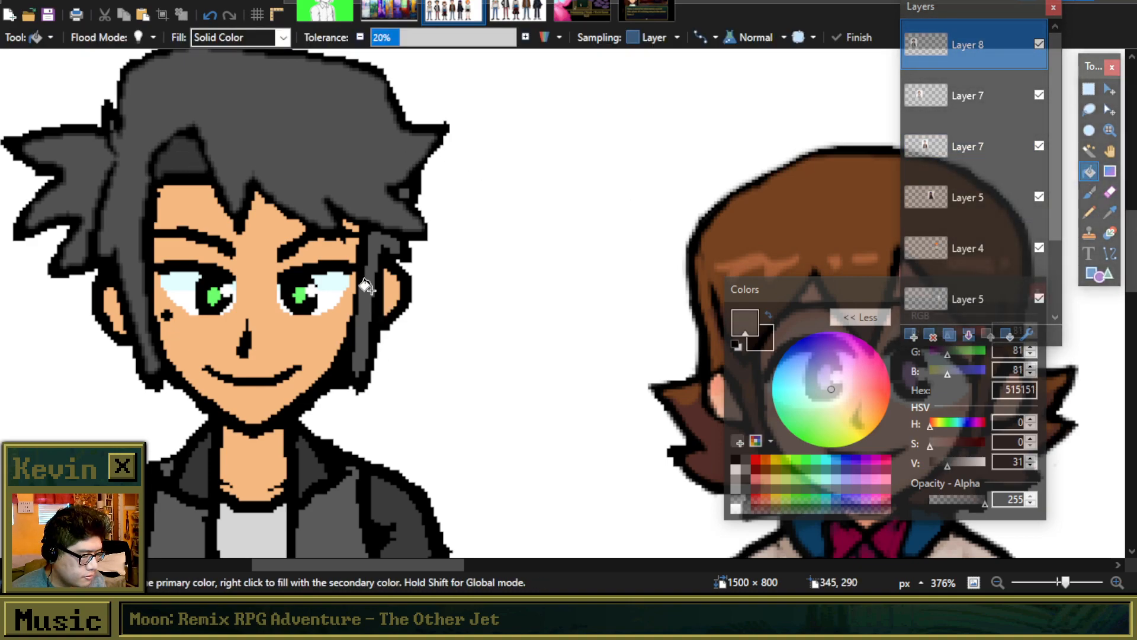
# Step: Sample the skin colour F6B880 from the character's face and fill the face and both ears with the Paint Bucket
pyautogui.click(1109, 211)
pyautogui.scroll(3, 185, 315)
pyautogui.click(270, 317)
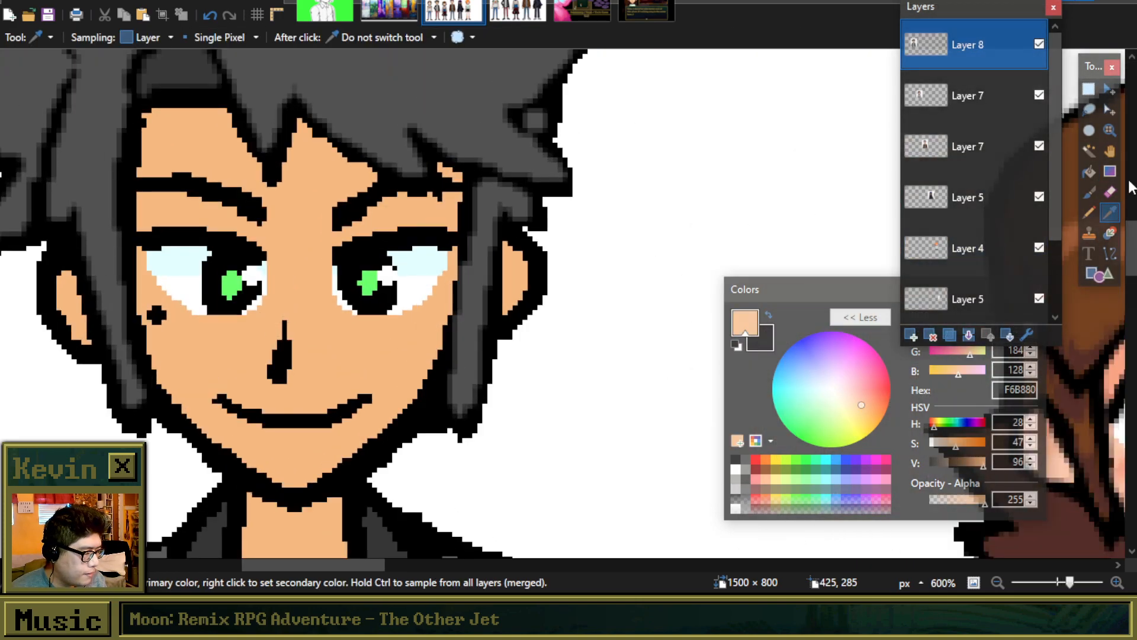
pyautogui.click(1089, 192)
pyautogui.click(1089, 172)
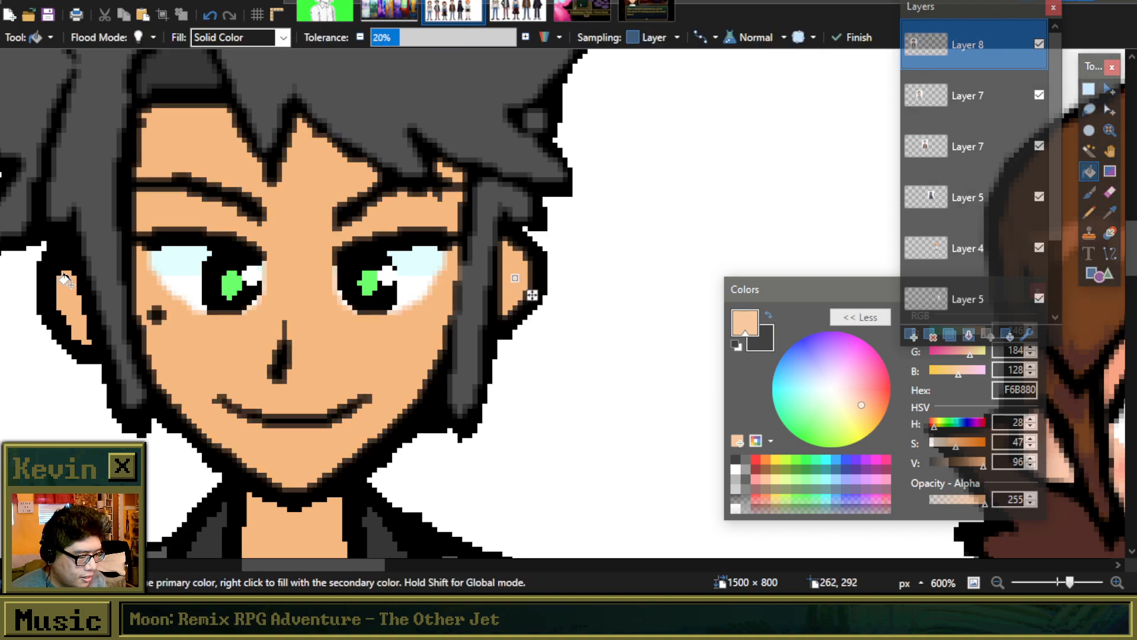
pyautogui.scroll(-1, 86, 302)
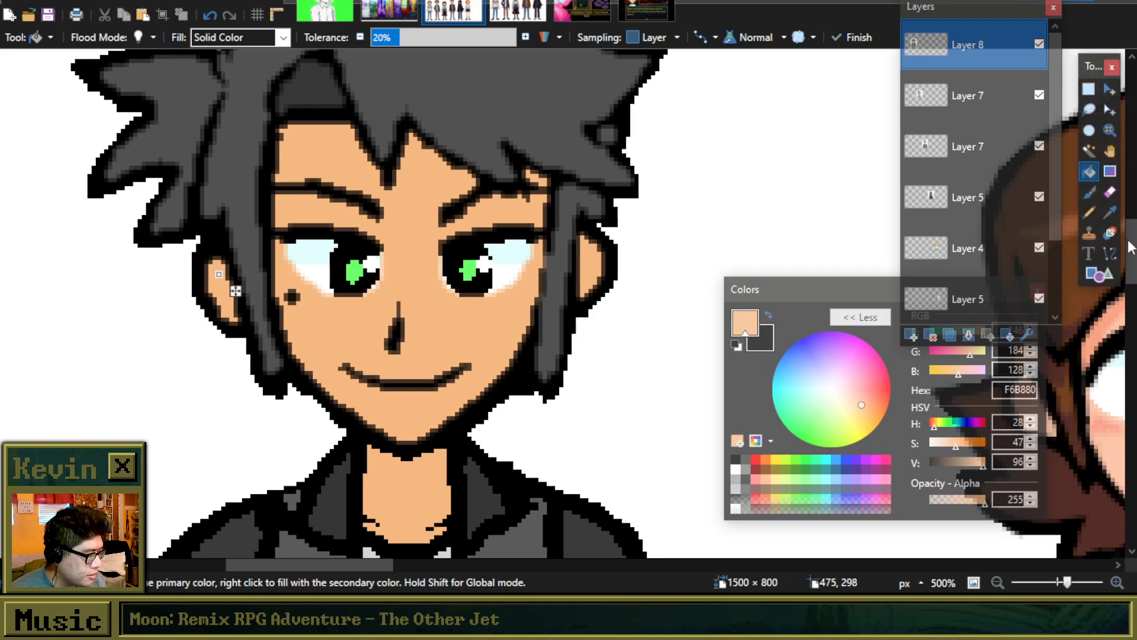
# Step: Sample the dark outline colour 0F0F0F beside the fringe and ready the Paintbrush at size 3
pyautogui.click(1110, 212)
pyautogui.scroll(-3, 435, 236)
pyautogui.scroll(-2, 438, 235)
pyautogui.scroll(4, 437, 228)
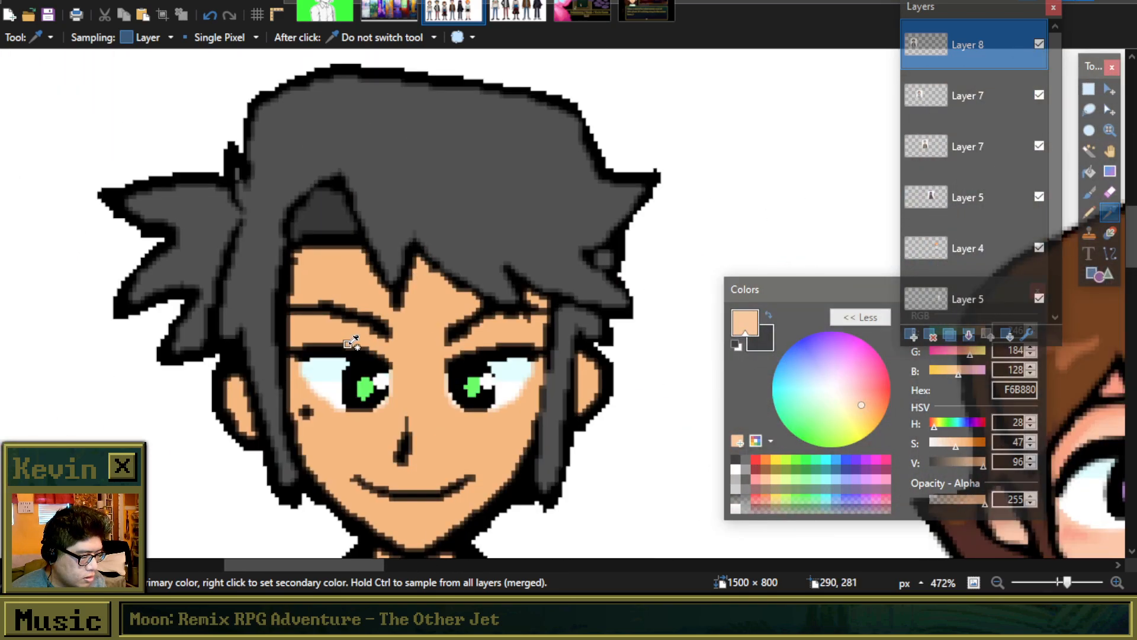
pyautogui.scroll(2, 354, 343)
pyautogui.click(379, 189)
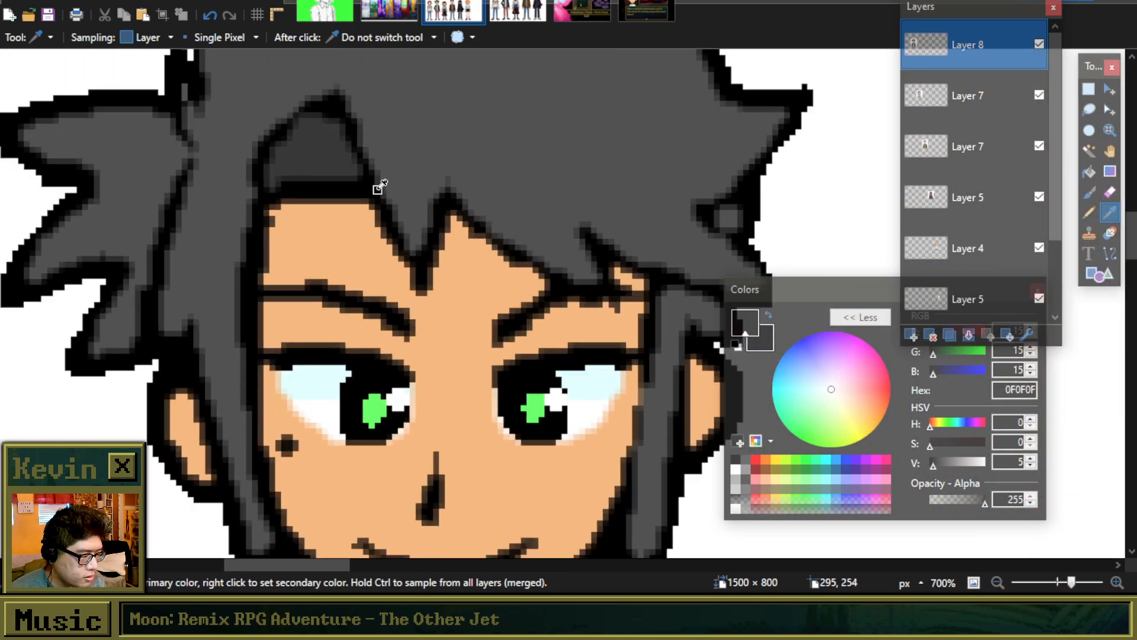
pyautogui.click(1090, 192)
pyautogui.click(128, 38)
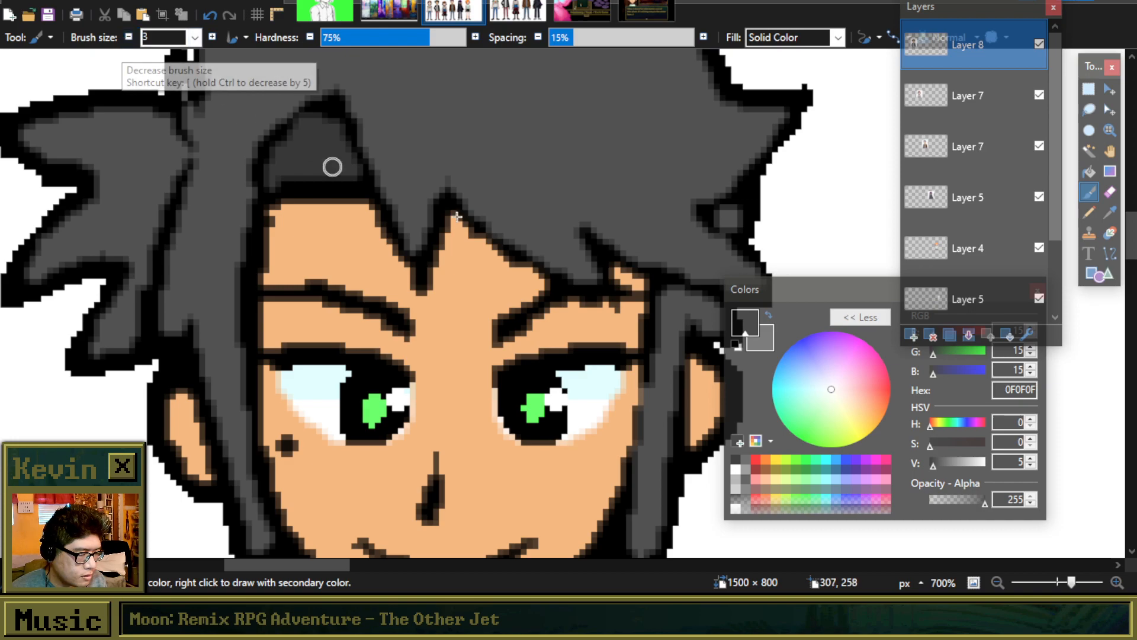
pyautogui.scroll(-2, 267, 214)
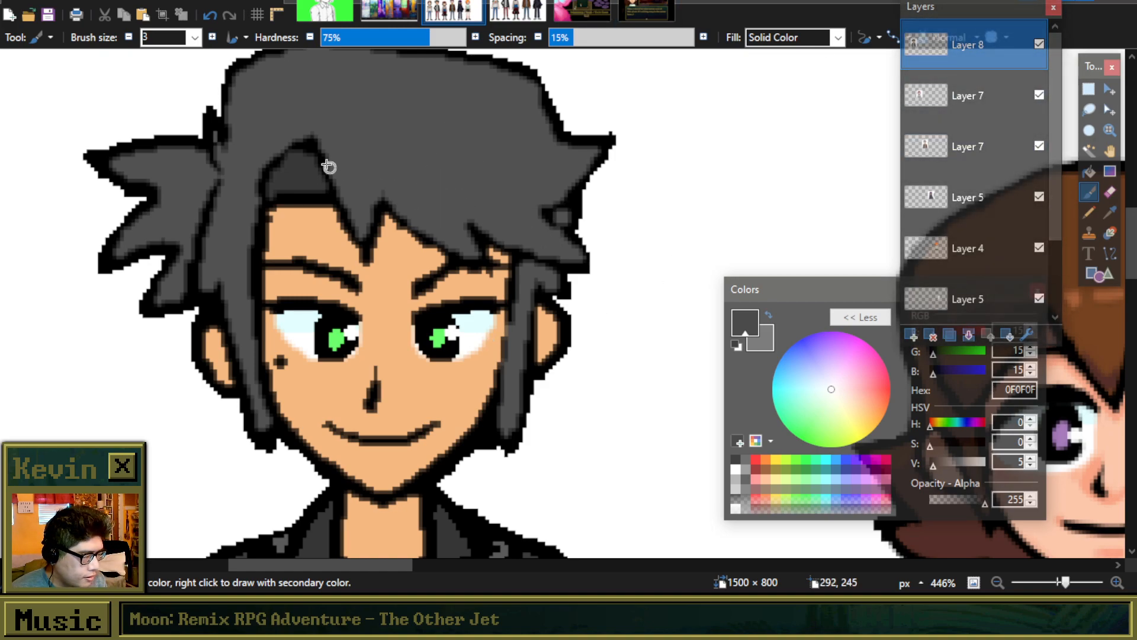
pyautogui.scroll(3, 325, 162)
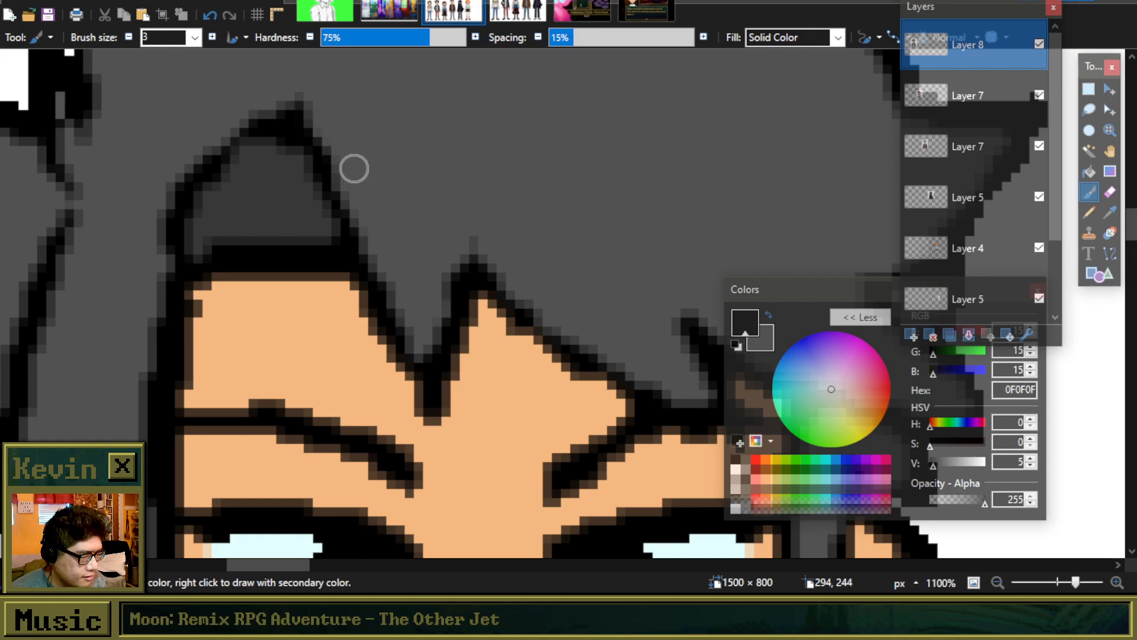
# Step: Try redrawing the fringe outline beside the dark hair patch in 0F0F0F and undo the strokes
pyautogui.moveTo(359, 199); pyautogui.dragTo(422, 352)
pyautogui.moveTo(432, 402)
pyautogui.mouseDown()
pyautogui.moveTo(345, 274)
pyautogui.moveTo(317, 187)
pyautogui.moveTo(429, 371)
pyautogui.moveTo(322, 141)
pyautogui.mouseUp()
pyautogui.hotkey('ctrl', 'z')
pyautogui.hotkey('ctrl', 'z')
pyautogui.hotkey('ctrl', 'z')
# Step: Set the brush colour to pure black 000000 and repaint the outlines of the central fringe points
pyautogui.moveTo(942, 465); pyautogui.dragTo(900, 474)
pyautogui.moveTo(317, 155); pyautogui.dragTo(422, 397)
pyautogui.hotkey('ctrl', 'z')
pyautogui.moveTo(471, 256)
pyautogui.mouseDown()
pyautogui.moveTo(629, 389)
pyautogui.moveTo(688, 412)
pyautogui.mouseUp()
pyautogui.moveTo(452, 268)
pyautogui.mouseDown()
pyautogui.moveTo(444, 375)
pyautogui.moveTo(474, 229)
pyautogui.mouseUp()
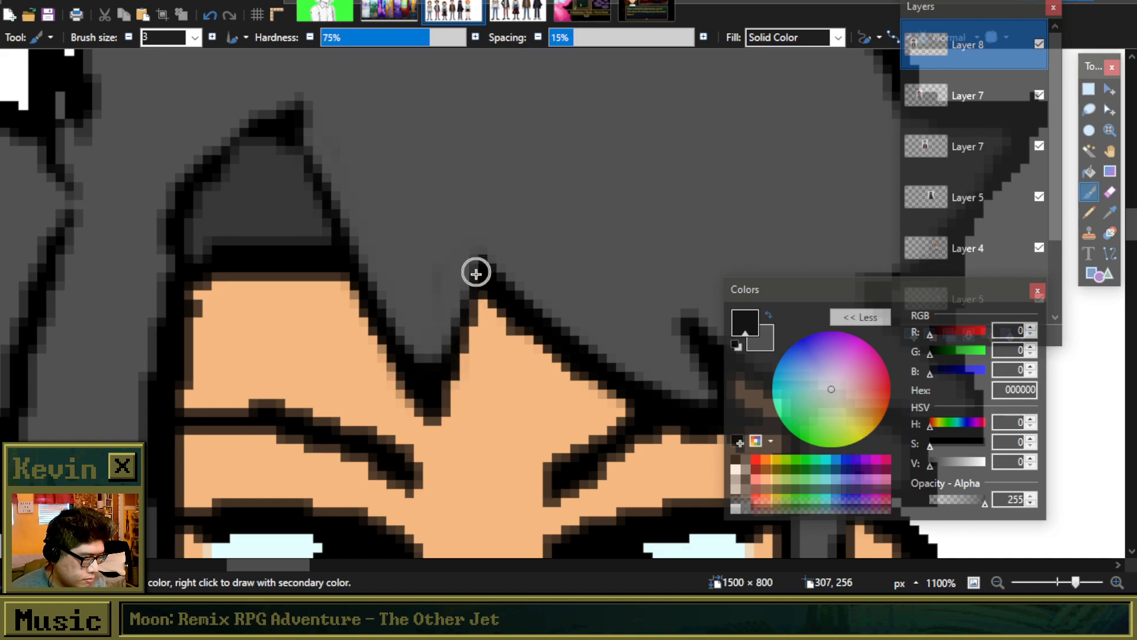
# Step: Repaint the outline around the dark hair patch above the forehead as a smooth black arch
pyautogui.scroll(-2, 437, 237)
pyautogui.scroll(1, 331, 236)
pyautogui.scroll(3, 330, 236)
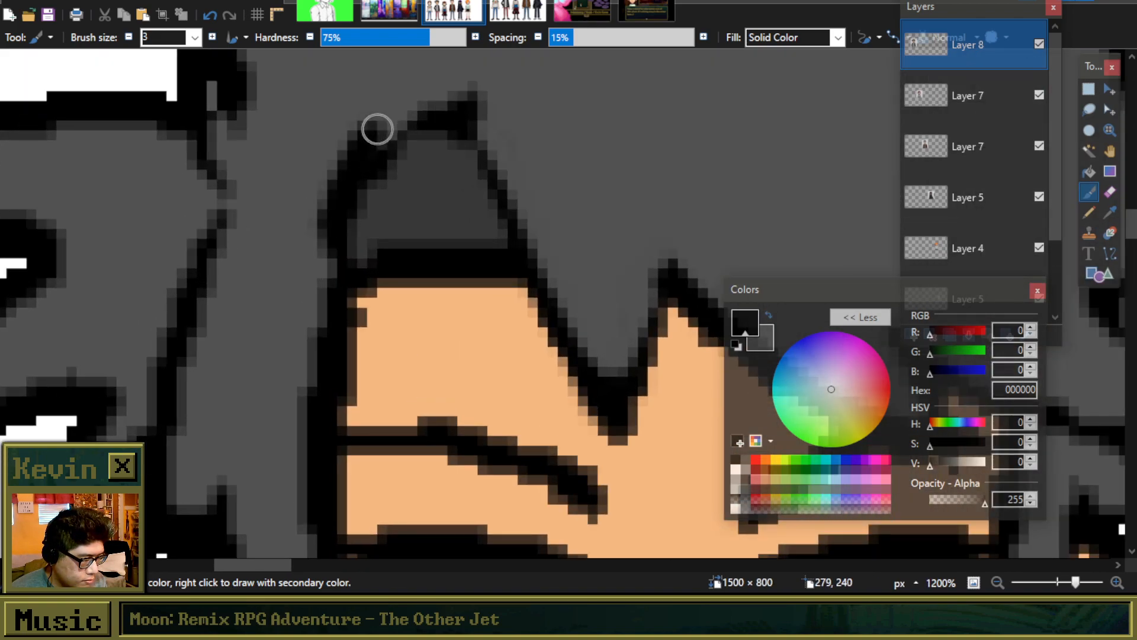
pyautogui.moveTo(338, 285)
pyautogui.mouseDown()
pyautogui.moveTo(345, 200)
pyautogui.moveTo(375, 154)
pyautogui.moveTo(428, 125)
pyautogui.moveTo(467, 153)
pyautogui.moveTo(519, 270)
pyautogui.mouseUp()
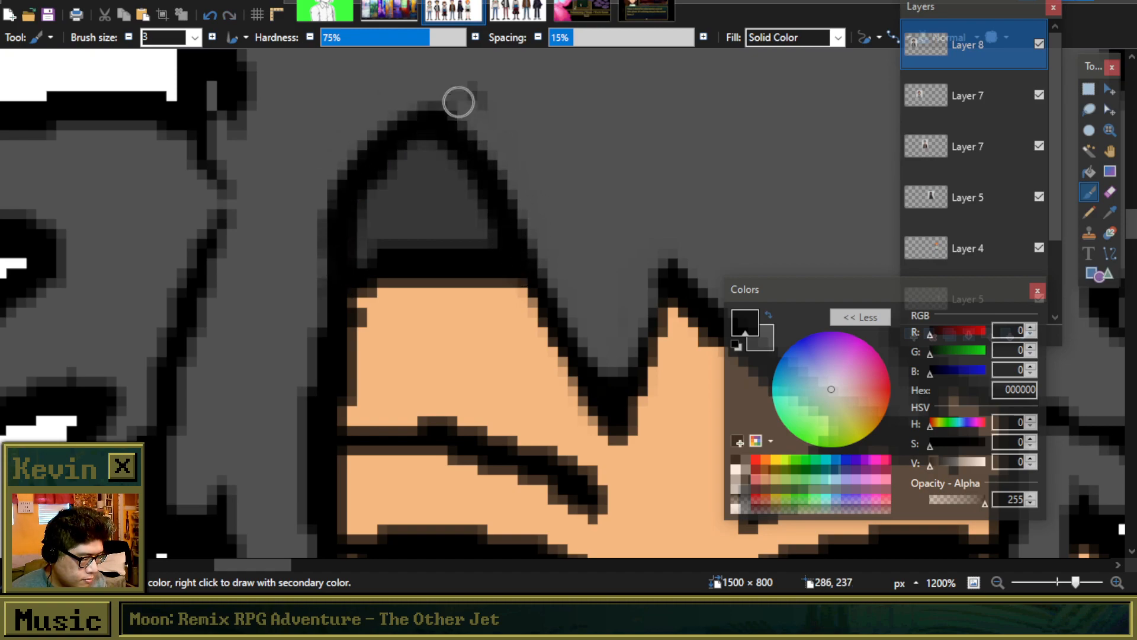
pyautogui.scroll(-5, 452, 207)
pyautogui.scroll(-2, 452, 207)
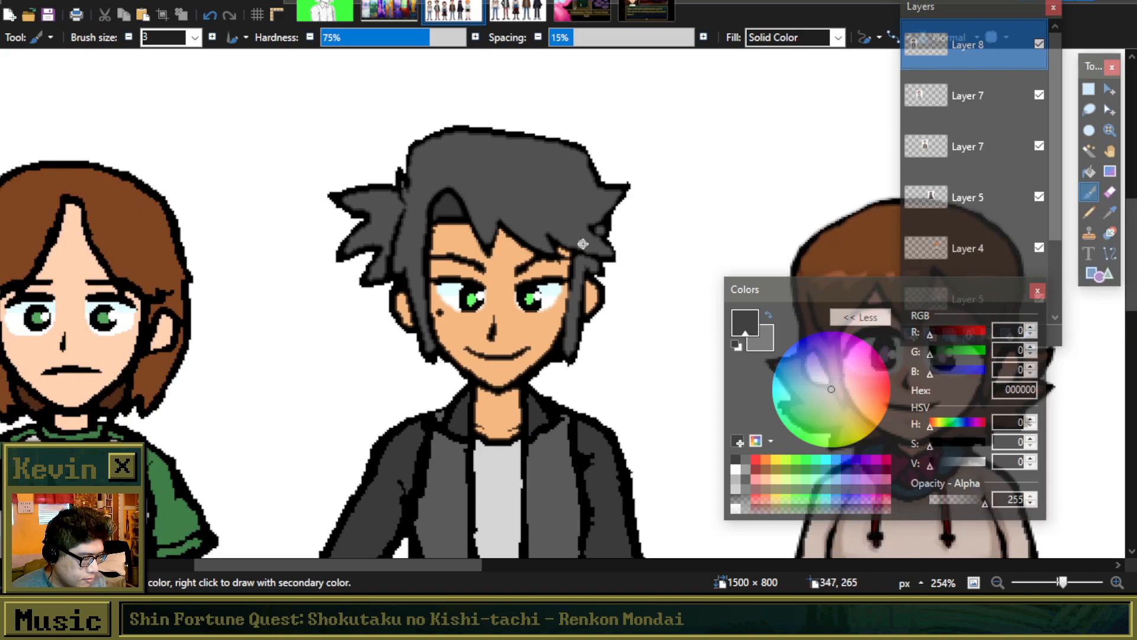
# Step: Smooth the black outline along the fringe edge above the right-hand eyebrow and its small hair notch
pyautogui.scroll(6, 368, 224)
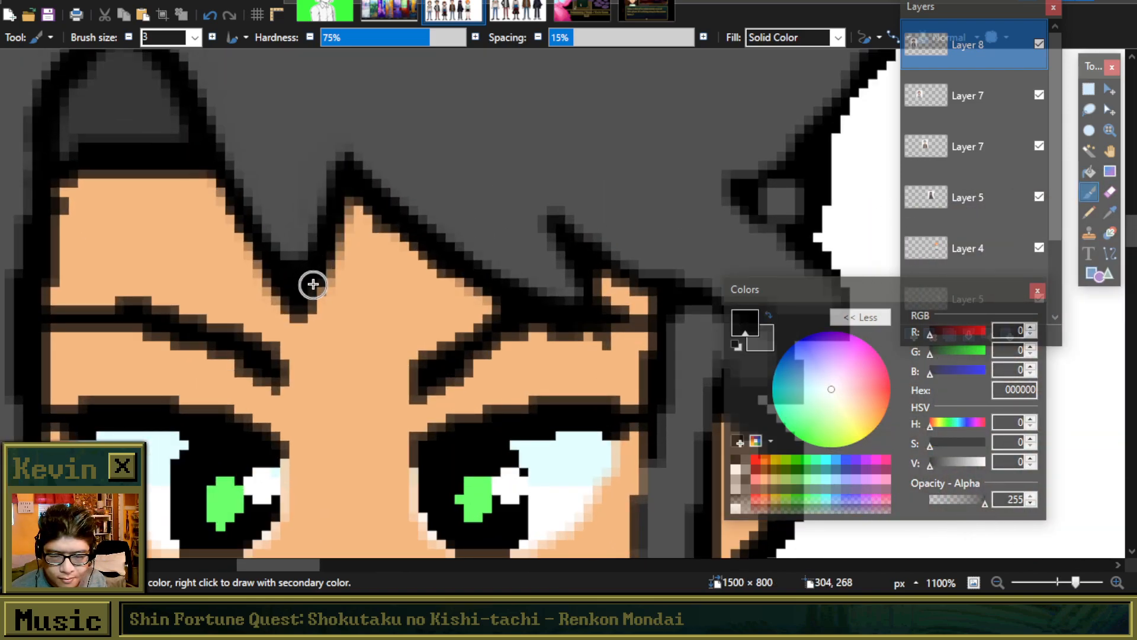
pyautogui.scroll(-4, 373, 249)
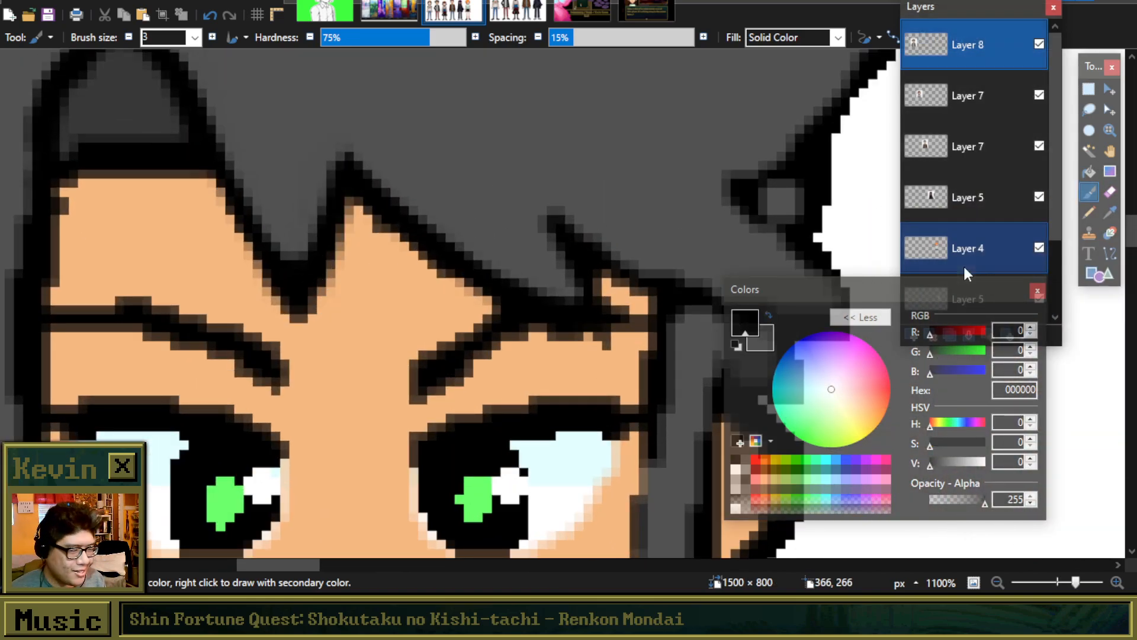
pyautogui.scroll(4, 541, 236)
pyautogui.moveTo(607, 296)
pyautogui.mouseDown()
pyautogui.moveTo(486, 272)
pyautogui.moveTo(345, 198)
pyautogui.mouseUp()
pyautogui.moveTo(537, 168); pyautogui.dragTo(646, 280)
# Step: Repaint the black outlines of the right-hand hair spike, the small curl below it and the tip above the ear
pyautogui.scroll(-4, 549, 297)
pyautogui.scroll(3, 558, 238)
pyautogui.moveTo(559, 239)
pyautogui.mouseDown()
pyautogui.moveTo(598, 218)
pyautogui.moveTo(667, 128)
pyautogui.mouseUp()
pyautogui.moveTo(608, 266); pyautogui.dragTo(601, 285)
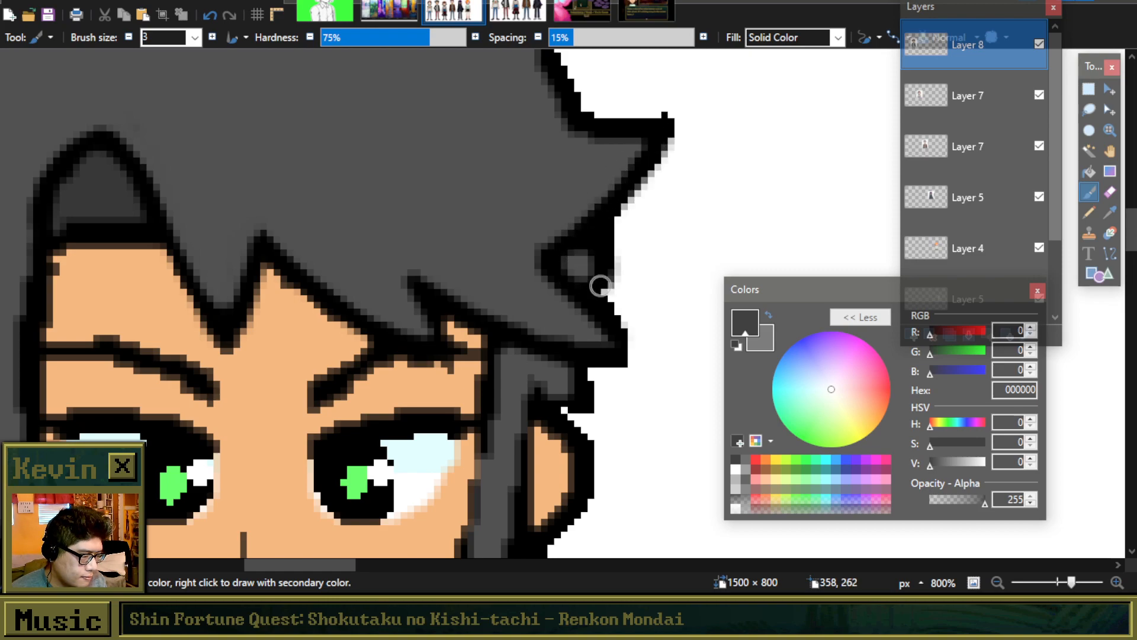
pyautogui.moveTo(579, 368)
pyautogui.mouseDown()
pyautogui.moveTo(587, 409)
pyautogui.moveTo(545, 391)
pyautogui.mouseUp()
# Step: Repaint the black outlines of the sidelock by the right-hand ear down to its tip, undoing the unwanted strokes
pyautogui.scroll(-3, 544, 382)
pyautogui.moveTo(484, 148)
pyautogui.mouseDown()
pyautogui.moveTo(491, 181)
pyautogui.moveTo(455, 452)
pyautogui.mouseUp()
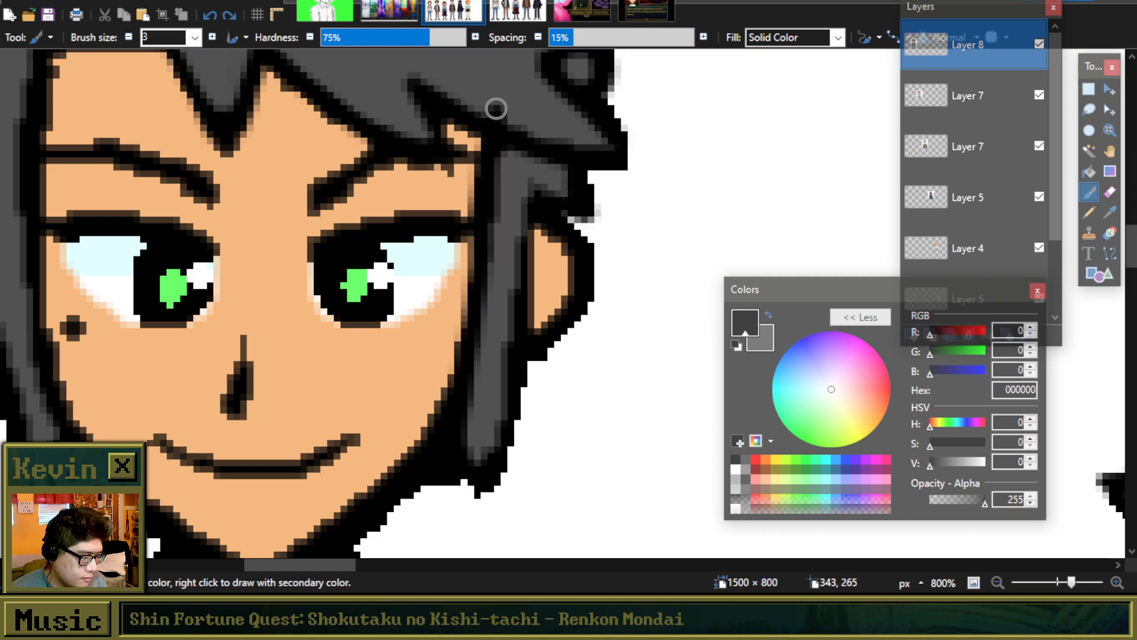
pyautogui.scroll(-2, 524, 260)
pyautogui.moveTo(529, 145)
pyautogui.mouseDown()
pyautogui.moveTo(484, 383)
pyautogui.moveTo(474, 386)
pyautogui.moveTo(529, 205)
pyautogui.moveTo(531, 138)
pyautogui.moveTo(453, 366)
pyautogui.moveTo(468, 379)
pyautogui.moveTo(533, 126)
pyautogui.moveTo(476, 402)
pyautogui.mouseUp()
pyautogui.hotkey('ctrl', 'z')
pyautogui.hotkey('ctrl', 'z')
pyautogui.hotkey('ctrl', 'z')
pyautogui.hotkey('ctrl', 'z')
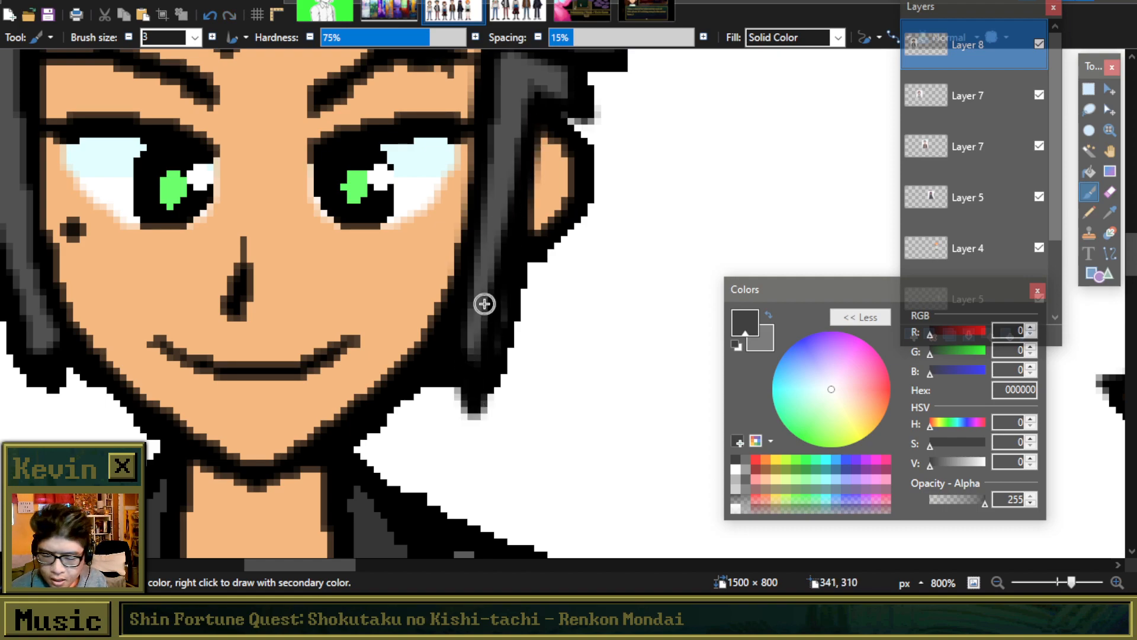
# Step: Examine the retouched sidelock and face up close and against the whole character lineup
pyautogui.scroll(-6, 482, 302)
pyautogui.scroll(-4, 524, 300)
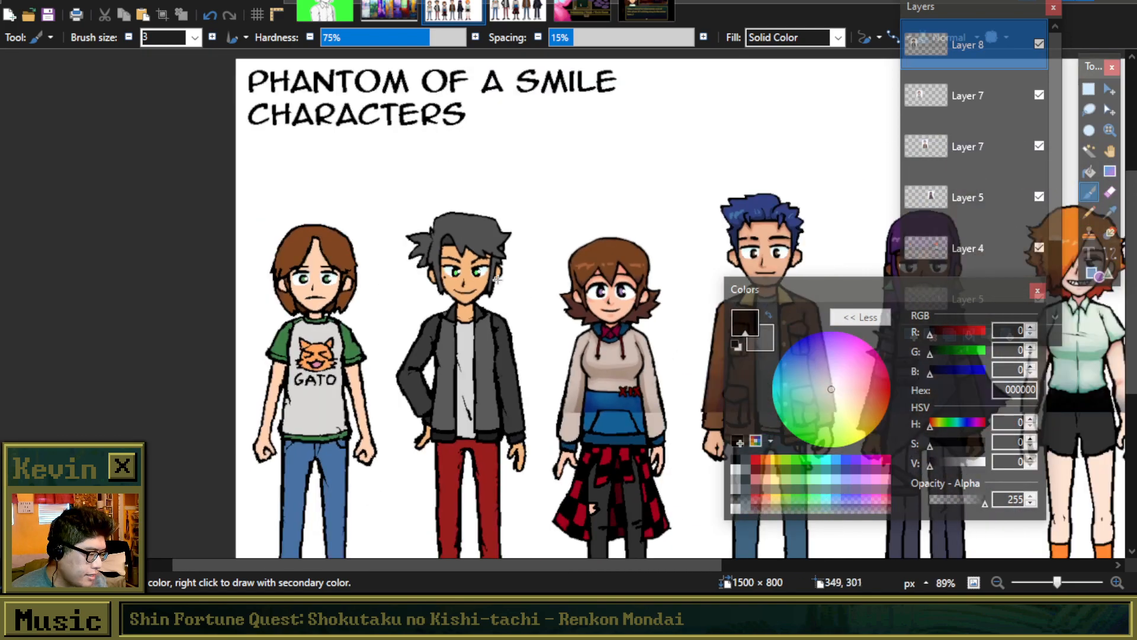
pyautogui.scroll(4, 496, 273)
pyautogui.scroll(7, 496, 273)
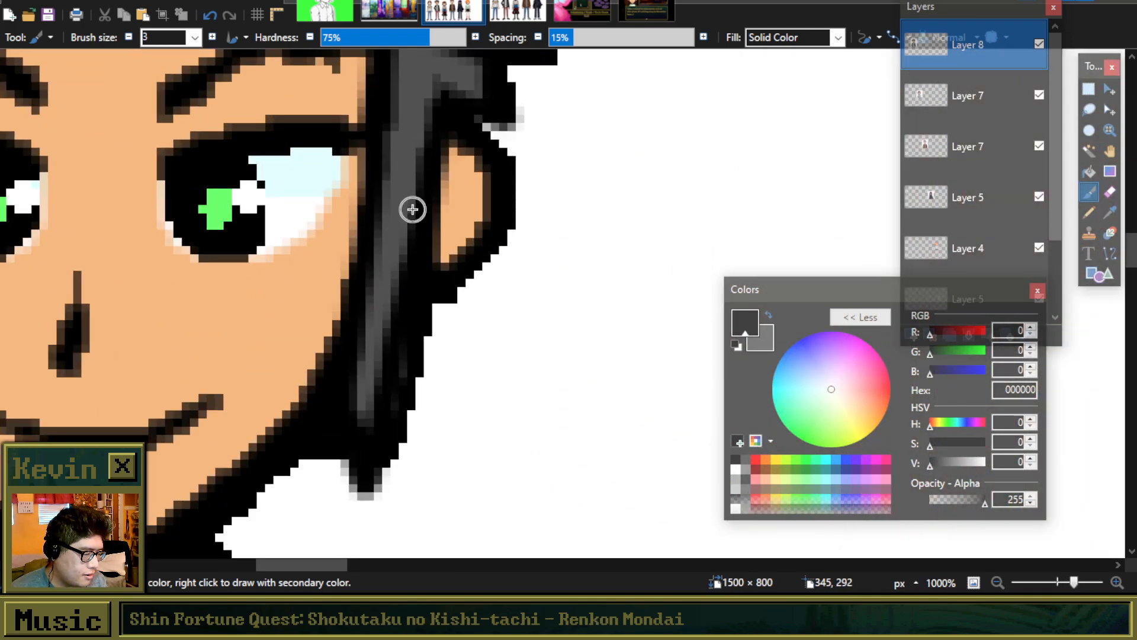
pyautogui.scroll(-2, 490, 252)
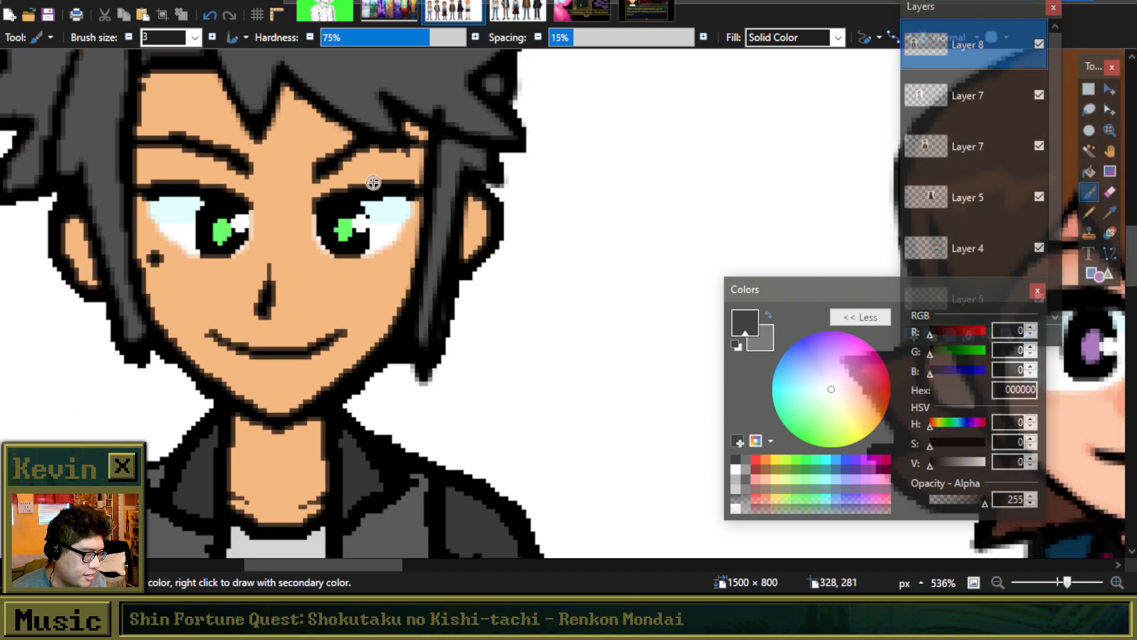
pyautogui.scroll(3, 374, 184)
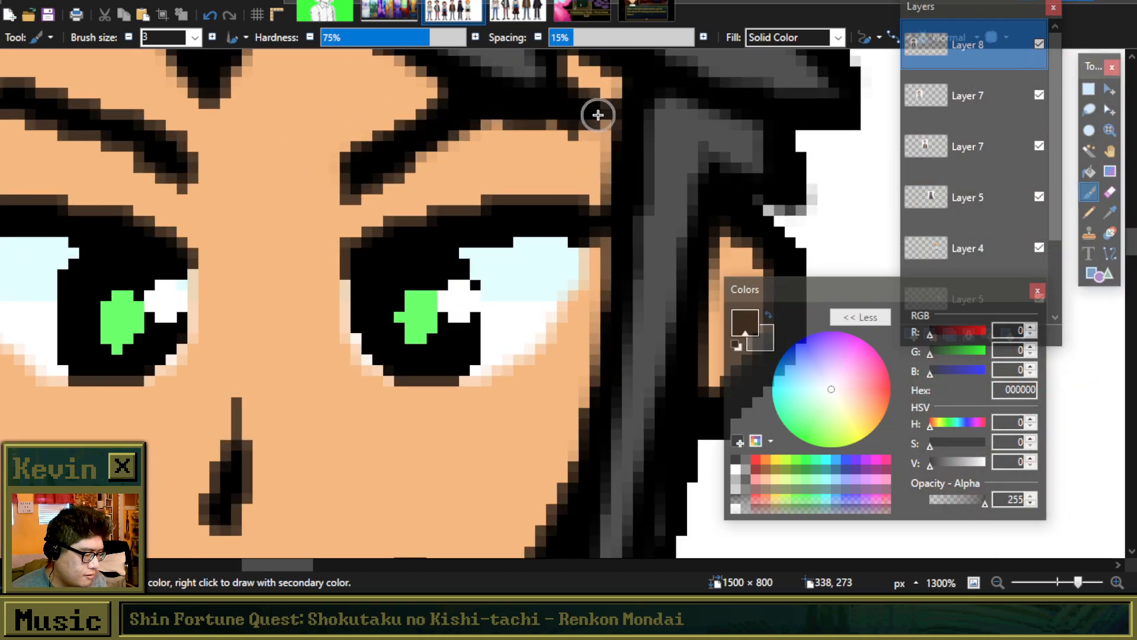
pyautogui.scroll(-3, 379, 184)
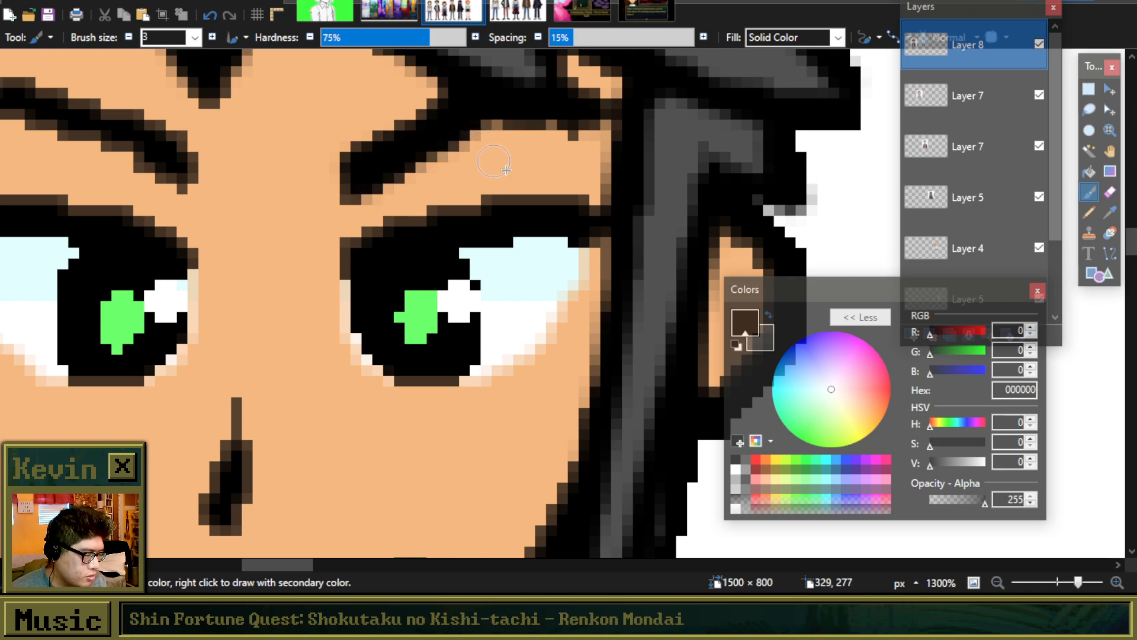
pyautogui.scroll(-2, 519, 246)
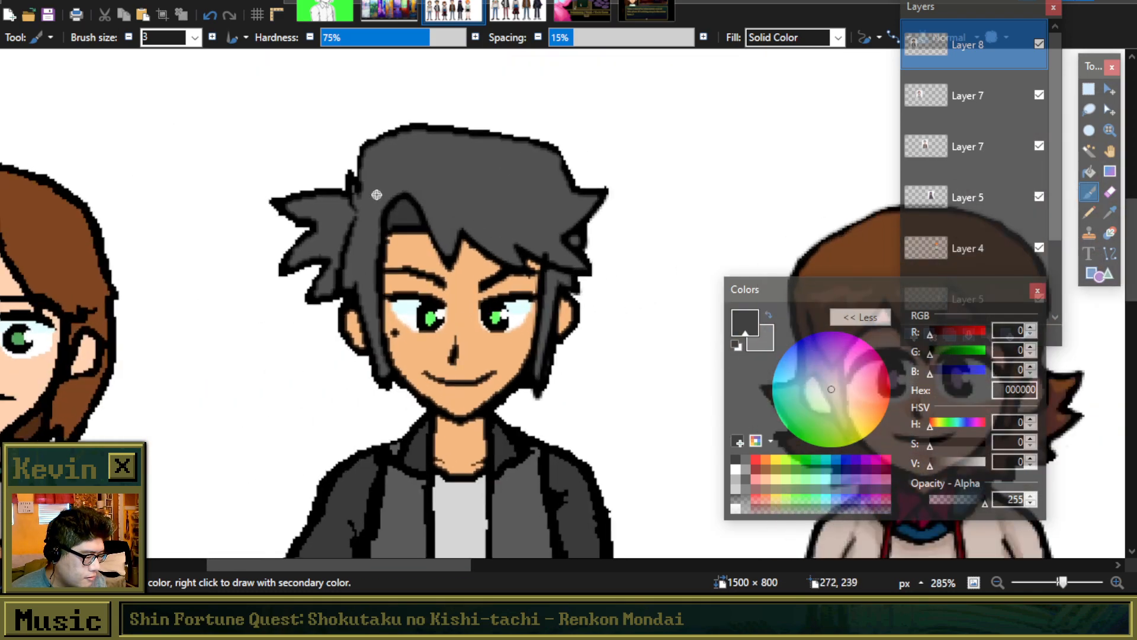
# Step: Smooth the inner edge of the black outline along the crown, from the ponytail side to the right-hand curve
pyautogui.scroll(5, 377, 198)
pyautogui.moveTo(309, 158)
pyautogui.mouseDown()
pyautogui.moveTo(313, 241)
pyautogui.moveTo(327, 265)
pyautogui.moveTo(309, 190)
pyautogui.moveTo(336, 217)
pyautogui.moveTo(326, 246)
pyautogui.moveTo(358, 284)
pyautogui.moveTo(348, 253)
pyautogui.moveTo(336, 257)
pyautogui.moveTo(353, 162)
pyautogui.moveTo(417, 129)
pyautogui.moveTo(536, 117)
pyautogui.mouseUp()
pyautogui.scroll(2, 350, 249)
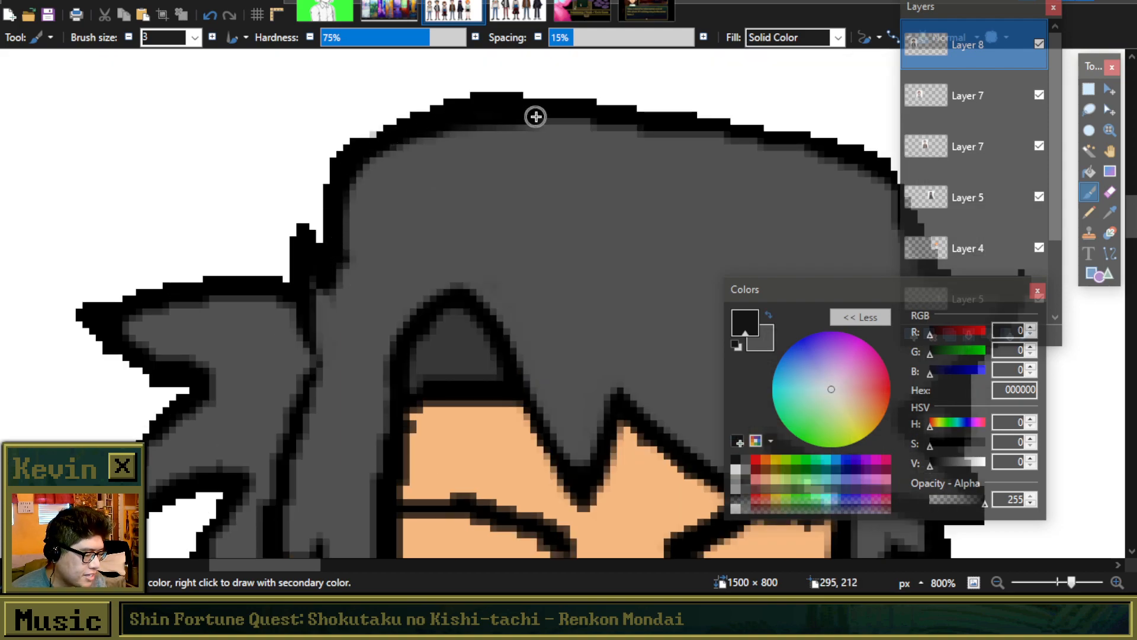
pyautogui.scroll(-4, 414, 160)
pyautogui.scroll(5, 595, 158)
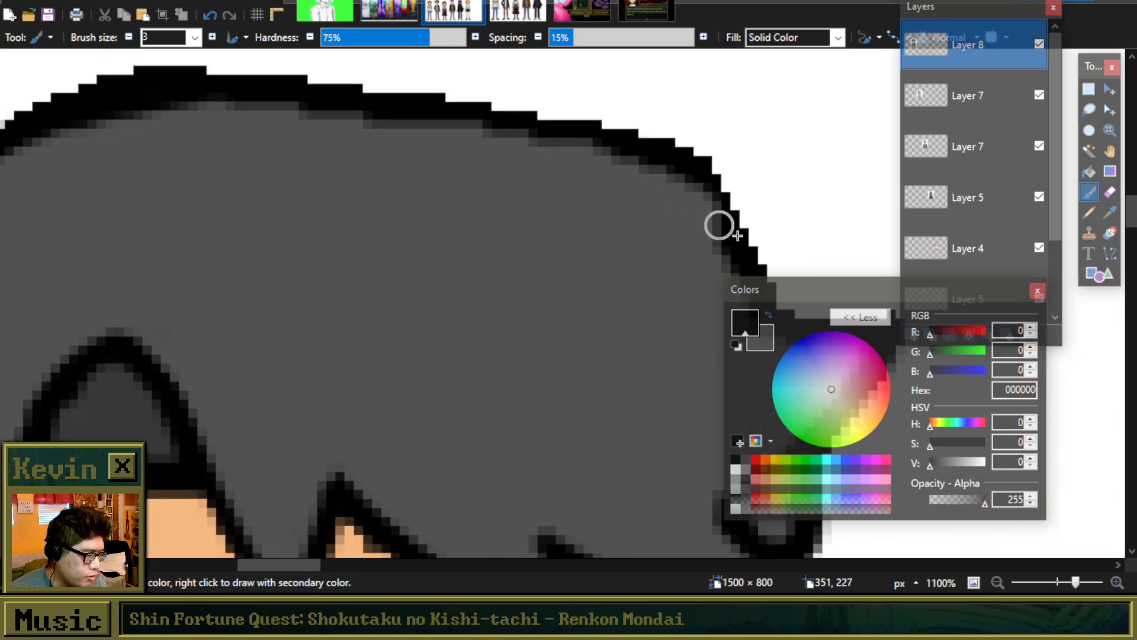
pyautogui.moveTo(691, 171)
pyautogui.mouseDown()
pyautogui.moveTo(497, 130)
pyautogui.moveTo(215, 92)
pyautogui.mouseUp()
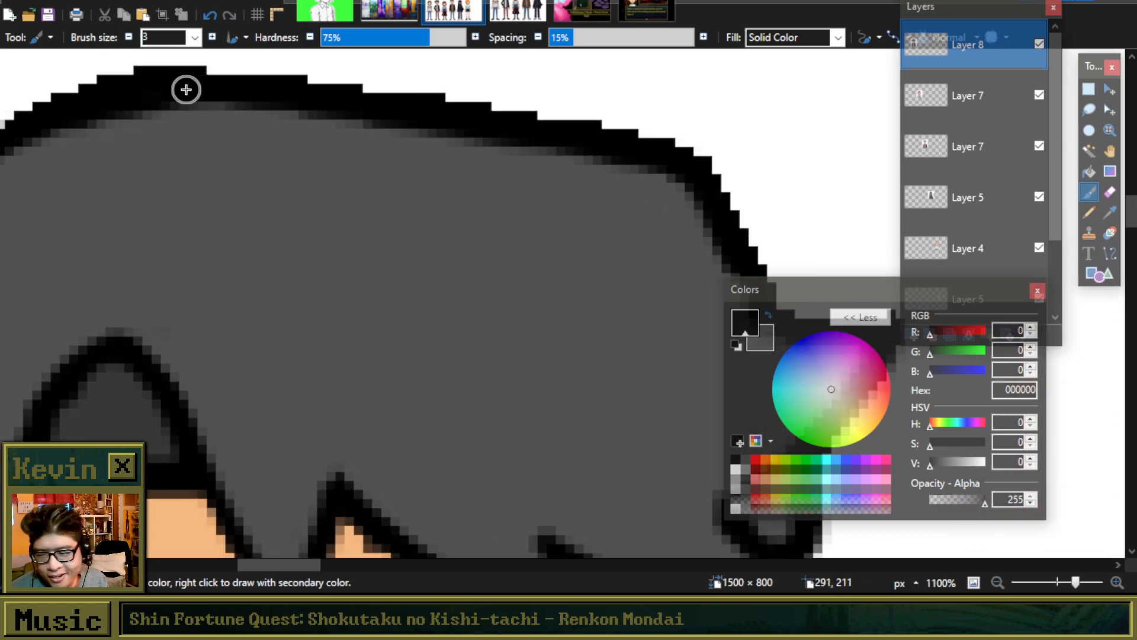
pyautogui.scroll(-3, 348, 242)
pyautogui.scroll(-7, 348, 242)
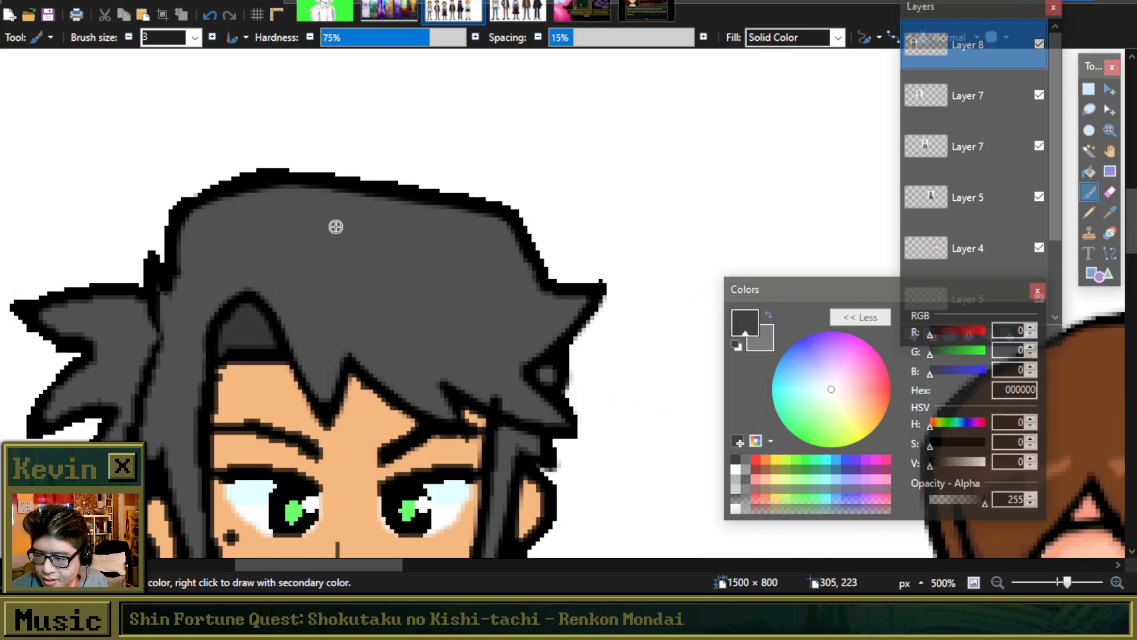
pyautogui.scroll(-3, 341, 249)
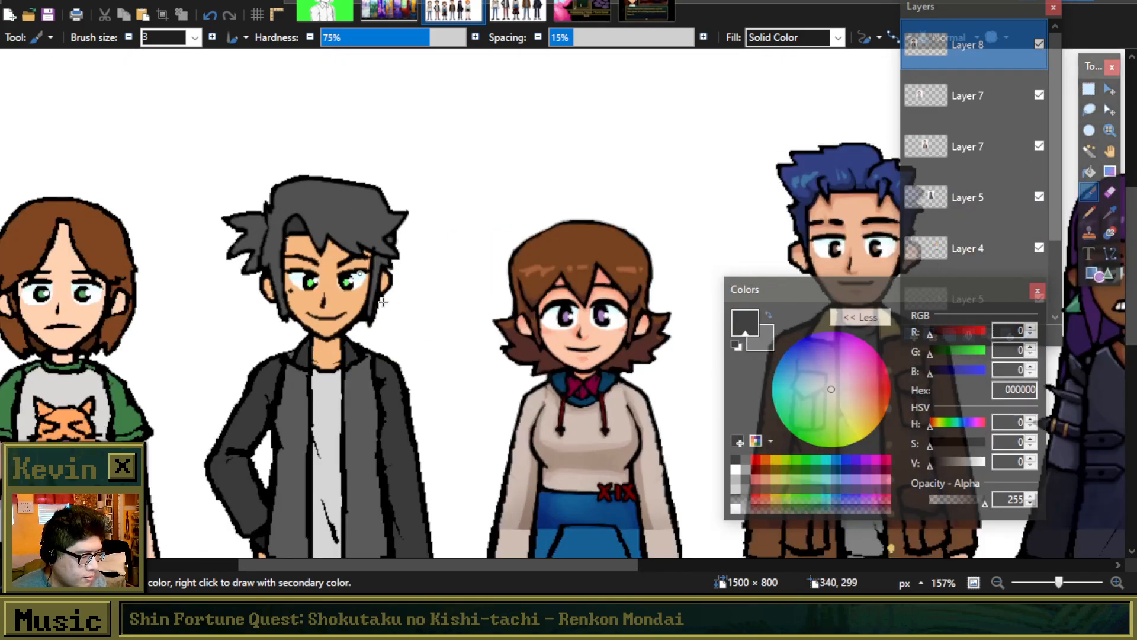
pyautogui.scroll(2, 367, 227)
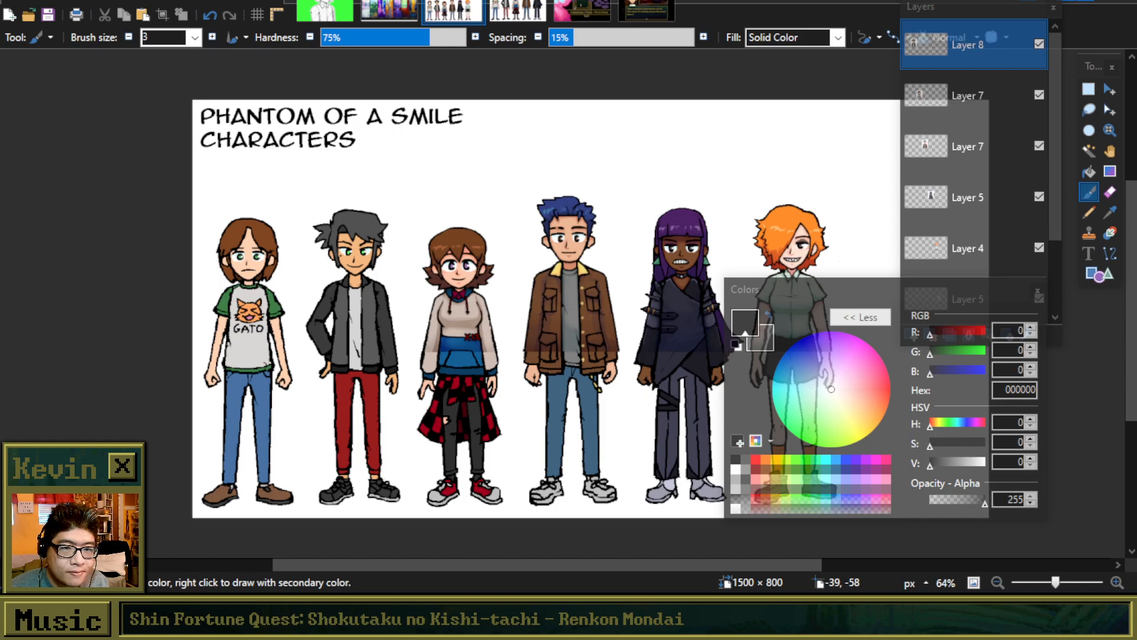
# Step: Bring the browser window with the silver-haired character reference image over the drawing and move it away again
pyautogui.moveTo(0, 4); pyautogui.dragTo(156, 4)
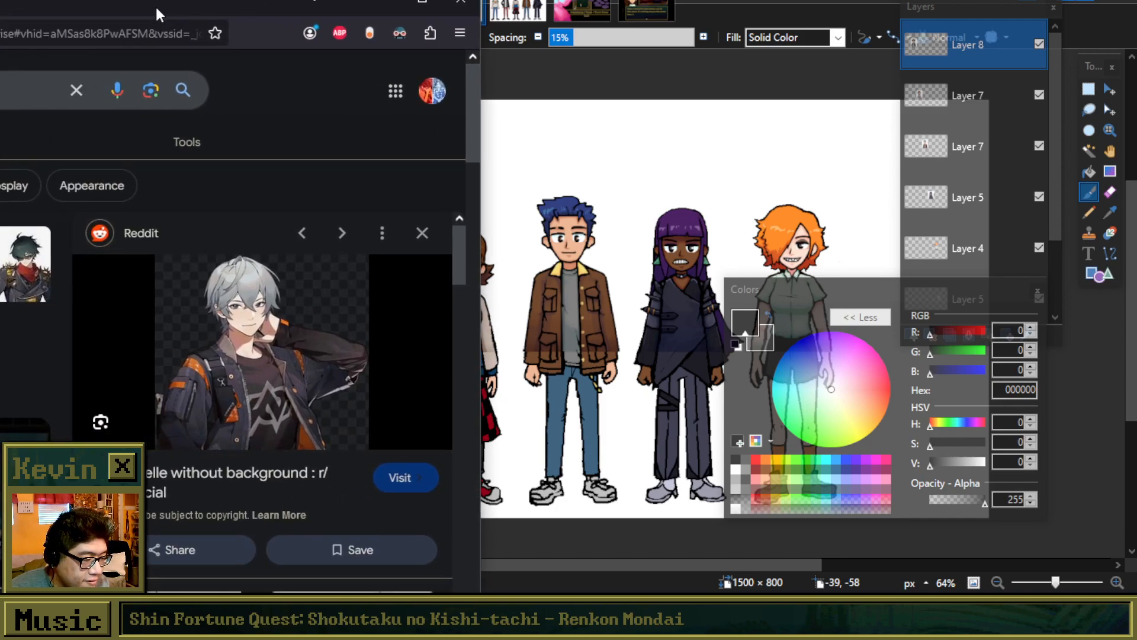
pyautogui.moveTo(250, 3); pyautogui.dragTo(0, 5)
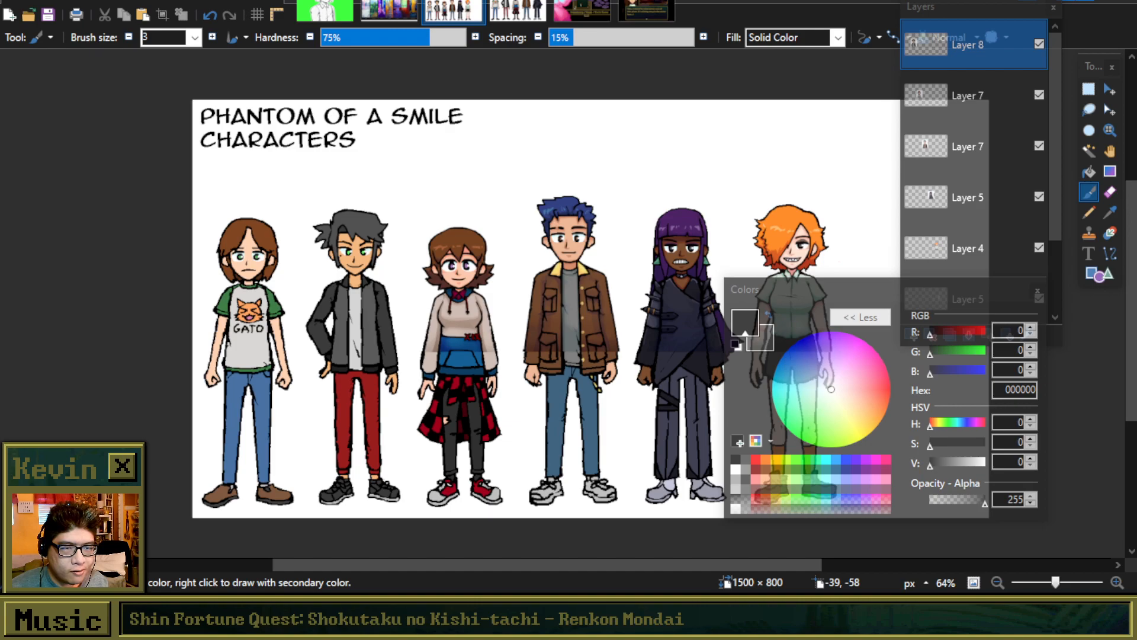
pyautogui.click(71, 142)
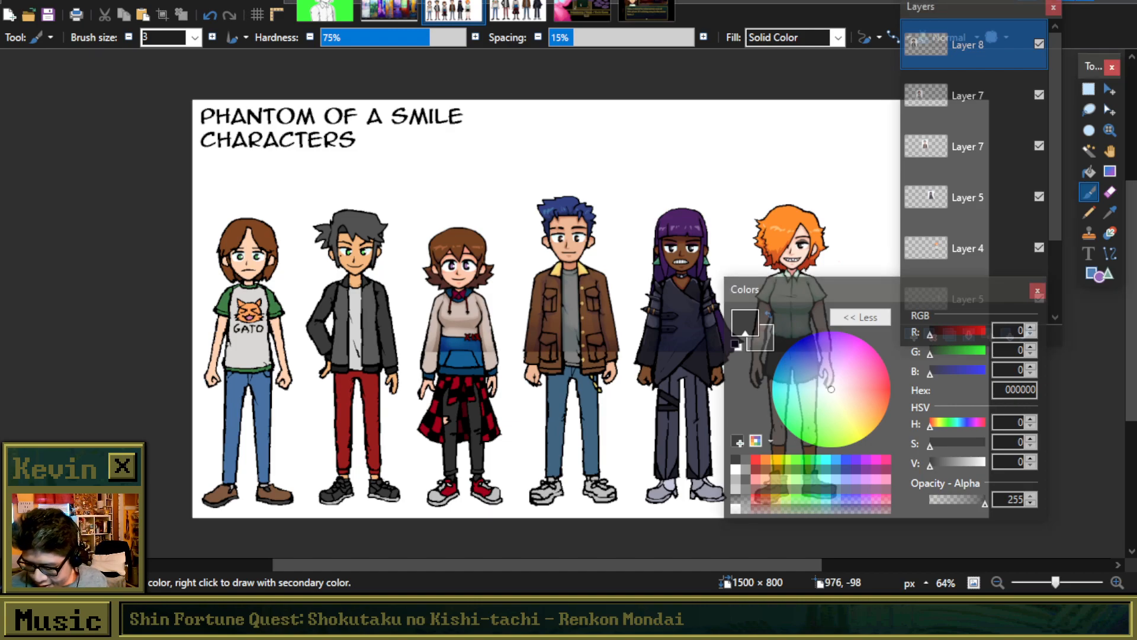
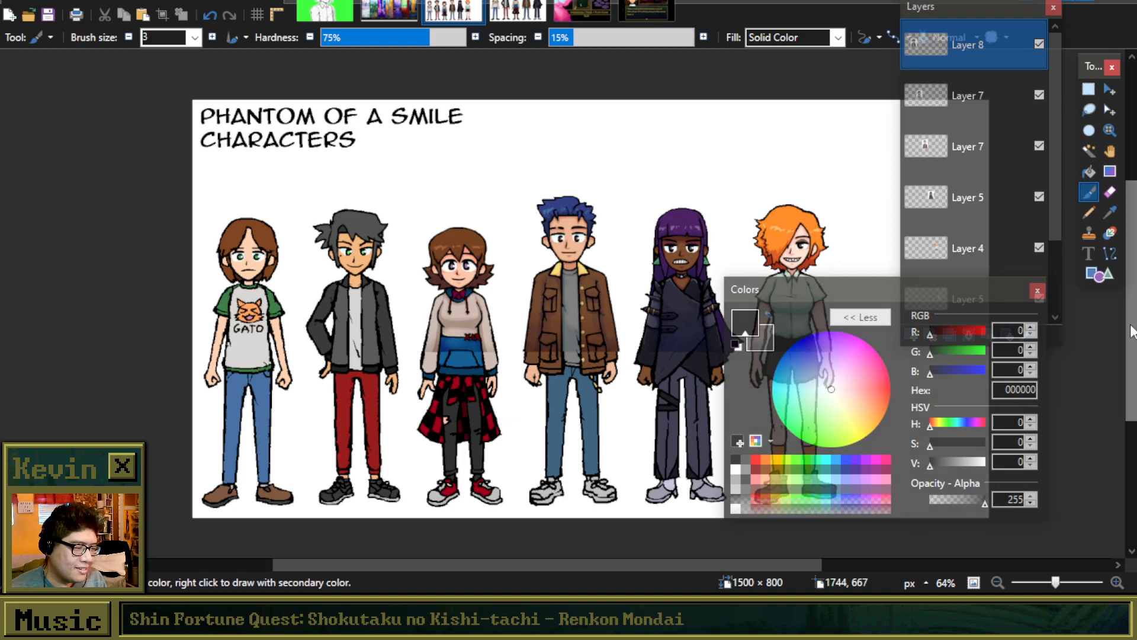
pyautogui.scroll(5, 291, 189)
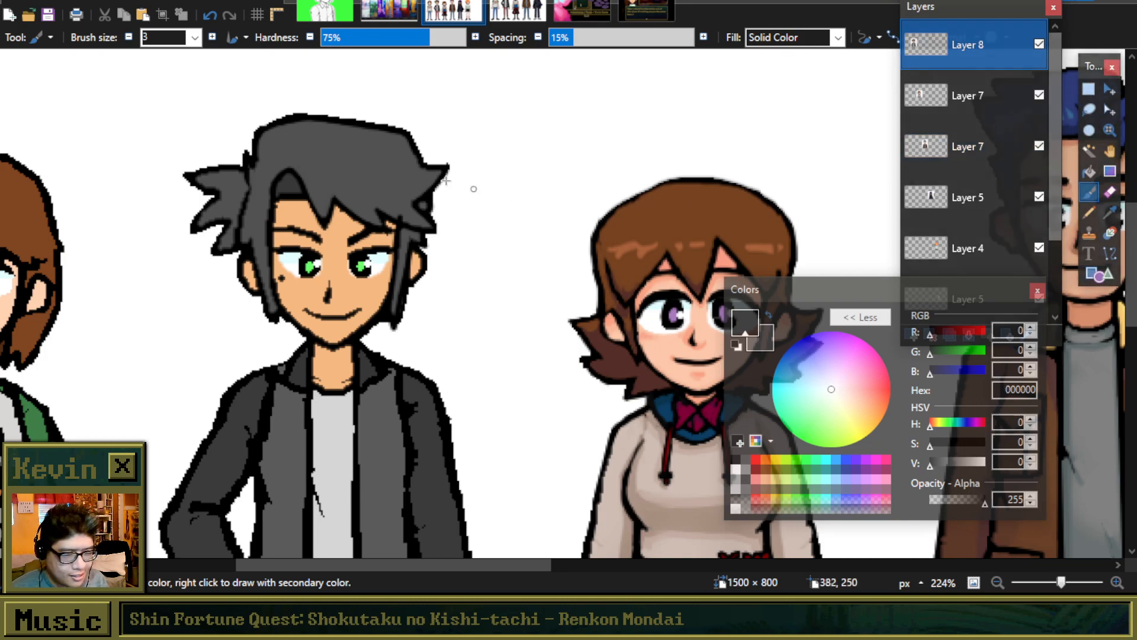
pyautogui.scroll(2, 240, 172)
pyautogui.scroll(4, 241, 173)
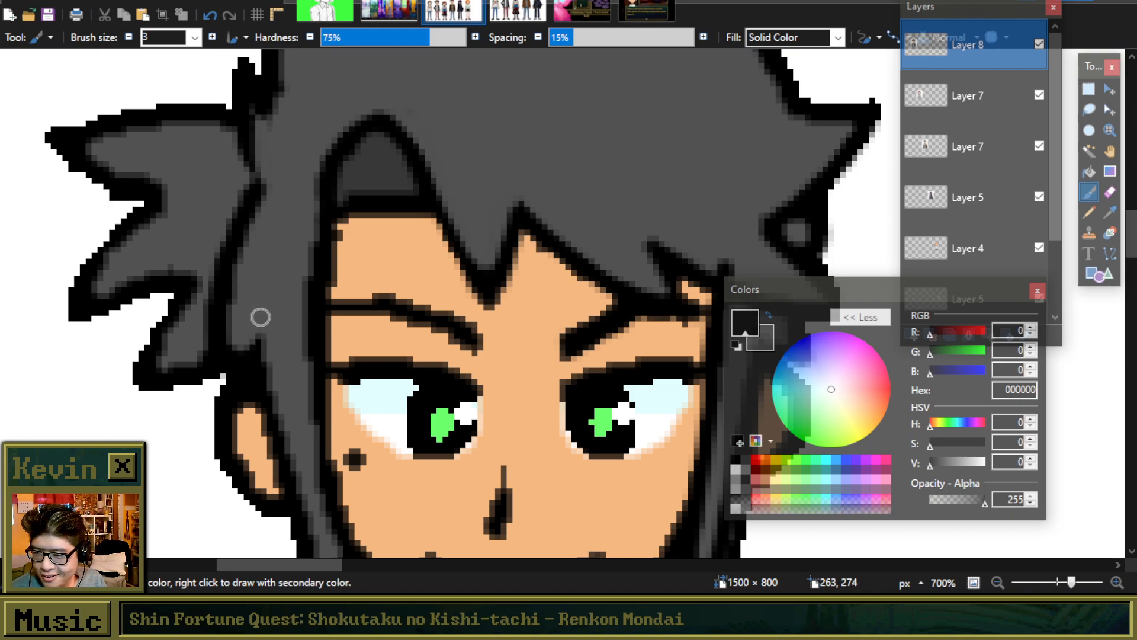
# Step: Draw a black size 3 curve along the outline of the left-hand sidelock down to its tip
pyautogui.scroll(-3, 313, 259)
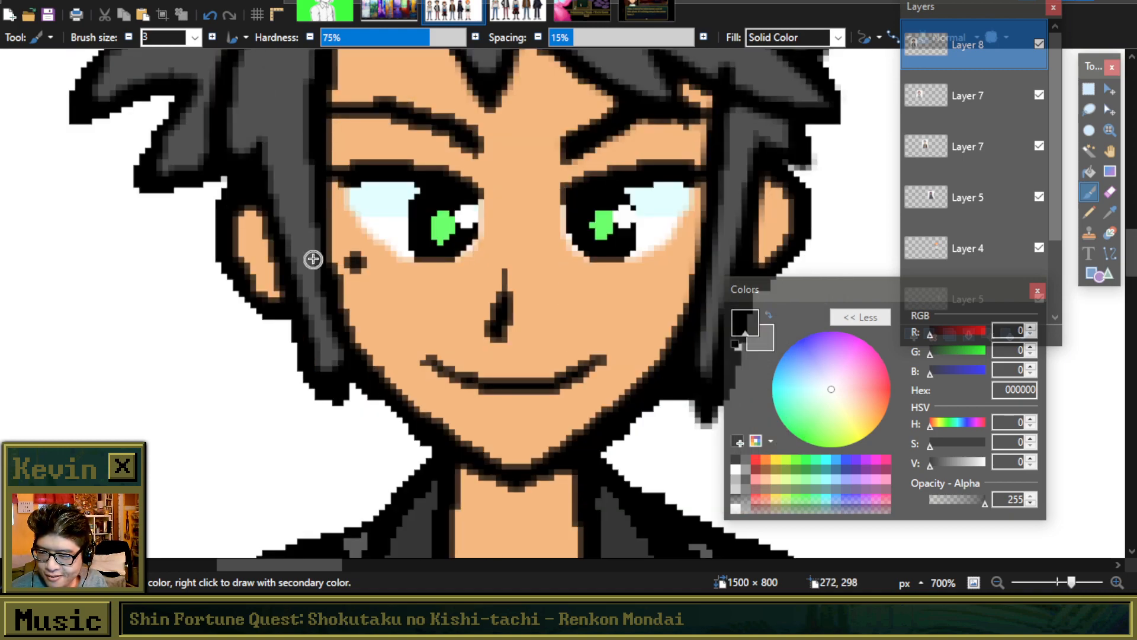
pyautogui.click(1110, 255)
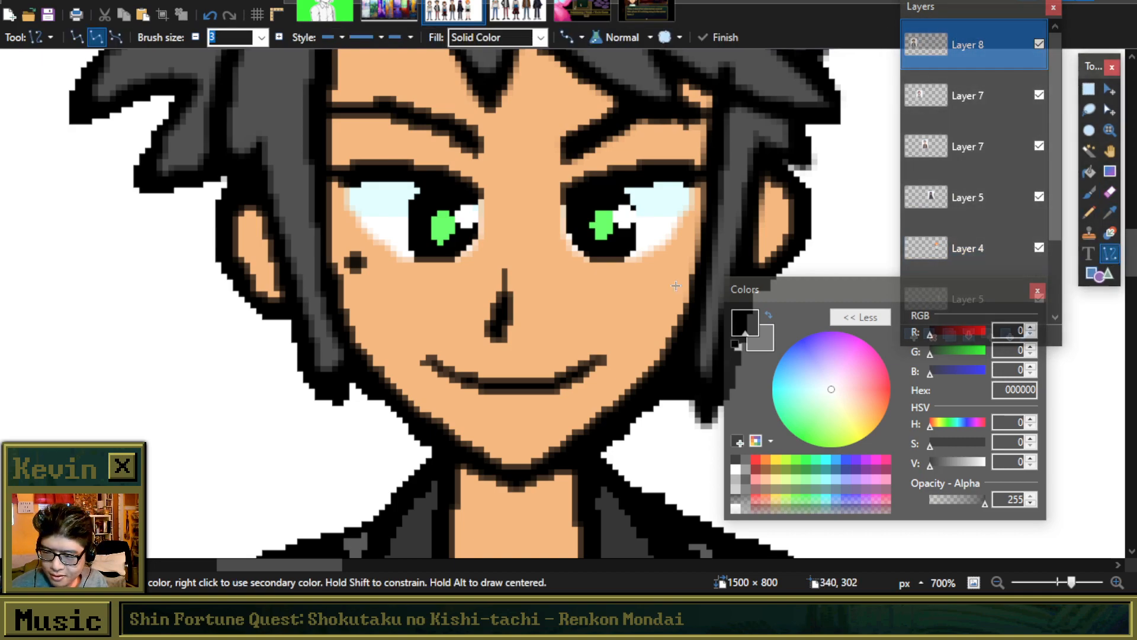
pyautogui.moveTo(276, 221); pyautogui.dragTo(342, 428)
pyautogui.moveTo(276, 221); pyautogui.dragTo(305, 277)
pyautogui.scroll(-4, 301, 294)
pyautogui.scroll(5, 308, 173)
pyautogui.scroll(-3, 279, 173)
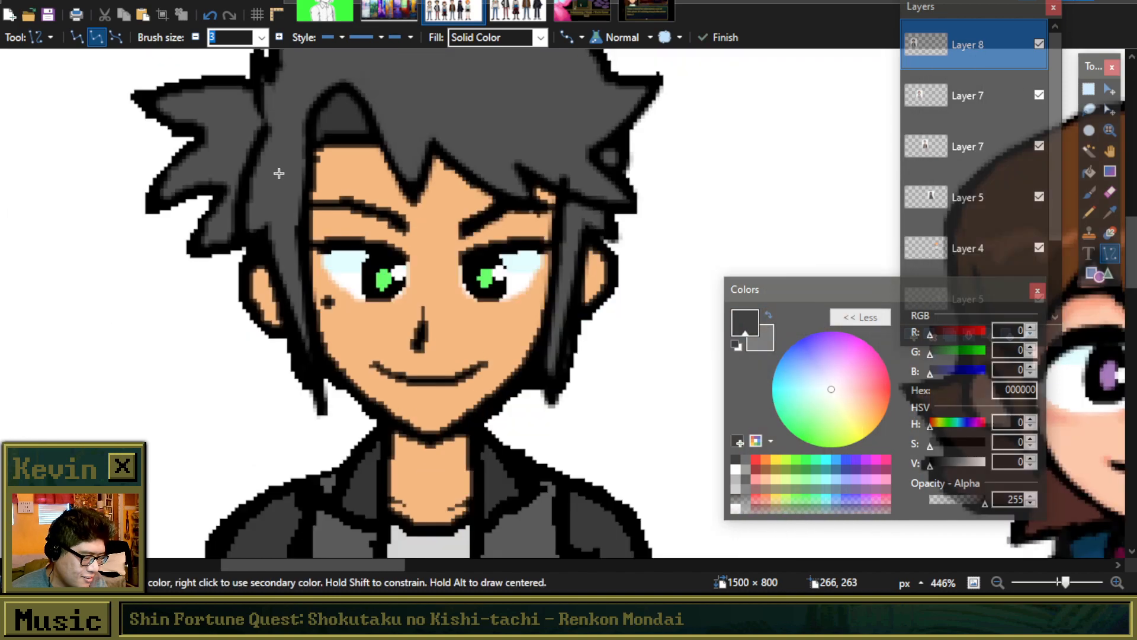
# Step: Draw a short black curve along the lower edge of the fringe above the right-hand eyebrow
pyautogui.scroll(2, 279, 167)
pyautogui.scroll(4, 501, 276)
pyautogui.moveTo(660, 319); pyautogui.dragTo(596, 290)
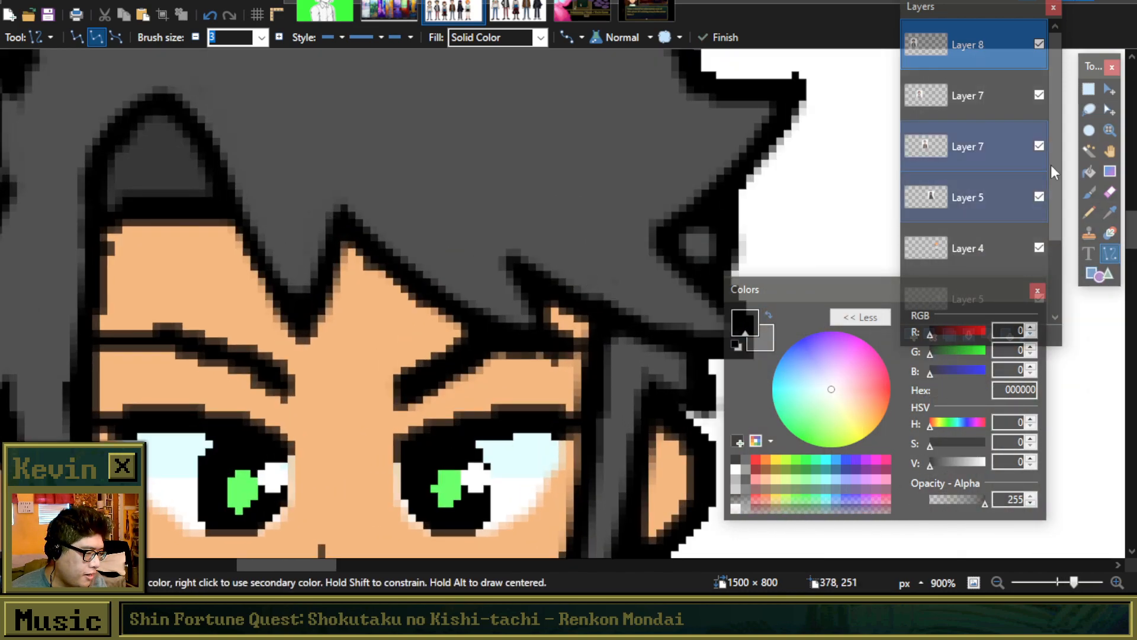
pyautogui.click(1090, 191)
pyautogui.scroll(-5, 629, 291)
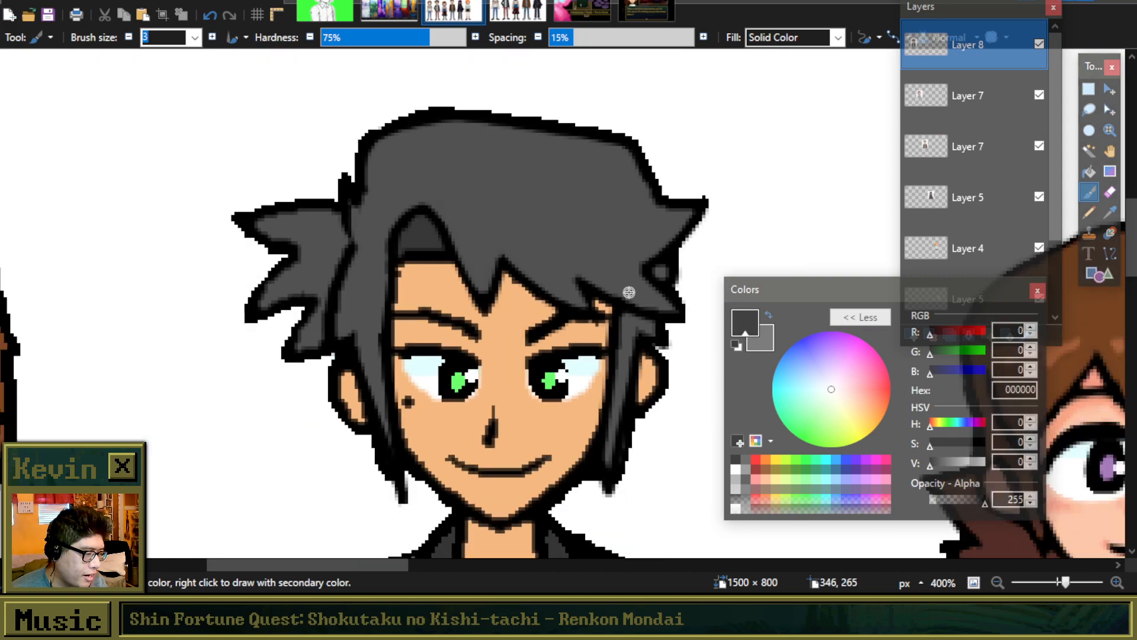
# Step: Smooth the inner black outlines of the ponytail's spikes with the Paintbrush, undoing the unwanted strokes
pyautogui.scroll(5, 285, 219)
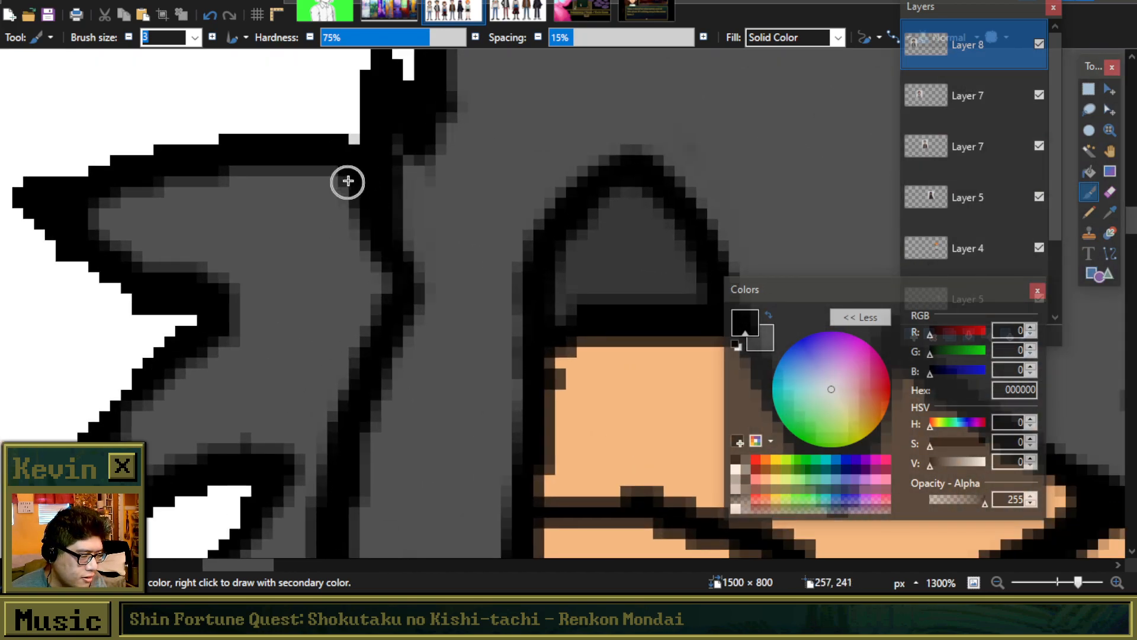
pyautogui.moveTo(371, 198)
pyautogui.mouseDown()
pyautogui.moveTo(413, 291)
pyautogui.moveTo(336, 169)
pyautogui.moveTo(198, 159)
pyautogui.moveTo(74, 218)
pyautogui.moveTo(152, 186)
pyautogui.moveTo(130, 251)
pyautogui.moveTo(95, 212)
pyautogui.moveTo(145, 270)
pyautogui.moveTo(229, 295)
pyautogui.mouseUp()
pyautogui.scroll(-3, 228, 294)
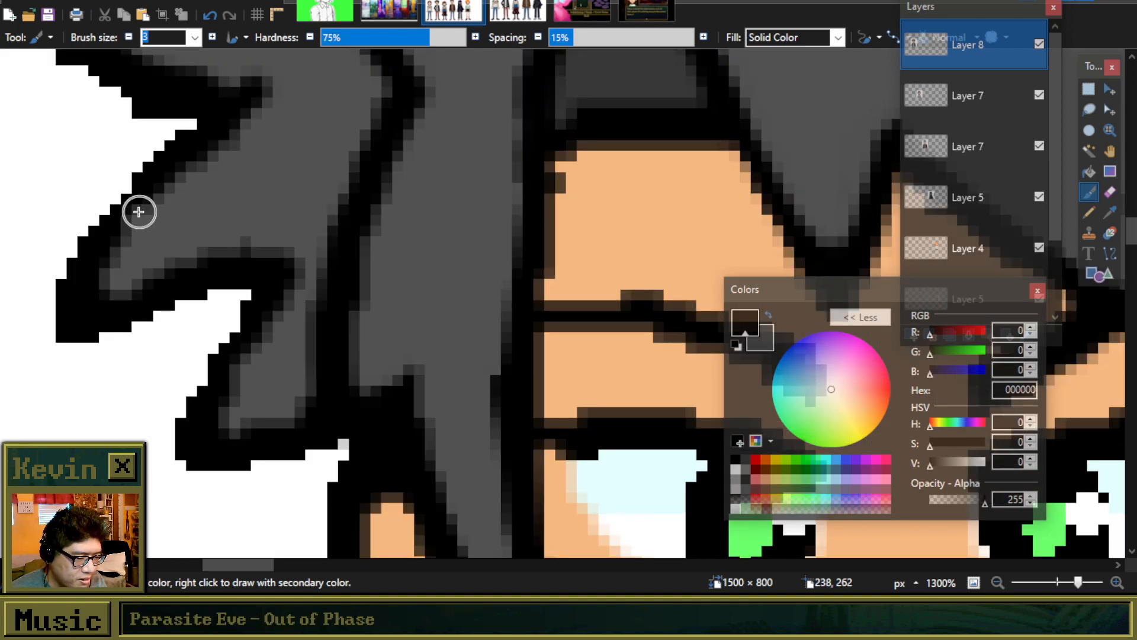
pyautogui.moveTo(179, 170)
pyautogui.mouseDown()
pyautogui.moveTo(115, 244)
pyautogui.moveTo(94, 298)
pyautogui.moveTo(177, 259)
pyautogui.moveTo(269, 265)
pyautogui.moveTo(188, 271)
pyautogui.moveTo(123, 296)
pyautogui.mouseUp()
pyautogui.hotkey('ctrl', 'z')
pyautogui.moveTo(251, 257)
pyautogui.mouseDown()
pyautogui.moveTo(283, 288)
pyautogui.moveTo(297, 286)
pyautogui.moveTo(211, 425)
pyautogui.moveTo(290, 414)
pyautogui.mouseUp()
pyautogui.hotkey('ctrl', 'z')
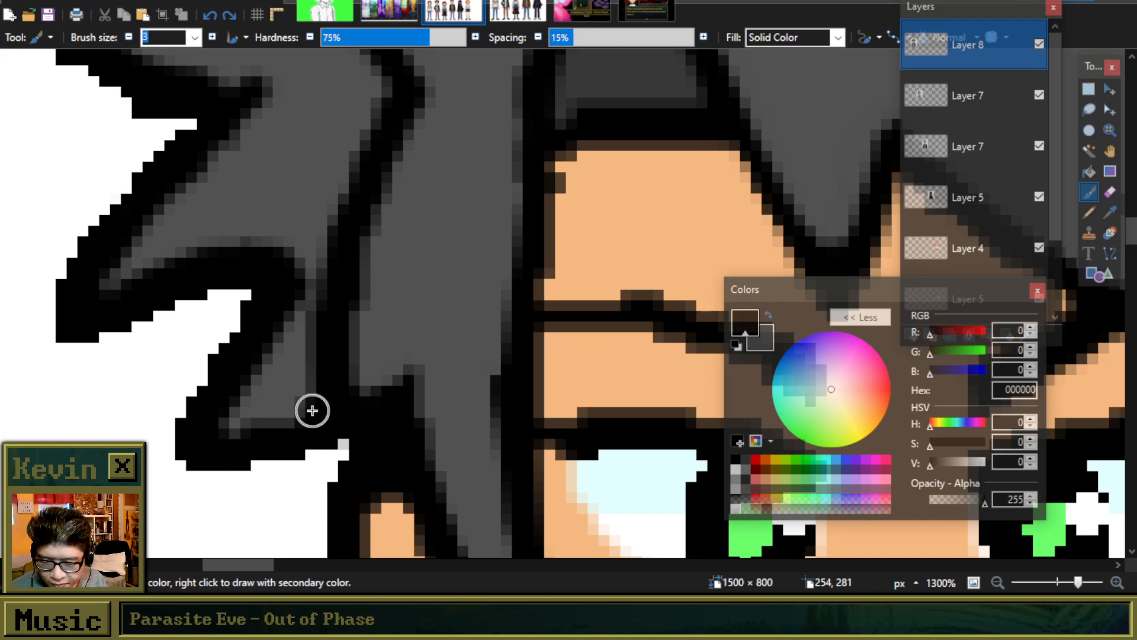
pyautogui.moveTo(308, 409)
pyautogui.mouseDown()
pyautogui.moveTo(258, 433)
pyautogui.moveTo(259, 456)
pyautogui.moveTo(401, 422)
pyautogui.mouseUp()
pyautogui.scroll(-5, 330, 393)
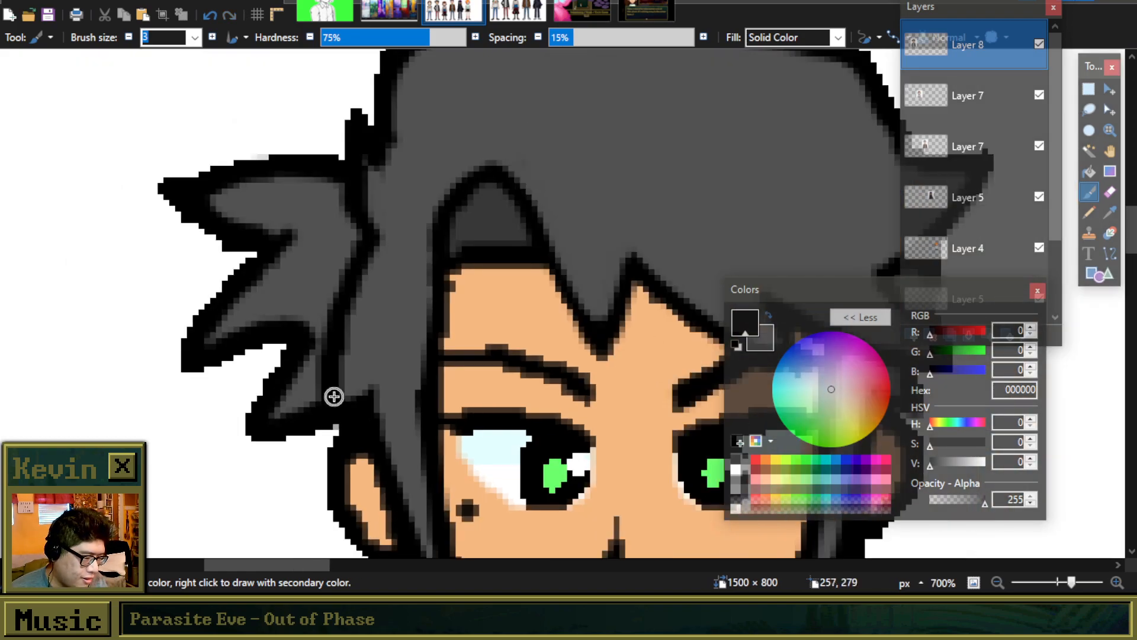
# Step: Sample the face's skin tone as the secondary colour and return to the Paintbrush
pyautogui.scroll(-3, 358, 390)
pyautogui.scroll(2, 422, 409)
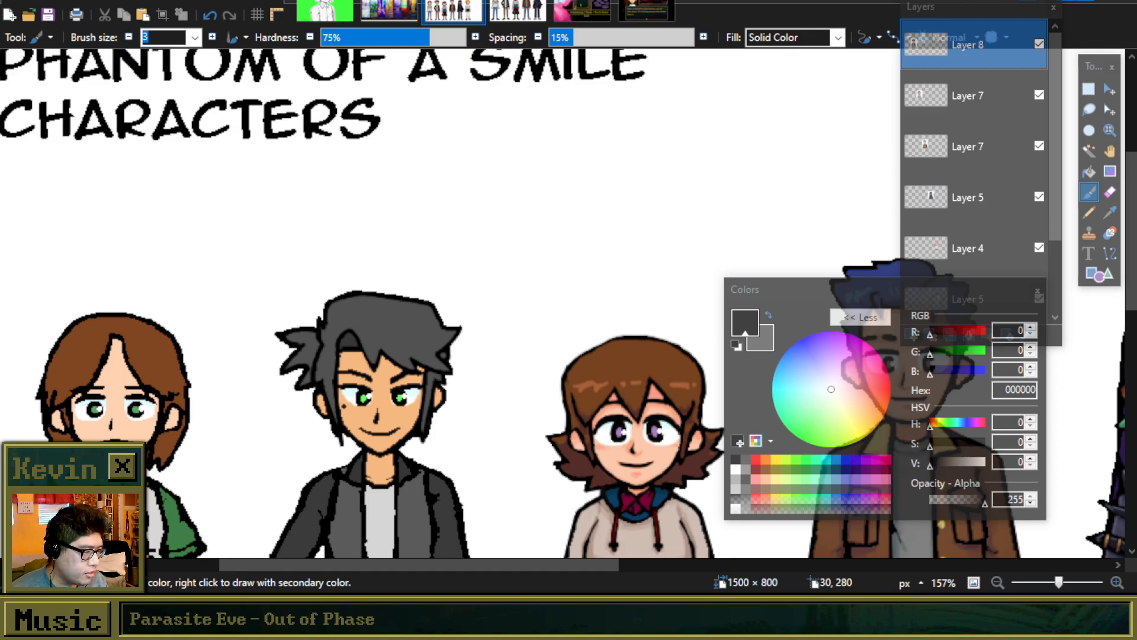
pyautogui.scroll(4, 315, 253)
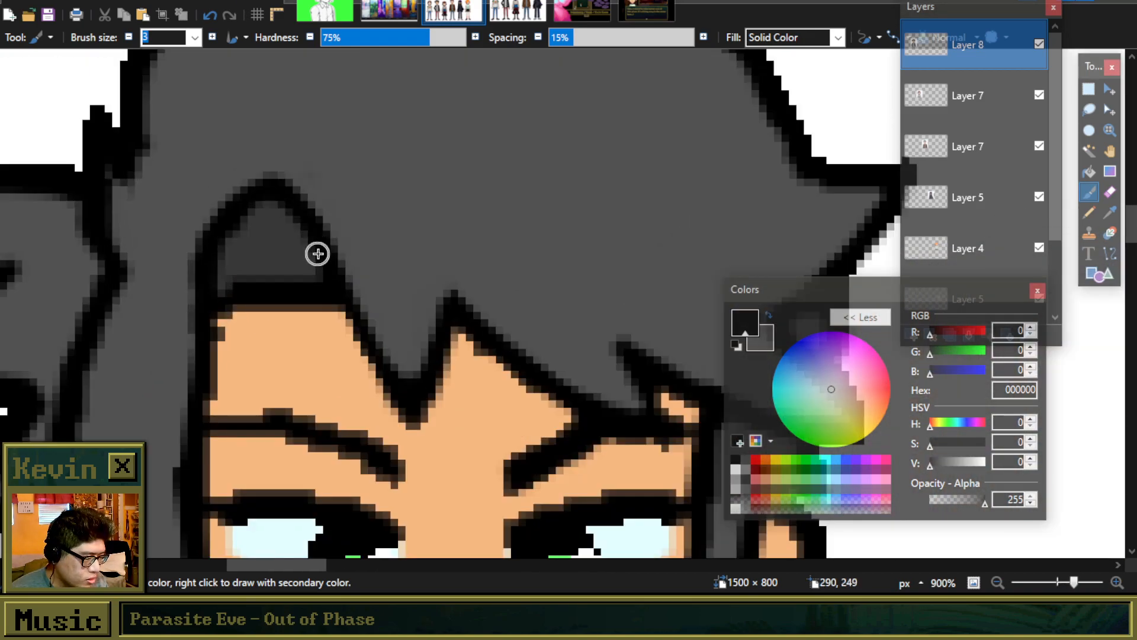
pyautogui.scroll(-1, 315, 251)
pyautogui.click(1110, 232)
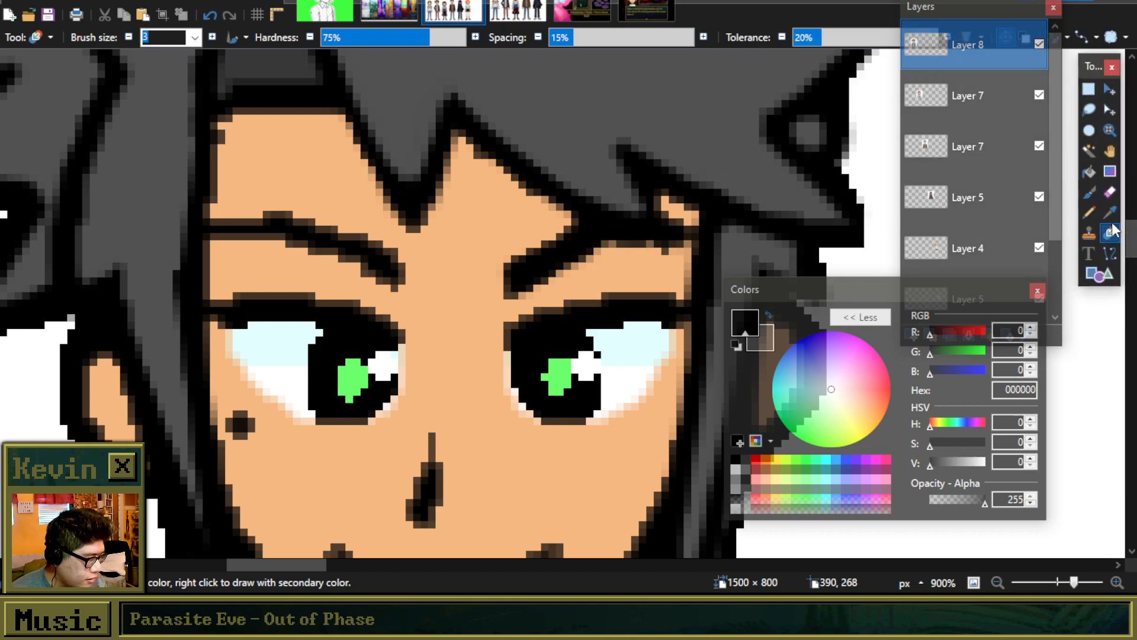
pyautogui.press('k')
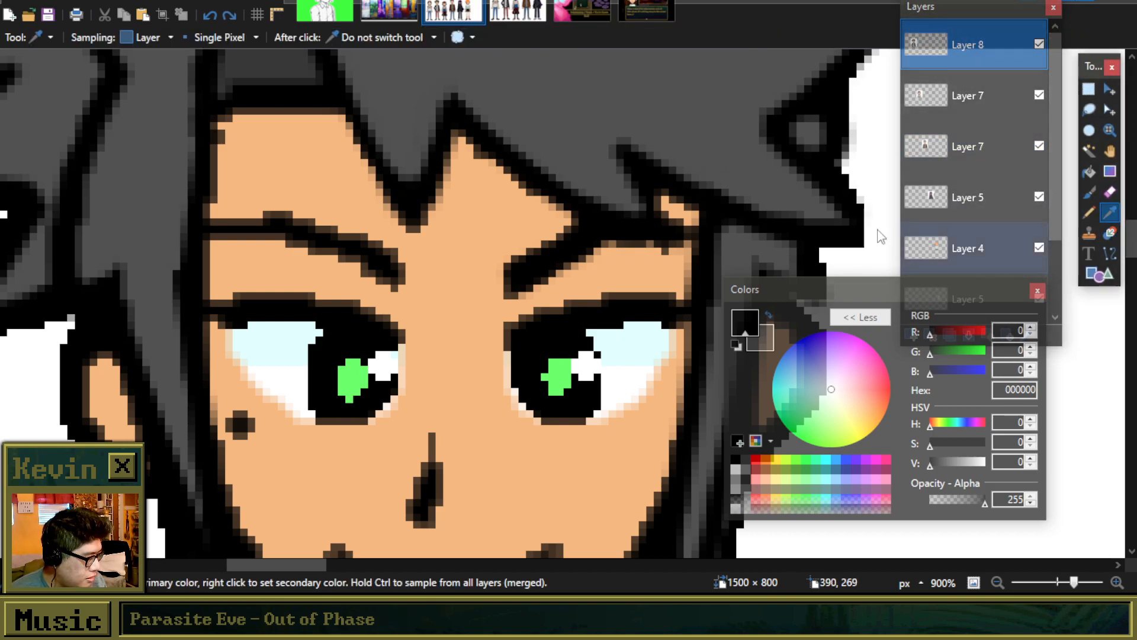
pyautogui.press('b')
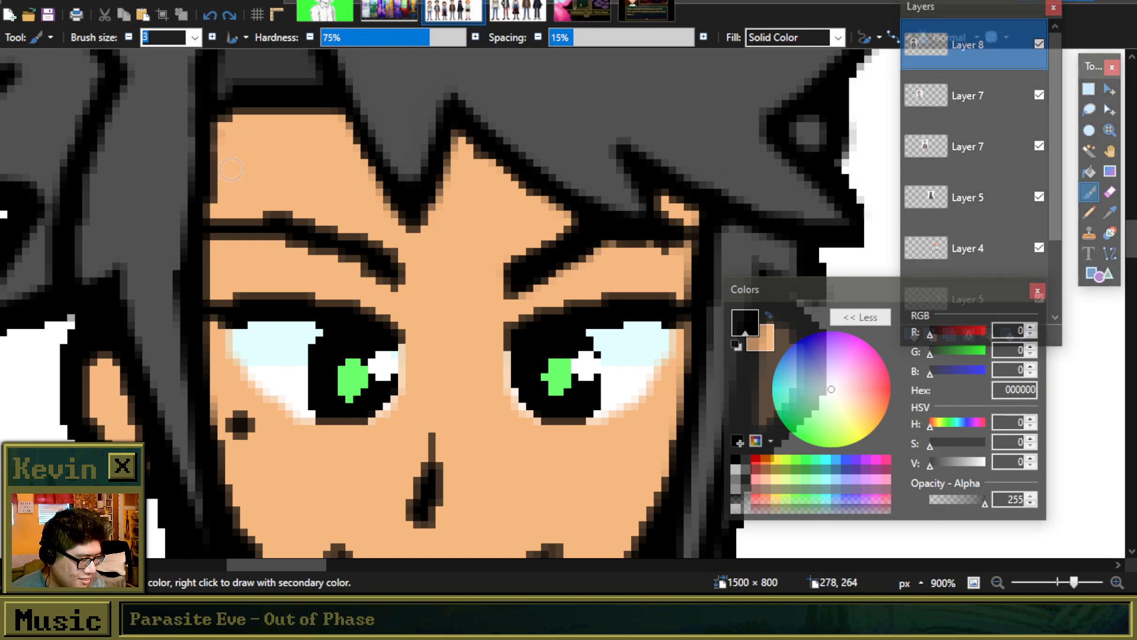
# Step: Smooth the upper and lower edges of the left-hand eyebrow in black, redoing the unwanted stroke
pyautogui.scroll(-4, 298, 189)
pyautogui.scroll(6, 341, 233)
pyautogui.moveTo(381, 256)
pyautogui.mouseDown()
pyautogui.moveTo(319, 219)
pyautogui.moveTo(211, 198)
pyautogui.moveTo(160, 211)
pyautogui.mouseUp()
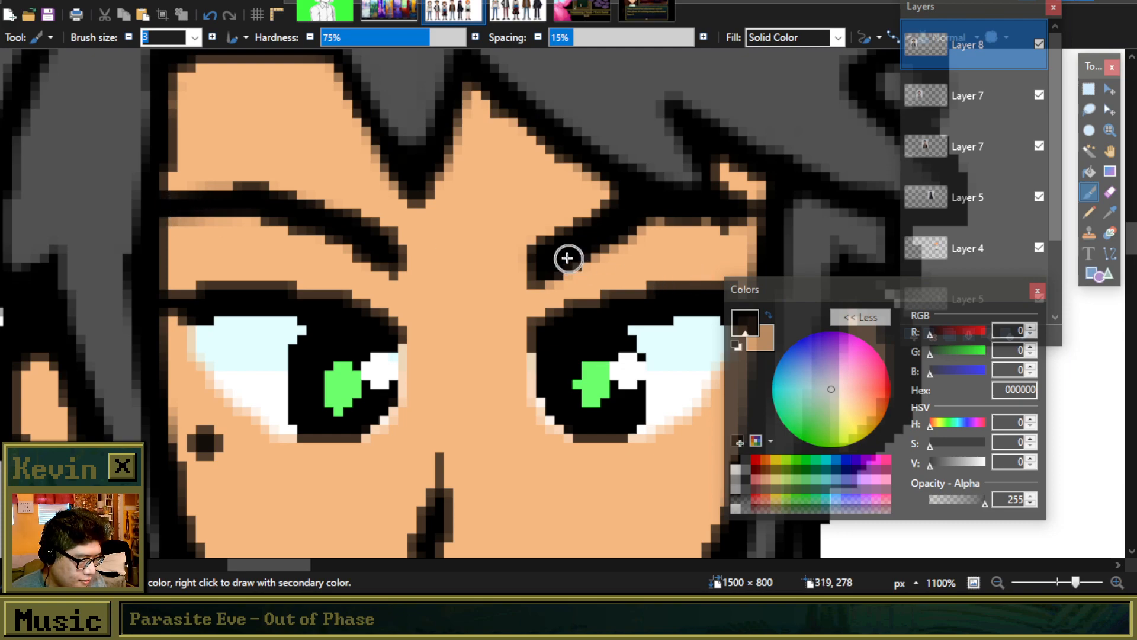
pyautogui.hotkey('ctrl', 'z')
pyautogui.moveTo(348, 237)
pyautogui.mouseDown()
pyautogui.moveTo(386, 257)
pyautogui.moveTo(300, 208)
pyautogui.moveTo(236, 193)
pyautogui.moveTo(158, 219)
pyautogui.mouseUp()
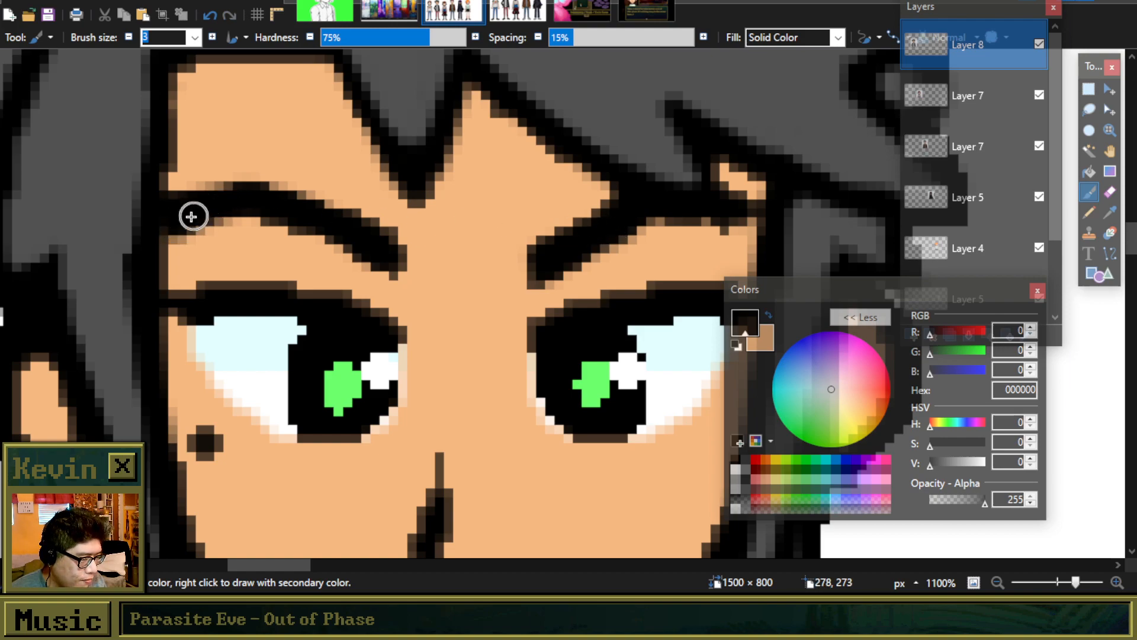
pyautogui.moveTo(233, 183); pyautogui.dragTo(182, 211)
pyautogui.scroll(-5, 264, 201)
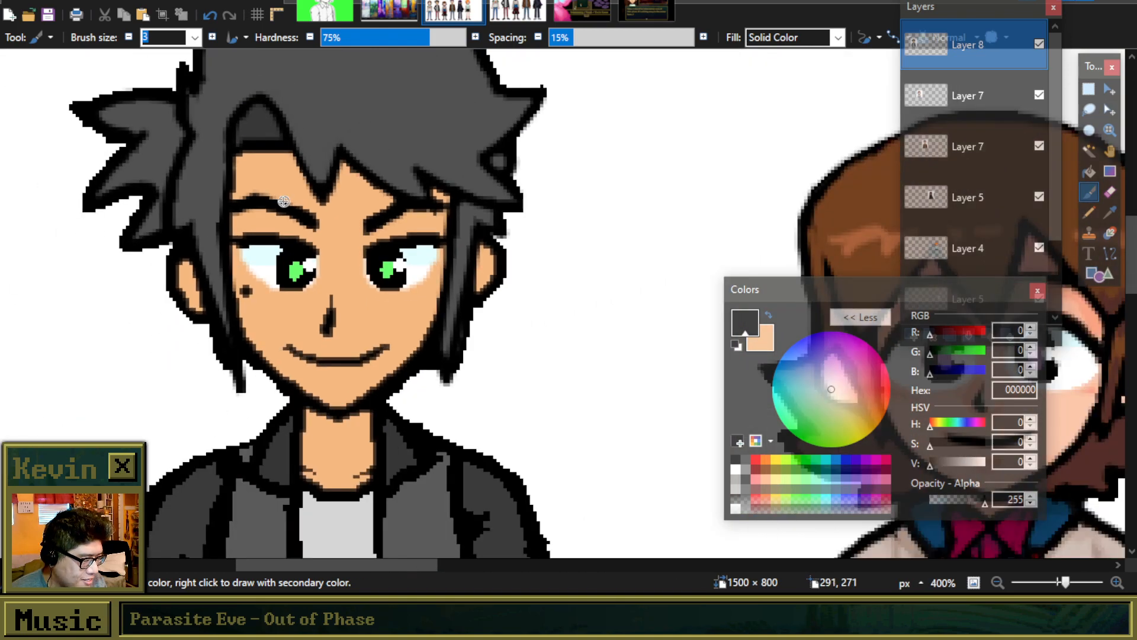
# Step: Touch up the right-hand eyebrow's edge where it meets the fringe, undoing the unwanted stroke
pyautogui.scroll(4, 285, 200)
pyautogui.scroll(1, 285, 200)
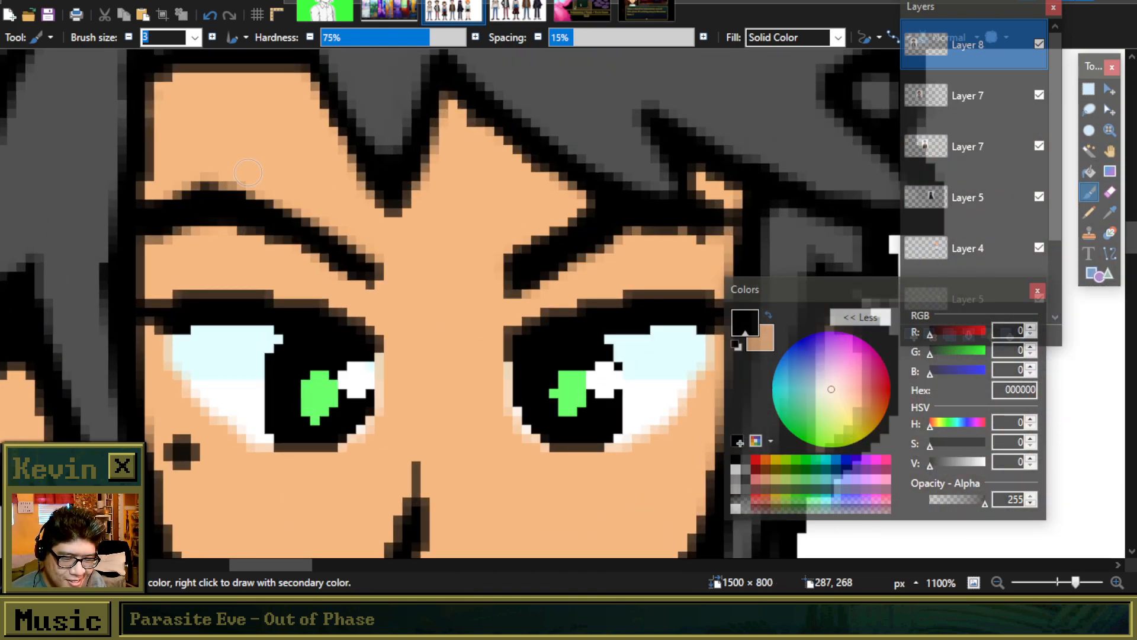
pyautogui.moveTo(587, 214); pyautogui.dragTo(590, 205)
pyautogui.hotkey('ctrl', 'z')
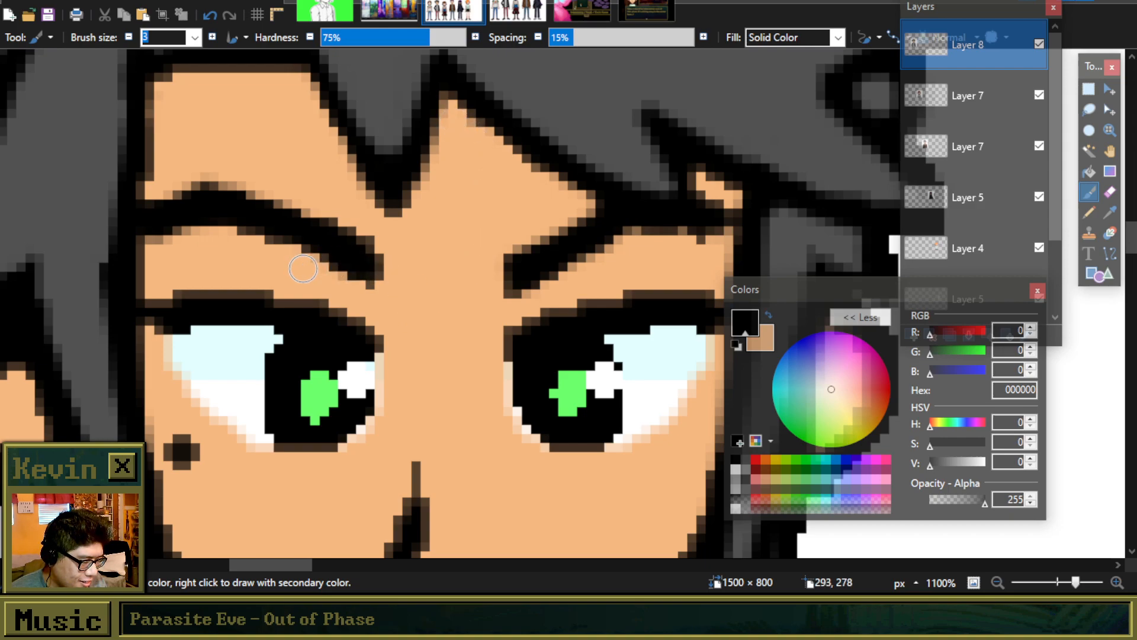
# Step: Smooth the black upper lid lines of both eyes and round out the mole under the left-hand eye
pyautogui.moveTo(361, 330)
pyautogui.mouseDown()
pyautogui.moveTo(274, 307)
pyautogui.moveTo(154, 312)
pyautogui.moveTo(338, 321)
pyautogui.moveTo(280, 304)
pyautogui.moveTo(376, 330)
pyautogui.mouseUp()
pyautogui.moveTo(511, 330); pyautogui.dragTo(683, 314)
pyautogui.hotkey('ctrl', 'z')
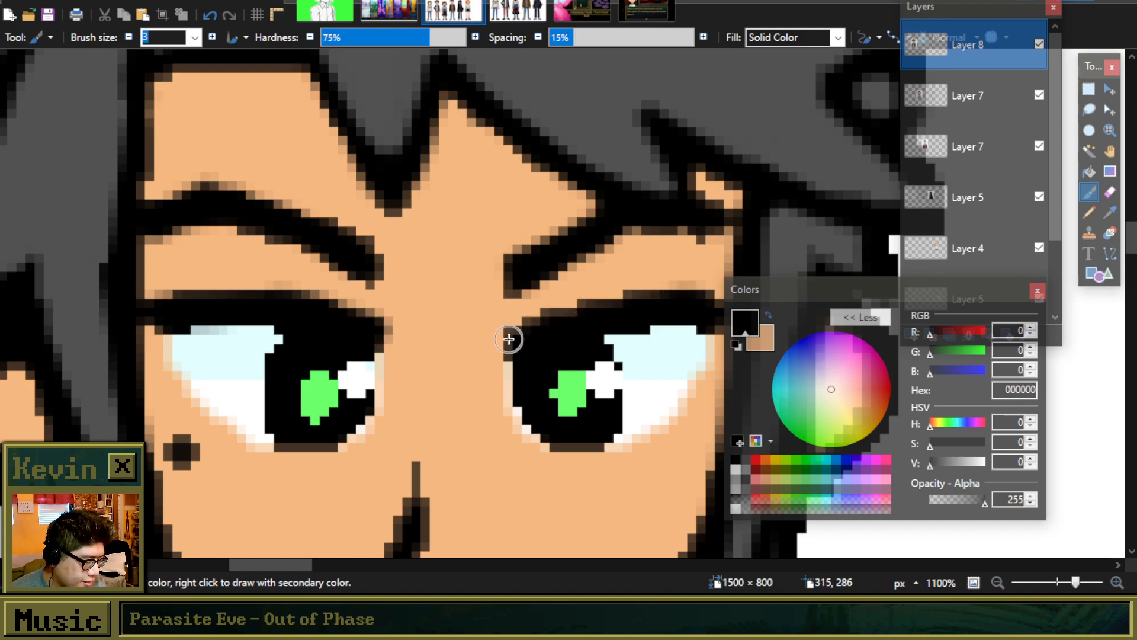
pyautogui.moveTo(510, 338); pyautogui.dragTo(700, 304)
pyautogui.scroll(-4, 477, 275)
pyautogui.scroll(6, 365, 368)
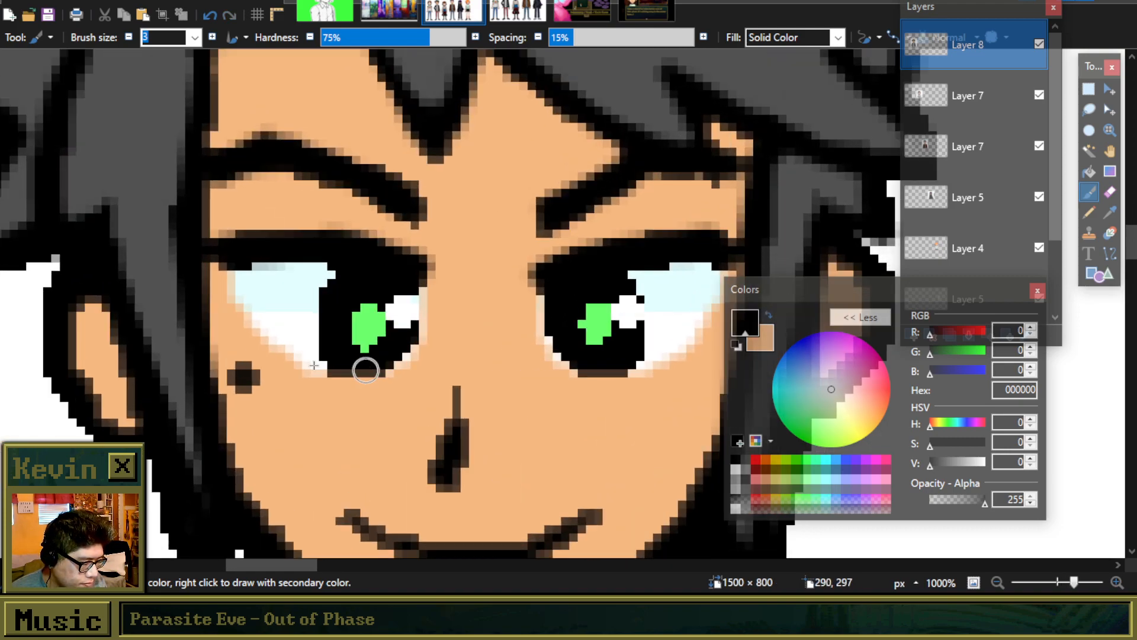
pyautogui.moveTo(213, 378); pyautogui.dragTo(233, 376)
pyautogui.scroll(-3, 307, 343)
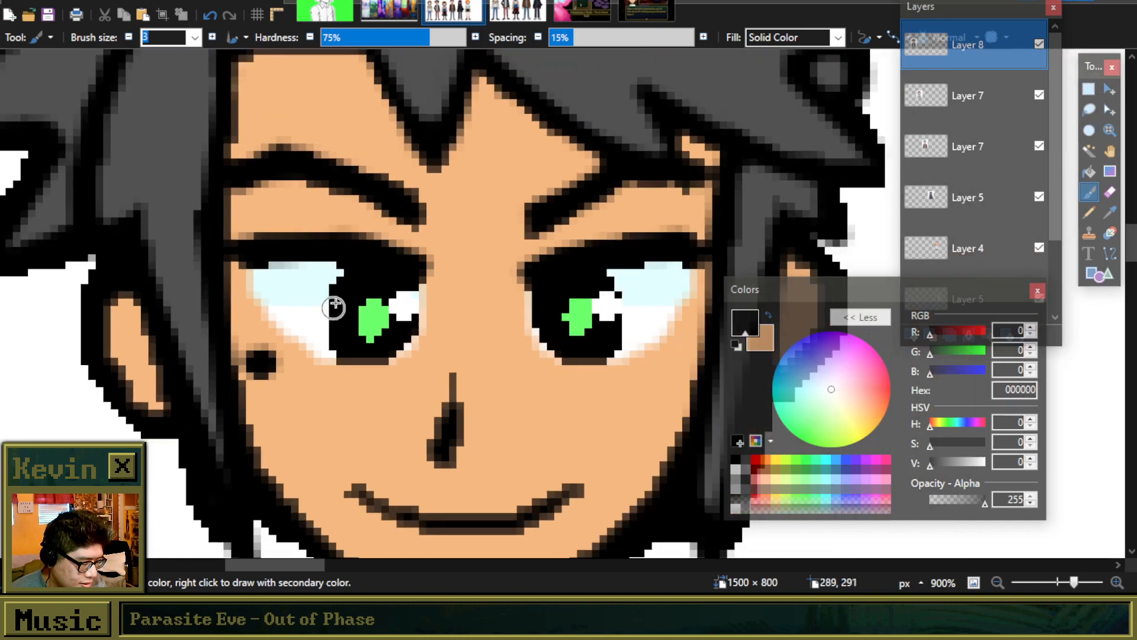
# Step: Set the secondary colour to white and smooth the edges of both eyes' whites and black irises
pyautogui.scroll(3, 305, 322)
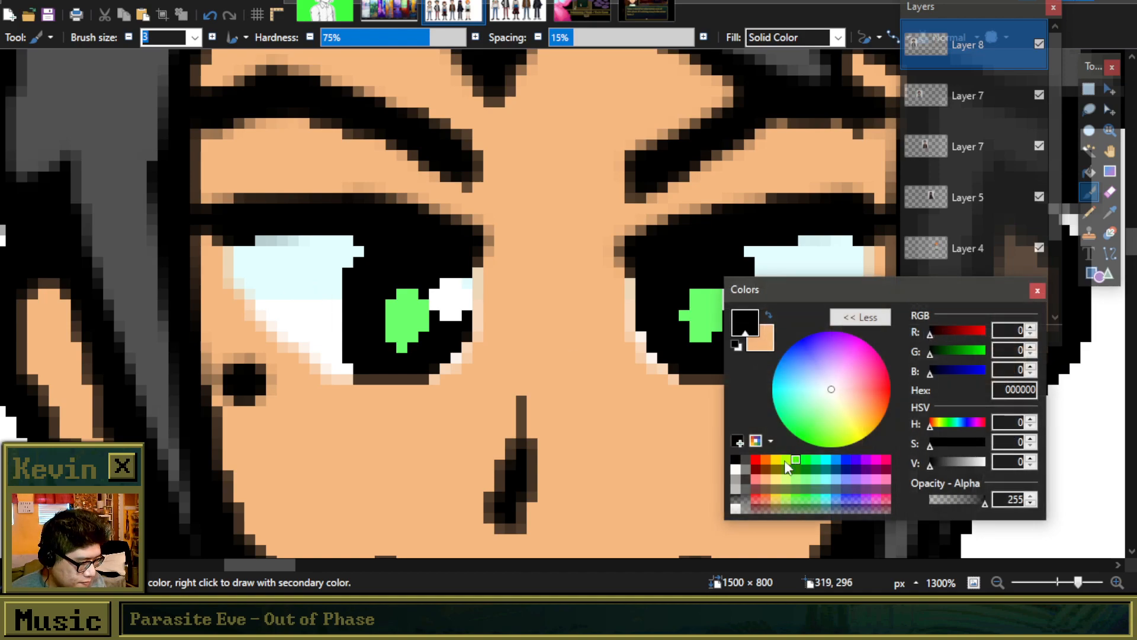
pyautogui.rightClick(736, 471)
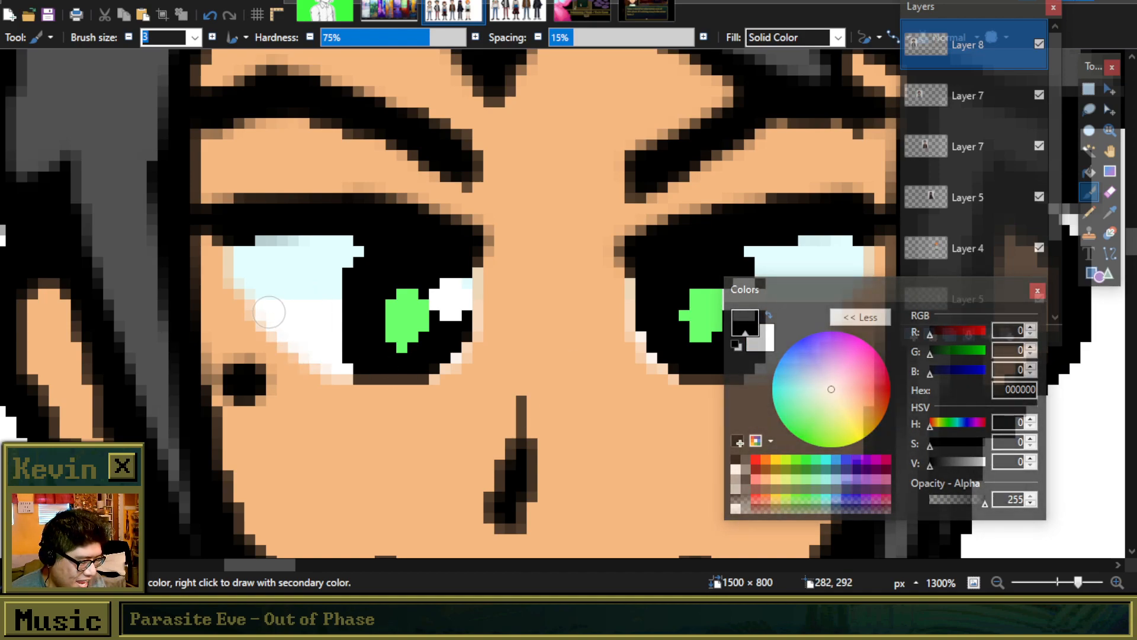
pyautogui.scroll(-1, 363, 289)
pyautogui.scroll(-5, 363, 288)
pyautogui.scroll(6, 538, 284)
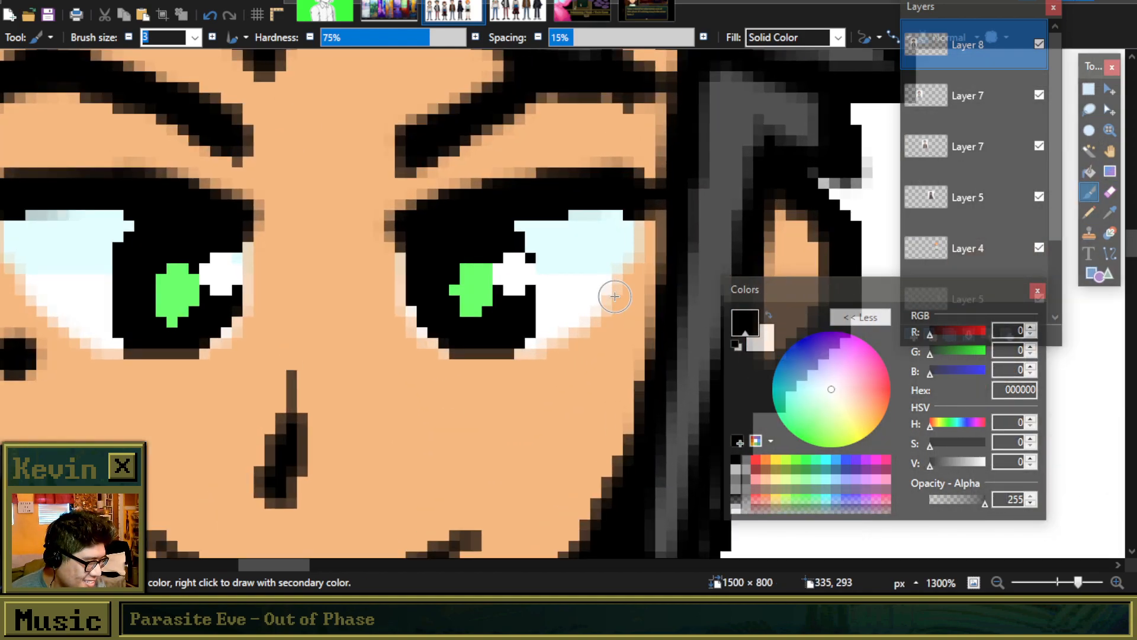
pyautogui.click(514, 237)
pyautogui.click(125, 232)
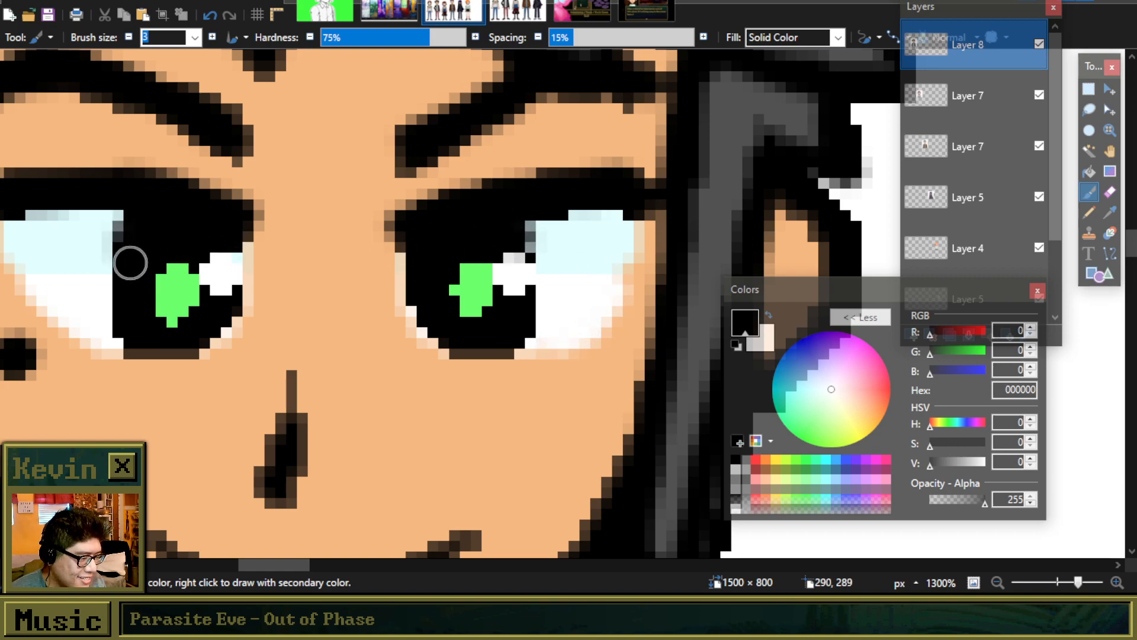
pyautogui.moveTo(132, 305)
pyautogui.mouseDown()
pyautogui.moveTo(150, 346)
pyautogui.moveTo(174, 351)
pyautogui.moveTo(234, 312)
pyautogui.mouseUp()
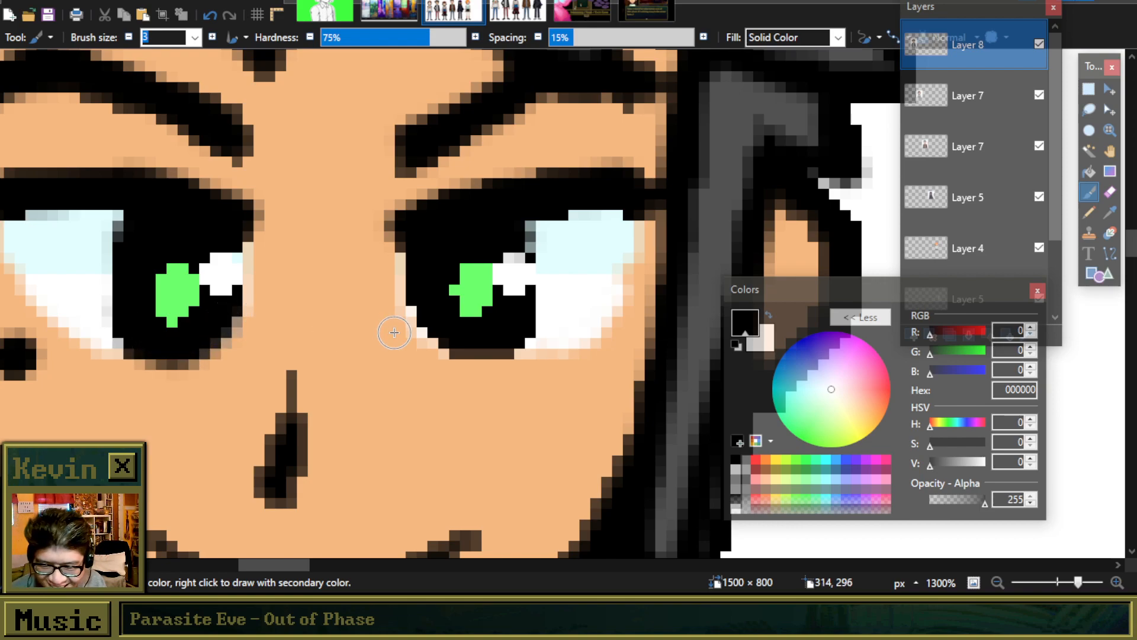
pyautogui.moveTo(428, 320)
pyautogui.mouseDown()
pyautogui.moveTo(483, 341)
pyautogui.moveTo(522, 266)
pyautogui.moveTo(510, 270)
pyautogui.moveTo(619, 270)
pyautogui.moveTo(510, 275)
pyautogui.moveTo(581, 278)
pyautogui.moveTo(514, 290)
pyautogui.mouseUp()
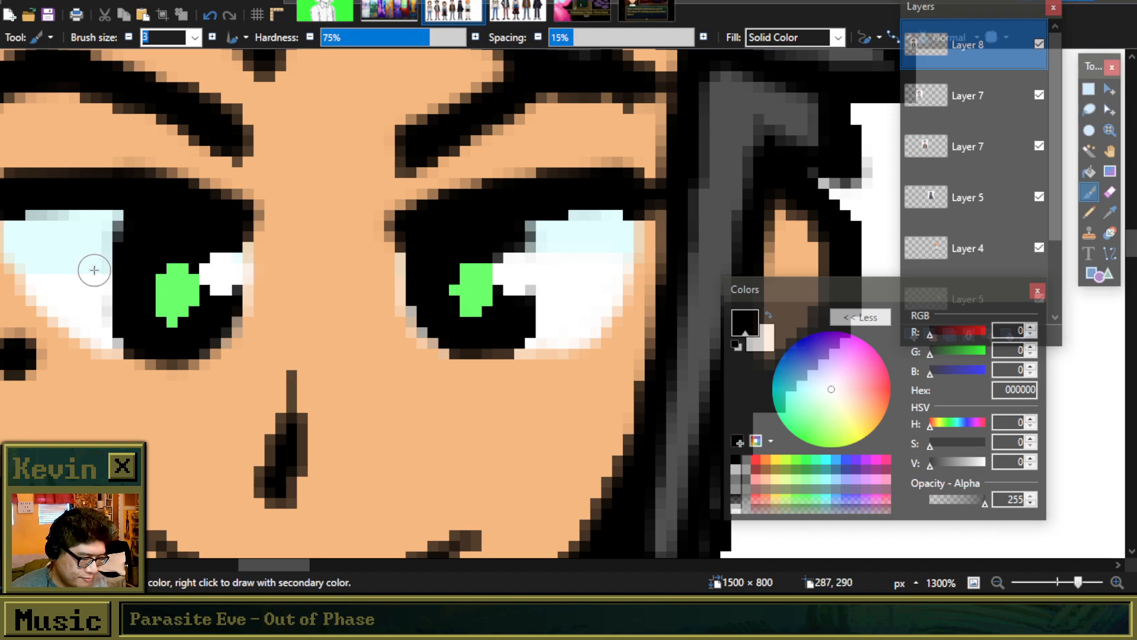
# Step: Examine the retouched eyes and mouth up close and against the neighbouring characters in the lineup
pyautogui.scroll(-10, 437, 297)
pyautogui.scroll(-3, 418, 261)
pyautogui.scroll(5, 578, 311)
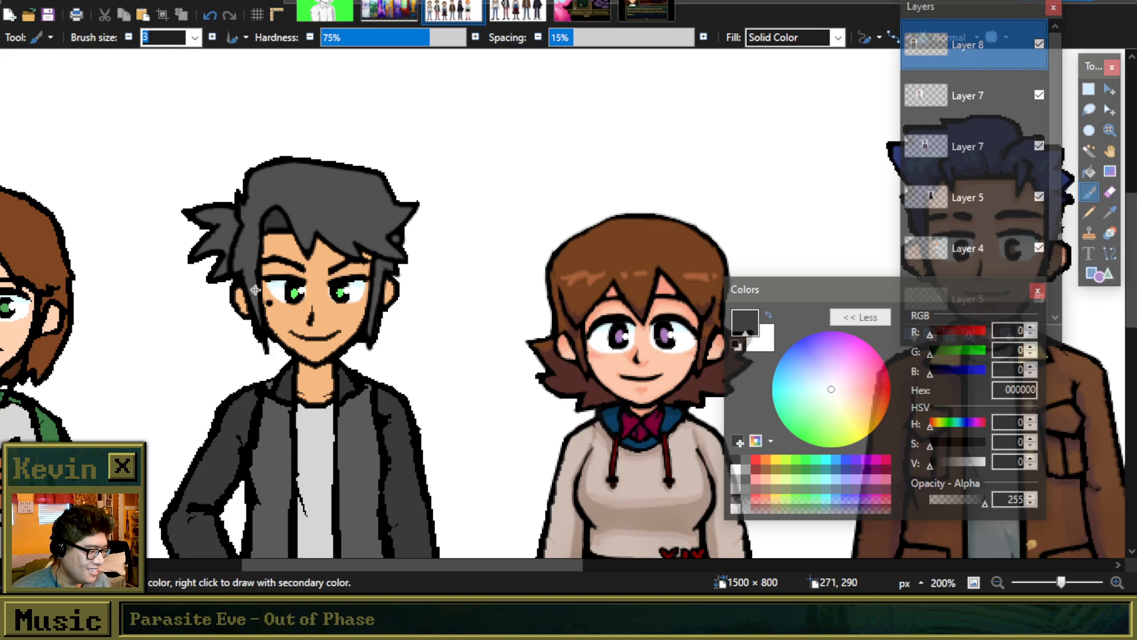
pyautogui.scroll(3, 255, 289)
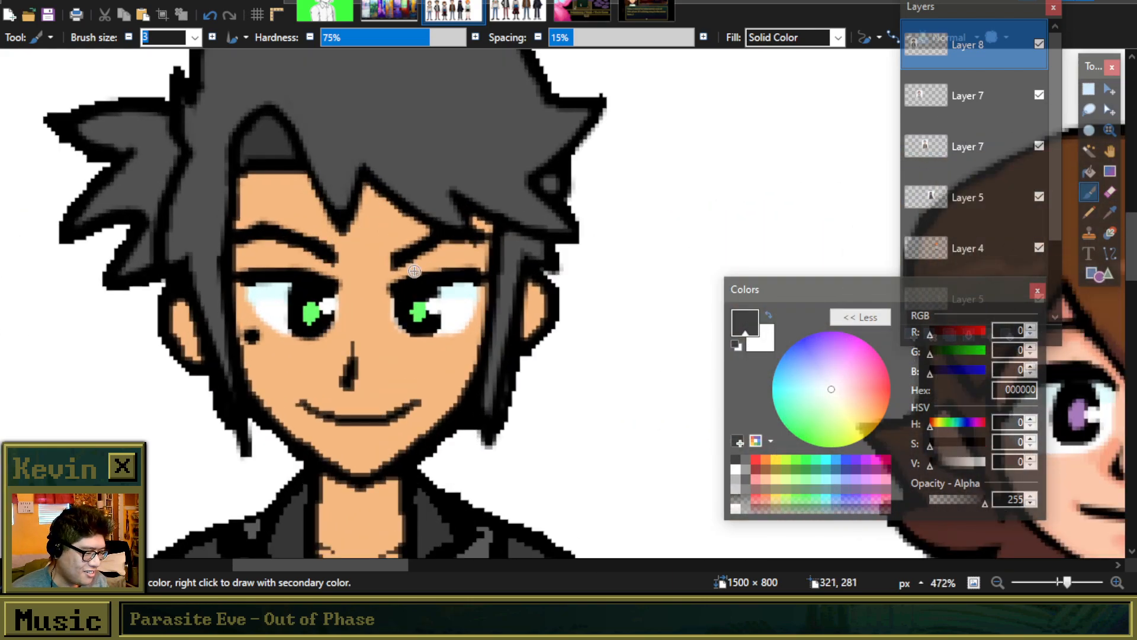
pyautogui.scroll(1, 414, 270)
pyautogui.scroll(-3, 386, 370)
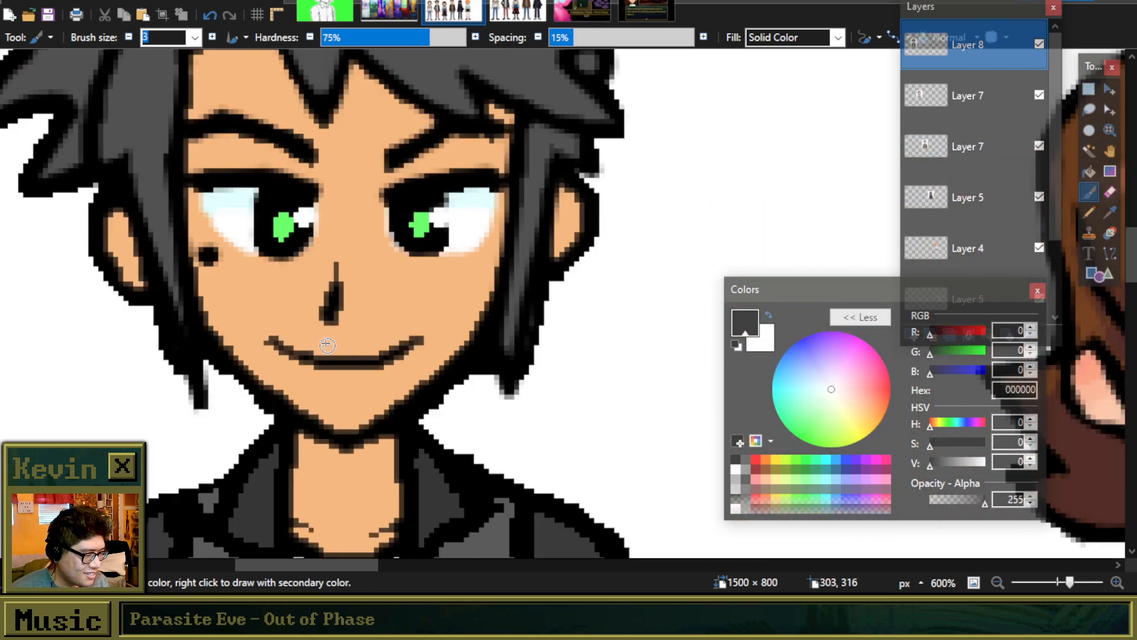
pyautogui.scroll(-3, 327, 345)
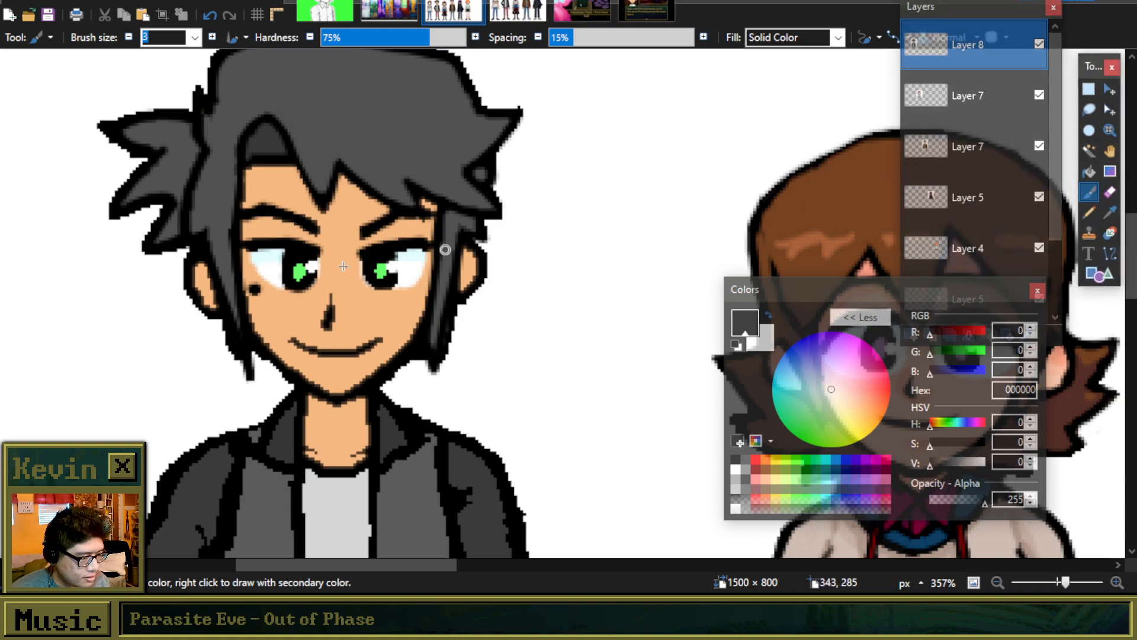
# Step: Sample the forehead's skin tone as the primary colour with the Color Picker
pyautogui.click(1110, 216)
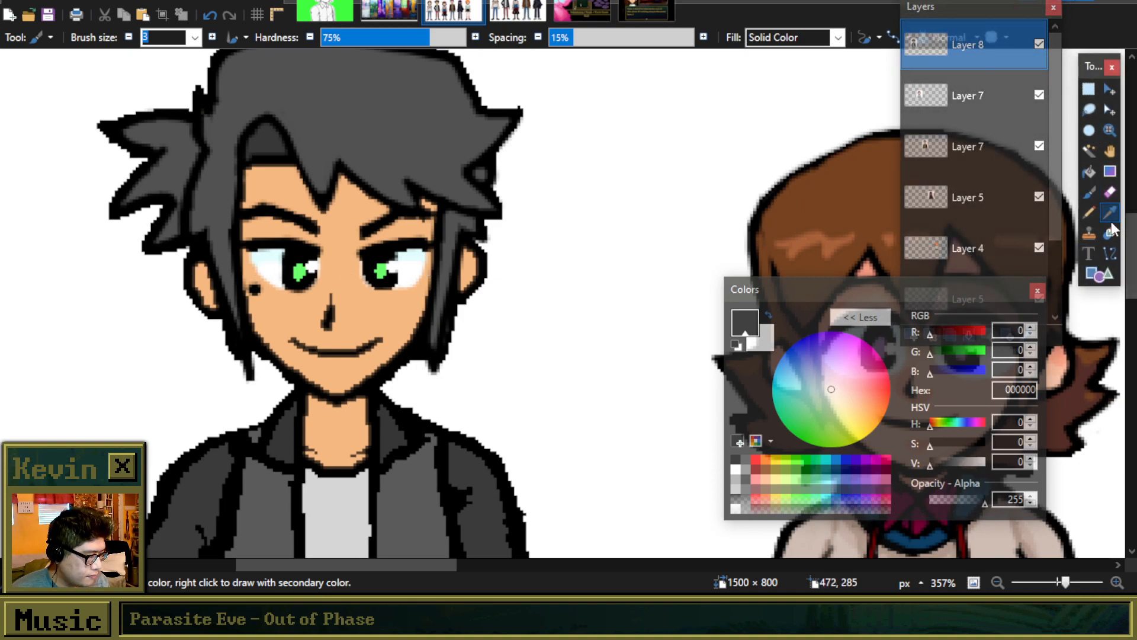
pyautogui.scroll(2, 237, 131)
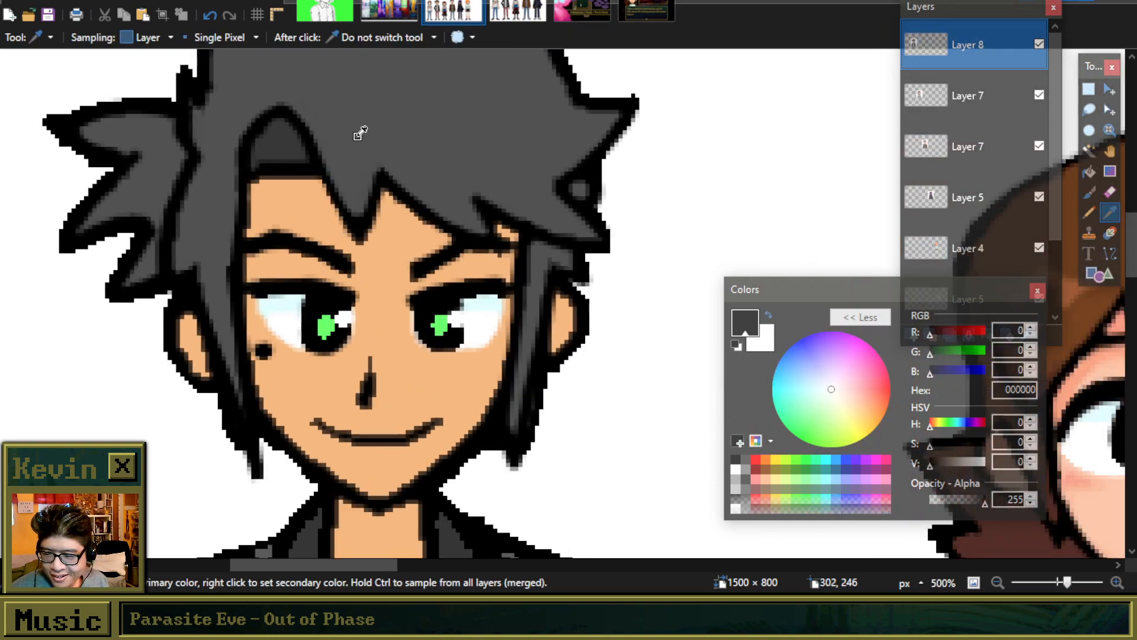
pyautogui.click(360, 133)
pyautogui.click(311, 215)
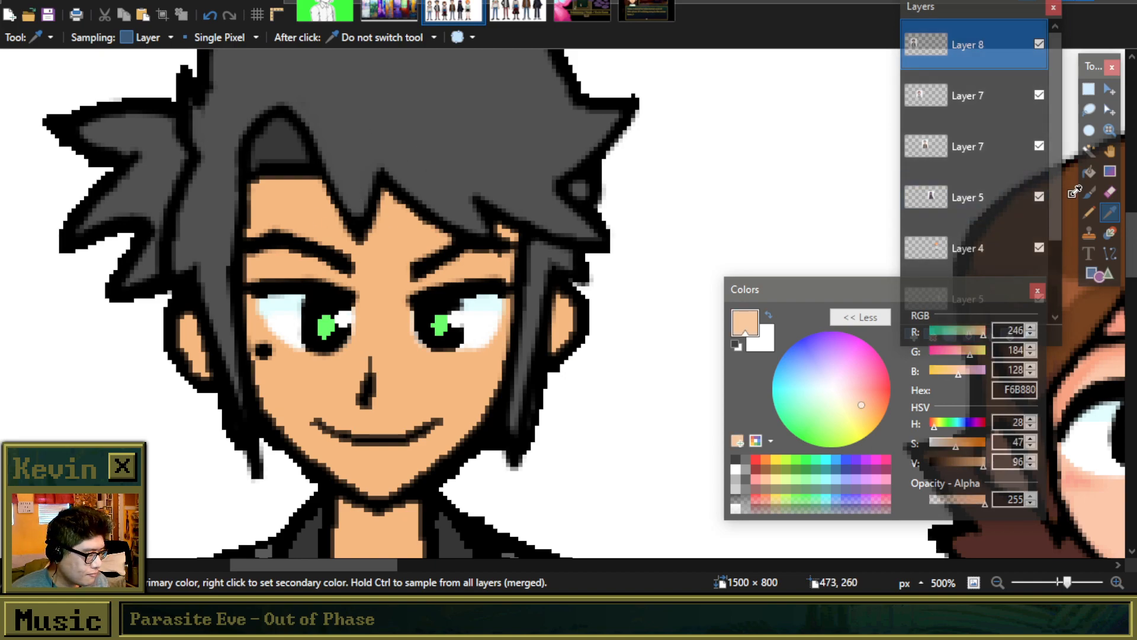
# Step: Choose the Paintbrush and turn the sampled skin tone into the darker, redder shading colour DD8966
pyautogui.click(1089, 191)
pyautogui.moveTo(982, 461); pyautogui.dragTo(978, 462)
pyautogui.moveTo(958, 348); pyautogui.dragTo(965, 351)
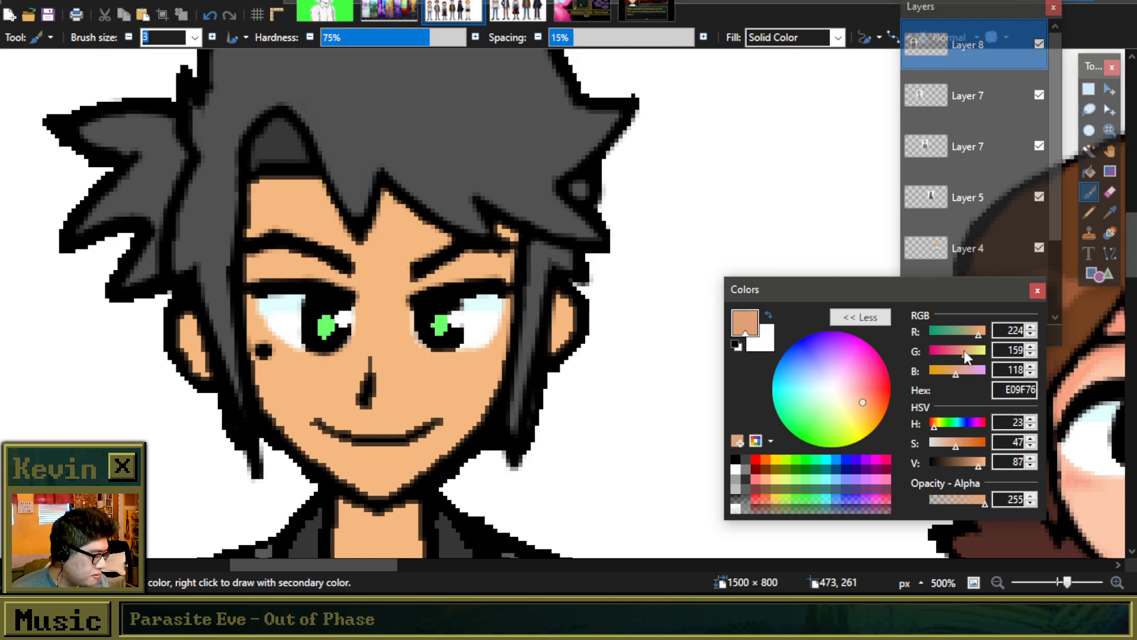
pyautogui.moveTo(966, 445); pyautogui.dragTo(962, 449)
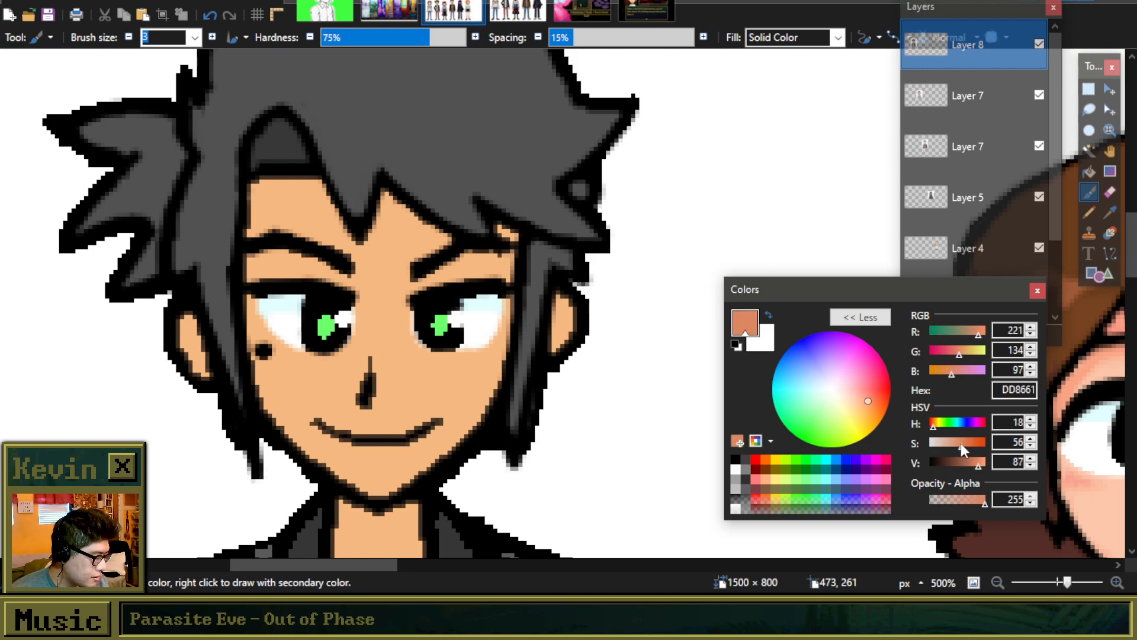
# Step: Paint shadows on the grey-haired character's forehead along the underside of the fringe and its pointed strands
pyautogui.scroll(5, 314, 180)
pyautogui.moveTo(325, 183); pyautogui.dragTo(401, 324)
pyautogui.moveTo(321, 215)
pyautogui.mouseDown()
pyautogui.moveTo(255, 196)
pyautogui.moveTo(205, 201)
pyautogui.moveTo(257, 190)
pyautogui.moveTo(205, 191)
pyautogui.moveTo(195, 223)
pyautogui.moveTo(313, 215)
pyautogui.mouseUp()
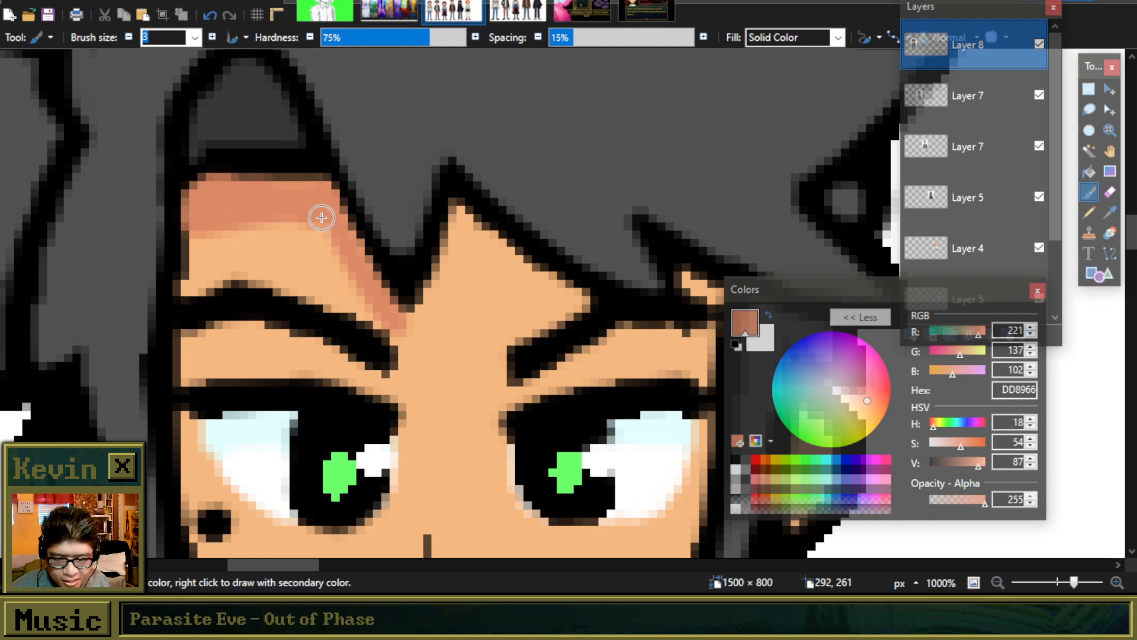
pyautogui.moveTo(457, 214)
pyautogui.mouseDown()
pyautogui.moveTo(584, 305)
pyautogui.moveTo(479, 257)
pyautogui.moveTo(458, 230)
pyautogui.moveTo(425, 318)
pyautogui.moveTo(461, 211)
pyautogui.mouseUp()
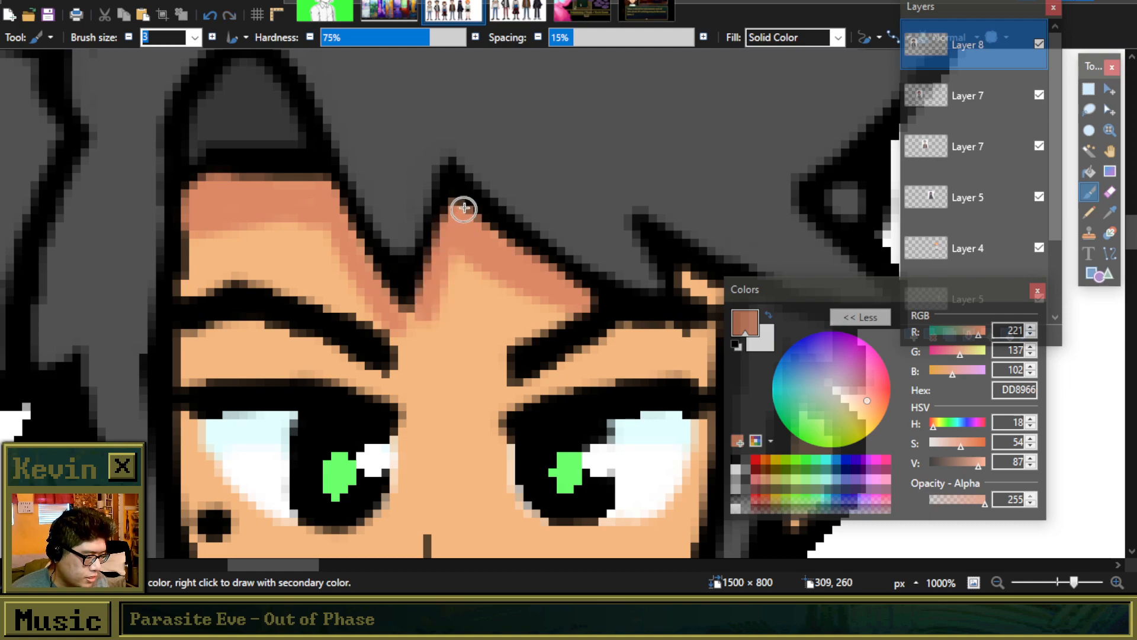
# Step: Shade the skin patch beneath the side hair, the strips above both upper eyelids and the forehead's outer edge
pyautogui.scroll(-3, 404, 229)
pyautogui.scroll(2, 549, 269)
pyautogui.moveTo(569, 253)
pyautogui.mouseDown()
pyautogui.moveTo(584, 261)
pyautogui.moveTo(572, 249)
pyautogui.mouseUp()
pyautogui.moveTo(516, 324)
pyautogui.mouseDown()
pyautogui.moveTo(508, 304)
pyautogui.moveTo(584, 300)
pyautogui.moveTo(595, 317)
pyautogui.moveTo(595, 271)
pyautogui.moveTo(499, 304)
pyautogui.mouseUp()
pyautogui.moveTo(585, 332); pyautogui.dragTo(584, 348)
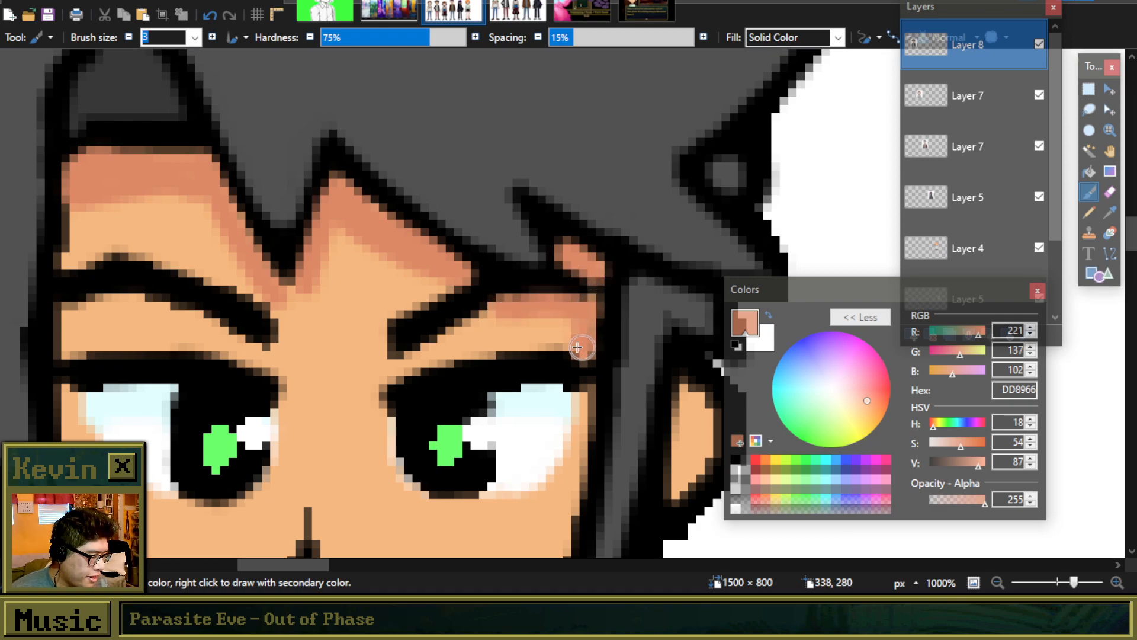
pyautogui.moveTo(78, 315)
pyautogui.mouseDown()
pyautogui.moveTo(60, 355)
pyautogui.moveTo(76, 353)
pyautogui.moveTo(71, 316)
pyautogui.moveTo(86, 344)
pyautogui.moveTo(216, 347)
pyautogui.moveTo(284, 360)
pyautogui.mouseUp()
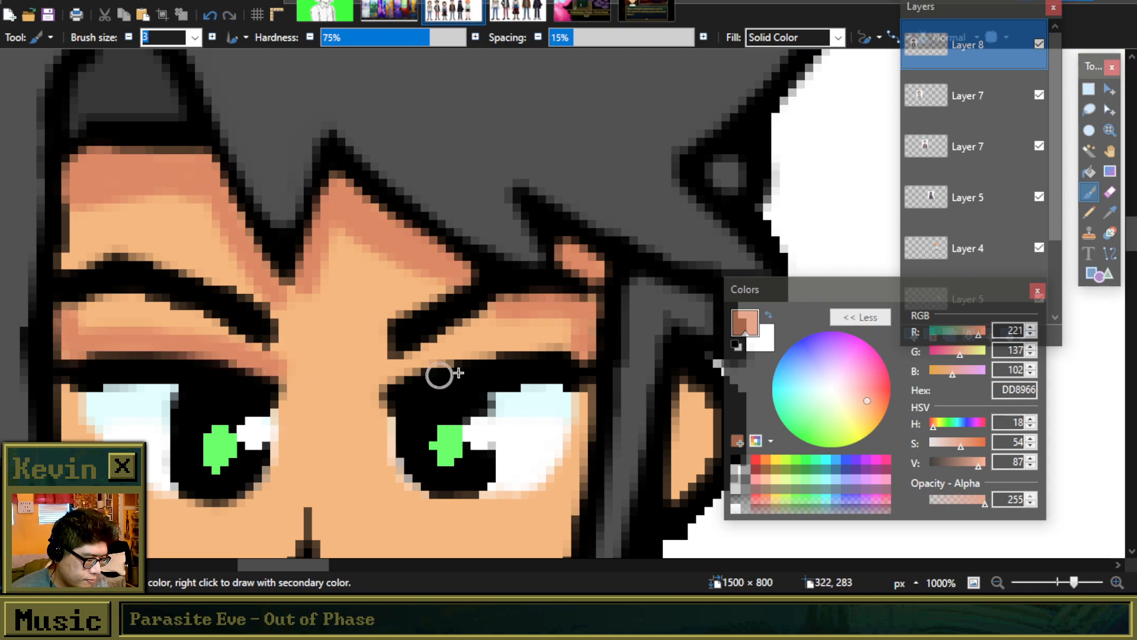
pyautogui.moveTo(401, 375); pyautogui.dragTo(543, 346)
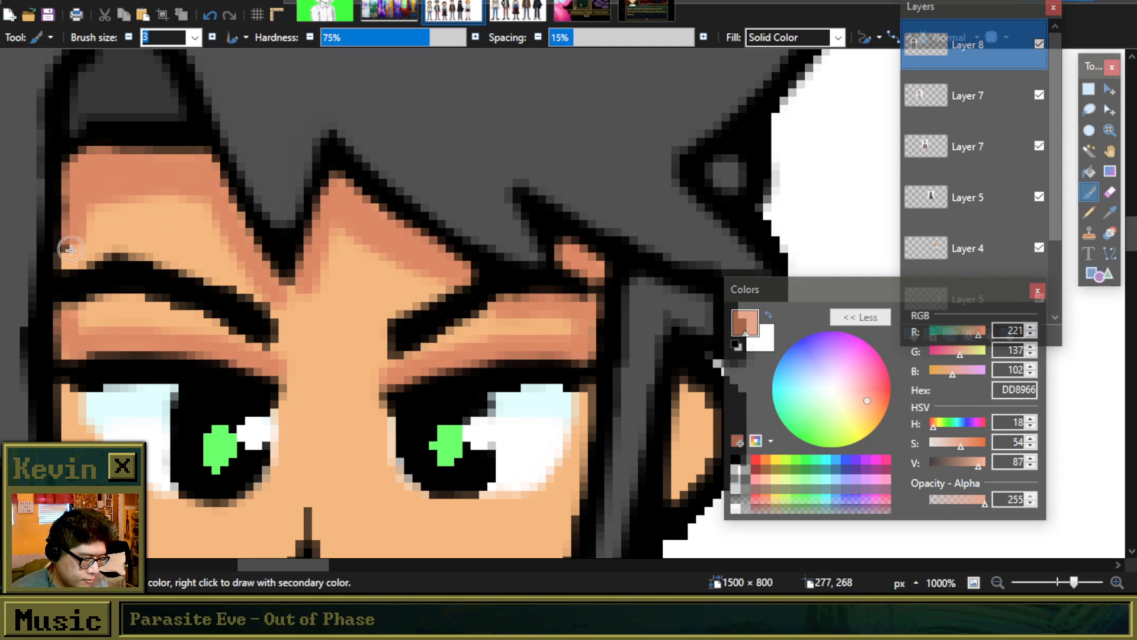
# Step: Paint over the black mouth line and nose with the reddish skin shading colour
pyautogui.scroll(-5, 97, 190)
pyautogui.scroll(3, 171, 192)
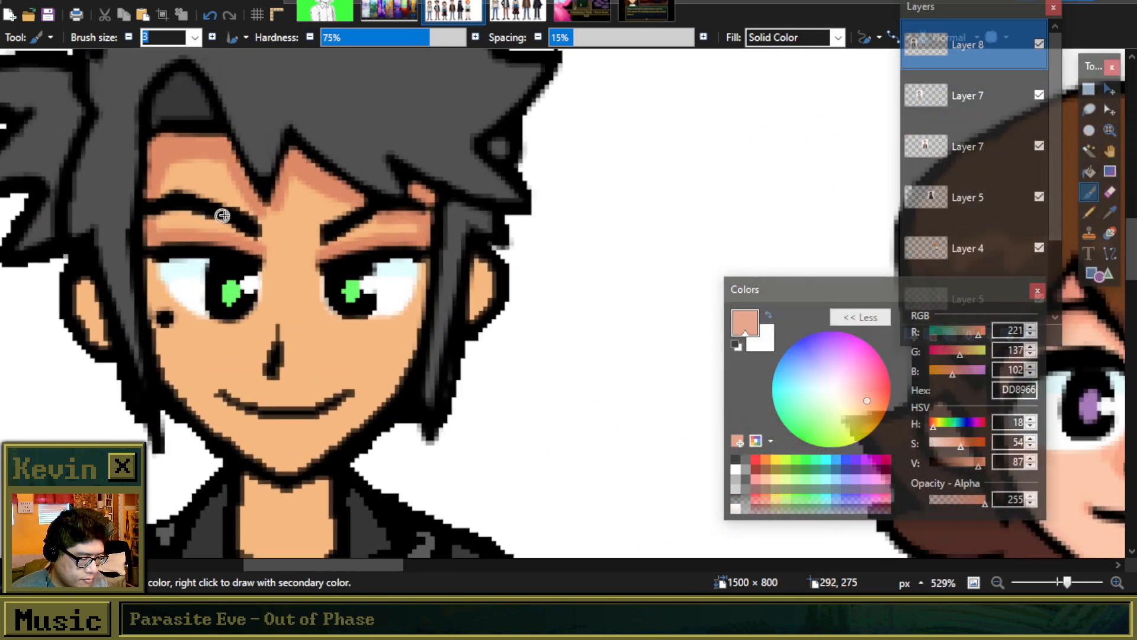
pyautogui.scroll(2, 251, 205)
pyautogui.scroll(-3, 356, 287)
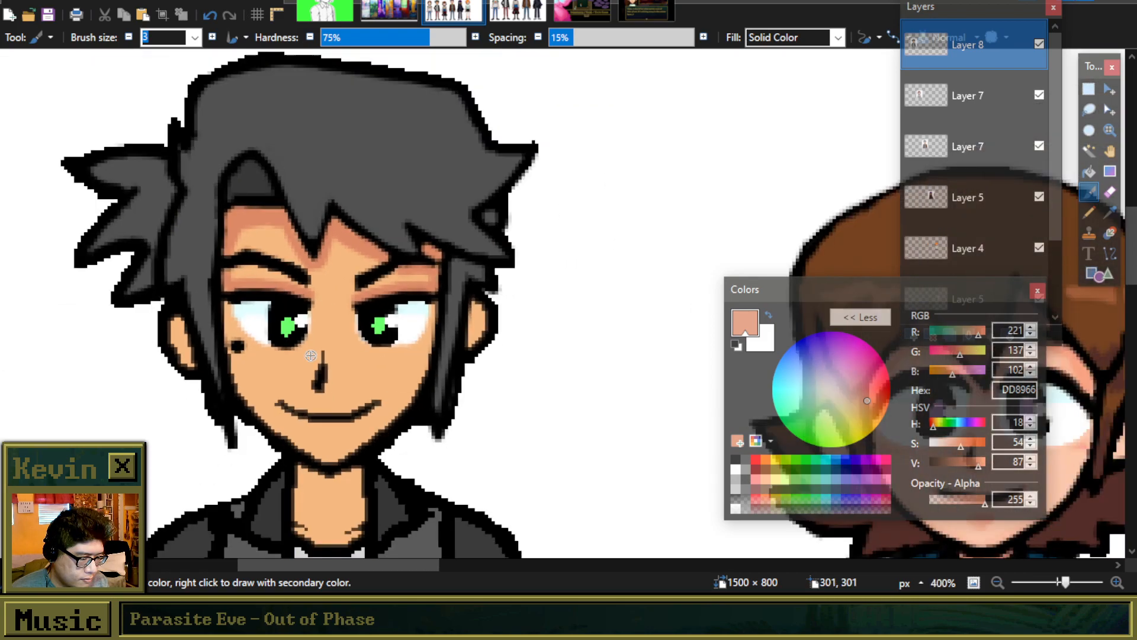
pyautogui.scroll(5, 285, 302)
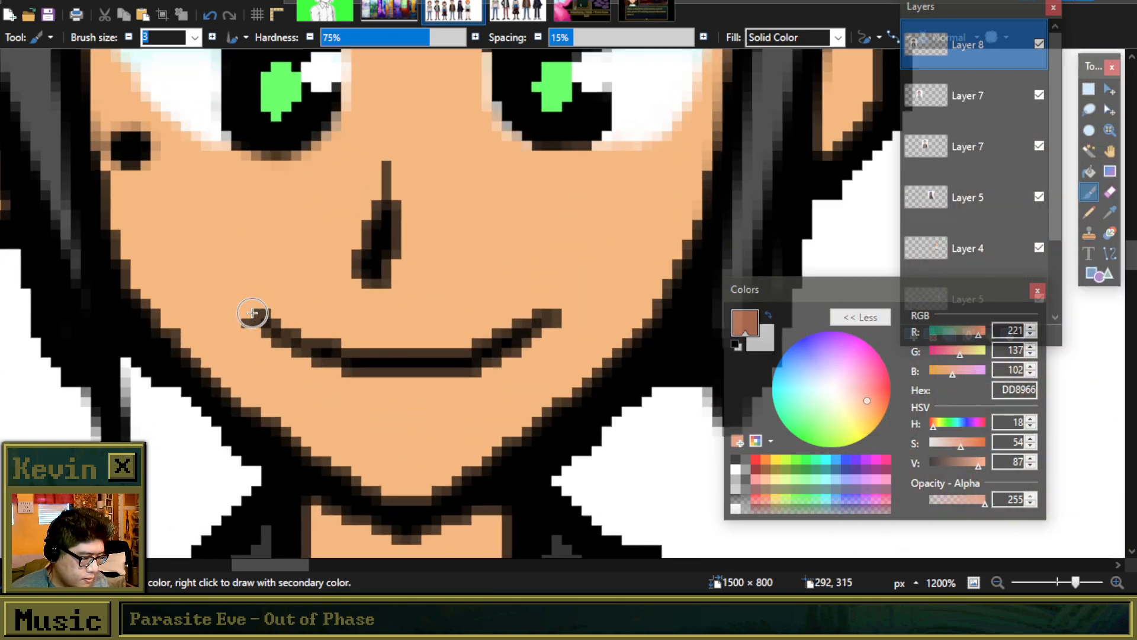
pyautogui.moveTo(252, 313)
pyautogui.mouseDown()
pyautogui.moveTo(320, 348)
pyautogui.moveTo(340, 353)
pyautogui.moveTo(294, 333)
pyautogui.moveTo(408, 361)
pyautogui.moveTo(530, 326)
pyautogui.moveTo(483, 356)
pyautogui.moveTo(378, 361)
pyautogui.moveTo(309, 349)
pyautogui.moveTo(268, 325)
pyautogui.moveTo(393, 368)
pyautogui.moveTo(483, 353)
pyautogui.moveTo(543, 320)
pyautogui.moveTo(490, 355)
pyautogui.moveTo(391, 360)
pyautogui.moveTo(301, 352)
pyautogui.moveTo(255, 318)
pyautogui.mouseUp()
pyautogui.hotkey('ctrl', 'z')
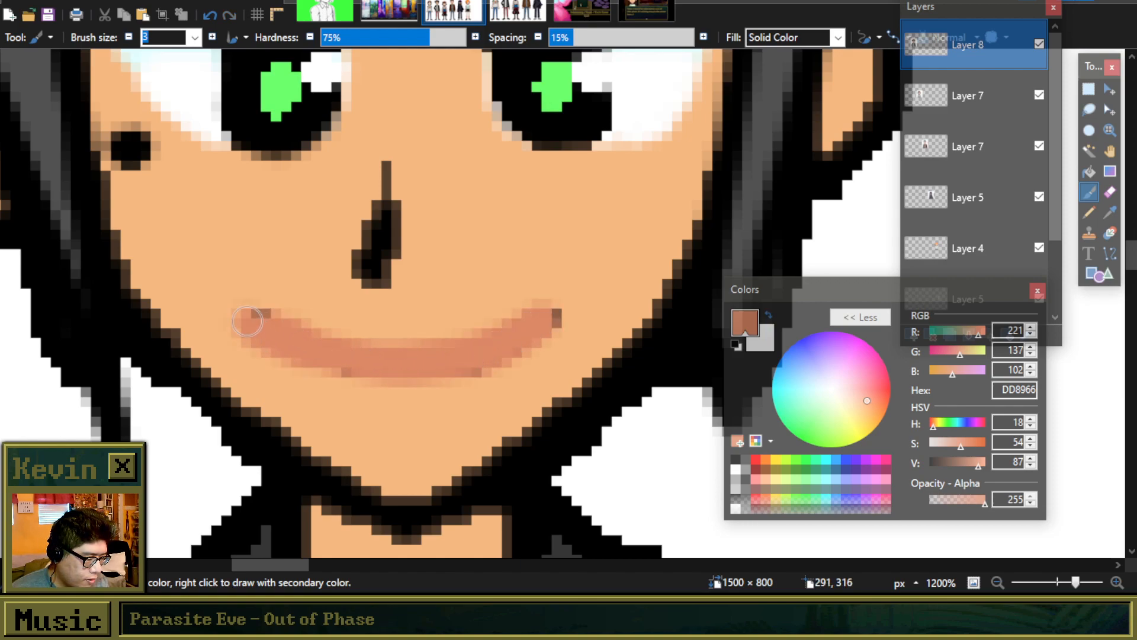
pyautogui.moveTo(382, 181)
pyautogui.mouseDown()
pyautogui.moveTo(374, 244)
pyautogui.moveTo(357, 260)
pyautogui.moveTo(384, 200)
pyautogui.moveTo(366, 267)
pyautogui.moveTo(381, 274)
pyautogui.moveTo(365, 268)
pyautogui.moveTo(379, 280)
pyautogui.moveTo(385, 181)
pyautogui.moveTo(376, 256)
pyautogui.mouseUp()
pyautogui.moveTo(388, 178); pyautogui.dragTo(389, 167)
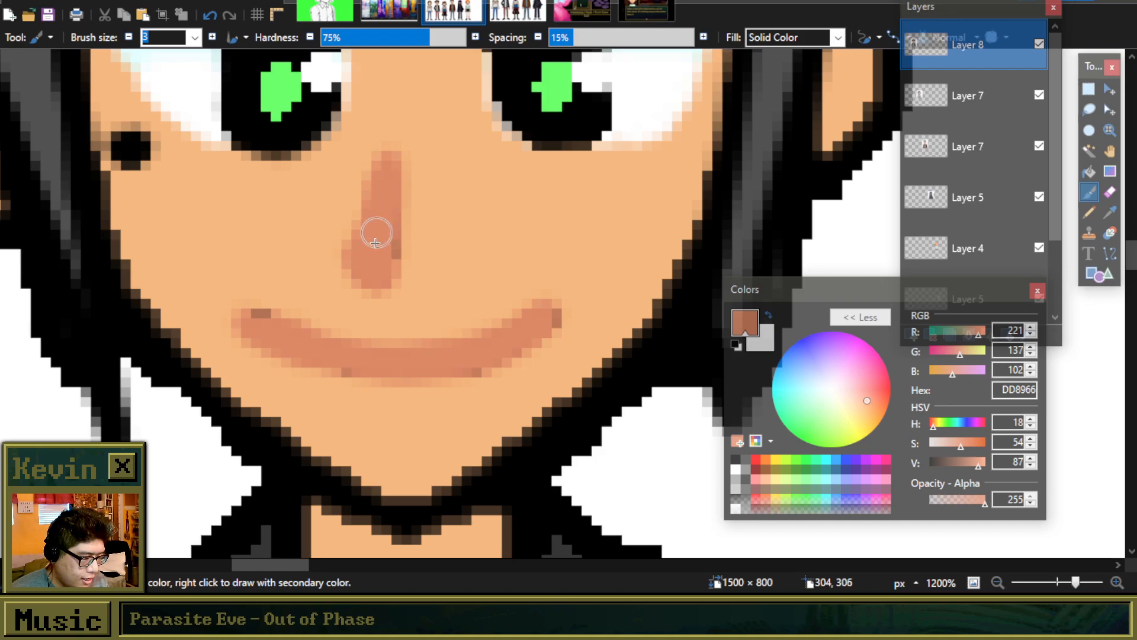
# Step: Examine the facial shading of the blue-, purple- and orange-haired characters and compare it with the grey-haired character
pyautogui.scroll(-10, 379, 225)
pyautogui.scroll(10, 598, 177)
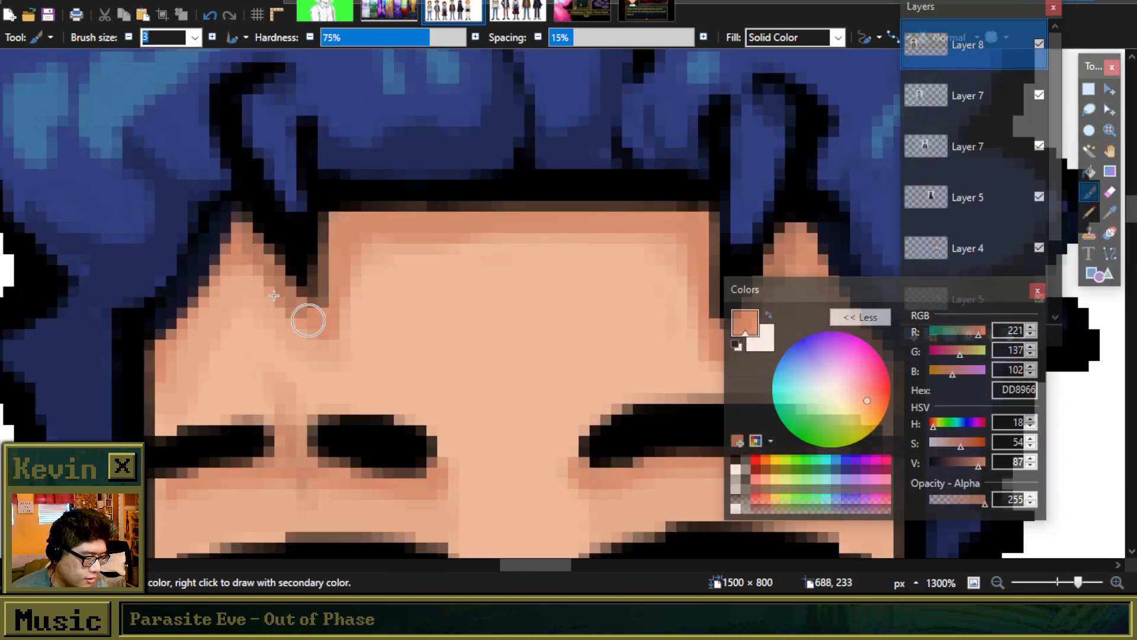
pyautogui.scroll(-8, 435, 274)
pyautogui.scroll(8, 435, 274)
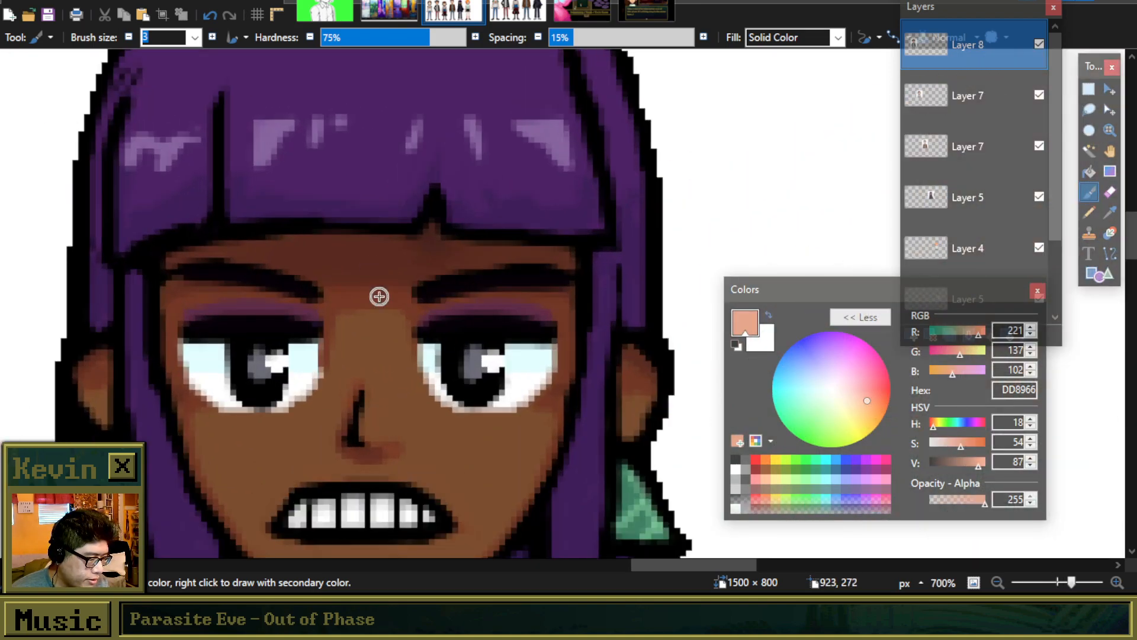
pyautogui.scroll(-10, 373, 330)
pyautogui.scroll(7, 388, 347)
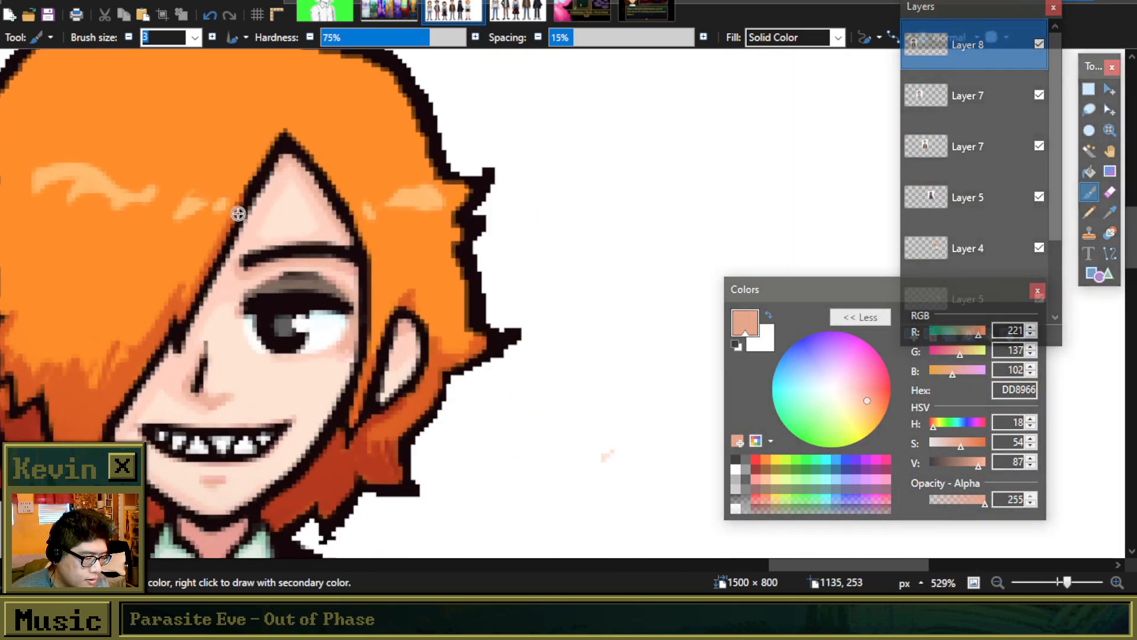
pyautogui.scroll(-6, 353, 273)
pyautogui.scroll(5, 469, 186)
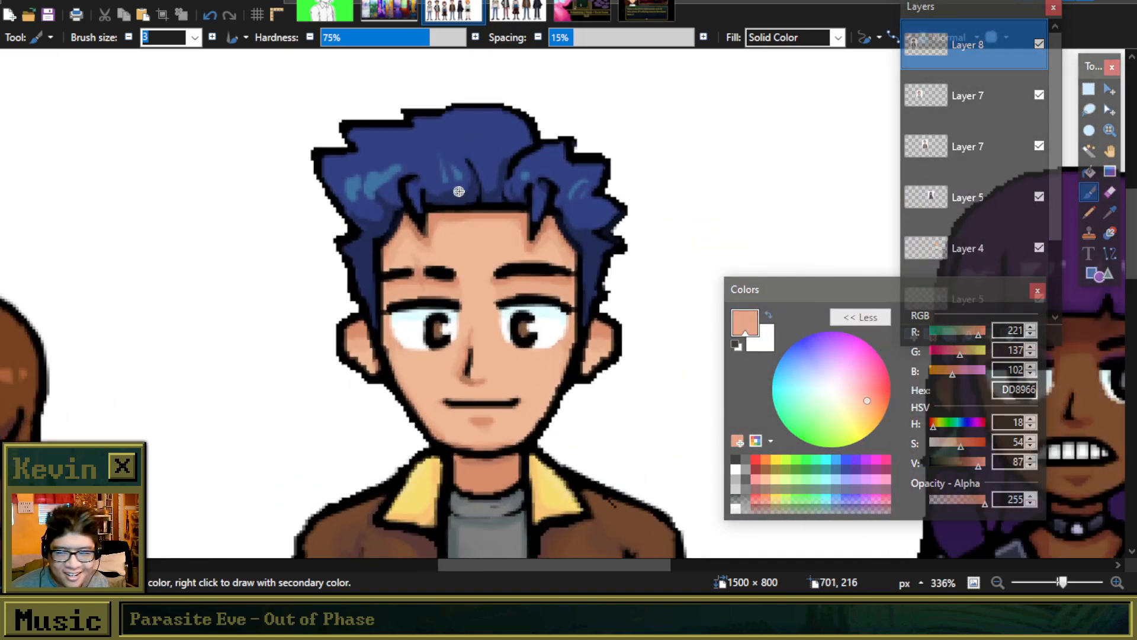
pyautogui.scroll(-5, 459, 188)
pyautogui.scroll(1, 327, 247)
pyautogui.scroll(-2, 327, 247)
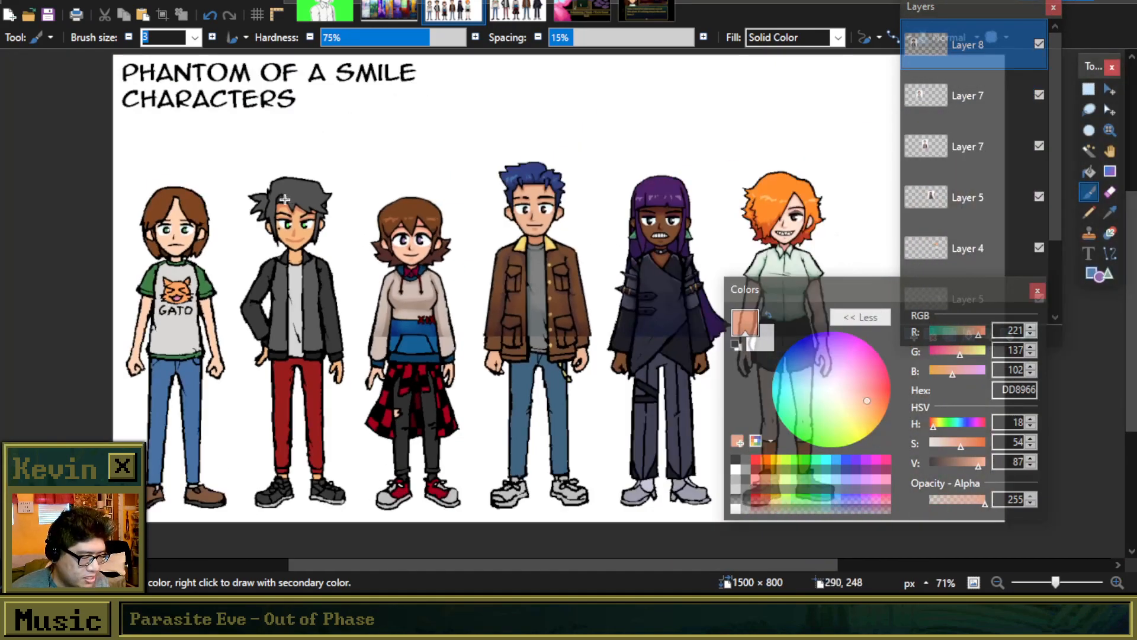
pyautogui.scroll(6, 254, 224)
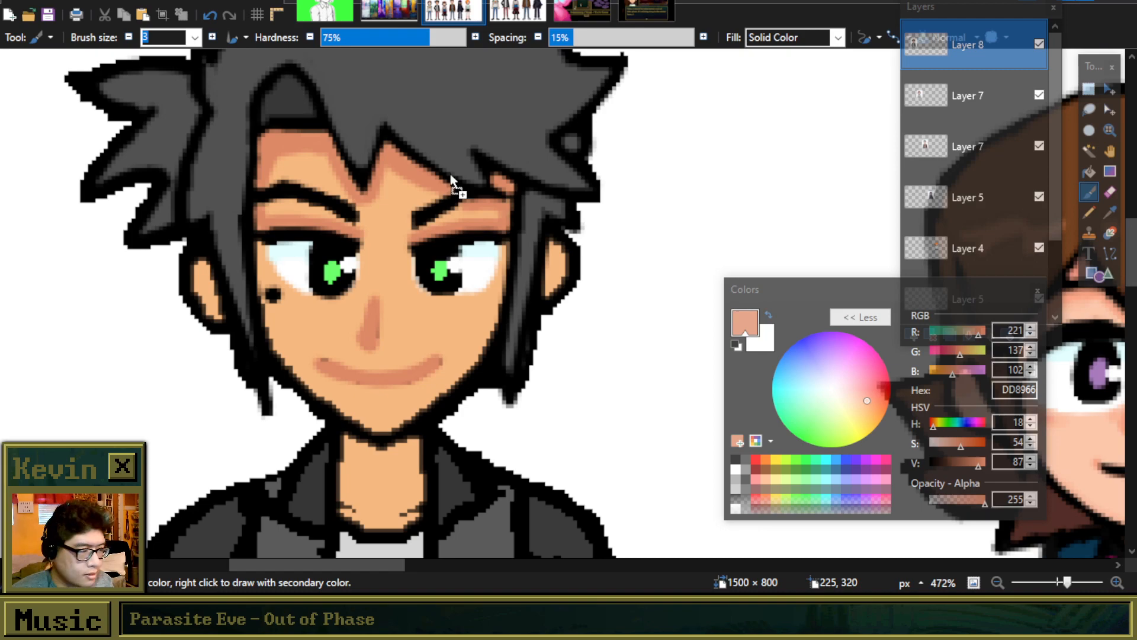
# Step: Open the reference portrait of the dark-haired character flexing an arm as a separate image and examine it
pyautogui.moveTo(415, 177); pyautogui.dragTo(417, 183)
pyautogui.click(504, 290)
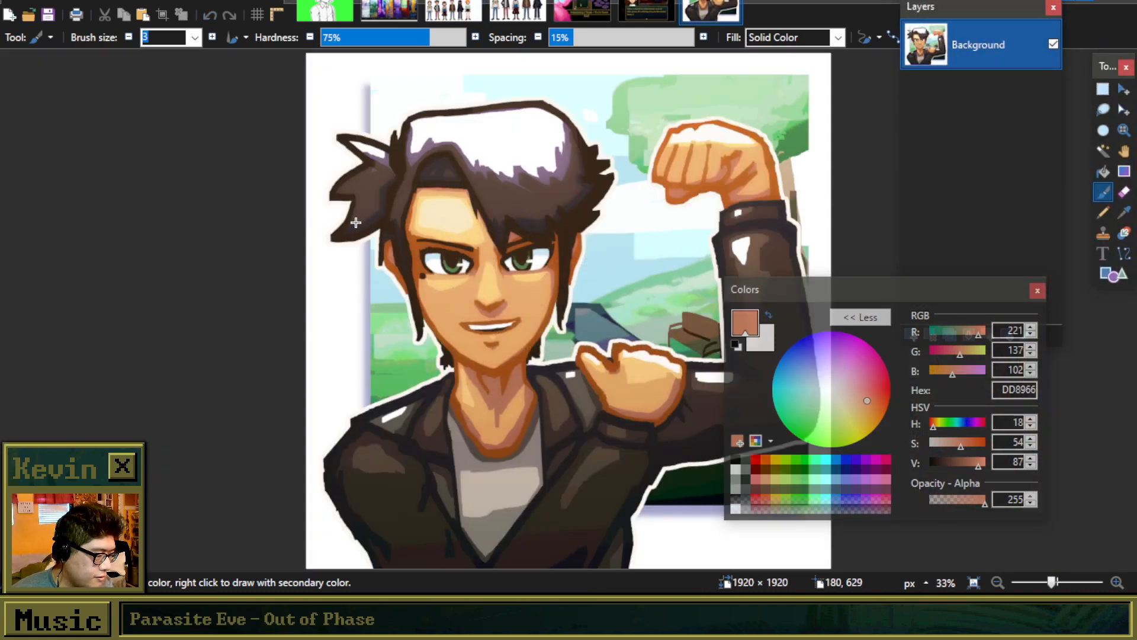
pyautogui.scroll(-4, 356, 222)
pyautogui.scroll(2, 638, 210)
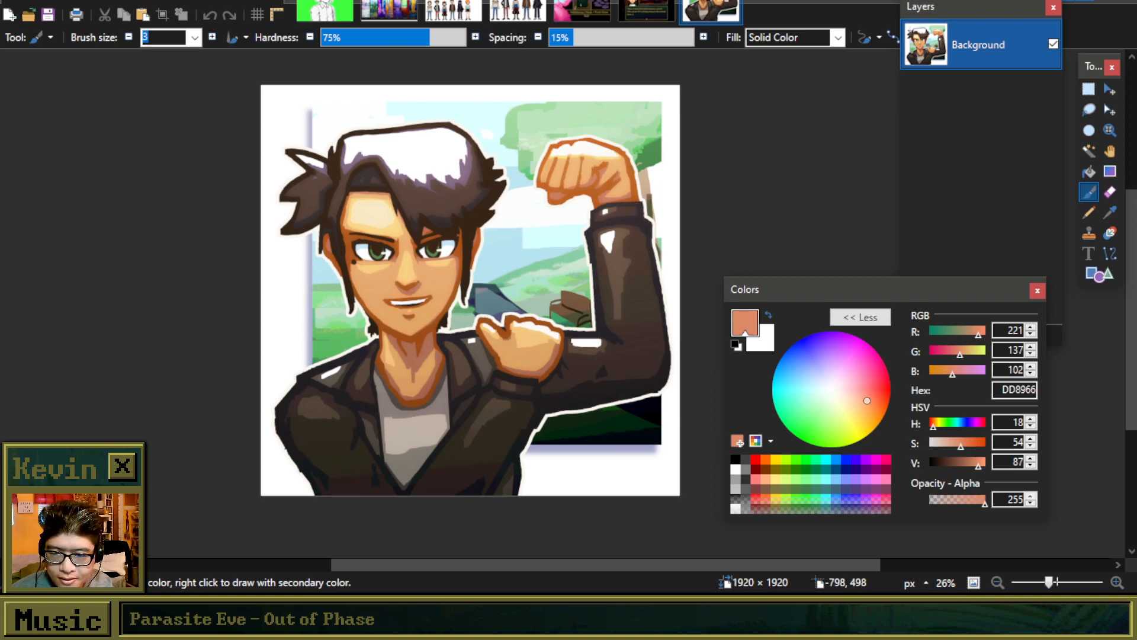
# Step: Open the red-background version of the flexing portrait, view it, and close both portrait images
pyautogui.moveTo(508, 209); pyautogui.dragTo(513, 214)
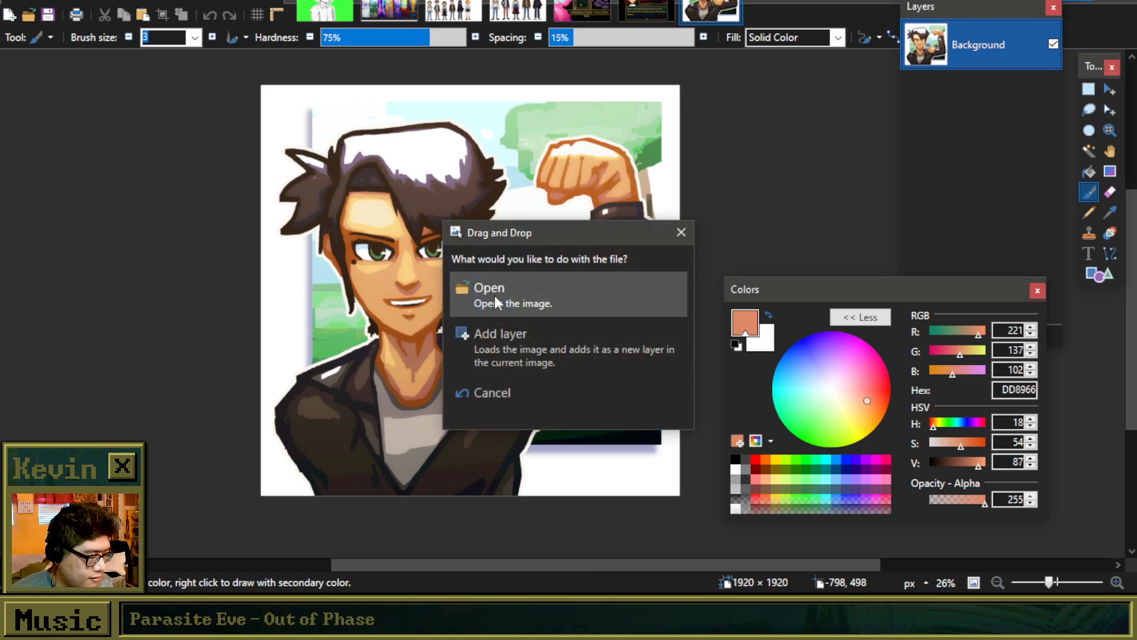
pyautogui.click(496, 295)
pyautogui.scroll(-1, 407, 196)
pyautogui.hscroll(1, 602, 233)
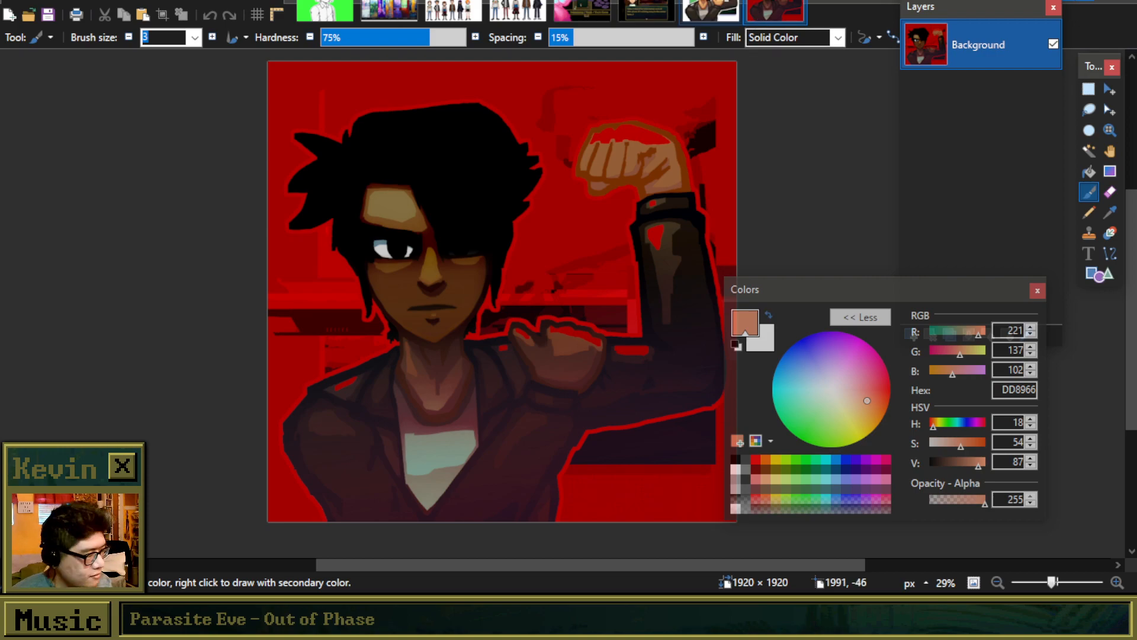
pyautogui.click(736, 3)
pyautogui.hotkey('ctrl', 'w')
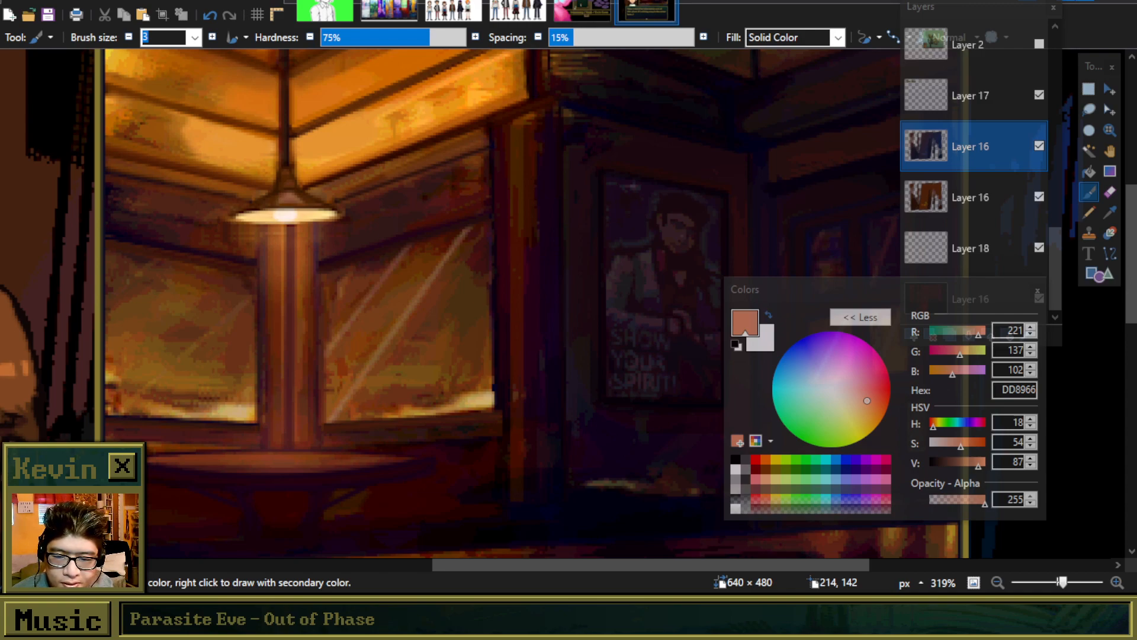
# Step: Open the 828 × 1375 full-body illustration of the character carrying a sack, examine its shading up close, and close it
pyautogui.moveTo(378, 160); pyautogui.dragTo(589, 170)
pyautogui.click(482, 287)
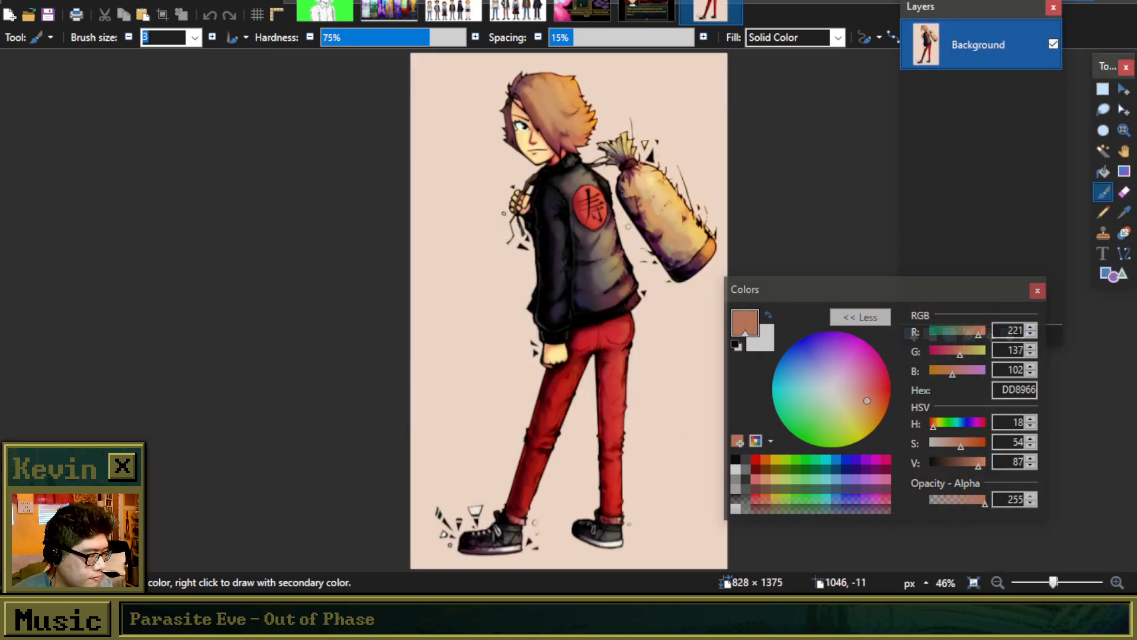
pyautogui.scroll(5, 630, 168)
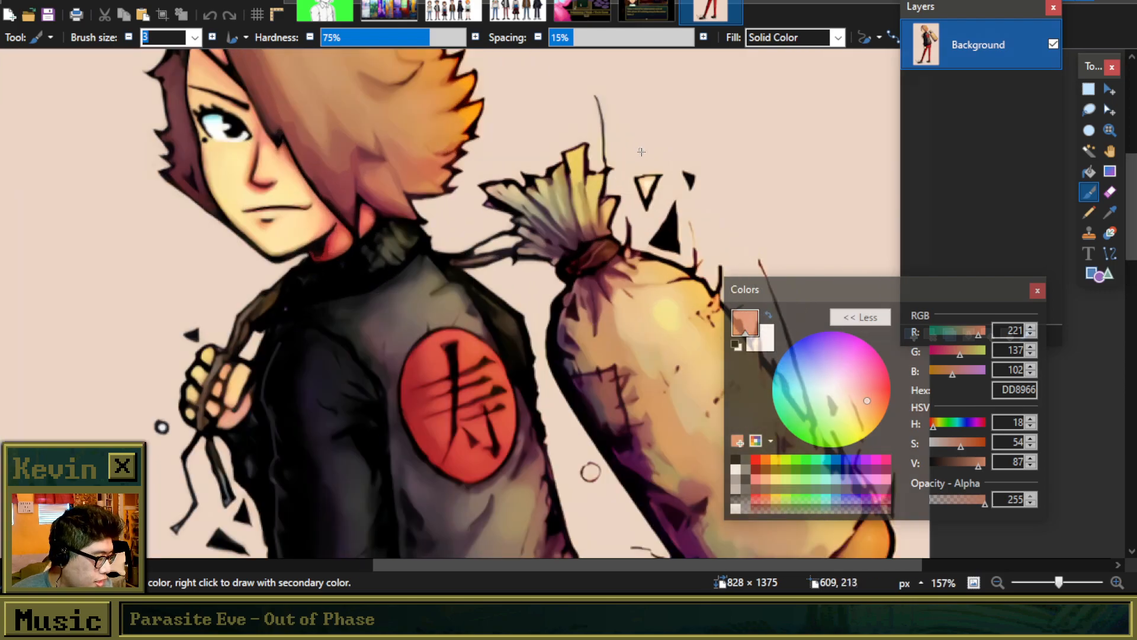
pyautogui.scroll(-5, 668, 236)
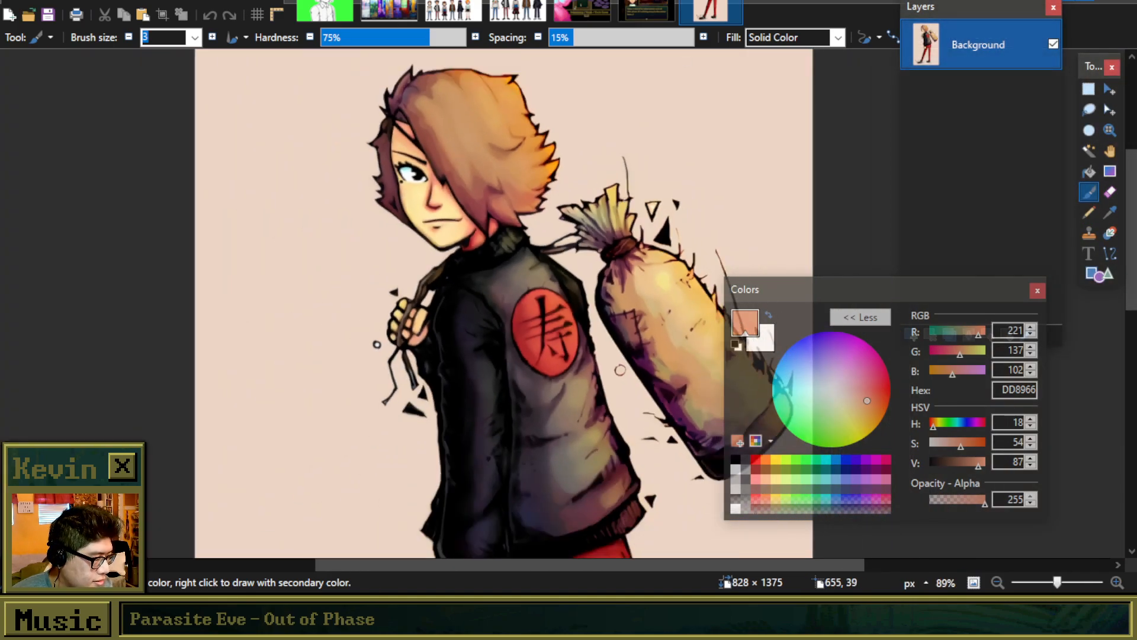
pyautogui.scroll(3, 554, 264)
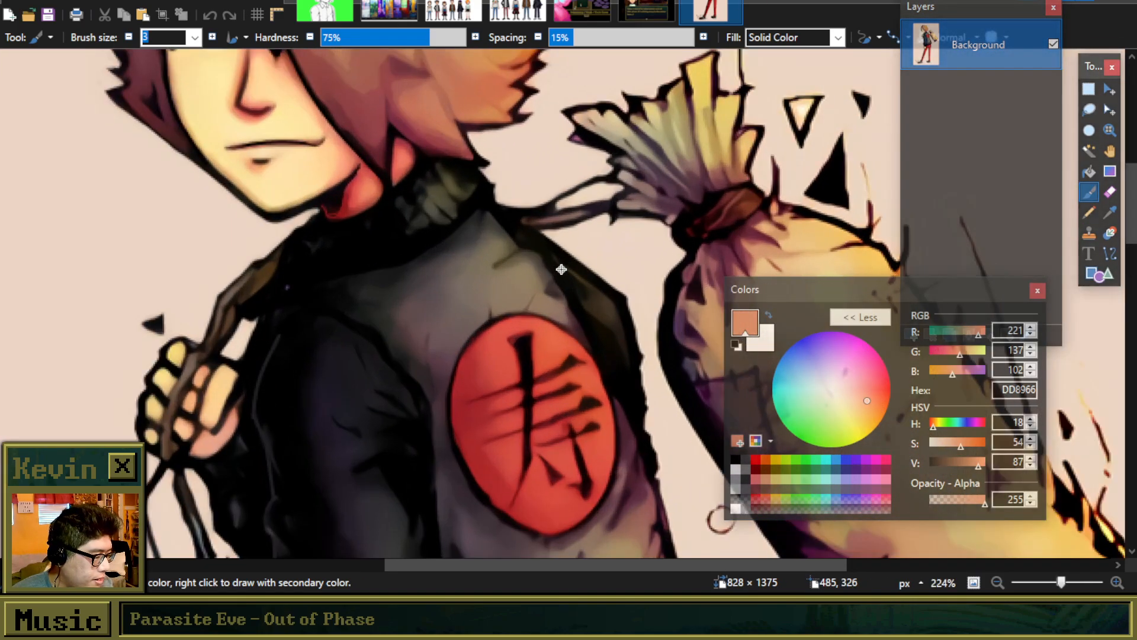
pyautogui.scroll(-3, 581, 247)
pyautogui.scroll(-2, 581, 247)
pyautogui.scroll(4, 589, 243)
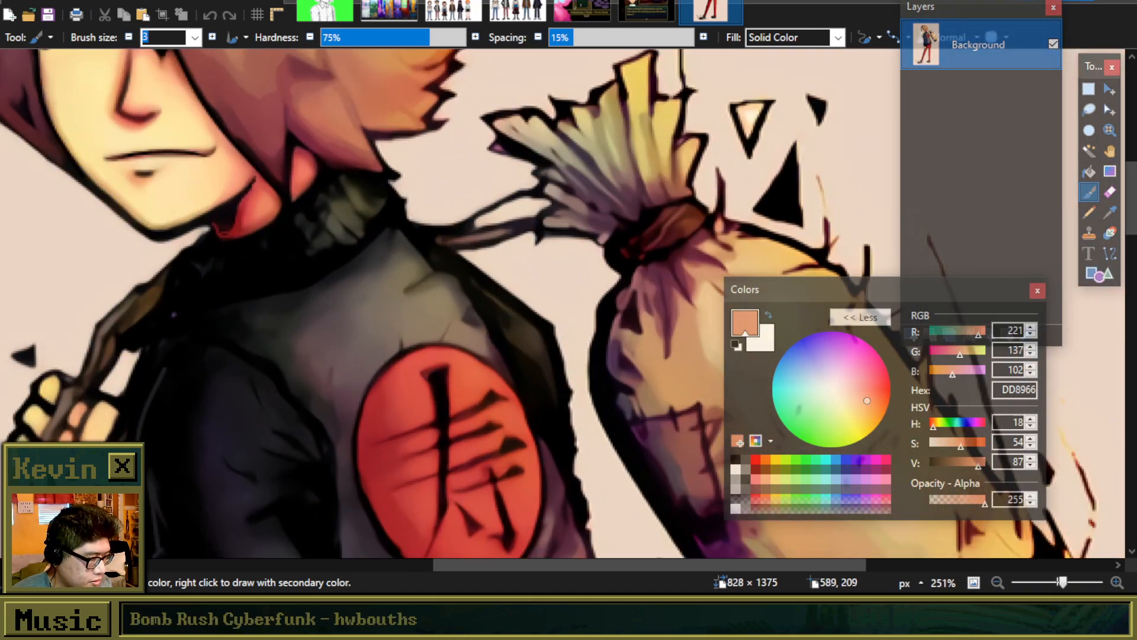
pyautogui.hotkey('ctrl', 'w')
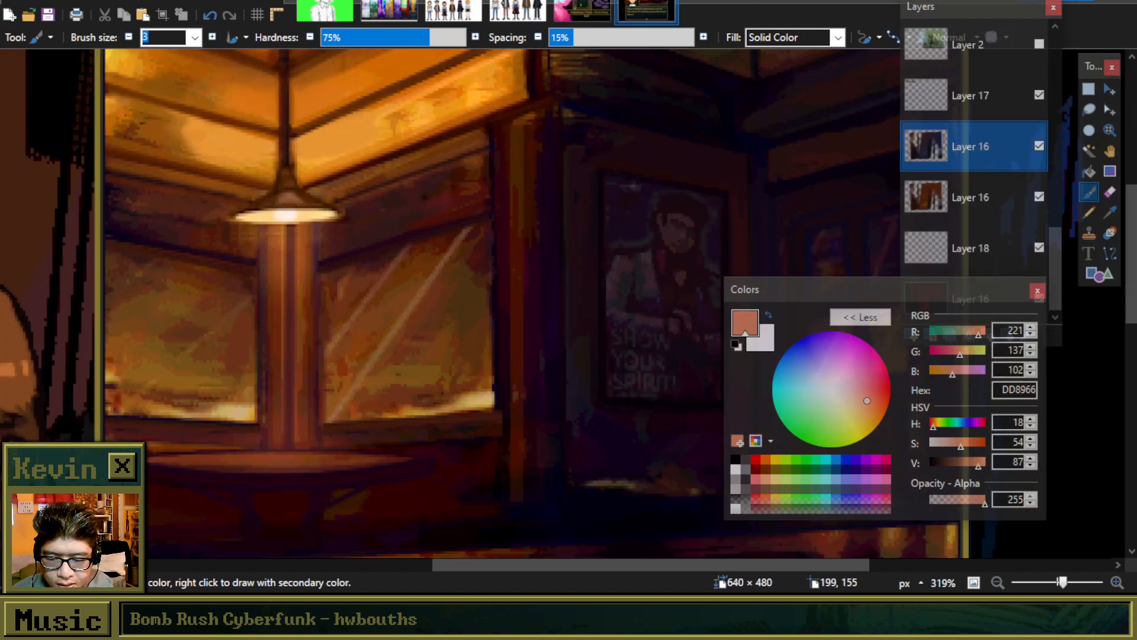
# Step: Open the 517 × 859 version of the sack-carrying character illustration, look it over, and close it
pyautogui.moveTo(566, 236); pyautogui.dragTo(608, 272)
pyautogui.click(608, 275)
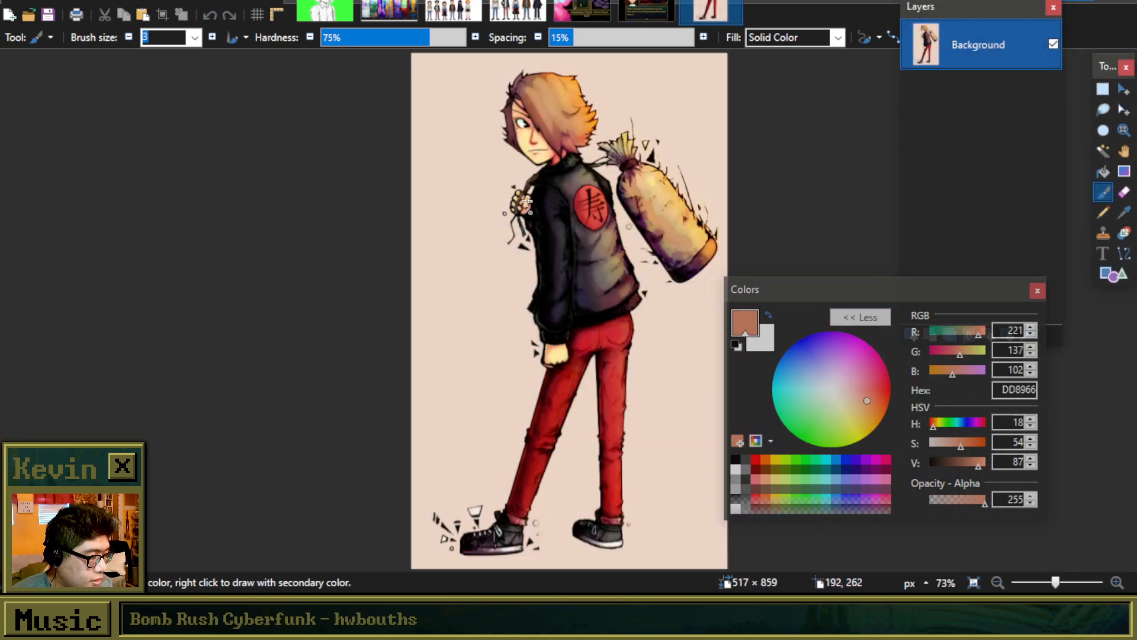
pyautogui.scroll(4, 504, 164)
pyautogui.scroll(-3, 504, 164)
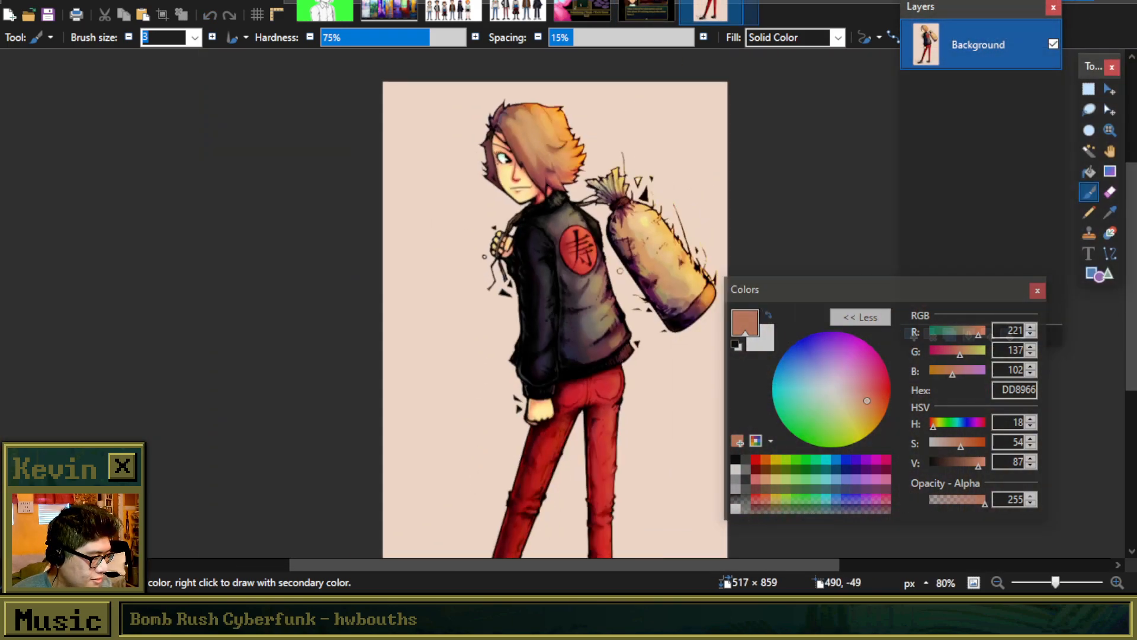
pyautogui.click(736, 3)
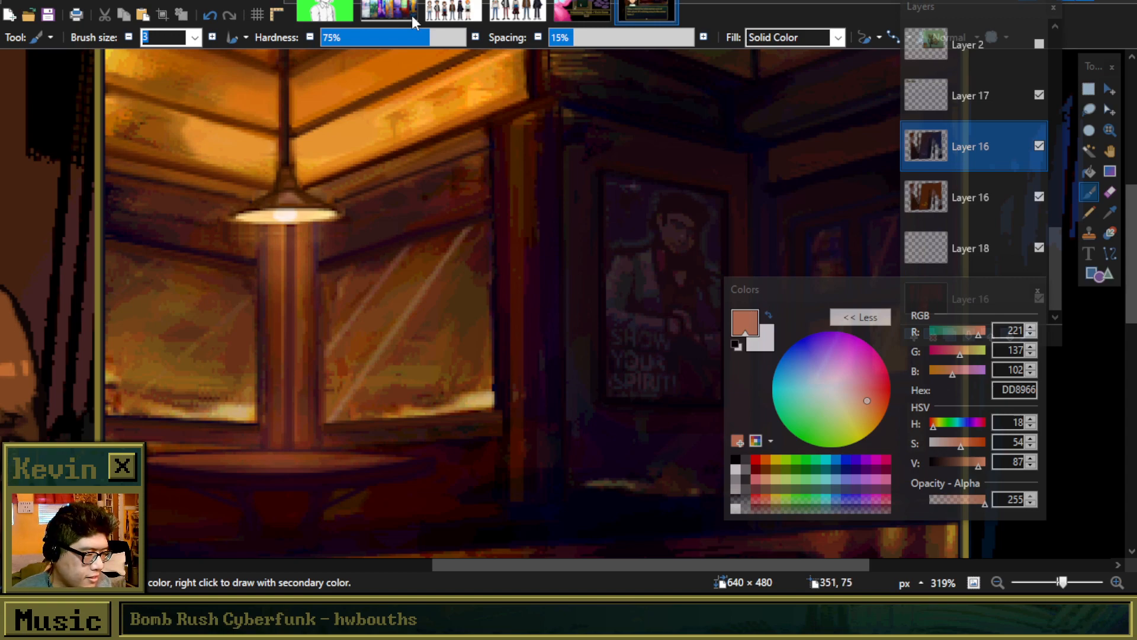
# Step: View the whole character lineup, and switch to the dialogue scene image titled "The Den" to view it at 100%
pyautogui.click(451, 12)
pyautogui.scroll(-5, 438, 284)
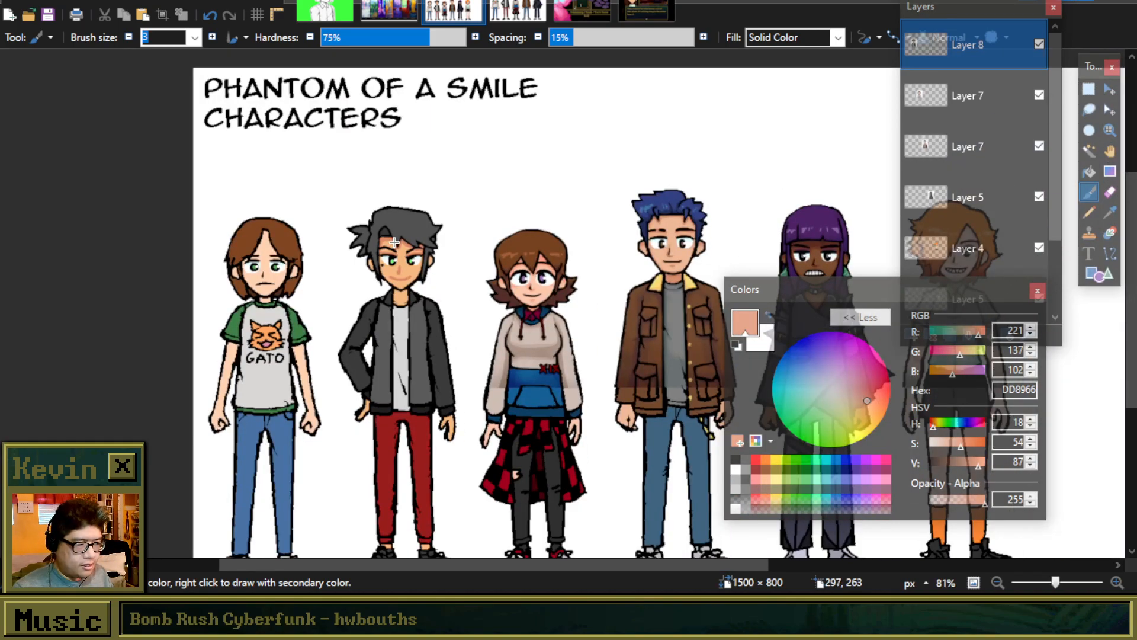
pyautogui.click(651, 9)
pyautogui.scroll(-2, 514, 188)
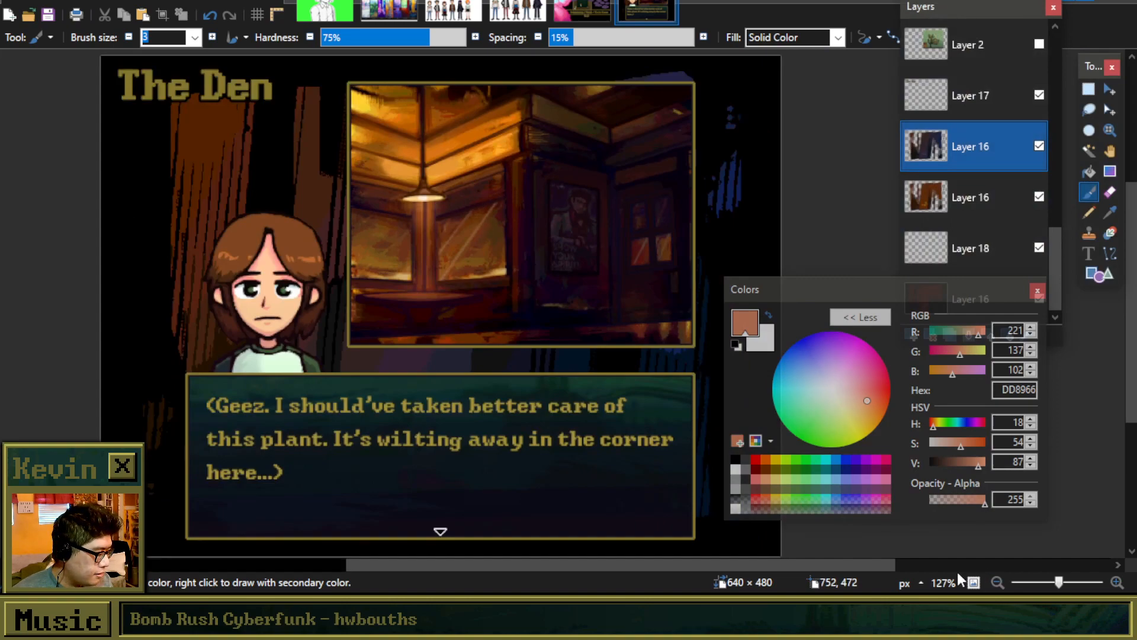
pyautogui.click(974, 583)
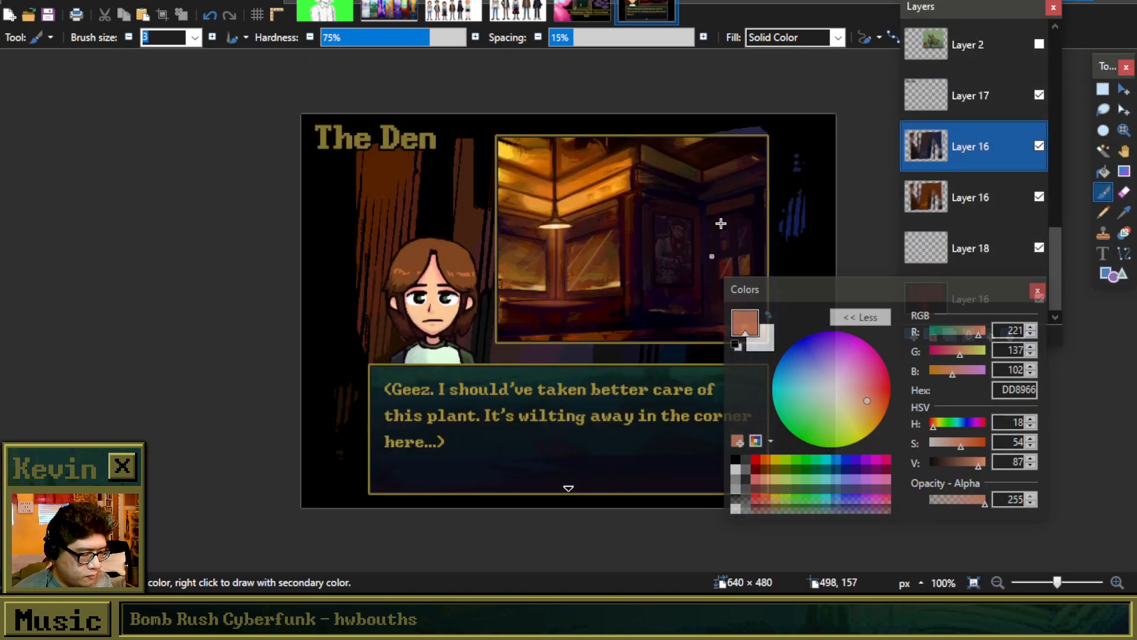
# Step: Open the 800 × 600 pixel-art portrait sheet, examine its faces up close, and compare them with the grey-haired character in the lineup
pyautogui.click(444, 16)
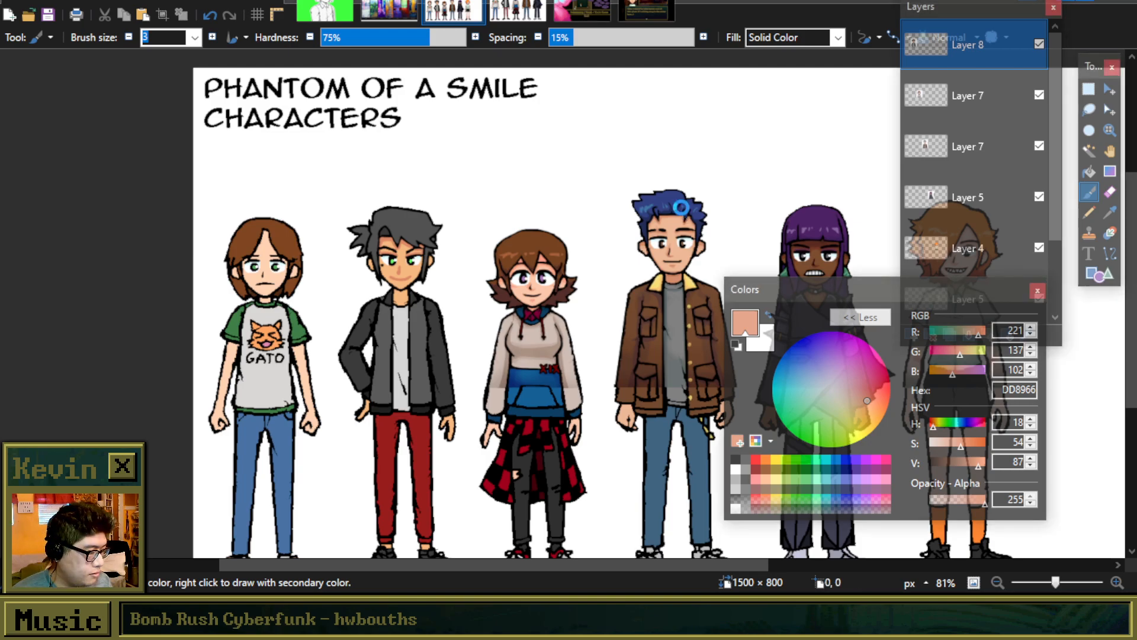
pyautogui.scroll(2, 563, 400)
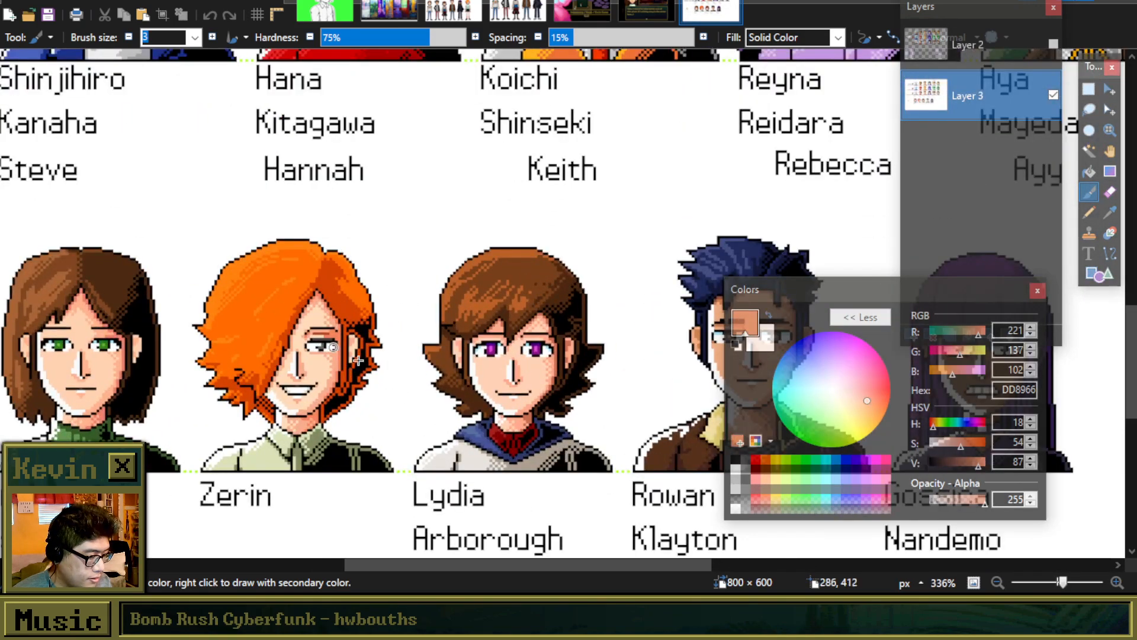
pyautogui.moveTo(460, 565); pyautogui.dragTo(560, 567)
pyautogui.scroll(1, 463, 429)
pyautogui.scroll(-3, 462, 429)
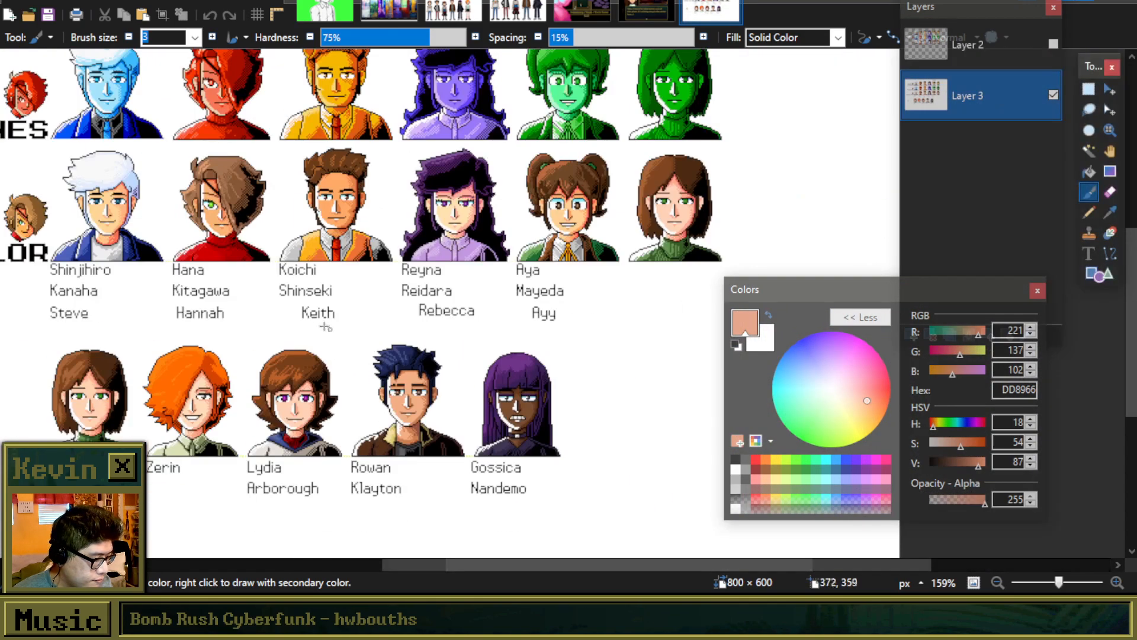
pyautogui.scroll(4, 562, 350)
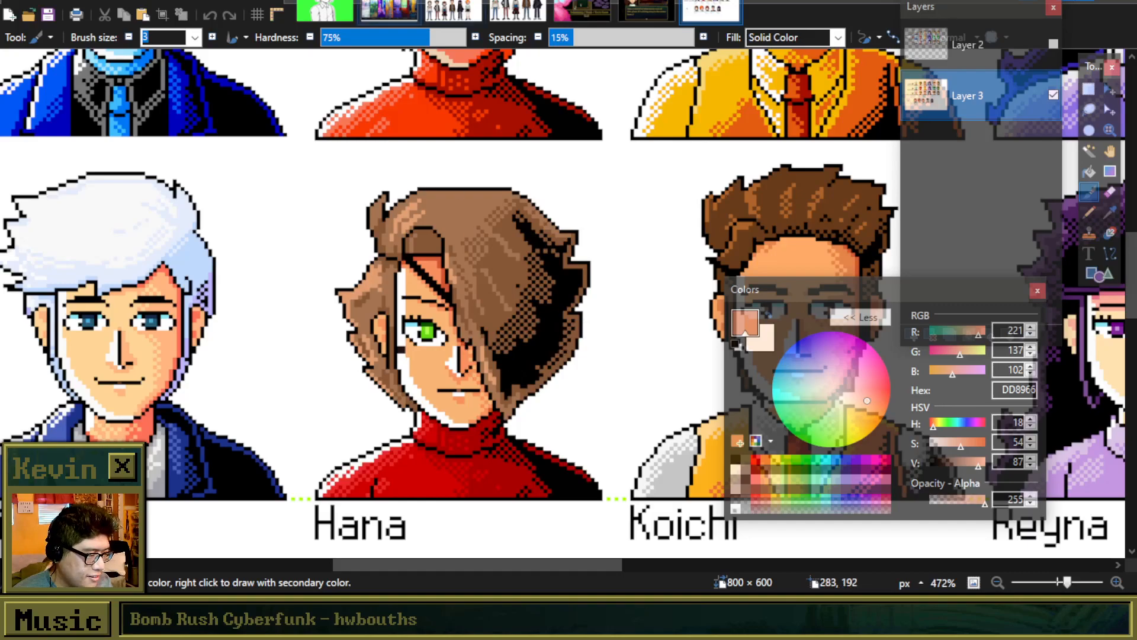
pyautogui.click(453, 10)
pyautogui.scroll(3, 357, 264)
pyautogui.scroll(5, 462, 156)
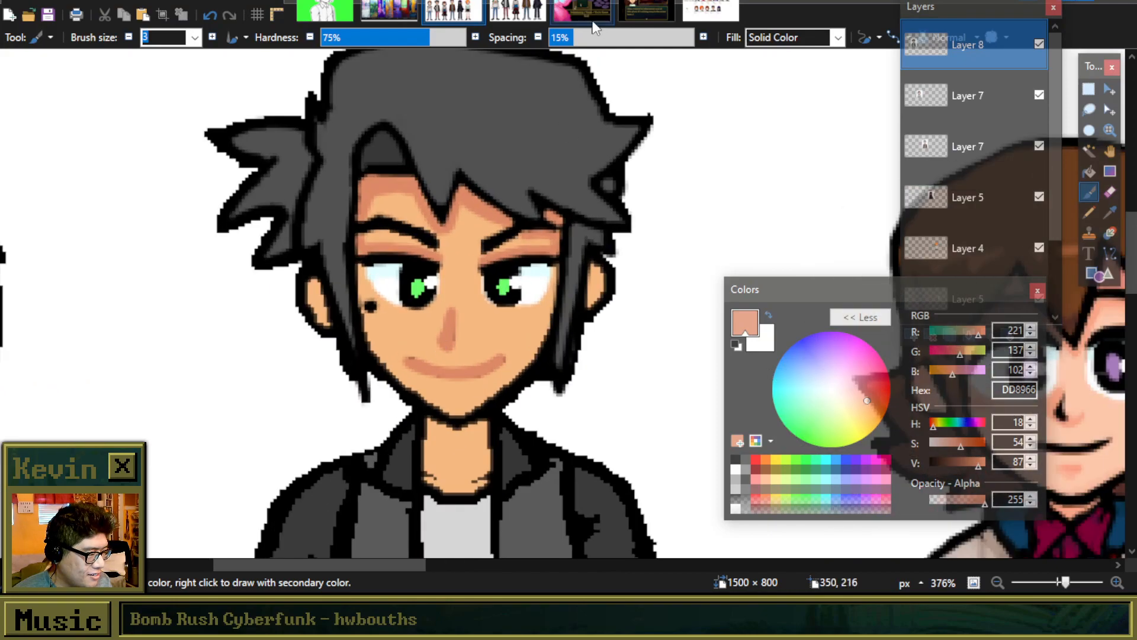
# Step: Return to the pixel-art portrait sheet, examine its bottom row and colour variants at several zoom levels, and close the sheet
pyautogui.click(711, 10)
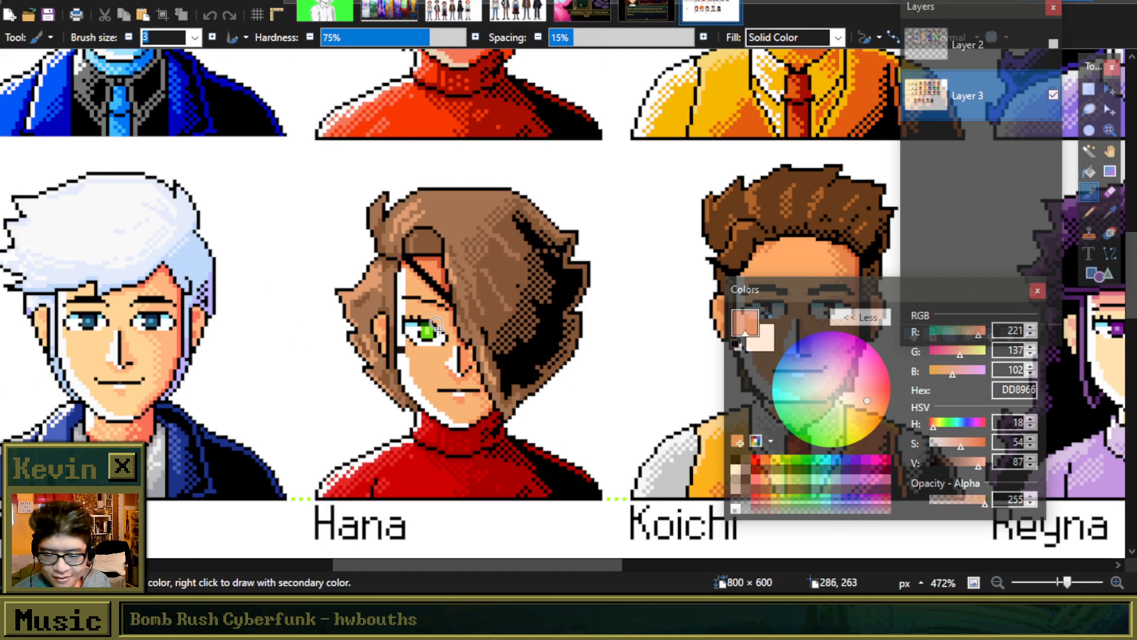
pyautogui.scroll(-6, 403, 304)
pyautogui.scroll(4, 389, 285)
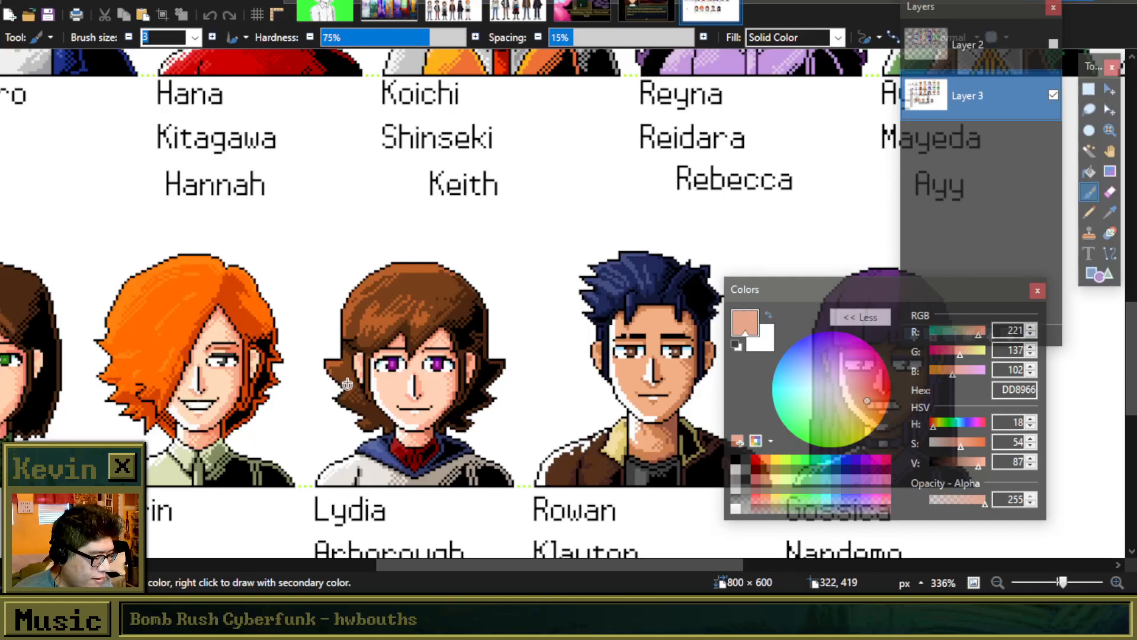
pyautogui.scroll(-2, 335, 344)
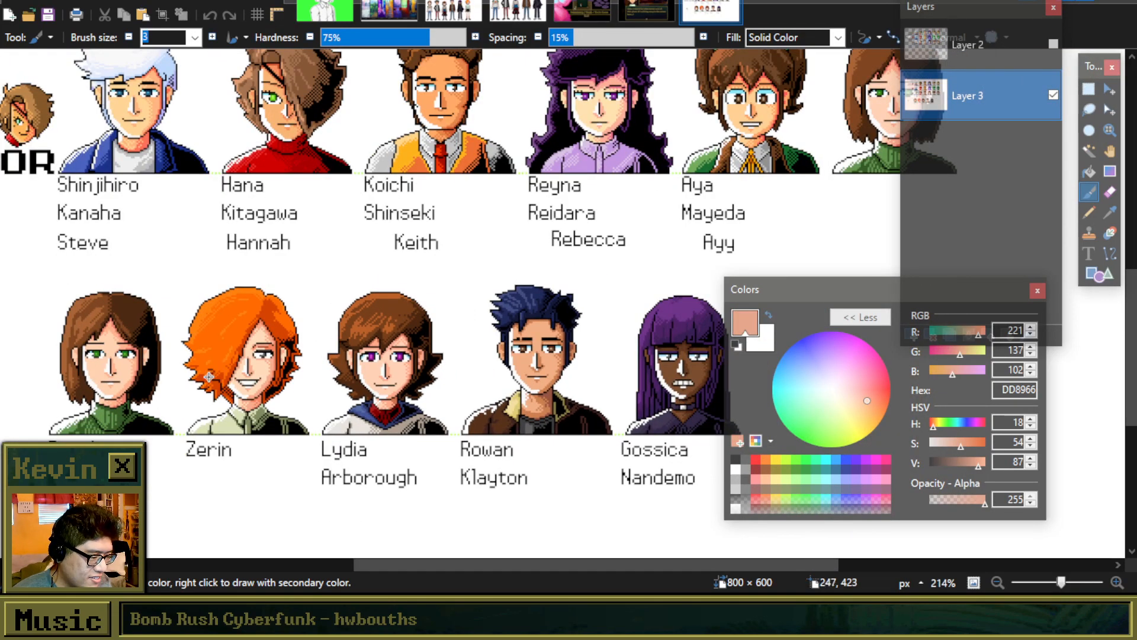
pyautogui.scroll(3, 217, 370)
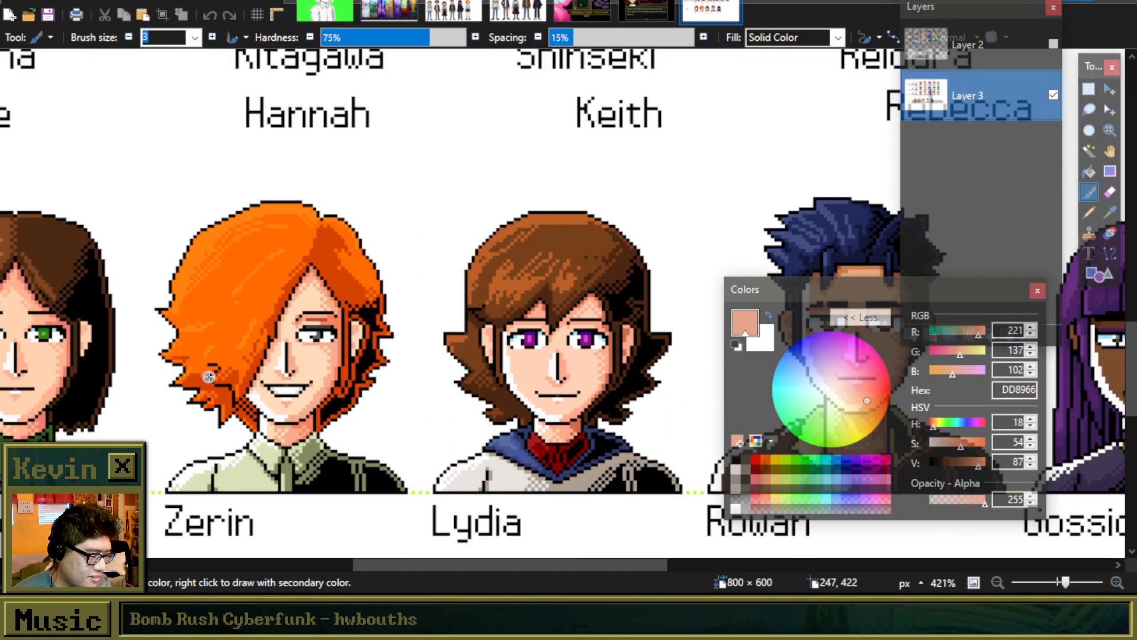
pyautogui.scroll(-3, 210, 367)
pyautogui.scroll(-1, 240, 353)
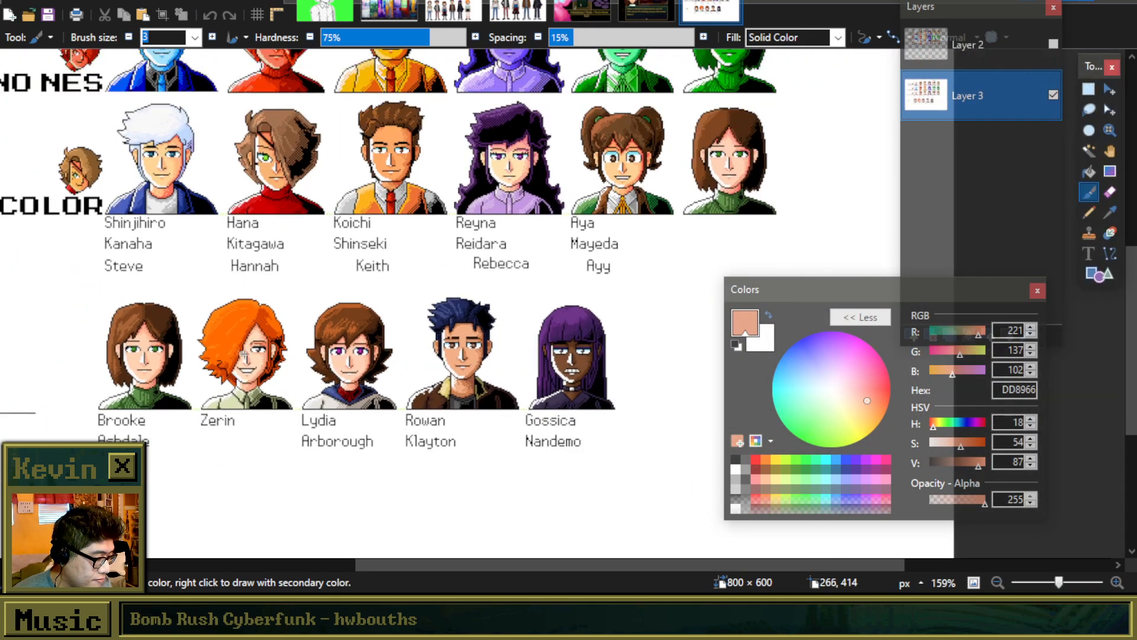
pyautogui.scroll(1, 248, 353)
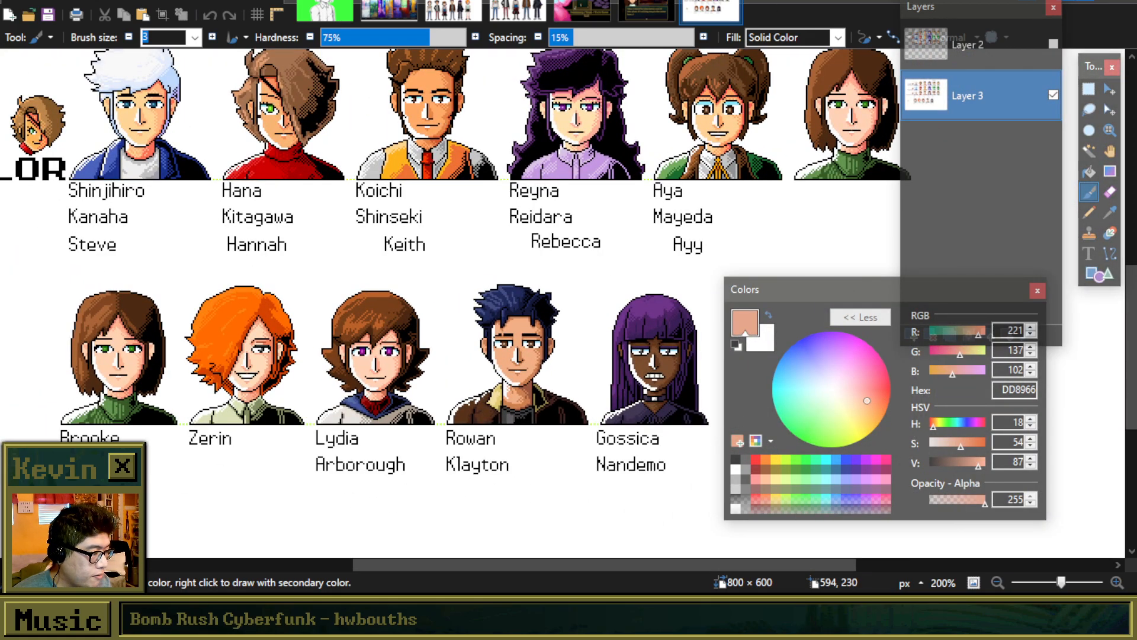
pyautogui.scroll(5, 652, 166)
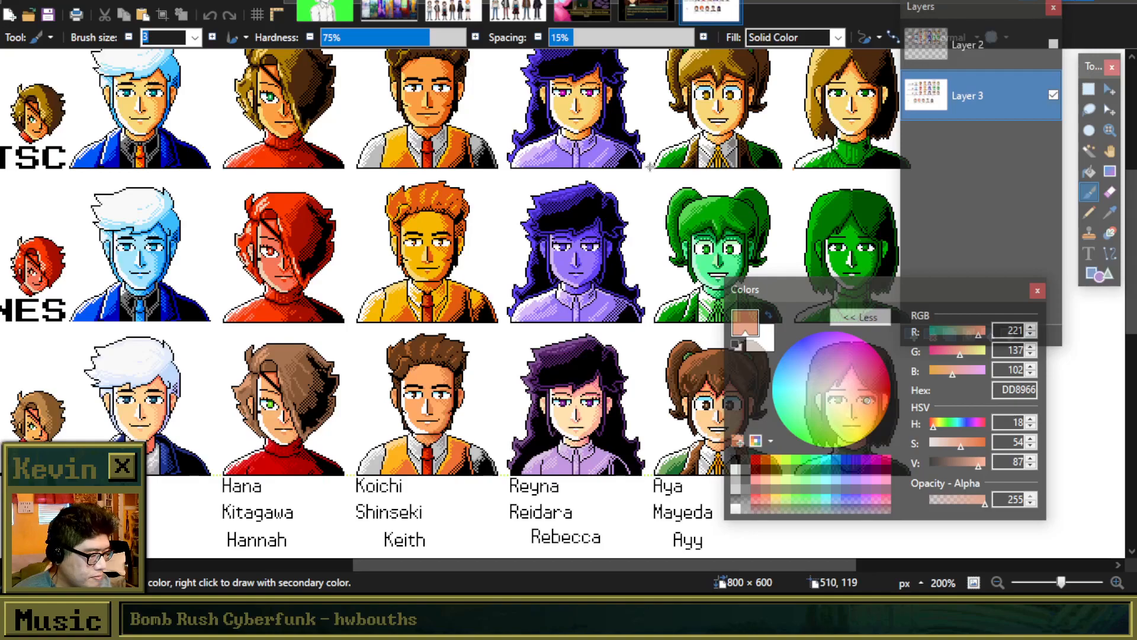
pyautogui.click(646, 10)
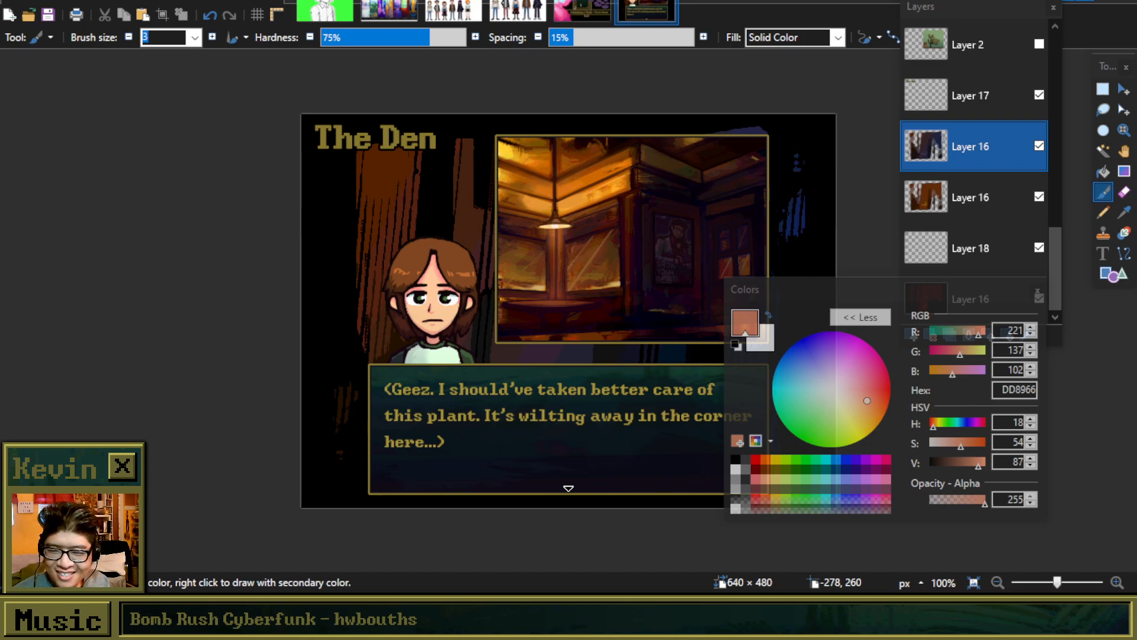
# Step: Switch back to the character lineup and examine the grey-haired character and the shading on the girl's hoodie up close
pyautogui.click(389, 12)
pyautogui.click(453, 12)
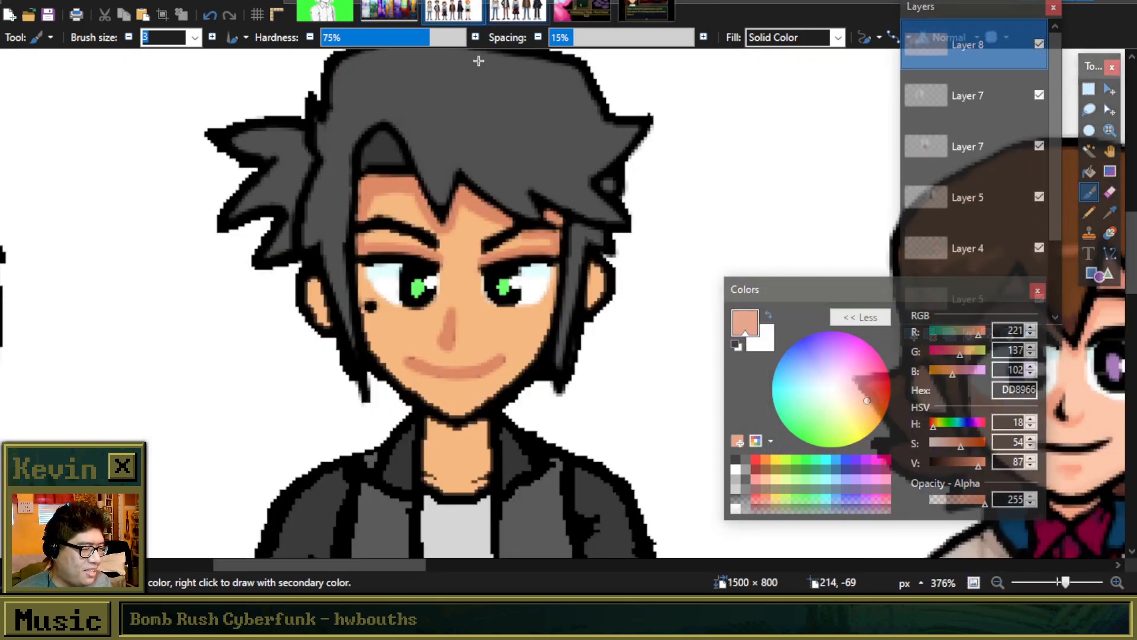
pyautogui.scroll(-3, 450, 196)
pyautogui.scroll(-8, 442, 195)
pyautogui.scroll(10, 595, 243)
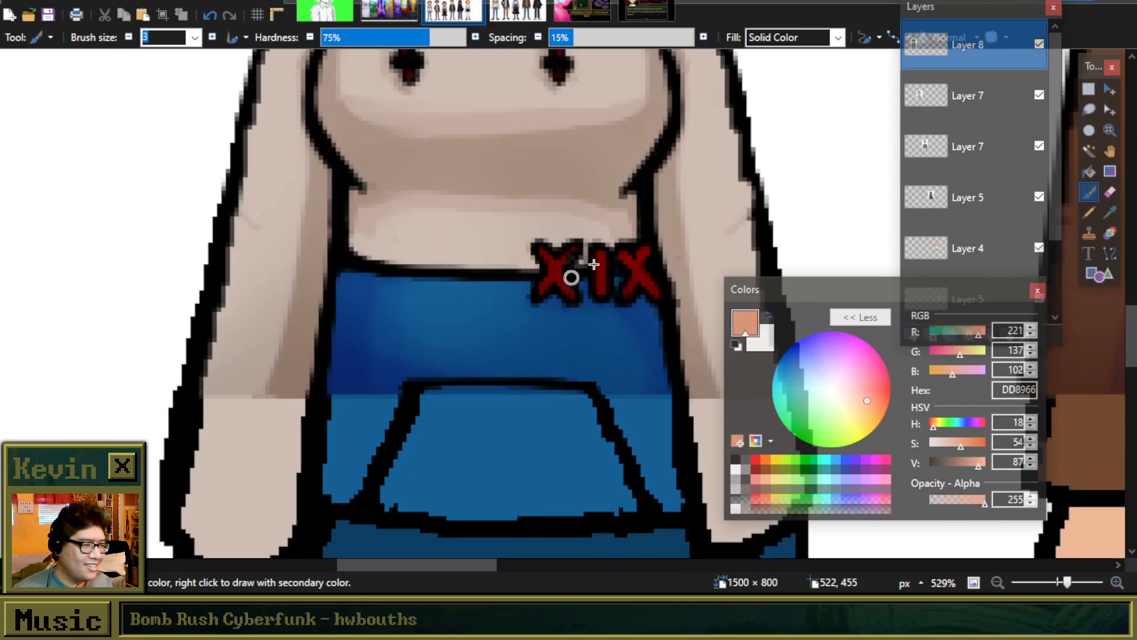
pyautogui.scroll(-5, 552, 334)
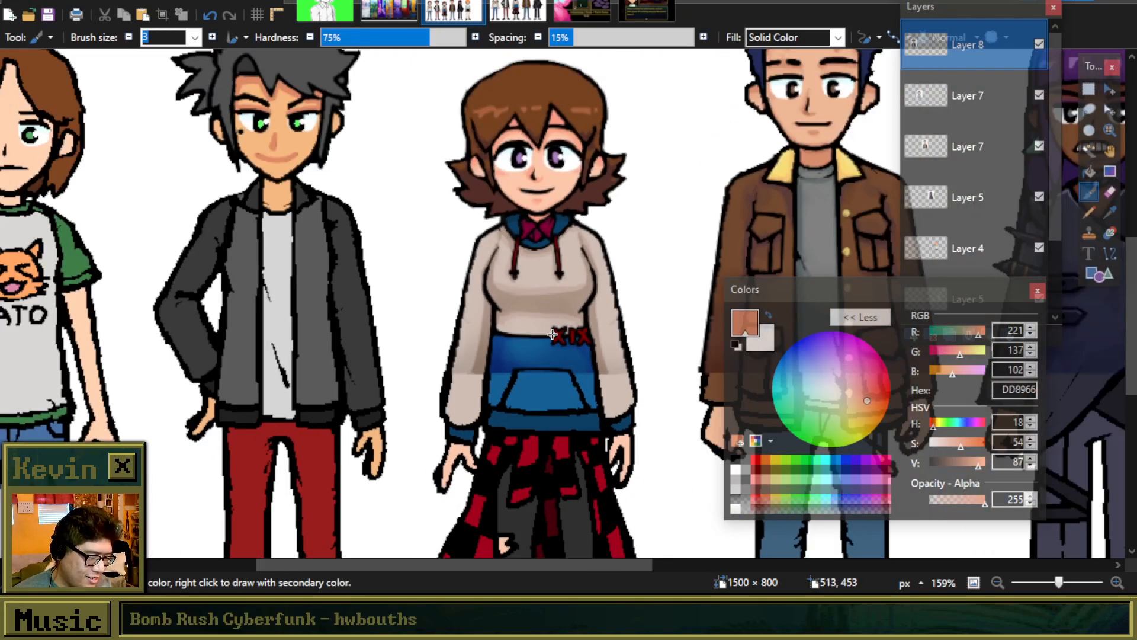
pyautogui.scroll(-3, 552, 335)
pyautogui.scroll(7, 404, 232)
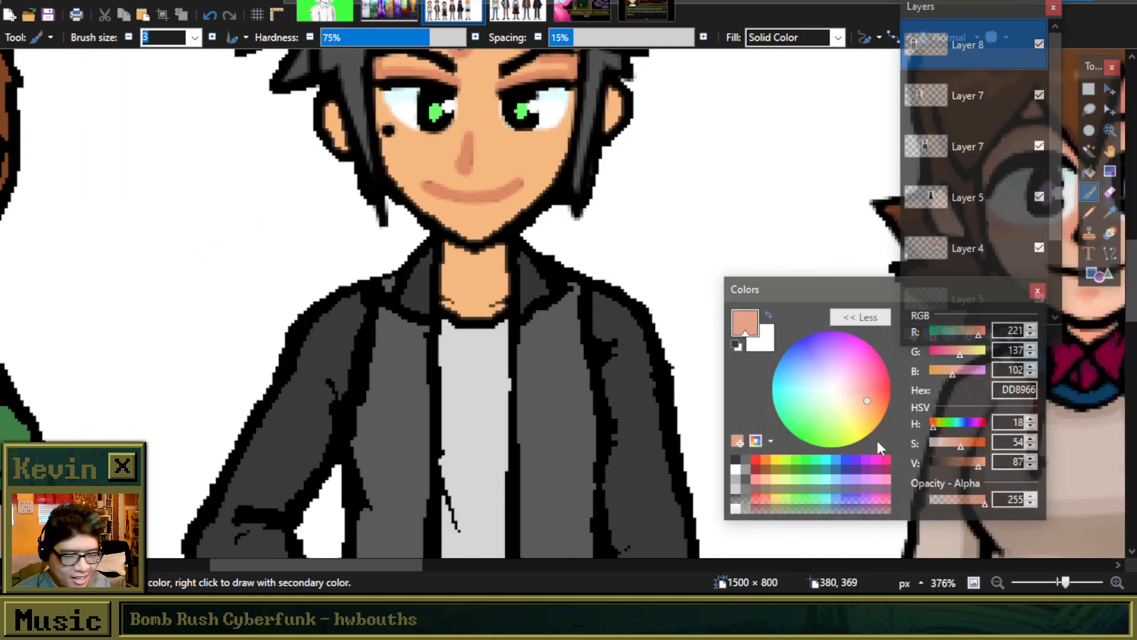
# Step: Sample the grey-haired character's face shadow DC8865 as primary color and the lighter skin tone as secondary, and activate the Paintbrush
pyautogui.click(735, 460)
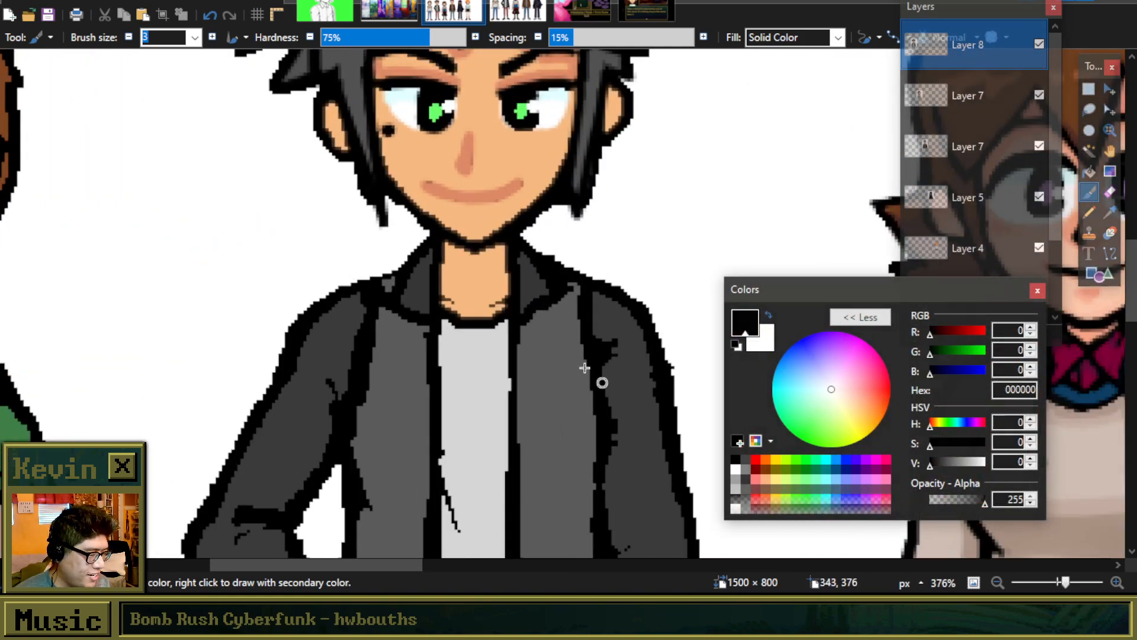
pyautogui.scroll(4, 595, 376)
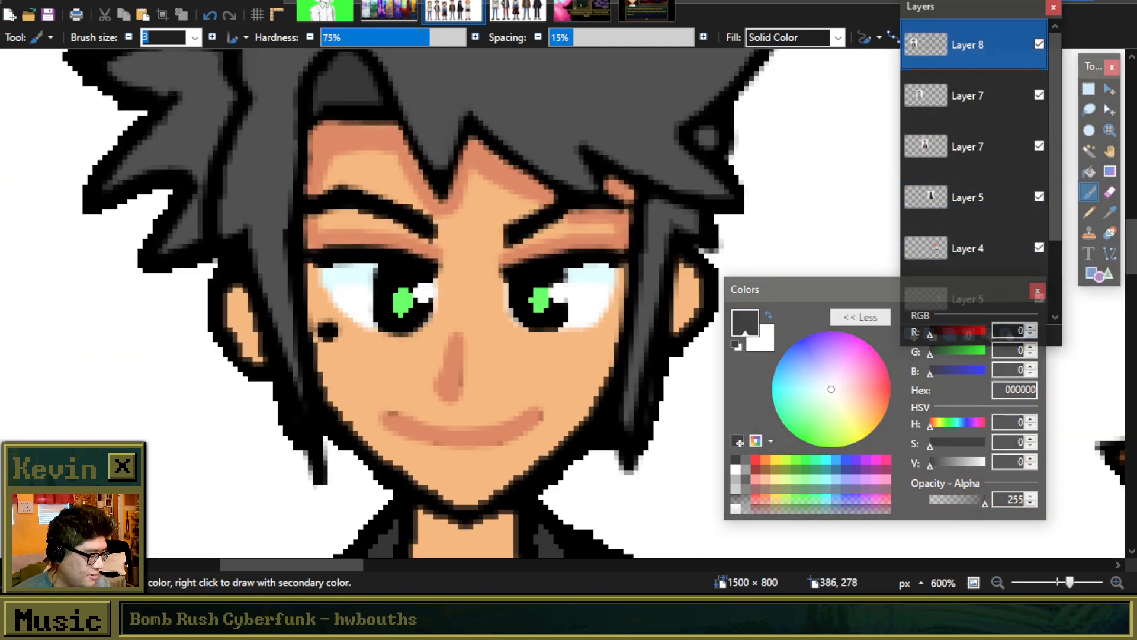
pyautogui.click(1109, 212)
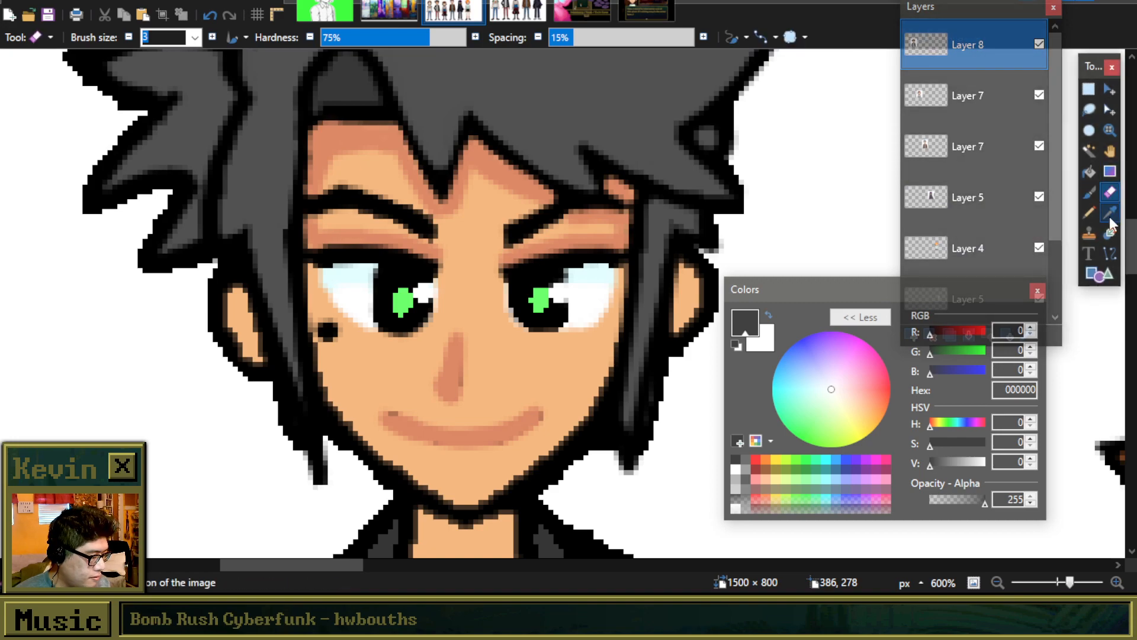
pyautogui.click(521, 254)
pyautogui.rightClick(487, 246)
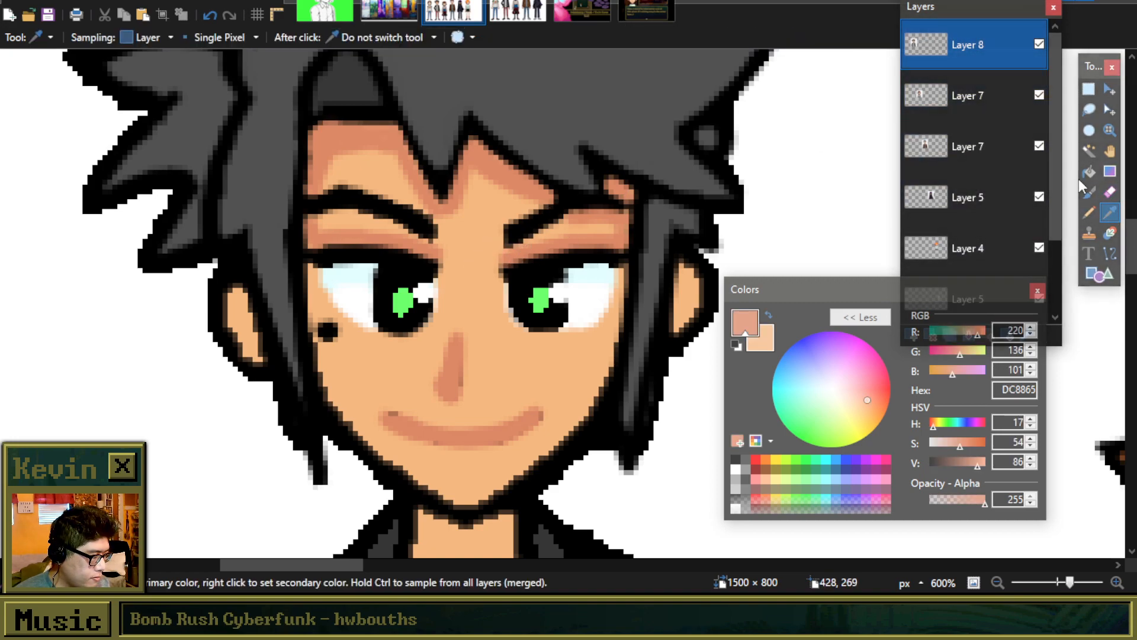
pyautogui.click(1089, 192)
# Step: Shade the grey-haired character's upper eyelid and ears with DC8865 at brush size 3, undoing the last stroke
pyautogui.scroll(2, 660, 228)
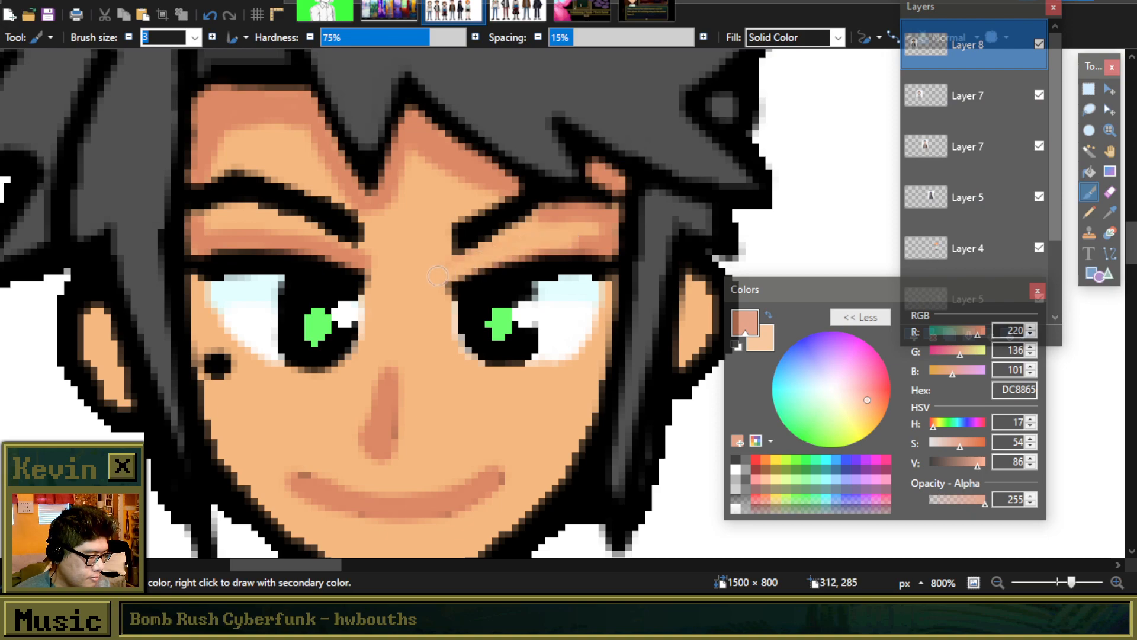
pyautogui.moveTo(206, 233); pyautogui.dragTo(285, 236)
pyautogui.moveTo(96, 320)
pyautogui.mouseDown()
pyautogui.moveTo(98, 309)
pyautogui.moveTo(89, 320)
pyautogui.moveTo(104, 323)
pyautogui.moveTo(95, 311)
pyautogui.moveTo(100, 326)
pyautogui.mouseUp()
pyautogui.hotkey('ctrl', 'z')
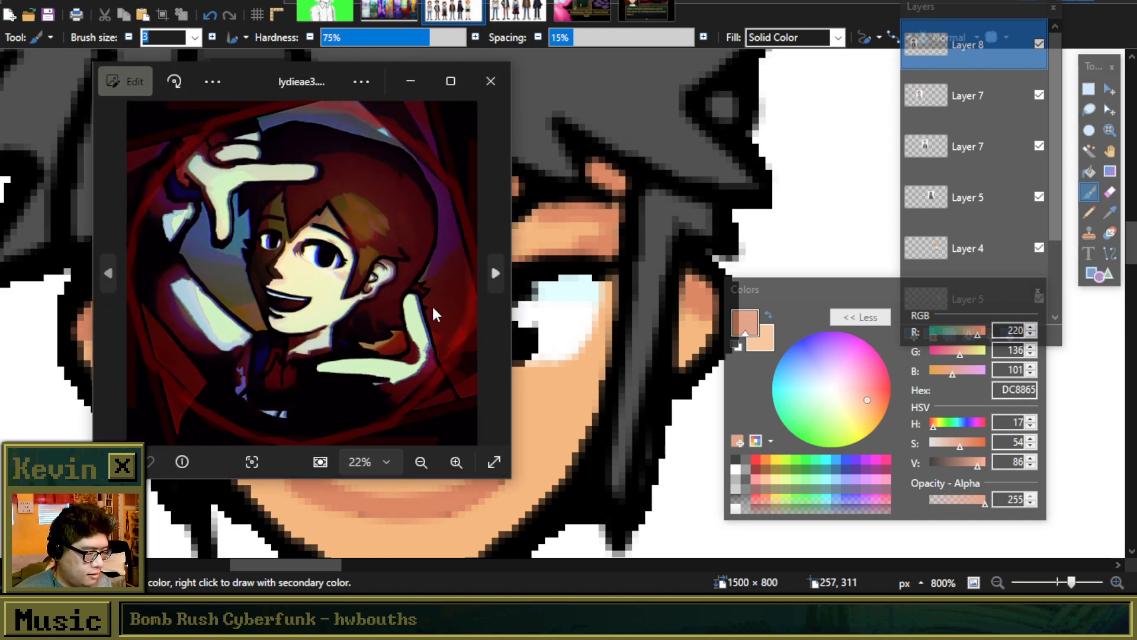
# Step: View the lydieae2 reference portrait with the framing hands and compare it with the brown-haired girl in the lineup
pyautogui.press('Left')
pyautogui.hotkey('alt', 'Tab')
pyautogui.scroll(-8, 261, 302)
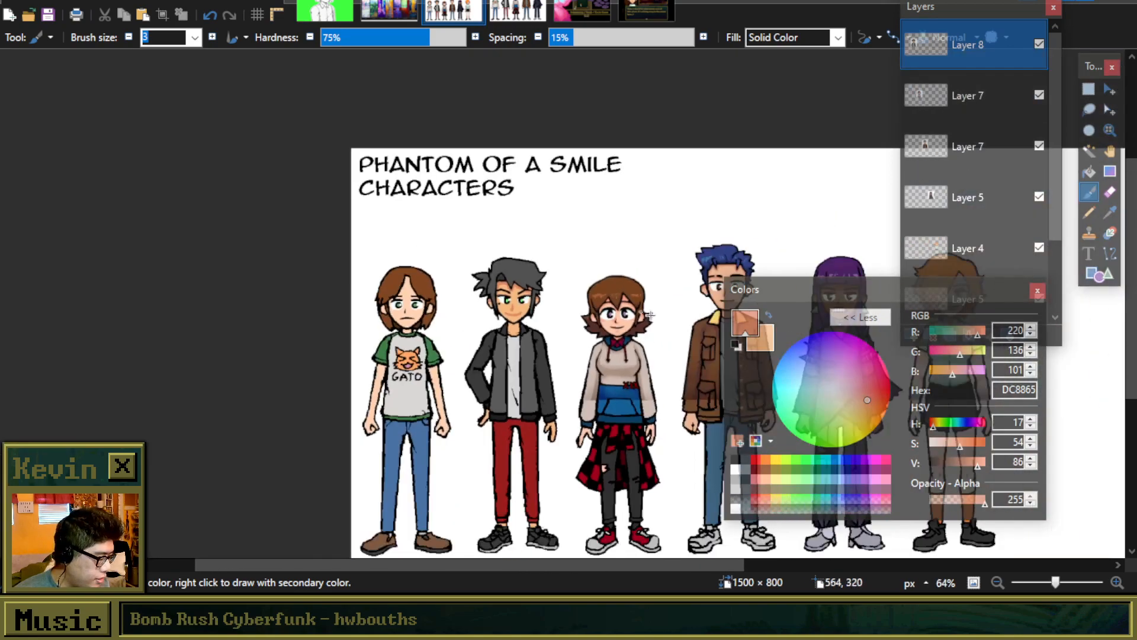
pyautogui.scroll(5, 650, 316)
pyautogui.hotkey('alt', 'Tab')
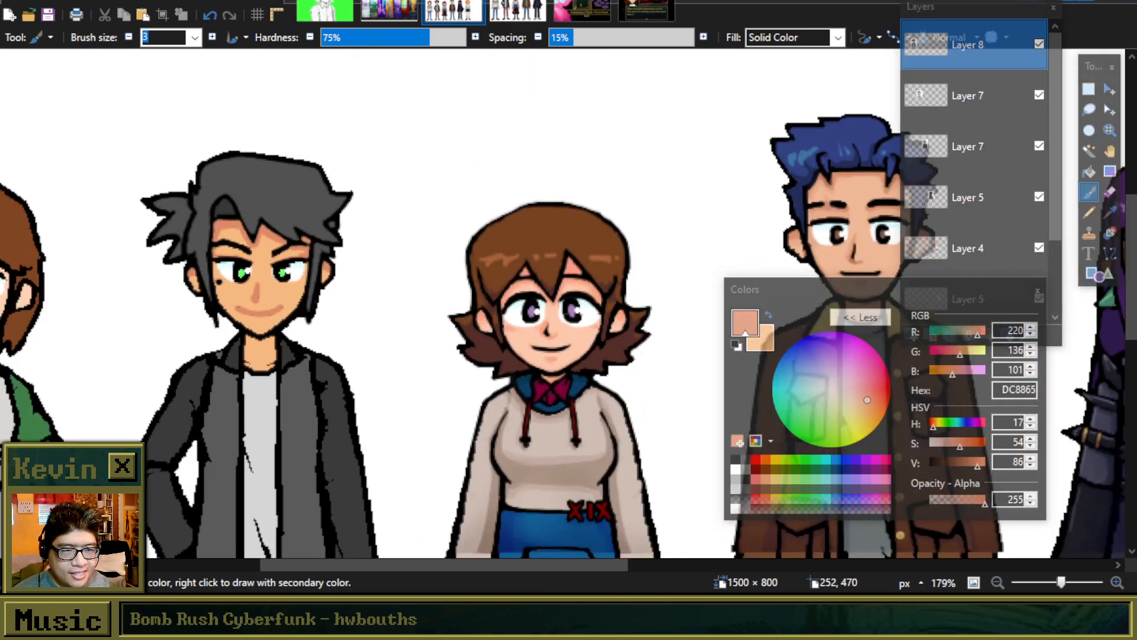
pyautogui.hotkey('alt', 'Tab')
pyautogui.hotkey('alt', 'Tab')
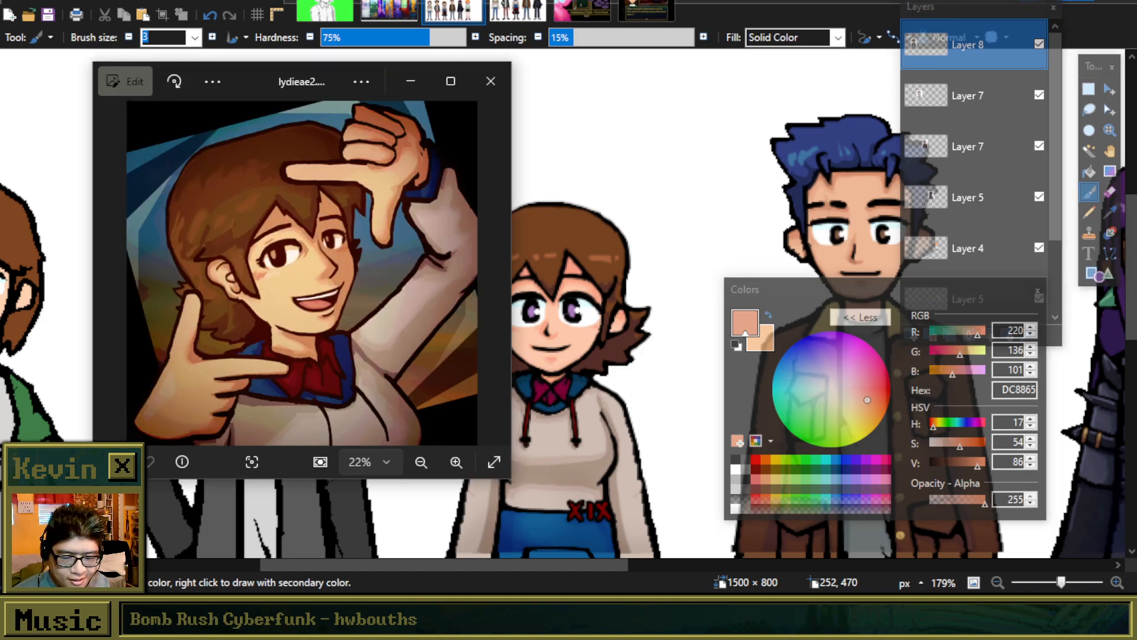
# Step: Browse the reference images to the gossica 4 portrait and examine its face and earring up close
pyautogui.moveTo(236, 95); pyautogui.dragTo(179, 96)
pyautogui.press('Right')
pyautogui.press('Right')
pyautogui.press('Left')
pyautogui.press('Right')
pyautogui.press('Right')
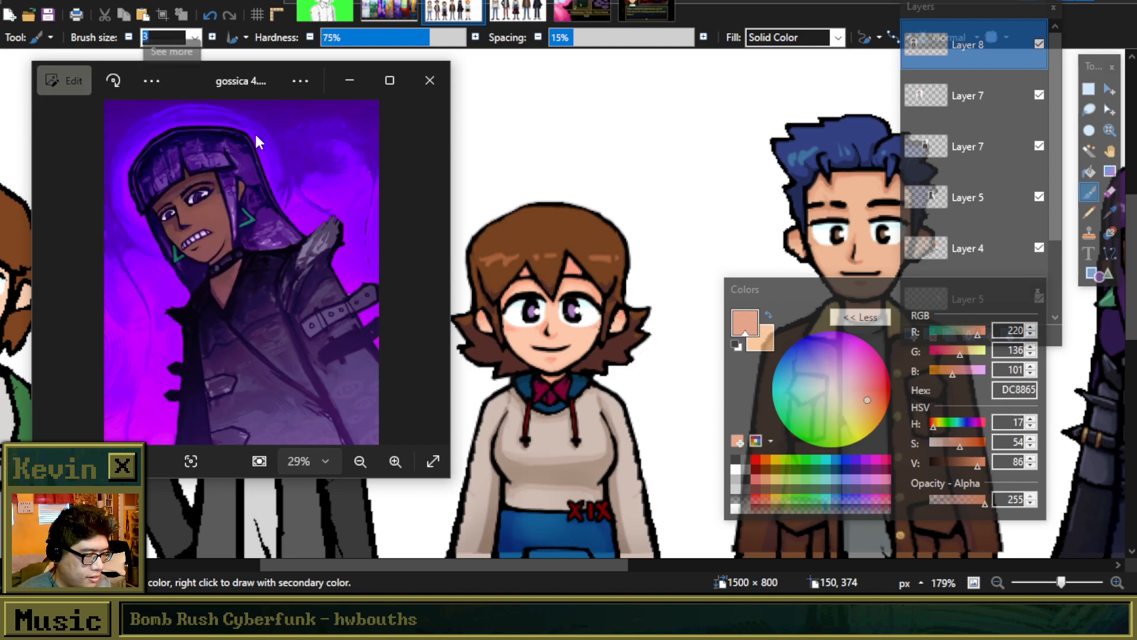
pyautogui.scroll(6, 228, 244)
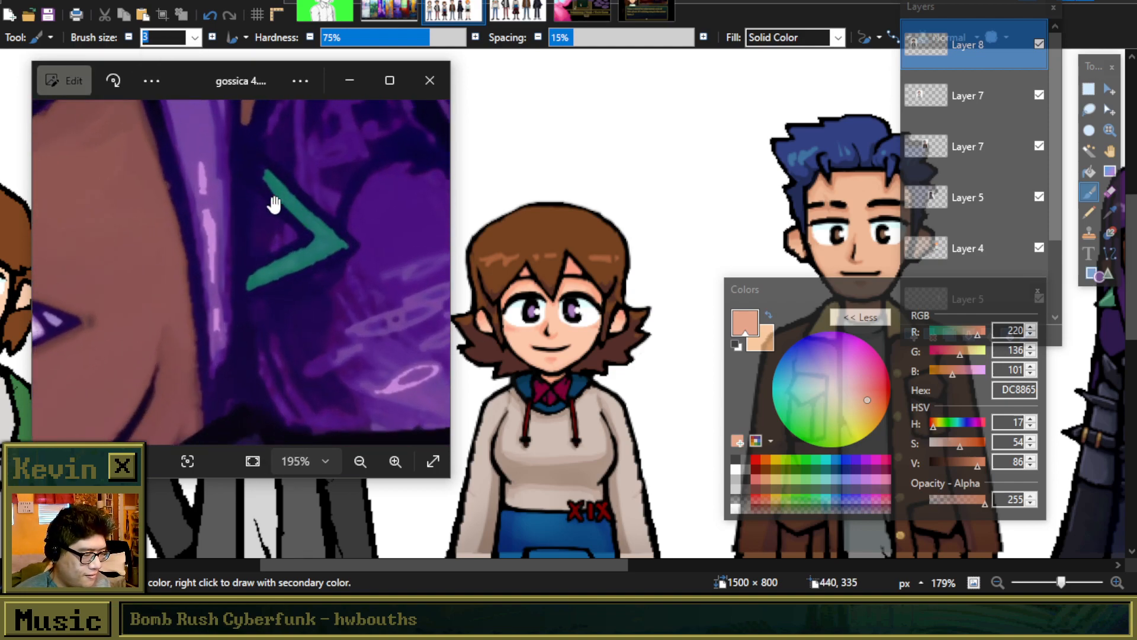
pyautogui.scroll(-6, 240, 269)
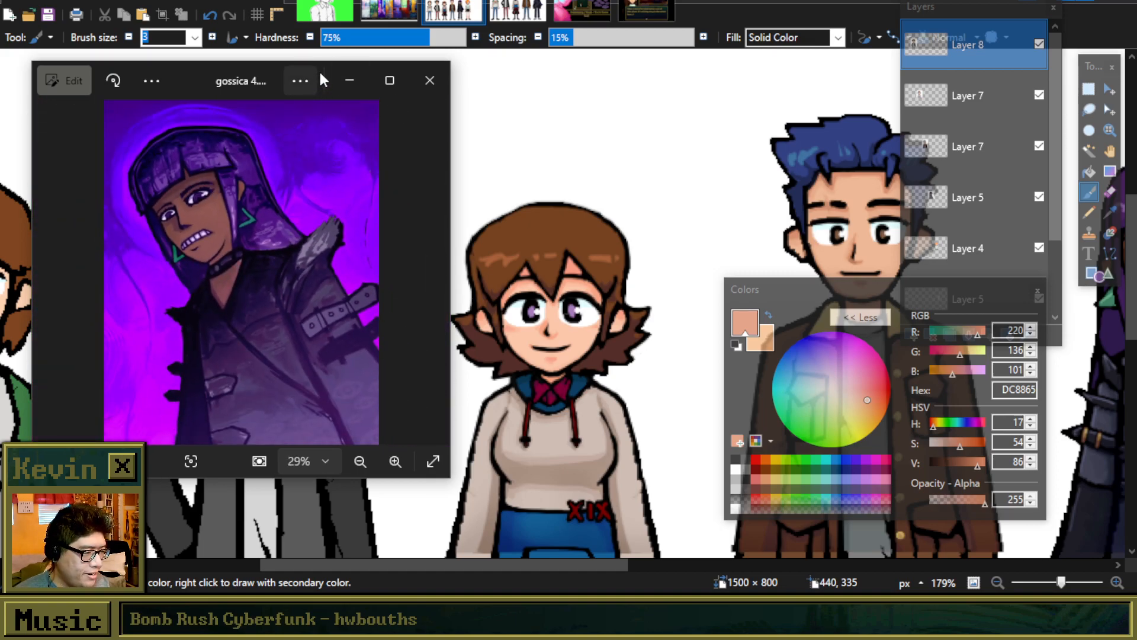
# Step: Compare the purple-haired character in the lineup with the gossica 4 reference portrait
pyautogui.moveTo(617, 562); pyautogui.dragTo(801, 575)
pyautogui.scroll(3, 699, 310)
pyautogui.scroll(1, 699, 309)
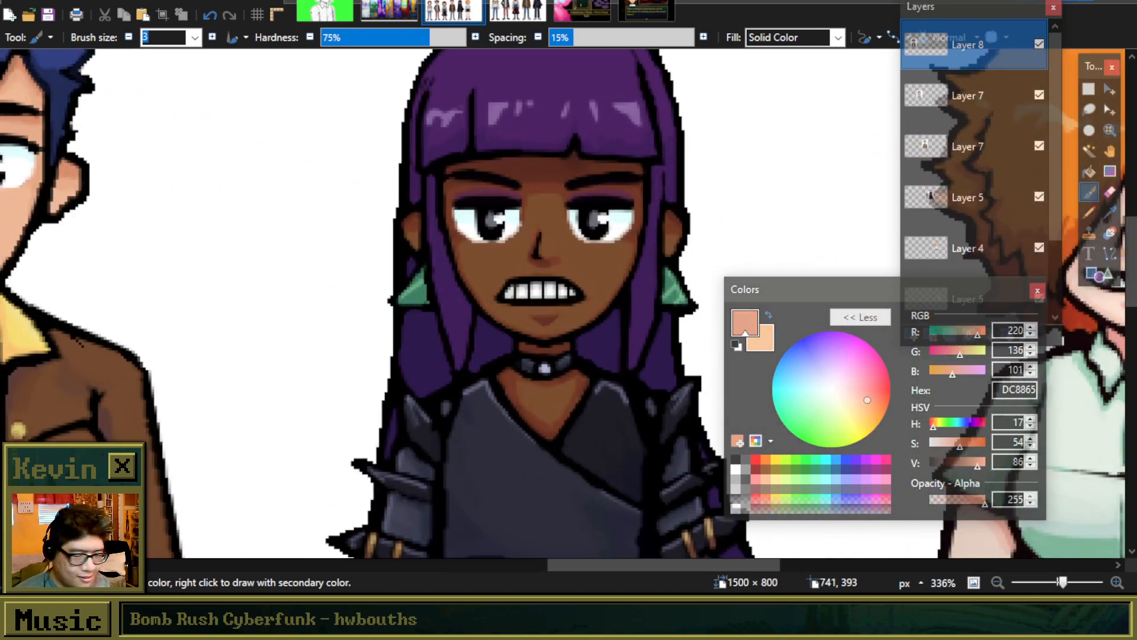
pyautogui.hotkey('alt', 'Tab')
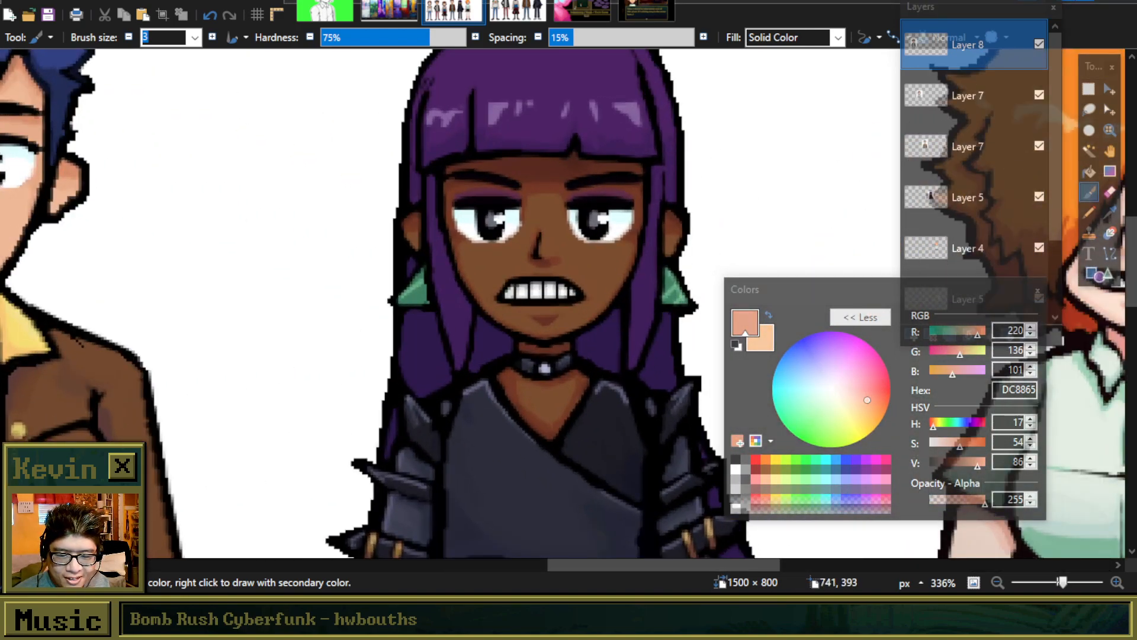
pyautogui.hotkey('alt', 'Tab')
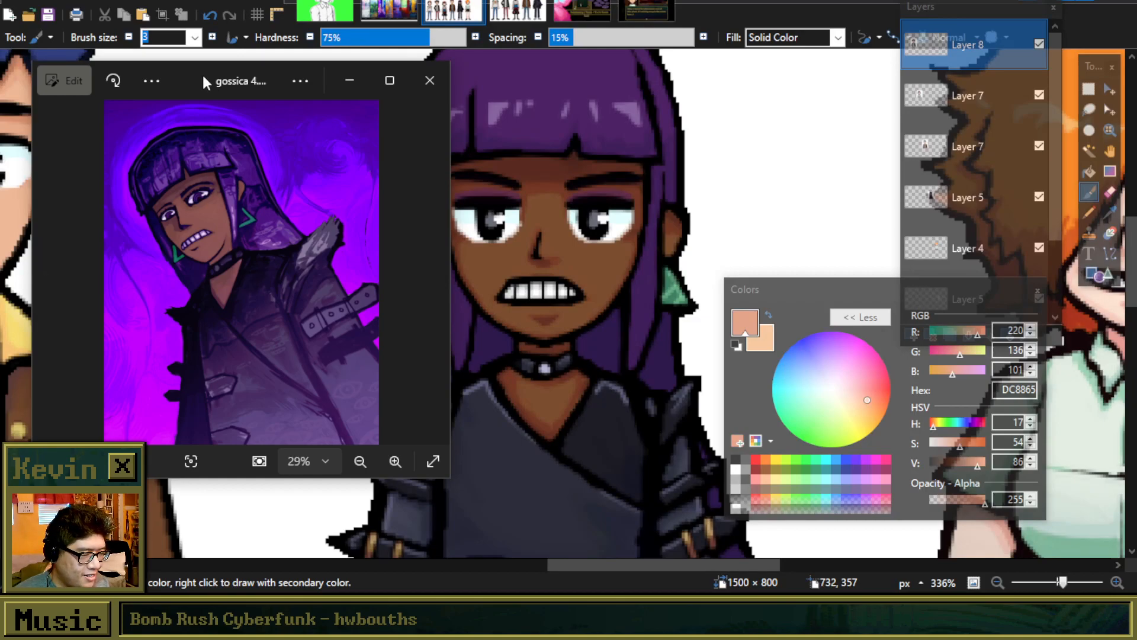
# Step: View the zerre 1.5 poster in the reference images and compare it with the orange-haired character in the lineup
pyautogui.moveTo(203, 81); pyautogui.dragTo(190, 91)
pyautogui.press('Right')
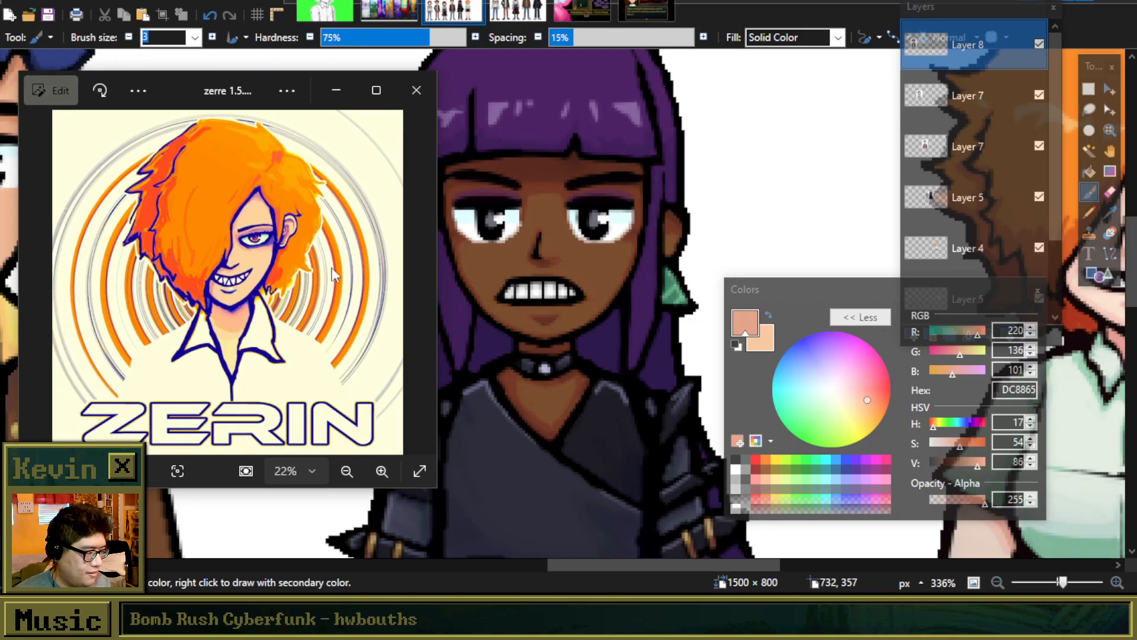
pyautogui.scroll(-5, 555, 320)
pyautogui.scroll(5, 555, 319)
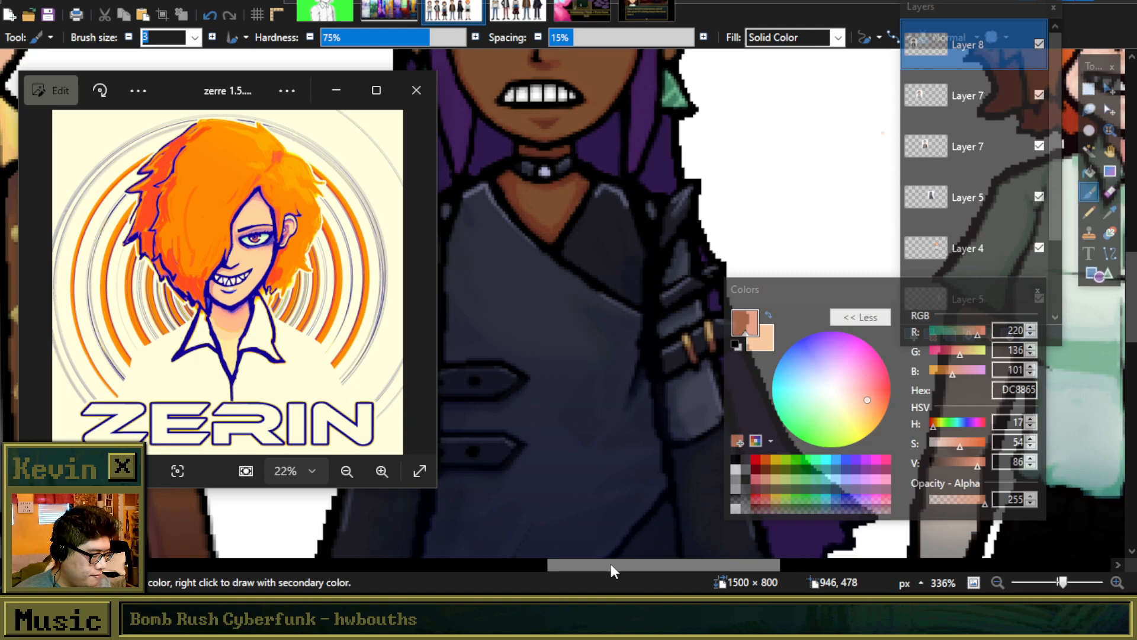
pyautogui.moveTo(609, 566); pyautogui.dragTo(760, 568)
pyautogui.scroll(4, 503, 449)
pyautogui.scroll(-3, 503, 448)
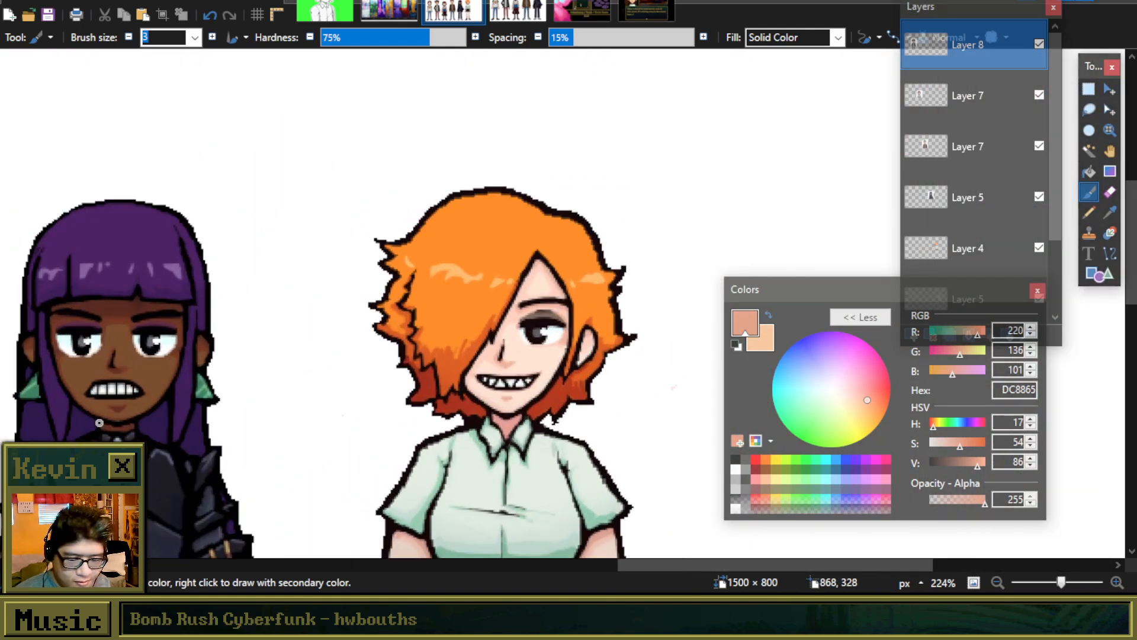
# Step: Browse the reference images from the zerre 1.5 poster to the profile portrait of the blue-haired man
pyautogui.hotkey('alt', 'Tab')
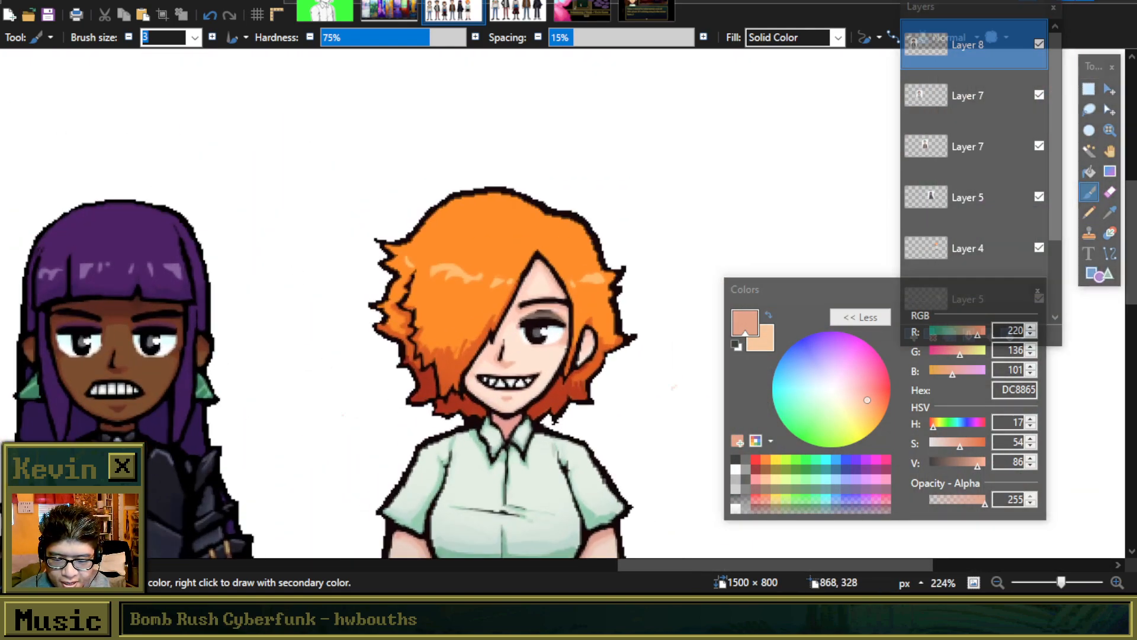
pyautogui.moveTo(153, 87)
pyautogui.mouseDown()
pyautogui.moveTo(120, 131)
pyautogui.moveTo(122, 169)
pyautogui.mouseUp()
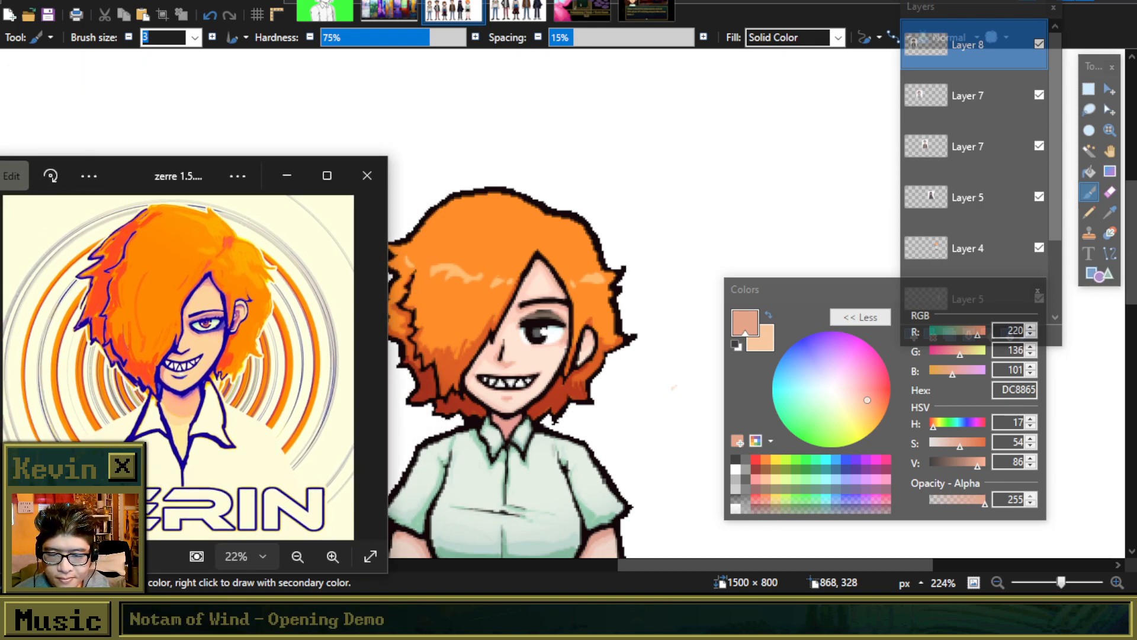
pyautogui.click(315, 275)
pyautogui.click(315, 275)
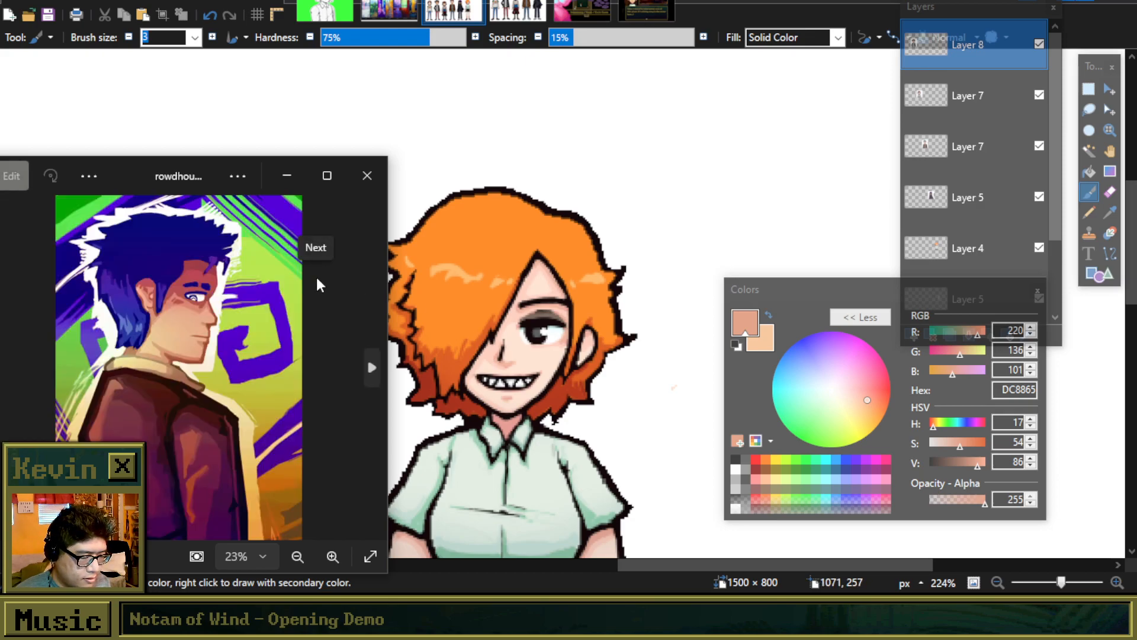
pyautogui.click(286, 175)
# Step: Compare the blue-haired character in the lineup with his profile reference portrait
pyautogui.scroll(-8, 427, 327)
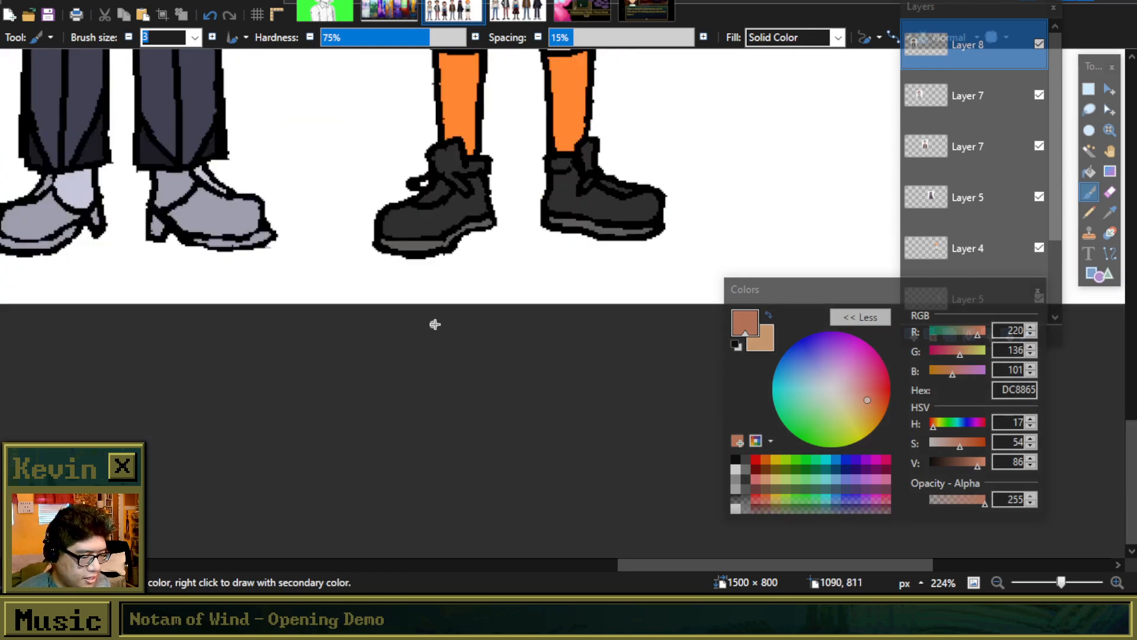
pyautogui.scroll(9, 438, 325)
pyautogui.moveTo(752, 567); pyautogui.dragTo(528, 573)
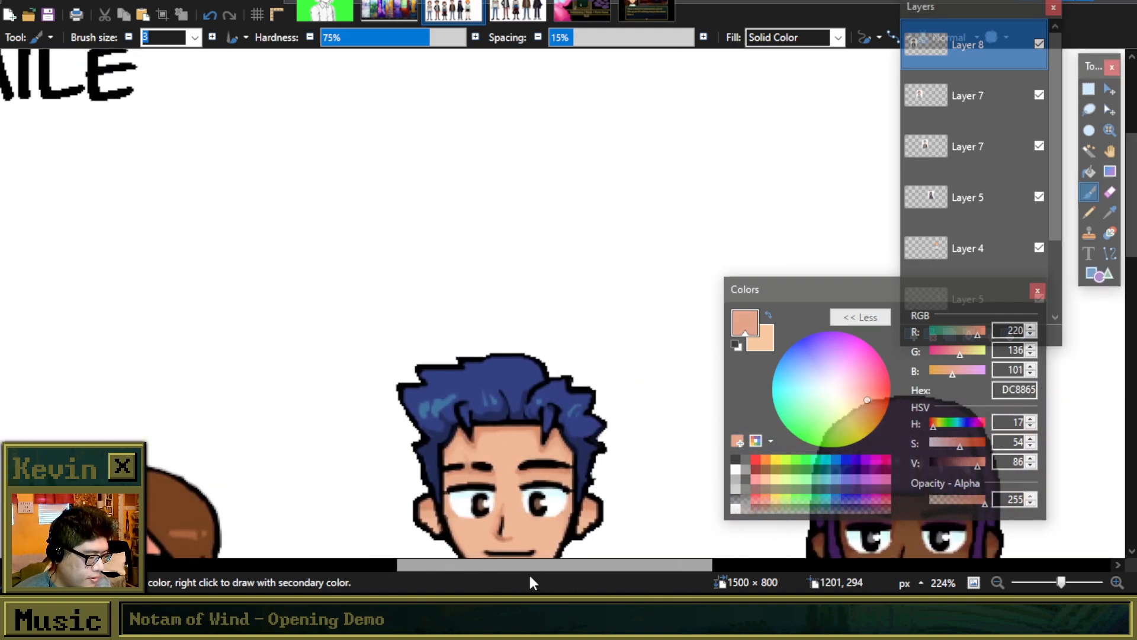
pyautogui.scroll(-4, 592, 415)
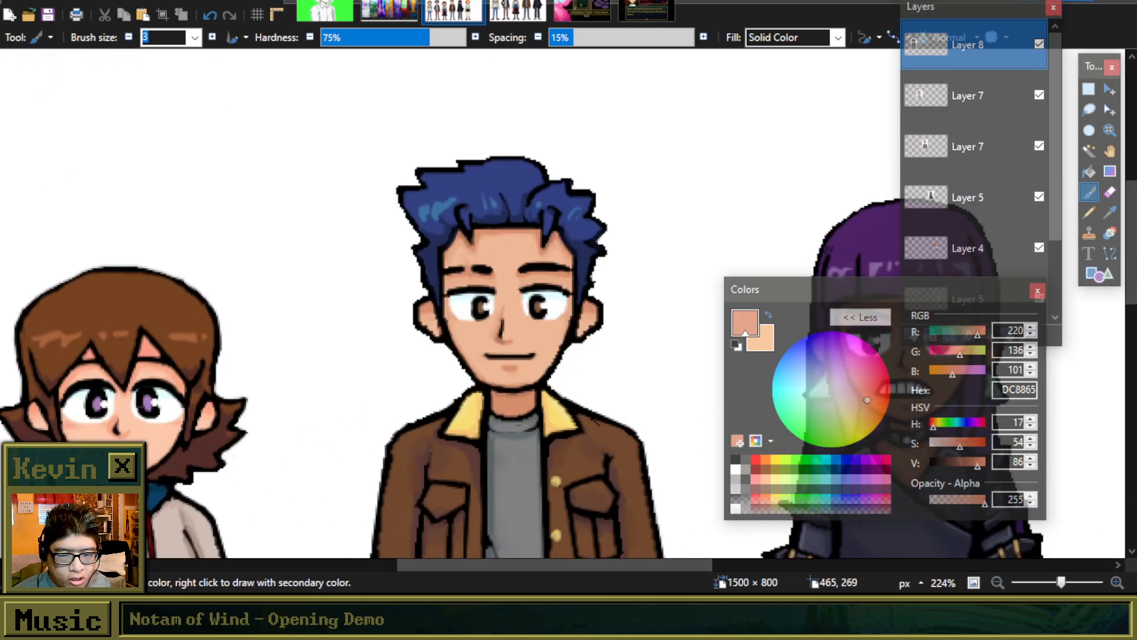
pyautogui.hotkey('alt', 'Tab')
pyautogui.moveTo(237, 224); pyautogui.dragTo(140, 130)
pyautogui.scroll(-4, 496, 296)
pyautogui.scroll(2, 496, 296)
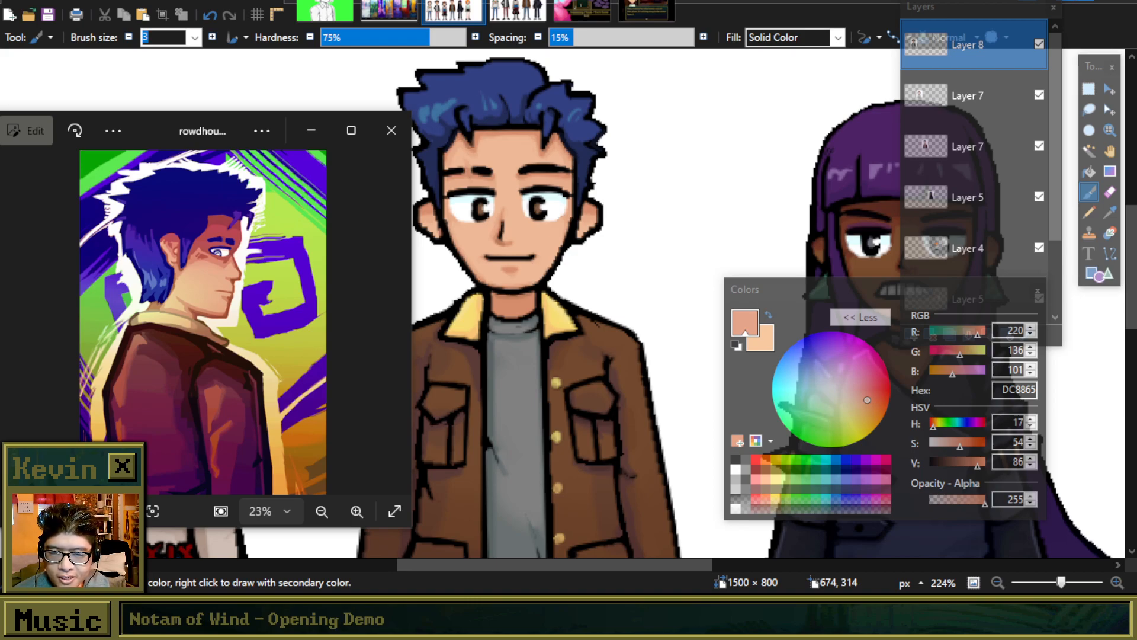
# Step: Open the blue-haired man's full-body design sheet as a separate image and examine its colouring and lighting versions
pyautogui.moveTo(753, 263); pyautogui.dragTo(613, 240)
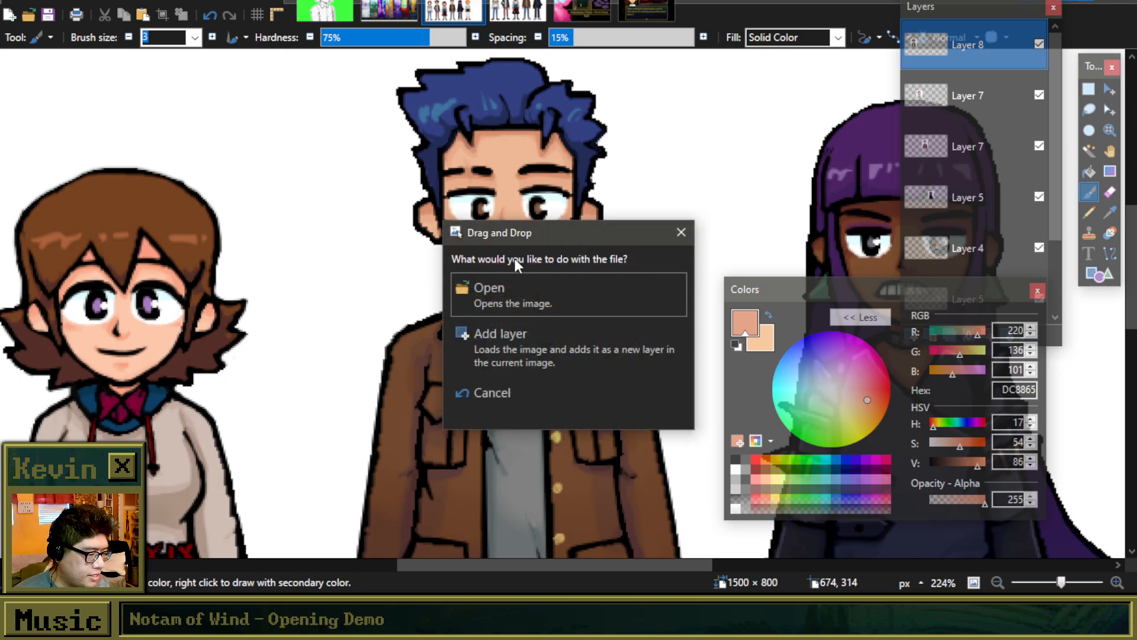
pyautogui.click(520, 289)
pyautogui.scroll(4, 246, 181)
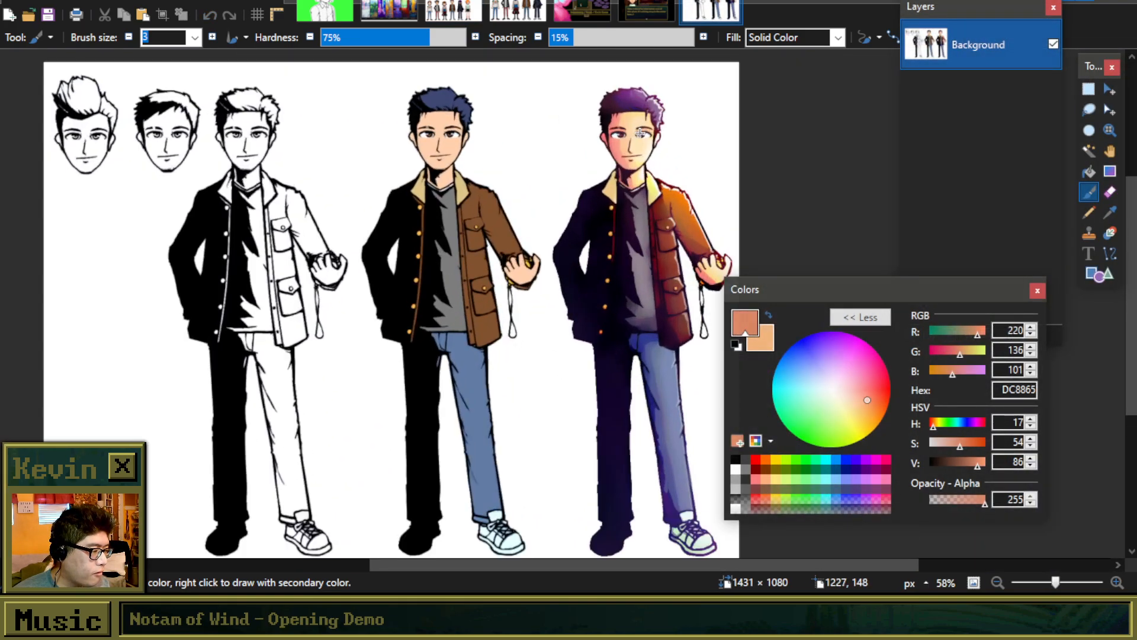
pyautogui.scroll(-2, 246, 182)
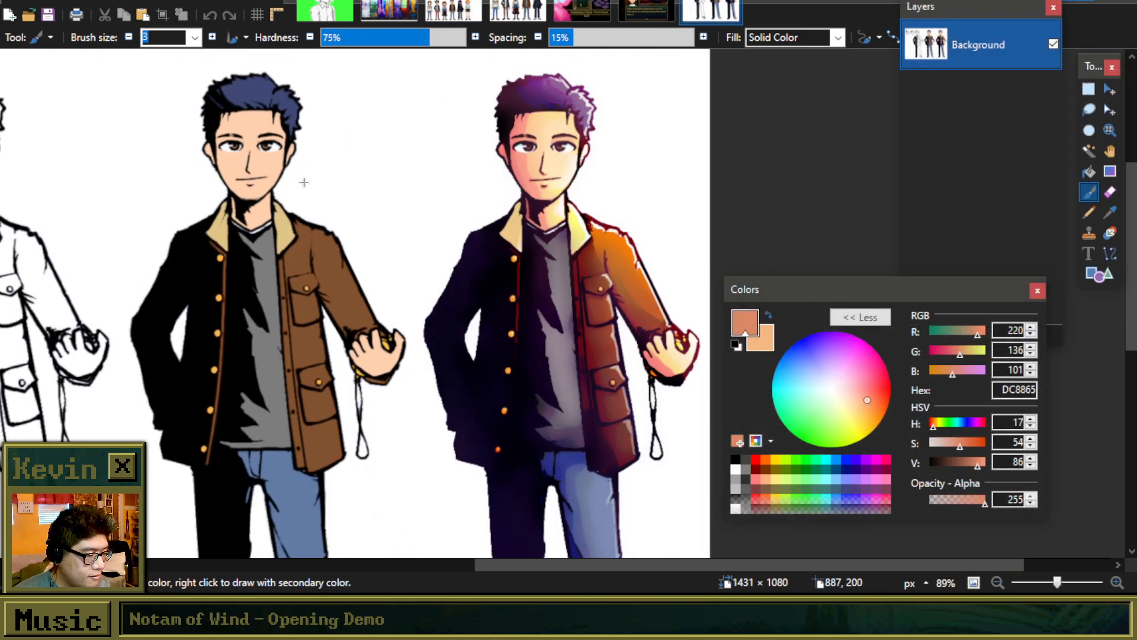
pyautogui.scroll(-2, 304, 178)
pyautogui.scroll(1, 104, 196)
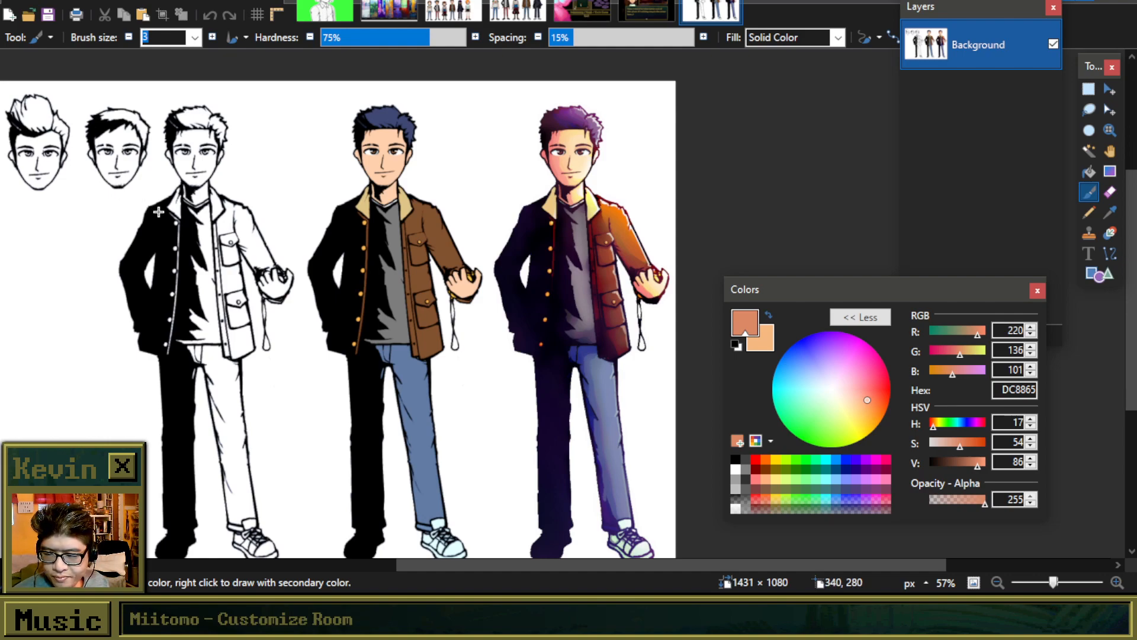
# Step: Return to the lineup image's grey-haired character and lower the skin shadow colour's opacity to 74
pyautogui.click(389, 10)
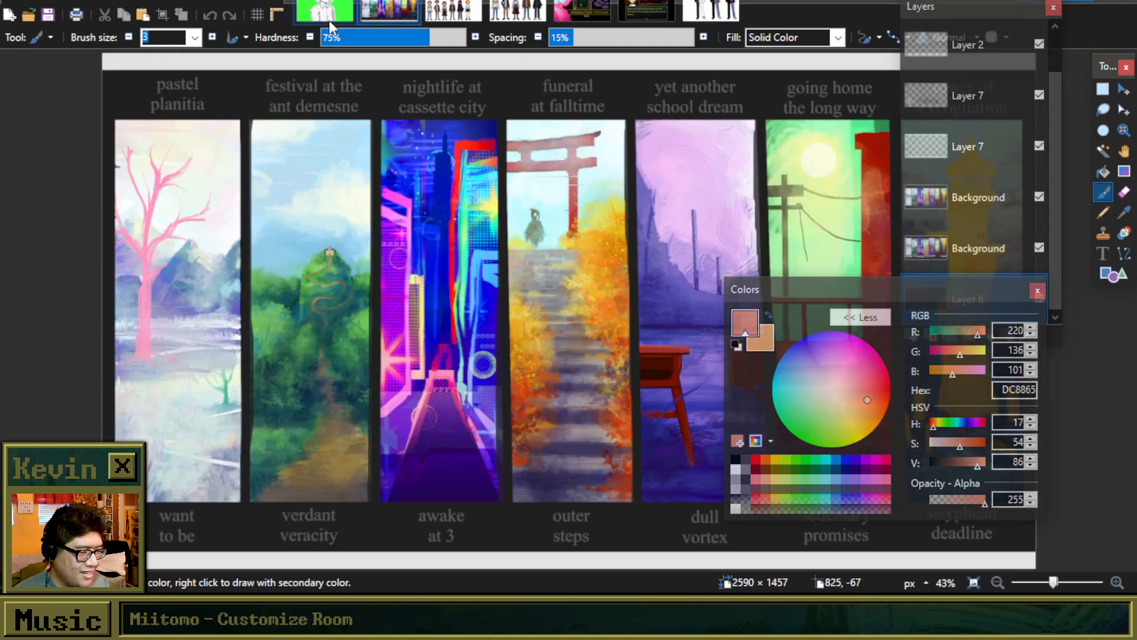
pyautogui.click(452, 11)
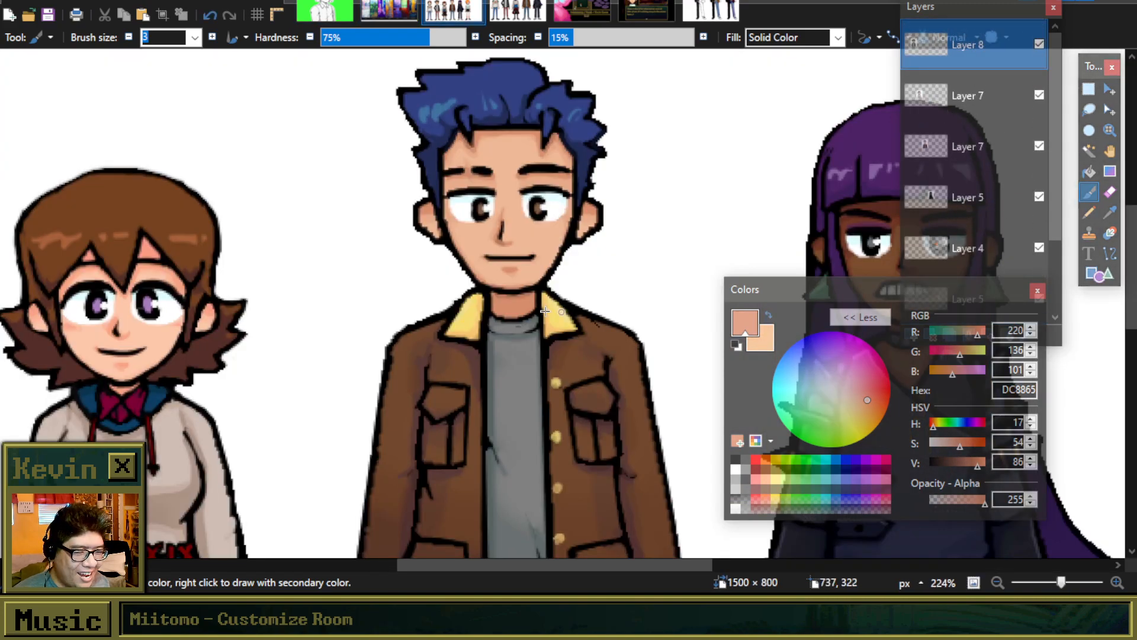
pyautogui.scroll(-4, 421, 230)
pyautogui.scroll(8, 397, 254)
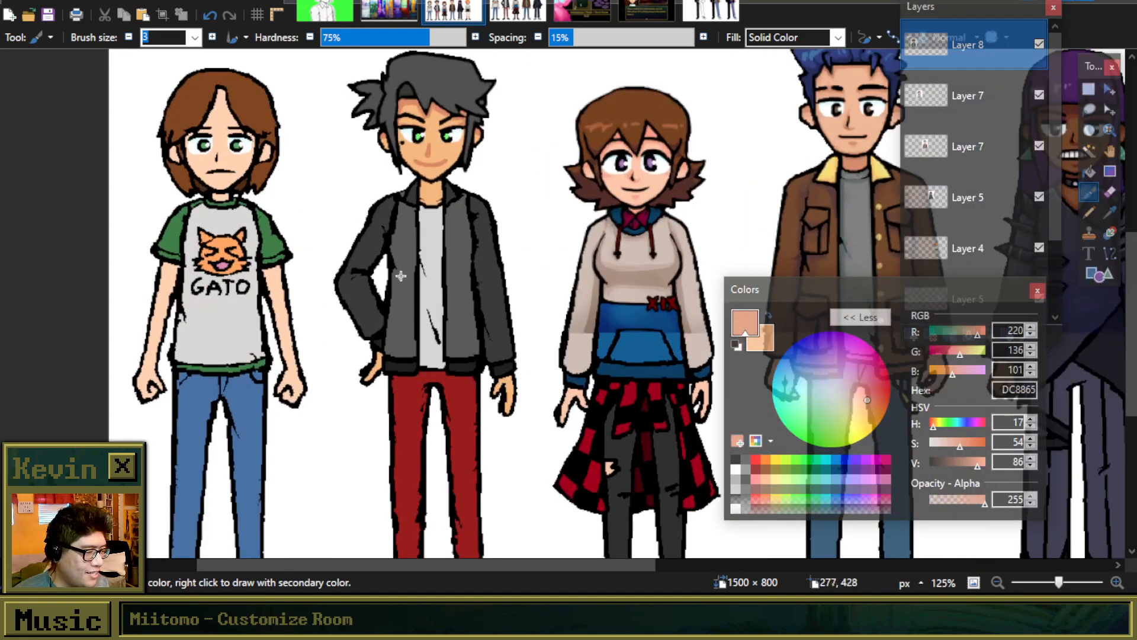
pyautogui.scroll(3, 407, 199)
pyautogui.scroll(5, 541, 332)
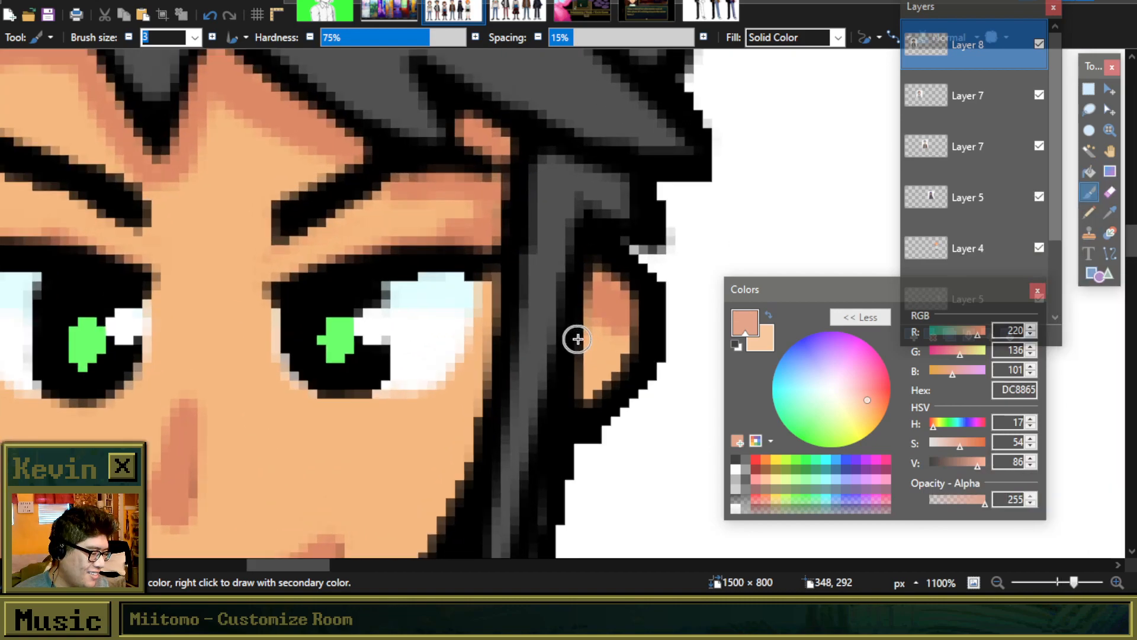
pyautogui.click(964, 501)
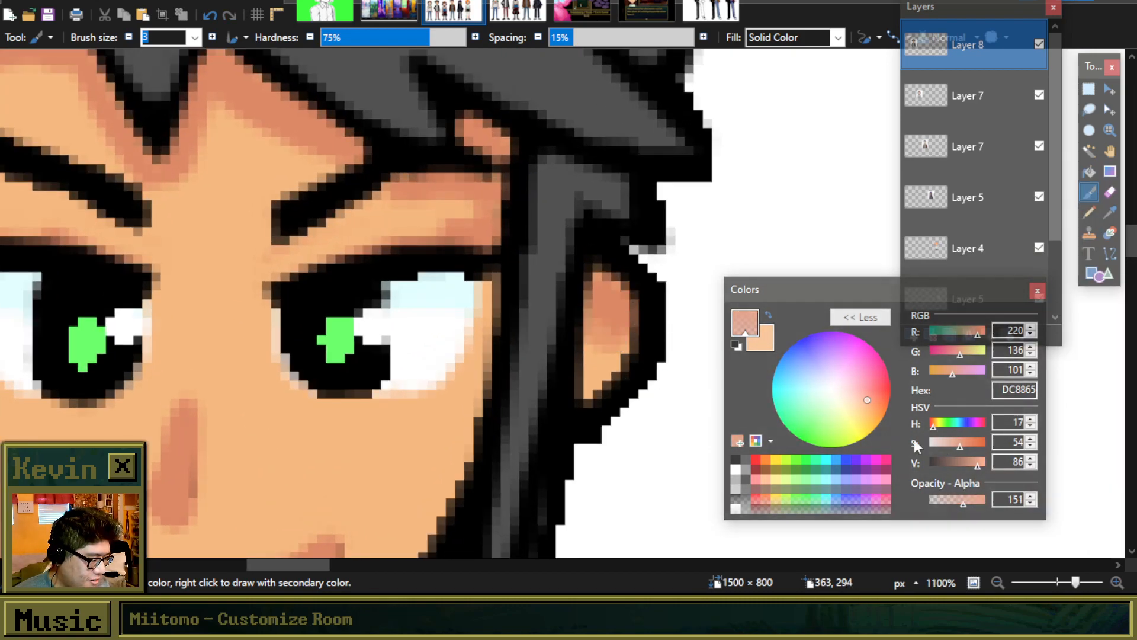
pyautogui.click(946, 501)
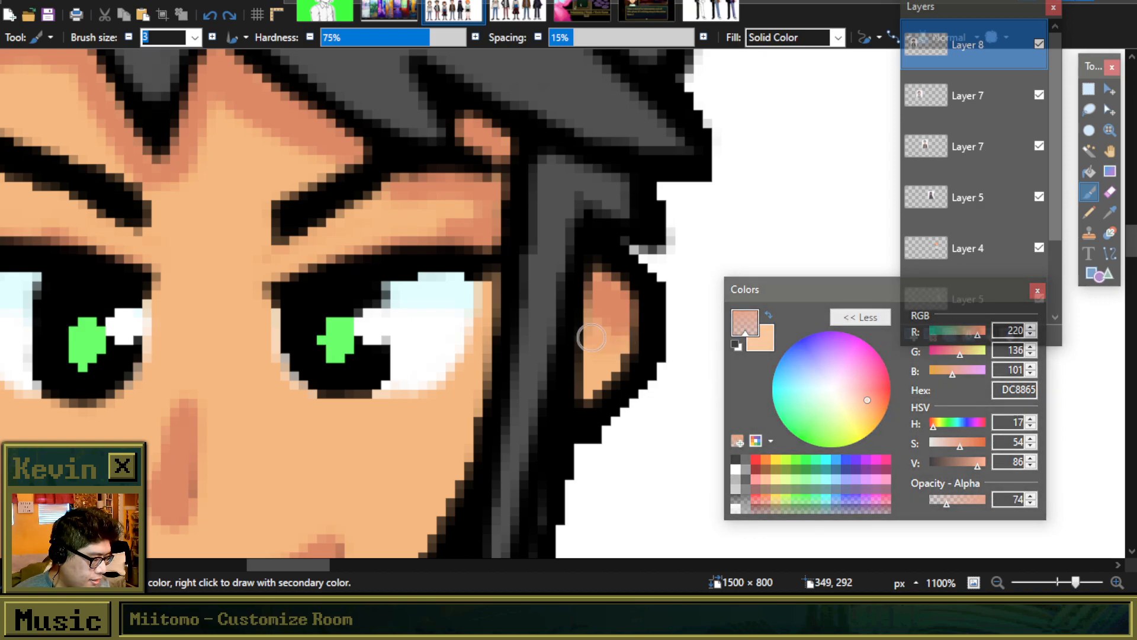
# Step: Soften the shadow edges on the grey-haired character's ears and forehead with the translucent skin shadow colour
pyautogui.scroll(-4, 609, 342)
pyautogui.scroll(3, 616, 278)
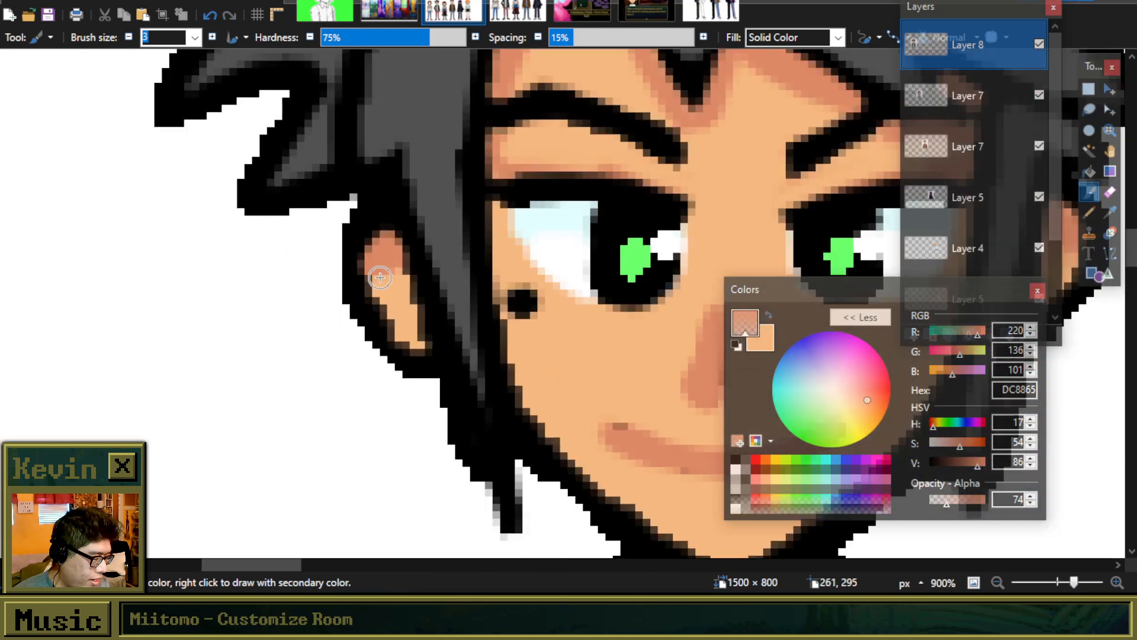
pyautogui.scroll(-3, 392, 291)
pyautogui.scroll(4, 521, 120)
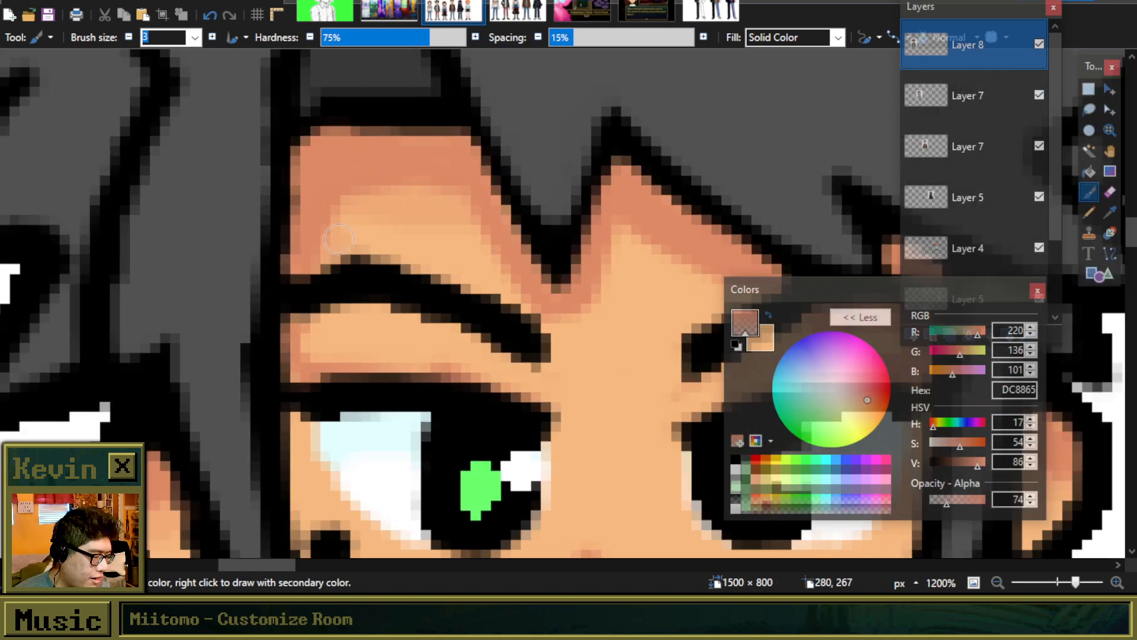
pyautogui.moveTo(535, 304)
pyautogui.mouseDown()
pyautogui.moveTo(566, 331)
pyautogui.moveTo(590, 331)
pyautogui.moveTo(630, 229)
pyautogui.mouseUp()
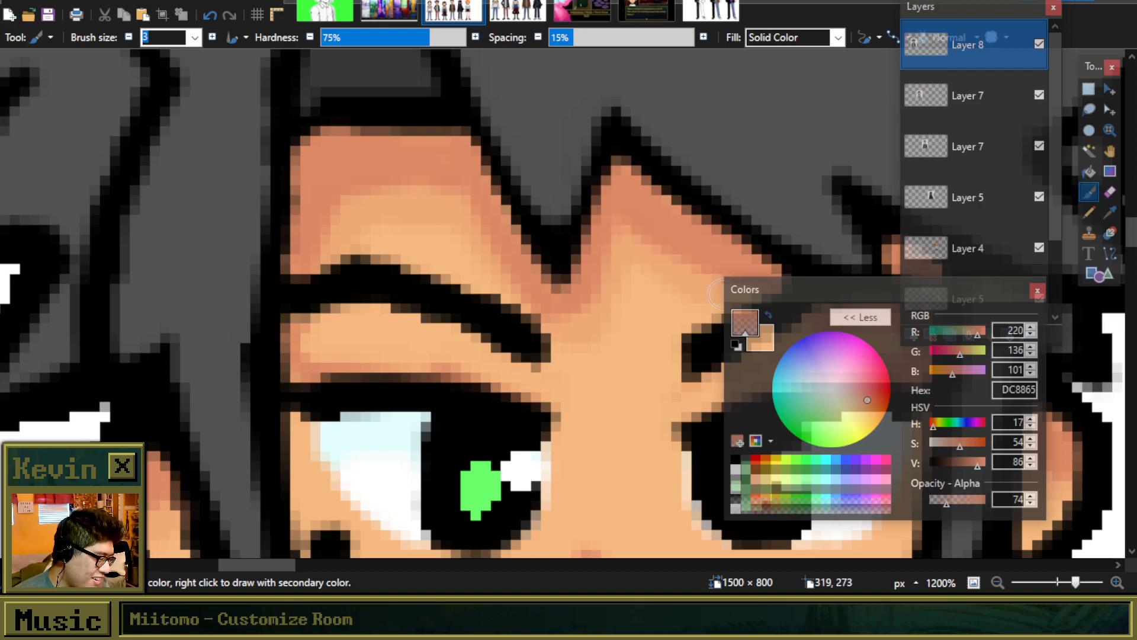
# Step: Brush translucent shadow over the skin between the eyebrows and upper lash lines of both eyes
pyautogui.scroll(-5, 584, 225)
pyautogui.scroll(3, 434, 196)
pyautogui.scroll(5, 434, 196)
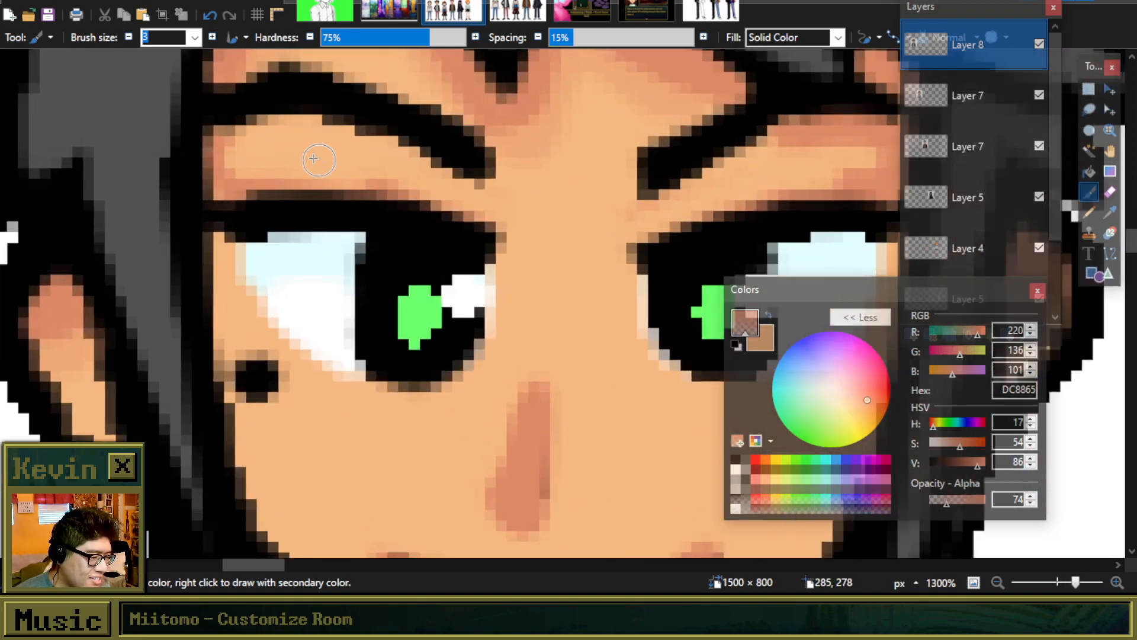
pyautogui.moveTo(310, 132); pyautogui.dragTo(450, 171)
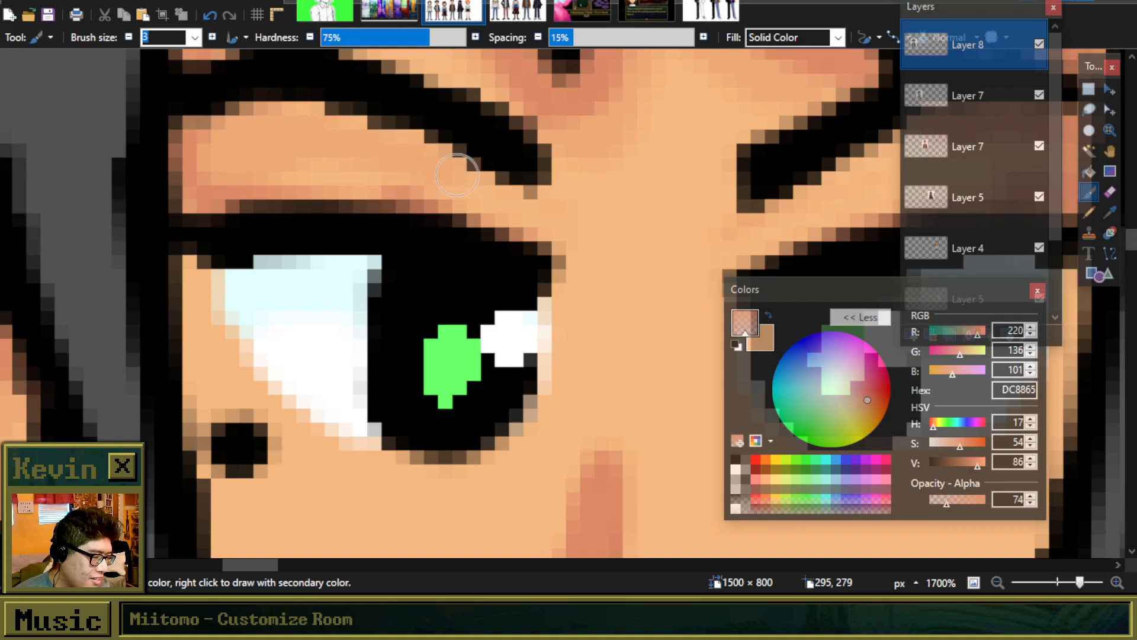
pyautogui.moveTo(367, 147)
pyautogui.mouseDown()
pyautogui.moveTo(511, 212)
pyautogui.moveTo(281, 172)
pyautogui.mouseUp()
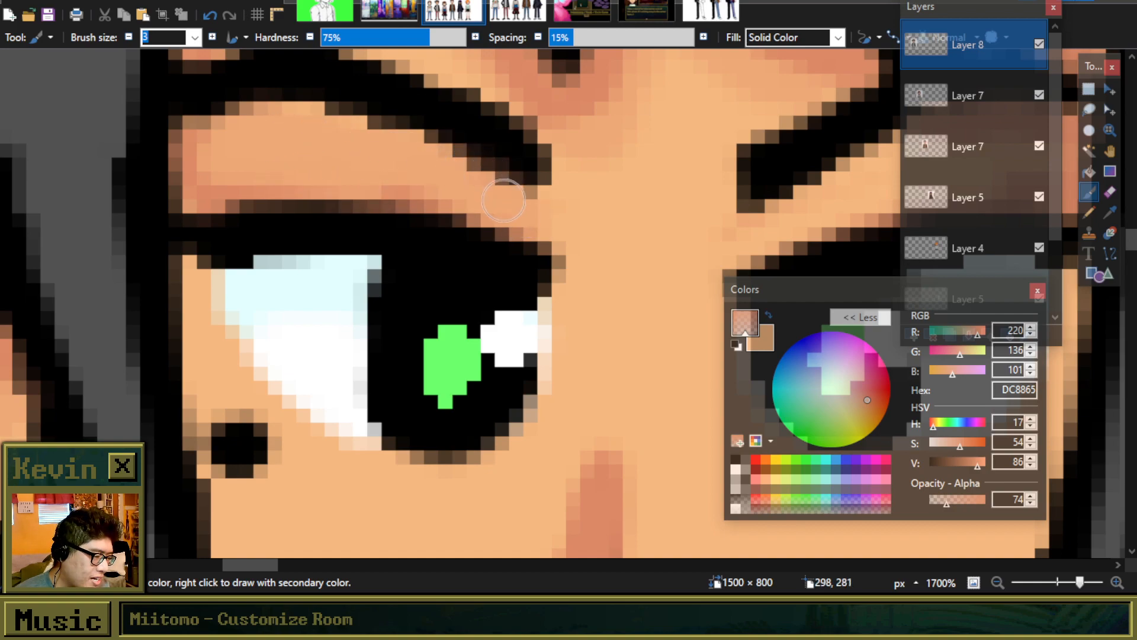
pyautogui.scroll(-5, 505, 200)
pyautogui.scroll(4, 576, 178)
pyautogui.moveTo(582, 143)
pyautogui.mouseDown()
pyautogui.moveTo(475, 158)
pyautogui.moveTo(507, 149)
pyautogui.moveTo(439, 179)
pyautogui.moveTo(393, 220)
pyautogui.moveTo(598, 140)
pyautogui.moveTo(571, 176)
pyautogui.mouseUp()
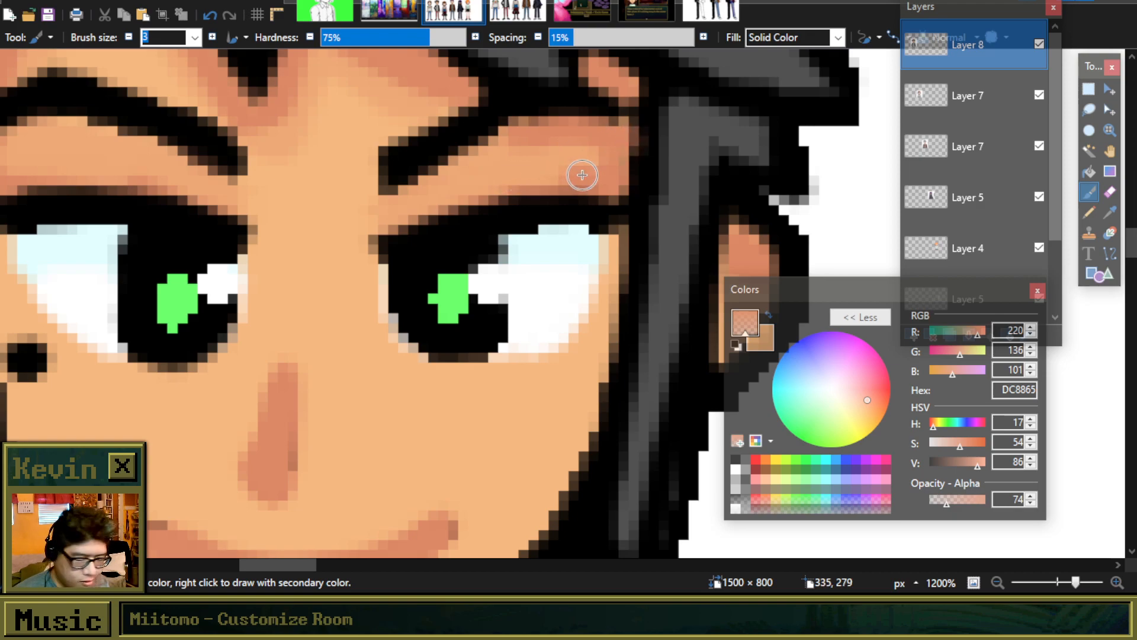
# Step: Add soft translucent shading beside the nose and along the jawline and chin
pyautogui.scroll(-2, 583, 175)
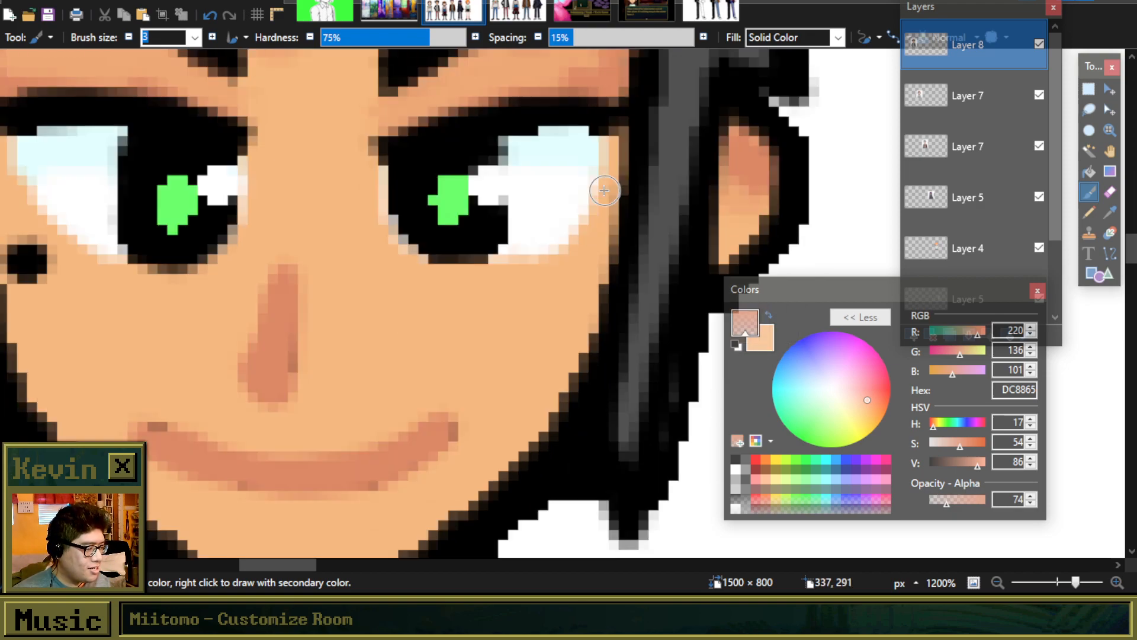
pyautogui.moveTo(280, 245); pyautogui.dragTo(233, 348)
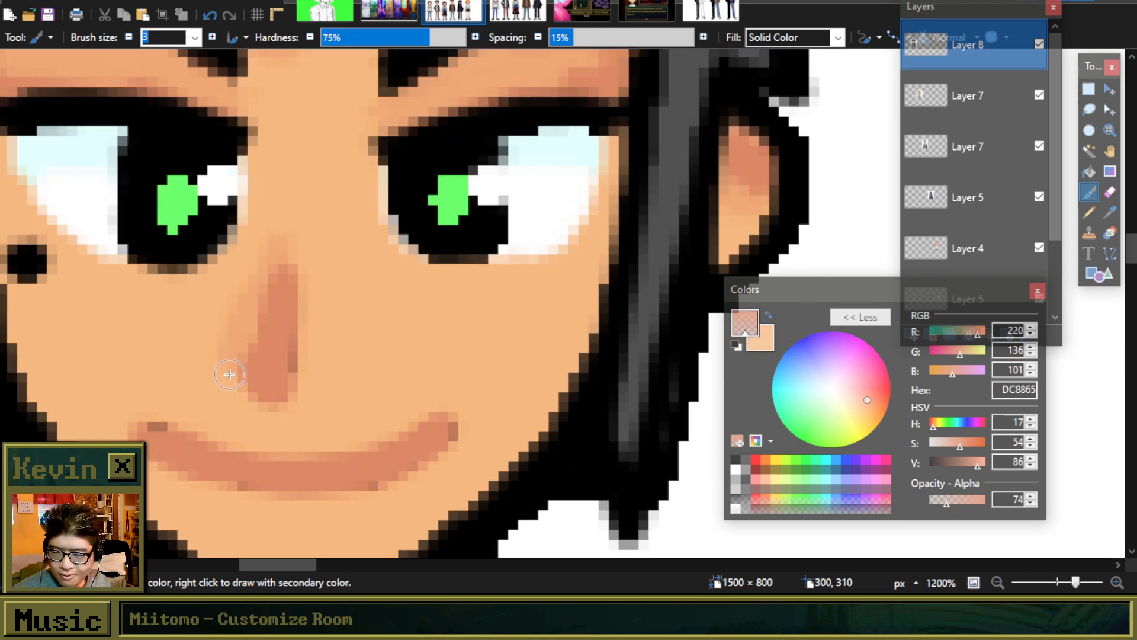
pyautogui.scroll(-4, 406, 242)
pyautogui.scroll(4, 247, 317)
pyautogui.moveTo(172, 336)
pyautogui.mouseDown()
pyautogui.moveTo(230, 398)
pyautogui.moveTo(411, 508)
pyautogui.mouseUp()
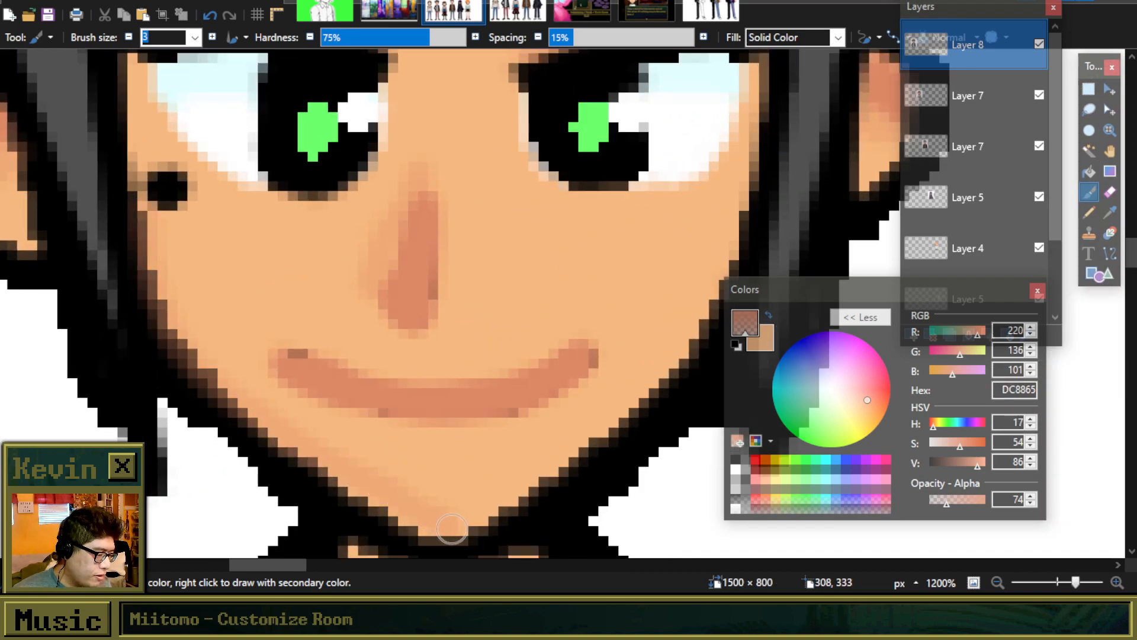
pyautogui.moveTo(476, 520)
pyautogui.mouseDown()
pyautogui.moveTo(578, 456)
pyautogui.moveTo(642, 399)
pyautogui.mouseUp()
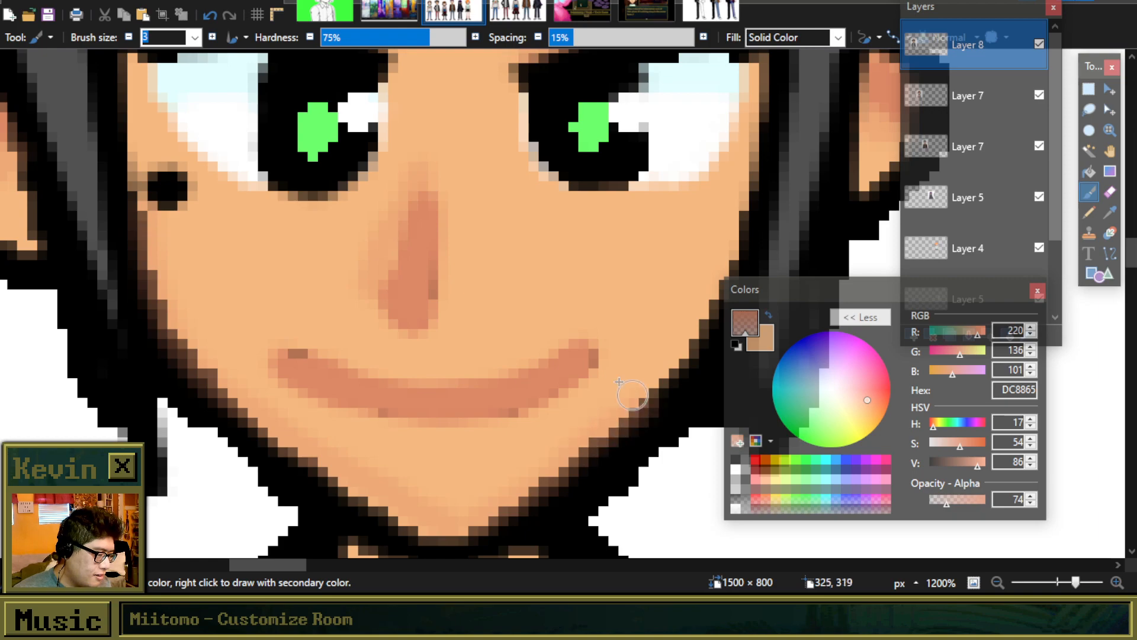
pyautogui.scroll(-4, 616, 384)
pyautogui.scroll(4, 615, 382)
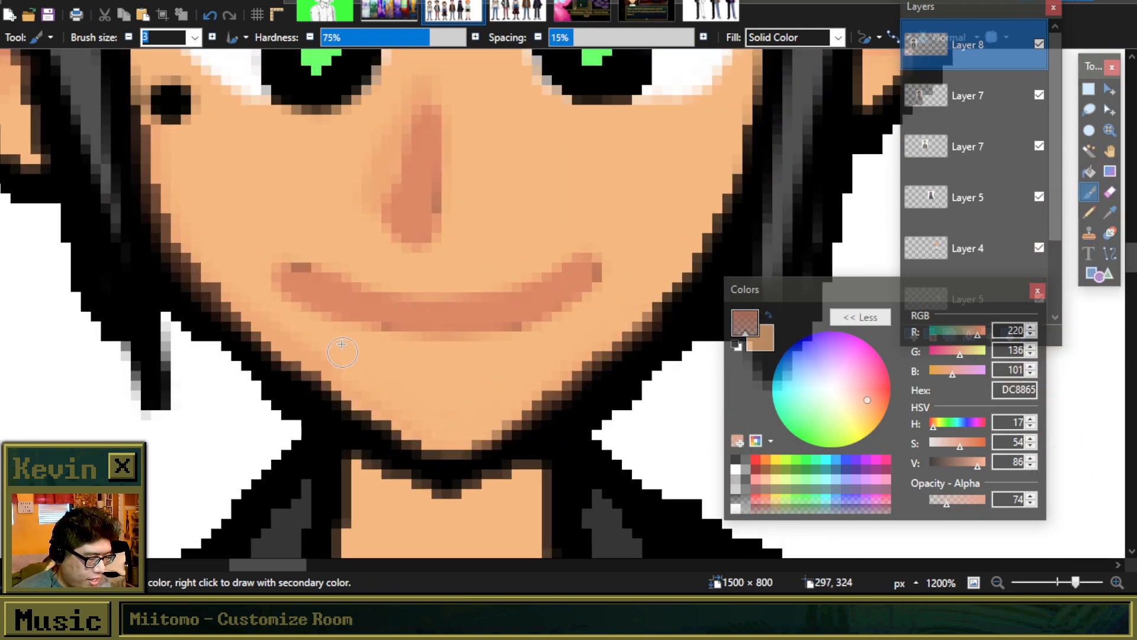
# Step: Shade the skin around the outer corners of both eyes with the translucent shadow colour
pyautogui.scroll(3, 173, 183)
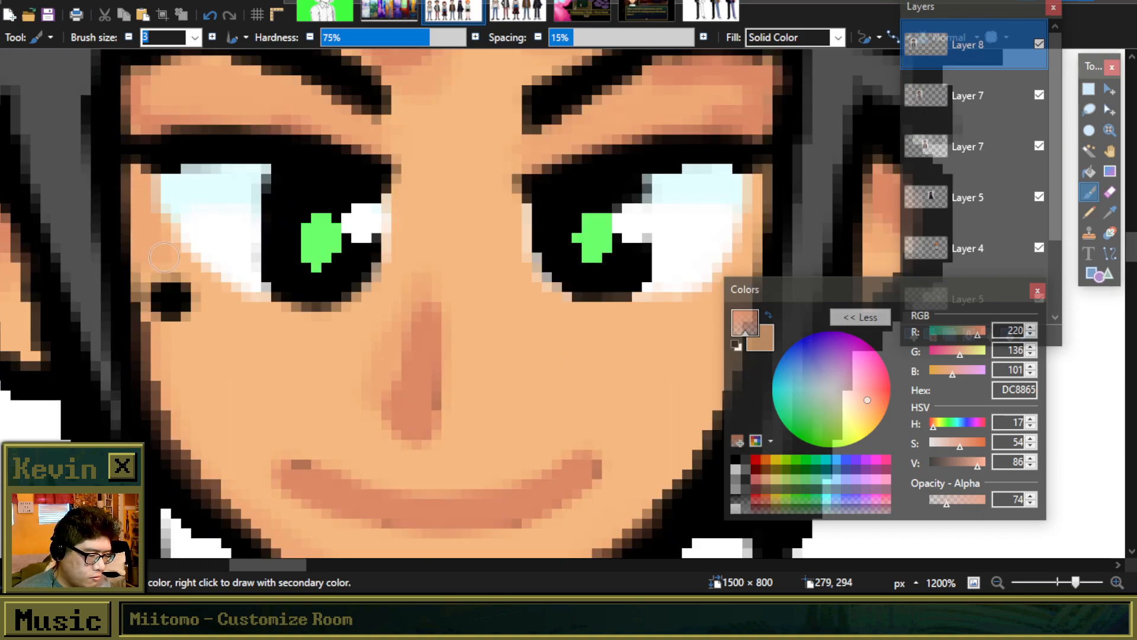
pyautogui.moveTo(162, 276)
pyautogui.mouseDown()
pyautogui.moveTo(151, 308)
pyautogui.moveTo(161, 272)
pyautogui.moveTo(195, 276)
pyautogui.mouseUp()
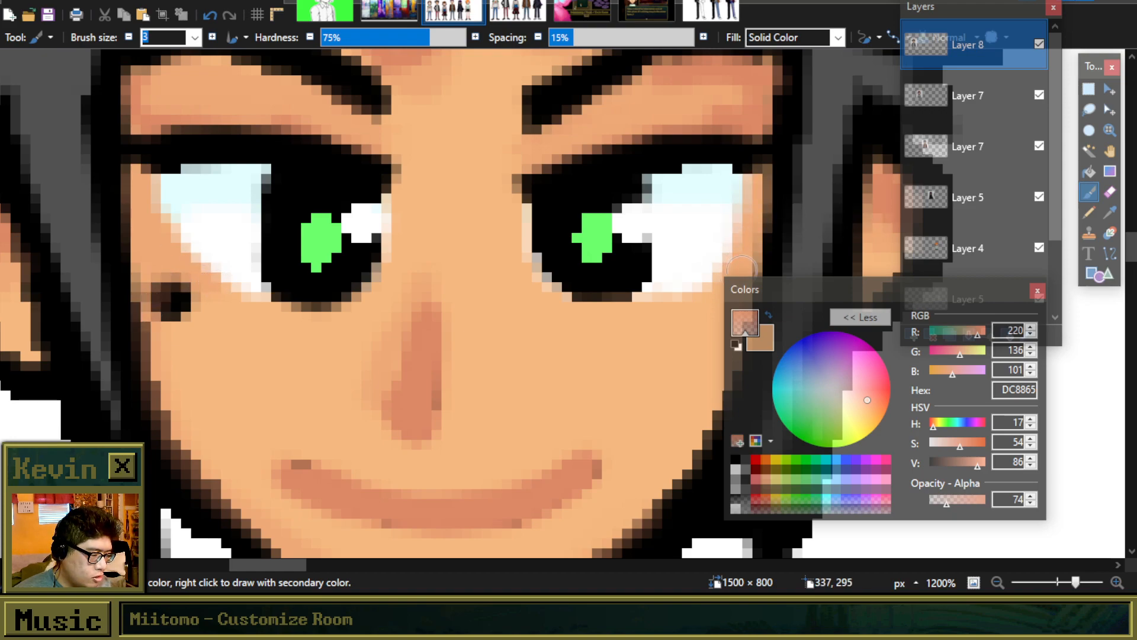
pyautogui.scroll(-6, 741, 283)
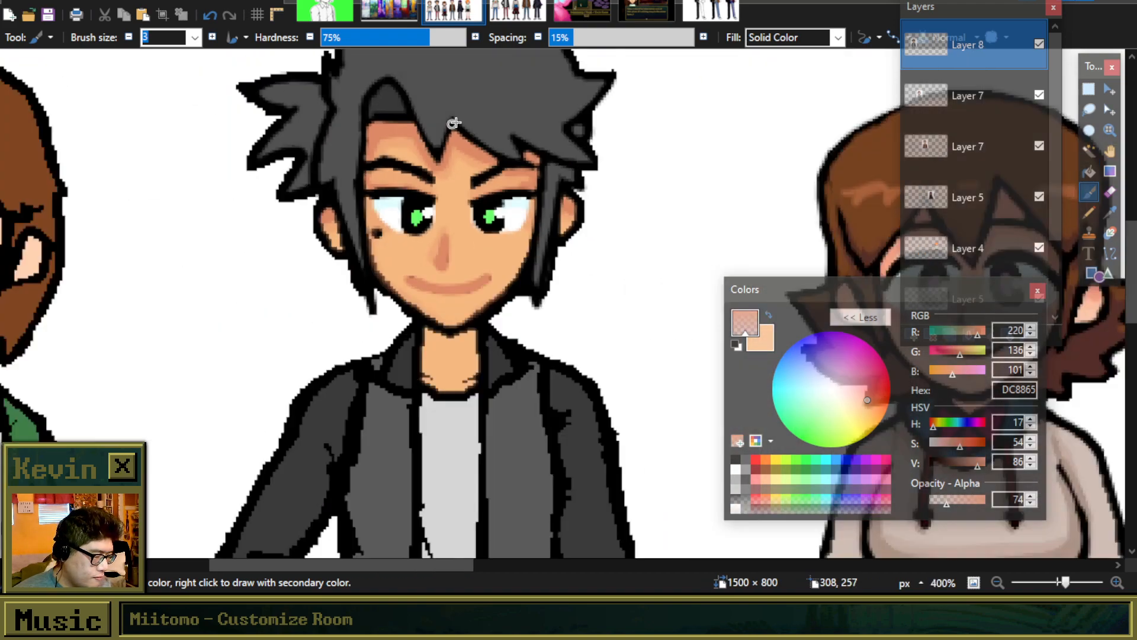
# Step: Sample the black of the grey-haired character's eyes and brush it around both green pupils to trim their shape
pyautogui.scroll(5, 481, 148)
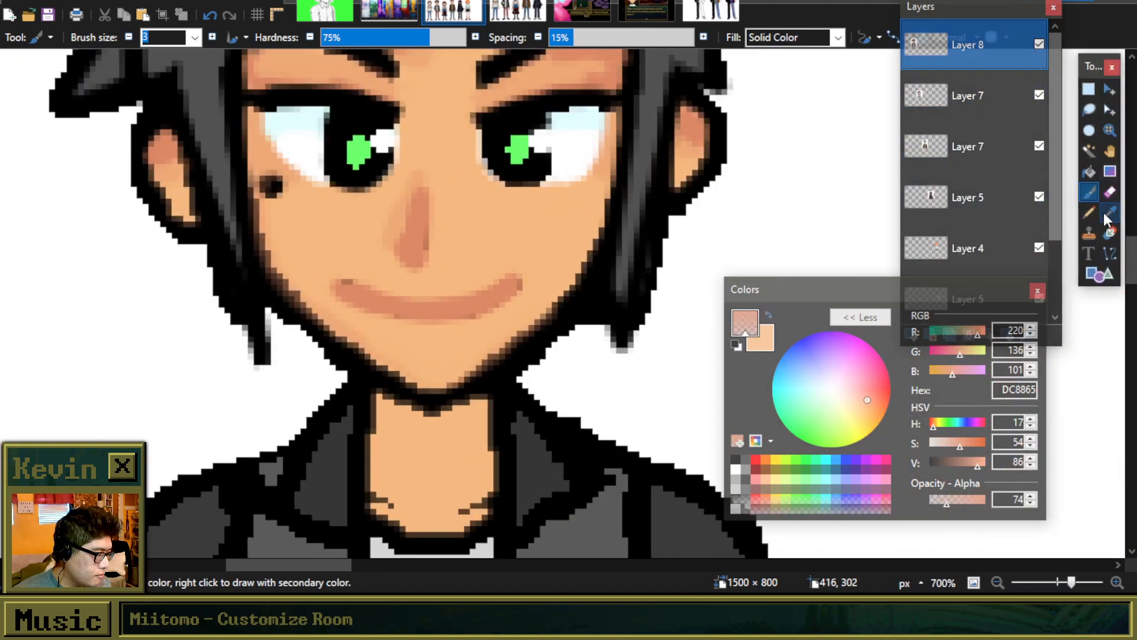
pyautogui.press('k')
pyautogui.click(533, 211)
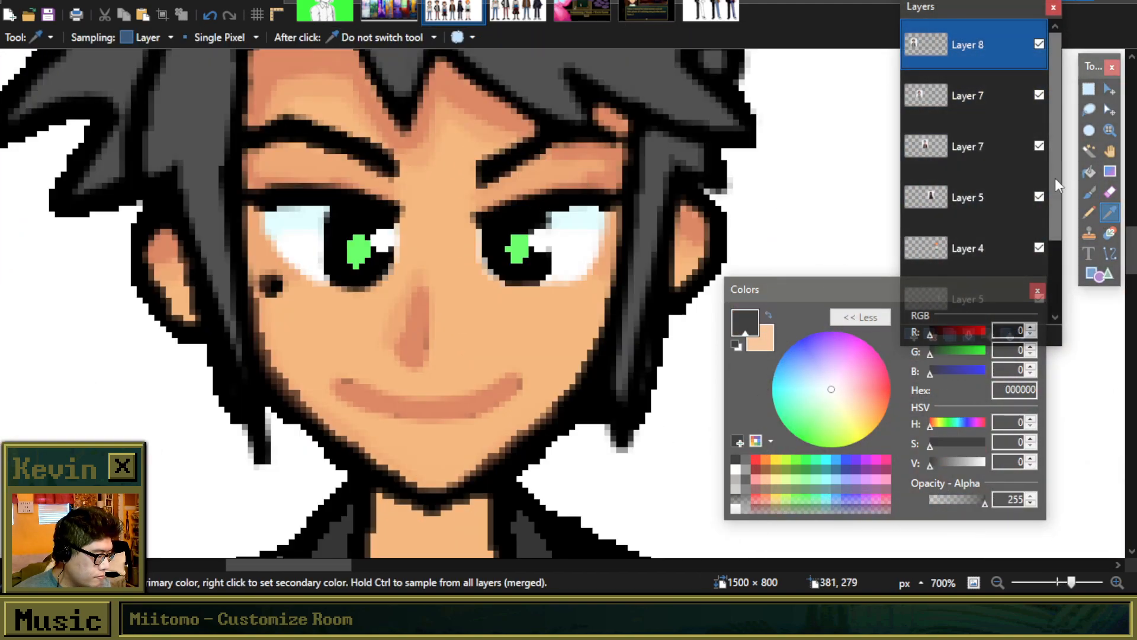
pyautogui.click(1090, 194)
pyautogui.scroll(2, 496, 246)
pyautogui.moveTo(487, 240)
pyautogui.mouseDown()
pyautogui.moveTo(489, 294)
pyautogui.moveTo(487, 264)
pyautogui.moveTo(497, 298)
pyautogui.moveTo(522, 291)
pyautogui.mouseUp()
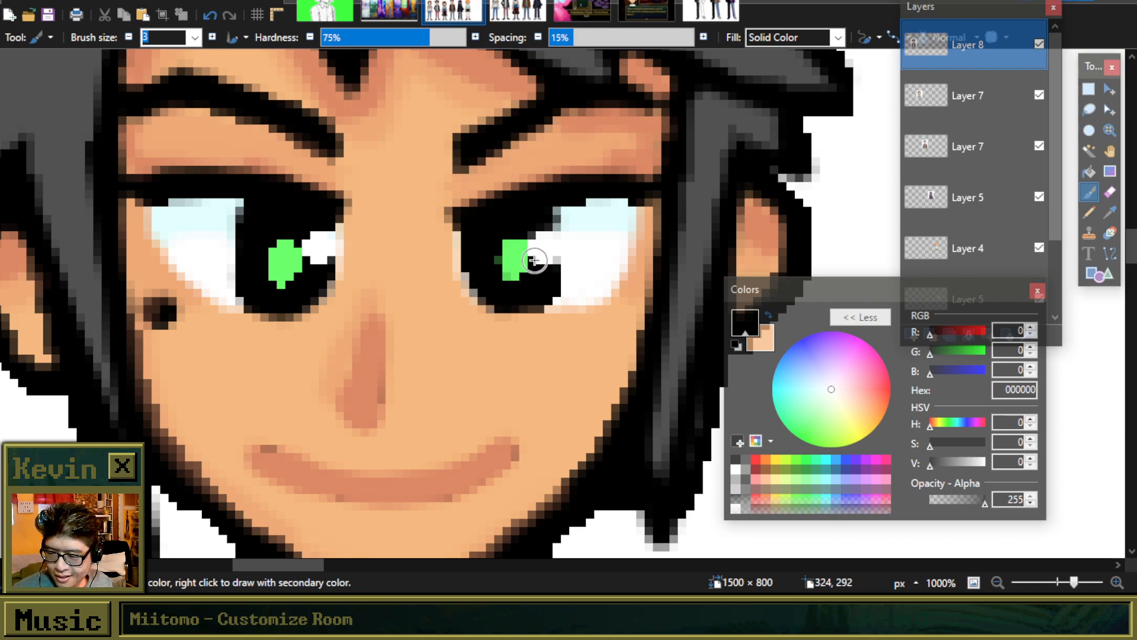
pyautogui.moveTo(289, 289)
pyautogui.mouseDown()
pyautogui.moveTo(269, 297)
pyautogui.moveTo(282, 295)
pyautogui.moveTo(267, 282)
pyautogui.mouseUp()
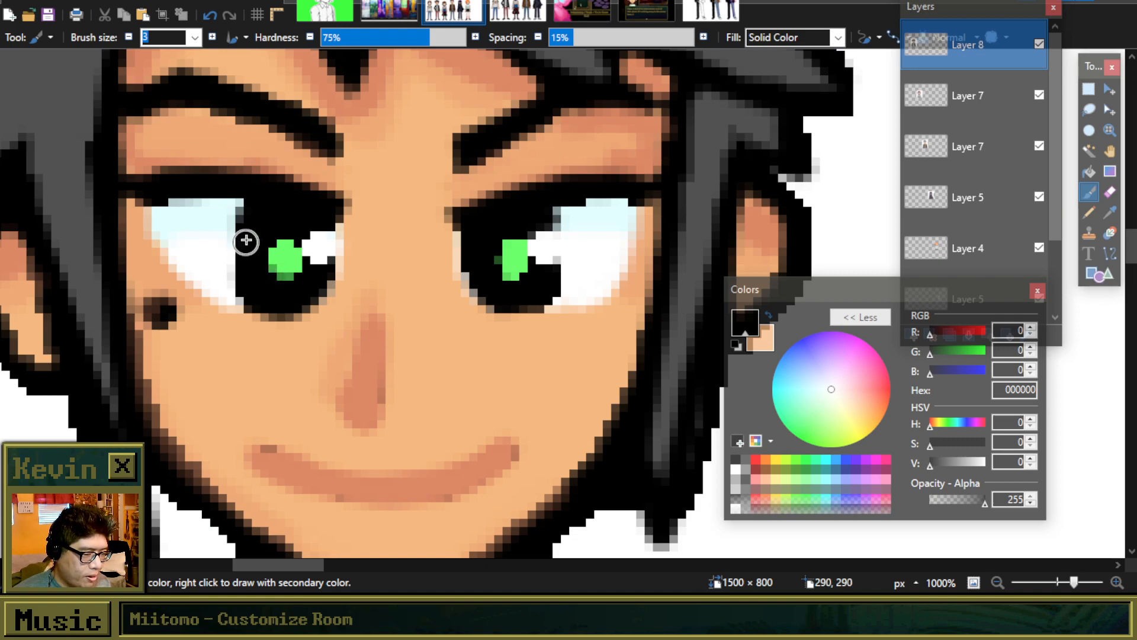
# Step: Sample white as the secondary colour and dab it onto the highlight of the left-hand eye
pyautogui.click(1109, 211)
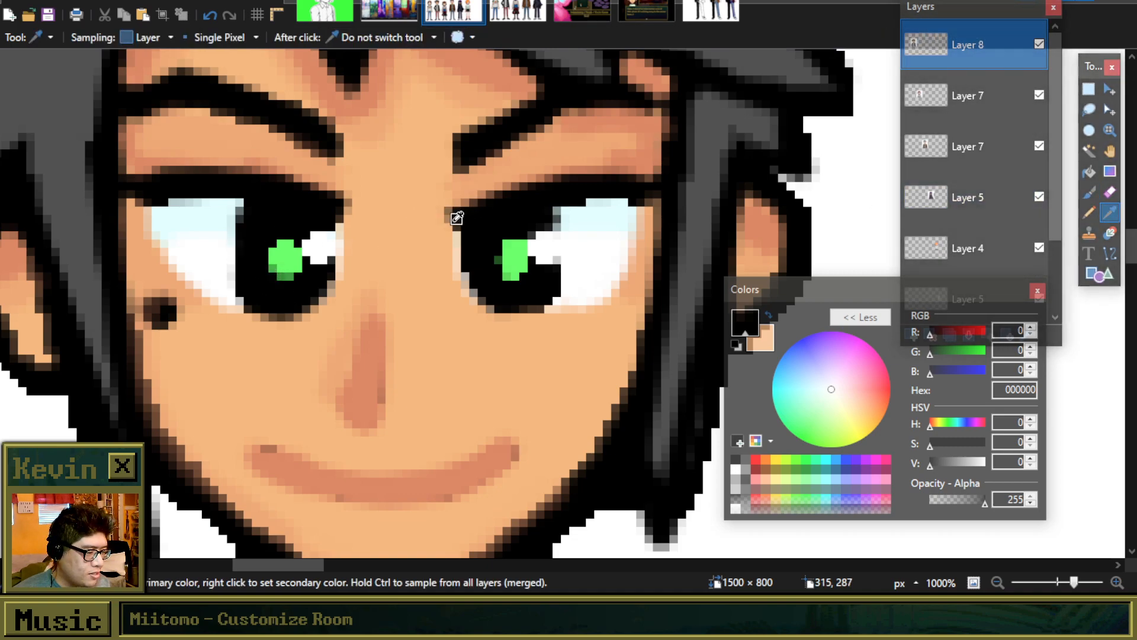
pyautogui.rightClick(332, 242)
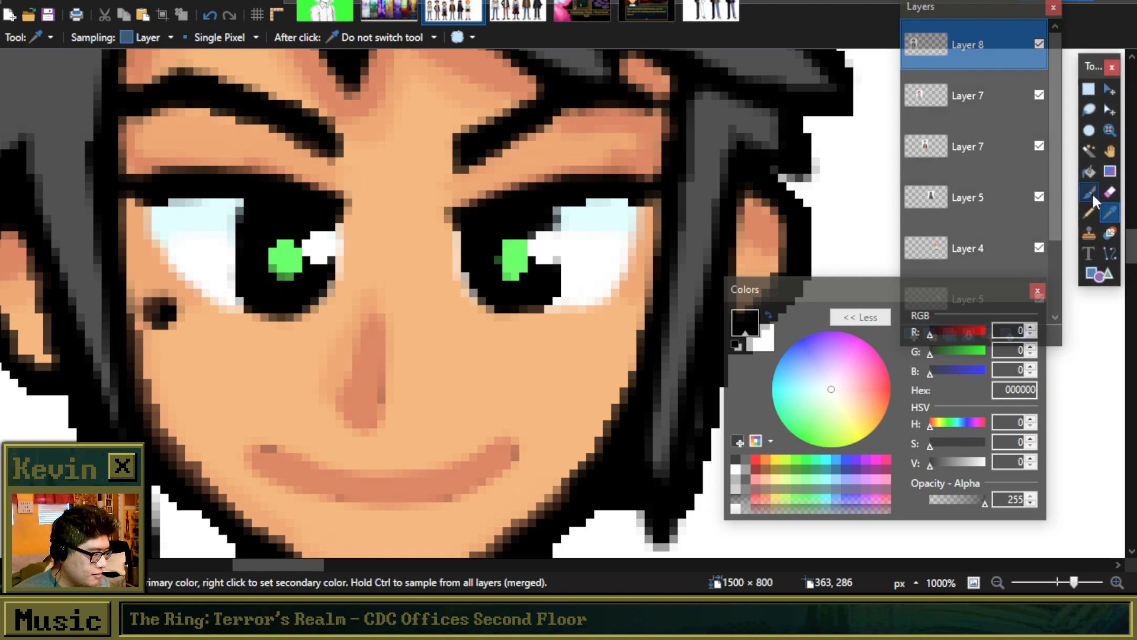
pyautogui.press('b')
pyautogui.rightClick(324, 251)
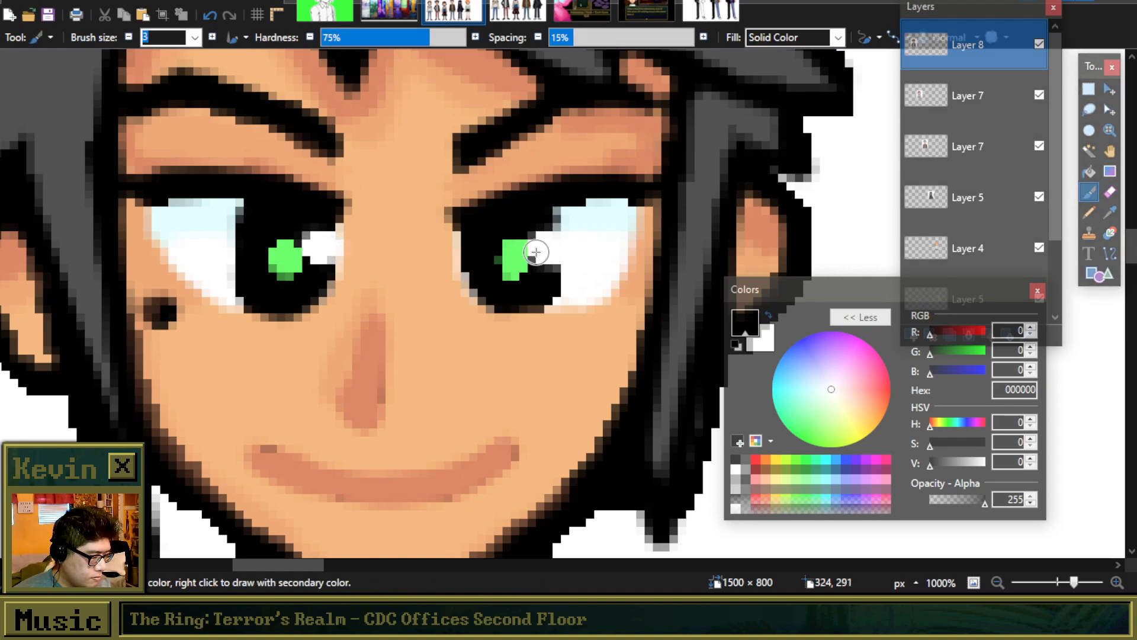
# Step: Compare the pupils and highlights of the grey-haired character's two eyes, both close up and within the lineup
pyautogui.scroll(-4, 566, 243)
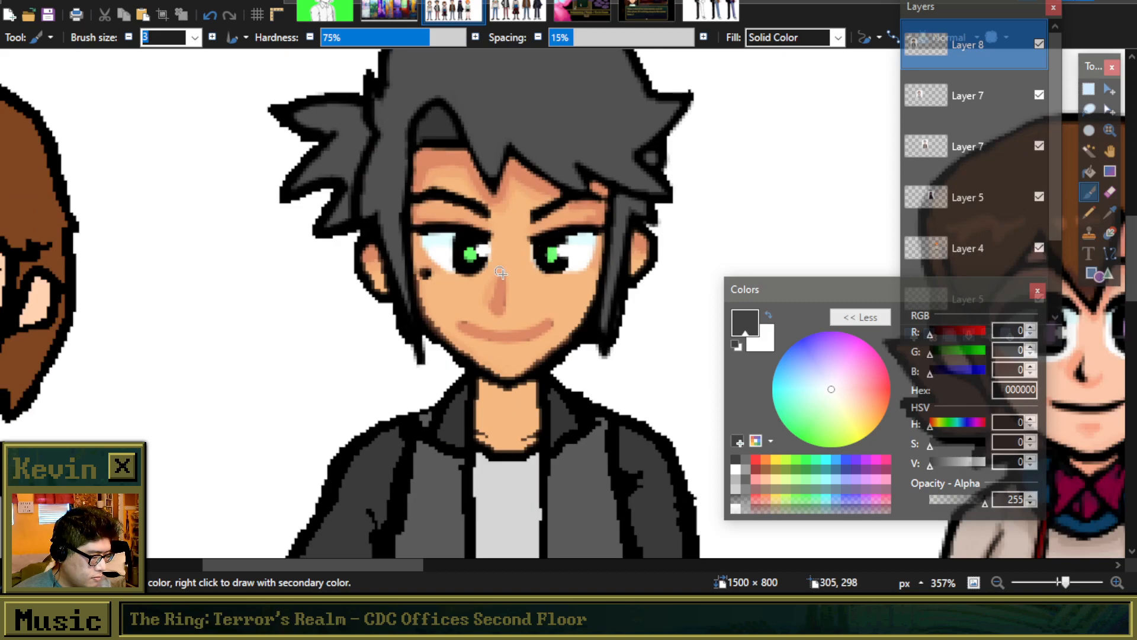
pyautogui.scroll(3, 547, 263)
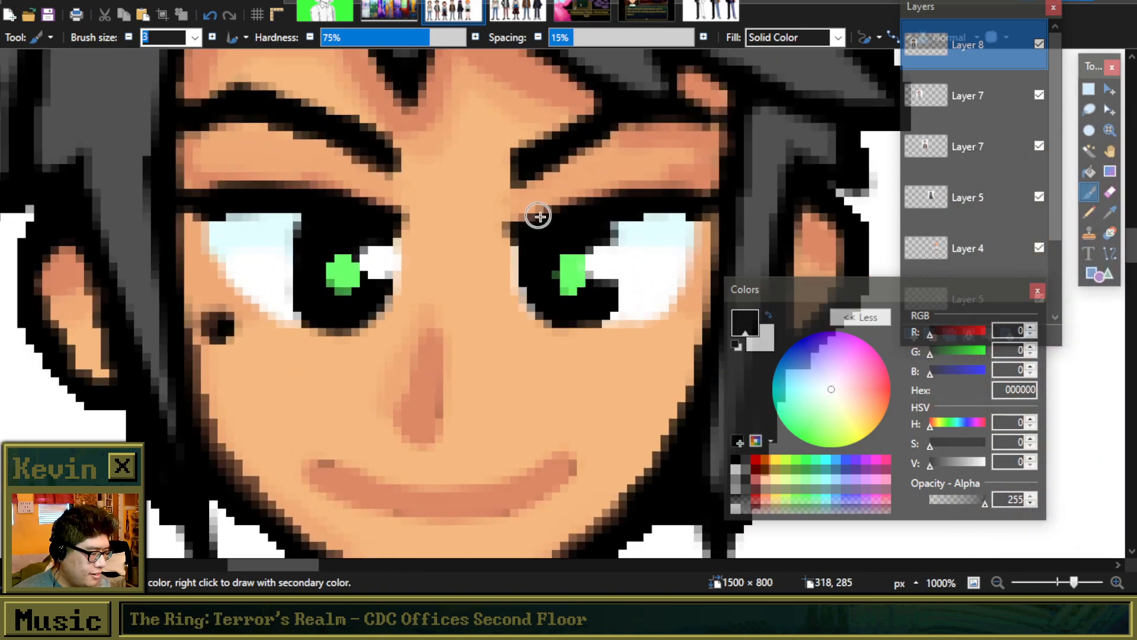
pyautogui.scroll(-5, 539, 254)
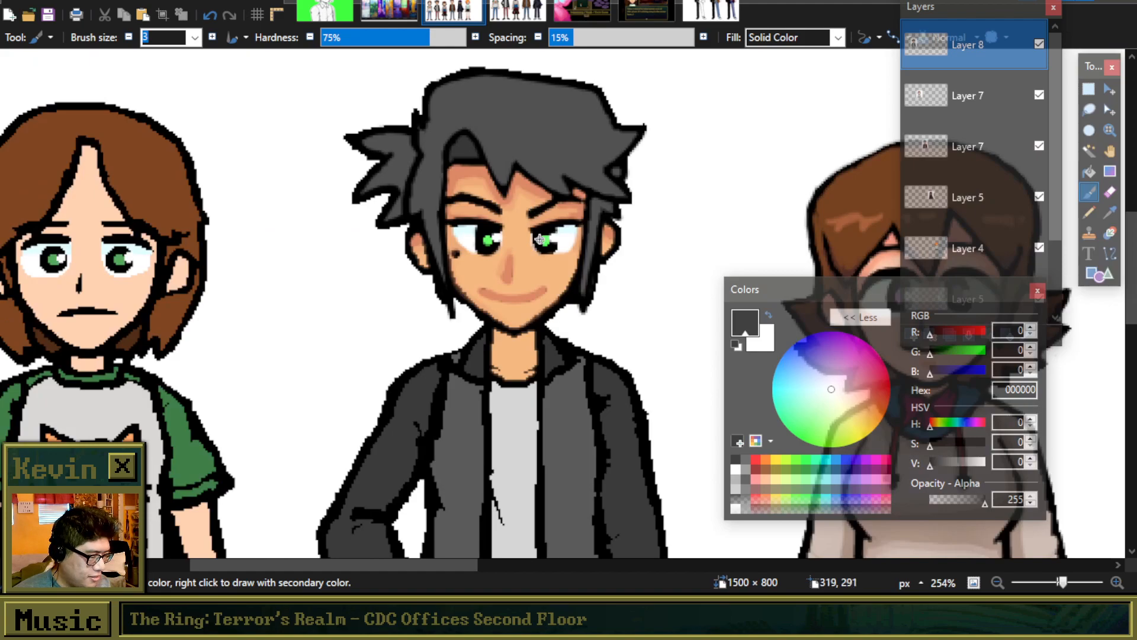
pyautogui.scroll(3, 518, 215)
pyautogui.scroll(3, 519, 219)
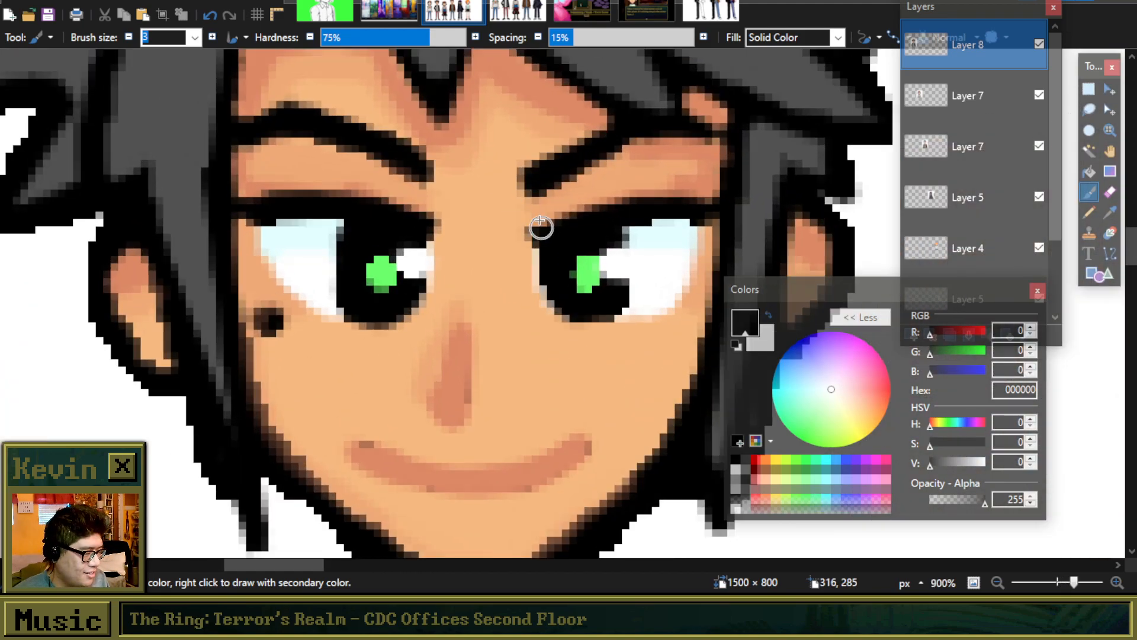
pyautogui.scroll(-3, 536, 231)
pyautogui.scroll(3, 521, 297)
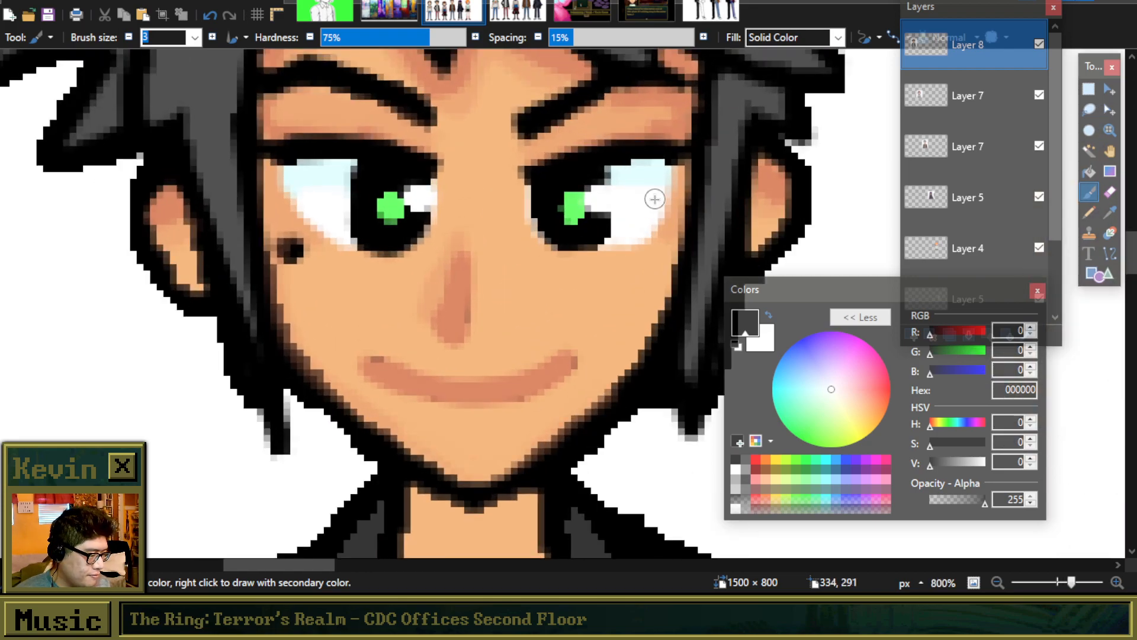
pyautogui.scroll(-1, 538, 210)
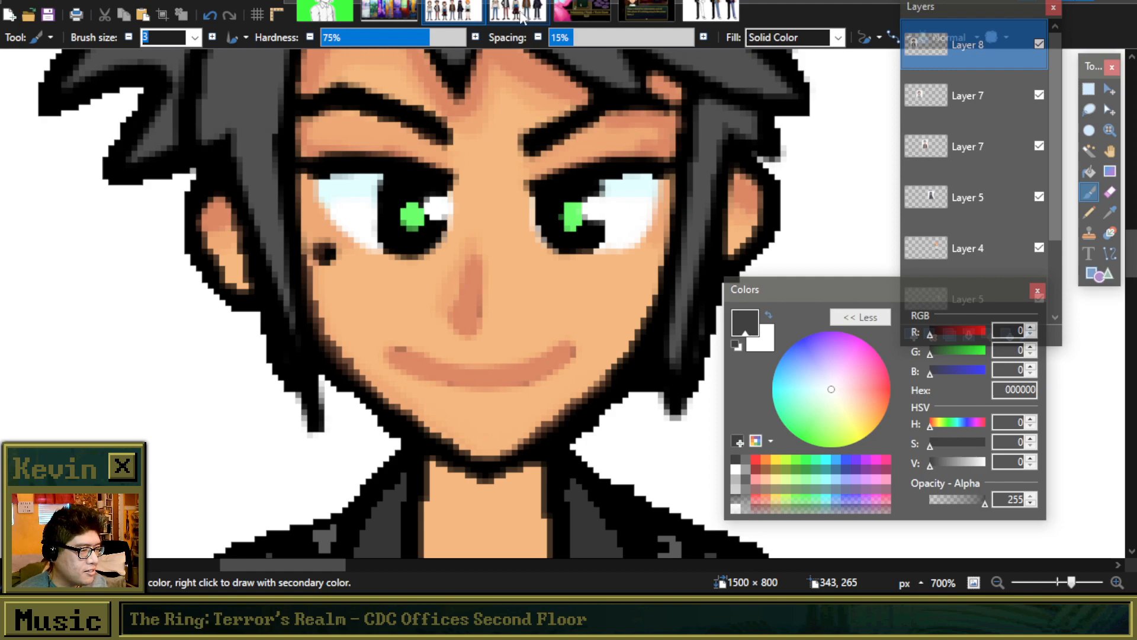
pyautogui.scroll(-5, 623, 275)
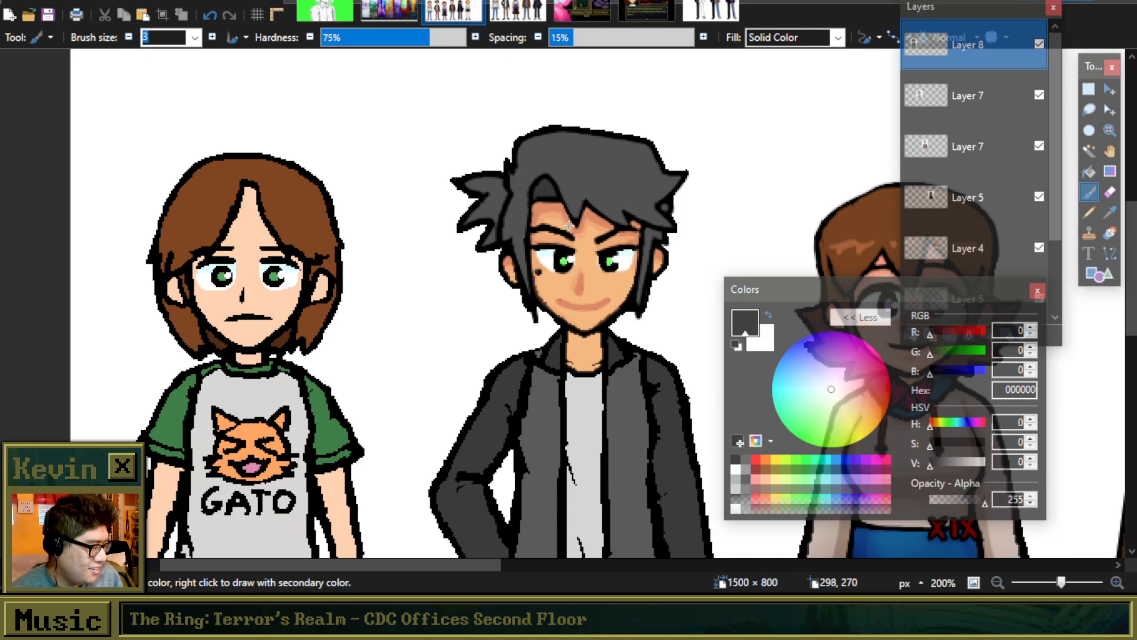
pyautogui.scroll(5, 626, 278)
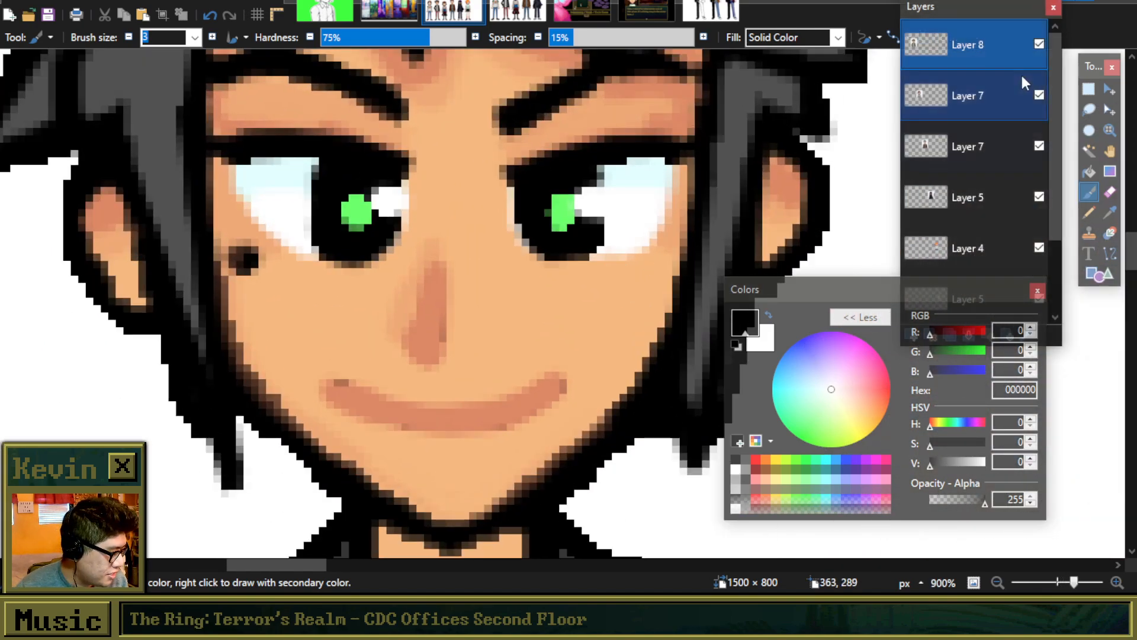
# Step: Copy the left-hand eye's iris with a rectangular selection and paste it onto a new layer
pyautogui.press('s')
pyautogui.moveTo(424, 195); pyautogui.dragTo(349, 266)
pyautogui.hotkey('ctrl', 'z')
pyautogui.moveTo(409, 232); pyautogui.dragTo(281, 268)
pyautogui.moveTo(931, 289); pyautogui.dragTo(956, 364)
pyautogui.click(911, 335)
pyautogui.hotkey('ctrl', 'v')
# Step: Flip the pasted iris horizontally and position it over the right-hand eye, level with the other iris
pyautogui.click(148, 3)
pyautogui.click(181, 138)
pyautogui.scroll(-8, 456, 260)
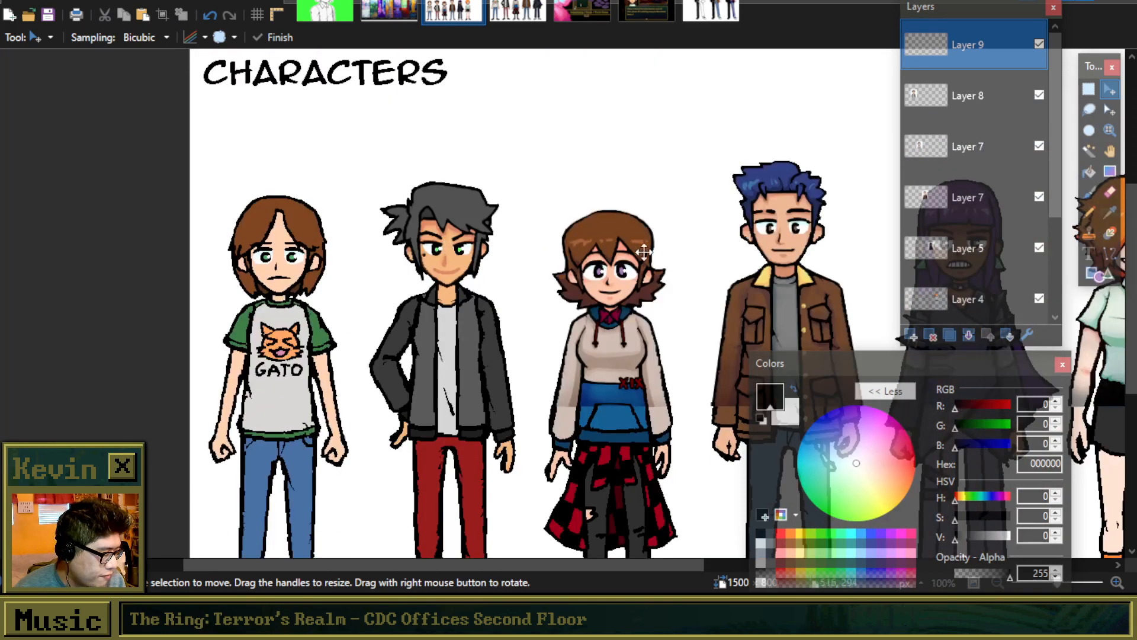
pyautogui.scroll(6, 467, 270)
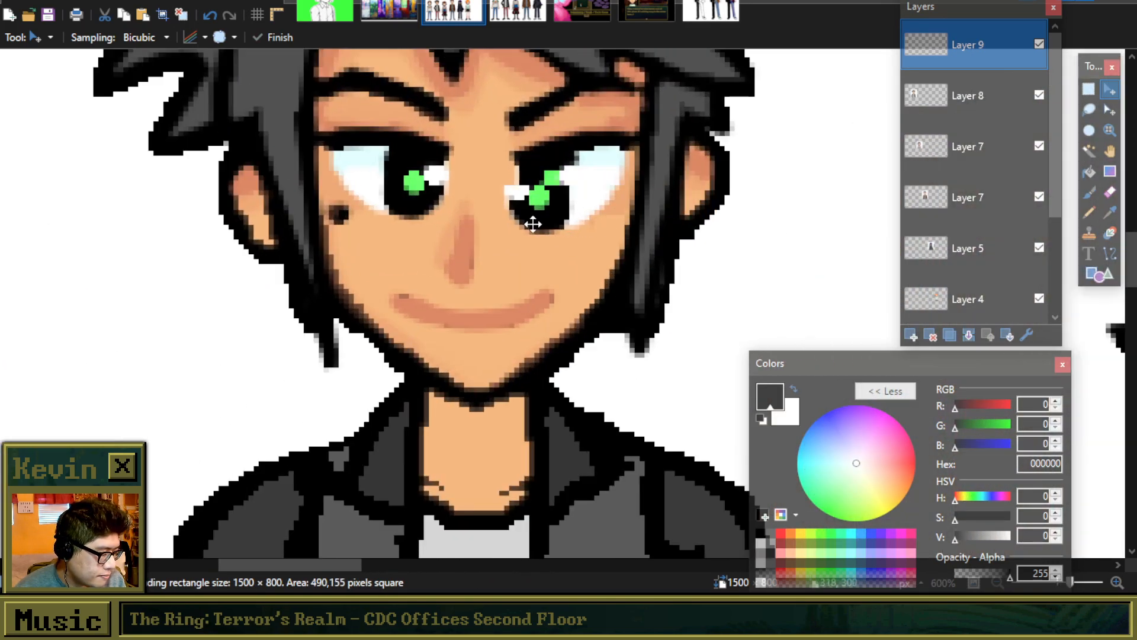
pyautogui.moveTo(533, 223); pyautogui.dragTo(544, 204)
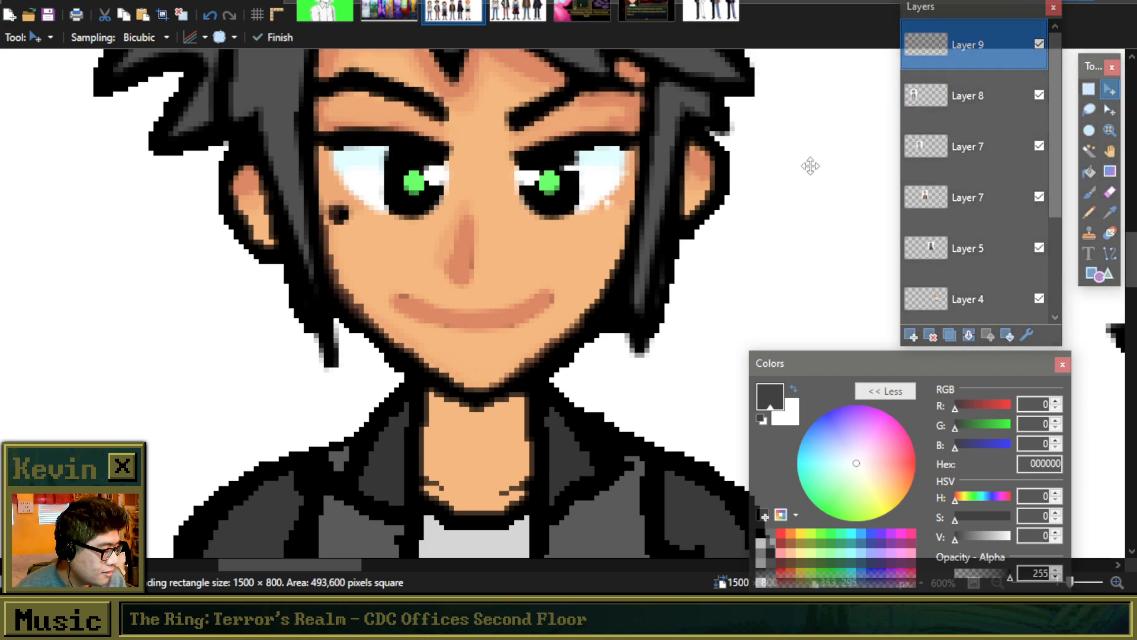
# Step: Check the alignment of both irises' lower edges using a thin rectangular selection spanning the two eyes
pyautogui.click(1090, 92)
pyautogui.scroll(4, 562, 207)
pyautogui.moveTo(565, 235); pyautogui.dragTo(153, 256)
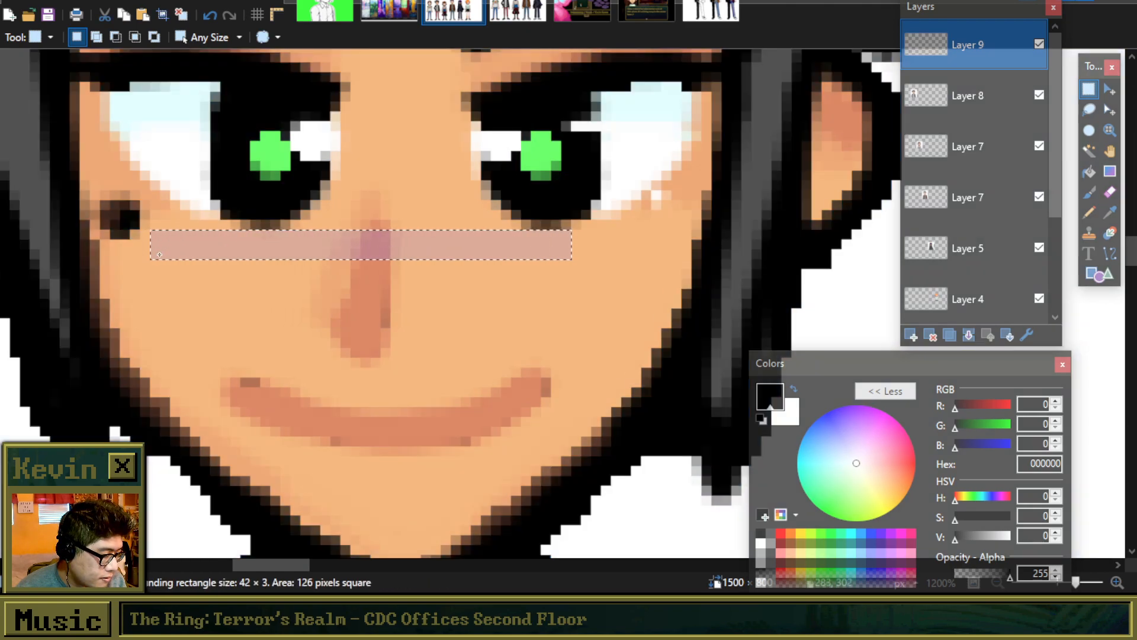
pyautogui.click(440, 230)
pyautogui.scroll(-4, 440, 230)
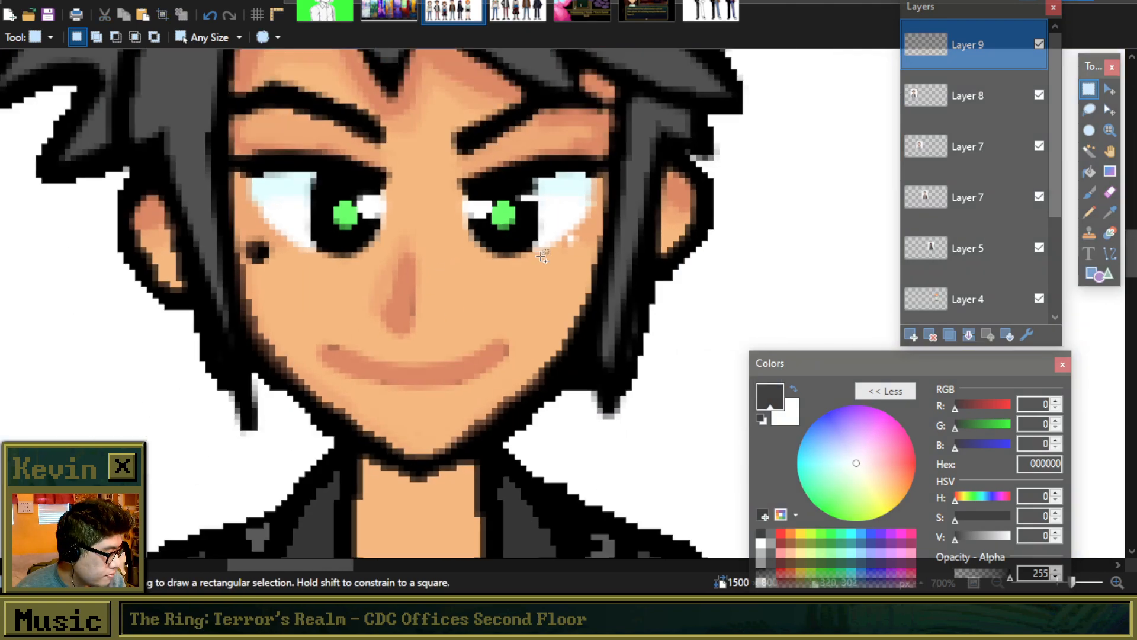
# Step: Erase the mirrored highlight at the pasted iris's inner edge and merge the new layer down into Layer 8
pyautogui.click(1109, 192)
pyautogui.scroll(3, 549, 199)
pyautogui.scroll(2, 549, 200)
pyautogui.moveTo(459, 201)
pyautogui.mouseDown()
pyautogui.moveTo(462, 233)
pyautogui.moveTo(434, 214)
pyautogui.moveTo(437, 225)
pyautogui.mouseUp()
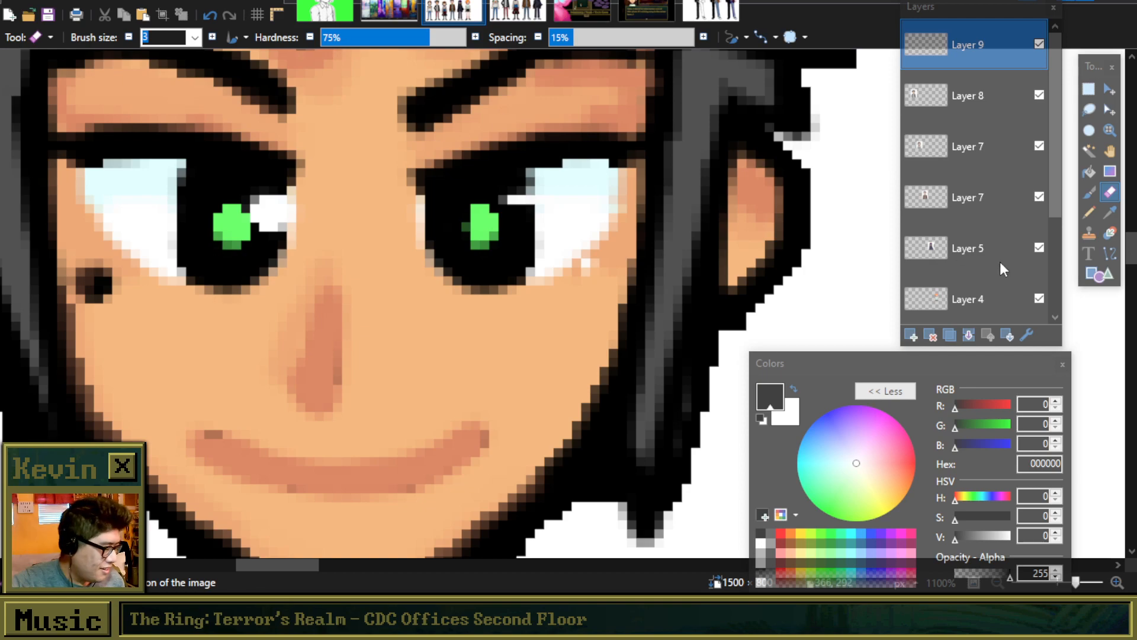
pyautogui.click(969, 336)
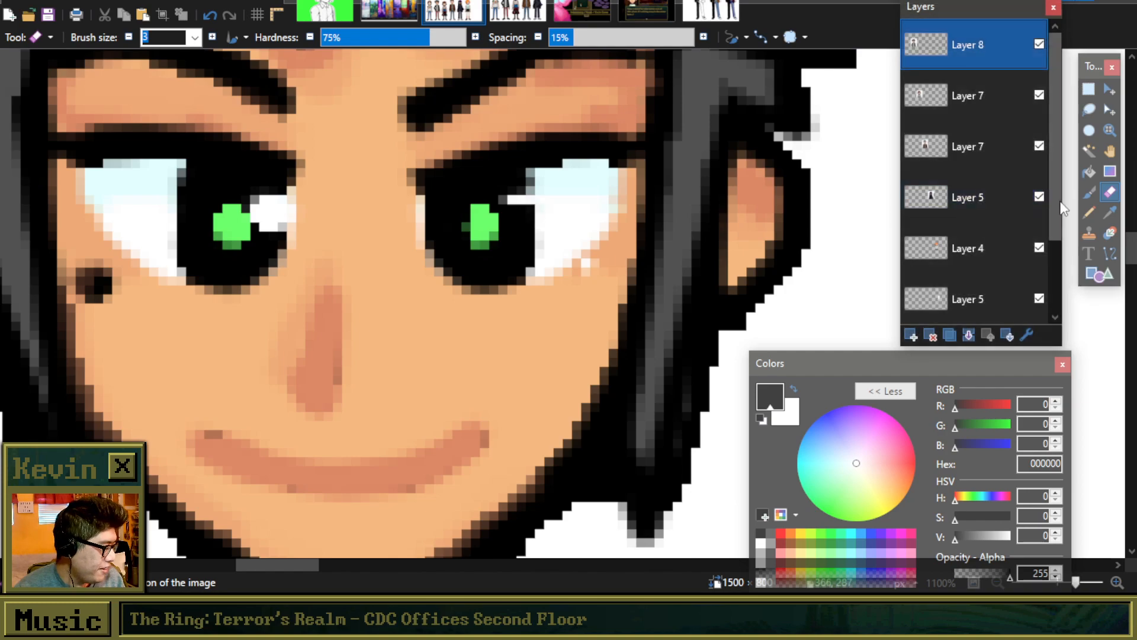
# Step: Touch up the upper outer edges of both irises with the black brush
pyautogui.press('b')
pyautogui.scroll(2, 553, 225)
pyautogui.scroll(1, 551, 221)
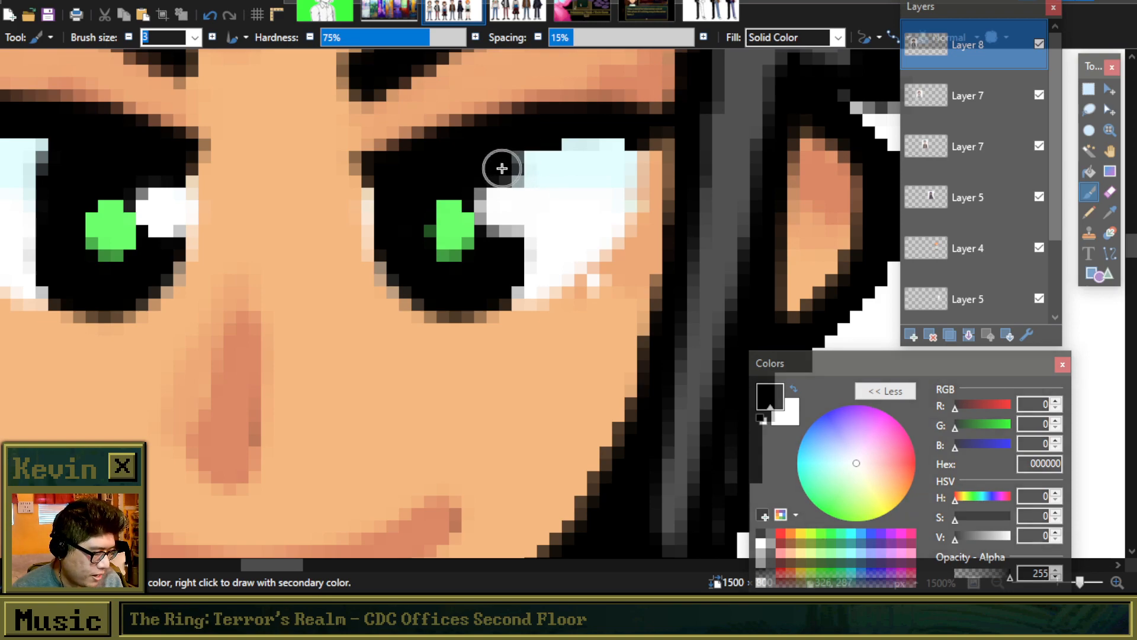
pyautogui.click(53, 160)
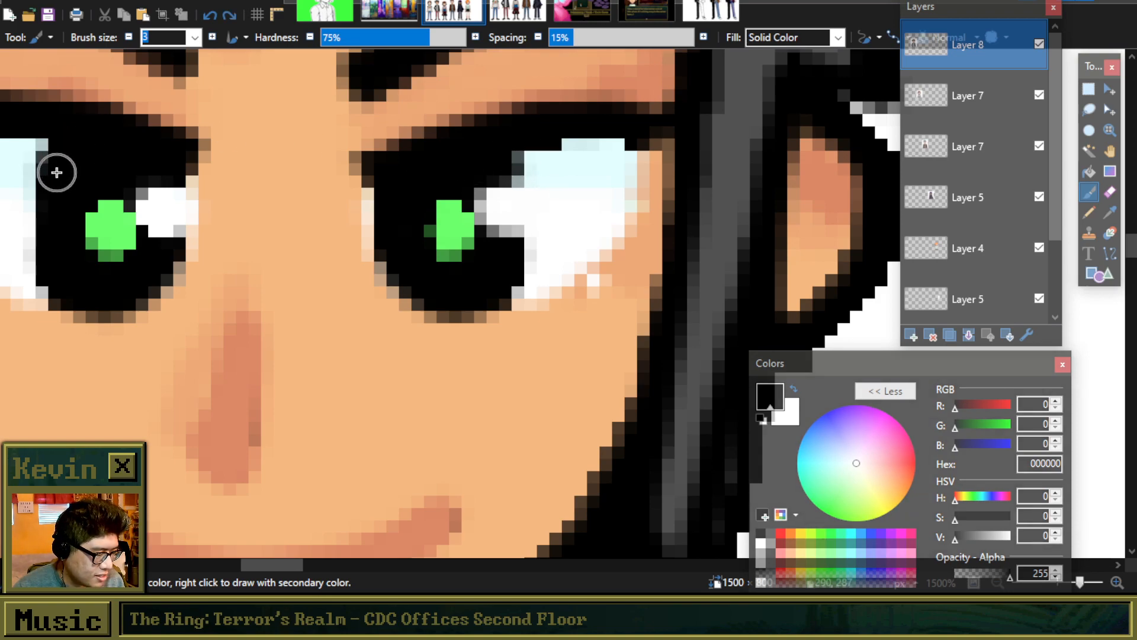
pyautogui.scroll(-3, 56, 173)
pyautogui.scroll(2, 341, 205)
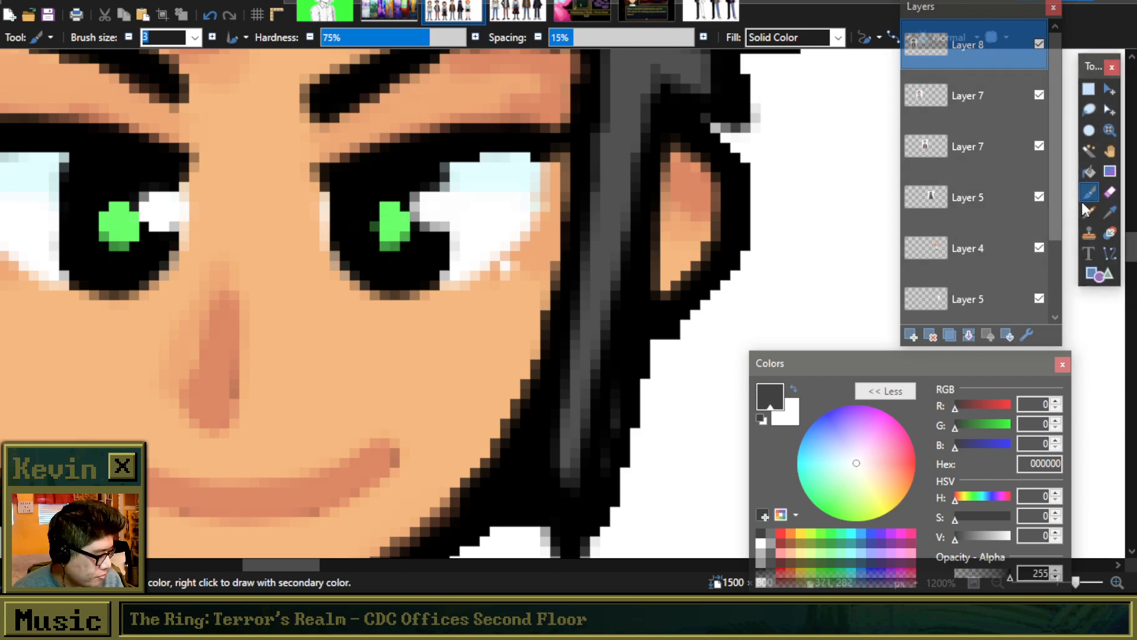
# Step: Paint thin white slivers along the inner edges of both irises with the brush size set to 1
pyautogui.click(129, 38)
pyautogui.click(129, 38)
pyautogui.moveTo(330, 199); pyautogui.dragTo(327, 258)
pyautogui.moveTo(322, 202)
pyautogui.mouseDown()
pyautogui.moveTo(341, 275)
pyautogui.moveTo(325, 222)
pyautogui.mouseUp()
pyautogui.moveTo(192, 196); pyautogui.dragTo(189, 267)
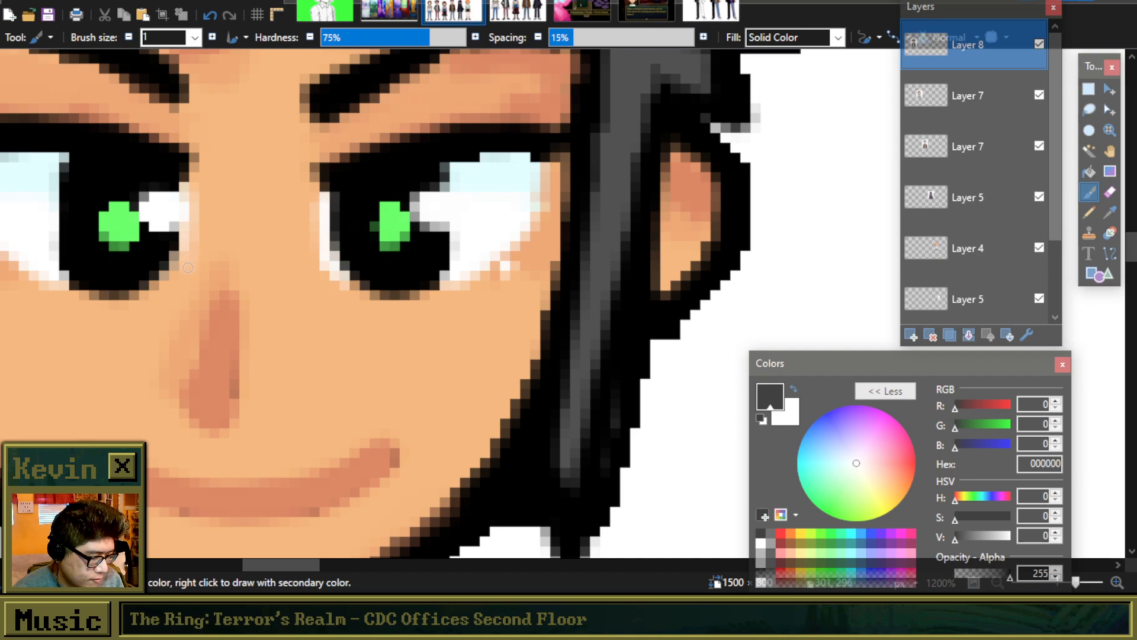
pyautogui.hotkey('ctrl', 'z')
pyautogui.moveTo(189, 201)
pyautogui.mouseDown()
pyautogui.moveTo(185, 246)
pyautogui.moveTo(188, 193)
pyautogui.moveTo(176, 266)
pyautogui.moveTo(190, 234)
pyautogui.mouseUp()
pyautogui.scroll(-4, 189, 238)
pyautogui.scroll(5, 119, 207)
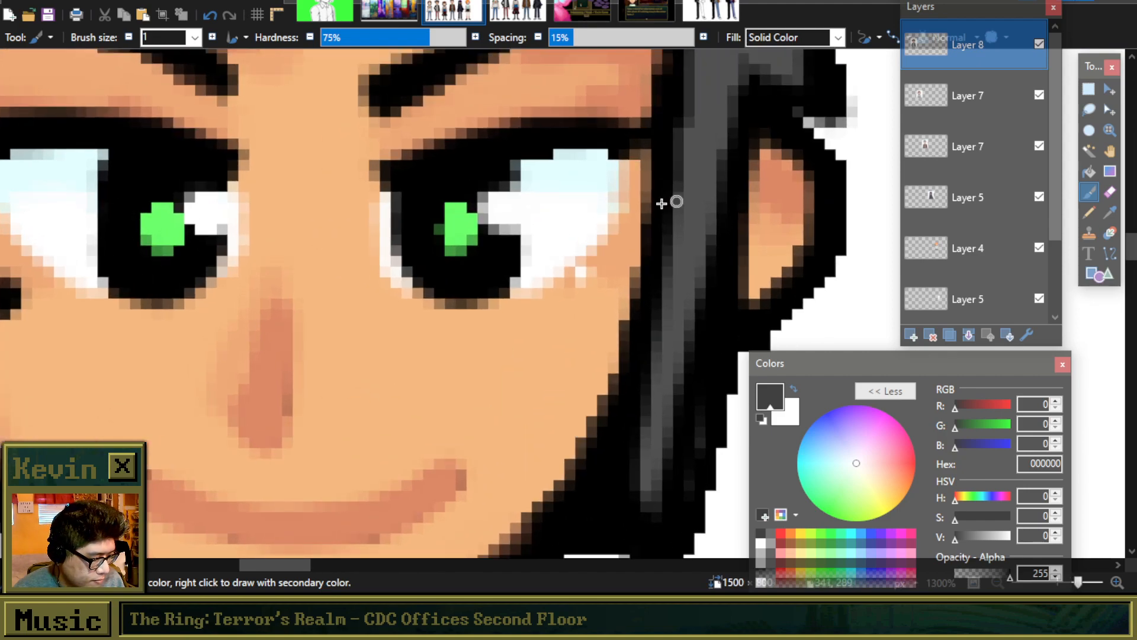
# Step: Sample the nearby skin colour EEAA78 and paint over the stray white pixels beneath the right-hand eye's outer corner
pyautogui.press('k')
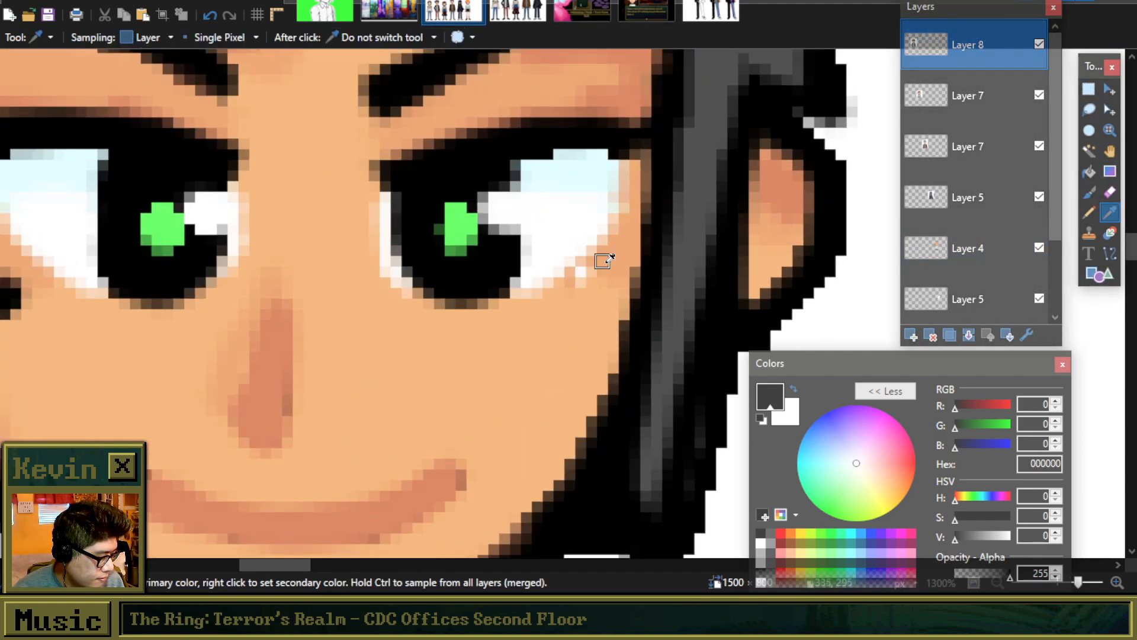
pyautogui.click(603, 269)
pyautogui.press('b')
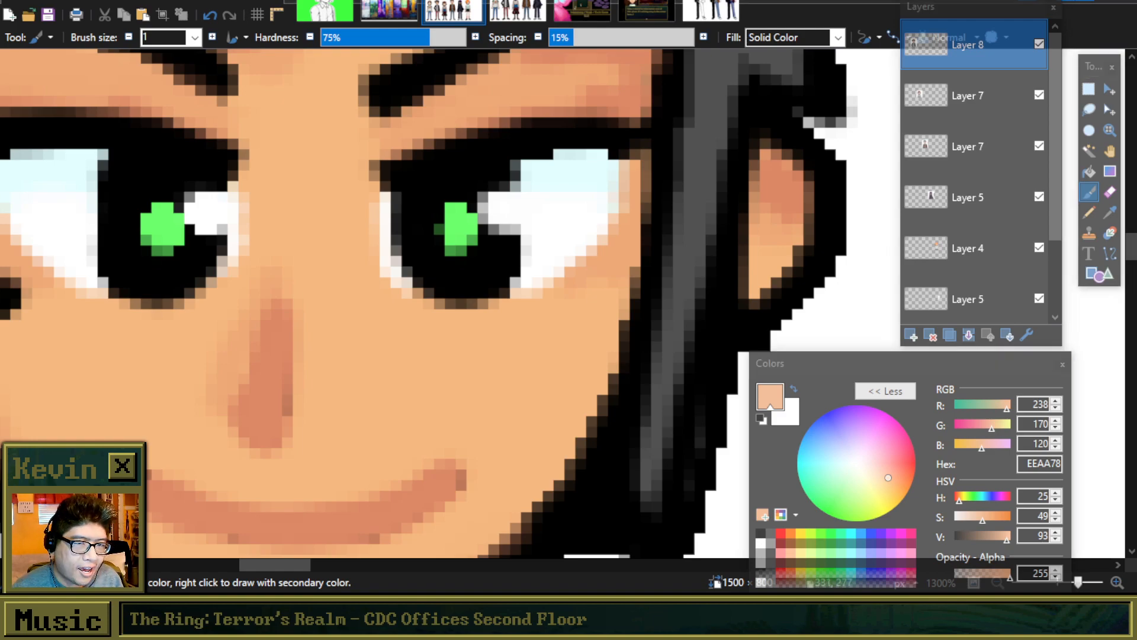
pyautogui.scroll(-5, 675, 324)
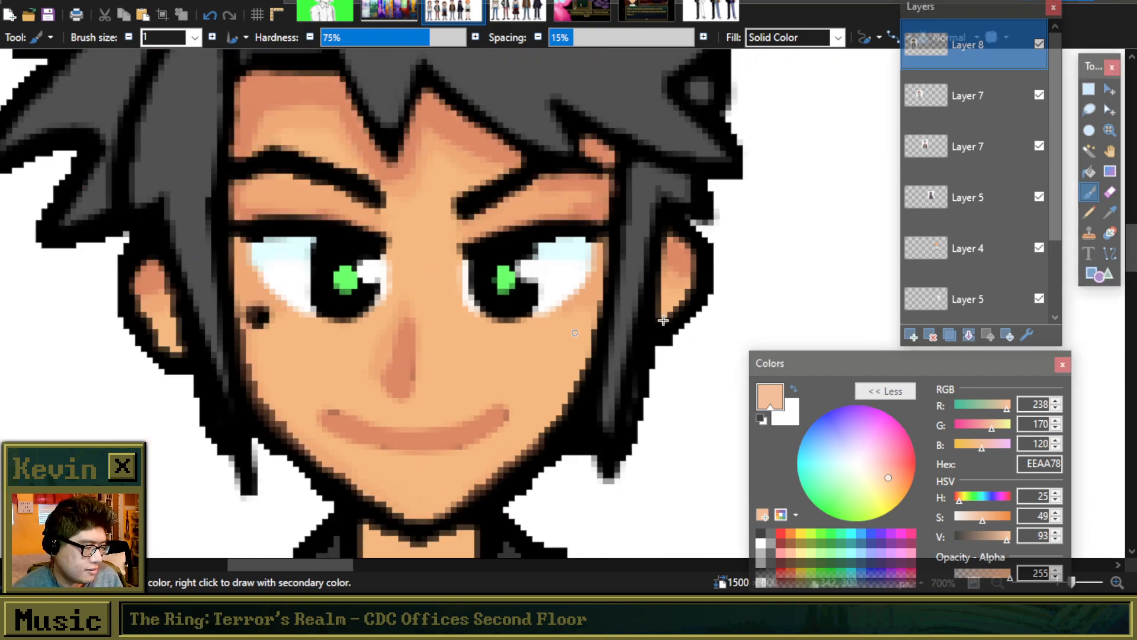
pyautogui.scroll(4, 641, 300)
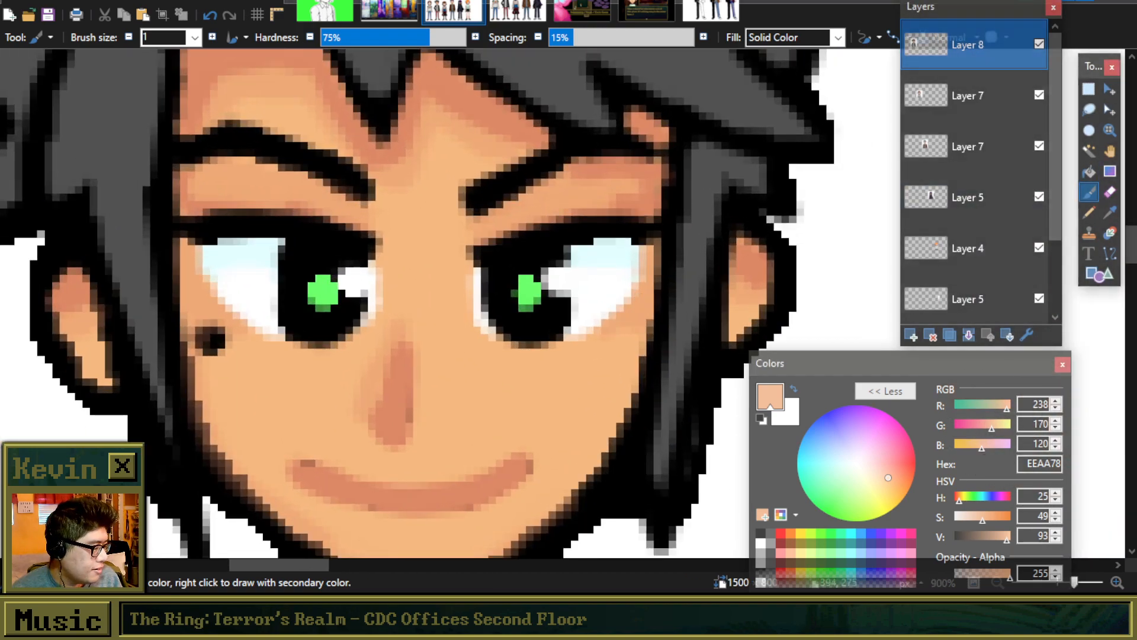
# Step: Sample the pale blue eye shadow E2FEFF and brush it along the upper whites of both eyes at brush size 2
pyautogui.press('k')
pyautogui.scroll(1, 518, 249)
pyautogui.scroll(1, 519, 249)
pyautogui.click(647, 246)
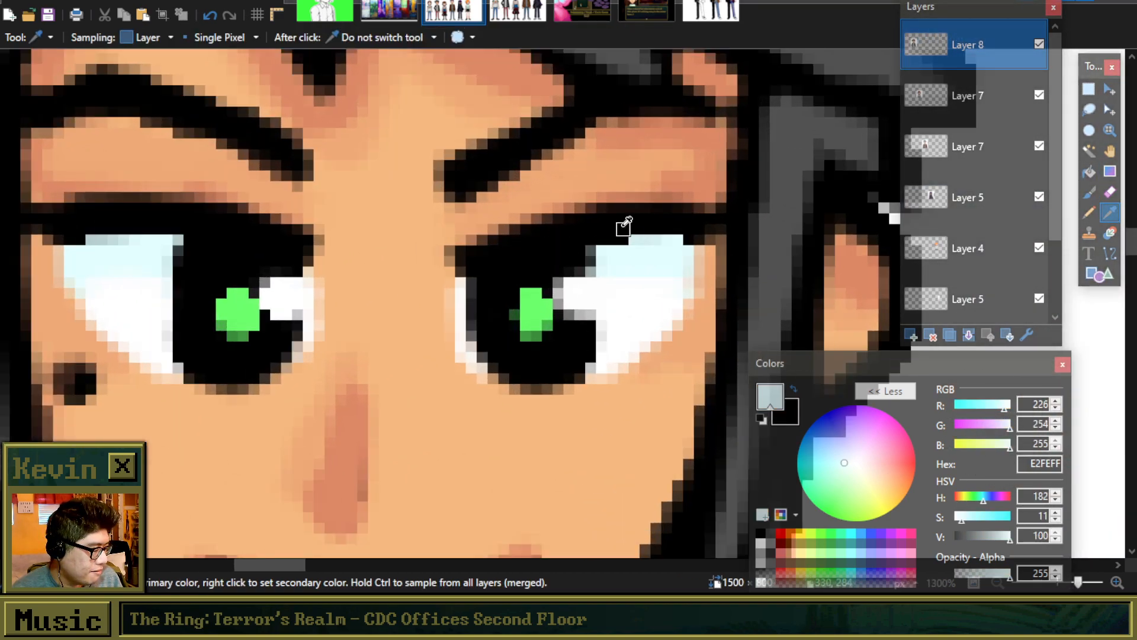
pyautogui.click(1089, 192)
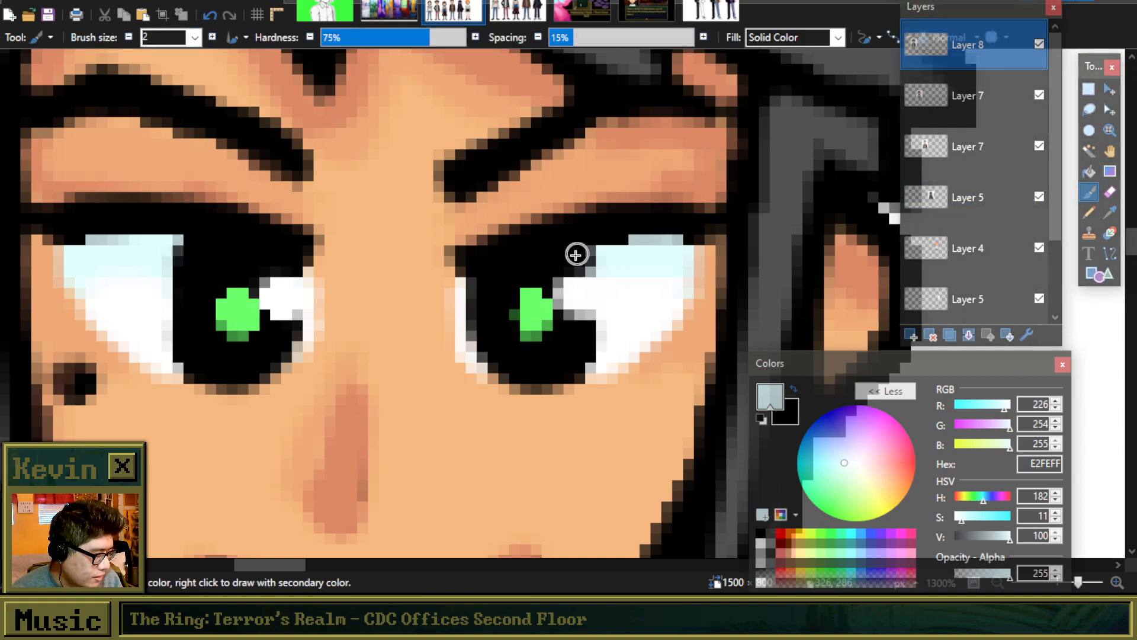
pyautogui.moveTo(643, 248)
pyautogui.mouseDown()
pyautogui.moveTo(618, 255)
pyautogui.moveTo(685, 252)
pyautogui.moveTo(615, 249)
pyautogui.mouseUp()
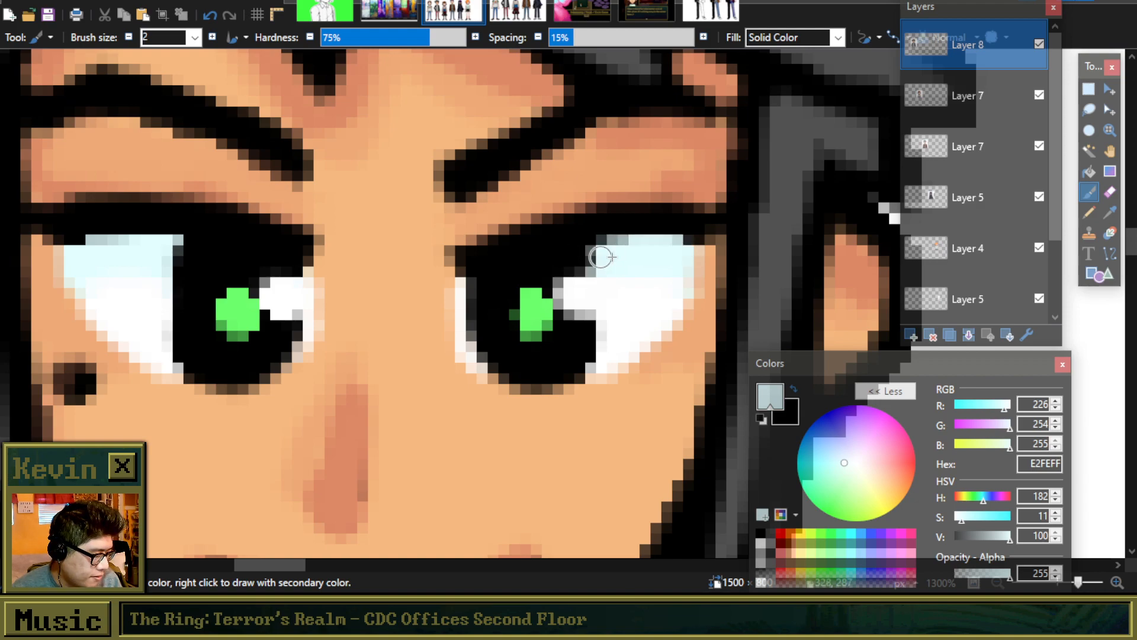
pyautogui.moveTo(148, 243)
pyautogui.mouseDown()
pyautogui.moveTo(77, 245)
pyautogui.moveTo(138, 244)
pyautogui.moveTo(82, 248)
pyautogui.mouseUp()
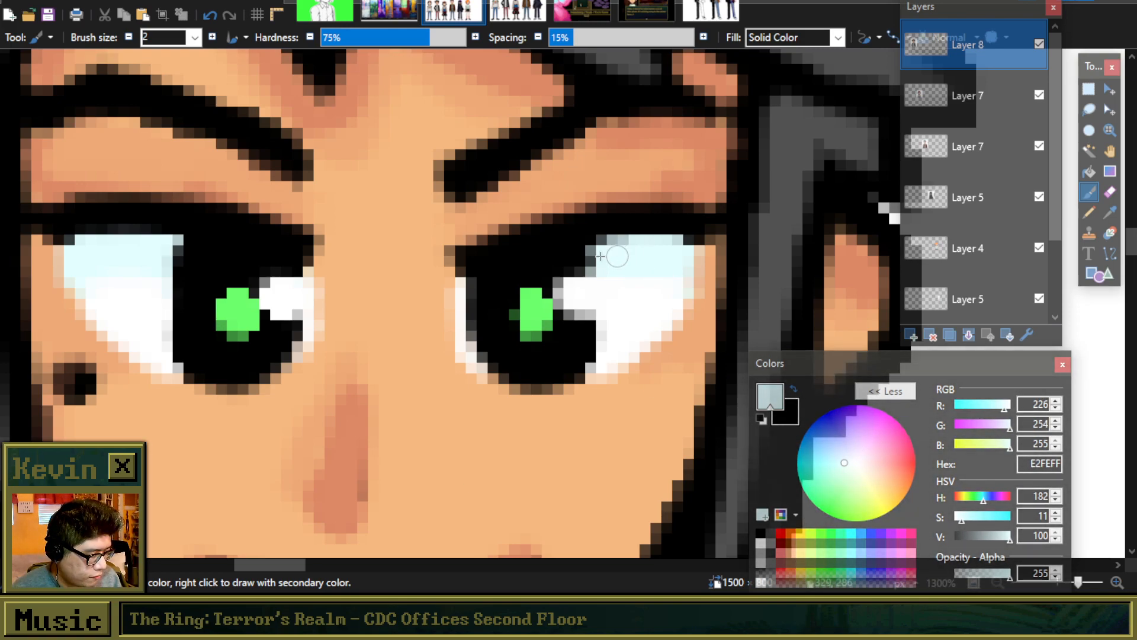
# Step: Draw a thin slanted black line down the bridge of the nose with the brush size at 1
pyautogui.scroll(-1, 375, 240)
pyautogui.scroll(-4, 374, 240)
pyautogui.scroll(4, 313, 228)
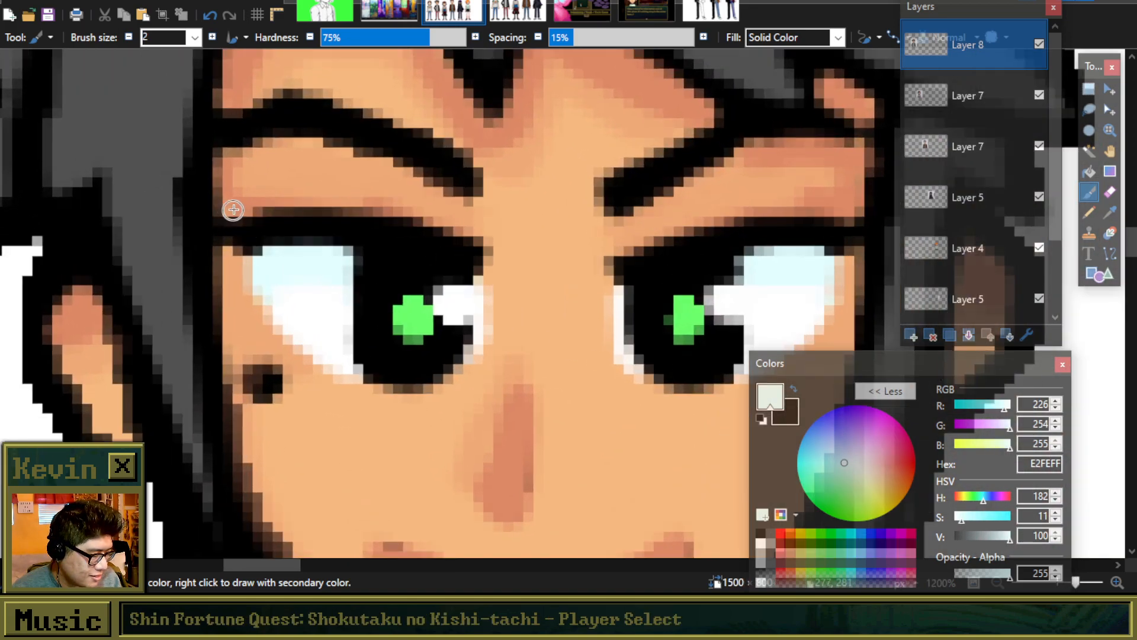
pyautogui.scroll(-2, 403, 202)
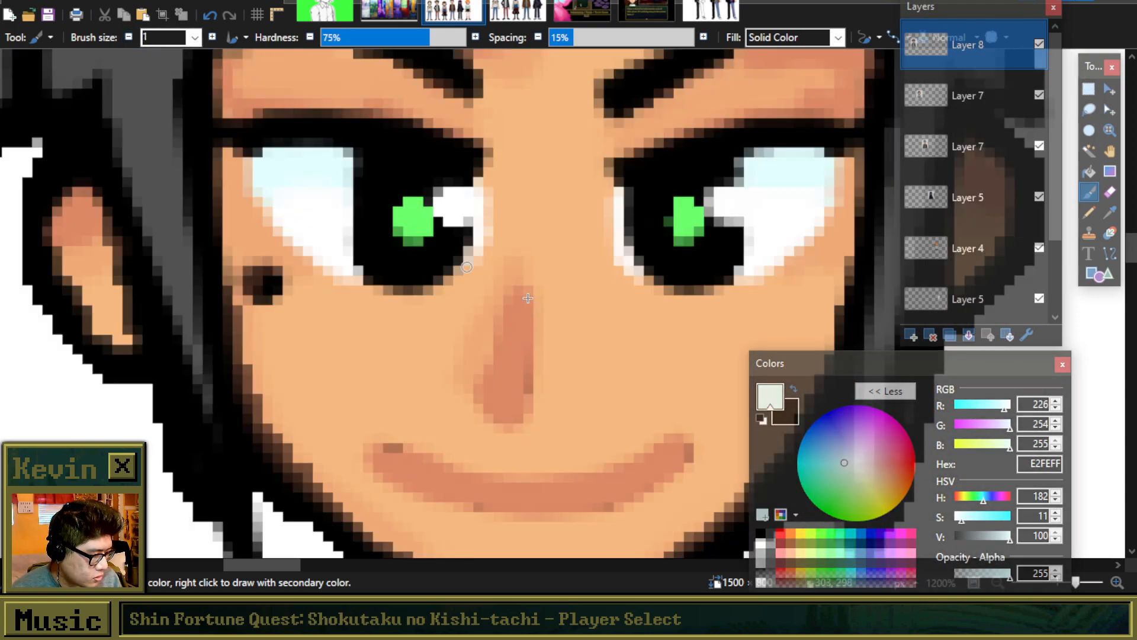
pyautogui.moveTo(520, 299)
pyautogui.mouseDown()
pyautogui.moveTo(502, 382)
pyautogui.moveTo(538, 290)
pyautogui.moveTo(504, 384)
pyautogui.moveTo(519, 269)
pyautogui.moveTo(477, 381)
pyautogui.moveTo(514, 305)
pyautogui.moveTo(494, 378)
pyautogui.moveTo(515, 294)
pyautogui.moveTo(501, 358)
pyautogui.moveTo(518, 287)
pyautogui.moveTo(497, 370)
pyautogui.moveTo(515, 280)
pyautogui.mouseUp()
pyautogui.hotkey('ctrl', 'z')
pyautogui.hotkey('ctrl', 'z')
pyautogui.hotkey('ctrl', 'z')
pyautogui.click(495, 373)
pyautogui.scroll(-6, 515, 279)
pyautogui.scroll(6, 471, 298)
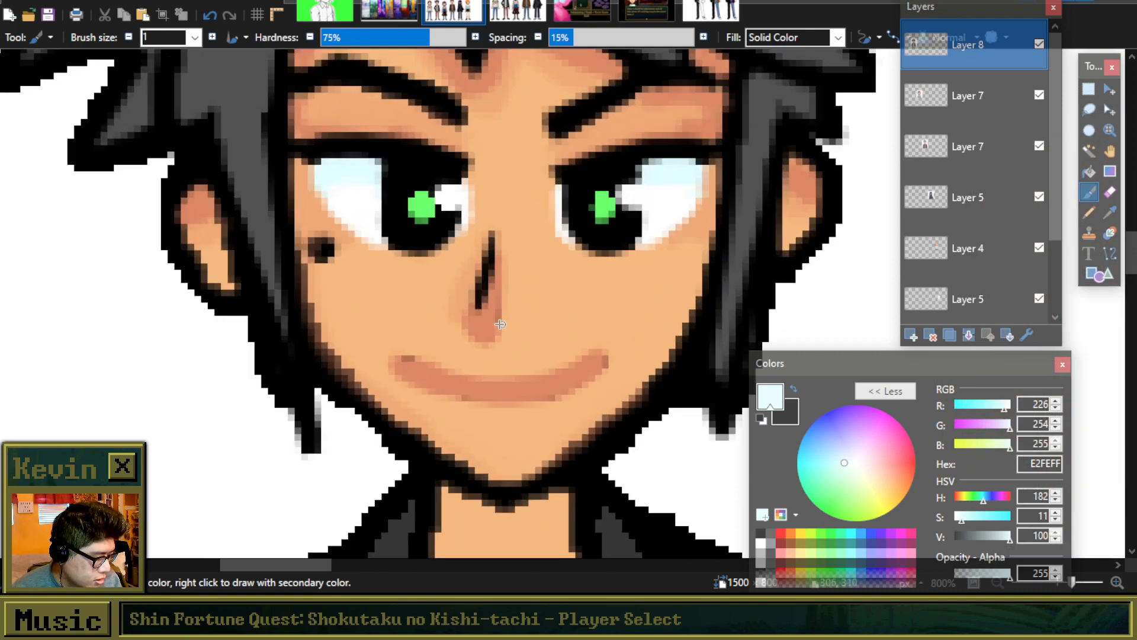
# Step: Sample the nose shadow colour DD8966 and brush the shadow outward beneath the nose tip towards the right-hand cheek
pyautogui.press('k')
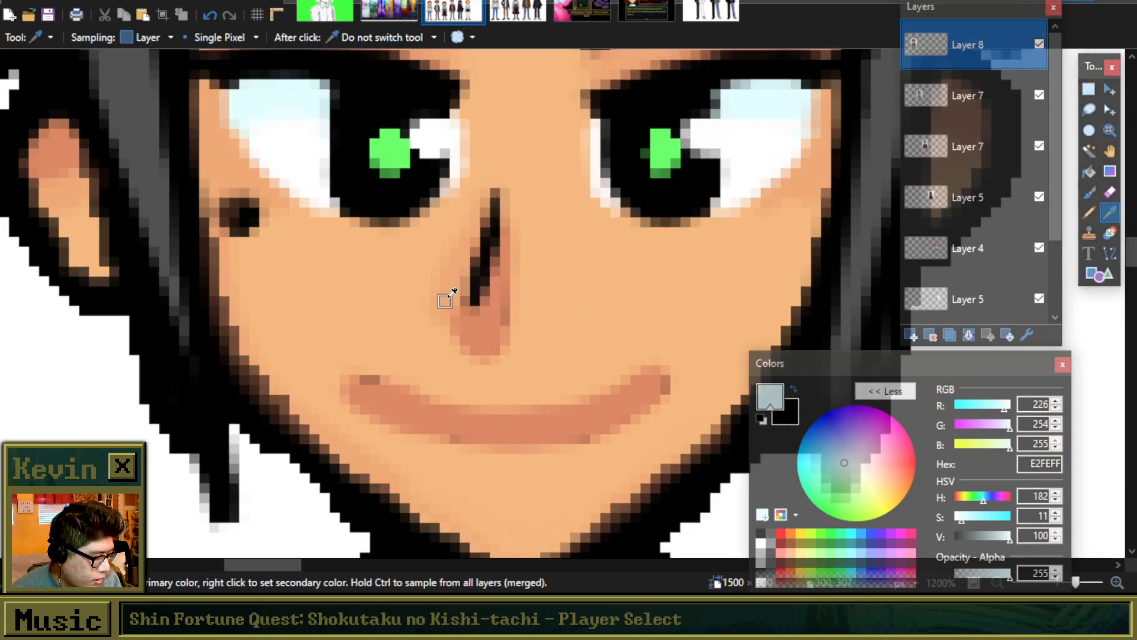
pyautogui.click(476, 320)
pyautogui.press('b')
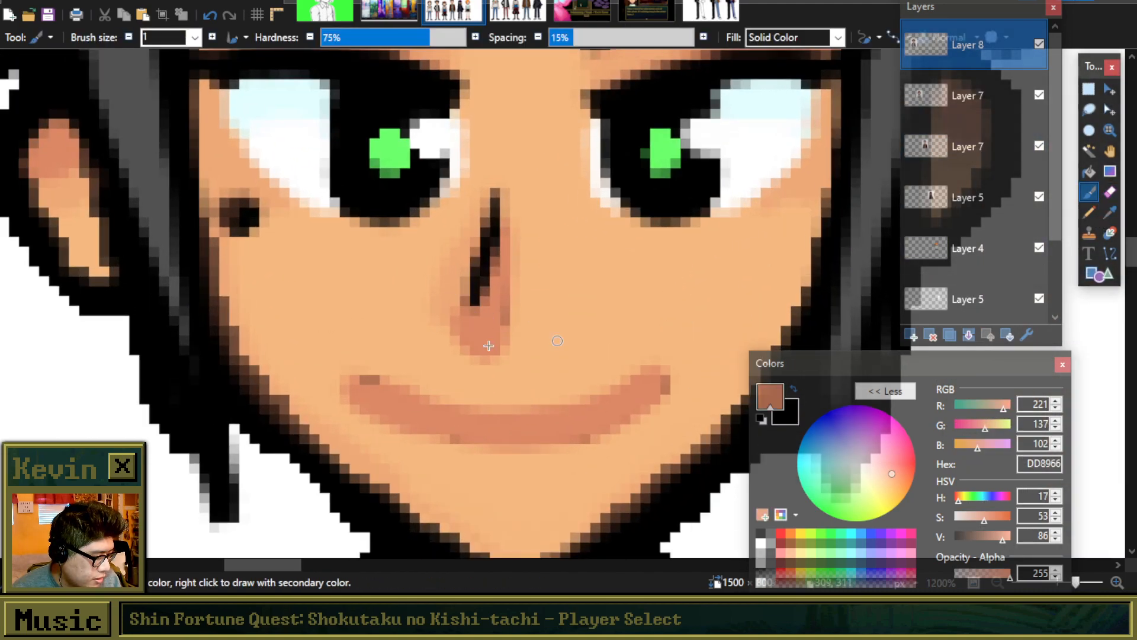
pyautogui.moveTo(502, 320)
pyautogui.mouseDown()
pyautogui.moveTo(550, 313)
pyautogui.moveTo(497, 340)
pyautogui.moveTo(541, 325)
pyautogui.moveTo(507, 345)
pyautogui.moveTo(552, 319)
pyautogui.mouseUp()
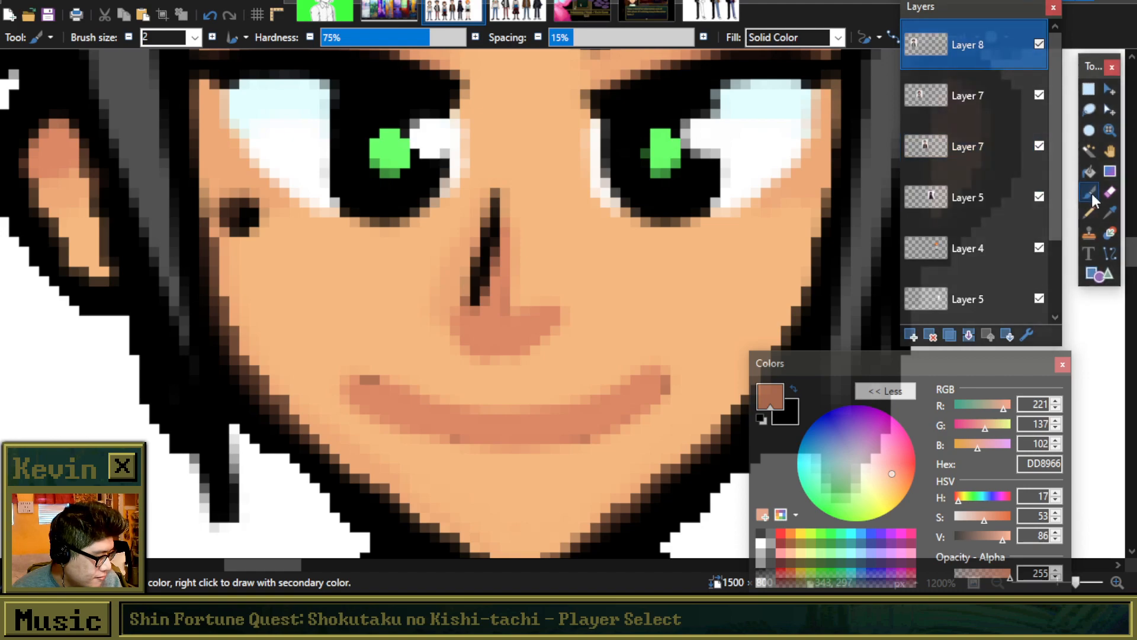
# Step: Sample the skin colour as the secondary colour and trim the edges of the nose shadow at brush size 2
pyautogui.click(1109, 212)
pyautogui.rightClick(715, 241)
pyautogui.click(1090, 211)
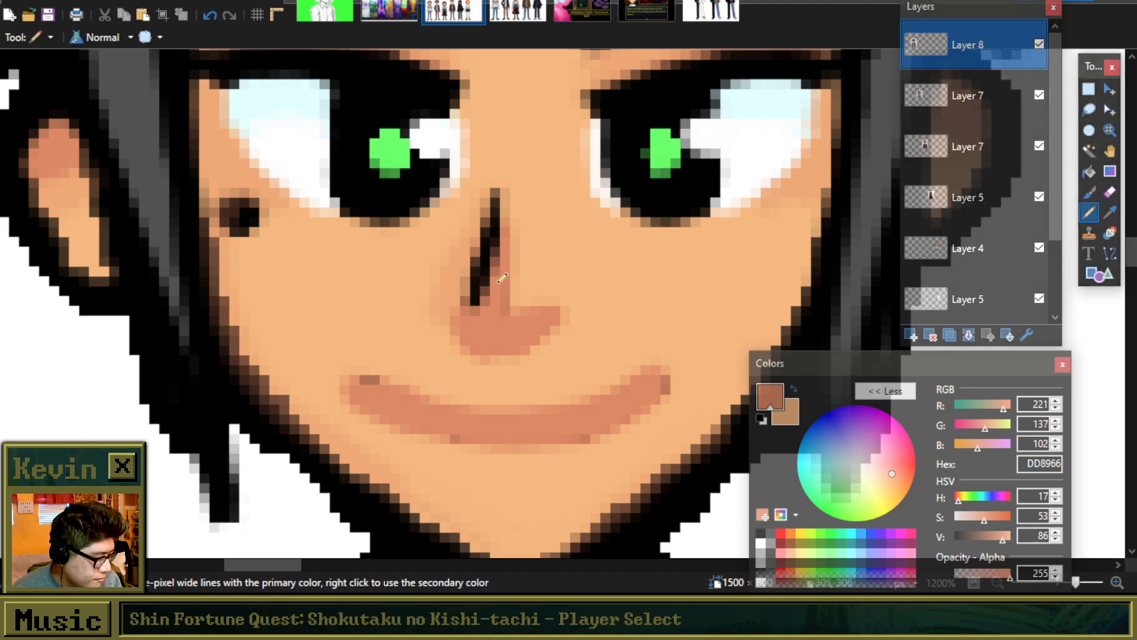
pyautogui.click(1090, 192)
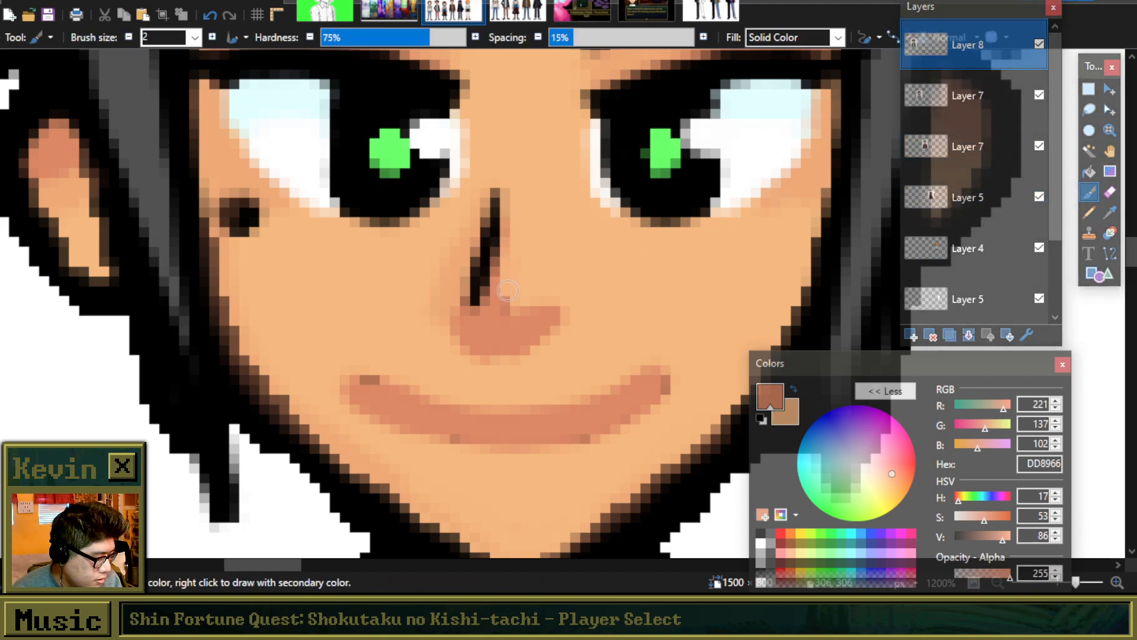
pyautogui.moveTo(516, 315); pyautogui.dragTo(561, 304)
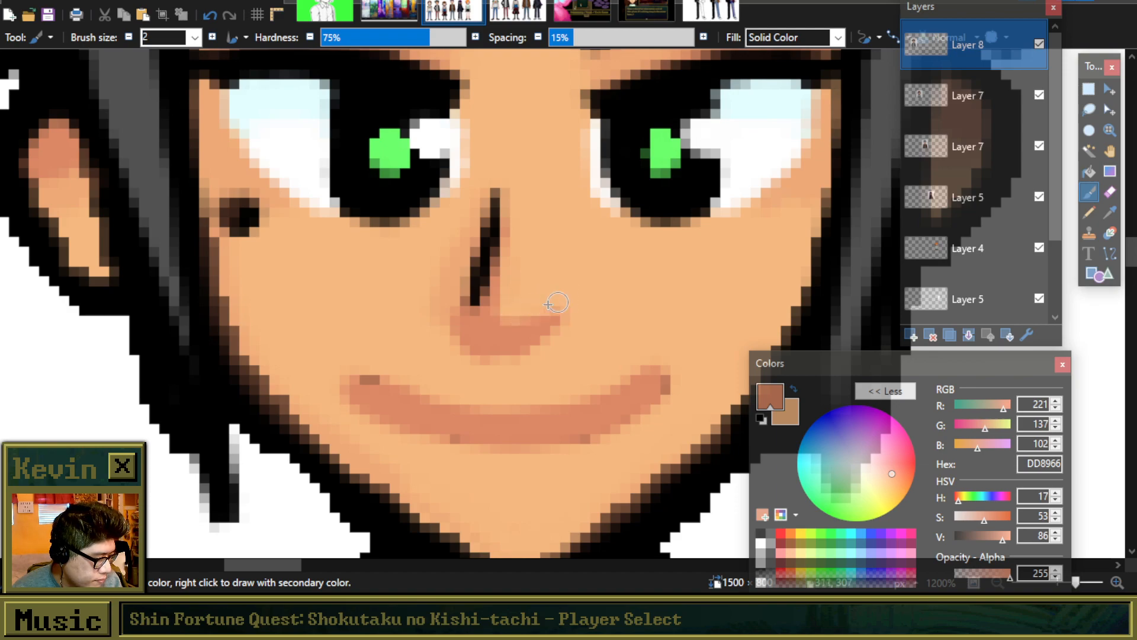
pyautogui.moveTo(455, 332); pyautogui.dragTo(496, 359)
# Step: Extend the lower end of the nose line slightly with black
pyautogui.keyDown('ctrl'); pyautogui.scroll(-4, 417, 321); pyautogui.keyUp('ctrl')
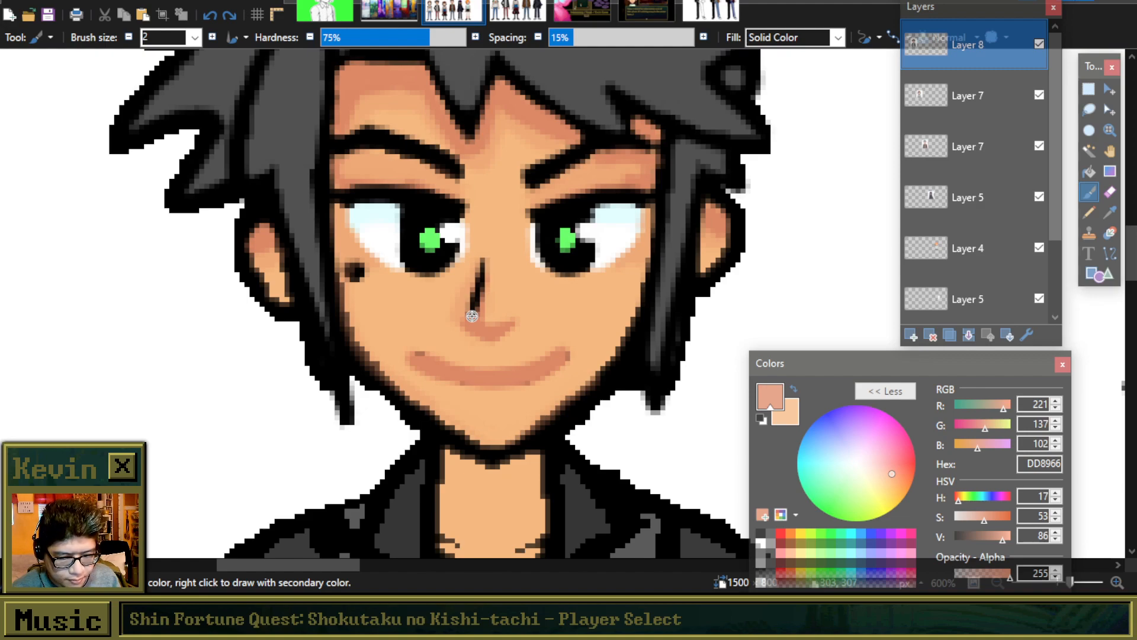
pyautogui.keyDown('ctrl'); pyautogui.scroll(-2, 472, 316); pyautogui.keyUp('ctrl')
pyautogui.keyDown('ctrl'); pyautogui.scroll(4, 472, 316); pyautogui.keyUp('ctrl')
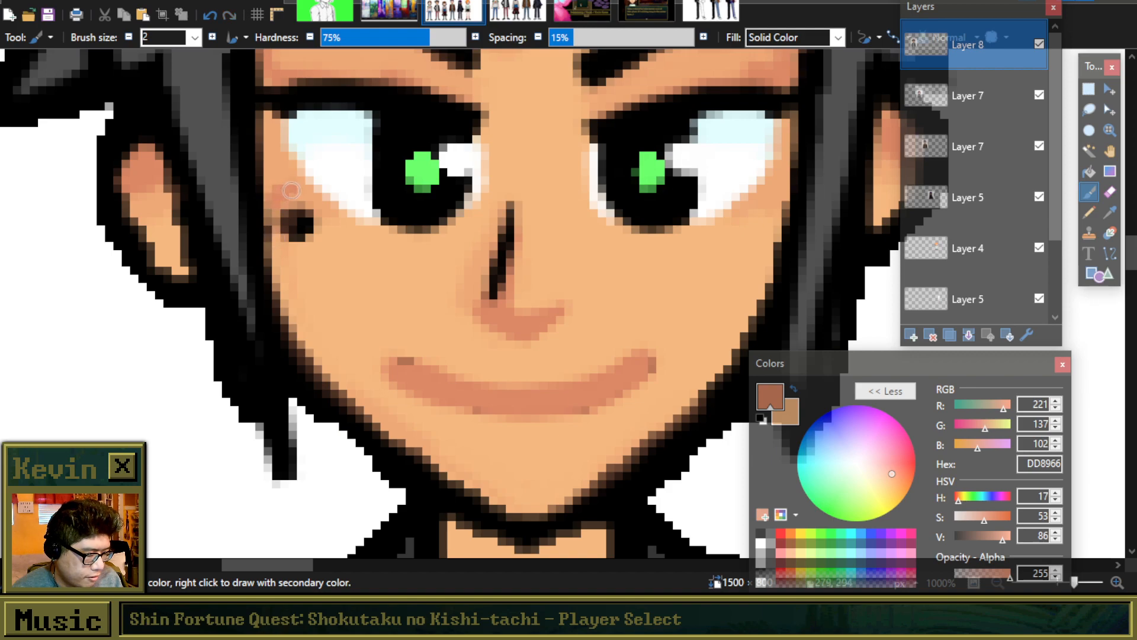
pyautogui.scroll(-3, 305, 201)
pyautogui.scroll(4, 499, 220)
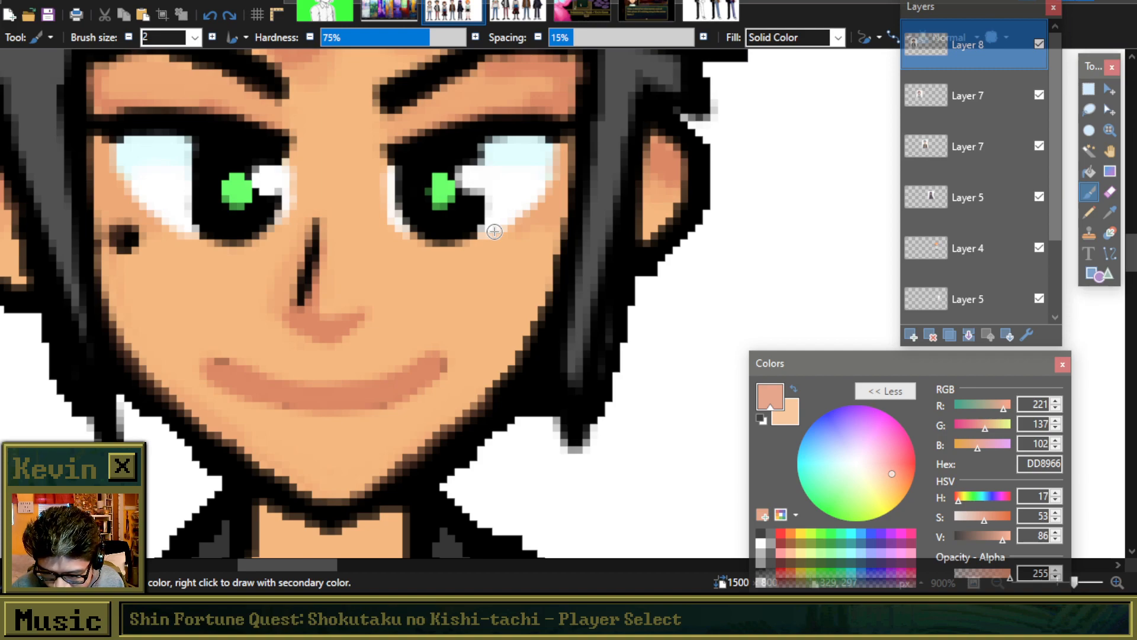
pyautogui.click(761, 534)
pyautogui.moveTo(302, 296); pyautogui.dragTo(297, 310)
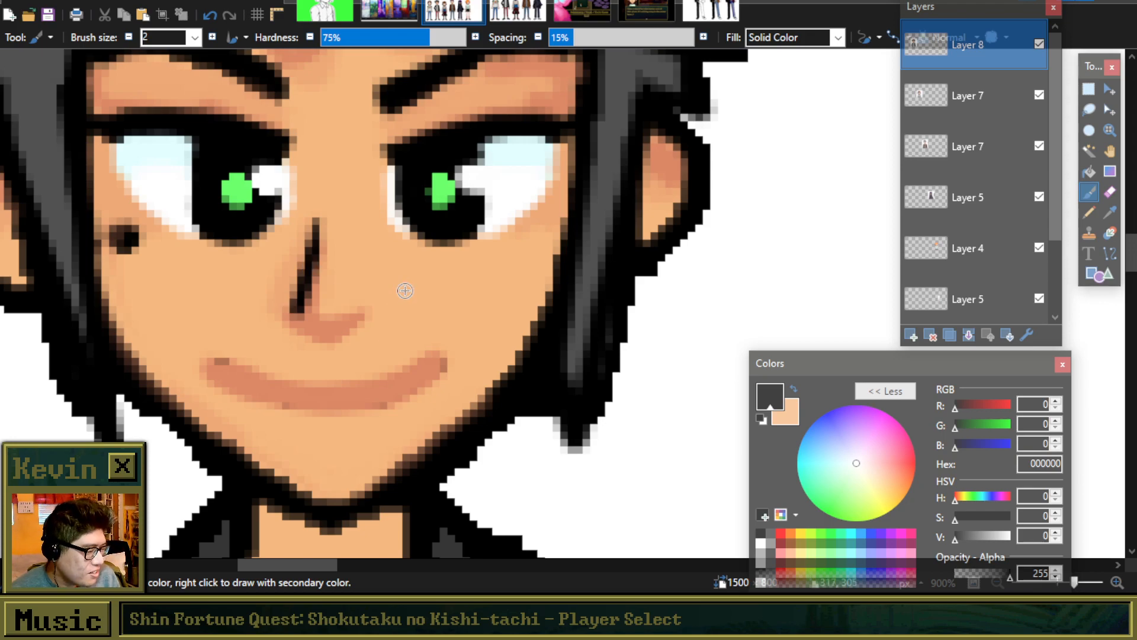
# Step: Draw a curved black smile line over the orange mouth from corner to corner
pyautogui.scroll(3, 293, 385)
pyautogui.moveTo(185, 346)
pyautogui.mouseDown()
pyautogui.moveTo(253, 391)
pyautogui.moveTo(332, 405)
pyautogui.moveTo(415, 401)
pyautogui.moveTo(515, 350)
pyautogui.mouseUp()
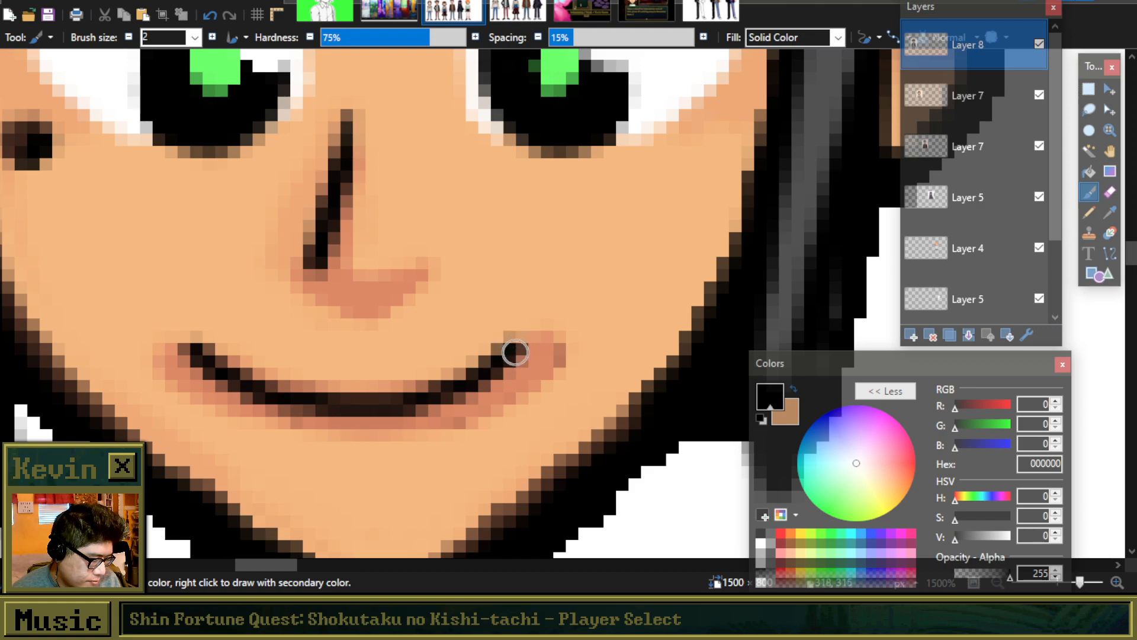
pyautogui.moveTo(418, 397); pyautogui.dragTo(292, 394)
# Step: Paint skin colour over the excess orange below the smile line and at its right-hand corner
pyautogui.scroll(-2, 295, 393)
pyautogui.scroll(2, 211, 371)
pyautogui.moveTo(200, 352)
pyautogui.mouseDown()
pyautogui.moveTo(235, 416)
pyautogui.moveTo(186, 358)
pyautogui.moveTo(269, 418)
pyautogui.mouseUp()
pyautogui.moveTo(378, 447)
pyautogui.mouseDown()
pyautogui.moveTo(535, 424)
pyautogui.moveTo(478, 439)
pyautogui.moveTo(635, 355)
pyautogui.moveTo(512, 406)
pyautogui.mouseUp()
pyautogui.hotkey('ctrl', 'z')
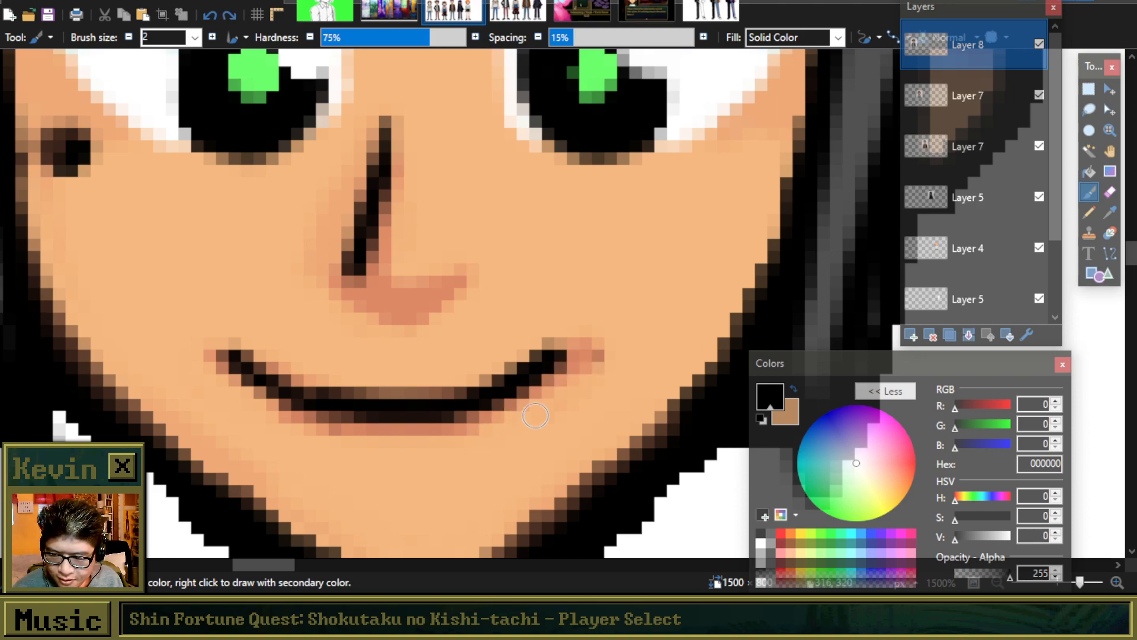
pyautogui.moveTo(620, 348)
pyautogui.mouseDown()
pyautogui.moveTo(571, 387)
pyautogui.moveTo(567, 318)
pyautogui.mouseUp()
pyautogui.scroll(-3, 567, 317)
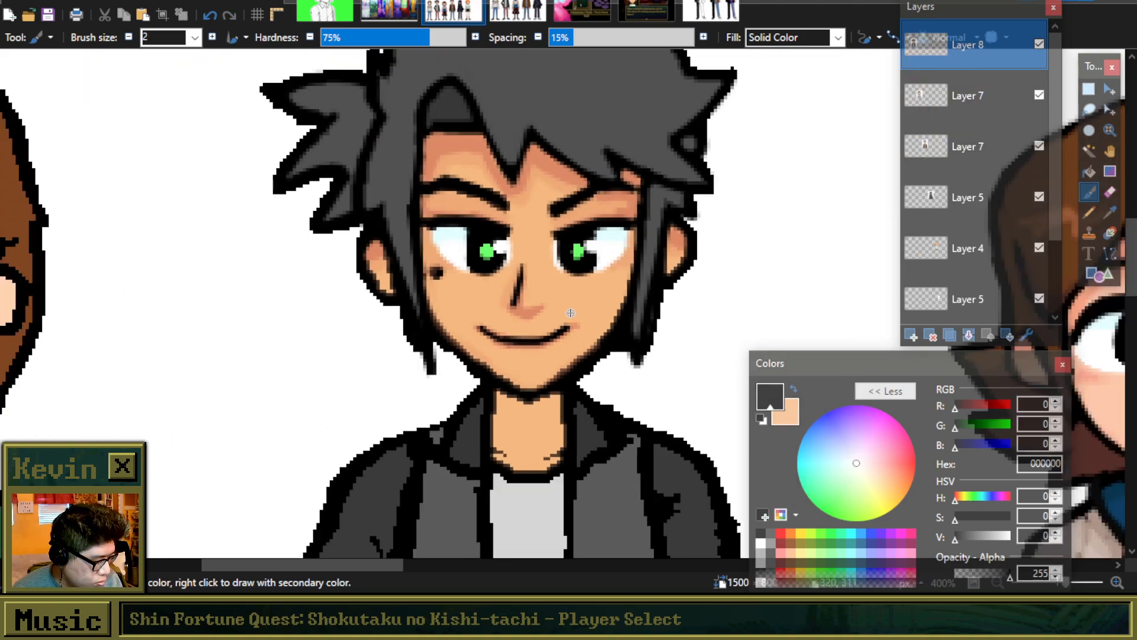
pyautogui.scroll(-1, 577, 342)
pyautogui.scroll(2, 569, 331)
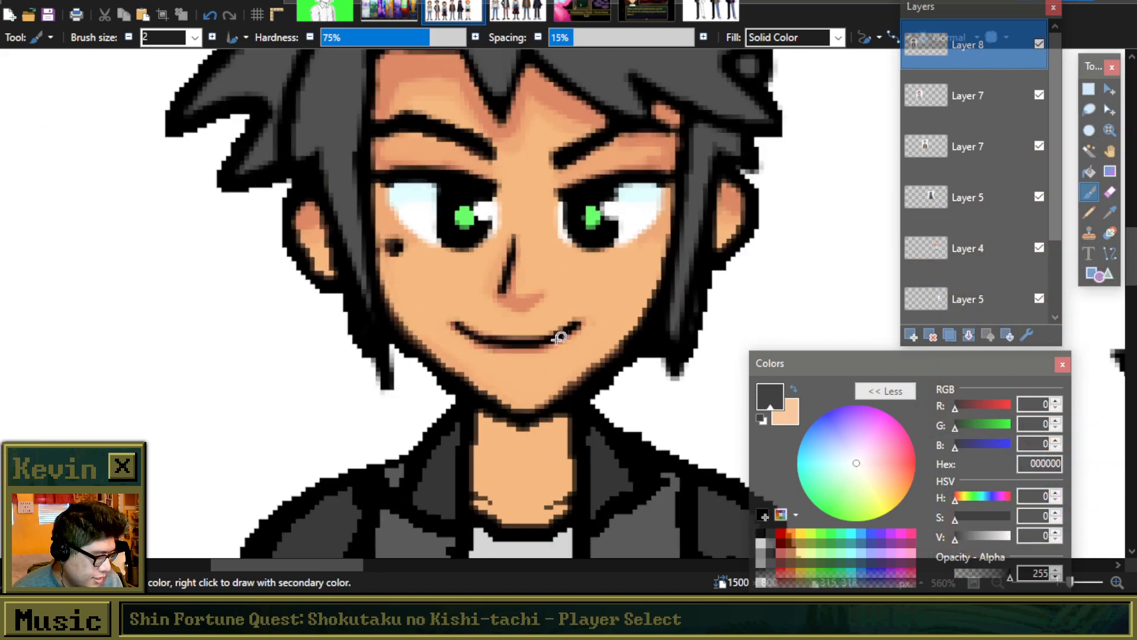
pyautogui.scroll(-3, 583, 367)
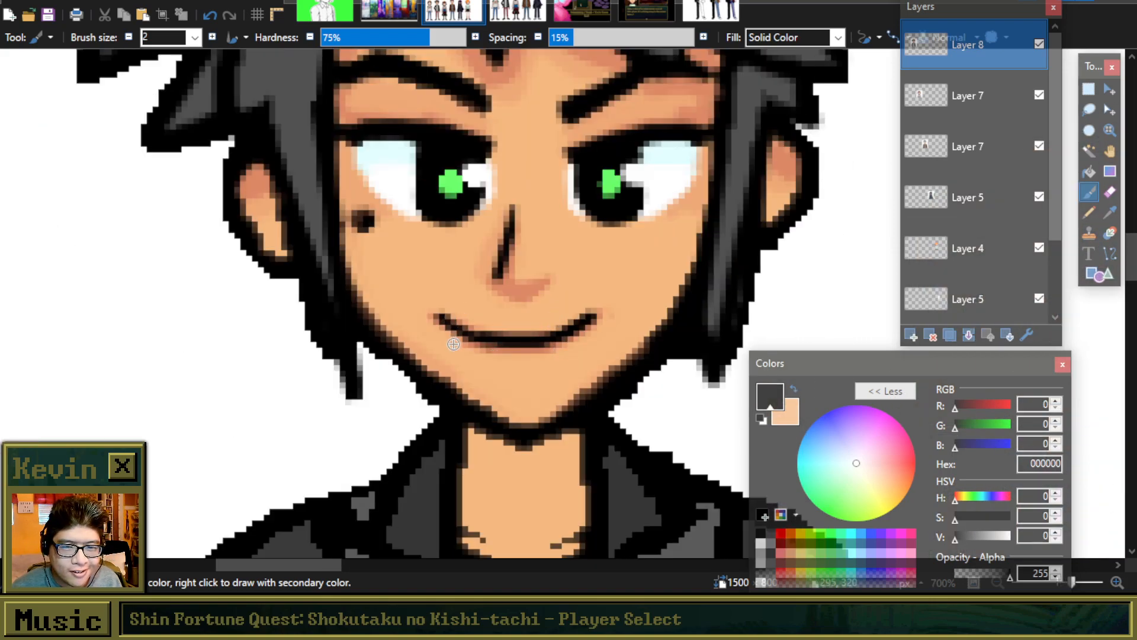
pyautogui.scroll(-1, 520, 354)
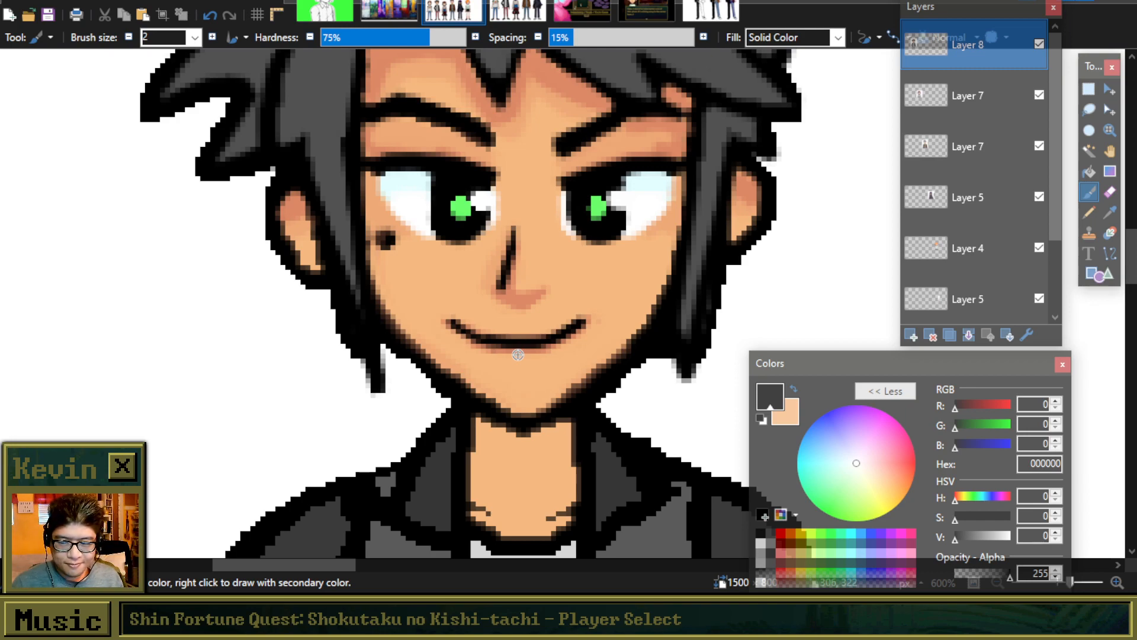
# Step: Sample the pupil green 6CFF6C and enlarge the green pupils of both eyes with the brush
pyautogui.click(1109, 211)
pyautogui.scroll(3, 477, 202)
pyautogui.click(462, 201)
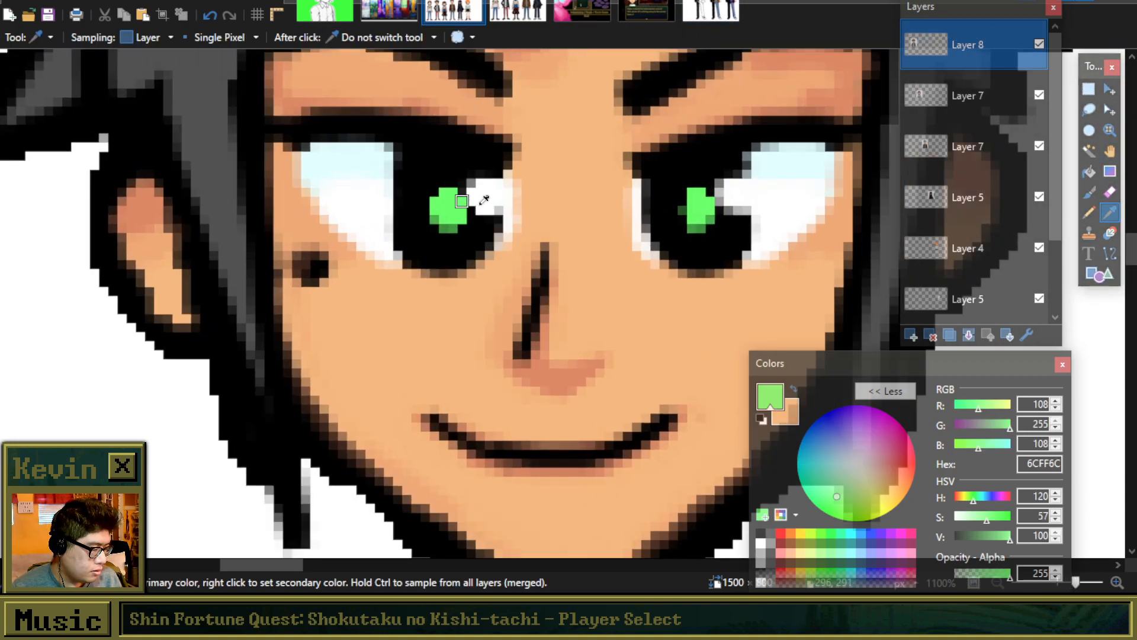
pyautogui.rightClick(740, 192)
pyautogui.press('b')
pyautogui.scroll(2, 415, 214)
pyautogui.moveTo(470, 179)
pyautogui.mouseDown()
pyautogui.moveTo(434, 193)
pyautogui.moveTo(452, 232)
pyautogui.moveTo(478, 214)
pyautogui.moveTo(455, 236)
pyautogui.mouseUp()
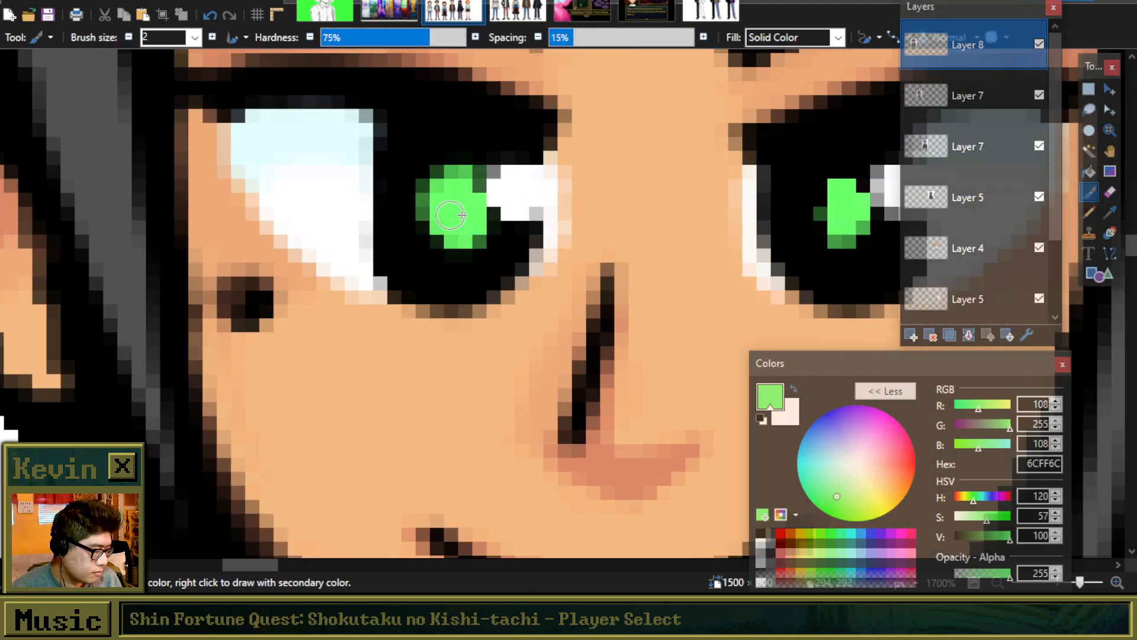
pyautogui.scroll(-1, 578, 207)
pyautogui.scroll(1, 745, 200)
pyautogui.moveTo(786, 202)
pyautogui.mouseDown()
pyautogui.moveTo(799, 247)
pyautogui.moveTo(814, 234)
pyautogui.moveTo(771, 221)
pyautogui.moveTo(803, 185)
pyautogui.moveTo(774, 180)
pyautogui.mouseUp()
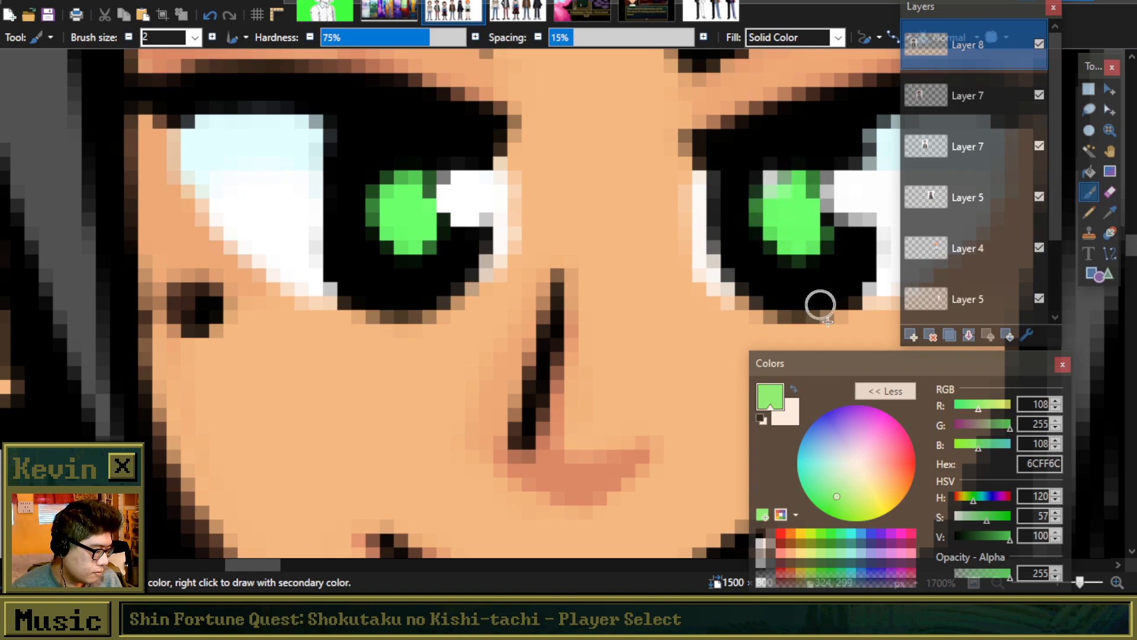
# Step: Set the secondary colour to black and paint over the stray pale pixels beside the right-hand eye's green pupil
pyautogui.rightClick(761, 533)
pyautogui.moveTo(754, 178); pyautogui.dragTo(748, 231)
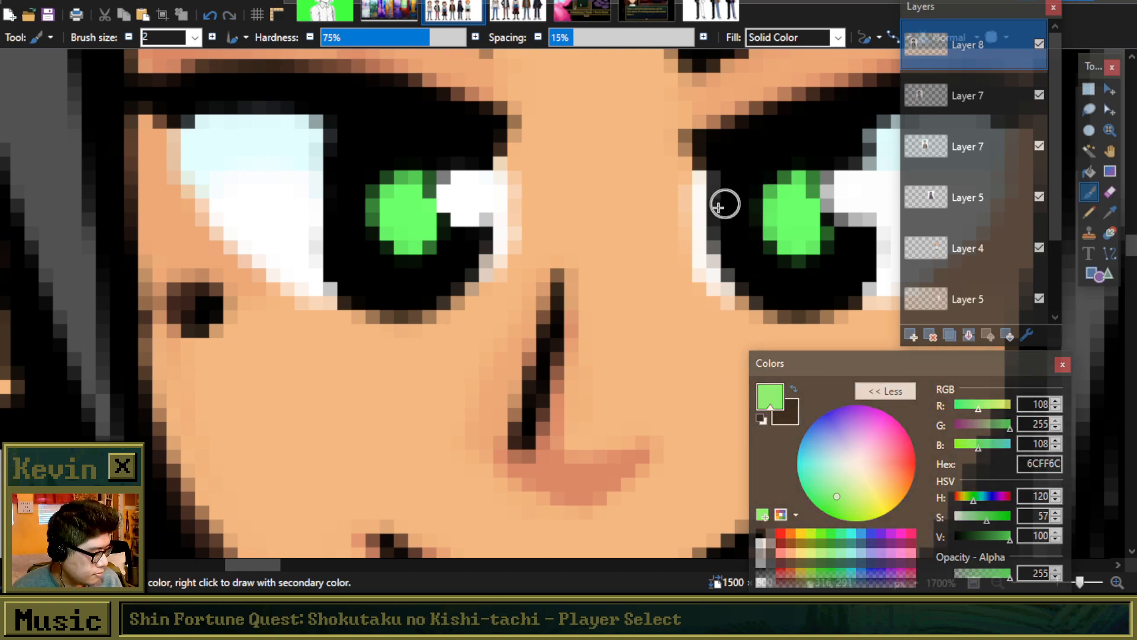
pyautogui.scroll(-5, 375, 257)
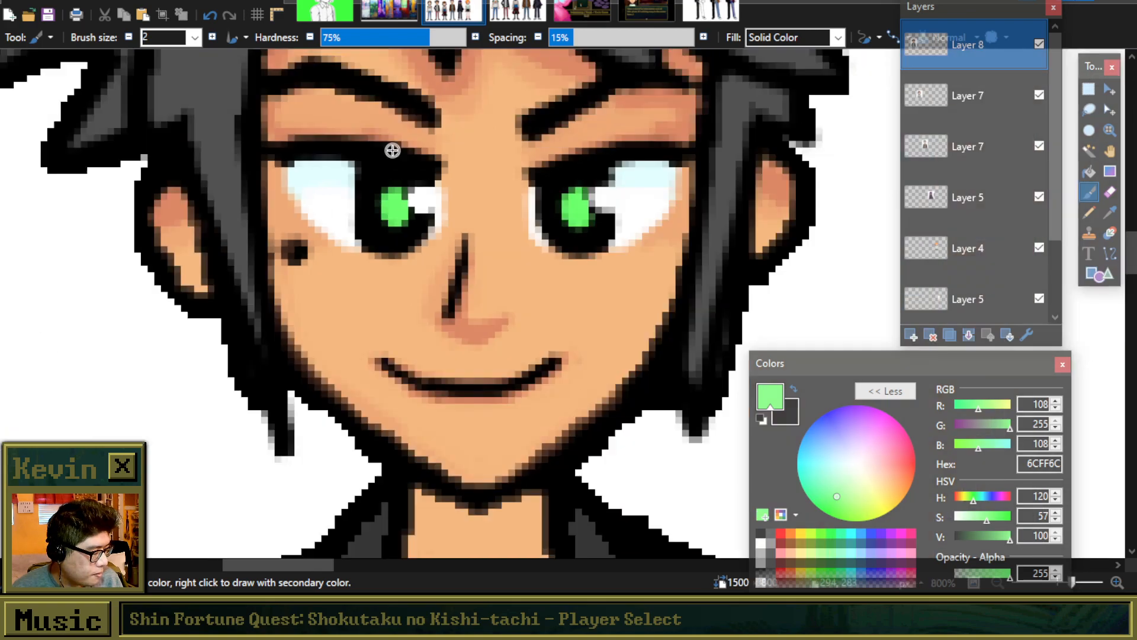
pyautogui.scroll(-2, 404, 149)
pyautogui.scroll(8, 414, 151)
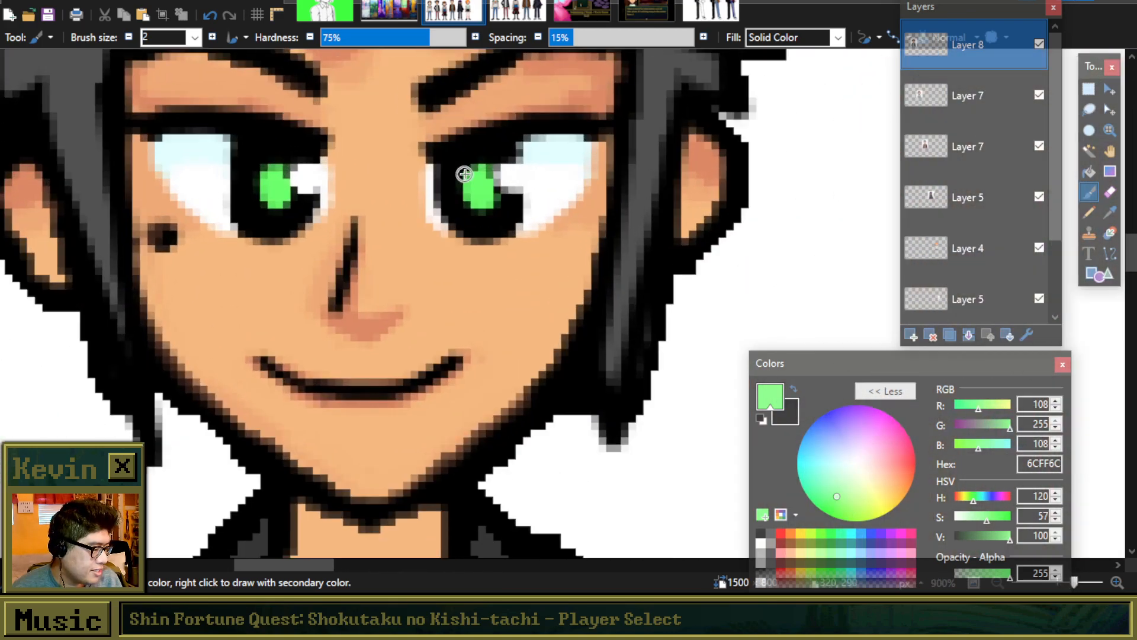
pyautogui.scroll(-4, 478, 169)
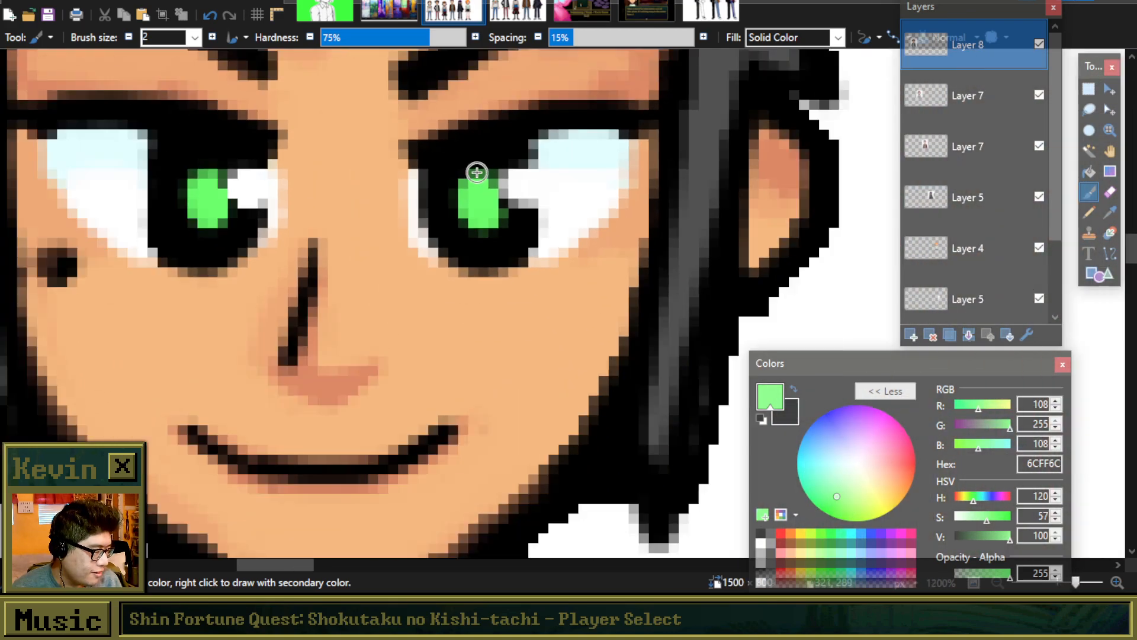
pyautogui.scroll(1, 461, 152)
# Step: Sample the skin shadow colour DC8865 and shade around the right-hand eyebrow's inner end and above that eye's inner corner
pyautogui.press('k')
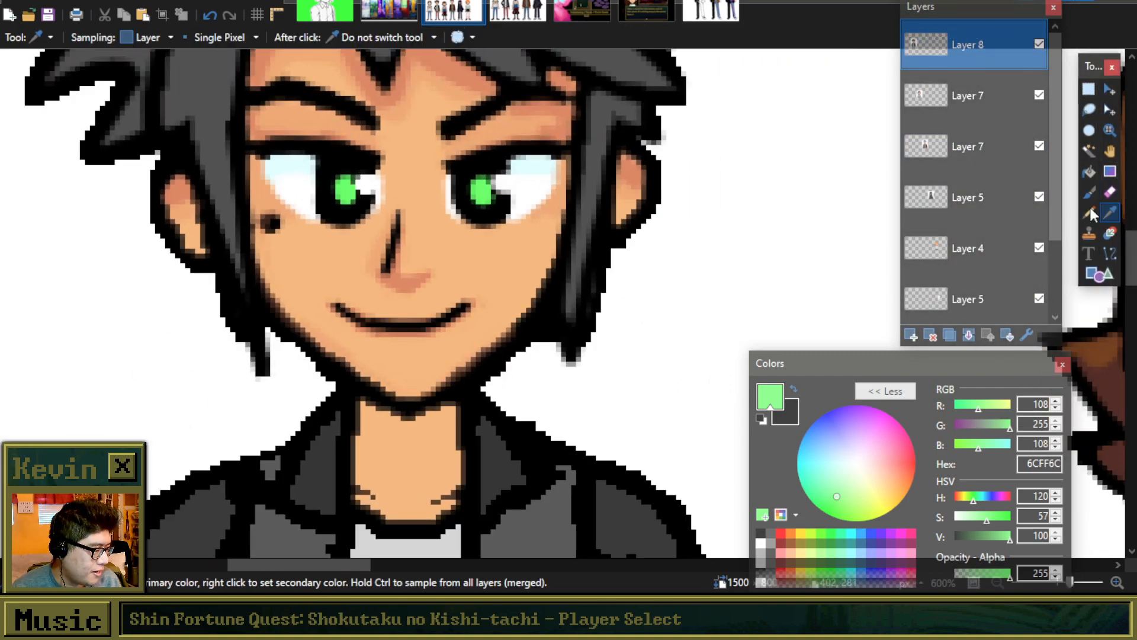
pyautogui.click(535, 102)
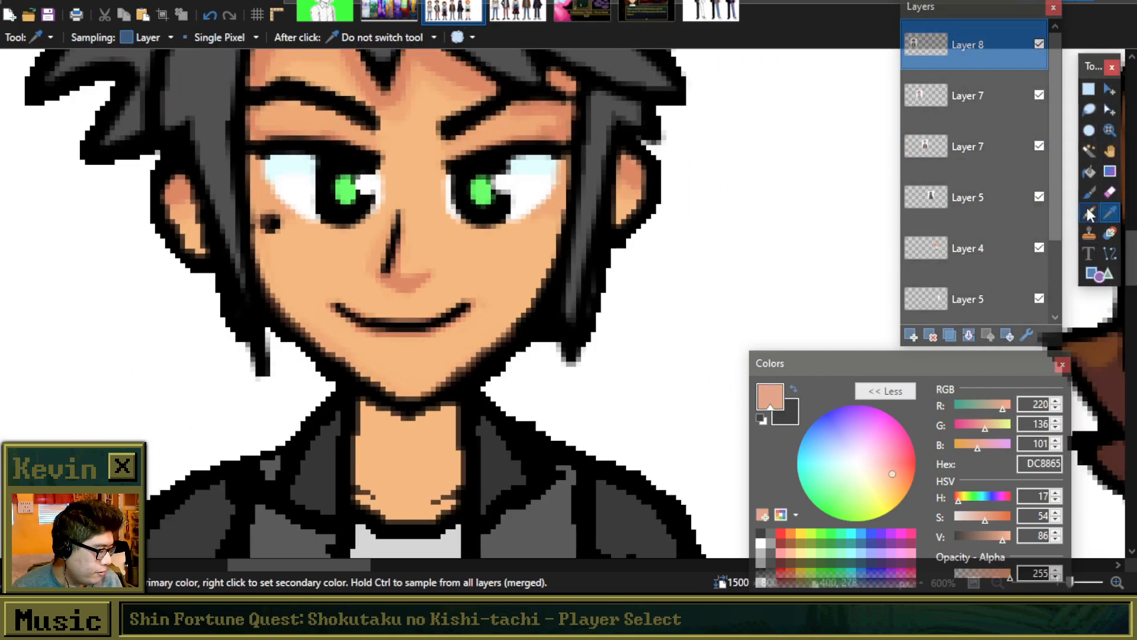
pyautogui.press('b')
pyautogui.scroll(3, 438, 148)
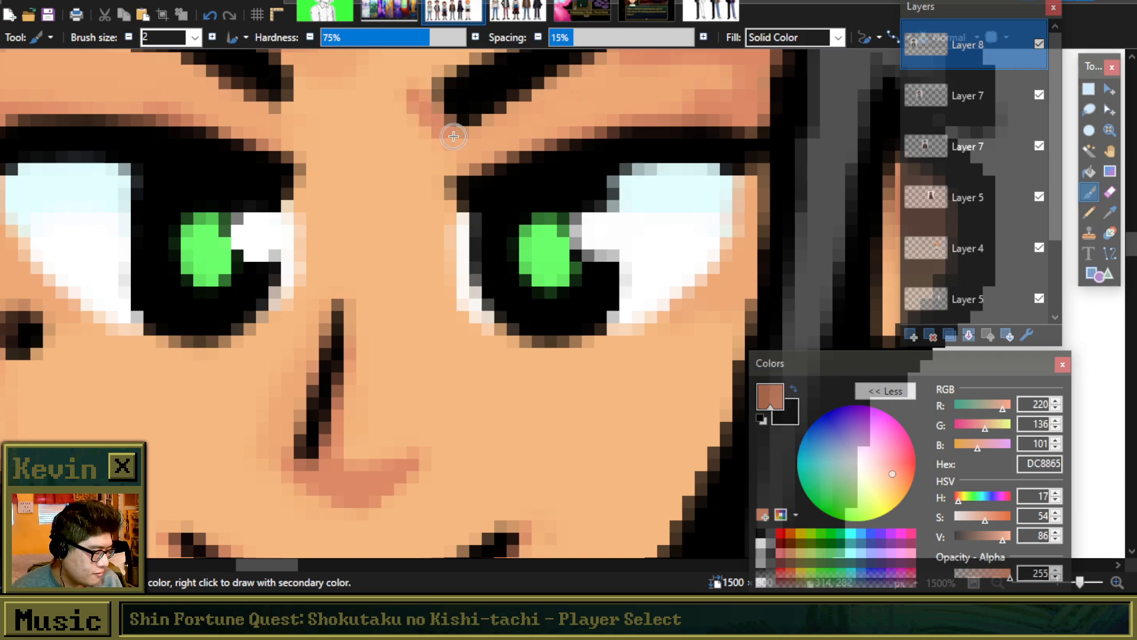
pyautogui.scroll(-5, 468, 125)
pyautogui.scroll(5, 476, 119)
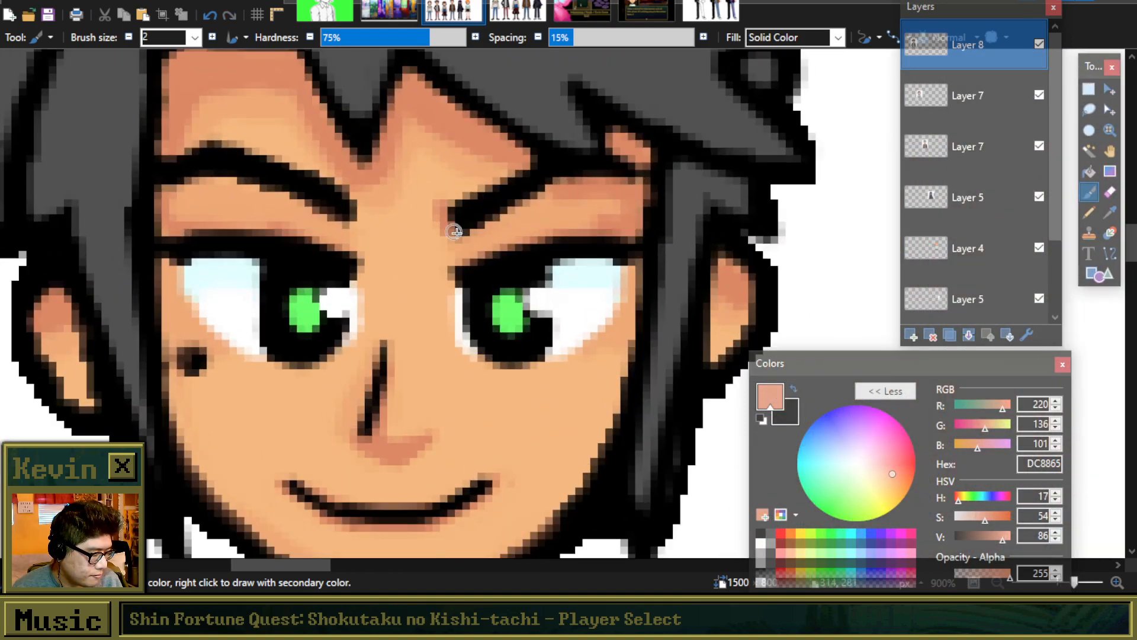
pyautogui.scroll(-3, 514, 256)
pyautogui.scroll(2, 478, 249)
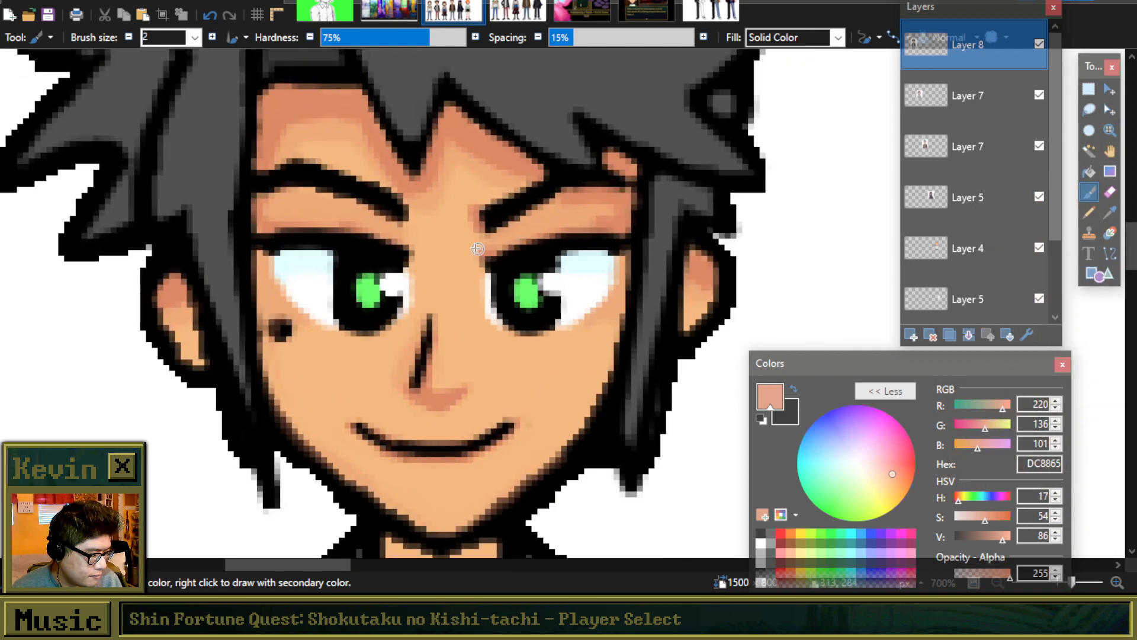
pyautogui.scroll(-3, 504, 207)
pyautogui.scroll(2, 524, 206)
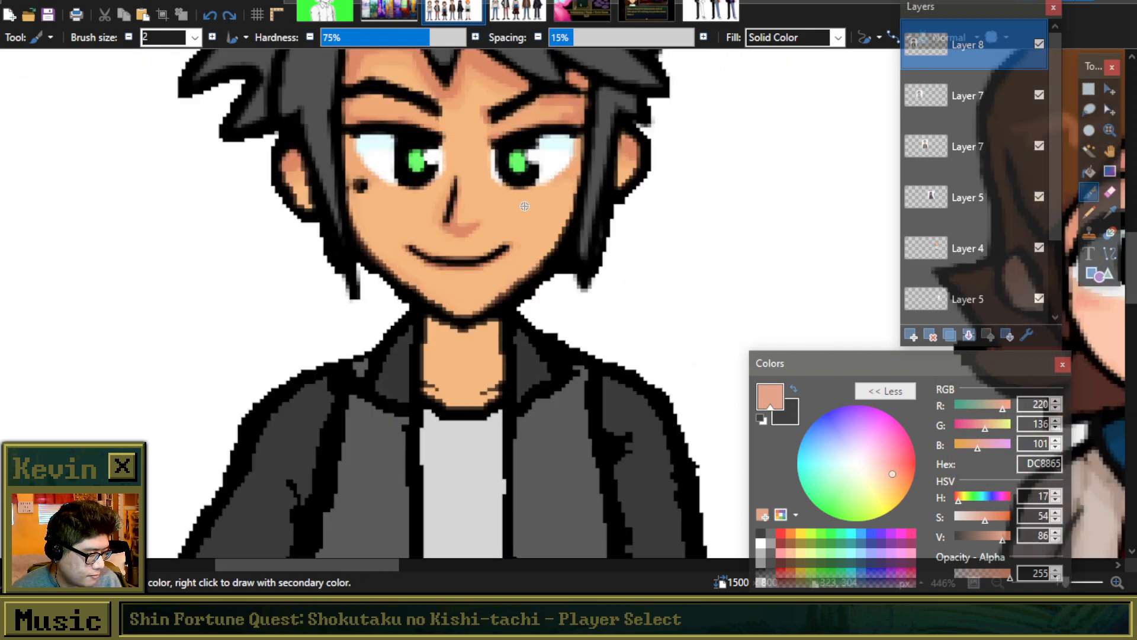
# Step: Set the primary colour to white FFFFFF and touch up the white highlight beside the right-hand eye's green pupil
pyautogui.scroll(3, 547, 182)
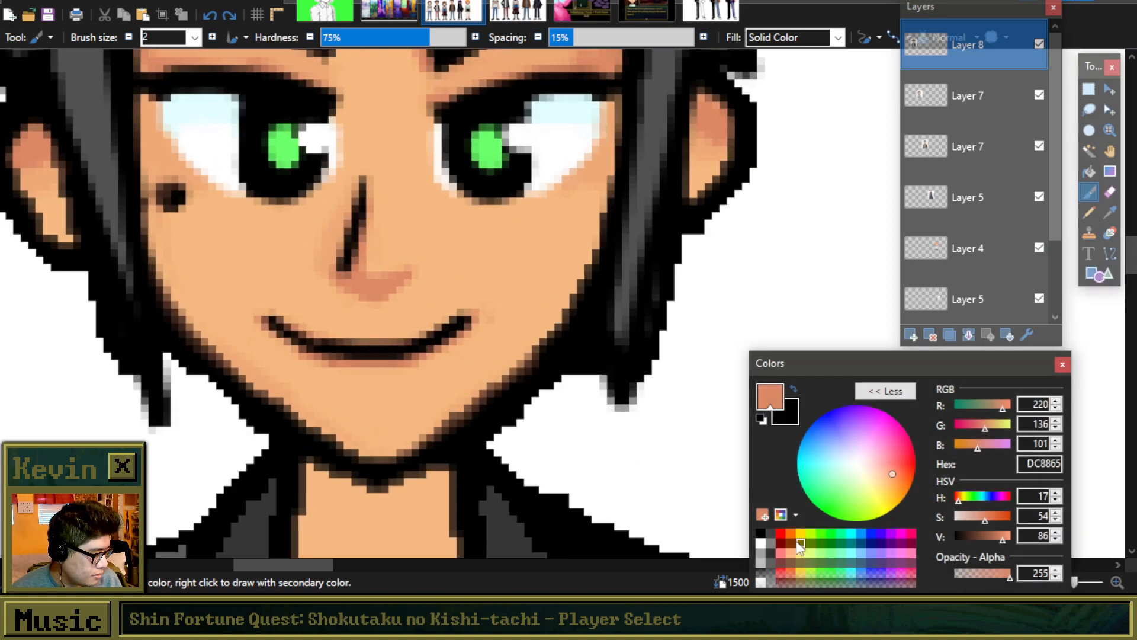
pyautogui.click(764, 539)
pyautogui.scroll(-2, 560, 166)
pyautogui.scroll(2, 560, 166)
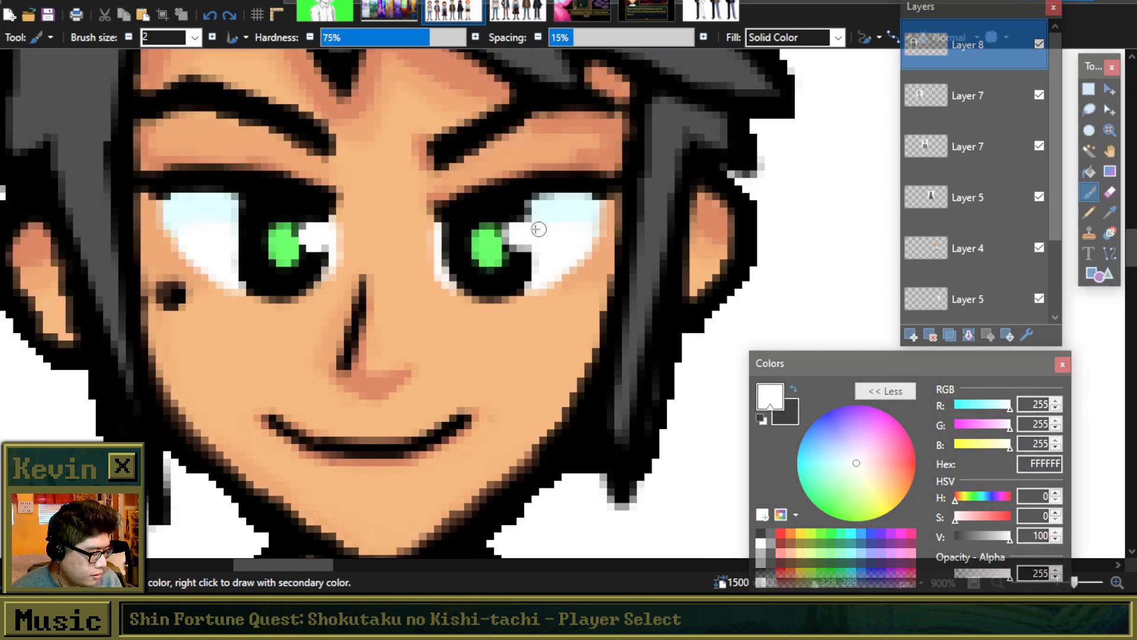
pyautogui.scroll(2, 302, 234)
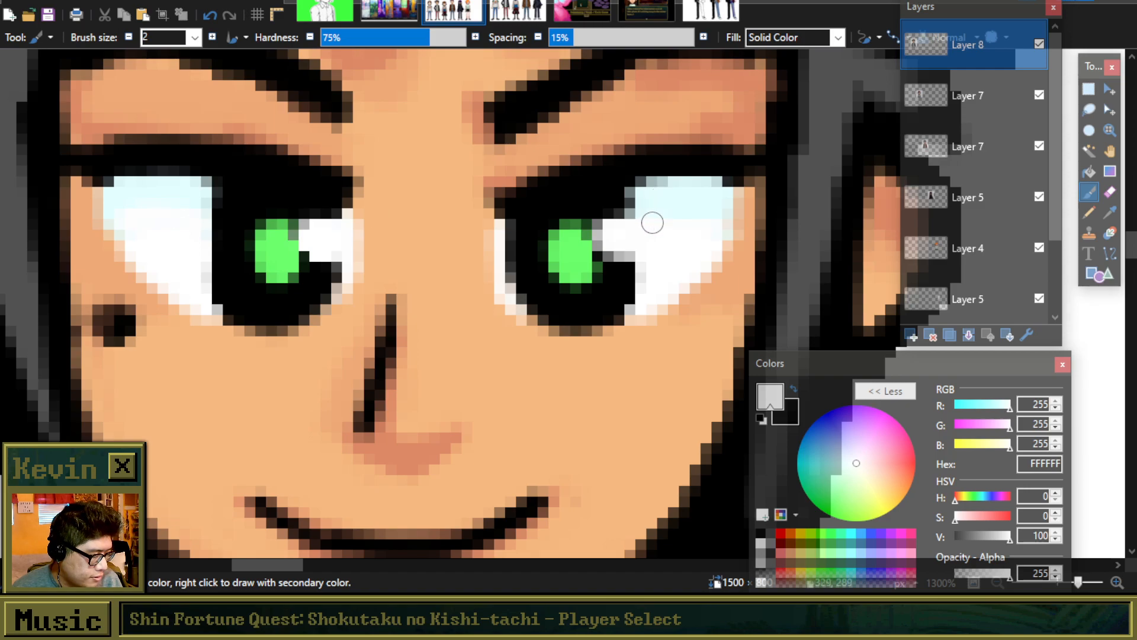
pyautogui.scroll(-8, 652, 261)
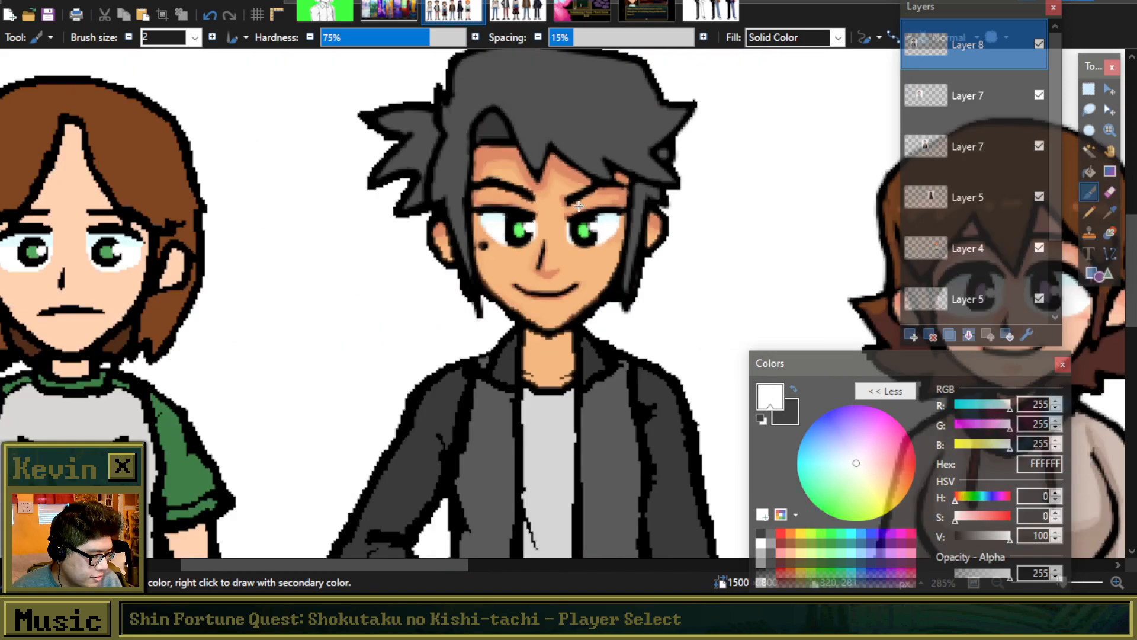
pyautogui.scroll(3, 542, 229)
pyautogui.scroll(2, 258, 219)
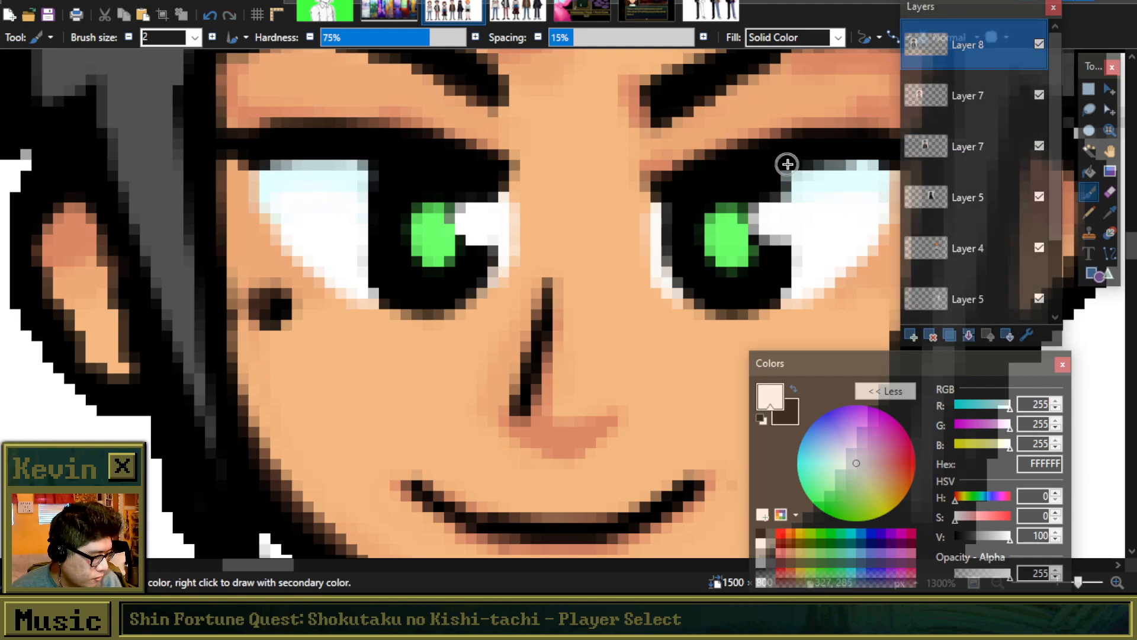
# Step: Examine both eyes, the upper lash lines and the cheek mole close up and from a distance
pyautogui.scroll(-7, 770, 166)
pyautogui.scroll(5, 746, 178)
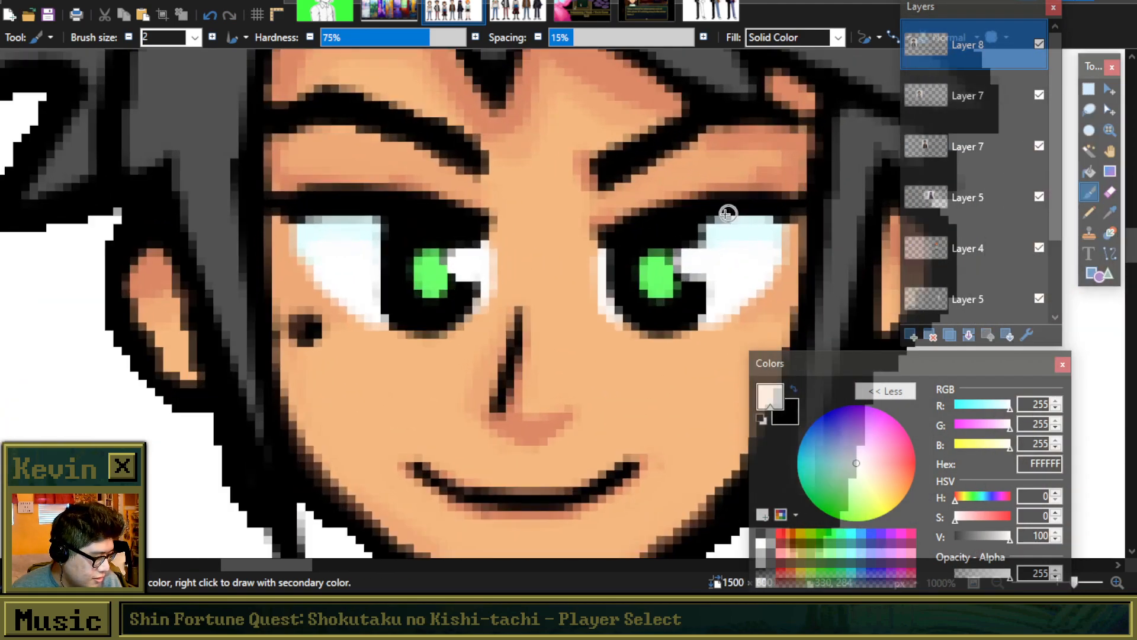
pyautogui.scroll(-2, 643, 214)
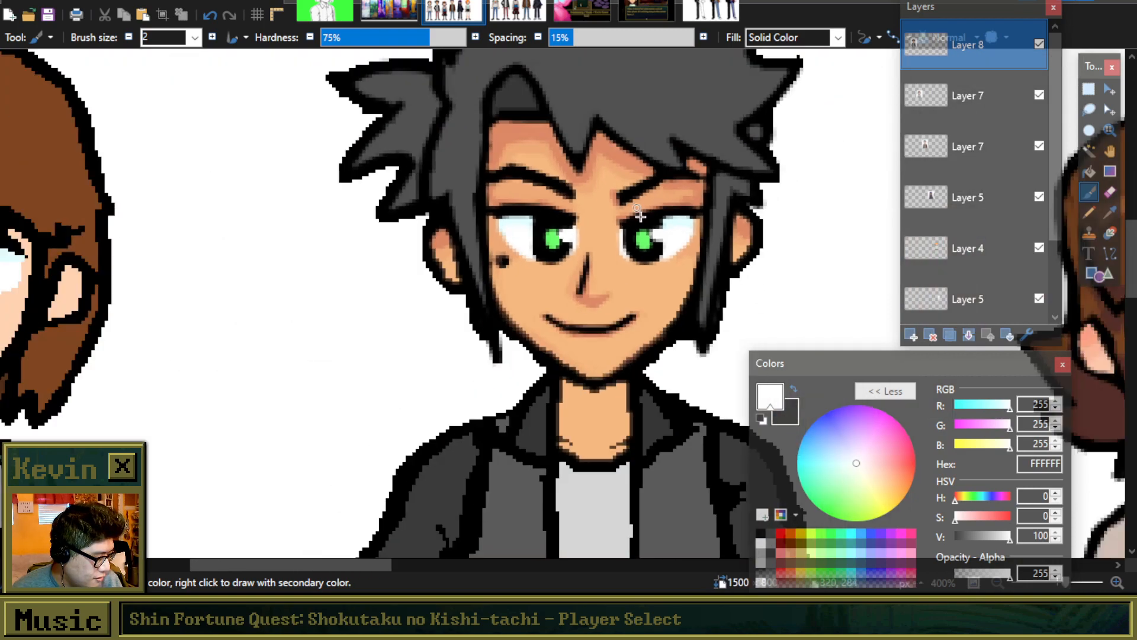
pyautogui.scroll(4, 645, 255)
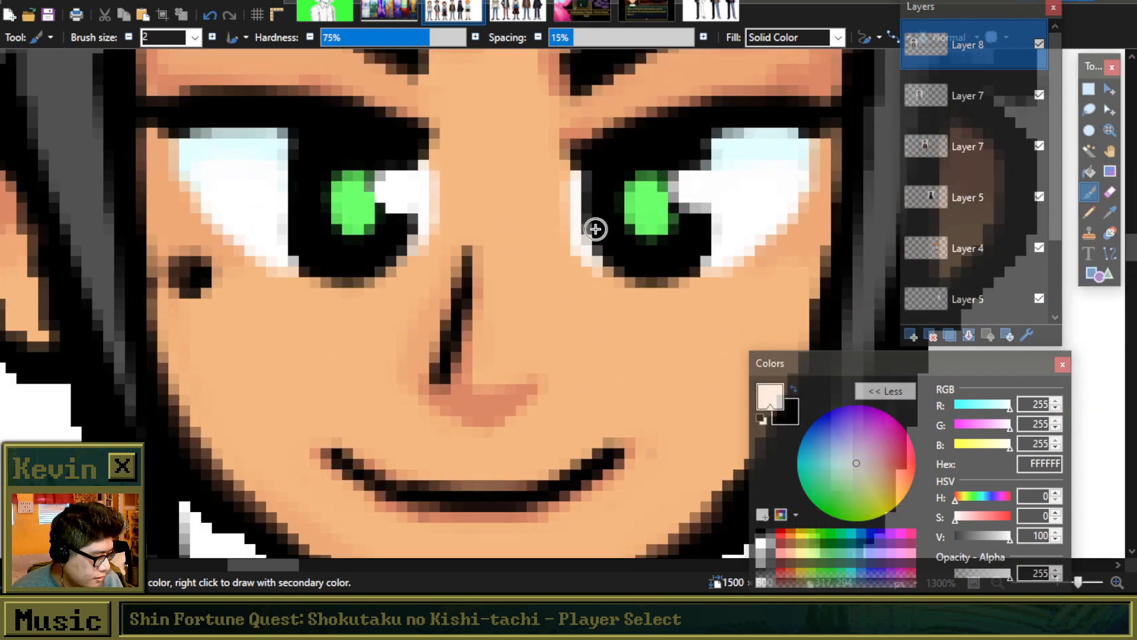
pyautogui.scroll(-3, 613, 252)
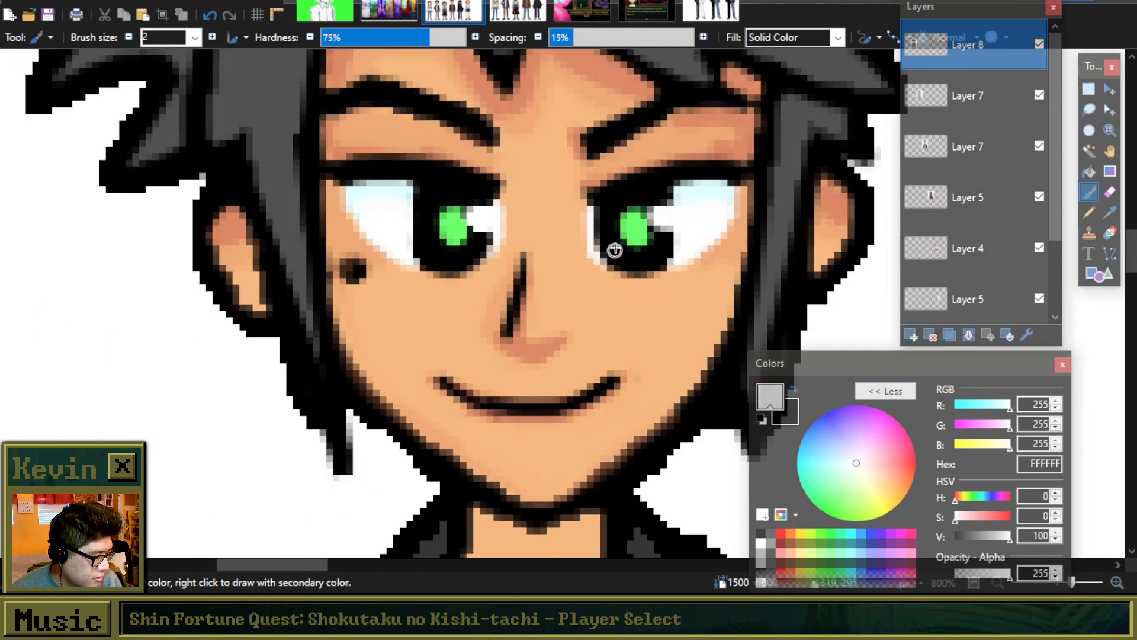
pyautogui.scroll(3, 620, 213)
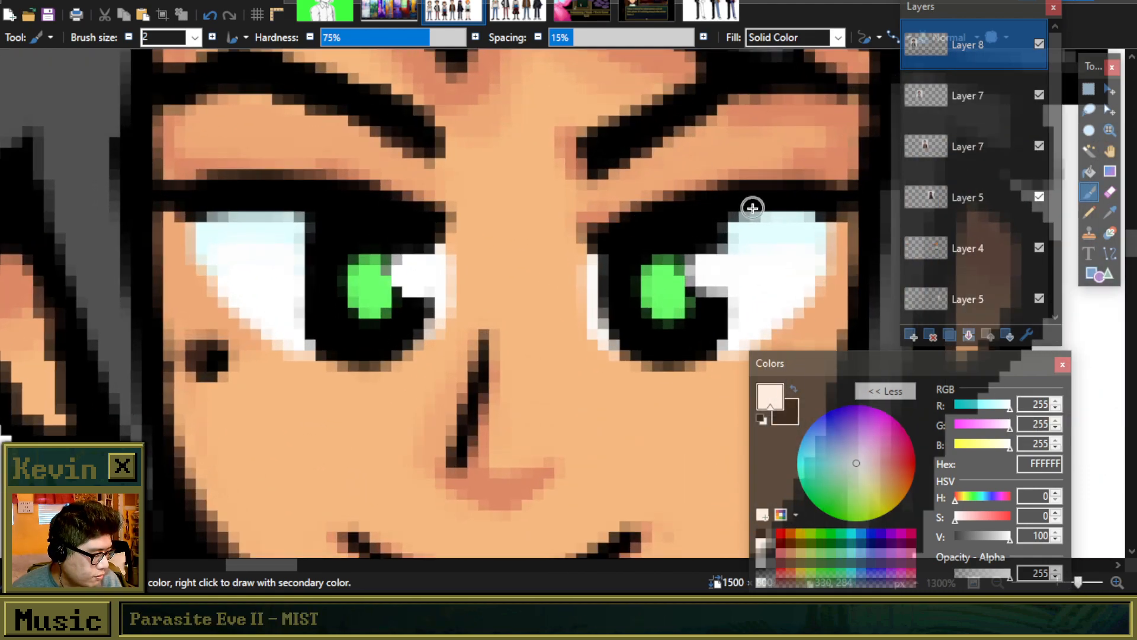
pyautogui.scroll(-2, 569, 164)
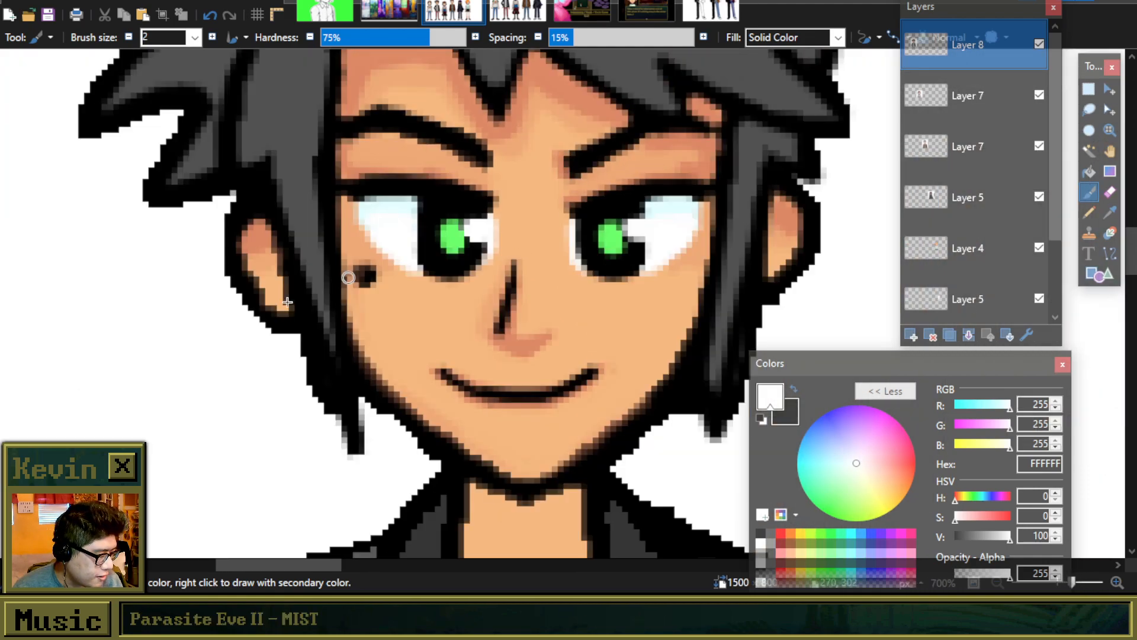
pyautogui.scroll(3, 348, 277)
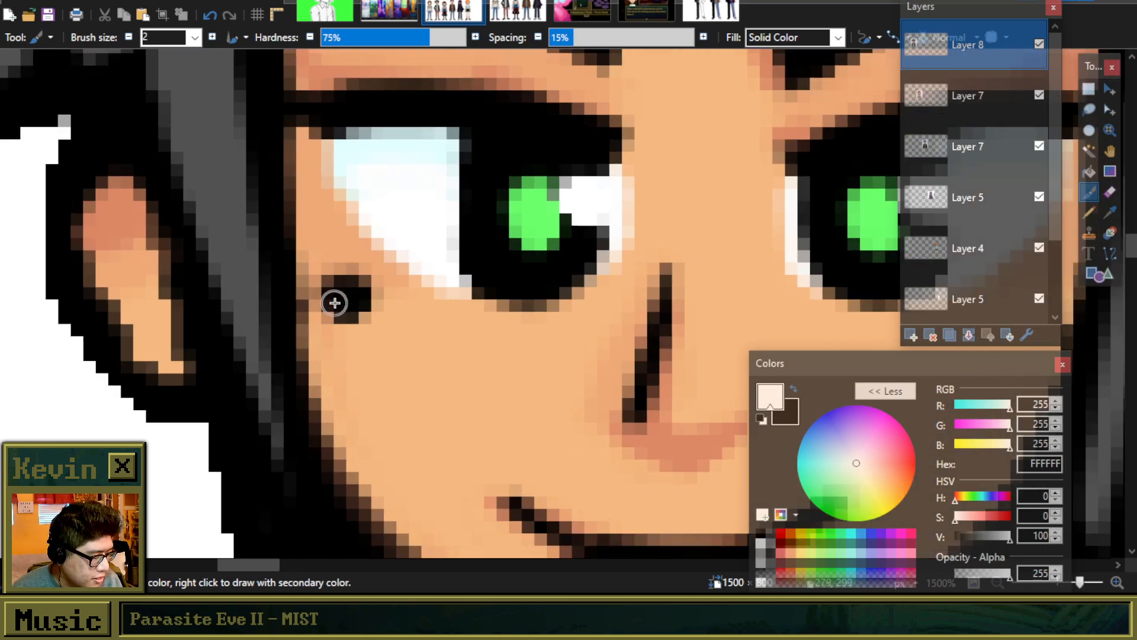
pyautogui.scroll(-3, 343, 297)
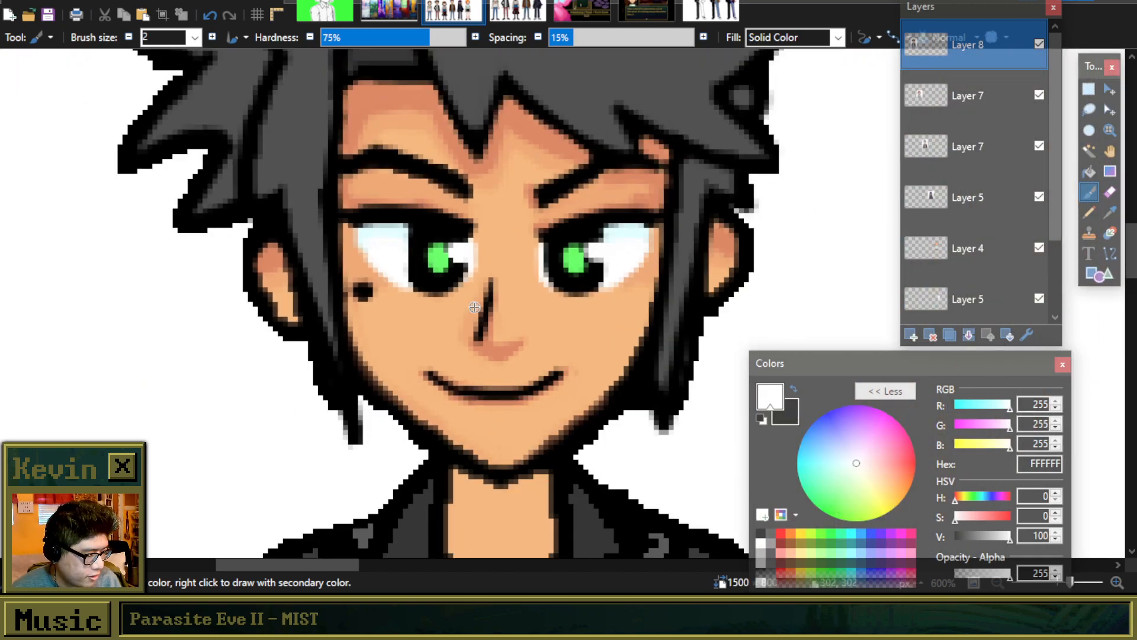
pyautogui.scroll(-2, 475, 306)
# Step: Sample the skin colour F6B880, set the brush size to 4 and paint along the inner edge of the right-hand jawline
pyautogui.press('k')
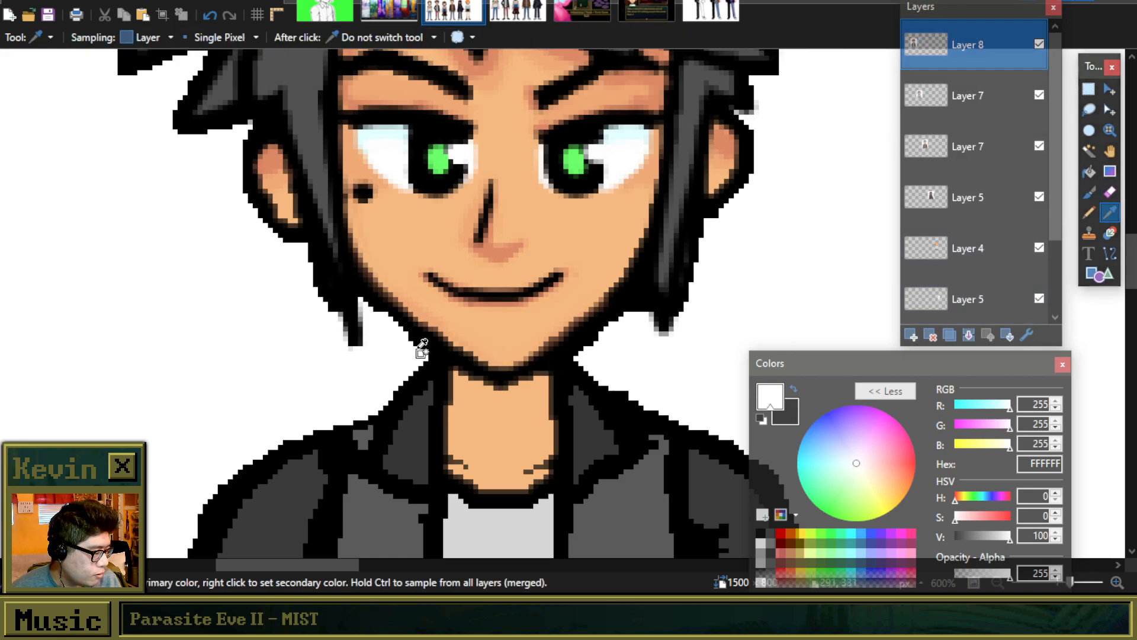
pyautogui.scroll(-3, 425, 349)
pyautogui.scroll(5, 443, 311)
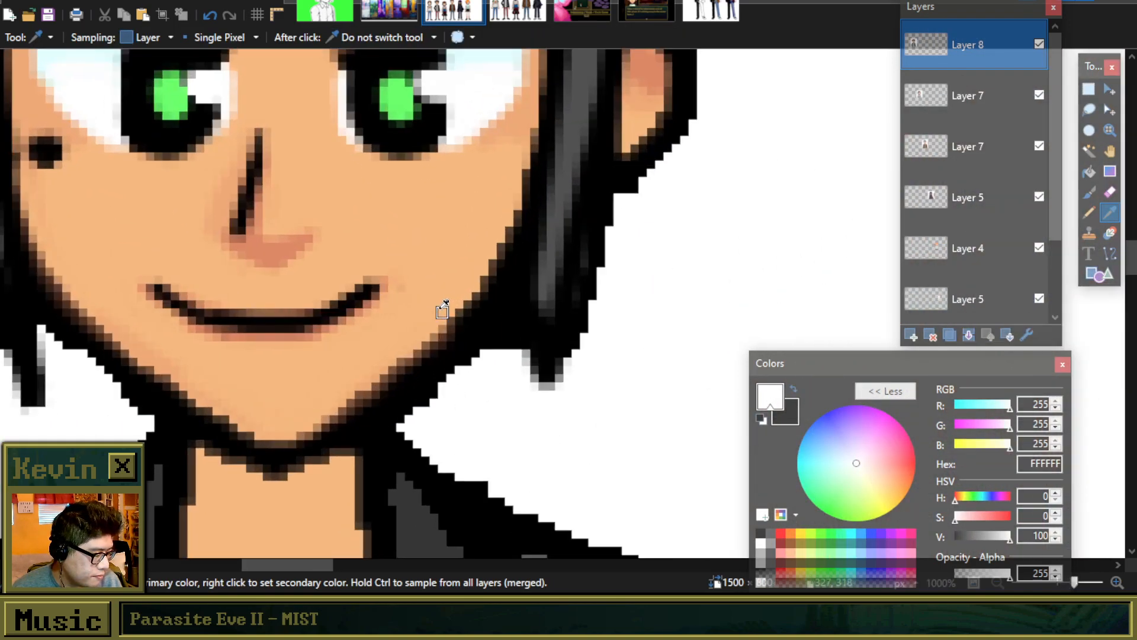
pyautogui.click(444, 305)
pyautogui.scroll(3, 645, 290)
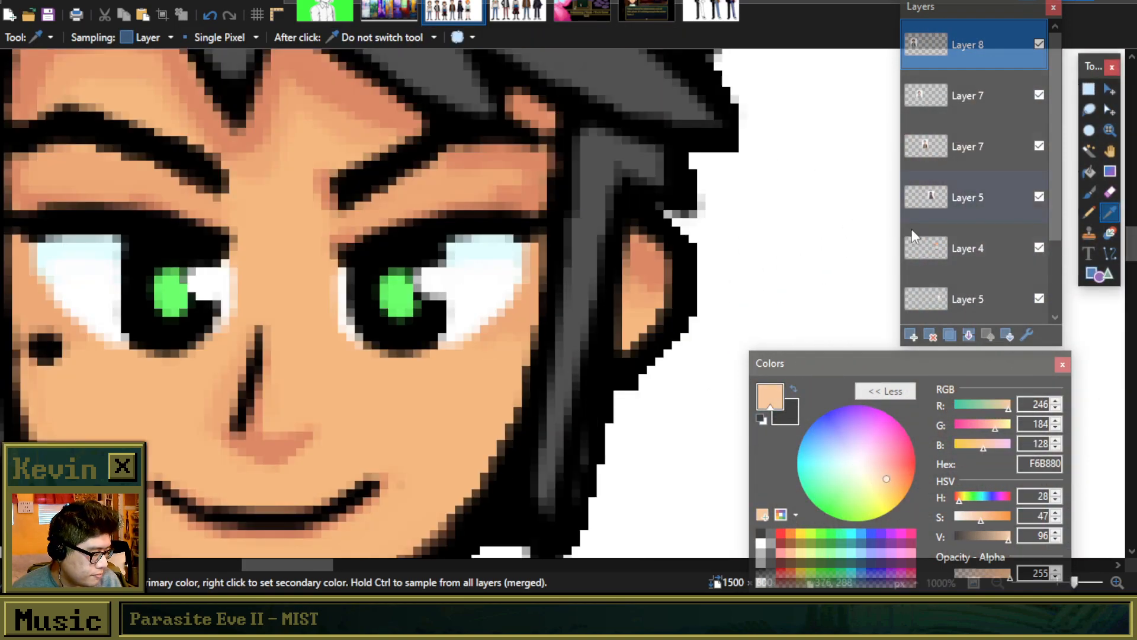
pyautogui.scroll(-3, 459, 264)
pyautogui.click(1089, 192)
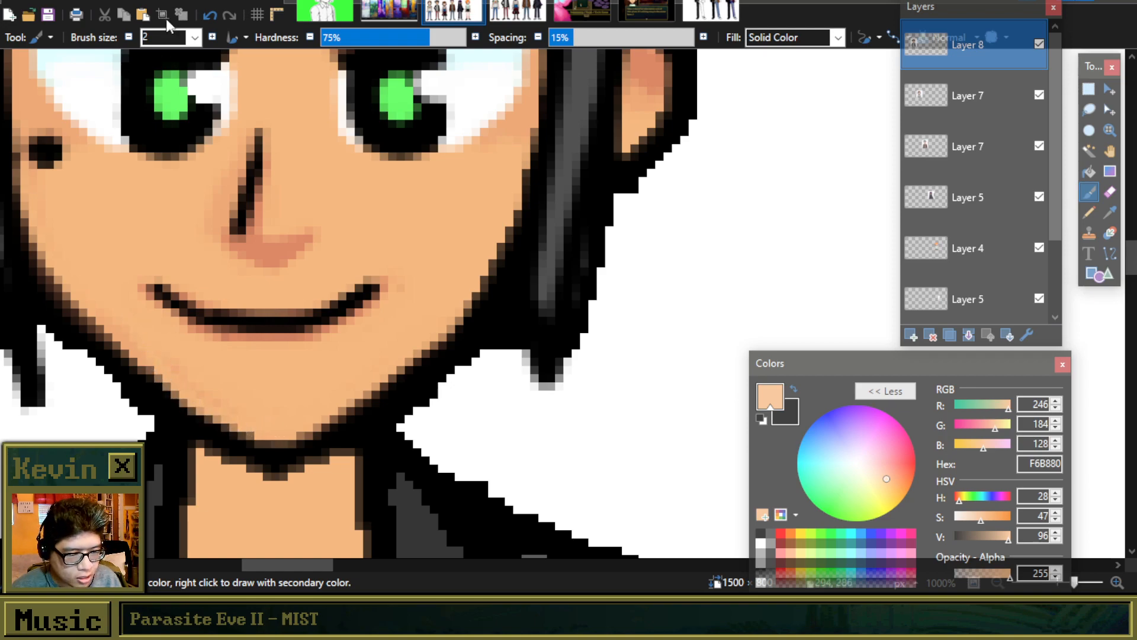
pyautogui.click(212, 36)
pyautogui.click(212, 36)
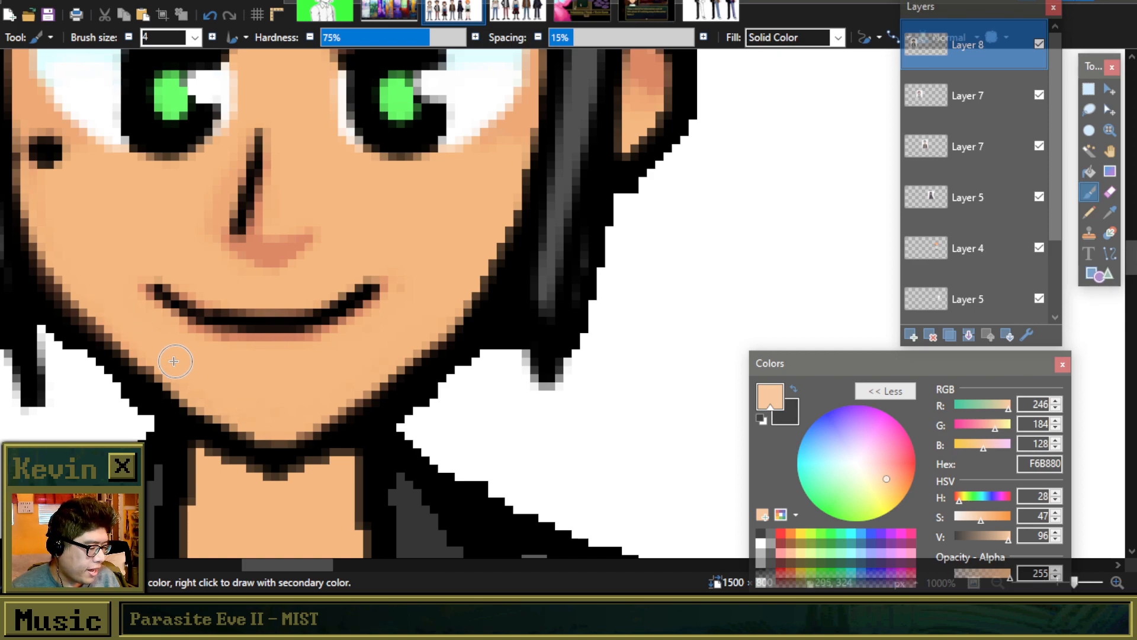
pyautogui.moveTo(431, 344); pyautogui.dragTo(415, 344)
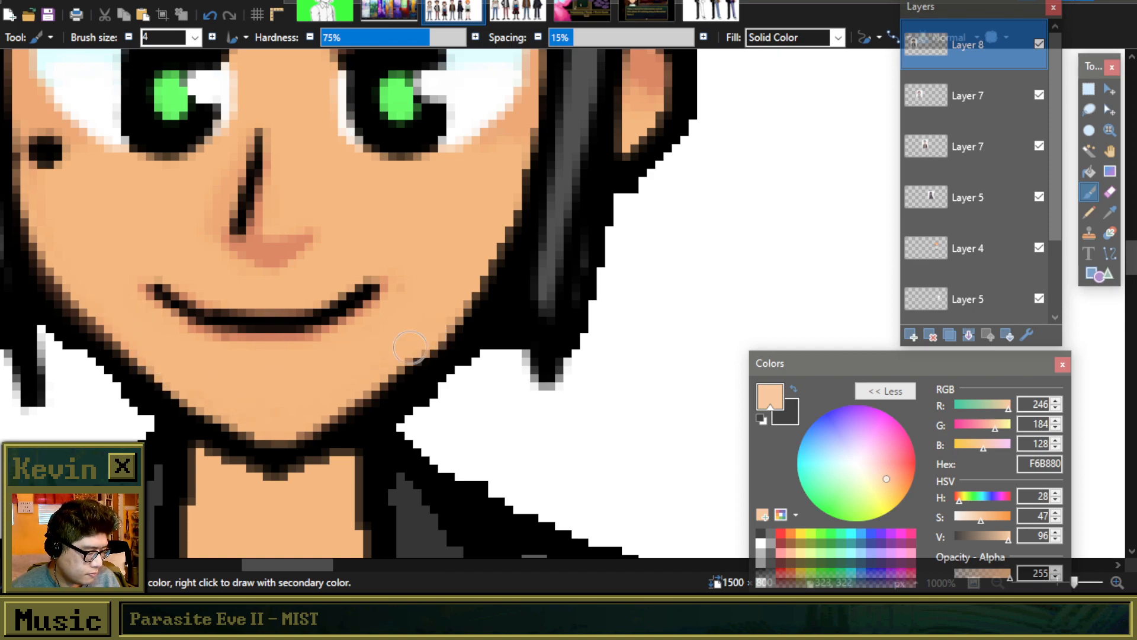
# Step: Try painting skin colour along the chin outline and undo the strokes
pyautogui.scroll(-5, 320, 403)
pyautogui.scroll(6, 304, 406)
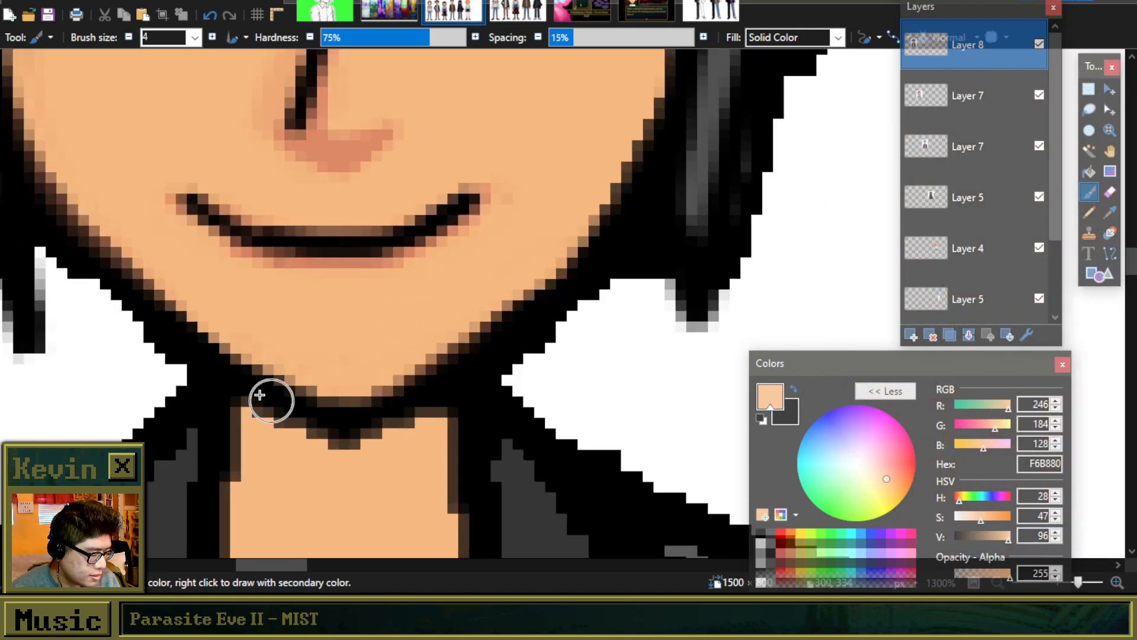
pyautogui.moveTo(326, 430)
pyautogui.mouseDown()
pyautogui.moveTo(380, 435)
pyautogui.moveTo(457, 397)
pyautogui.moveTo(401, 405)
pyautogui.moveTo(329, 439)
pyautogui.moveTo(504, 380)
pyautogui.mouseUp()
pyautogui.hotkey('ctrl', 'z')
pyautogui.hotkey('ctrl', 'z')
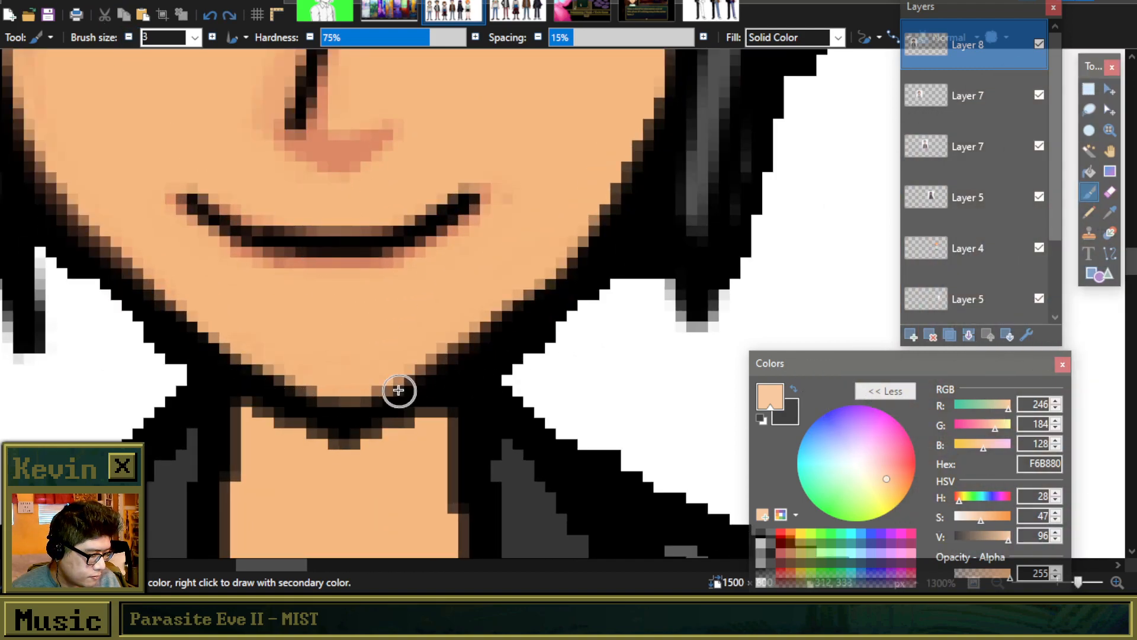
pyautogui.scroll(-2, 237, 373)
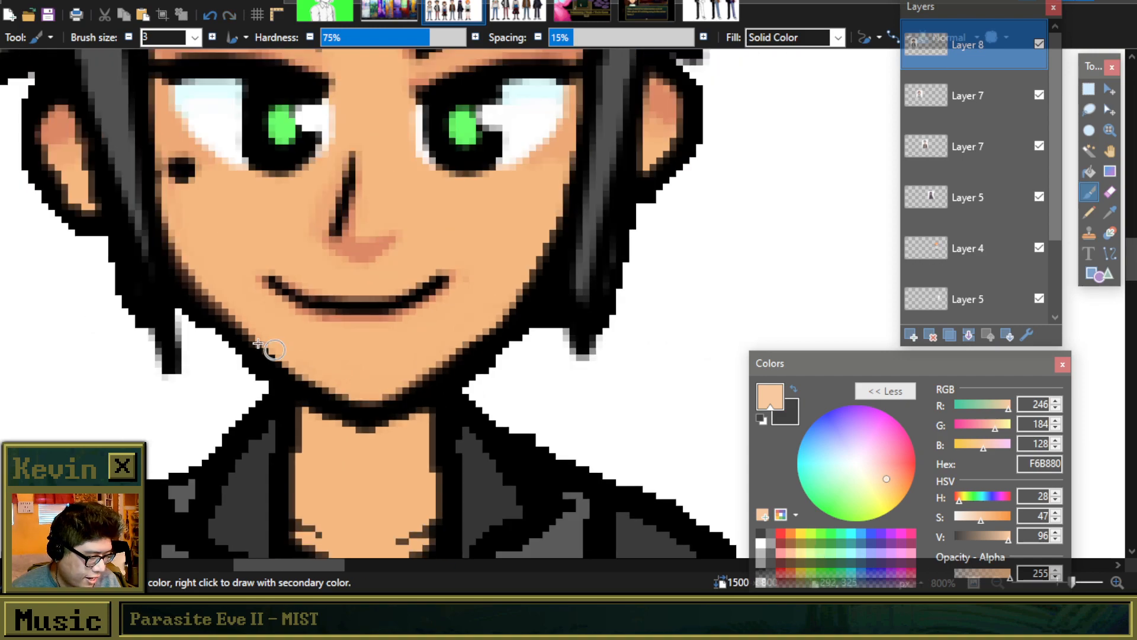
pyautogui.scroll(-3, 270, 351)
pyautogui.press('e')
pyautogui.scroll(4, 260, 355)
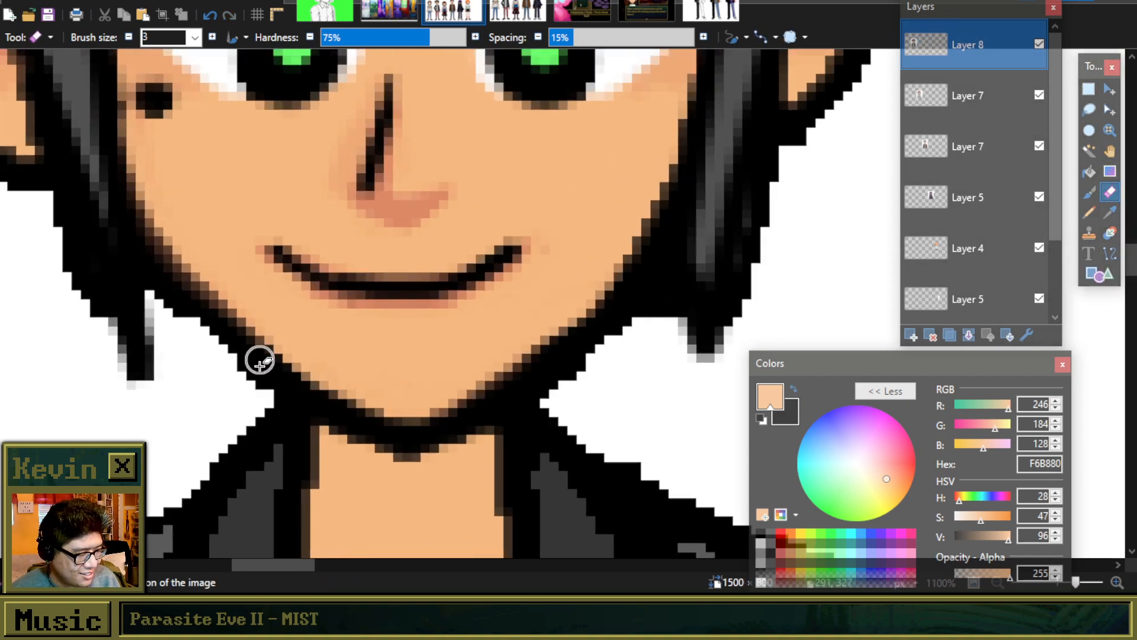
pyautogui.scroll(4, 260, 357)
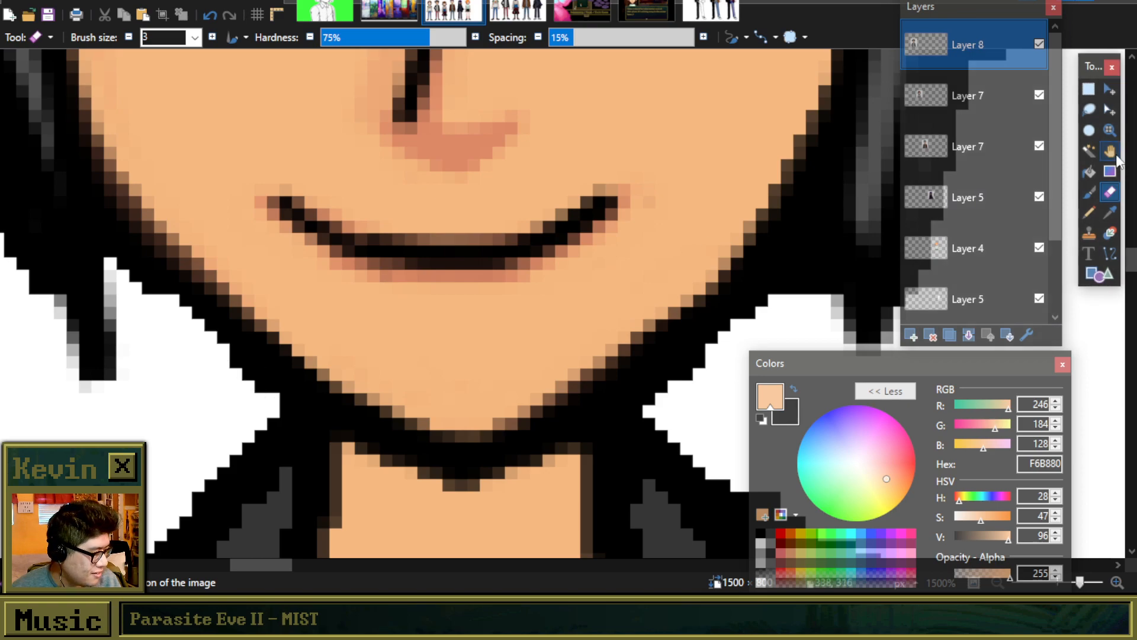
pyautogui.click(1089, 191)
pyautogui.scroll(-3, 537, 279)
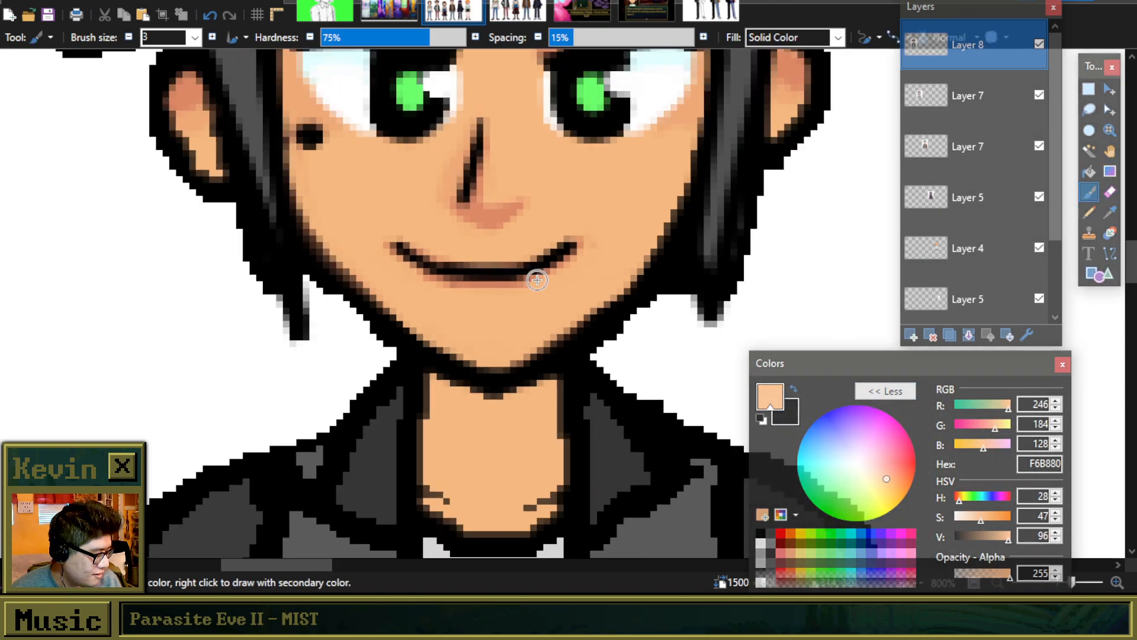
# Step: Set the primary colour to white and trim the outer edge of the left-hand jaw outline with a size 3 brush
pyautogui.scroll(-3, 537, 279)
pyautogui.scroll(2, 595, 267)
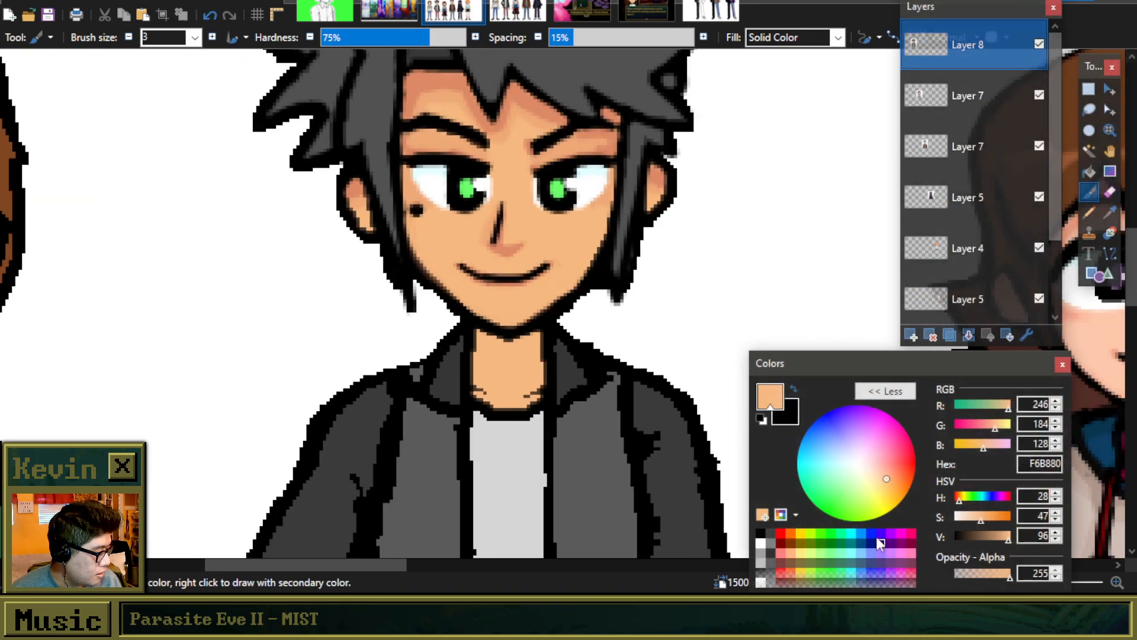
pyautogui.click(761, 543)
pyautogui.scroll(3, 434, 300)
pyautogui.moveTo(403, 288); pyautogui.dragTo(492, 368)
pyautogui.hotkey('ctrl', 'z')
pyautogui.moveTo(390, 283); pyautogui.dragTo(491, 374)
# Step: Thin the outer edge of the right-hand jaw outline with white and undo the last stroke
pyautogui.scroll(-1, 443, 327)
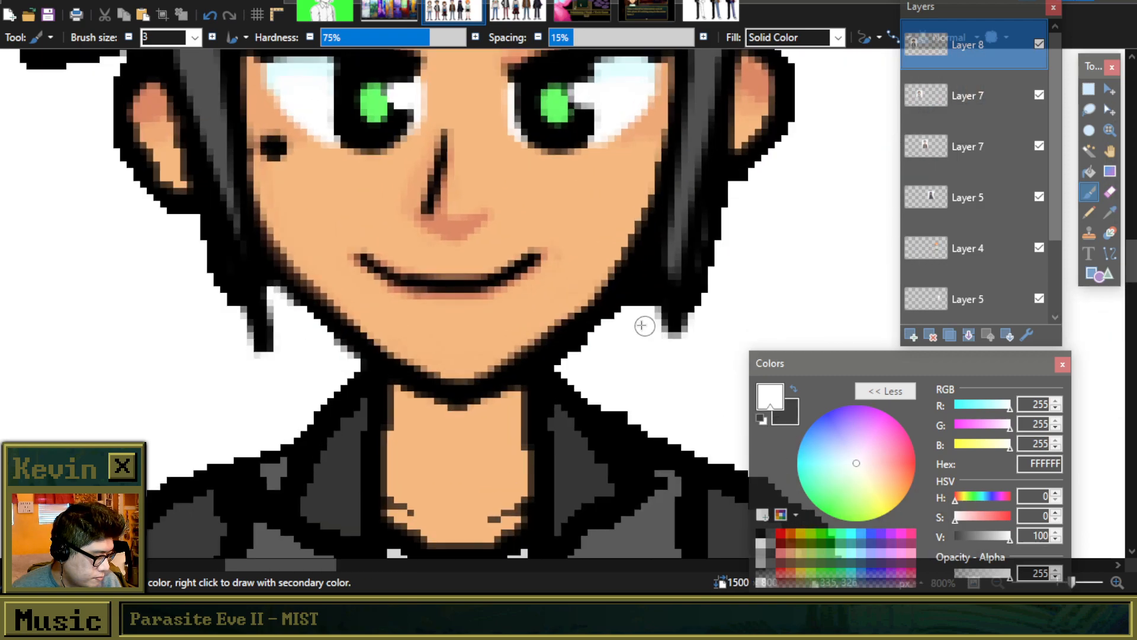
pyautogui.scroll(-3, 592, 338)
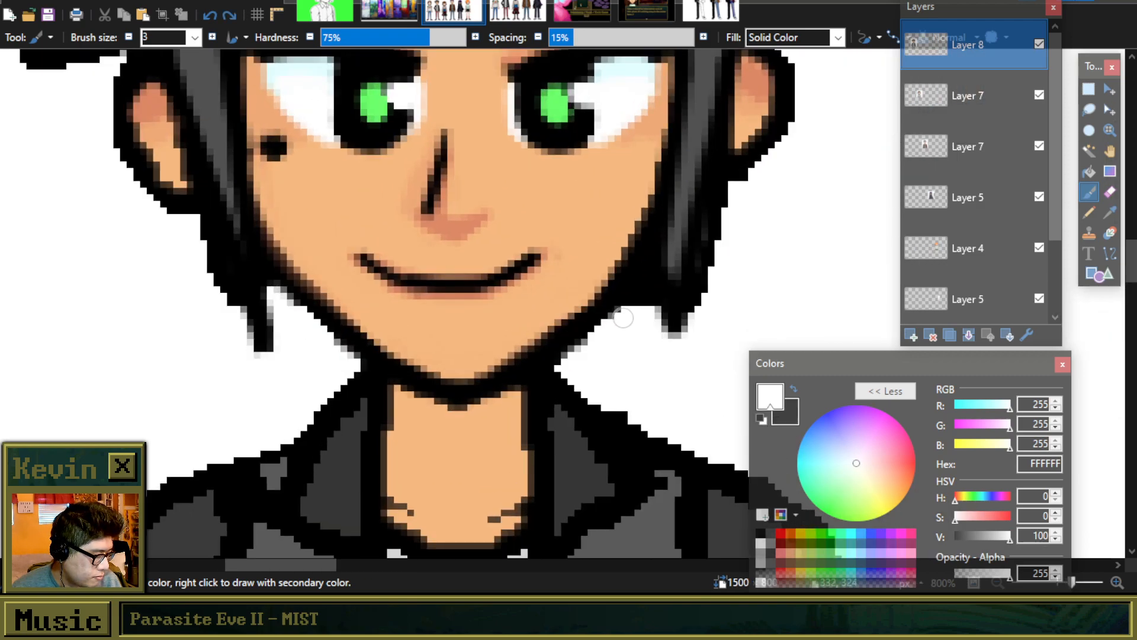
pyautogui.scroll(3, 611, 318)
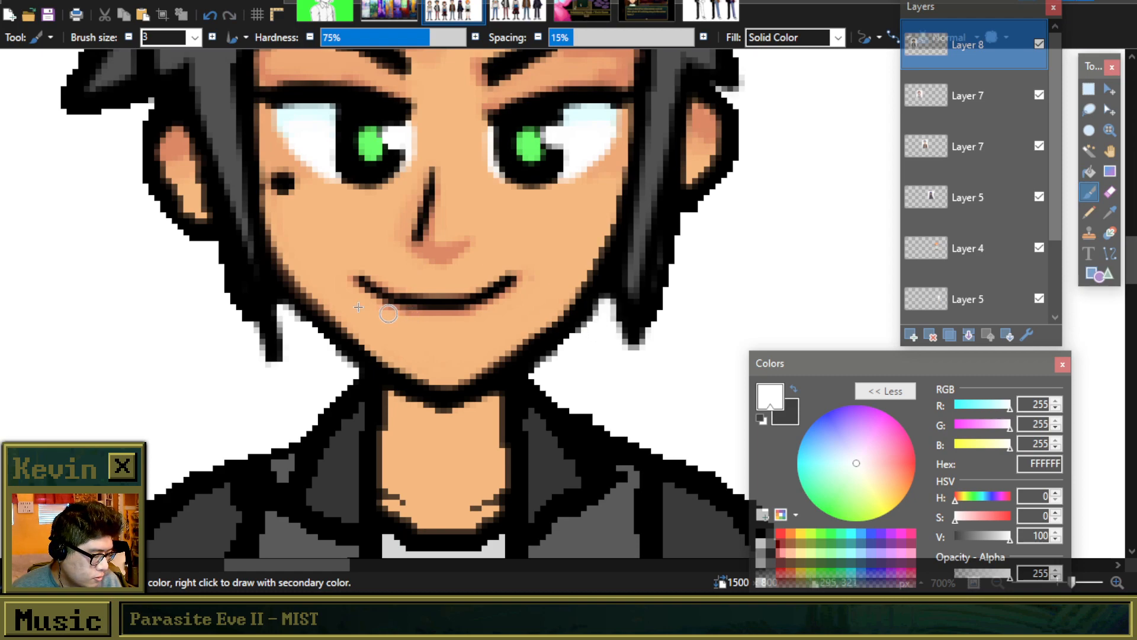
pyautogui.scroll(-5, 413, 231)
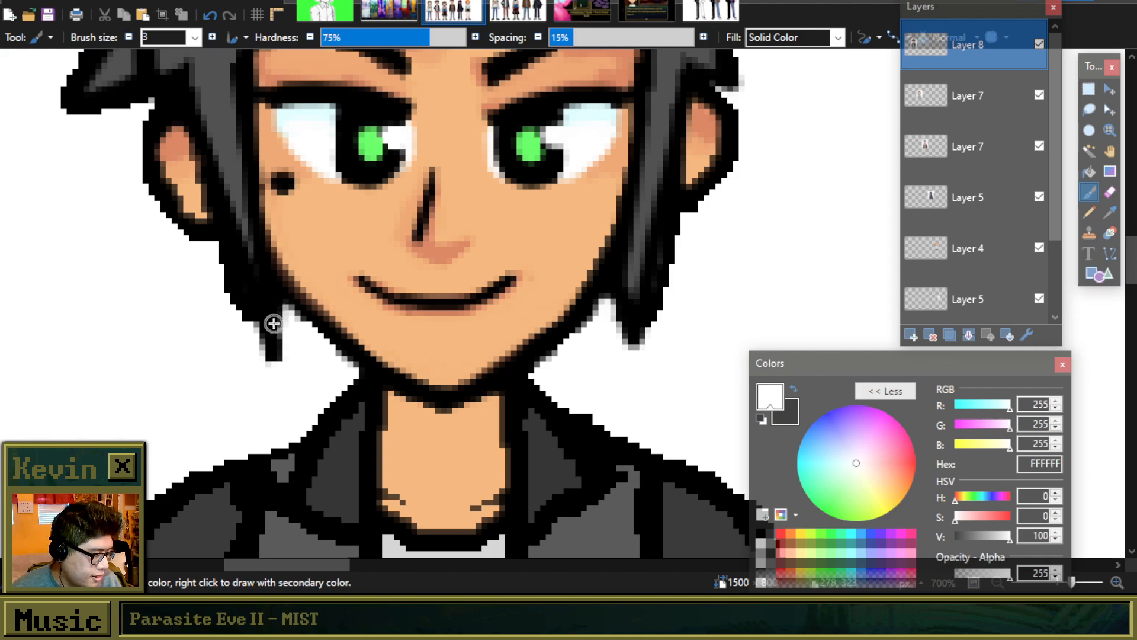
pyautogui.scroll(3, 441, 223)
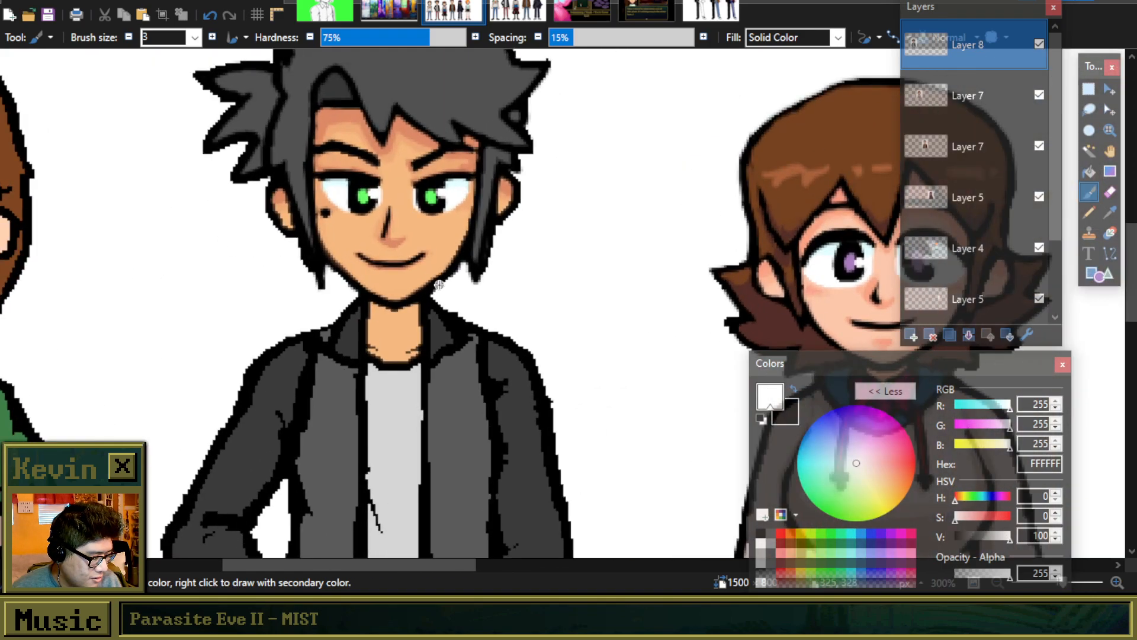
pyautogui.scroll(4, 456, 266)
pyautogui.hotkey('ctrl', 'z')
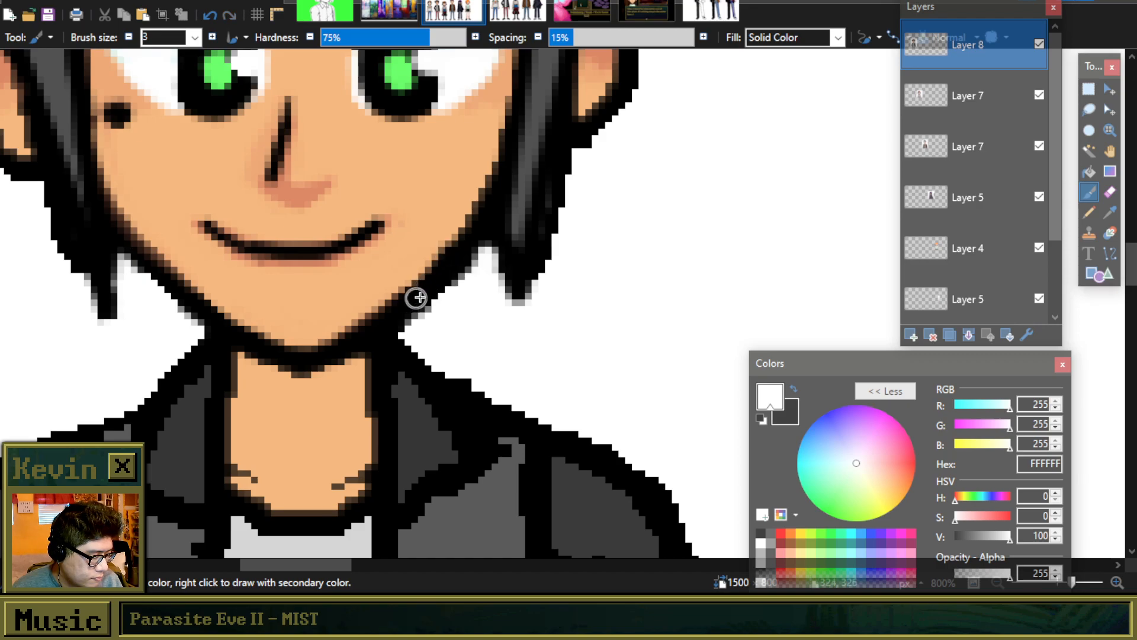
# Step: Copy a 67 × 48 px area around the left-hand jaw and hair tip of the grey-haired character and paste it onto a new layer
pyautogui.scroll(-6, 415, 298)
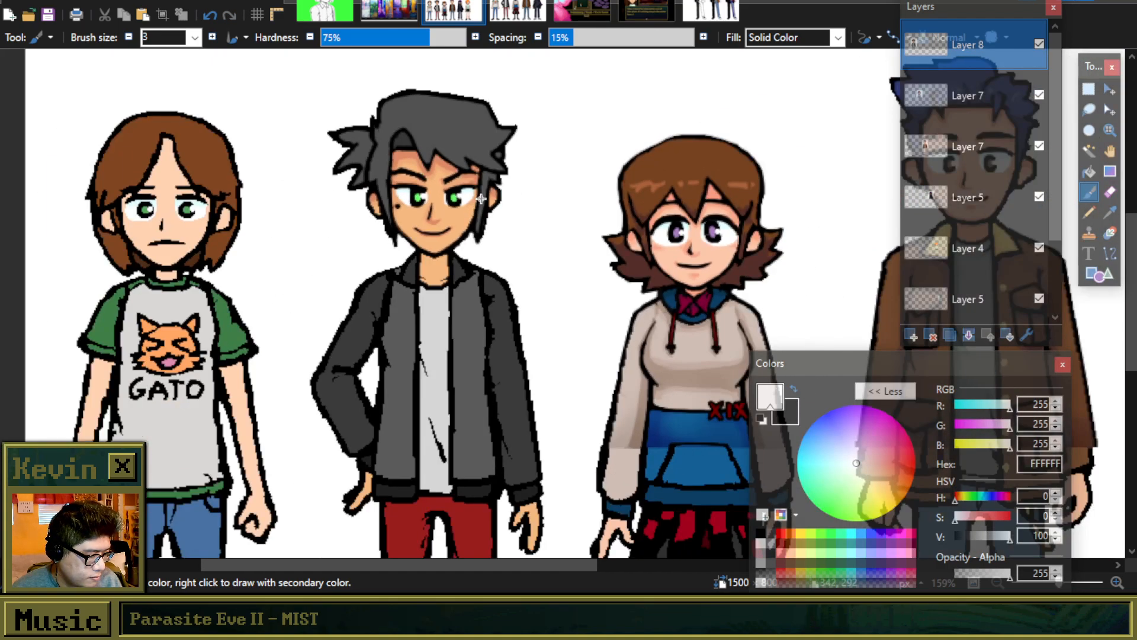
pyautogui.scroll(3, 481, 198)
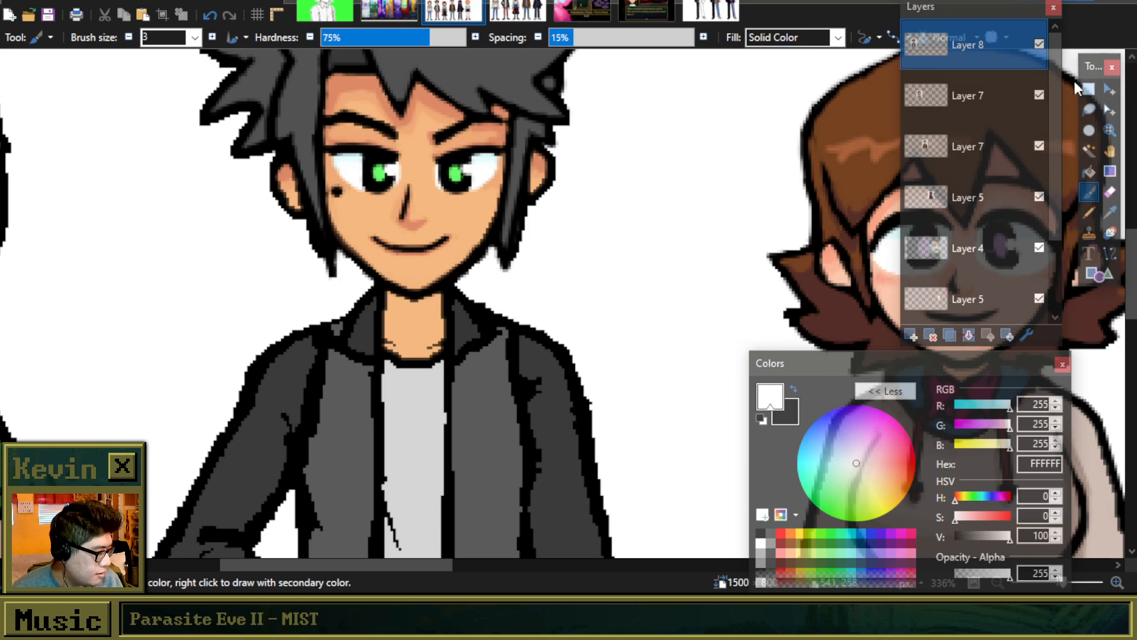
pyautogui.click(1088, 89)
pyautogui.moveTo(220, 194); pyautogui.dragTo(405, 326)
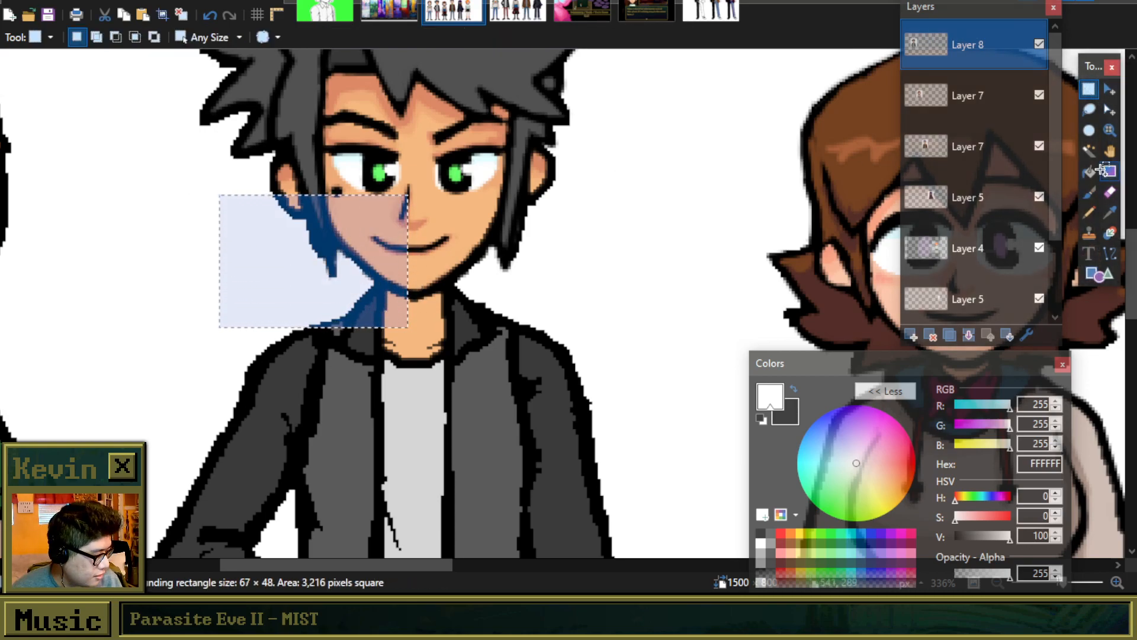
pyautogui.click(914, 336)
pyautogui.hotkey('ctrl', 'v')
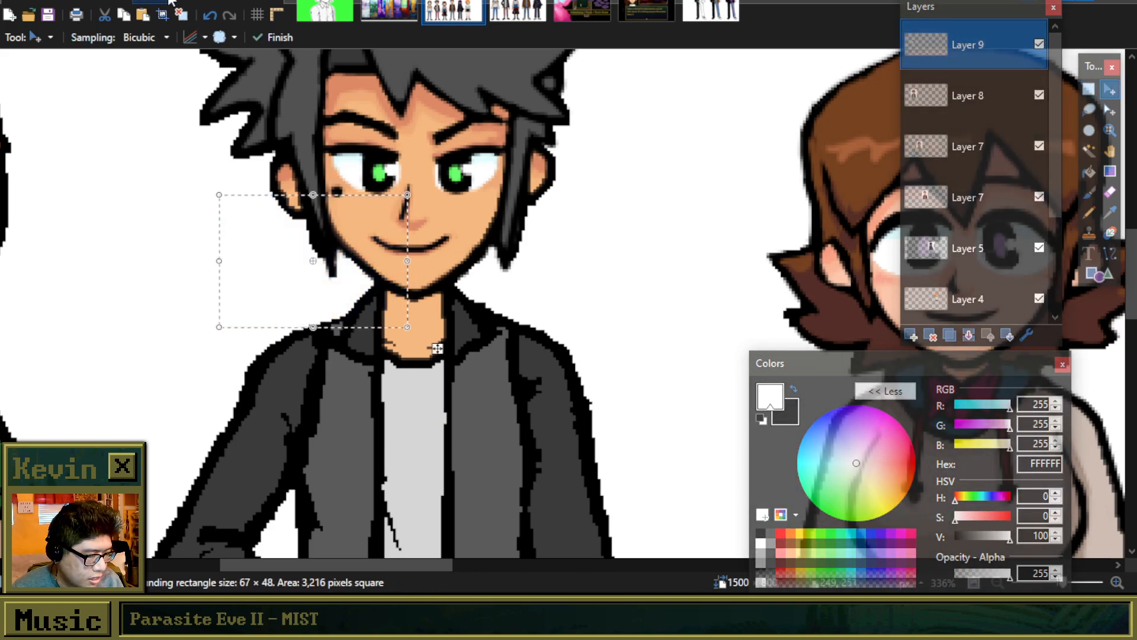
# Step: Flip the pasted jaw and hair layer horizontally and move it over the right-hand side of the face
pyautogui.click(152, 2)
pyautogui.click(197, 150)
pyautogui.scroll(-3, 484, 242)
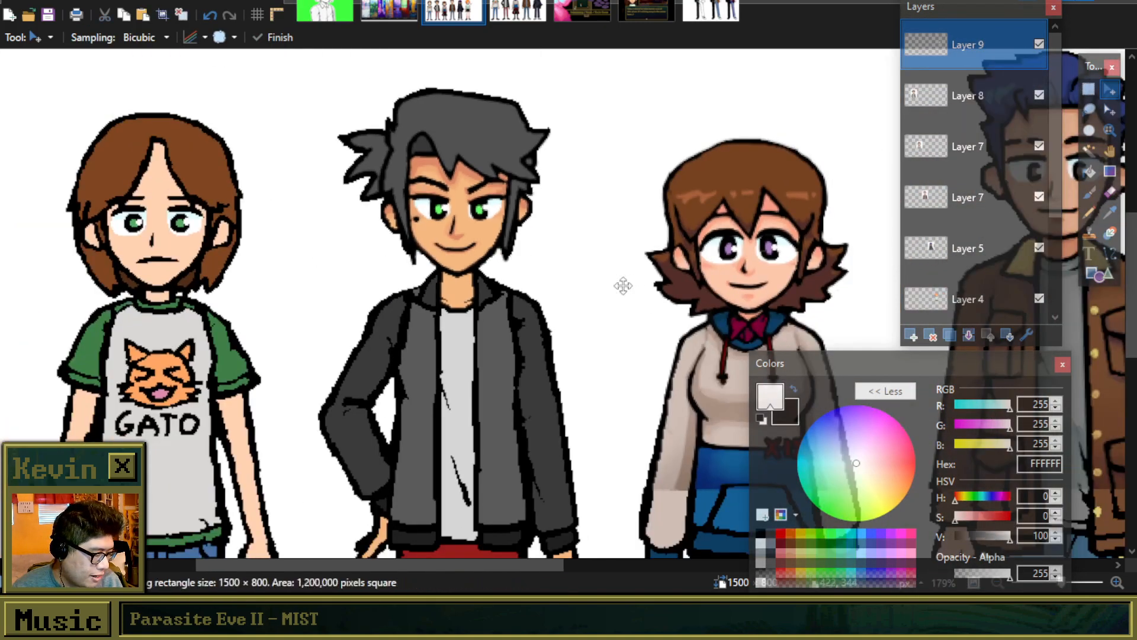
pyautogui.scroll(2, 495, 220)
pyautogui.moveTo(693, 217); pyautogui.dragTo(513, 253)
pyautogui.scroll(3, 523, 304)
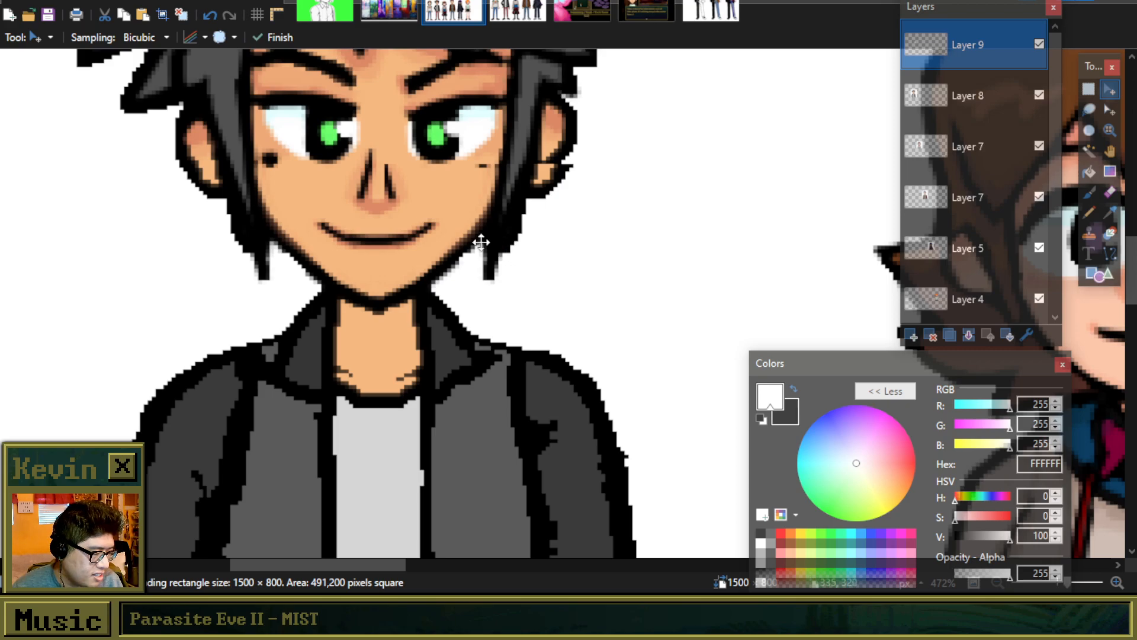
# Step: Erase the stray nose and ear fragments from the mirrored layer with a size 20 eraser and merge it into Layer 8
pyautogui.scroll(-4, 487, 243)
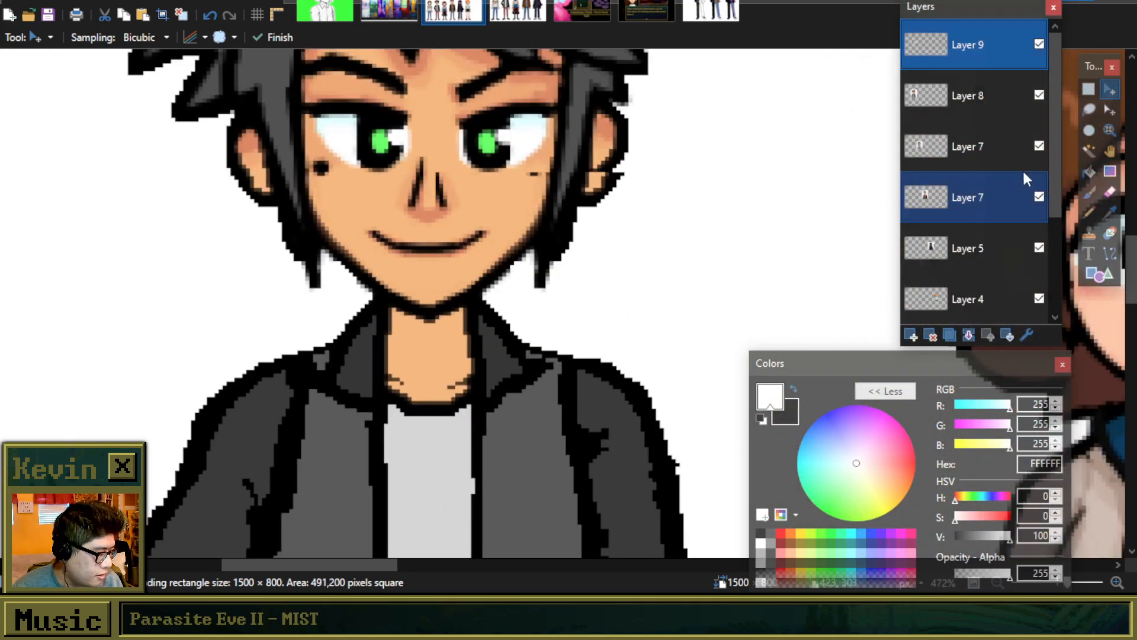
pyautogui.click(1109, 188)
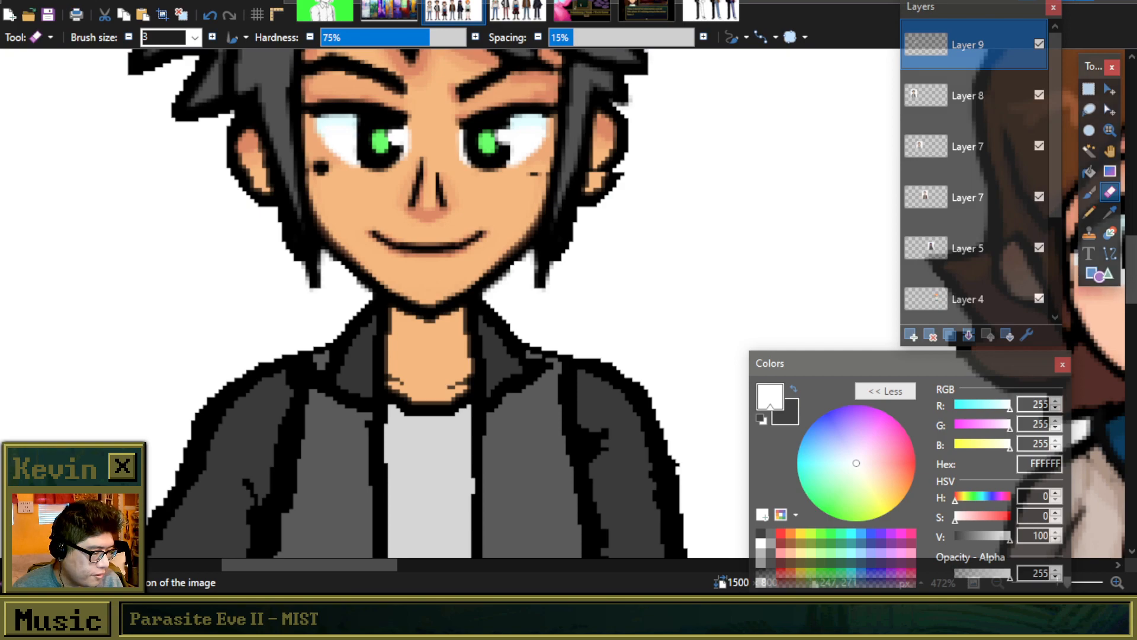
pyautogui.click(195, 38)
pyautogui.click(168, 249)
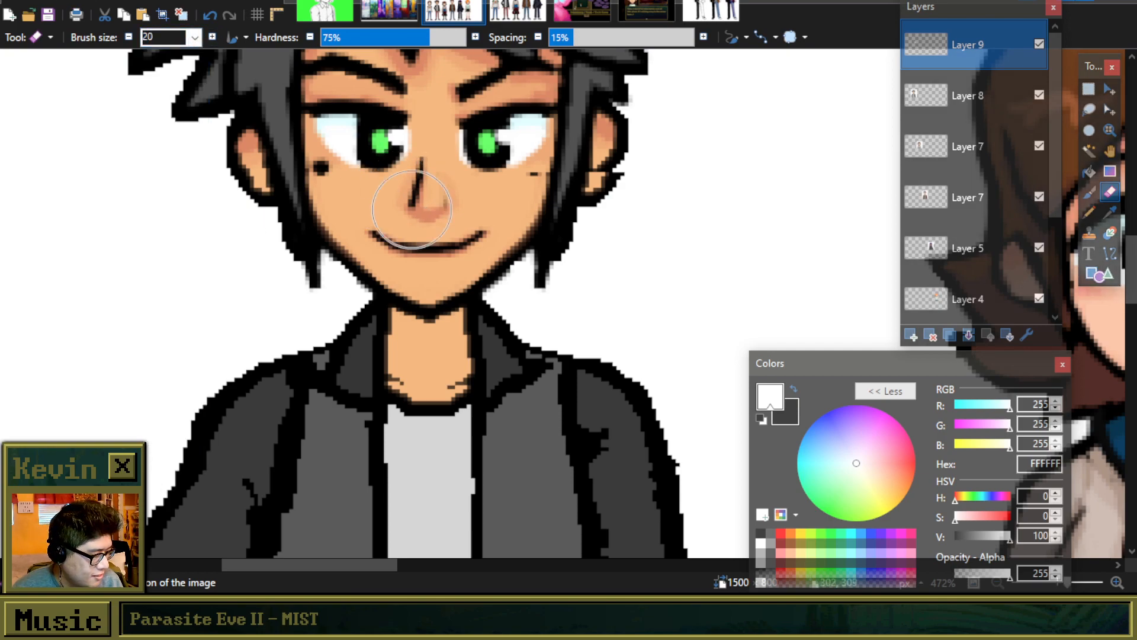
pyautogui.moveTo(630, 177); pyautogui.dragTo(611, 195)
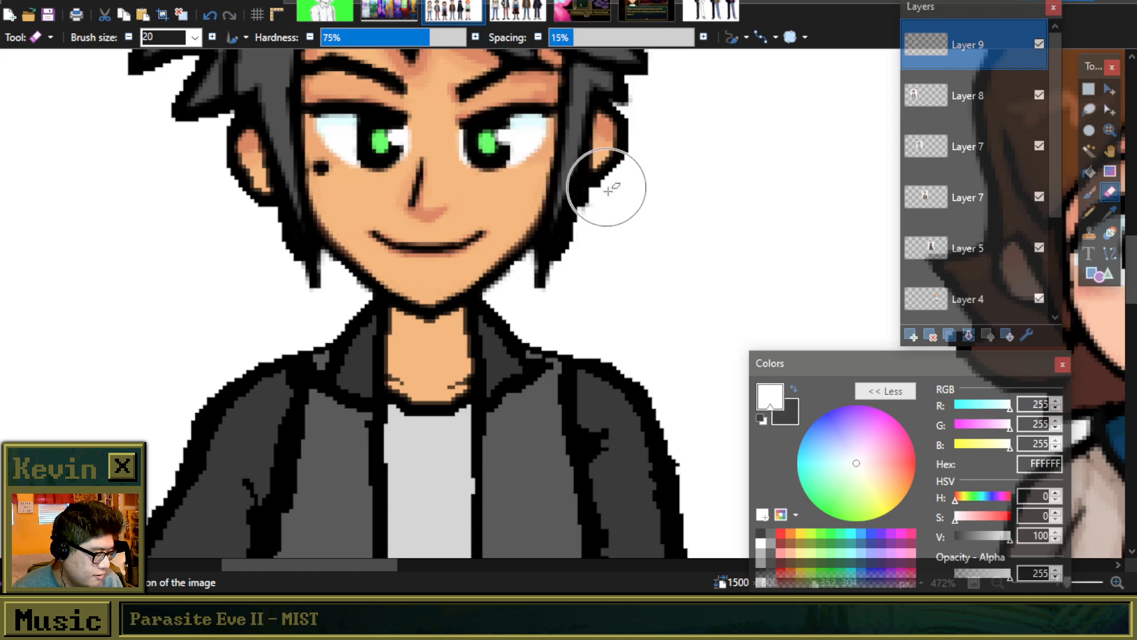
pyautogui.scroll(-3, 590, 261)
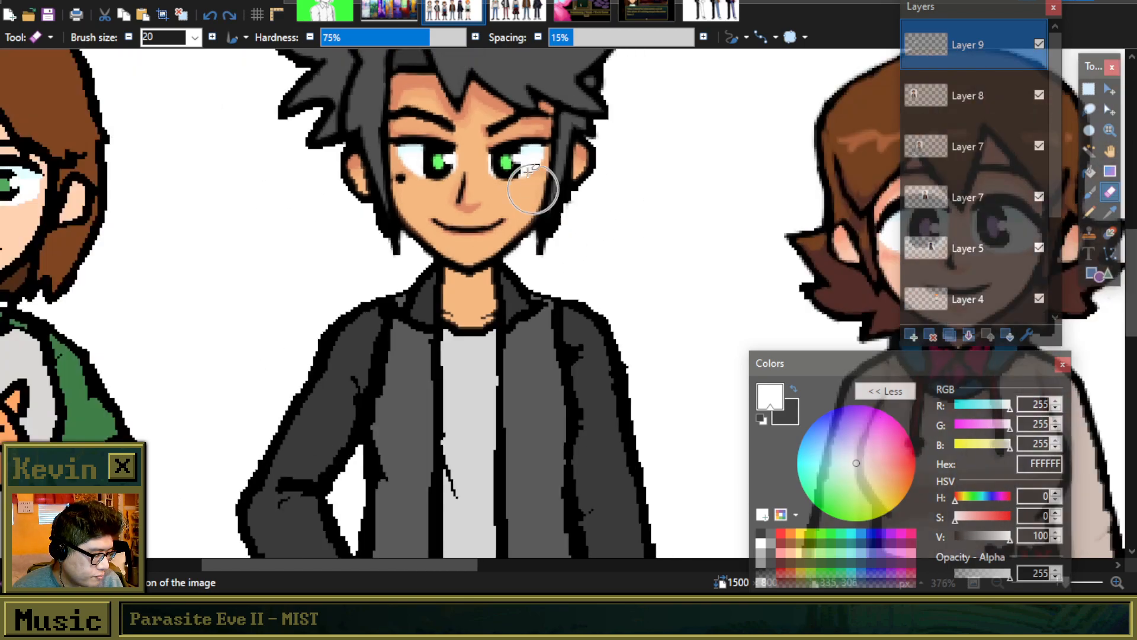
pyautogui.scroll(3, 432, 203)
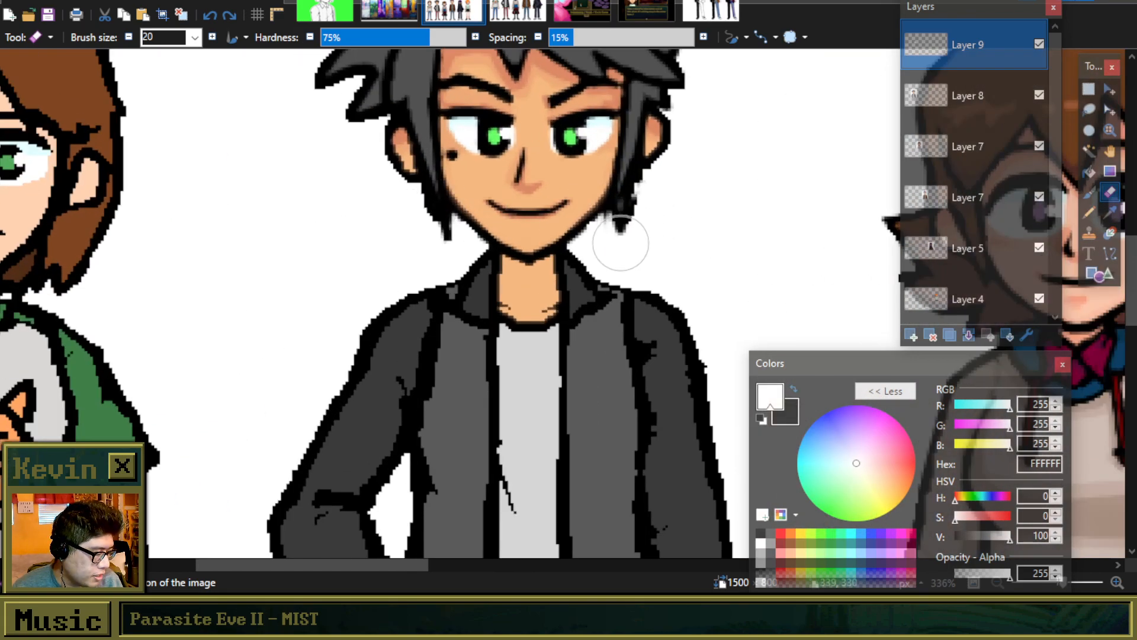
pyautogui.scroll(-3, 614, 267)
pyautogui.scroll(3, 633, 163)
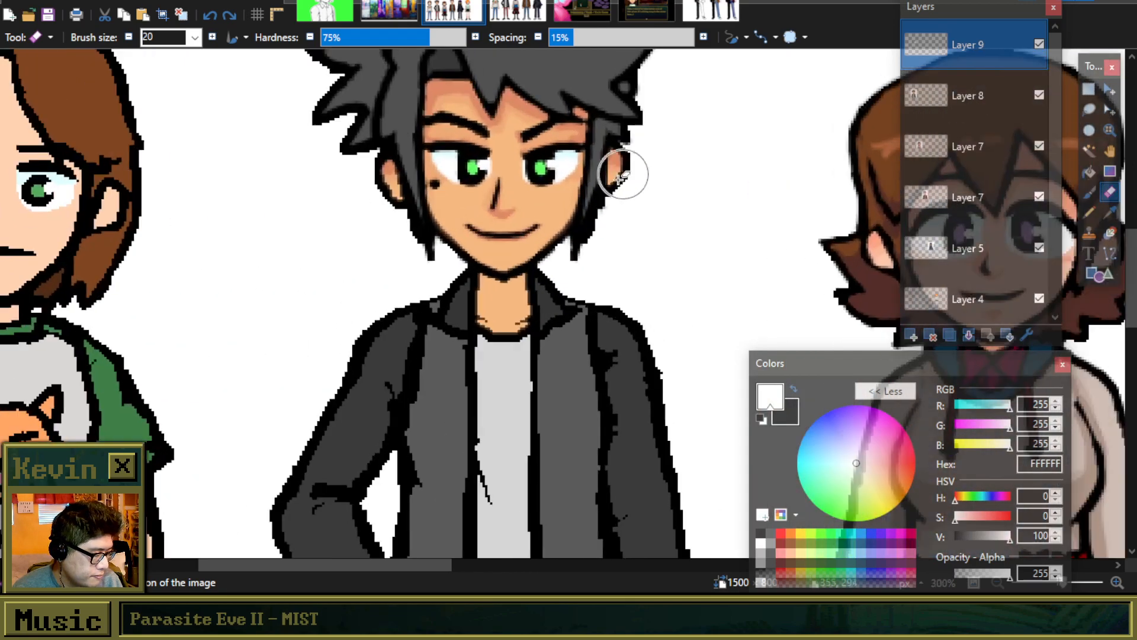
pyautogui.click(970, 335)
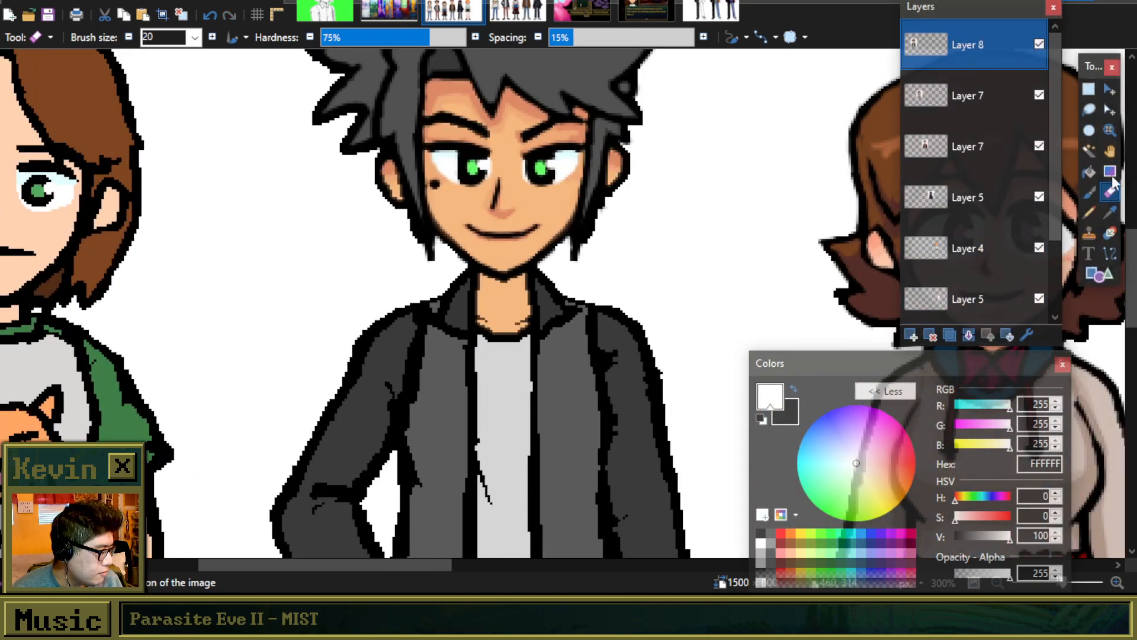
# Step: Set the paintbrush to size 2 and touch up the inner edge of the right-hand jawline from the chin to the hair
pyautogui.press('b')
pyautogui.click(194, 38)
pyautogui.scroll(3, 171, 178)
pyautogui.click(157, 83)
pyautogui.scroll(1, 387, 200)
pyautogui.scroll(5, 386, 200)
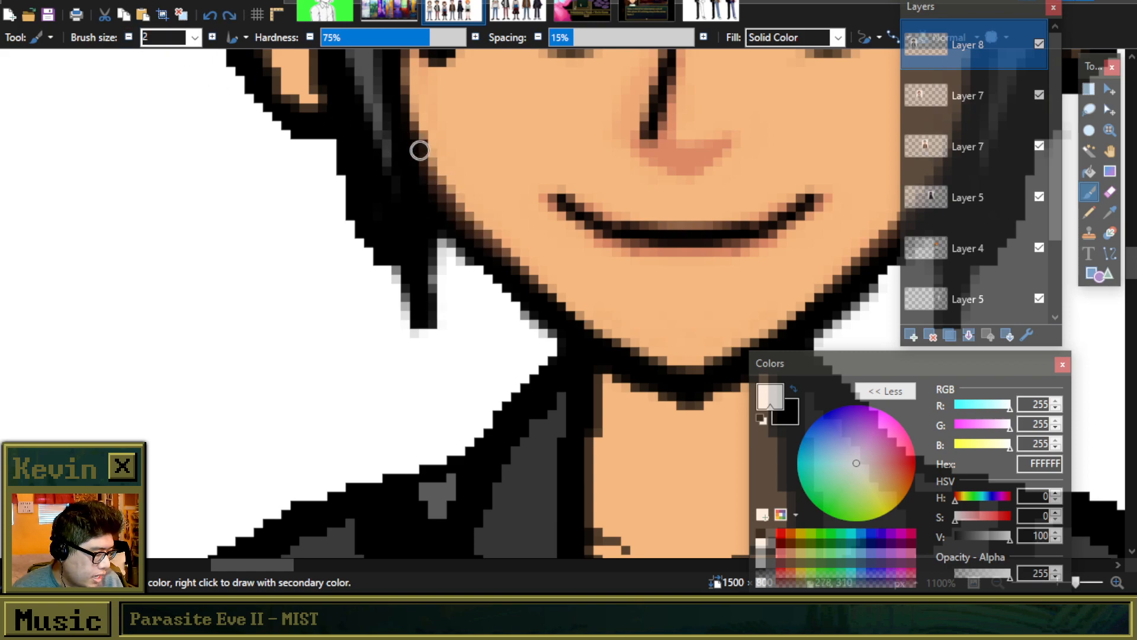
pyautogui.scroll(-2, 432, 190)
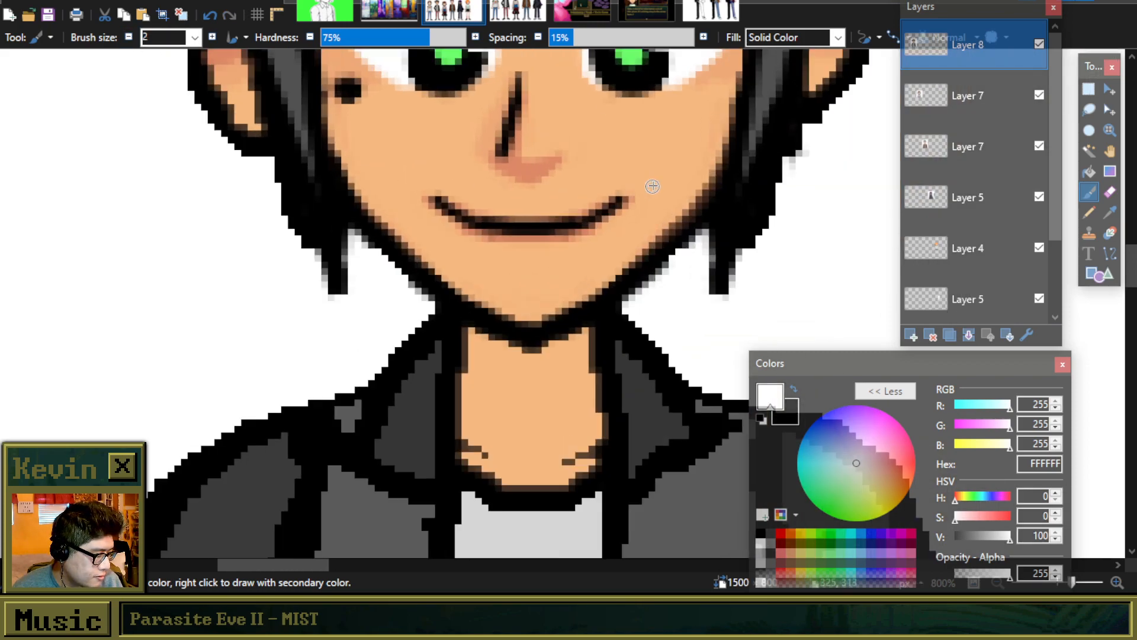
pyautogui.scroll(2, 651, 187)
pyautogui.moveTo(645, 274); pyautogui.dragTo(683, 238)
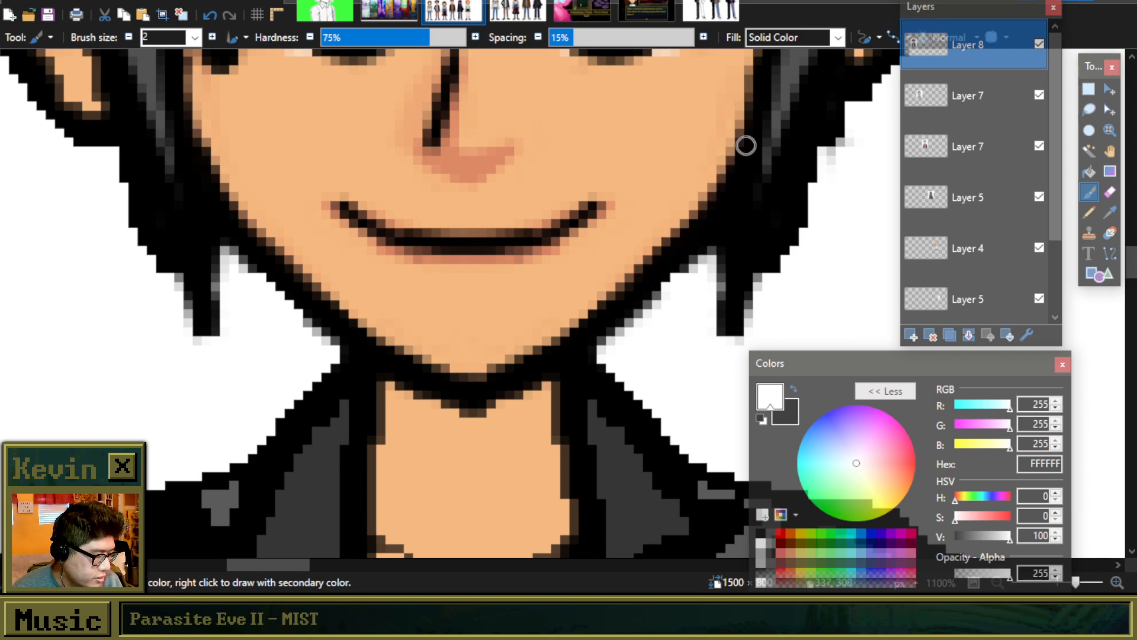
pyautogui.moveTo(716, 212); pyautogui.dragTo(756, 107)
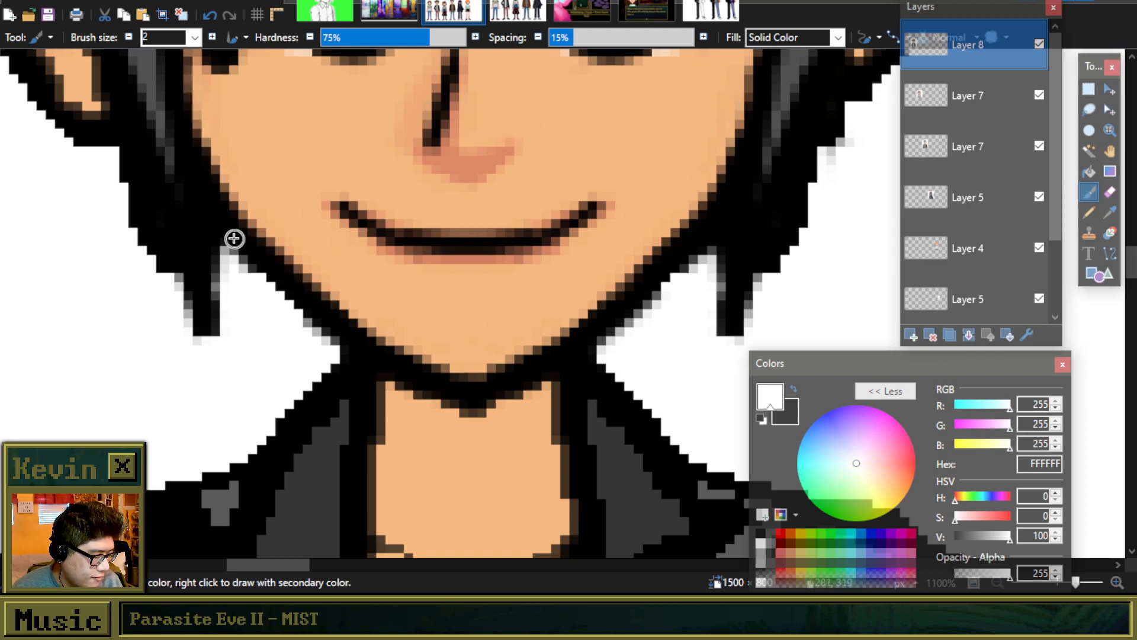
# Step: Copy a 24 × 40 px area around the grey-haired character's left-hand ear and paste it onto a new layer
pyautogui.scroll(-6, 206, 179)
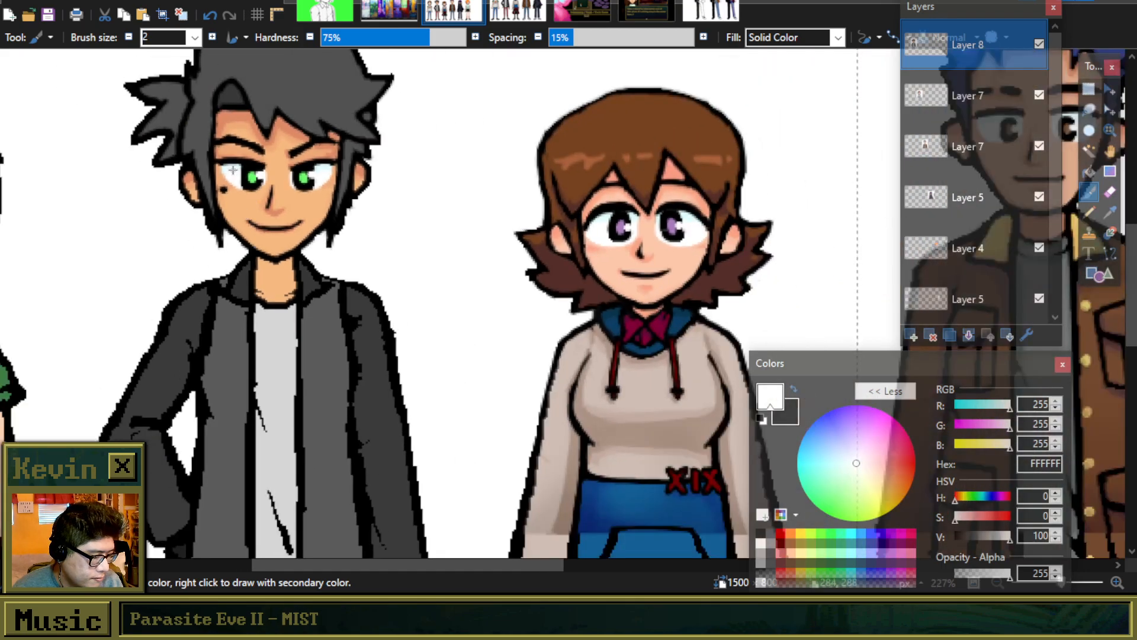
pyautogui.scroll(2, 198, 146)
pyautogui.scroll(5, 377, 199)
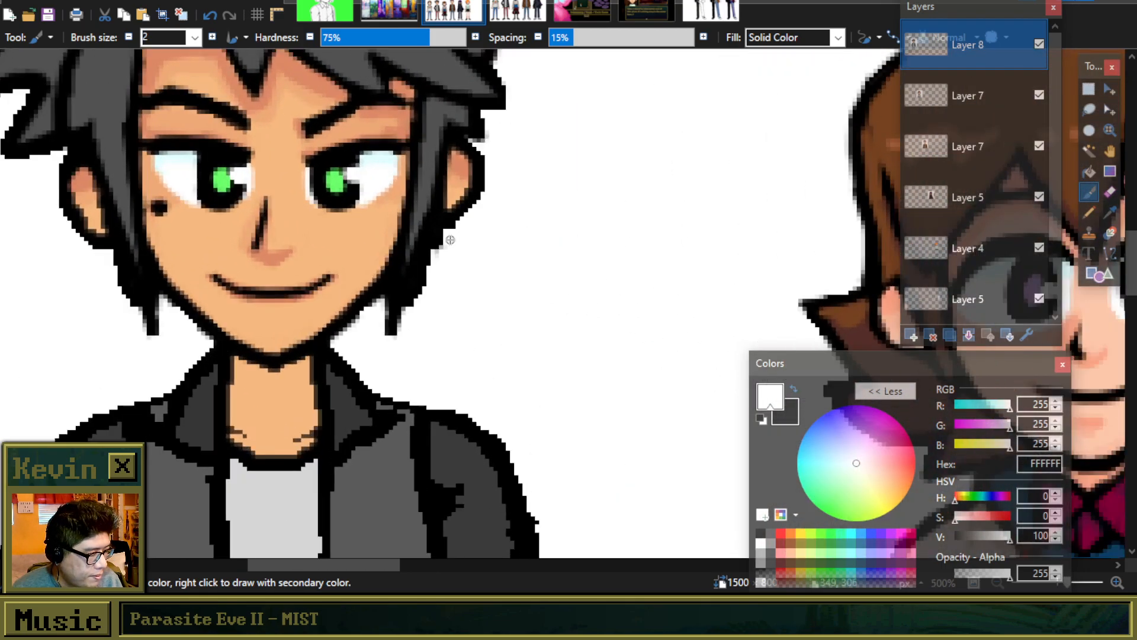
pyautogui.scroll(-3, 402, 289)
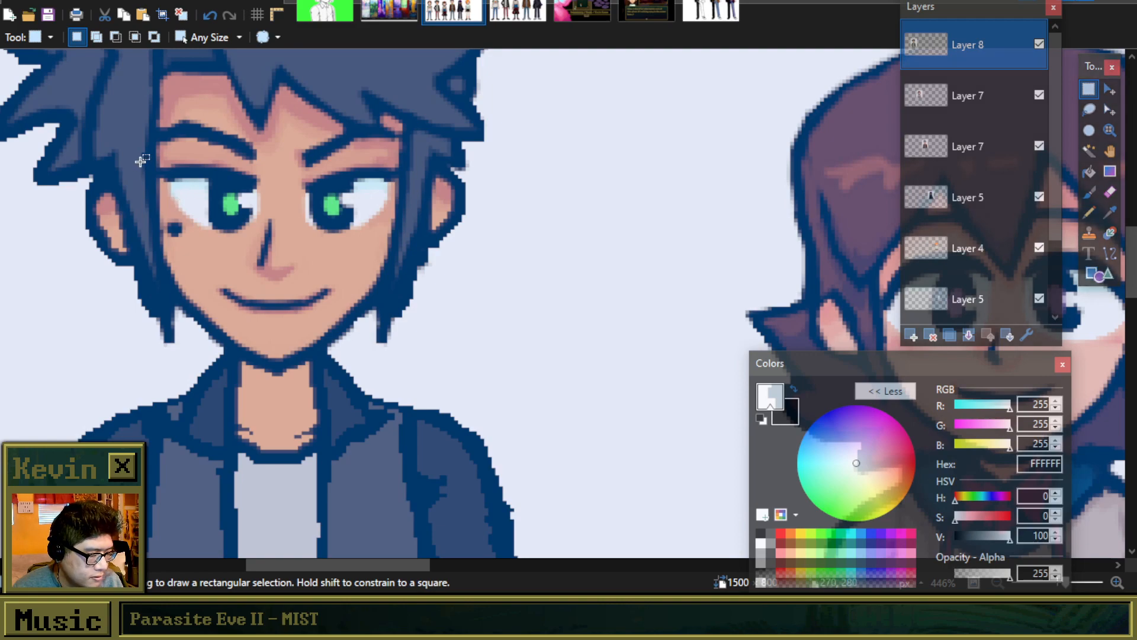
pyautogui.moveTo(141, 160); pyautogui.dragTo(52, 307)
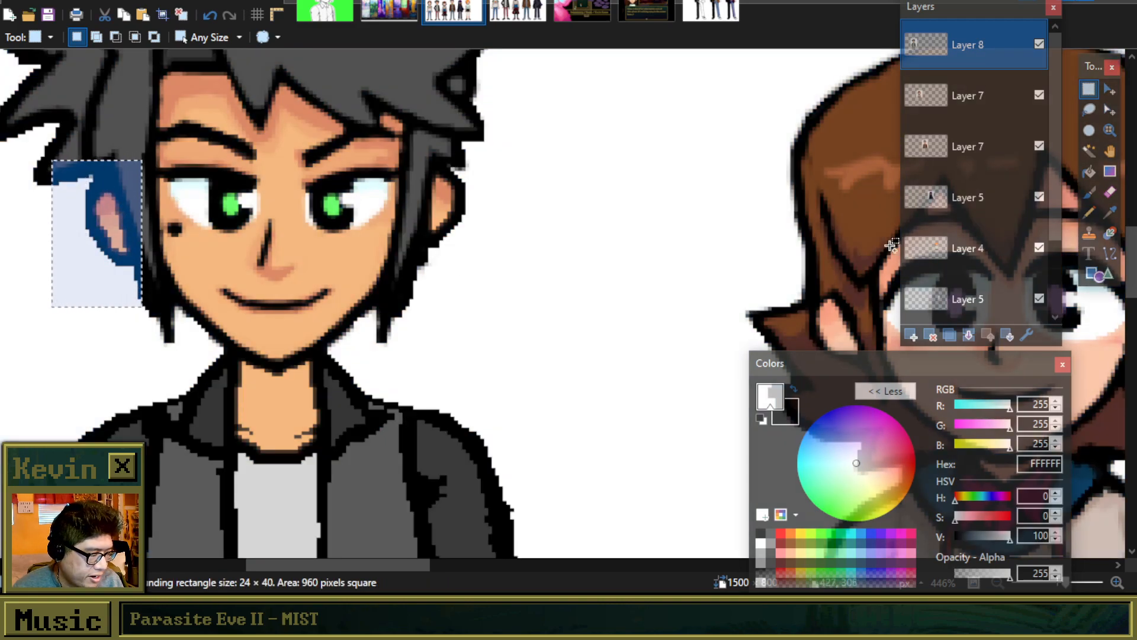
pyautogui.click(915, 335)
pyautogui.hotkey('ctrl', 'v')
# Step: Flip the pasted ear layer horizontally and position it over the right-hand ear
pyautogui.click(152, 3)
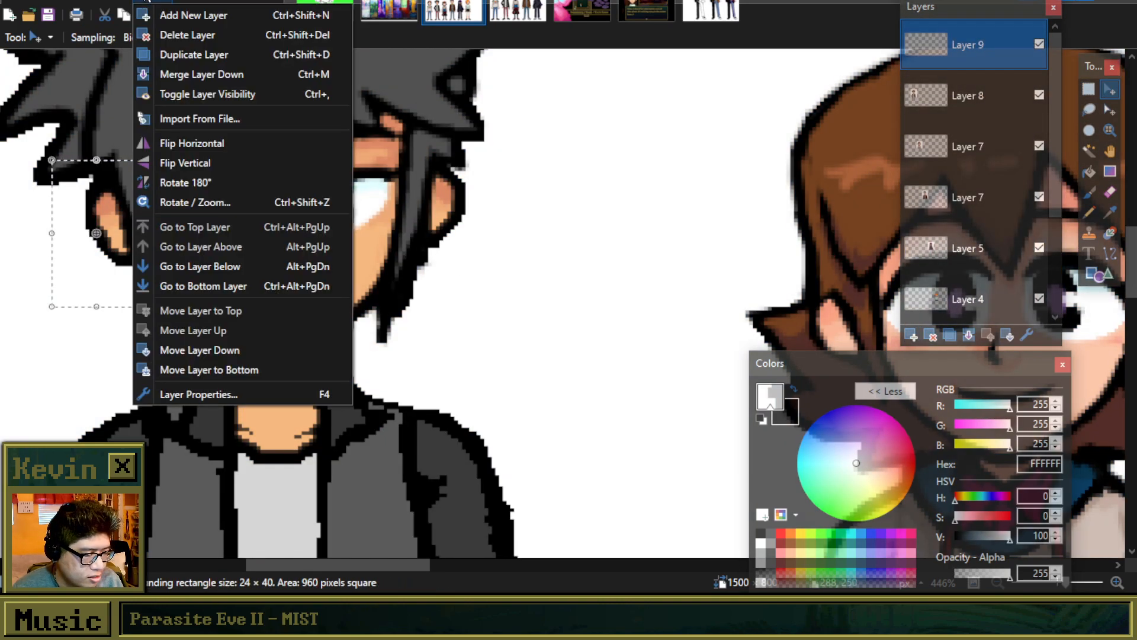
pyautogui.click(190, 163)
pyautogui.scroll(-3, 46, 221)
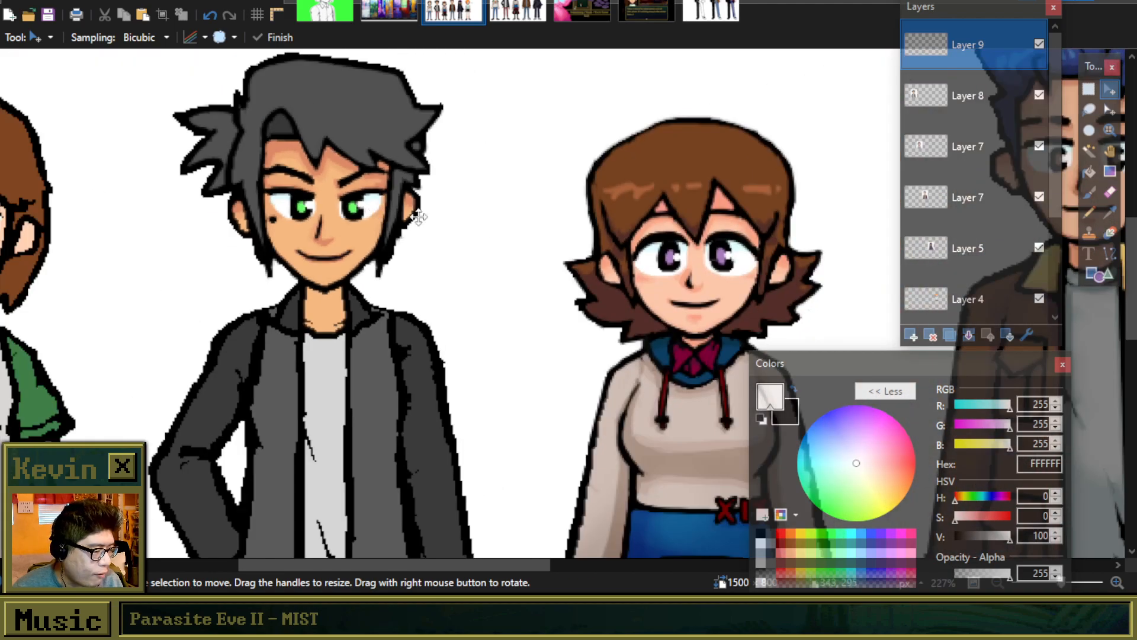
pyautogui.moveTo(340, 257); pyautogui.dragTo(297, 249)
pyautogui.moveTo(615, 238); pyautogui.dragTo(148, 243)
pyautogui.moveTo(442, 196); pyautogui.dragTo(342, 216)
pyautogui.scroll(3, 410, 212)
pyautogui.scroll(3, 410, 213)
pyautogui.scroll(-3, 341, 215)
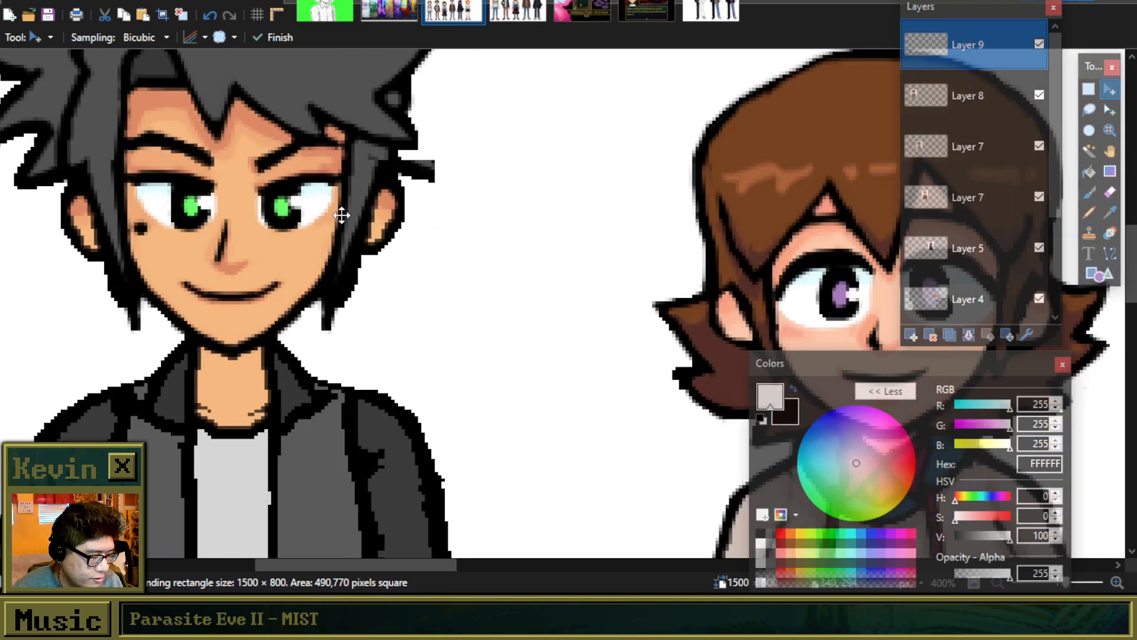
pyautogui.click(1090, 91)
pyautogui.scroll(2, 98, 263)
pyautogui.moveTo(98, 263); pyautogui.dragTo(546, 331)
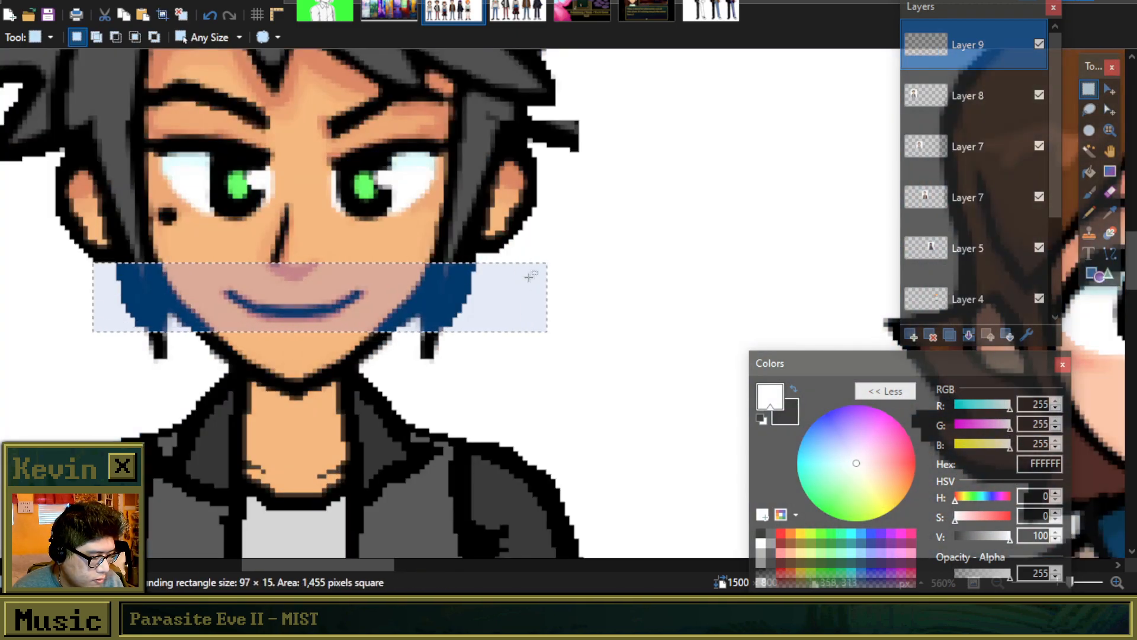
pyautogui.click(508, 238)
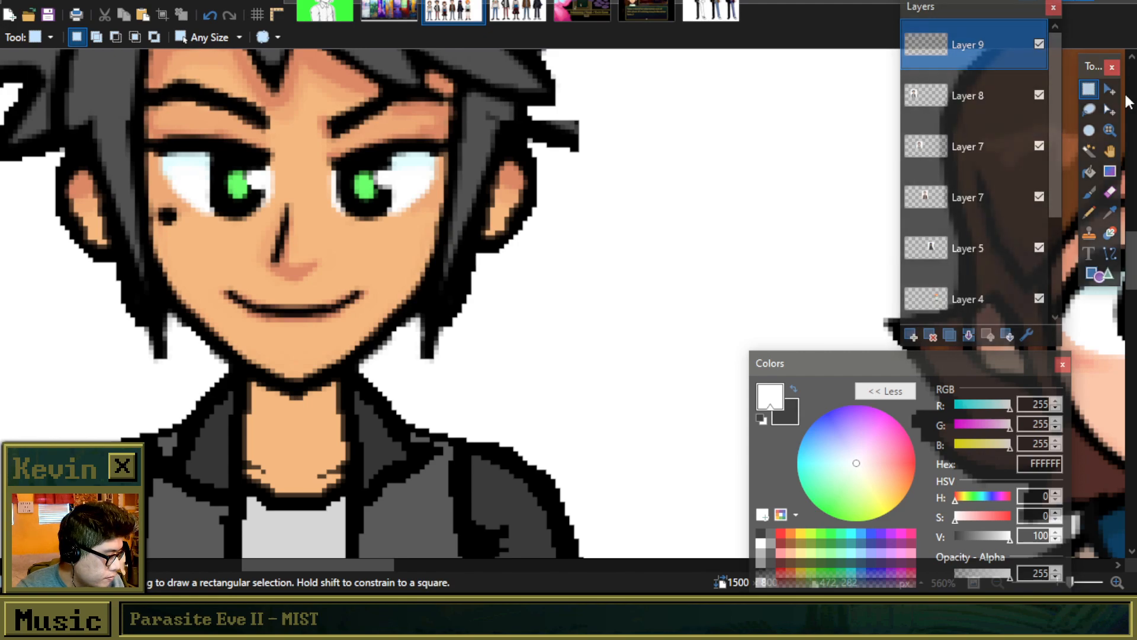
pyautogui.click(1110, 89)
pyautogui.click(1089, 87)
pyautogui.hotkey('ctrl', 'a')
pyautogui.moveTo(106, 266); pyautogui.dragTo(508, 320)
pyautogui.click(508, 319)
# Step: Erase the leftover hair fragments above the mirrored right-hand ear with a size 5 eraser
pyautogui.click(1110, 192)
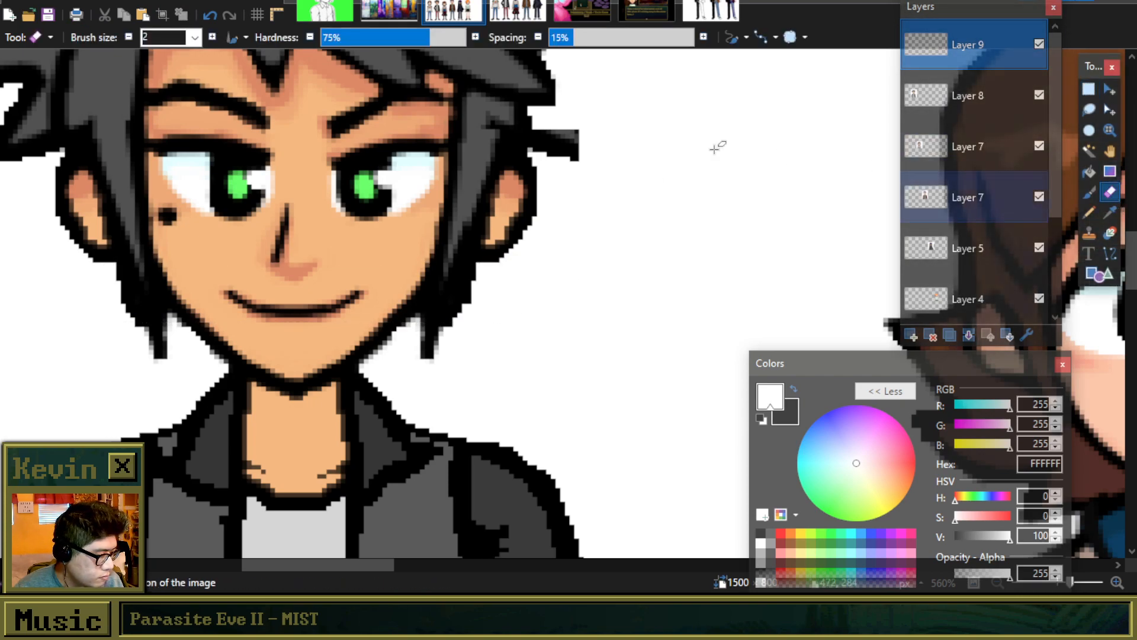
pyautogui.click(194, 37)
pyautogui.click(148, 101)
pyautogui.moveTo(508, 140); pyautogui.dragTo(566, 161)
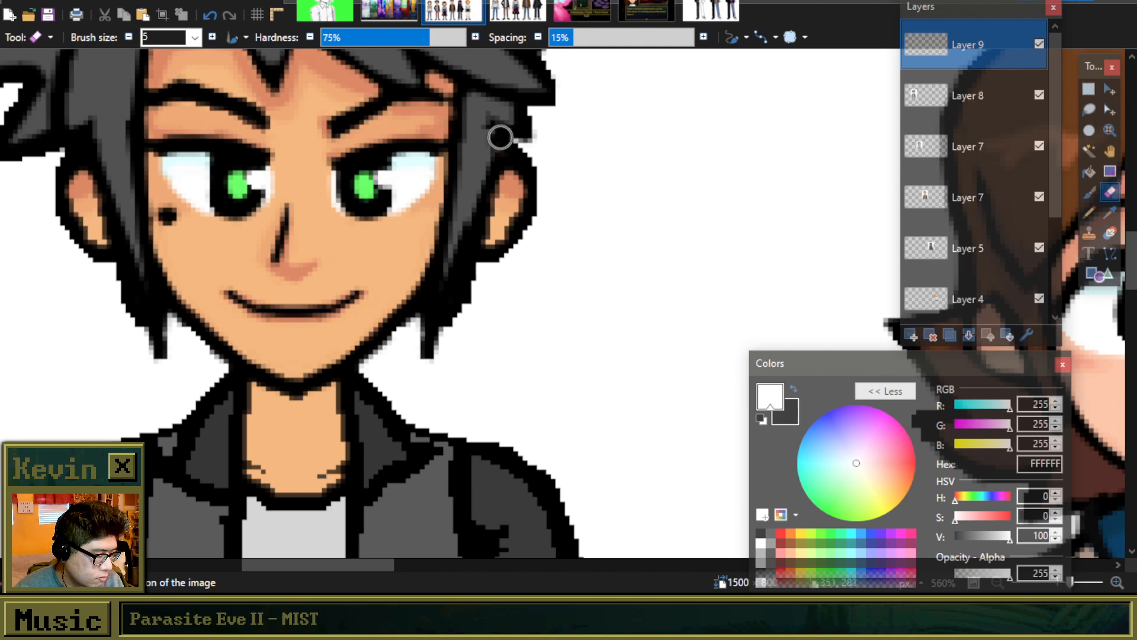
pyautogui.moveTo(490, 110); pyautogui.dragTo(481, 146)
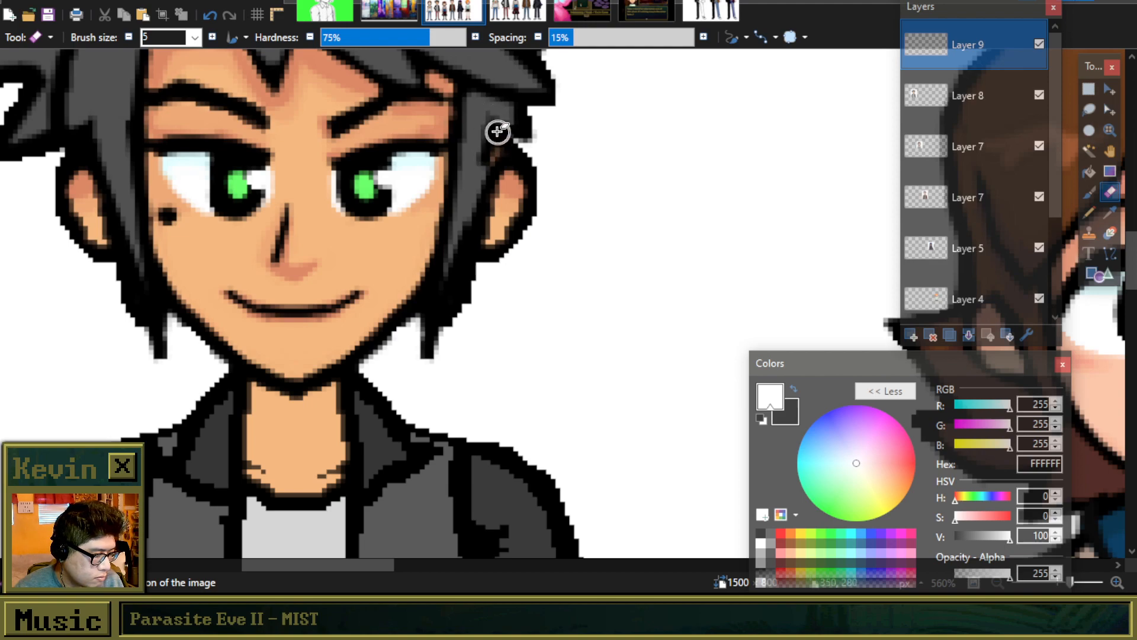
pyautogui.scroll(-3, 486, 120)
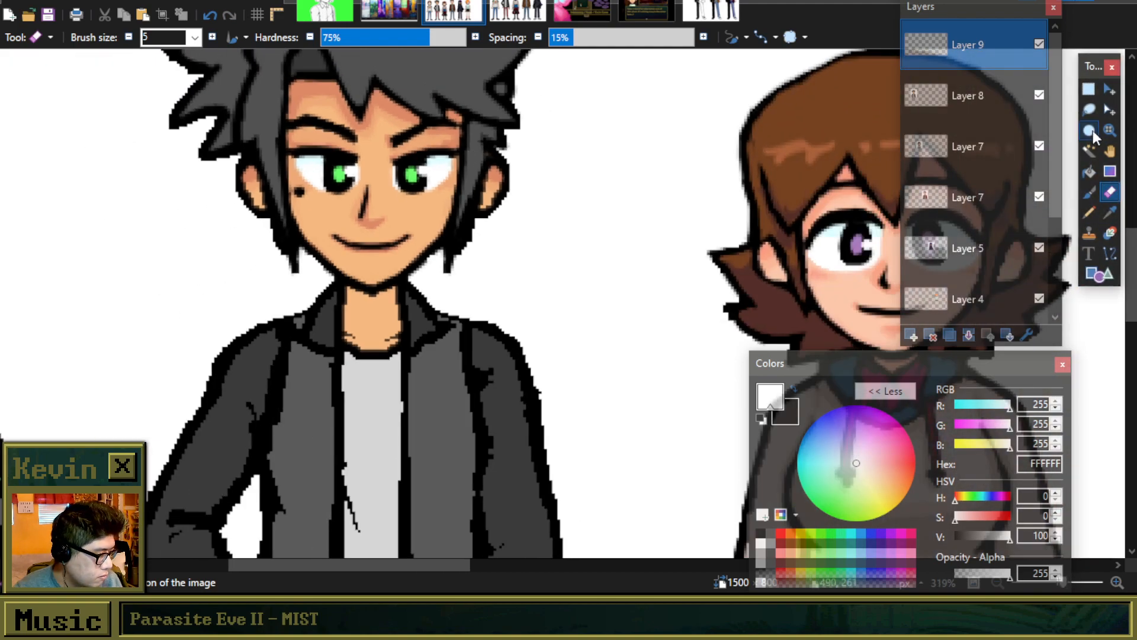
# Step: Merge the mirrored ear layer into Layer 8 and clear the selection
pyautogui.click(1111, 90)
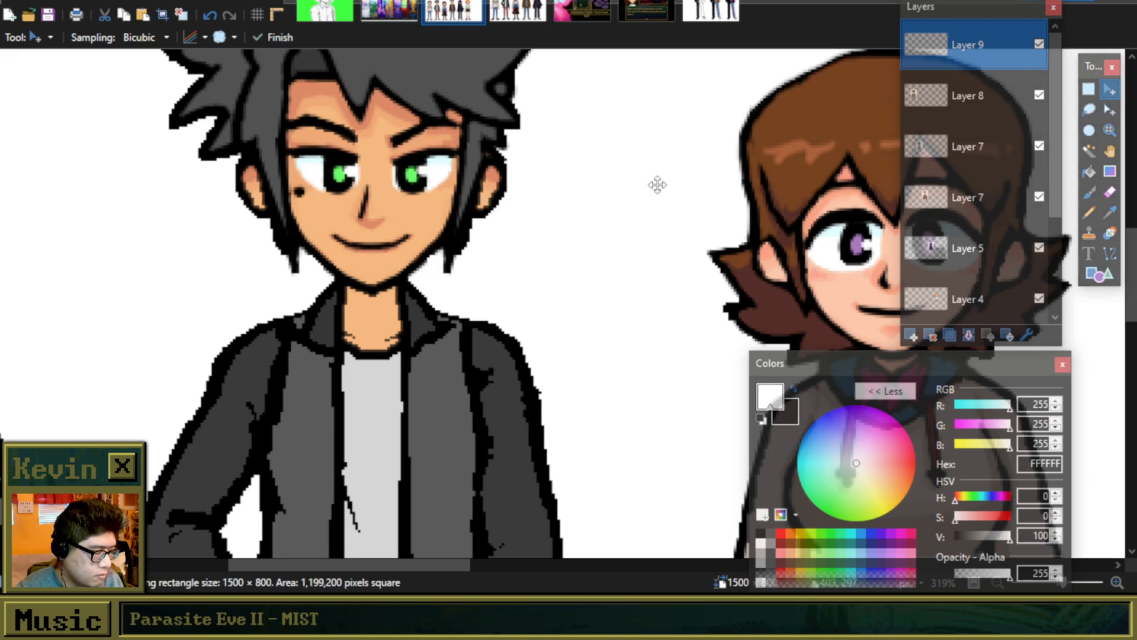
pyautogui.click(968, 337)
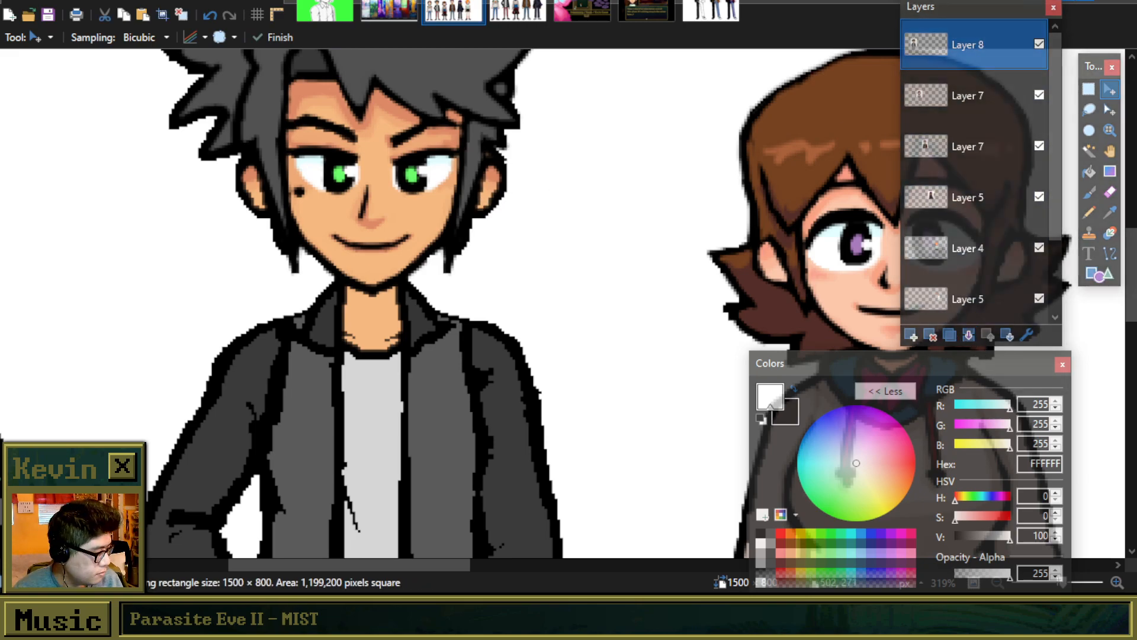
pyautogui.click(1089, 89)
pyautogui.click(457, 178)
# Step: Paint the stray pixels between the side hair and the right-hand ear white with a size 3 brush
pyautogui.scroll(-5, 439, 154)
pyautogui.scroll(5, 432, 148)
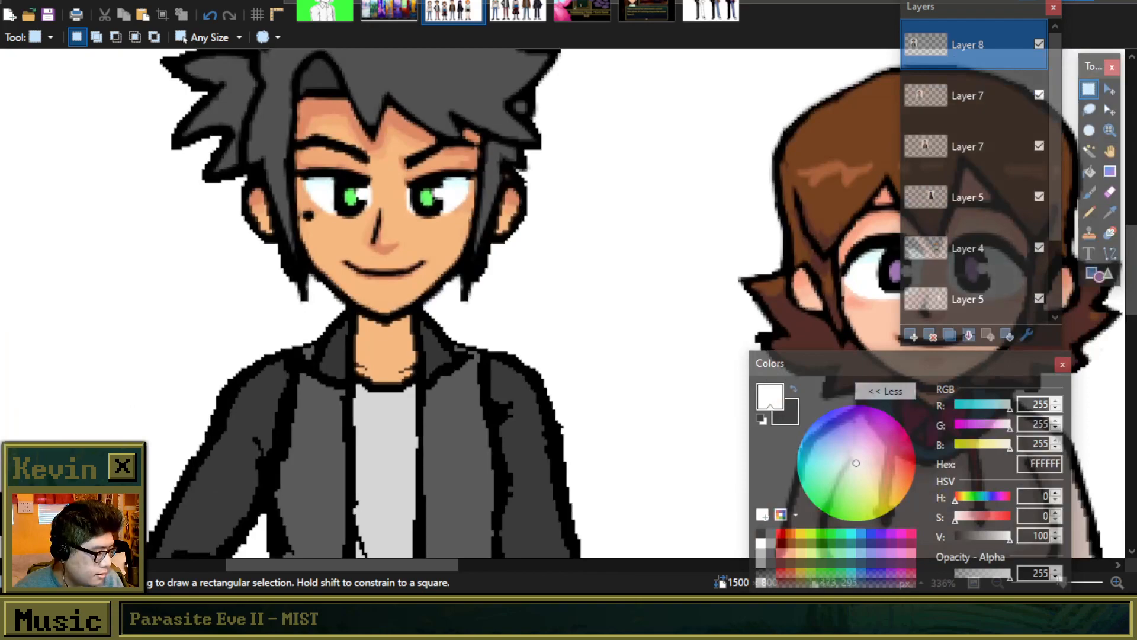
pyautogui.click(1089, 192)
pyautogui.scroll(6, 533, 190)
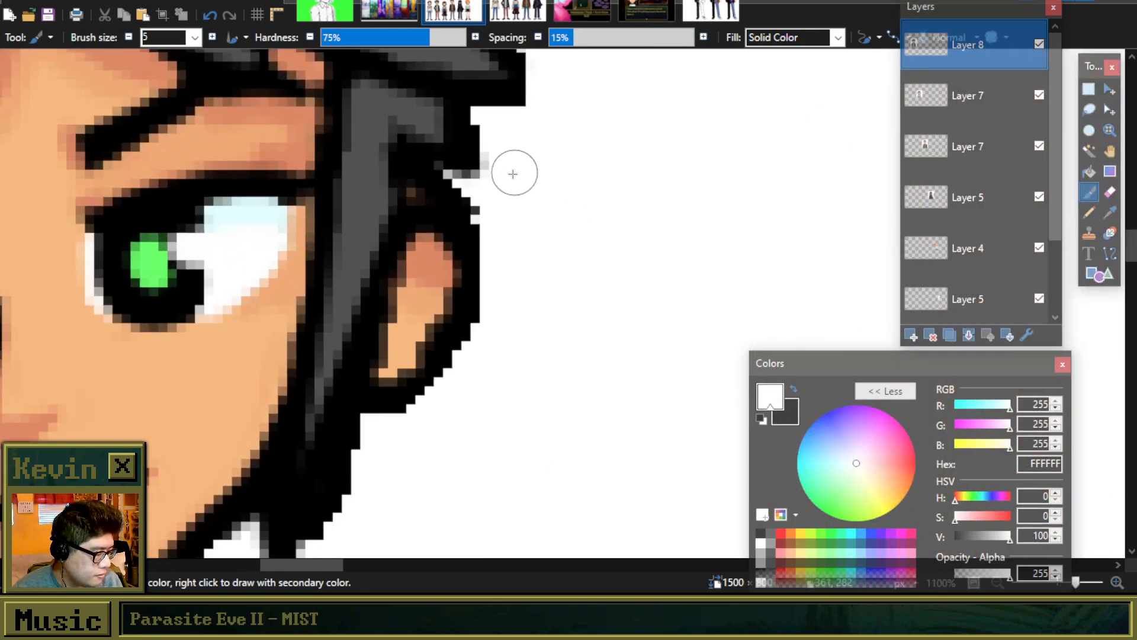
pyautogui.moveTo(487, 231)
pyautogui.mouseDown()
pyautogui.moveTo(420, 174)
pyautogui.moveTo(521, 206)
pyautogui.moveTo(394, 216)
pyautogui.moveTo(408, 201)
pyautogui.moveTo(408, 165)
pyautogui.mouseUp()
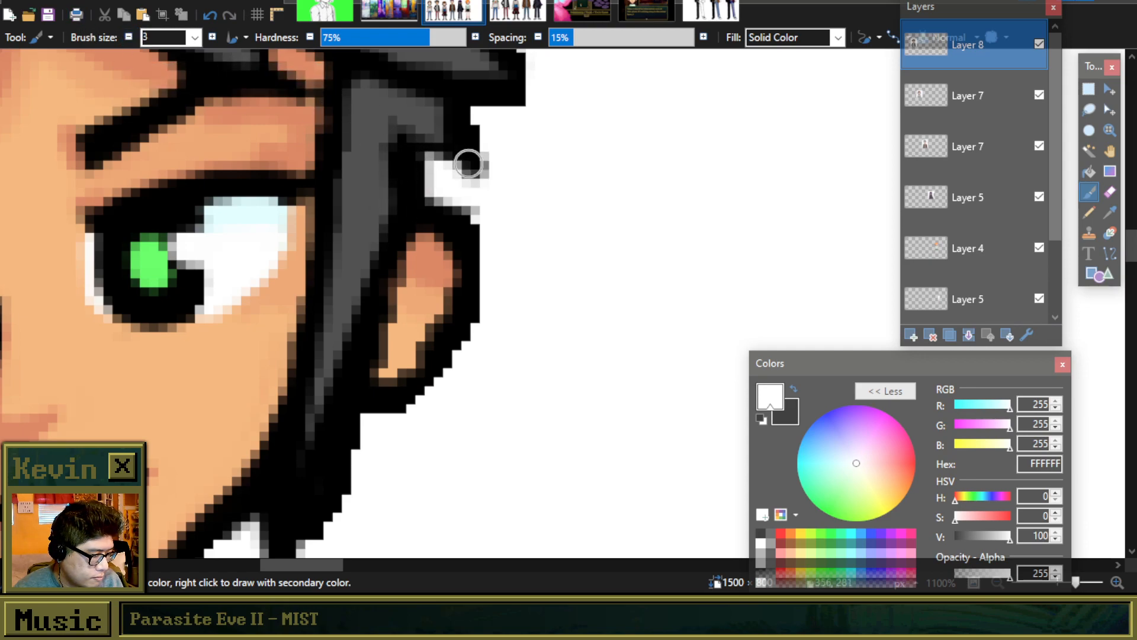
pyautogui.scroll(-10, 459, 166)
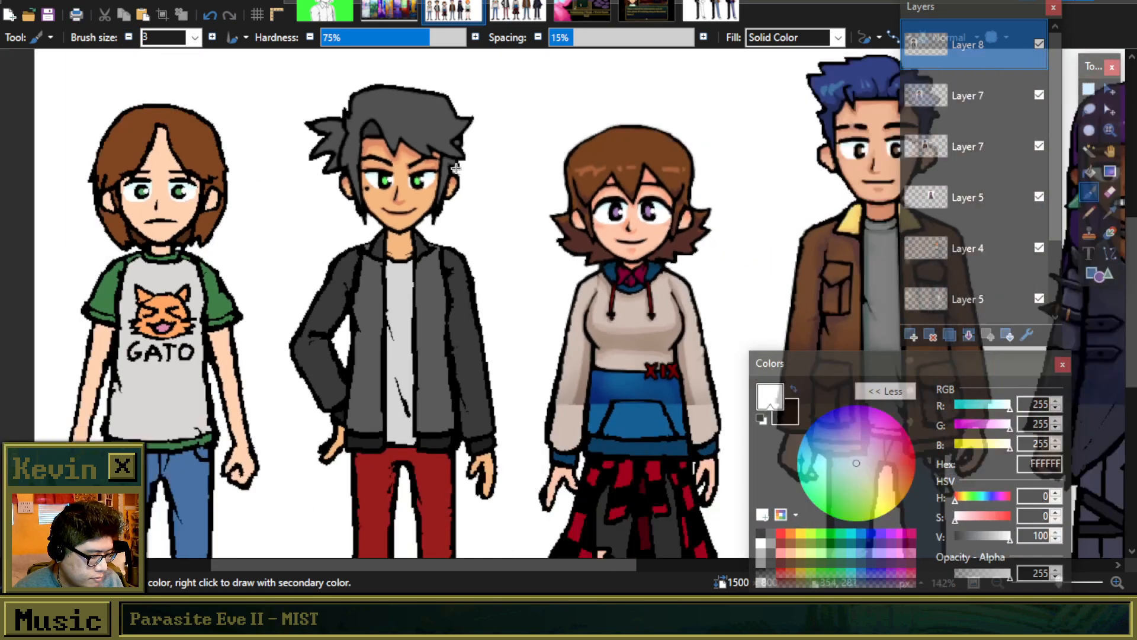
# Step: Darken the outer corners of both of the grey-haired character's eyes with short black size 3 brush strokes
pyautogui.scroll(6, 443, 243)
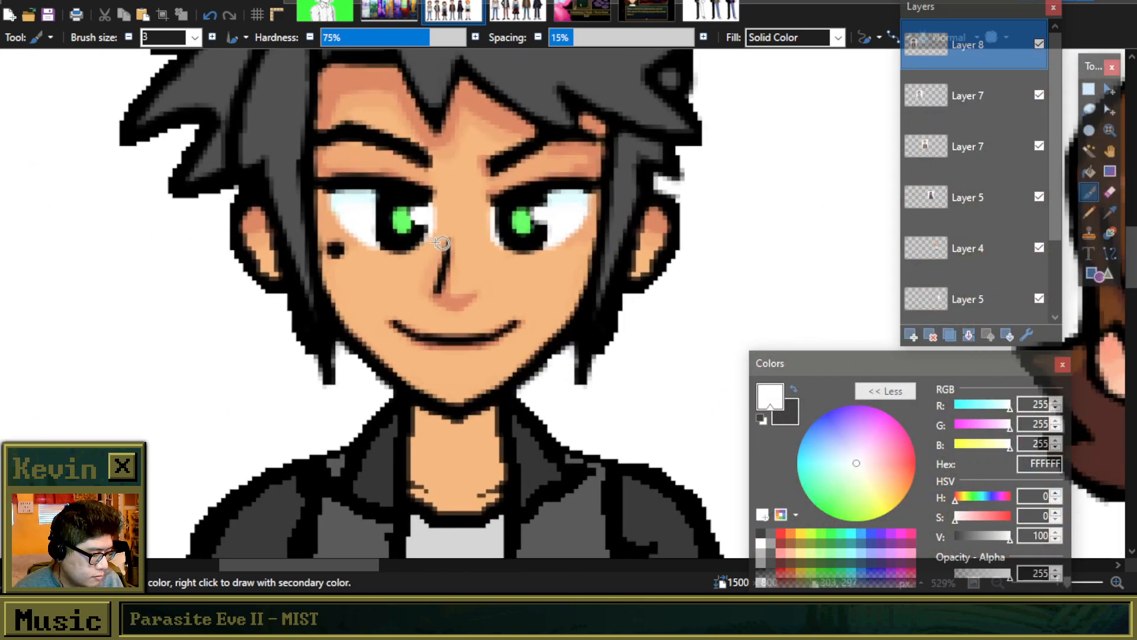
pyautogui.scroll(3, 362, 238)
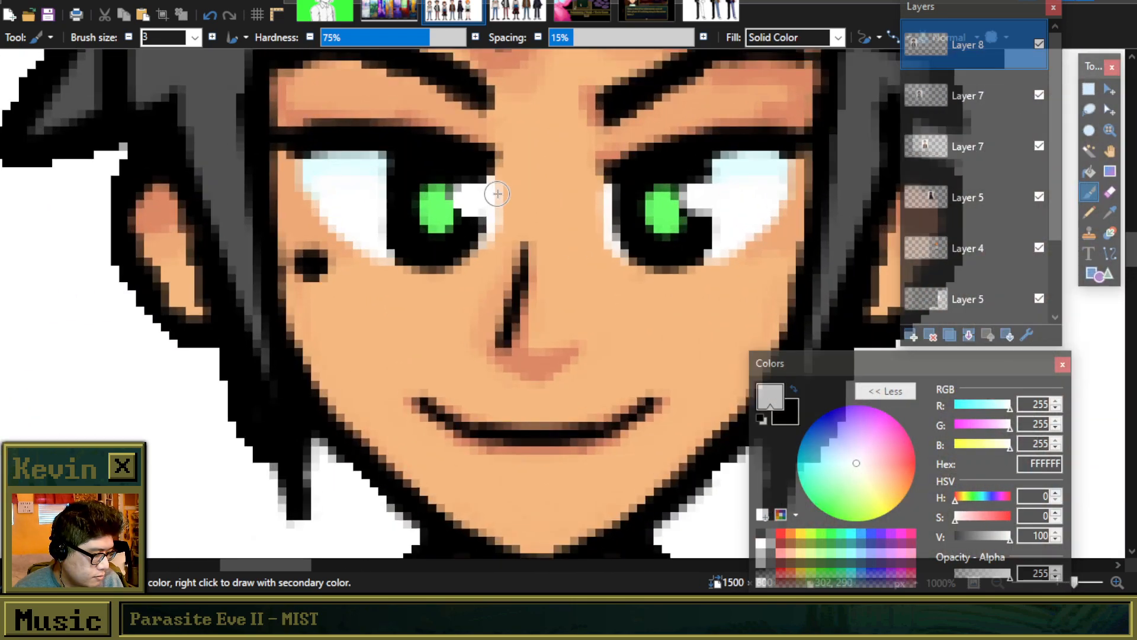
pyautogui.moveTo(304, 162)
pyautogui.mouseDown()
pyautogui.moveTo(313, 213)
pyautogui.moveTo(299, 158)
pyautogui.mouseUp()
pyautogui.moveTo(798, 167); pyautogui.dragTo(788, 185)
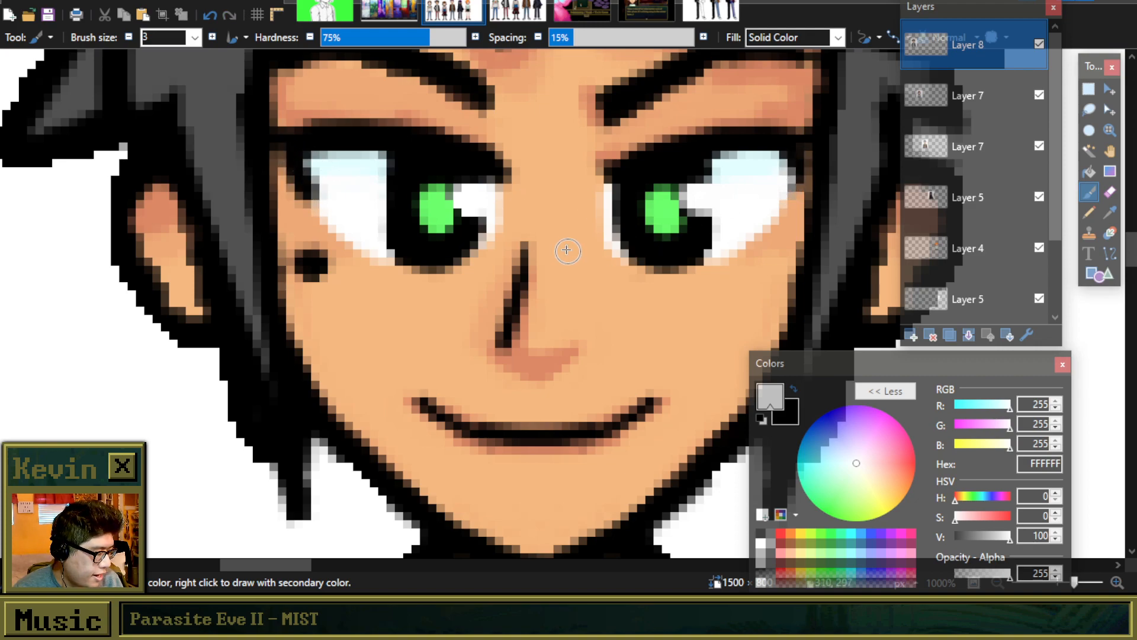
# Step: Examine the grey-haired character's eyes, eyebrows, hair and jaw up close and against the rest of the lineup
pyautogui.scroll(-5, 567, 251)
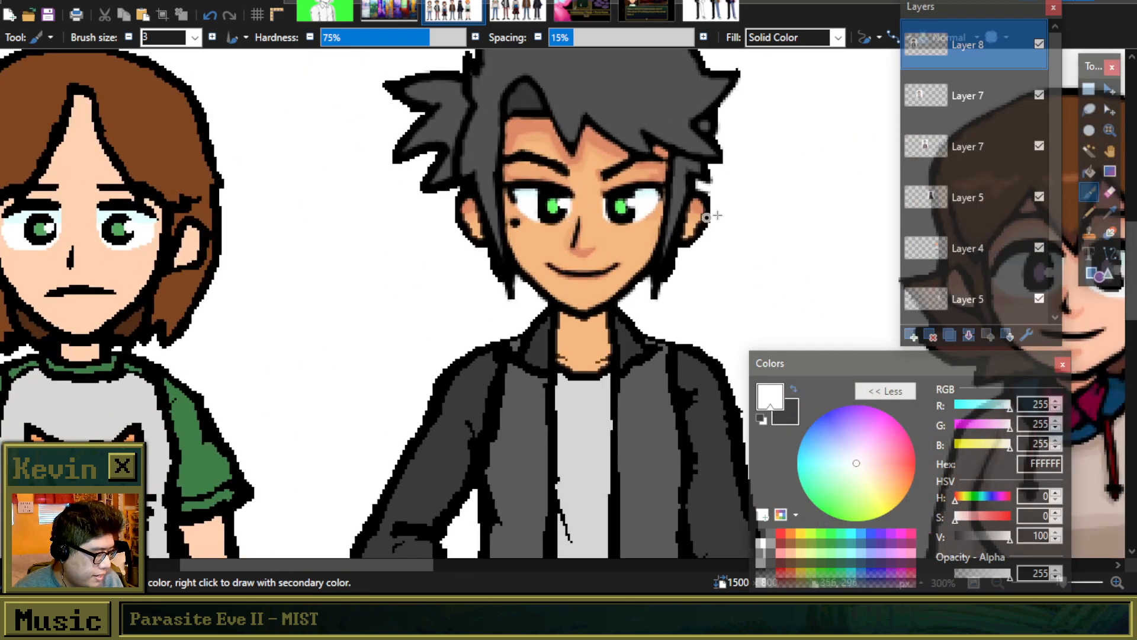
pyautogui.scroll(5, 662, 218)
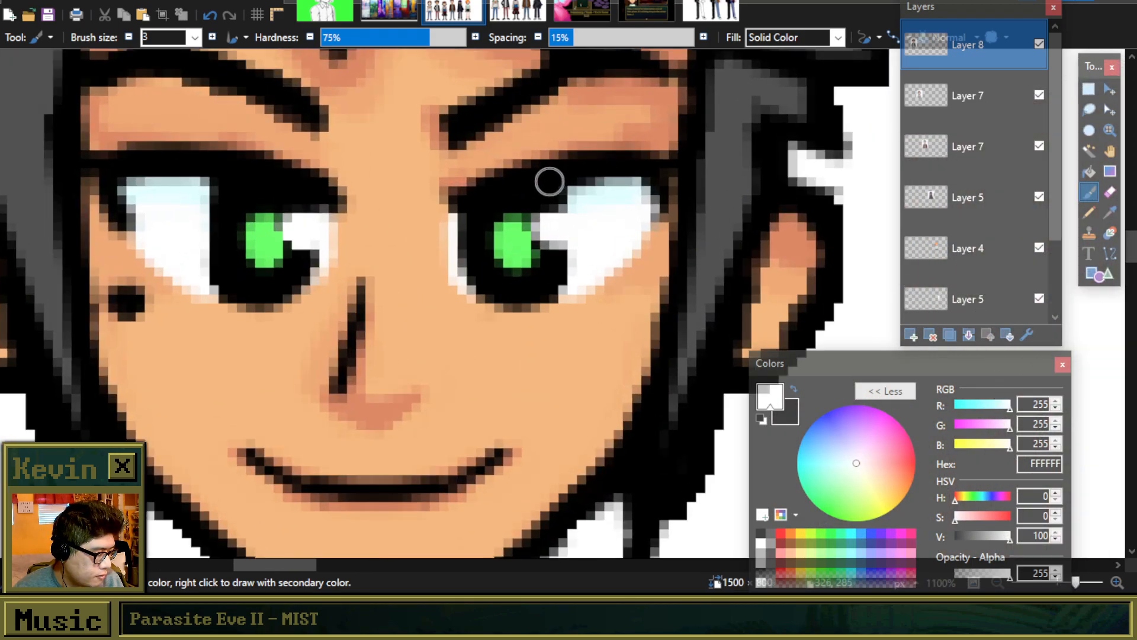
pyautogui.scroll(-6, 521, 211)
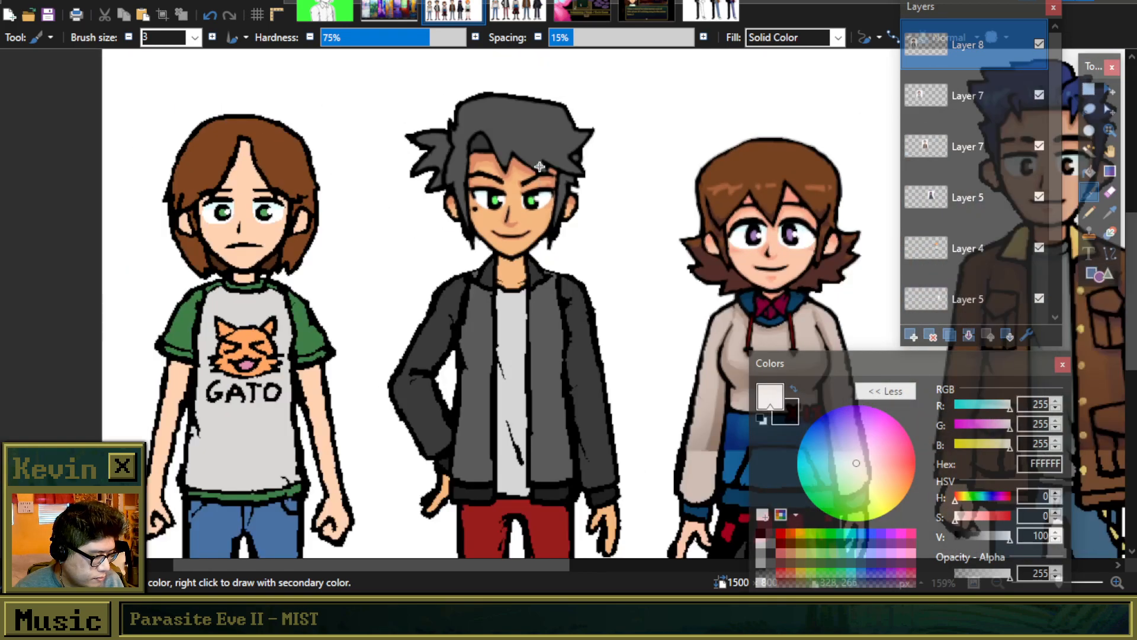
pyautogui.scroll(5, 540, 167)
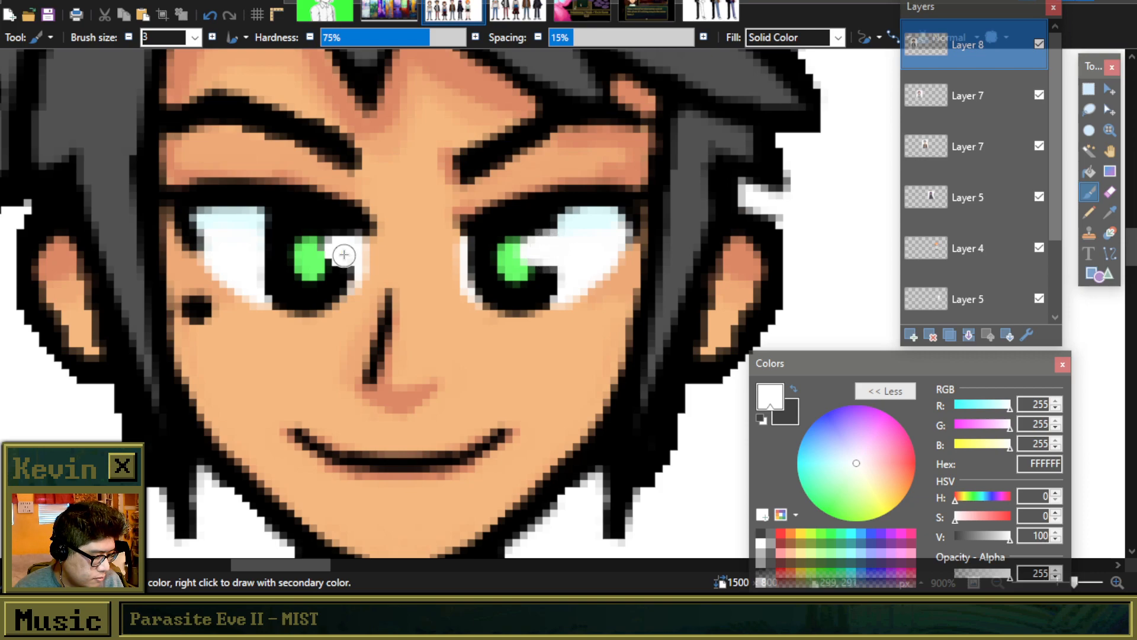
pyautogui.scroll(-3, 346, 247)
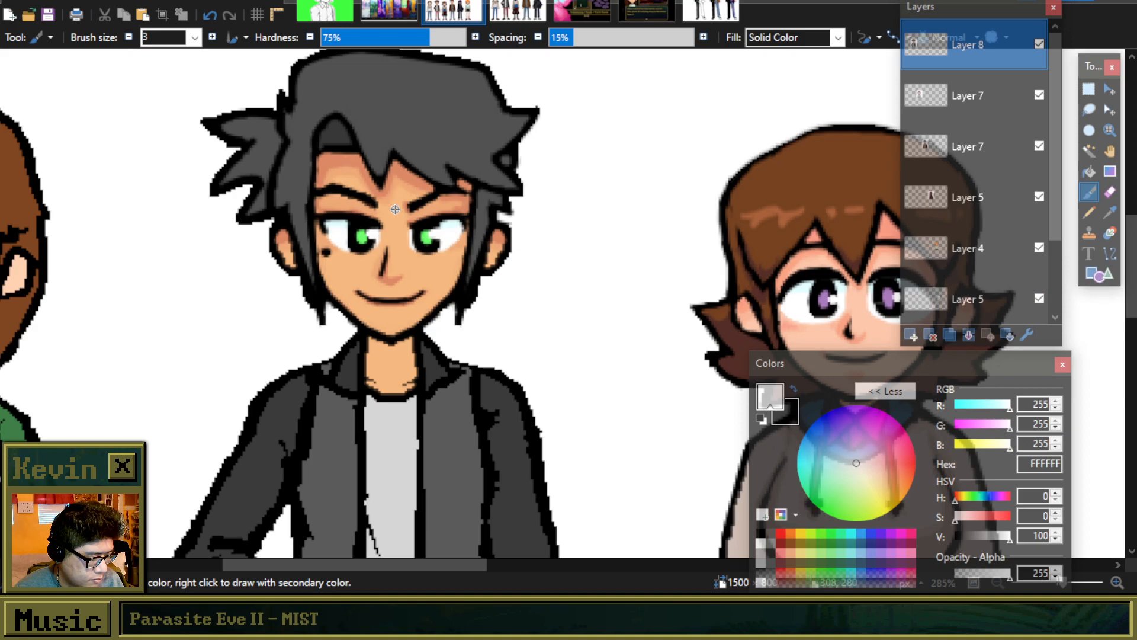
pyautogui.scroll(5, 395, 209)
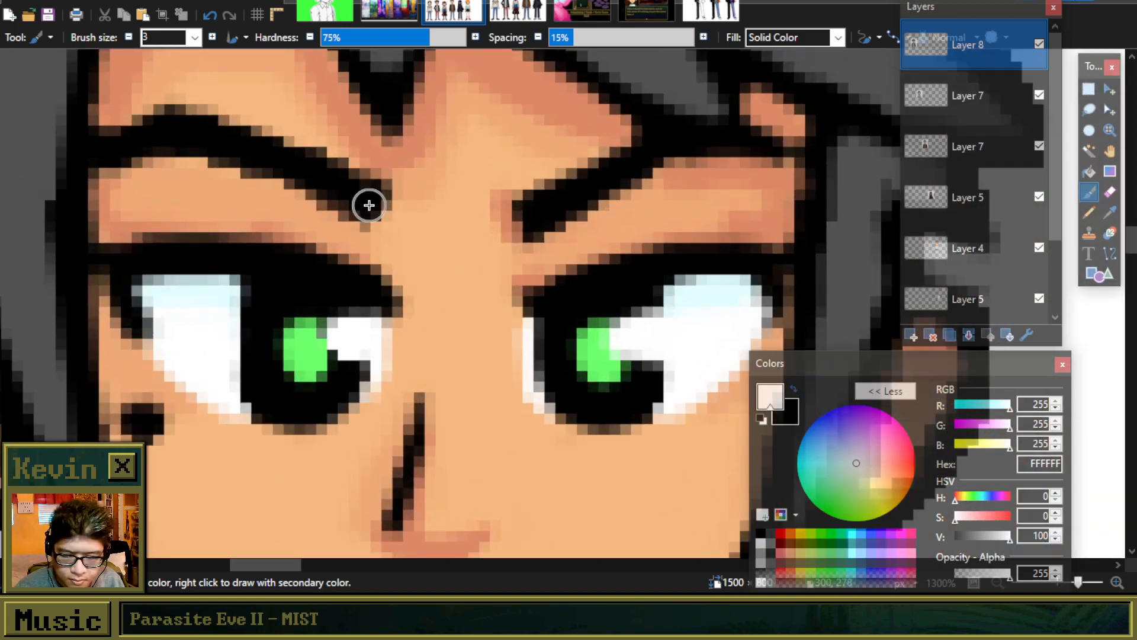
pyautogui.scroll(-2, 370, 205)
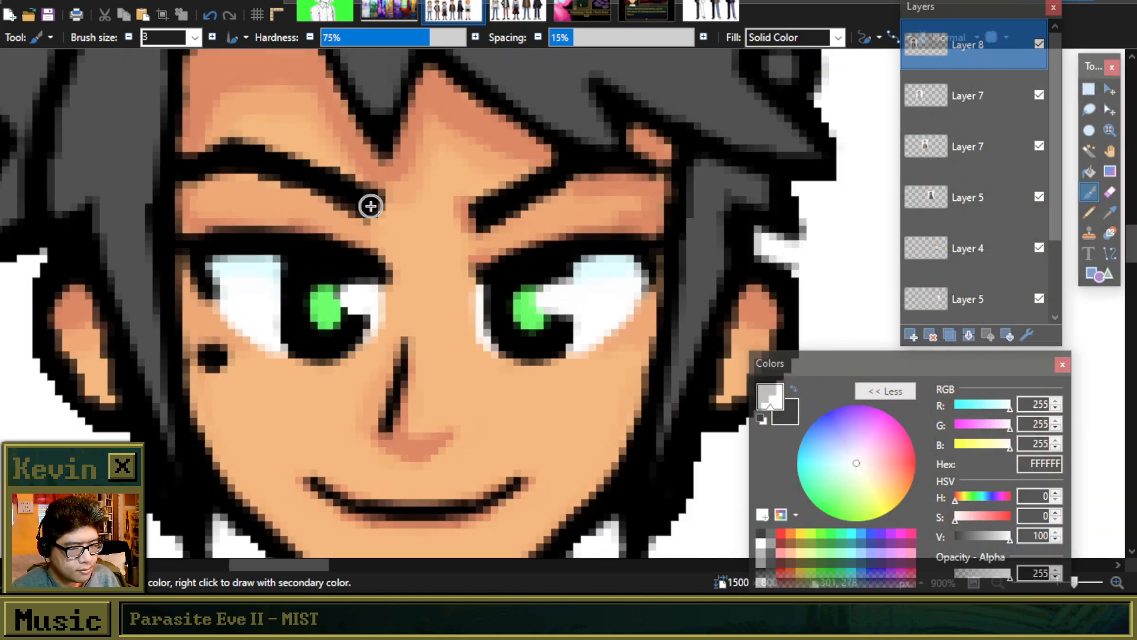
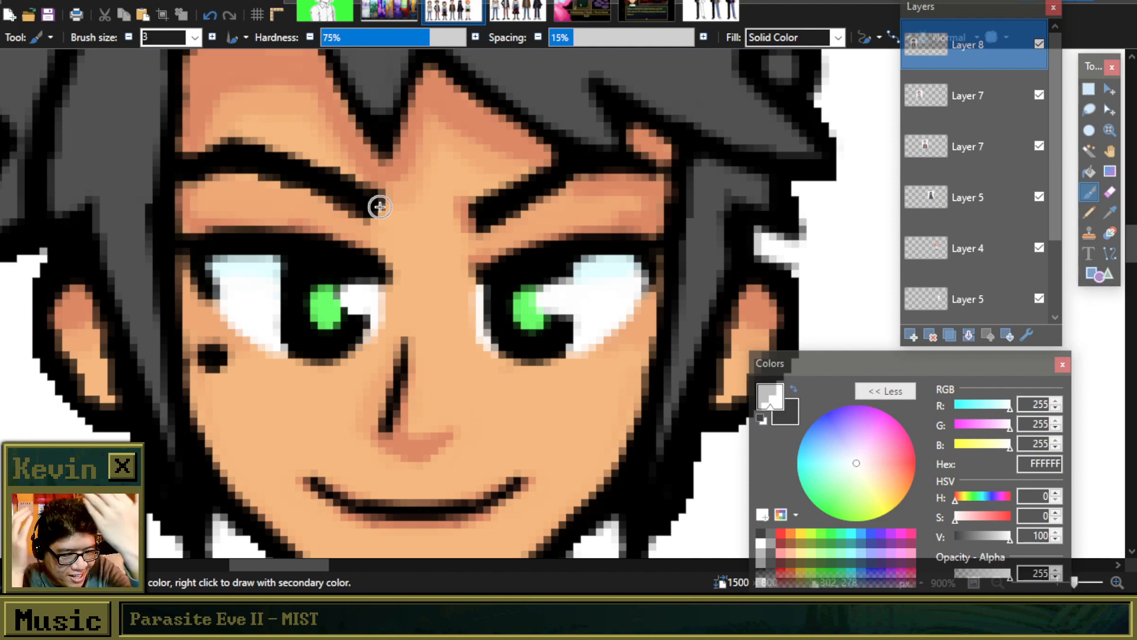
pyautogui.scroll(3, 465, 112)
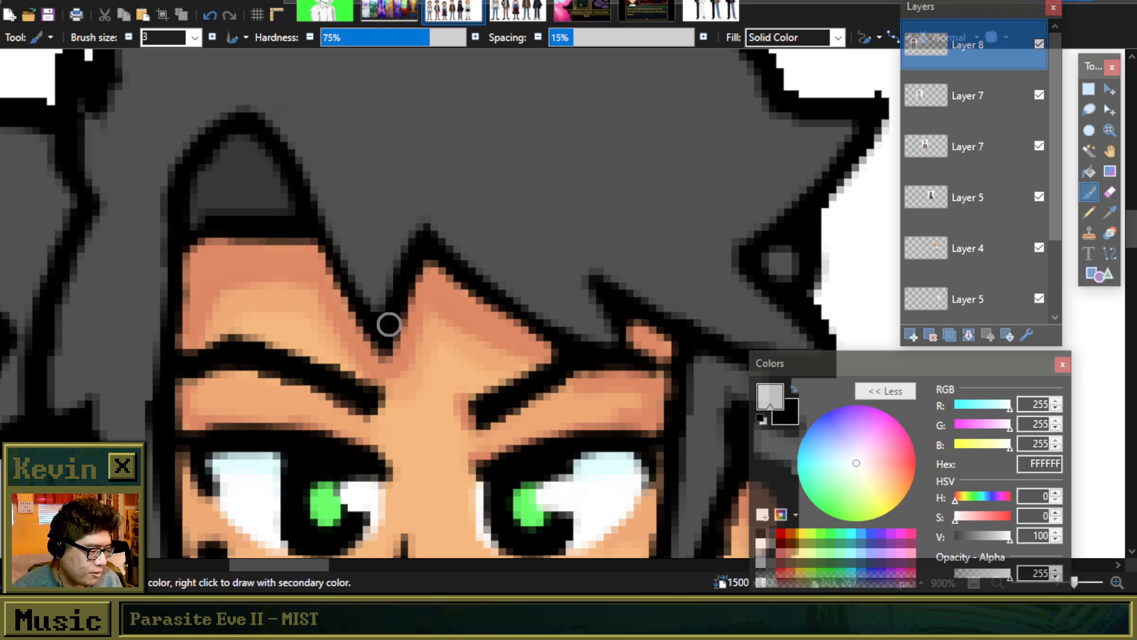
pyautogui.scroll(-4, 494, 216)
pyautogui.scroll(-6, 494, 216)
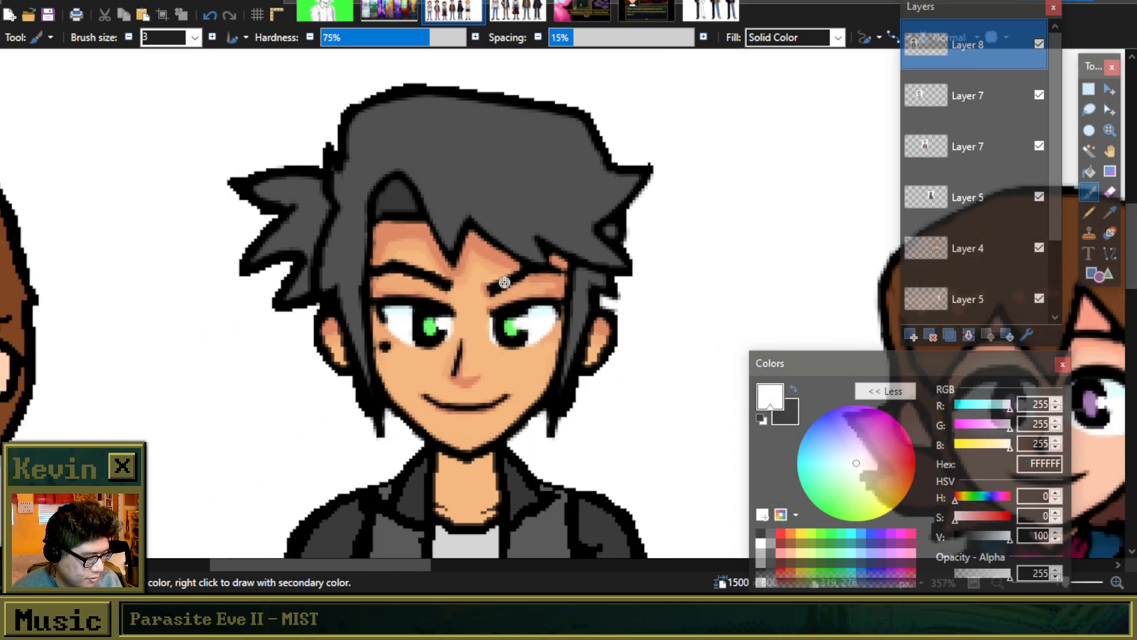
pyautogui.scroll(7, 484, 218)
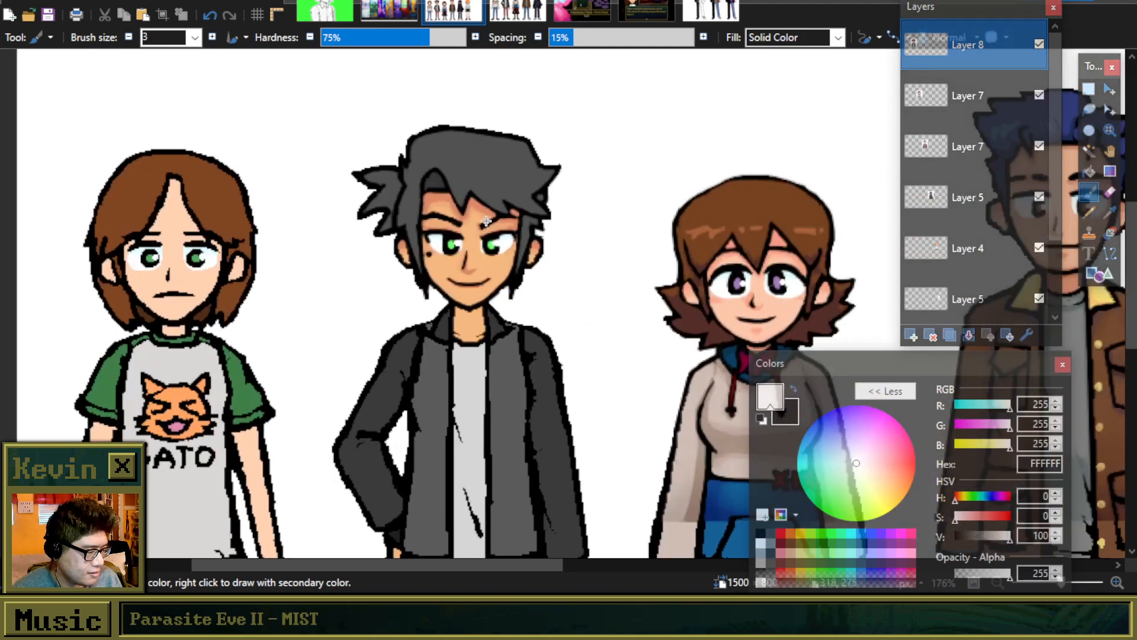
pyautogui.scroll(-3, 446, 304)
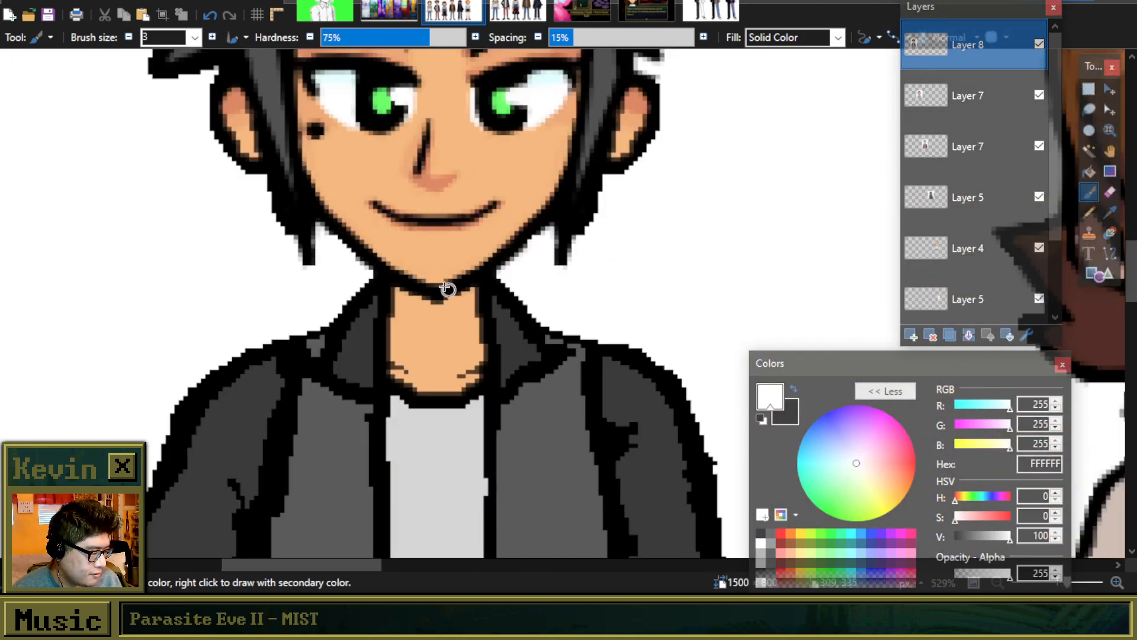
# Step: Sample the nose shading colour DD8966 and paint a small shadow on the chin below the mouth with a size 3 brush
pyautogui.scroll(2, 452, 290)
pyautogui.click(1110, 212)
pyautogui.scroll(-3, 390, 235)
pyautogui.scroll(-2, 393, 233)
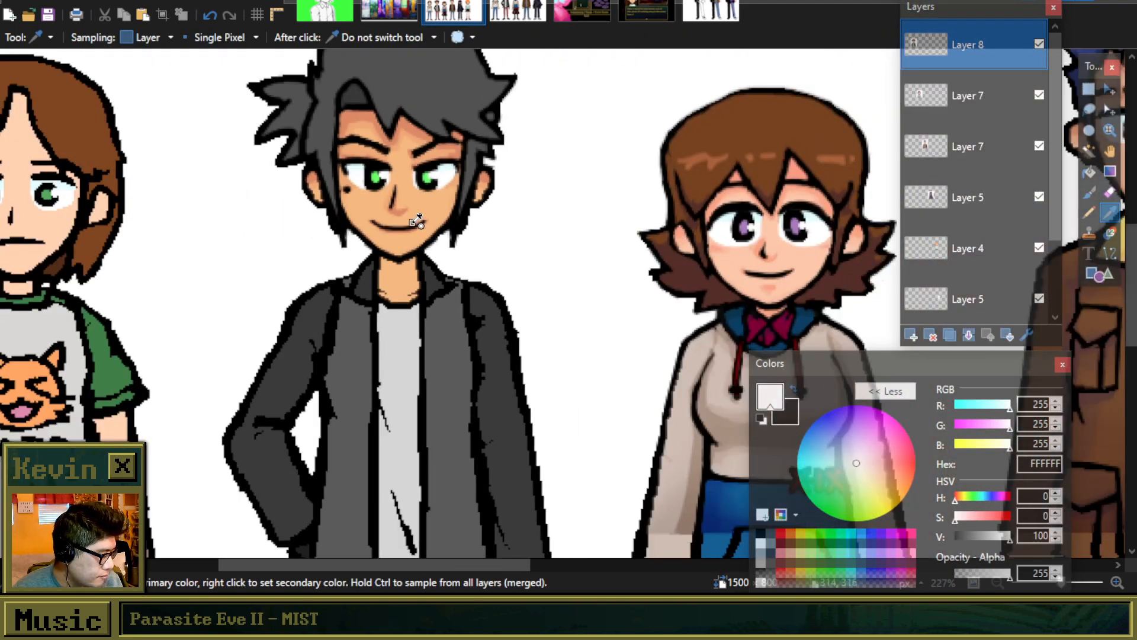
pyautogui.scroll(5, 406, 215)
pyautogui.click(401, 223)
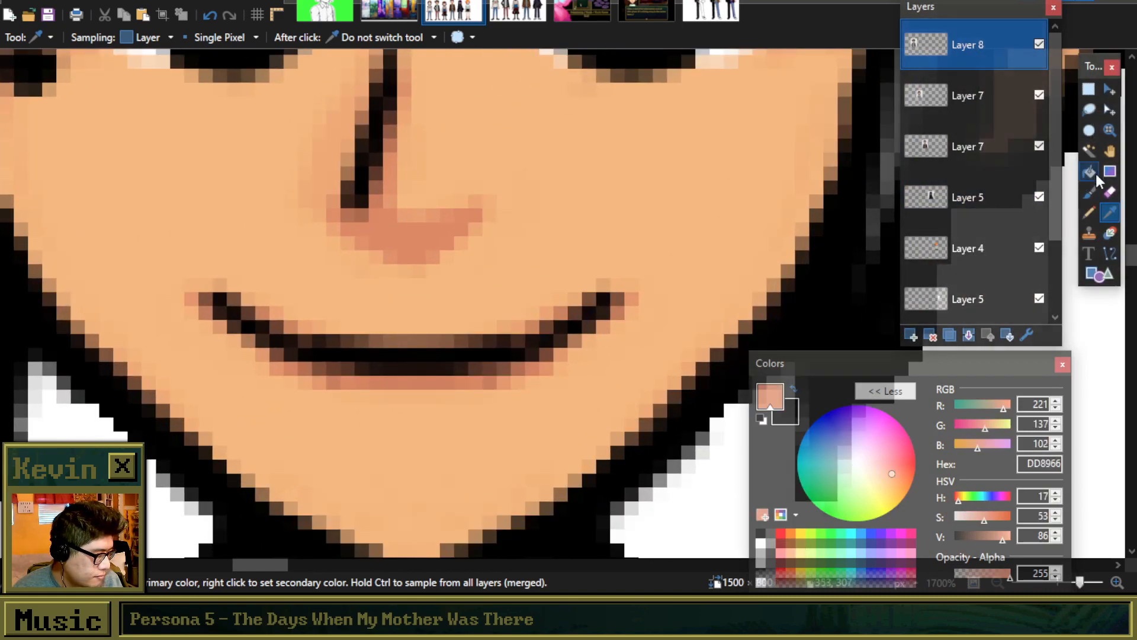
pyautogui.press('b')
pyautogui.moveTo(389, 448)
pyautogui.mouseDown()
pyautogui.moveTo(448, 445)
pyautogui.moveTo(415, 465)
pyautogui.mouseUp()
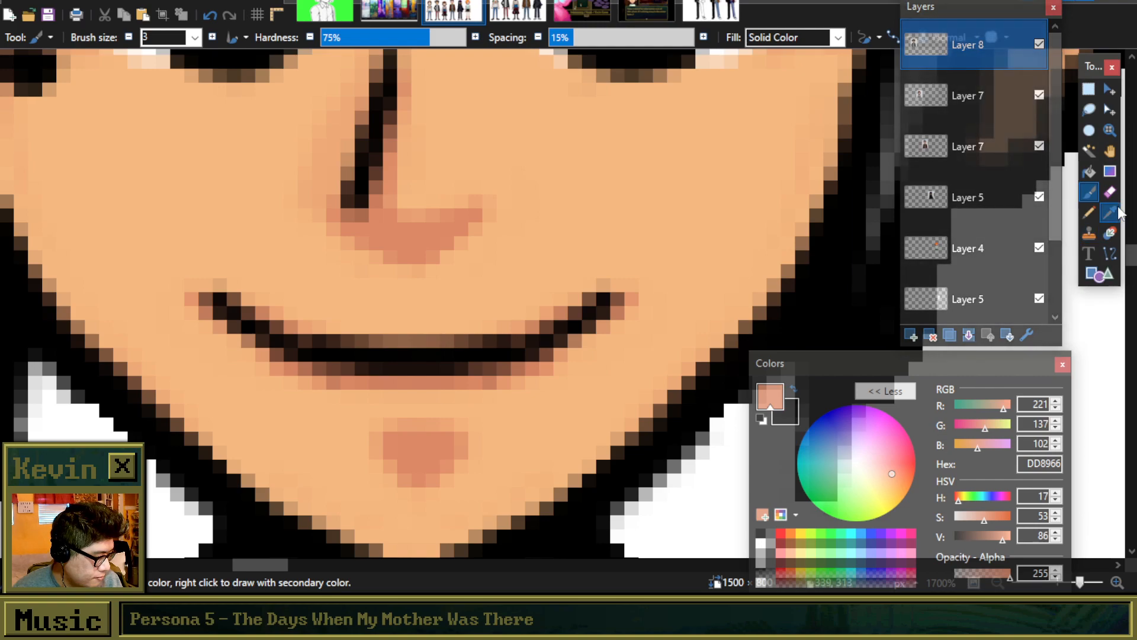
# Step: Sample the skin tone beside the mouth as the secondary colour and switch to the Musical Typing window
pyautogui.press('k')
pyautogui.rightClick(534, 393)
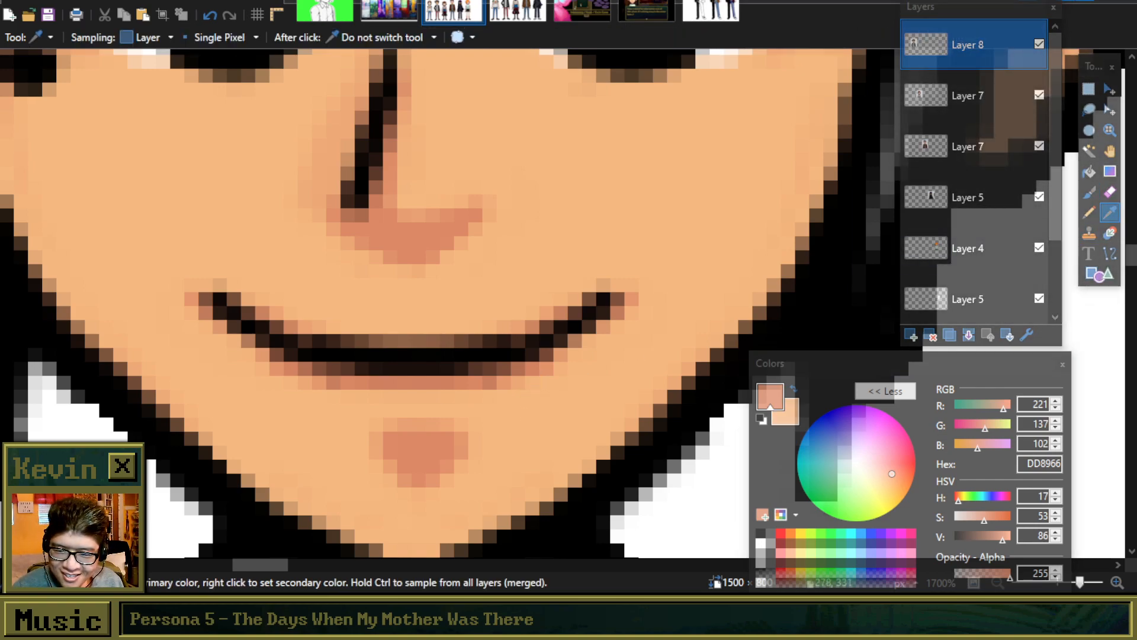
pyautogui.hotkey('alt', 'Tab')
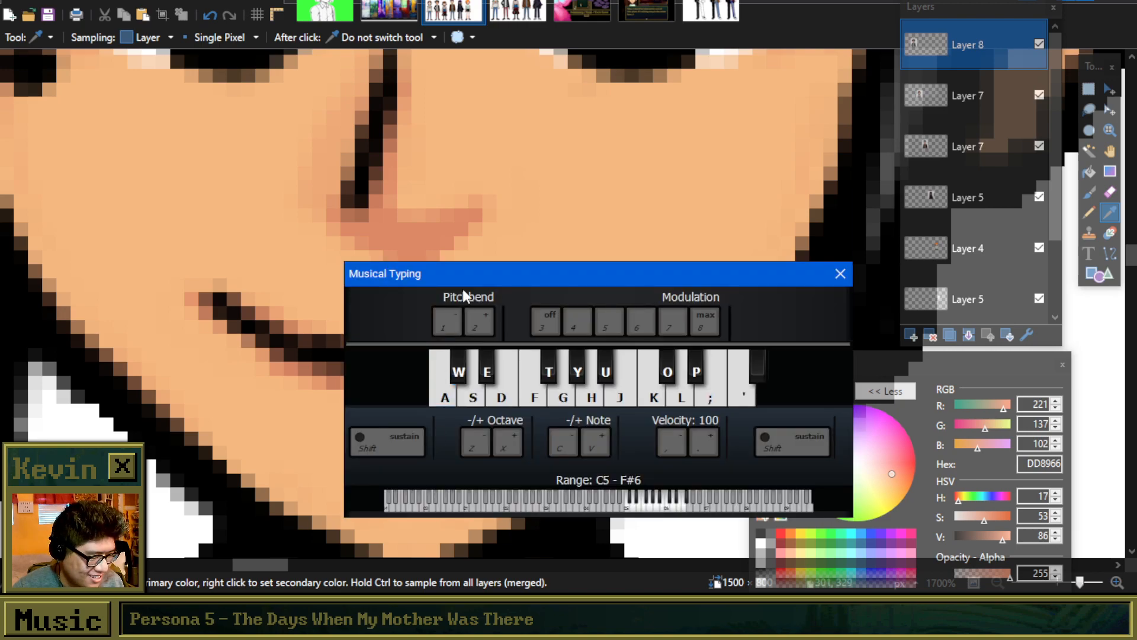
# Step: Raise the Musical Typing keyboard one octave to the C6–F#7 range and play a short melody on it
pyautogui.press('x')
pyautogui.press('l')
pyautogui.press('l')
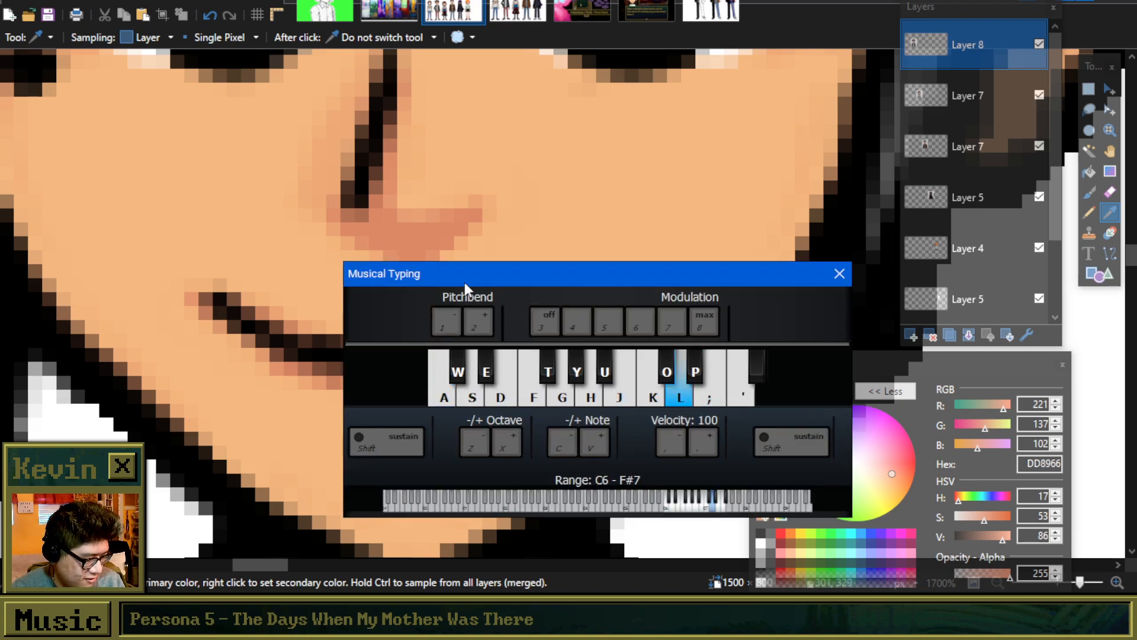
pyautogui.press(';')
pyautogui.press('k')
pyautogui.press('l')
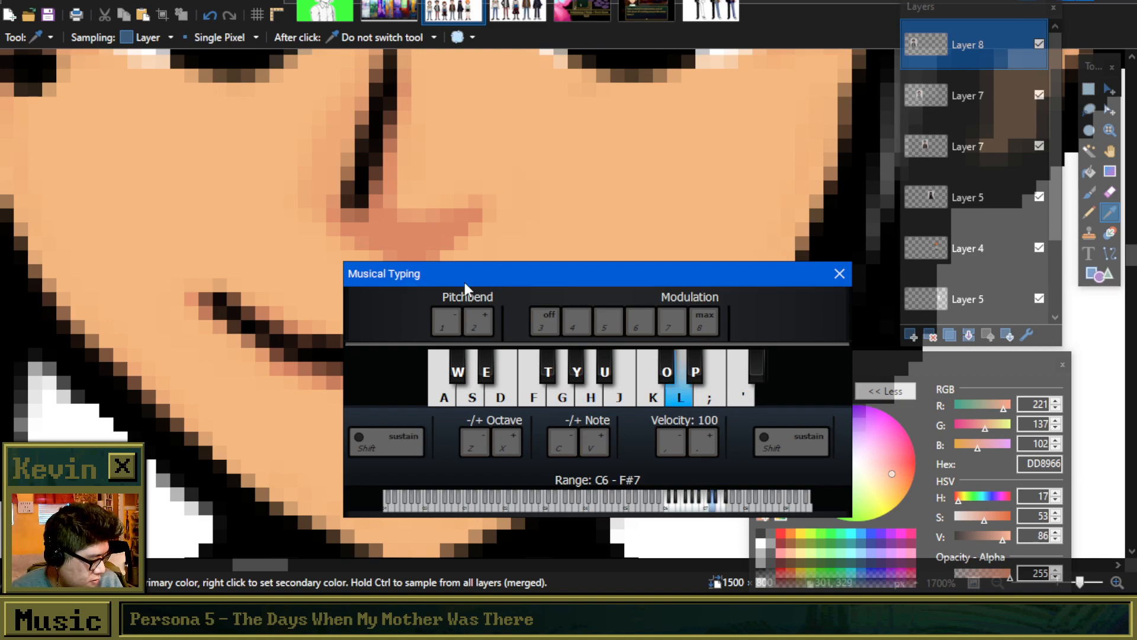
pyautogui.press('j')
pyautogui.press('g')
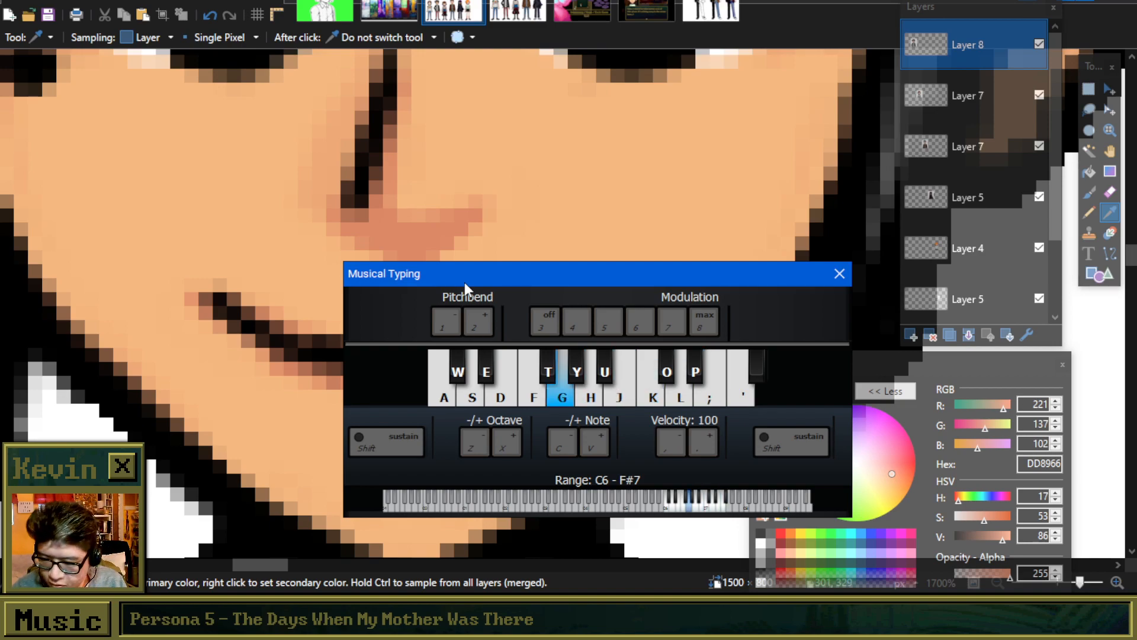
pyautogui.press('l')
pyautogui.press('j')
pyautogui.press('g')
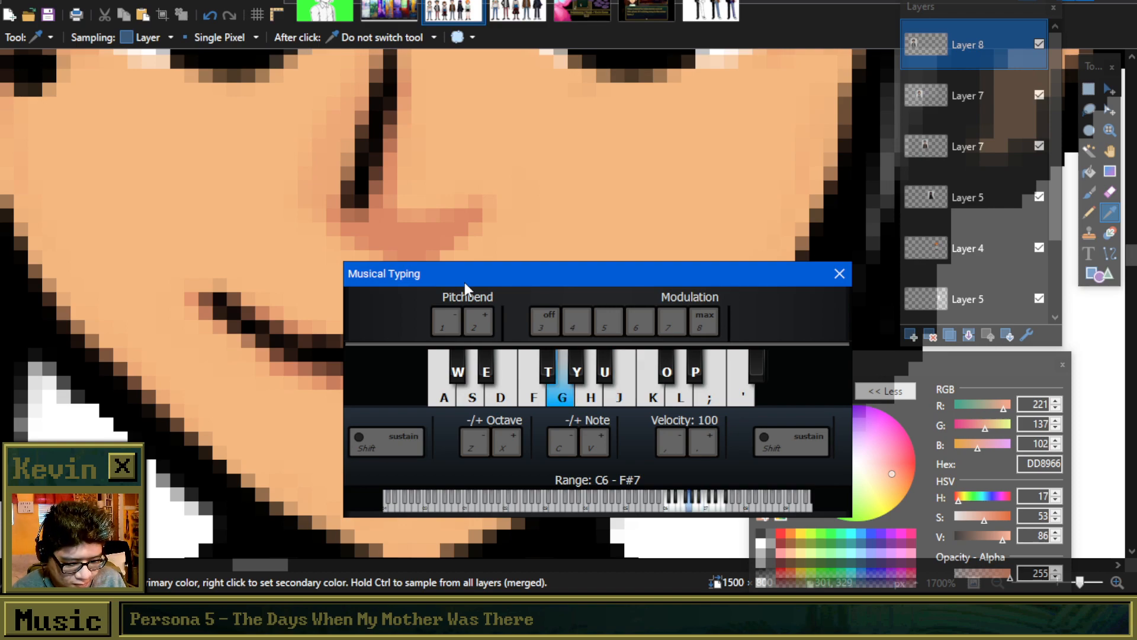
# Step: Lower the Musical Typing keyboard to the C5–F#6 range and play the melody's phrases there
pyautogui.press('z')
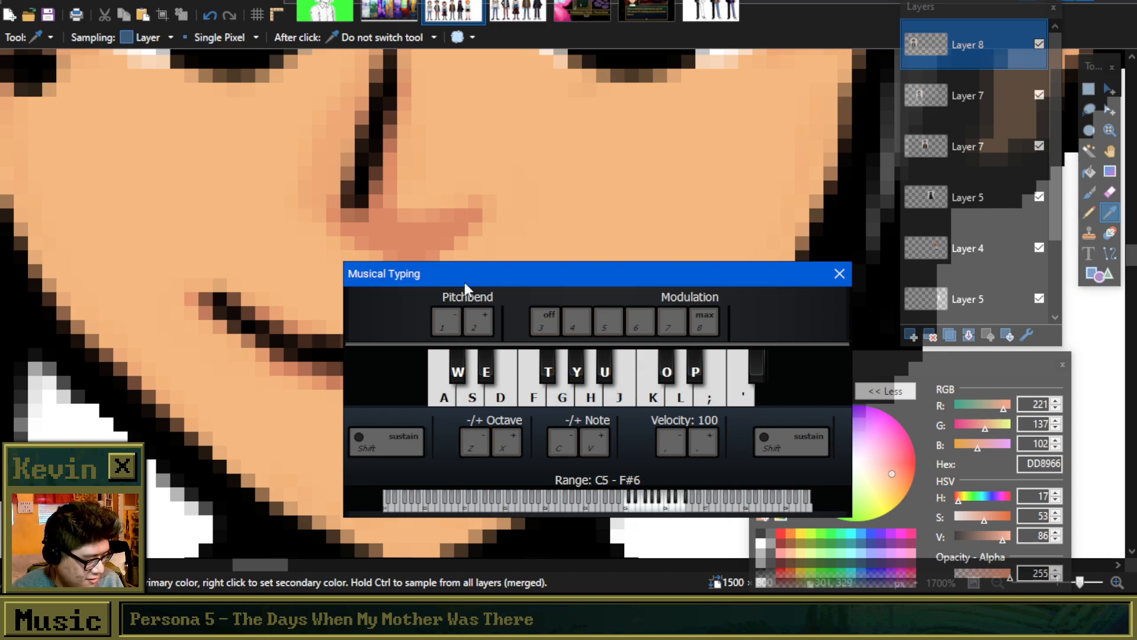
pyautogui.press('l')
pyautogui.press(';')
pyautogui.press('k')
pyautogui.press('j')
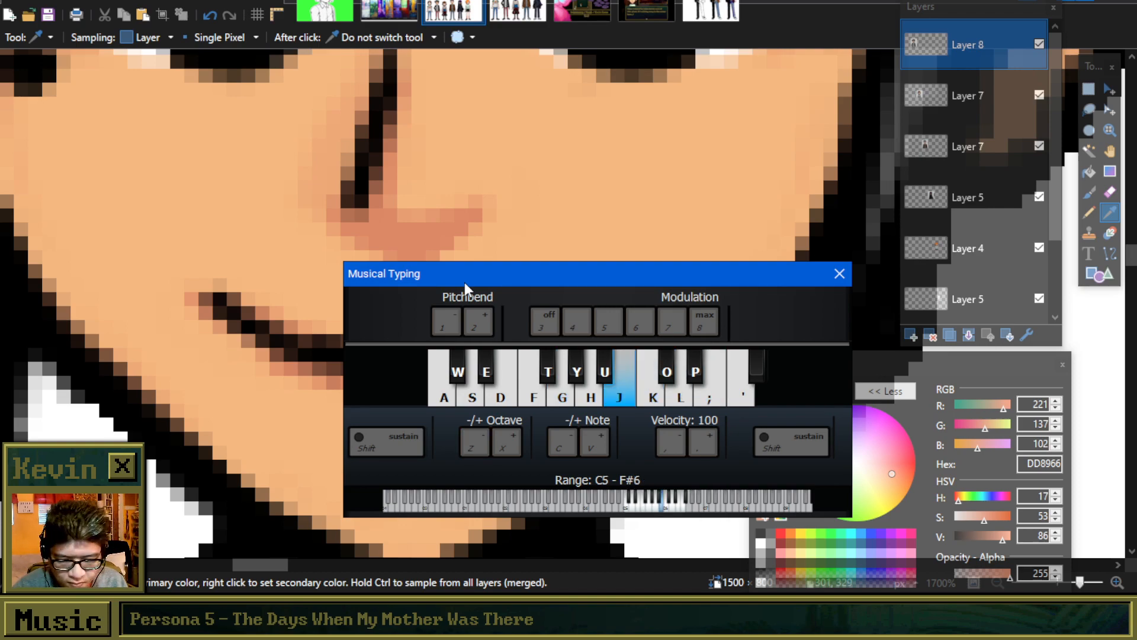
pyautogui.press('g')
pyautogui.press('l')
pyautogui.press(';')
pyautogui.press('j')
pyautogui.press('g')
pyautogui.press('l')
pyautogui.press(';')
pyautogui.press('k')
pyautogui.press('j')
pyautogui.press('l')
pyautogui.press('k')
pyautogui.press('j')
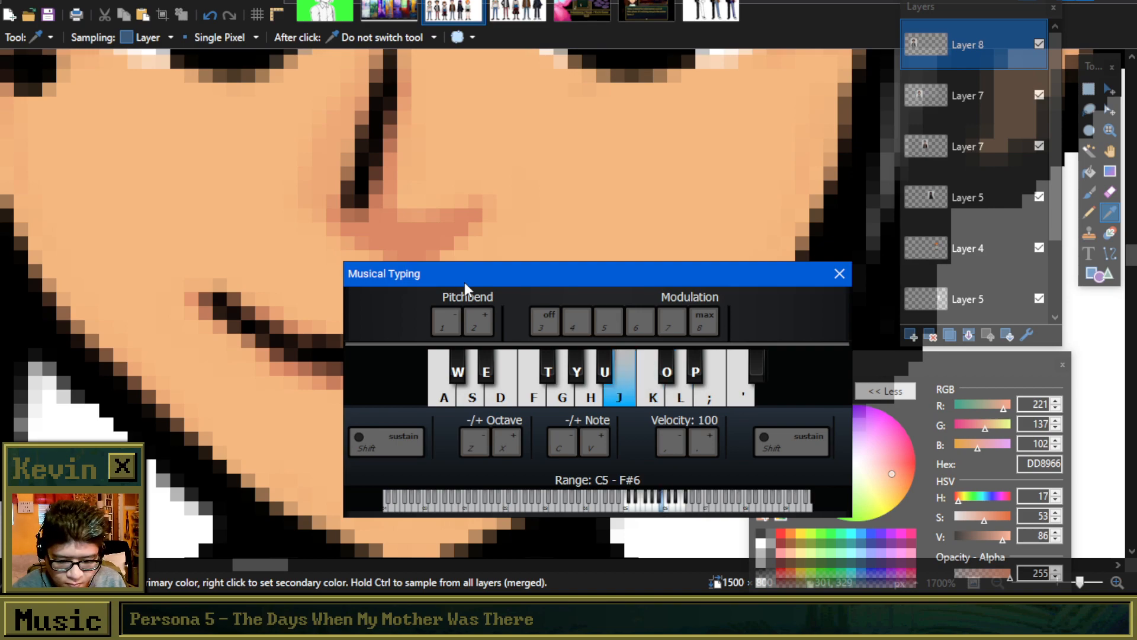
# Step: Play a longer run of notes in the C5–F#6 range and move the Musical Typing window off the drawing
pyautogui.press('j')
pyautogui.press('k')
pyautogui.press('g')
pyautogui.press('g')
pyautogui.press('h')
pyautogui.press('g')
pyautogui.press('h')
pyautogui.press('j')
pyautogui.press('k')
pyautogui.press('l')
pyautogui.press('g')
pyautogui.press('h')
pyautogui.press(';')
pyautogui.press('l')
pyautogui.press('j')
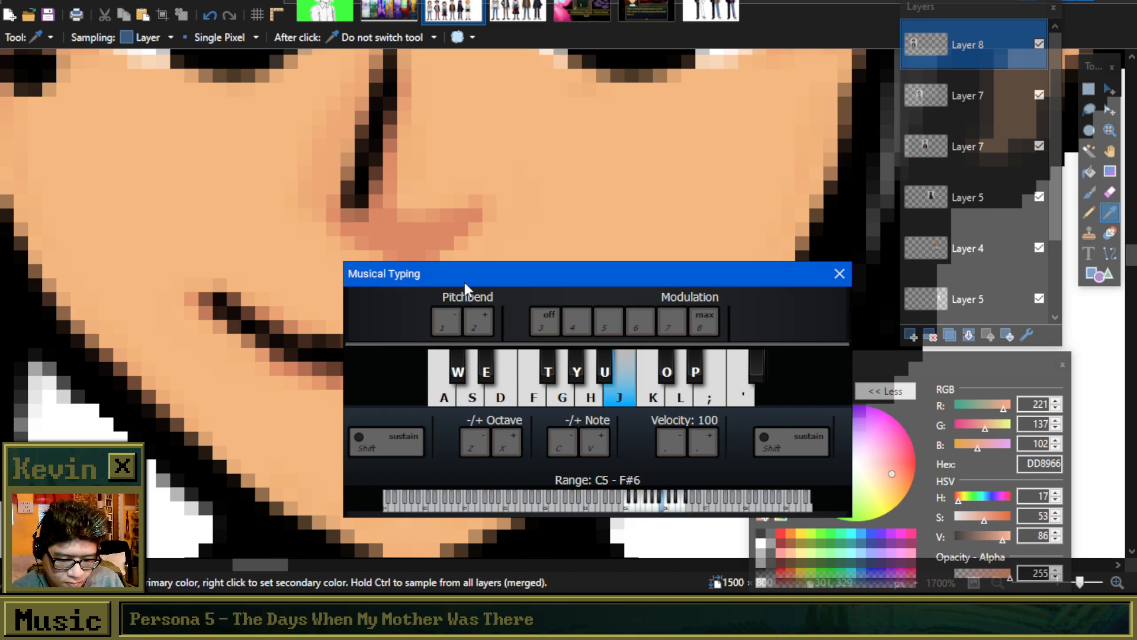
pyautogui.press('k')
pyautogui.press('j')
pyautogui.press('g')
pyautogui.moveTo(497, 279); pyautogui.dragTo(0, 304)
# Step: Return to the drawing, sample the base skin tone F6B880 from the dark-haired character's cheek and switch to the Paintbrush
pyautogui.click(574, 355)
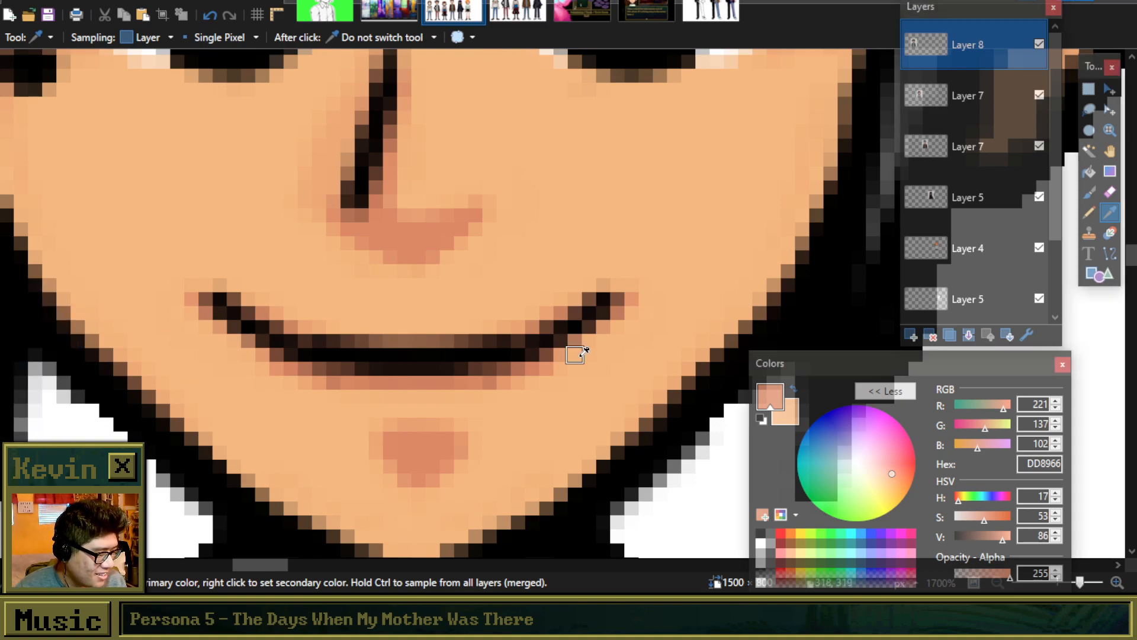
pyautogui.scroll(-9, 574, 355)
pyautogui.scroll(5, 581, 338)
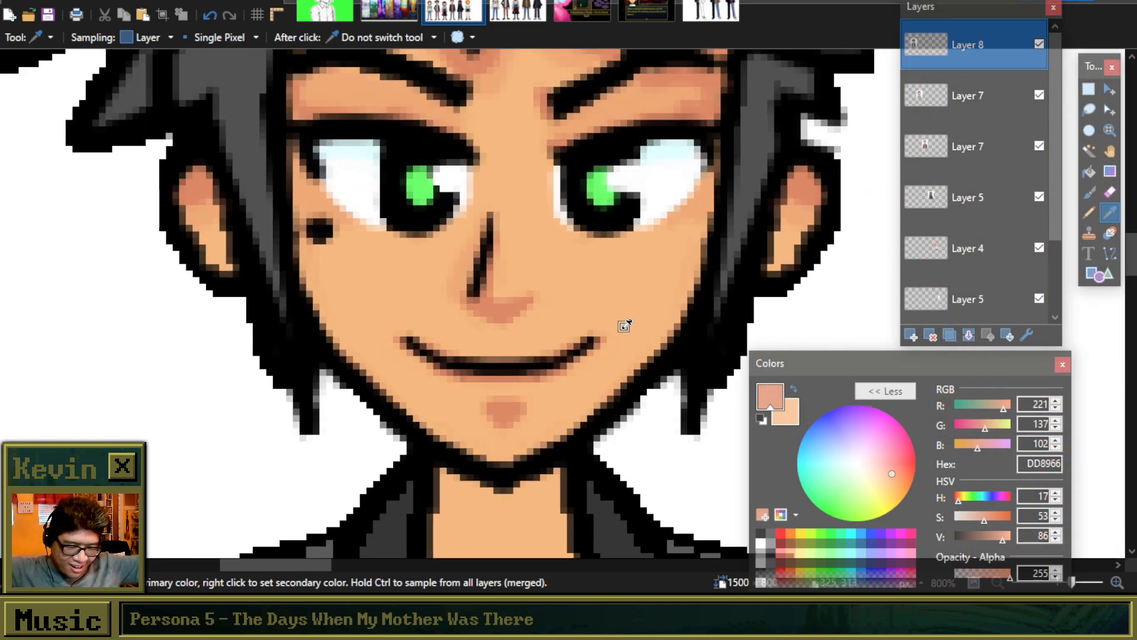
pyautogui.click(623, 327)
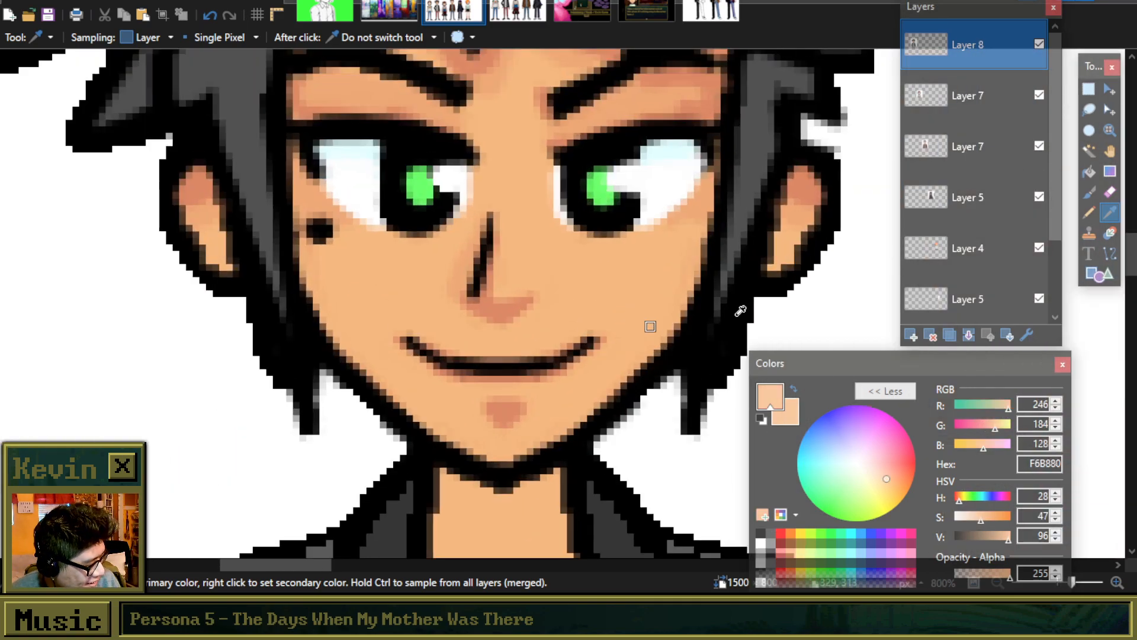
pyautogui.click(1088, 191)
pyautogui.scroll(1, 534, 389)
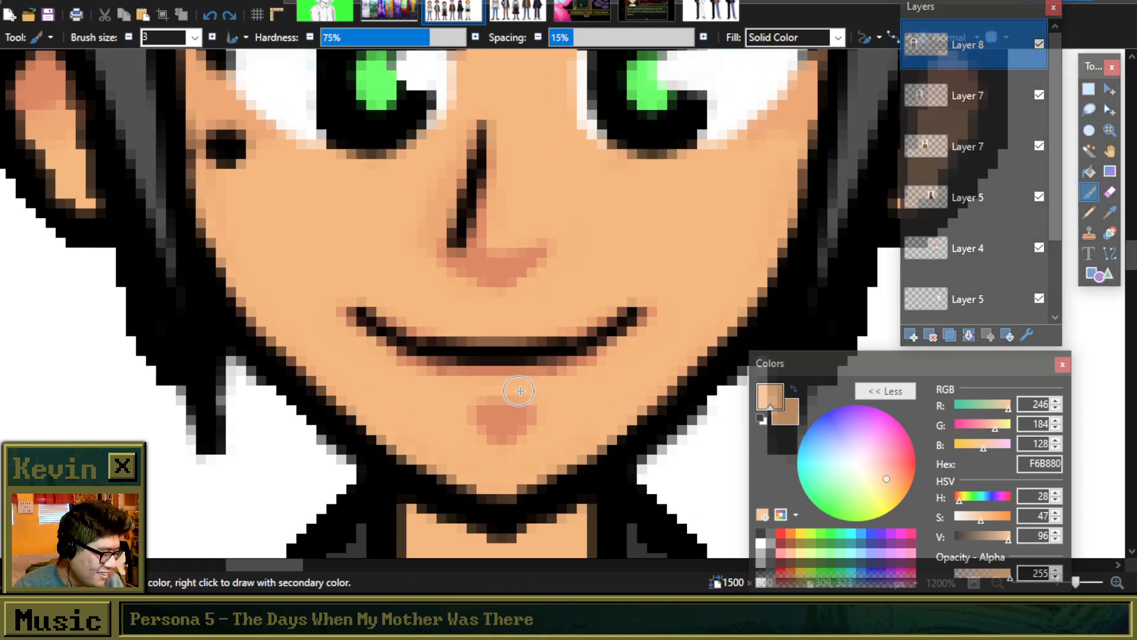
pyautogui.scroll(-3, 568, 342)
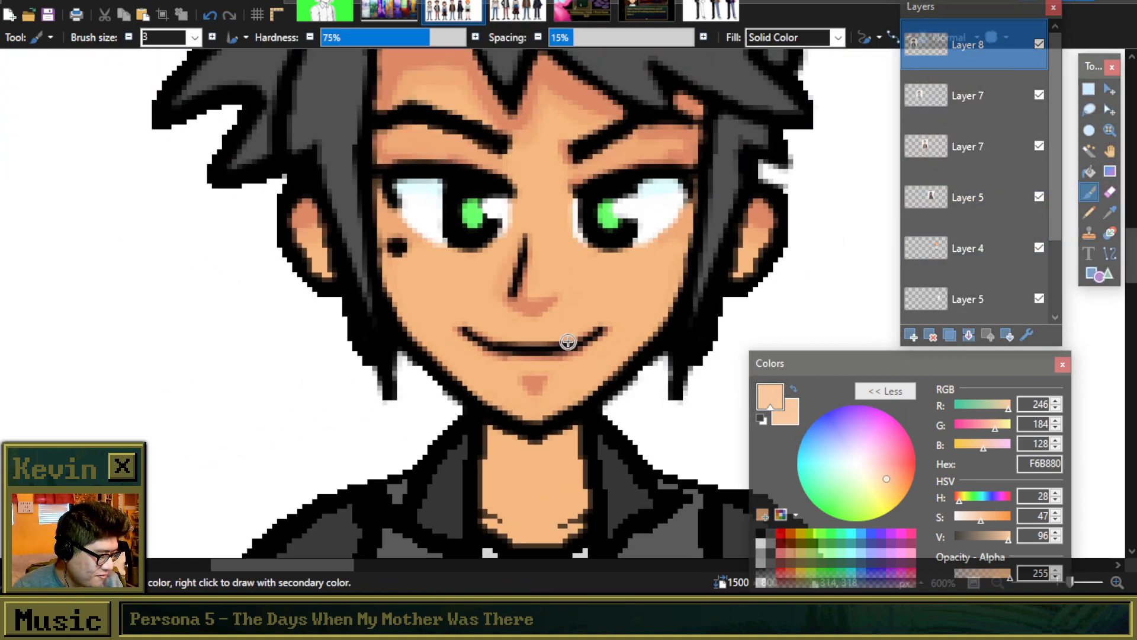
# Step: Sample the mid skin tone EEAA78 from the forehead and shade along the inside of the left jawline with the size 3 brush
pyautogui.press('k')
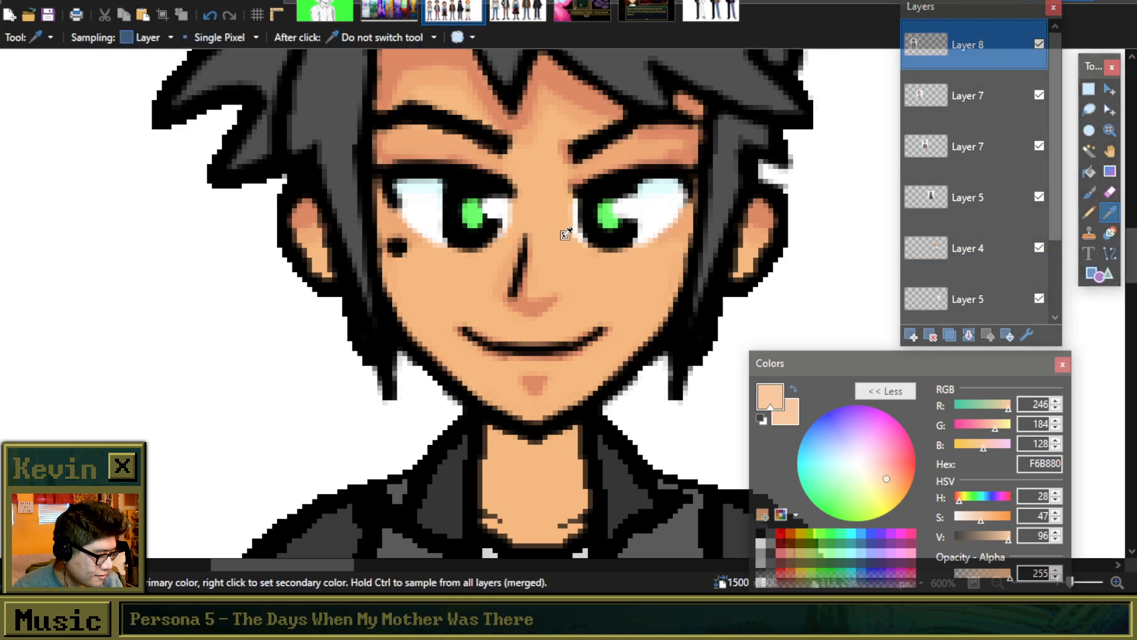
pyautogui.click(571, 106)
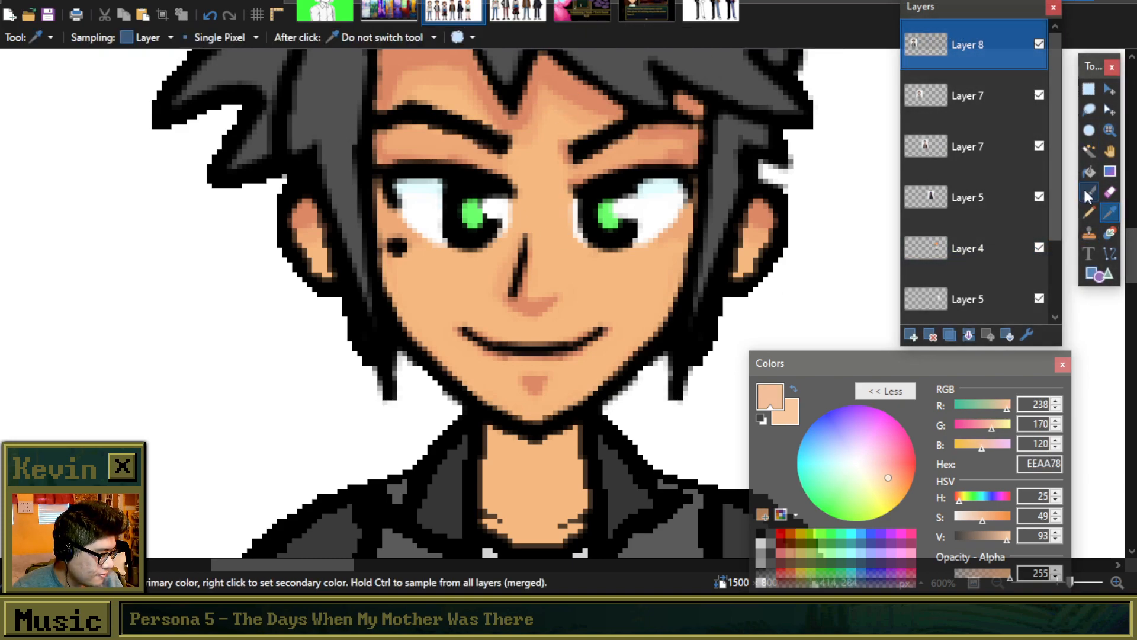
pyautogui.press('b')
pyautogui.scroll(2, 556, 418)
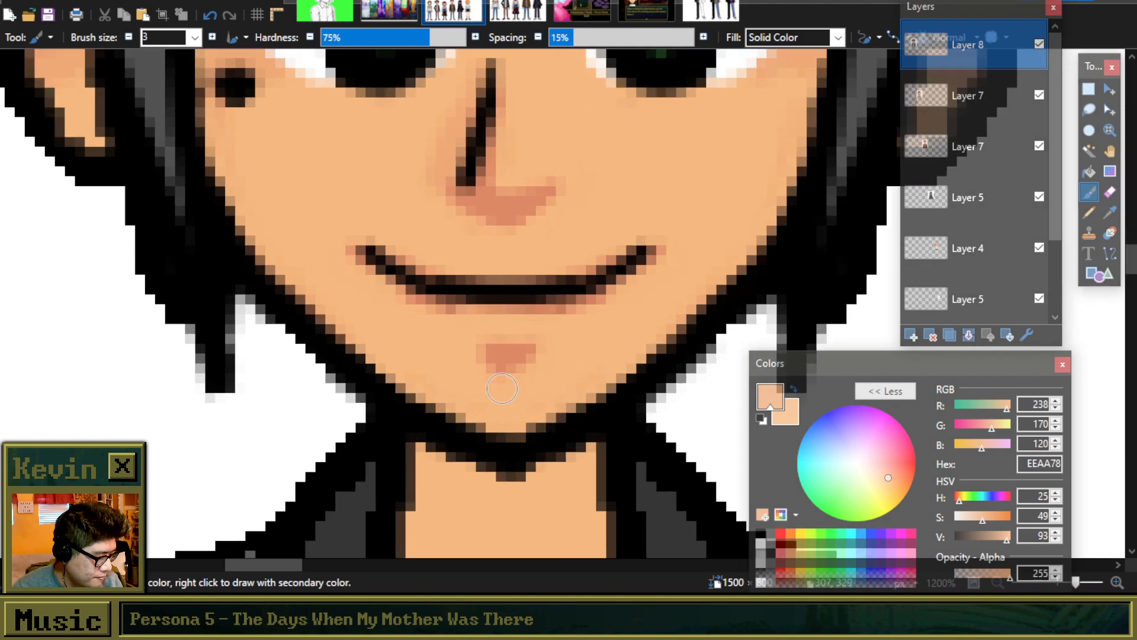
pyautogui.moveTo(244, 203); pyautogui.dragTo(321, 295)
pyautogui.moveTo(256, 183); pyautogui.dragTo(351, 313)
pyautogui.scroll(-4, 424, 361)
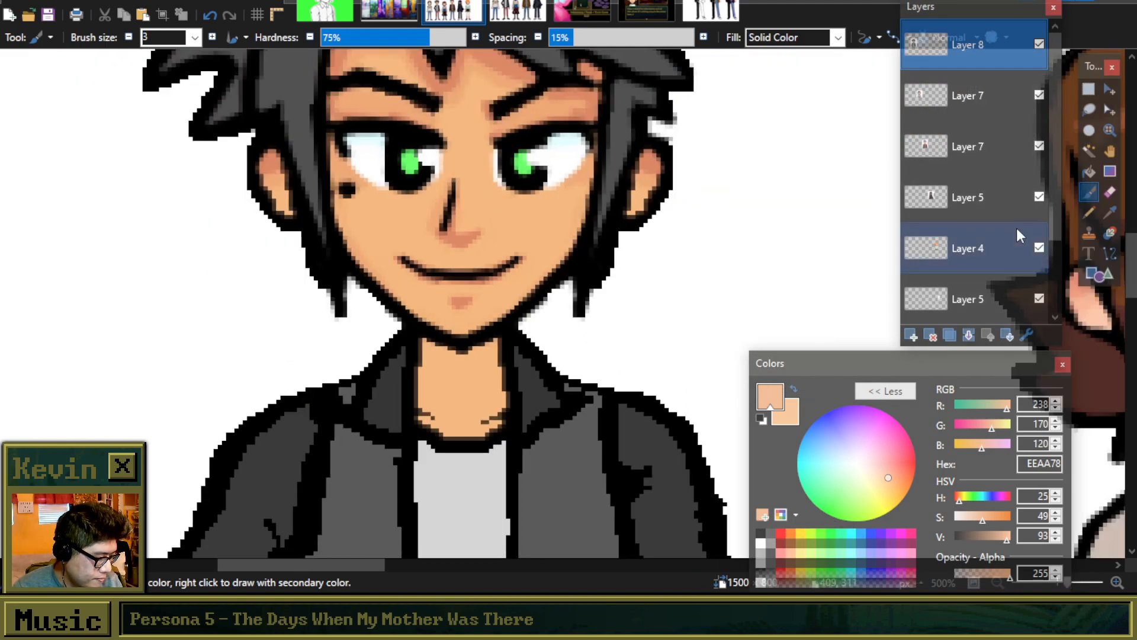
# Step: Sample the darker skin shade DD8966 from the face and fill the character's neck with it
pyautogui.click(1111, 232)
pyautogui.scroll(1, 541, 269)
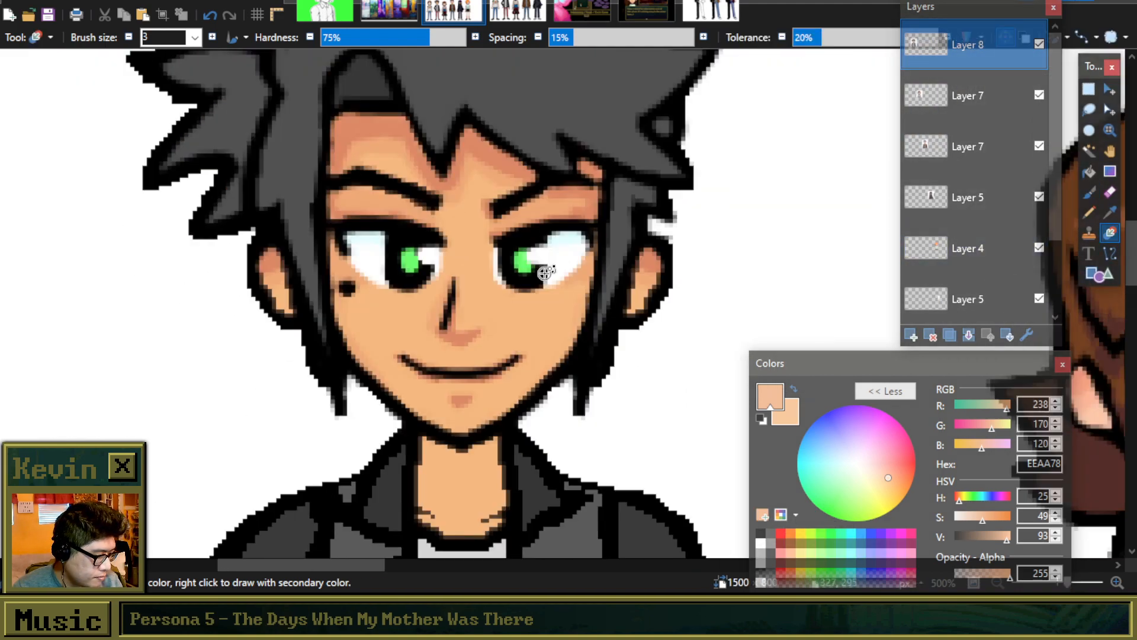
pyautogui.click(1110, 212)
pyautogui.click(1073, 185)
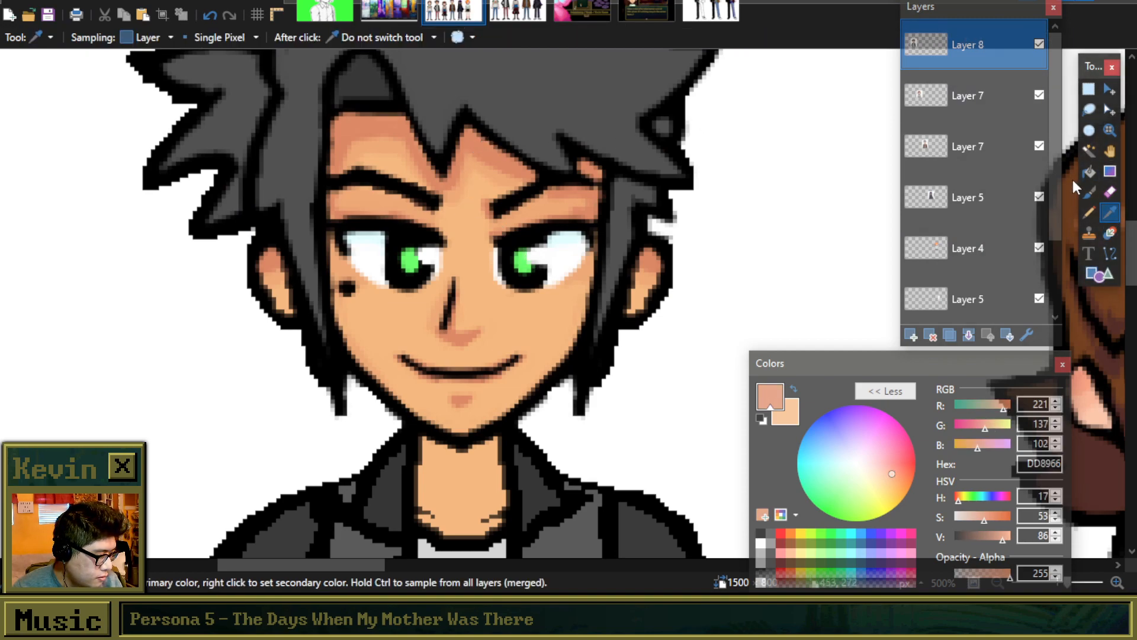
pyautogui.click(1089, 172)
pyautogui.scroll(-3, 480, 399)
pyautogui.click(457, 307)
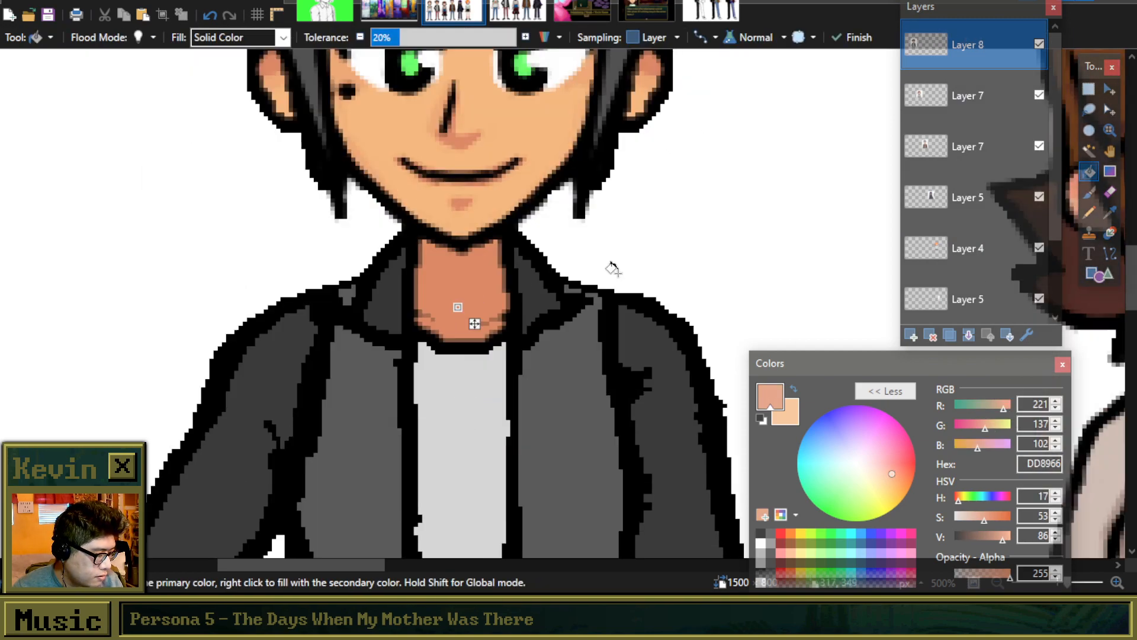
# Step: Sample black from the line art and redraw the neck's side outlines and the left collarbone line with the size 3 brush
pyautogui.click(1112, 215)
pyautogui.click(507, 240)
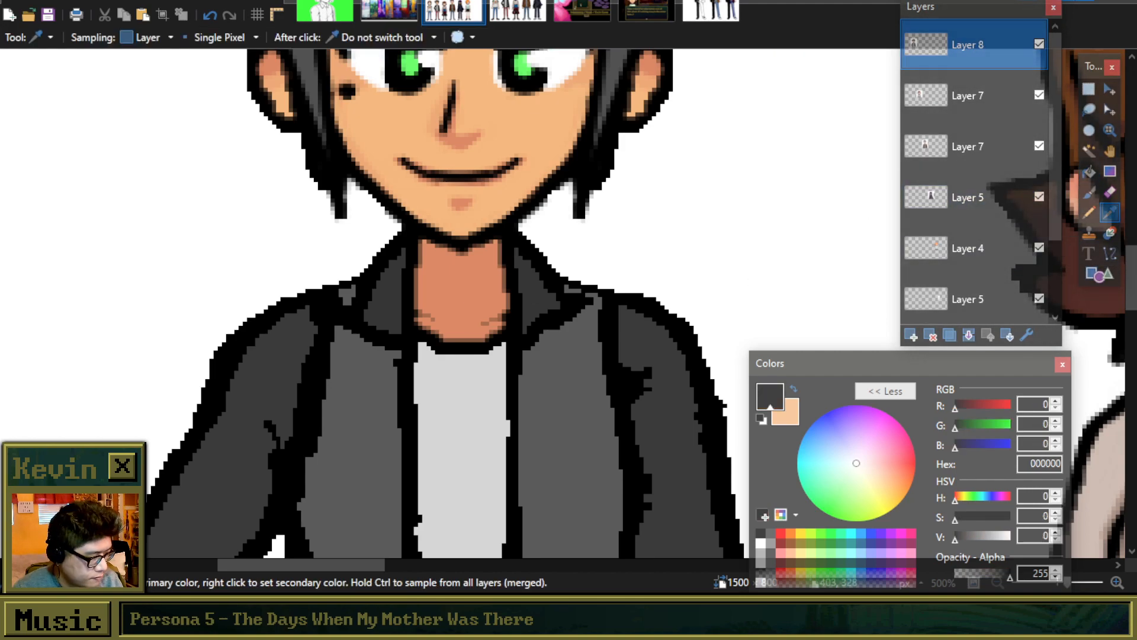
pyautogui.click(1090, 193)
pyautogui.scroll(3, 492, 240)
pyautogui.moveTo(528, 219); pyautogui.dragTo(539, 372)
pyautogui.moveTo(373, 228)
pyautogui.mouseDown()
pyautogui.moveTo(365, 363)
pyautogui.moveTo(379, 355)
pyautogui.moveTo(416, 360)
pyautogui.mouseUp()
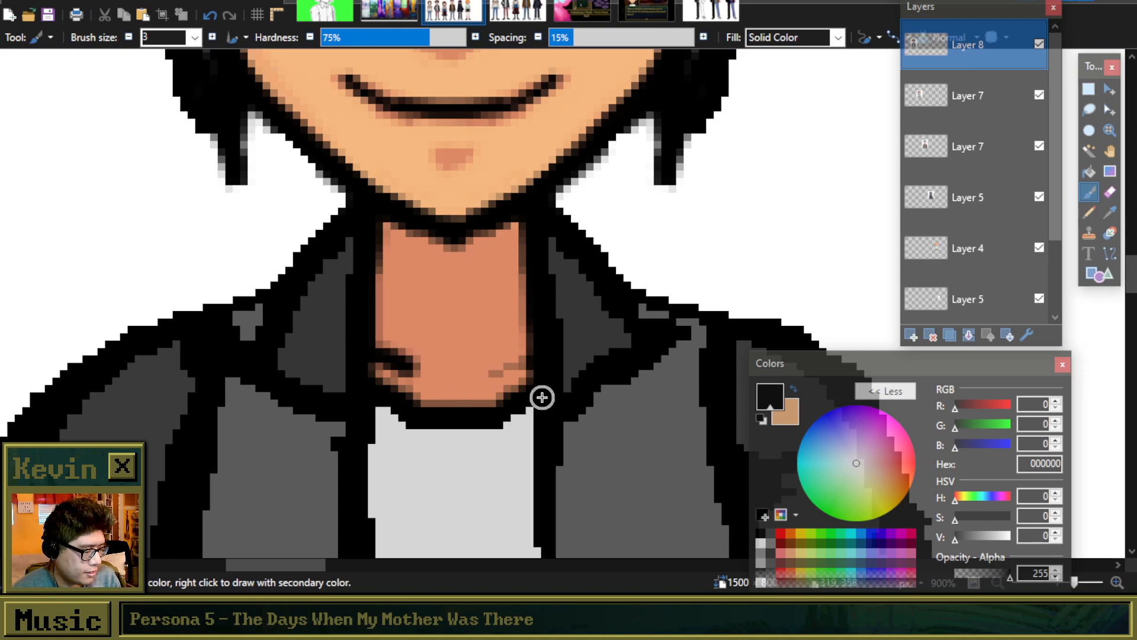
# Step: Draw the right collarbone line in black, then refine both collarbone lines using the neck shade as the secondary color
pyautogui.moveTo(486, 367)
pyautogui.mouseDown()
pyautogui.moveTo(520, 361)
pyautogui.moveTo(499, 367)
pyautogui.moveTo(497, 355)
pyautogui.mouseUp()
pyautogui.hotkey('ctrl', 'z')
pyautogui.hotkey('ctrl', 'z')
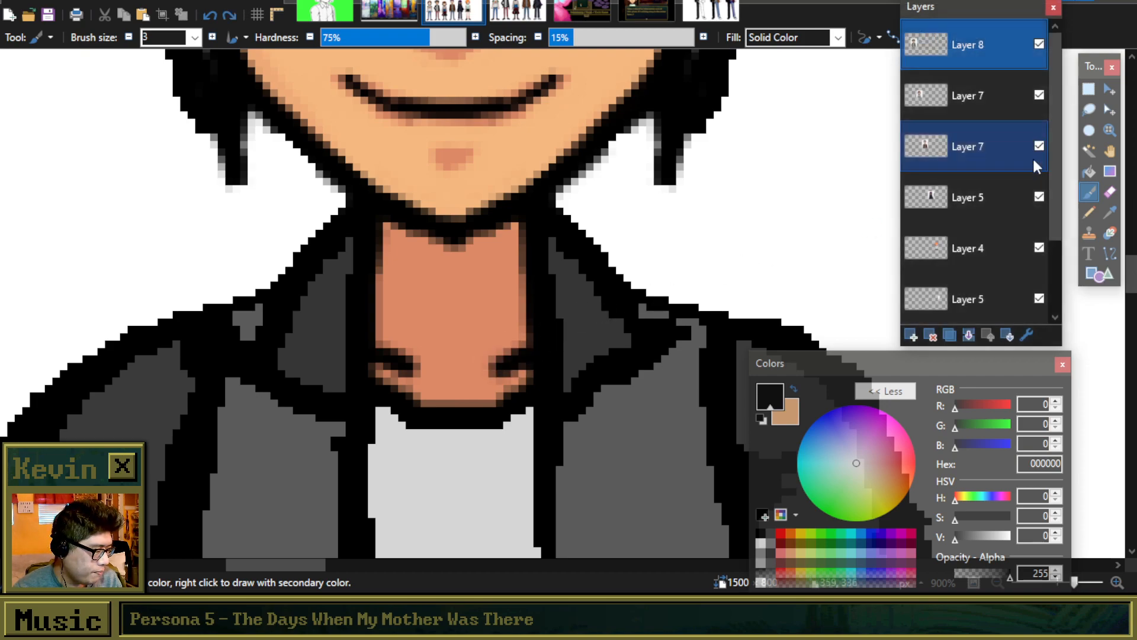
pyautogui.press('k')
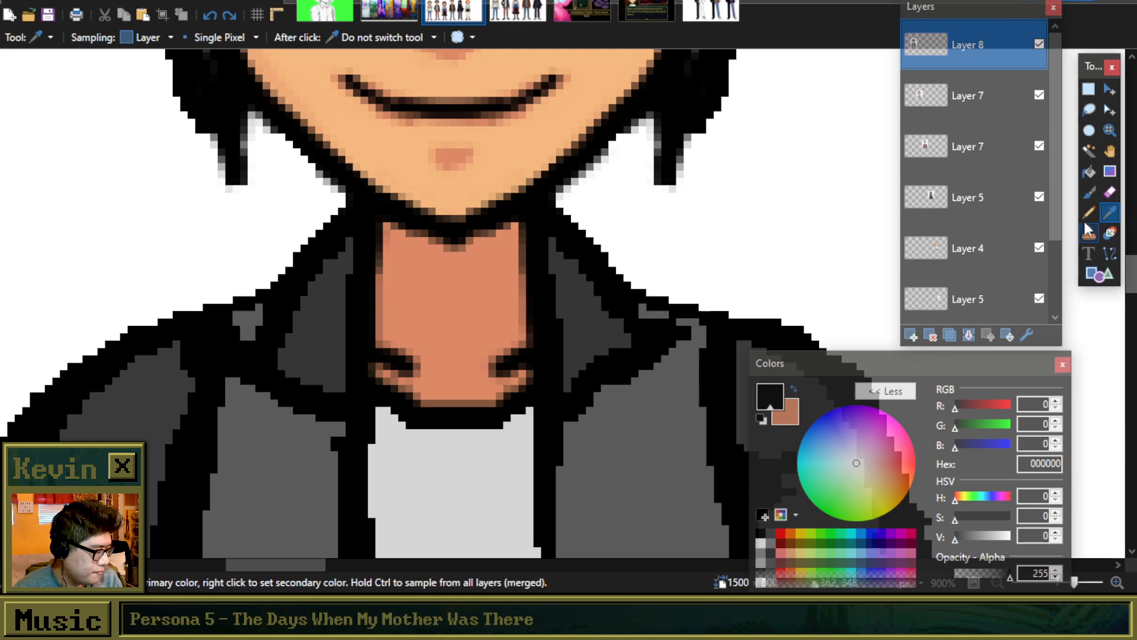
pyautogui.click(1088, 191)
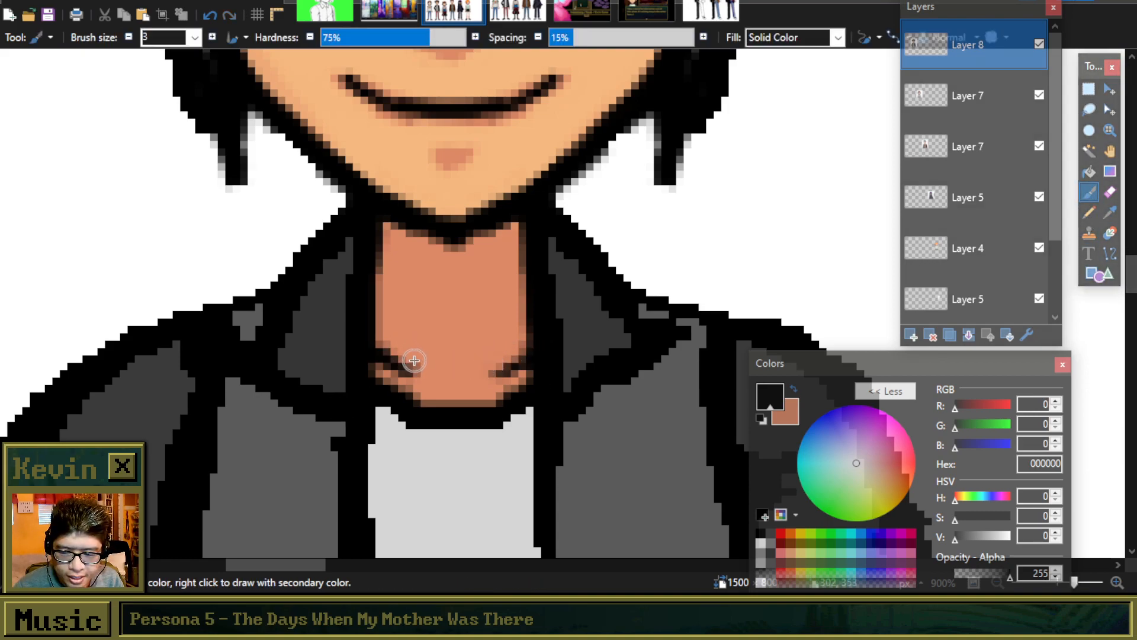
pyautogui.scroll(-5, 418, 381)
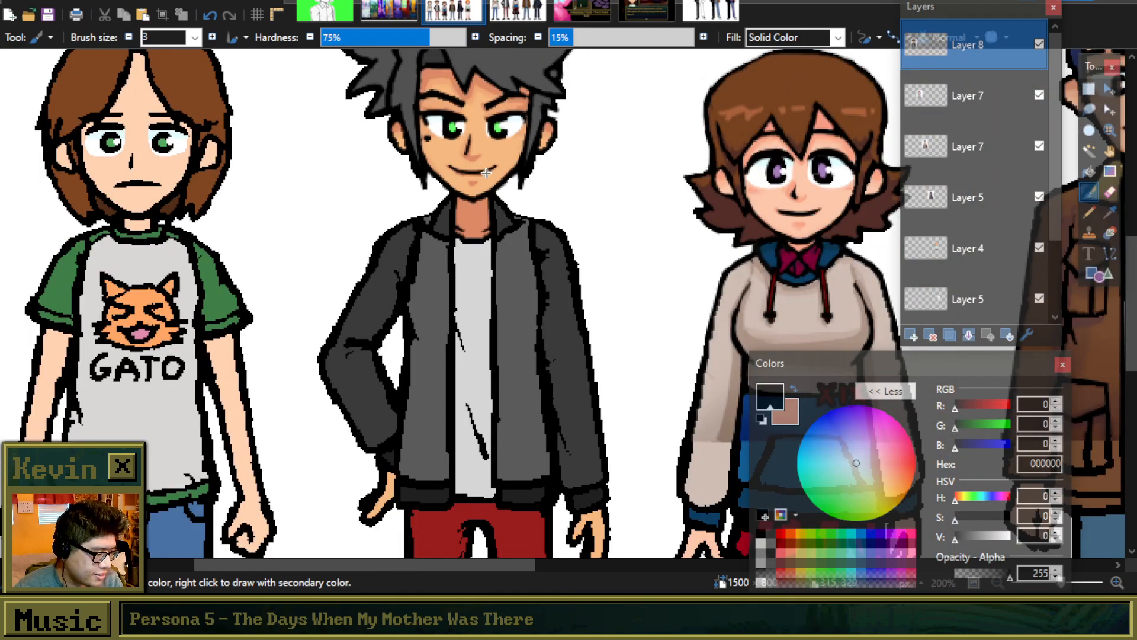
# Step: Undo the last stroke and touch up the inner edges of the neck outline on both sides with the size 3 brush
pyautogui.scroll(7, 465, 199)
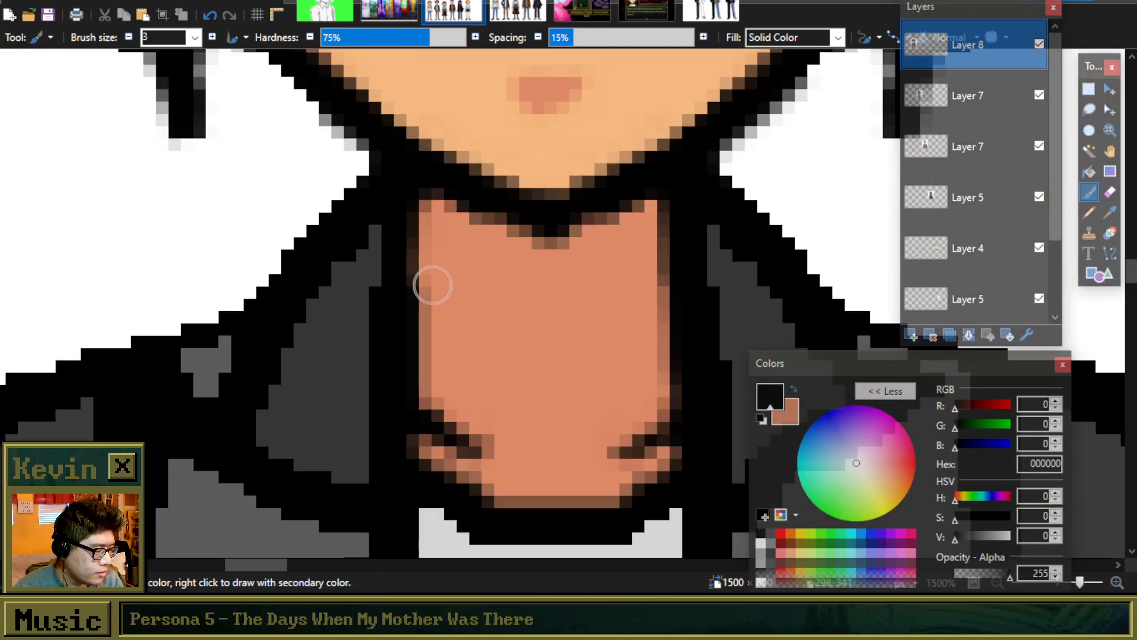
pyautogui.hotkey('ctrl', 'z')
pyautogui.moveTo(434, 217); pyautogui.dragTo(434, 331)
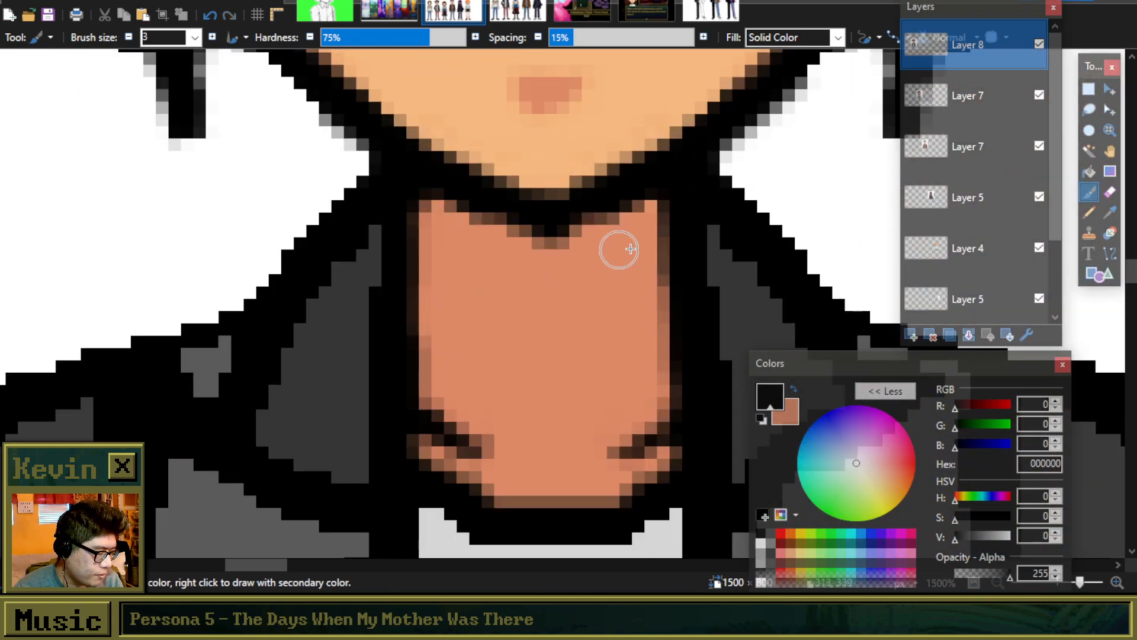
pyautogui.moveTo(653, 219)
pyautogui.mouseDown()
pyautogui.moveTo(629, 370)
pyautogui.moveTo(660, 263)
pyautogui.moveTo(647, 231)
pyautogui.moveTo(655, 343)
pyautogui.mouseUp()
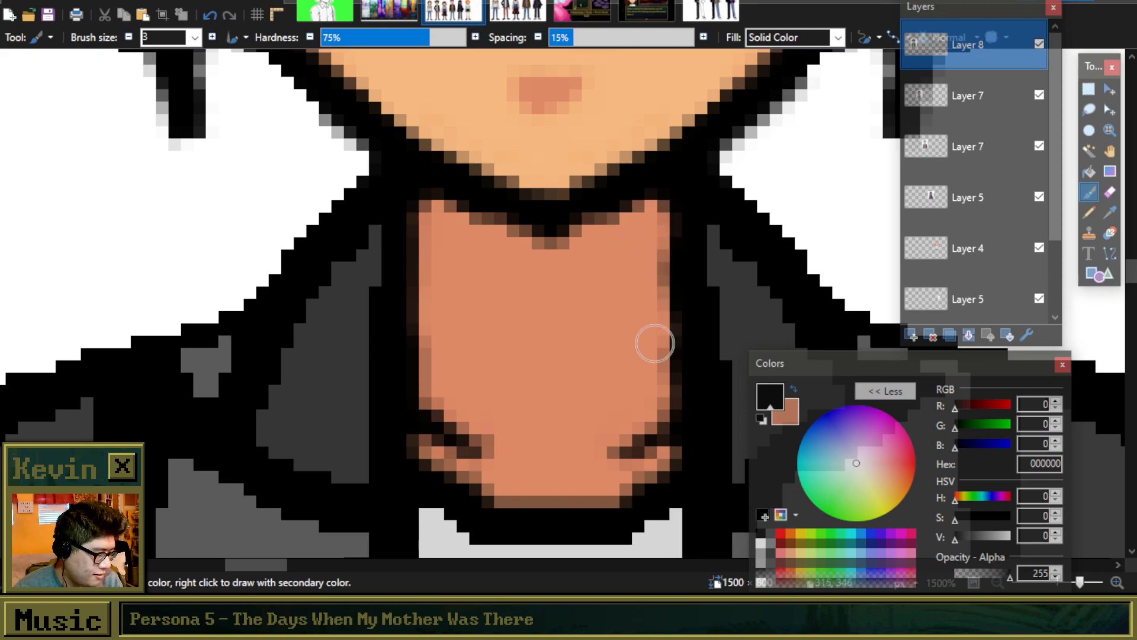
pyautogui.scroll(-3, 615, 324)
pyautogui.scroll(3, 599, 281)
pyautogui.scroll(-6, 584, 270)
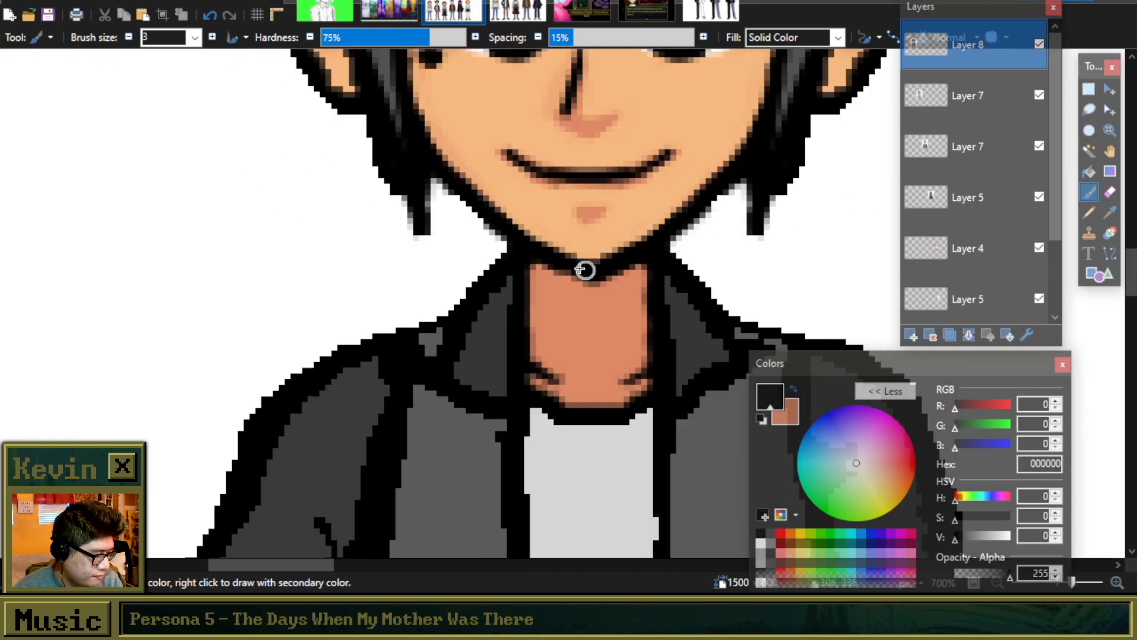
pyautogui.scroll(-1, 575, 185)
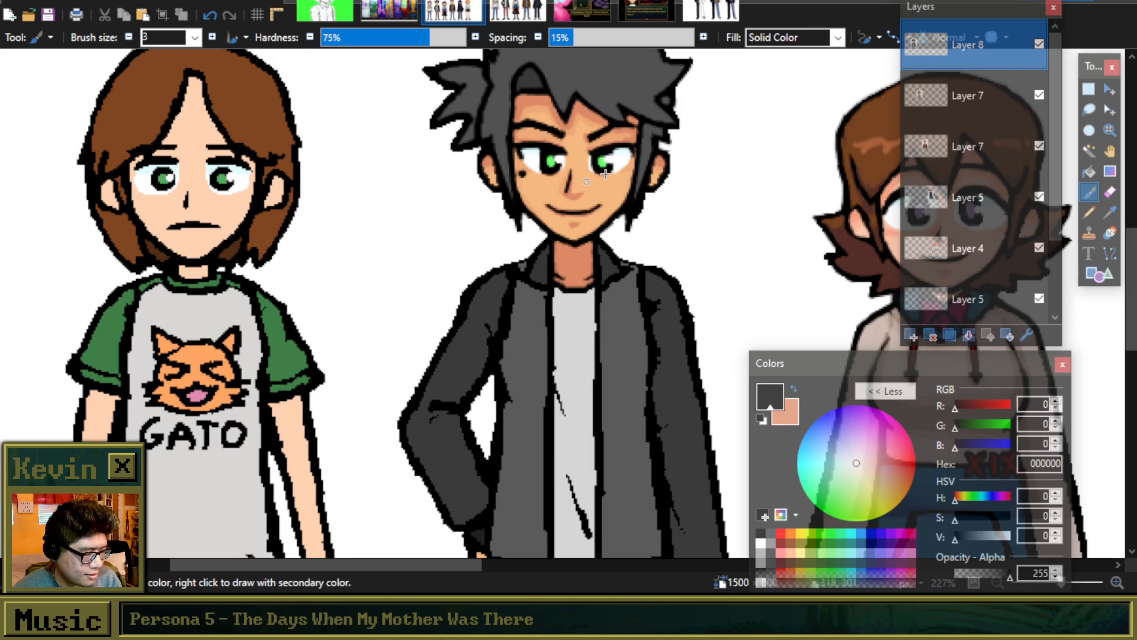
# Step: Reduce the brush size to 2 and darken the outer corner of the character's right-hand eye with black
pyautogui.scroll(3, 593, 179)
pyautogui.press('[')
pyautogui.scroll(5, 645, 148)
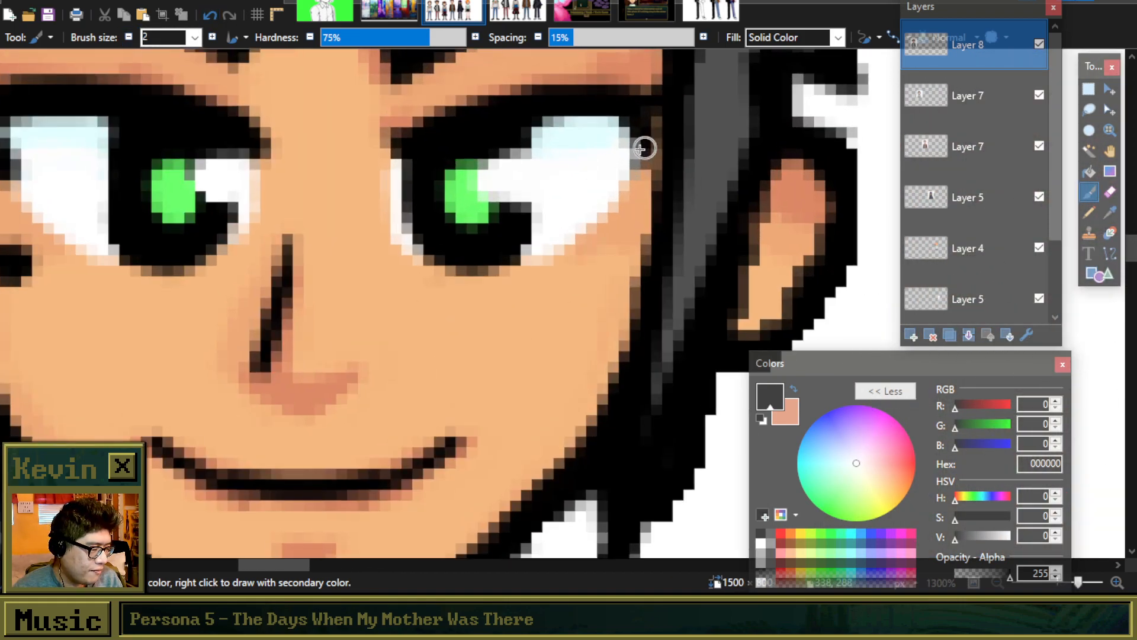
pyautogui.scroll(-1, 627, 146)
pyautogui.scroll(-4, 627, 146)
pyautogui.scroll(6, 628, 120)
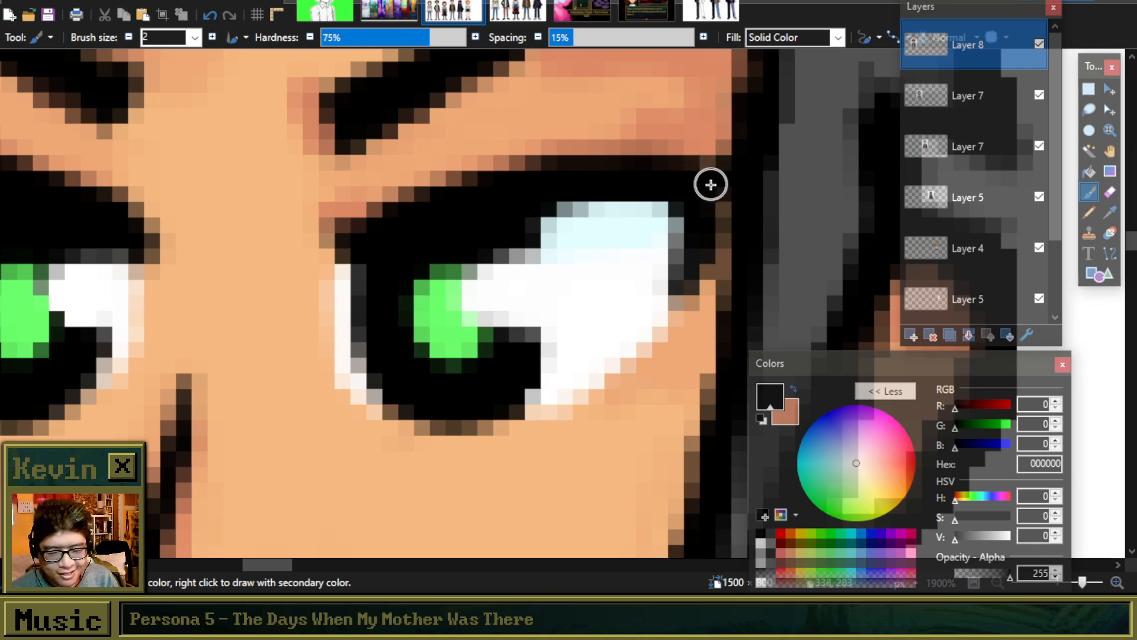
pyautogui.scroll(-6, 711, 183)
pyautogui.scroll(5, 587, 151)
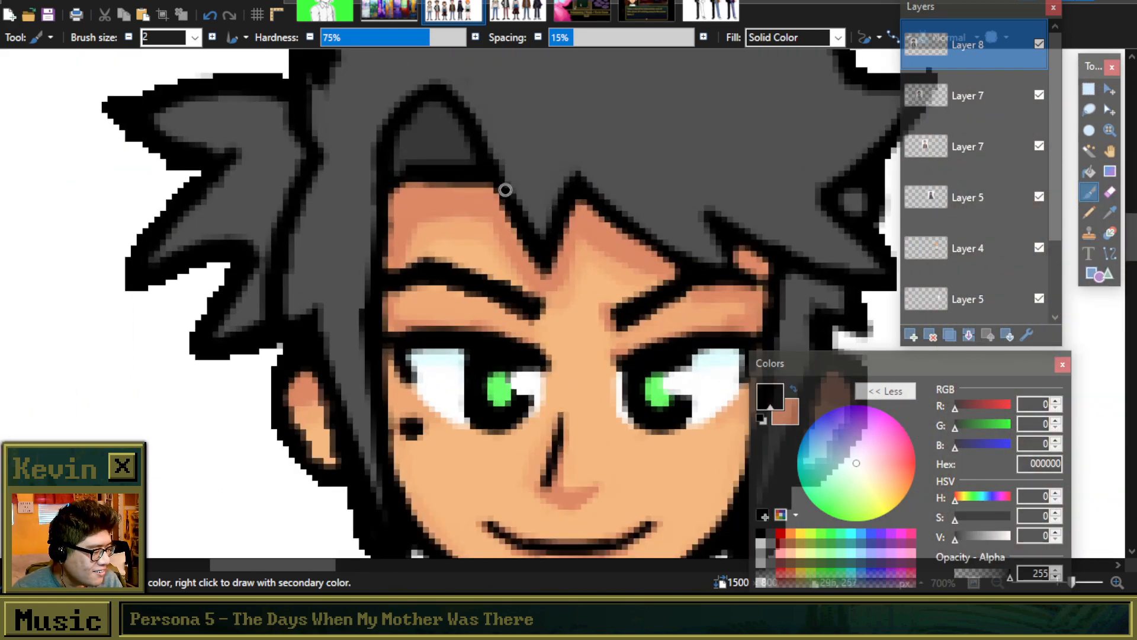
pyautogui.scroll(-3, 491, 162)
pyautogui.scroll(5, 394, 183)
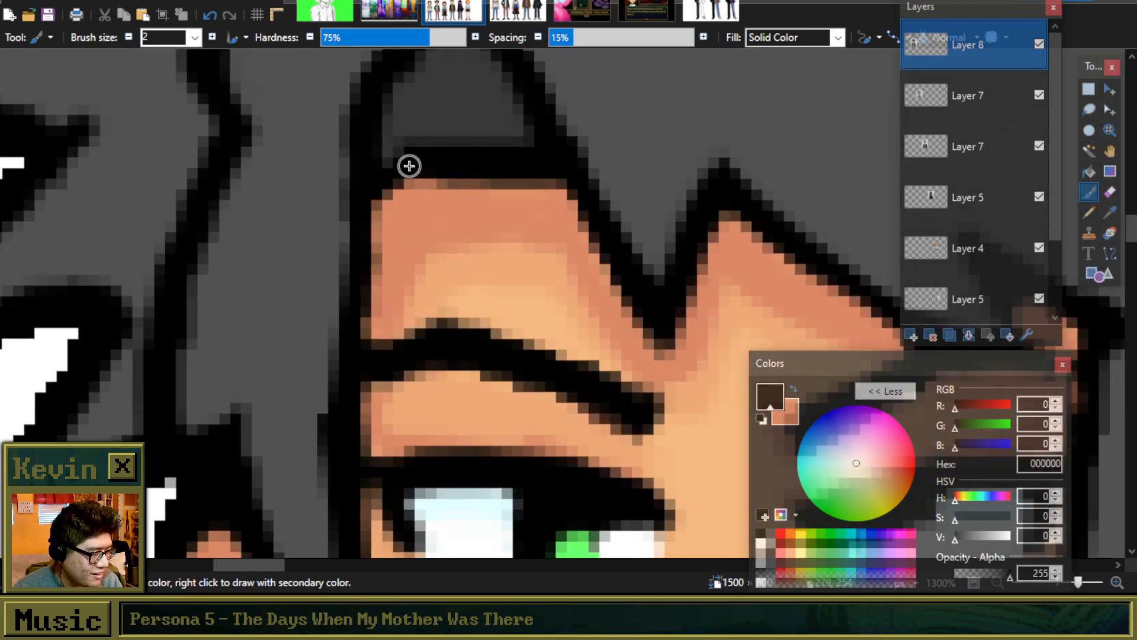
# Step: Flip the whole image horizontally to check the dark-haired character's face in mirror view
pyautogui.scroll(-8, 382, 177)
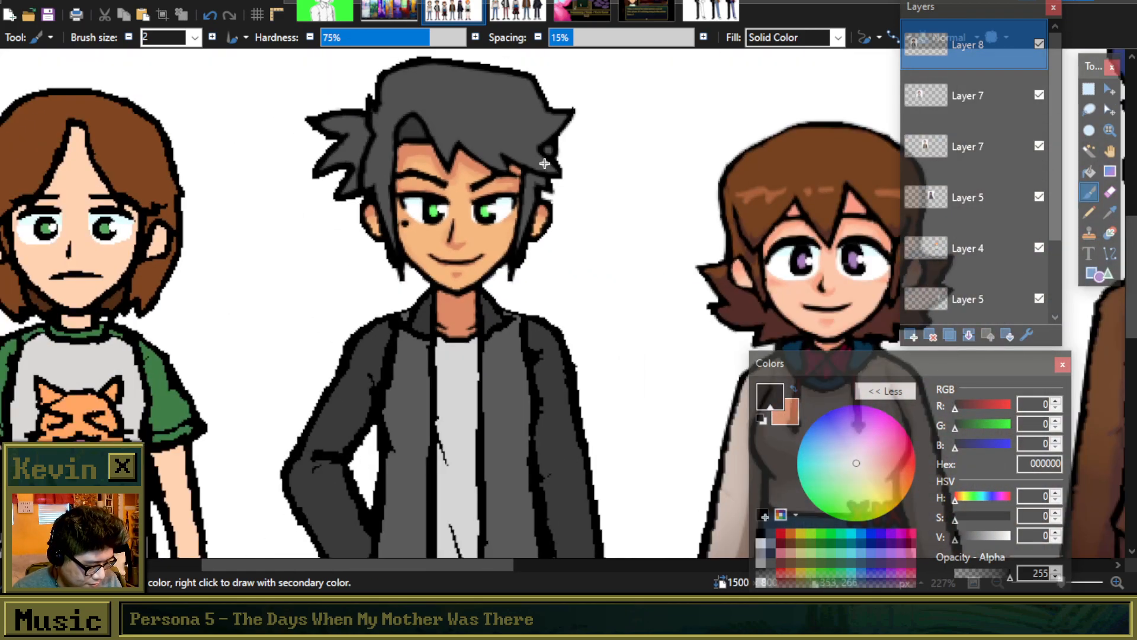
pyautogui.scroll(3, 480, 186)
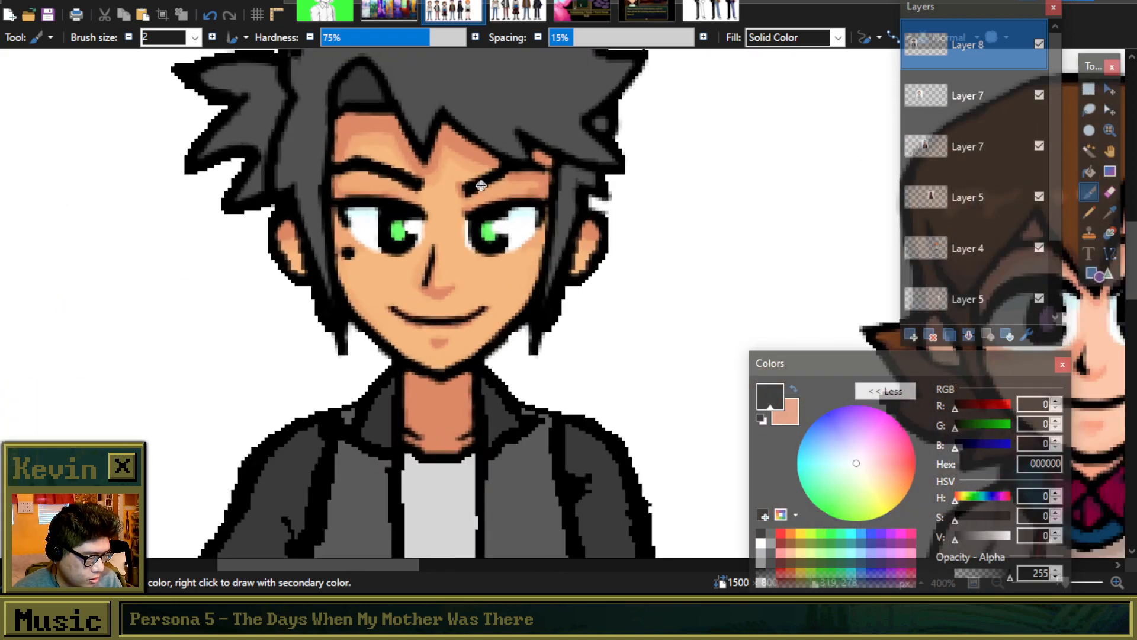
pyautogui.click(148, 5)
pyautogui.moveTo(122, 5)
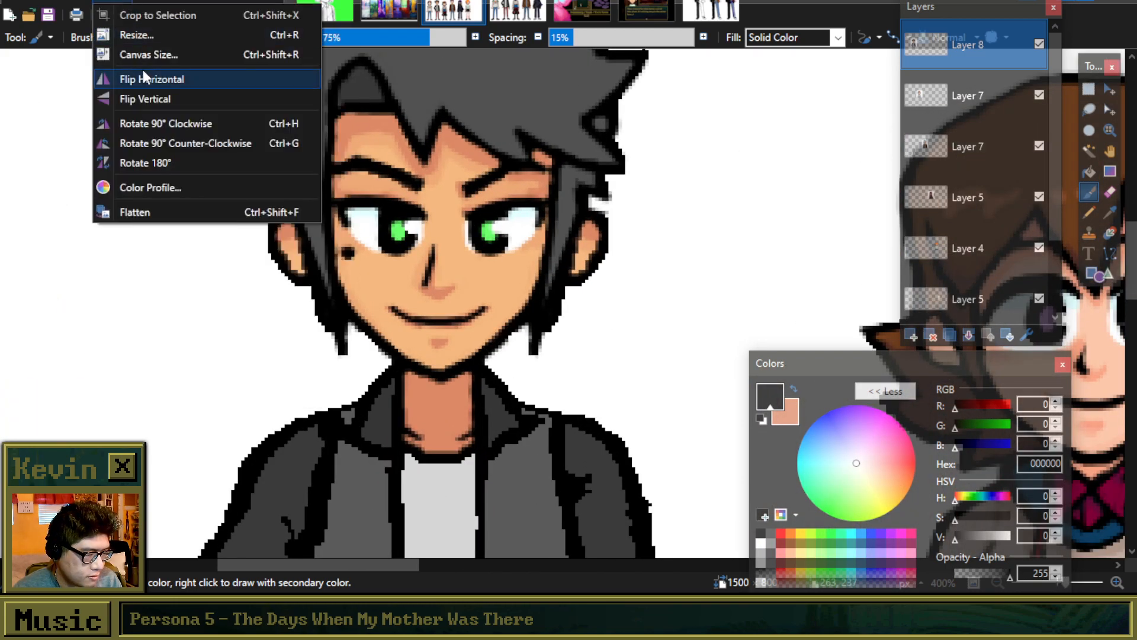
pyautogui.click(145, 77)
pyautogui.scroll(-5, 388, 309)
pyautogui.scroll(5, 525, 251)
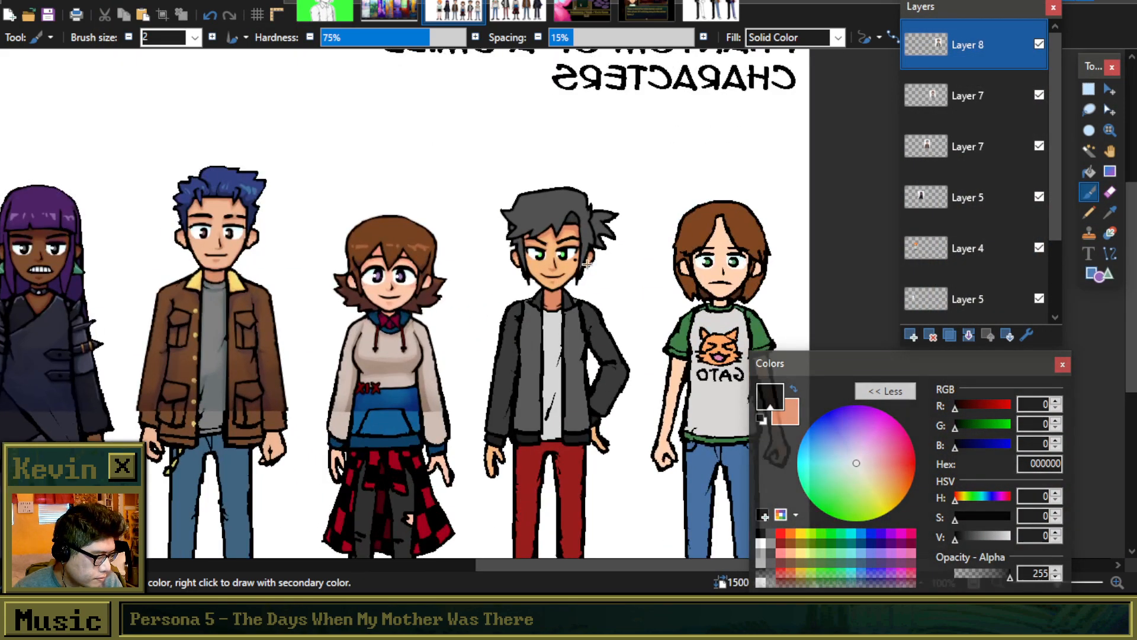
# Step: Refine the black eyelid lines and eye corners with the size 2 brush, filling the eye edges with white as the secondary color
pyautogui.scroll(4, 525, 251)
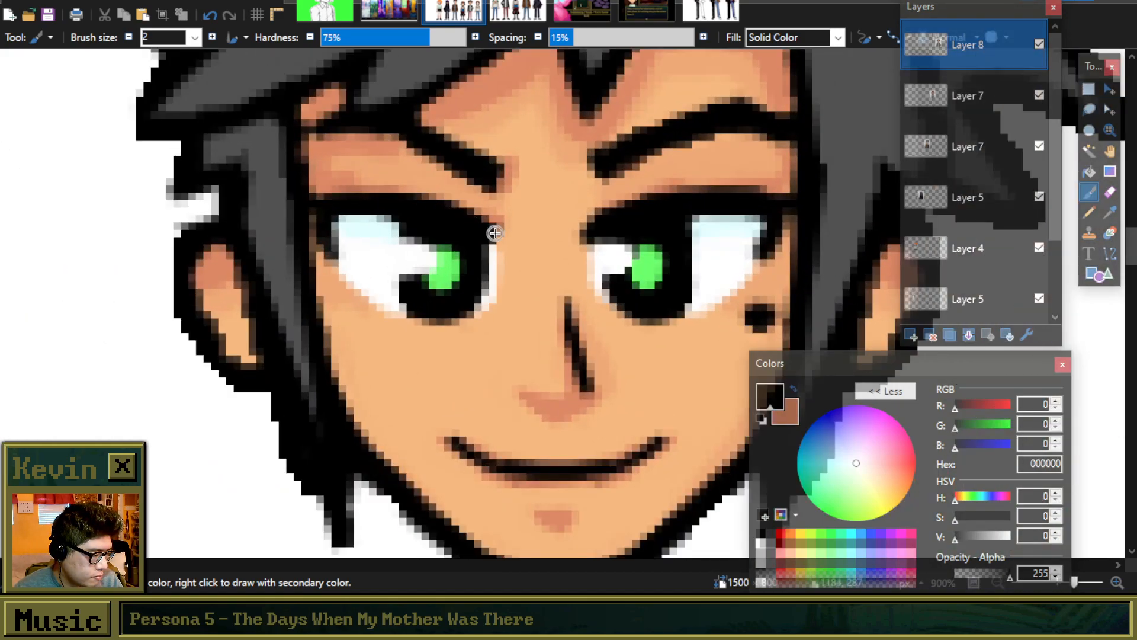
pyautogui.moveTo(496, 234)
pyautogui.mouseDown()
pyautogui.moveTo(449, 203)
pyautogui.moveTo(335, 200)
pyautogui.moveTo(357, 195)
pyautogui.mouseUp()
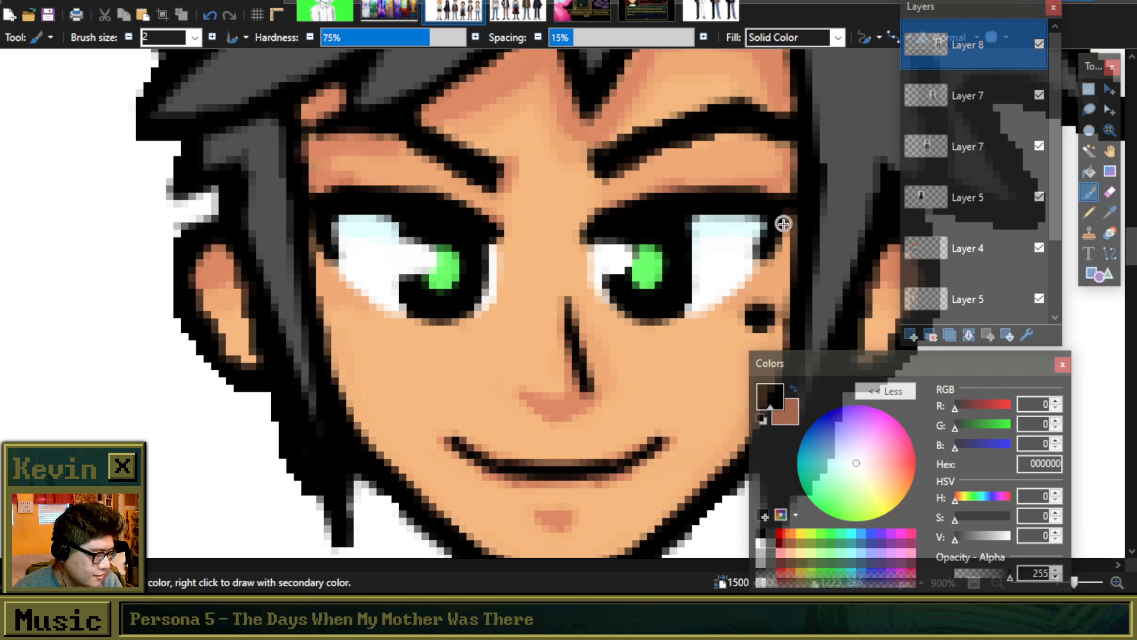
pyautogui.rightClick(761, 546)
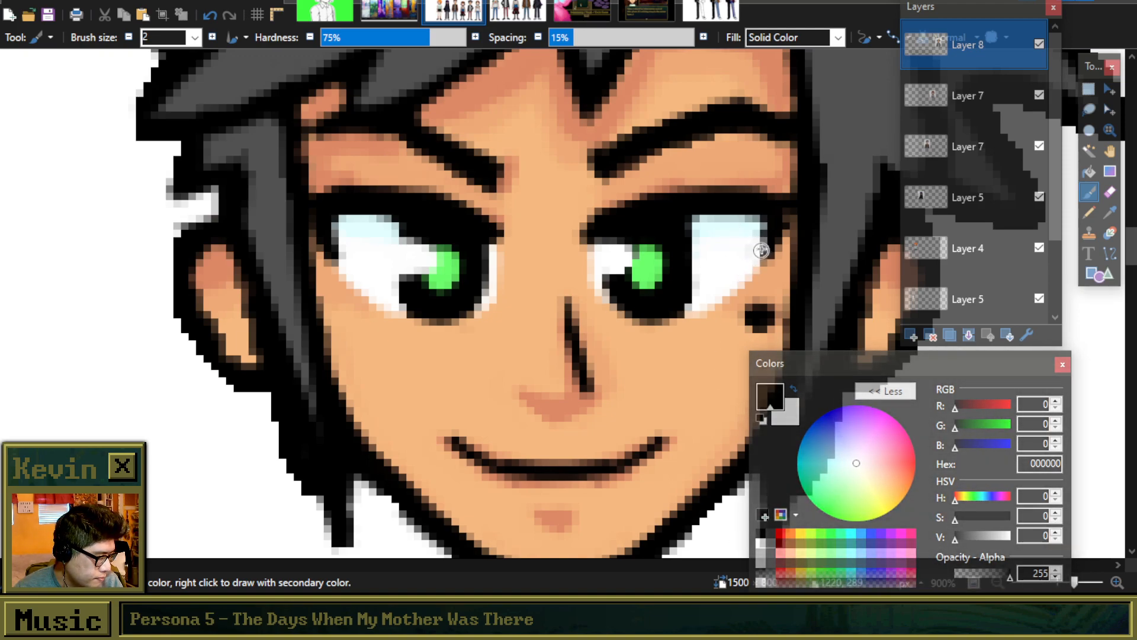
pyautogui.moveTo(779, 249); pyautogui.dragTo(786, 222)
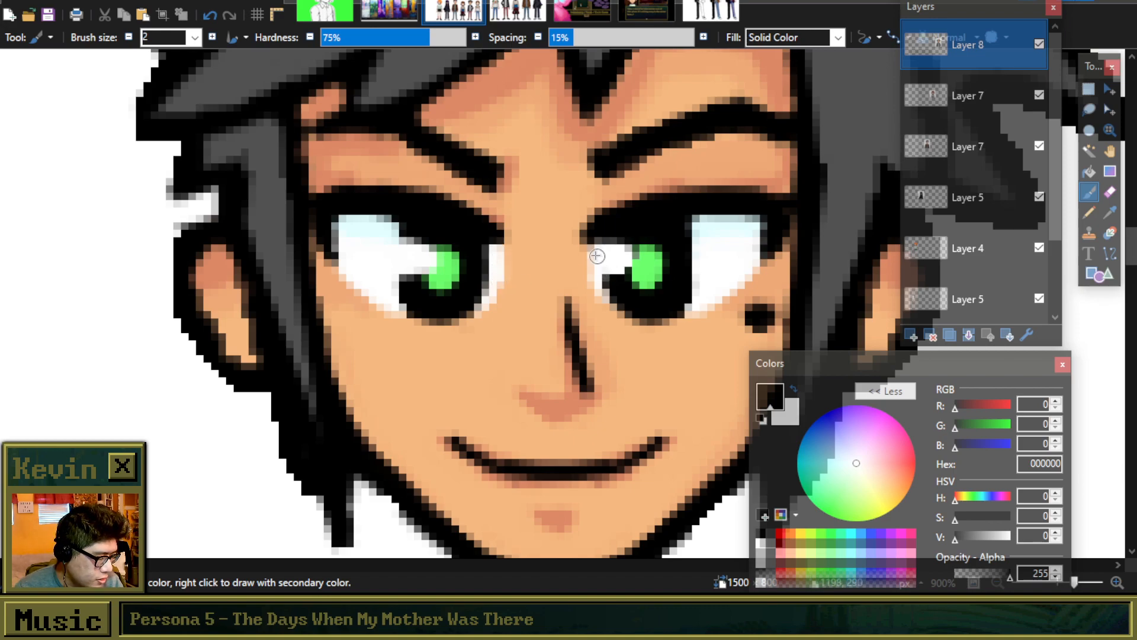
pyautogui.scroll(-5, 597, 261)
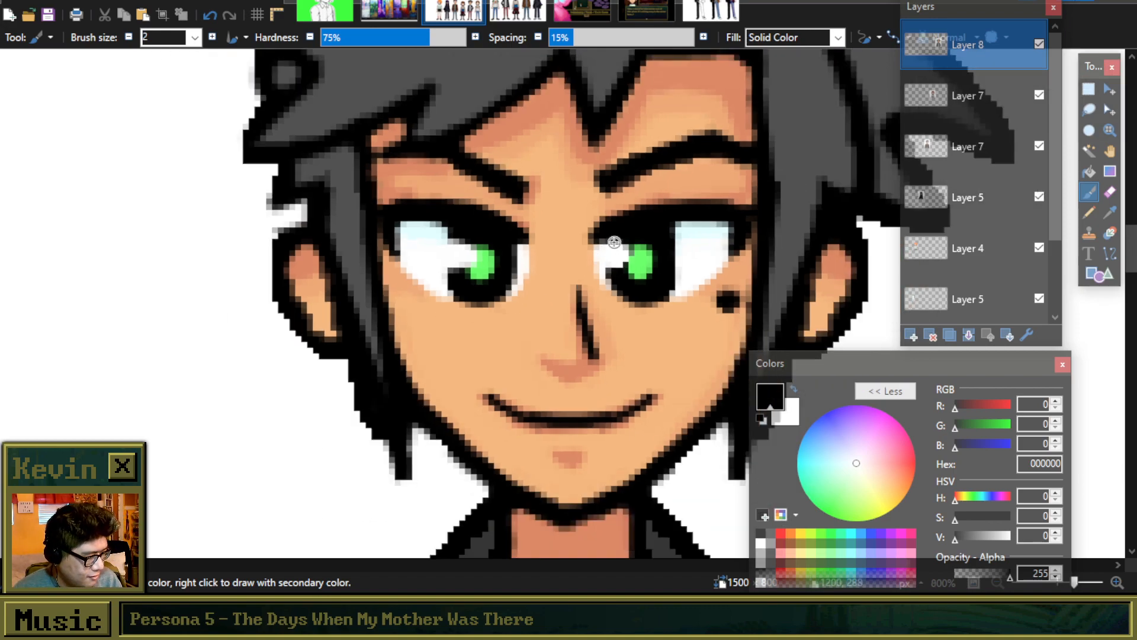
pyautogui.scroll(-3, 633, 220)
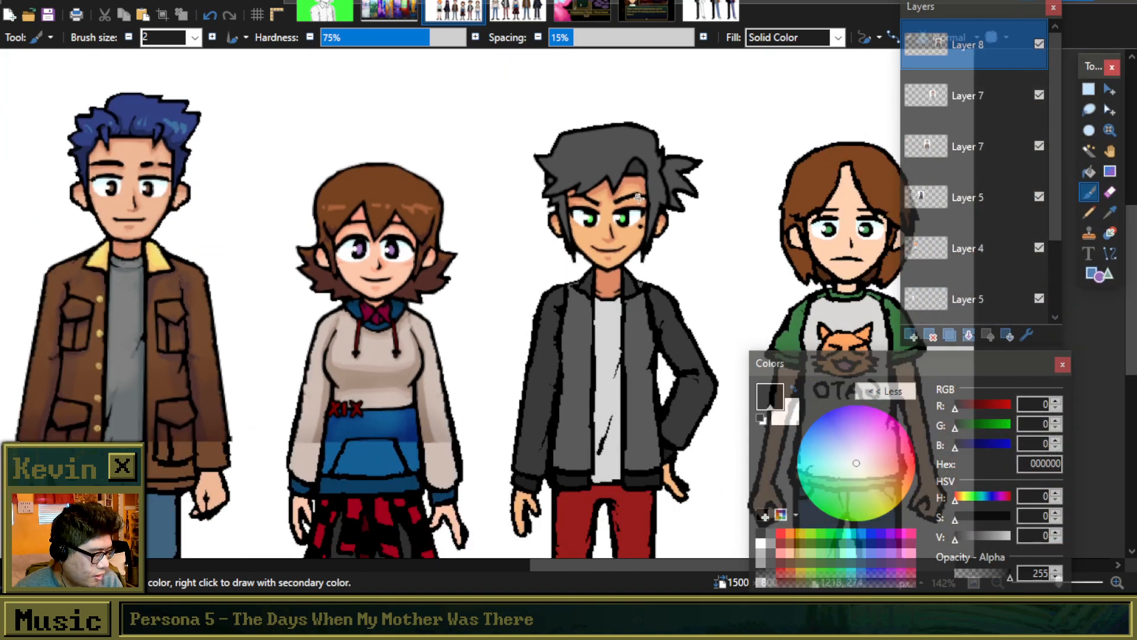
pyautogui.scroll(4, 637, 216)
pyautogui.scroll(-3, 639, 213)
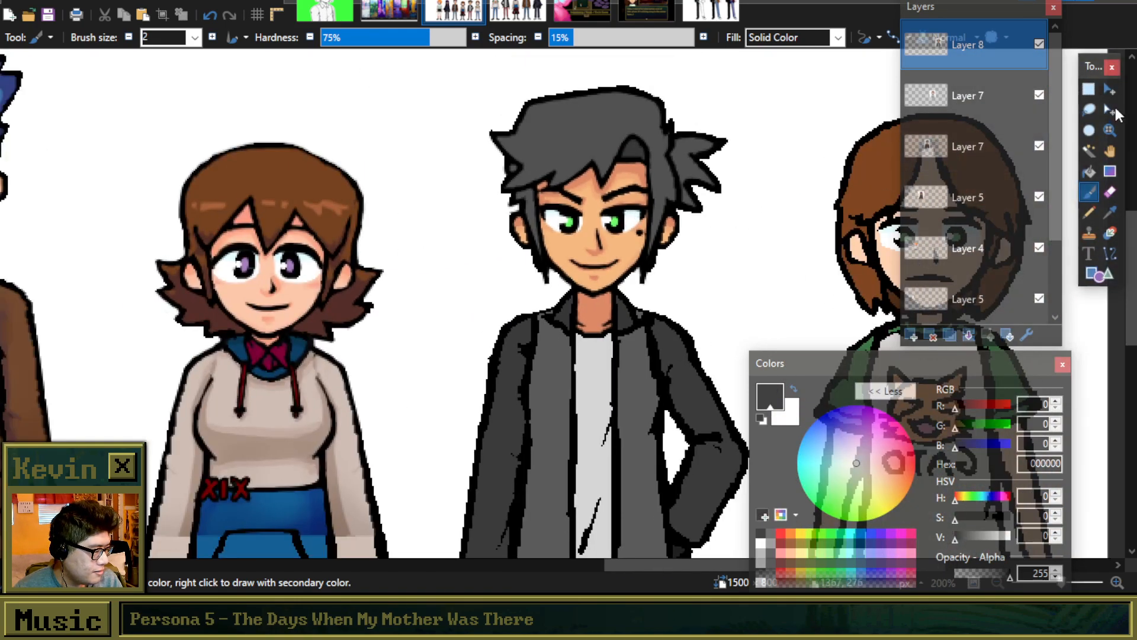
# Step: Make a 76 × 131 pixel rectangular selection around the half of the dark-haired character's head that has the mole
pyautogui.press('s')
pyautogui.scroll(4, 616, 211)
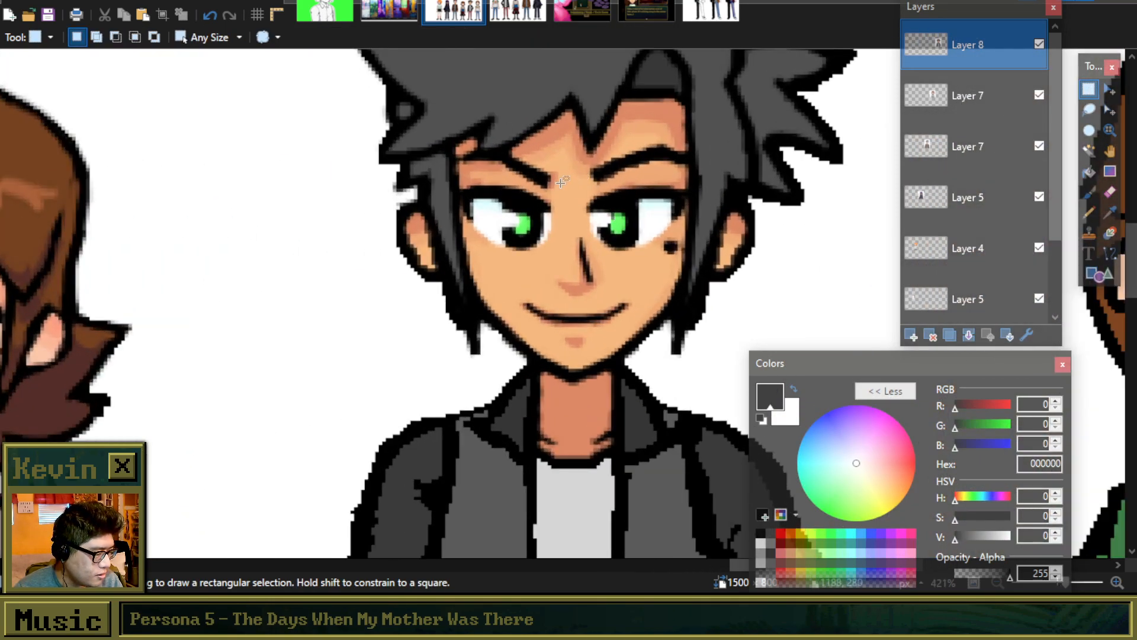
pyautogui.scroll(-2, 559, 185)
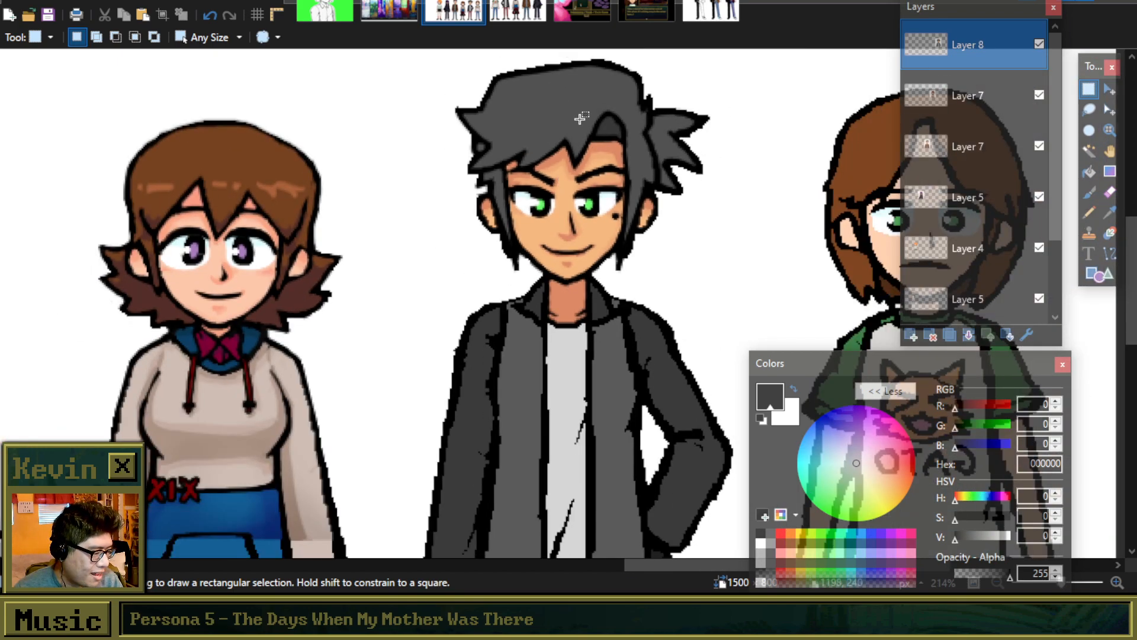
pyautogui.moveTo(580, 53); pyautogui.dragTo(715, 352)
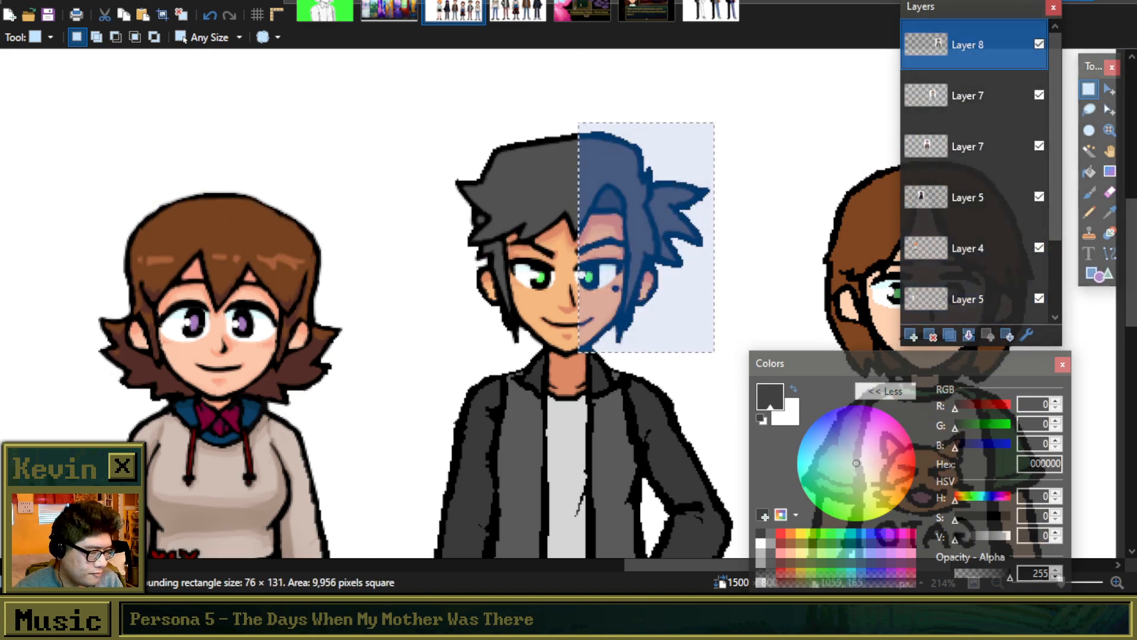
# Step: Flip the image back horizontally and place the copied half of the head, mirrored, over the opposite side of the face
pyautogui.click(112, 4)
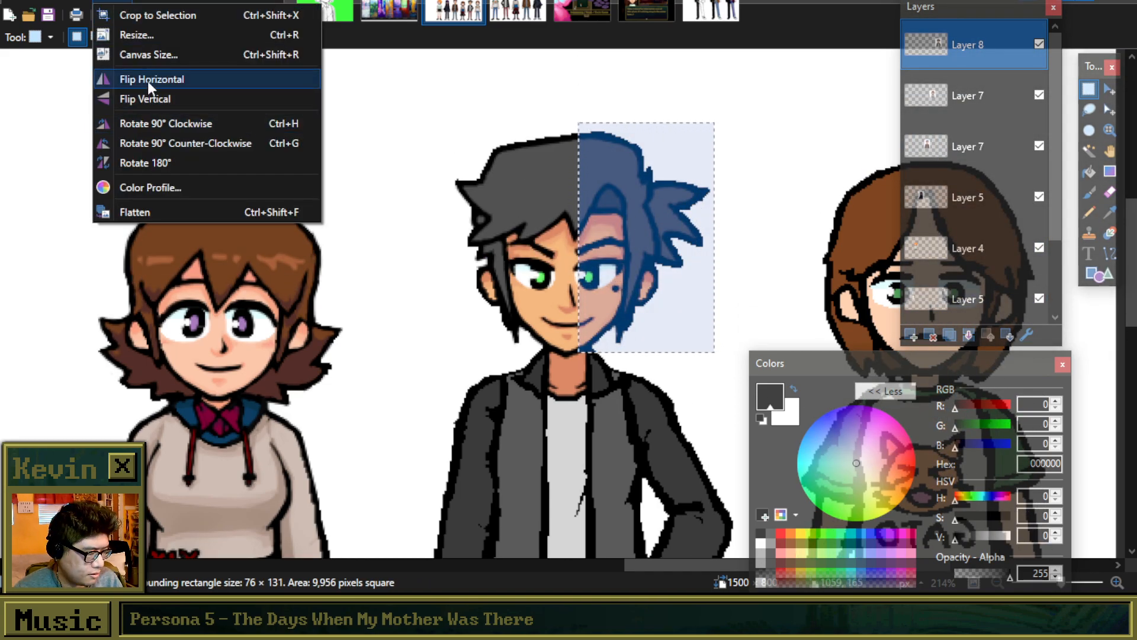
pyautogui.click(149, 80)
pyautogui.scroll(-3, 728, 219)
pyautogui.scroll(2, 375, 247)
pyautogui.press('m')
pyautogui.scroll(2, 588, 295)
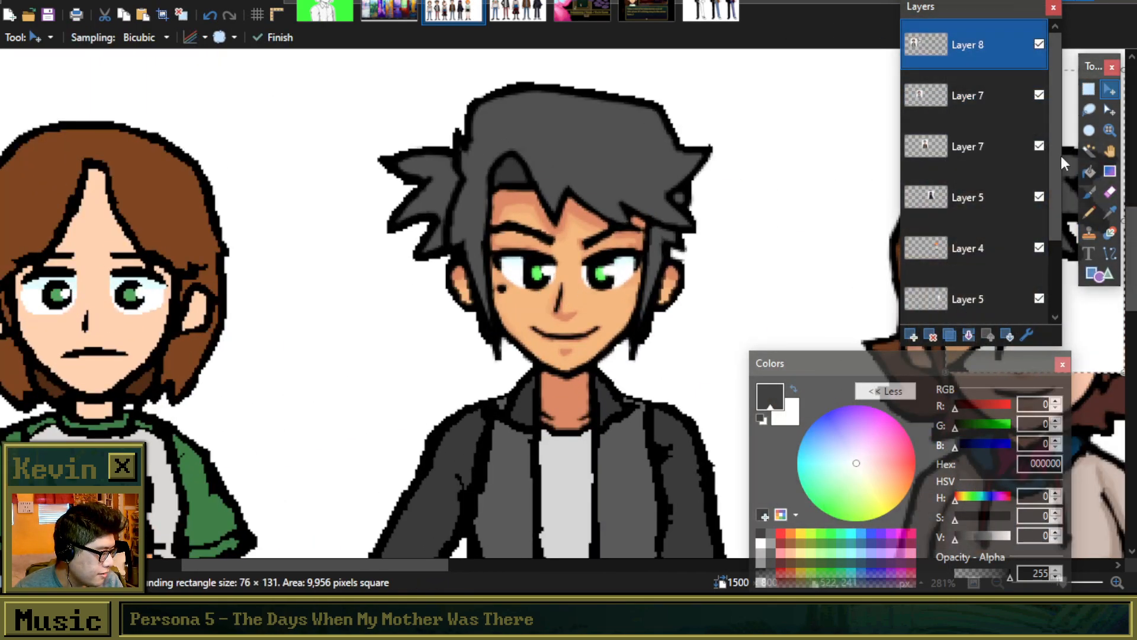
pyautogui.moveTo(747, 168); pyautogui.dragTo(700, 157)
pyautogui.scroll(2, 642, 213)
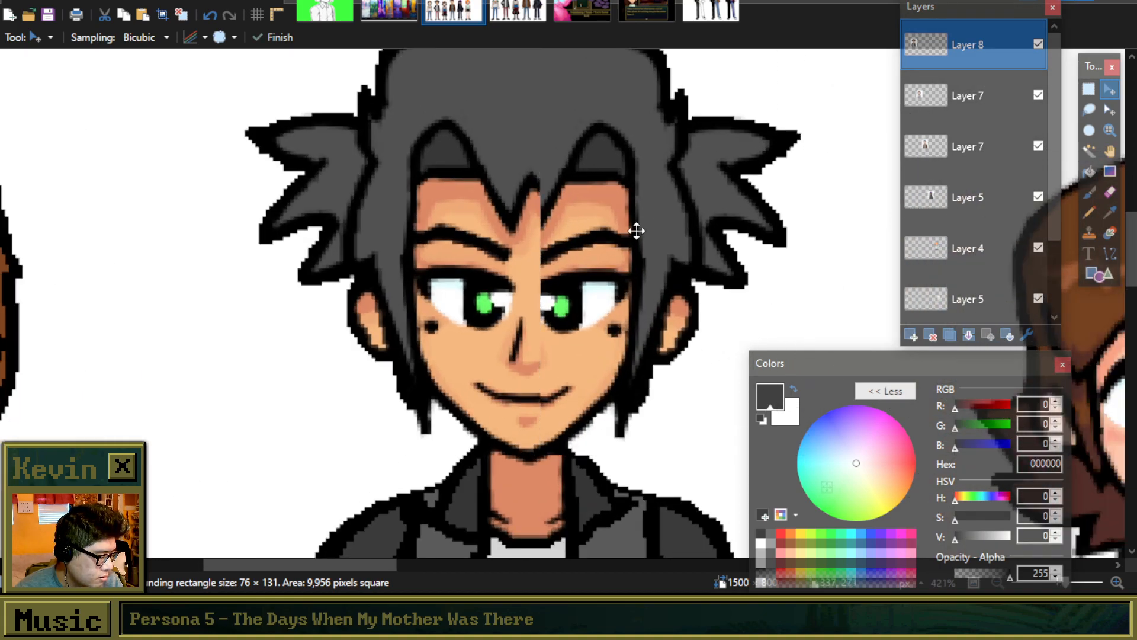
pyautogui.scroll(-3, 641, 220)
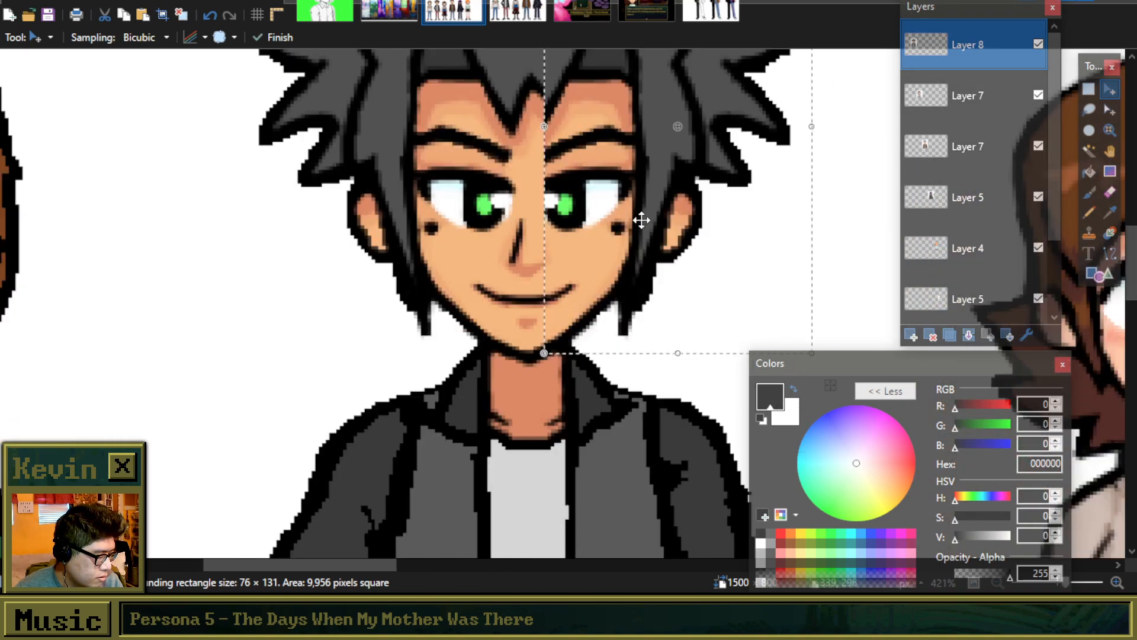
# Step: Erase the duplicate mole on the mirrored half with a size 7 eraser and shift that half slightly outward
pyautogui.click(1109, 192)
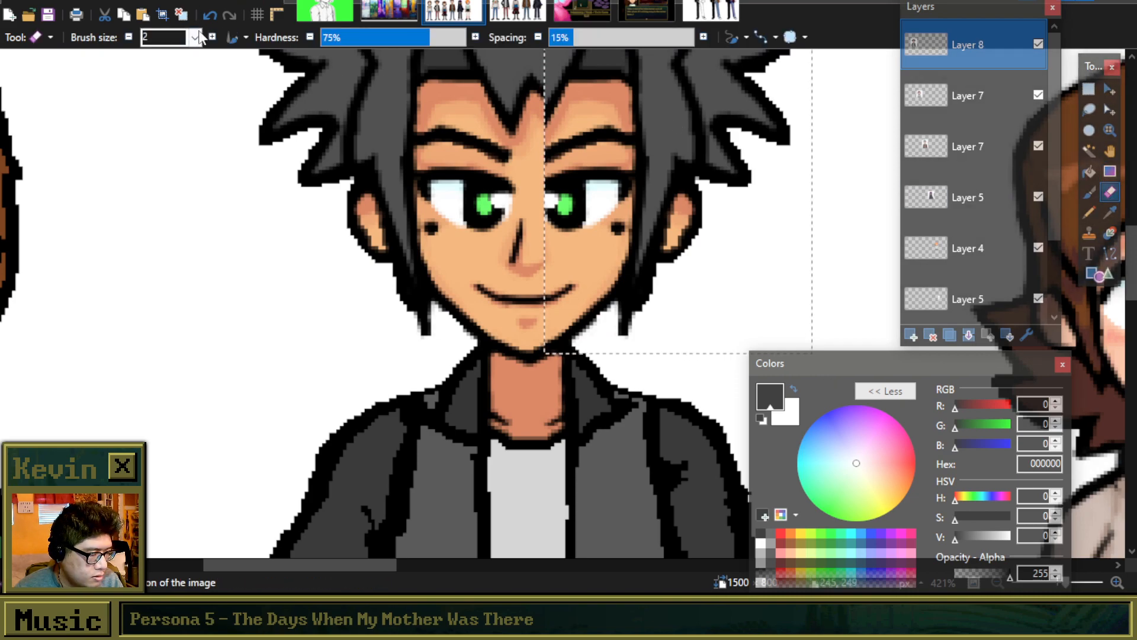
pyautogui.scroll(2, 633, 233)
pyautogui.moveTo(634, 231)
pyautogui.mouseDown()
pyautogui.moveTo(634, 218)
pyautogui.moveTo(622, 221)
pyautogui.moveTo(600, 239)
pyautogui.mouseUp()
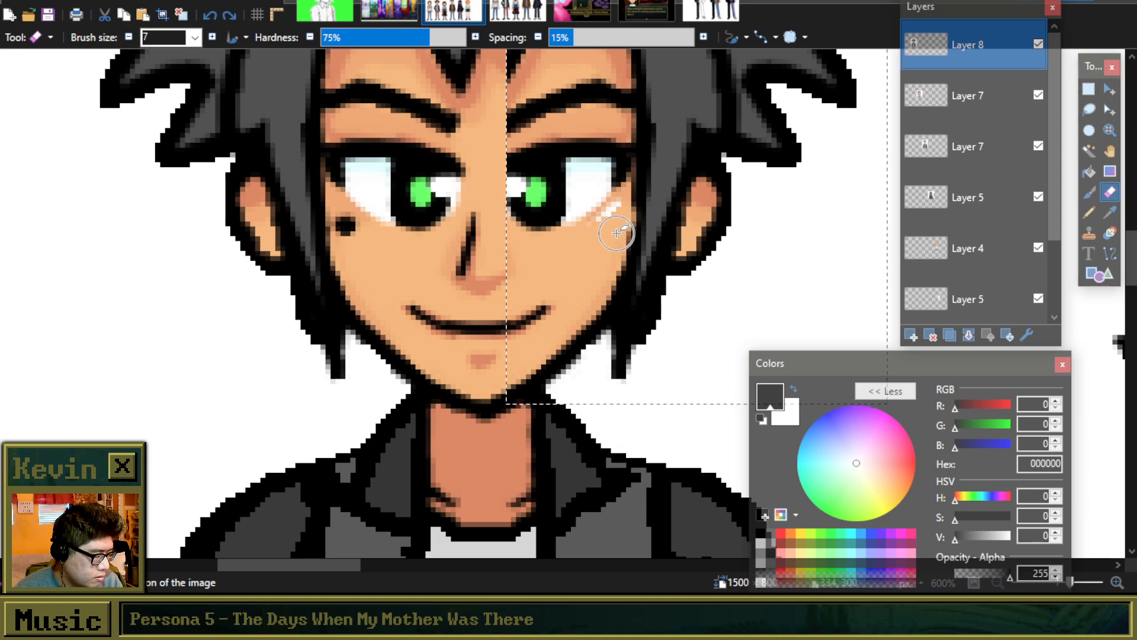
pyautogui.click(1109, 88)
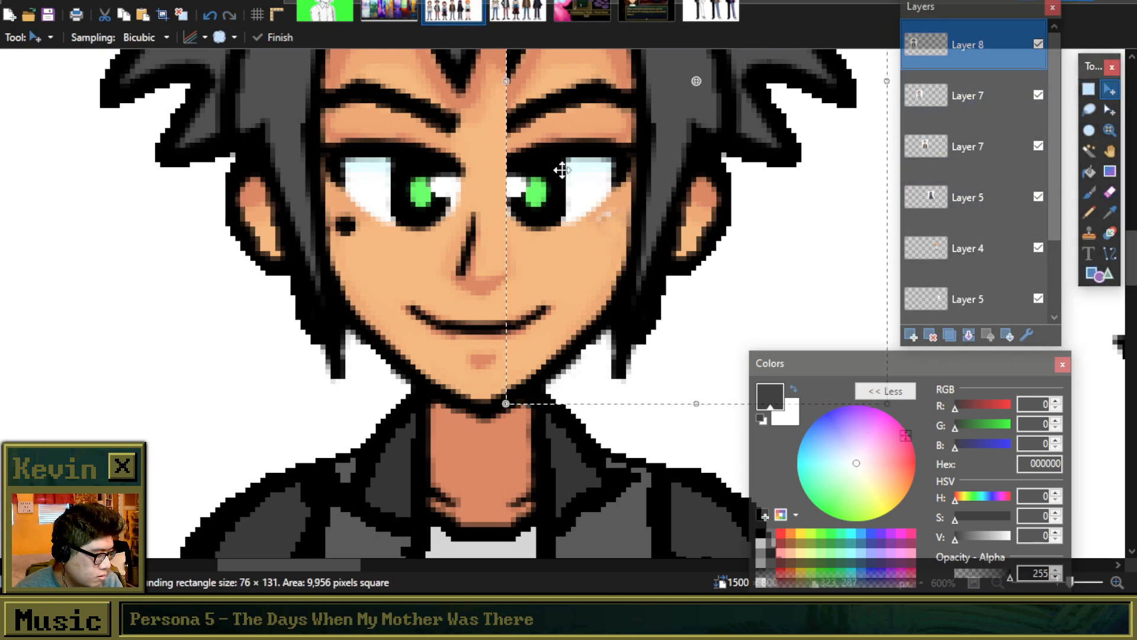
pyautogui.moveTo(561, 170); pyautogui.dragTo(572, 169)
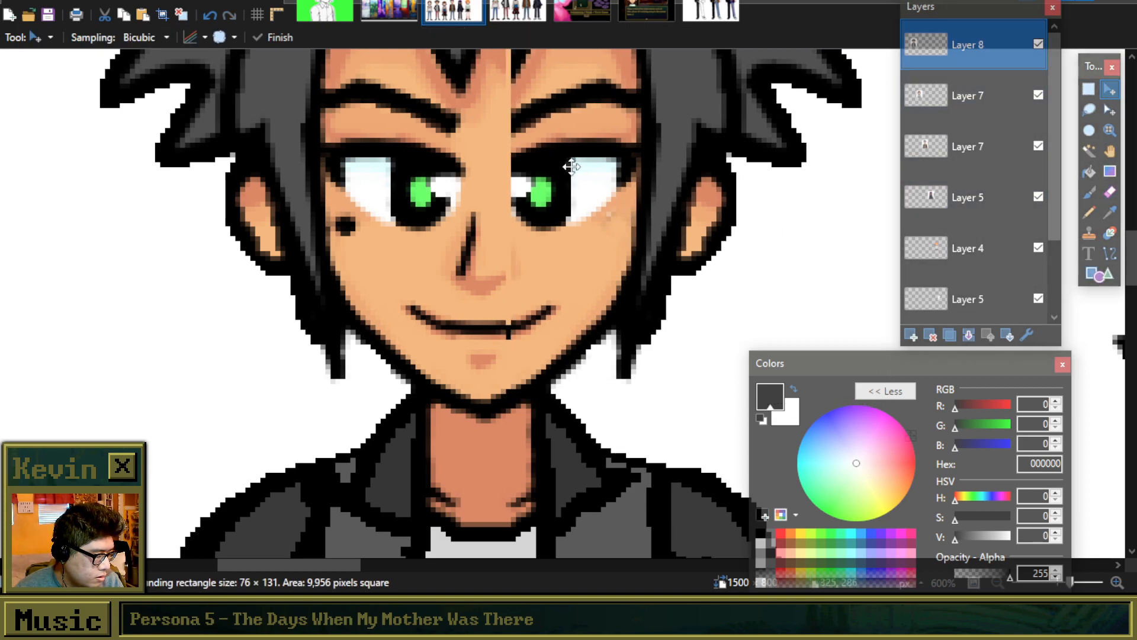
# Step: Fade out the mirrored half's outer hair with a horizontal linear gradient in transparency mode
pyautogui.scroll(-4, 570, 167)
pyautogui.click(1109, 172)
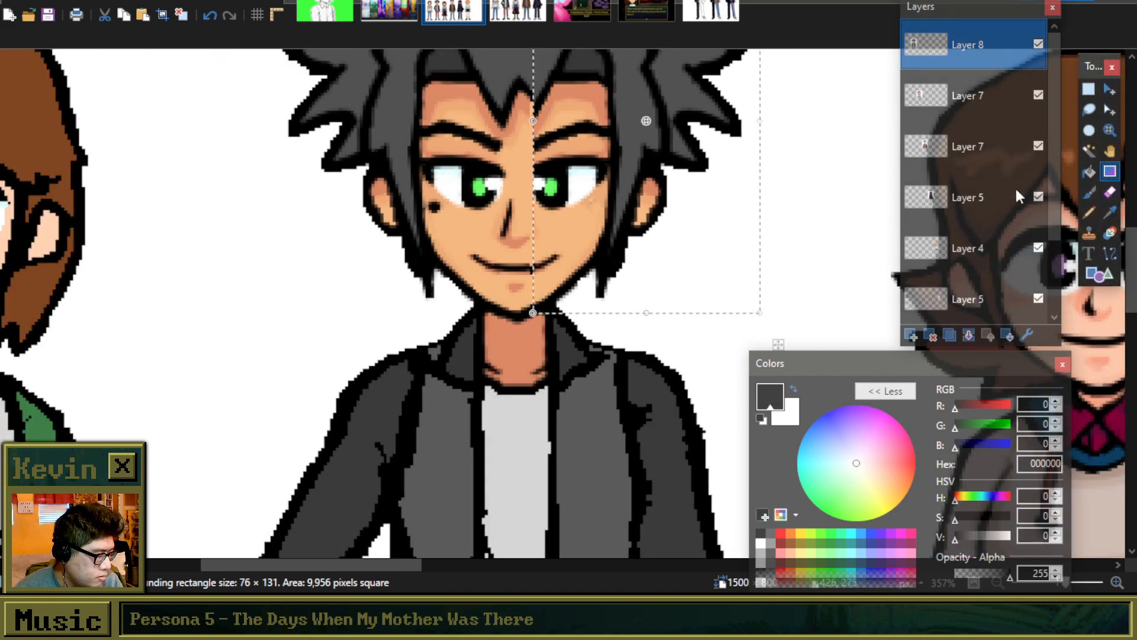
pyautogui.scroll(2, 601, 169)
pyautogui.scroll(-1, 601, 169)
pyautogui.scroll(-1, 601, 169)
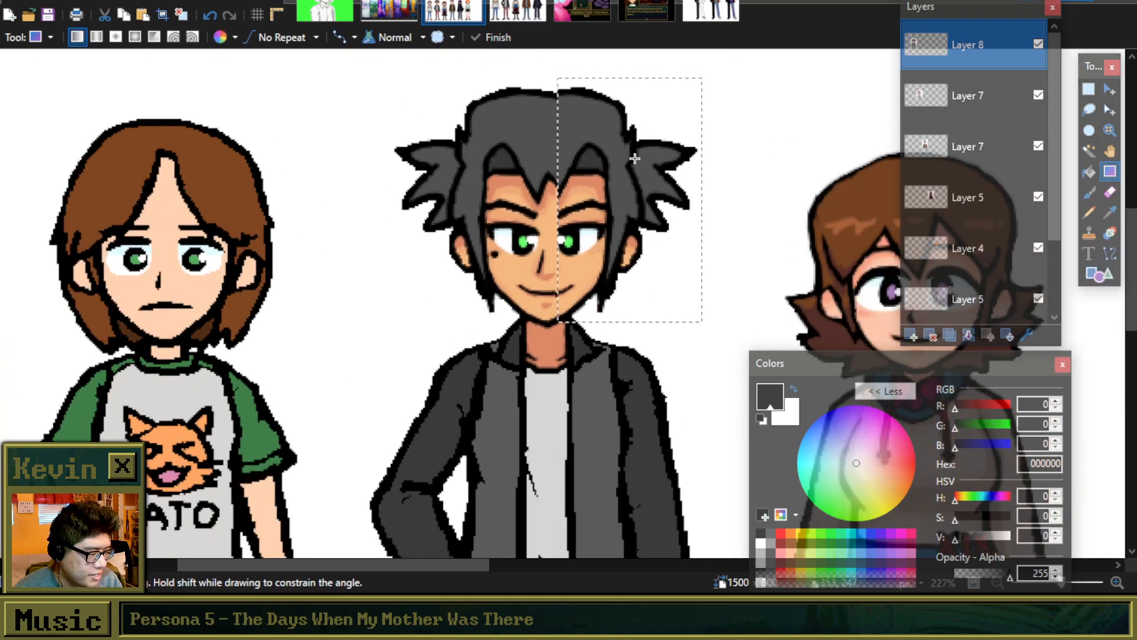
pyautogui.moveTo(618, 168); pyautogui.dragTo(661, 166)
pyautogui.hotkey('ctrl', 'z')
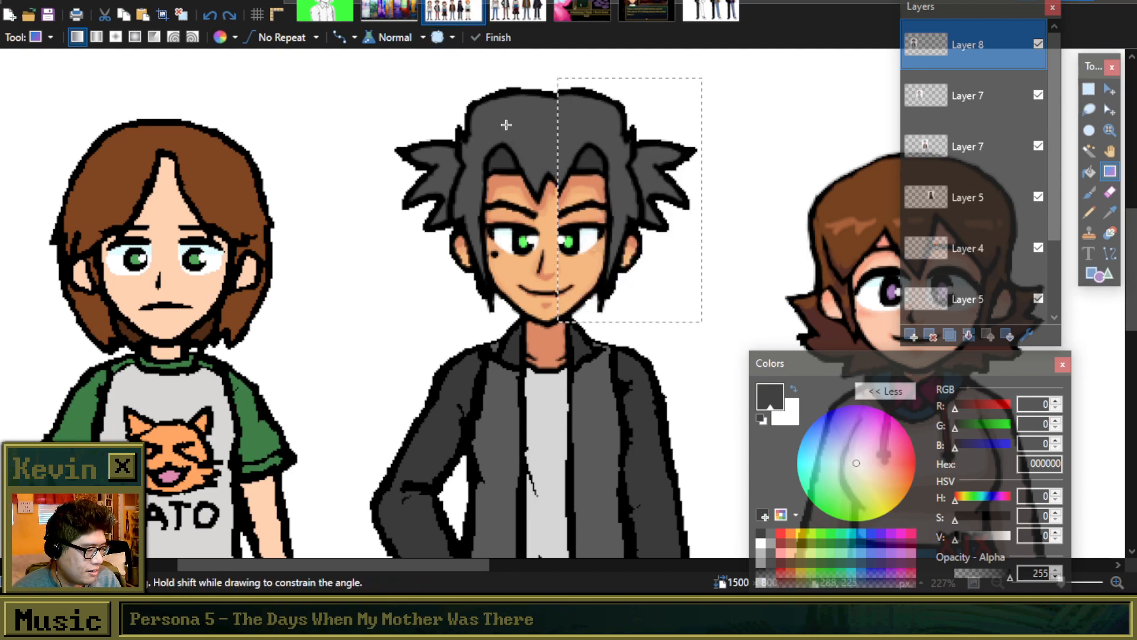
pyautogui.click(339, 36)
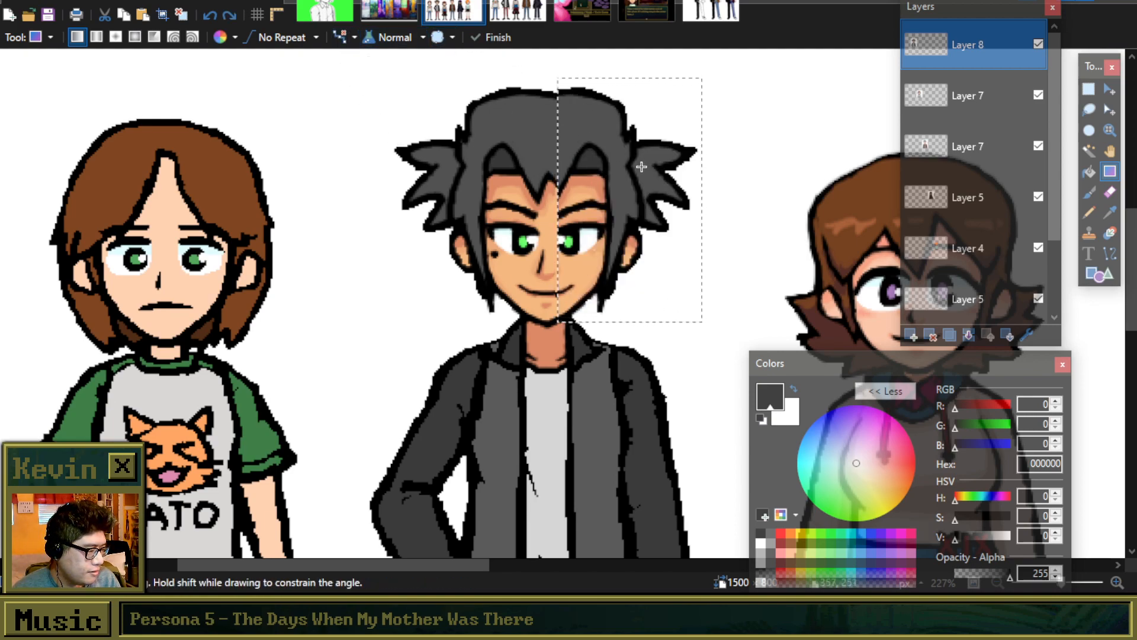
pyautogui.click(219, 37)
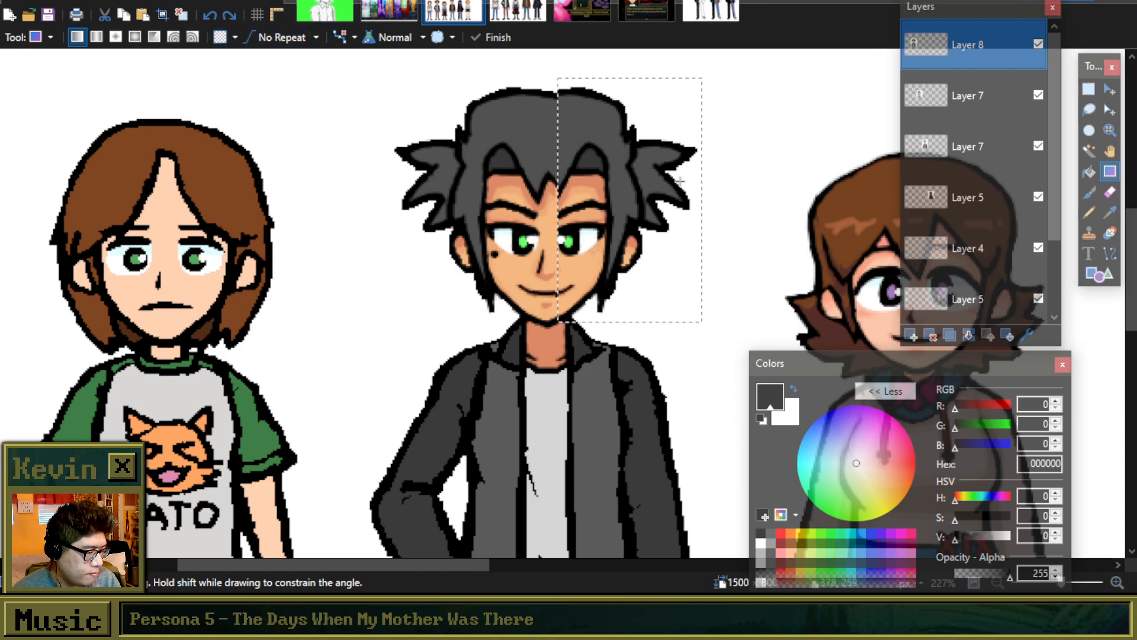
pyautogui.moveTo(621, 184); pyautogui.dragTo(647, 183)
pyautogui.scroll(3, 580, 181)
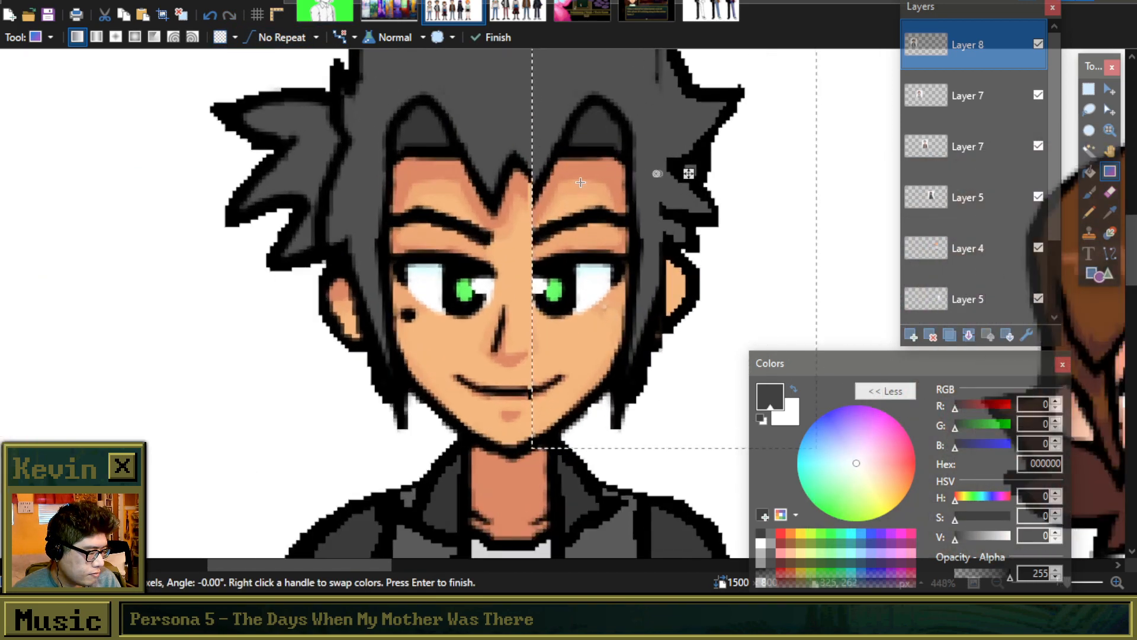
# Step: Try a vertical fade over the mirrored face, and undo the edits back to before the half was pasted
pyautogui.moveTo(562, 243); pyautogui.dragTo(564, 198)
pyautogui.hotkey('ctrl', 'z')
pyautogui.scroll(-2, 570, 205)
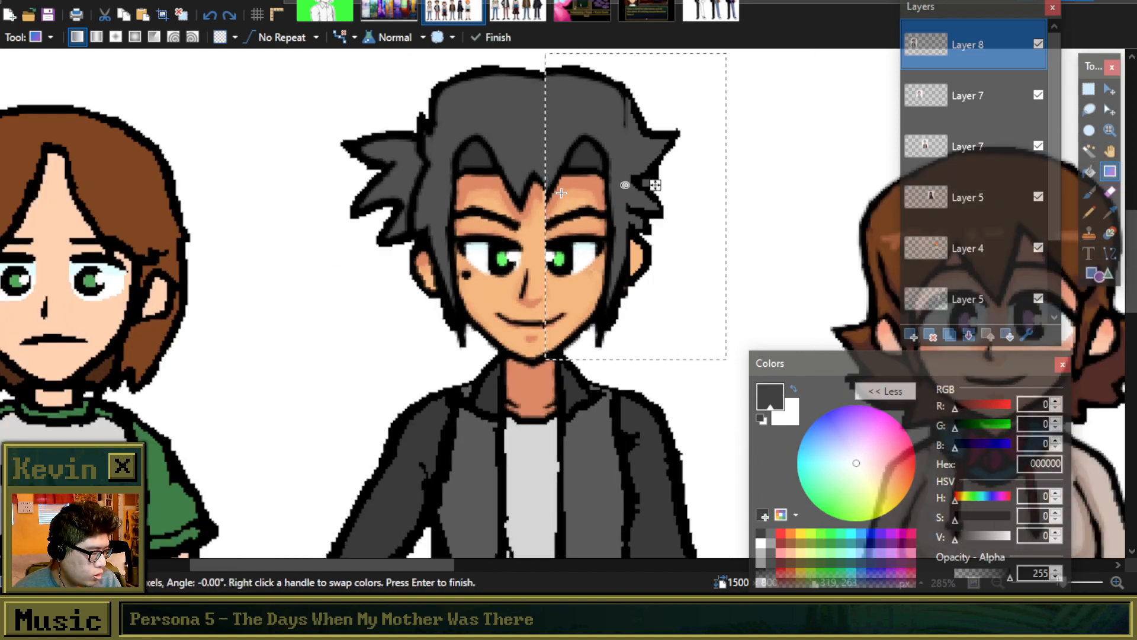
pyautogui.hotkey('ctrl', 'z')
pyautogui.hotkey('ctrl', 'z')
pyautogui.hotkey('ctrl', 'z')
pyautogui.hotkey('ctrl', 'z')
pyautogui.hotkey('ctrl', 'z')
pyautogui.hotkey('ctrl', 'z')
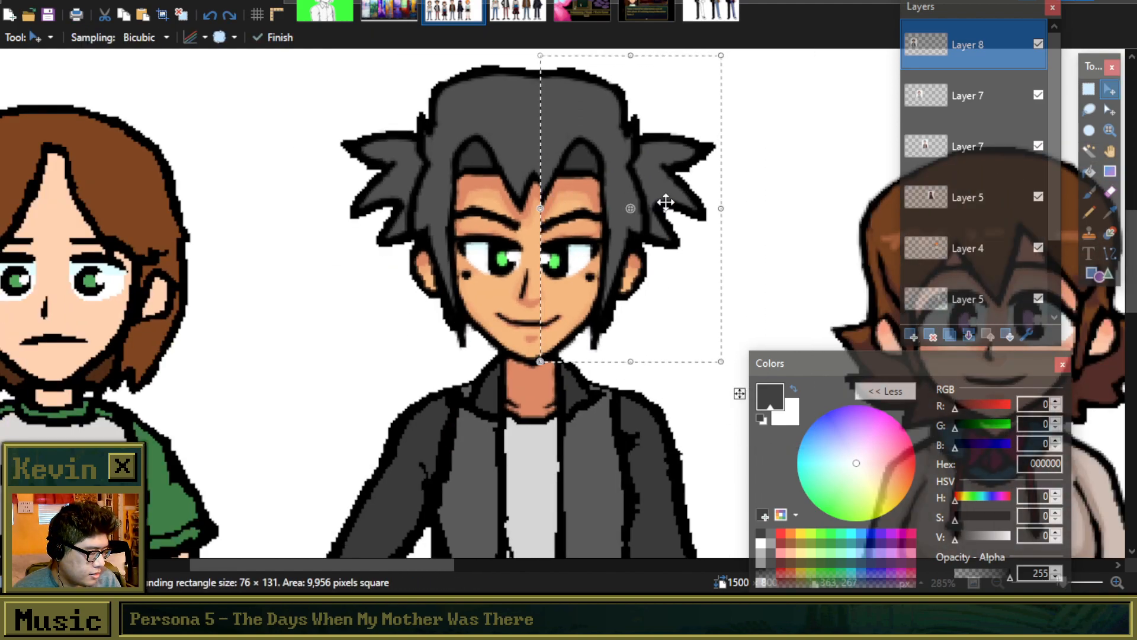
pyautogui.scroll(-6, 645, 186)
pyautogui.scroll(2, 651, 195)
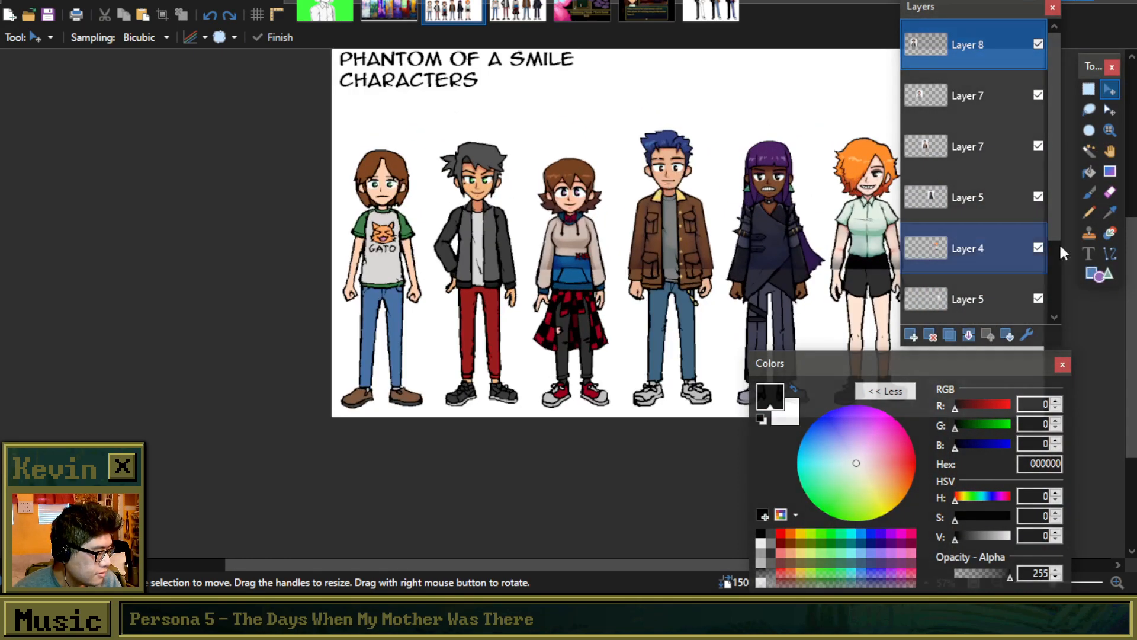
# Step: Add a new layer, paste the faded half of the head aligned over the face, and deselect it in preparation for erasing
pyautogui.click(912, 336)
pyautogui.scroll(3, 584, 214)
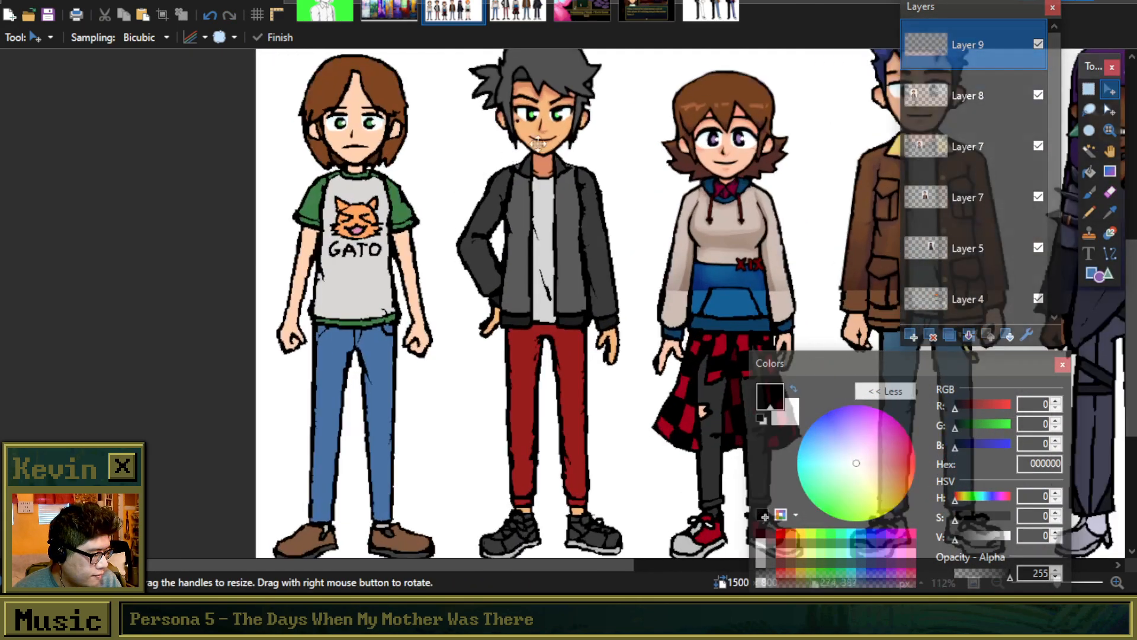
pyautogui.hotkey('ctrl', 'v')
pyautogui.scroll(2, 583, 214)
pyautogui.scroll(5, 580, 217)
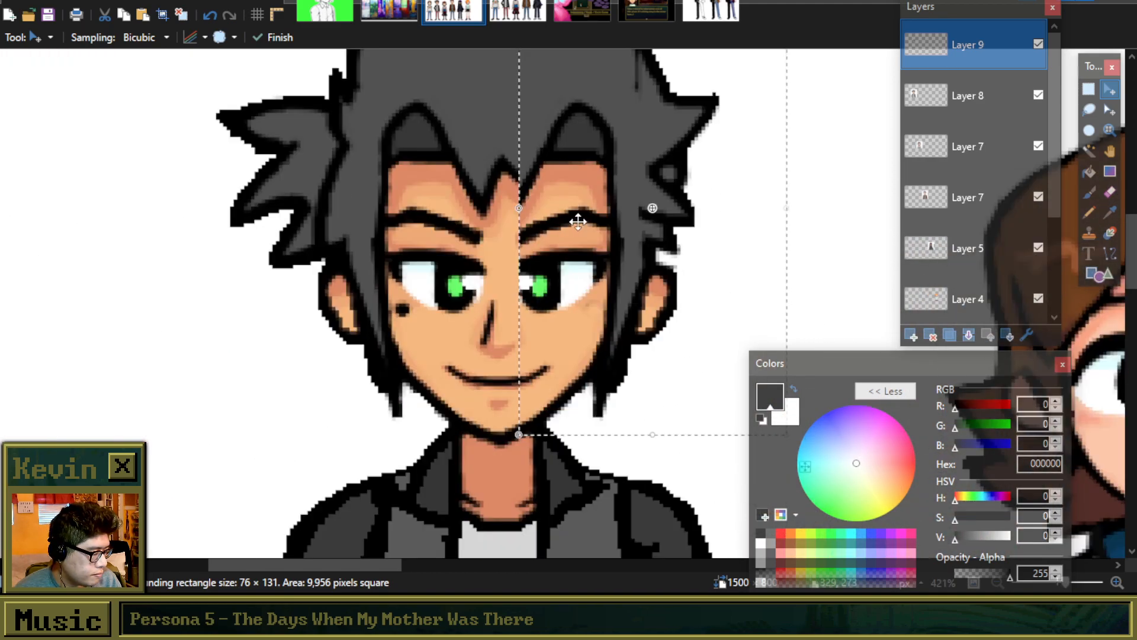
pyautogui.hotkey('ctrl', 'd')
pyautogui.moveTo(582, 221); pyautogui.dragTo(582, 220)
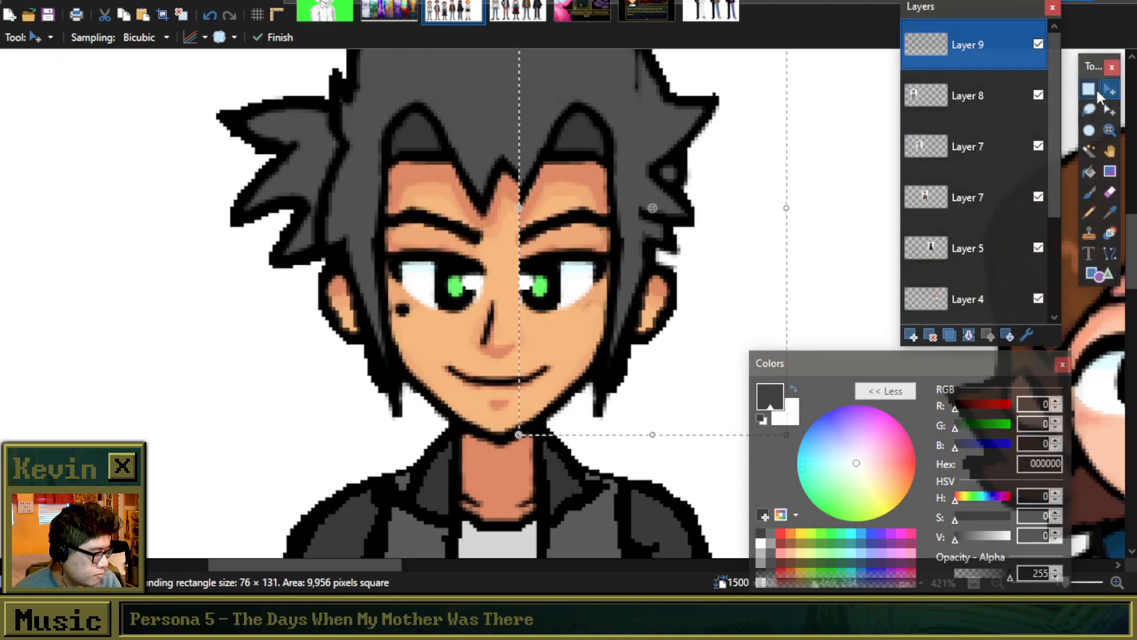
pyautogui.click(1089, 90)
pyautogui.click(1109, 191)
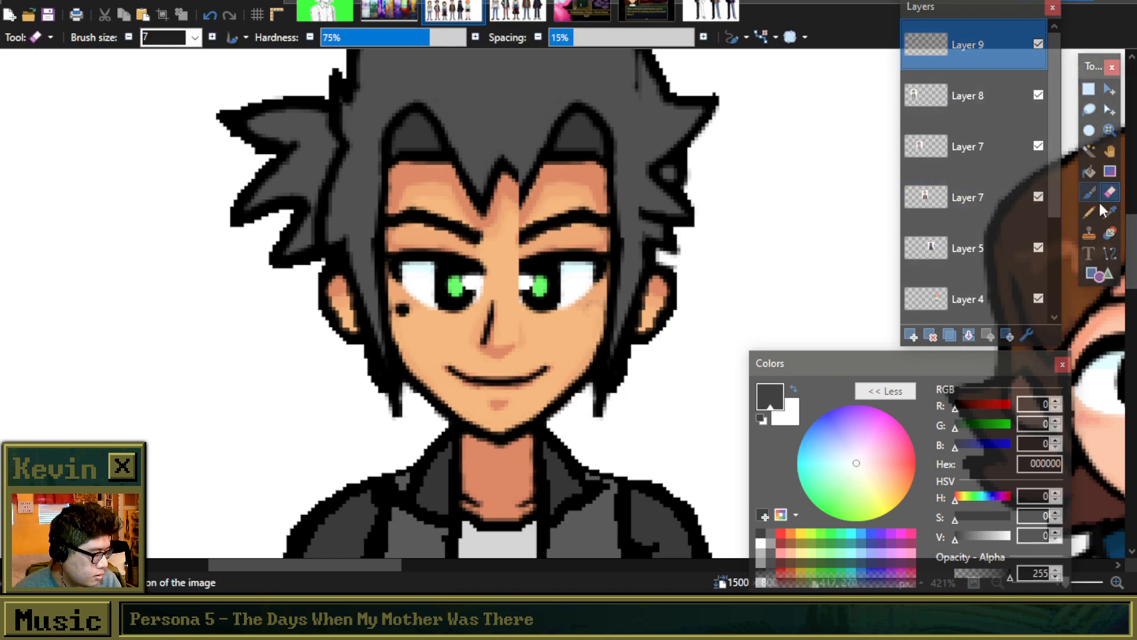
# Step: Fade out the top of the pasted half with an upward linear transparency gradient so the original fringe shows over the forehead
pyautogui.click(1110, 171)
pyautogui.moveTo(559, 236); pyautogui.dragTo(550, 203)
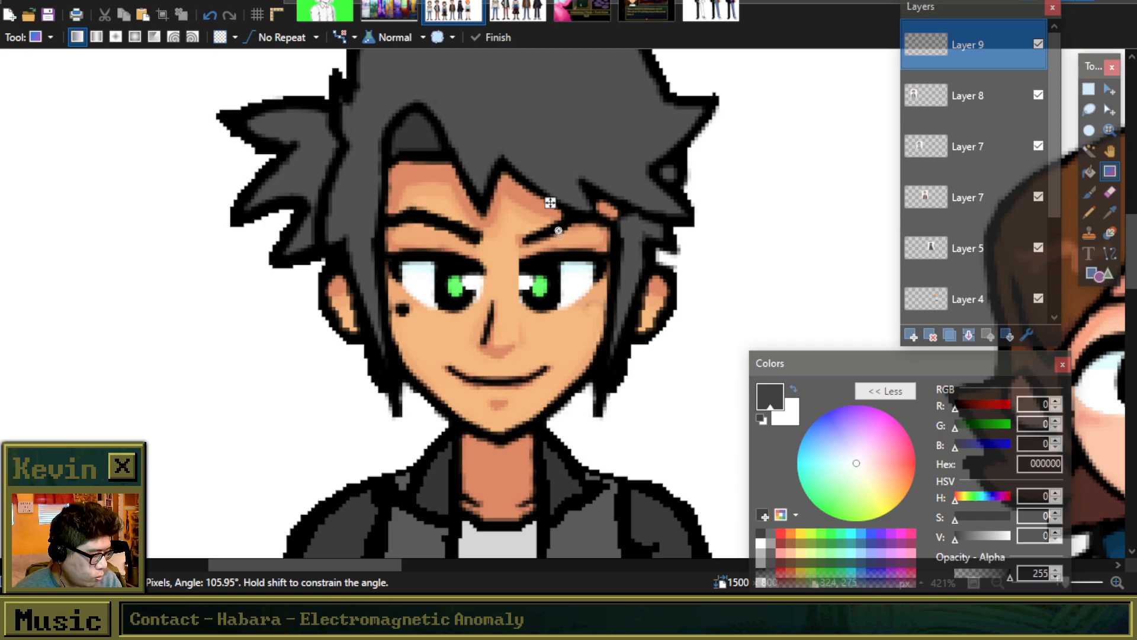
pyautogui.moveTo(546, 252); pyautogui.dragTo(492, 222)
pyautogui.scroll(2, 543, 249)
pyautogui.scroll(2, 531, 264)
pyautogui.scroll(-6, 551, 236)
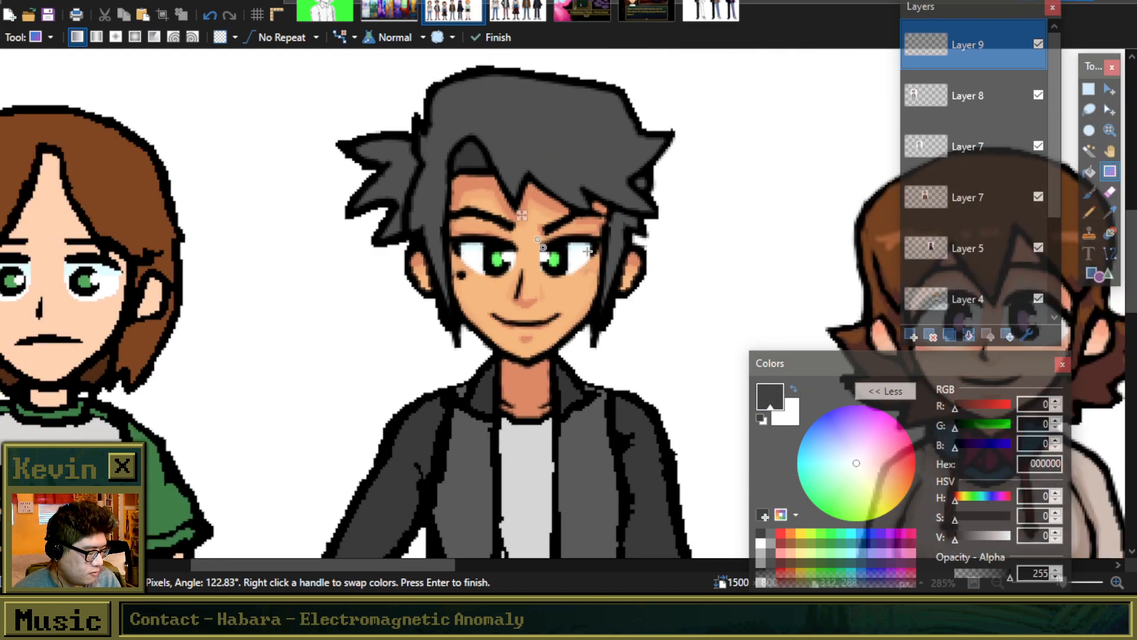
# Step: Try another horizontal gradient fade near the mirrored brow and undo it
pyautogui.scroll(3, 521, 215)
pyautogui.moveTo(584, 204); pyautogui.dragTo(620, 204)
pyautogui.hotkey('ctrl', 'z')
pyautogui.scroll(-7, 629, 163)
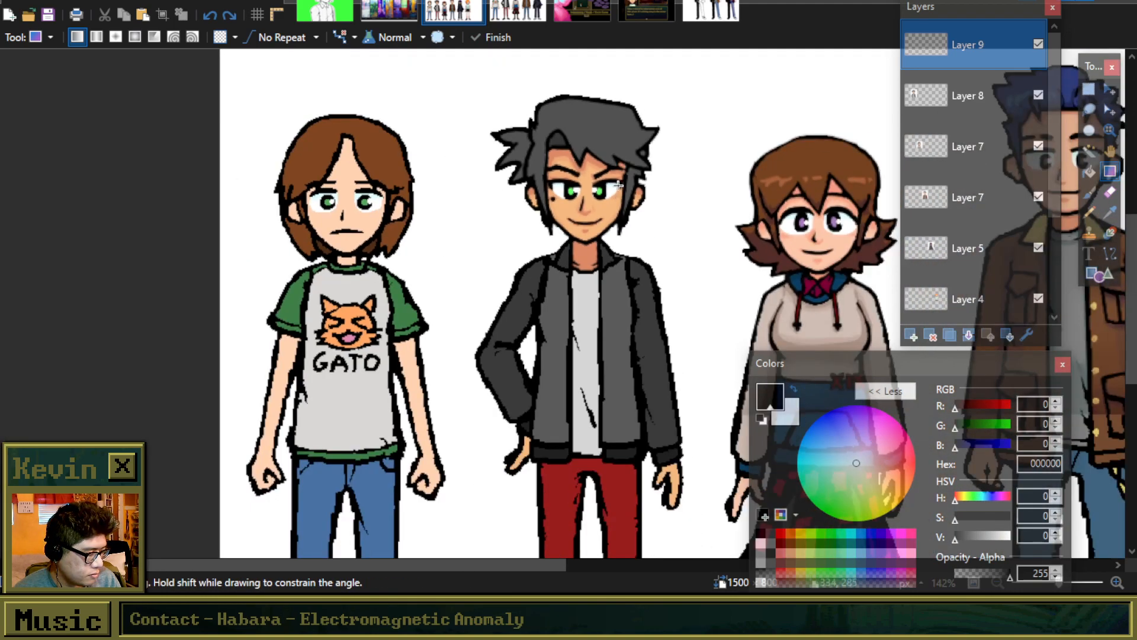
pyautogui.scroll(3, 619, 185)
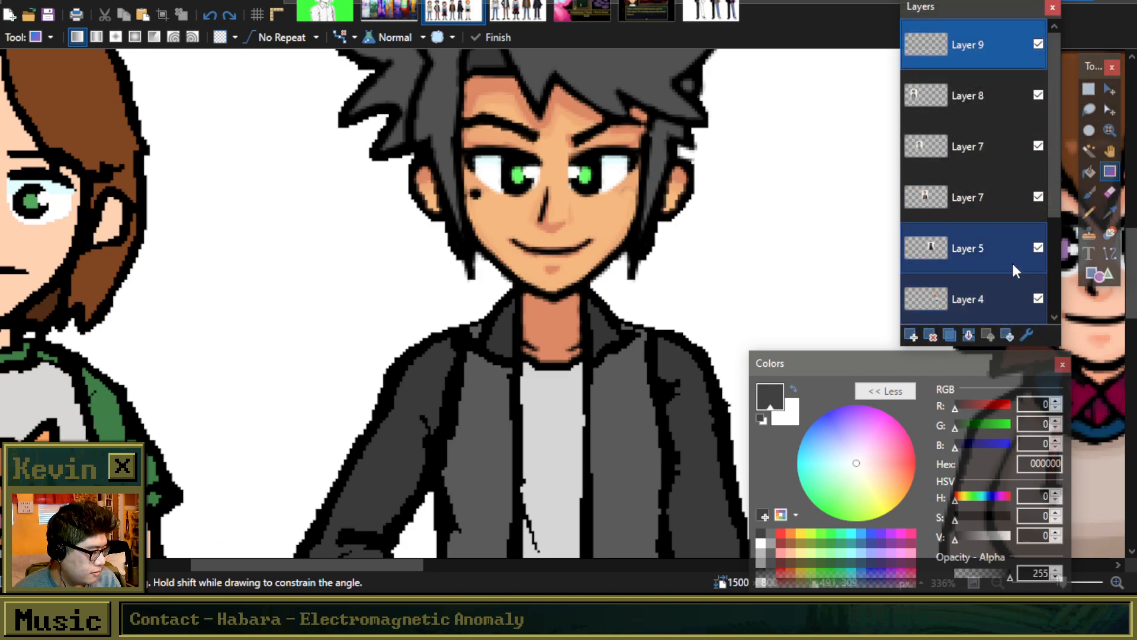
# Step: Switch to the eraser at size 7 and merge Layer 9 holding the mirrored half down into Layer 8
pyautogui.click(1110, 194)
pyautogui.scroll(3, 562, 164)
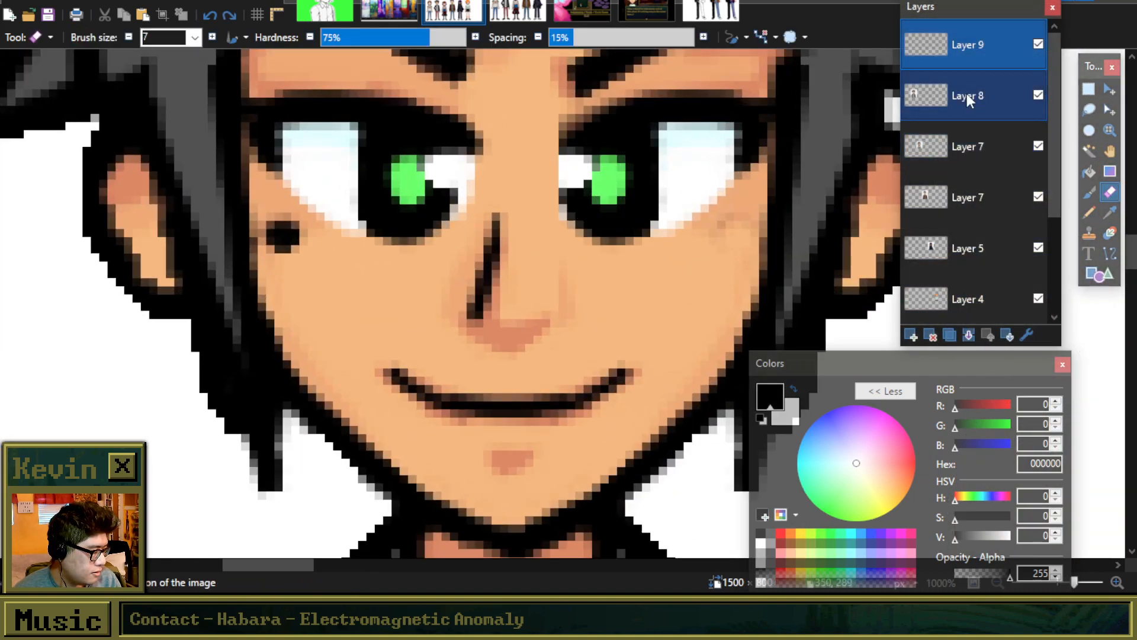
pyautogui.click(969, 335)
pyautogui.scroll(-4, 637, 189)
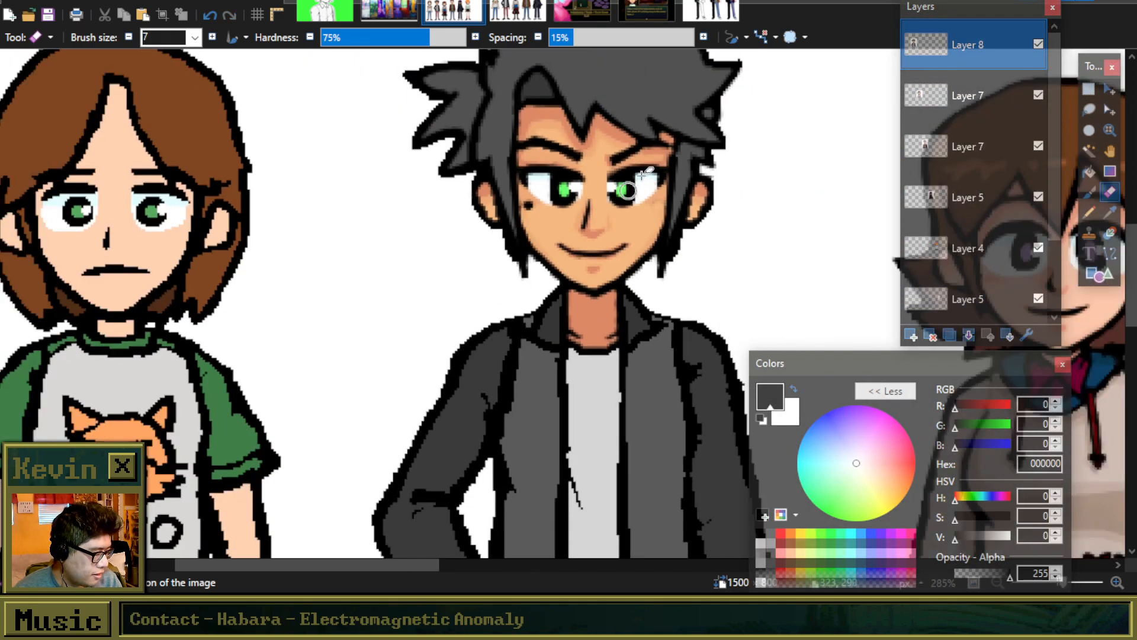
pyautogui.scroll(2, 548, 178)
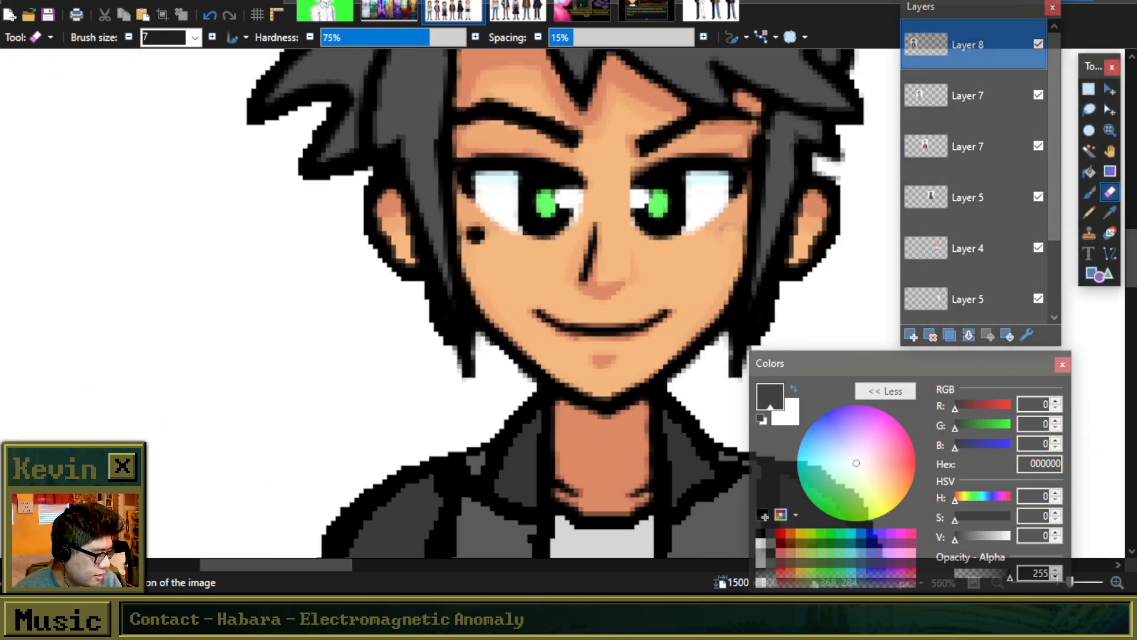
# Step: Repaint the mirrored eye with a size 3 brush in black and white, placing its highlight on the same side as the other eye's
pyautogui.click(1088, 192)
pyautogui.scroll(-2, 533, 243)
pyautogui.scroll(2, 550, 238)
pyautogui.scroll(2, 550, 239)
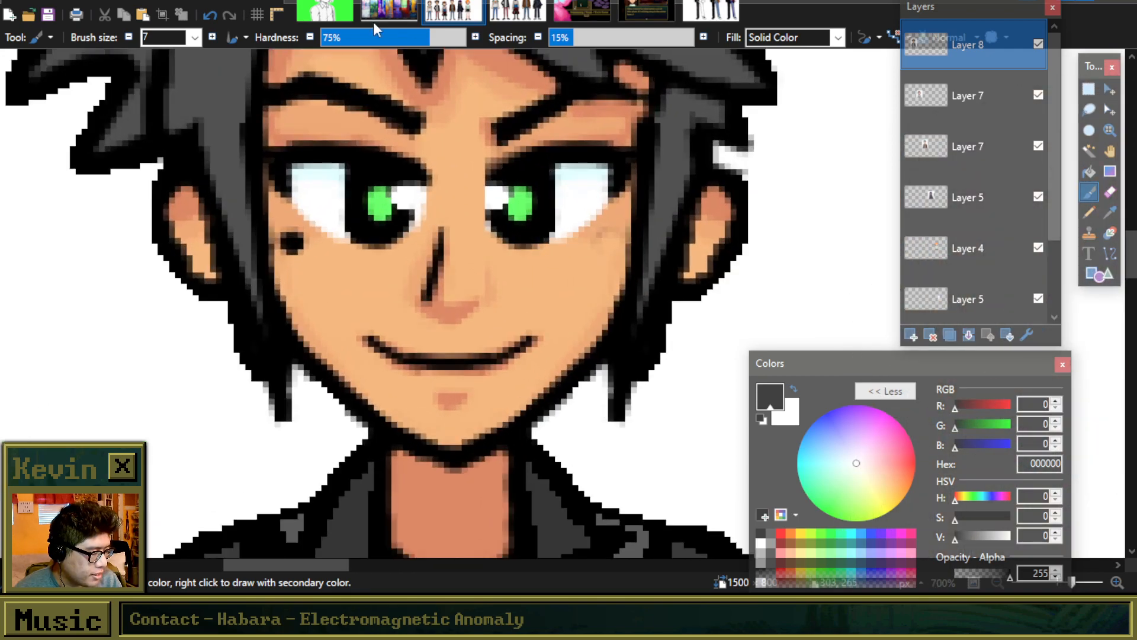
pyautogui.click(195, 38)
pyautogui.click(148, 83)
pyautogui.scroll(2, 487, 198)
pyautogui.scroll(2, 487, 199)
pyautogui.moveTo(514, 169)
pyautogui.mouseDown()
pyautogui.moveTo(510, 214)
pyautogui.moveTo(524, 164)
pyautogui.moveTo(503, 220)
pyautogui.moveTo(501, 180)
pyautogui.moveTo(518, 162)
pyautogui.moveTo(500, 216)
pyautogui.moveTo(507, 177)
pyautogui.moveTo(513, 236)
pyautogui.moveTo(515, 164)
pyautogui.moveTo(524, 259)
pyautogui.moveTo(515, 237)
pyautogui.moveTo(531, 170)
pyautogui.mouseUp()
pyautogui.hotkey('ctrl', 'z')
pyautogui.hotkey('ctrl', 'z')
pyautogui.hotkey('ctrl', 'z')
pyautogui.hotkey('ctrl', 'z')
pyautogui.moveTo(626, 185)
pyautogui.mouseDown()
pyautogui.moveTo(625, 199)
pyautogui.moveTo(647, 183)
pyautogui.moveTo(635, 197)
pyautogui.mouseUp()
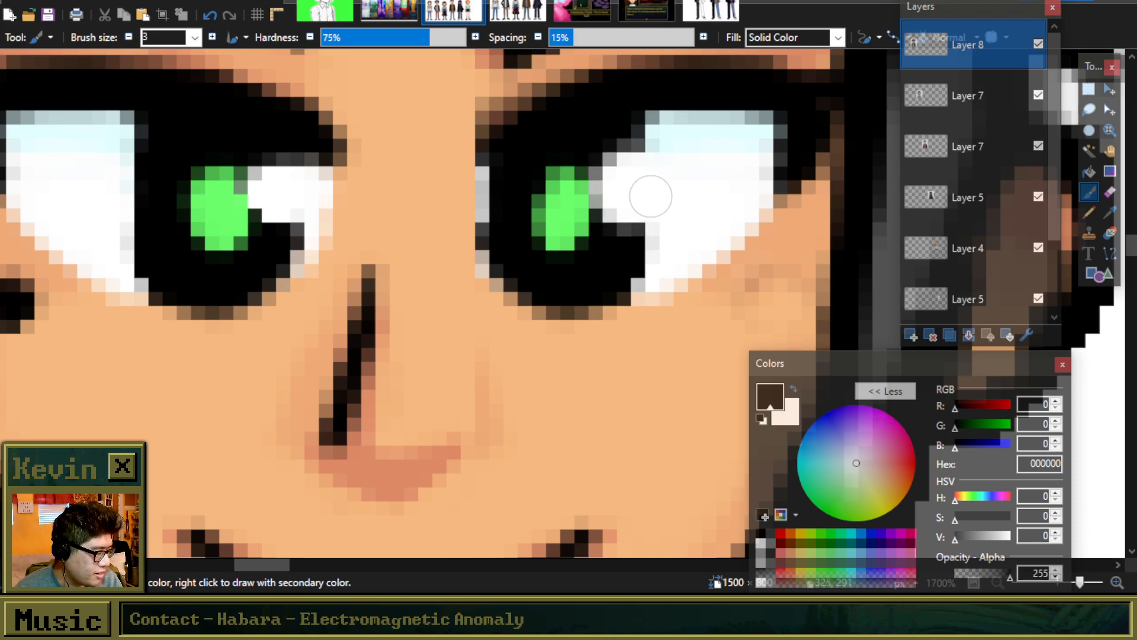
pyautogui.scroll(-10, 650, 190)
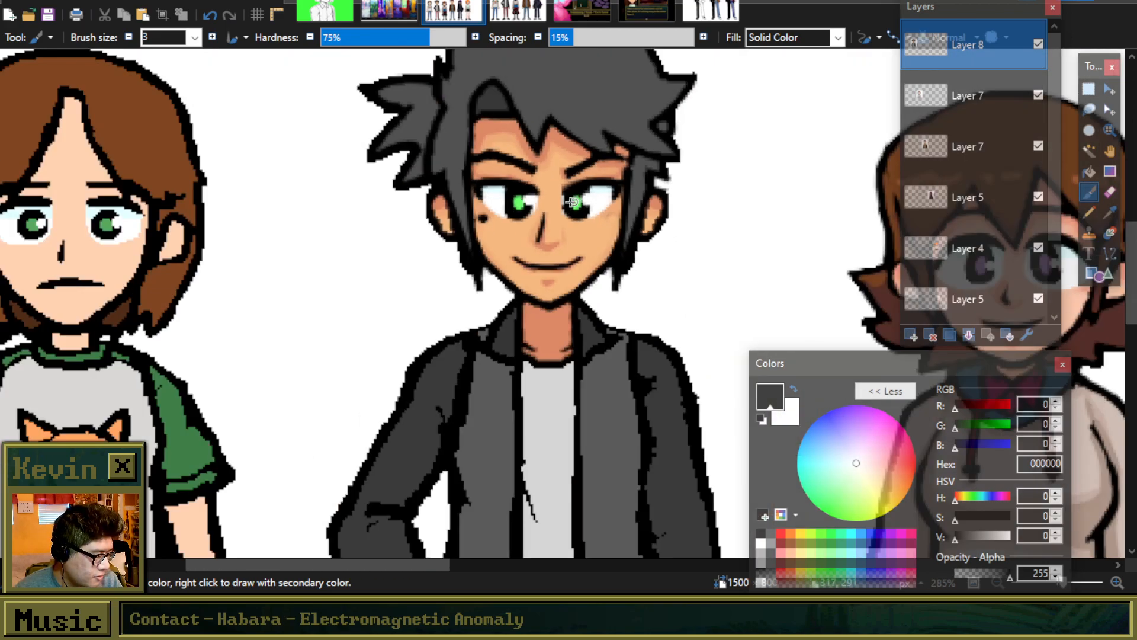
pyautogui.scroll(5, 598, 188)
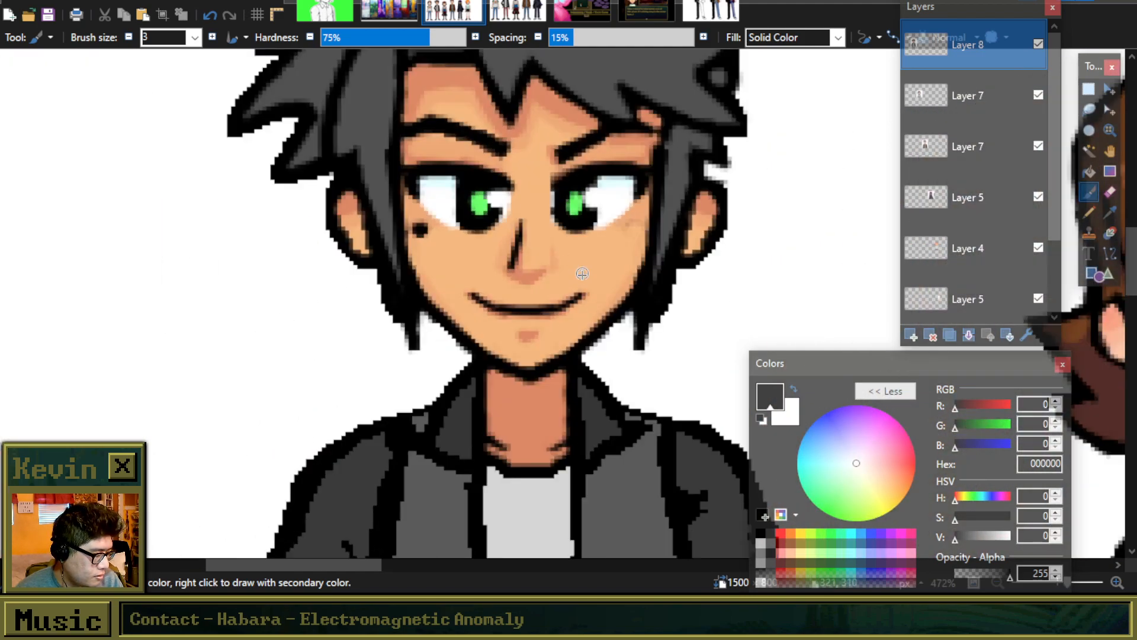
# Step: Sample the skin tone F6B880 and paint over the faint leftover marks beside the nose and below the mirrored eye
pyautogui.scroll(3, 577, 268)
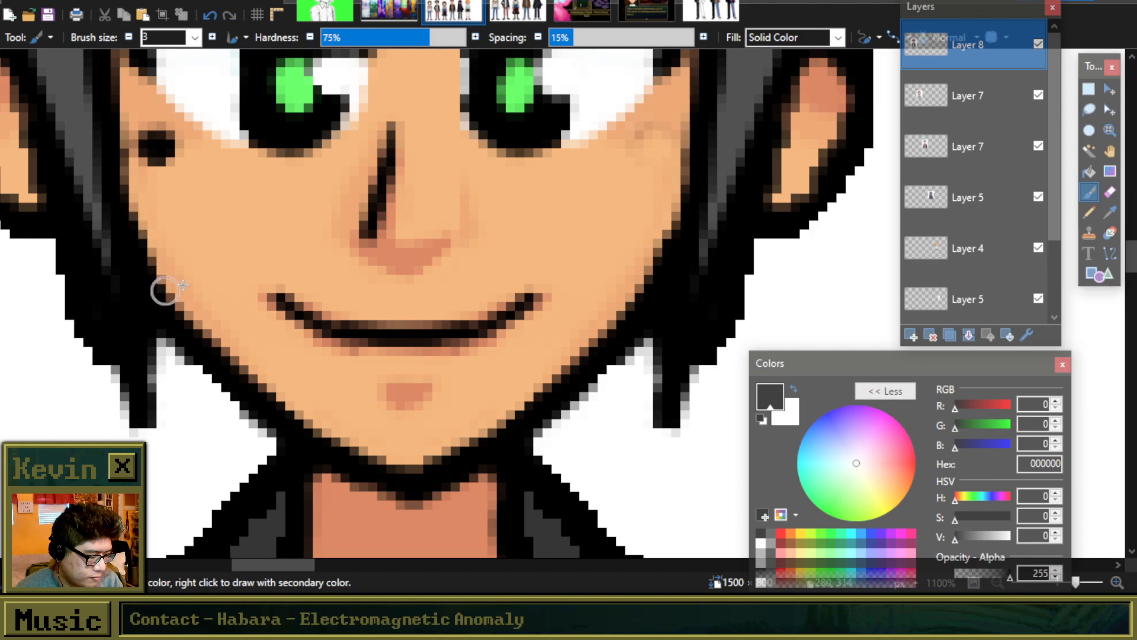
pyautogui.scroll(-8, 157, 292)
pyautogui.scroll(7, 332, 212)
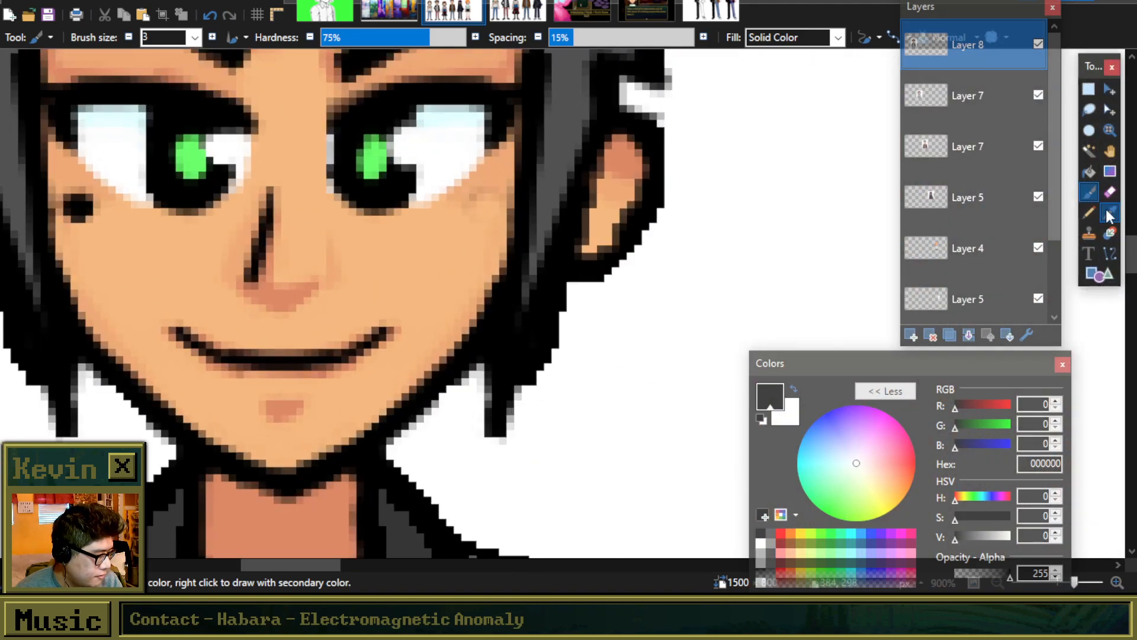
pyautogui.click(1110, 215)
pyautogui.click(341, 257)
pyautogui.press('b')
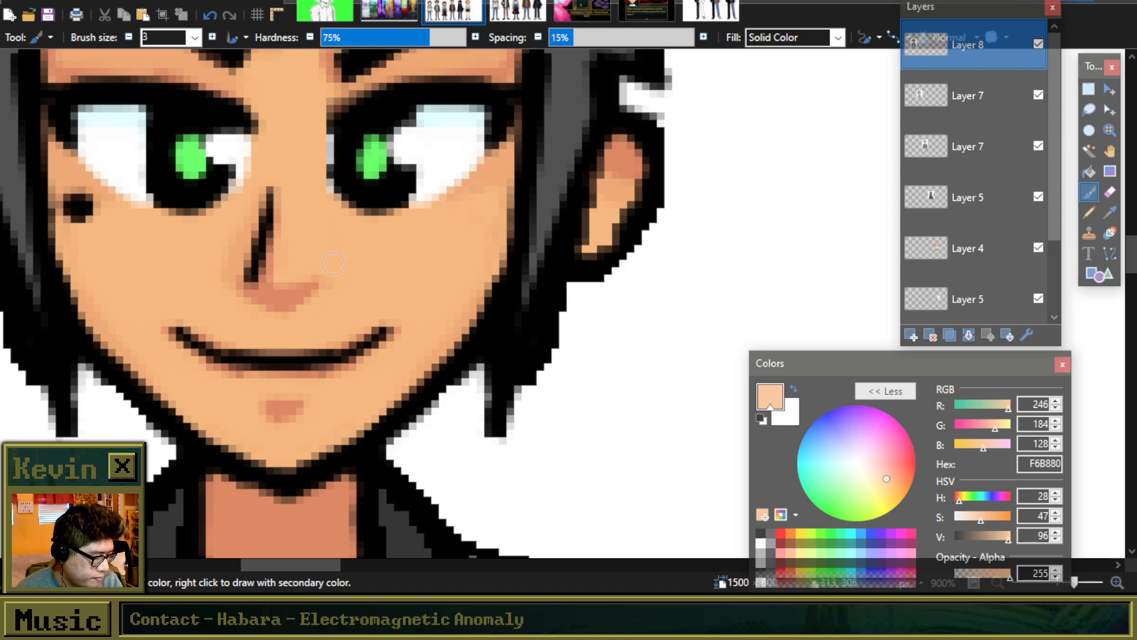
pyautogui.scroll(-6, 323, 313)
pyautogui.scroll(3, 431, 211)
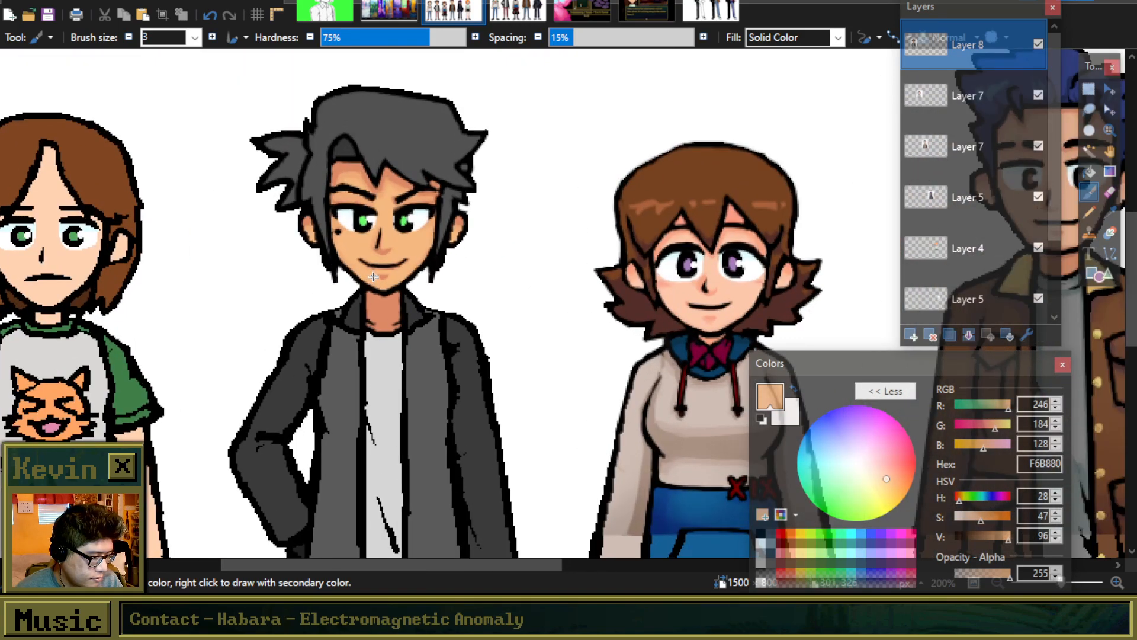
# Step: Reduce the brush to size 2, sample the hair grey 515151 and touch up the outlines of the spiky side hair
pyautogui.scroll(5, 431, 211)
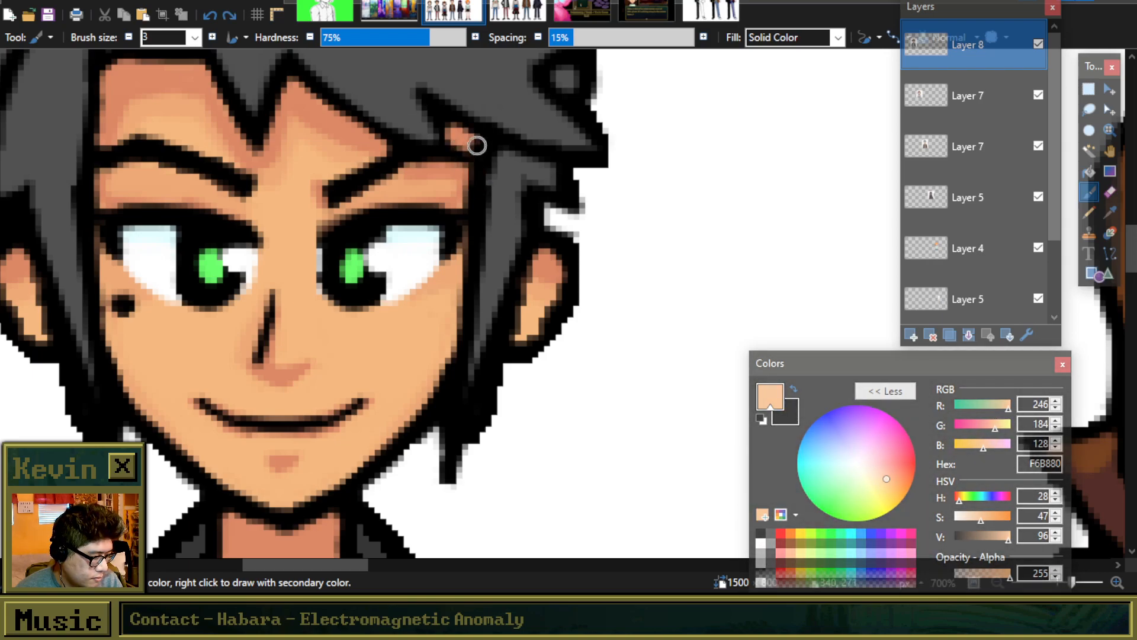
pyautogui.scroll(-5, 478, 126)
pyautogui.scroll(4, 354, 153)
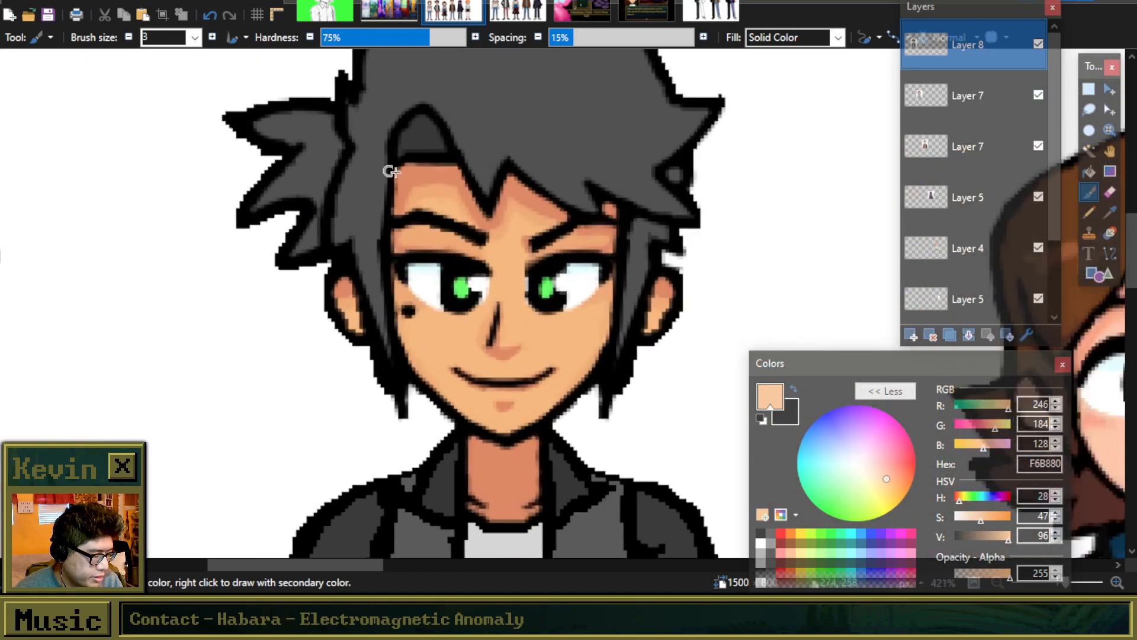
pyautogui.press('[')
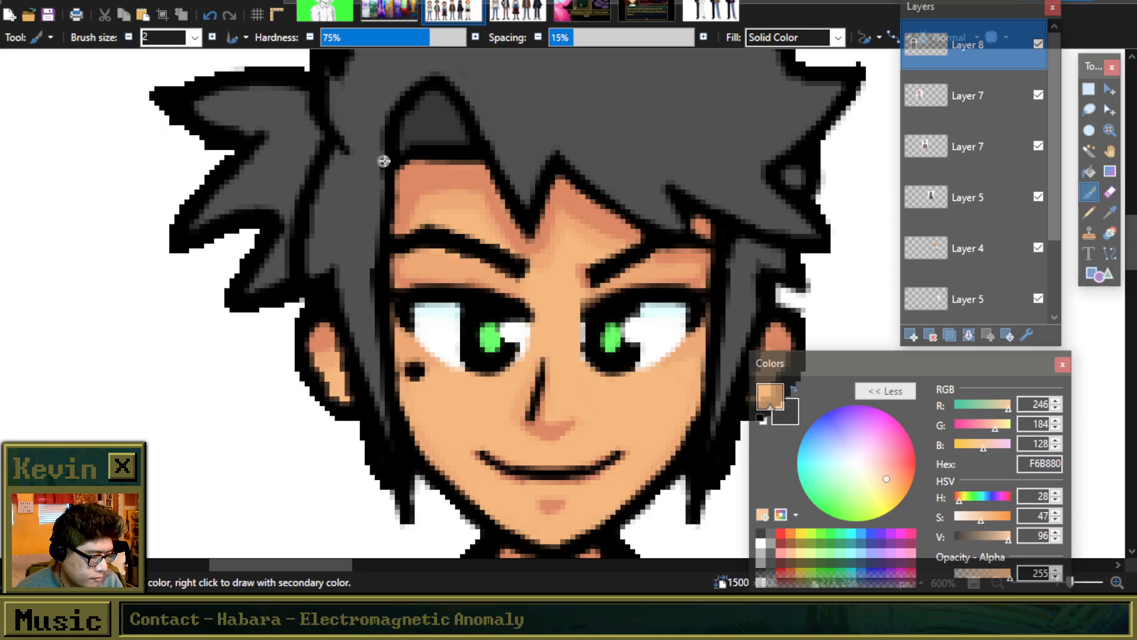
pyautogui.scroll(-5, 398, 149)
pyautogui.scroll(6, 397, 153)
pyautogui.press('k')
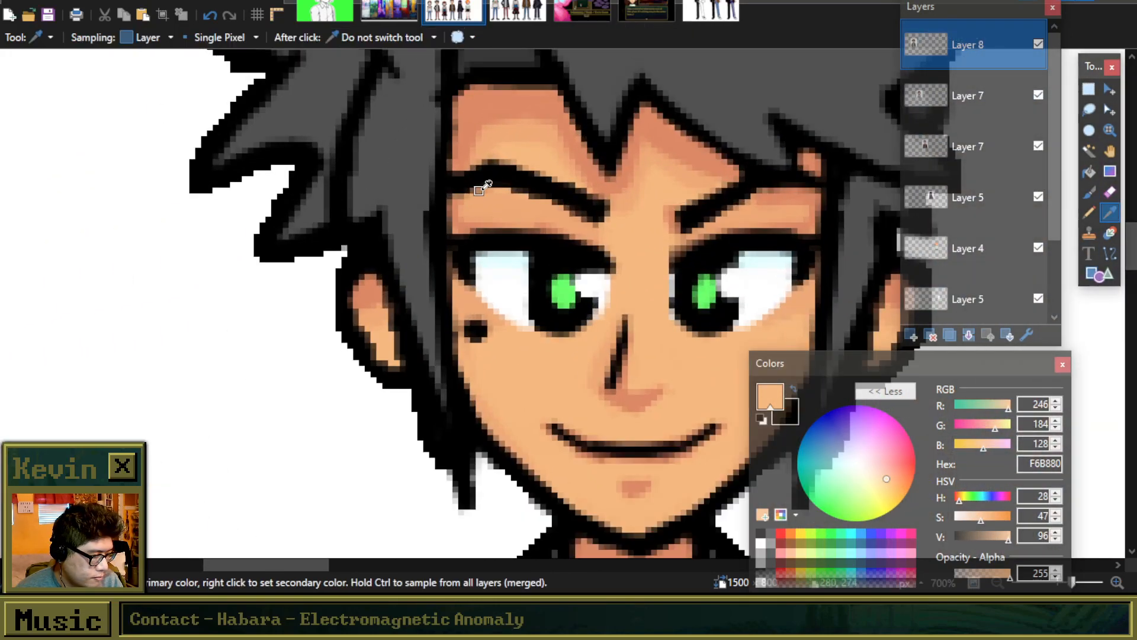
pyautogui.click(403, 178)
pyautogui.click(1089, 192)
pyautogui.scroll(2, 341, 240)
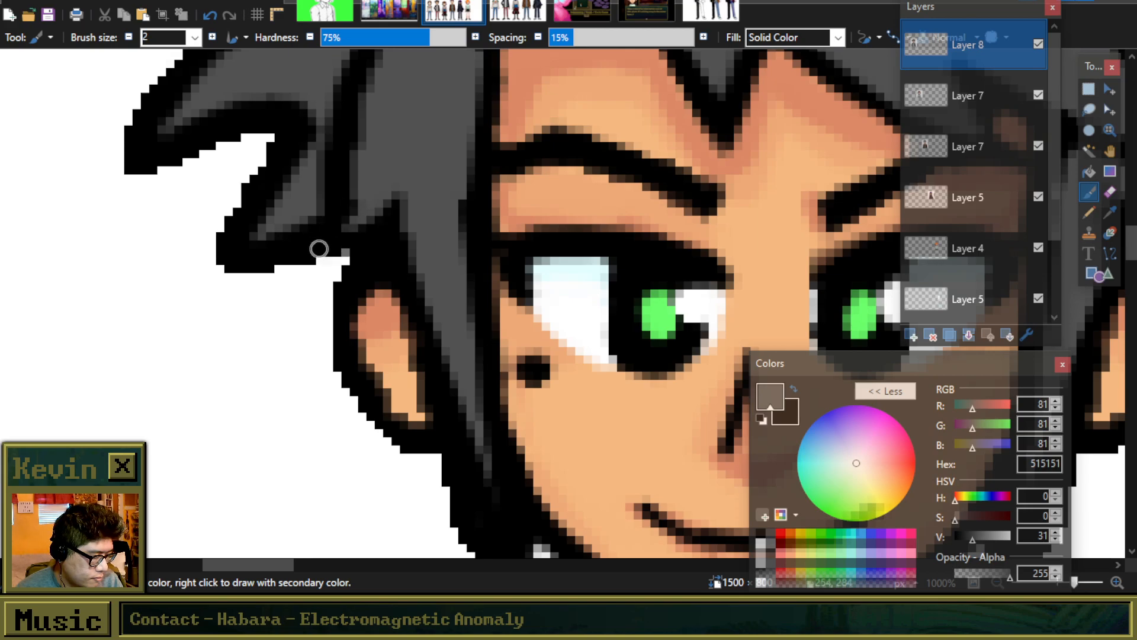
pyautogui.scroll(-5, 352, 189)
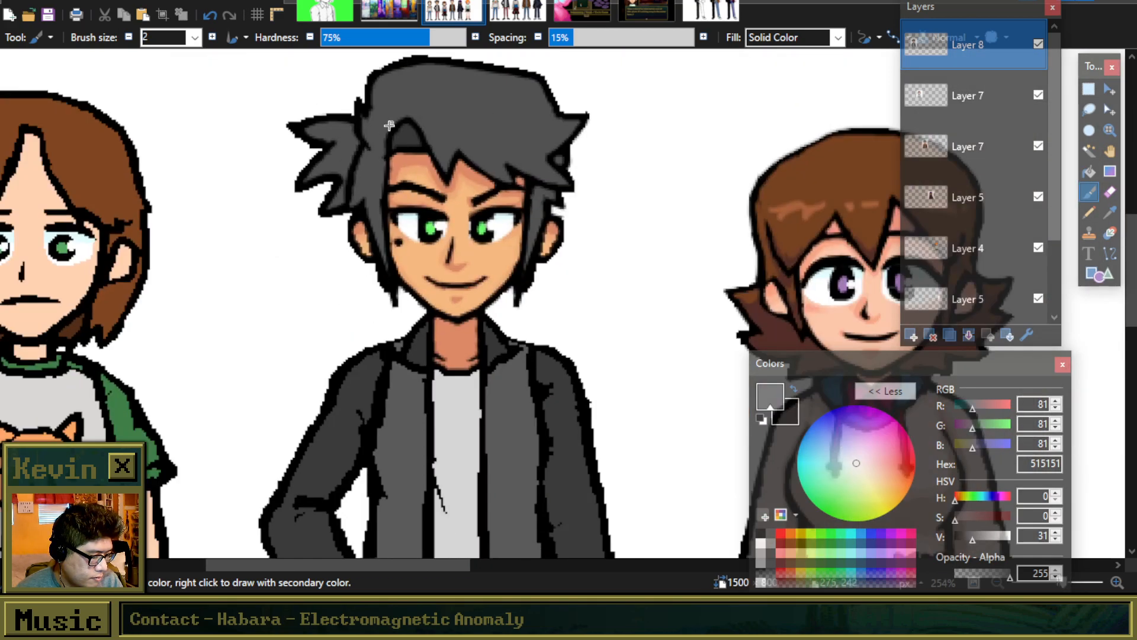
pyautogui.scroll(5, 390, 125)
pyautogui.moveTo(287, 247)
pyautogui.mouseDown()
pyautogui.moveTo(267, 343)
pyautogui.moveTo(281, 284)
pyautogui.moveTo(302, 274)
pyautogui.moveTo(292, 326)
pyautogui.moveTo(323, 208)
pyautogui.moveTo(364, 143)
pyautogui.moveTo(344, 144)
pyautogui.moveTo(316, 172)
pyautogui.moveTo(300, 230)
pyautogui.mouseUp()
pyautogui.scroll(-5, 320, 233)
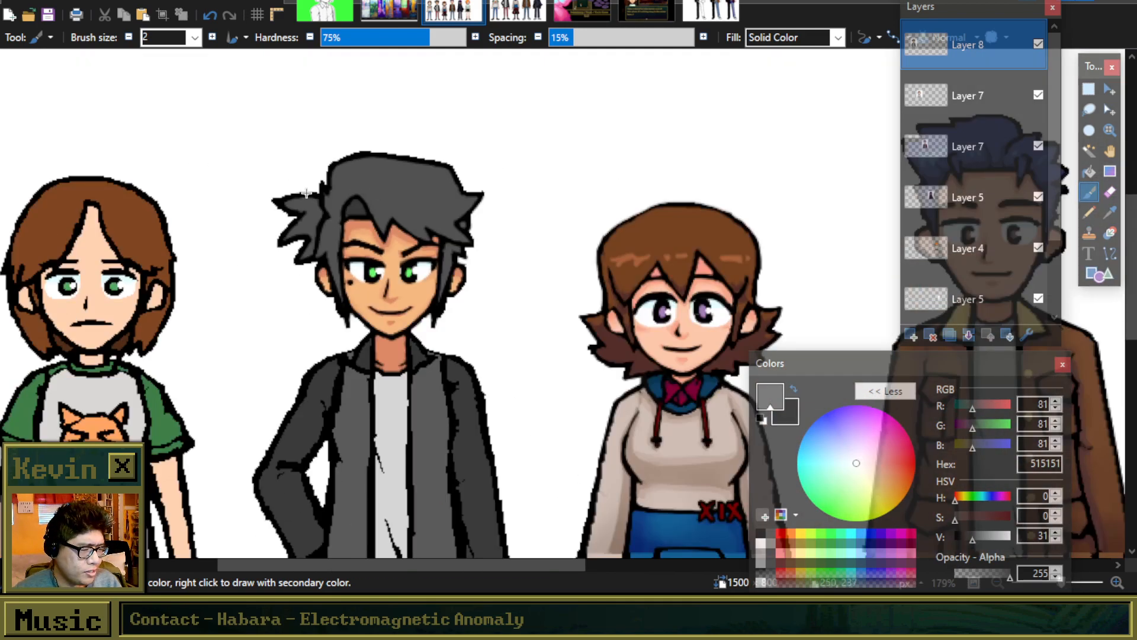
# Step: Refine the inner edges of the side tuft's outline and its root with the size 2 brush in grey 515151
pyautogui.scroll(5, 306, 192)
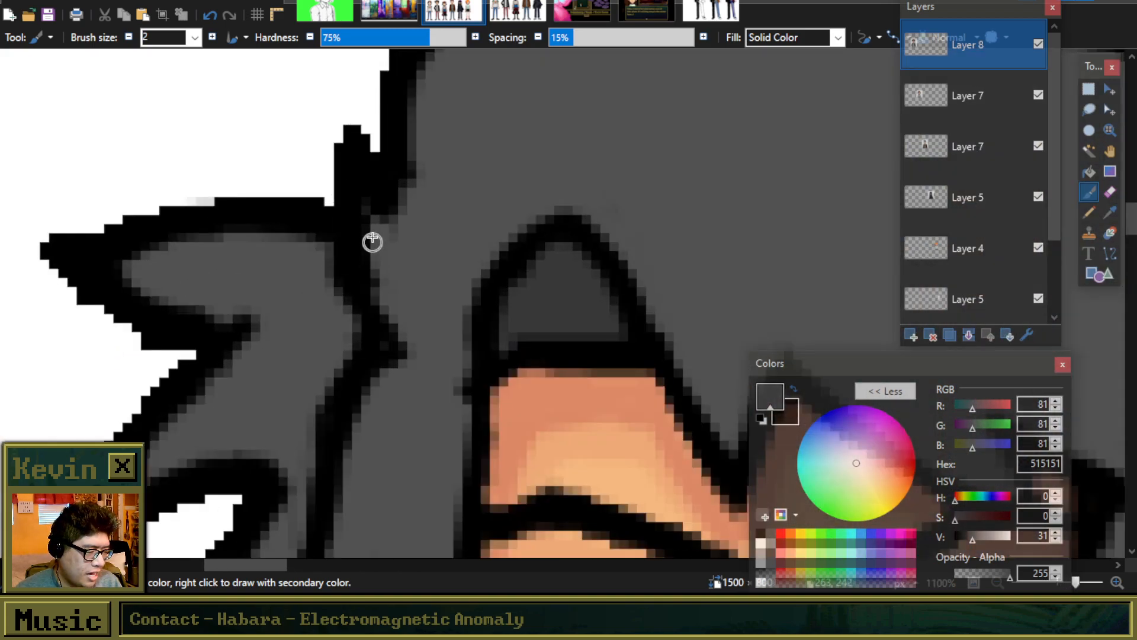
pyautogui.scroll(-5, 386, 282)
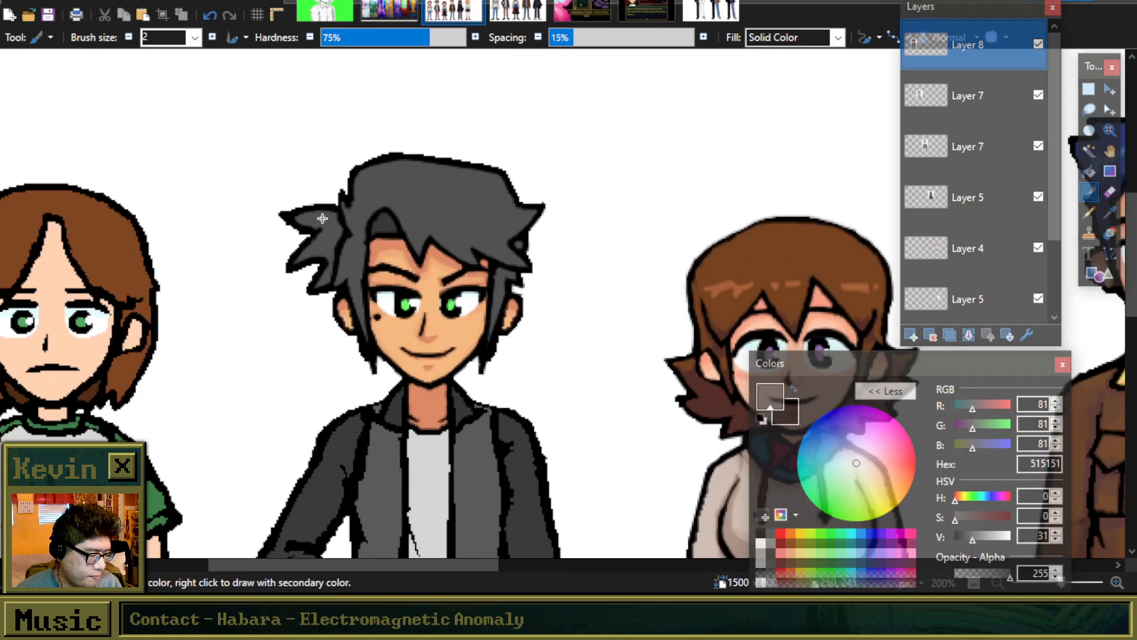
pyautogui.scroll(5, 322, 218)
pyautogui.scroll(-3, 299, 244)
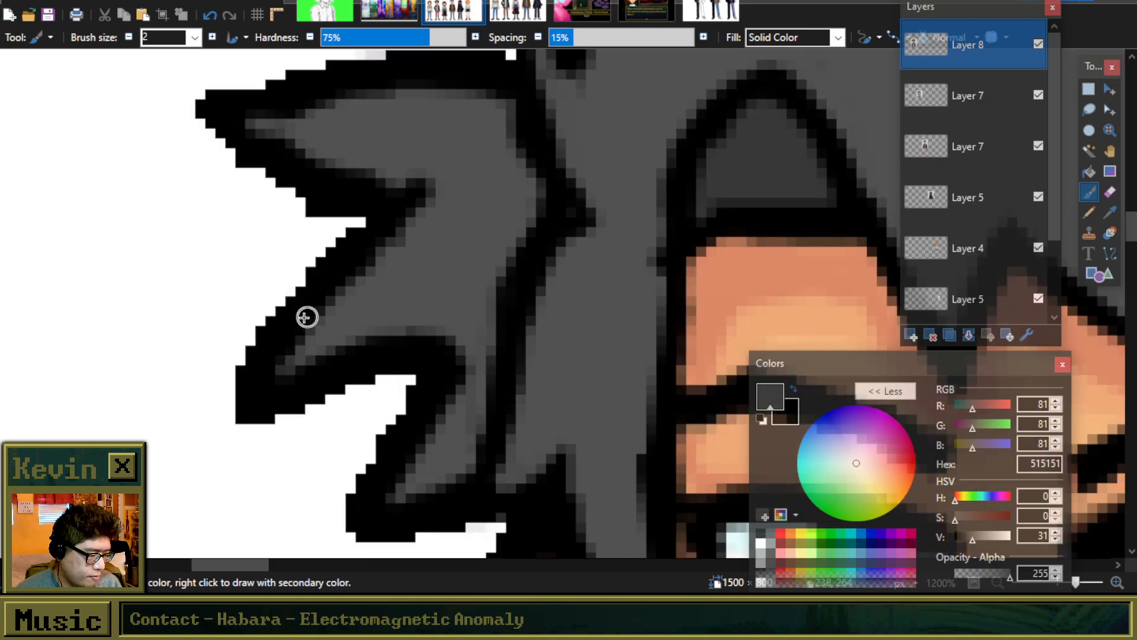
pyautogui.scroll(-4, 462, 269)
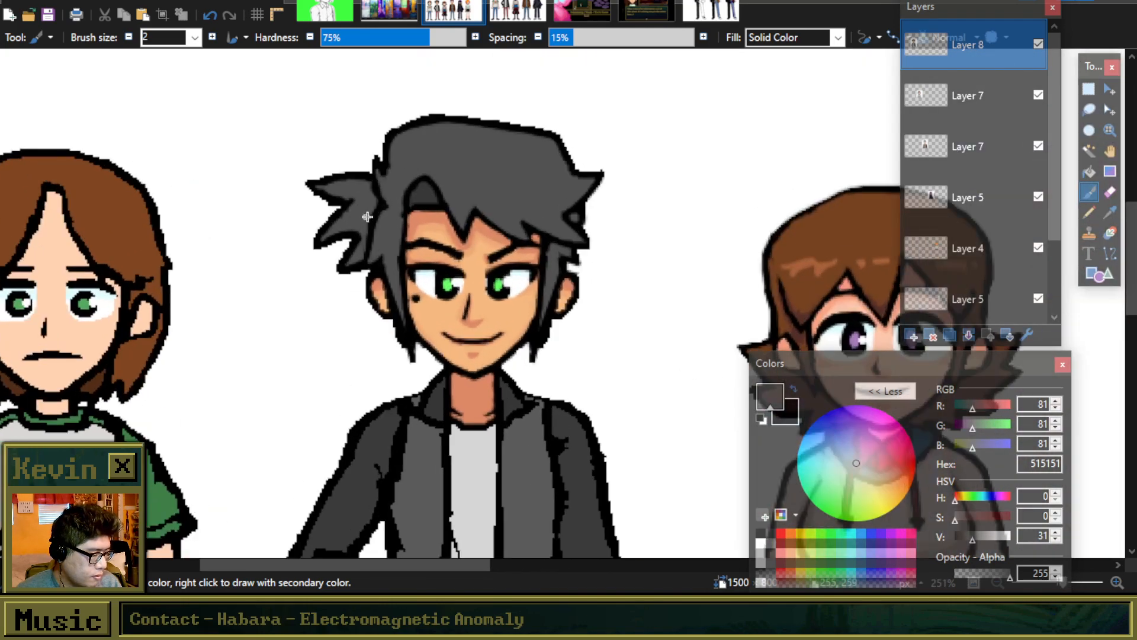
pyautogui.scroll(1, 422, 236)
pyautogui.scroll(-2, 471, 166)
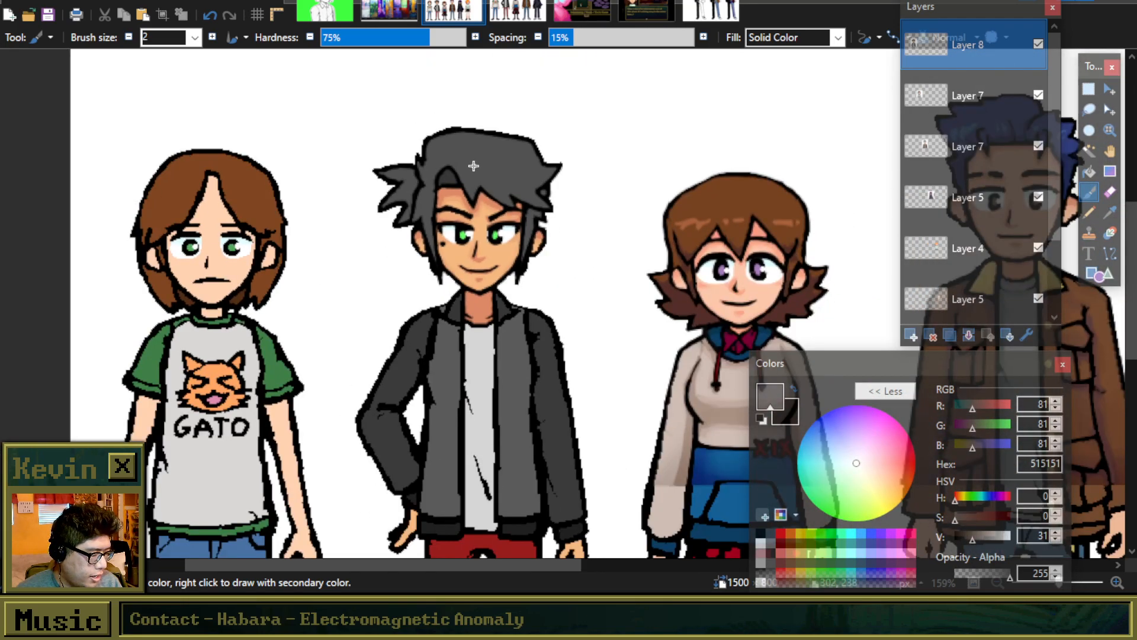
# Step: Paint a white sliver along the inner edge of the mirrored eye with the size 2 brush in FFFFFF
pyautogui.scroll(6, 474, 178)
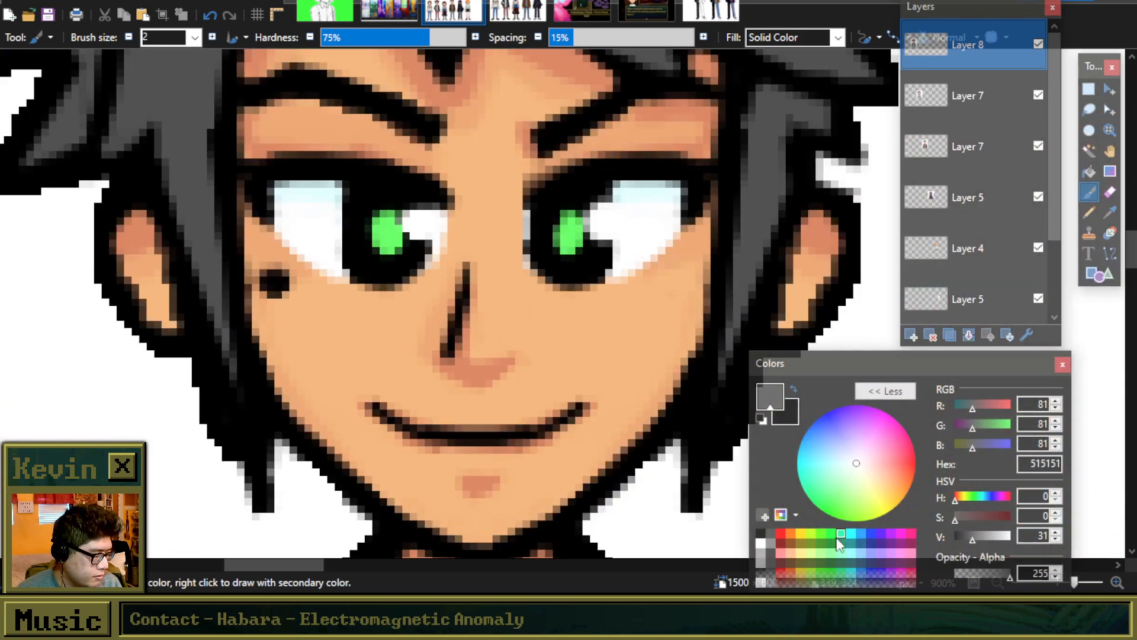
pyautogui.click(767, 545)
pyautogui.scroll(1, 520, 240)
pyautogui.scroll(1, 520, 239)
pyautogui.moveTo(528, 193); pyautogui.dragTo(528, 276)
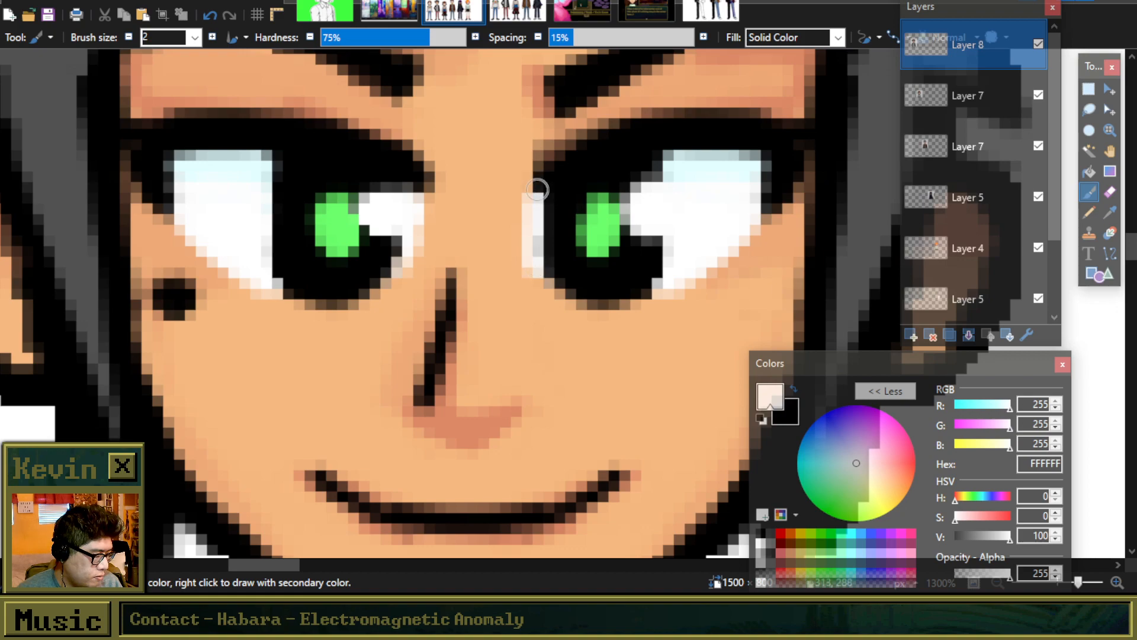
pyautogui.scroll(-3, 430, 241)
pyautogui.scroll(1, 431, 242)
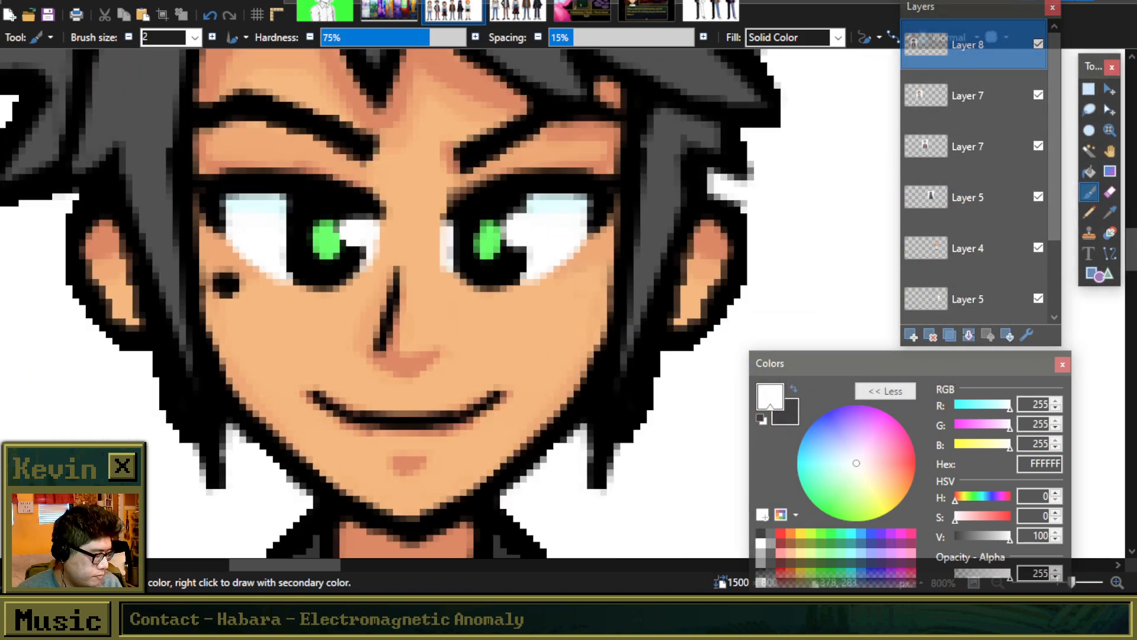
# Step: Sample the skin tone F6B880 and tidy the skin around the mirrored eye with the brush
pyautogui.press('k')
pyautogui.click(531, 320)
pyautogui.press('b')
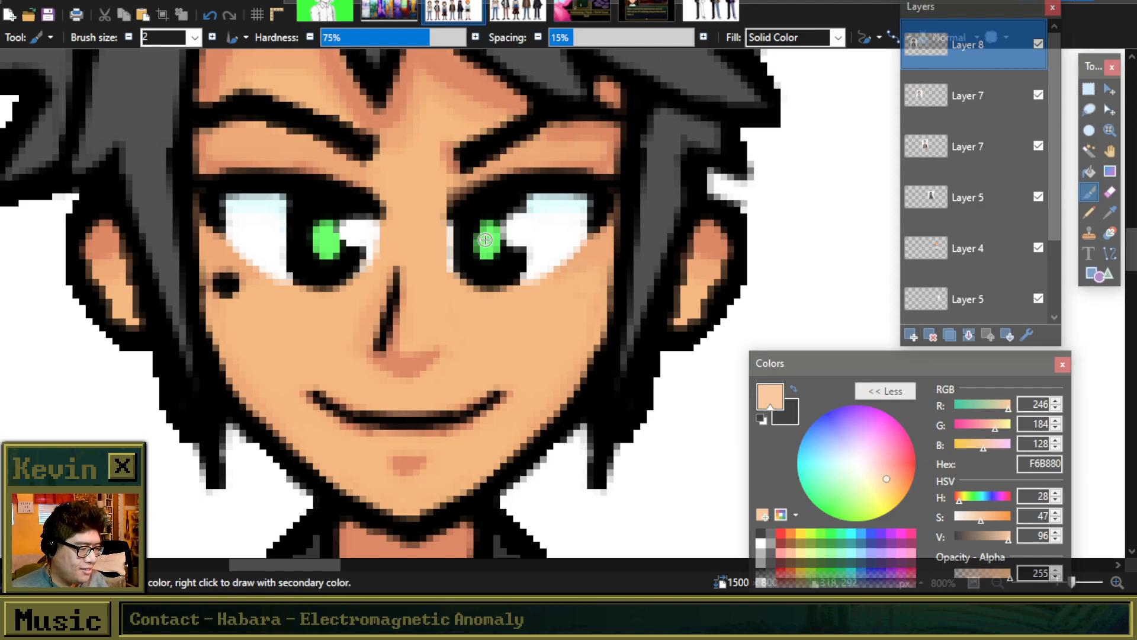
# Step: Sample the darker skin shade DD8966 and paint small blush marks on the cheek below the mirrored eye
pyautogui.click(1110, 212)
pyautogui.hotkey('ctrl', 'b')
pyautogui.scroll(6, 563, 201)
pyautogui.click(492, 119)
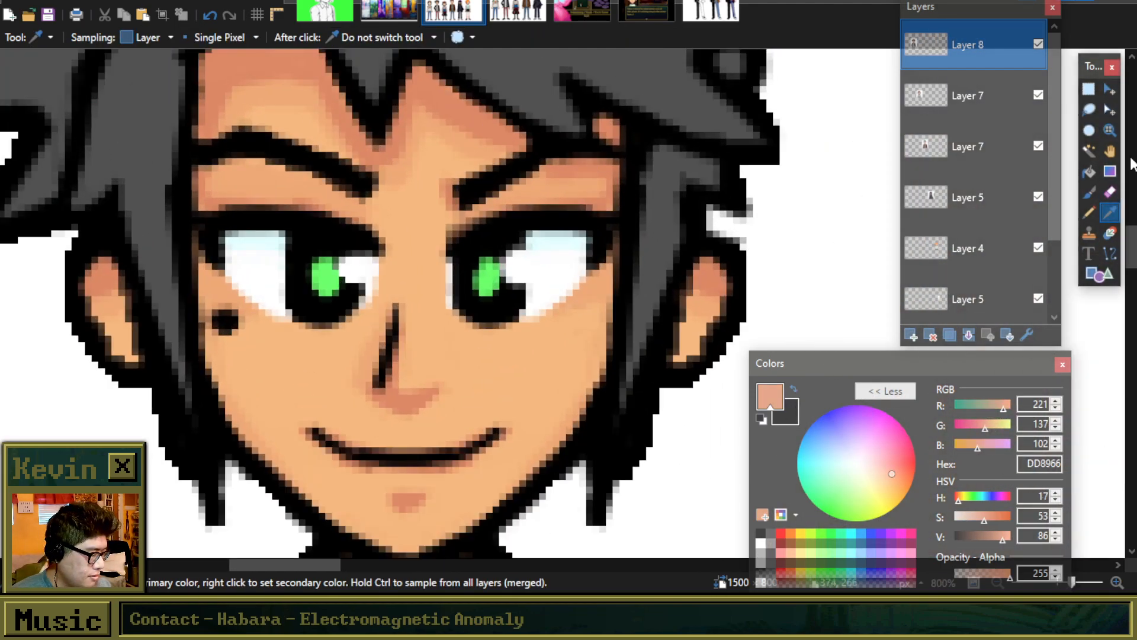
pyautogui.click(1089, 191)
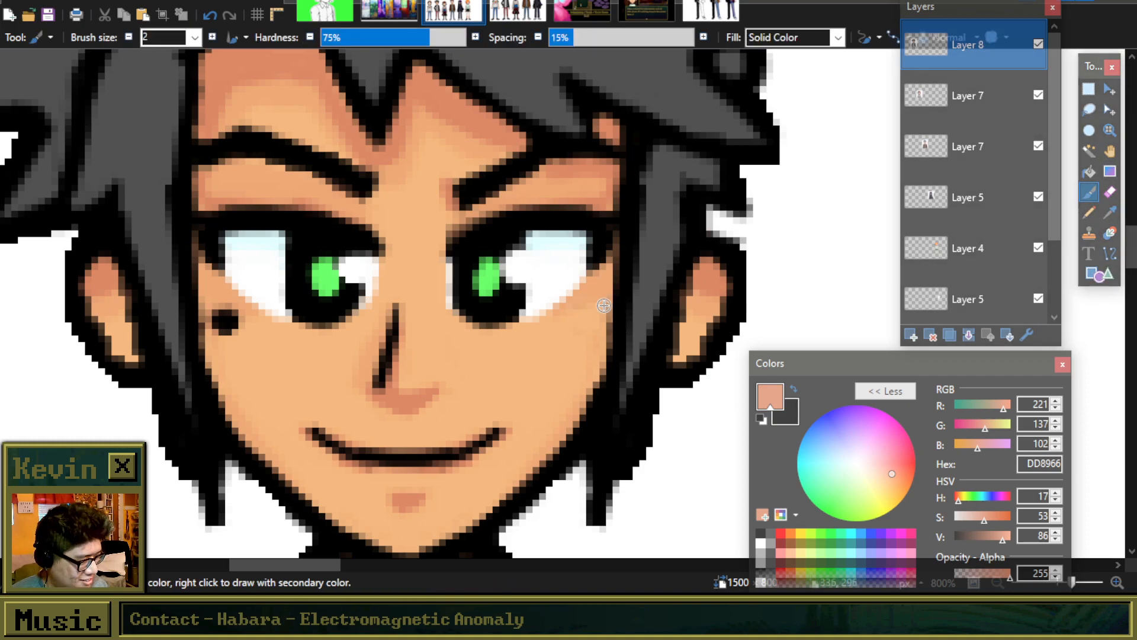
pyautogui.scroll(2, 604, 305)
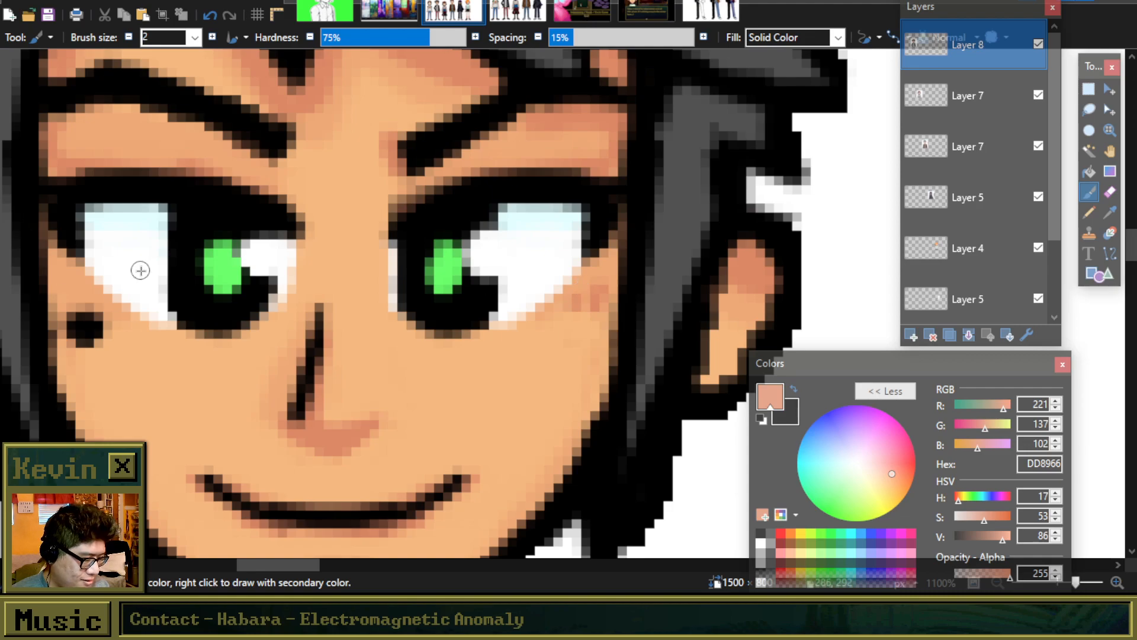
pyautogui.scroll(-6, 341, 278)
pyautogui.scroll(4, 363, 259)
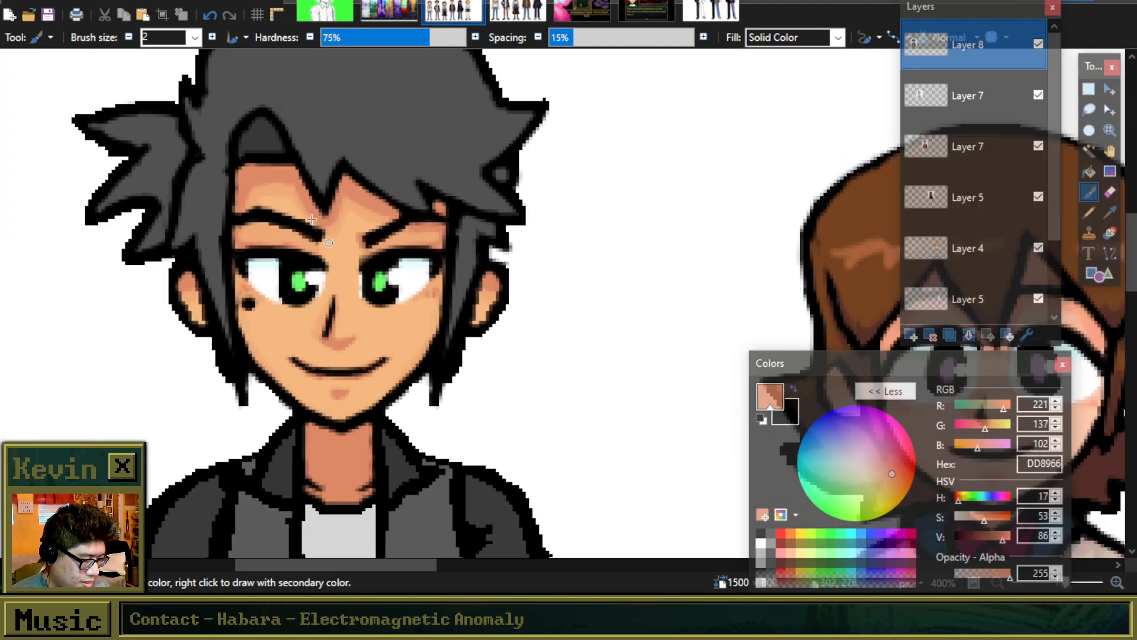
# Step: Sample the lighter forehead skin tone as the secondary color and soften the shading under the fringe with the size 2 brush
pyautogui.click(1110, 212)
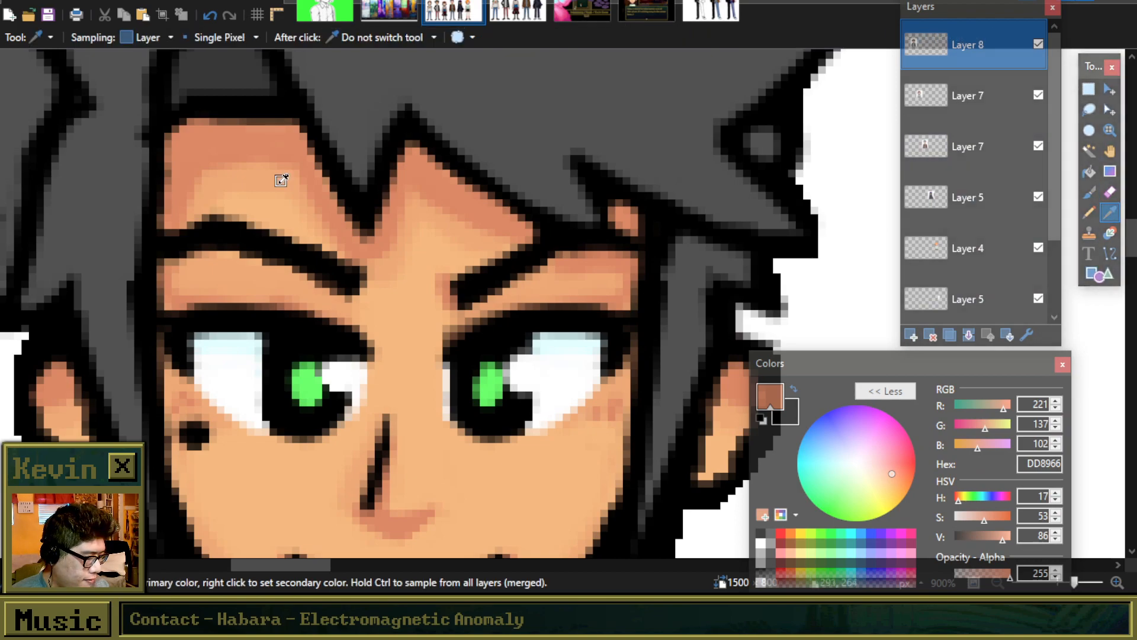
pyautogui.rightClick(279, 178)
pyautogui.click(1090, 192)
pyautogui.scroll(2, 213, 187)
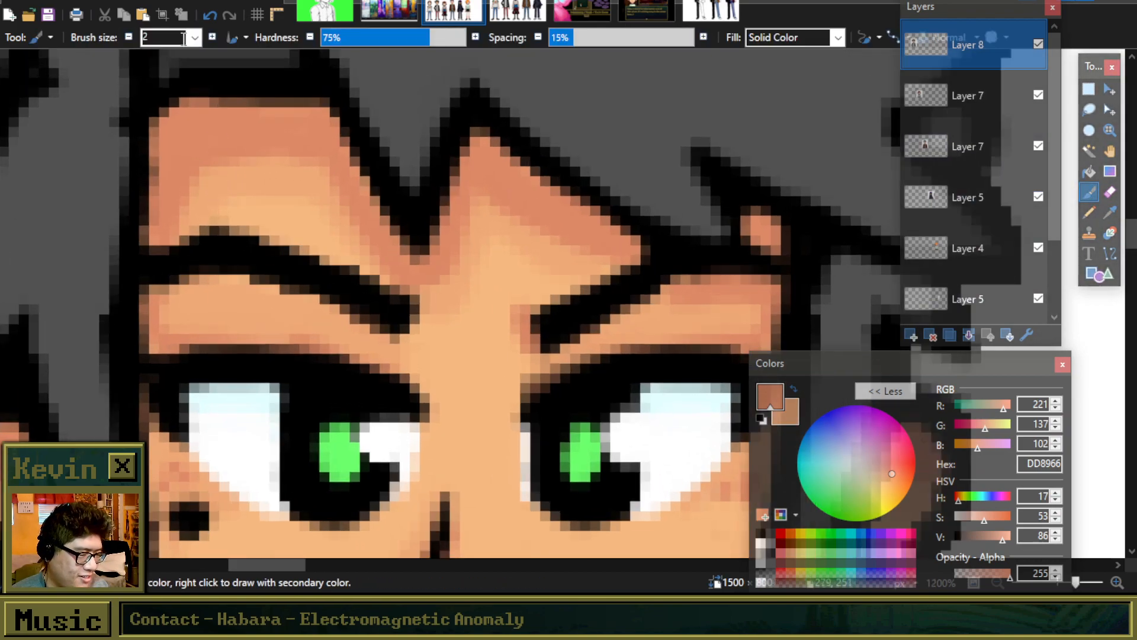
pyautogui.moveTo(221, 166)
pyautogui.mouseDown()
pyautogui.moveTo(264, 152)
pyautogui.moveTo(314, 160)
pyautogui.moveTo(373, 238)
pyautogui.mouseUp()
pyautogui.moveTo(454, 207)
pyautogui.mouseDown()
pyautogui.moveTo(454, 196)
pyautogui.moveTo(446, 275)
pyautogui.mouseUp()
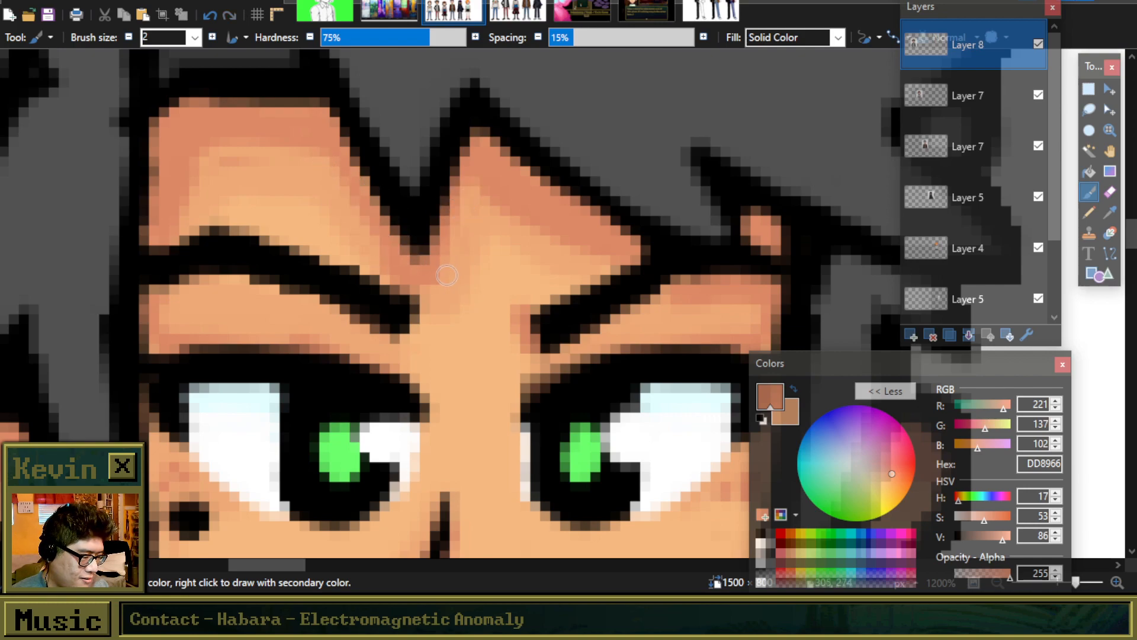
pyautogui.moveTo(501, 190); pyautogui.dragTo(601, 250)
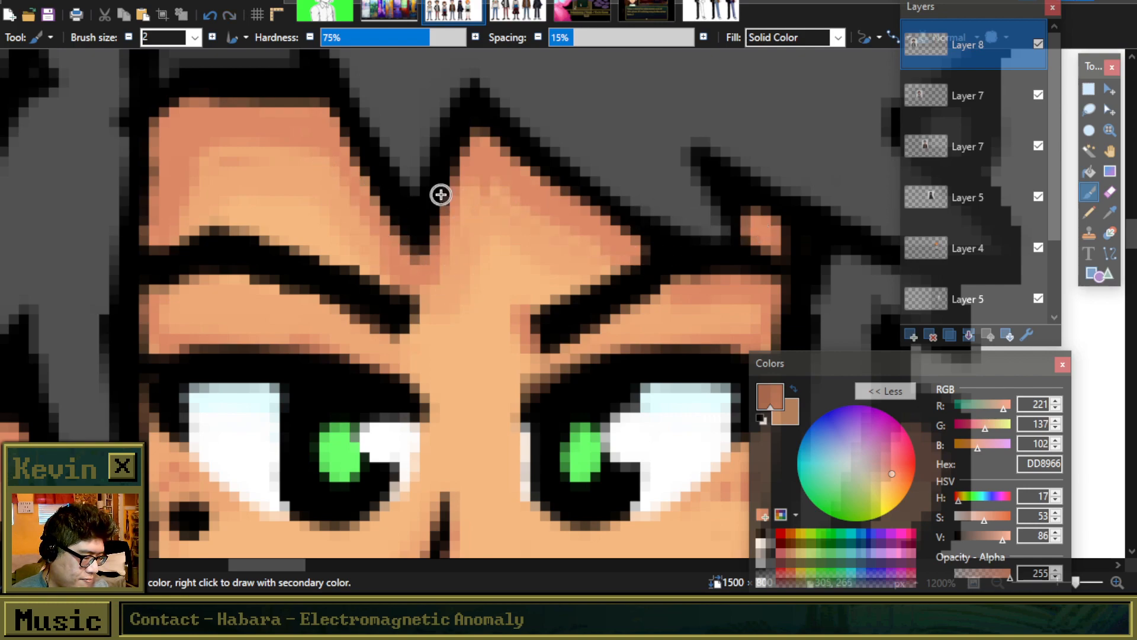
# Step: Sample the hair grey 515151 and select the main hair area with the Magic Wand at 51% tolerance
pyautogui.scroll(-6, 444, 195)
pyautogui.scroll(2, 433, 190)
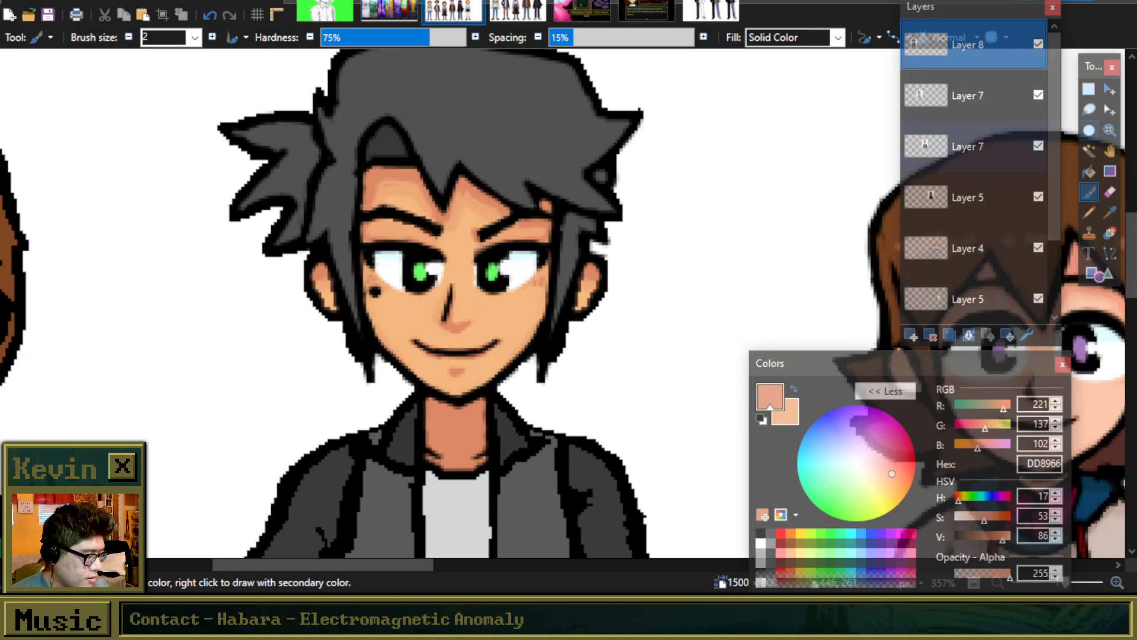
pyautogui.click(1110, 212)
pyautogui.click(533, 145)
pyautogui.click(1090, 152)
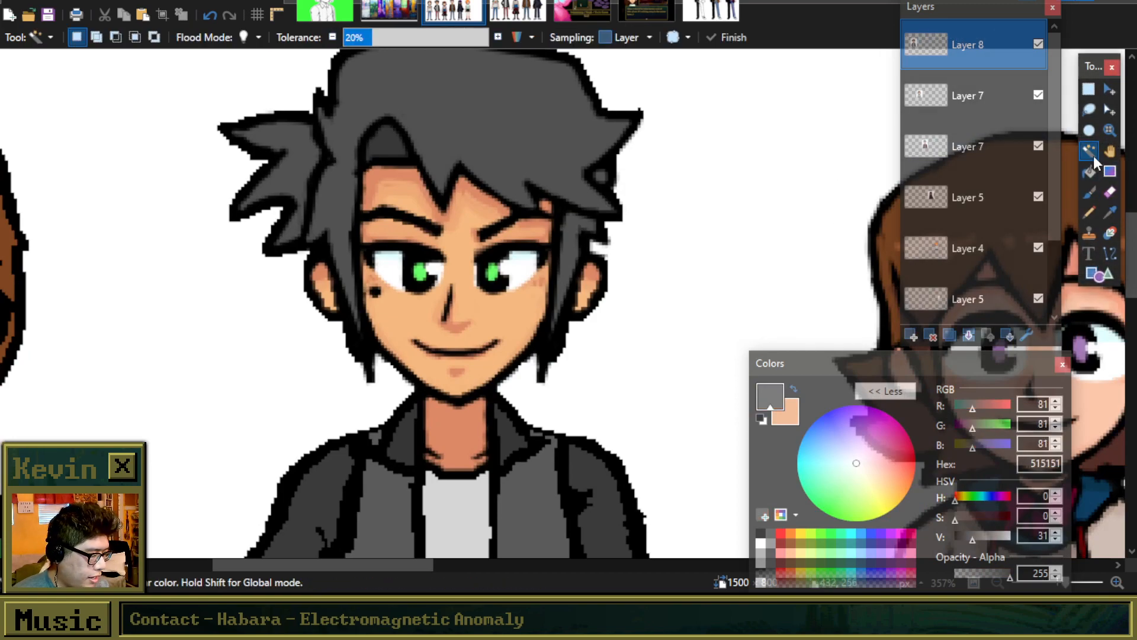
pyautogui.click(455, 126)
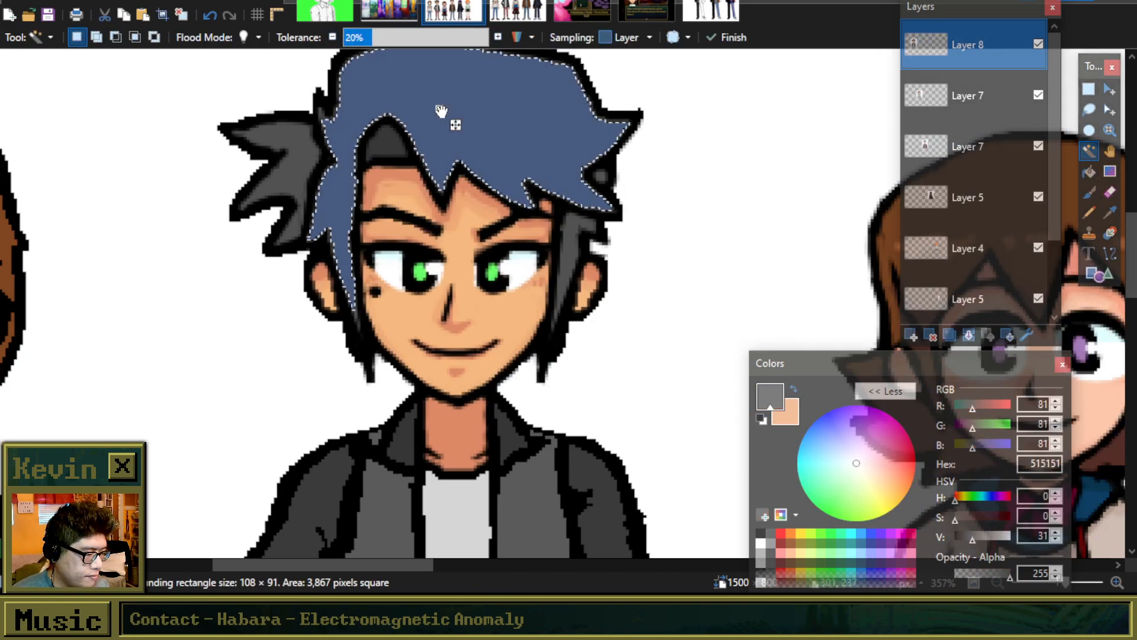
pyautogui.click(413, 36)
# Step: Sample the dark grey 383838 from the patch above the forehead and set the brush size to 5
pyautogui.click(1108, 217)
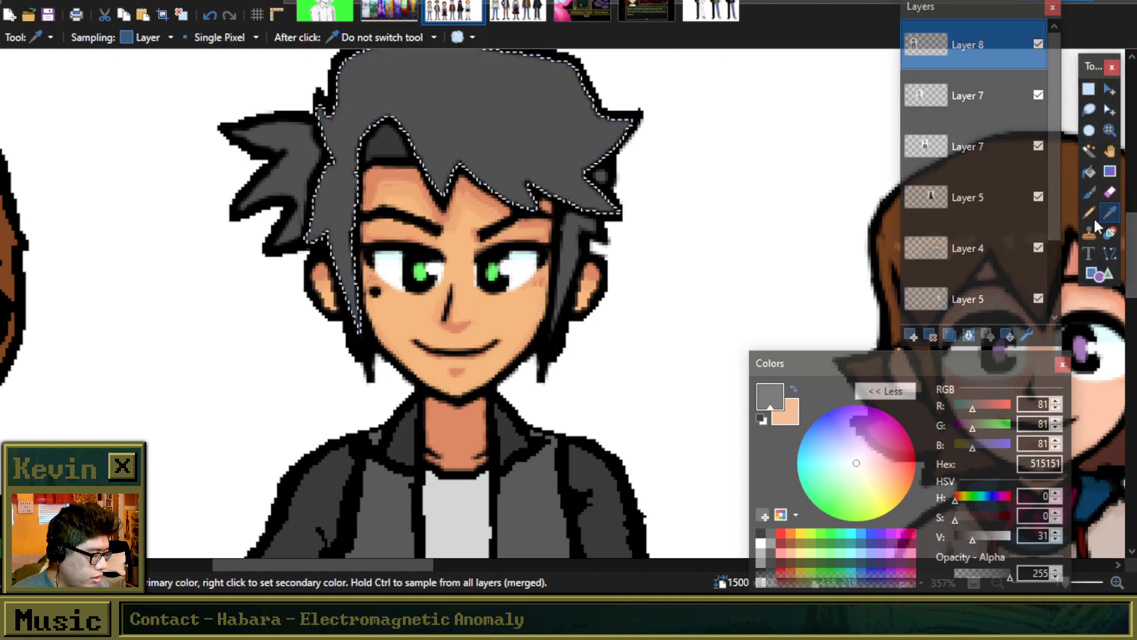
pyautogui.click(384, 140)
pyautogui.click(1089, 192)
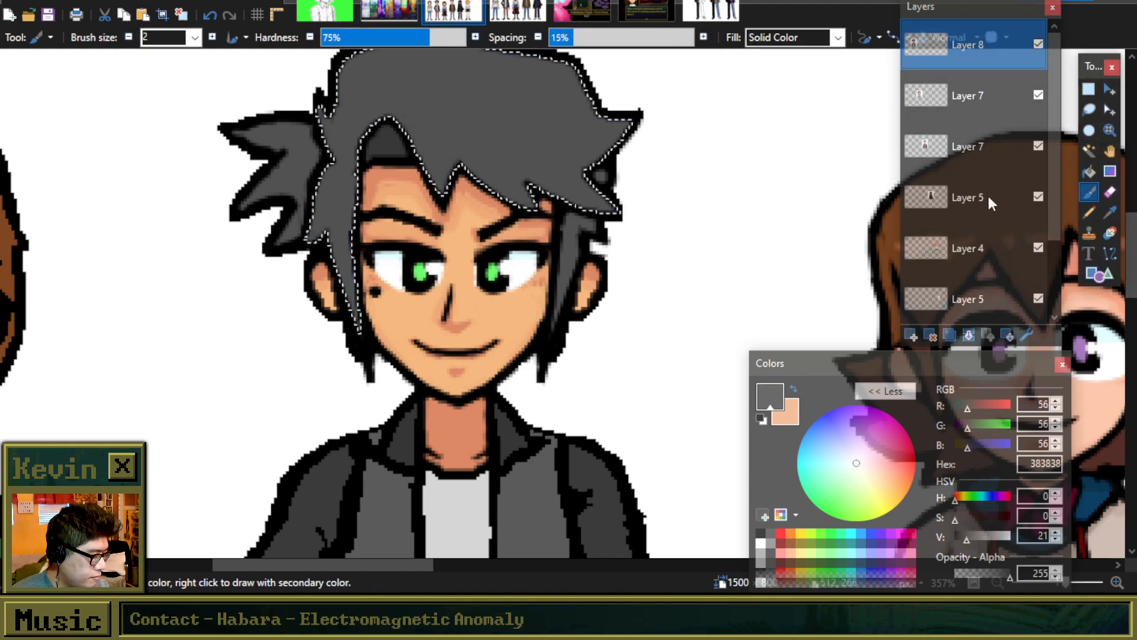
pyautogui.click(212, 36)
pyautogui.click(211, 37)
pyautogui.click(211, 36)
pyautogui.scroll(2, 324, 252)
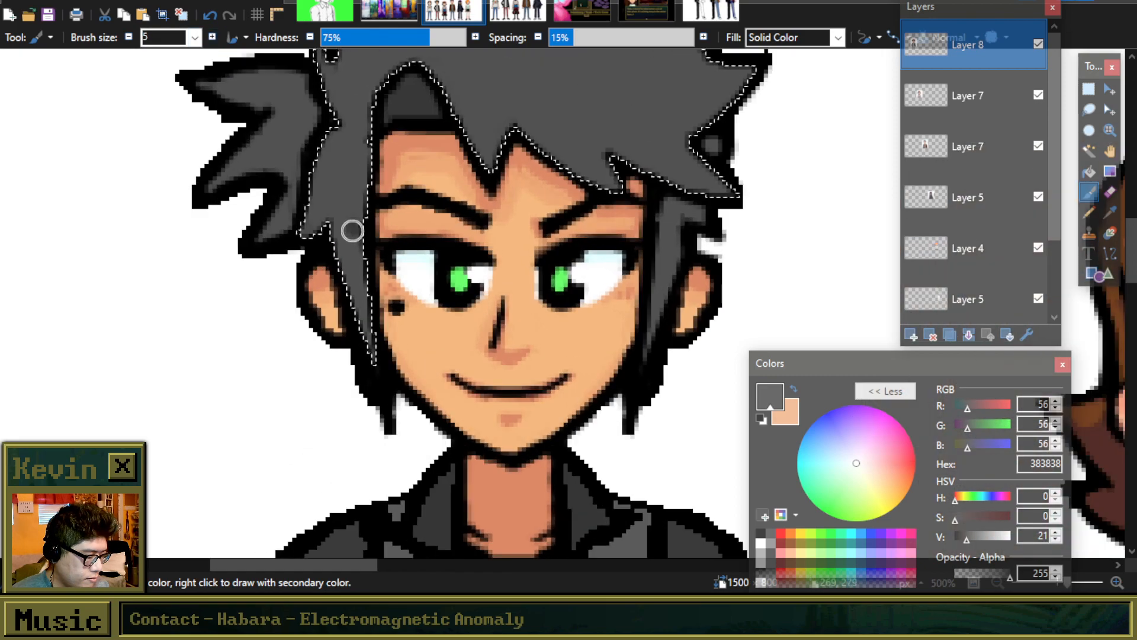
# Step: Change the primary color to the dark green-grey 24332D with an opacity of 128 for tinting the side lock
pyautogui.click(976, 444)
pyautogui.moveTo(975, 447); pyautogui.dragTo(971, 435)
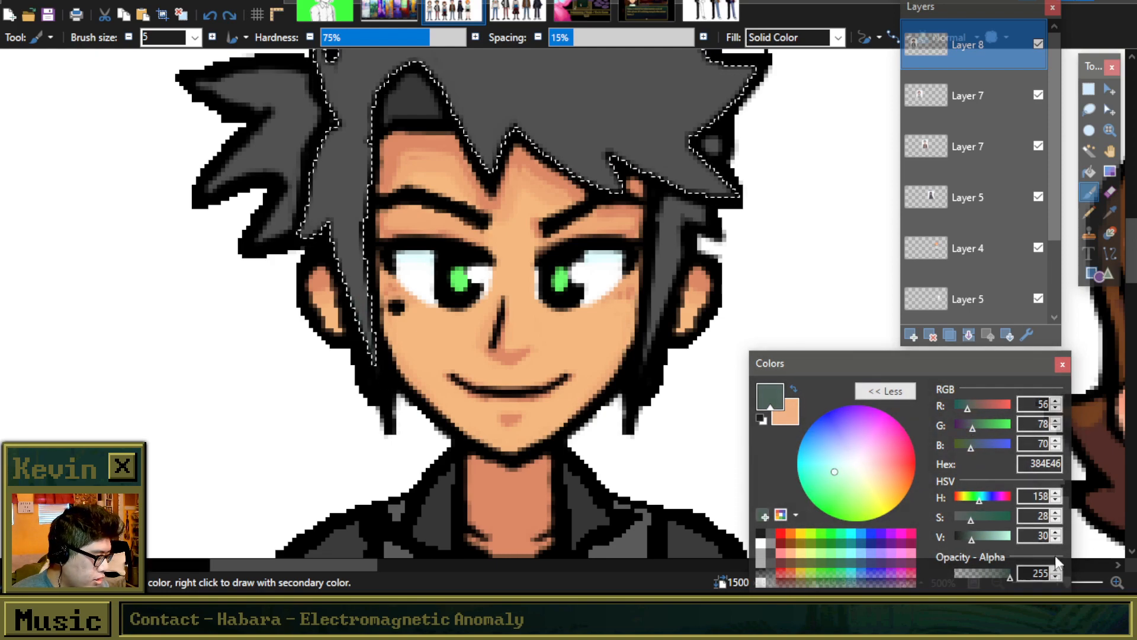
pyautogui.moveTo(892, 360); pyautogui.dragTo(888, 243)
pyautogui.click(962, 417)
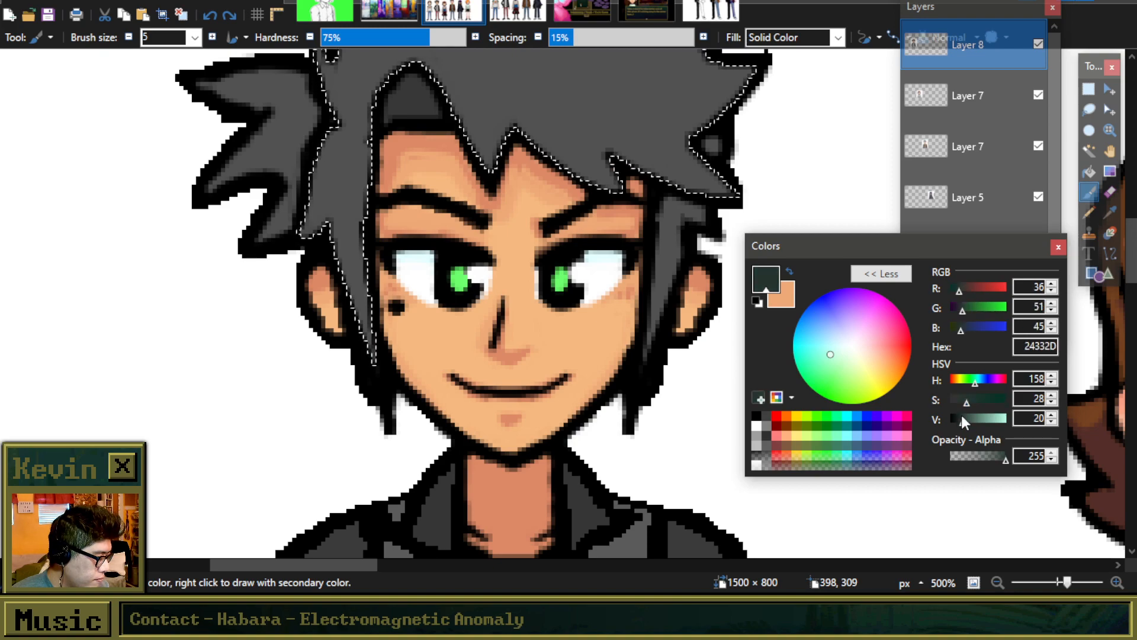
pyautogui.moveTo(993, 461); pyautogui.dragTo(979, 459)
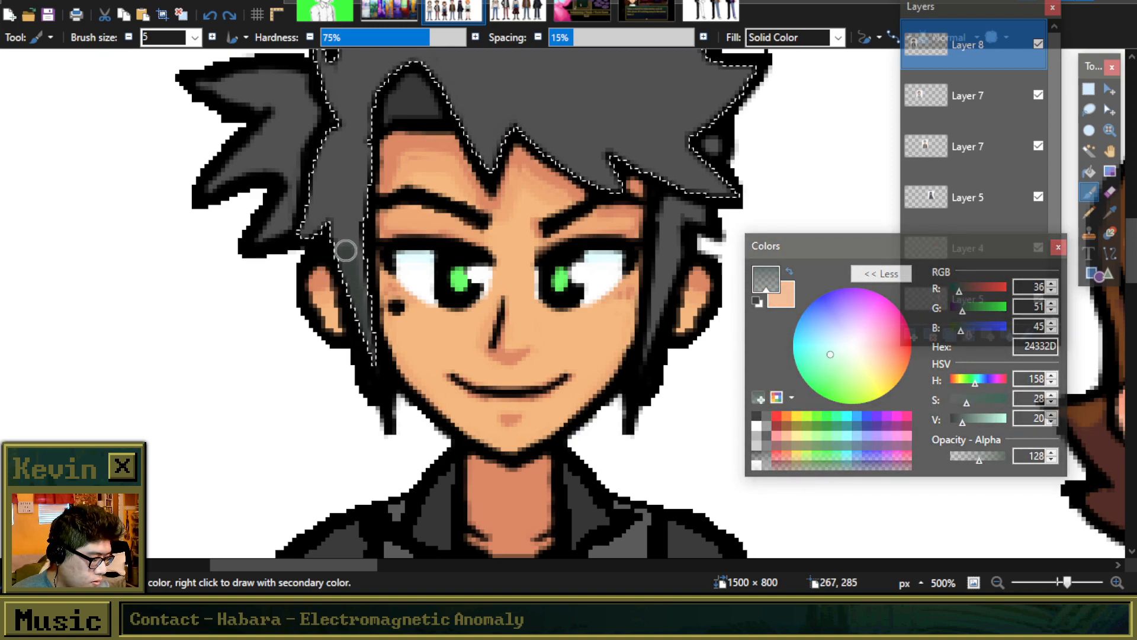
# Step: Sample the tinted side-lock shade 3A413E as the primary color and the plain hair grey as the secondary color for the brush
pyautogui.click(1111, 211)
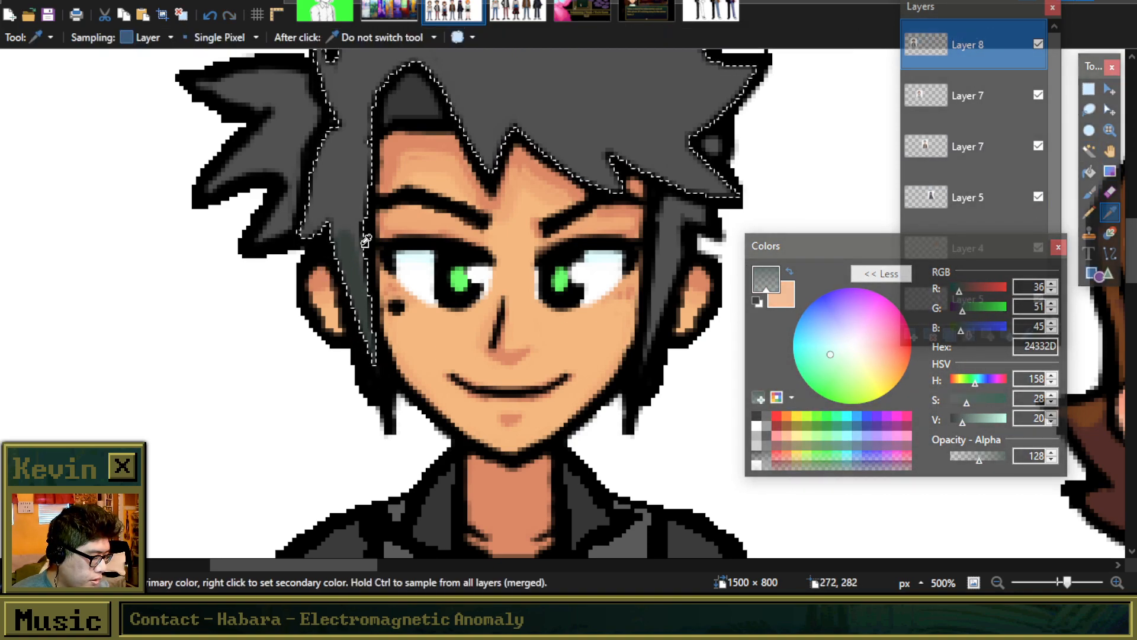
pyautogui.click(351, 249)
pyautogui.rightClick(353, 200)
pyautogui.click(1090, 193)
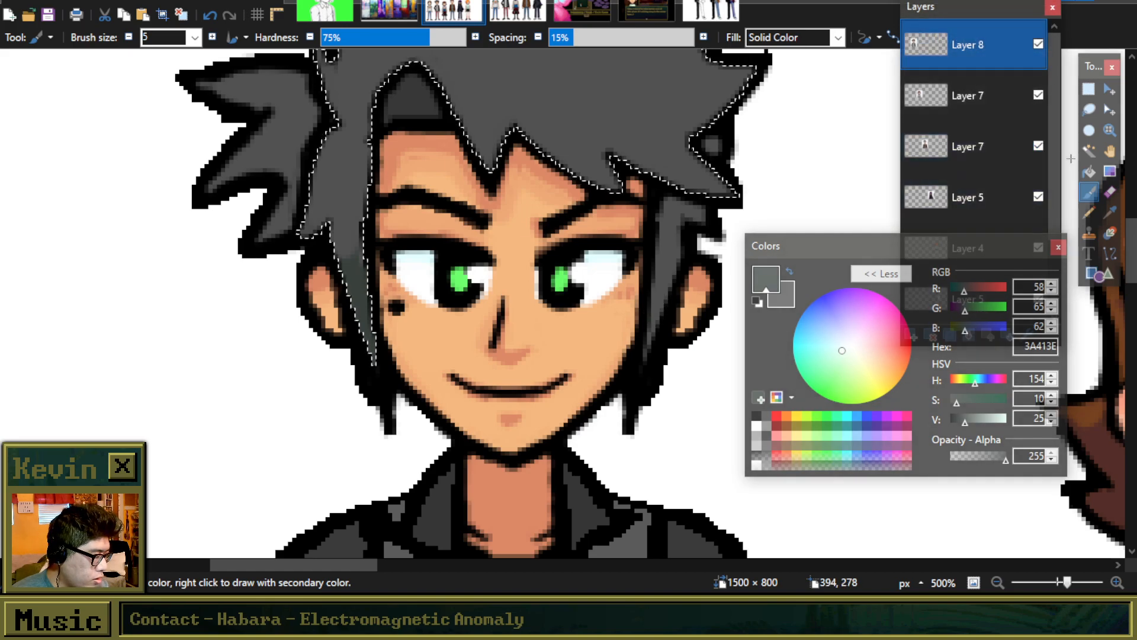
# Step: Add the mirrored side lock, the small curl and the side tuft to the hair selection with the Magic Wand
pyautogui.click(1090, 153)
pyautogui.keyDown('ctrl'); pyautogui.click(667, 245); pyautogui.keyUp('ctrl')
pyautogui.hotkey('ctrl', 'z')
pyautogui.keyDown('ctrl'); pyautogui.click(669, 244); pyautogui.keyUp('ctrl')
pyautogui.keyDown('ctrl'); pyautogui.click(721, 156); pyautogui.keyUp('ctrl')
pyautogui.hotkey('ctrl', 'z')
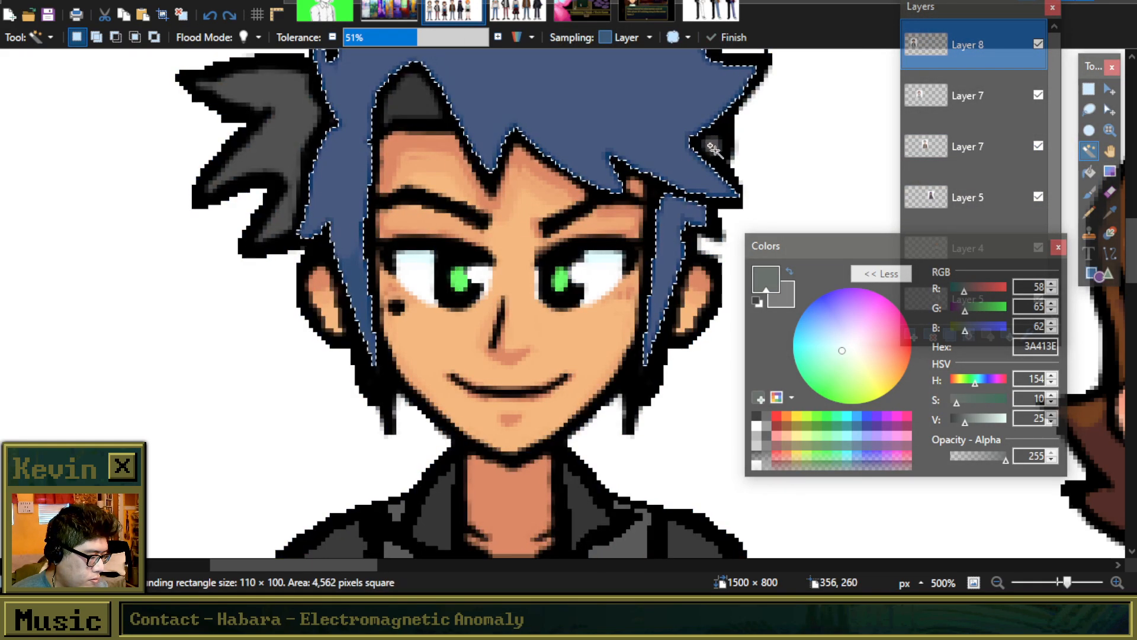
pyautogui.keyDown('ctrl'); pyautogui.click(431, 104); pyautogui.keyUp('ctrl')
pyautogui.hotkey('ctrl', 'z')
pyautogui.keyDown('ctrl'); pyautogui.click(302, 120); pyautogui.keyUp('ctrl')
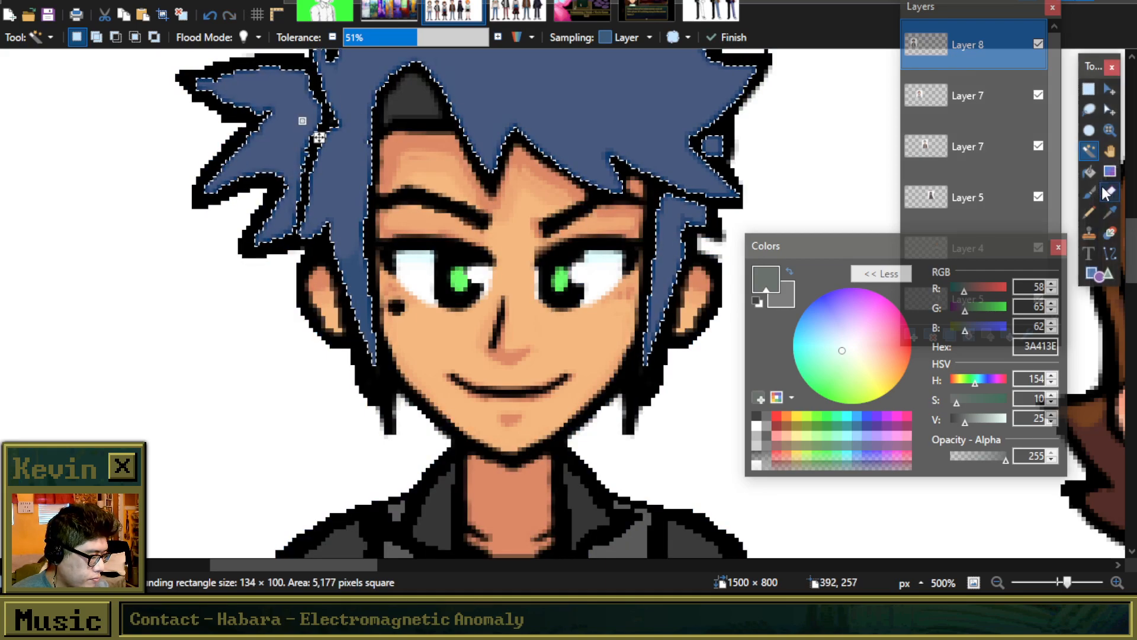
# Step: Paint 3A413E shadows over the side locks, the side tuft and the lower edge of the fringe with the size 5 brush
pyautogui.click(1090, 192)
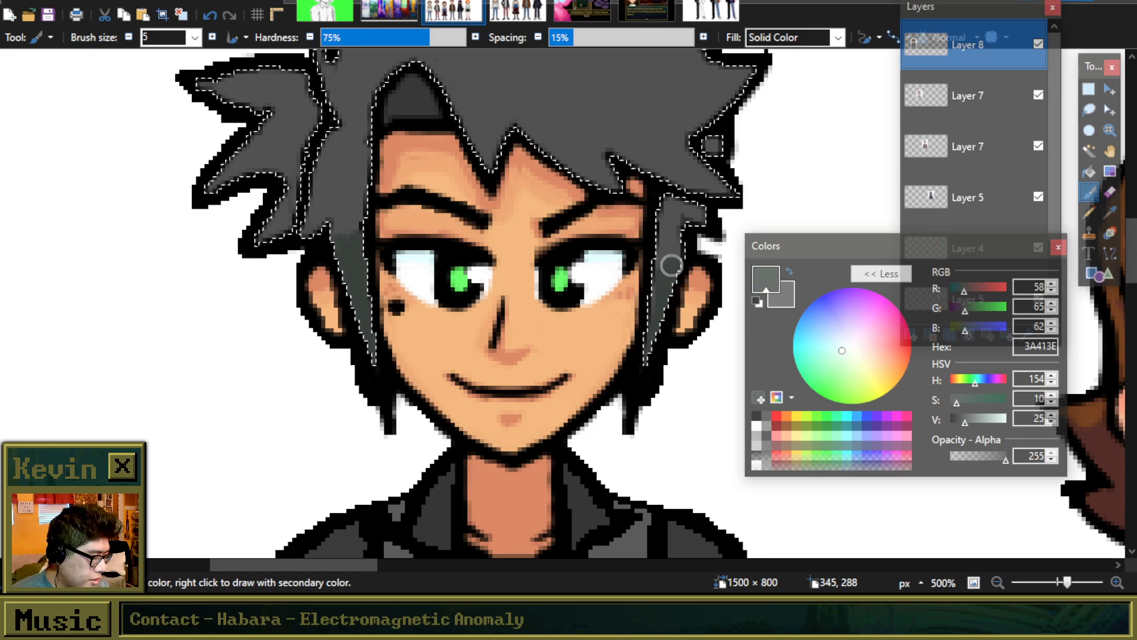
pyautogui.moveTo(653, 285); pyautogui.dragTo(673, 238)
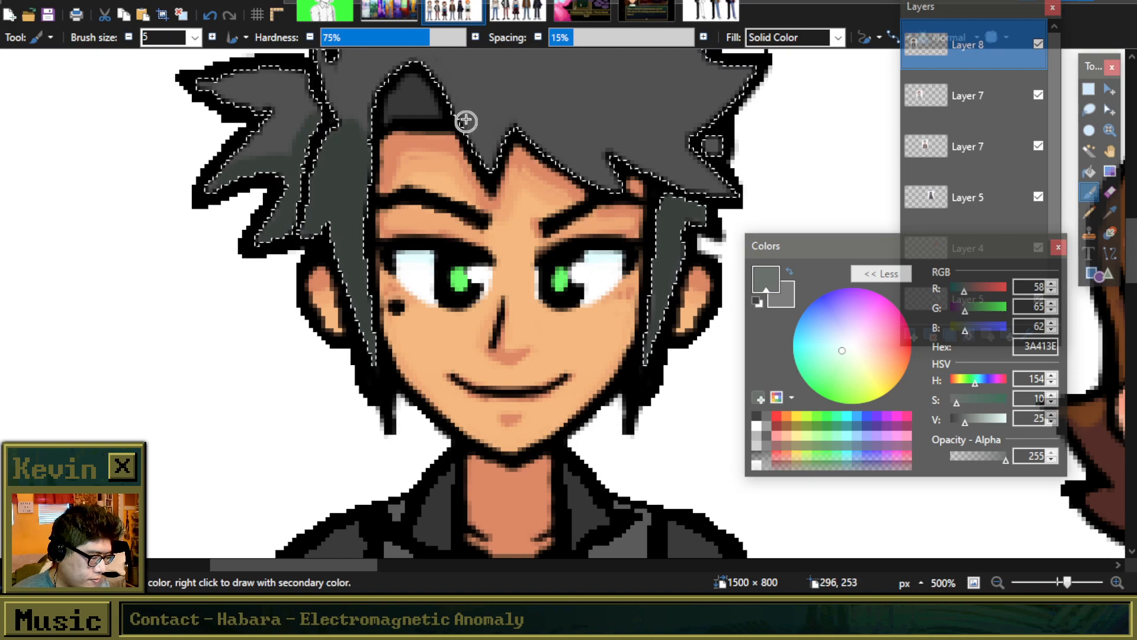
pyautogui.moveTo(500, 154); pyautogui.dragTo(506, 138)
pyautogui.moveTo(635, 190); pyautogui.dragTo(605, 183)
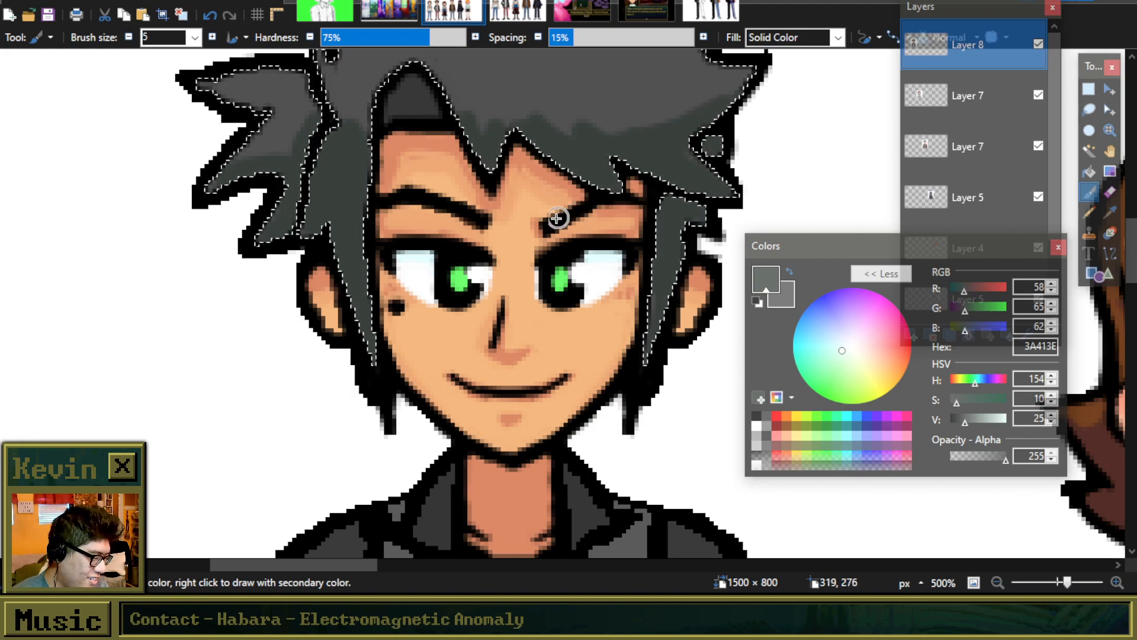
# Step: Clear the hair selection and paint the dark patch above the forehead in 3A413E with the size 5 brush
pyautogui.scroll(3, 389, 218)
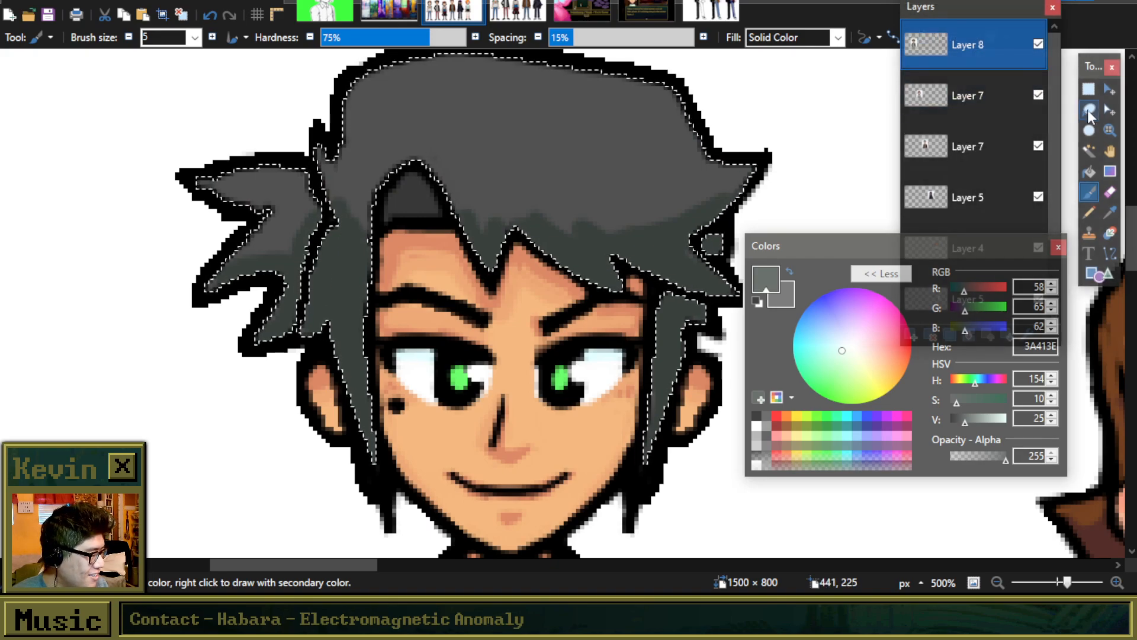
pyautogui.click(1089, 150)
pyautogui.click(424, 220)
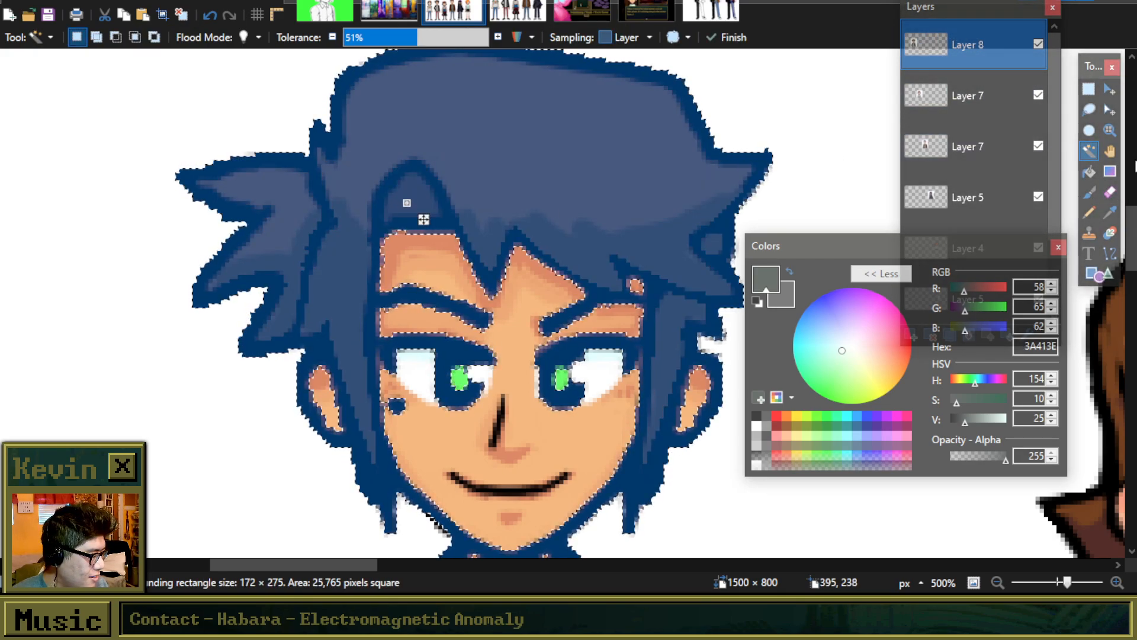
pyautogui.click(1089, 89)
pyautogui.click(574, 147)
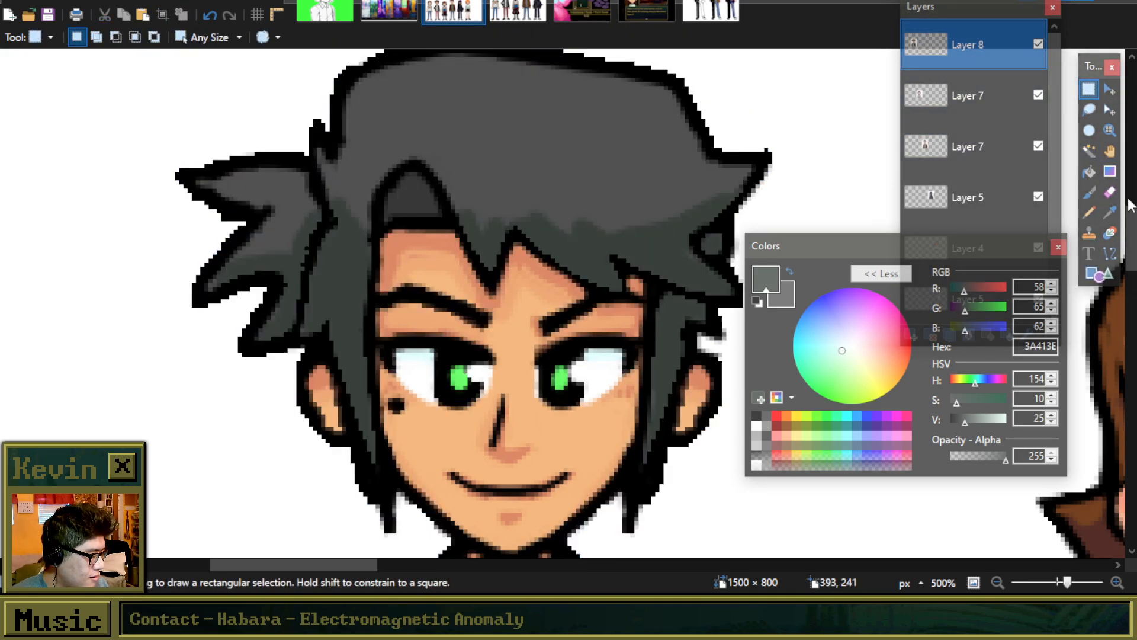
pyautogui.click(1089, 192)
pyautogui.scroll(-2, 407, 254)
pyautogui.scroll(5, 379, 195)
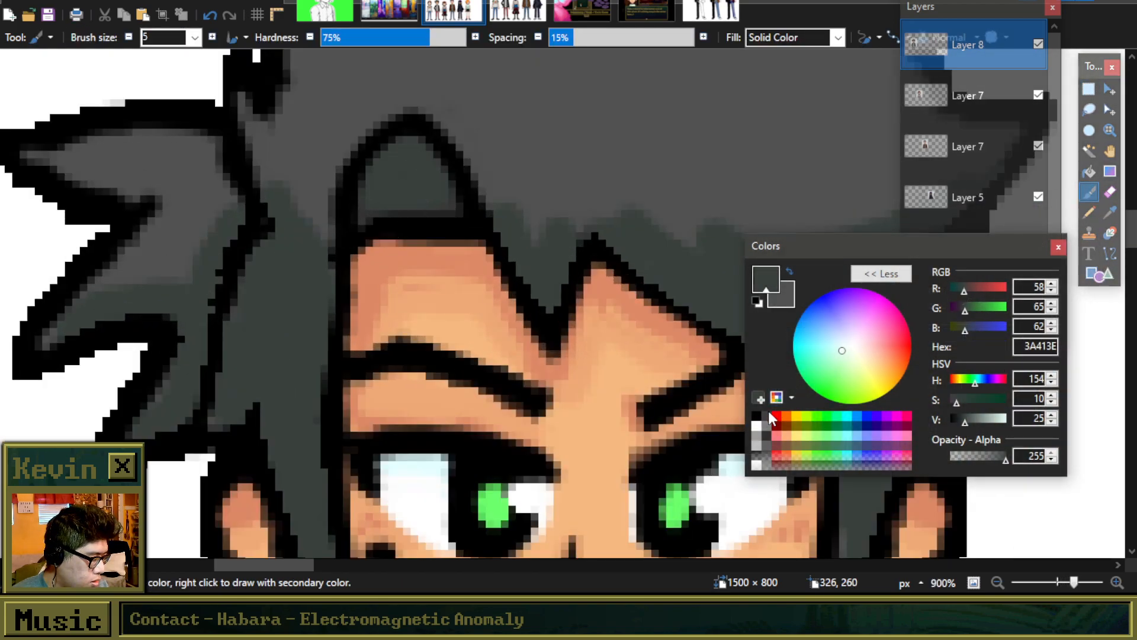
# Step: Set the secondary color to black and touch up the outlines of the forehead patch and tuft root with the brush reduced to size 3
pyautogui.rightClick(760, 418)
pyautogui.press('[')
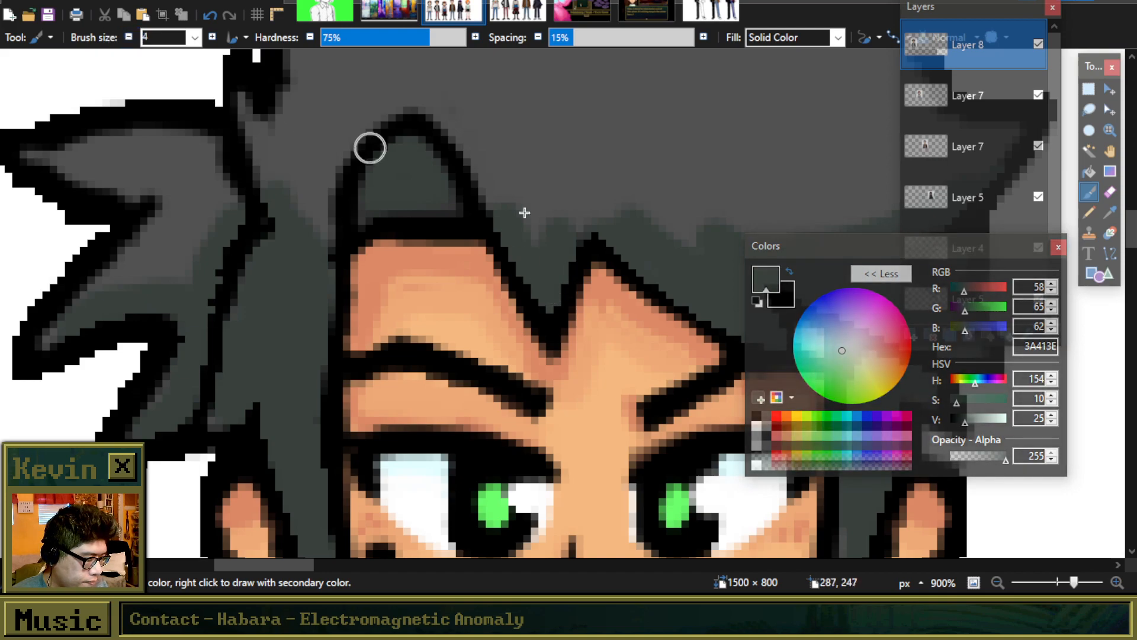
pyautogui.click(129, 36)
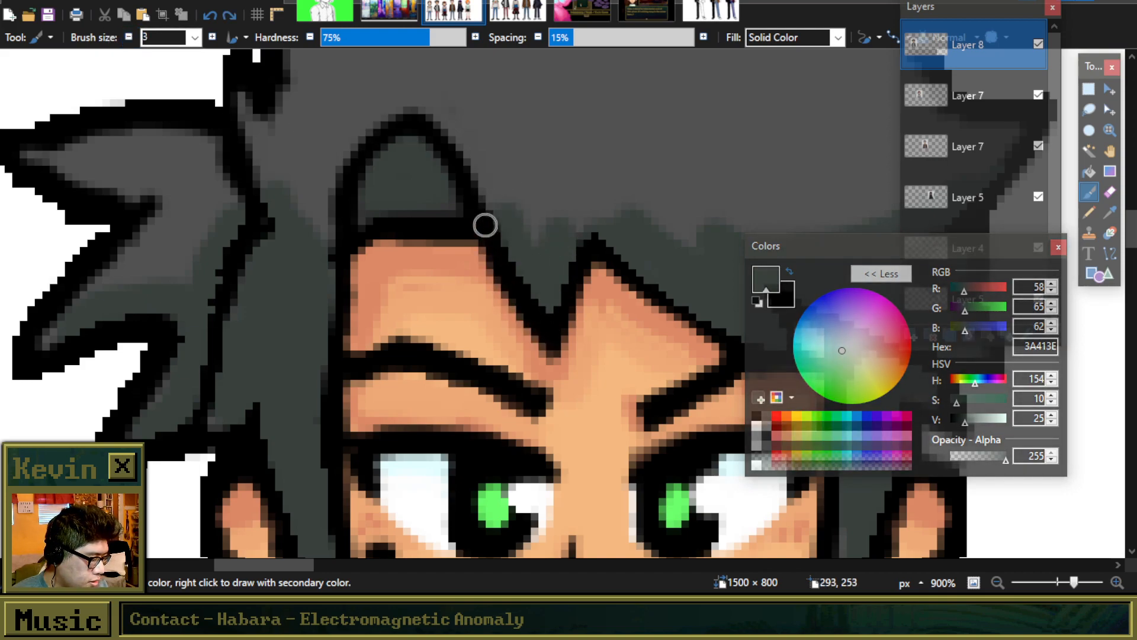
pyautogui.scroll(-1, 450, 252)
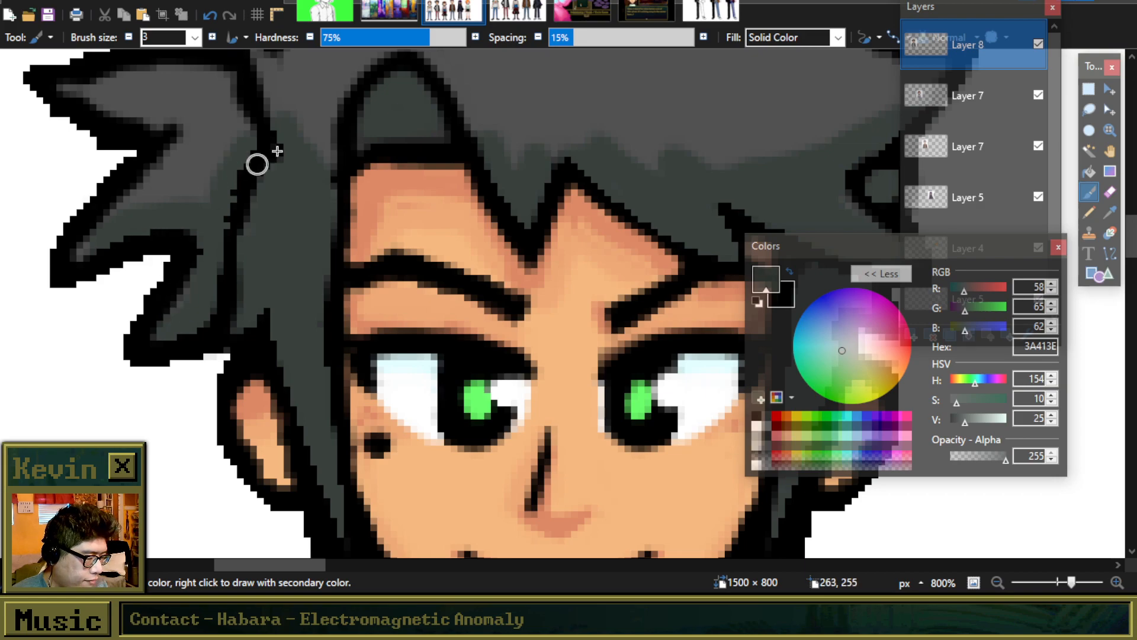
# Step: Touch up the shadow and edges of the small curl and the mirrored side lock with the size 3 brush in 3A413E
pyautogui.scroll(-4, 569, 160)
pyautogui.scroll(4, 622, 176)
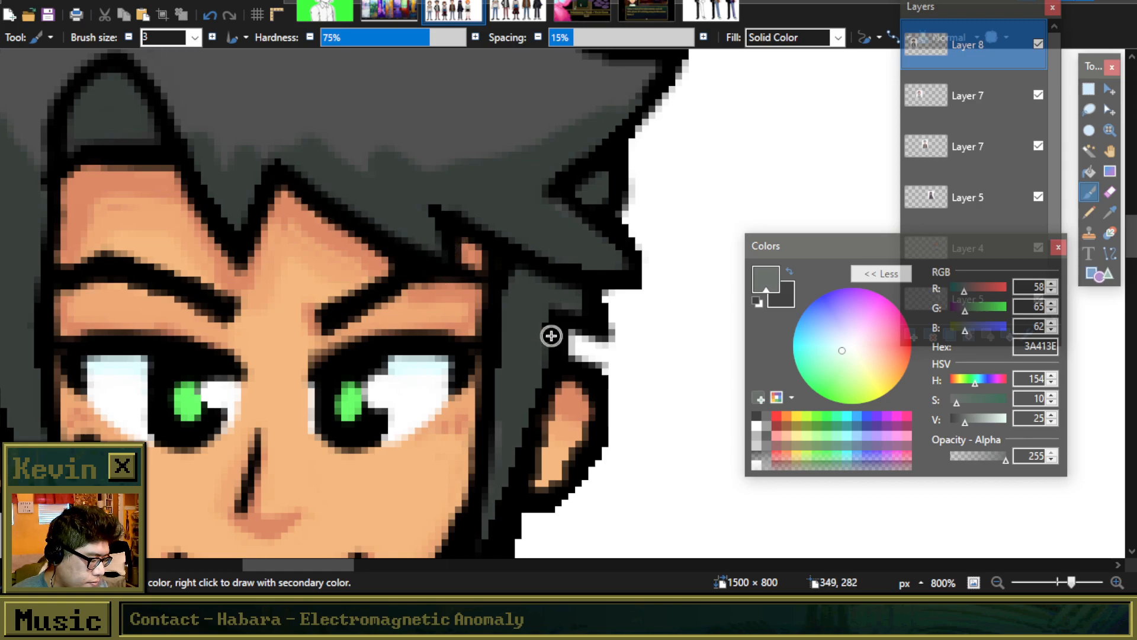
pyautogui.scroll(-3, 549, 333)
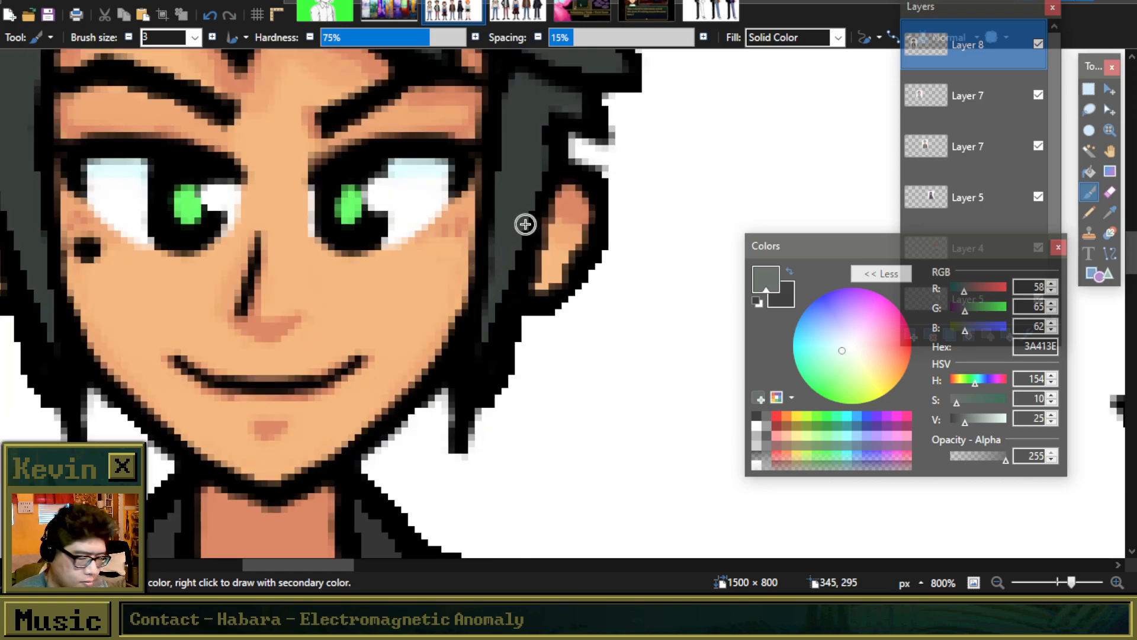
pyautogui.scroll(-4, 522, 211)
pyautogui.scroll(3, 419, 141)
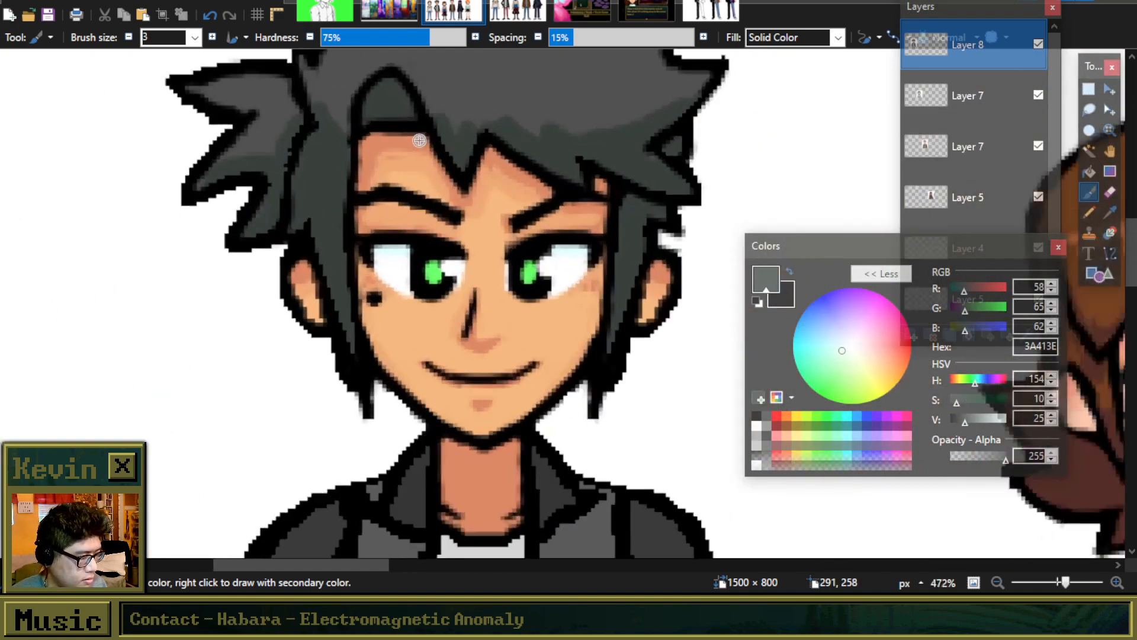
pyautogui.click(1098, 273)
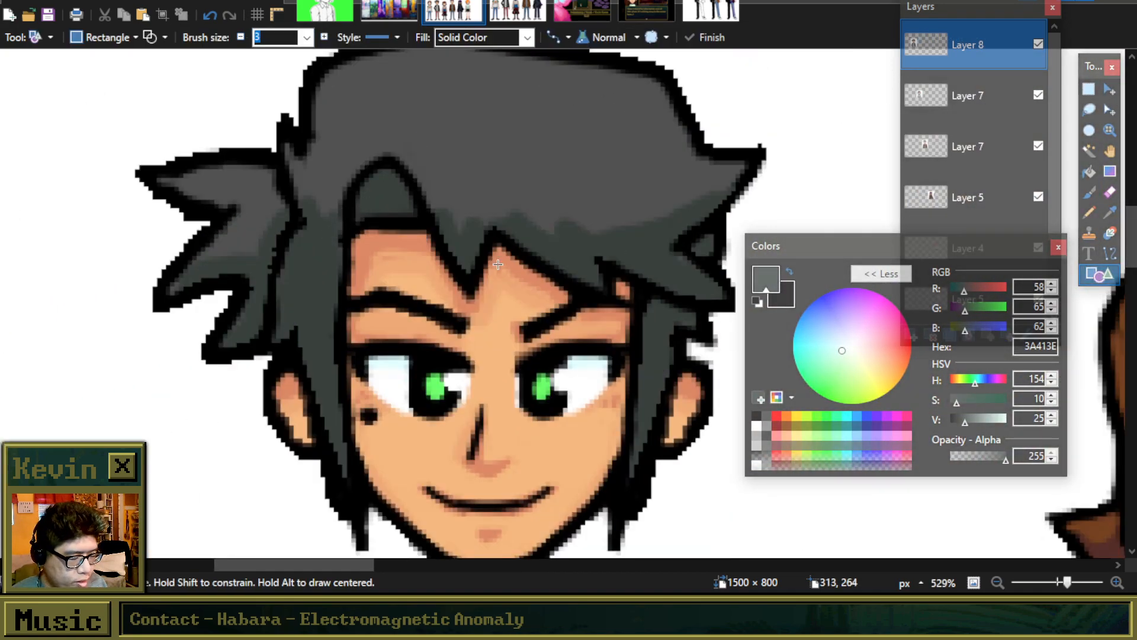
pyautogui.click(135, 37)
pyautogui.click(132, 76)
pyautogui.moveTo(143, 73); pyautogui.dragTo(312, 212)
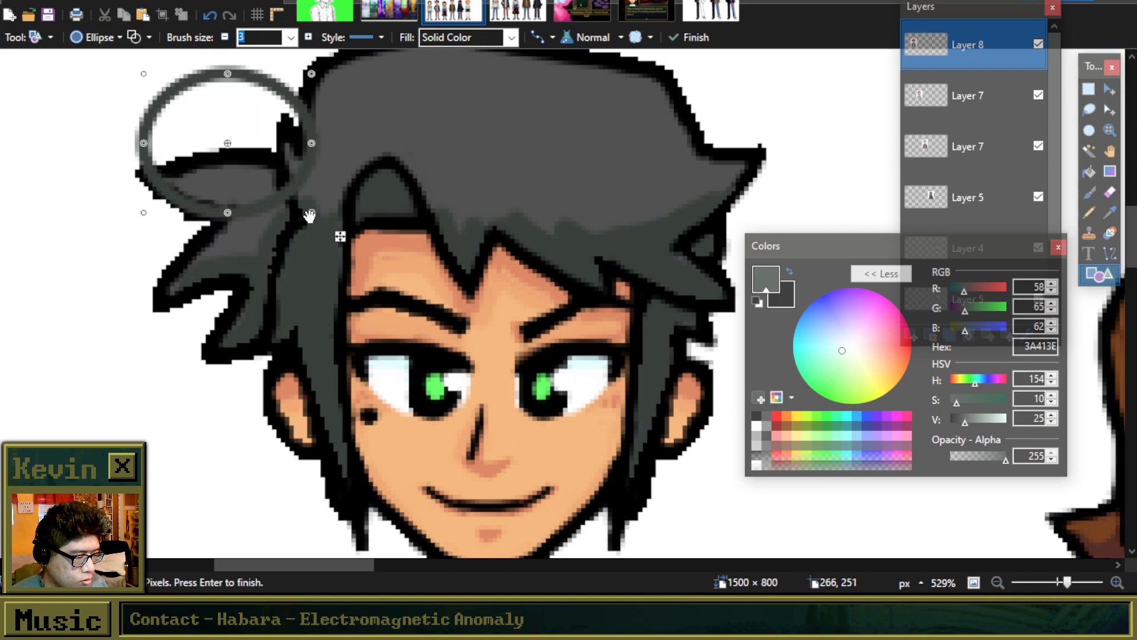
pyautogui.press('Escape')
# Step: Select the main hair area with the Magic Wand
pyautogui.click(1090, 151)
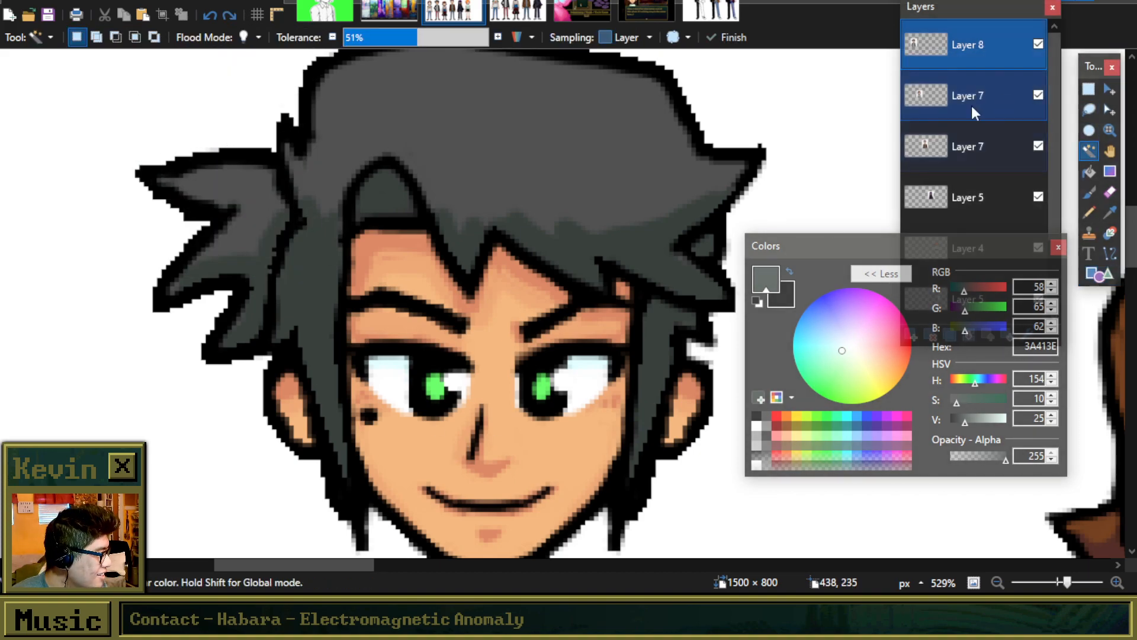
pyautogui.click(575, 173)
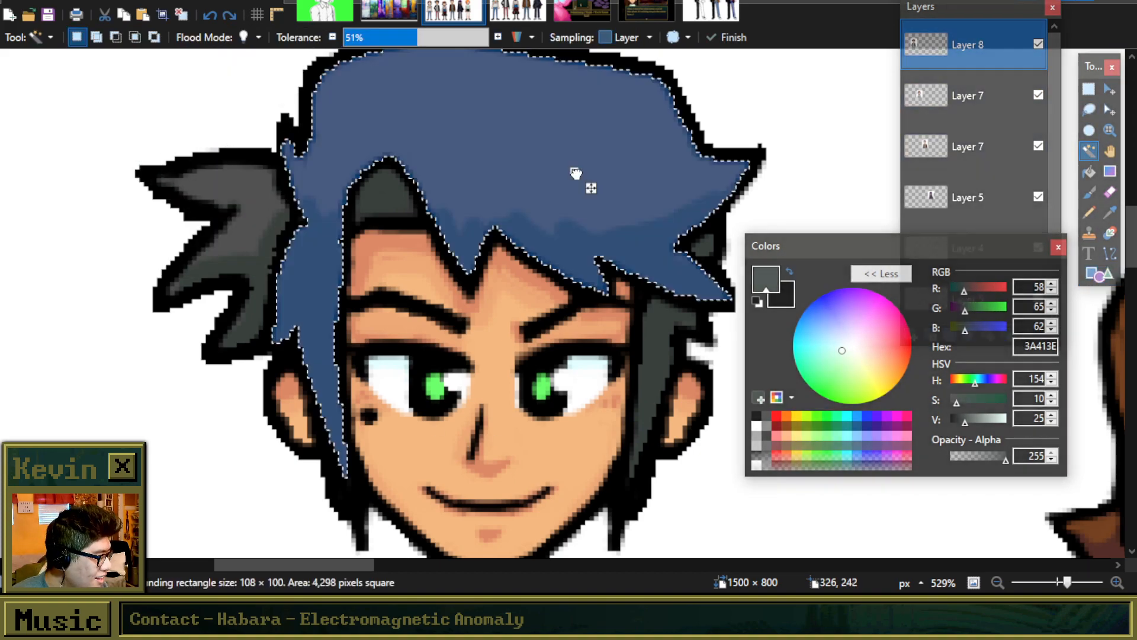
pyautogui.click(654, 325)
pyautogui.hotkey('ctrl', 'z')
pyautogui.click(663, 319)
pyautogui.hotkey('ctrl', 'z')
pyautogui.click(660, 354)
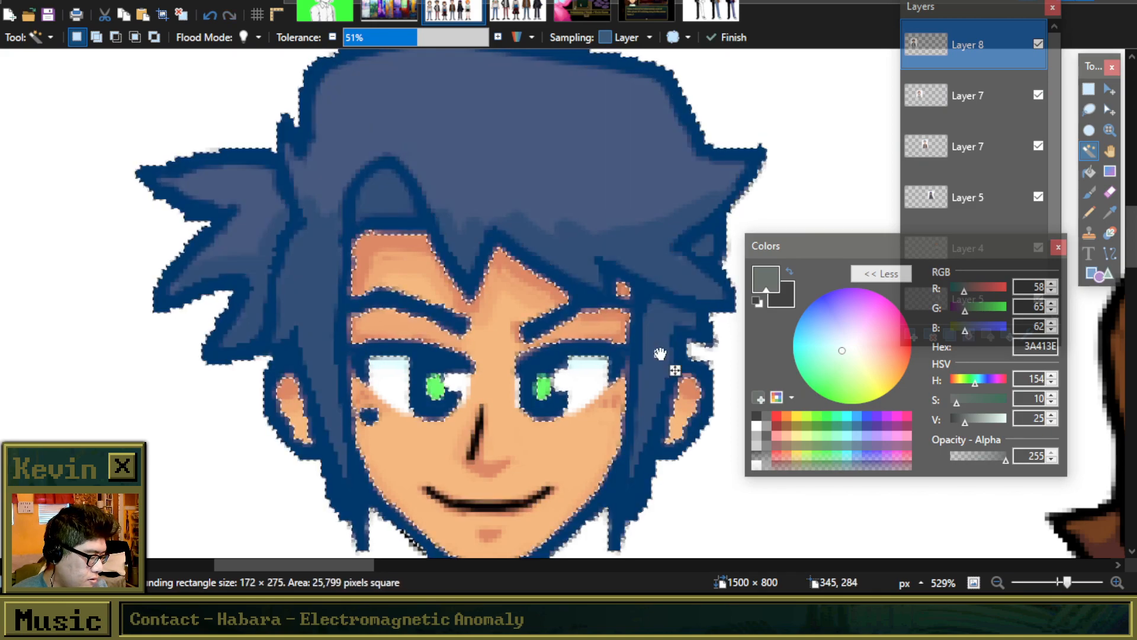
pyautogui.hotkey('ctrl', 'z')
# Step: Add the mirrored side lock, small curl, forehead patch and side tuft to the hair selection at 37% tolerance
pyautogui.keyDown('ctrl'); pyautogui.click(708, 250); pyautogui.keyUp('ctrl')
pyautogui.keyDown('ctrl'); pyautogui.click(394, 201); pyautogui.keyUp('ctrl')
pyautogui.keyDown('ctrl'); pyautogui.click(278, 212); pyautogui.keyUp('ctrl')
# Step: Darken the selected hair with a Brightness / Contrast adjustment of brightness -25 and contrast -2
pyautogui.click(186, 2)
pyautogui.click(306, 77)
pyautogui.moveTo(523, 252); pyautogui.dragTo(710, 177)
pyautogui.moveTo(725, 261); pyautogui.dragTo(722, 261)
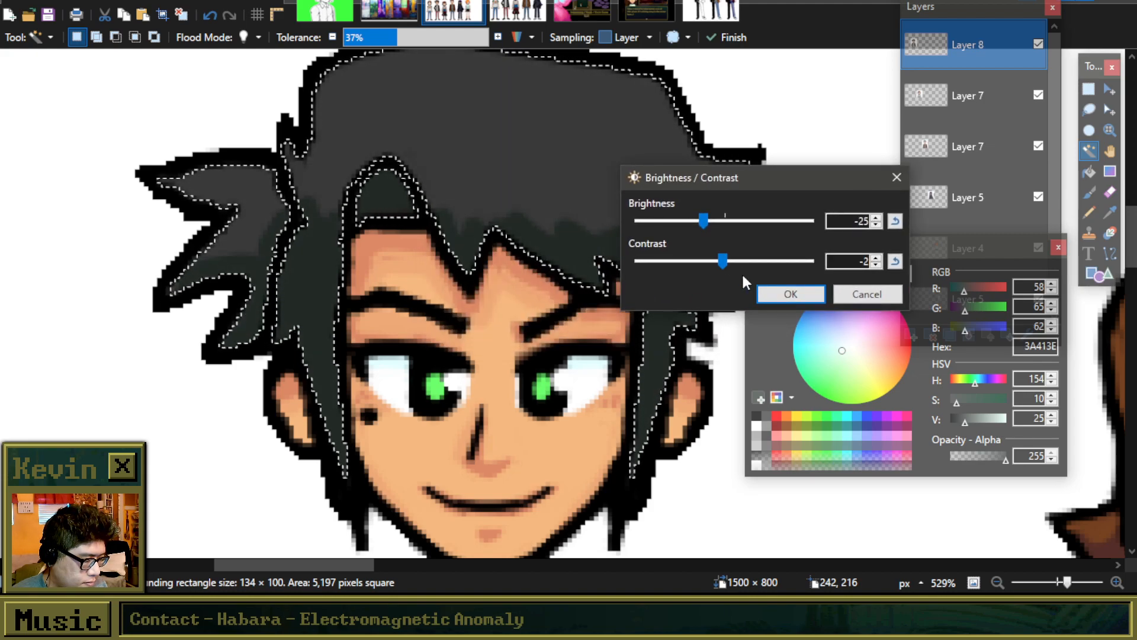
pyautogui.click(790, 294)
# Step: Shift the selected hair's tint with a Hue / Saturation adjustment of hue 180 and saturation 46
pyautogui.click(186, 1)
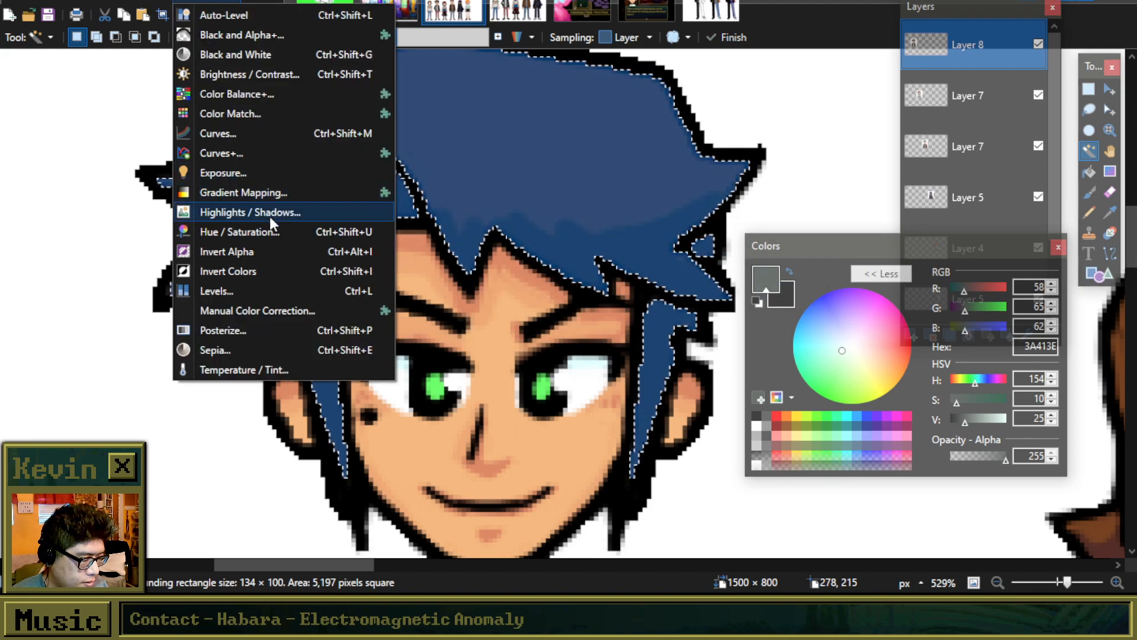
pyautogui.click(261, 231)
pyautogui.moveTo(570, 190); pyautogui.dragTo(775, 118)
pyautogui.moveTo(754, 205); pyautogui.dragTo(971, 205)
pyautogui.moveTo(770, 160); pyautogui.dragTo(916, 168)
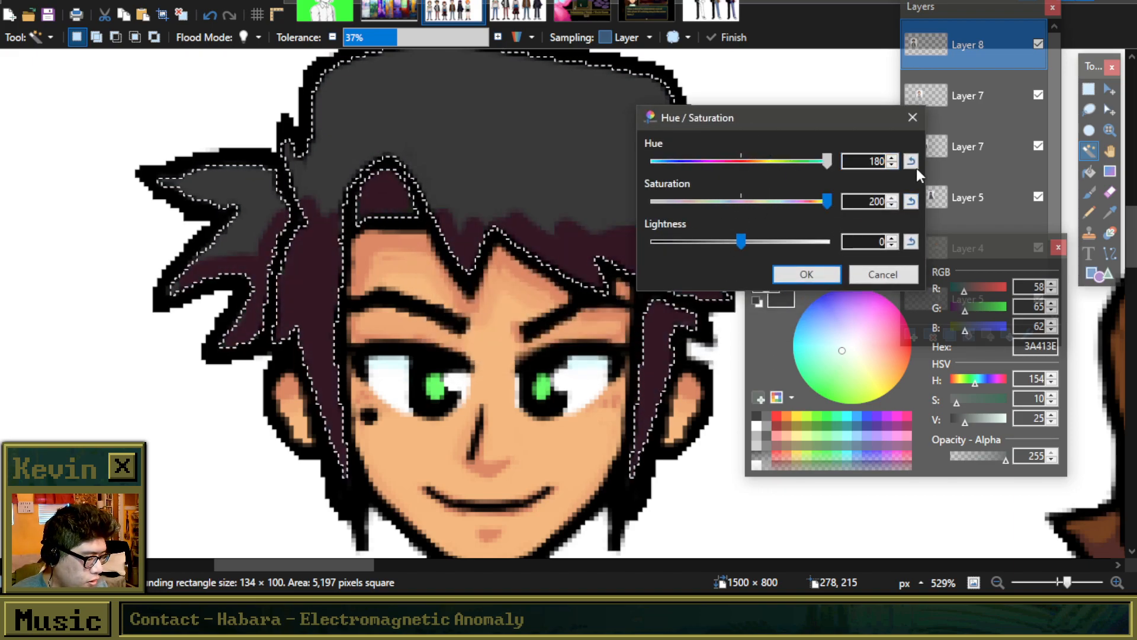
pyautogui.click(912, 202)
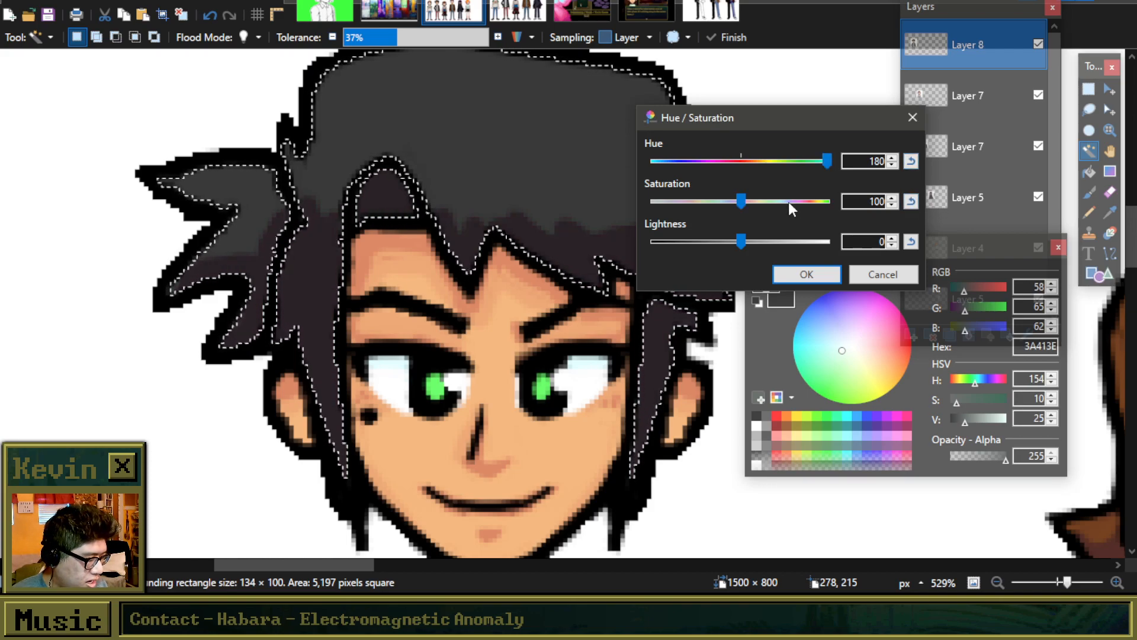
pyautogui.moveTo(742, 202); pyautogui.dragTo(693, 211)
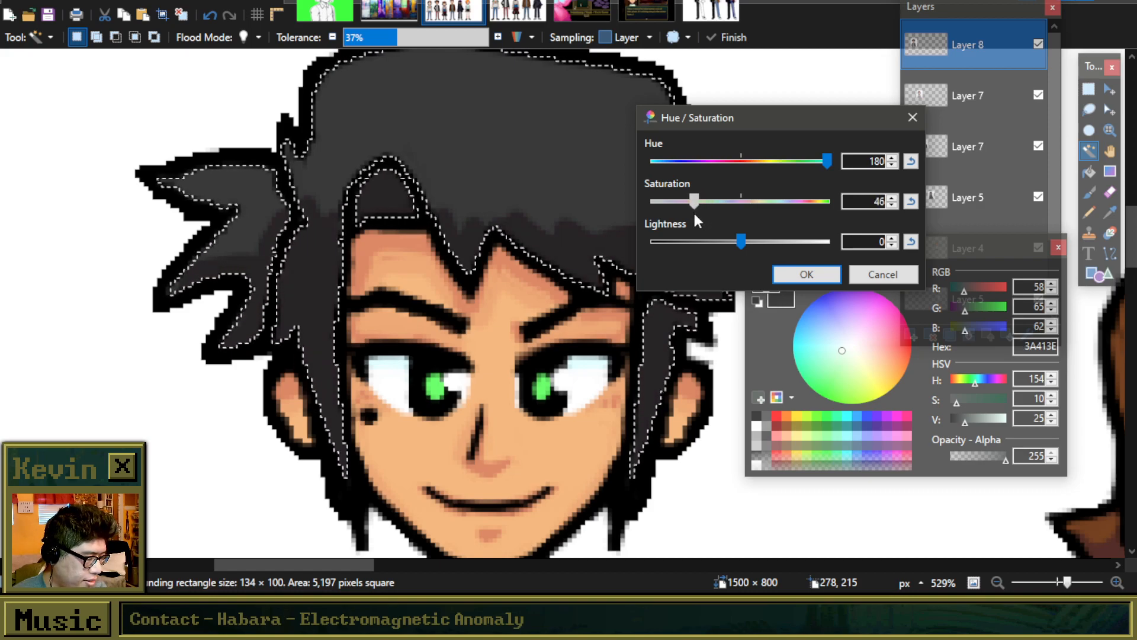
pyautogui.click(806, 274)
# Step: Retouch the hair's shadow edges in sampled gray 393939 with the size 3 brush and clear the selection
pyautogui.click(1089, 211)
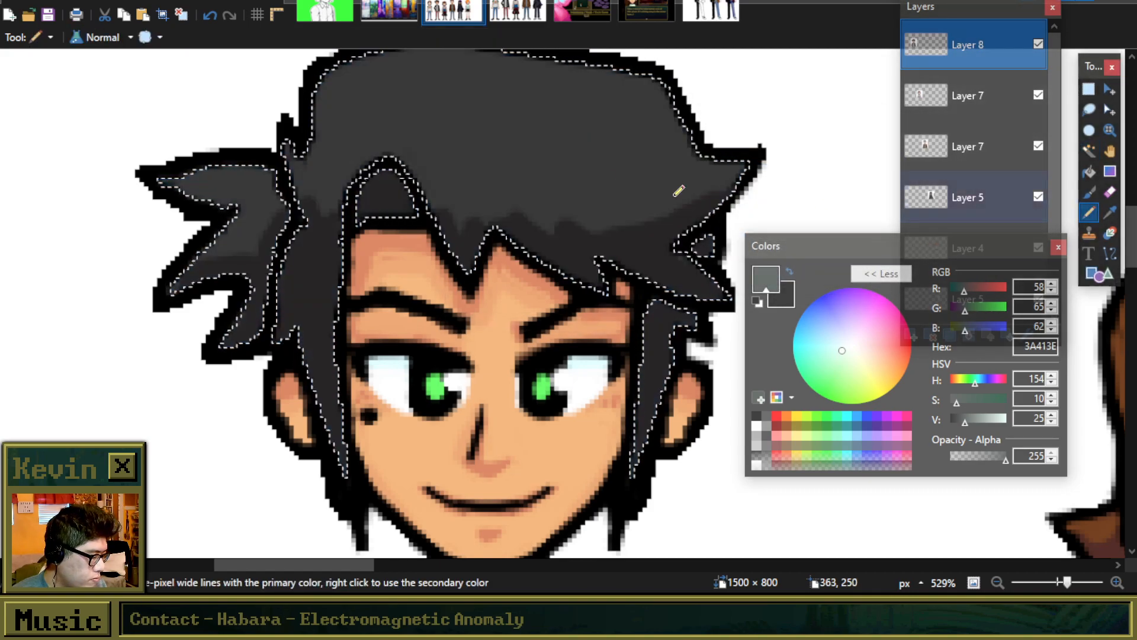
pyautogui.click(1110, 211)
pyautogui.click(615, 188)
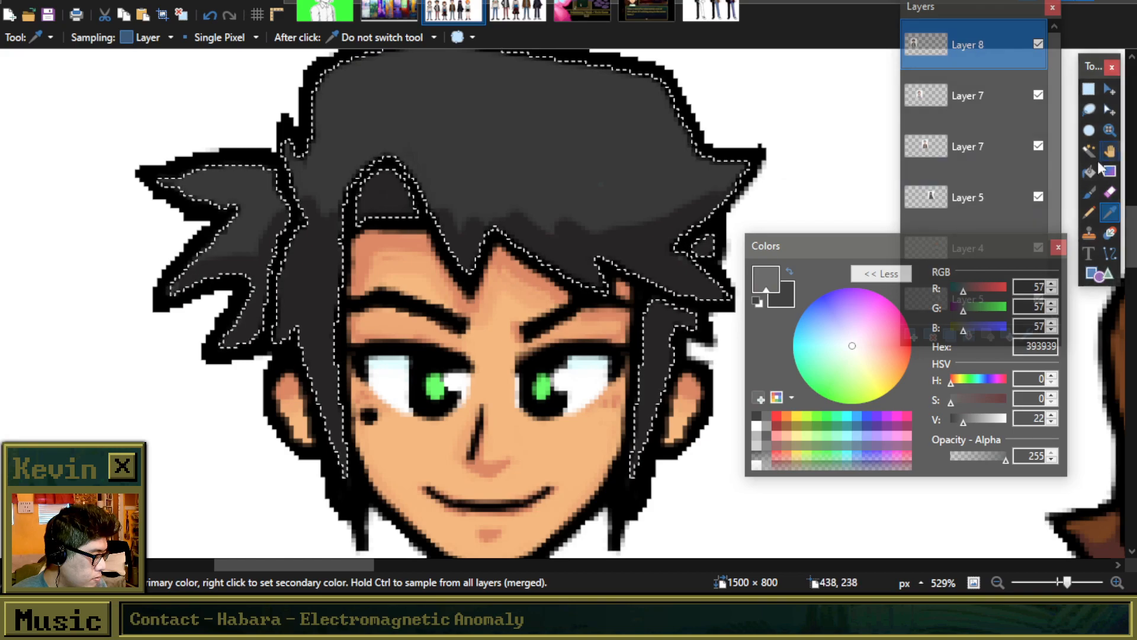
pyautogui.click(1089, 192)
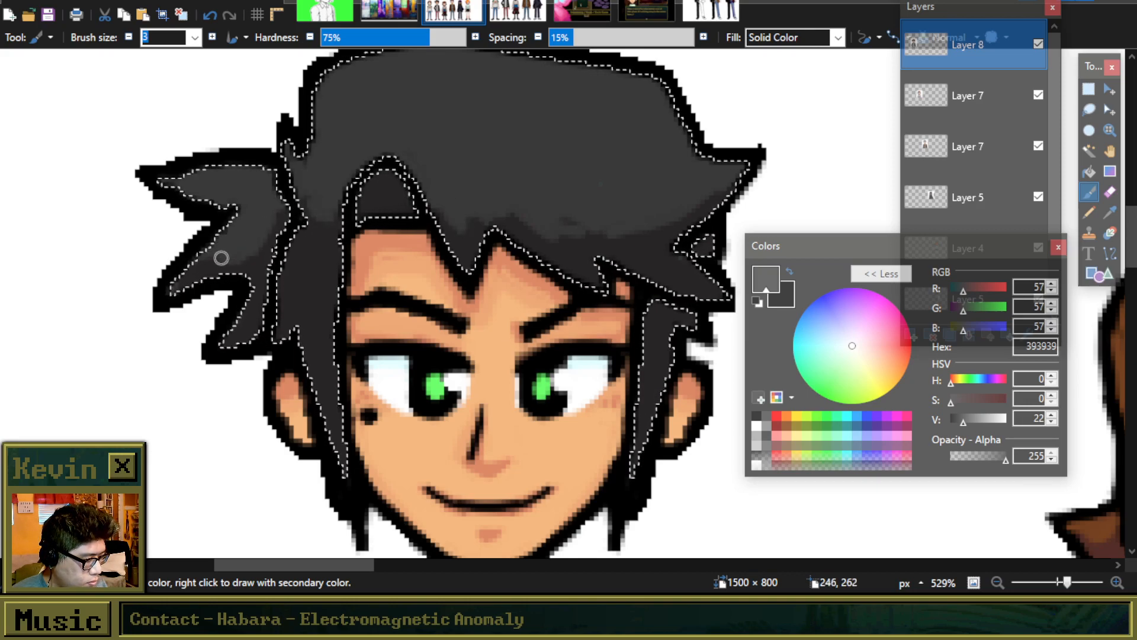
pyautogui.click(1089, 89)
pyautogui.click(833, 168)
# Step: Paint 686868 highlight strokes on the fringe and beside the tuft root with the size 3 brush
pyautogui.click(1110, 212)
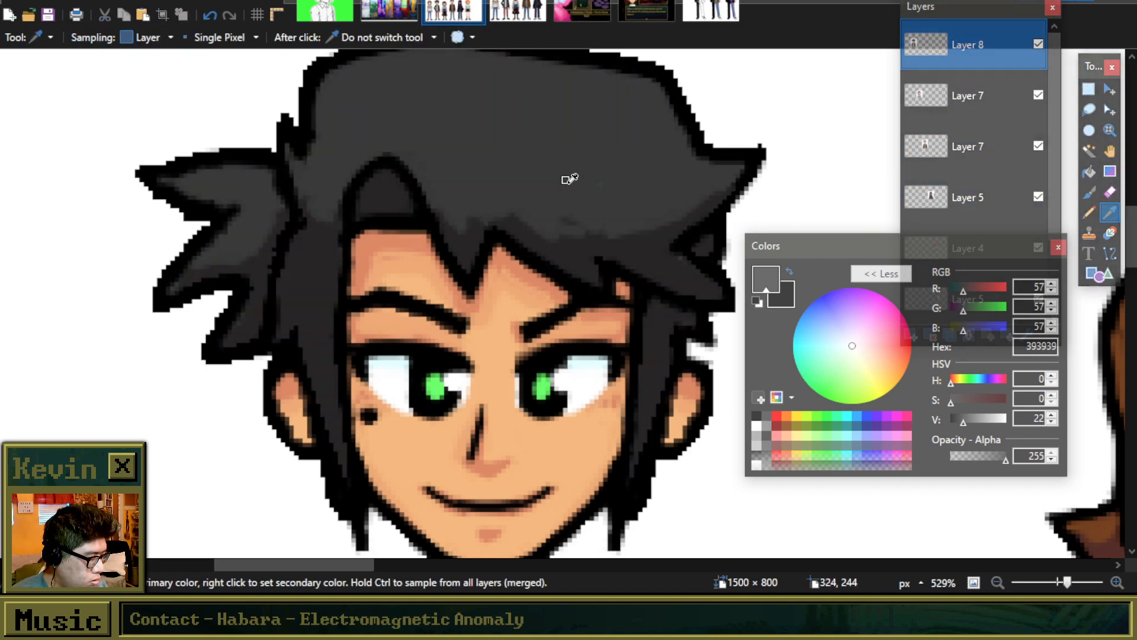
pyautogui.click(1089, 191)
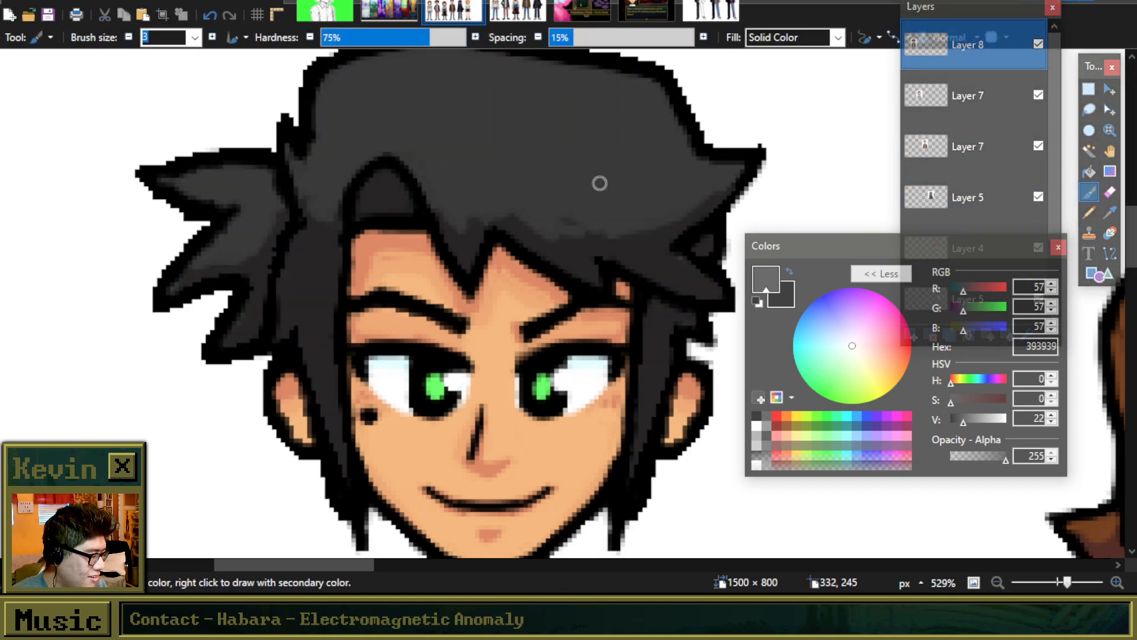
pyautogui.click(973, 414)
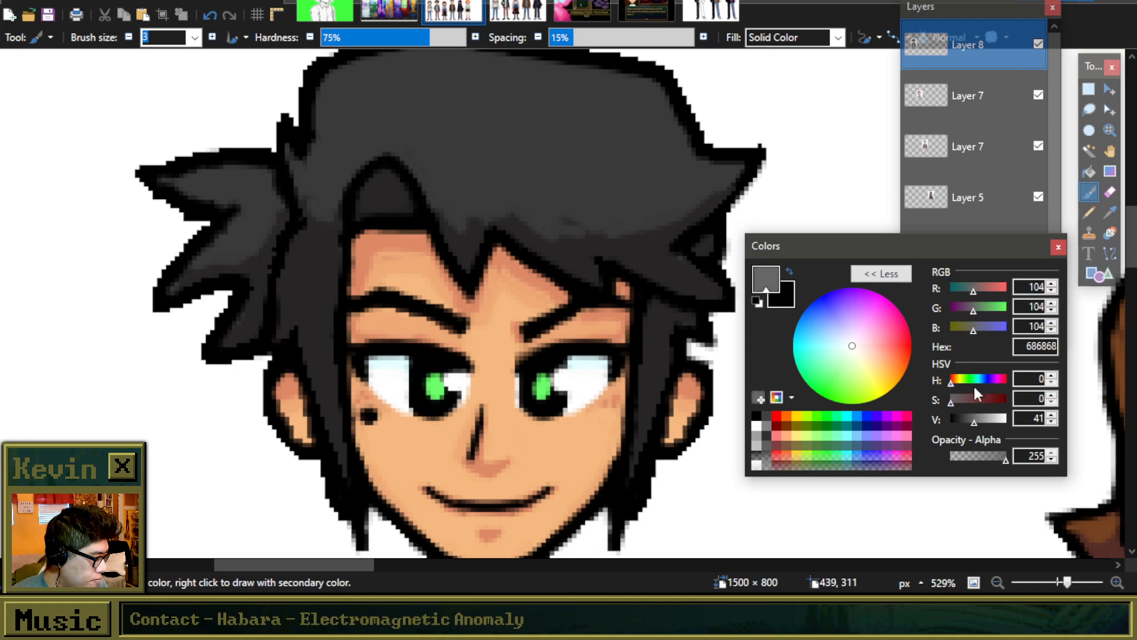
pyautogui.moveTo(429, 165)
pyautogui.mouseDown()
pyautogui.moveTo(455, 197)
pyautogui.moveTo(438, 185)
pyautogui.moveTo(477, 204)
pyautogui.mouseUp()
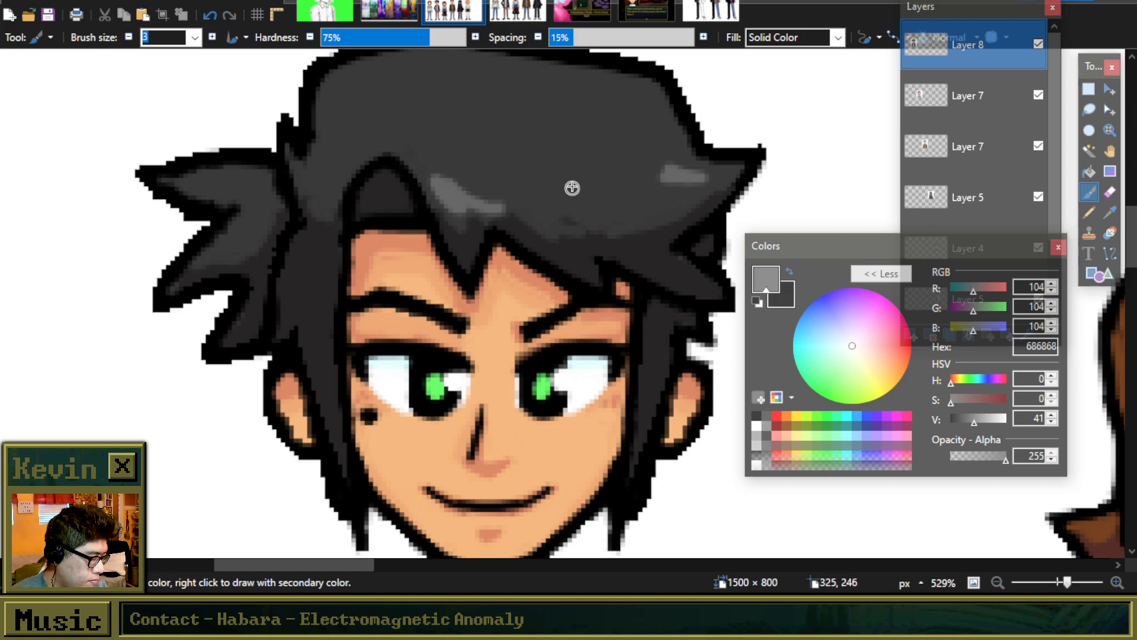
pyautogui.moveTo(564, 181); pyautogui.dragTo(636, 222)
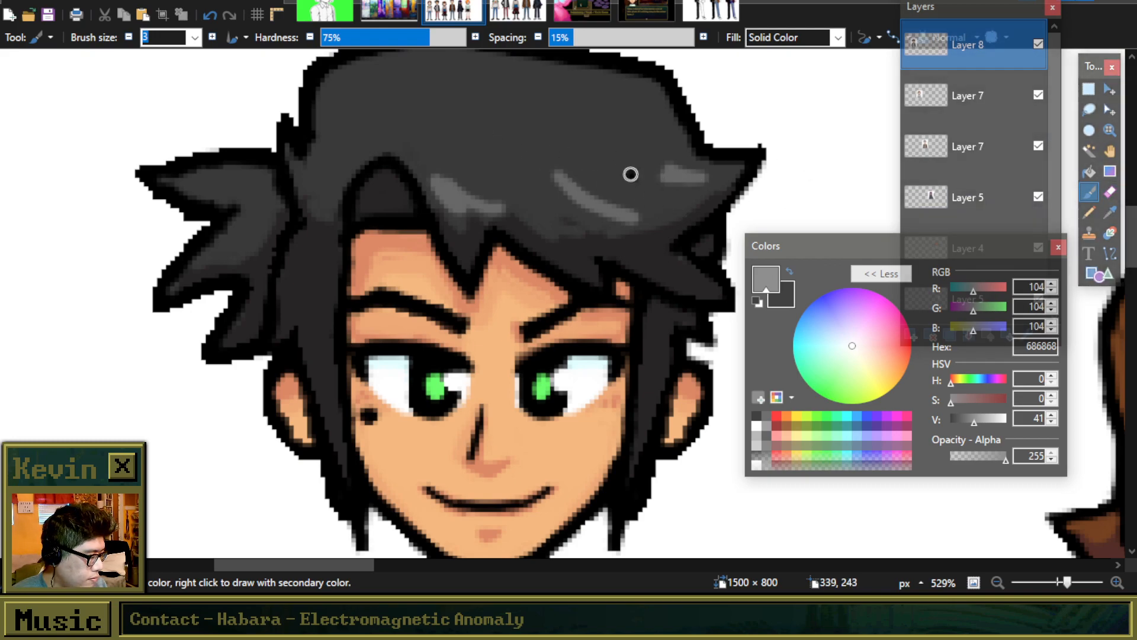
pyautogui.press('k')
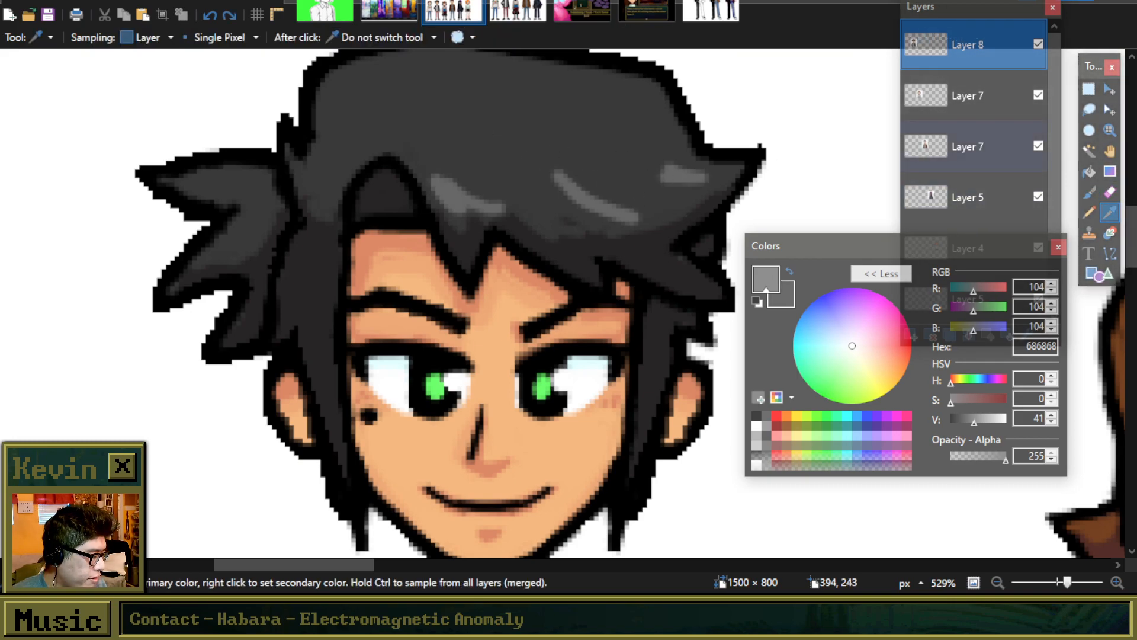
pyautogui.click(1089, 193)
pyautogui.moveTo(647, 215); pyautogui.dragTo(618, 169)
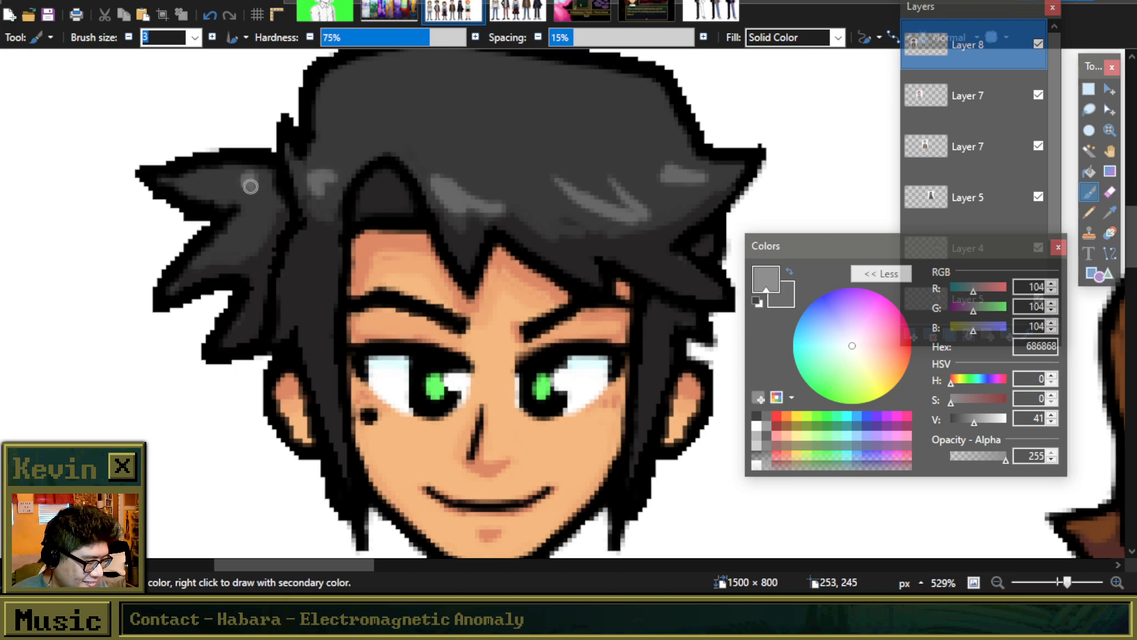
pyautogui.scroll(-3, 459, 155)
pyautogui.scroll(3, 485, 153)
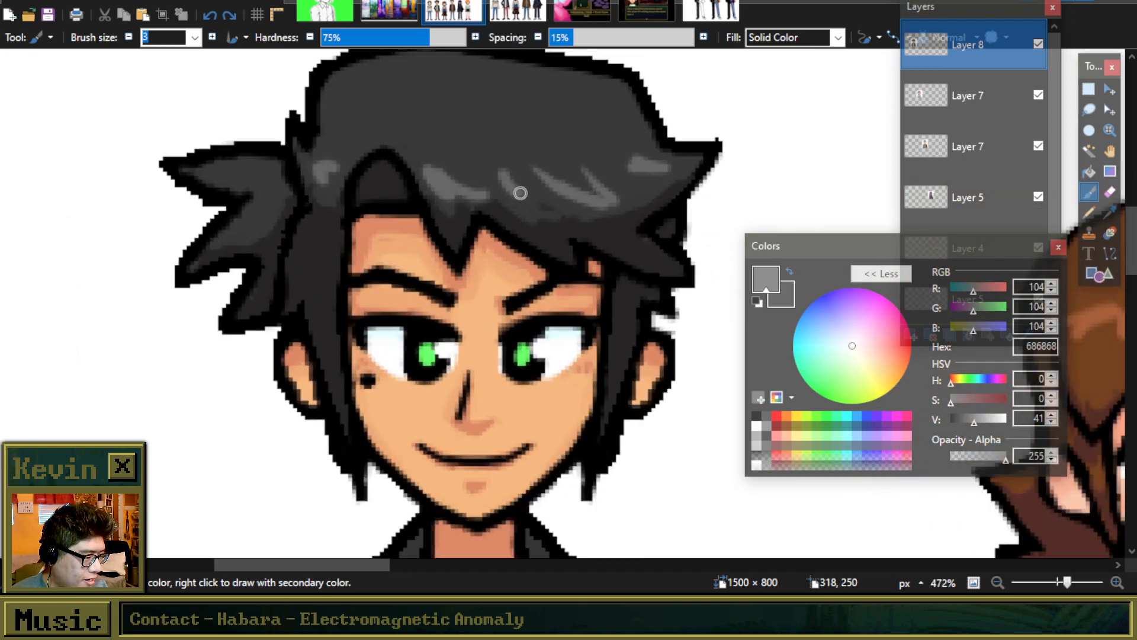
pyautogui.moveTo(448, 120); pyautogui.dragTo(532, 138)
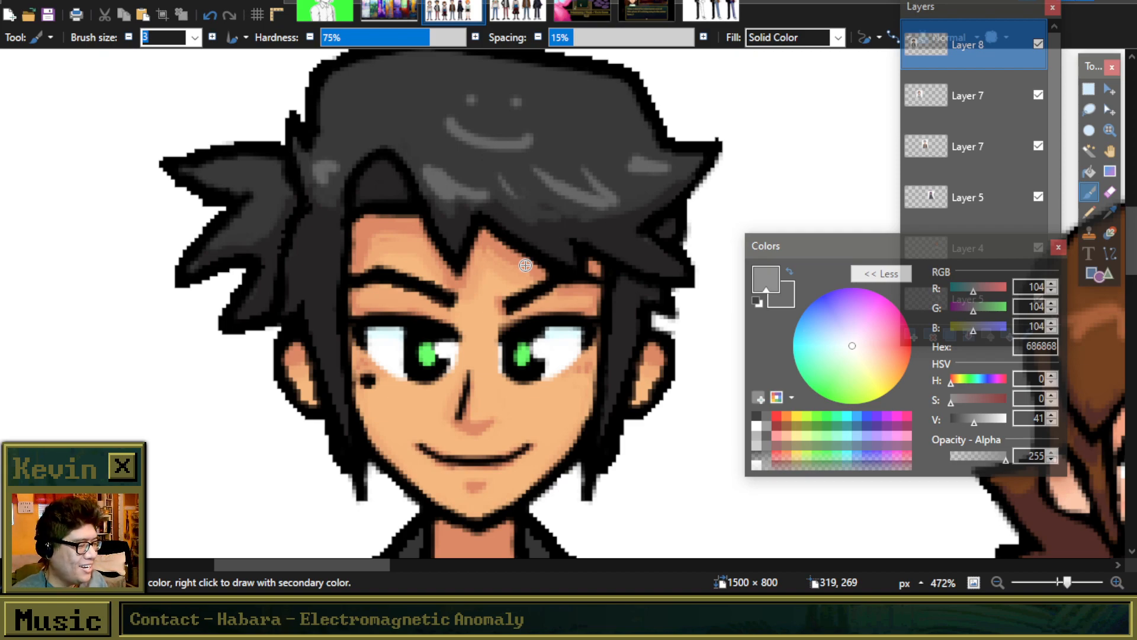
pyautogui.hotkey('ctrl', 'z')
pyautogui.hotkey('ctrl', 'z')
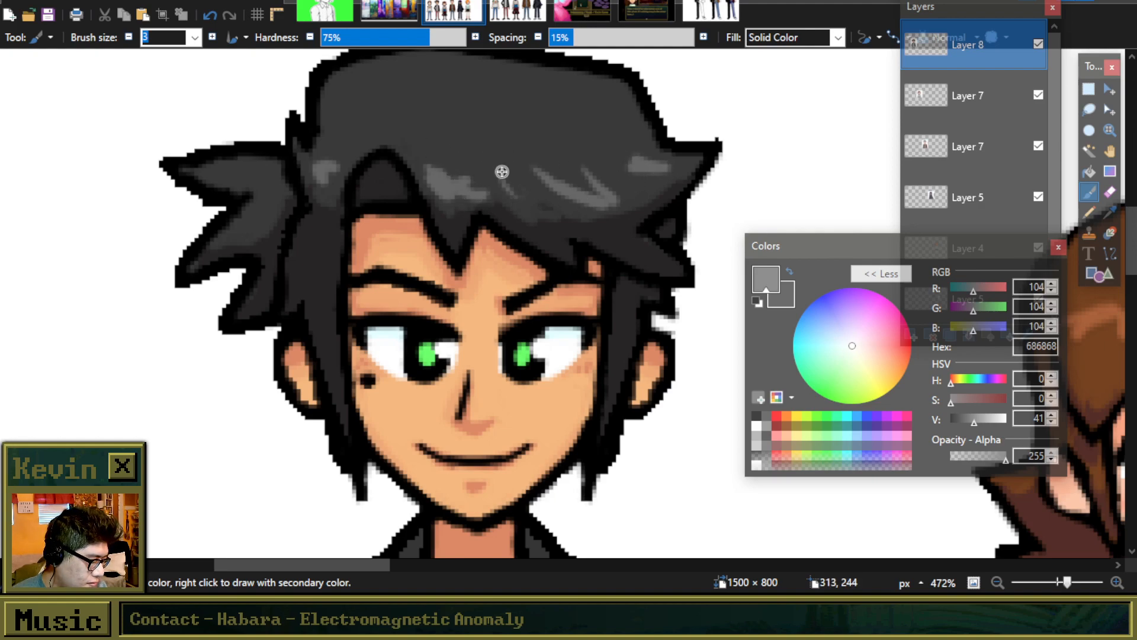
# Step: Sample the dark gray 353535 from the jacket collar and refill the opposite collar flap and both sleeves
pyautogui.scroll(-3, 501, 172)
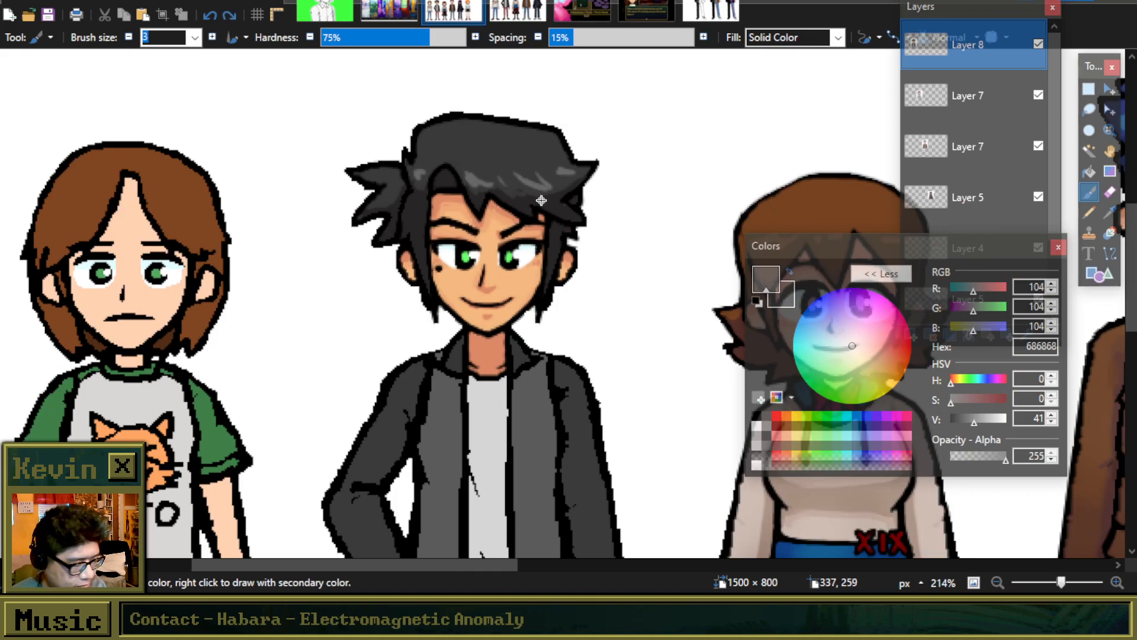
pyautogui.scroll(-2, 541, 201)
pyautogui.scroll(3, 539, 291)
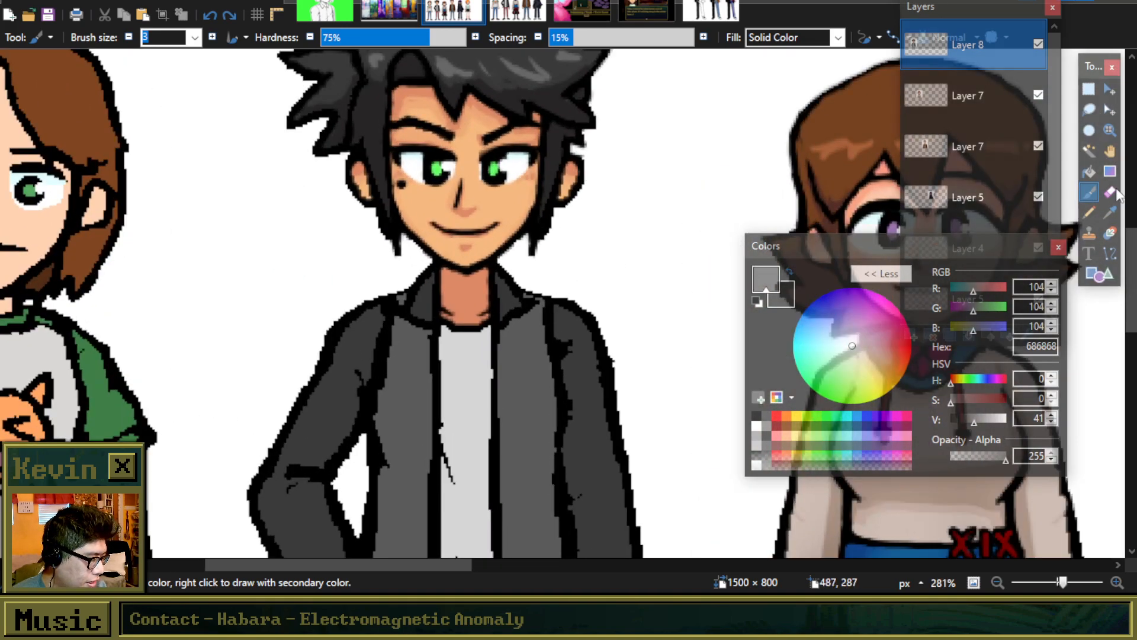
pyautogui.click(1110, 211)
pyautogui.scroll(2, 515, 294)
pyautogui.click(516, 296)
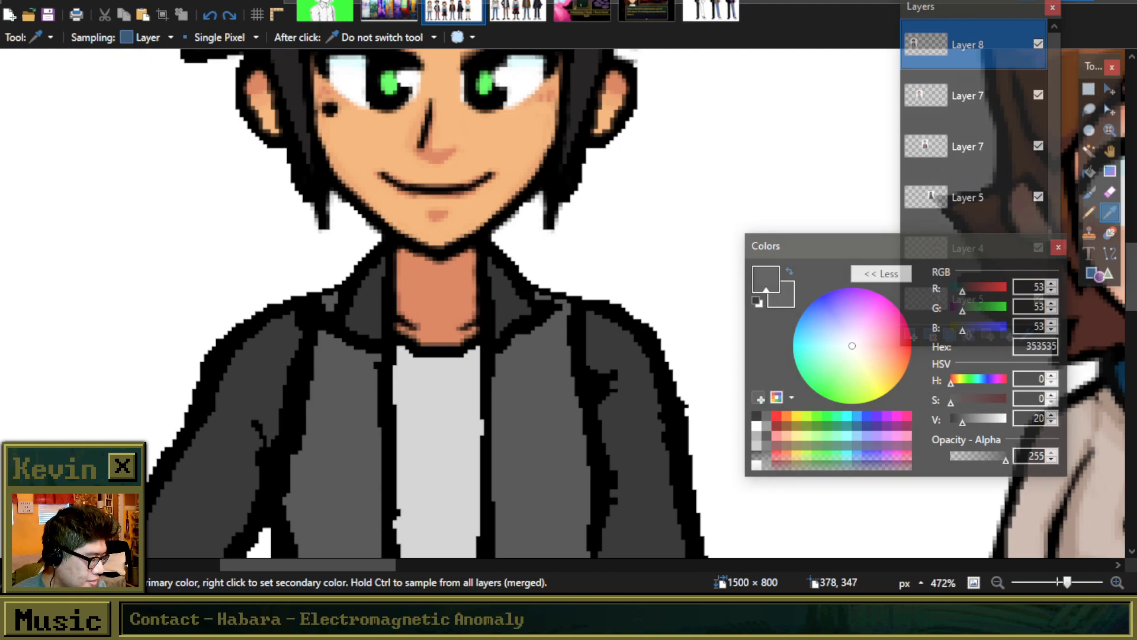
pyautogui.click(1089, 172)
pyautogui.click(354, 297)
pyautogui.click(269, 350)
pyautogui.click(642, 421)
# Step: Sample 5B5B5B from the jacket front and refill both front panels and the small gray patches beside the collar
pyautogui.scroll(-5, 598, 356)
pyautogui.scroll(-3, 578, 298)
pyautogui.click(1110, 211)
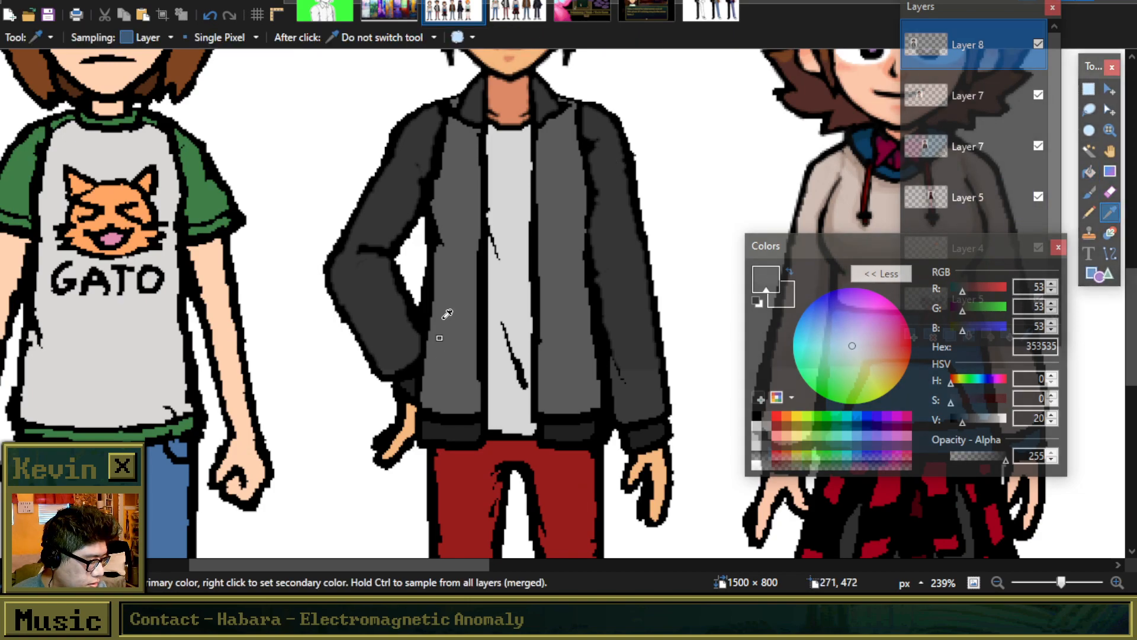
pyautogui.click(455, 264)
pyautogui.click(1090, 172)
pyautogui.click(453, 168)
pyautogui.click(569, 159)
pyautogui.scroll(5, 549, 120)
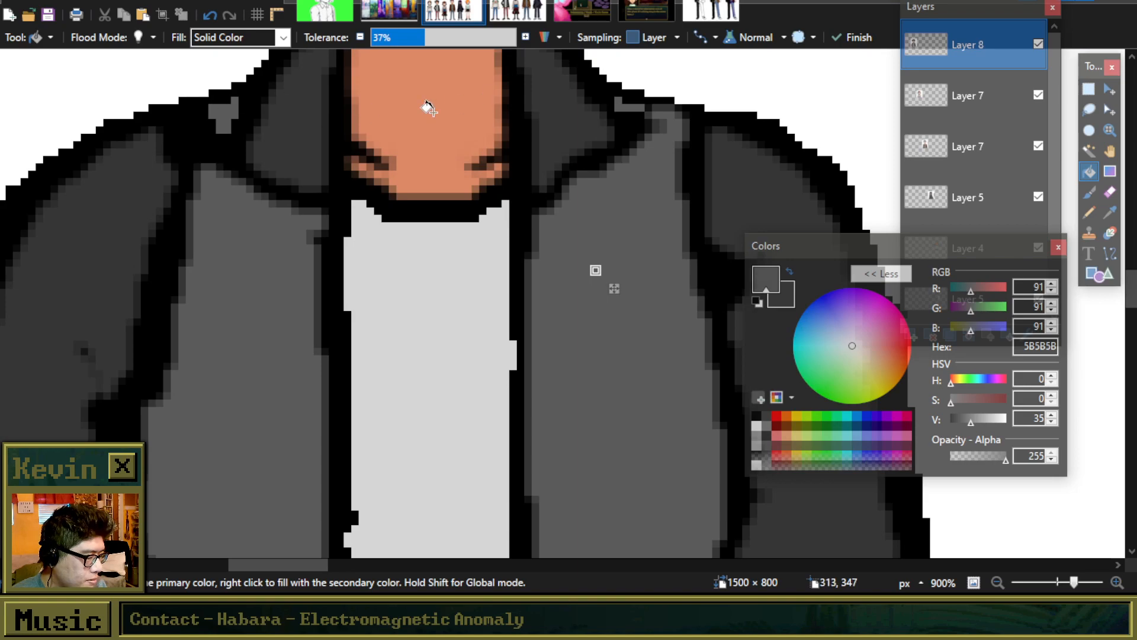
pyautogui.click(233, 113)
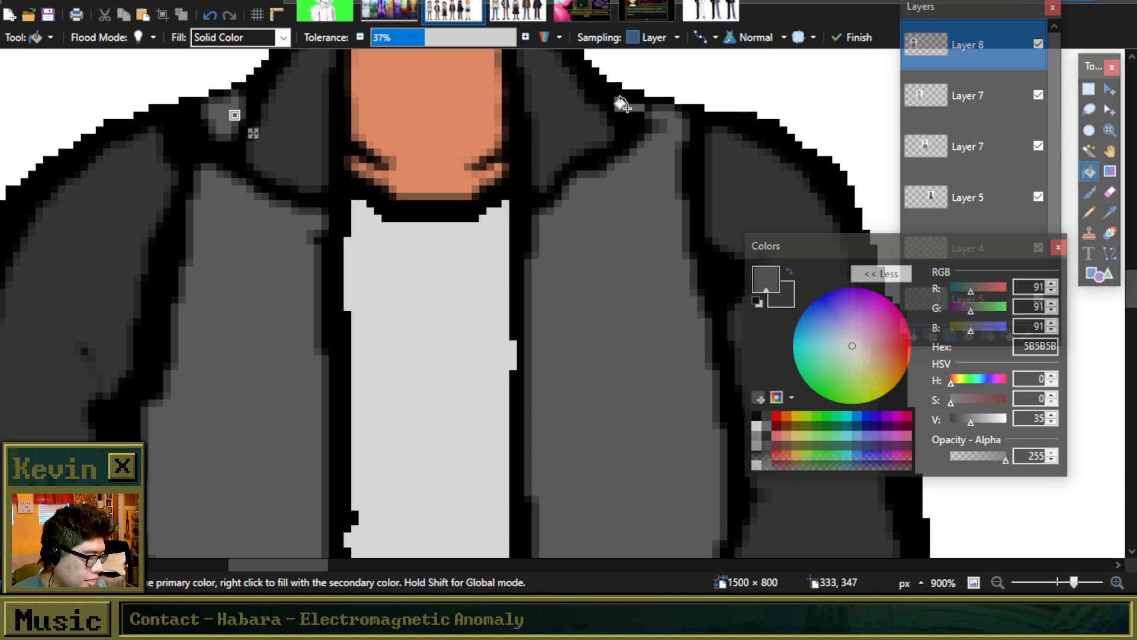
pyautogui.click(643, 119)
# Step: Sample the sleeve's dark gray 353535 as the primary color for the Paintbrush
pyautogui.press('b')
pyautogui.scroll(-5, 537, 275)
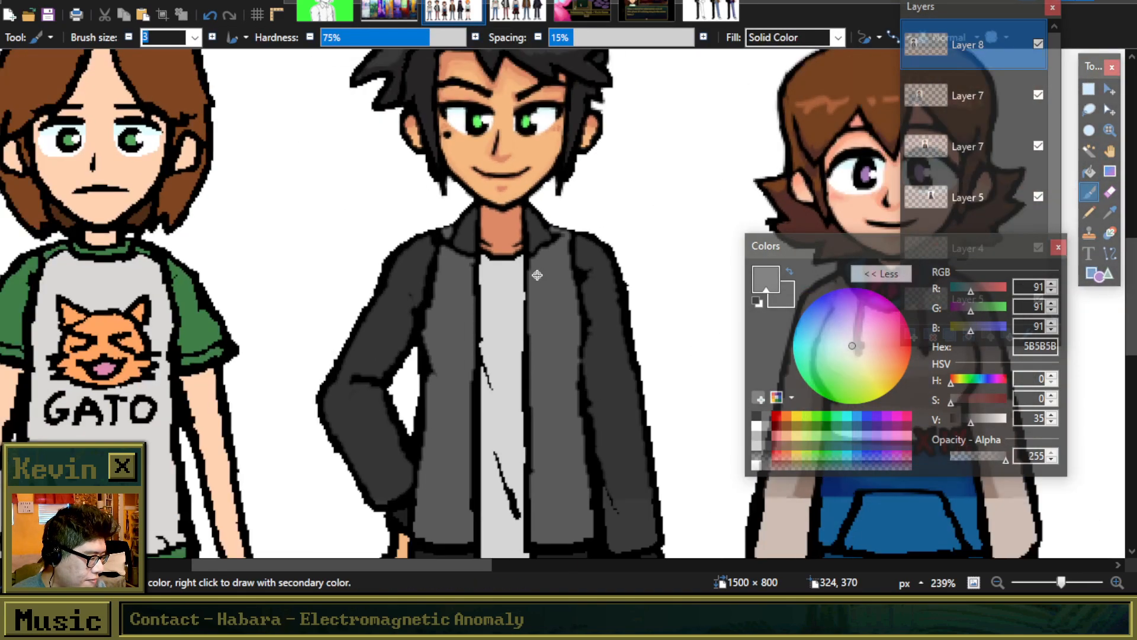
pyautogui.press('k')
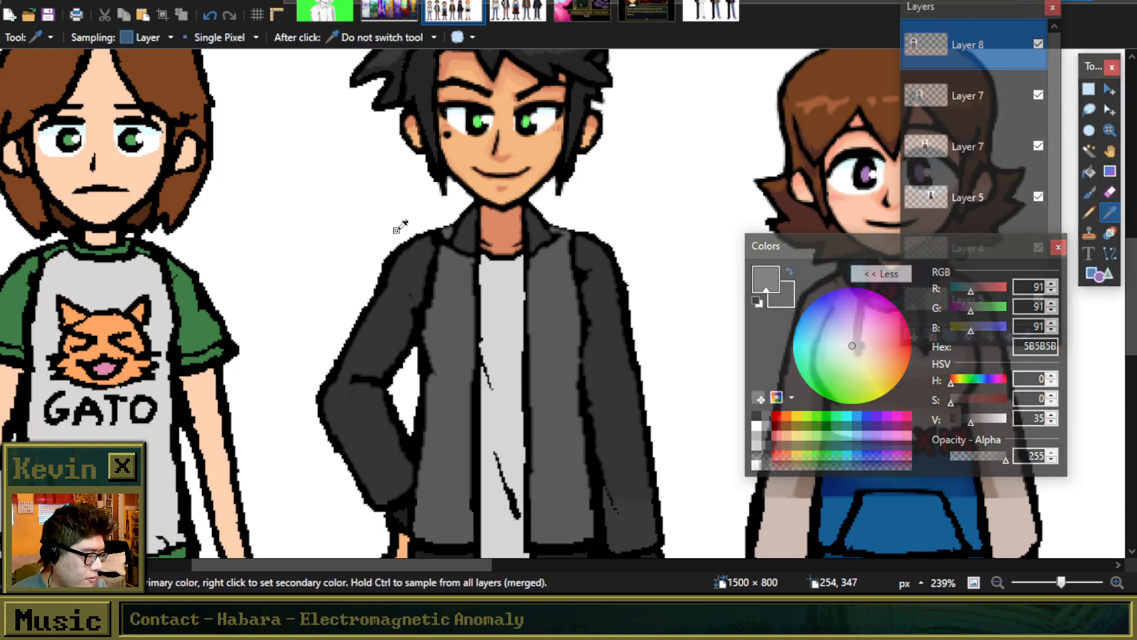
pyautogui.scroll(3, 418, 279)
pyautogui.click(418, 278)
pyautogui.press('b')
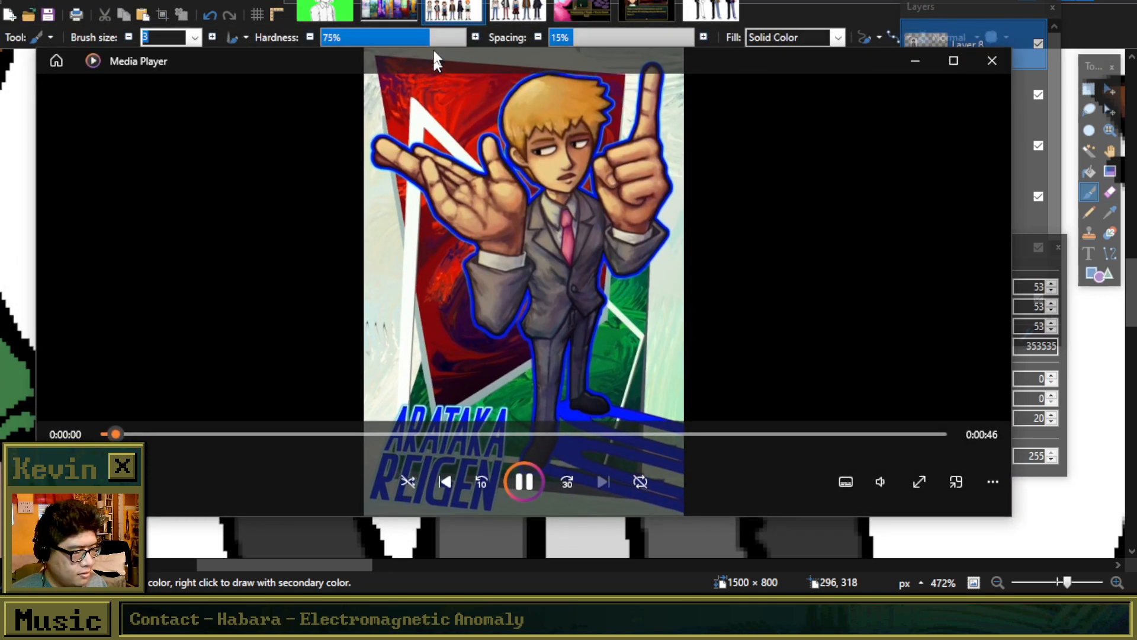
# Step: Enlarge the Arataka Reigen artwork video in Media Player and skip to another point in it
pyautogui.doubleClick(436, 59)
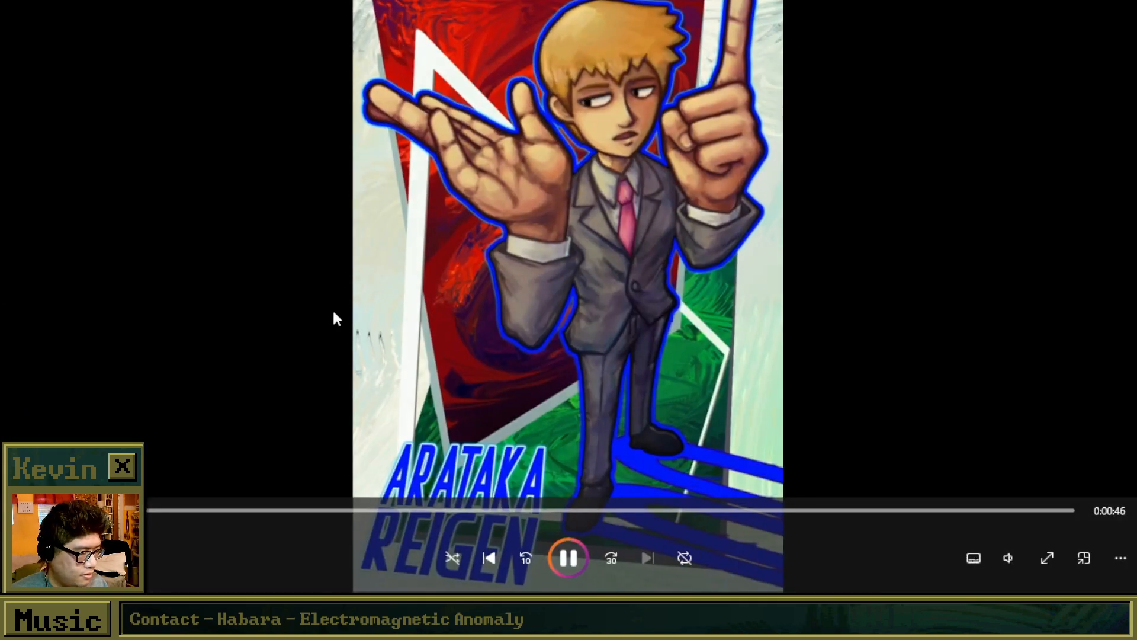
pyautogui.click(283, 509)
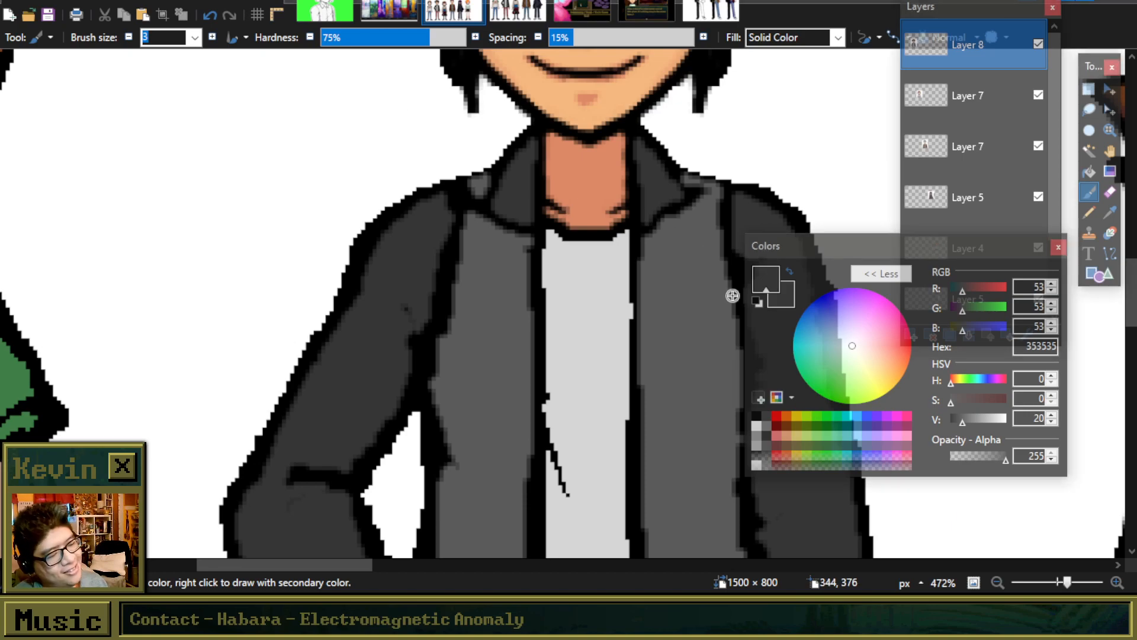
# Step: Set the primary color to black and touch up the outlines around the jacket collar with the Paintbrush
pyautogui.click(756, 416)
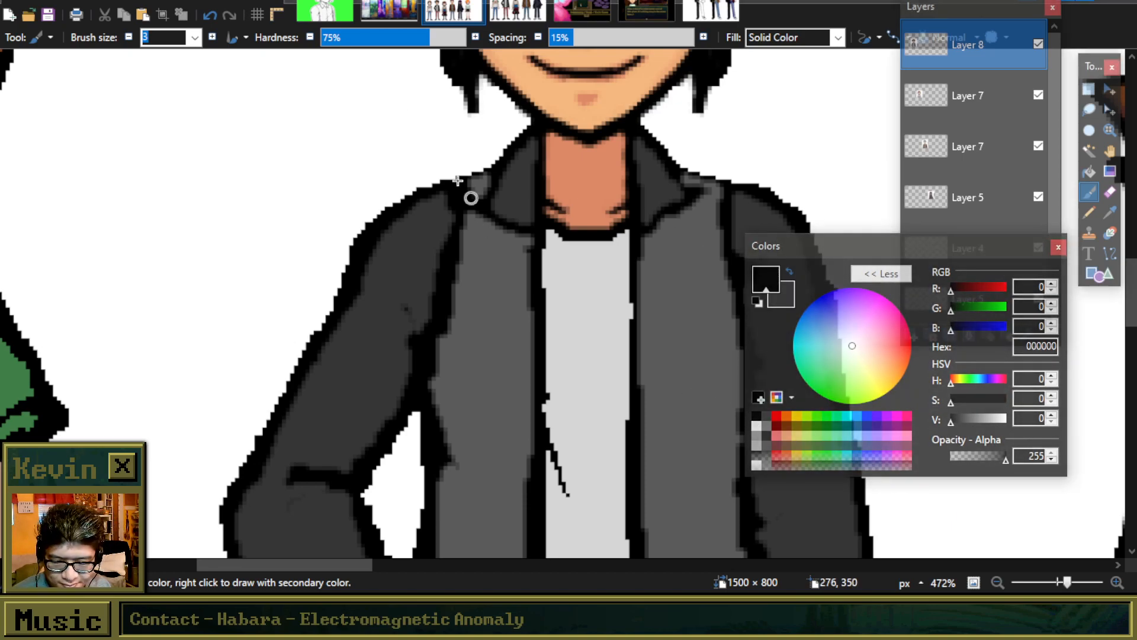
pyautogui.scroll(3, 486, 178)
pyautogui.scroll(-2, 579, 193)
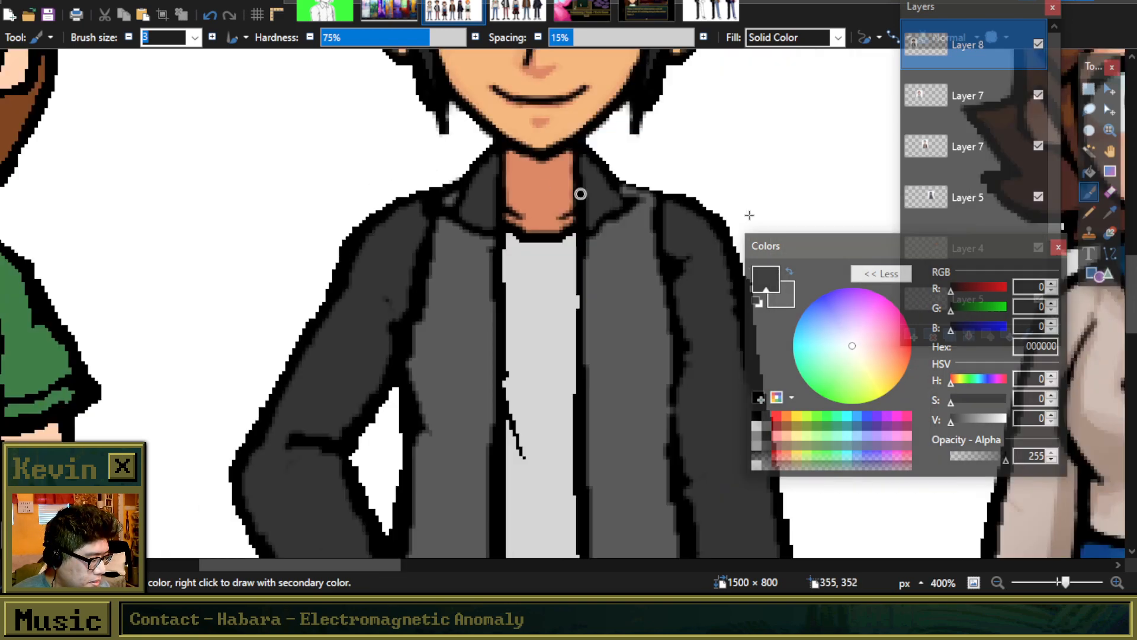
pyautogui.scroll(3, 643, 191)
pyautogui.moveTo(572, 162)
pyautogui.mouseDown()
pyautogui.moveTo(609, 203)
pyautogui.moveTo(597, 236)
pyautogui.moveTo(551, 264)
pyautogui.moveTo(524, 303)
pyautogui.mouseUp()
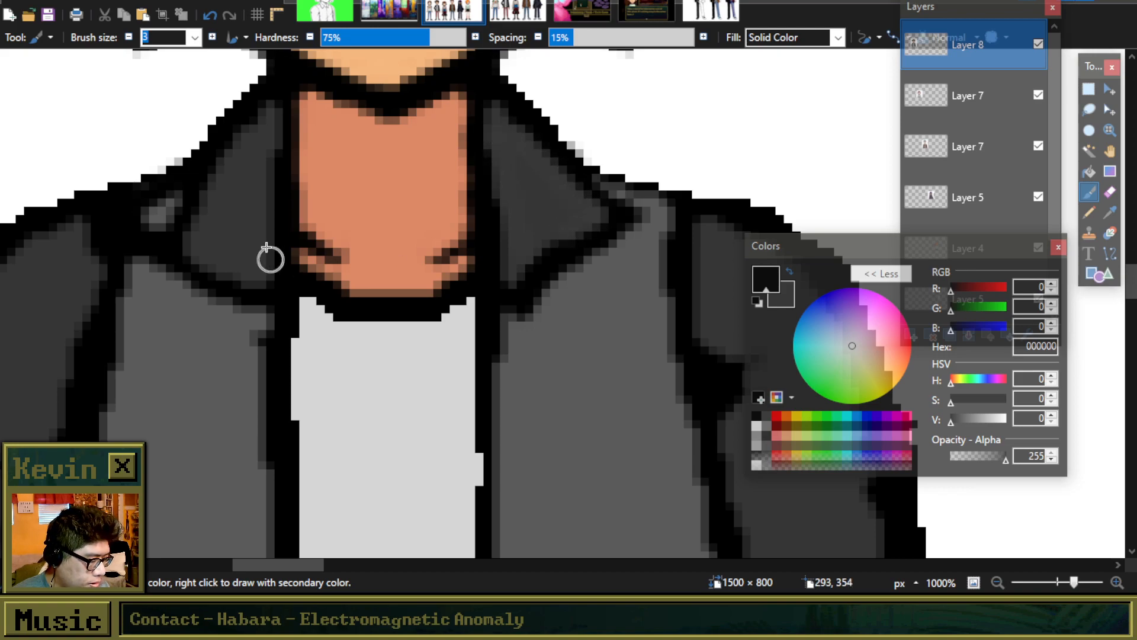
pyautogui.moveTo(137, 218); pyautogui.dragTo(149, 223)
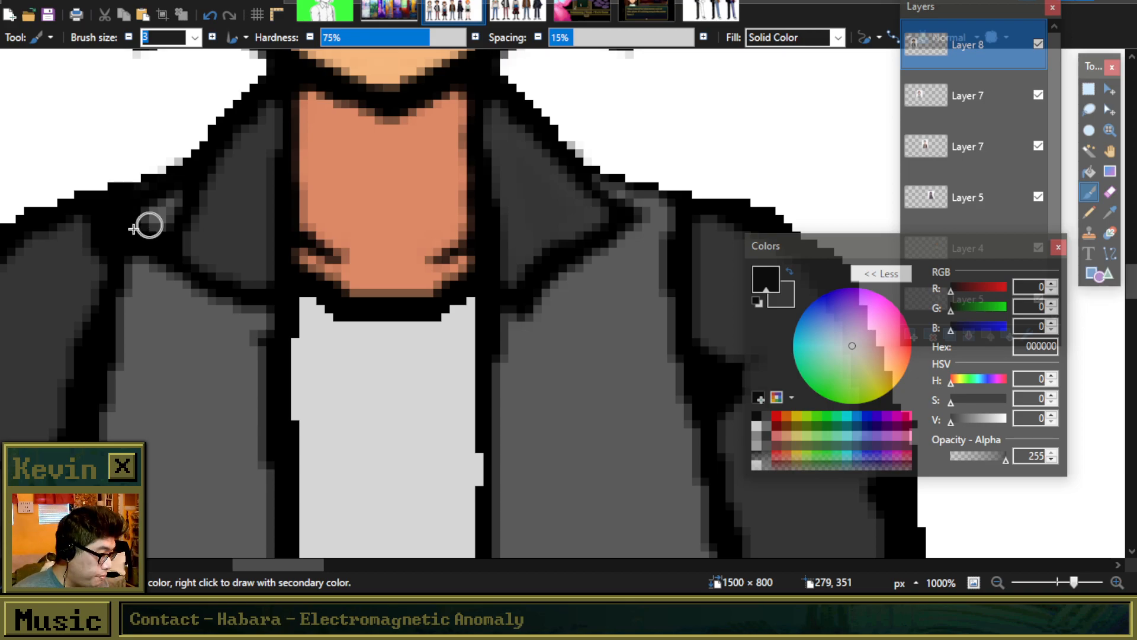
pyautogui.scroll(-5, 373, 155)
pyautogui.scroll(3, 375, 154)
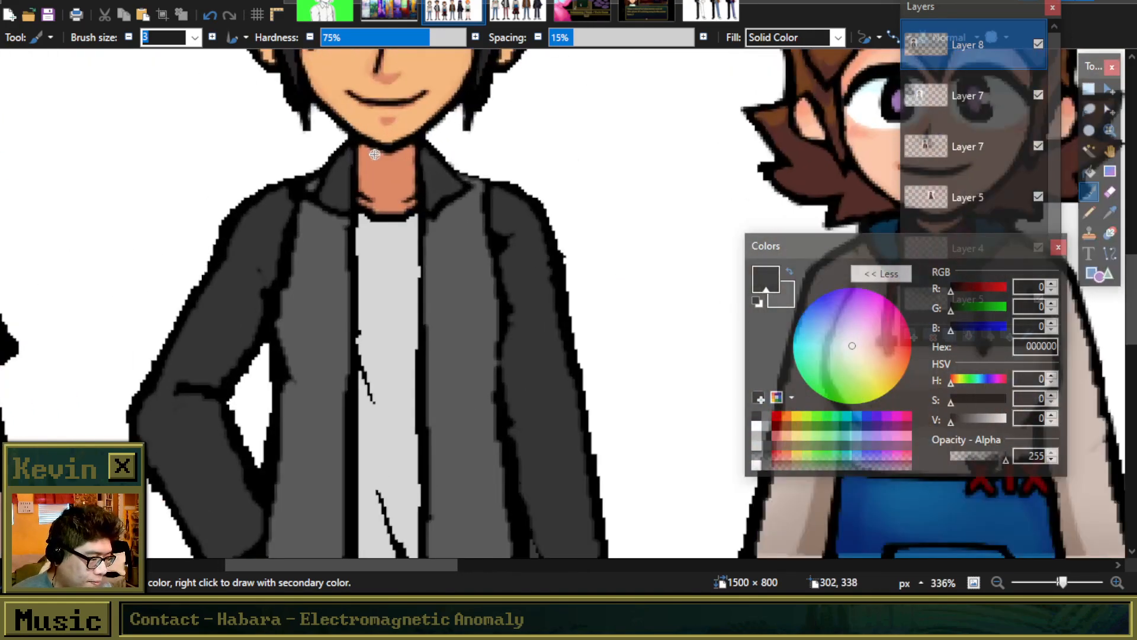
pyautogui.scroll(5, 375, 154)
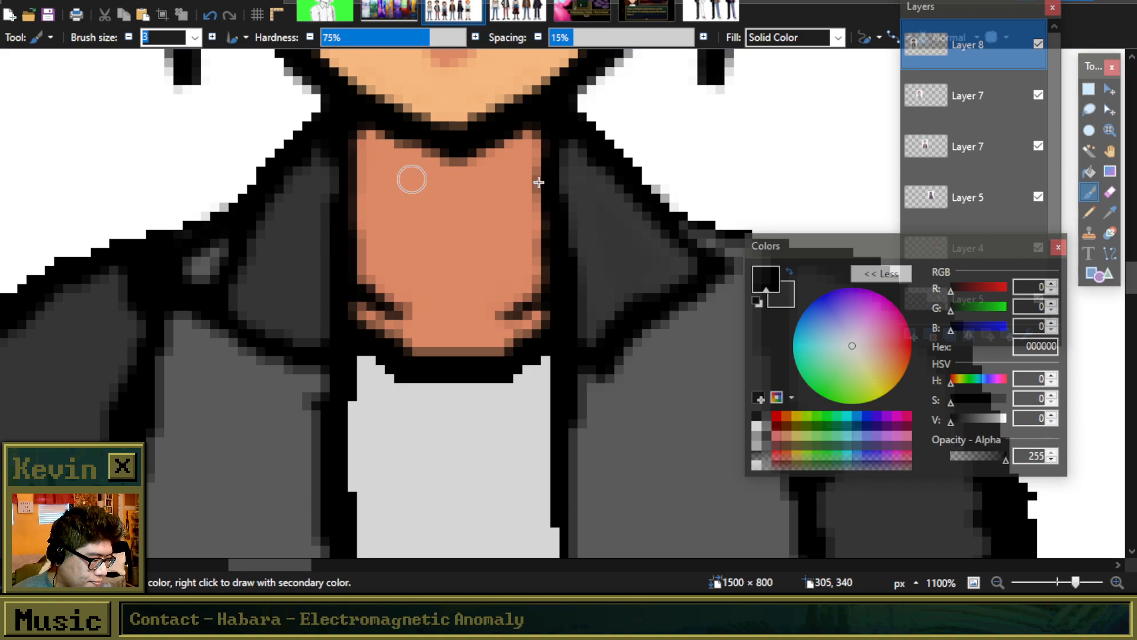
pyautogui.scroll(-6, 381, 117)
pyautogui.scroll(2, 503, 166)
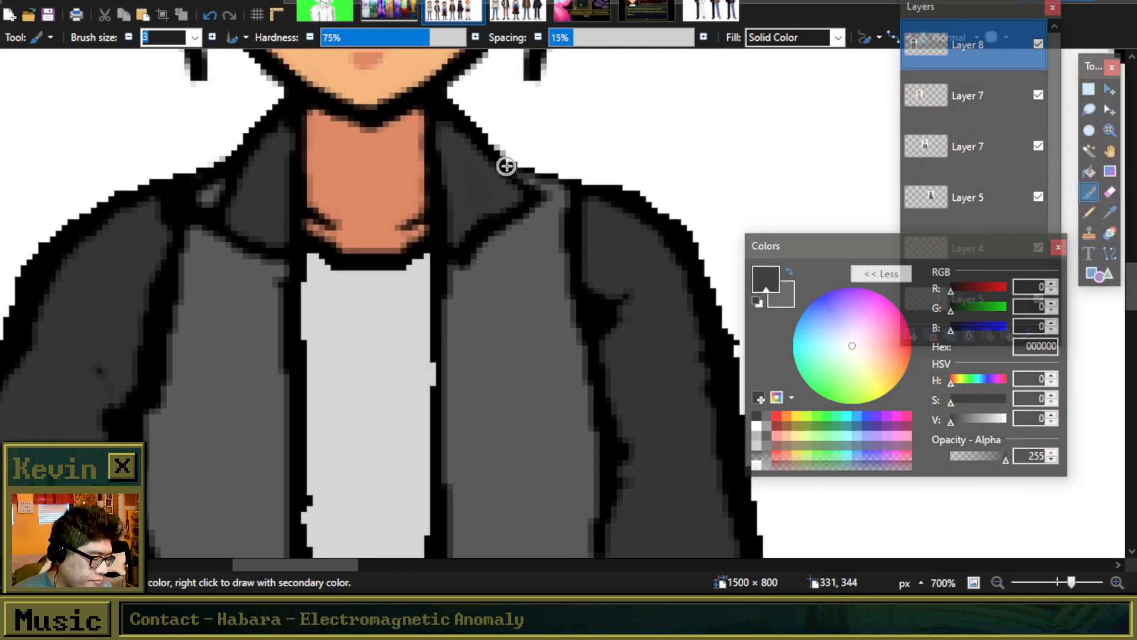
pyautogui.scroll(-1, 503, 166)
pyautogui.scroll(-3, 606, 205)
pyautogui.scroll(5, 350, 209)
# Step: Sample the front panel's gray as the secondary color and paint over the outline separating the left panel from the small patch beside the collar
pyautogui.press('k')
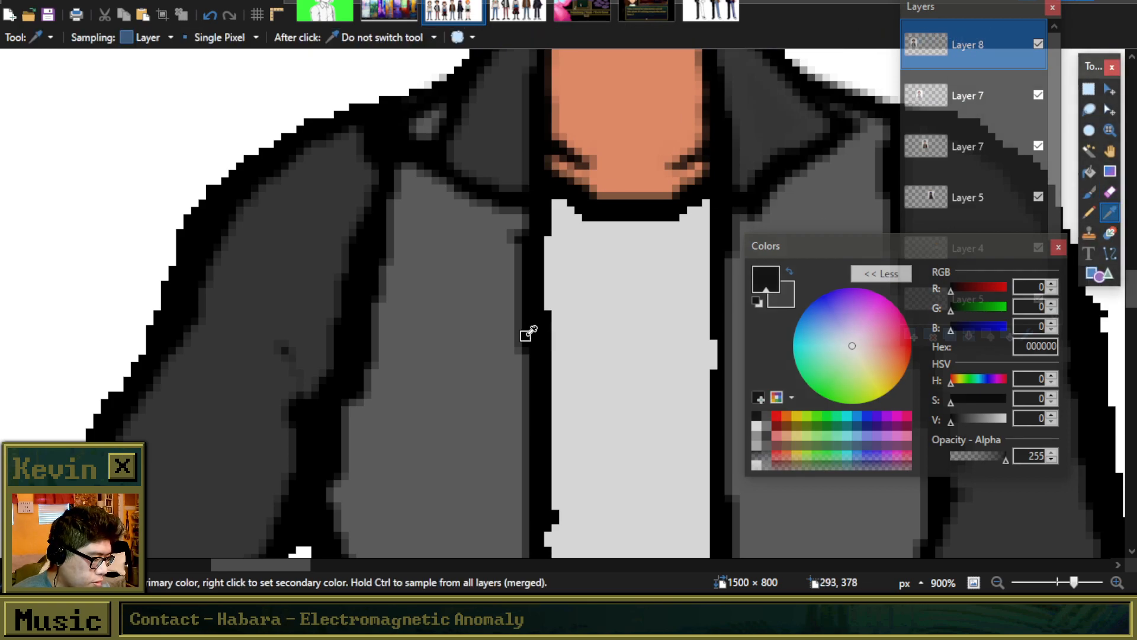
pyautogui.press('b')
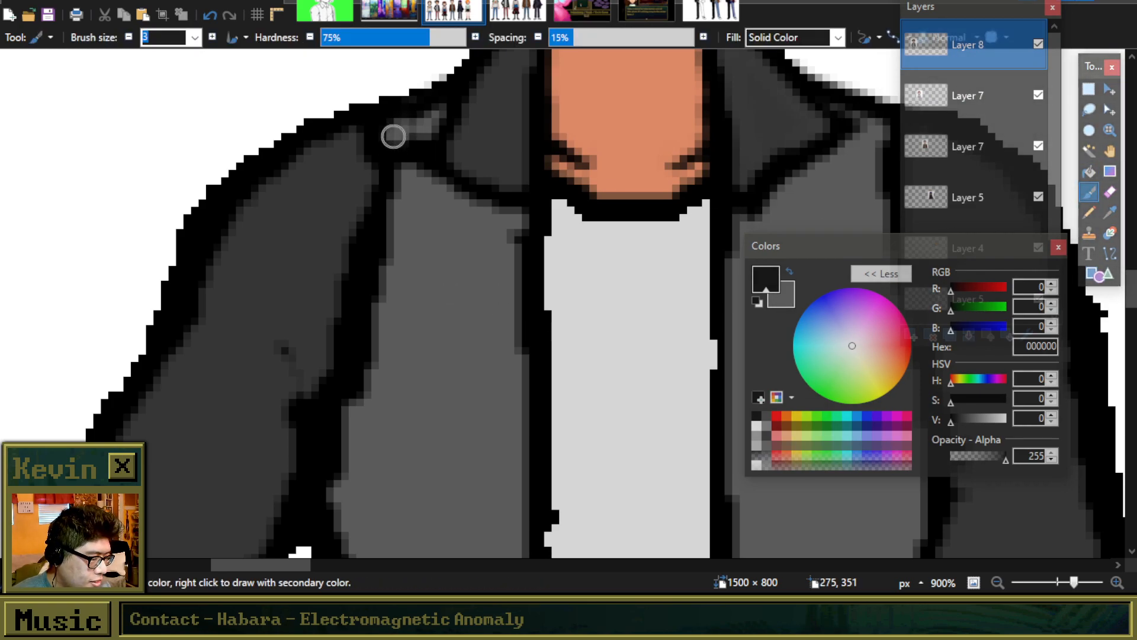
pyautogui.scroll(-5, 389, 247)
pyautogui.scroll(-1, 395, 168)
pyautogui.scroll(4, 500, 203)
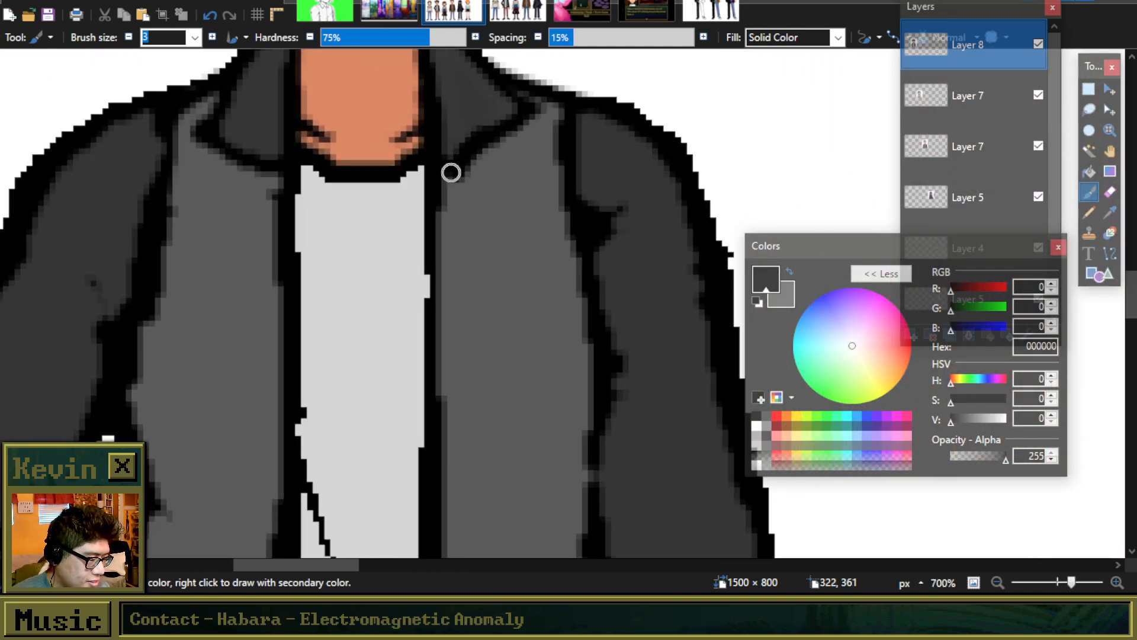
pyautogui.scroll(-2, 430, 121)
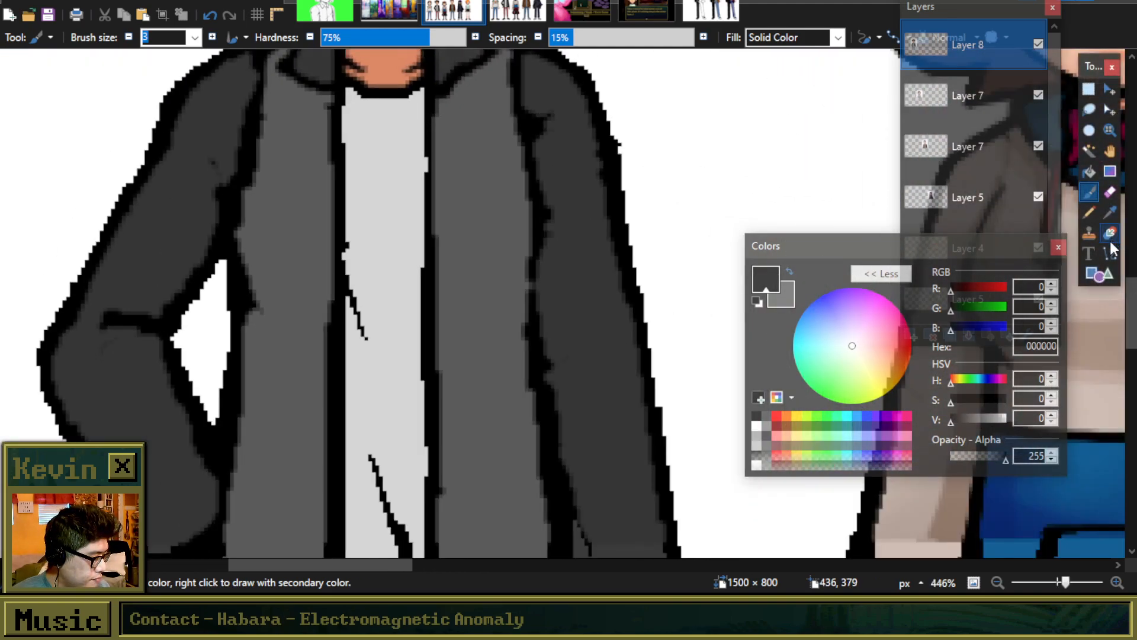
# Step: Draw black Line/Curve strokes along the inner edges of both jacket front panels beside the white shirt
pyautogui.click(1111, 254)
pyautogui.scroll(-2, 371, 211)
pyautogui.moveTo(370, 178)
pyautogui.mouseDown()
pyautogui.moveTo(369, 434)
pyautogui.moveTo(363, 182)
pyautogui.mouseUp()
pyautogui.press('Return')
pyautogui.press('Return')
pyautogui.scroll(3, 402, 182)
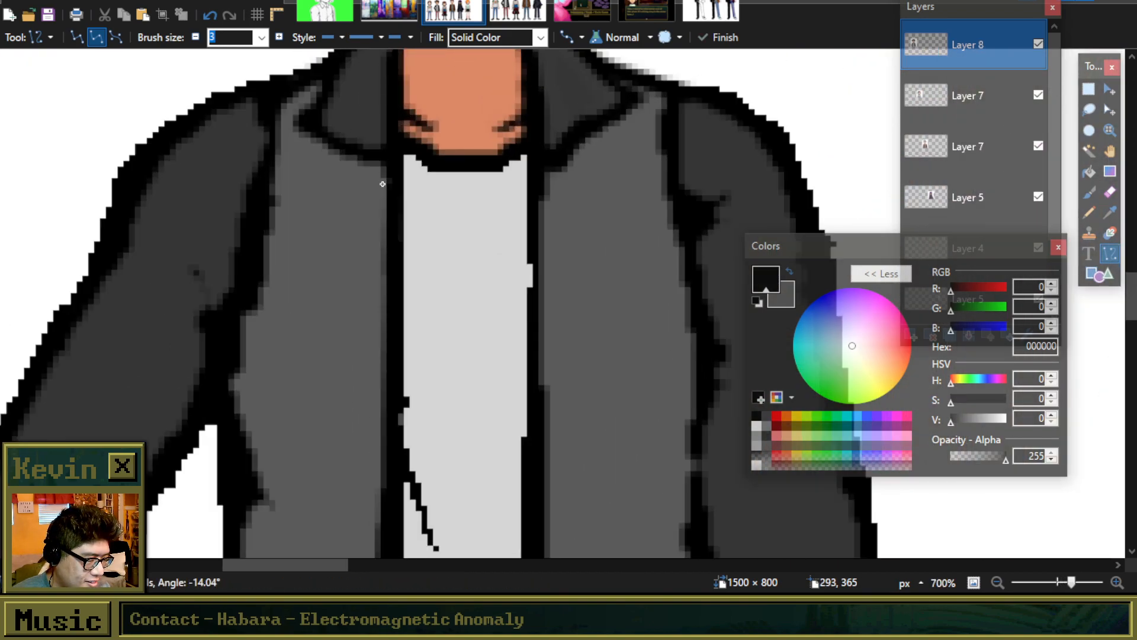
pyautogui.moveTo(536, 181)
pyautogui.mouseDown()
pyautogui.moveTo(535, 281)
pyautogui.moveTo(546, 157)
pyautogui.moveTo(532, 204)
pyautogui.mouseUp()
pyautogui.scroll(-2, 535, 278)
pyautogui.scroll(-3, 536, 273)
pyautogui.press('Return')
pyautogui.scroll(3, 610, 225)
# Step: Redraw the outline between the right front panel and its sleeve with several black Line/Curve strokes
pyautogui.moveTo(599, 372); pyautogui.dragTo(582, 252)
pyautogui.press('Return')
pyautogui.scroll(4, 594, 209)
pyautogui.moveTo(587, 194)
pyautogui.mouseDown()
pyautogui.moveTo(557, 310)
pyautogui.moveTo(611, 203)
pyautogui.moveTo(586, 322)
pyautogui.mouseUp()
pyautogui.press('Return')
pyautogui.moveTo(613, 243); pyautogui.dragTo(608, 244)
pyautogui.press('Return')
pyautogui.hotkey('ctrl', 'z')
pyautogui.moveTo(596, 282)
pyautogui.mouseDown()
pyautogui.moveTo(608, 285)
pyautogui.moveTo(578, 183)
pyautogui.moveTo(601, 304)
pyautogui.moveTo(548, 447)
pyautogui.moveTo(569, 486)
pyautogui.mouseUp()
pyautogui.press('Return')
pyautogui.scroll(2, 603, 207)
pyautogui.press('Return')
pyautogui.press('Return')
pyautogui.press('Return')
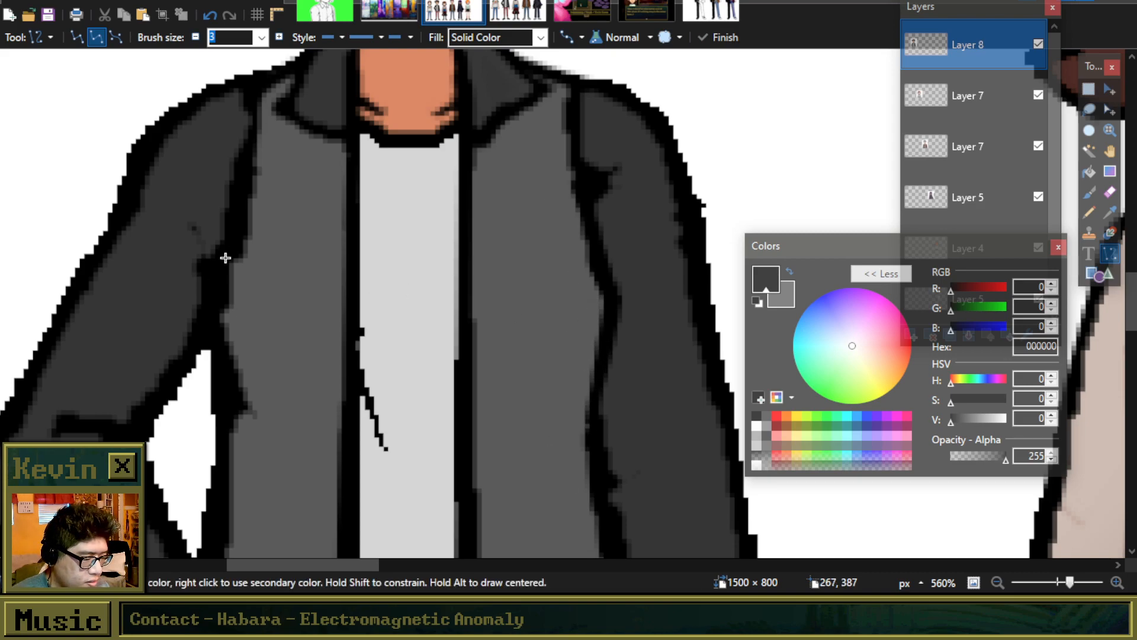
# Step: Draw a black line along the left front panel's outer edge, below the armhole seam
pyautogui.moveTo(270, 164); pyautogui.dragTo(224, 310)
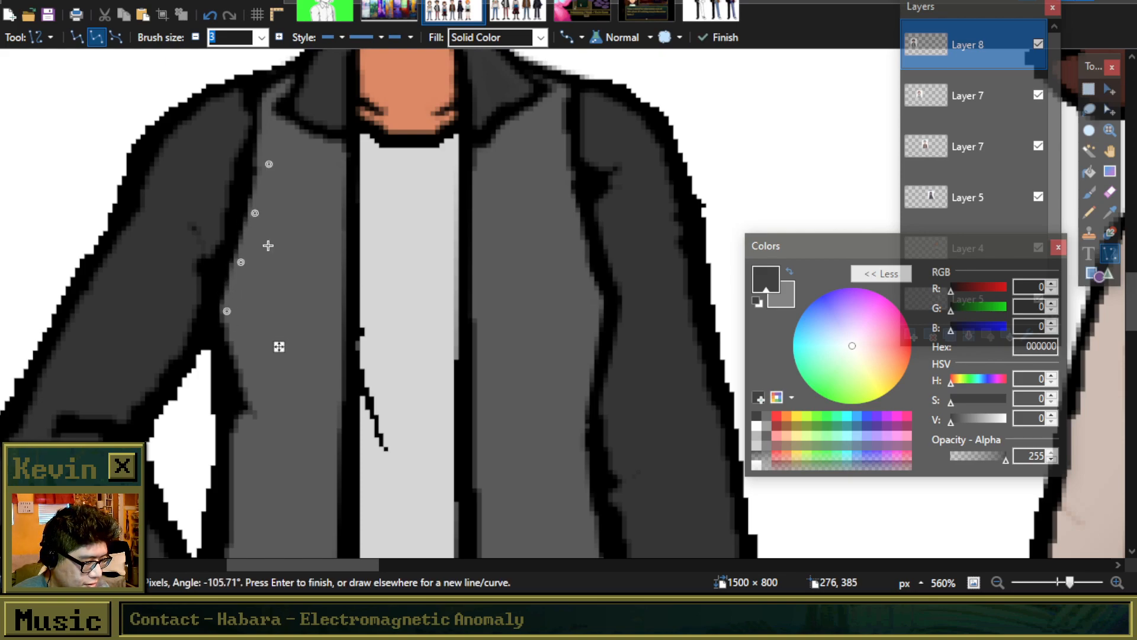
pyautogui.press('Return')
pyautogui.scroll(-1, 315, 215)
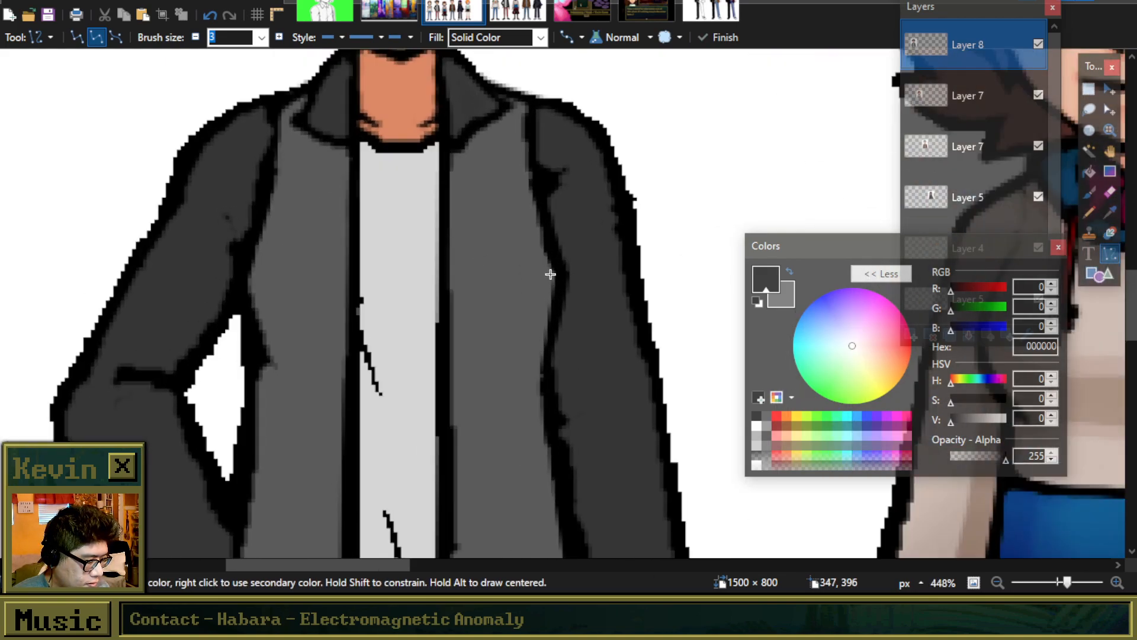
# Step: Smooth the waist curve of the outline between the right front panel and sleeve with the Paintbrush
pyautogui.click(1089, 191)
pyautogui.scroll(2, 570, 281)
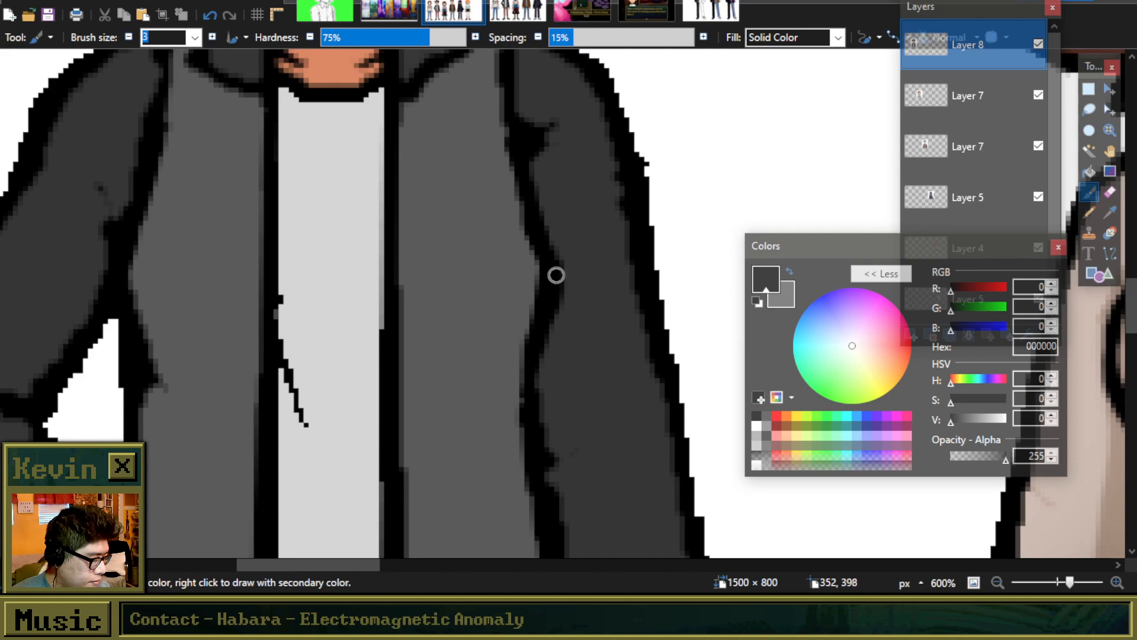
pyautogui.moveTo(556, 271); pyautogui.dragTo(545, 322)
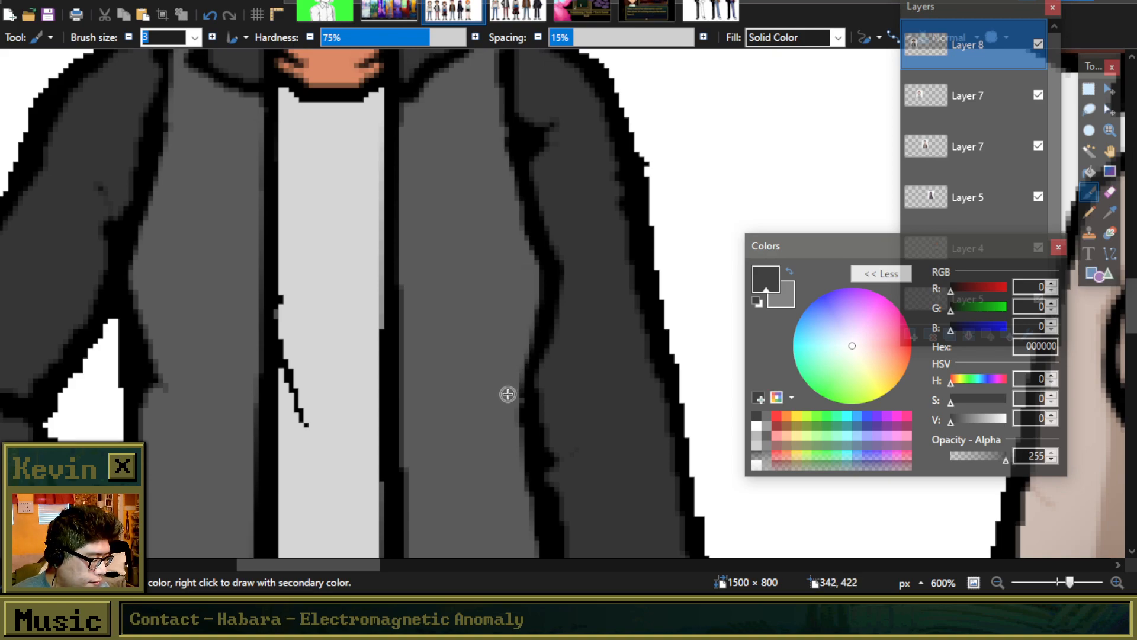
pyautogui.moveTo(534, 330); pyautogui.dragTo(528, 370)
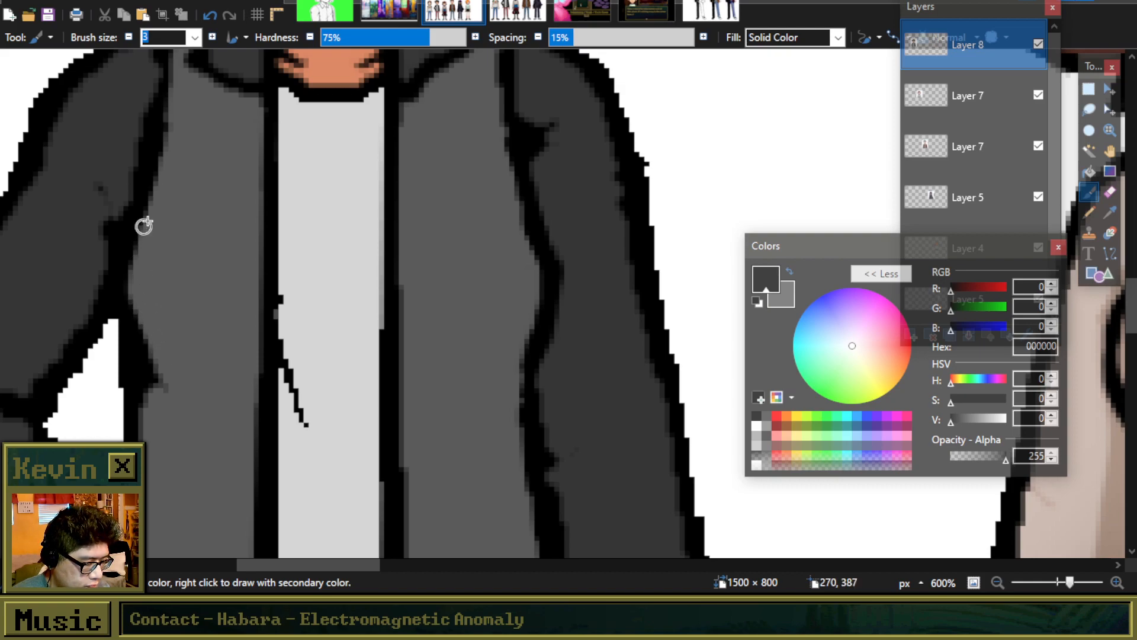
# Step: Paint over the rough outer outline of the left front panel from the armhole down to the lower torso
pyautogui.scroll(-4, 184, 198)
pyautogui.scroll(4, 178, 177)
pyautogui.moveTo(170, 165); pyautogui.dragTo(177, 201)
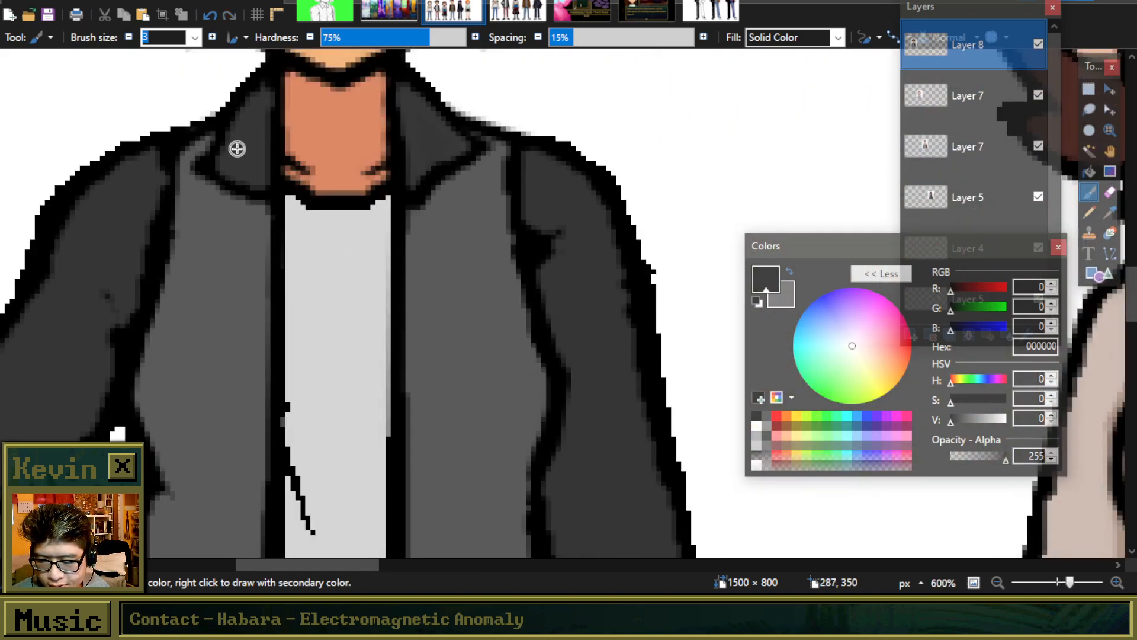
pyautogui.scroll(-4, 237, 149)
pyautogui.scroll(1, 232, 113)
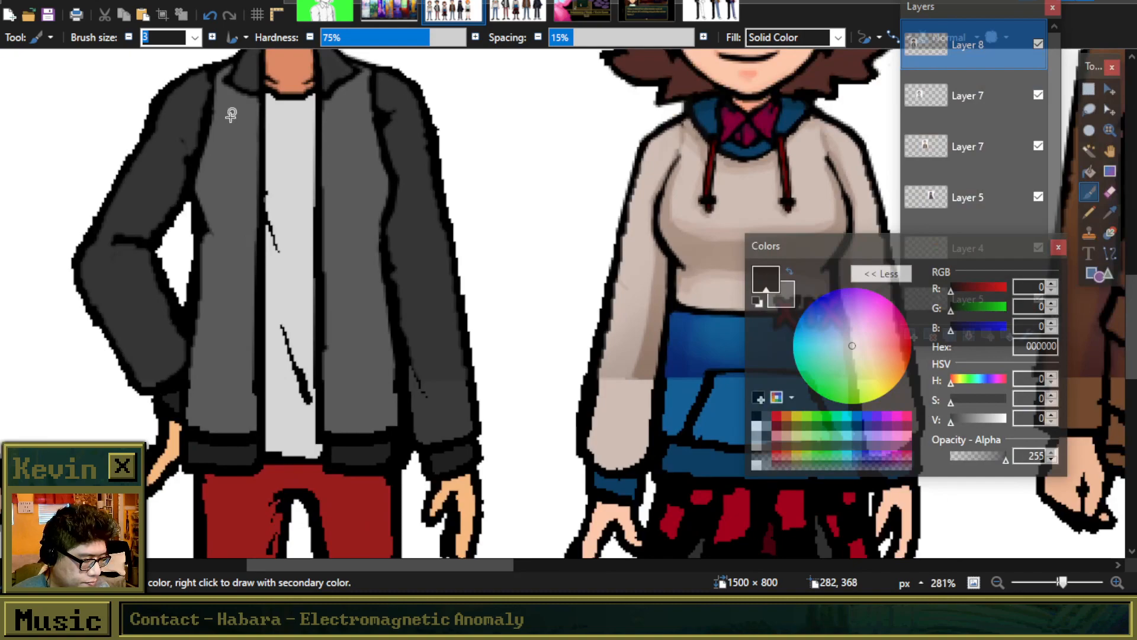
pyautogui.scroll(2, 232, 113)
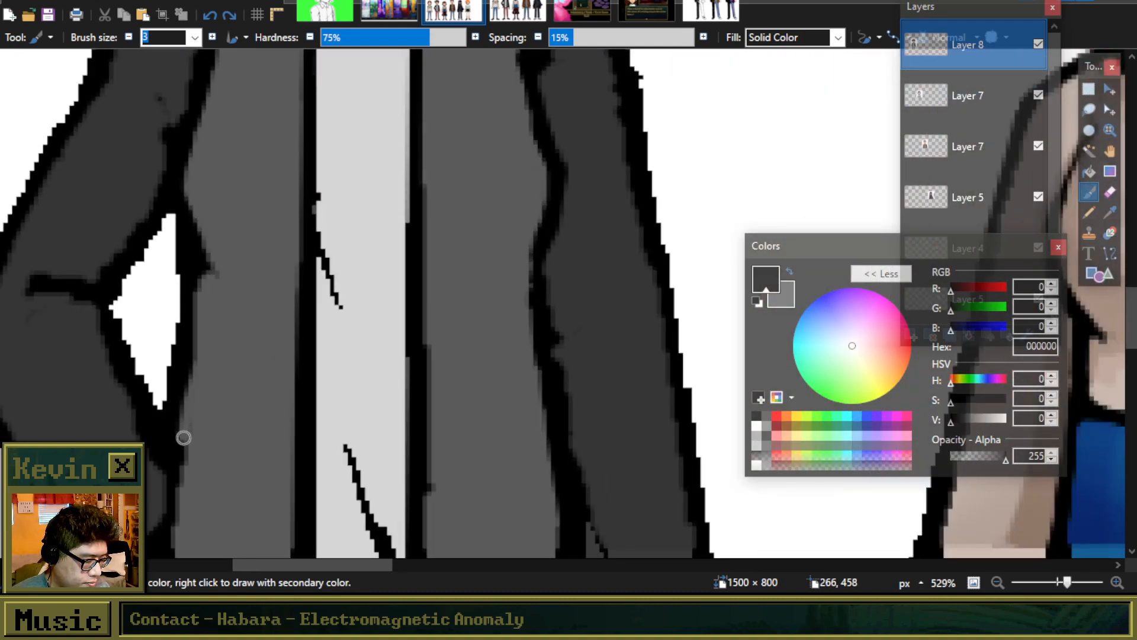
pyautogui.moveTo(183, 451); pyautogui.dragTo(197, 326)
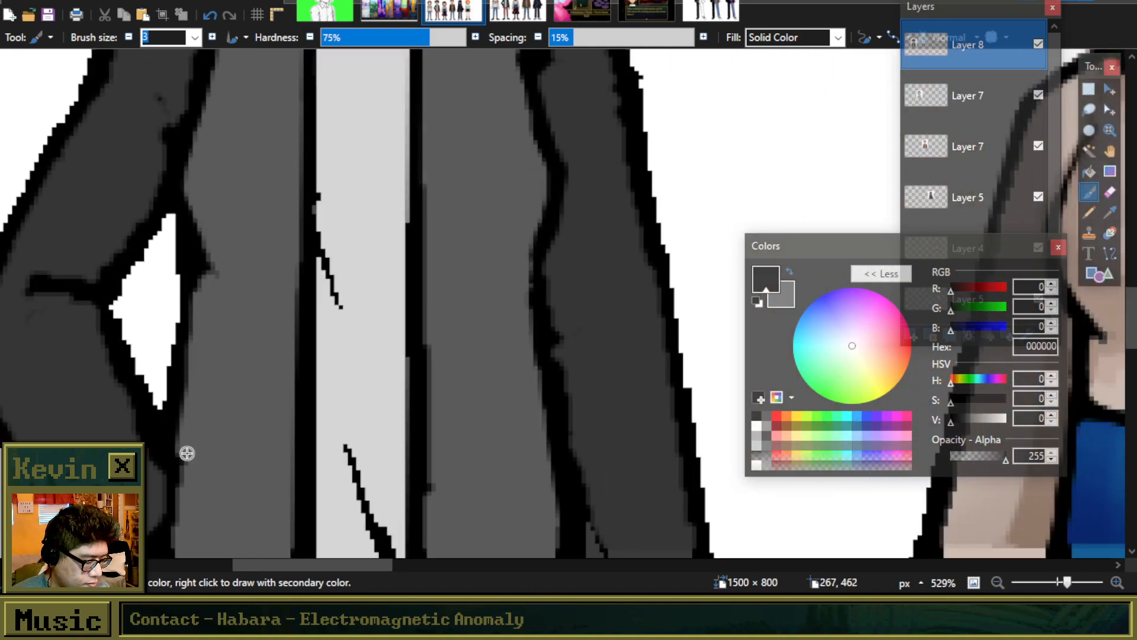
pyautogui.scroll(-2, 534, 315)
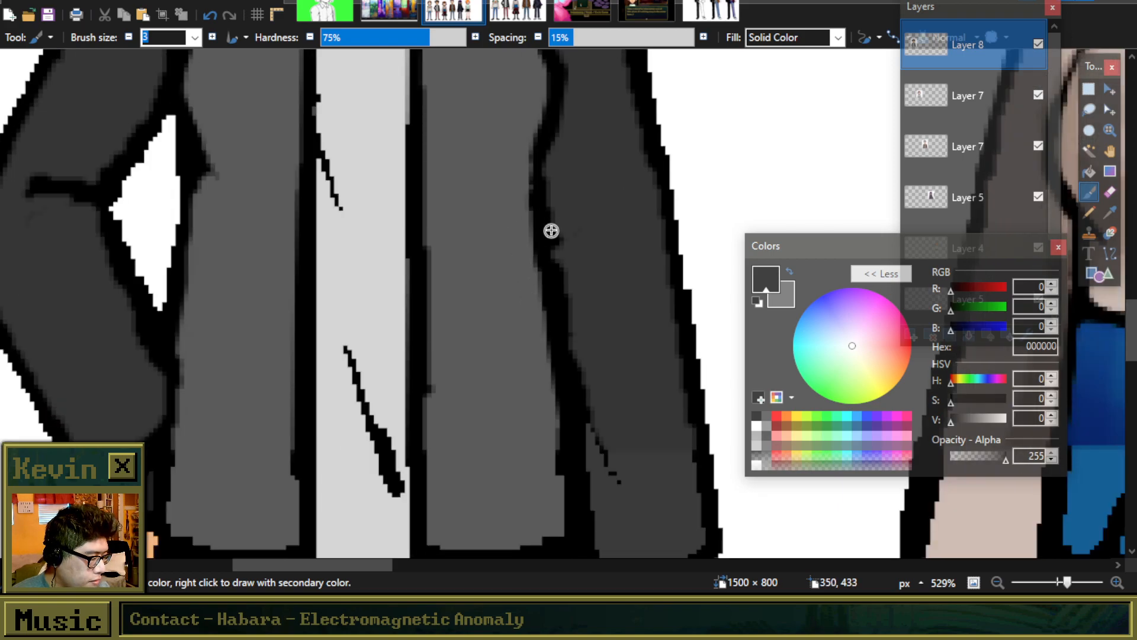
# Step: Sample the dark gray 353535 from the right sleeve as the primary color for the Paintbrush
pyautogui.scroll(-5, 504, 233)
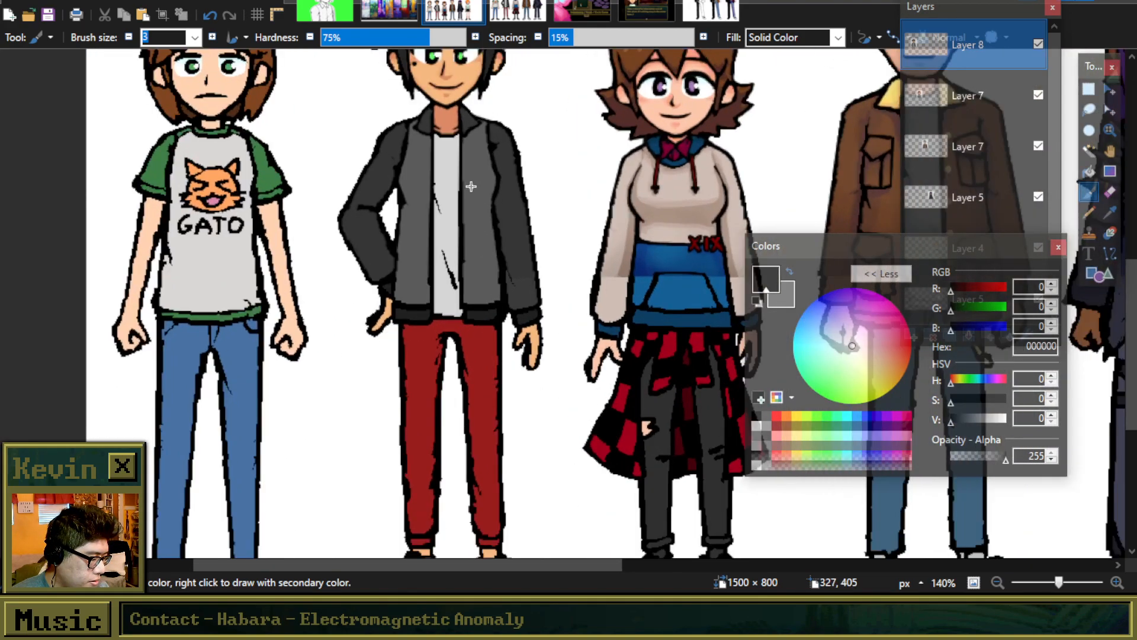
pyautogui.scroll(5, 470, 186)
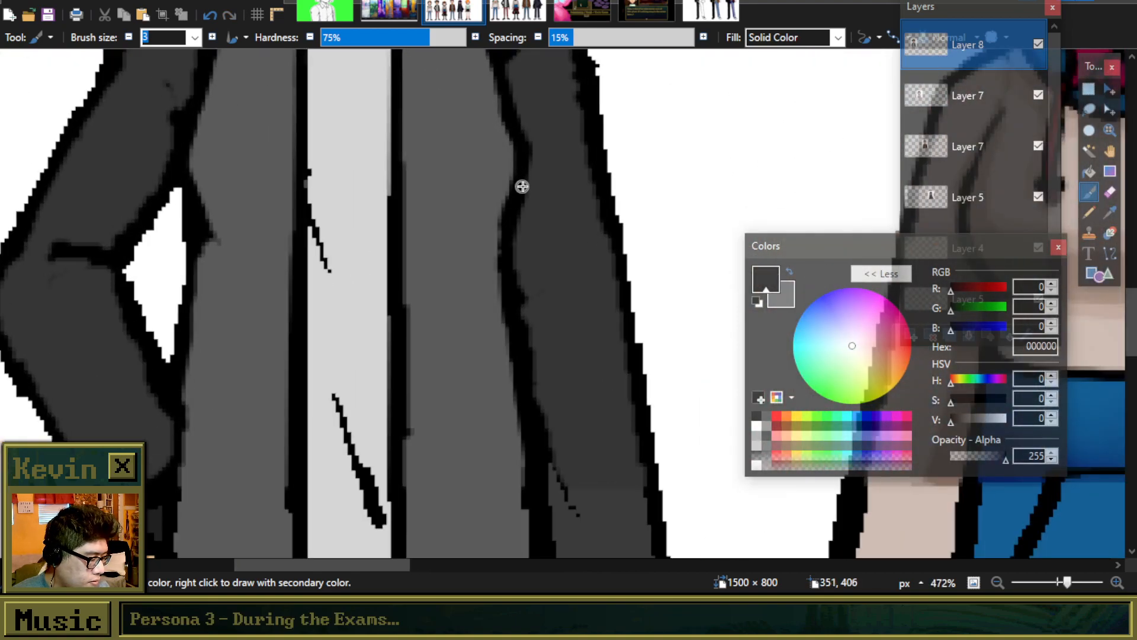
pyautogui.scroll(-3, 521, 166)
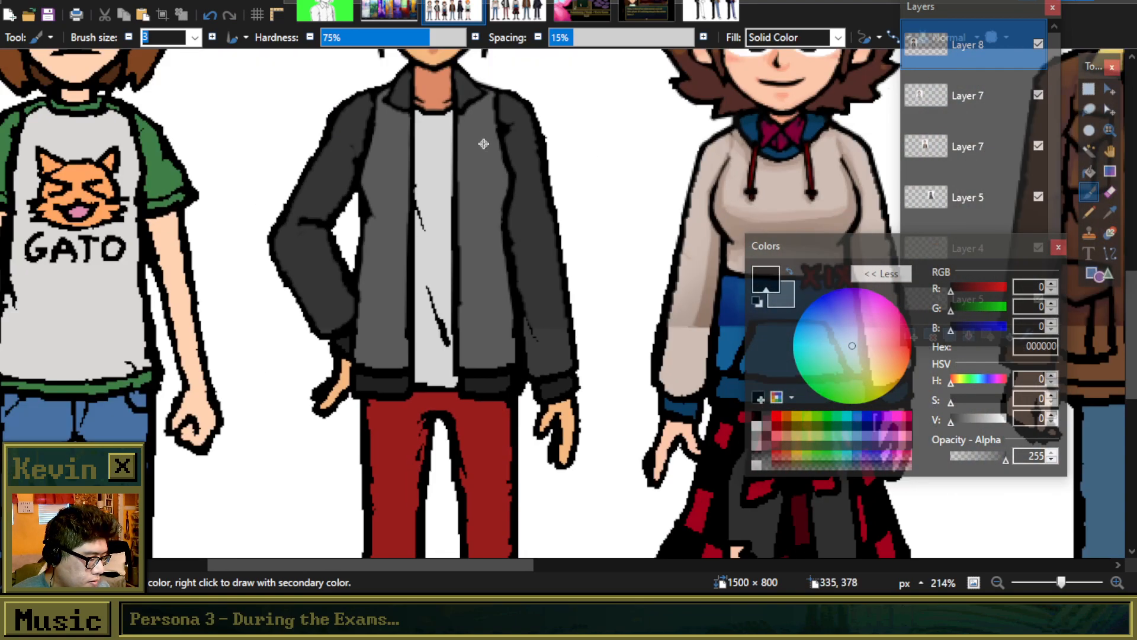
pyautogui.scroll(3, 498, 261)
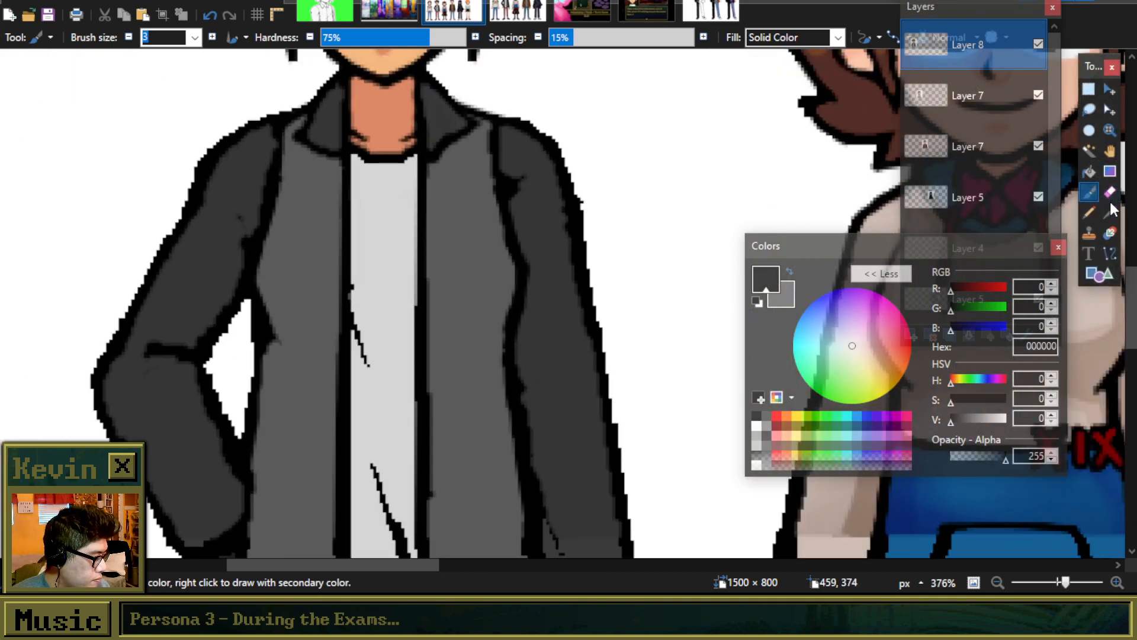
pyautogui.press('k')
pyautogui.click(553, 249)
pyautogui.press('b')
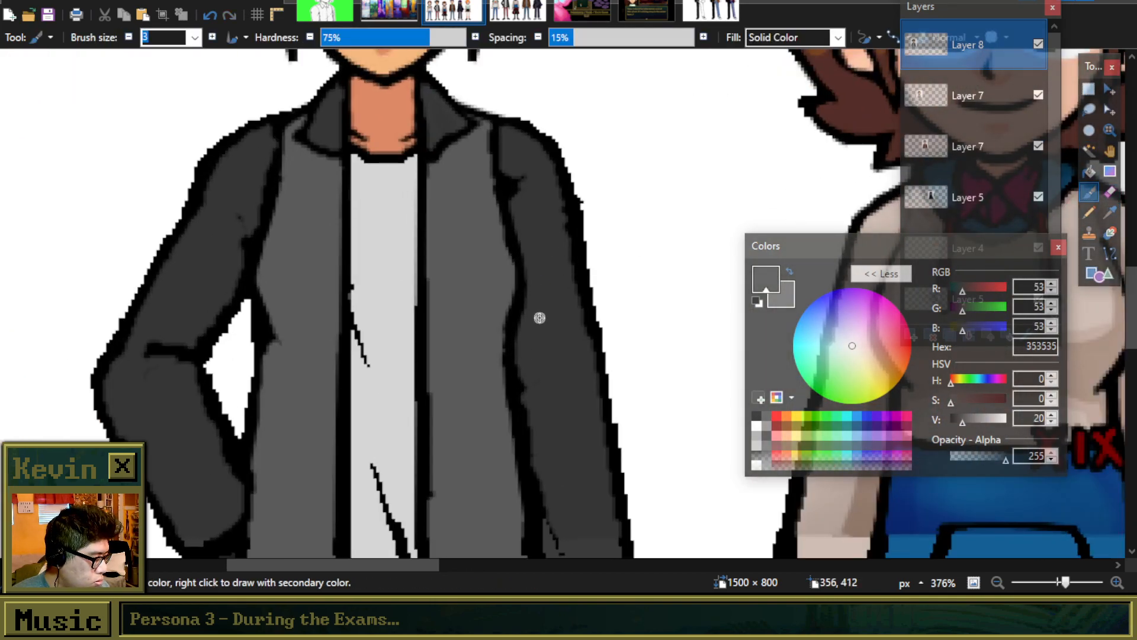
# Step: Sample black from the jacket outline and thicken the upper fold line on the white shirt with the Paintbrush
pyautogui.click(1110, 212)
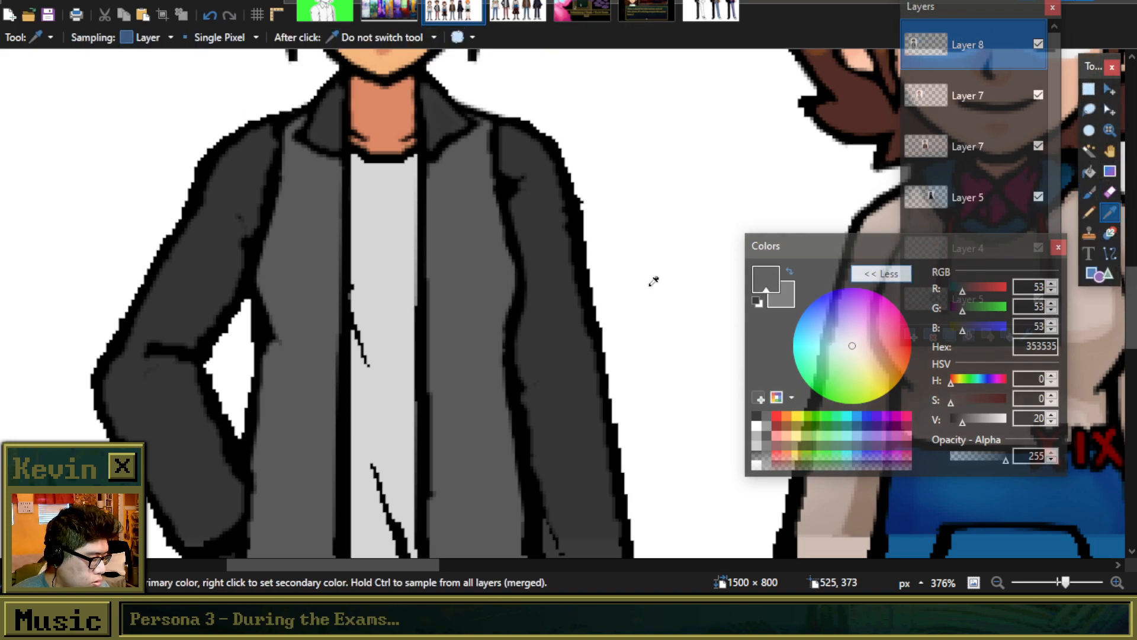
pyautogui.click(435, 153)
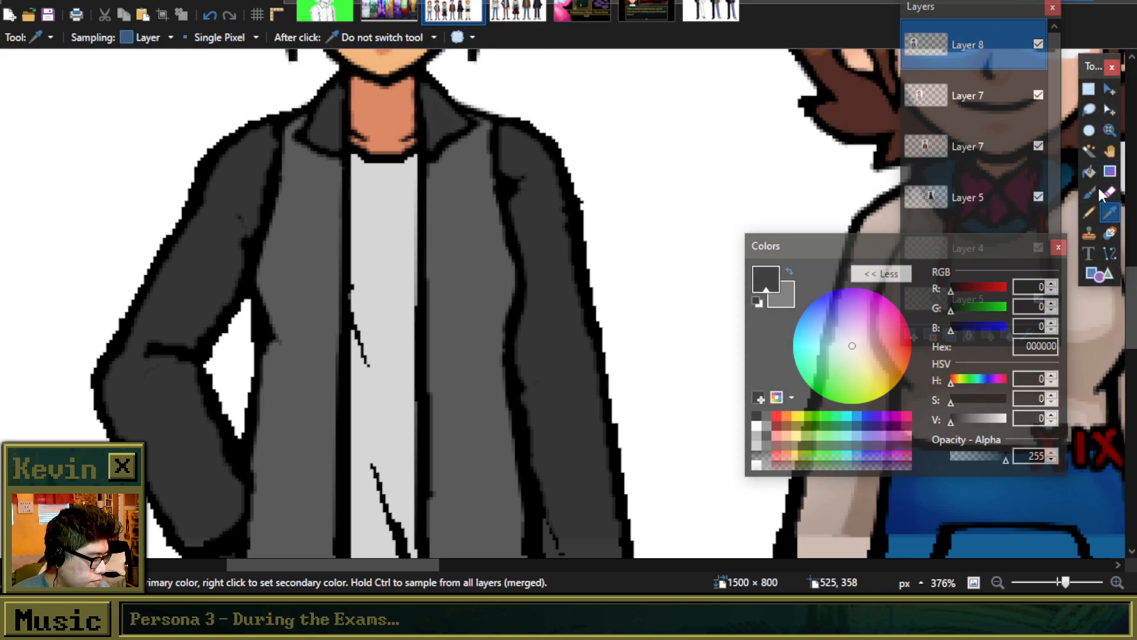
pyautogui.press('b')
pyautogui.scroll(2, 351, 202)
pyautogui.moveTo(351, 202)
pyautogui.mouseDown()
pyautogui.moveTo(385, 299)
pyautogui.moveTo(349, 211)
pyautogui.mouseUp()
pyautogui.hotkey('ctrl', 'z')
# Step: Thicken the lower fold line on the white shirt with a tapered black brush stroke
pyautogui.scroll(-3, 403, 290)
pyautogui.moveTo(392, 278); pyautogui.dragTo(447, 406)
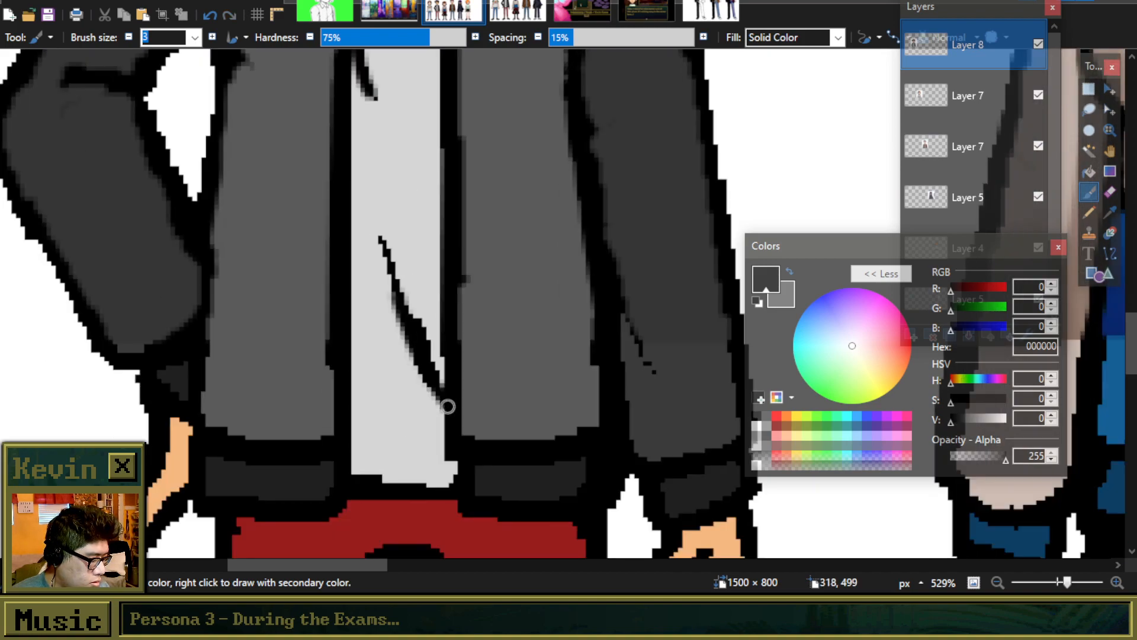
pyautogui.hotkey('ctrl', 'z')
pyautogui.moveTo(394, 296); pyautogui.dragTo(432, 384)
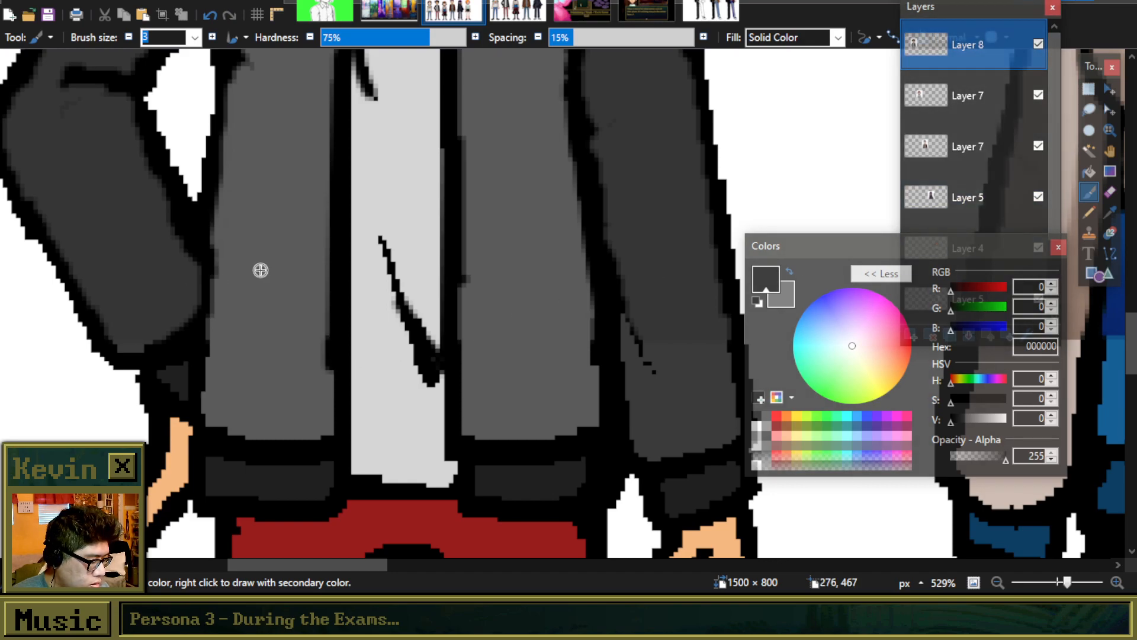
# Step: Straighten the left front panel's inner edge beside the shirt with a long black Line/Curve stroke
pyautogui.moveTo(327, 198); pyautogui.dragTo(327, 344)
pyautogui.hotkey('ctrl', 'z')
pyautogui.click(1110, 253)
pyautogui.moveTo(318, 366); pyautogui.dragTo(358, 167)
pyautogui.hotkey('ctrl', 'z')
pyautogui.moveTo(318, 371); pyautogui.dragTo(358, 129)
pyautogui.scroll(3, 325, 222)
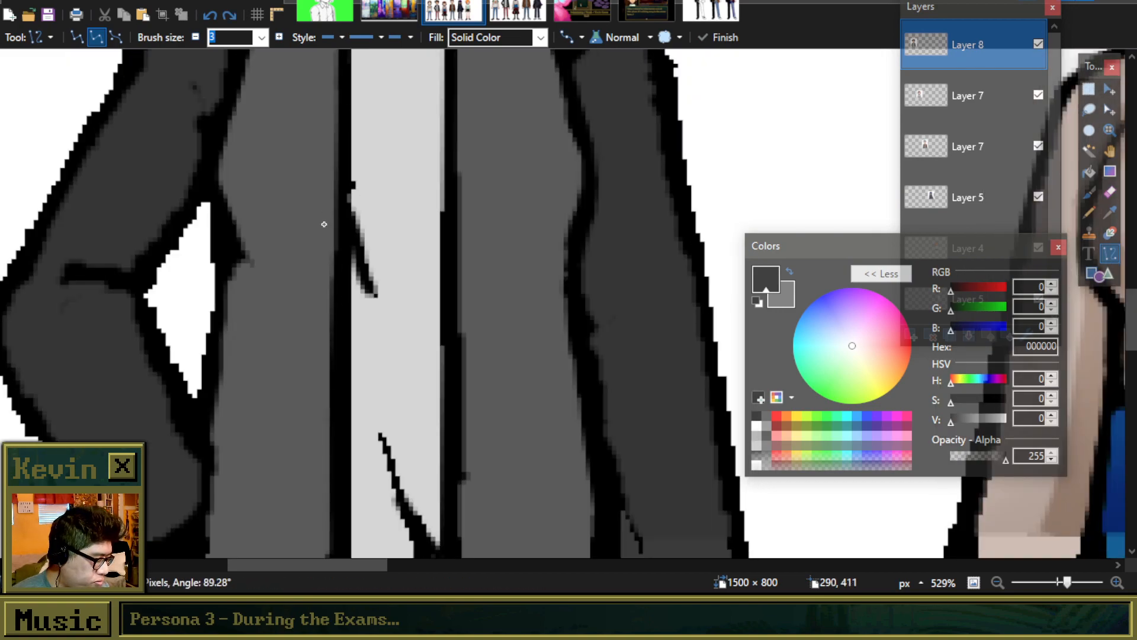
pyautogui.scroll(2, 322, 213)
pyautogui.moveTo(326, 122); pyautogui.dragTo(327, 123)
pyautogui.press('Return')
# Step: Draw a long black line down the right front panel's inner edge beside the shirt
pyautogui.moveTo(465, 135); pyautogui.dragTo(459, 439)
pyautogui.scroll(-3, 474, 450)
pyautogui.press('Return')
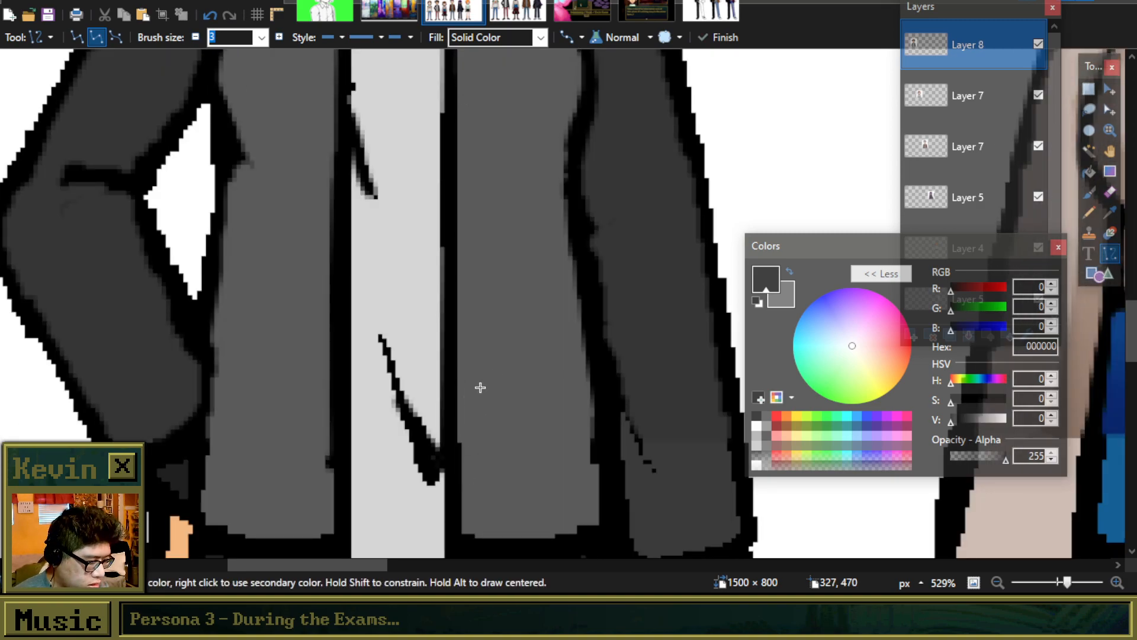
pyautogui.scroll(3, 474, 391)
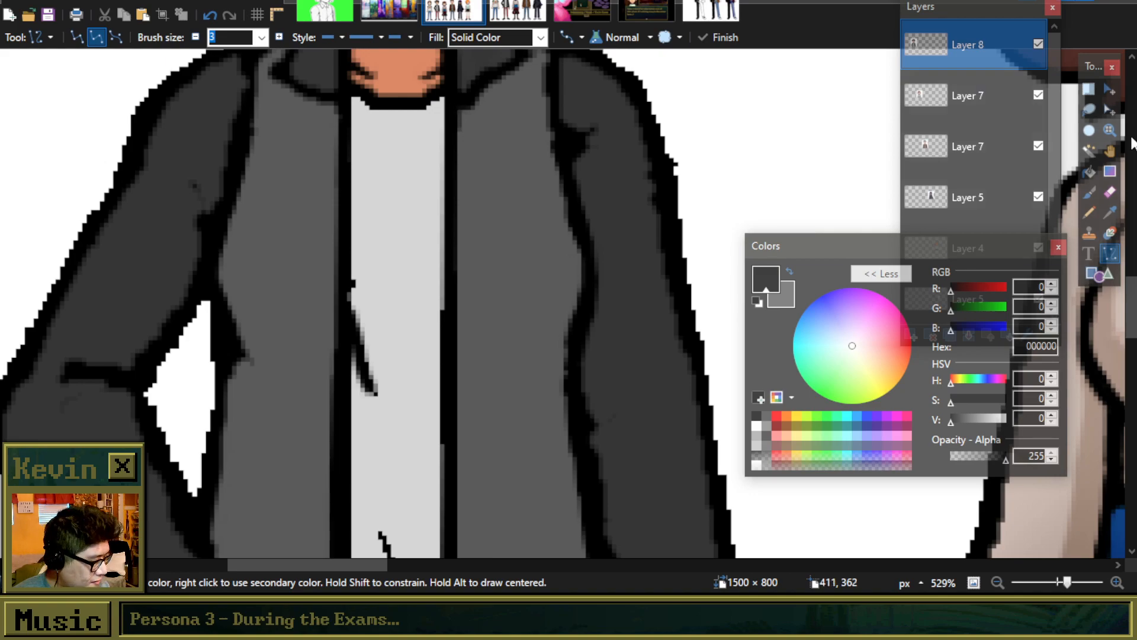
# Step: Smooth and thicken the white shirt's neckline with a black Paintbrush stroke
pyautogui.click(1089, 191)
pyautogui.scroll(3, 463, 157)
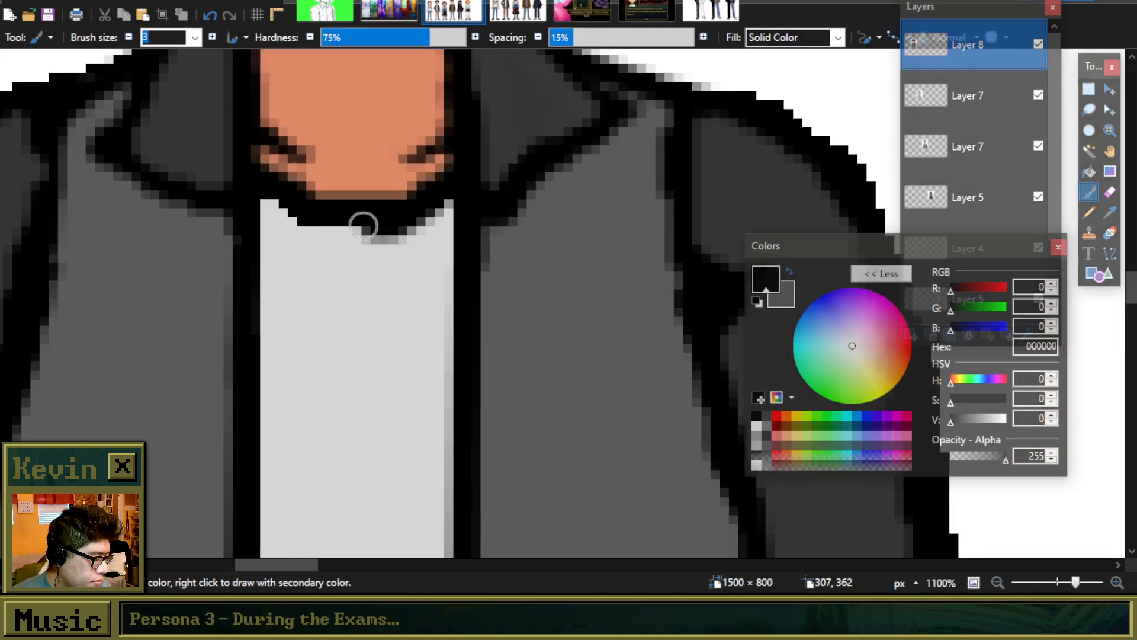
pyautogui.moveTo(366, 225); pyautogui.dragTo(269, 193)
# Step: Sample shirt gray D5D5D5 and outline black as the two colors, and paint a short fold line below the shirt's neckline
pyautogui.click(1110, 212)
pyautogui.click(402, 270)
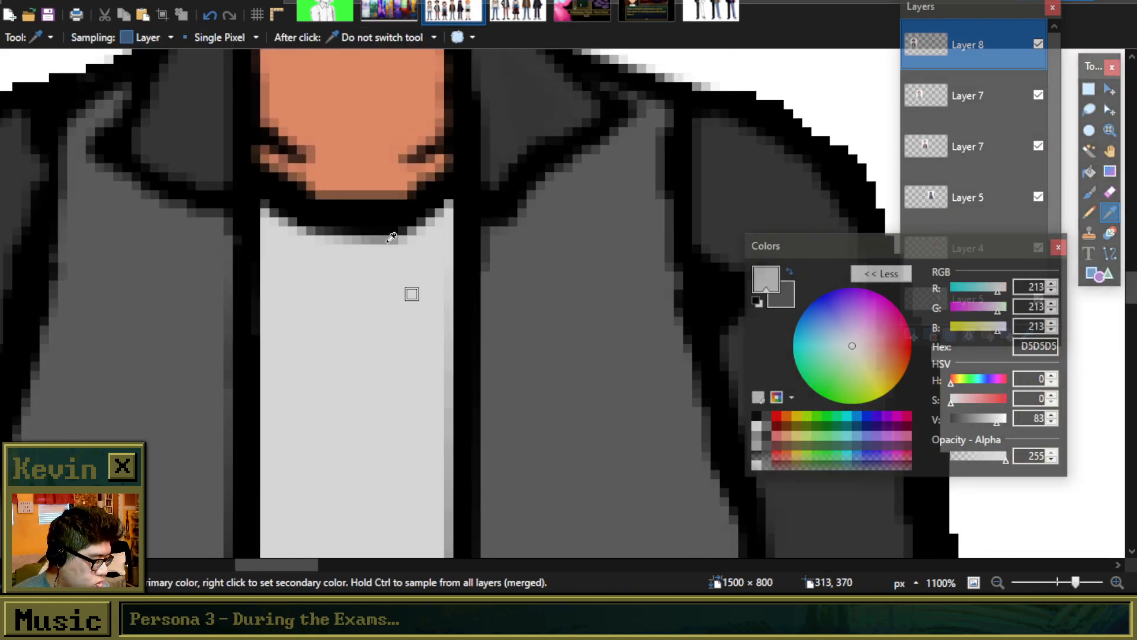
pyautogui.rightClick(386, 221)
pyautogui.click(1089, 192)
pyautogui.moveTo(259, 244)
pyautogui.mouseDown()
pyautogui.moveTo(334, 272)
pyautogui.moveTo(312, 285)
pyautogui.moveTo(413, 259)
pyautogui.mouseUp()
pyautogui.scroll(-5, 447, 256)
pyautogui.scroll(4, 408, 282)
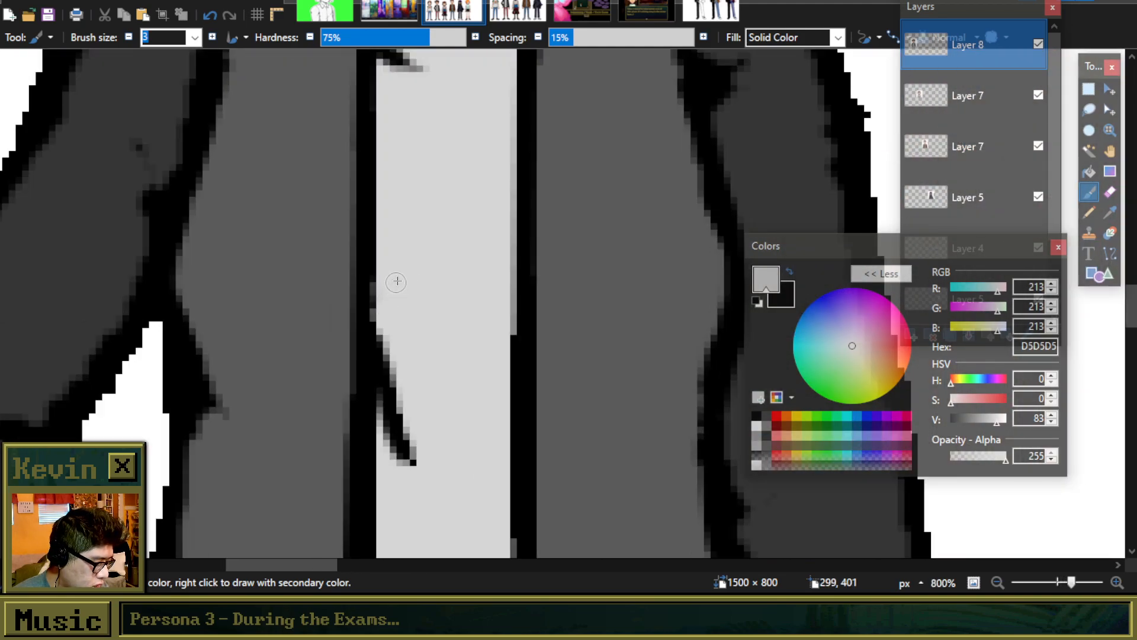
pyautogui.scroll(-4, 397, 283)
# Step: Sample dark gray 353535 from the jacket's right sleeve and check the character against the rest of the group
pyautogui.press('k')
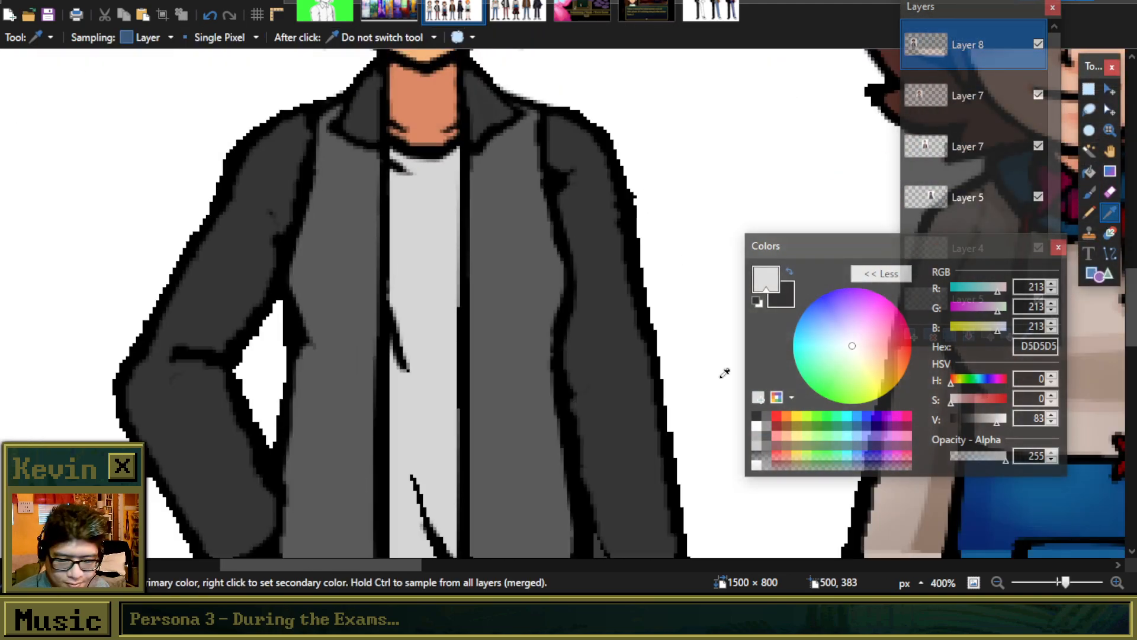
pyautogui.scroll(-1, 617, 190)
pyautogui.click(616, 198)
pyautogui.scroll(-3, 617, 202)
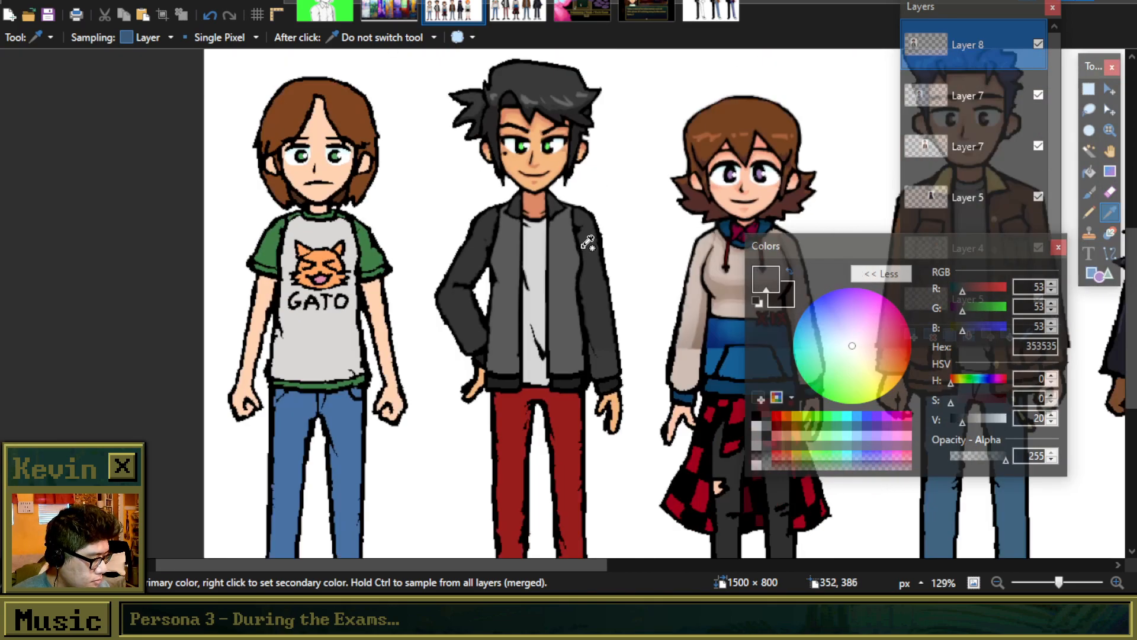
pyautogui.scroll(-1, 587, 243)
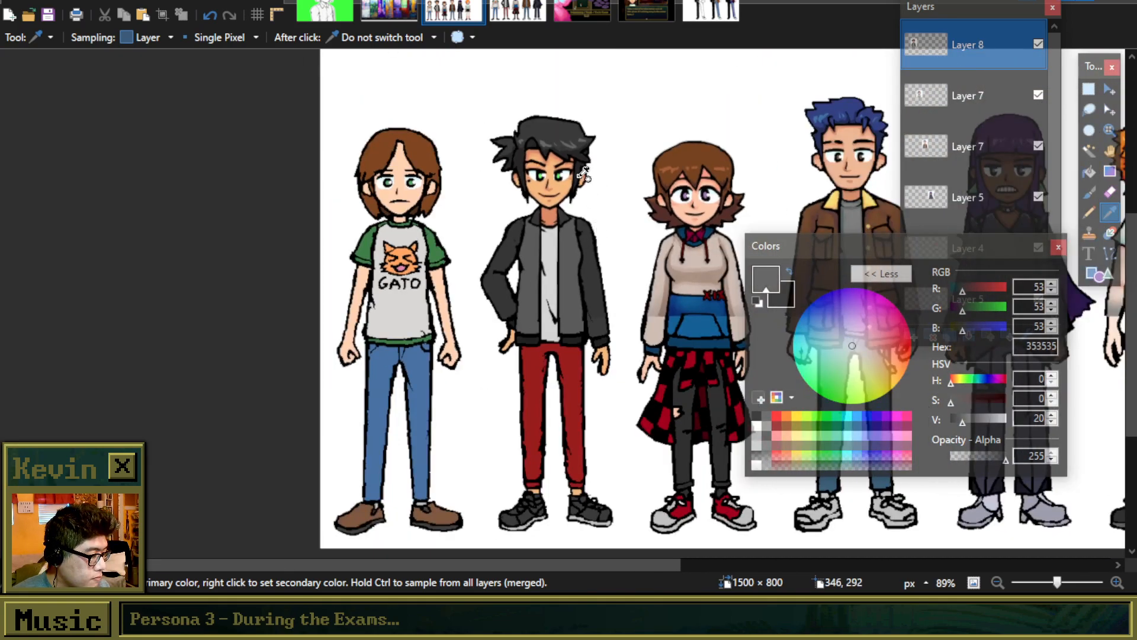
pyautogui.scroll(1, 584, 173)
pyautogui.scroll(7, 584, 175)
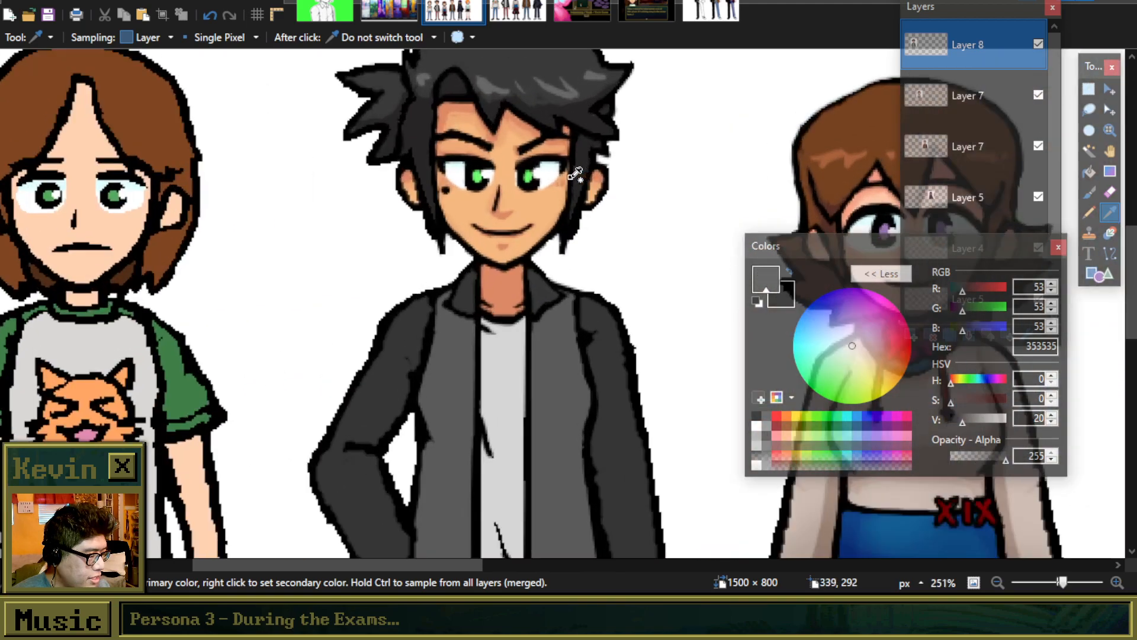
# Step: Sample white FFFFFF from the dark-haired character's eye and ready the Paintbrush with it
pyautogui.click(543, 184)
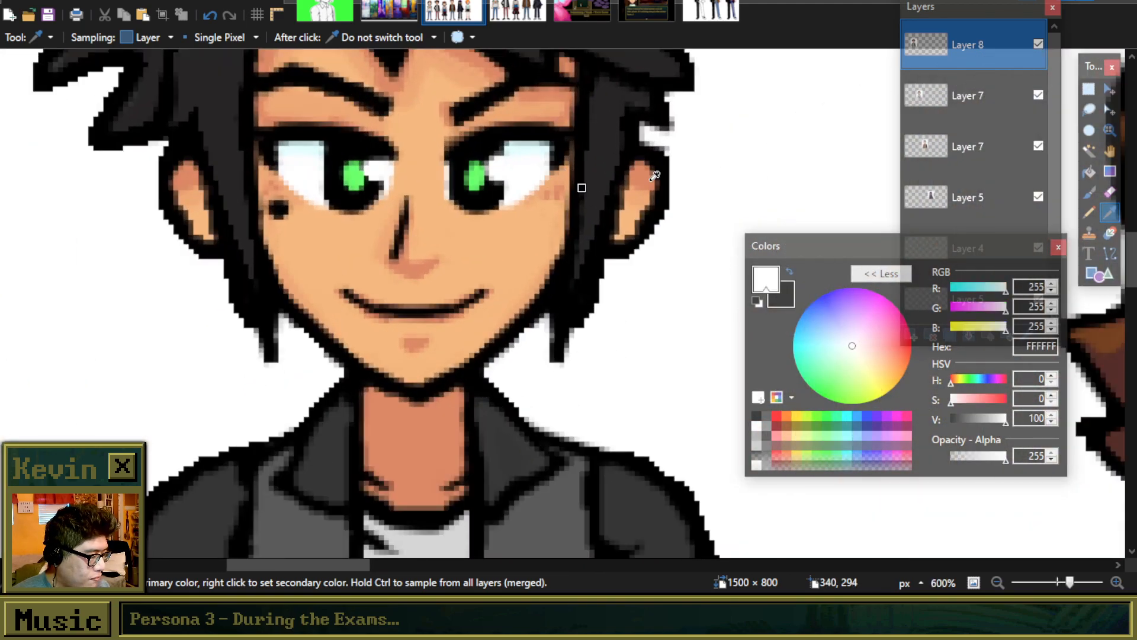
pyautogui.click(1089, 192)
pyautogui.scroll(3, 525, 179)
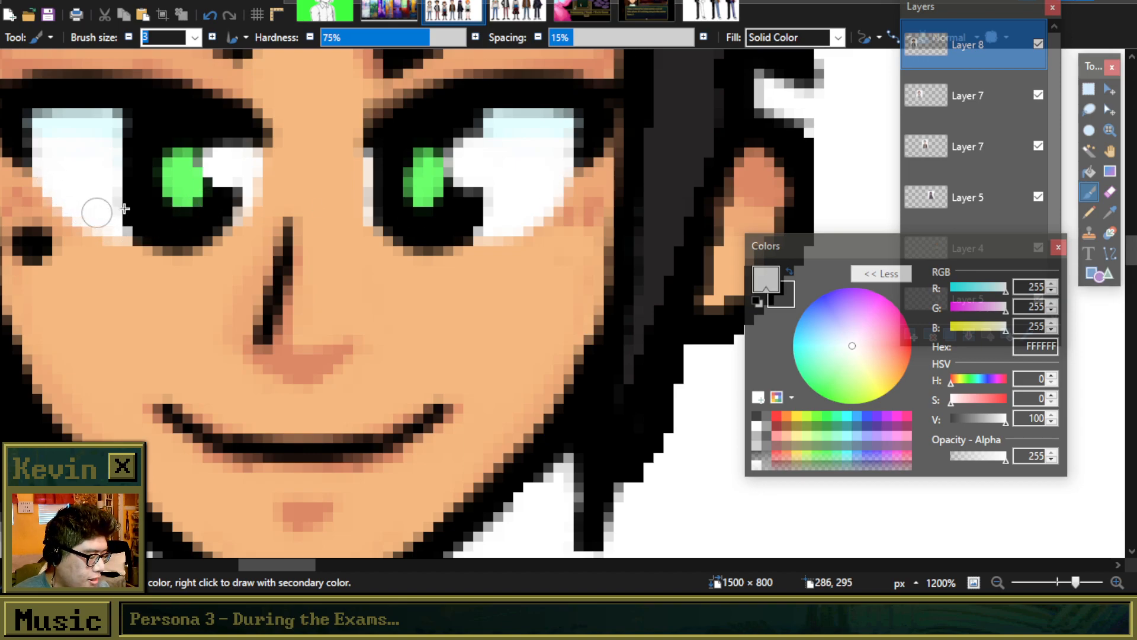
pyautogui.scroll(-8, 474, 175)
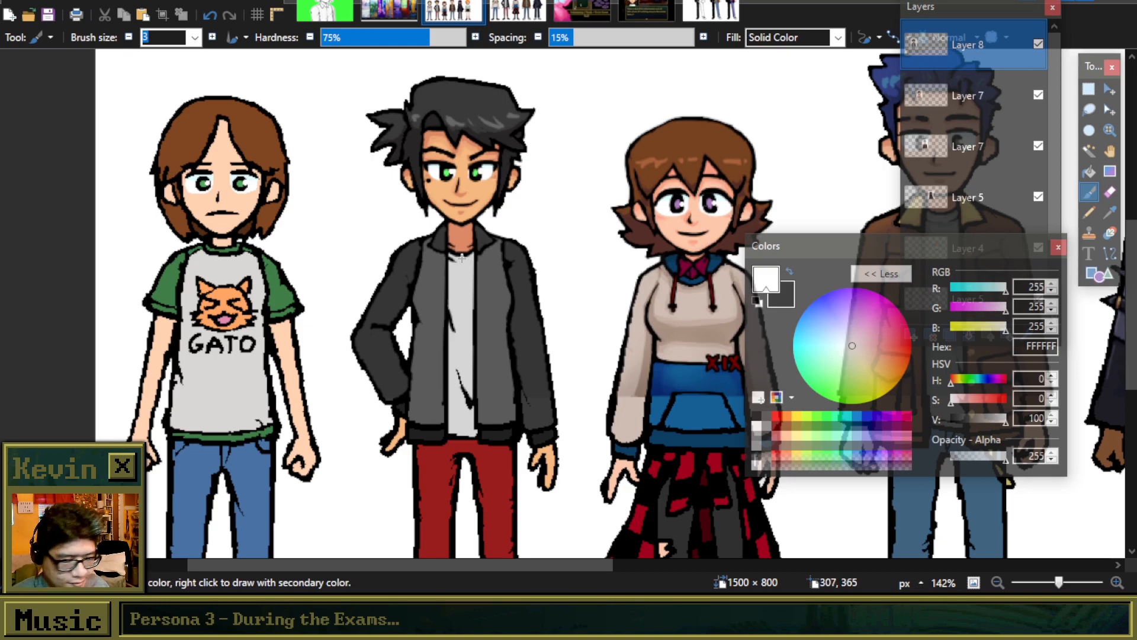
pyautogui.scroll(2, 462, 258)
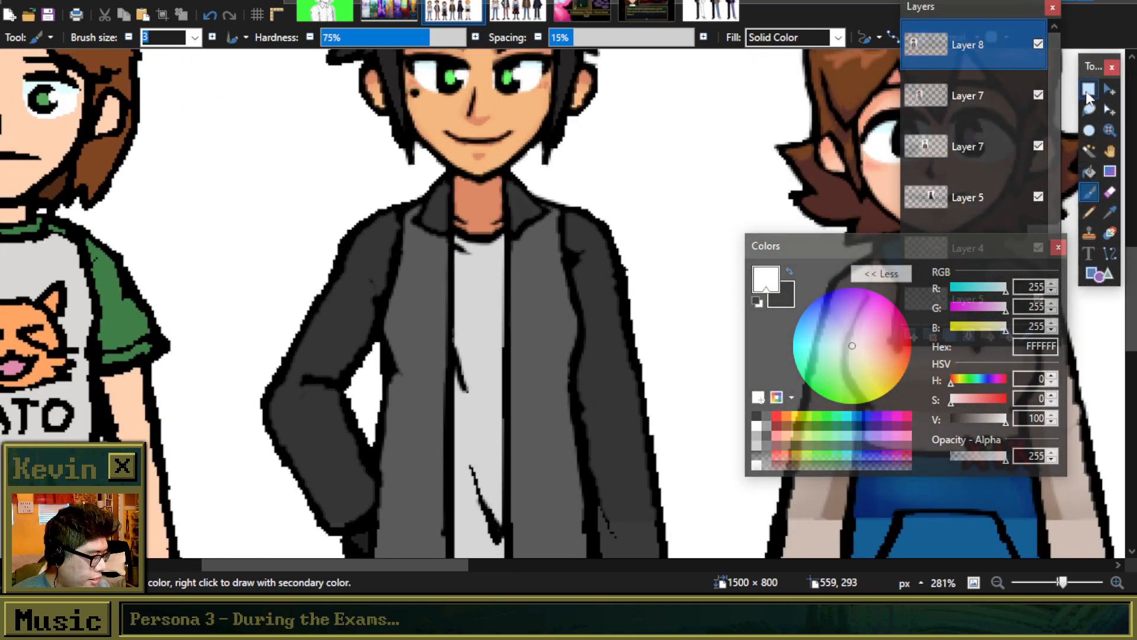
# Step: Select a rectangle of about 30 × 48 pixels around the right sleeve's inner seam and stretch it downward to 30 × 57
pyautogui.click(1089, 95)
pyautogui.moveTo(531, 285)
pyautogui.mouseDown()
pyautogui.moveTo(620, 396)
pyautogui.moveTo(541, 284)
pyautogui.mouseUp()
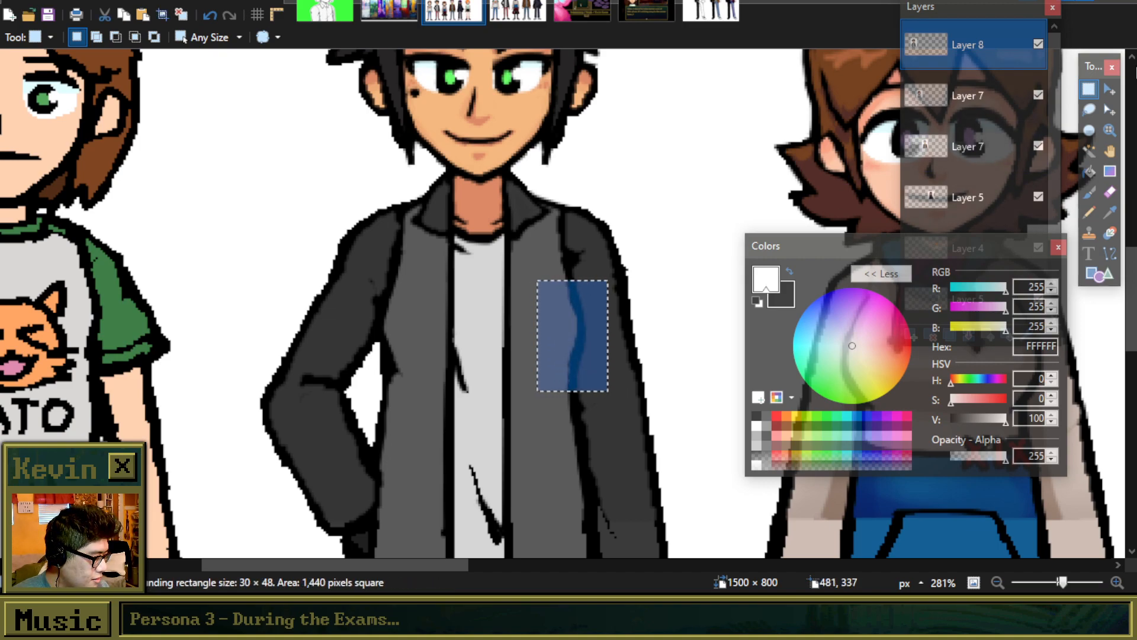
pyautogui.press('m')
pyautogui.moveTo(569, 392); pyautogui.dragTo(569, 415)
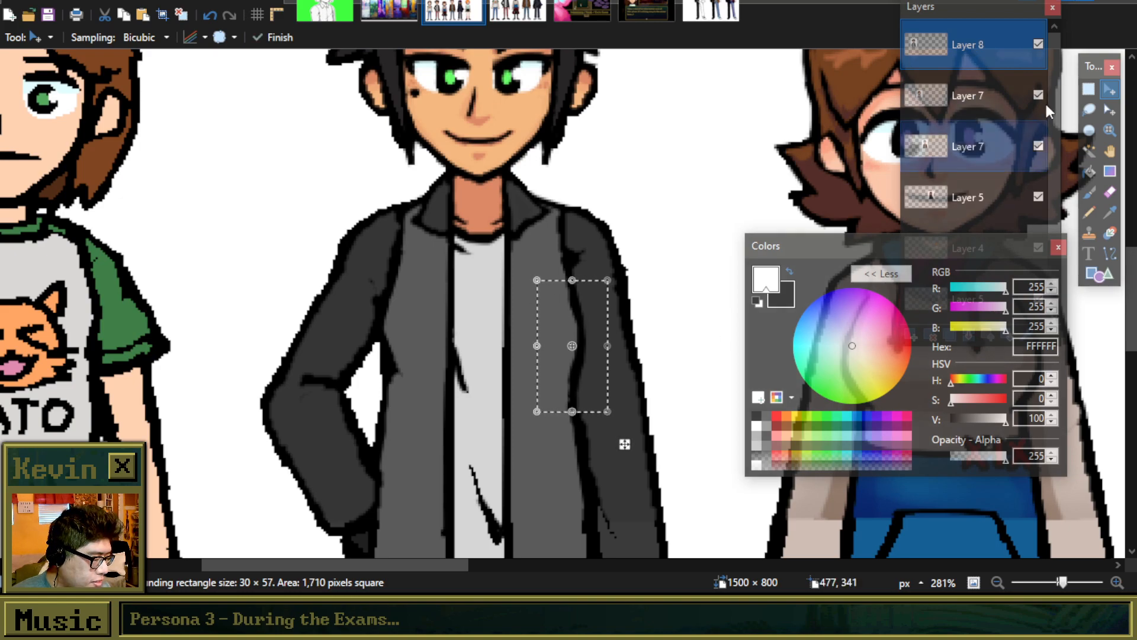
# Step: Select a rectangle of about 24 × 52 pixels around the left armpit outline and stretch it downward to 24 × 59
pyautogui.click(1089, 89)
pyautogui.click(315, 315)
pyautogui.moveTo(358, 274); pyautogui.dragTo(414, 393)
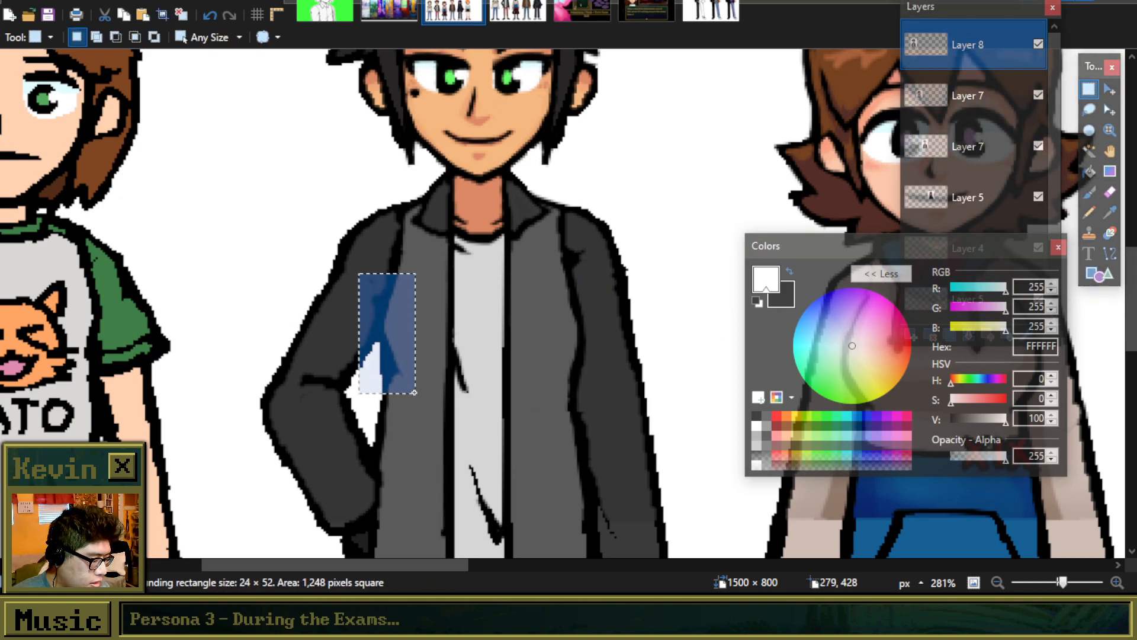
pyautogui.click(1110, 89)
pyautogui.moveTo(398, 398); pyautogui.dragTo(385, 412)
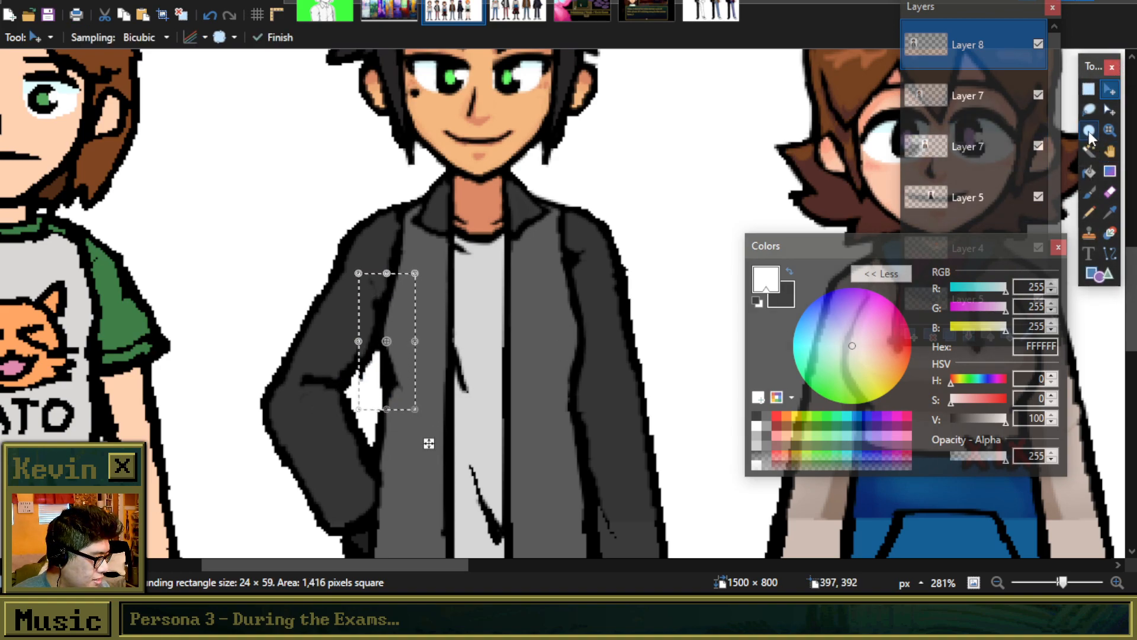
pyautogui.press('s')
# Step: Paint over the jagged upper edge of the gap between the left arm and torso with white
pyautogui.click(1089, 191)
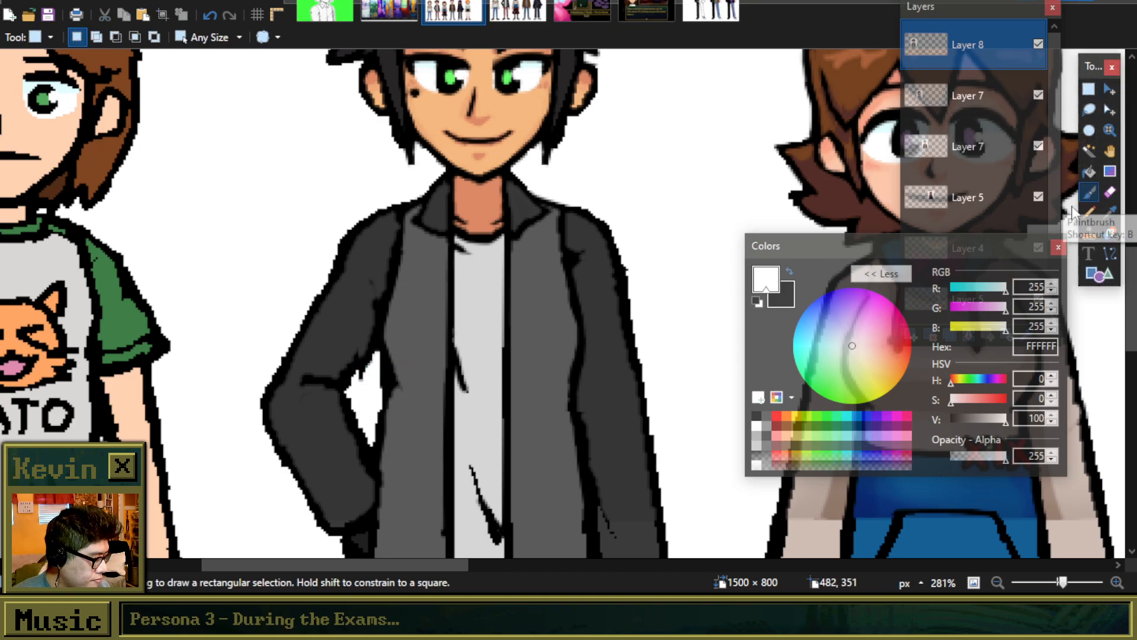
pyautogui.scroll(5, 345, 363)
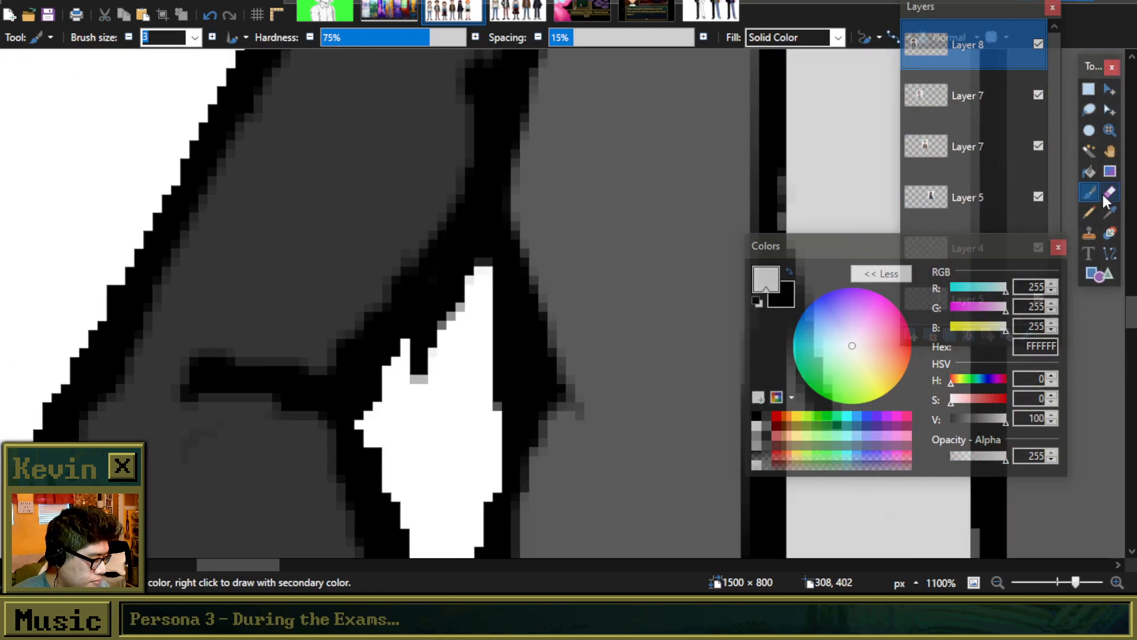
pyautogui.moveTo(463, 272)
pyautogui.mouseDown()
pyautogui.moveTo(400, 364)
pyautogui.moveTo(426, 364)
pyautogui.mouseUp()
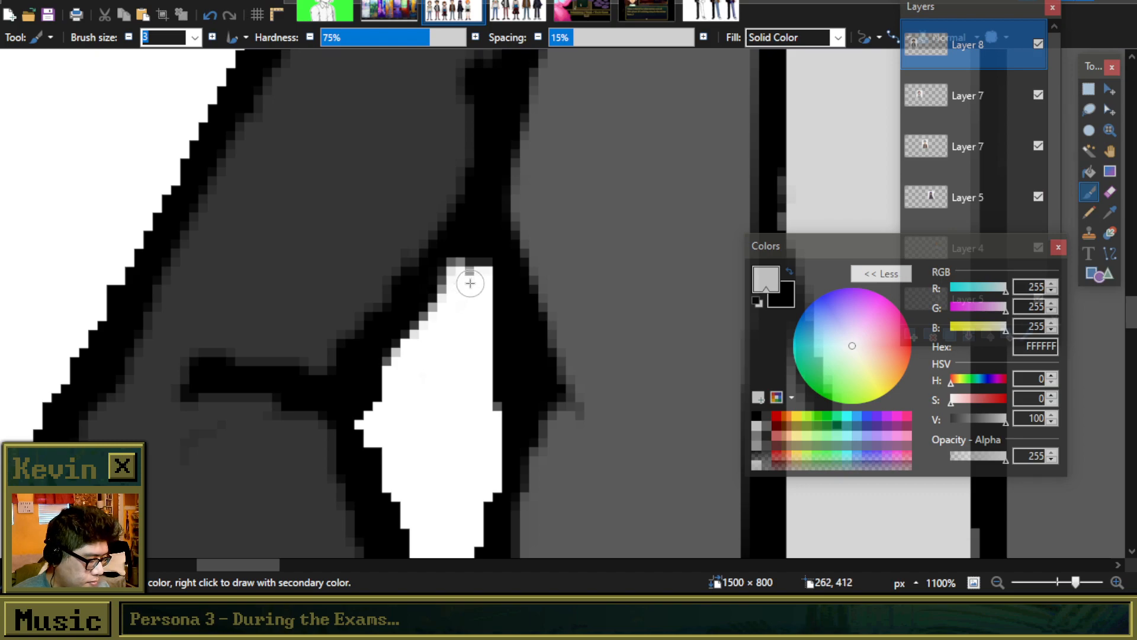
pyautogui.scroll(-5, 466, 289)
pyautogui.scroll(3, 579, 371)
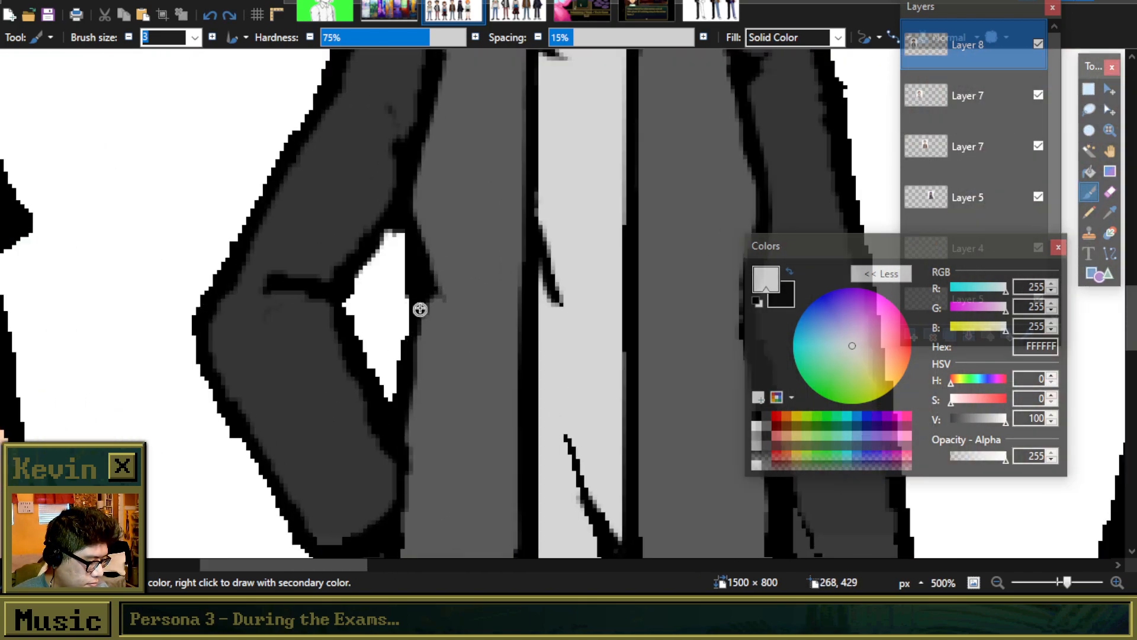
pyautogui.scroll(-1, 505, 301)
pyautogui.scroll(-2, 505, 301)
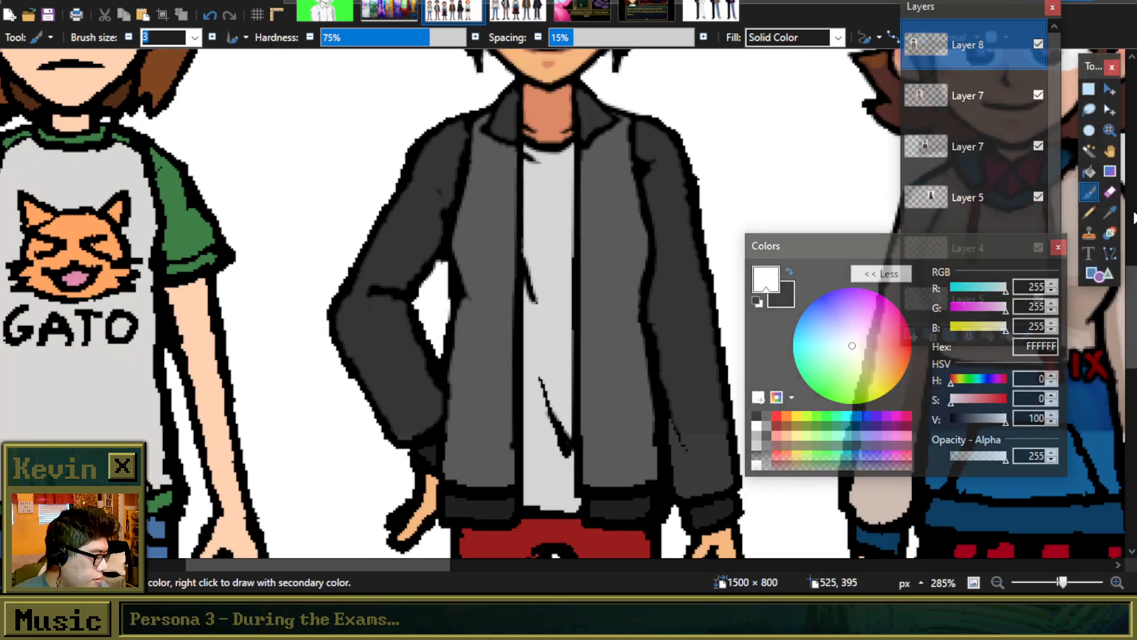
# Step: Try to touch up the right front panel's outer seam with jacket gray 5B5B5B sampled from that panel
pyautogui.press('k')
pyautogui.click(619, 309)
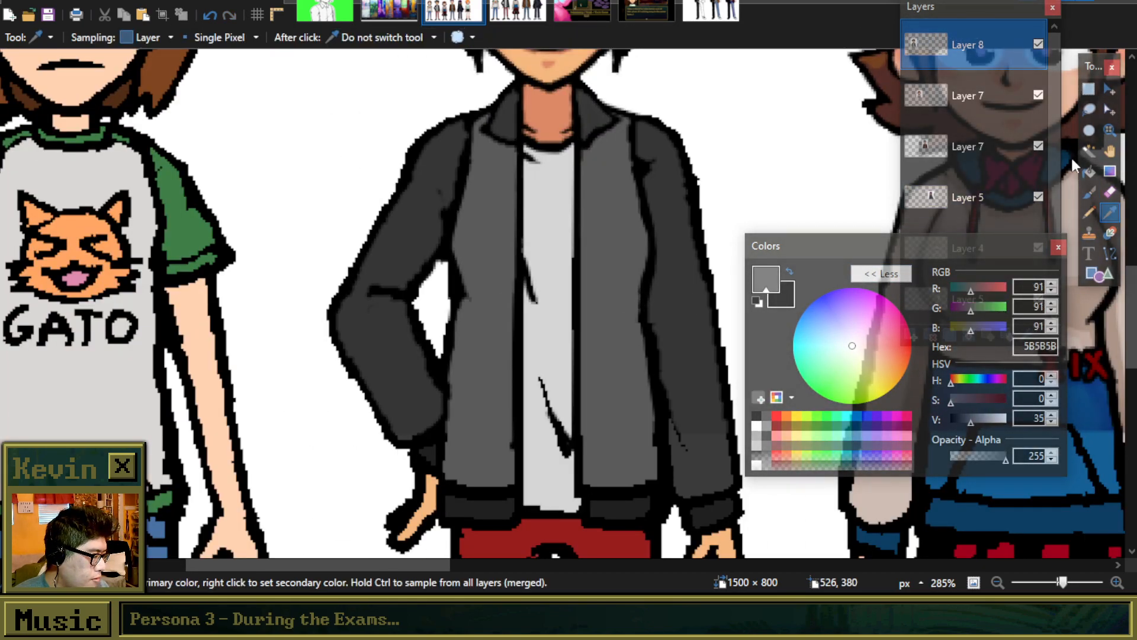
pyautogui.click(1089, 191)
pyautogui.scroll(3, 627, 311)
pyautogui.moveTo(677, 289); pyautogui.dragTo(646, 315)
pyautogui.hotkey('ctrl', 'z')
pyautogui.scroll(-2, 635, 338)
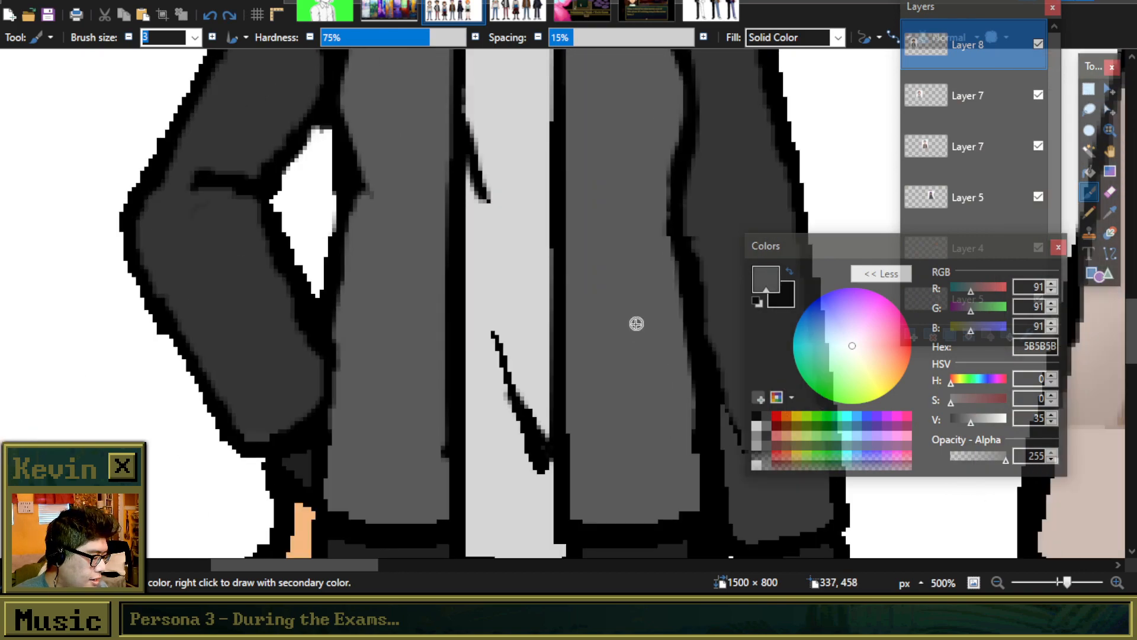
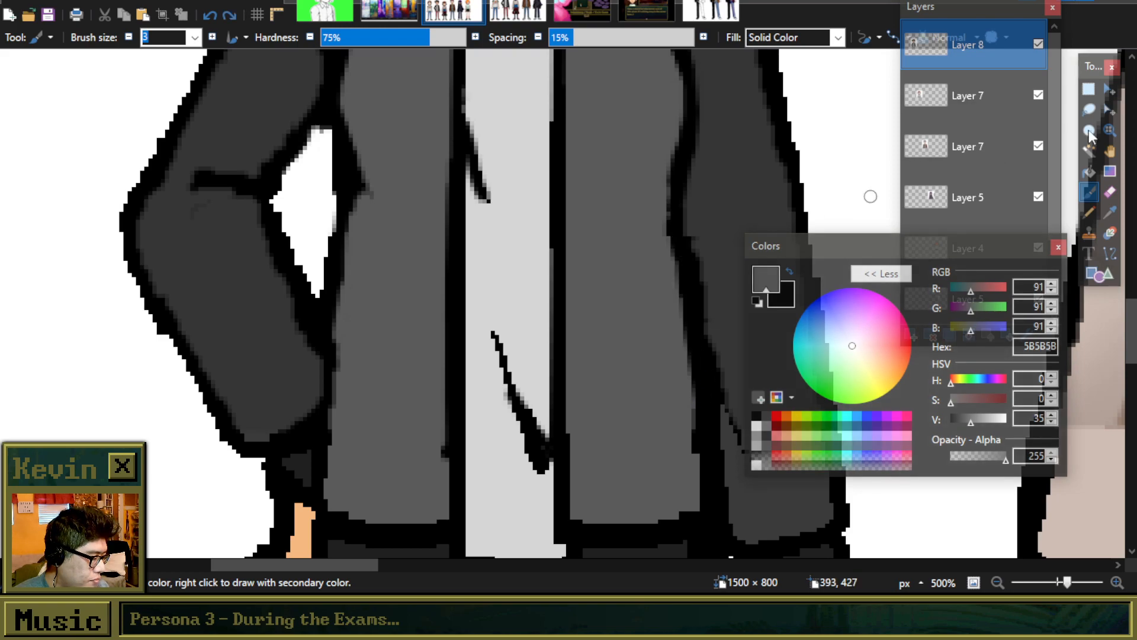
# Step: Sample sleeve gray 353535 and paint over the left elbow crease to reshape it into two thin, tapered fold lines
pyautogui.click(1105, 213)
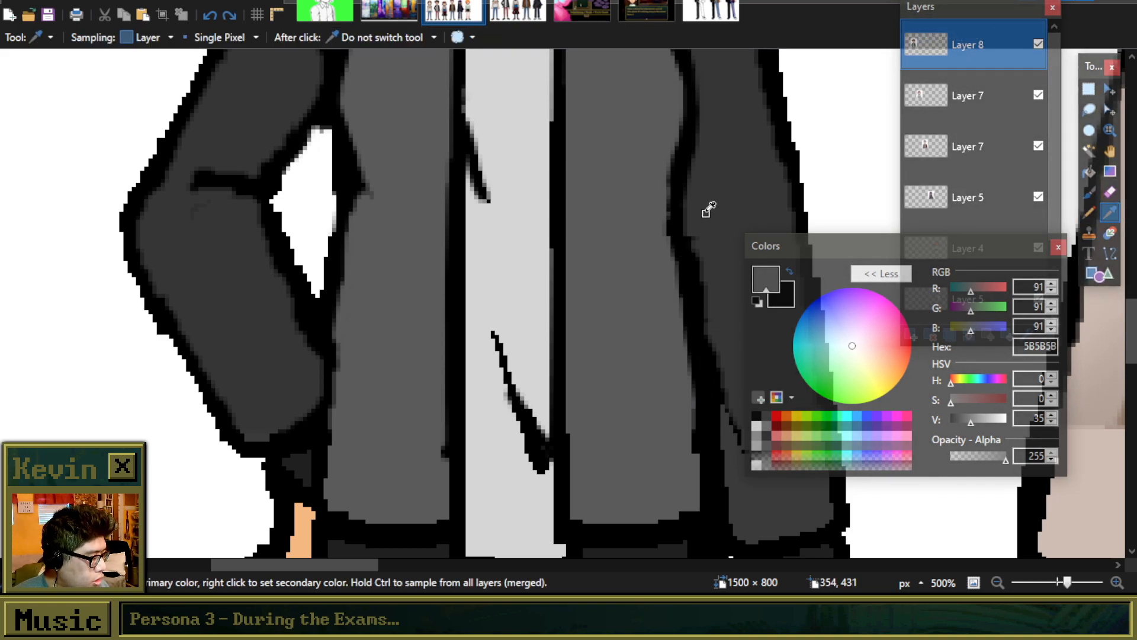
pyautogui.click(708, 208)
pyautogui.click(1089, 192)
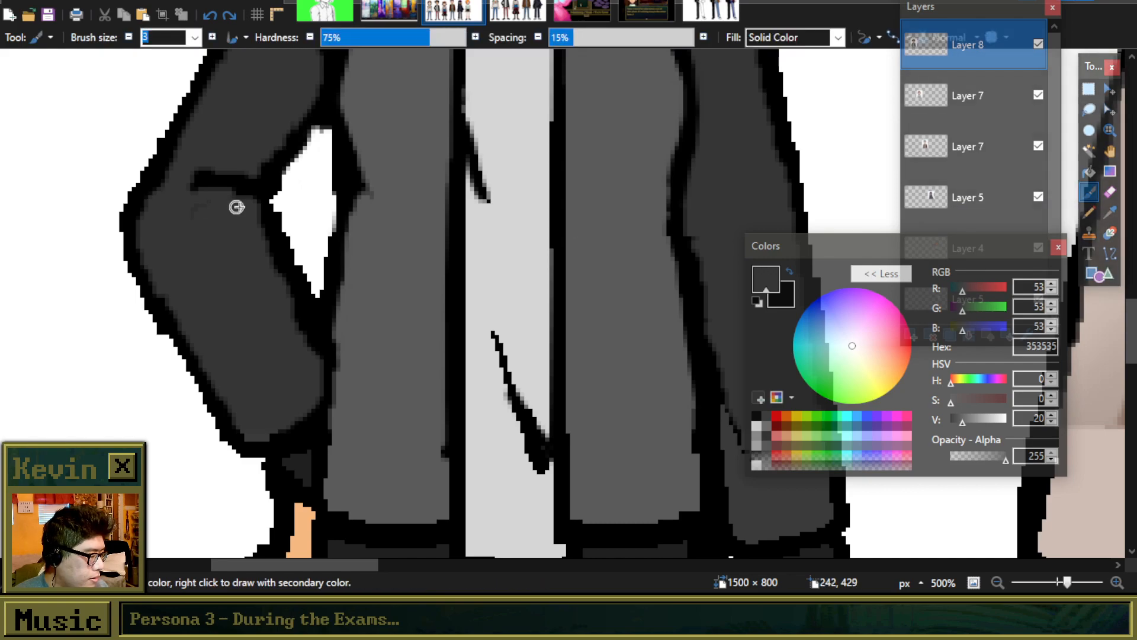
pyautogui.scroll(2, 243, 187)
pyautogui.moveTo(246, 180); pyautogui.dragTo(178, 177)
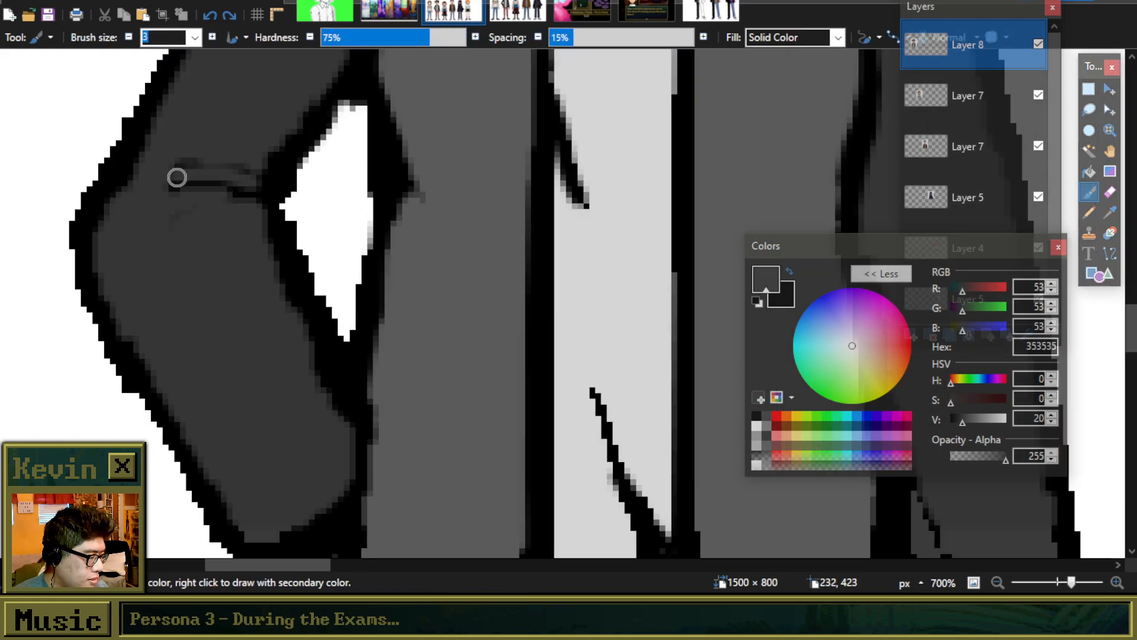
pyautogui.moveTo(259, 181)
pyautogui.mouseDown()
pyautogui.moveTo(172, 165)
pyautogui.moveTo(177, 142)
pyautogui.moveTo(262, 145)
pyautogui.moveTo(168, 148)
pyautogui.moveTo(250, 147)
pyautogui.mouseUp()
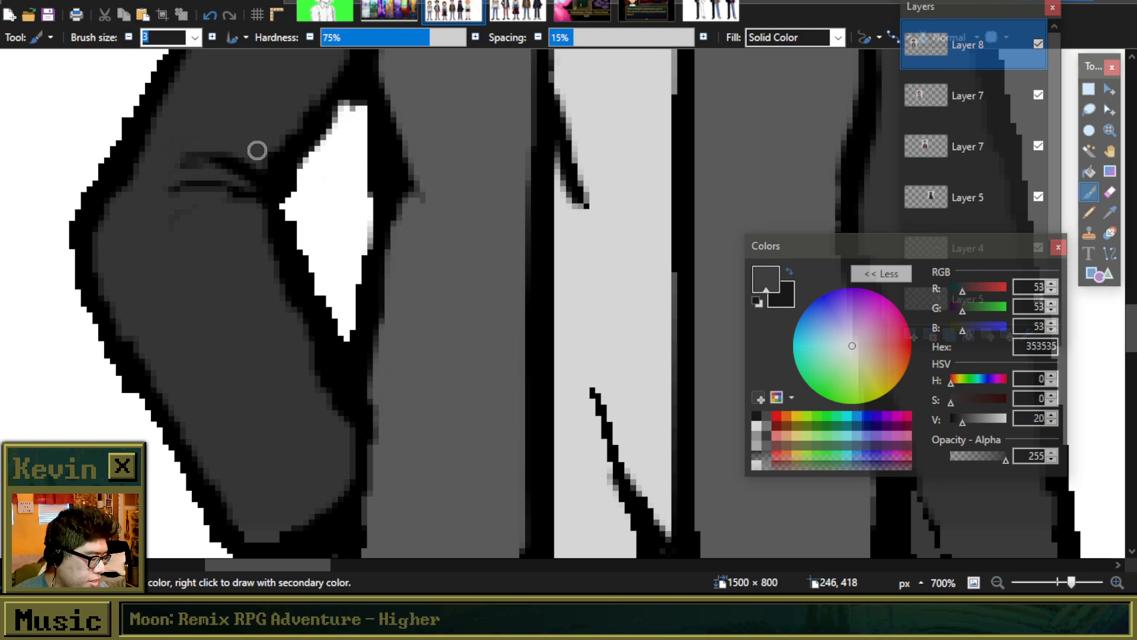
# Step: Thin the left sleeve's inner seam from shoulder to armpit with dark gray strokes, shaping a small armpit fold
pyautogui.scroll(-2, 258, 285)
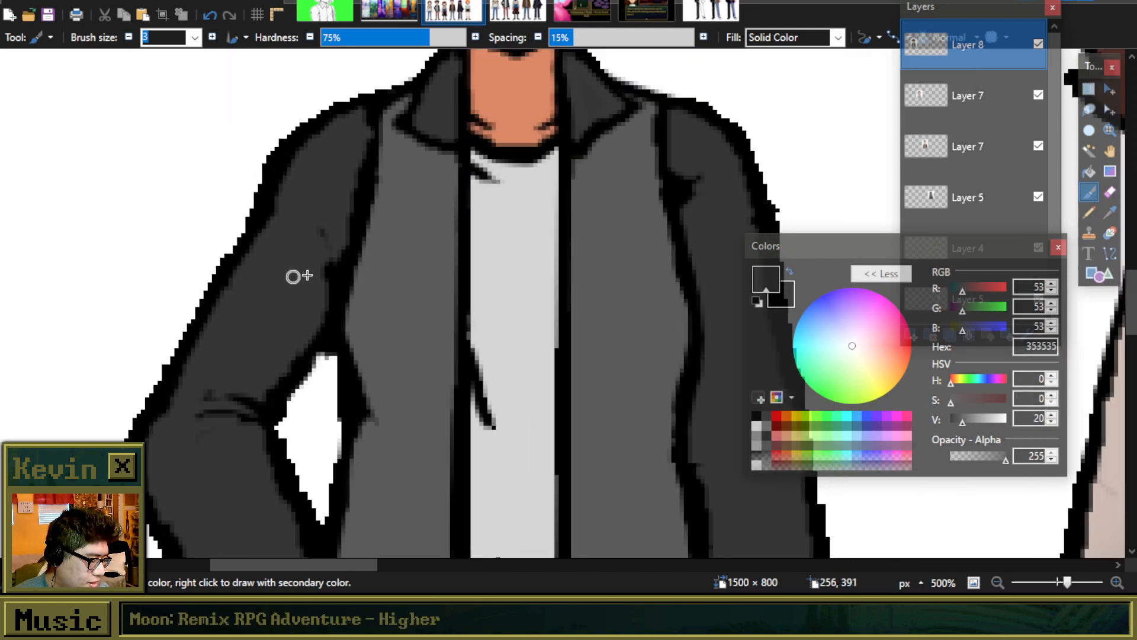
pyautogui.scroll(2, 296, 276)
pyautogui.moveTo(341, 161)
pyautogui.mouseDown()
pyautogui.moveTo(365, 204)
pyautogui.moveTo(344, 168)
pyautogui.moveTo(368, 189)
pyautogui.moveTo(362, 208)
pyautogui.moveTo(342, 188)
pyautogui.moveTo(333, 269)
pyautogui.moveTo(357, 229)
pyautogui.moveTo(328, 324)
pyautogui.moveTo(334, 257)
pyautogui.moveTo(322, 315)
pyautogui.mouseUp()
pyautogui.scroll(2, 365, 201)
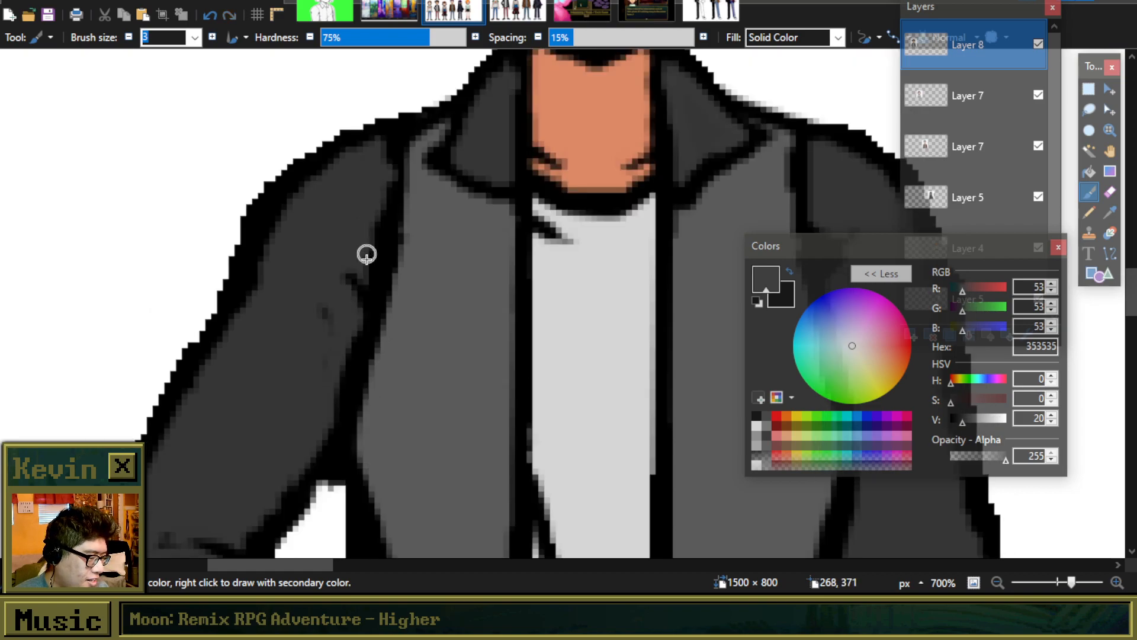
pyautogui.moveTo(382, 194)
pyautogui.mouseDown()
pyautogui.moveTo(369, 271)
pyautogui.moveTo(384, 179)
pyautogui.mouseUp()
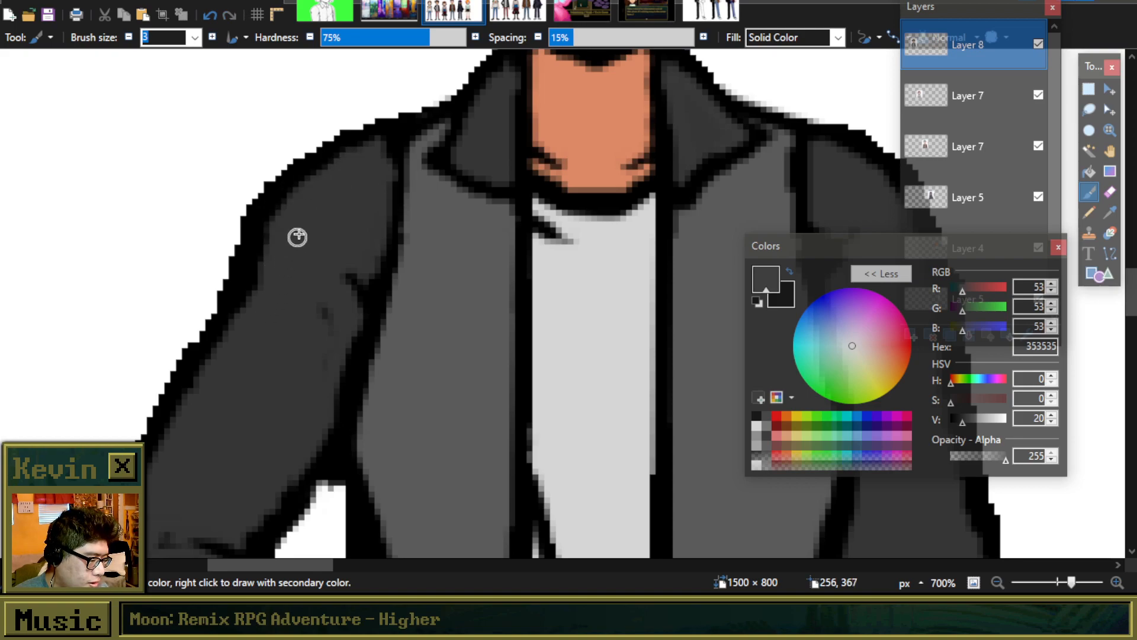
# Step: Paint a short dark fold beneath the two crease lines at the left elbow
pyautogui.scroll(-3, 304, 194)
pyautogui.scroll(3, 260, 289)
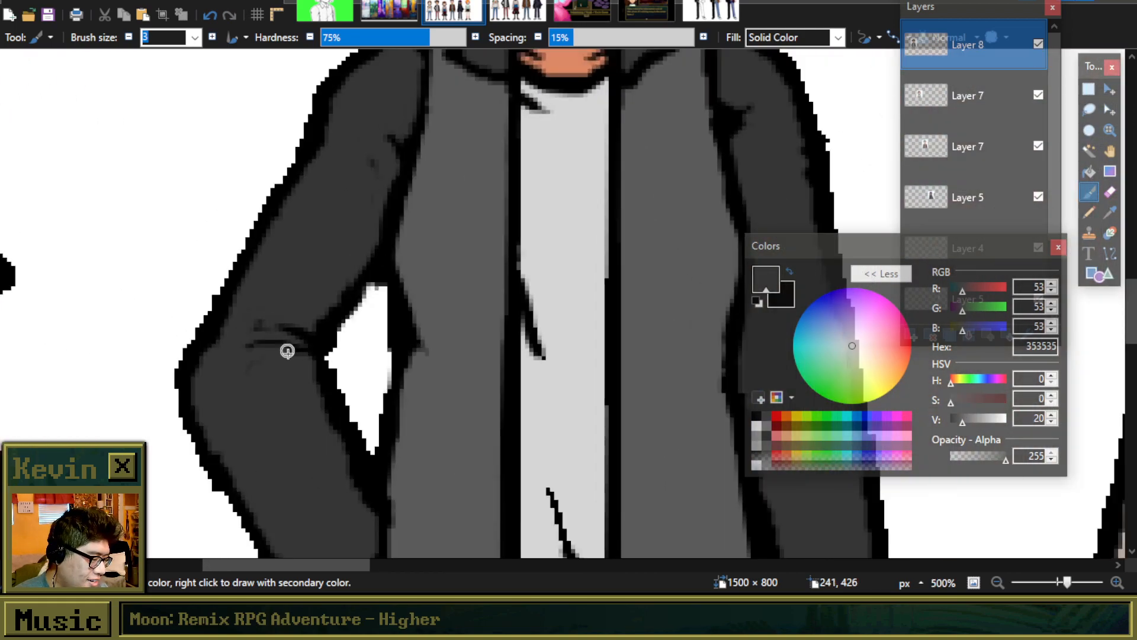
pyautogui.moveTo(300, 358); pyautogui.dragTo(282, 364)
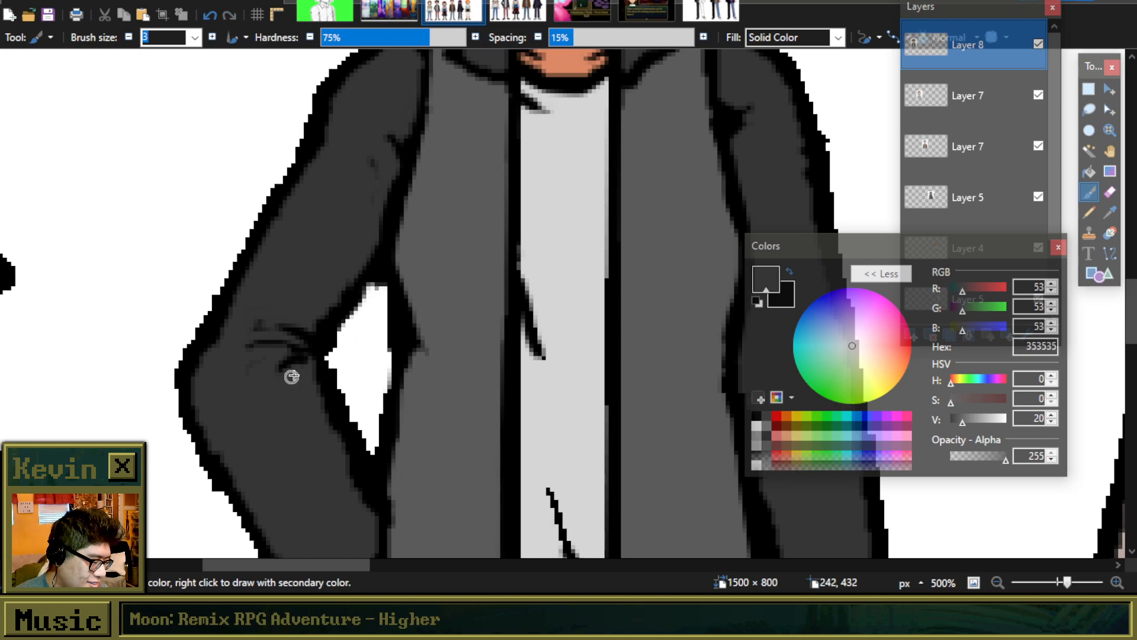
# Step: Try to paint a fold along the inner edge of the left forearm sleeve
pyautogui.scroll(-3, 308, 367)
pyautogui.scroll(2, 322, 358)
pyautogui.hotkey('ctrl', 'z')
pyautogui.moveTo(296, 154)
pyautogui.mouseDown()
pyautogui.moveTo(392, 306)
pyautogui.moveTo(381, 324)
pyautogui.moveTo(338, 188)
pyautogui.moveTo(291, 154)
pyautogui.moveTo(365, 314)
pyautogui.mouseUp()
pyautogui.hotkey('ctrl', 'z')
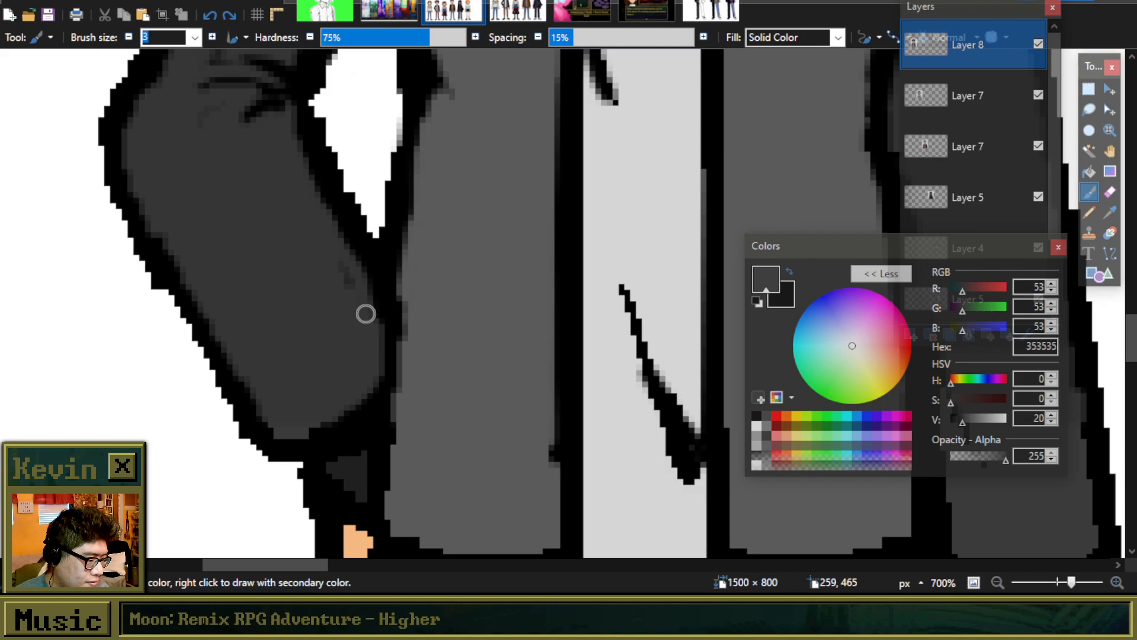
pyautogui.scroll(2, 355, 308)
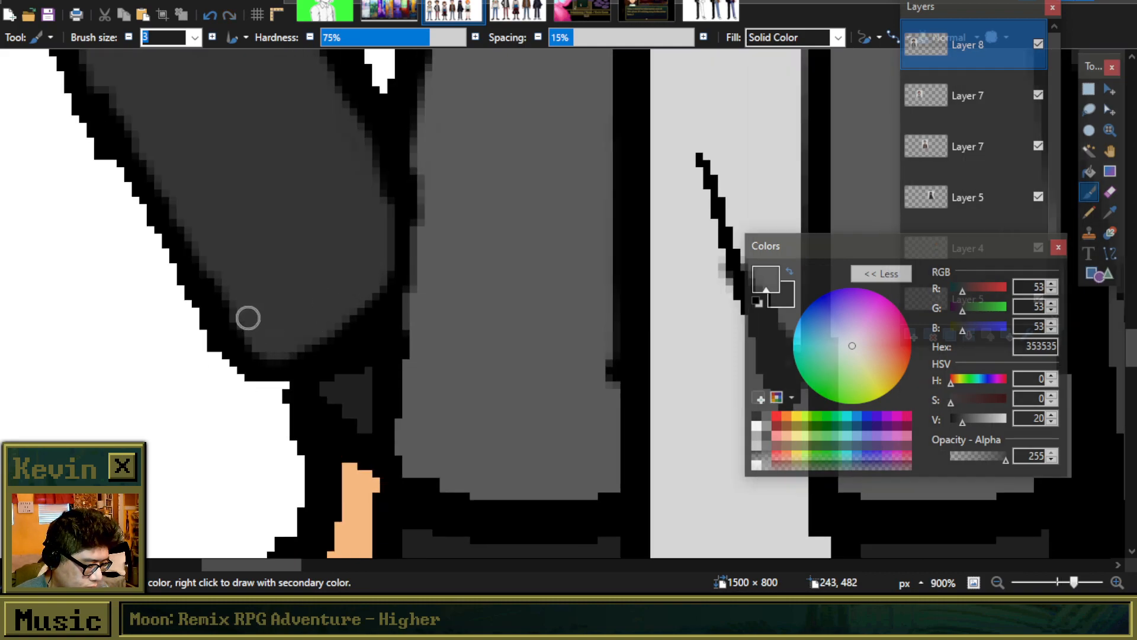
pyautogui.scroll(-5, 251, 314)
pyautogui.scroll(3, 185, 207)
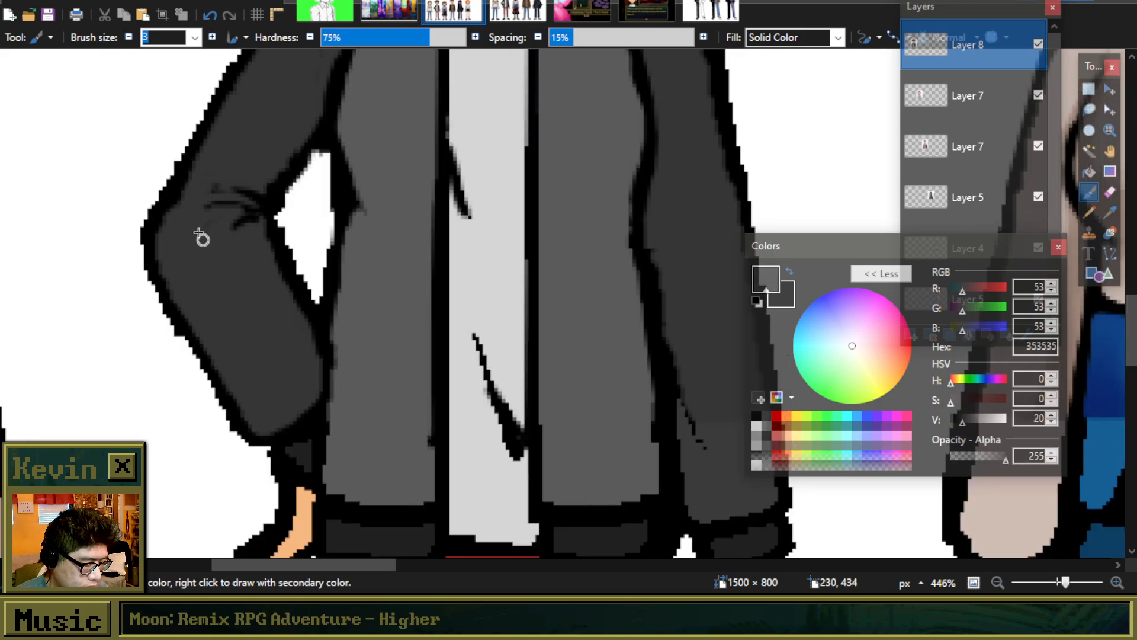
# Step: Thin the right sleeve's outer outline from upper arm to shoulder with a curved line in sleeve gray 353535
pyautogui.scroll(-4, 196, 257)
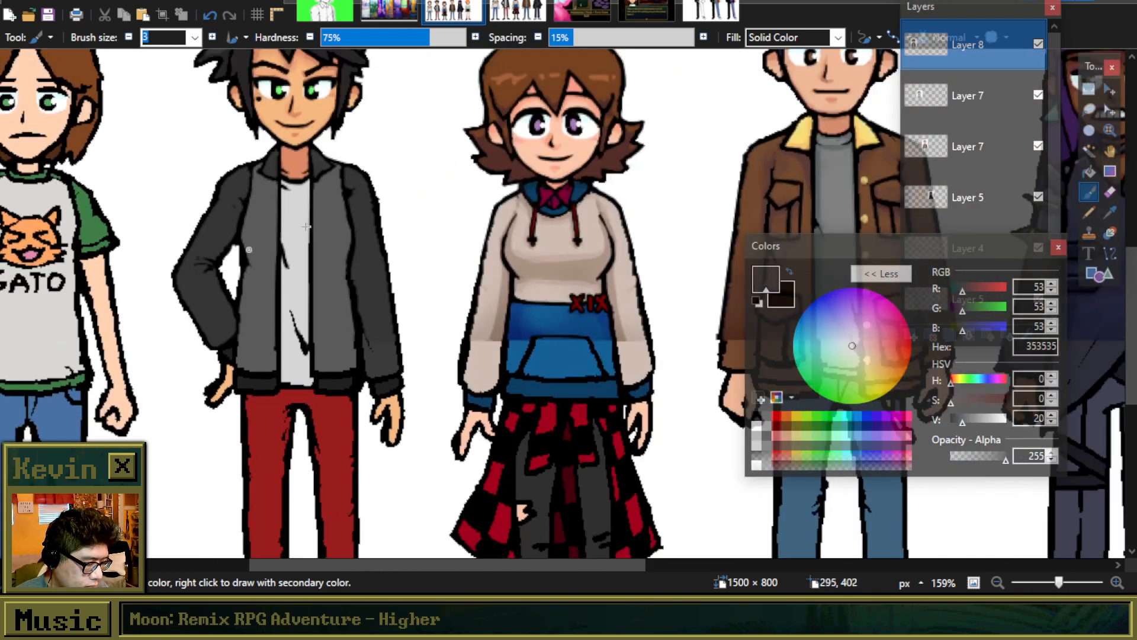
pyautogui.scroll(4, 363, 218)
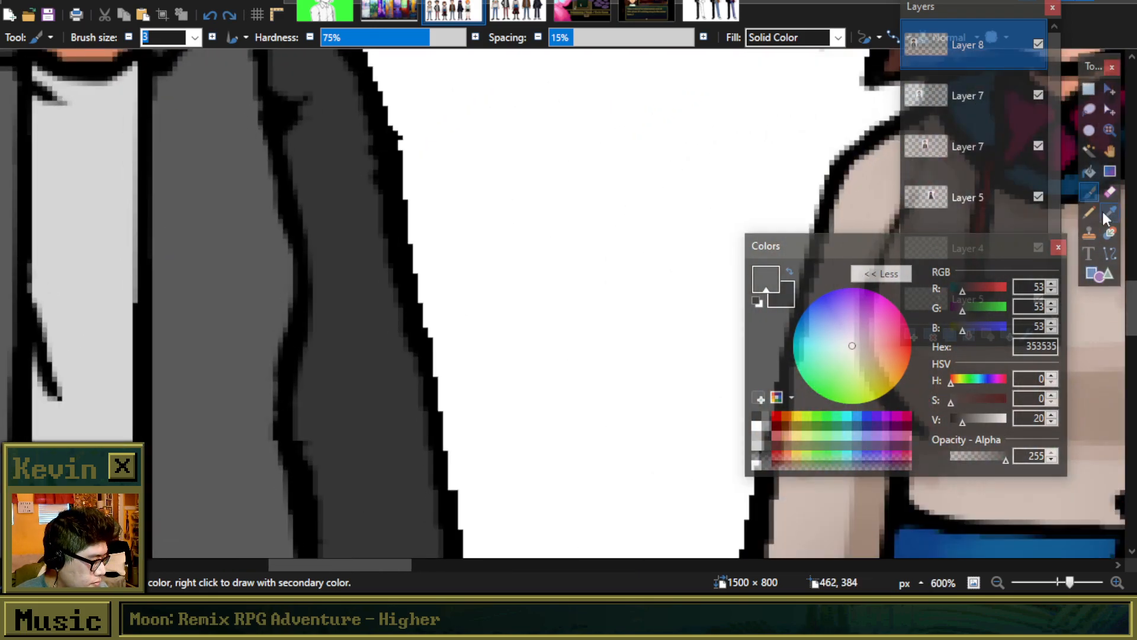
pyautogui.click(1110, 254)
pyautogui.scroll(-1, 302, 340)
pyautogui.moveTo(406, 393); pyautogui.dragTo(334, 111)
pyautogui.moveTo(397, 359); pyautogui.dragTo(391, 363)
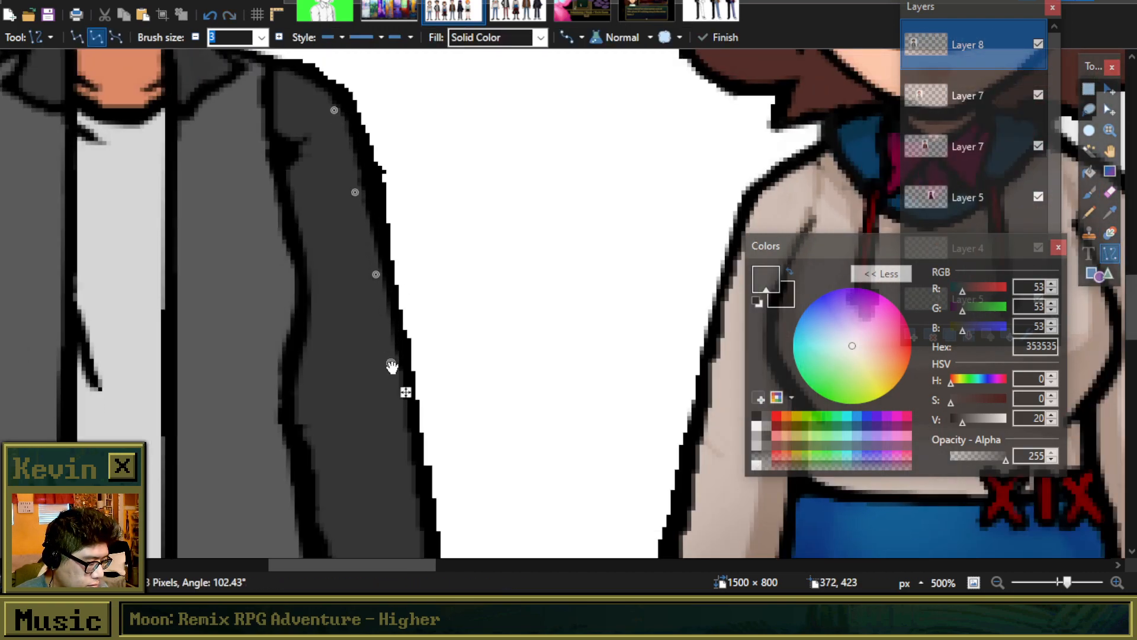
pyautogui.moveTo(348, 188); pyautogui.dragTo(355, 164)
pyautogui.press('Return')
pyautogui.scroll(-5, 493, 261)
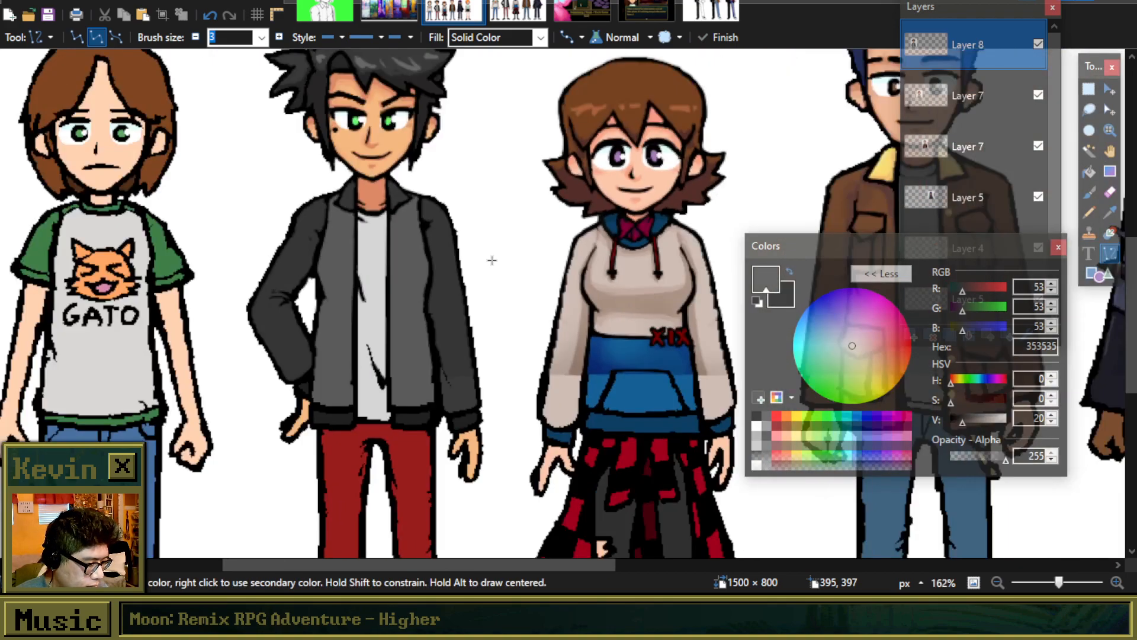
# Step: Paint a short, tapered dark fold at the right elbow, running inward from the sleeve's inner seam
pyautogui.scroll(4, 447, 327)
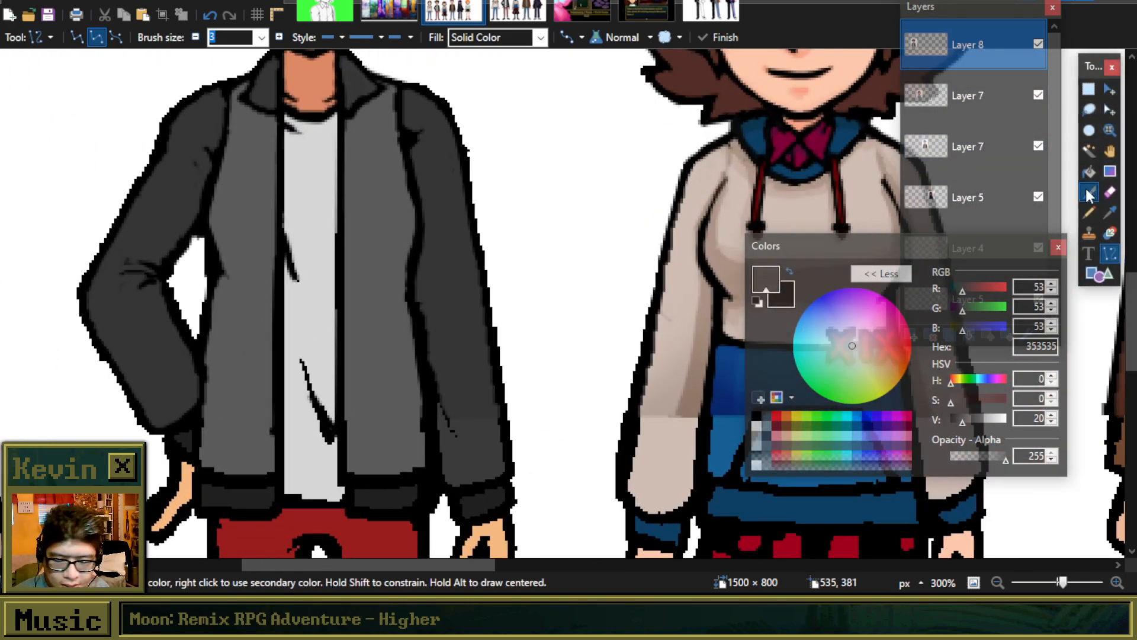
pyautogui.press('b')
pyautogui.scroll(5, 484, 341)
pyautogui.moveTo(373, 277)
pyautogui.mouseDown()
pyautogui.moveTo(413, 325)
pyautogui.moveTo(428, 320)
pyautogui.mouseUp()
pyautogui.hotkey('ctrl', 'z')
pyautogui.scroll(-2, 434, 310)
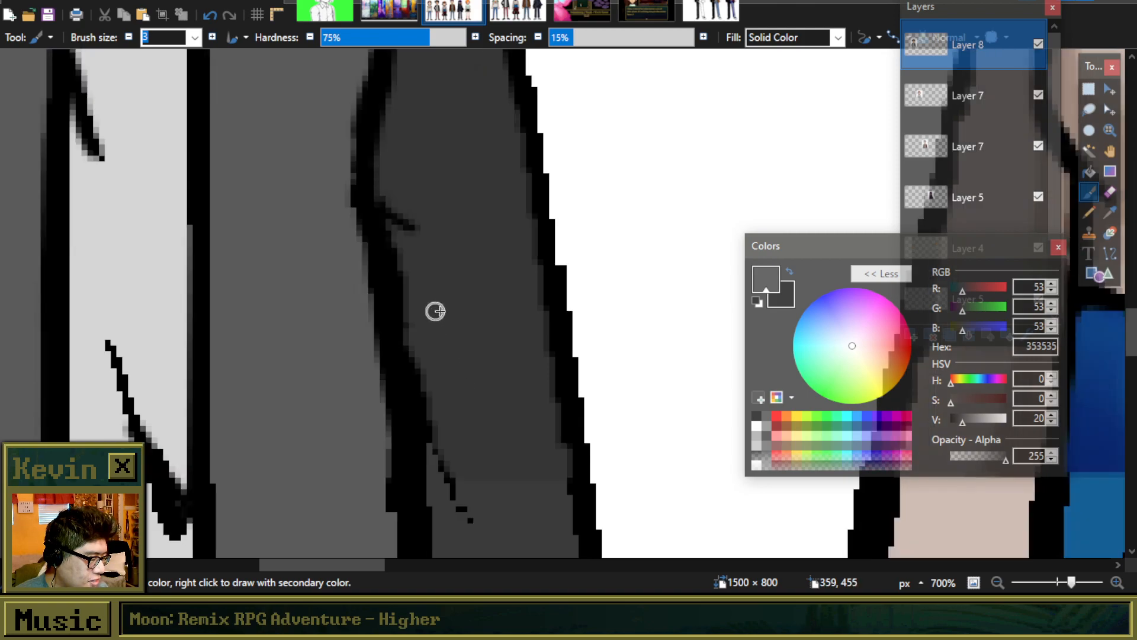
# Step: Paint a small fold on the right sleeve's outer edge near the elbow and touch up the forearm crease below
pyautogui.moveTo(529, 204); pyautogui.dragTo(510, 231)
pyautogui.hotkey('ctrl', 'z')
pyautogui.moveTo(527, 150); pyautogui.dragTo(515, 181)
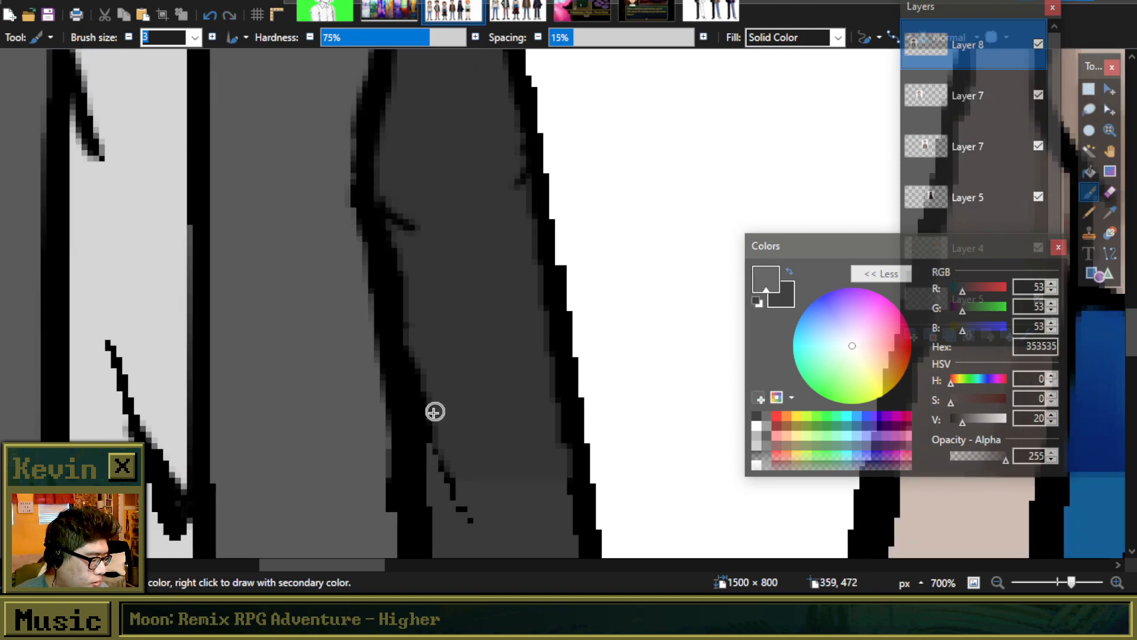
pyautogui.moveTo(458, 477); pyautogui.dragTo(441, 454)
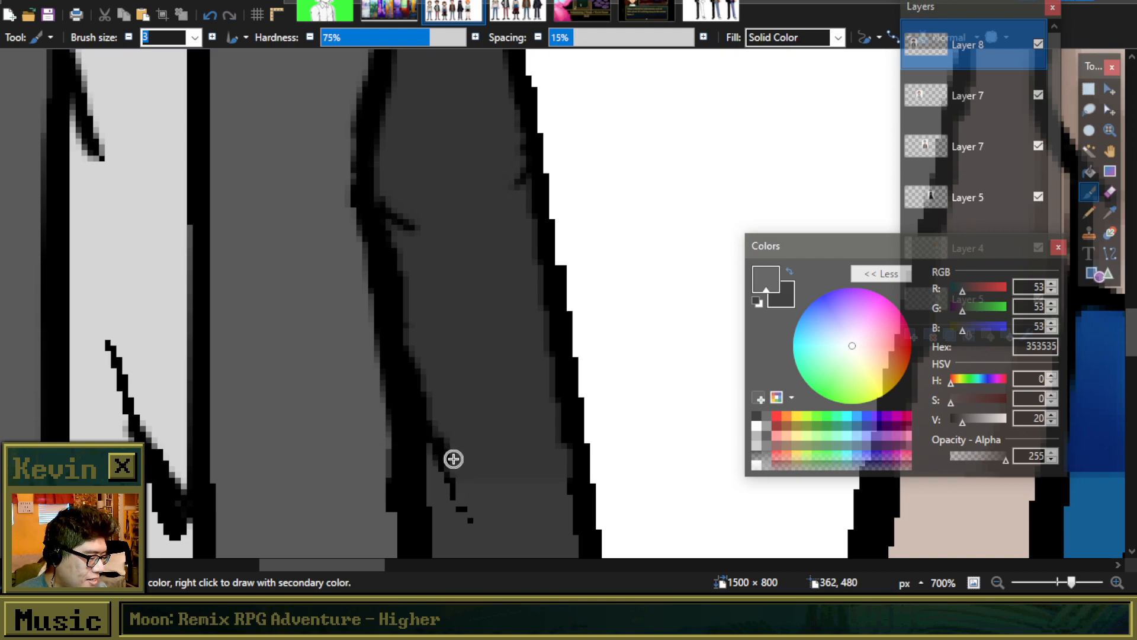
pyautogui.keyDown('ctrl'); pyautogui.scroll(-2, 444, 399); pyautogui.keyUp('ctrl')
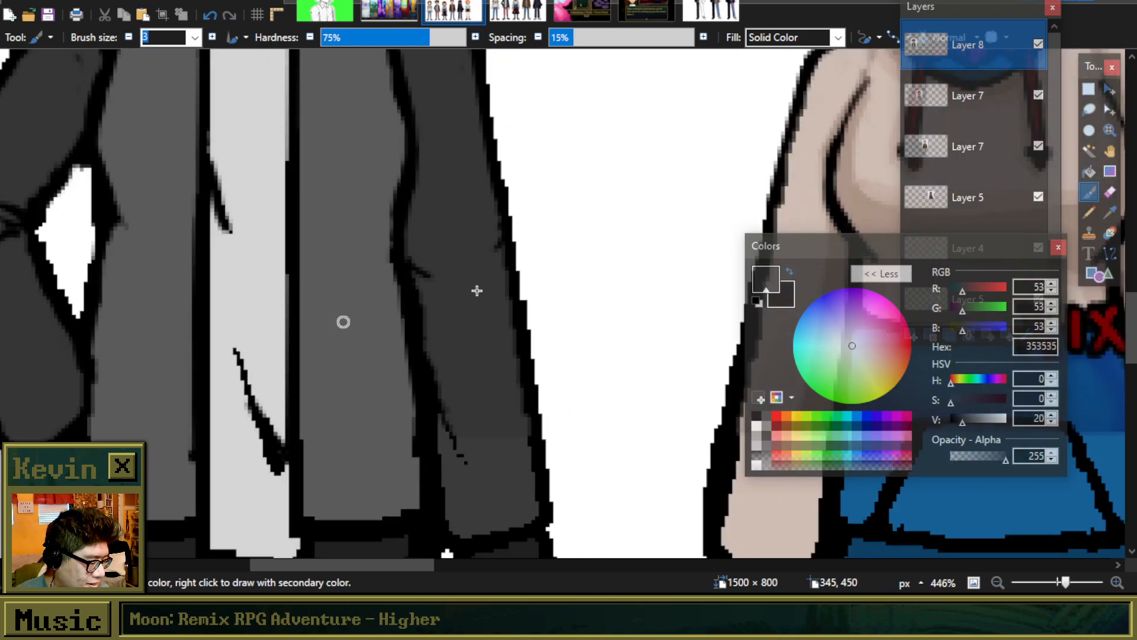
# Step: Sample jacket gray 5B5B5B and paint a small dark fold at the waist on the jacket's right seam
pyautogui.click(1111, 215)
pyautogui.keyDown('ctrl'); pyautogui.scroll(-4, 436, 436); pyautogui.keyUp('ctrl')
pyautogui.keyDown('ctrl'); pyautogui.scroll(5, 355, 369); pyautogui.keyUp('ctrl')
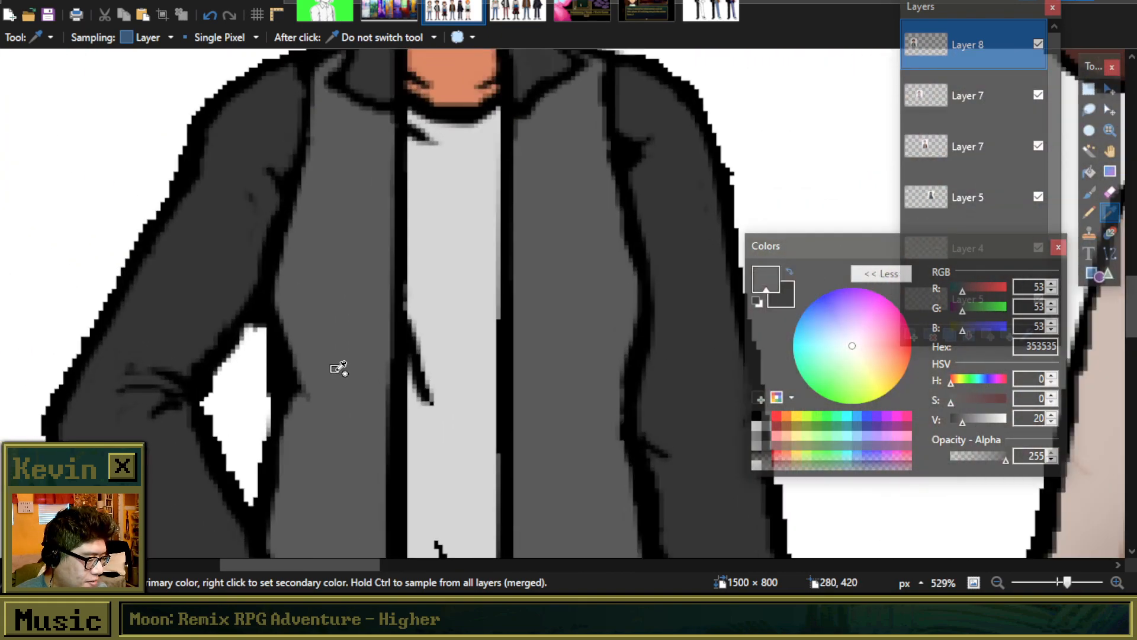
pyautogui.click(632, 342)
pyautogui.click(1089, 192)
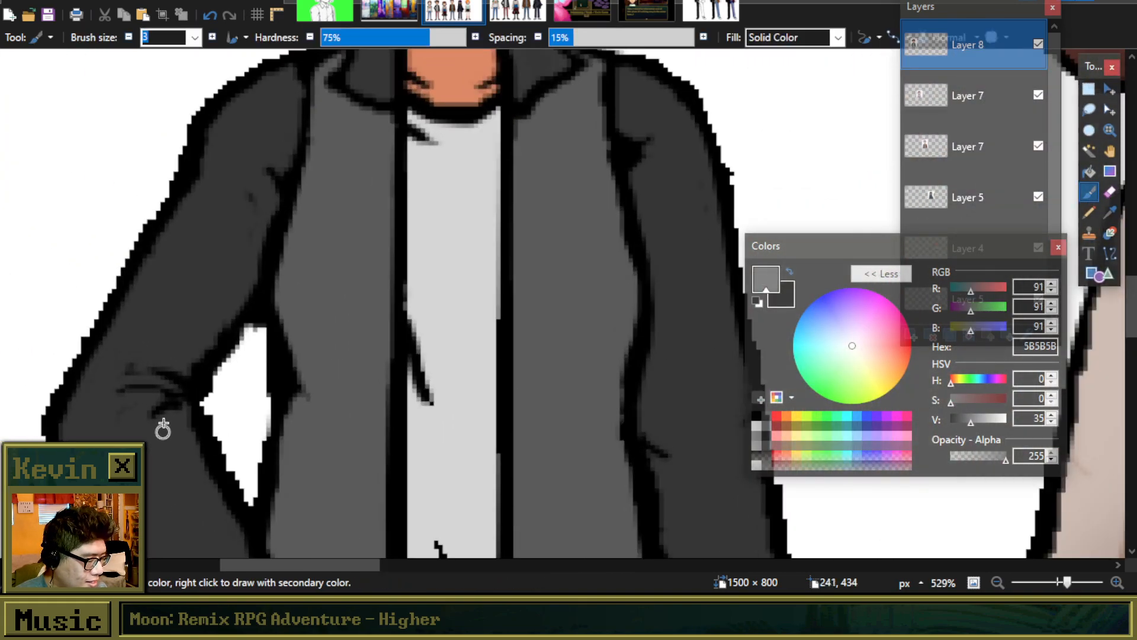
pyautogui.keyDown('ctrl'); pyautogui.scroll(-5, 311, 405); pyautogui.keyUp('ctrl')
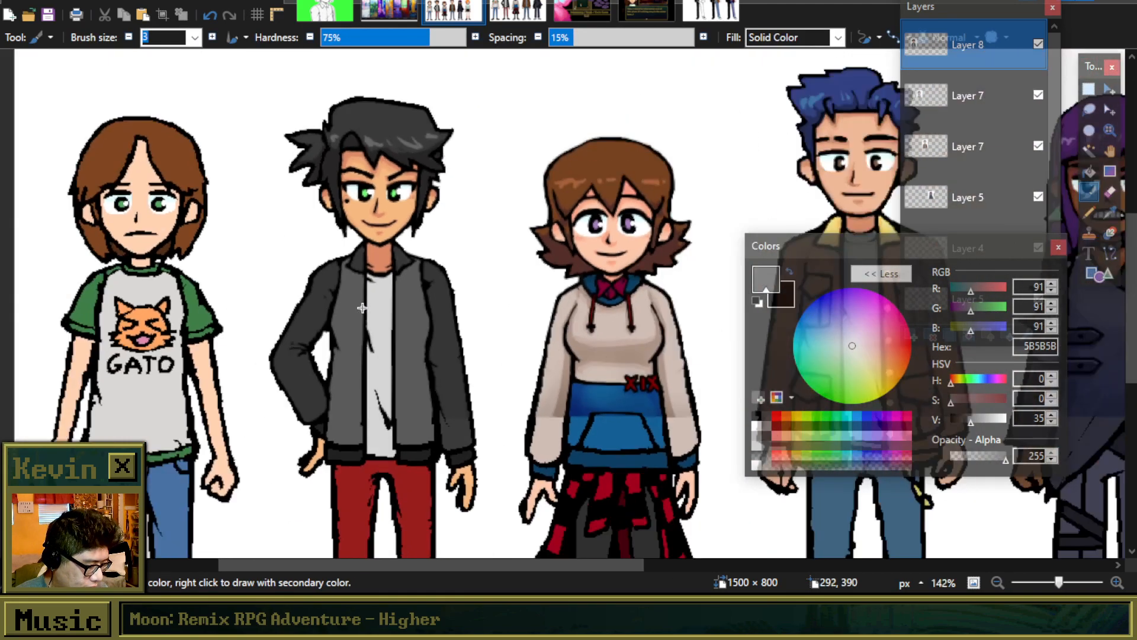
pyautogui.keyDown('ctrl'); pyautogui.scroll(4, 432, 307); pyautogui.keyUp('ctrl')
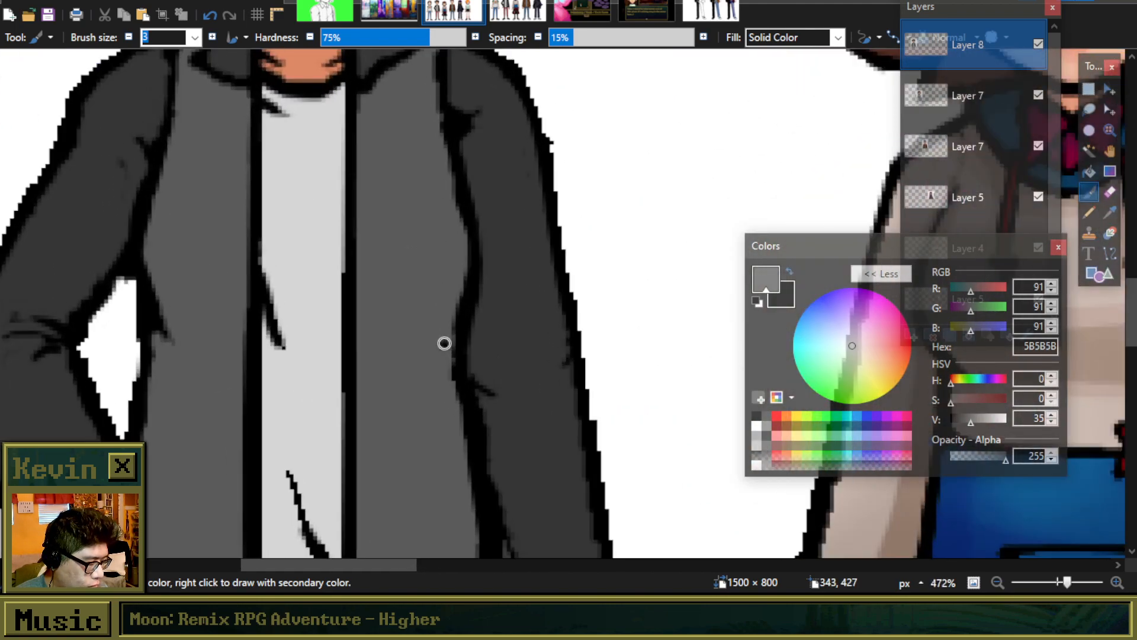
pyautogui.moveTo(454, 342); pyautogui.dragTo(430, 362)
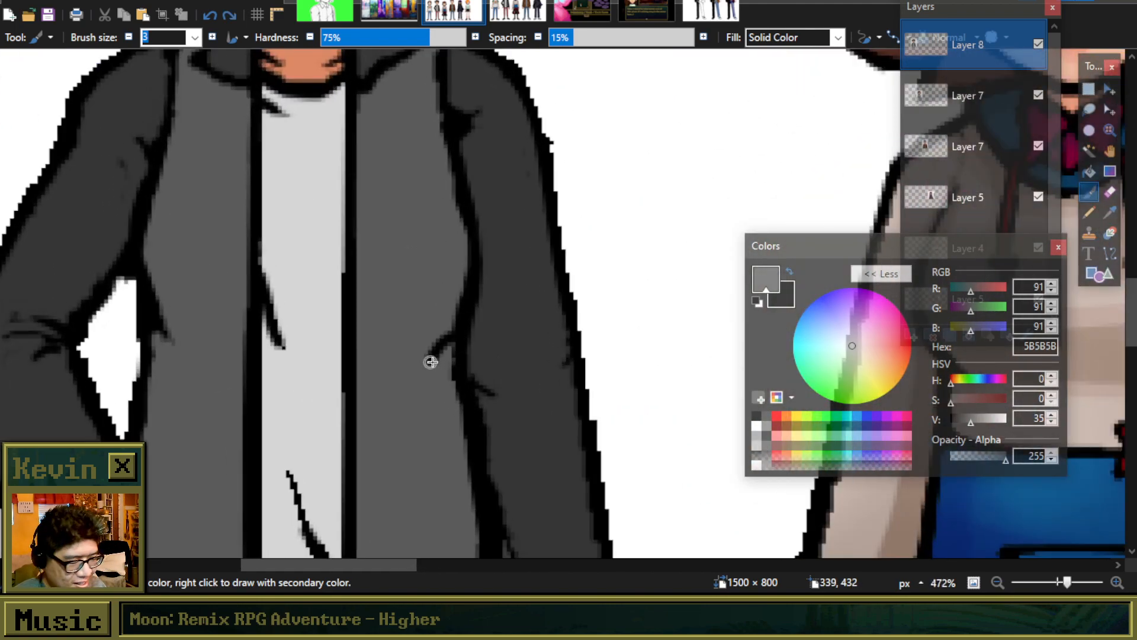
pyautogui.hotkey('ctrl', 'z')
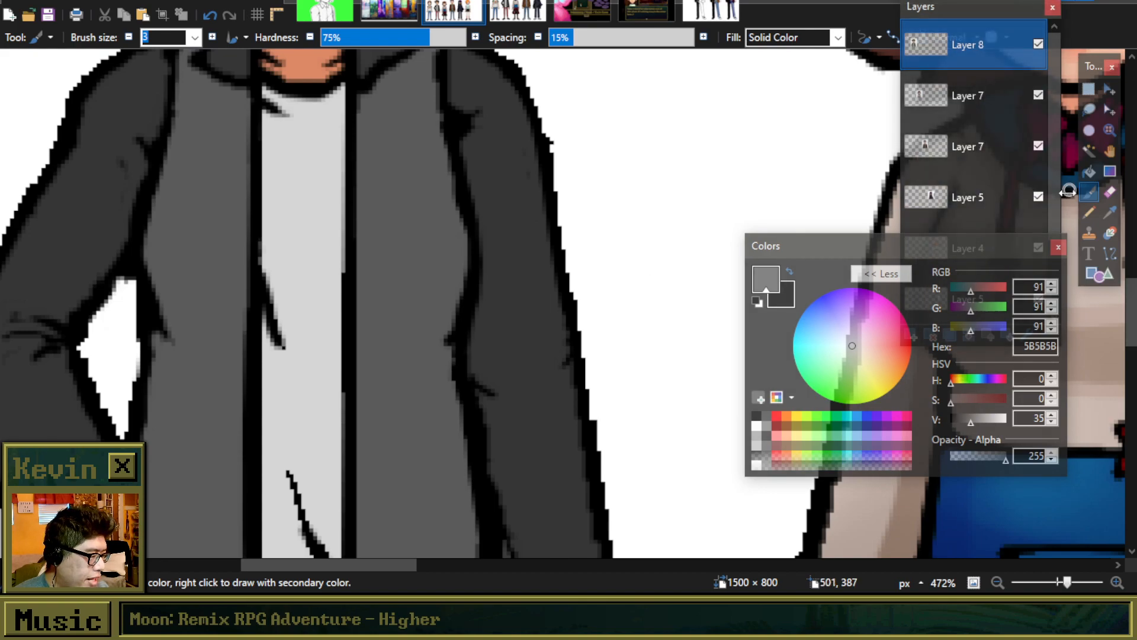
# Step: Sample shirt gray D5D5D5 and thin the jacket opening's right outline with long lines along the shirt edge
pyautogui.click(1094, 151)
pyautogui.click(1110, 212)
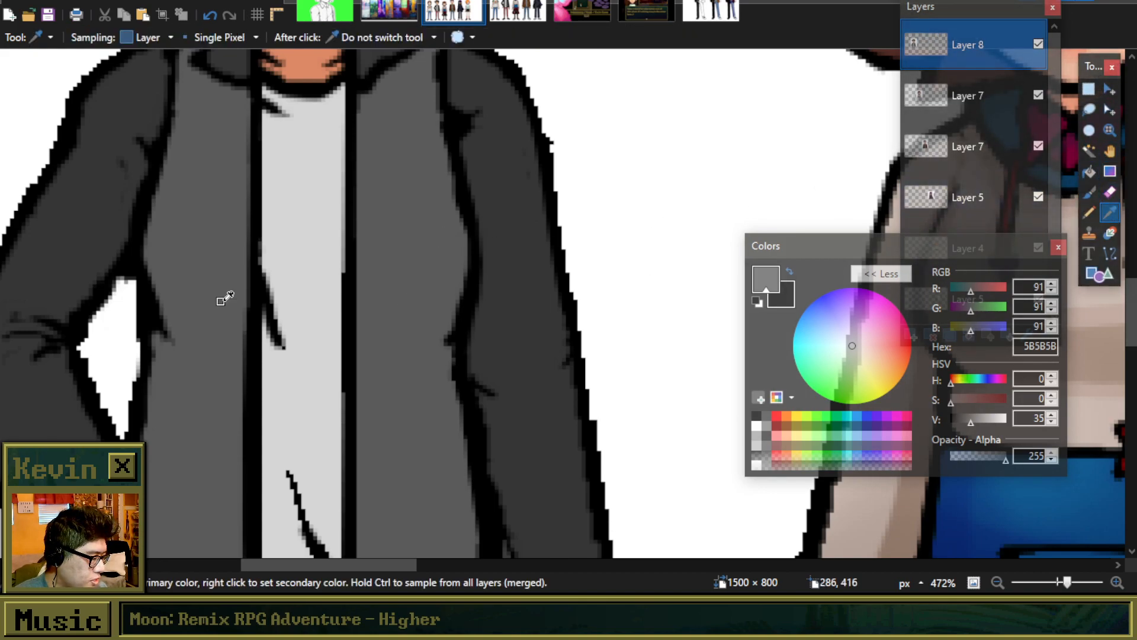
pyautogui.click(296, 207)
pyautogui.click(1110, 253)
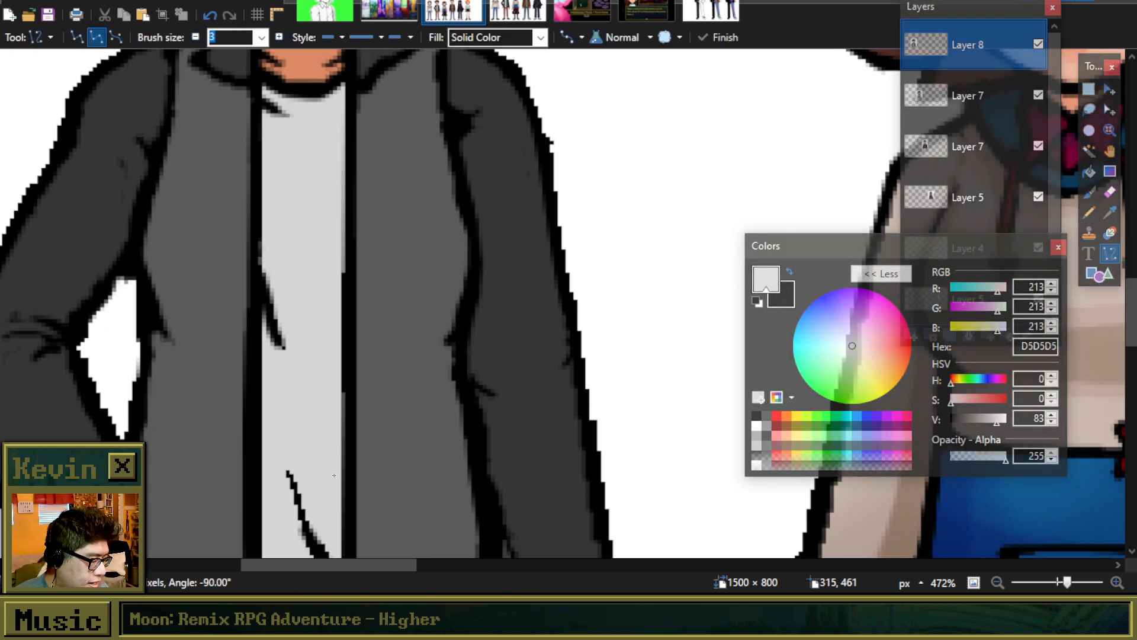
pyautogui.moveTo(334, 533); pyautogui.dragTo(337, 392)
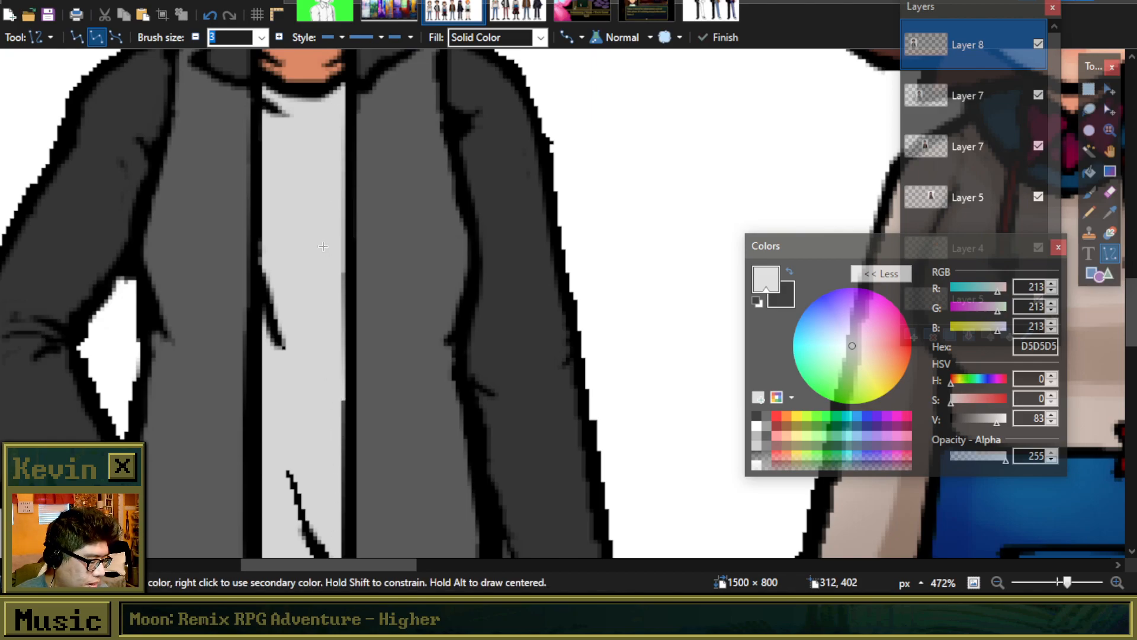
pyautogui.scroll(-8, 342, 241)
pyautogui.scroll(7, 342, 241)
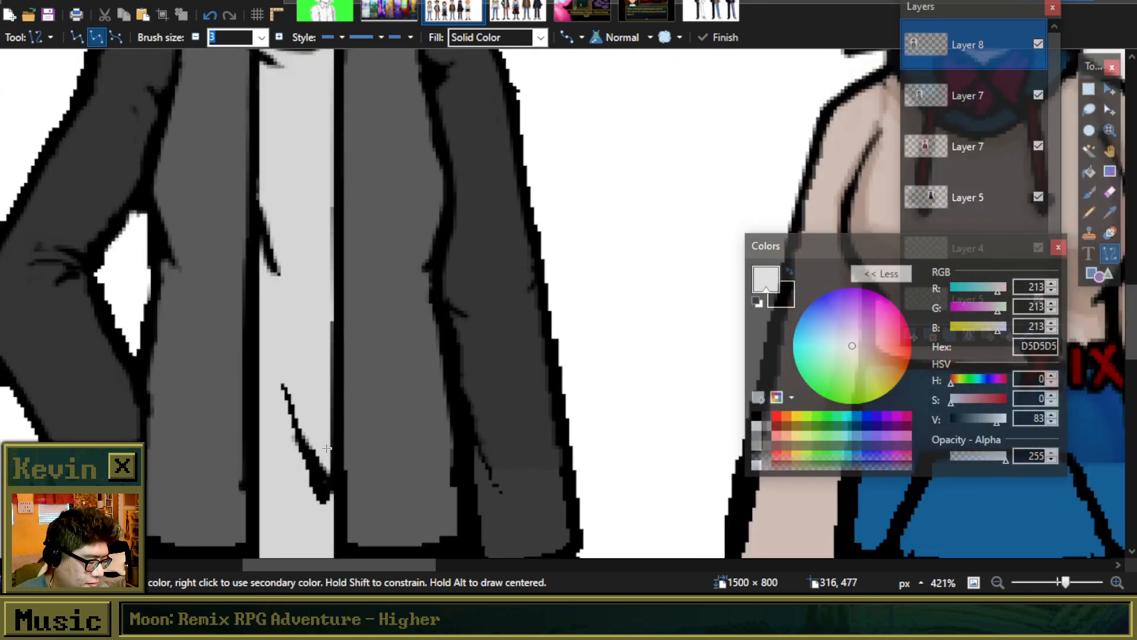
pyautogui.moveTo(326, 466); pyautogui.dragTo(325, 87)
pyautogui.press('Return')
# Step: Brush shirt gray D5D5D5 over the lower shirt fold to shape it into a thinner, tapered crease
pyautogui.scroll(-3, 386, 170)
pyautogui.click(1088, 192)
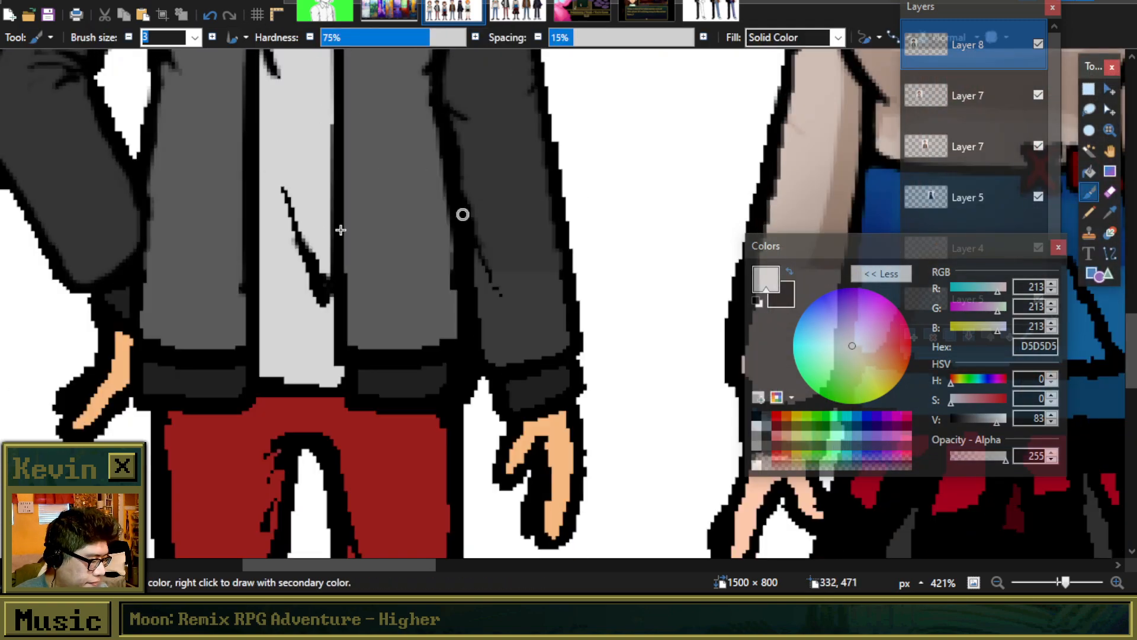
pyautogui.scroll(2, 305, 249)
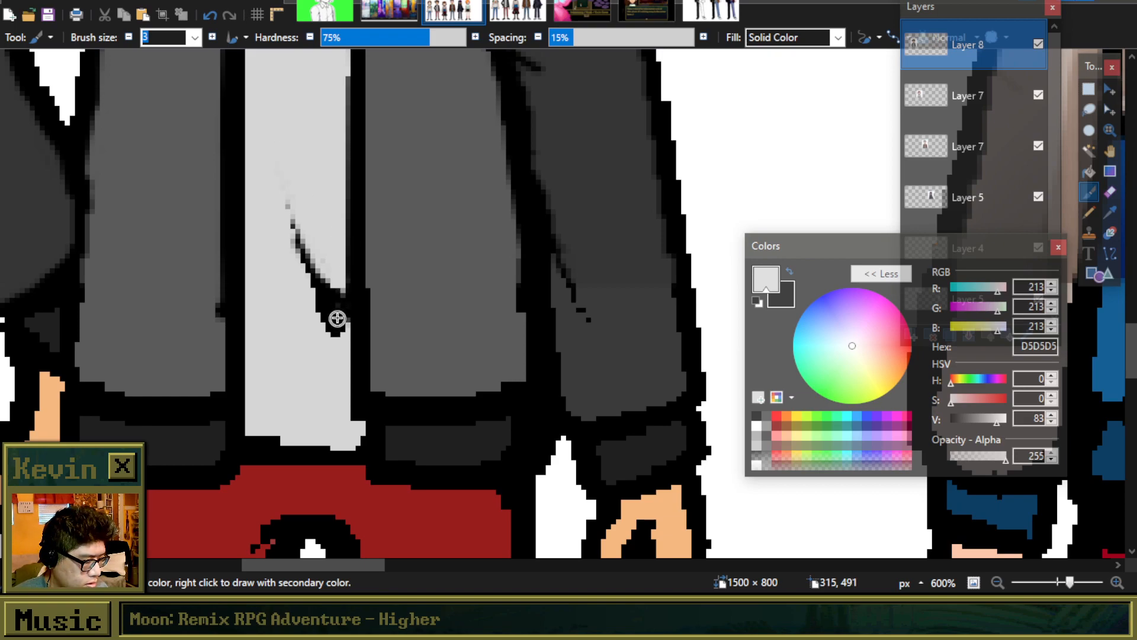
pyautogui.moveTo(330, 323); pyautogui.dragTo(295, 243)
pyautogui.scroll(-7, 294, 243)
pyautogui.scroll(3, 296, 220)
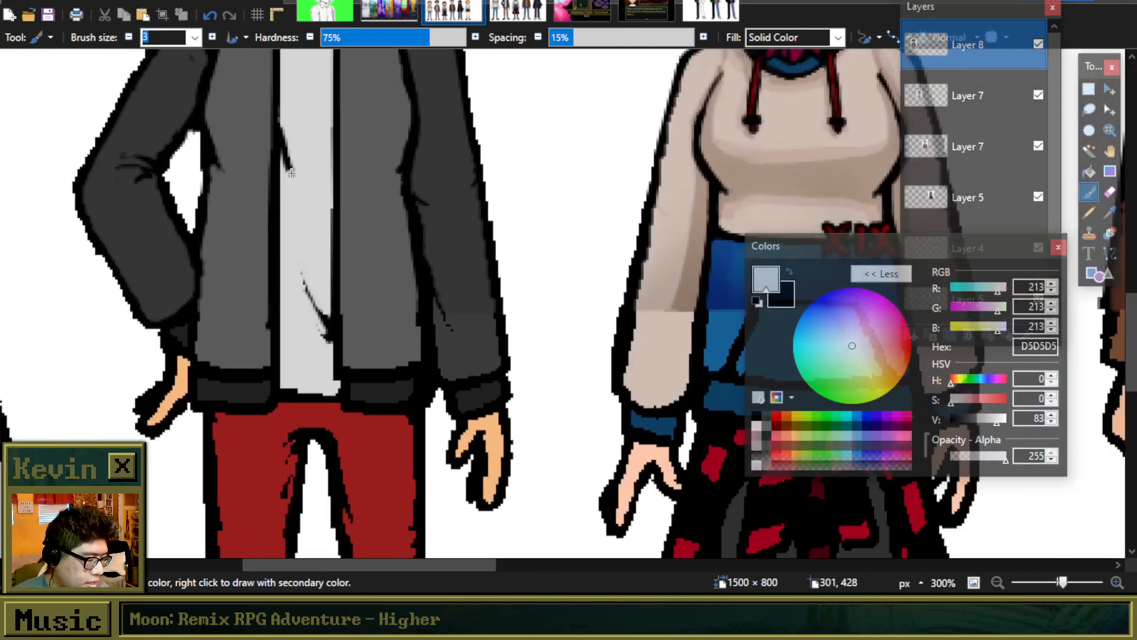
# Step: Thin the upper shirt fold with D5D5D5 strokes and smooth its join with the jacket opening's left outline
pyautogui.scroll(2, 291, 174)
pyautogui.moveTo(273, 124); pyautogui.dragTo(314, 179)
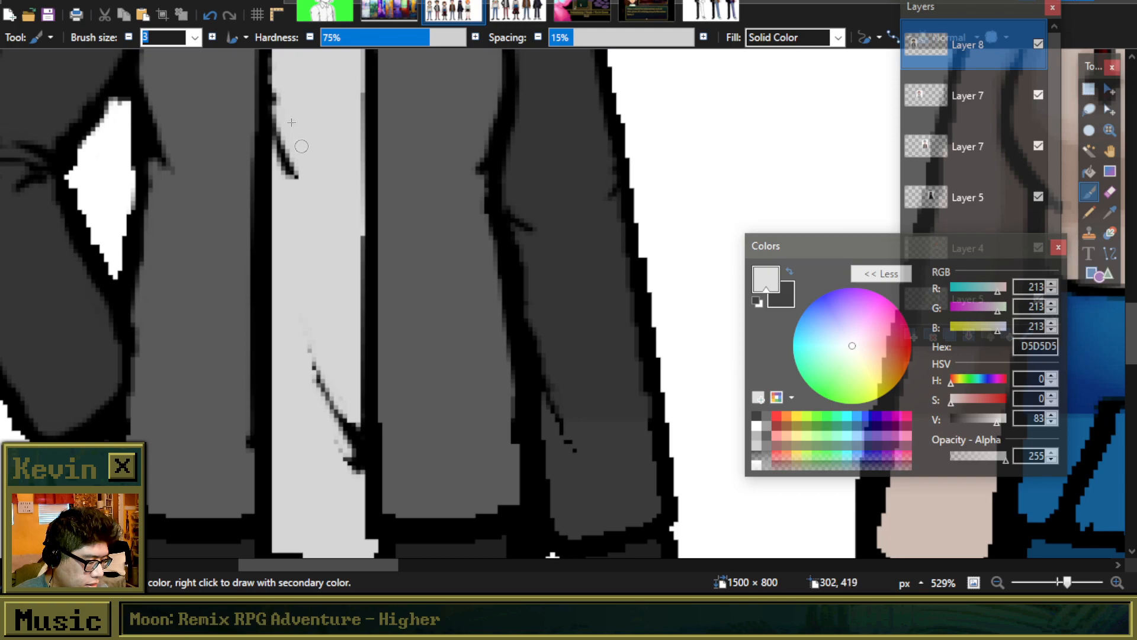
pyautogui.scroll(3, 286, 110)
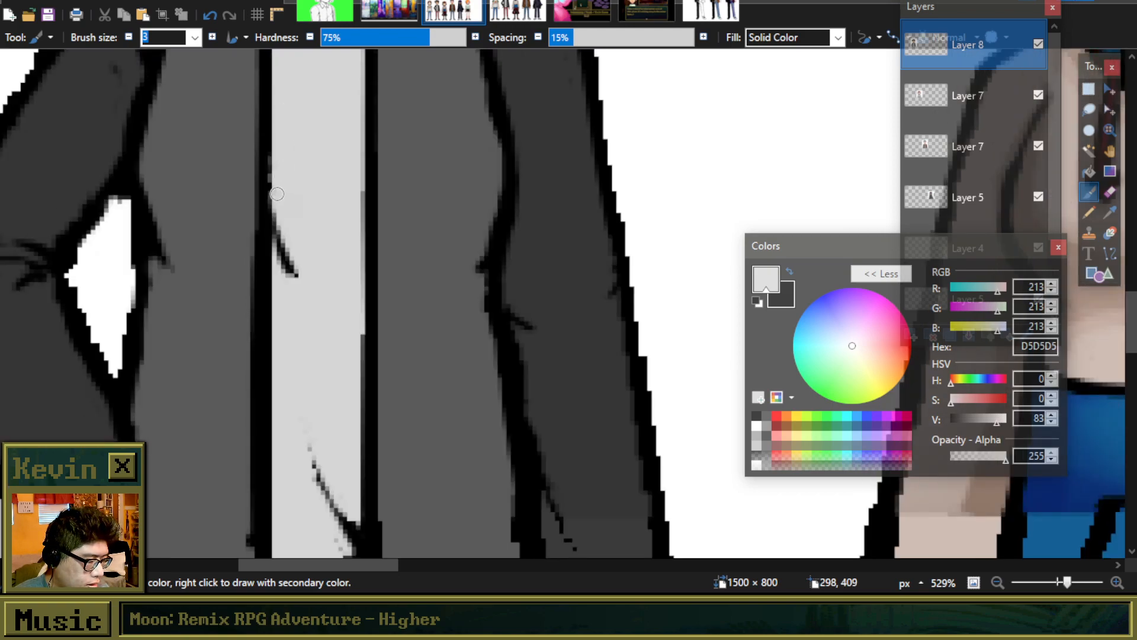
pyautogui.scroll(1, 288, 139)
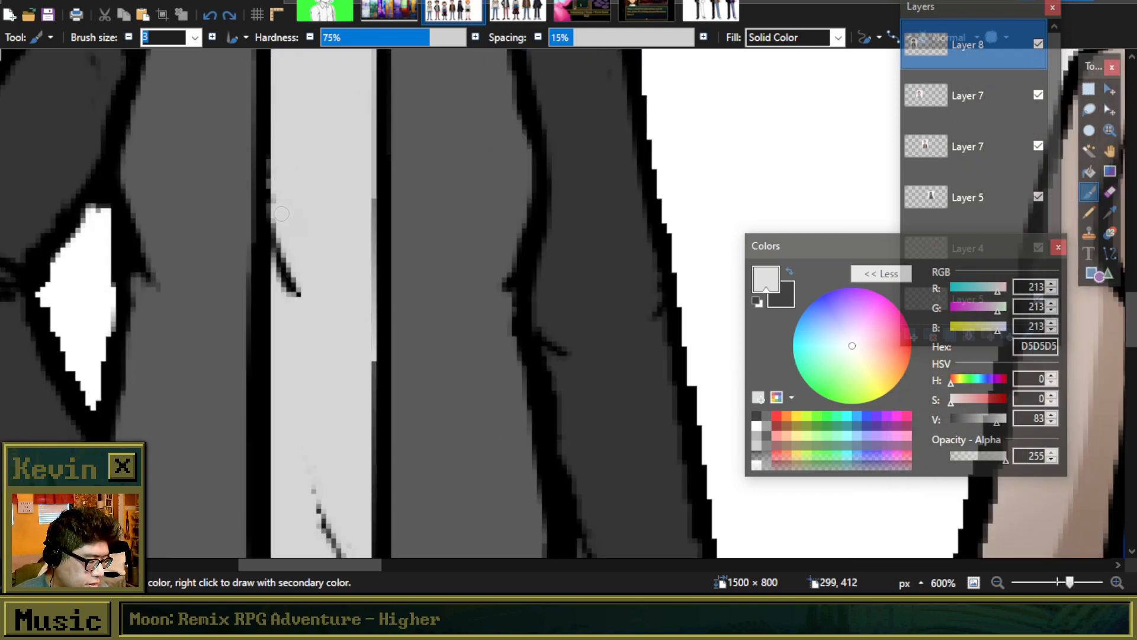
pyautogui.moveTo(263, 169)
pyautogui.mouseDown()
pyautogui.moveTo(269, 218)
pyautogui.moveTo(271, 143)
pyautogui.moveTo(284, 164)
pyautogui.moveTo(281, 140)
pyautogui.moveTo(284, 236)
pyautogui.mouseUp()
pyautogui.hotkey('ctrl', 'z')
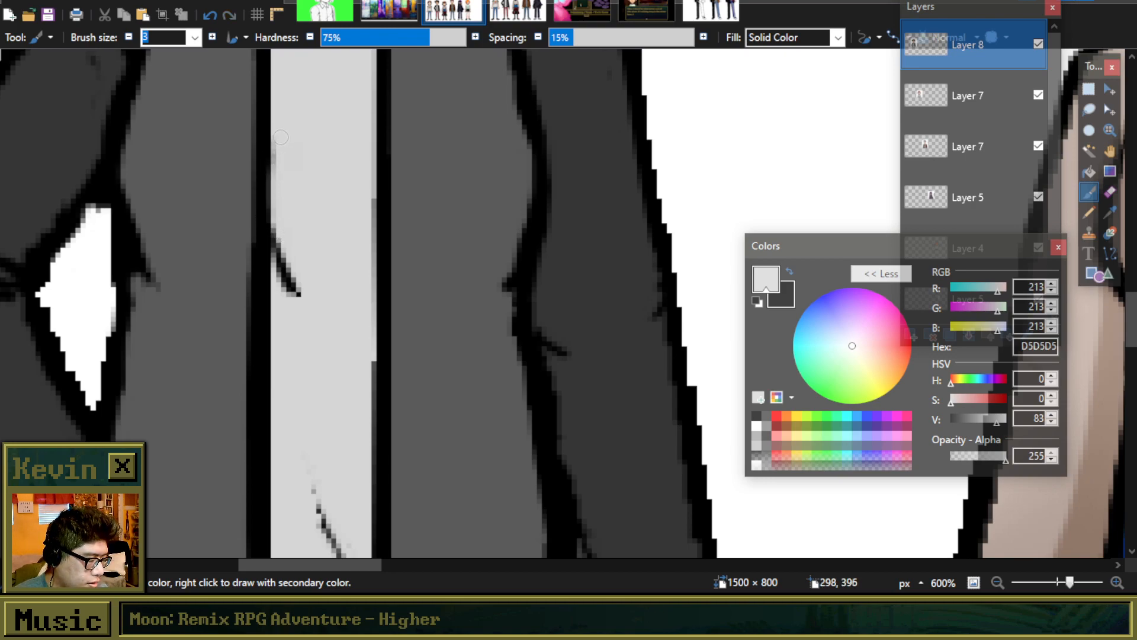
pyautogui.scroll(-5, 280, 134)
pyautogui.scroll(3, 338, 181)
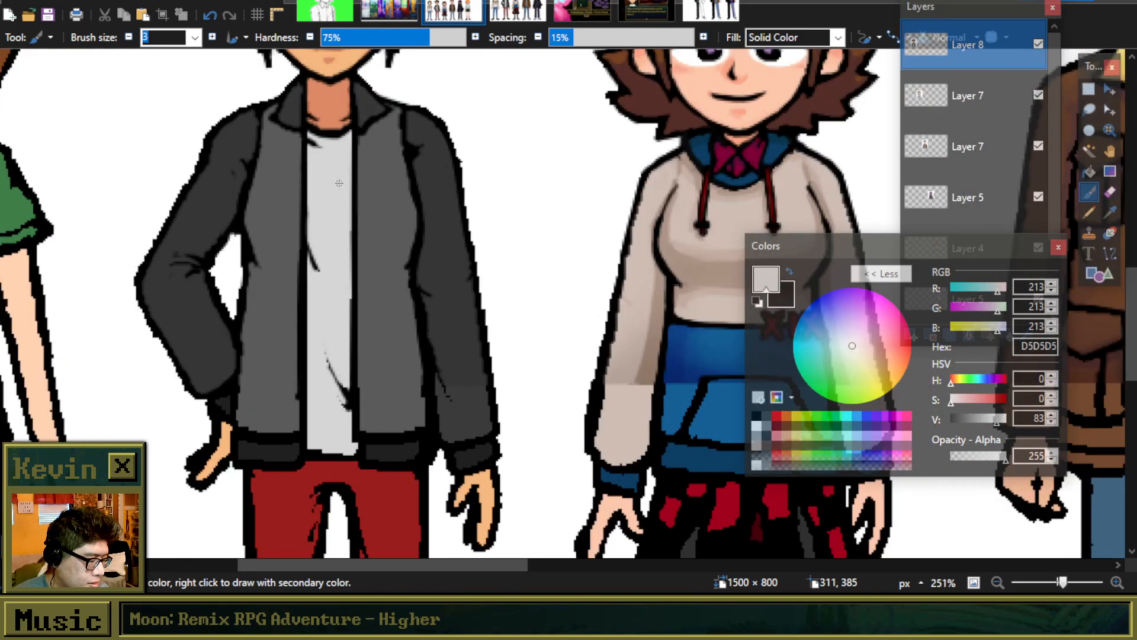
# Step: Sample jacket gray 5B5B5B and reshape the waist fold on the jacket's right seam into a downward-pointing crease
pyautogui.scroll(-2, 339, 183)
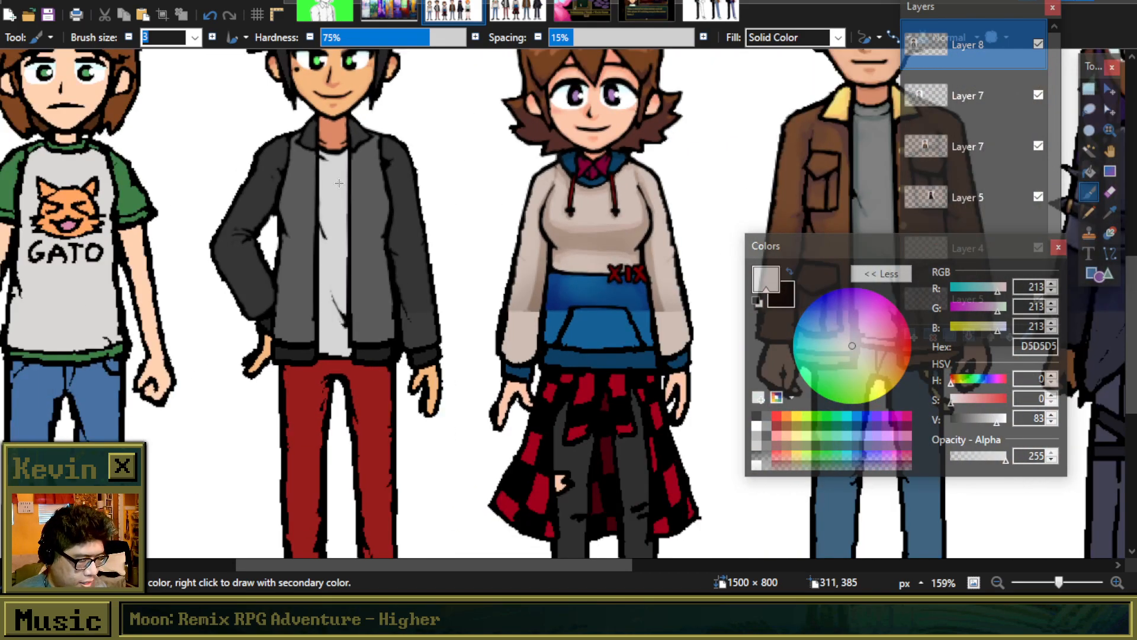
pyautogui.scroll(4, 333, 208)
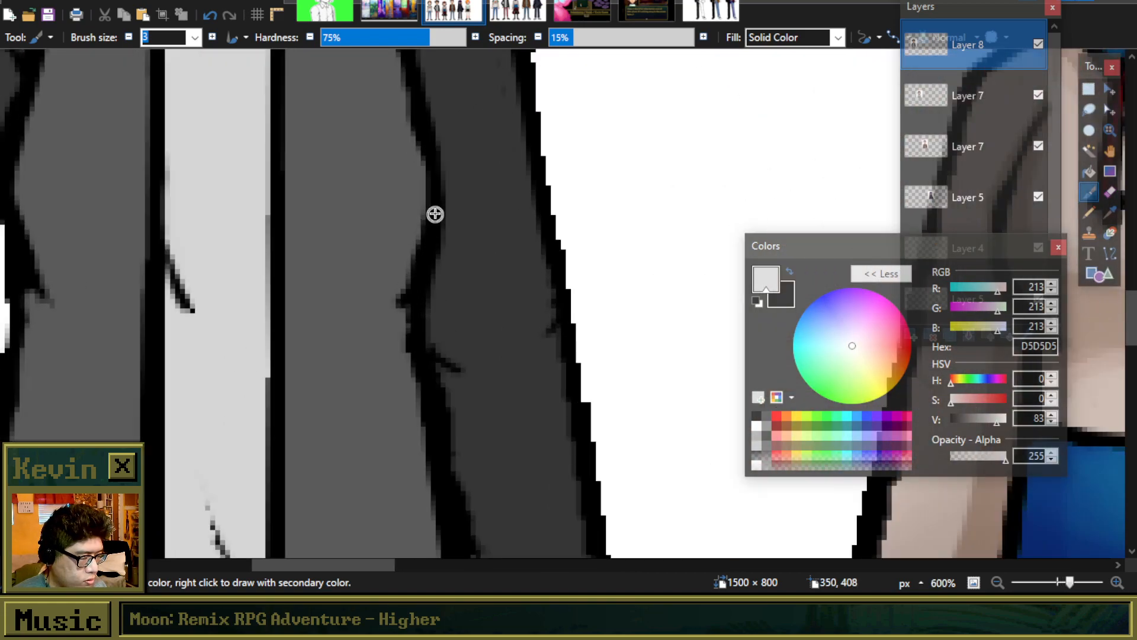
pyautogui.click(1110, 211)
pyautogui.click(371, 183)
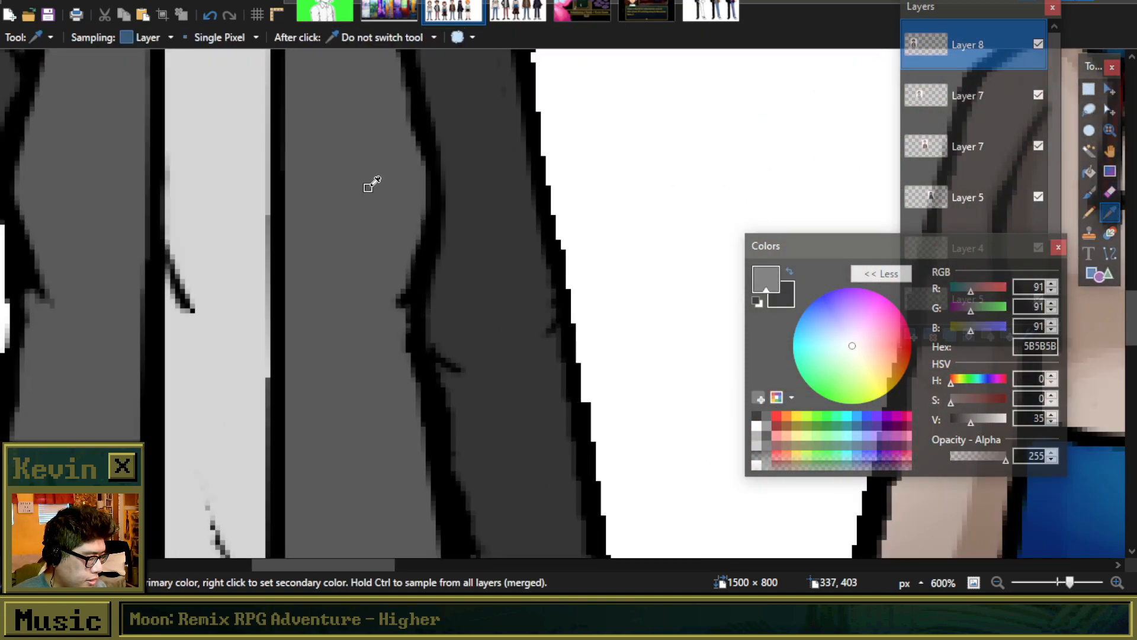
pyautogui.click(1089, 192)
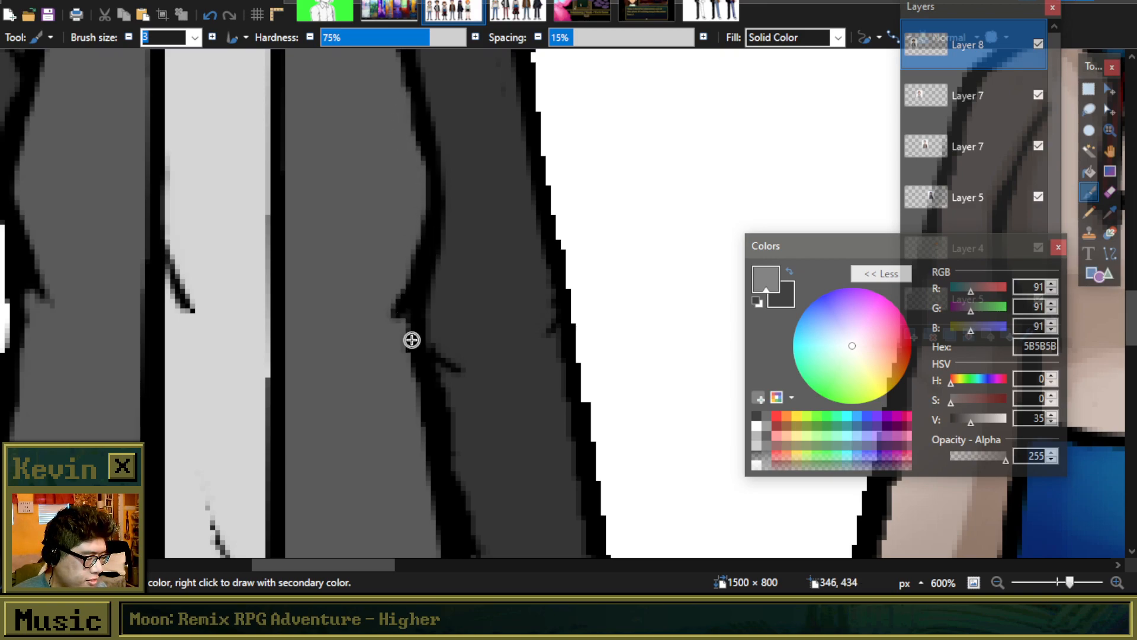
pyautogui.scroll(-5, 411, 340)
pyautogui.scroll(2, 412, 337)
pyautogui.scroll(1, 410, 333)
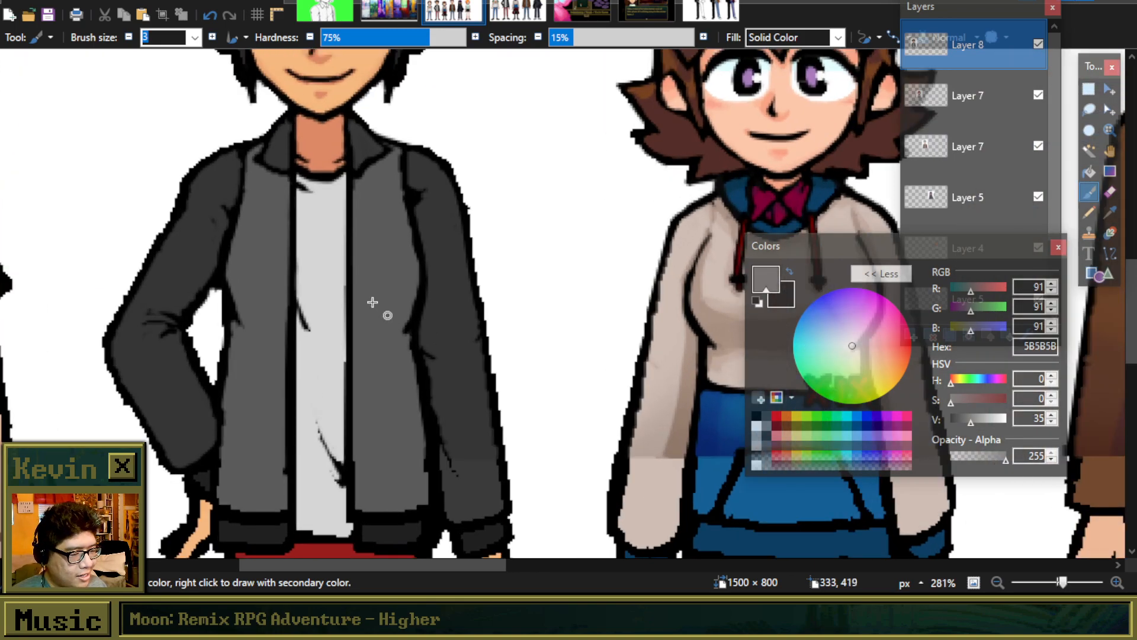
pyautogui.scroll(5, 254, 314)
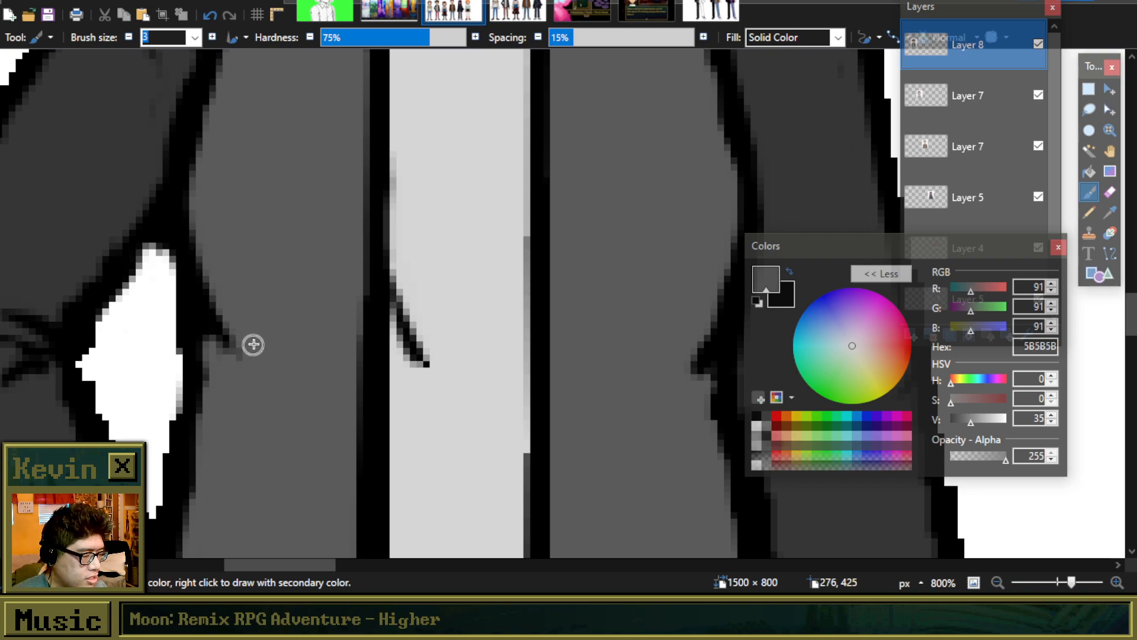
pyautogui.scroll(-5, 263, 287)
pyautogui.scroll(-2, 263, 286)
pyautogui.scroll(3, 264, 283)
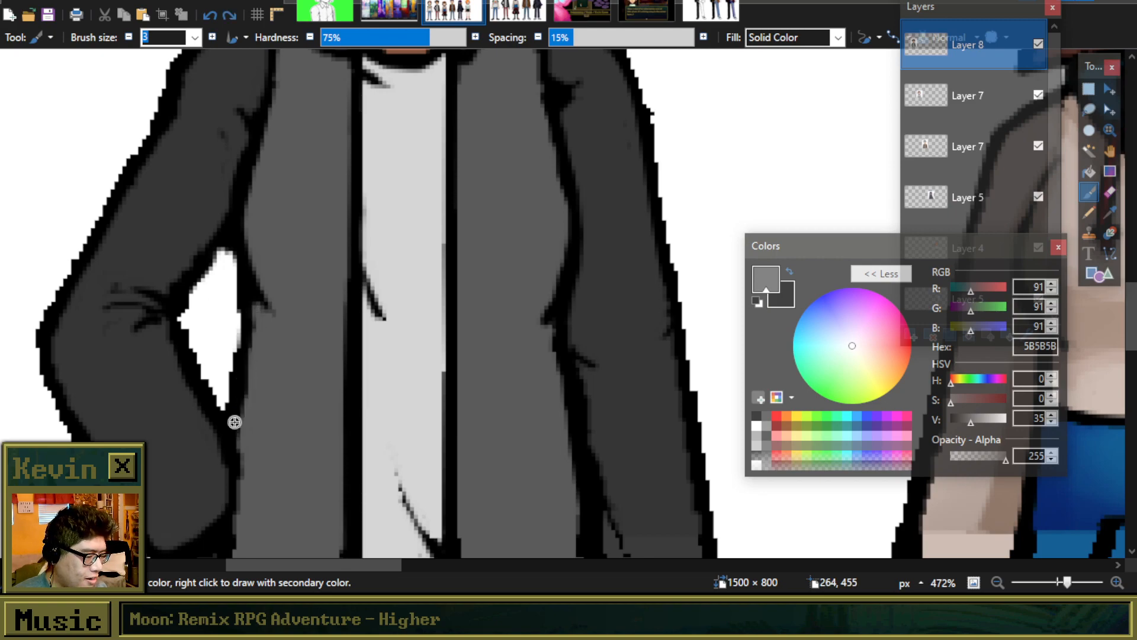
pyautogui.scroll(-5, 256, 306)
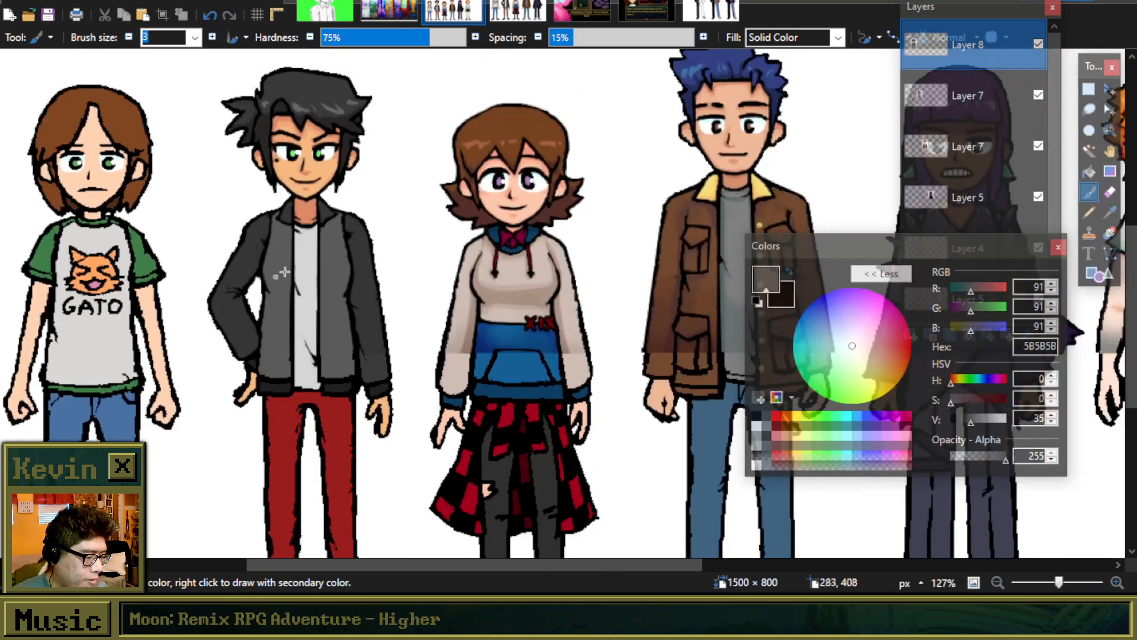
# Step: Sample the sleeve's dark gray 353535 and brush it along the outer outline of the right collar flap to thin the line
pyautogui.click(1110, 254)
pyautogui.scroll(2, 302, 279)
pyautogui.scroll(2, 302, 278)
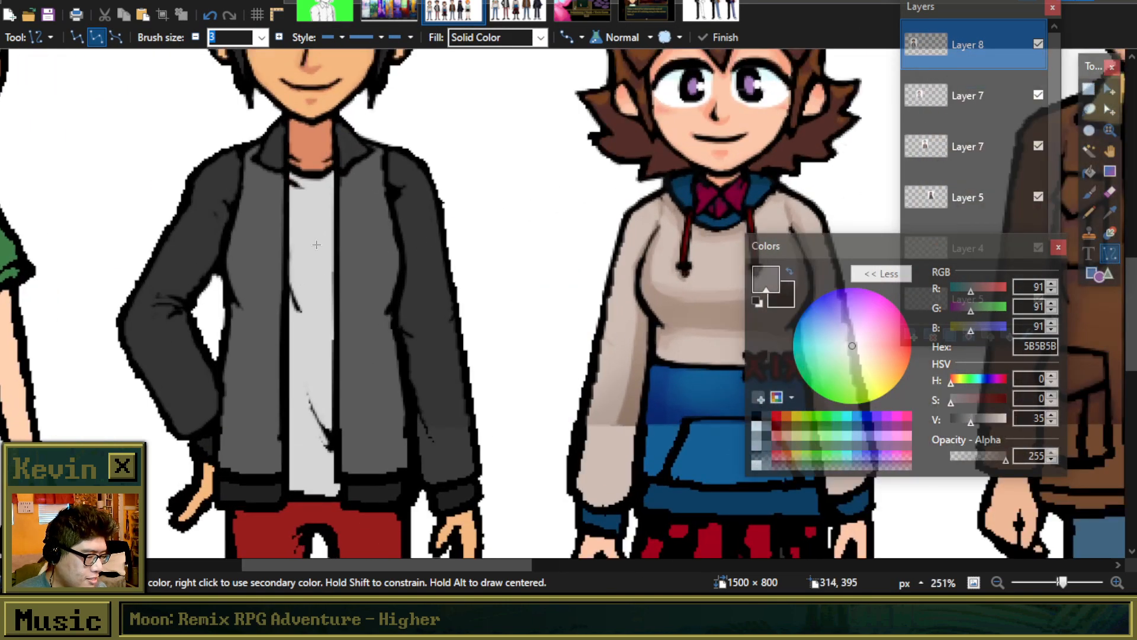
pyautogui.click(1110, 213)
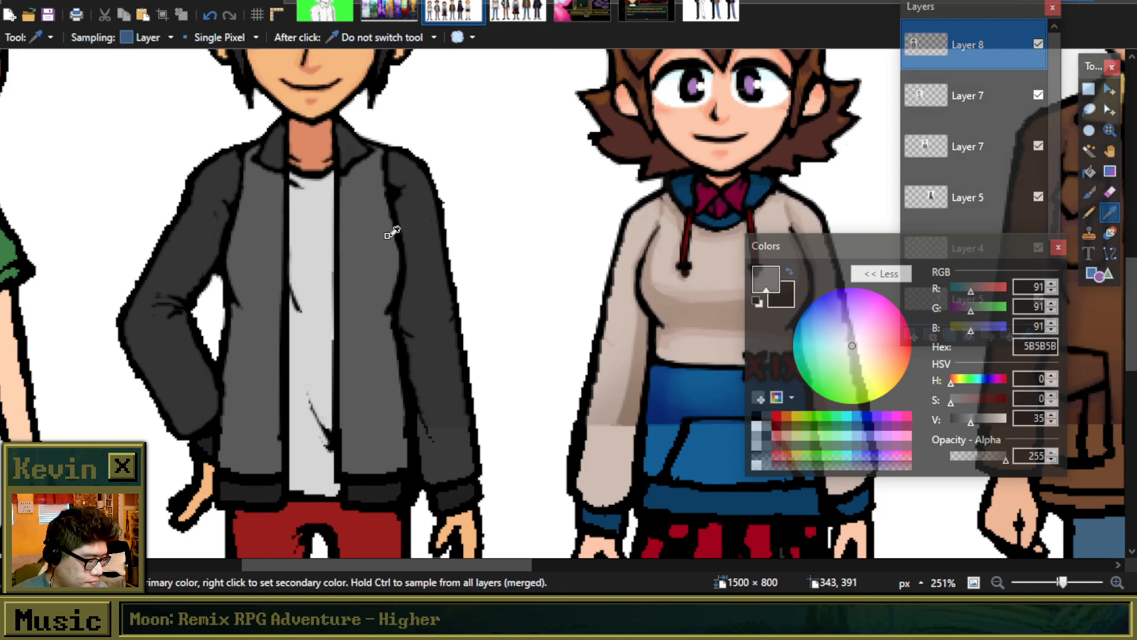
pyautogui.click(426, 222)
pyautogui.click(1089, 193)
pyautogui.scroll(4, 387, 185)
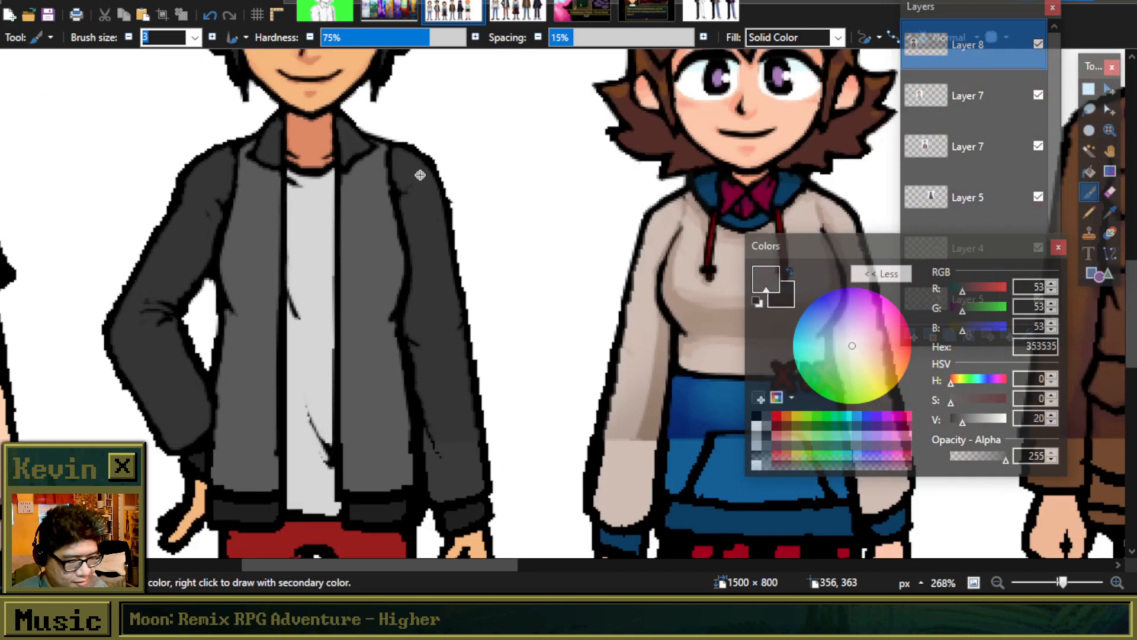
pyautogui.scroll(-7, 368, 121)
pyautogui.scroll(3, 340, 155)
pyautogui.scroll(1, 340, 155)
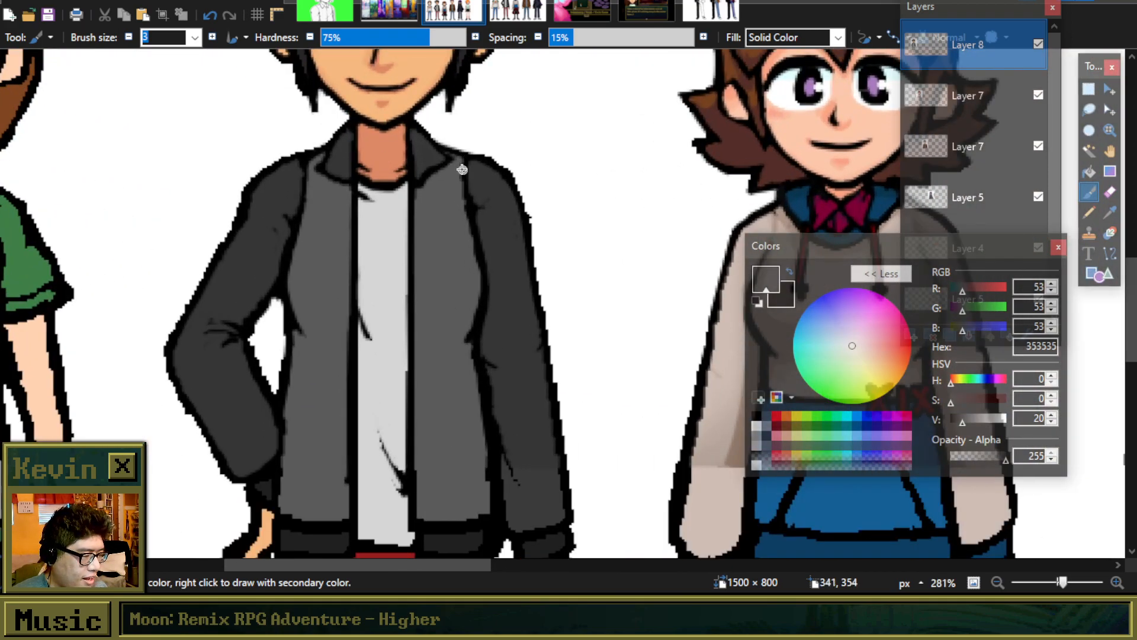
pyautogui.scroll(2, 462, 170)
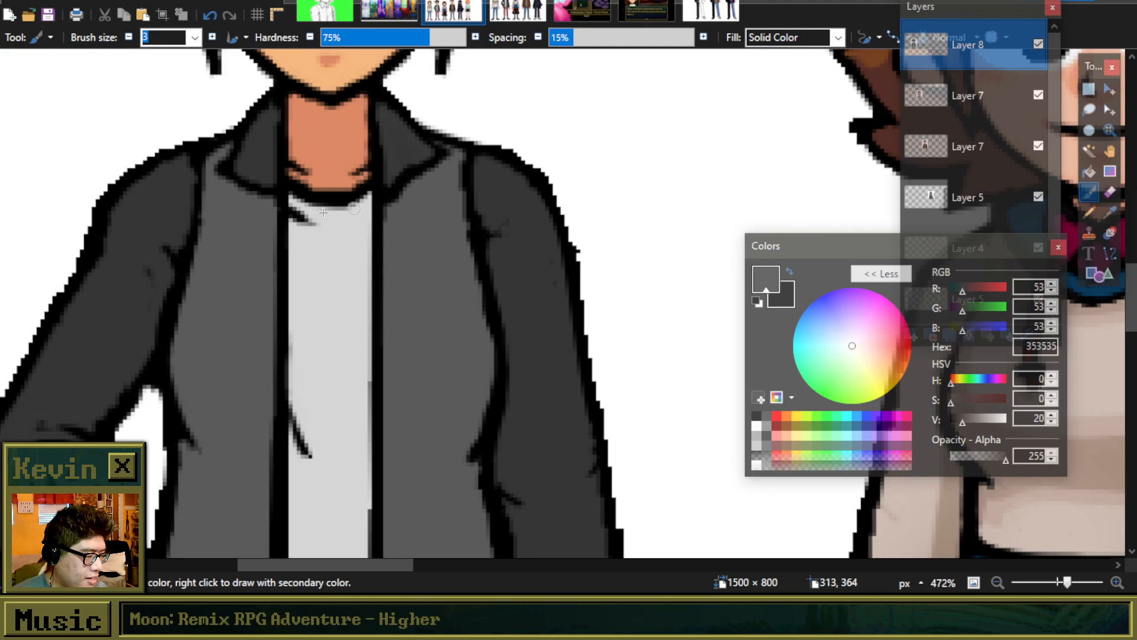
pyautogui.scroll(-5, 270, 194)
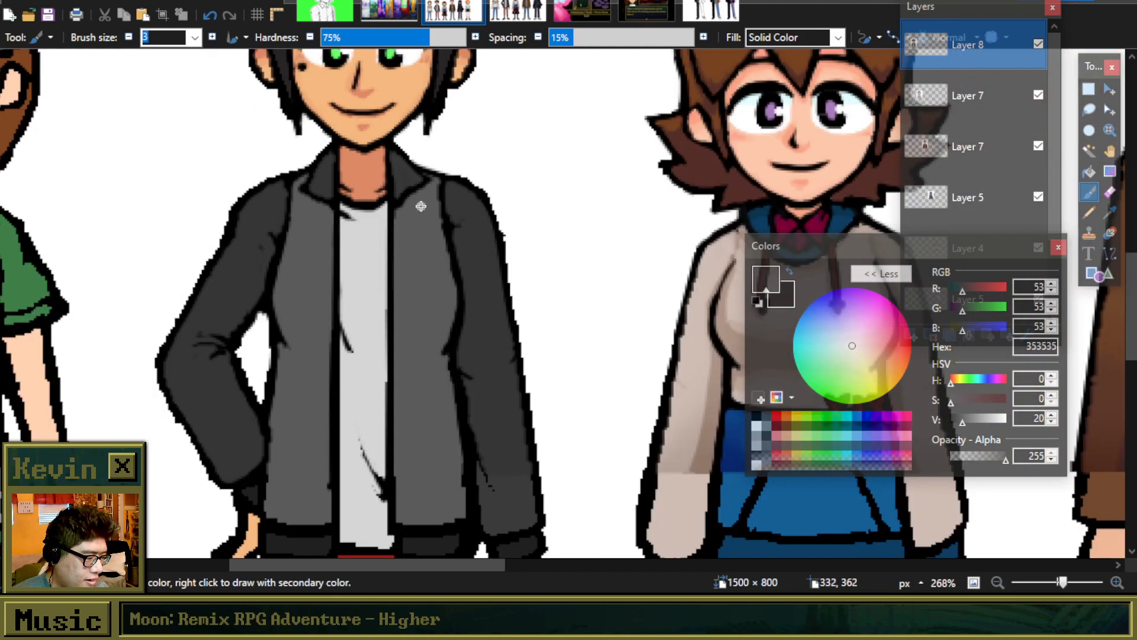
pyautogui.scroll(6, 355, 170)
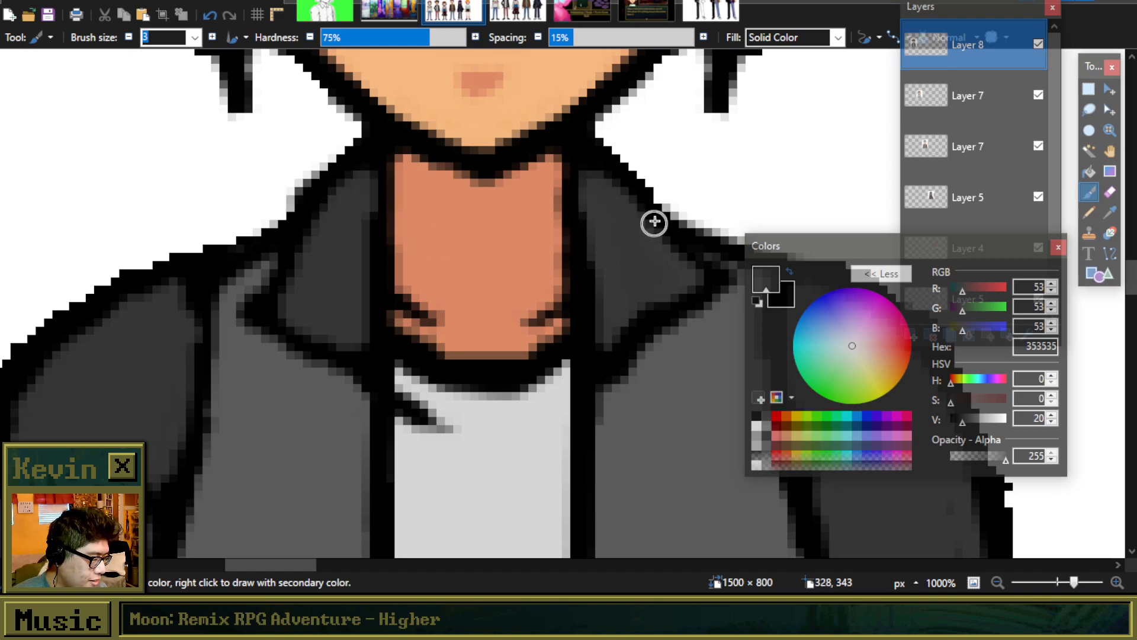
pyautogui.moveTo(654, 222); pyautogui.dragTo(609, 157)
pyautogui.scroll(-6, 640, 195)
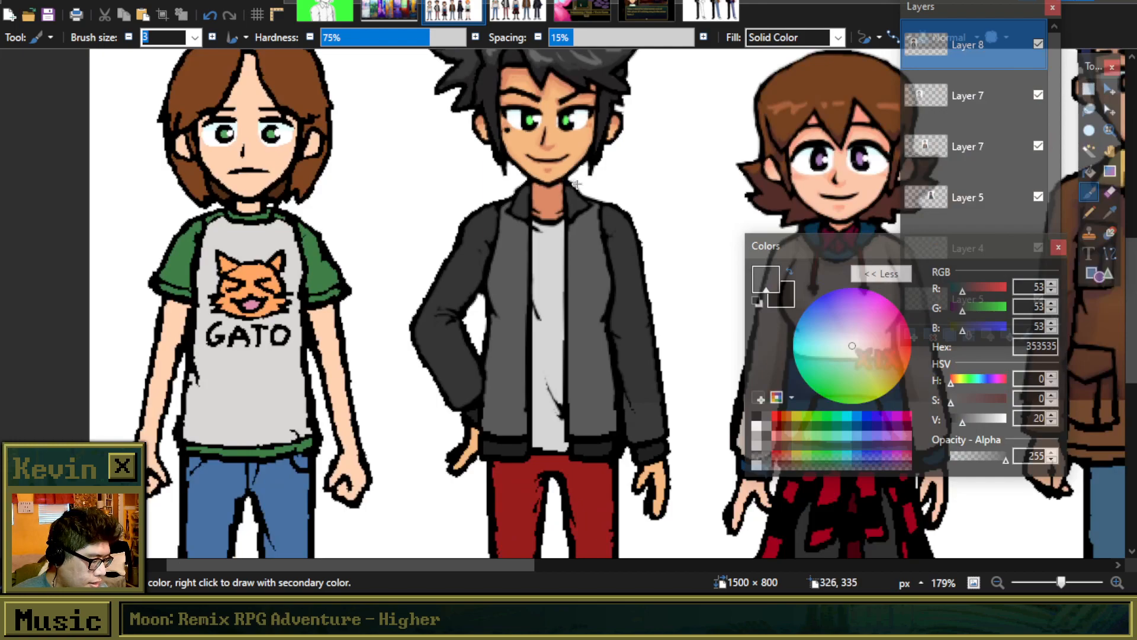
pyautogui.scroll(2, 616, 217)
pyautogui.scroll(2, 617, 217)
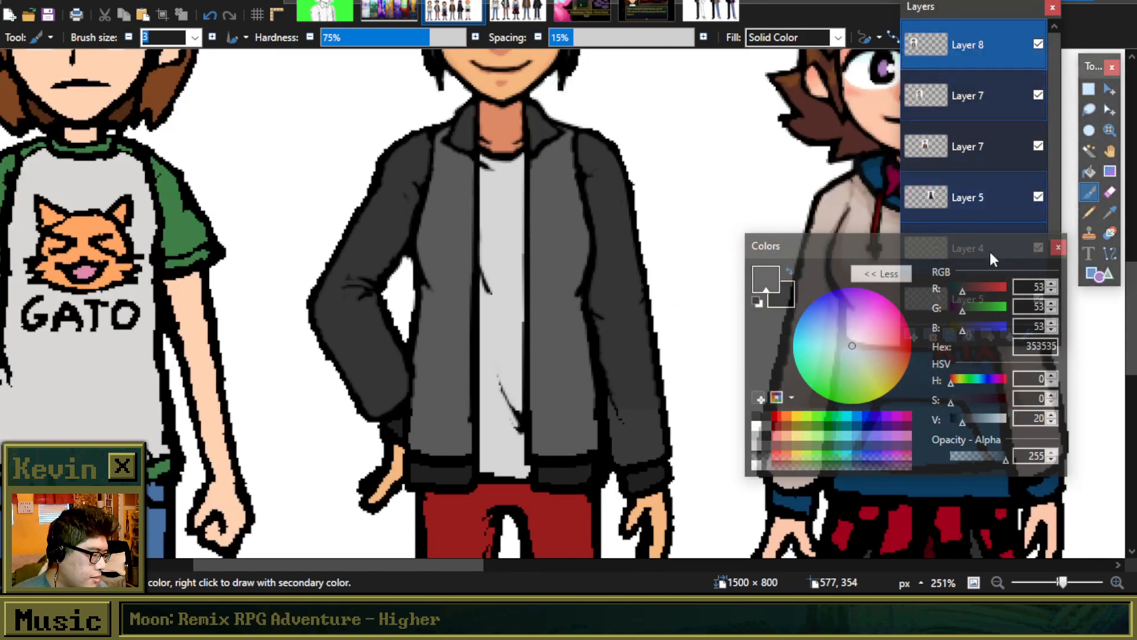
# Step: Duplicate the character's layer and darken the copy with brightness -30 and contrast -2
pyautogui.moveTo(944, 17); pyautogui.dragTo(935, 0)
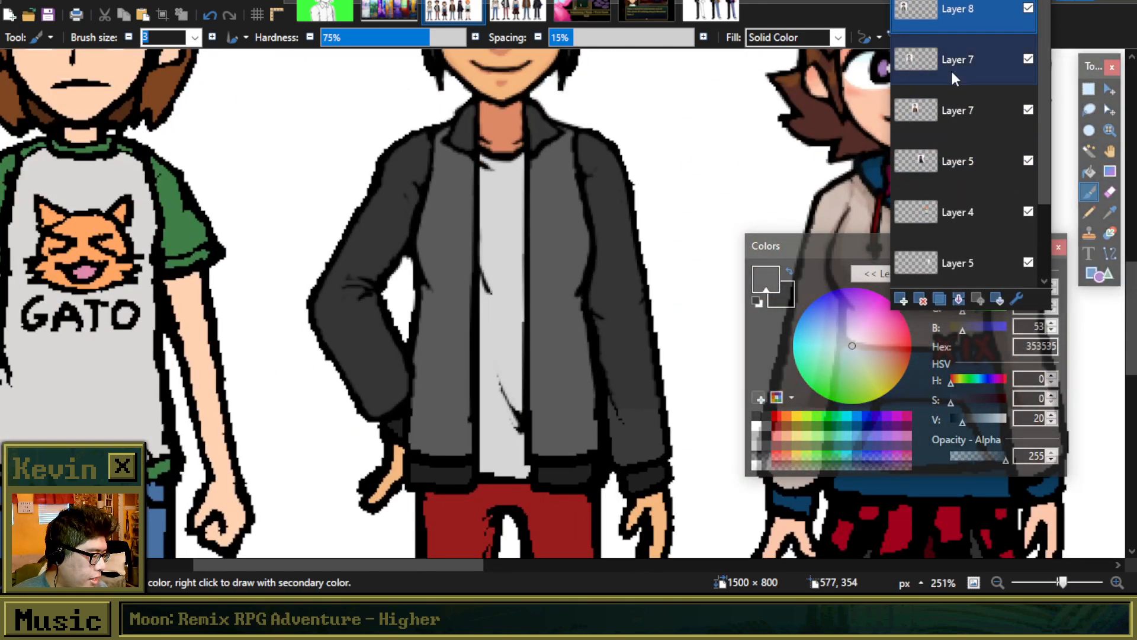
pyautogui.click(939, 300)
pyautogui.click(216, 2)
pyautogui.click(291, 74)
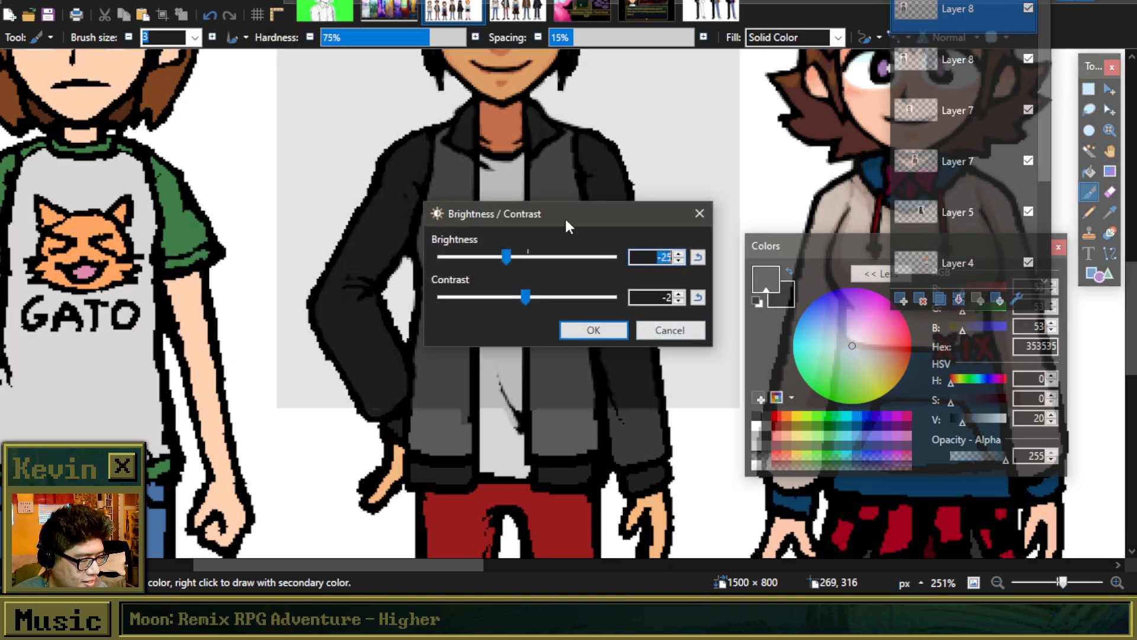
pyautogui.moveTo(564, 216); pyautogui.dragTo(715, 190)
pyautogui.moveTo(665, 231); pyautogui.dragTo(656, 231)
pyautogui.click(761, 304)
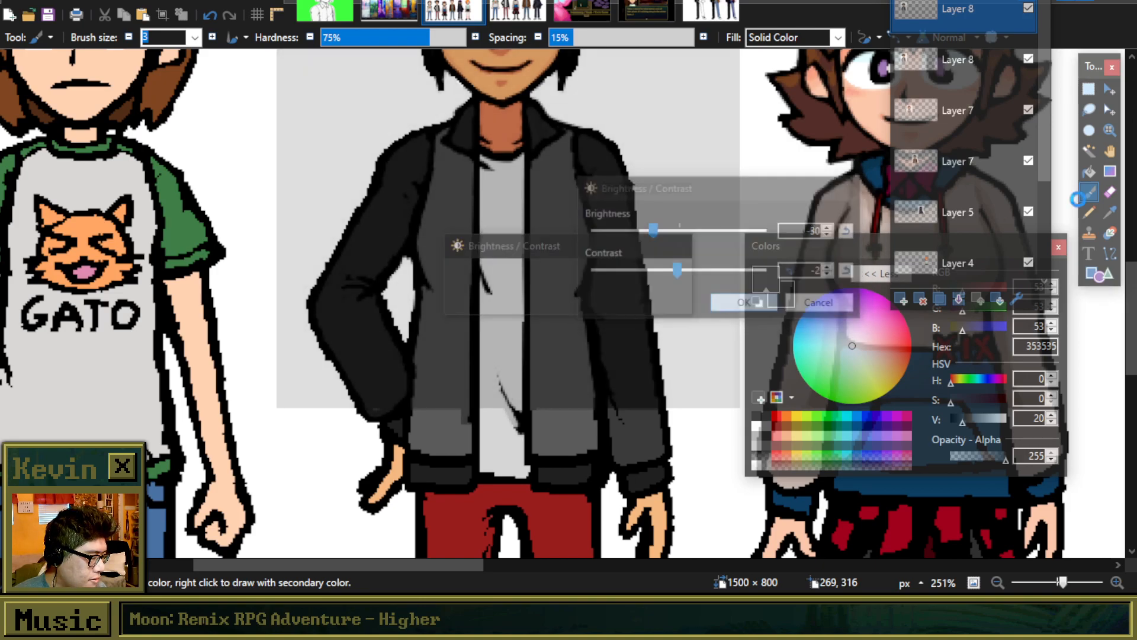
# Step: Select the gray backdrop around the character on the darkened copy, clear it, and deselect
pyautogui.click(1089, 151)
pyautogui.click(715, 168)
pyautogui.scroll(3, 710, 168)
pyautogui.scroll(-2, 707, 168)
pyautogui.hotkey('ctrl', 'd')
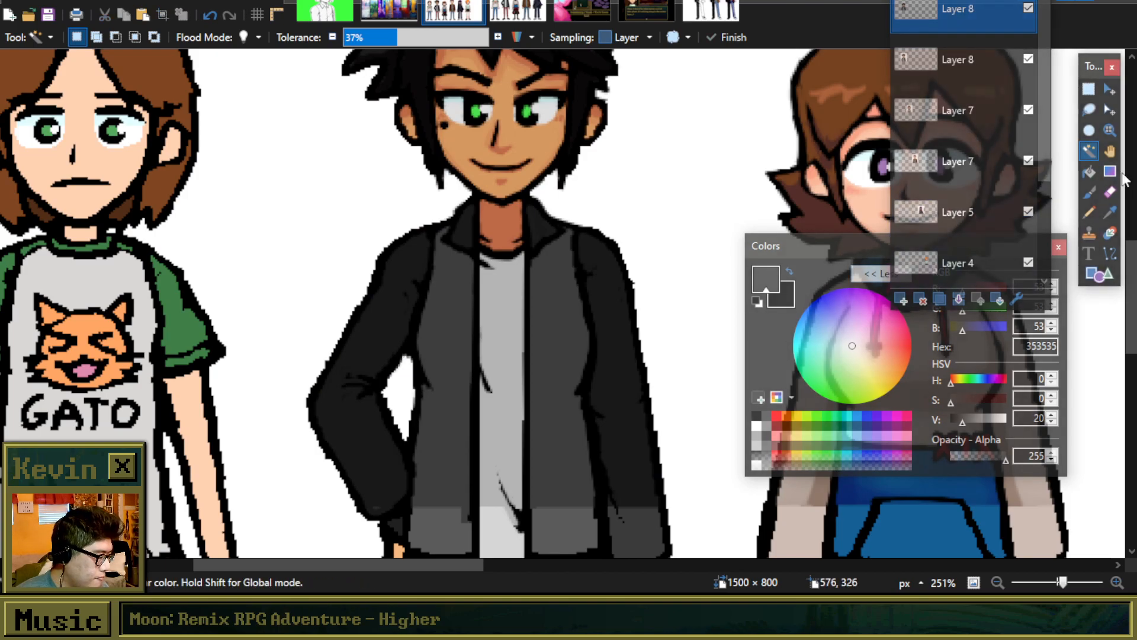
# Step: Erase the darkened copy over the character's face and hair with a size 50 eraser, and clear it from the neck
pyautogui.click(1110, 192)
pyautogui.click(195, 37)
pyautogui.click(148, 336)
pyautogui.scroll(-3, 509, 249)
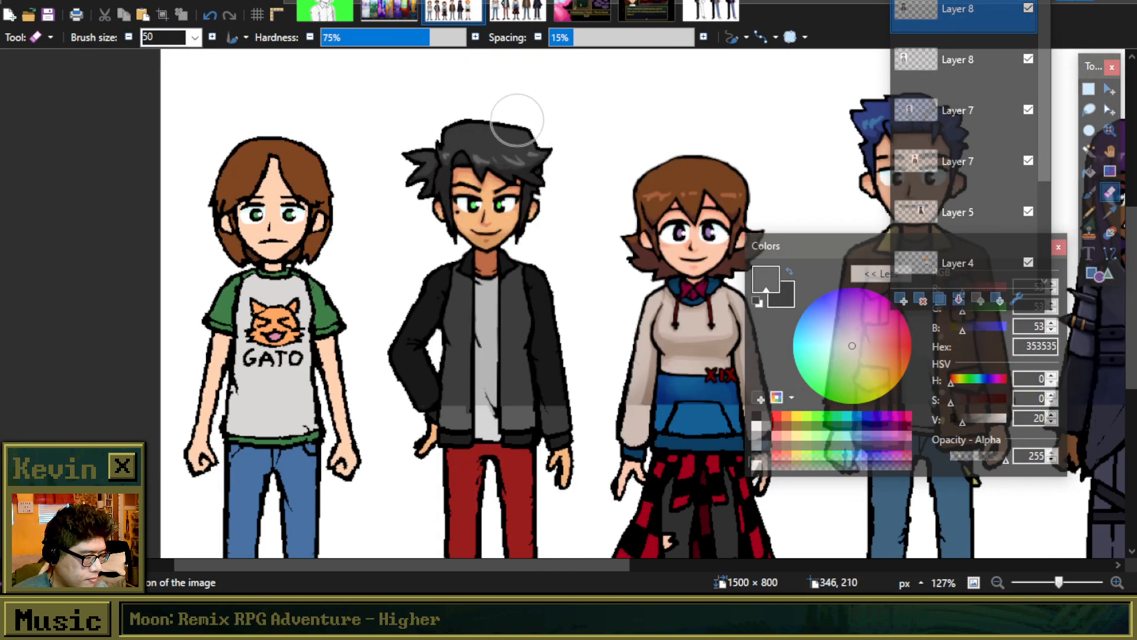
pyautogui.scroll(3, 468, 239)
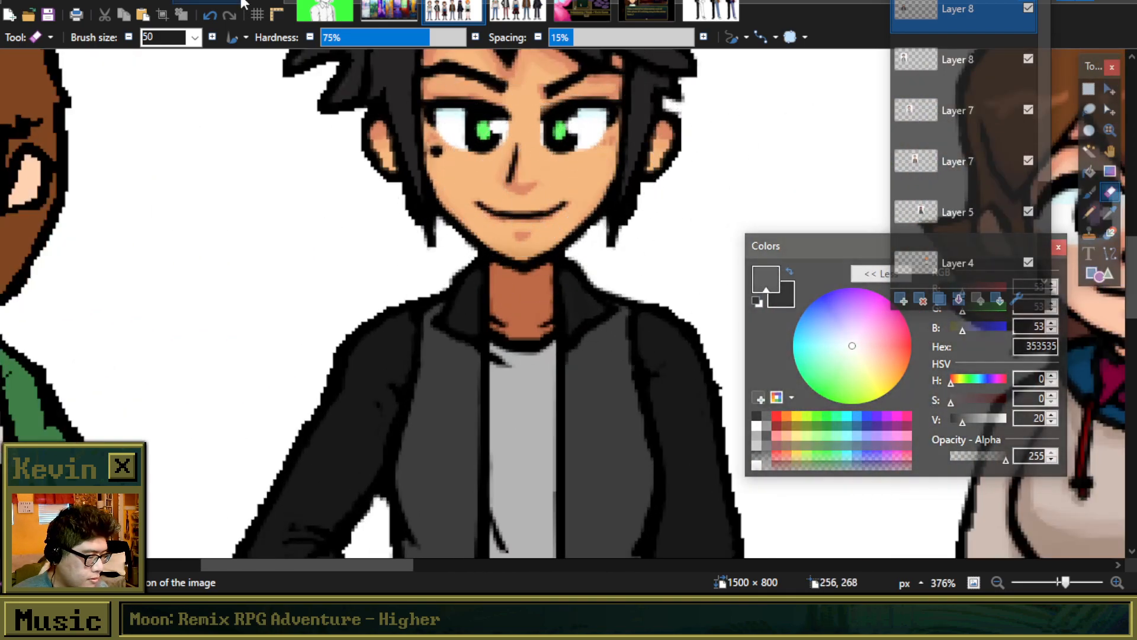
pyautogui.click(1089, 150)
pyautogui.click(533, 300)
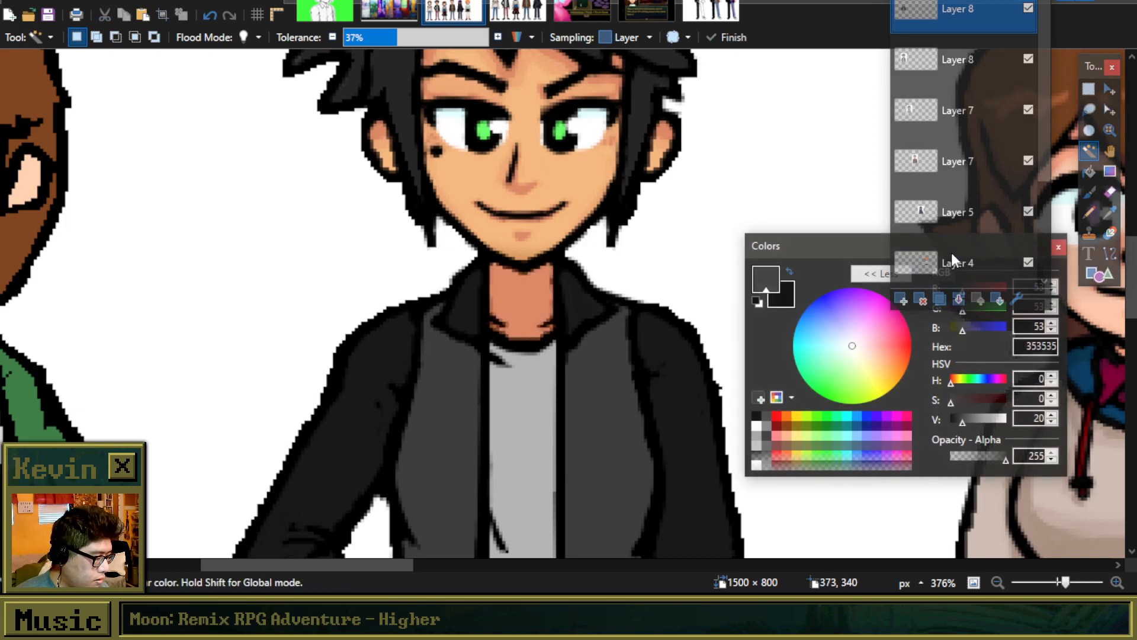
# Step: Erase the darkened copy over the jacket's upper chest, shoulders and outer sleeve edges with the size 50 eraser
pyautogui.click(1109, 192)
pyautogui.scroll(-3, 604, 318)
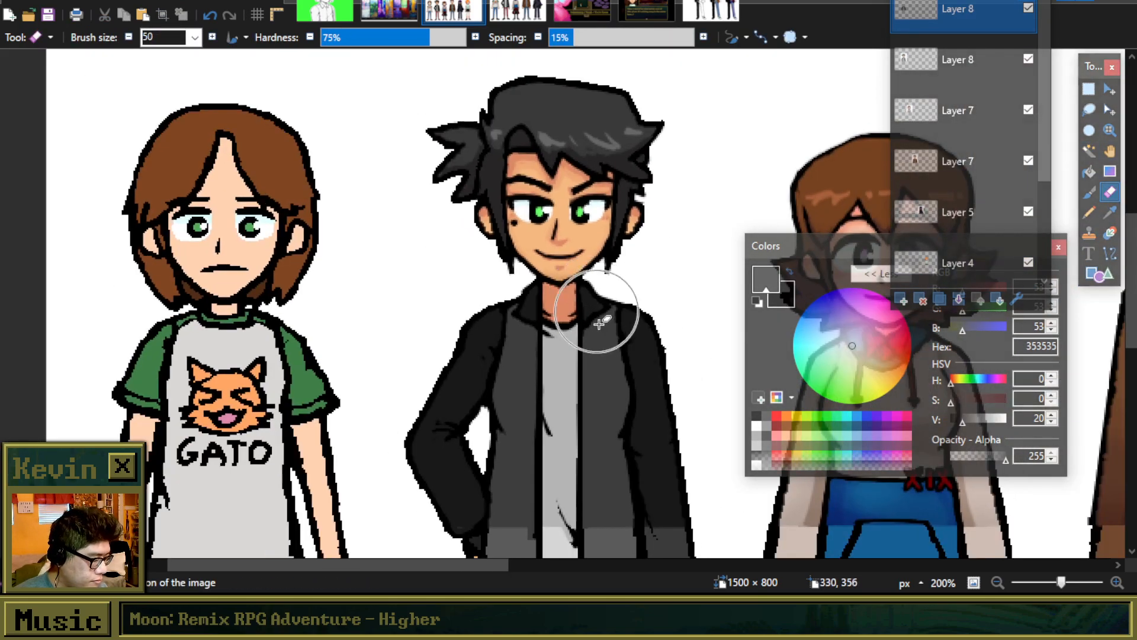
pyautogui.scroll(-3, 652, 248)
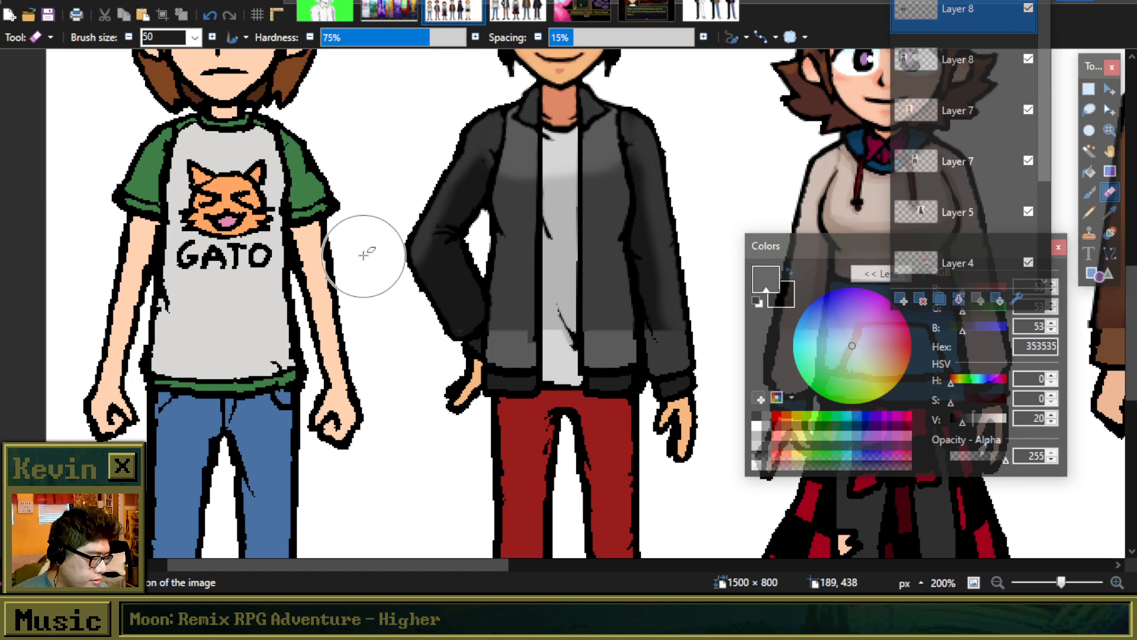
pyautogui.scroll(5, 186, 89)
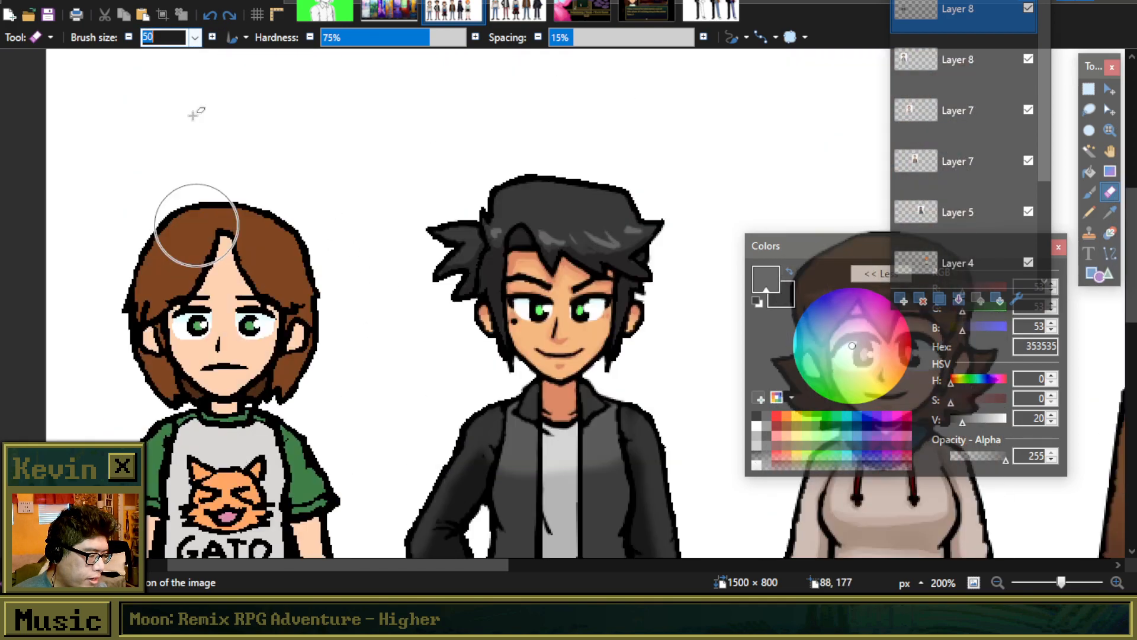
# Step: Set the eraser to size 8 and opacity 163 and try a light highlight stroke on the bent forearm
pyautogui.click(194, 38)
pyautogui.click(183, 97)
pyautogui.scroll(-5, 489, 275)
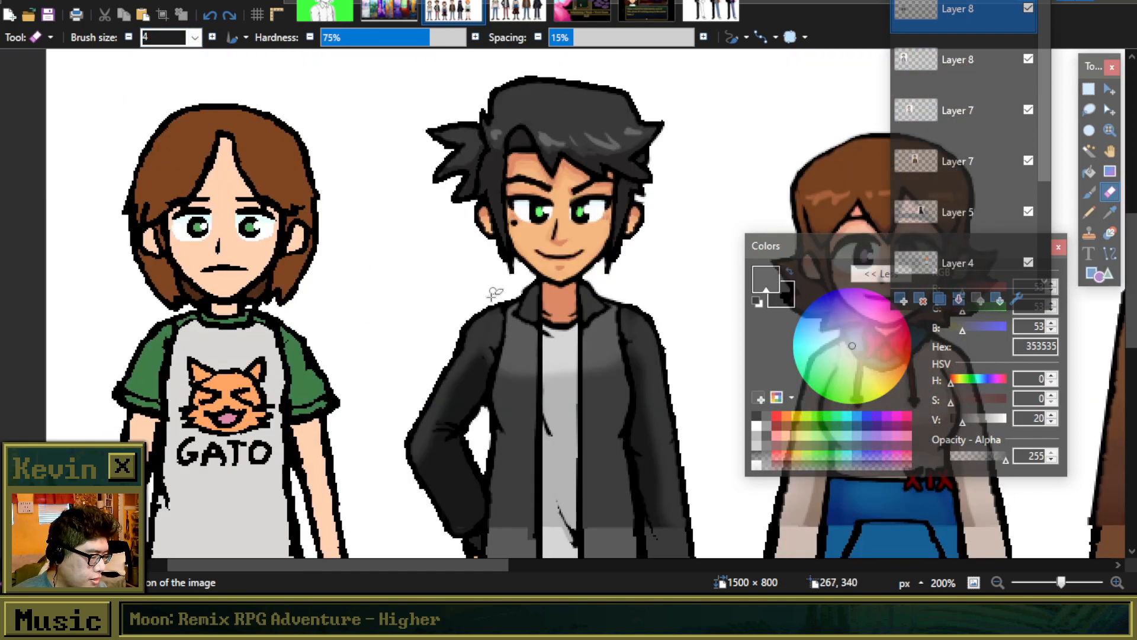
pyautogui.click(194, 37)
pyautogui.click(180, 115)
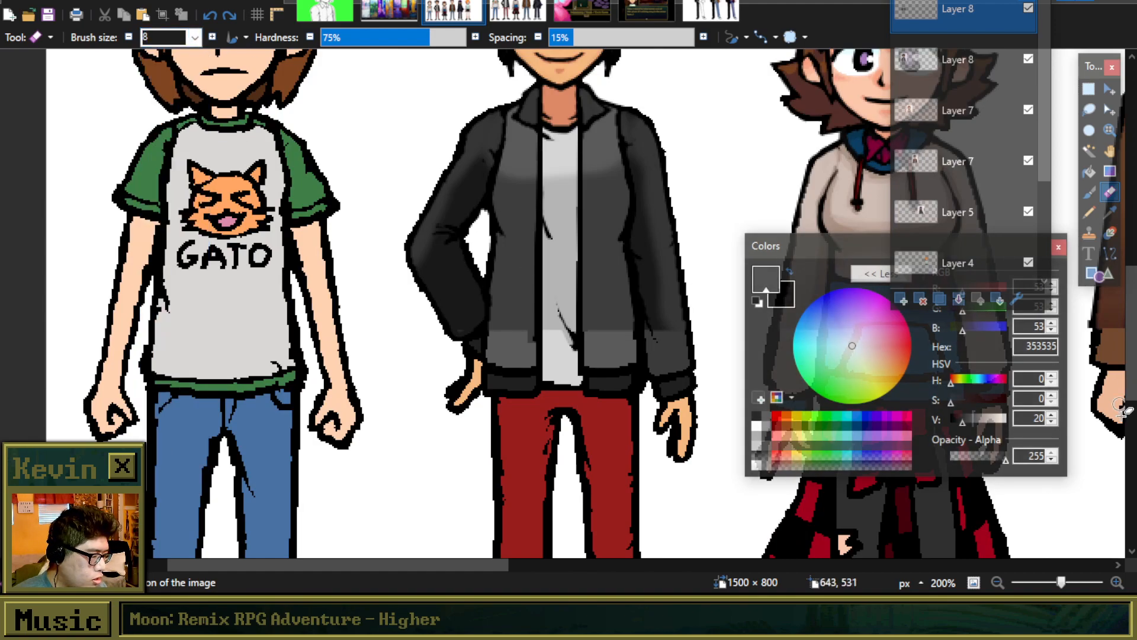
pyautogui.click(986, 454)
pyautogui.keyDown('ctrl'); pyautogui.scroll(3, 455, 260); pyautogui.keyUp('ctrl')
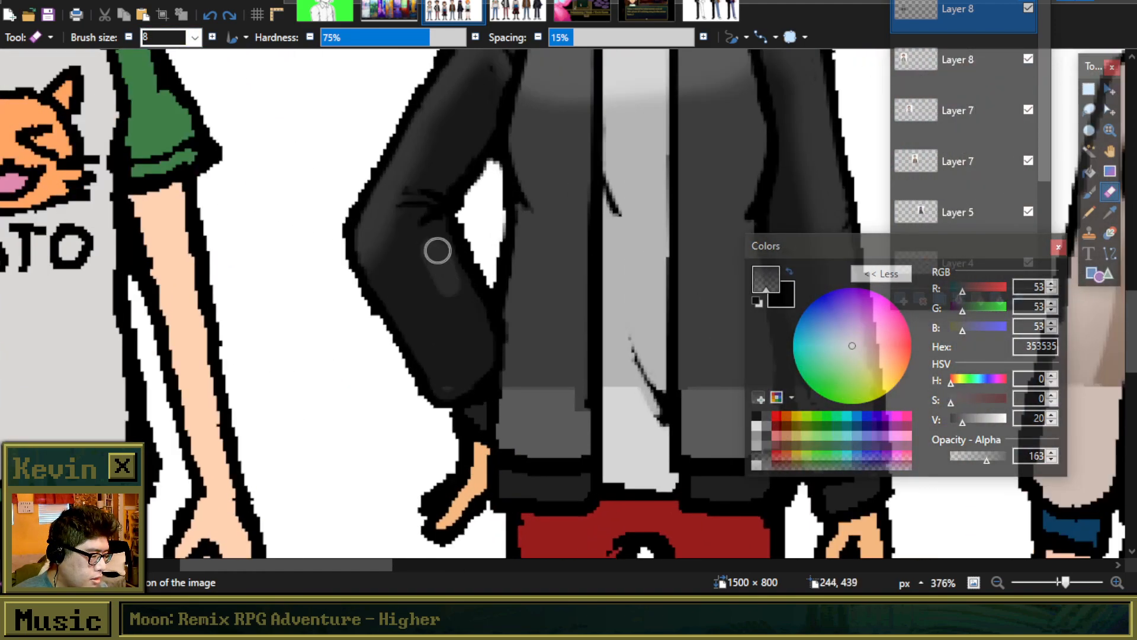
# Step: Set the eraser to size 14, hardness 41% and opacity 128 and softly lighten the bent sleeve around the elbow
pyautogui.click(381, 37)
pyautogui.click(195, 37)
pyautogui.click(178, 165)
pyautogui.moveTo(436, 238); pyautogui.dragTo(483, 332)
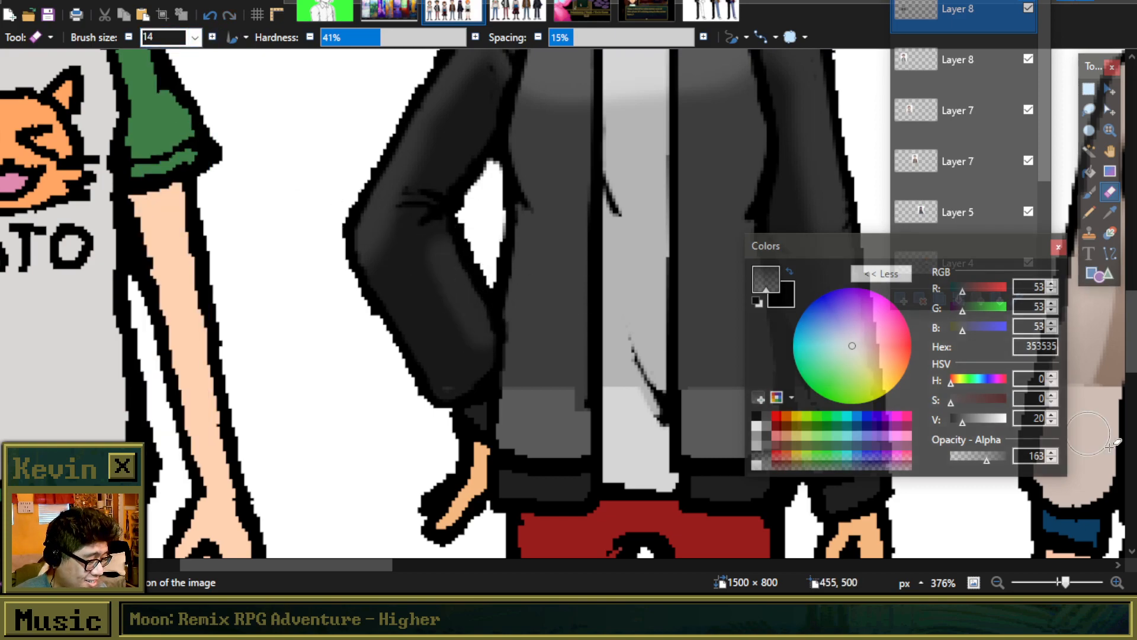
pyautogui.hotkey('ctrl', 'z')
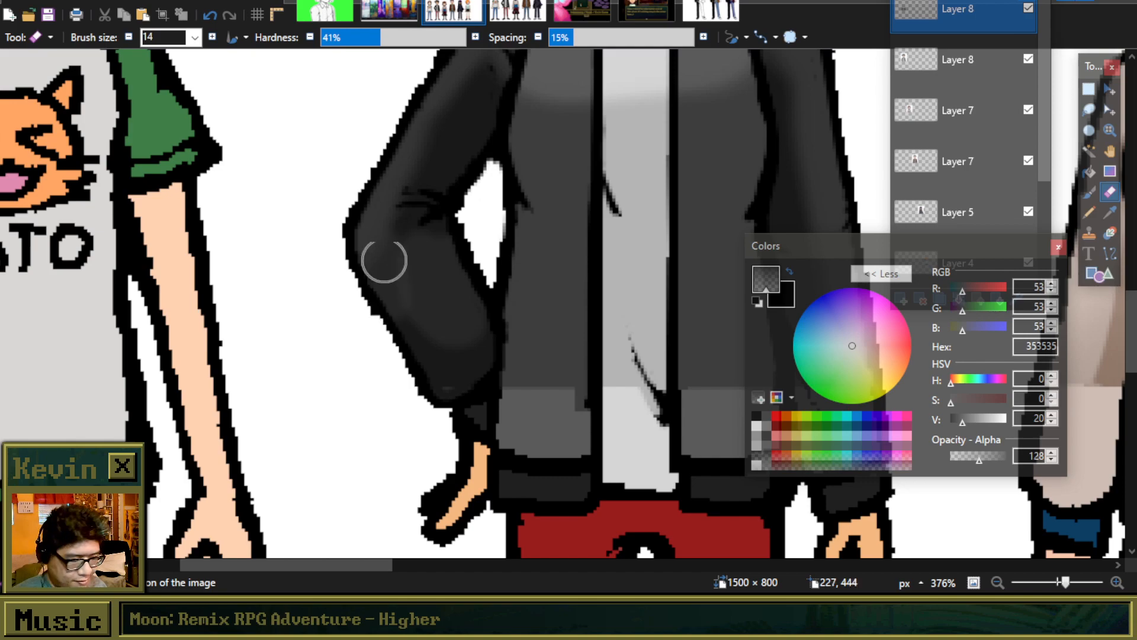
pyautogui.scroll(-3, 349, 220)
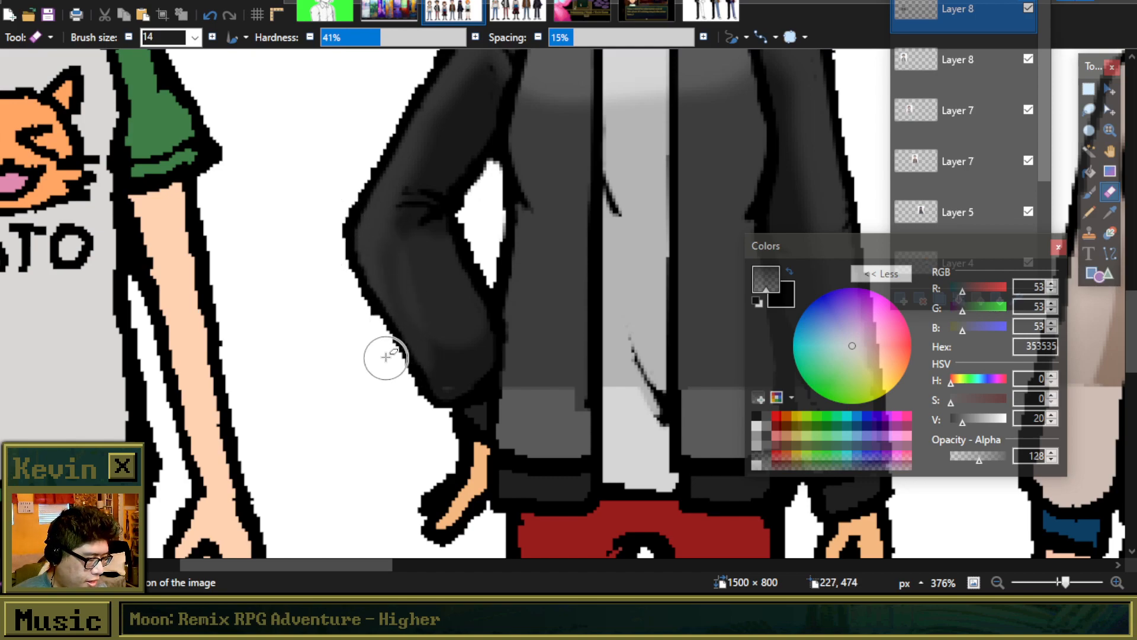
pyautogui.moveTo(452, 169); pyautogui.dragTo(413, 216)
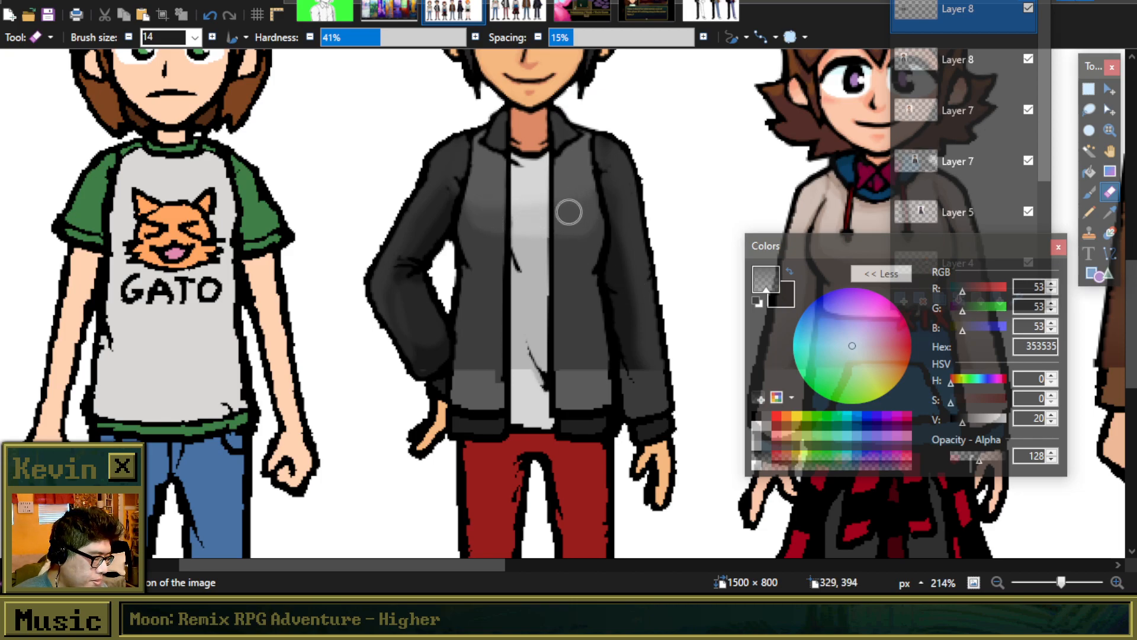
# Step: Enlarge the eraser to size 35 and soften the shading across the jacket's front panels and the shirt
pyautogui.click(194, 37)
pyautogui.click(157, 148)
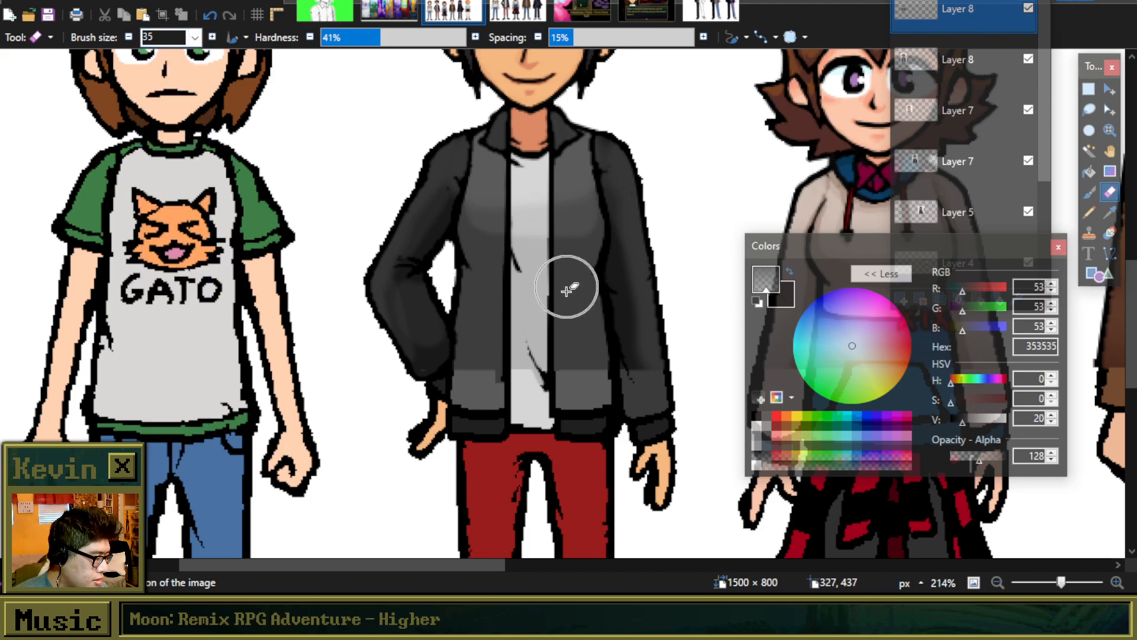
pyautogui.moveTo(559, 327)
pyautogui.mouseDown()
pyautogui.moveTo(508, 350)
pyautogui.moveTo(482, 338)
pyautogui.moveTo(467, 351)
pyautogui.mouseUp()
pyautogui.moveTo(554, 354)
pyautogui.mouseDown()
pyautogui.moveTo(587, 322)
pyautogui.moveTo(589, 346)
pyautogui.moveTo(495, 261)
pyautogui.moveTo(582, 228)
pyautogui.mouseUp()
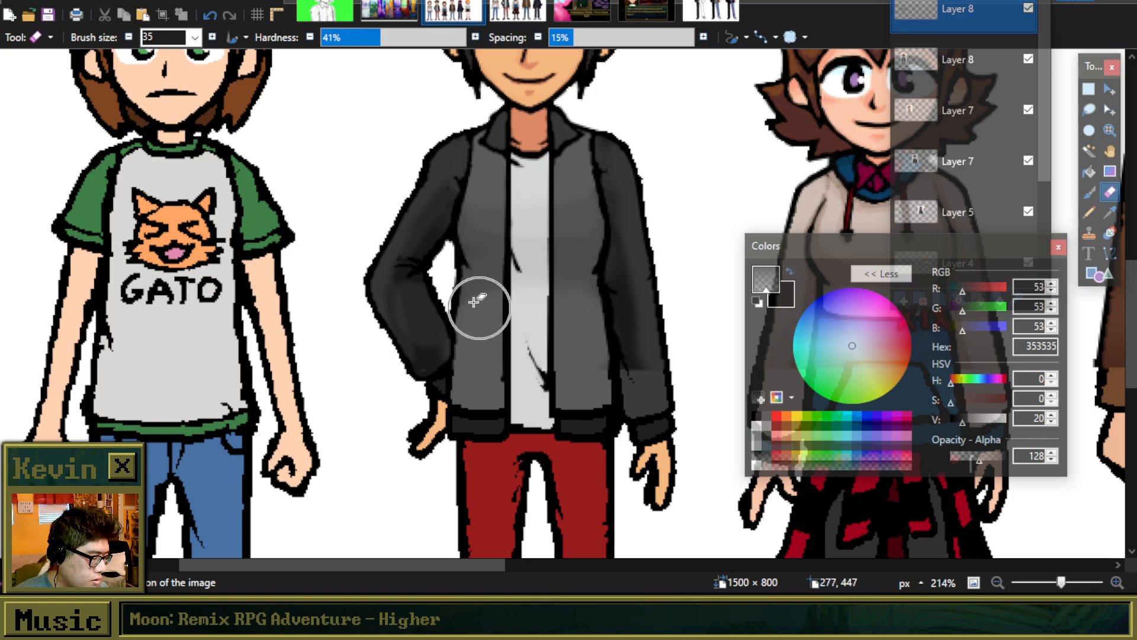
pyautogui.scroll(-1, 607, 258)
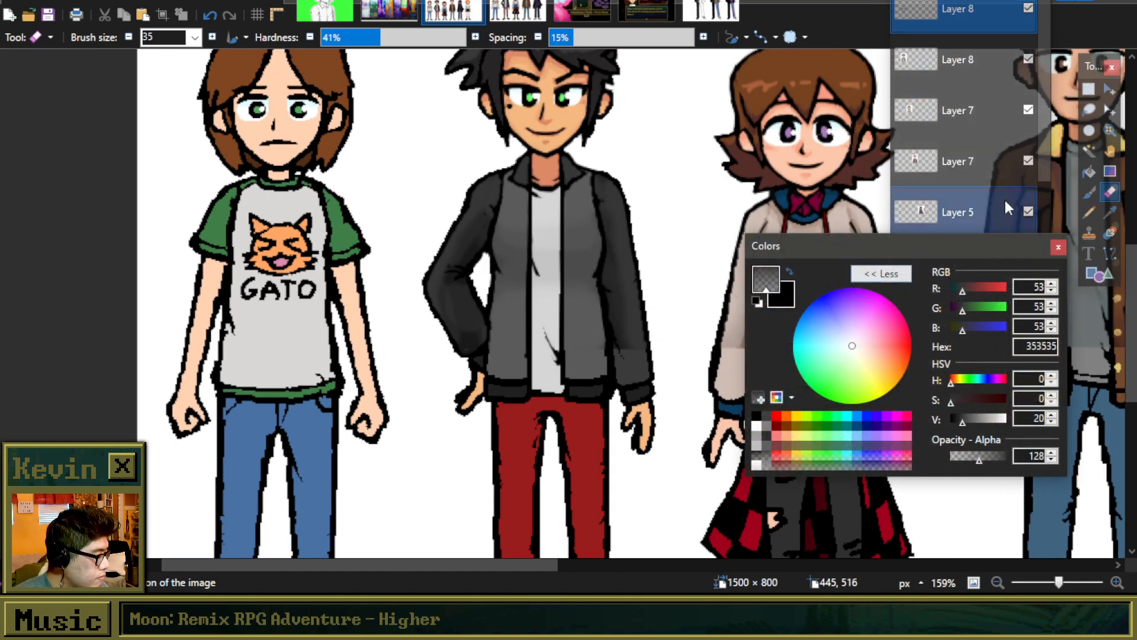
# Step: Duplicate the merged character layer and darken the copy with brightness -30 and contrast -2
pyautogui.moveTo(964, 1); pyautogui.dragTo(953, 0)
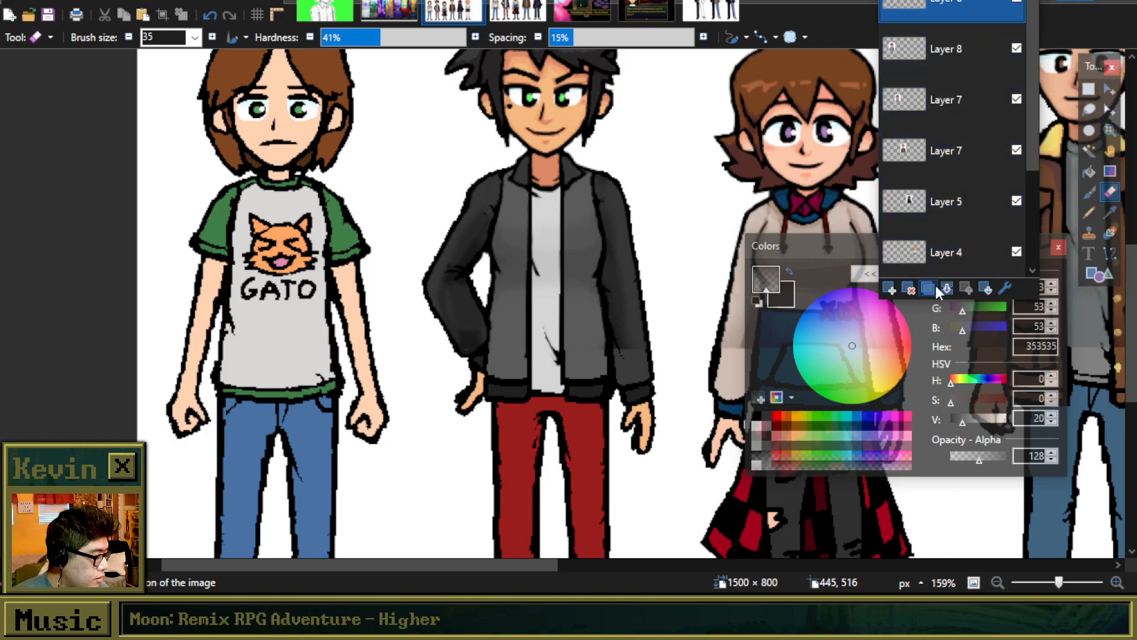
pyautogui.click(196, 1)
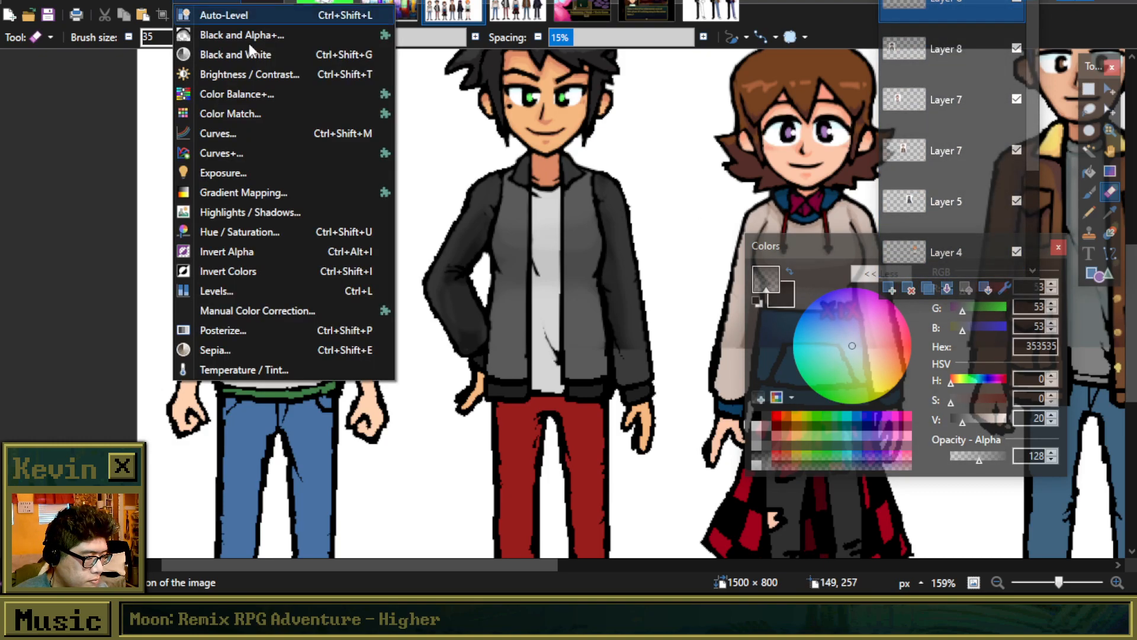
pyautogui.click(281, 75)
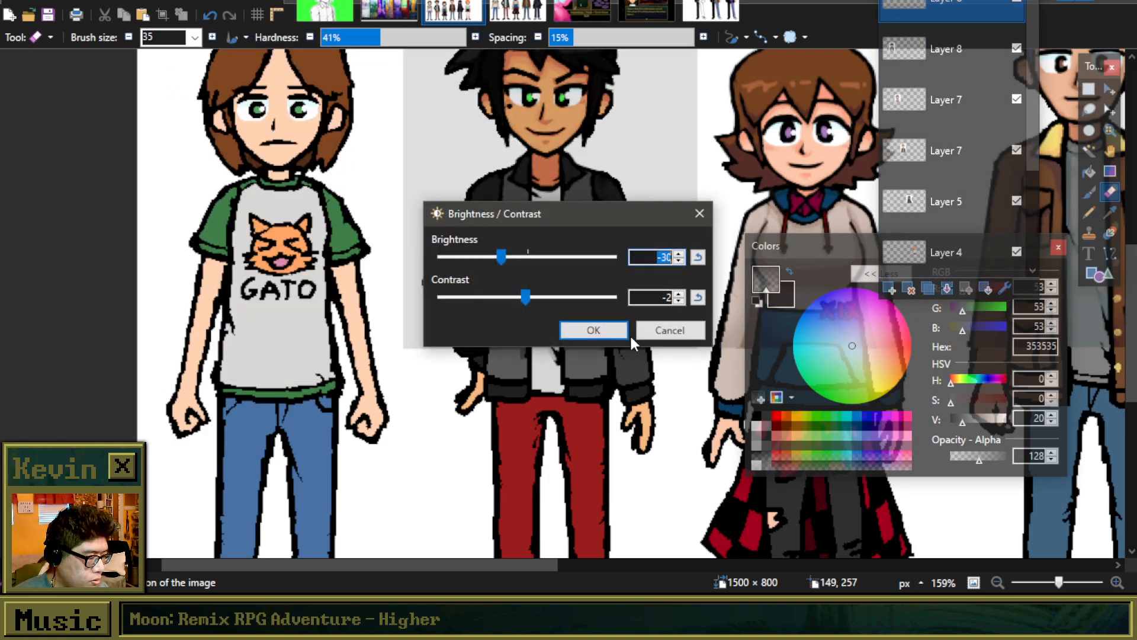
pyautogui.click(593, 330)
# Step: Fill the jacket on the darkened copy with blue 0094FF at opacity 58, using global flood mode
pyautogui.click(1089, 171)
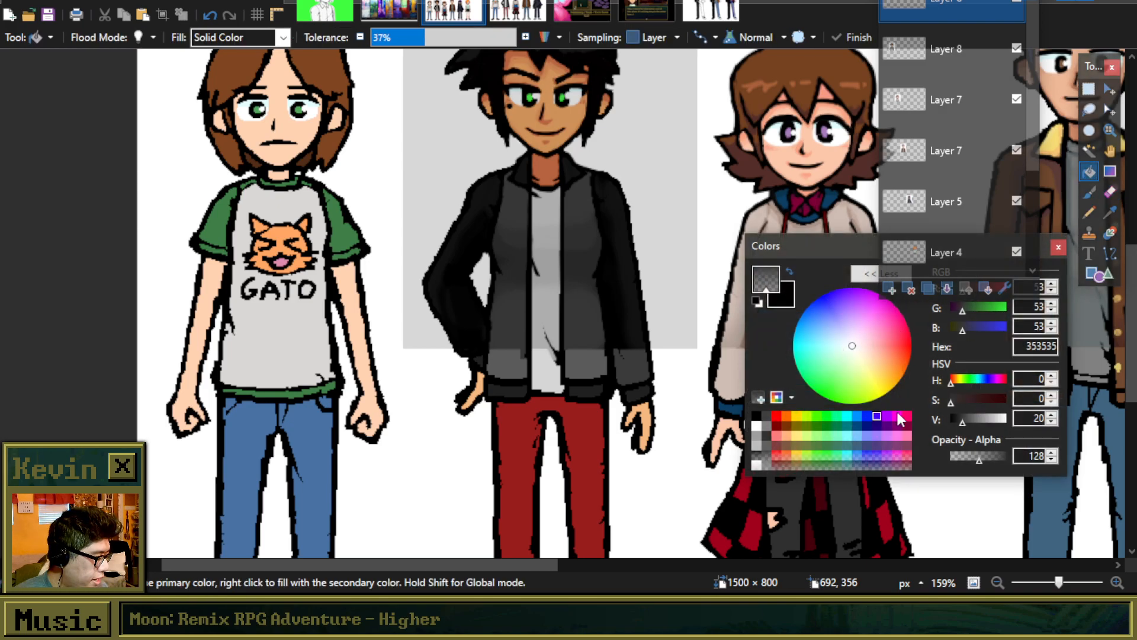
pyautogui.click(866, 417)
pyautogui.moveTo(980, 457); pyautogui.dragTo(964, 456)
pyautogui.scroll(3, 481, 308)
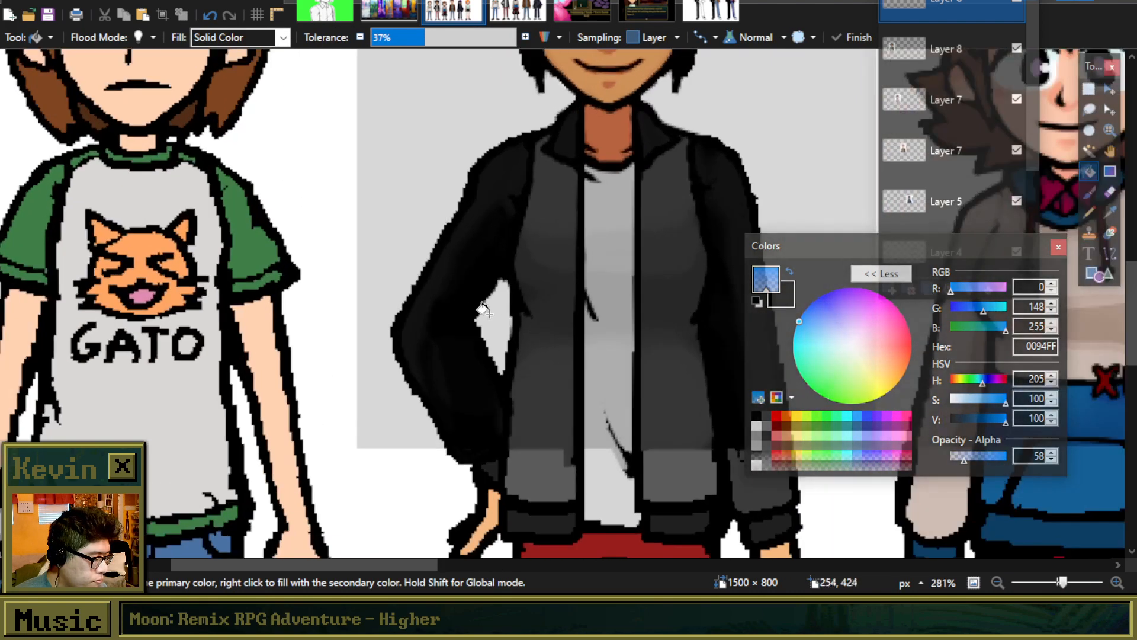
pyautogui.click(561, 330)
pyautogui.click(150, 40)
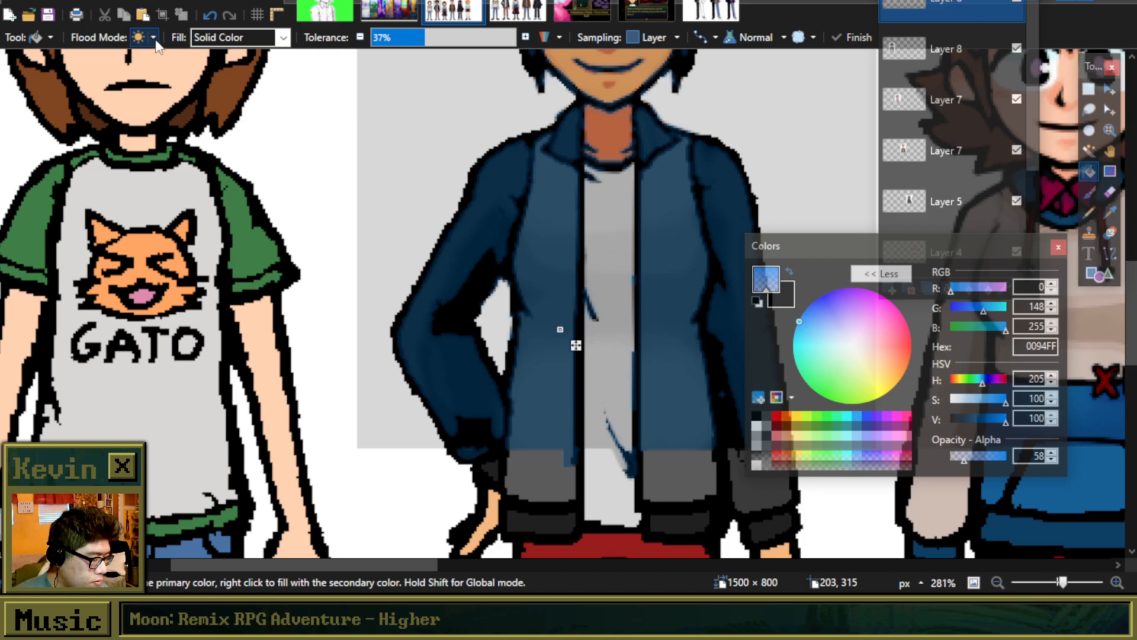
# Step: Adjust the jacket's blue fill to a tolerance of 38% and an opacity of 31
pyautogui.click(425, 37)
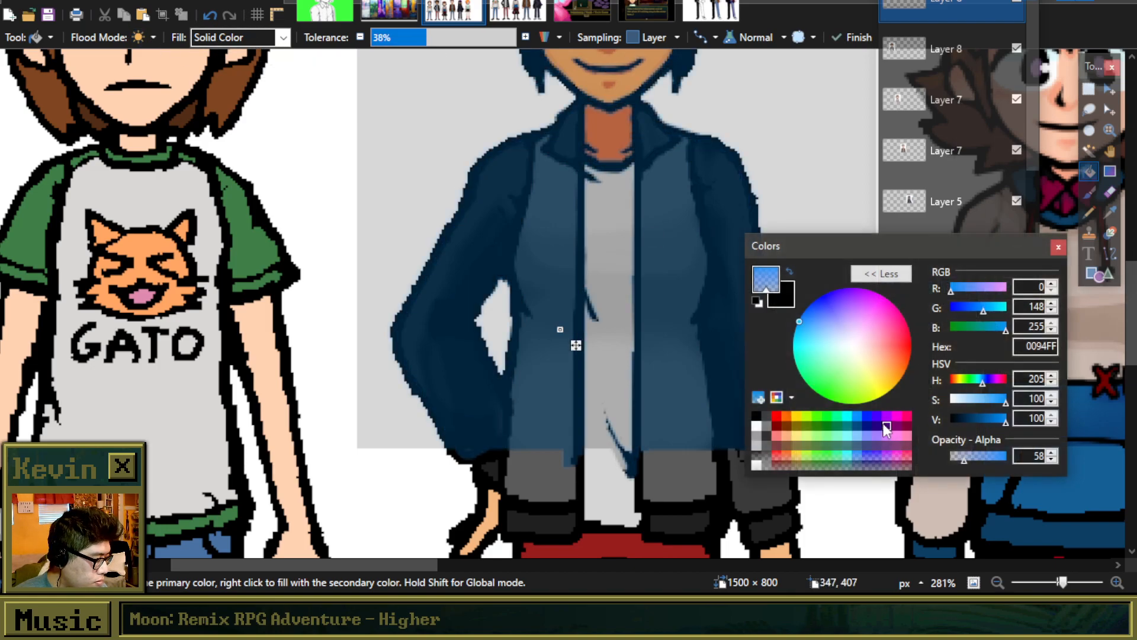
pyautogui.moveTo(951, 454); pyautogui.dragTo(955, 453)
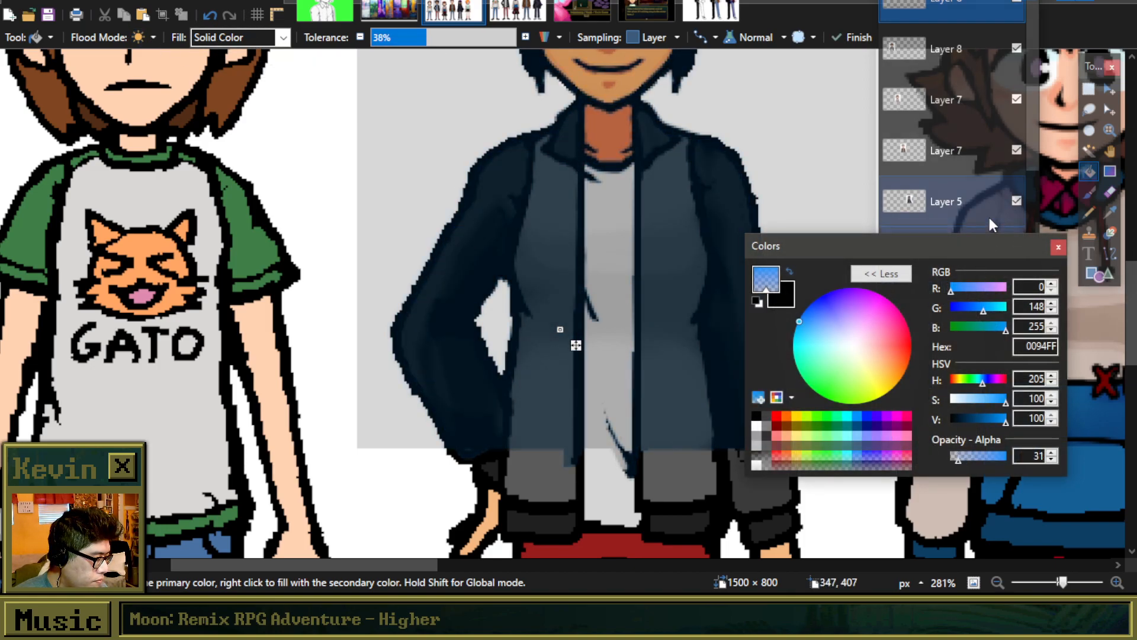
# Step: Select the character's outlines on Layer 8 with the Magic Wand at 12% tolerance and clear them from the tinted copy
pyautogui.click(1090, 150)
pyautogui.click(970, 92)
pyautogui.click(948, 49)
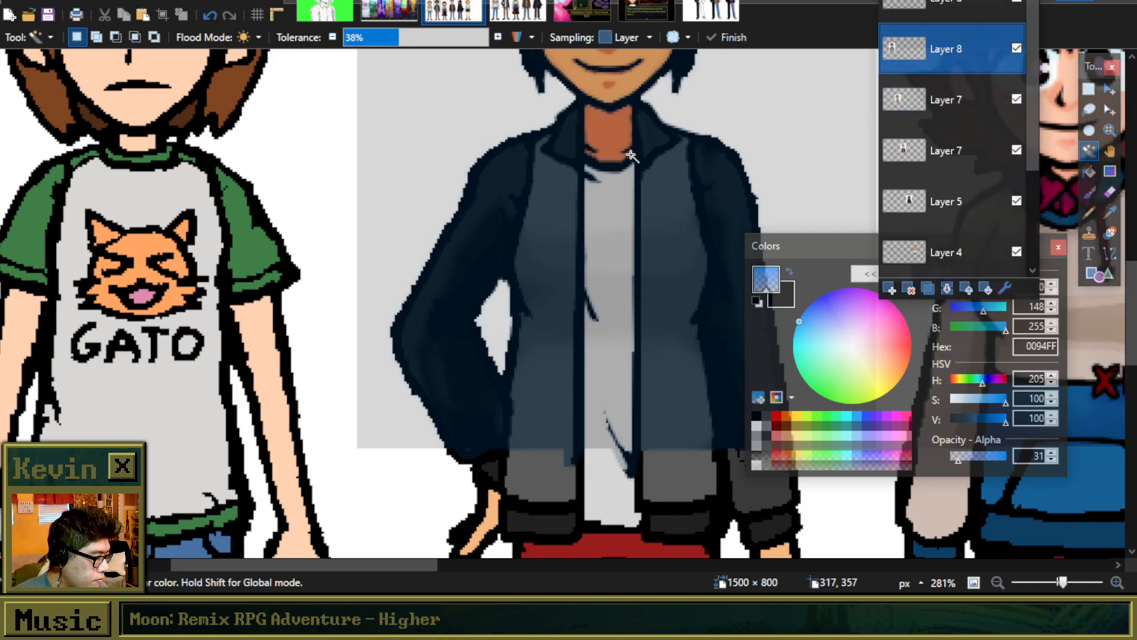
pyautogui.scroll(3, 655, 172)
pyautogui.click(655, 172)
pyautogui.scroll(-3, 655, 172)
pyautogui.click(364, 37)
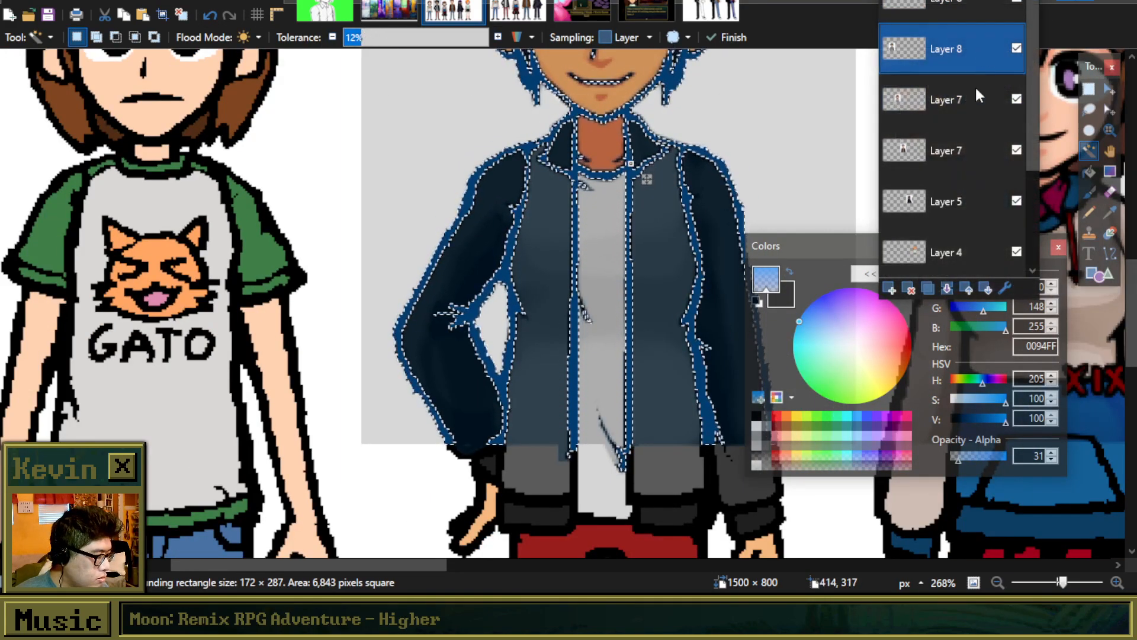
pyautogui.click(955, 3)
pyautogui.hotkey('ctrl', 'd')
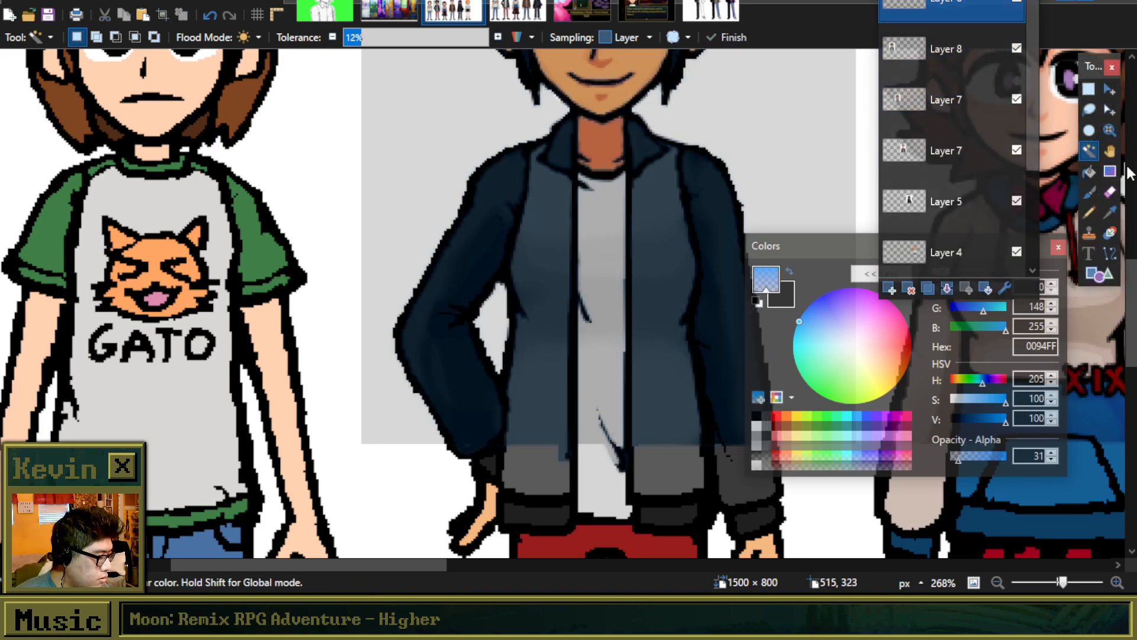
# Step: Try a short upward linear gradient over the jacket with the blue at opacity 167, then undo it
pyautogui.press('g')
pyautogui.scroll(-3, 558, 335)
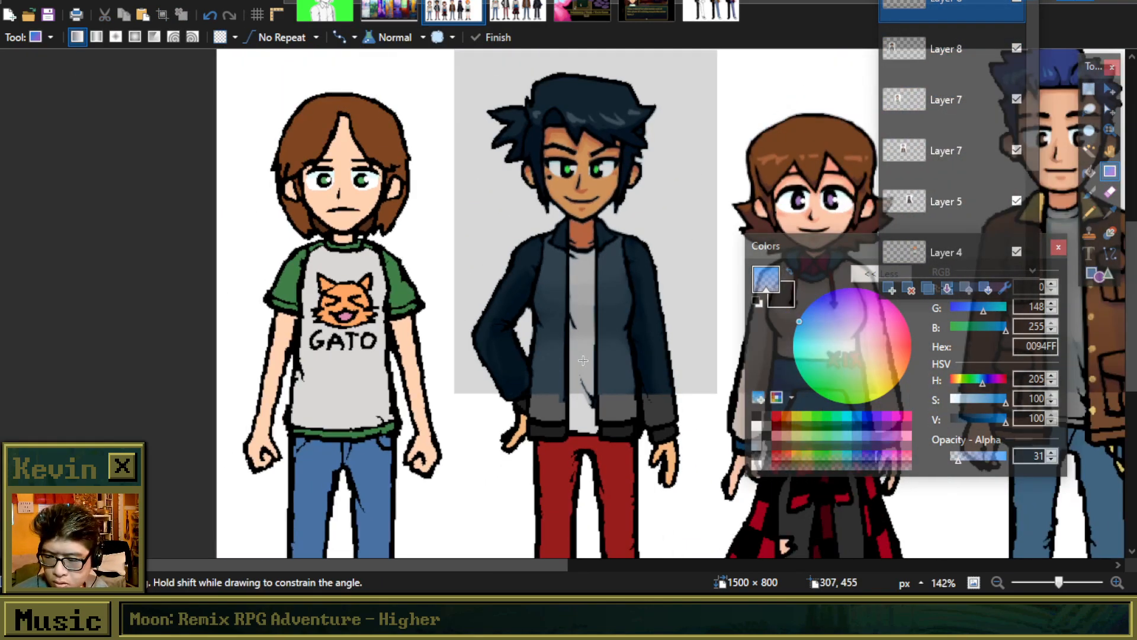
pyautogui.scroll(2, 583, 361)
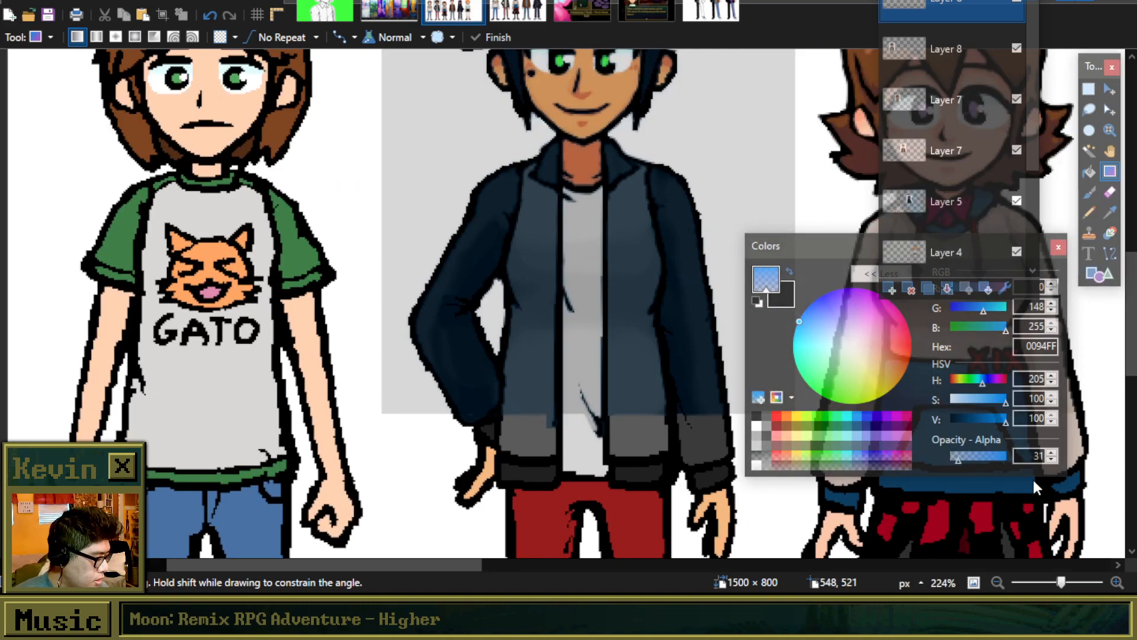
pyautogui.click(987, 459)
pyautogui.moveTo(549, 250); pyautogui.dragTo(546, 216)
pyautogui.hotkey('ctrl', 'z')
# Step: Delete the grey backdrop around the character at 34% wand tolerance, including the gap between the bent arm and the torso
pyautogui.click(1090, 149)
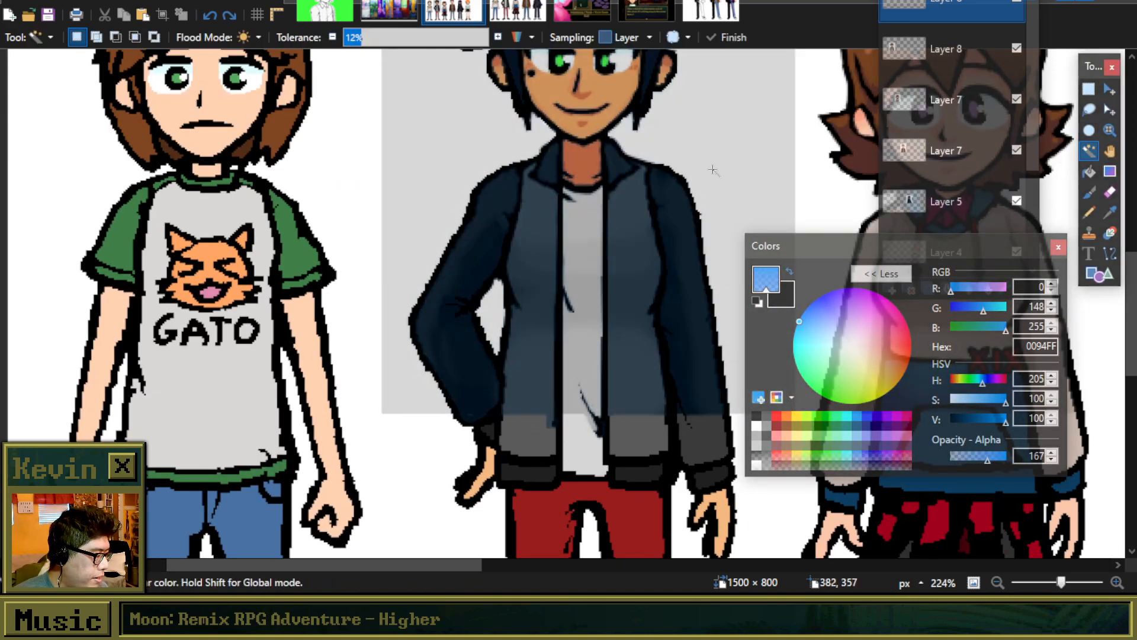
pyautogui.click(698, 161)
pyautogui.click(392, 45)
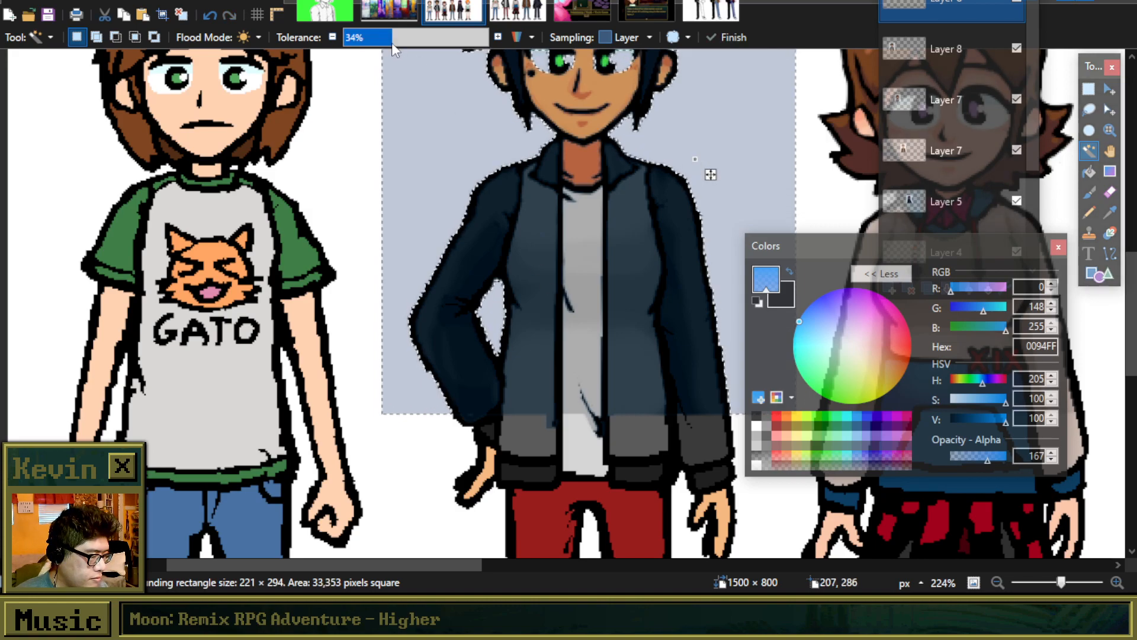
pyautogui.press('Delete')
pyautogui.click(490, 312)
pyautogui.press('Delete')
# Step: Fade the tinted copy with a vertical linear gradient from the upper trousers to the chin at opacity 124, and merge it down
pyautogui.click(1111, 171)
pyautogui.moveTo(539, 421)
pyautogui.mouseDown()
pyautogui.moveTo(554, 422)
pyautogui.moveTo(579, 168)
pyautogui.mouseUp()
pyautogui.scroll(-3, 580, 169)
pyautogui.hotkey('ctrl', 'z')
pyautogui.moveTo(561, 373); pyautogui.dragTo(560, 167)
pyautogui.click(971, 458)
pyautogui.moveTo(974, 457); pyautogui.dragTo(973, 455)
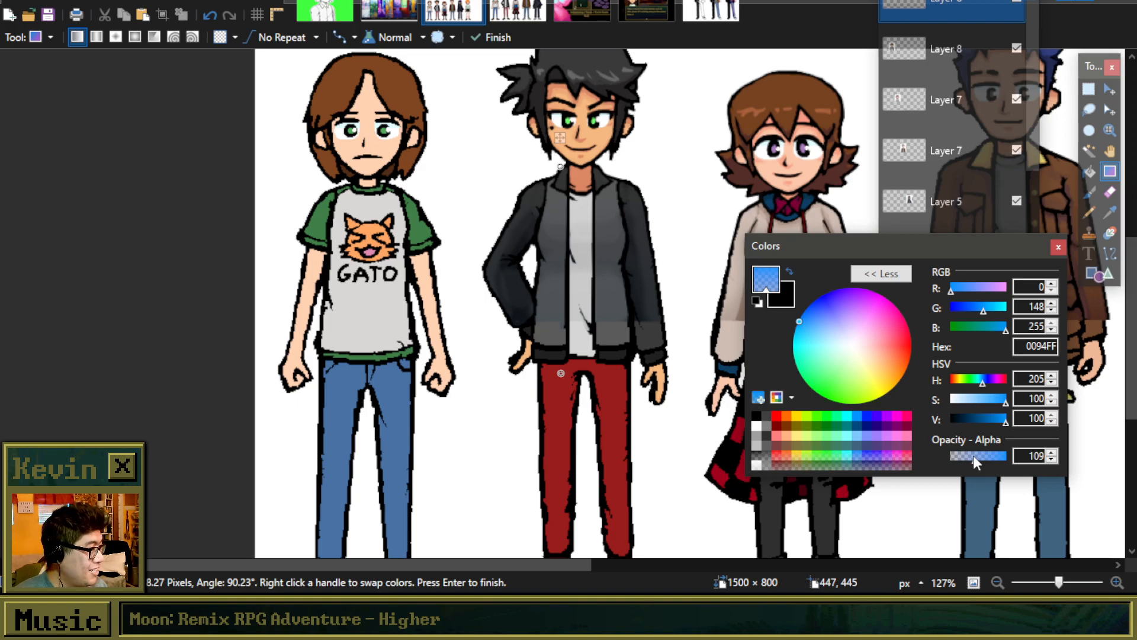
pyautogui.moveTo(841, 240); pyautogui.dragTo(882, 329)
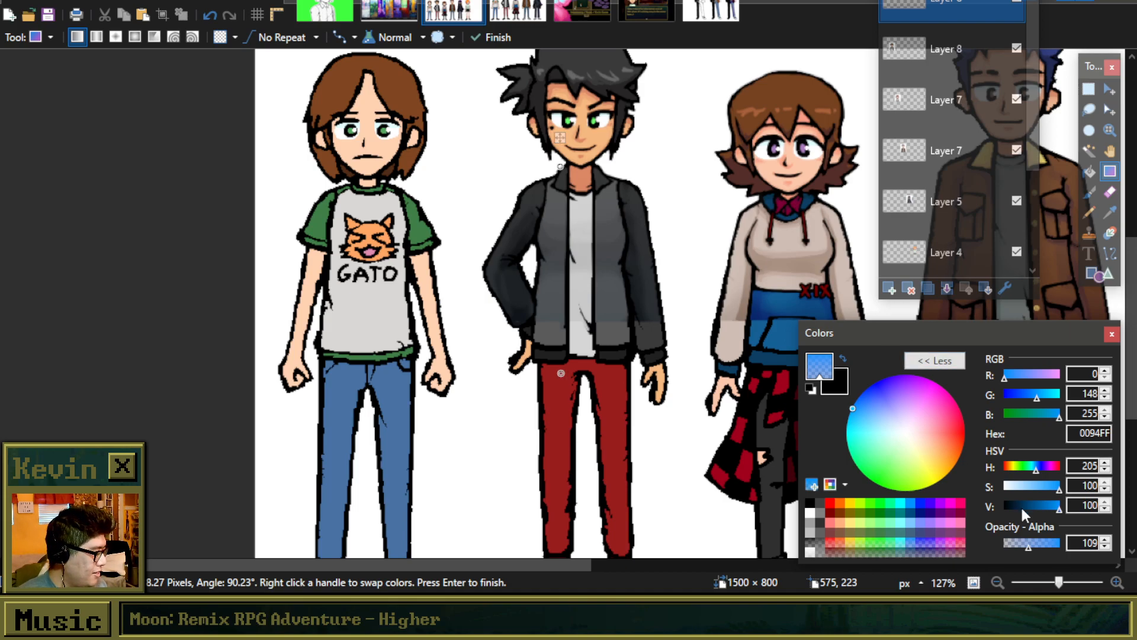
pyautogui.moveTo(1027, 548); pyautogui.dragTo(1037, 547)
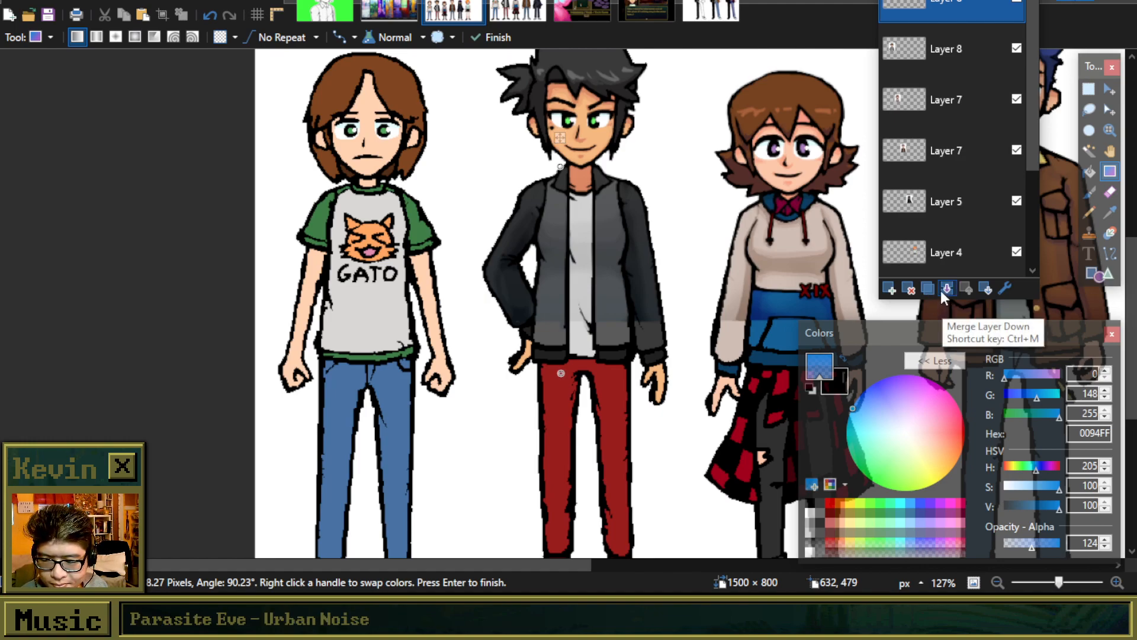
pyautogui.click(944, 291)
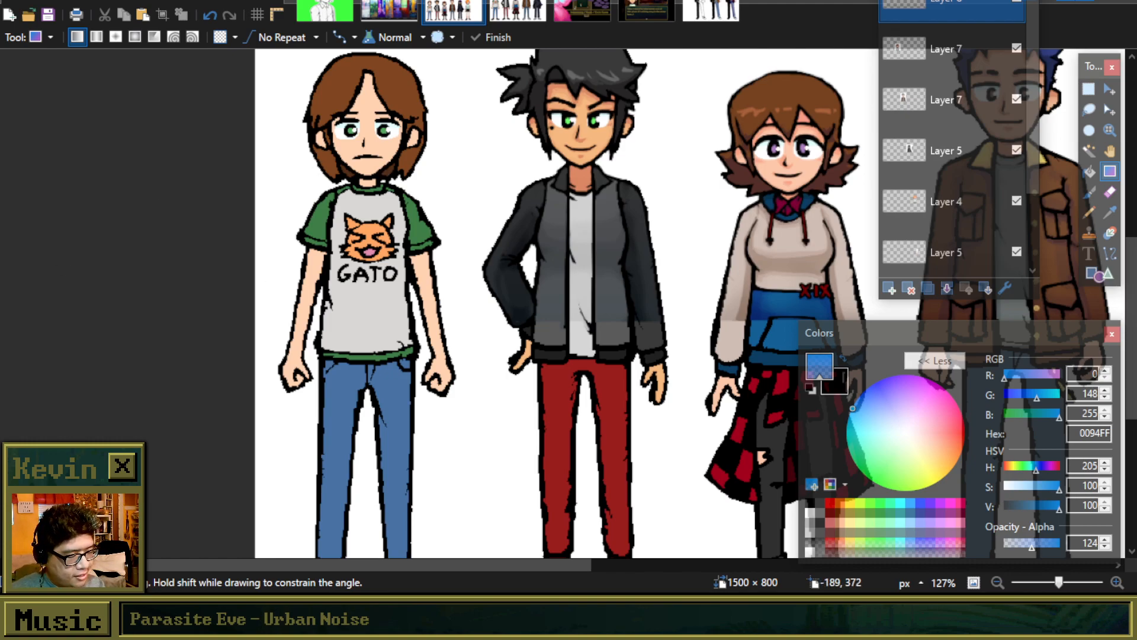
# Step: Examine the shaded character up close and against the whole lineup, toggling the merged layer's visibility to compare
pyautogui.moveTo(948, 1)
pyautogui.mouseDown()
pyautogui.moveTo(935, 9)
pyautogui.moveTo(948, 1)
pyautogui.mouseUp()
pyautogui.scroll(-3, 360, 304)
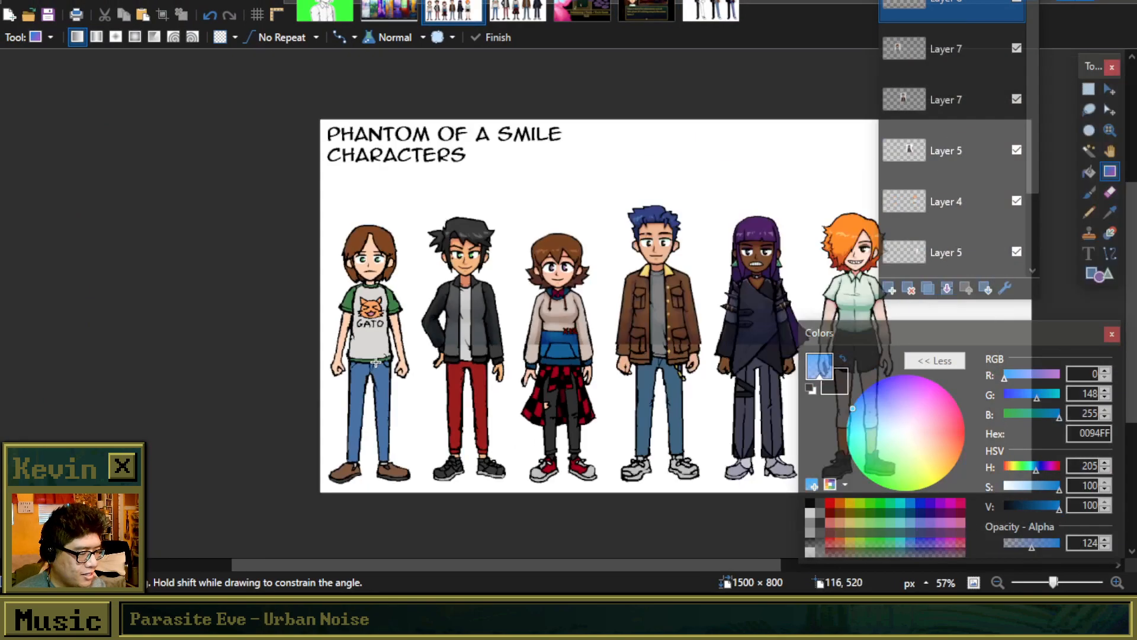
pyautogui.scroll(5, 379, 312)
pyautogui.scroll(-5, 388, 315)
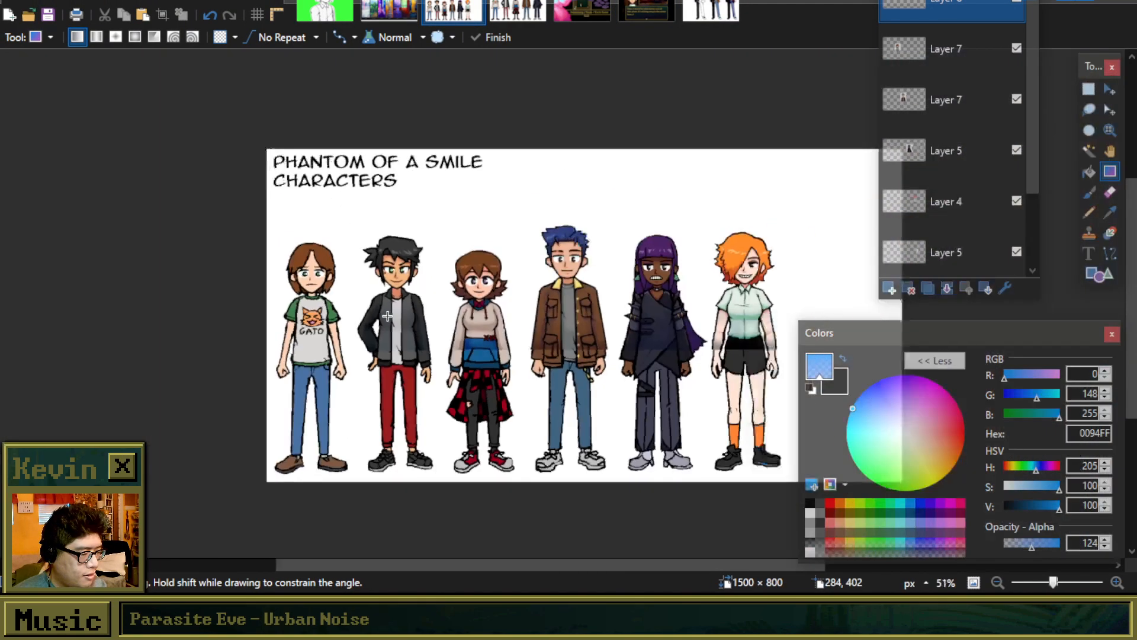
pyautogui.scroll(4, 387, 315)
pyautogui.scroll(2, 387, 316)
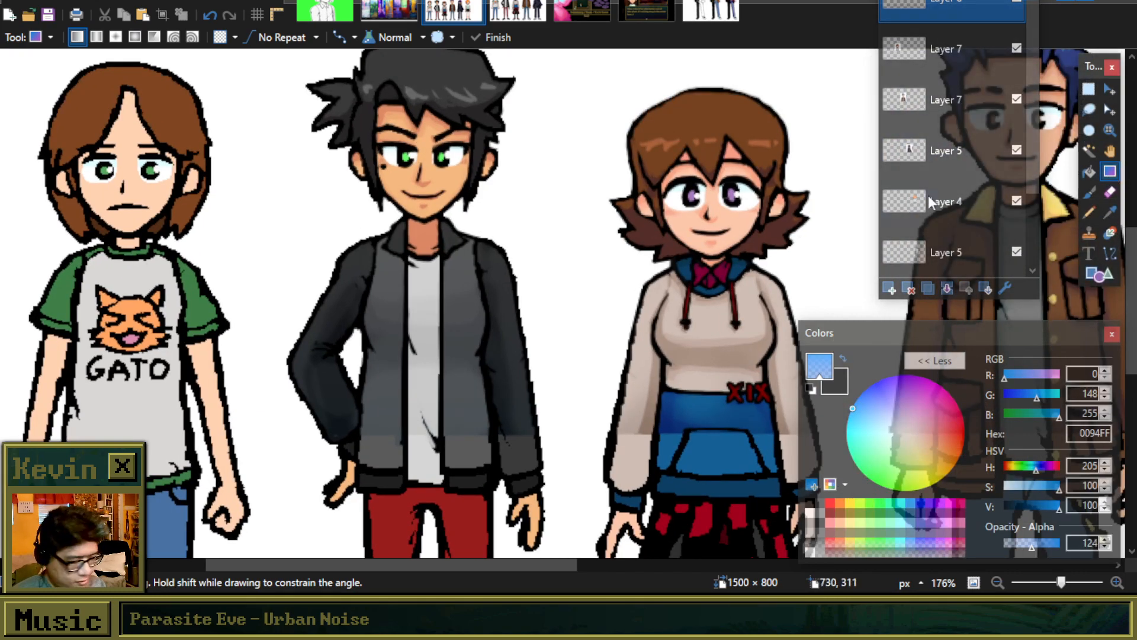
pyautogui.scroll(1, 461, 364)
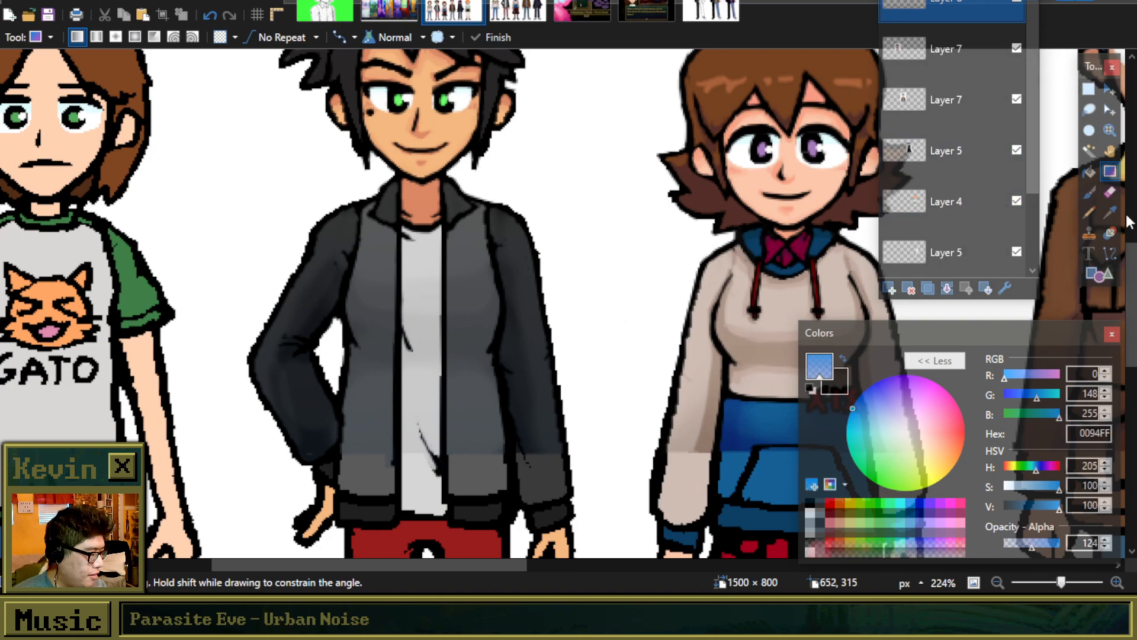
pyautogui.click(1109, 212)
pyautogui.scroll(-2, 452, 308)
pyautogui.scroll(1, 455, 308)
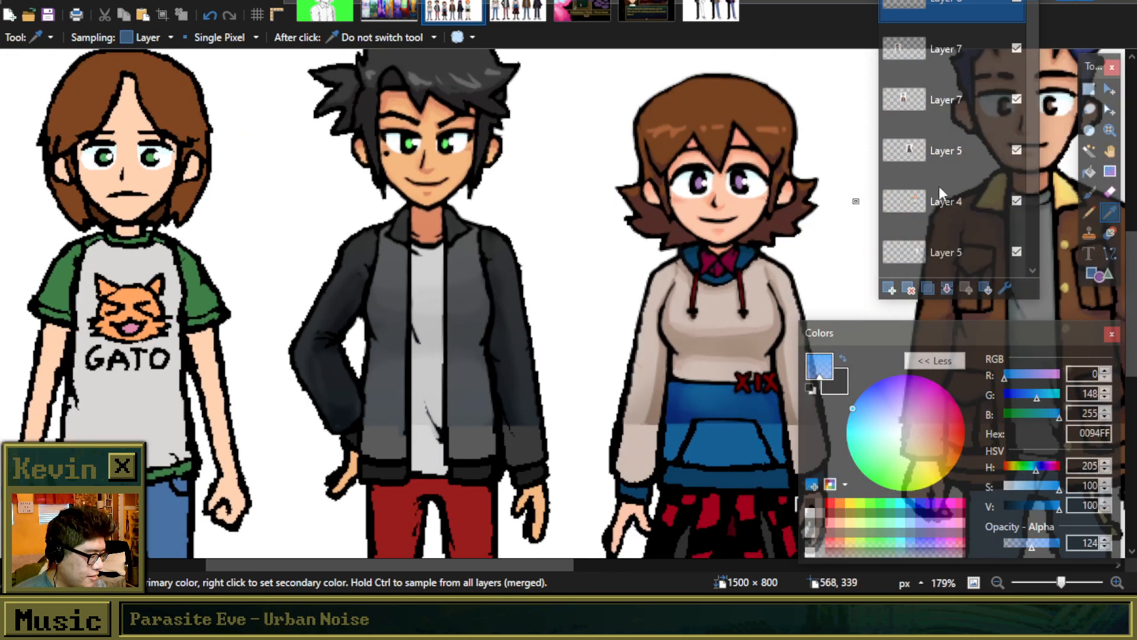
pyautogui.click(1016, 2)
pyautogui.click(1016, 2)
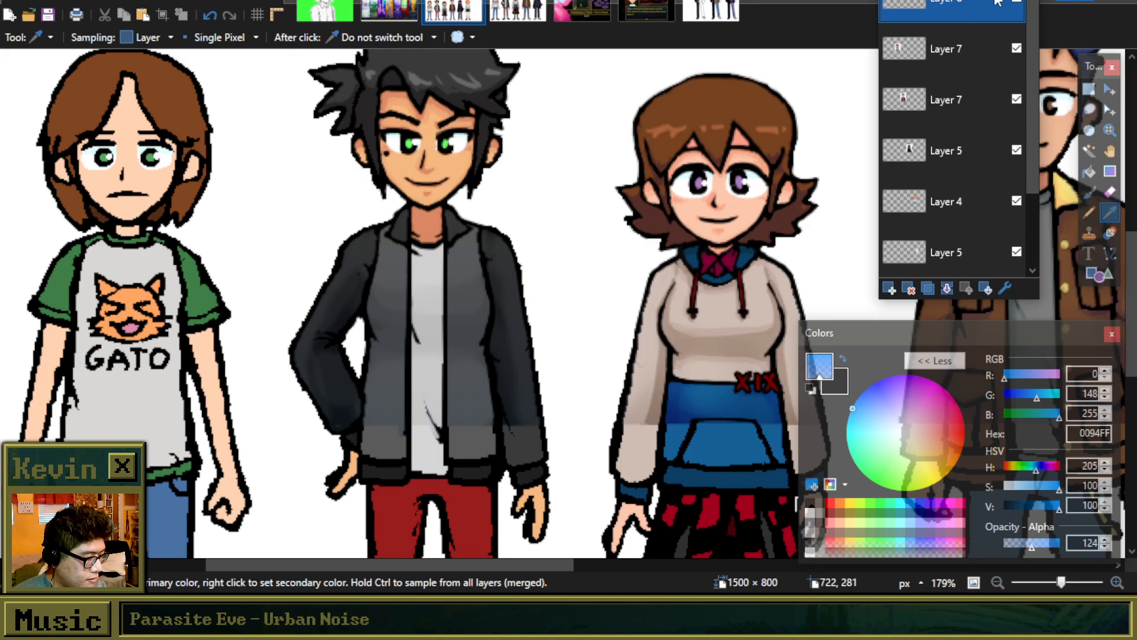
pyautogui.scroll(-4, 468, 197)
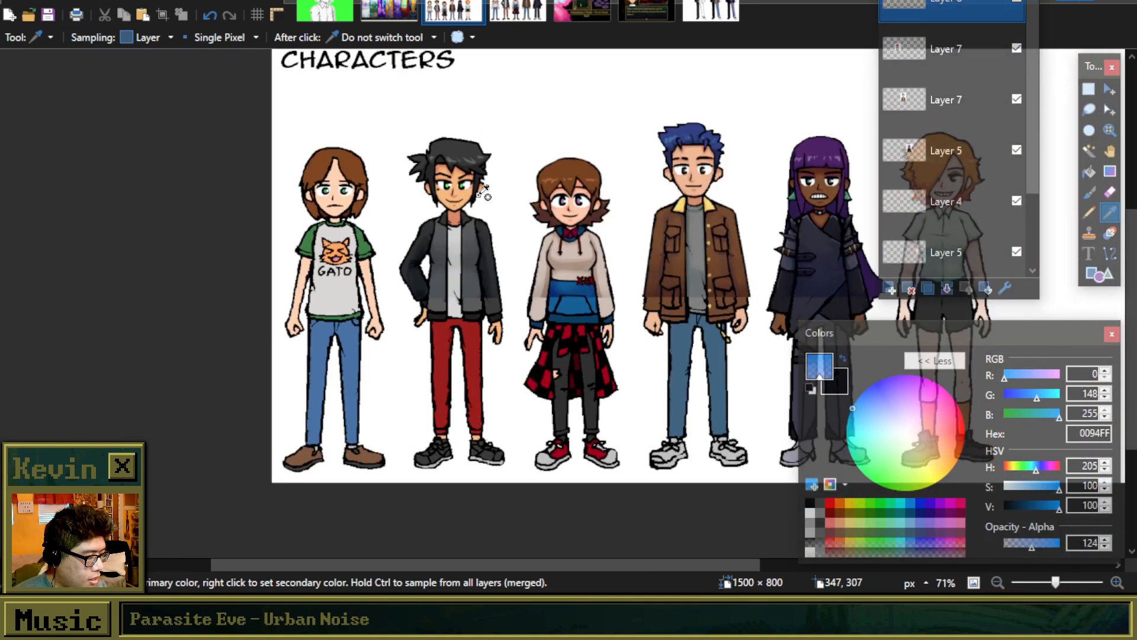
pyautogui.scroll(6, 463, 183)
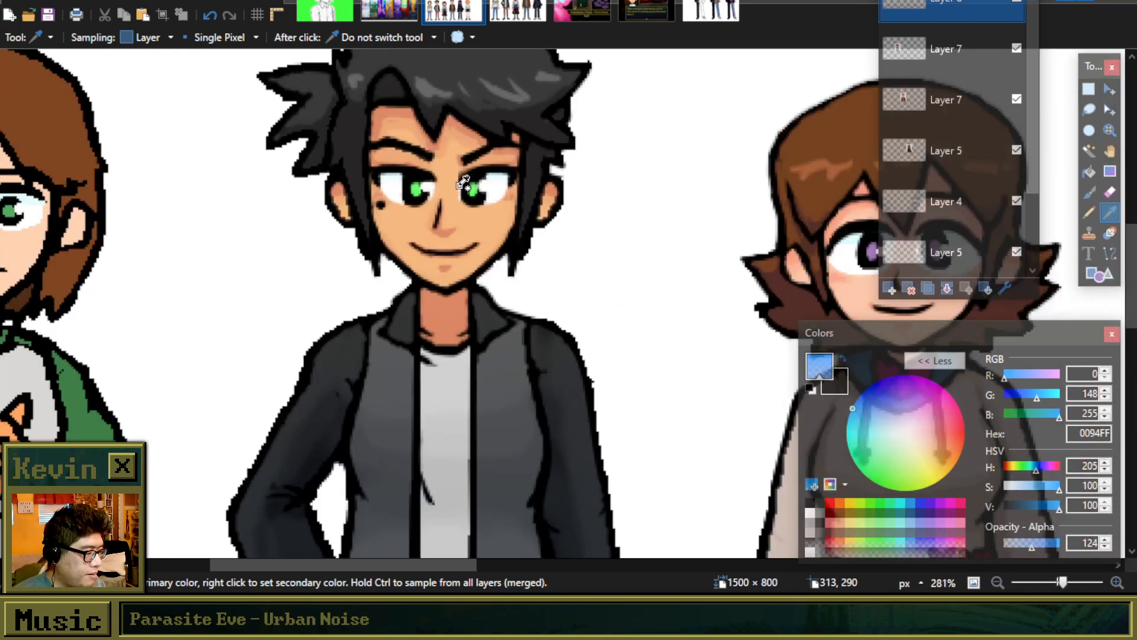
pyautogui.scroll(-3, 494, 175)
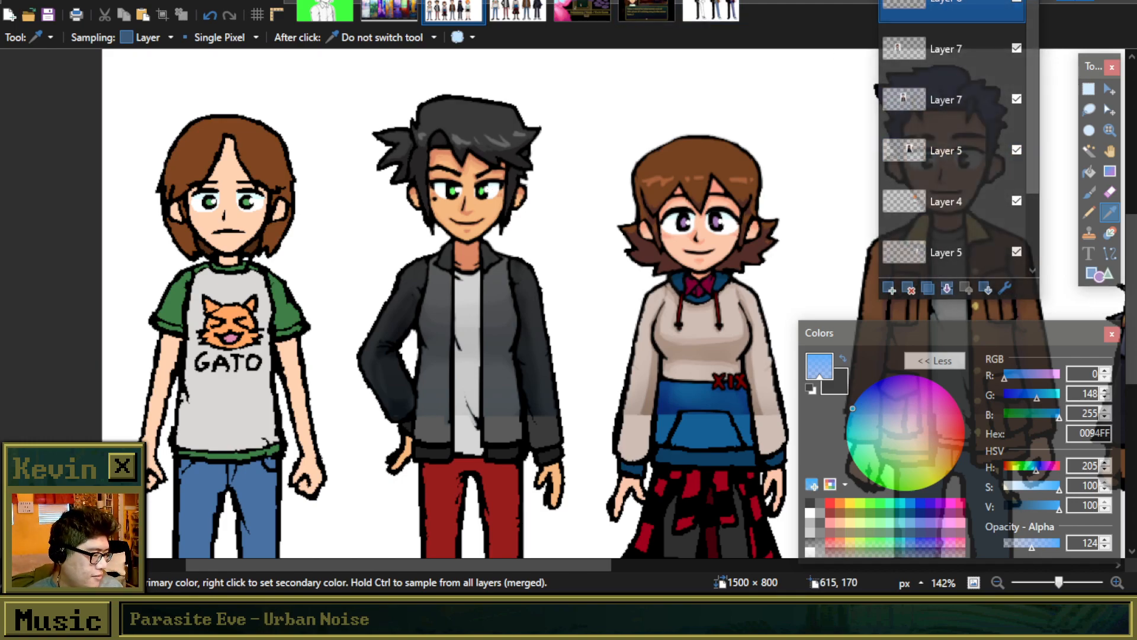
# Step: Sample skin tone EEAA78 and paint over the outer part of the character's left eyebrow with a size 3 brush
pyautogui.scroll(7, 505, 157)
pyautogui.click(482, 185)
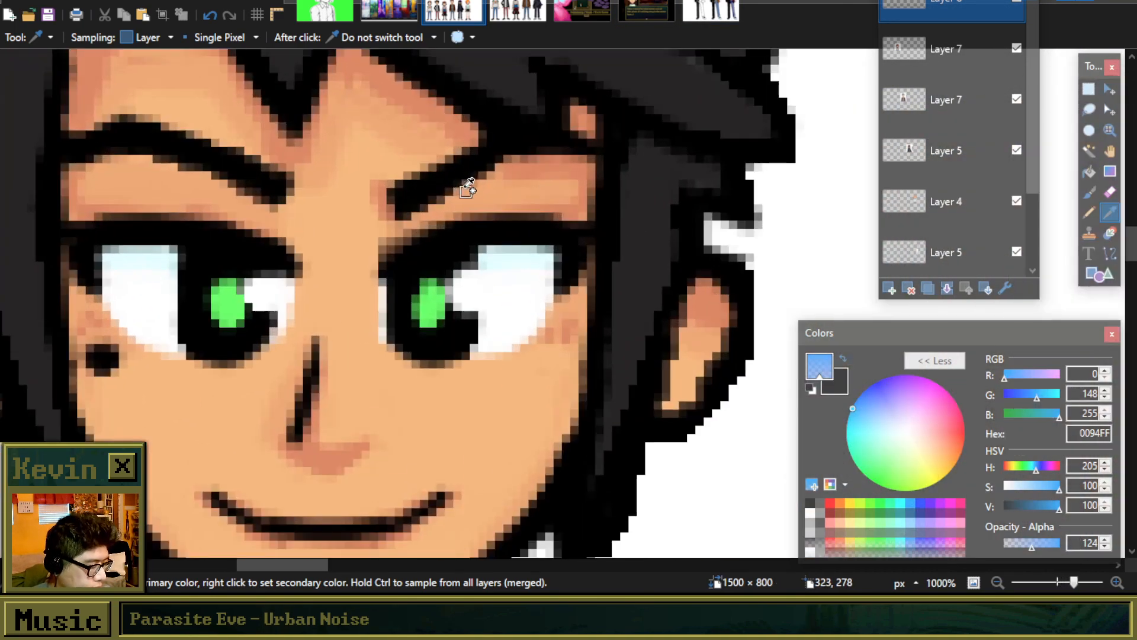
pyautogui.click(1089, 191)
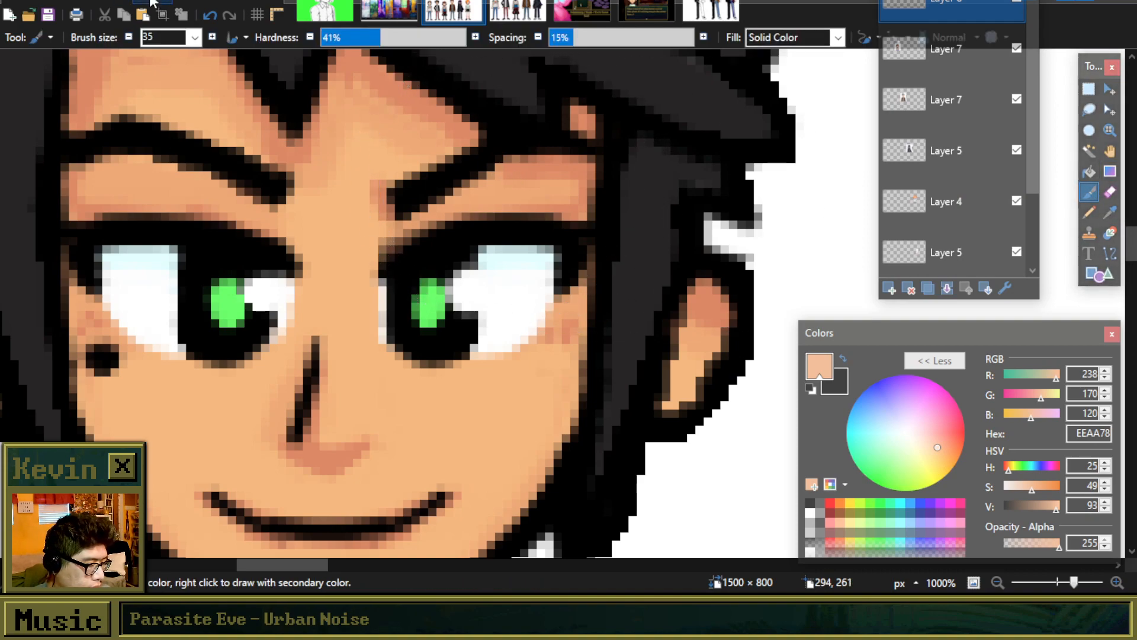
pyautogui.click(195, 37)
pyautogui.scroll(5, 172, 178)
pyautogui.click(157, 89)
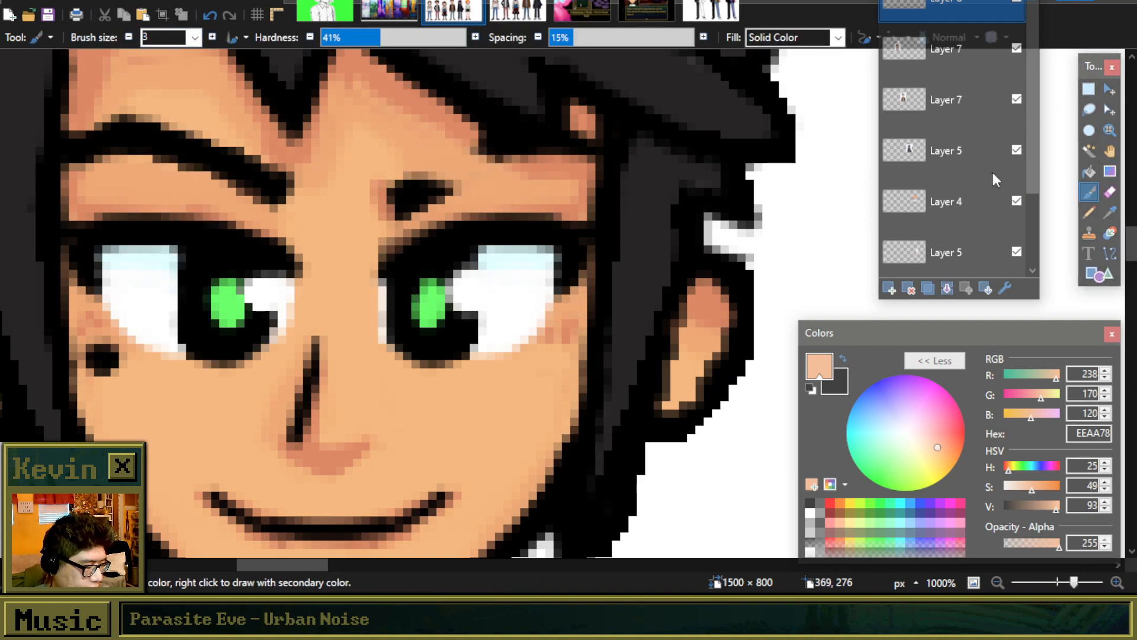
# Step: Sample the darker skin shadow as secondary colour, blend the shading beneath the hair, and paint out the rest of the left eyebrow
pyautogui.click(1111, 211)
pyautogui.rightClick(564, 164)
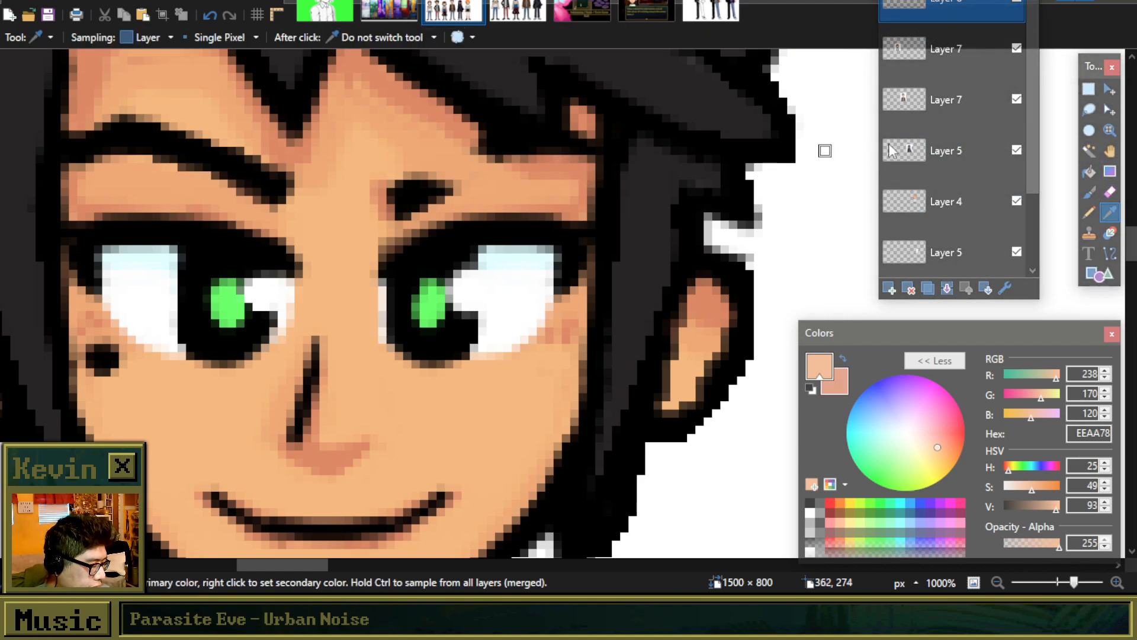
pyautogui.click(1089, 191)
pyautogui.moveTo(527, 168); pyautogui.dragTo(455, 125)
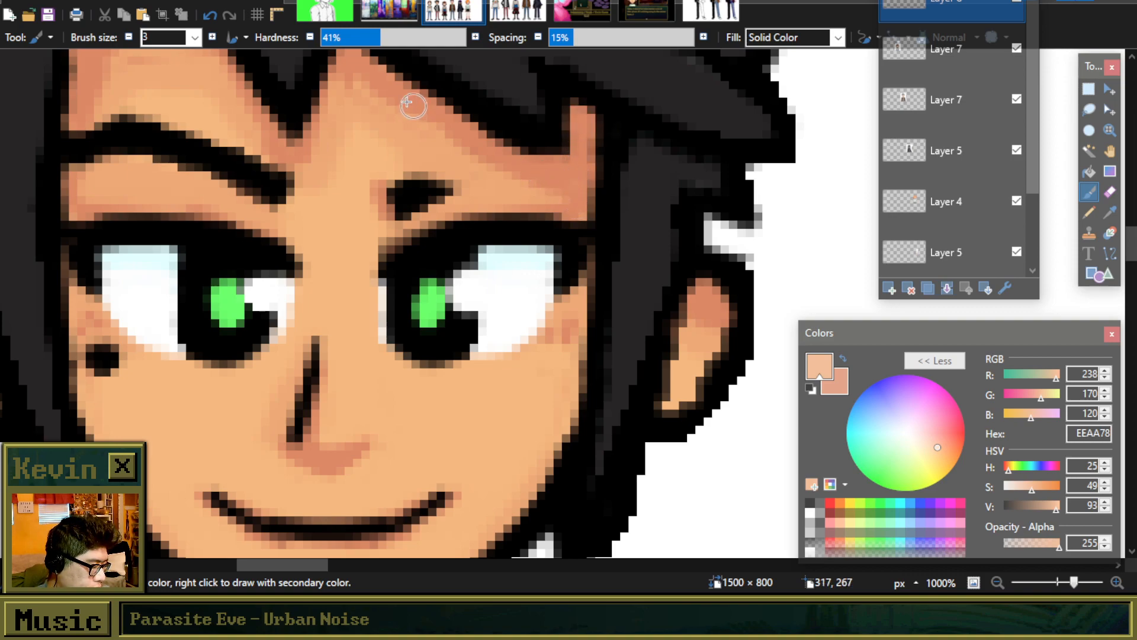
pyautogui.moveTo(427, 196)
pyautogui.mouseDown()
pyautogui.moveTo(436, 172)
pyautogui.moveTo(392, 207)
pyautogui.moveTo(415, 215)
pyautogui.mouseUp()
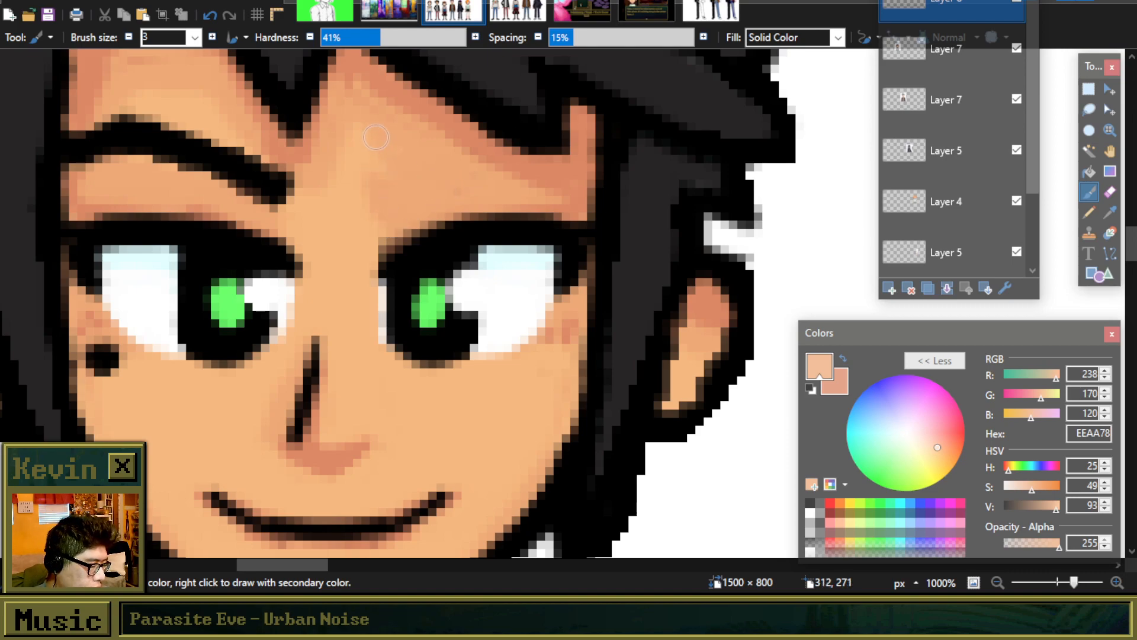
pyautogui.scroll(-5, 461, 184)
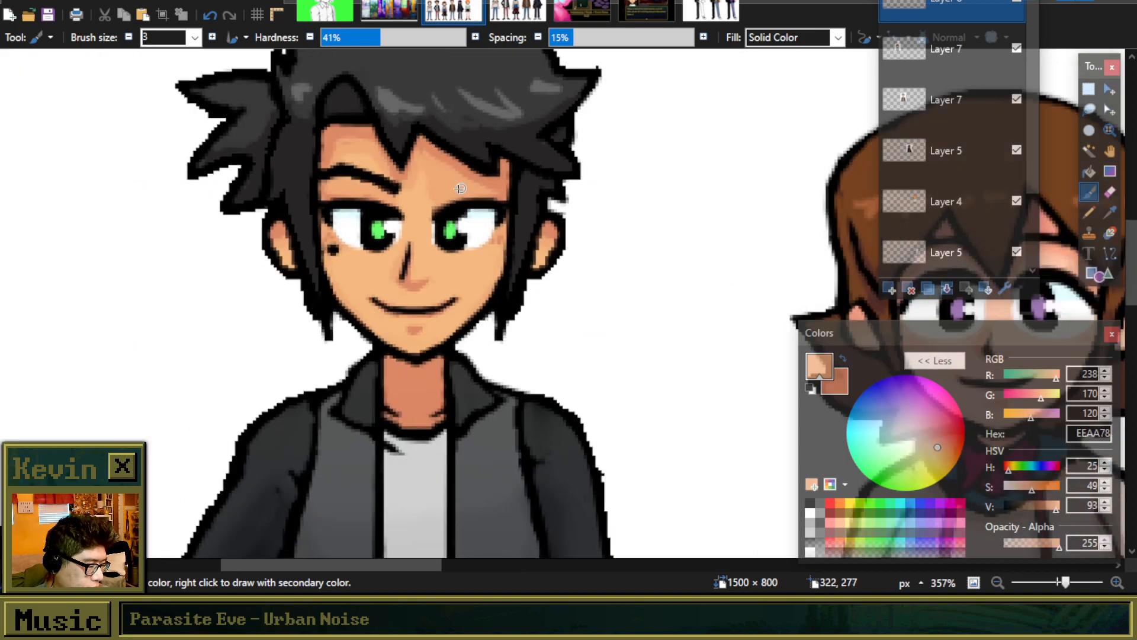
# Step: Sample skin tone F6B880 and paint out the eyebrow on the beauty mark's side with a size 5 brush
pyautogui.scroll(5, 358, 170)
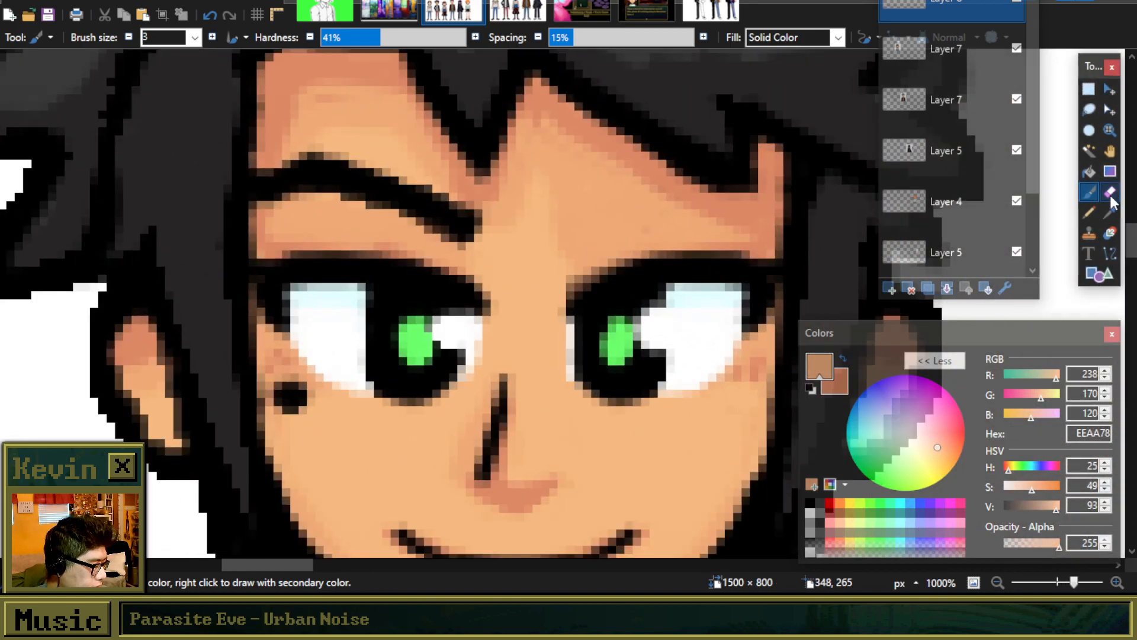
pyautogui.click(1109, 212)
pyautogui.click(536, 252)
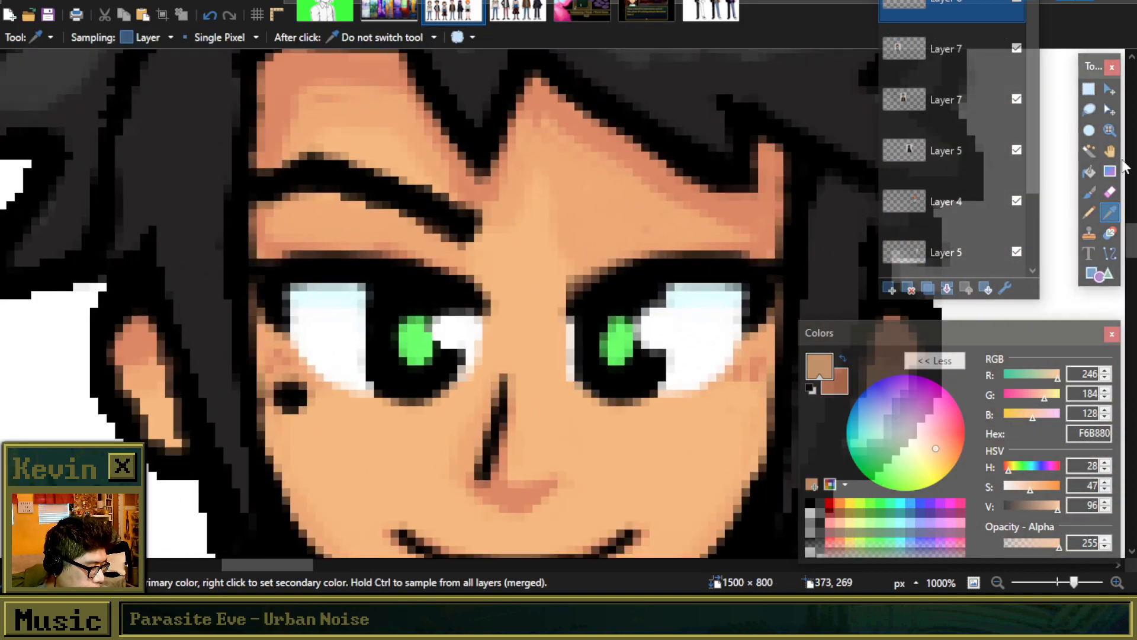
pyautogui.click(1089, 192)
pyautogui.moveTo(384, 156)
pyautogui.mouseDown()
pyautogui.moveTo(437, 193)
pyautogui.moveTo(466, 244)
pyautogui.moveTo(453, 229)
pyautogui.moveTo(499, 247)
pyautogui.moveTo(452, 204)
pyautogui.moveTo(393, 195)
pyautogui.moveTo(417, 219)
pyautogui.moveTo(337, 163)
pyautogui.moveTo(288, 187)
pyautogui.moveTo(327, 163)
pyautogui.moveTo(383, 173)
pyautogui.mouseUp()
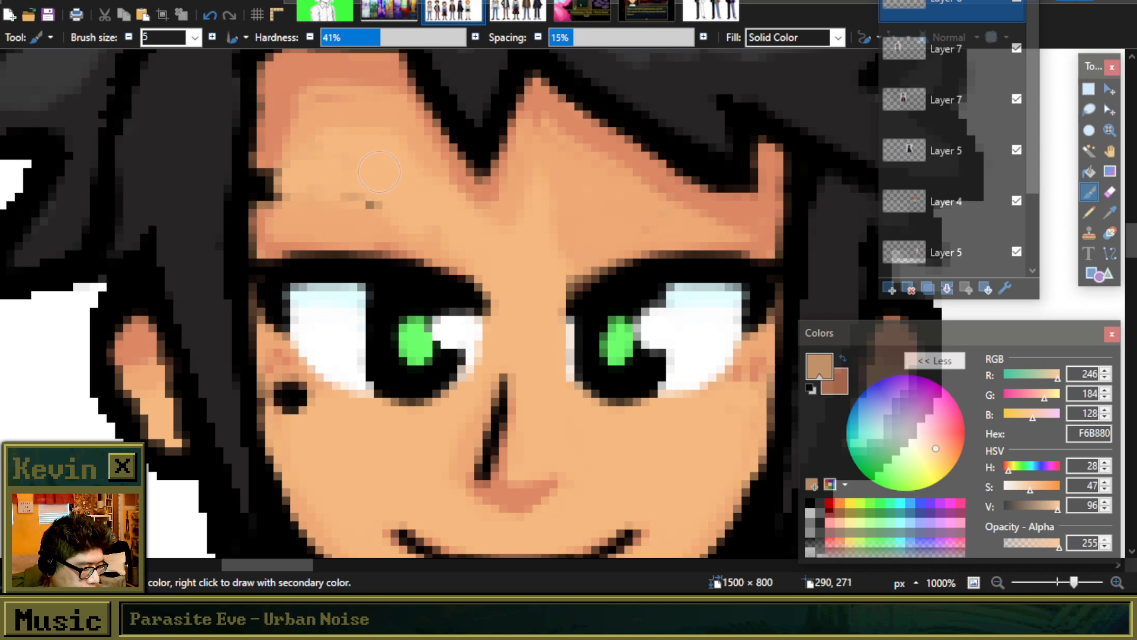
pyautogui.moveTo(291, 175)
pyautogui.mouseDown()
pyautogui.moveTo(360, 188)
pyautogui.moveTo(295, 153)
pyautogui.moveTo(264, 199)
pyautogui.moveTo(282, 129)
pyautogui.moveTo(311, 151)
pyautogui.moveTo(286, 206)
pyautogui.mouseUp()
# Step: Draw a black eyebrow above the eye on the beauty mark's side with a size 3 brush
pyautogui.scroll(-8, 341, 139)
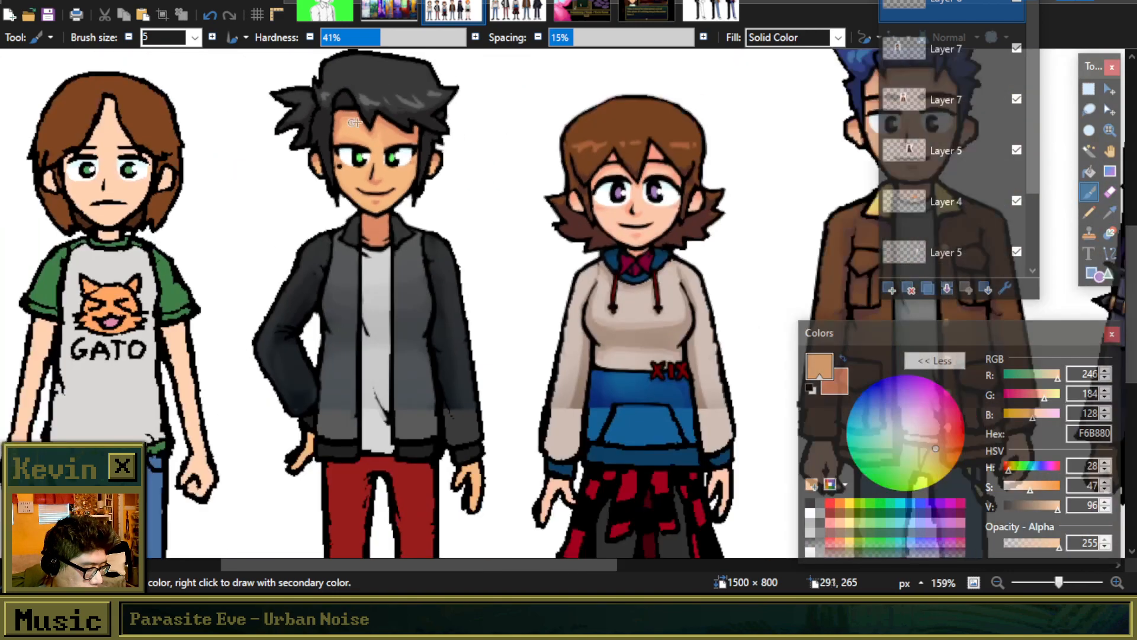
pyautogui.scroll(3, 368, 122)
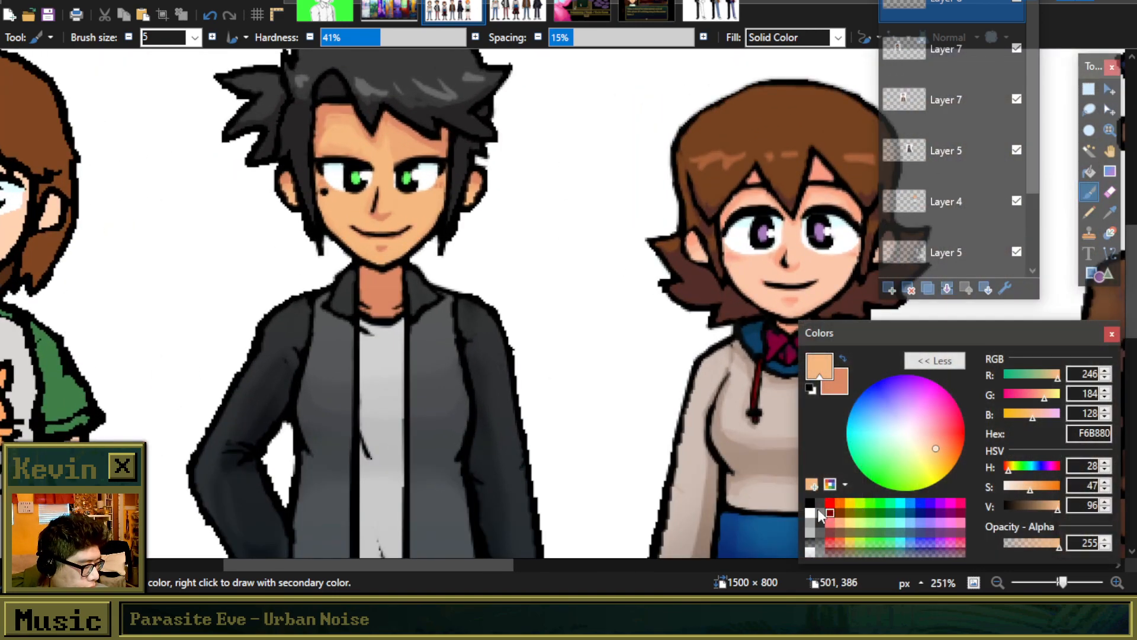
pyautogui.click(811, 505)
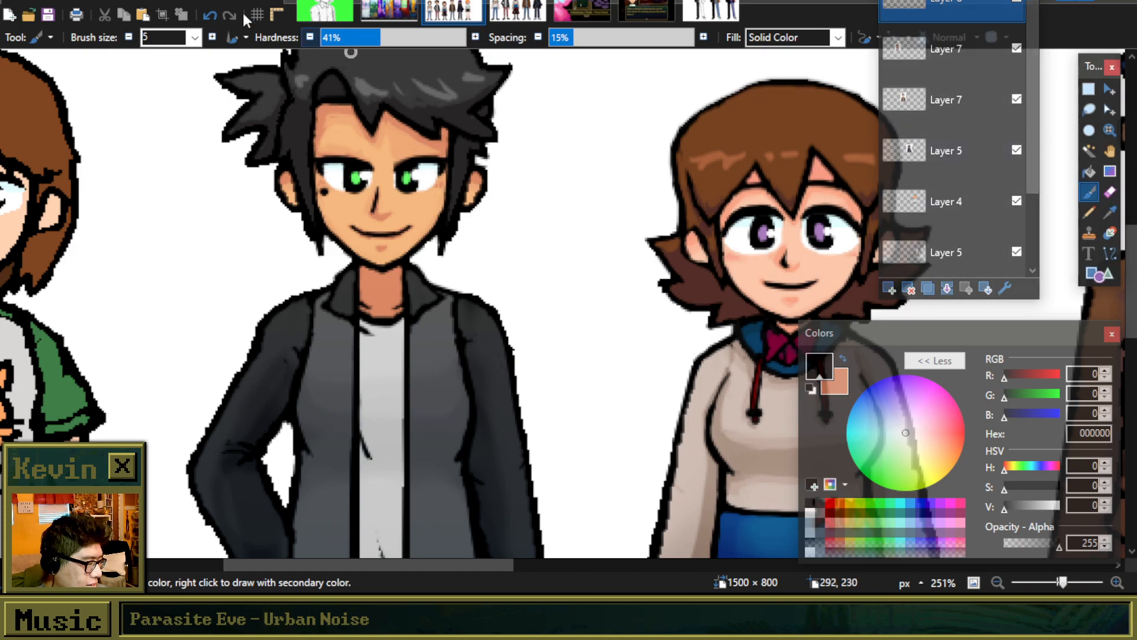
pyautogui.click(128, 37)
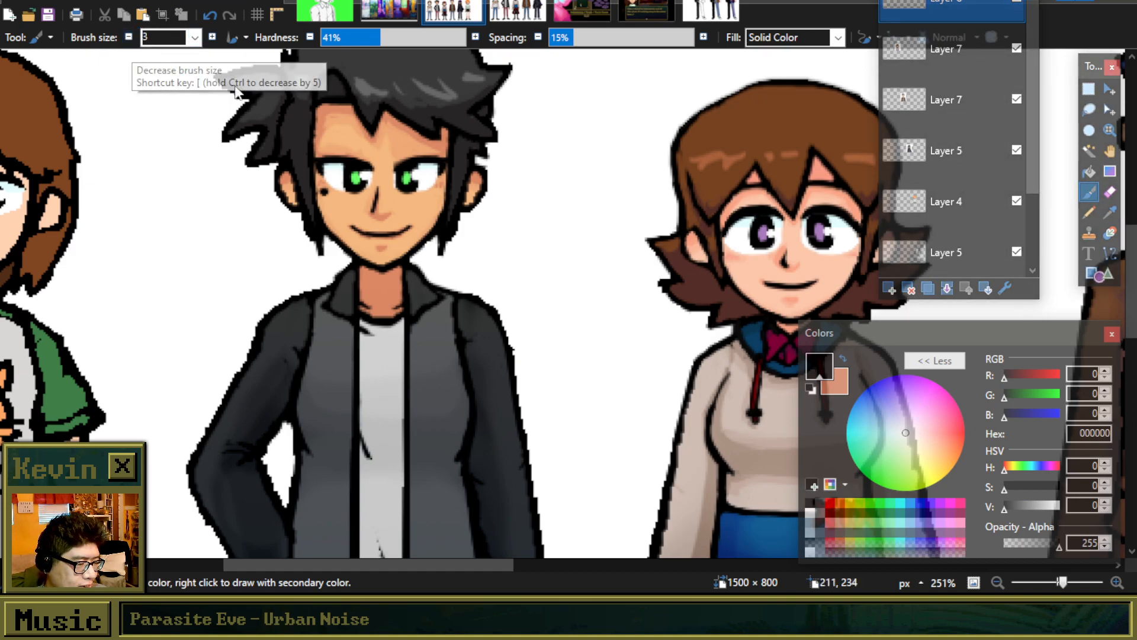
pyautogui.scroll(6, 448, 197)
pyautogui.moveTo(469, 198)
pyautogui.mouseDown()
pyautogui.moveTo(391, 169)
pyautogui.moveTo(289, 163)
pyautogui.mouseUp()
pyautogui.moveTo(428, 176)
pyautogui.mouseDown()
pyautogui.moveTo(472, 191)
pyautogui.moveTo(382, 154)
pyautogui.moveTo(284, 163)
pyautogui.moveTo(378, 159)
pyautogui.moveTo(460, 183)
pyautogui.mouseUp()
pyautogui.hotkey('ctrl', 'z')
pyautogui.hotkey('ctrl', 'z')
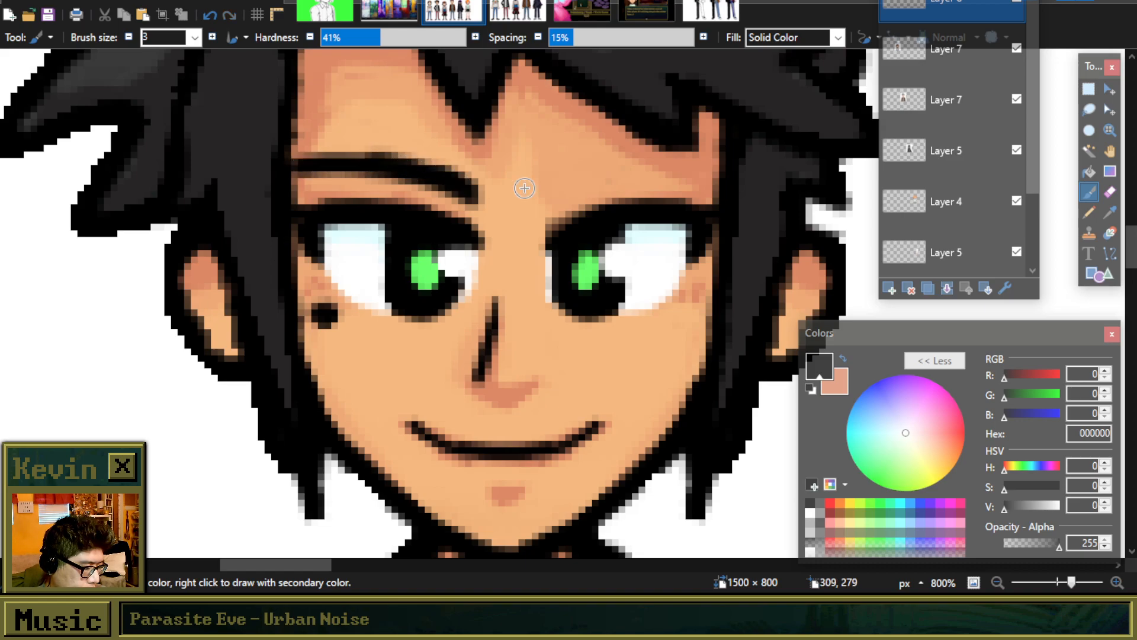
# Step: Draw a matching black eyebrow above the other eye, arching from the nose bridge to the hair
pyautogui.scroll(-7, 524, 188)
pyautogui.scroll(5, 507, 196)
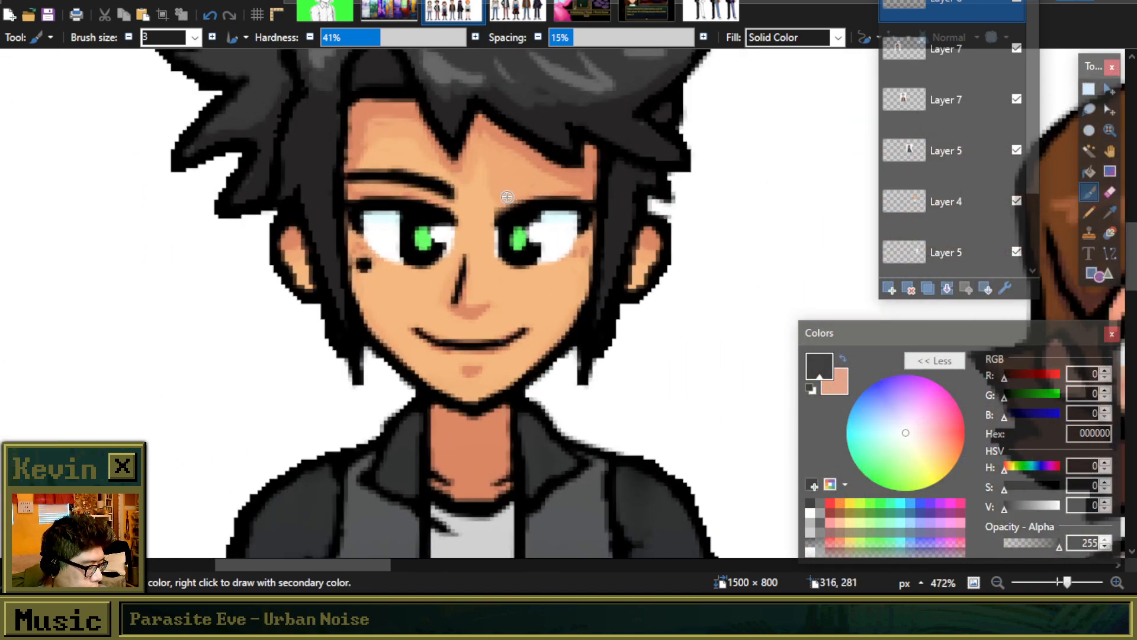
pyautogui.scroll(3, 483, 195)
pyautogui.moveTo(488, 202)
pyautogui.mouseDown()
pyautogui.moveTo(611, 164)
pyautogui.moveTo(674, 169)
pyautogui.mouseUp()
pyautogui.hotkey('ctrl', 'z')
pyautogui.moveTo(495, 193)
pyautogui.mouseDown()
pyautogui.moveTo(569, 162)
pyautogui.moveTo(687, 168)
pyautogui.moveTo(560, 166)
pyautogui.moveTo(497, 192)
pyautogui.moveTo(564, 170)
pyautogui.moveTo(507, 194)
pyautogui.mouseUp()
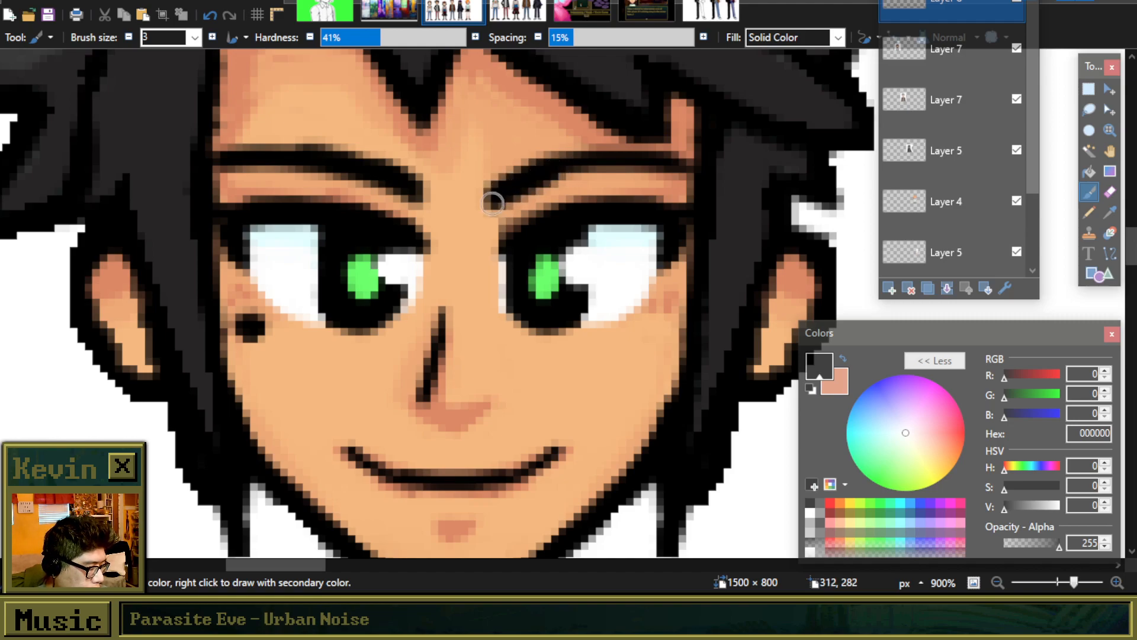
# Step: Check the redrawn eyebrows up close and against the whole lineup, and save the drawing
pyautogui.scroll(-7, 494, 172)
pyautogui.scroll(3, 522, 163)
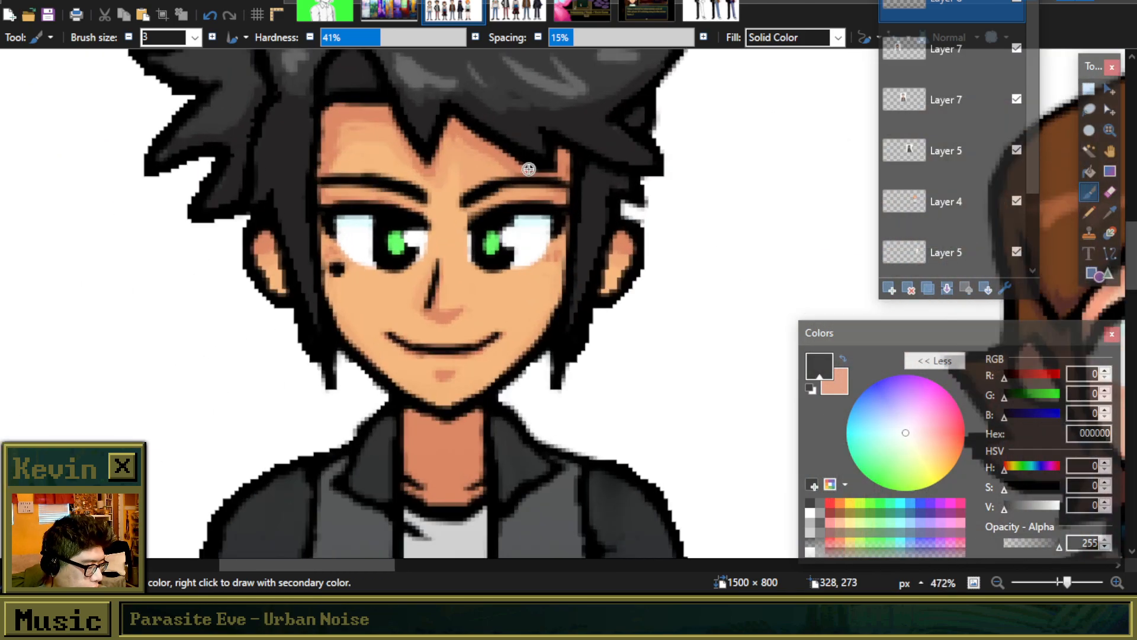
pyautogui.scroll(-5, 533, 154)
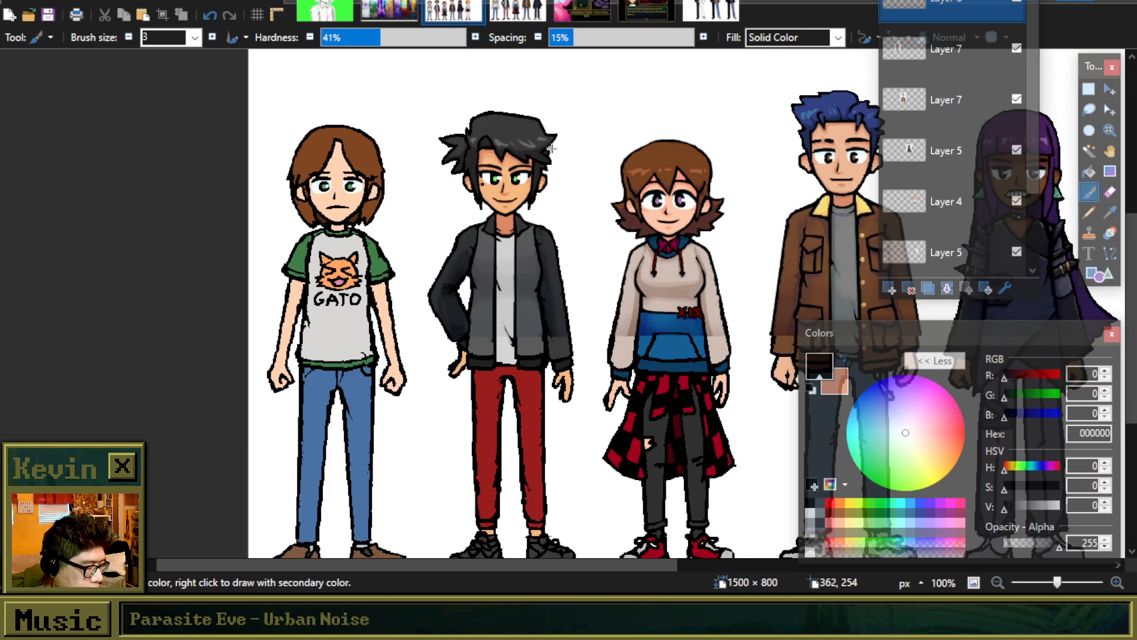
pyautogui.scroll(6, 555, 148)
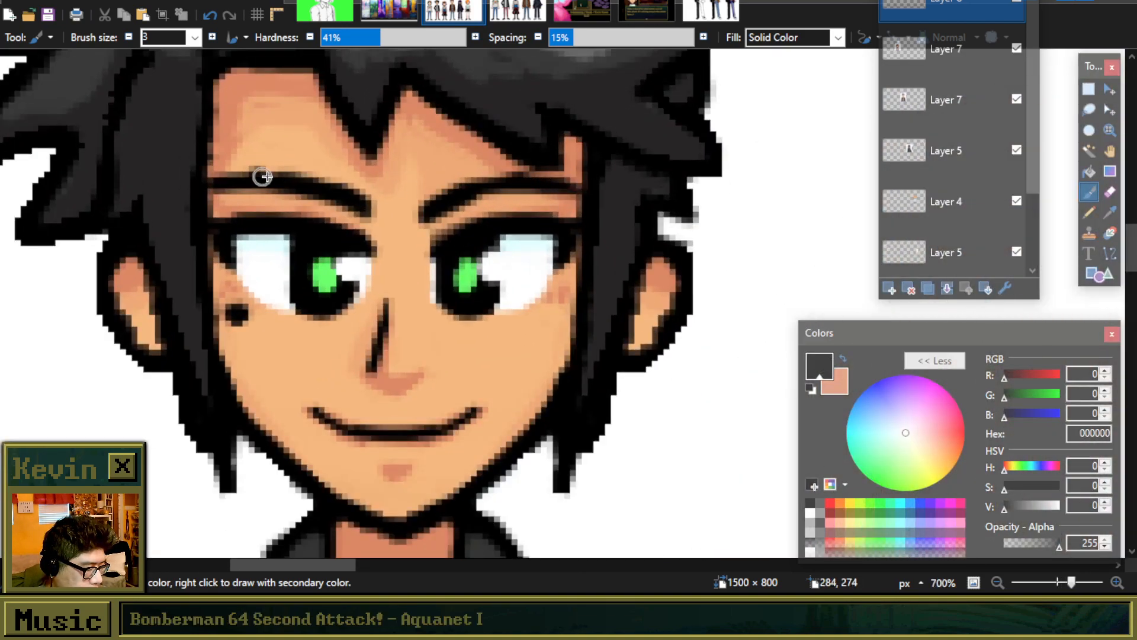
pyautogui.scroll(-3, 332, 154)
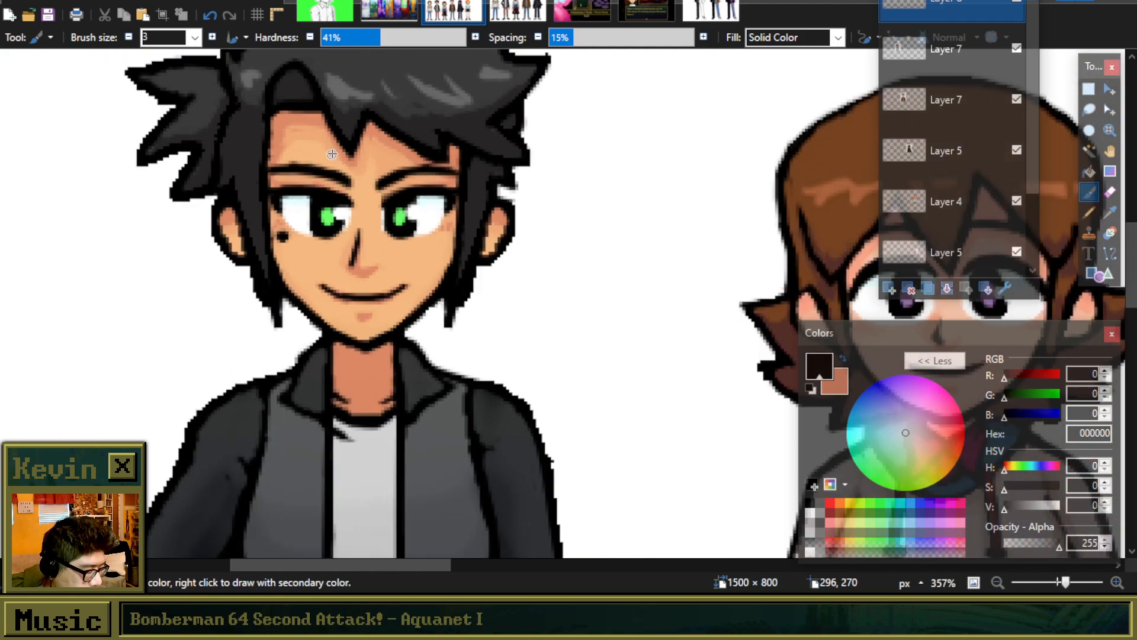
pyautogui.scroll(2, 314, 201)
pyautogui.press('k')
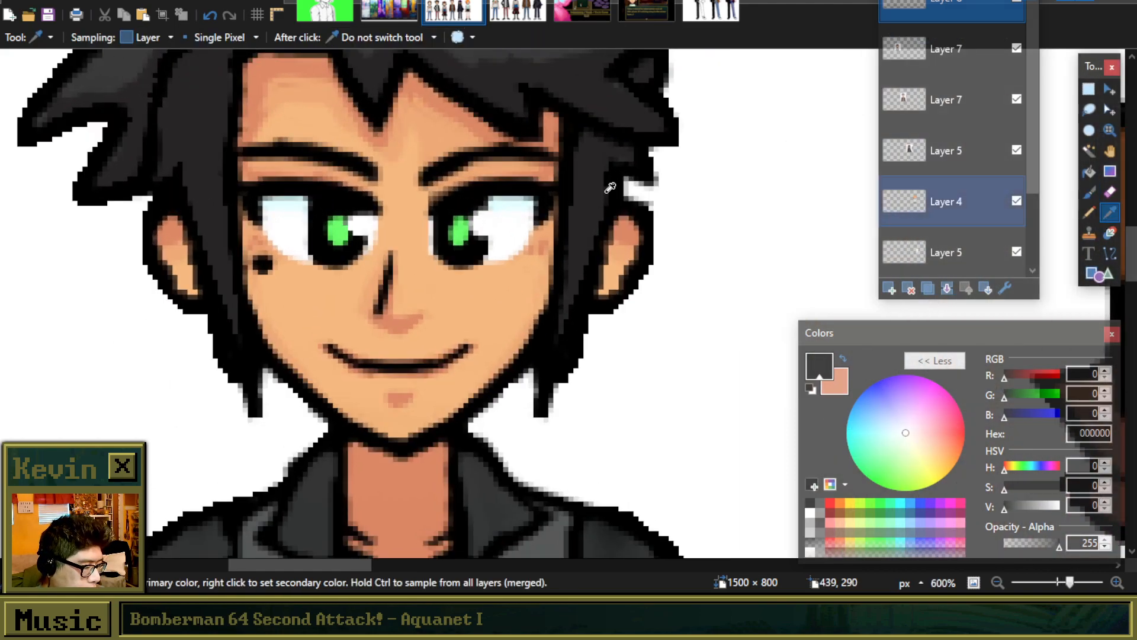
pyautogui.scroll(2, 311, 119)
pyautogui.scroll(1, 310, 120)
pyautogui.press('b')
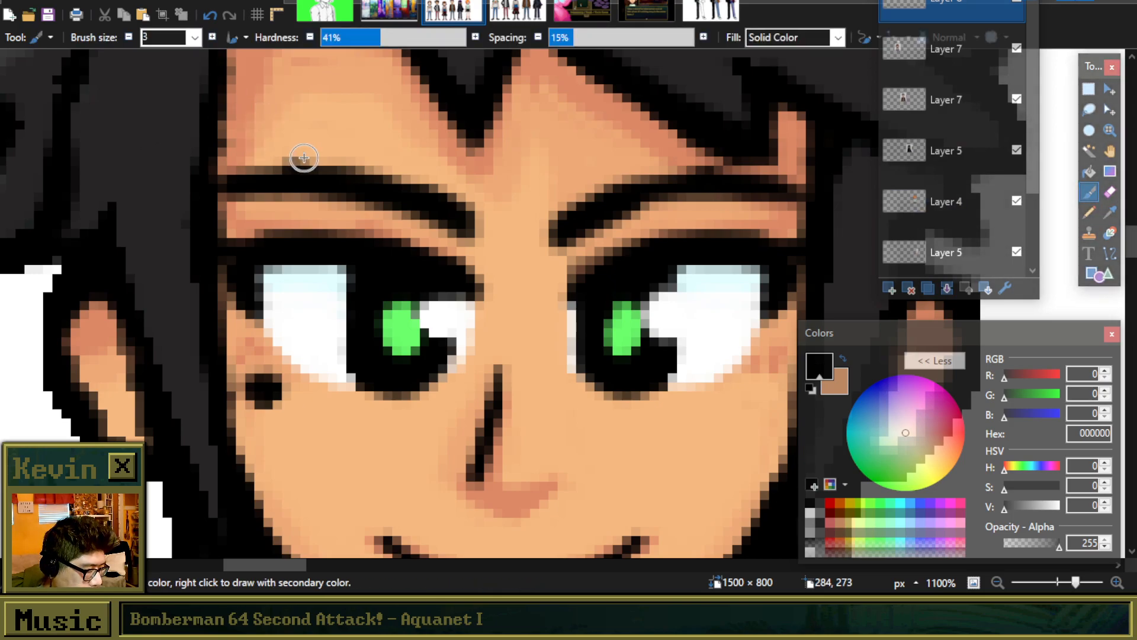
pyautogui.hotkey('ctrl', 'b')
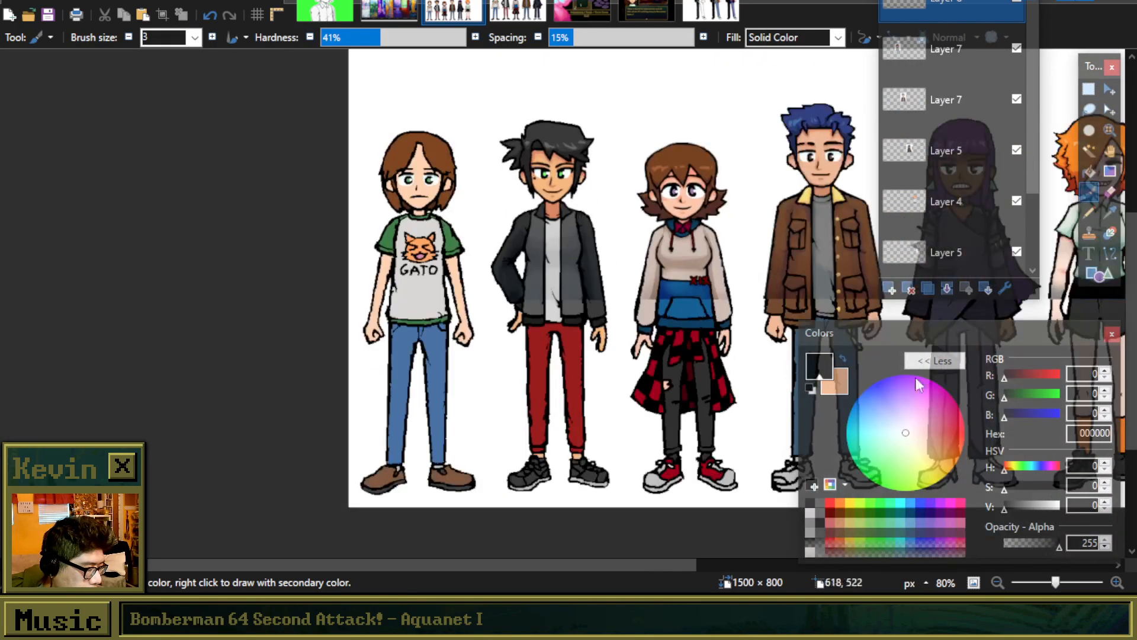
pyautogui.click(974, 582)
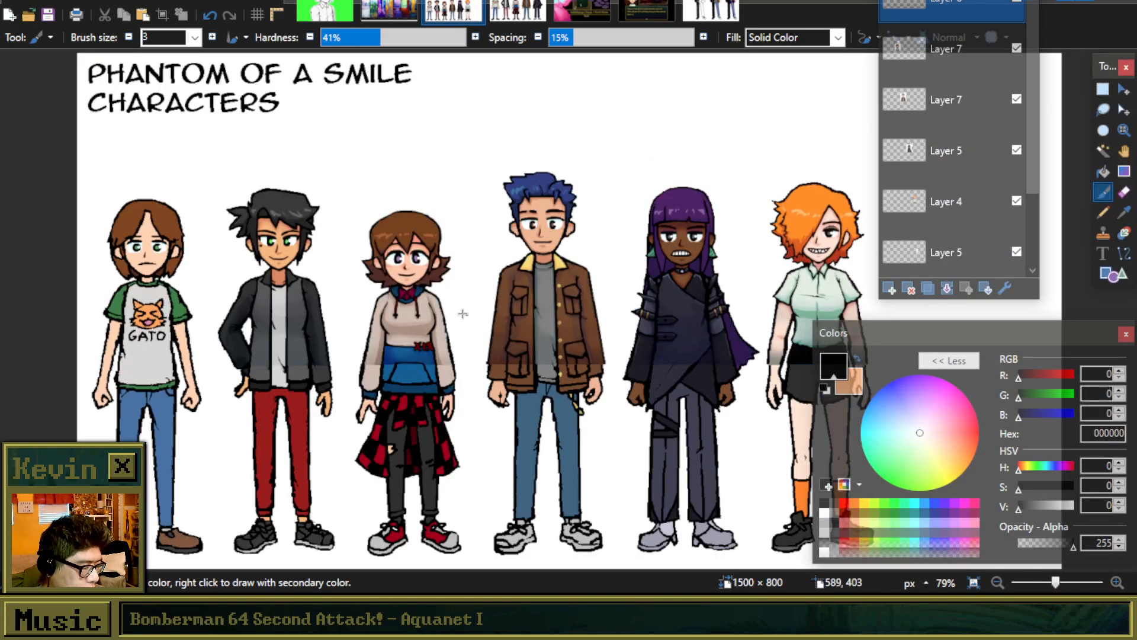
pyautogui.scroll(5, 266, 255)
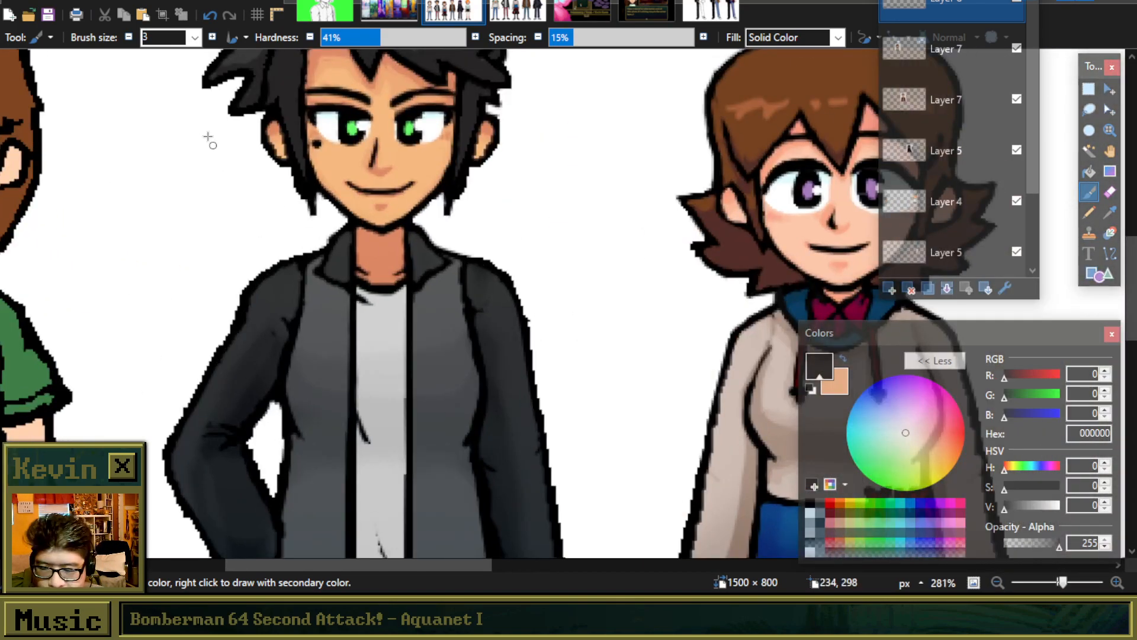
pyautogui.click(51, 16)
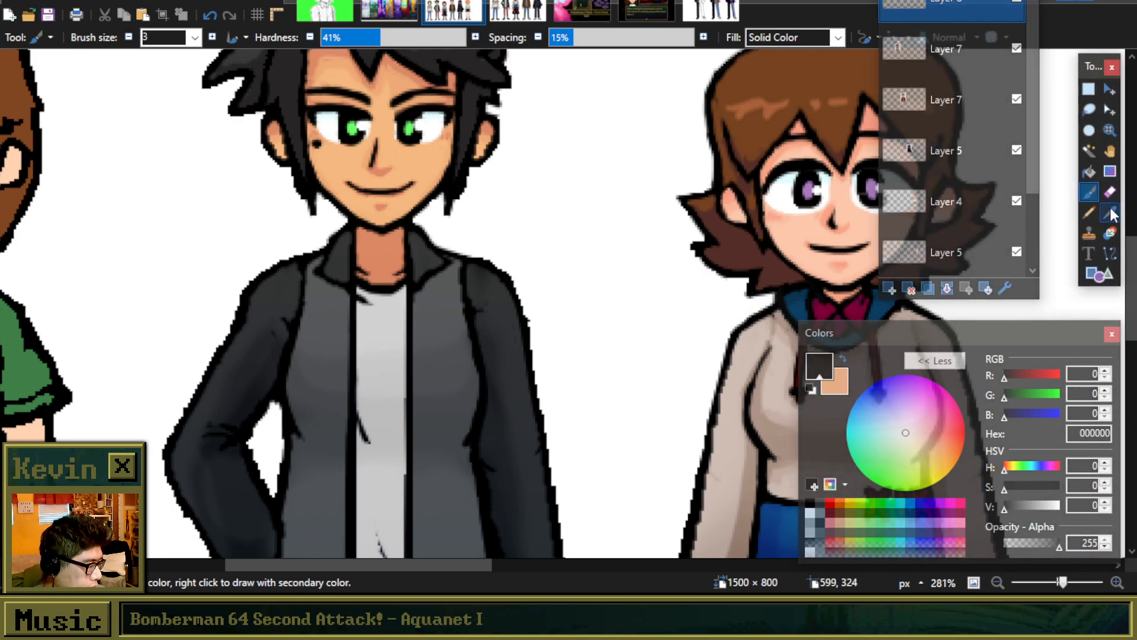
# Step: Examine the dark-haired character's jacket and shirt up close and beside the neighbouring characters
pyautogui.press('k')
pyautogui.scroll(-2, 415, 323)
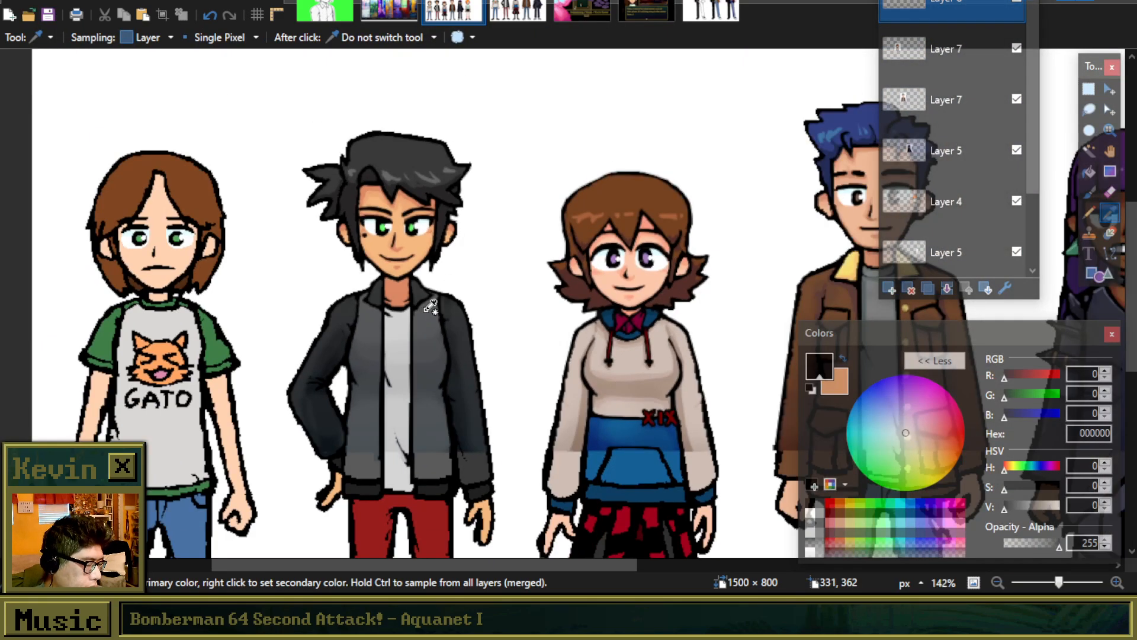
pyautogui.scroll(2, 392, 256)
pyautogui.scroll(-3, 409, 255)
pyautogui.scroll(-2, 414, 260)
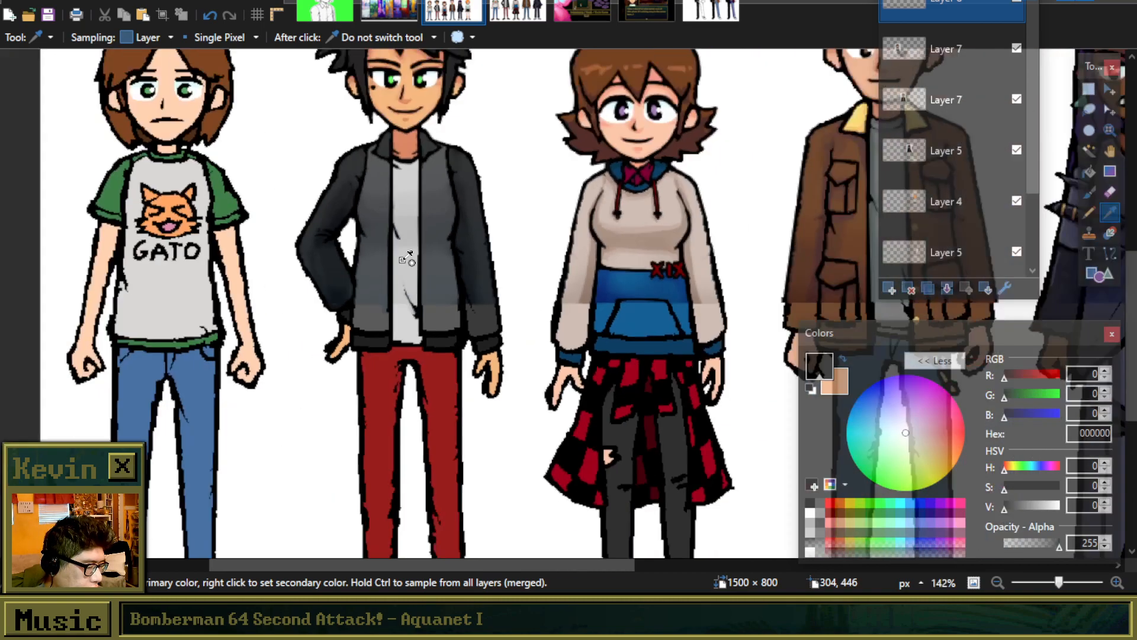
pyautogui.scroll(1, 420, 278)
pyautogui.scroll(2, 420, 292)
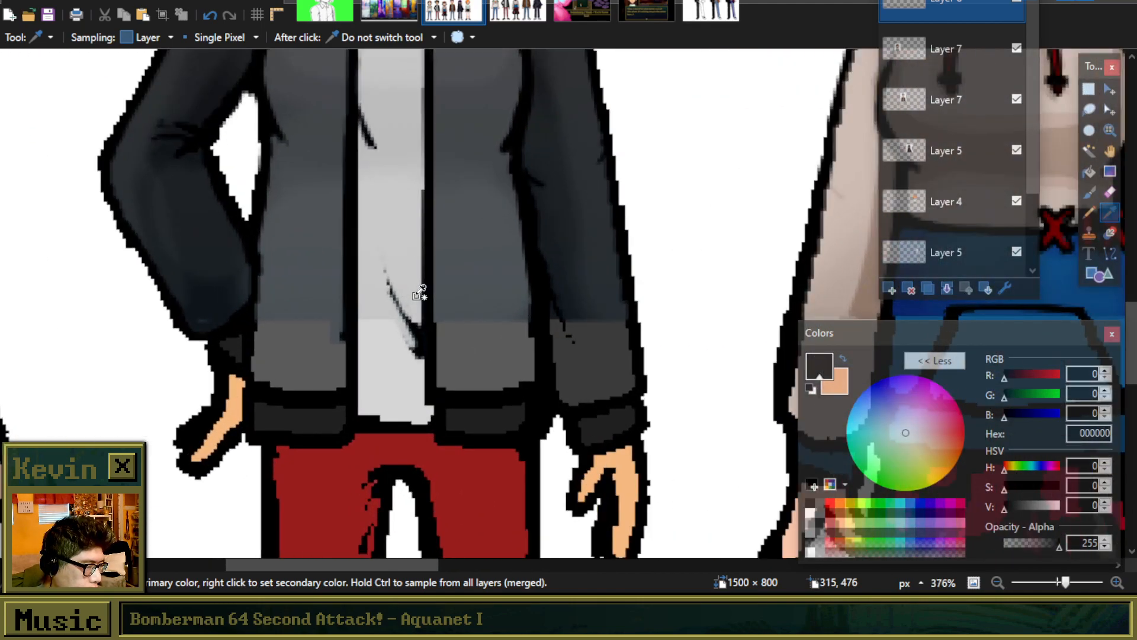
pyautogui.scroll(-2, 420, 291)
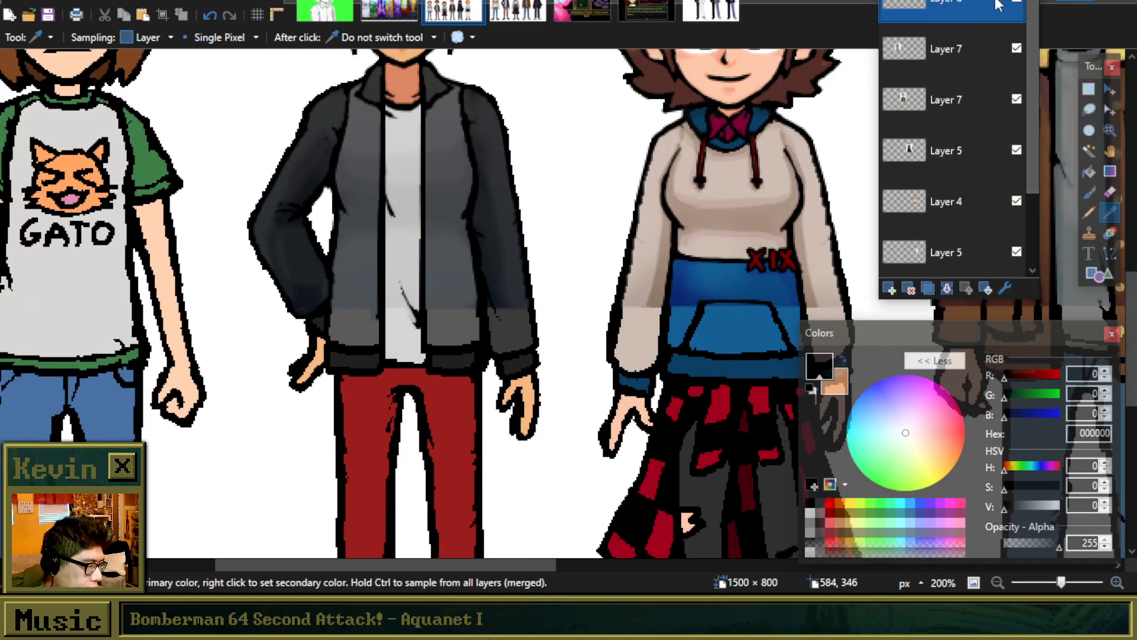
pyautogui.click(927, 288)
pyautogui.scroll(-3, 439, 221)
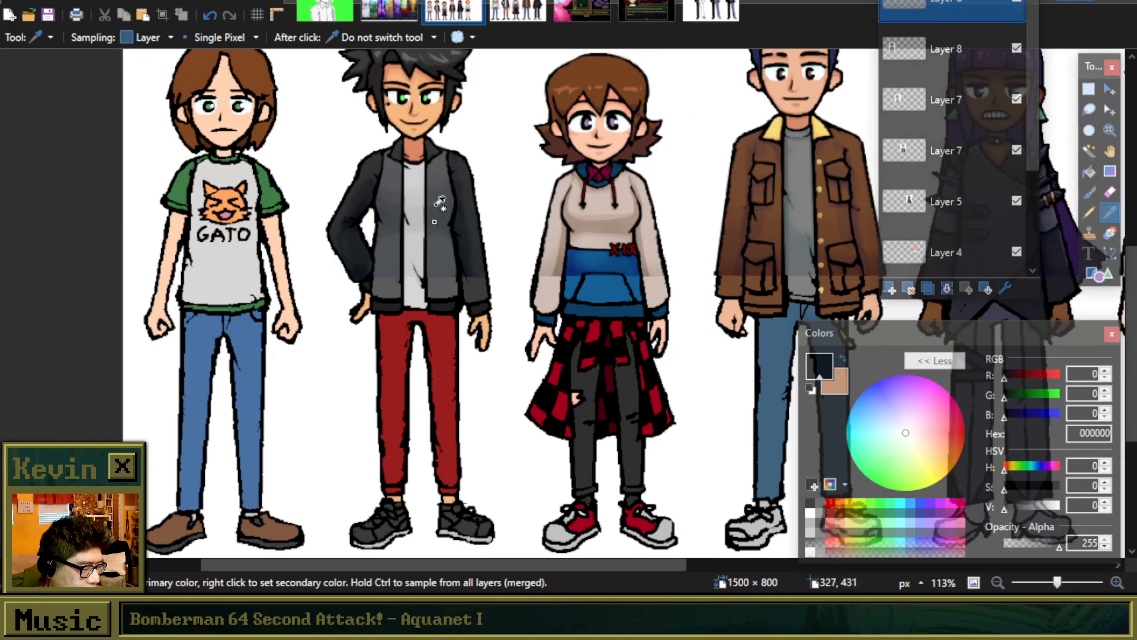
pyautogui.scroll(1, 249, 101)
pyautogui.click(215, 2)
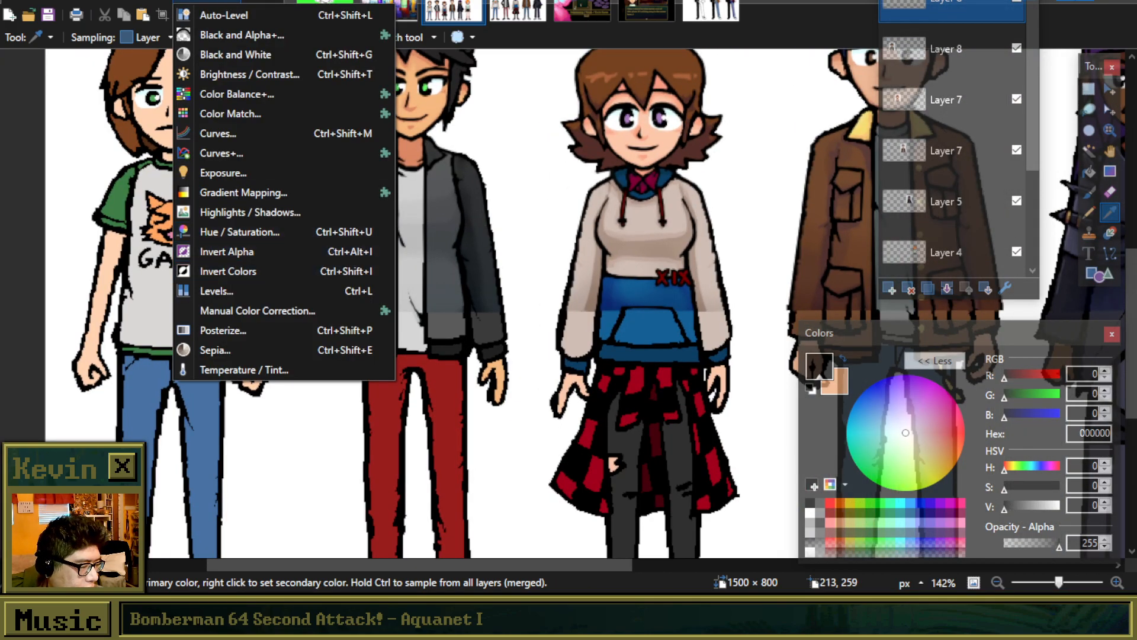
pyautogui.moveTo(949, 1); pyautogui.dragTo(890, 0)
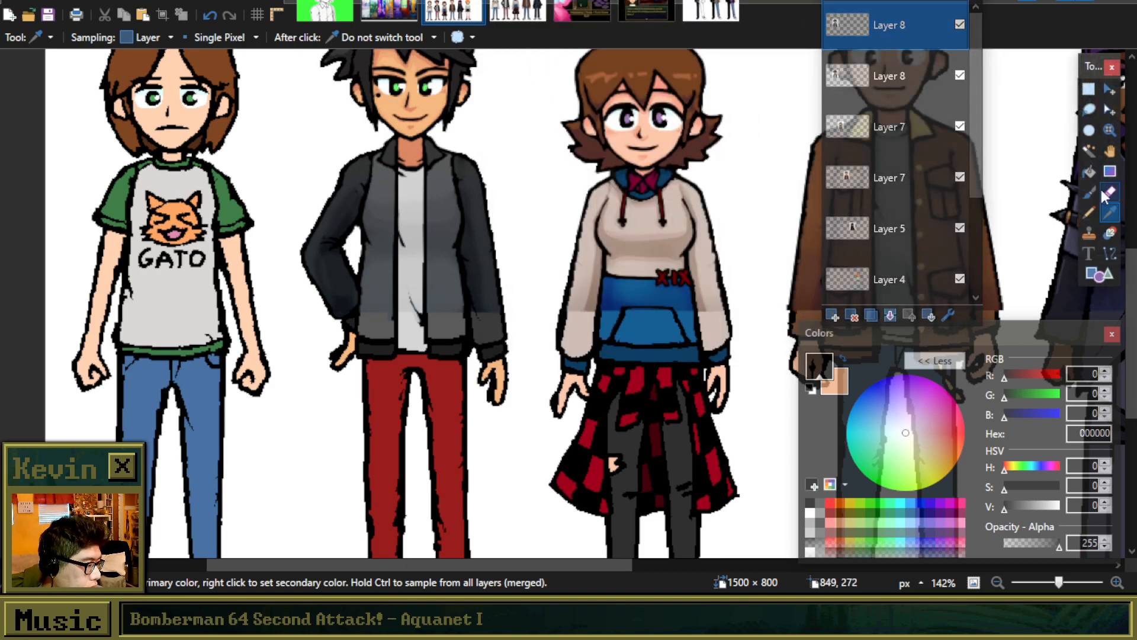
pyautogui.click(853, 315)
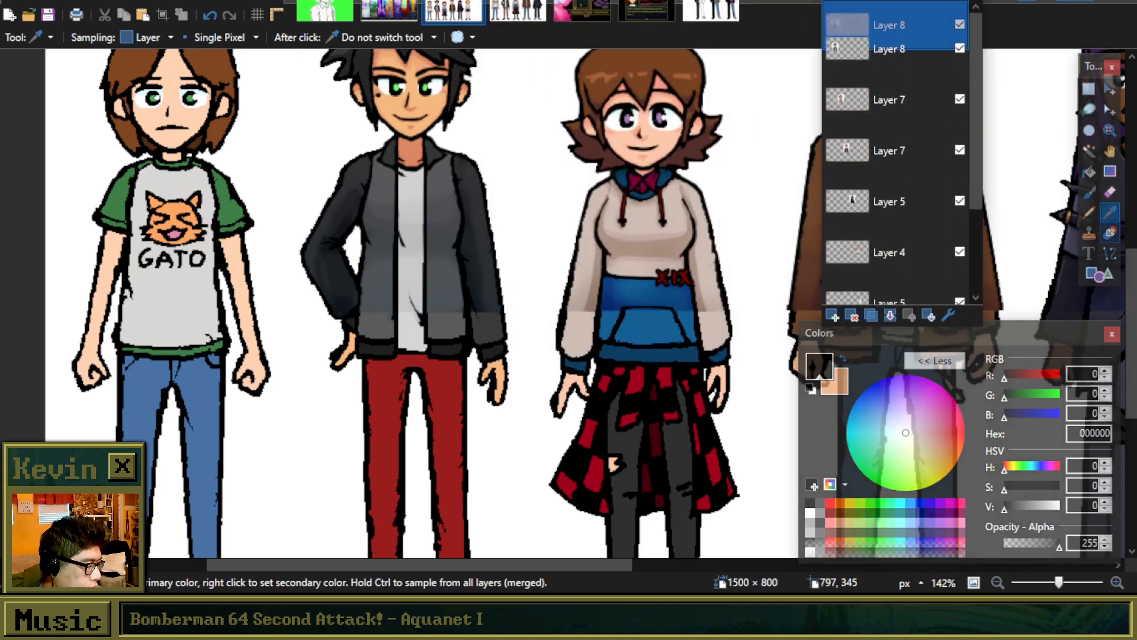
# Step: Sample the shirt's light grey and darken it to 515151 with an opacity of 174 for shadow painting
pyautogui.scroll(5, 393, 241)
pyautogui.click(439, 231)
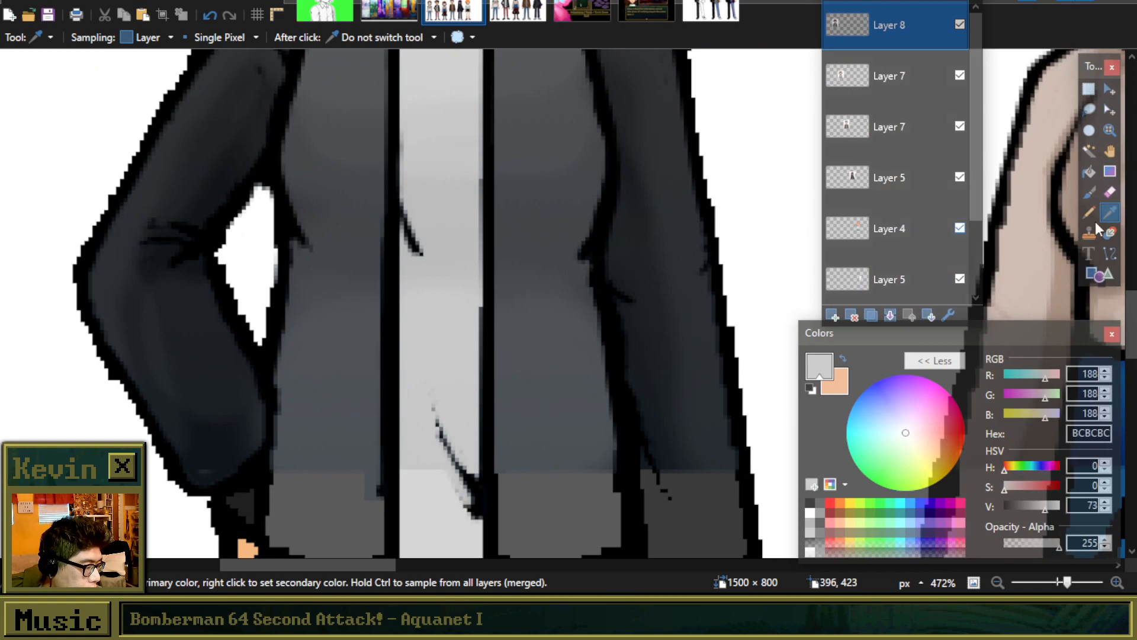
pyautogui.click(1089, 192)
pyautogui.moveTo(1046, 511); pyautogui.dragTo(1036, 513)
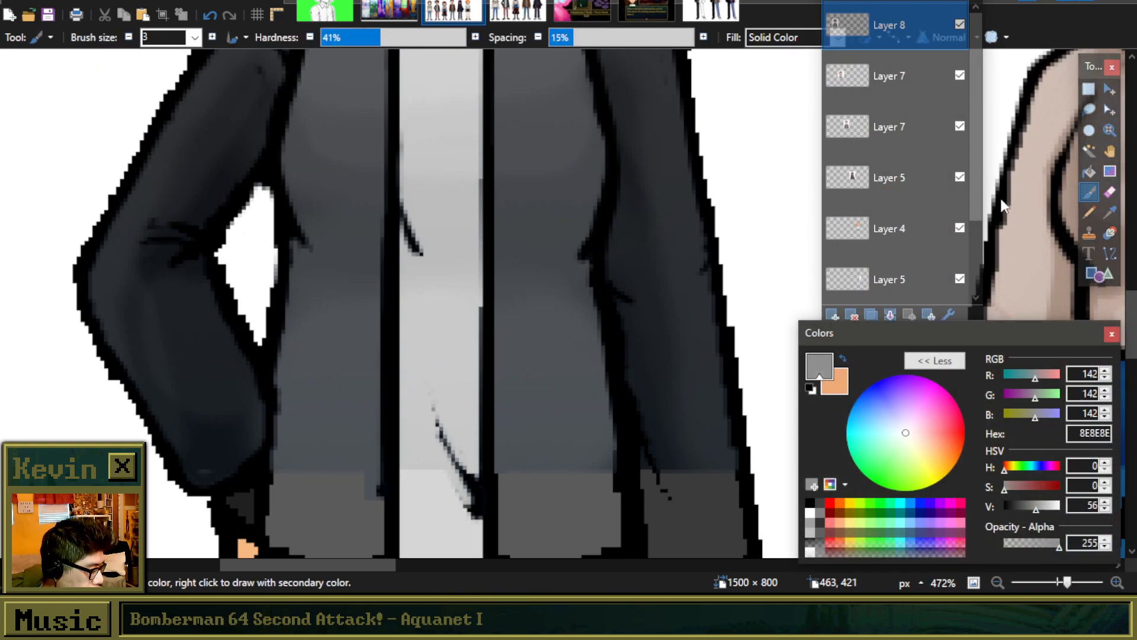
pyautogui.moveTo(1017, 341); pyautogui.dragTo(1017, 245)
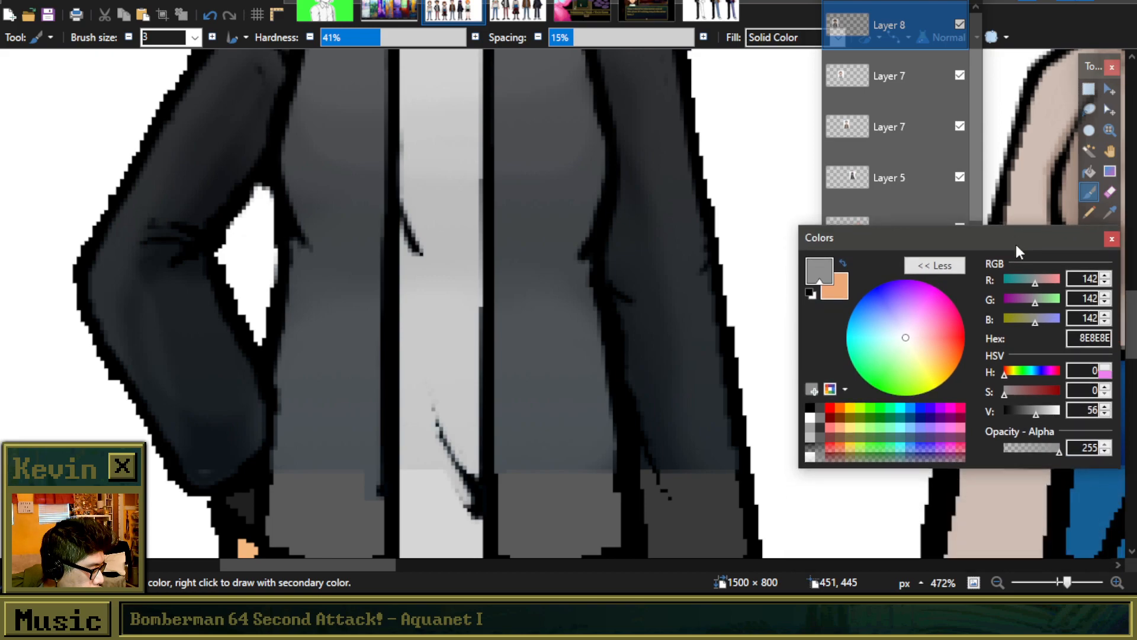
pyautogui.click(1025, 414)
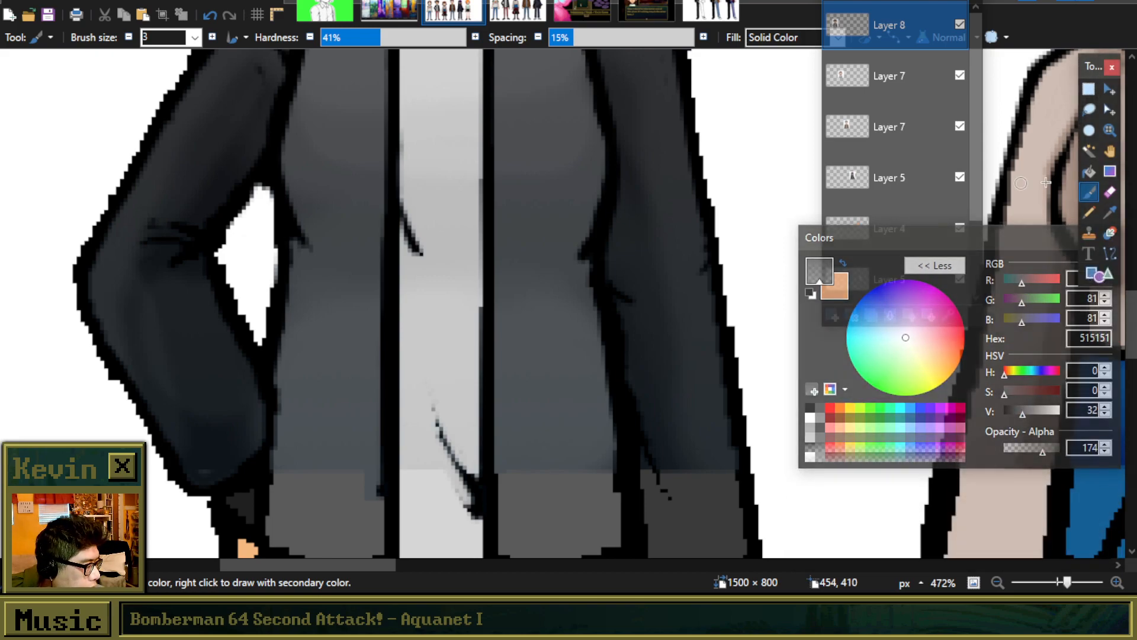
# Step: Draw a vertical size 3 shadow line down the shirt's edge on the bent arm's side and set its opacity to 66
pyautogui.click(1110, 253)
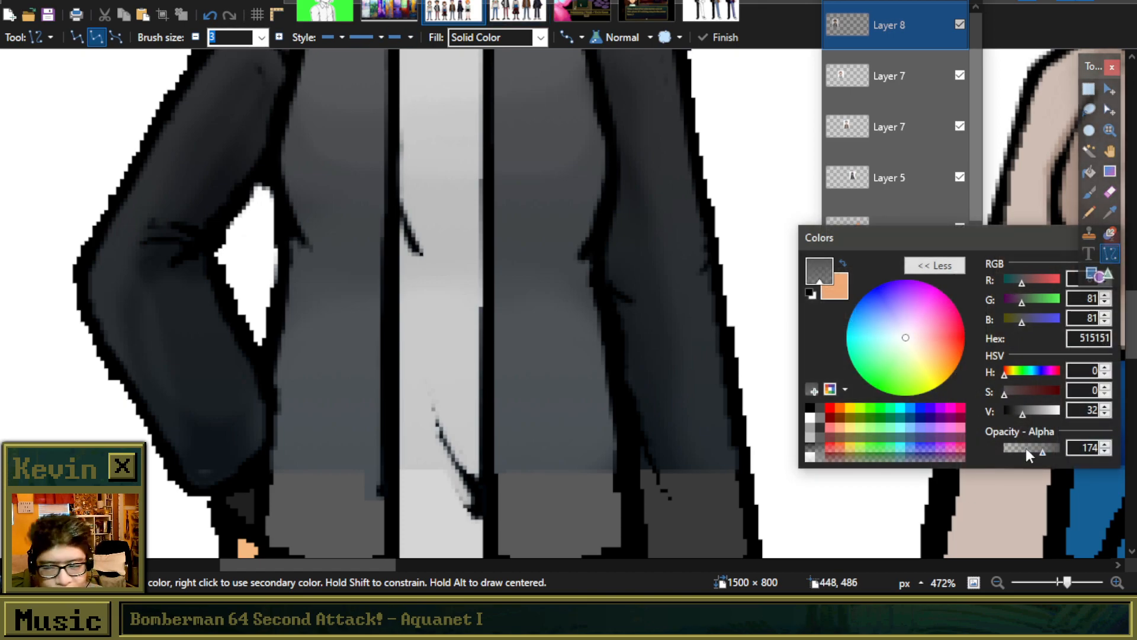
pyautogui.scroll(2, 436, 179)
pyautogui.moveTo(406, 462); pyautogui.dragTo(405, 190)
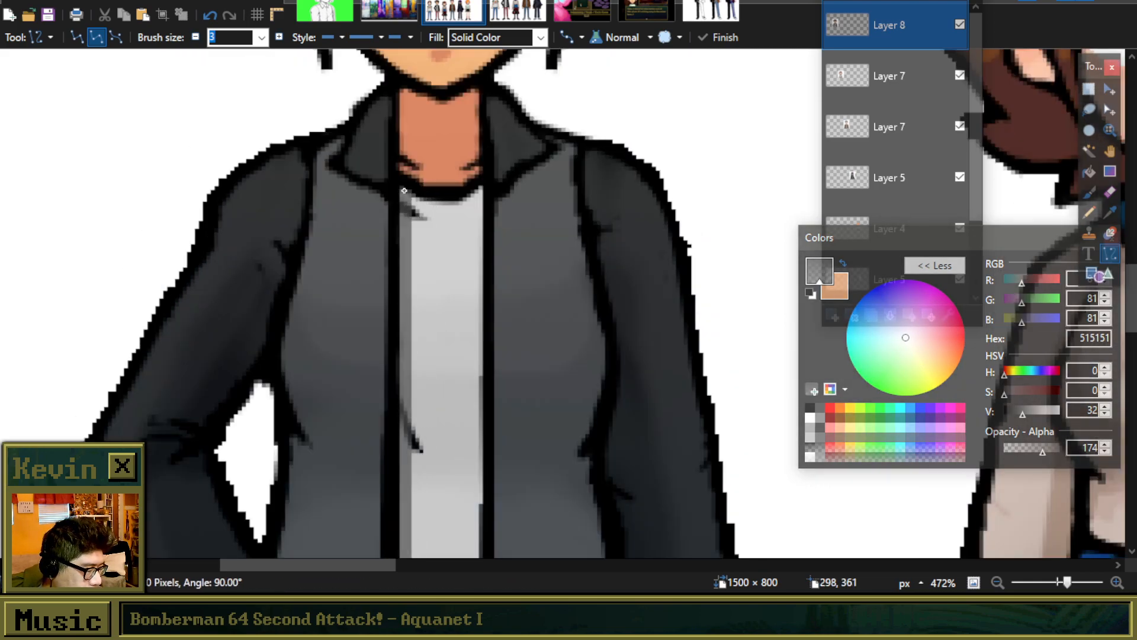
pyautogui.scroll(-5, 404, 190)
pyautogui.click(1018, 443)
pyautogui.moveTo(1017, 442); pyautogui.dragTo(1018, 442)
pyautogui.scroll(5, 616, 363)
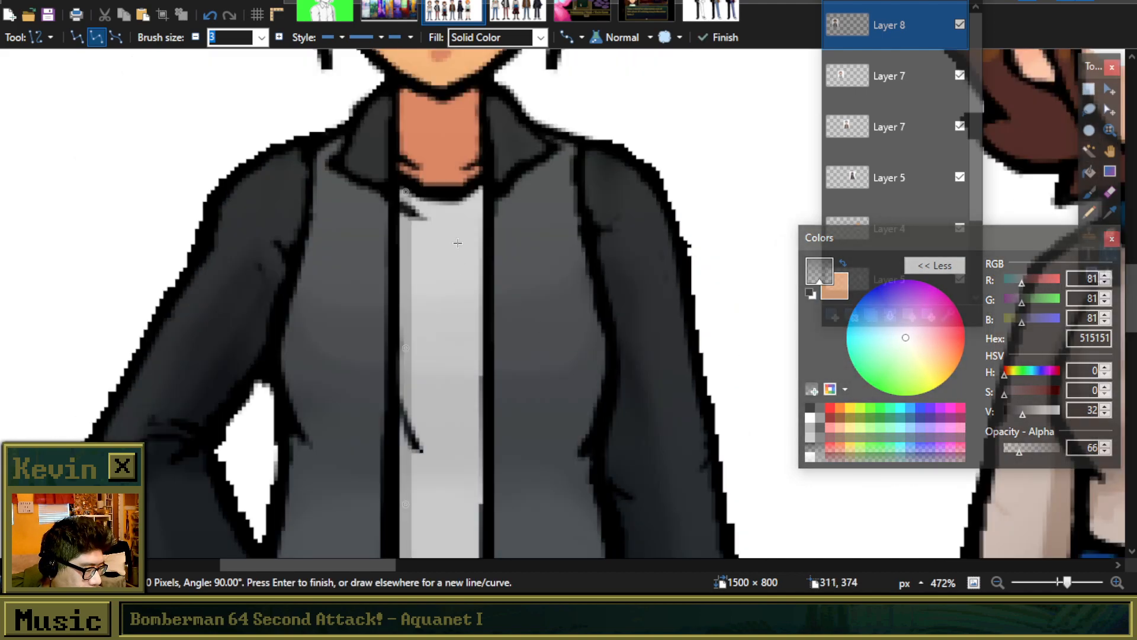
# Step: Paint a soft grey fold shadow on the shirt just below the collar with the size 3 brush
pyautogui.click(1089, 192)
pyautogui.scroll(2, 491, 187)
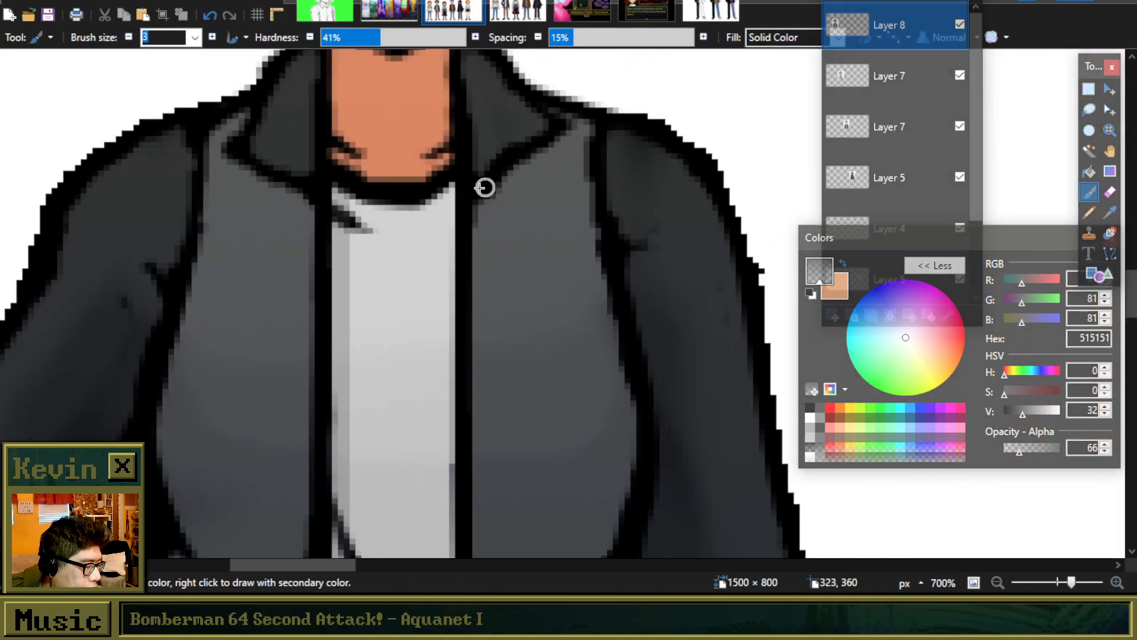
pyautogui.scroll(3, 459, 195)
pyautogui.moveTo(442, 227)
pyautogui.mouseDown()
pyautogui.moveTo(416, 257)
pyautogui.moveTo(450, 230)
pyautogui.moveTo(367, 258)
pyautogui.mouseUp()
pyautogui.hotkey('ctrl', 'z')
pyautogui.scroll(-3, 384, 228)
pyautogui.scroll(2, 332, 237)
pyautogui.scroll(-3, 320, 309)
pyautogui.scroll(-4, 320, 309)
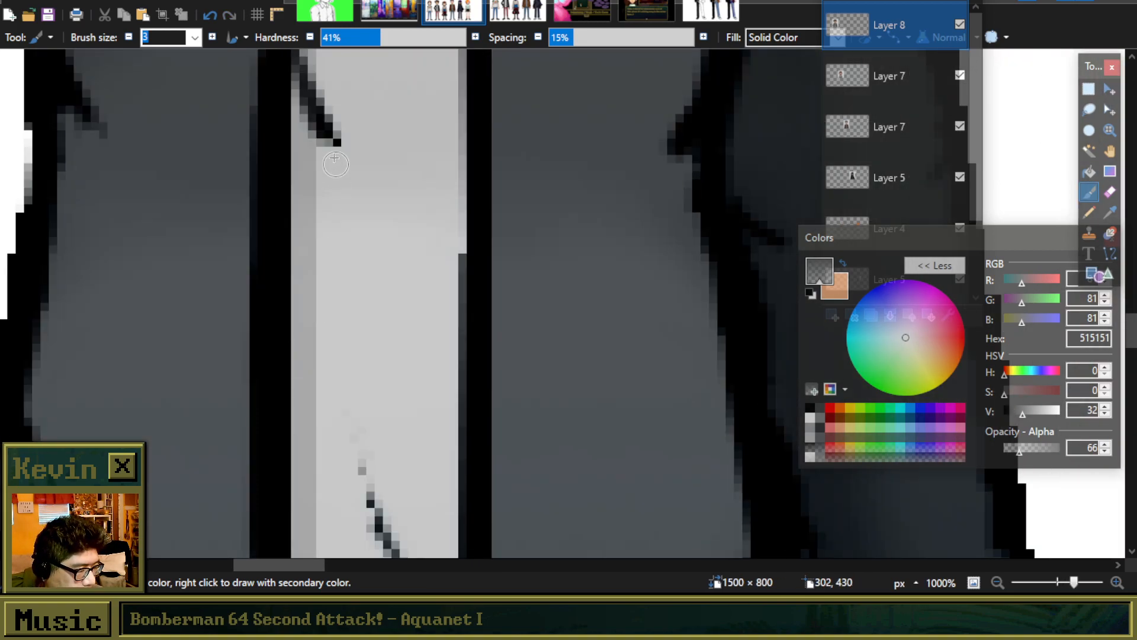
# Step: Paint soft grey shadows at the tip of the shirt's middle crease and along the diagonal crease near the hem
pyautogui.moveTo(340, 150); pyautogui.dragTo(341, 166)
pyautogui.scroll(-5, 324, 144)
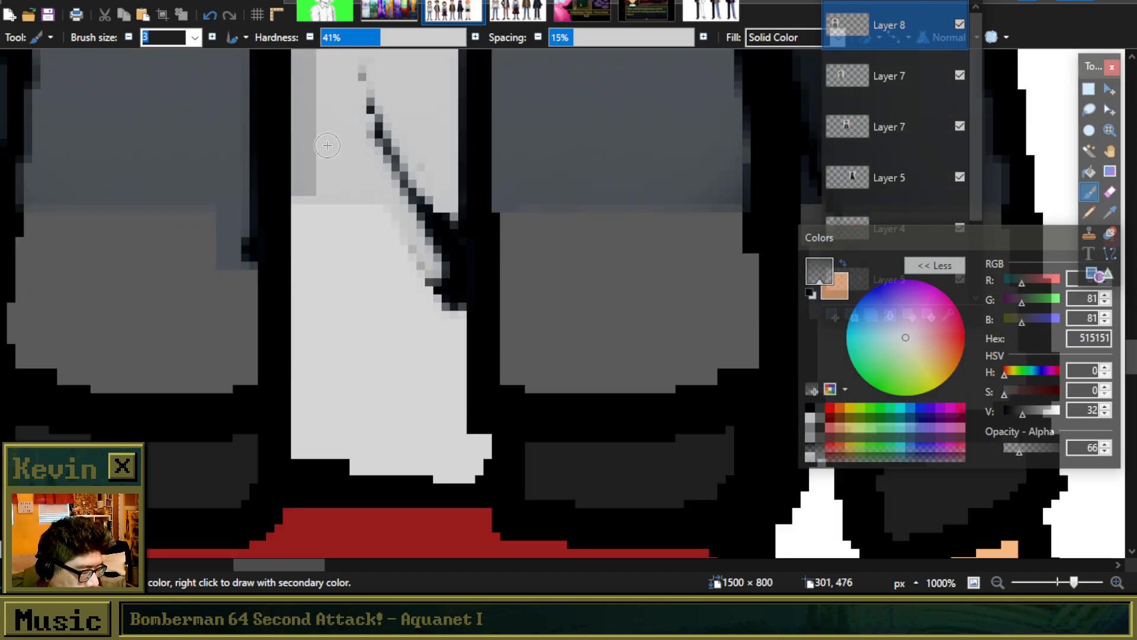
pyautogui.moveTo(348, 85); pyautogui.dragTo(454, 219)
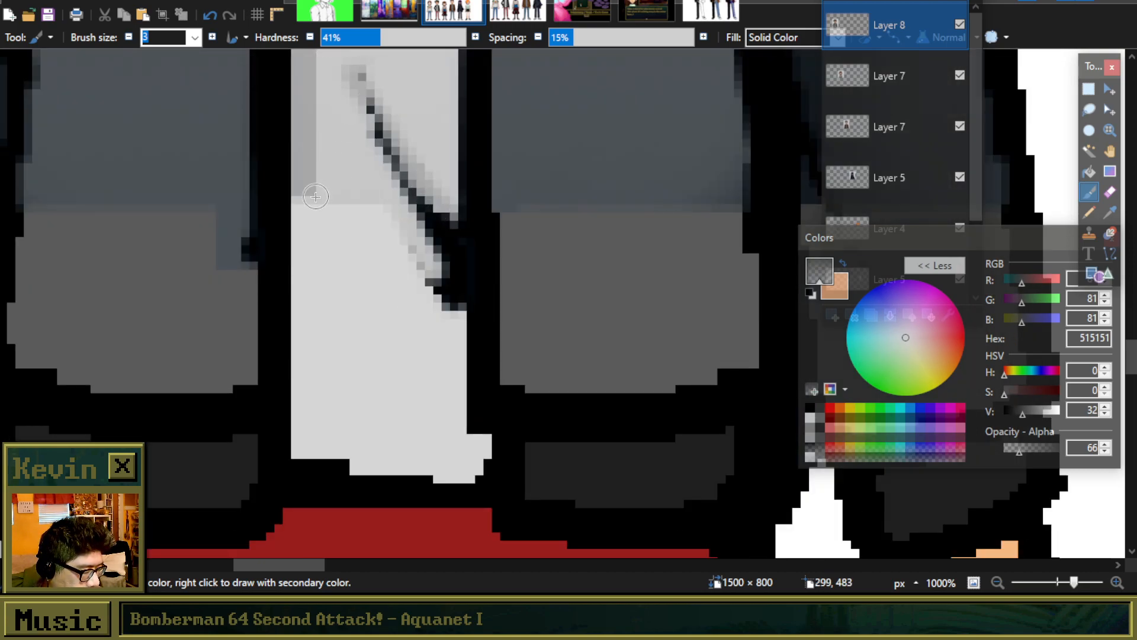
pyautogui.scroll(-8, 314, 228)
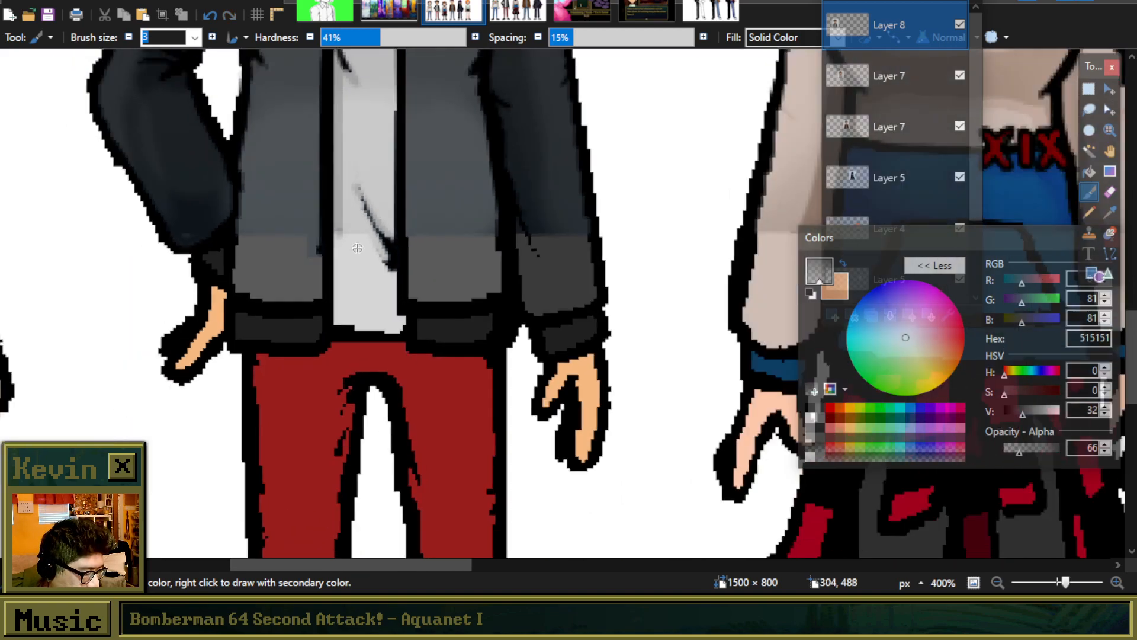
pyautogui.scroll(1, 347, 178)
# Step: Draw a size 2 vertical line next to the shadow strip along the shirt's edge on the bent arm's side
pyautogui.click(1110, 251)
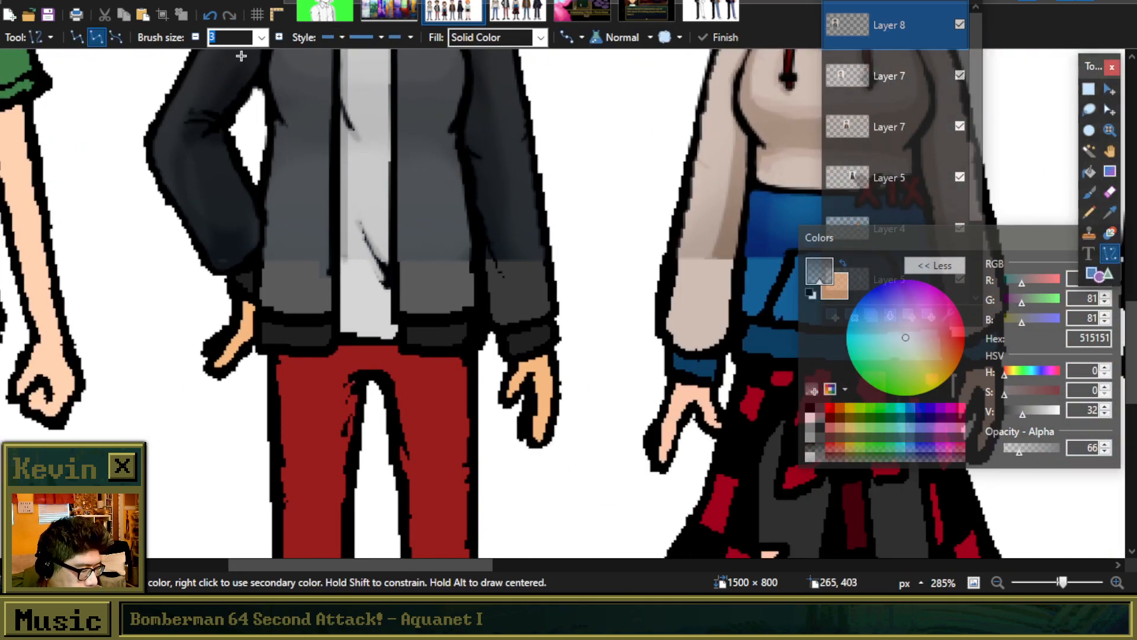
pyautogui.scroll(2, 348, 262)
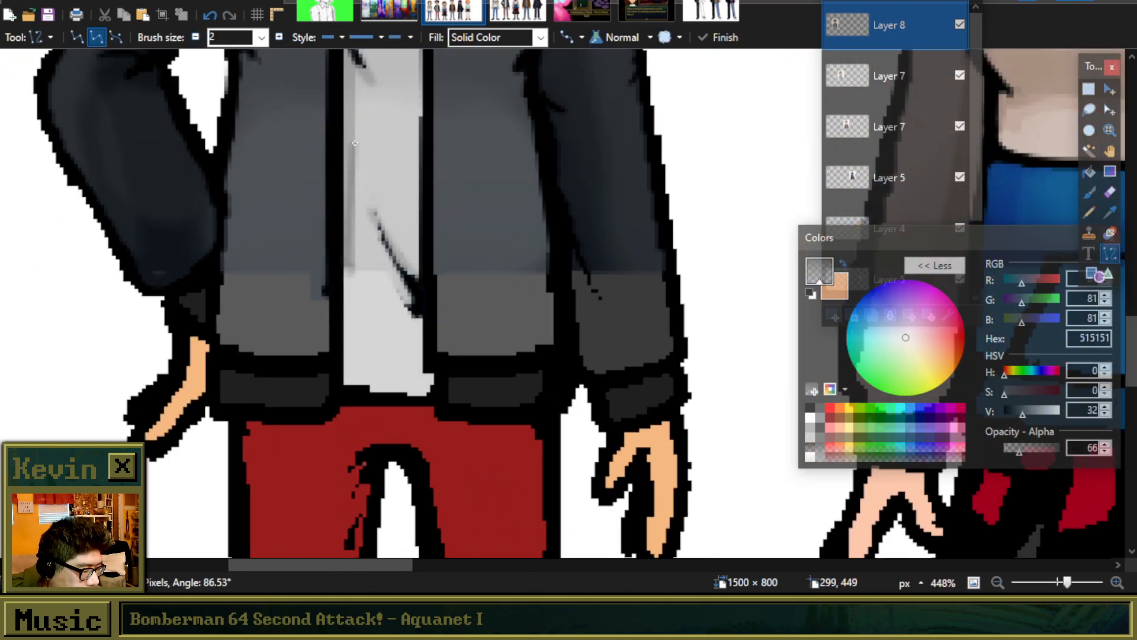
pyautogui.scroll(5, 348, 262)
pyautogui.moveTo(346, 215); pyautogui.dragTo(346, 215)
pyautogui.press('Return')
# Step: Brush size 2 shading at the end of the shirt's middle crease and add a short faint diagonal crease near the opposite edge
pyautogui.click(1089, 192)
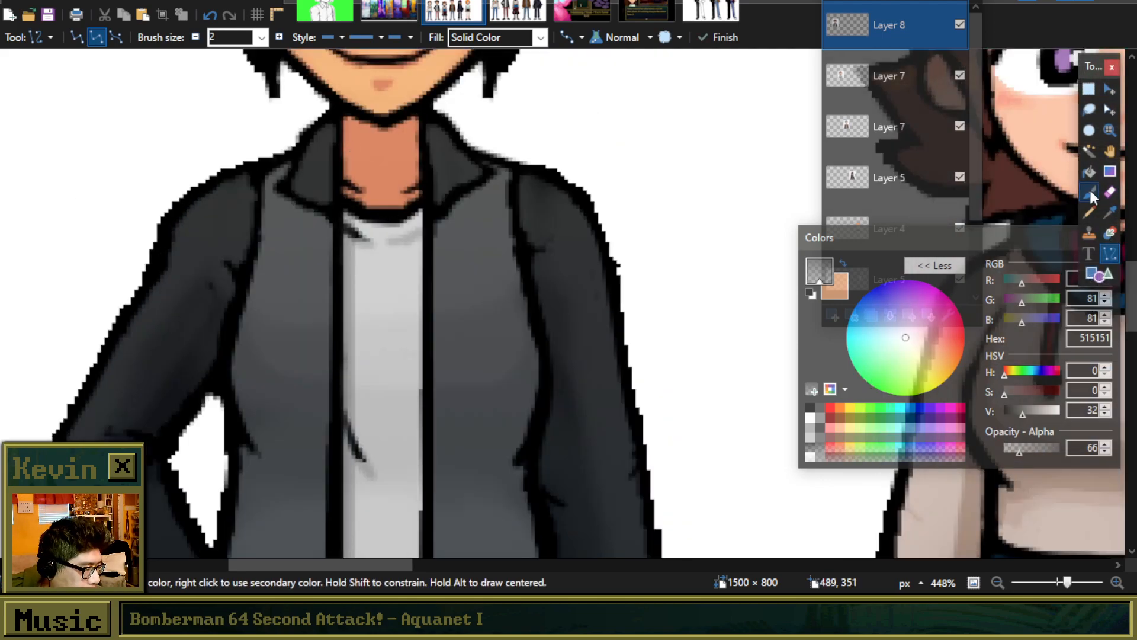
pyautogui.scroll(4, 322, 231)
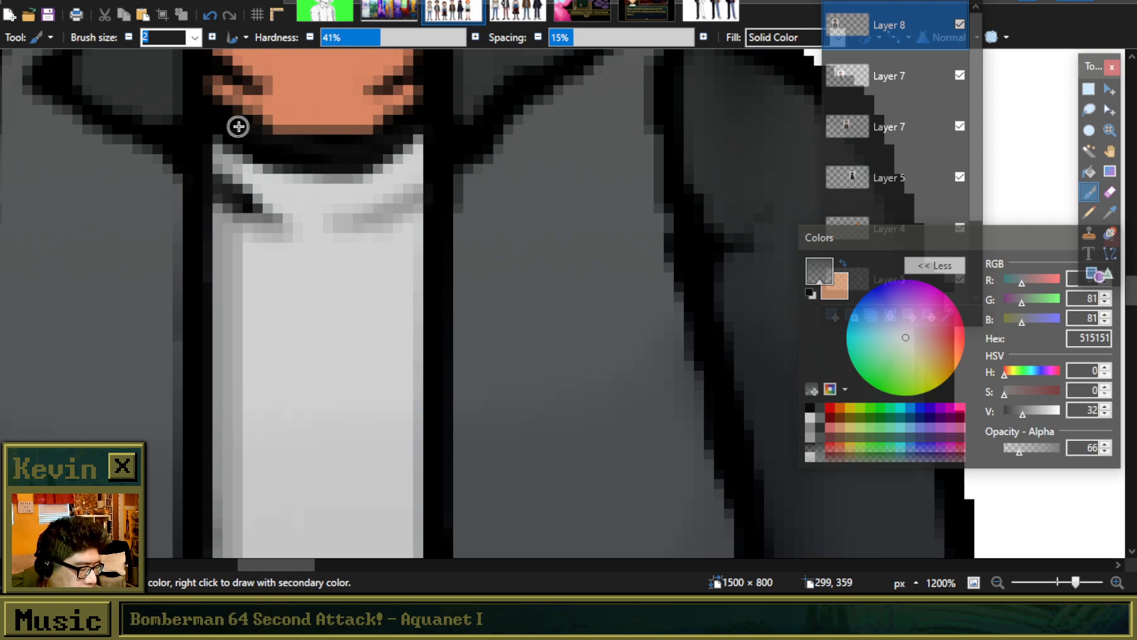
pyautogui.scroll(-4, 375, 189)
pyautogui.scroll(4, 376, 189)
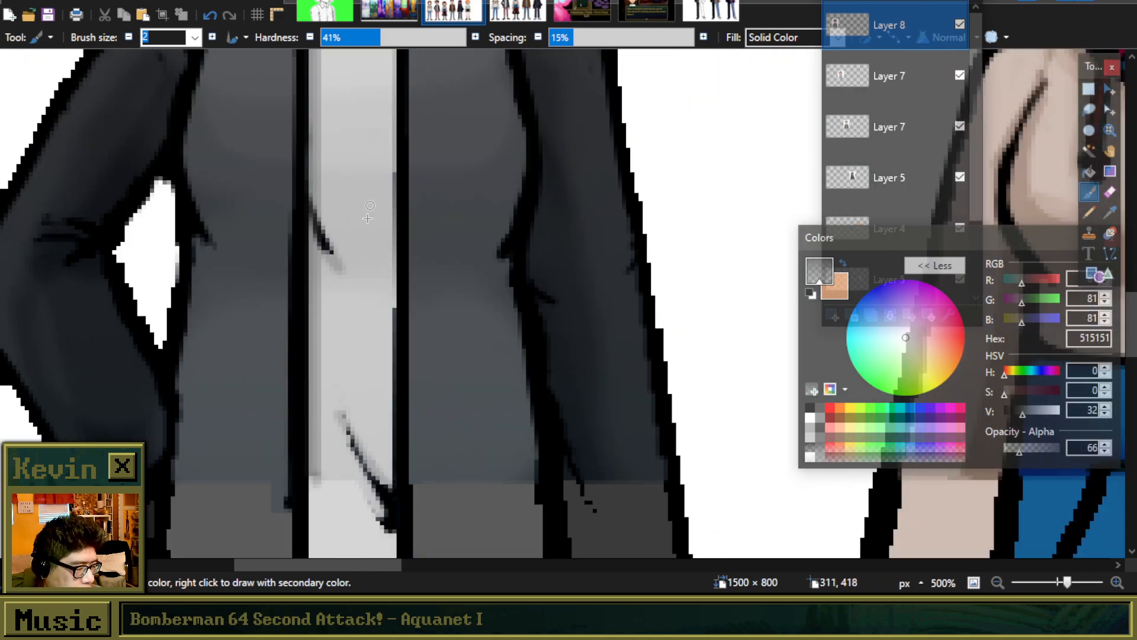
pyautogui.moveTo(294, 268)
pyautogui.mouseDown()
pyautogui.moveTo(265, 219)
pyautogui.moveTo(282, 257)
pyautogui.mouseUp()
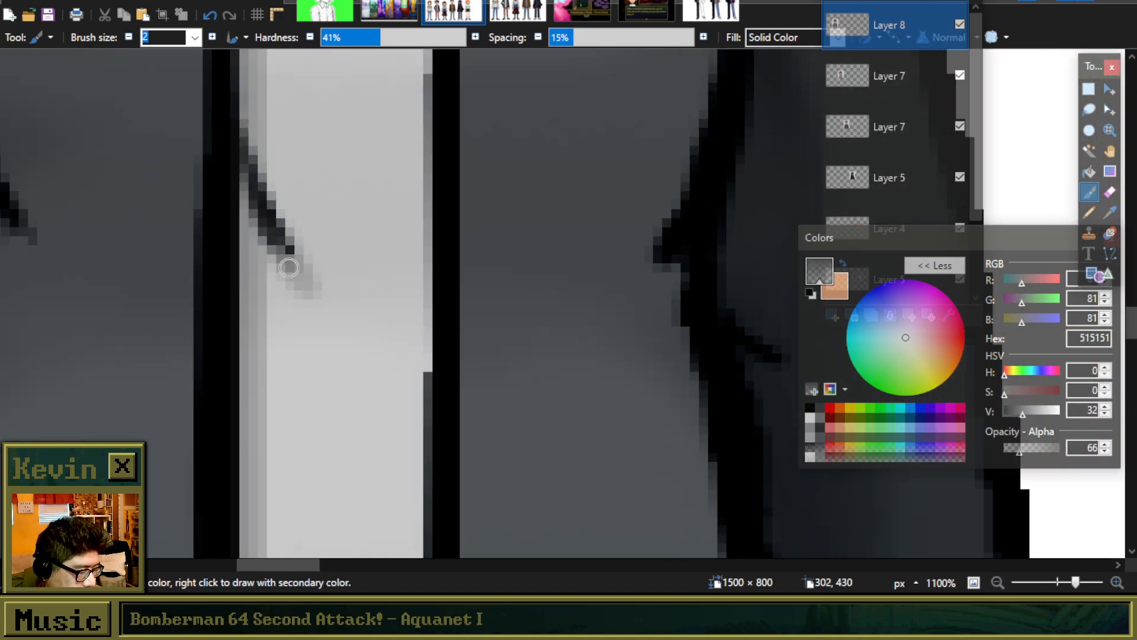
pyautogui.moveTo(395, 384); pyautogui.dragTo(408, 434)
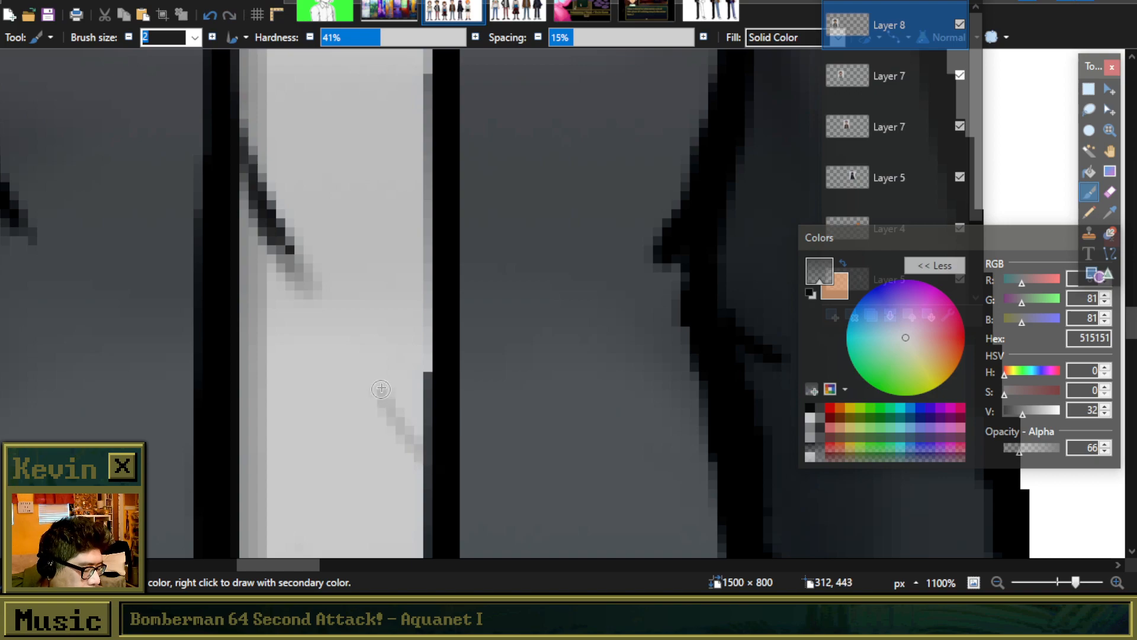
pyautogui.scroll(-6, 379, 313)
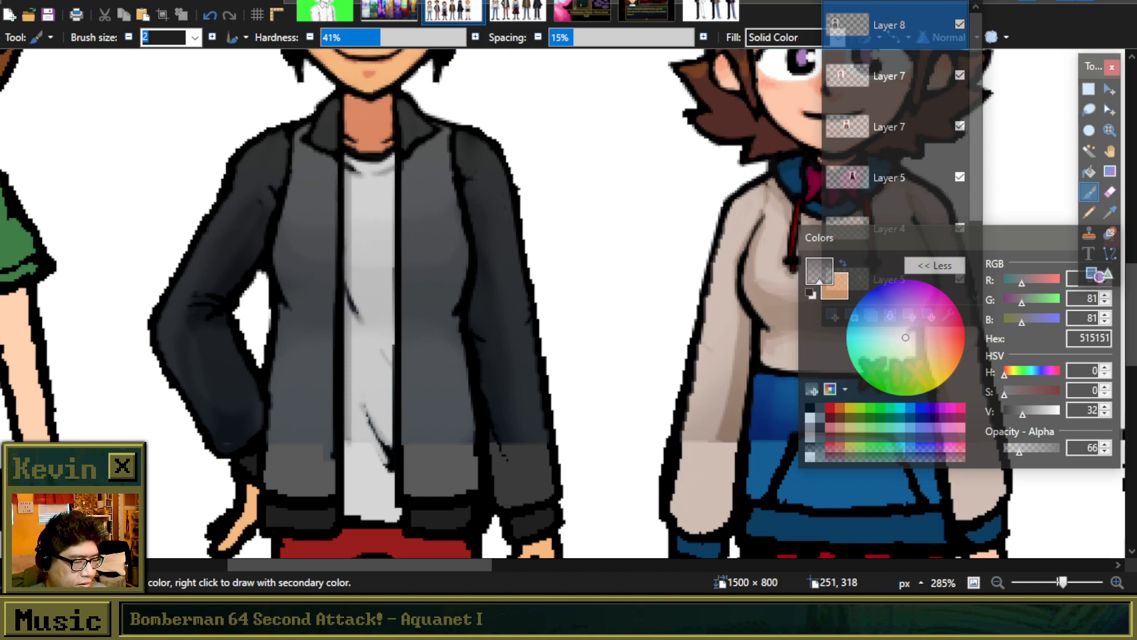
# Step: Sample the jacket's grey, adjust it to 524547 with an opacity of 109, and set the brush size to 6
pyautogui.click(212, 37)
pyautogui.scroll(2, 385, 429)
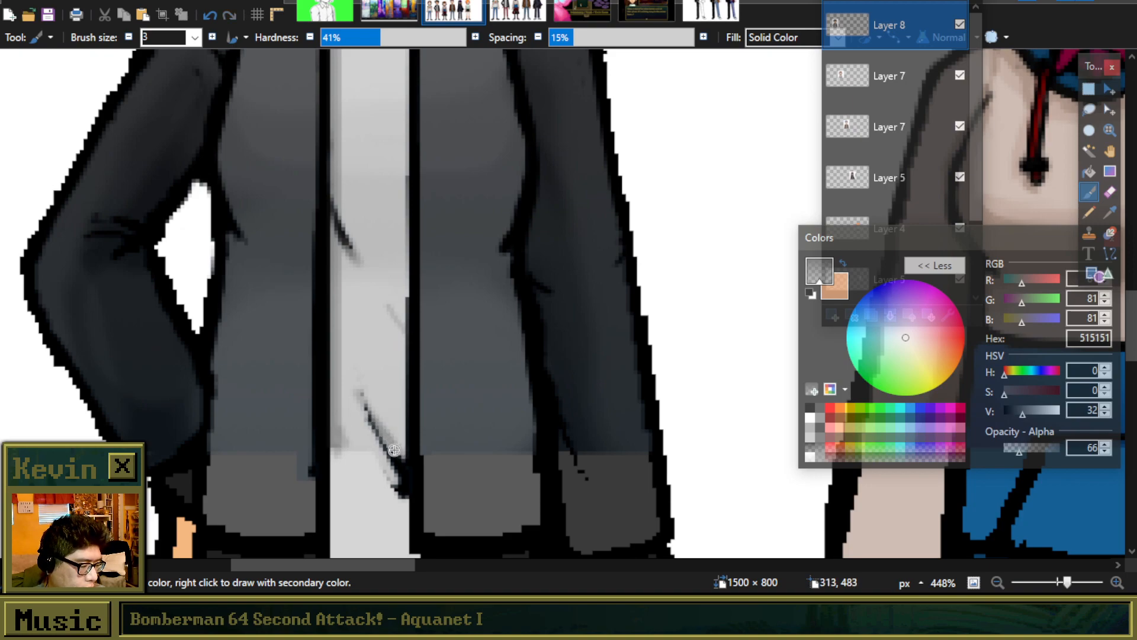
pyautogui.scroll(3, 392, 422)
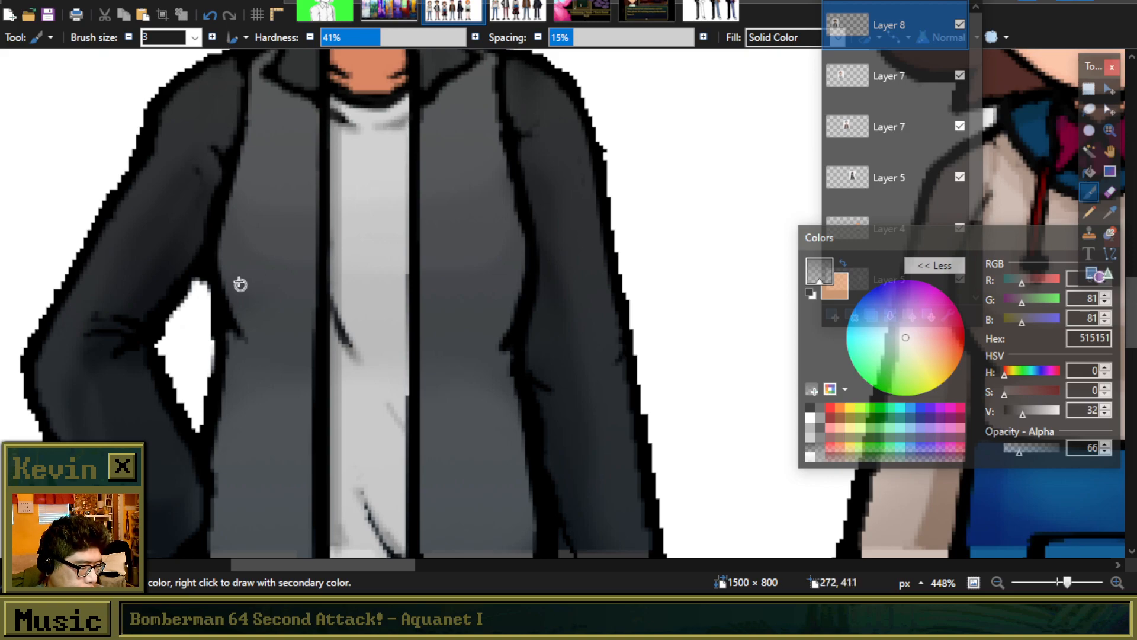
pyautogui.click(1110, 212)
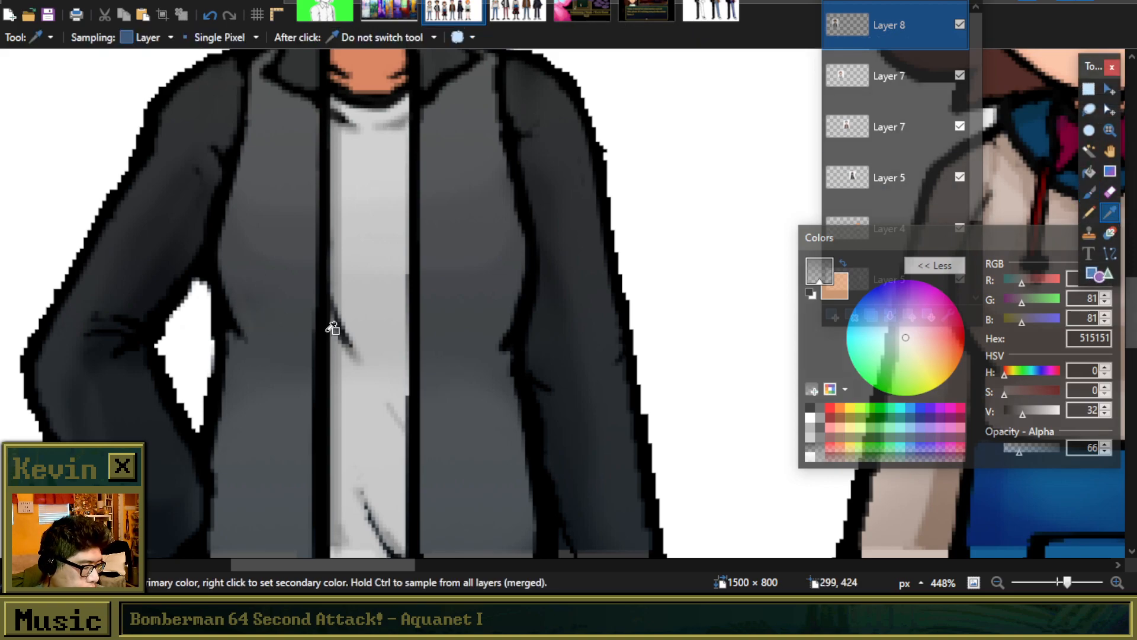
pyautogui.click(288, 311)
pyautogui.click(1089, 192)
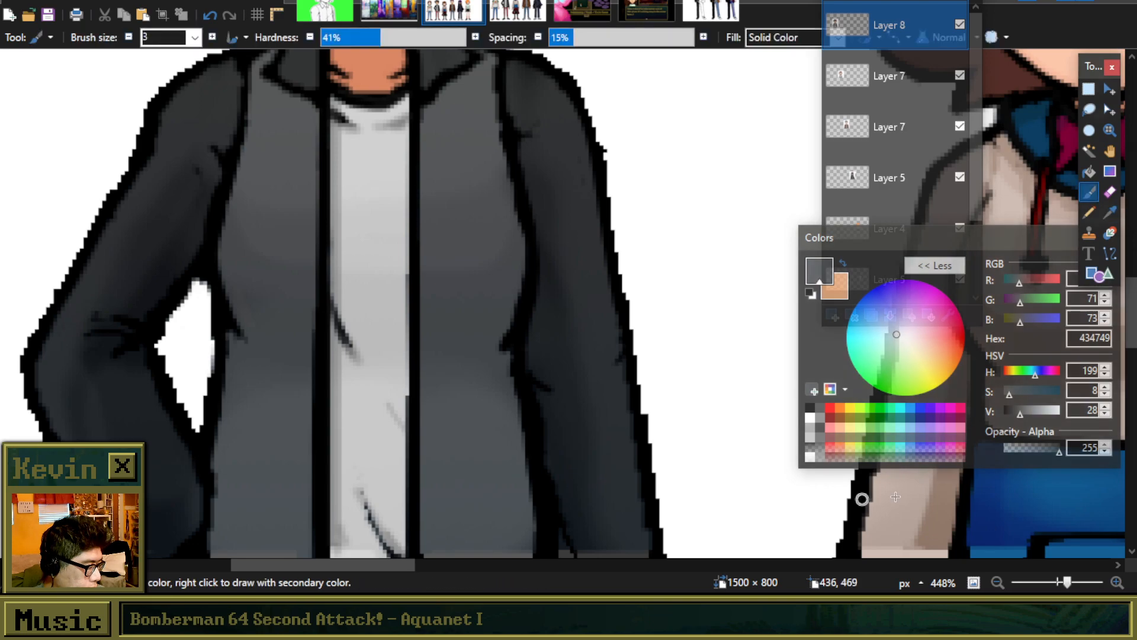
pyautogui.click(1011, 394)
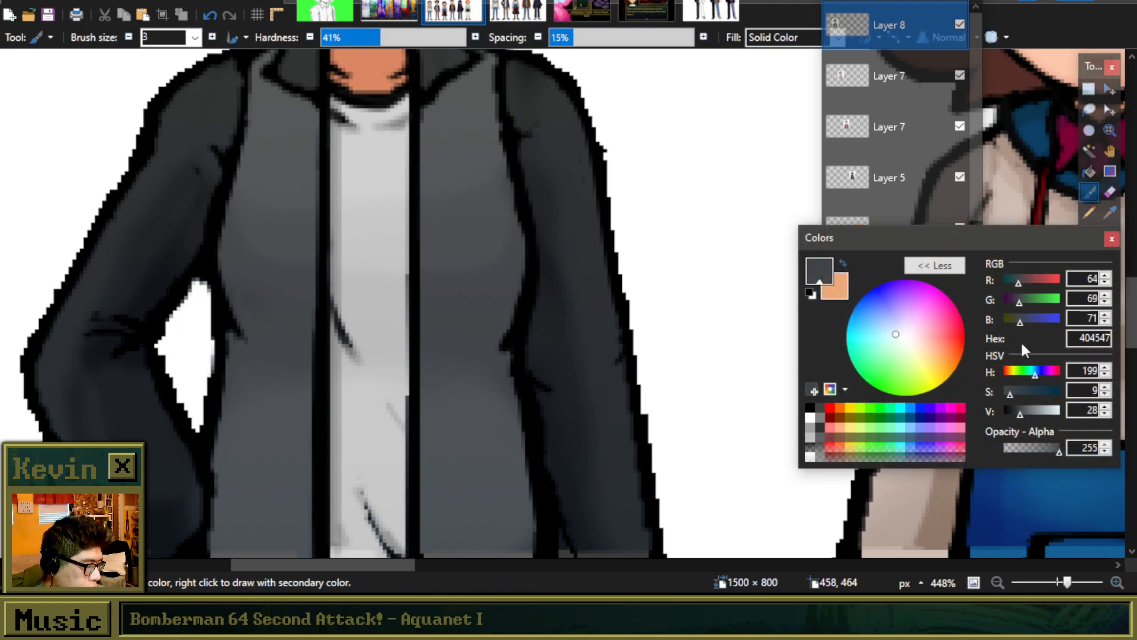
pyautogui.moveTo(1020, 278); pyautogui.dragTo(1021, 278)
pyautogui.click(1028, 454)
pyautogui.click(212, 37)
pyautogui.click(212, 36)
pyautogui.click(212, 37)
pyautogui.scroll(2, 283, 340)
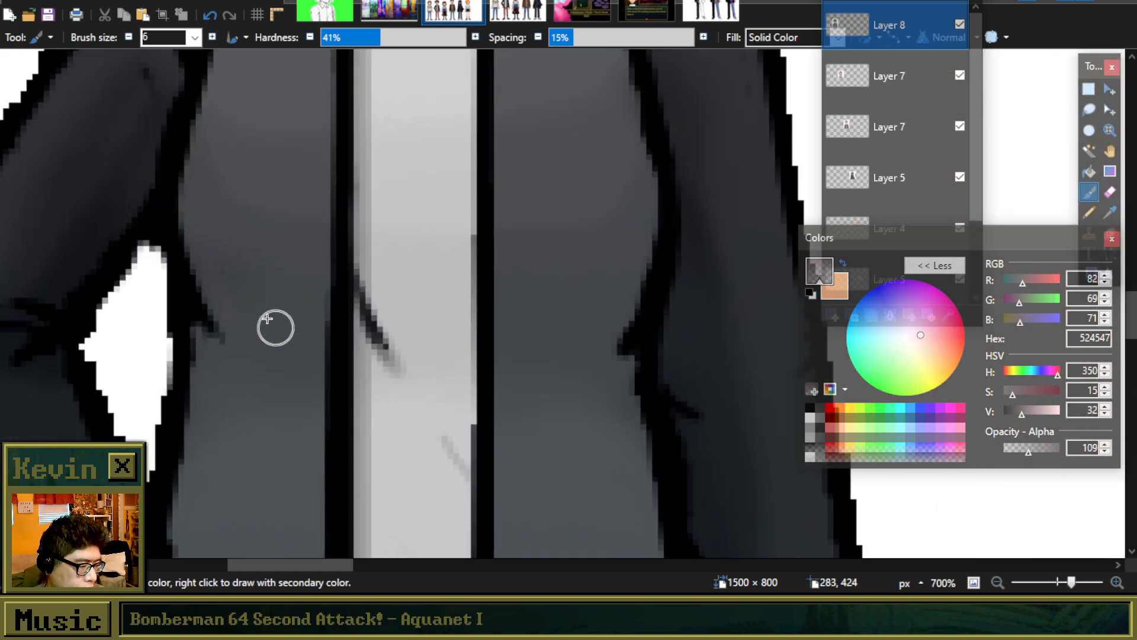
# Step: Shade the waist of both grey jacket front panels with dark colour 332B2C at opacity 70
pyautogui.click(1016, 413)
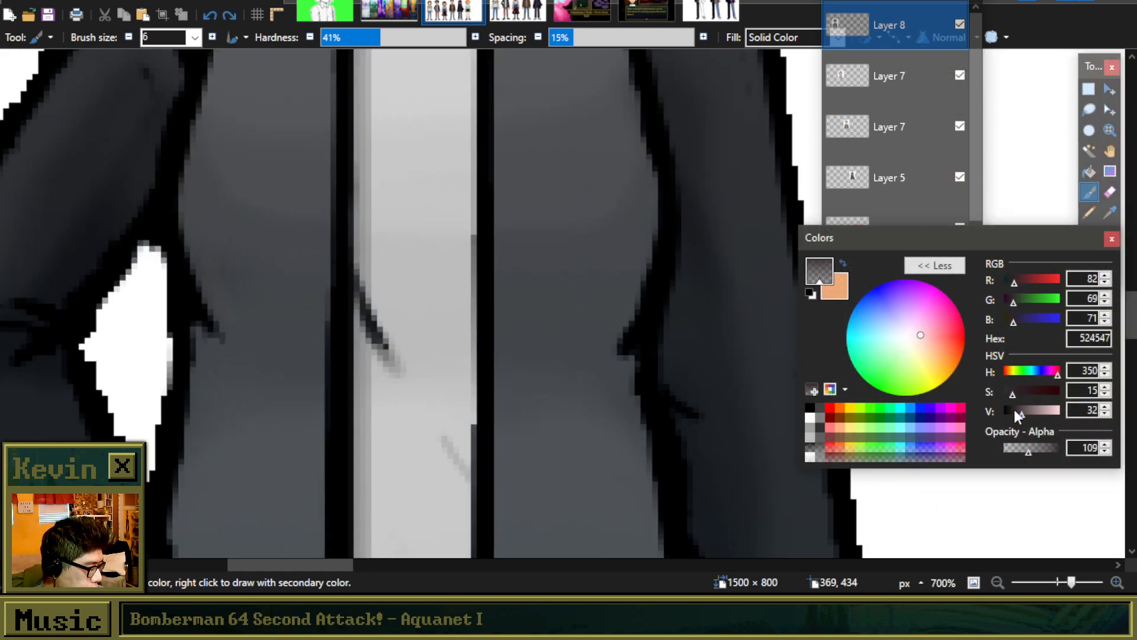
pyautogui.click(1019, 449)
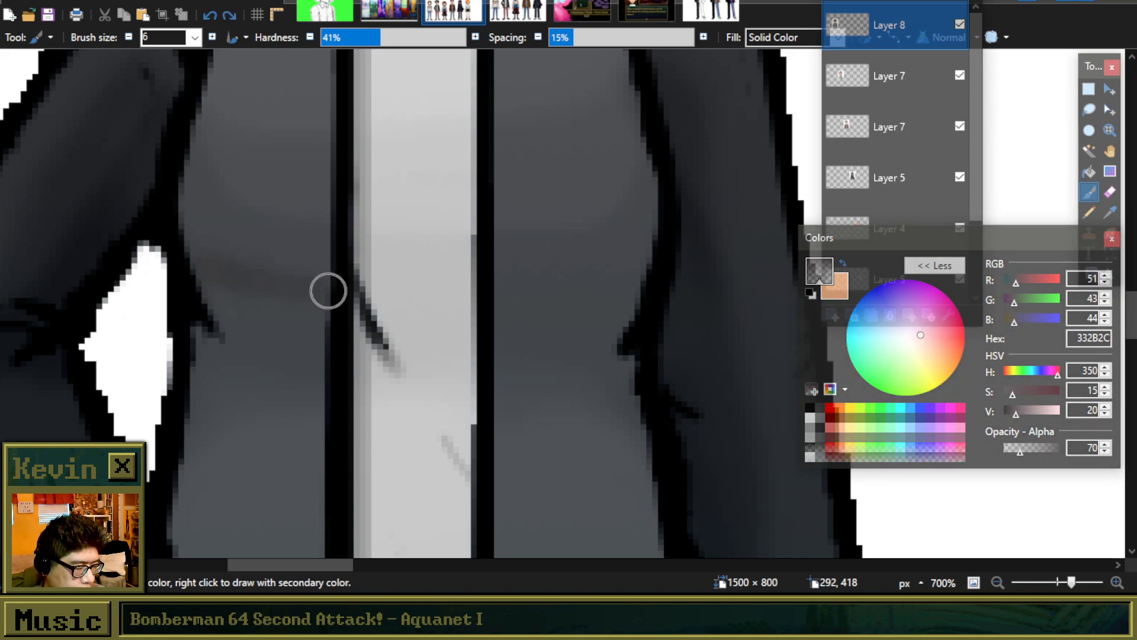
pyautogui.moveTo(234, 307)
pyautogui.mouseDown()
pyautogui.moveTo(307, 330)
pyautogui.moveTo(239, 329)
pyautogui.moveTo(308, 341)
pyautogui.mouseUp()
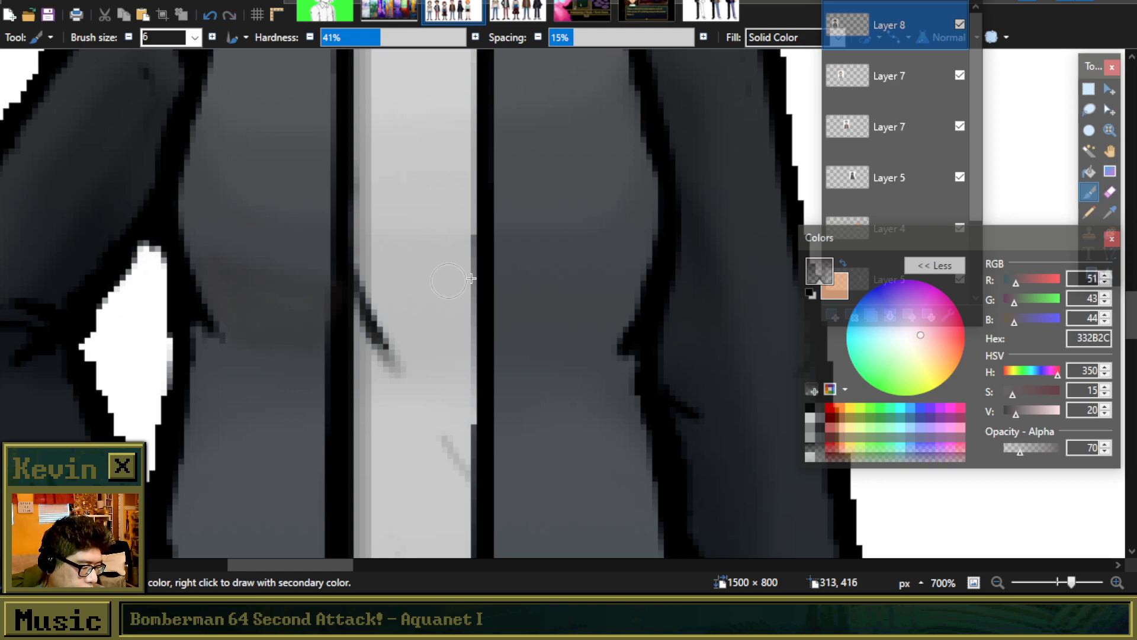
pyautogui.moveTo(615, 342)
pyautogui.mouseDown()
pyautogui.moveTo(515, 350)
pyautogui.moveTo(510, 309)
pyautogui.moveTo(507, 349)
pyautogui.moveTo(553, 334)
pyautogui.mouseUp()
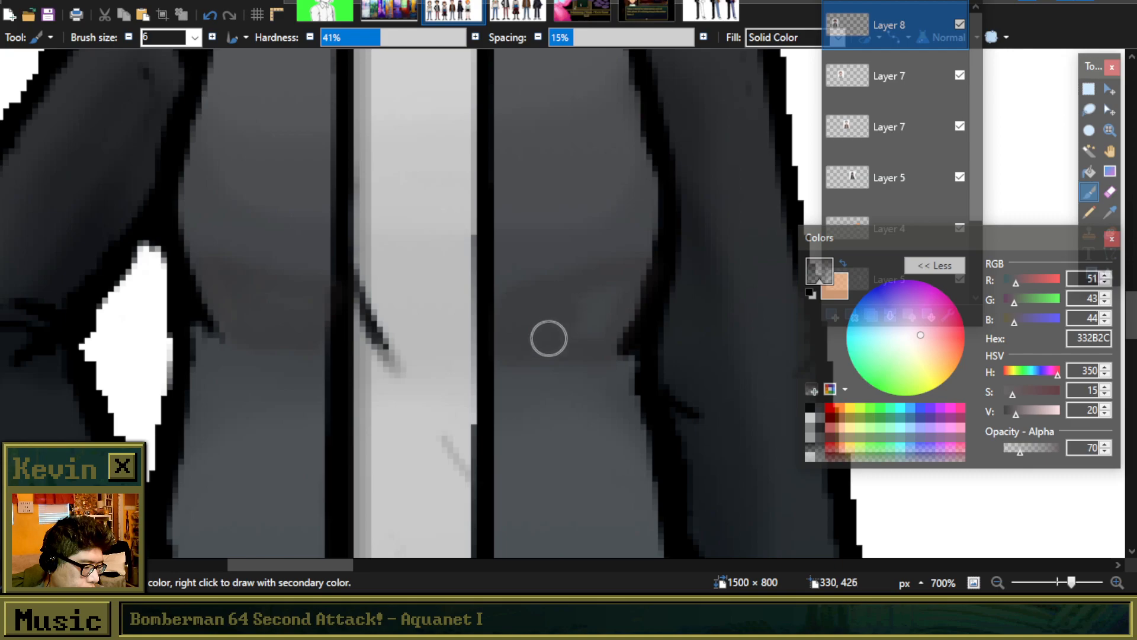
pyautogui.scroll(-3, 456, 296)
pyautogui.scroll(-2, 446, 195)
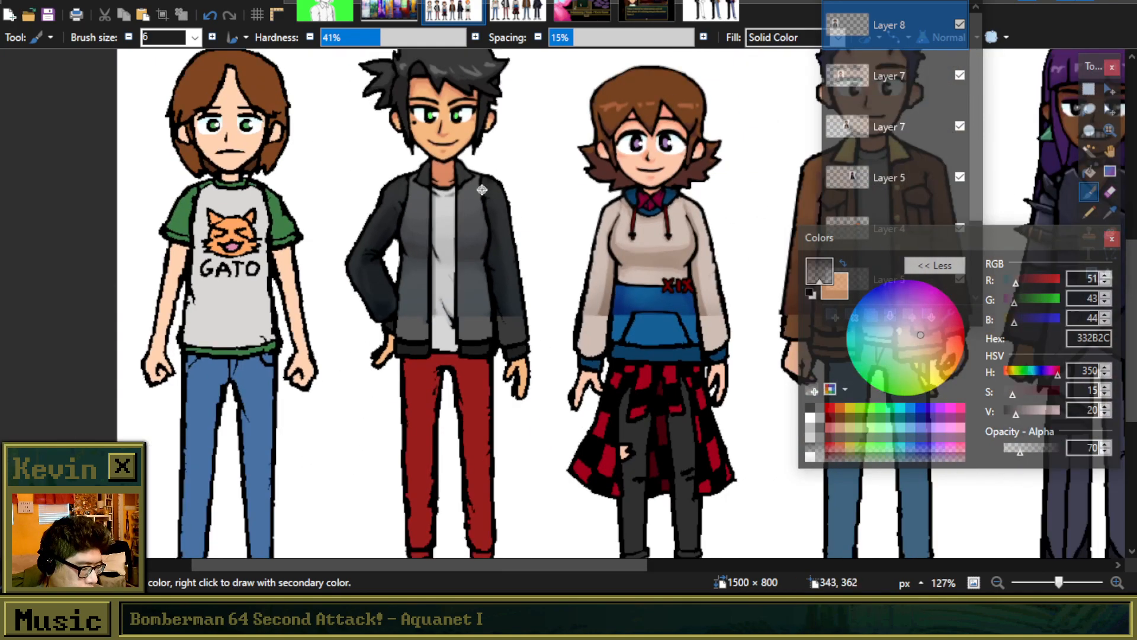
# Step: Select a wide rectangular area across the jacketed character's torso and arms, and add a new layer above Layer 8
pyautogui.scroll(5, 520, 220)
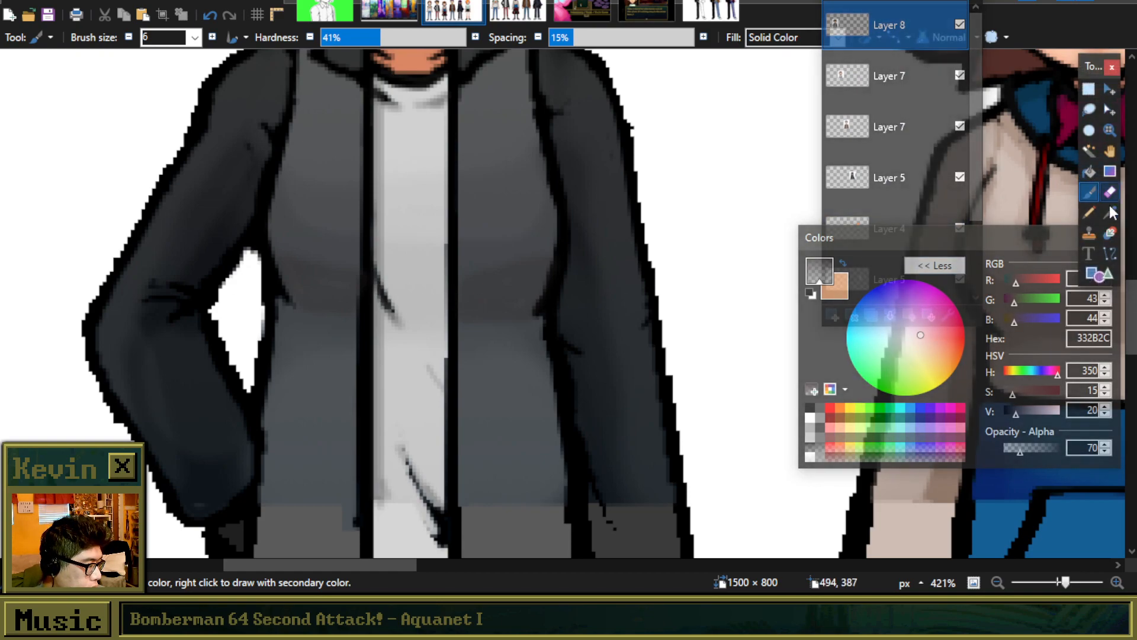
pyautogui.click(1088, 89)
pyautogui.scroll(-2, 571, 246)
pyautogui.moveTo(647, 223); pyautogui.dragTo(147, 328)
pyautogui.hotkey('ctrl', 'z')
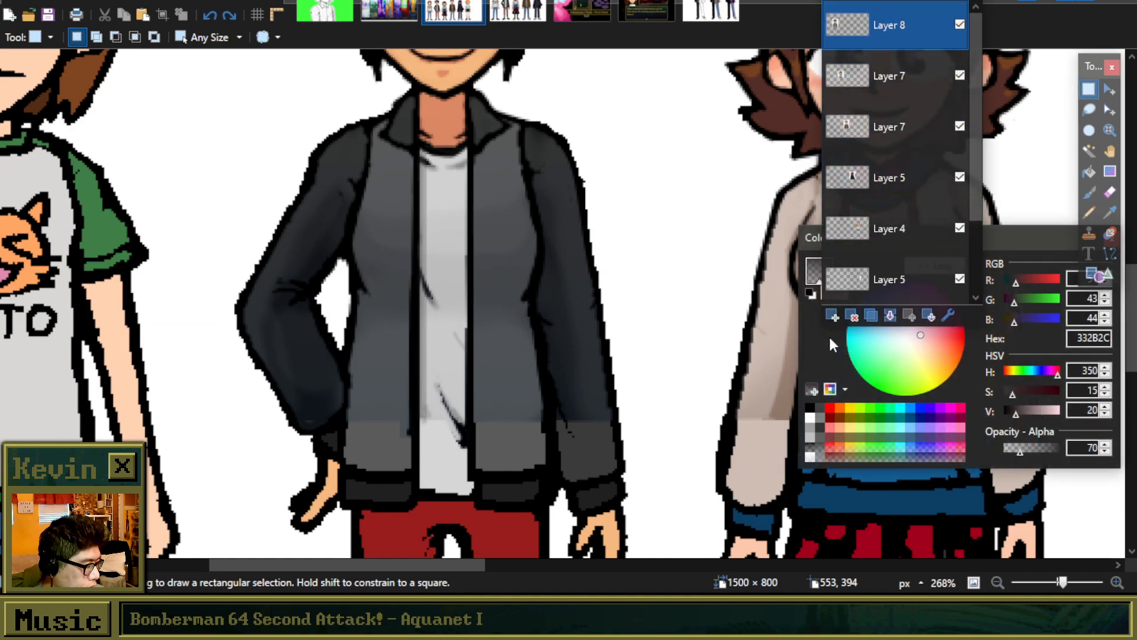
pyautogui.hotkey('ctrl', 'shift', 'v')
# Step: Apply a gradient of the dark colour at opacity 170 across the selected area, and merge the new layer down into Layer 8
pyautogui.click(1112, 175)
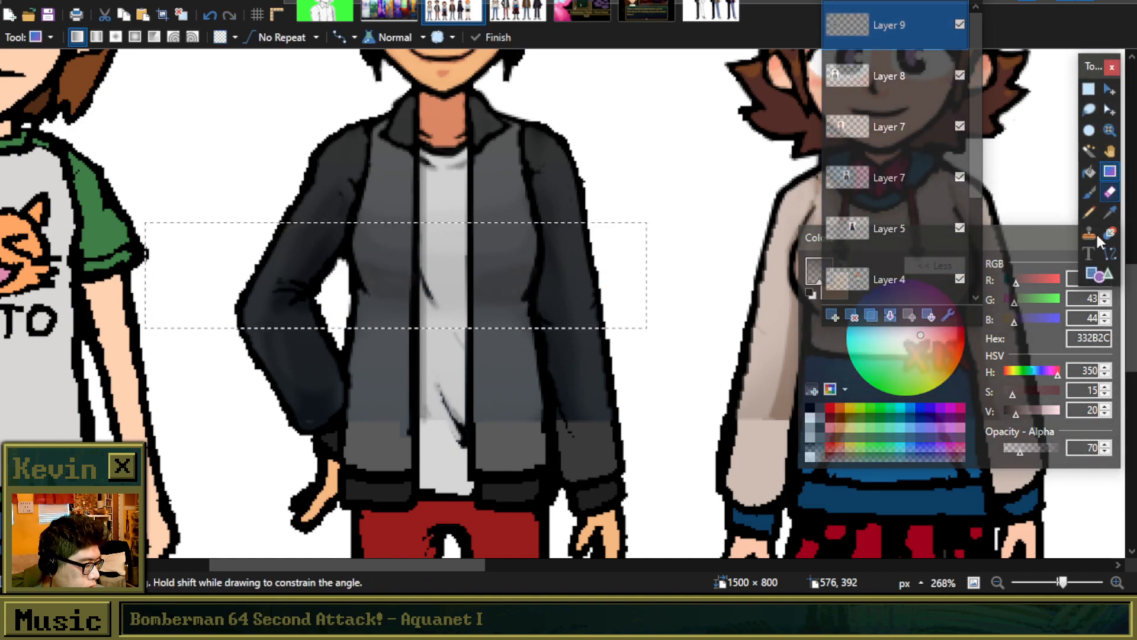
pyautogui.click(1015, 449)
pyautogui.moveTo(228, 264); pyautogui.dragTo(111, 274)
pyautogui.moveTo(1016, 446); pyautogui.dragTo(1043, 456)
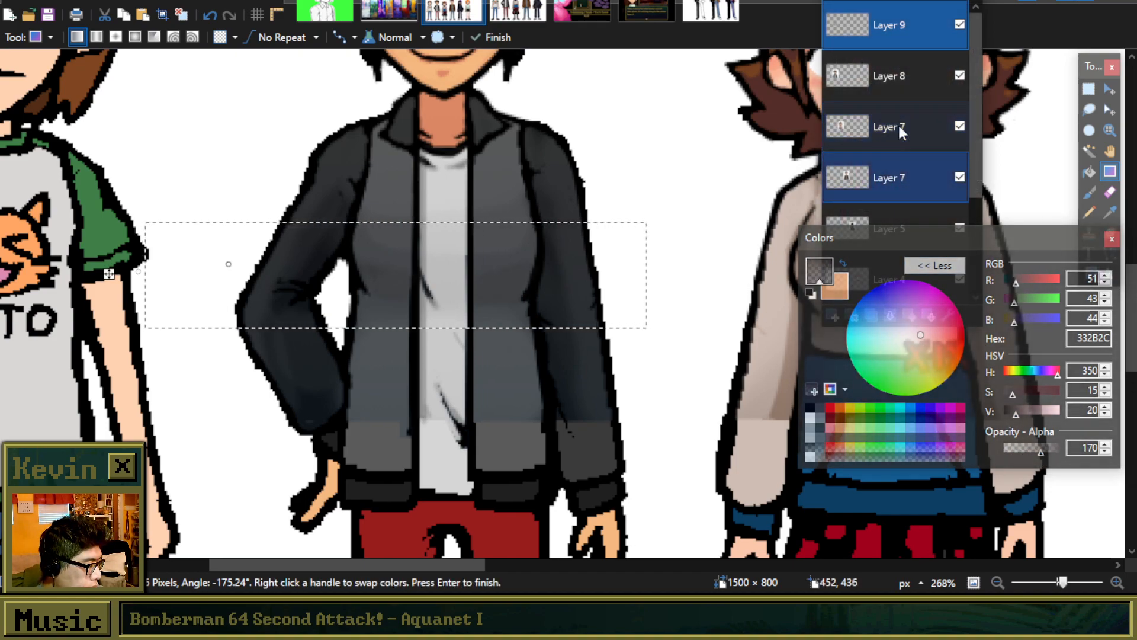
pyautogui.click(880, 1)
pyautogui.click(890, 315)
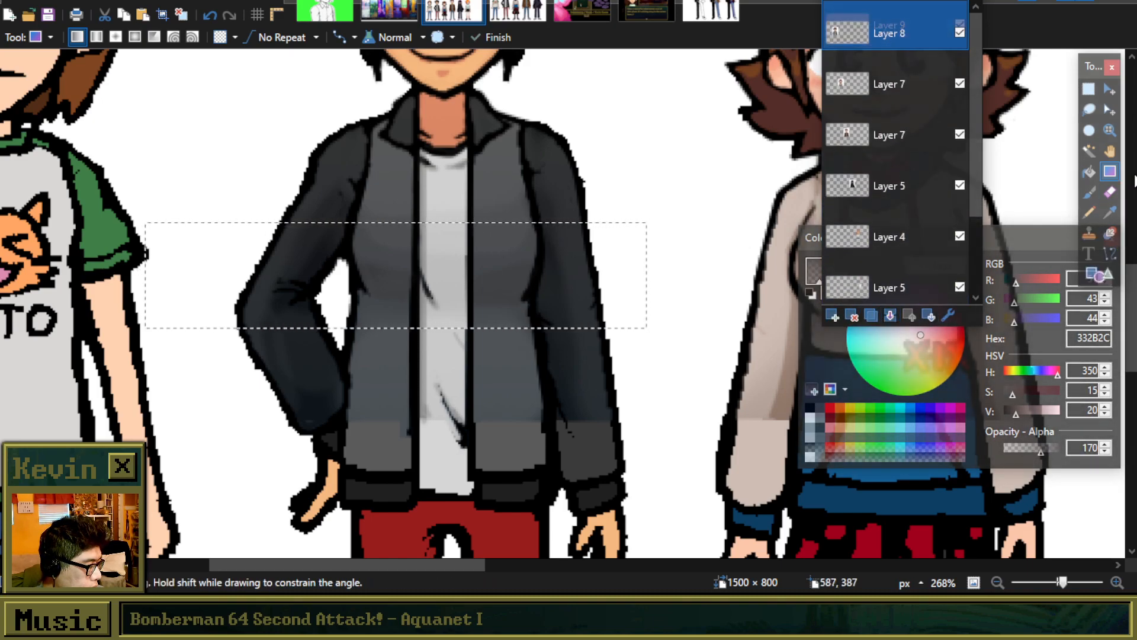
# Step: Set the Paintbrush colour opacity to 14 for soft shading over the torso, and clear the rectangular selection
pyautogui.click(1088, 192)
pyautogui.click(1024, 451)
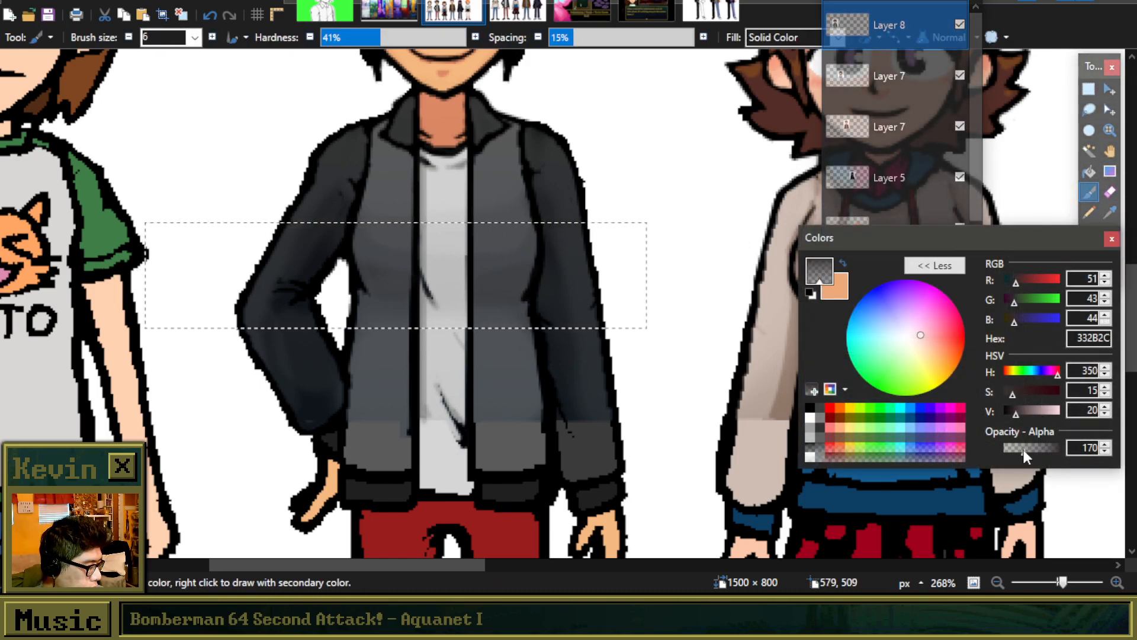
pyautogui.scroll(4, 409, 275)
pyautogui.click(1007, 450)
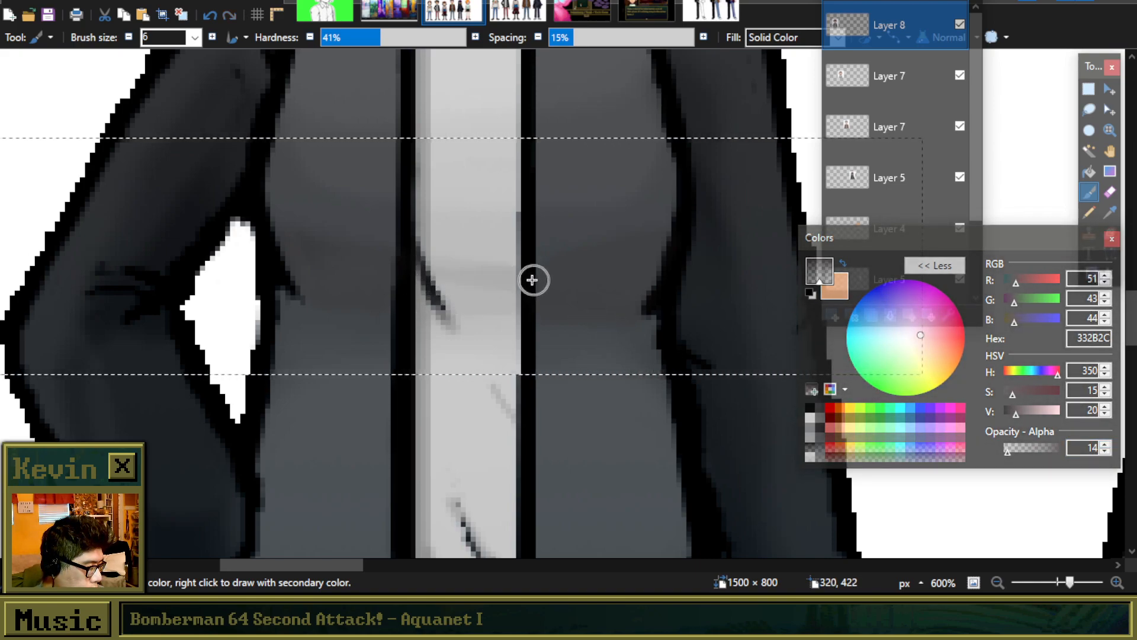
pyautogui.scroll(2, 522, 281)
pyautogui.click(1089, 89)
pyautogui.click(414, 272)
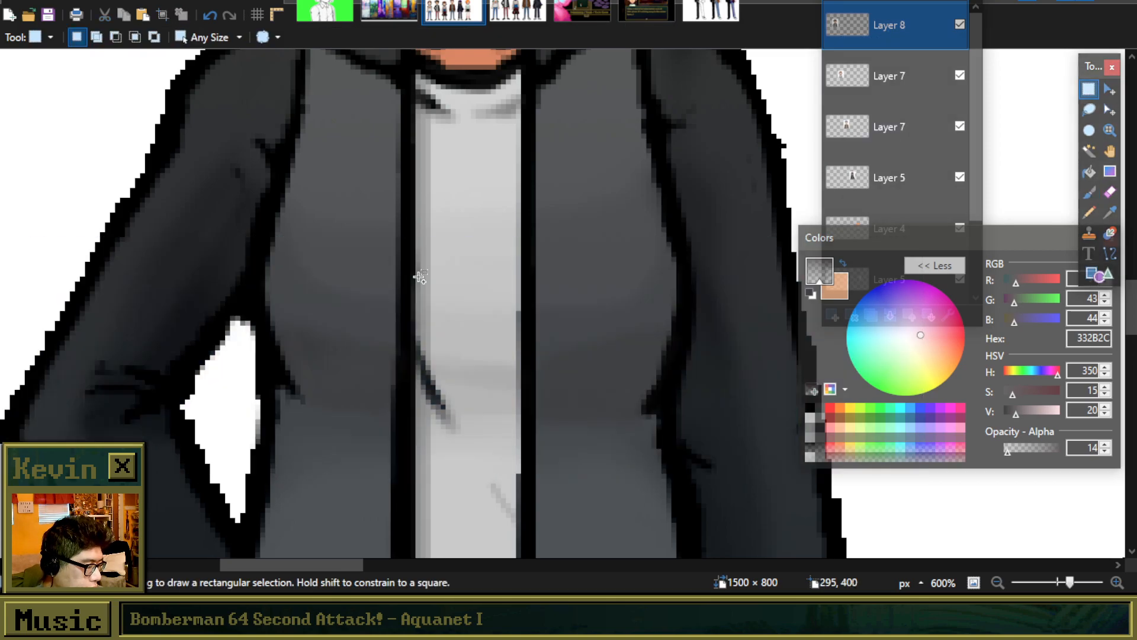
# Step: Examine the jacket's shading up close and compare it with the other characters across the whole lineup
pyautogui.scroll(-5, 344, 258)
pyautogui.scroll(-3, 343, 258)
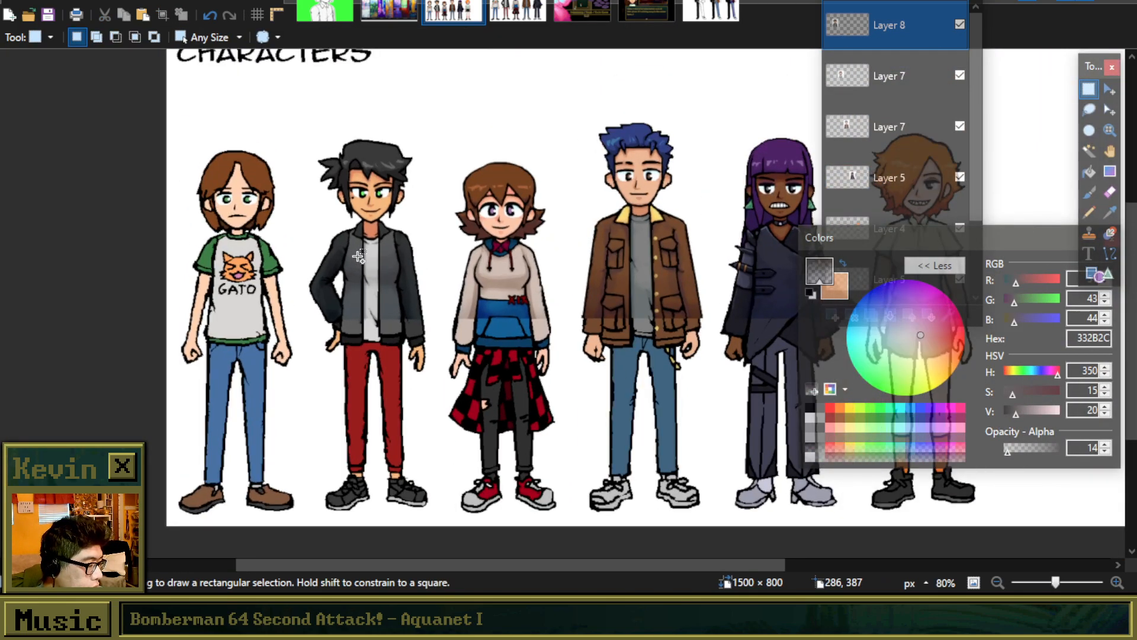
pyautogui.scroll(5, 360, 256)
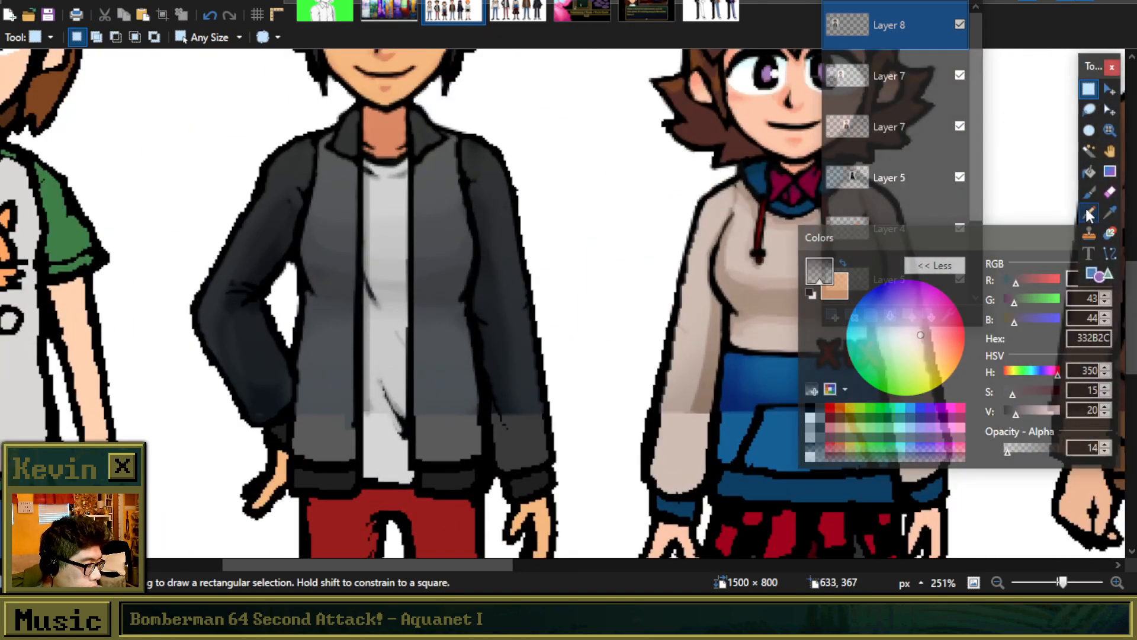
pyautogui.click(1089, 213)
pyautogui.scroll(2, 323, 269)
pyautogui.click(1089, 191)
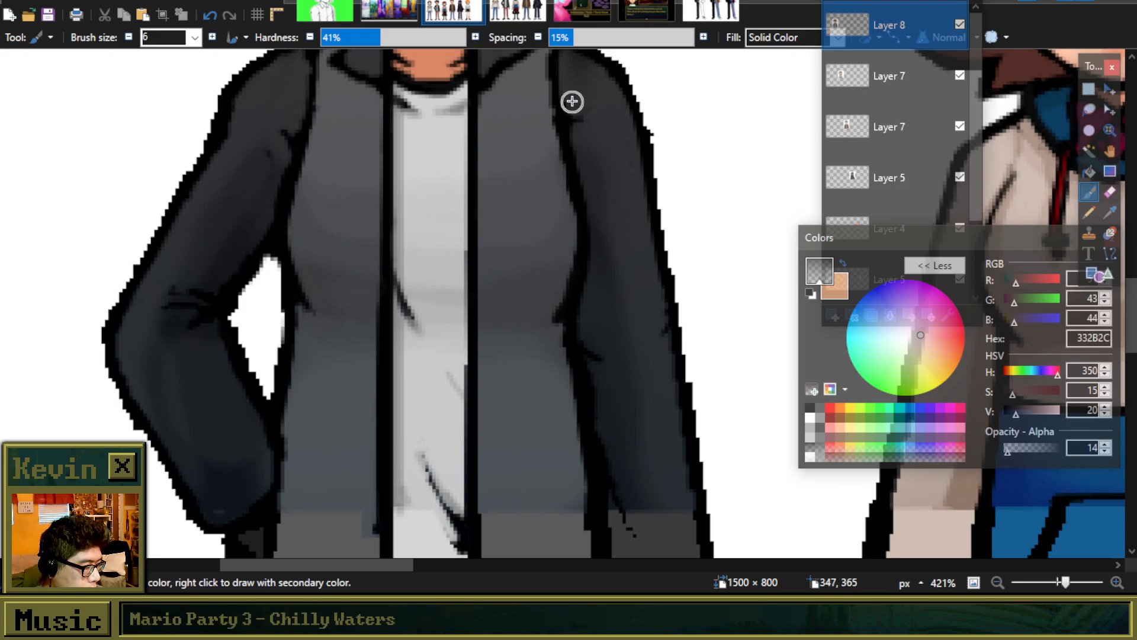
pyautogui.scroll(-12, 586, 251)
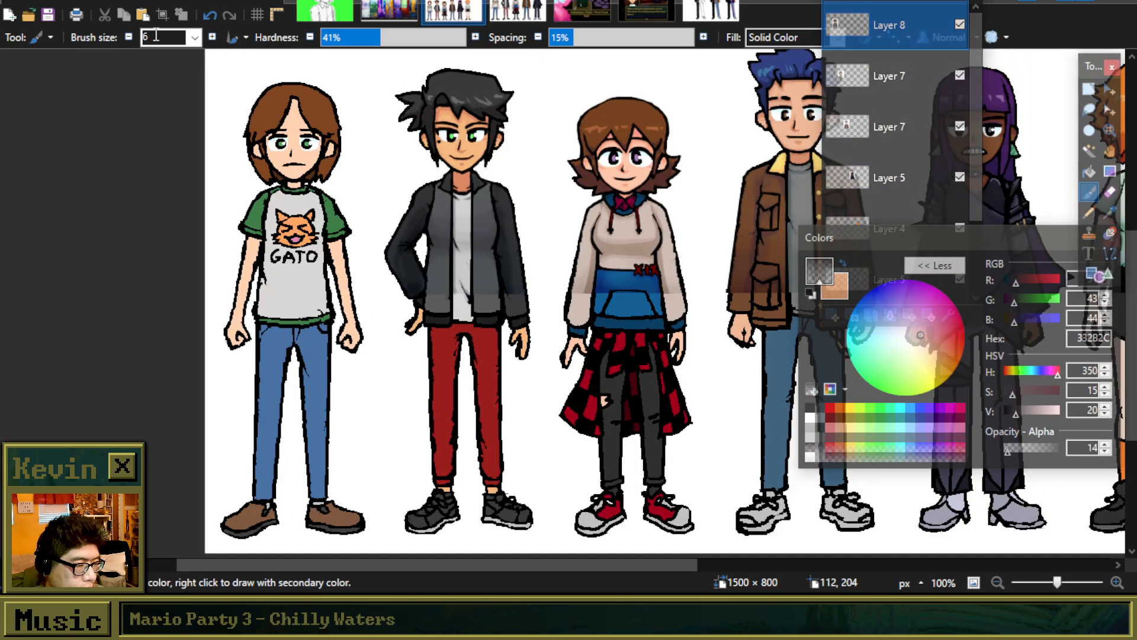
pyautogui.scroll(-3, 326, 269)
pyautogui.scroll(3, 482, 239)
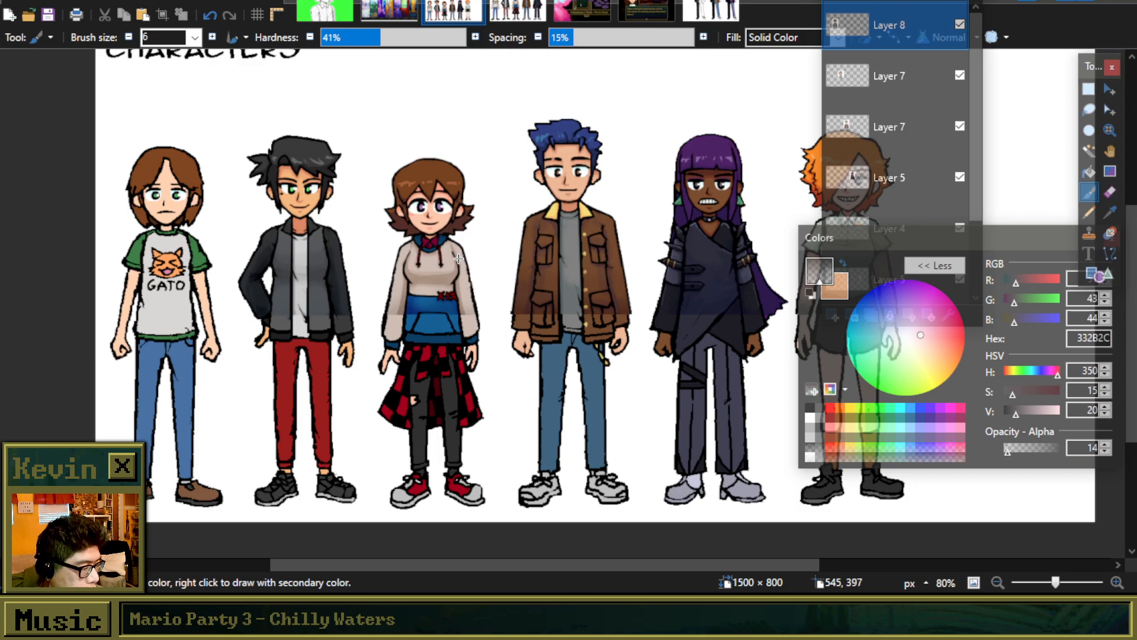
pyautogui.scroll(2, 458, 258)
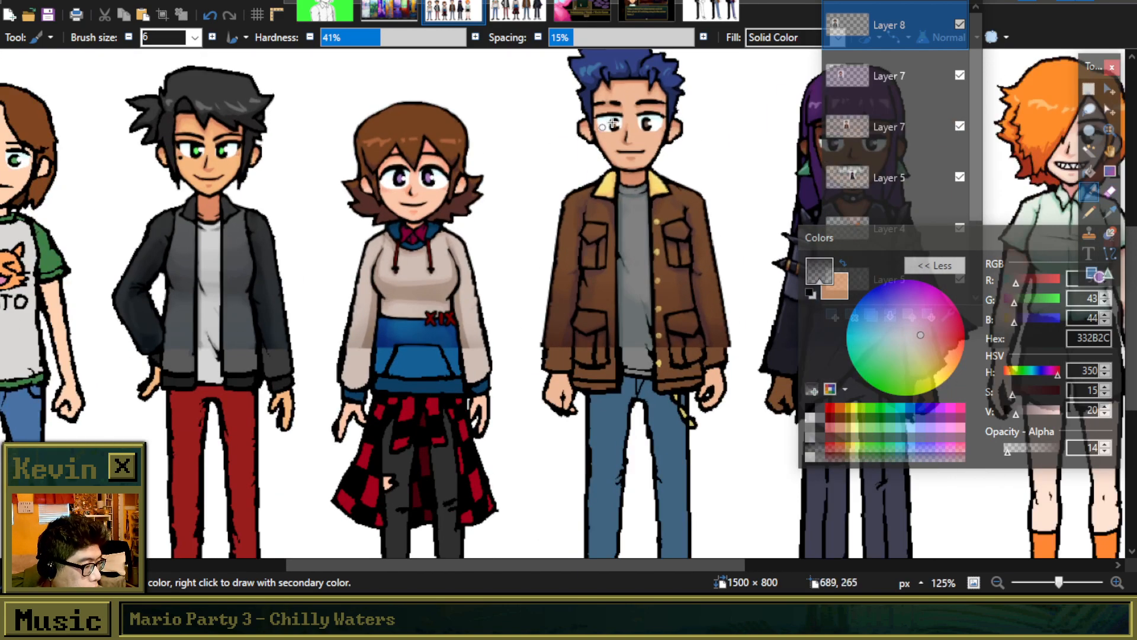
pyautogui.scroll(3, 650, 133)
pyautogui.scroll(-5, 490, 185)
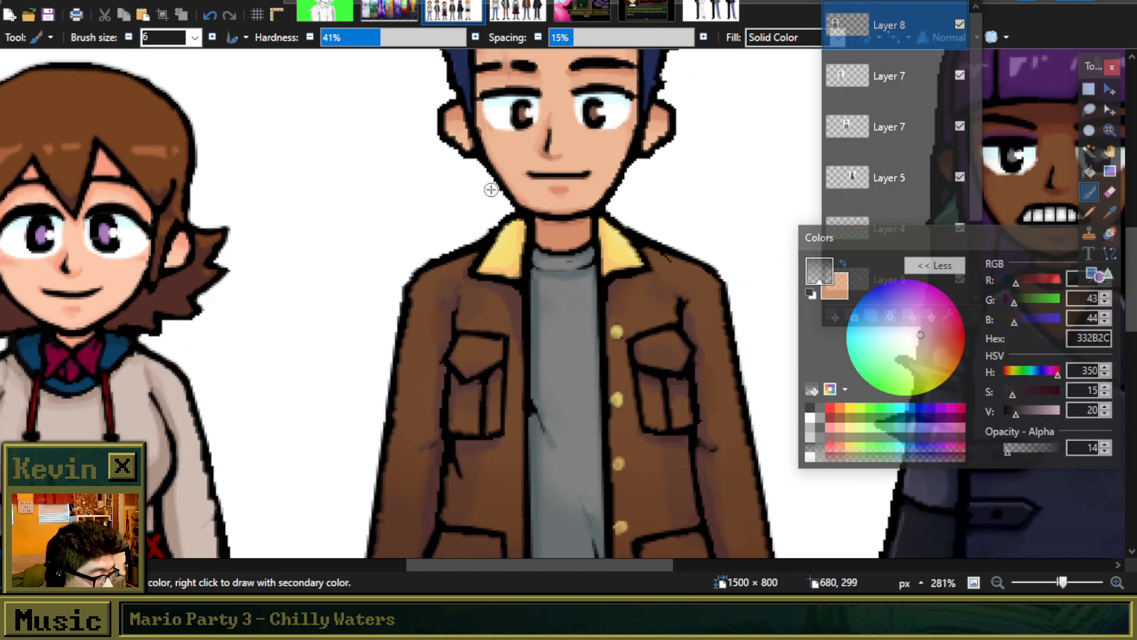
pyautogui.scroll(7, 624, 176)
pyautogui.scroll(-8, 624, 176)
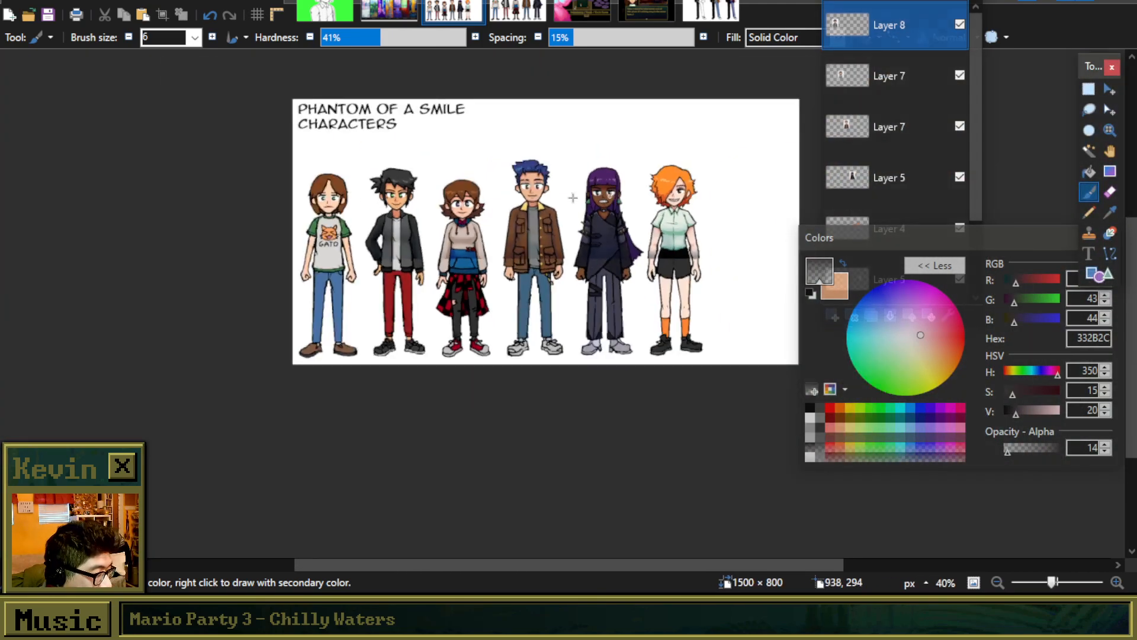
# Step: Extend the lower tip of the black-haired character's nose line in black with brush size 2, undoing the overlong stroke
pyautogui.scroll(5, 384, 196)
pyautogui.click(812, 408)
pyautogui.scroll(6, 584, 178)
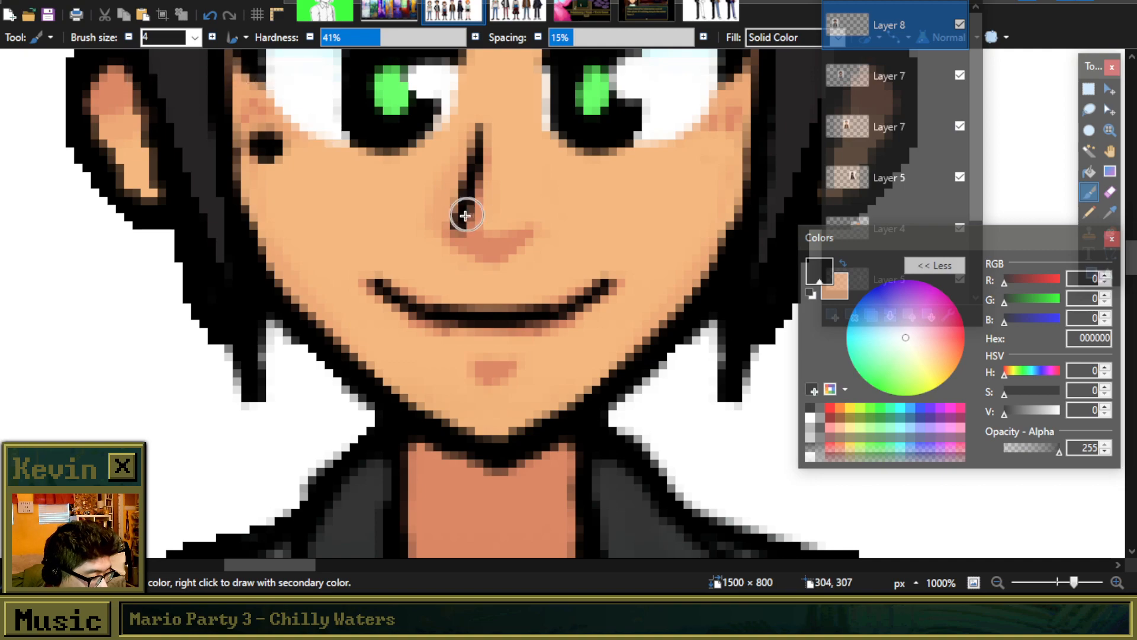
pyautogui.click(129, 38)
pyautogui.click(128, 37)
pyautogui.click(128, 37)
pyautogui.moveTo(458, 224); pyautogui.dragTo(485, 249)
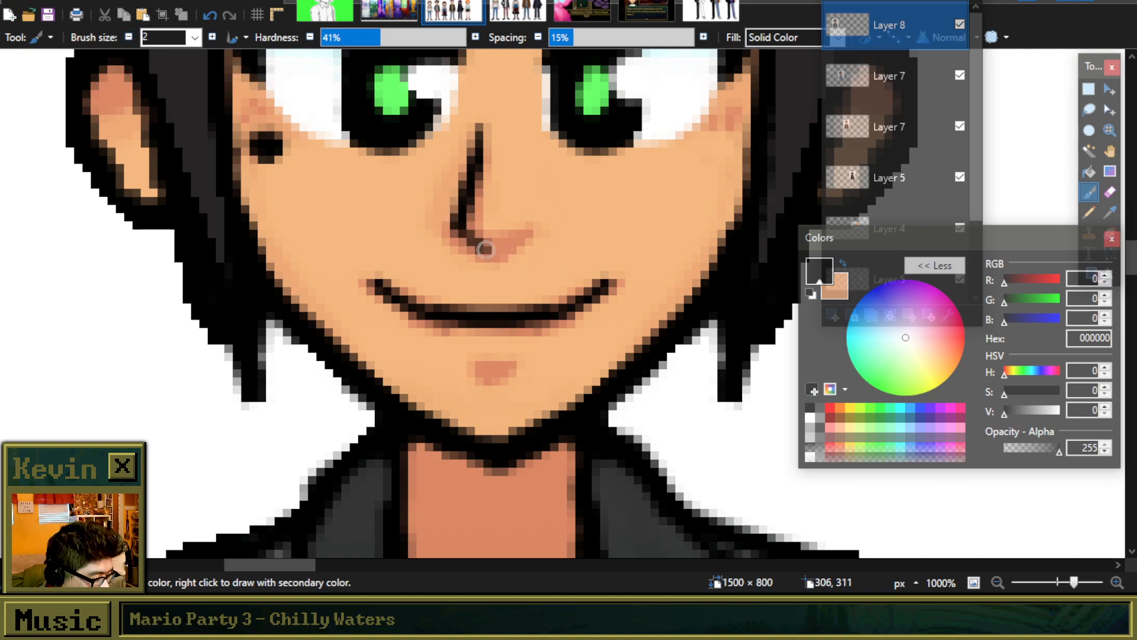
pyautogui.hotkey('ctrl', 'z')
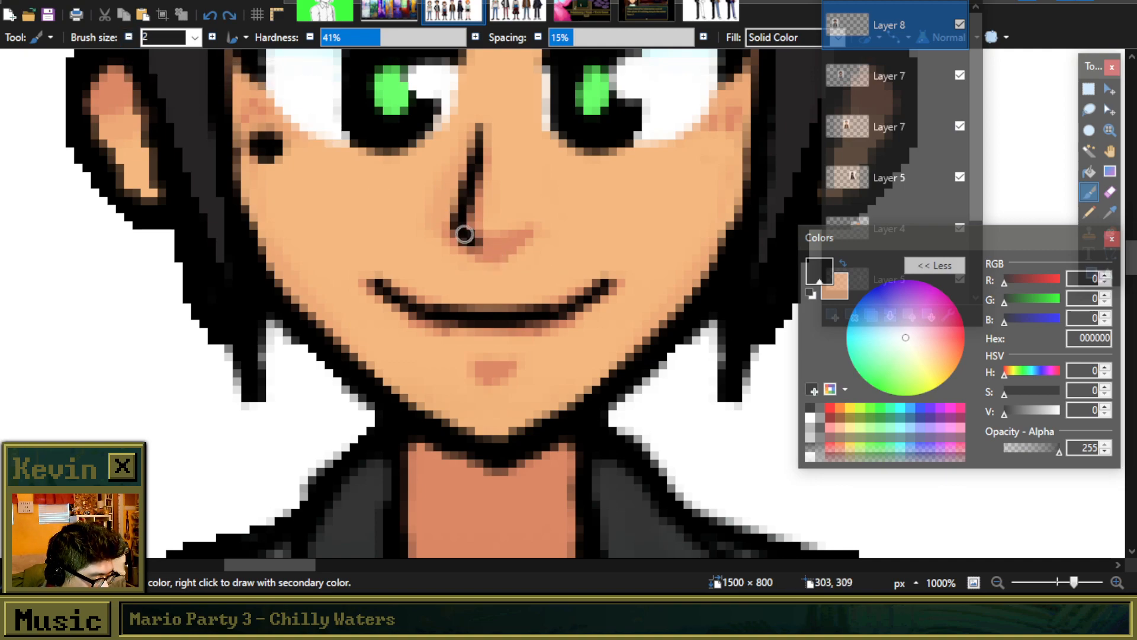
# Step: Examine the black-haired character's face and torso beside the other characters at several zoom levels
pyautogui.scroll(-10, 465, 235)
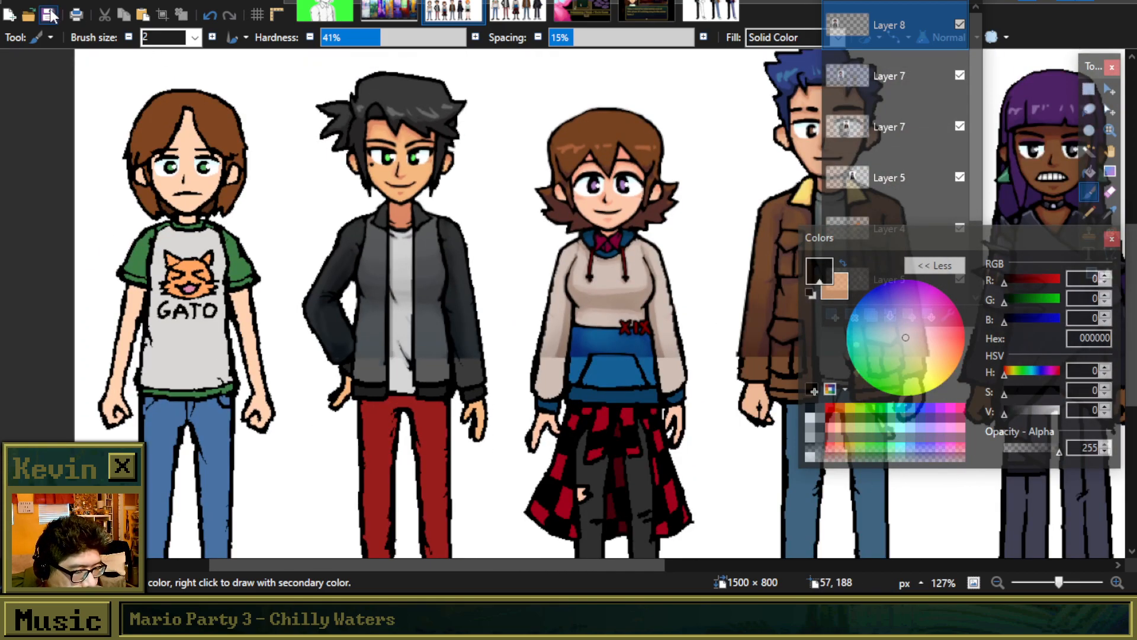
pyautogui.scroll(-4, 507, 169)
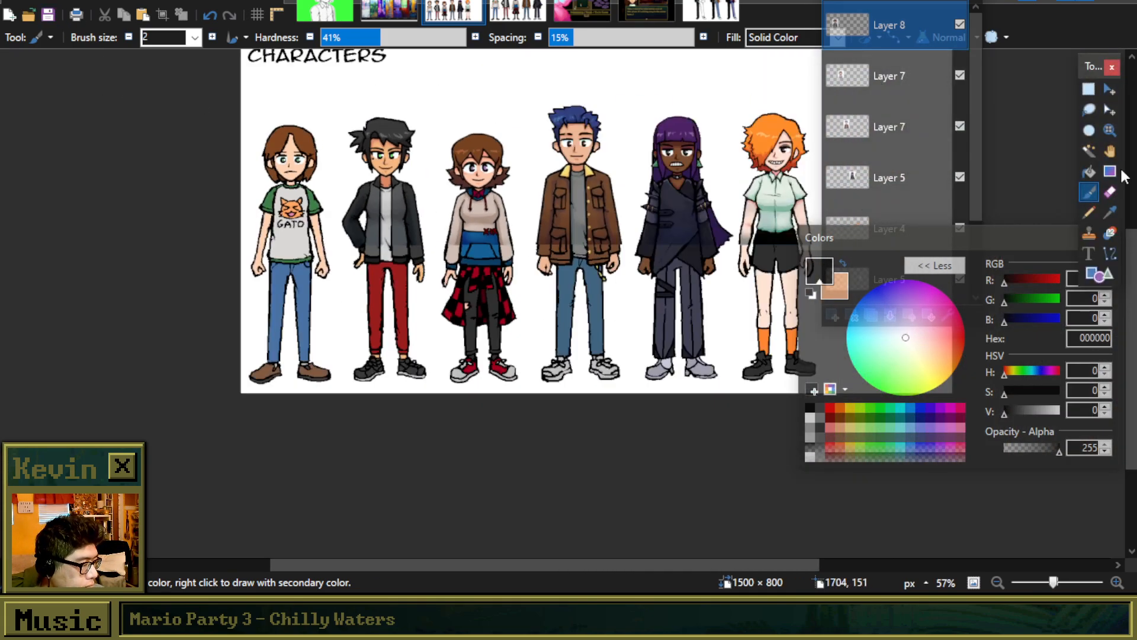
pyautogui.click(1110, 214)
pyautogui.scroll(3, 669, 111)
pyautogui.scroll(-5, 630, 109)
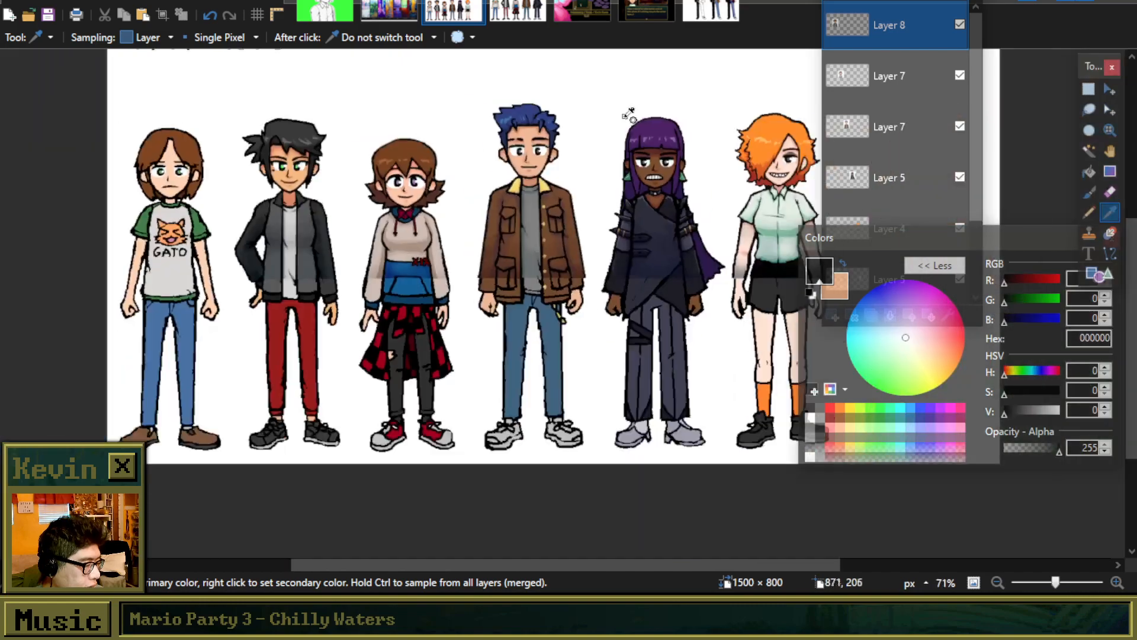
pyautogui.scroll(3, 374, 131)
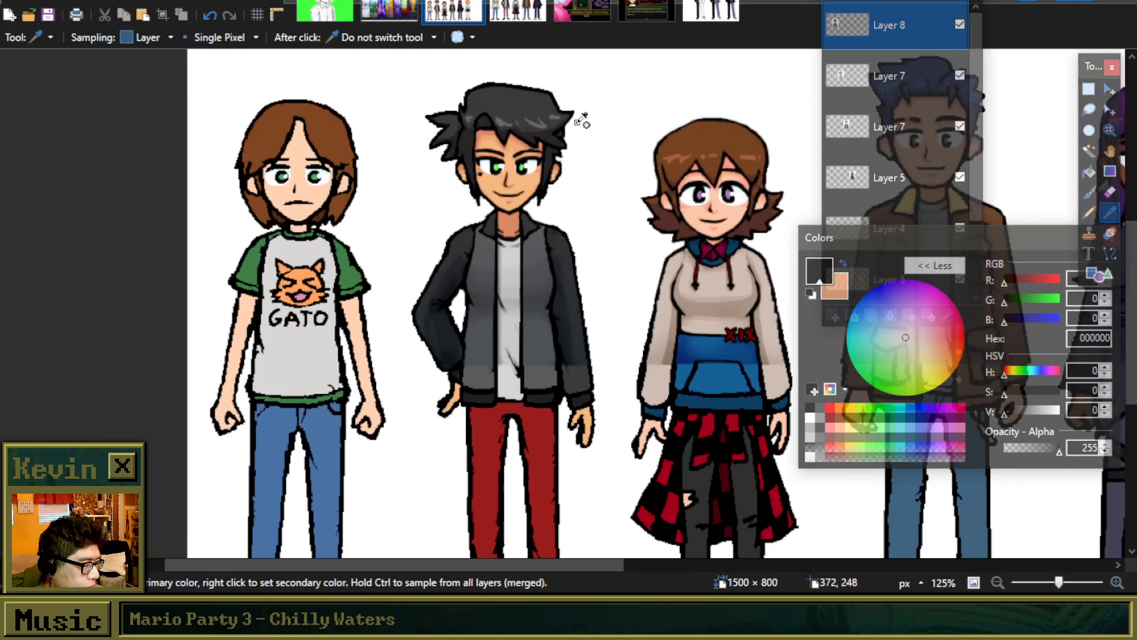
pyautogui.scroll(4, 556, 159)
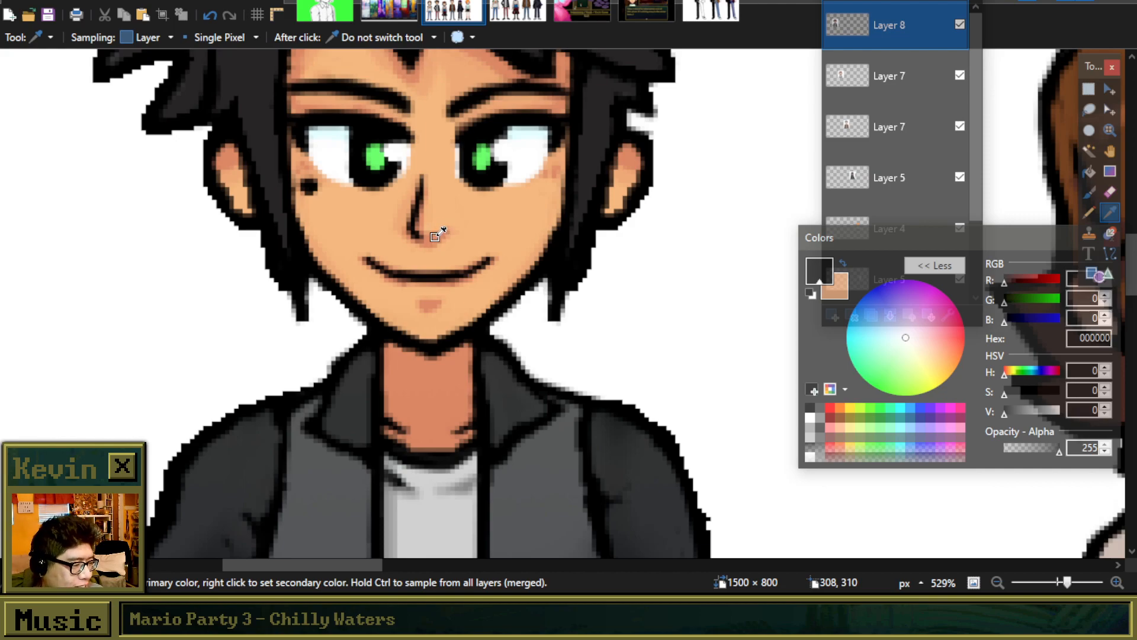
pyautogui.scroll(-3, 508, 217)
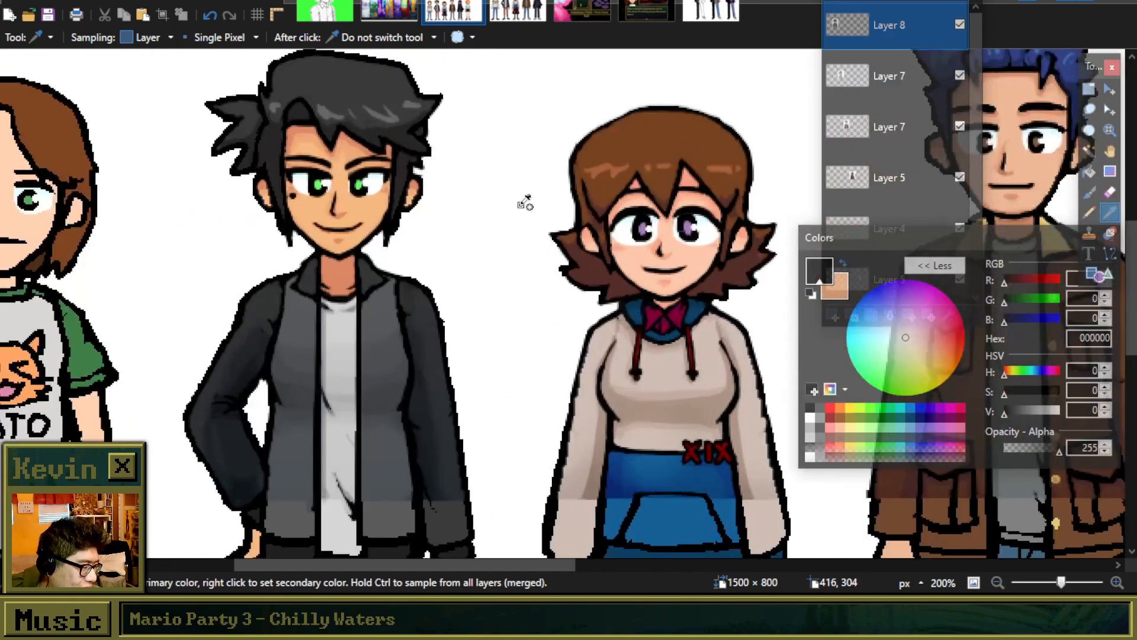
pyautogui.scroll(3, 274, 175)
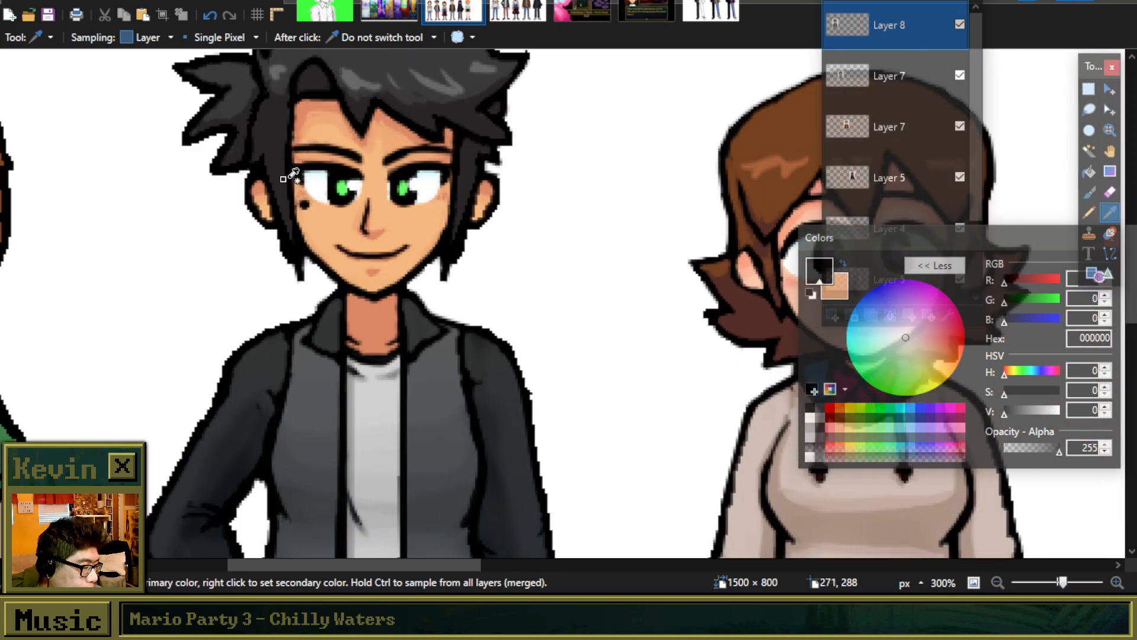
# Step: Clean up the outer edges of the hair locks beside the black-haired character's jaw in white with brush size 4
pyautogui.click(1090, 192)
pyautogui.scroll(2, 550, 228)
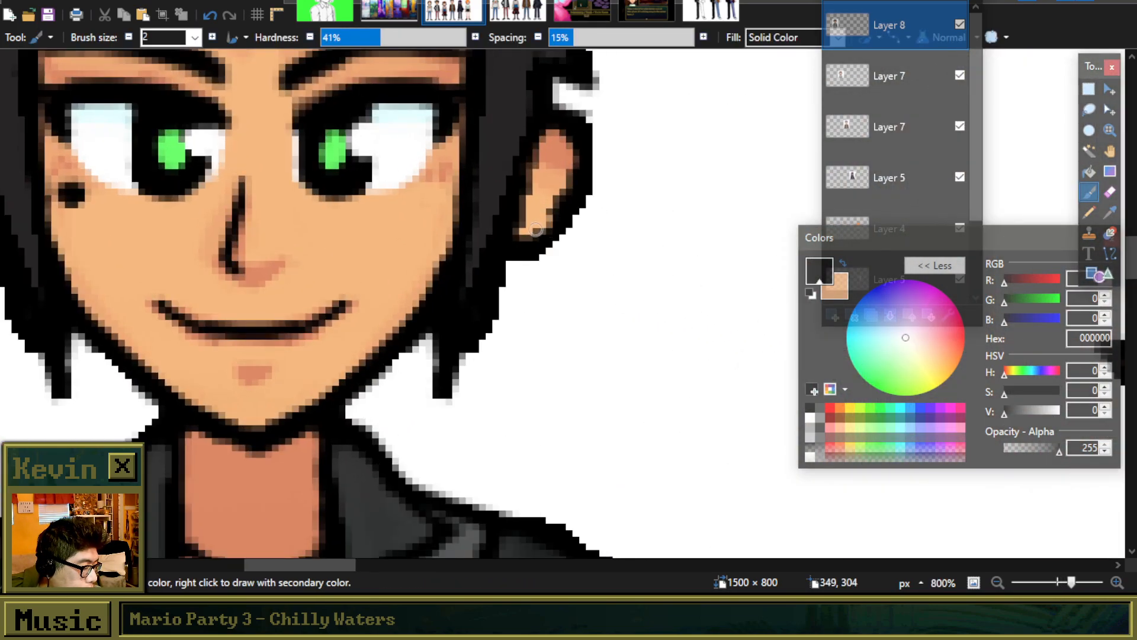
pyautogui.scroll(-2, 536, 228)
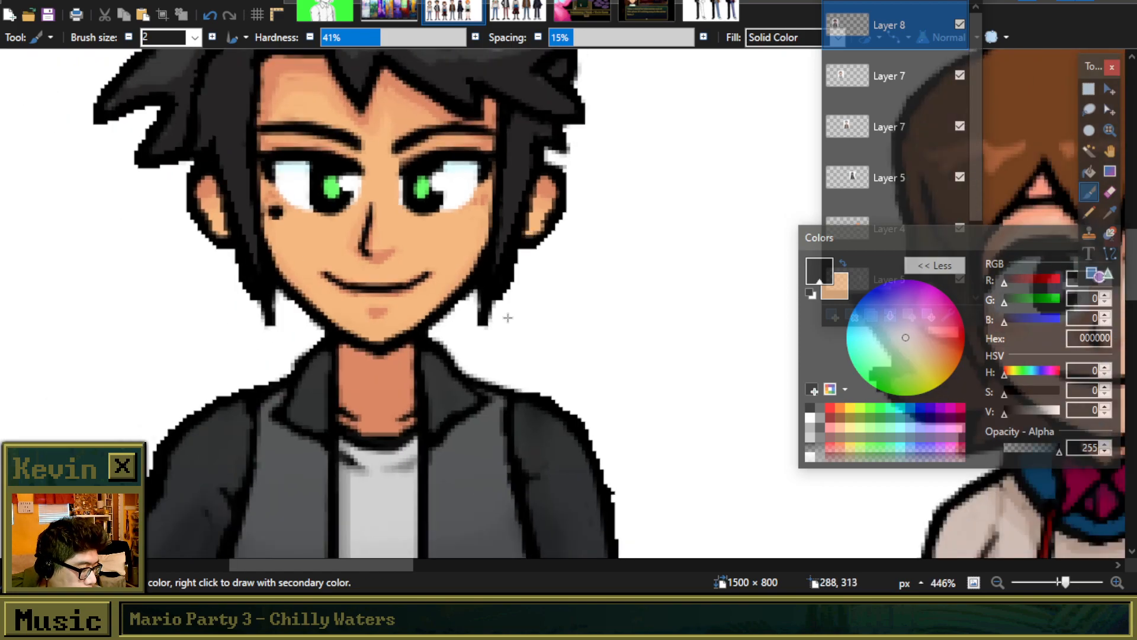
pyautogui.click(810, 418)
pyautogui.click(212, 37)
pyautogui.click(213, 37)
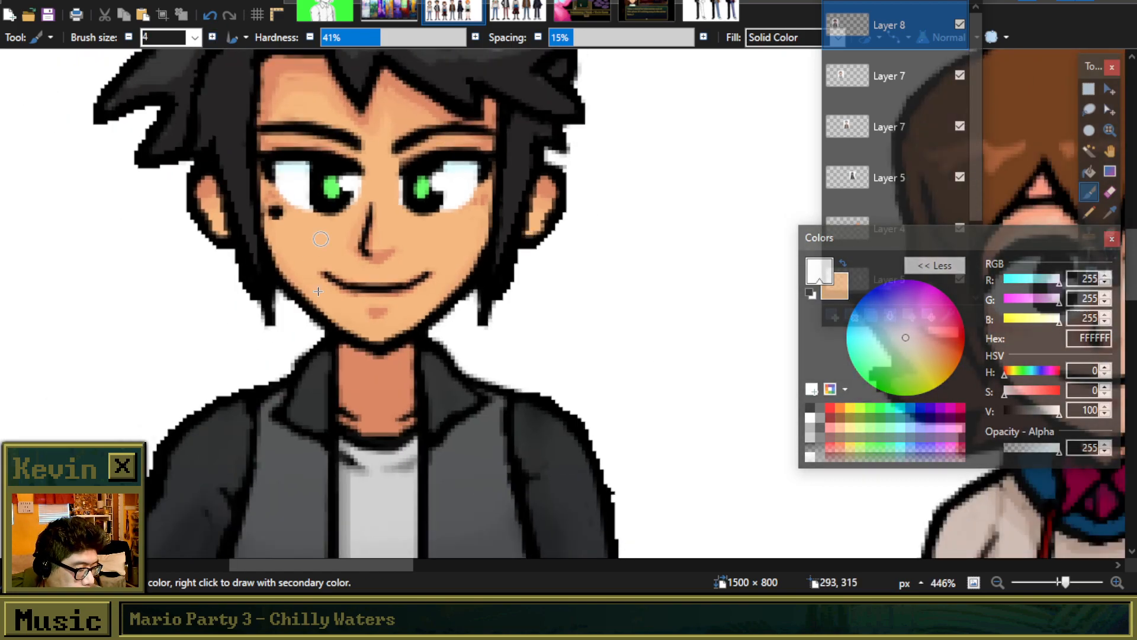
pyautogui.scroll(2, 271, 306)
pyautogui.moveTo(214, 247)
pyautogui.mouseDown()
pyautogui.moveTo(261, 312)
pyautogui.moveTo(217, 246)
pyautogui.moveTo(245, 307)
pyautogui.mouseUp()
pyautogui.hotkey('ctrl', 'z')
pyautogui.moveTo(610, 255); pyautogui.dragTo(580, 315)
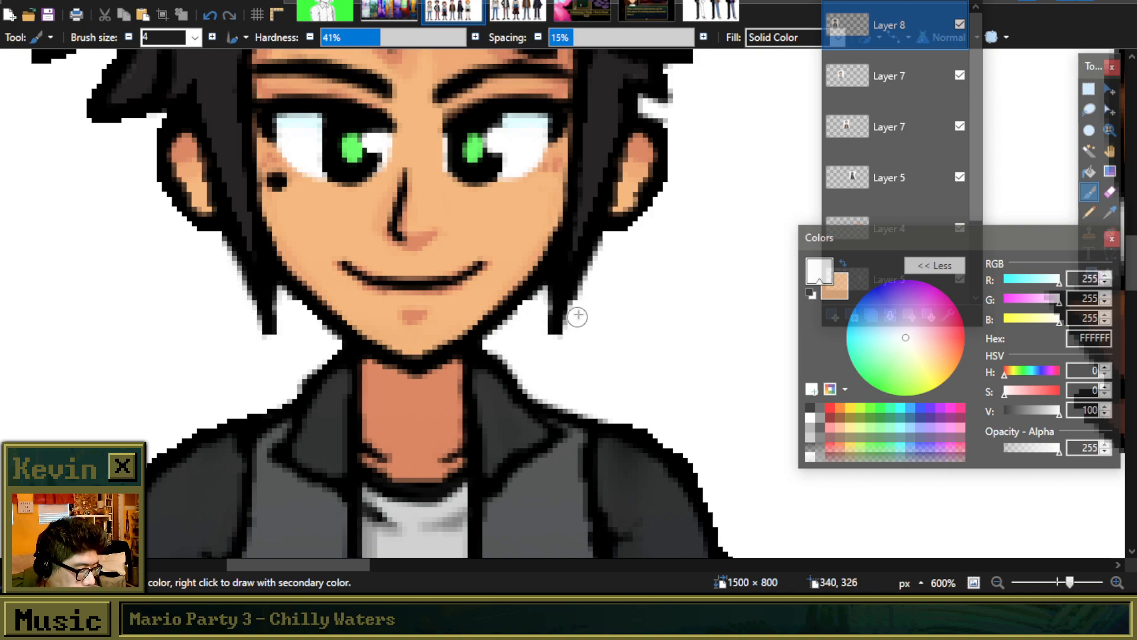
# Step: Extend the tips of the hair locks beside the black-haired character's jaw in black with brush size 2
pyautogui.click(129, 37)
pyautogui.click(128, 37)
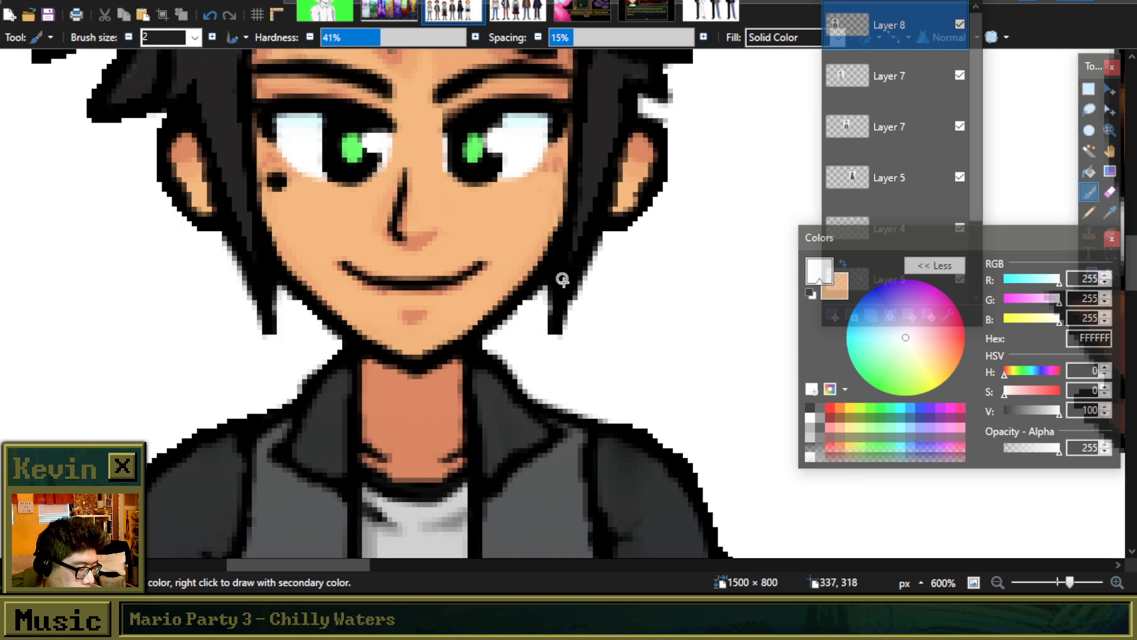
pyautogui.rightClick(810, 408)
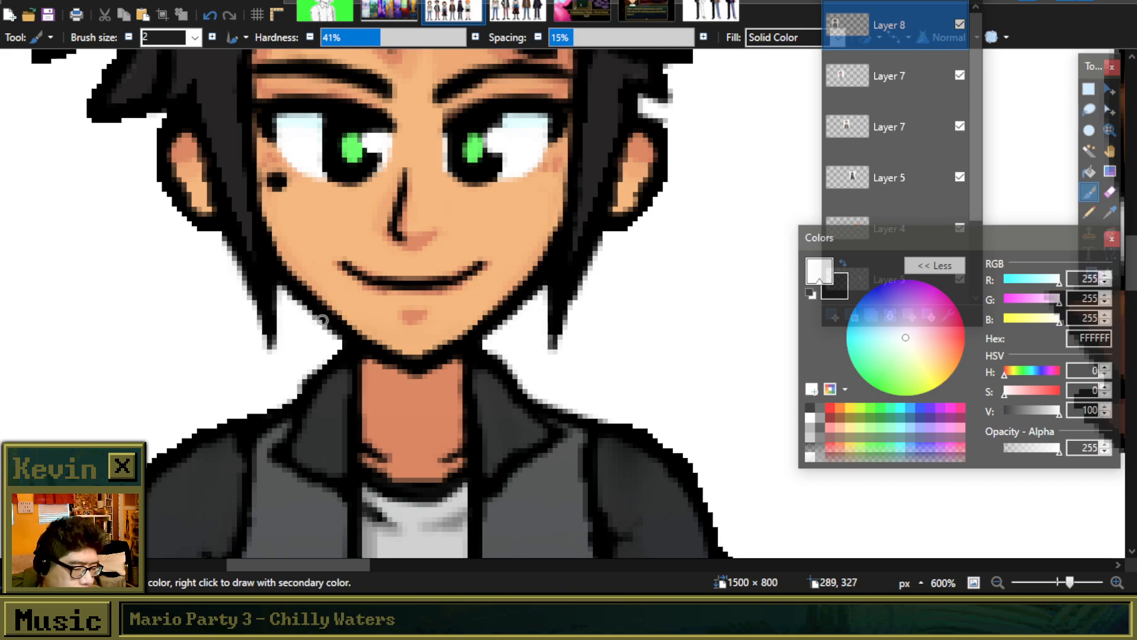
pyautogui.scroll(-5, 334, 327)
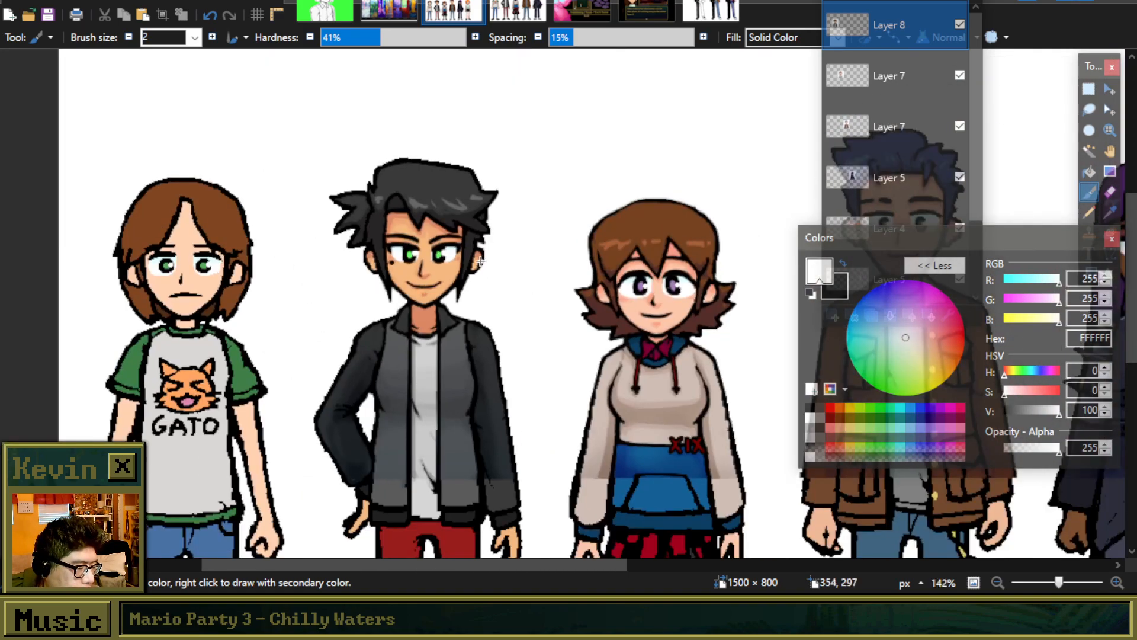
pyautogui.scroll(8, 481, 262)
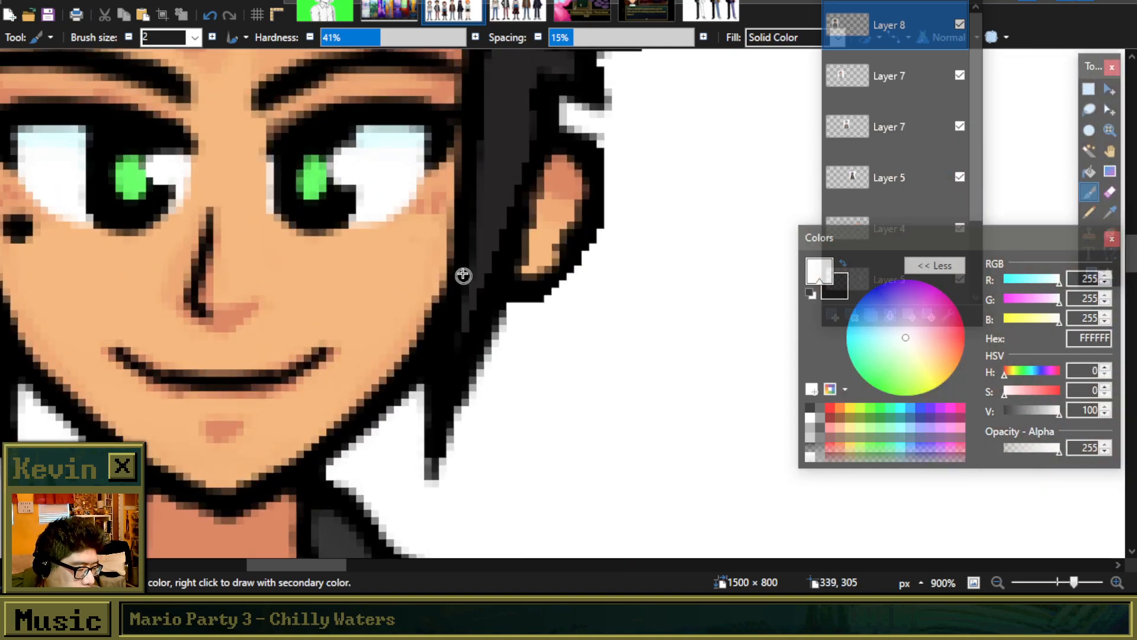
# Step: Sample the dark hair outline colour 16070A from the orange-haired character on Layer 4 and ready the Paint Bucket
pyautogui.scroll(-10, 454, 269)
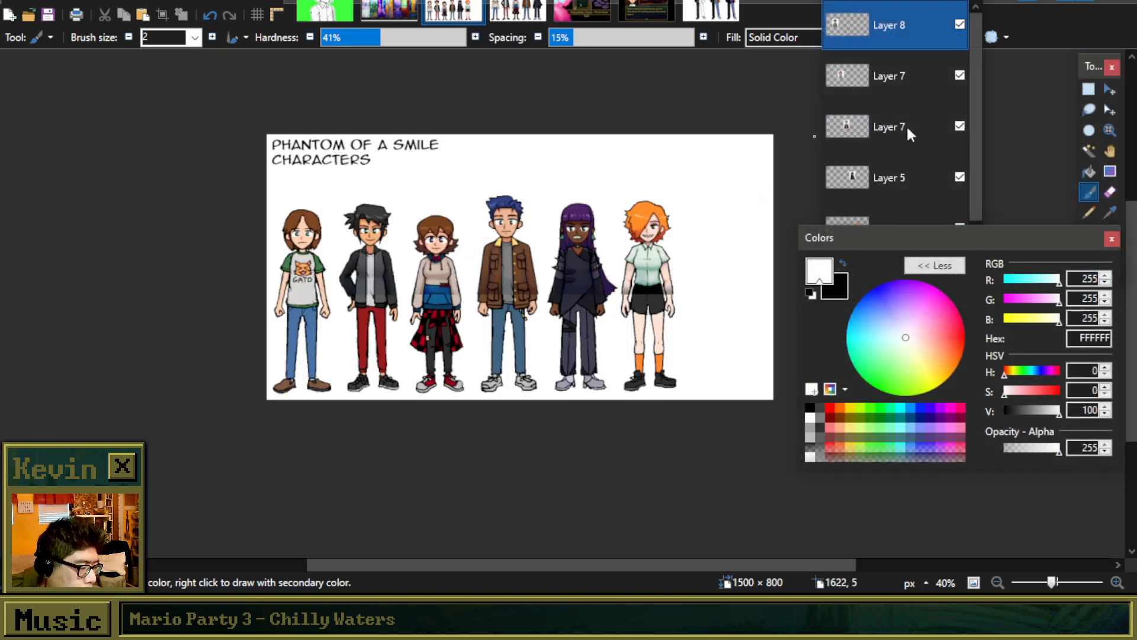
pyautogui.click(1111, 211)
pyautogui.scroll(-2, 866, 179)
pyautogui.click(898, 124)
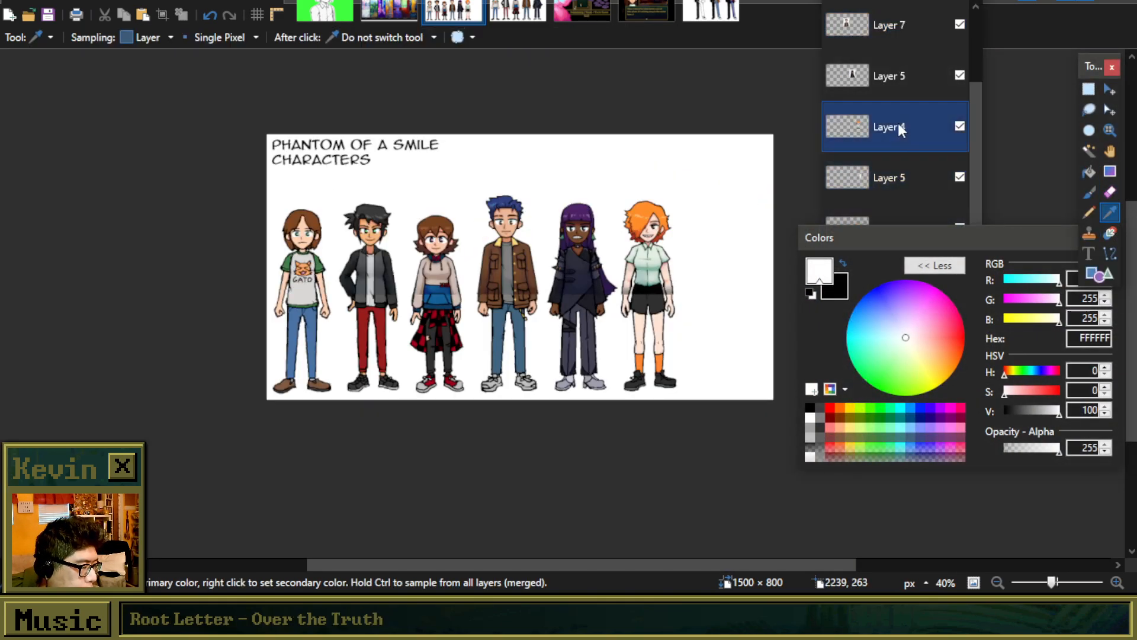
pyautogui.scroll(12, 660, 200)
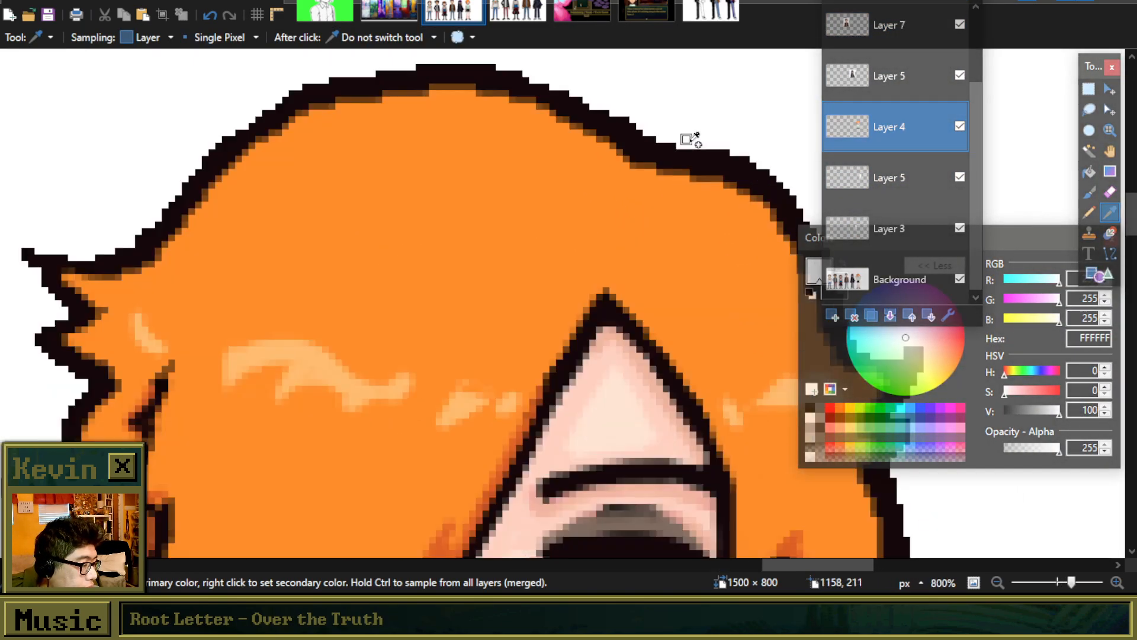
pyautogui.click(740, 177)
pyautogui.click(1089, 172)
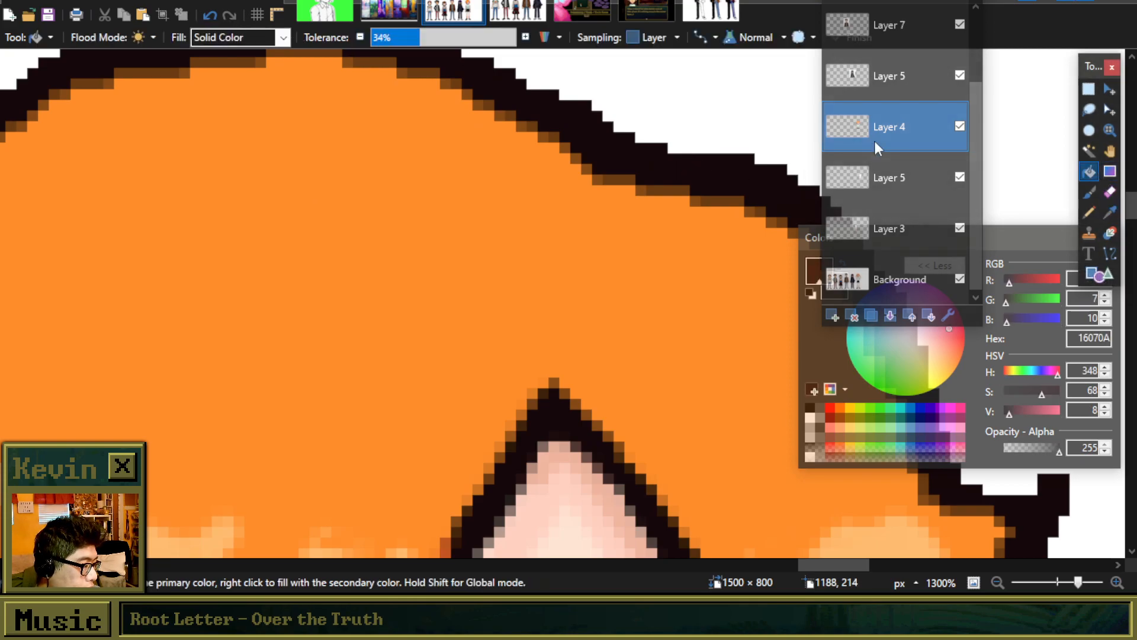
# Step: Recolour the black-haired character's outlines on Layer 8 with a 16070A fill at 19% tolerance
pyautogui.scroll(2, 892, 144)
pyautogui.click(888, 41)
pyautogui.scroll(-12, 488, 190)
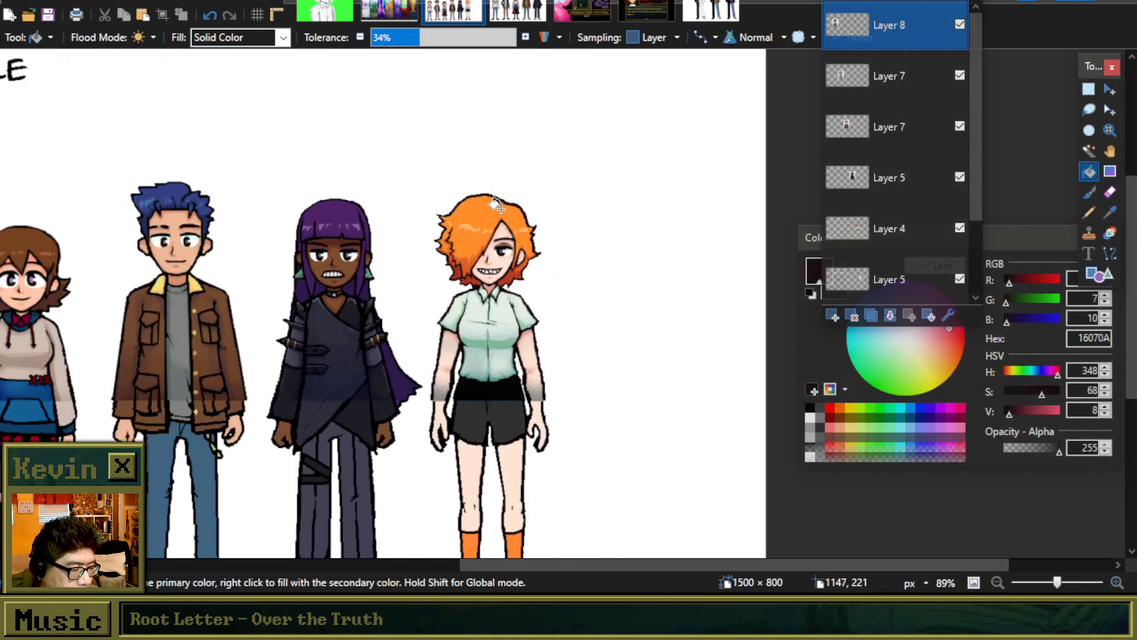
pyautogui.scroll(3, 81, 212)
pyautogui.scroll(7, 81, 212)
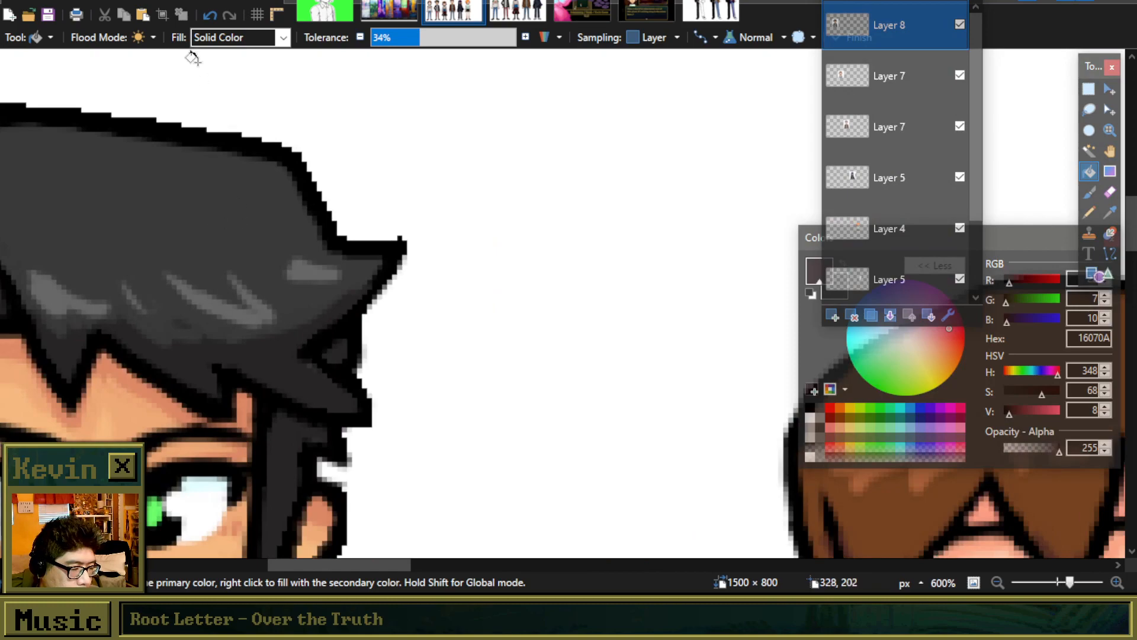
pyautogui.scroll(-4, 371, 292)
pyautogui.scroll(10, 214, 259)
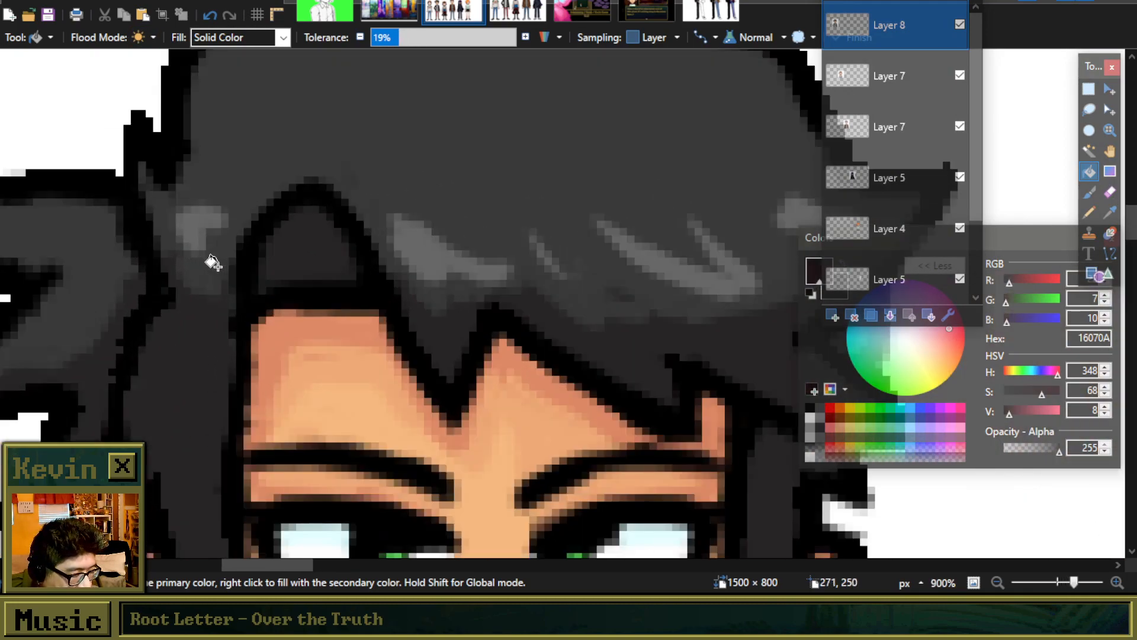
pyautogui.click(438, 198)
pyautogui.scroll(-3, 370, 245)
pyautogui.scroll(3, 367, 248)
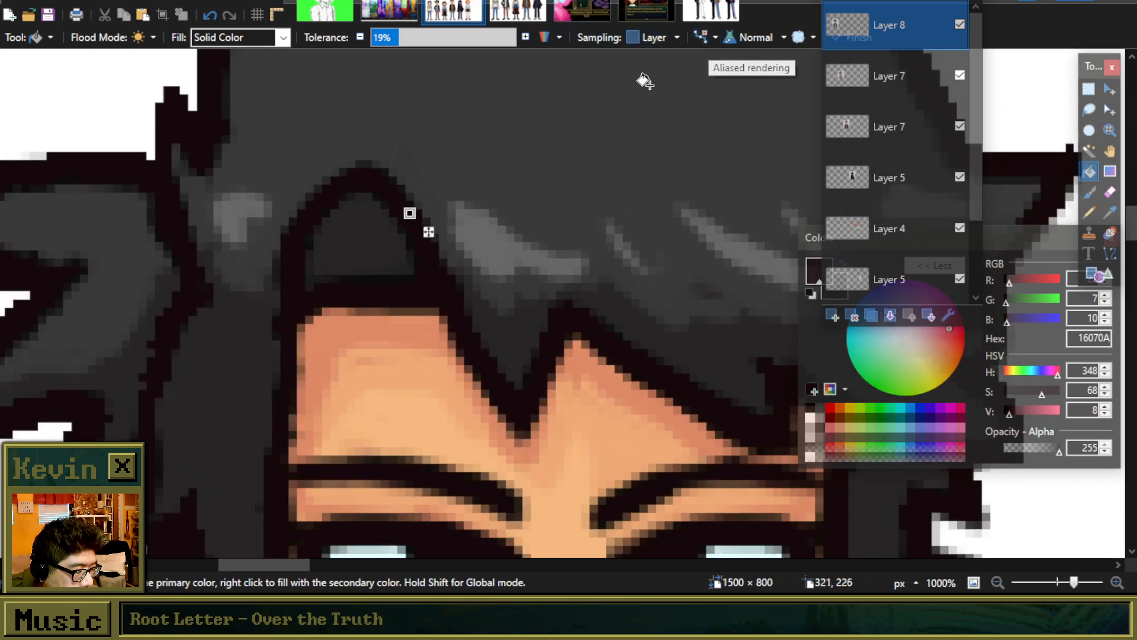
pyautogui.scroll(-4, 290, 287)
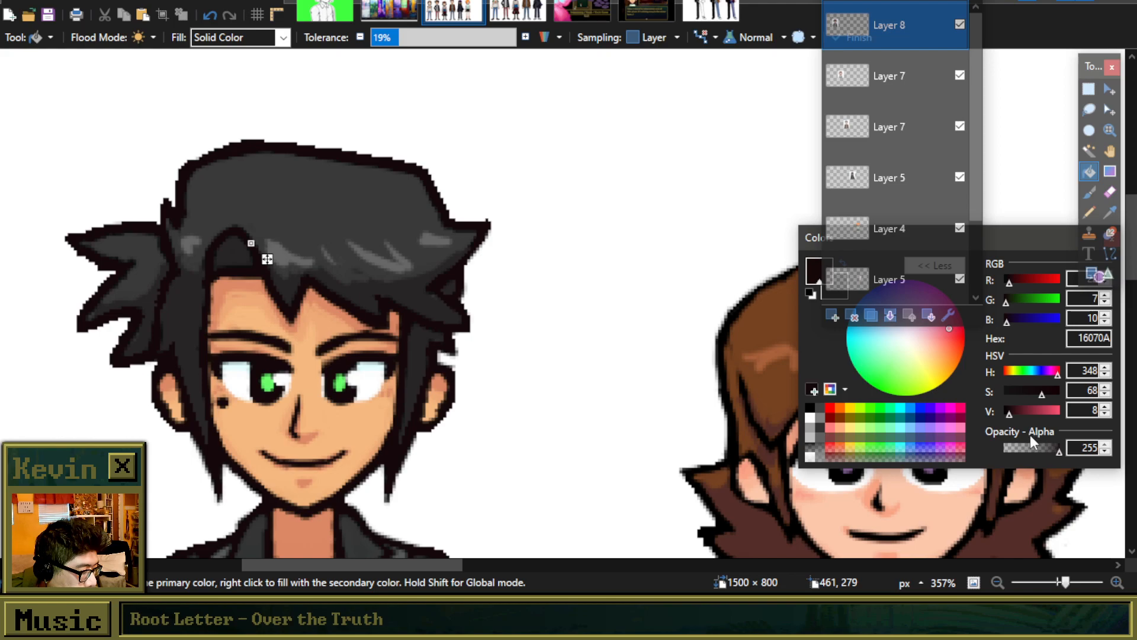
# Step: Tint the outlines of the brown-haired character in the beige and blue hoodie on Layer 7 with 16070A at opacity 159
pyautogui.click(1039, 448)
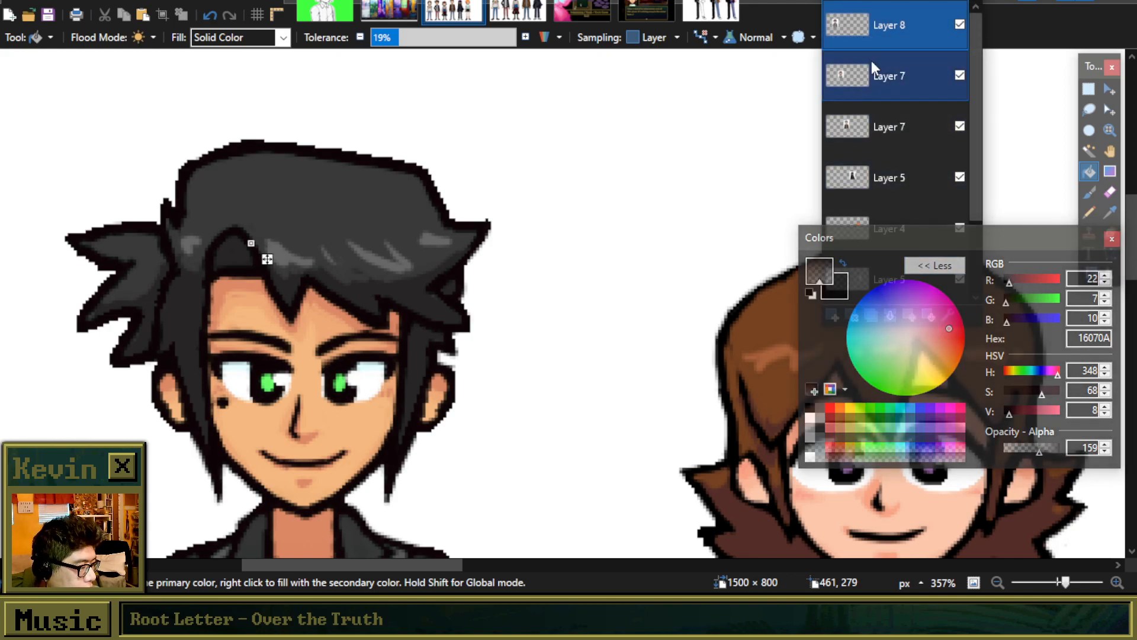
pyautogui.click(891, 75)
pyautogui.scroll(-3, 503, 299)
pyautogui.scroll(4, 503, 300)
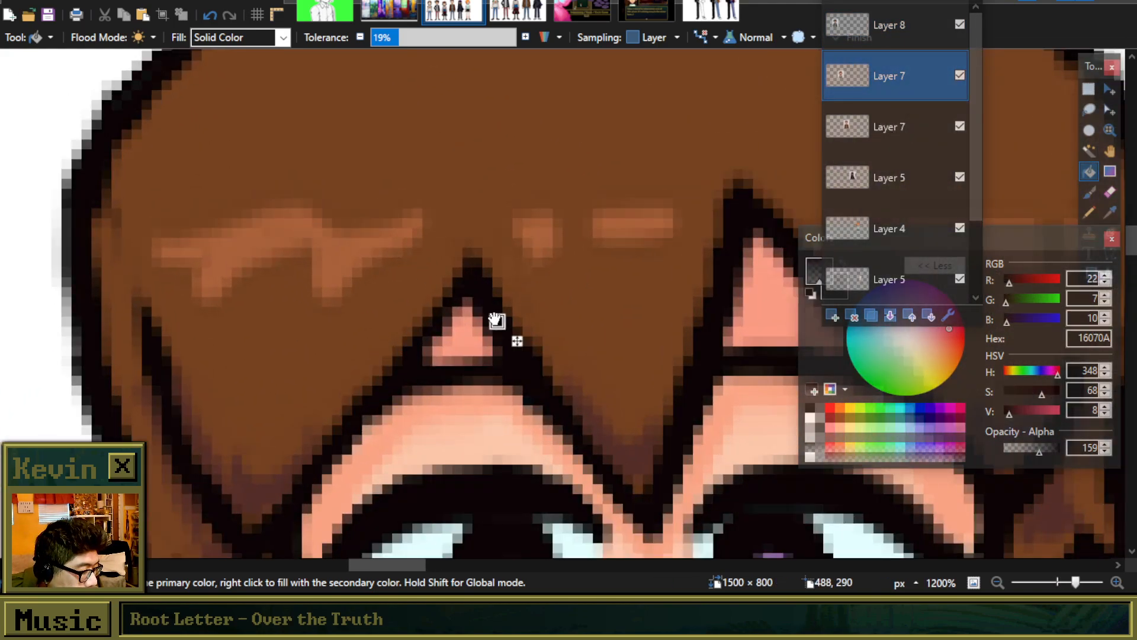
pyautogui.scroll(-4, 427, 275)
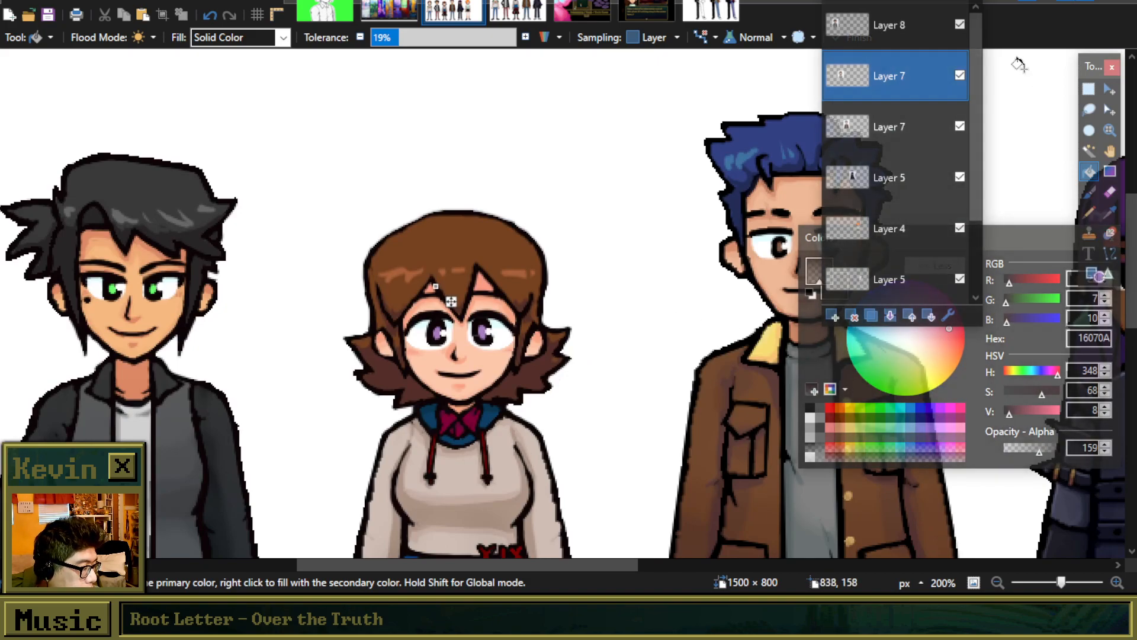
pyautogui.press('s')
pyautogui.scroll(-4, 484, 227)
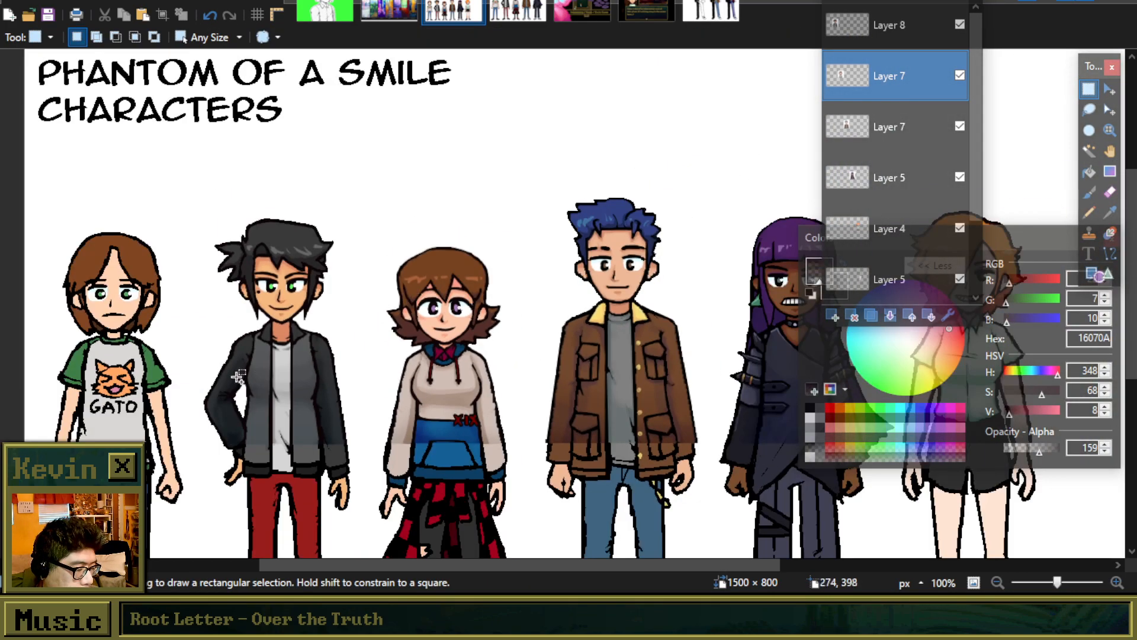
pyautogui.scroll(4, 247, 370)
pyautogui.scroll(-5, 247, 370)
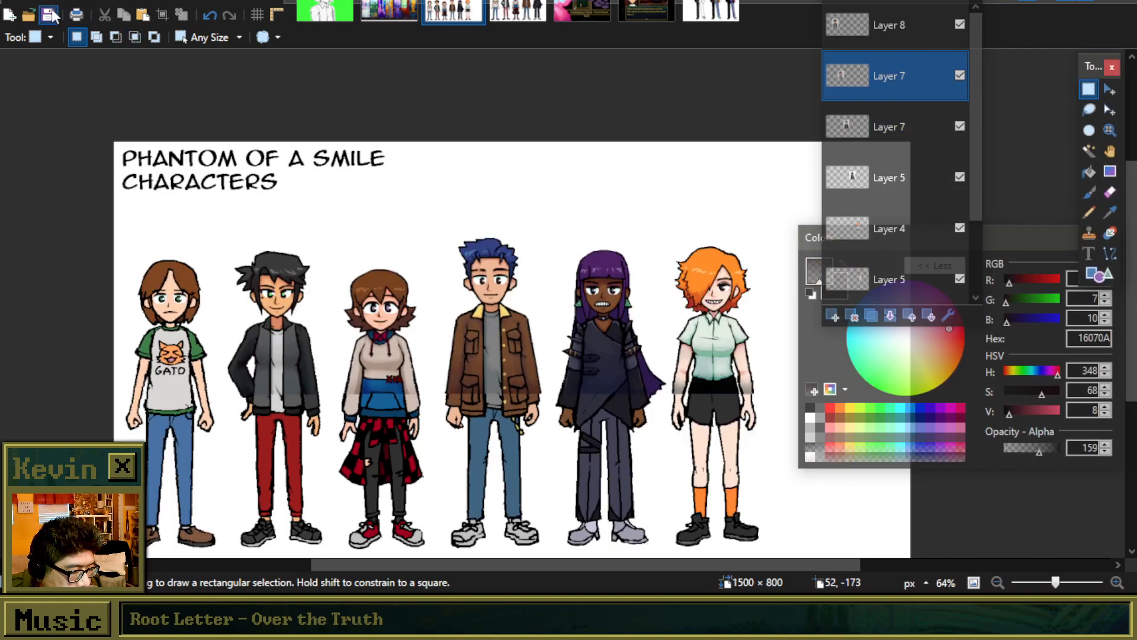
pyautogui.scroll(-3, 371, 259)
pyautogui.scroll(2, 370, 260)
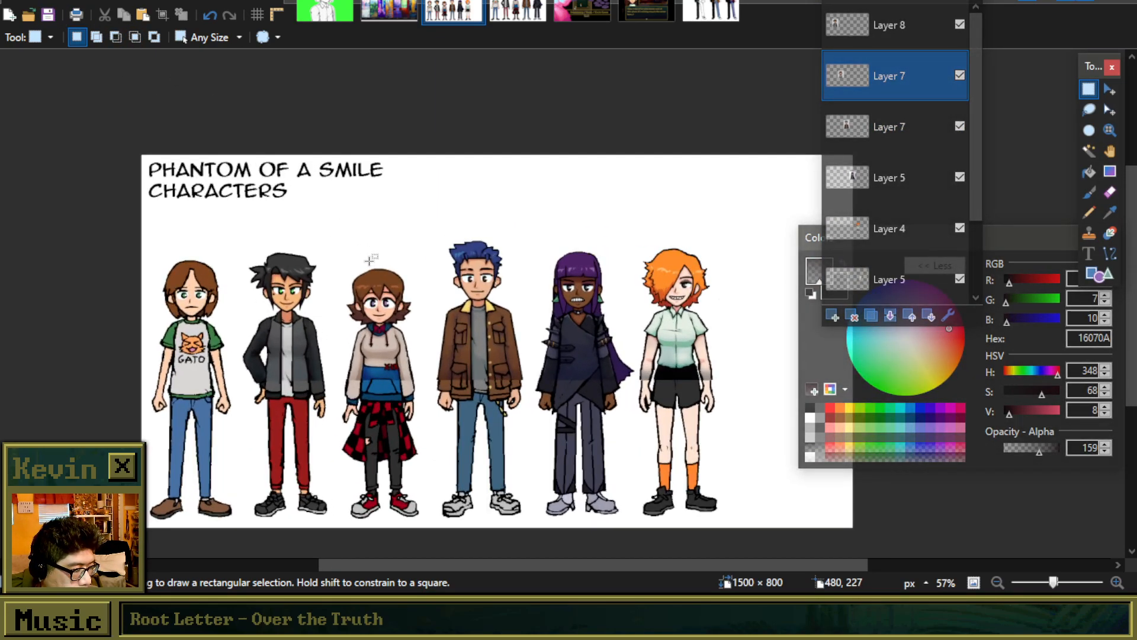
# Step: Return to Layer 8 and set up the Paint Bucket with opaque white for the area around the black-haired character
pyautogui.click(906, 30)
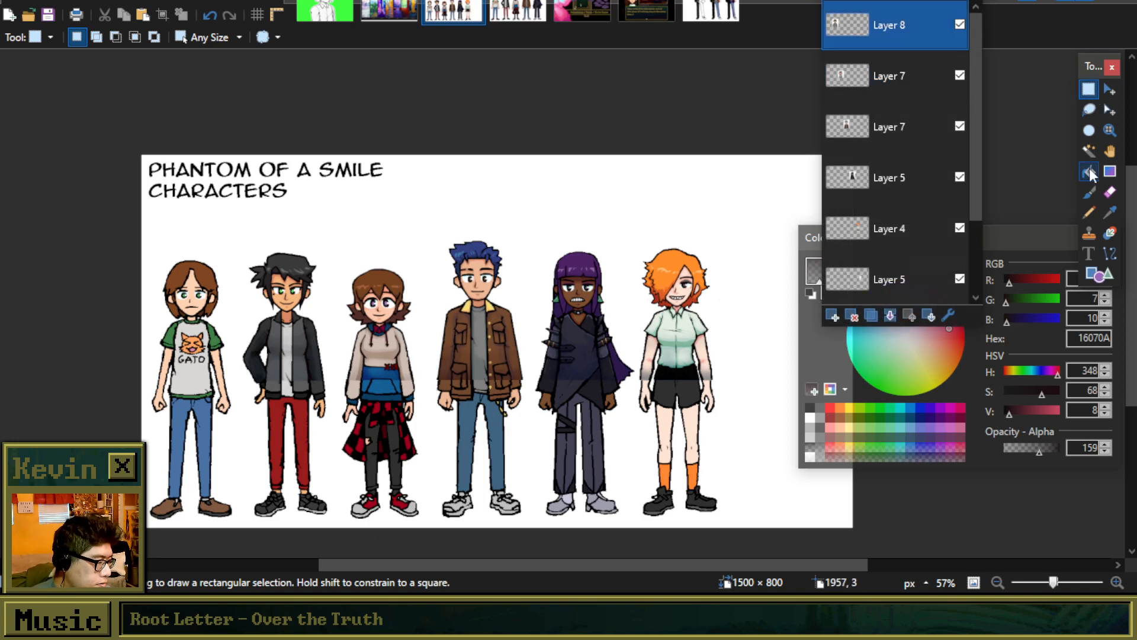
pyautogui.click(1089, 192)
pyautogui.click(1089, 172)
pyautogui.scroll(5, 410, 378)
pyautogui.click(810, 418)
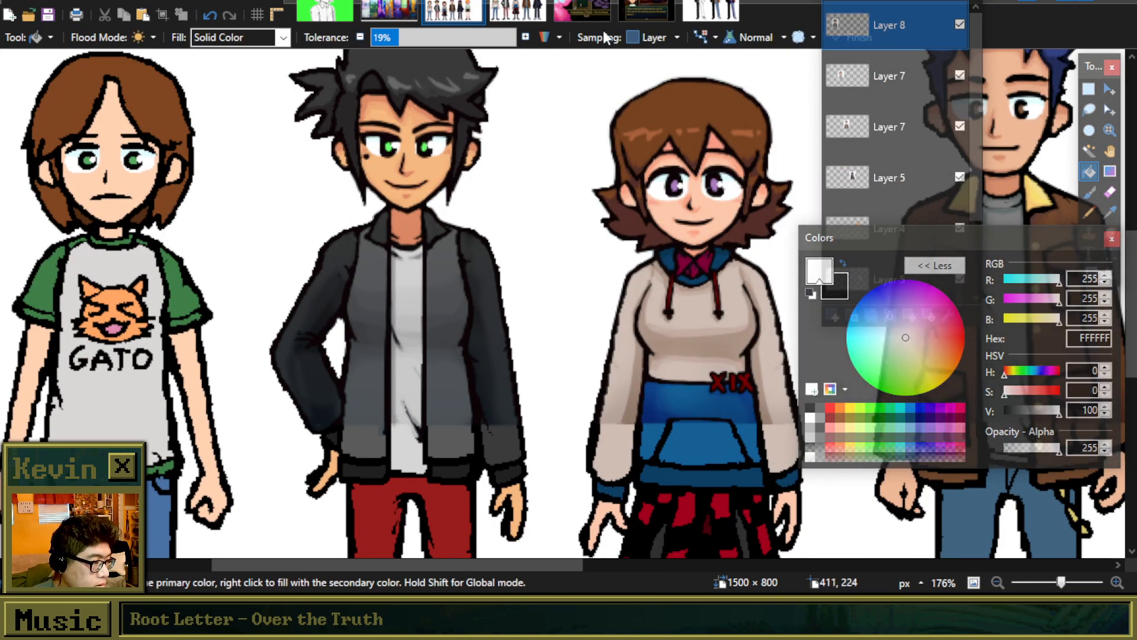
pyautogui.scroll(3, 505, 195)
pyautogui.scroll(3, 513, 192)
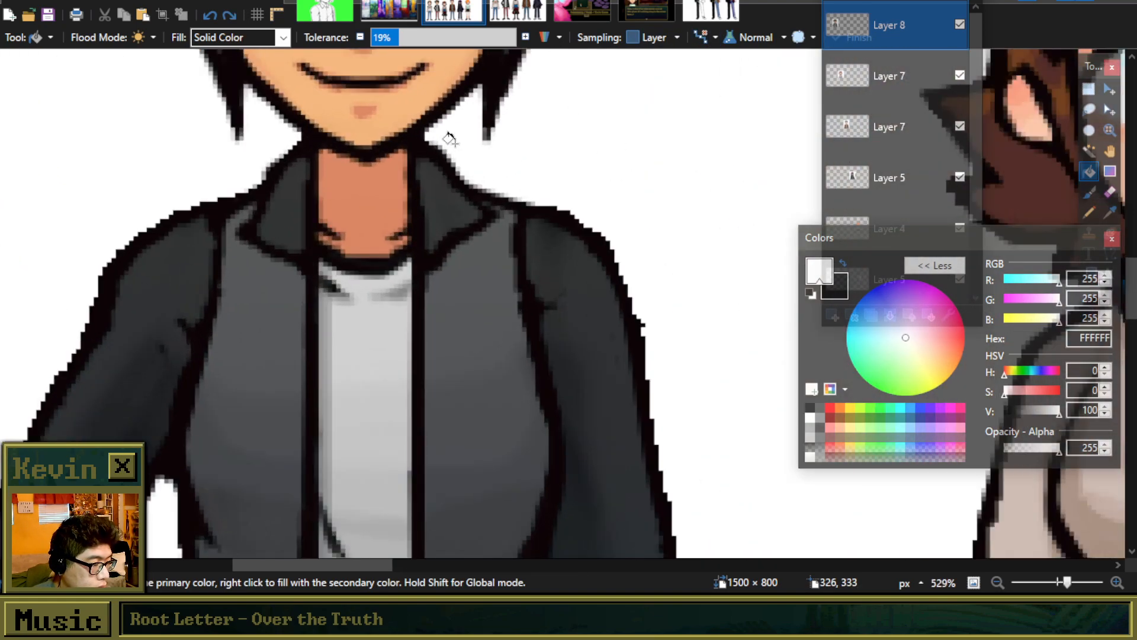
# Step: Try to fill the area beside the black-haired character's collar with white at 44% tolerance, and undo the fill
pyautogui.click(941, 22)
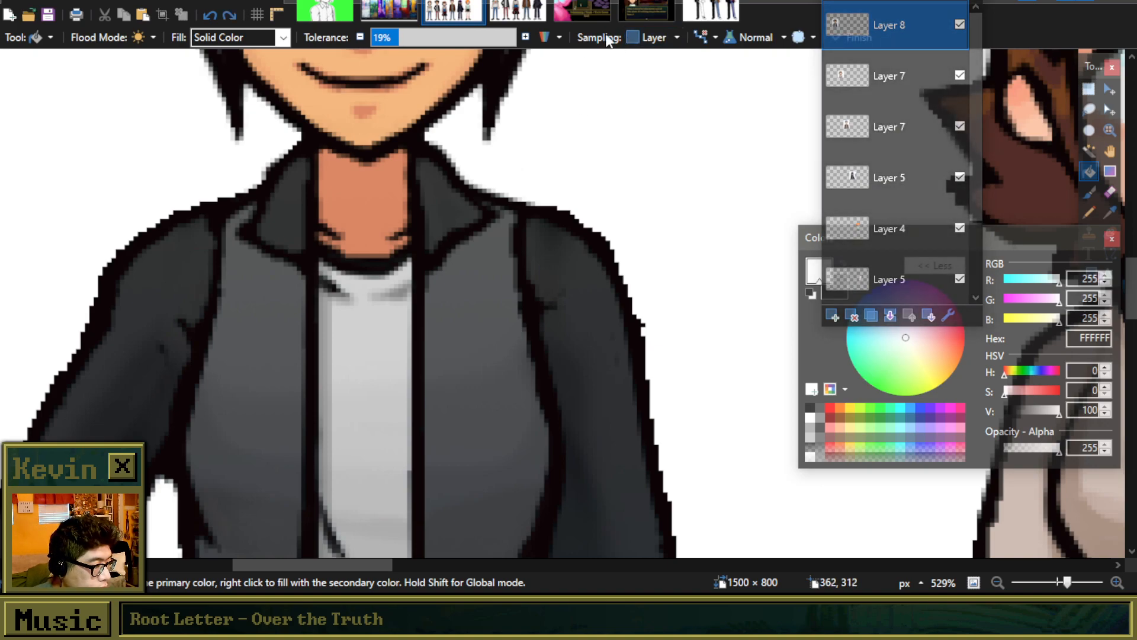
pyautogui.click(434, 36)
pyautogui.click(538, 160)
pyautogui.hotkey('ctrl', 'z')
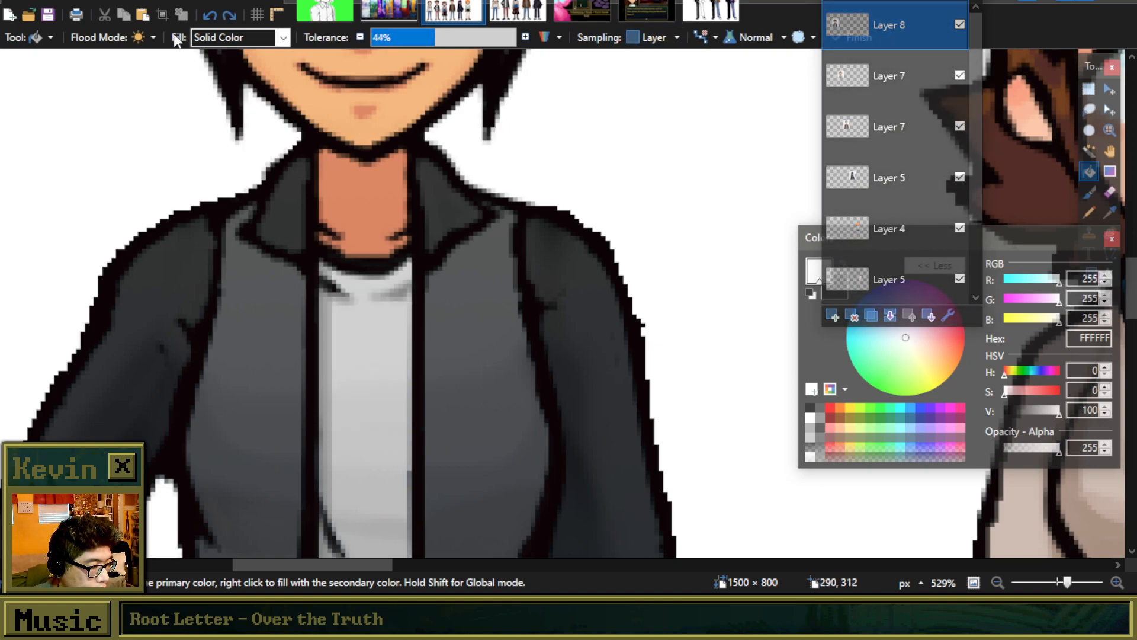
# Step: Fill the background around the black-haired character with white in contiguous flood mode at 76% tolerance to remove the light fringe
pyautogui.click(152, 37)
pyautogui.click(168, 73)
pyautogui.click(498, 177)
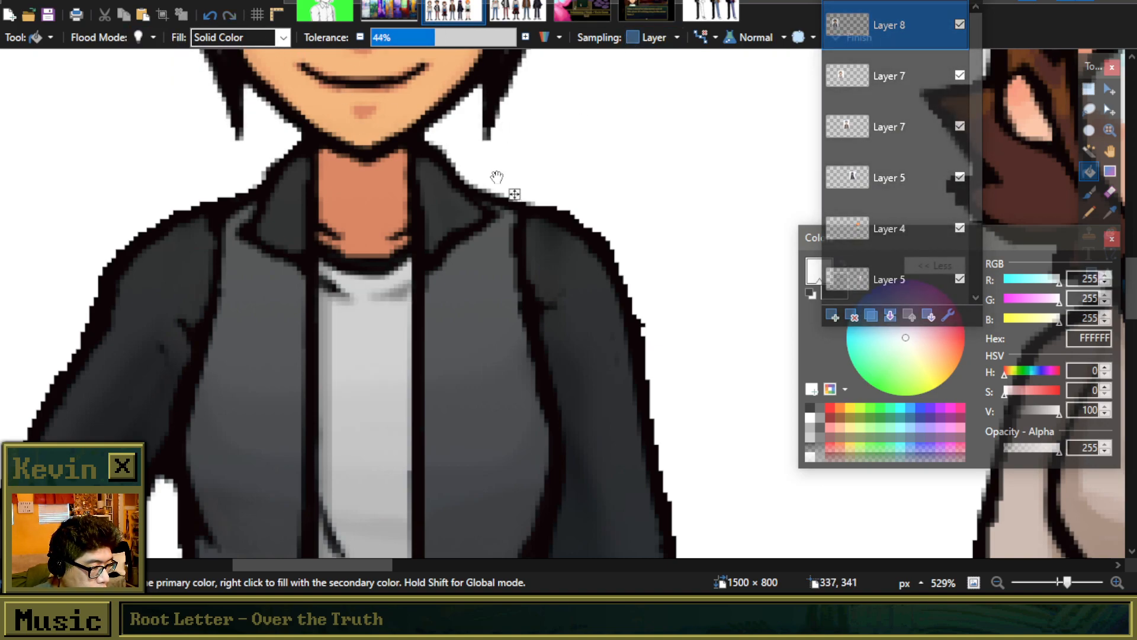
pyautogui.moveTo(452, 37); pyautogui.dragTo(481, 37)
pyautogui.scroll(5, 478, 180)
pyautogui.scroll(-5, 492, 248)
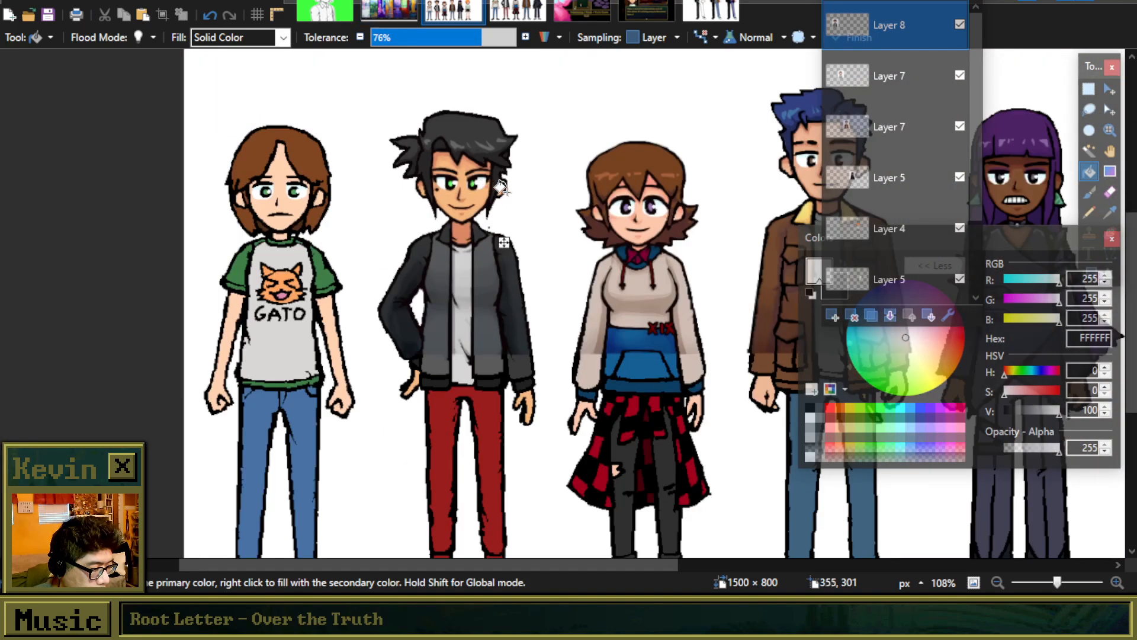
pyautogui.scroll(4, 510, 254)
pyautogui.click(503, 240)
pyautogui.scroll(6, 491, 246)
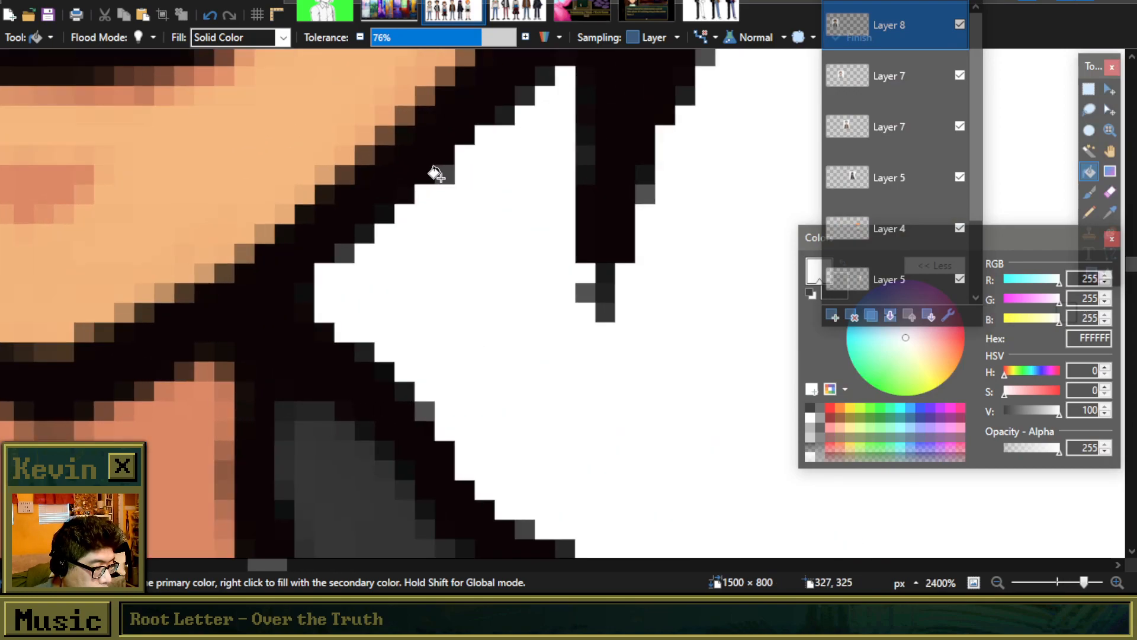
# Step: Fill the gap between the black-haired character's bent arm and torso with white at 76% tolerance
pyautogui.scroll(-6, 466, 212)
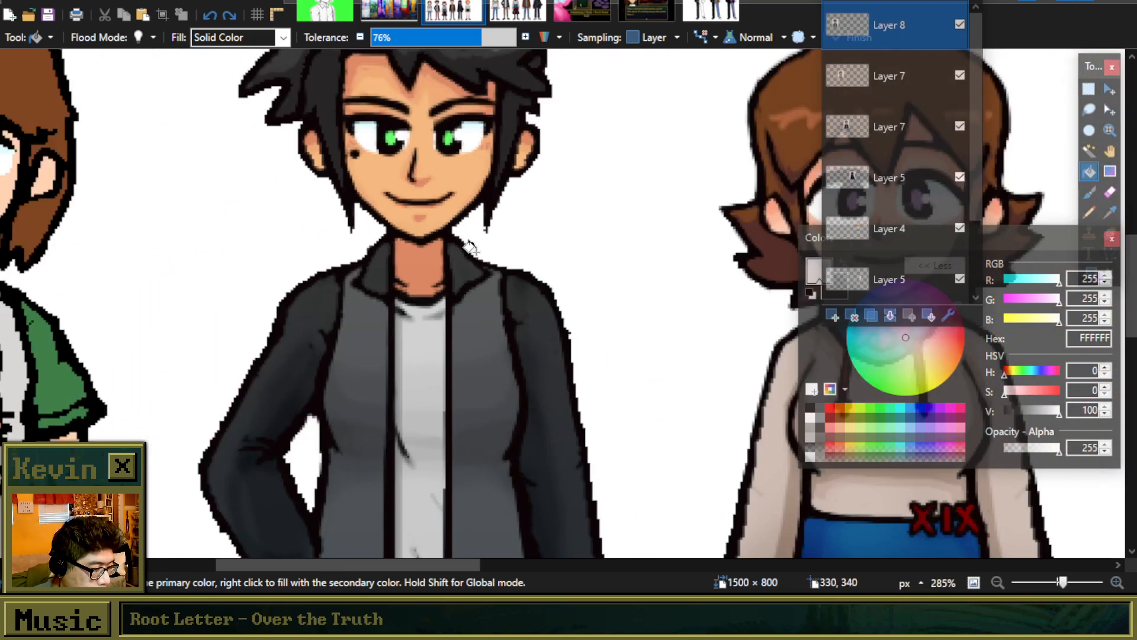
pyautogui.scroll(2, 468, 246)
pyautogui.scroll(-5, 210, 149)
pyautogui.scroll(2, 220, 146)
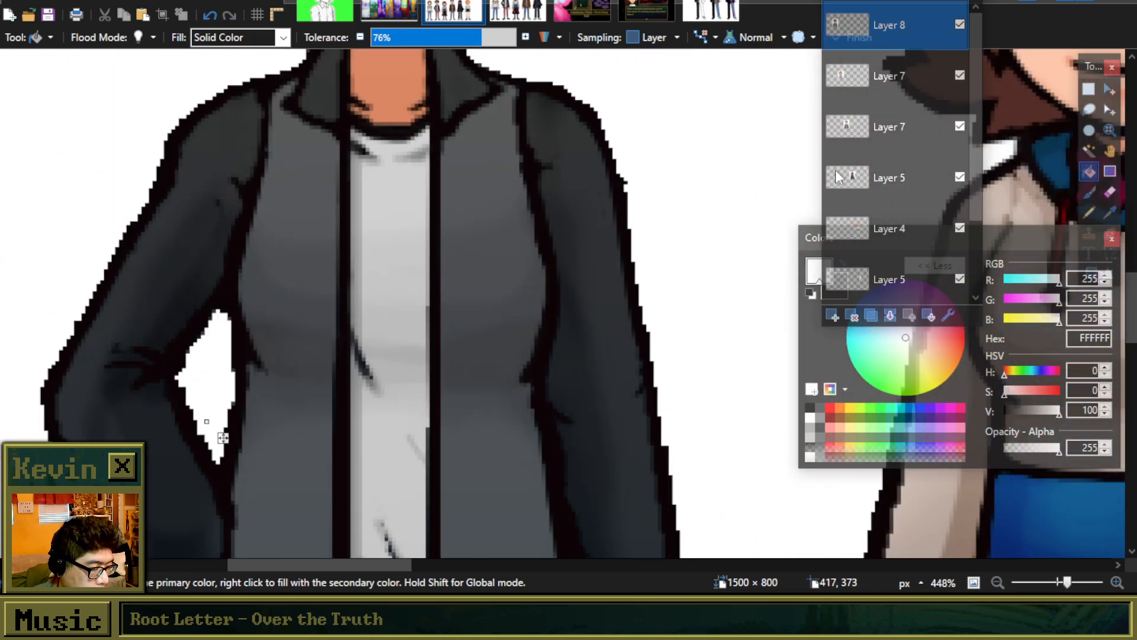
# Step: Touch up the tips of the hair locks beside the black-haired character's jaw with single black Pencil pixels
pyautogui.click(1090, 212)
pyautogui.scroll(3, 524, 249)
pyautogui.scroll(4, 524, 249)
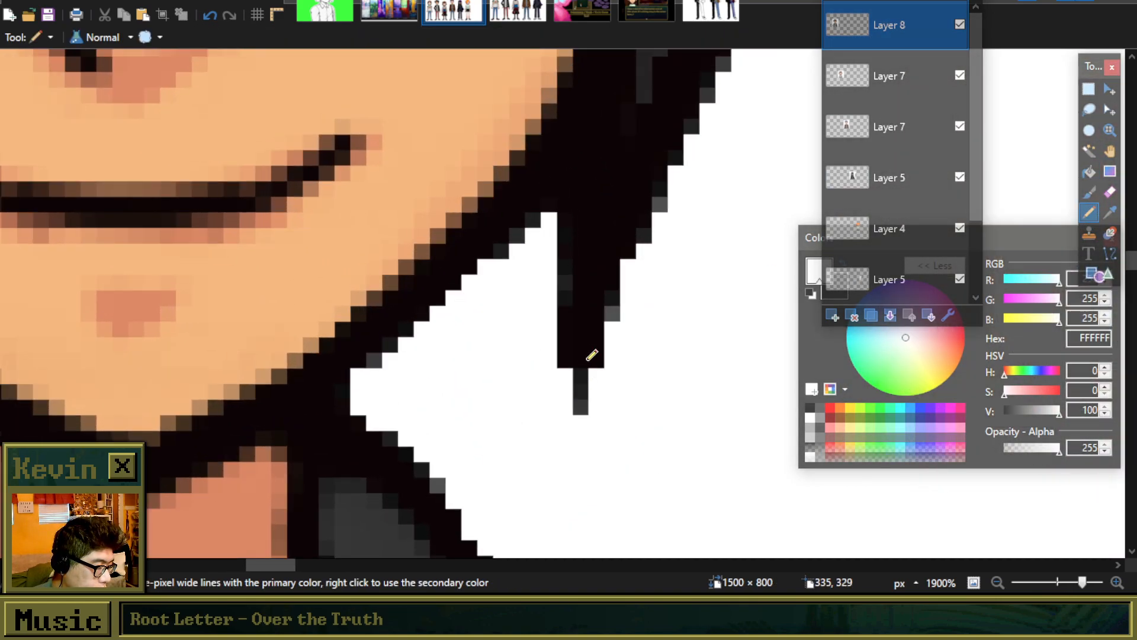
pyautogui.rightClick(810, 408)
pyautogui.rightClick(565, 375)
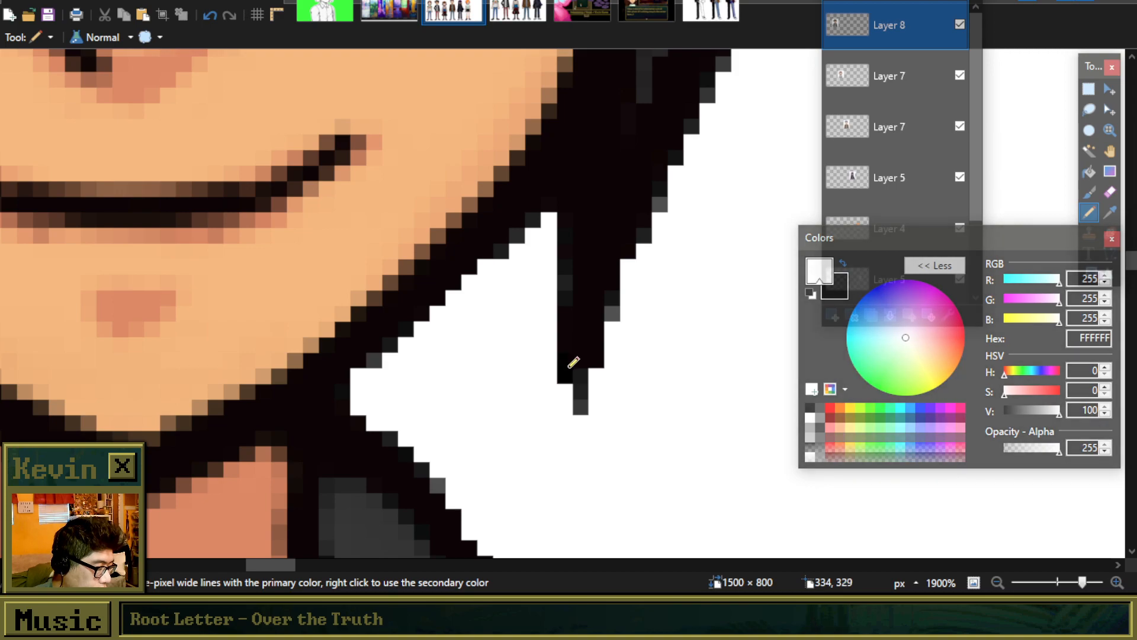
pyautogui.scroll(-2, 422, 378)
pyautogui.scroll(2, 115, 362)
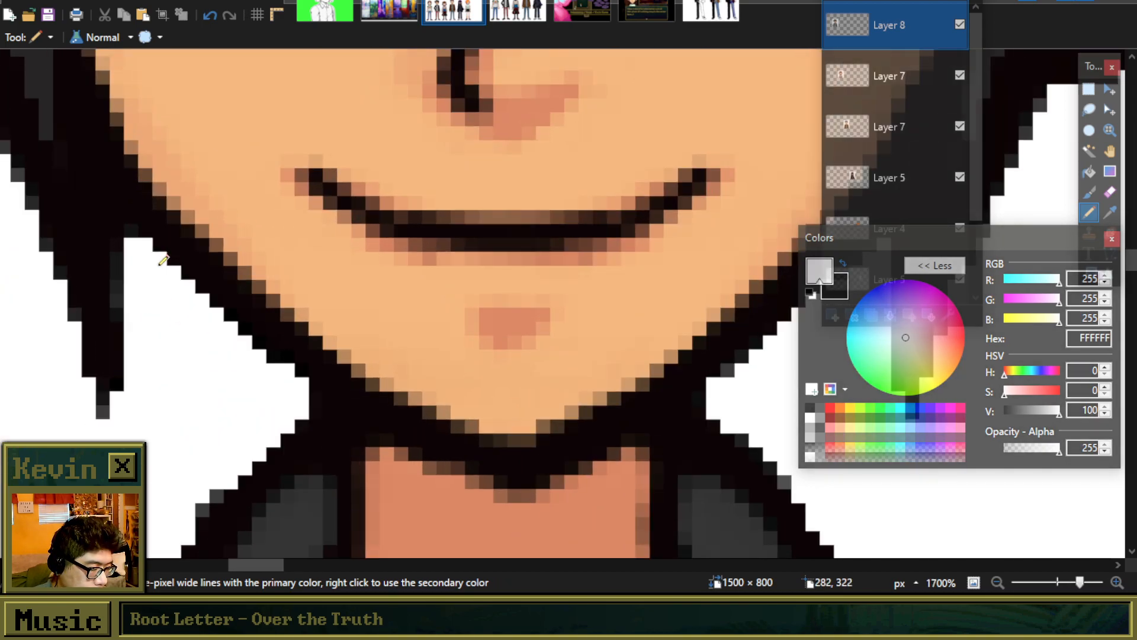
# Step: Select a 234 × 296 px area around the black-haired character's head and upper body and switch to The Den image
pyautogui.scroll(-12, 158, 265)
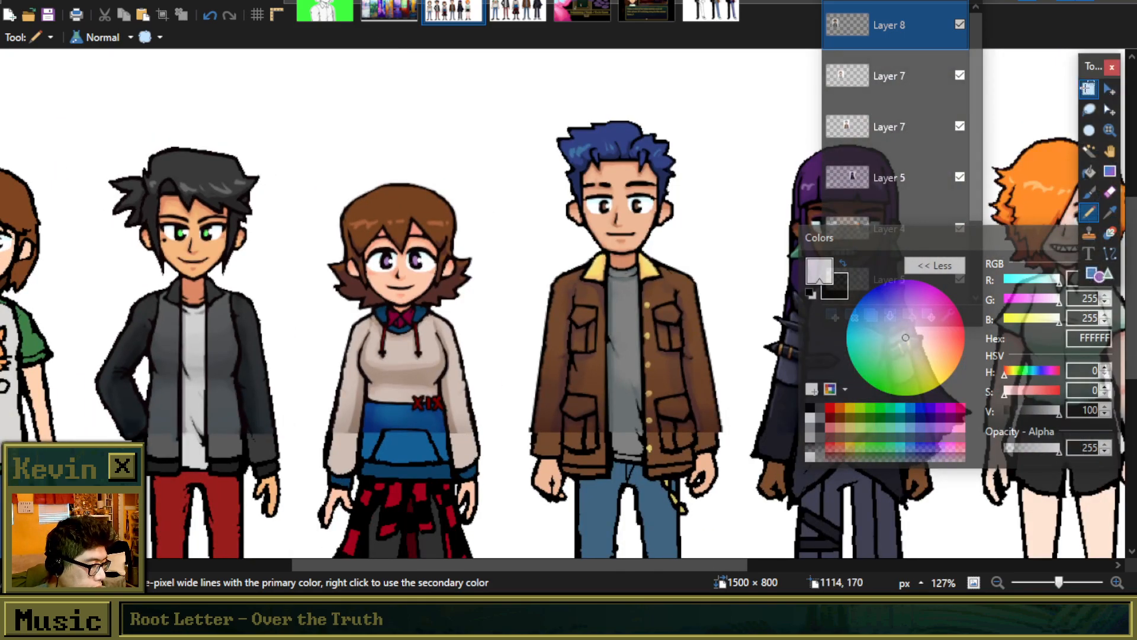
pyautogui.click(1088, 90)
pyautogui.moveTo(62, 125); pyautogui.dragTo(310, 434)
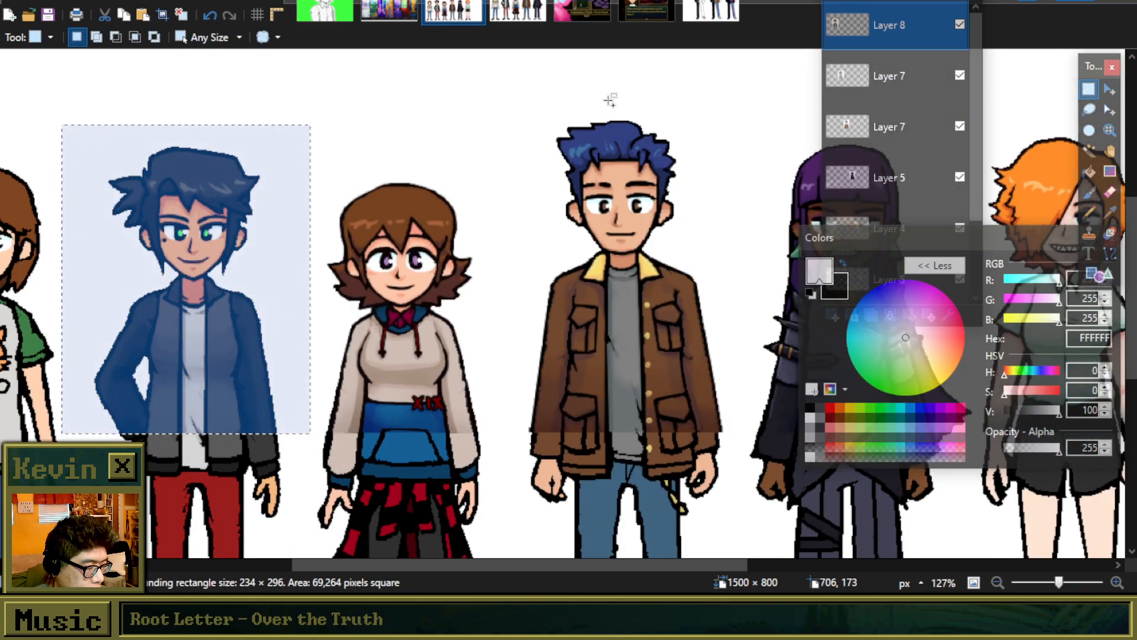
pyautogui.click(647, 11)
pyautogui.scroll(5, 873, 109)
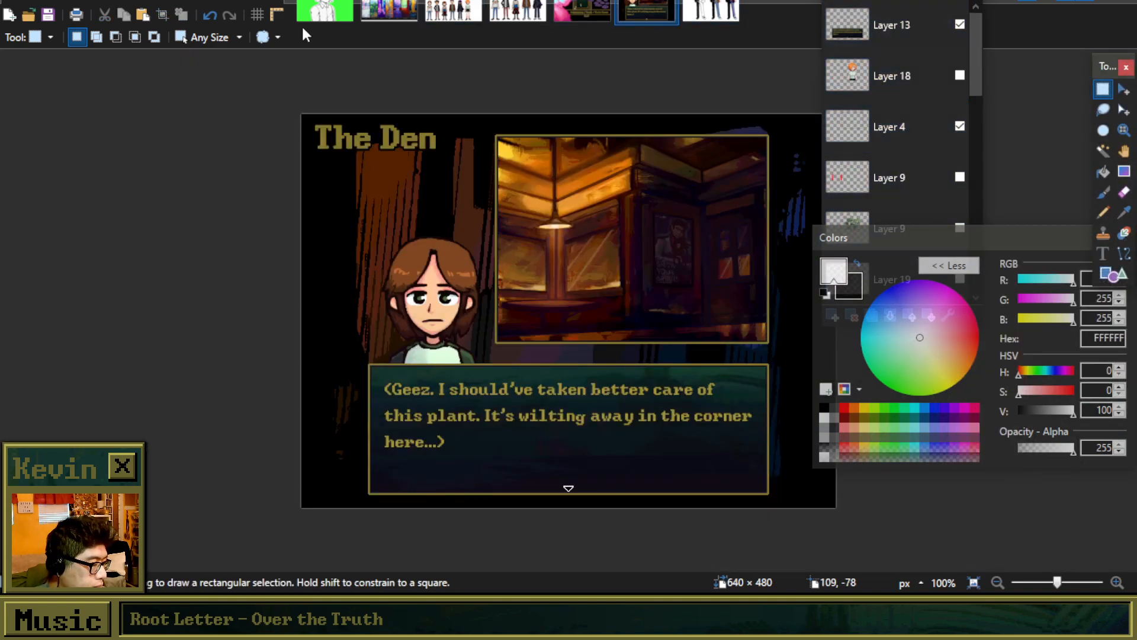
# Step: Add a new layer directly above Layer 18 in The Den image
pyautogui.click(459, 11)
pyautogui.click(517, 11)
pyautogui.click(729, 18)
pyautogui.click(647, 11)
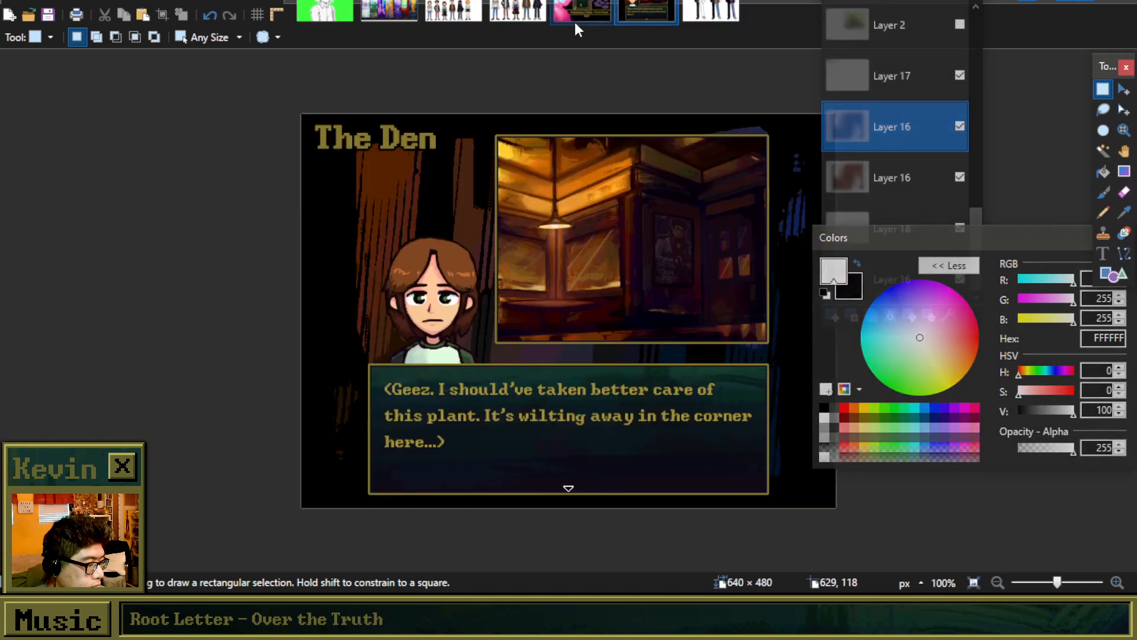
pyautogui.scroll(-10, 898, 77)
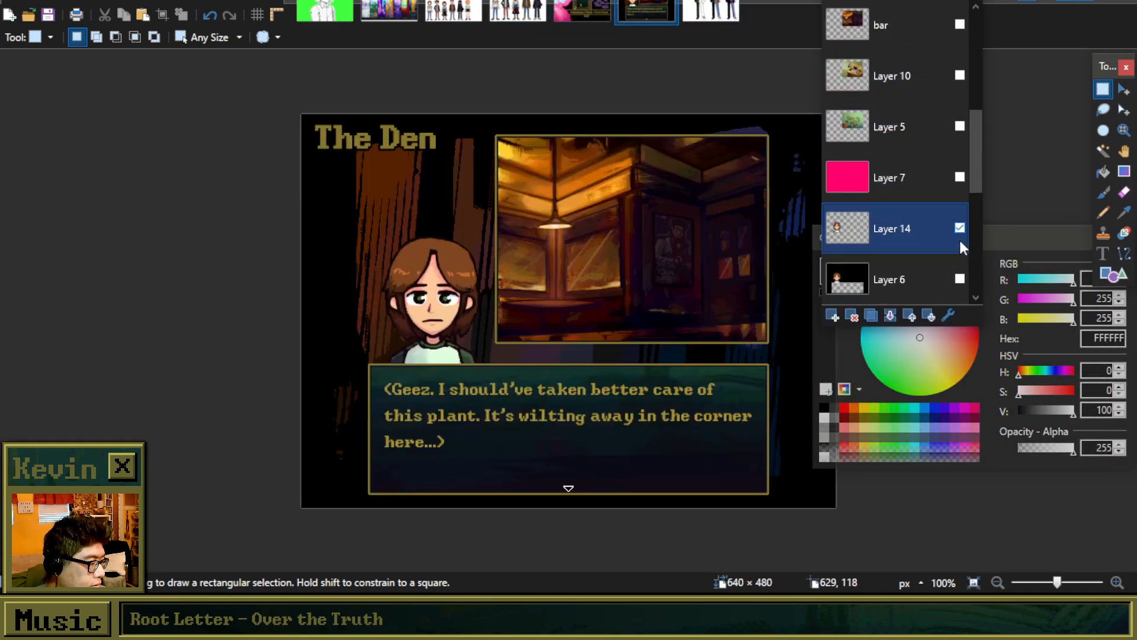
pyautogui.click(832, 315)
pyautogui.scroll(4, 652, 373)
pyautogui.hotkey('ctrl', 'v')
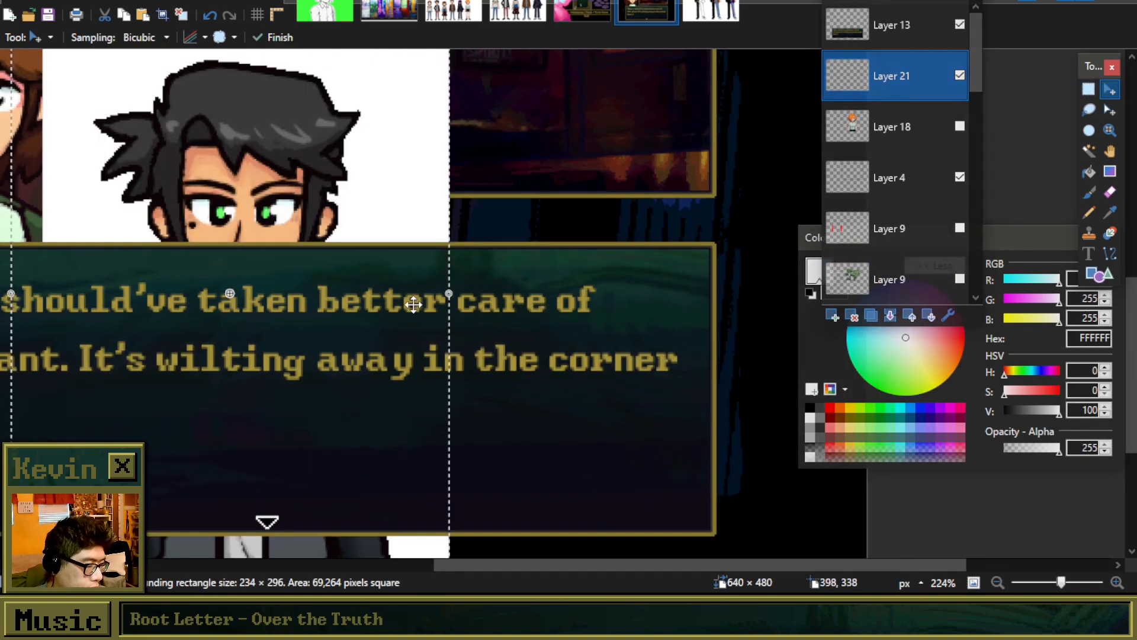
pyautogui.moveTo(330, 363); pyautogui.dragTo(492, 239)
pyautogui.scroll(2, 507, 119)
pyautogui.scroll(-6, 500, 201)
pyautogui.hotkey('ctrl', 'z')
pyautogui.hotkey('ctrl', 'z')
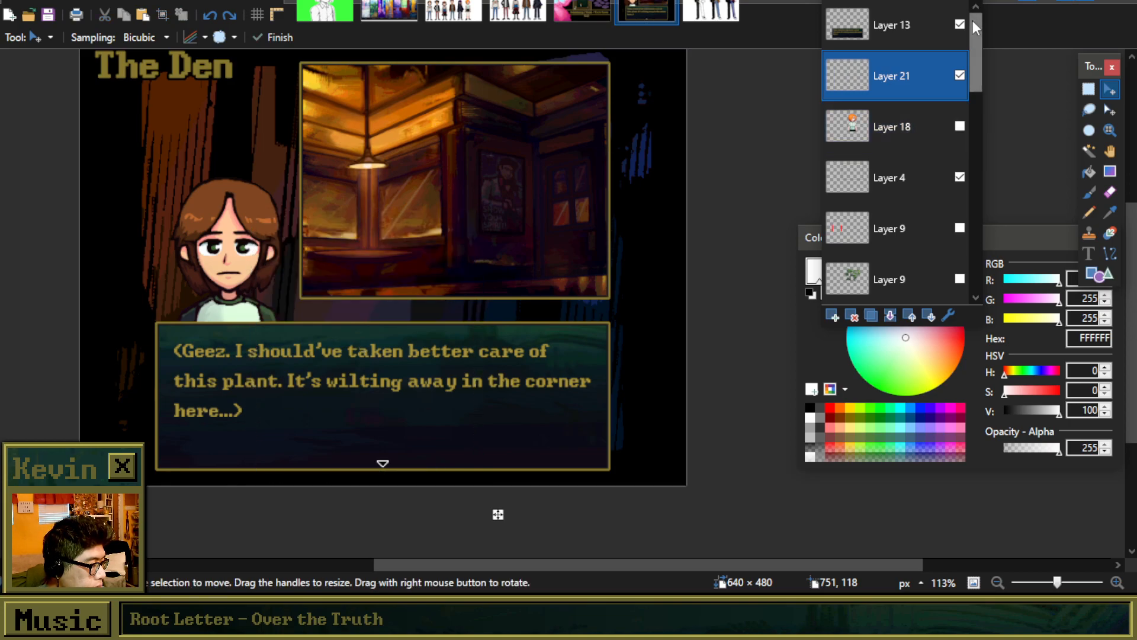
# Step: Hide Layer 13, show Layer 18, and paste the black-haired character onto Layer 21, aligned over the orange-haired character
pyautogui.click(960, 24)
pyautogui.click(959, 125)
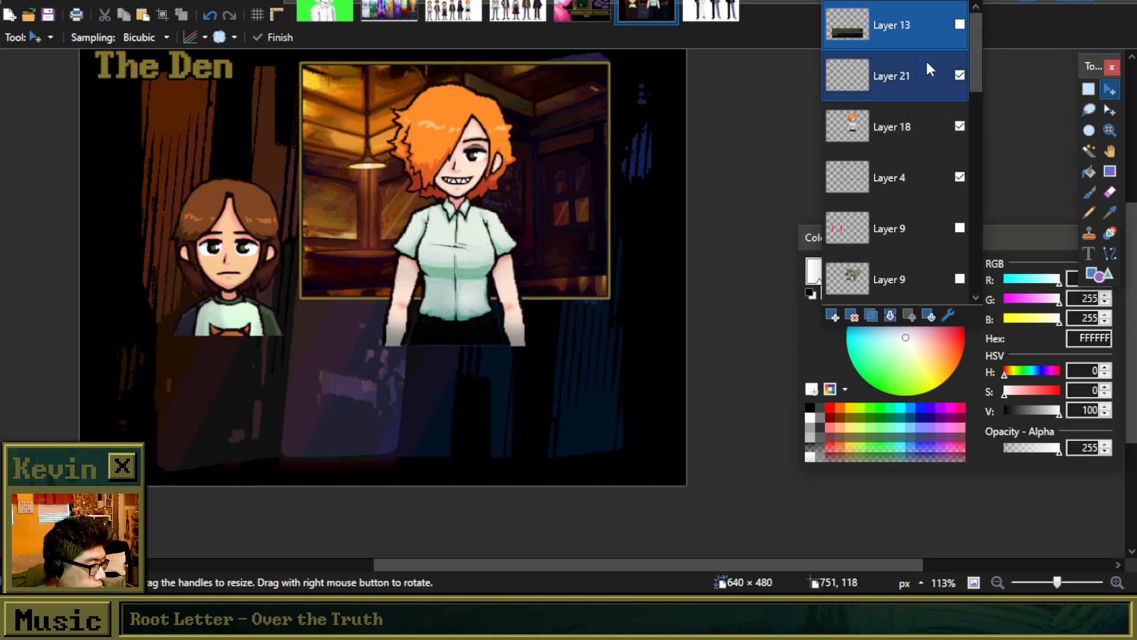
pyautogui.hotkey('ctrl', 'v')
pyautogui.moveTo(401, 276); pyautogui.dragTo(437, 207)
pyautogui.scroll(3, 437, 295)
pyautogui.moveTo(452, 302); pyautogui.dragTo(379, 355)
pyautogui.scroll(-3, 391, 356)
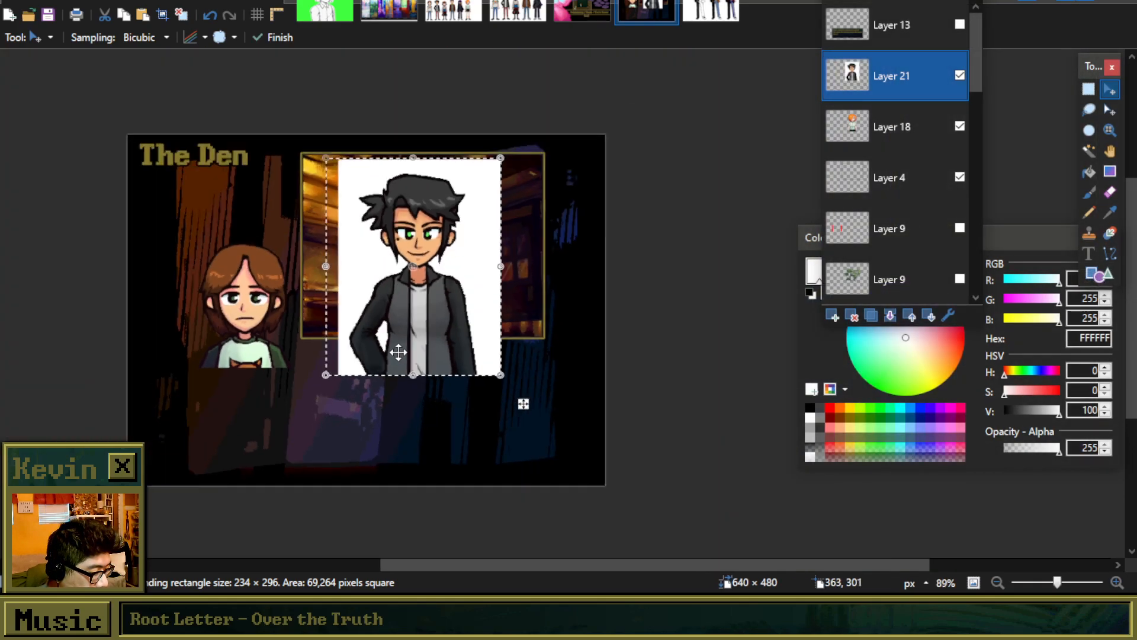
# Step: Delete the pasted character's white background and the white between arm and torso with the Magic Wand at 76% tolerance
pyautogui.click(1088, 153)
pyautogui.click(501, 236)
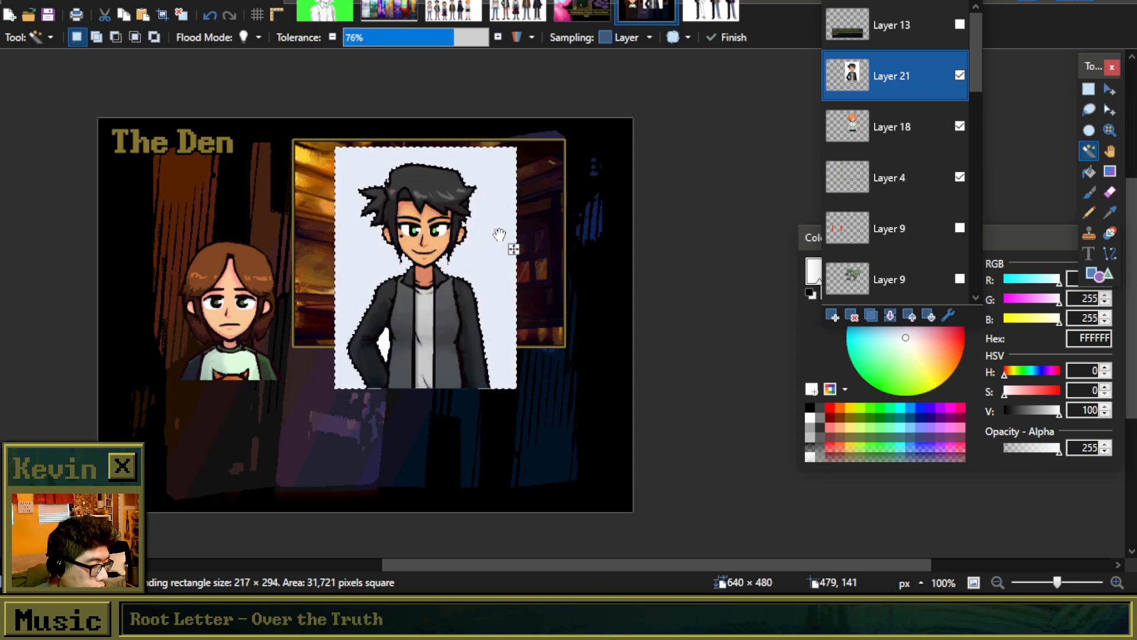
pyautogui.press('Delete')
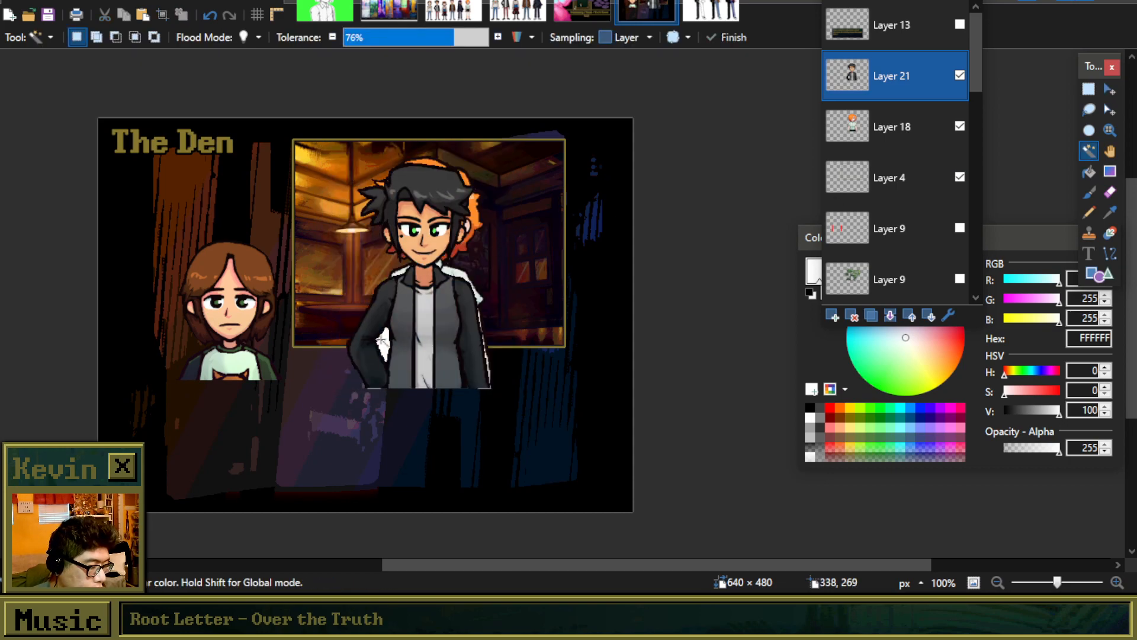
pyautogui.keyDown('ctrl'); pyautogui.click(953, 136); pyautogui.keyUp('ctrl')
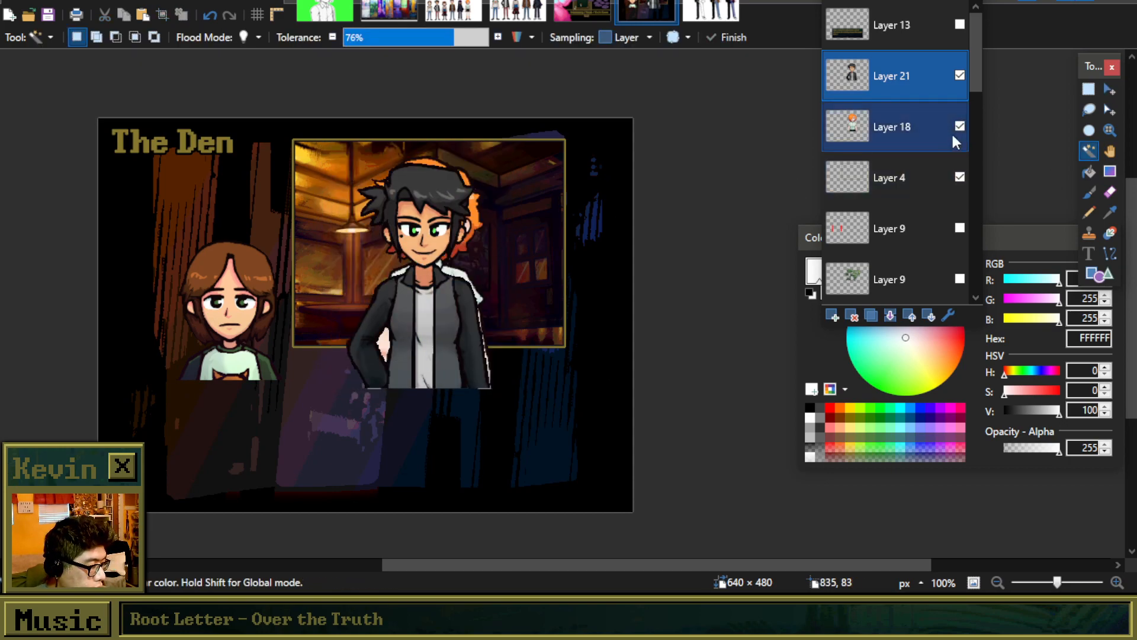
# Step: Show the dialogue box on Layer 13, hide Layer 18, and nudge the black-haired character a few pixels to the right
pyautogui.click(960, 23)
pyautogui.click(959, 126)
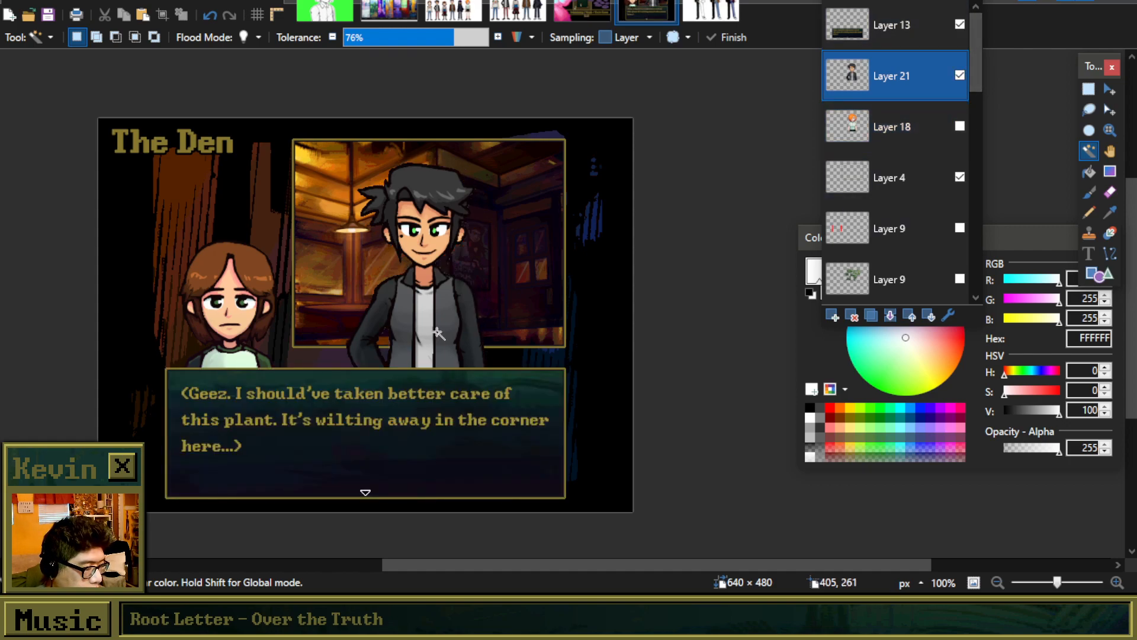
pyautogui.scroll(3, 437, 333)
pyautogui.press('m')
pyautogui.press('Right')
pyautogui.press('Right')
pyautogui.press('Right')
pyautogui.click(1093, 88)
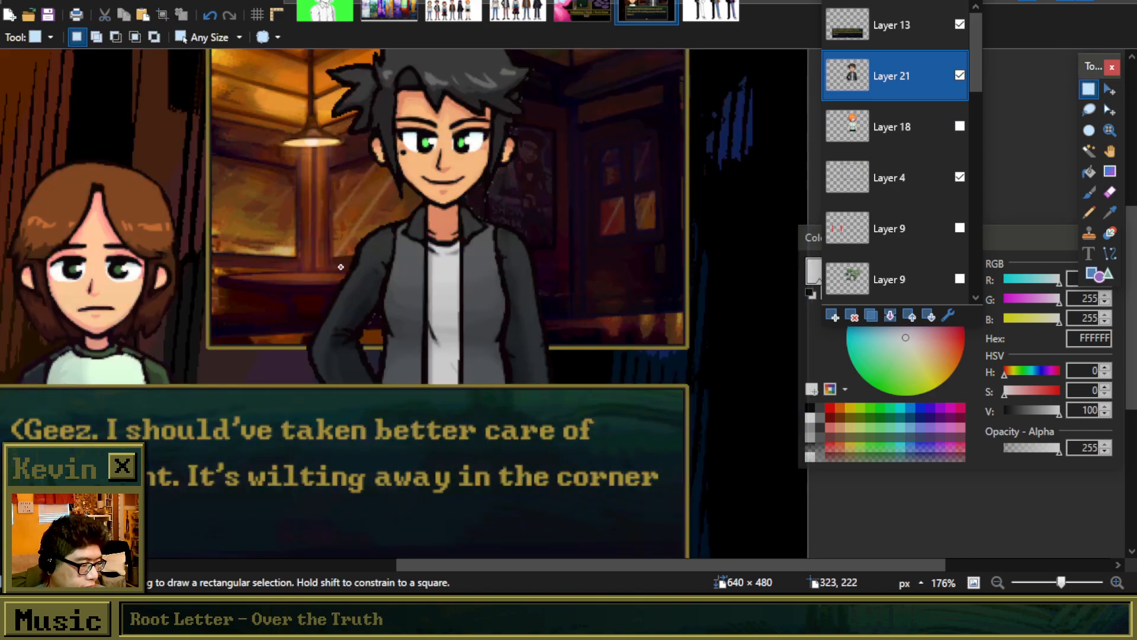
pyautogui.scroll(-3, 354, 268)
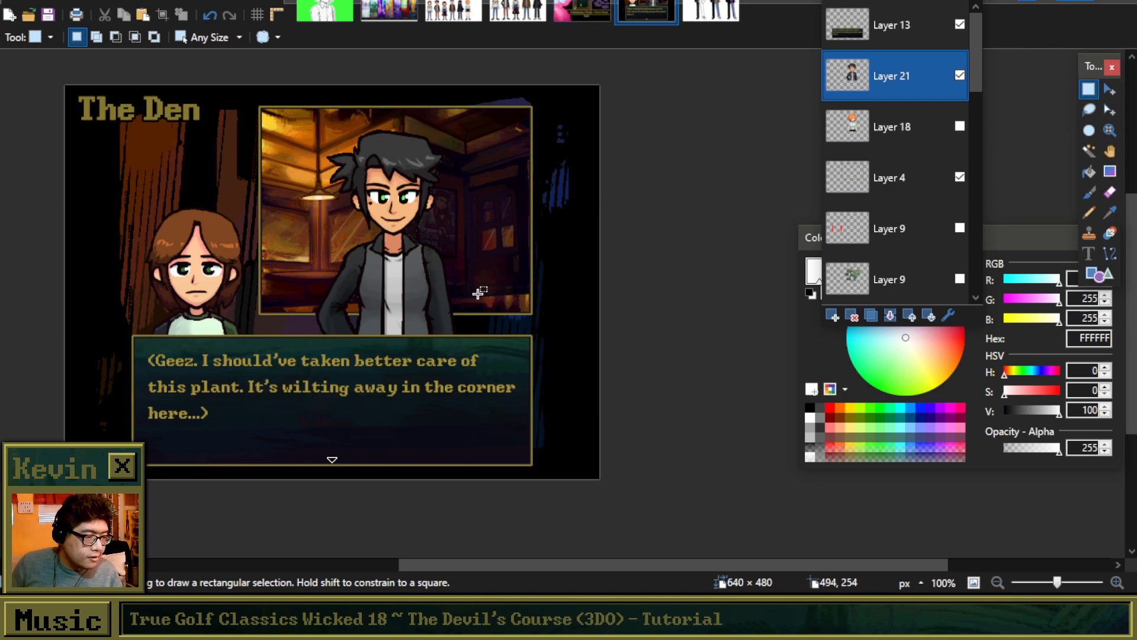
# Step: Return to the Phantom of a Smile character sheet and clear the selection around the black-haired character
pyautogui.click(539, 11)
pyautogui.click(447, 18)
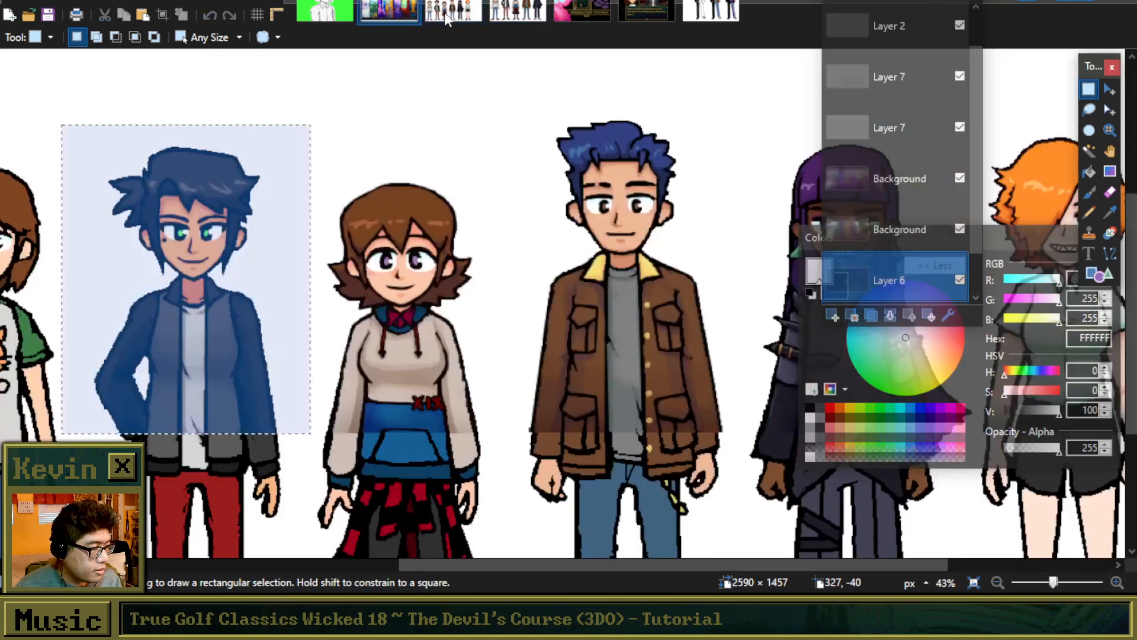
pyautogui.scroll(-1, 561, 233)
pyautogui.scroll(8, 236, 223)
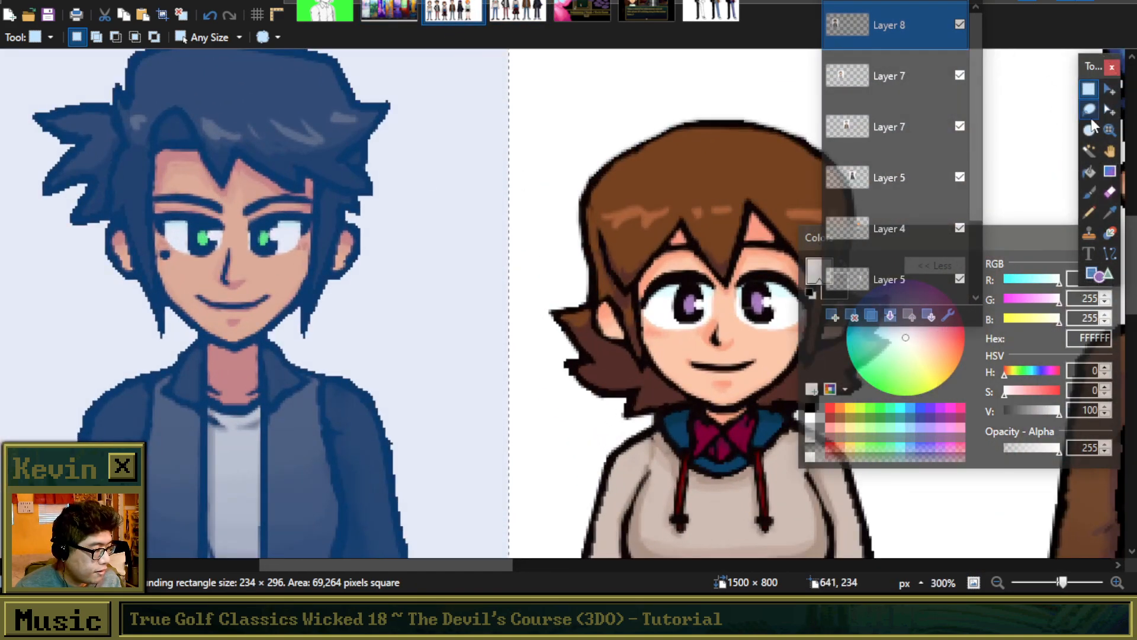
pyautogui.click(1015, 101)
pyautogui.scroll(-8, 277, 158)
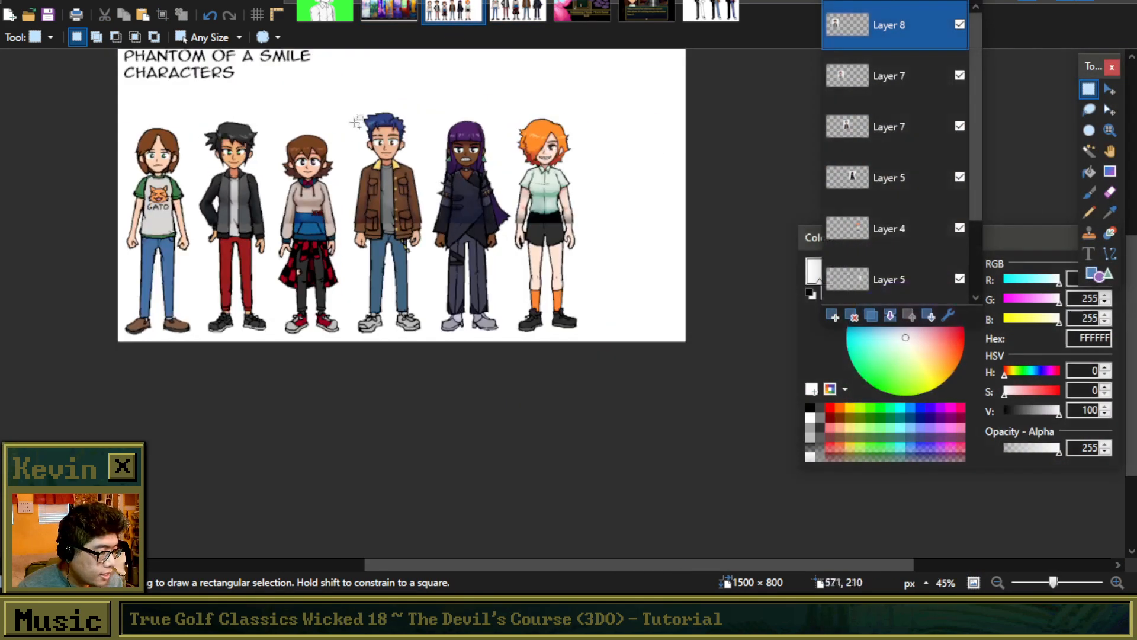
# Step: Sample the dark gray 272425 from the black-haired character's bangs and set the Paintbrush hardness to 64%
pyautogui.scroll(7, 336, 121)
pyautogui.scroll(-4, 508, 160)
pyautogui.scroll(5, 278, 142)
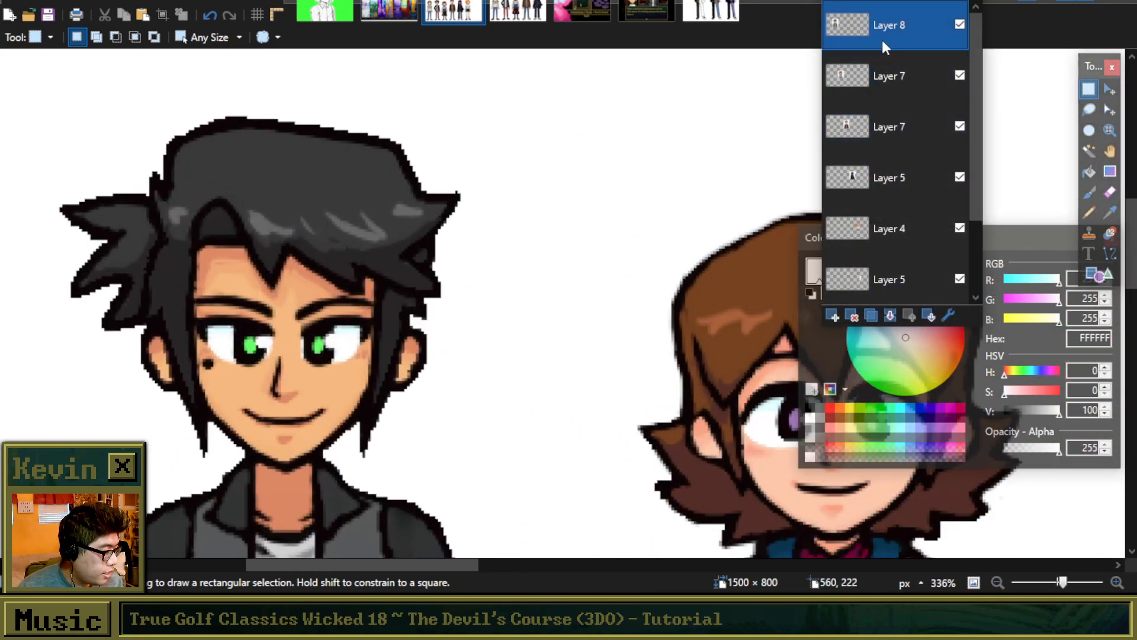
pyautogui.click(1110, 212)
pyautogui.scroll(6, 314, 258)
pyautogui.click(323, 305)
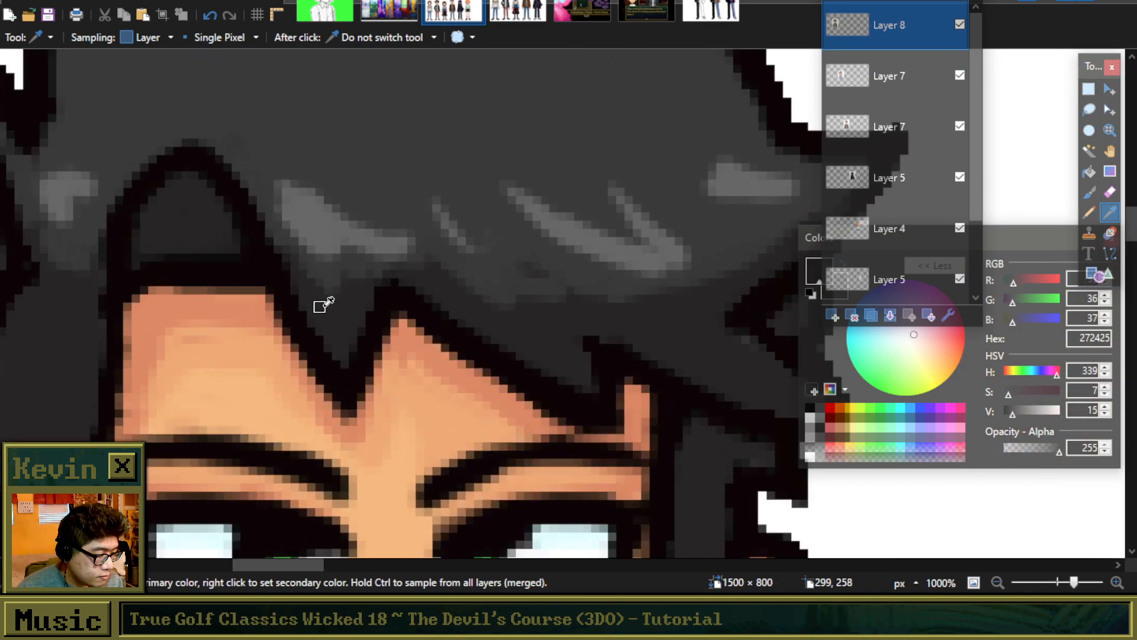
pyautogui.press('b')
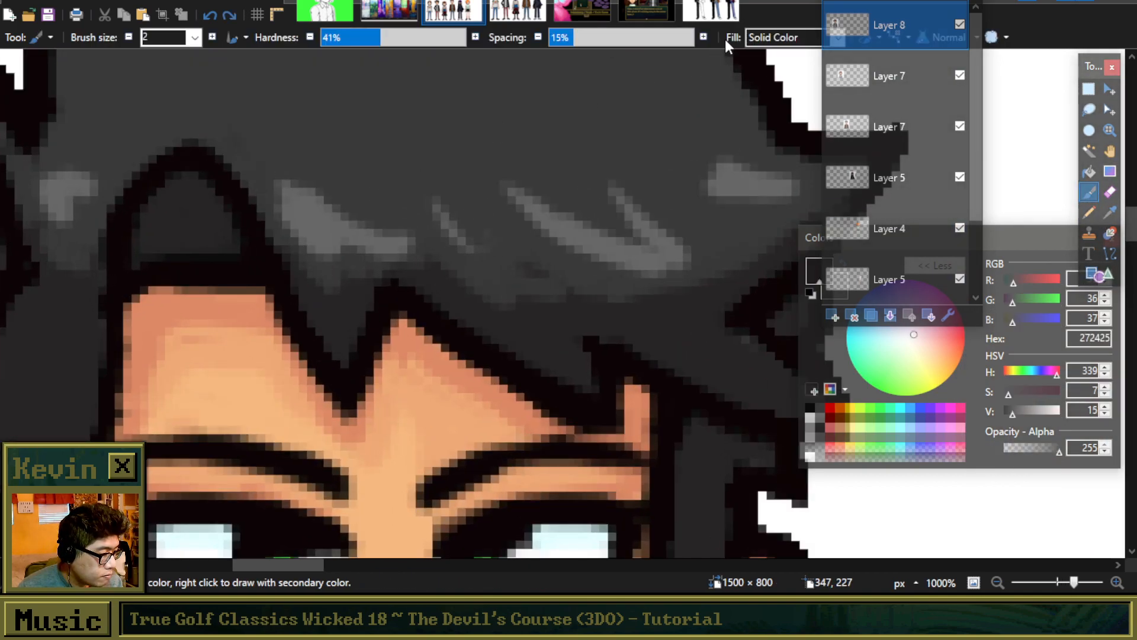
pyautogui.moveTo(862, 3); pyautogui.dragTo(905, 99)
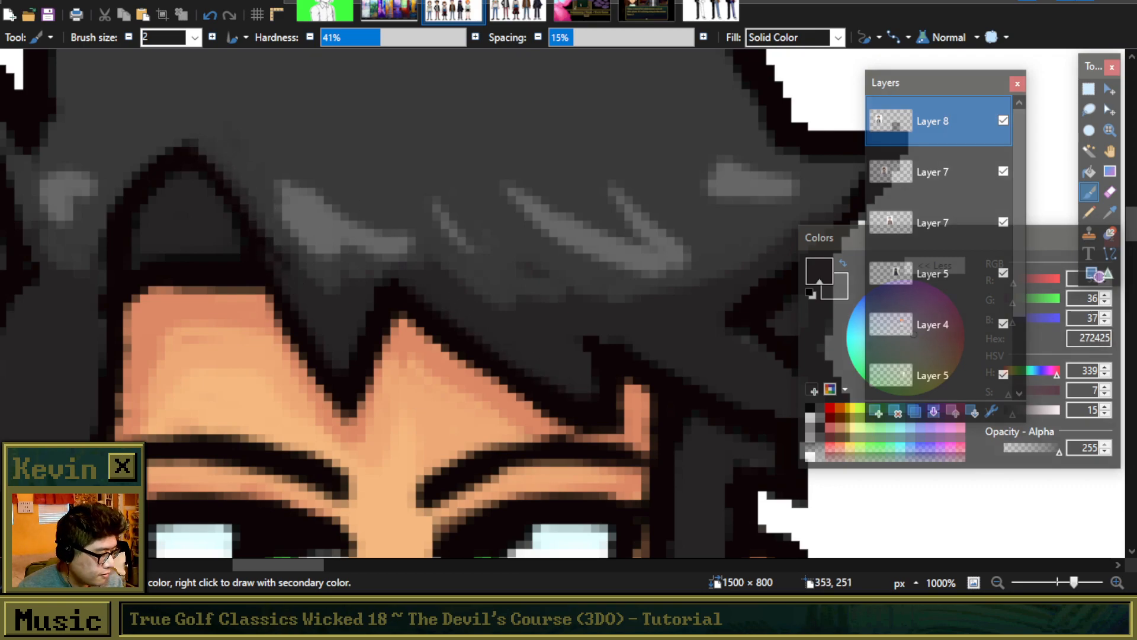
pyautogui.click(414, 41)
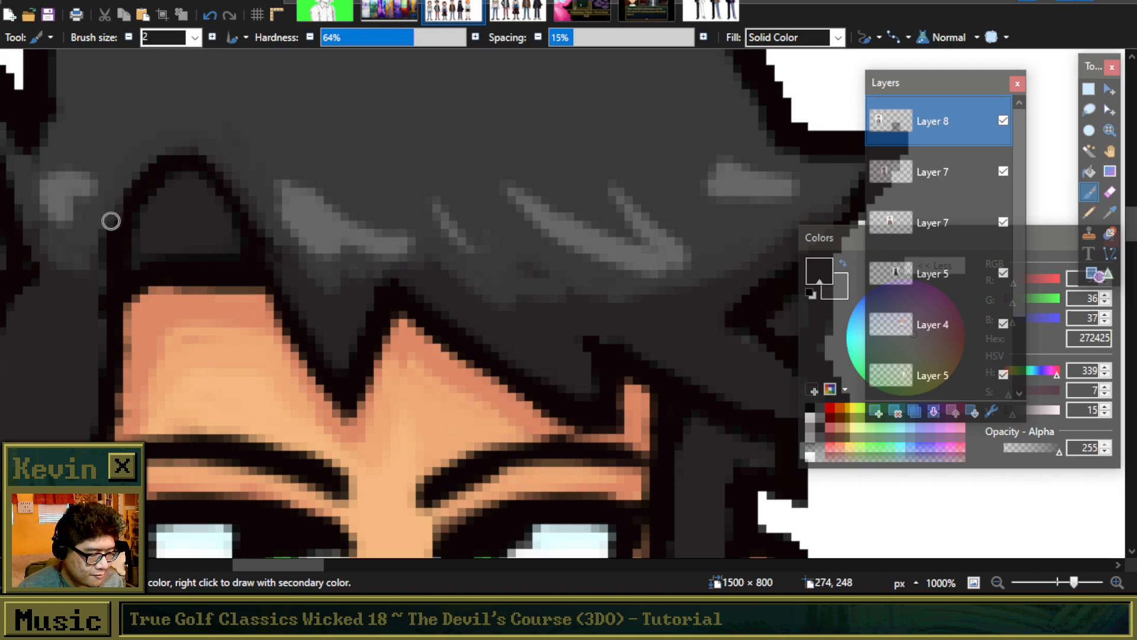
pyautogui.scroll(-5, 429, 271)
pyautogui.scroll(6, 363, 287)
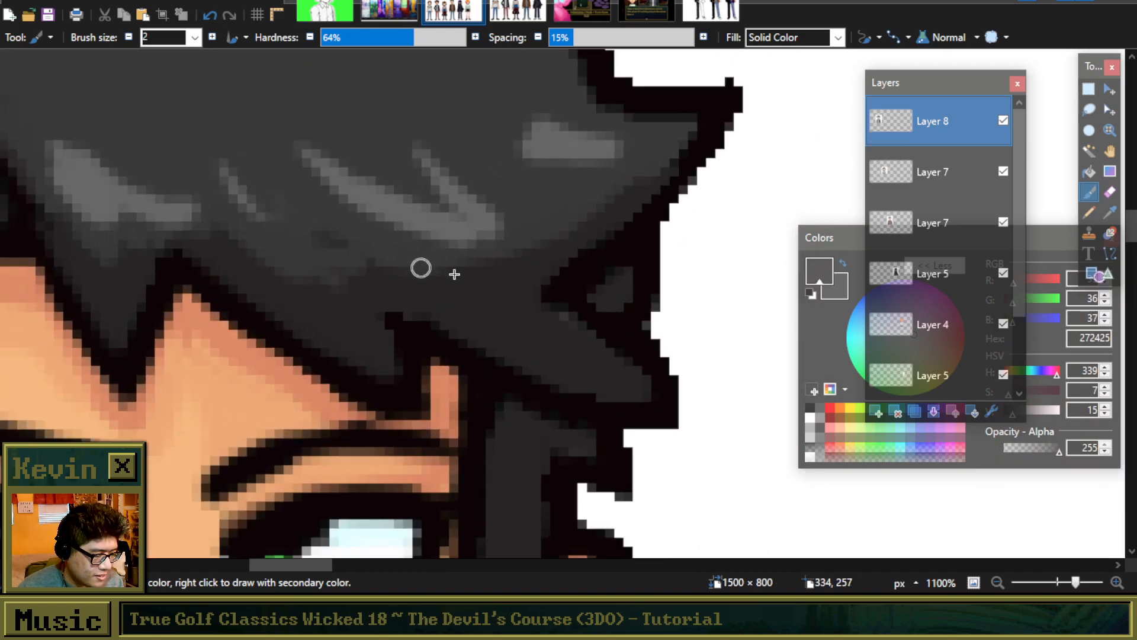
pyautogui.moveTo(550, 326)
pyautogui.mouseDown()
pyautogui.moveTo(442, 268)
pyautogui.moveTo(555, 325)
pyautogui.moveTo(399, 263)
pyautogui.moveTo(509, 322)
pyautogui.mouseUp()
pyautogui.hotkey('ctrl', 'z')
pyautogui.hotkey('ctrl', 'z')
pyautogui.scroll(-6, 564, 234)
pyautogui.scroll(6, 556, 336)
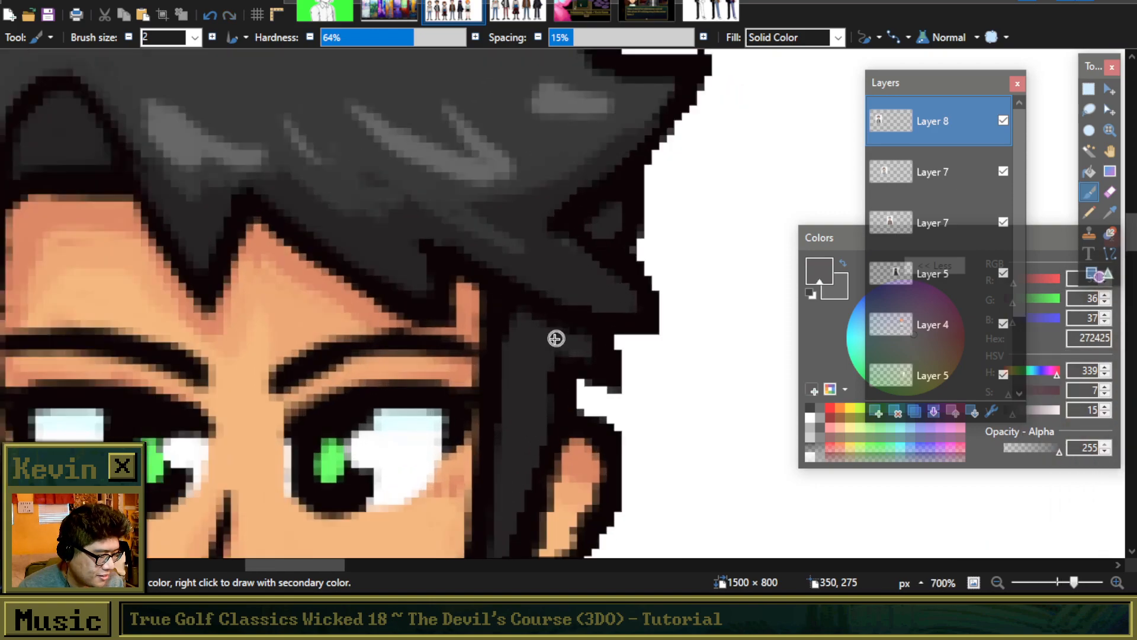
# Step: Examine the black-haired character's face, neck, collar and jacket shoulders for shading and outline flaws
pyautogui.scroll(-6, 532, 315)
pyautogui.scroll(2, 526, 271)
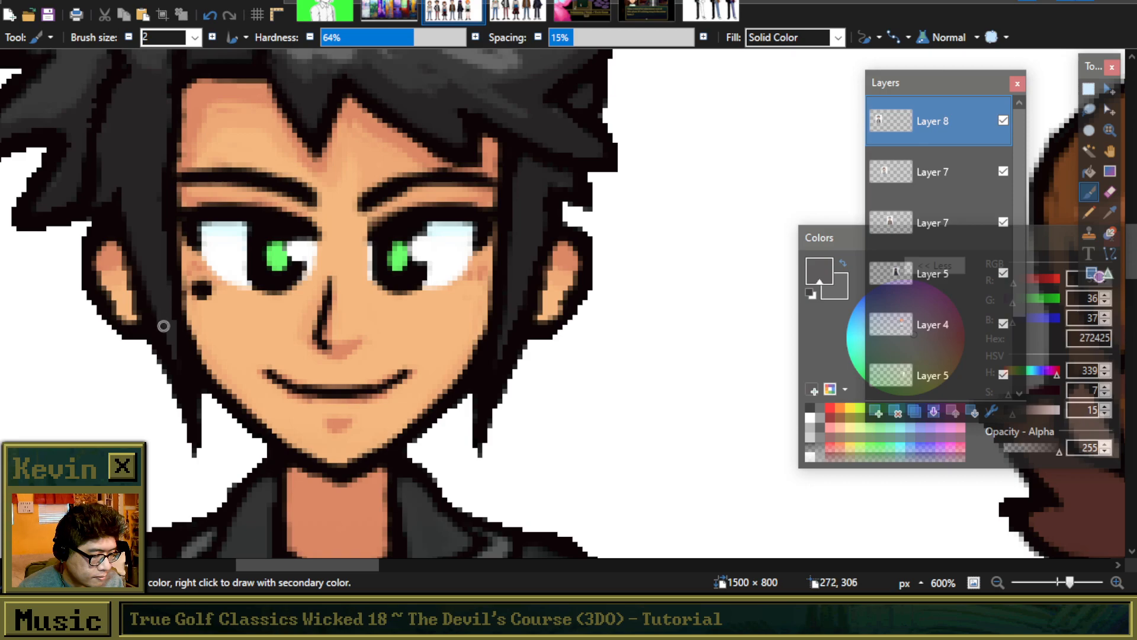
pyautogui.scroll(-4, 219, 270)
pyautogui.scroll(6, 237, 299)
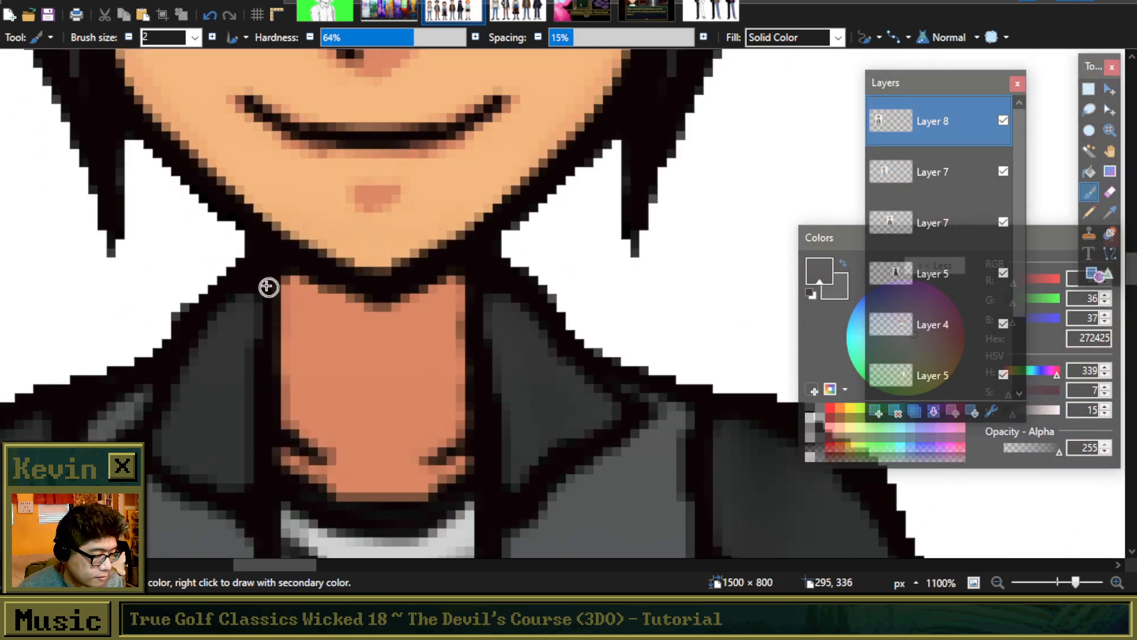
pyautogui.scroll(-3, 386, 314)
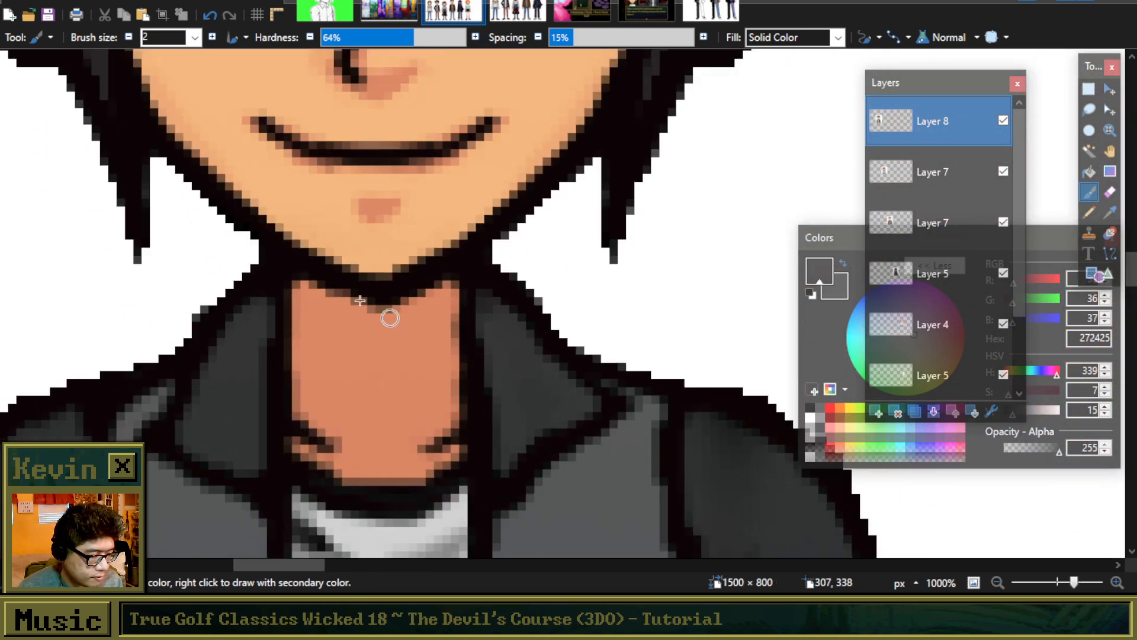
pyautogui.scroll(-2, 313, 274)
pyautogui.scroll(6, 269, 300)
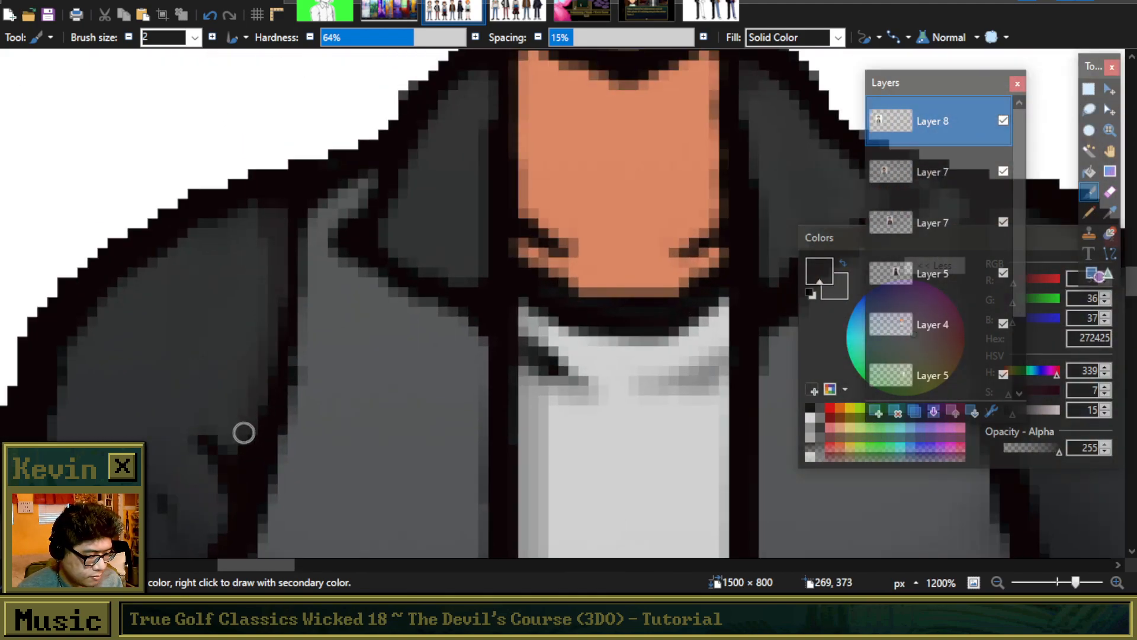
pyautogui.scroll(-4, 233, 316)
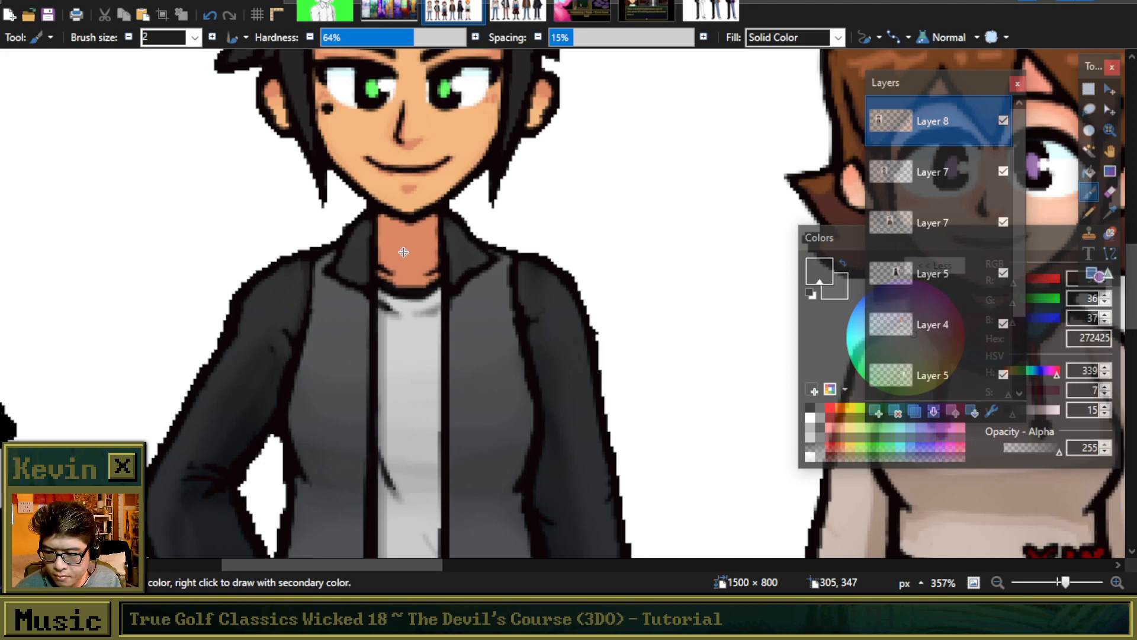
pyautogui.scroll(3, 523, 308)
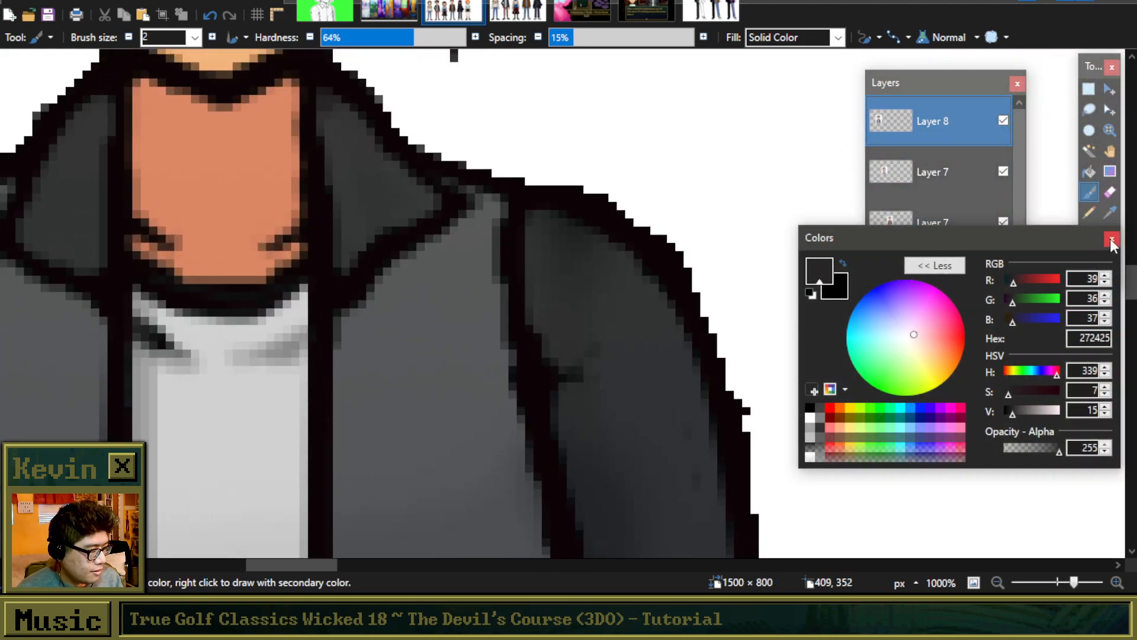
# Step: Sample the outline color 0D0406 and retouch the lower edge of the jacket collar with the size 2 Paintbrush
pyautogui.click(1110, 215)
pyautogui.click(537, 186)
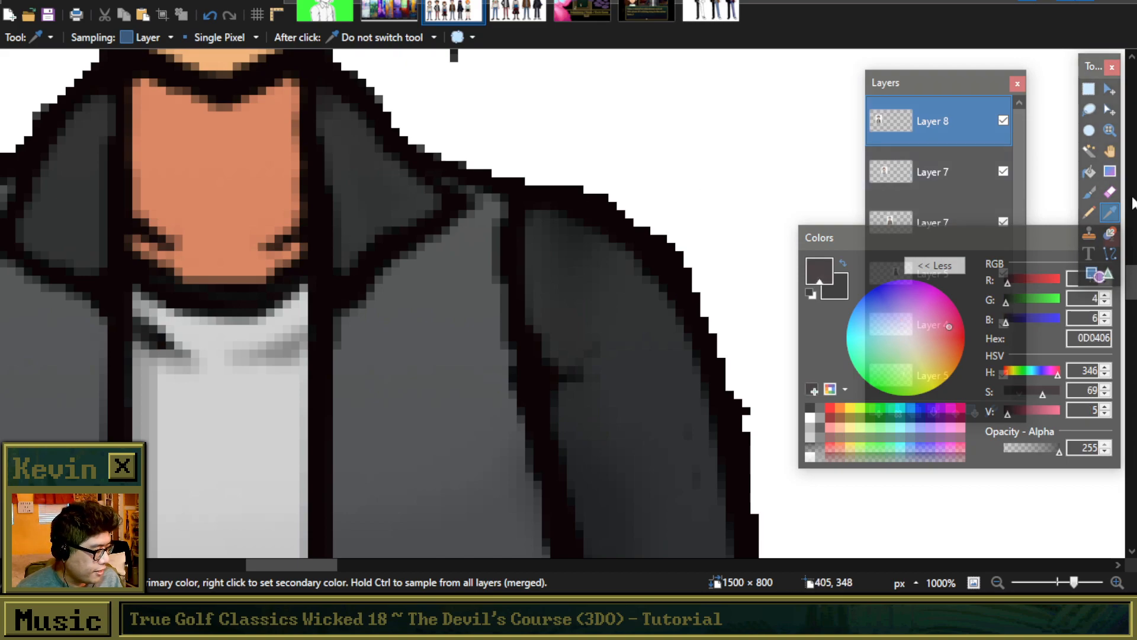
pyautogui.click(1089, 194)
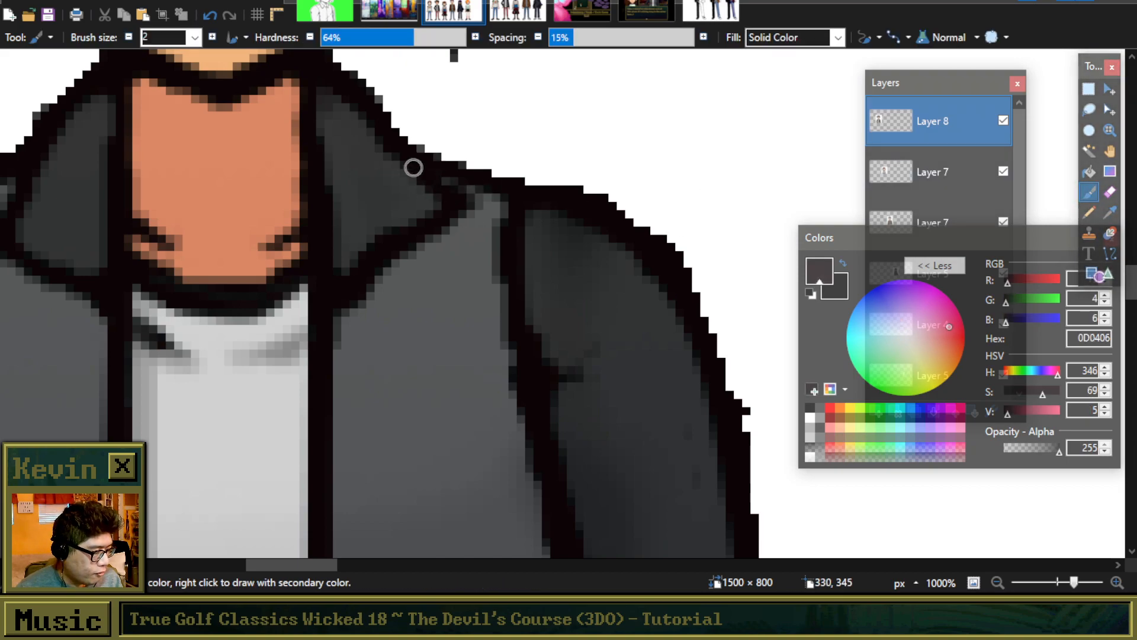
pyautogui.scroll(-4, 296, 249)
pyautogui.scroll(5, 249, 233)
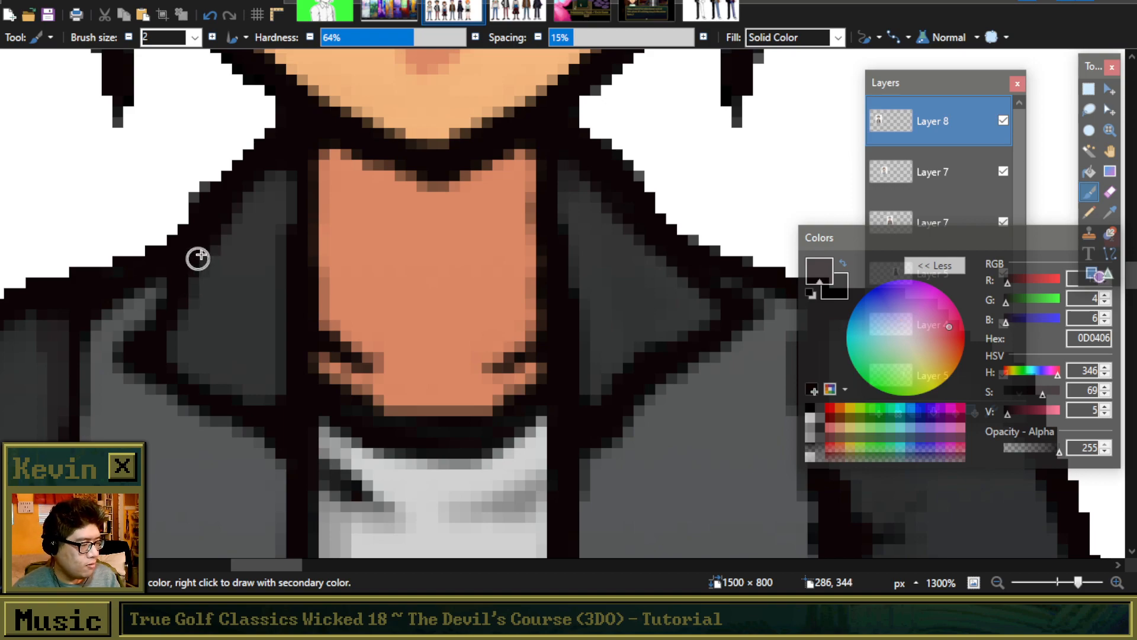
pyautogui.moveTo(190, 383); pyautogui.dragTo(292, 459)
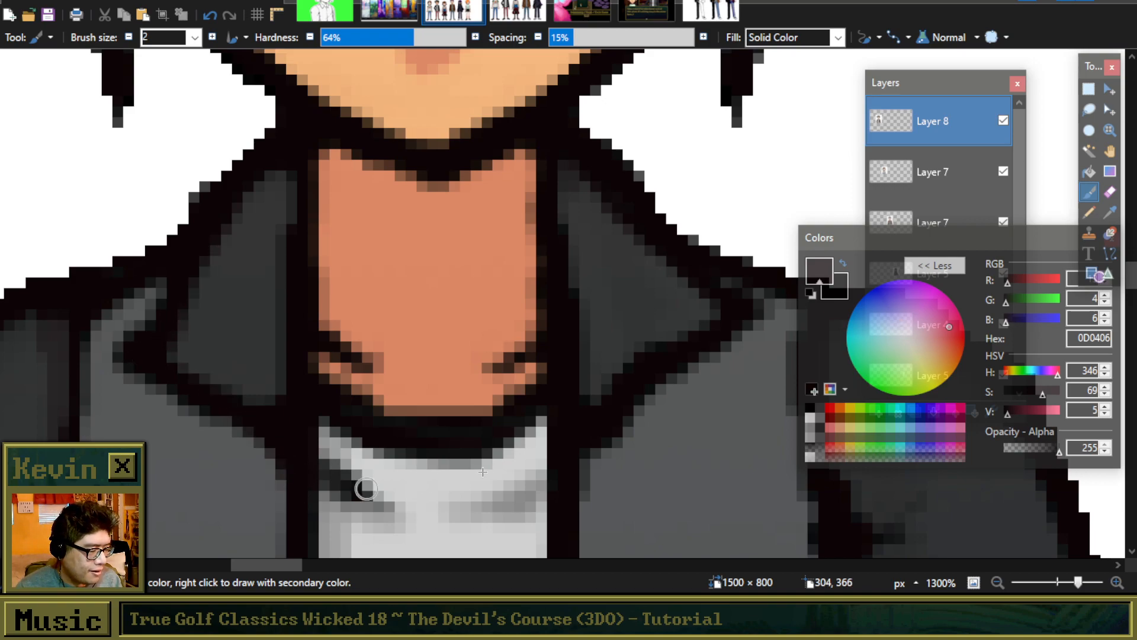
pyautogui.scroll(-5, 585, 304)
pyautogui.scroll(-3, 587, 290)
pyautogui.scroll(7, 539, 163)
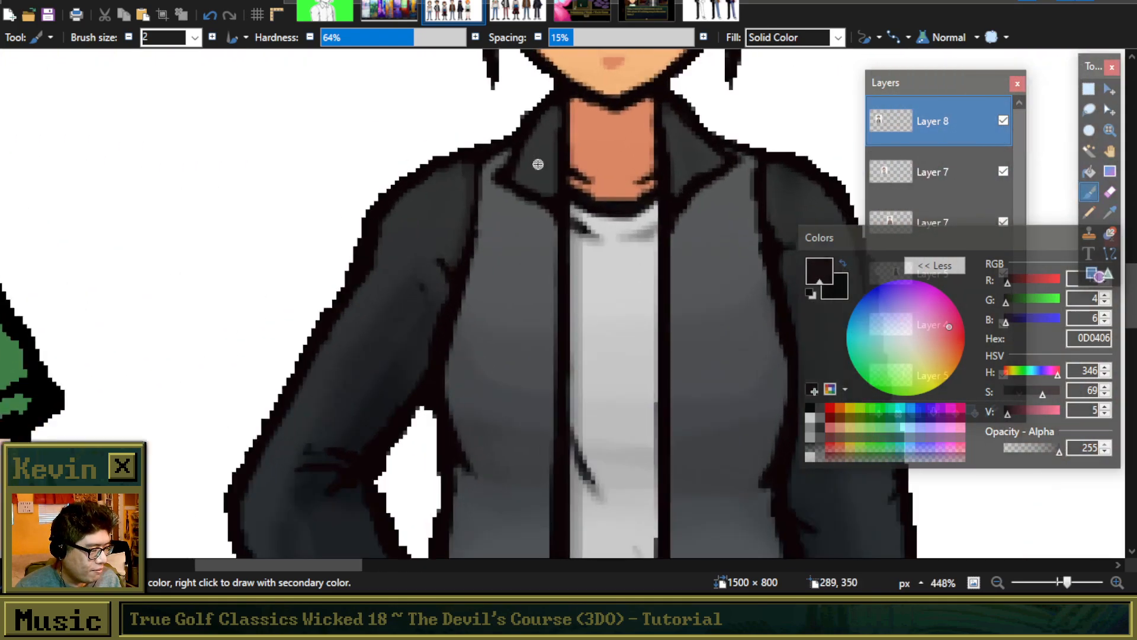
# Step: Sample the jacket collar's dark gray as the secondary color for the Paintbrush
pyautogui.click(1110, 212)
pyautogui.rightClick(564, 153)
pyautogui.click(1089, 192)
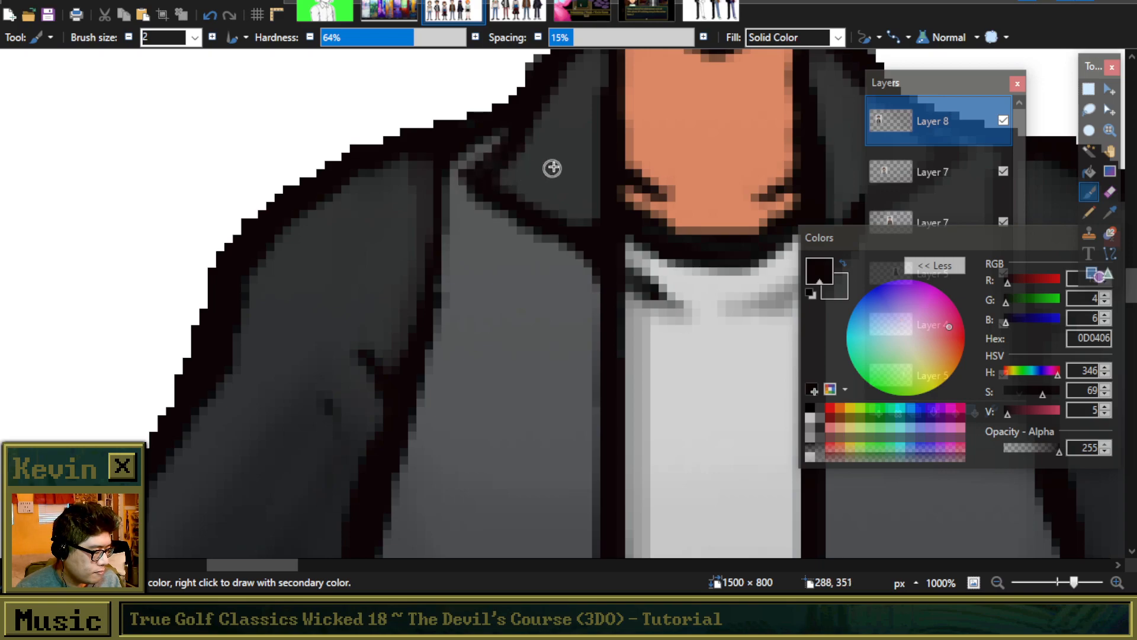
pyautogui.scroll(-8, 543, 170)
pyautogui.scroll(-4, 613, 190)
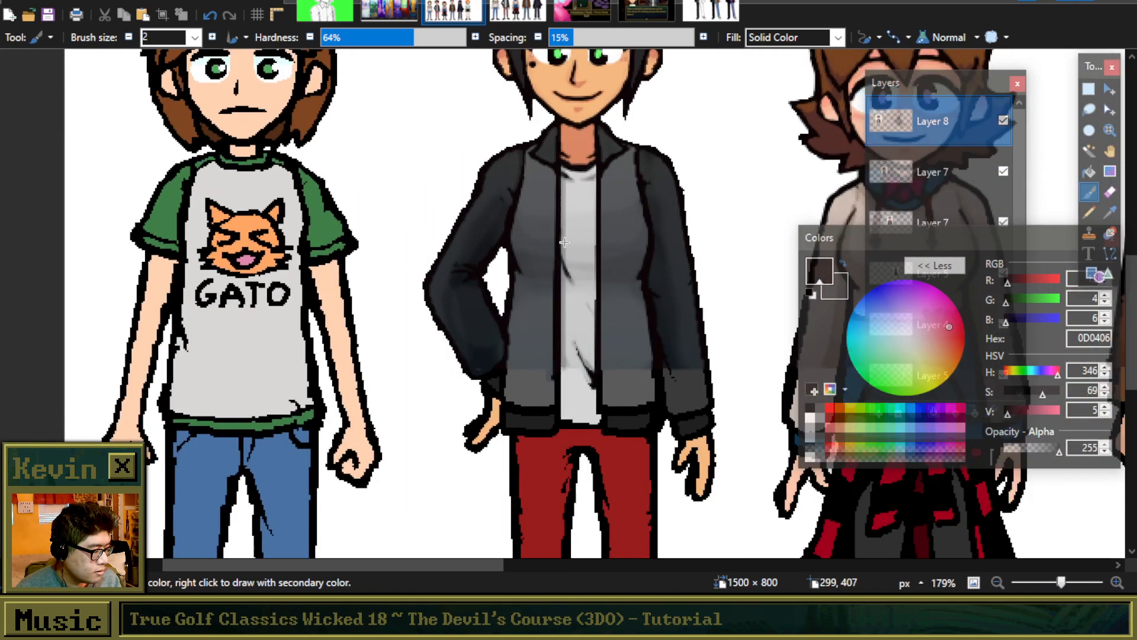
# Step: Switch to Mixcraft and open the music project for The Den without saving the changes to the current project
pyautogui.scroll(3, 662, 229)
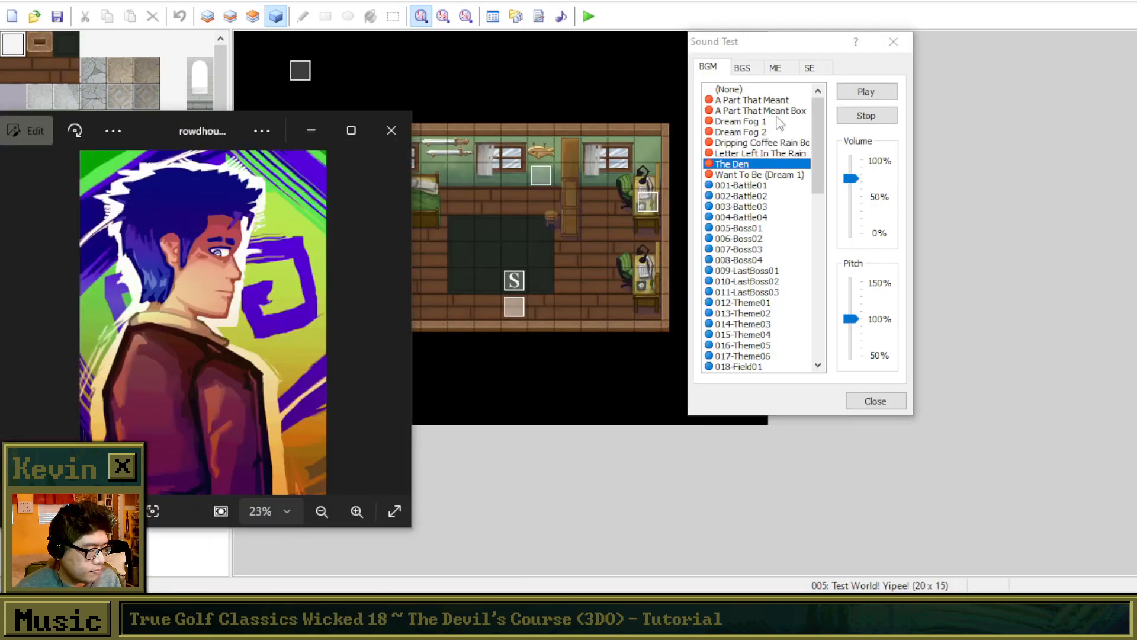
pyautogui.click(308, 124)
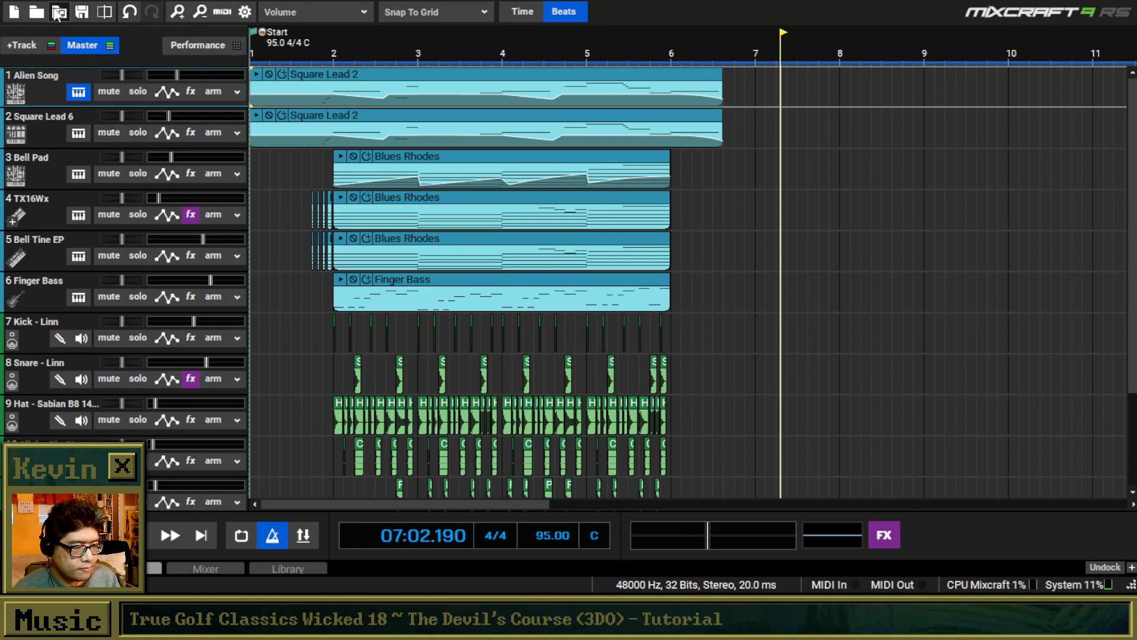
pyautogui.click(59, 12)
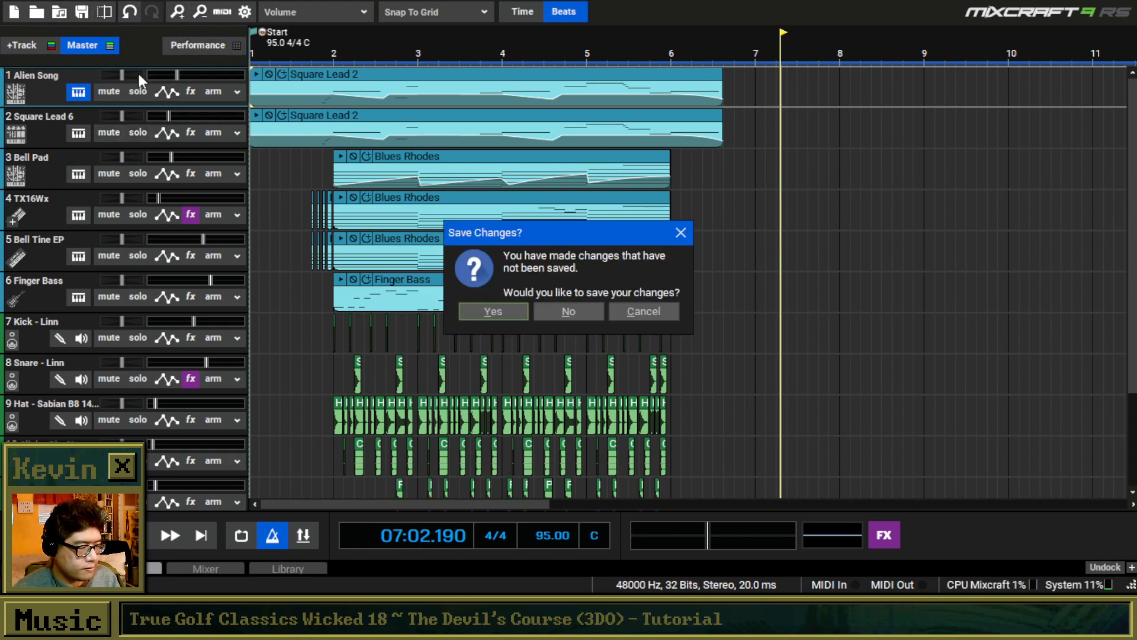
pyautogui.click(552, 309)
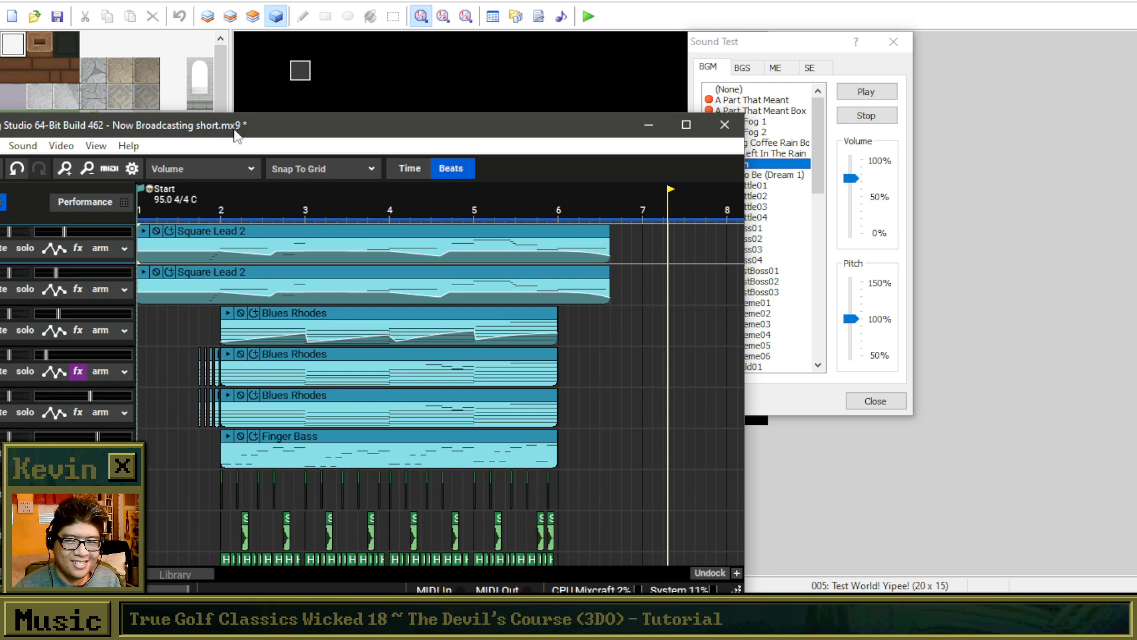
pyautogui.moveTo(235, 129); pyautogui.dragTo(270, 3)
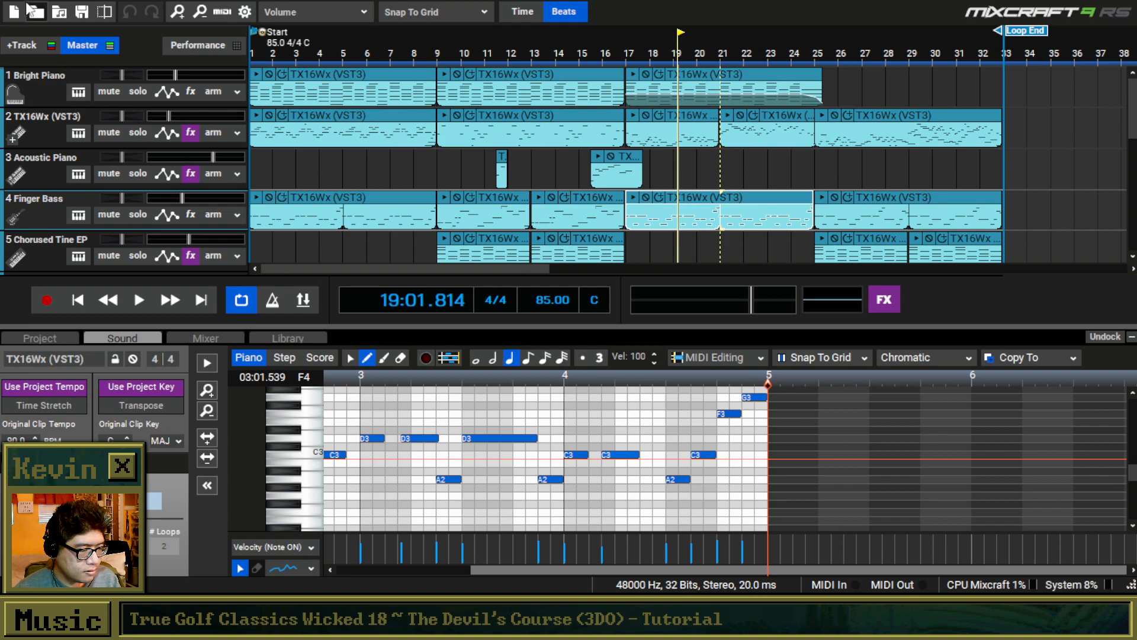
# Step: Mix down the project to OGG as The Den
pyautogui.click(28, 9)
pyautogui.moveTo(88, 110)
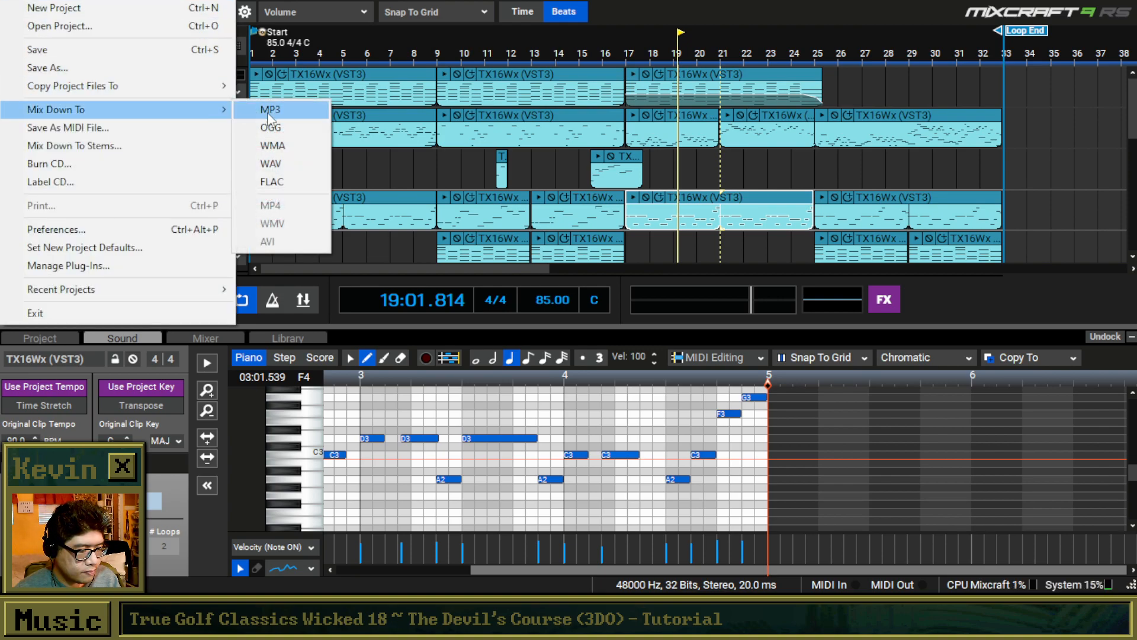
pyautogui.click(287, 133)
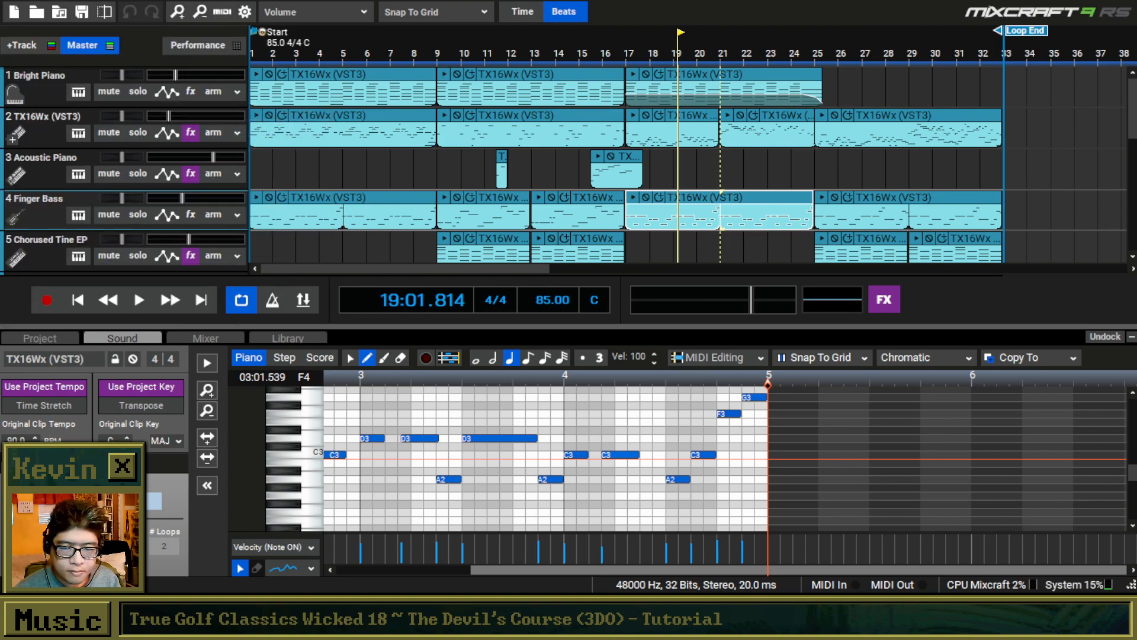
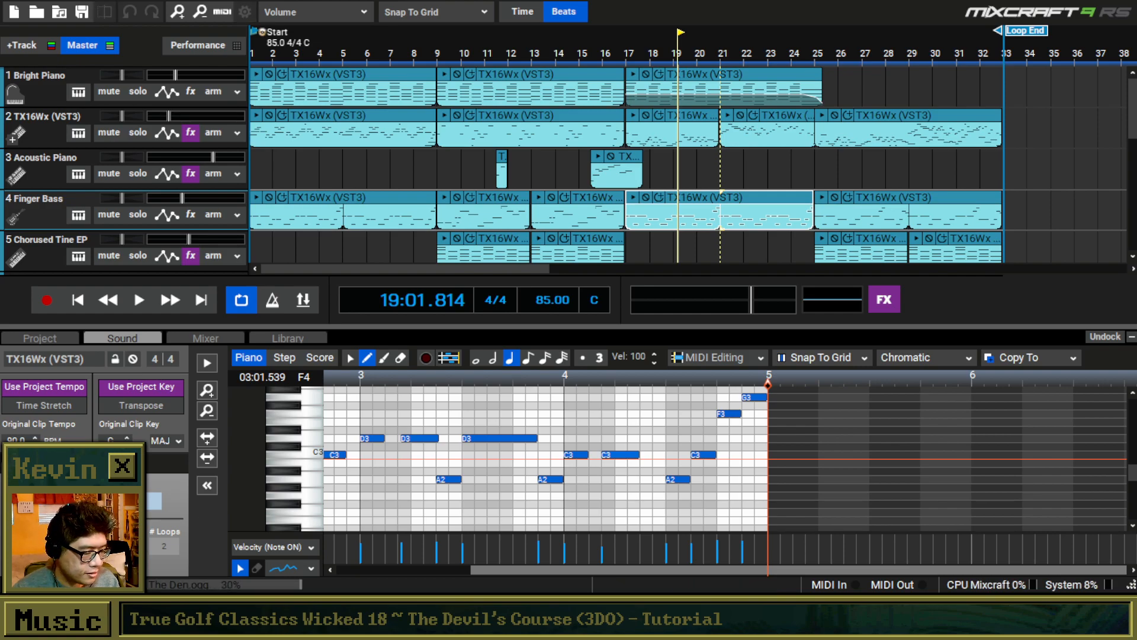
# Step: Select all clips on the timeline and mix the project down to OGG as The Den
pyautogui.click(15, 3)
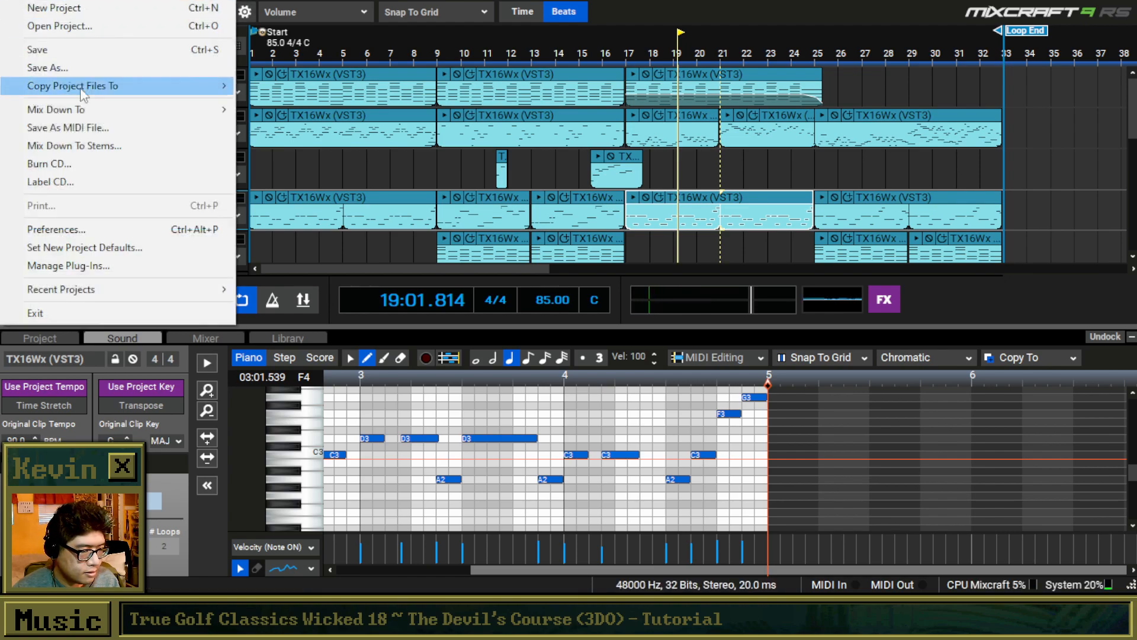
pyautogui.click(987, 46)
pyautogui.hotkey('ctrl', 'a')
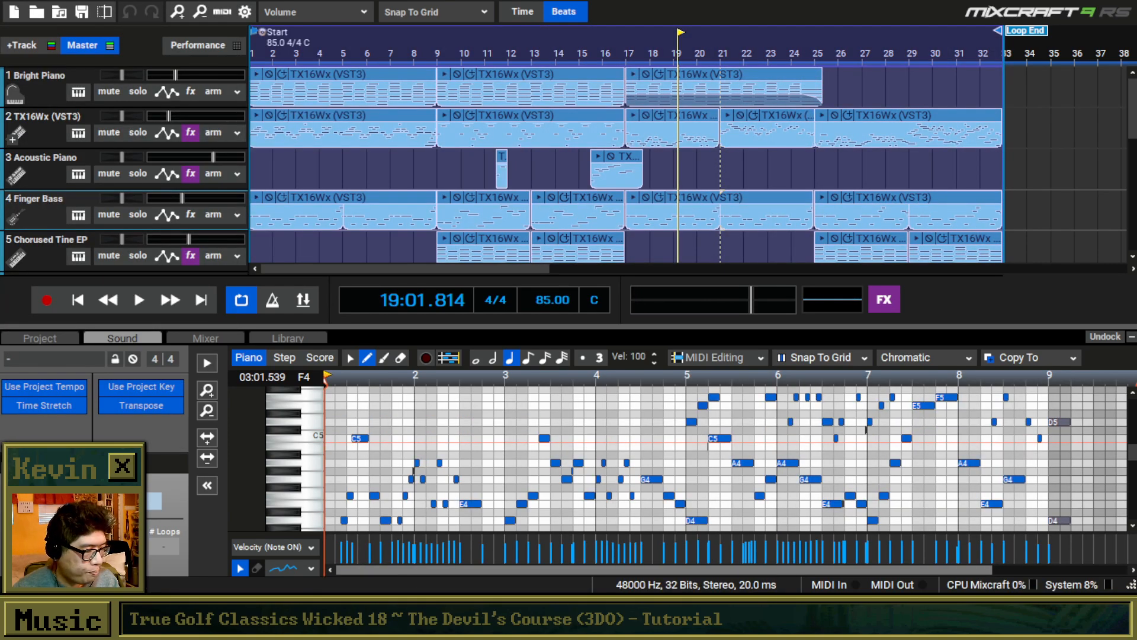
pyautogui.click(14, 3)
pyautogui.moveTo(37, 1)
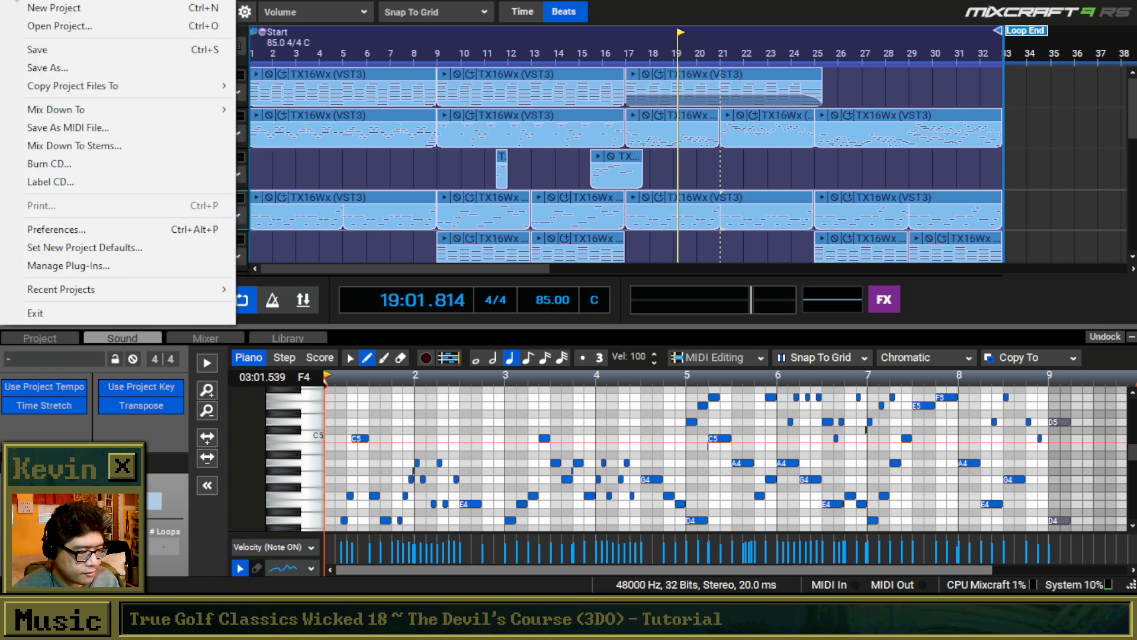
pyautogui.moveTo(148, 110)
pyautogui.click(324, 130)
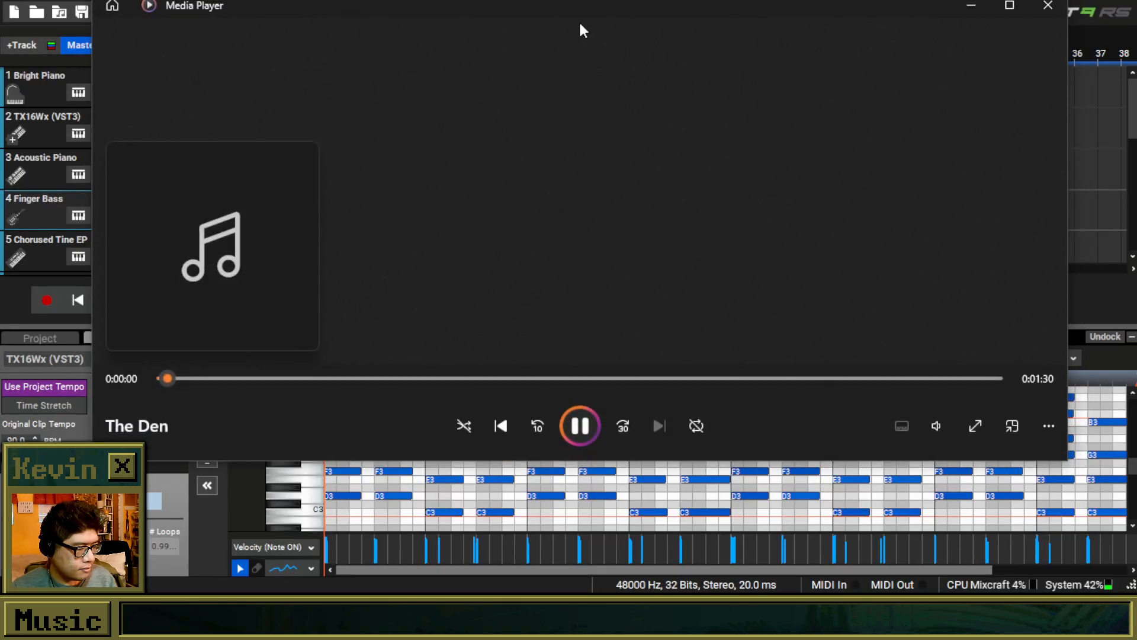
# Step: Pause The Den in Media Player, switch to RPG Maker and preview the track in the Sound Test at a slightly lower volume
pyautogui.click(580, 427)
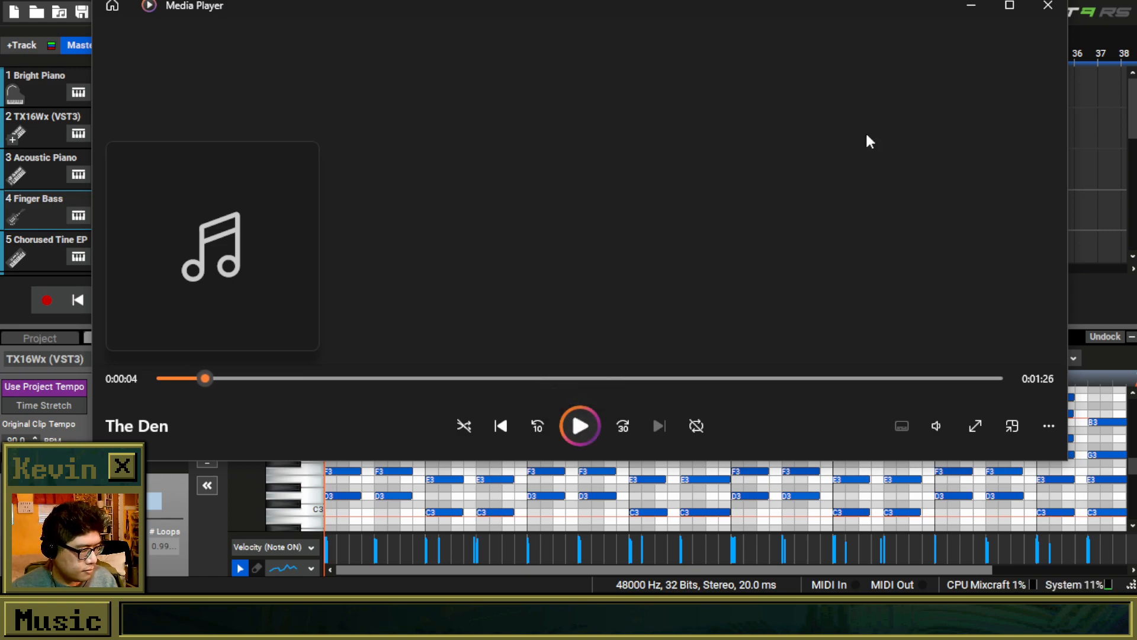
pyautogui.click(971, 7)
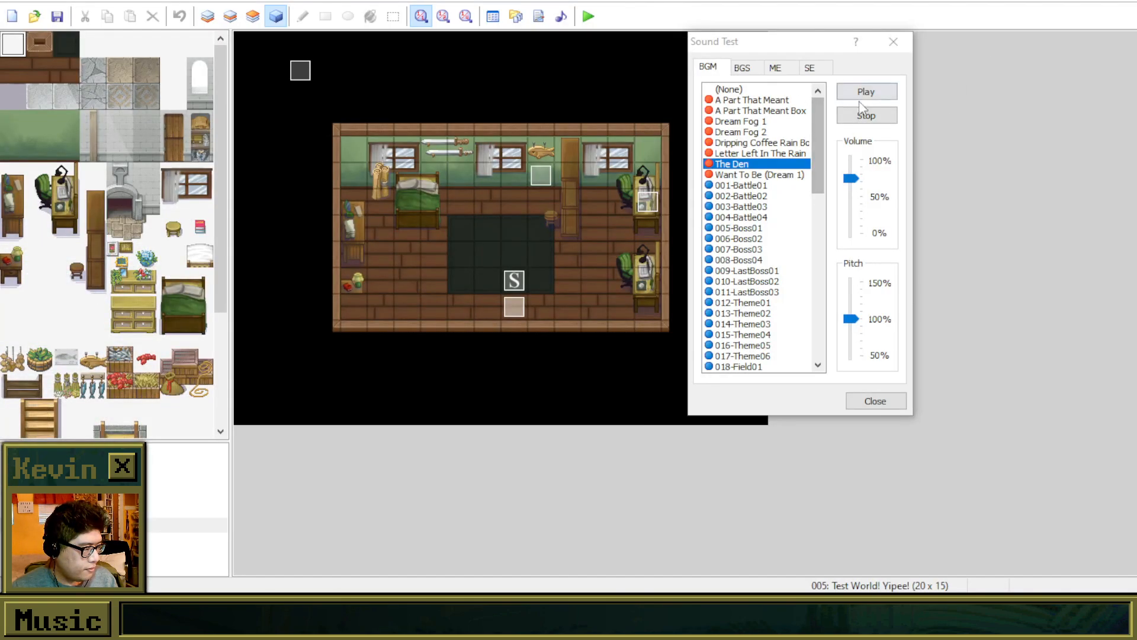
pyautogui.click(865, 99)
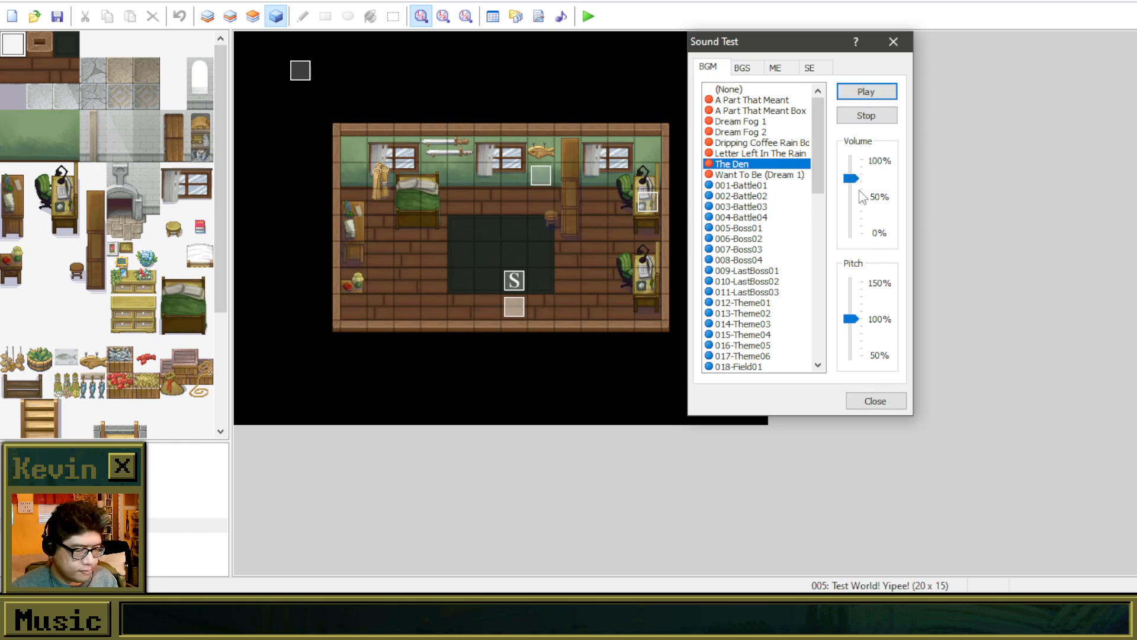
pyautogui.moveTo(853, 178)
pyautogui.mouseDown()
pyautogui.moveTo(852, 208)
pyautogui.moveTo(850, 186)
pyautogui.mouseUp()
pyautogui.click(864, 91)
pyautogui.click(866, 91)
pyautogui.click(867, 91)
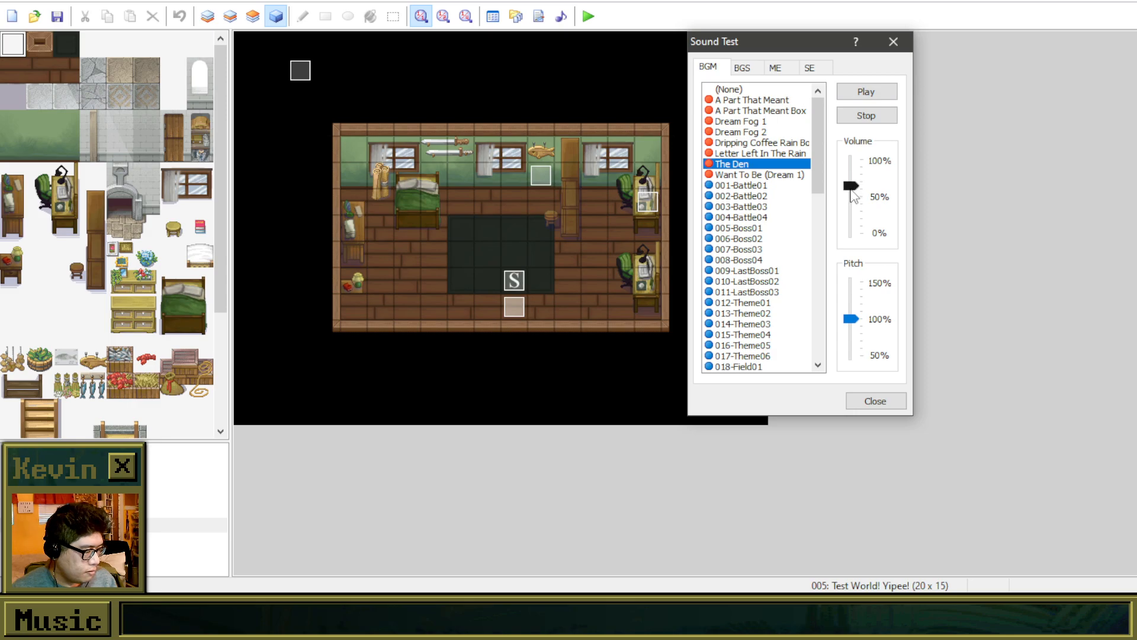
pyautogui.click(880, 408)
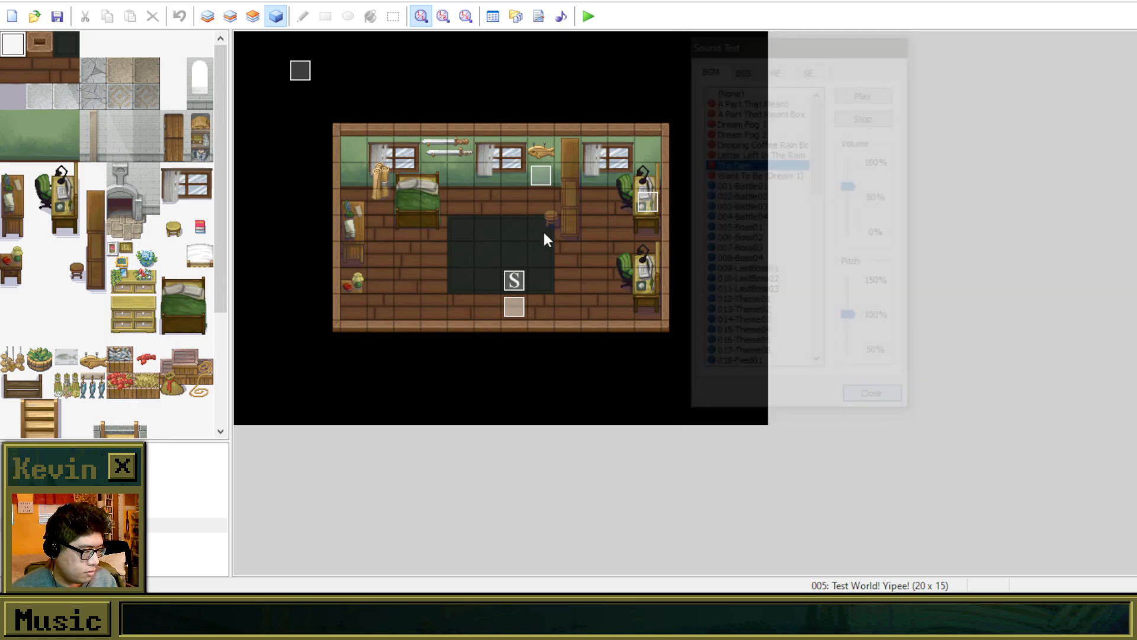
# Step: Open event EV004 and read the sesame oil drink dialogue near the end of its command list
pyautogui.doubleClick(551, 170)
pyautogui.scroll(-20, 616, 462)
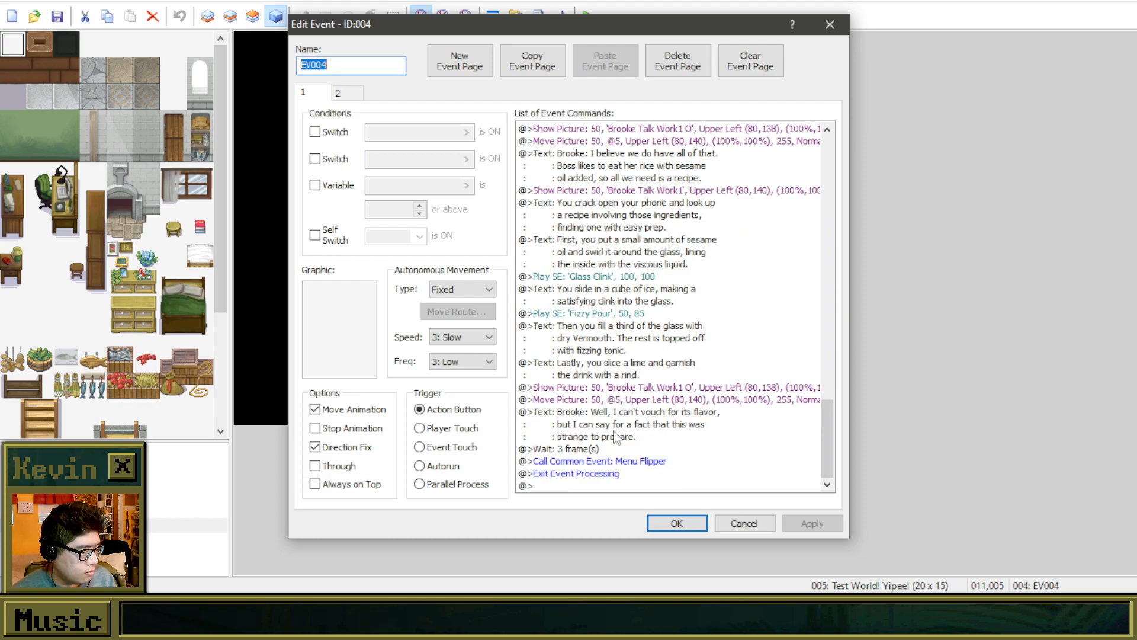
pyautogui.click(639, 338)
pyautogui.click(640, 339)
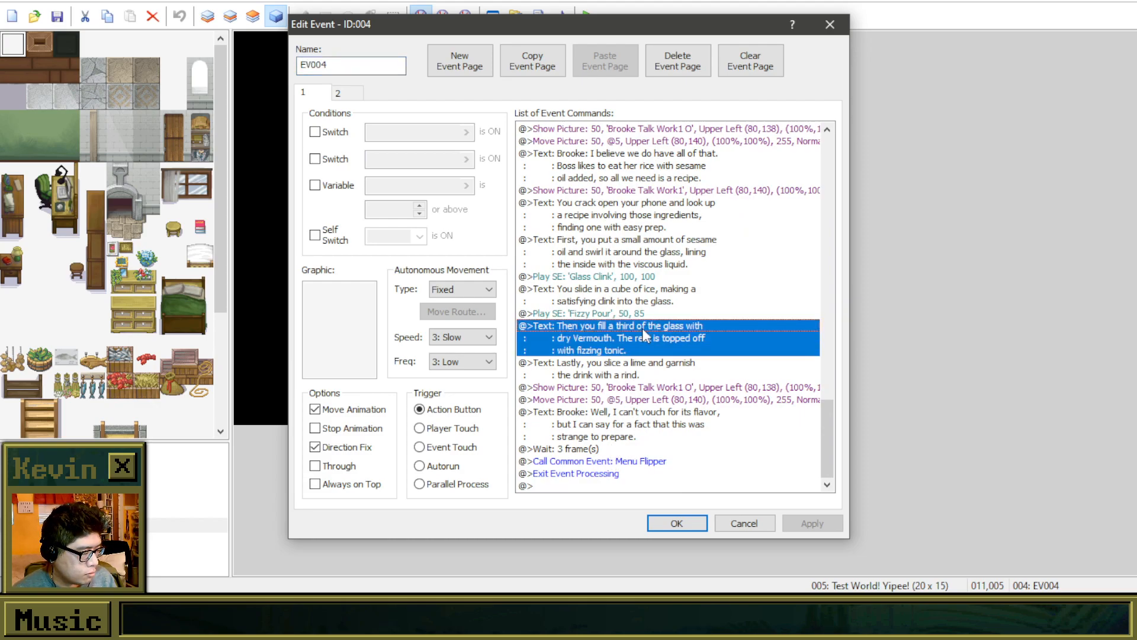
pyautogui.click(632, 244)
pyautogui.scroll(2, 633, 243)
pyautogui.scroll(5, 634, 243)
pyautogui.scroll(-6, 640, 296)
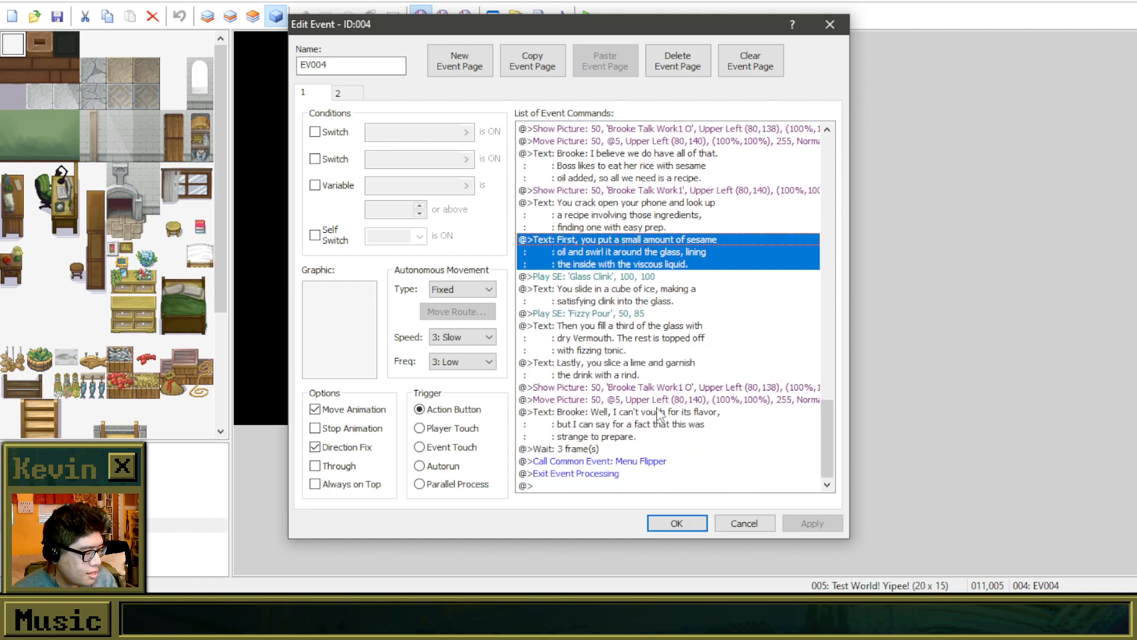
pyautogui.click(644, 427)
pyautogui.click(636, 433)
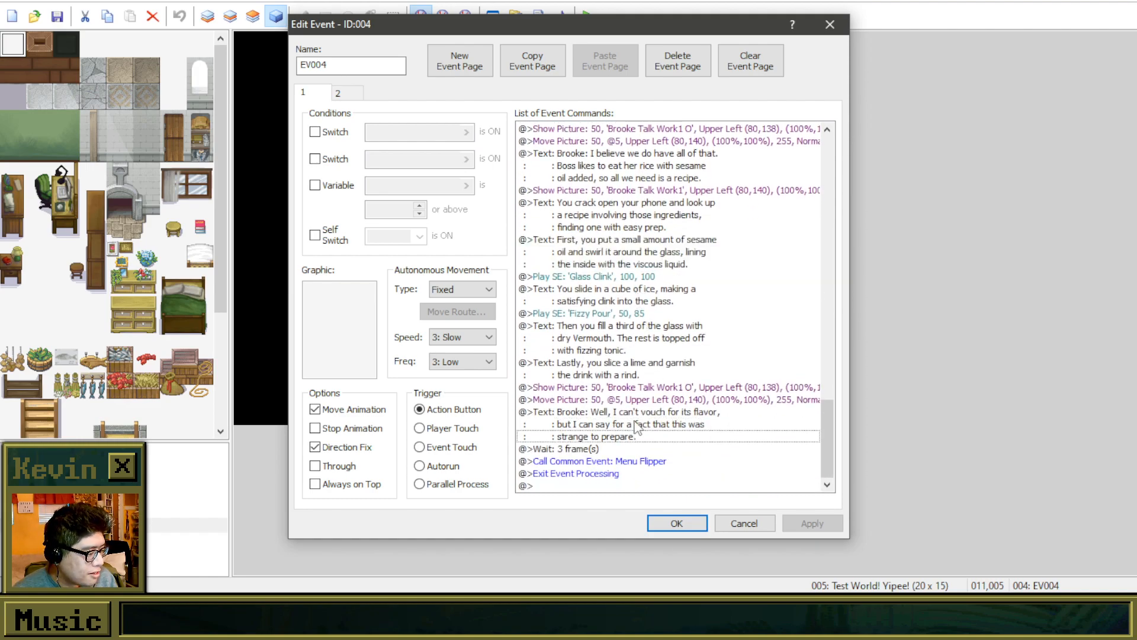
pyautogui.click(657, 191)
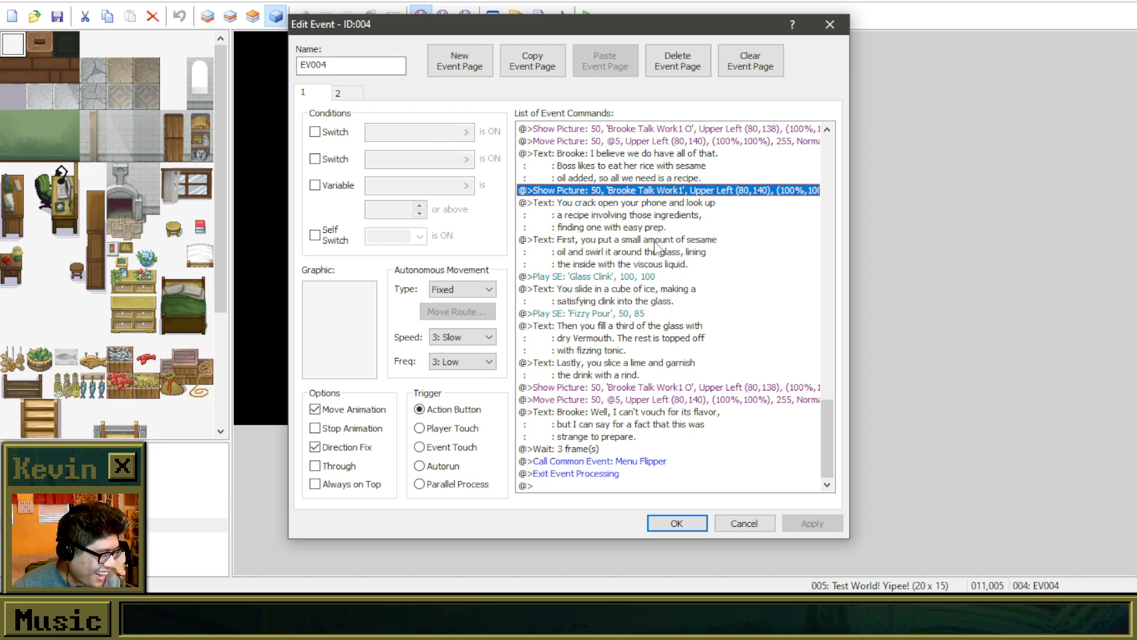
# Step: Examine the picture and color tone commands that switch focus between Zerin and Brooke earlier in the event
pyautogui.scroll(2, 719, 296)
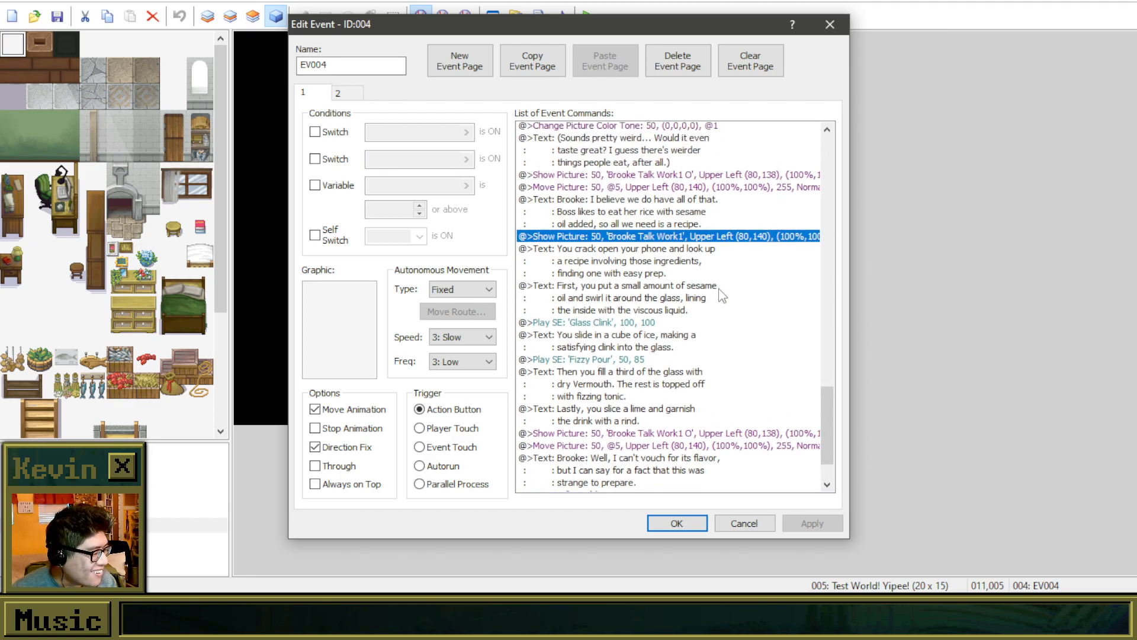
pyautogui.click(697, 190)
pyautogui.scroll(2, 697, 190)
pyautogui.click(699, 190)
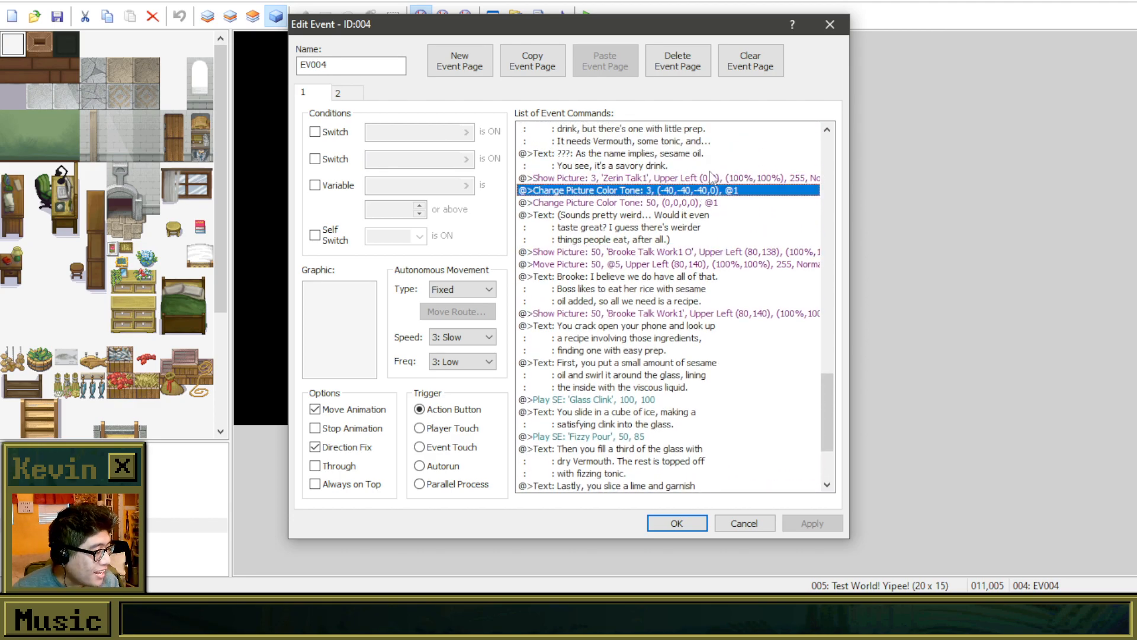
pyautogui.click(708, 177)
pyautogui.keyDown('shift'); pyautogui.click(710, 192); pyautogui.keyUp('shift')
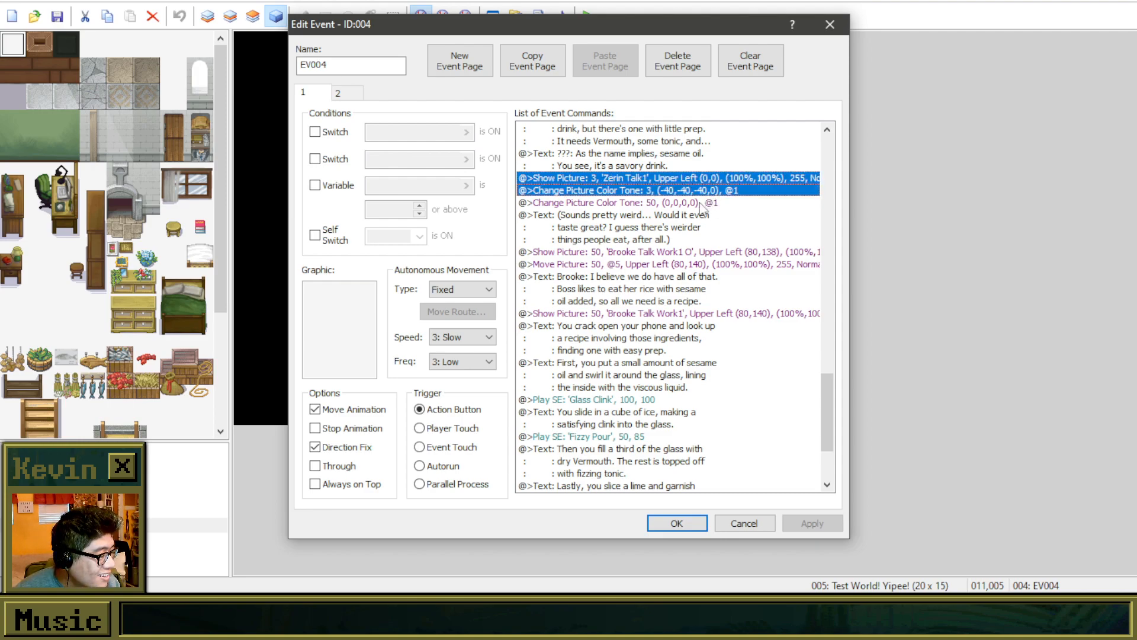
pyautogui.keyDown('shift'); pyautogui.click(700, 204); pyautogui.keyUp('shift')
pyautogui.scroll(4, 702, 214)
# Step: Copy the commands that dim Brooke, brighten Zerin, and show and move 'Zerin Talk1 O', then paste them before the final 3-frame Wait
pyautogui.click(680, 214)
pyautogui.click(670, 193)
pyautogui.click(669, 181)
pyautogui.click(670, 192)
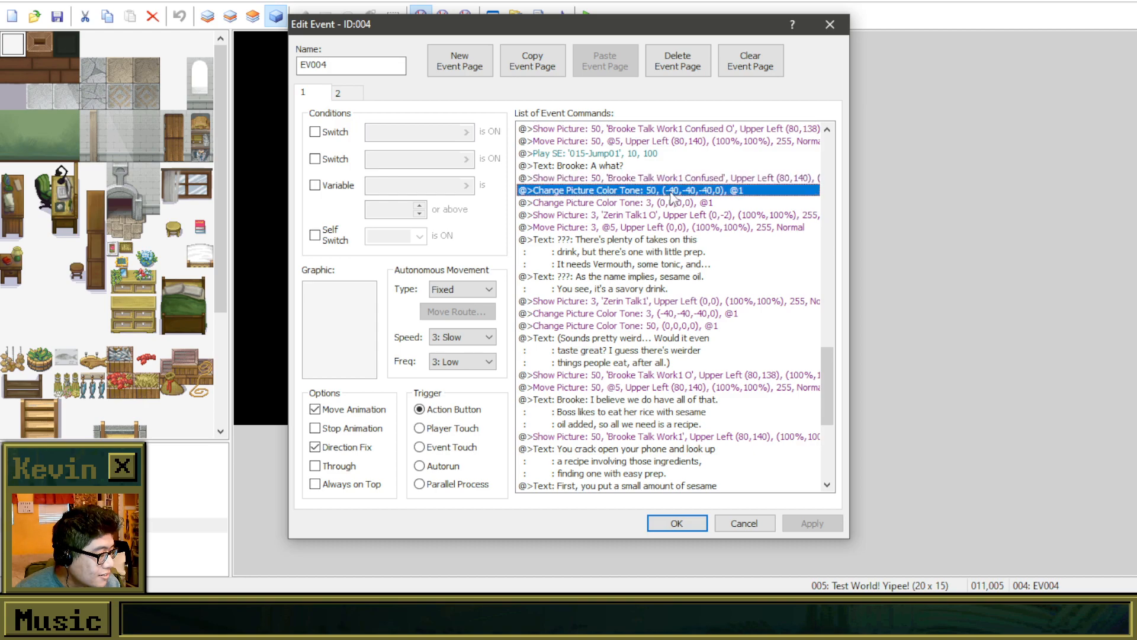
pyautogui.click(675, 205)
pyautogui.click(676, 214)
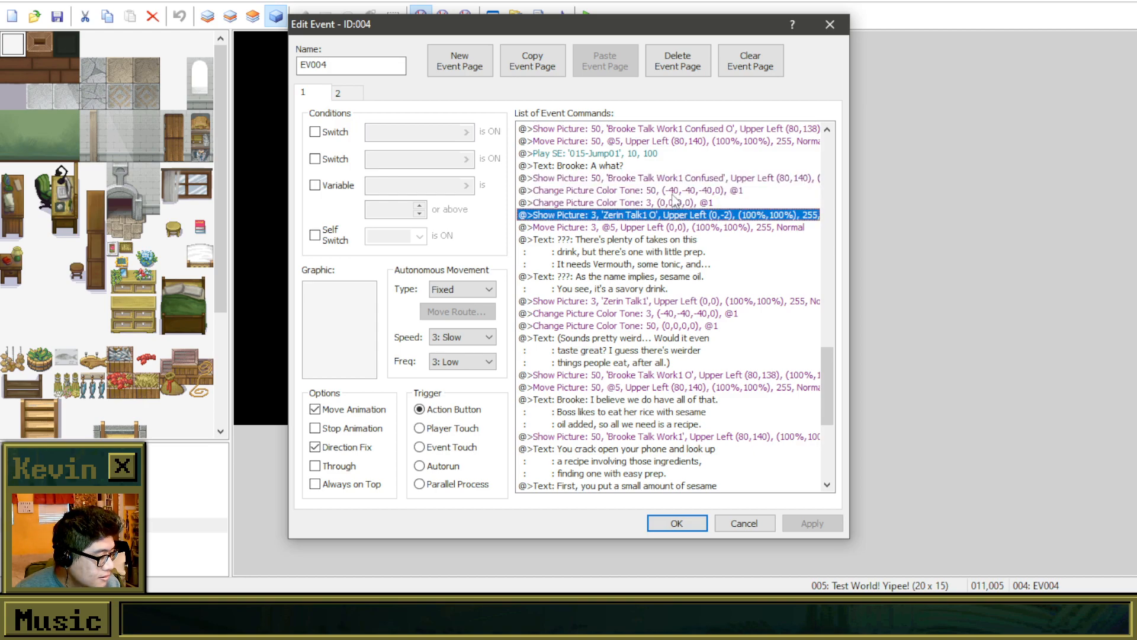
pyautogui.click(672, 194)
pyautogui.moveTo(675, 206); pyautogui.dragTo(680, 231)
pyautogui.scroll(-7, 681, 299)
pyautogui.click(632, 450)
pyautogui.hotkey('ctrl', 'v')
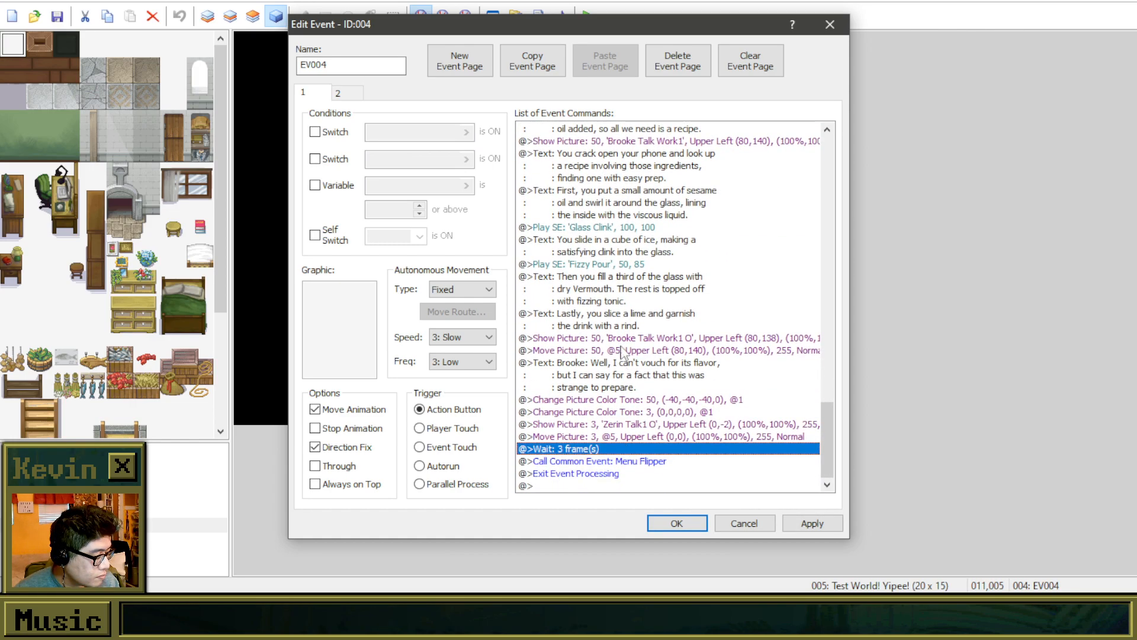
# Step: Duplicate the "Then you fill a third of the glass" text before the final Wait and change it to "???: Well then, cheers."
pyautogui.click(637, 287)
pyautogui.hotkey('ctrl', 'c')
pyautogui.click(638, 449)
pyautogui.hotkey('ctrl', 'v')
pyautogui.rightClick(649, 455)
pyautogui.click(705, 314)
pyautogui.hotkey('ctrl', 'a')
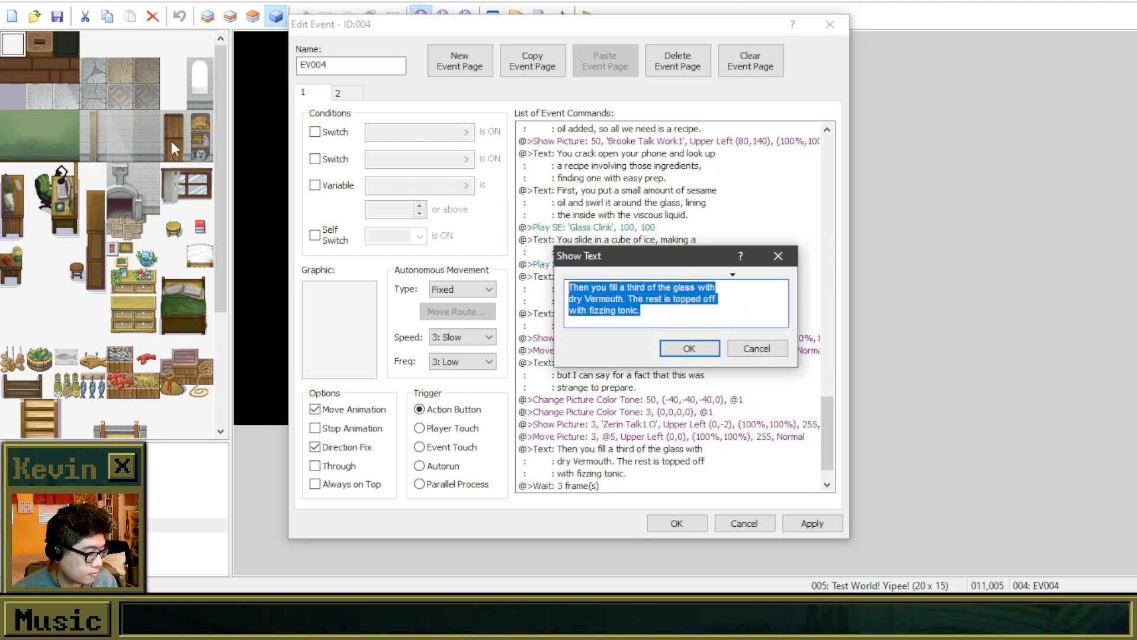
pyautogui.write('??')
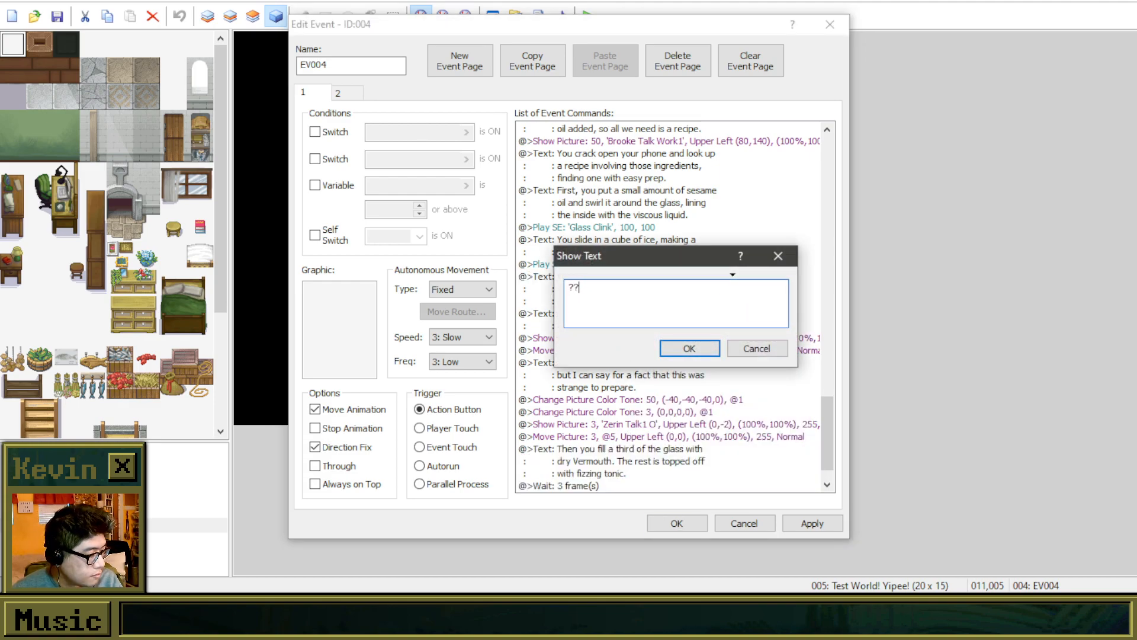
pyautogui.write('?: Well then, cheers.')
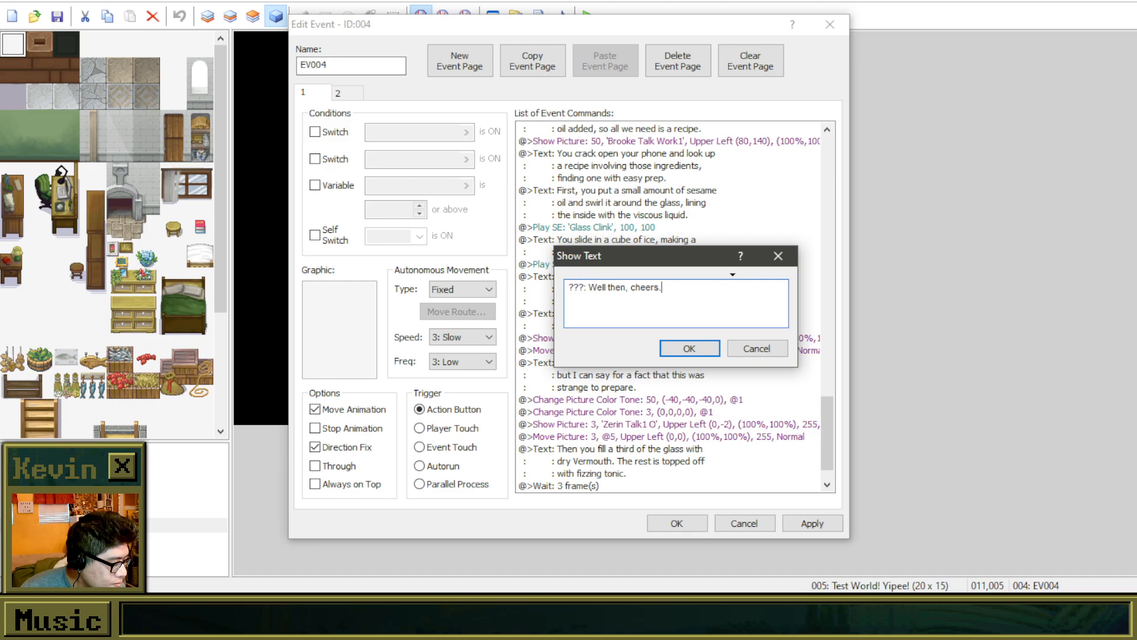
pyautogui.write("I'll drink to that bro")
pyautogui.press('BackSpace')
pyautogui.press('BackSpace')
pyautogui.press('BackSpace')
pyautogui.press('BackSpace')
pyautogui.press('BackSpace')
pyautogui.press('BackSpace')
pyautogui.press('BackSpace')
pyautogui.press('BackSpace')
pyautogui.press('BackSpace')
pyautogui.press('BackSpace')
pyautogui.press('BackSpace')
pyautogui.press('BackSpace')
pyautogui.press('BackSpace')
pyautogui.press('BackSpace')
pyautogui.press('BackSpace')
pyautogui.press('BackSpace')
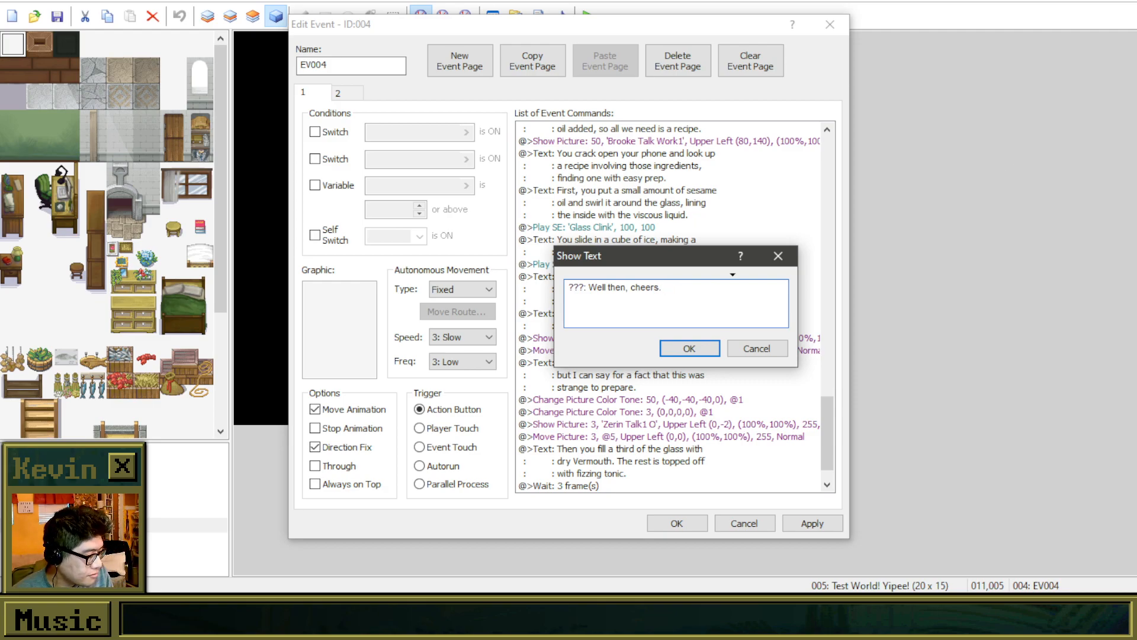
# Step: Confirm the "Well then, cheers." line and start a new text command before the final 3-frame Wait
pyautogui.click(699, 352)
pyautogui.click(647, 449)
pyautogui.rightClick(646, 448)
pyautogui.click(690, 297)
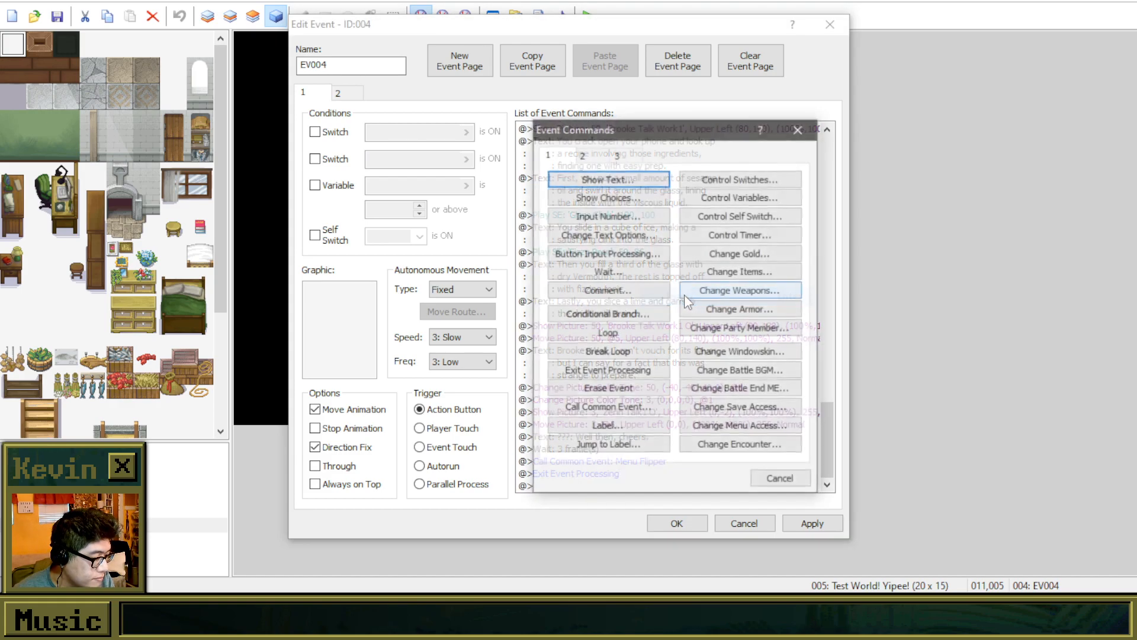
pyautogui.click(612, 179)
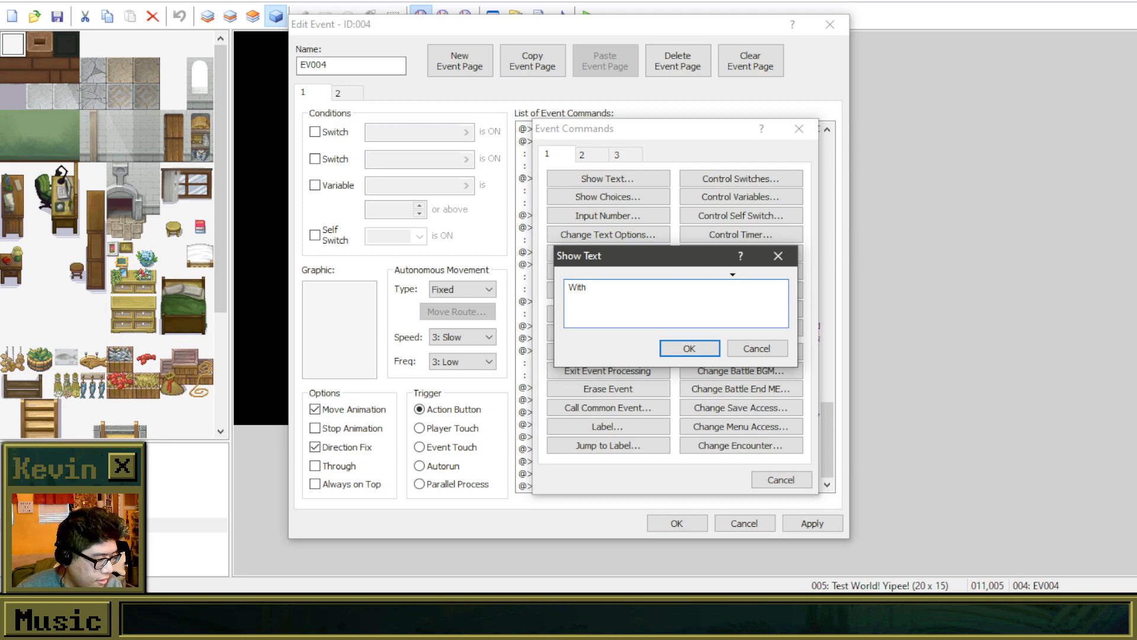
pyautogui.write('With confidenc')
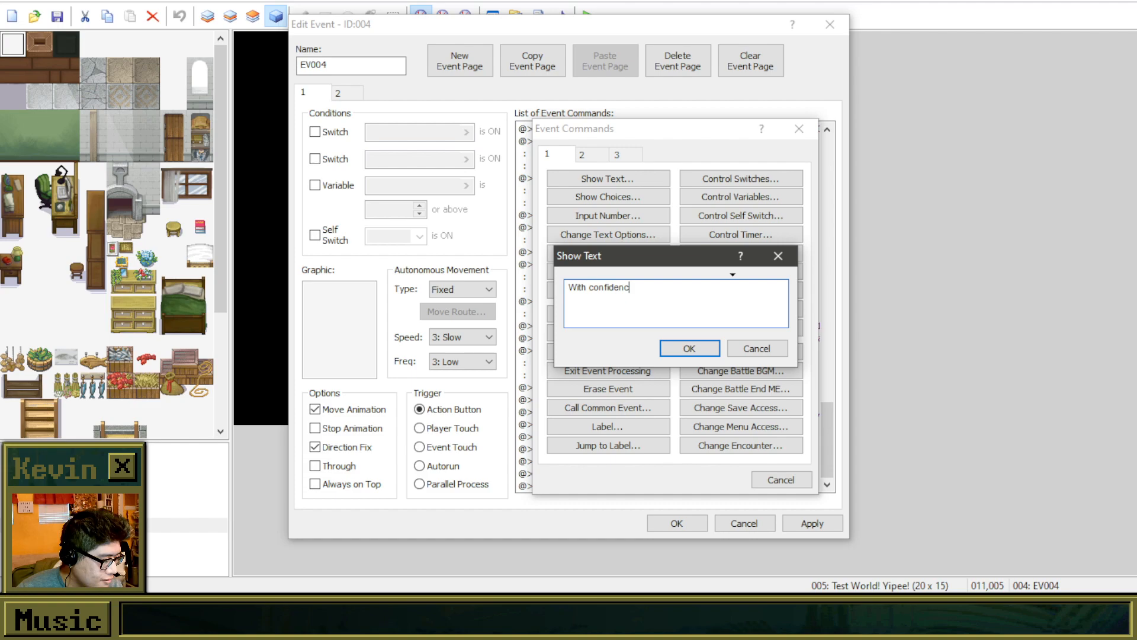
pyautogui.press('BackSpace')
pyautogui.press('BackSpace')
pyautogui.press('BackSpace')
pyautogui.press('BackSpace')
pyautogui.press('BackSpace')
pyautogui.press('BackSpace')
pyautogui.press('BackSpace')
pyautogui.press('BackSpace')
pyautogui.press('BackSpace')
pyautogui.press('BackSpace')
pyautogui.press('BackSpace')
pyautogui.press('BackSpace')
pyautogui.press('BackSpace')
pyautogui.press('BackSpace')
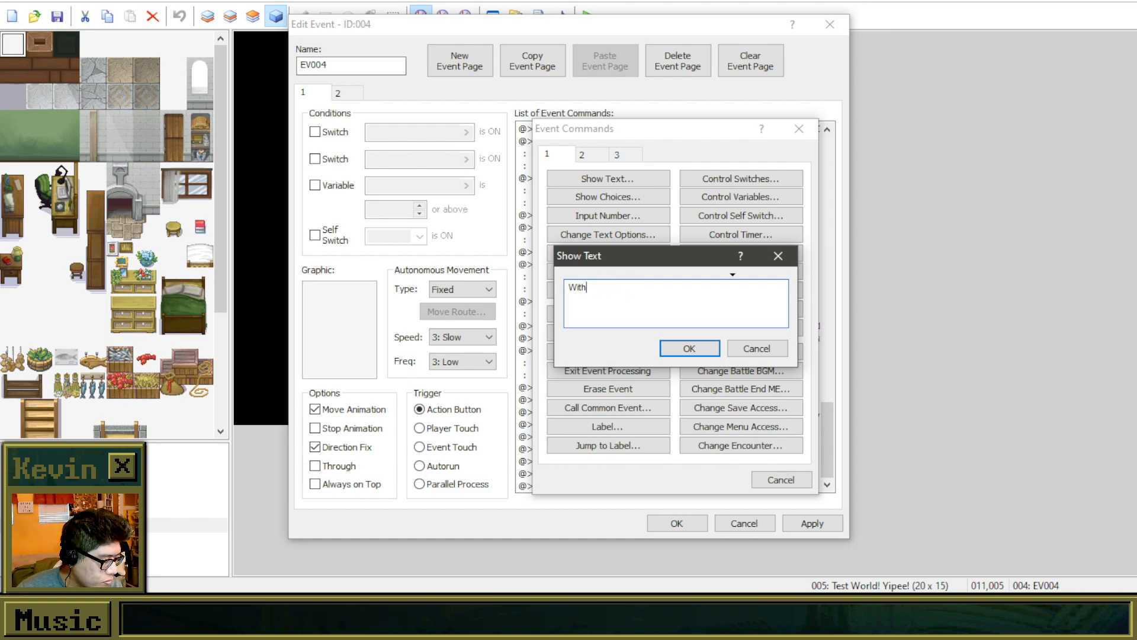
# Step: Enter "In a bold fashion, the mystery lady grabs the drink and takes a large swig." as the new text
pyautogui.write('In a bold fashion, the')
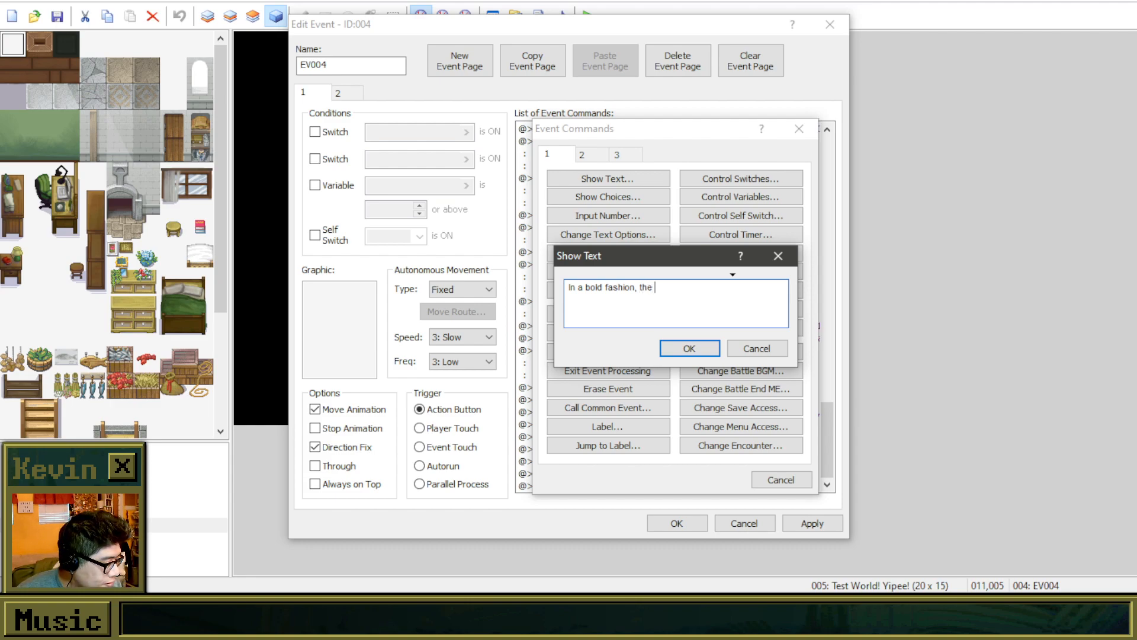
pyautogui.write('mystery lady ')
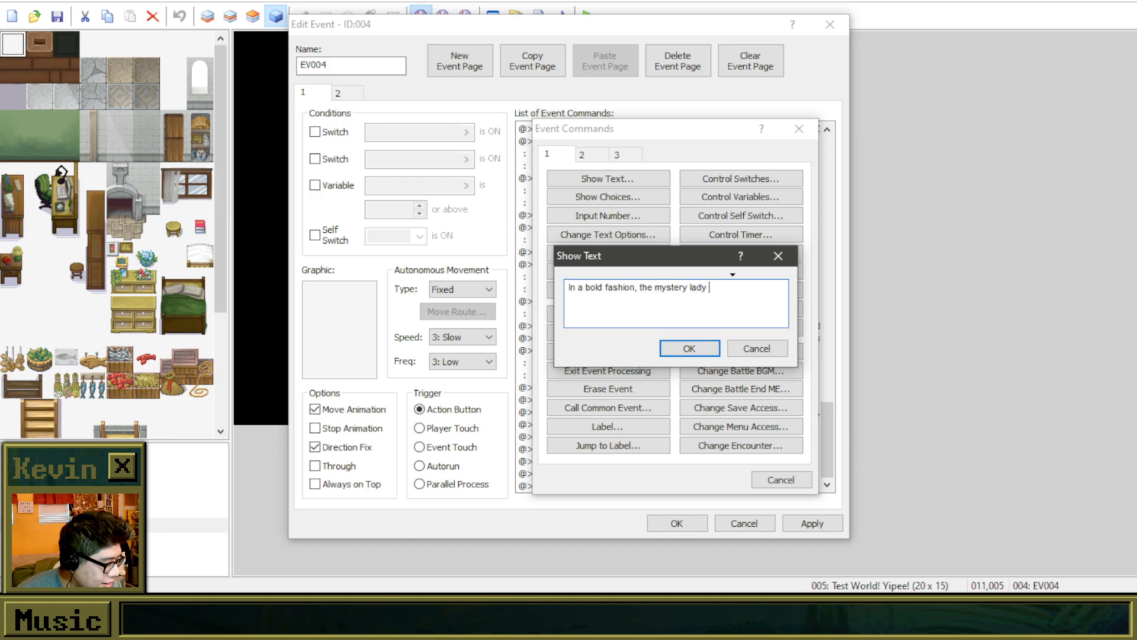
pyautogui.write('grabs')
pyautogui.write(' the drink and')
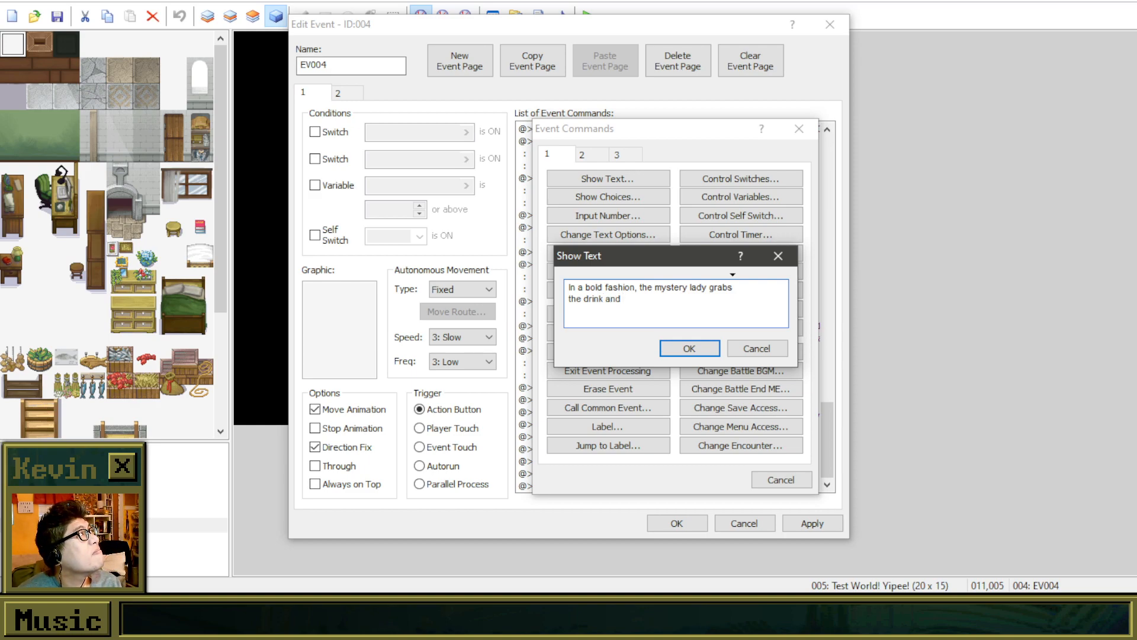
pyautogui.write('takes a large swig.')
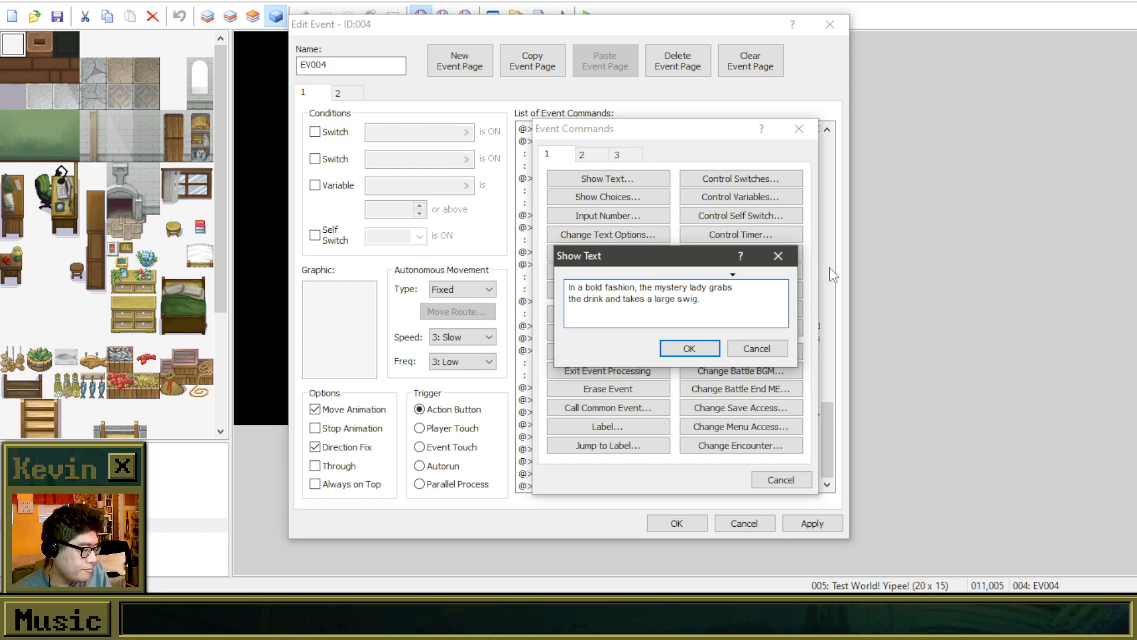
pyautogui.click(689, 348)
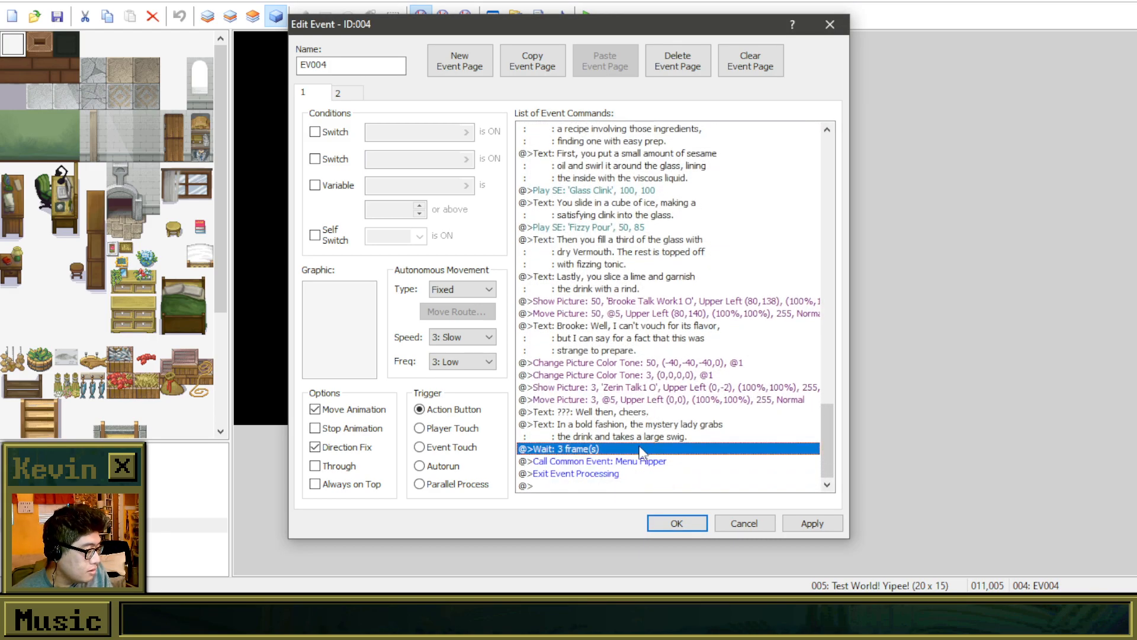
# Step: Locate the earlier Show Picture command for 'Zerin Talk1', then apply the changes to the event and close it
pyautogui.rightClick(641, 449)
pyautogui.click(627, 415)
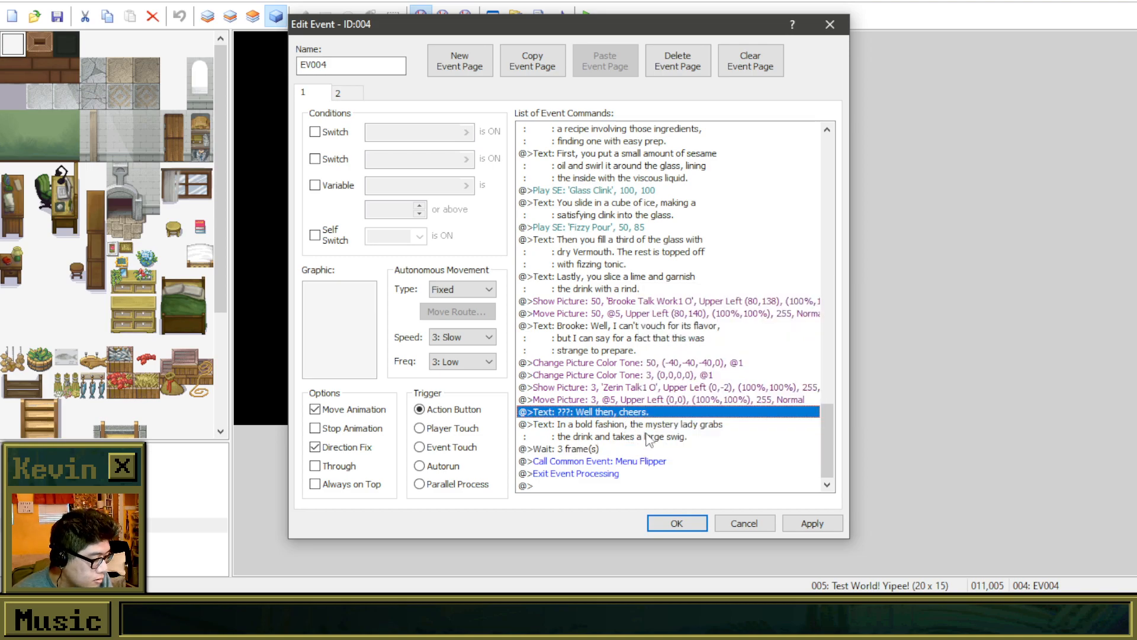
pyautogui.click(646, 433)
pyautogui.click(655, 400)
pyautogui.scroll(8, 640, 361)
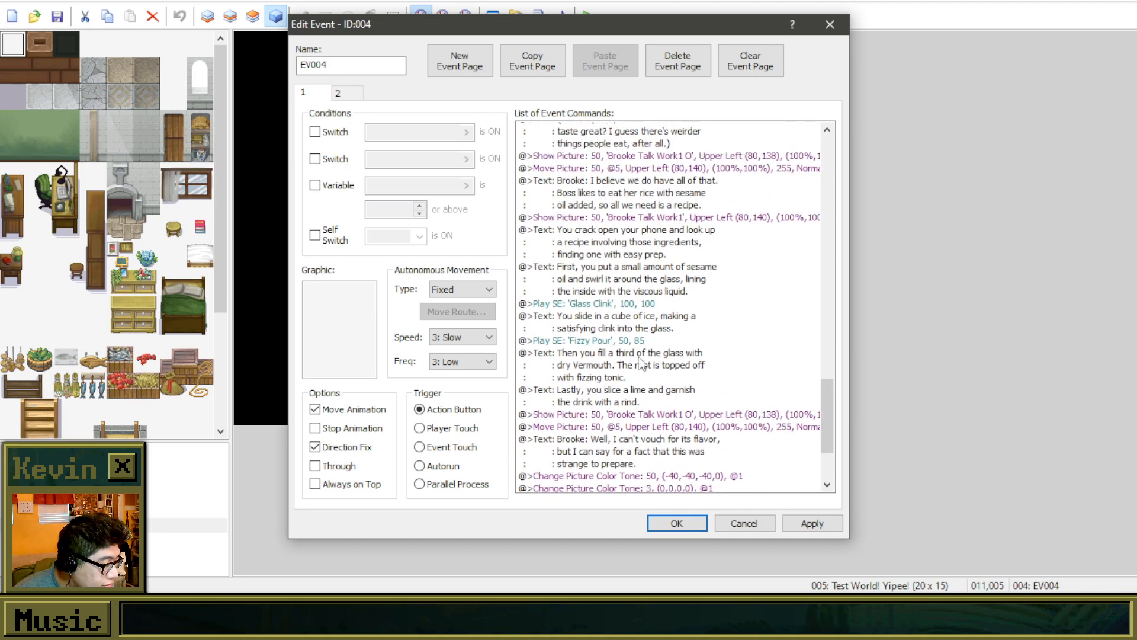
pyautogui.click(649, 289)
pyautogui.click(650, 276)
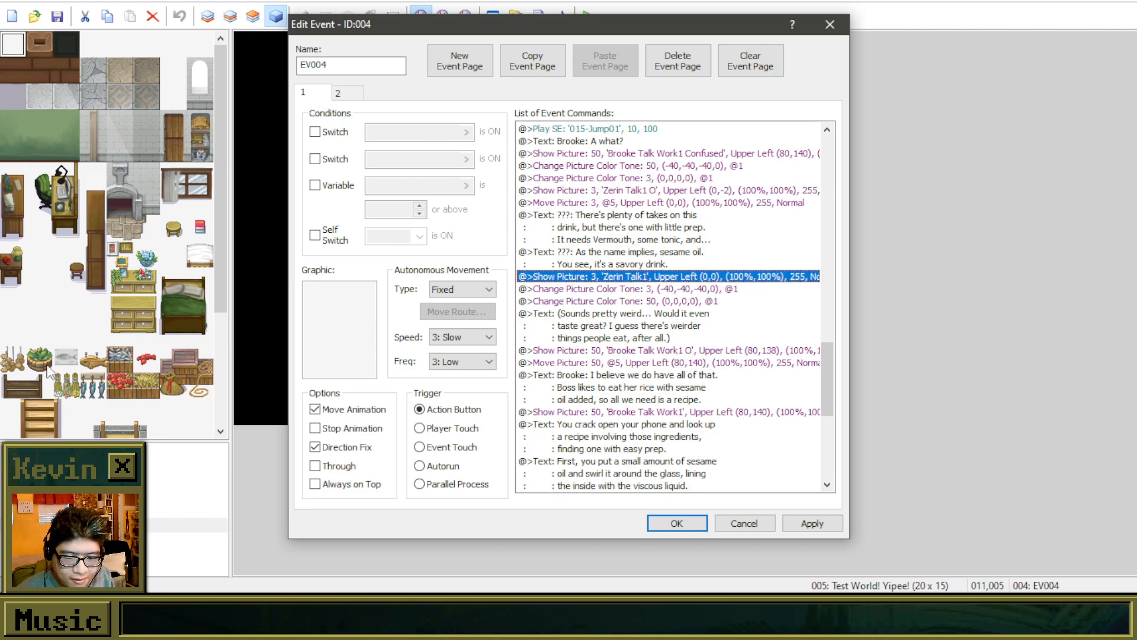
pyautogui.click(794, 523)
pyautogui.click(684, 524)
# Step: Play The Den in the sound test at a lowered volume, then close the test
pyautogui.click(561, 16)
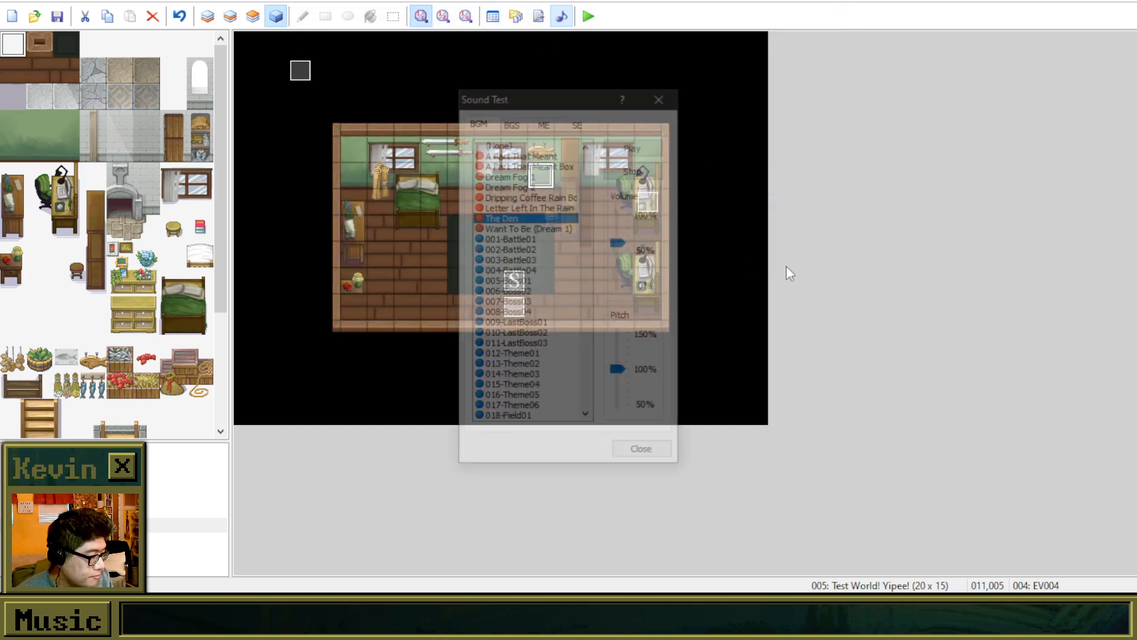
pyautogui.moveTo(620, 250); pyautogui.dragTo(619, 264)
pyautogui.click(635, 146)
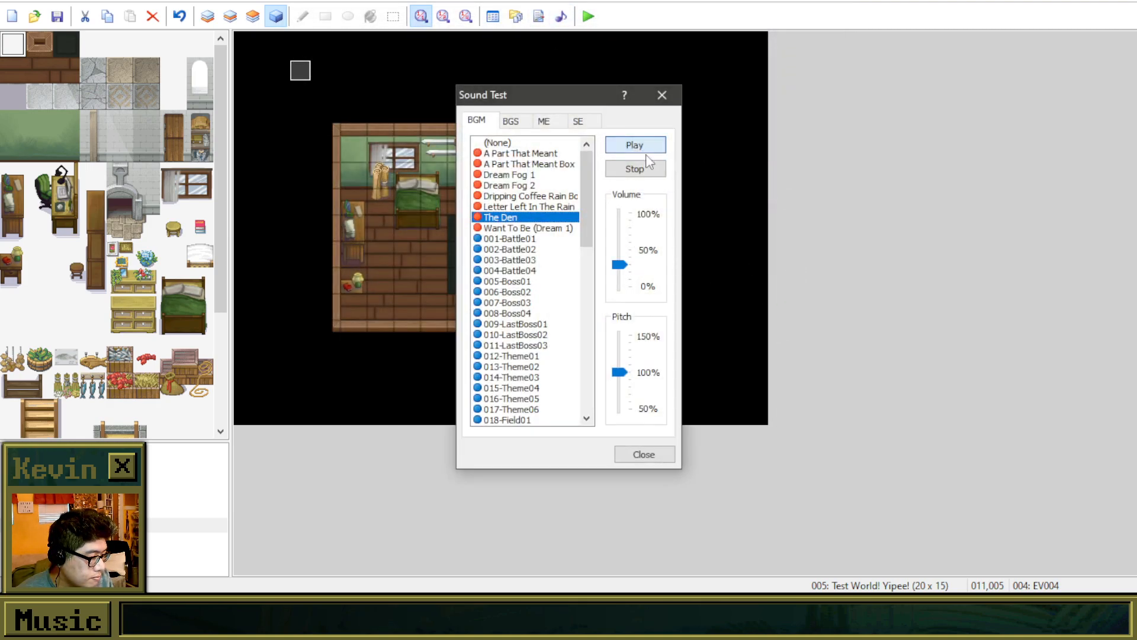
pyautogui.click(661, 95)
pyautogui.click(493, 16)
pyautogui.click(858, 19)
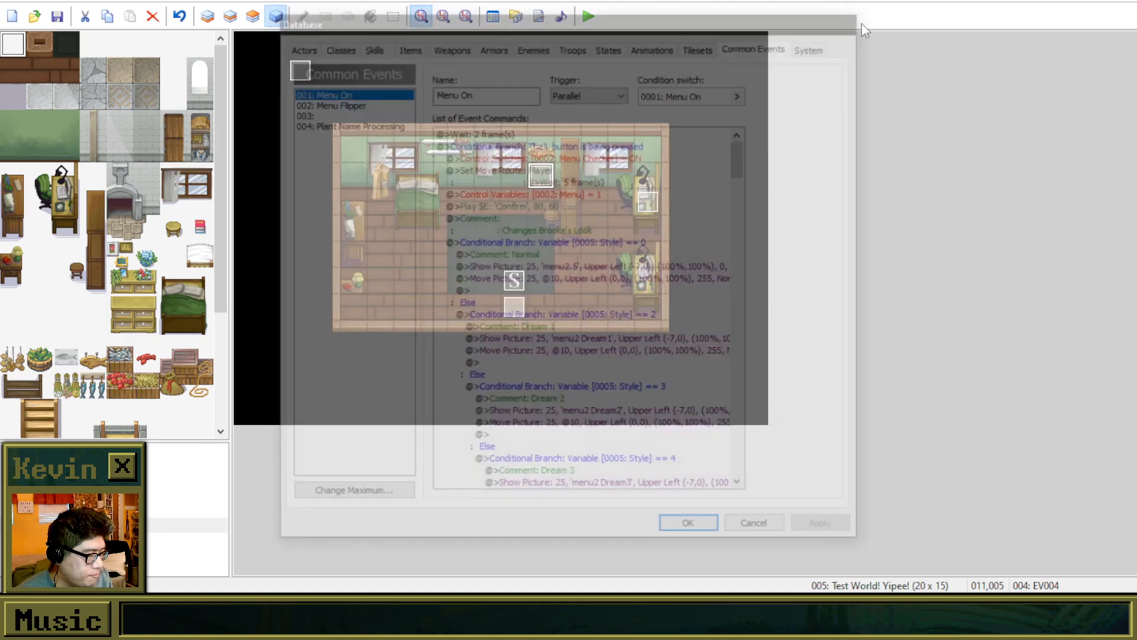
# Step: Reopen EV004 and copy the earlier Show Picture 'Zerin Talk1' command to just before the "In a bold fashion" text
pyautogui.doubleClick(549, 183)
pyautogui.scroll(-5, 699, 363)
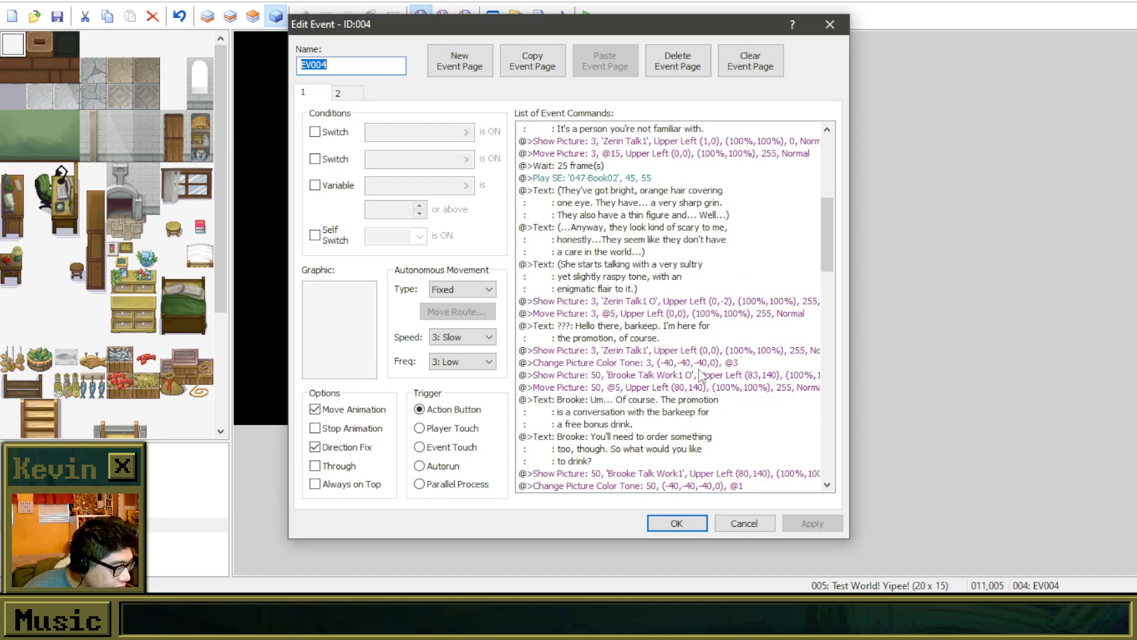
pyautogui.scroll(-15, 702, 375)
pyautogui.scroll(-12, 693, 331)
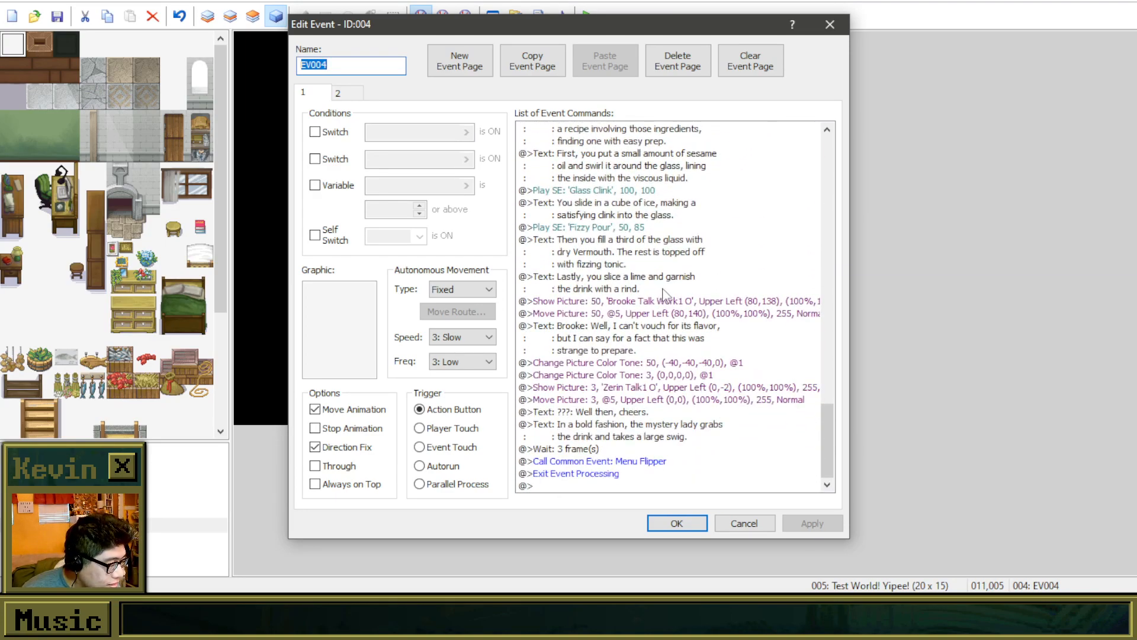
pyautogui.scroll(5, 664, 295)
pyautogui.click(661, 290)
pyautogui.click(637, 178)
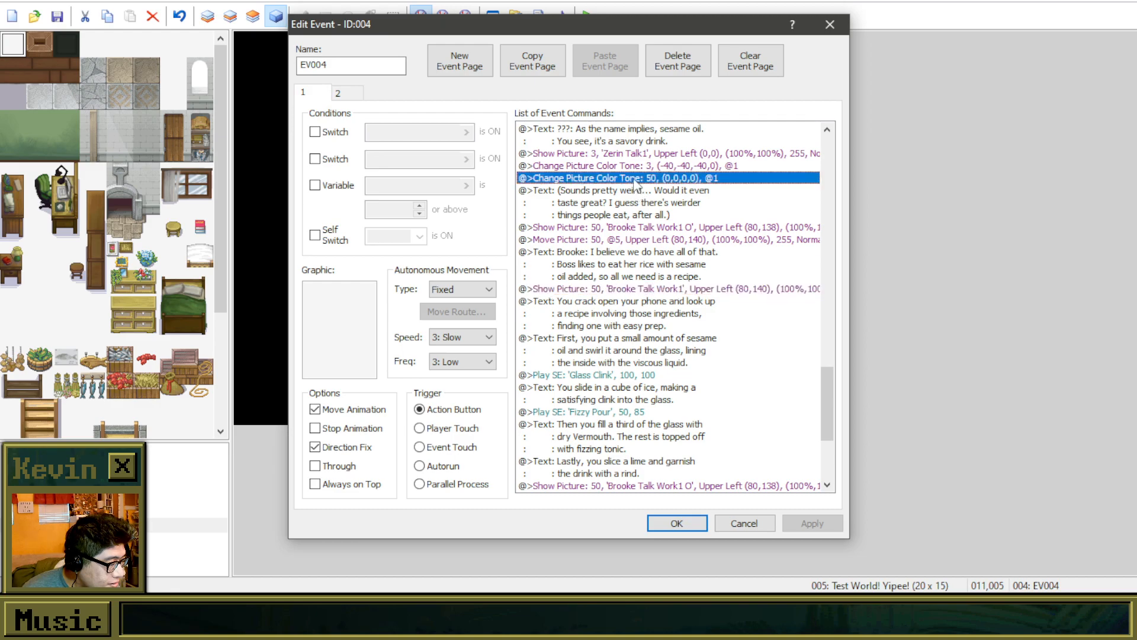
pyautogui.scroll(3, 678, 217)
pyautogui.click(690, 276)
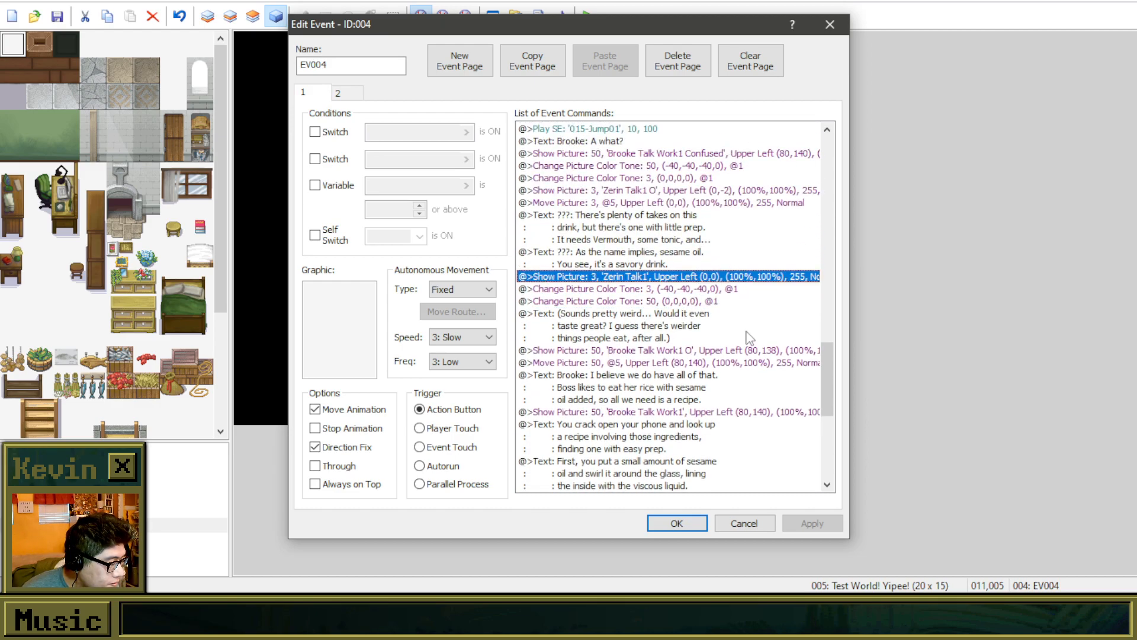
pyautogui.scroll(-9, 745, 337)
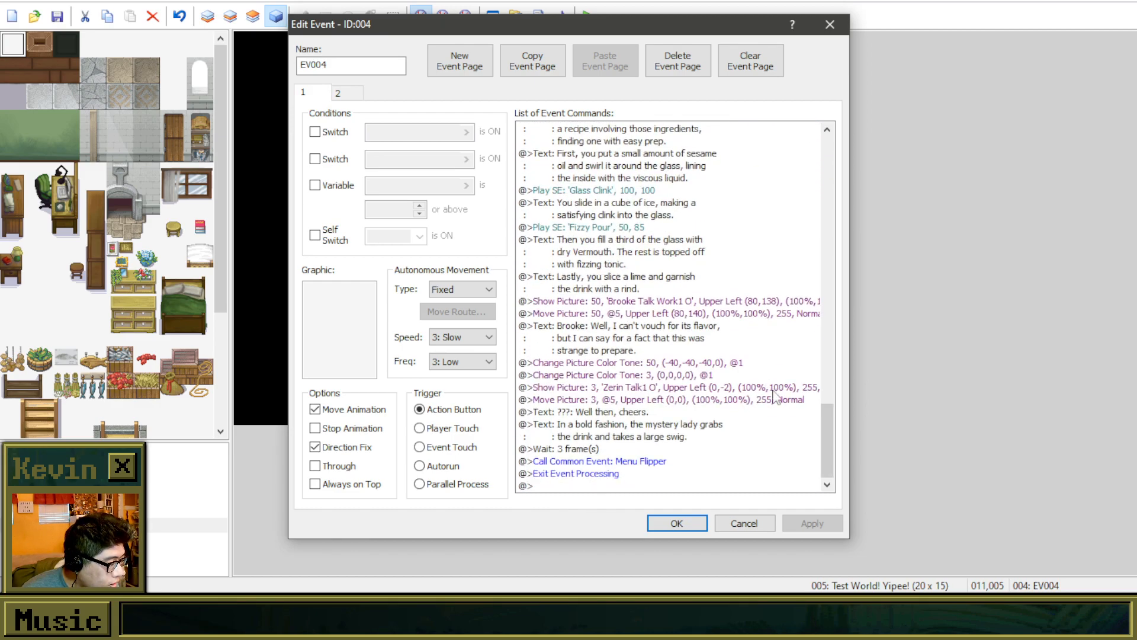
pyautogui.click(645, 443)
pyautogui.click(644, 425)
pyautogui.hotkey('ctrl', 'v')
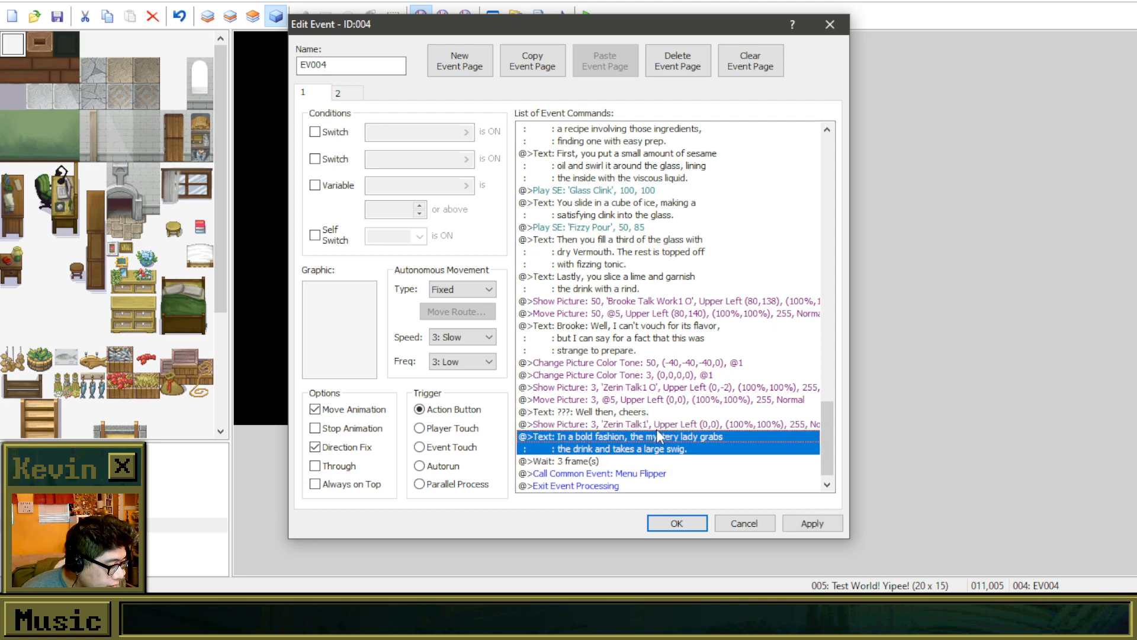
# Step: Copy the last commands that show and move 'Zerin Talk1 O' and paste them before the final 3-frame Wait
pyautogui.click(660, 427)
pyautogui.click(666, 462)
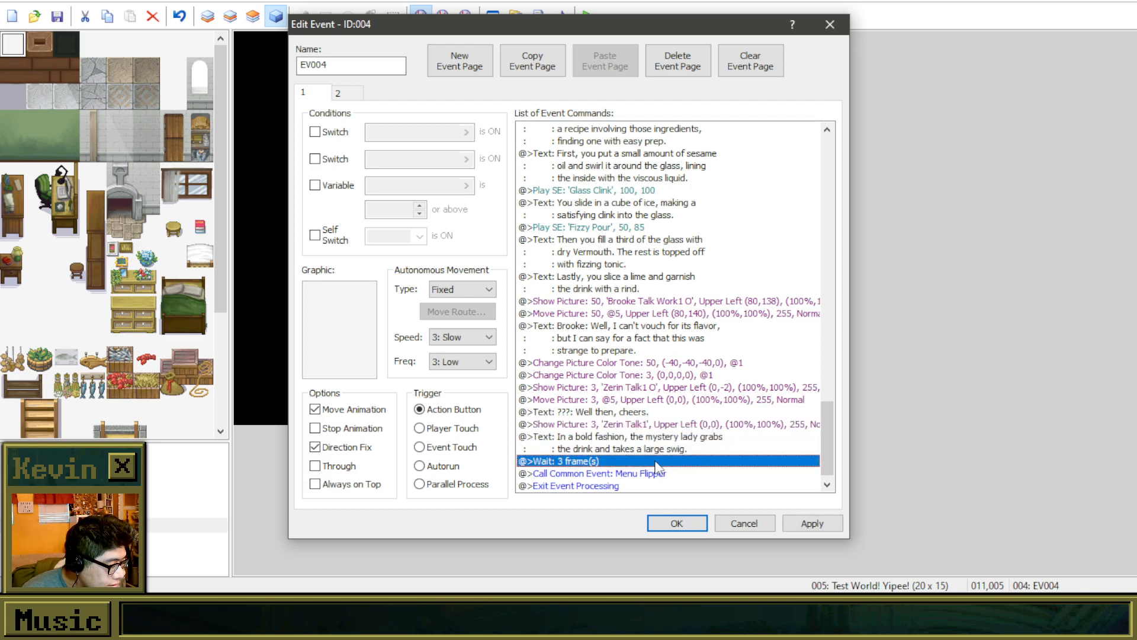
pyautogui.click(632, 388)
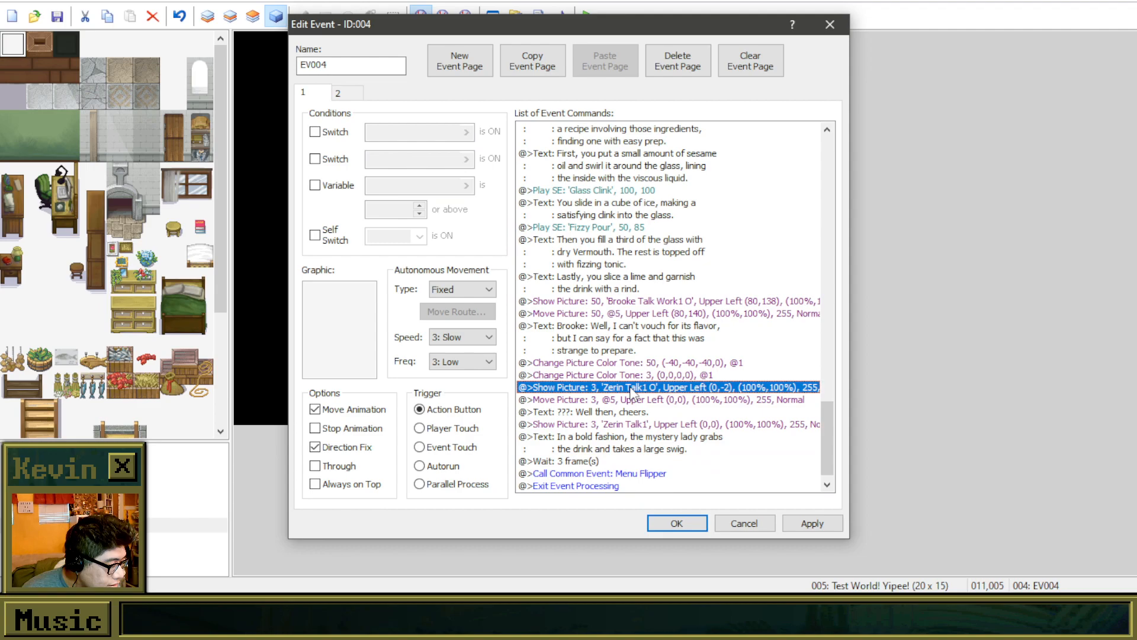
pyautogui.click(643, 401)
pyautogui.keyDown('shift'); pyautogui.click(645, 392); pyautogui.keyUp('shift')
pyautogui.hotkey('ctrl', 'c')
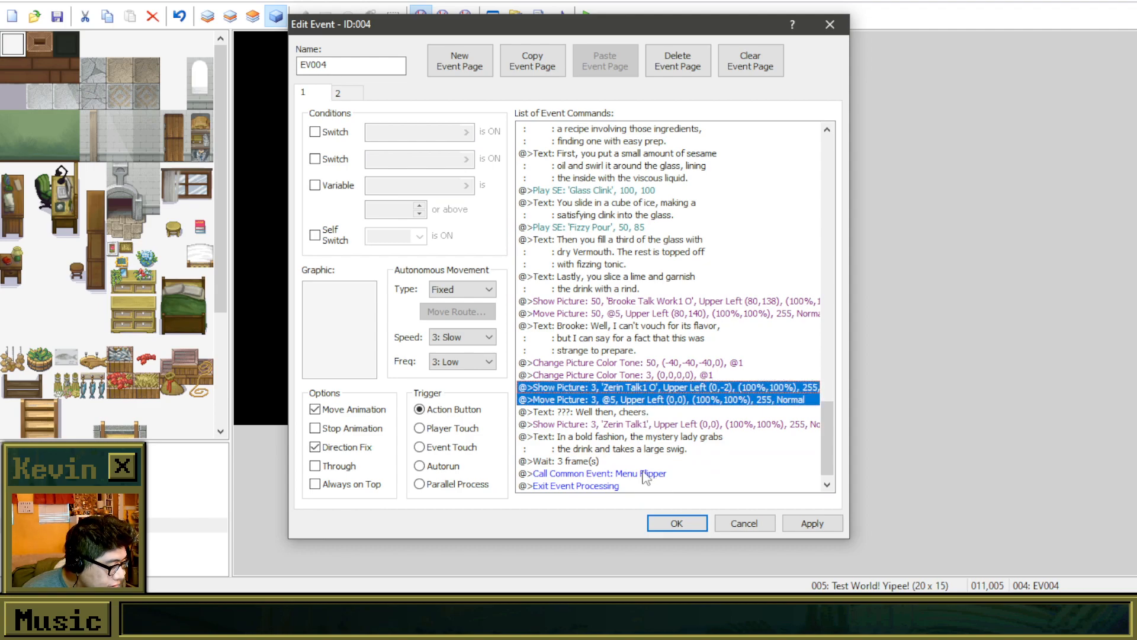
pyautogui.click(638, 462)
pyautogui.hotkey('ctrl', 'v')
# Step: Duplicate the "Well then, cheers." text before the final Wait and change it to "???: Yep, that's a weird drink alright."
pyautogui.click(624, 413)
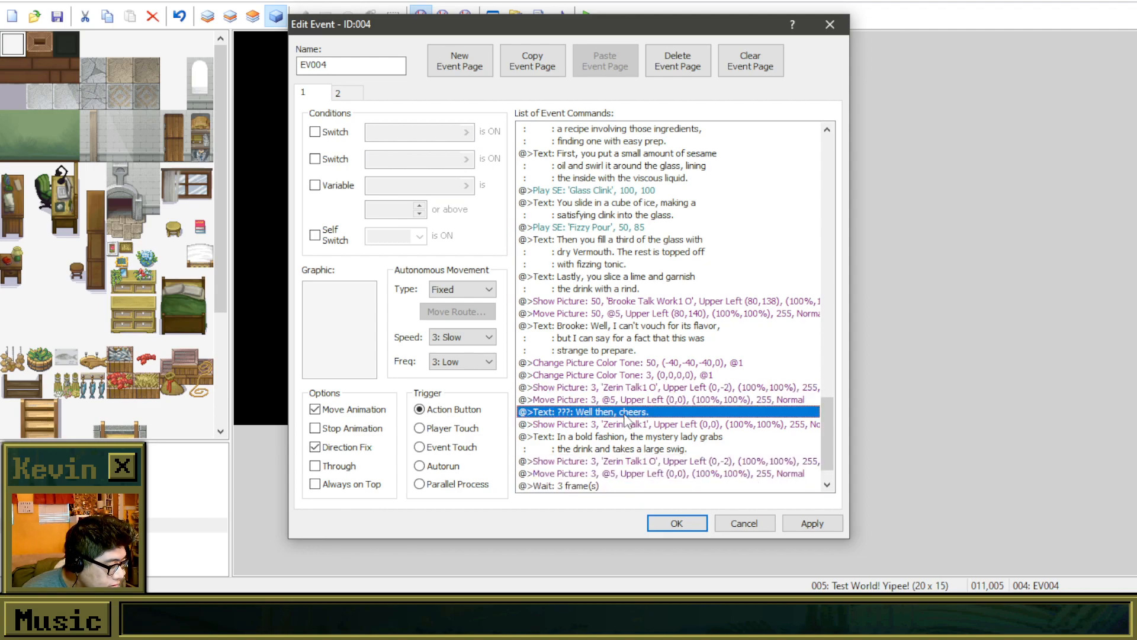
pyautogui.scroll(-1, 652, 427)
pyautogui.hotkey('ctrl', 'c')
pyautogui.click(632, 448)
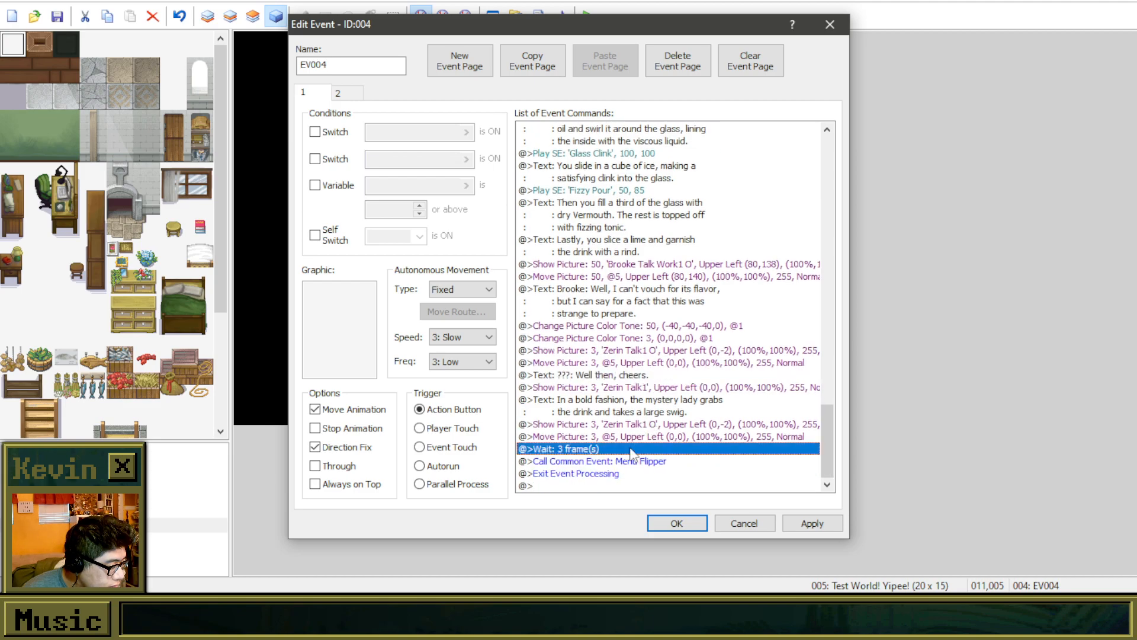
pyautogui.hotkey('ctrl', 'v')
pyautogui.rightClick(632, 449)
pyautogui.click(687, 317)
pyautogui.moveTo(669, 303); pyautogui.dragTo(592, 298)
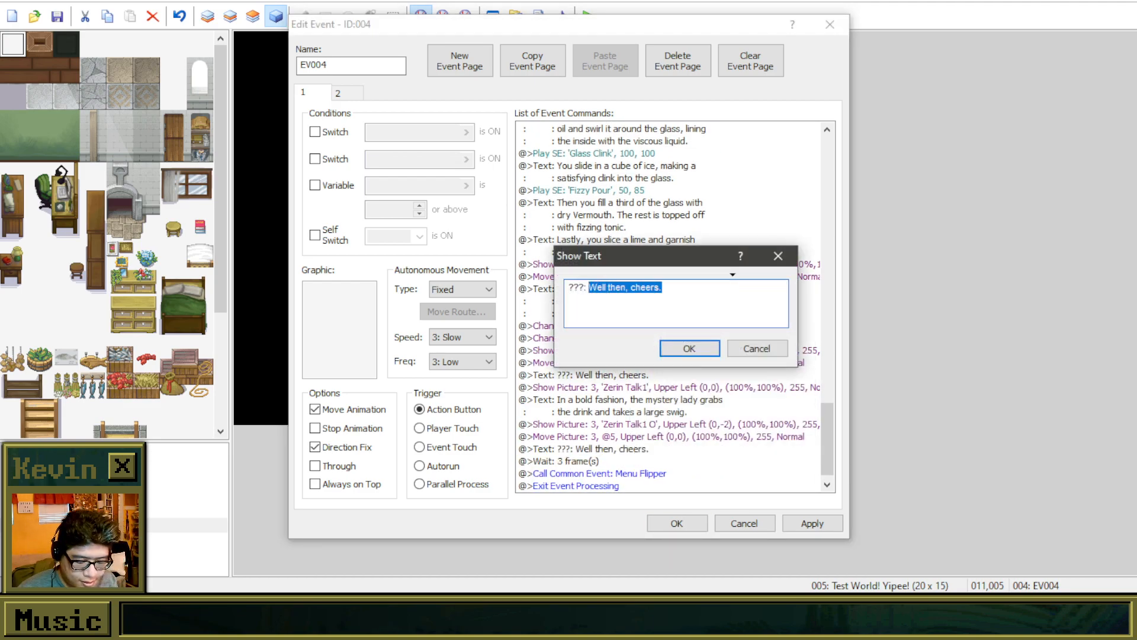
pyautogui.write('Yep')
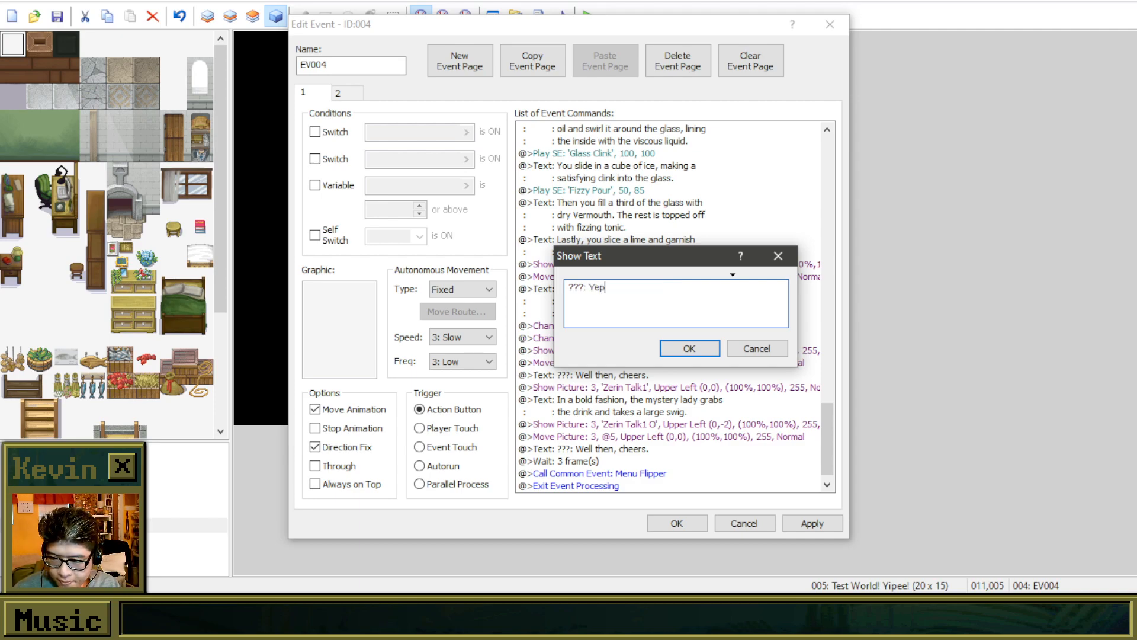
pyautogui.write(", that's a weird ")
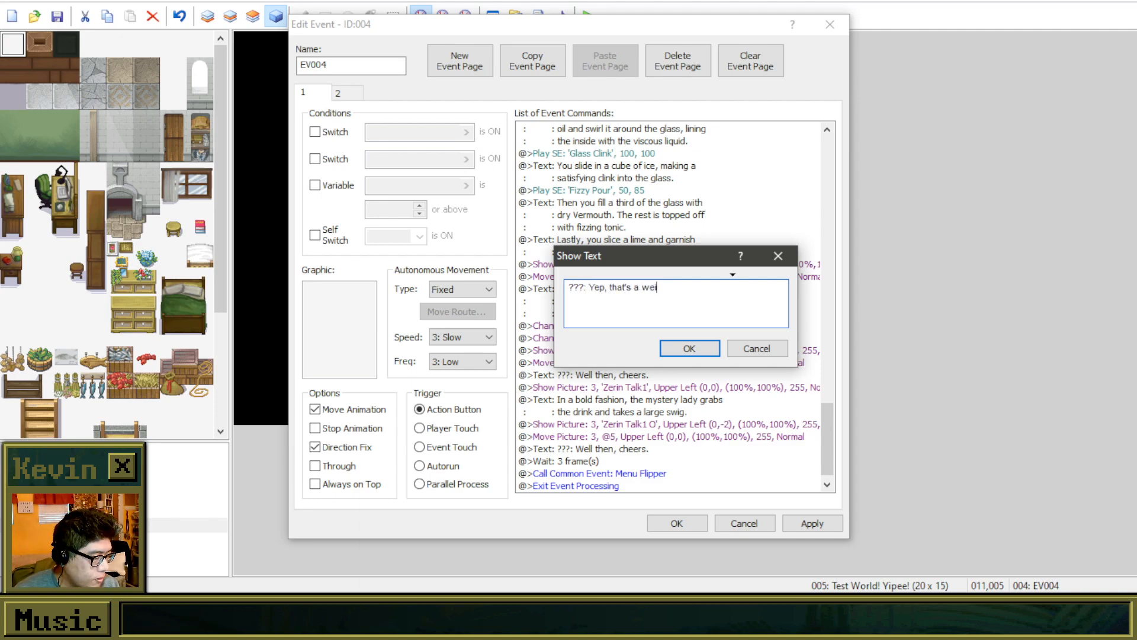
pyautogui.write('drink alright.')
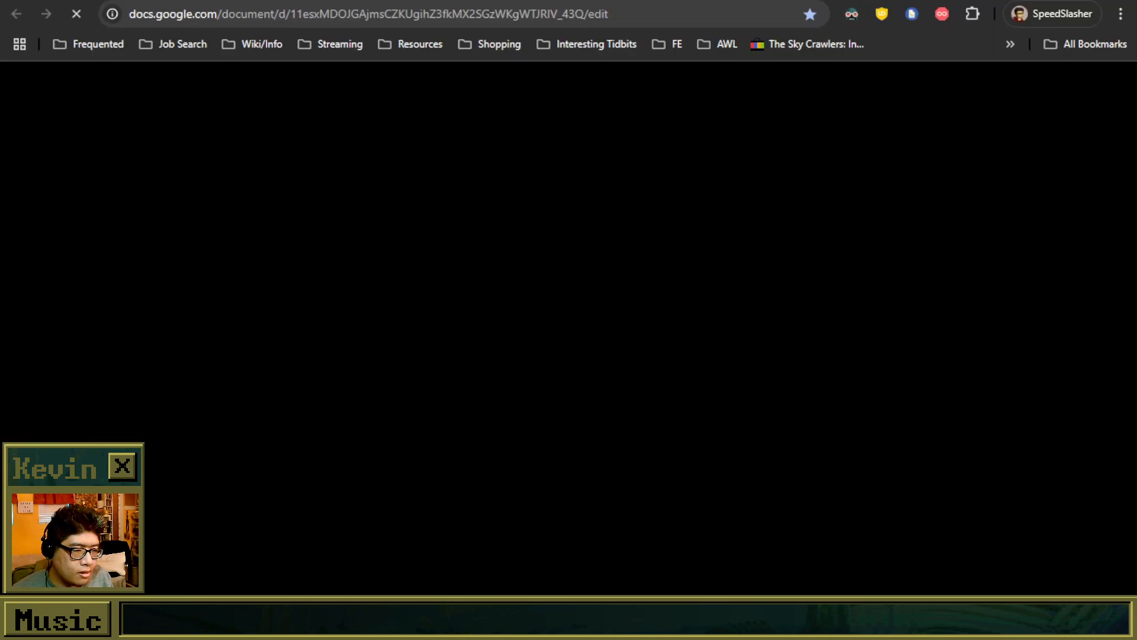
# Step: Switch to the image editor and look over the lineup of character drawings
pyautogui.moveTo(221, 0); pyautogui.dragTo(332, 0)
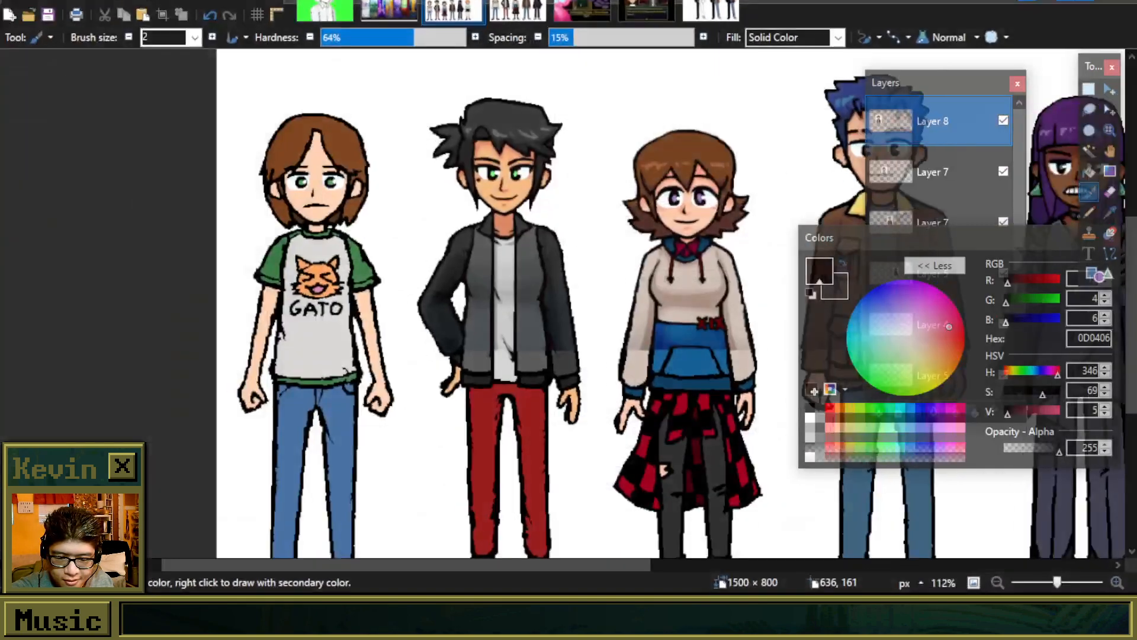
pyautogui.moveTo(632, 567); pyautogui.dragTo(990, 581)
pyautogui.scroll(2, 411, 245)
pyautogui.scroll(1, 412, 245)
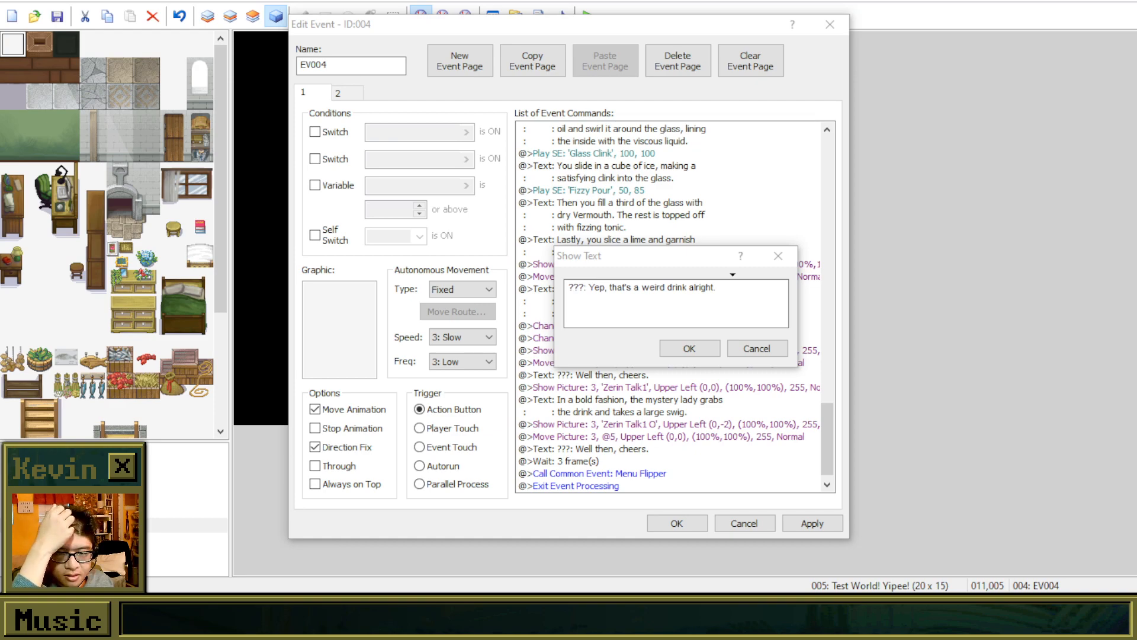
pyautogui.click(723, 303)
pyautogui.write('It')
pyautogui.write("'s")
pyautogui.press('Return')
pyautogui.press('BackSpace')
pyautogui.press('BackSpace')
pyautogui.press('BackSpace')
pyautogui.press('BackSpace')
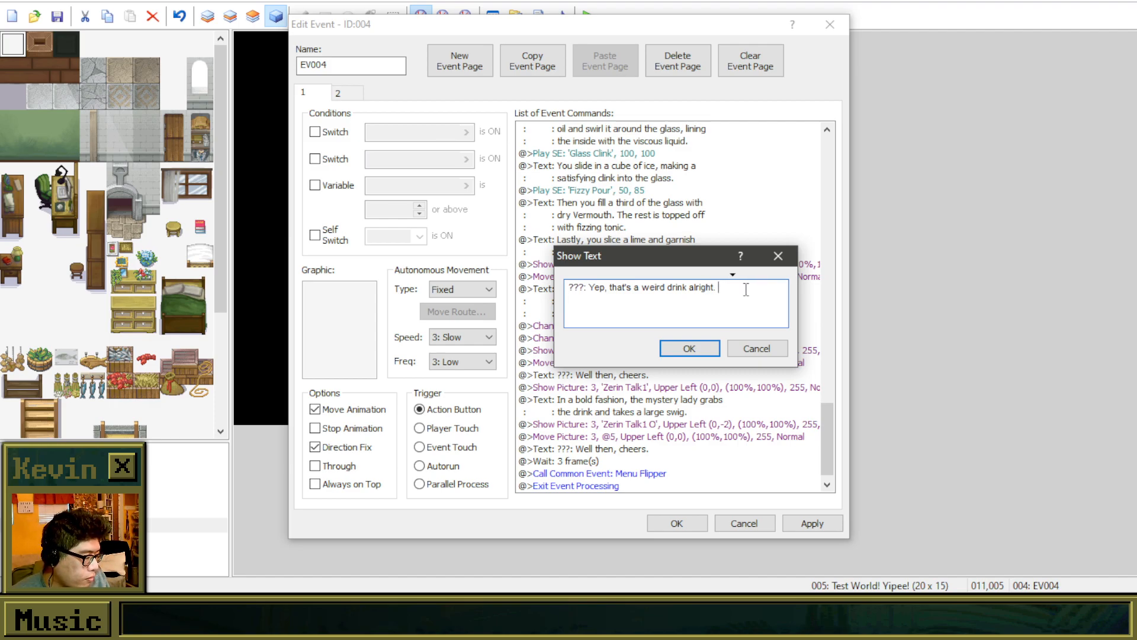
# Step: Extend the weird drink line with "It's not something I'd order again, but I can't complain since I ordered it."
pyautogui.write("It's")
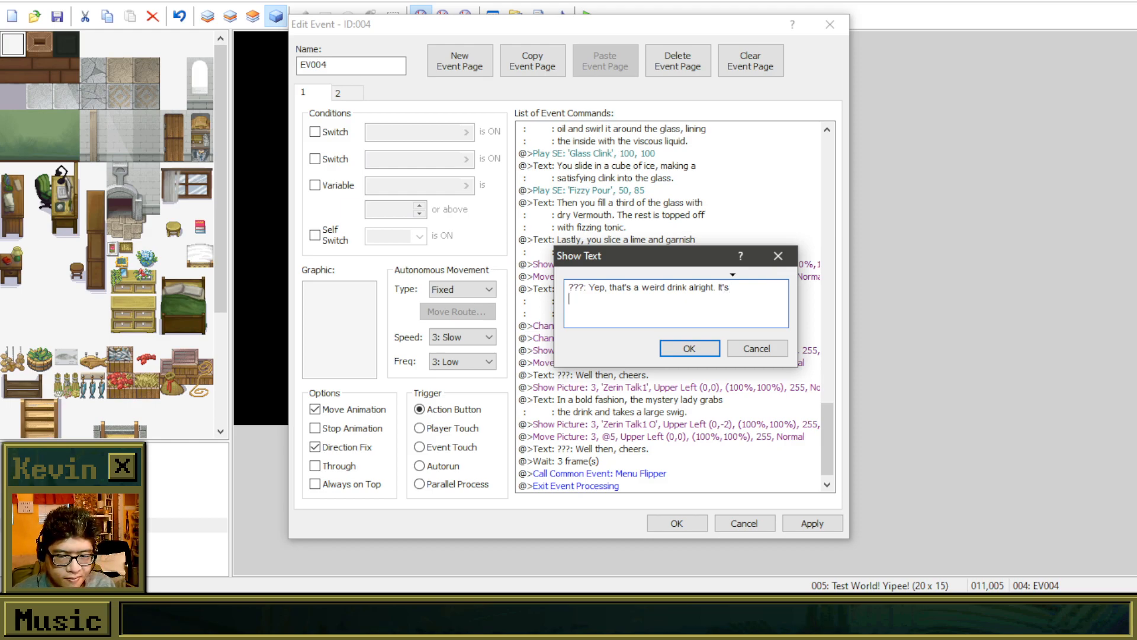
pyautogui.press('Return')
pyautogui.write('nto sweete')
pyautogui.press('BackSpace')
pyautogui.press('BackSpace')
pyautogui.press('BackSpace')
pyautogui.press('BackSpace')
pyautogui.press('BackSpace')
pyautogui.press('BackSpace')
pyautogui.press('BackSpace')
pyautogui.press('BackSpace')
pyautogui.press('BackSpace')
pyautogui.write("ot something I'd order again, but I can't")
pyautogui.press('Return')
pyautogui.write('complain since I ordered it.')
pyautogui.click(691, 350)
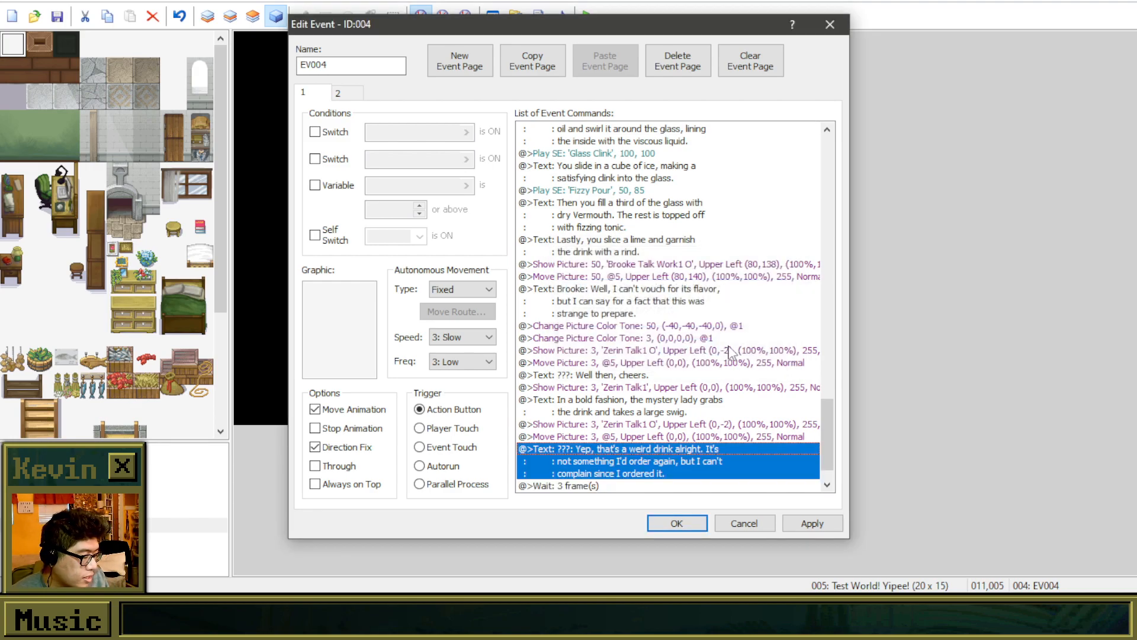
# Step: Look through the earlier picture, tone and dialogue commands for a Brooke reply block that can be reused
pyautogui.scroll(-1, 728, 373)
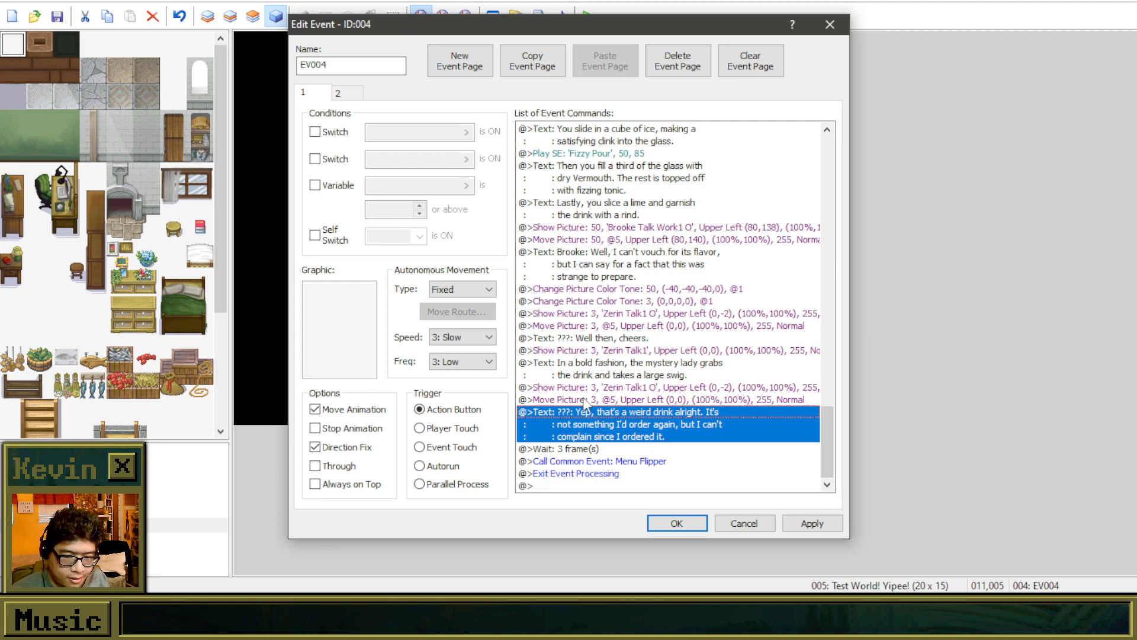
pyautogui.click(584, 401)
pyautogui.click(609, 359)
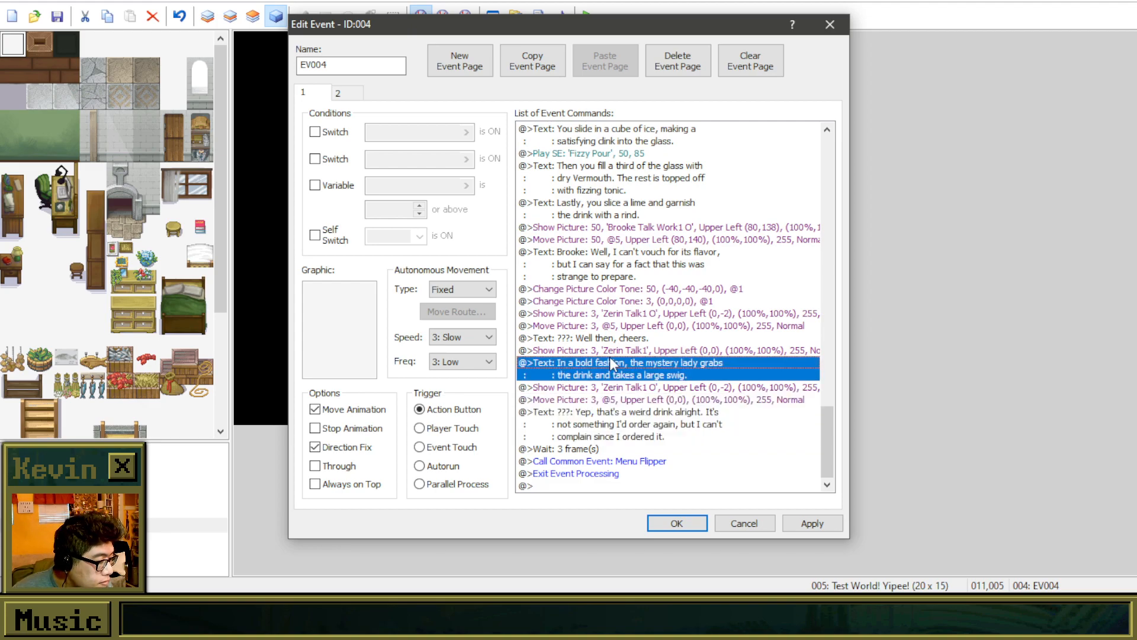
pyautogui.click(635, 229)
pyautogui.moveTo(638, 243); pyautogui.dragTo(650, 292)
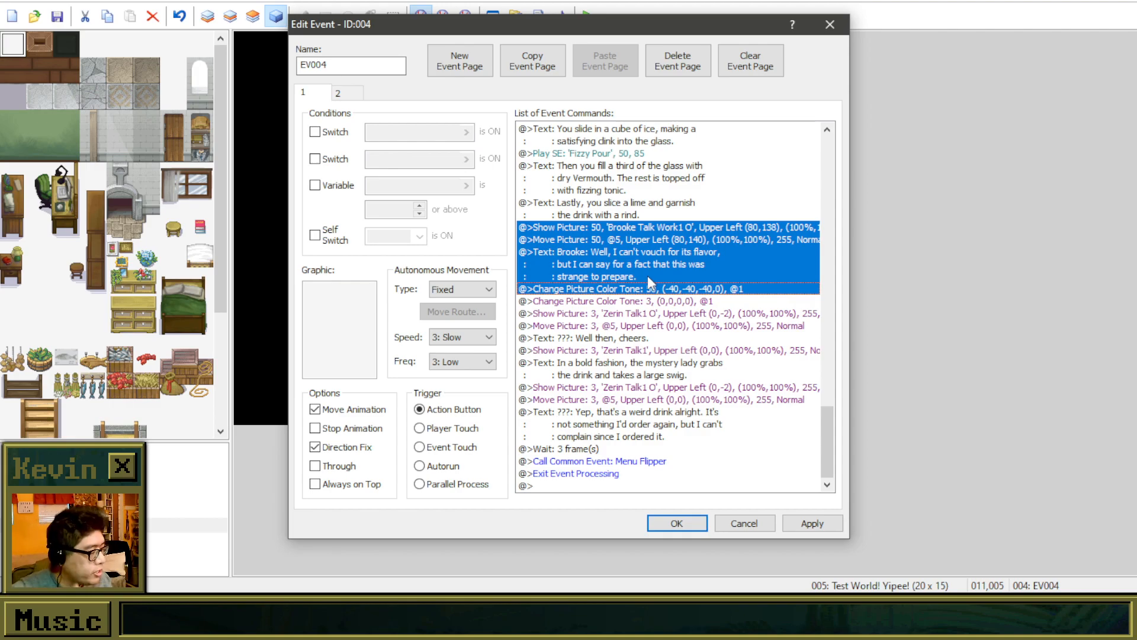
pyautogui.click(649, 231)
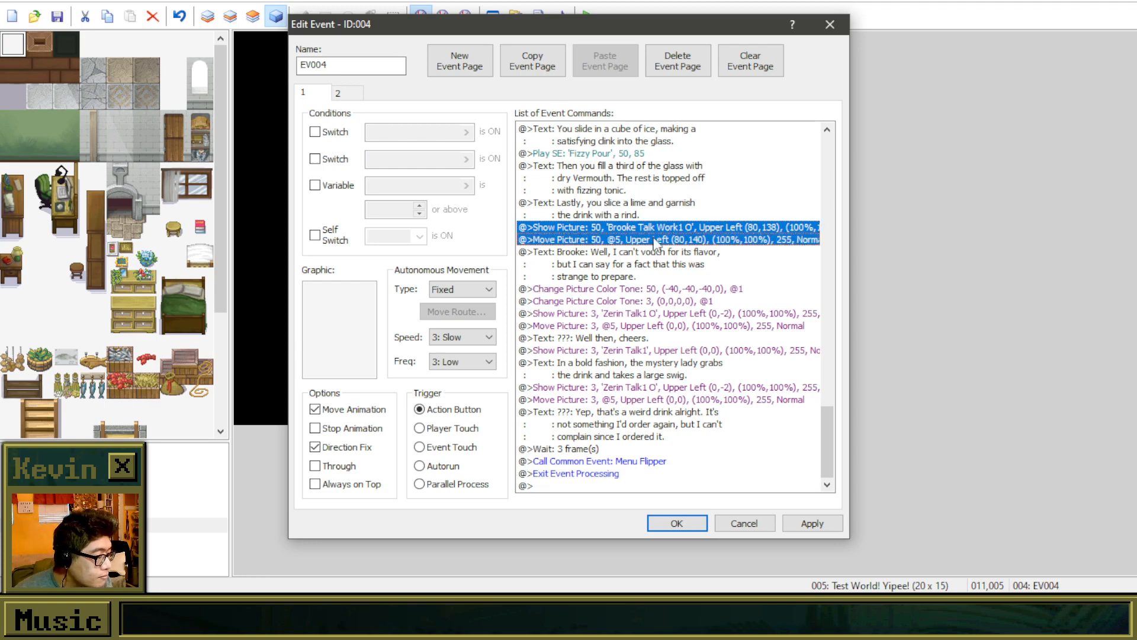
pyautogui.click(656, 251)
pyautogui.click(663, 227)
pyautogui.keyDown('shift'); pyautogui.click(664, 239); pyautogui.keyUp('shift')
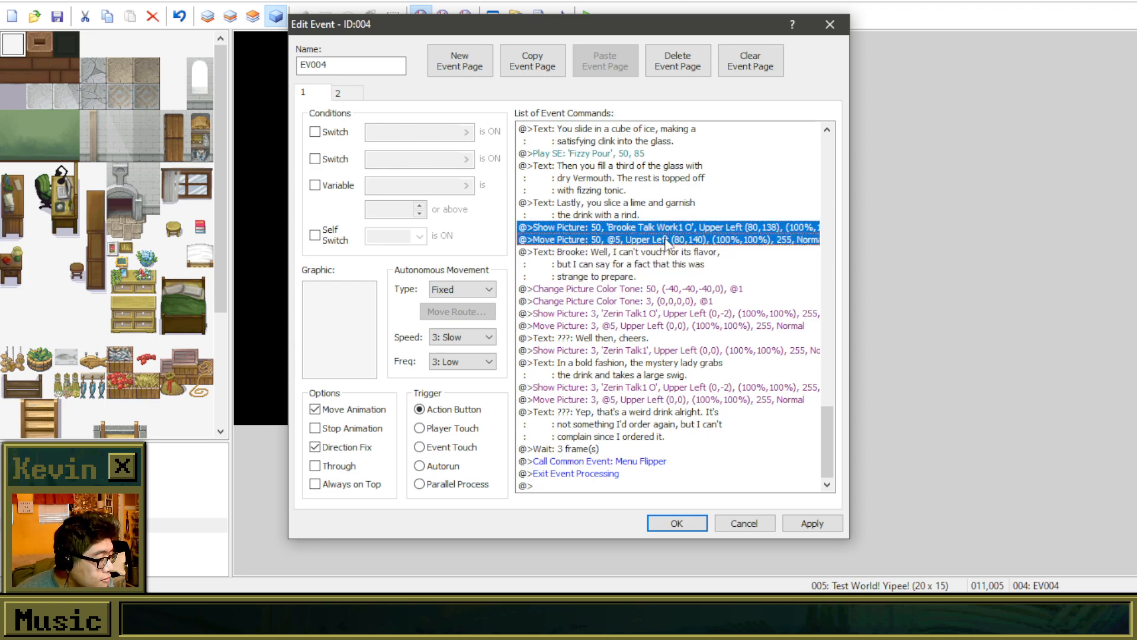
pyautogui.scroll(5, 667, 256)
pyautogui.scroll(3, 656, 256)
pyautogui.click(655, 288)
pyautogui.scroll(3, 656, 288)
pyautogui.click(641, 240)
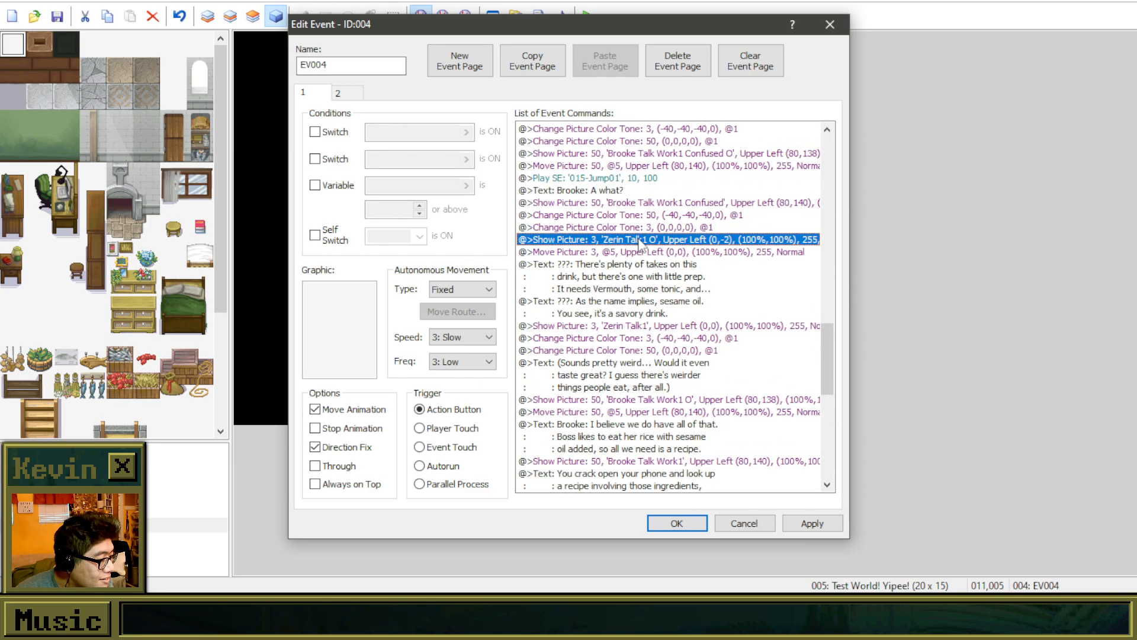
pyautogui.click(701, 204)
pyautogui.scroll(2, 700, 211)
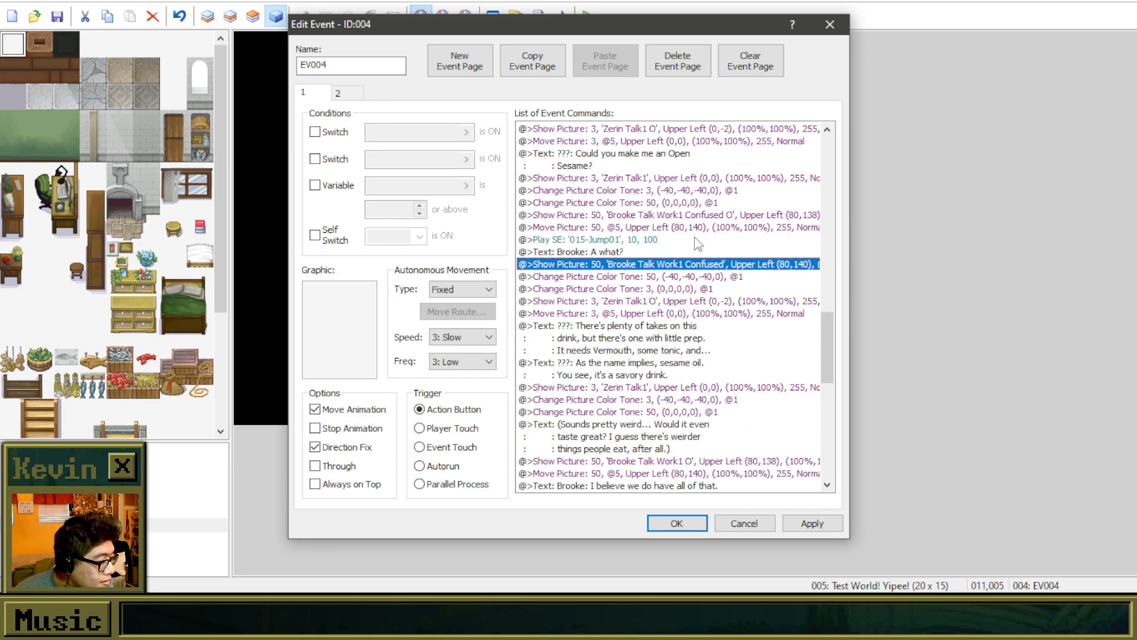
pyautogui.click(674, 178)
pyautogui.click(676, 190)
pyautogui.keyDown('shift'); pyautogui.click(680, 202); pyautogui.keyUp('shift')
pyautogui.keyDown('shift'); pyautogui.click(681, 215); pyautogui.keyUp('shift')
pyautogui.keyDown('shift'); pyautogui.click(710, 239); pyautogui.keyUp('shift')
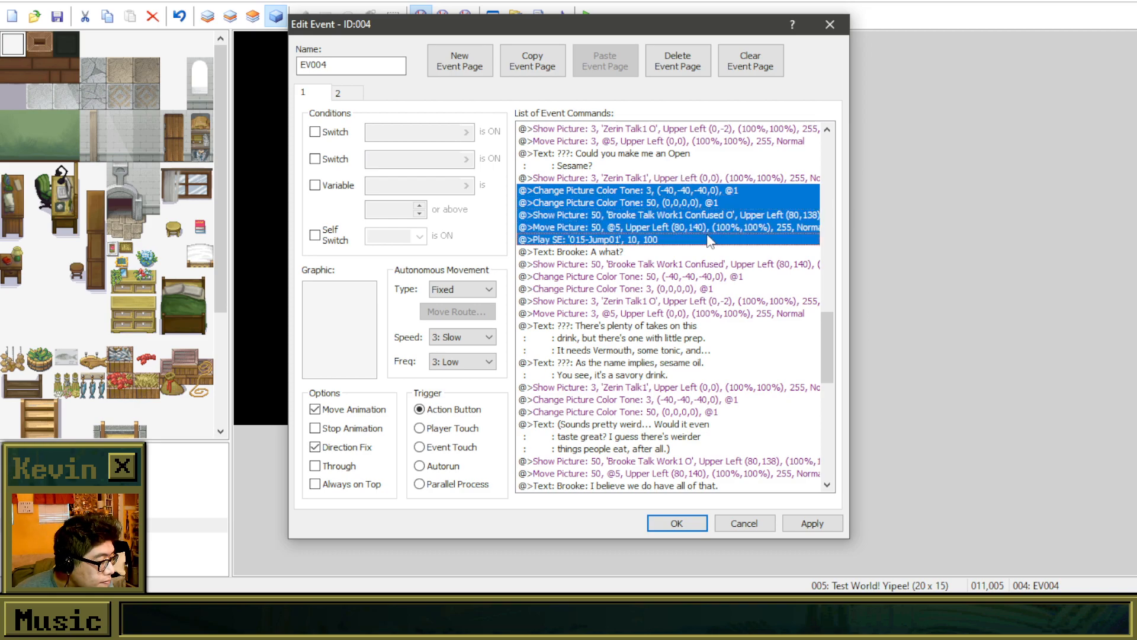
pyautogui.keyDown('shift'); pyautogui.click(666, 252); pyautogui.keyUp('shift')
pyautogui.keyDown('shift'); pyautogui.click(669, 263); pyautogui.keyUp('shift')
pyautogui.click(657, 202)
# Step: Copy the block from the picture 3 darkening through Brooke's "Yes, we're flexible here" text and paste it before the final 3-frame Wait
pyautogui.scroll(5, 657, 205)
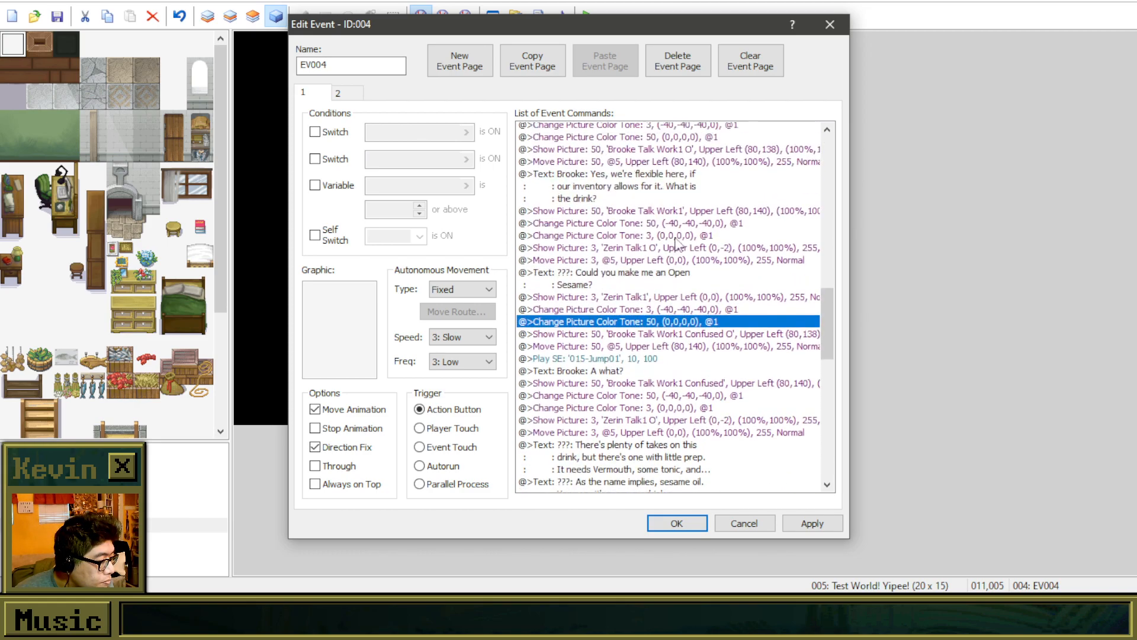
pyautogui.moveTo(657, 202); pyautogui.dragTo(664, 271)
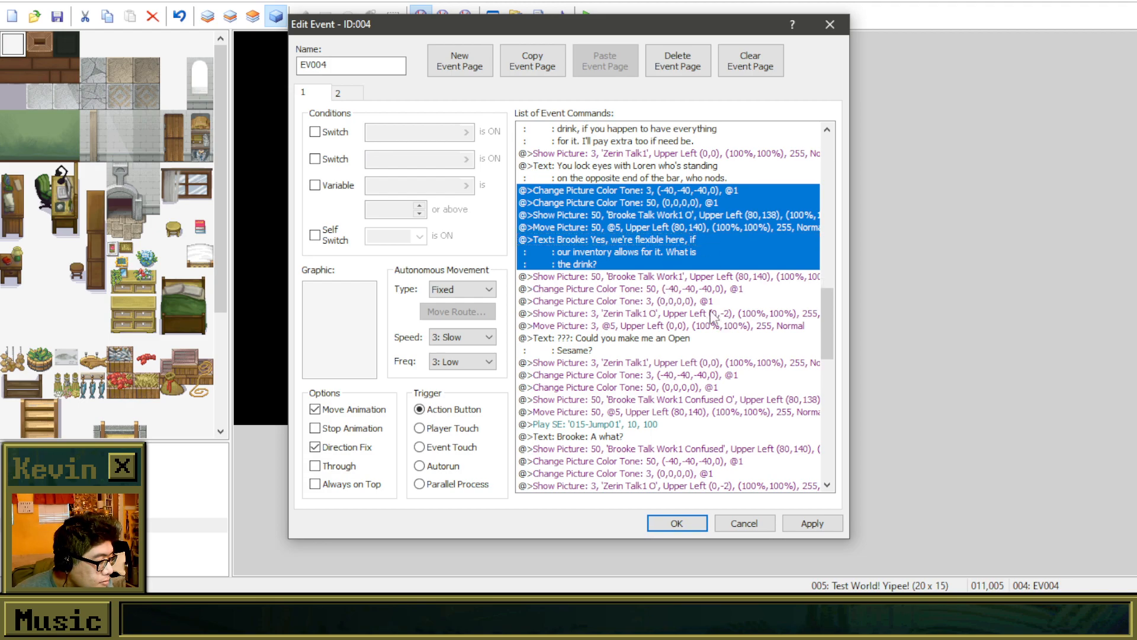
pyautogui.scroll(-15, 719, 319)
pyautogui.click(626, 450)
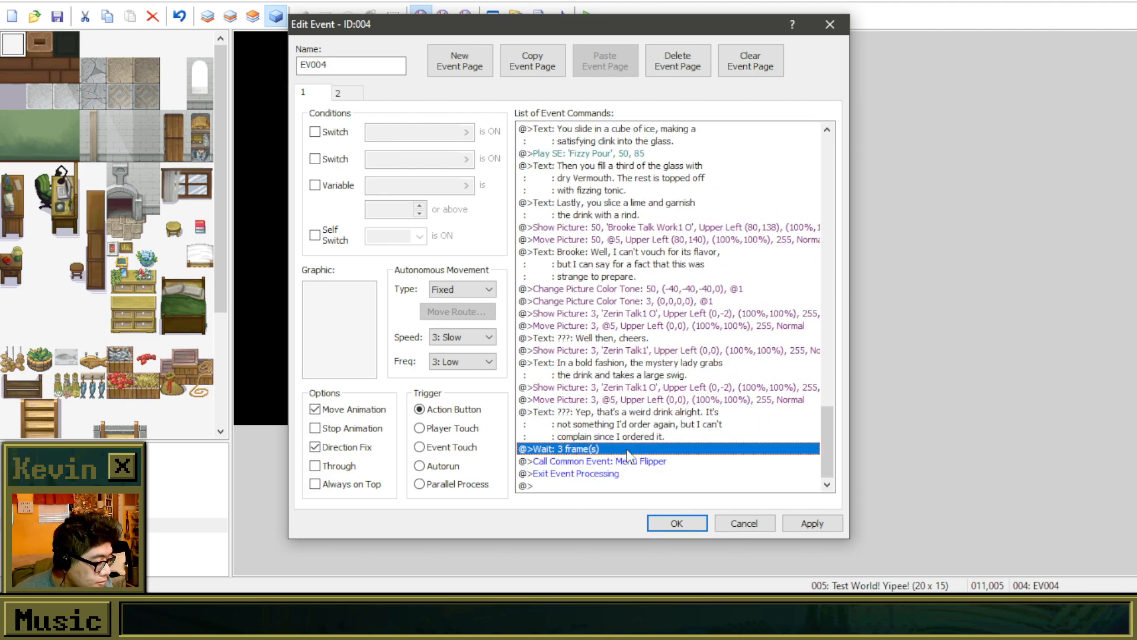
pyautogui.hotkey('ctrl', 'v')
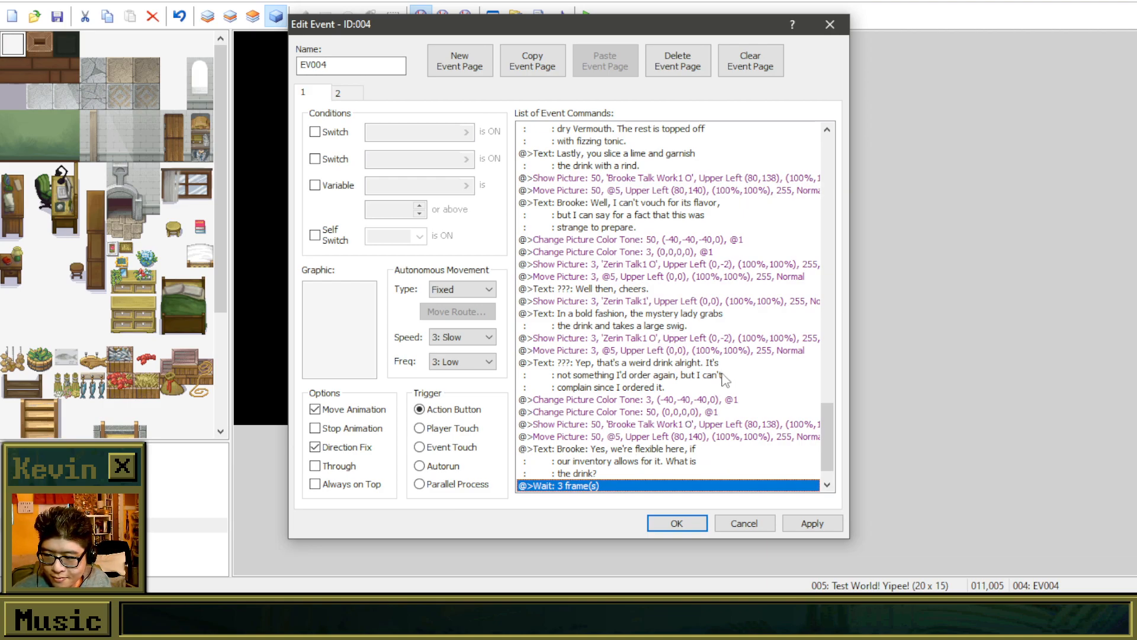
# Step: Change the pasted Brooke text before the final Wait to "Brooke: Uh, how would you describe it?"
pyautogui.scroll(-1, 722, 379)
pyautogui.rightClick(664, 416)
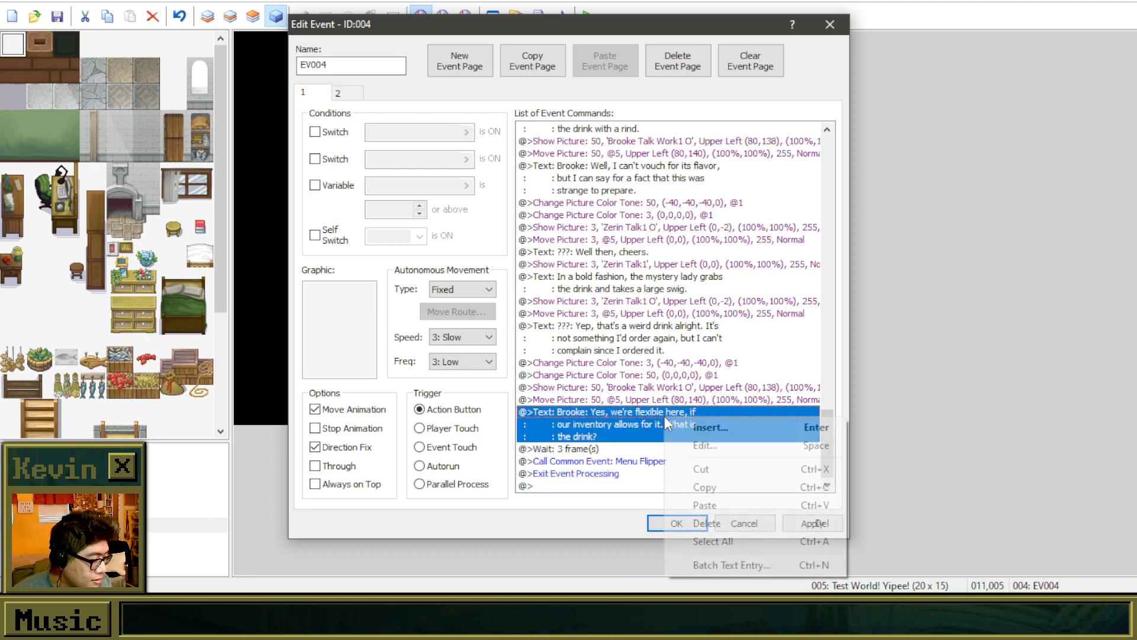
pyautogui.click(705, 446)
pyautogui.moveTo(642, 310); pyautogui.dragTo(601, 286)
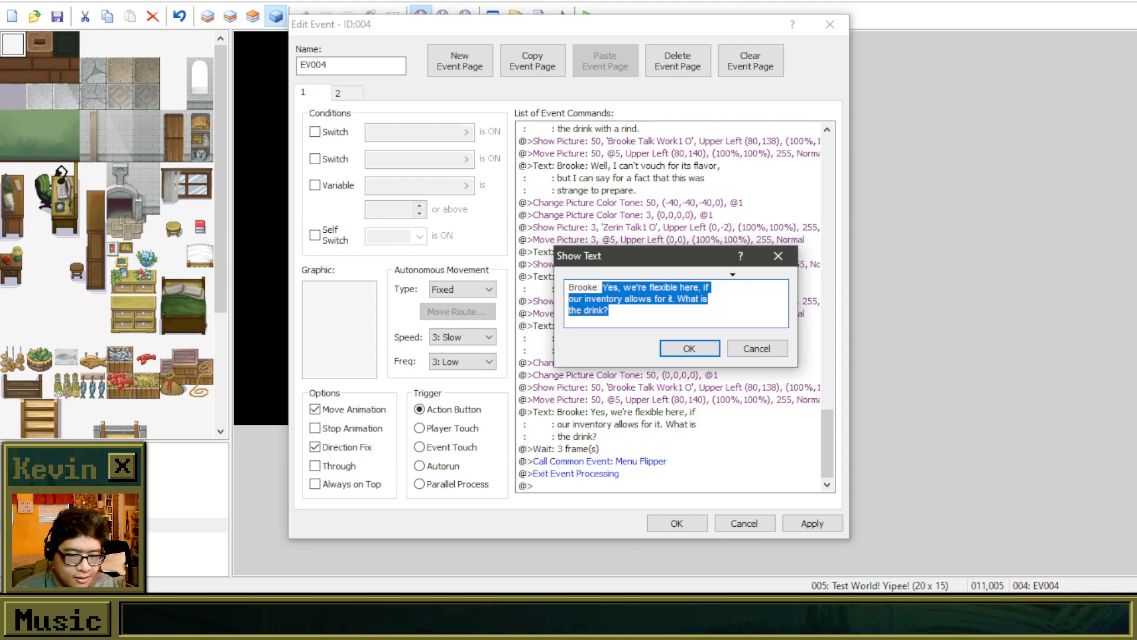
pyautogui.write('Uh, how would ')
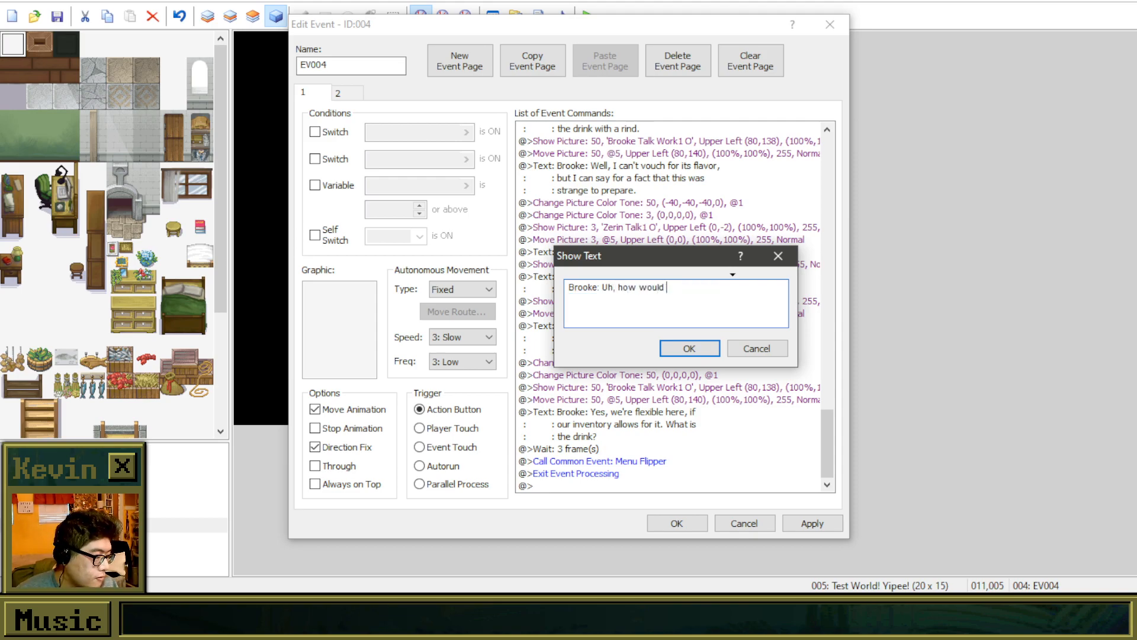
pyautogui.write('you describe')
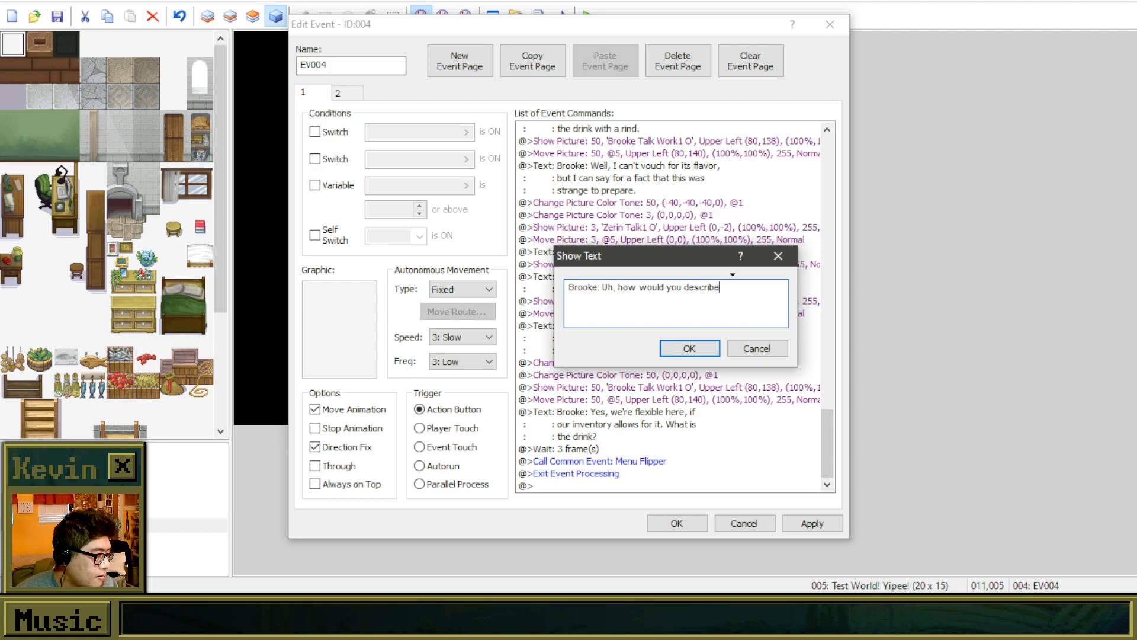
pyautogui.press('BackSpace')
pyautogui.press('BackSpace')
pyautogui.press('BackSpace')
pyautogui.press('BackSpace')
pyautogui.press('BackSpace')
pyautogui.press('BackSpace')
pyautogui.press('BackSpace')
pyautogui.write('descr')
pyautogui.press('BackSpace')
pyautogui.press('BackSpace')
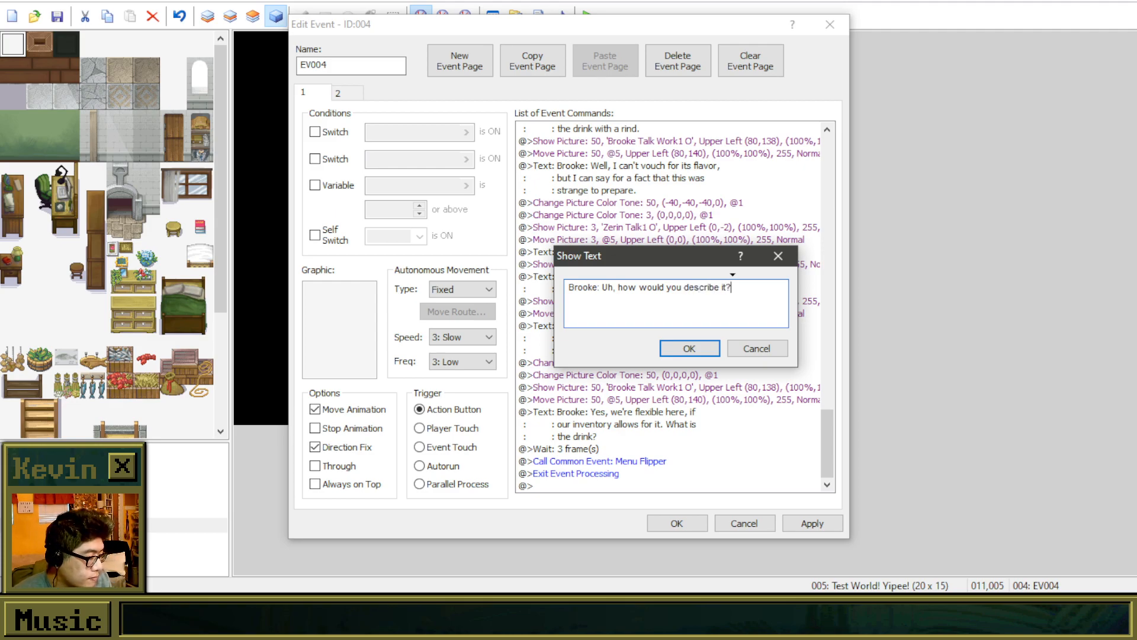
pyautogui.click(682, 351)
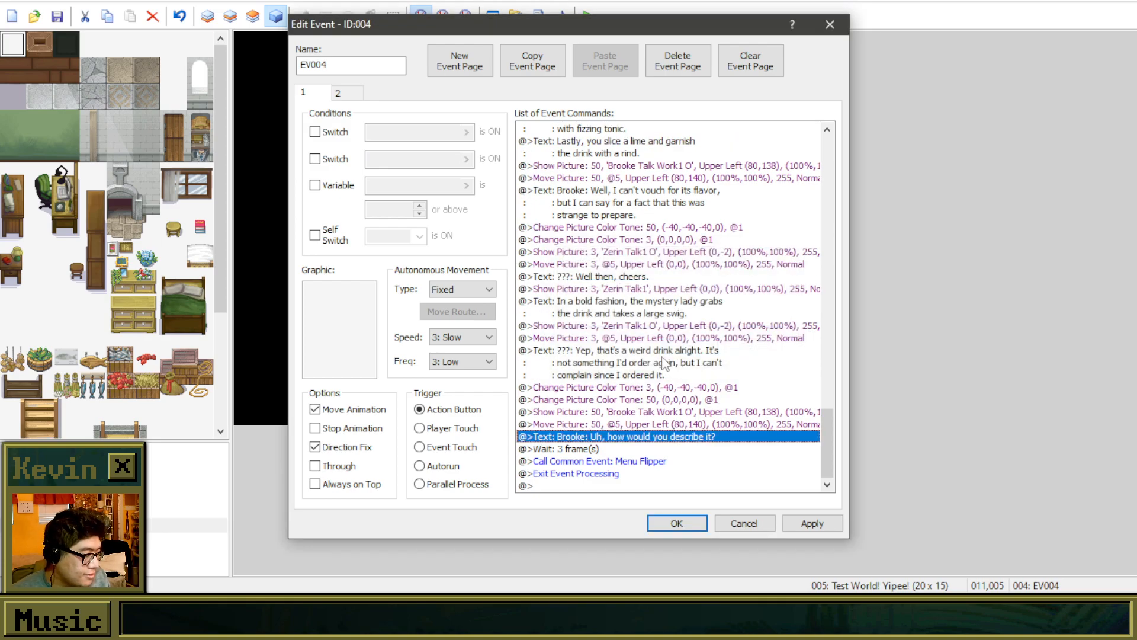
# Step: Copy the 'Zerin Talk1' Show Picture command following the "Open Sesame?" line and paste it right after the weird drink line
pyautogui.click(665, 363)
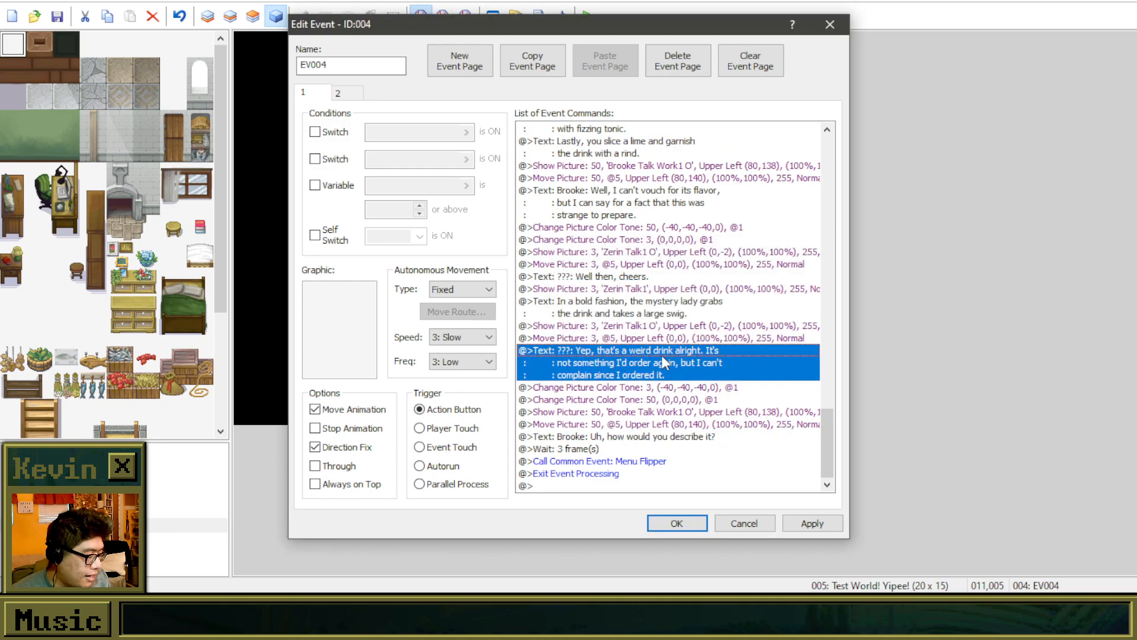
pyautogui.keyDown('shift'); pyautogui.click(642, 330); pyautogui.keyUp('shift')
pyautogui.keyDown('shift'); pyautogui.click(653, 387); pyautogui.keyUp('shift')
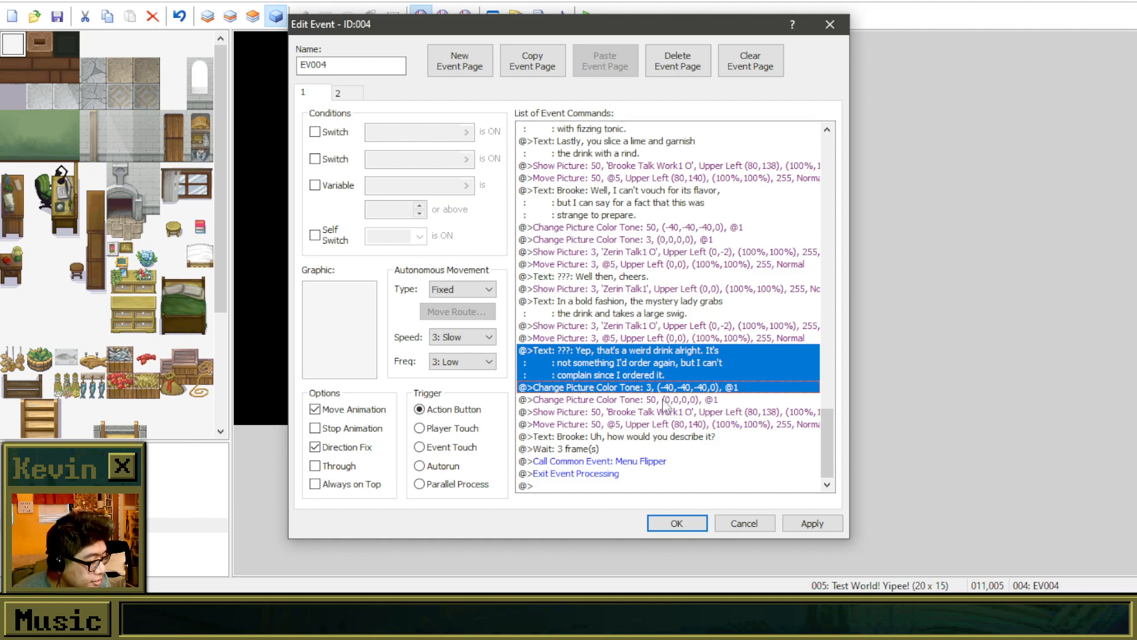
pyautogui.click(644, 329)
pyautogui.click(654, 341)
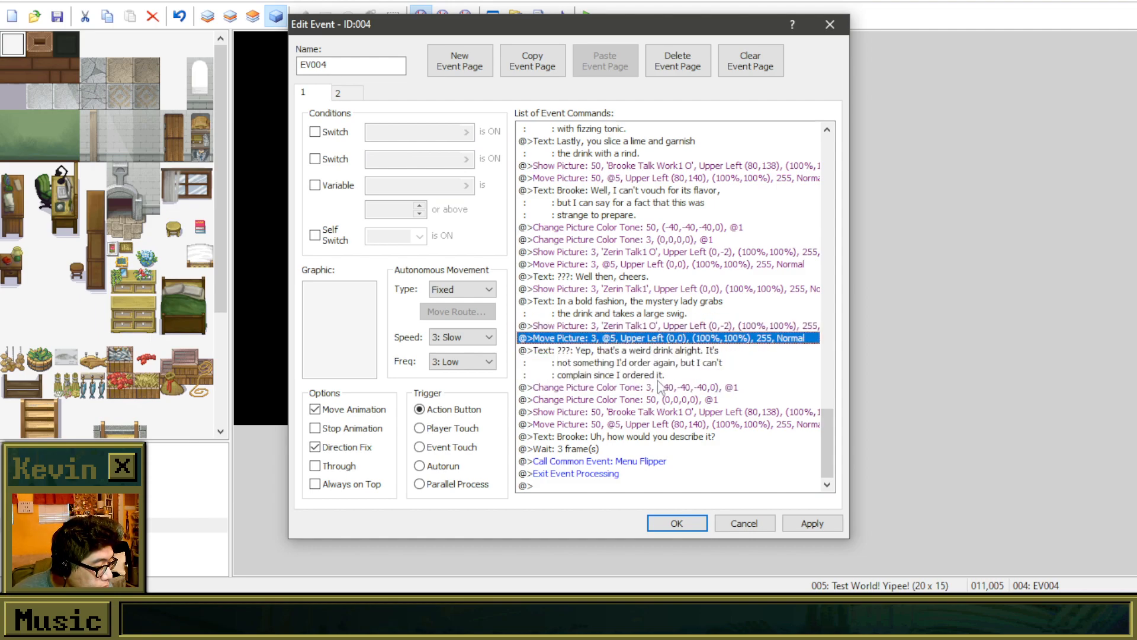
pyautogui.click(662, 387)
pyautogui.click(680, 340)
pyautogui.scroll(10, 672, 314)
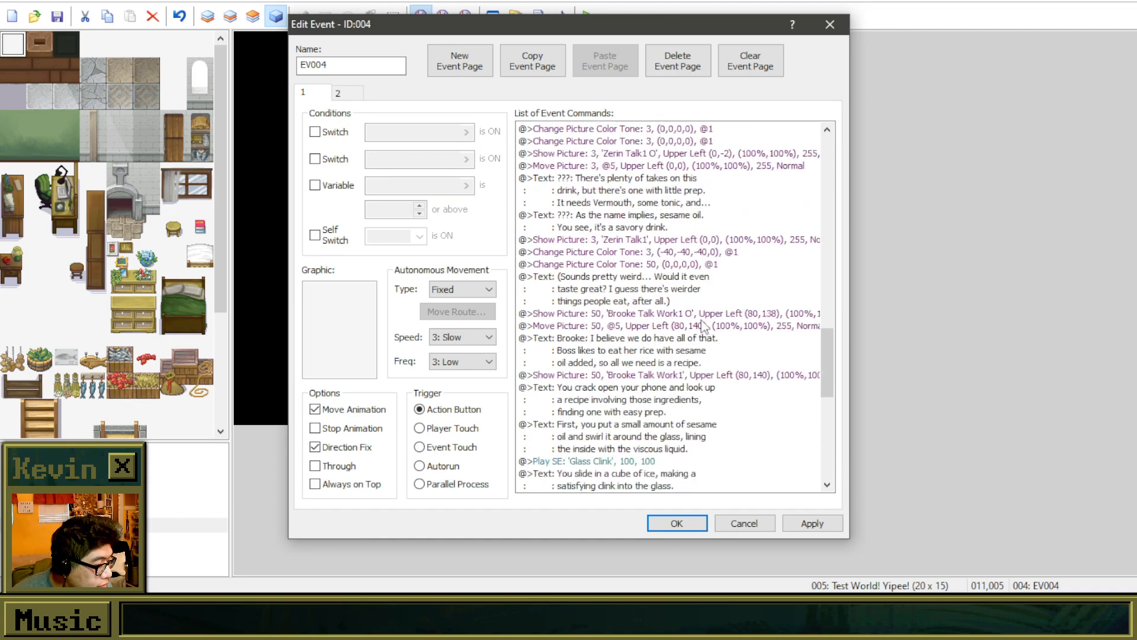
pyautogui.click(665, 264)
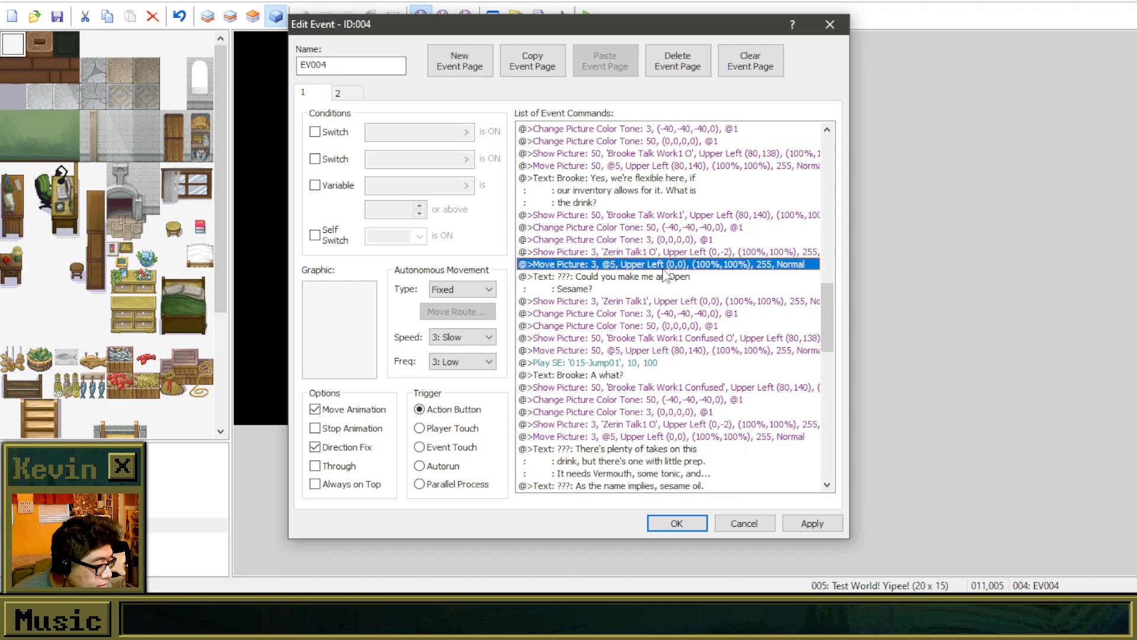
pyautogui.click(675, 301)
pyautogui.scroll(-10, 704, 360)
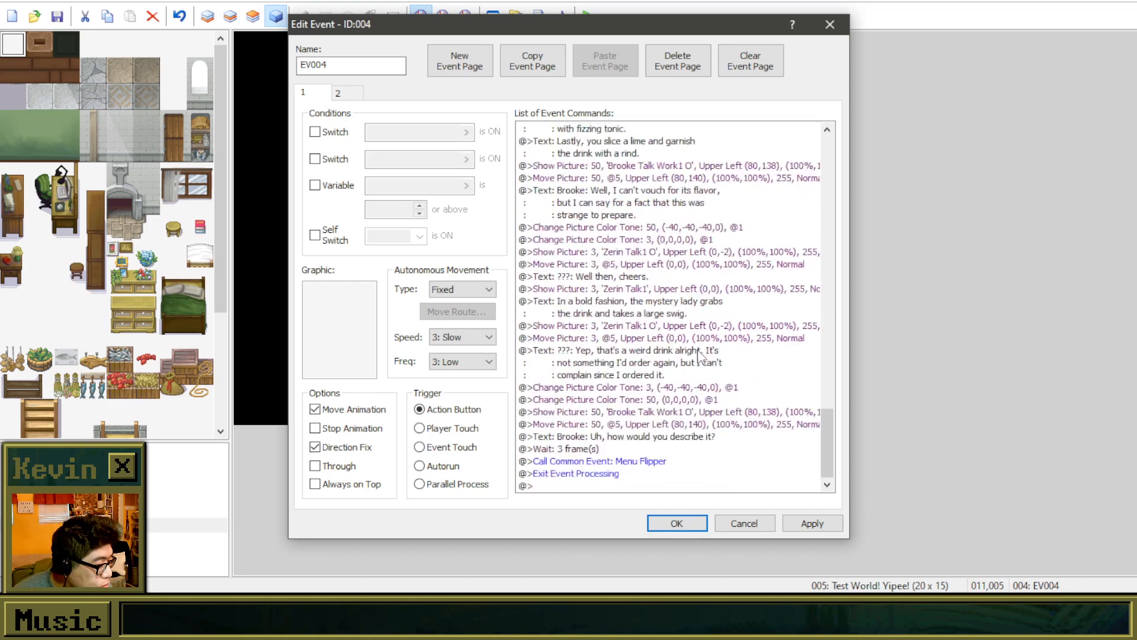
pyautogui.click(682, 389)
pyautogui.hotkey('ctrl', 'v')
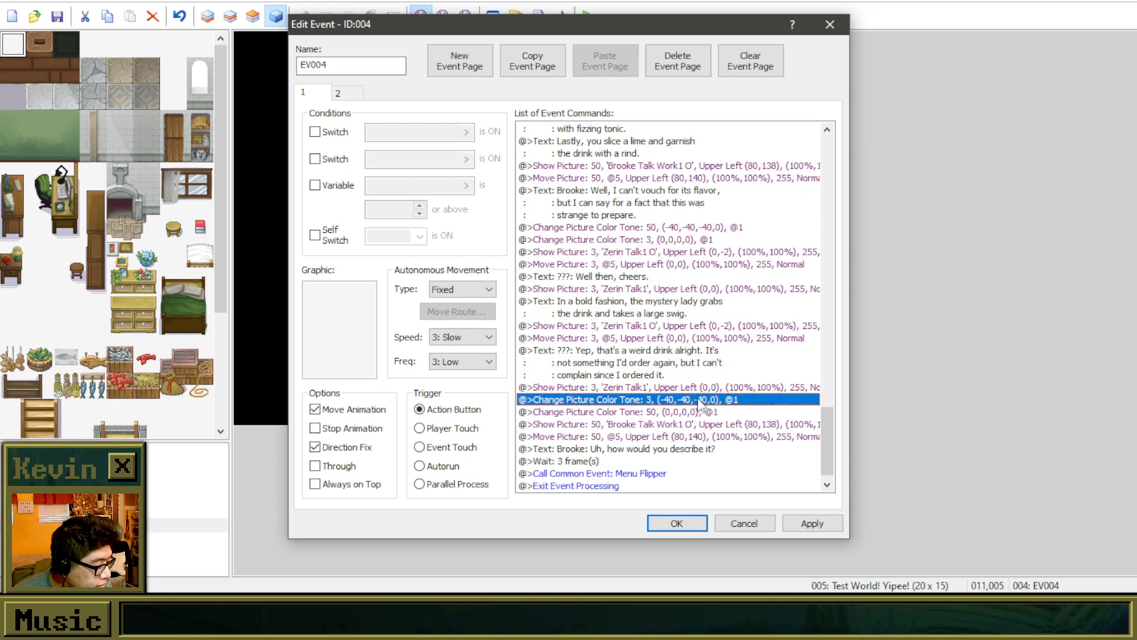
# Step: Copy the 'Brooke Talk Work1' Show Picture command and paste it after Brooke's "strange to prepare" line and before the final 3-frame Wait
pyautogui.click(688, 414)
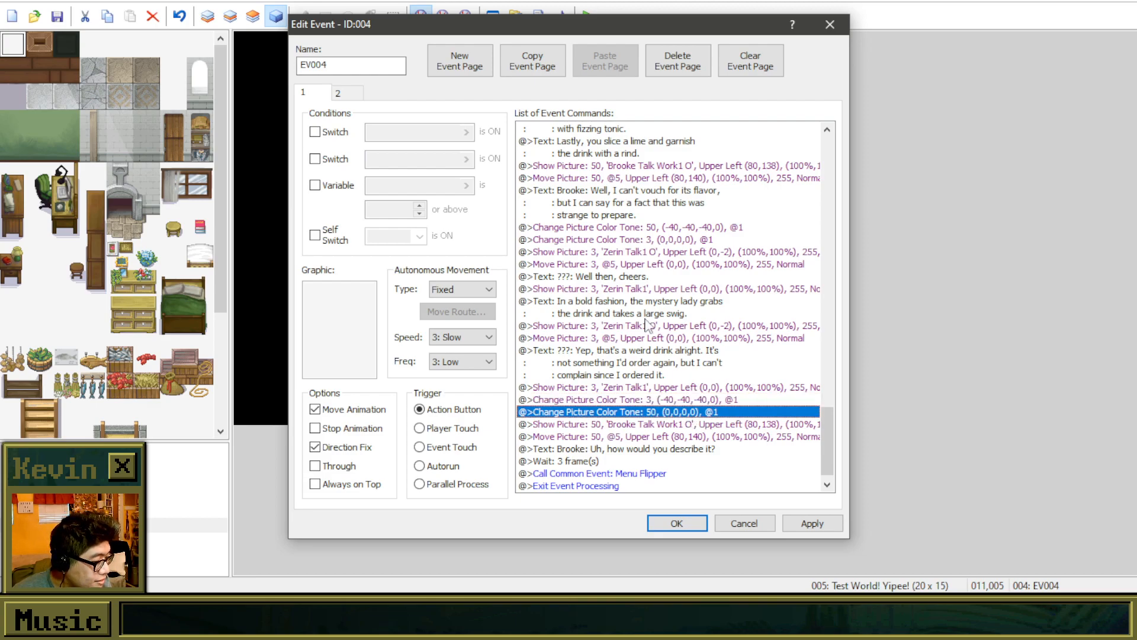
pyautogui.scroll(2, 699, 264)
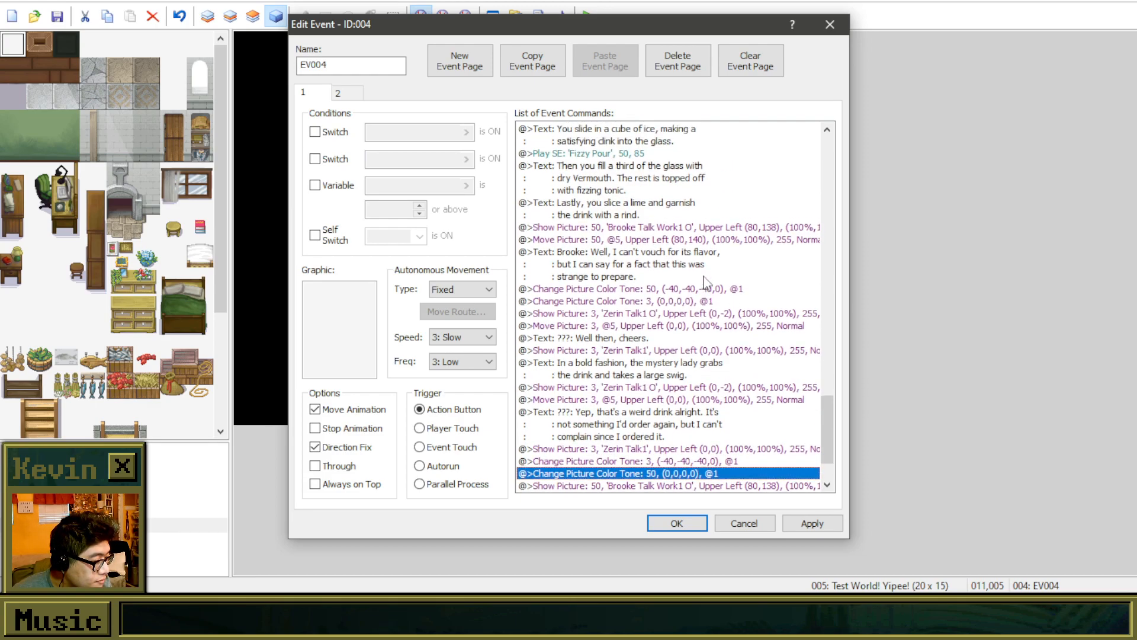
pyautogui.click(687, 290)
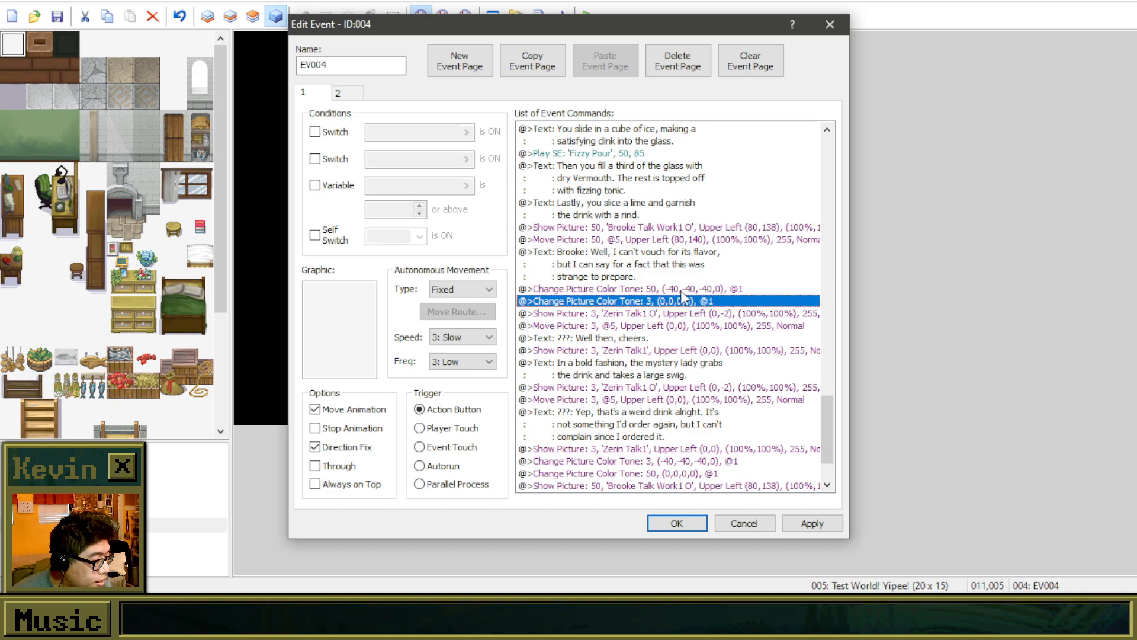
pyautogui.scroll(3, 675, 222)
pyautogui.scroll(4, 675, 221)
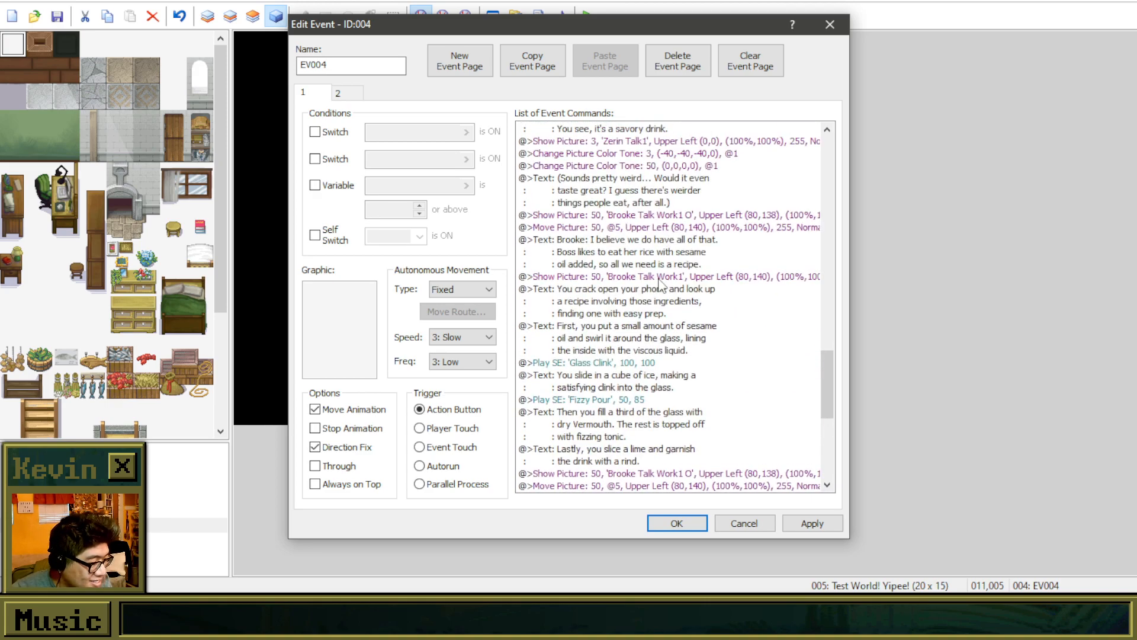
pyautogui.click(659, 280)
pyautogui.scroll(-3, 705, 355)
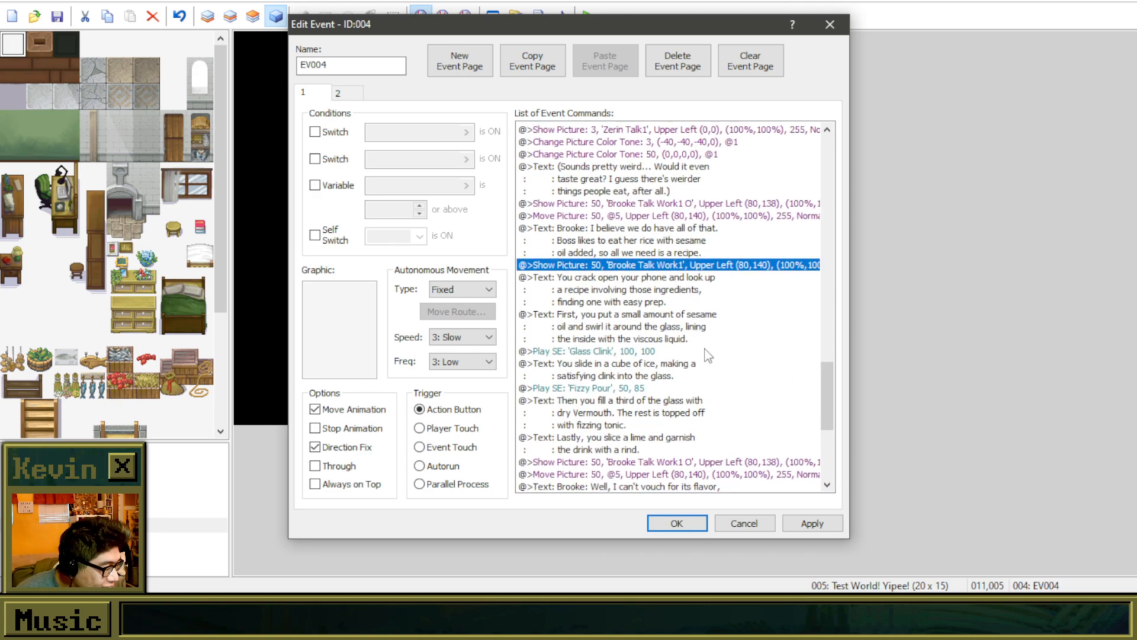
pyautogui.click(659, 411)
pyautogui.hotkey('ctrl', 'v')
pyautogui.scroll(-6, 676, 414)
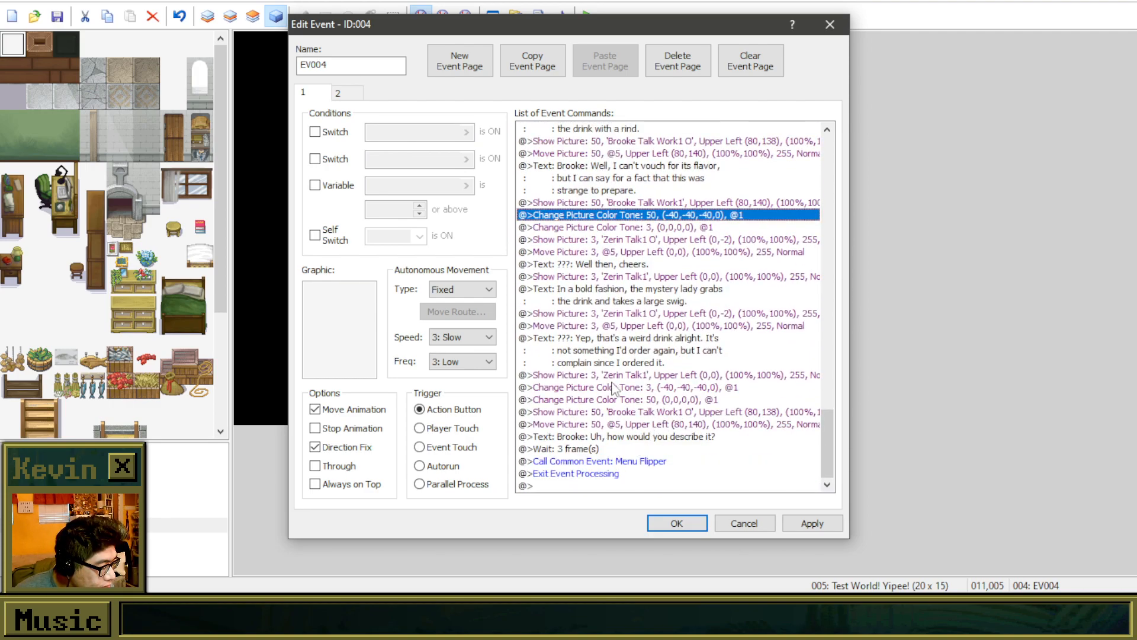
pyautogui.click(623, 450)
pyautogui.hotkey('ctrl', 'v')
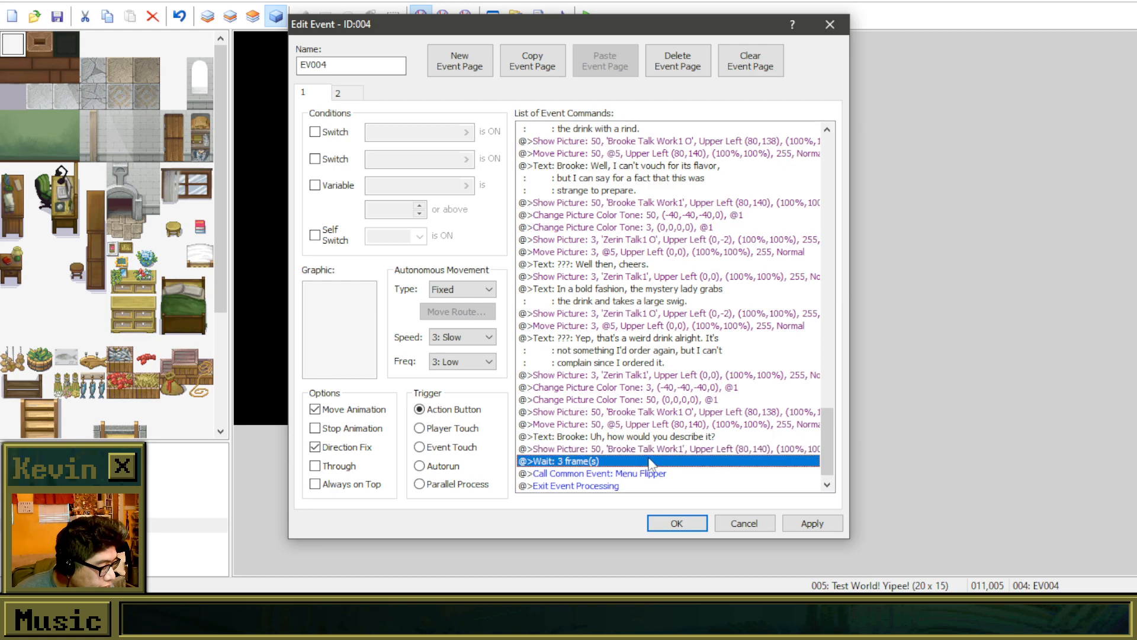
pyautogui.click(632, 316)
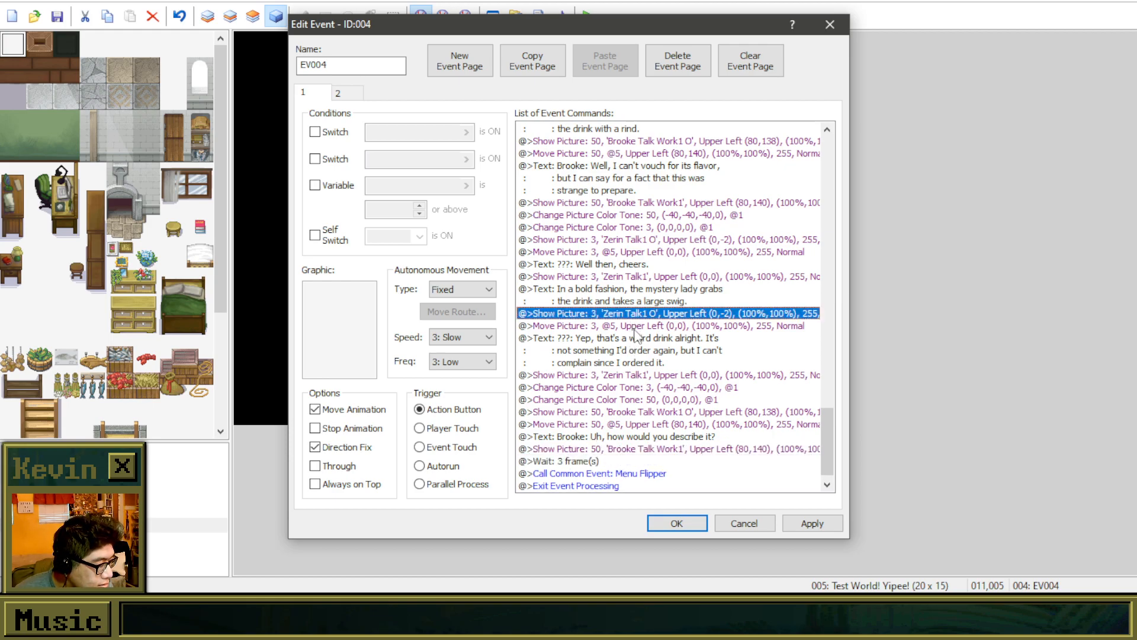
pyautogui.click(636, 336)
pyautogui.click(626, 317)
pyautogui.moveTo(627, 323); pyautogui.dragTo(630, 352)
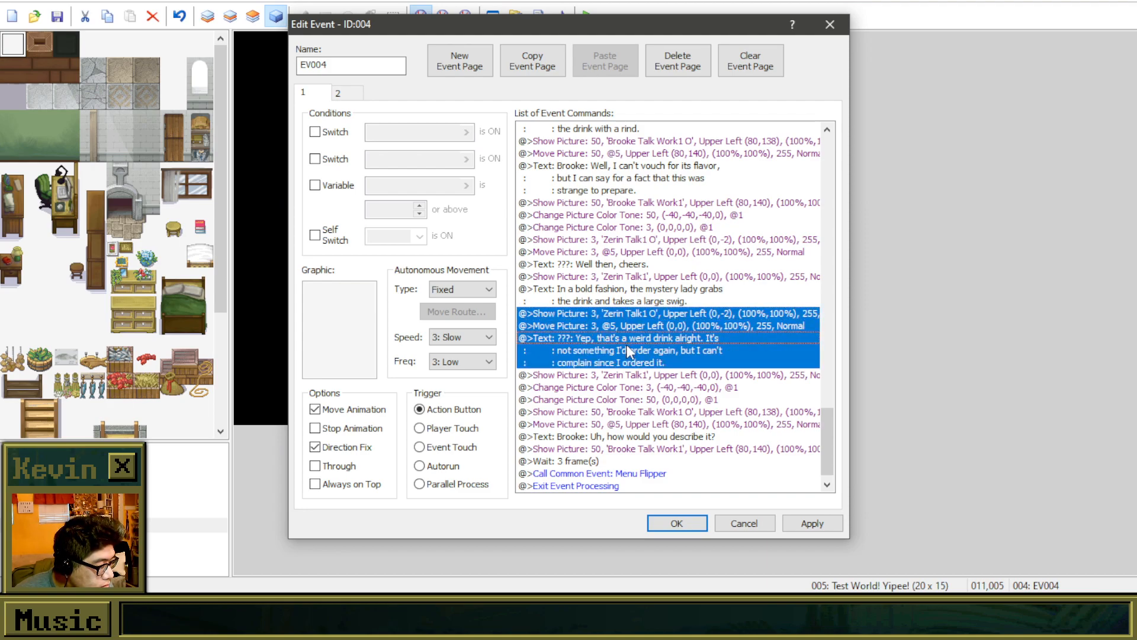
# Step: Copy the picture 50 darkening, picture 3 brightening and 'Zerin Talk1 O' show and move commands preceding "Well then, cheers" and paste them before the final 3-frame Wait
pyautogui.click(637, 216)
pyautogui.moveTo(638, 230); pyautogui.dragTo(648, 255)
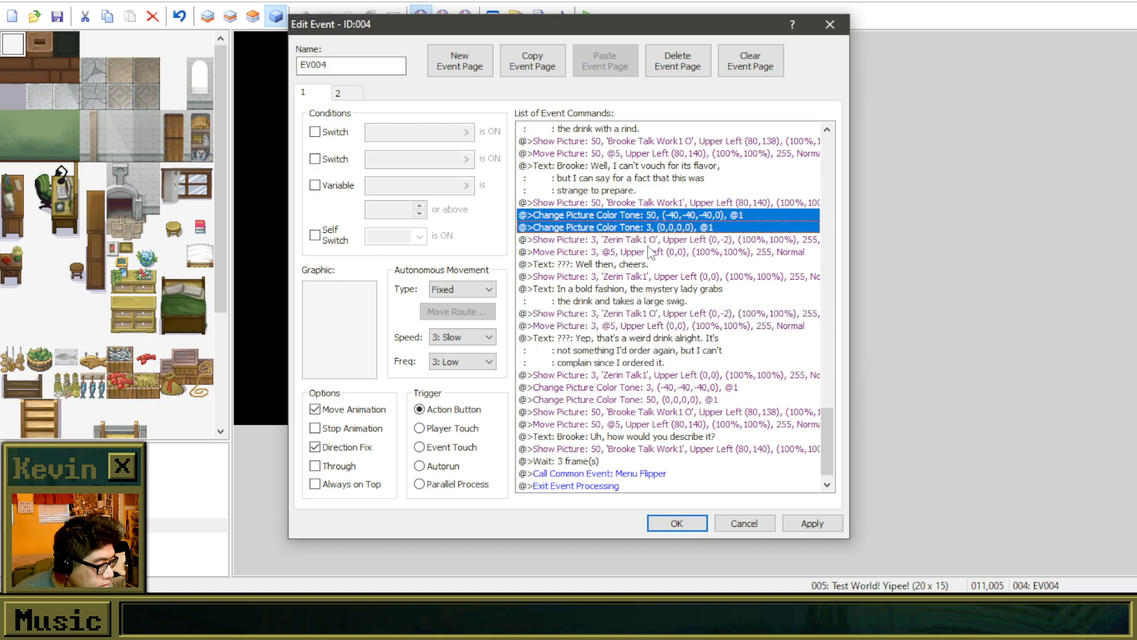
pyautogui.click(611, 461)
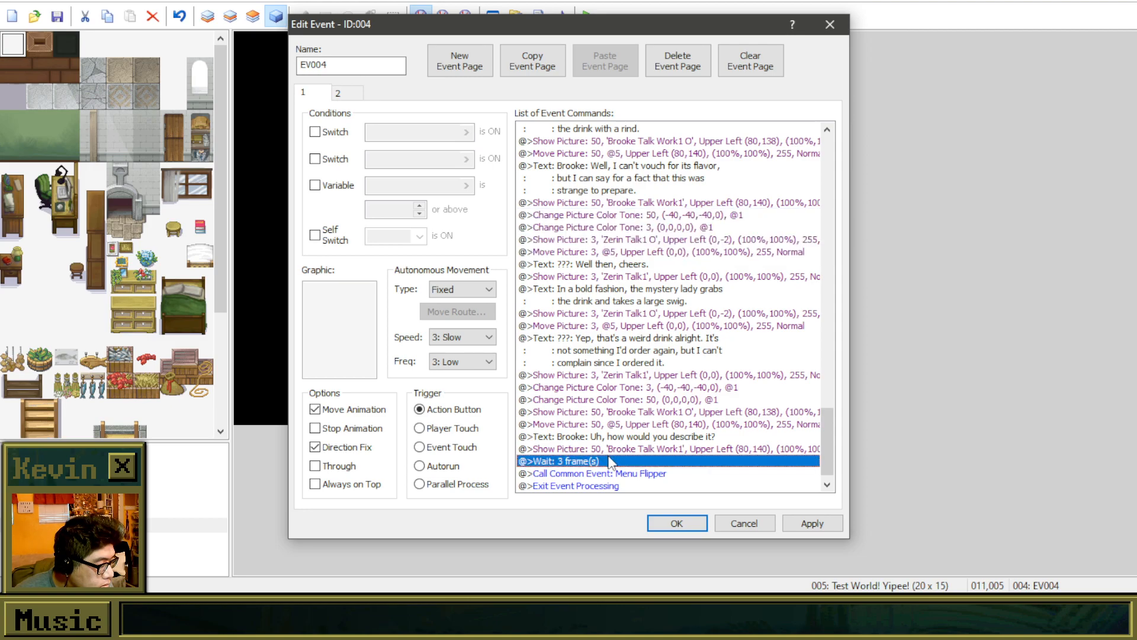
pyautogui.hotkey('ctrl', 'v')
pyautogui.click(651, 439)
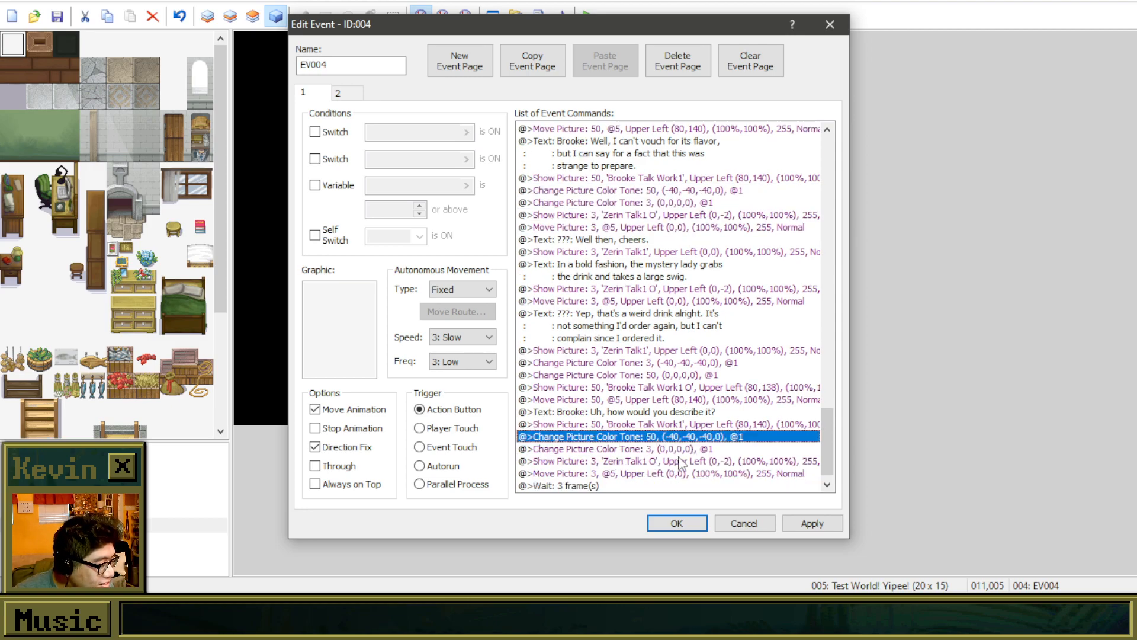
pyautogui.click(684, 463)
# Step: Copy the mystery lady's "Yep, that's a weird drink alright" text and paste it before the final 3-frame Wait
pyautogui.click(627, 486)
pyautogui.scroll(-1, 626, 491)
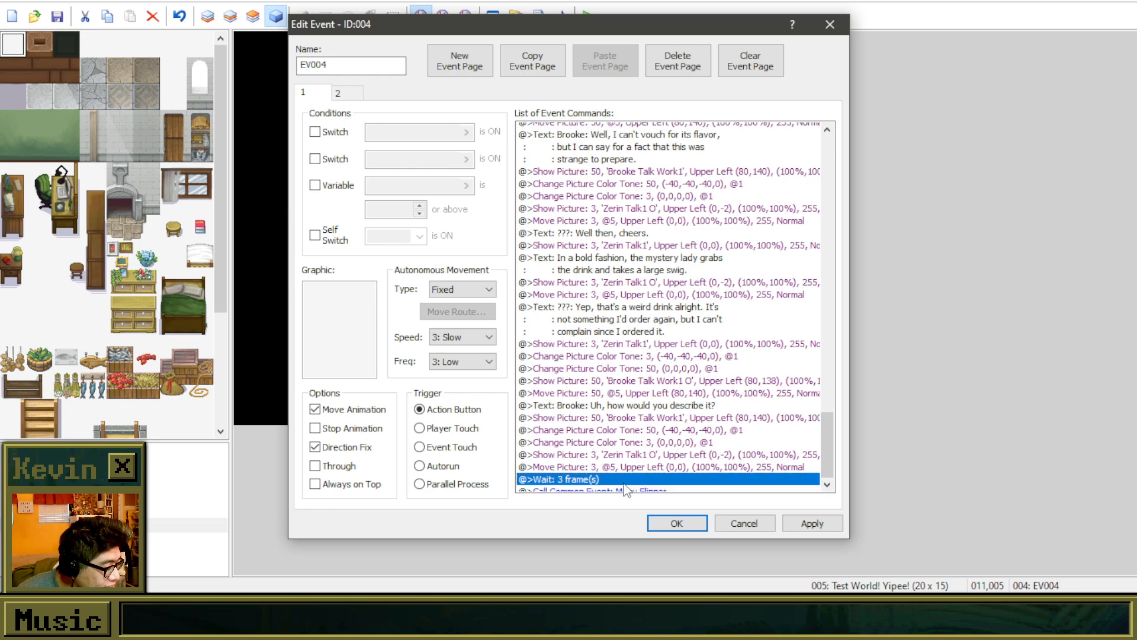
pyautogui.click(628, 278)
pyautogui.hotkey('ctrl', 'c')
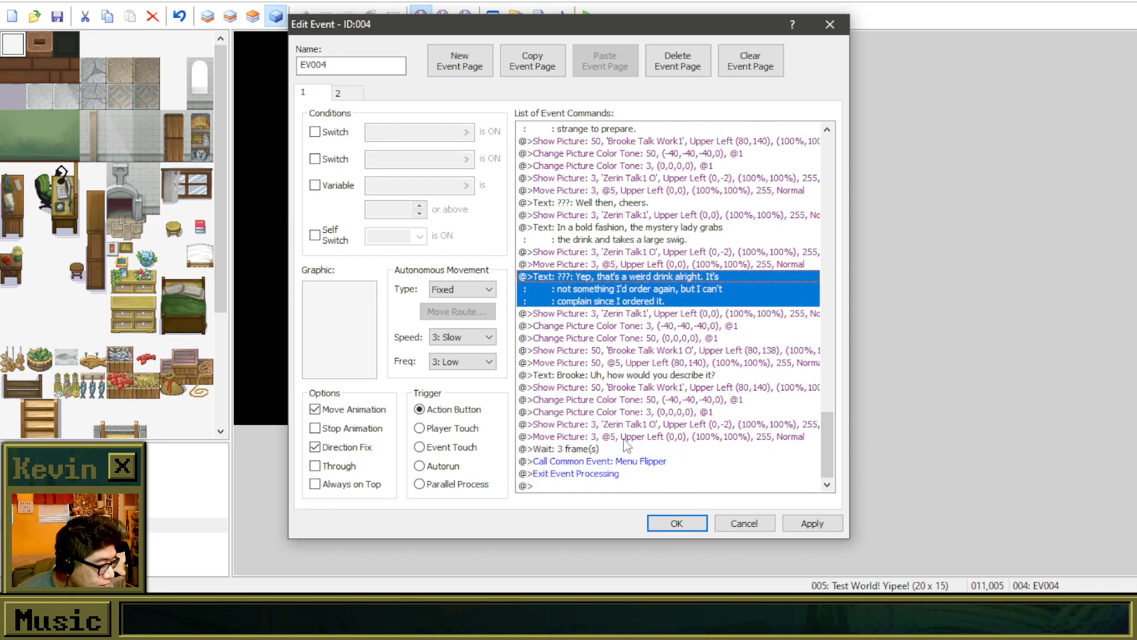
pyautogui.click(626, 449)
pyautogui.hotkey('ctrl', 'v')
pyautogui.click(629, 434)
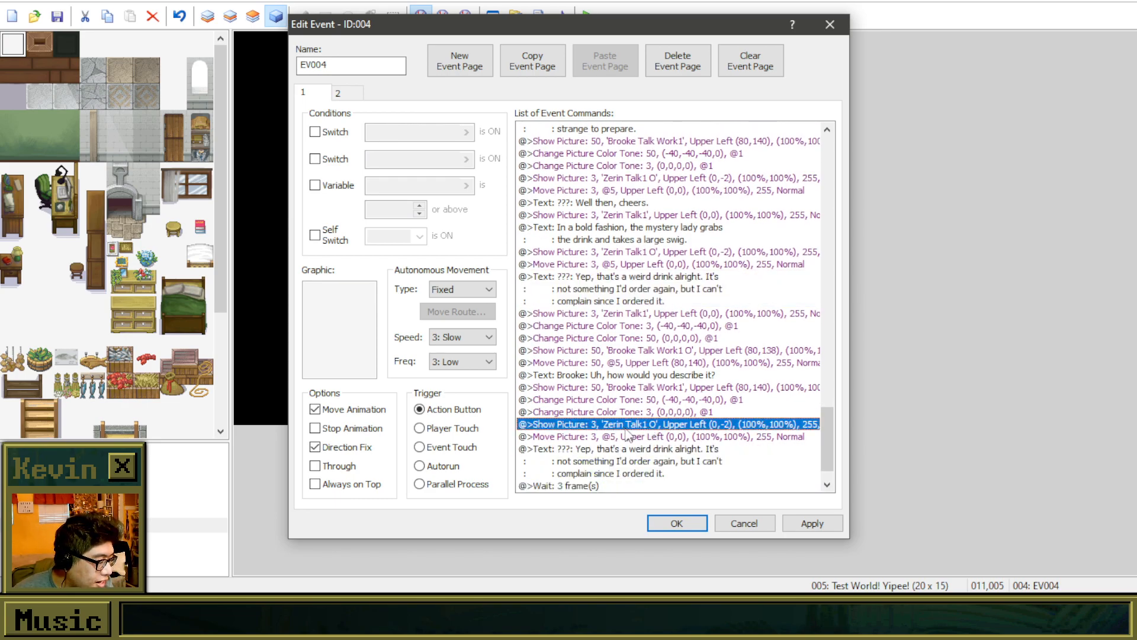
# Step: Change the pasted text to "???: Nutty. Warm. Cold. It's certainly a mystery to me who thought of mixing these two in the first place."
pyautogui.click(625, 453)
pyautogui.rightClick(633, 456)
pyautogui.click(664, 321)
pyautogui.moveTo(705, 316); pyautogui.dragTo(590, 284)
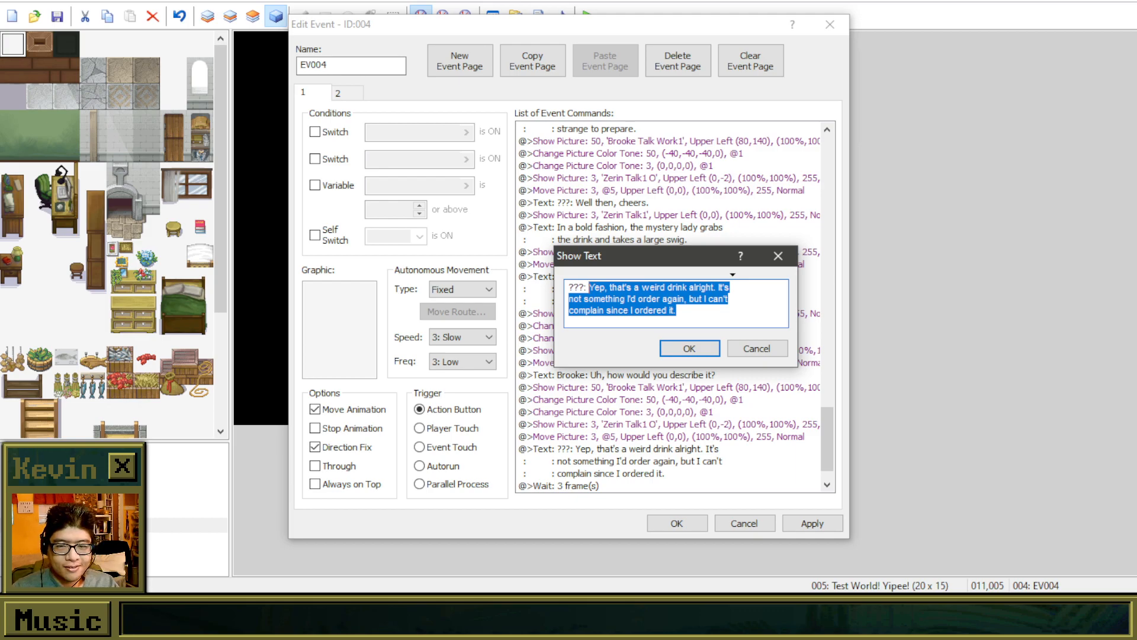
pyautogui.write('Nutty')
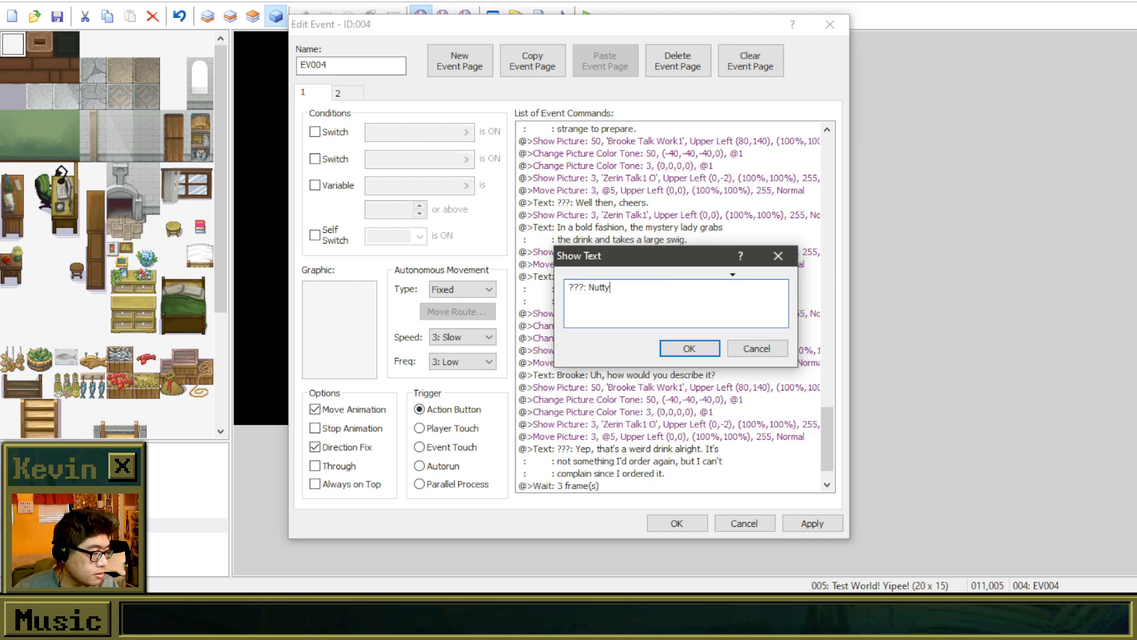
pyautogui.write('. Warm. Cold')
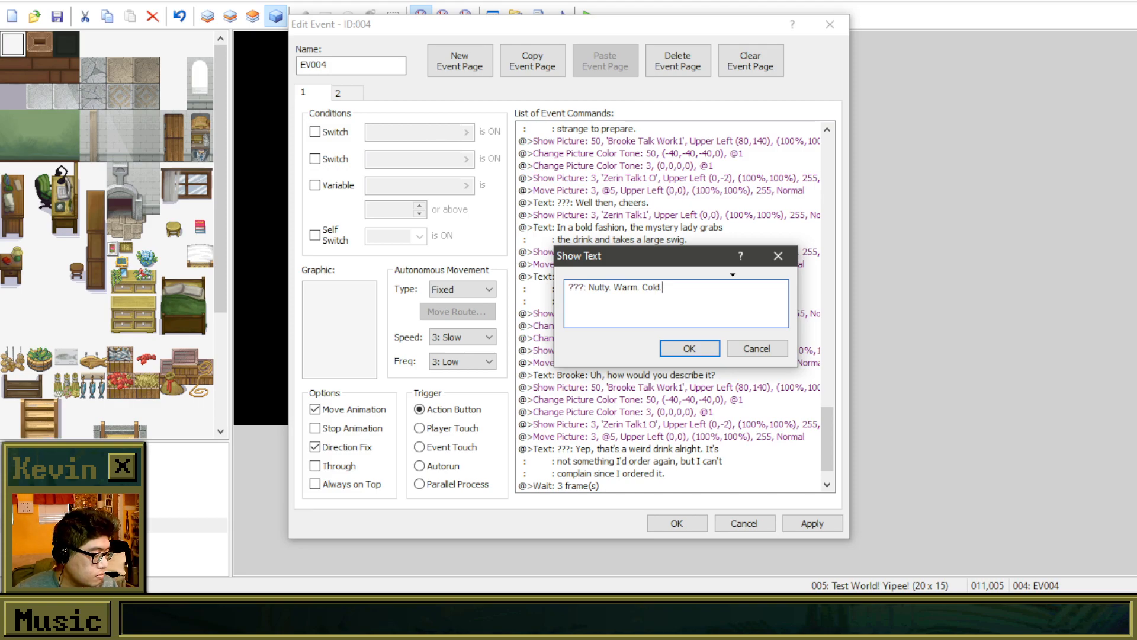
pyautogui.write(". It's ced")
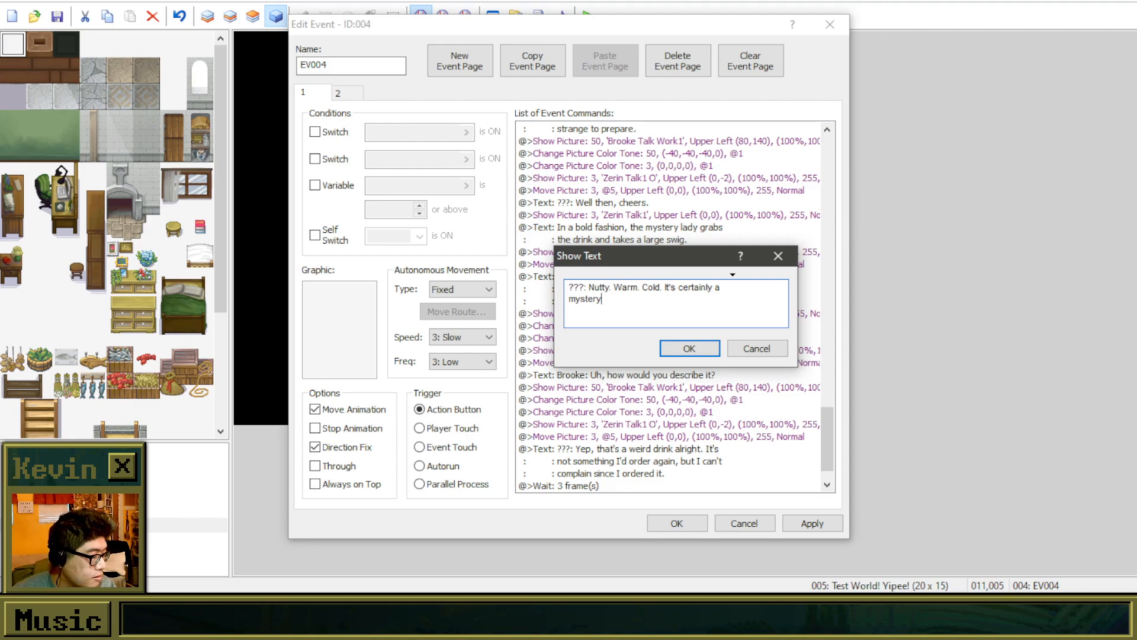
pyautogui.write('o me ')
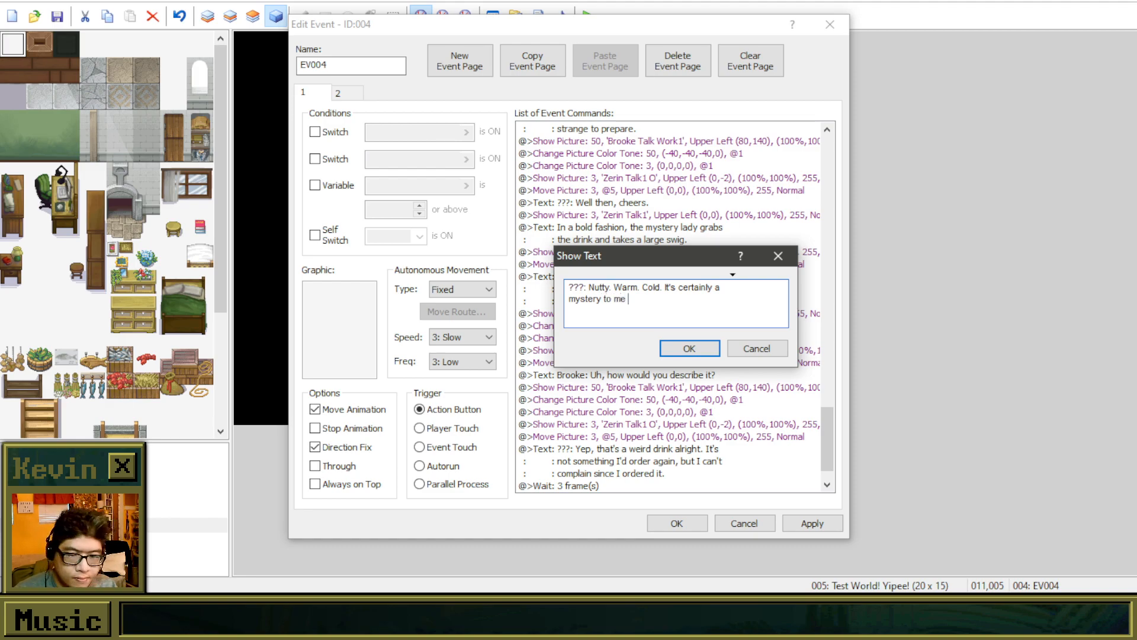
pyautogui.write('who thoug')
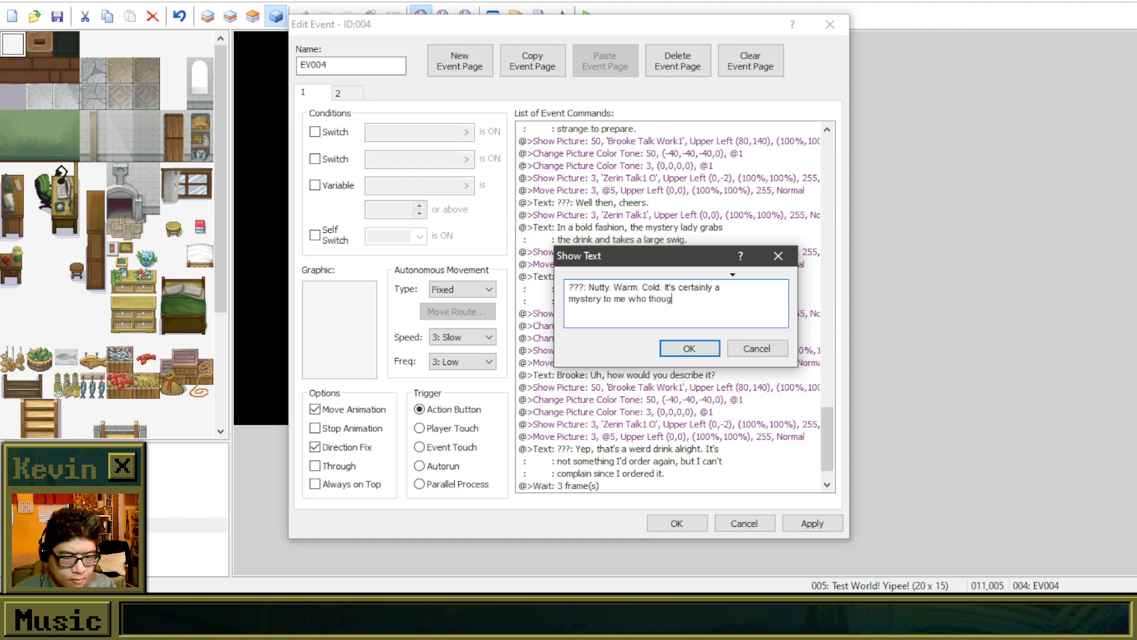
pyautogui.write('ht of mixing these two in the first p')
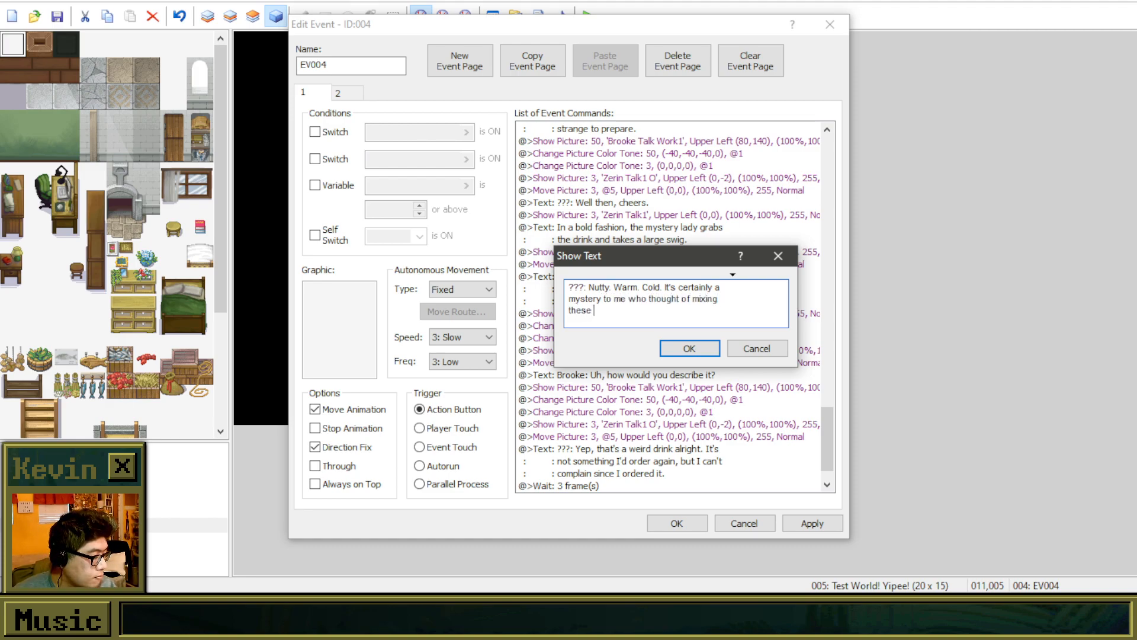
pyautogui.write('lace.')
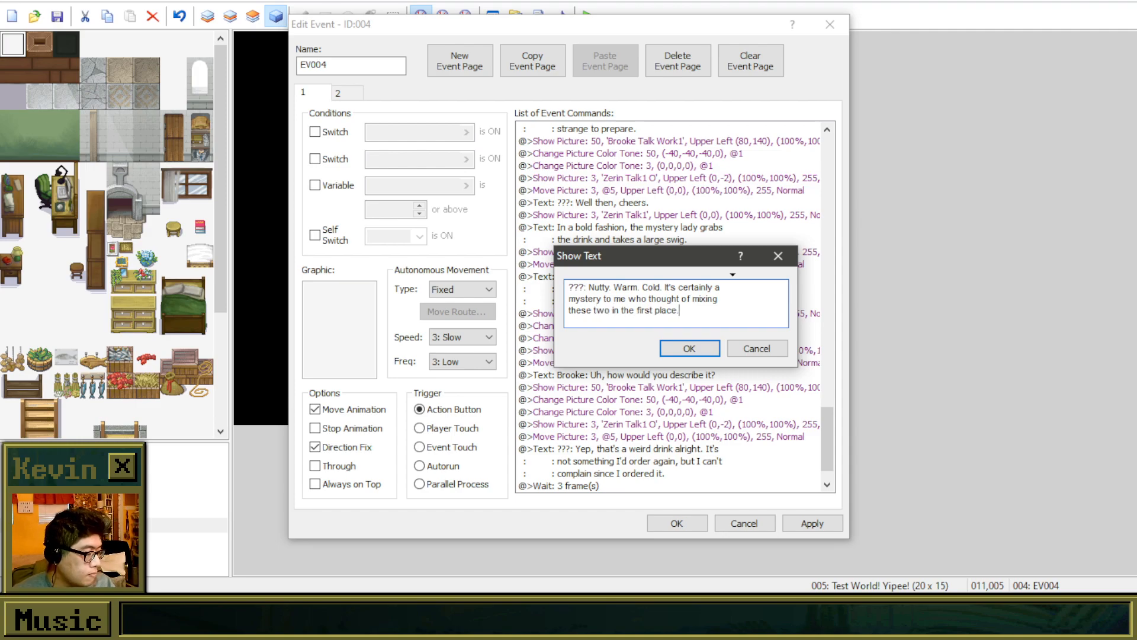
pyautogui.click(689, 348)
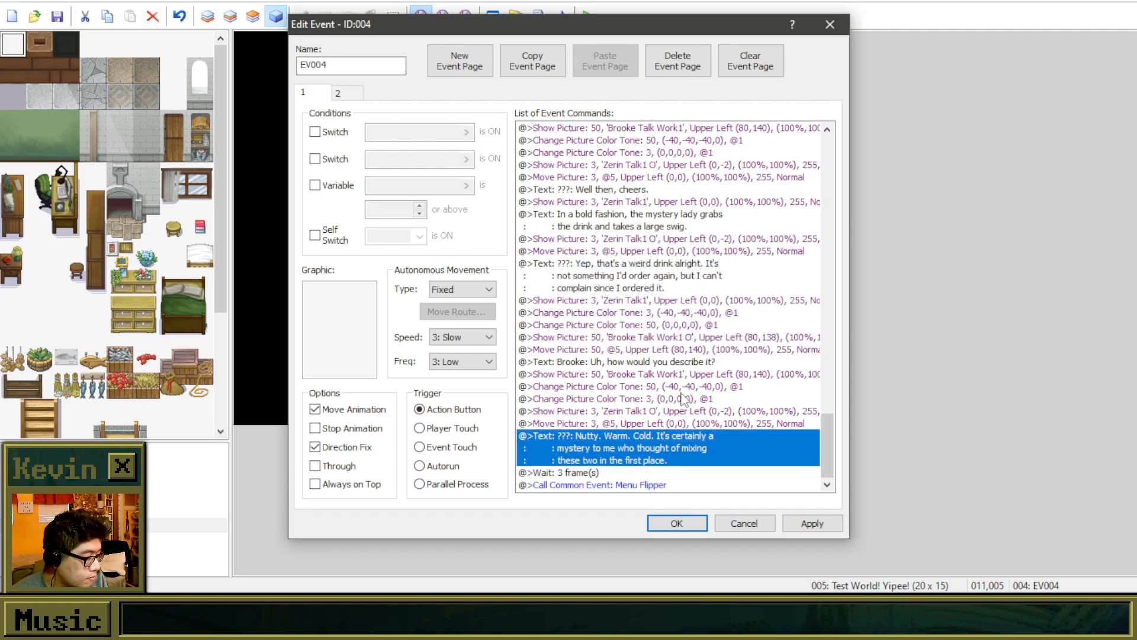
# Step: Insert a text before the final Wait: "???: You know, kind of like whoever first drank milk out of a cow's udder. Some freak."
pyautogui.rightClick(643, 424)
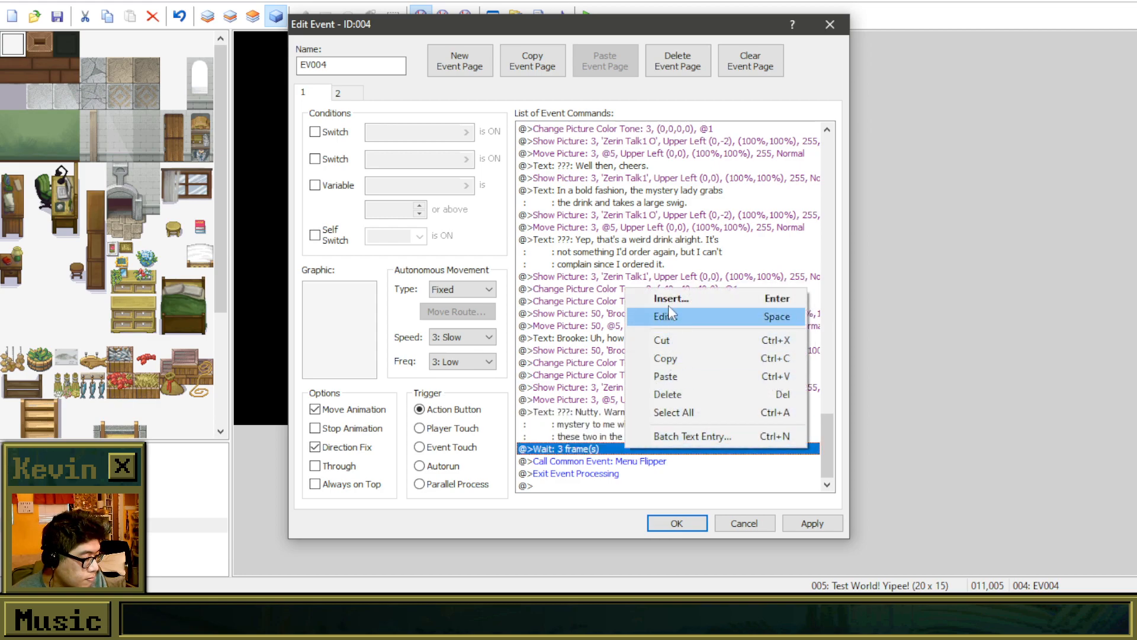
pyautogui.click(667, 300)
pyautogui.click(585, 177)
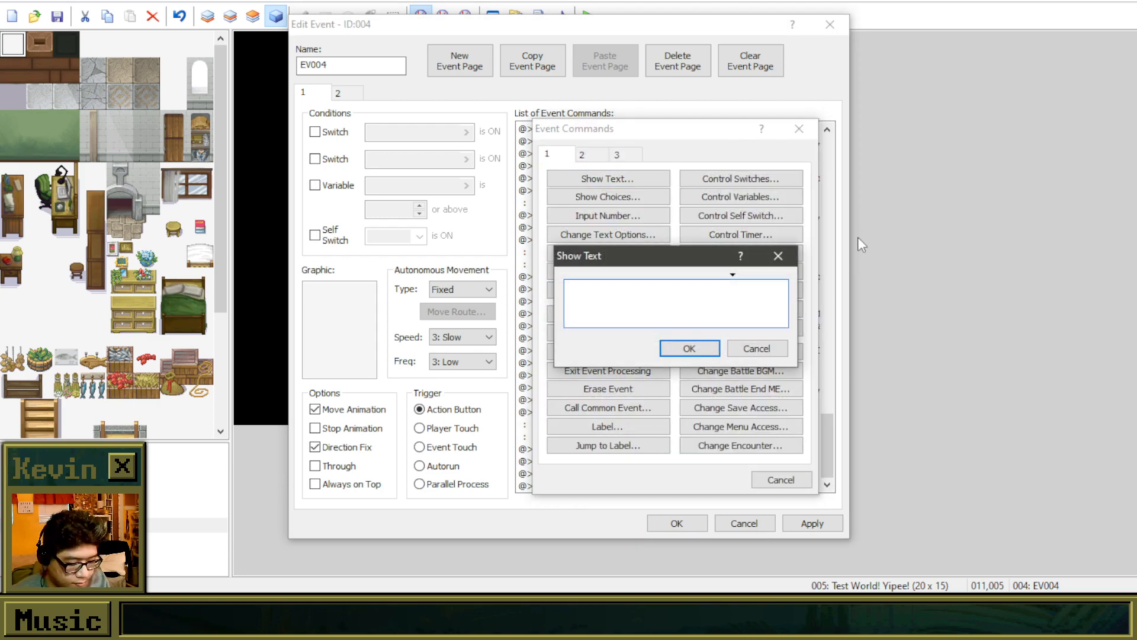
pyautogui.write('???')
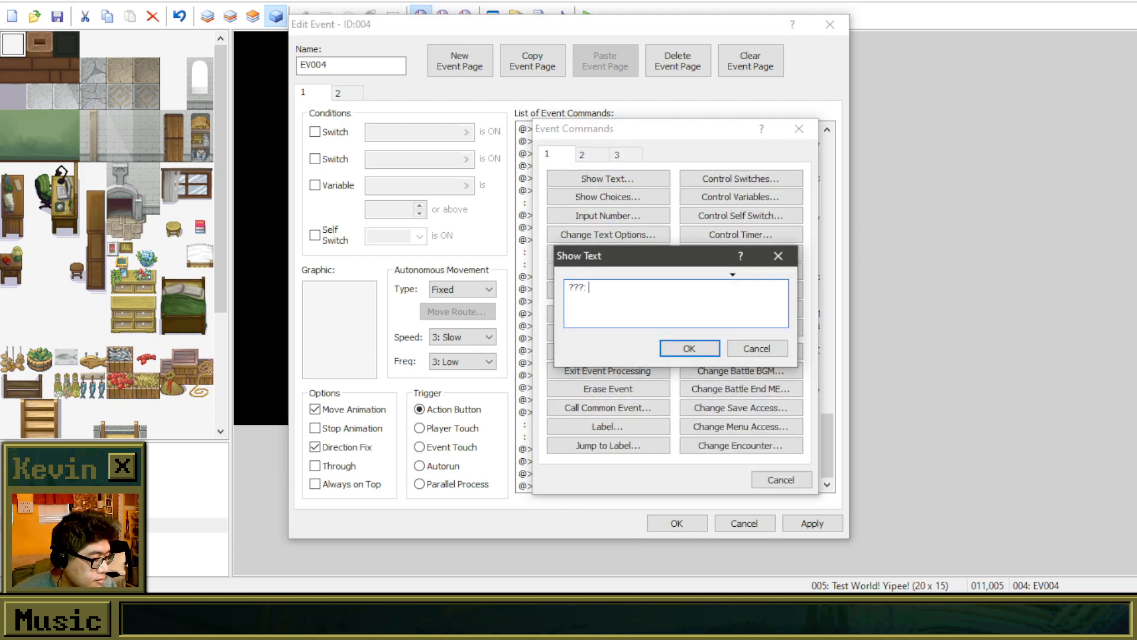
pyautogui.write(': You know, kind of like whoever')
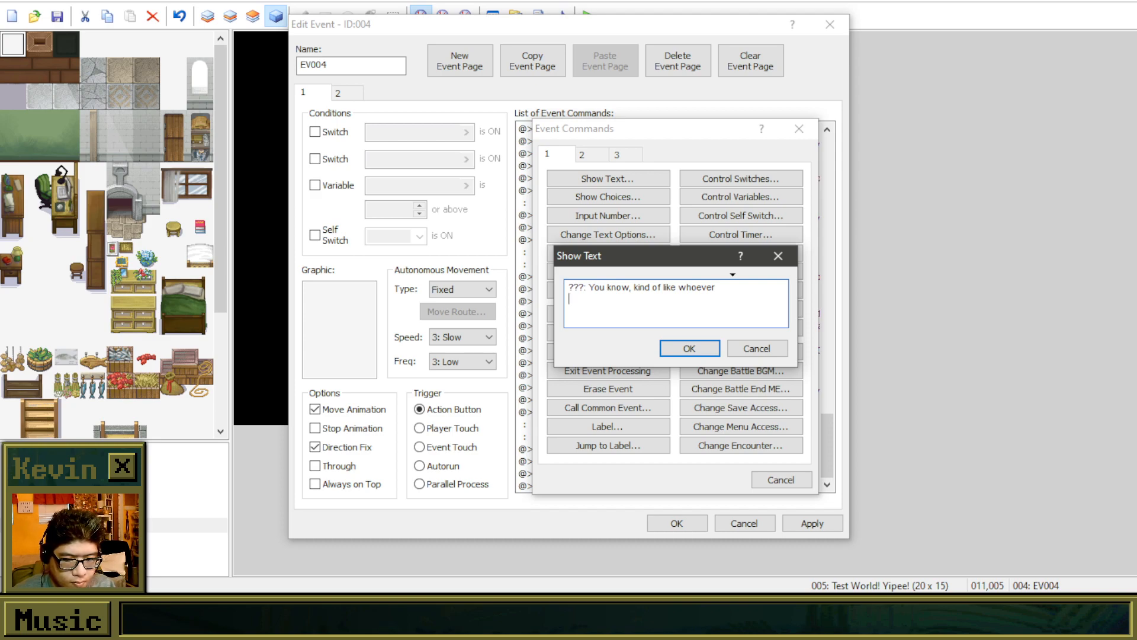
pyautogui.write('ank')
pyautogui.press('BackSpace')
pyautogui.press('BackSpace')
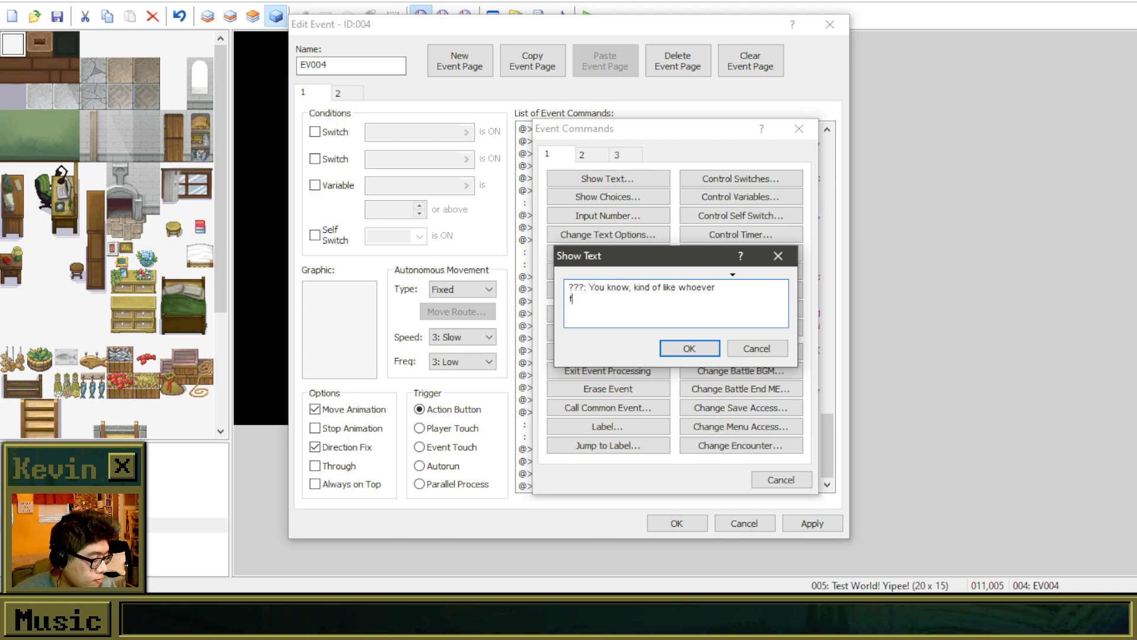
pyautogui.write("drank milk out of a cow's ut")
pyautogui.press('BackSpace')
pyautogui.write('dder. ')
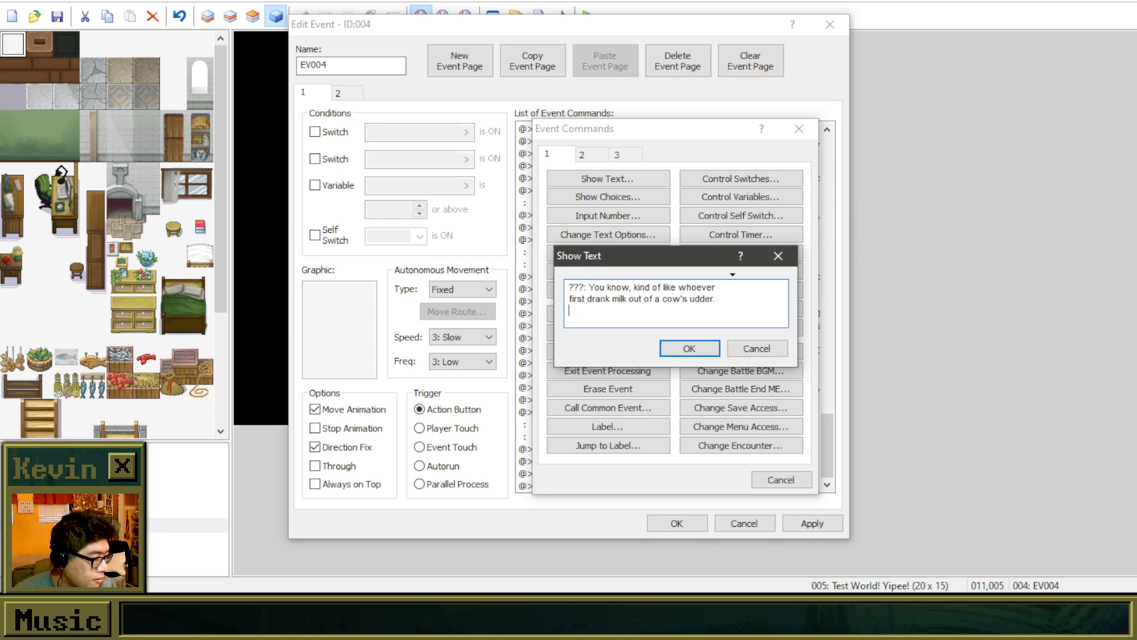
pyautogui.write('Some freak.')
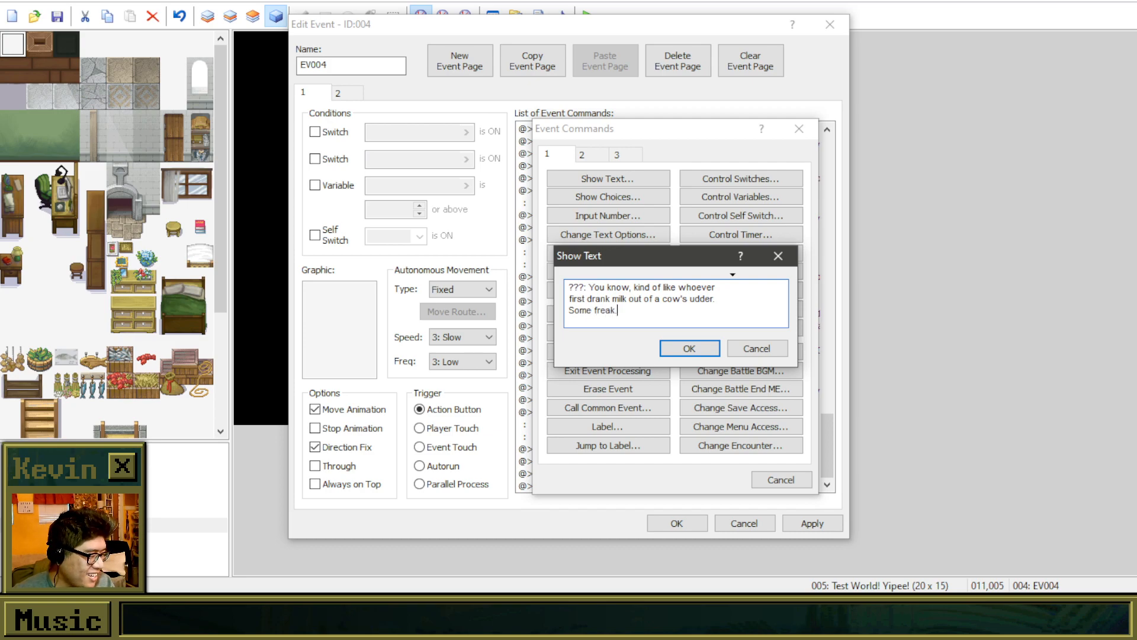
pyautogui.click(689, 349)
pyautogui.scroll(-1, 670, 471)
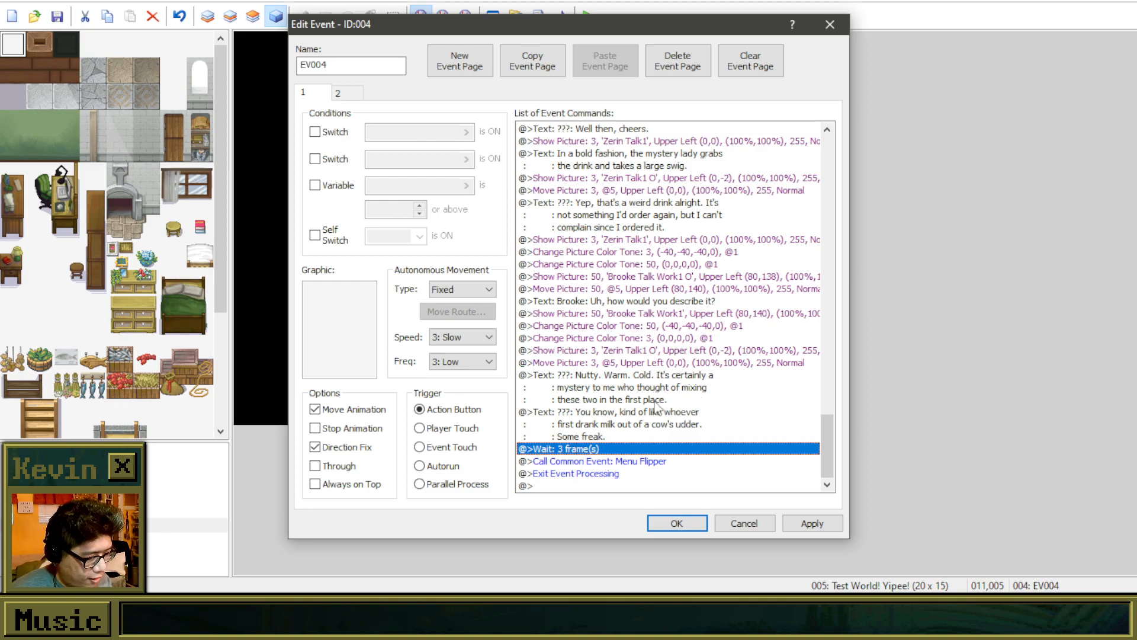
pyautogui.click(648, 423)
pyautogui.click(647, 452)
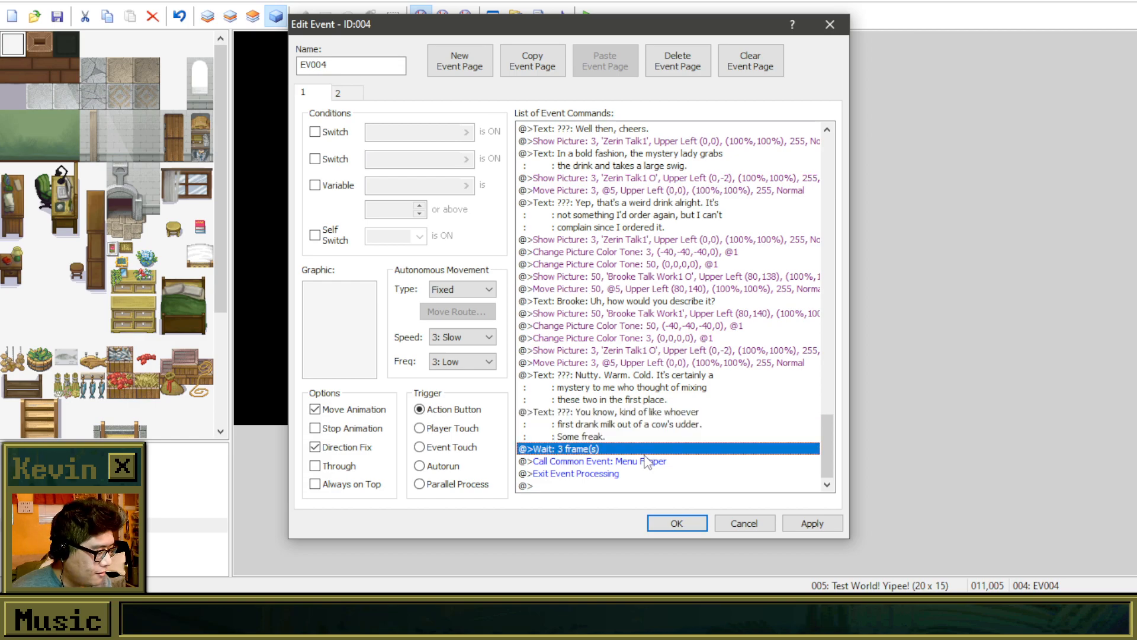
pyautogui.click(626, 428)
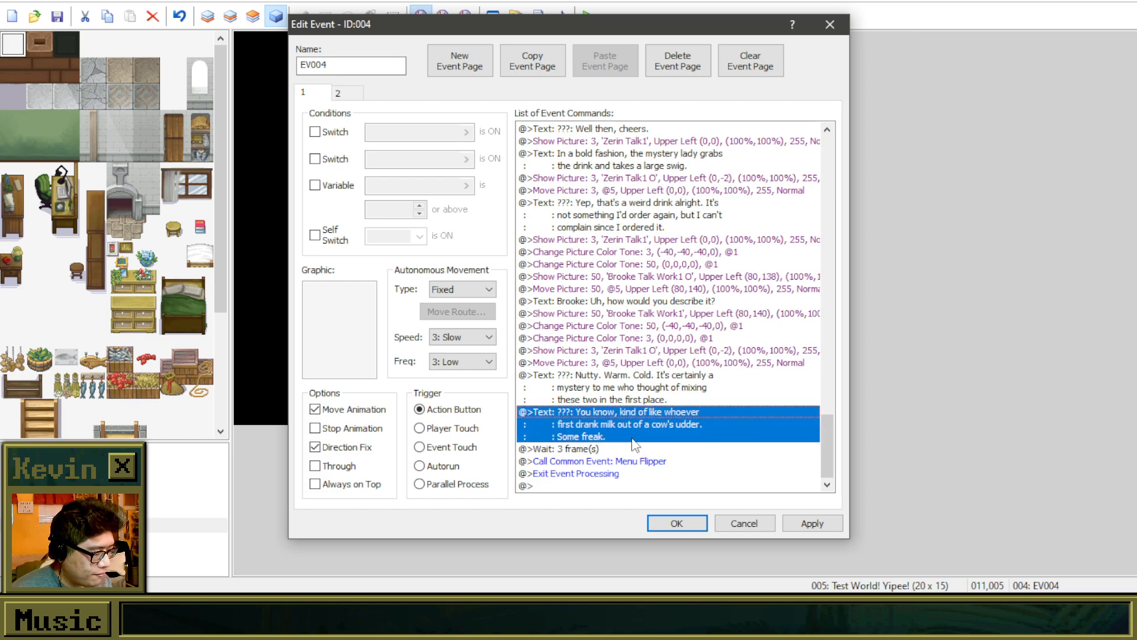
pyautogui.click(602, 452)
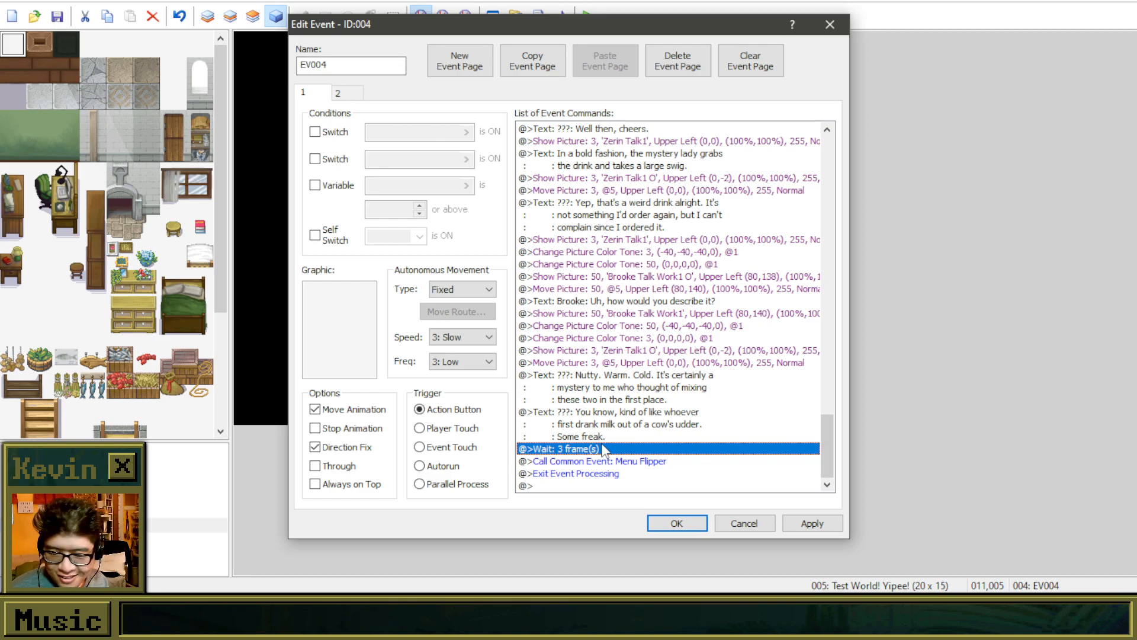
pyautogui.rightClick(603, 450)
pyautogui.press('Escape')
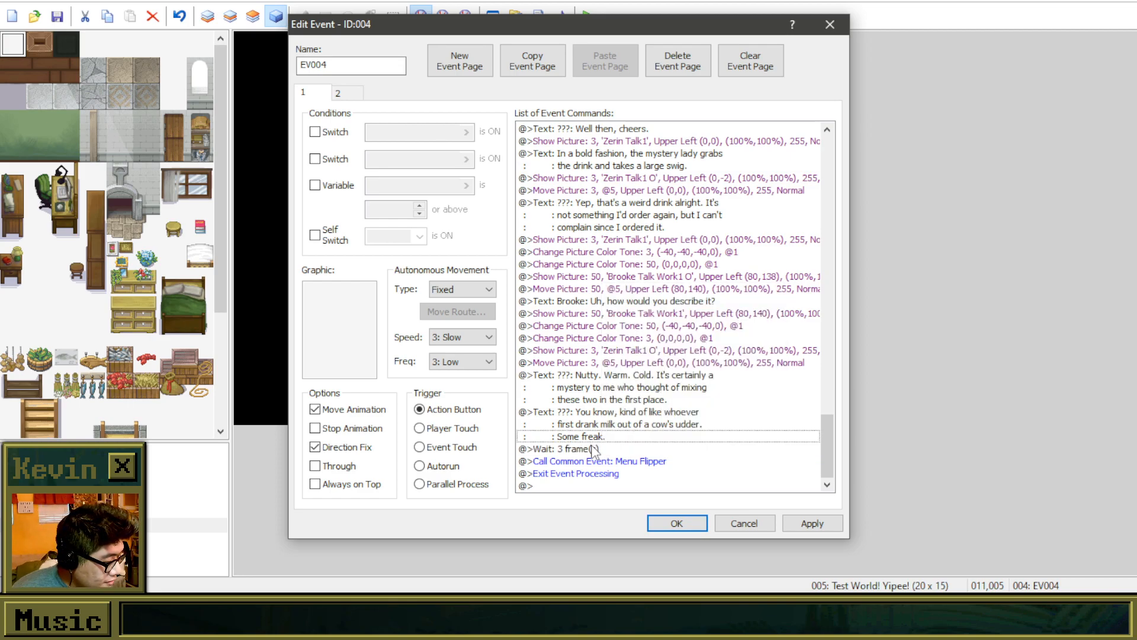
pyautogui.click(589, 452)
pyautogui.rightClick(589, 452)
# Step: Extend the end of the mystery lady's cow's udder text to read "Some freak, probably."
pyautogui.click(550, 410)
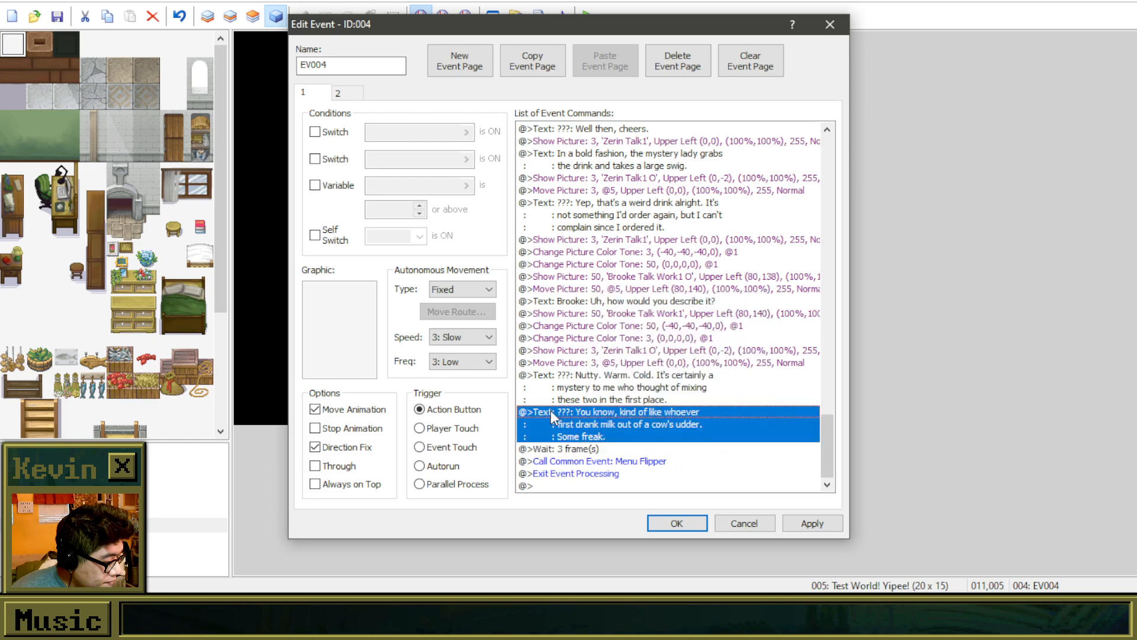
pyautogui.rightClick(550, 410)
pyautogui.press('Escape')
pyautogui.rightClick(561, 415)
pyautogui.click(602, 444)
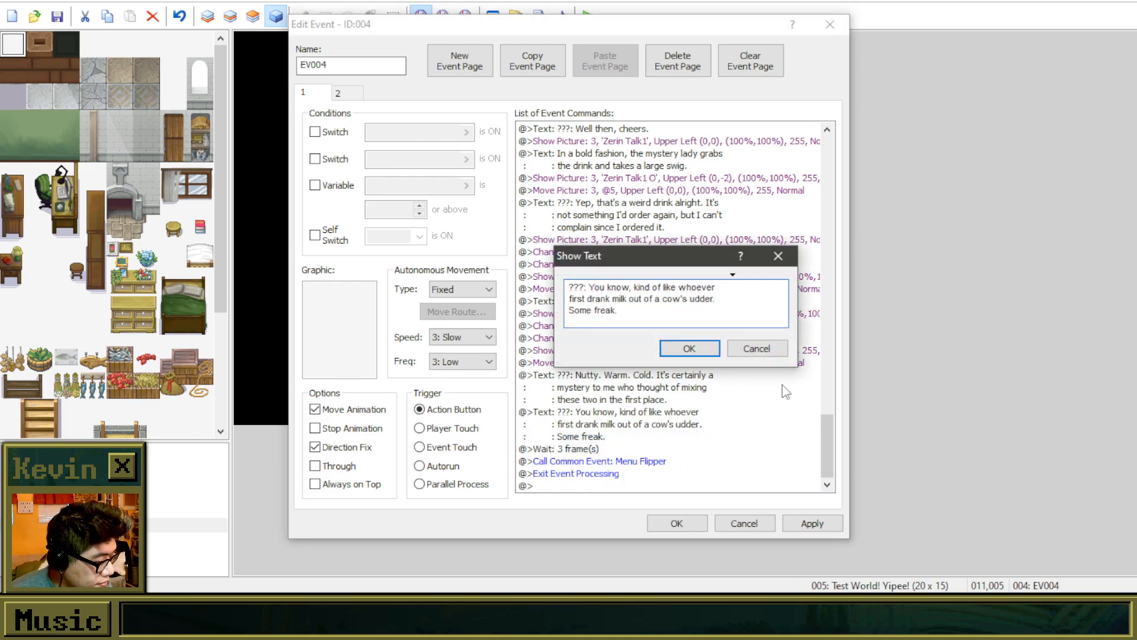
pyautogui.write(', probably')
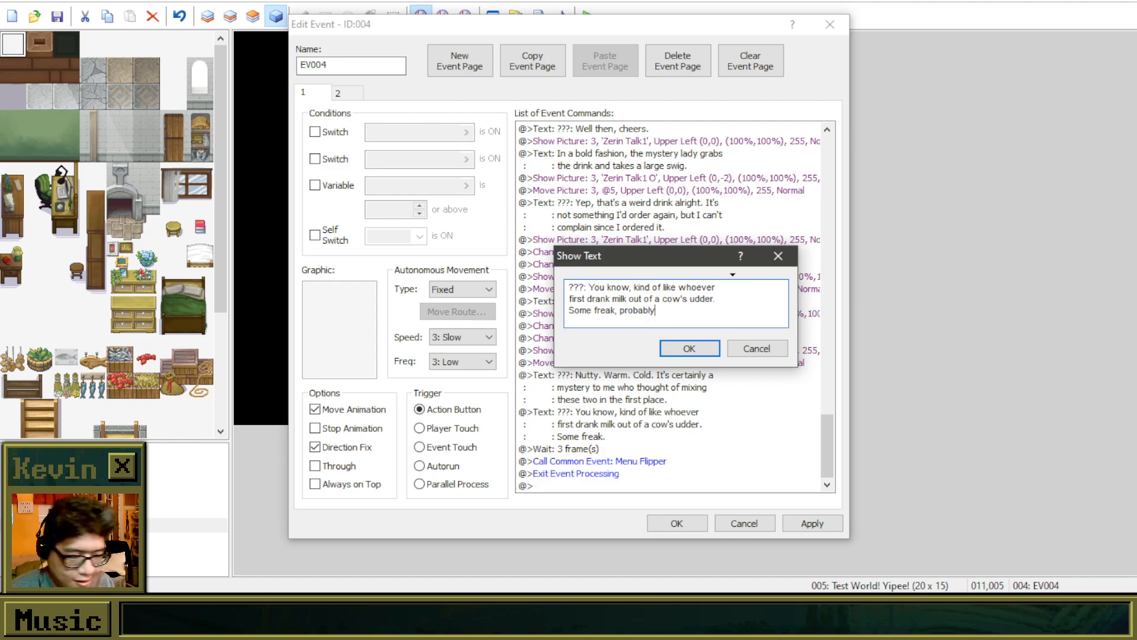
pyautogui.click(689, 348)
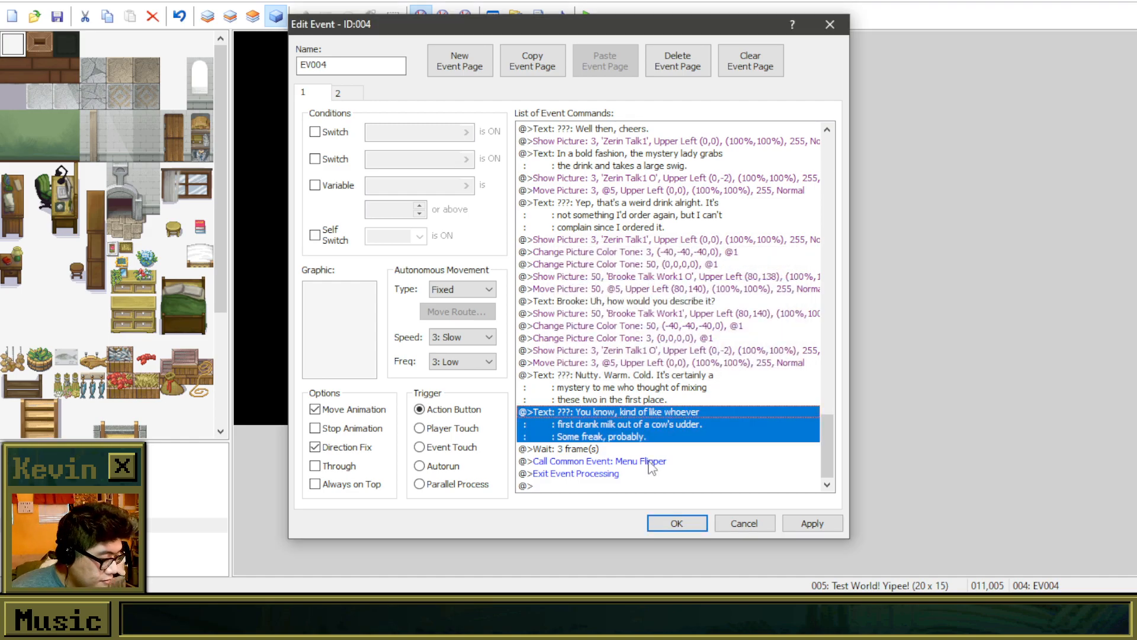
# Step: Copy Brooke's confused "A what?" block, from its color tone changes through the closing confused portrait, and paste it before the final 3-frame Wait
pyautogui.click(634, 449)
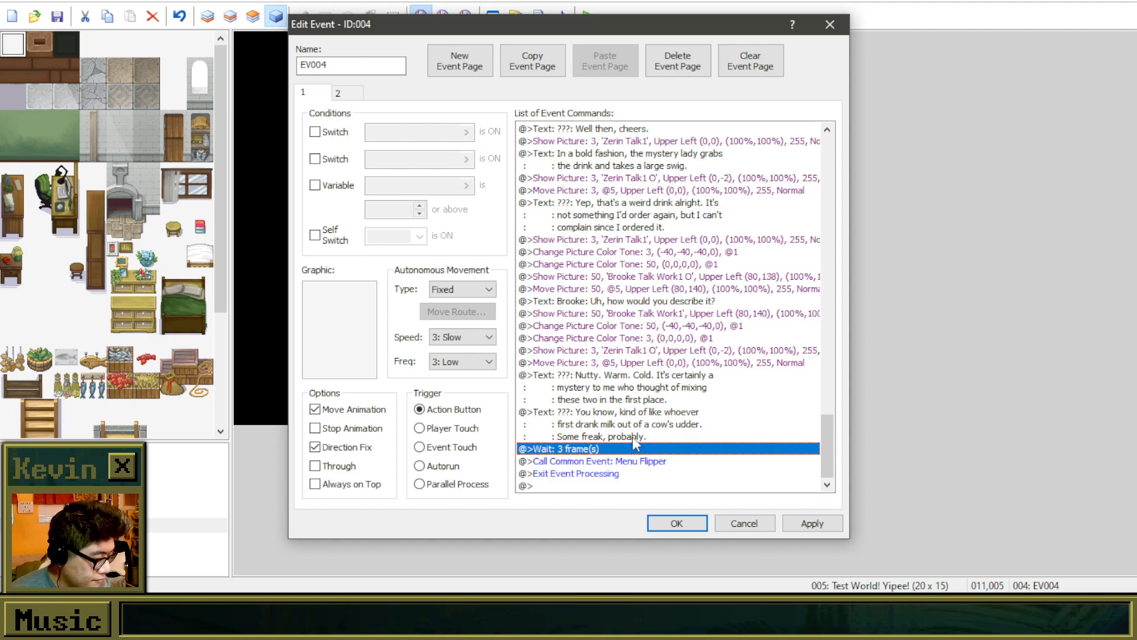
pyautogui.scroll(5, 640, 349)
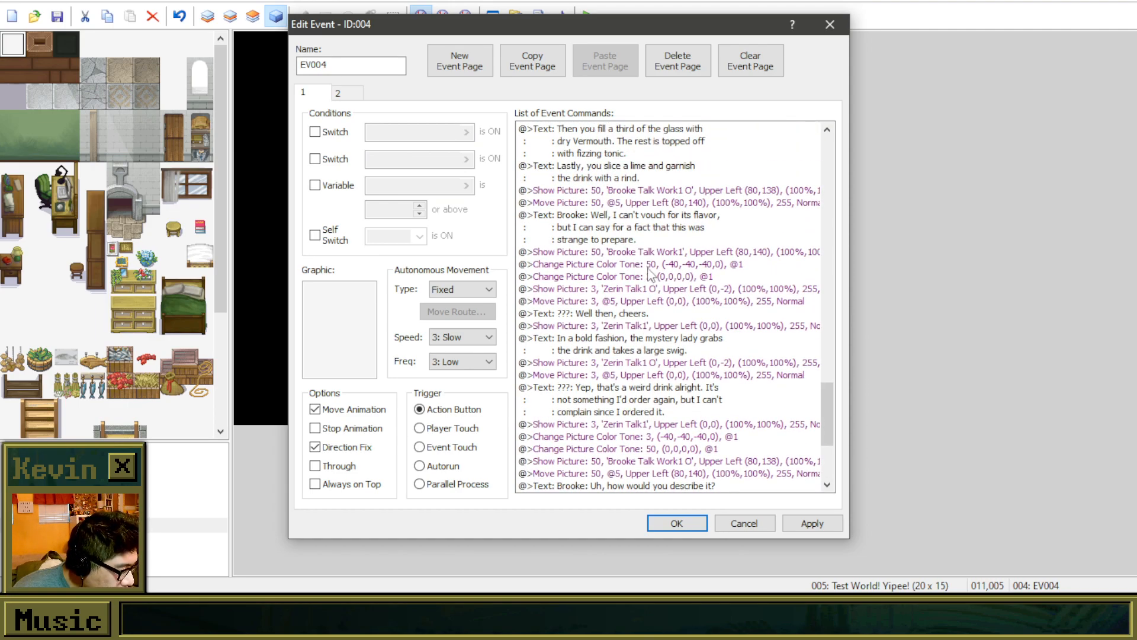
pyautogui.scroll(8, 651, 274)
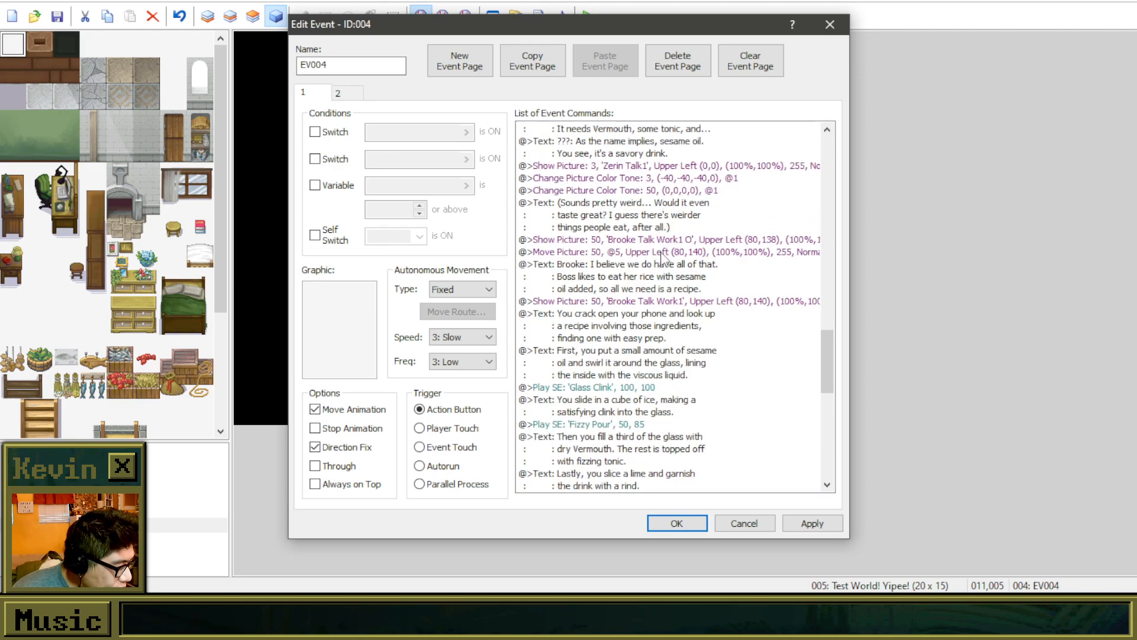
pyautogui.scroll(2, 651, 255)
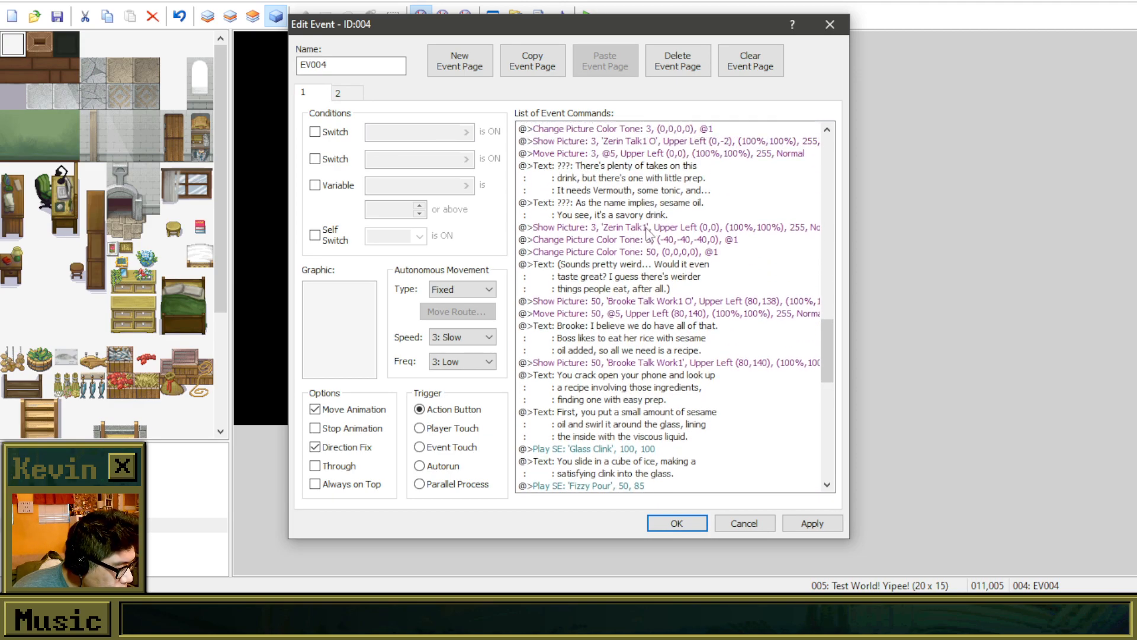
pyautogui.scroll(3, 664, 261)
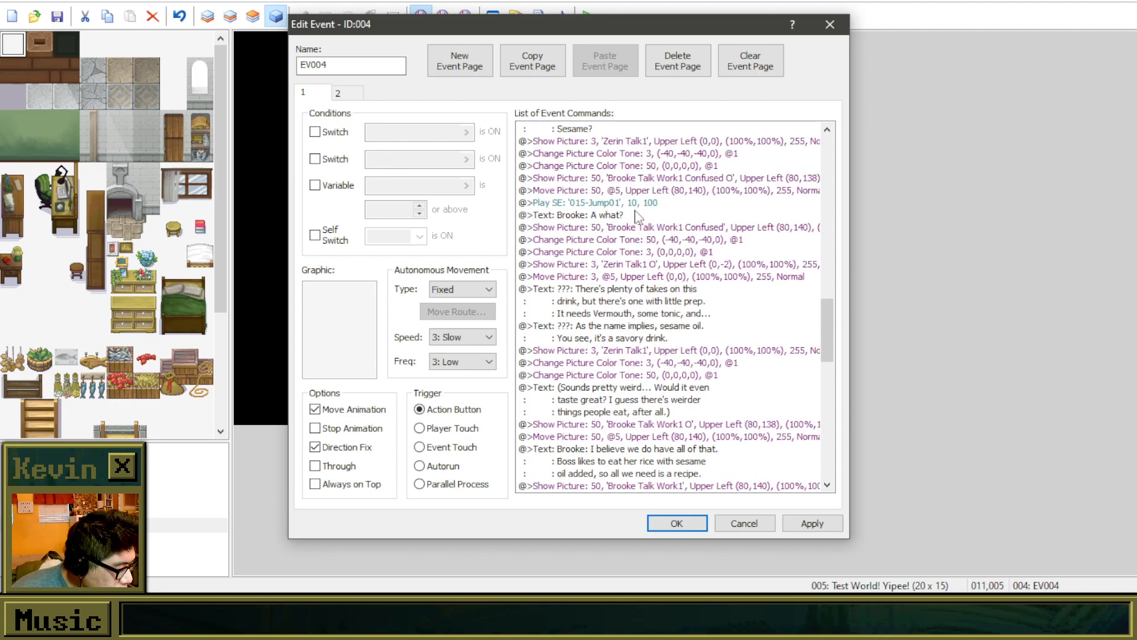
pyautogui.click(640, 191)
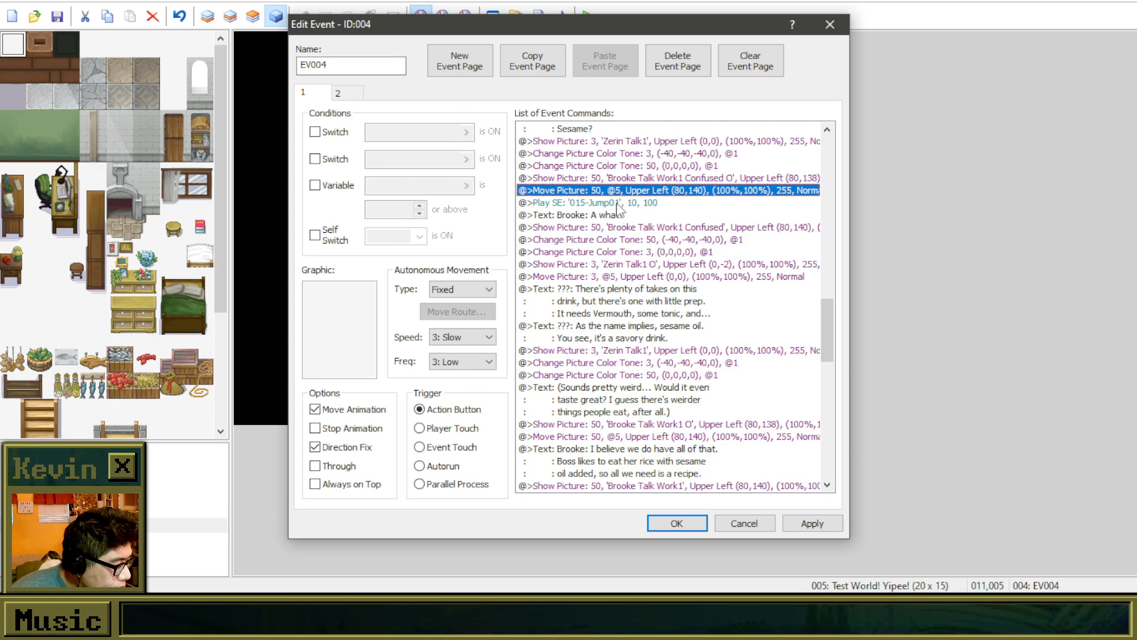
pyautogui.click(620, 179)
pyautogui.click(622, 155)
pyautogui.click(625, 165)
pyautogui.click(624, 158)
pyautogui.keyDown('shift'); pyautogui.click(622, 227); pyautogui.keyUp('shift')
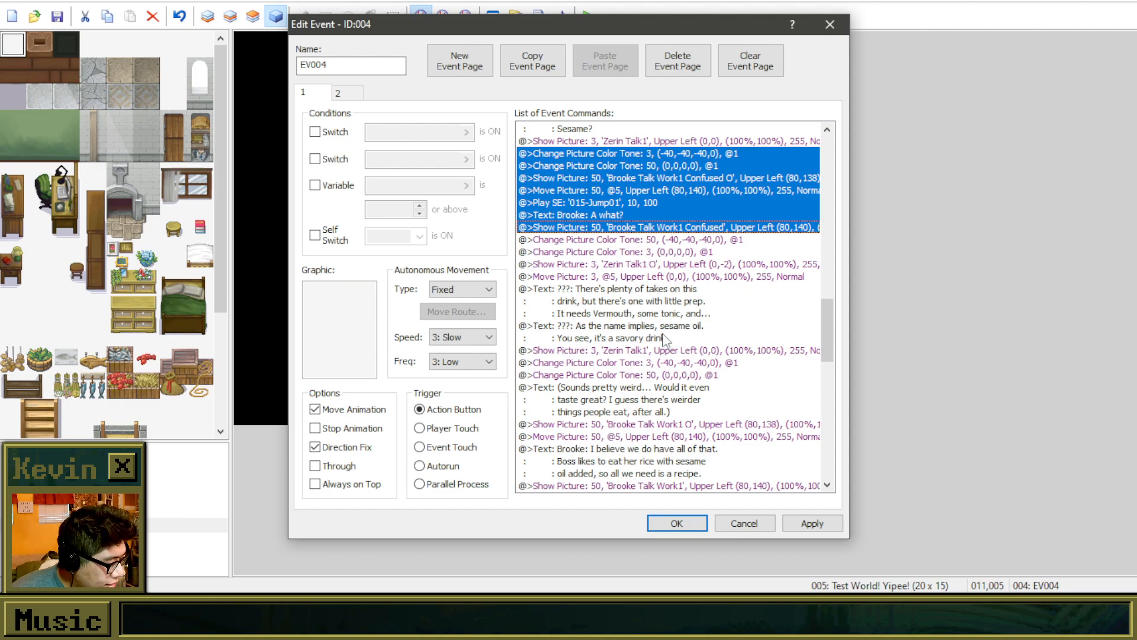
pyautogui.scroll(-18, 663, 339)
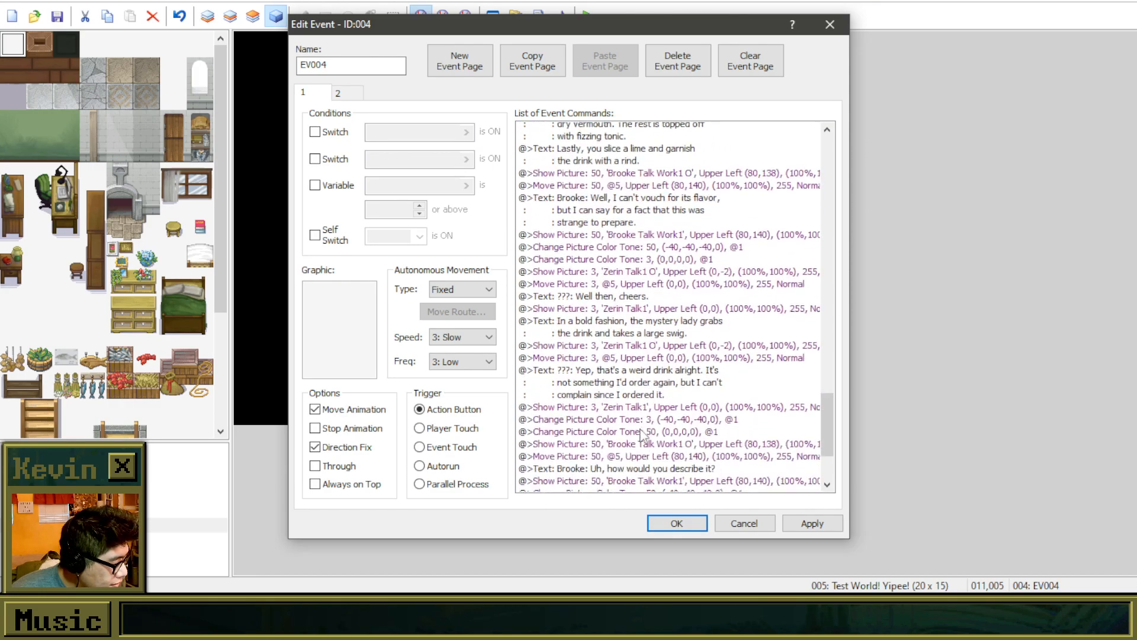
pyautogui.click(630, 450)
pyautogui.hotkey('ctrl', 'v')
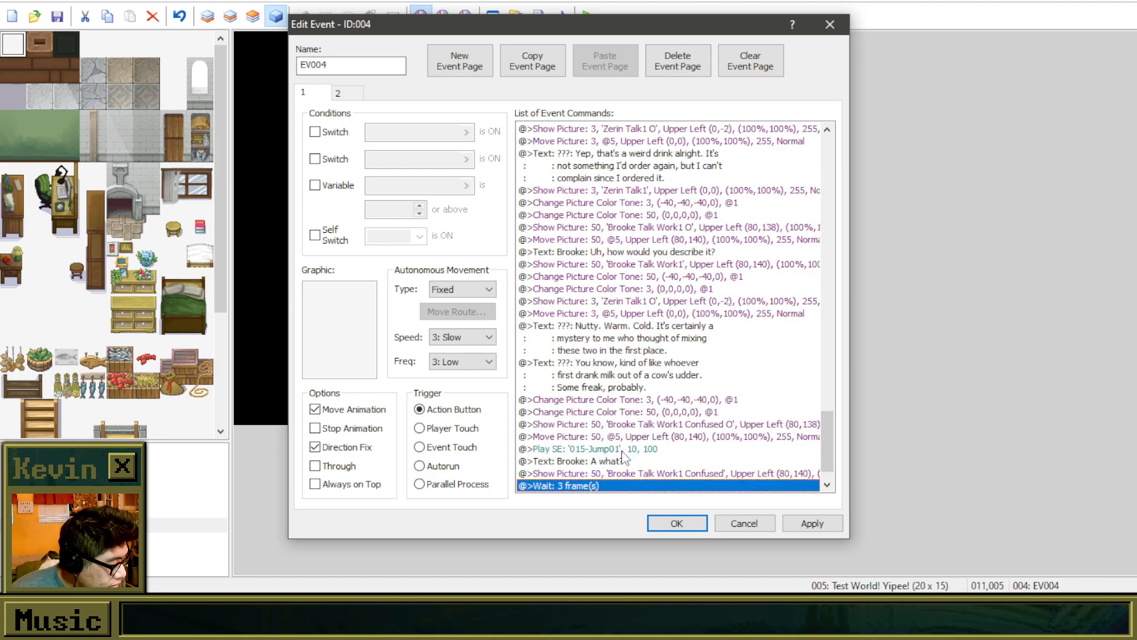
# Step: Change the pasted "A what?" text to "Brooke: ...Right."
pyautogui.rightClick(615, 460)
pyautogui.click(655, 324)
pyautogui.moveTo(640, 289); pyautogui.dragTo(603, 296)
pyautogui.write('.')
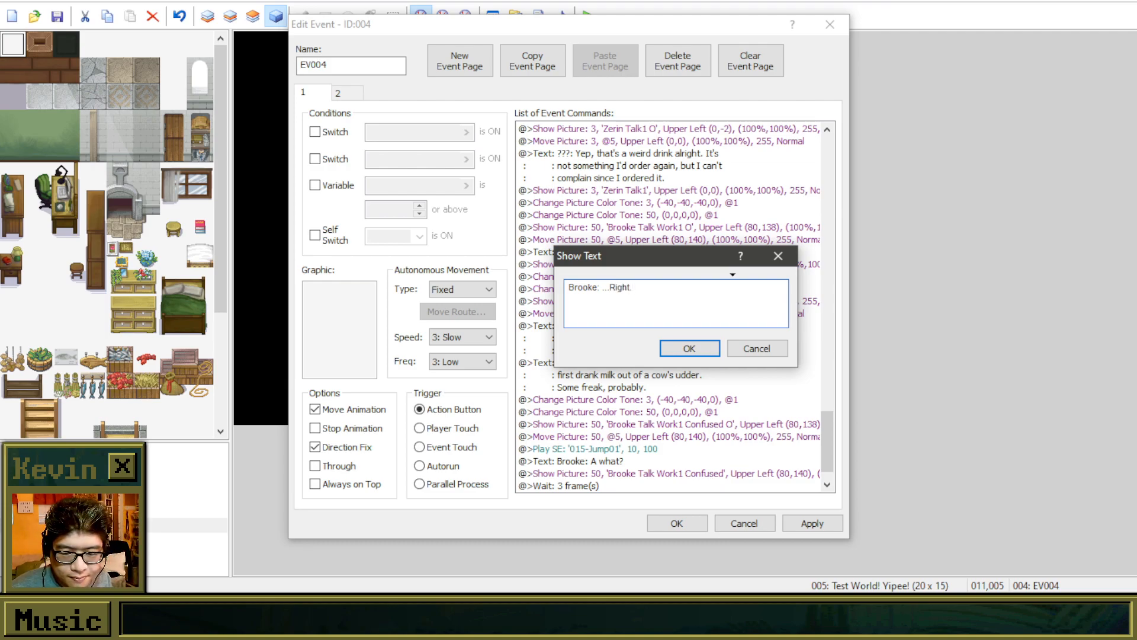
pyautogui.click(702, 350)
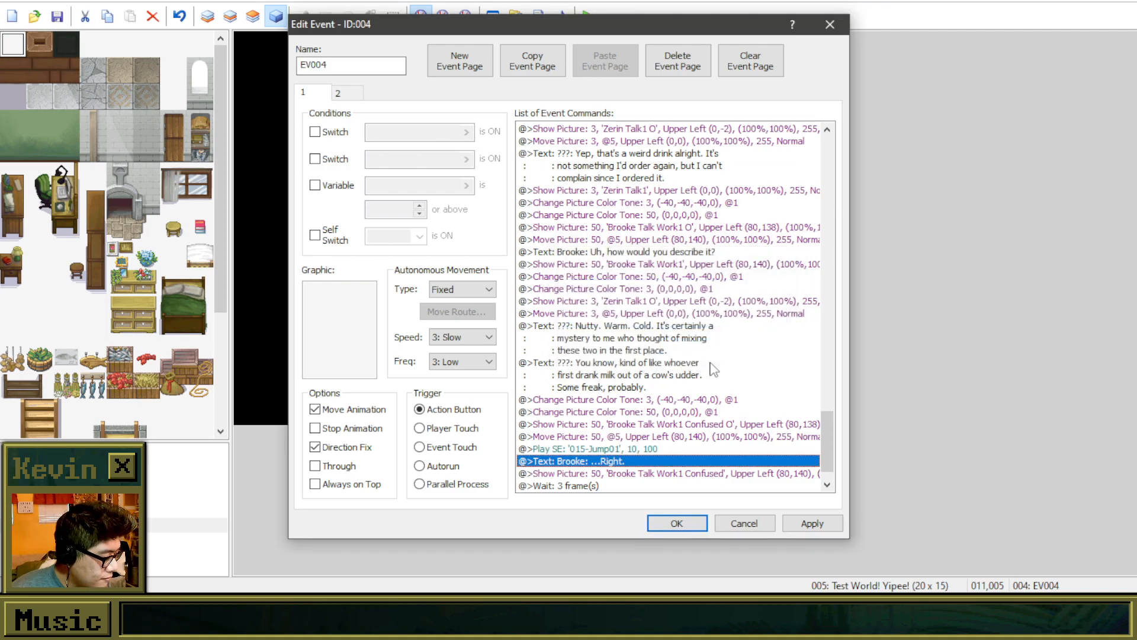
# Step: Delete the Show Picture command for 'Brooke Talk Work1 Confused' that follows Brooke's "...Right." text
pyautogui.scroll(-1, 708, 360)
pyautogui.click(697, 437)
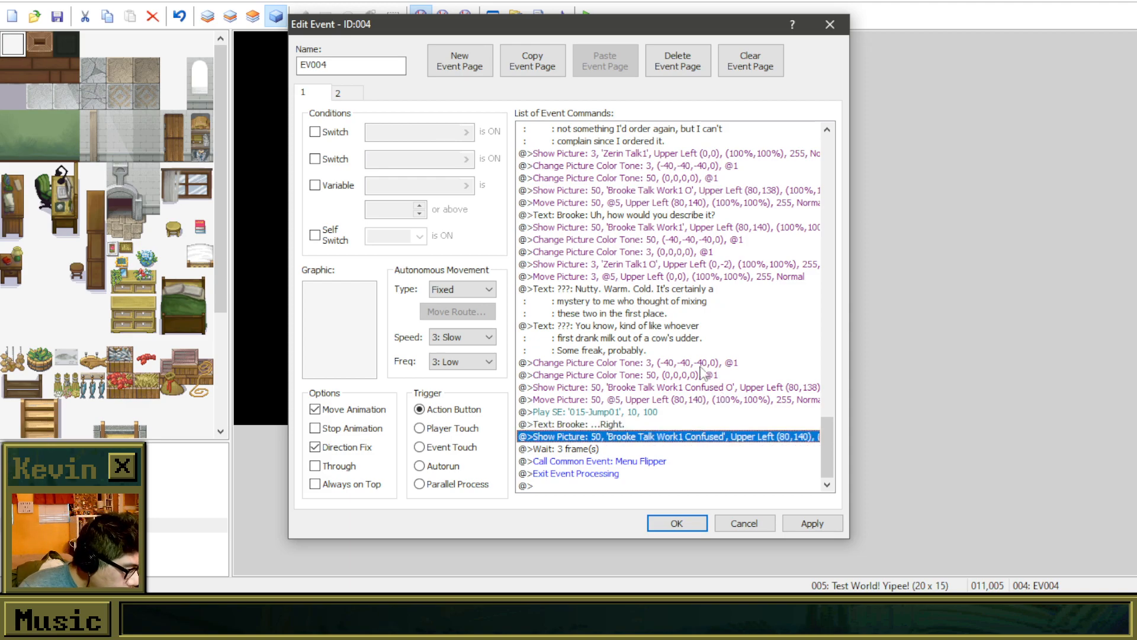
pyautogui.press('Delete')
# Step: Copy Brooke's "Uh, how would you describe it?" text with its surrounding portrait commands and paste them before the final Wait
pyautogui.scroll(1, 640, 231)
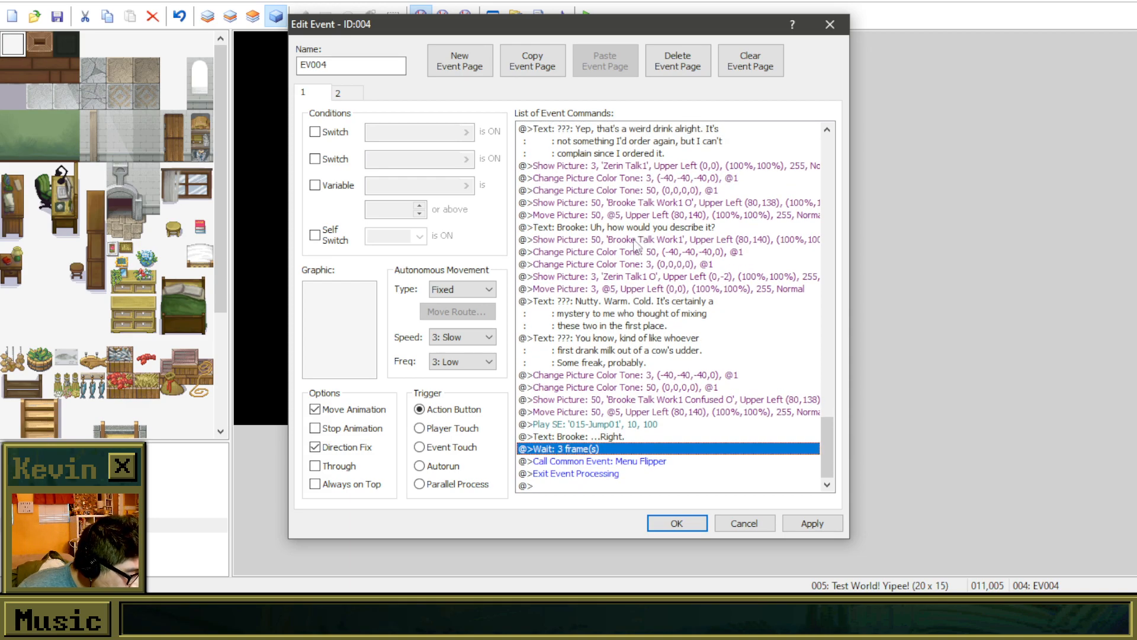
pyautogui.click(639, 238)
pyautogui.click(656, 216)
pyautogui.moveTo(657, 215); pyautogui.dragTo(659, 242)
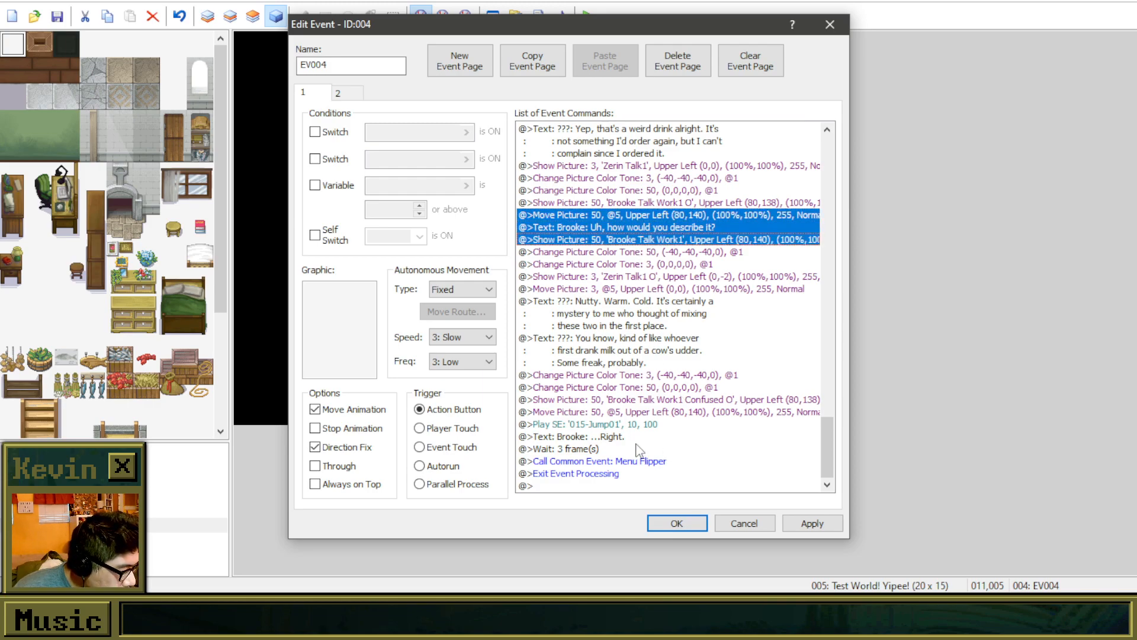
pyautogui.click(659, 203)
pyautogui.moveTo(663, 234); pyautogui.dragTo(664, 244)
pyautogui.click(598, 451)
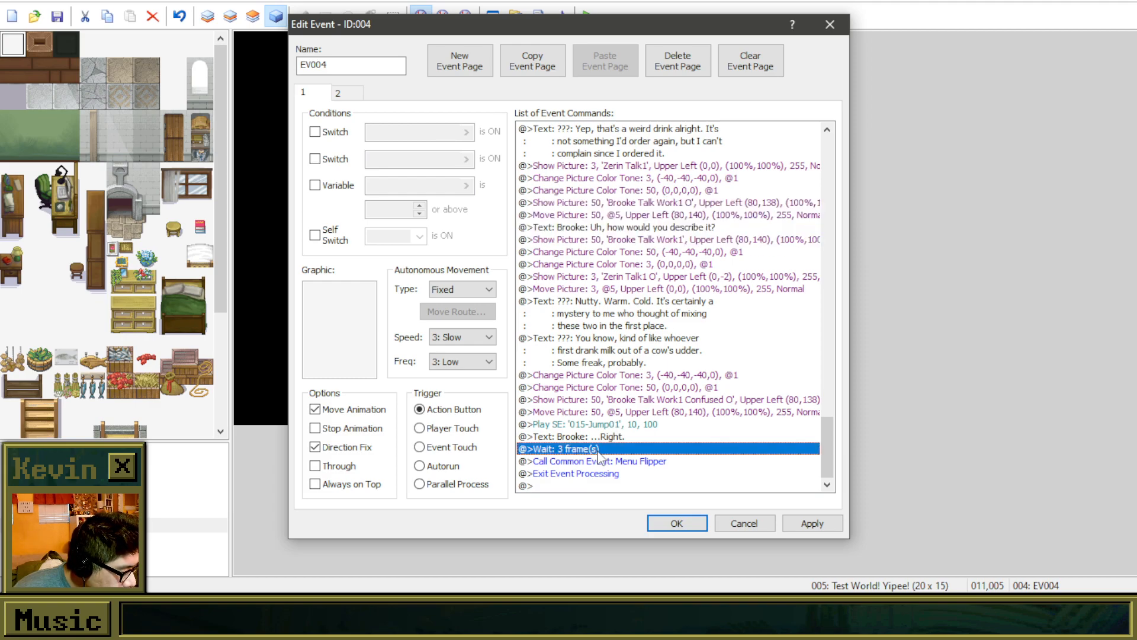
pyautogui.hotkey('ctrl', 'v')
# Step: Delete the '015-Jump01' sound effect before Brooke's "...Right." text and the Move Picture command from the newly pasted block
pyautogui.click(611, 415)
pyautogui.press('Delete')
pyautogui.click(648, 450)
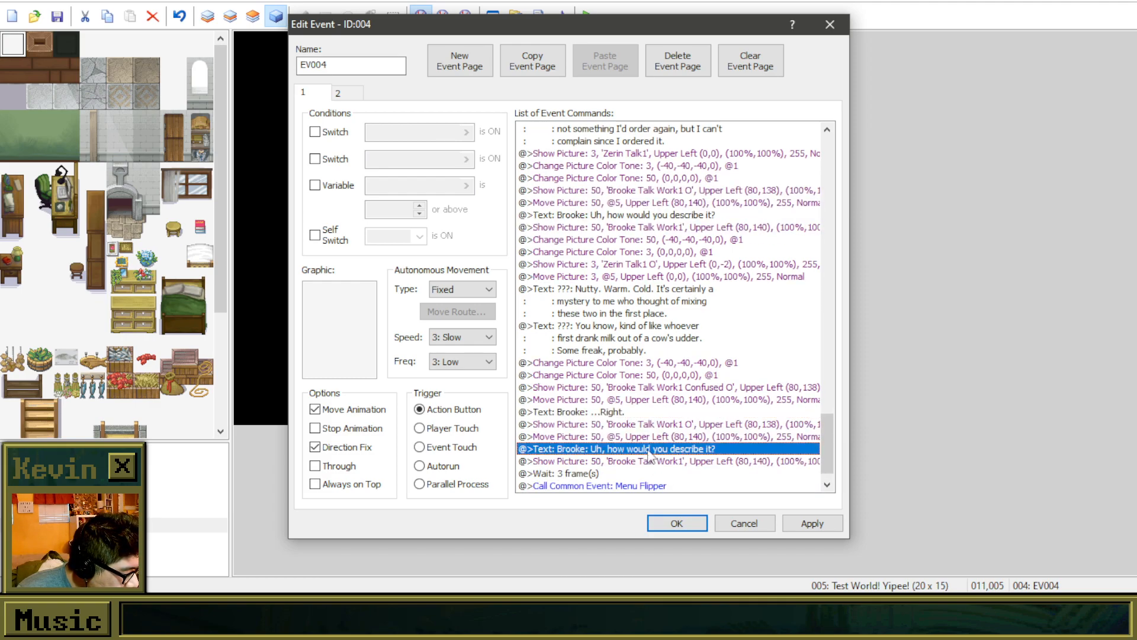
pyautogui.press('Up')
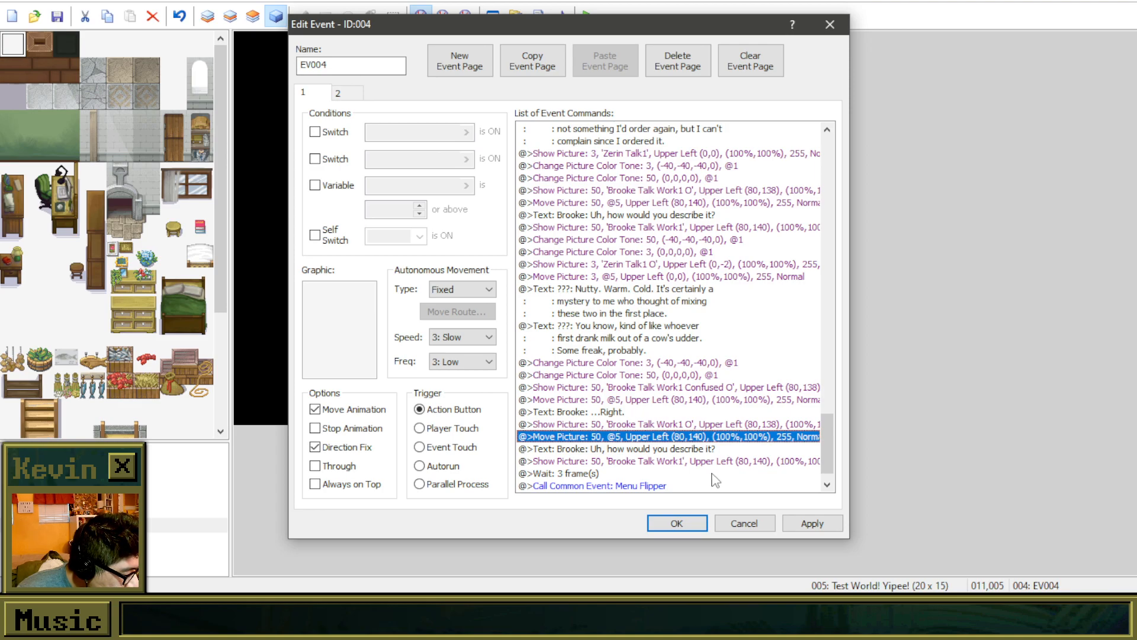
pyautogui.press('Delete')
# Step: Change the pasted "how would you describe it" text to "Brooke: Changing topics, are you, um... From around here?"
pyautogui.press('Down')
pyautogui.rightClick(687, 437)
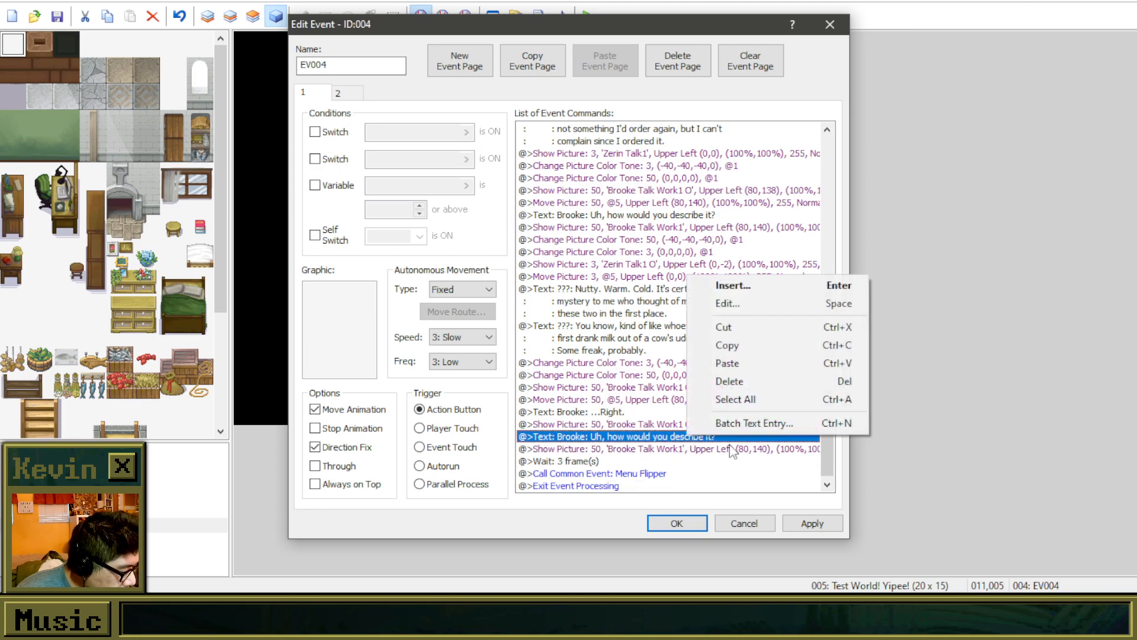
pyautogui.click(729, 303)
pyautogui.moveTo(602, 287); pyautogui.dragTo(766, 301)
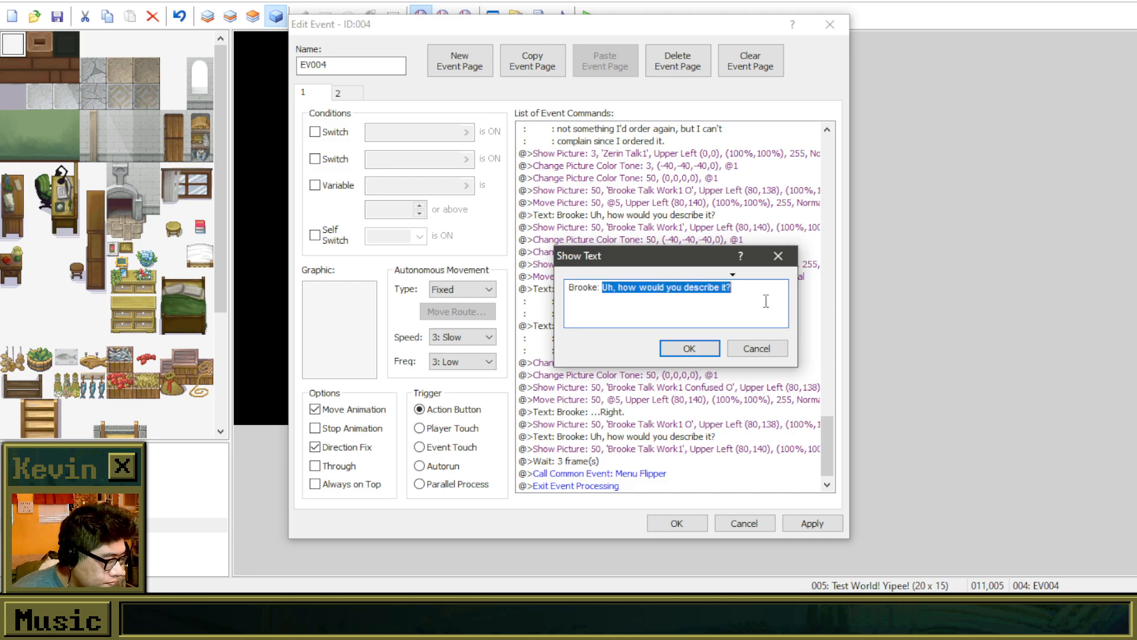
pyautogui.write('Changing topics, are you, um...')
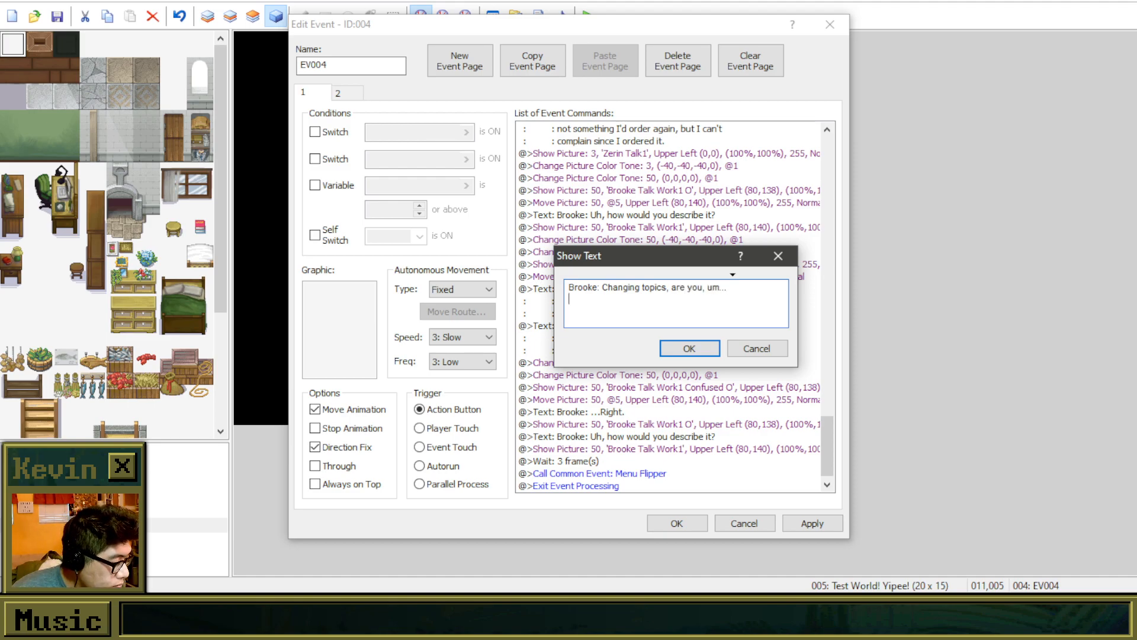
pyautogui.write(' From around here?')
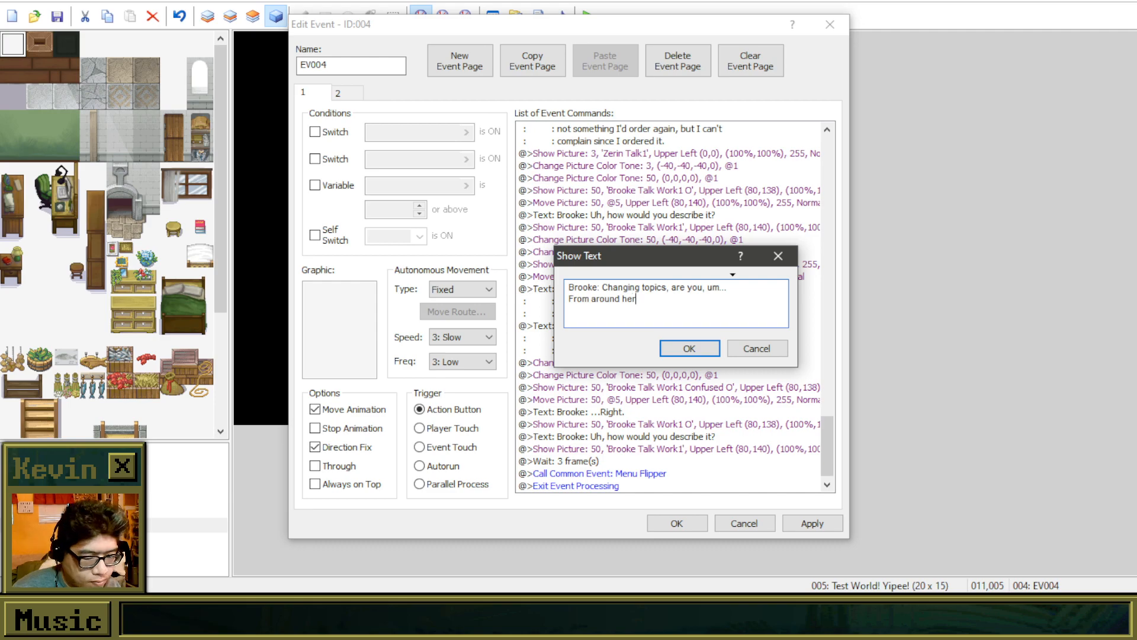
pyautogui.click(711, 350)
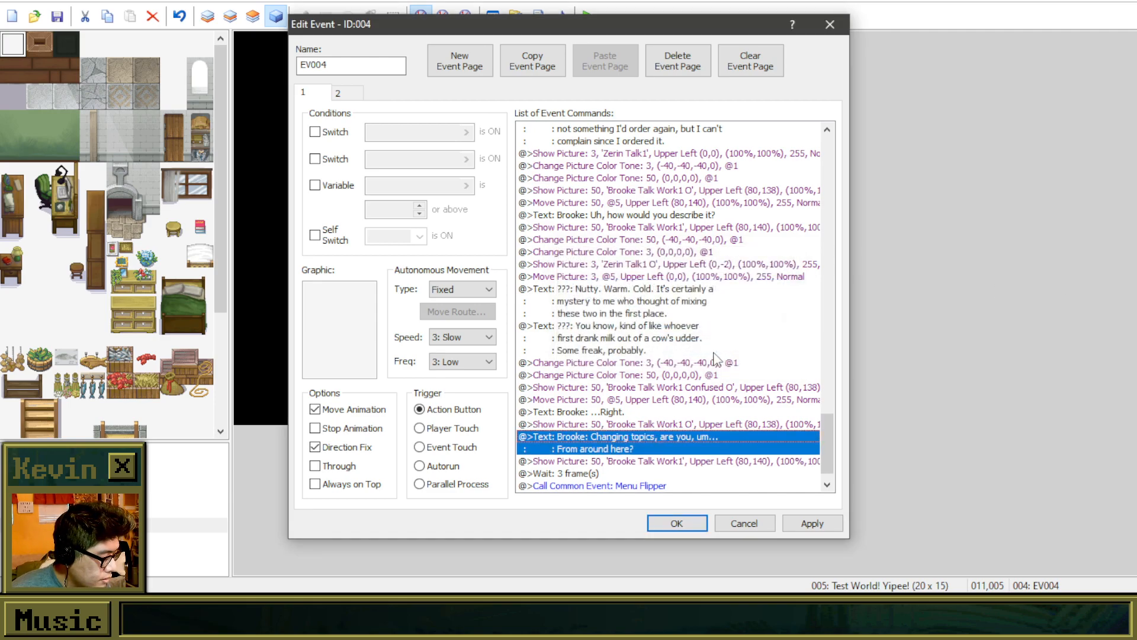
# Step: Copy the mystery lady's tone changes, portrait commands and "Nutty. Warm. Cold." and cow's udder texts, and paste them before the final Wait
pyautogui.scroll(-1, 711, 356)
pyautogui.click(664, 273)
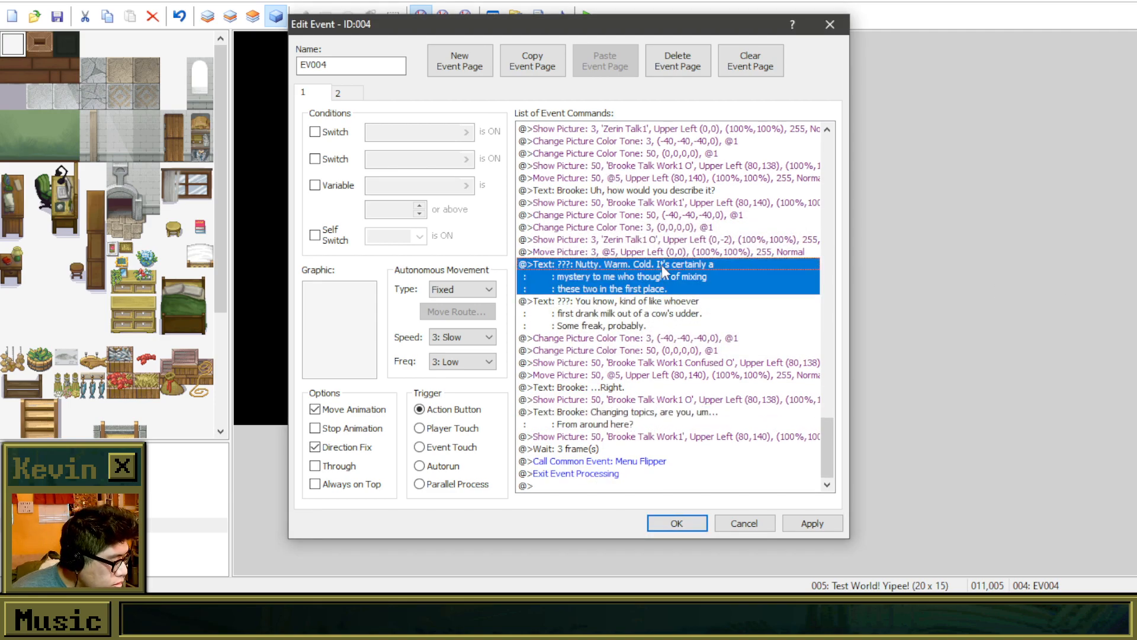
pyautogui.click(647, 203)
pyautogui.click(652, 215)
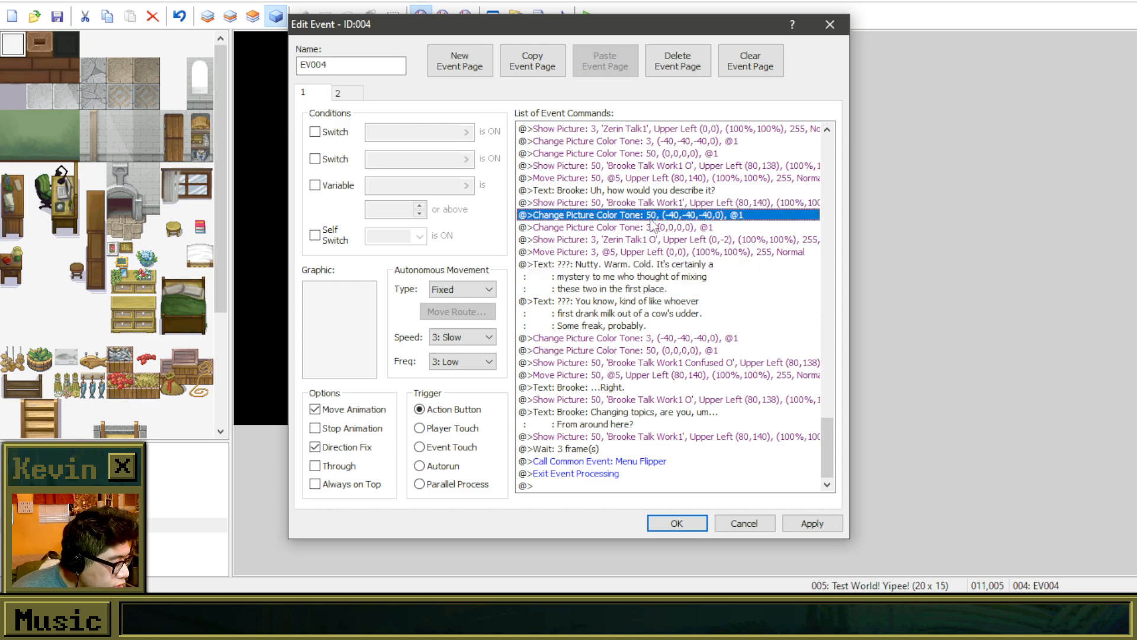
pyautogui.moveTo(650, 224); pyautogui.dragTo(648, 317)
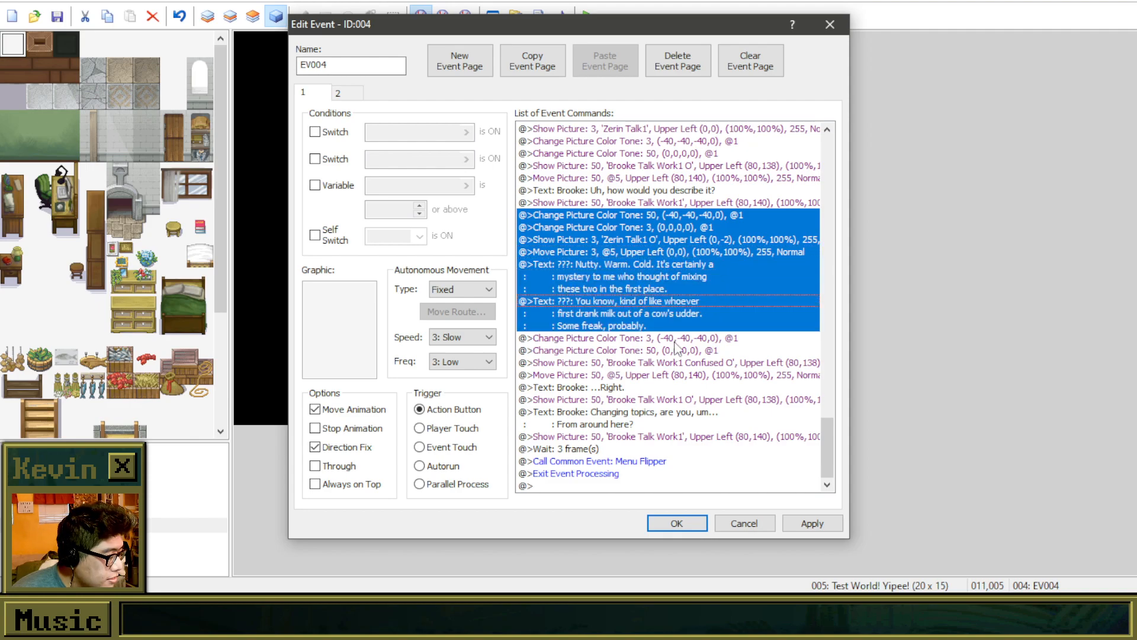
pyautogui.click(622, 449)
pyautogui.moveTo(629, 214); pyautogui.dragTo(619, 307)
pyautogui.click(601, 450)
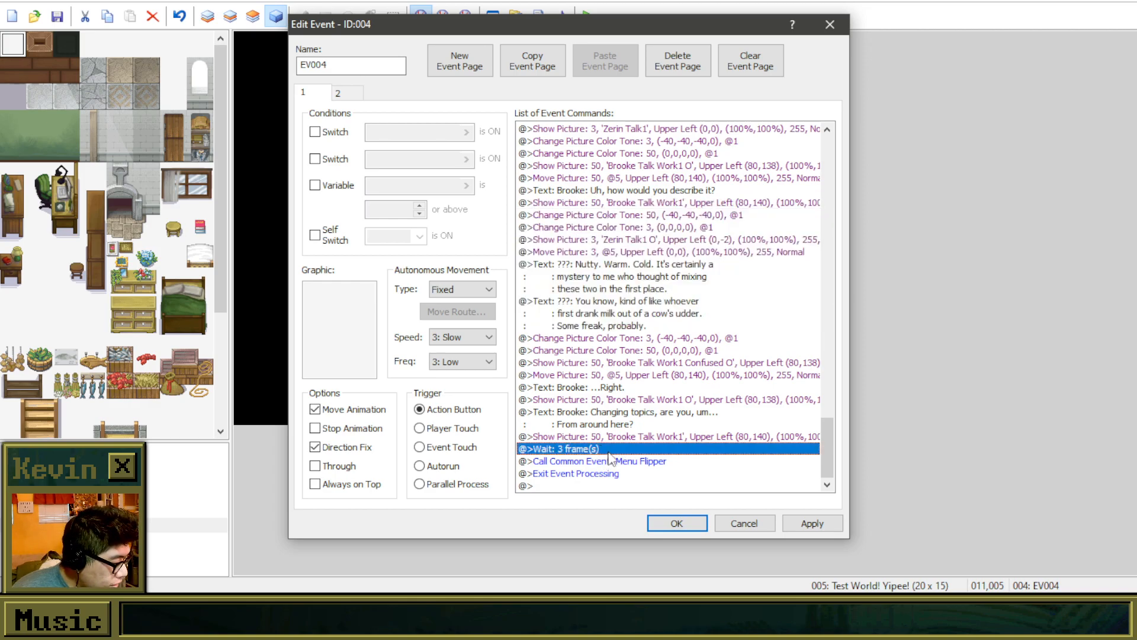
pyautogui.hotkey('ctrl', 'v')
# Step: Delete the pasted copy of the mystery lady's cow's udder text just before the final Wait
pyautogui.click(619, 424)
pyautogui.click(612, 451)
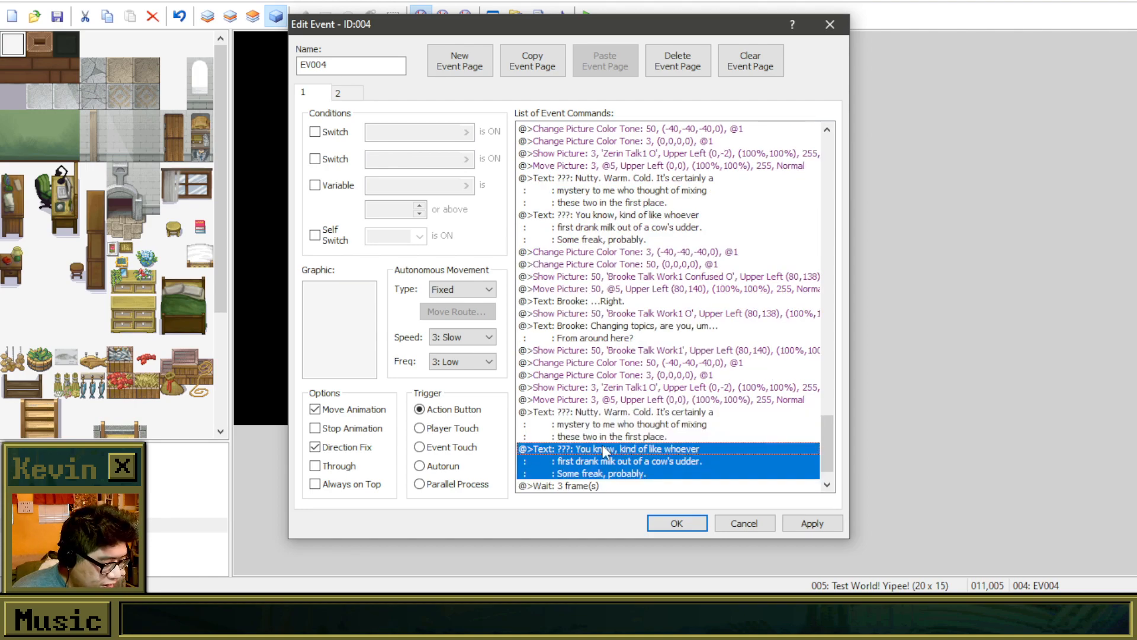
pyautogui.press('Delete')
# Step: Change the pasted text to "???: Not in the slightest. Y'see, I like to wander and do what I want to do. I'm allowed this freedom."
pyautogui.rightClick(672, 418)
pyautogui.click(711, 437)
pyautogui.moveTo(686, 314); pyautogui.dragTo(840, 208)
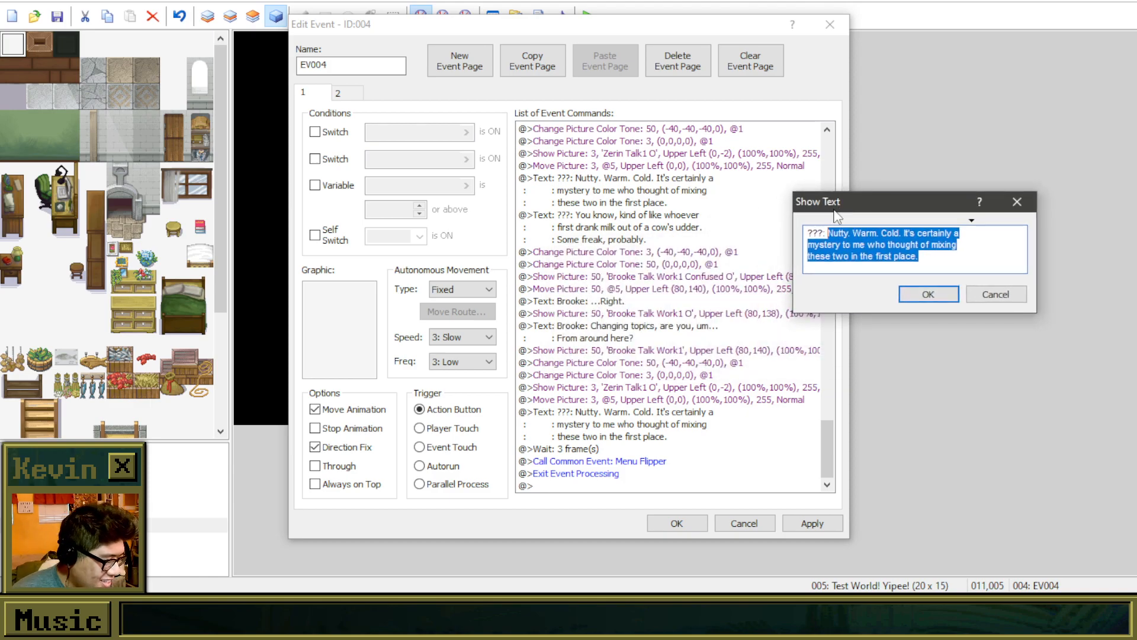
pyautogui.press('BackSpace')
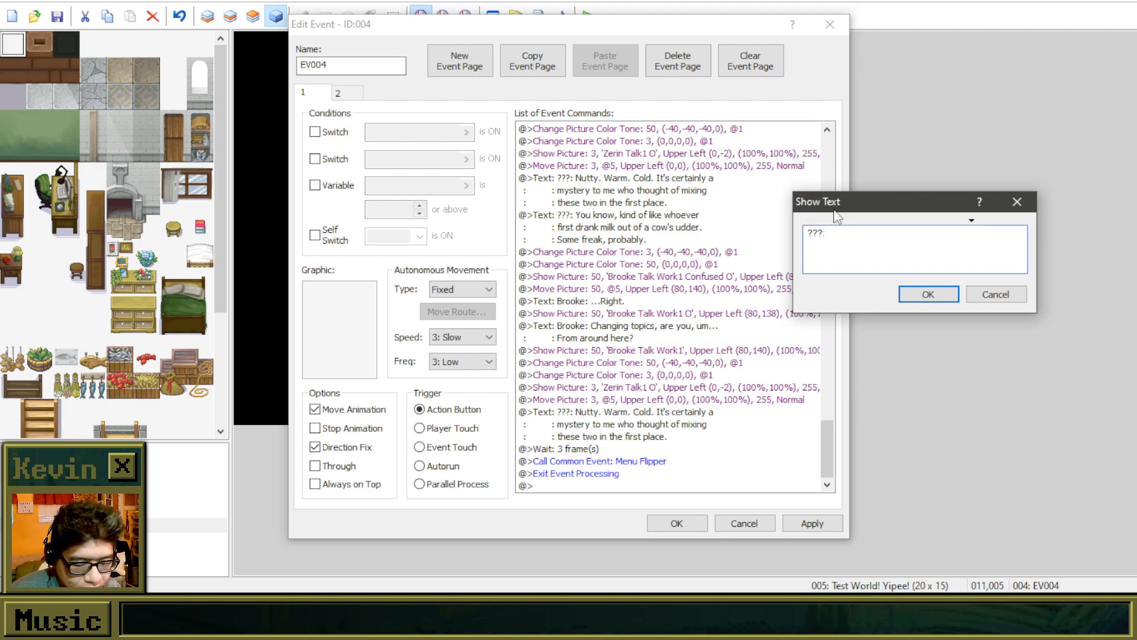
pyautogui.write("Not in the slightest. Y'see,")
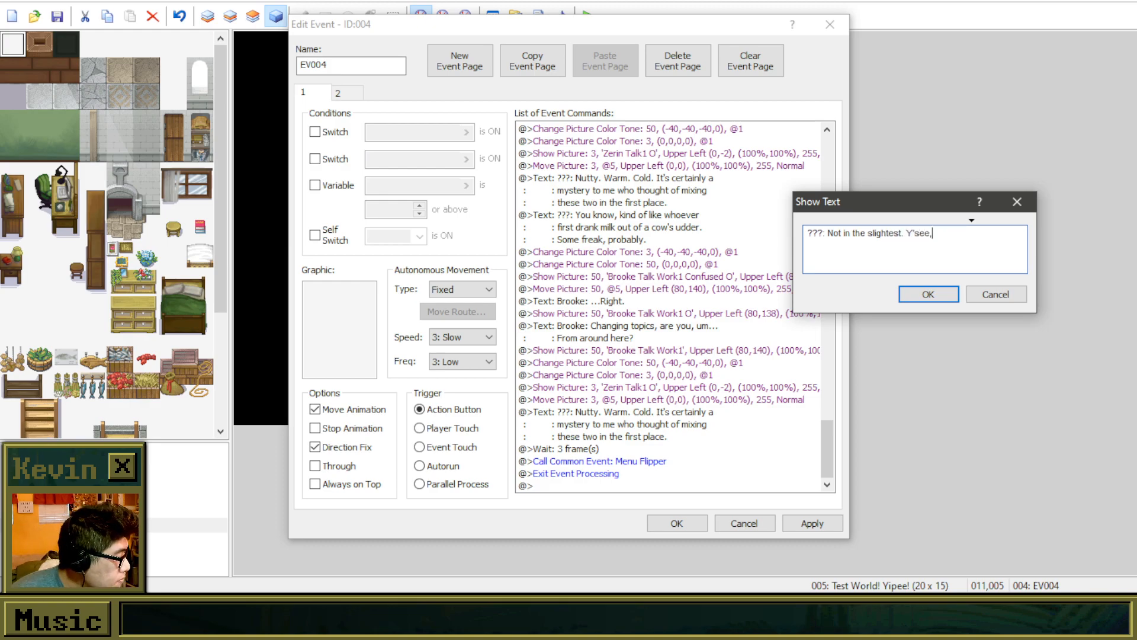
pyautogui.write(' I like to wander')
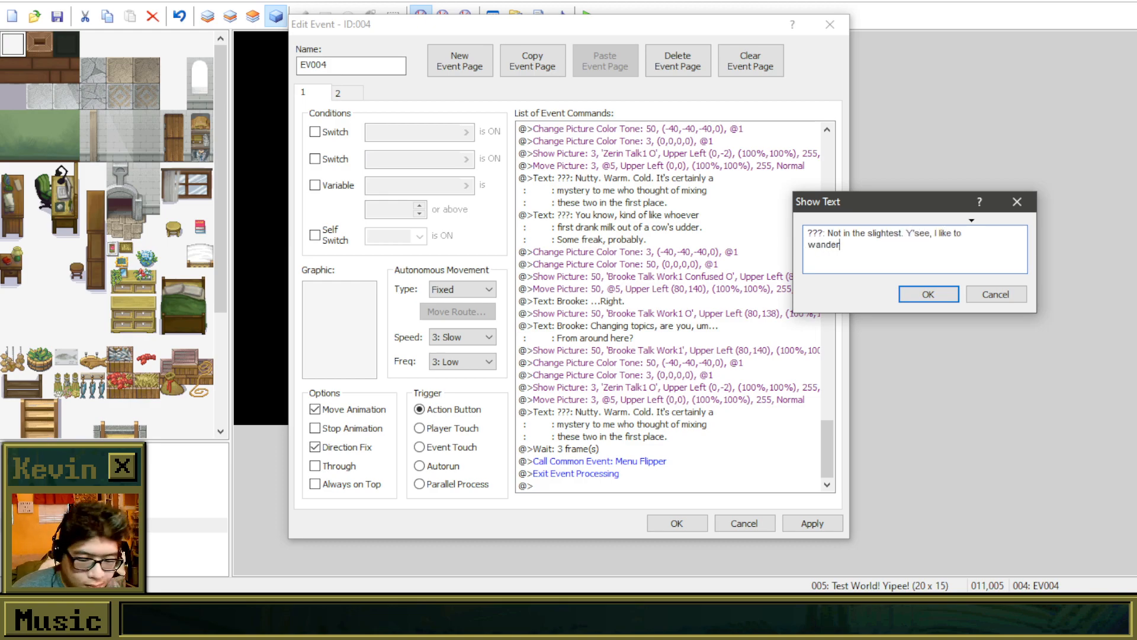
pyautogui.write(' and')
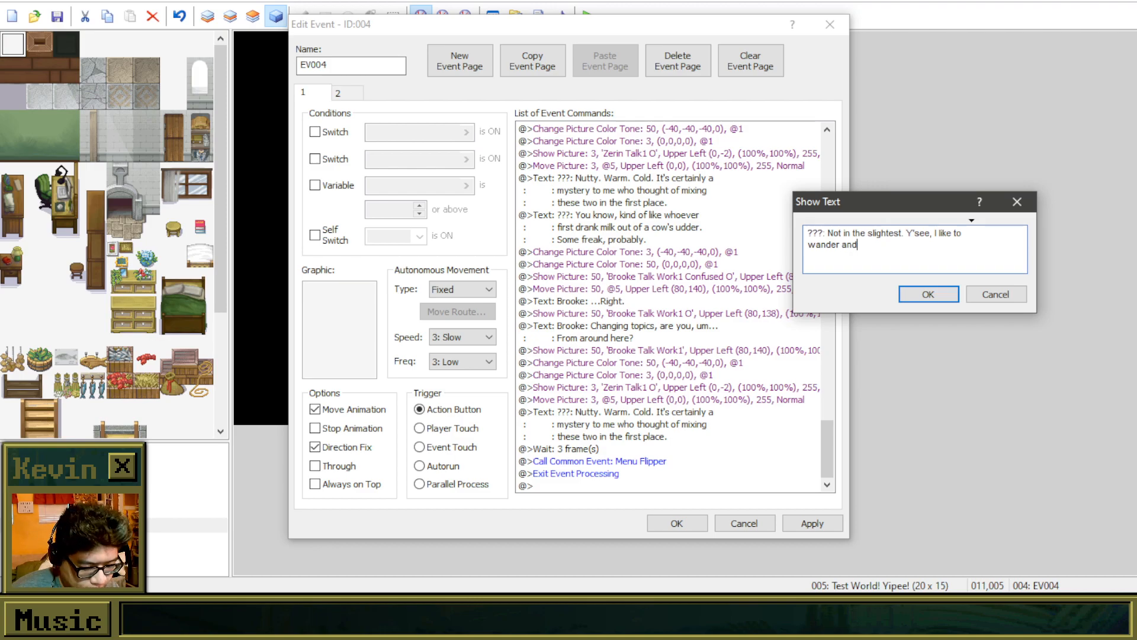
pyautogui.write(' do what I want to do. ')
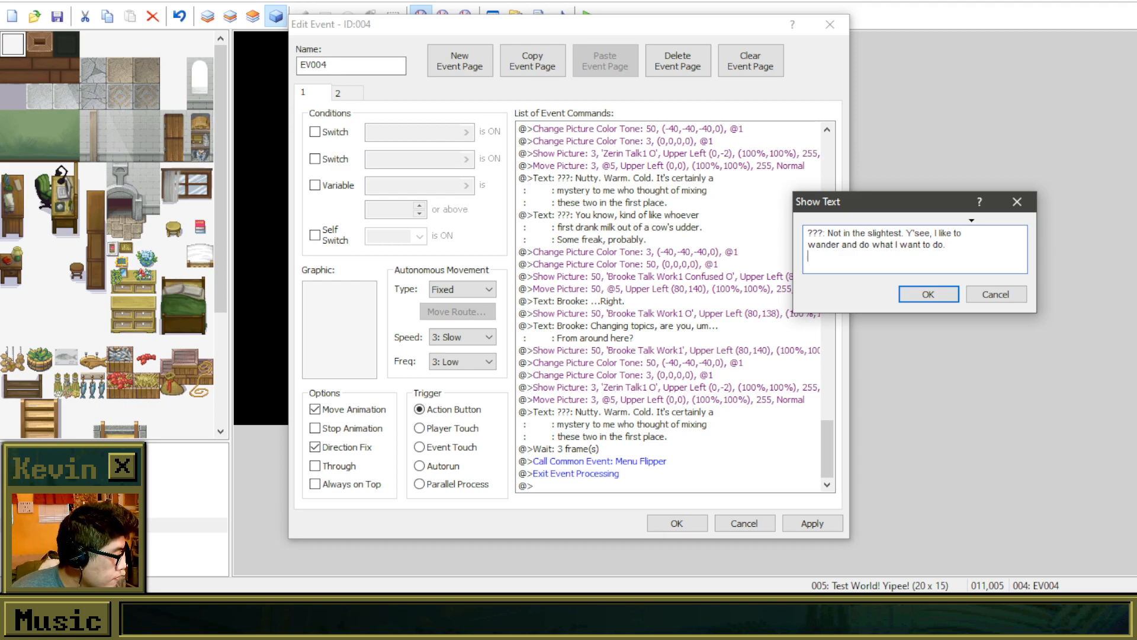
pyautogui.write("I'm allowed this freedom.")
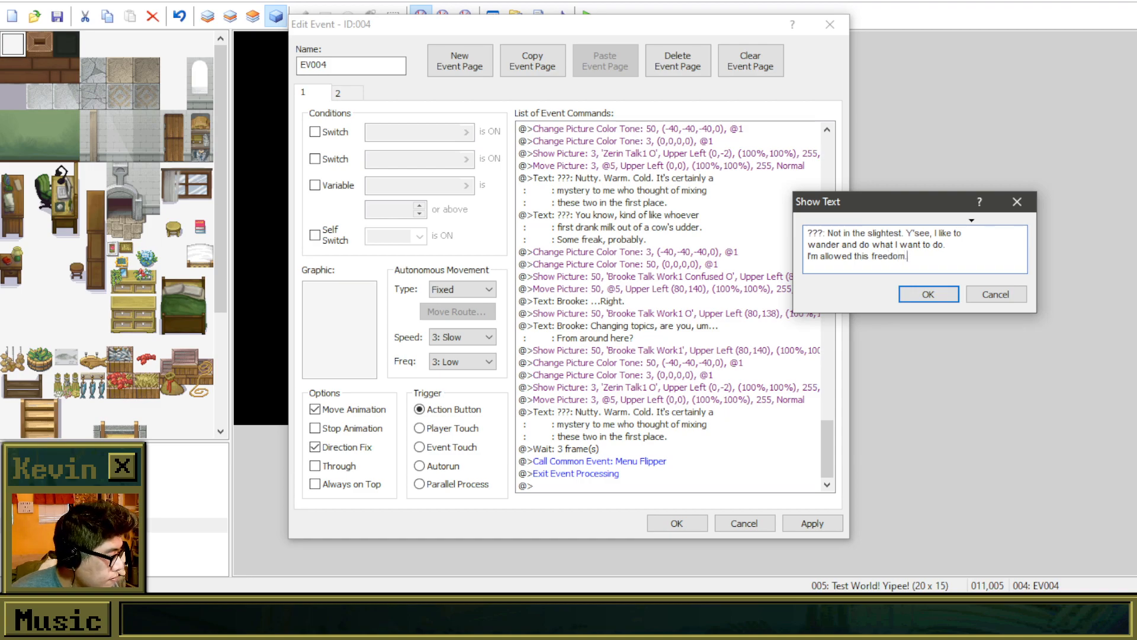
pyautogui.click(928, 294)
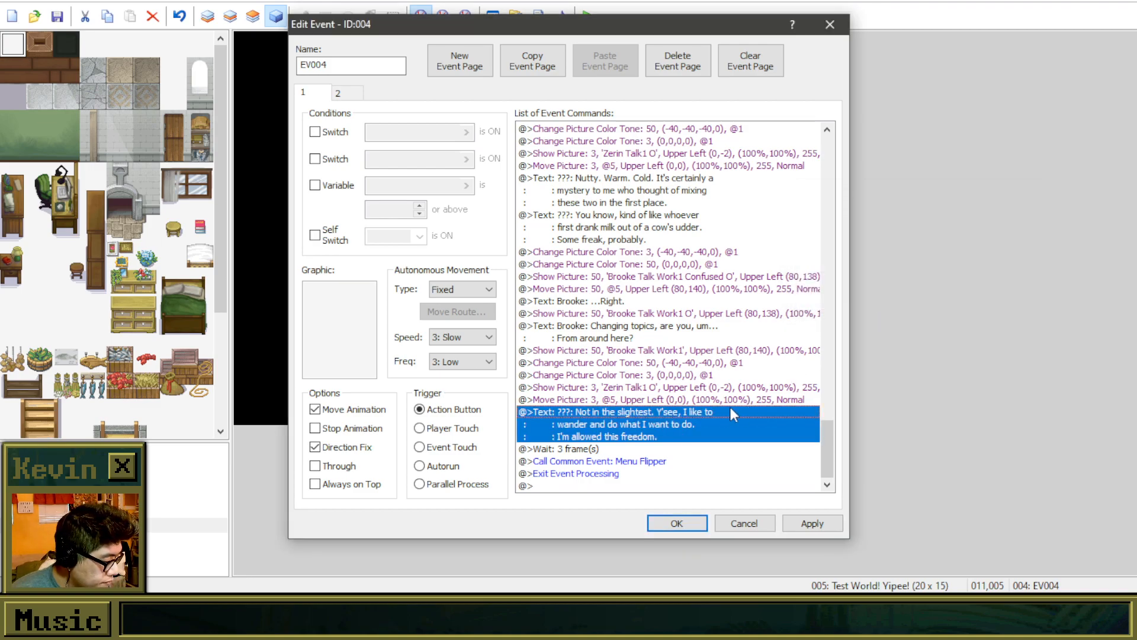
# Step: Duplicate the mystery lady's "Not in the slightest" text just before the final Wait
pyautogui.hotkey('ctrl', 'c')
pyautogui.click(702, 448)
pyautogui.hotkey('ctrl', 'v')
# Step: Change the pasted text to "???: I'm interested in understanding people from all stretches of life. I think I'm pretty good at it, actually."
pyautogui.rightClick(747, 450)
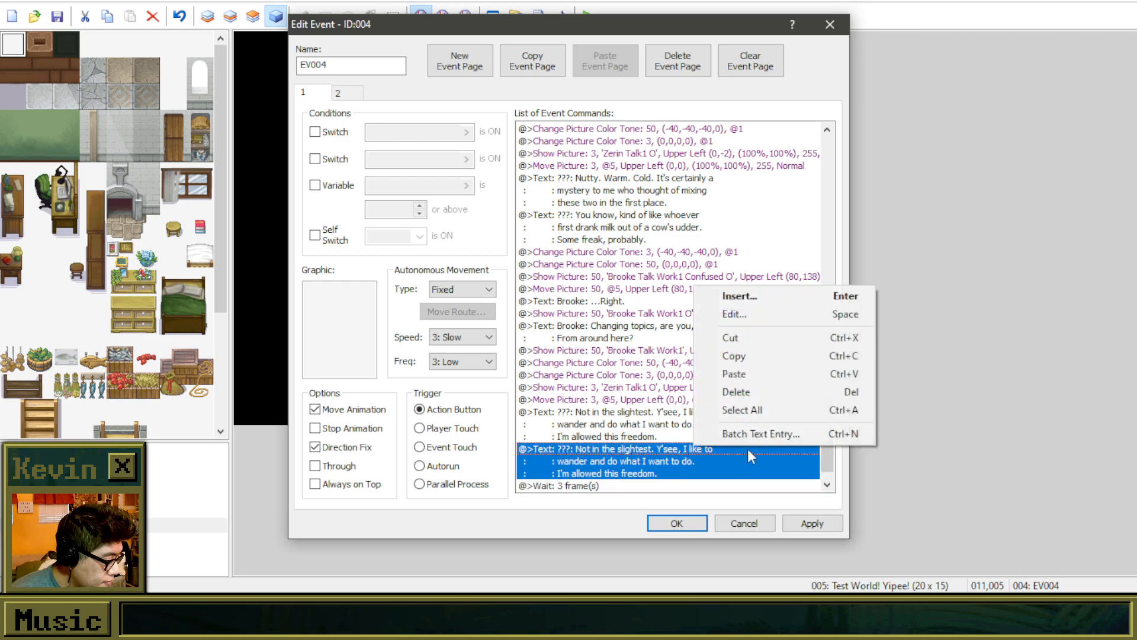
pyautogui.click(756, 314)
pyautogui.moveTo(725, 311); pyautogui.dragTo(590, 287)
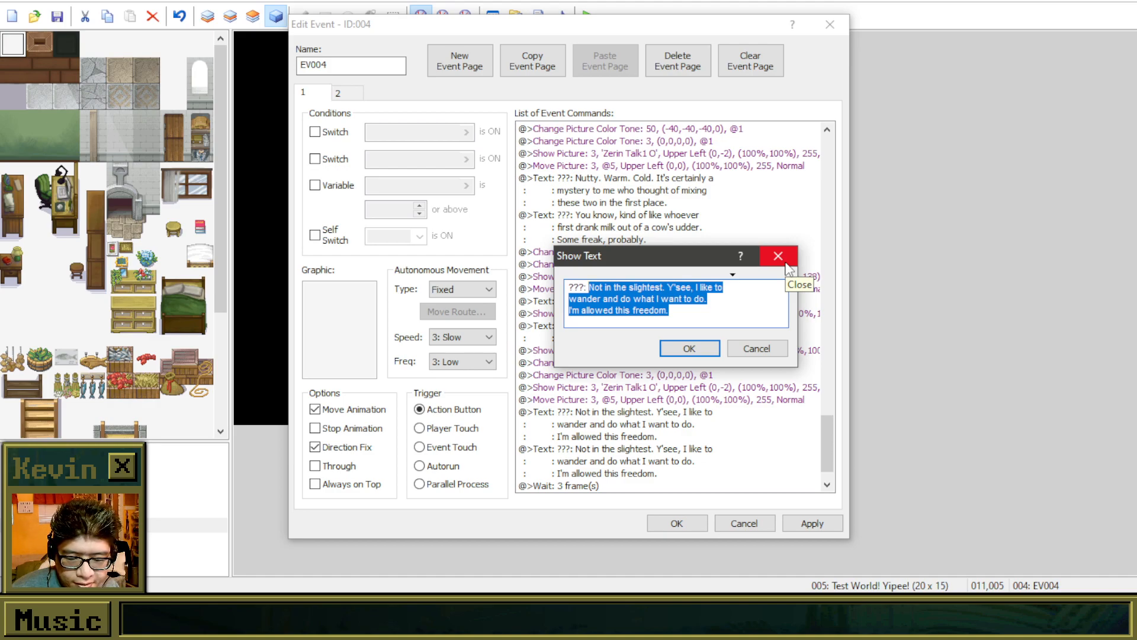
pyautogui.press('BackSpace')
pyautogui.write("I'm ")
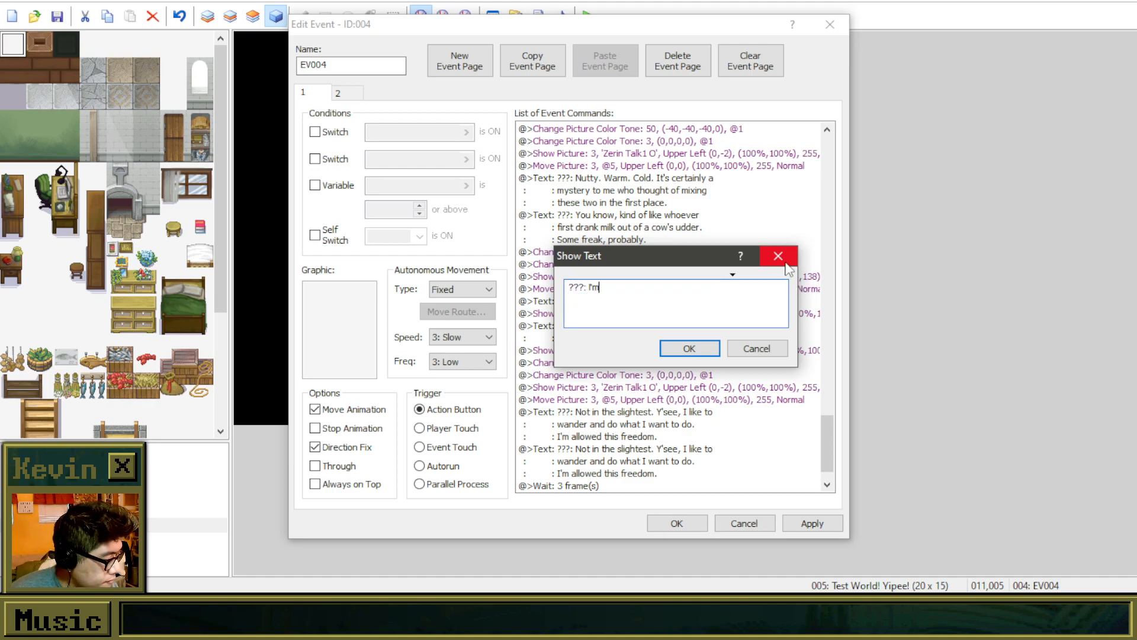
pyautogui.write('interested in undedrstand')
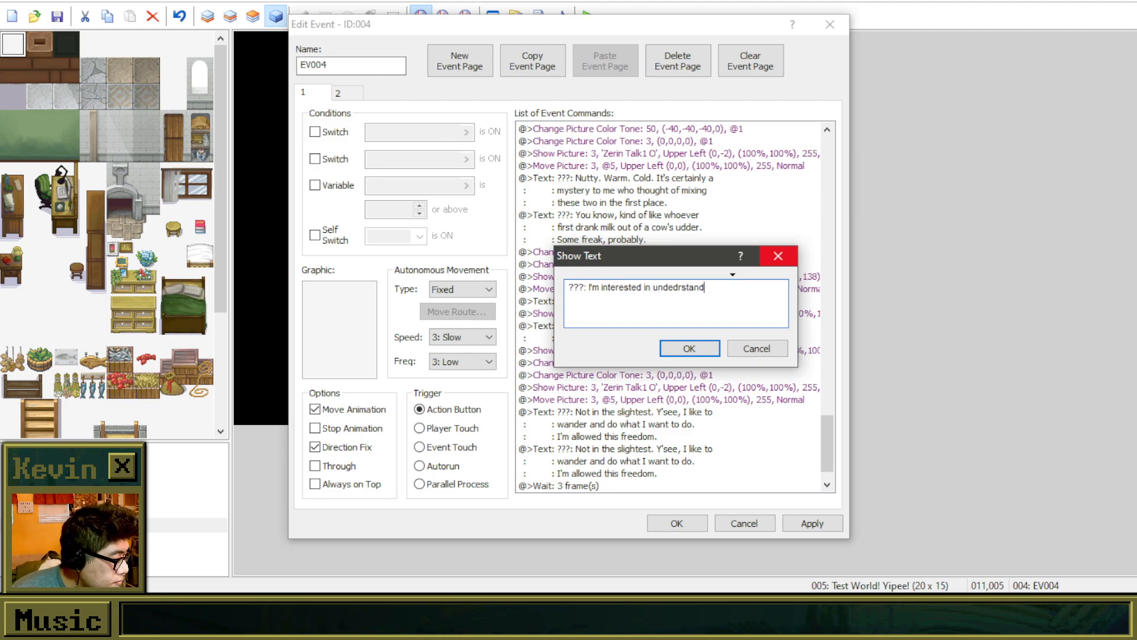
pyautogui.press('BackSpace')
pyautogui.press('BackSpace')
pyautogui.press('BackSpace')
pyautogui.press('BackSpace')
pyautogui.press('BackSpace')
pyautogui.press('BackSpace')
pyautogui.press('BackSpace')
pyautogui.press('BackSpace')
pyautogui.write('n')
pyautogui.press('BackSpace')
pyautogui.write('de')
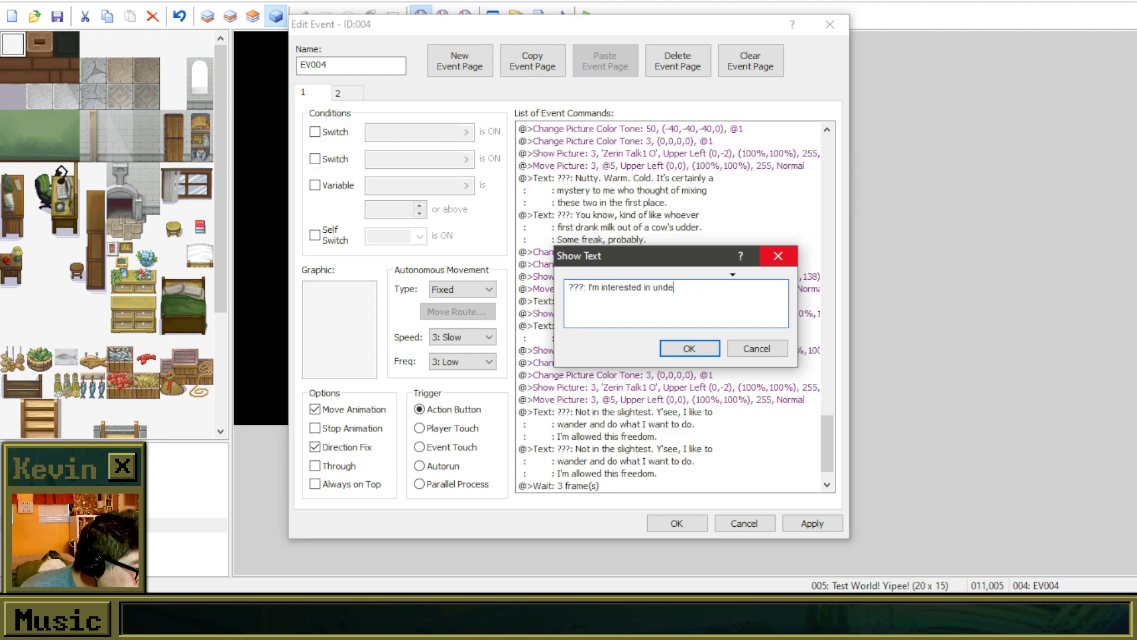
pyautogui.write('rstanding people fromn')
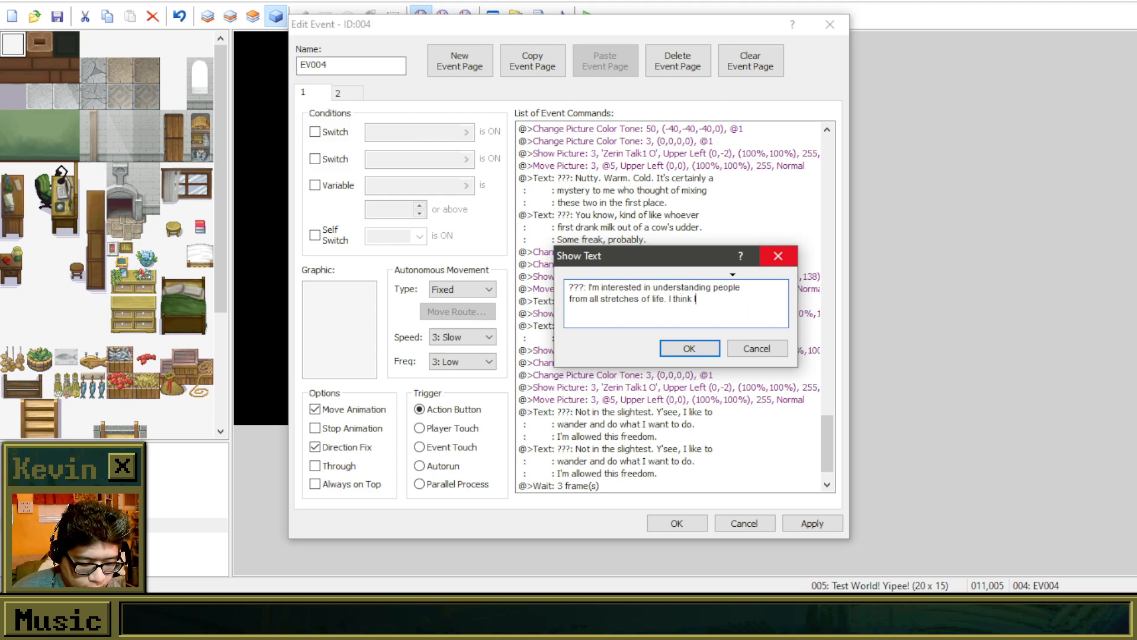
pyautogui.write('pretty ')
pyautogui.write('good')
pyautogui.write(' at it, actua')
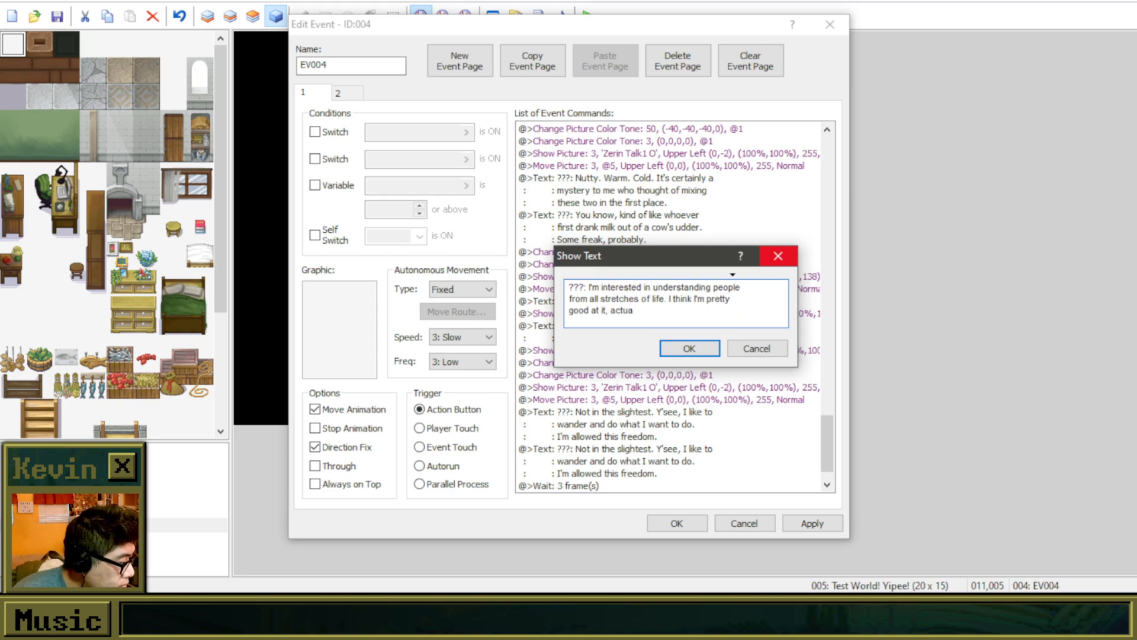
pyautogui.write('lly.')
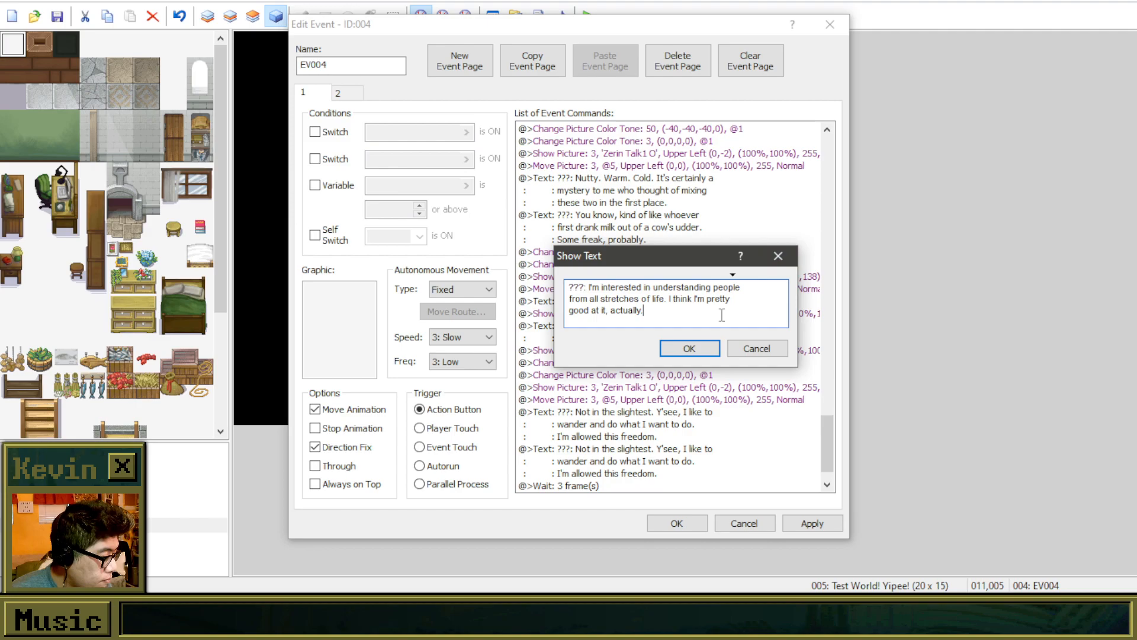
pyautogui.click(689, 349)
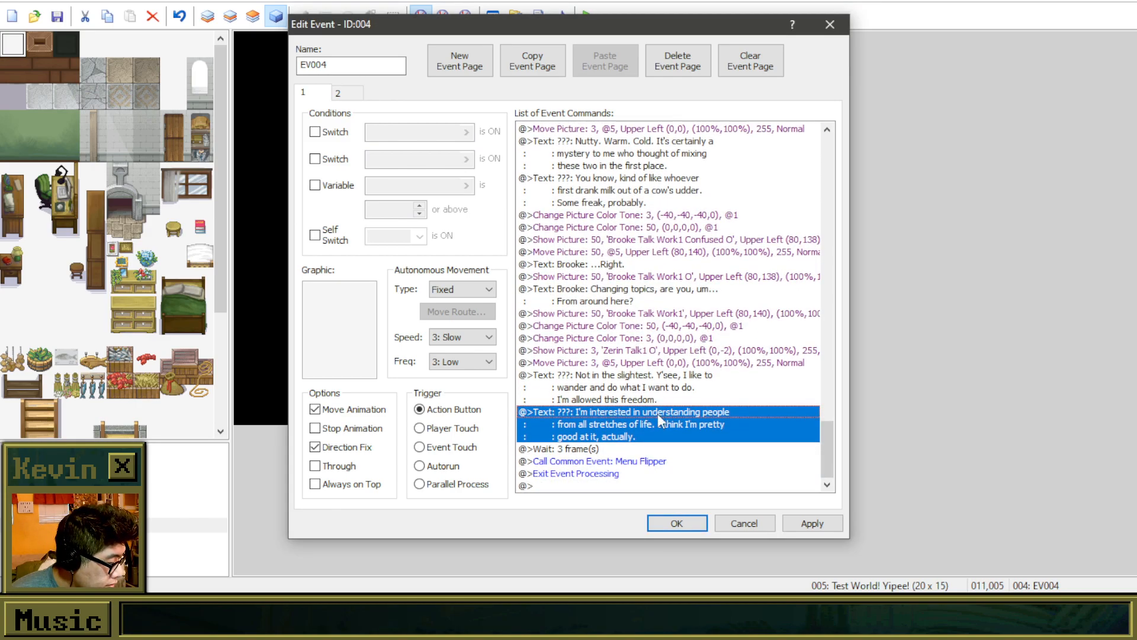
# Step: Duplicate the last text as "???: In fact, I already have a read on you. ...Though, pardon my rudeness, I'm not implying you're an open book or anything."
pyautogui.hotkey('ctrl', 'c')
pyautogui.hotkey('ctrl', 'v')
pyautogui.rightClick(633, 449)
pyautogui.click(670, 323)
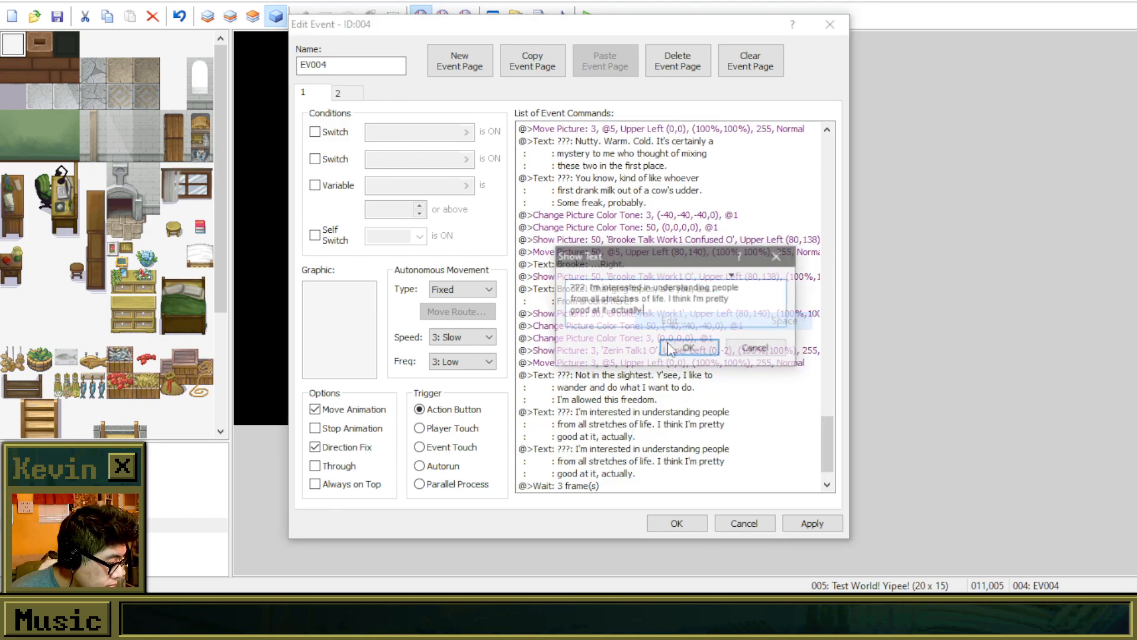
pyautogui.moveTo(667, 314); pyautogui.dragTo(590, 286)
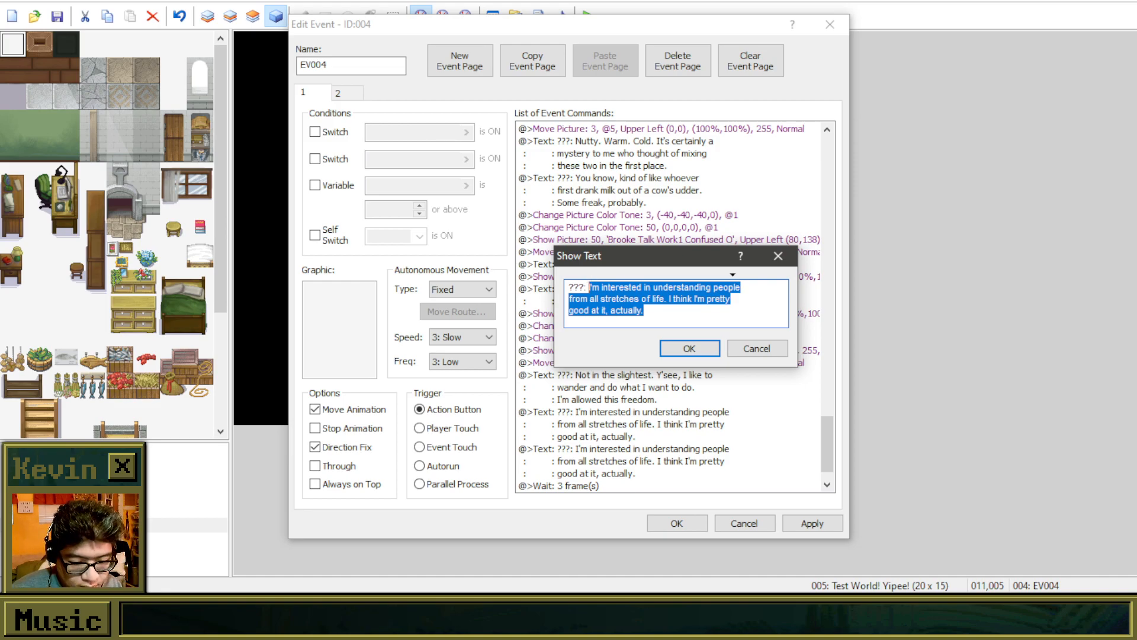
pyautogui.write('In fact')
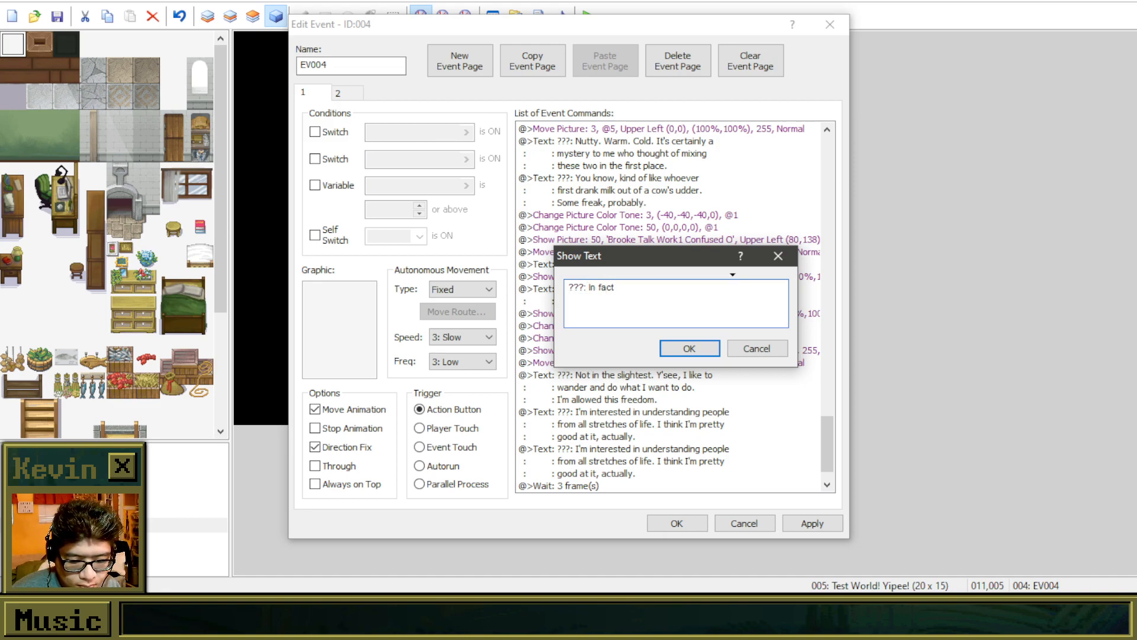
pyautogui.write(', I already')
pyautogui.write(' have a read')
pyautogui.write(' on yo')
pyautogui.write('OP')
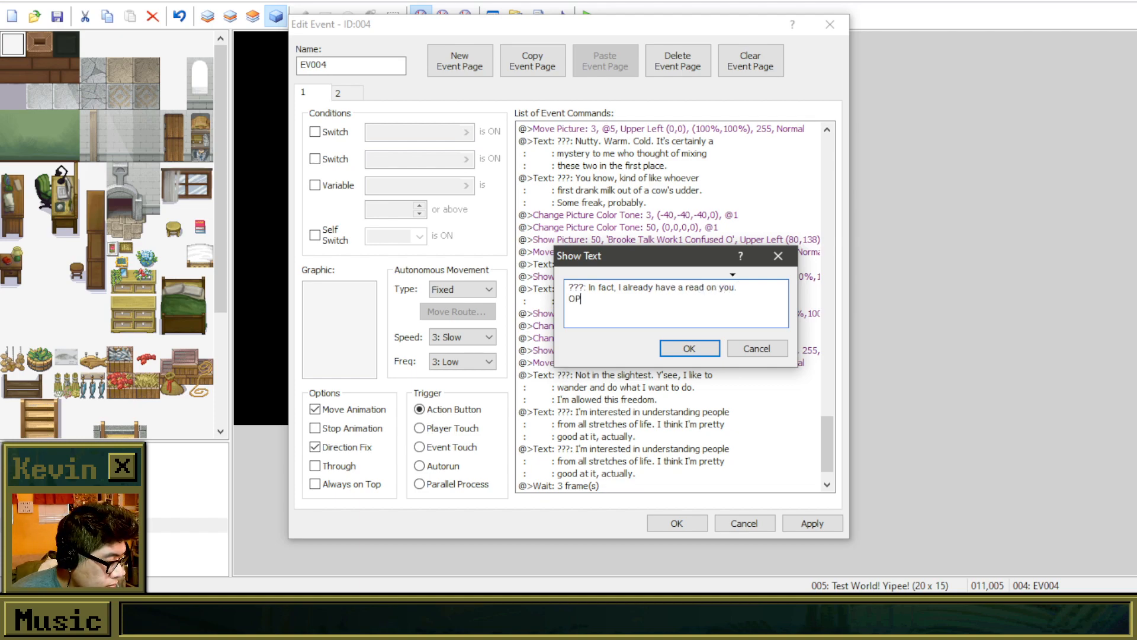
pyautogui.write('.Th')
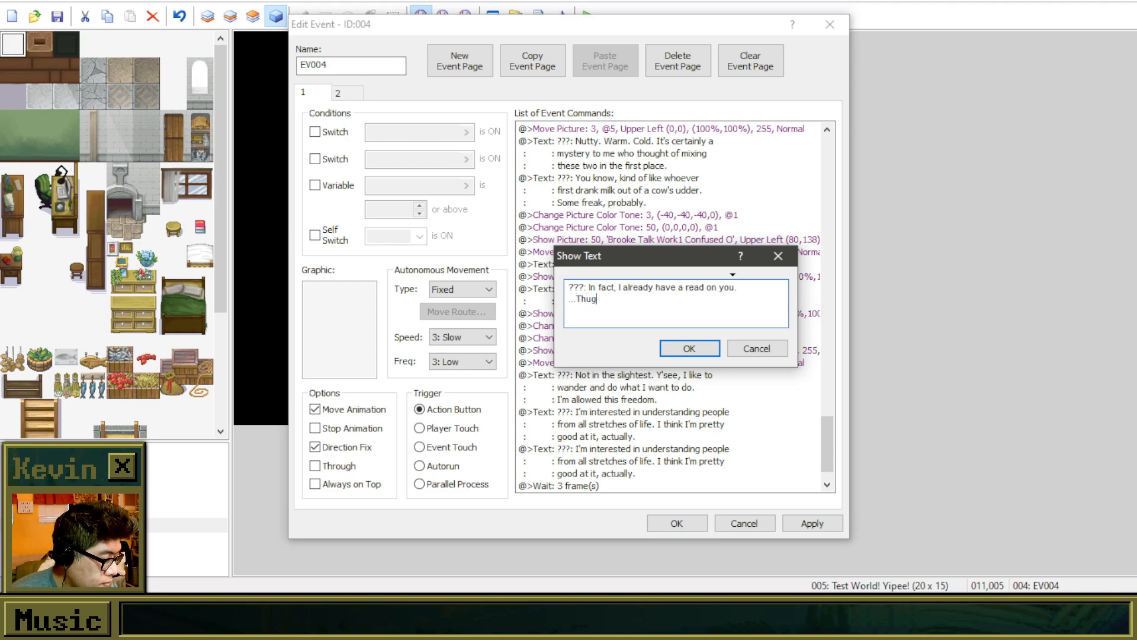
pyautogui.write('ough')
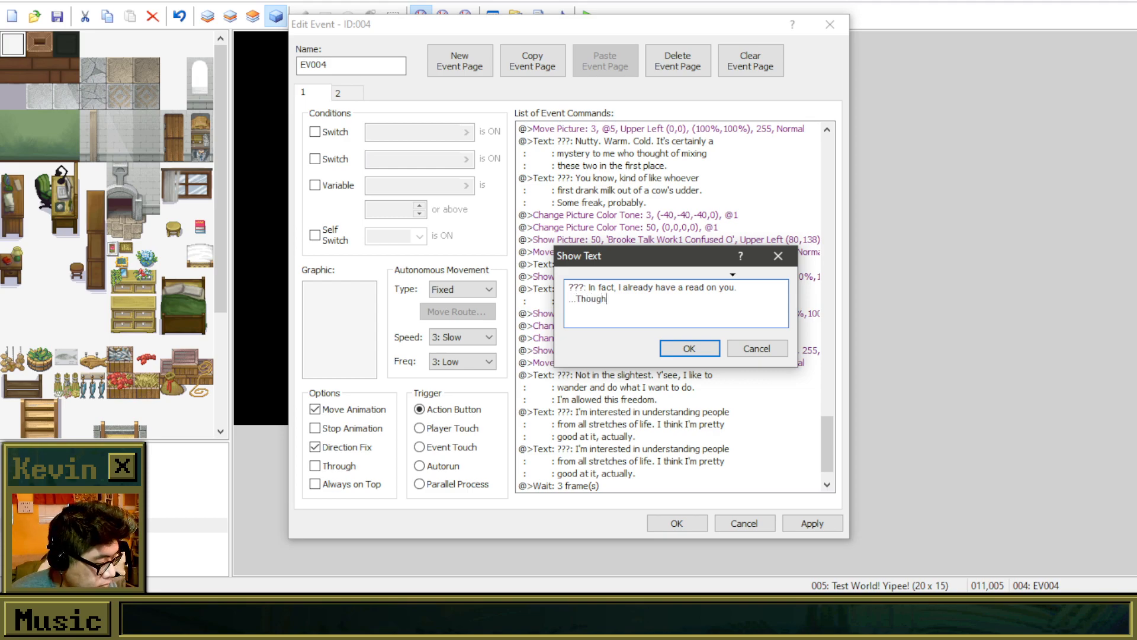
pyautogui.write(", pardon my rudeness, I'm not")
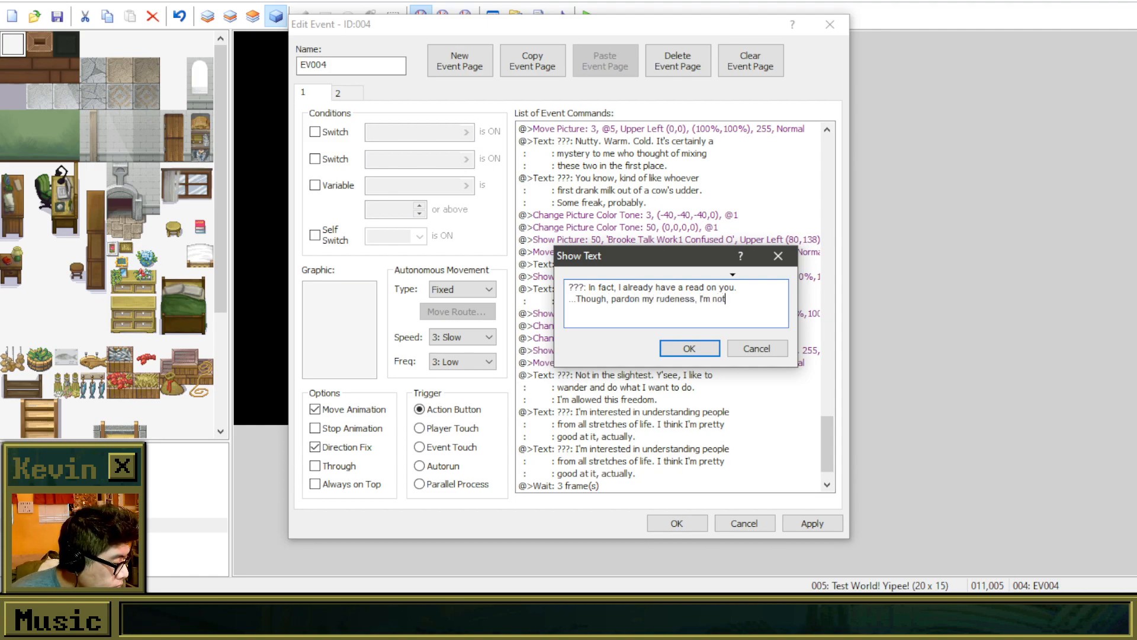
pyautogui.write('implying you')
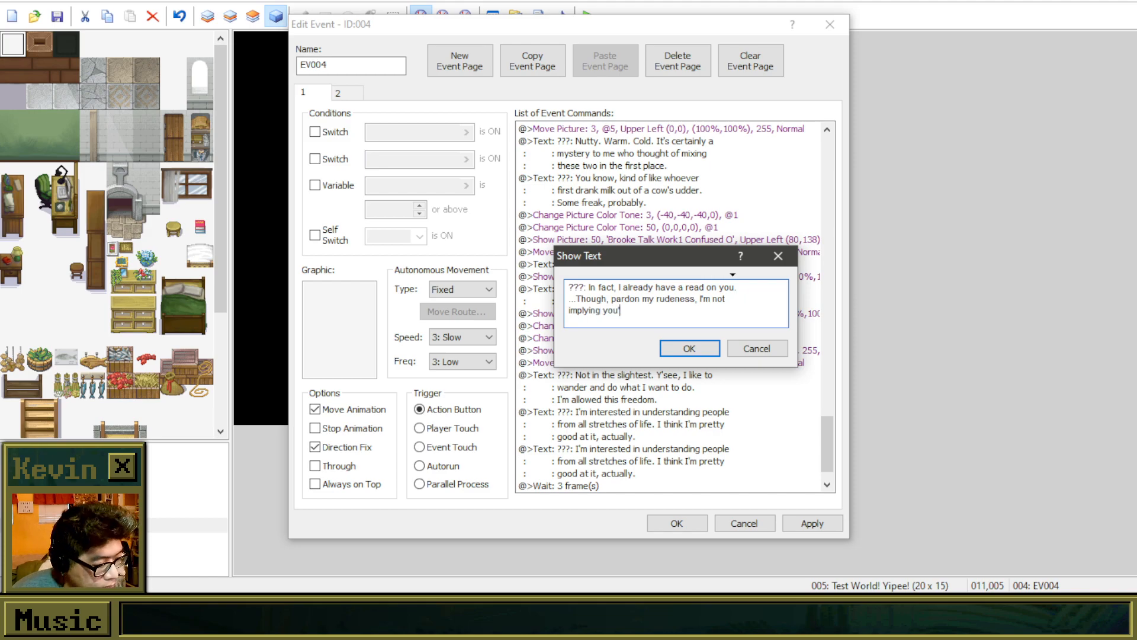
pyautogui.write("'re an open book or anything.")
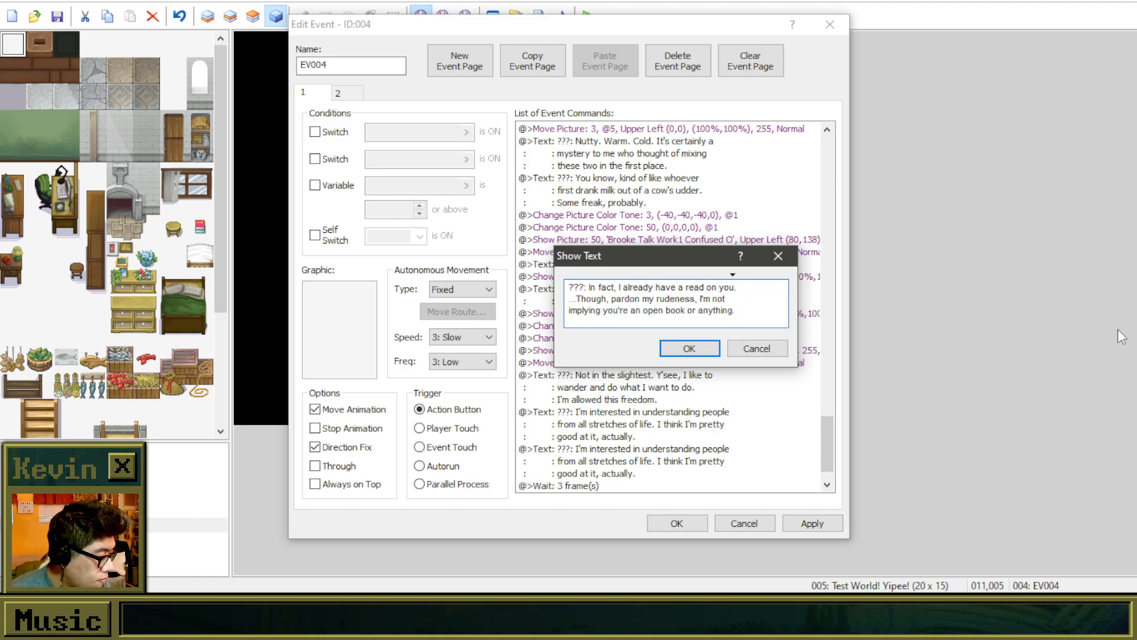
pyautogui.click(714, 348)
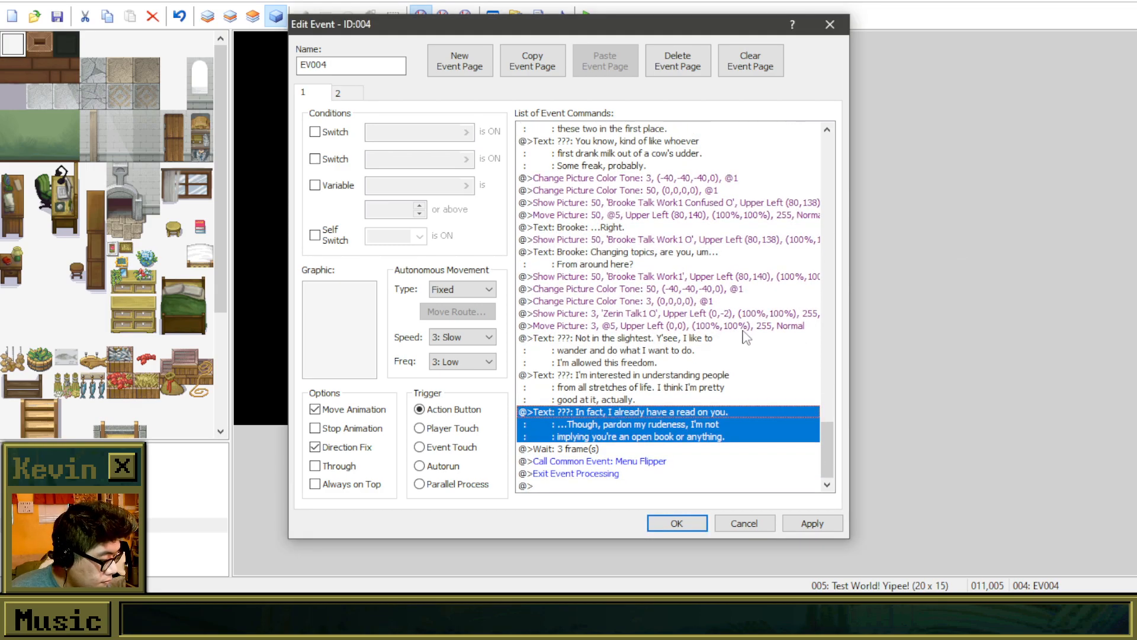
# Step: Copy the tone changes for pictures 3 and 50 with the "(Sounds pretty weird..." thought, and paste them before the final Wait
pyautogui.click(592, 451)
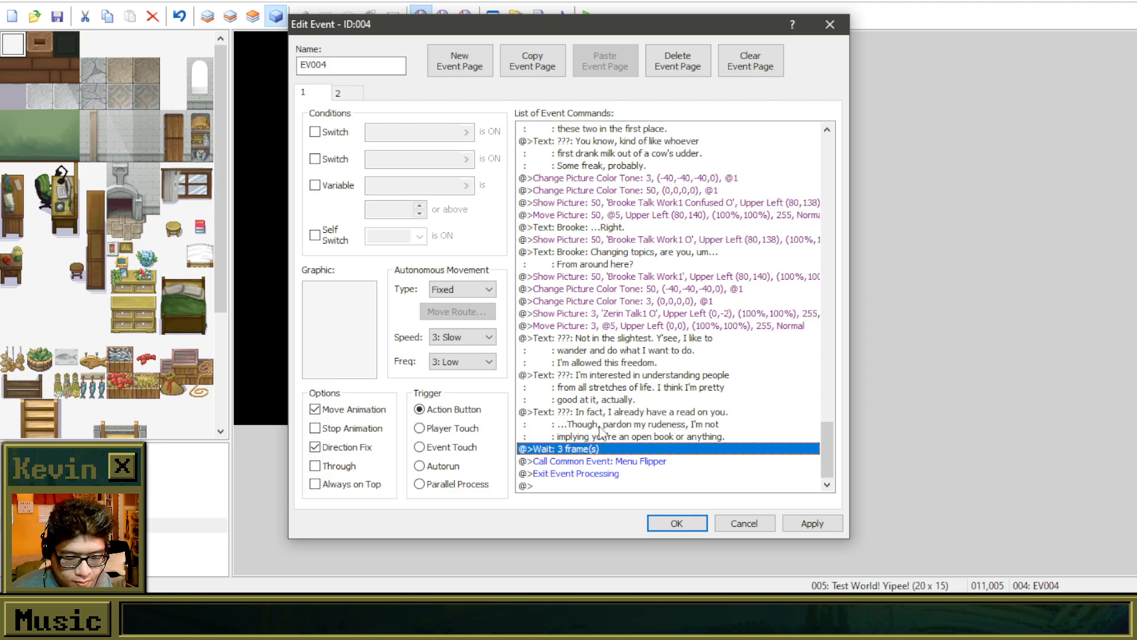
pyautogui.click(648, 276)
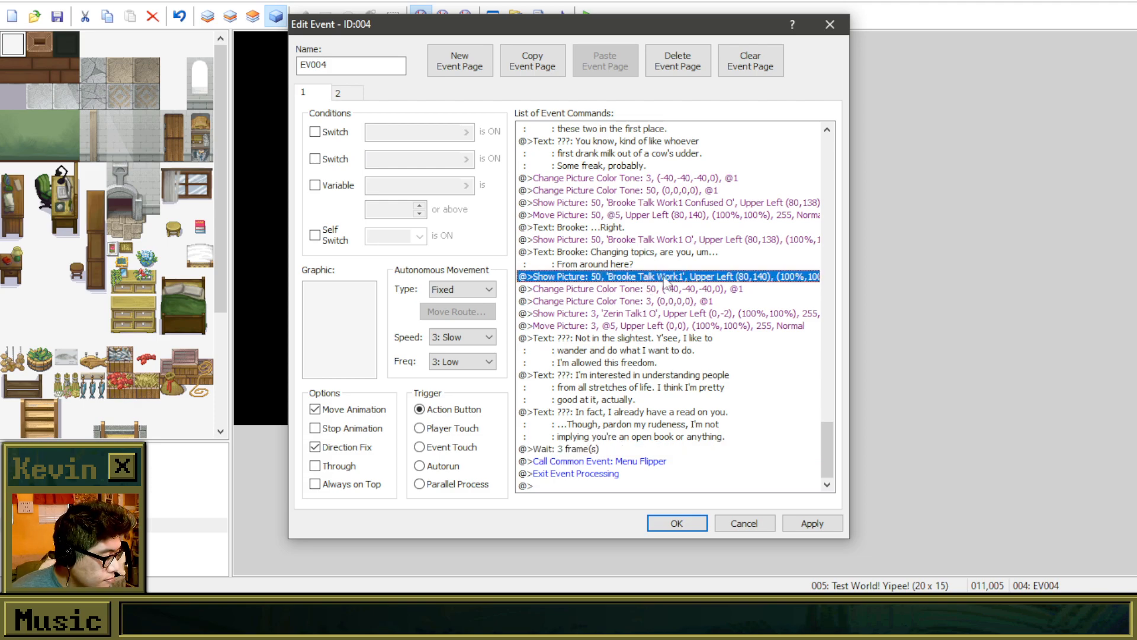
pyautogui.scroll(8, 714, 252)
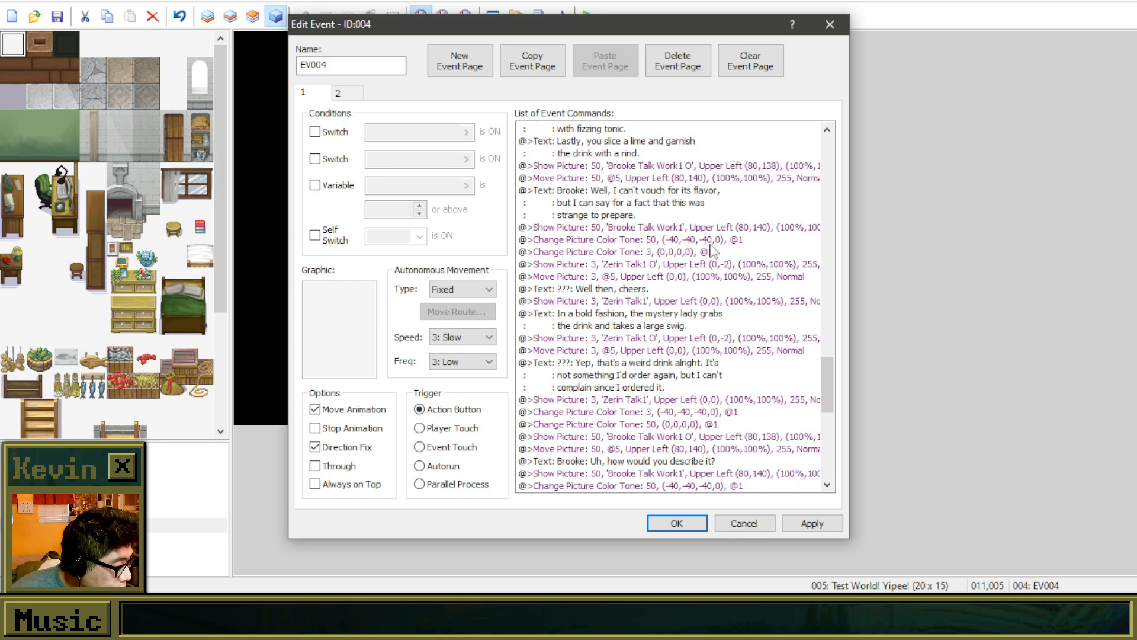
pyautogui.scroll(2, 713, 252)
pyautogui.click(675, 240)
pyautogui.click(689, 266)
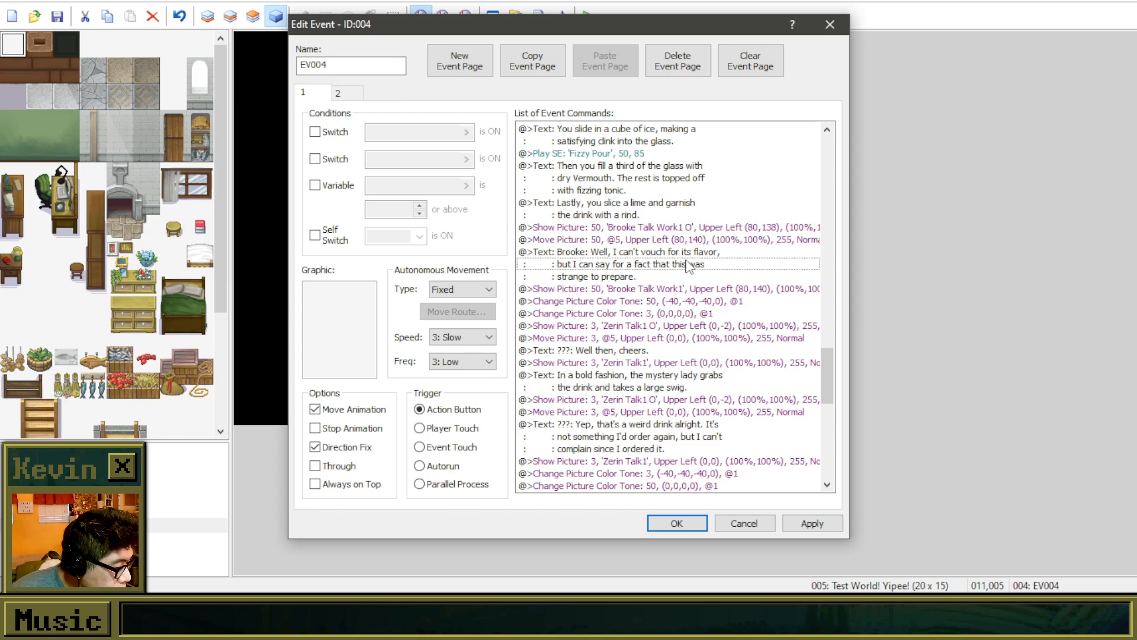
pyautogui.scroll(3, 666, 237)
pyautogui.scroll(3, 650, 232)
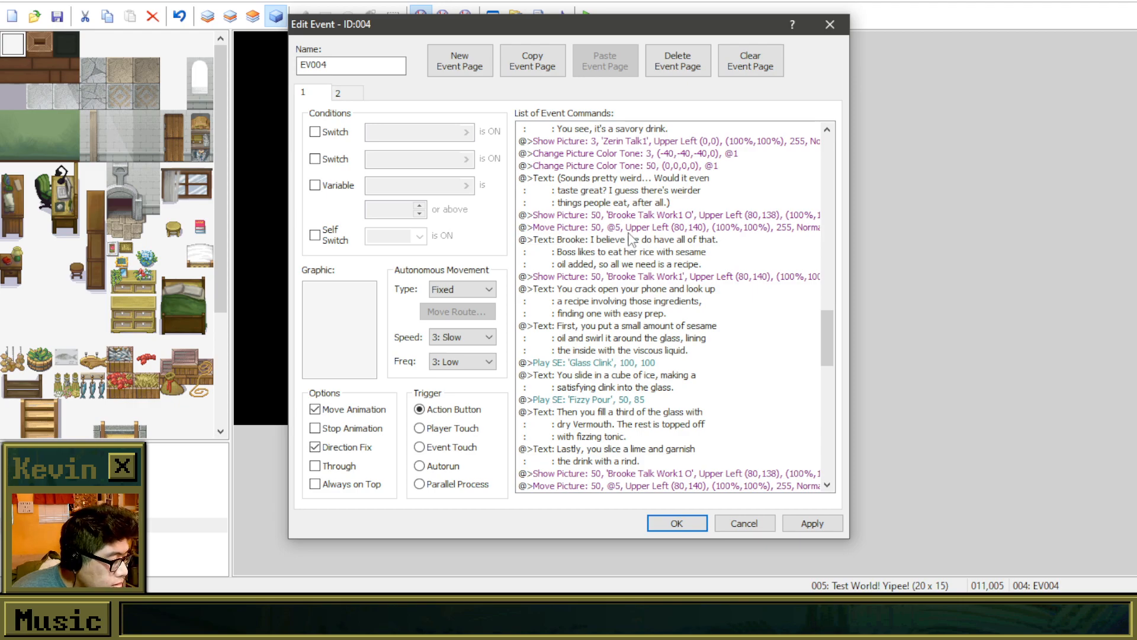
pyautogui.scroll(2, 632, 239)
pyautogui.click(629, 239)
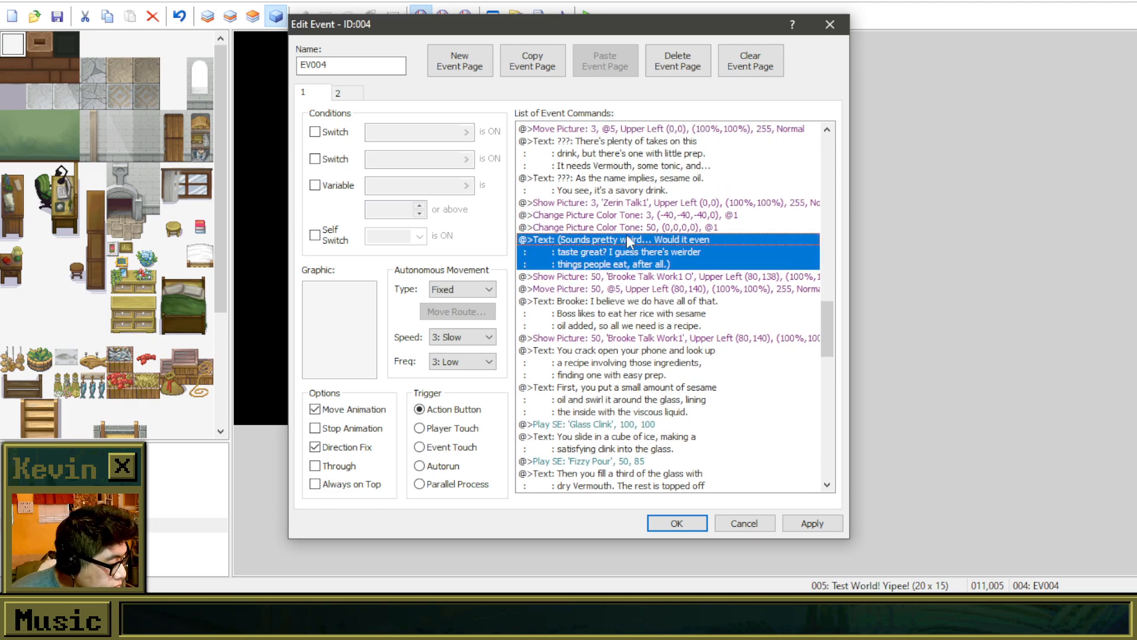
pyautogui.click(632, 227)
pyautogui.click(631, 217)
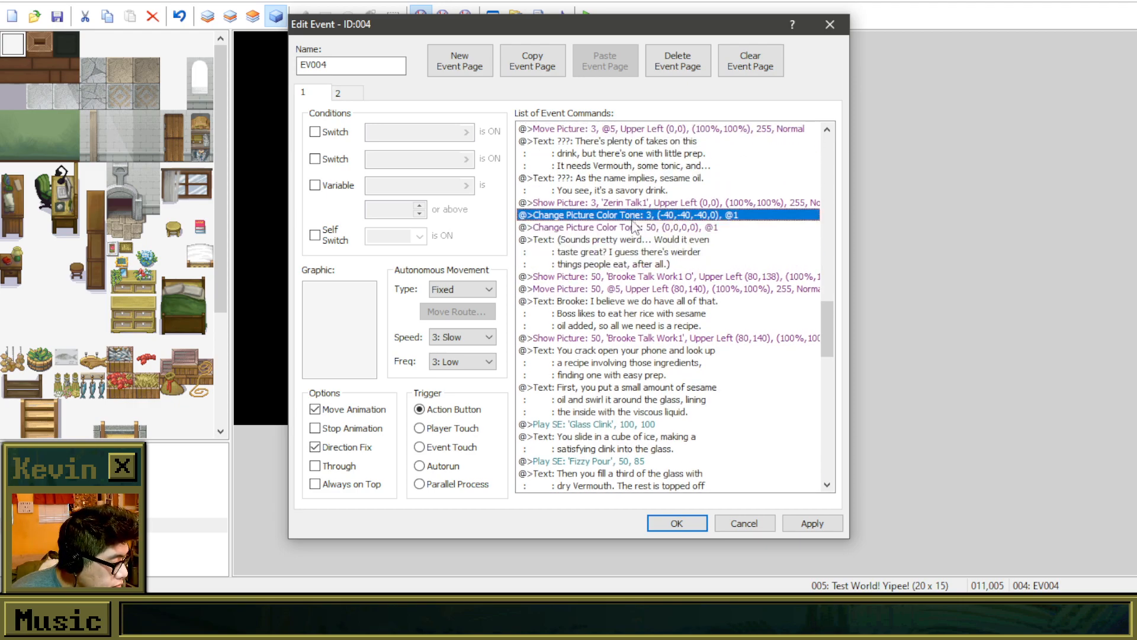
pyautogui.keyDown('shift'); pyautogui.click(635, 246); pyautogui.keyUp('shift')
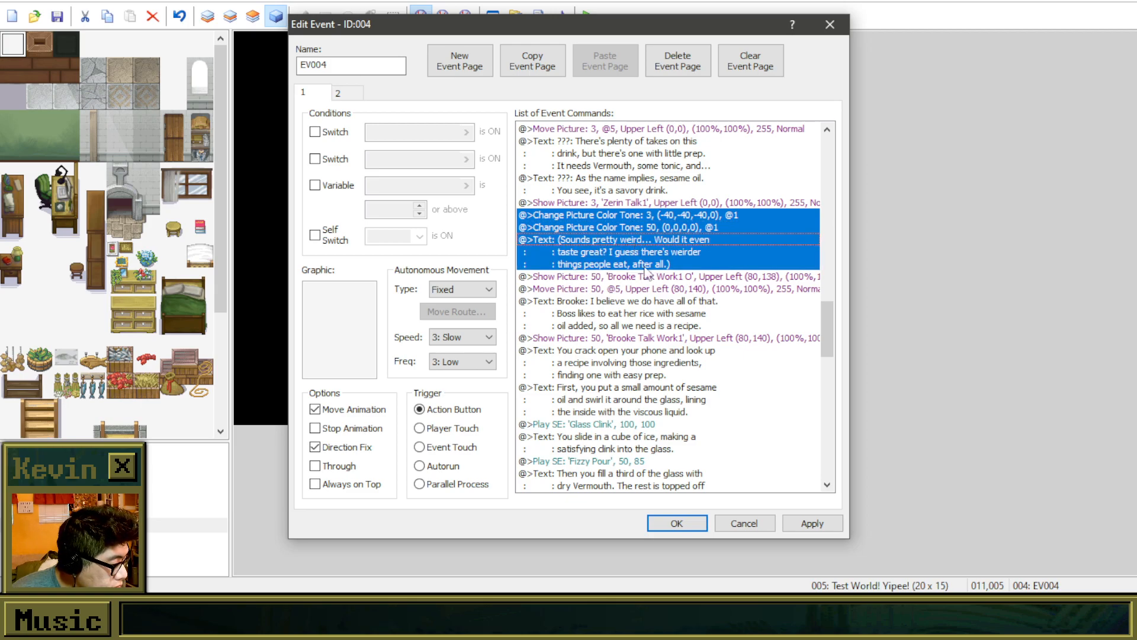
pyautogui.scroll(-20, 635, 246)
pyautogui.click(609, 452)
pyautogui.hotkey('ctrl', 'v')
# Step: Change the pasted thought to "(Who is this person?! She orders a weird drink, then she's now gonna start profiling me?!)"
pyautogui.click(620, 450)
pyautogui.rightClick(620, 449)
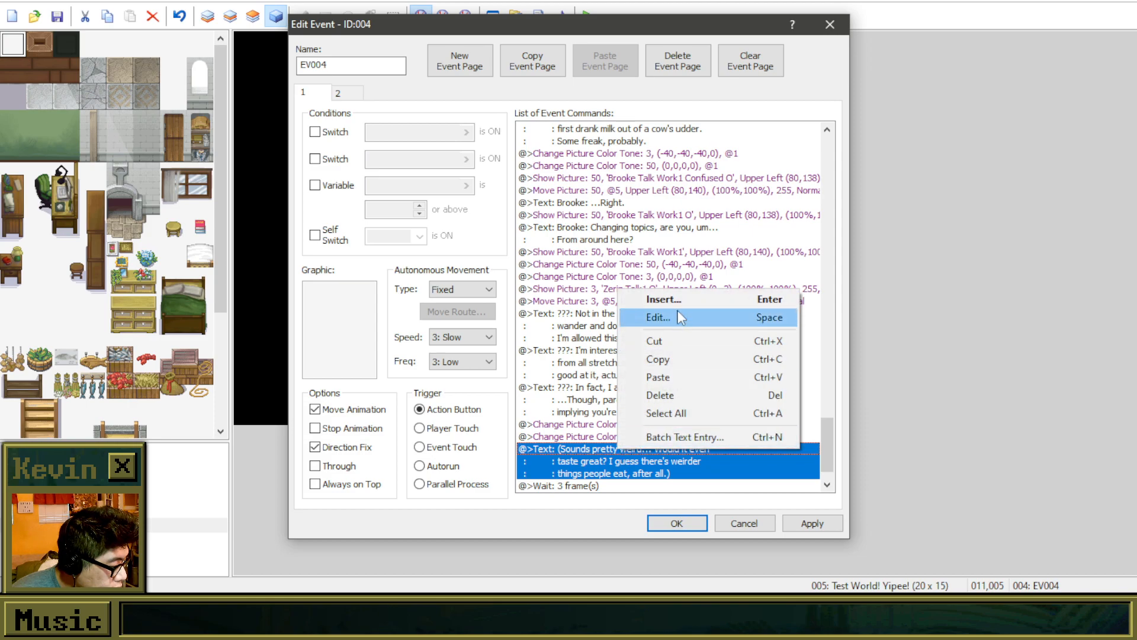
pyautogui.click(680, 318)
pyautogui.moveTo(678, 310); pyautogui.dragTo(574, 276)
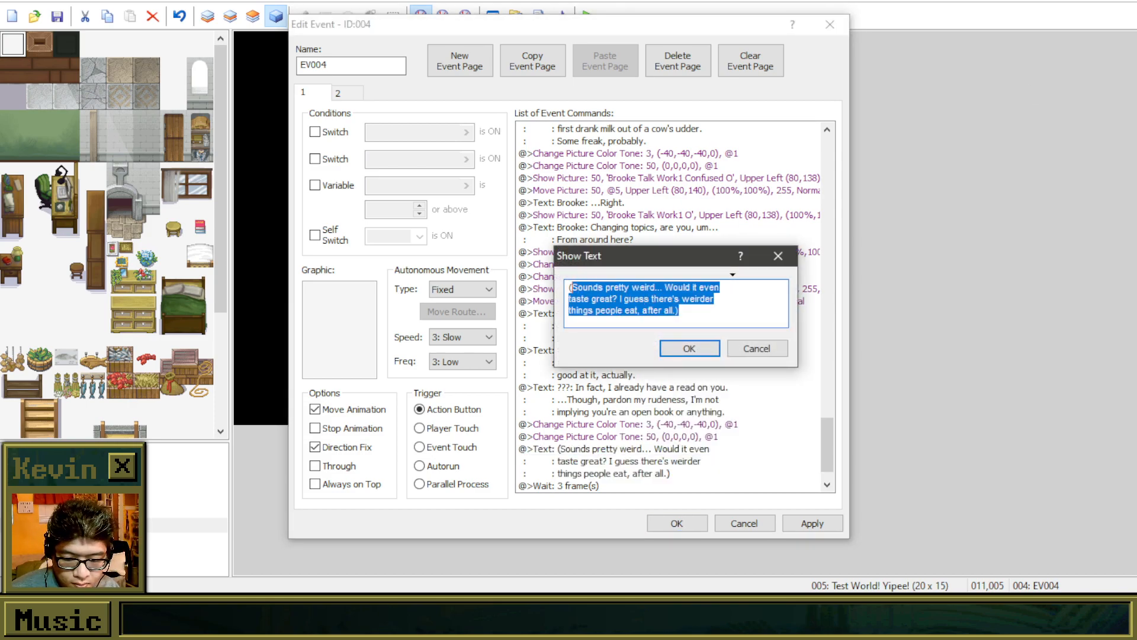
pyautogui.write('Who')
pyautogui.write('is this person')
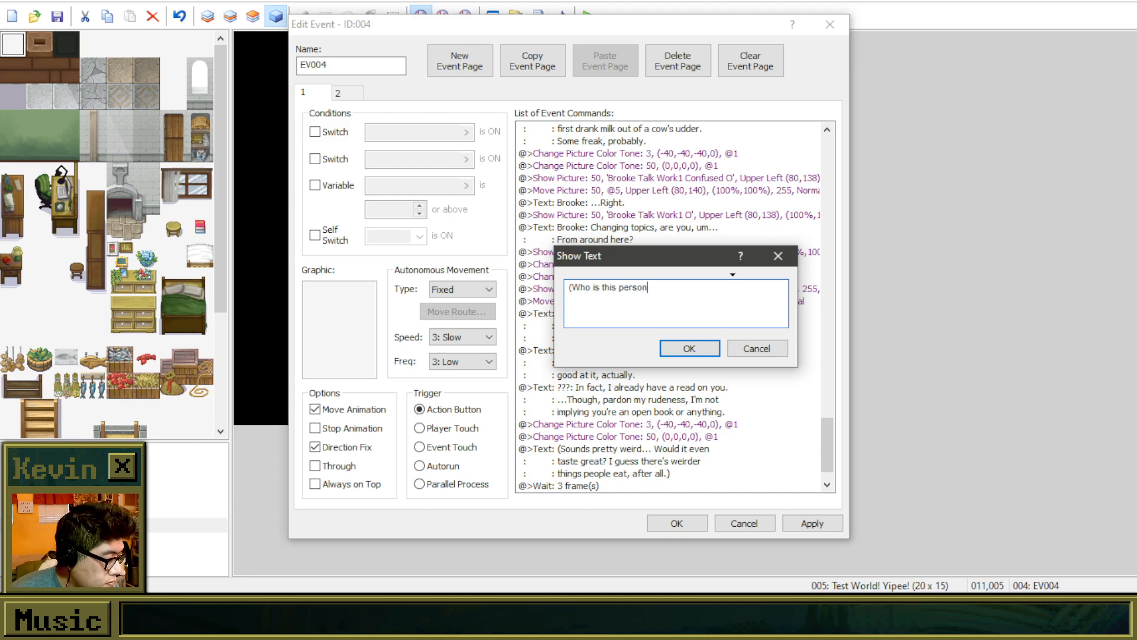
pyautogui.write('?! She')
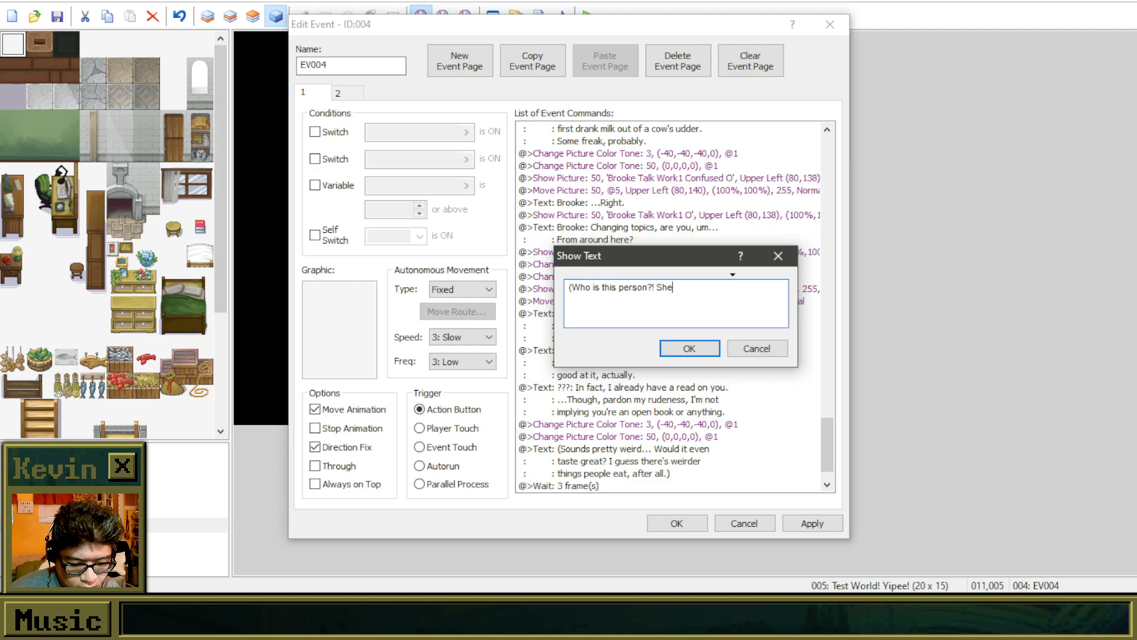
pyautogui.write(' orders a weird')
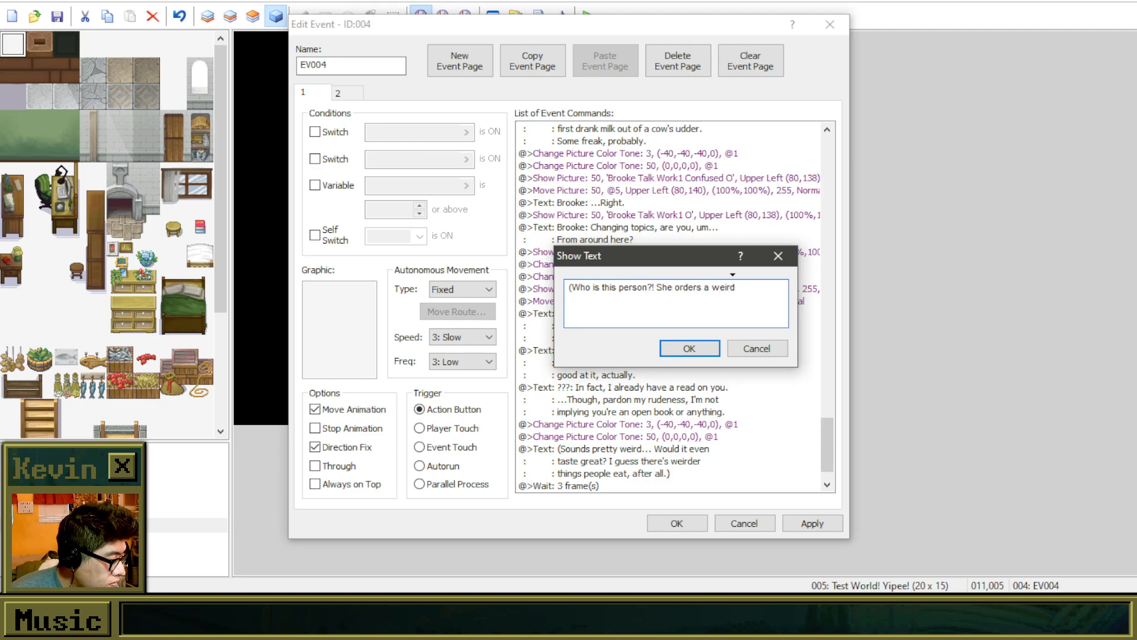
pyautogui.press('Return')
pyautogui.write('drink')
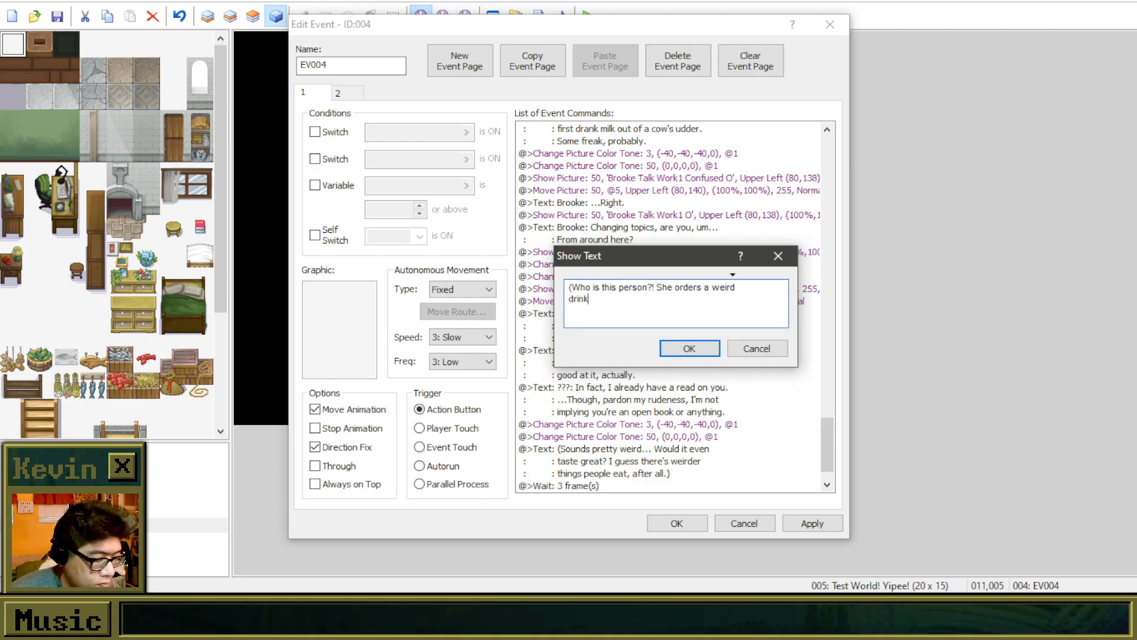
pyautogui.write(", then she's ")
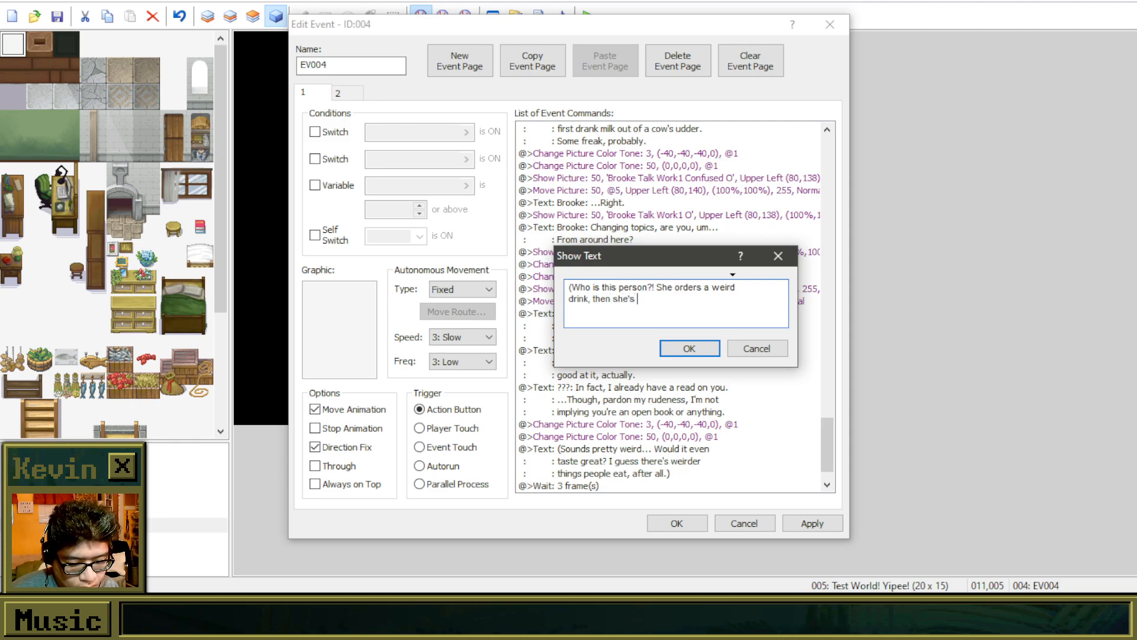
pyautogui.write('now gonna start')
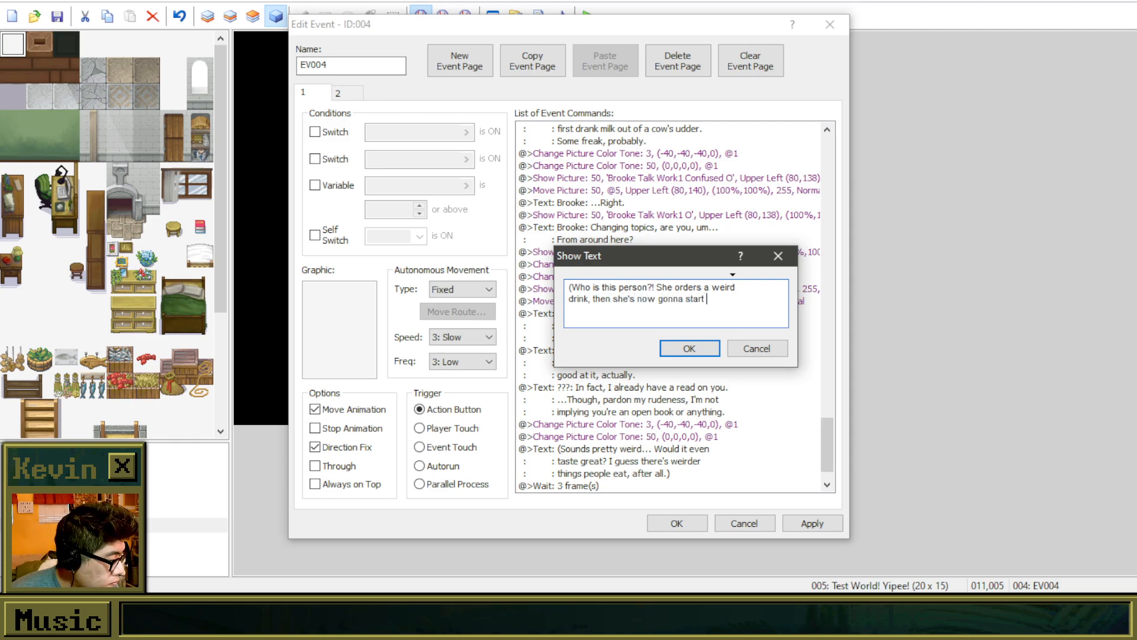
pyautogui.press('BackSpace')
pyautogui.press('BackSpace')
pyautogui.press('BackSpace')
pyautogui.press('BackSpace')
pyautogui.press('BackSpace')
pyautogui.press('BackSpace')
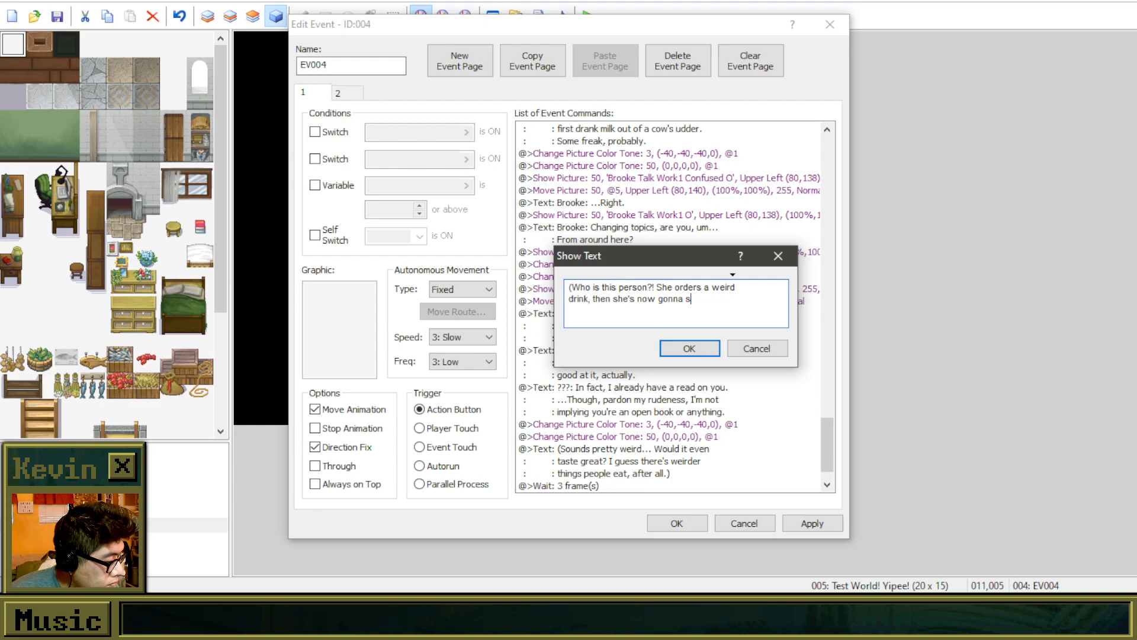
pyautogui.write('a')
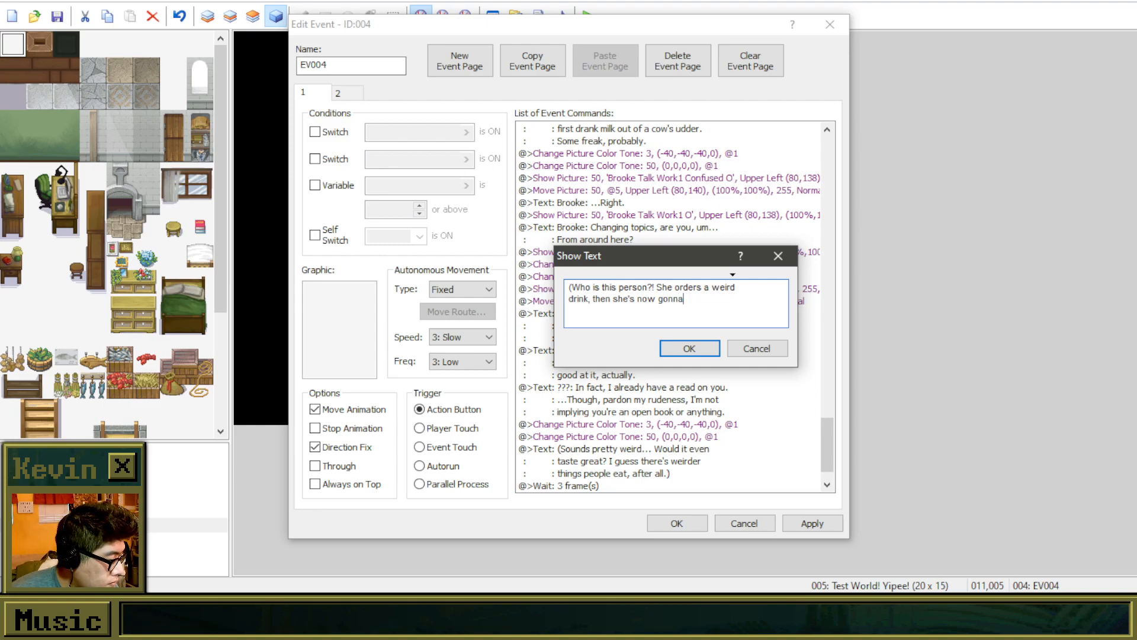
pyautogui.write(' start pr')
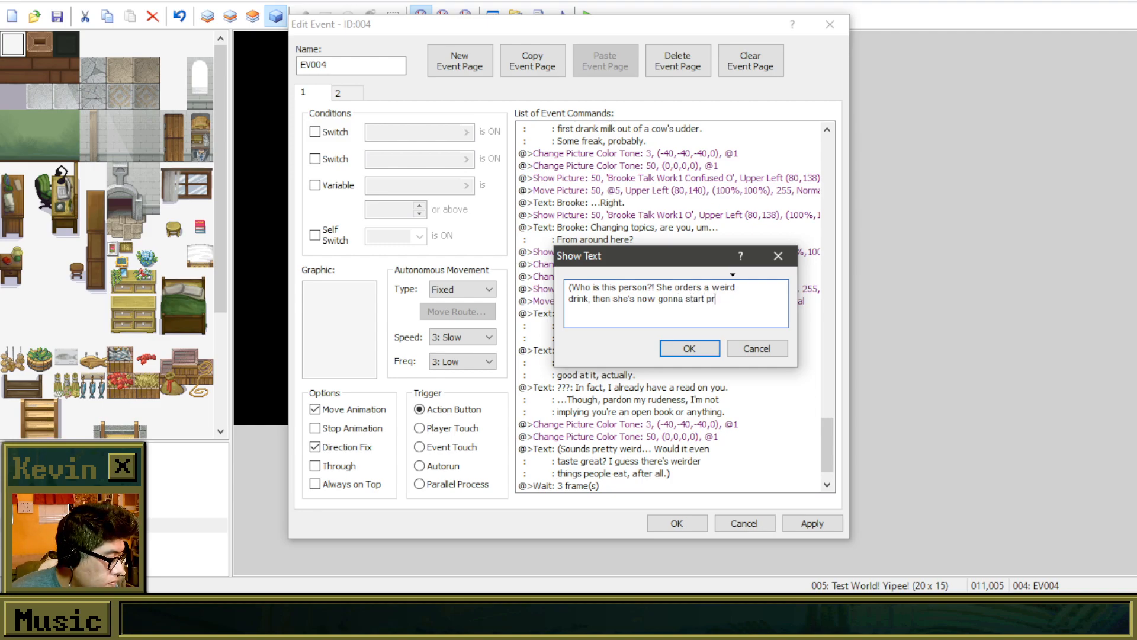
pyautogui.write('ofiling')
pyautogui.press('Return')
pyautogui.write('me')
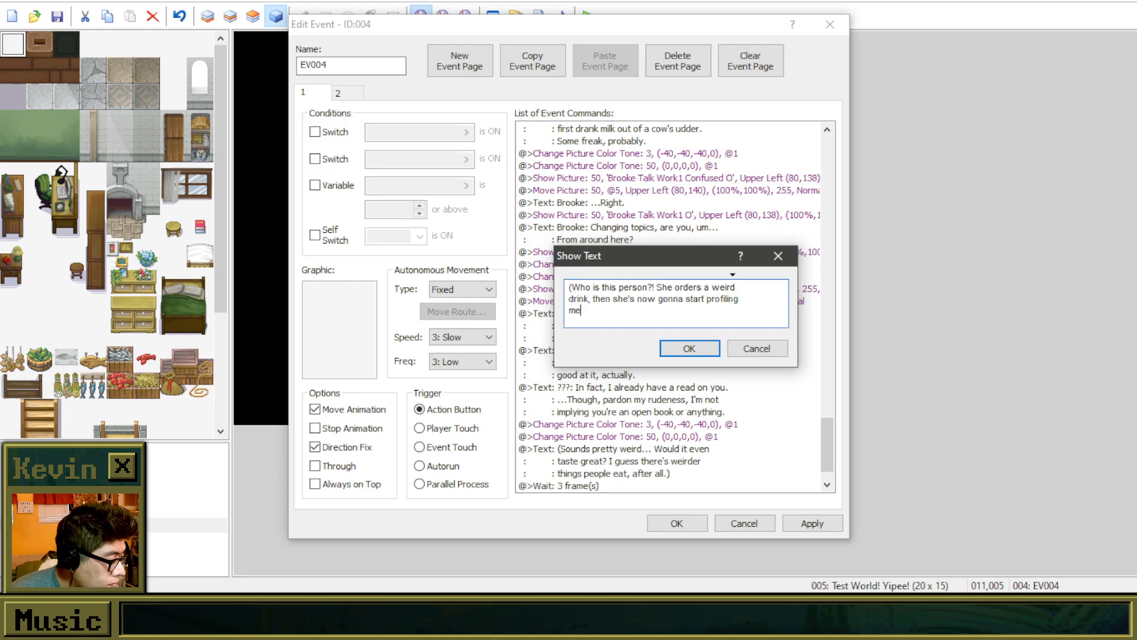
pyautogui.write('?!)')
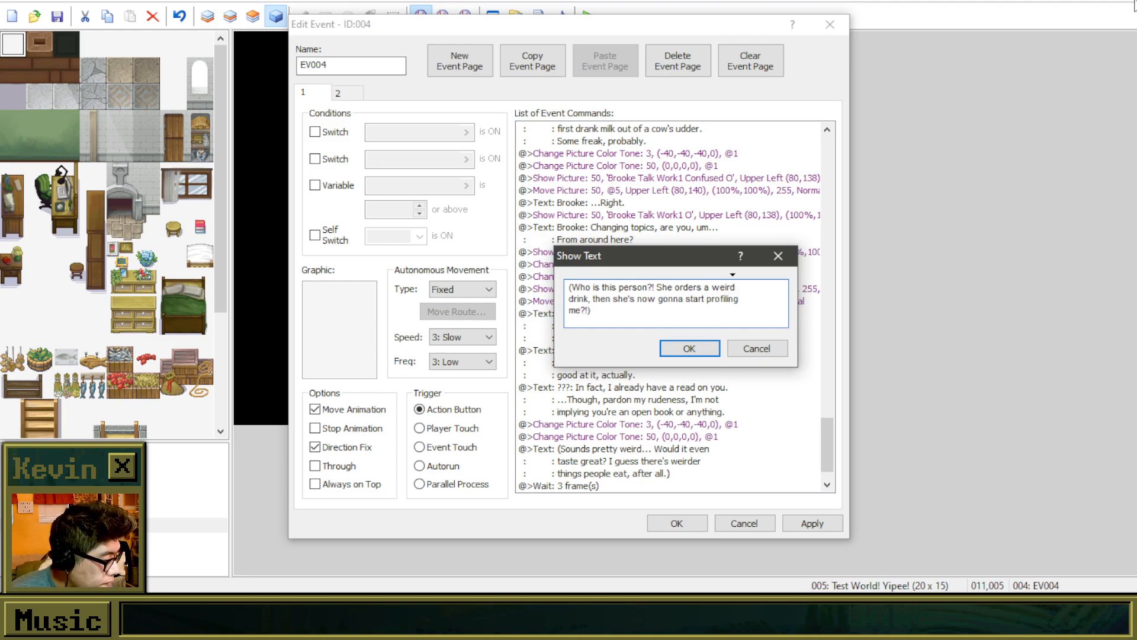
pyautogui.click(690, 349)
# Step: Apply and close the EV004 edits, and launch a playtest of the game
pyautogui.click(799, 523)
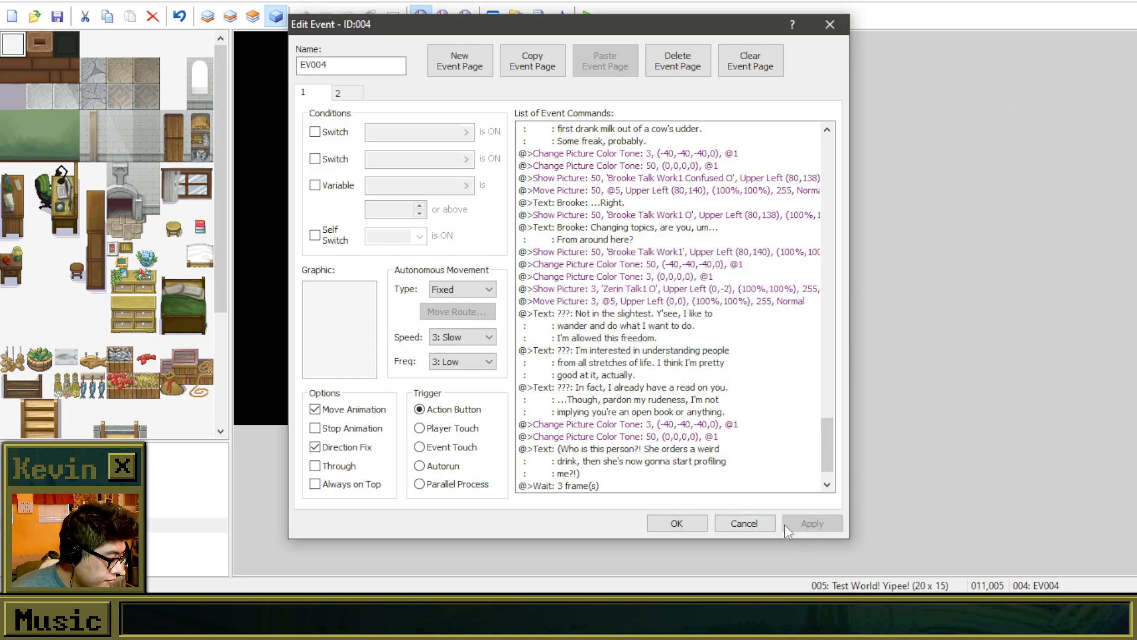
pyautogui.click(678, 524)
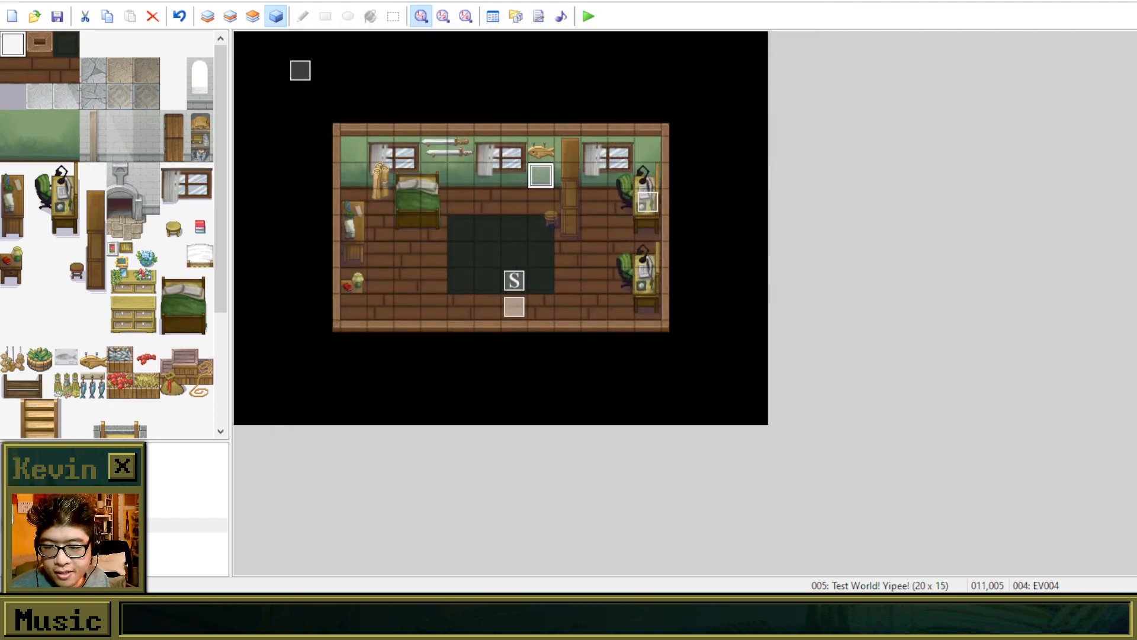
pyautogui.click(588, 16)
pyautogui.click(524, 323)
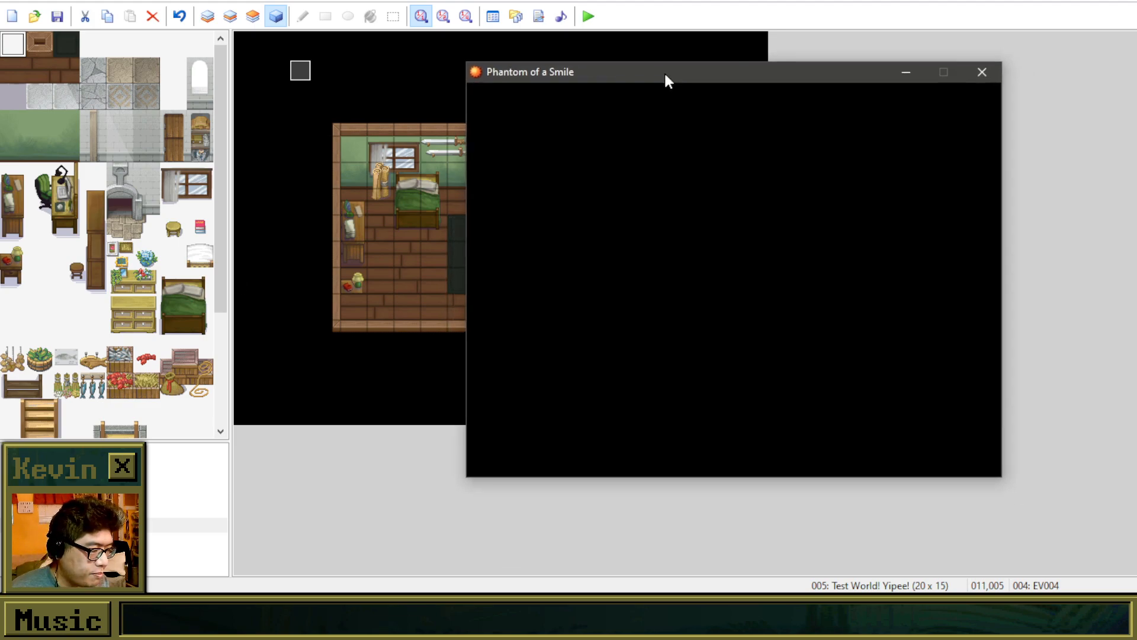
pyautogui.moveTo(668, 79); pyautogui.dragTo(574, 81)
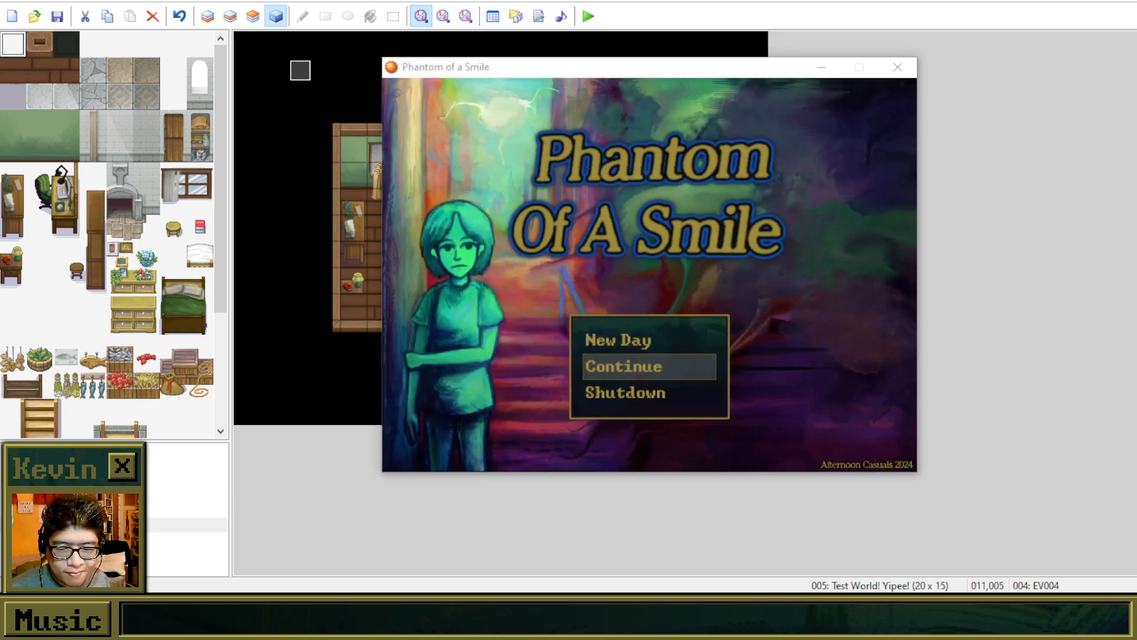
pyautogui.click(652, 247)
# Step: Start a New Day in the playtest and walk up to the event that triggers the Den scene
pyautogui.press('Up')
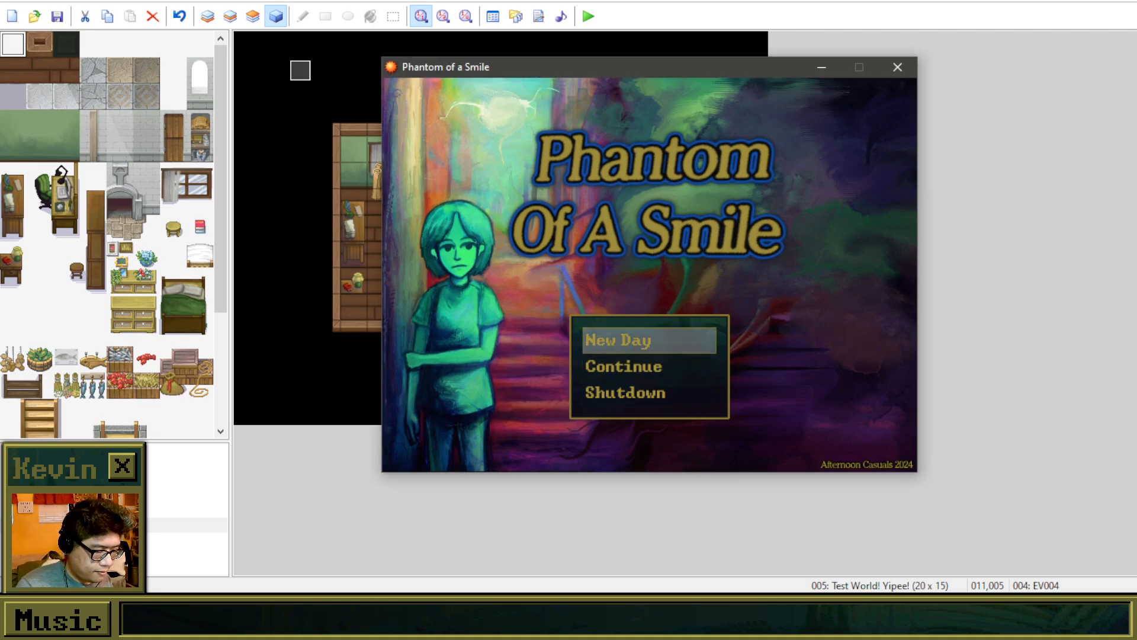
pyautogui.press('Return')
pyautogui.press('Up')
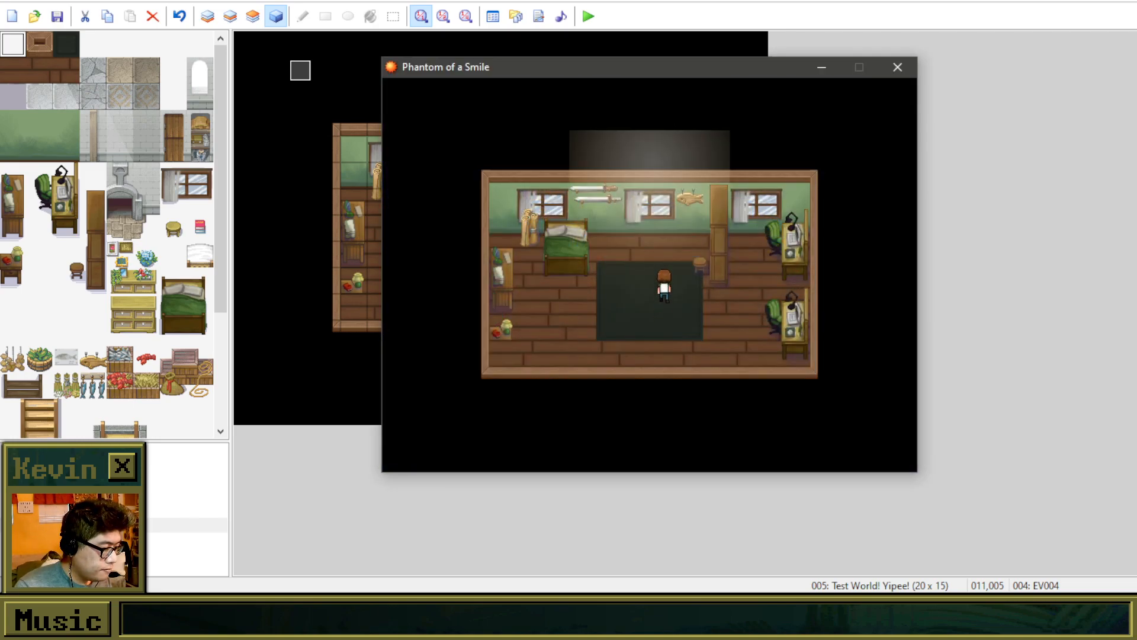
pyautogui.press('Return')
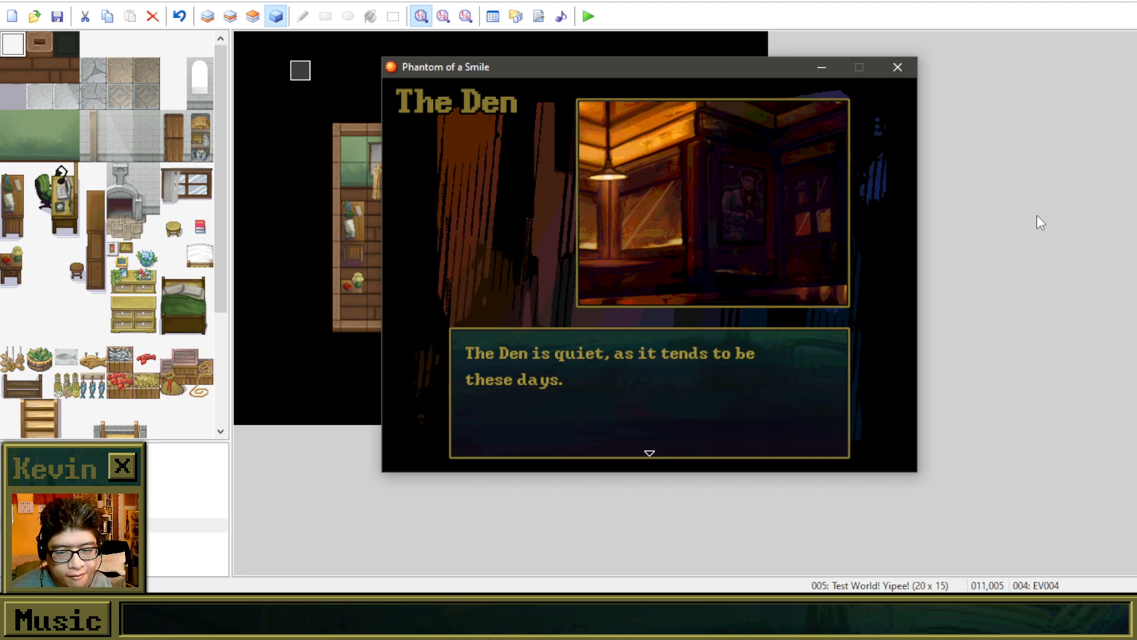
# Step: Play through the Den scene's opening narration and the stranger's entrance up to her greeting, checking text and portraits
pyautogui.press('Return')
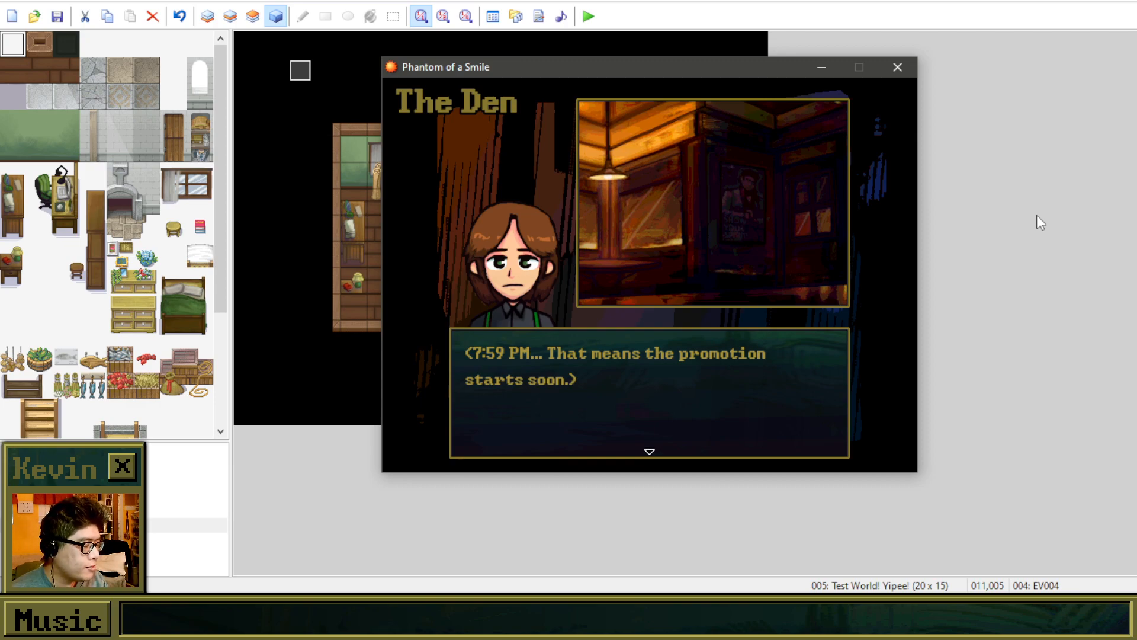
pyautogui.press('Return')
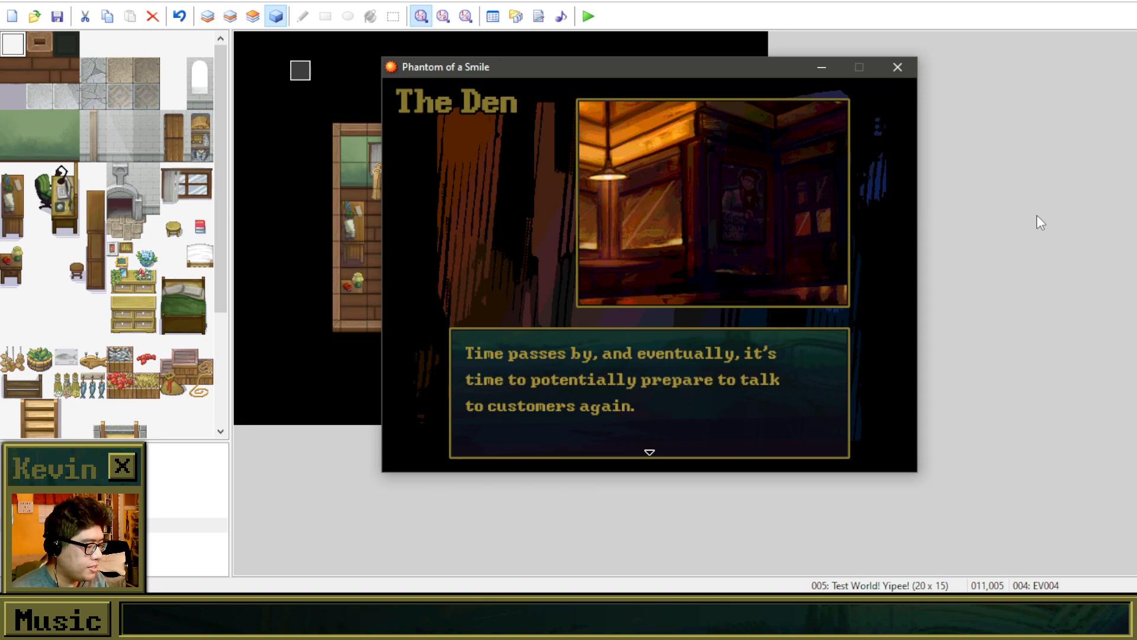
pyautogui.press('Return')
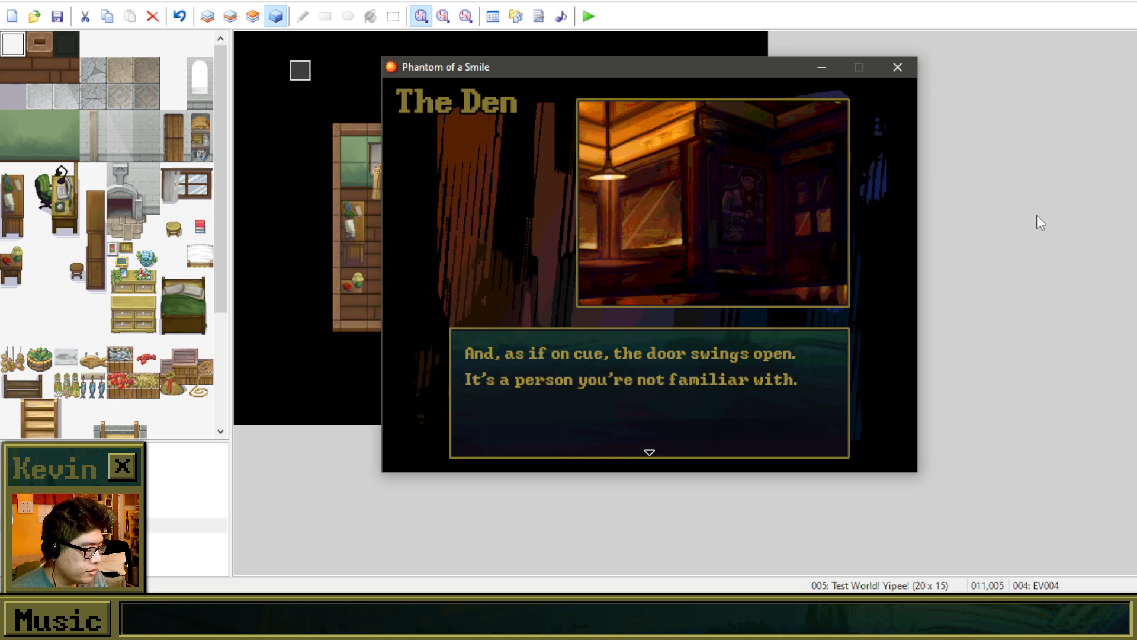
pyautogui.press('Return')
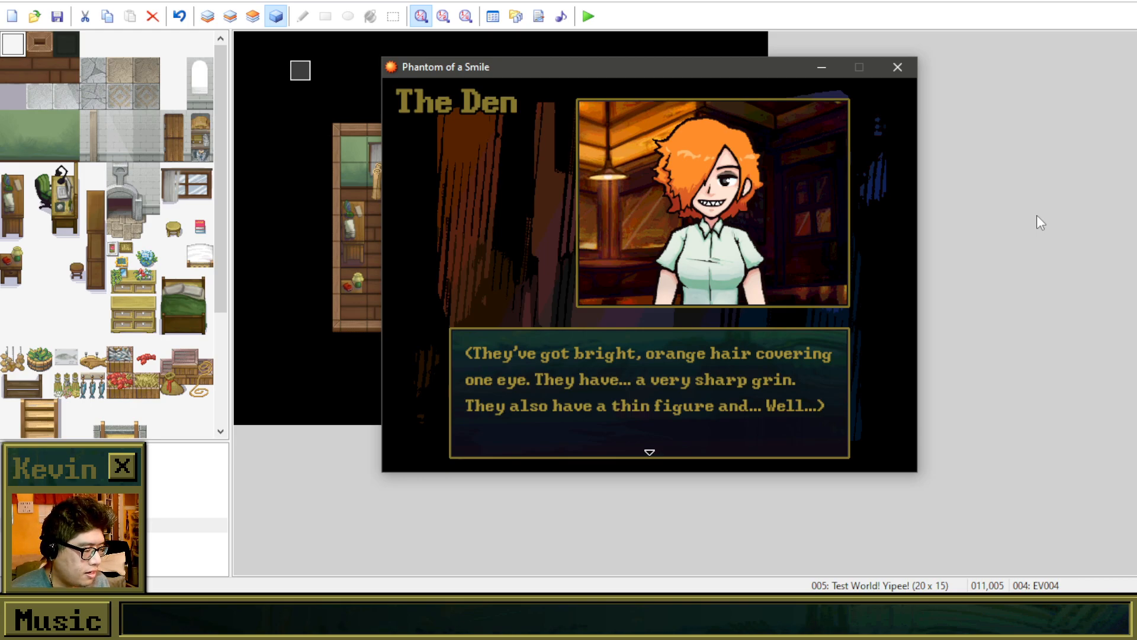
pyautogui.press('Return')
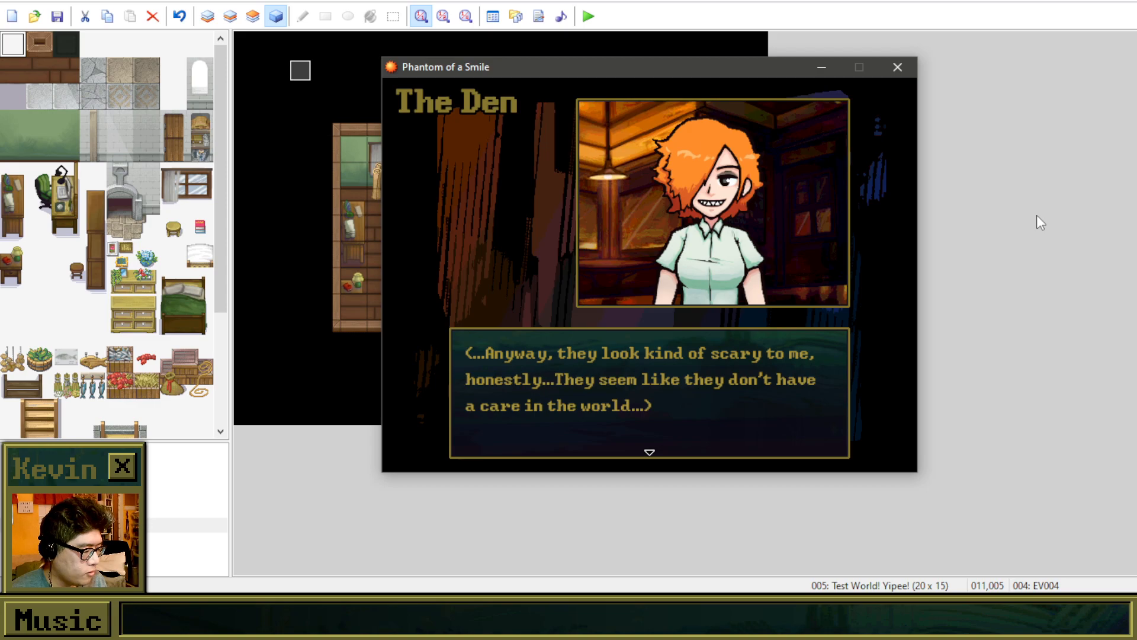
pyautogui.press('Return')
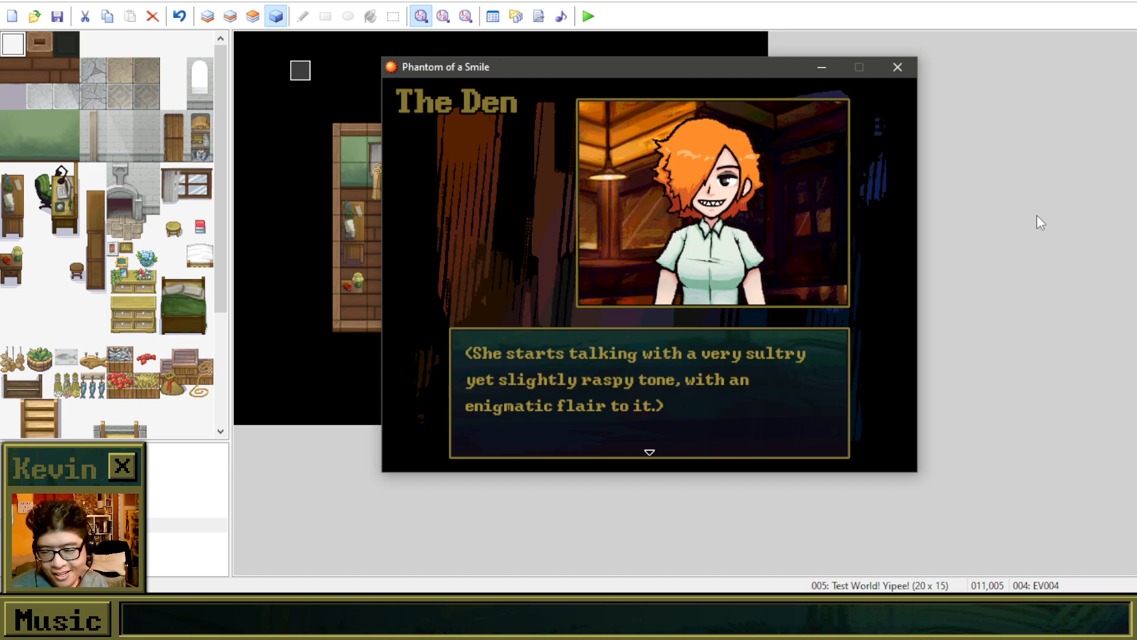
pyautogui.press('Return')
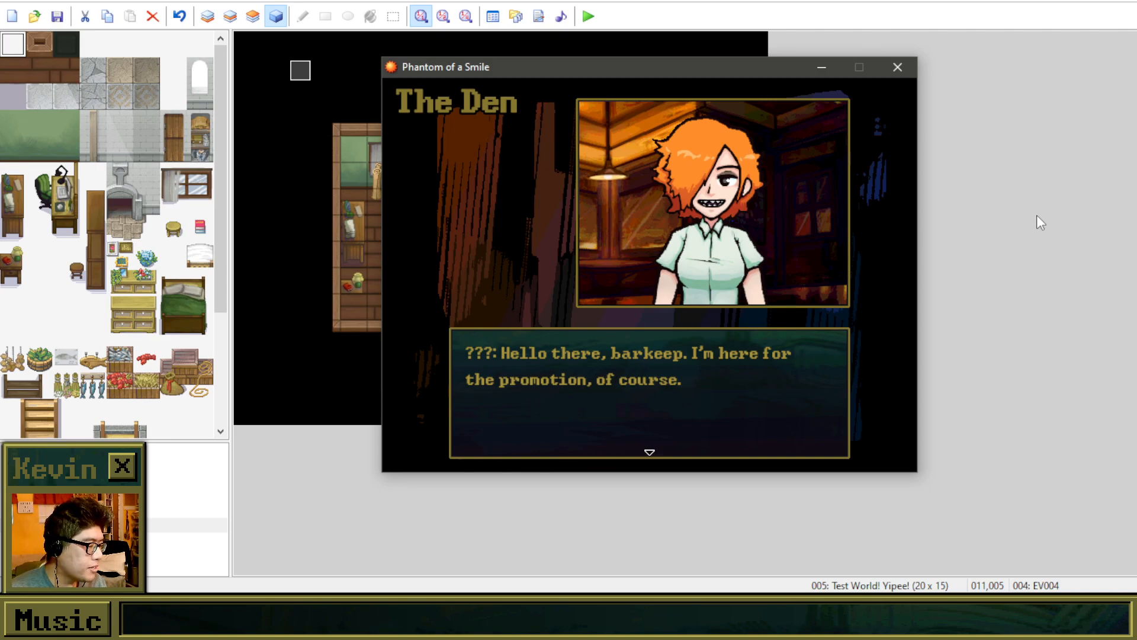
# Step: Advance the playtest dialogue through Brooke's promotion explanation and the mystery lady's request for an Open Sesame
pyautogui.press('Return')
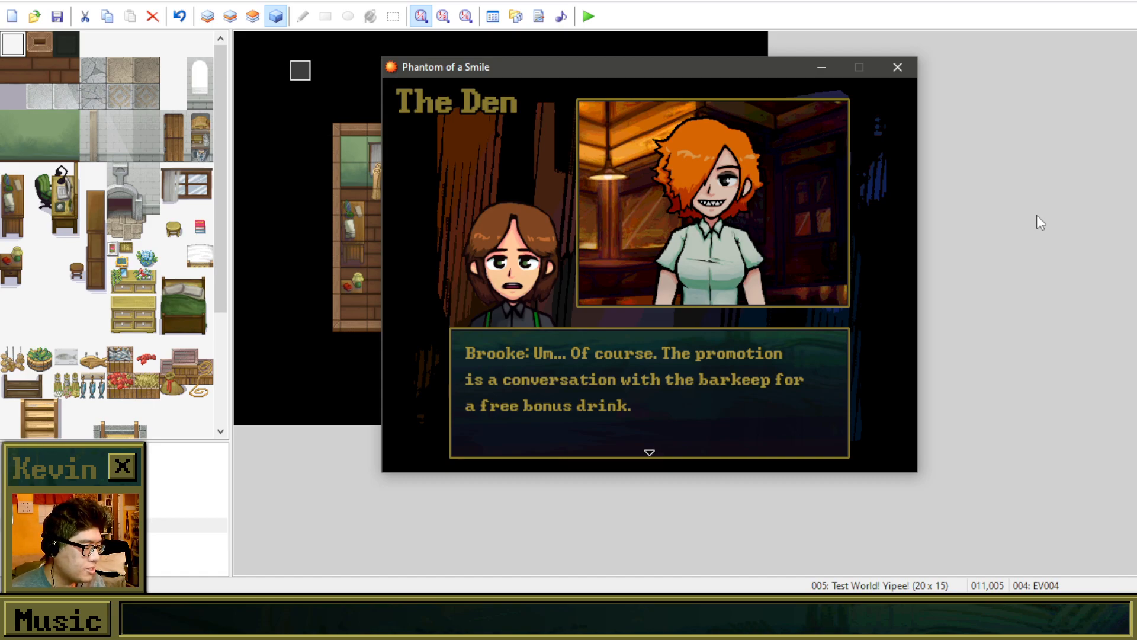
pyautogui.press('Return')
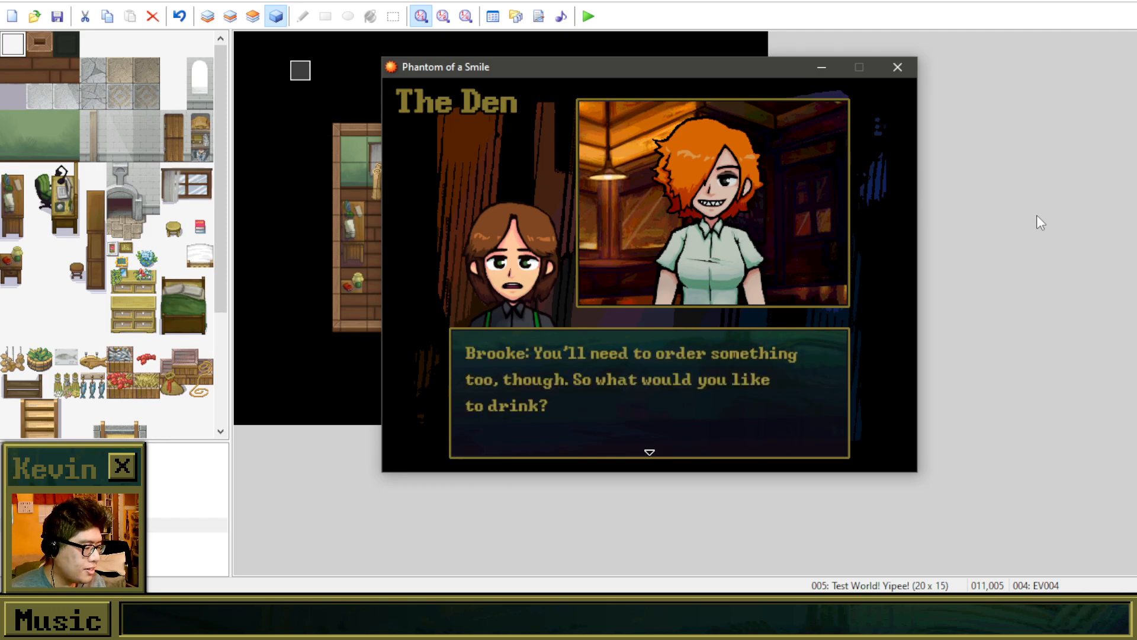
pyautogui.press('Return')
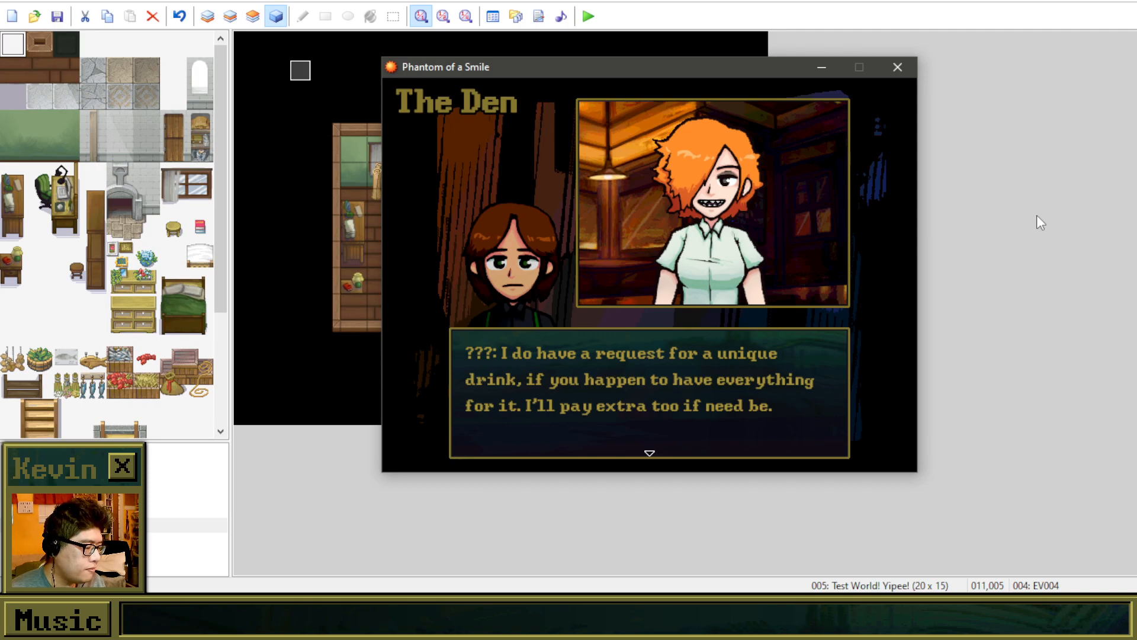
pyautogui.press('Return')
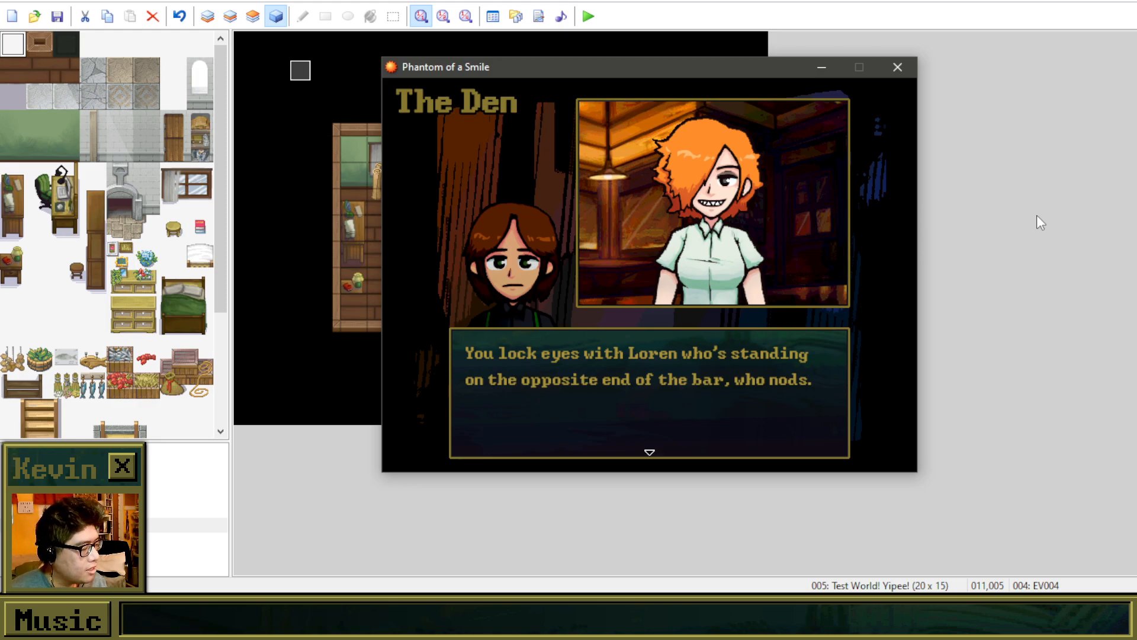
pyautogui.press('Return')
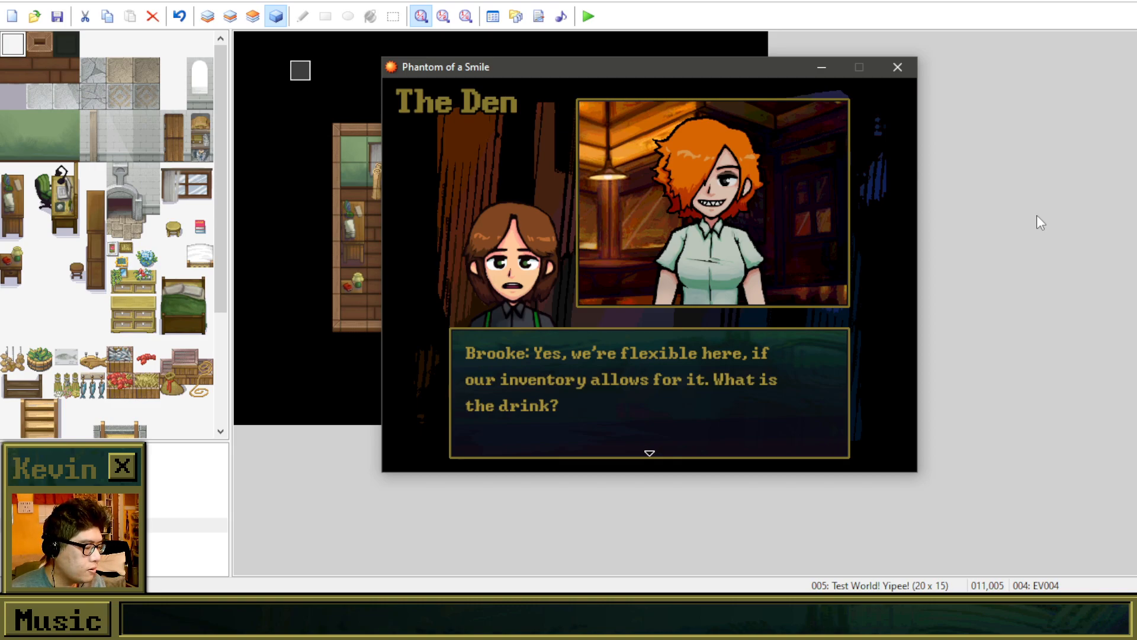
pyautogui.press('Return')
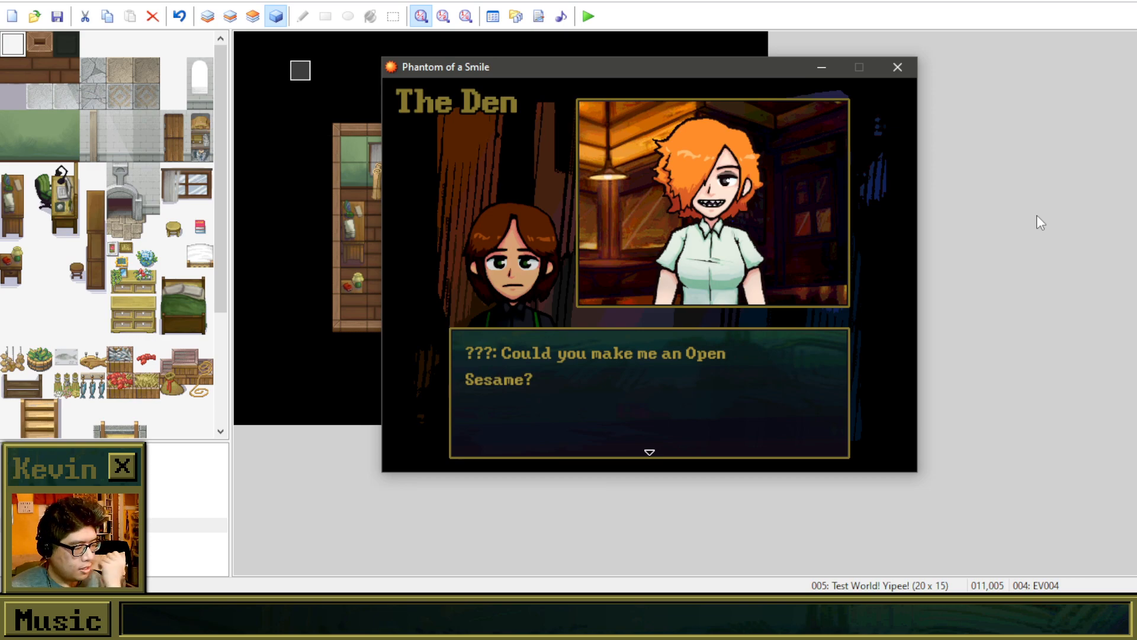
# Step: Review the exchange about the Open Sesame's ingredients, from Brooke's "A what?" to her reply about needing a recipe
pyautogui.press('Return')
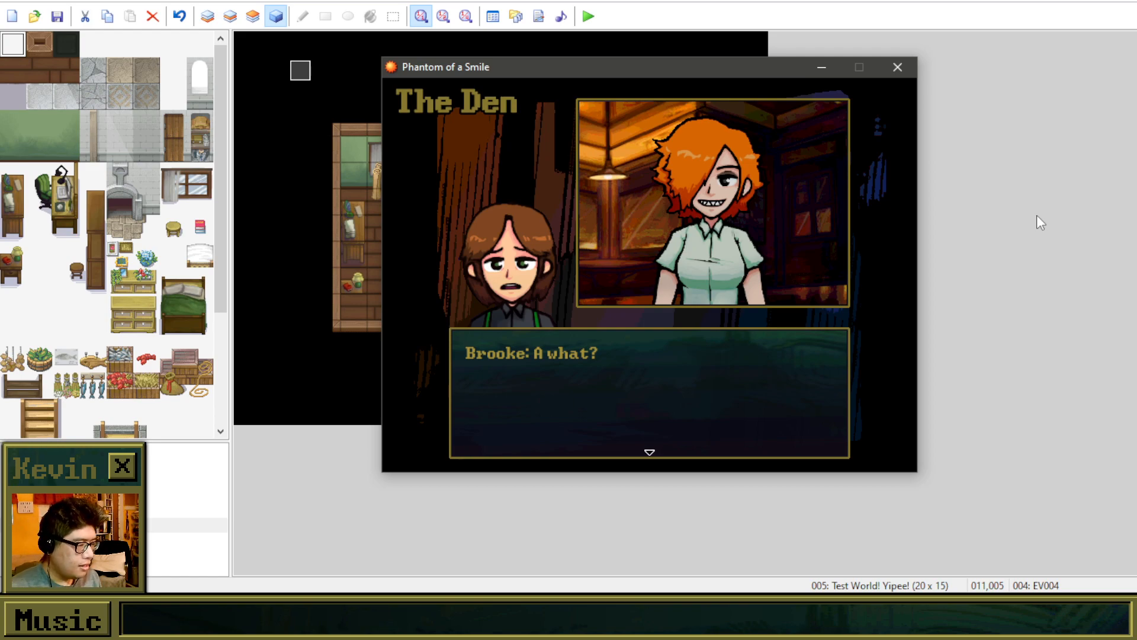
pyautogui.press('Return')
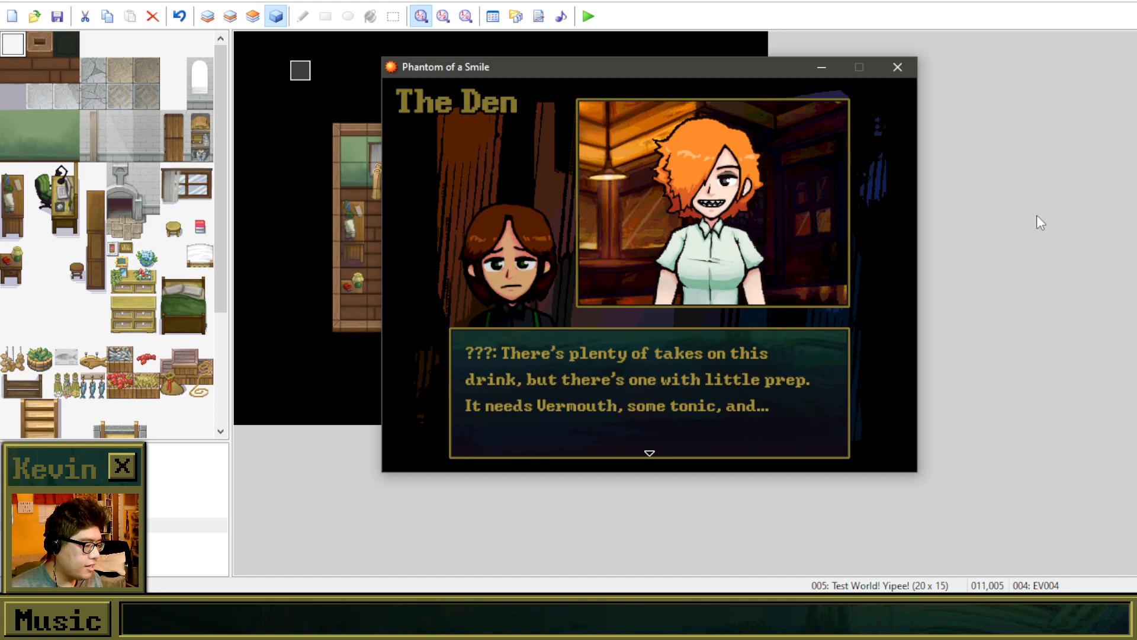
pyautogui.press('Return')
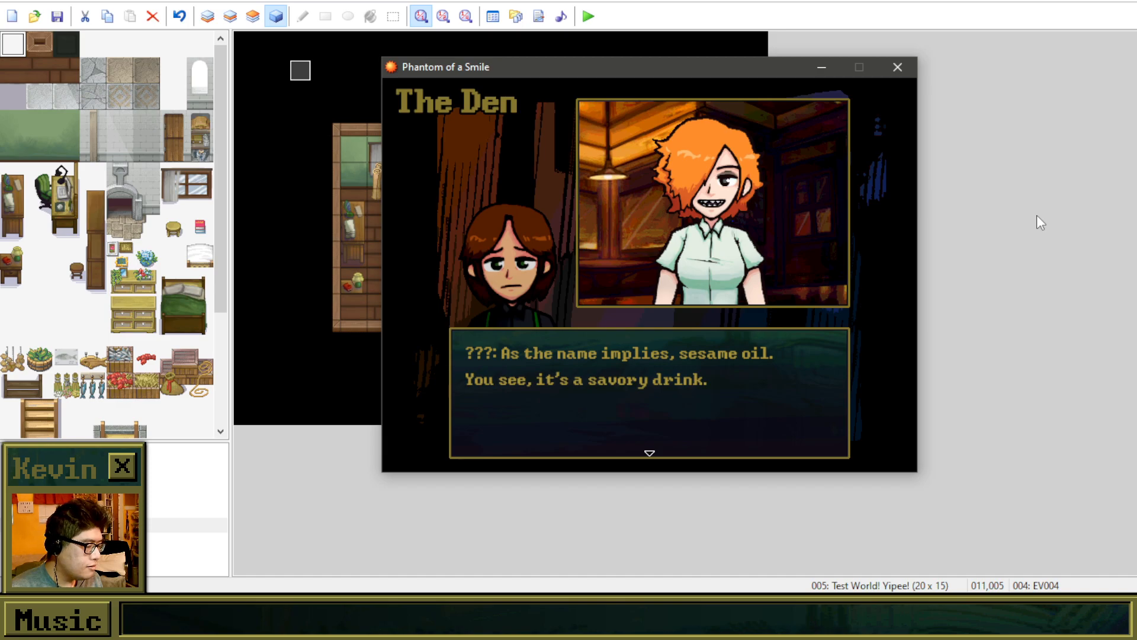
pyautogui.press('Return')
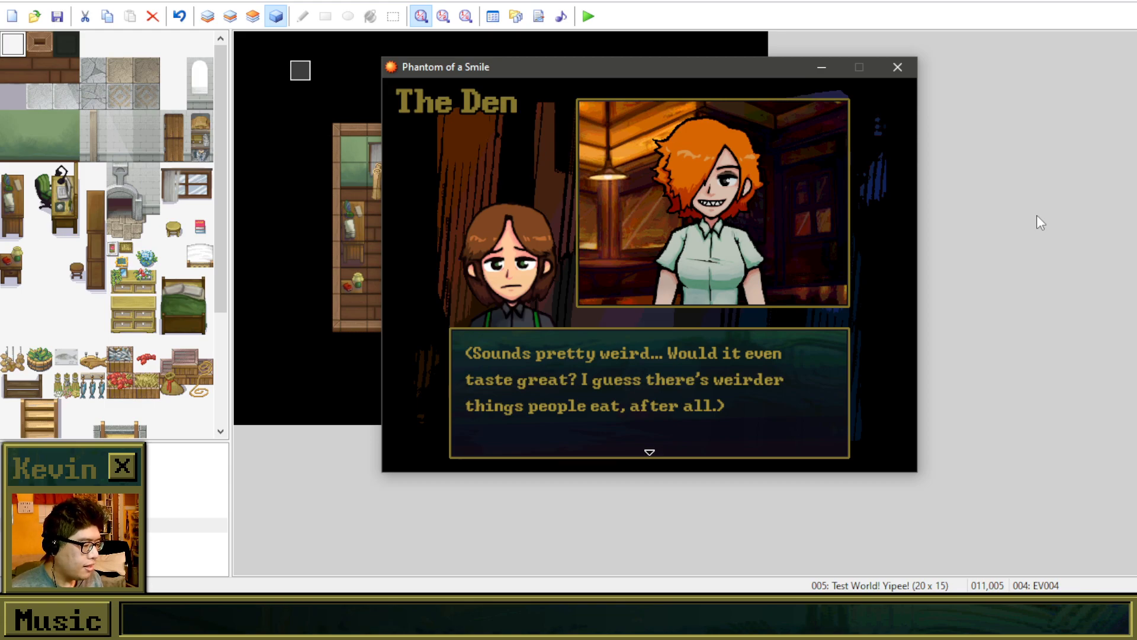
pyautogui.press('Return')
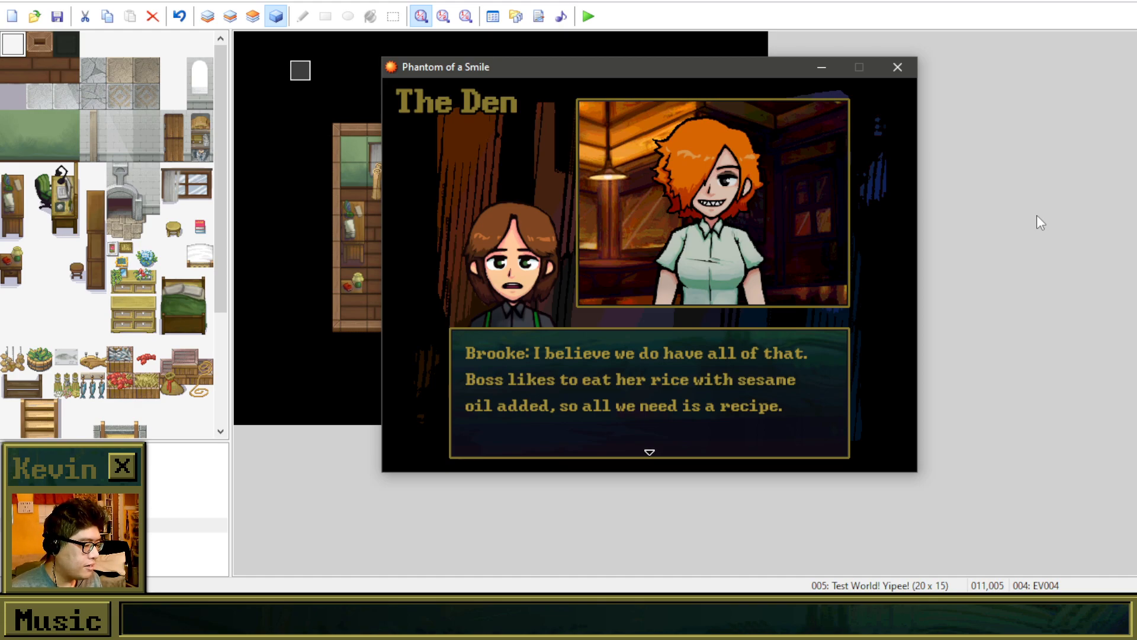
# Step: Read through the drink preparation narration, from the phone recipe lookup to Brooke's remark on serving it
pyautogui.press('Return')
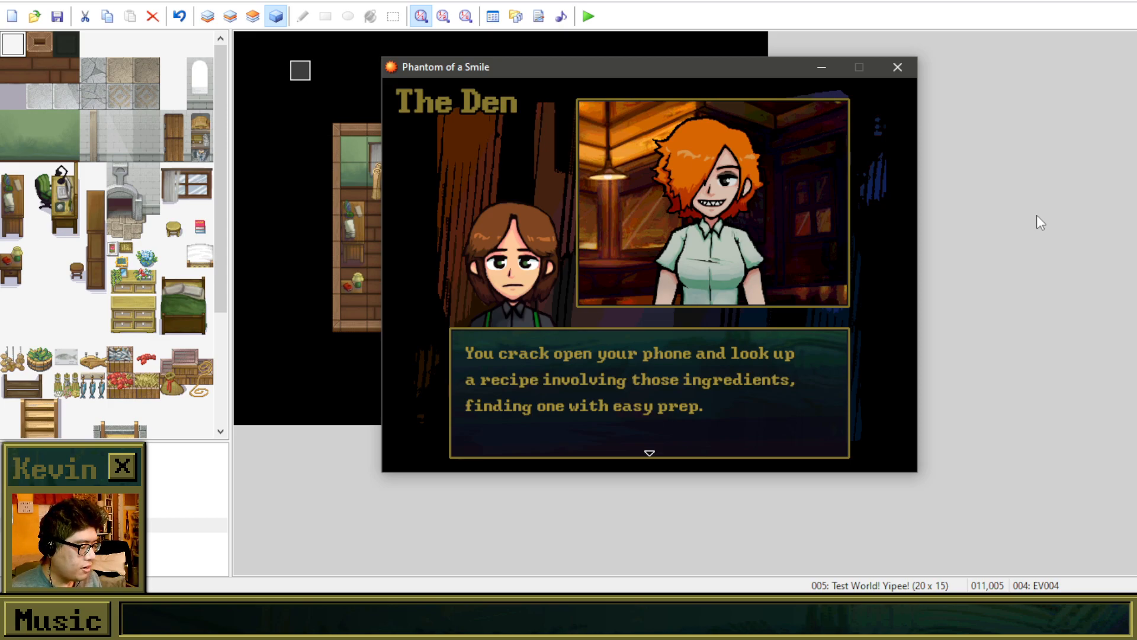
pyautogui.press('Return')
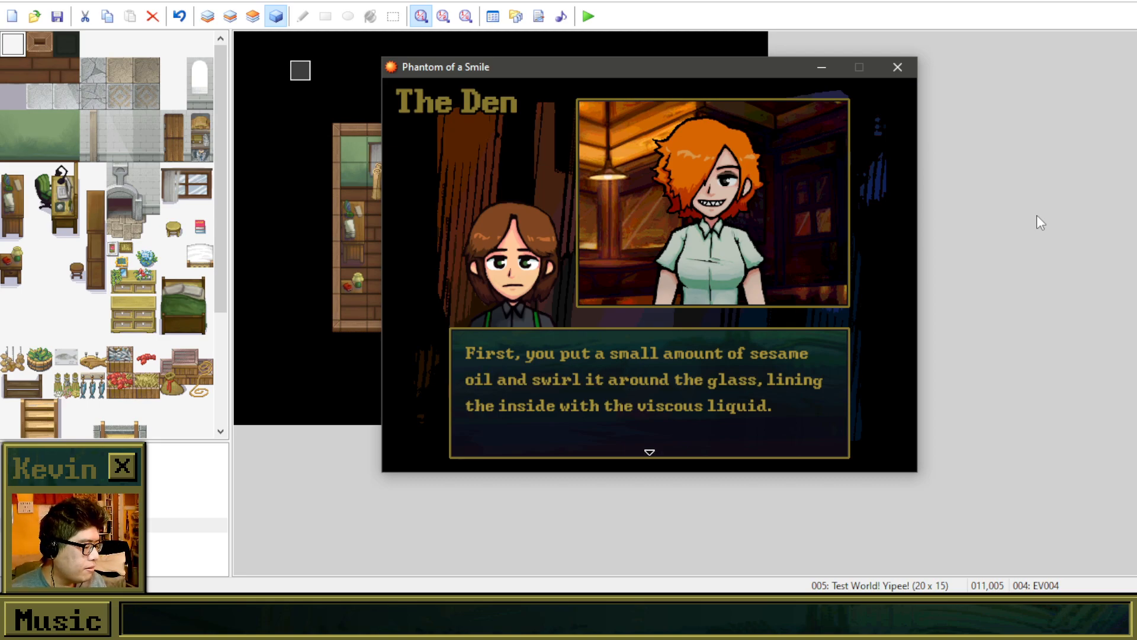
pyautogui.press('Return')
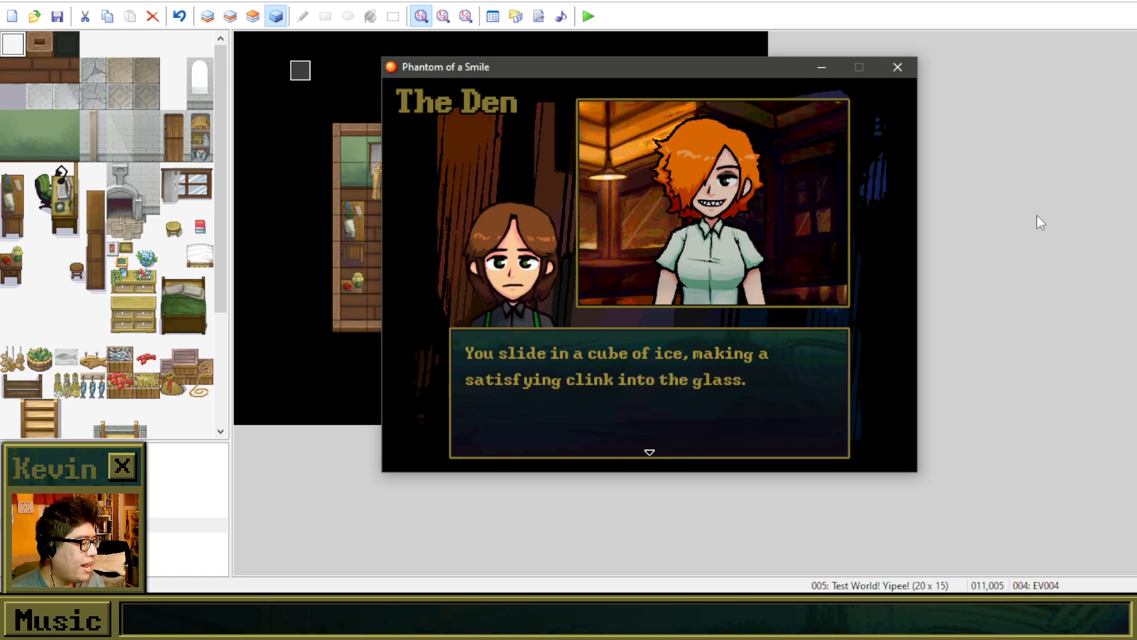
pyautogui.press('Return')
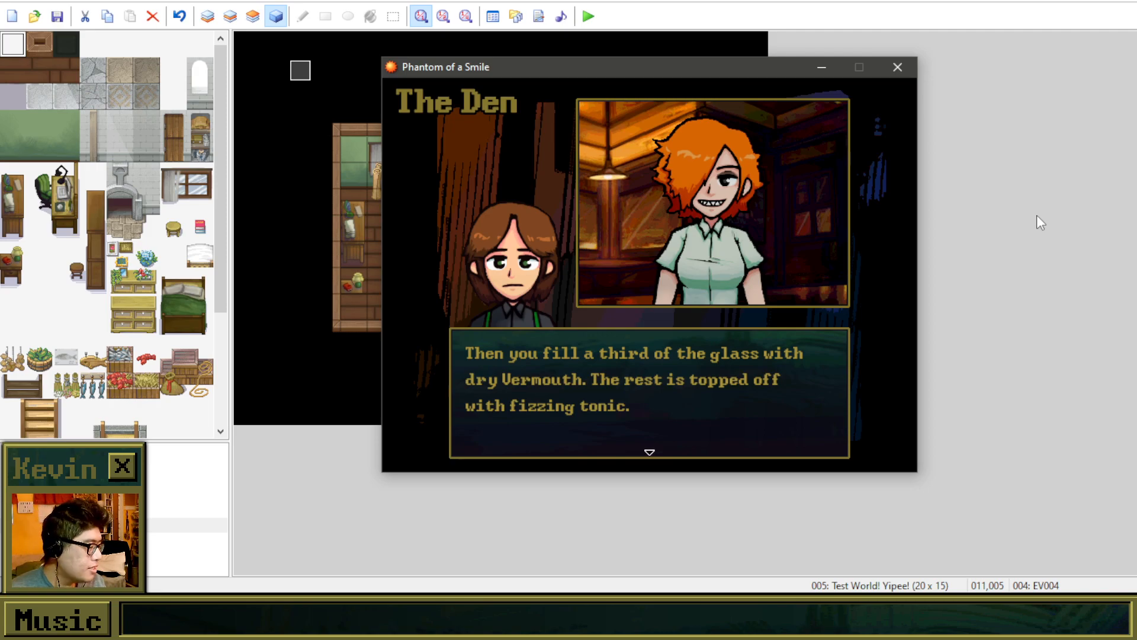
pyautogui.press('Return')
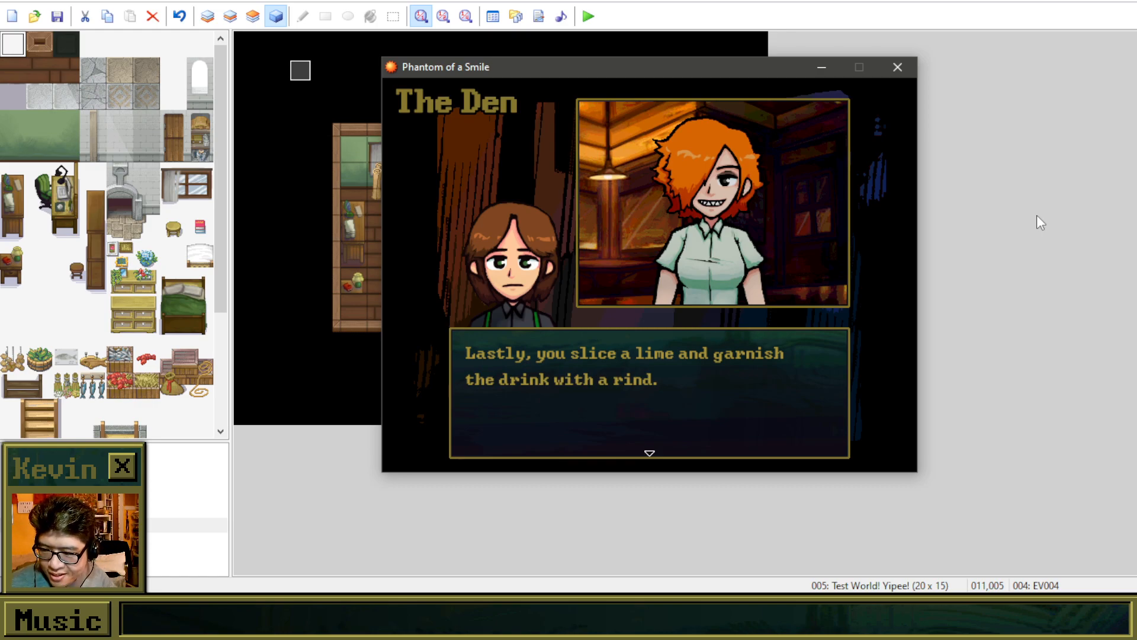
pyautogui.press('Return')
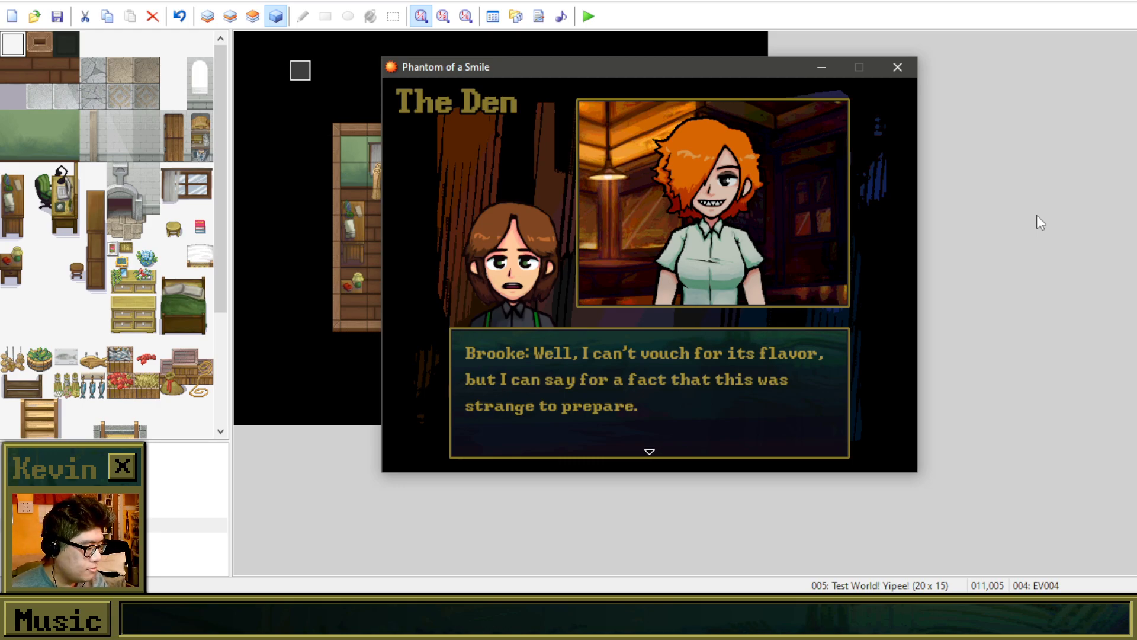
# Step: Check the drink tasting dialogue, from the mystery lady's "Well then, cheers." to her cow's milk comparison
pyautogui.press('Return')
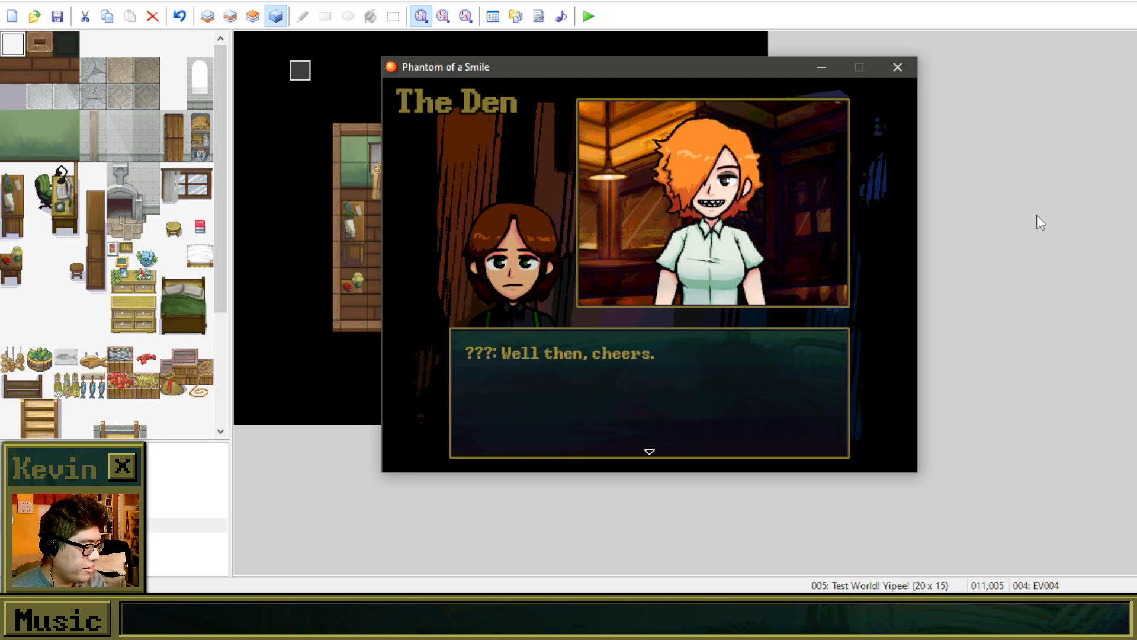
pyautogui.press('Return')
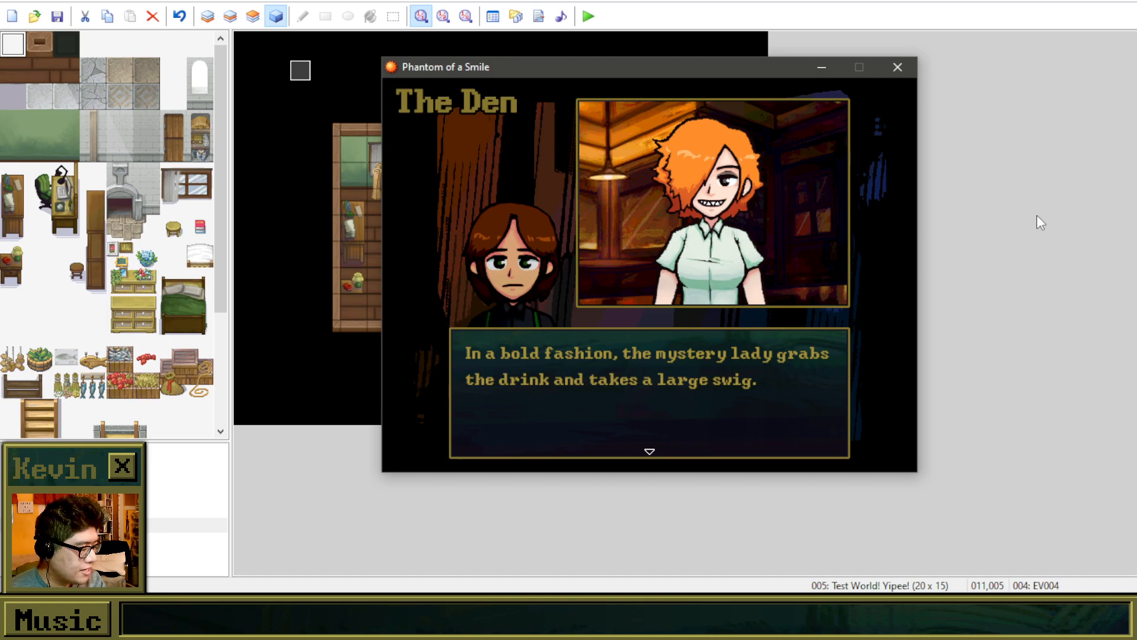
pyautogui.press('Return')
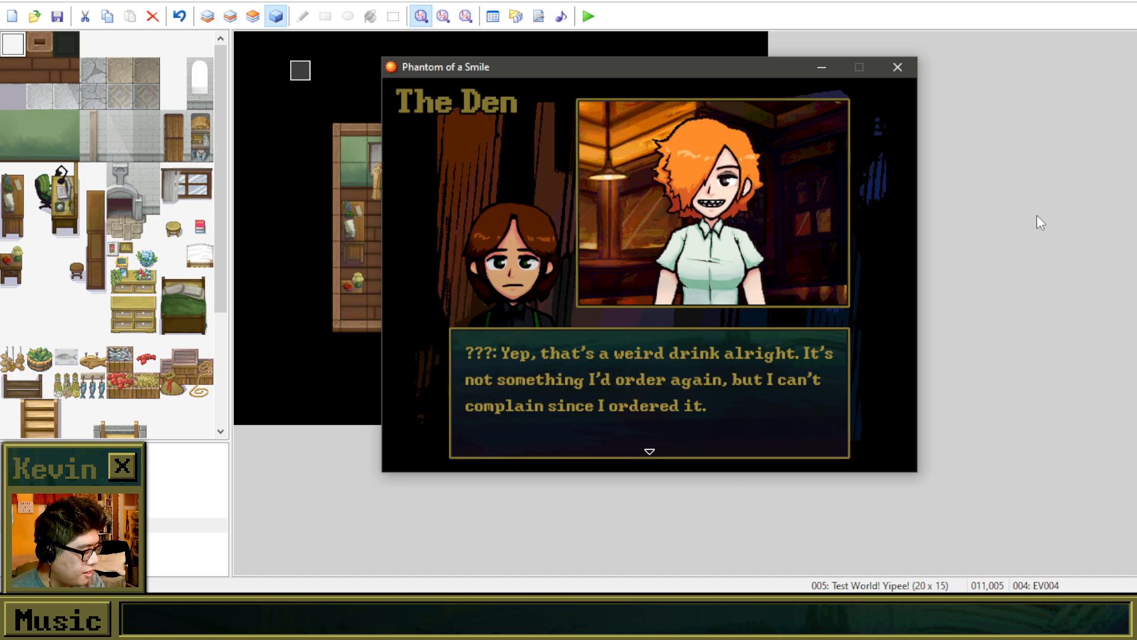
pyautogui.press('Return')
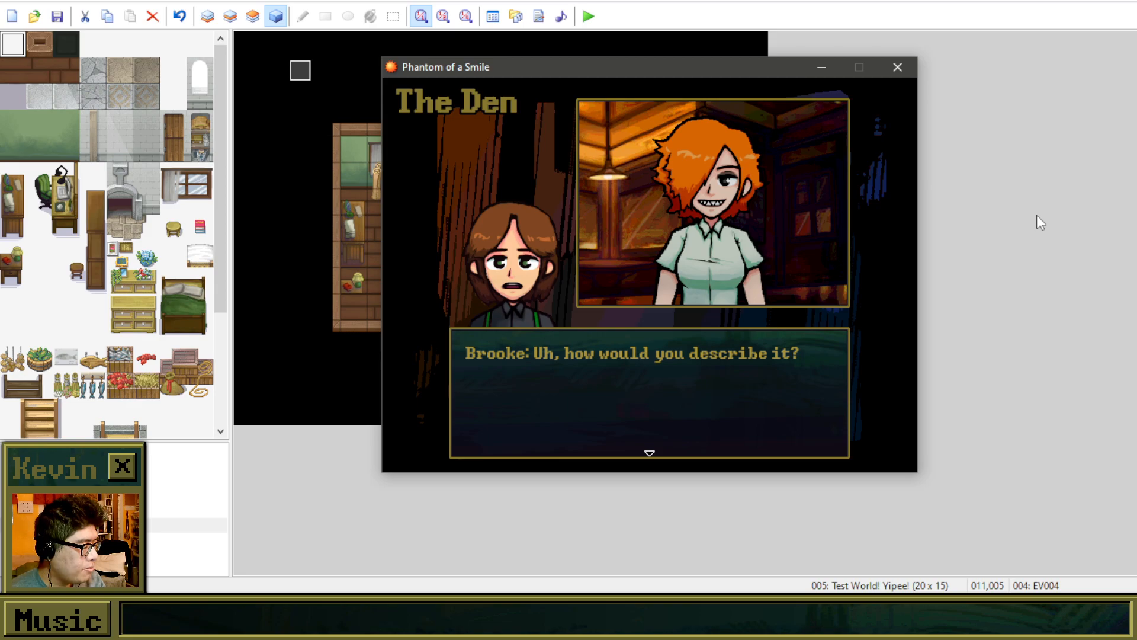
pyautogui.press('Return')
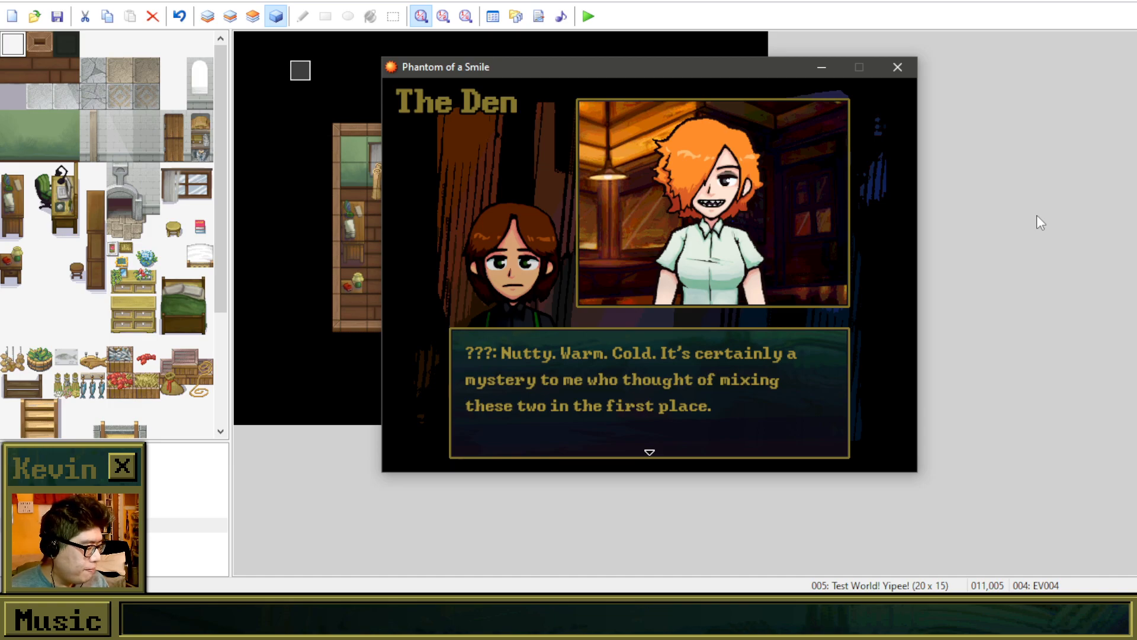
pyautogui.press('Return')
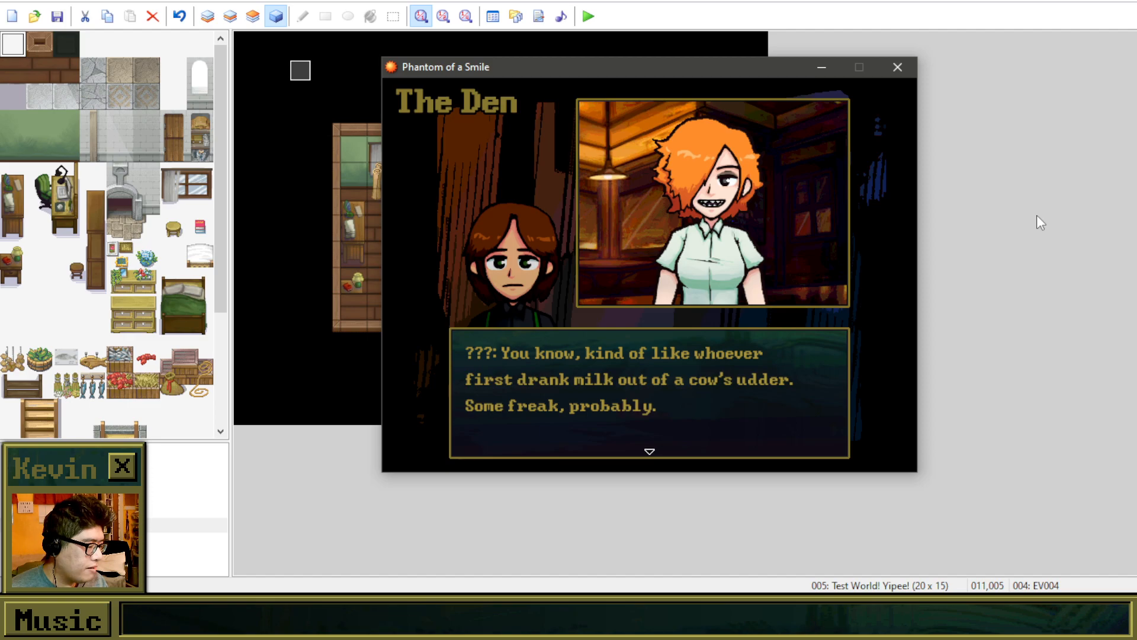
# Step: Read through the dialogue from Brooke's change of topic to her thought about being profiled, checking the text fit, and end the playtest
pyautogui.press('Return')
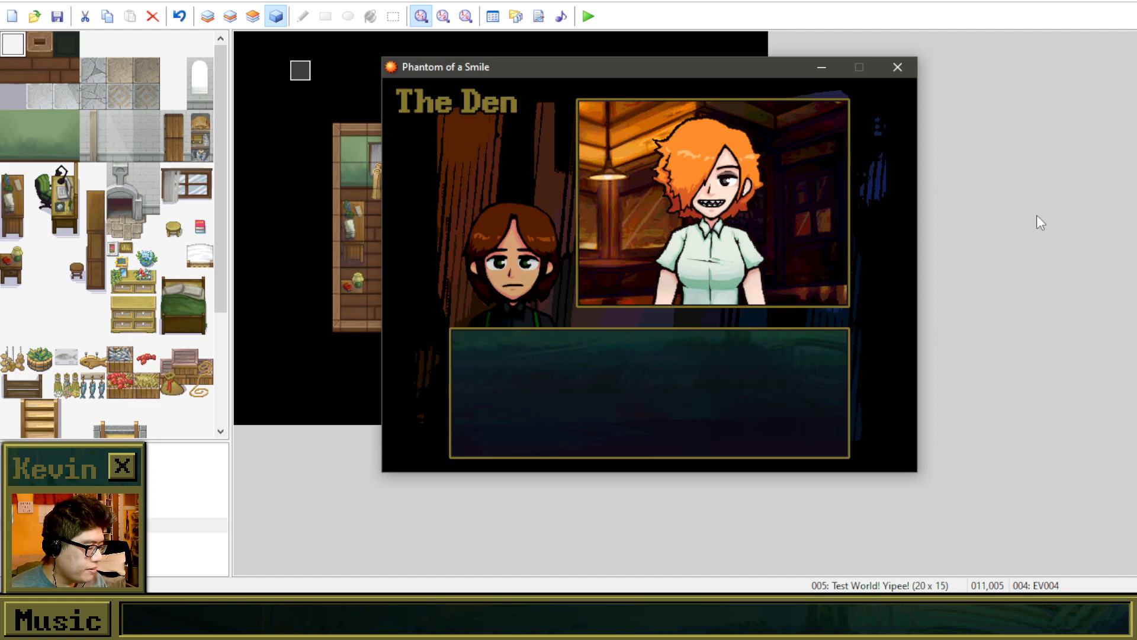
pyautogui.press('Return')
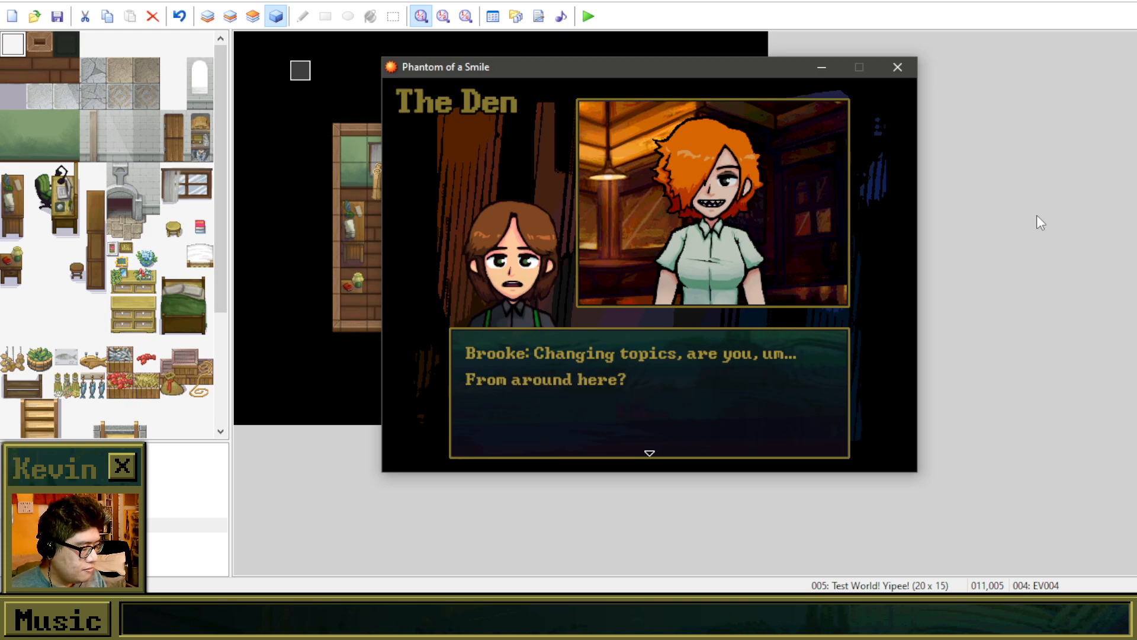
pyautogui.press('Return')
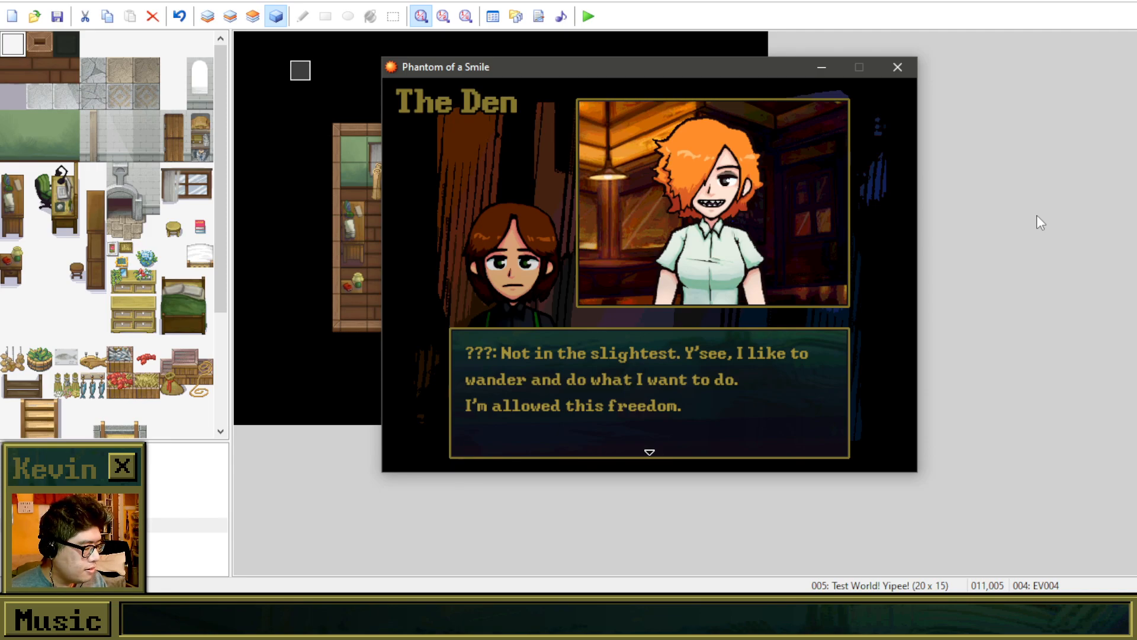
pyautogui.press('Return')
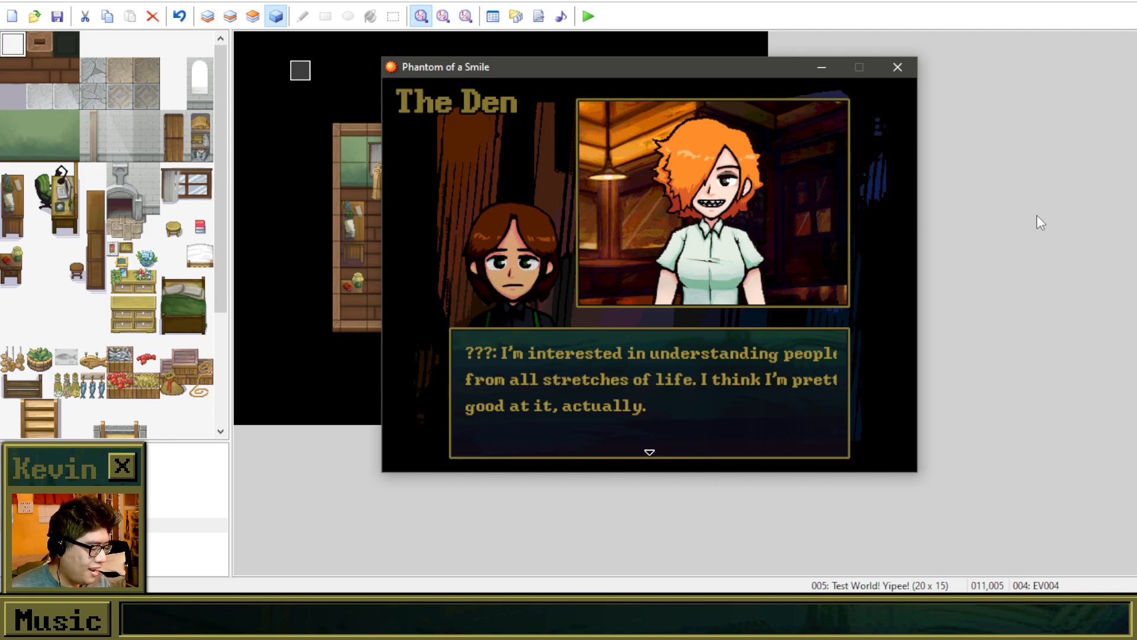
pyautogui.press('Return')
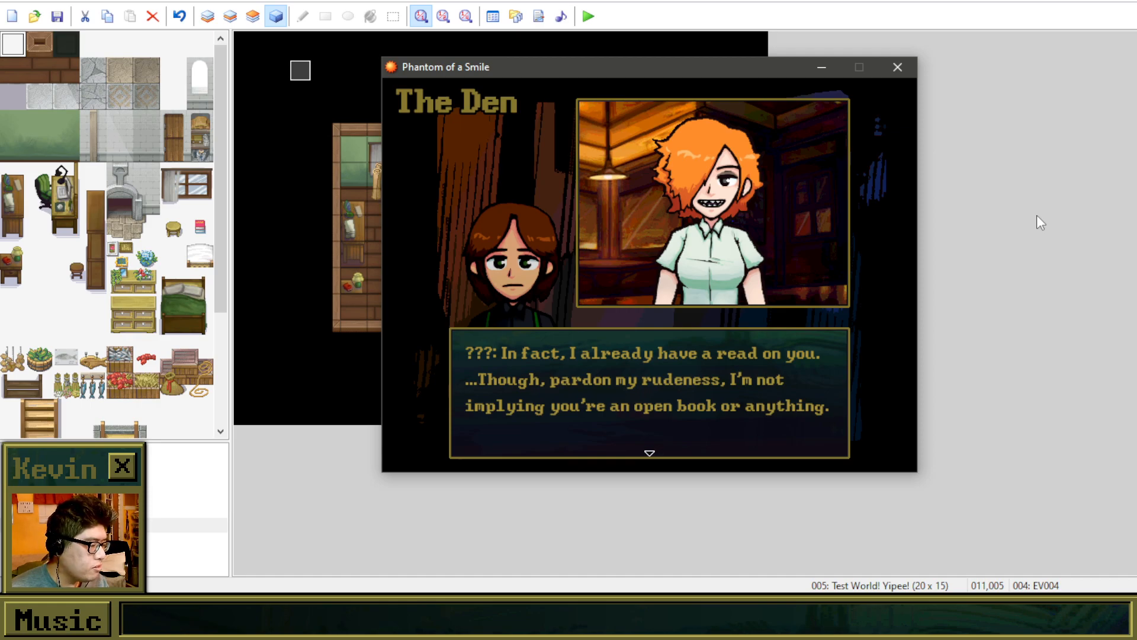
pyautogui.press('Return')
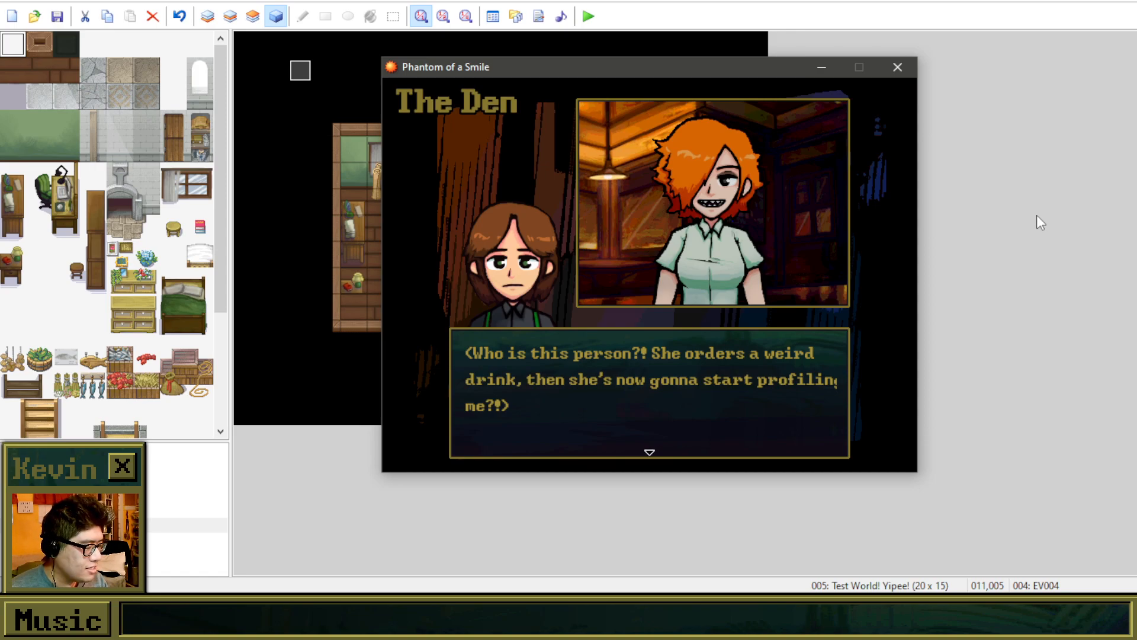
pyautogui.press('Return')
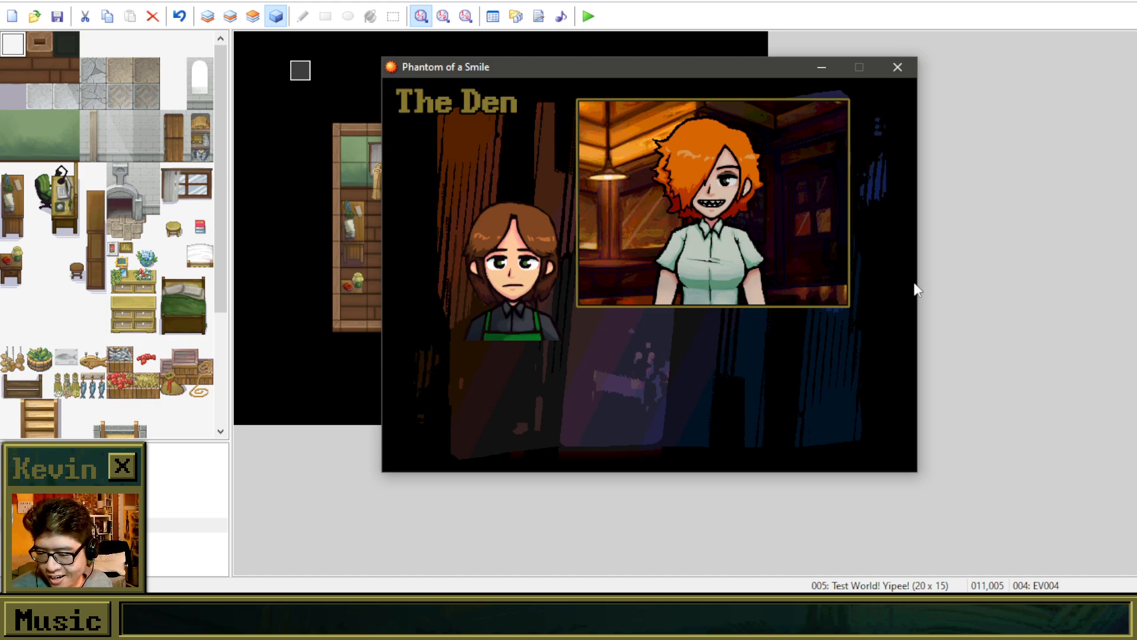
pyautogui.click(895, 67)
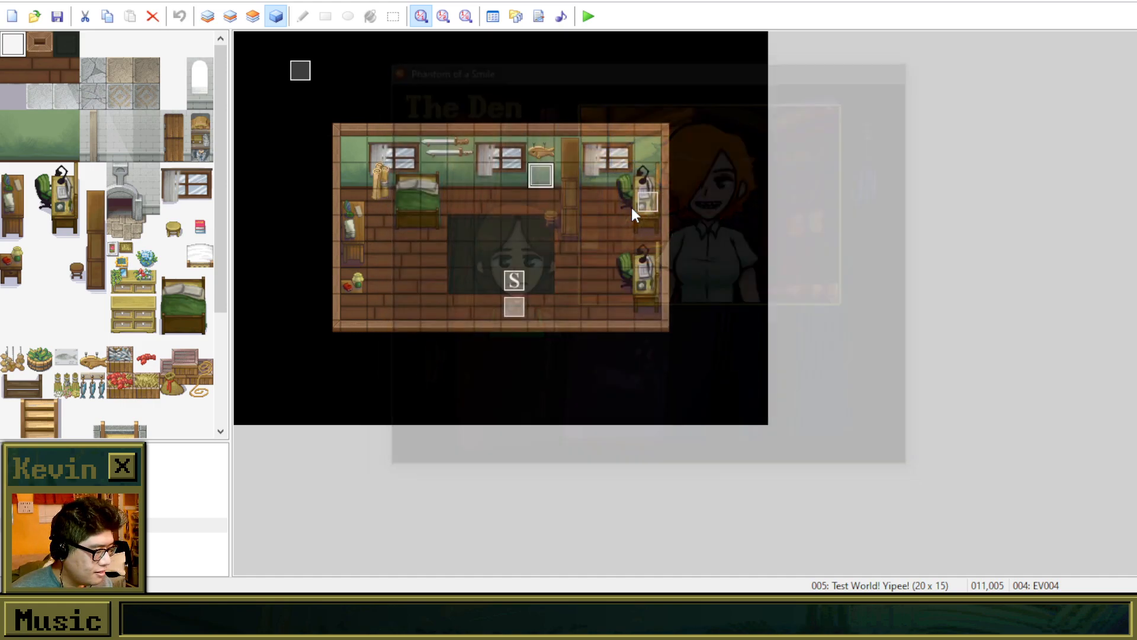
# Step: In EV004, rewrap the mystery lady's "I'm interested in understanding people" message so its lines break after "understanding" and "I think"
pyautogui.doubleClick(546, 176)
pyautogui.scroll(-20, 662, 276)
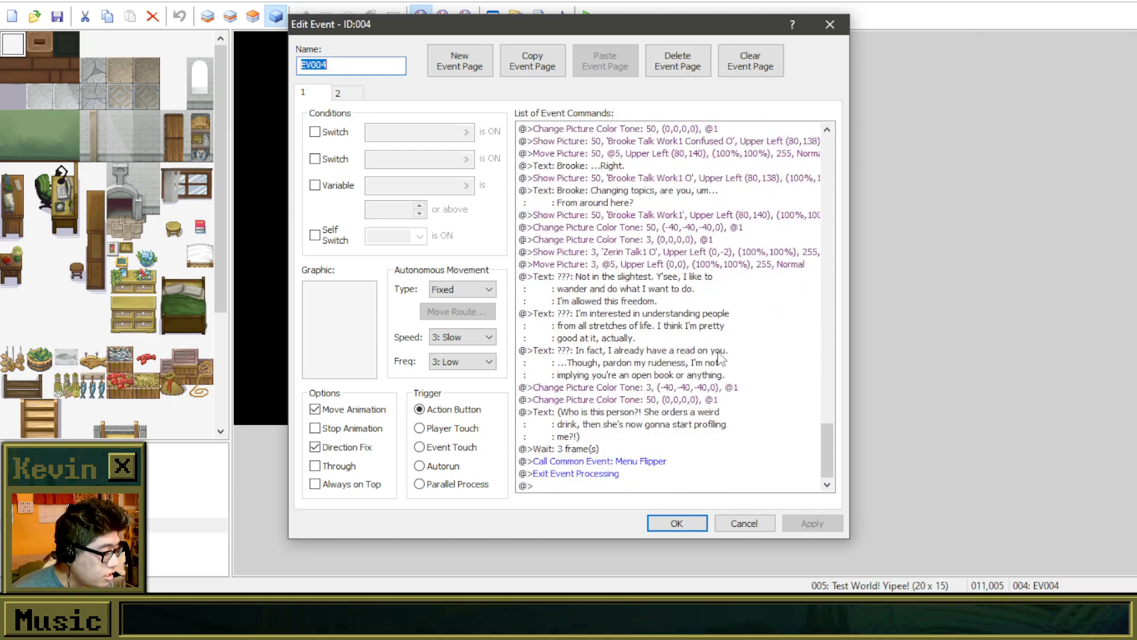
pyautogui.rightClick(701, 310)
pyautogui.click(719, 336)
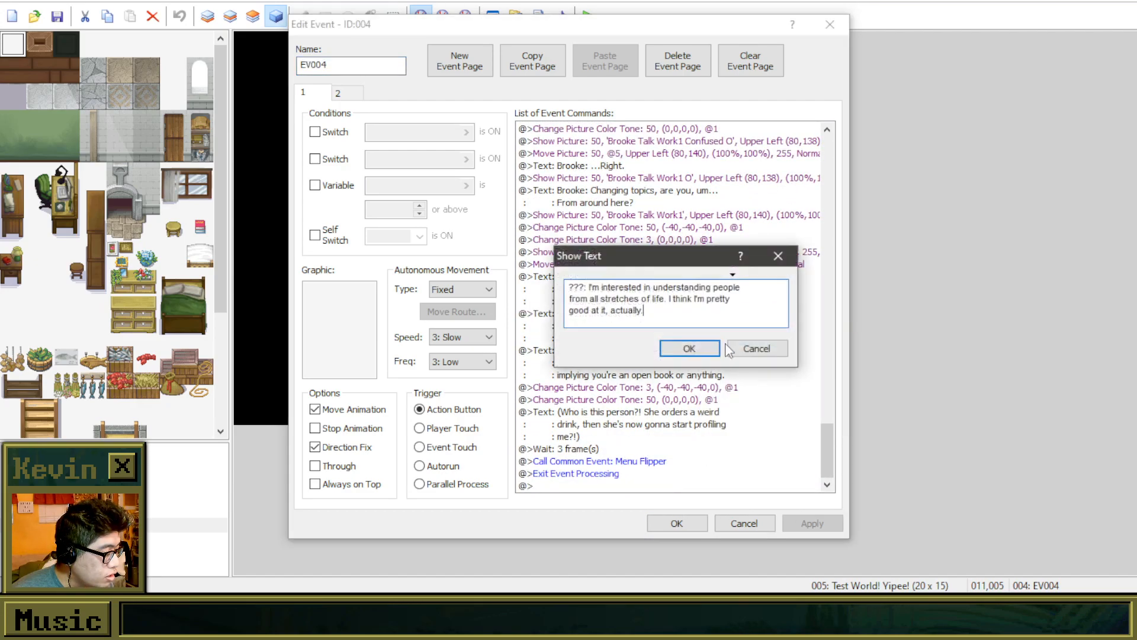
pyautogui.click(567, 310)
pyautogui.press('BackSpace')
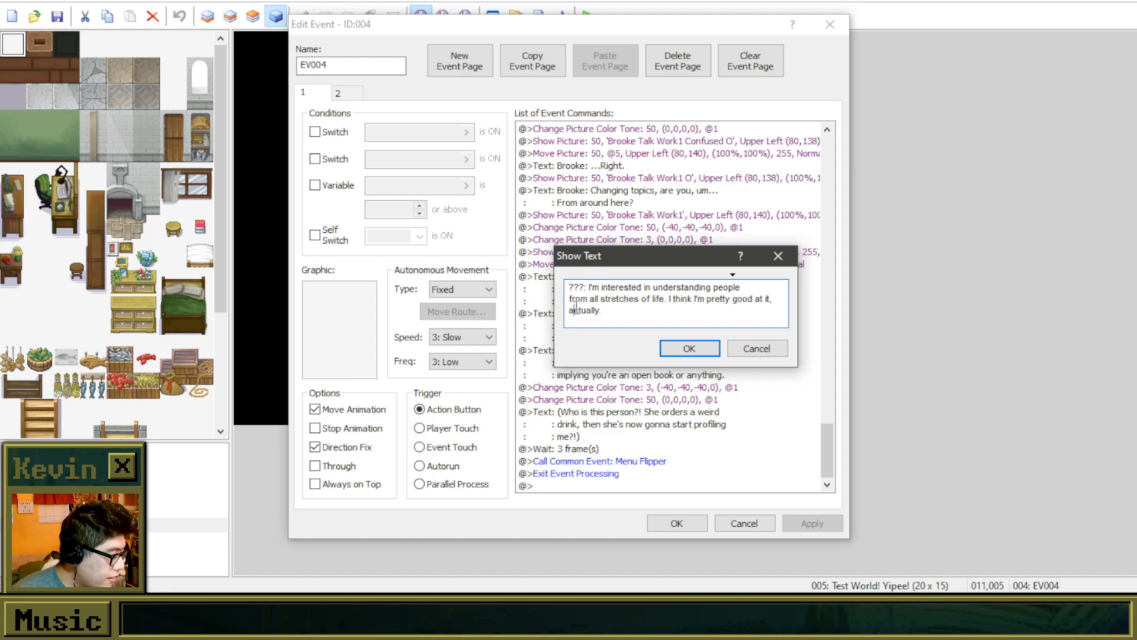
pyautogui.press('BackSpace')
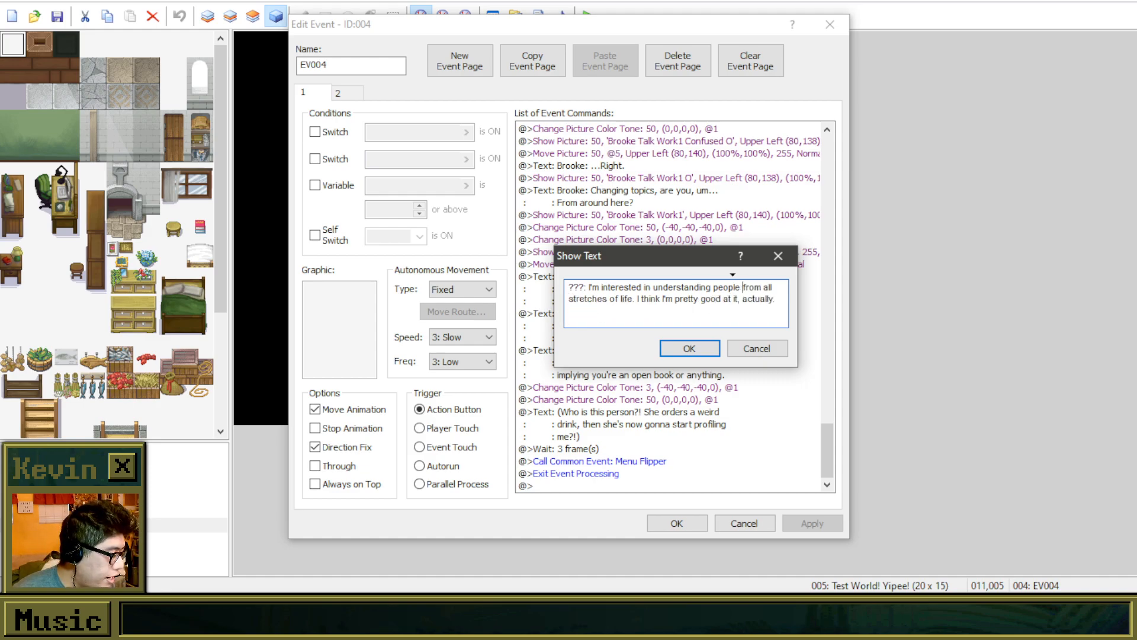
pyautogui.press('Return')
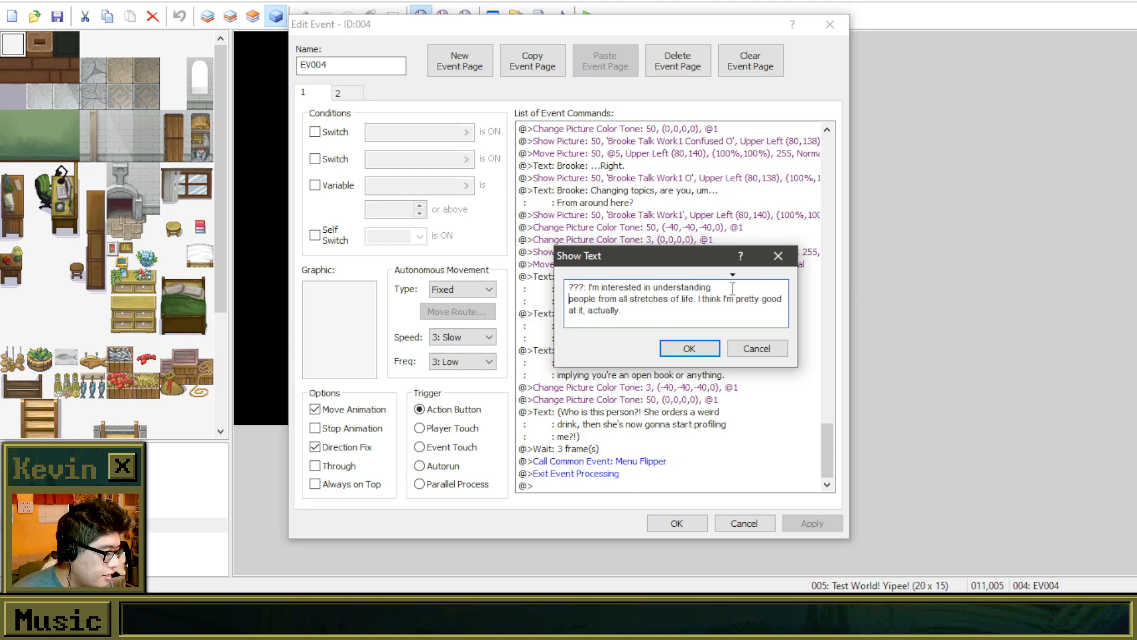
pyautogui.click(726, 298)
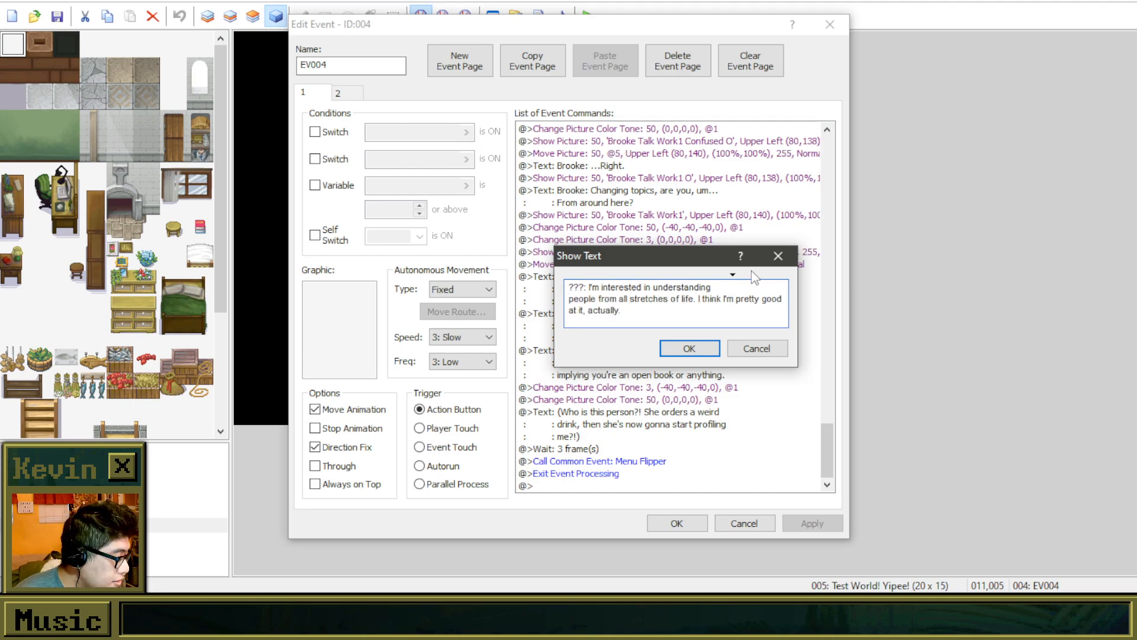
pyautogui.press('Return')
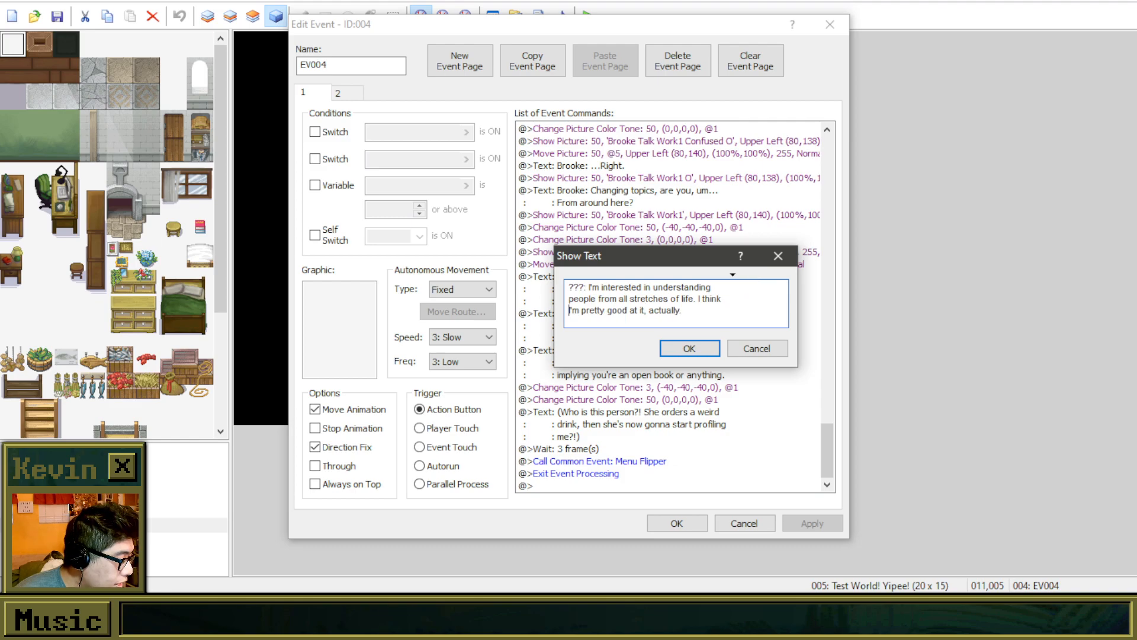
pyautogui.click(690, 349)
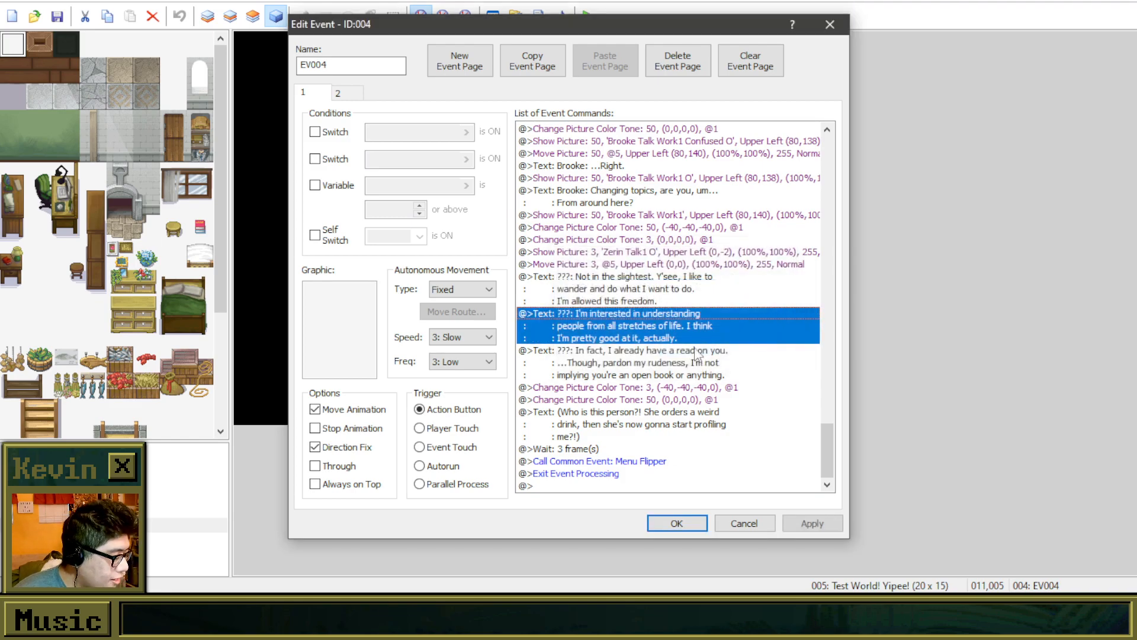
# Step: Rewrap Brooke's "Who is this person?!" thought so that "profiling me?!)" sits on the third line
pyautogui.rightClick(682, 415)
pyautogui.click(721, 441)
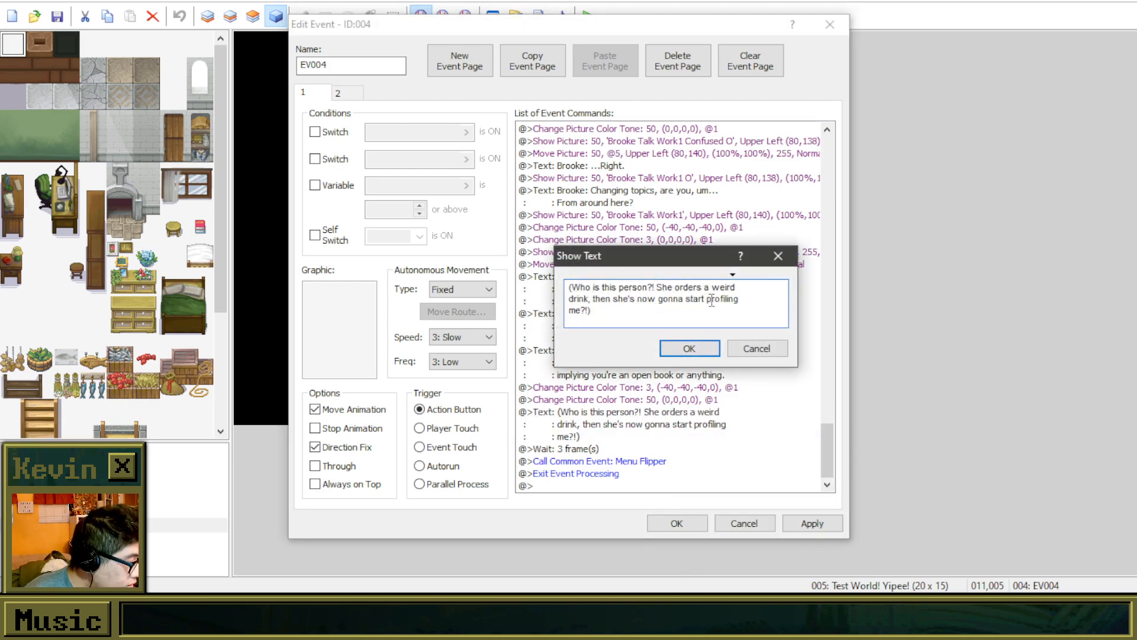
pyautogui.press('BackSpace')
pyautogui.click(712, 300)
pyautogui.press('Left')
pyautogui.press('Return')
pyautogui.click(706, 354)
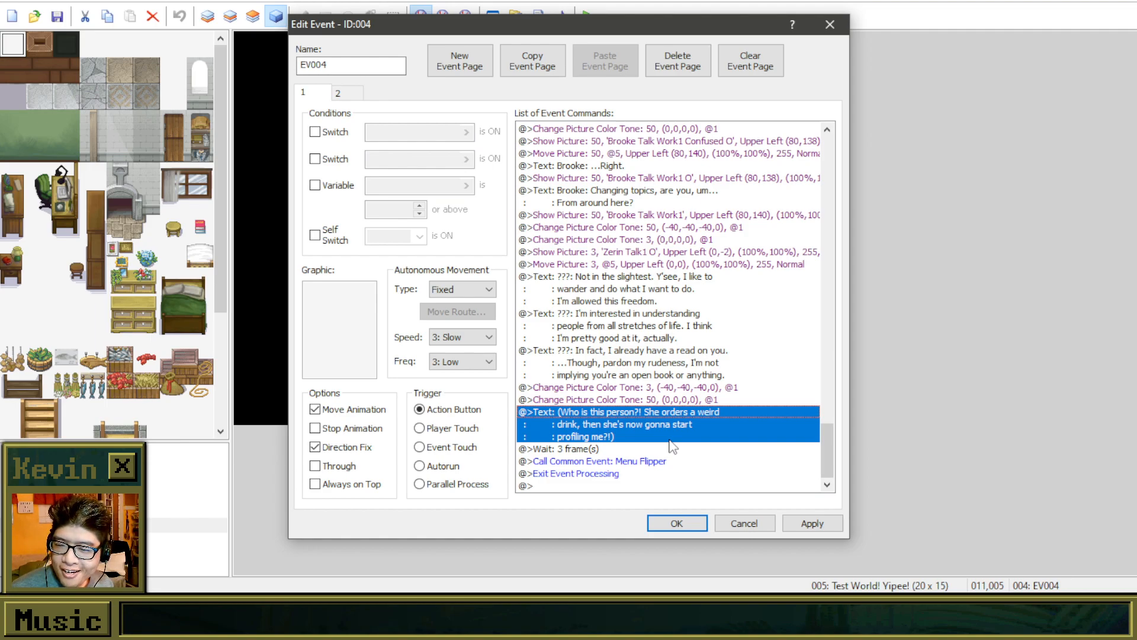
# Step: Insert the message "(Do I let her say what she's thinking about me?)" before the 3-frame wait, breaking the line after "thinking"
pyautogui.click(605, 449)
pyautogui.click(650, 380)
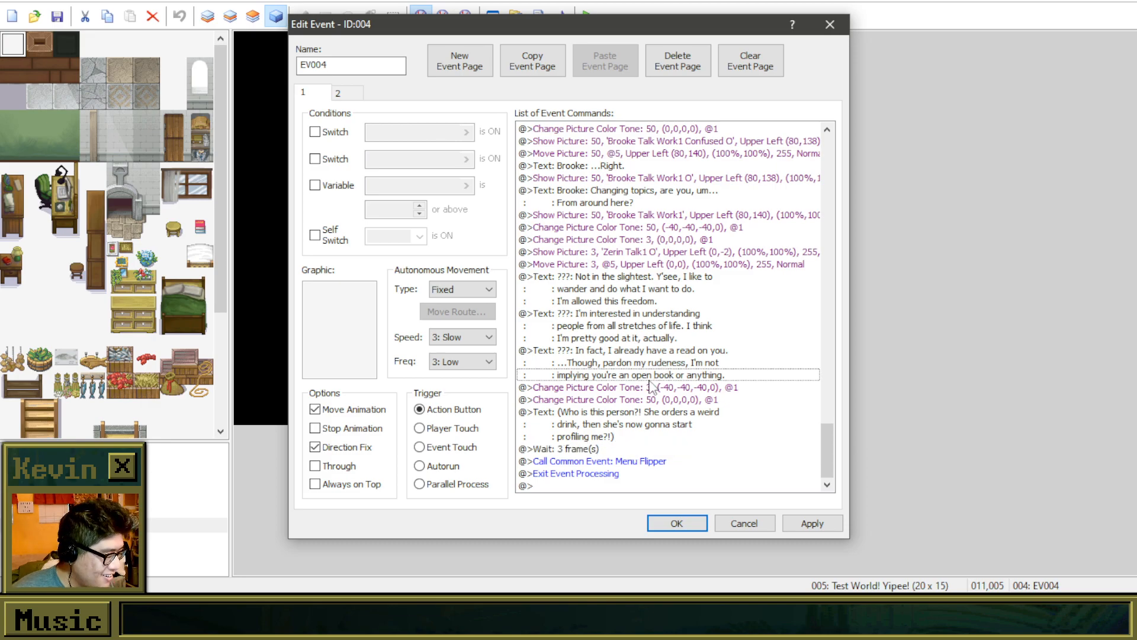
pyautogui.click(633, 449)
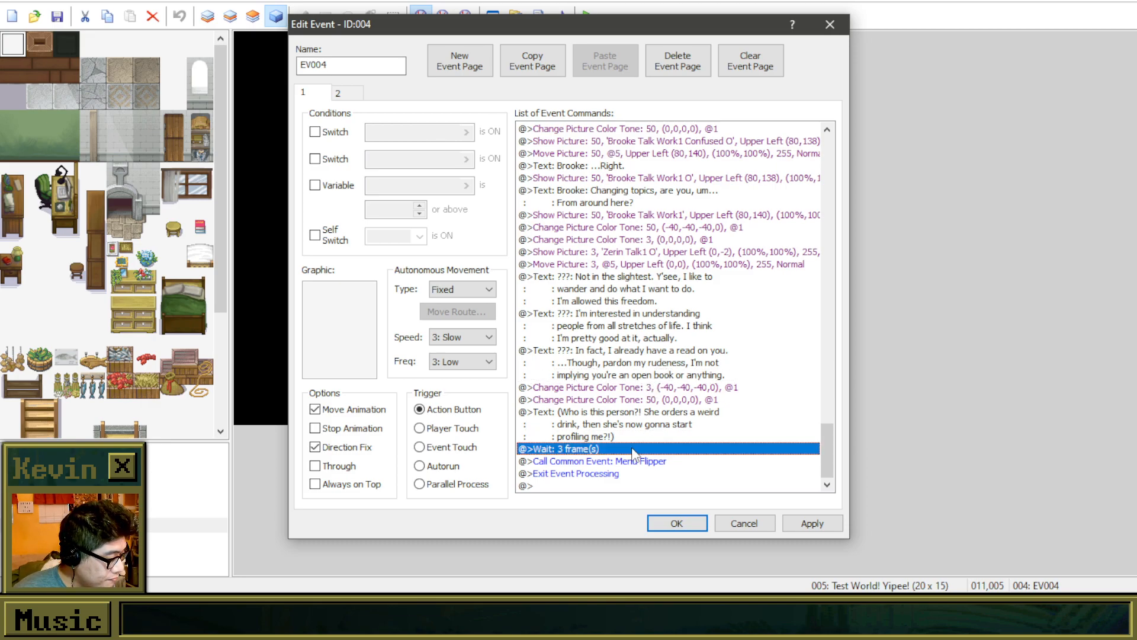
pyautogui.rightClick(633, 449)
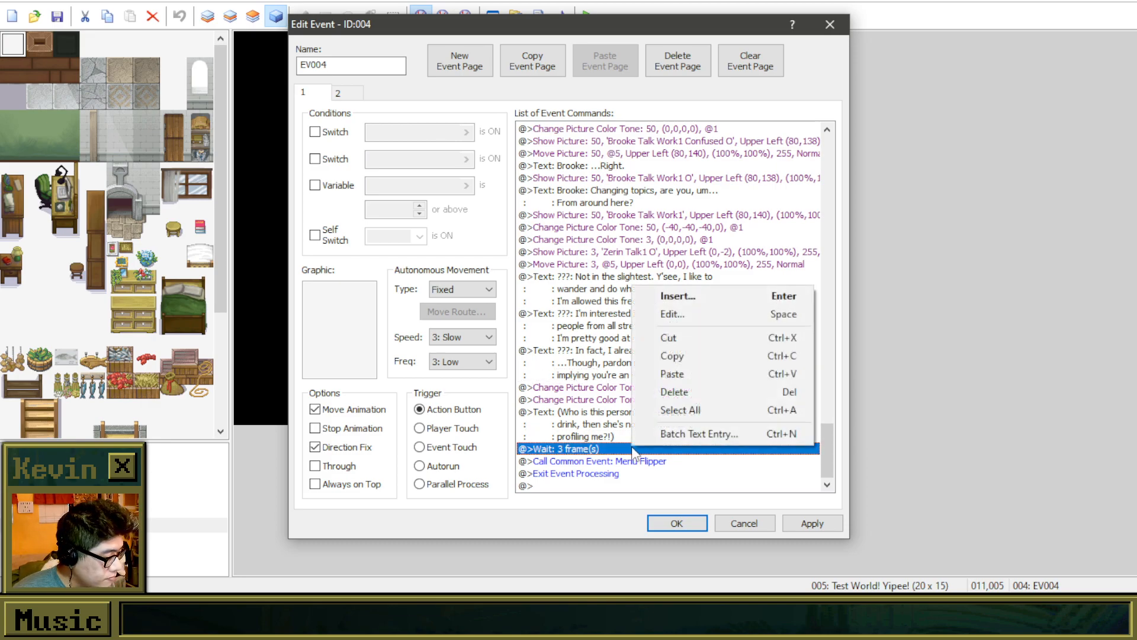
pyautogui.click(698, 290)
pyautogui.click(623, 181)
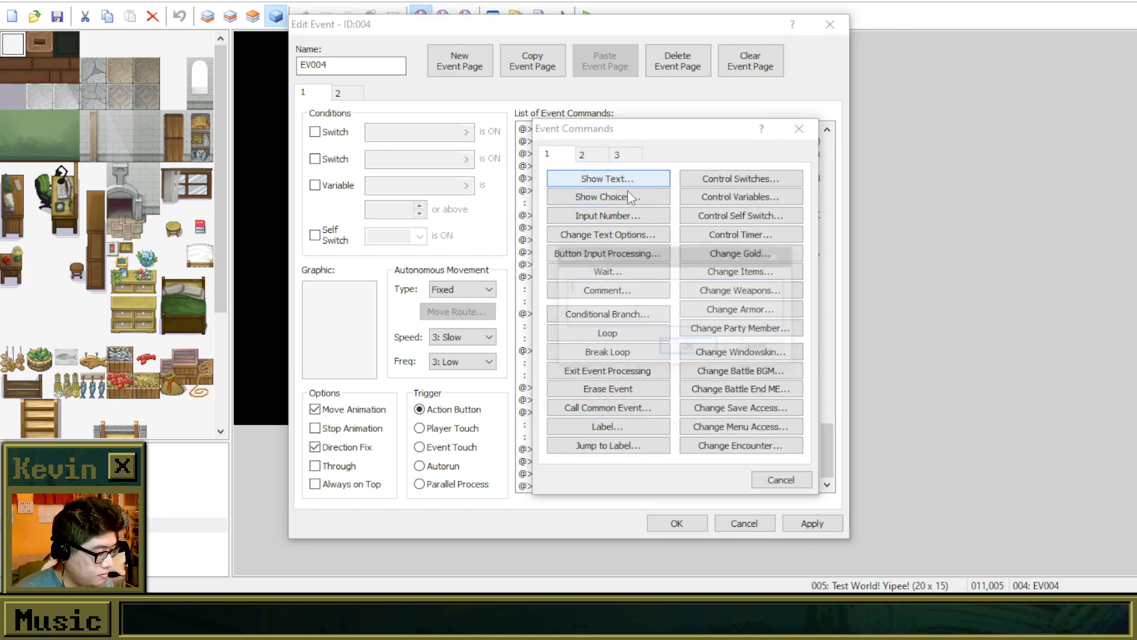
pyautogui.write('(Do ')
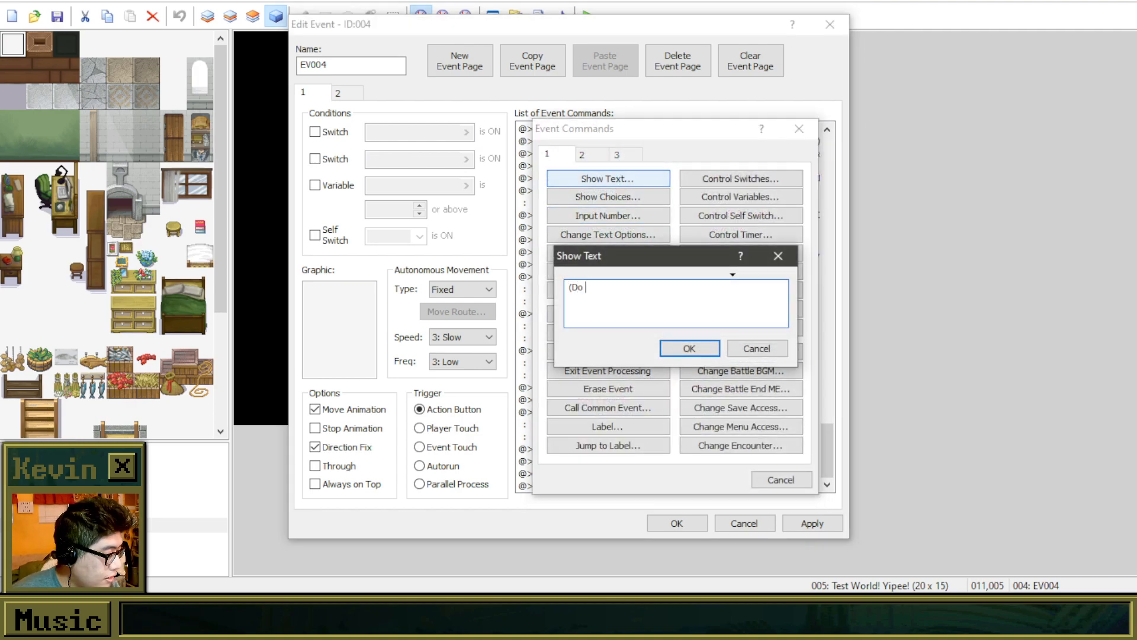
pyautogui.write('I let her go')
pyautogui.press('BackSpace')
pyautogui.press('BackSpace')
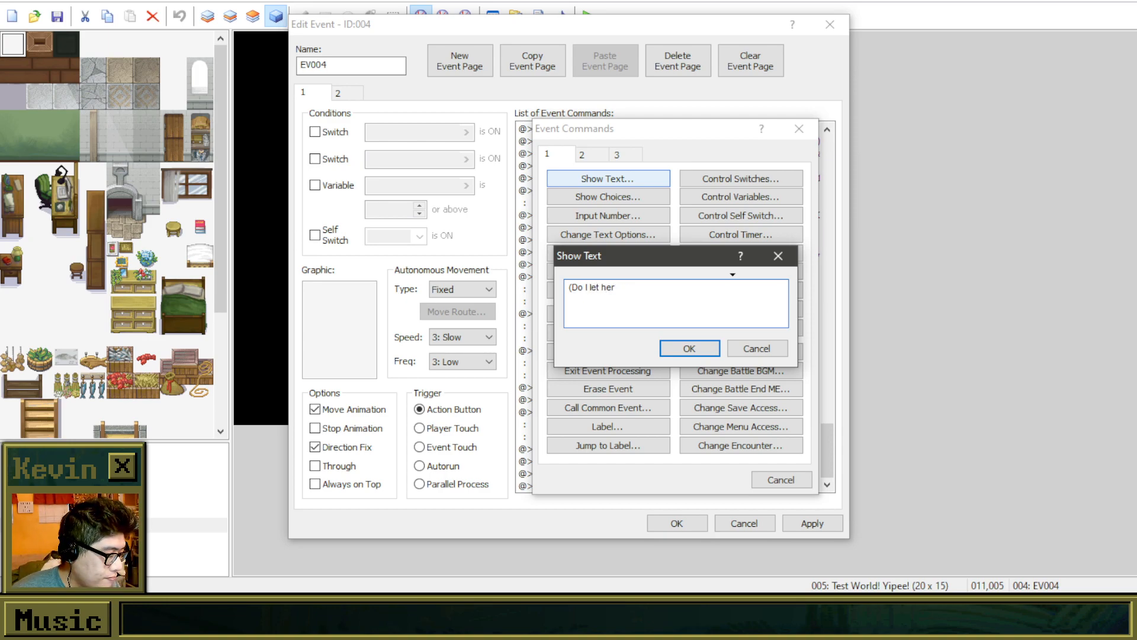
pyautogui.press('BackSpace')
pyautogui.press('BackSpace')
pyautogui.press('BackSpace')
pyautogui.write('er p')
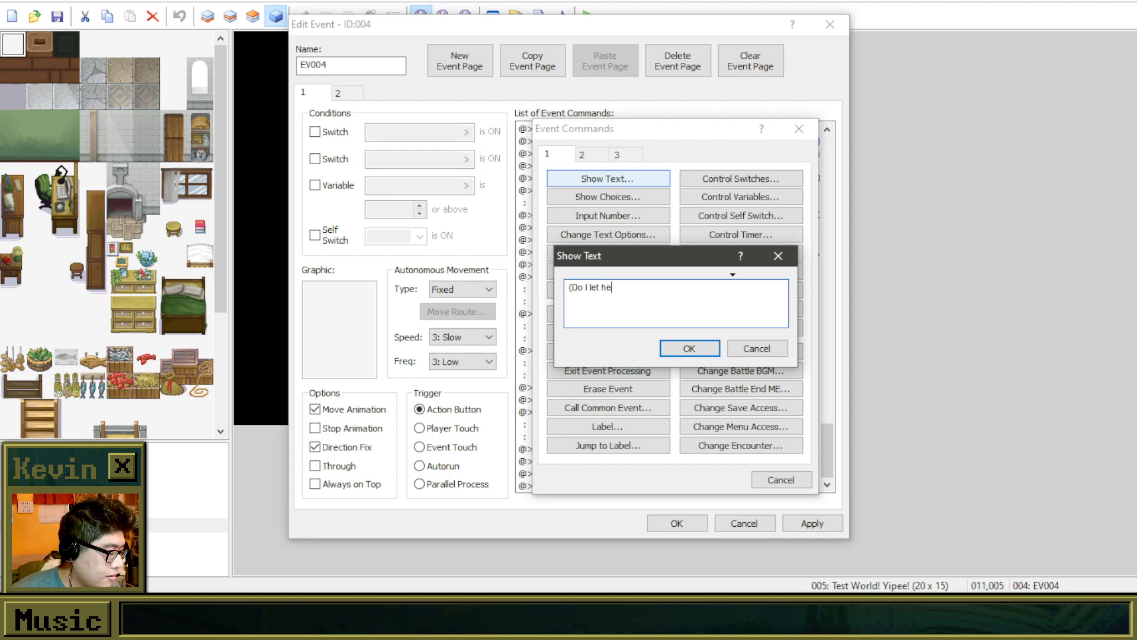
pyautogui.press('BackSpace')
pyautogui.write('sa')
pyautogui.press('BackSpace')
pyautogui.press('BackSpace')
pyautogui.write("say what she's go")
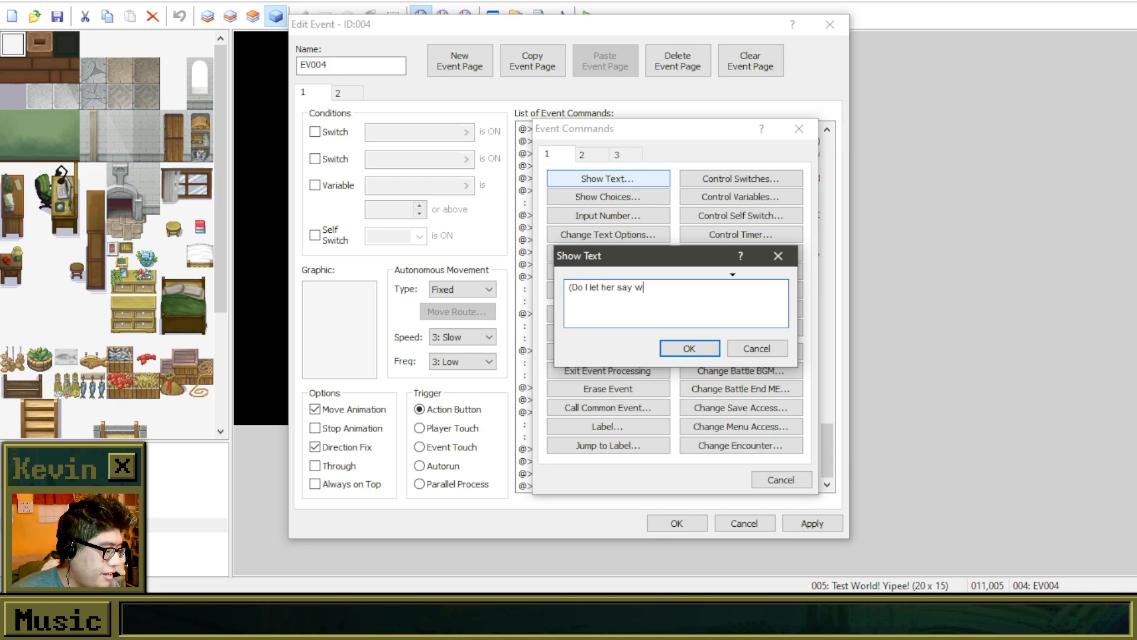
pyautogui.press('BackSpace')
pyautogui.press('BackSpace')
pyautogui.write('thinking')
pyautogui.press('Return')
pyautogui.write('abo')
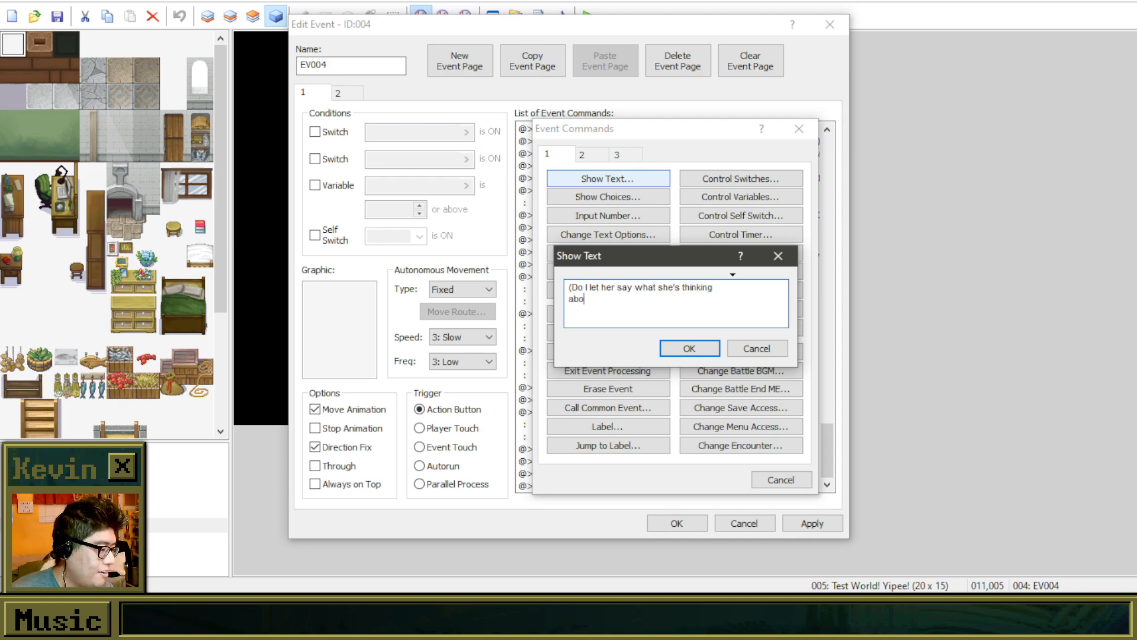
pyautogui.write('ut me?)')
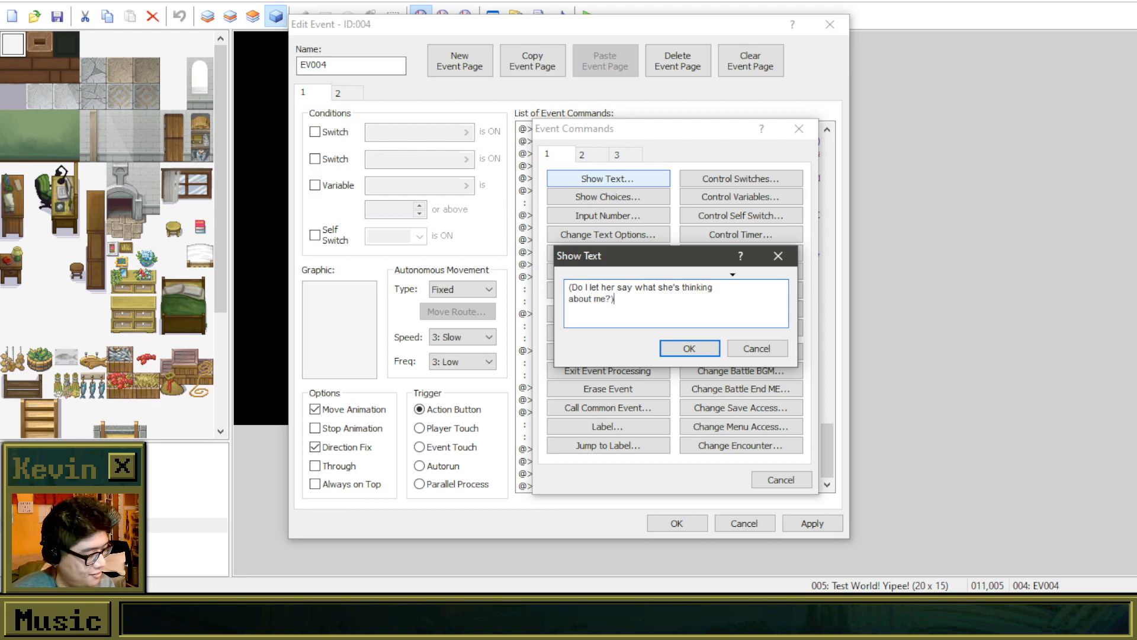
pyautogui.click(689, 348)
# Step: Insert a player choice before the 3-frame wait with the options "Fine... Okay." and "No! She's creeping me out!", and disallow cancelling
pyautogui.scroll(-1, 651, 439)
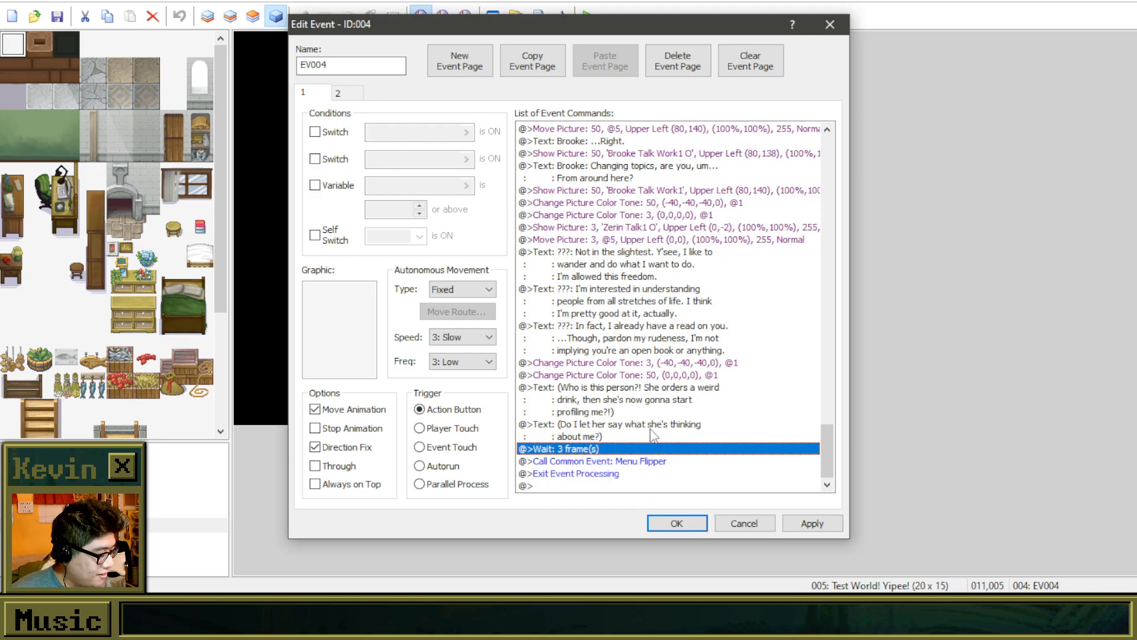
pyautogui.rightClick(643, 453)
pyautogui.click(719, 296)
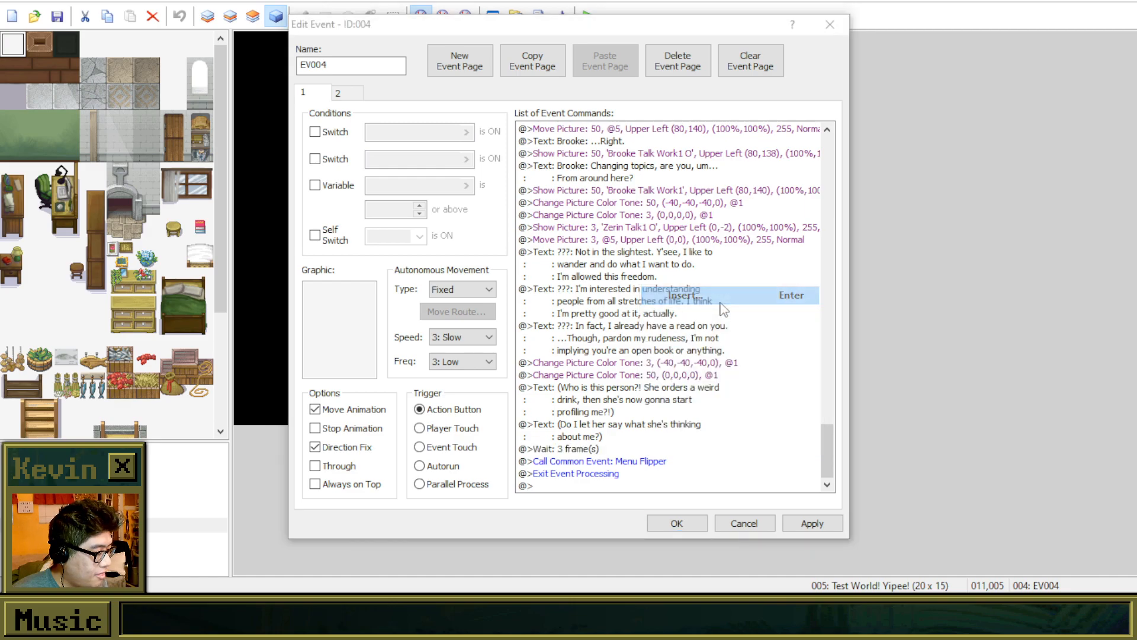
pyautogui.click(613, 195)
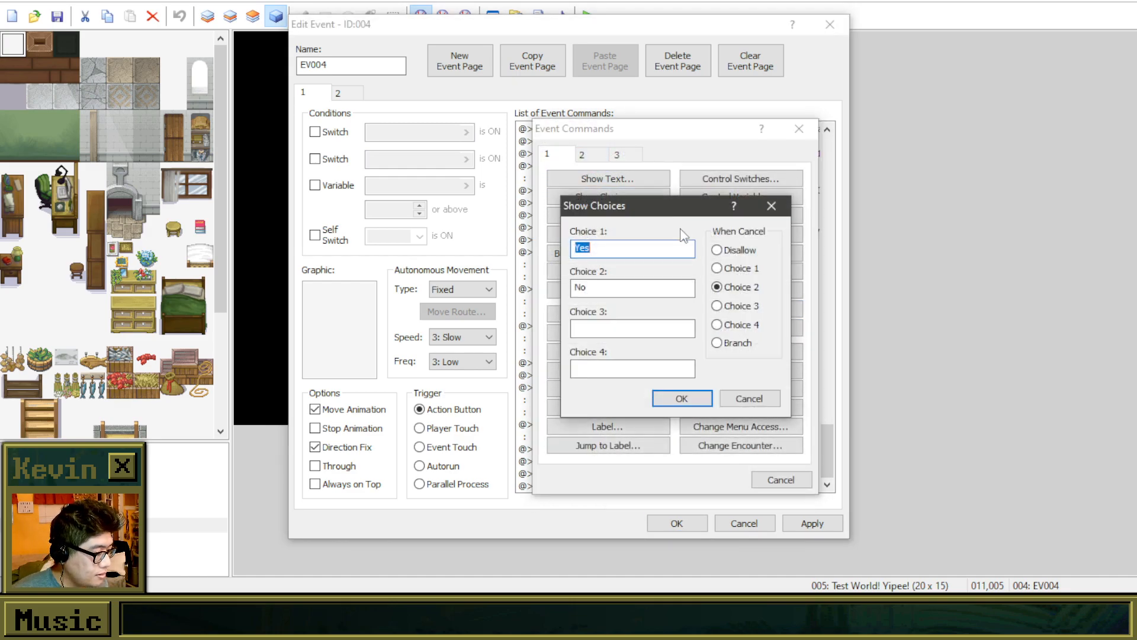
pyautogui.write('Fine... O')
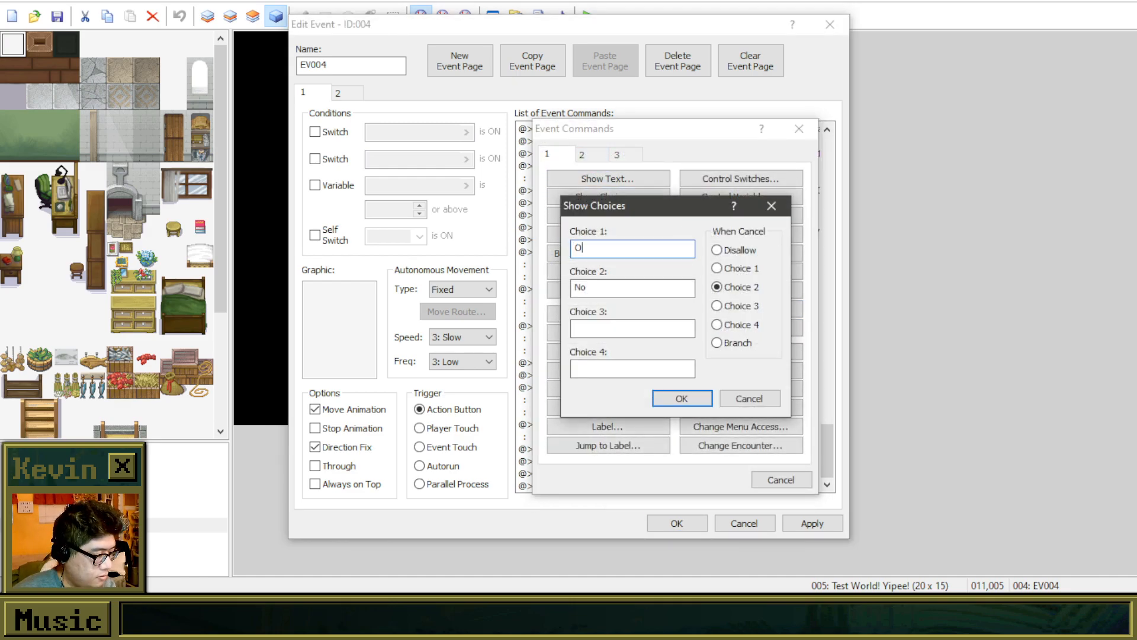
pyautogui.write('kay.')
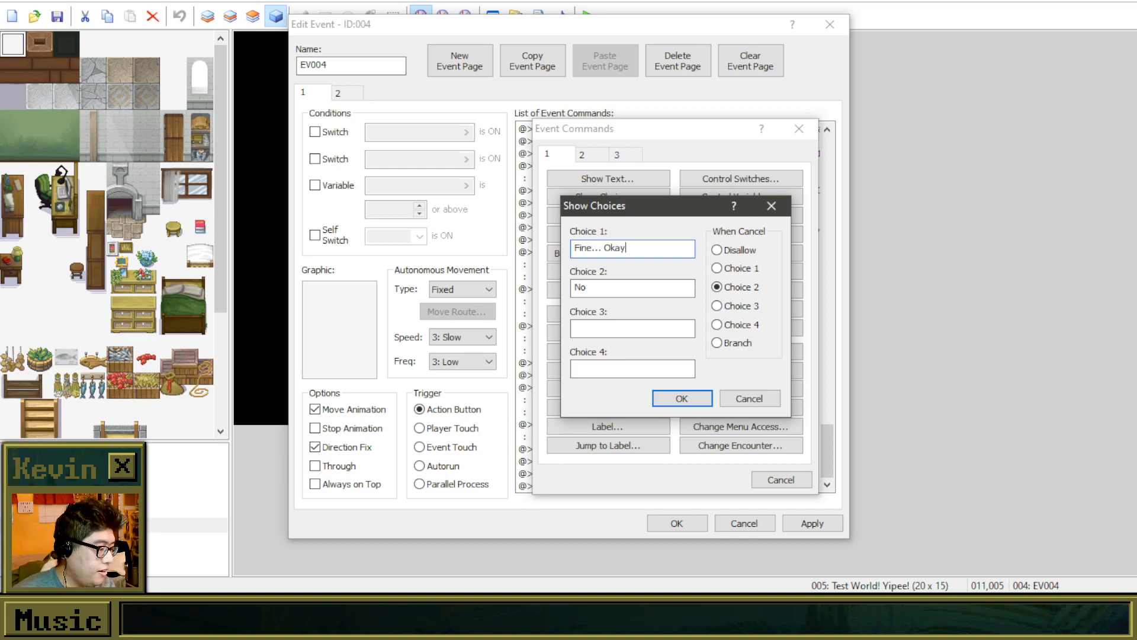
pyautogui.click(621, 287)
pyautogui.write("! She's creeping me out!")
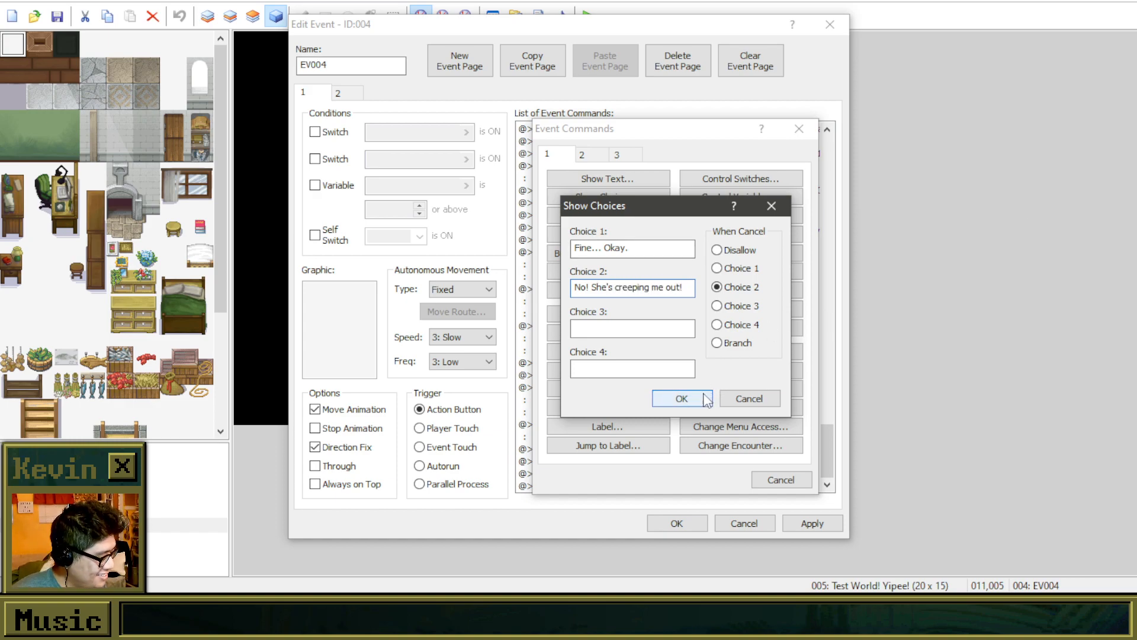
pyautogui.click(739, 252)
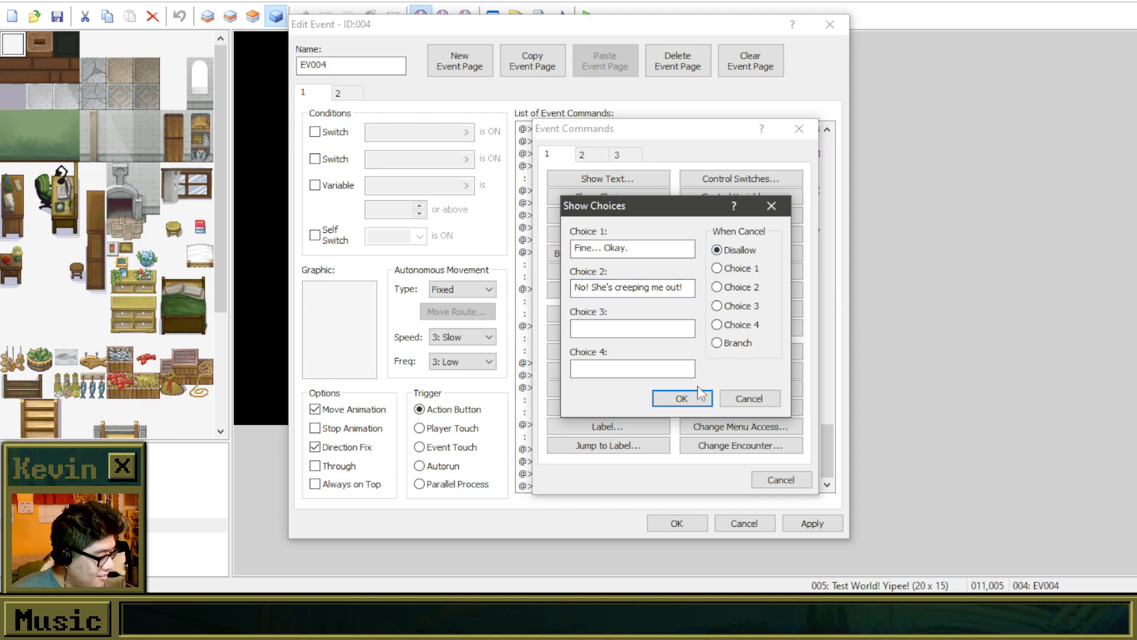
pyautogui.click(699, 395)
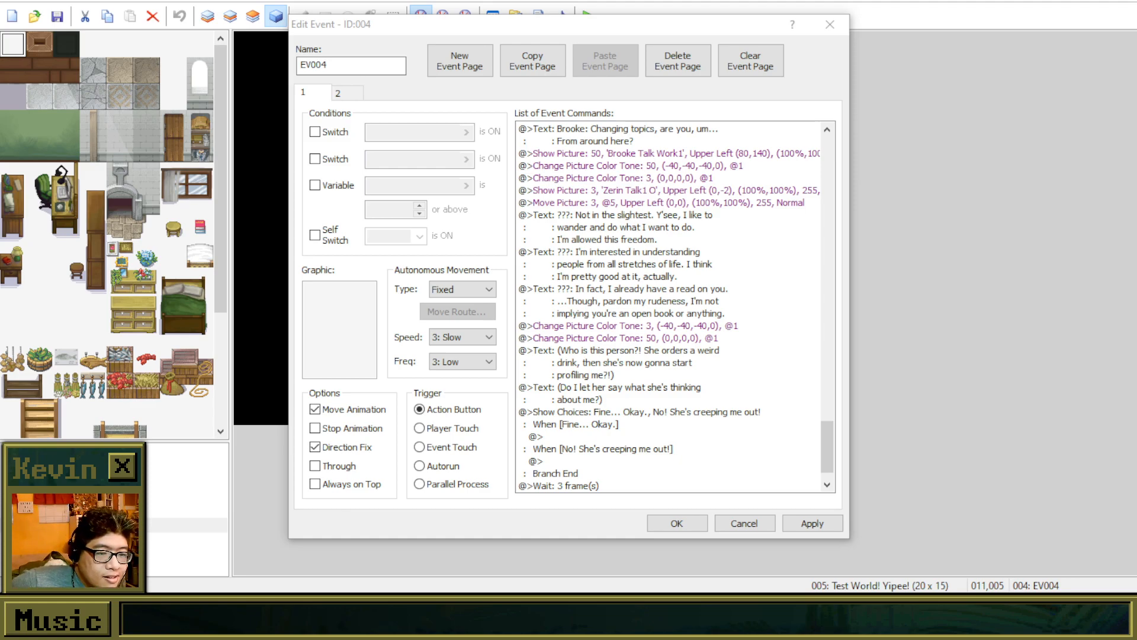
pyautogui.click(668, 436)
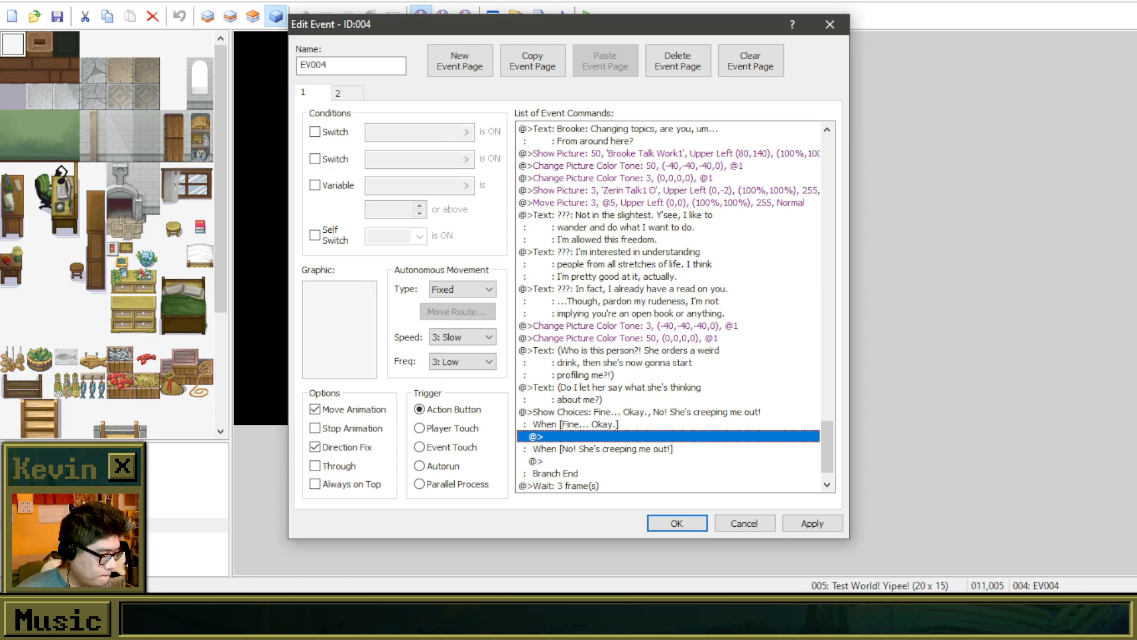
pyautogui.doubleClick(598, 441)
pyautogui.click(798, 127)
pyautogui.scroll(-1, 631, 400)
pyautogui.scroll(-1, 631, 400)
pyautogui.rightClick(611, 398)
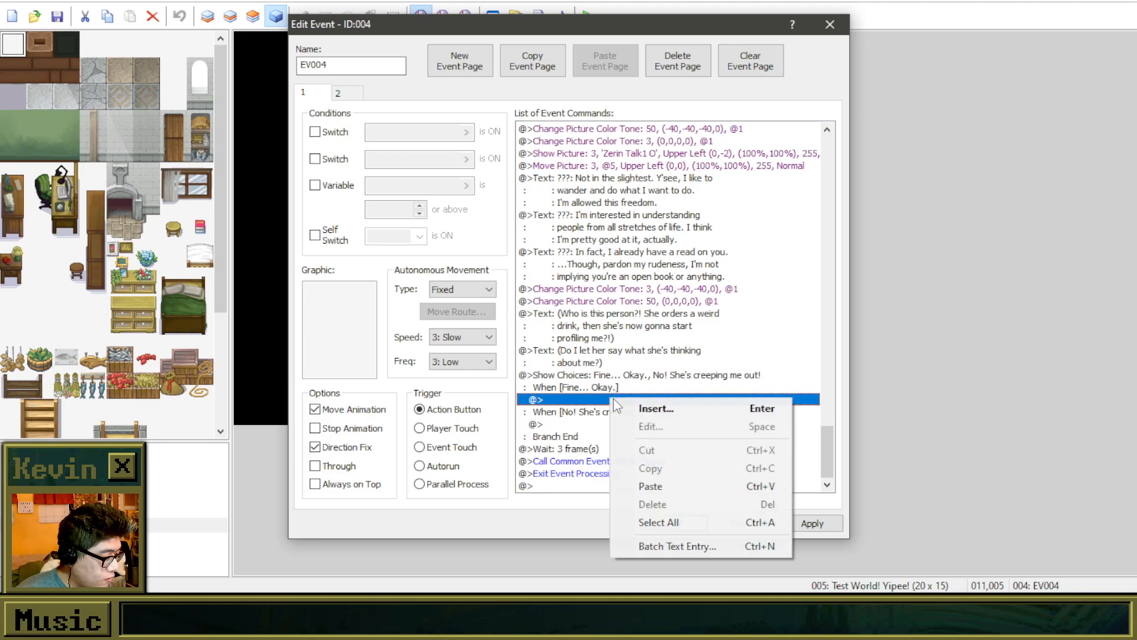
pyautogui.rightClick(580, 420)
pyautogui.click(613, 431)
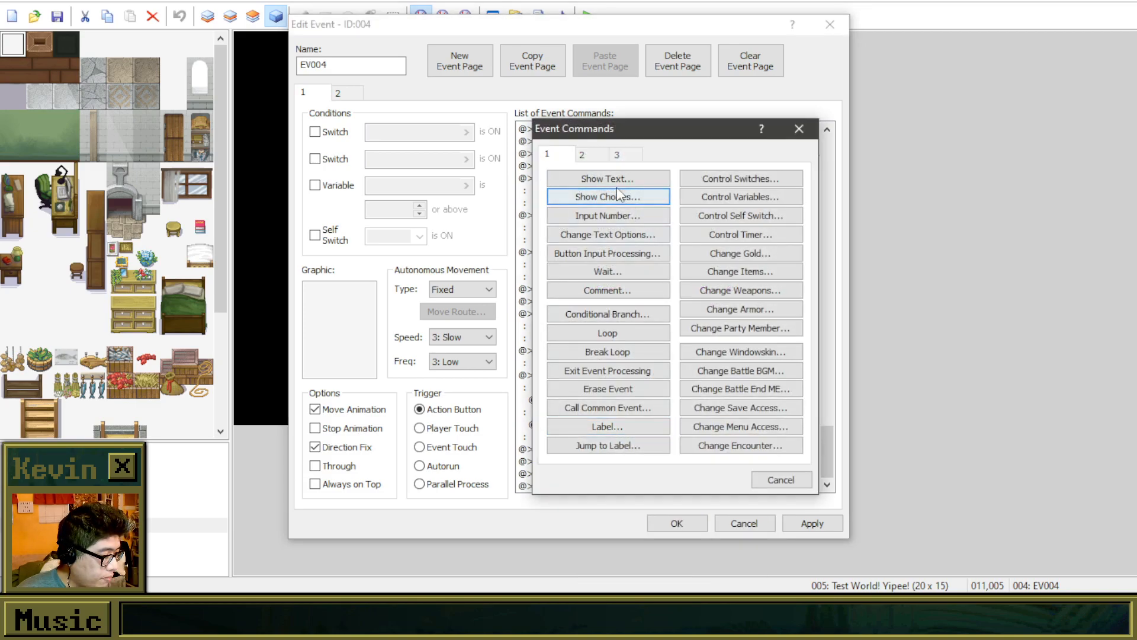
pyautogui.click(800, 130)
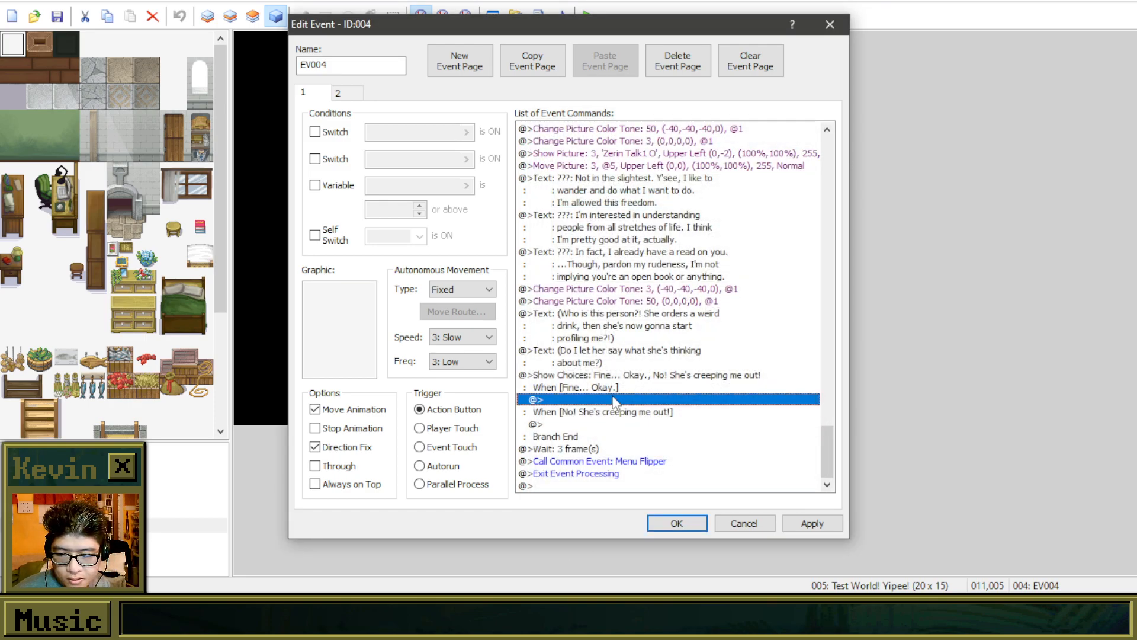
pyautogui.click(608, 375)
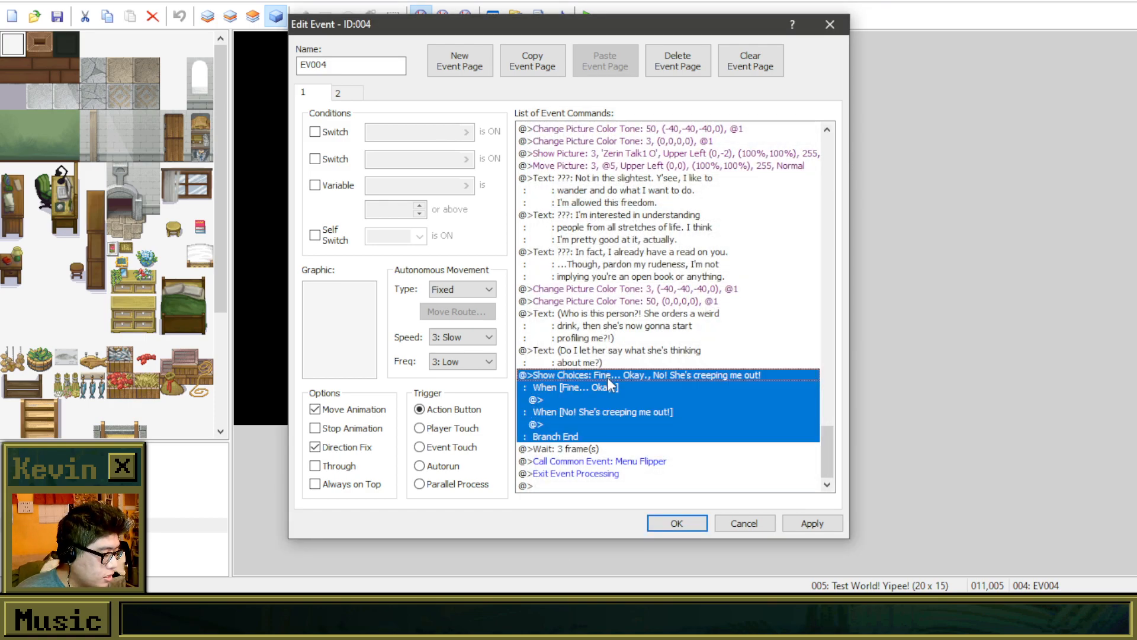
pyautogui.rightClick(599, 449)
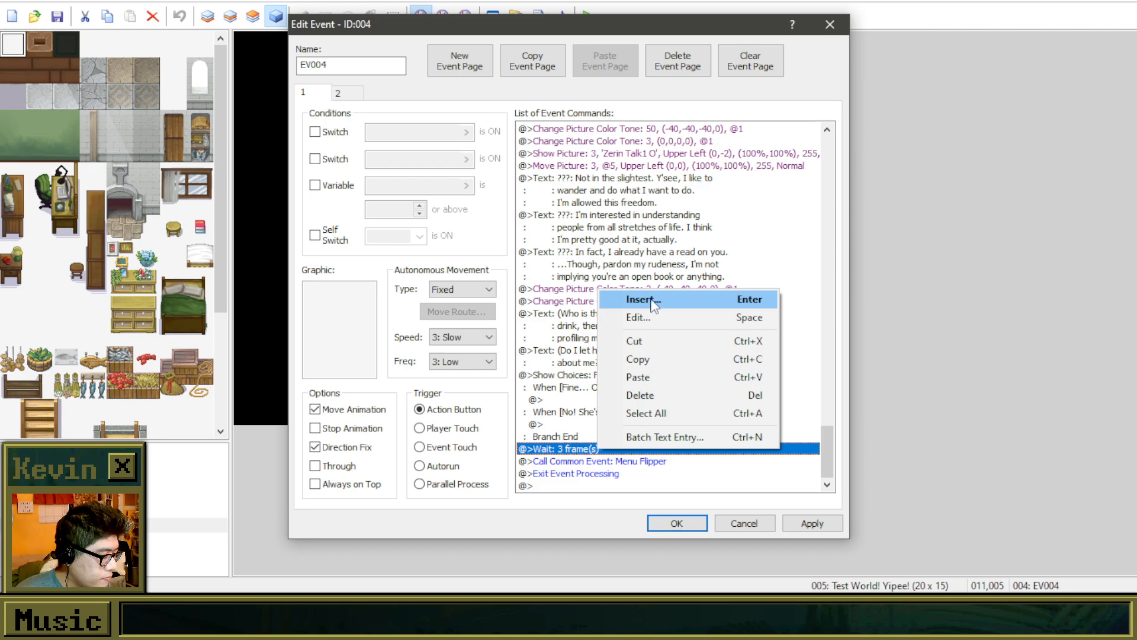
pyautogui.click(590, 266)
# Step: Select the commands from the 'Brooke Talk Work1 O' picture before "Changing topics" through the picture 3 tone change to (0,0,0,0)
pyautogui.scroll(3, 696, 214)
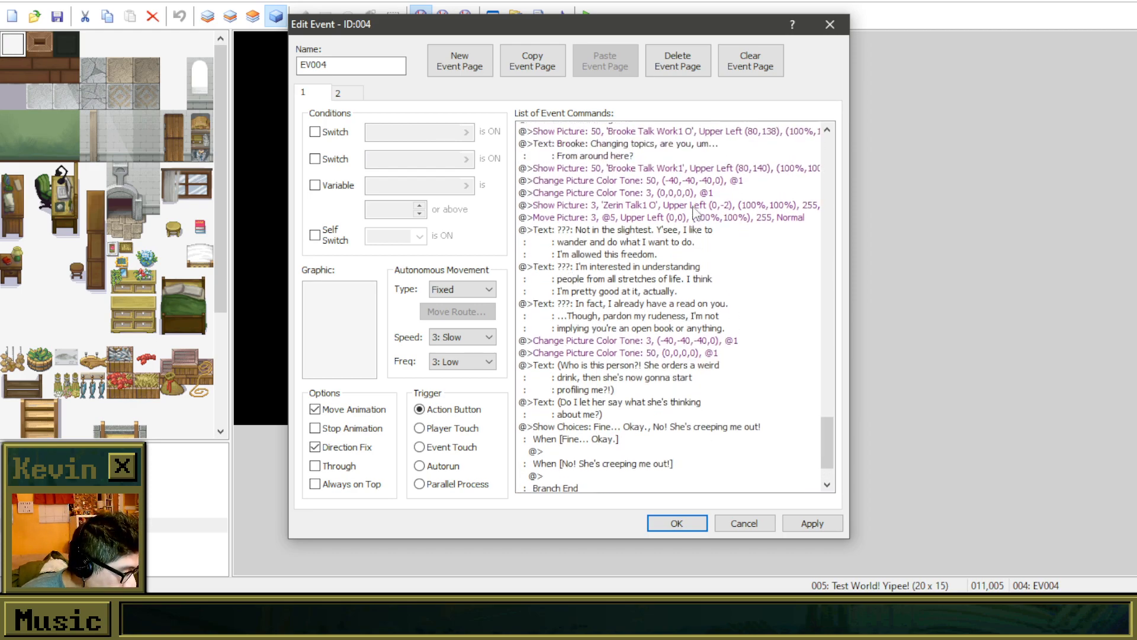
pyautogui.click(663, 203)
pyautogui.moveTo(662, 207); pyautogui.dragTo(671, 266)
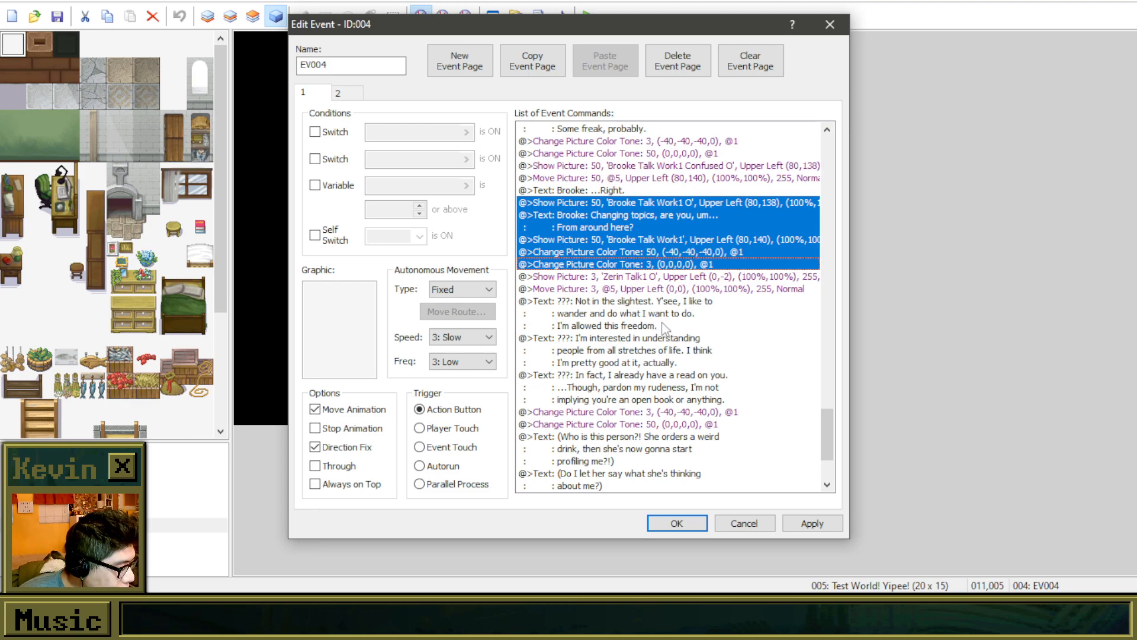
# Step: Paste the copied Brooke picture, text and color tone commands into the "Fine... Okay." choice branch
pyautogui.scroll(-4, 646, 223)
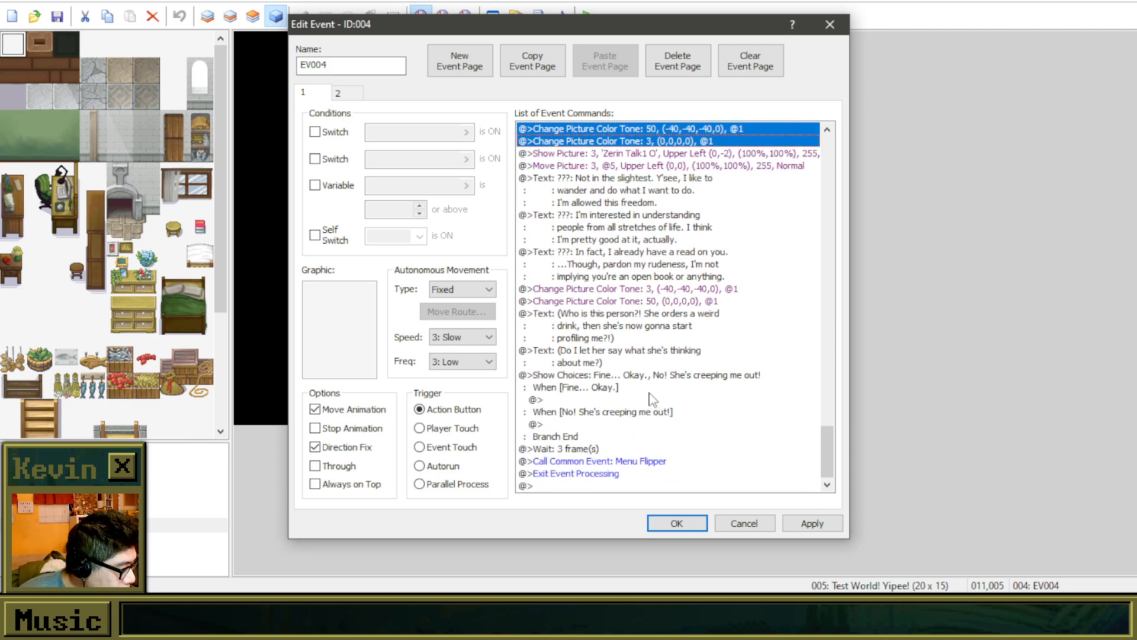
pyautogui.click(651, 401)
pyautogui.hotkey('ctrl', 'v')
# Step: Change the pasted Brooke line in the "Fine... Okay." branch to "If you're going to say what you think about me, then go ahead..."
pyautogui.rightClick(656, 417)
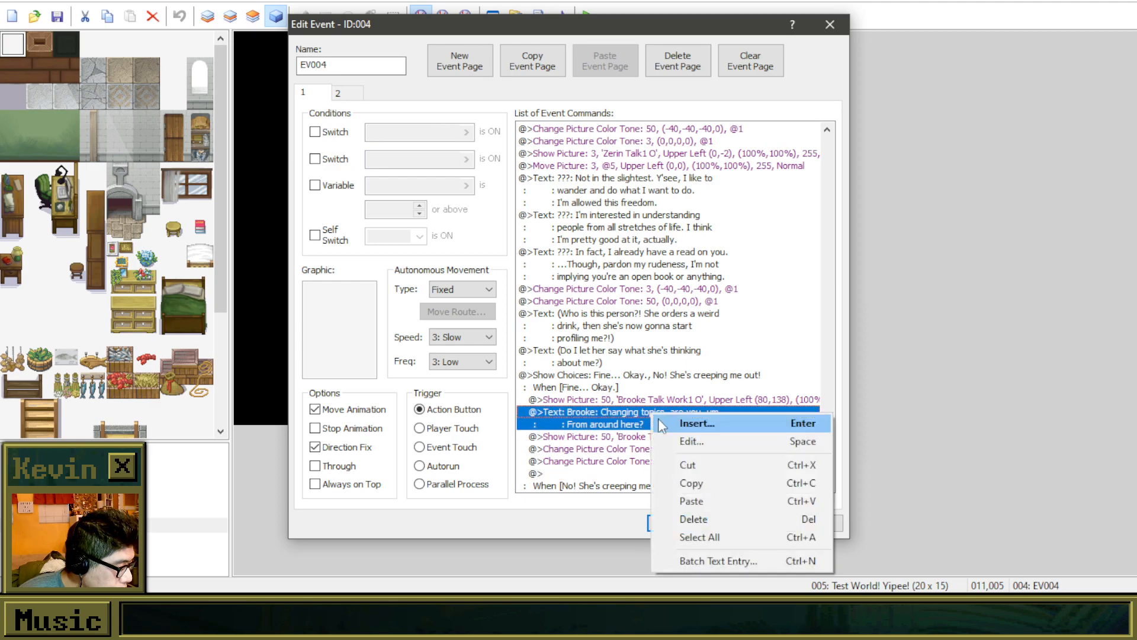
pyautogui.click(687, 442)
pyautogui.moveTo(692, 314); pyautogui.dragTo(234, 259)
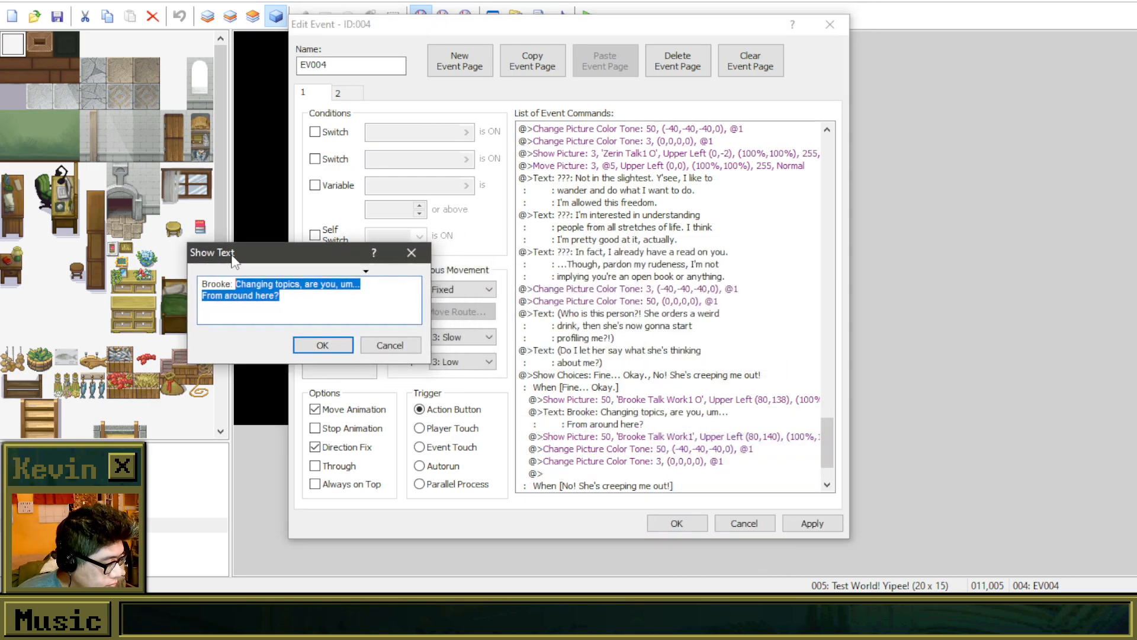
pyautogui.write('If yo')
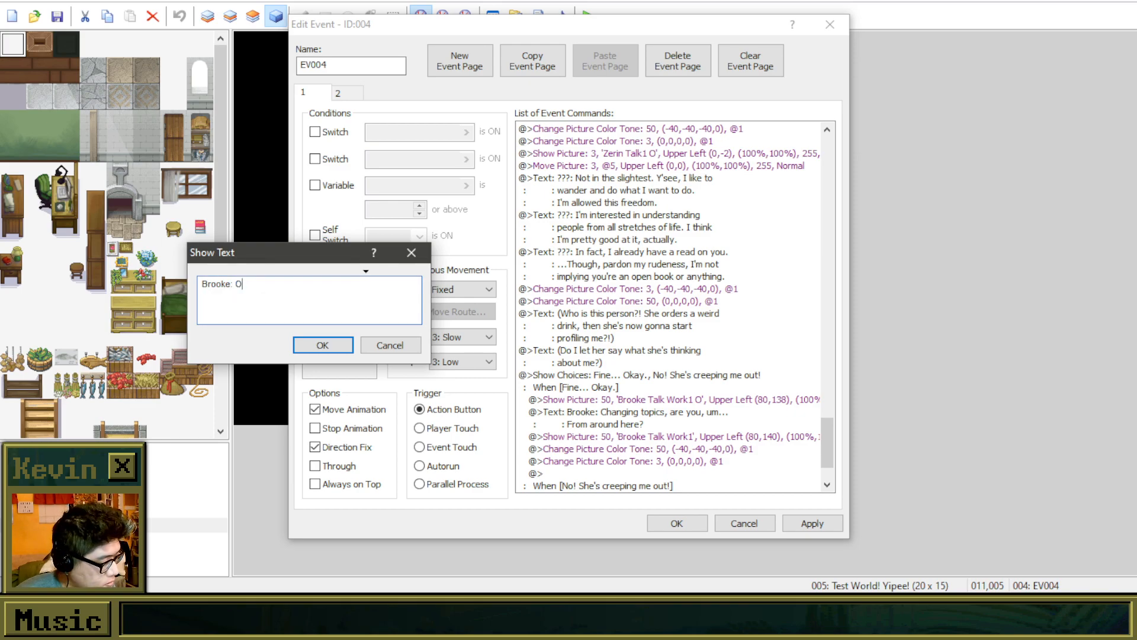
pyautogui.write("u're")
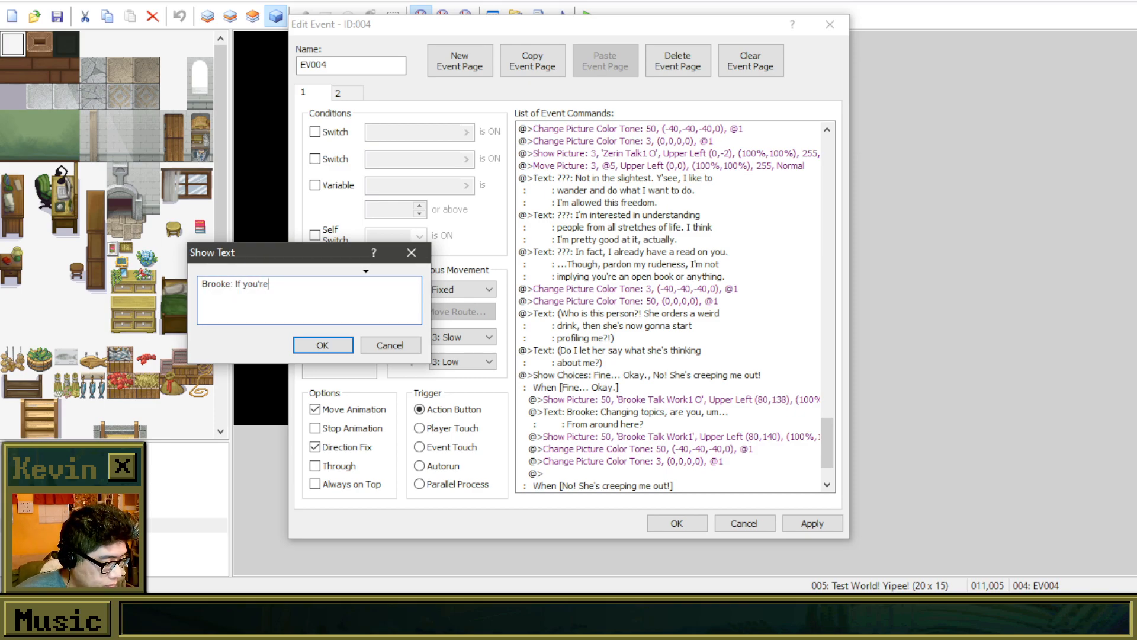
pyautogui.write(' going to say what you')
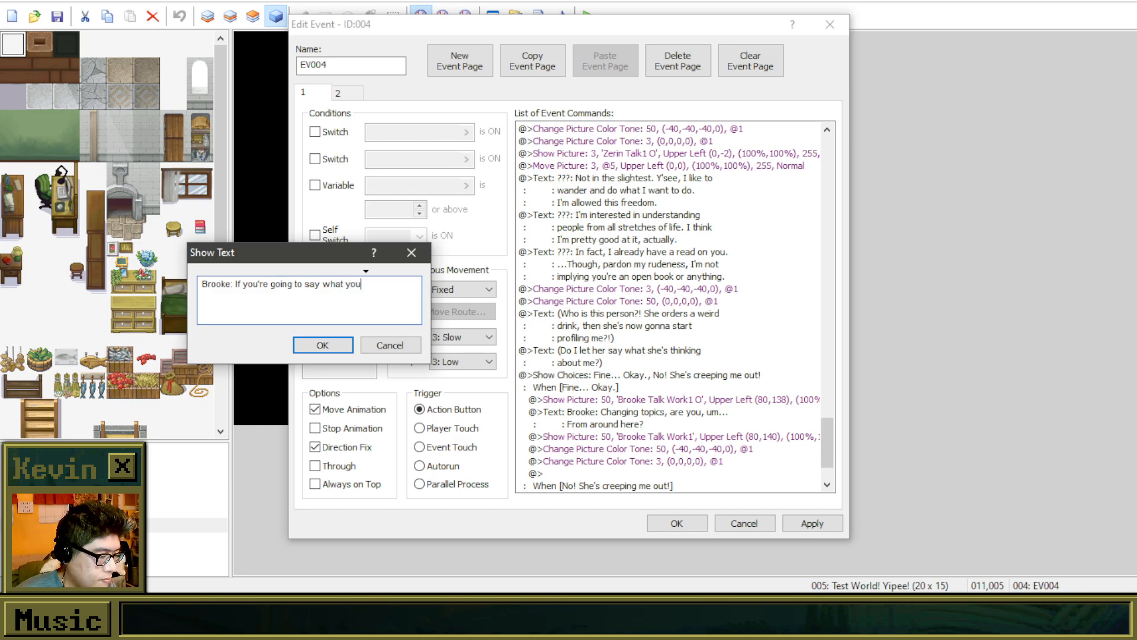
pyautogui.press('Return')
pyautogui.write('think about m')
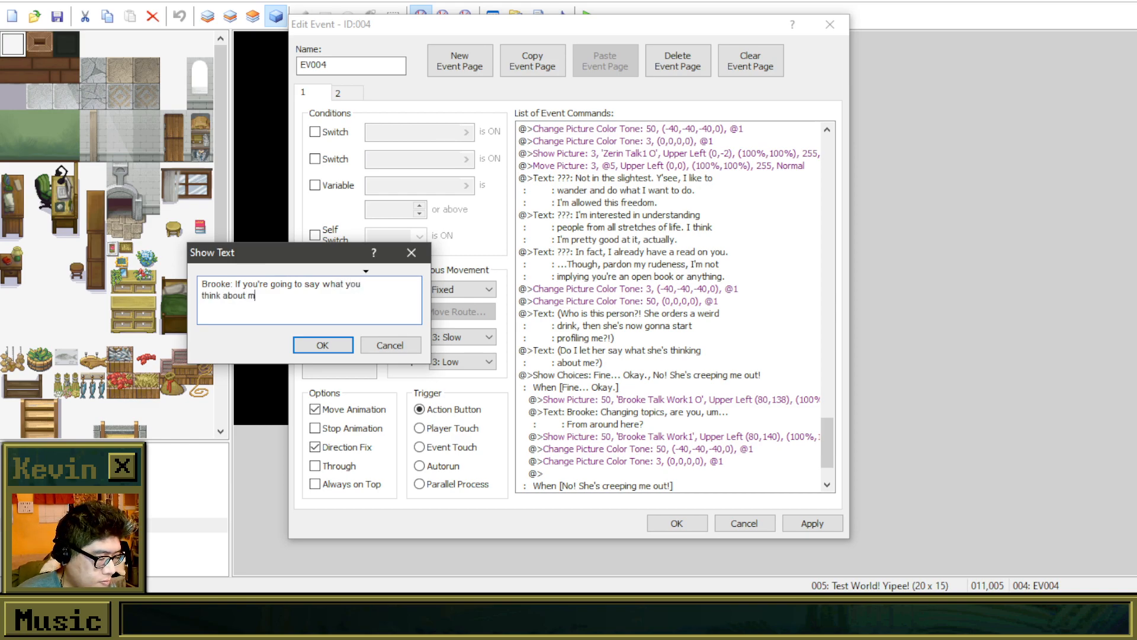
pyautogui.write('e, then go ahead...')
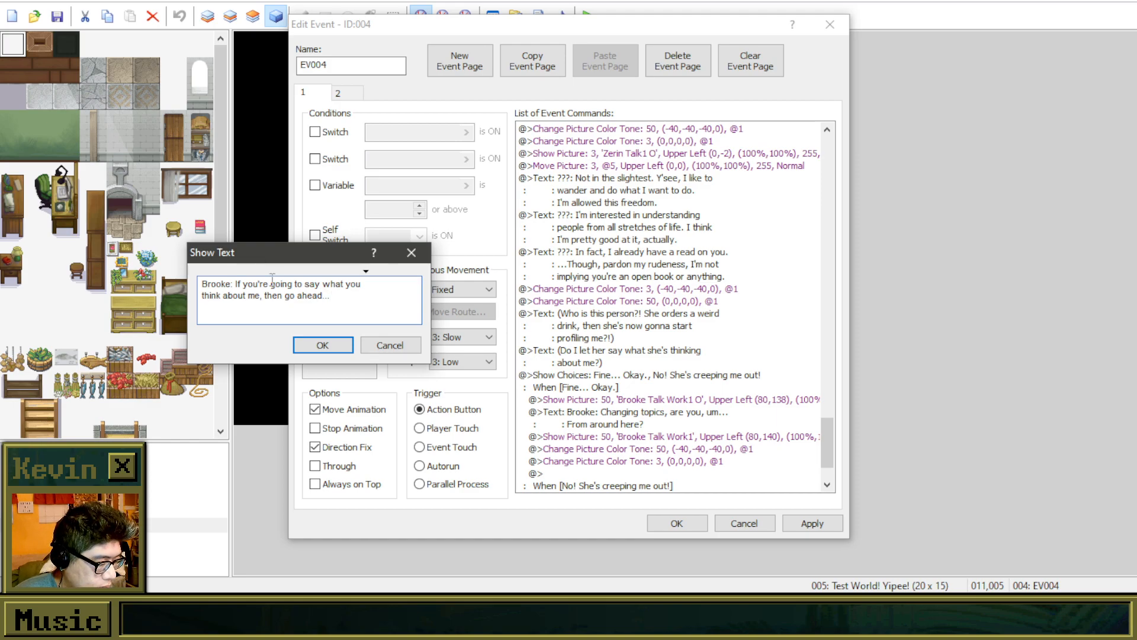
pyautogui.click(322, 346)
# Step: Copy the 'Zerin Talk1 O' Show Picture, its Move Picture and the "Not in the slightest" text to the end of the "Fine... Okay." branch
pyautogui.scroll(-3, 651, 380)
pyautogui.click(649, 375)
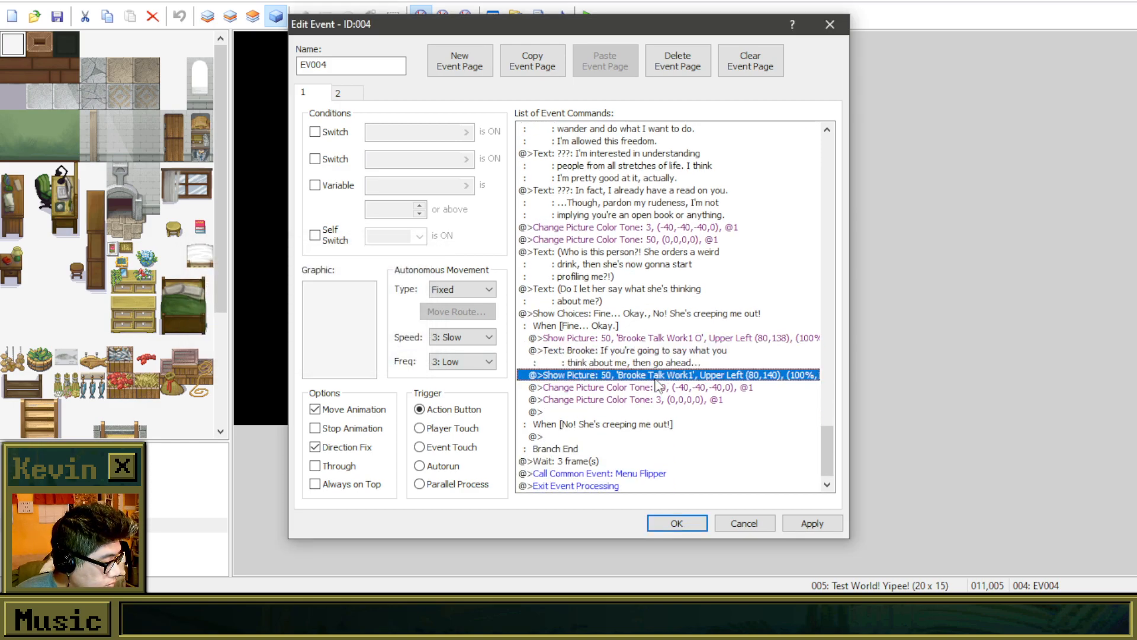
pyautogui.click(647, 411)
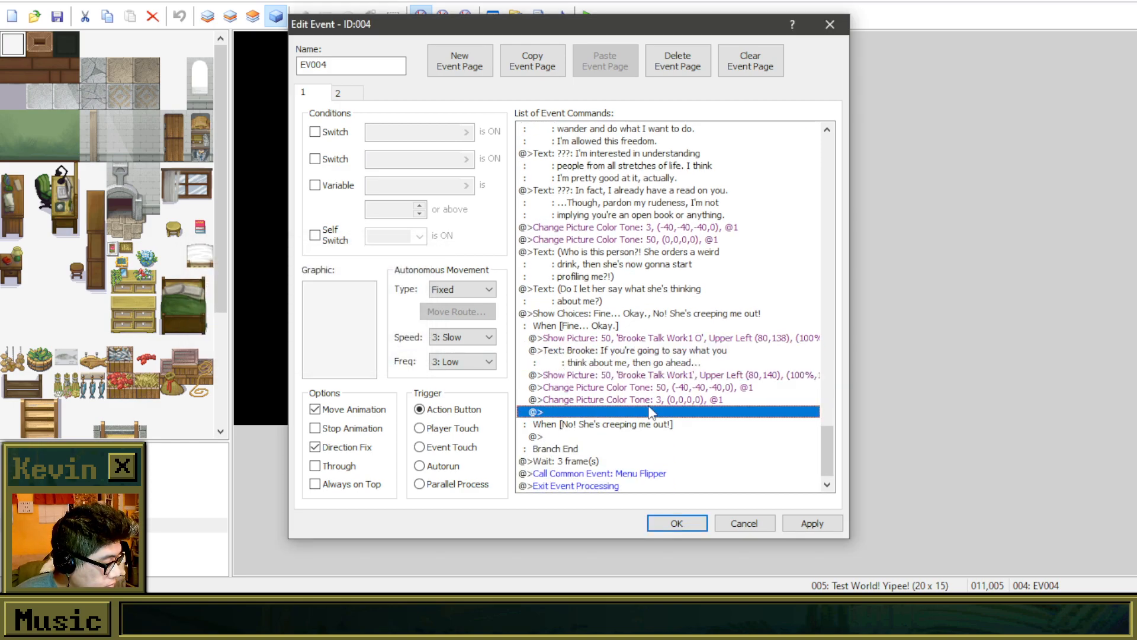
pyautogui.scroll(3, 681, 234)
pyautogui.click(673, 216)
pyautogui.click(675, 229)
pyautogui.click(669, 216)
pyautogui.keyDown('shift'); pyautogui.click(667, 225); pyautogui.keyUp('shift')
pyautogui.keyDown('shift'); pyautogui.click(668, 242); pyautogui.keyUp('shift')
pyautogui.hotkey('ctrl', 'c')
pyautogui.scroll(-4, 693, 344)
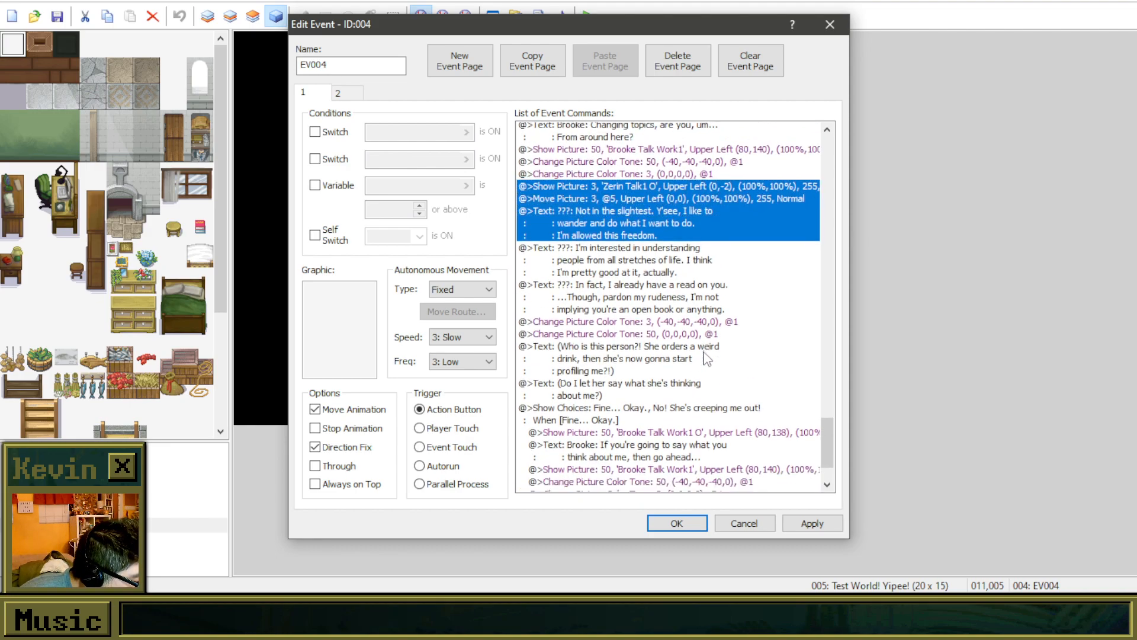
pyautogui.click(666, 400)
pyautogui.hotkey('ctrl', 'v')
pyautogui.rightClick(669, 426)
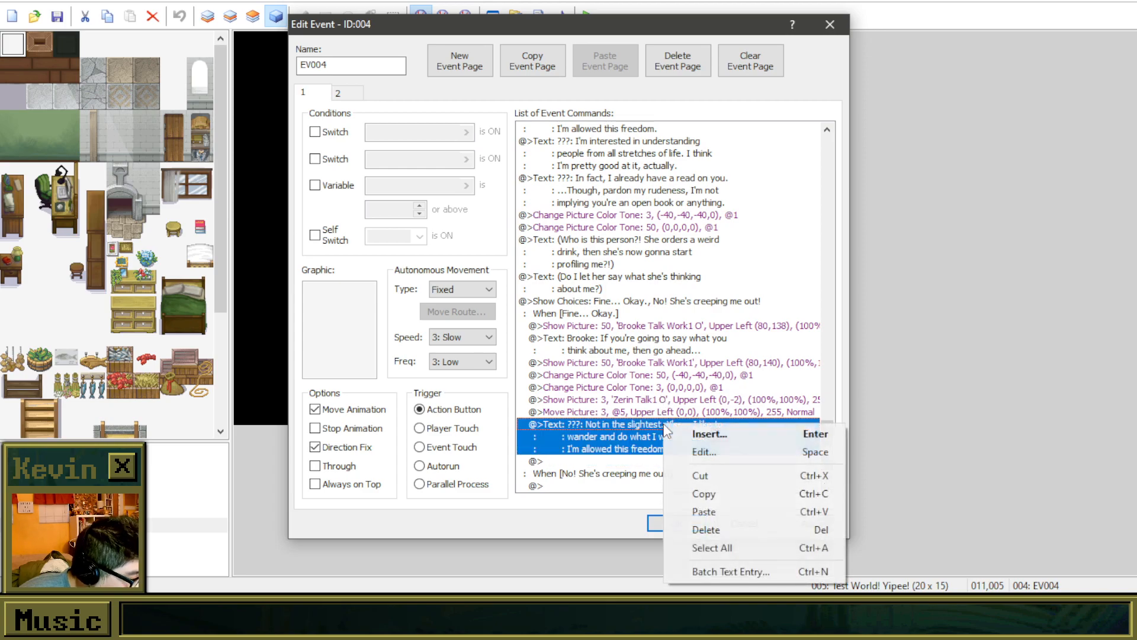
pyautogui.click(681, 451)
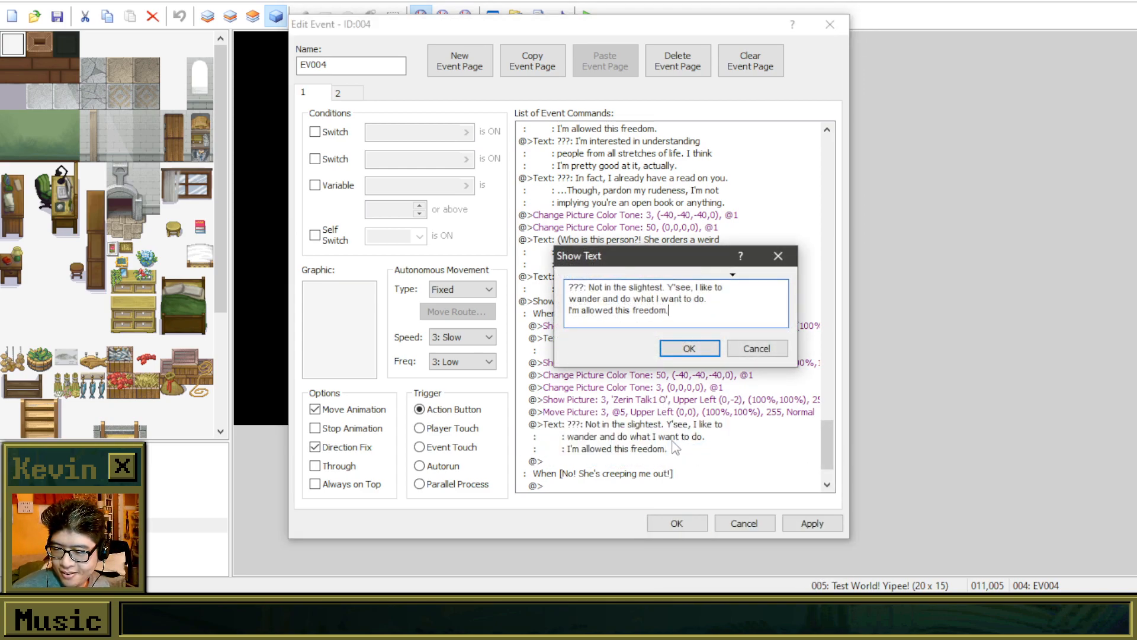
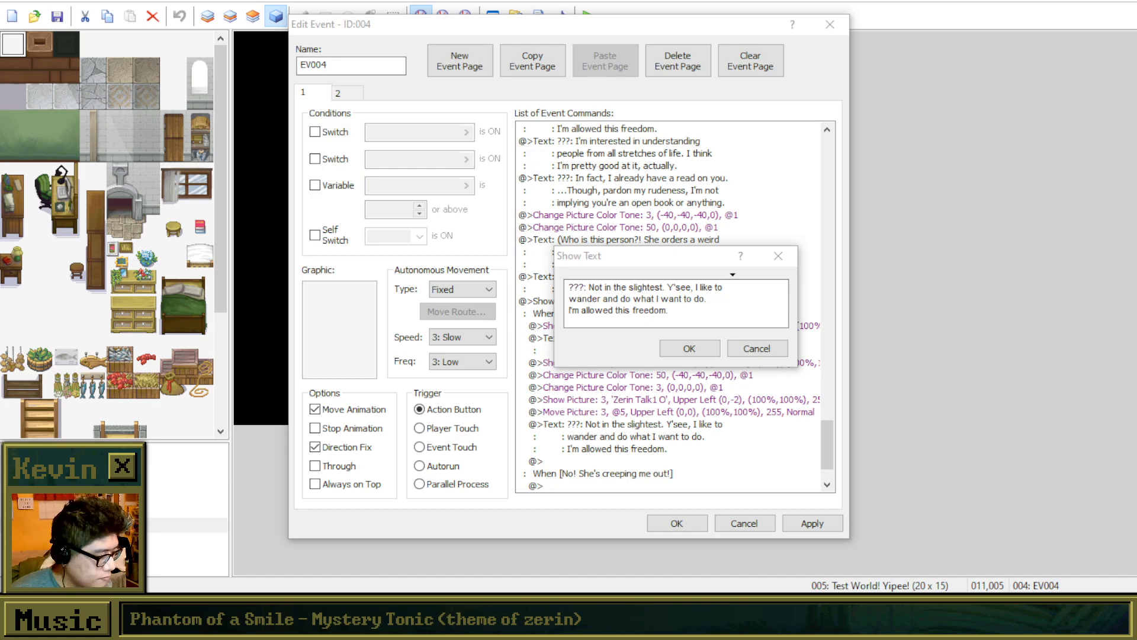
pyautogui.click(758, 296)
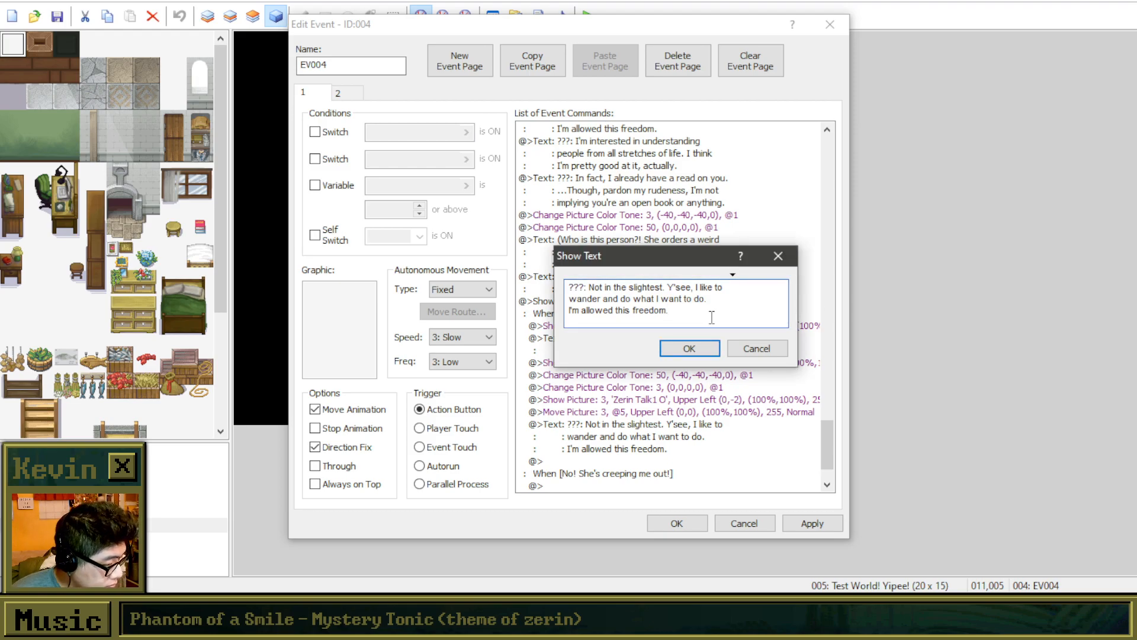
pyautogui.moveTo(712, 317); pyautogui.dragTo(591, 276)
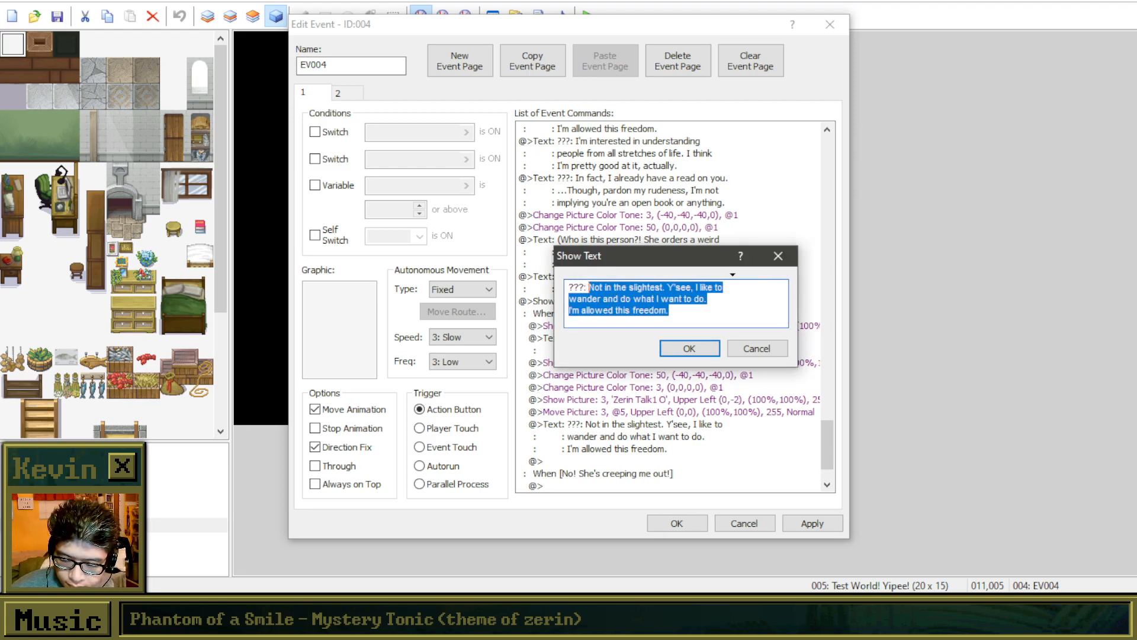
pyautogui.hotkey('alt', 'Tab')
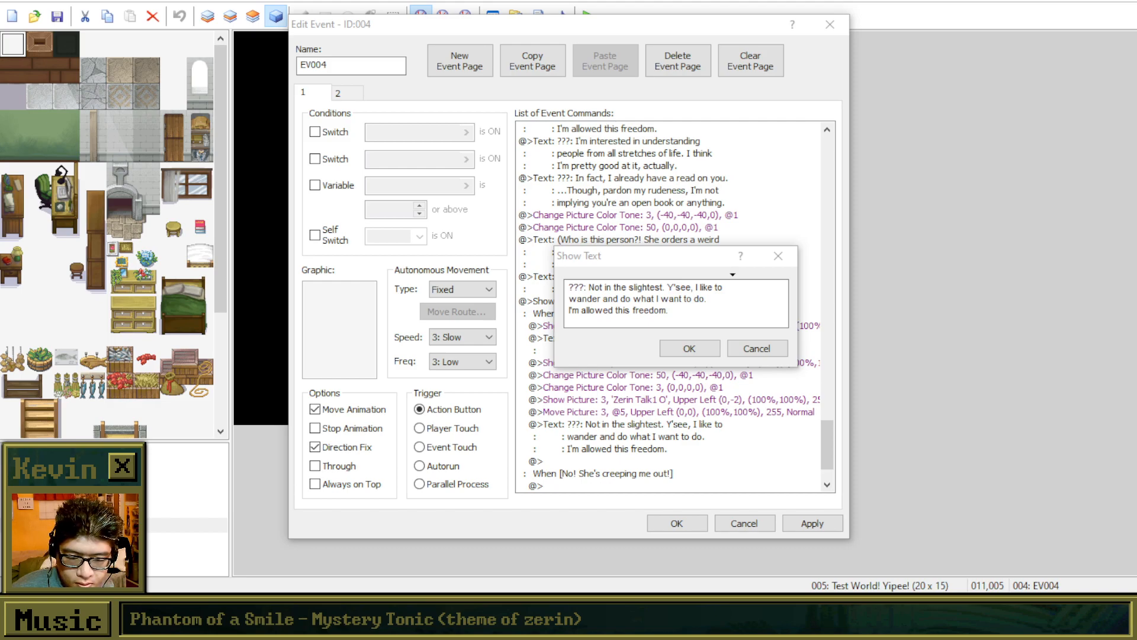
pyautogui.click(778, 255)
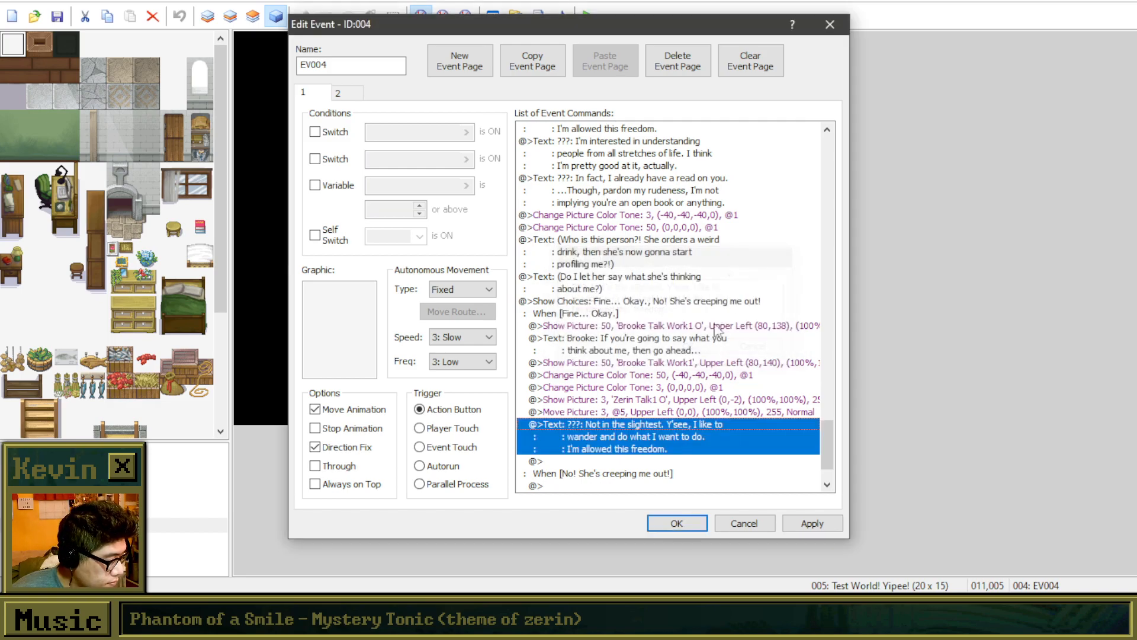
# Step: Rewrite Brooke's line in the "Fine... Okay." branch as "Um... If you're going to say what you've parsed, then... I'm all ears, I guess..."
pyautogui.rightClick(669, 344)
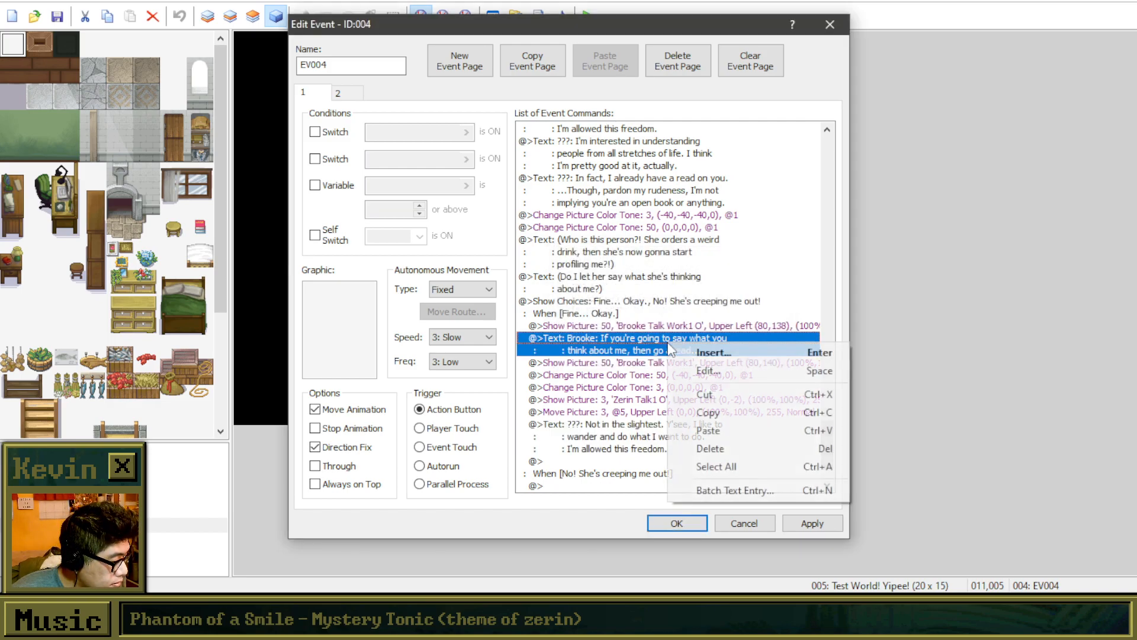
pyautogui.click(705, 370)
pyautogui.moveTo(719, 312); pyautogui.dragTo(605, 286)
pyautogui.press('BackSpace')
pyautogui.write('U')
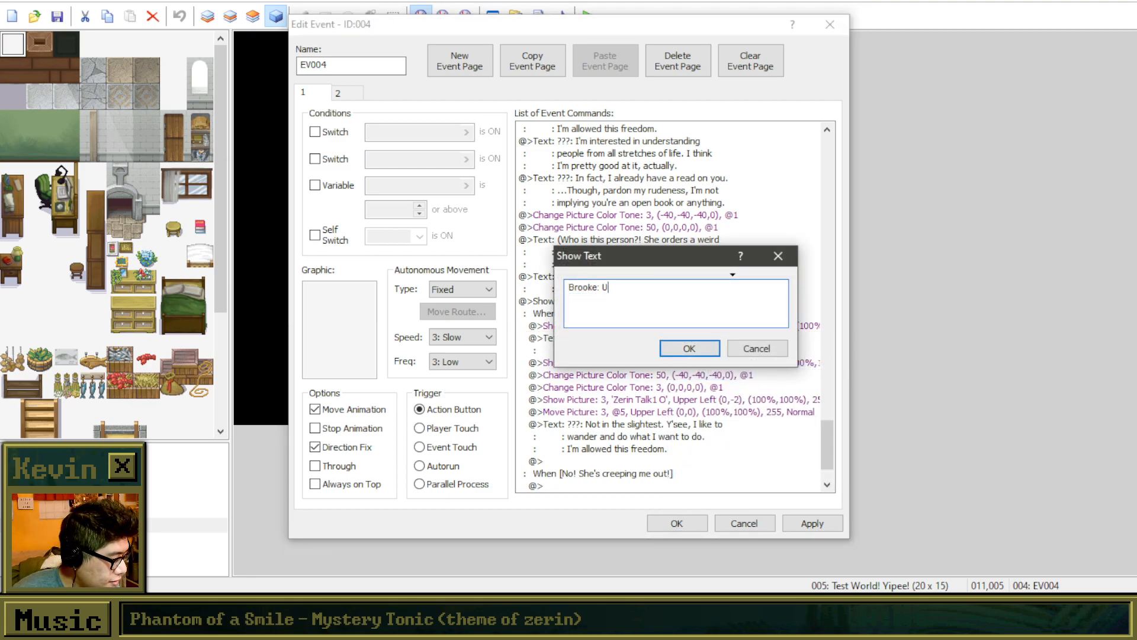
pyautogui.write("m... If you're")
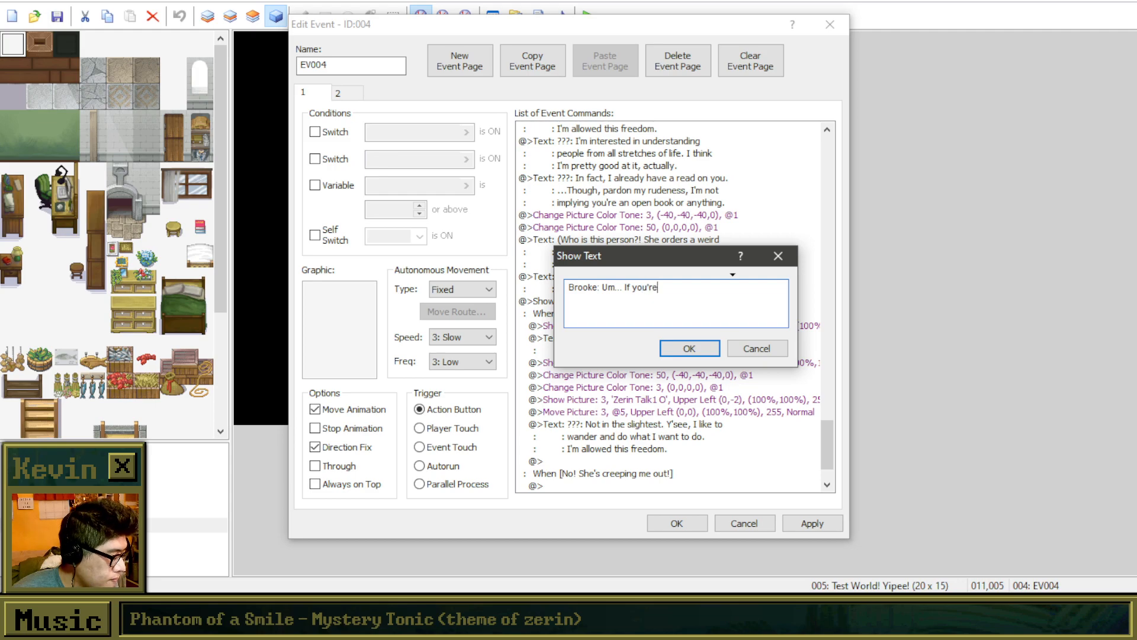
pyautogui.write(' going to rea')
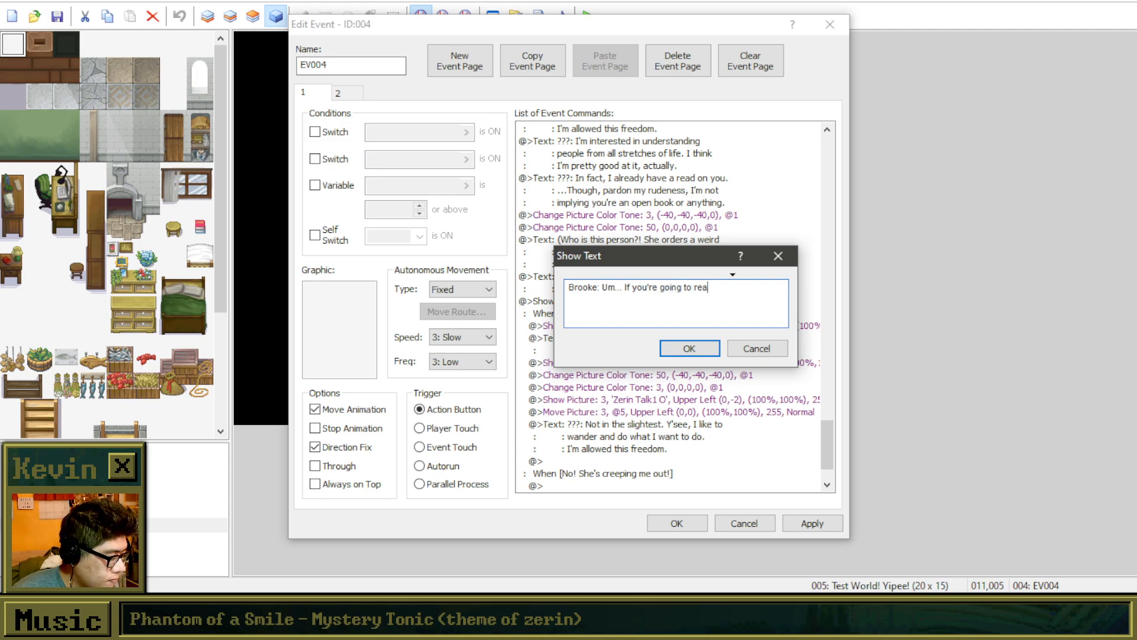
pyautogui.press('BackSpace')
pyautogui.press('BackSpace')
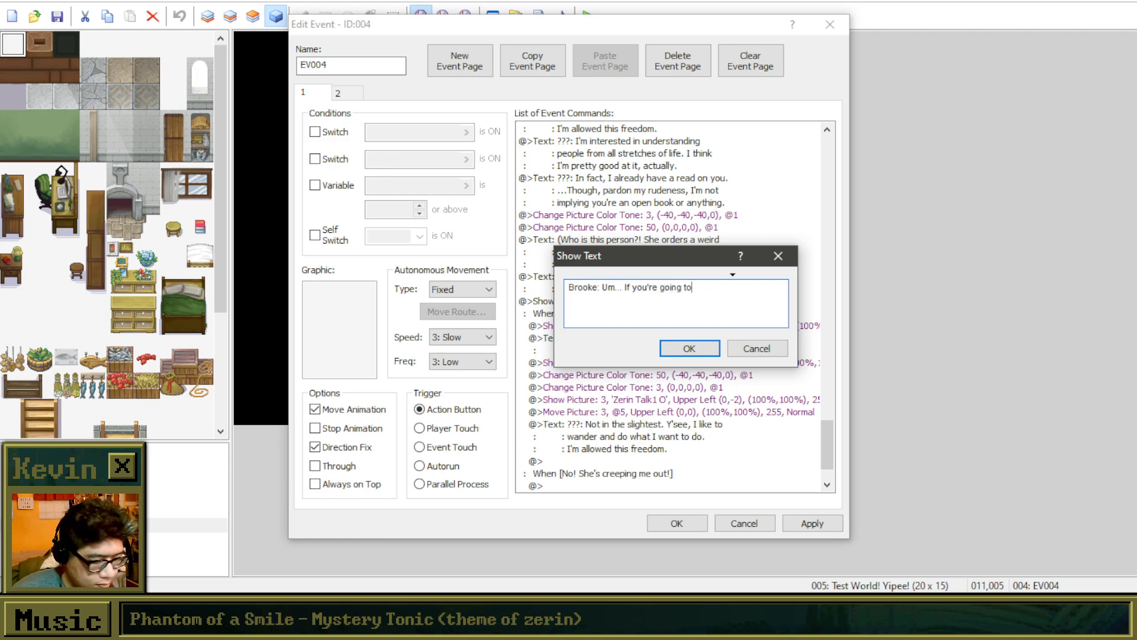
pyautogui.write('say wha')
pyautogui.press('BackSpace')
pyautogui.press('BackSpace')
pyautogui.press('BackSpace')
pyautogui.press('BackSpace')
pyautogui.press('Return')
pyautogui.write('what you thin')
pyautogui.press('BackSpace')
pyautogui.press('BackSpace')
pyautogui.press('BackSpace')
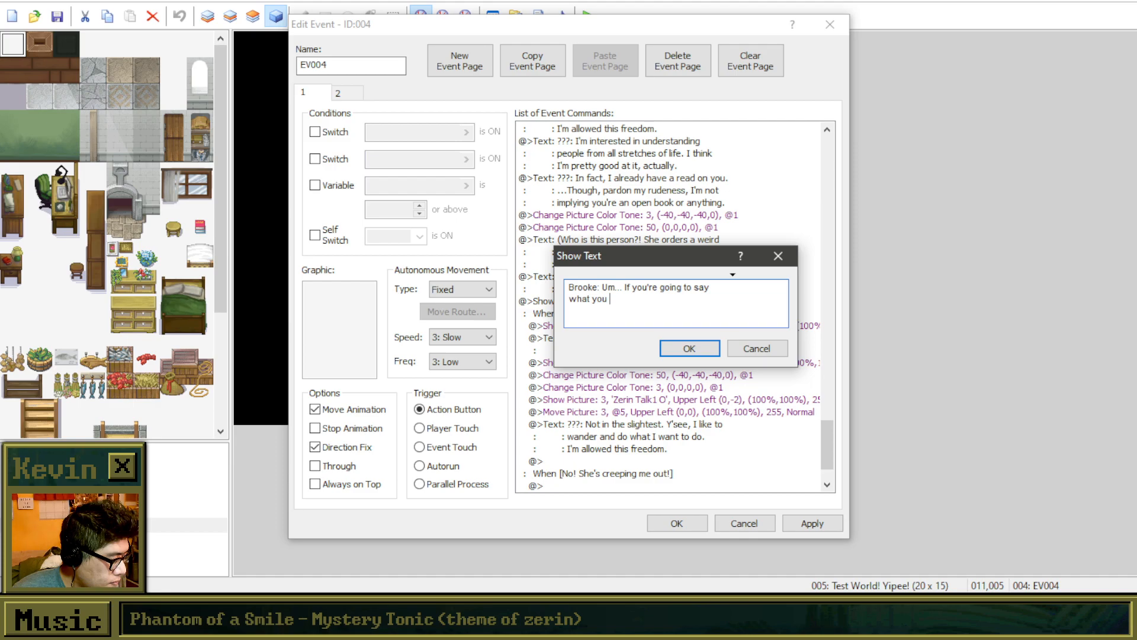
pyautogui.write("'ve parsed, then... ")
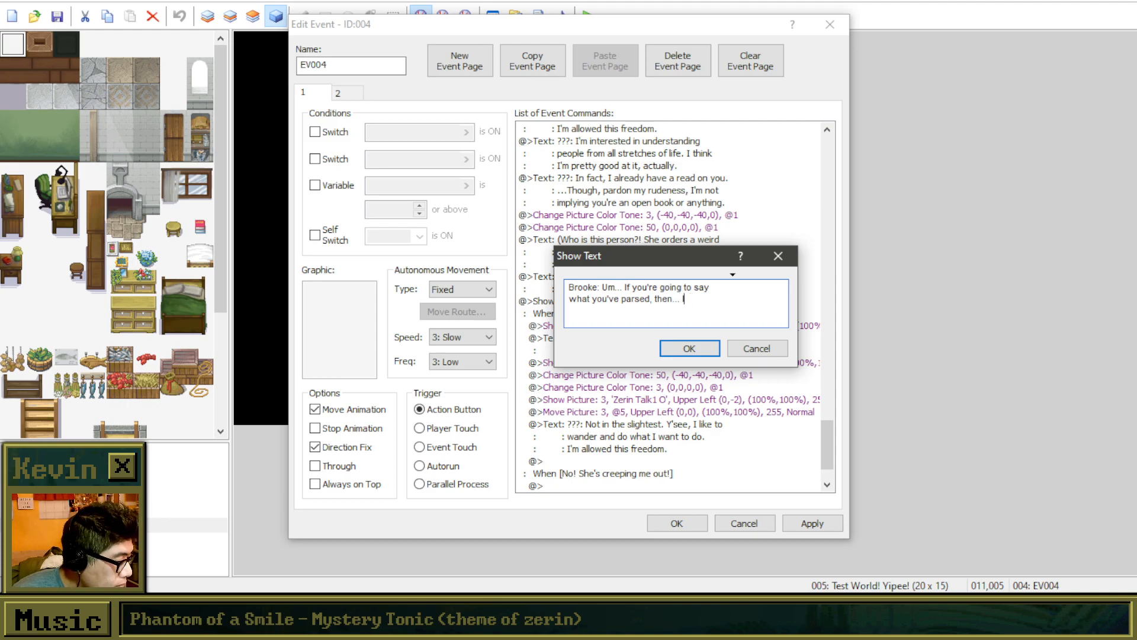
pyautogui.write("I'm all ears ")
pyautogui.write('I guess...')
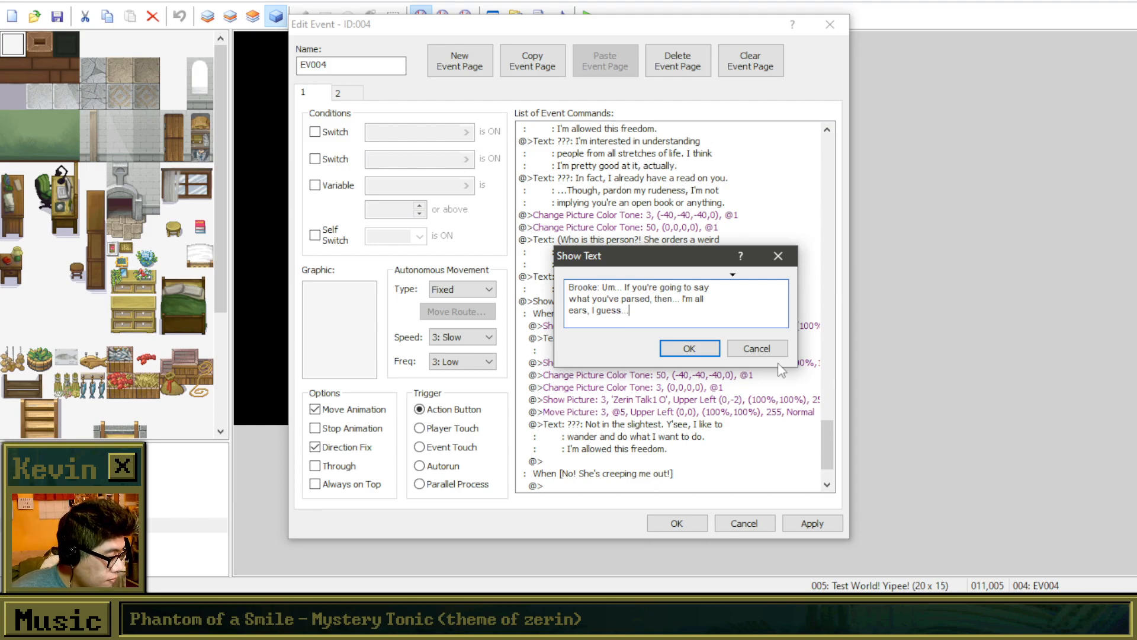
pyautogui.click(706, 352)
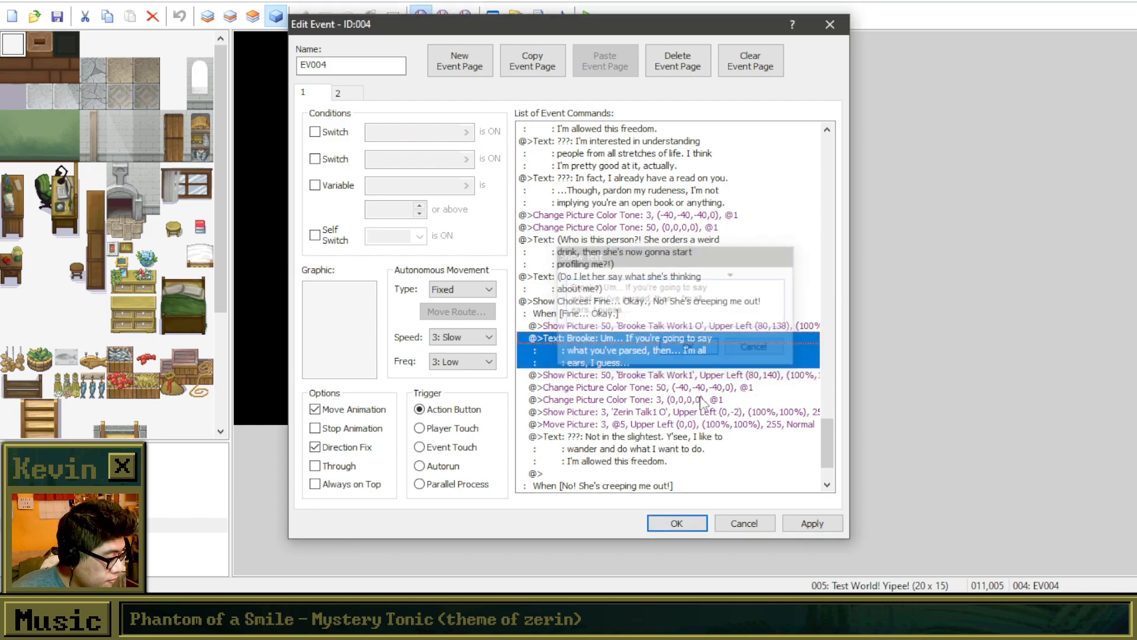
# Step: Change the pasted ??? line to "Well, you have this aura of a creative mind. And, well, you know how it is with creative people."
pyautogui.rightClick(675, 444)
pyautogui.click(737, 299)
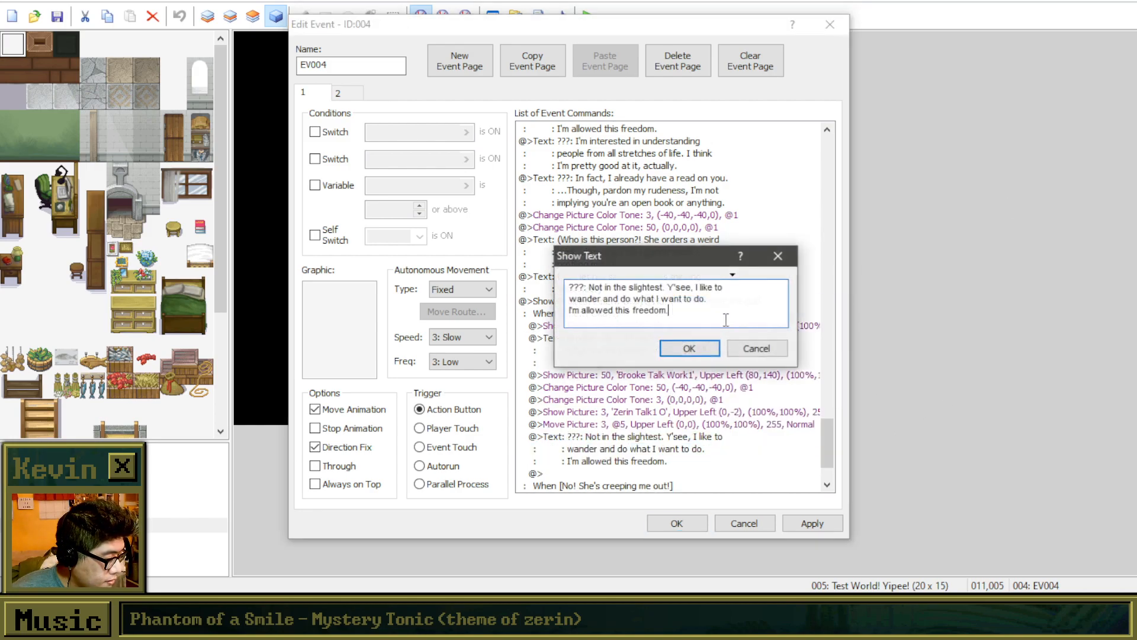
pyautogui.moveTo(481, 259); pyautogui.dragTo(589, 287)
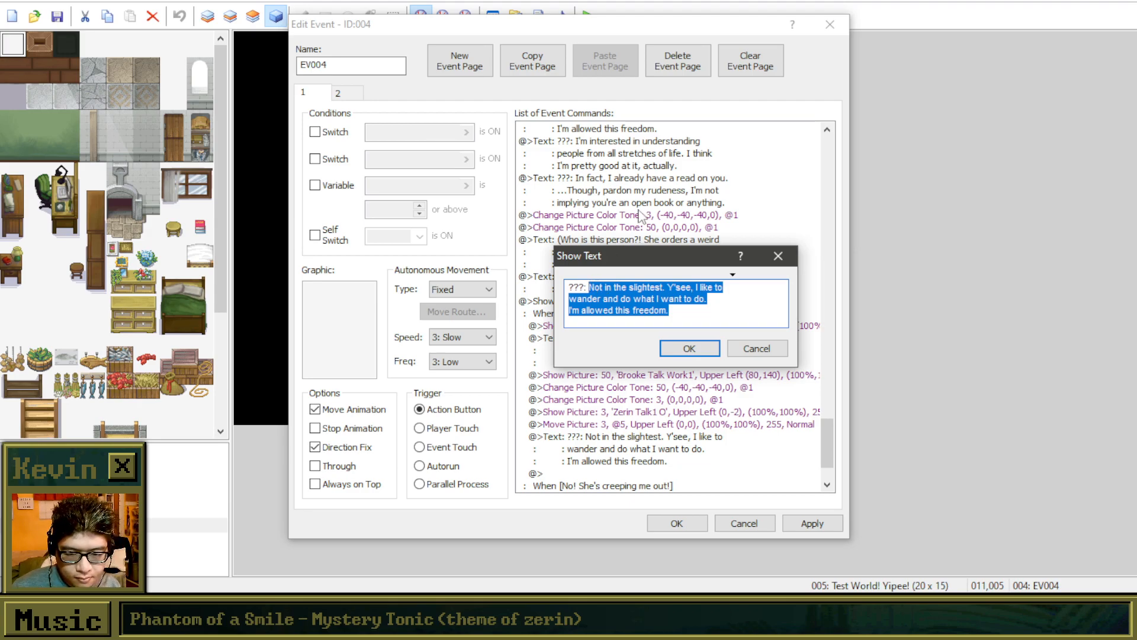
pyautogui.write('Well, you have a')
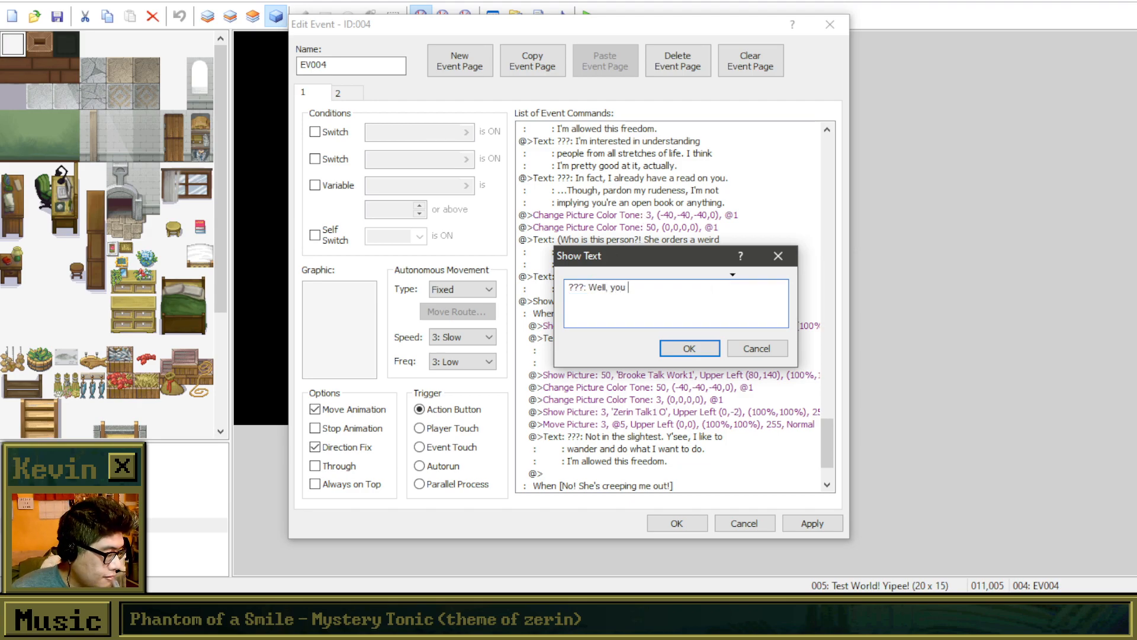
pyautogui.press('BackSpace')
pyautogui.press('BackSpace')
pyautogui.write('this aura of a creative')
pyautogui.press('BackSpace')
pyautogui.press('BackSpace')
pyautogui.press('BackSpace')
pyautogui.press('BackSpace')
pyautogui.press('BackSpace')
pyautogui.write('creat')
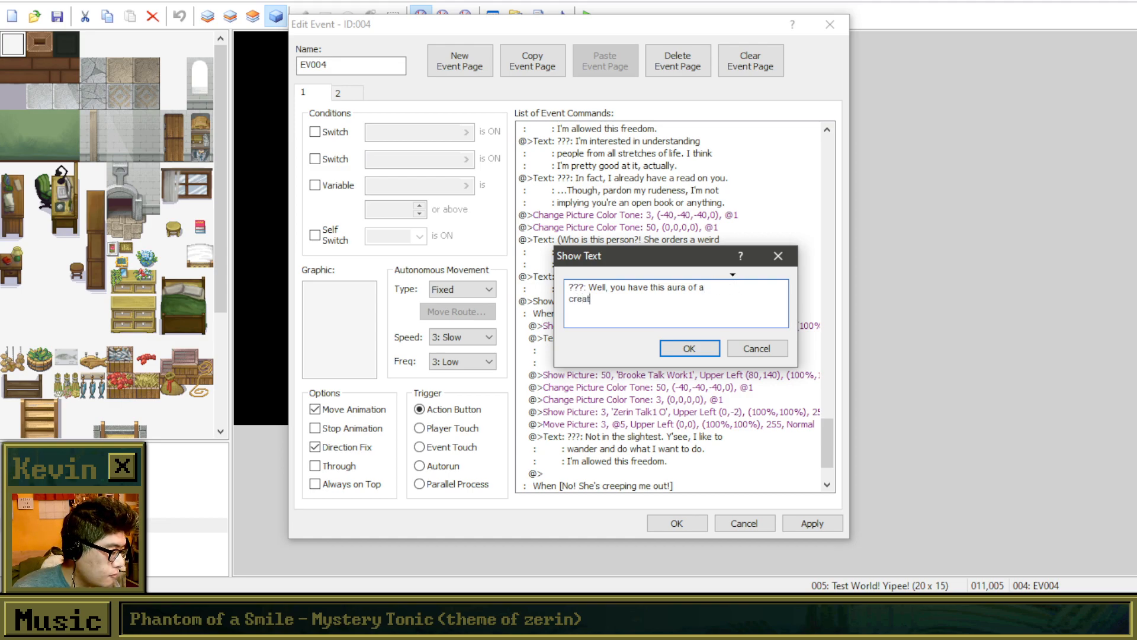
pyautogui.write('ive mind. And, well, you know how it ')
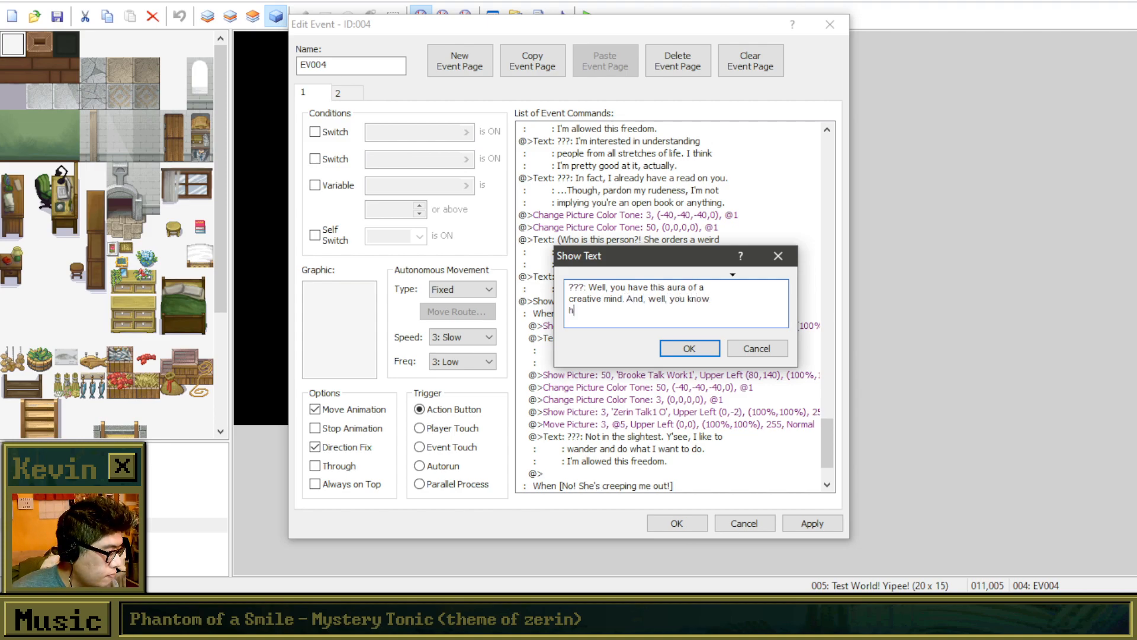
pyautogui.write('is with cr')
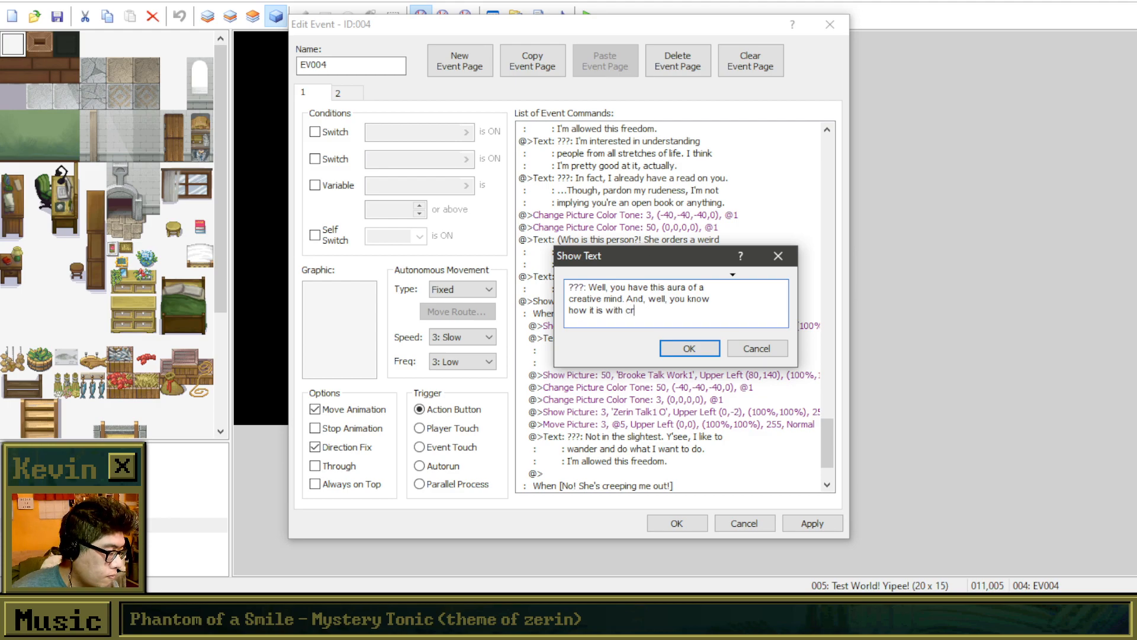
pyautogui.write('eative people.')
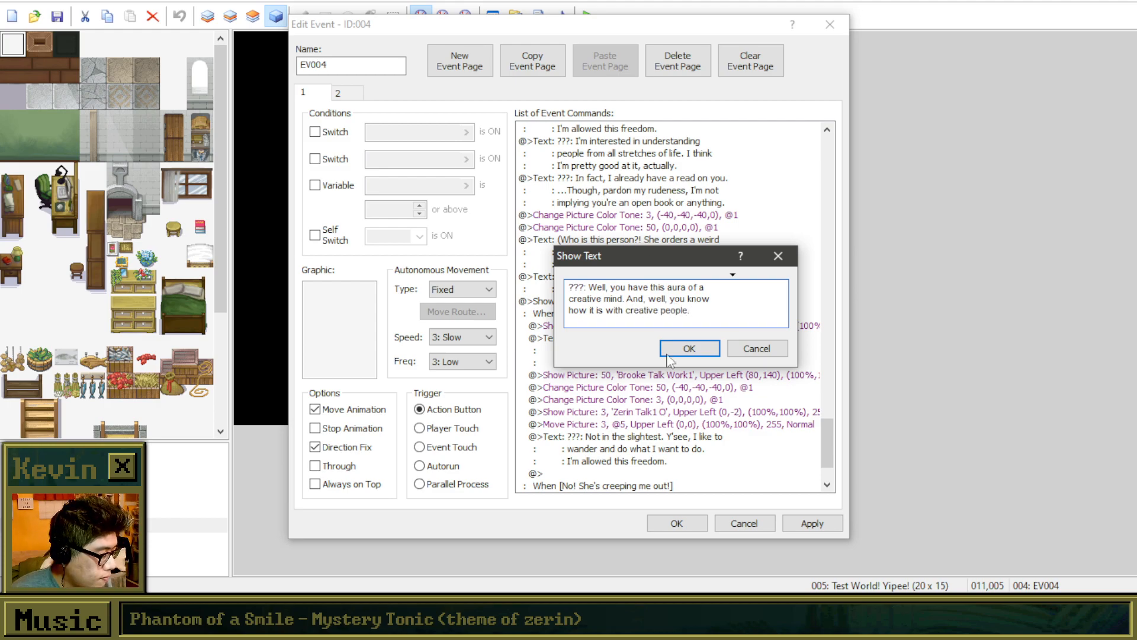
pyautogui.click(687, 348)
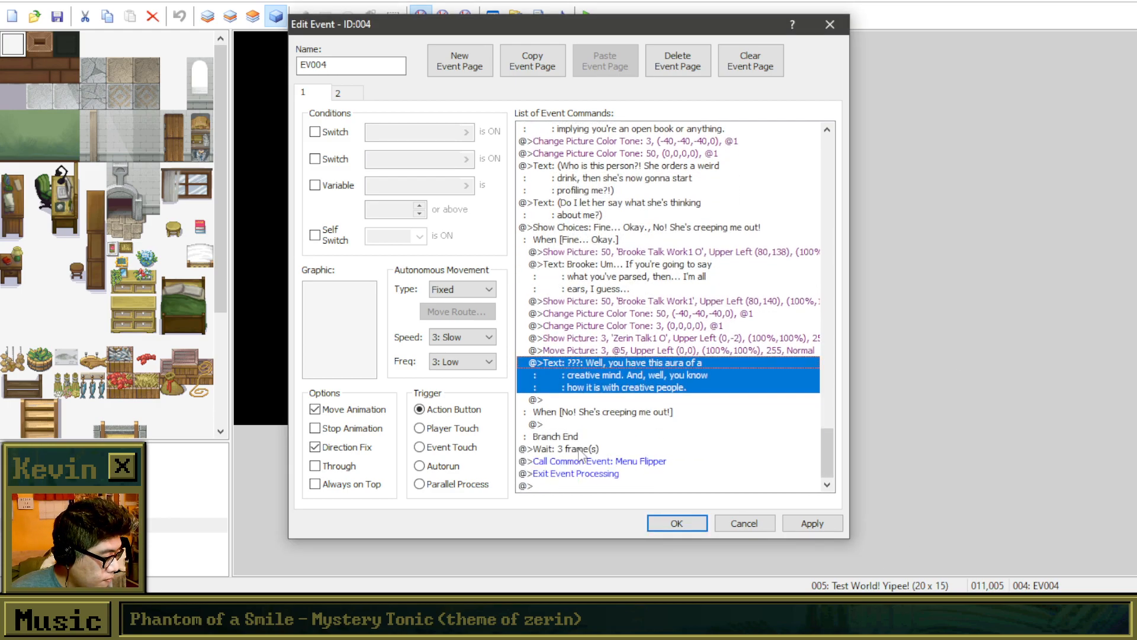
# Step: Add a text command at the end of the "Fine... Okay." branch reading "???: They're tortured. Or well, they torture themselves."
pyautogui.rightClick(575, 401)
pyautogui.click(600, 411)
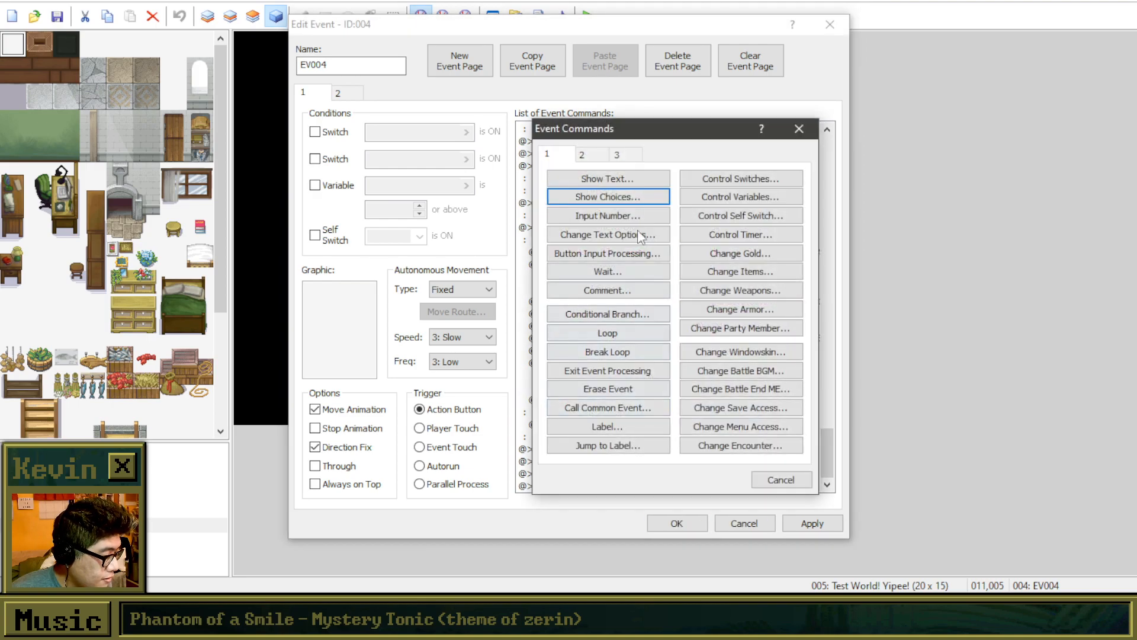
pyautogui.click(624, 178)
pyautogui.write('???: THey')
pyautogui.press('BackSpace')
pyautogui.press('BackSpace')
pyautogui.press('BackSpace')
pyautogui.write("hey're torture")
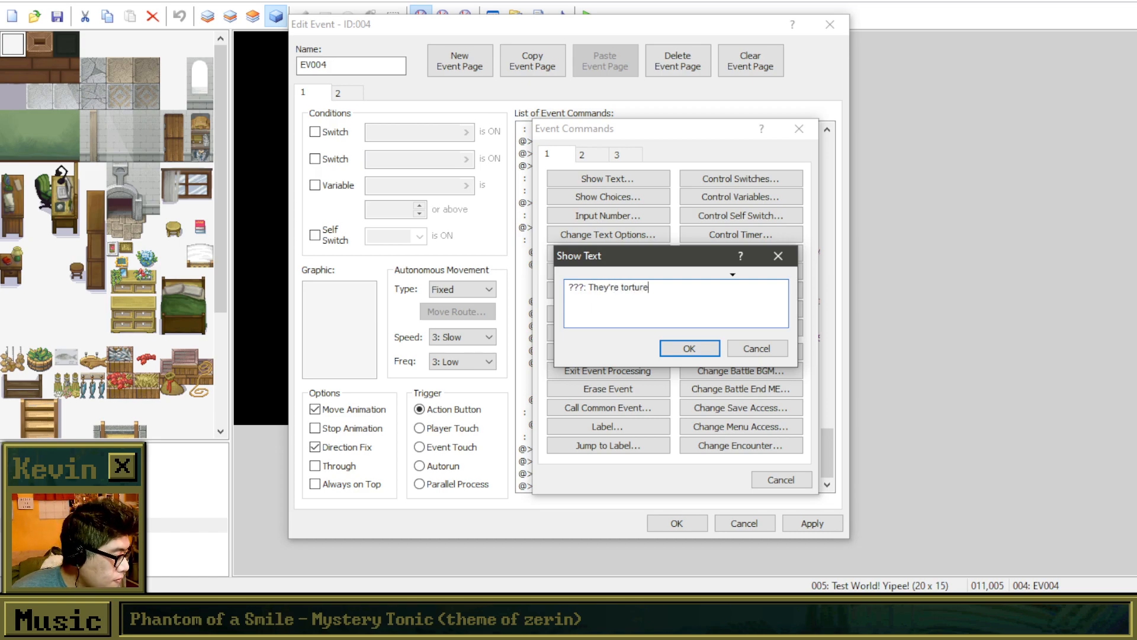
pyautogui.write('d, Or well, theyotr')
pyautogui.press('BackSpace')
pyautogui.write('torture themselves.')
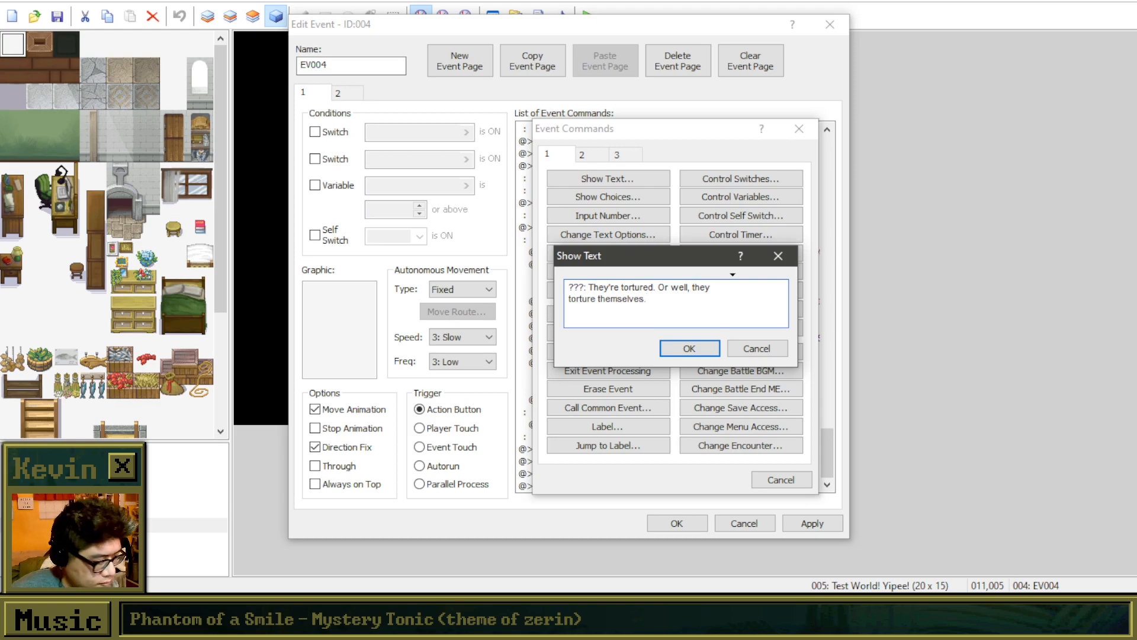
pyautogui.click(678, 355)
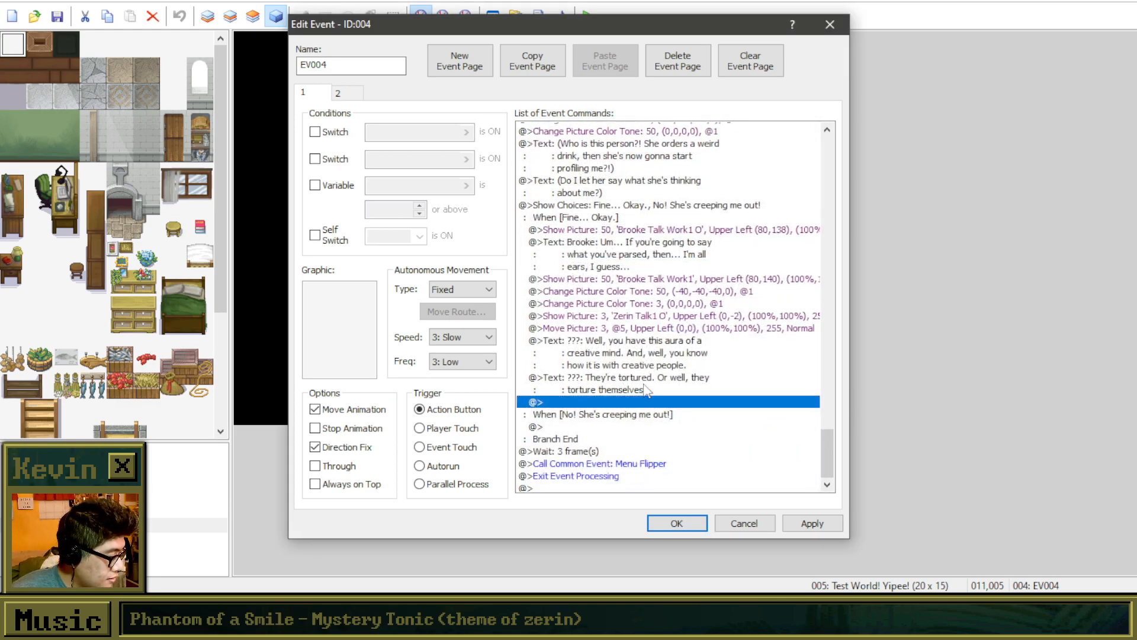
# Step: Duplicate the "They're tortured" text command directly below itself in the "Fine... Okay." branch
pyautogui.click(639, 385)
pyautogui.hotkey('ctrl', 'c')
pyautogui.hotkey('ctrl', 'v')
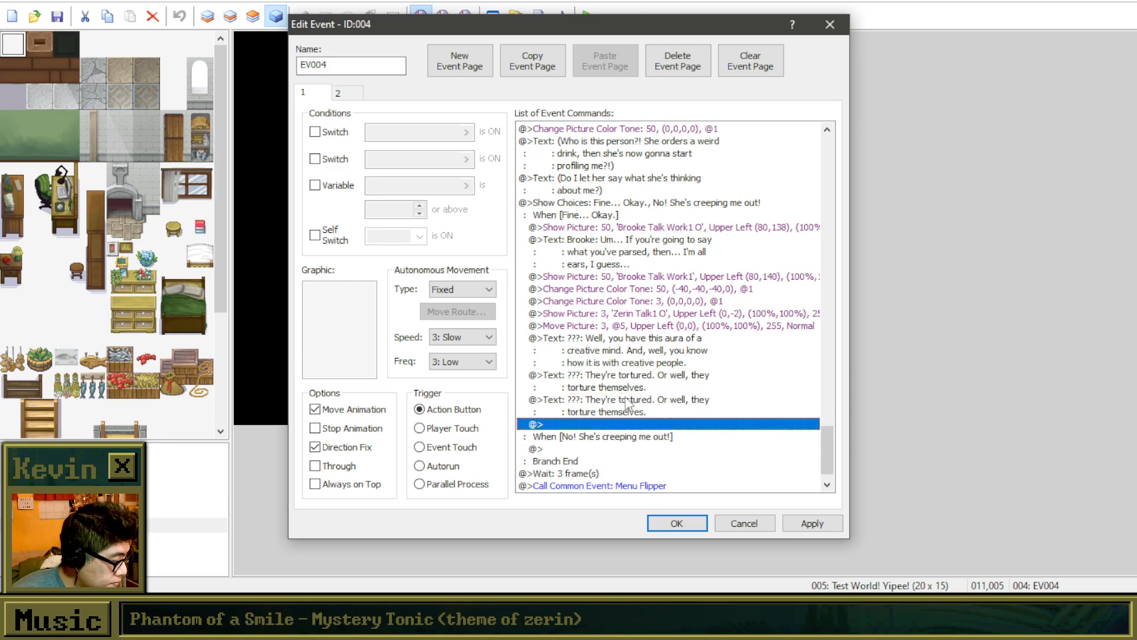
# Step: Change the duplicated ??? line to "And I can see you're in a weird transition in your life. You're holding onto two pains in your hands."
pyautogui.rightClick(628, 394)
pyautogui.click(659, 424)
pyautogui.moveTo(662, 324); pyautogui.dragTo(592, 288)
pyautogui.press('BackSpace')
pyautogui.write('And ')
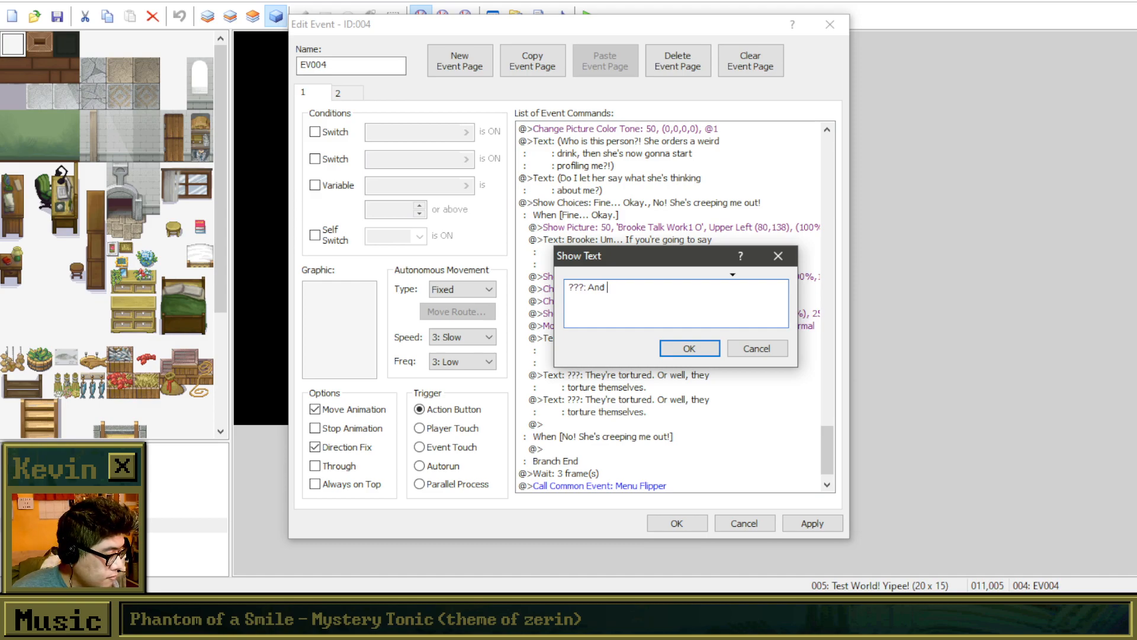
pyautogui.write('I')
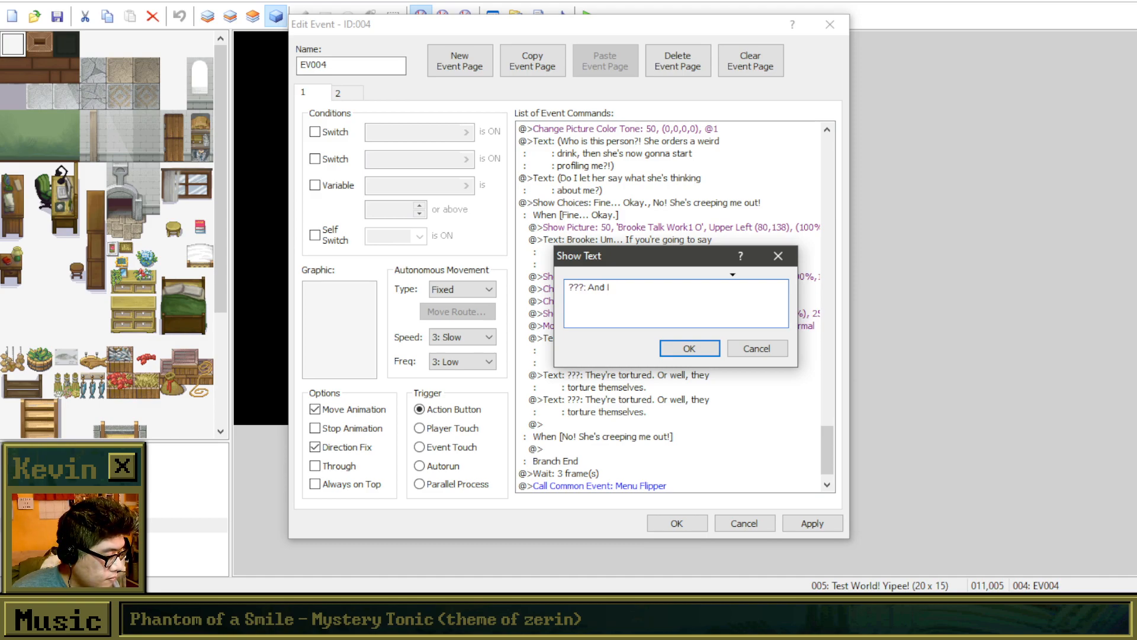
pyautogui.write(' can see')
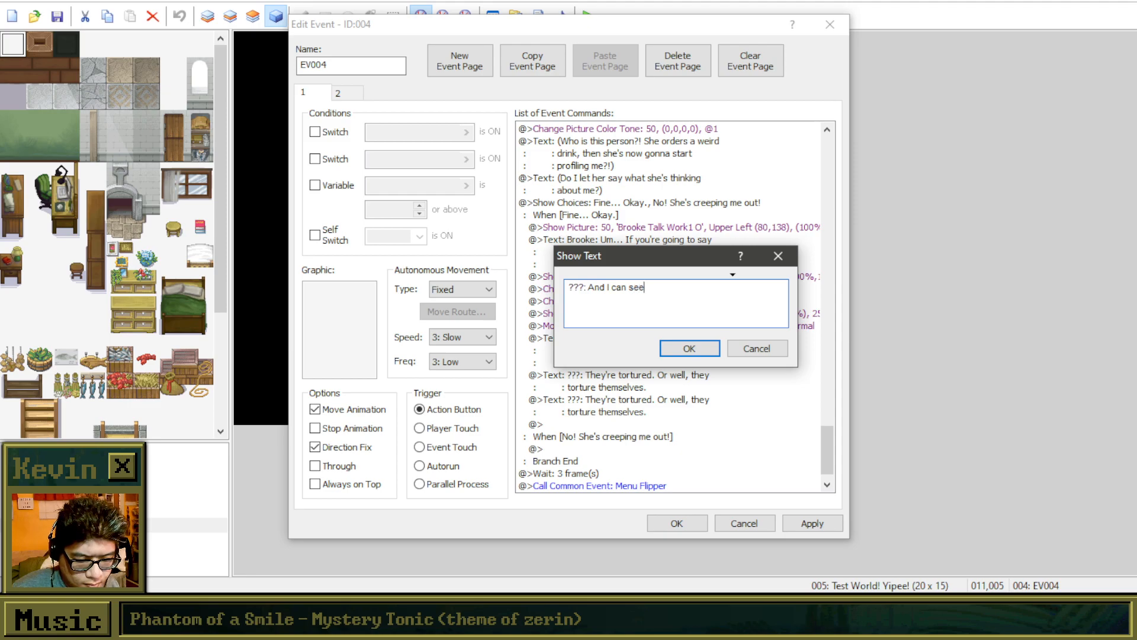
pyautogui.write(" you're in a weird ")
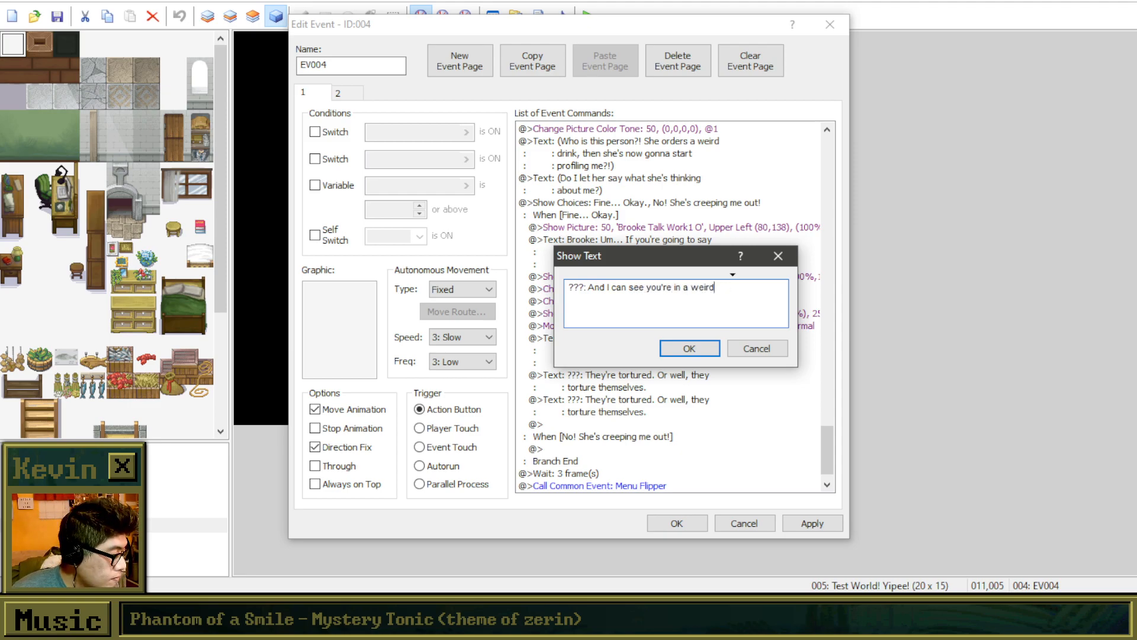
pyautogui.write('transition ')
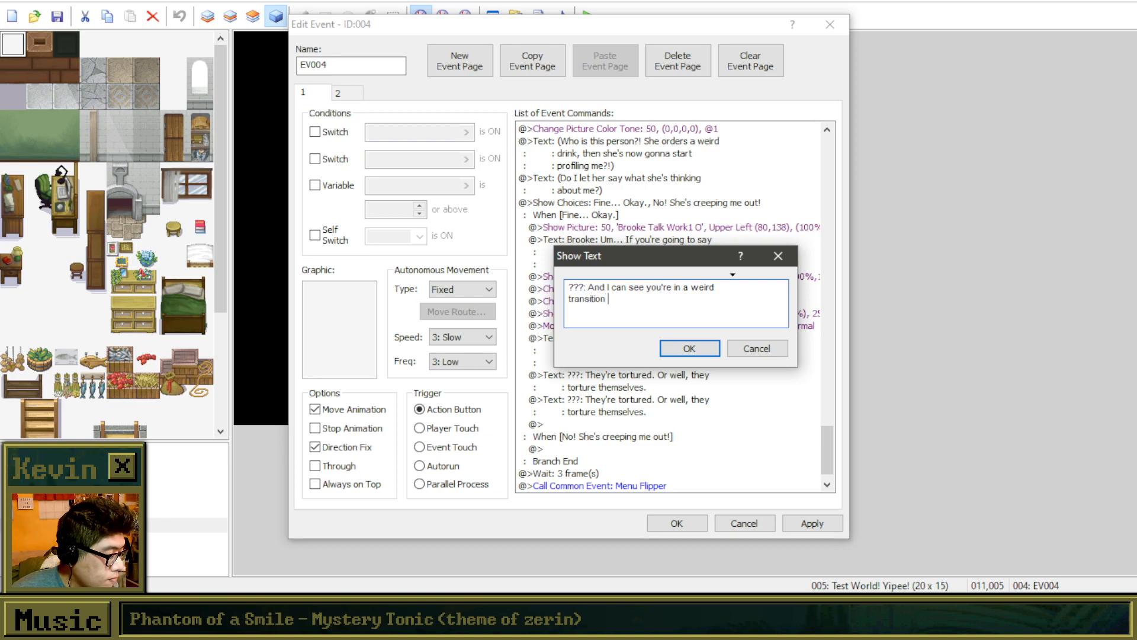
pyautogui.write('in your life')
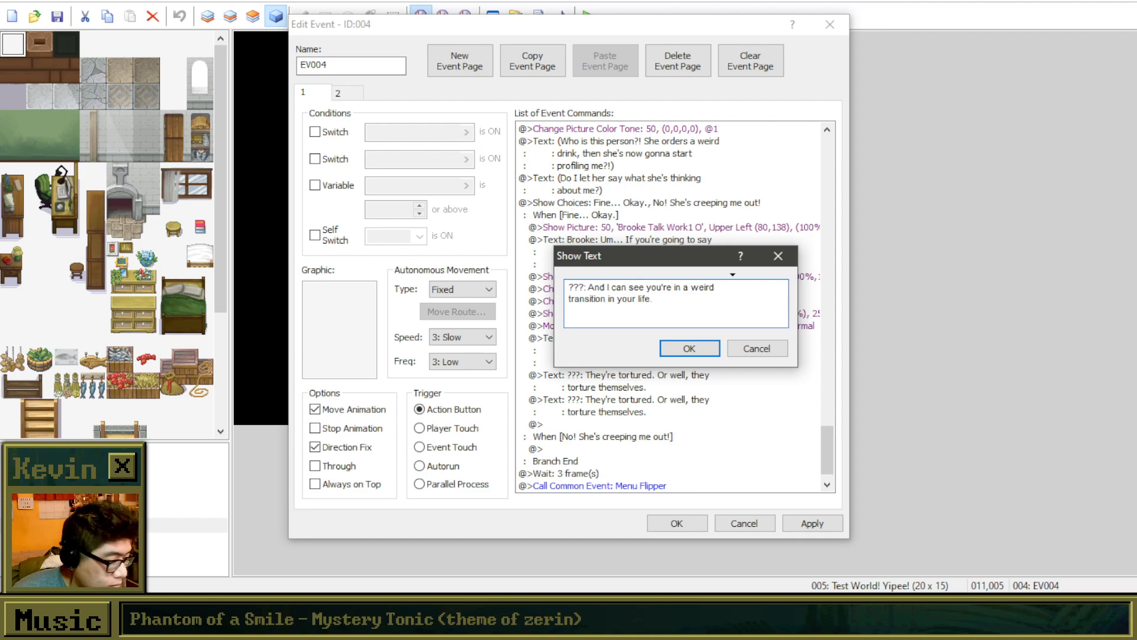
pyautogui.write('. Y')
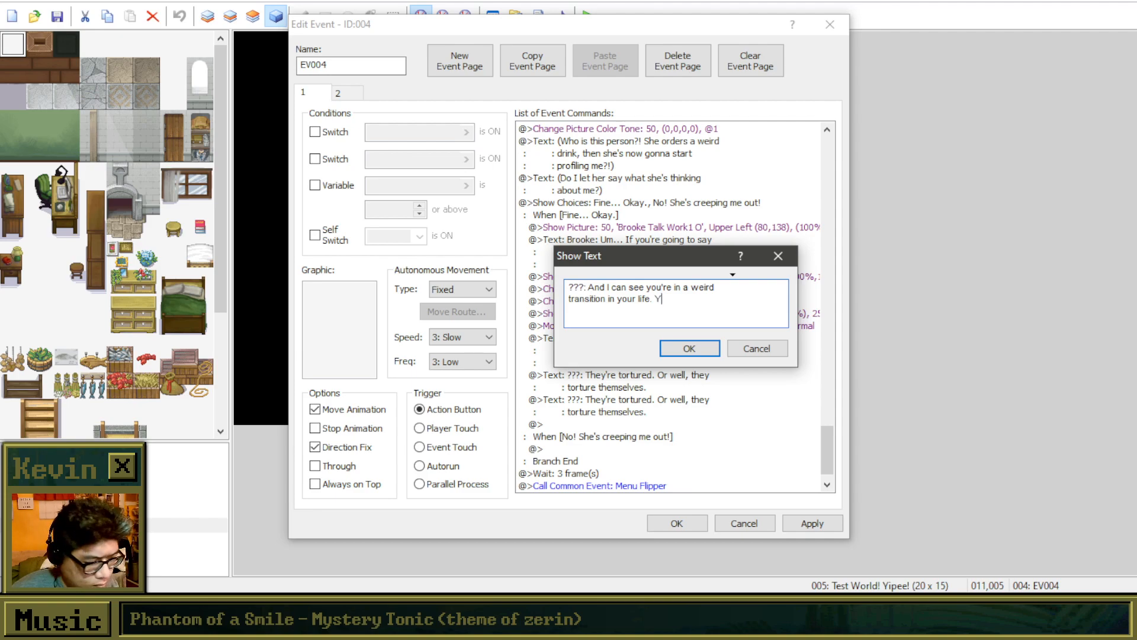
pyautogui.write("ou're holding")
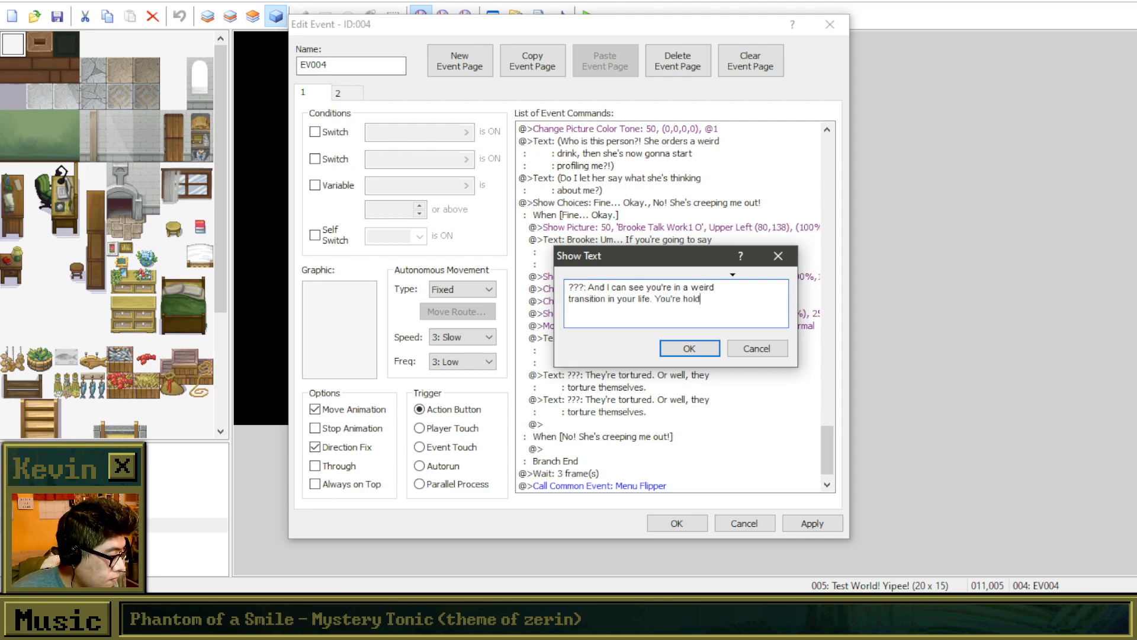
pyautogui.press('Return')
pyautogui.write('onto twso')
pyautogui.press('BackSpace')
pyautogui.press('BackSpace')
pyautogui.press('BackSpace')
pyautogui.write('o pains')
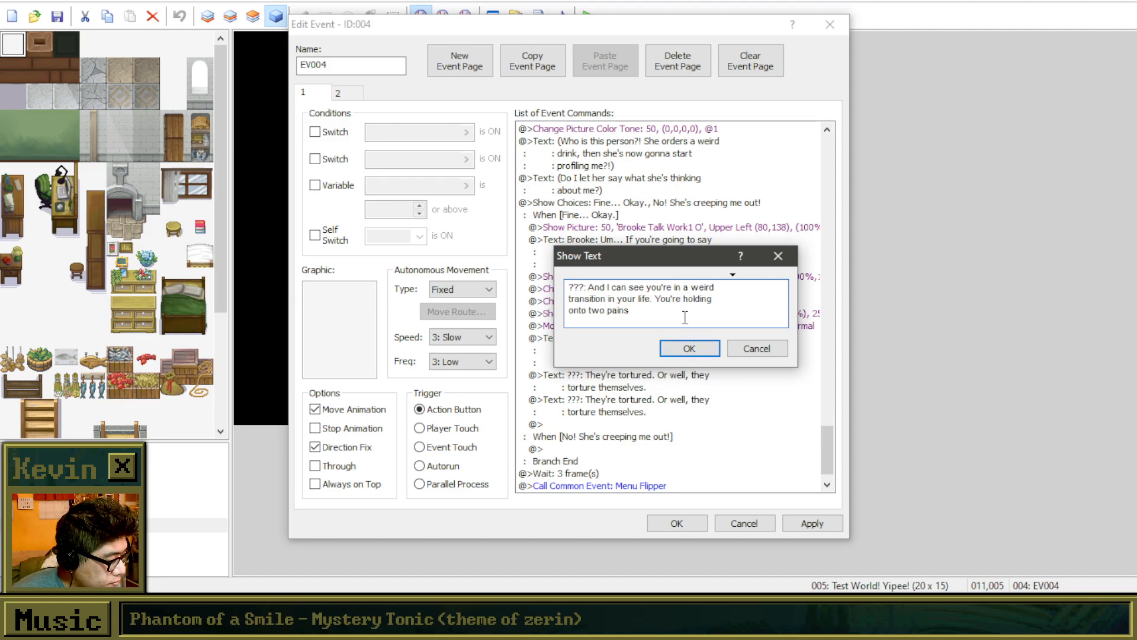
pyautogui.write('in your hands.')
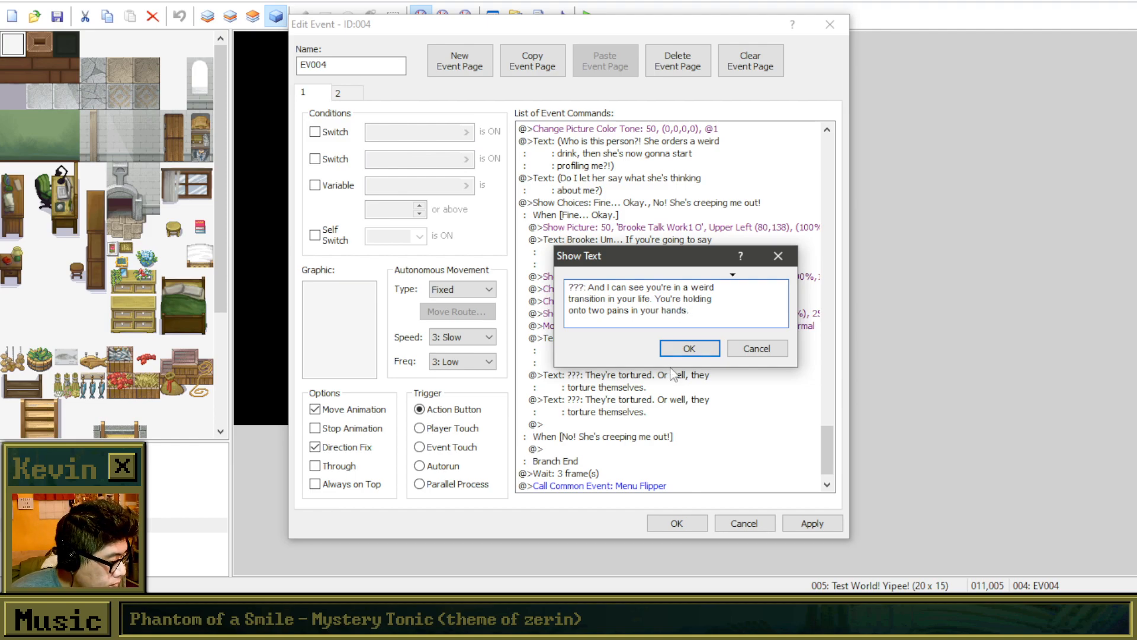
pyautogui.click(687, 350)
# Step: Add the ??? text "You're holding onto the pain of staying where you are in life. In the other hand bears the pain of change."
pyautogui.rightClick(640, 437)
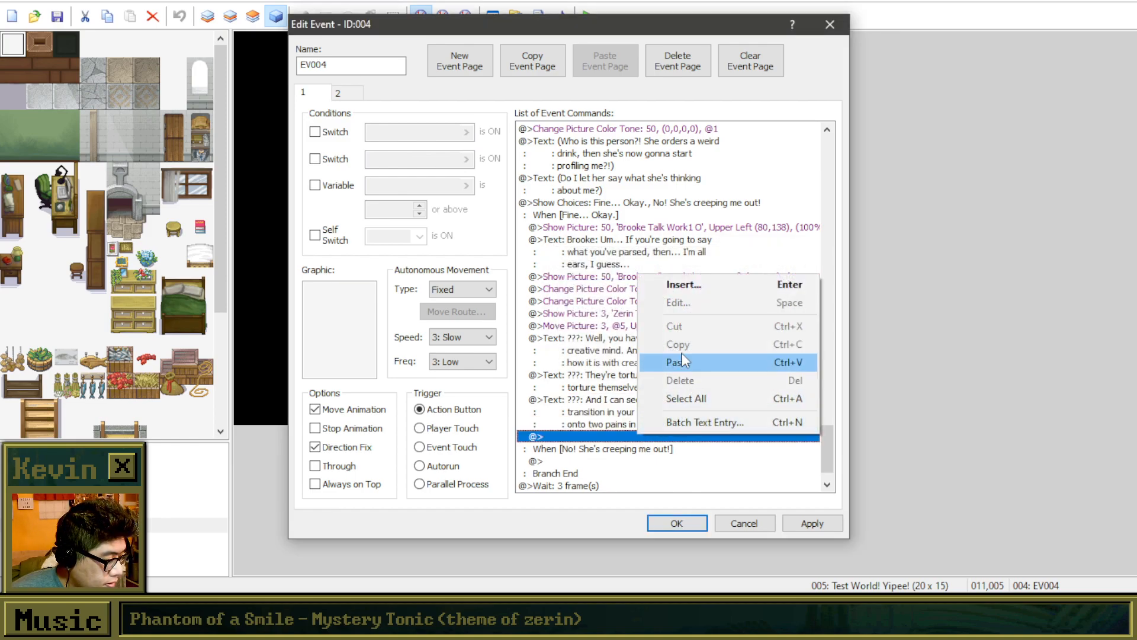
pyautogui.click(682, 285)
pyautogui.click(602, 179)
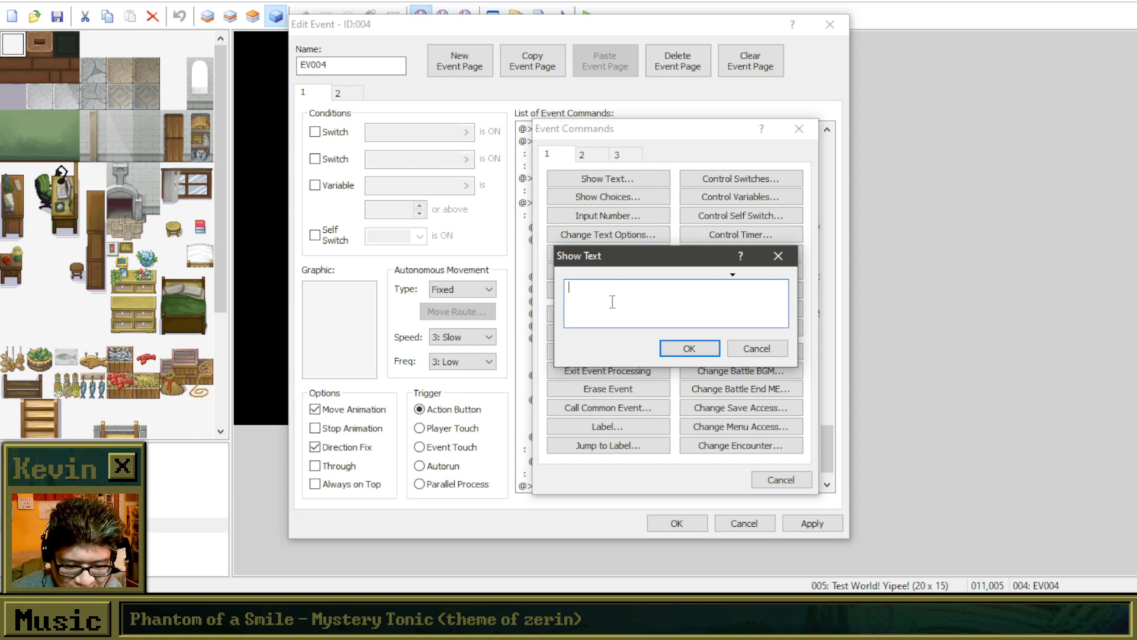
pyautogui.write('???')
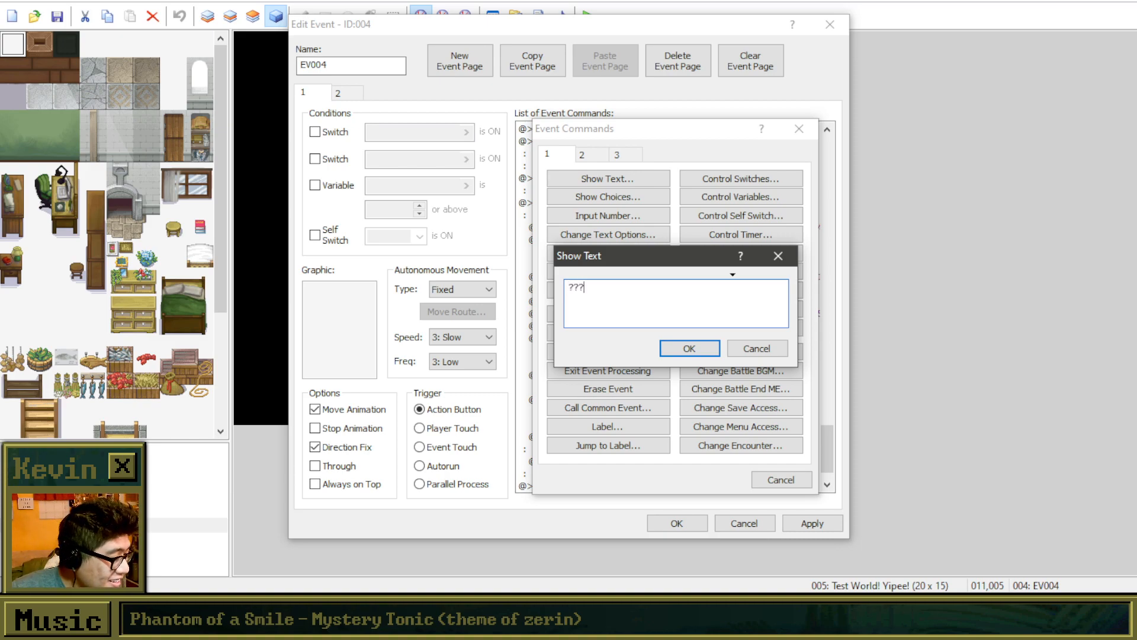
pyautogui.write(': You')
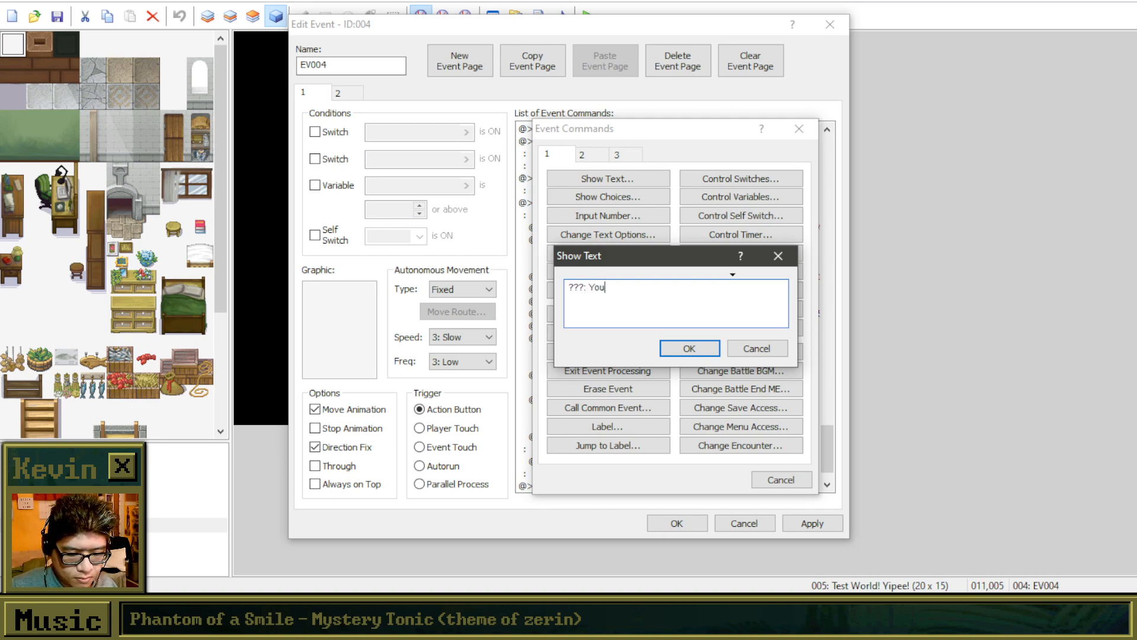
pyautogui.write("'re holding o")
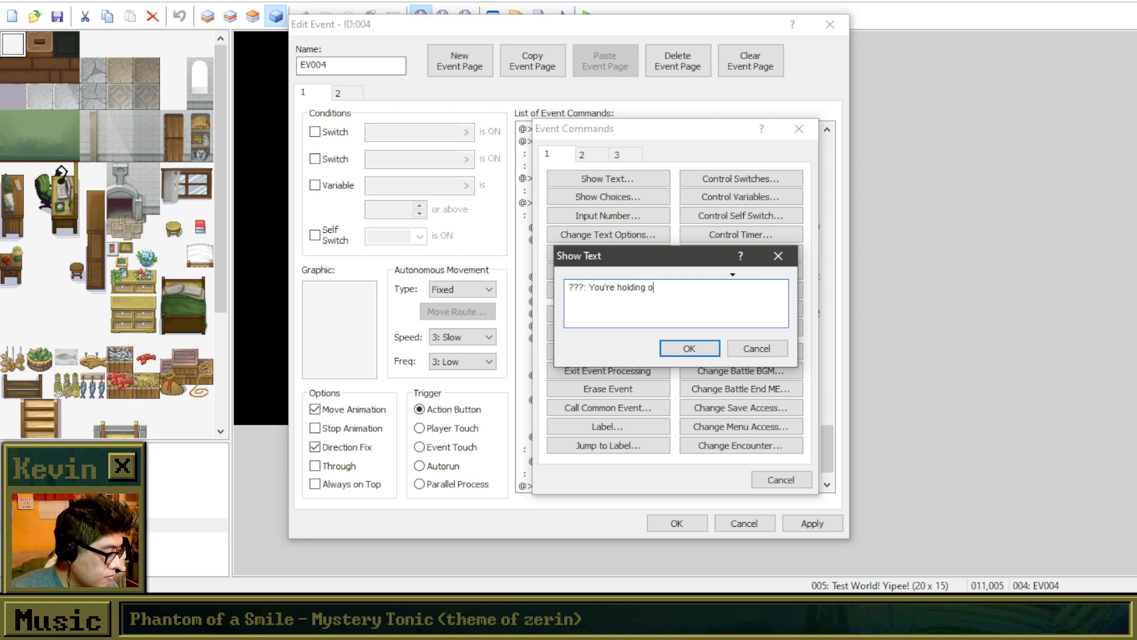
pyautogui.write('nto the pain of sta')
pyautogui.press('BackSpace')
pyautogui.press('BackSpace')
pyautogui.press('BackSpace')
pyautogui.press('BackSpace')
pyautogui.press('Return')
pyautogui.write('staying hwere')
pyautogui.press('BackSpace')
pyautogui.press('BackSpace')
pyautogui.press('BackSpace')
pyautogui.press('BackSpace')
pyautogui.press('BackSpace')
pyautogui.write('where you are in life')
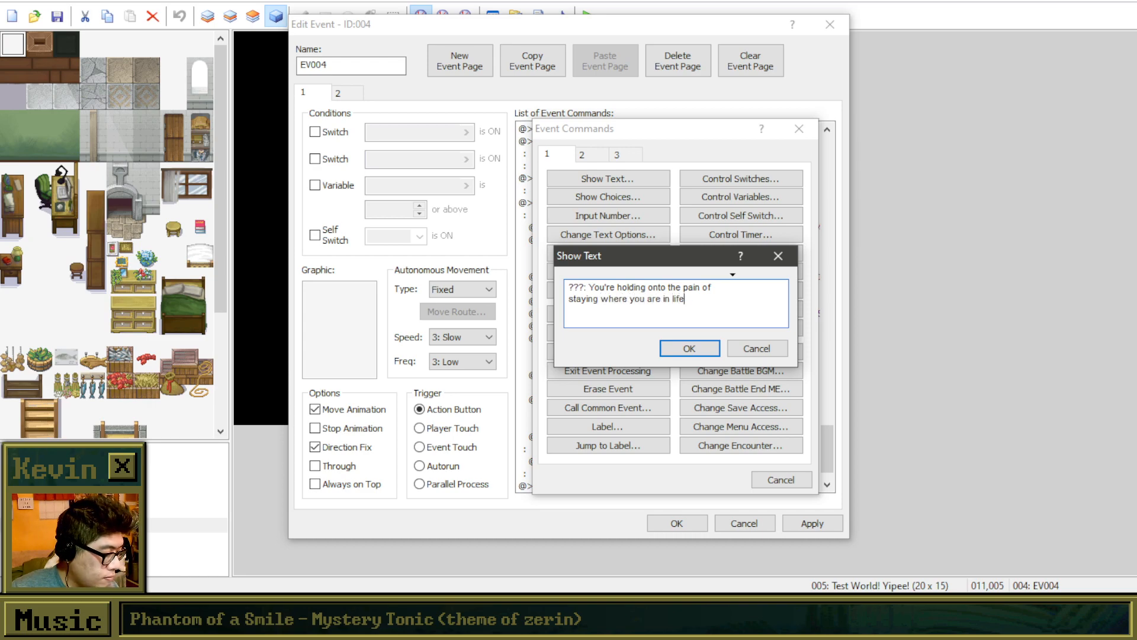
pyautogui.write('. In the at')
pyautogui.press('BackSpace')
pyautogui.press('BackSpace')
pyautogui.press('BackSpace')
pyautogui.write('other h')
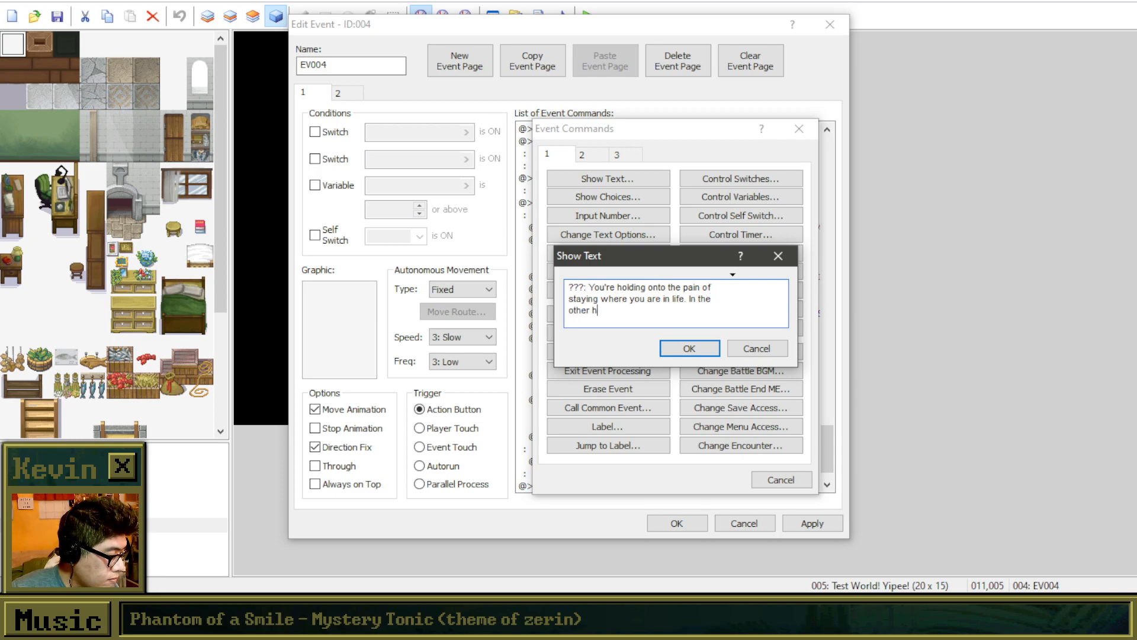
pyautogui.write('and bears t')
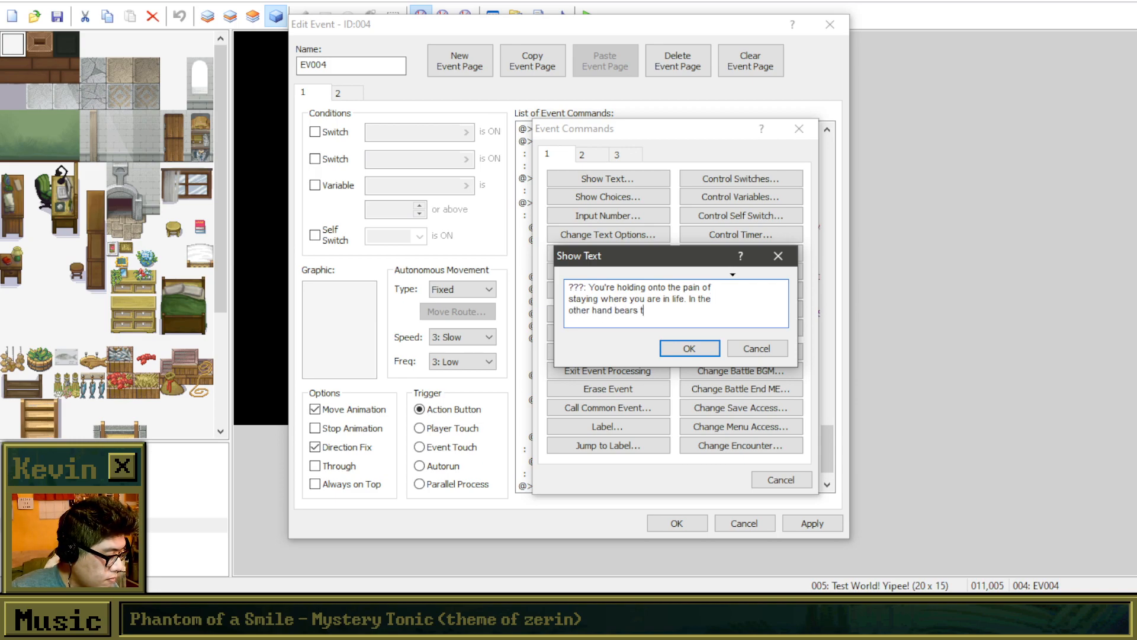
pyautogui.write('he pain of change.')
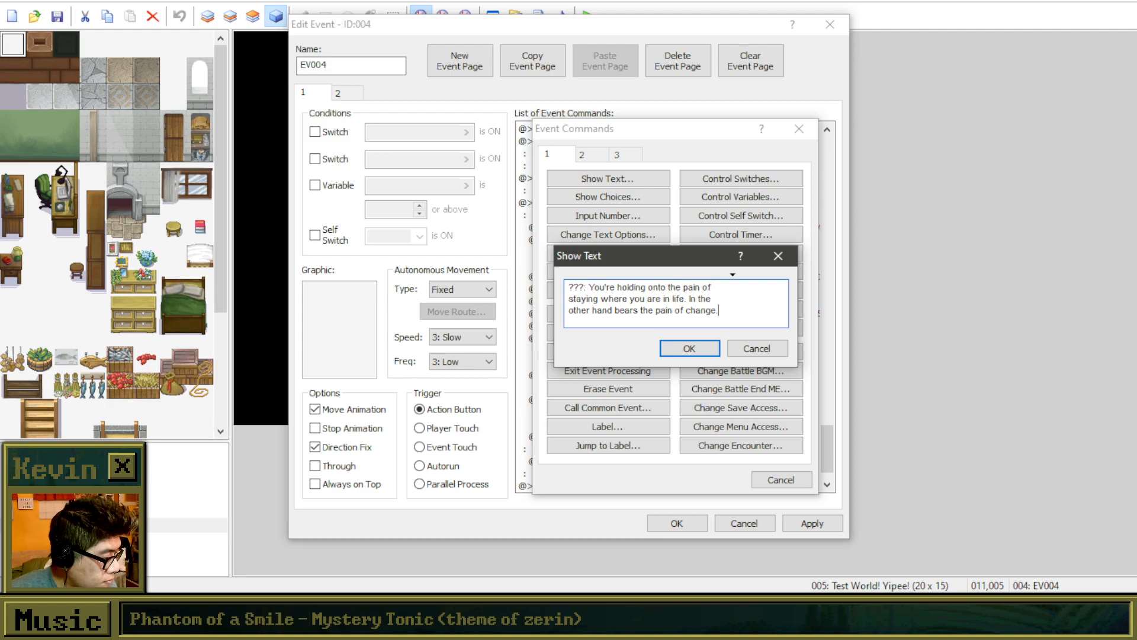
pyautogui.click(703, 351)
# Step: Copy the two Change Picture Color Tone commands and the "Who is this person?!" text to the end of the "Fine... Okay." branch
pyautogui.scroll(-2, 704, 353)
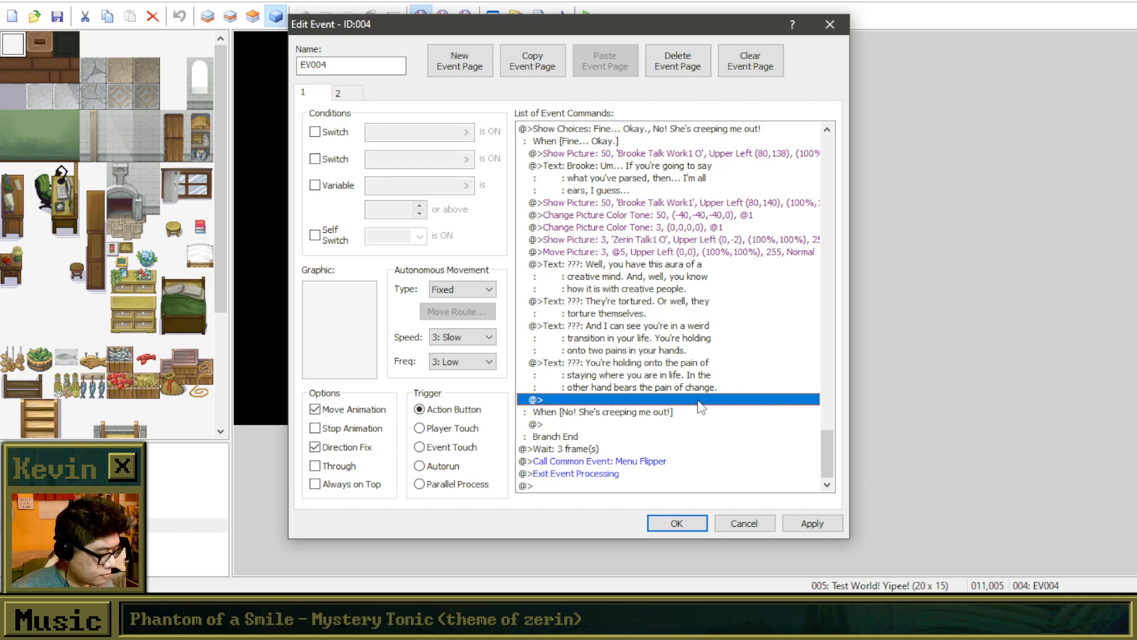
pyautogui.scroll(1, 682, 302)
pyautogui.scroll(4, 685, 305)
pyautogui.moveTo(648, 228); pyautogui.dragTo(645, 277)
pyautogui.scroll(-3, 691, 355)
pyautogui.scroll(-2, 692, 355)
pyautogui.click(656, 400)
pyautogui.hotkey('ctrl', 'v')
# Step: Change the pasted thought text to "(She's a little too on the nose, isn't she. How did she gather all of that?)"
pyautogui.rightClick(660, 420)
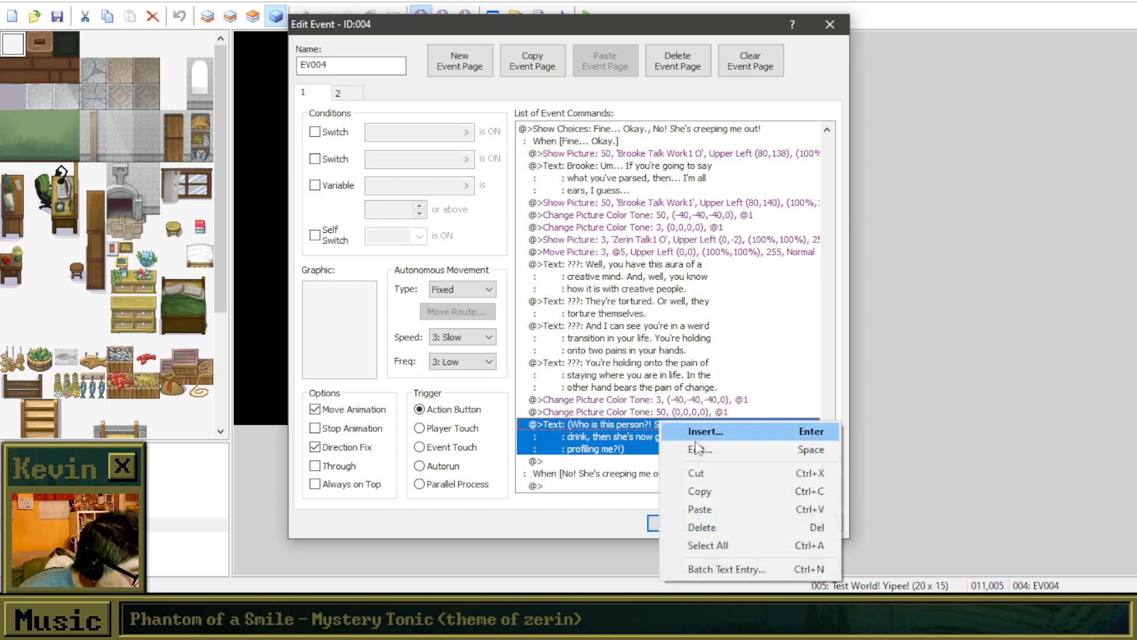
pyautogui.click(694, 449)
pyautogui.hotkey('ctrl', 'a')
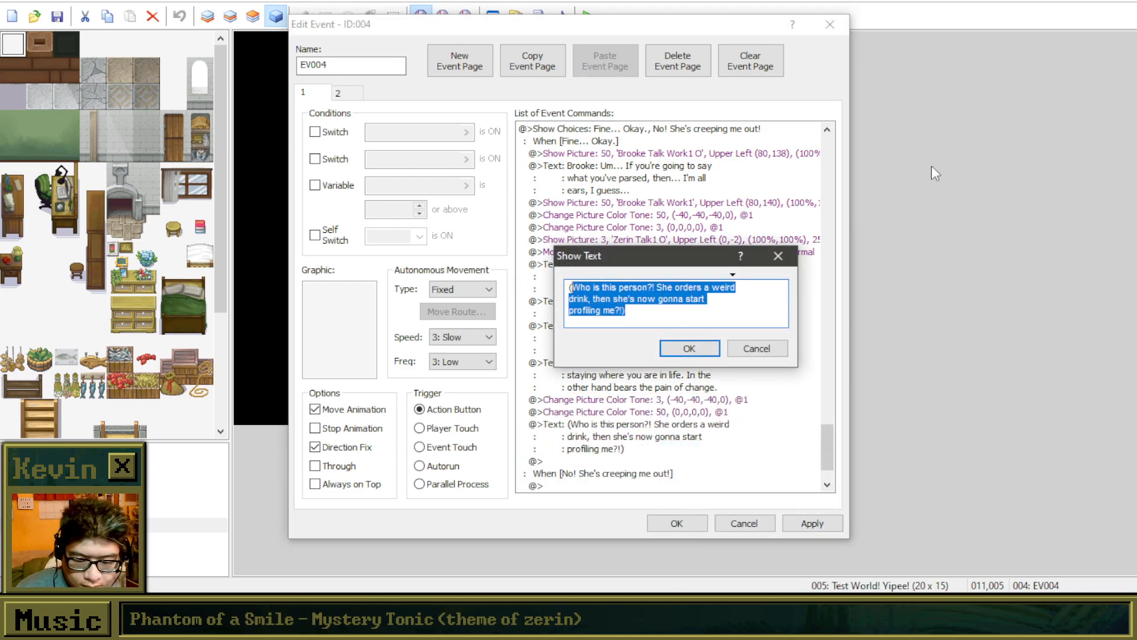
pyautogui.write("(She's a little too on the n")
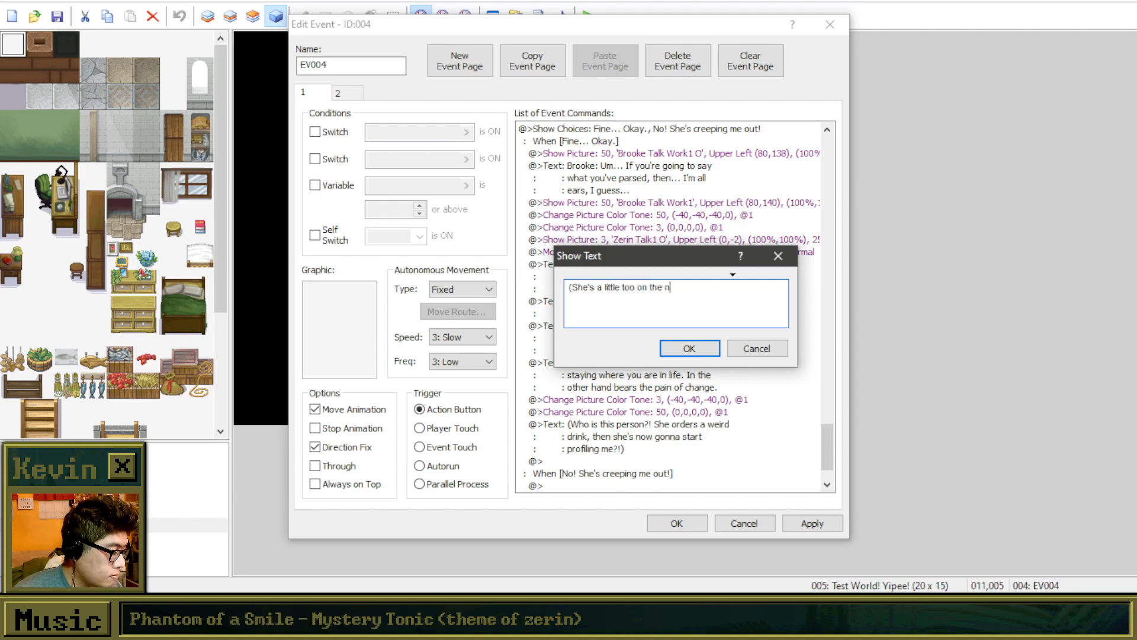
pyautogui.write("ose, isn't she")
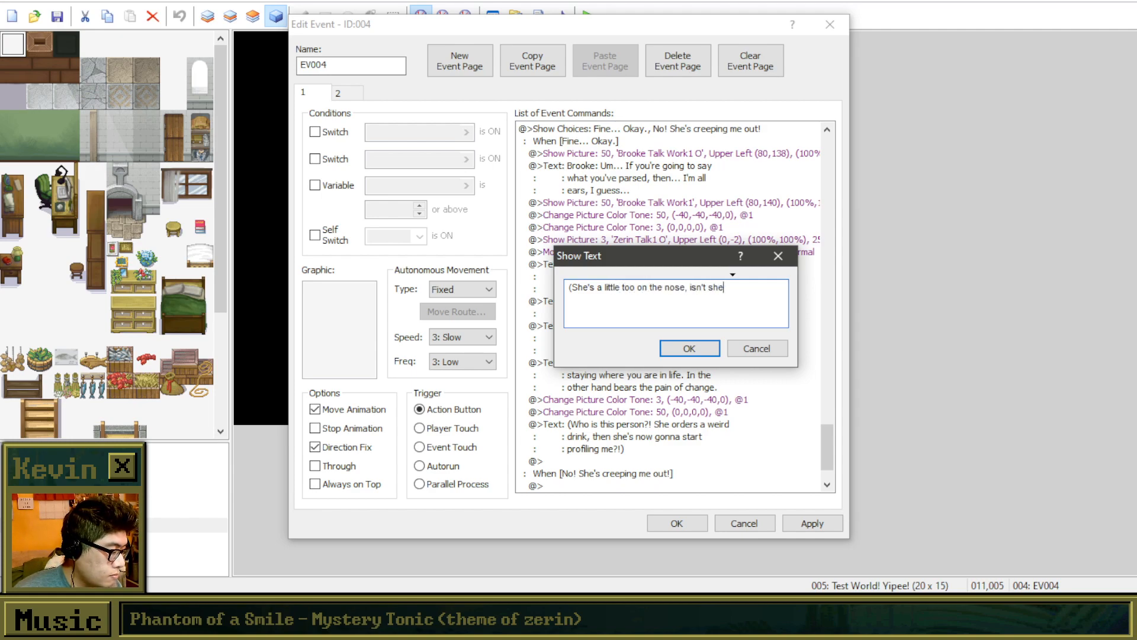
pyautogui.write('.')
pyautogui.press('Return')
pyautogui.write('How did she gather all of that?)')
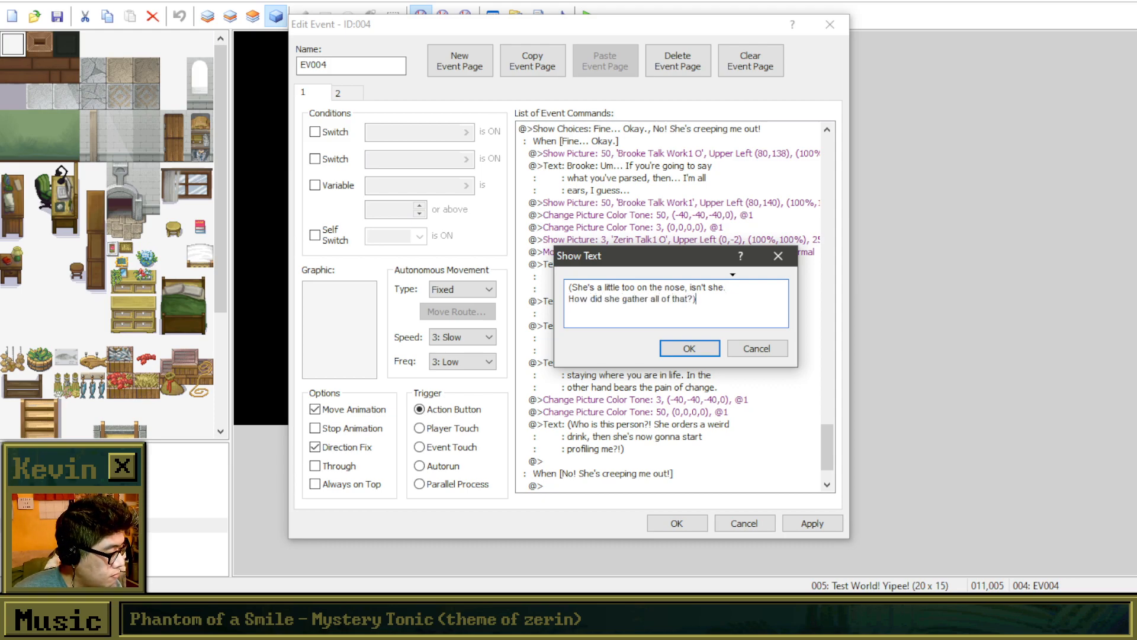
pyautogui.click(682, 349)
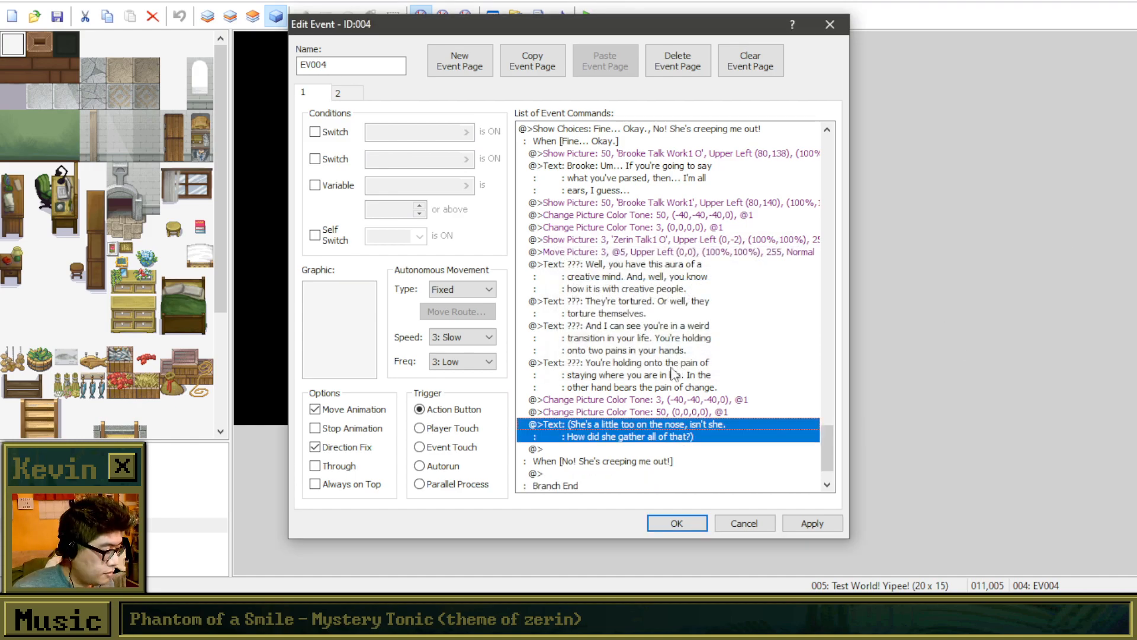
# Step: Copy the 'Brooke Talk Work1 O' Show Picture and Brooke's "Um..." line to the end of the "Fine... Okay." branch
pyautogui.scroll(-2, 673, 372)
pyautogui.click(628, 400)
pyautogui.scroll(2, 655, 349)
pyautogui.scroll(1, 657, 349)
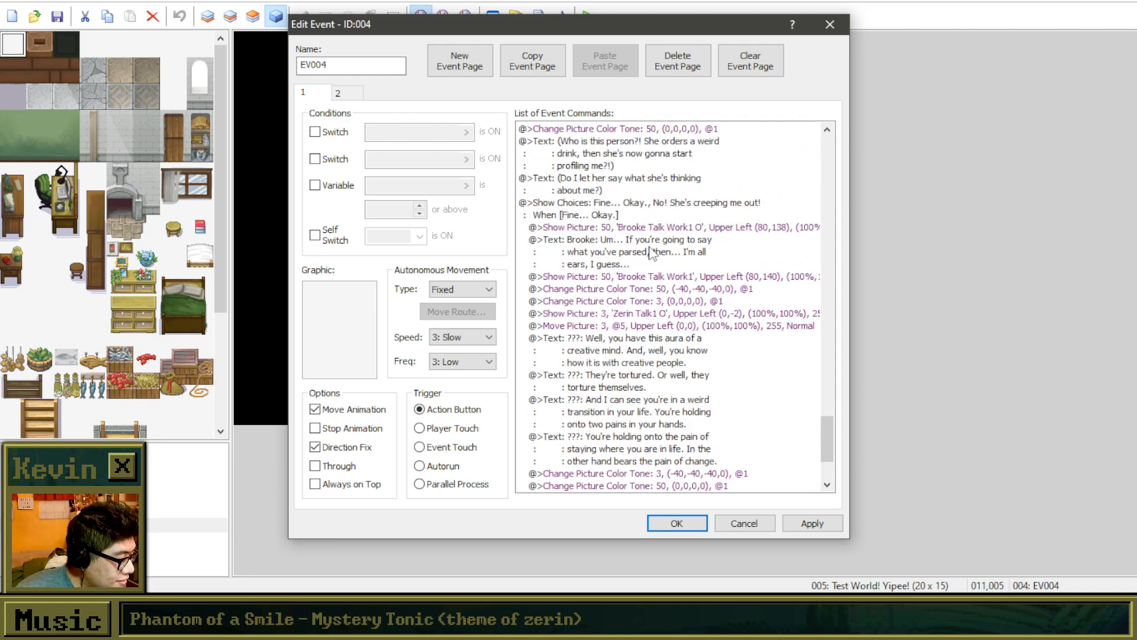
pyautogui.moveTo(651, 230); pyautogui.dragTo(649, 240)
pyautogui.hotkey('ctrl', 'c')
pyautogui.scroll(-3, 693, 340)
pyautogui.click(631, 401)
pyautogui.hotkey('ctrl', 'v')
# Step: Change the pasted Brooke text at the end of the "Fine... Okay." branch to "Brooke: Um... Maybe."
pyautogui.rightClick(644, 425)
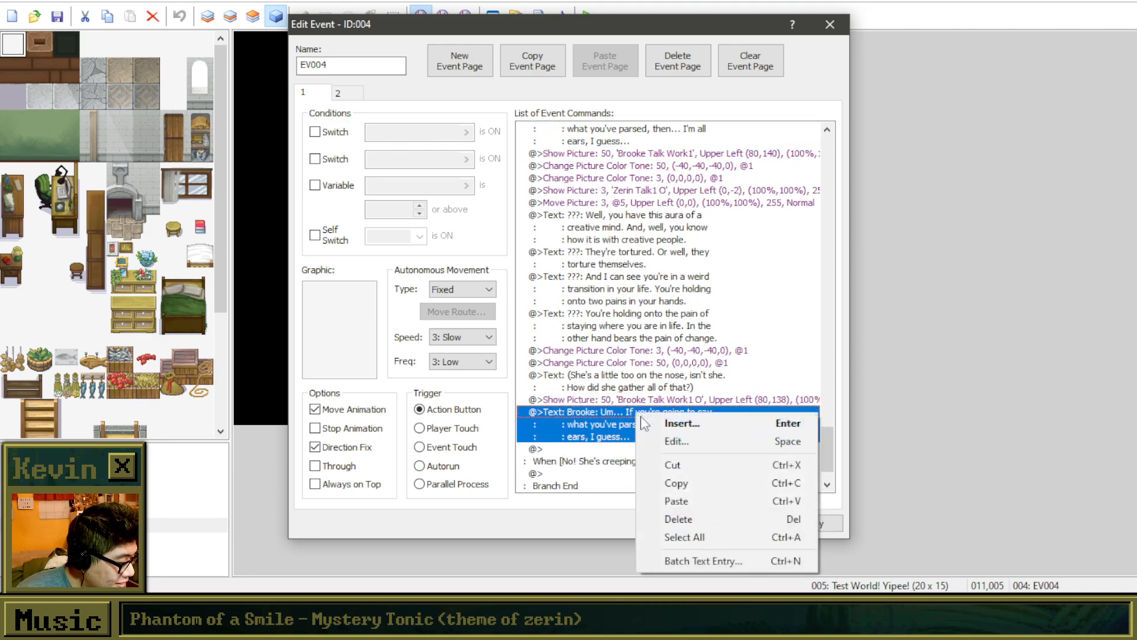
pyautogui.click(664, 439)
pyautogui.moveTo(629, 310); pyautogui.dragTo(568, 287)
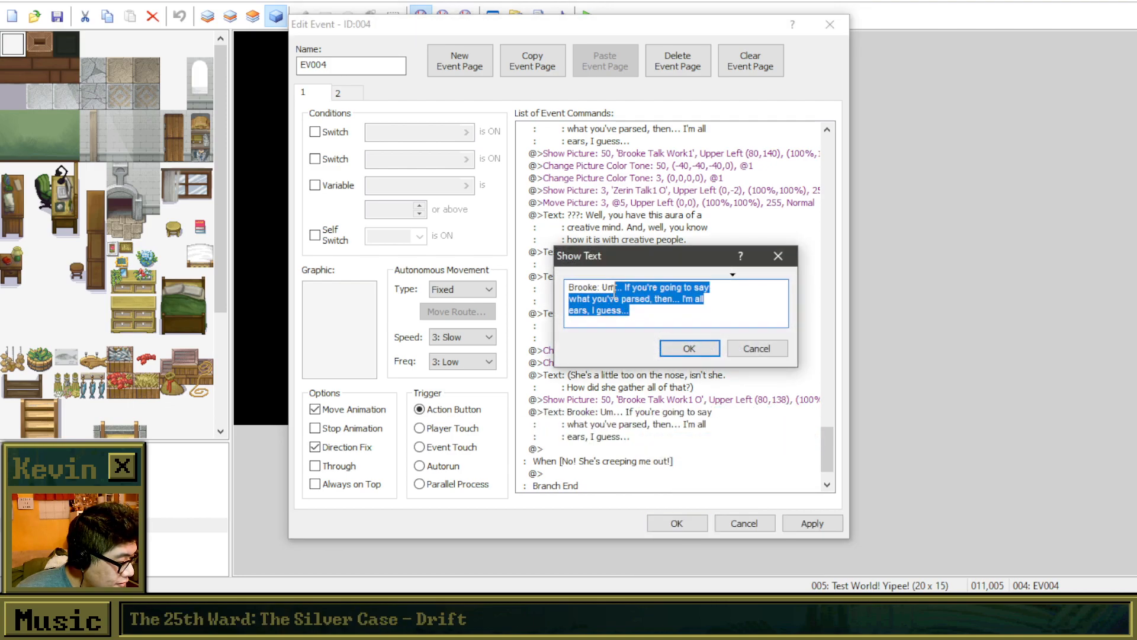
pyautogui.write('Brooke: Uh')
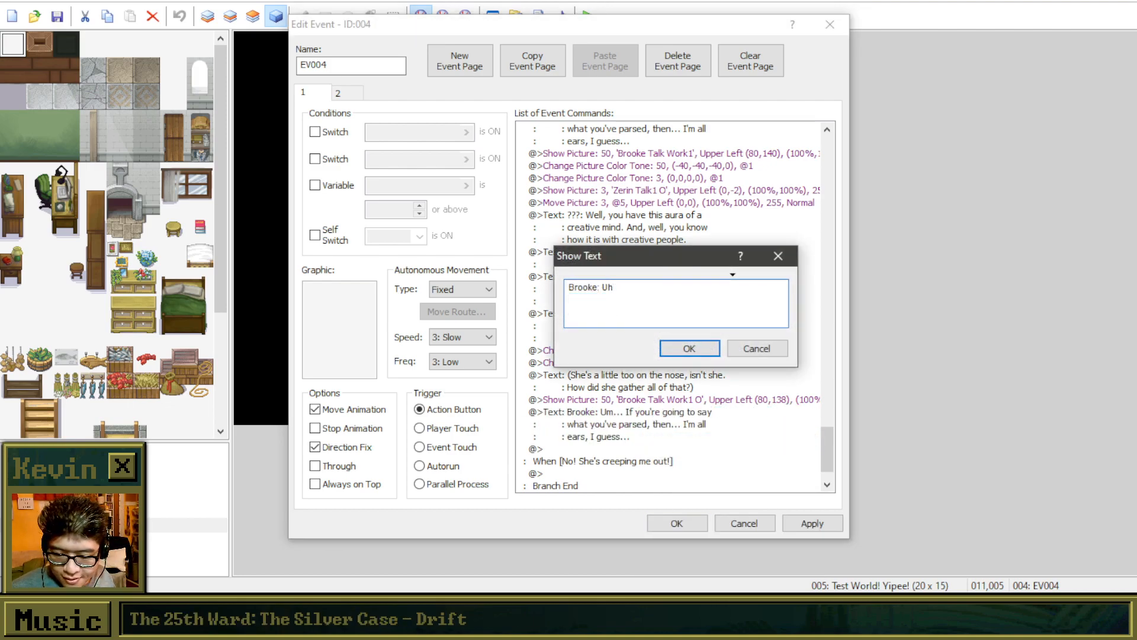
pyautogui.hotkey('alt', 'Tab')
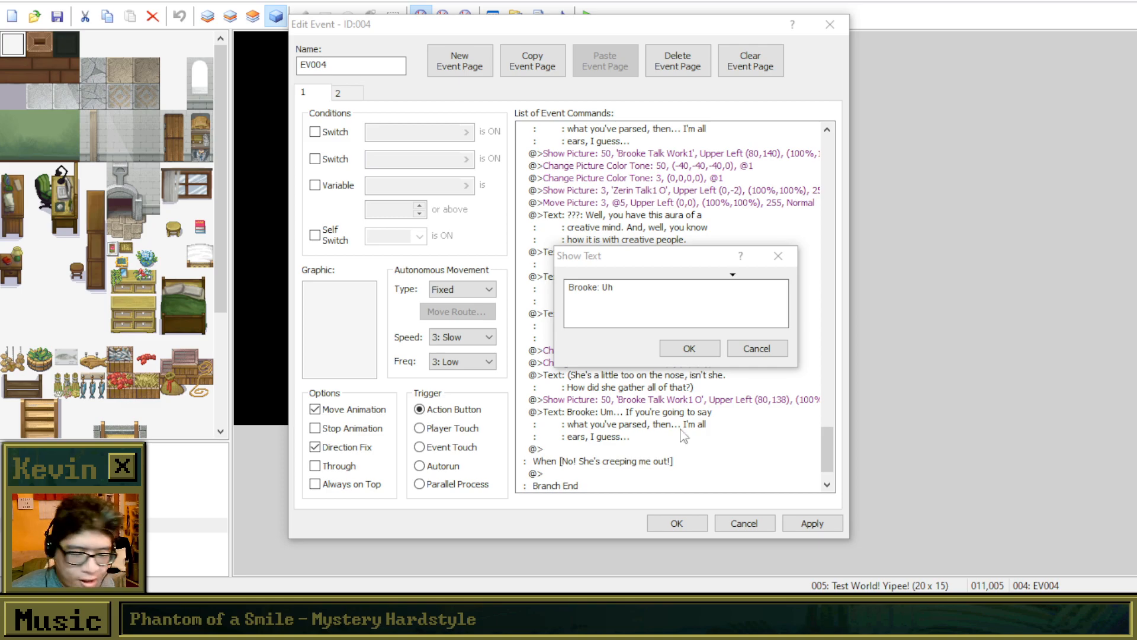
pyautogui.click(681, 310)
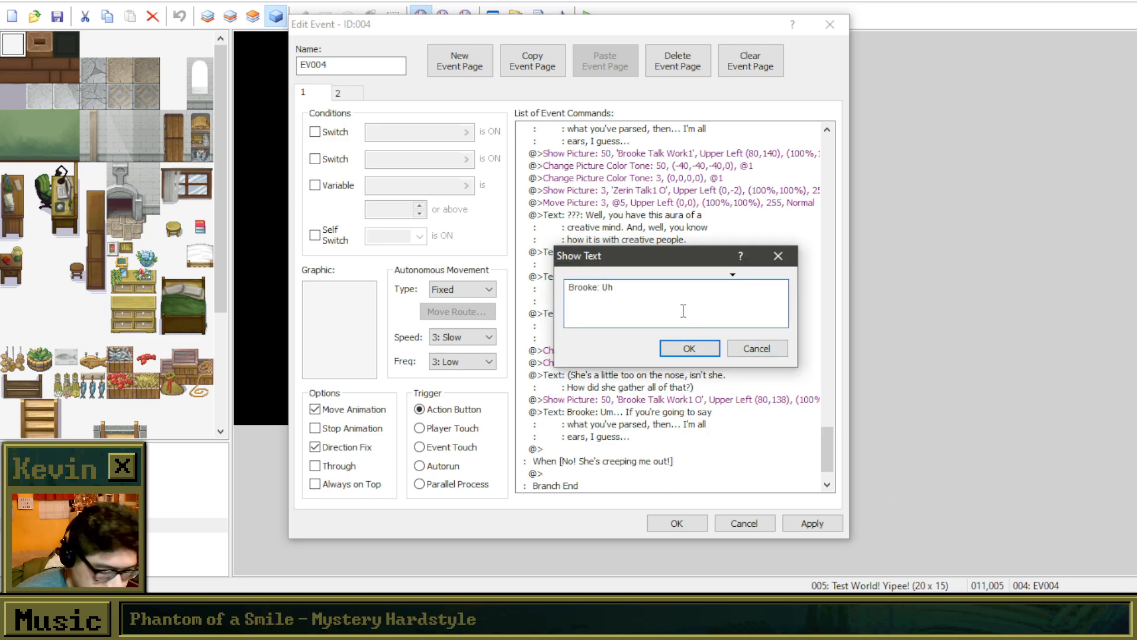
pyautogui.press('BackSpace')
pyautogui.press('BackSpace')
pyautogui.write('U')
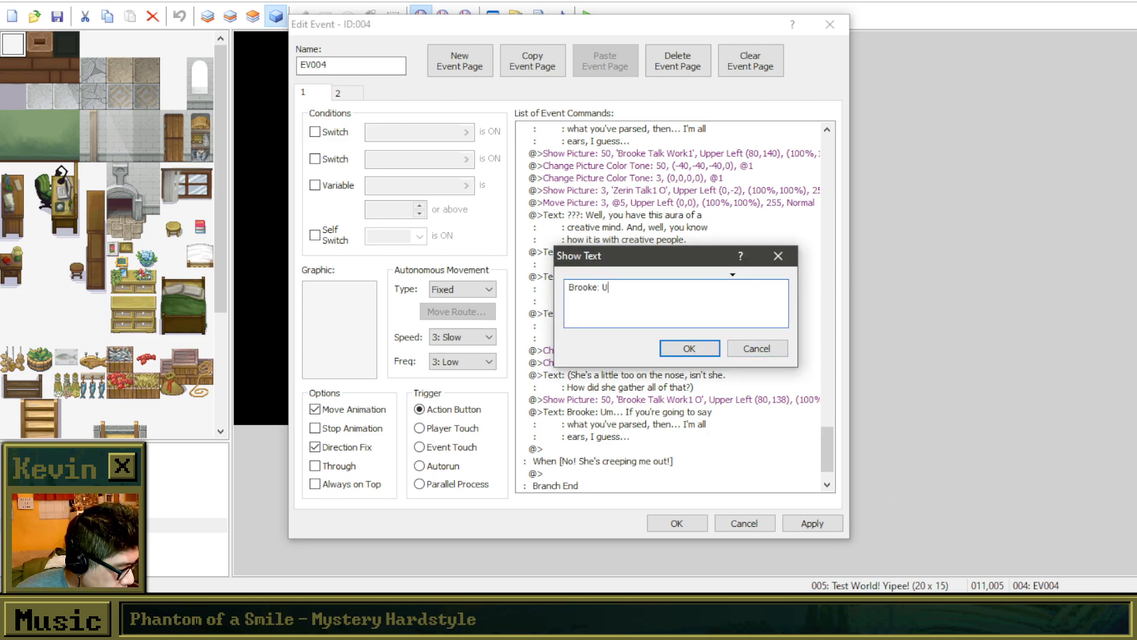
pyautogui.write('m... Maybe.')
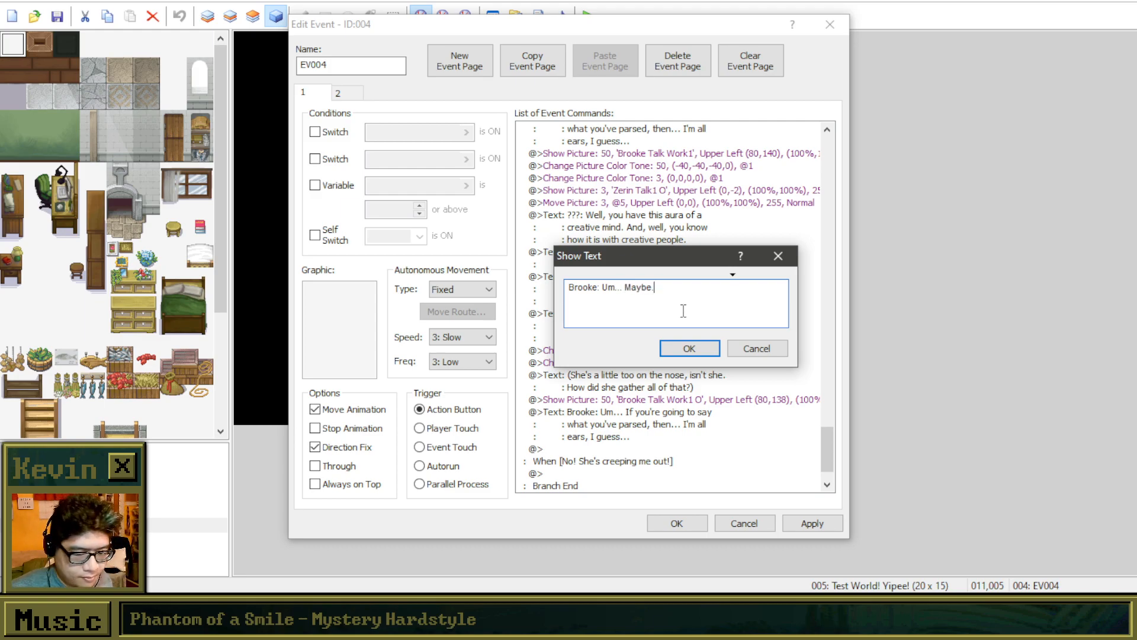
pyautogui.click(690, 348)
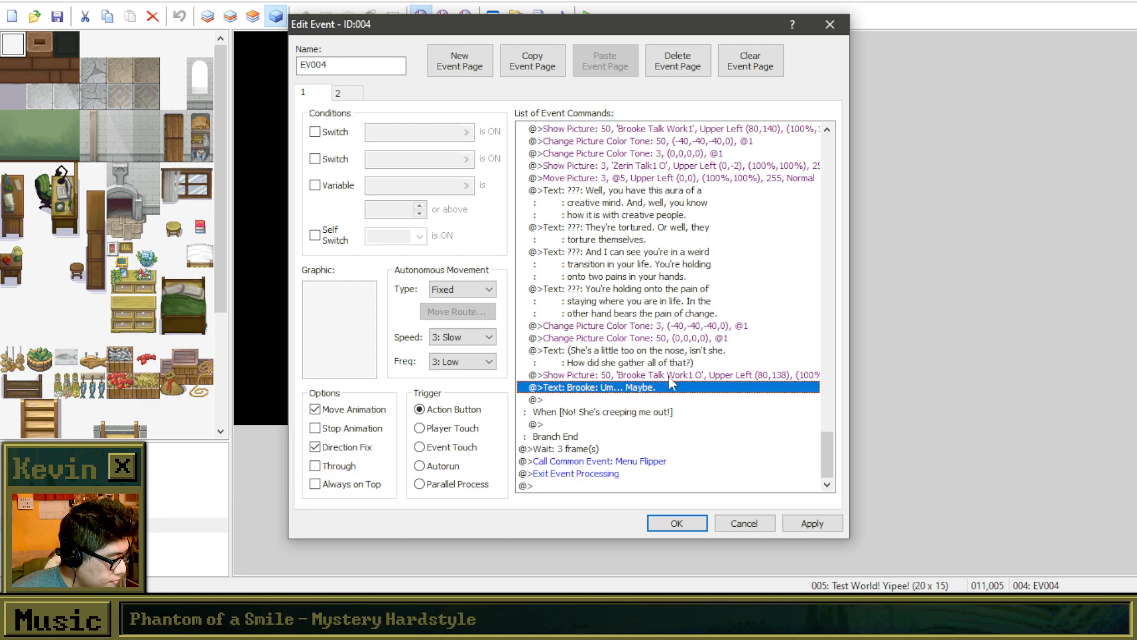
# Step: Copy the commands from Show Picture 'Brooke Talk Work1' through the "Well, you have this aura" text to the end of the "Fine... Okay." branch
pyautogui.click(670, 159)
pyautogui.click(670, 166)
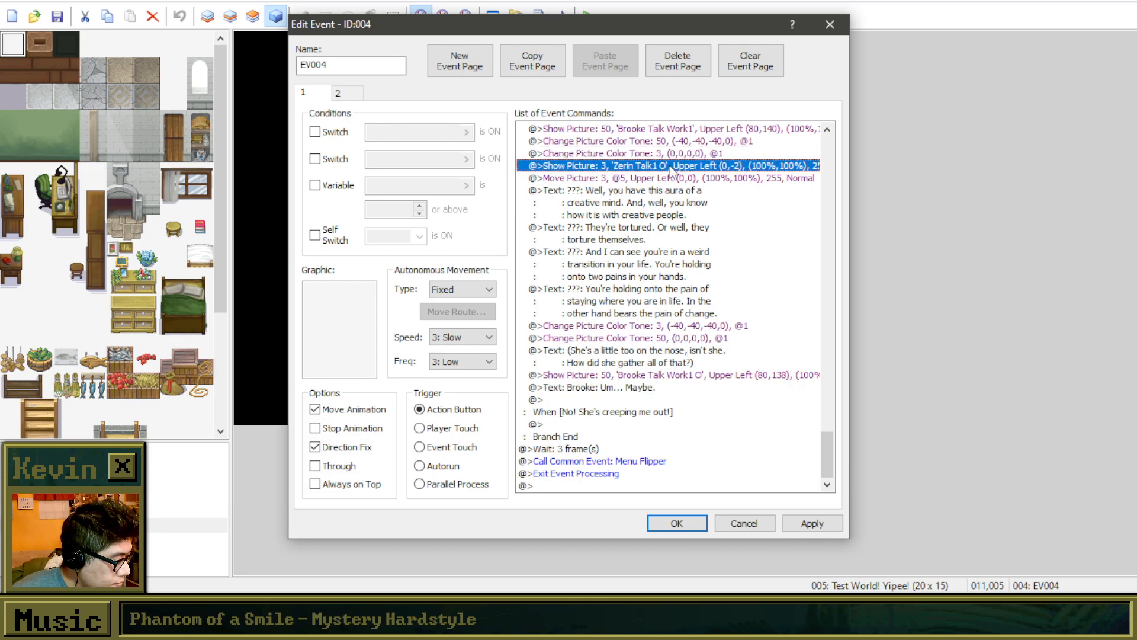
pyautogui.keyDown('shift'); pyautogui.click(670, 177); pyautogui.keyUp('shift')
pyautogui.click(672, 132)
pyautogui.moveTo(674, 143); pyautogui.dragTo(665, 188)
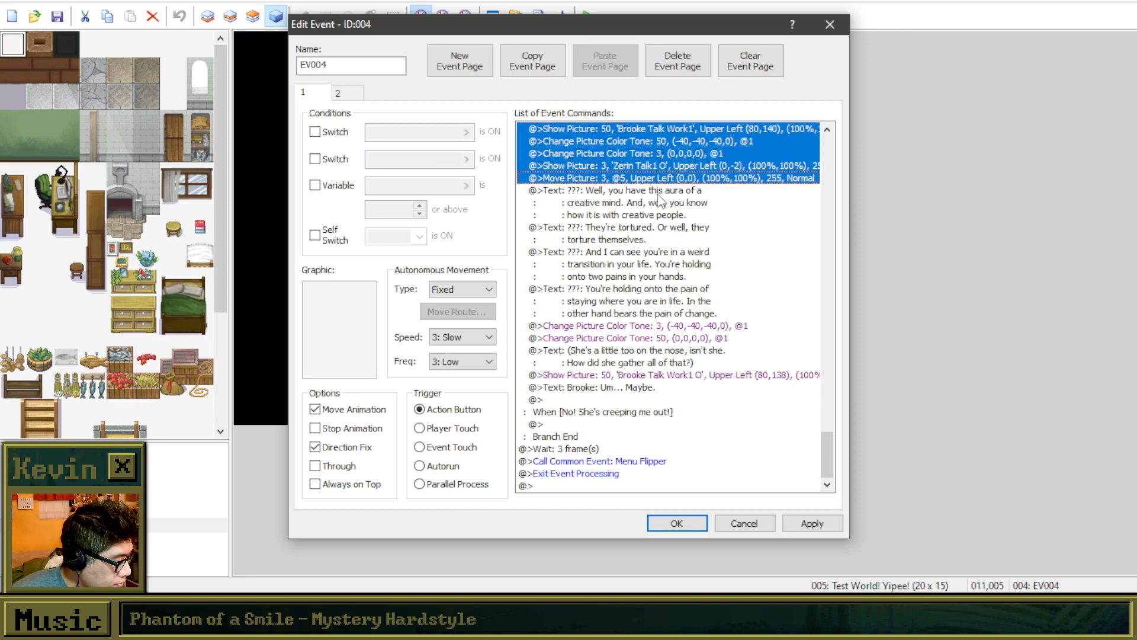
pyautogui.keyDown('shift'); pyautogui.click(647, 197); pyautogui.keyUp('shift')
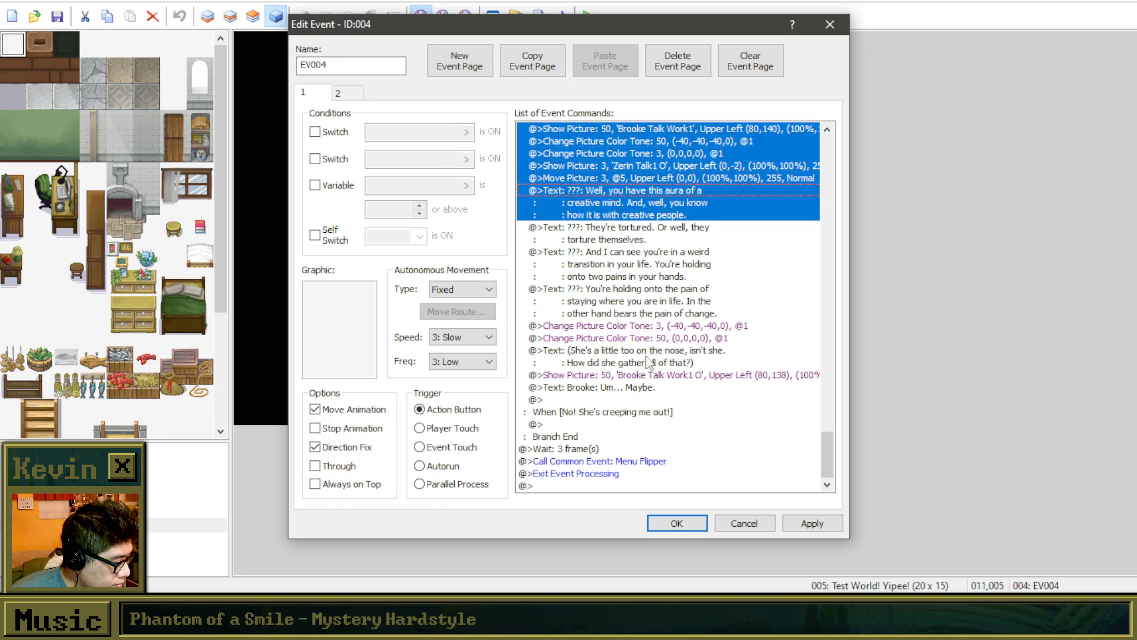
pyautogui.click(631, 400)
pyautogui.hotkey('ctrl', 'v')
# Step: Change the pasted ??? text to "Maybe? You're not sure yourself? Well, that's fine for now. You don't need to know yet. That's just my read."
pyautogui.rightClick(677, 453)
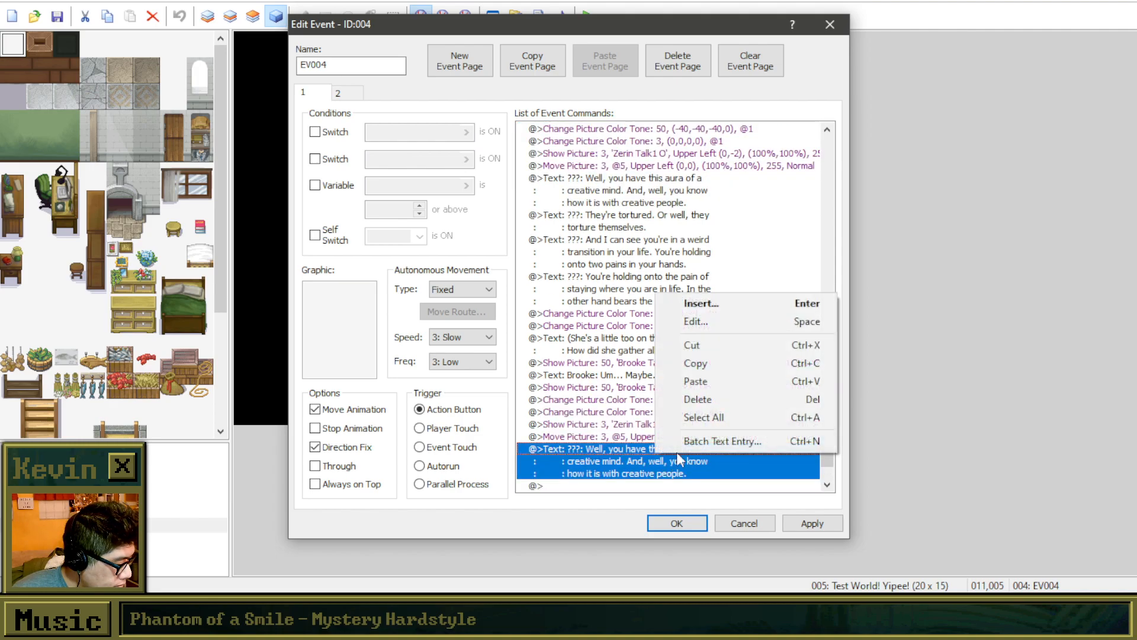
pyautogui.click(696, 322)
pyautogui.moveTo(692, 311); pyautogui.dragTo(670, 196)
pyautogui.write('Ma')
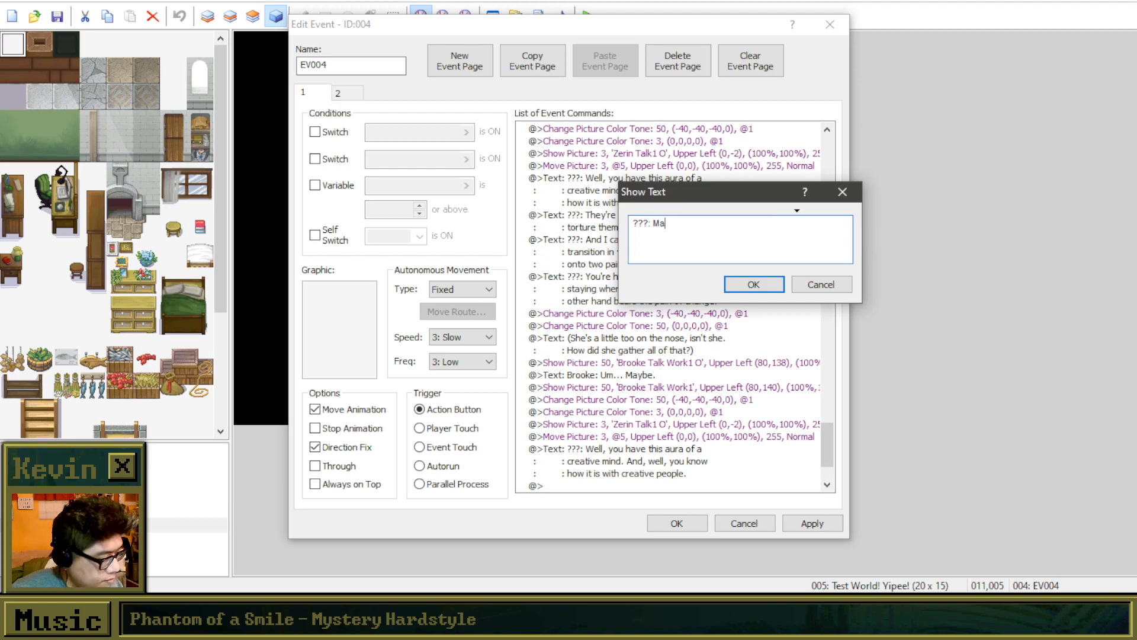
pyautogui.write("ybe? You're")
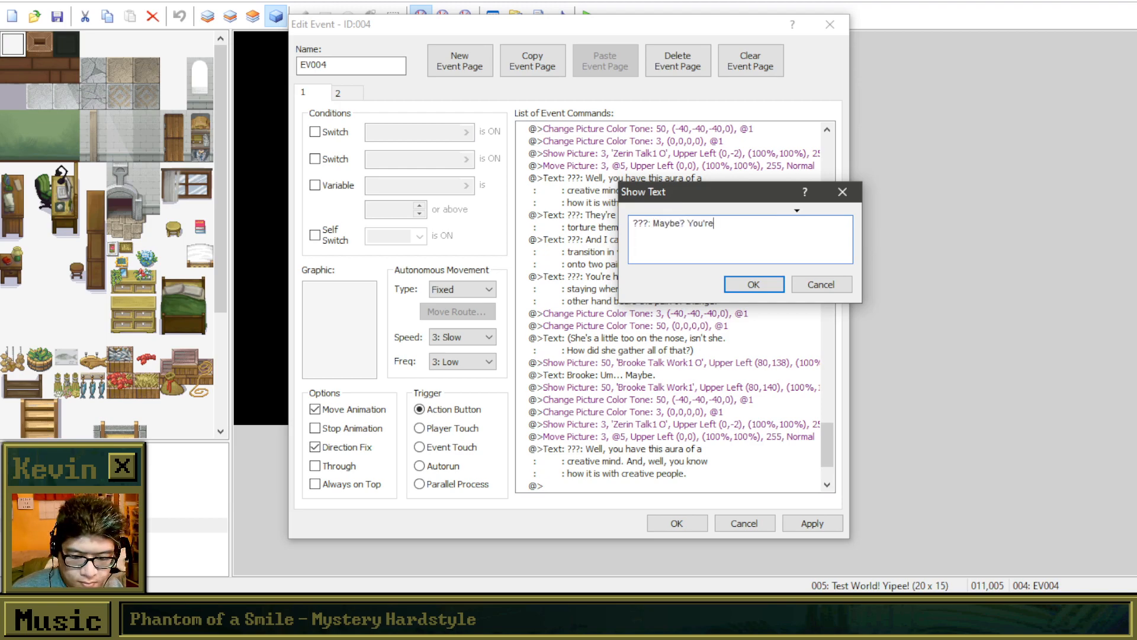
pyautogui.write(' not sure yourself?')
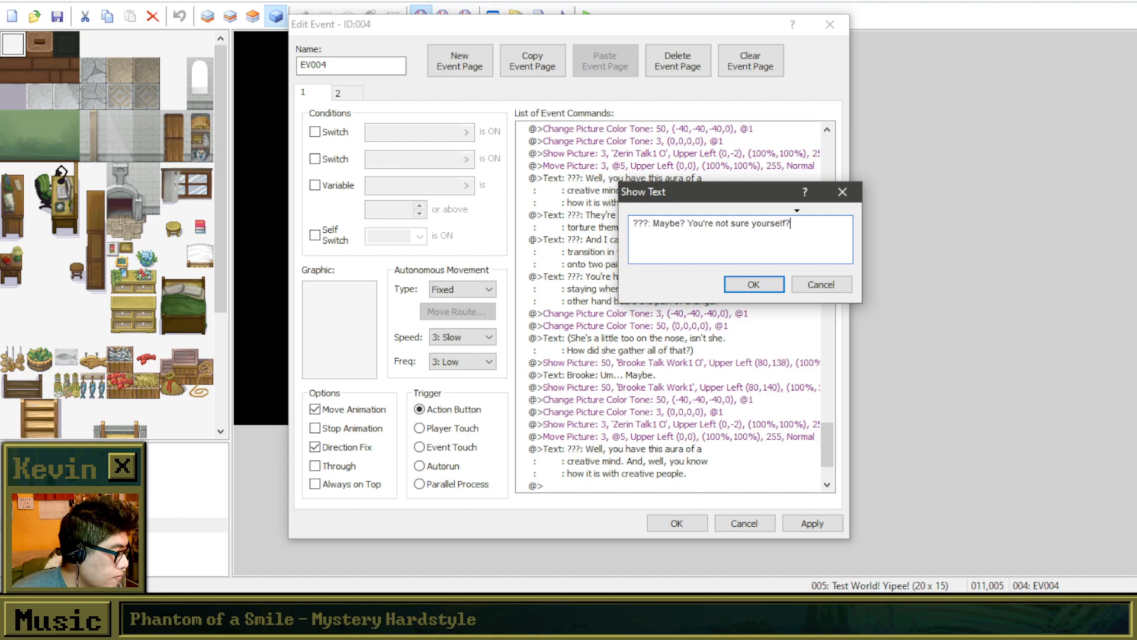
pyautogui.press('Return')
pyautogui.write('Well, that')
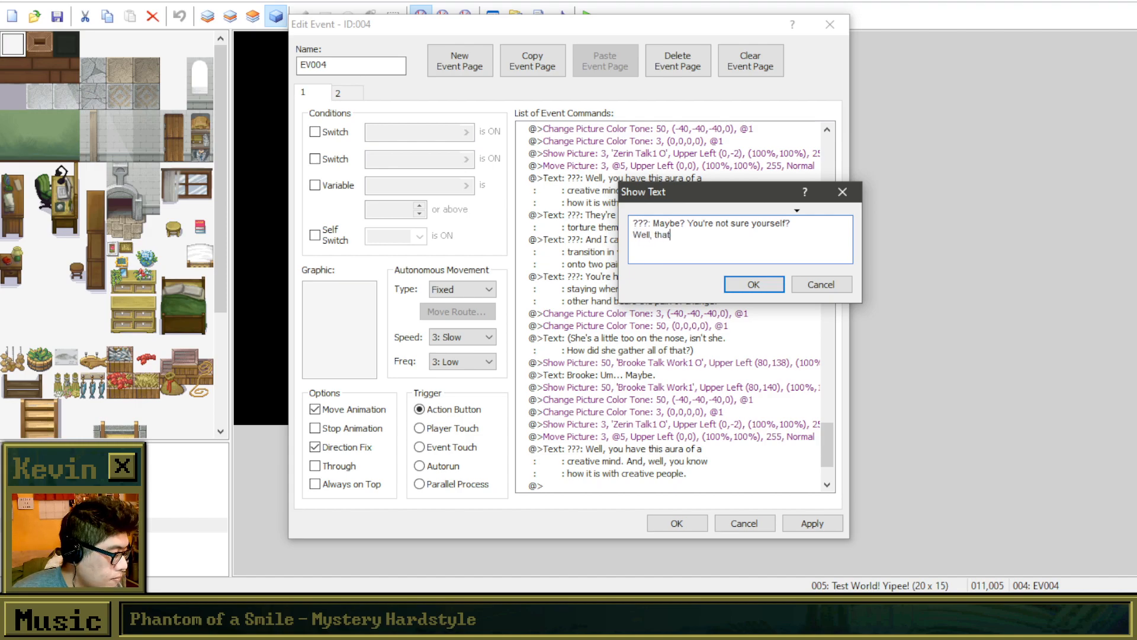
pyautogui.write("'s fine for ")
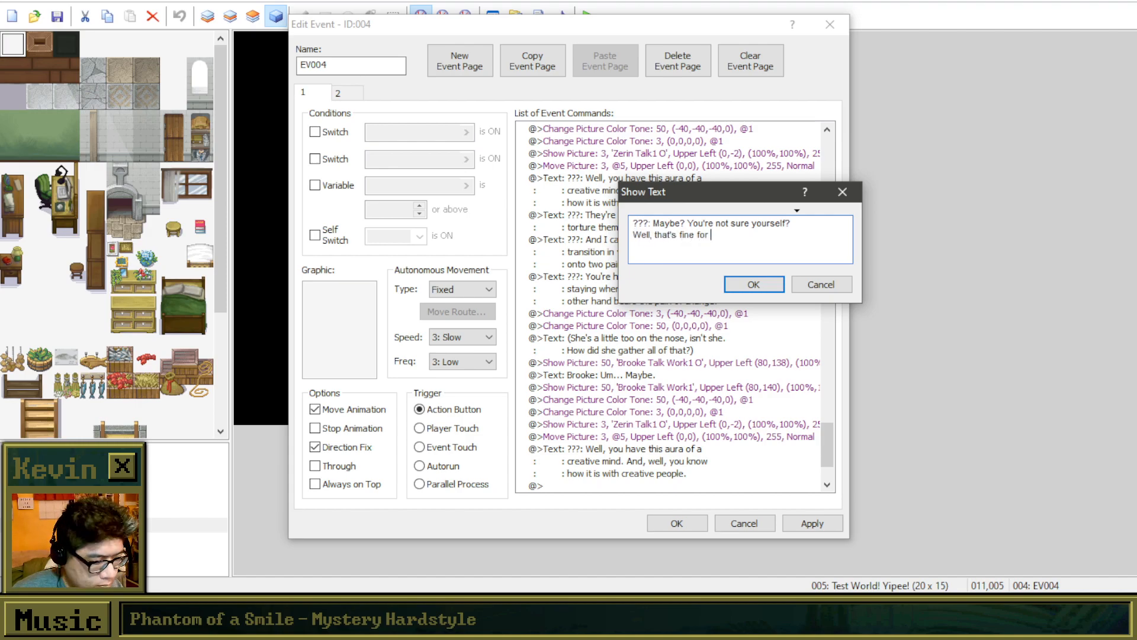
pyautogui.write("now. You don't need ")
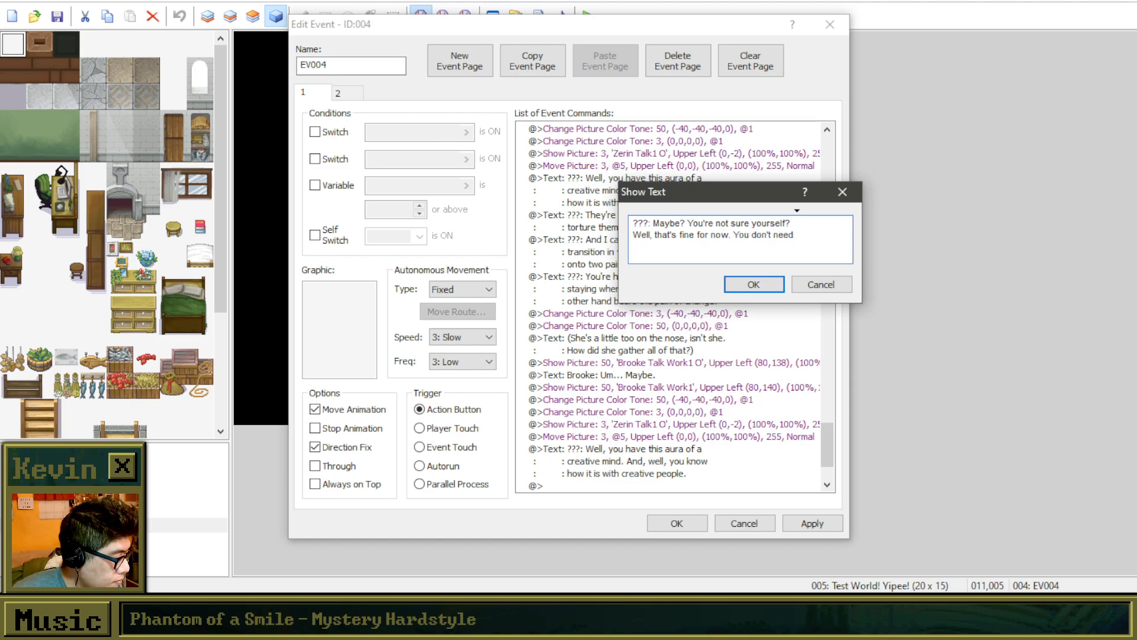
pyautogui.write('to know y')
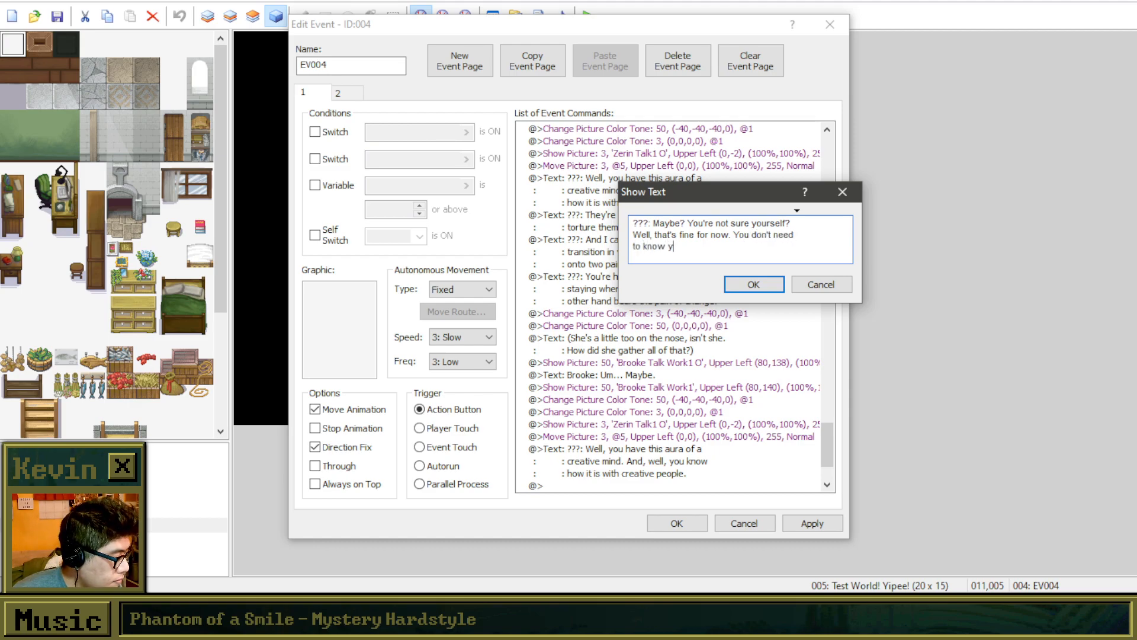
pyautogui.write("et. That's just my read.")
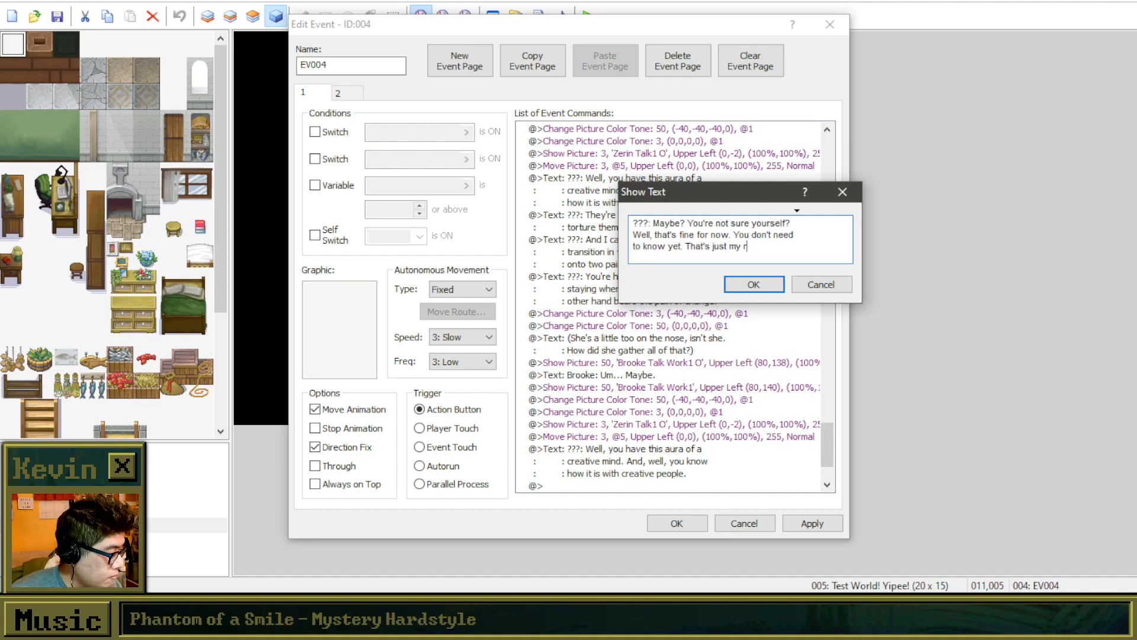
pyautogui.click(753, 285)
# Step: Copy the 'Brooke Talk Work1 O' Show Picture, the "Um... Maybe." text and the 'Brooke Talk Work1' Show Picture to the end of the branch
pyautogui.scroll(-3, 652, 356)
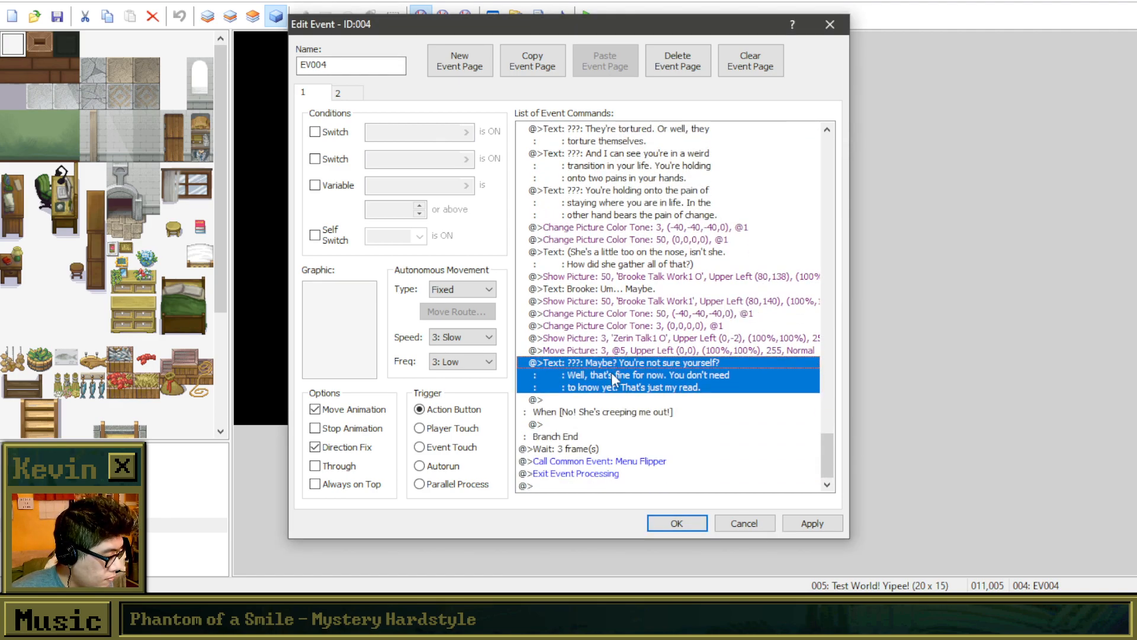
pyautogui.click(631, 400)
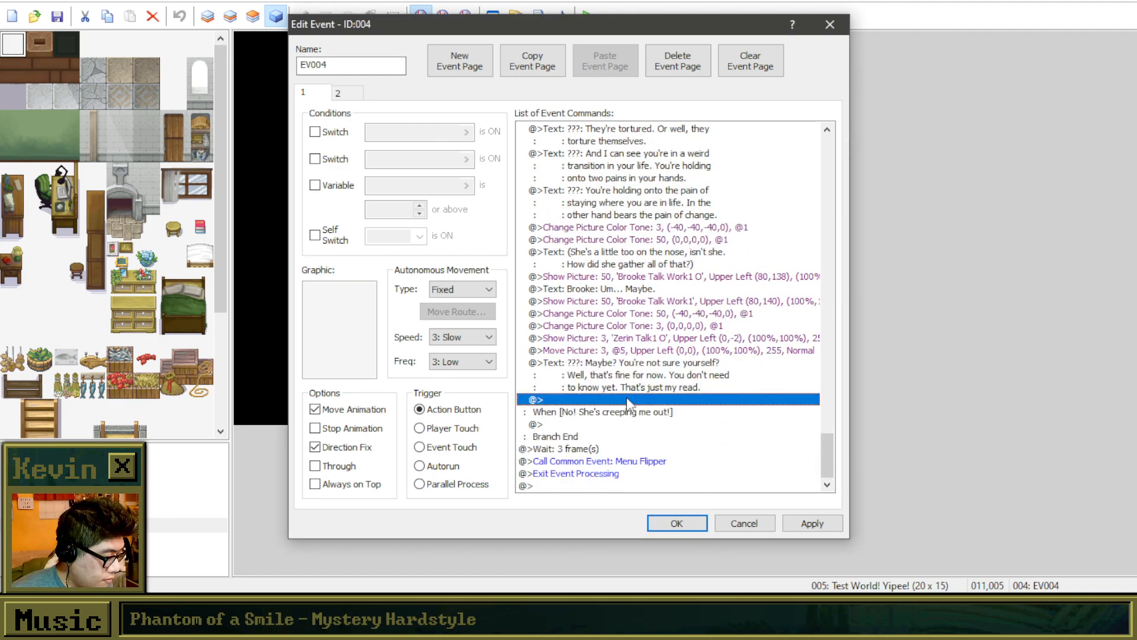
pyautogui.click(681, 302)
pyautogui.click(662, 289)
pyautogui.click(659, 281)
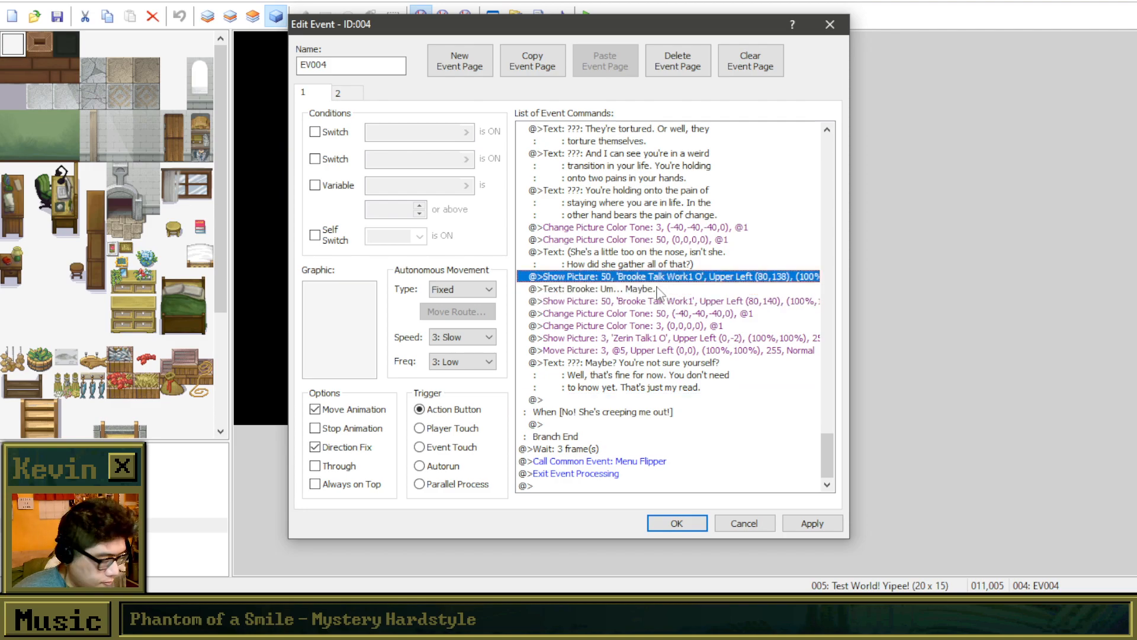
pyautogui.click(657, 286)
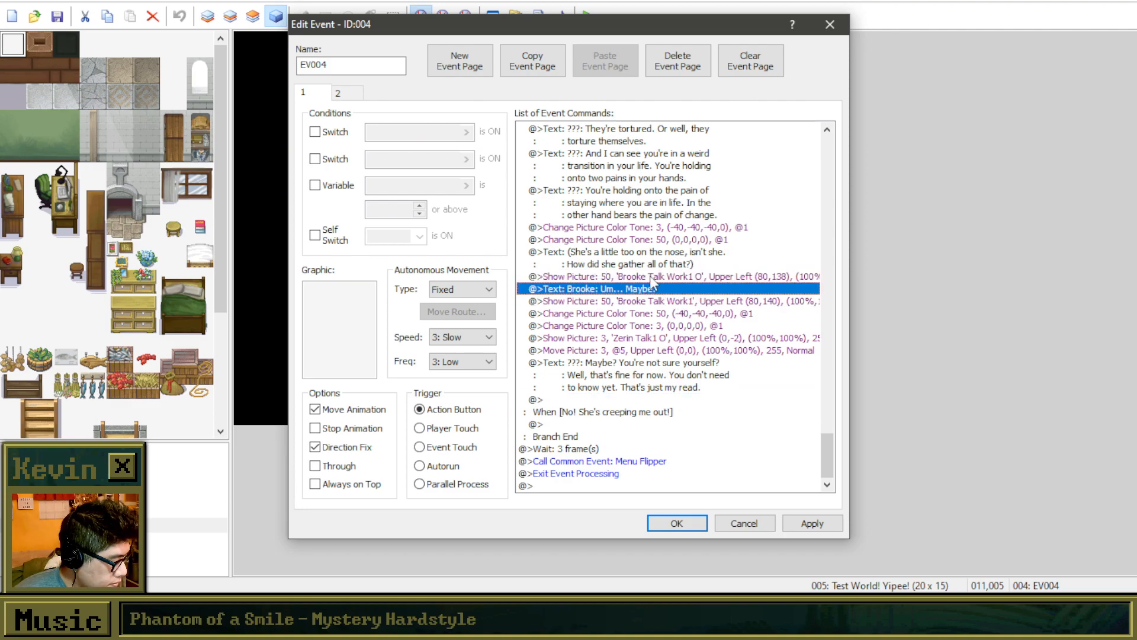
pyautogui.click(652, 277)
pyautogui.click(651, 290)
pyautogui.click(665, 277)
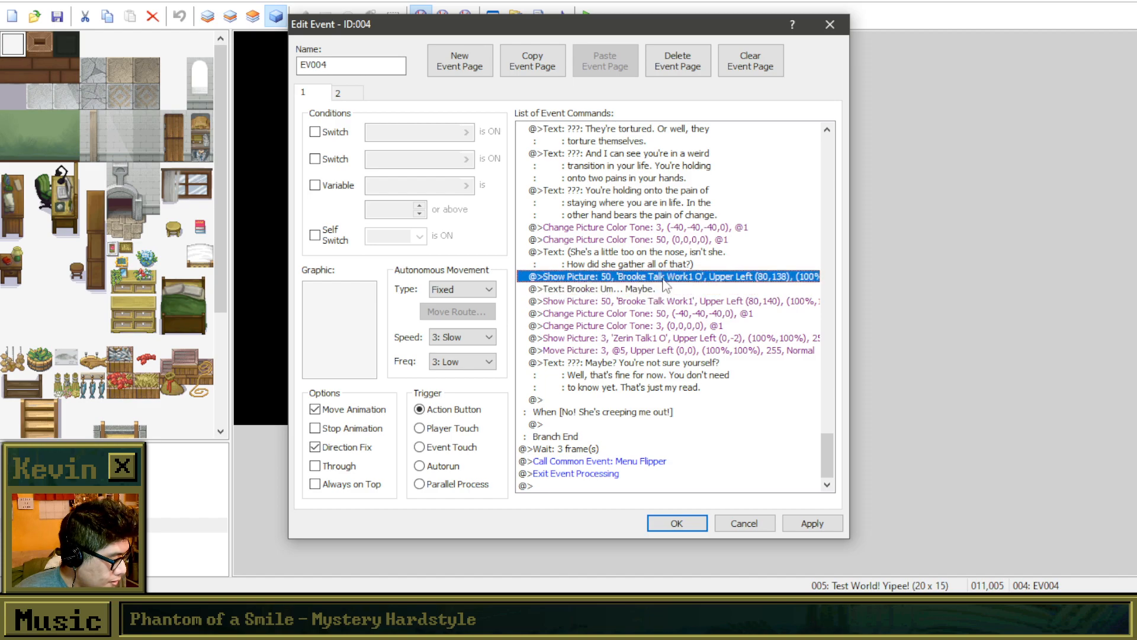
pyautogui.keyDown('shift'); pyautogui.click(660, 291); pyautogui.keyUp('shift')
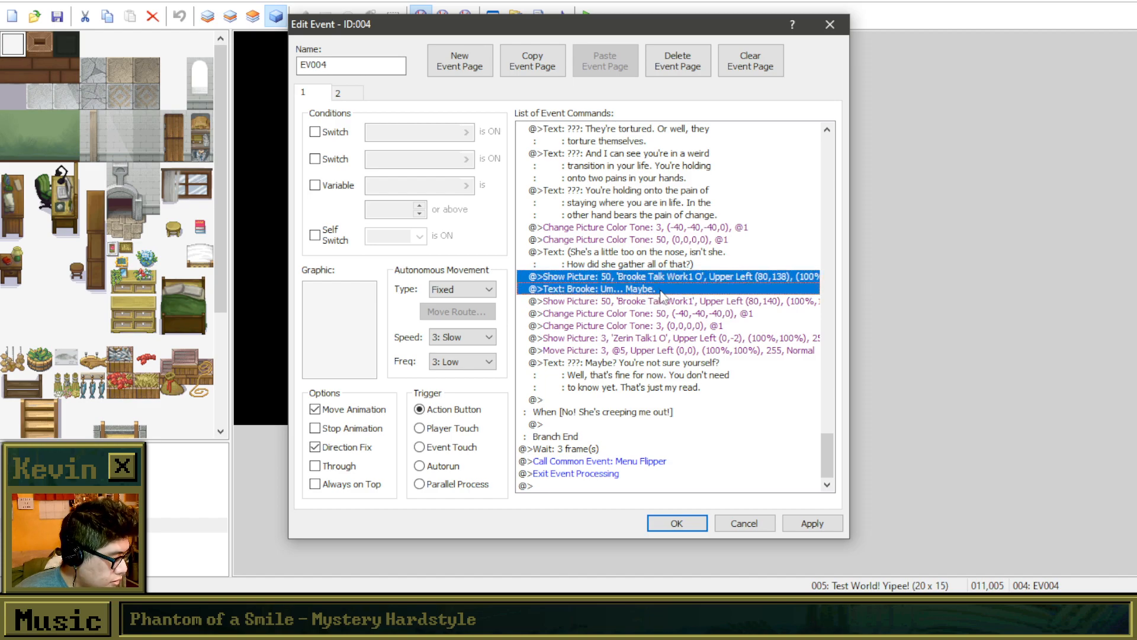
pyautogui.keyDown('shift'); pyautogui.click(662, 301); pyautogui.keyUp('shift')
pyautogui.click(663, 325)
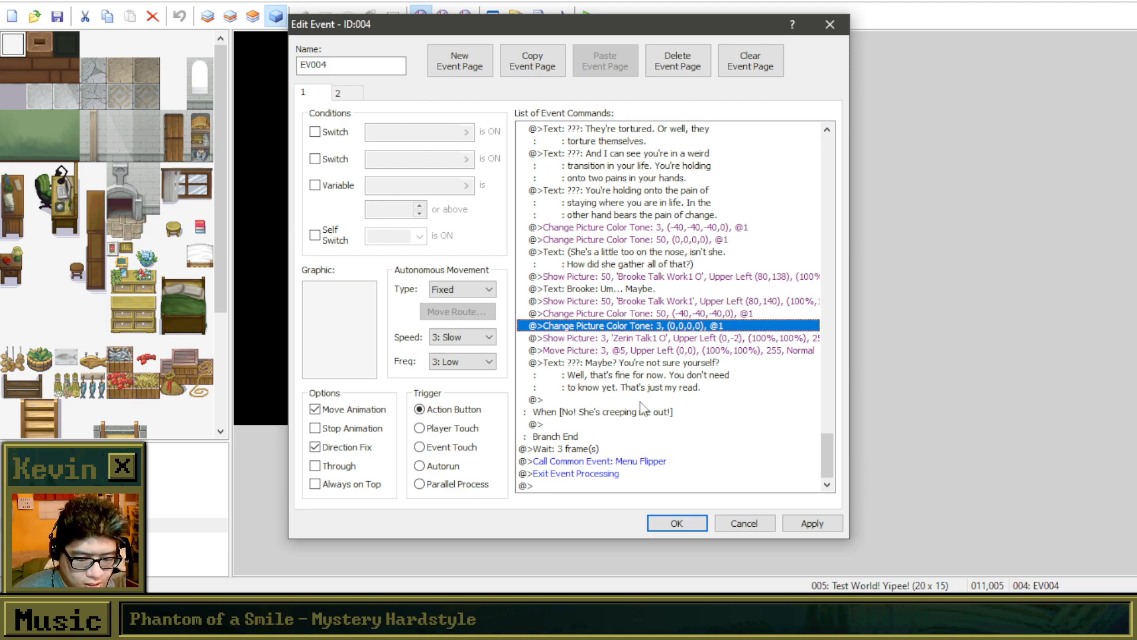
pyautogui.click(644, 265)
pyautogui.click(648, 239)
pyautogui.scroll(4, 657, 291)
pyautogui.scroll(-4, 658, 292)
pyautogui.press('Down')
pyautogui.press('Down')
pyautogui.hotkey('shift', 'Down')
pyautogui.hotkey('shift', 'Down')
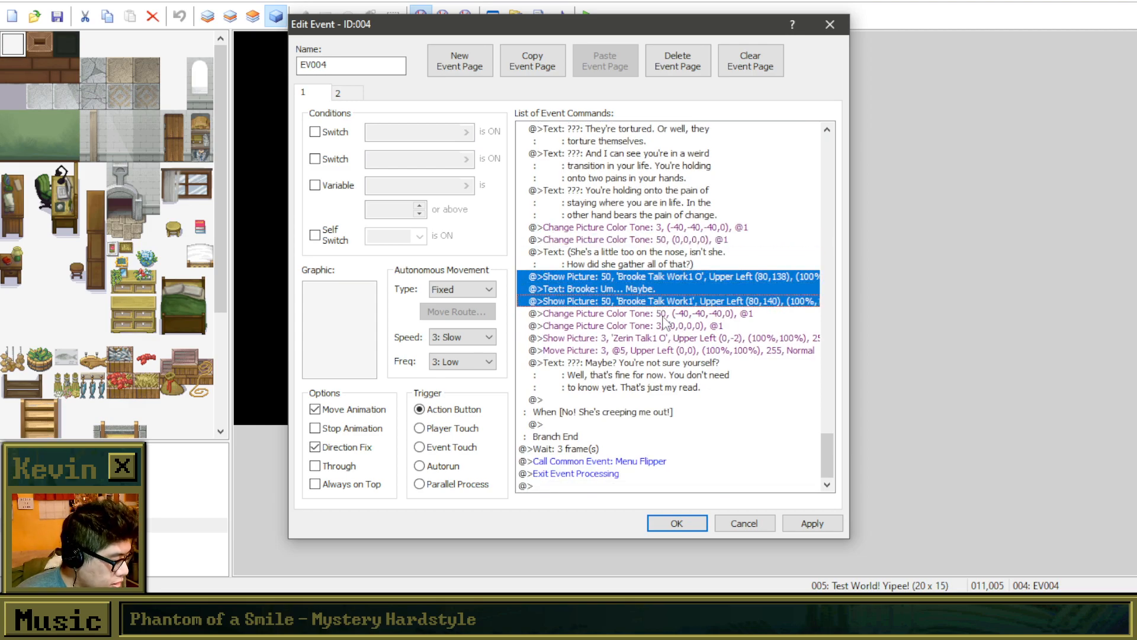
pyautogui.click(643, 400)
pyautogui.hotkey('ctrl', 'v')
# Step: Review the picture, color tone and dialogue commands earlier in the "Fine... Okay." branch
pyautogui.click(658, 412)
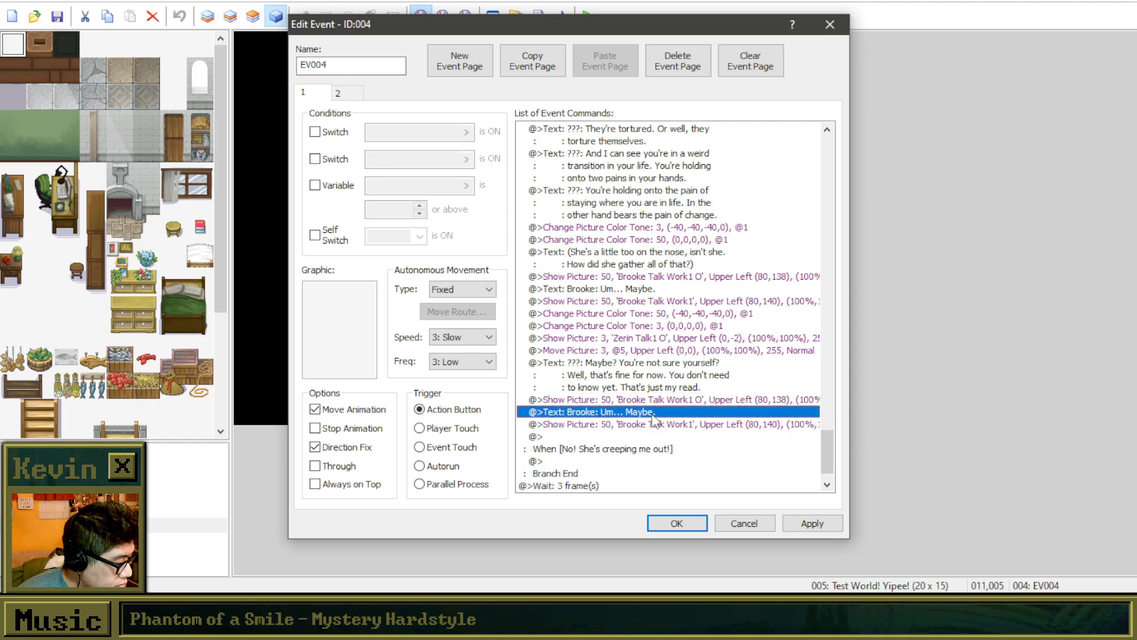
pyautogui.rightClick(654, 413)
pyautogui.click(643, 235)
pyautogui.click(643, 236)
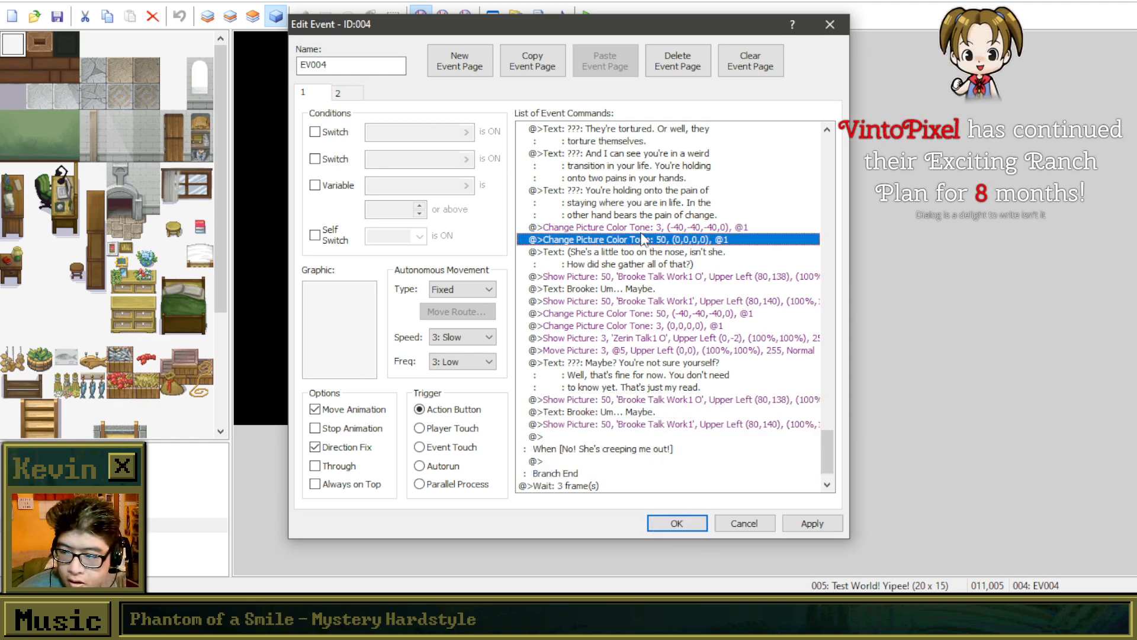
pyautogui.keyDown('shift'); pyautogui.click(640, 230); pyautogui.keyUp('shift')
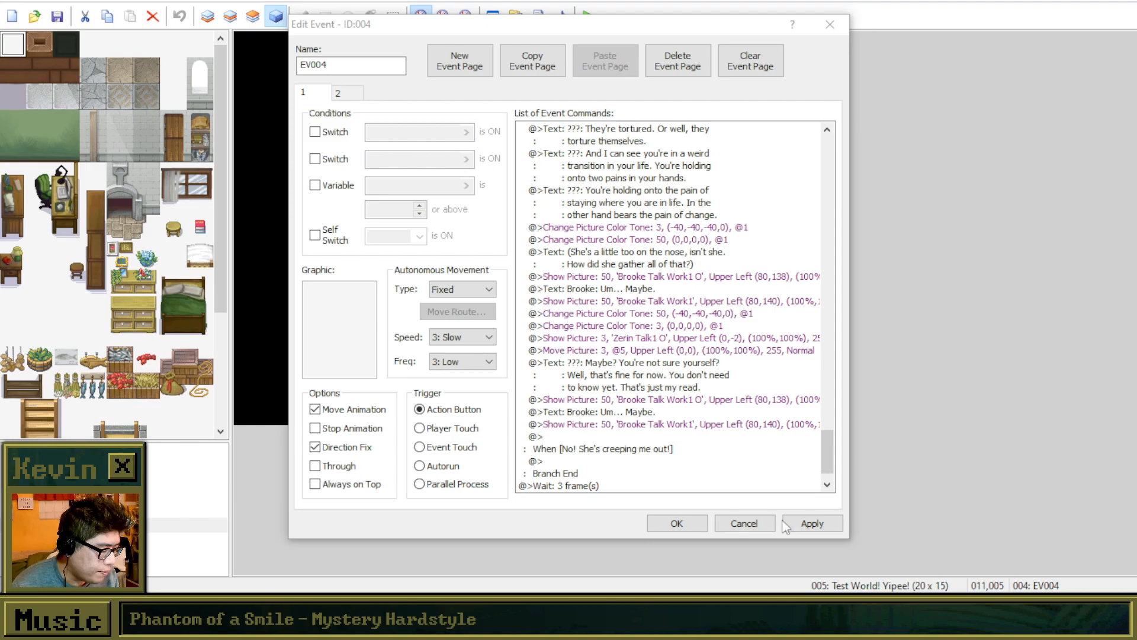
pyautogui.click(659, 440)
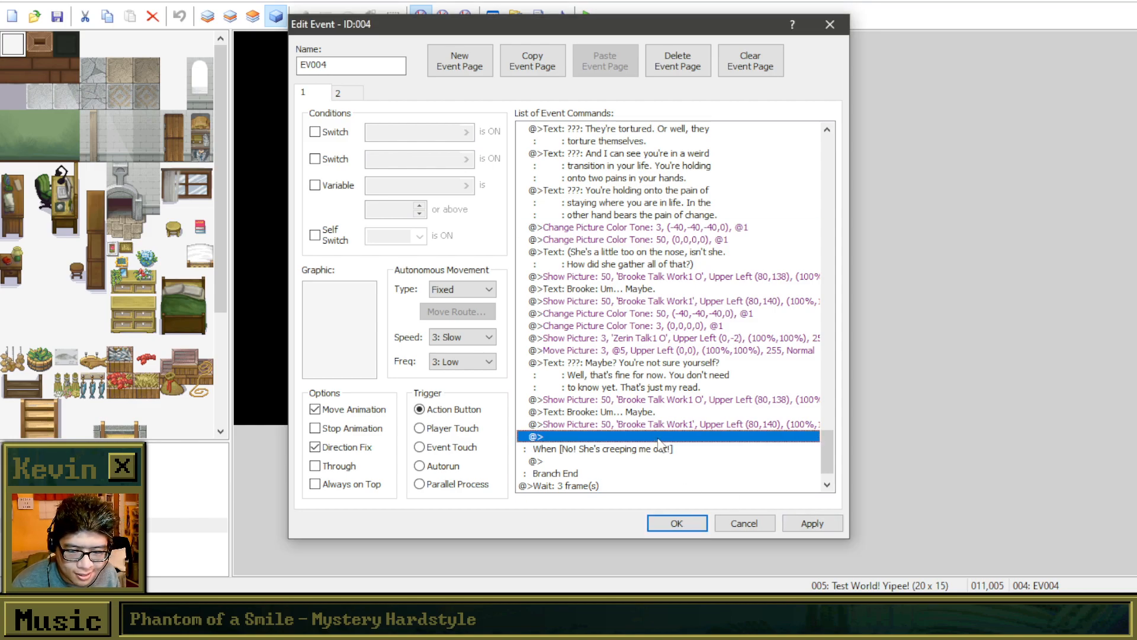
pyautogui.click(580, 415)
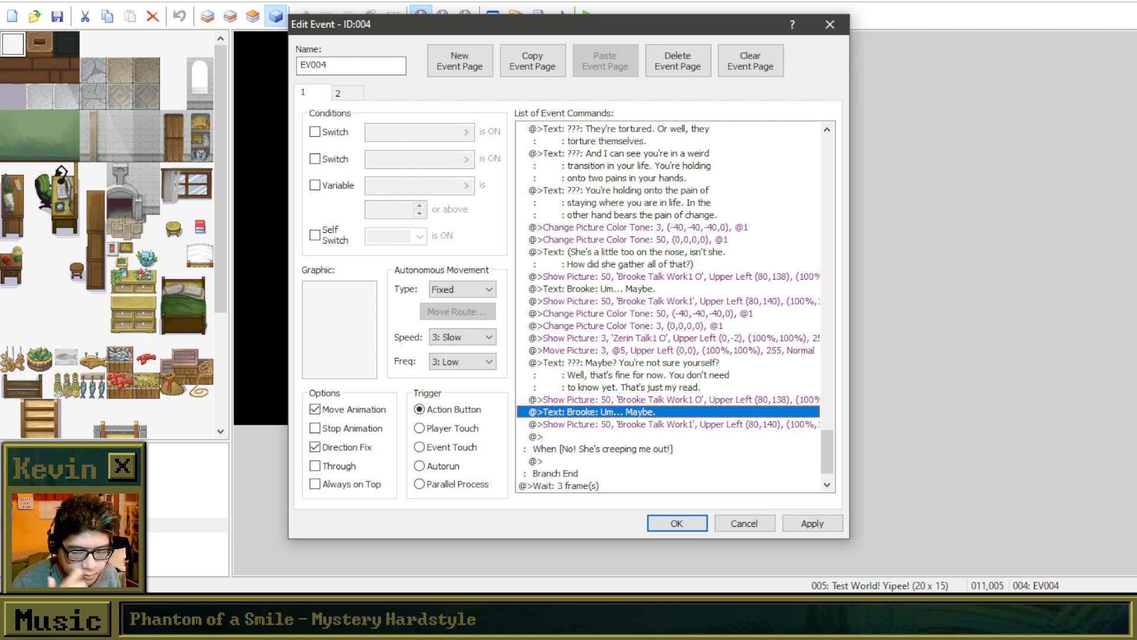
pyautogui.click(723, 179)
pyautogui.scroll(3, 711, 243)
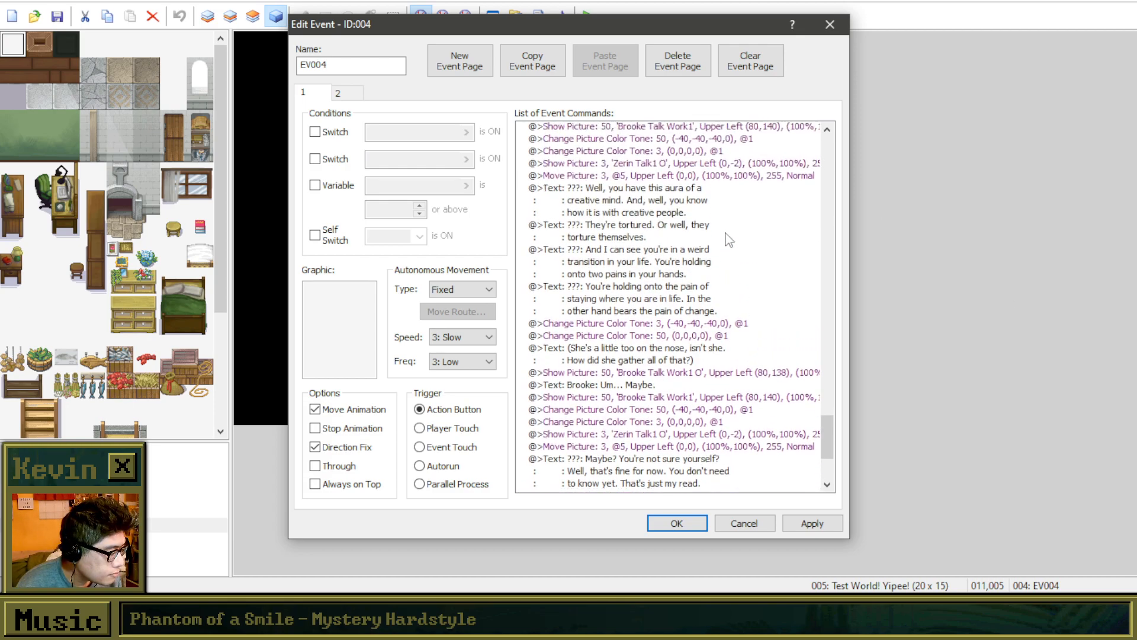
pyautogui.click(705, 190)
pyautogui.scroll(3, 705, 190)
pyautogui.scroll(-1, 702, 195)
pyautogui.click(688, 217)
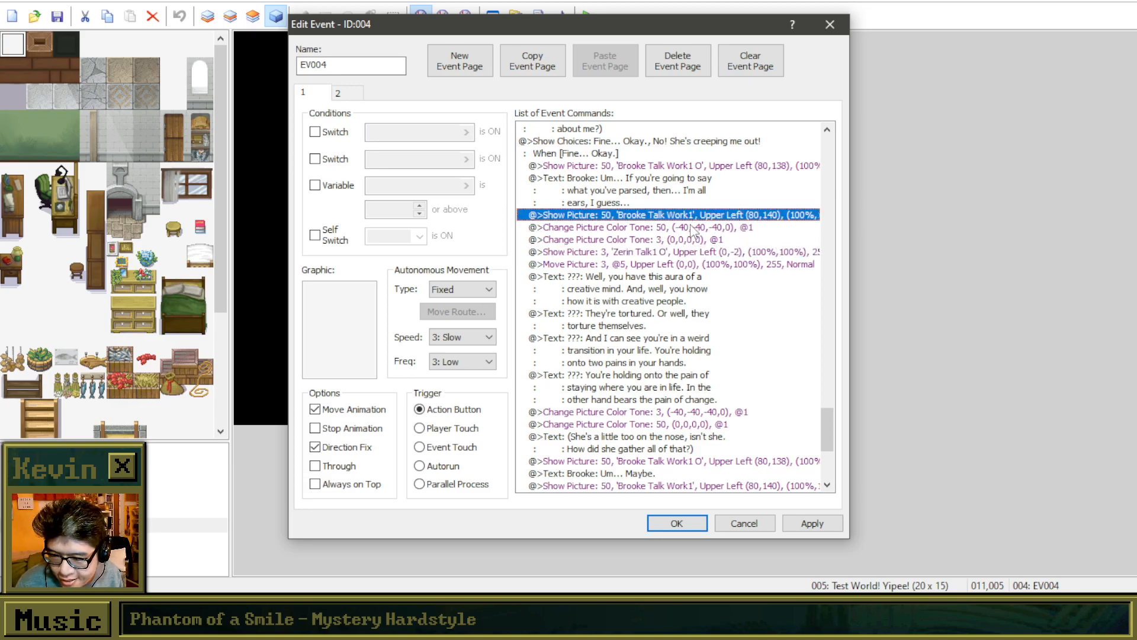
# Step: Review the picture, color tone and dialogue commands from the "Um... If you're going to say" text to the end of the branch
pyautogui.moveTo(692, 230); pyautogui.dragTo(708, 260)
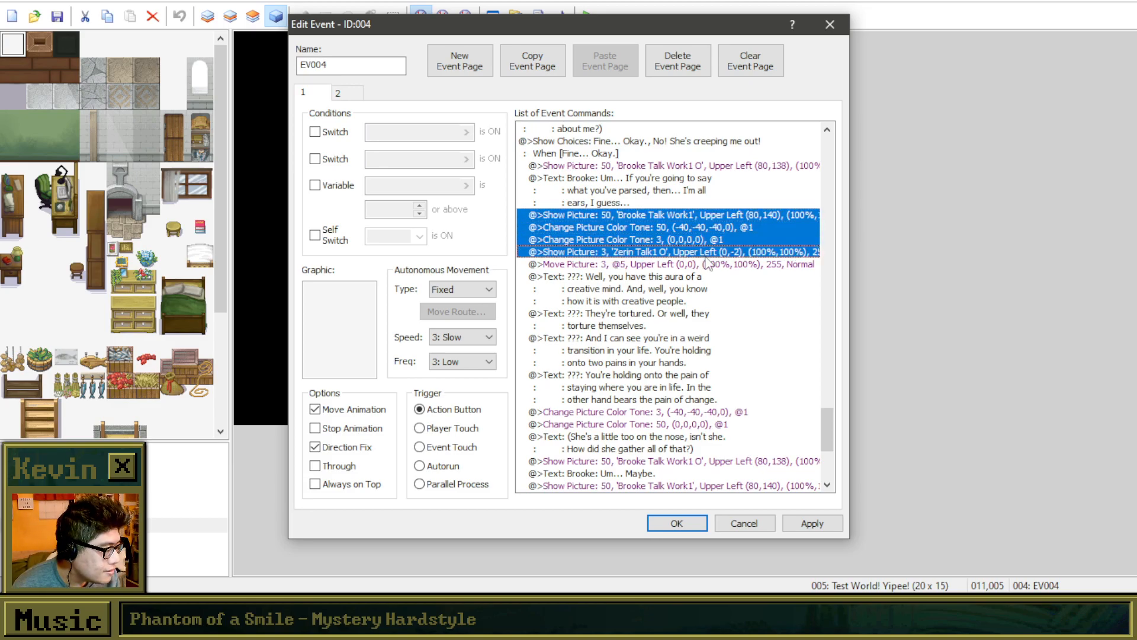
pyautogui.click(708, 283)
pyautogui.click(694, 215)
pyautogui.scroll(-6, 702, 237)
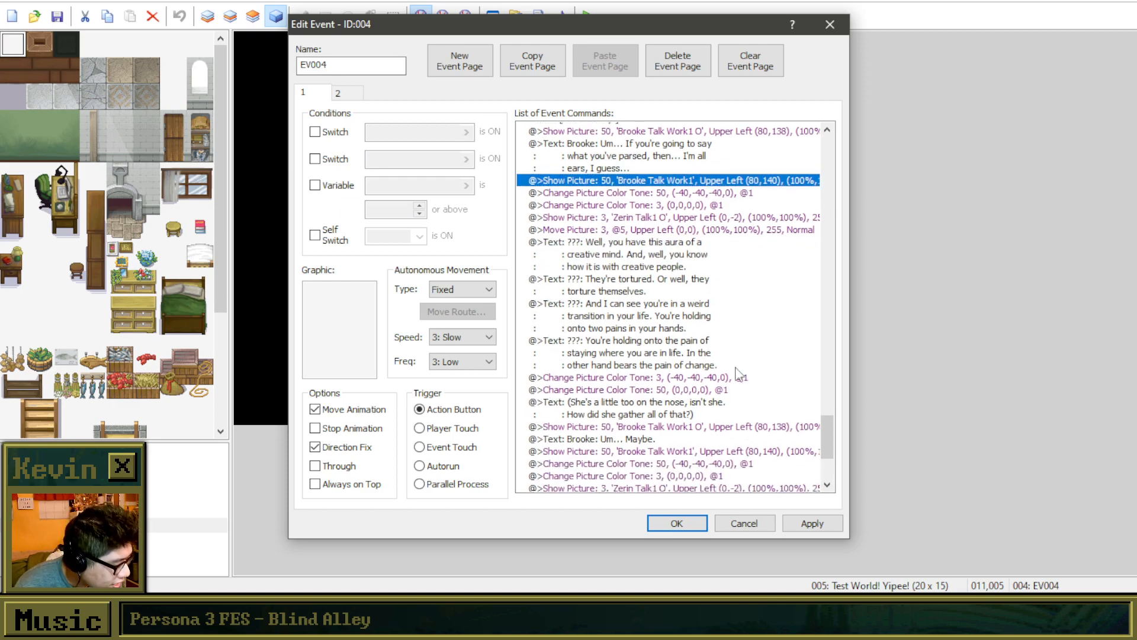
pyautogui.click(741, 389)
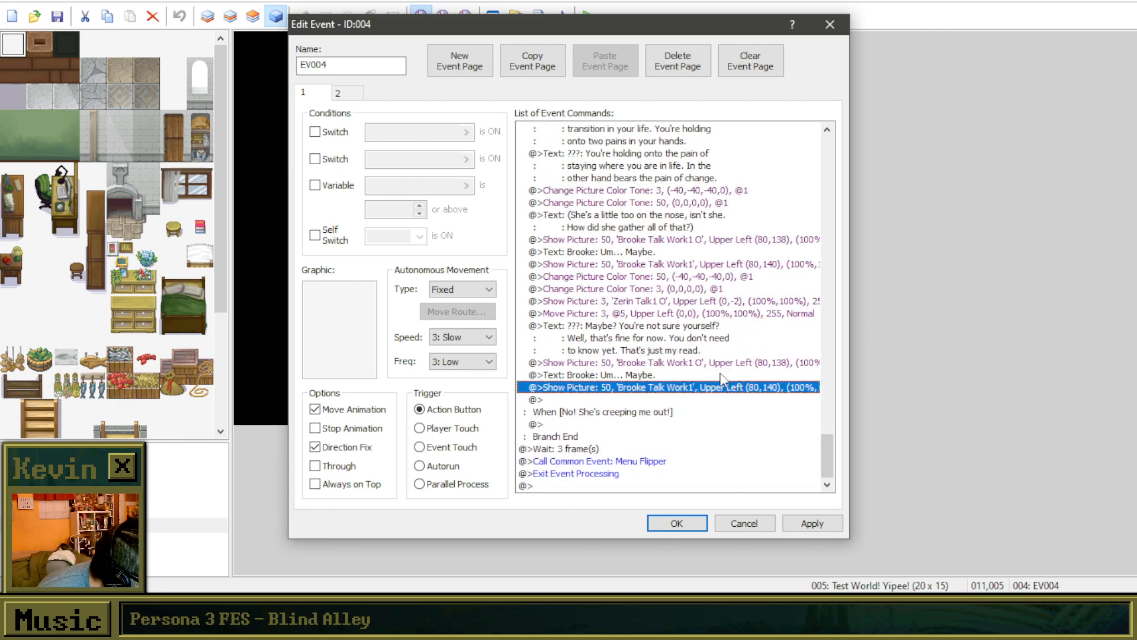
pyautogui.scroll(5, 711, 355)
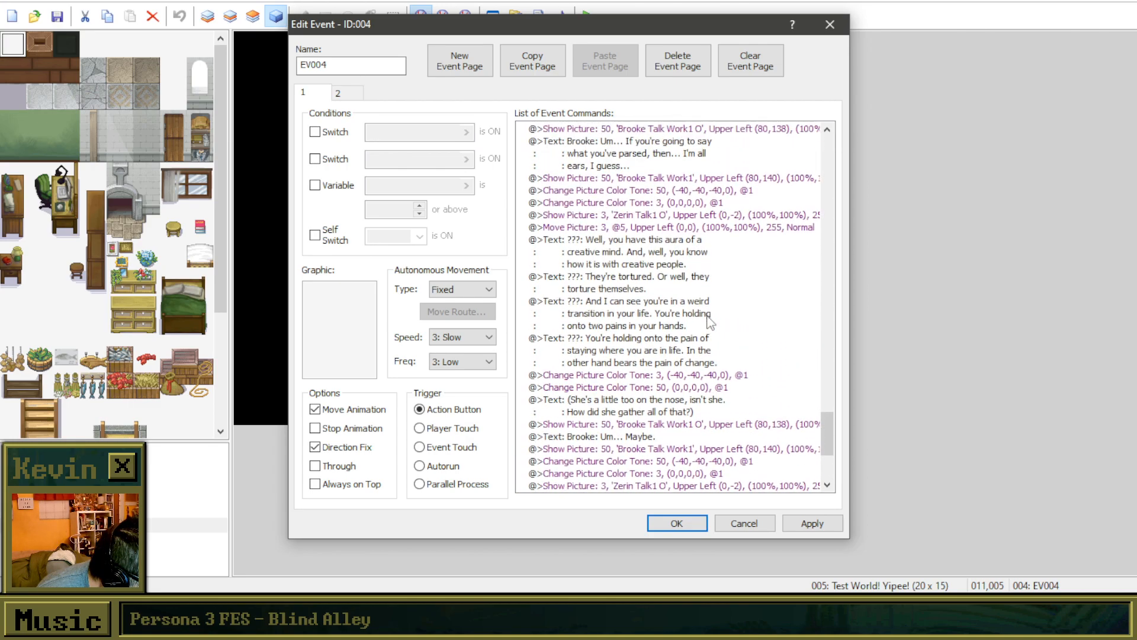
pyautogui.scroll(2, 663, 186)
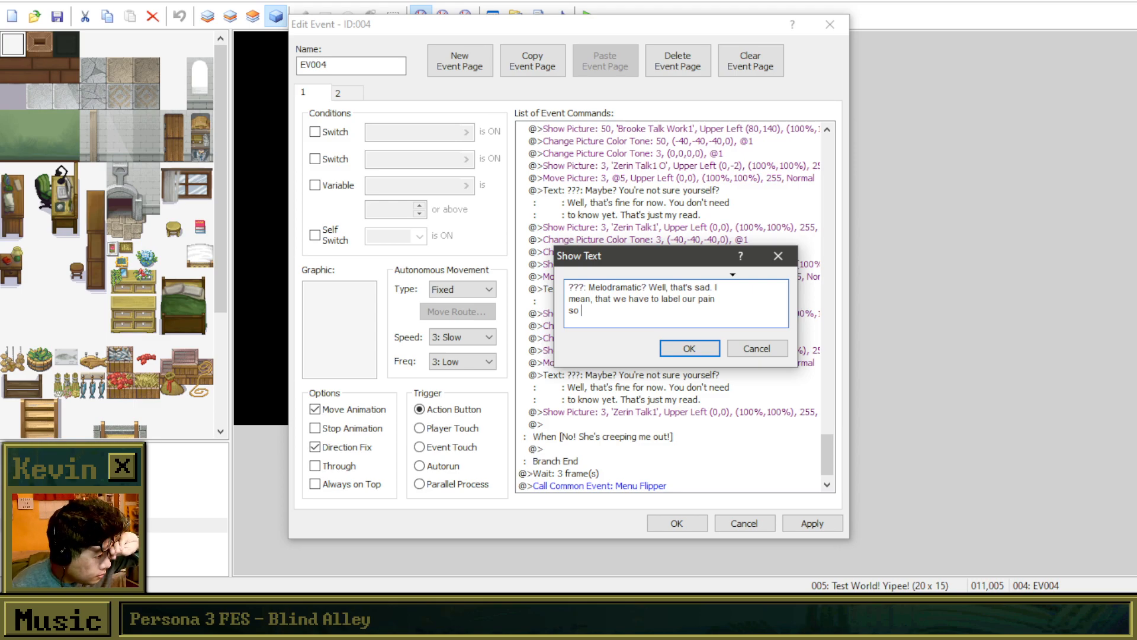
# Step: Finish the last ??? text as "Melodramatic? Well, that's sad. I mean, that we have to label our pain so carelessly."
pyautogui.write('c')
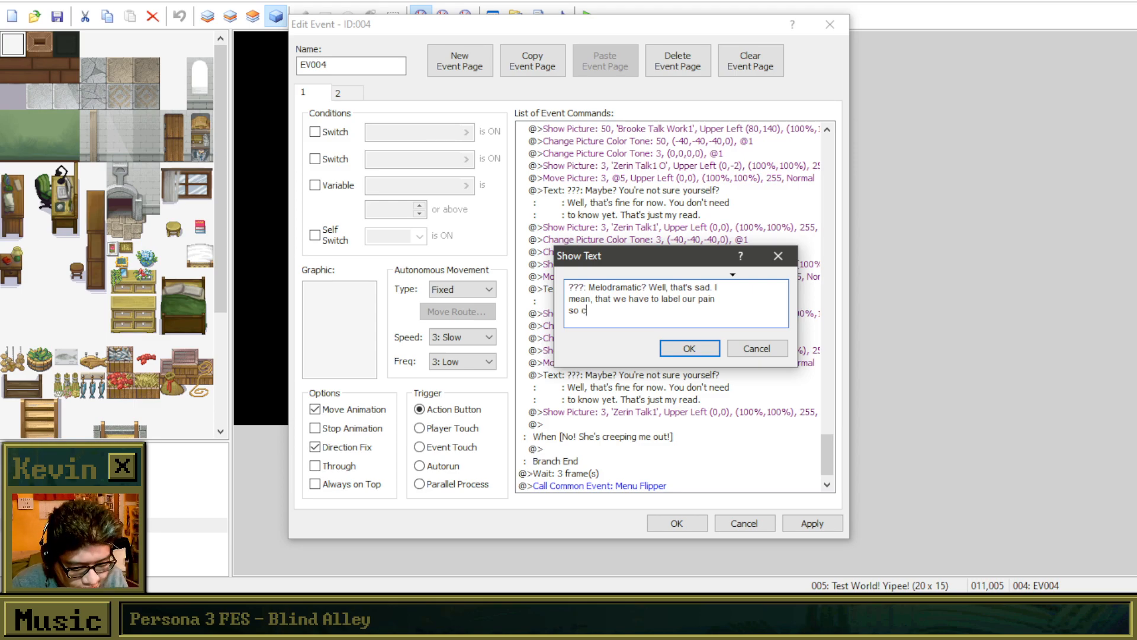
pyautogui.write('arelessly.')
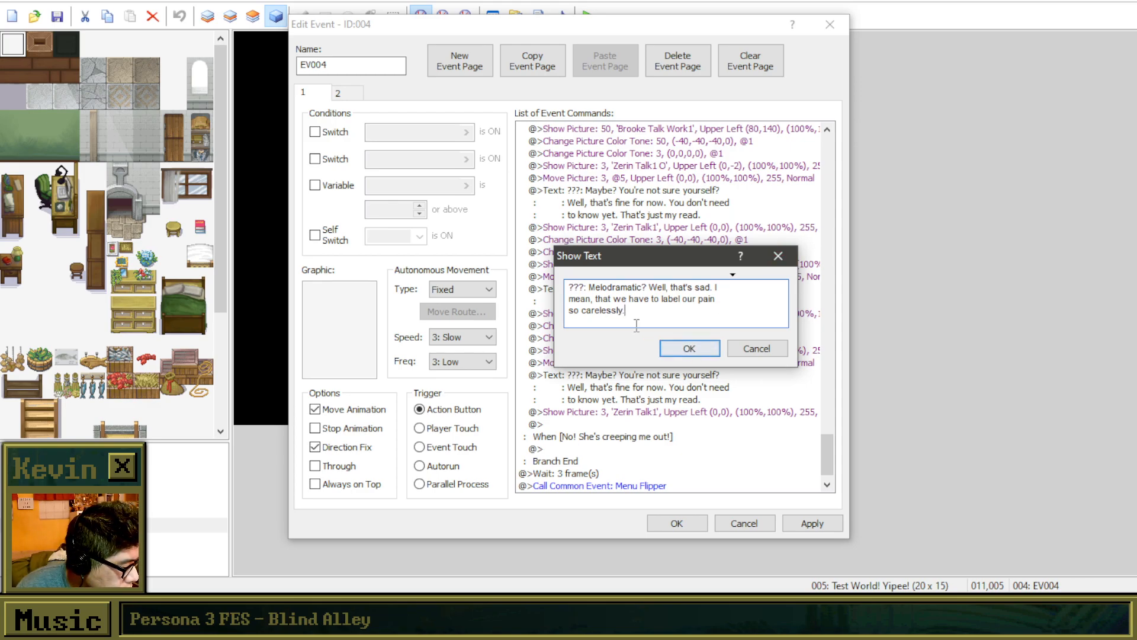
pyautogui.click(673, 348)
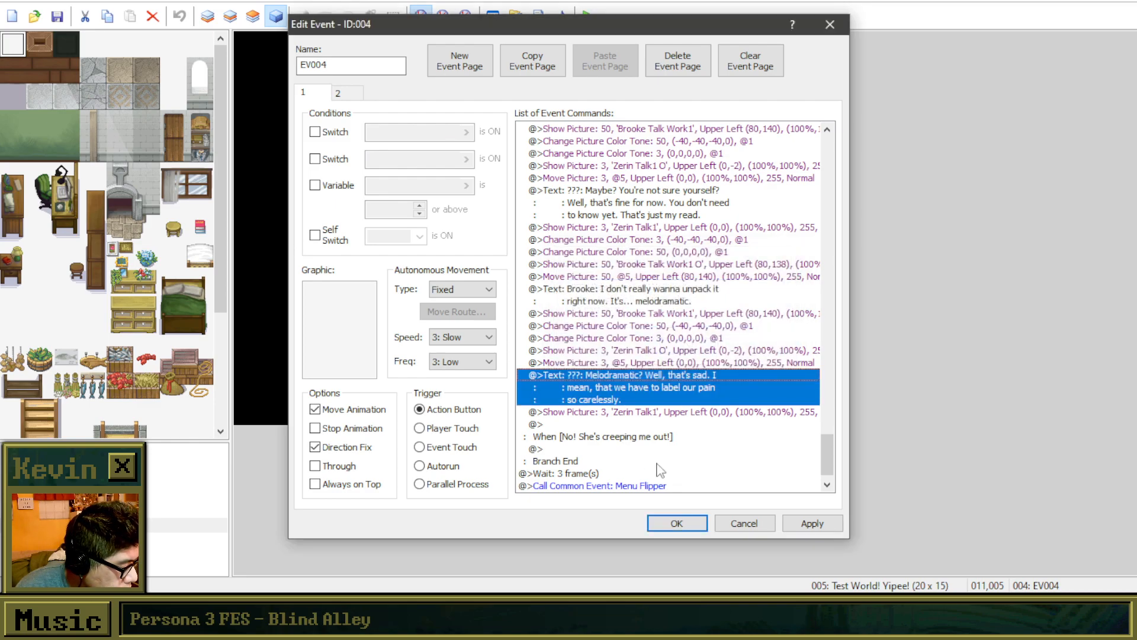
pyautogui.rightClick(640, 413)
pyautogui.click(657, 421)
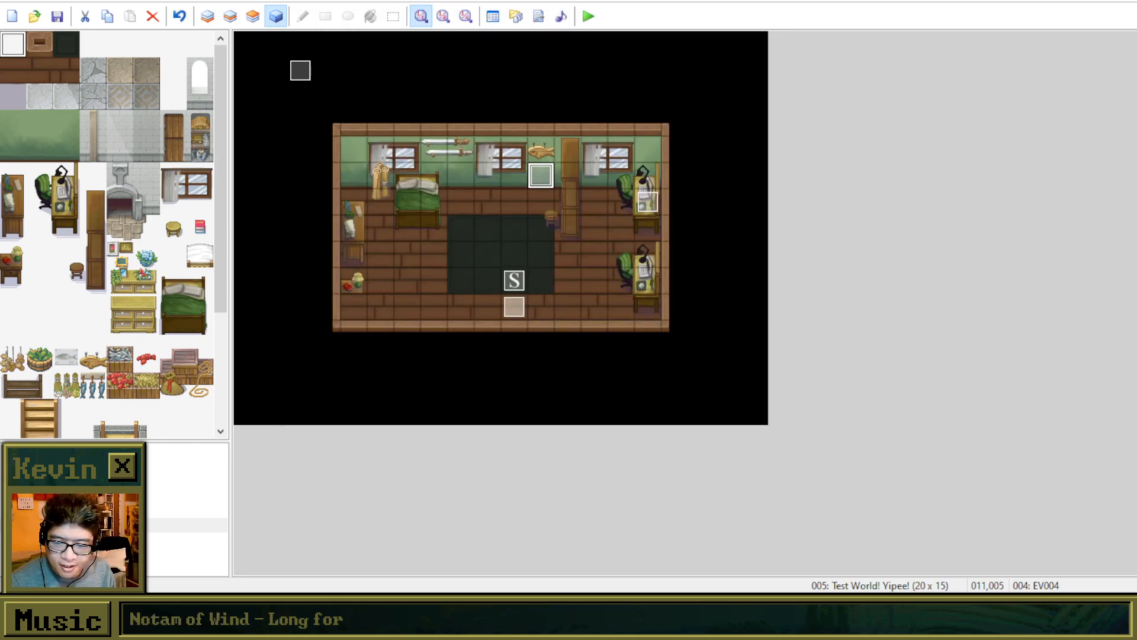
# Step: Playtest the game, saving the changes to Phantom of a Smile, and start a New Day
pyautogui.click(589, 16)
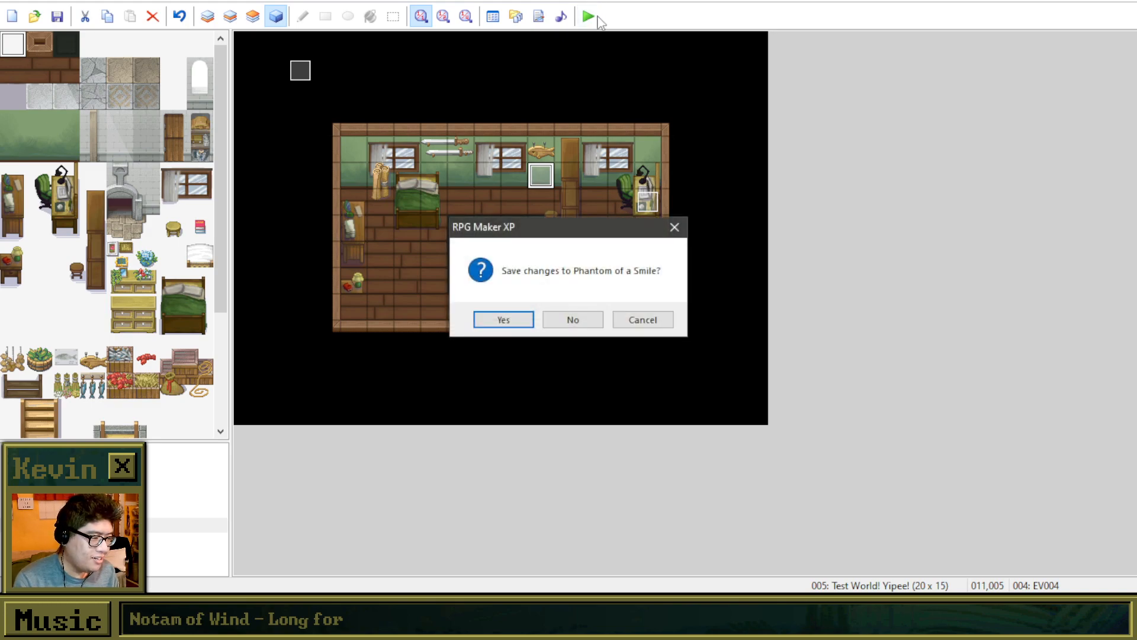
pyautogui.click(512, 318)
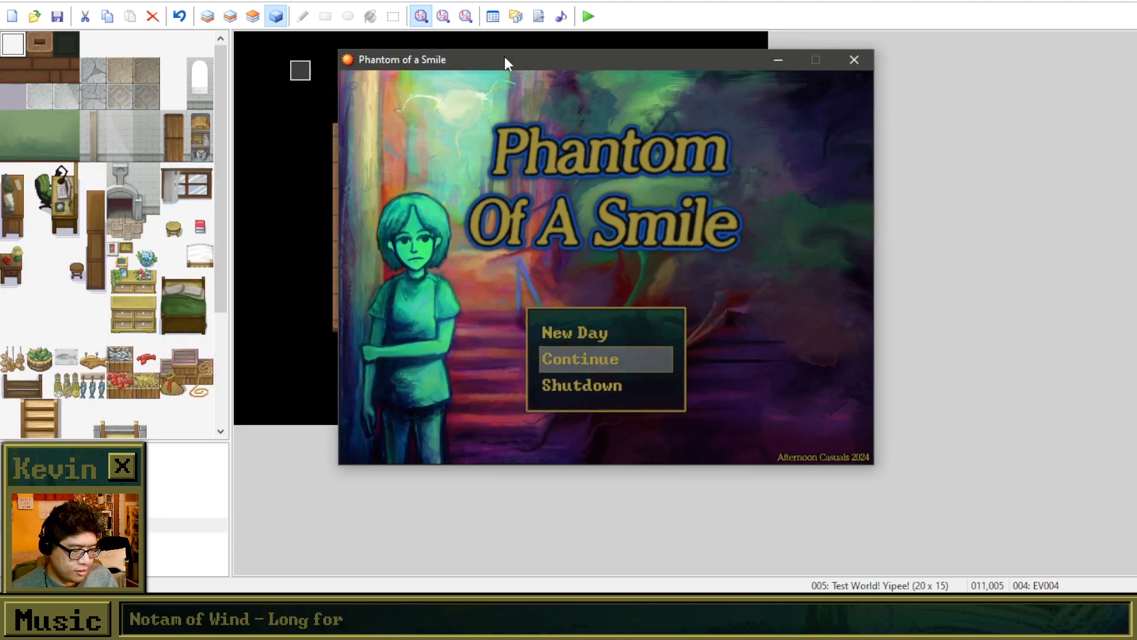
pyautogui.press('Up')
pyautogui.press('Return')
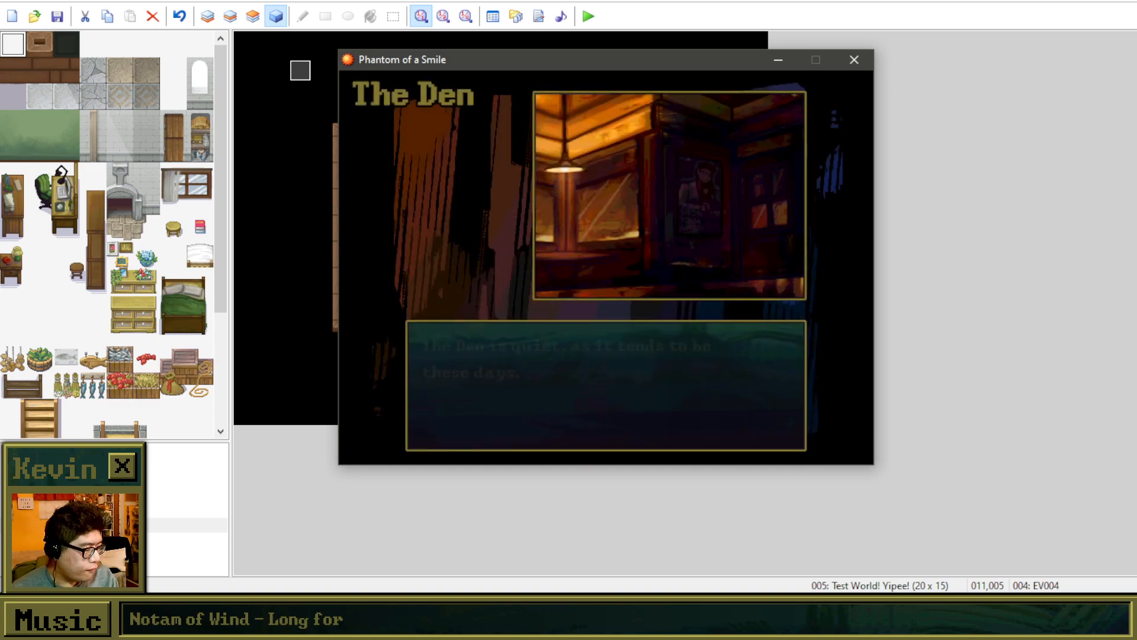
# Step: Advance the playtest through the opening narration in The Den to the mysterious customer's greeting
pyautogui.press('Return')
pyautogui.press('Return')
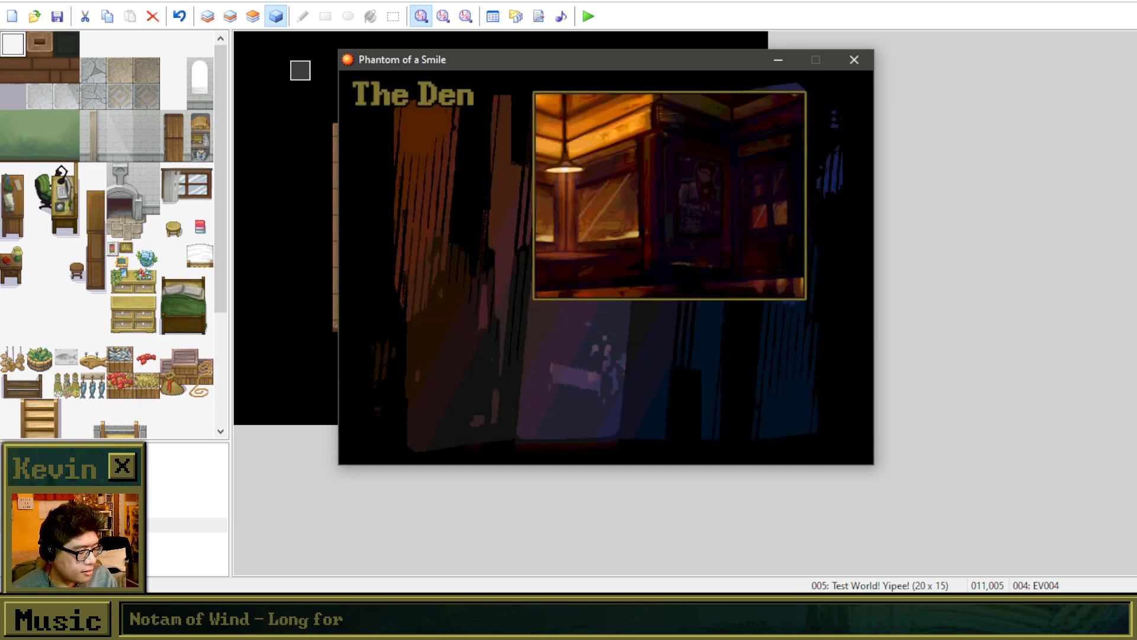
pyautogui.press('Return')
pyautogui.press('Return')
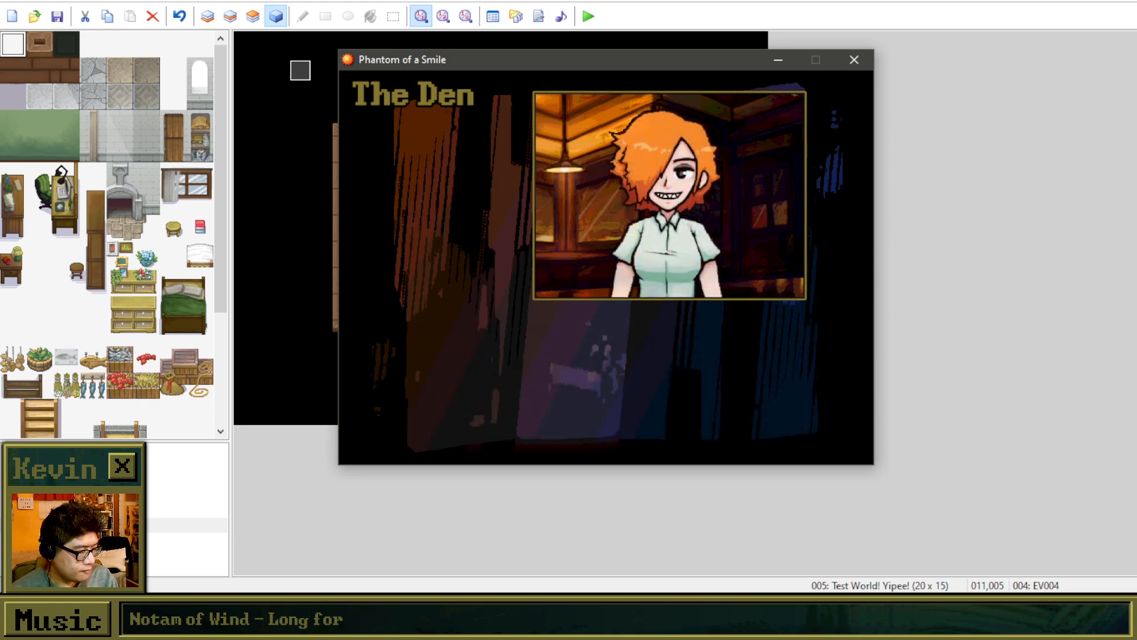
pyautogui.press('Return')
pyautogui.press('Return')
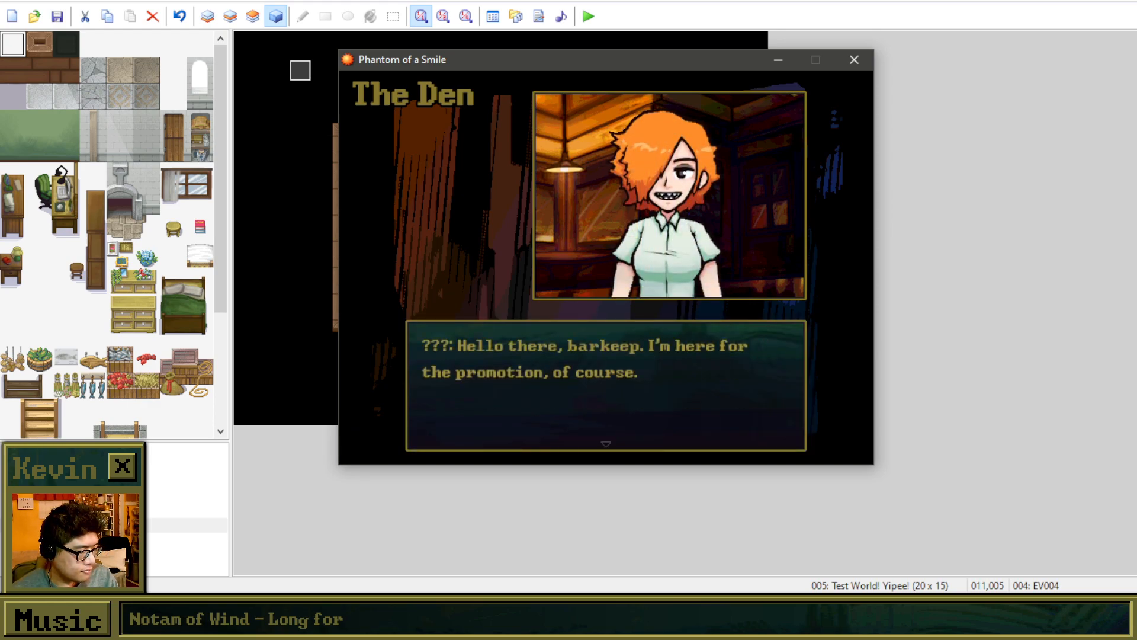
# Step: Advance through the drink order and serving dialogue to Brooke's "Uh, how would you describe it?" line
pyautogui.press('Return')
pyautogui.press('Return')
pyautogui.press('Return')
pyautogui.press('Return')
pyautogui.press('Return')
pyautogui.press('Return')
pyautogui.press('Return')
pyautogui.press('Return')
pyautogui.press('Return')
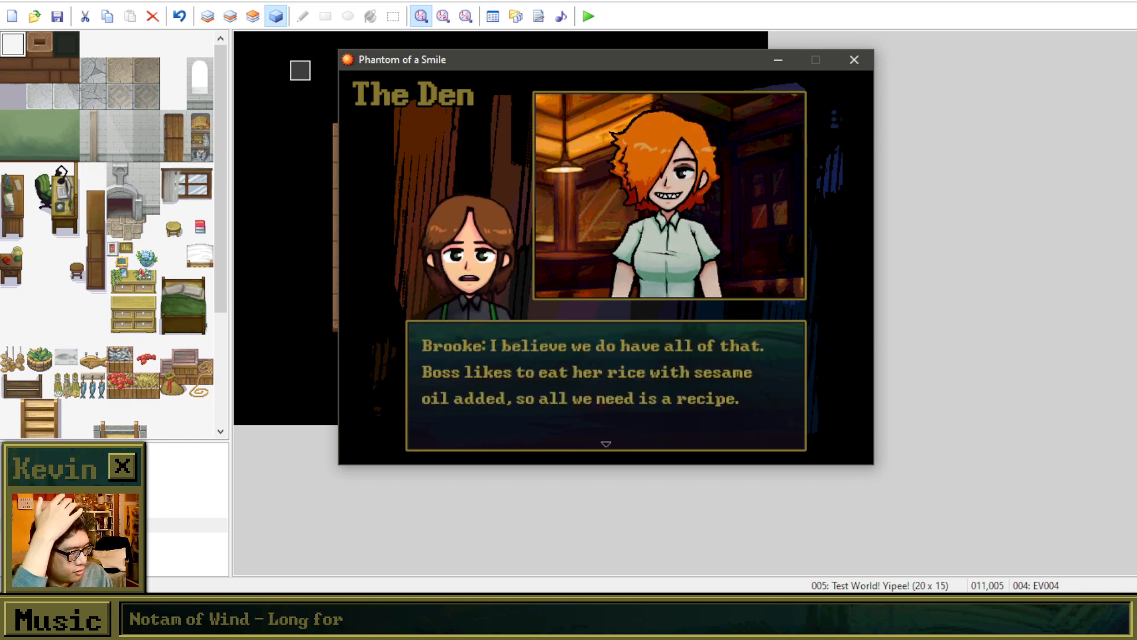
pyautogui.press('Return')
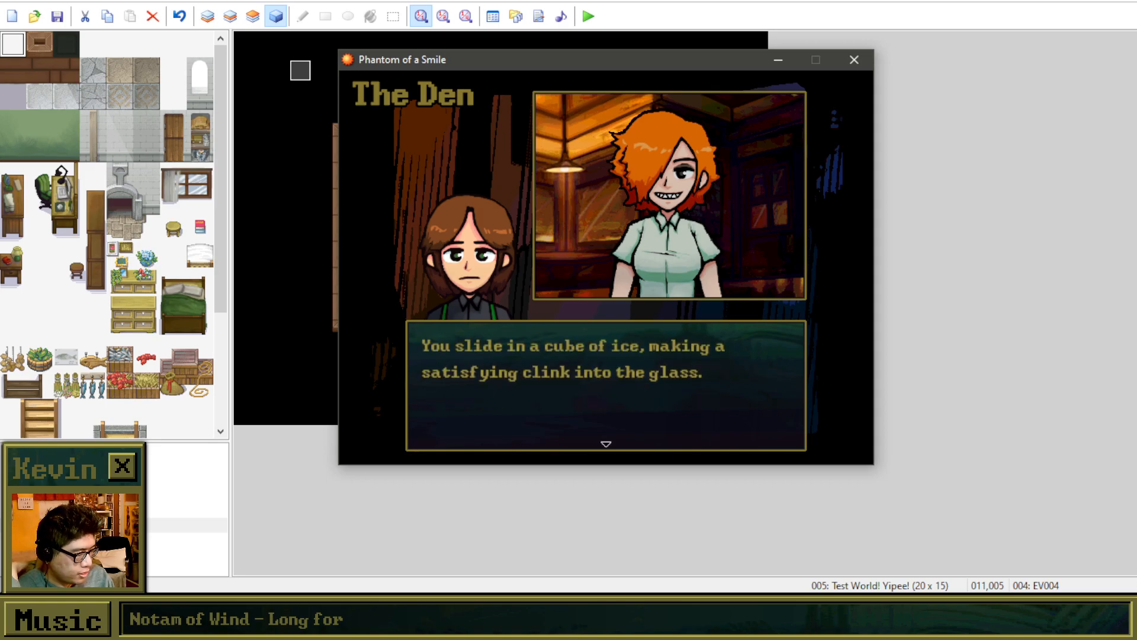
pyautogui.press('Return')
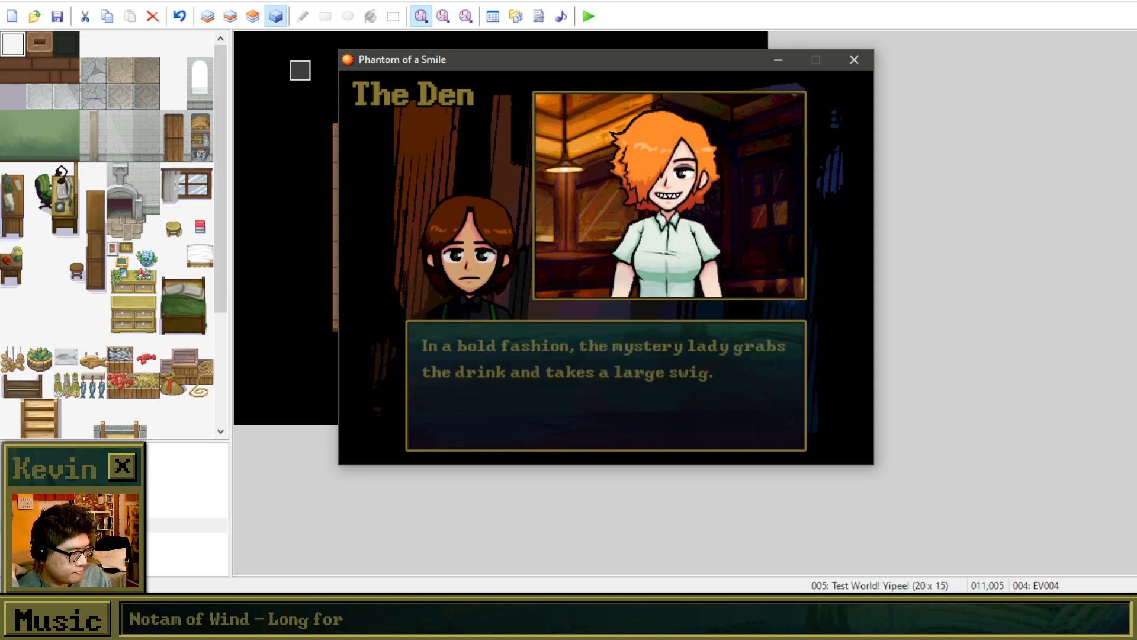
pyautogui.press('Return')
pyautogui.press('Return')
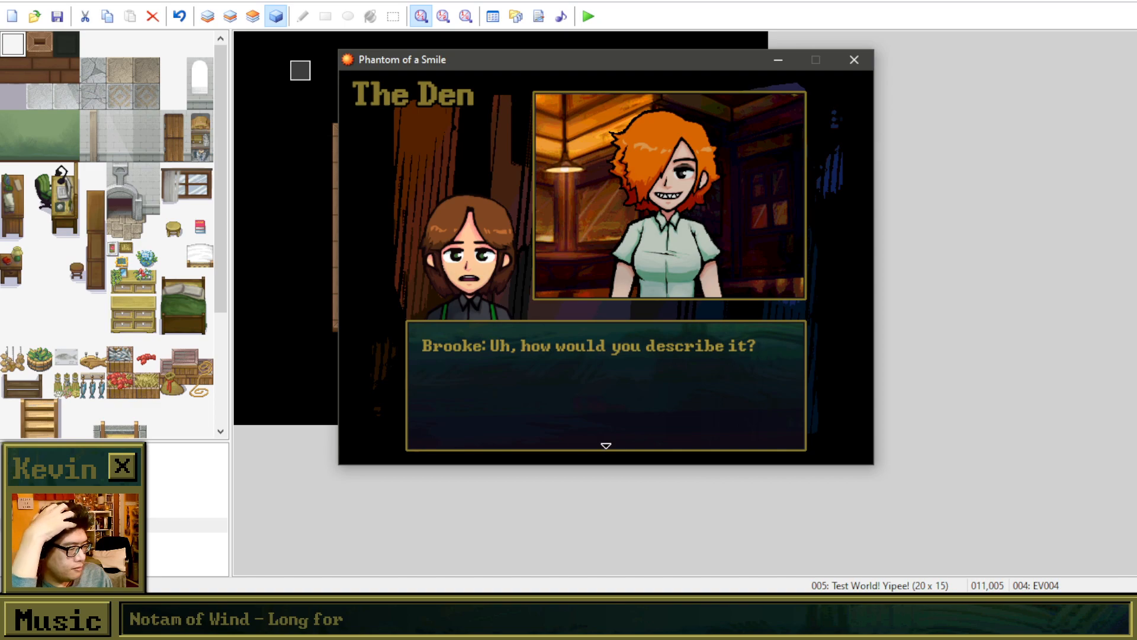
# Step: Advance through the "Changing topics" conversation to the choice about letting the customer say what she's thinking
pyautogui.press('Return')
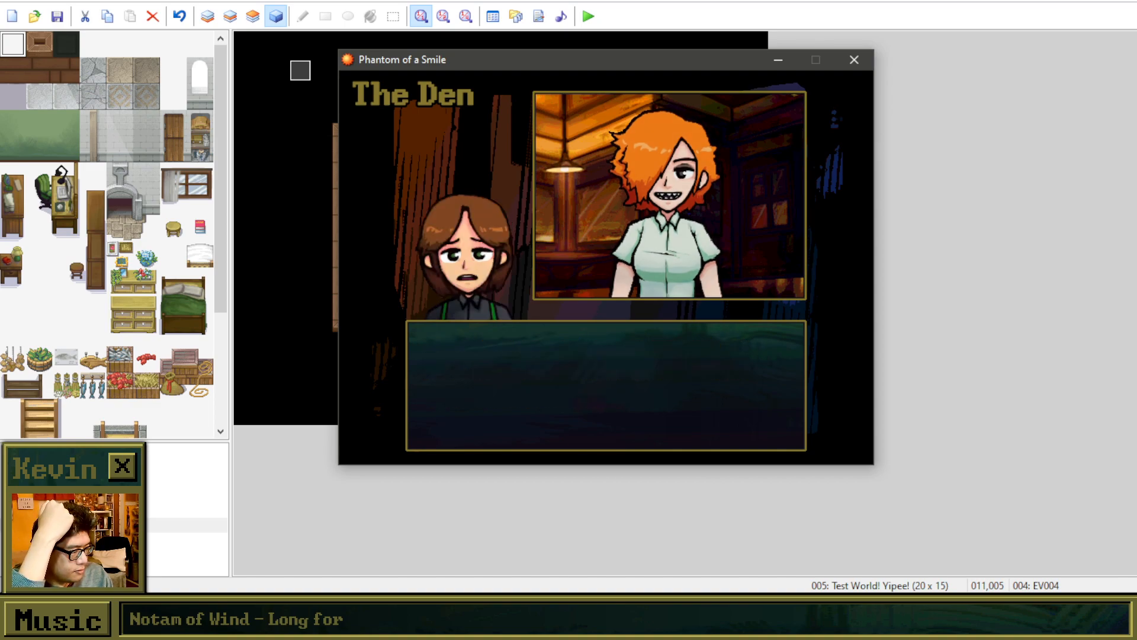
pyautogui.press('Return')
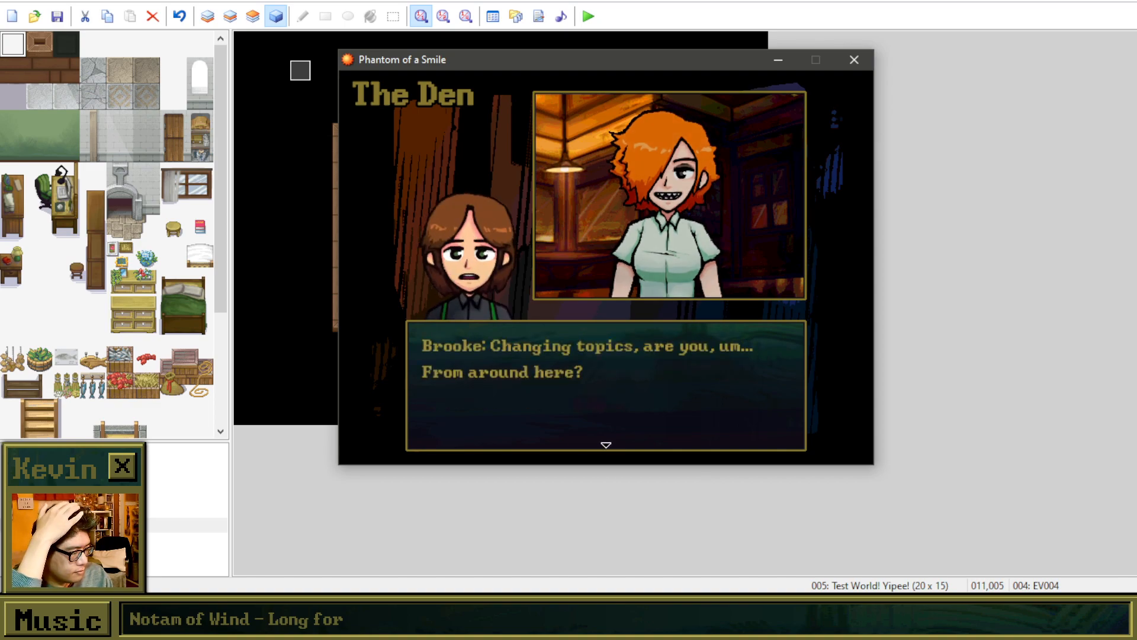
pyautogui.press('Return')
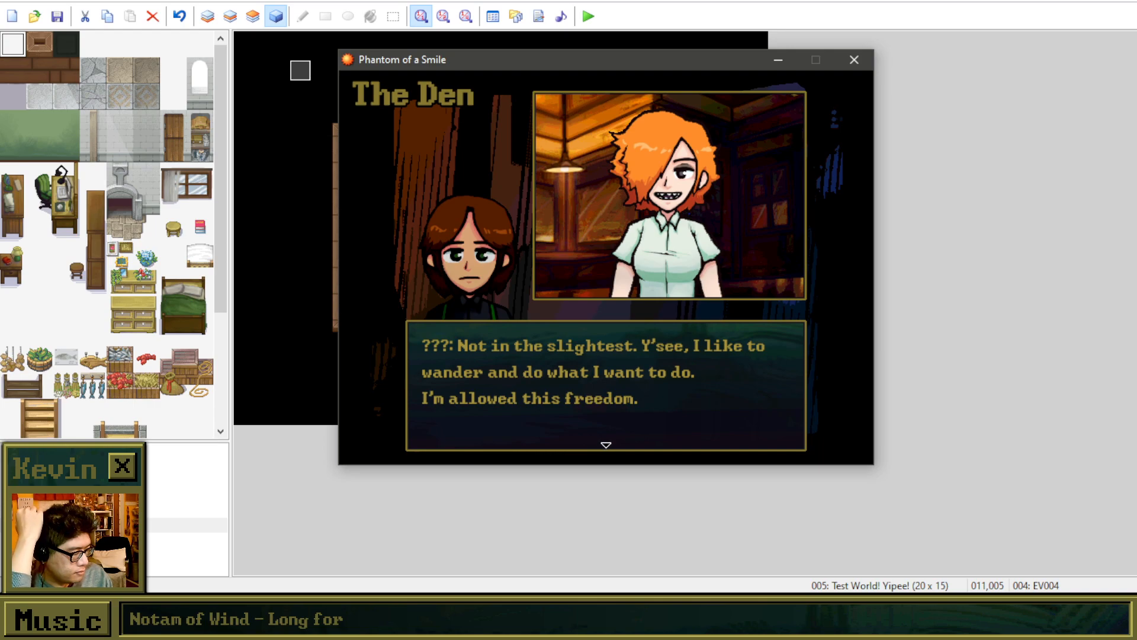
pyautogui.press('Return')
pyautogui.press('Return')
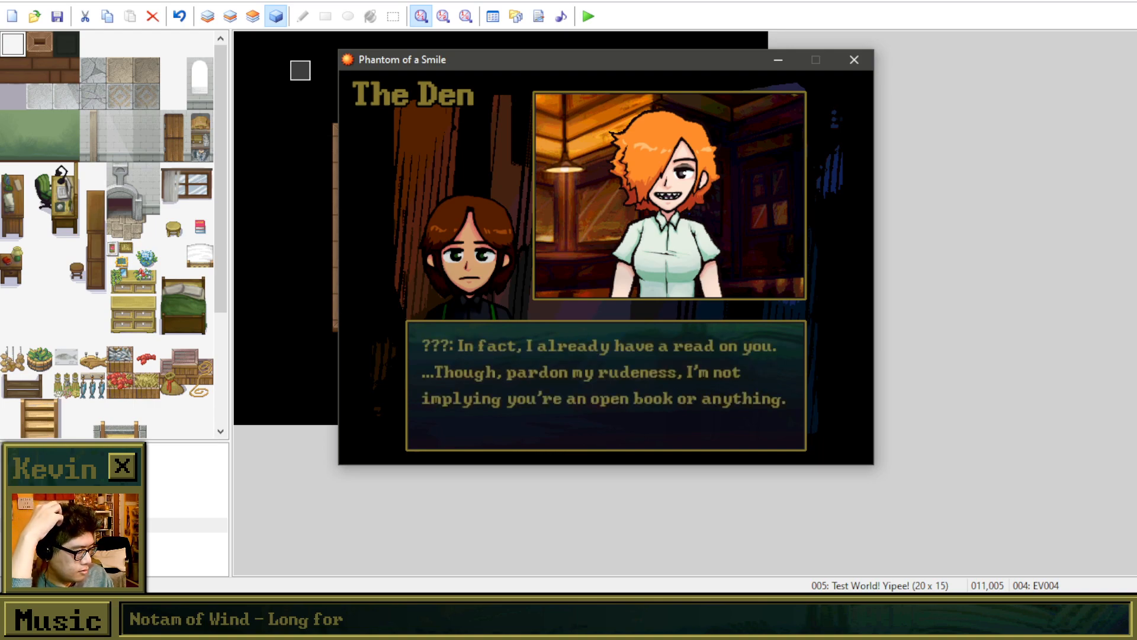
pyautogui.press('Return')
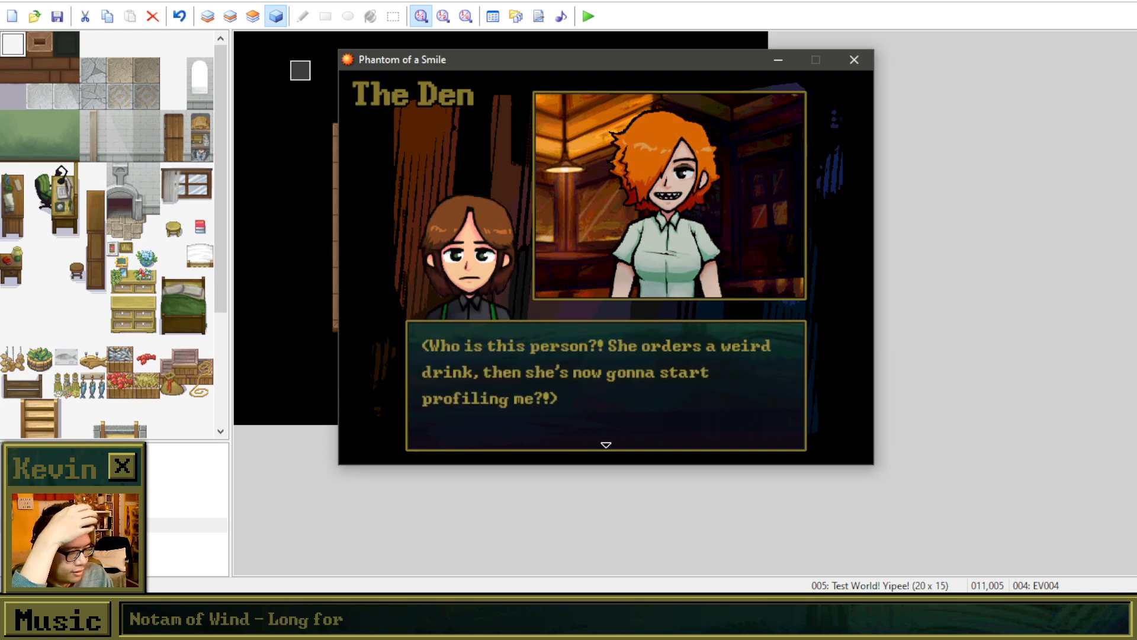
pyautogui.press('Return')
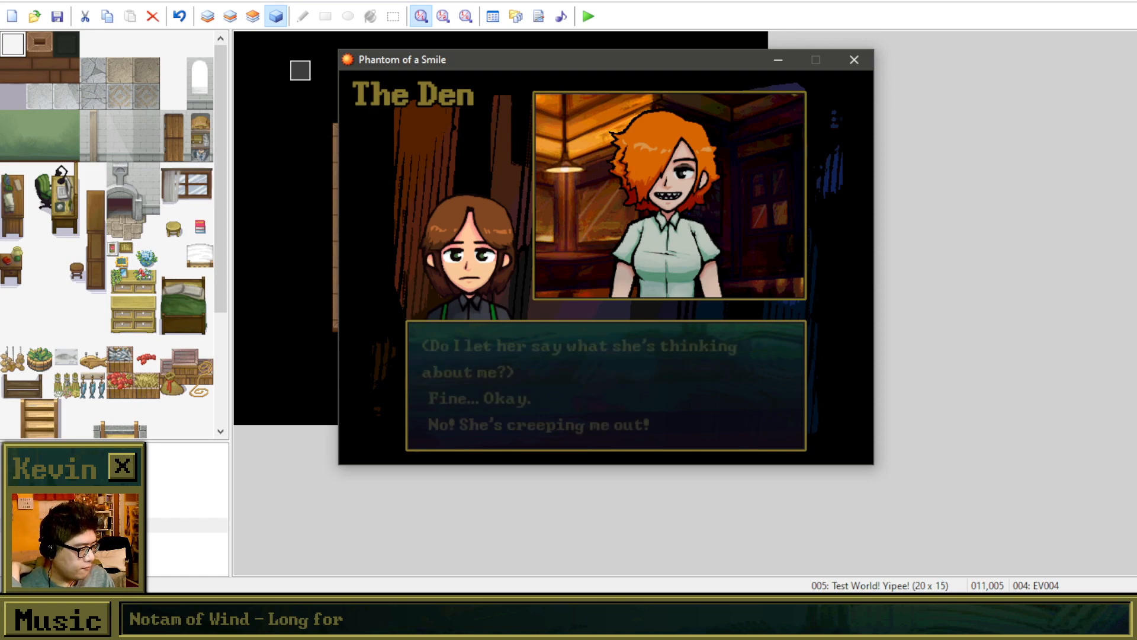
# Step: Try moving between the two dialogue choices, then choose "Fine... Okay."
pyautogui.press('Down')
pyautogui.press('Up')
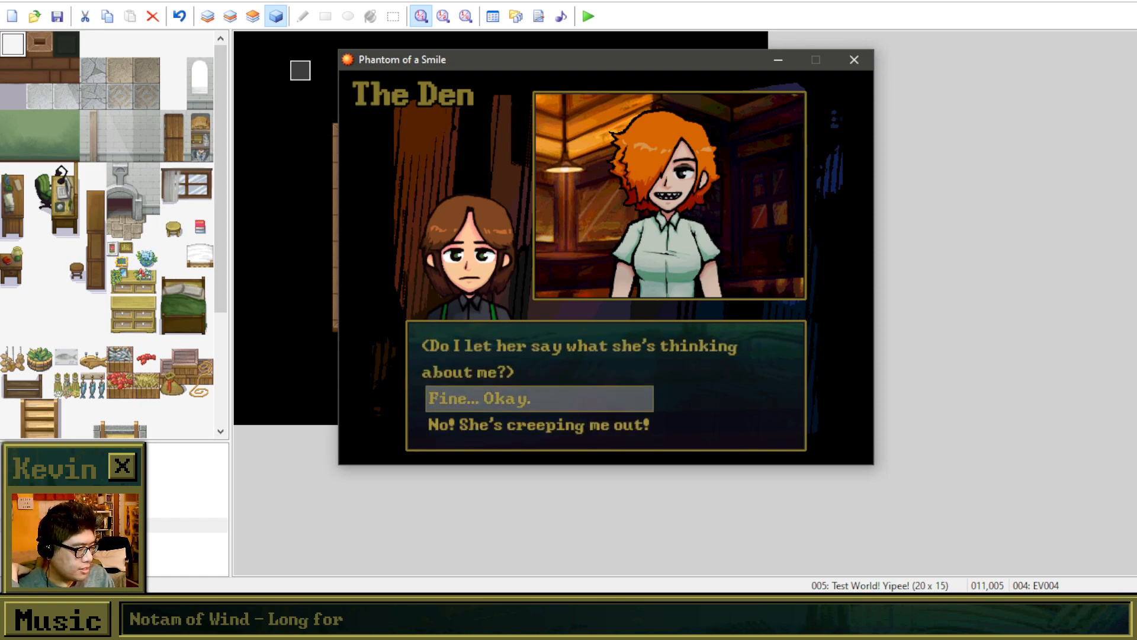
pyautogui.press('Down')
pyautogui.press('Up')
pyautogui.press('Down')
pyautogui.press('Up')
pyautogui.press('Return')
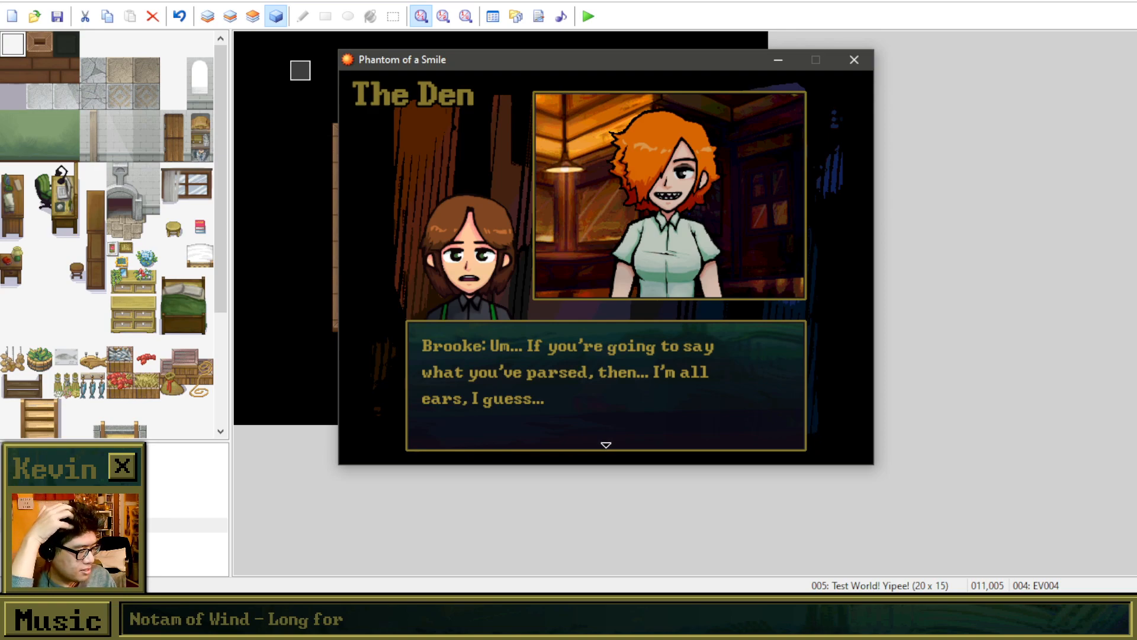
# Step: Advance the playtest through the customer's reading of Brooke's two pains to Brooke's "Um... Maybe." reply
pyautogui.press('Return')
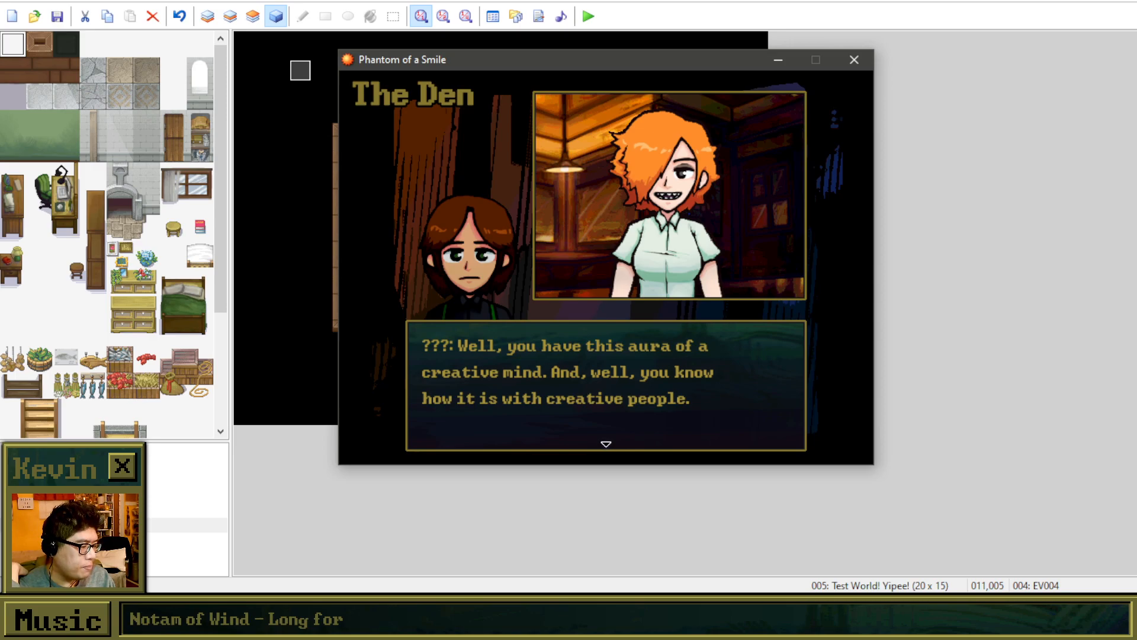
pyautogui.press('Return')
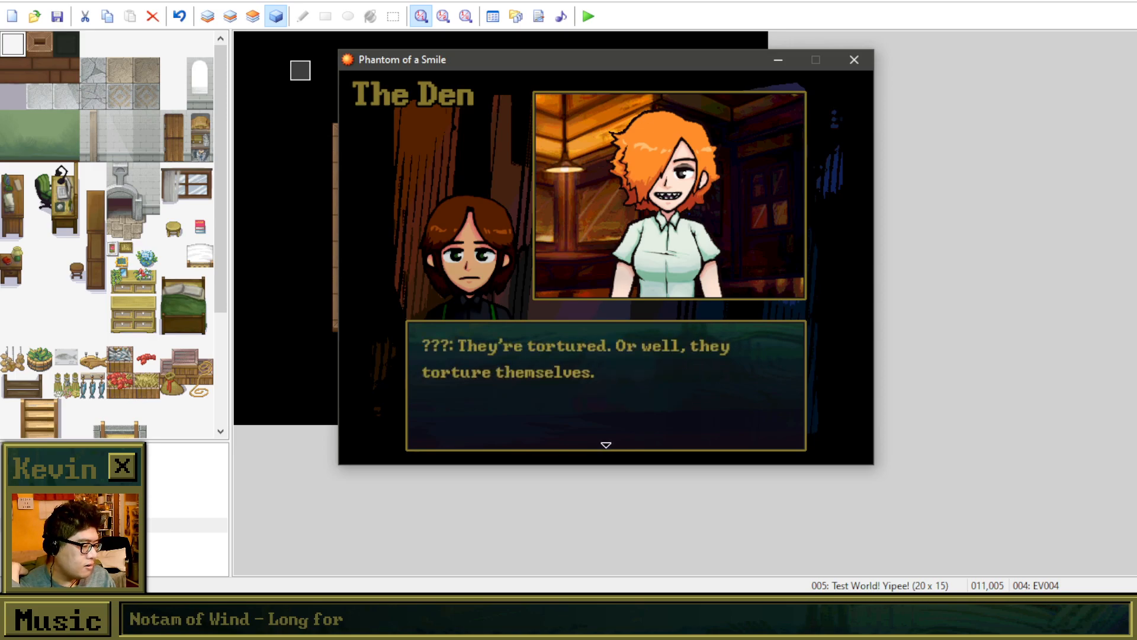
pyautogui.press('Return')
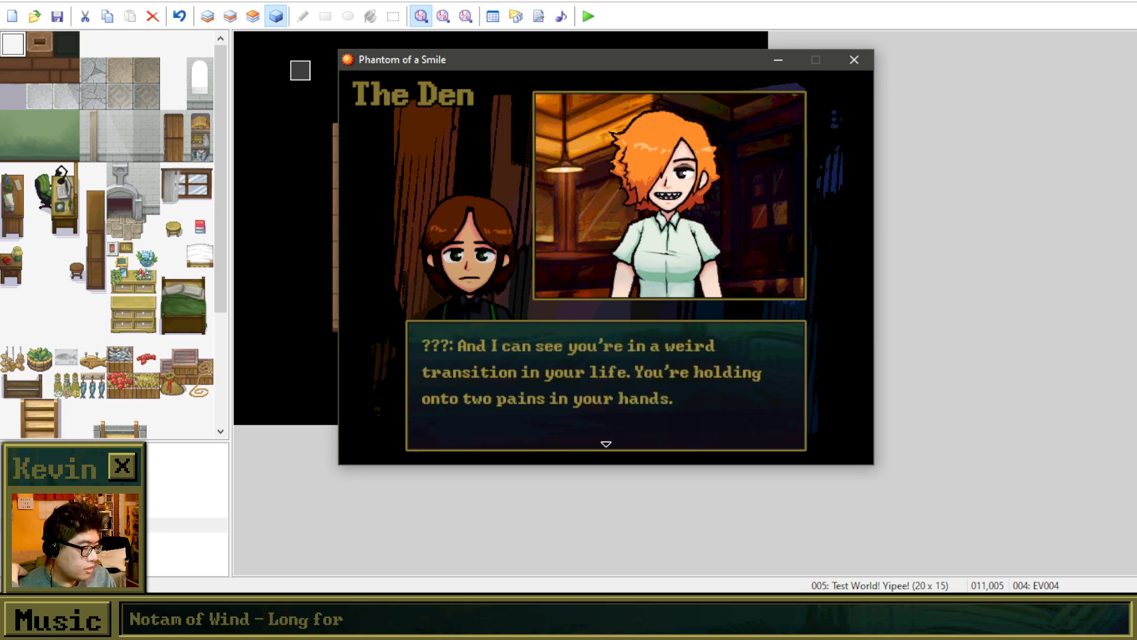
pyautogui.press('Return')
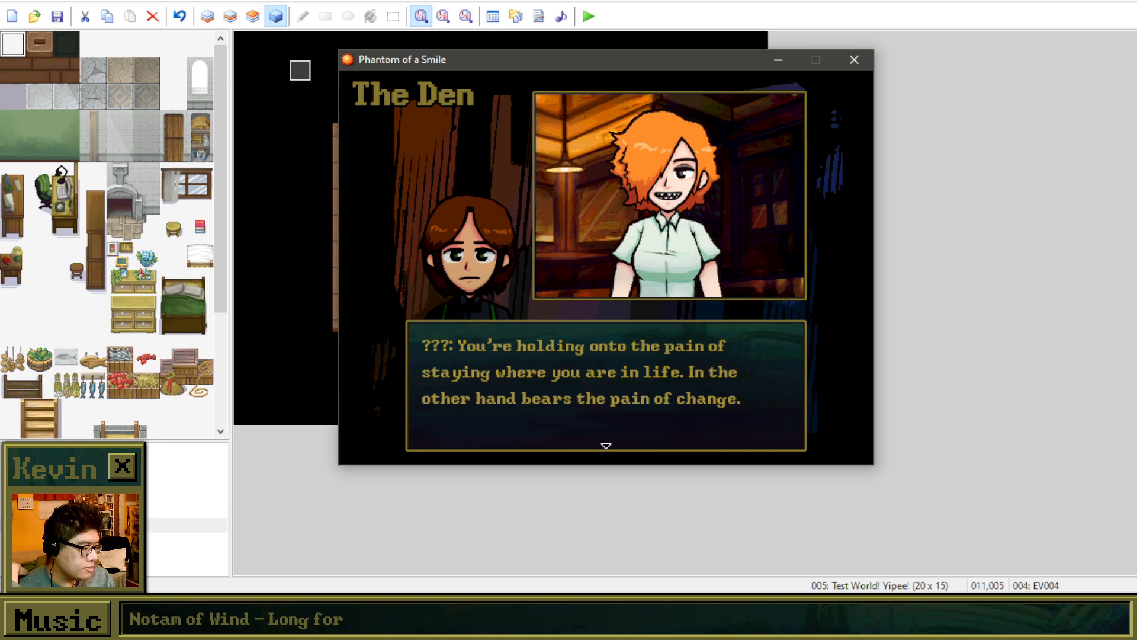
pyautogui.press('Return')
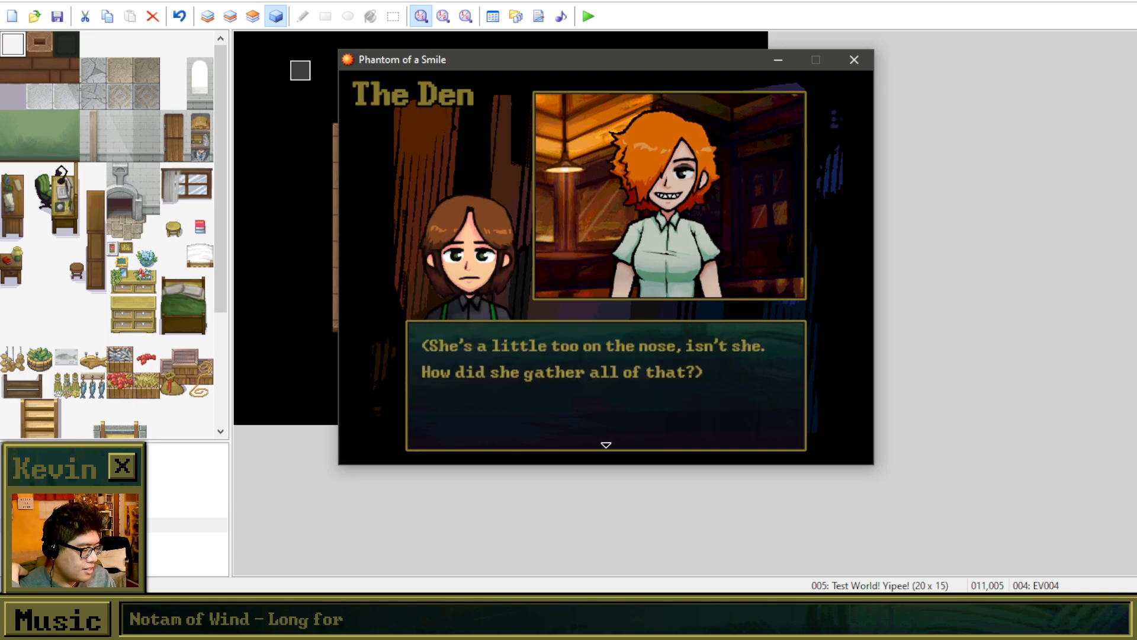
pyautogui.press('Return')
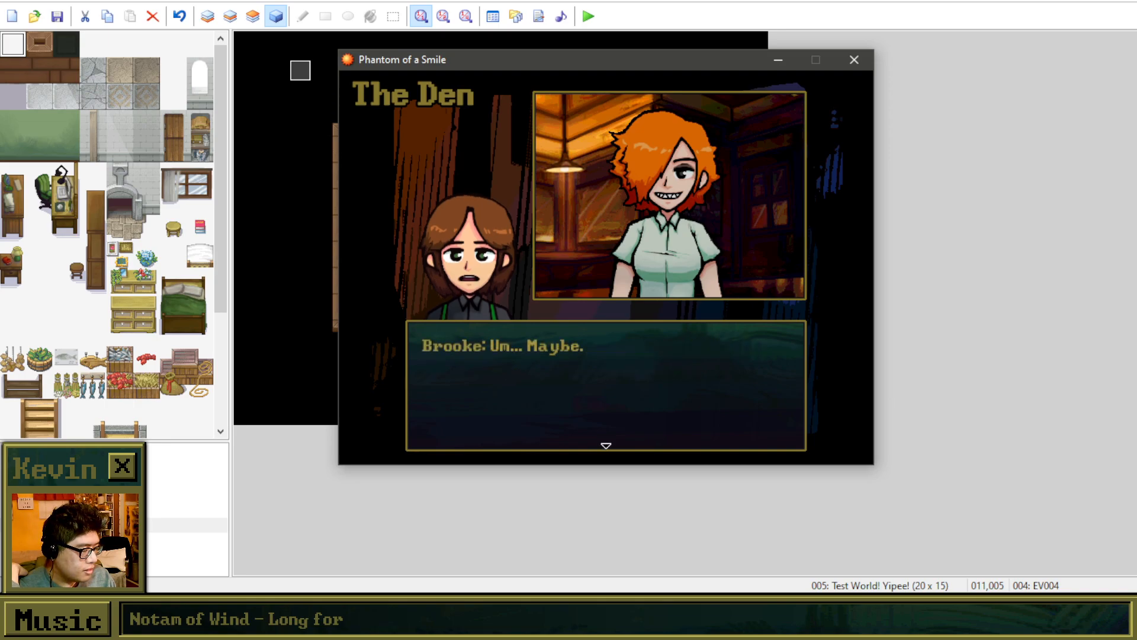
# Step: Advance through the "melodramatic" exchange to the customer's "But even if they're well written" line
pyautogui.press('Return')
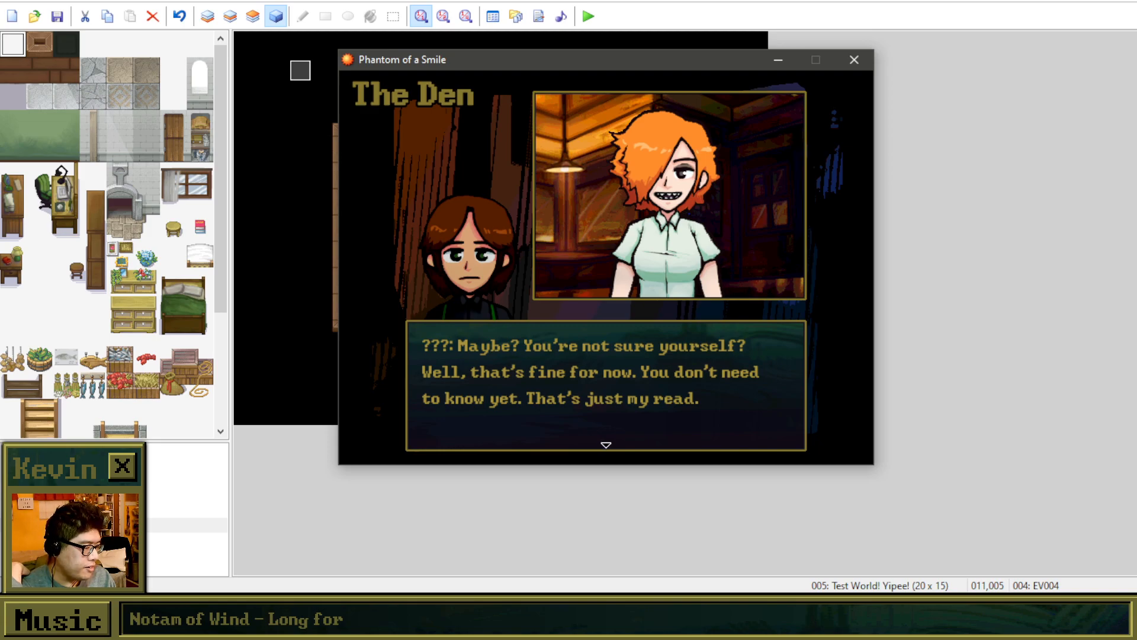
pyautogui.press('Return')
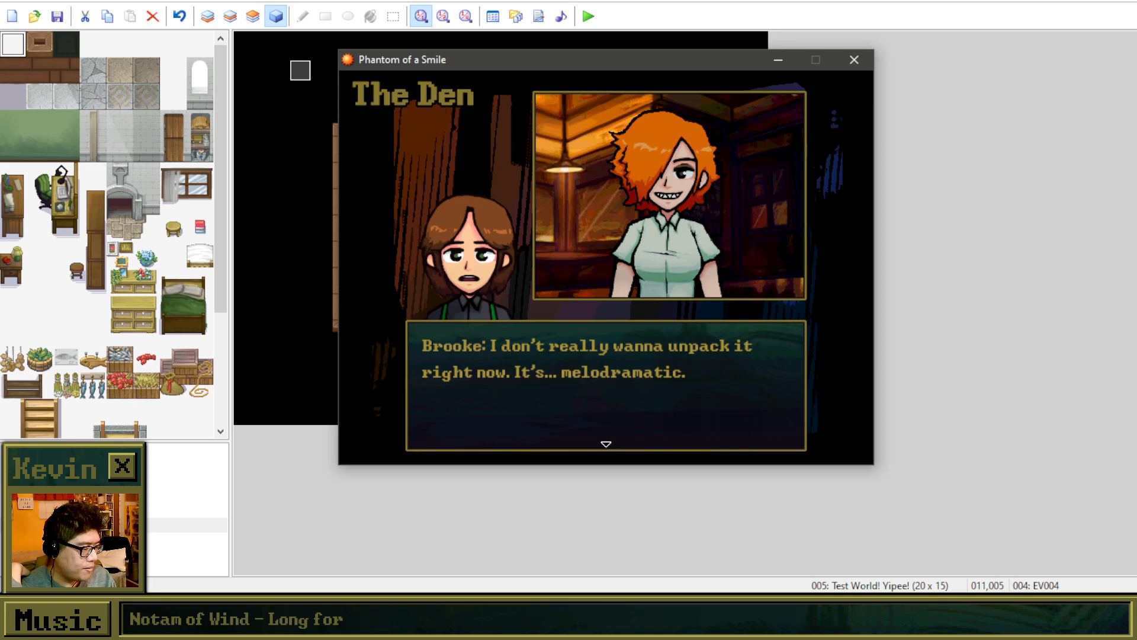
pyautogui.press('Return')
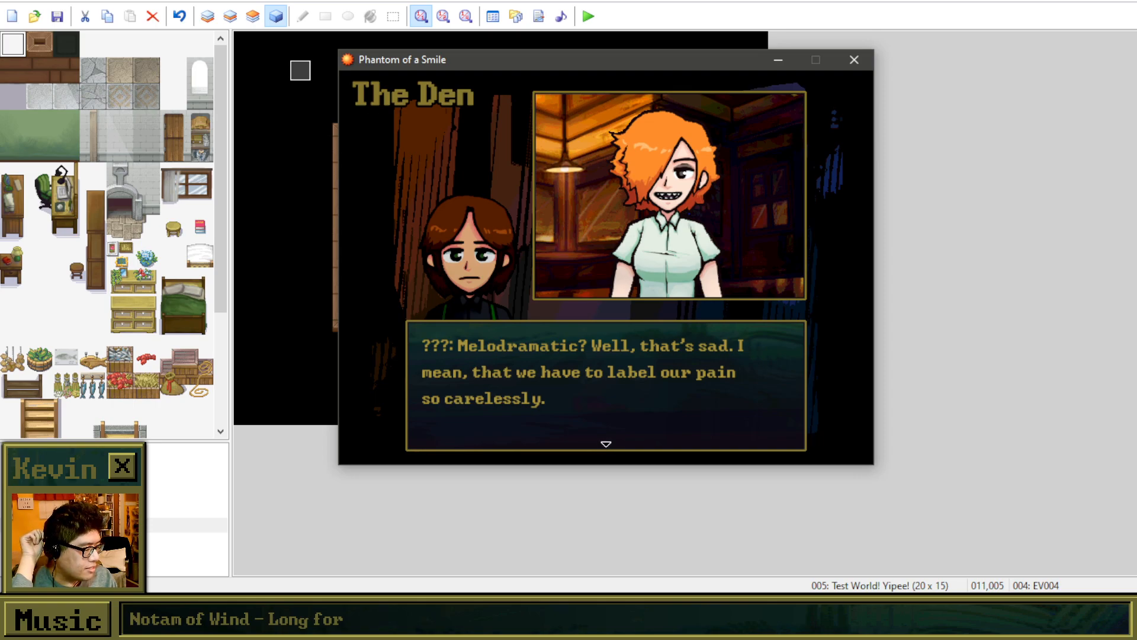
pyautogui.press('Return')
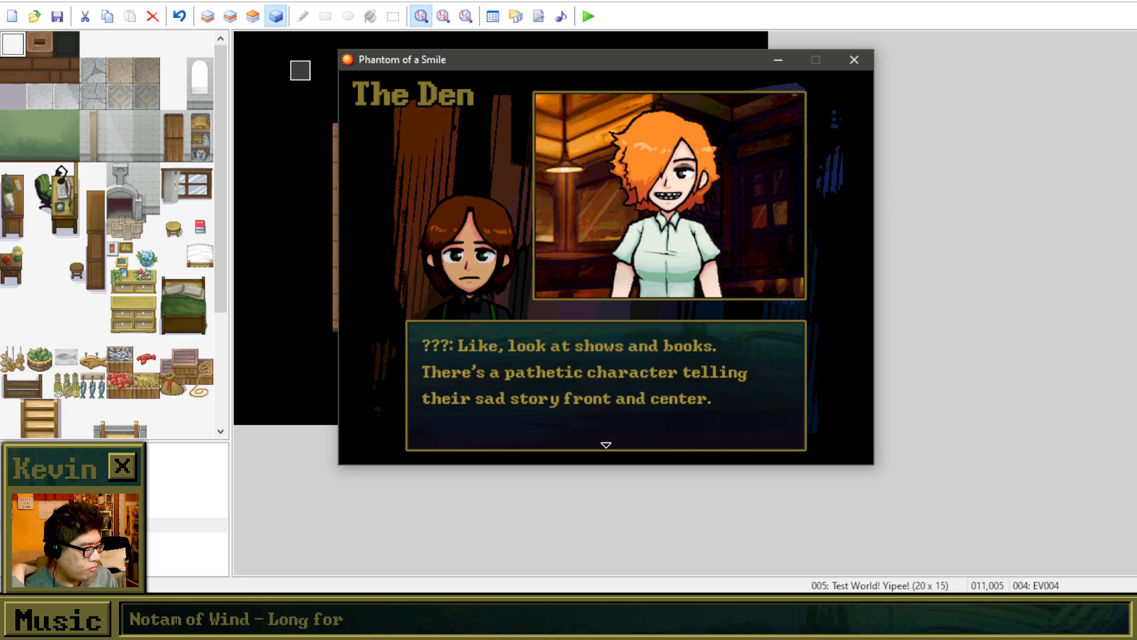
pyautogui.press('Return')
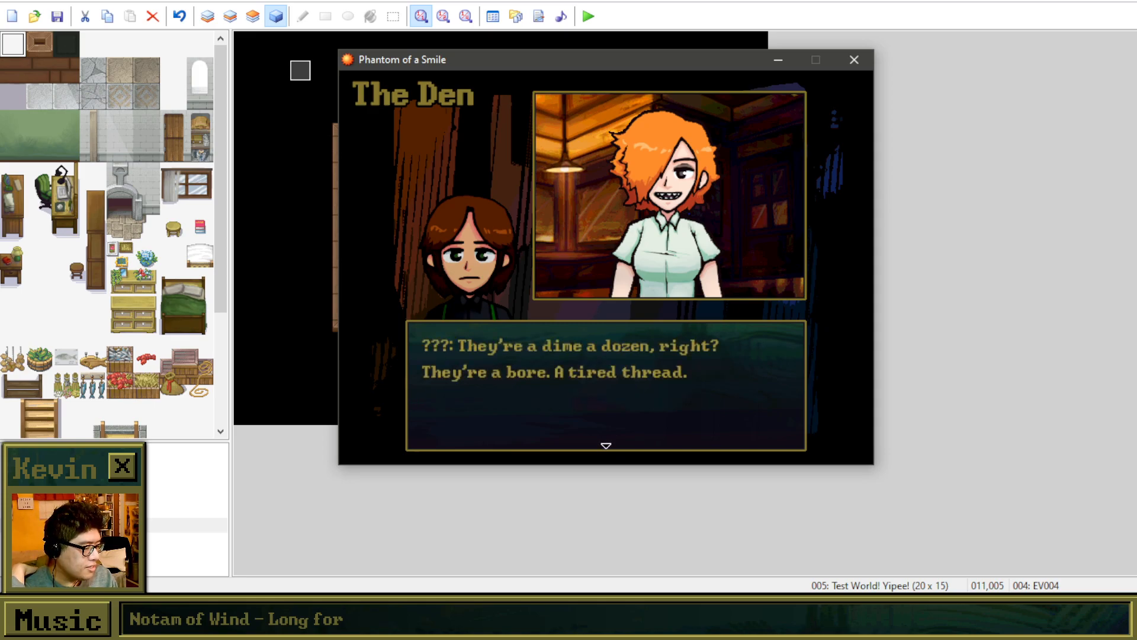
pyautogui.press('Return')
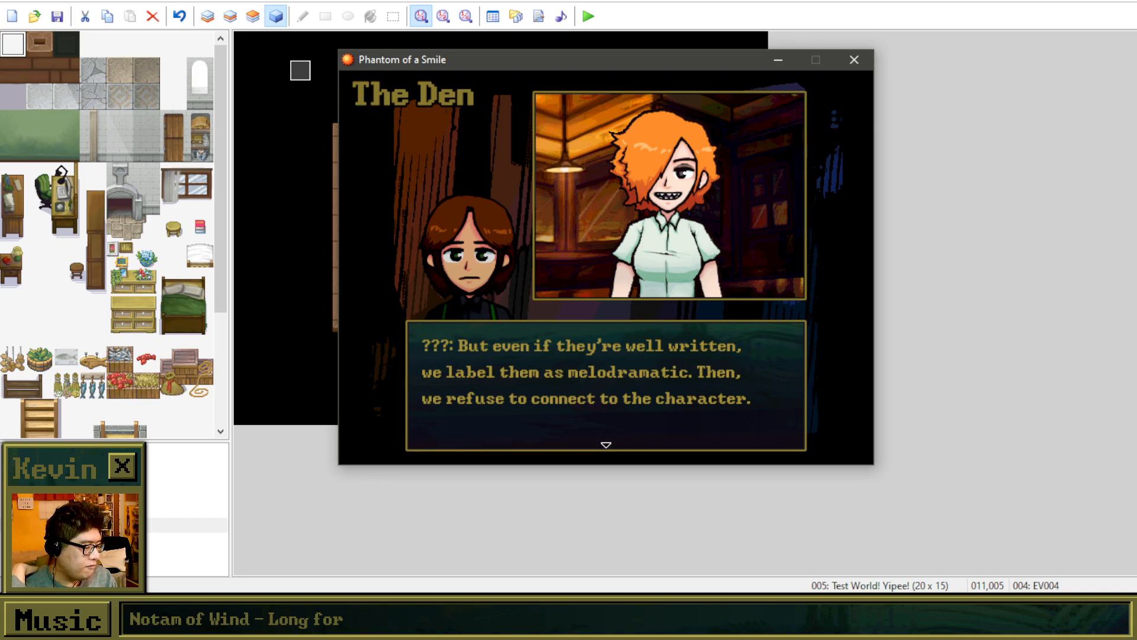
# Step: Advance through the customer's remaining lines past "Connect with others, and you'll connect with yourself" and close the playtest
pyautogui.press('Return')
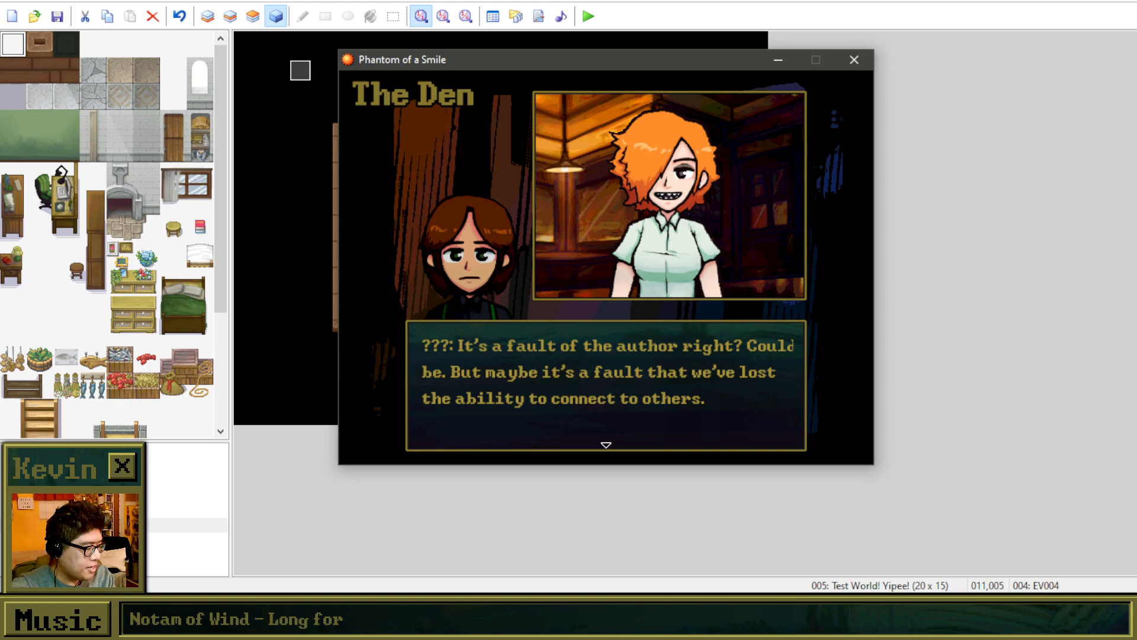
pyautogui.press('Return')
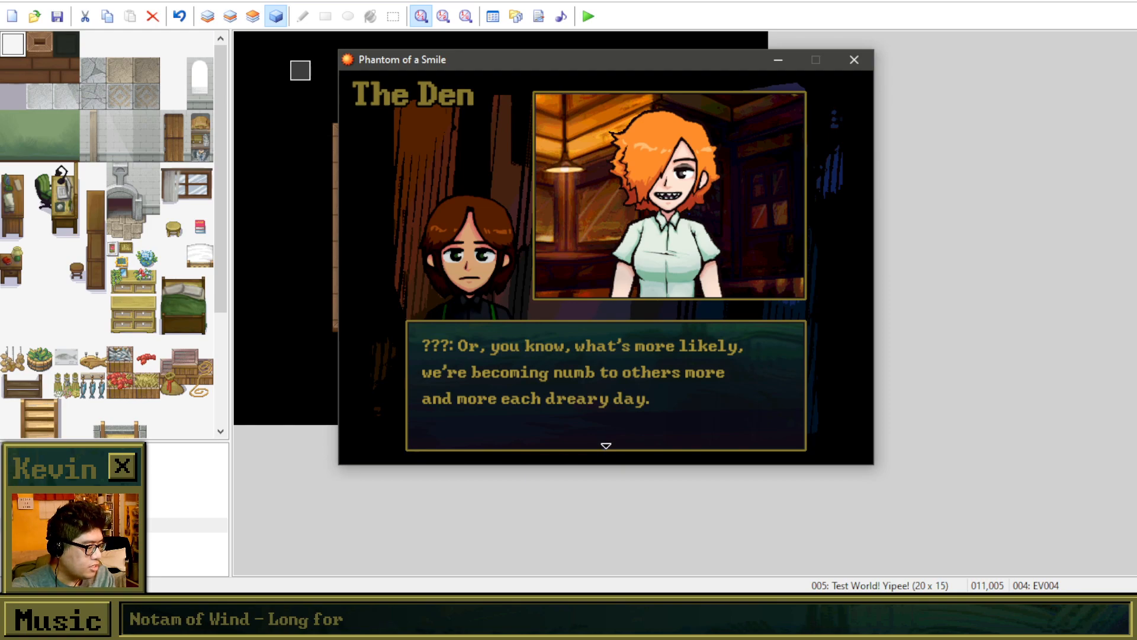
pyautogui.press('Return')
pyautogui.press('Return')
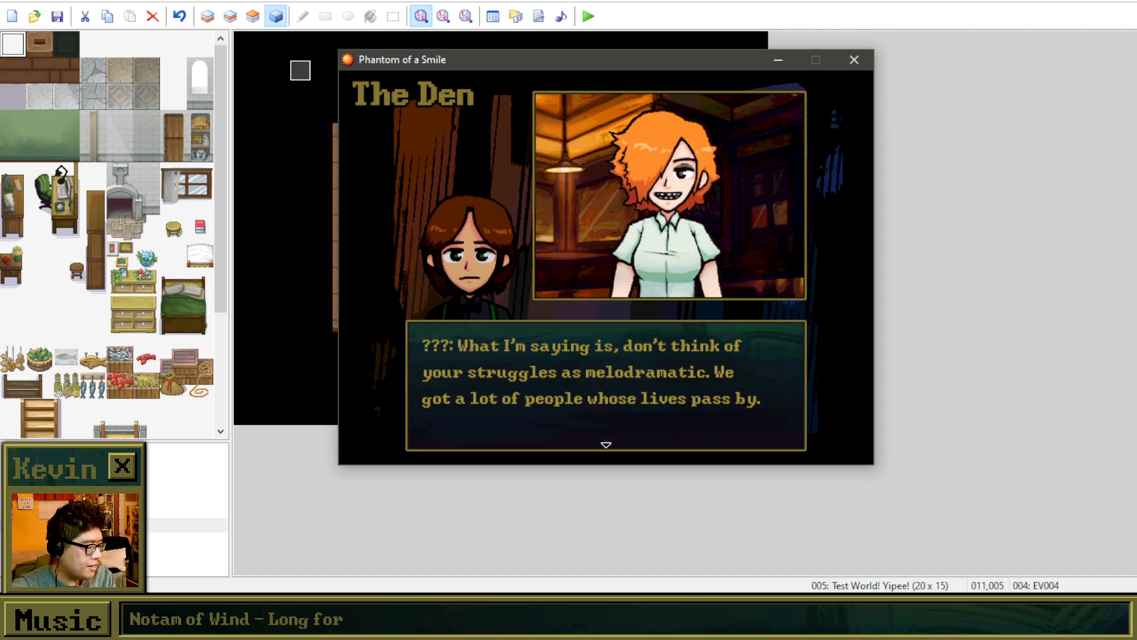
pyautogui.press('Return')
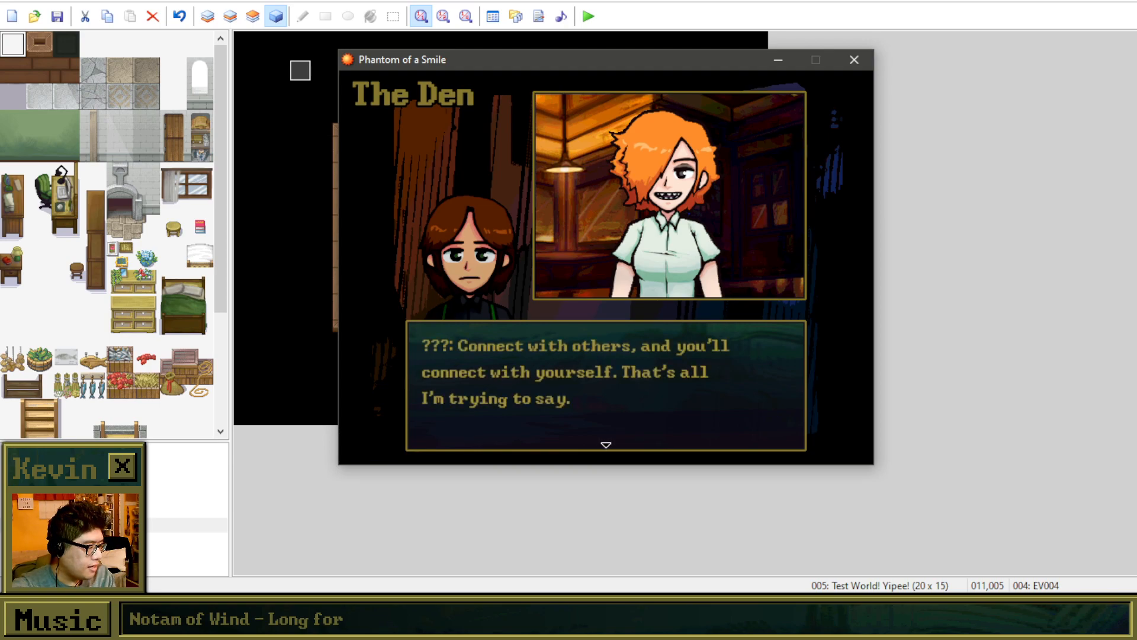
pyautogui.press('Return')
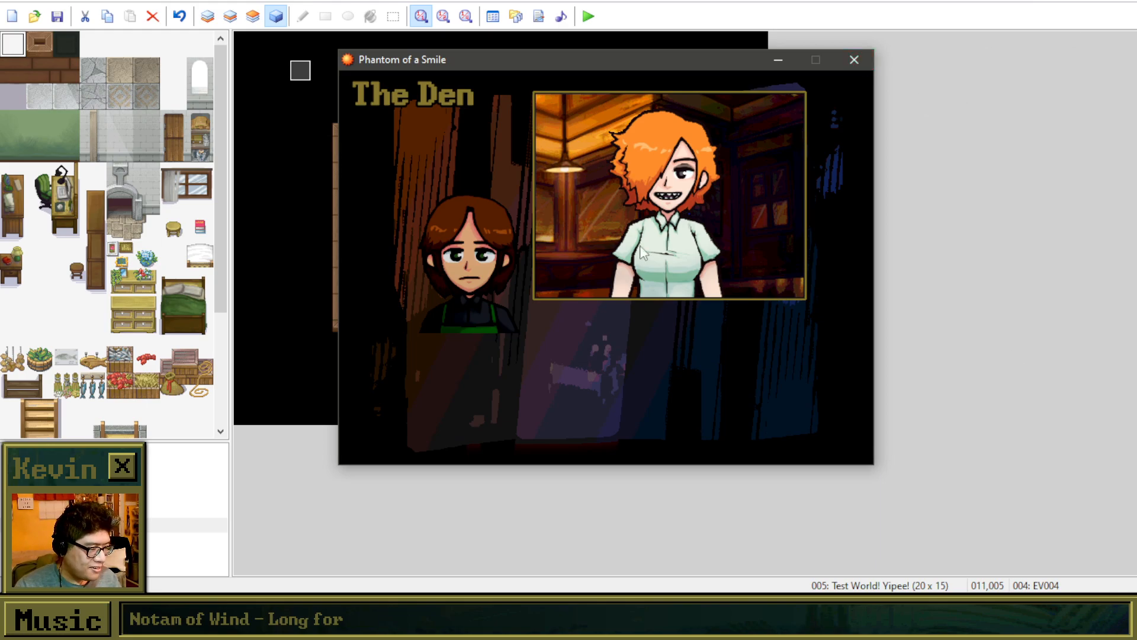
pyautogui.click(854, 59)
# Step: Reopen event EV004 and review the "Fine... Okay." branch from the melodramatic speech to the customer's final lines
pyautogui.doubleClick(539, 179)
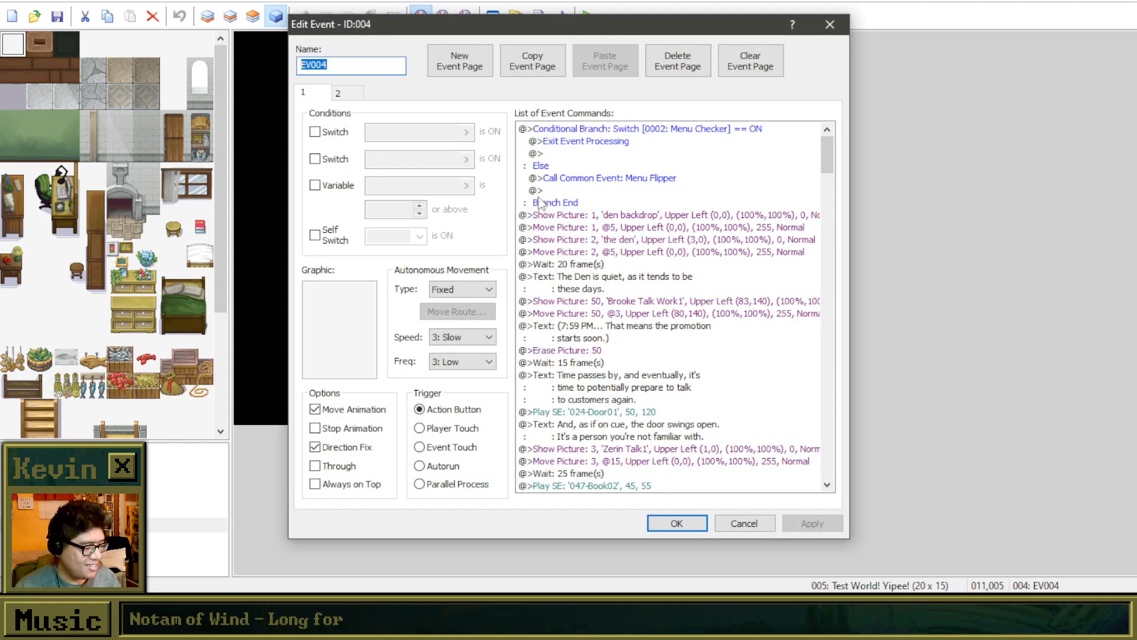
pyautogui.scroll(-10, 612, 259)
pyautogui.scroll(-5, 612, 259)
pyautogui.scroll(-5, 616, 261)
pyautogui.scroll(-5, 706, 318)
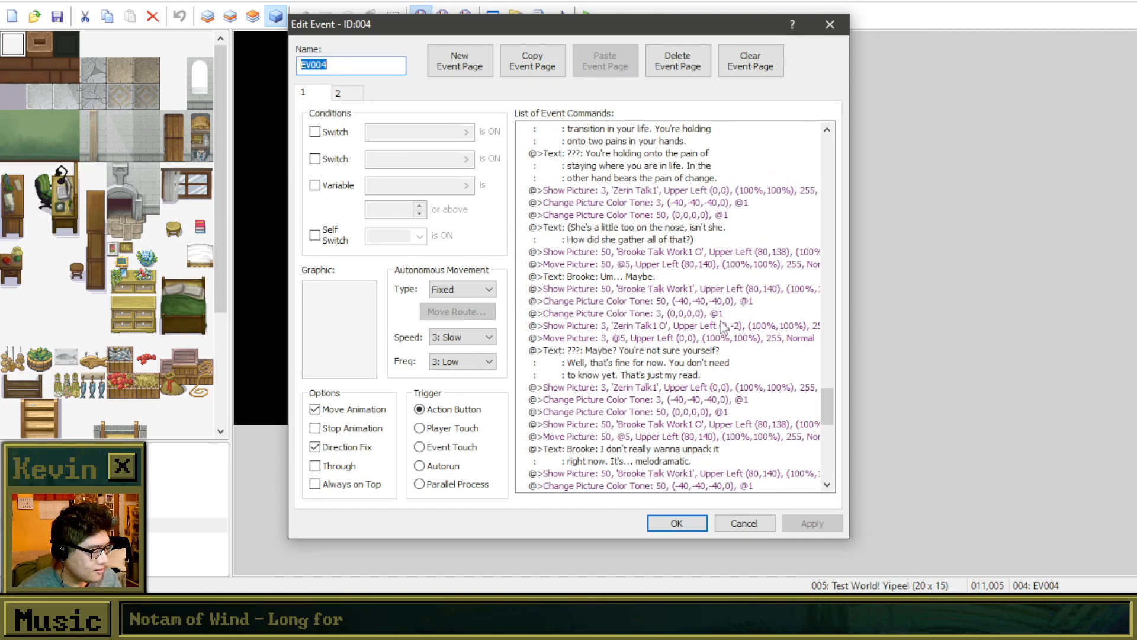
pyautogui.scroll(-10, 723, 320)
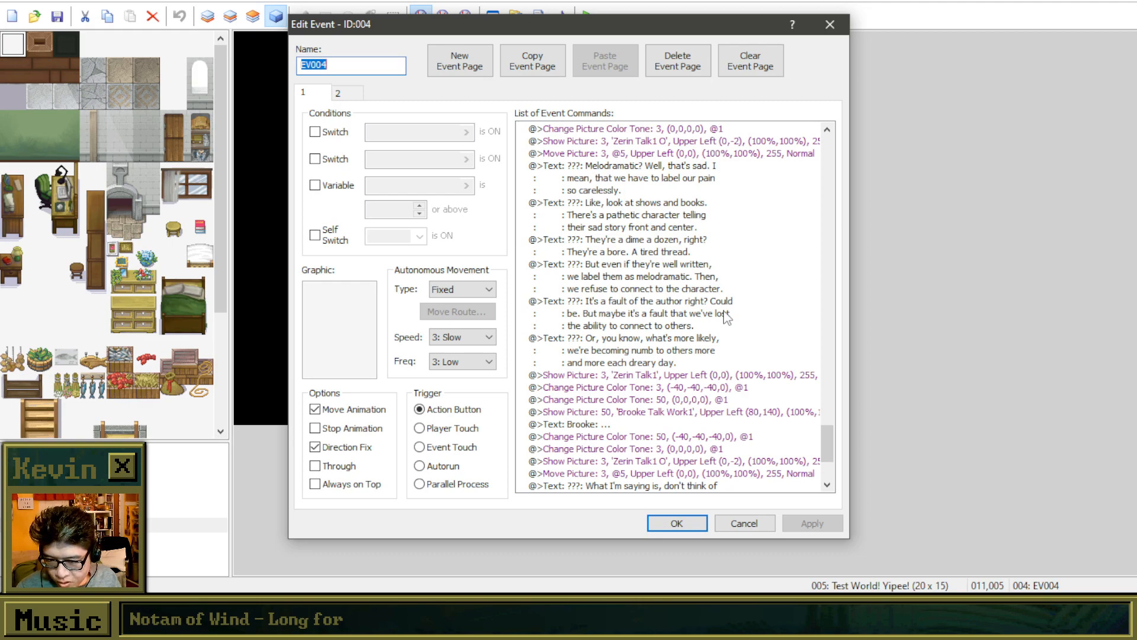
pyautogui.click(682, 339)
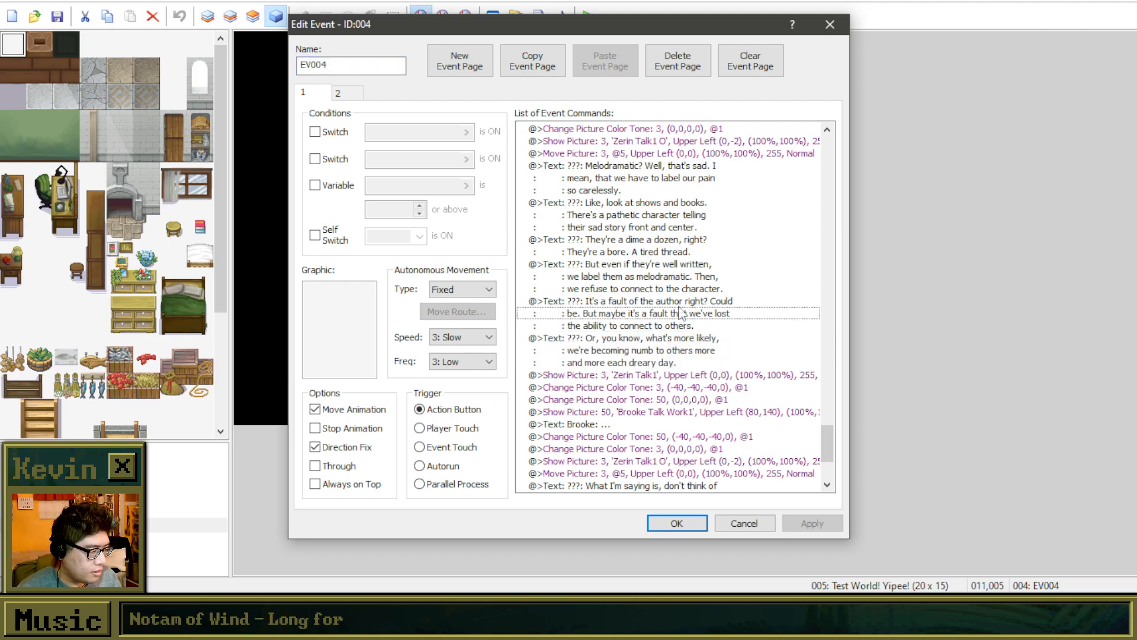
pyautogui.click(680, 305)
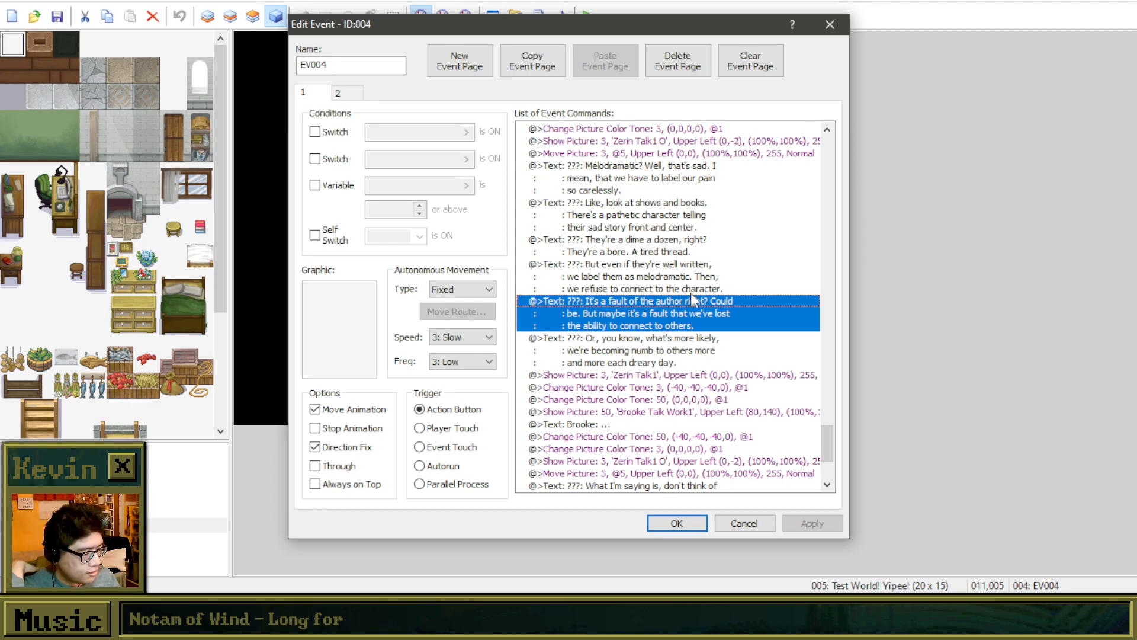
pyautogui.scroll(3, 661, 254)
pyautogui.scroll(-5, 663, 322)
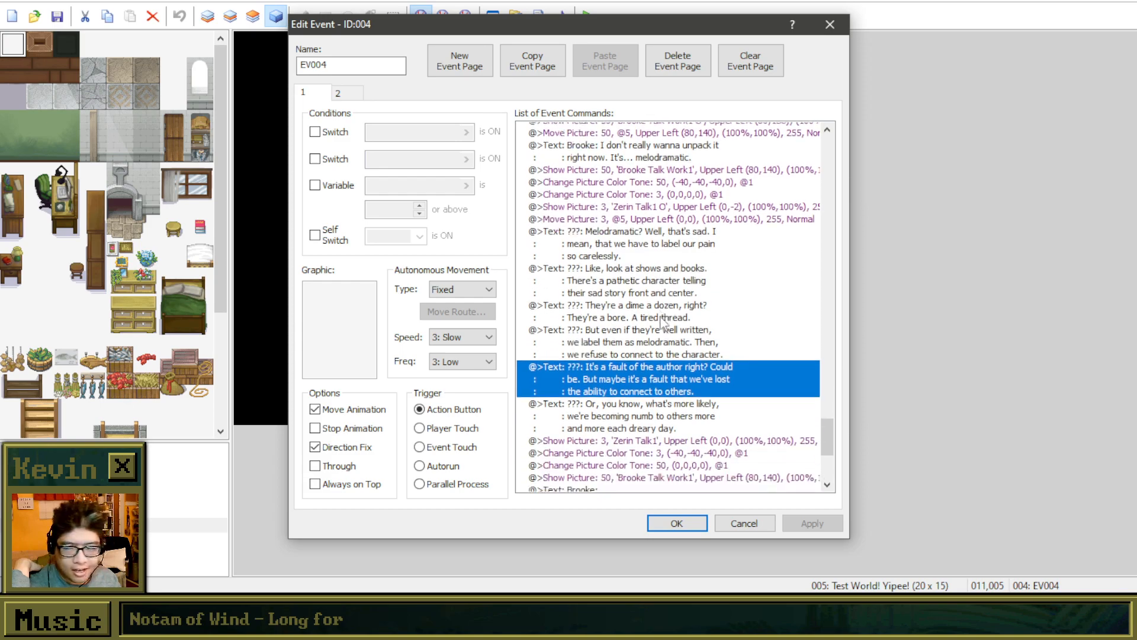
pyautogui.scroll(-2, 662, 322)
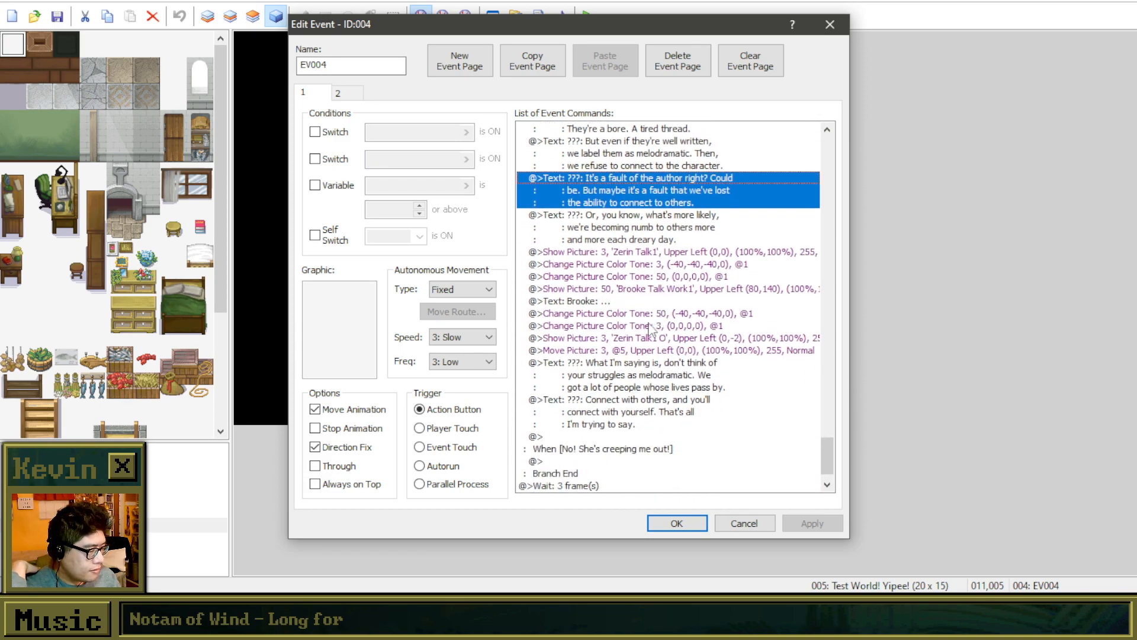
pyautogui.click(663, 376)
pyautogui.click(666, 367)
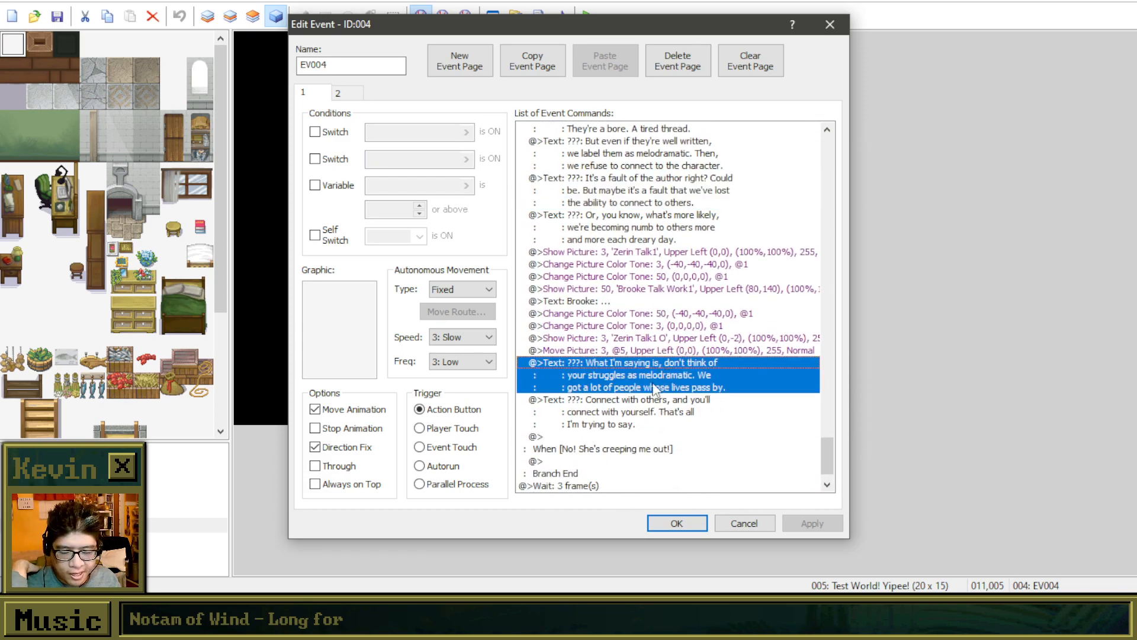
pyautogui.click(646, 390)
pyautogui.click(681, 203)
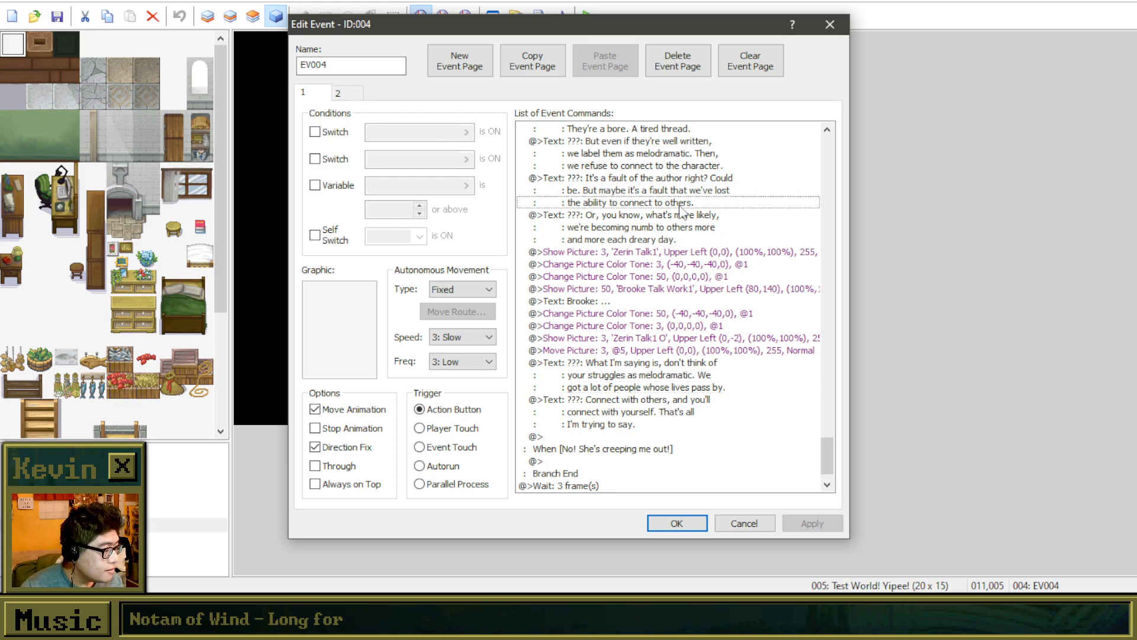
# Step: Hyphenate "well-written" in the customer's "But even if they're..." text
pyautogui.scroll(2, 699, 228)
pyautogui.click(725, 244)
pyautogui.scroll(2, 735, 241)
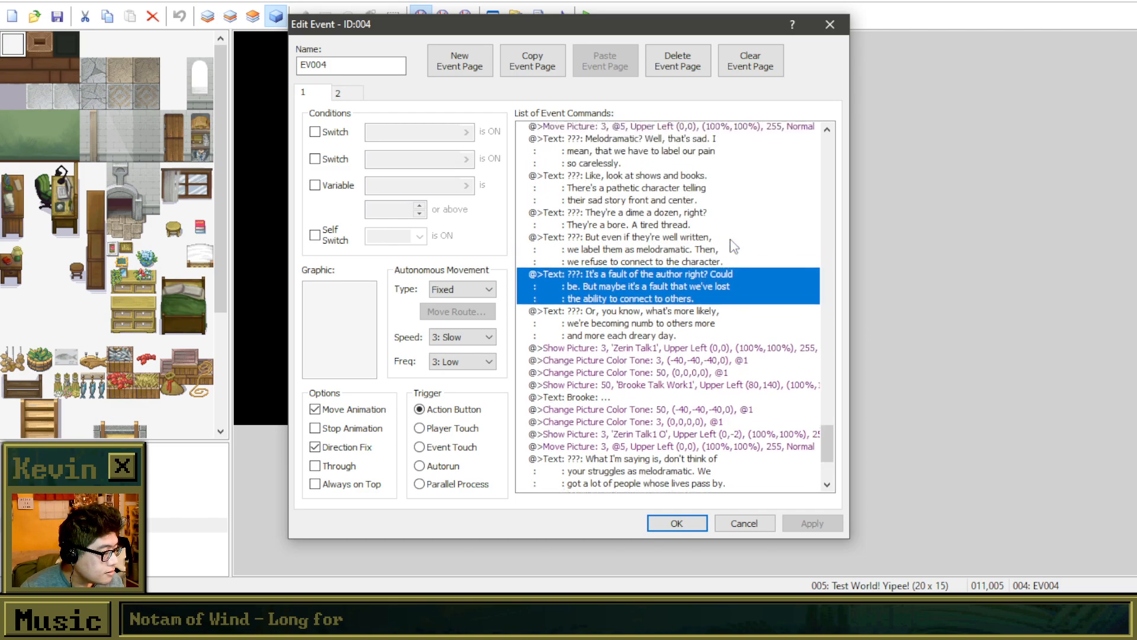
pyautogui.rightClick(701, 266)
pyautogui.click(726, 291)
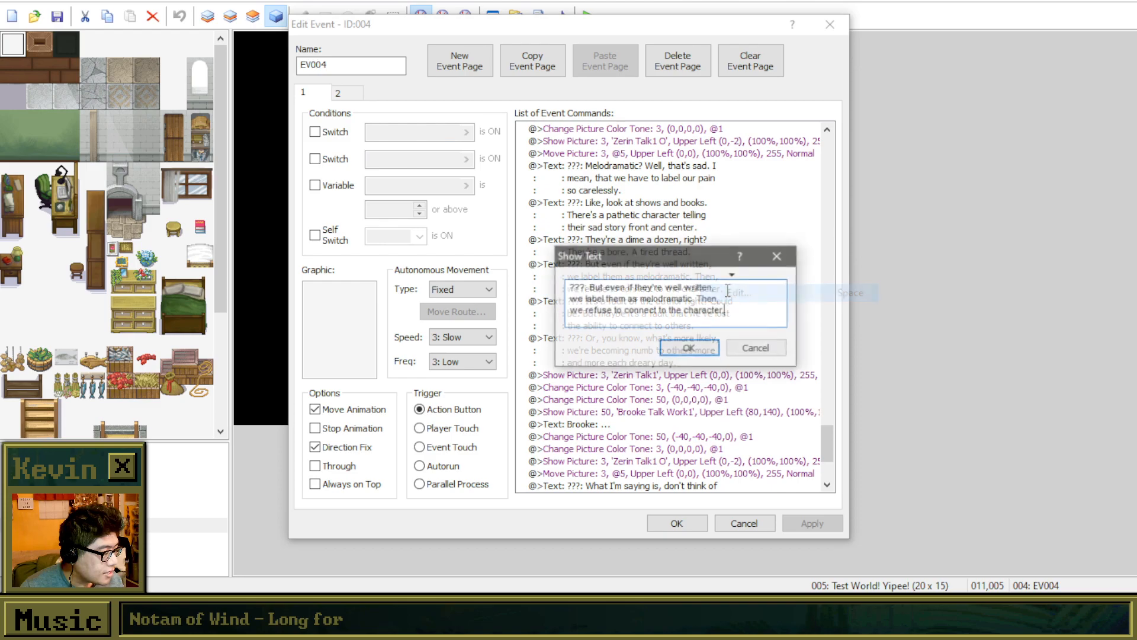
pyautogui.click(693, 287)
pyautogui.press('BackSpace')
pyautogui.write('-')
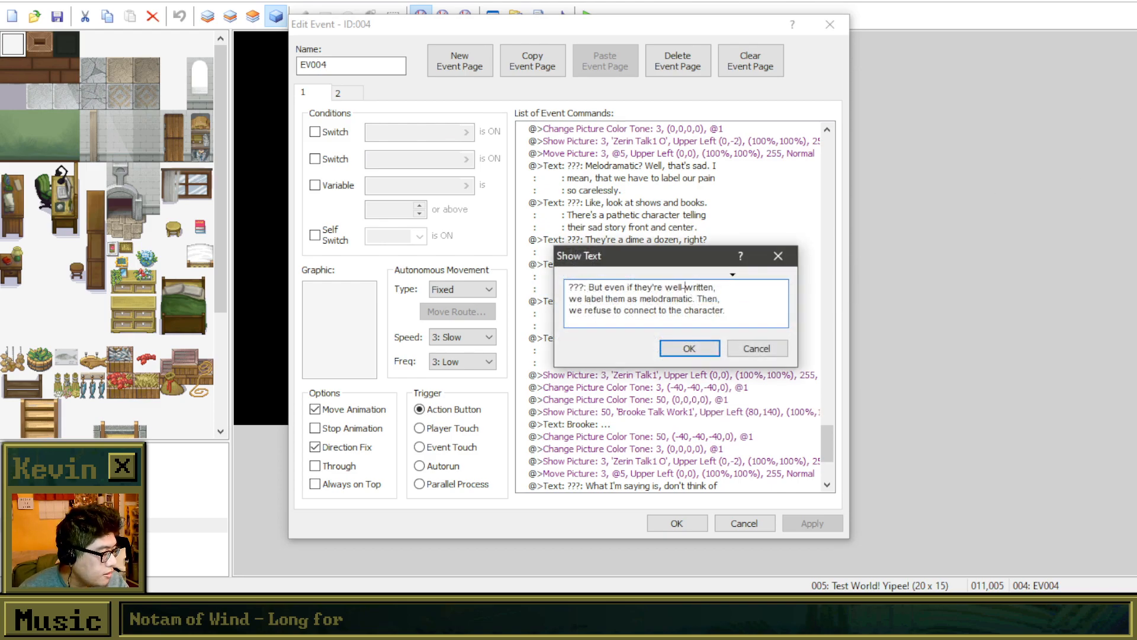
pyautogui.click(688, 348)
# Step: Reflow the customer's "It's a fault of the author right?" text so that "Could be." starts the second line
pyautogui.rightClick(712, 305)
pyautogui.click(735, 334)
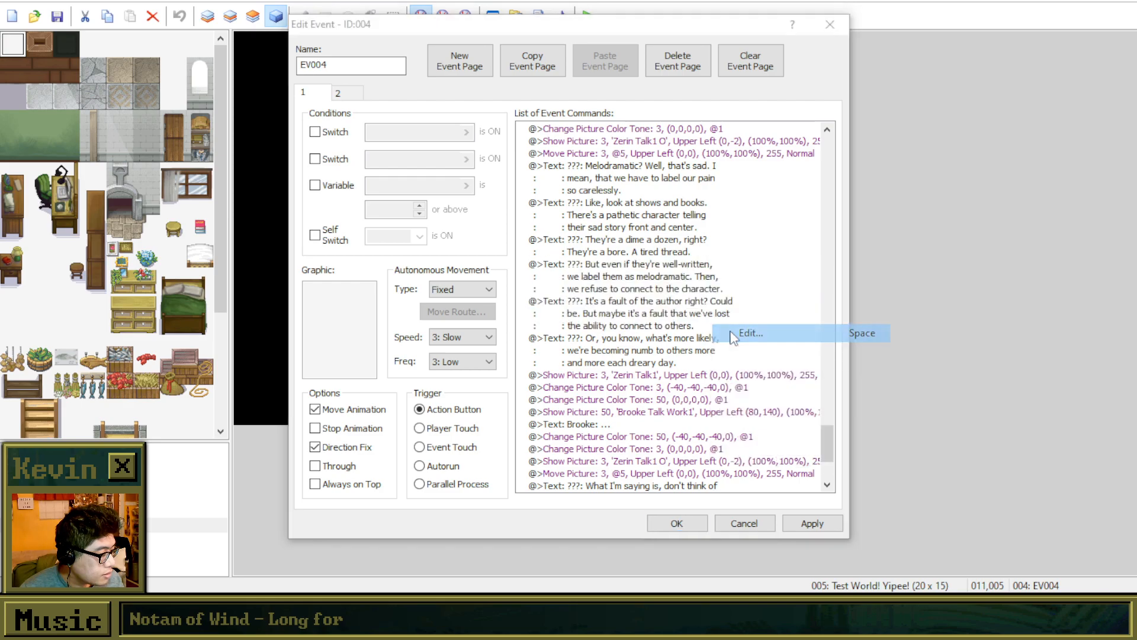
pyautogui.click(569, 310)
pyautogui.press('BackSpace')
pyautogui.click(709, 287)
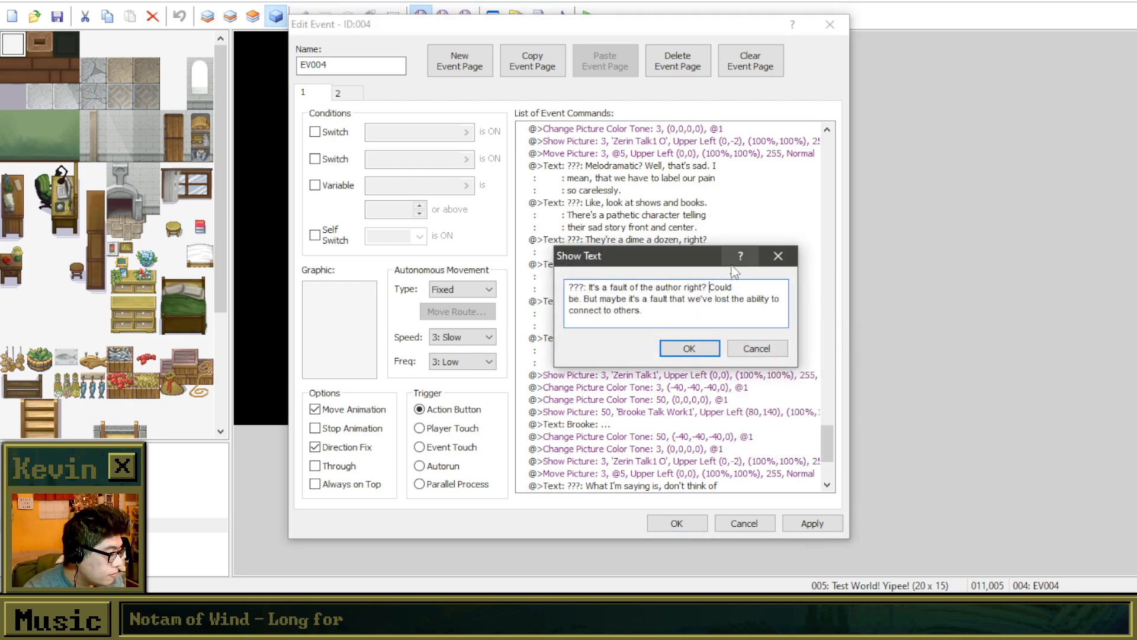
pyautogui.click(569, 299)
pyautogui.press('BackSpace')
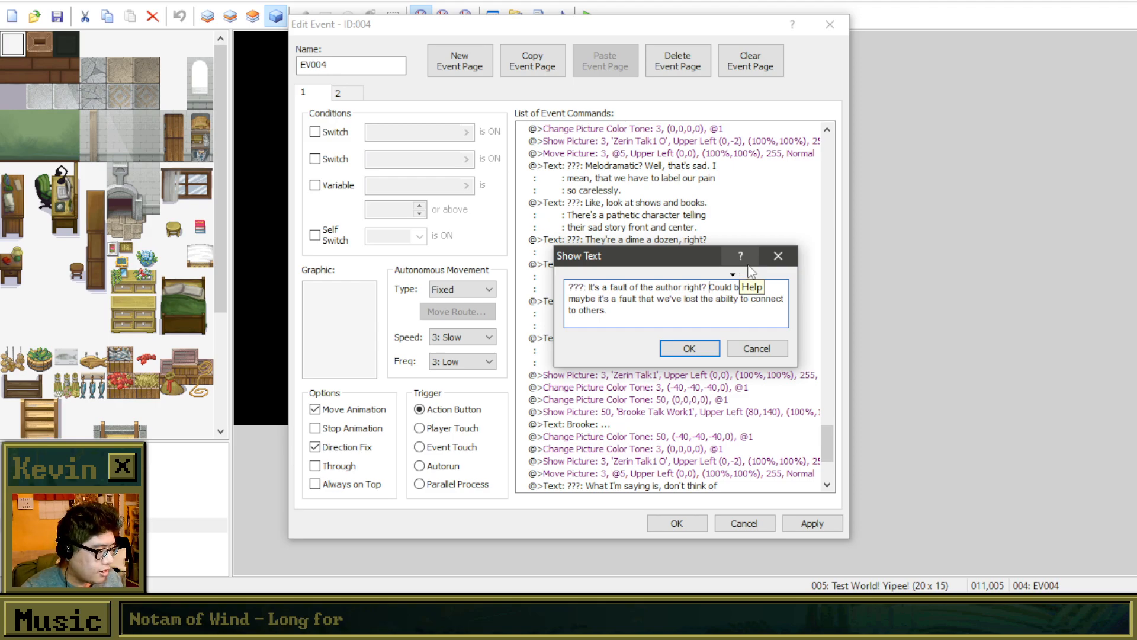
pyautogui.press('Return')
# Step: Break the same text after "fault that" so "we've lost the ability to connect to others." forms the third line, and accept it
pyautogui.click(716, 299)
pyautogui.press('Right')
pyautogui.press('Right')
pyautogui.press('Right')
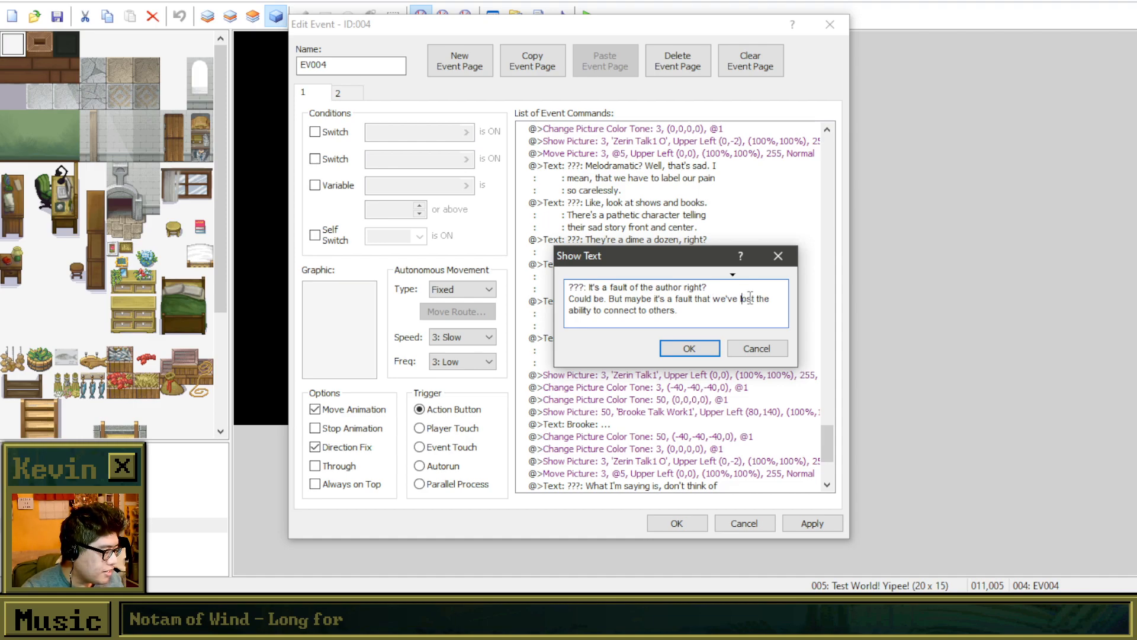
pyautogui.press('Return')
pyautogui.press('BackSpace')
pyautogui.click(713, 298)
pyautogui.press('Return')
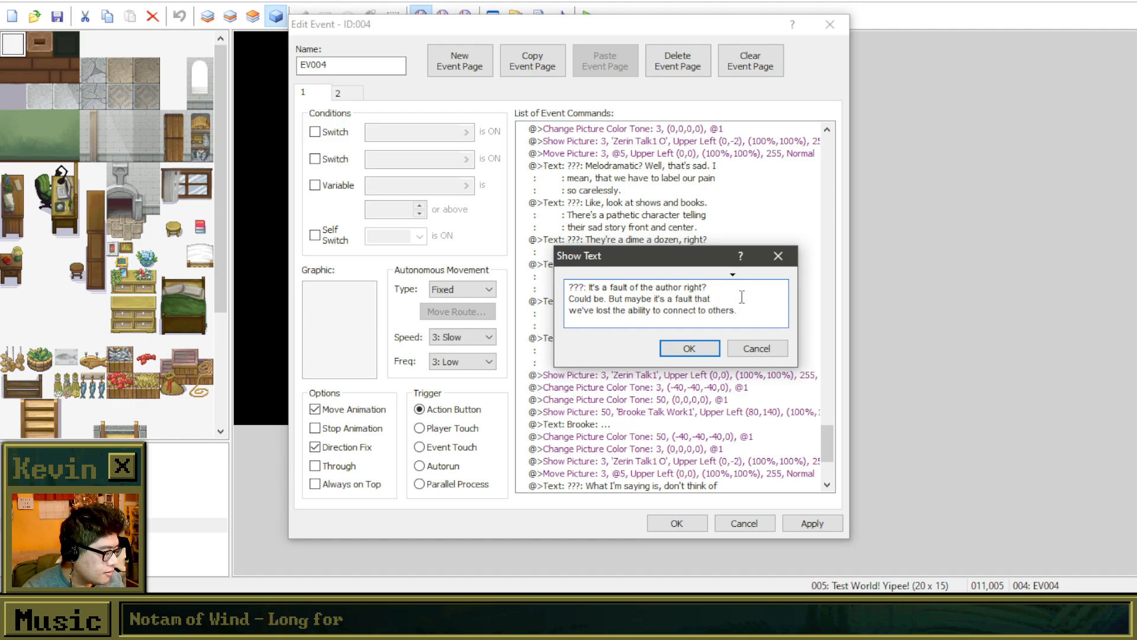
pyautogui.click(711, 349)
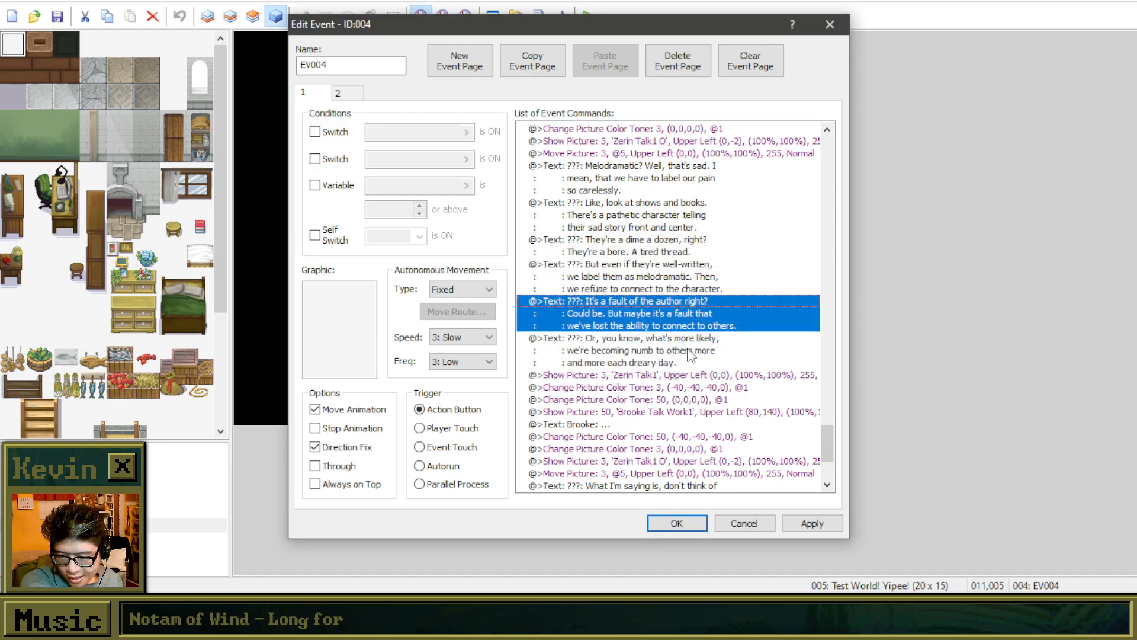
# Step: Extend the end of the customer's "Maybe? You're not sure yourself?" text to read "That's just my read, is all."
pyautogui.click(692, 347)
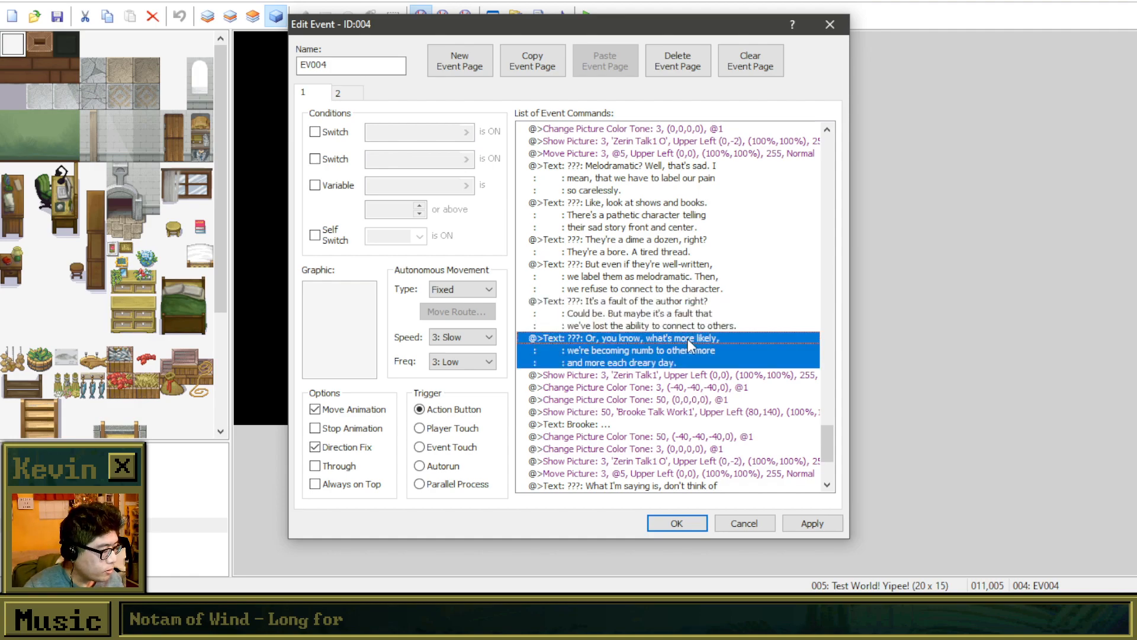
pyautogui.scroll(5, 757, 309)
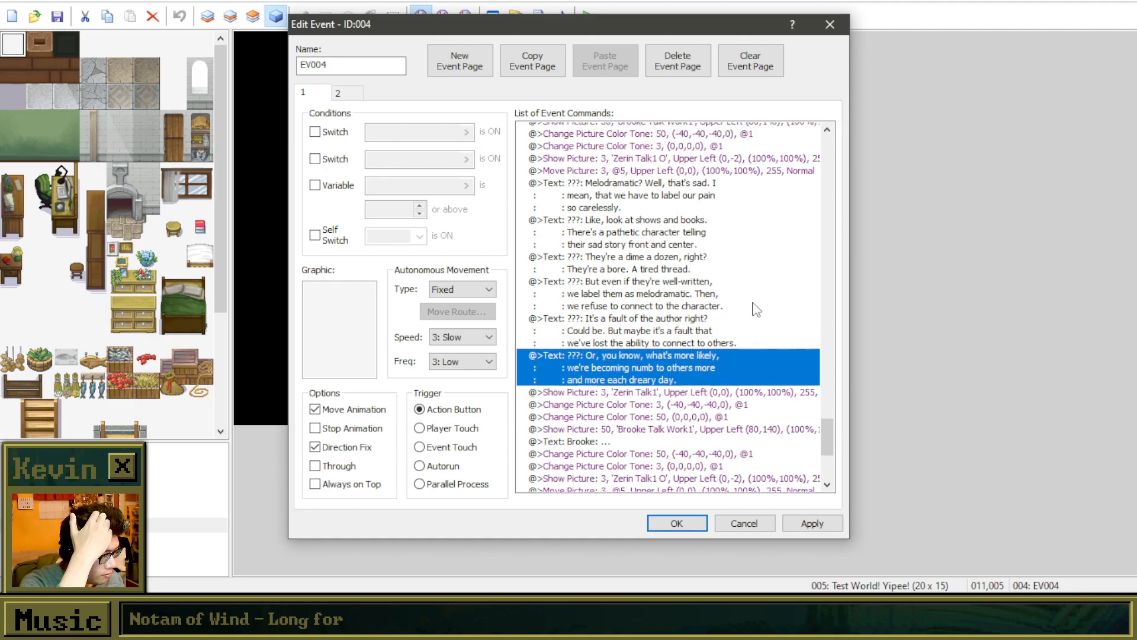
pyautogui.scroll(3, 704, 225)
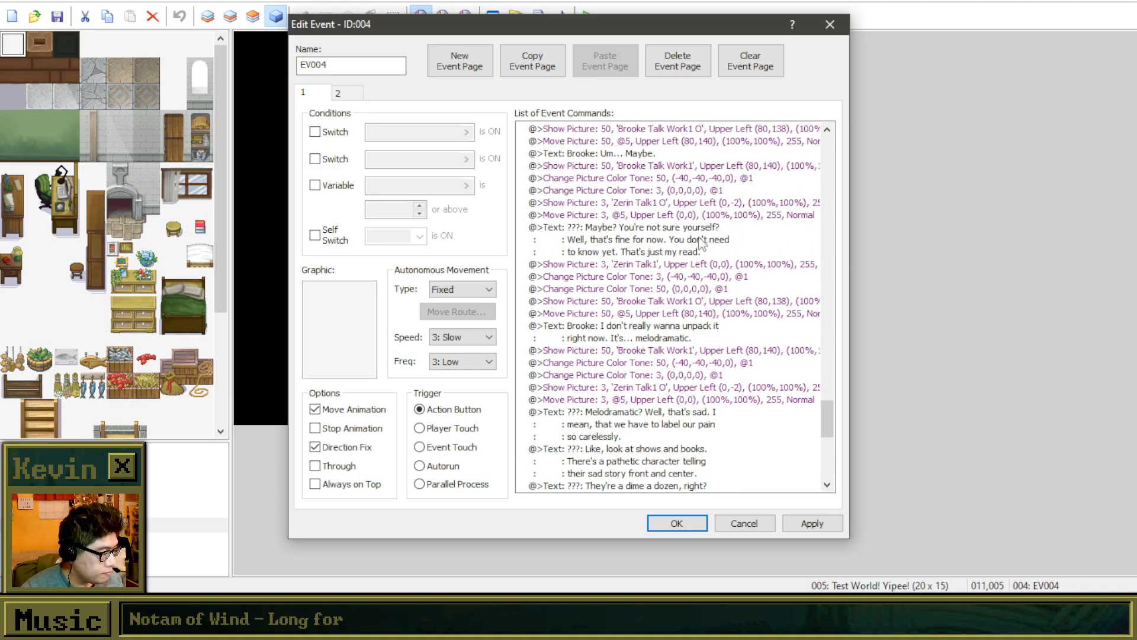
pyautogui.click(722, 239)
pyautogui.scroll(2, 721, 239)
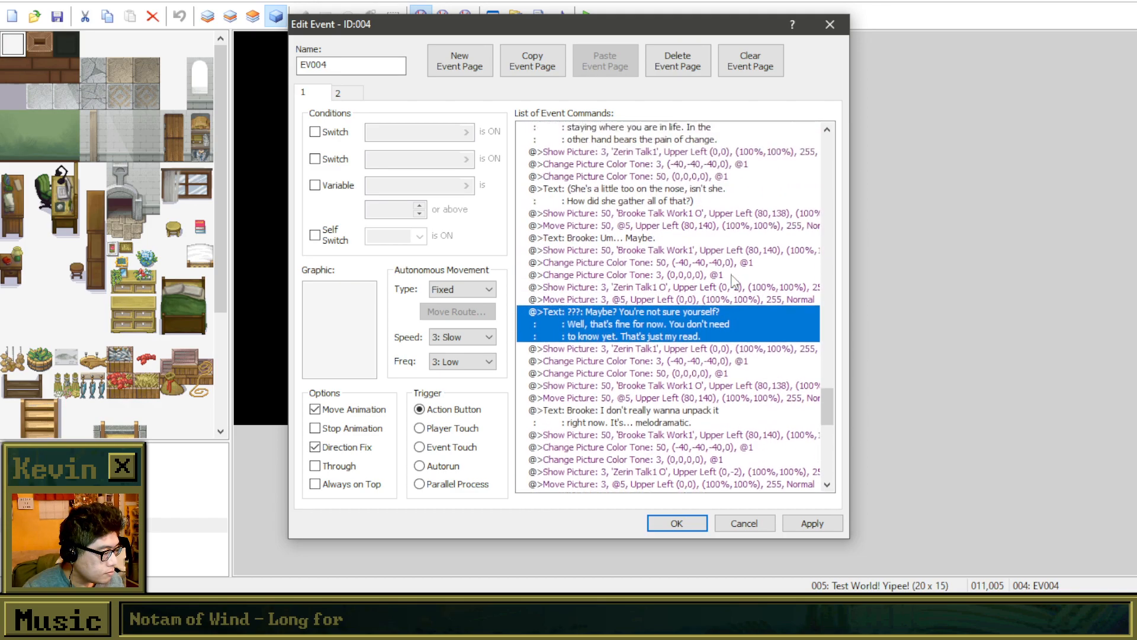
pyautogui.rightClick(713, 290)
pyautogui.click(748, 318)
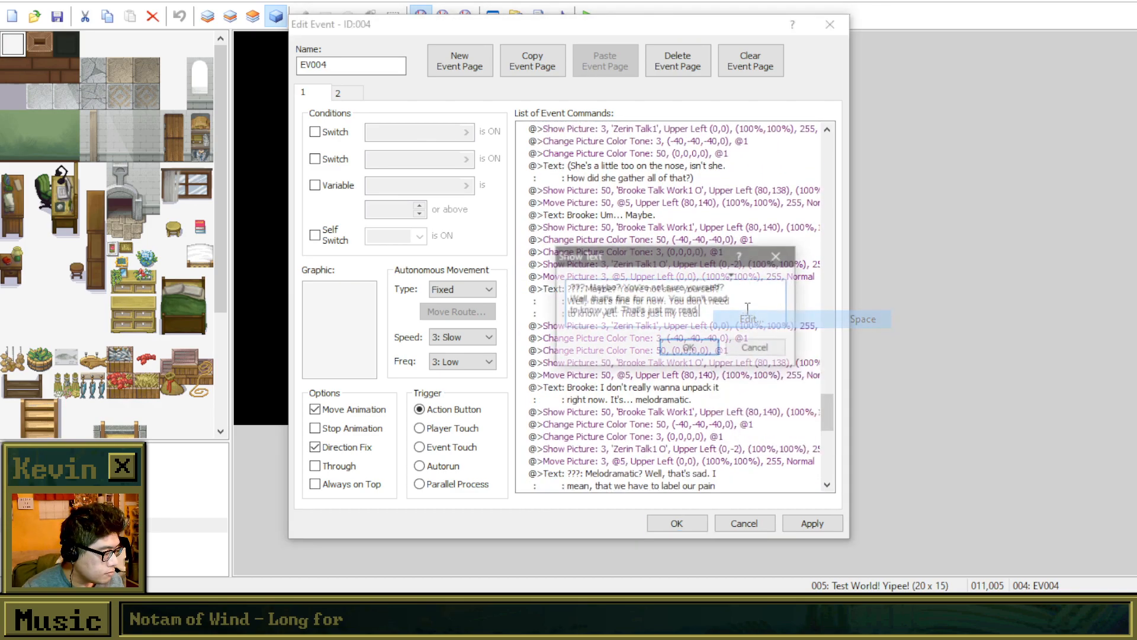
pyautogui.write('all.')
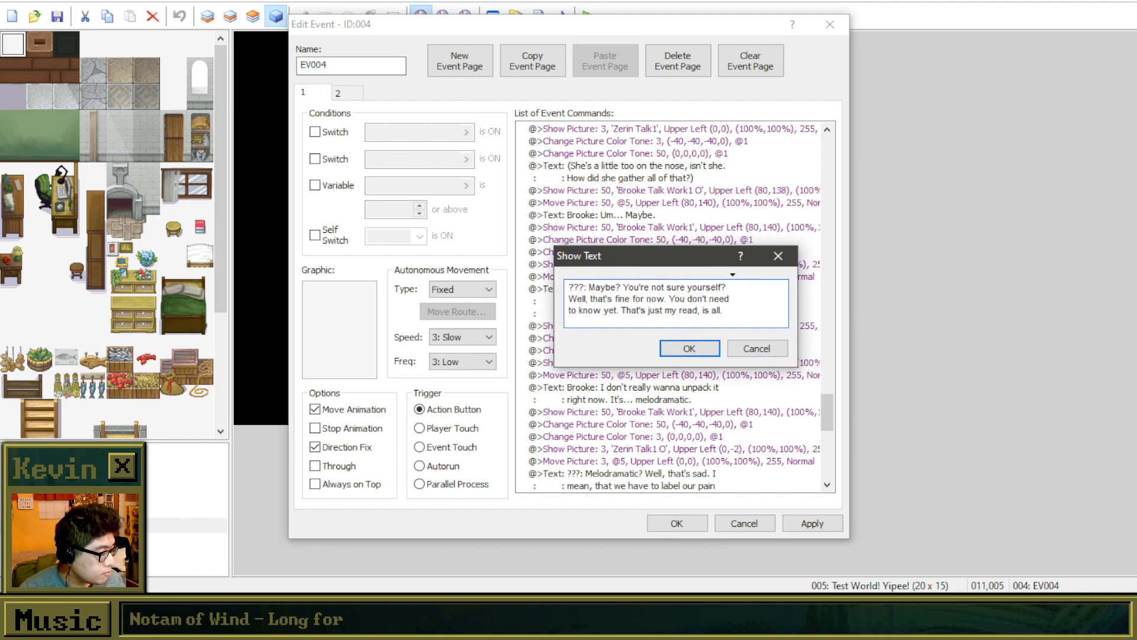
pyautogui.click(675, 349)
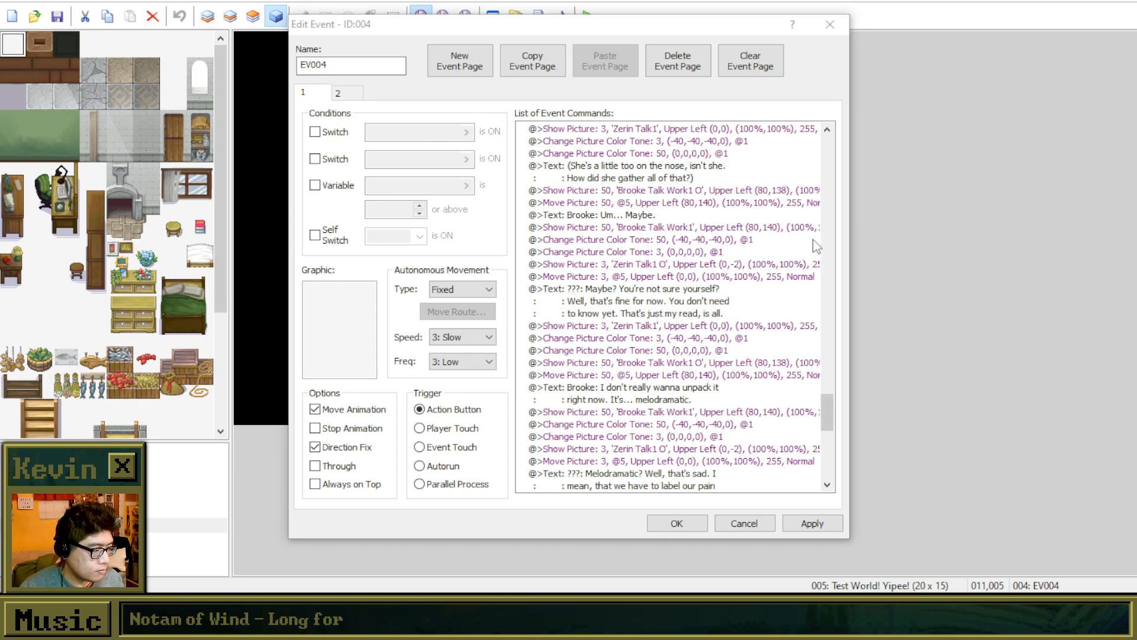
# Step: Review the "Fine... Okay." branch from the customer's melodramatic speech back up to Brooke's opening reply
pyautogui.scroll(-15, 735, 327)
pyautogui.click(662, 415)
pyautogui.click(670, 396)
pyautogui.click(684, 332)
pyautogui.scroll(1, 684, 284)
pyautogui.scroll(4, 684, 270)
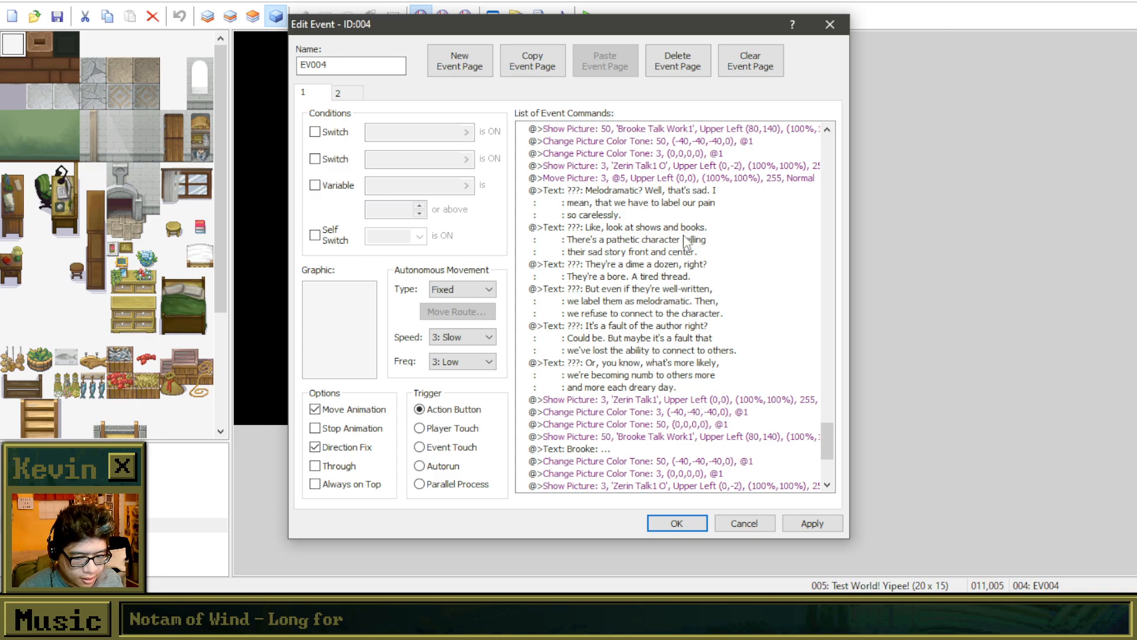
pyautogui.click(627, 181)
pyautogui.click(647, 293)
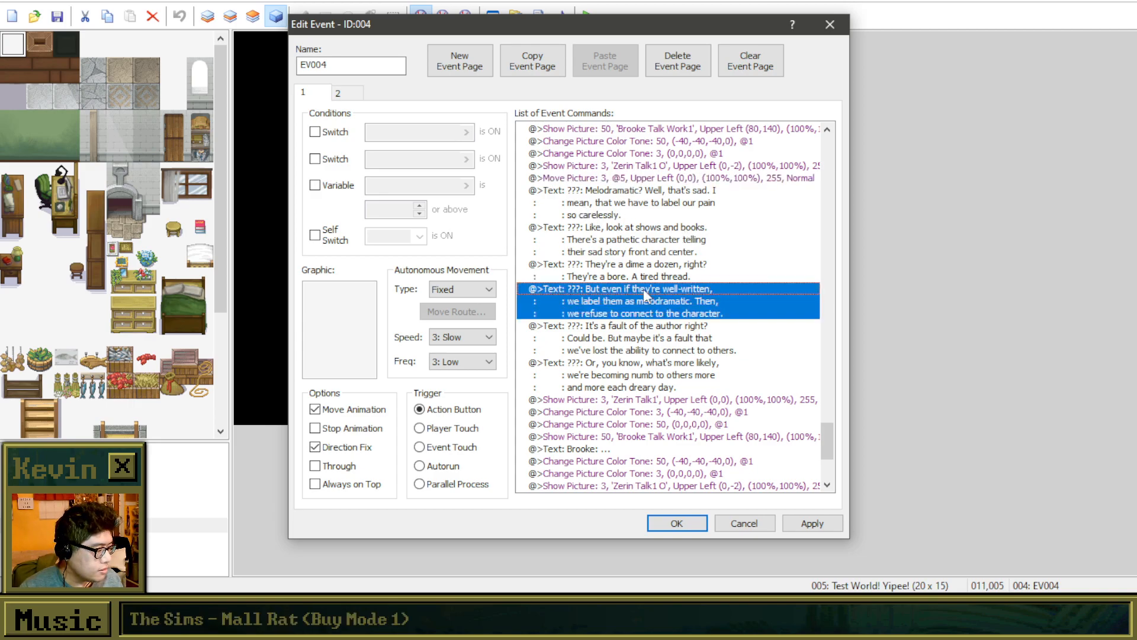
pyautogui.scroll(3, 675, 279)
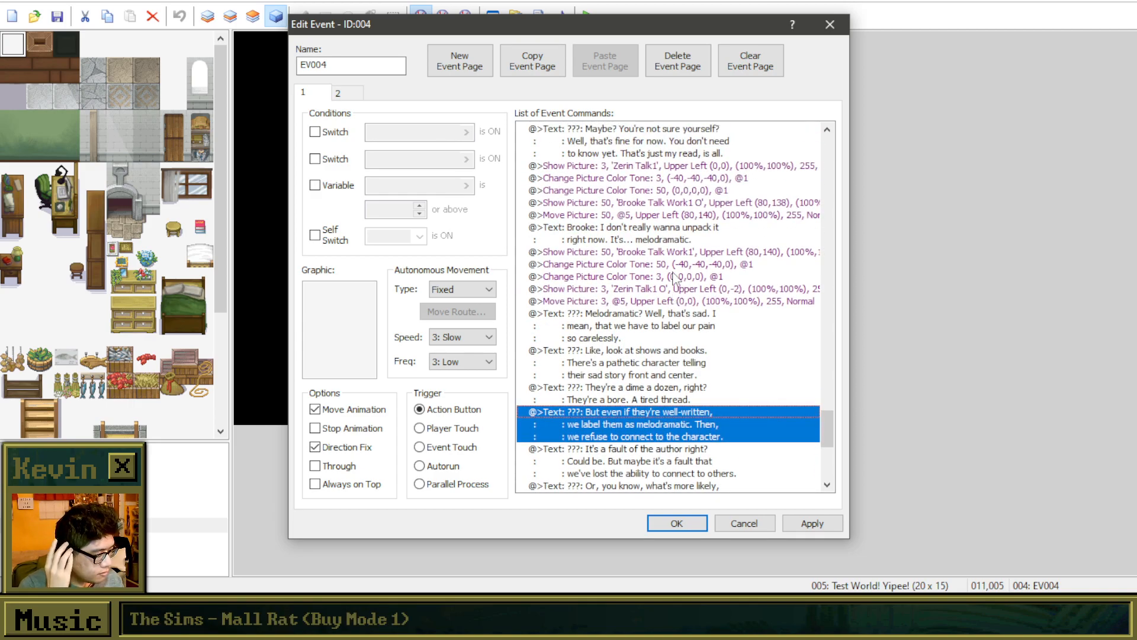
pyautogui.scroll(3, 678, 279)
pyautogui.click(676, 180)
pyautogui.scroll(3, 702, 231)
pyautogui.click(710, 241)
pyautogui.click(683, 177)
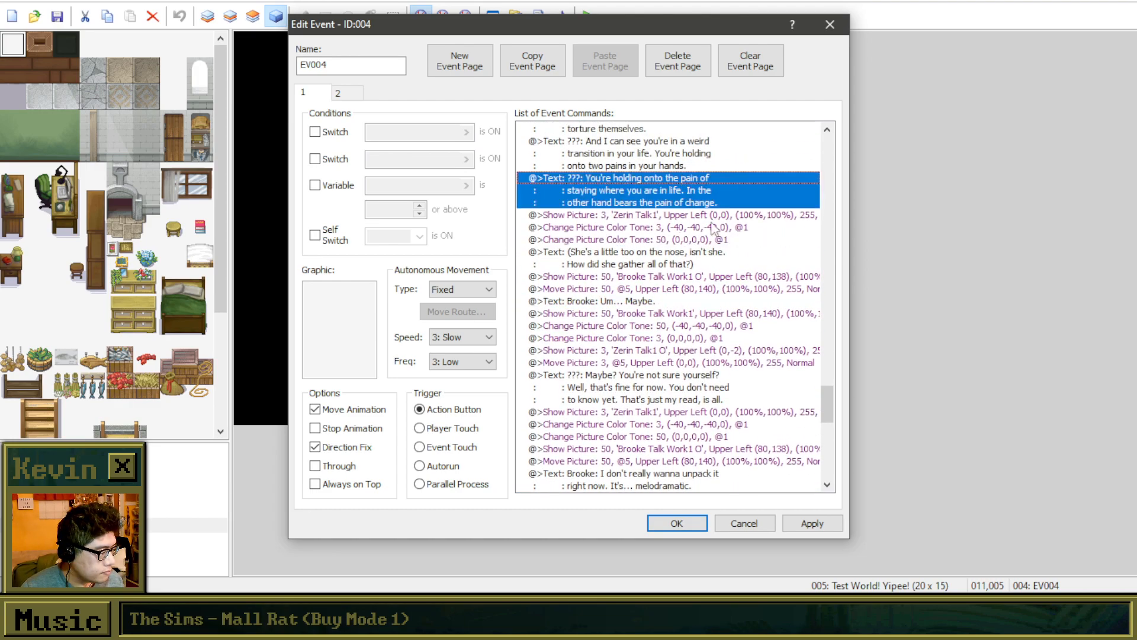
pyautogui.scroll(3, 713, 222)
pyautogui.click(681, 216)
pyautogui.click(701, 243)
pyautogui.click(701, 267)
pyautogui.scroll(2, 705, 255)
# Step: Replace Brooke's opening reply in the "Fine... Okay." branch with the first line "Um... Well, if you've got a read,"
pyautogui.click(664, 190)
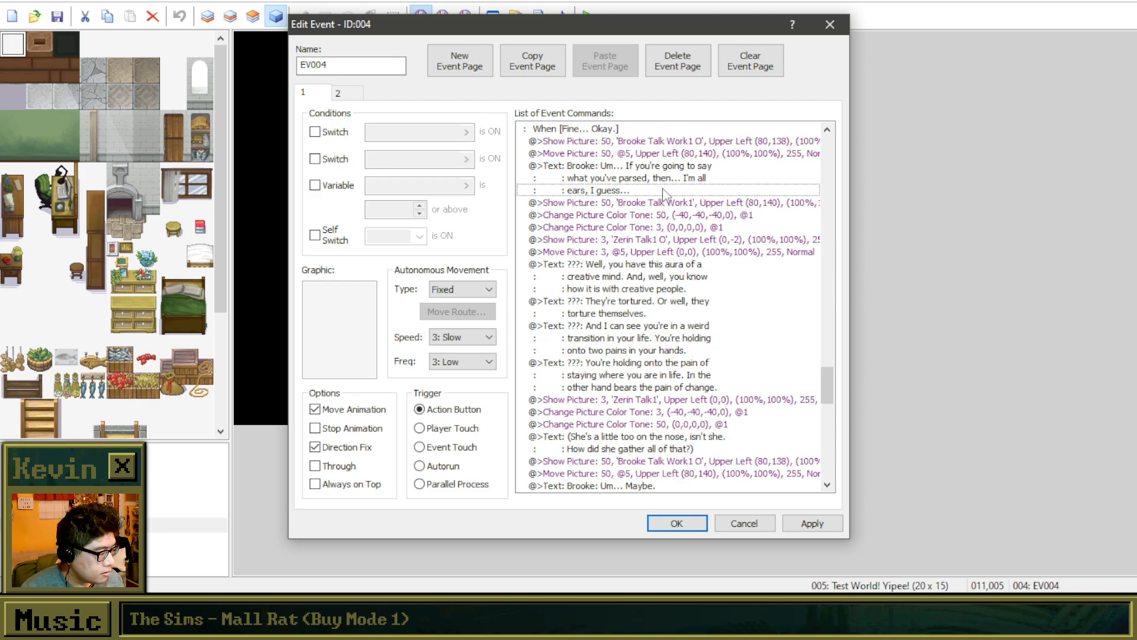
pyautogui.rightClick(703, 180)
pyautogui.click(736, 200)
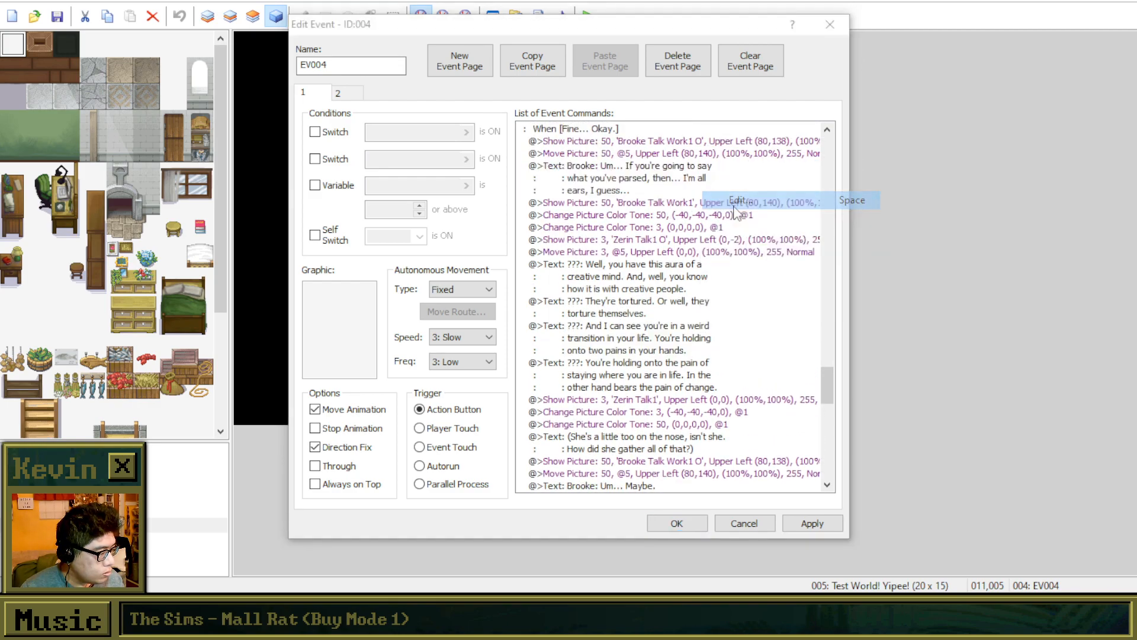
pyautogui.moveTo(643, 309); pyautogui.dragTo(618, 287)
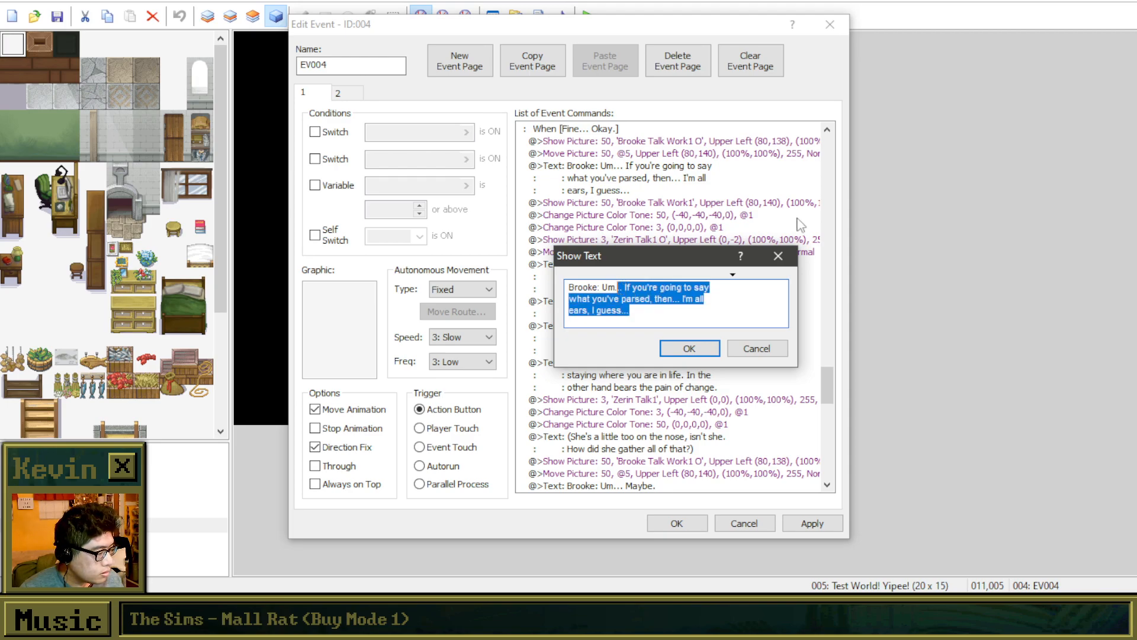
pyautogui.write('..')
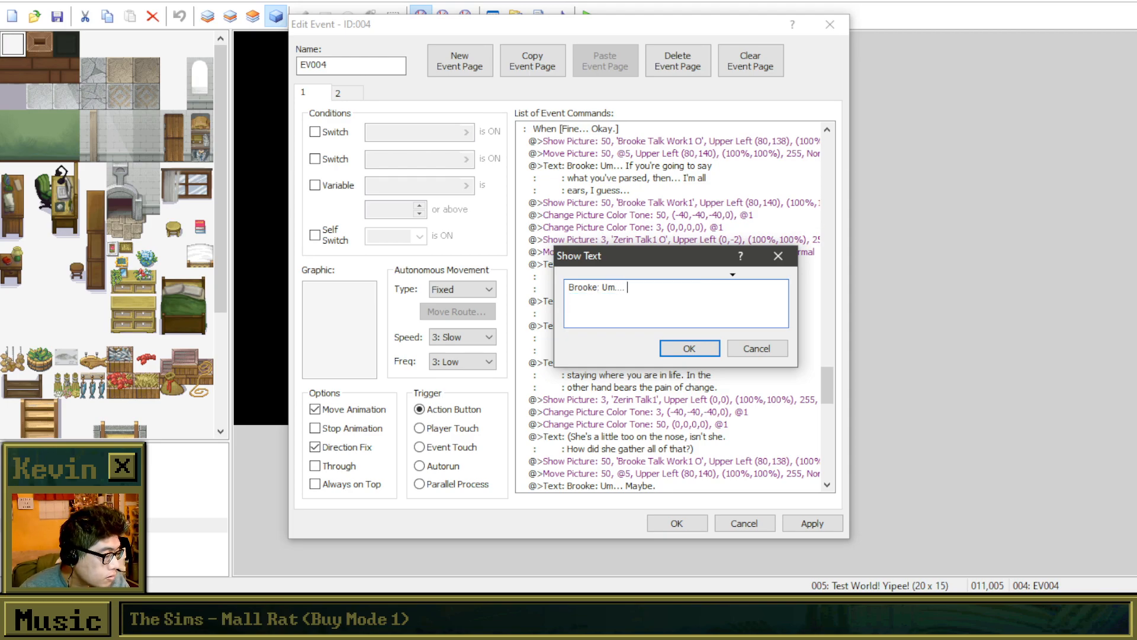
pyautogui.write(' Well, if you')
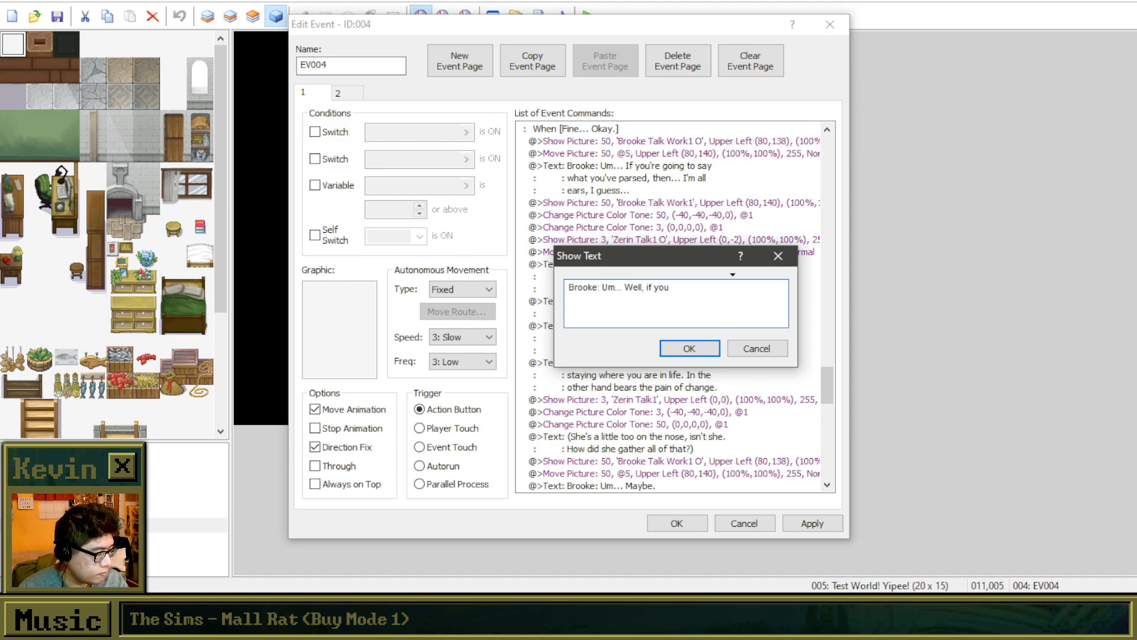
pyautogui.write("'ve got ")
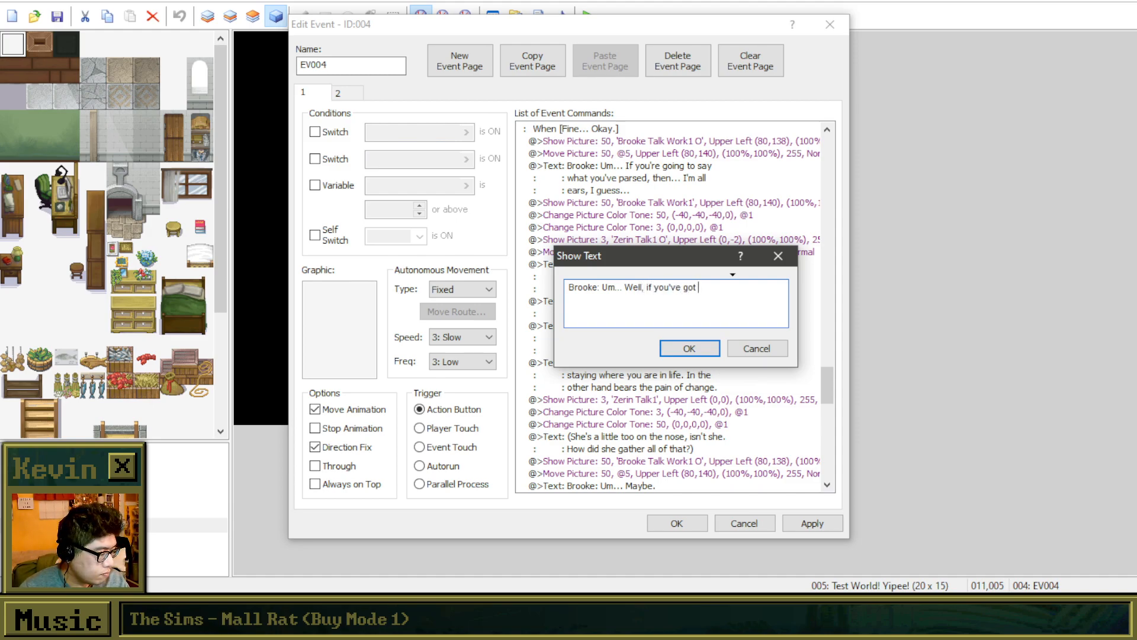
pyautogui.write('a read,')
pyautogui.press('Return')
pyautogui.write('the')
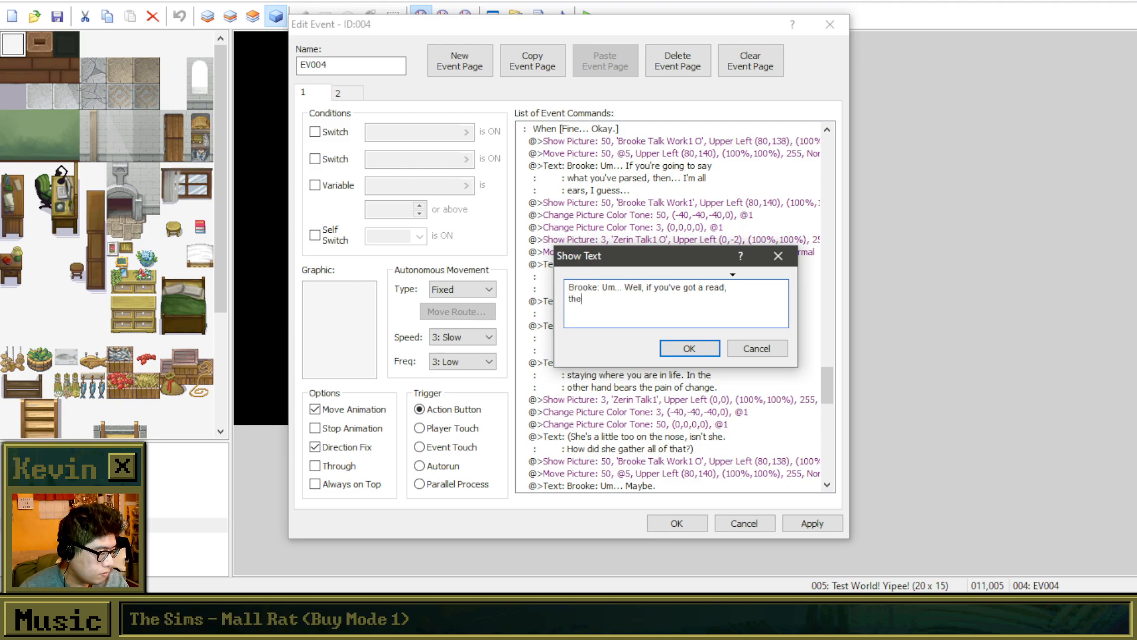
# Step: Complete Brooke's reply with "then I'd like to hear it. ...I'm all ears, I guess." and accept the text
pyautogui.write("n I'd... Like to hear ")
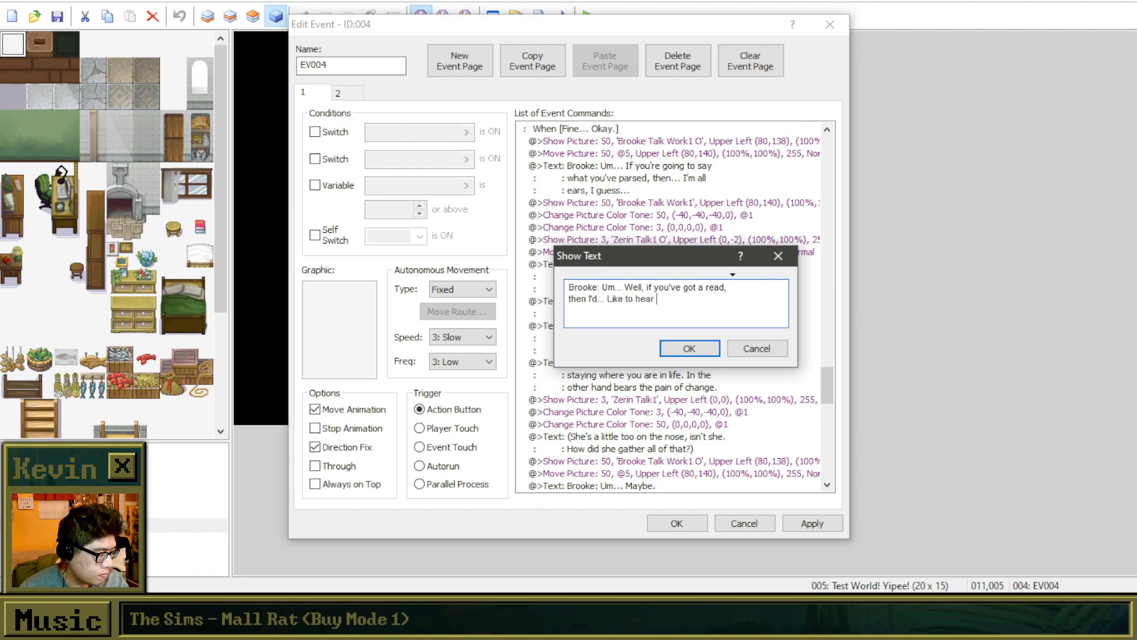
pyautogui.write("it. I'm... A")
pyautogui.press('BackSpace')
pyautogui.press('BackSpace')
pyautogui.press('BackSpace')
pyautogui.press('BackSpace')
pyautogui.press('BackSpace')
pyautogui.press('BackSpace')
pyautogui.press('BackSpace')
pyautogui.press('BackSpace')
pyautogui.press('BackSpace')
pyautogui.press('BackSpace')
pyautogui.press('BackSpace')
pyautogui.press('BackSpace')
pyautogui.press('BackSpace')
pyautogui.press('BackSpace')
pyautogui.press('BackSpace')
pyautogui.press('BackSpace')
pyautogui.press('BackSpace')
pyautogui.press('BackSpace')
pyautogui.press('BackSpace')
pyautogui.press('BackSpace')
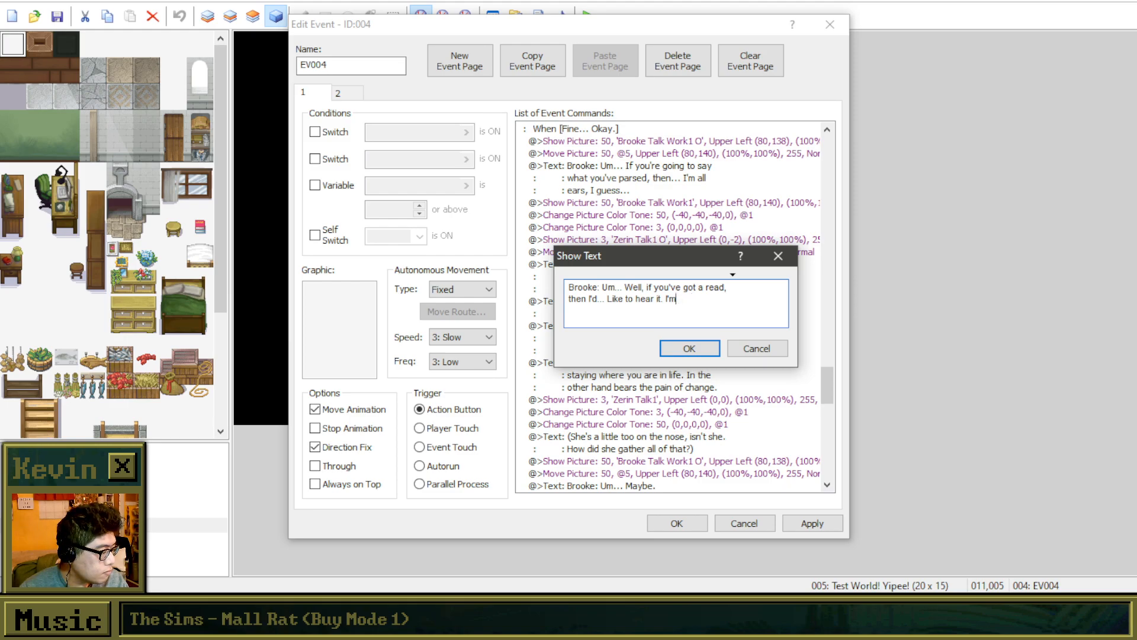
pyautogui.write('like to hear it, I g')
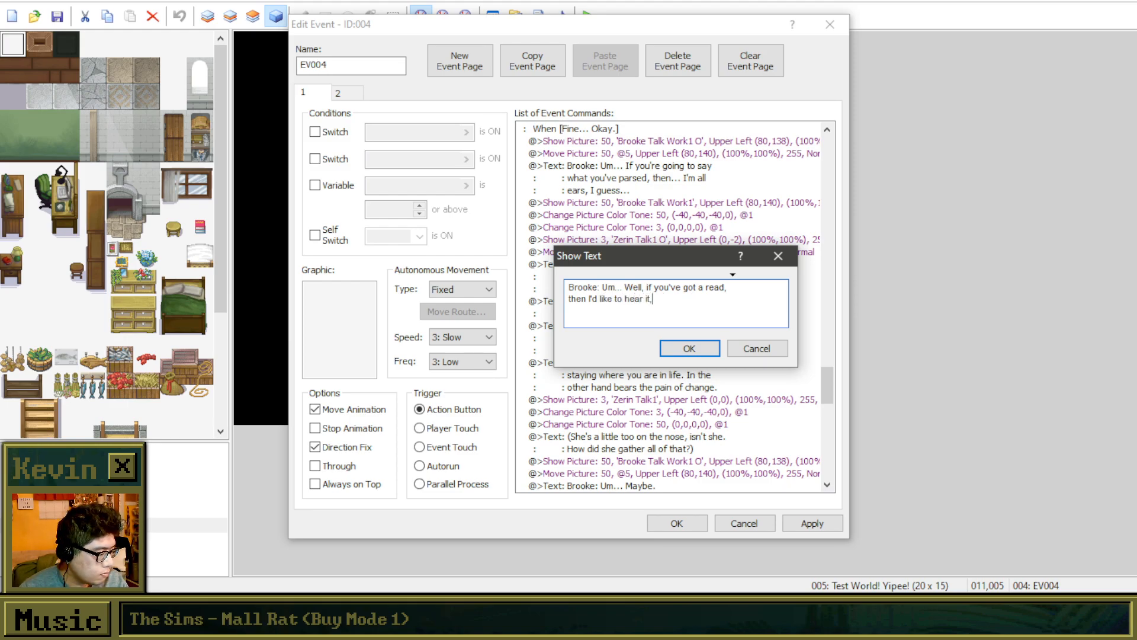
pyautogui.press('BackSpace')
pyautogui.press('BackSpace')
pyautogui.press('BackSpace')
pyautogui.press('BackSpace')
pyautogui.press('BackSpace')
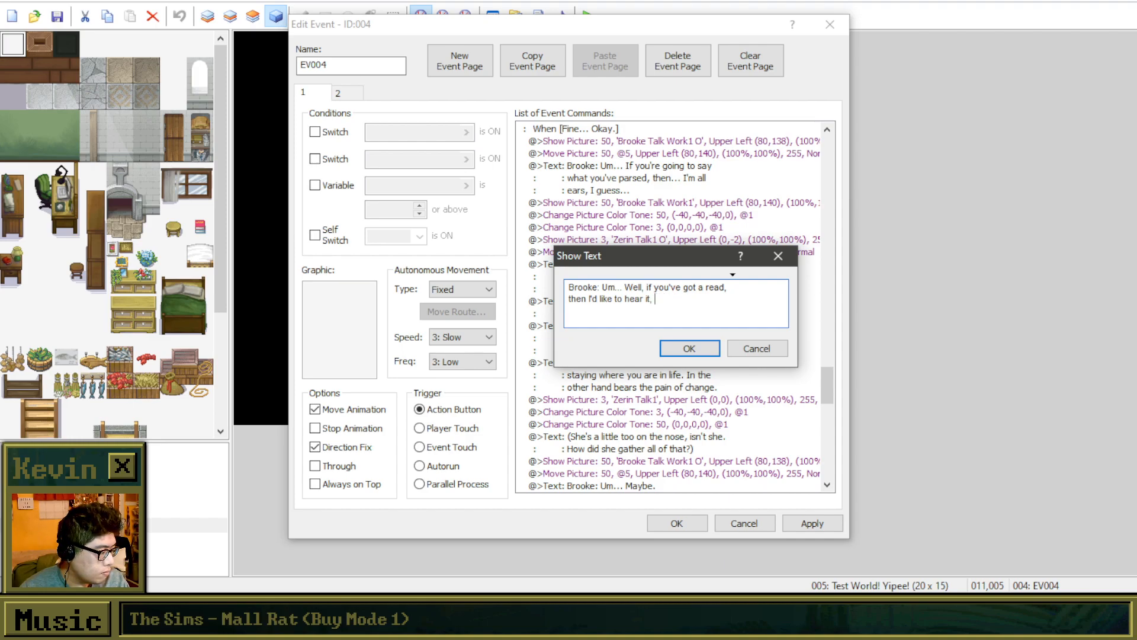
pyautogui.write(". ...I'm all ears, I guess.")
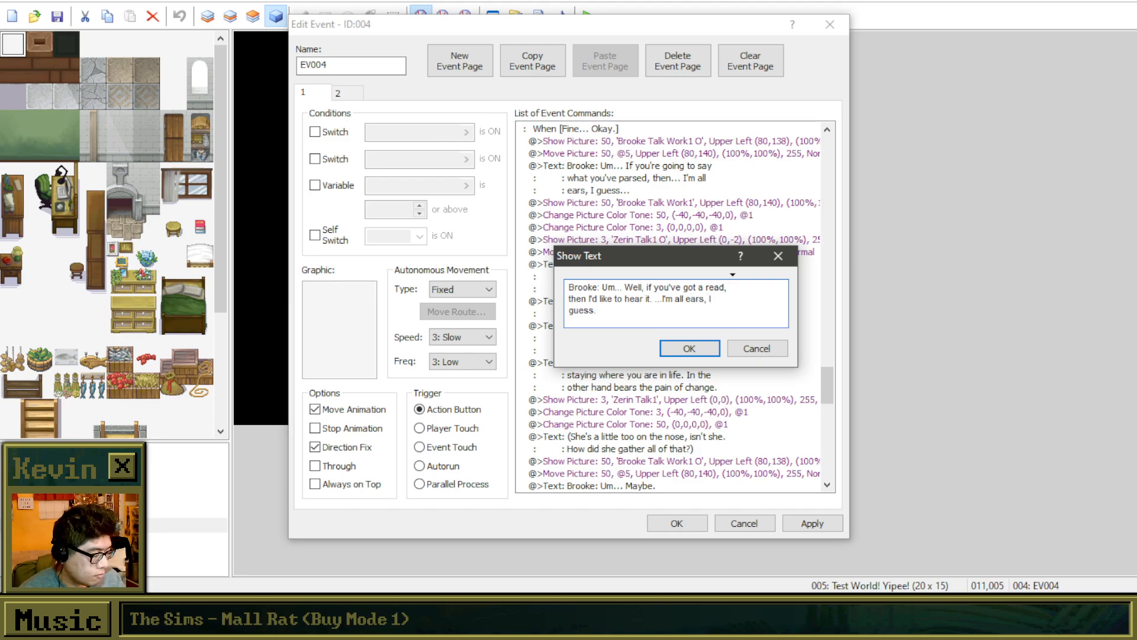
pyautogui.click(691, 348)
# Step: Shorten Brooke's thought just before the choices to "(Do I let her go on?)"
pyautogui.click(729, 242)
pyautogui.click(711, 227)
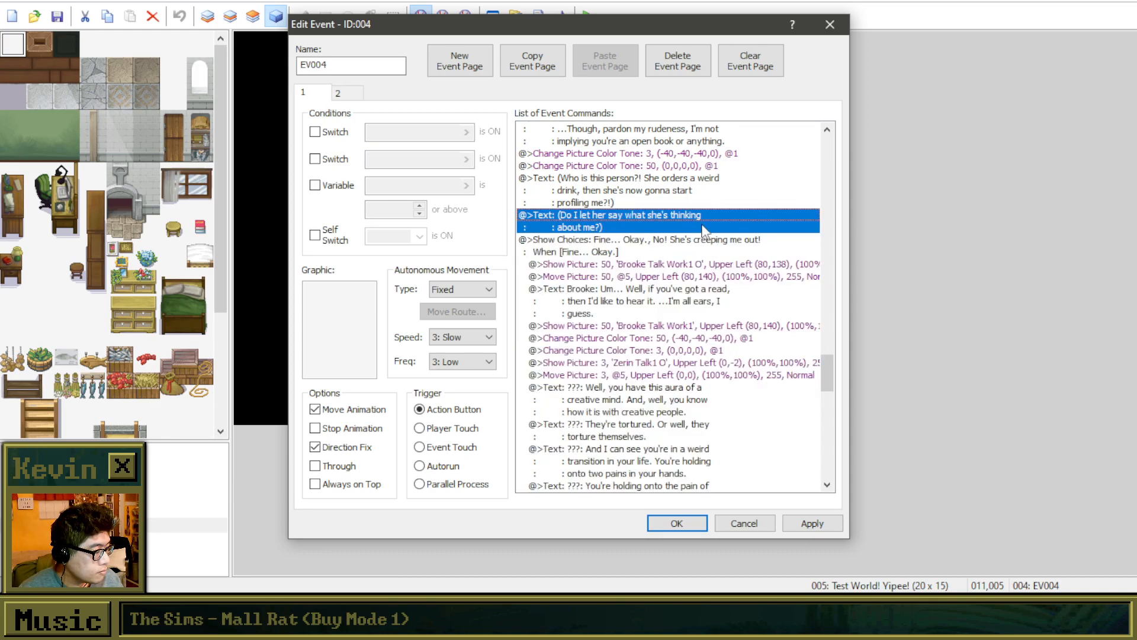
pyautogui.rightClick(699, 215)
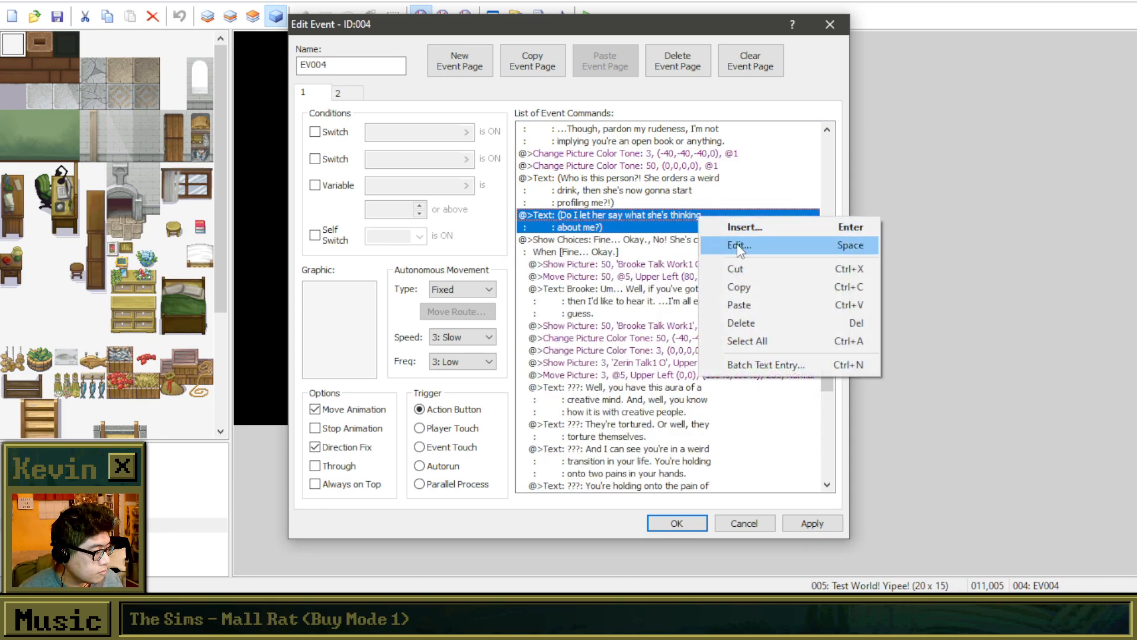
pyautogui.click(739, 245)
pyautogui.moveTo(699, 313); pyautogui.dragTo(618, 287)
pyautogui.write('go on?)')
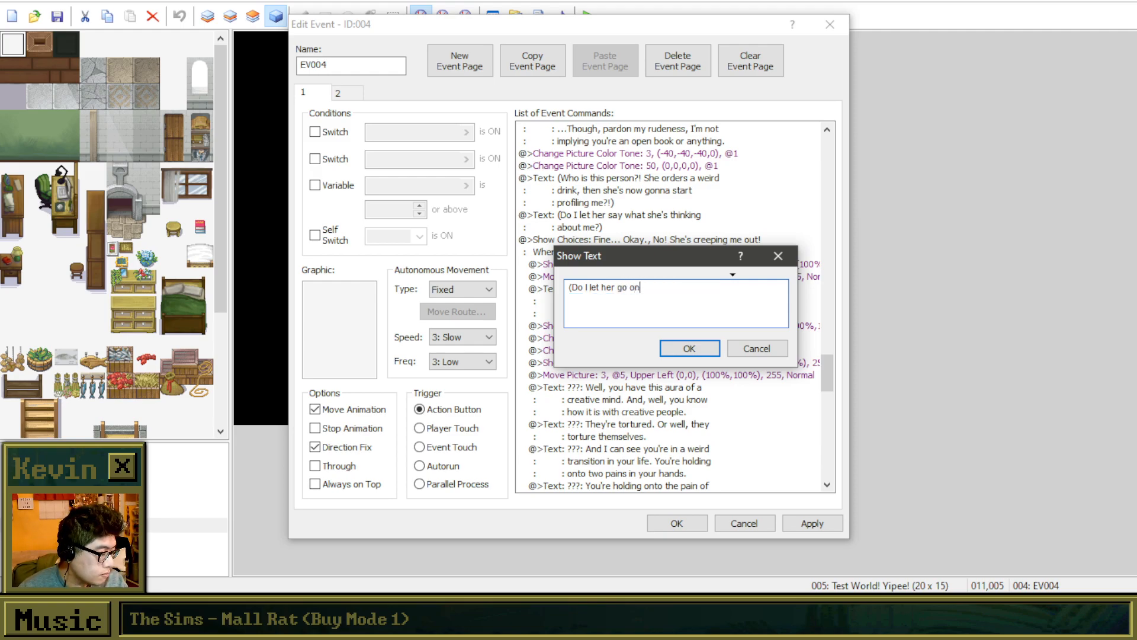
pyautogui.click(693, 350)
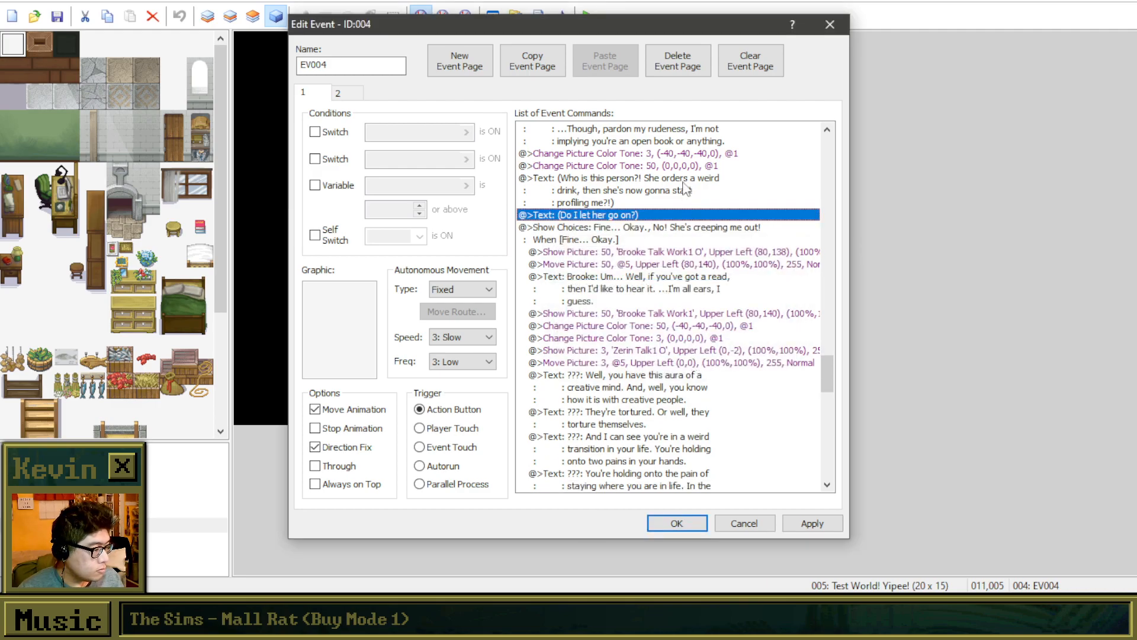
# Step: Review the dialogue leading up to the choices and check how both choice branches end
pyautogui.scroll(2, 753, 276)
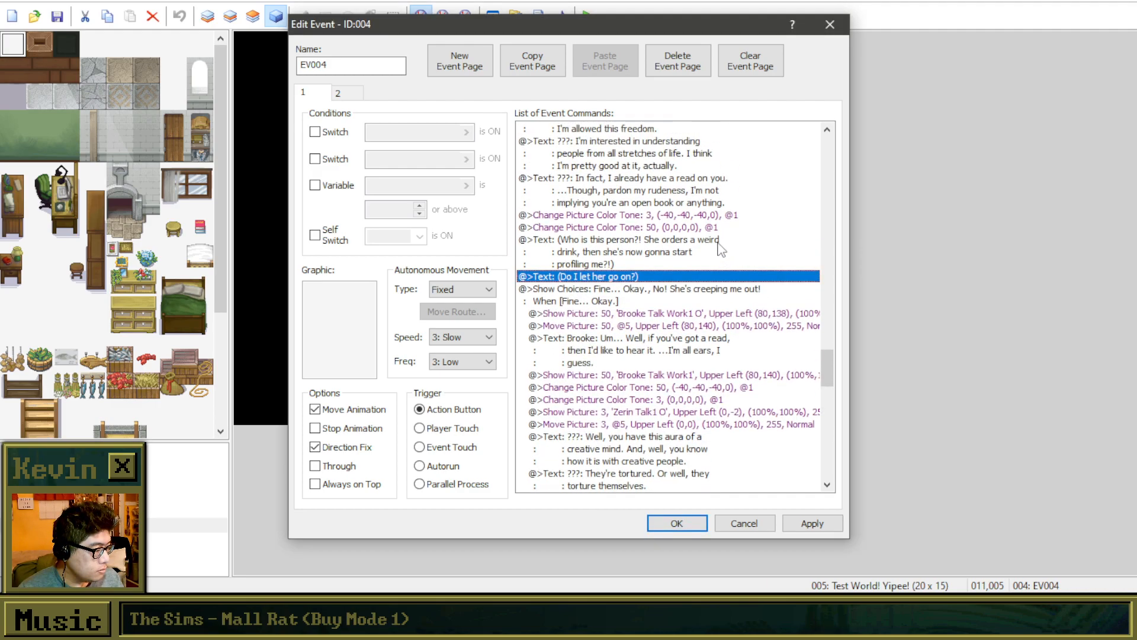
pyautogui.click(724, 251)
pyautogui.click(720, 215)
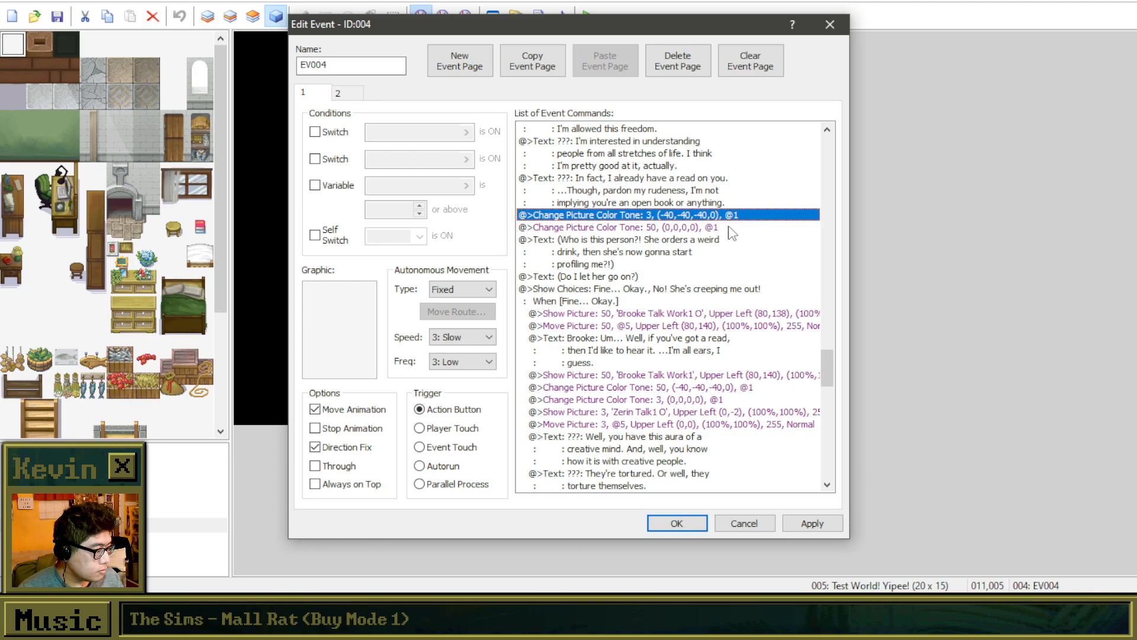
pyautogui.scroll(2, 730, 323)
pyautogui.scroll(3, 719, 346)
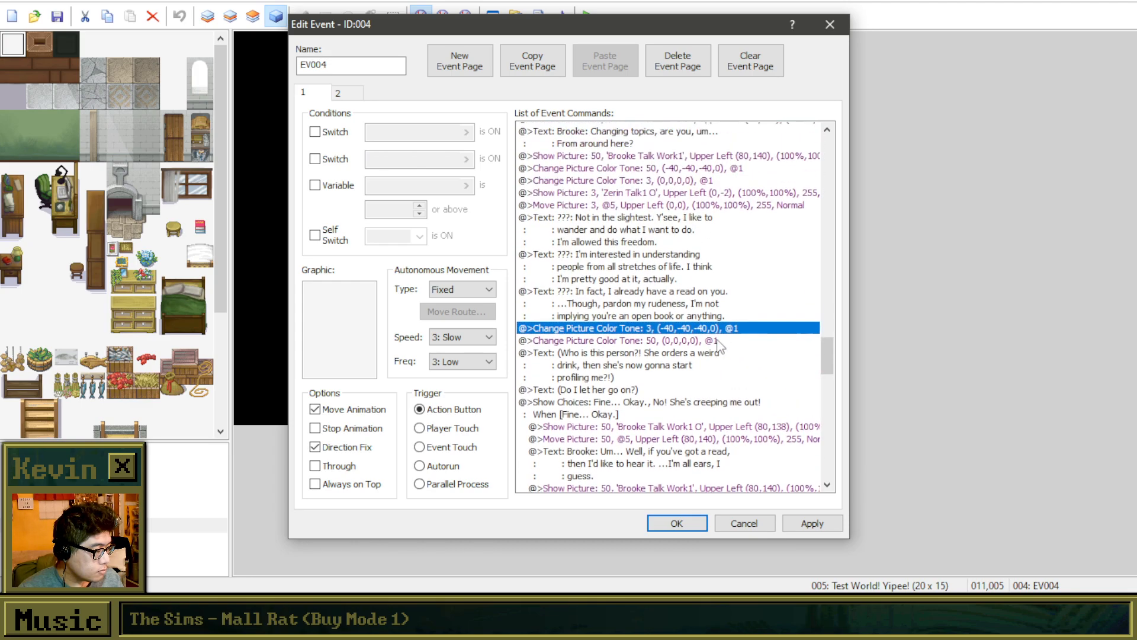
pyautogui.scroll(-10, 707, 355)
pyautogui.scroll(-2, 703, 361)
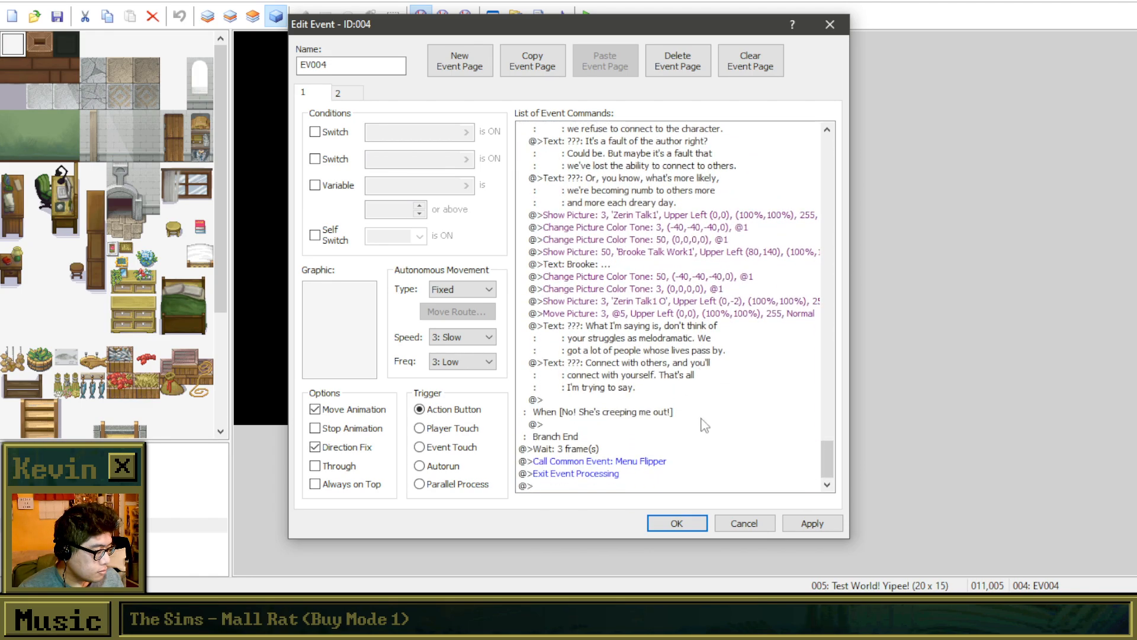
pyautogui.click(655, 401)
pyautogui.click(660, 424)
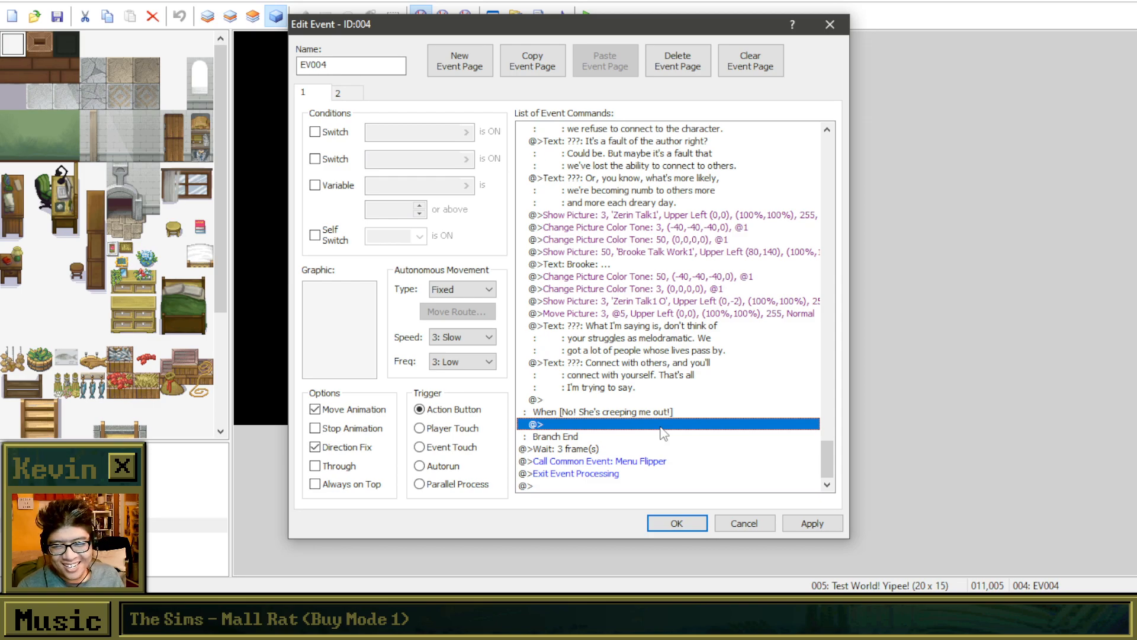
# Step: Duplicate the tone changes, Brooke Talk Work1 picture and "Brooke: ..." text at the end of the "Fine... Okay." branch
pyautogui.click(625, 403)
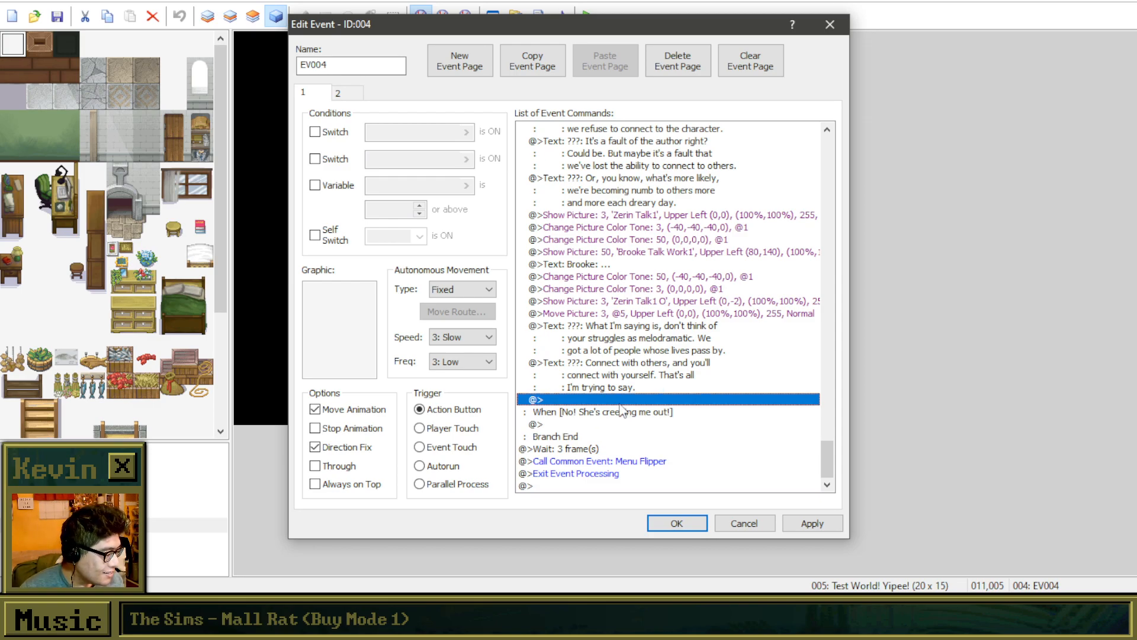
pyautogui.click(658, 254)
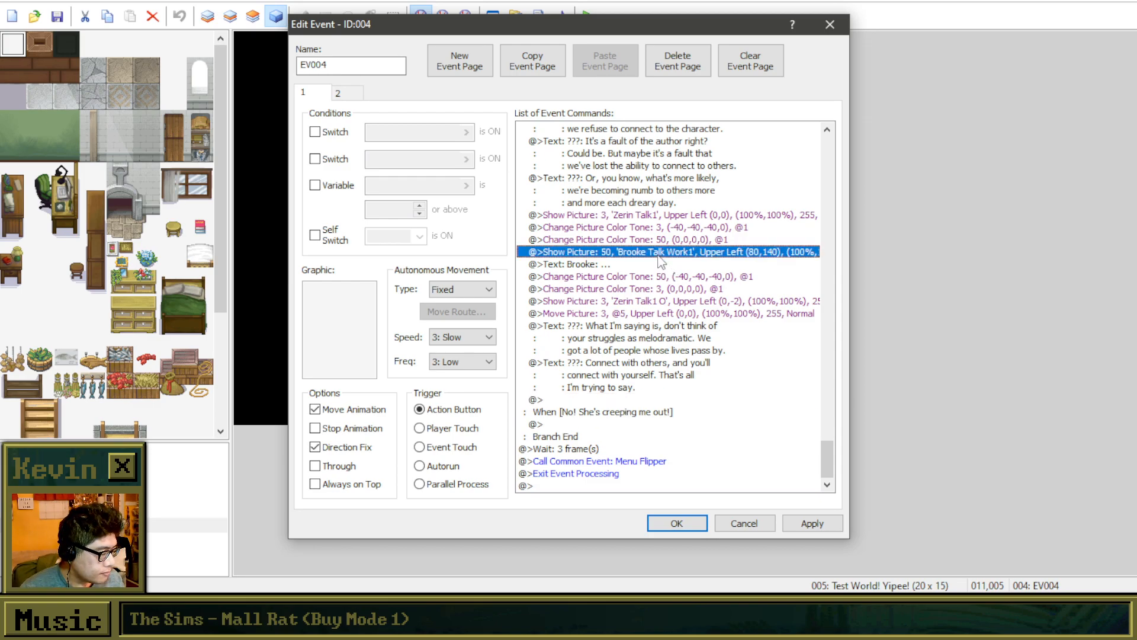
pyautogui.keyDown('shift'); pyautogui.click(656, 264); pyautogui.keyUp('shift')
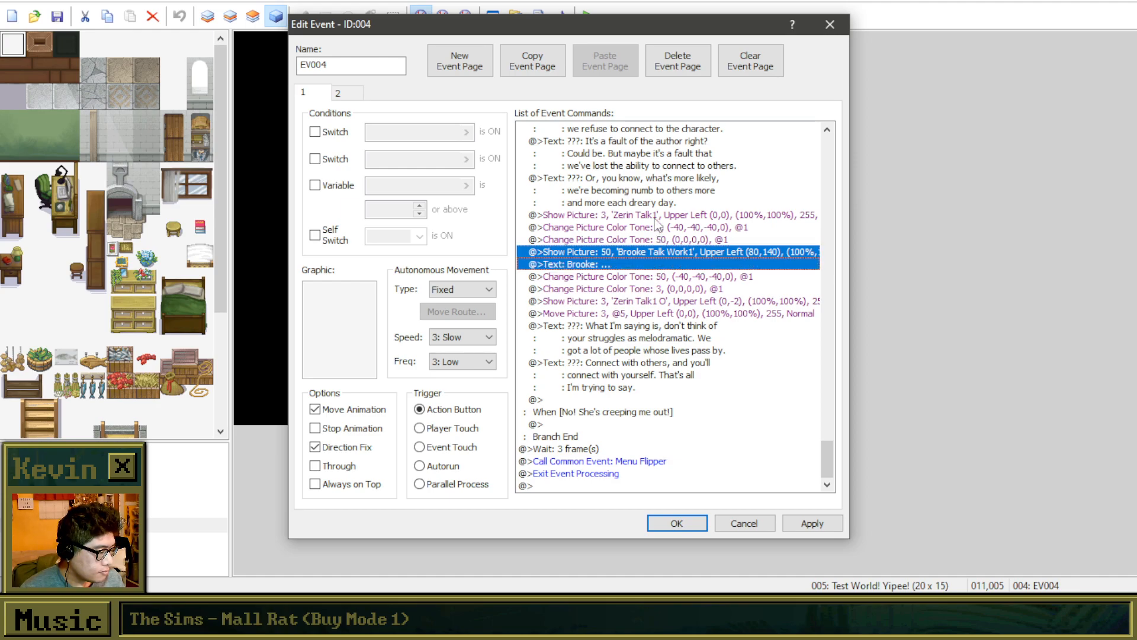
pyautogui.click(656, 218)
pyautogui.click(657, 229)
pyautogui.keyDown('shift'); pyautogui.click(663, 242); pyautogui.keyUp('shift')
pyautogui.keyDown('shift'); pyautogui.click(666, 252); pyautogui.keyUp('shift')
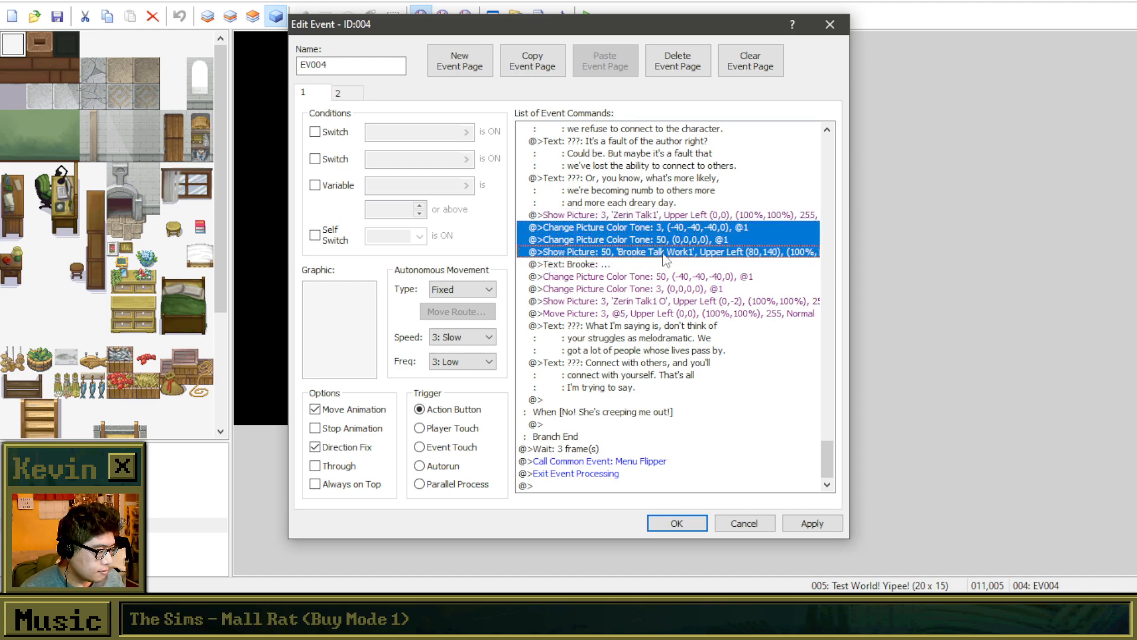
pyautogui.keyDown('shift'); pyautogui.click(663, 264); pyautogui.keyUp('shift')
pyautogui.hotkey('ctrl', 'c')
pyautogui.click(654, 401)
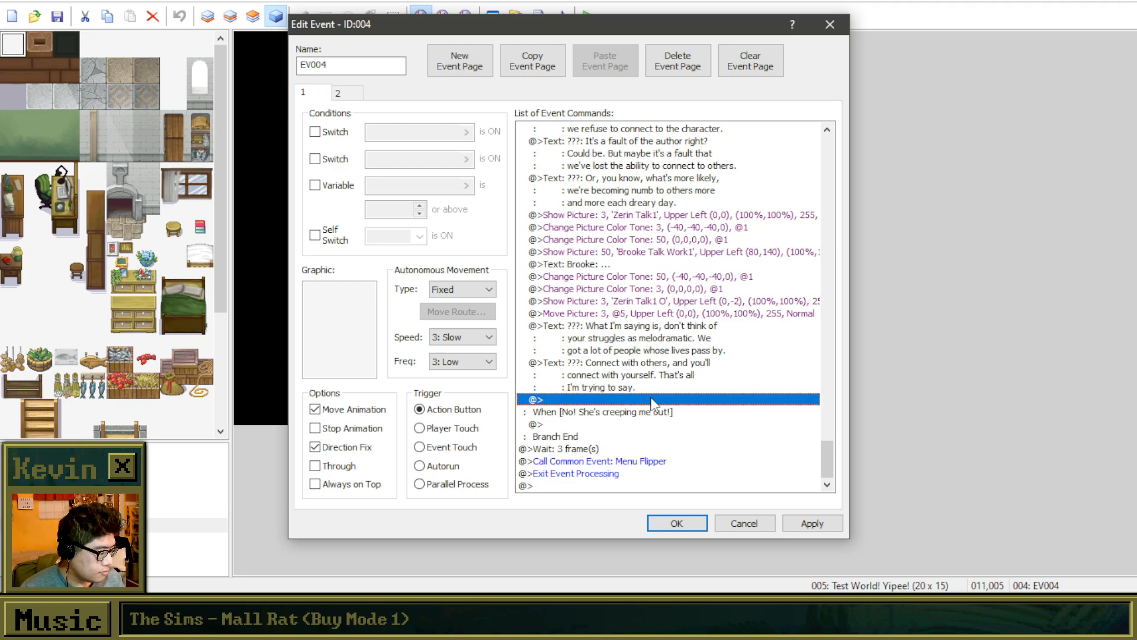
pyautogui.hotkey('ctrl', 'v')
# Step: Replace the duplicated "Brooke: ..." text with a thought beginning "(...I still can't tell if she's trying to be positive"
pyautogui.rightClick(652, 439)
pyautogui.click(687, 306)
pyautogui.click(644, 305)
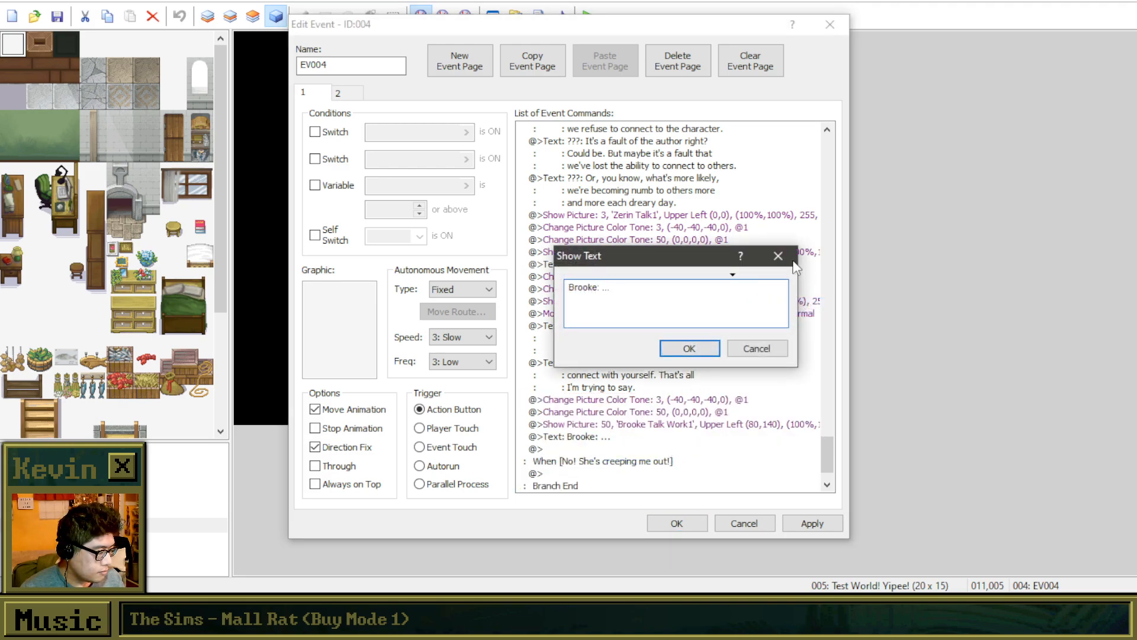
pyautogui.hotkey('ctrl', 'a')
pyautogui.write('(')
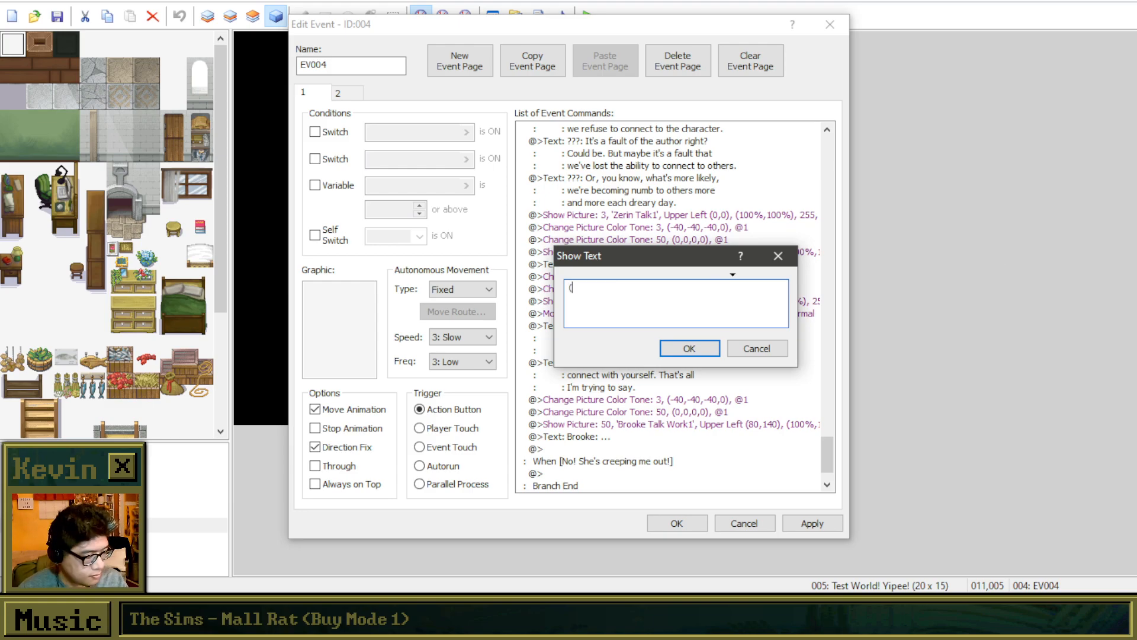
pyautogui.write('...')
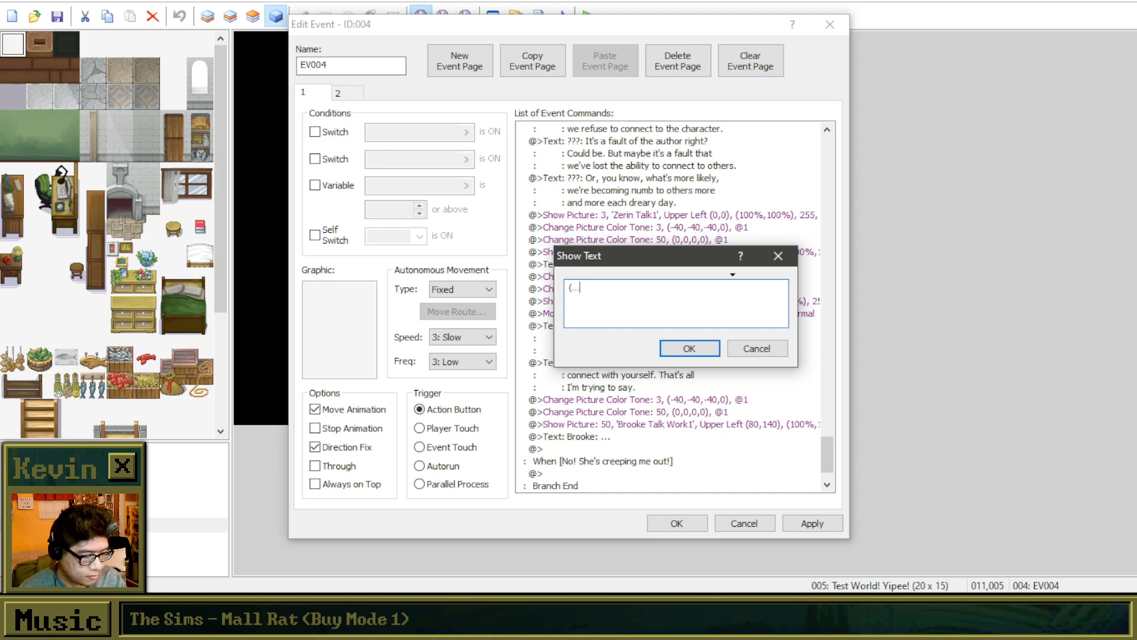
pyautogui.write('I c')
pyautogui.press('BackSpace')
pyautogui.write("still can't tell if she's trying to be positiv")
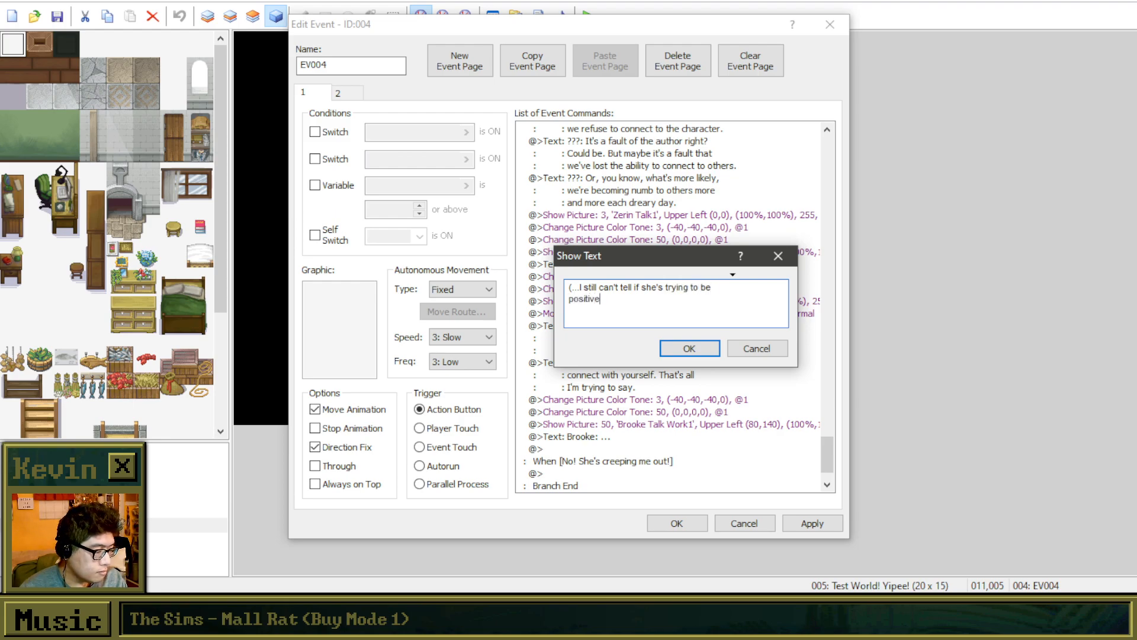
# Step: Finish the thought with ", cause the way she says it, it doesn't feel that way.)" and accept the text
pyautogui.write('e, cause the way she says it,')
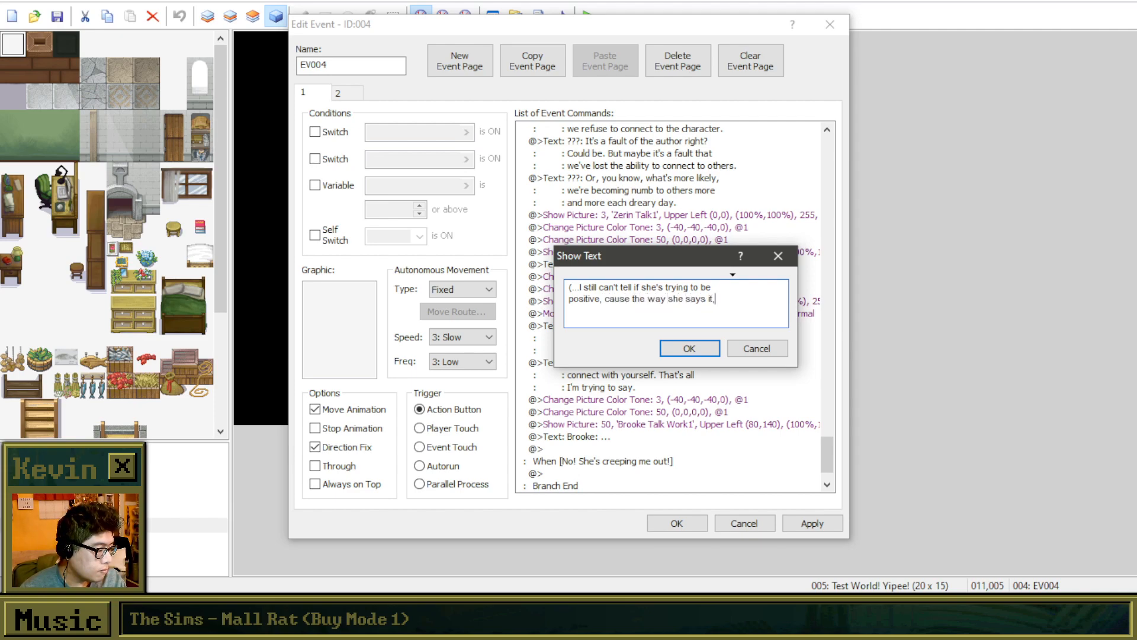
pyautogui.write("it doesn't")
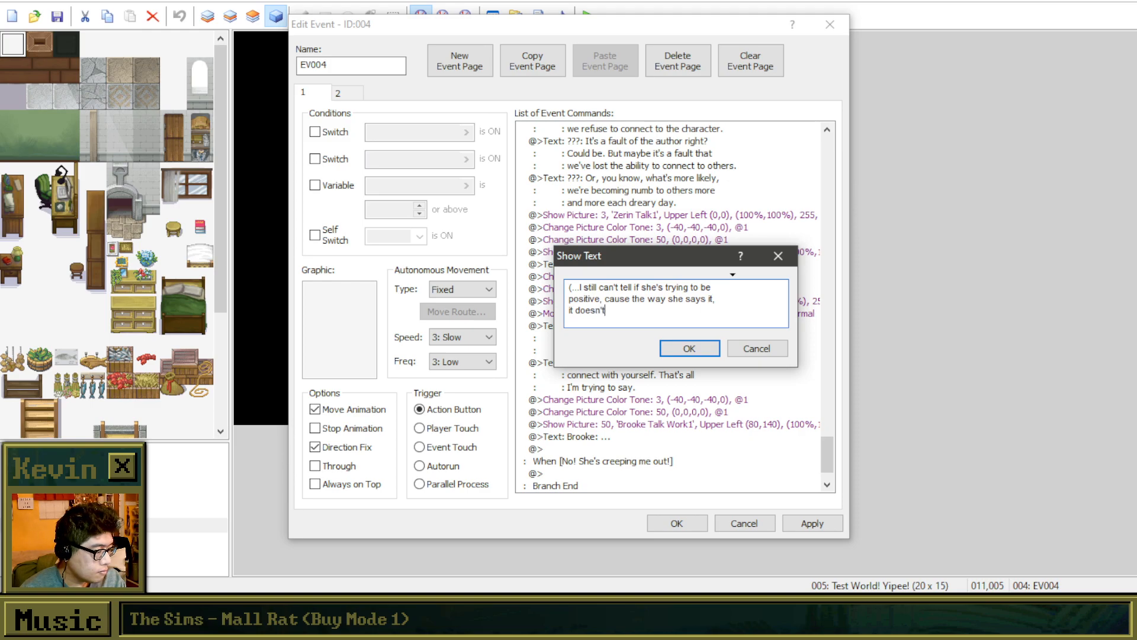
pyautogui.write(' feel that way.)')
pyautogui.click(704, 349)
# Step: Copy the commands from Brooke's open-mouth picture before "I don't really wanna unpack it" through Zerin's picture move to the end of the branch
pyautogui.scroll(-3, 652, 415)
pyautogui.click(654, 403)
pyautogui.rightClick(654, 403)
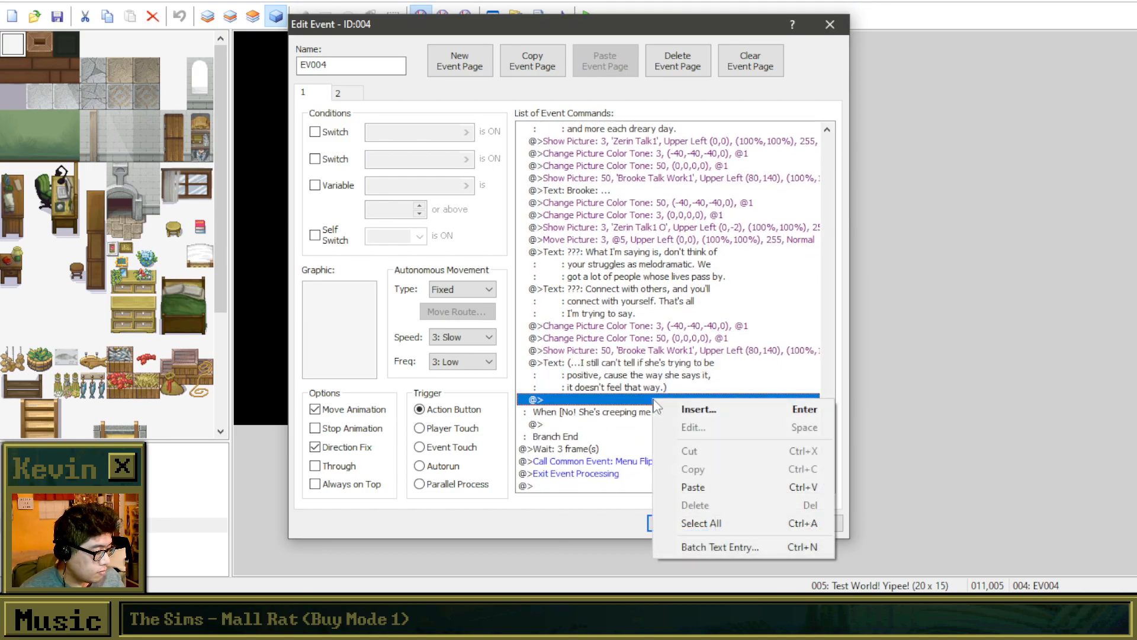
pyautogui.click(691, 203)
pyautogui.scroll(2, 711, 249)
pyautogui.scroll(8, 726, 275)
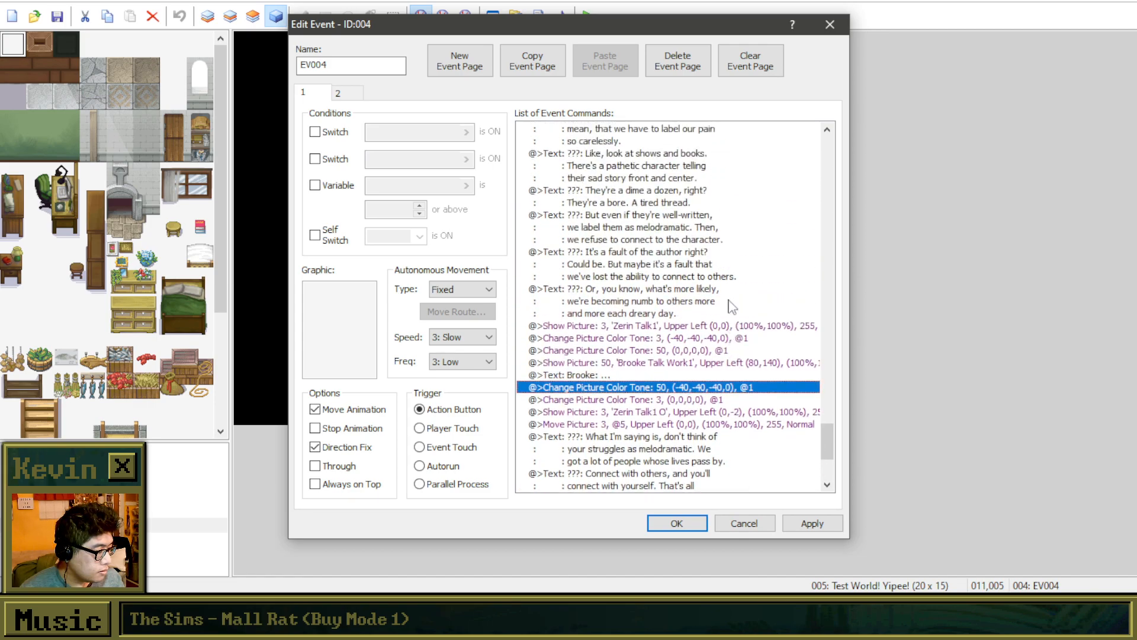
pyautogui.click(698, 241)
pyautogui.click(695, 191)
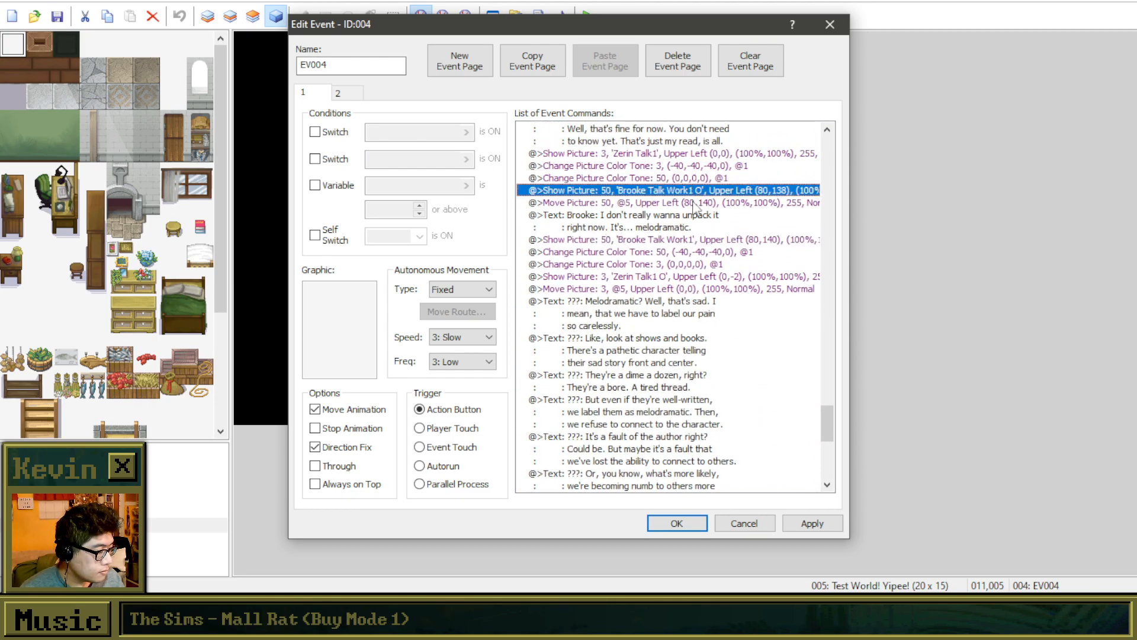
pyautogui.keyDown('shift'); pyautogui.click(696, 202); pyautogui.keyUp('shift')
pyautogui.keyDown('shift'); pyautogui.click(691, 225); pyautogui.keyUp('shift')
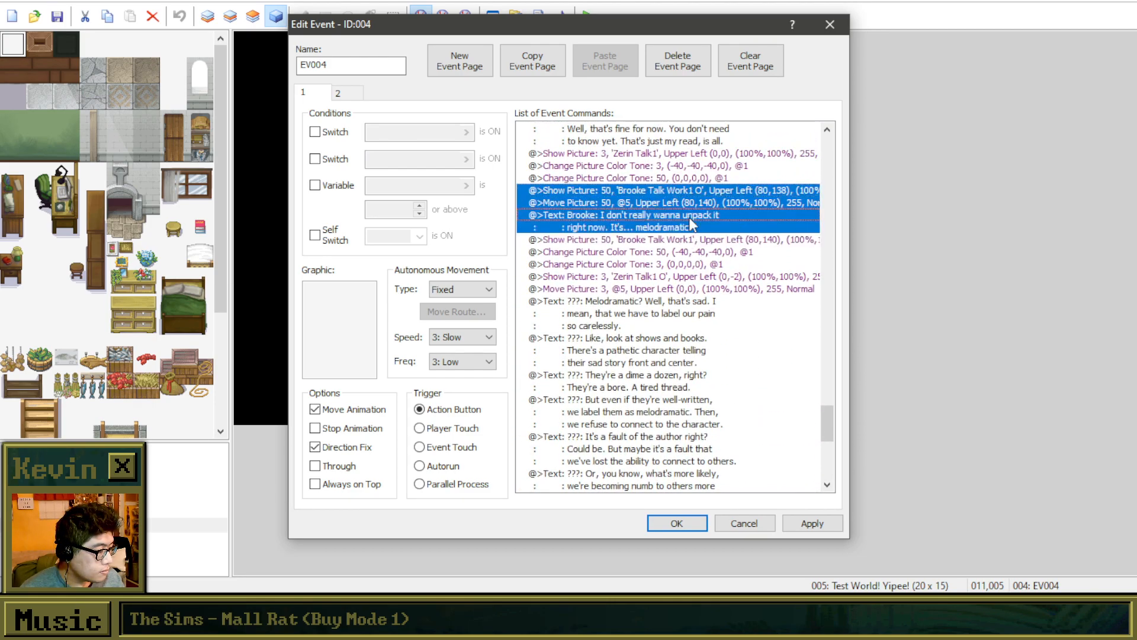
pyautogui.keyDown('shift'); pyautogui.click(692, 240); pyautogui.keyUp('shift')
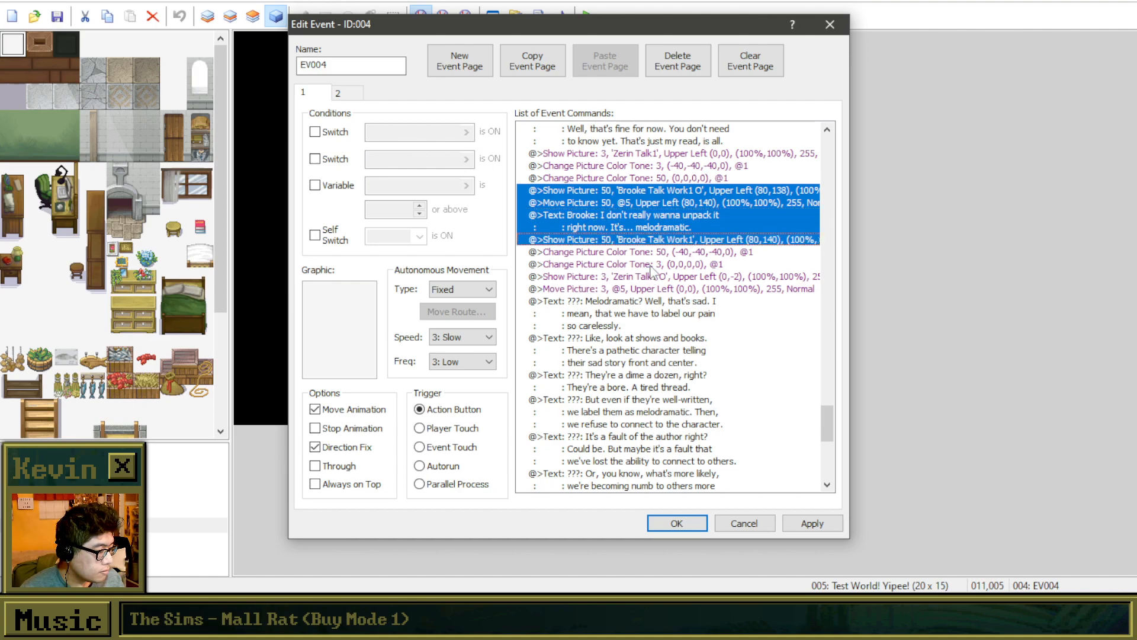
pyautogui.click(660, 195)
pyautogui.moveTo(660, 198); pyautogui.dragTo(660, 290)
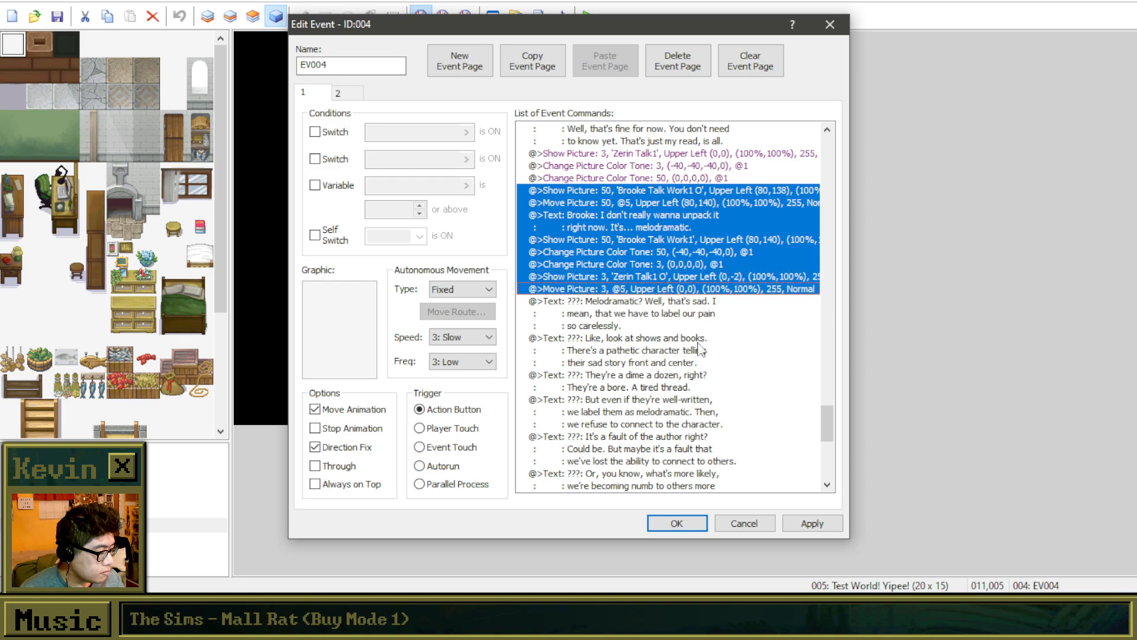
pyautogui.scroll(-10, 714, 371)
pyautogui.click(655, 401)
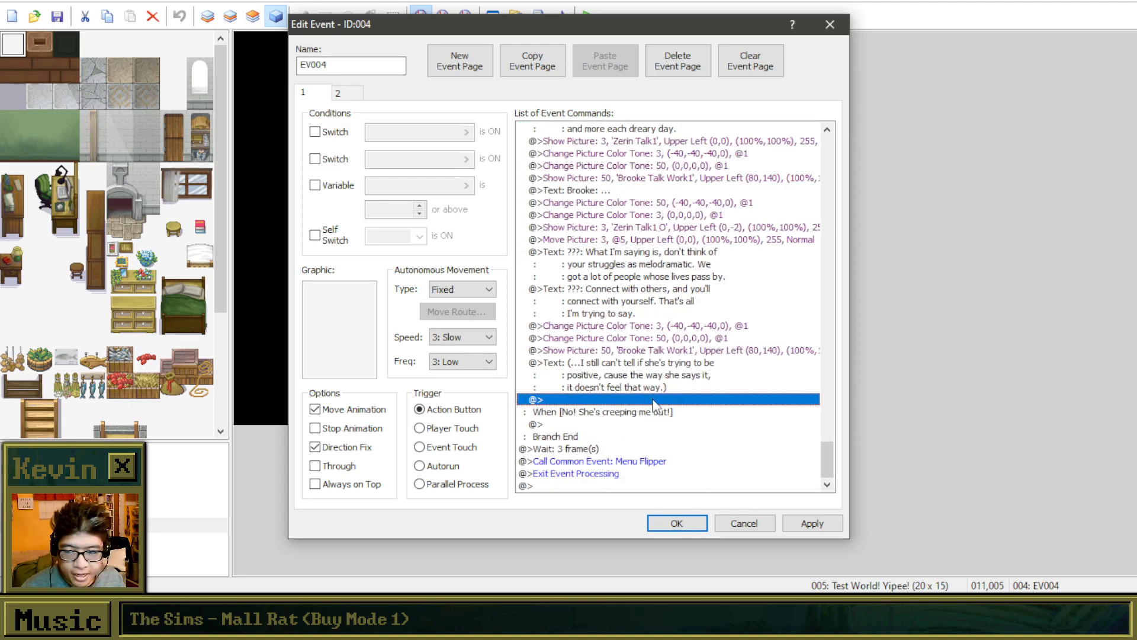
pyautogui.hotkey('ctrl', 'v')
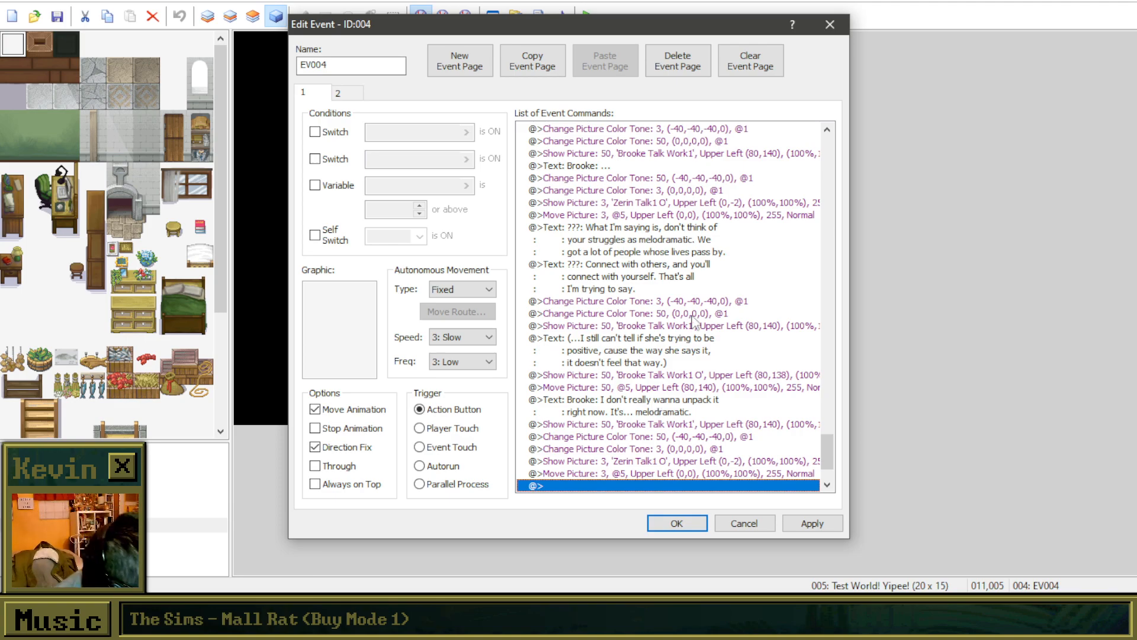
# Step: Replace the wording of the pasted "I don't really wanna unpack it" line with "...I see.", keeping the Brooke name prefix
pyautogui.scroll(-2, 546, 382)
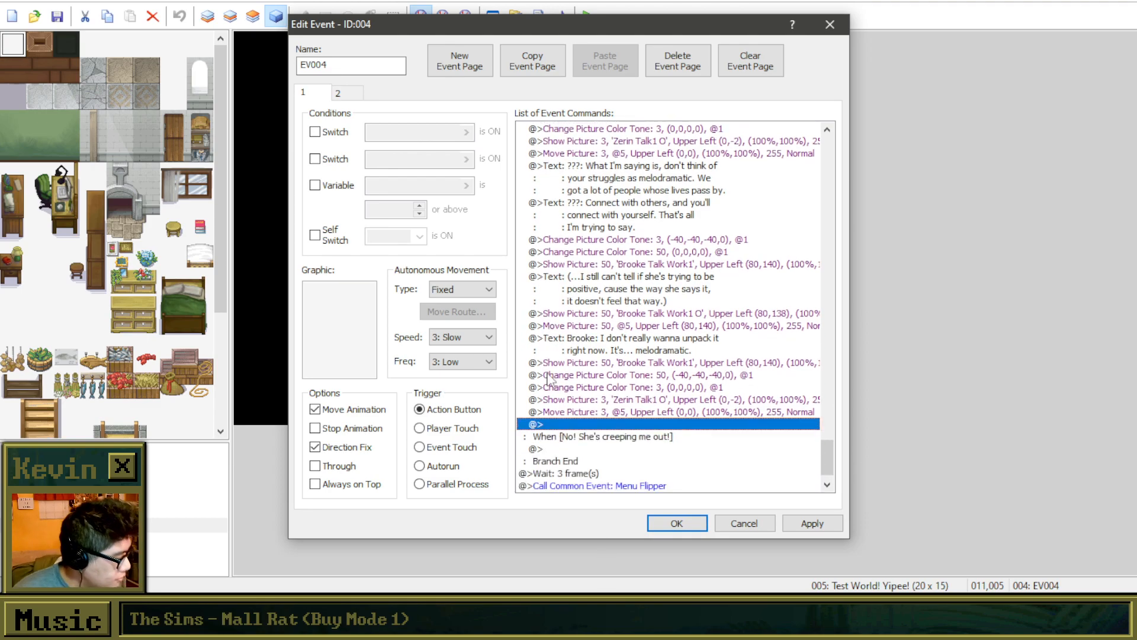
pyautogui.click(614, 343)
pyautogui.rightClick(730, 339)
pyautogui.click(752, 348)
pyautogui.moveTo(646, 244); pyautogui.dragTo(941, 285)
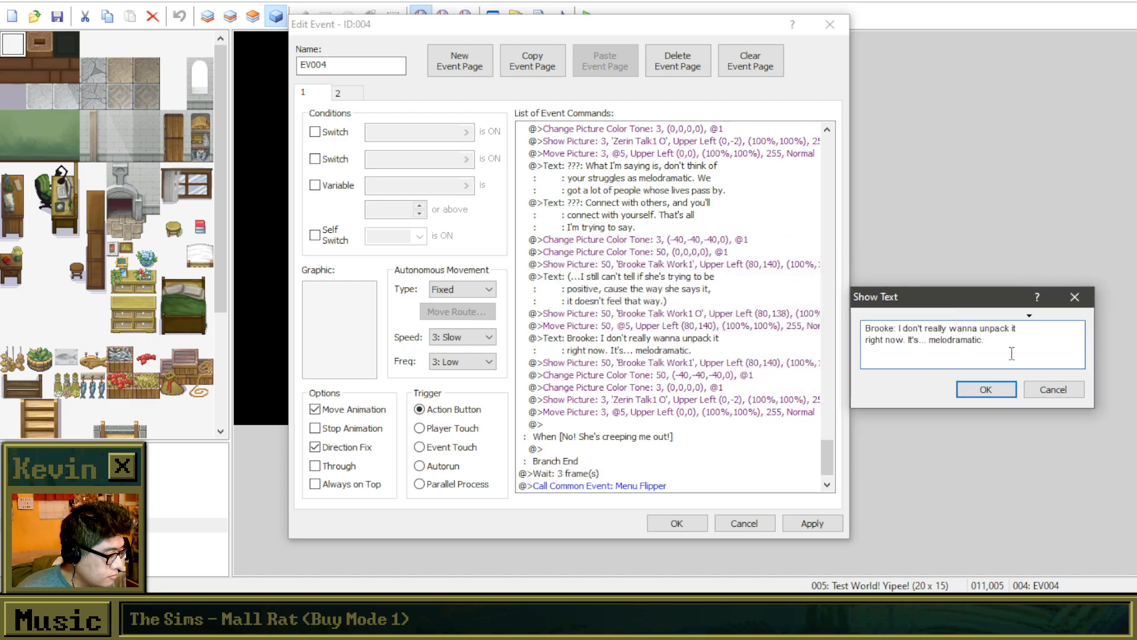
pyautogui.moveTo(1001, 354); pyautogui.dragTo(899, 328)
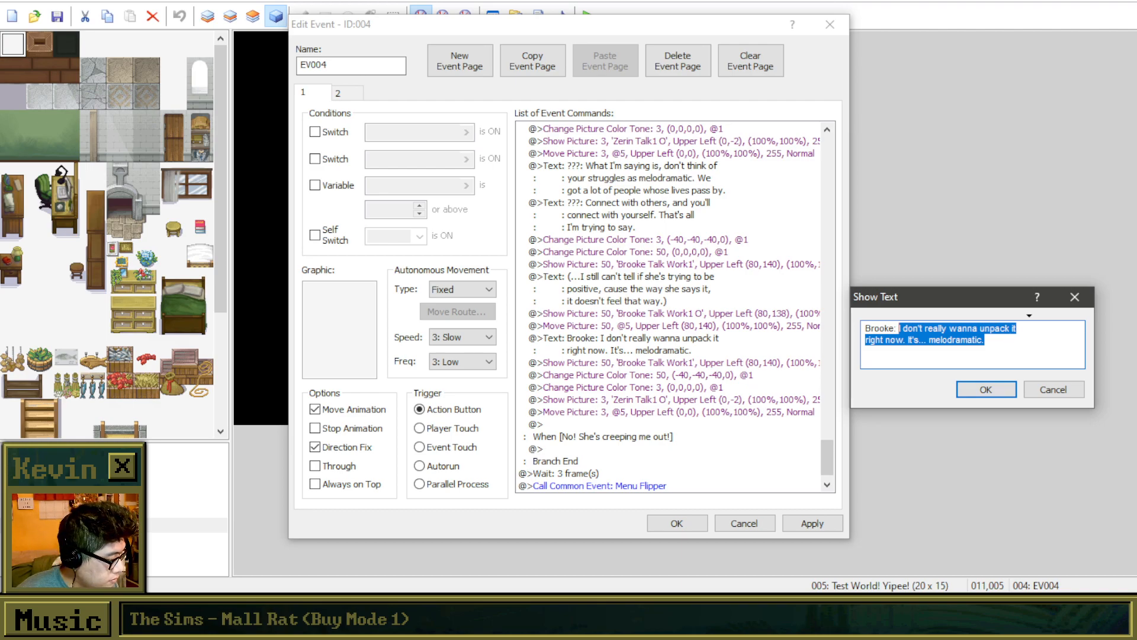
pyautogui.press('BackSpace')
pyautogui.write('...I see')
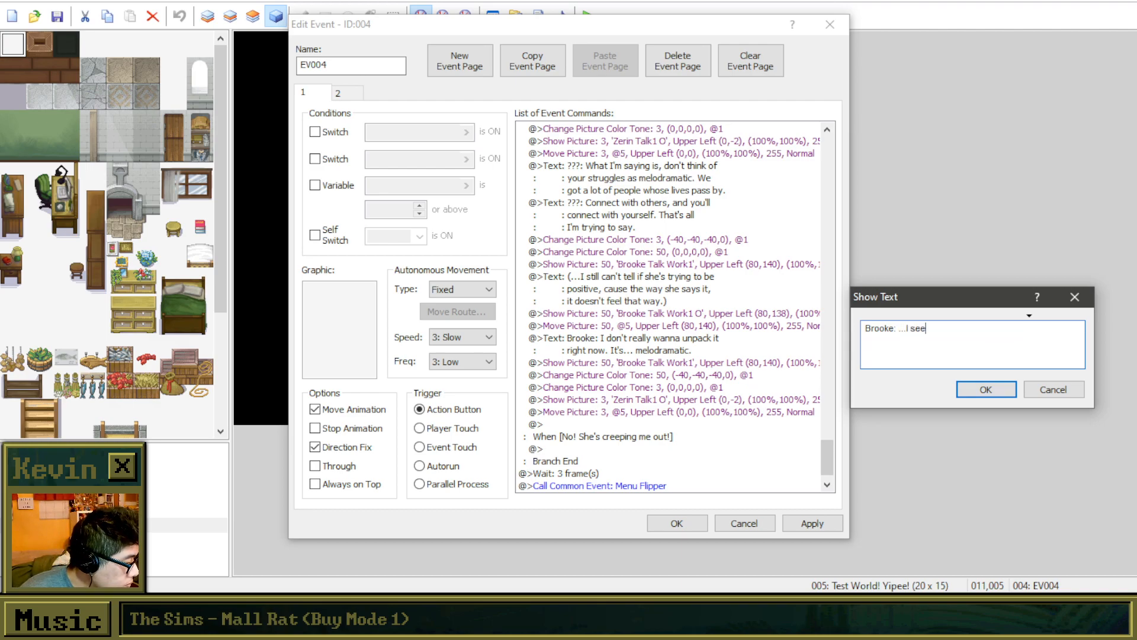
pyautogui.write('. Do')
pyautogui.press('BackSpace')
pyautogui.press('BackSpace')
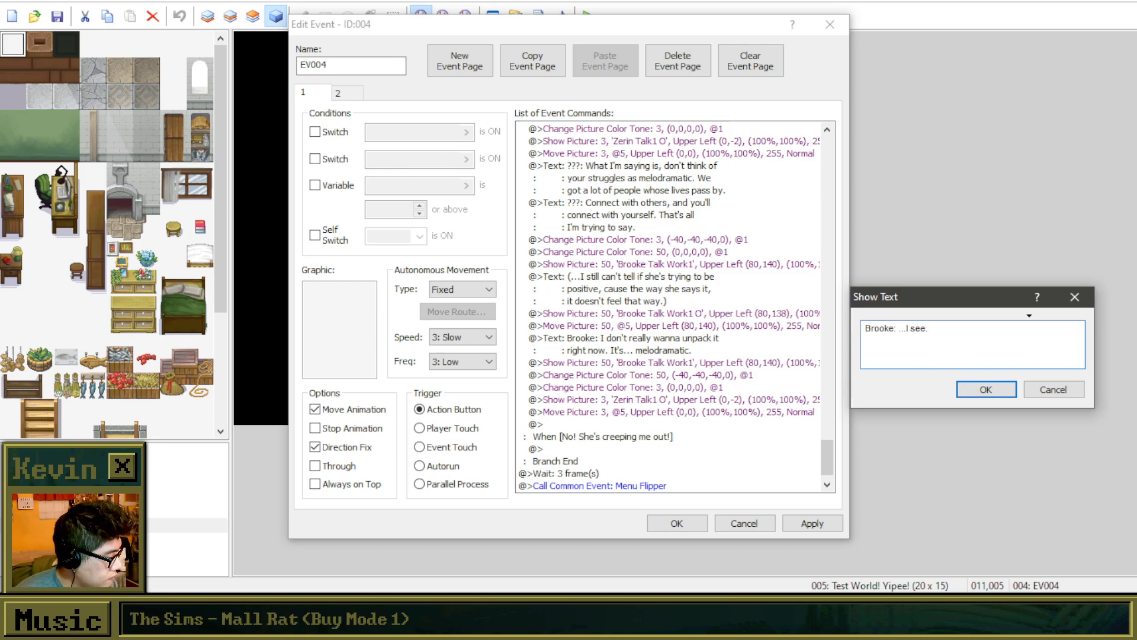
# Step: Extend Brooke's reply with "Are you some kind of like, fortune teller or something?" across two lines and accept it
pyautogui.write('S')
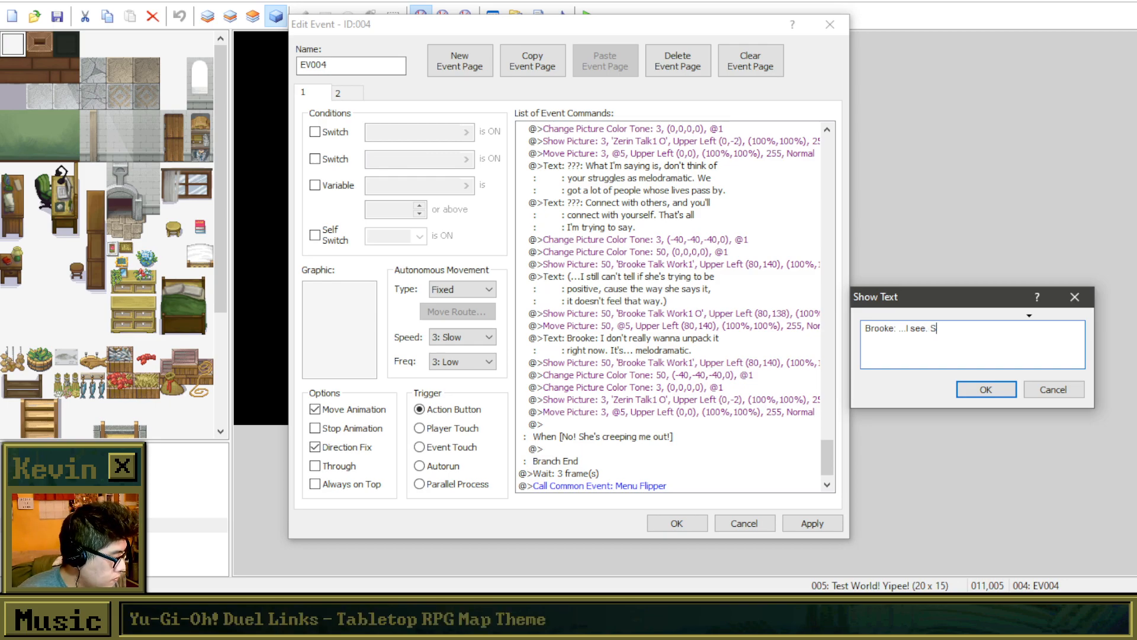
pyautogui.press('BackSpace')
pyautogui.write('Are ')
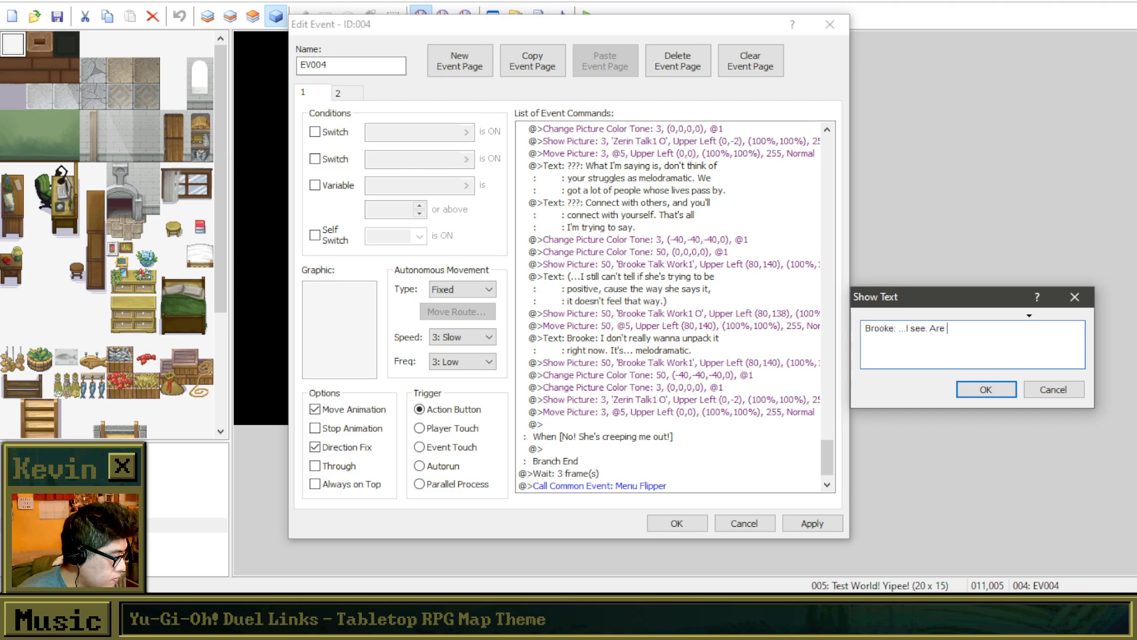
pyautogui.write('you some kind o')
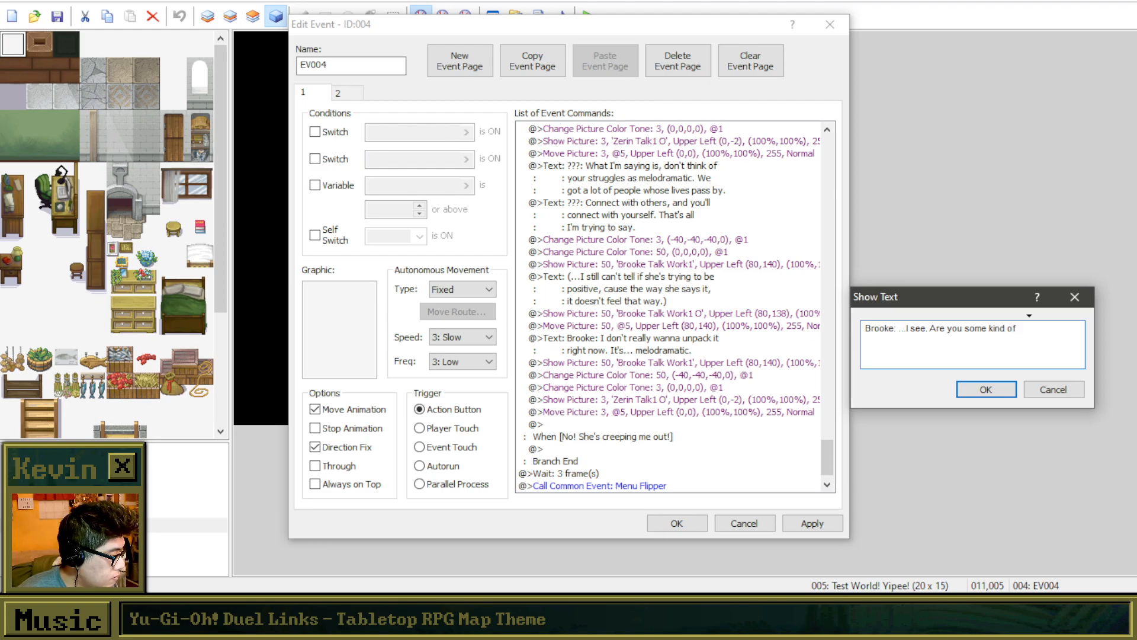
pyautogui.write('f')
pyautogui.press('Return')
pyautogui.write('l')
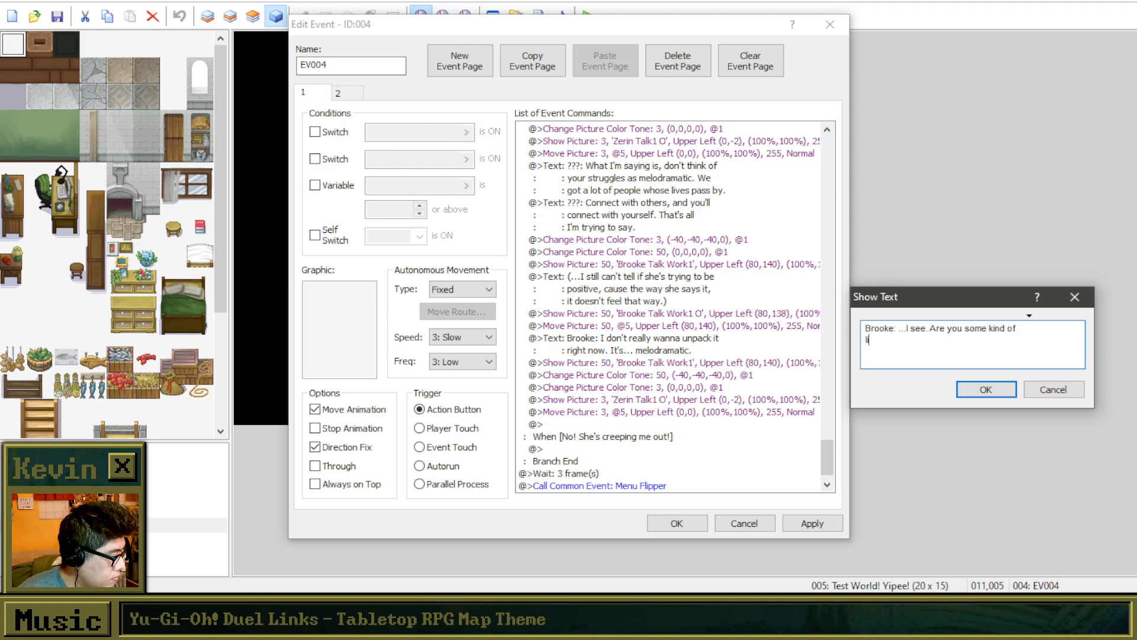
pyautogui.write('ike, fortune teller or something?')
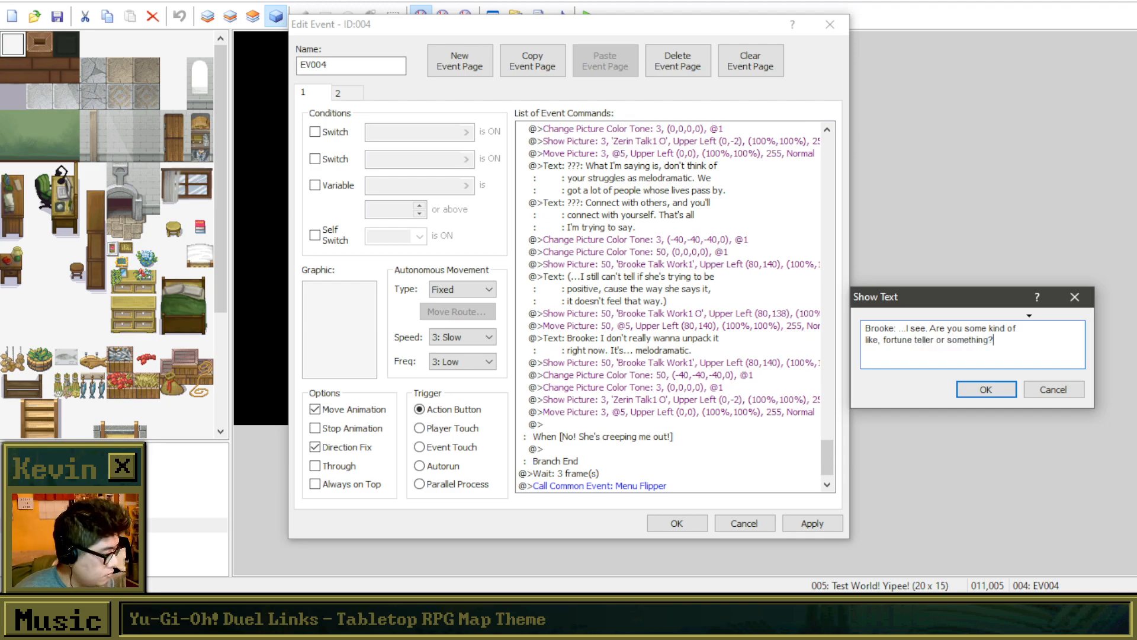
pyautogui.click(985, 389)
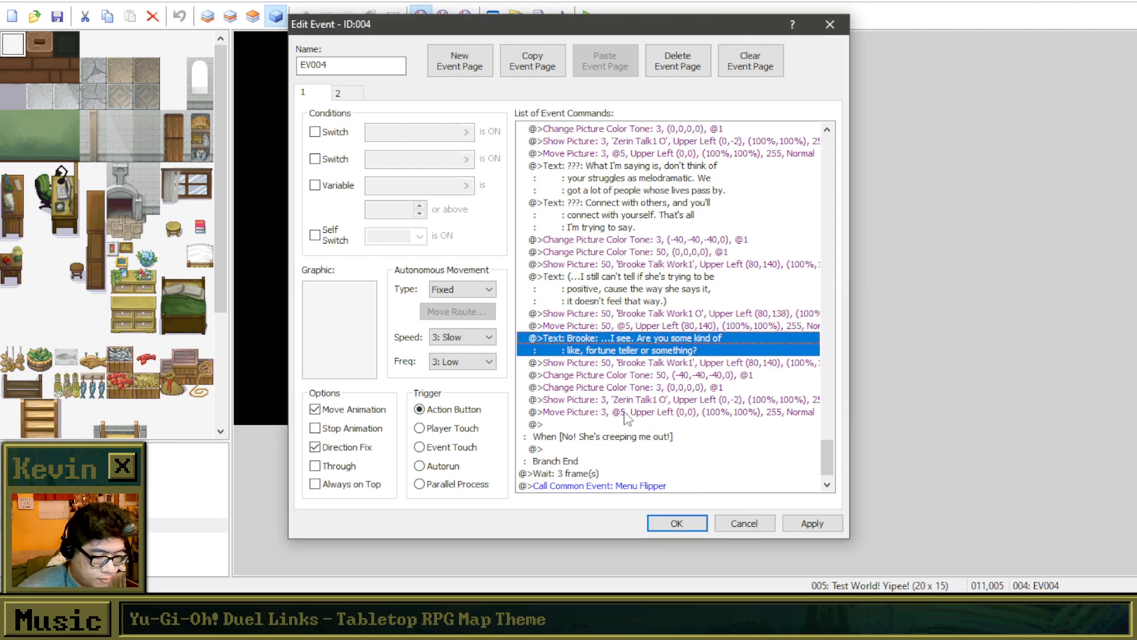
# Step: Add a message at the end of the "Fine... Okay." branch with the first line "???: I don't have an interest in the arcane,"
pyautogui.hotkey('alt', 'Tab')
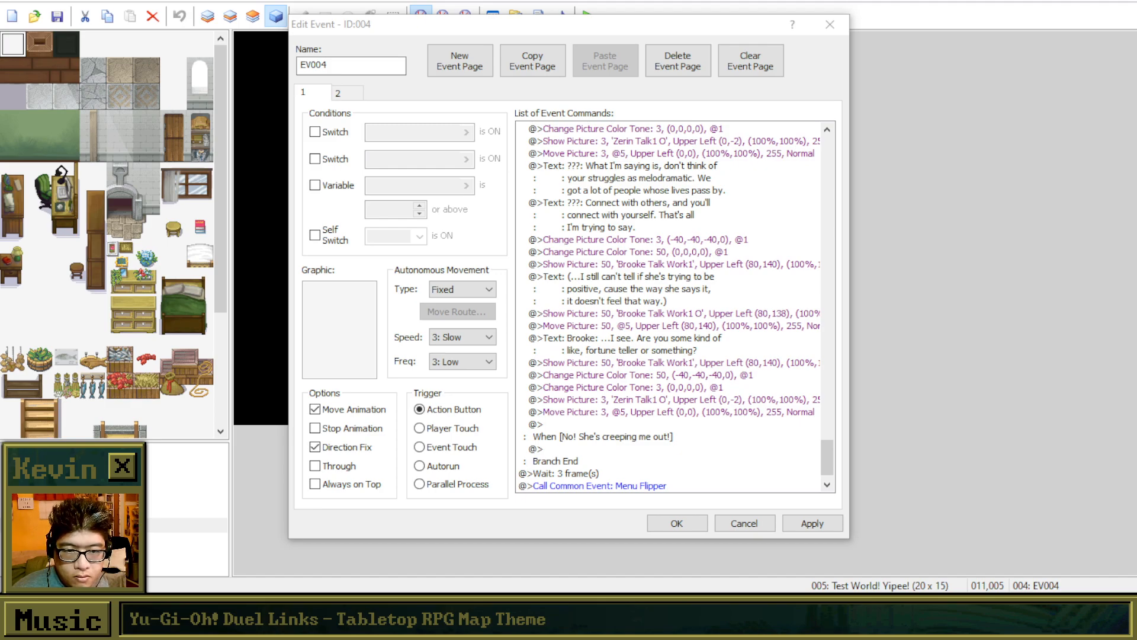
pyautogui.click(632, 424)
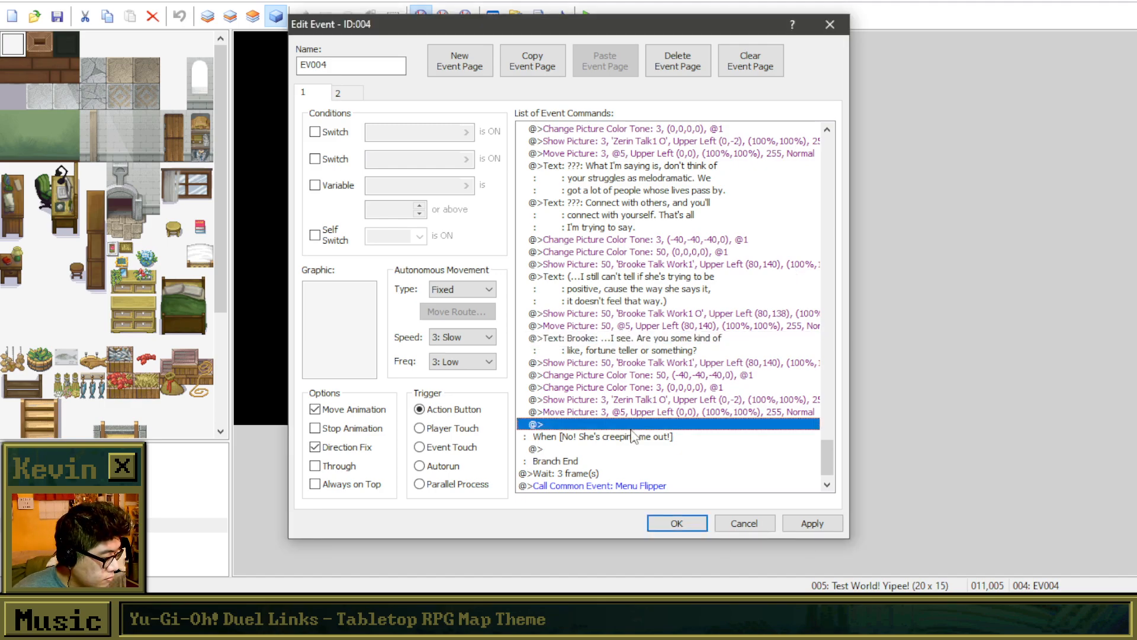
pyautogui.doubleClick(634, 426)
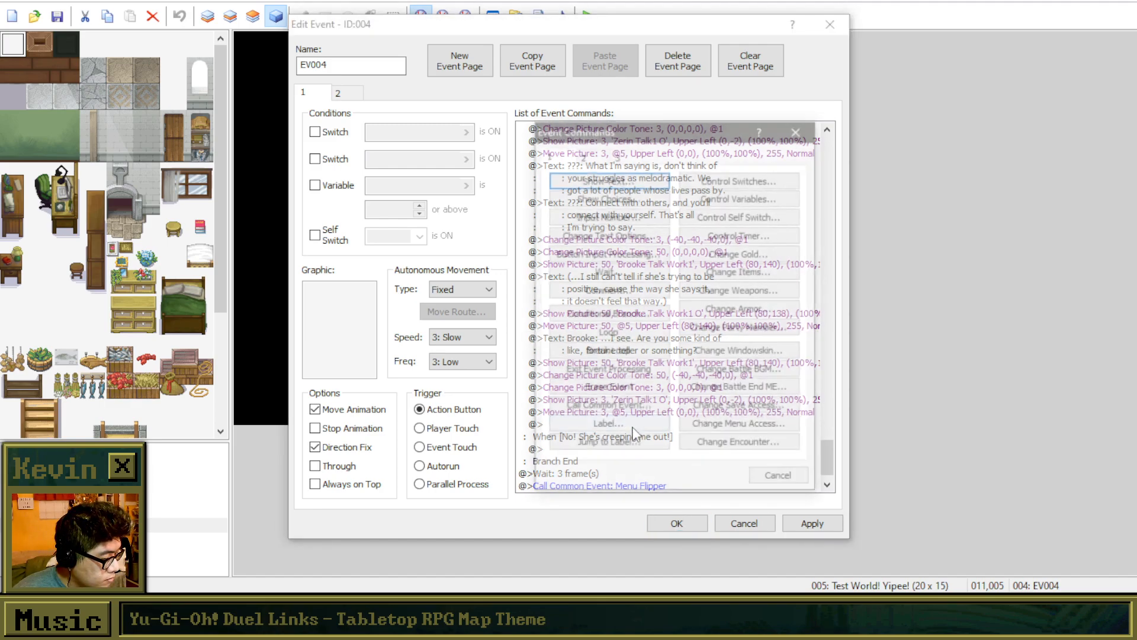
pyautogui.click(613, 177)
pyautogui.write('???: ')
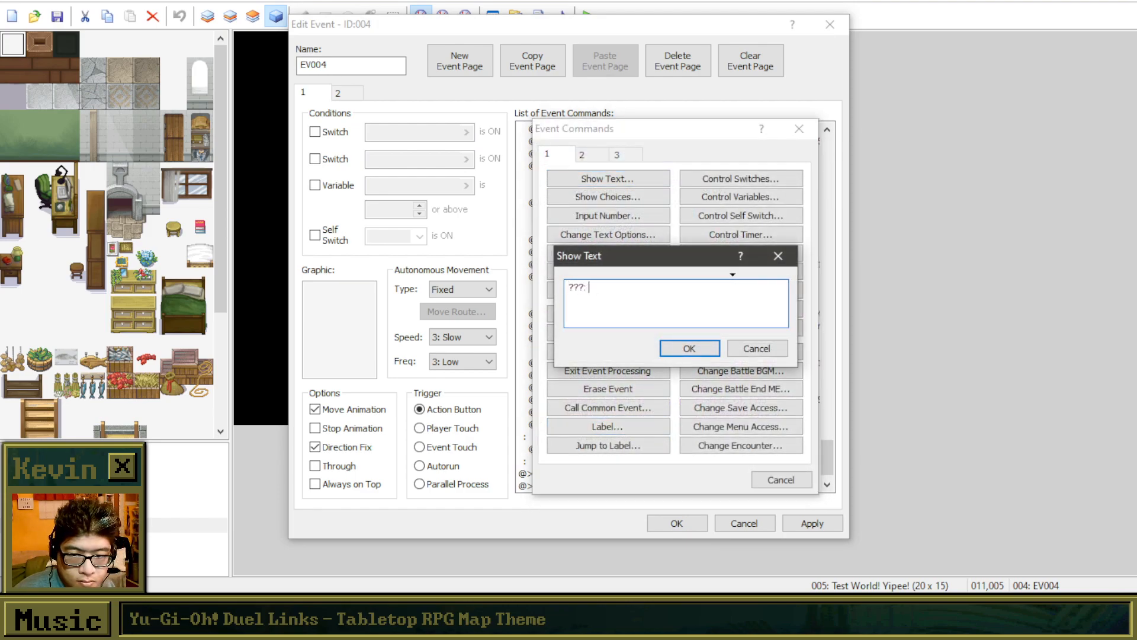
pyautogui.write('I don')
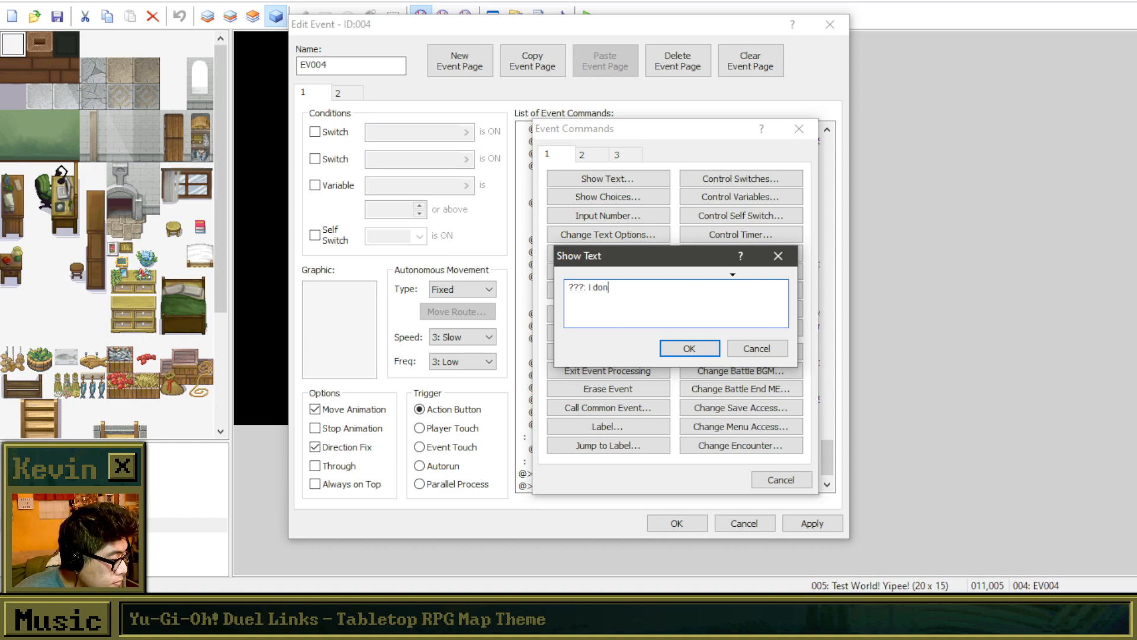
pyautogui.write("'t have an interest int he")
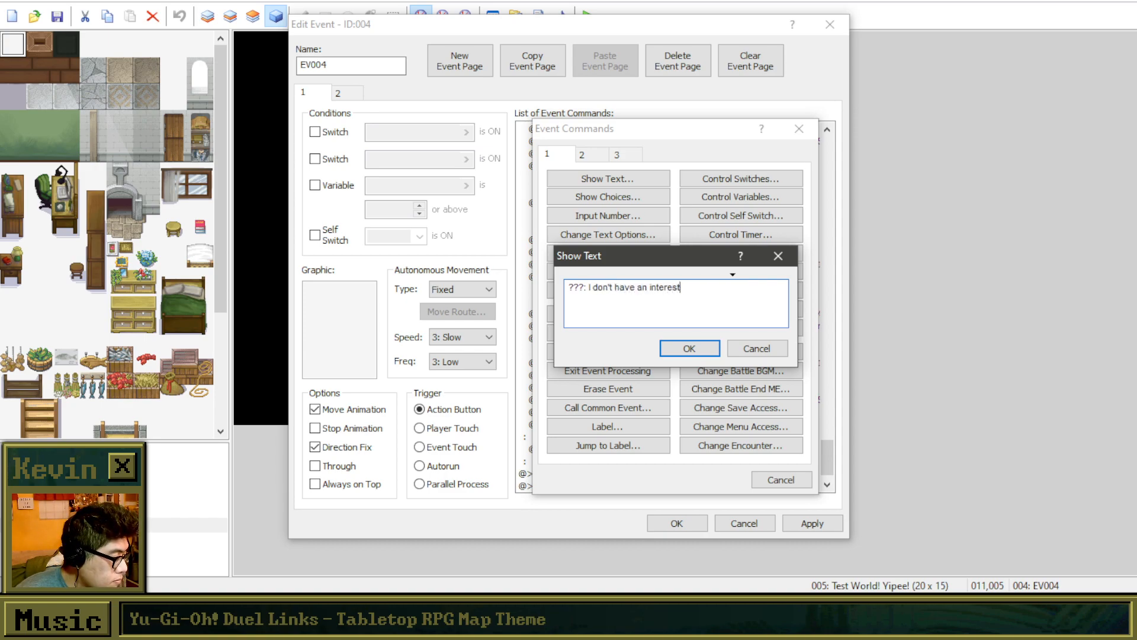
pyautogui.press('BackSpace')
pyautogui.press('BackSpace')
pyautogui.press('BackSpace')
pyautogui.press('BackSpace')
pyautogui.write('the arcane')
pyautogui.press('BackSpace')
pyautogui.press('BackSpace')
pyautogui.press('BackSpace')
pyautogui.press('BackSpace')
pyautogui.press('BackSpace')
pyautogui.press('BackSpace')
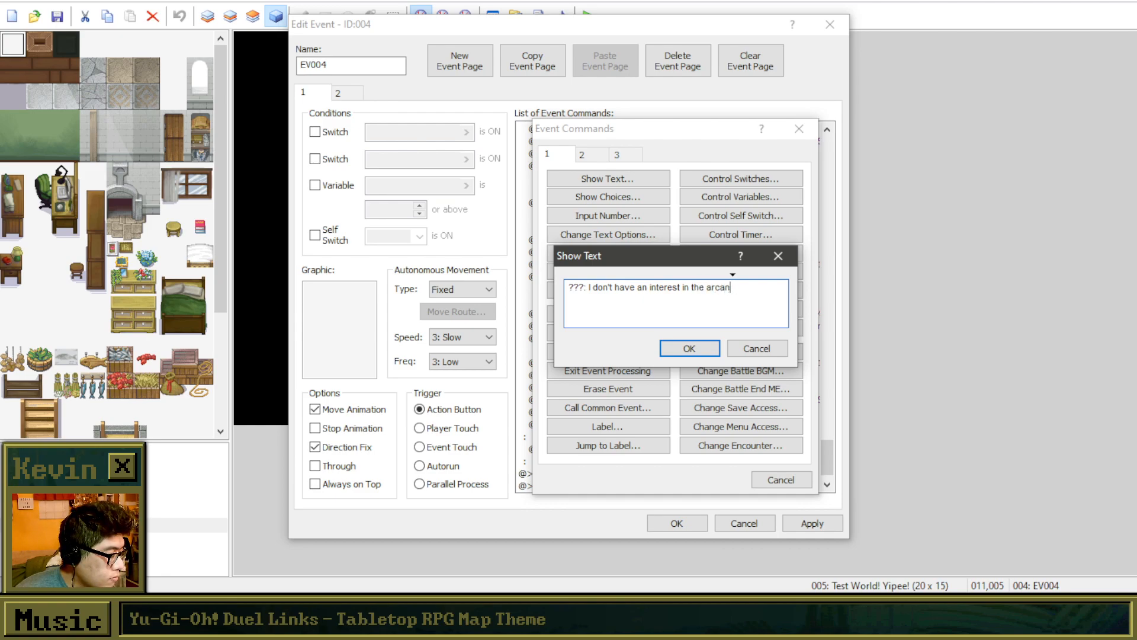
pyautogui.write('arcane,')
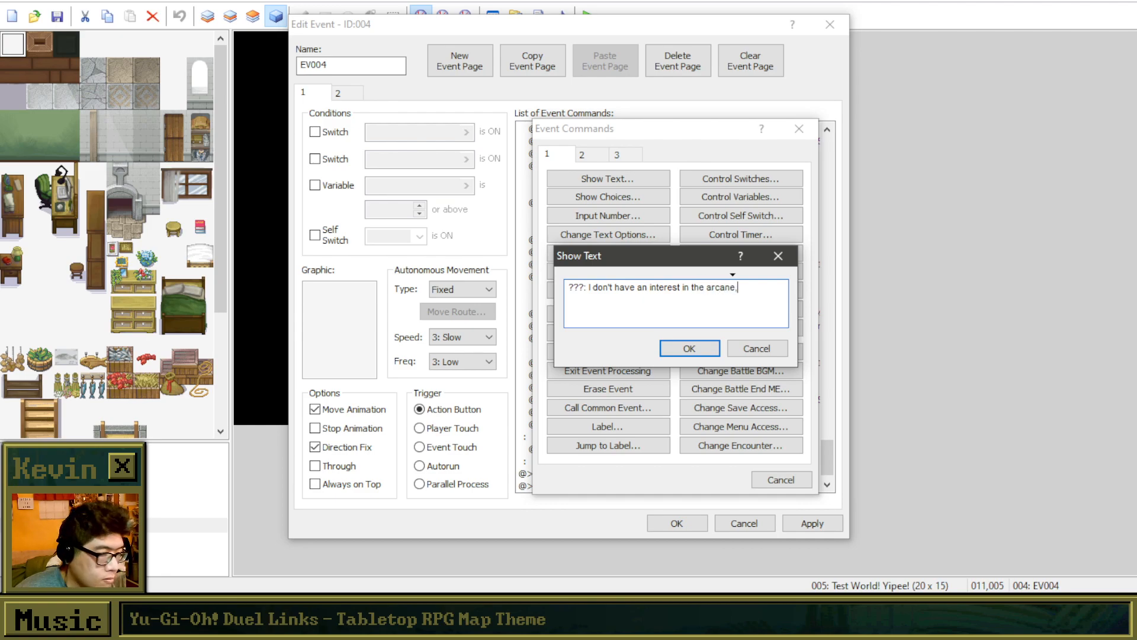
# Step: Start the message's second line with "really. No, I'm not"
pyautogui.press('Return')
pyautogui.write('rally.')
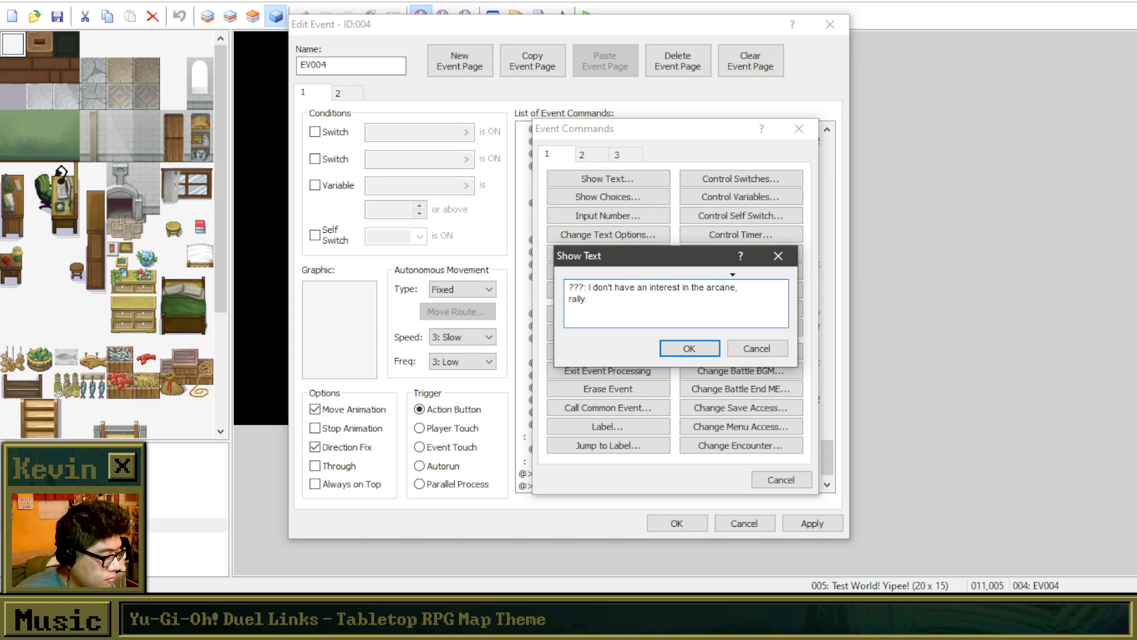
pyautogui.press('BackSpace')
pyautogui.press('BackSpace')
pyautogui.press('BackSpace')
pyautogui.press('BackSpace')
pyautogui.press('BackSpace')
pyautogui.write('eally')
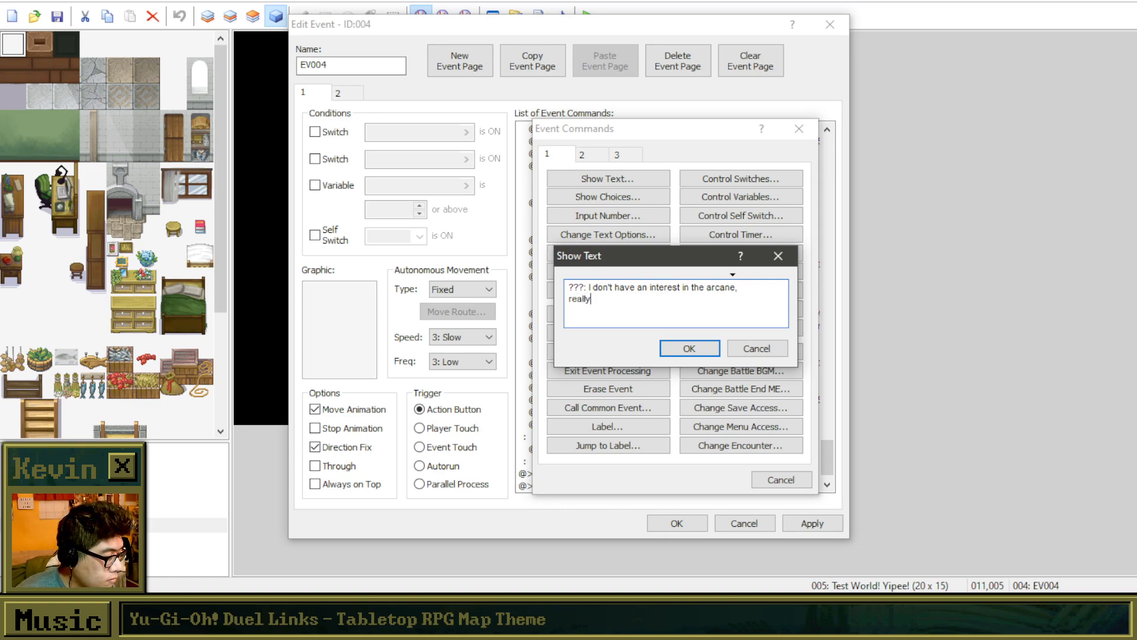
pyautogui.write(". No, I'm n")
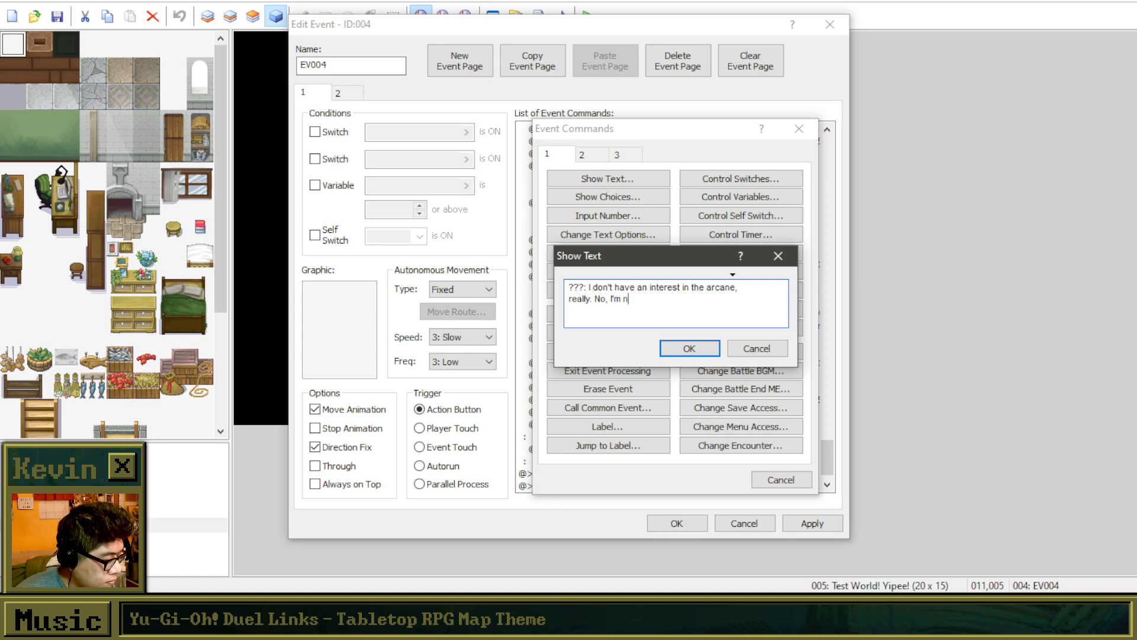
pyautogui.write('ot a fortnue')
pyautogui.press('BackSpace')
pyautogui.press('BackSpace')
pyautogui.press('BackSpace')
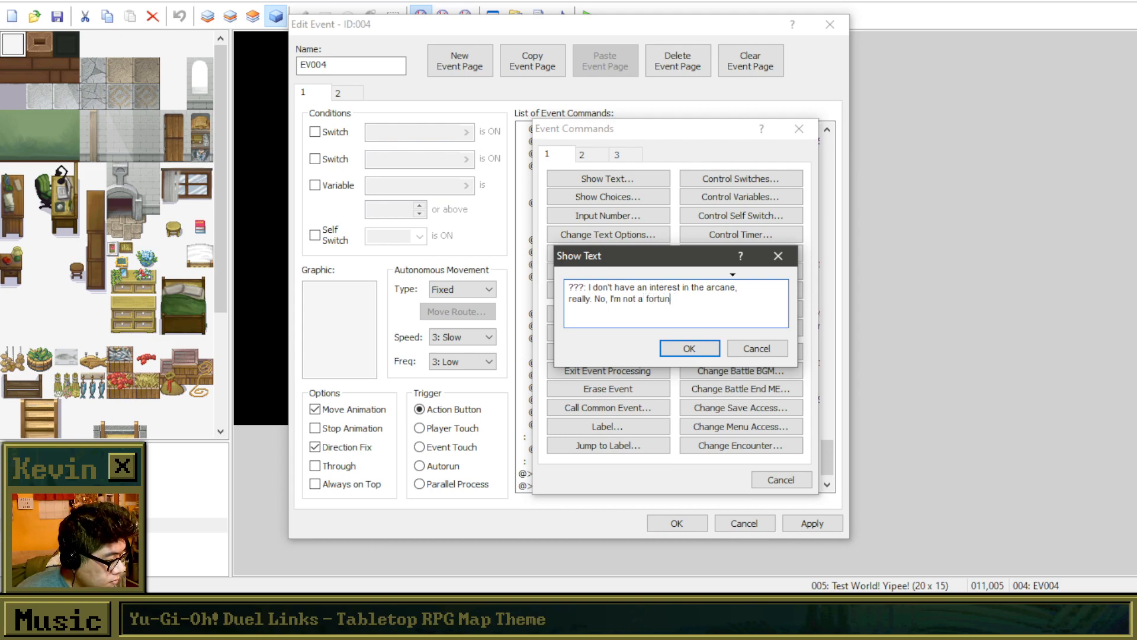
pyautogui.press('BackSpace')
pyautogui.press('BackSpace')
pyautogui.press('BackSpace')
pyautogui.press('BackSpace')
pyautogui.press('BackSpace')
pyautogui.press('BackSpace')
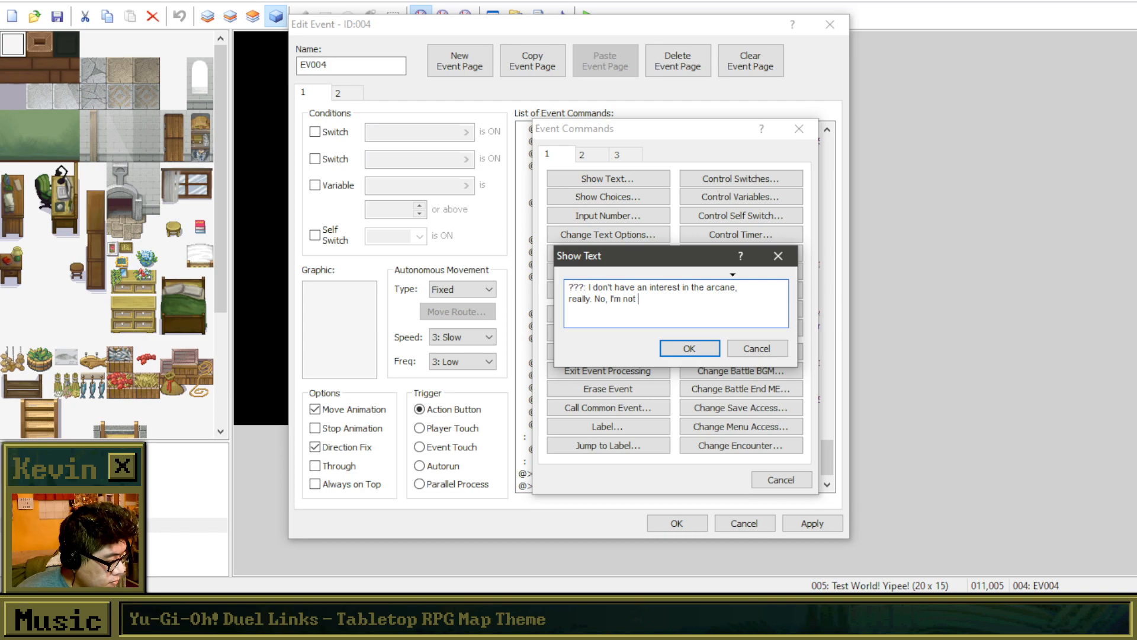
# Step: Complete the customer's message with "a fortune teller or anything like that." running onto a third line, and accept it
pyautogui.write('a fortune teller or ')
pyautogui.write('anything like that')
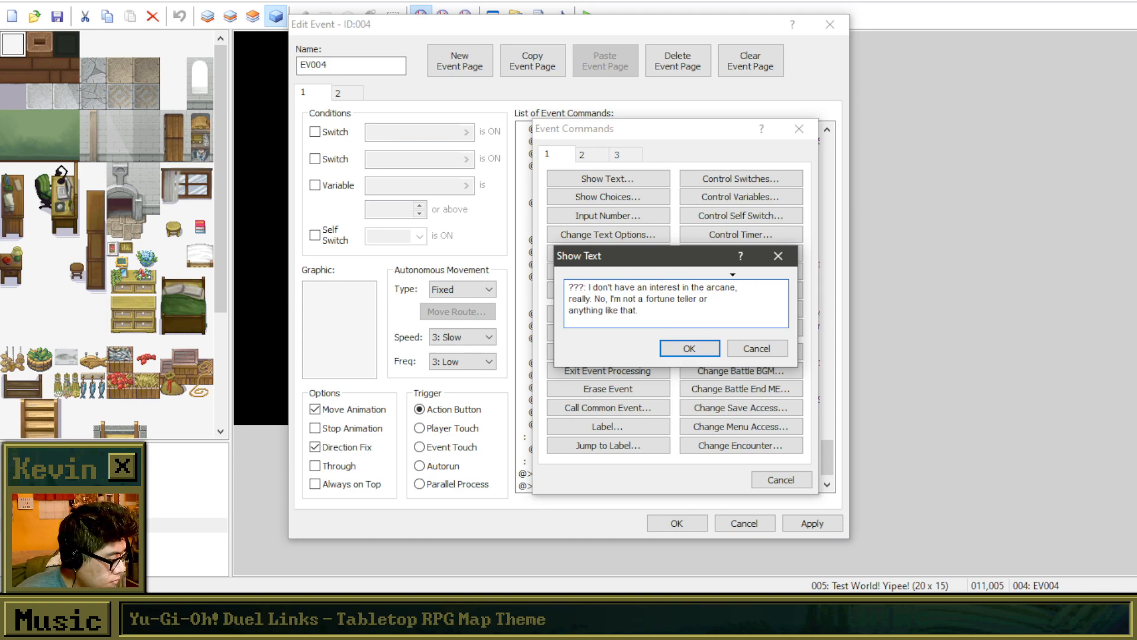
pyautogui.write('. For now,')
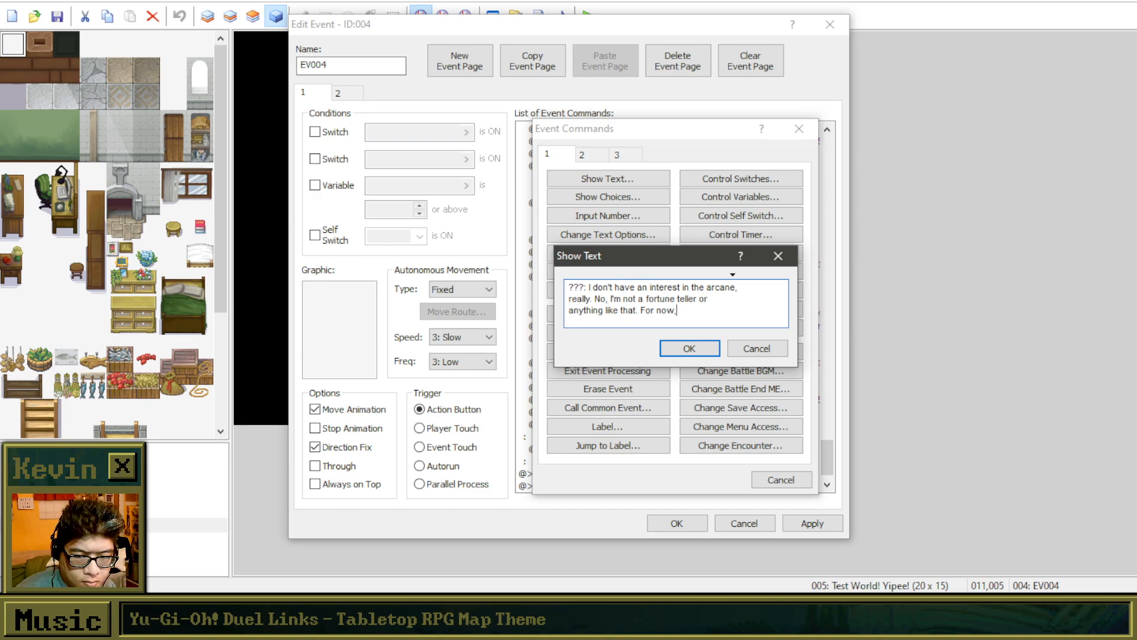
pyautogui.press('BackSpace')
pyautogui.press('BackSpace')
pyautogui.press('BackSpace')
pyautogui.press('BackSpace')
pyautogui.press('BackSpace')
pyautogui.press('BackSpace')
pyautogui.press('BackSpace')
pyautogui.press('BackSpace')
pyautogui.press('BackSpace')
pyautogui.press('BackSpace')
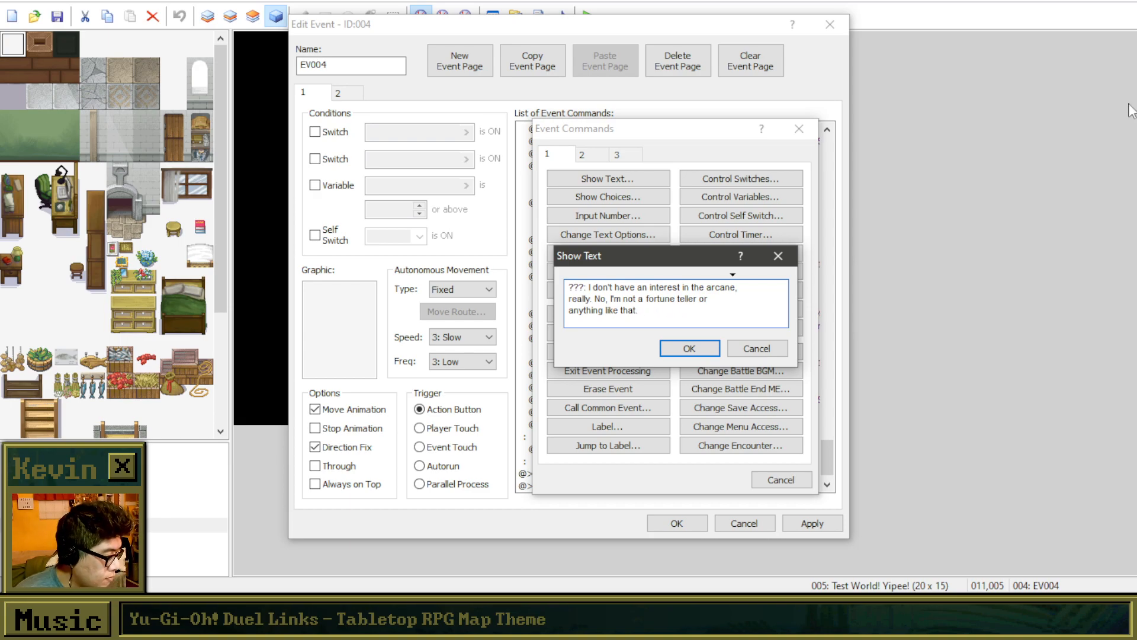
pyautogui.click(678, 349)
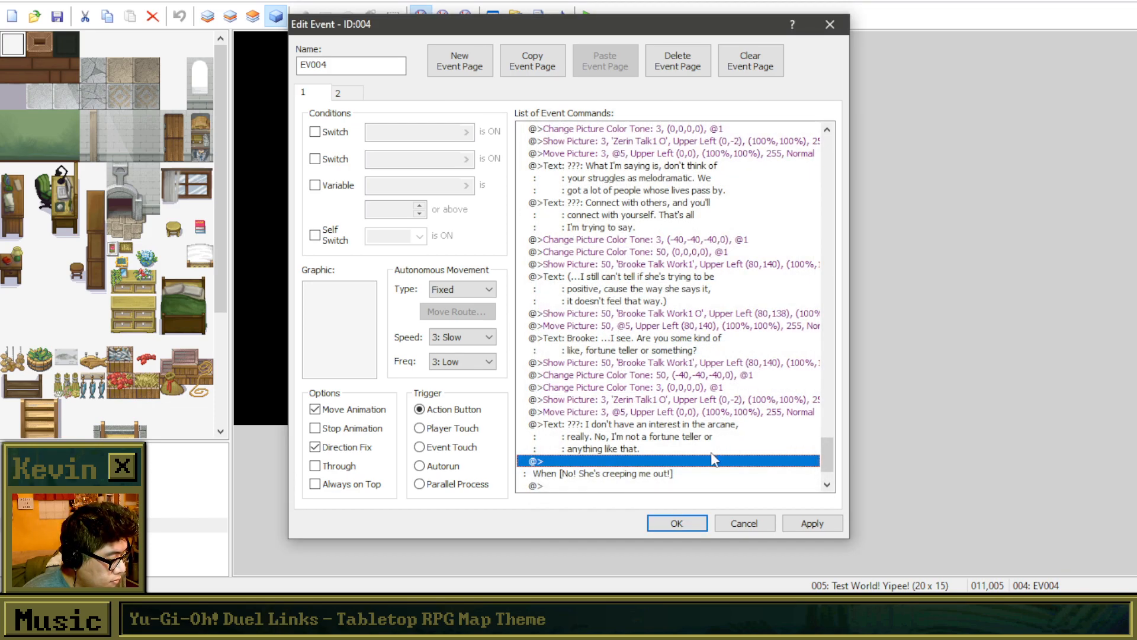
# Step: Add another message below it reading "Zerin: For now, I'm a doctor"
pyautogui.doubleClick(687, 465)
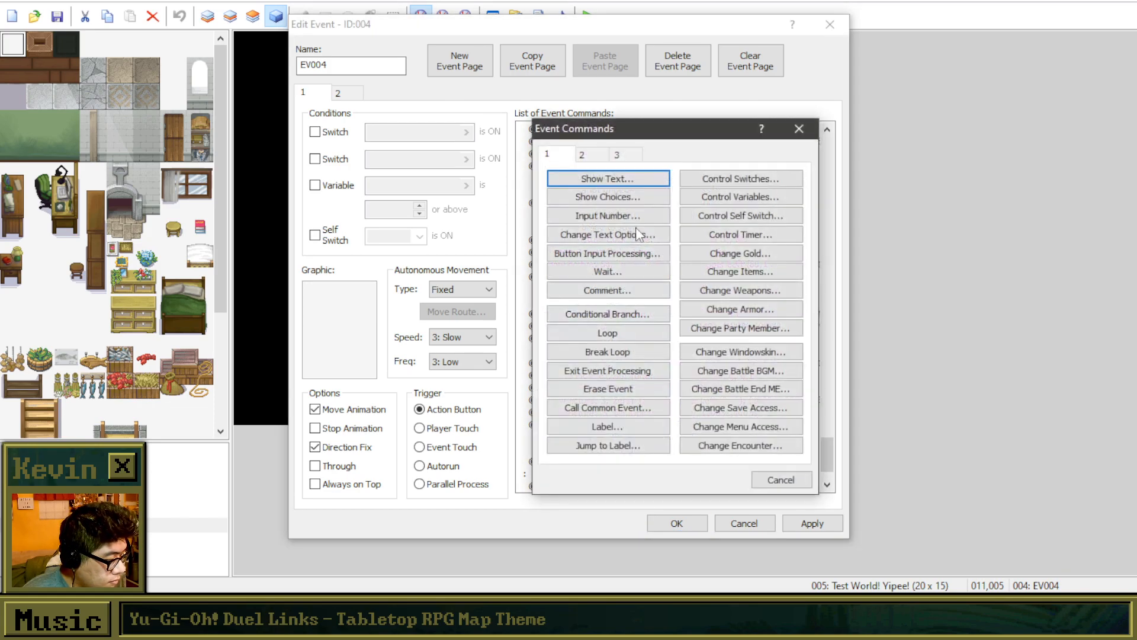
pyautogui.click(639, 179)
pyautogui.write('Zerin')
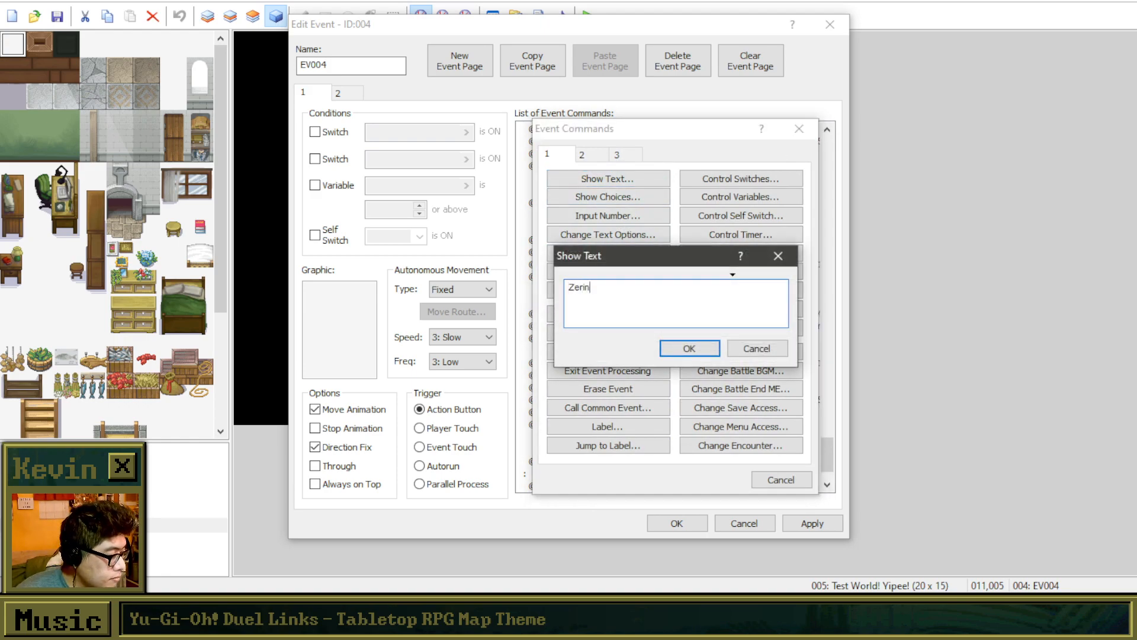
pyautogui.write(": I'm a docto")
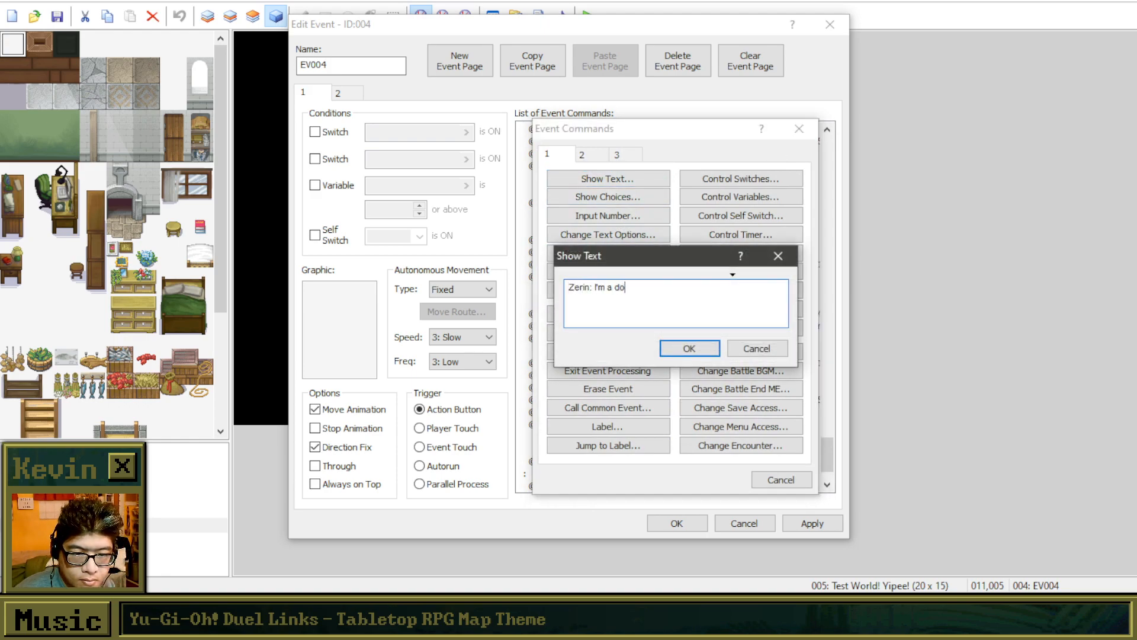
pyautogui.press('Left')
pyautogui.press('Left')
pyautogui.press('Left')
pyautogui.press('Left')
pyautogui.press('Left')
pyautogui.press('Left')
pyautogui.press('Left')
pyautogui.press('Left')
pyautogui.press('Left')
pyautogui.press('Left')
pyautogui.press('Left')
pyautogui.write('For now,')
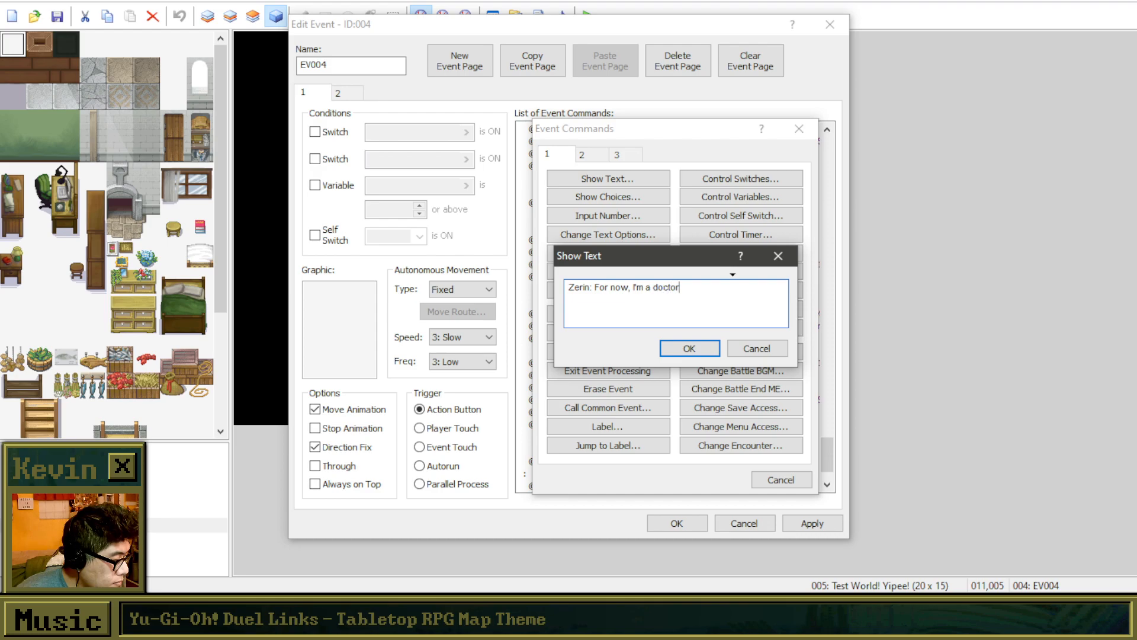
# Step: Change the stated job in the new message to "dentist." and accept the text
pyautogui.press('BackSpace')
pyautogui.press('BackSpace')
pyautogui.press('BackSpace')
pyautogui.write('entist.')
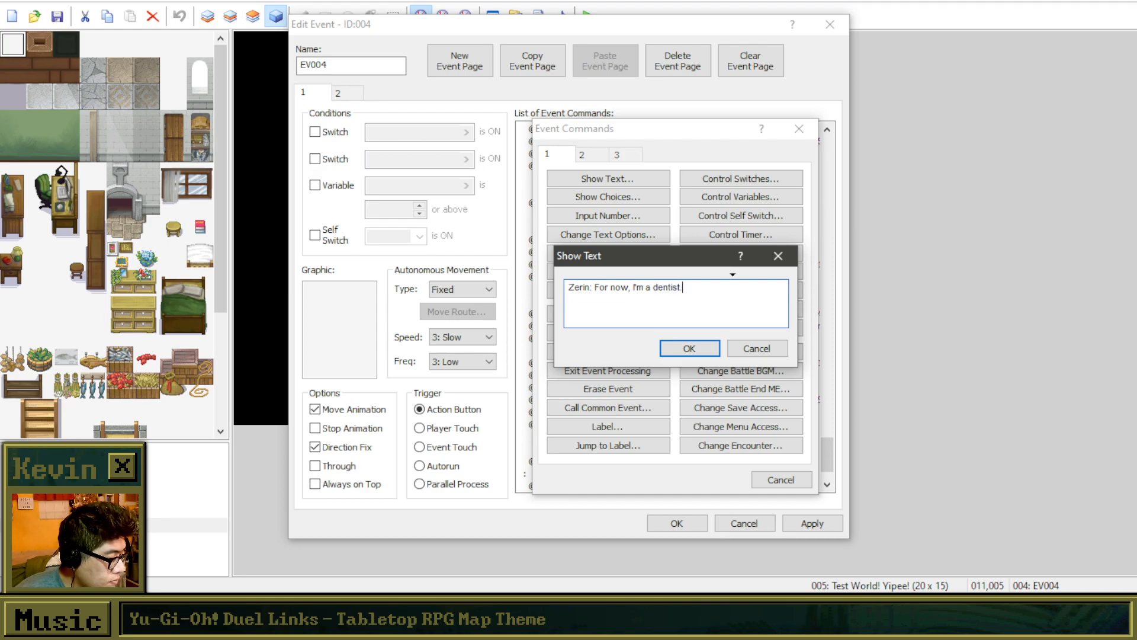
pyautogui.click(690, 352)
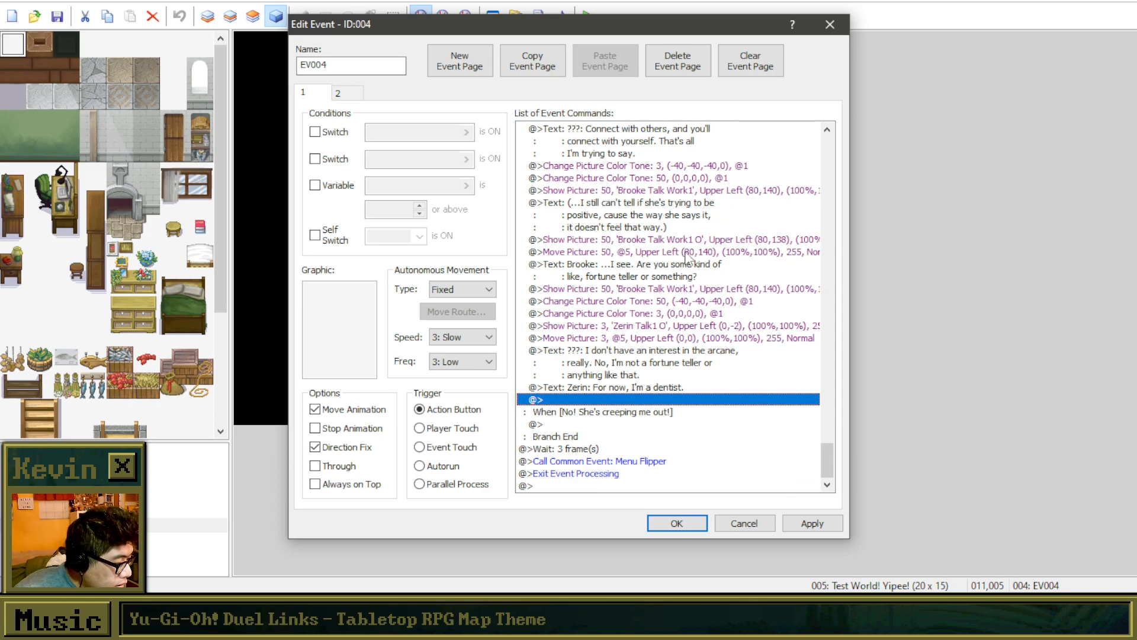
# Step: Replace the speaker name in the "For now, I'm a dentist." message with "???"
pyautogui.rightClick(639, 388)
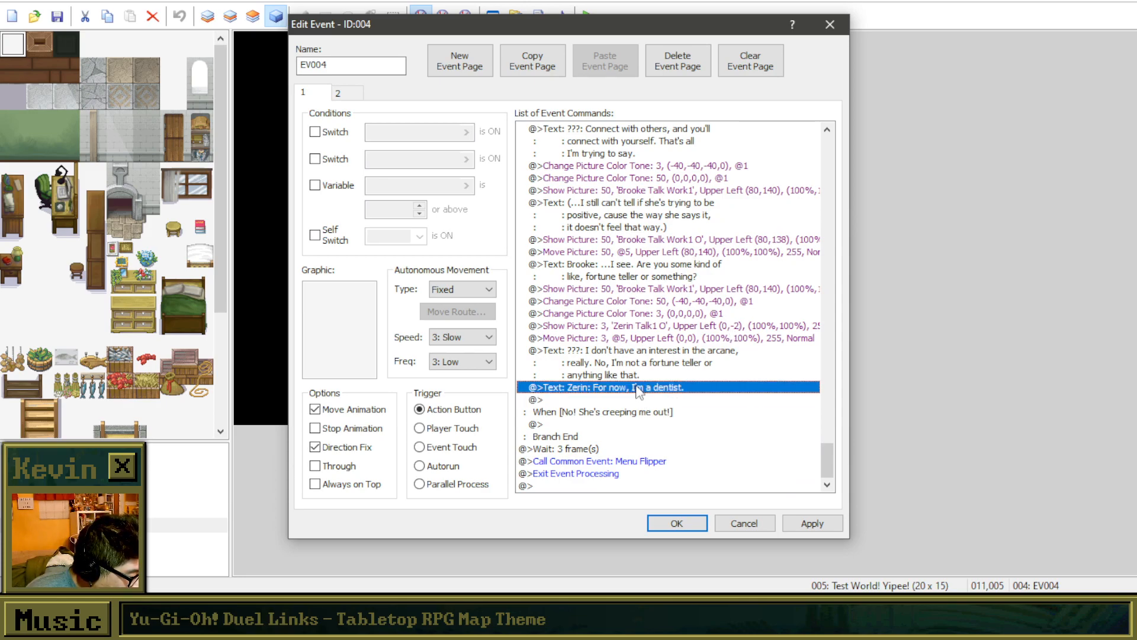
pyautogui.click(675, 415)
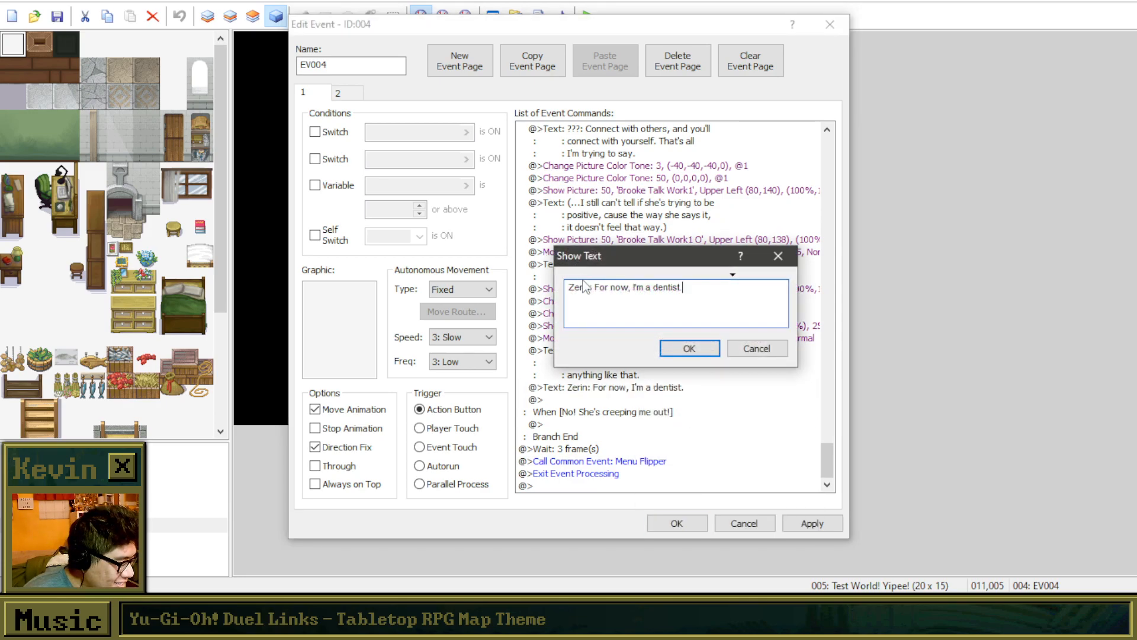
pyautogui.moveTo(591, 287); pyautogui.dragTo(562, 283)
pyautogui.write('???')
pyautogui.click(715, 349)
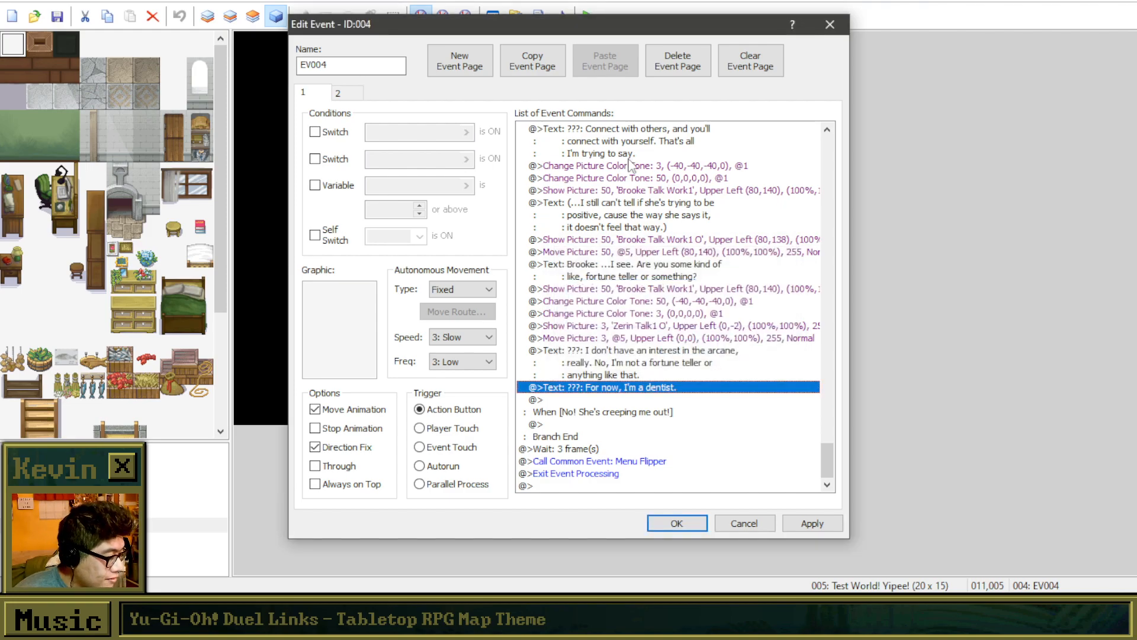
# Step: Search the earlier dialogue for the picture commands that give Brooke her confused expression
pyautogui.scroll(20, 631, 165)
pyautogui.scroll(9, 679, 286)
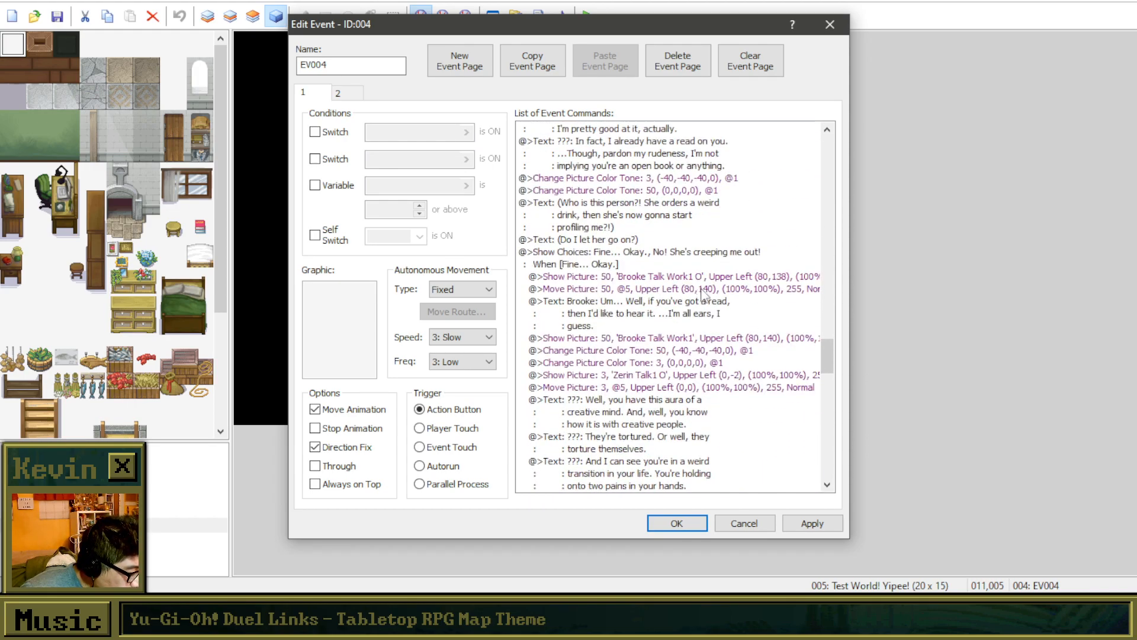
pyautogui.scroll(7, 642, 323)
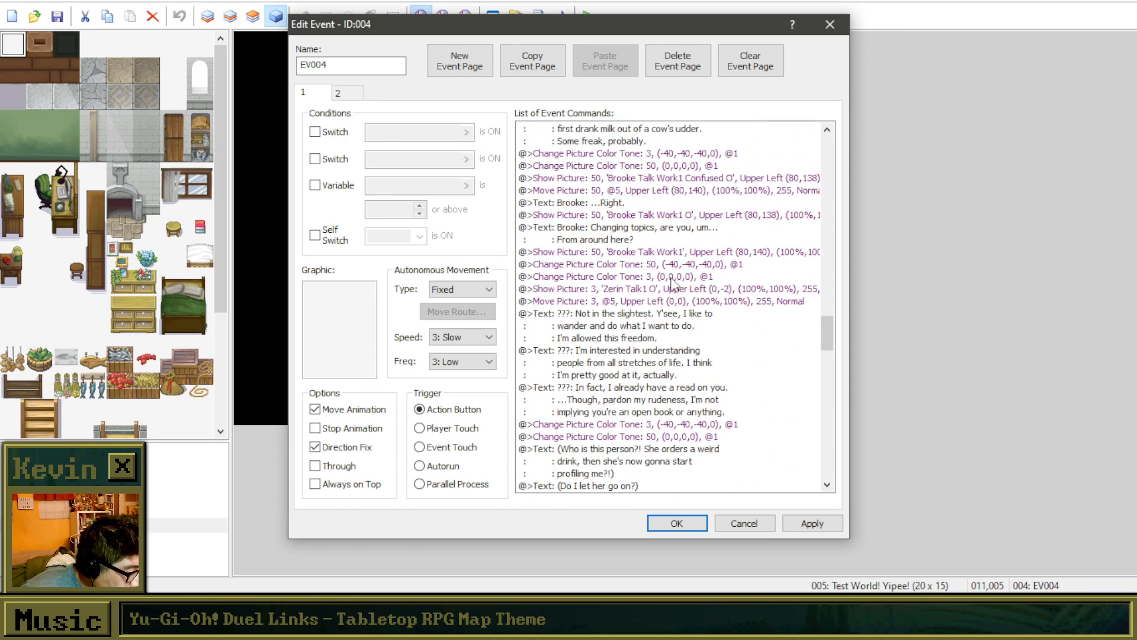
pyautogui.scroll(2, 673, 284)
pyautogui.moveTo(662, 243); pyautogui.dragTo(654, 283)
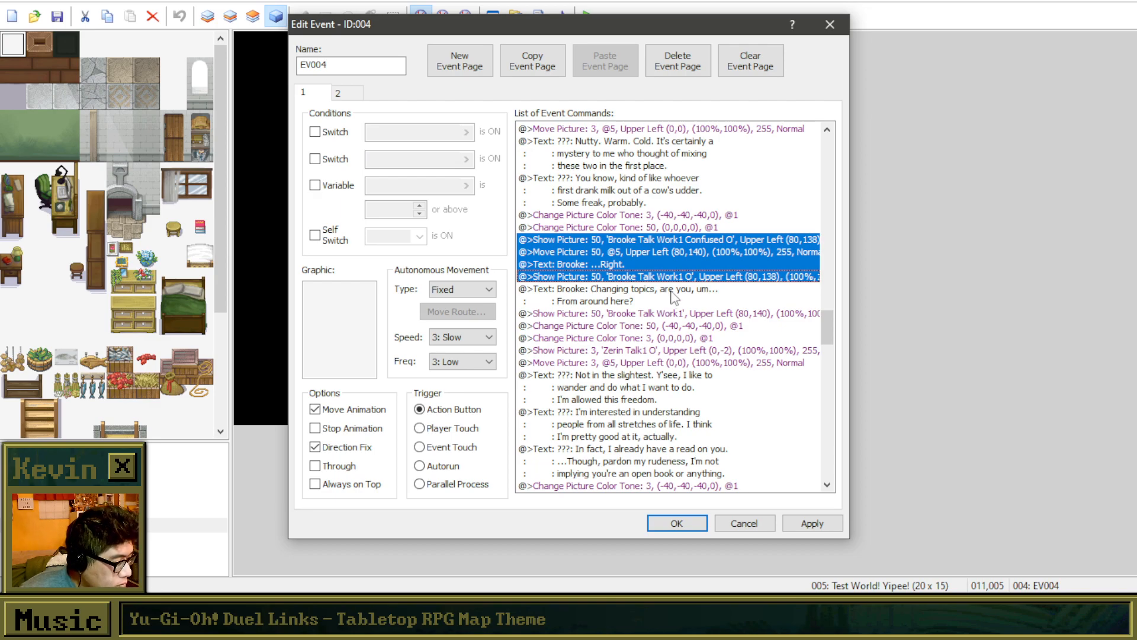
pyautogui.click(659, 241)
pyautogui.scroll(7, 676, 319)
pyautogui.scroll(6, 676, 323)
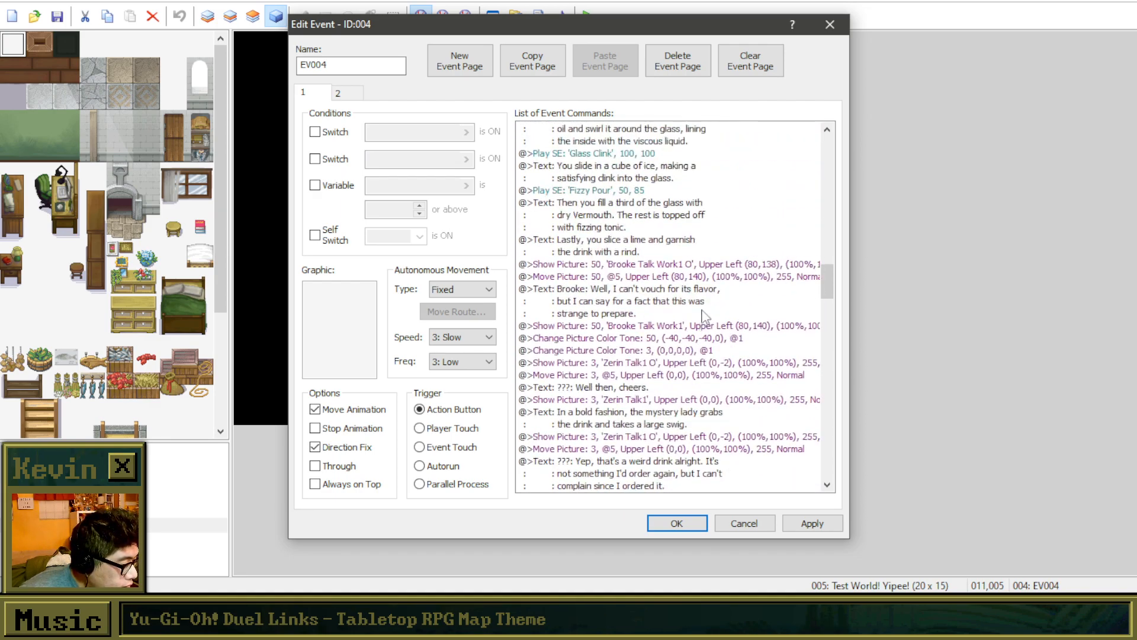
pyautogui.click(671, 363)
pyautogui.click(665, 379)
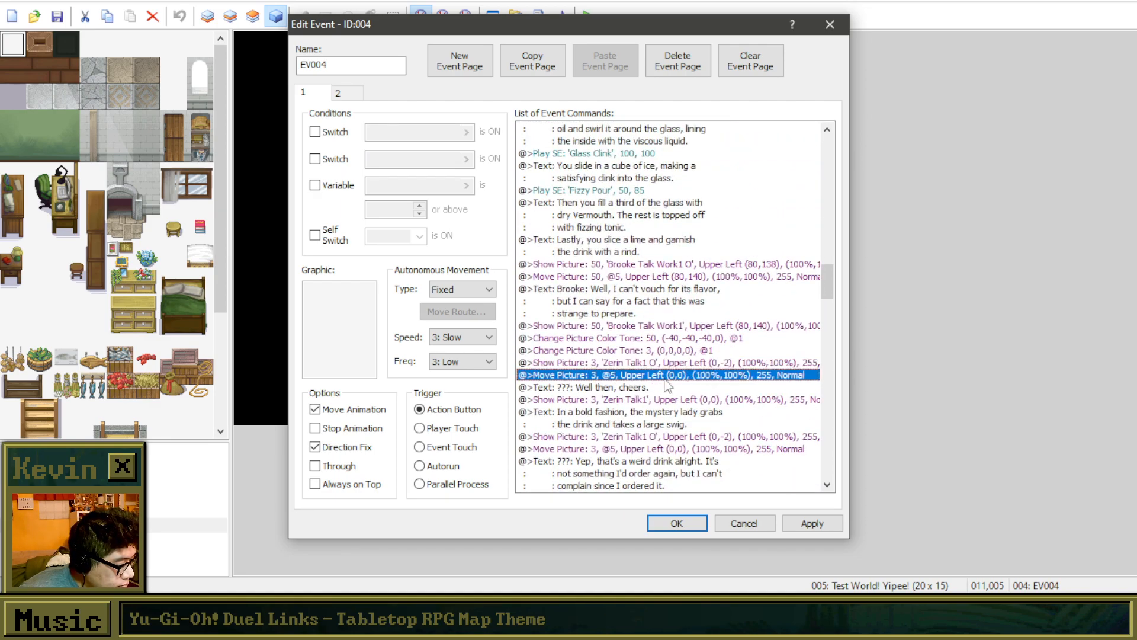
pyautogui.click(666, 403)
pyautogui.scroll(3, 672, 438)
pyautogui.scroll(5, 665, 315)
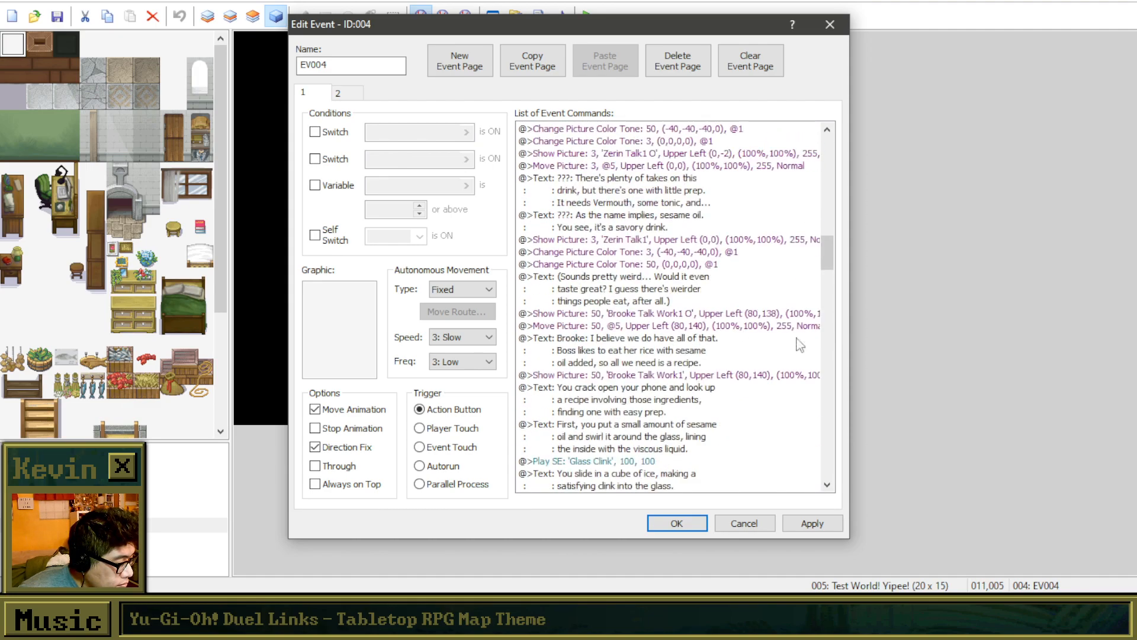
pyautogui.click(689, 254)
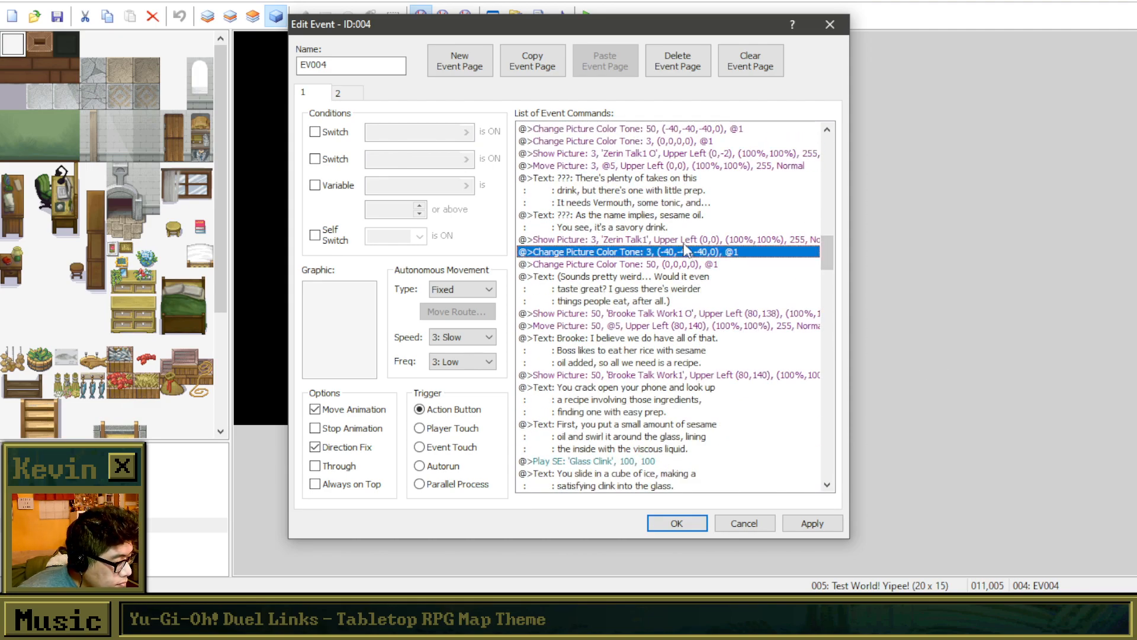
pyautogui.scroll(3, 705, 279)
pyautogui.click(702, 277)
pyautogui.click(687, 241)
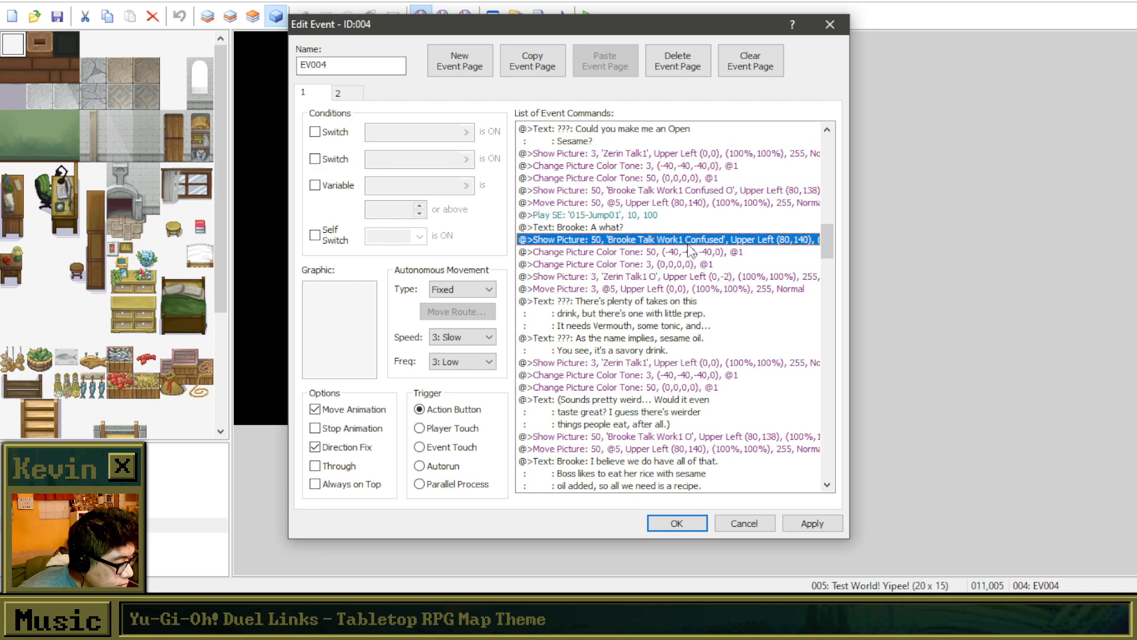
# Step: Copy the Show Picture command for 'Brooke Talk Work1 Confused' after "Brooke: A what?" to below the "For now, I'm a dentist." message
pyautogui.click(654, 190)
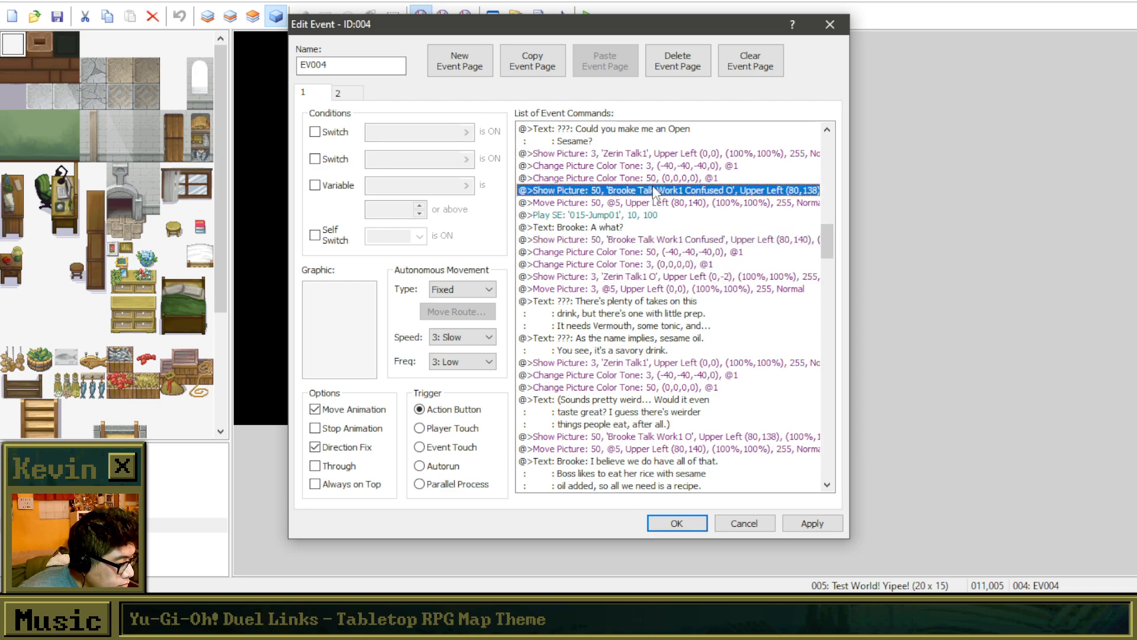
pyautogui.keyDown('shift'); pyautogui.click(655, 203); pyautogui.keyUp('shift')
pyautogui.keyDown('shift'); pyautogui.click(655, 215); pyautogui.keyUp('shift')
pyautogui.keyDown('shift'); pyautogui.click(651, 227); pyautogui.keyUp('shift')
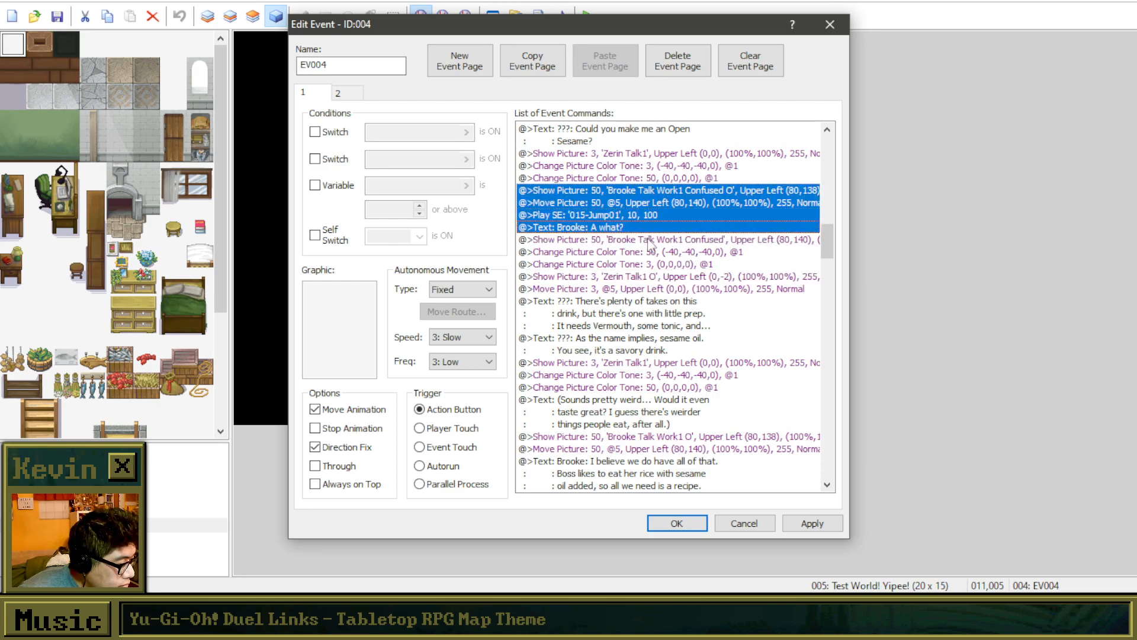
pyautogui.keyDown('shift'); pyautogui.click(655, 240); pyautogui.keyUp('shift')
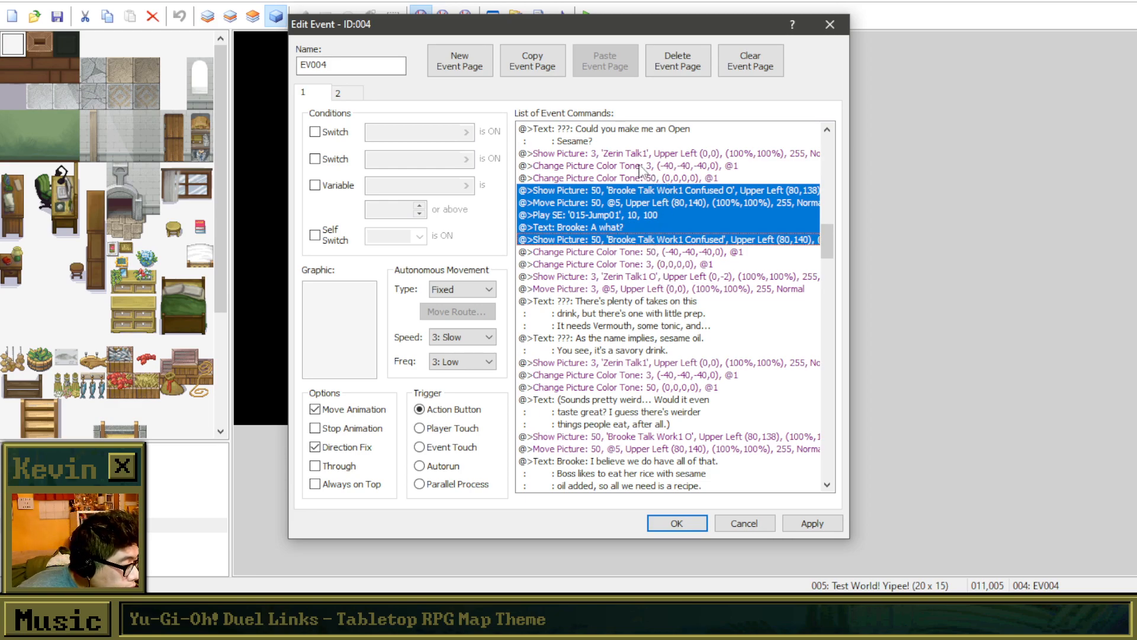
pyautogui.click(647, 242)
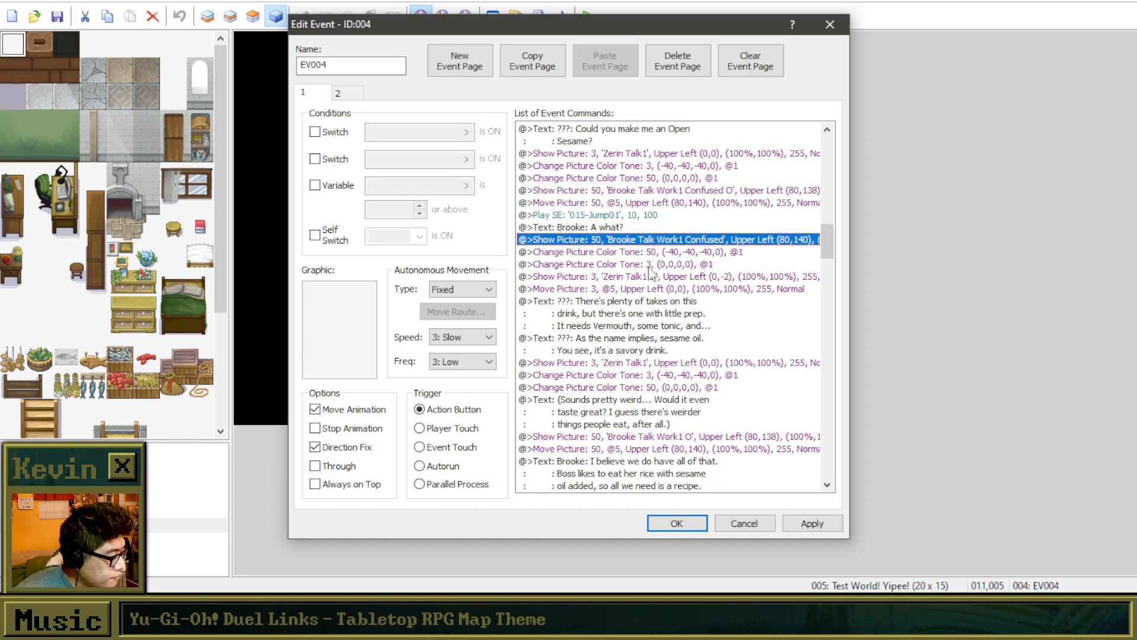
pyautogui.scroll(-15, 650, 272)
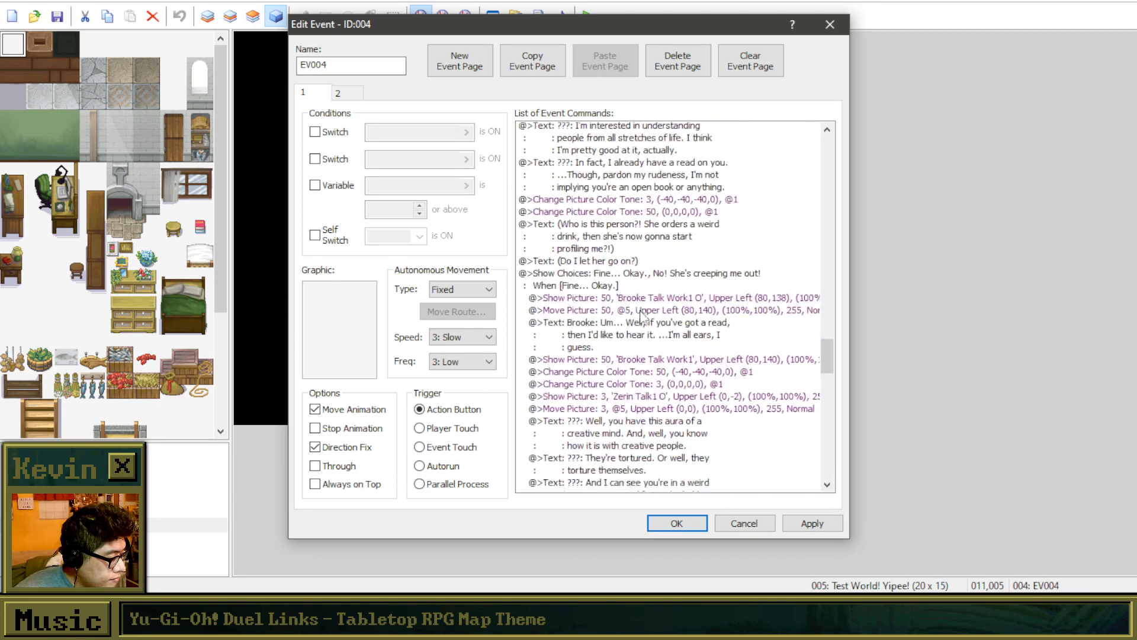
pyautogui.click(651, 400)
pyautogui.hotkey('ctrl', 'v')
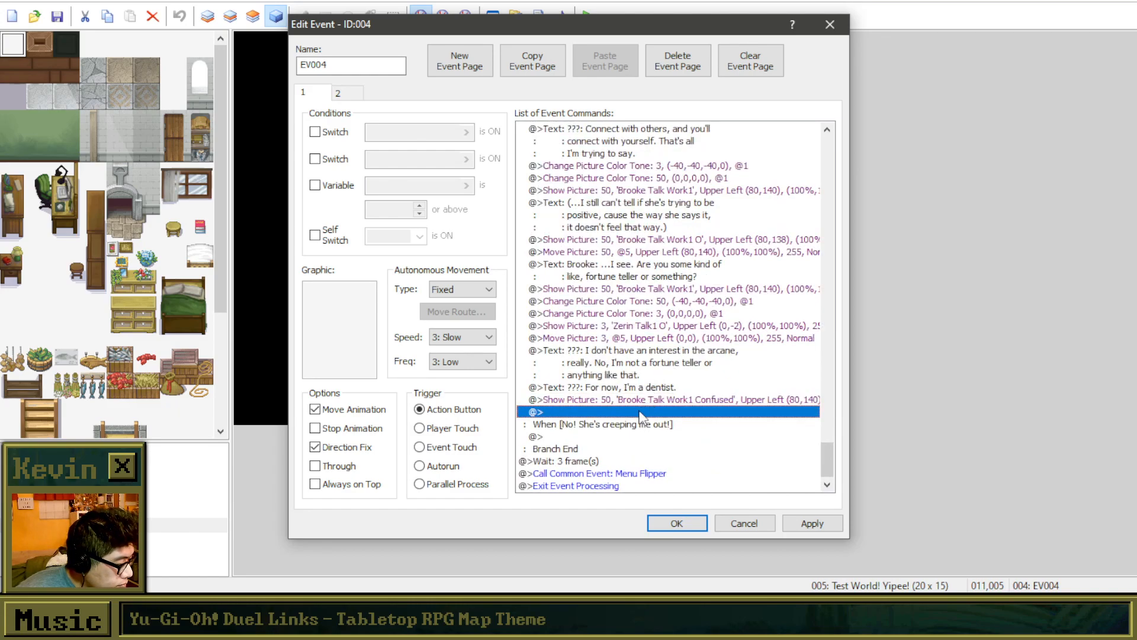
# Step: Add a two-line message below the confused picture reading "(A dentist?! With those teeth? And what does she mean by "for now?")"
pyautogui.doubleClick(640, 413)
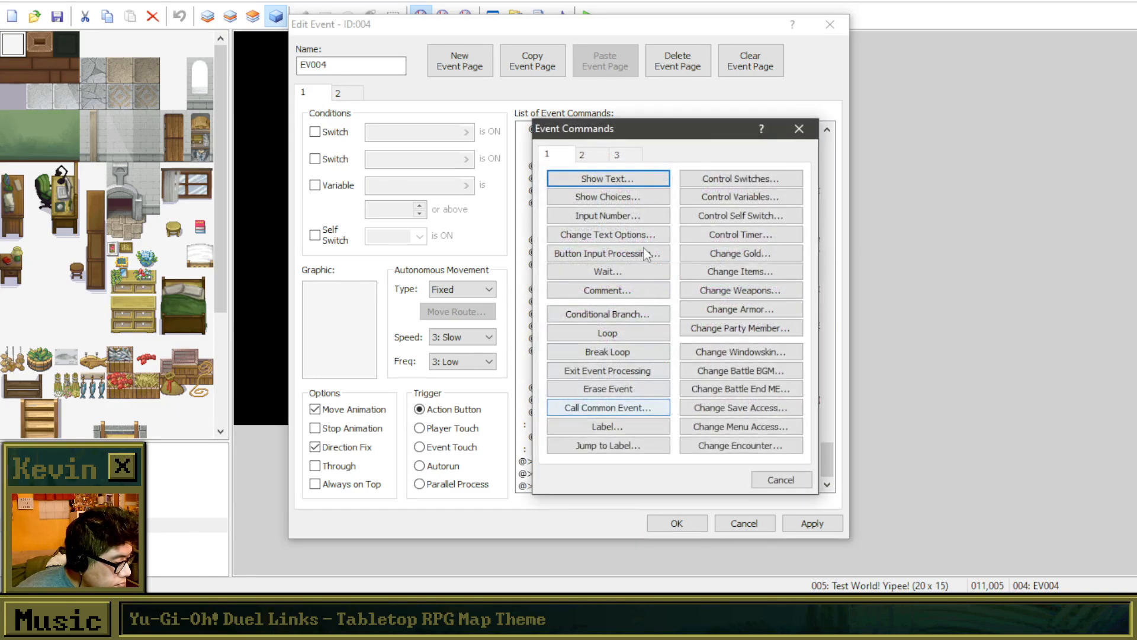
pyautogui.click(607, 177)
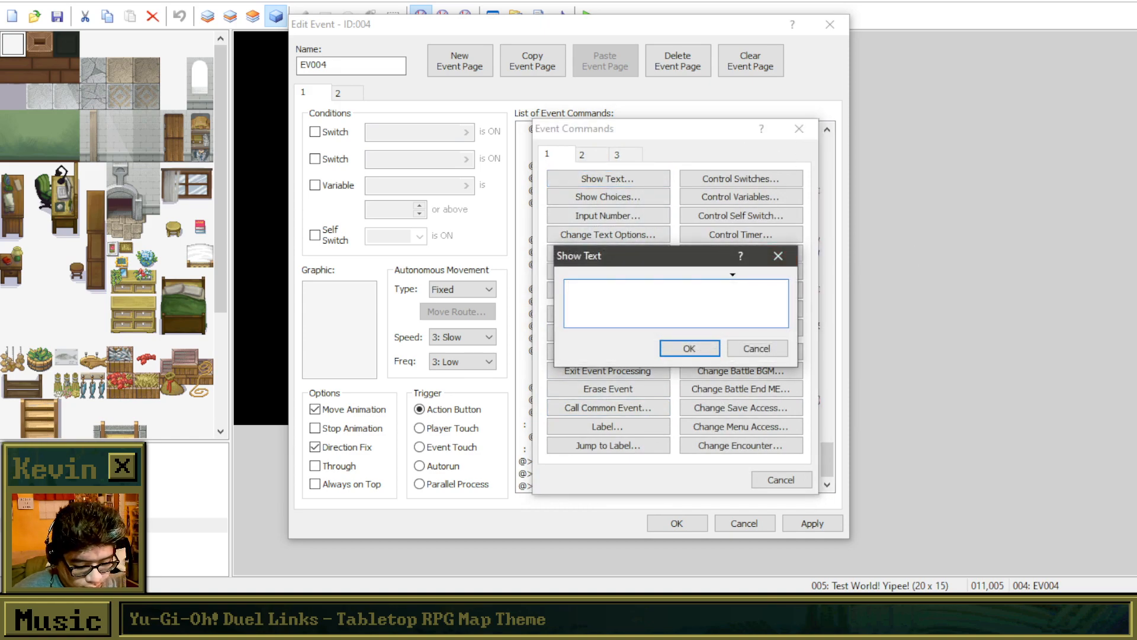
pyautogui.write('(A dentist?!')
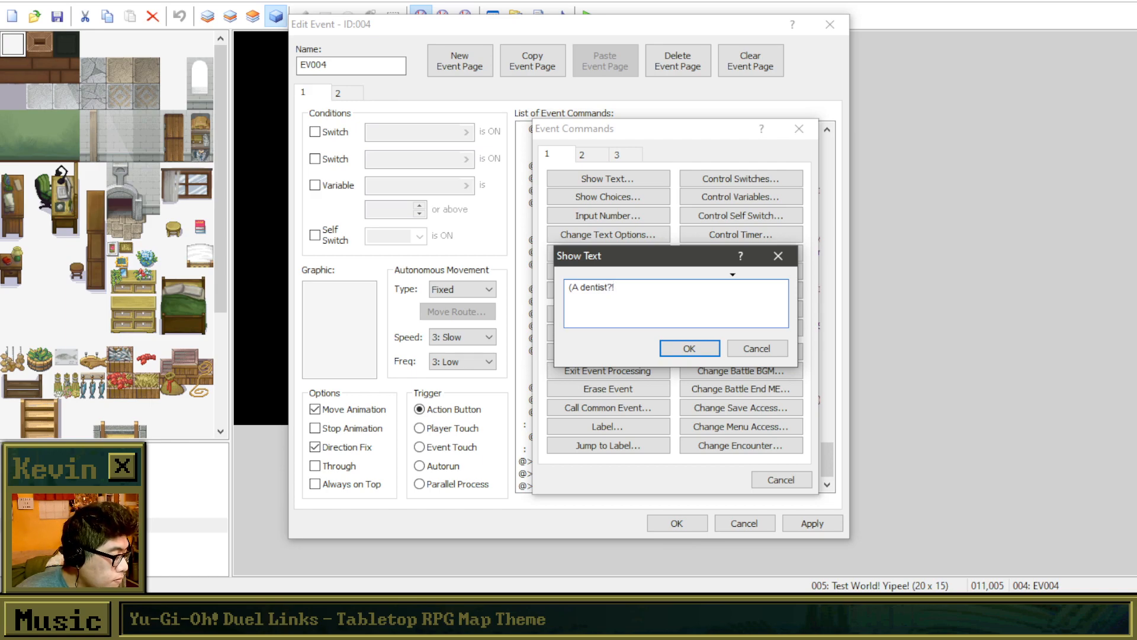
pyautogui.write(' With those teeth? And what')
pyautogui.press('Return')
pyautogui.write('does she mean by "for now?")')
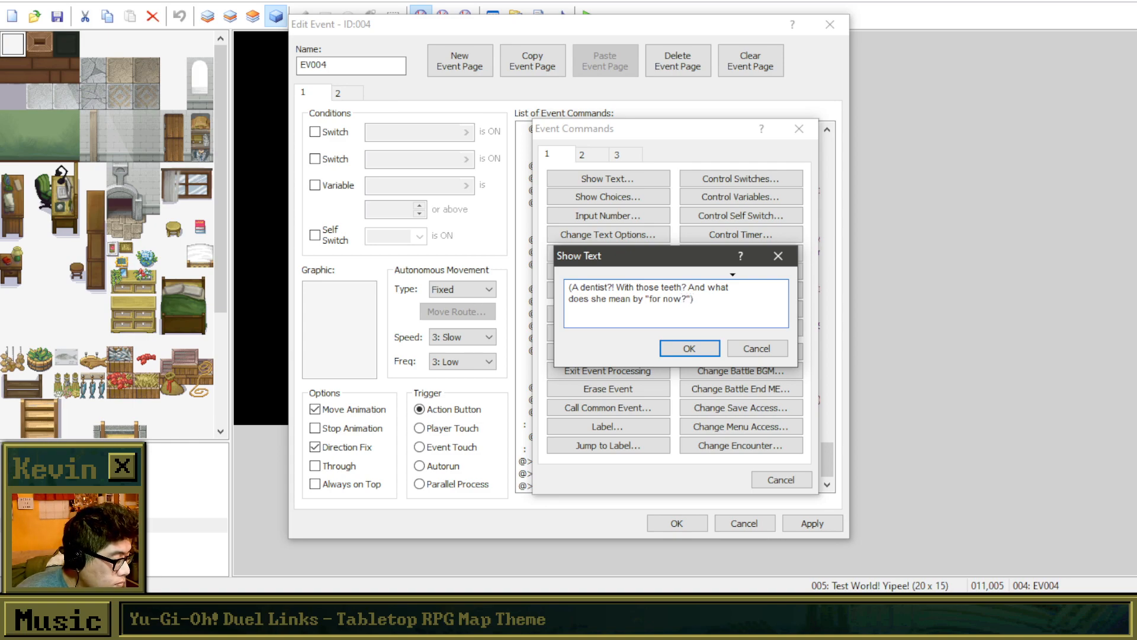
pyautogui.click(667, 350)
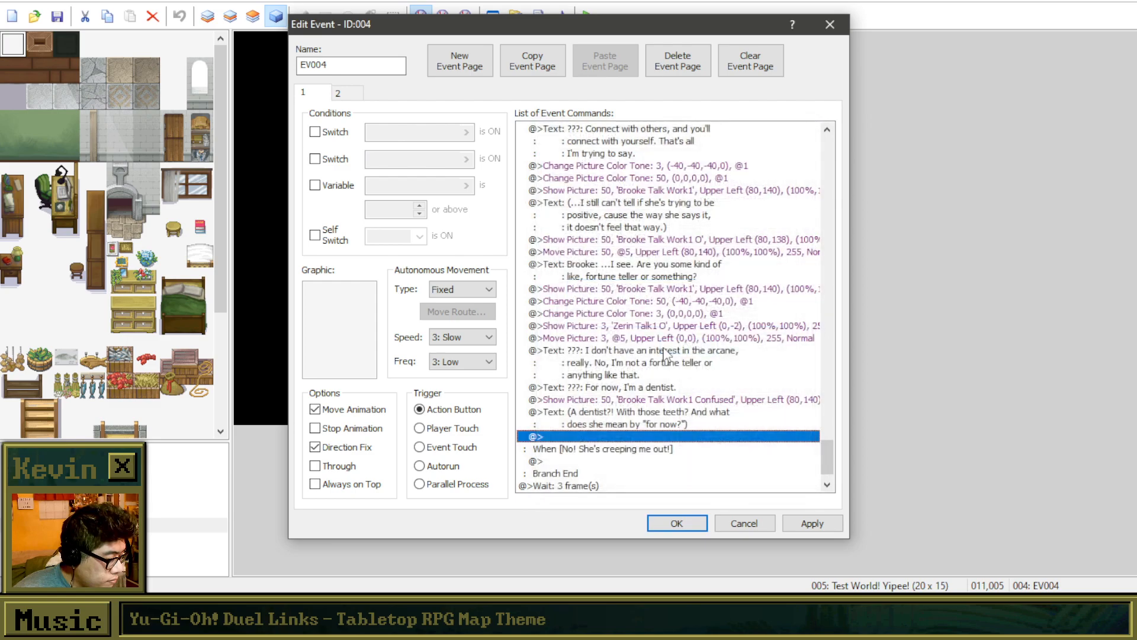
# Step: Copy the color tone commands setting picture 3 to (-40,-40,-40,0) and picture 50 to (0,0,0,0) to below the "A dentist?!" message
pyautogui.scroll(-1, 666, 355)
pyautogui.click(652, 325)
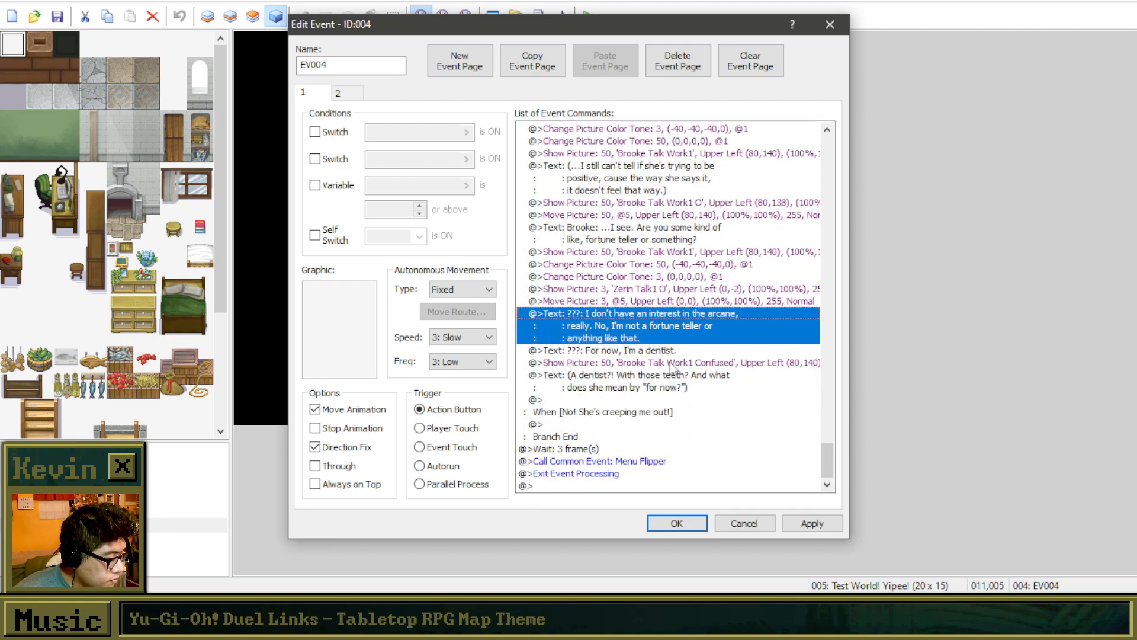
pyautogui.click(651, 214)
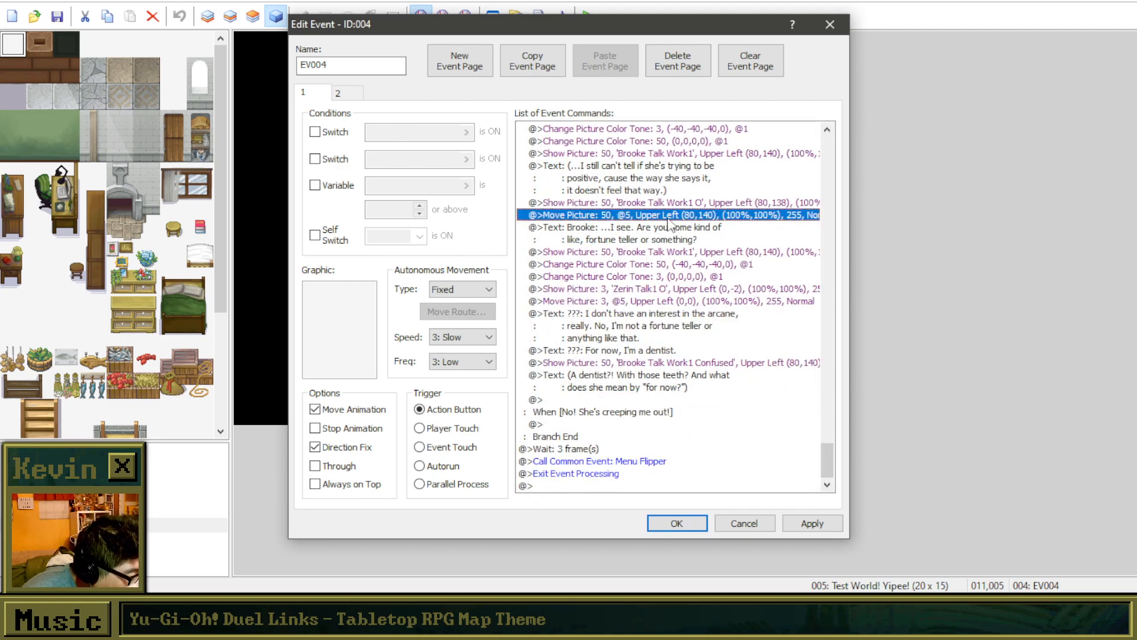
pyautogui.scroll(2, 672, 225)
pyautogui.click(681, 325)
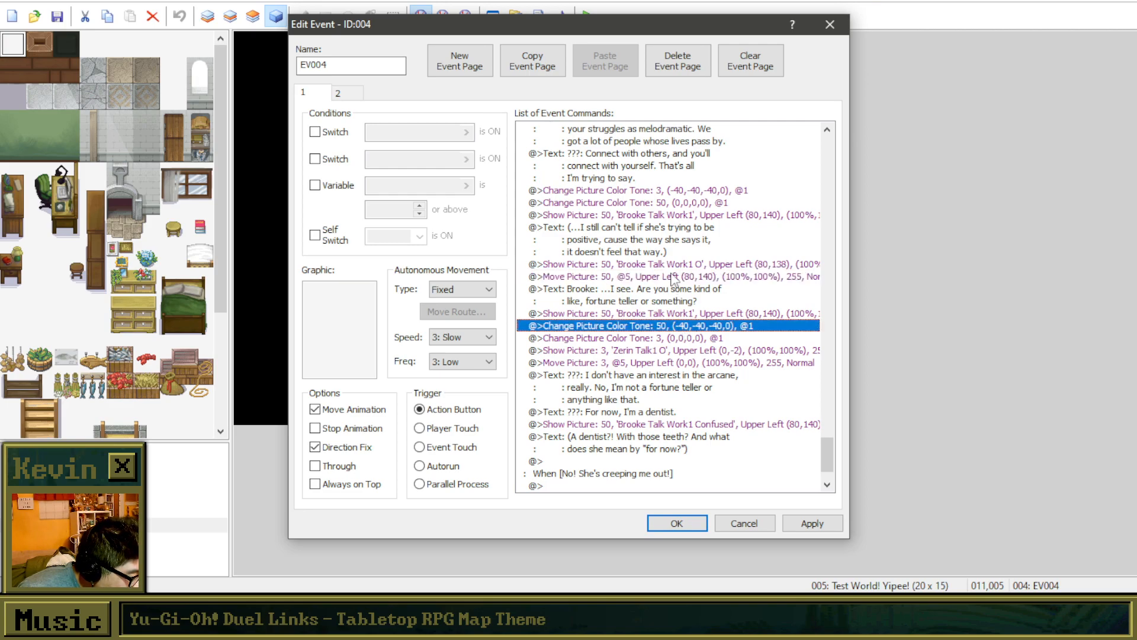
pyautogui.keyDown('shift'); pyautogui.click(684, 339); pyautogui.keyUp('shift')
pyautogui.scroll(-2, 683, 342)
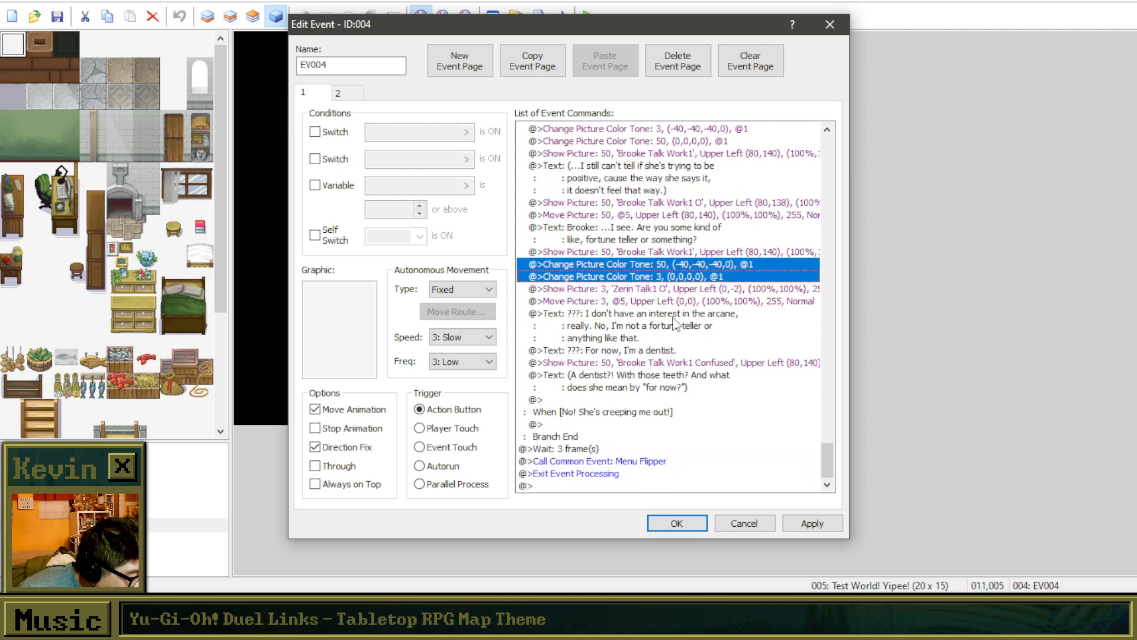
pyautogui.scroll(2, 675, 328)
pyautogui.click(671, 190)
pyautogui.keyDown('shift'); pyautogui.click(673, 203); pyautogui.keyUp('shift')
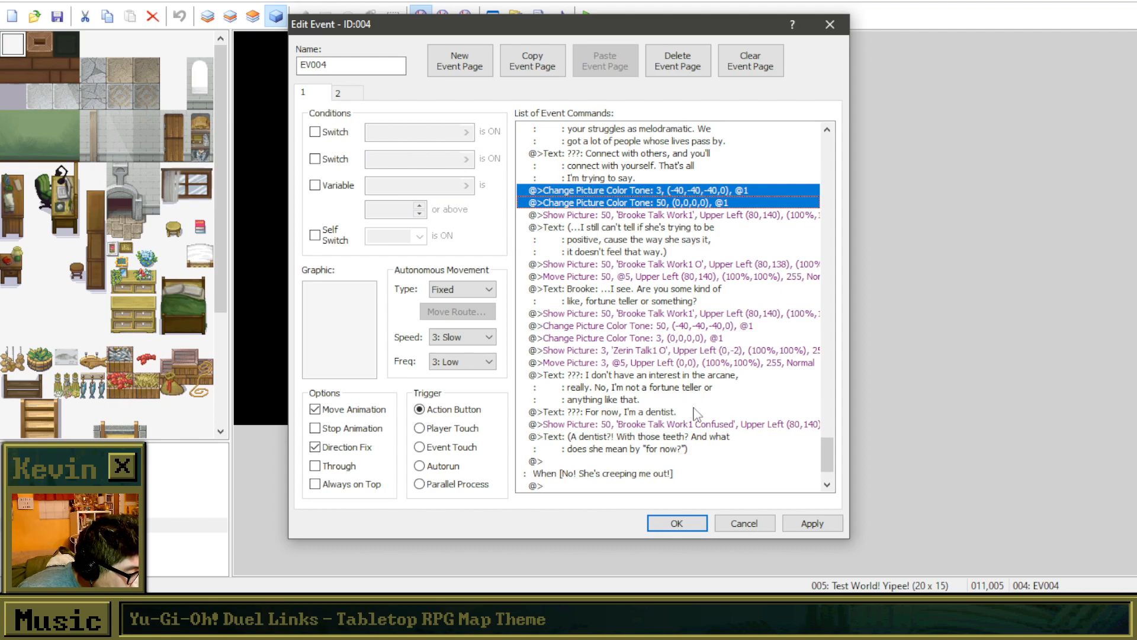
pyautogui.scroll(-2, 697, 413)
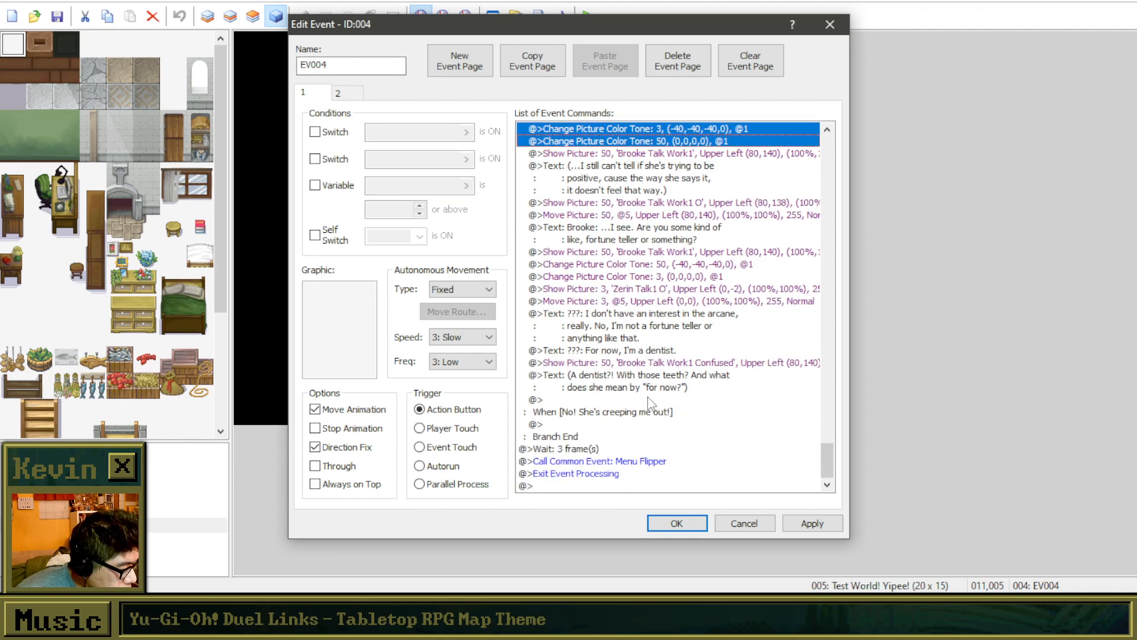
pyautogui.click(652, 400)
pyautogui.hotkey('ctrl', 'v')
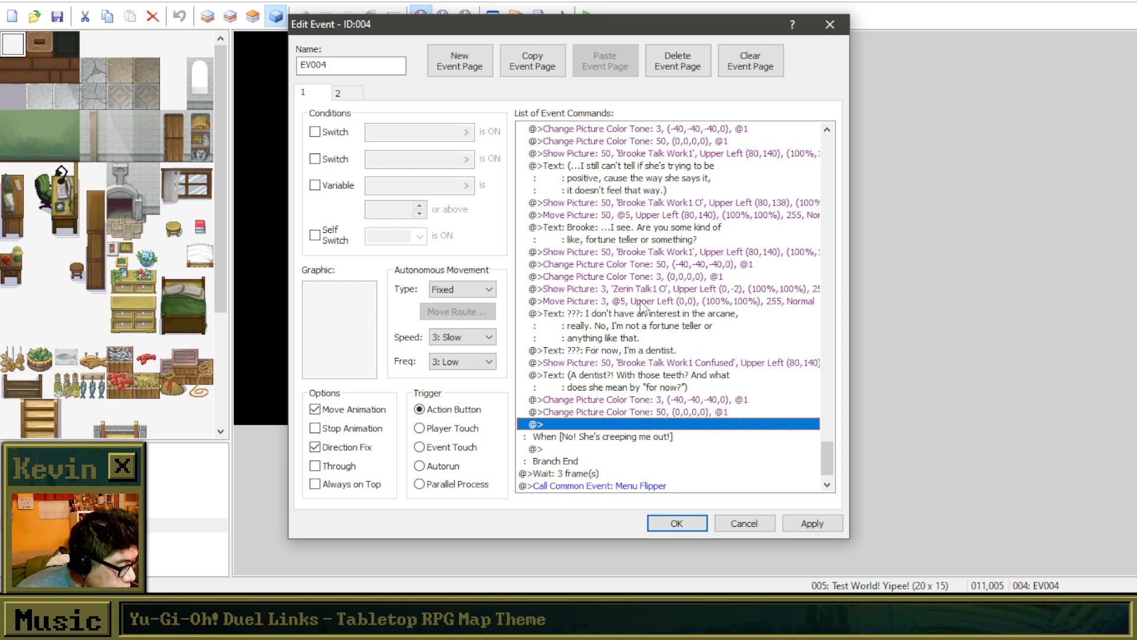
# Step: Copy an earlier Show Picture command for picture 3, 'Zerin Talk1', to just above Brooke's confused picture following the dentist line
pyautogui.click(643, 314)
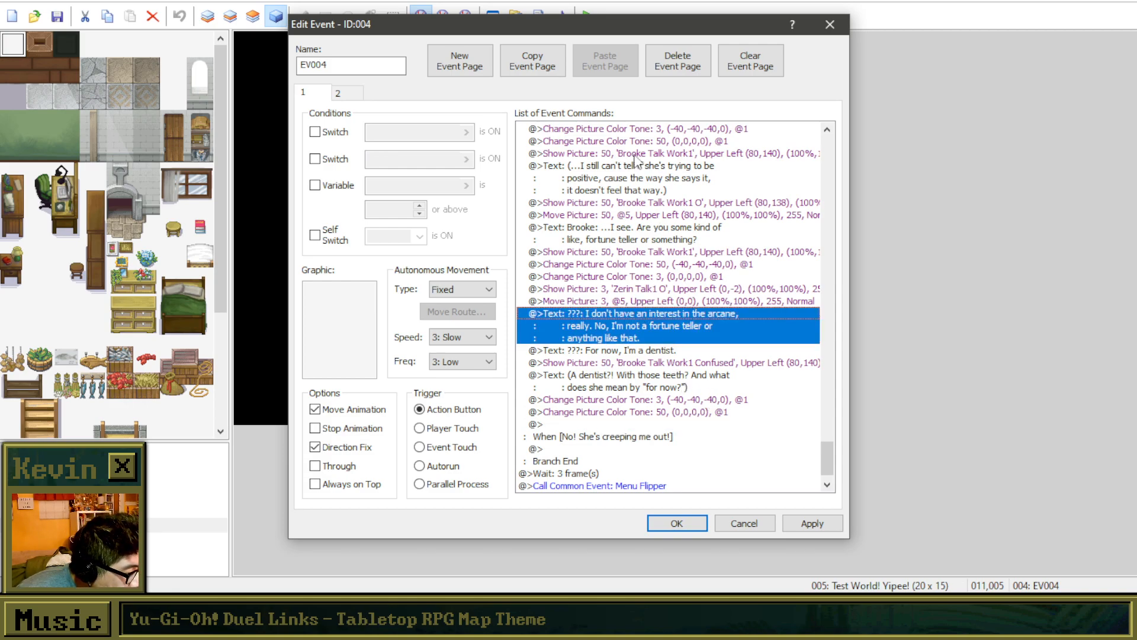
pyautogui.click(663, 253)
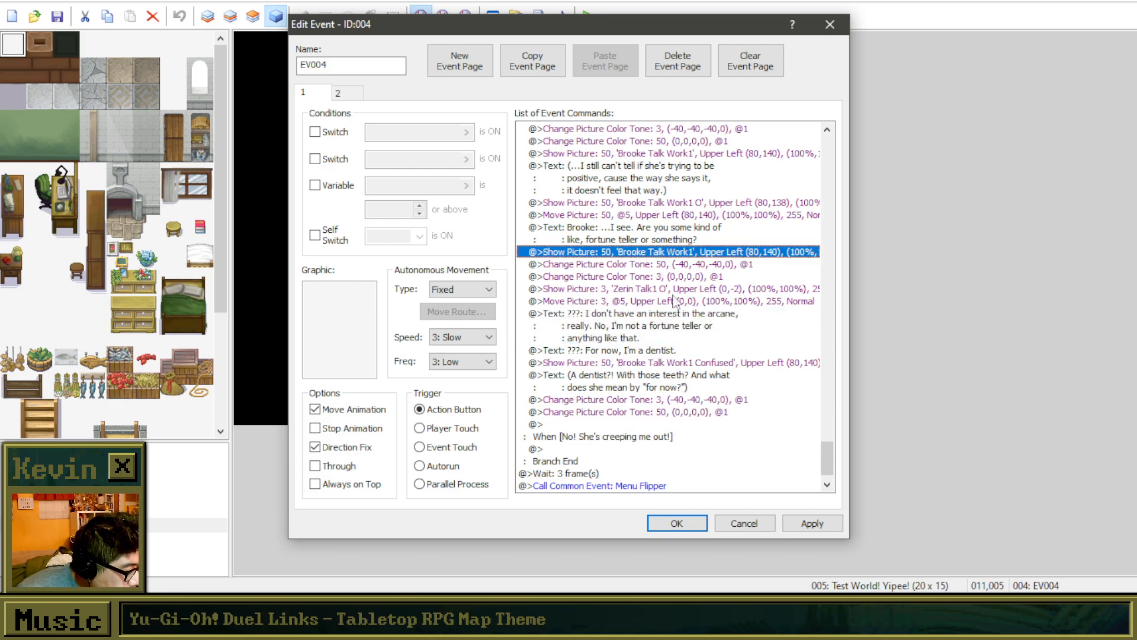
pyautogui.click(682, 351)
pyautogui.click(682, 363)
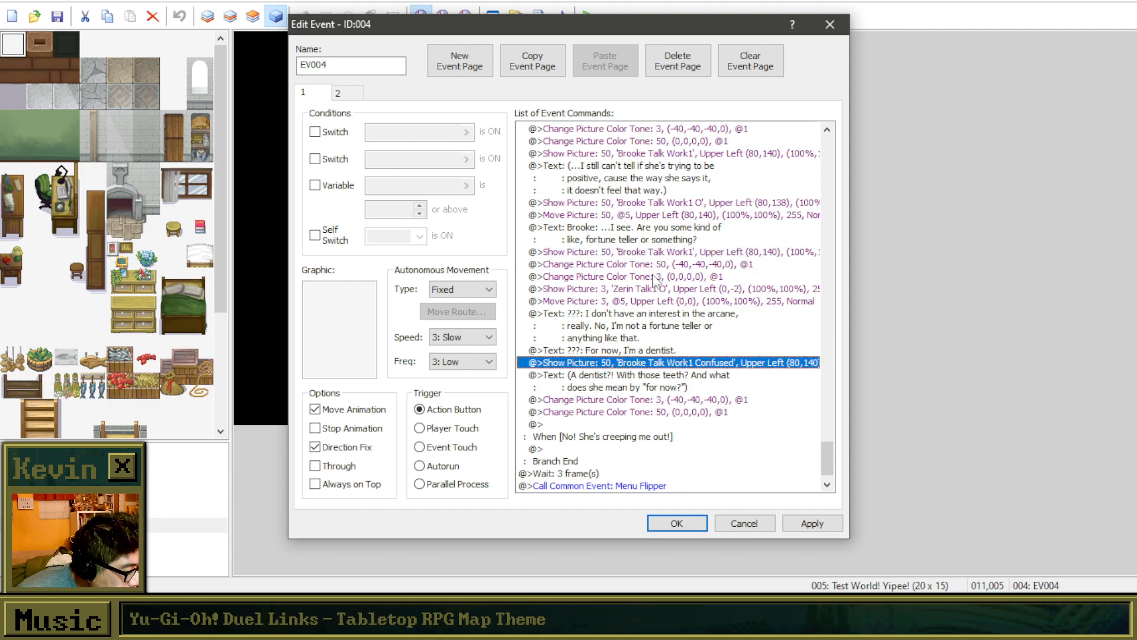
pyautogui.scroll(2, 658, 228)
pyautogui.click(616, 190)
pyautogui.scroll(2, 667, 313)
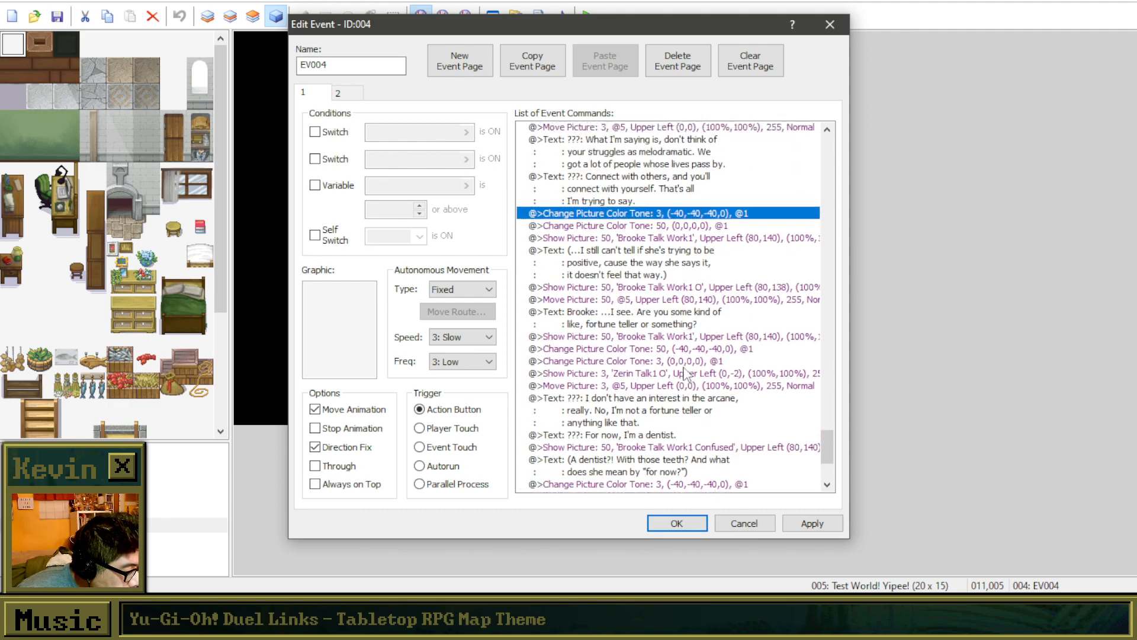
pyautogui.scroll(2, 648, 361)
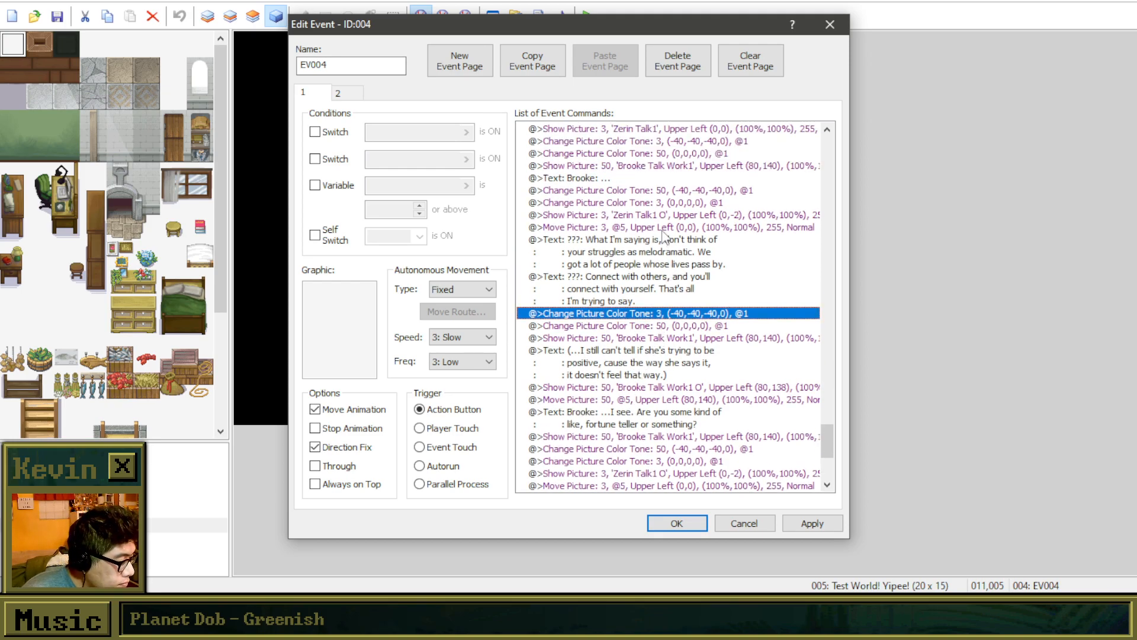
pyautogui.scroll(4, 666, 239)
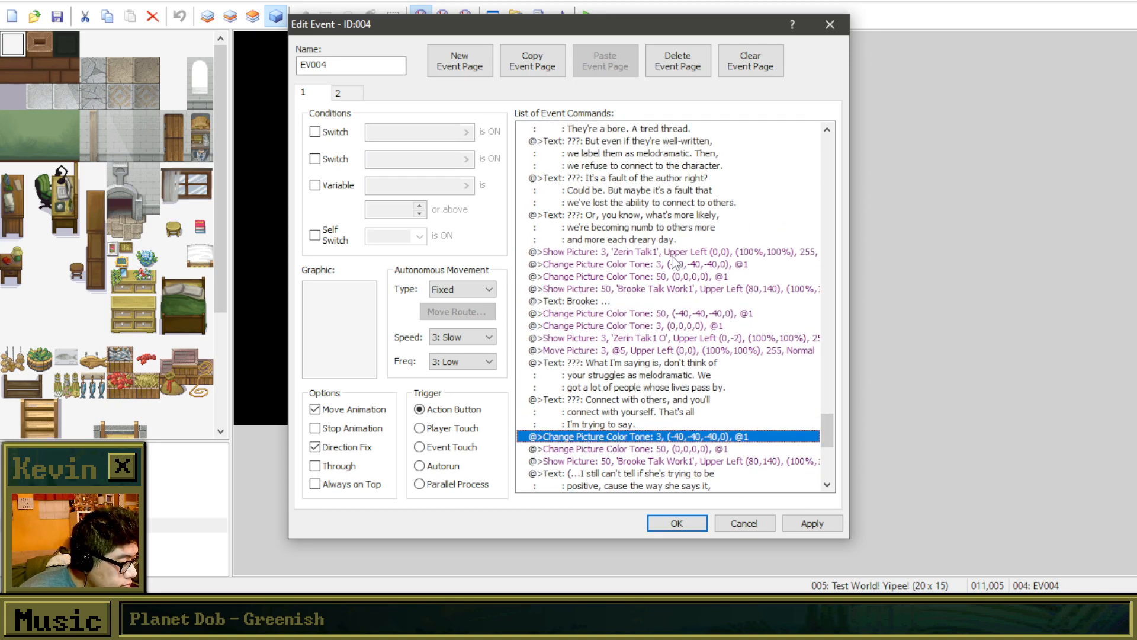
pyautogui.click(673, 255)
pyautogui.click(675, 437)
pyautogui.scroll(-9, 699, 415)
pyautogui.click(687, 378)
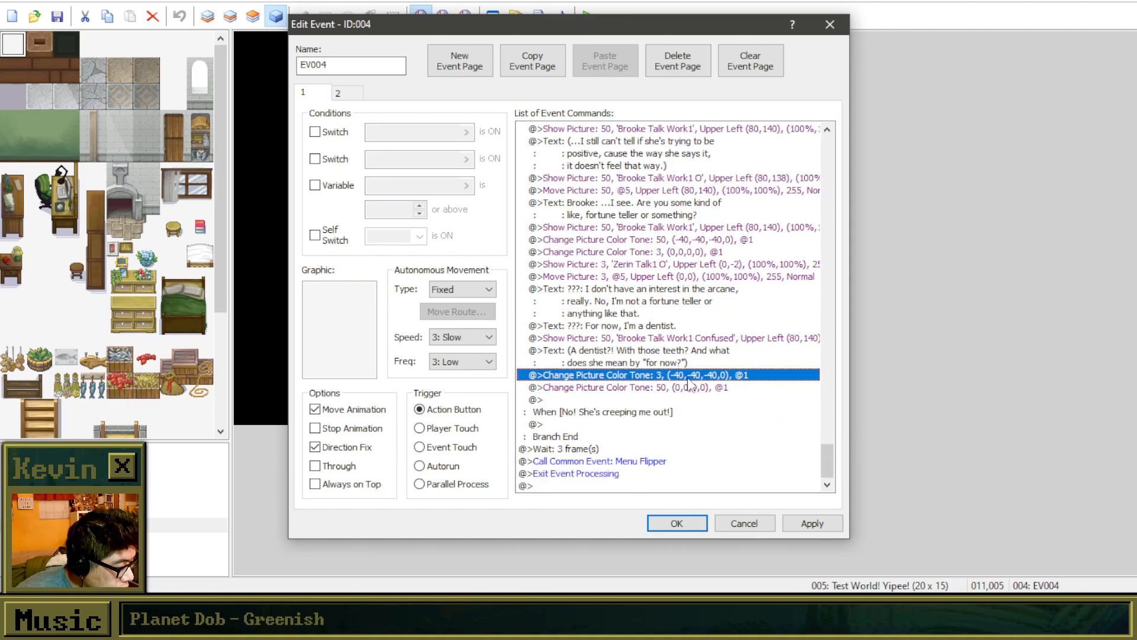
pyautogui.click(674, 338)
pyautogui.hotkey('ctrl', 'v')
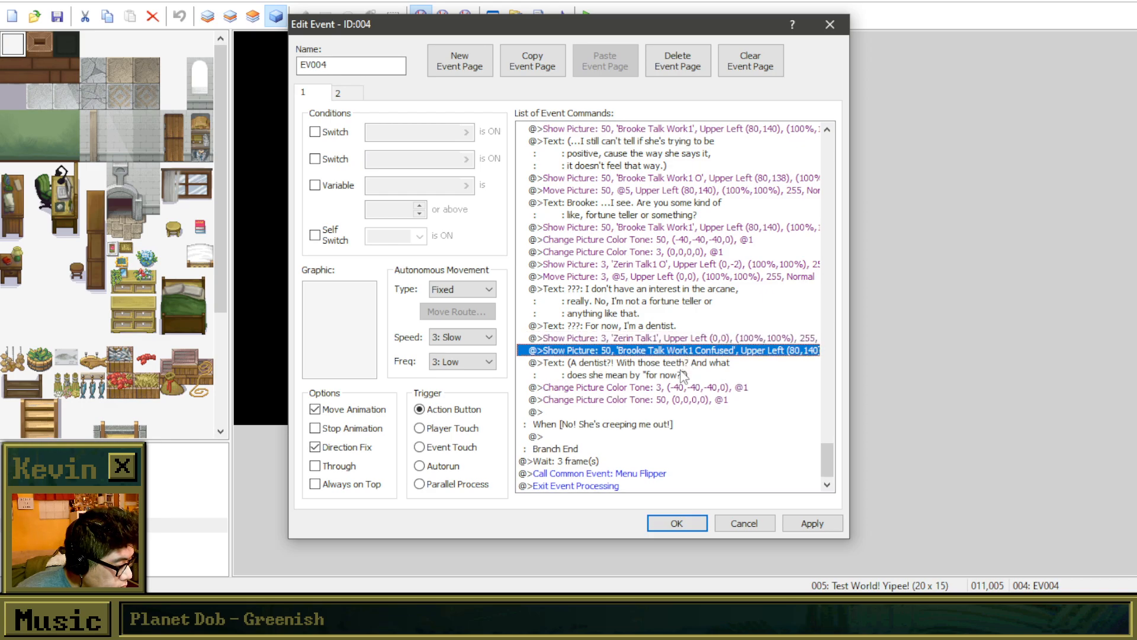
# Step: Duplicate the customer's speaking block, from dimming picture 50 through the "interest in the arcane" message, at the end of the "Fine... Okay." branch
pyautogui.moveTo(673, 239); pyautogui.dragTo(667, 314)
pyautogui.hotkey('ctrl', 'c')
pyautogui.click(635, 413)
pyautogui.hotkey('ctrl', 'v')
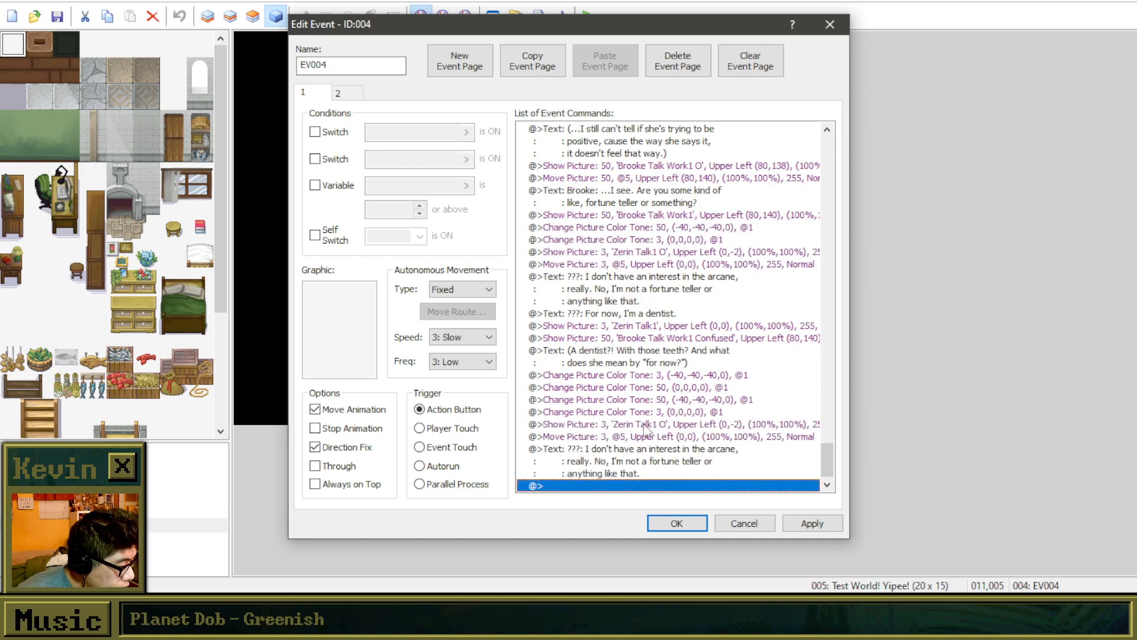
pyautogui.click(645, 450)
pyautogui.rightClick(642, 449)
pyautogui.click(688, 314)
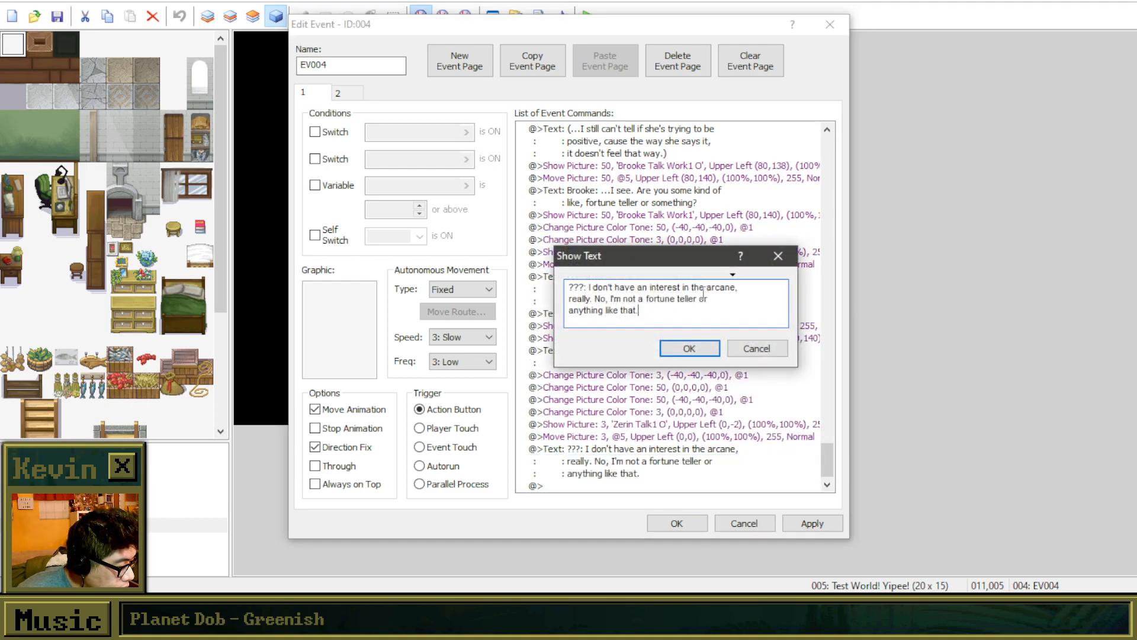
pyautogui.click(690, 349)
pyautogui.scroll(-3, 717, 395)
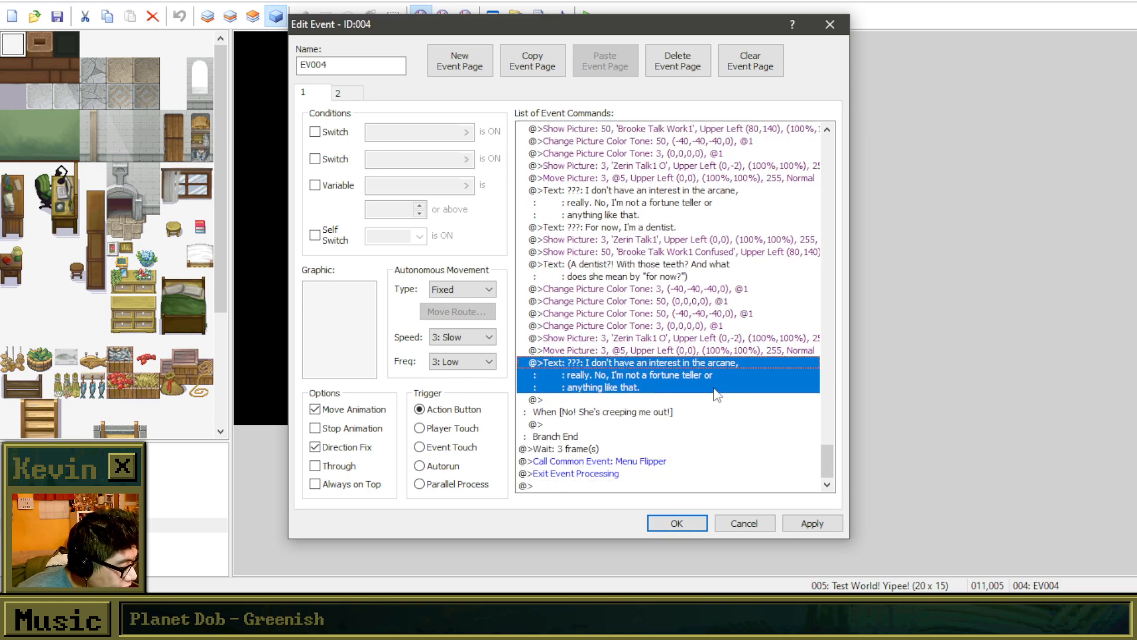
# Step: Move the color tone commands for picture 3 (-40,-40,-40,0) and picture 50 (0,0,0,0) to just above Brooke's confused picture
pyautogui.click(667, 325)
pyautogui.click(692, 294)
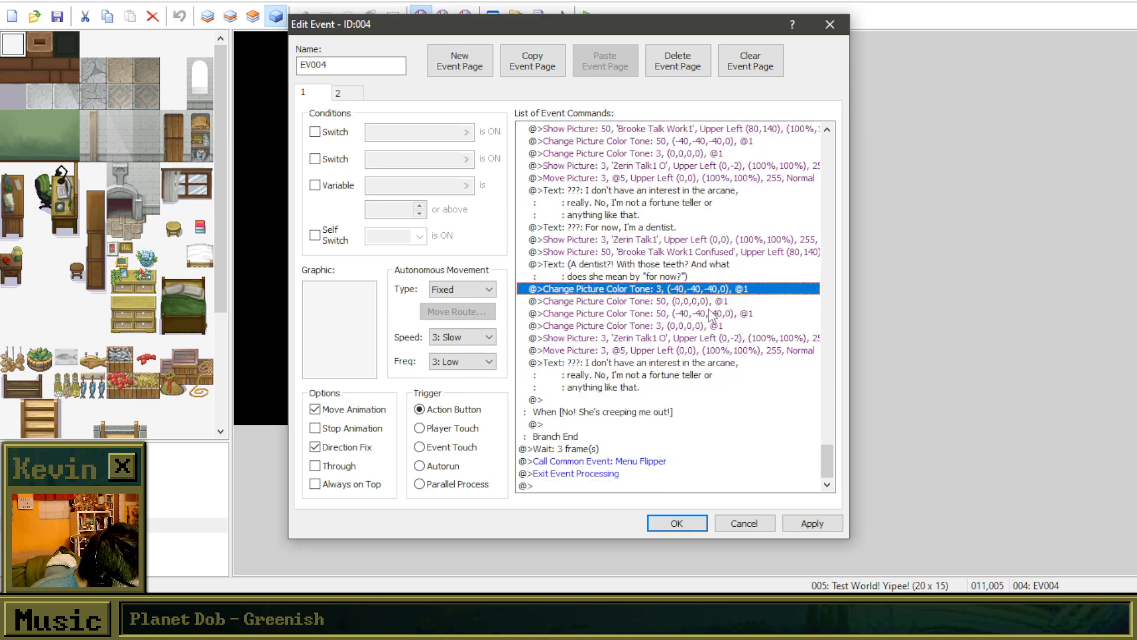
pyautogui.press('Down')
pyautogui.press('Down')
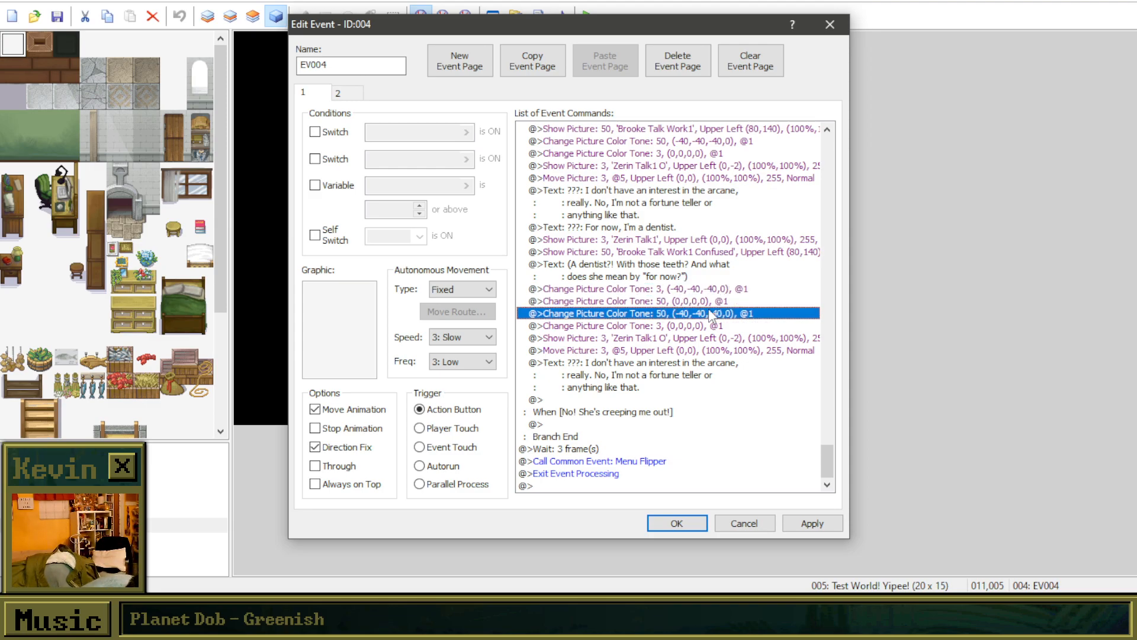
pyautogui.press('Up')
pyautogui.press('Up')
pyautogui.press('Down')
pyautogui.press('Up')
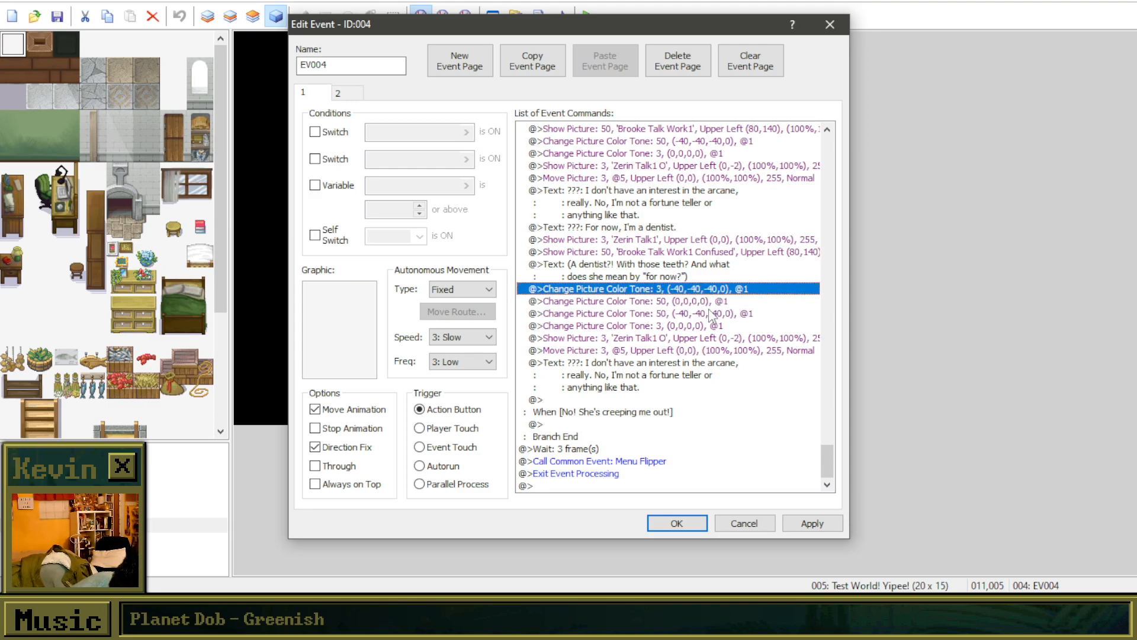
pyautogui.press('Down')
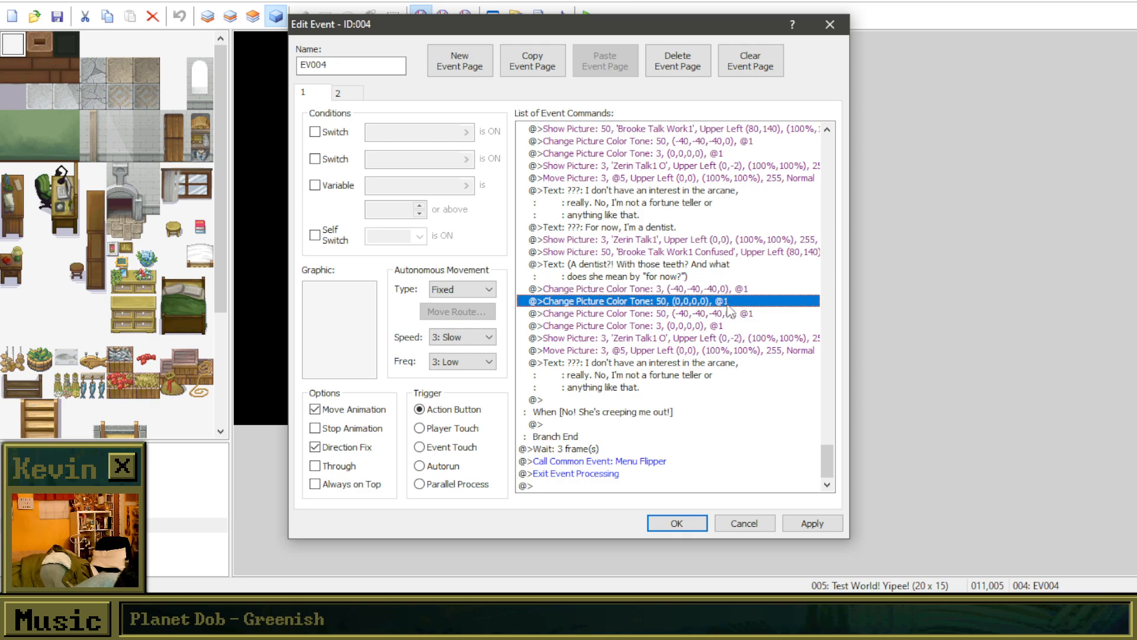
pyautogui.press('Up')
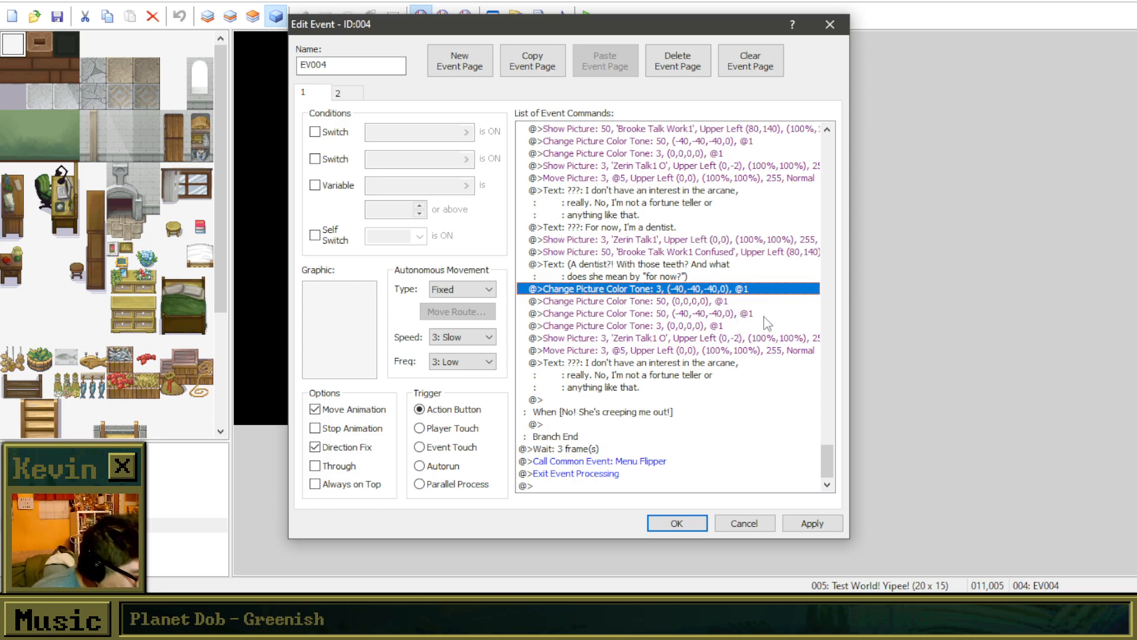
pyautogui.press('Down')
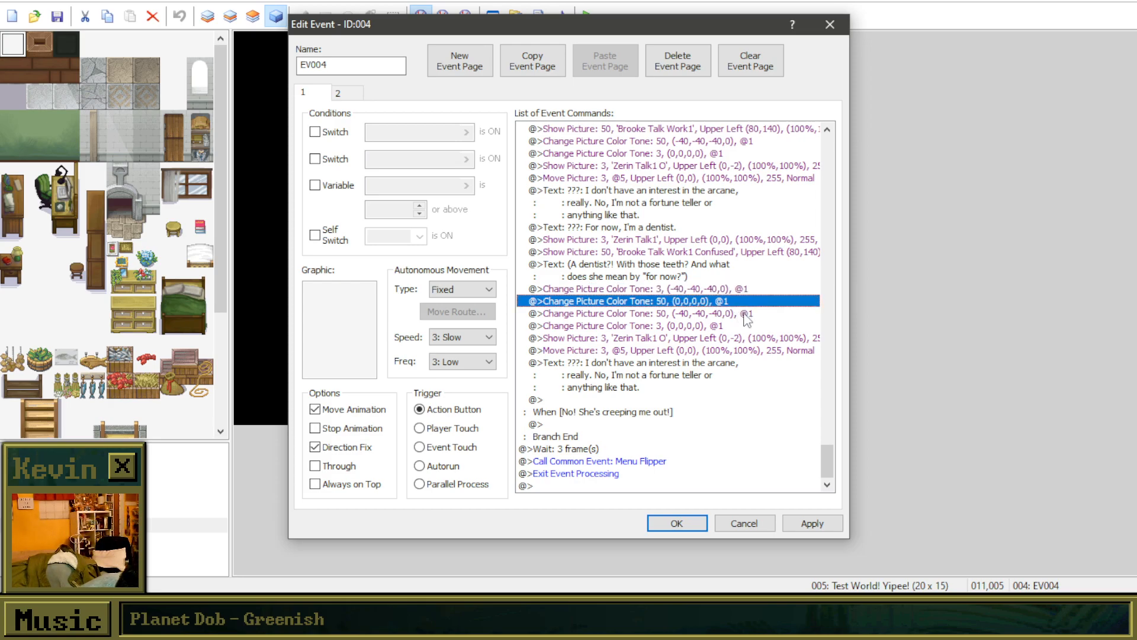
pyautogui.scroll(2, 748, 361)
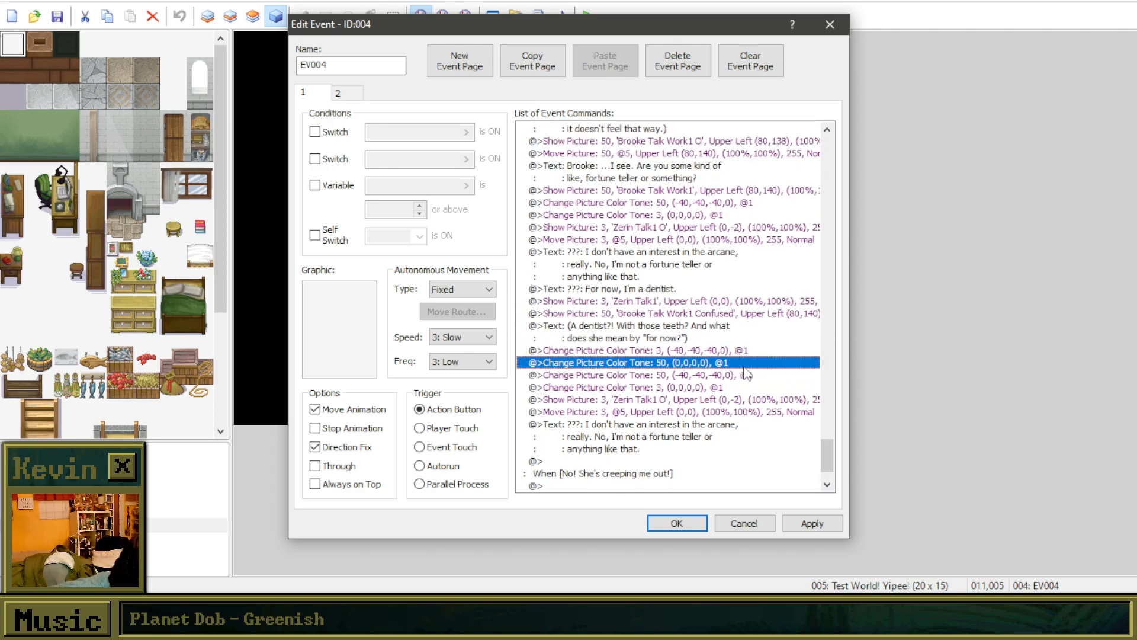
pyautogui.press('Delete')
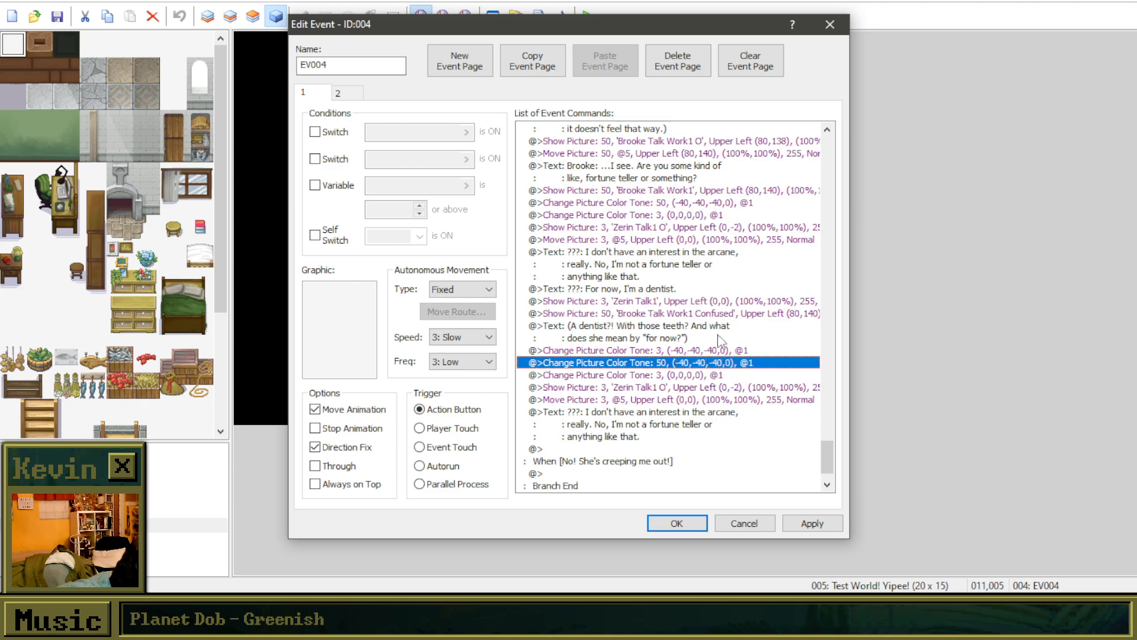
pyautogui.hotkey('ctrl', 'z')
pyautogui.click(713, 363)
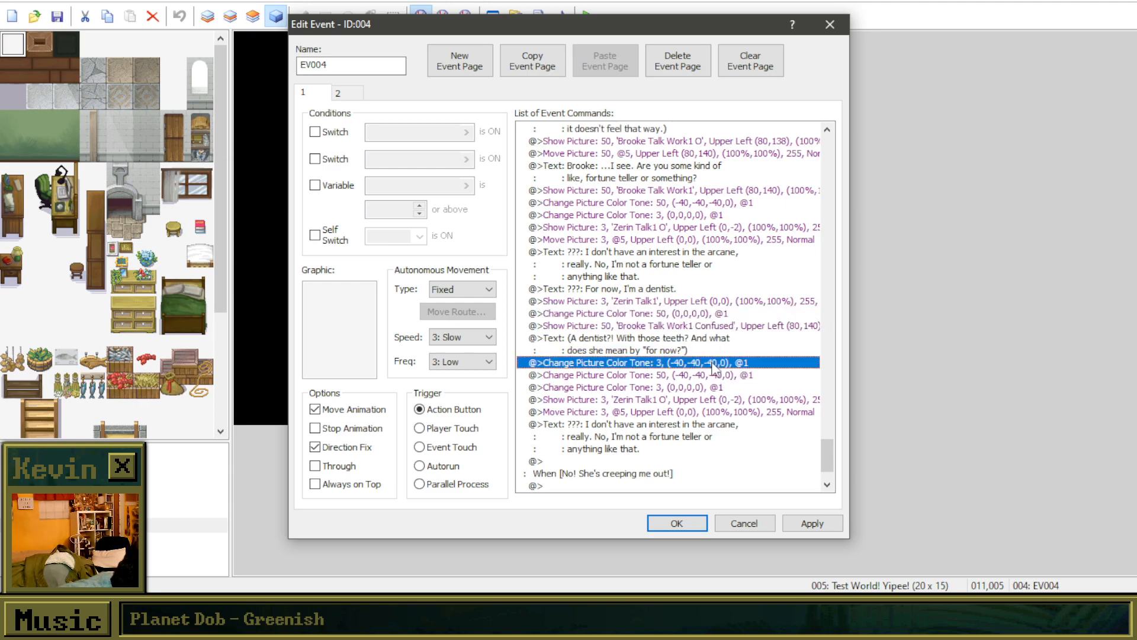
pyautogui.hotkey('ctrl', 'x')
pyautogui.click(708, 315)
pyautogui.hotkey('ctrl', 'v')
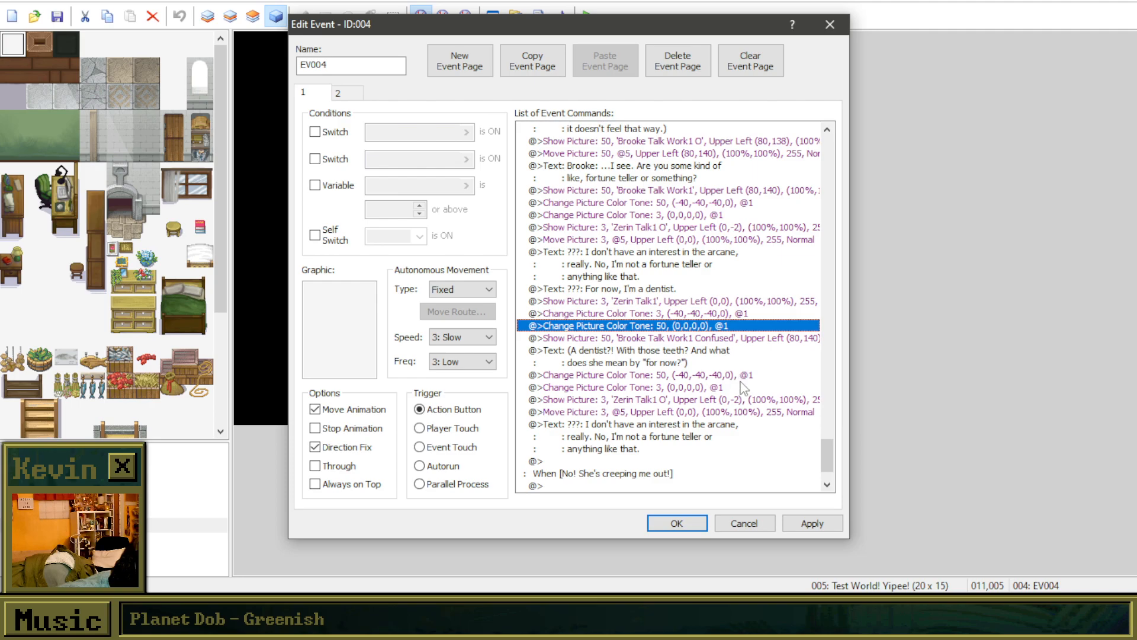
# Step: Rewrite the duplicated arcane message on two lines as "???: You wear your thoughts on your face. You must be thinking, "For now?""
pyautogui.click(718, 415)
pyautogui.click(713, 436)
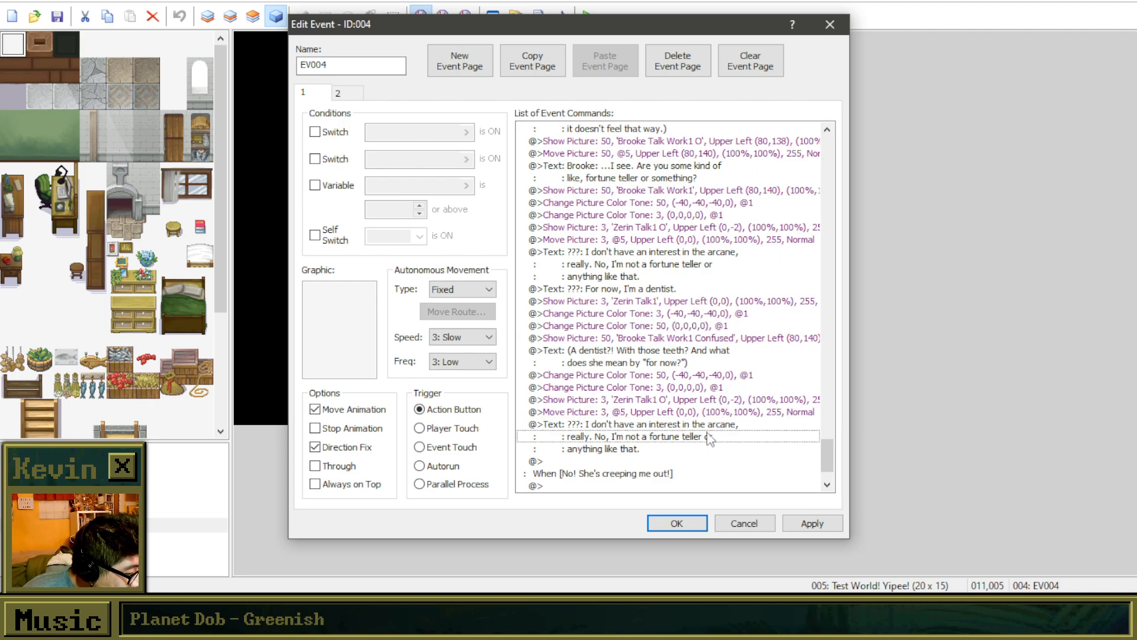
pyautogui.rightClick(713, 427)
pyautogui.click(748, 451)
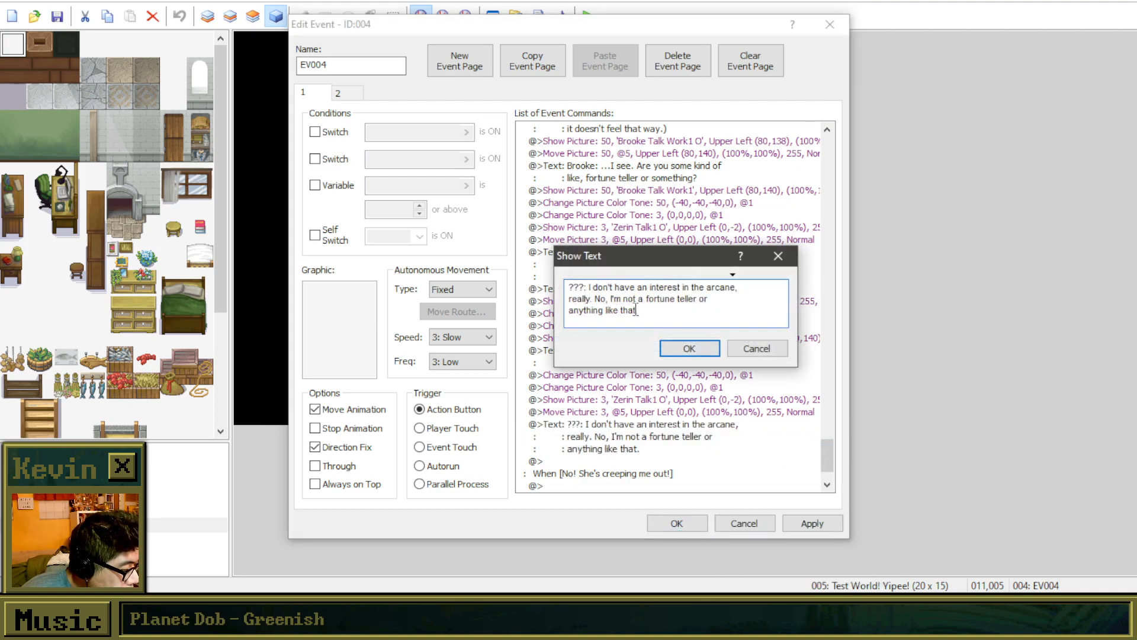
pyautogui.moveTo(639, 310); pyautogui.dragTo(587, 290)
pyautogui.press('BackSpace')
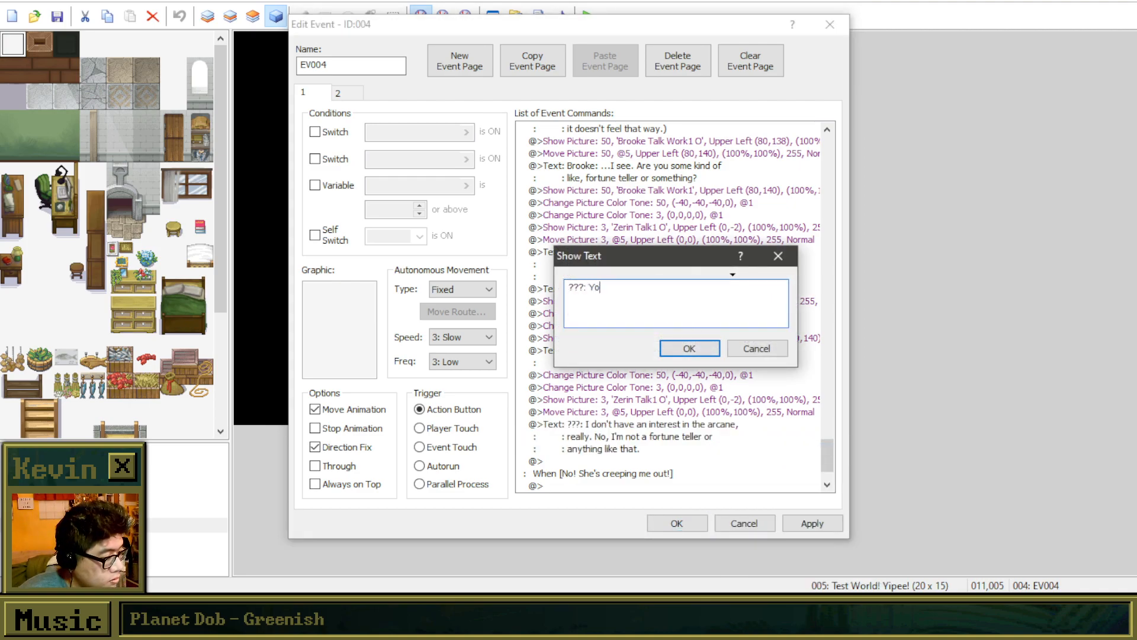
pyautogui.write('You wear your heart on your')
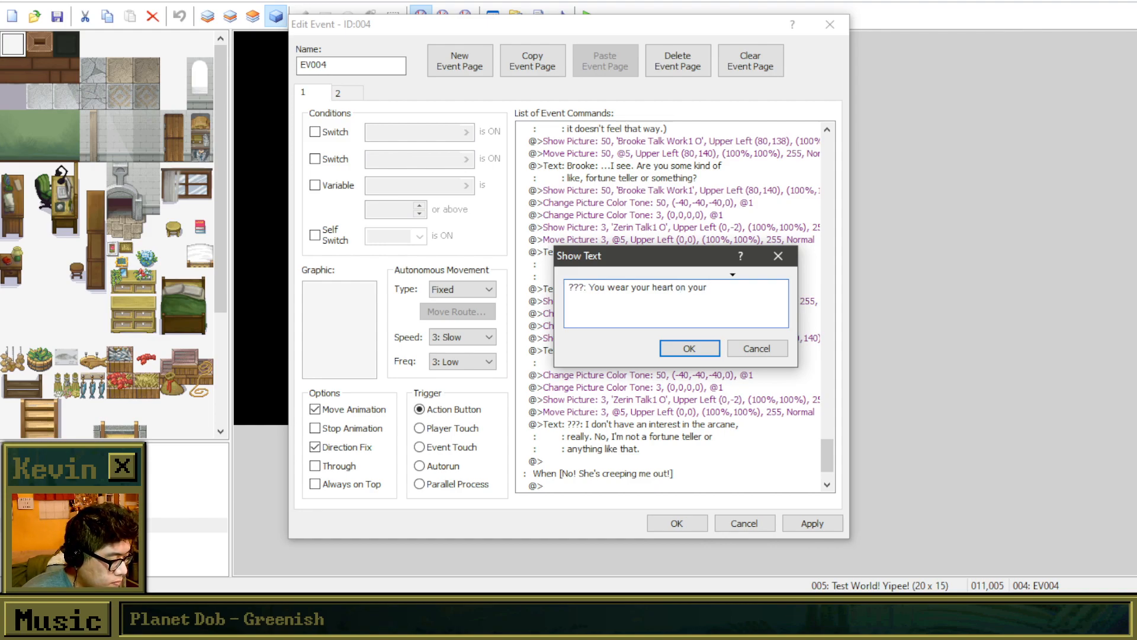
pyautogui.press('BackSpace')
pyautogui.press('BackSpace')
pyautogui.press('BackSpace')
pyautogui.press('BackSpace')
pyautogui.press('BackSpace')
pyautogui.press('BackSpace')
pyautogui.press('BackSpace')
pyautogui.press('BackSpace')
pyautogui.press('BackSpace')
pyautogui.press('BackSpace')
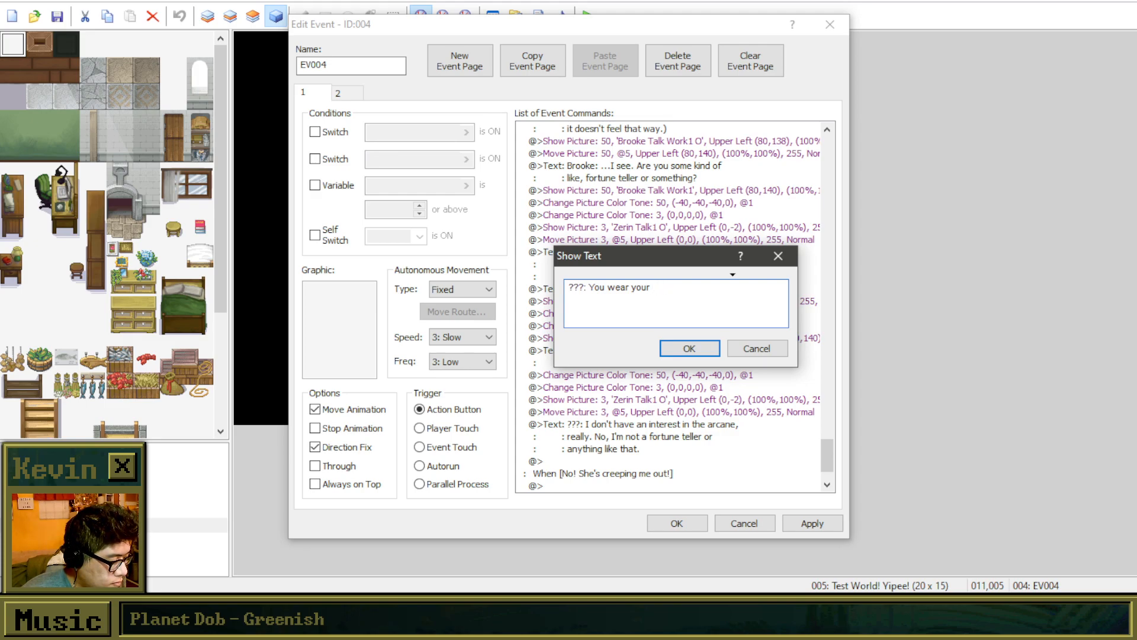
pyautogui.write('thoughts on your')
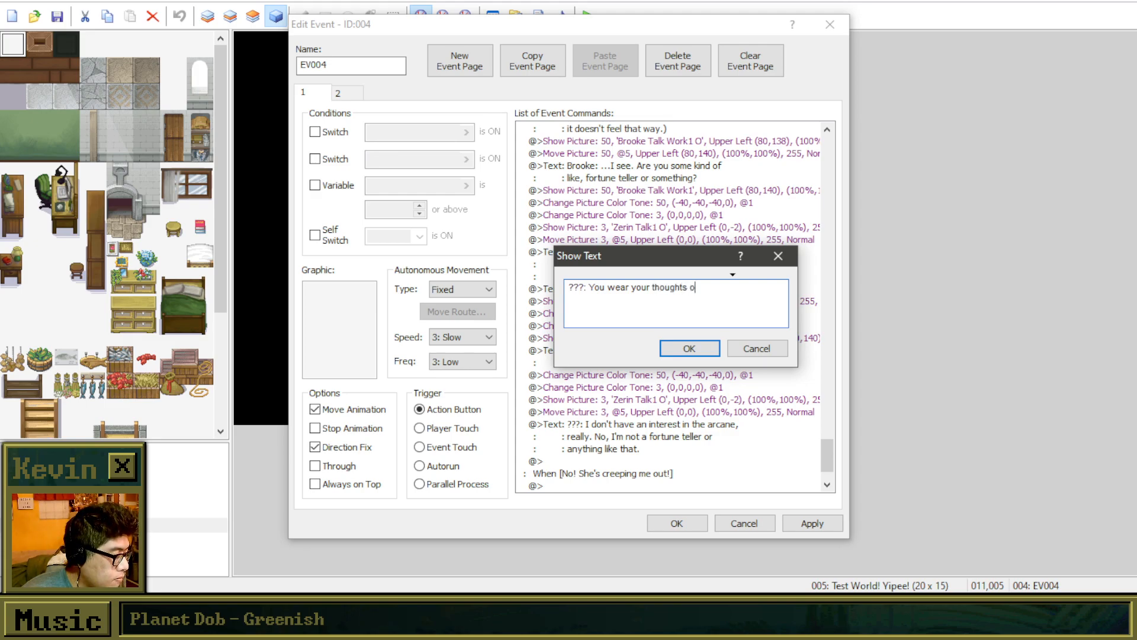
pyautogui.press('Return')
pyautogui.write('face. You must be thiunking')
pyautogui.press('BackSpace')
pyautogui.press('BackSpace')
pyautogui.press('BackSpace')
pyautogui.press('BackSpace')
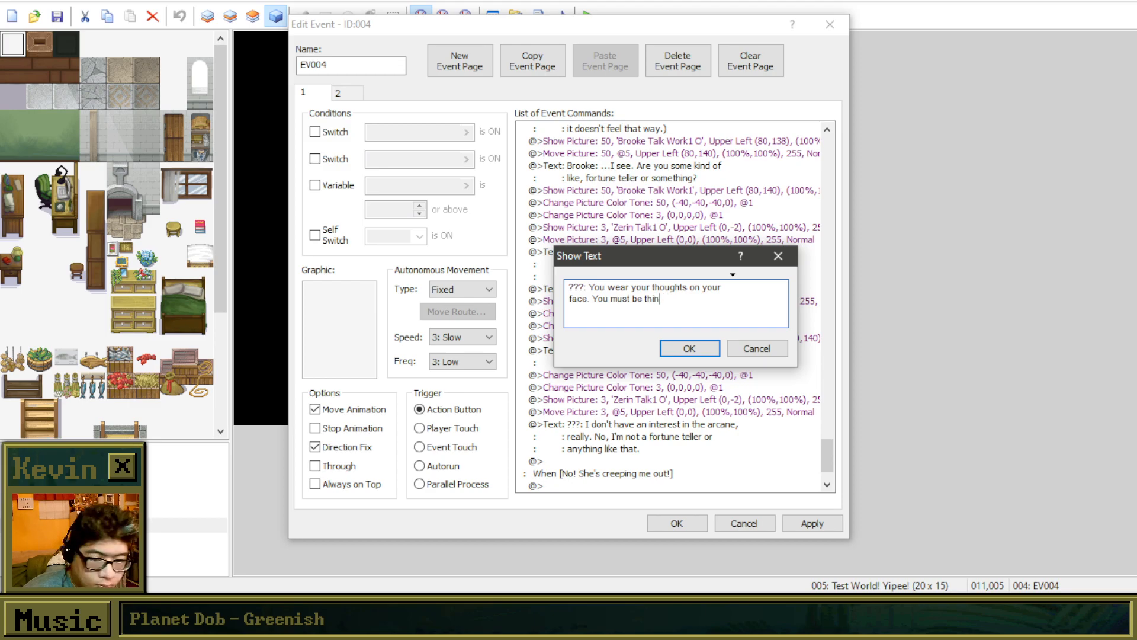
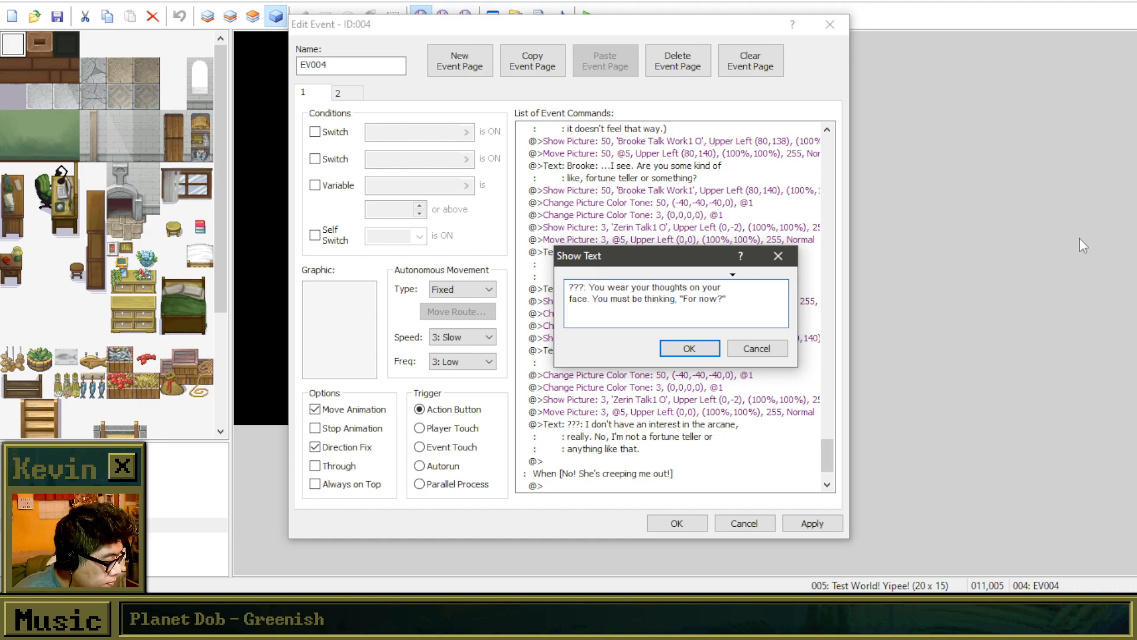
pyautogui.press('Return')
# Step: Add the three-line message "???: Like I said, I do what I want to do. And right now, I am a officially licensed dentist. It's that simple."
pyautogui.press('Down')
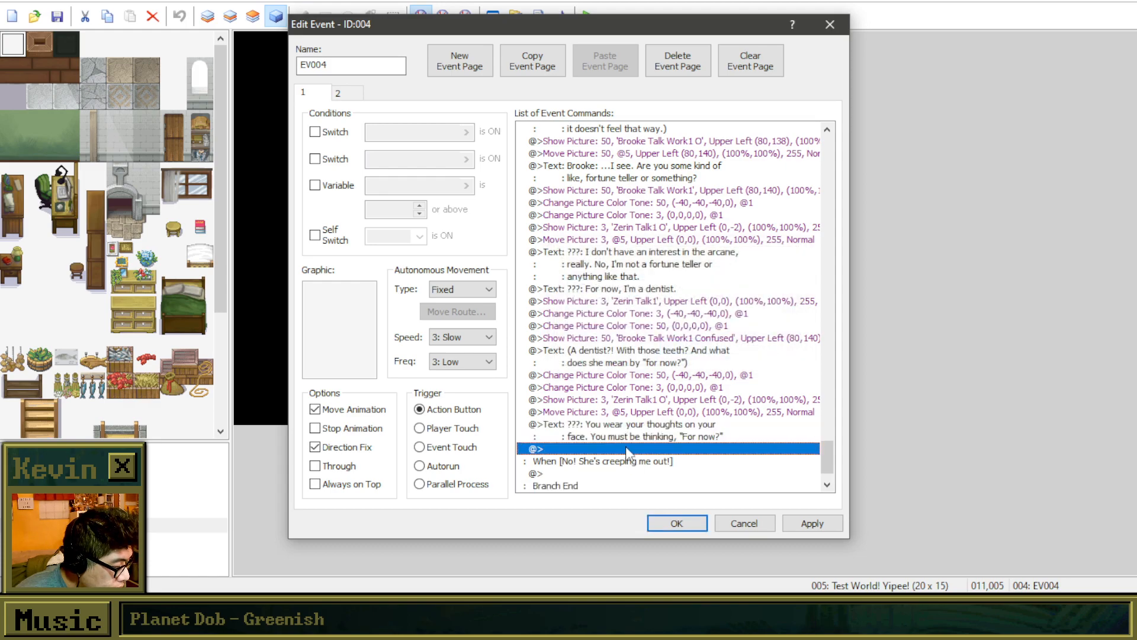
pyautogui.press('Return')
pyautogui.click(636, 175)
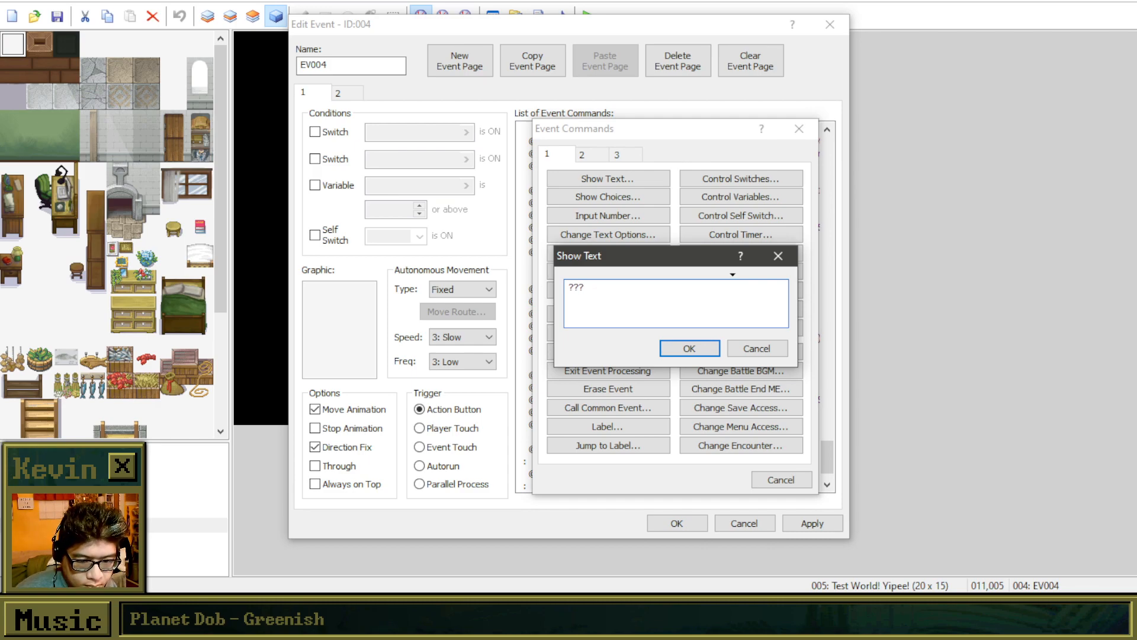
pyautogui.write('???: Like I said, I')
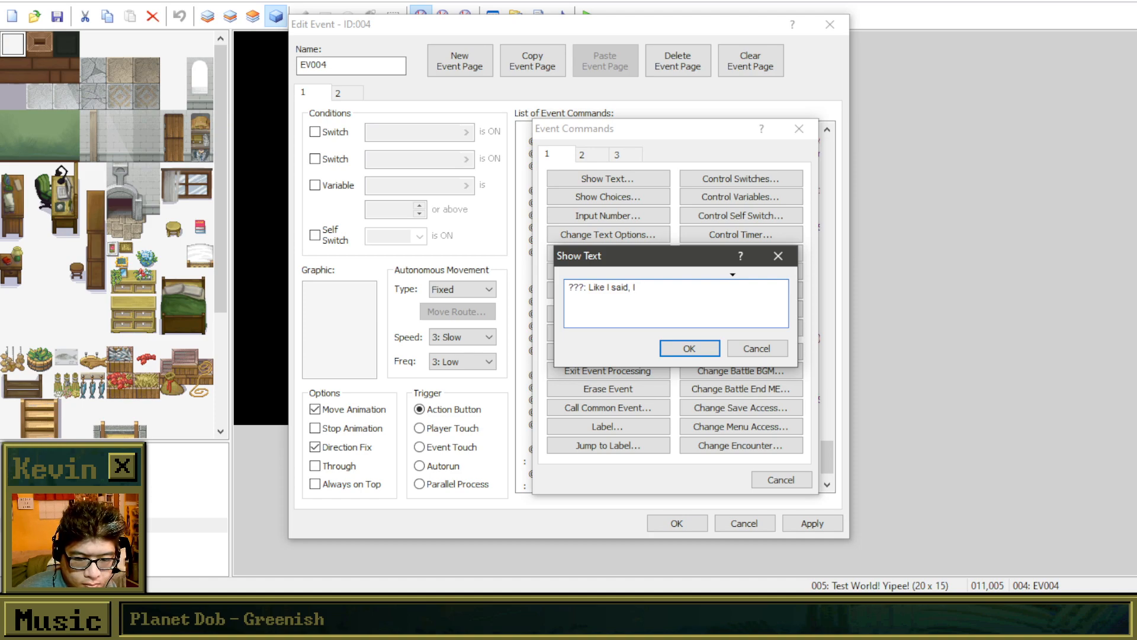
pyautogui.write(' do what I want to do.')
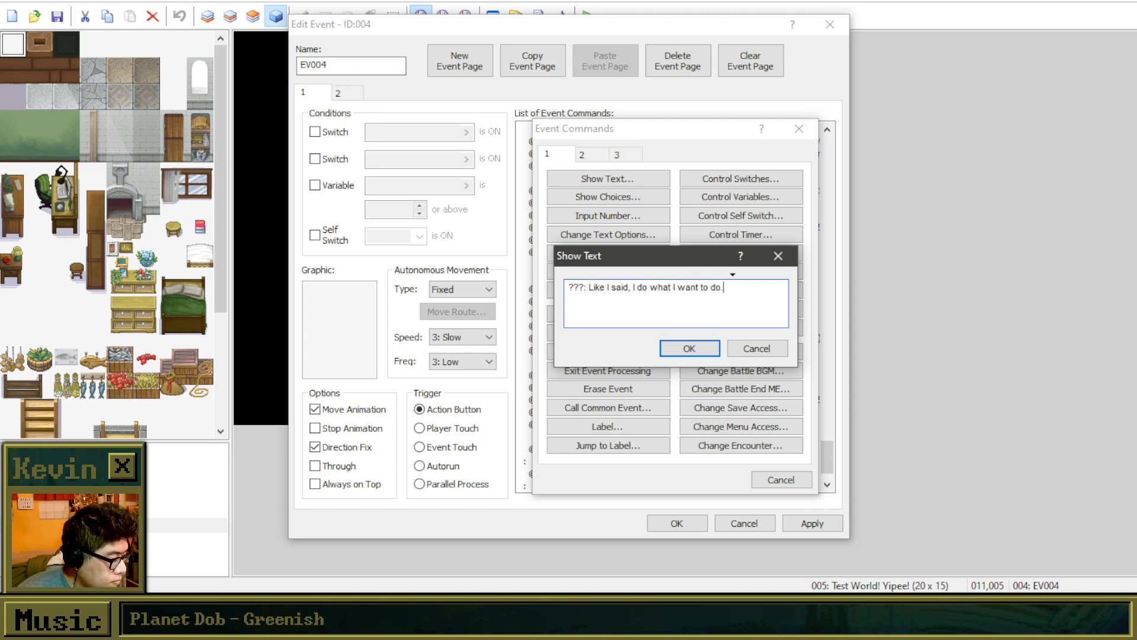
pyautogui.write('nd right now. ')
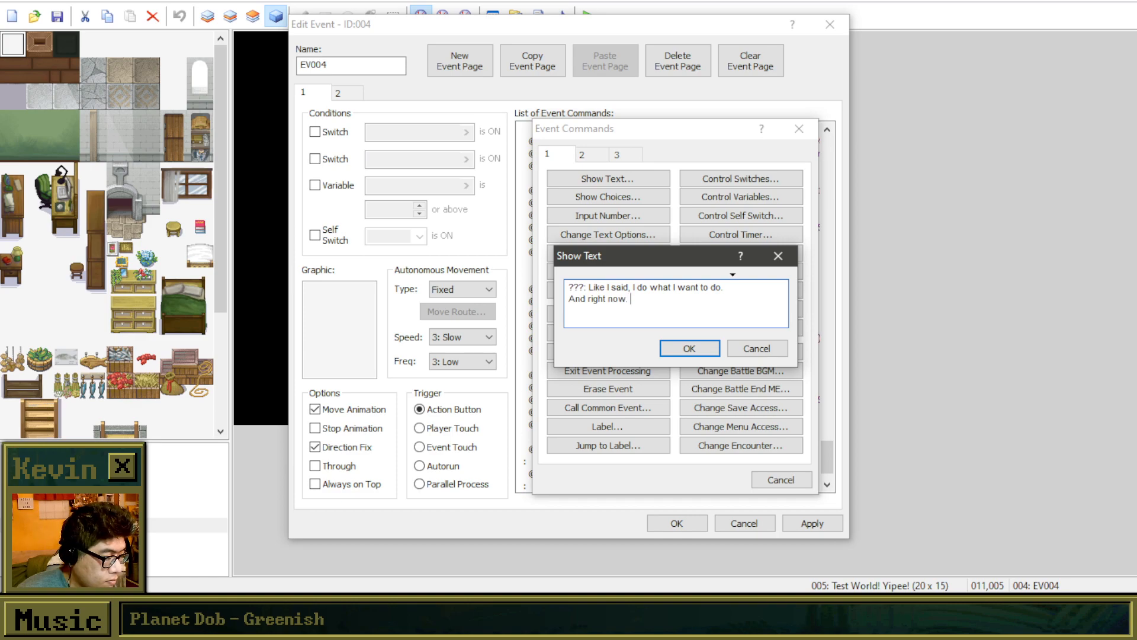
pyautogui.press('BackSpace')
pyautogui.press('BackSpace')
pyautogui.write(', I am a licensed')
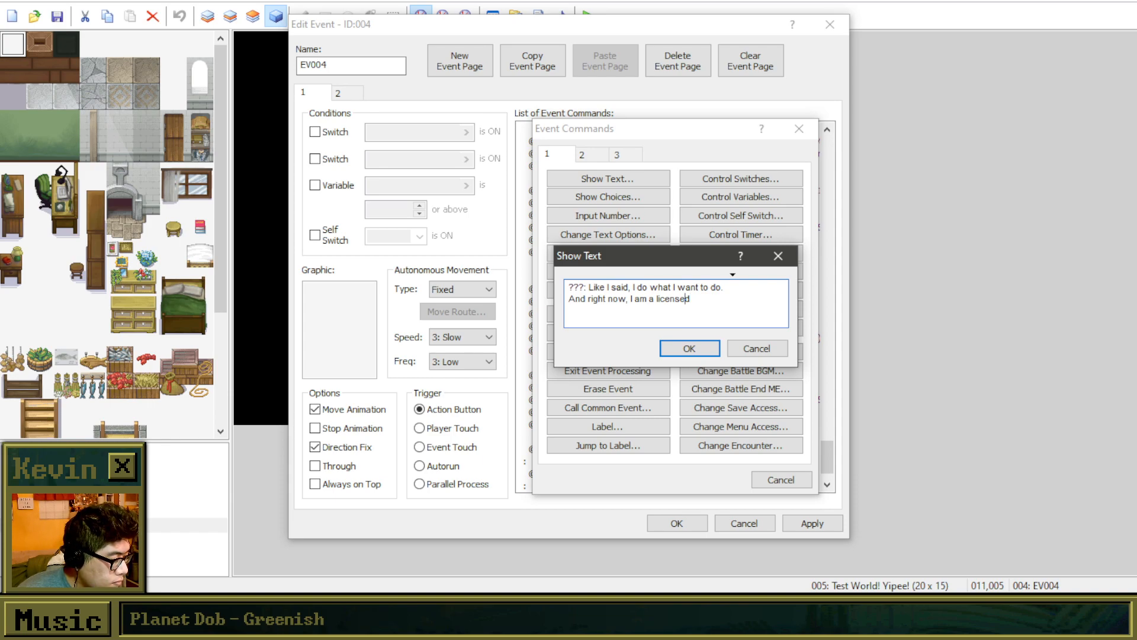
pyautogui.write('highl')
pyautogui.press('BackSpace')
pyautogui.press('BackSpace')
pyautogui.press('BackSpace')
pyautogui.press('BackSpace')
pyautogui.press('BackSpace')
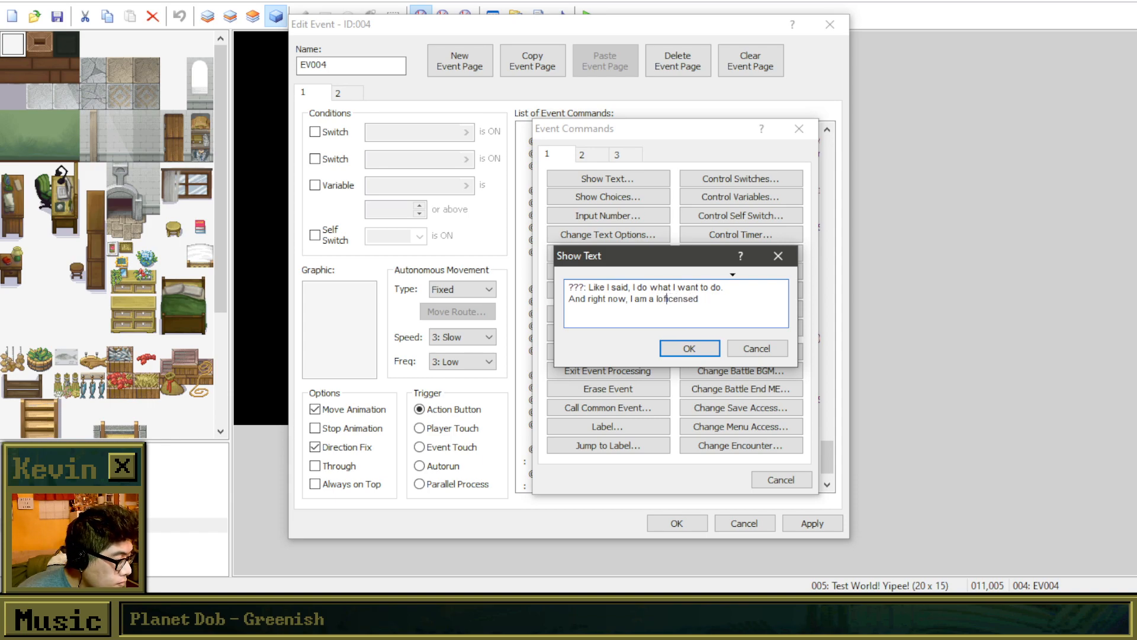
pyautogui.write('o')
pyautogui.write('ialy')
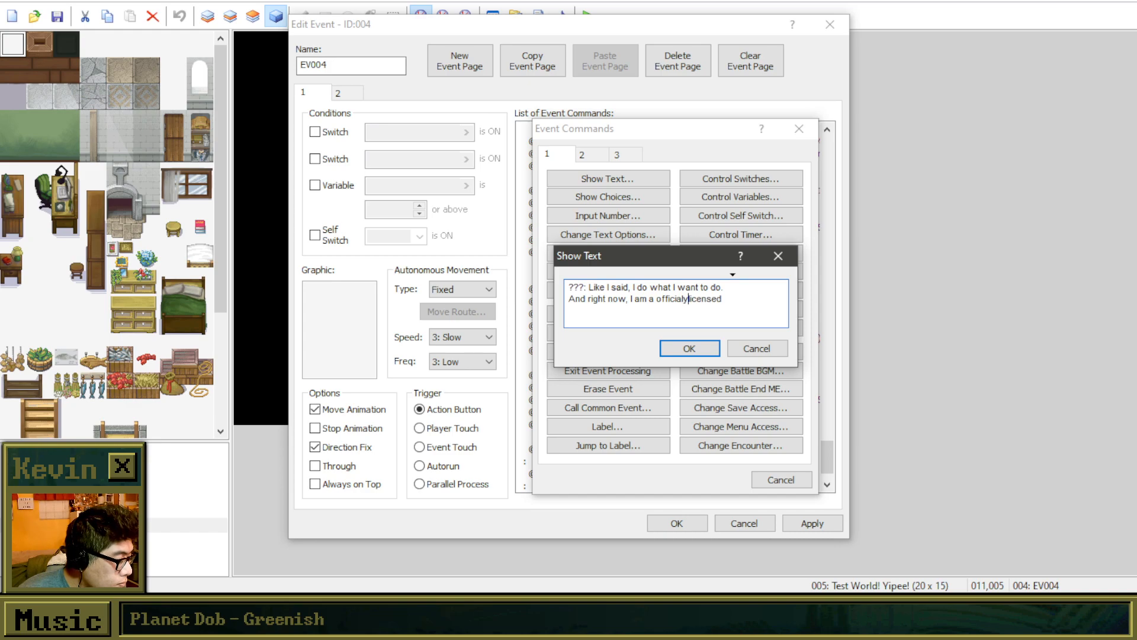
pyautogui.press('Left')
pyautogui.press('Left')
pyautogui.press('Left')
pyautogui.press('Left')
pyautogui.press('Left')
pyautogui.press('Left')
pyautogui.press('Left')
pyautogui.press('Left')
pyautogui.press('Left')
pyautogui.write('ll')
pyautogui.press('BackSpace')
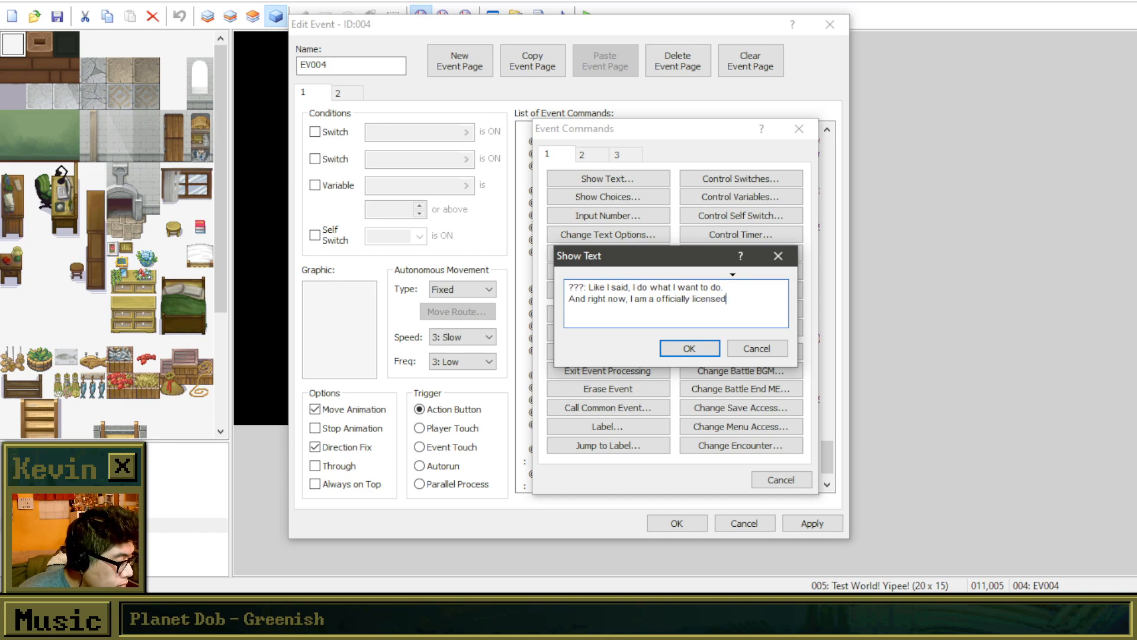
pyautogui.write('dentist.')
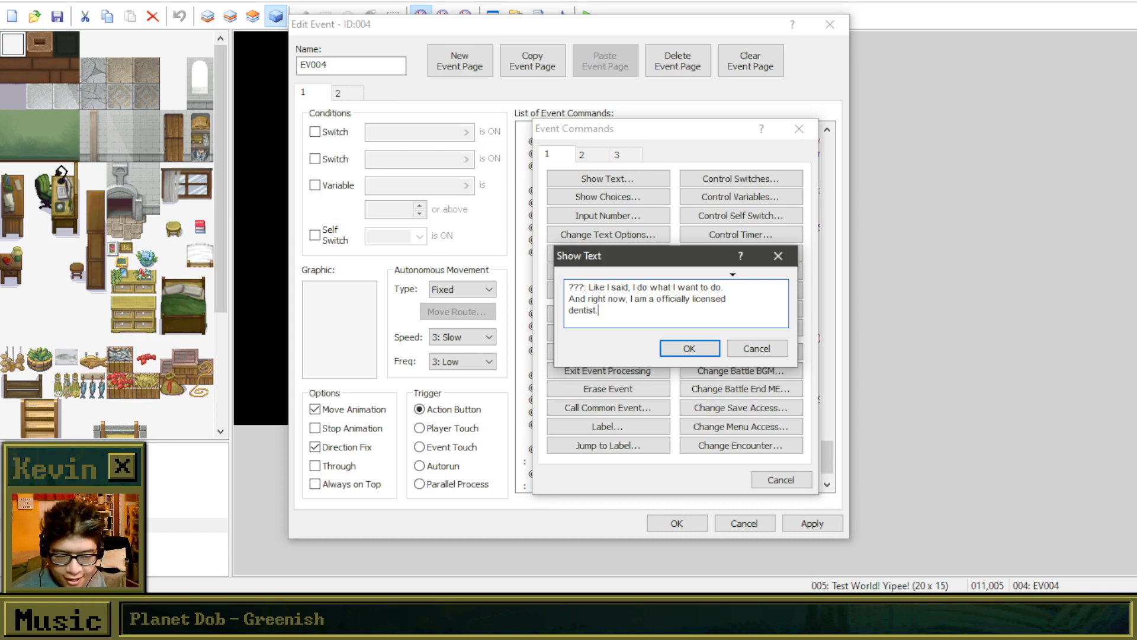
pyautogui.write("It's that simple.")
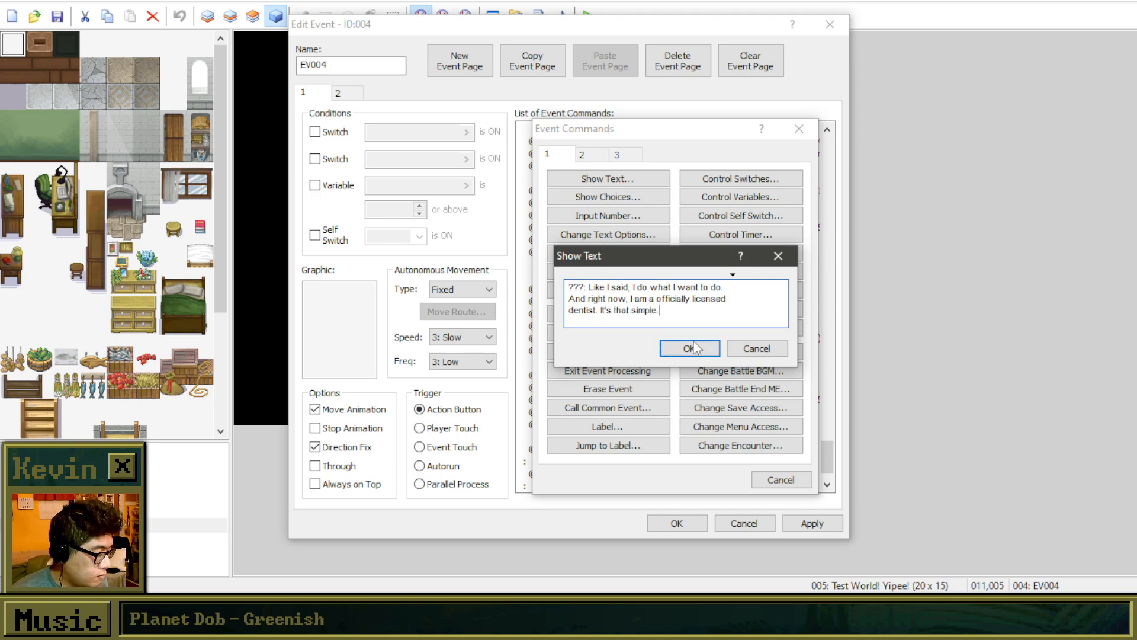
pyautogui.click(690, 348)
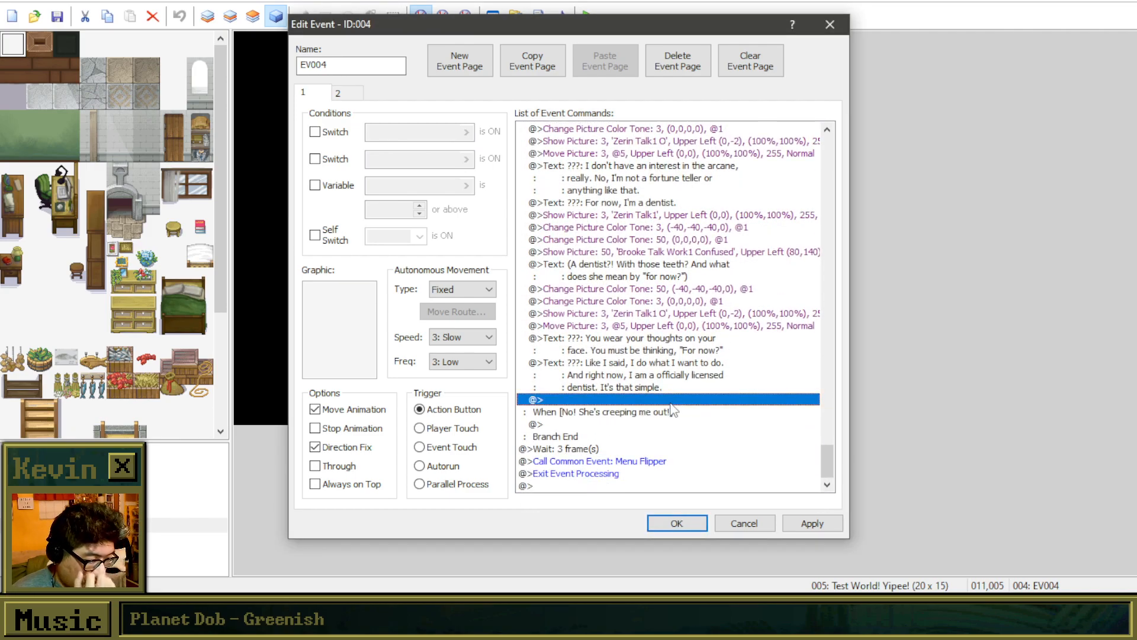
# Step: Duplicate Brooke's dentist reaction block, from showing 'Zerin Talk1' through the customer's next Move Picture command, below the "It's that simple" message
pyautogui.click(708, 253)
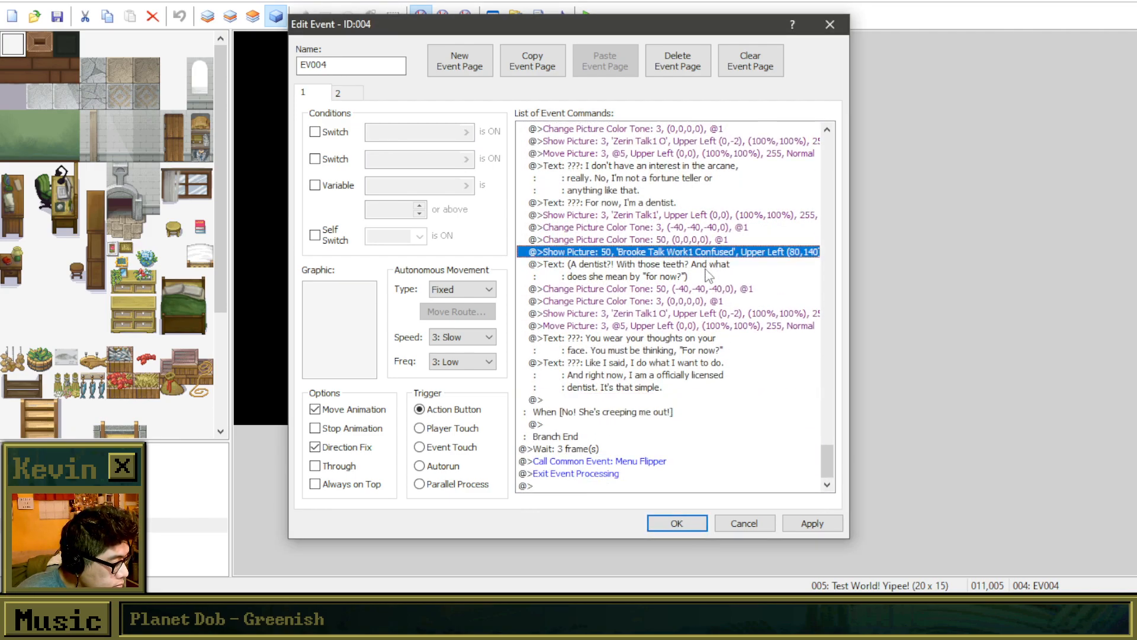
pyautogui.click(706, 270)
pyautogui.click(708, 253)
pyautogui.keyDown('shift'); pyautogui.click(705, 266); pyautogui.keyUp('shift')
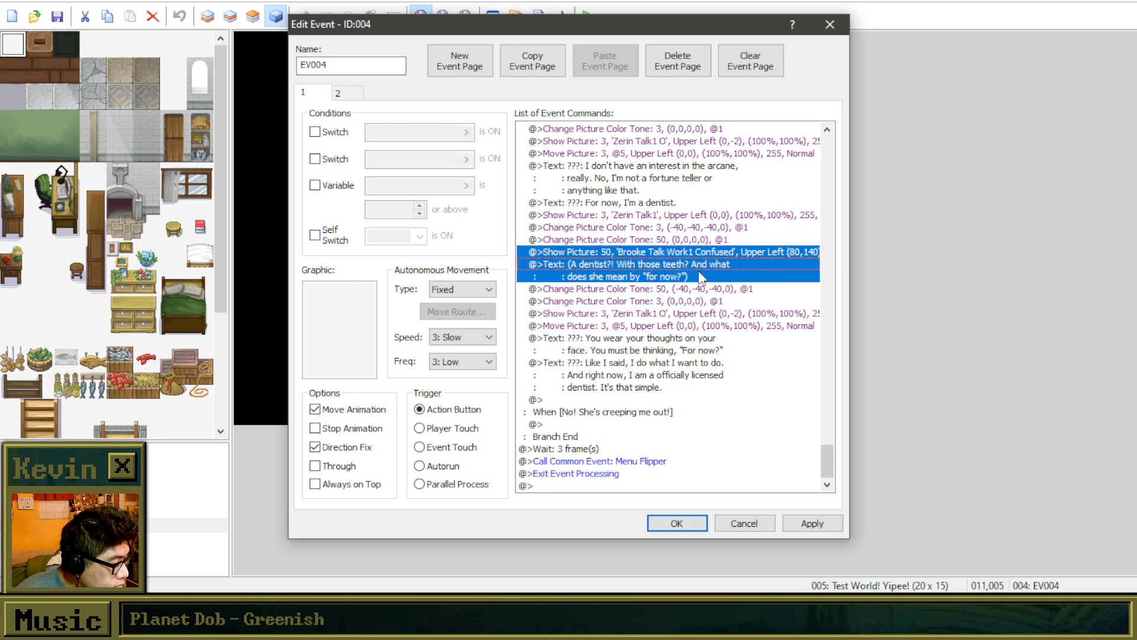
pyautogui.click(696, 227)
pyautogui.click(697, 216)
pyautogui.keyDown('shift'); pyautogui.click(697, 228); pyautogui.keyUp('shift')
pyautogui.moveTo(695, 241); pyautogui.dragTo(681, 327)
pyautogui.hotkey('ctrl', 'c')
pyautogui.click(629, 401)
pyautogui.hotkey('ctrl', 'v')
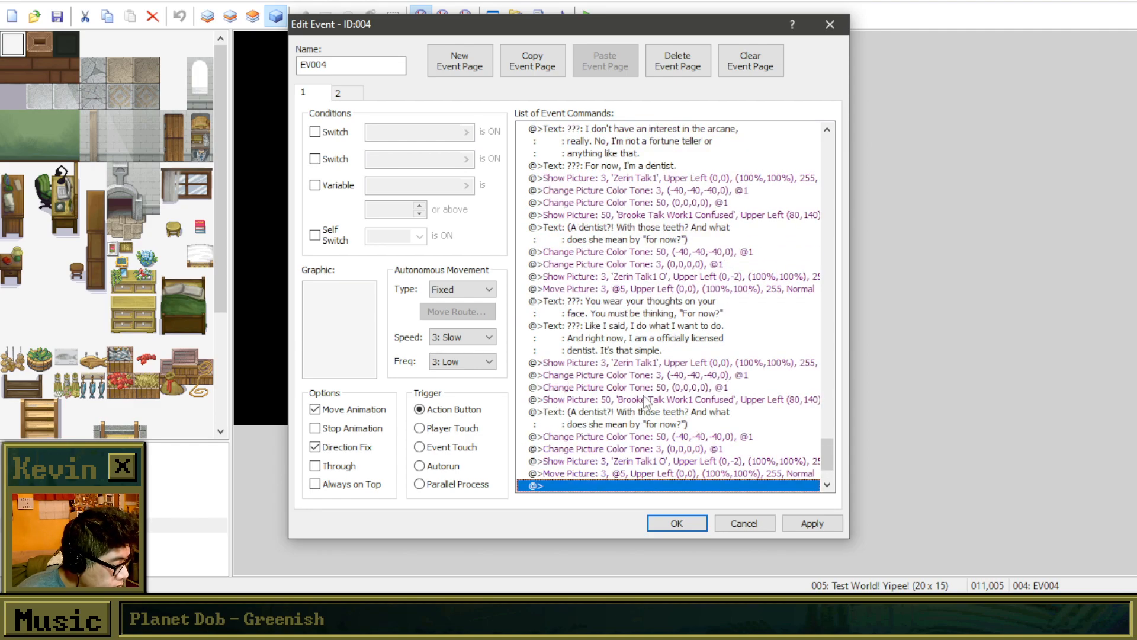
# Step: Replace the duplicated dentist thought below the "It's that simple" message with the text "..."
pyautogui.rightClick(646, 414)
pyautogui.click(657, 441)
pyautogui.moveTo(701, 313); pyautogui.dragTo(791, 147)
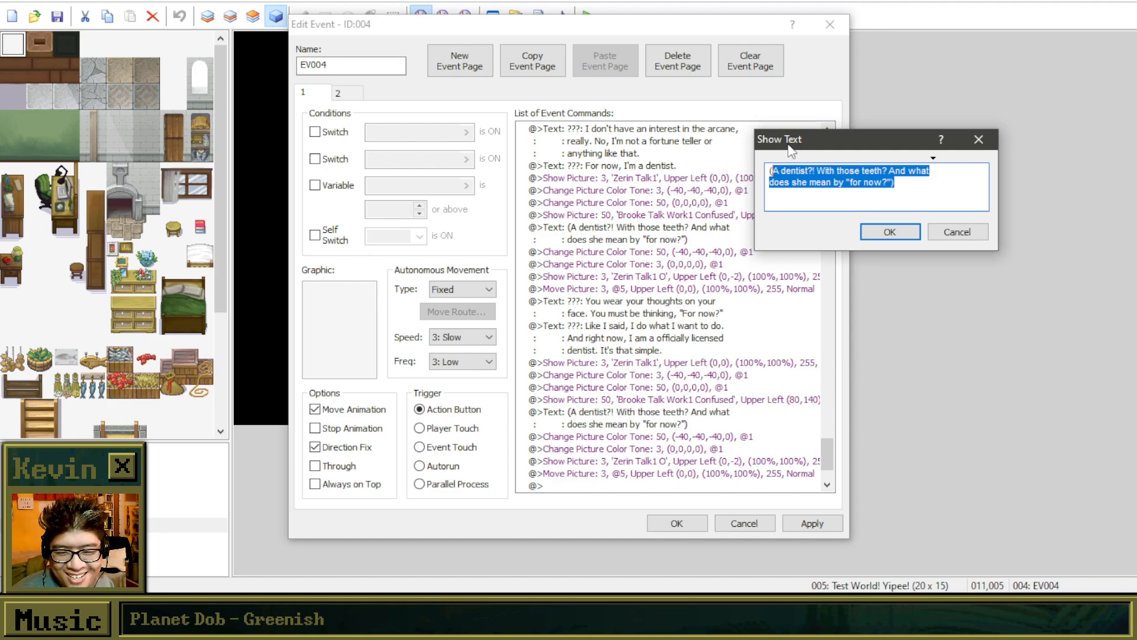
pyautogui.press('BackSpace')
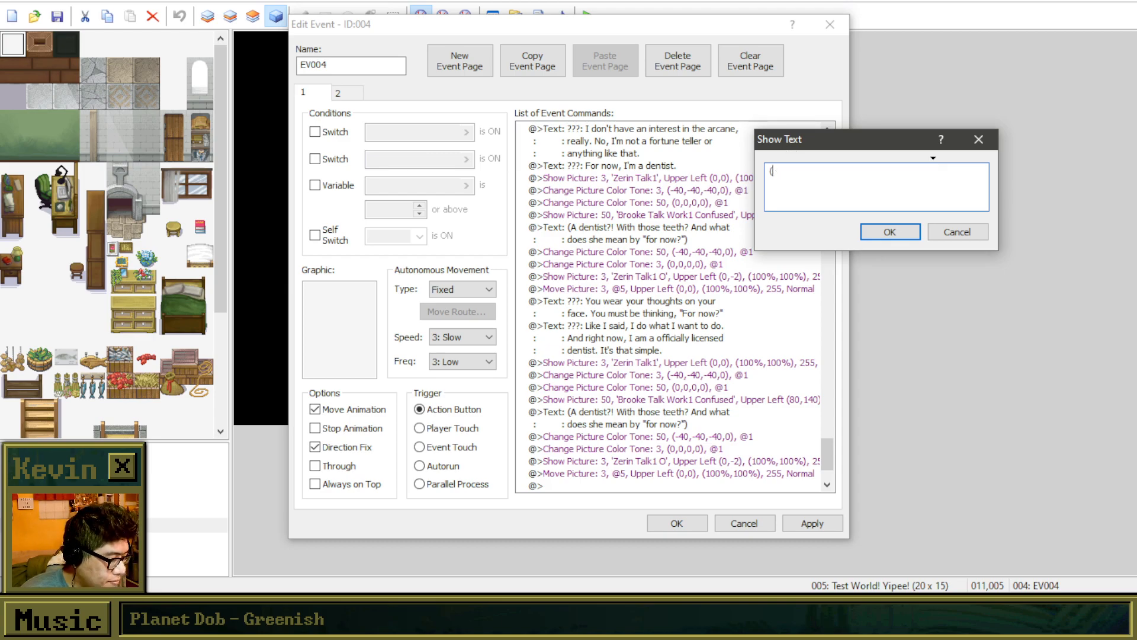
pyautogui.write('Sho')
pyautogui.press('BackSpace')
pyautogui.press('BackSpace')
pyautogui.press('BackSpace')
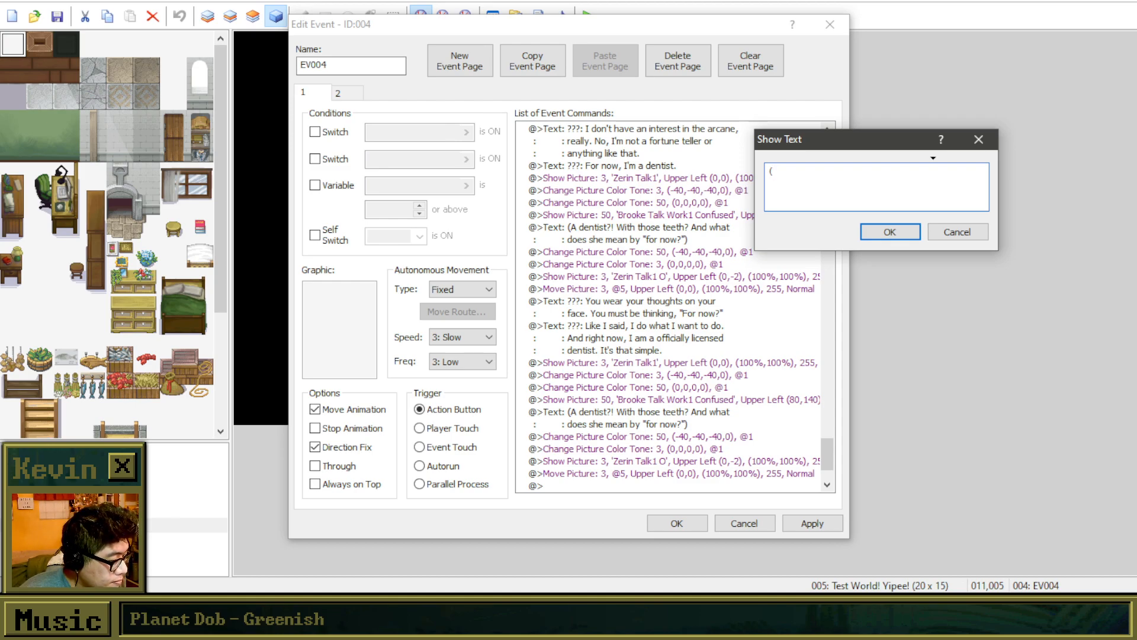
pyautogui.press('BackSpace')
pyautogui.write('...')
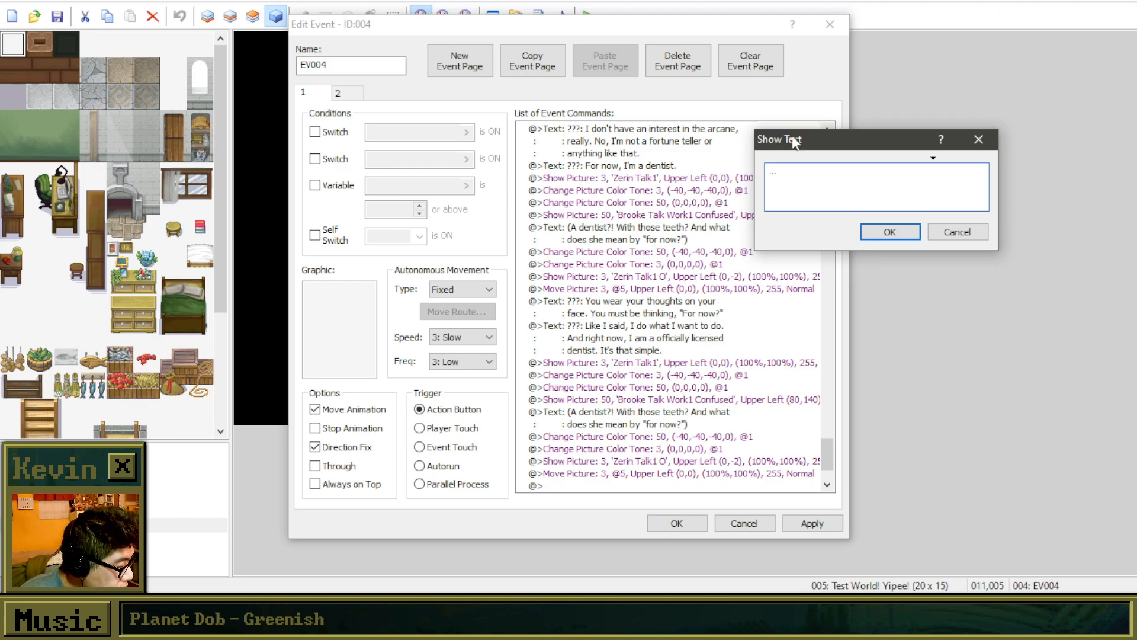
pyautogui.click(888, 232)
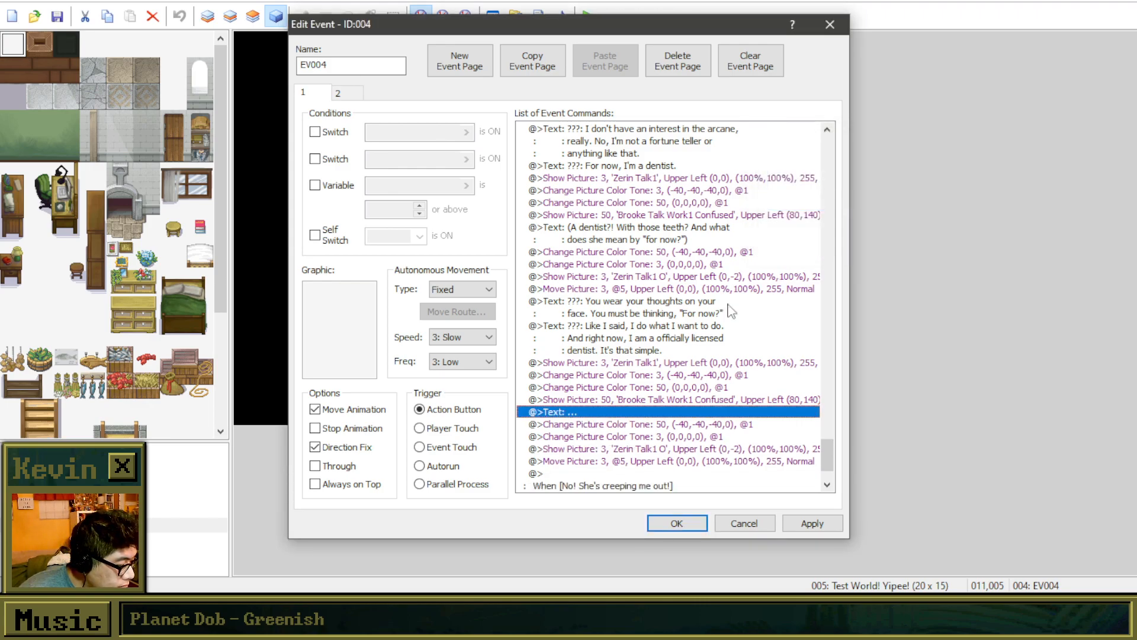
# Step: Copy the customer's reply block, from darkening picture 50 through the "You wear your thoughts on your face" message, to the end of the branch
pyautogui.scroll(-2, 738, 306)
pyautogui.click(674, 193)
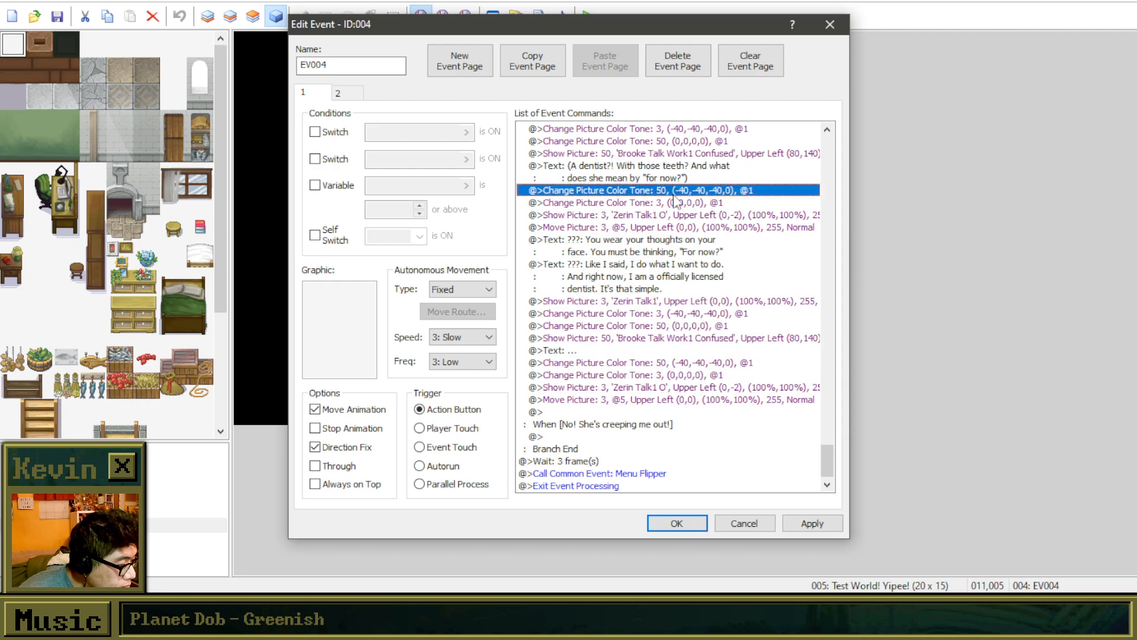
pyautogui.moveTo(678, 207); pyautogui.dragTo(674, 253)
pyautogui.hotkey('ctrl', 'c')
pyautogui.click(624, 415)
pyautogui.hotkey('ctrl', 'v')
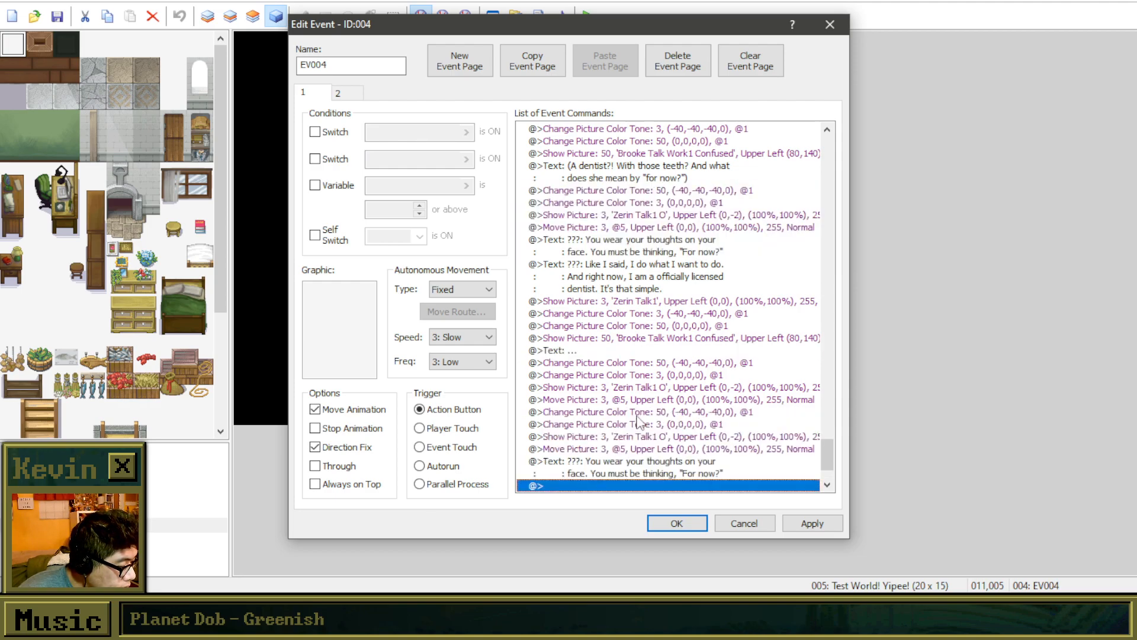
# Step: Delete every command between the "..." message and the "No! She's creeping me out!" choice
pyautogui.rightClick(655, 468)
pyautogui.click(619, 411)
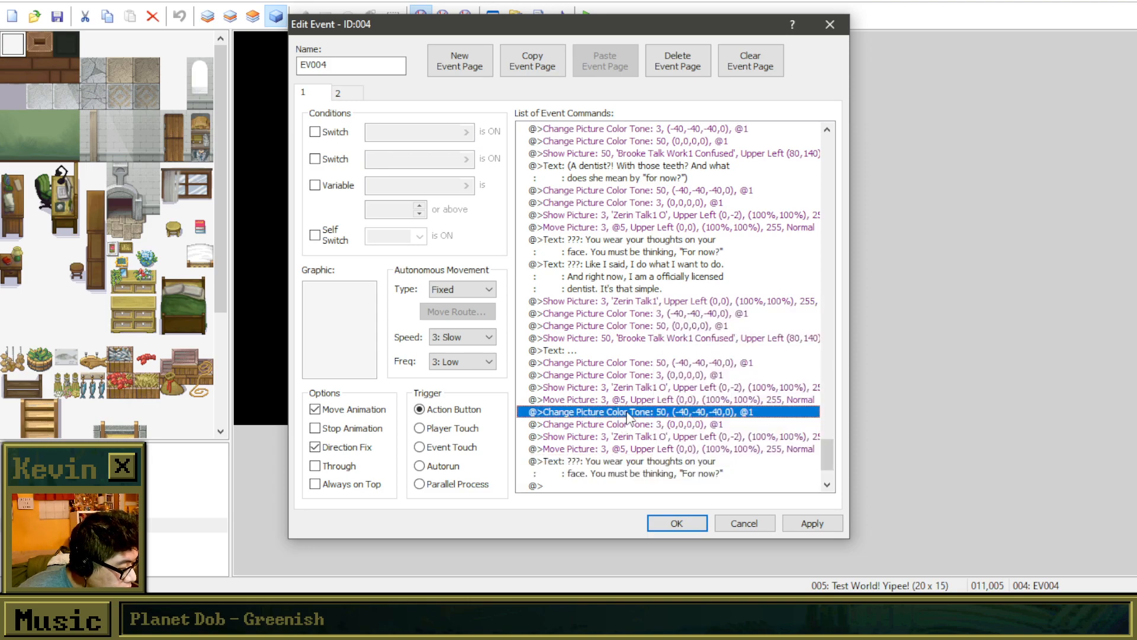
pyautogui.click(686, 464)
pyautogui.scroll(-2, 691, 454)
pyautogui.press('Delete')
pyautogui.press('Up')
pyautogui.press('Delete')
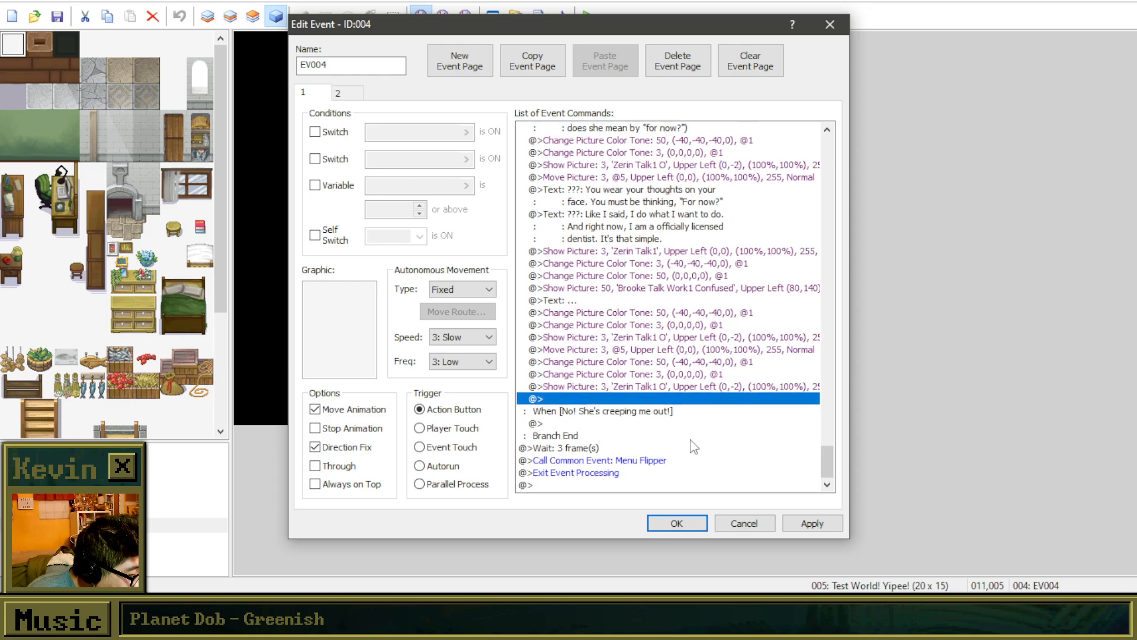
pyautogui.press('Up')
pyautogui.press('Delete')
pyautogui.press('Up')
pyautogui.press('Delete')
pyautogui.press('Up')
pyautogui.press('Delete')
pyautogui.press('Up')
pyautogui.press('Delete')
pyautogui.press('Up')
pyautogui.press('Delete')
pyautogui.press('Up')
pyautogui.press('Delete')
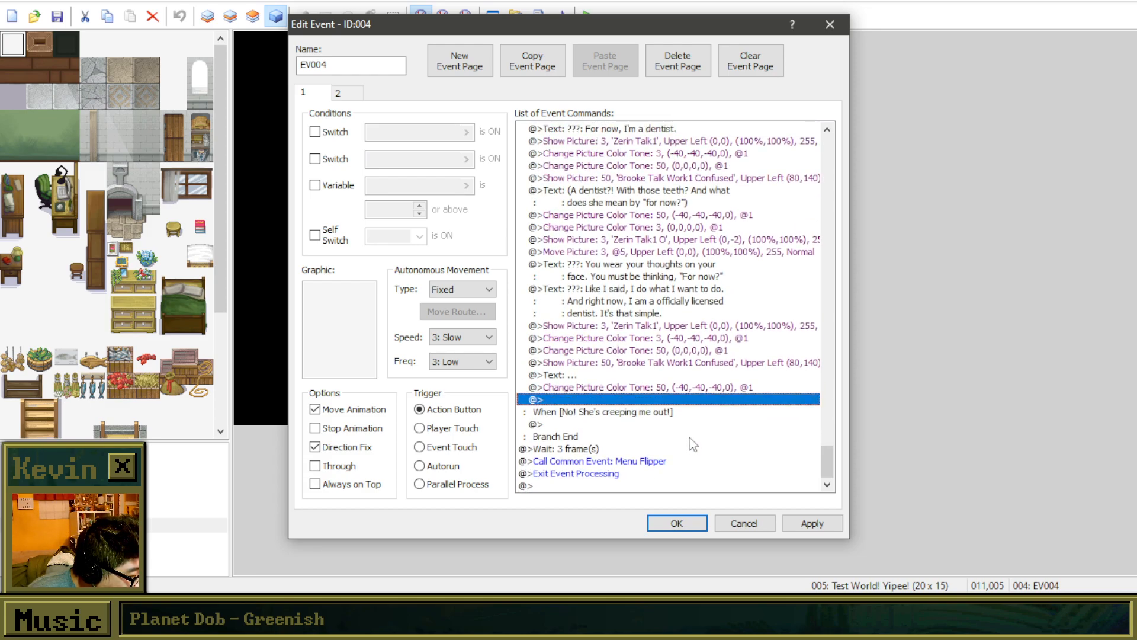
pyautogui.press('Up')
pyautogui.press('Delete')
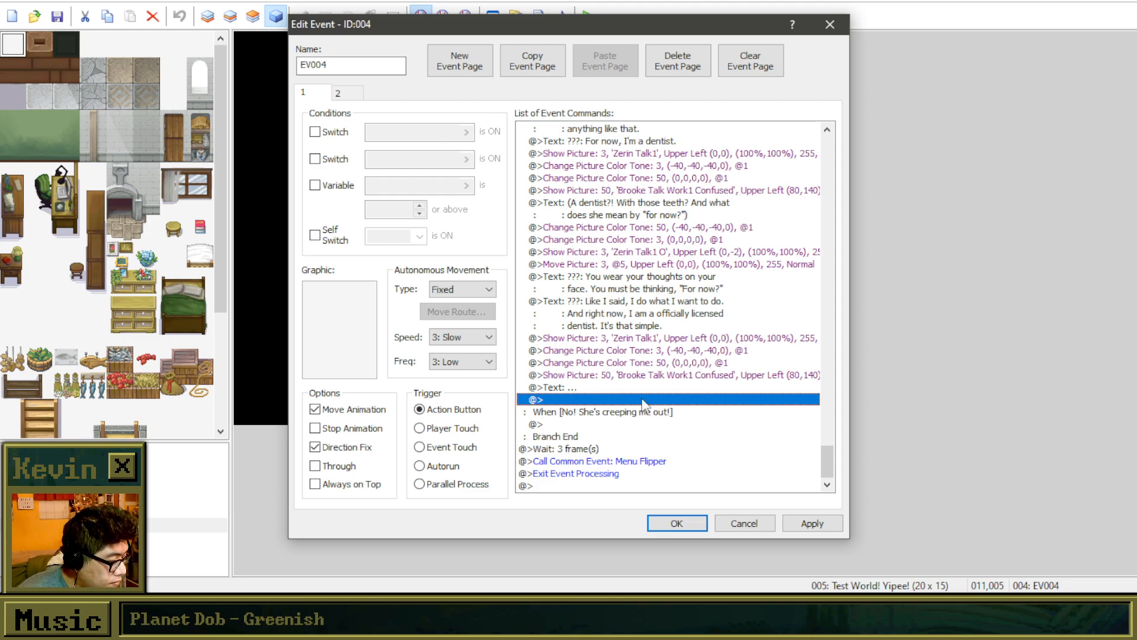
# Step: Paste the copied reply block below the "..." message, rewrite its text as "???: Cat got your tongue, Brooke?" and save the event
pyautogui.hotkey('ctrl', 'v')
pyautogui.scroll(-2, 703, 423)
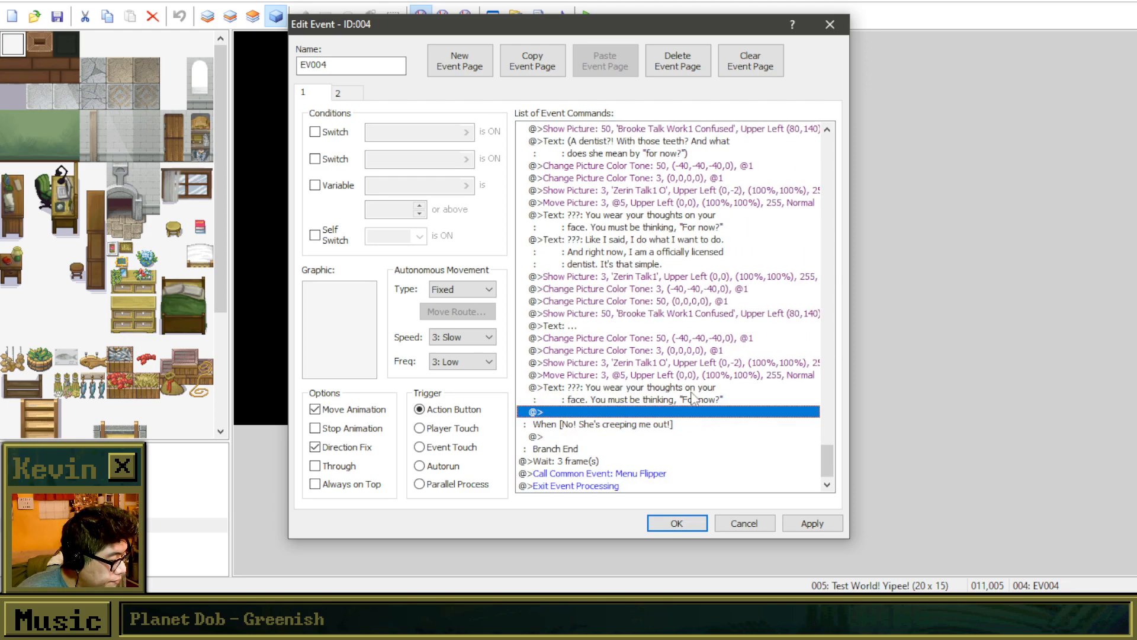
pyautogui.click(690, 391)
pyautogui.rightClick(690, 391)
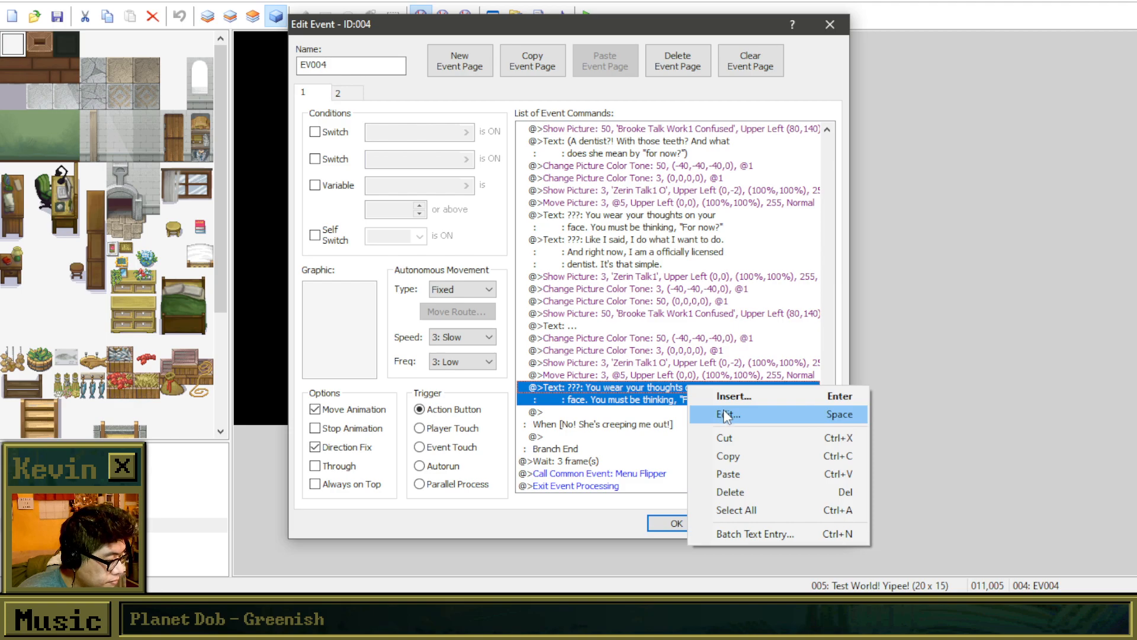
pyautogui.click(725, 413)
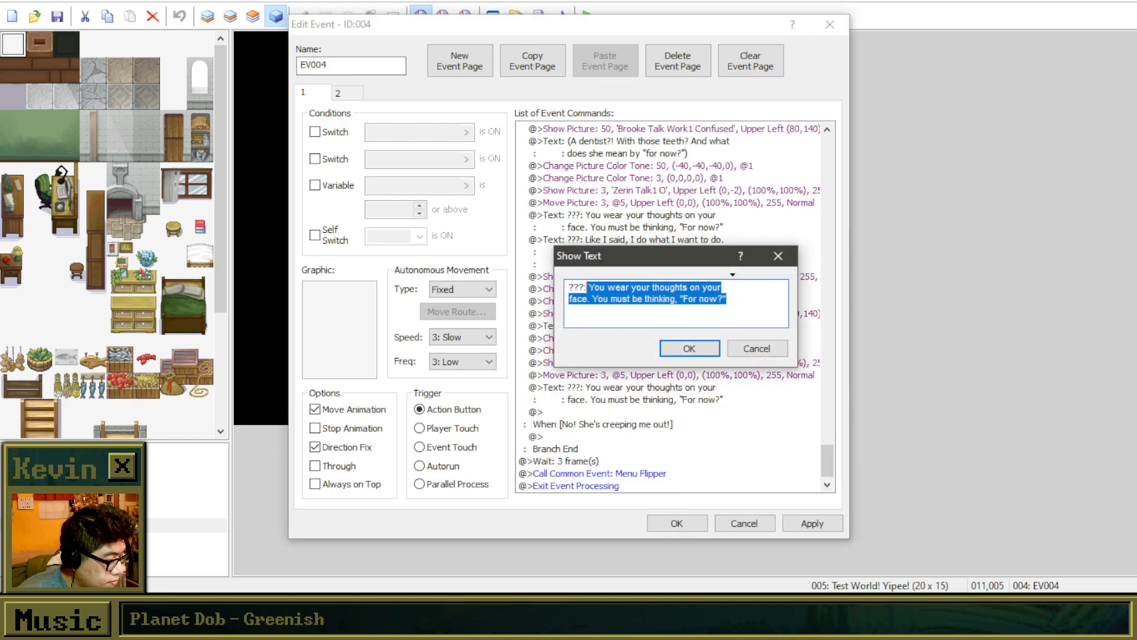
pyautogui.write('???: Cat got ')
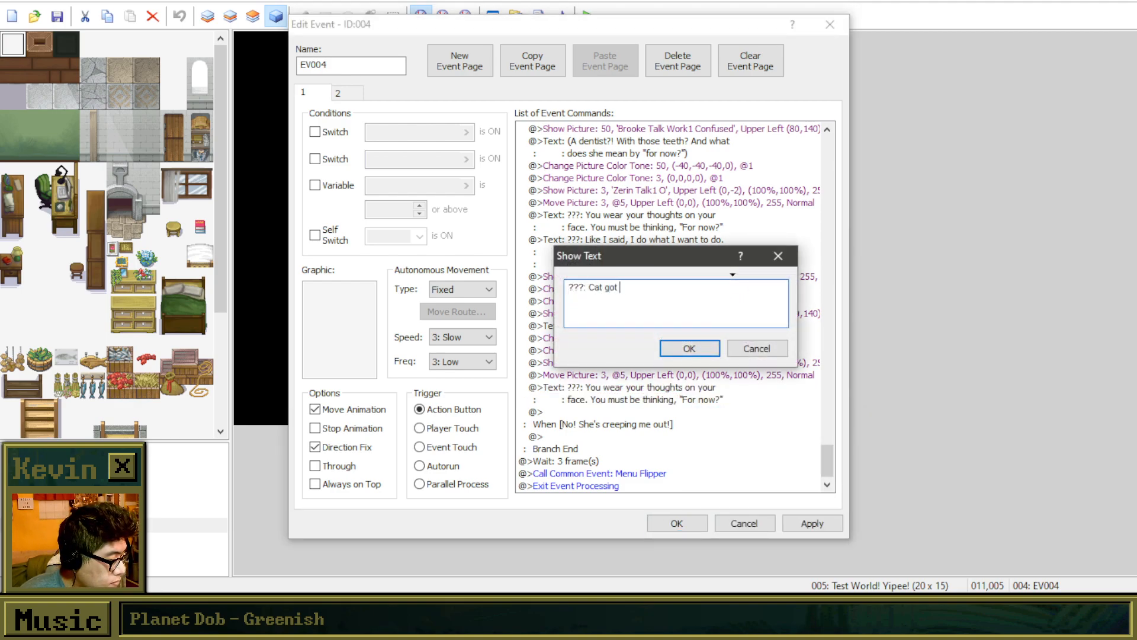
pyautogui.write('your tongue, Brooke?')
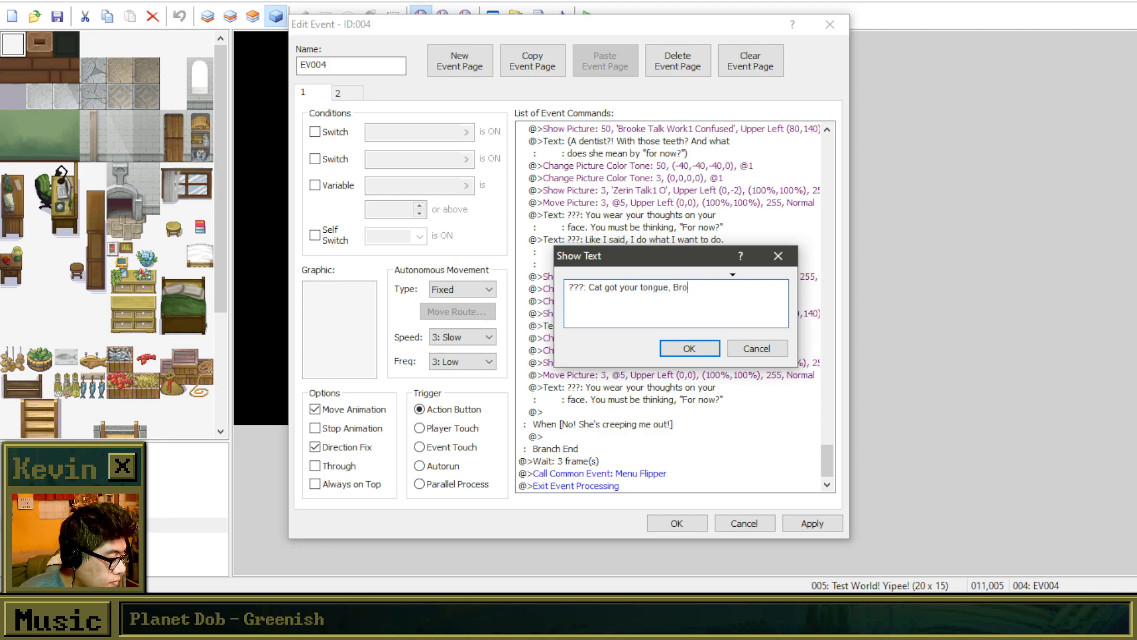
pyautogui.click(690, 349)
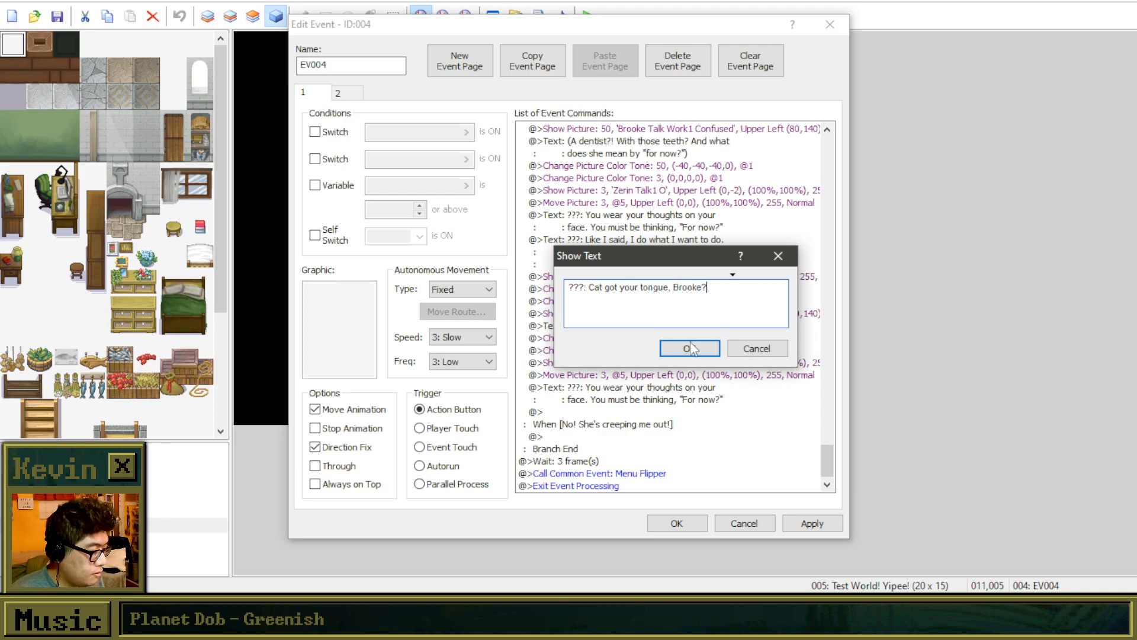
pyautogui.click(835, 527)
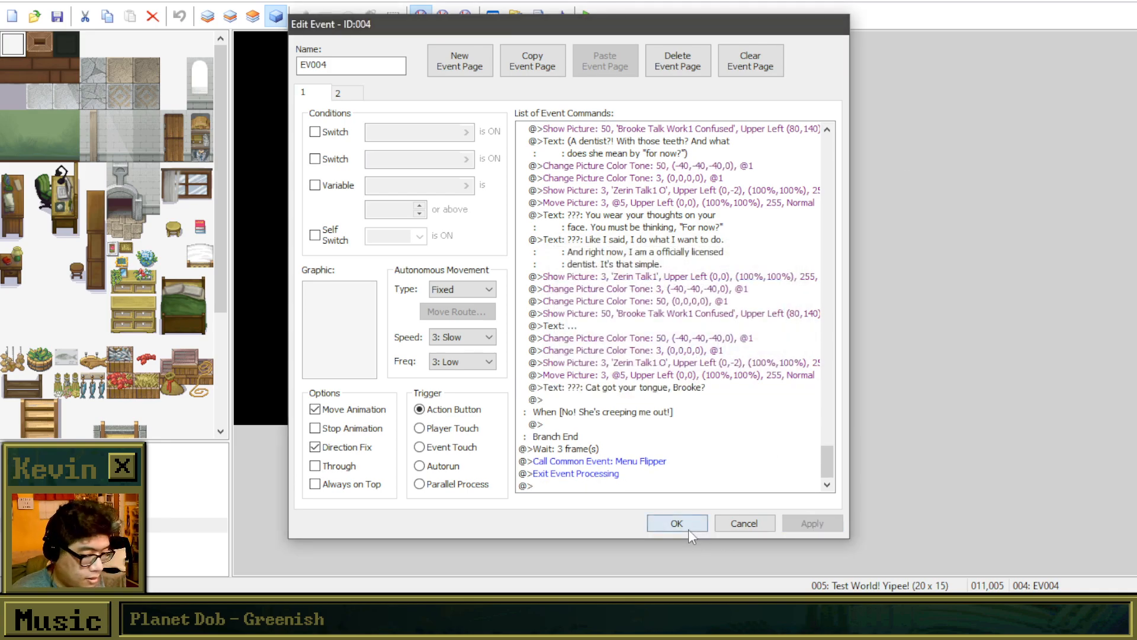
pyautogui.click(689, 526)
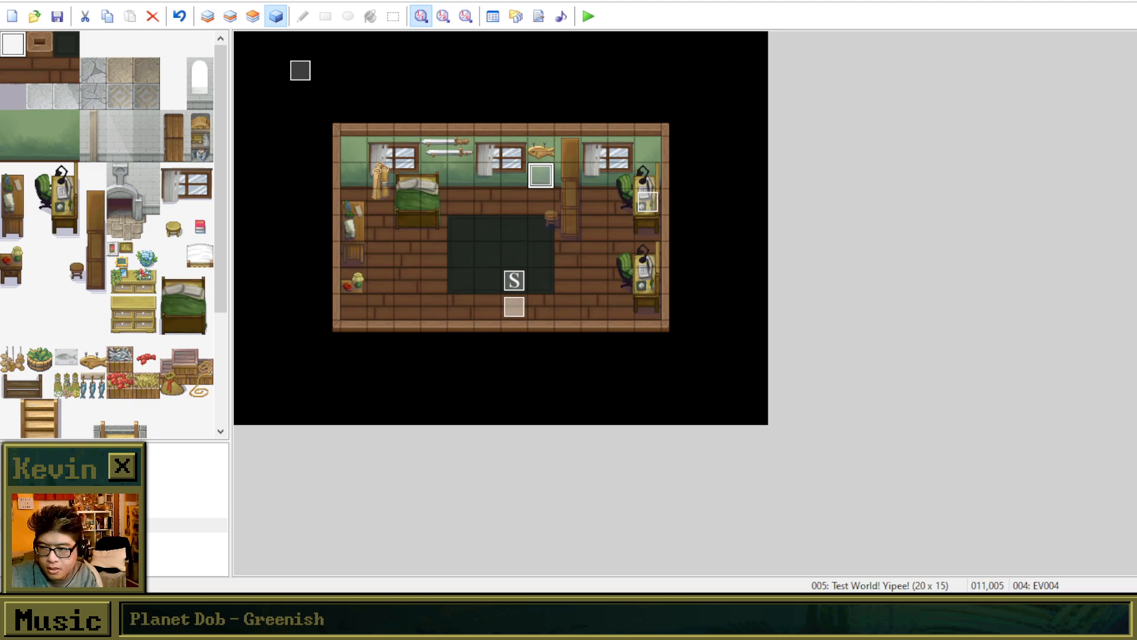
# Step: Save the changes to Phantom of a Smile and start a playtest with New Day
pyautogui.click(588, 16)
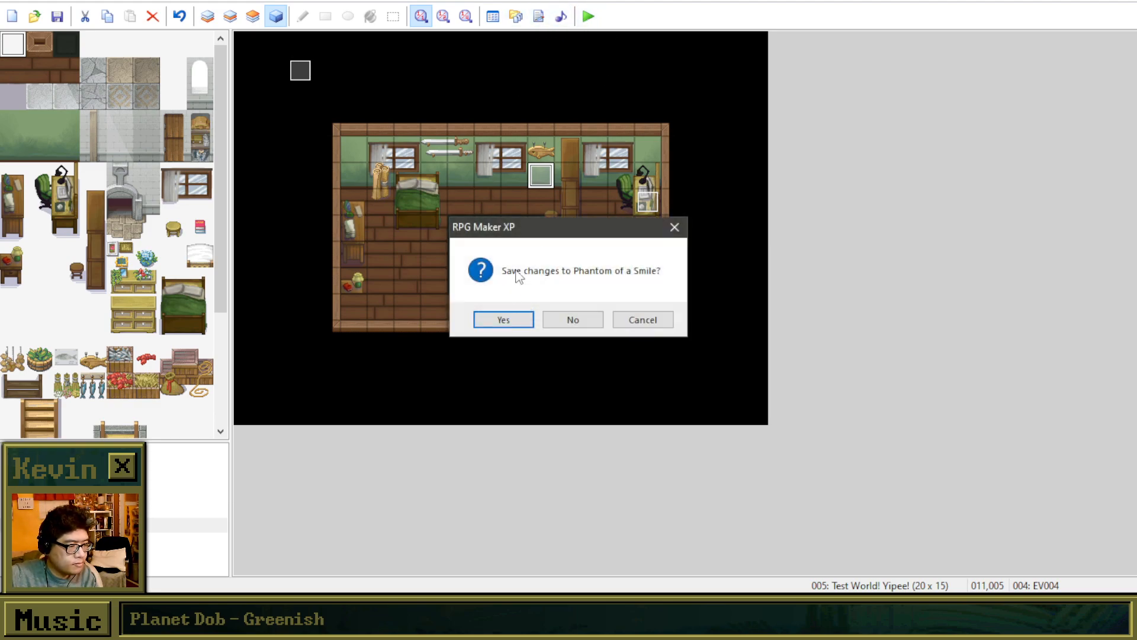
pyautogui.click(503, 320)
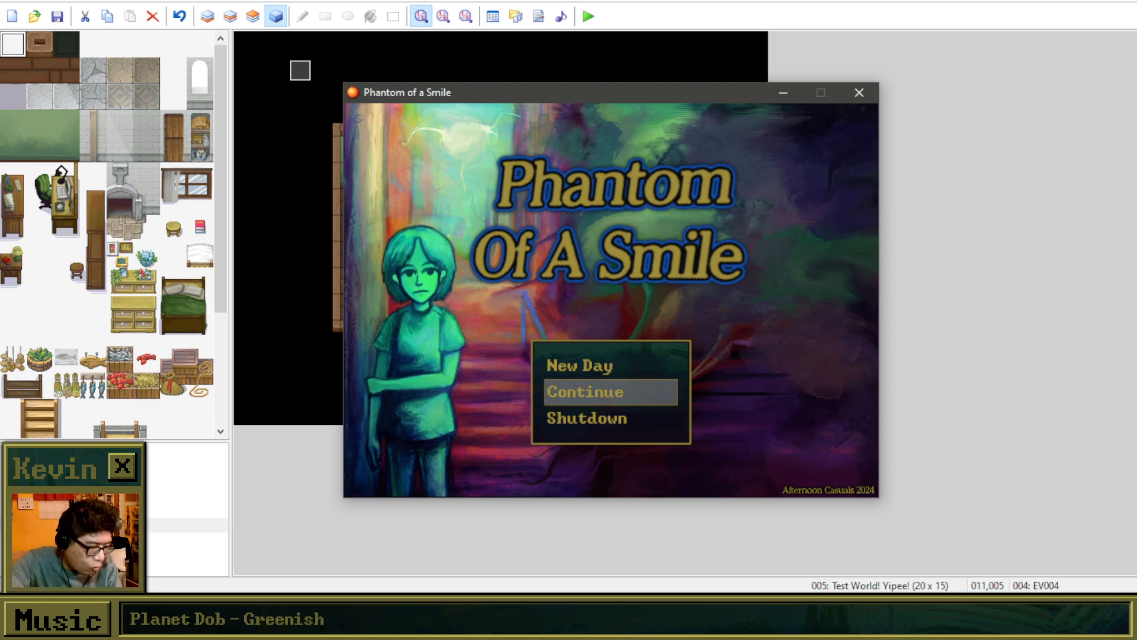
pyautogui.press('Up')
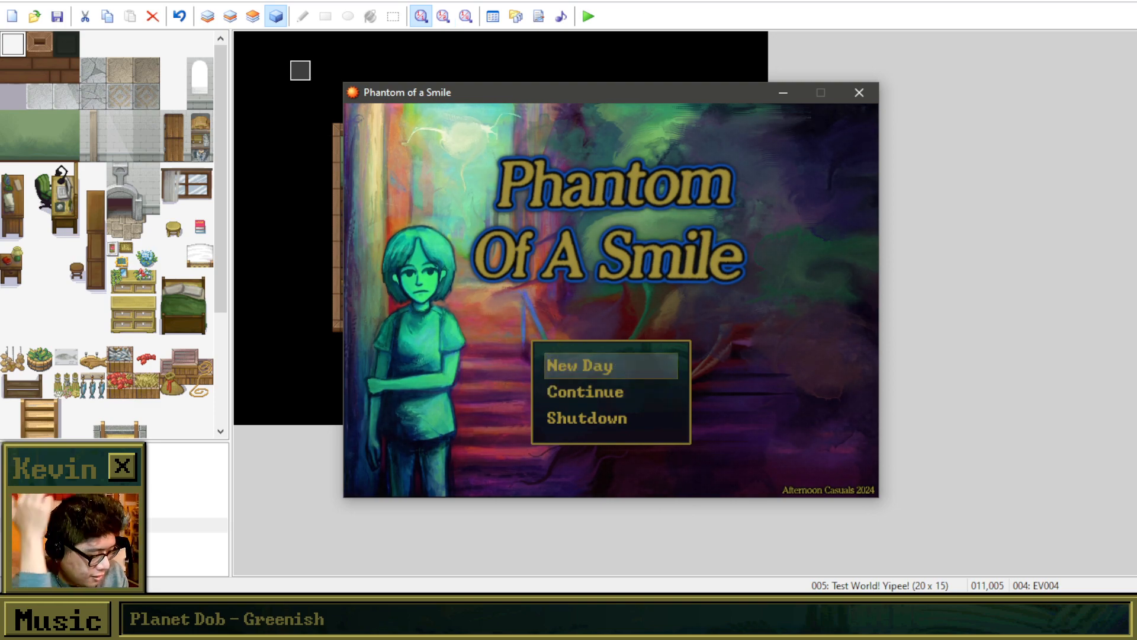
pyautogui.press('Return')
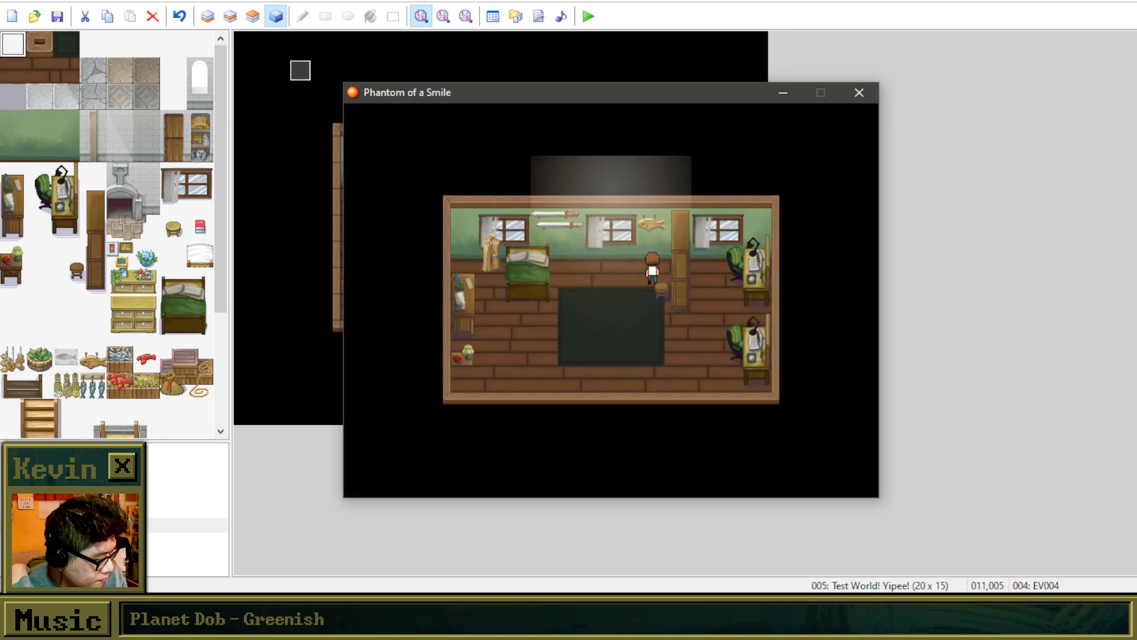
# Step: Trigger the event and playtest the opening dialogue, from the customer's introduction through her request for a unique drink
pyautogui.press('Return')
pyautogui.press('Return')
pyautogui.press('Return')
pyautogui.press('Return')
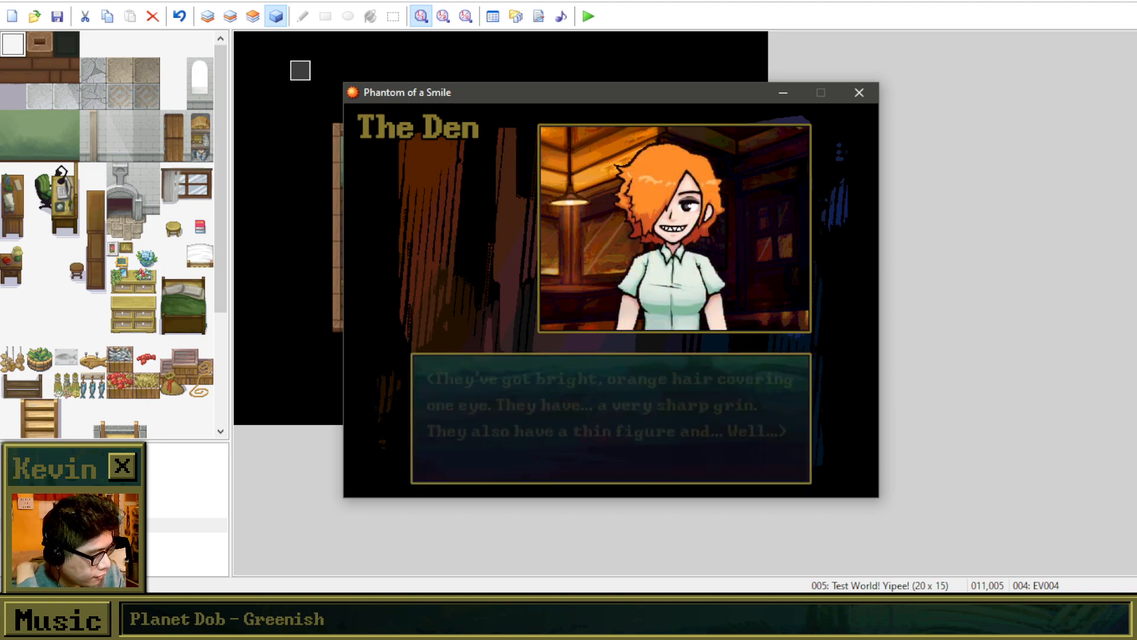
pyautogui.press('Return')
pyautogui.press('Return')
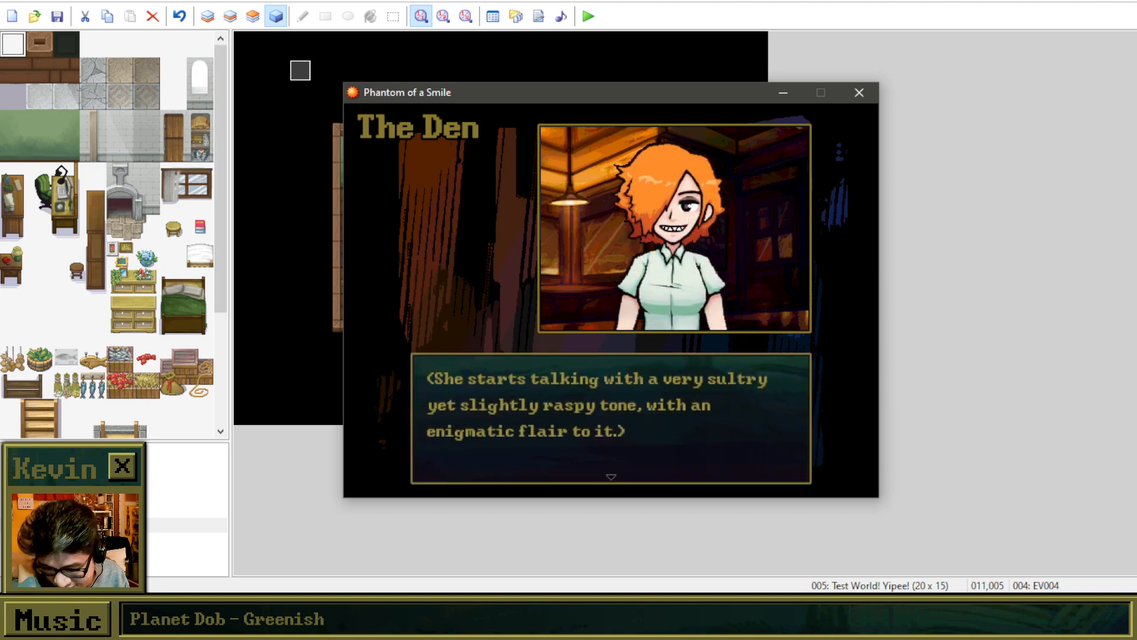
pyautogui.press('Return')
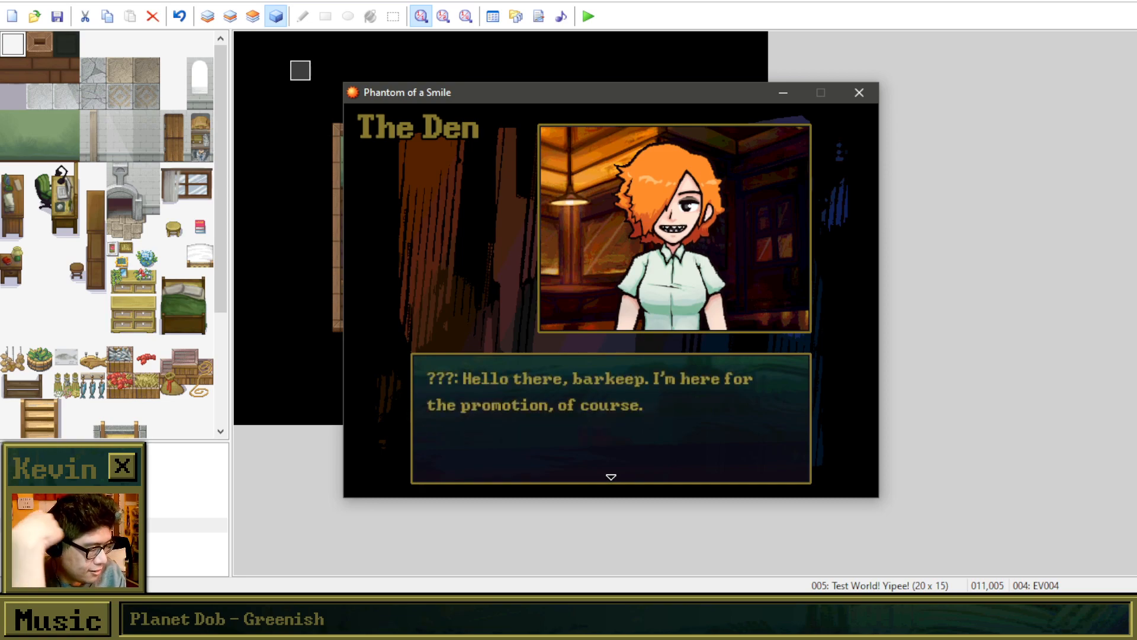
pyautogui.press('Return')
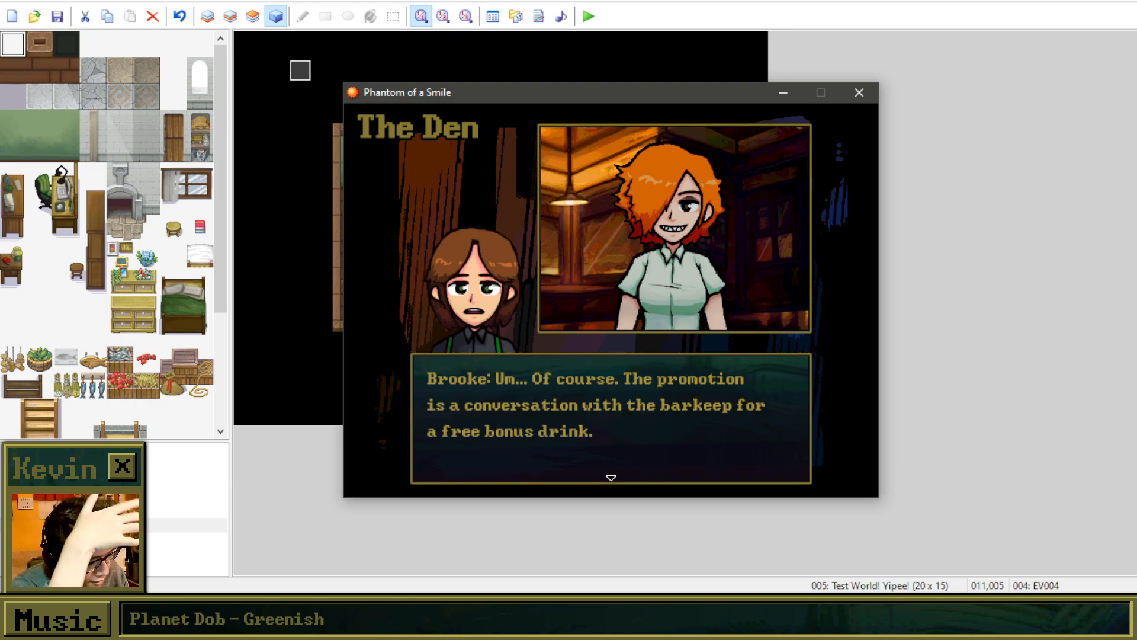
pyautogui.press('Return')
pyautogui.press('Return')
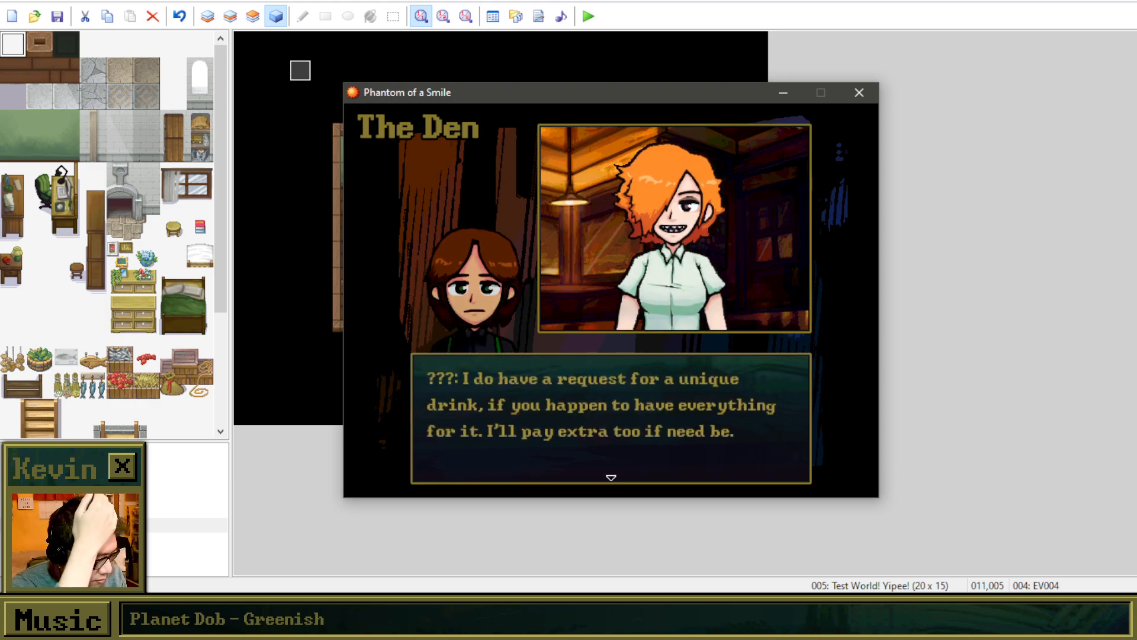
pyautogui.press('Return')
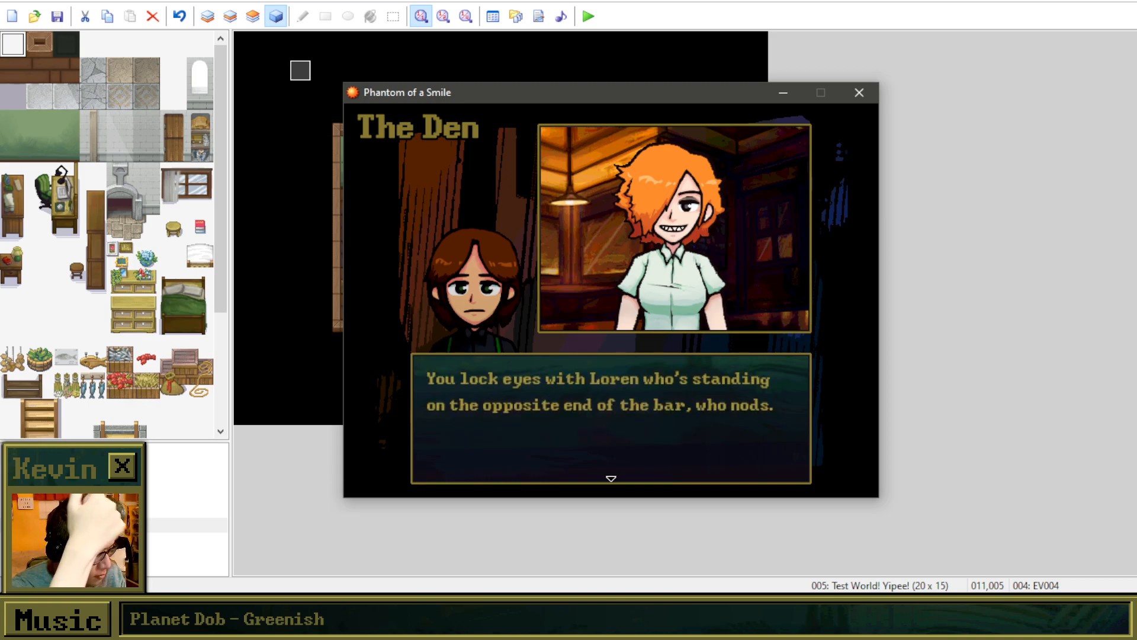
# Step: Advance the playtest through the drink-order dialogue to the narration of the mystery lady taking a large swig
pyautogui.press('Return')
pyautogui.press('Return')
pyautogui.press('Return')
pyautogui.press('Return')
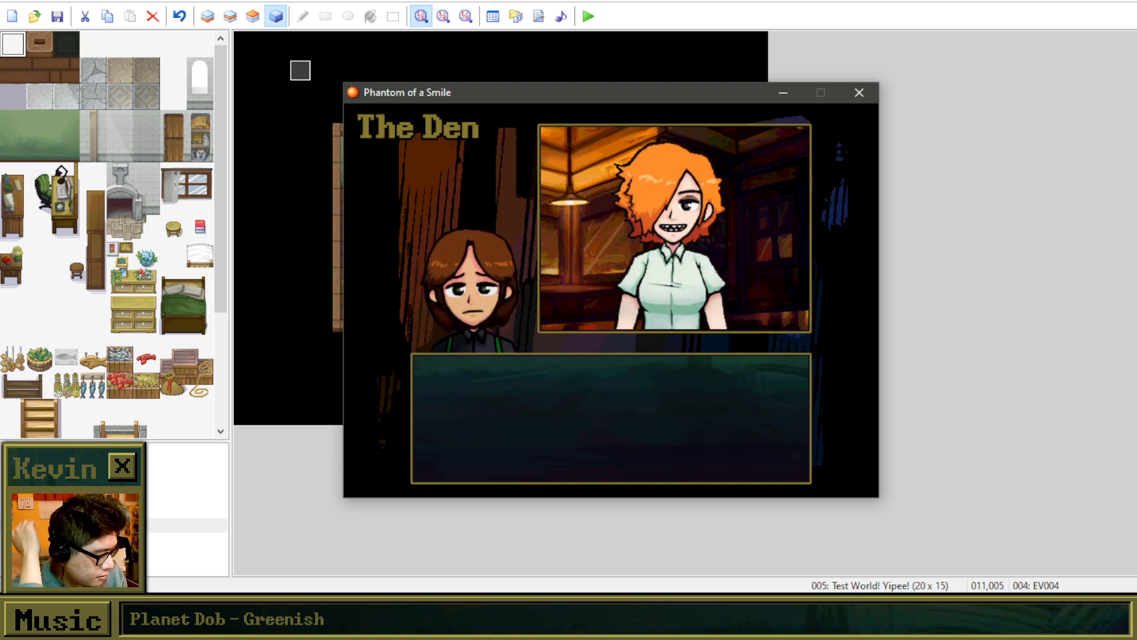
pyautogui.press('Return')
pyautogui.press('Return')
pyautogui.press('Return')
pyautogui.press('Return')
pyautogui.press('Return')
pyautogui.press('Return')
pyautogui.press('Return')
pyautogui.press('Return')
pyautogui.press('Return')
pyautogui.press('Return')
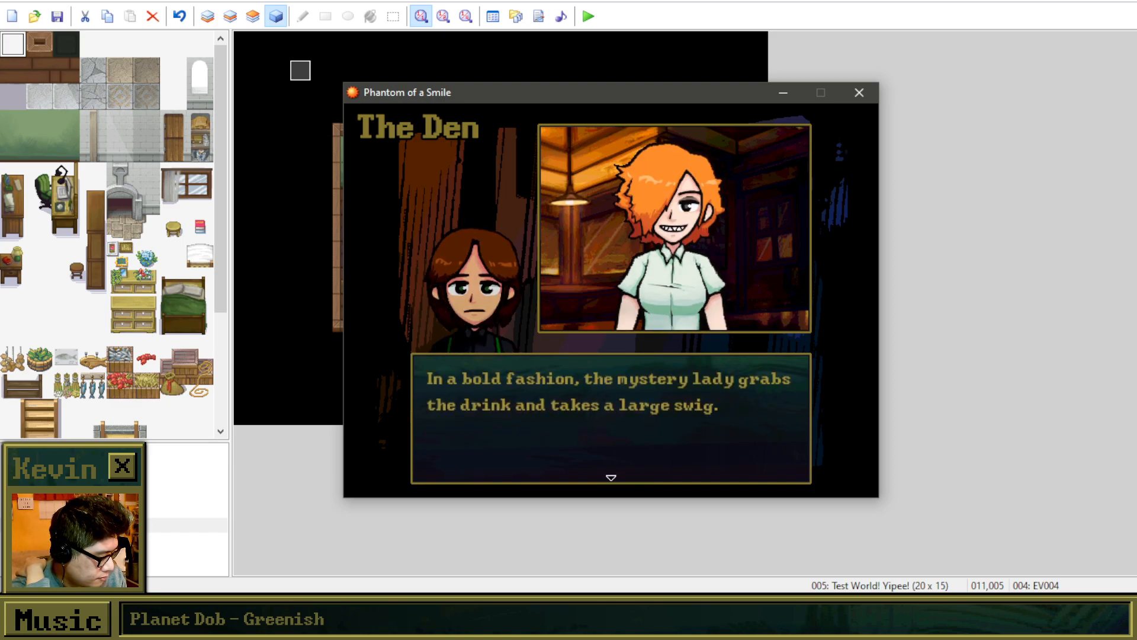
# Step: Review the customer's verdict on the drink and her lines about wandering freely and understanding people
pyautogui.press('Return')
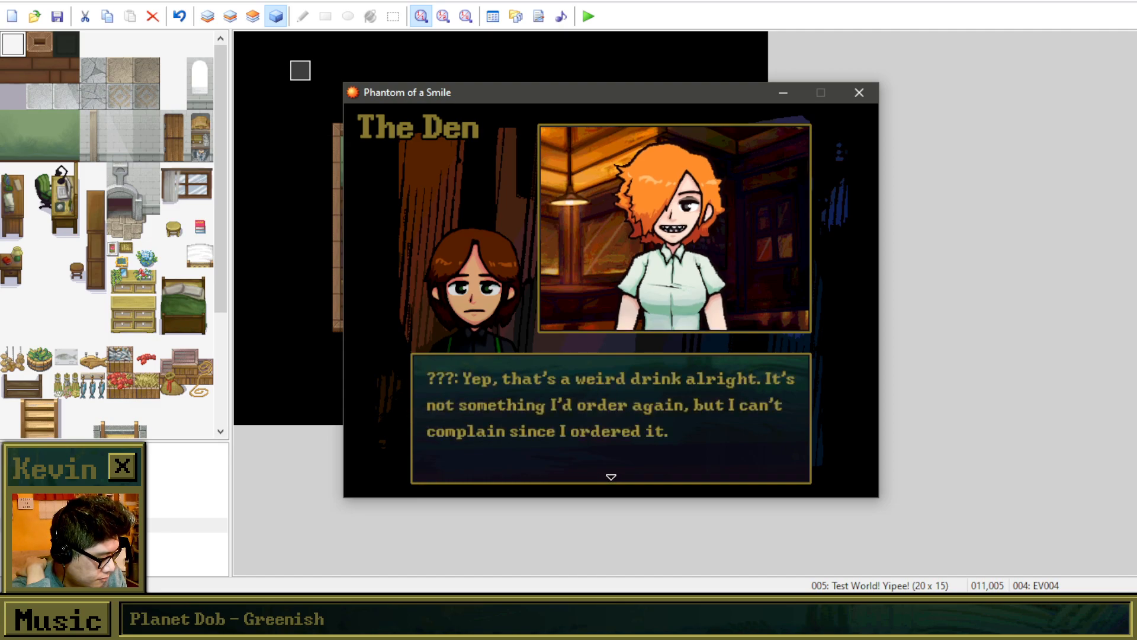
pyautogui.press('Return')
pyautogui.press('Return')
pyautogui.press('Return')
pyautogui.press('Return')
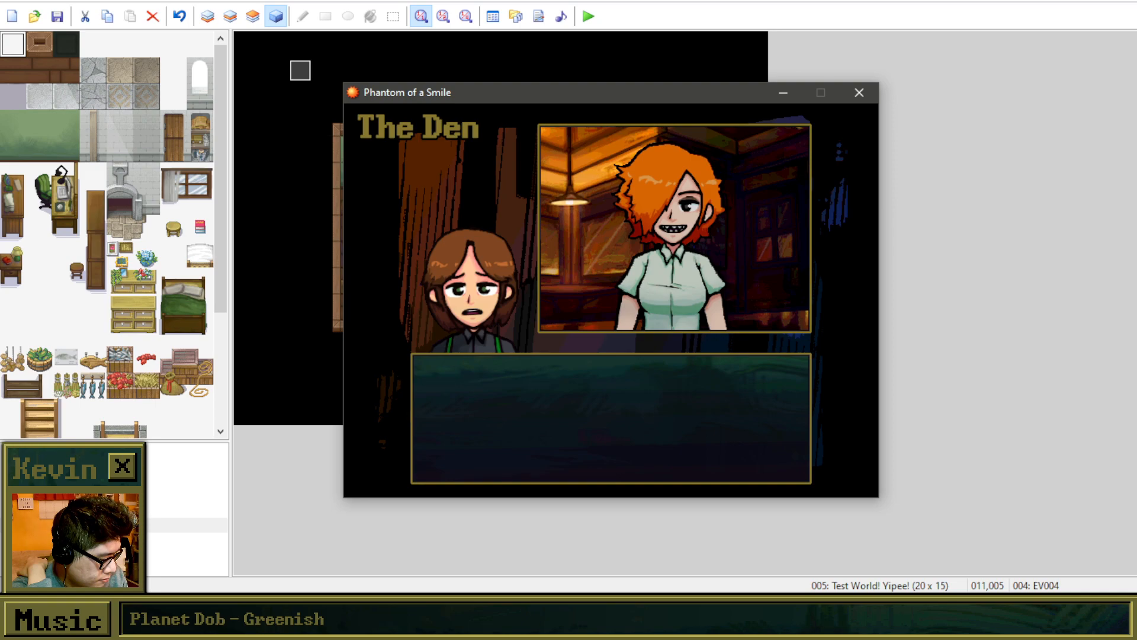
pyautogui.press('Return')
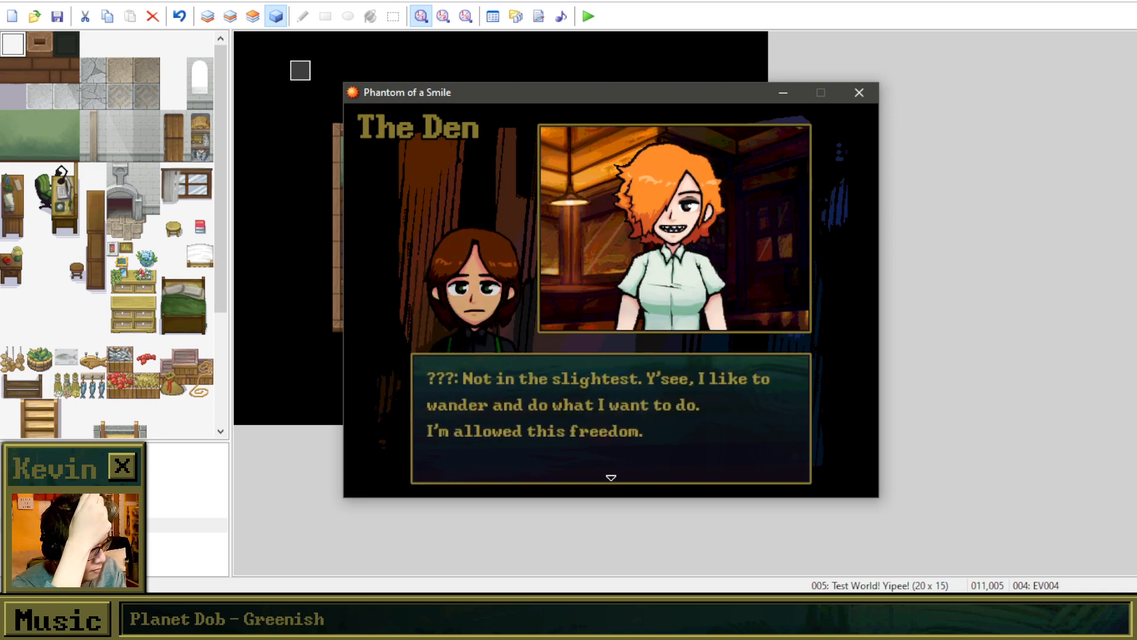
pyautogui.press('Return')
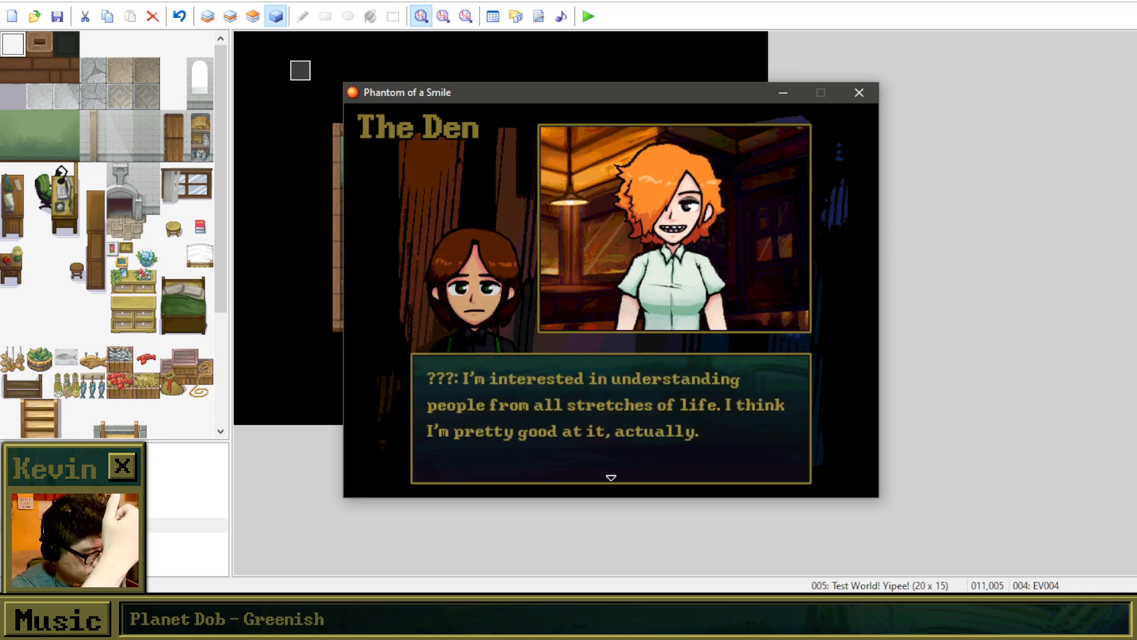
pyautogui.press('Return')
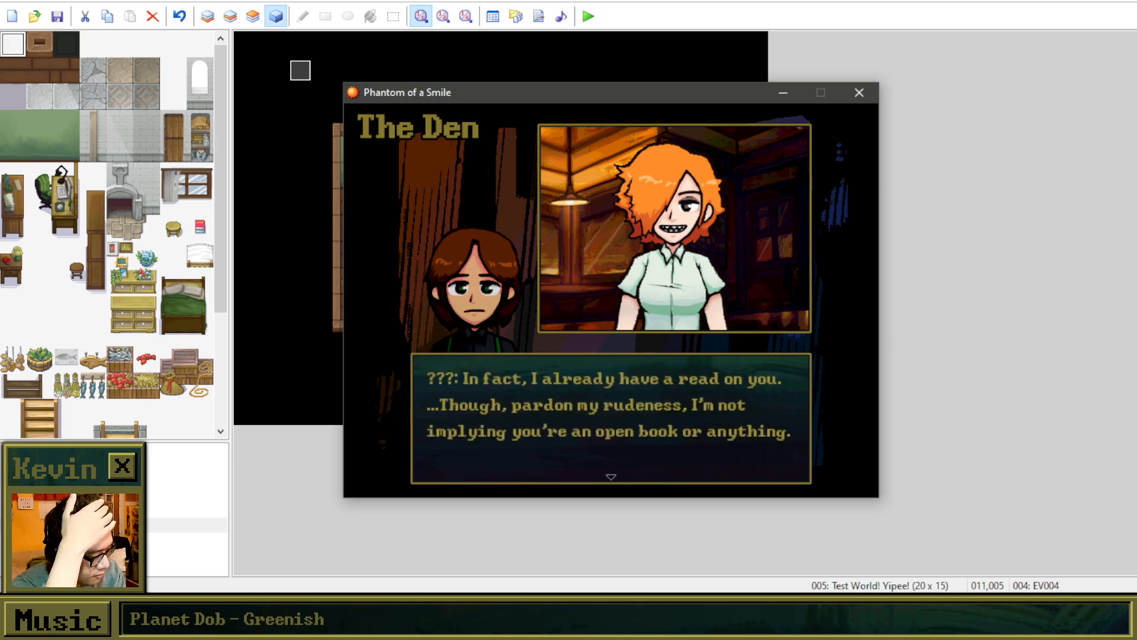
# Step: Play through the customer's read on Brooke, from the creative mind remark through the two pains in her life
pyautogui.press('Return')
pyautogui.press('Return')
pyautogui.press('Return')
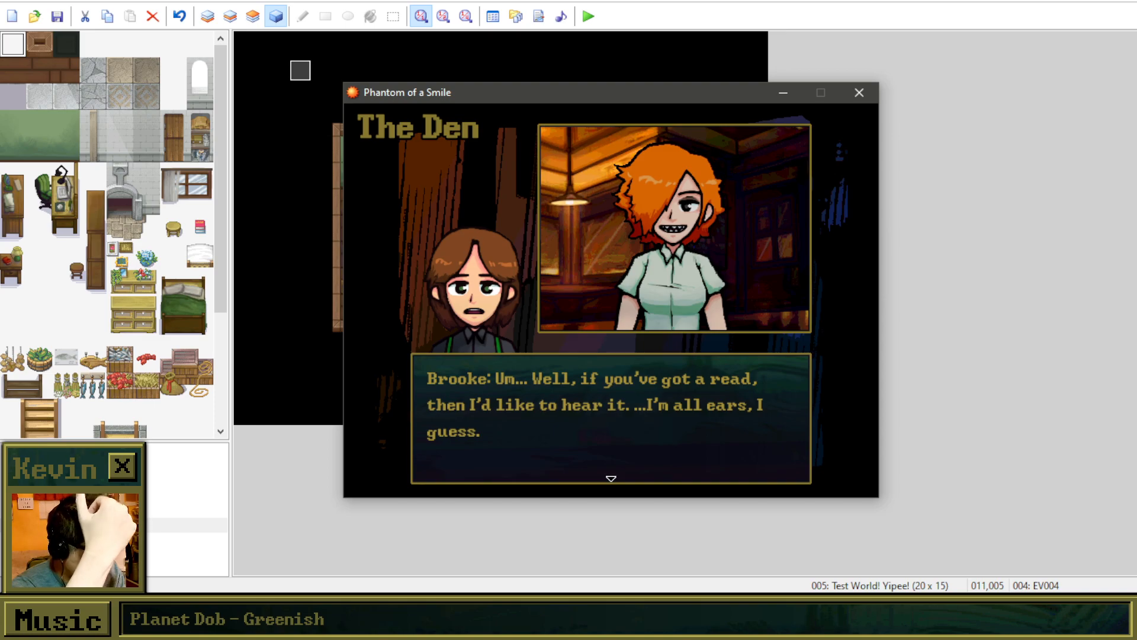
pyautogui.press('Return')
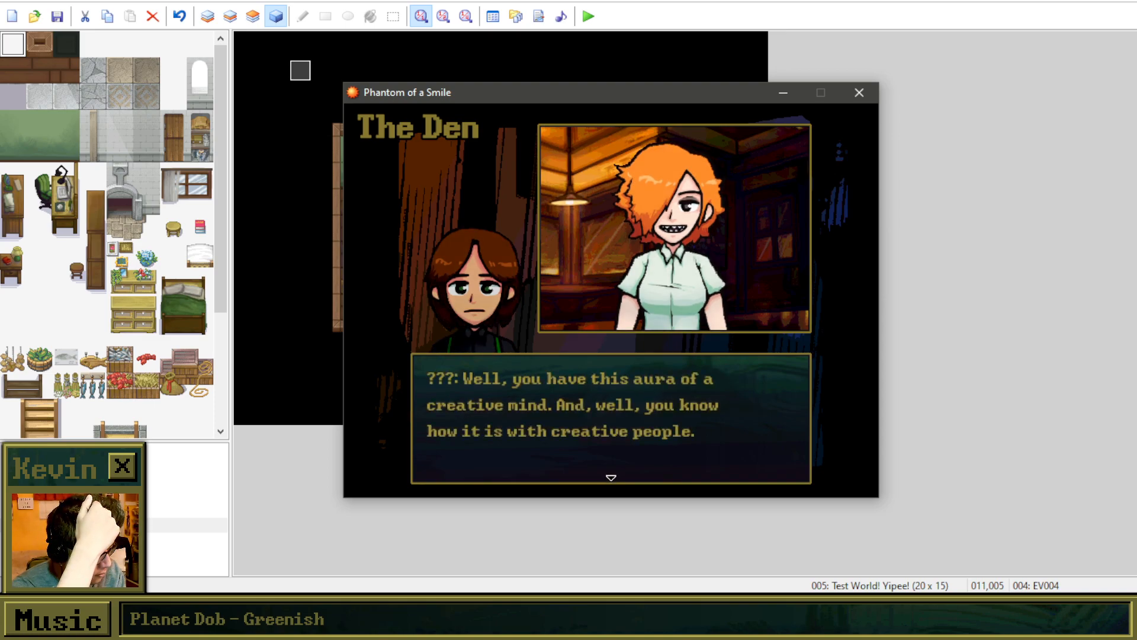
pyautogui.press('Return')
pyautogui.press('Return')
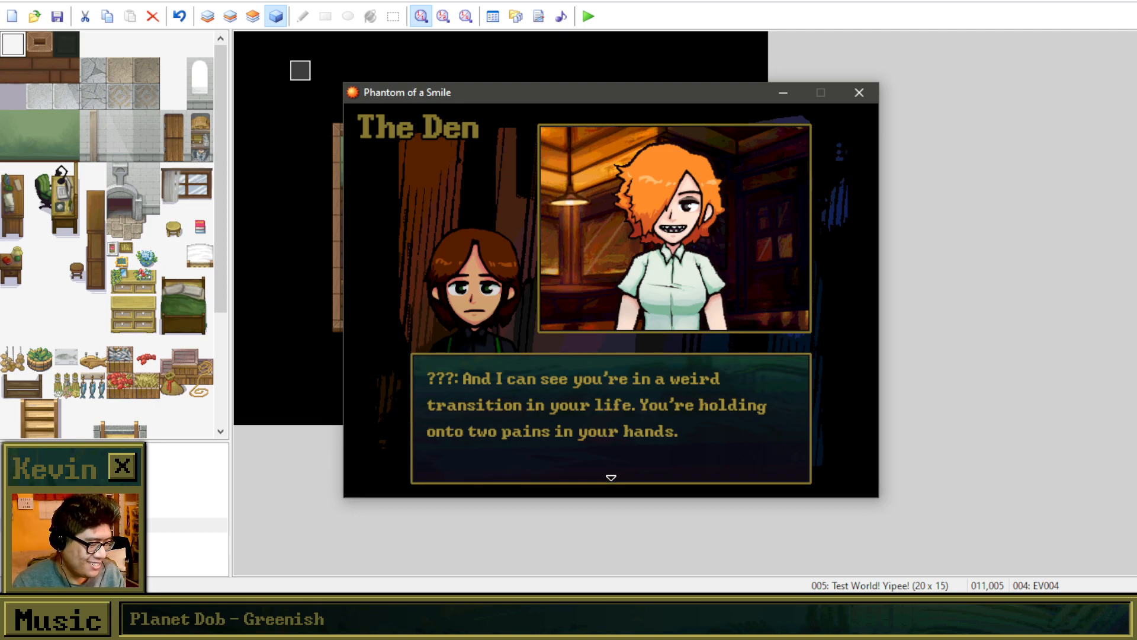
pyautogui.press('Return')
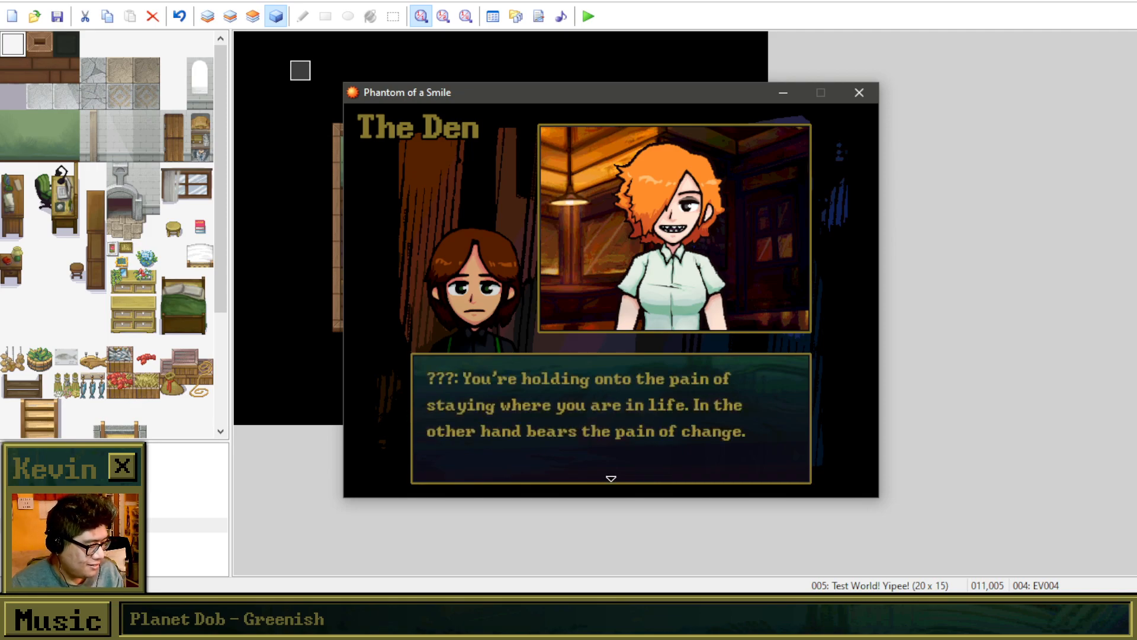
pyautogui.press('Return')
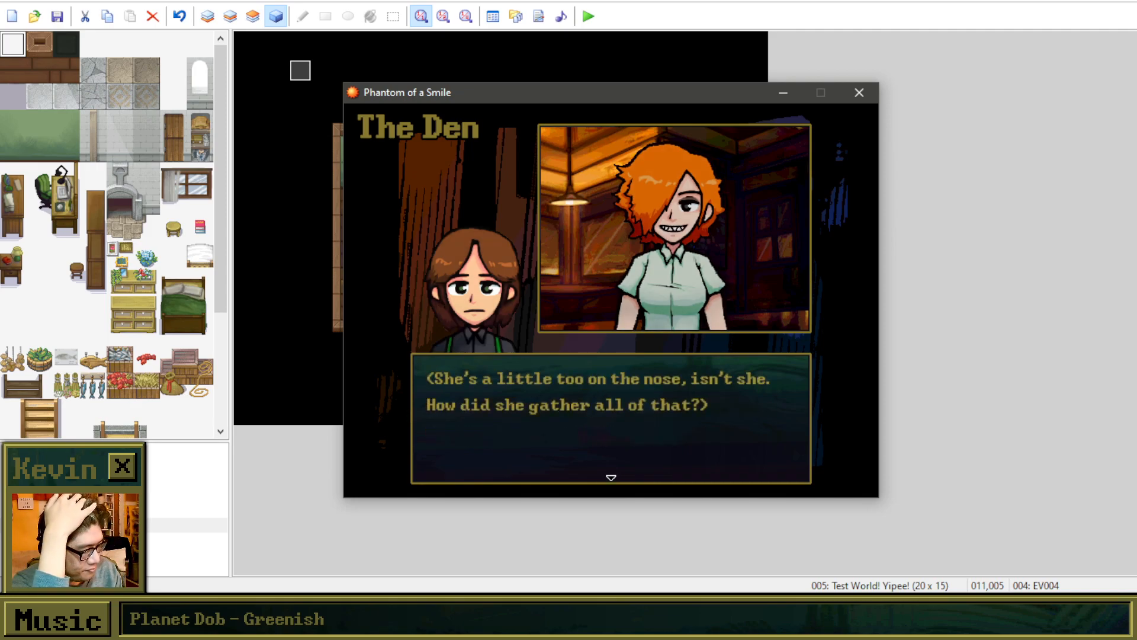
pyautogui.press('Return')
pyautogui.press('Return')
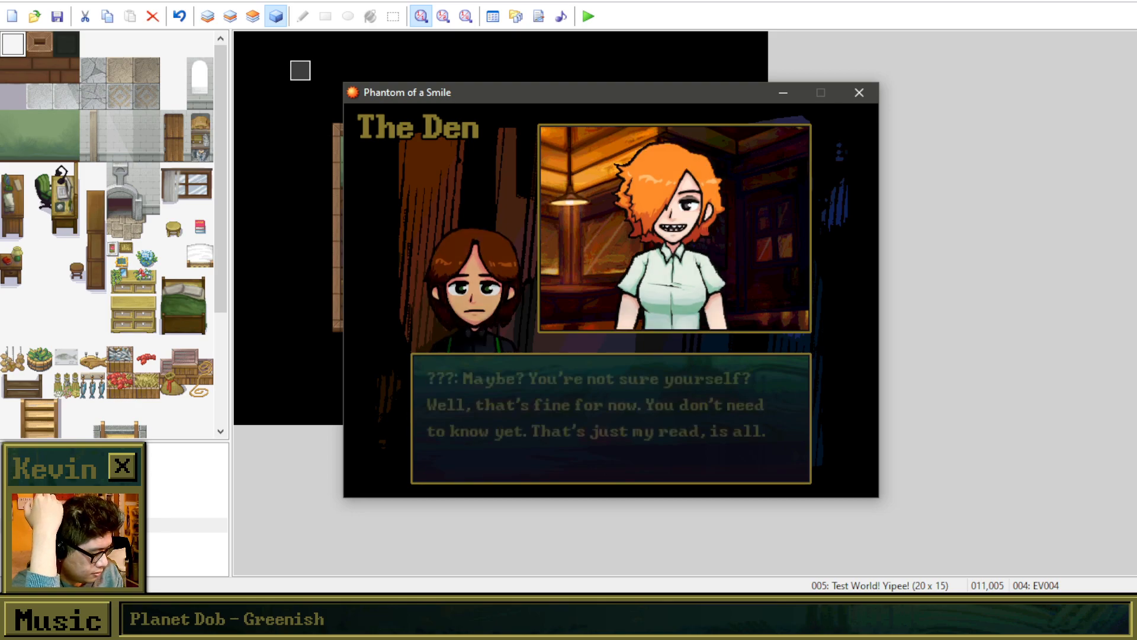
# Step: Check the melodrama exchange, from Brooke's refusal to unpack it through her doubts about the customer's positivity
pyautogui.press('Return')
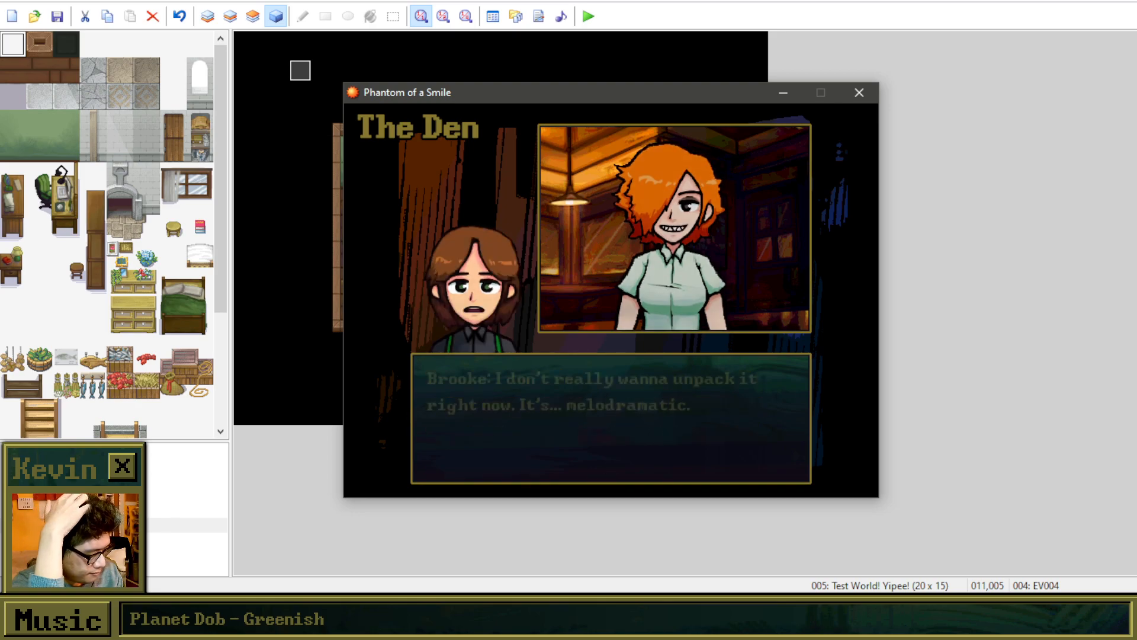
pyautogui.press('Return')
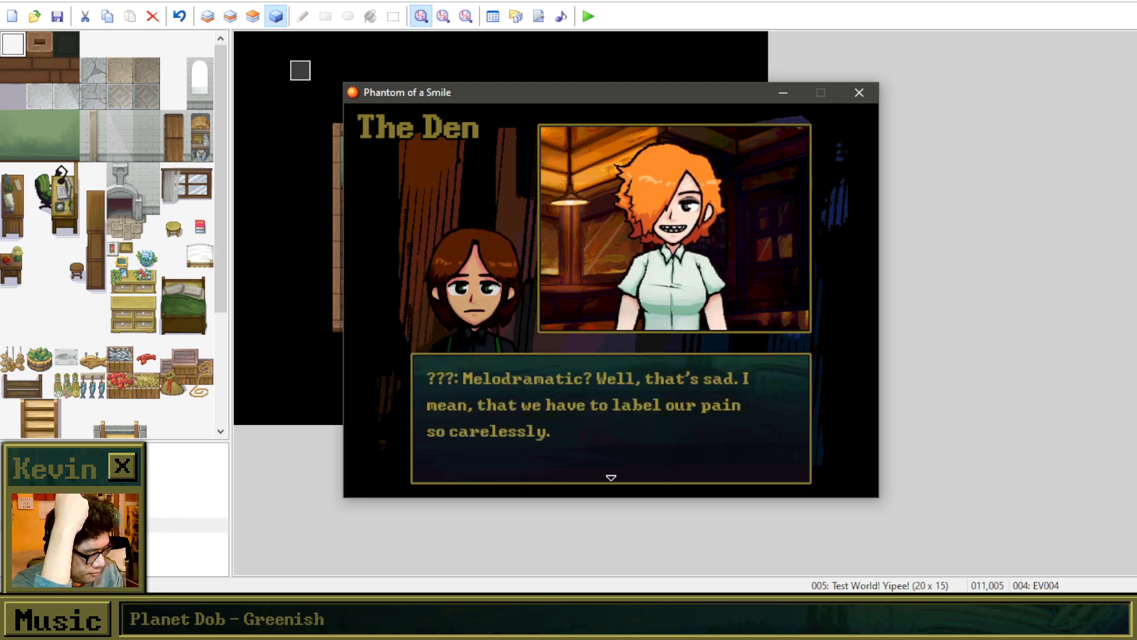
pyautogui.press('Return')
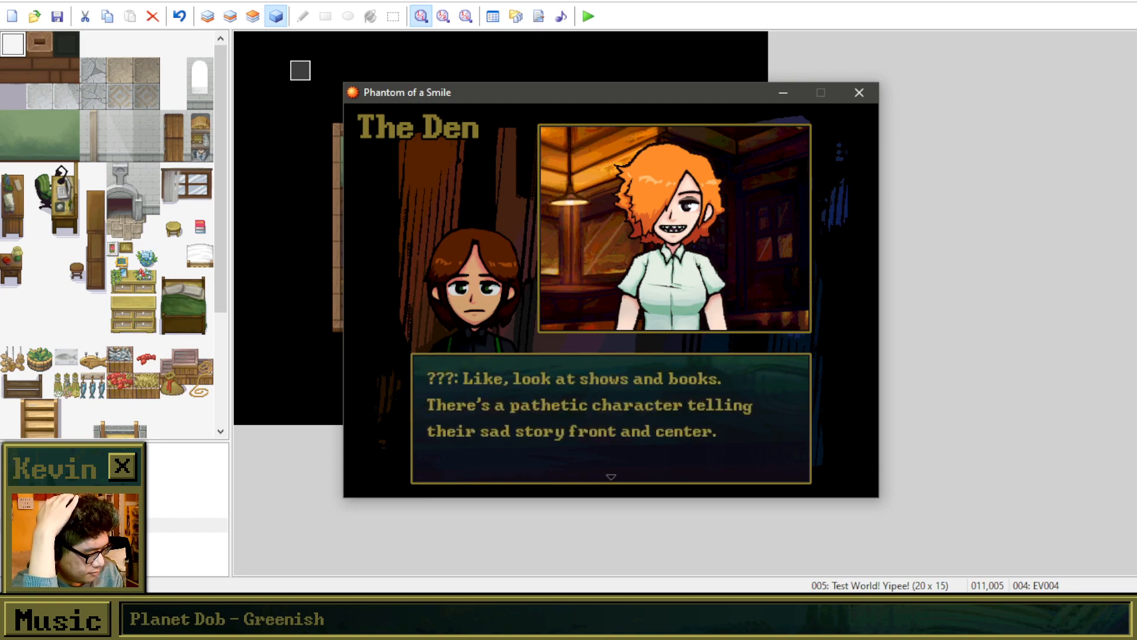
pyautogui.press('Return')
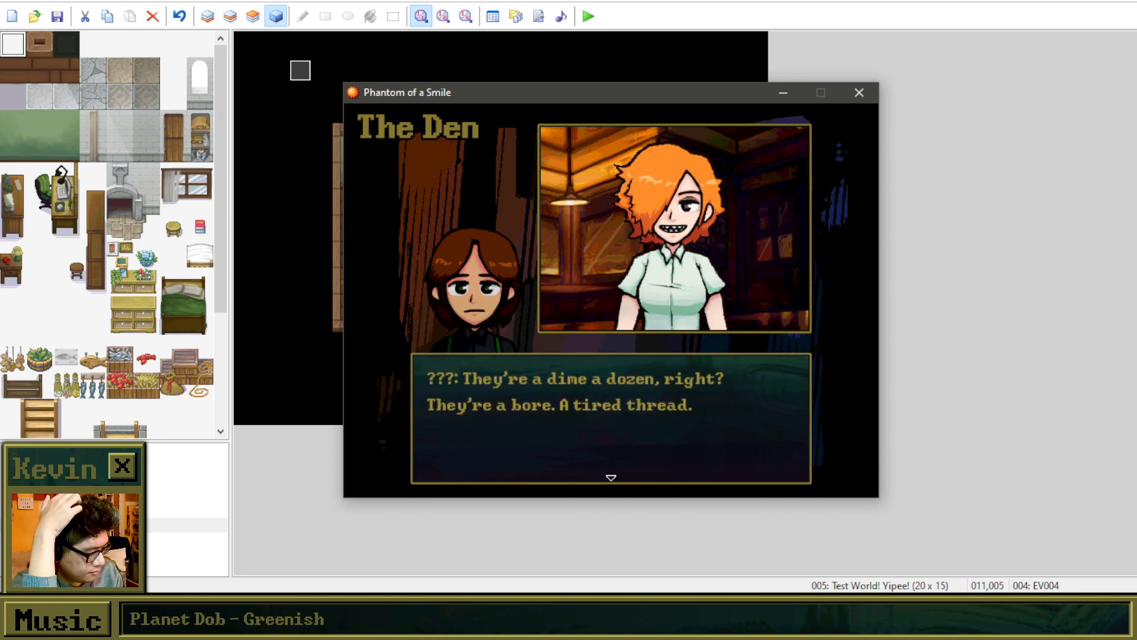
pyautogui.press('Return')
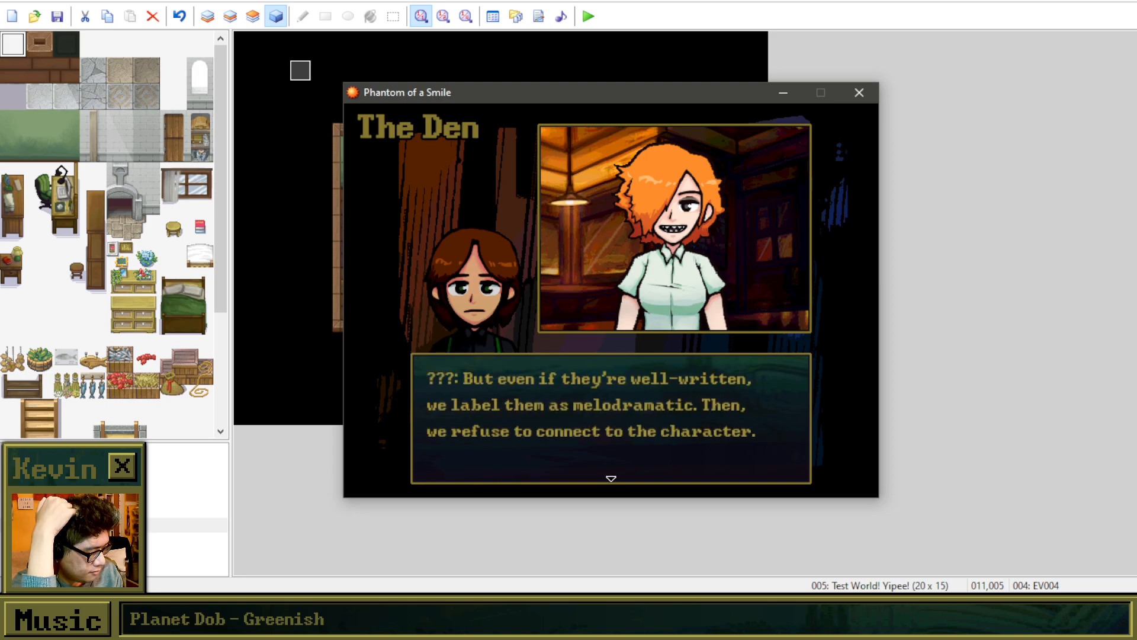
pyautogui.press('Return')
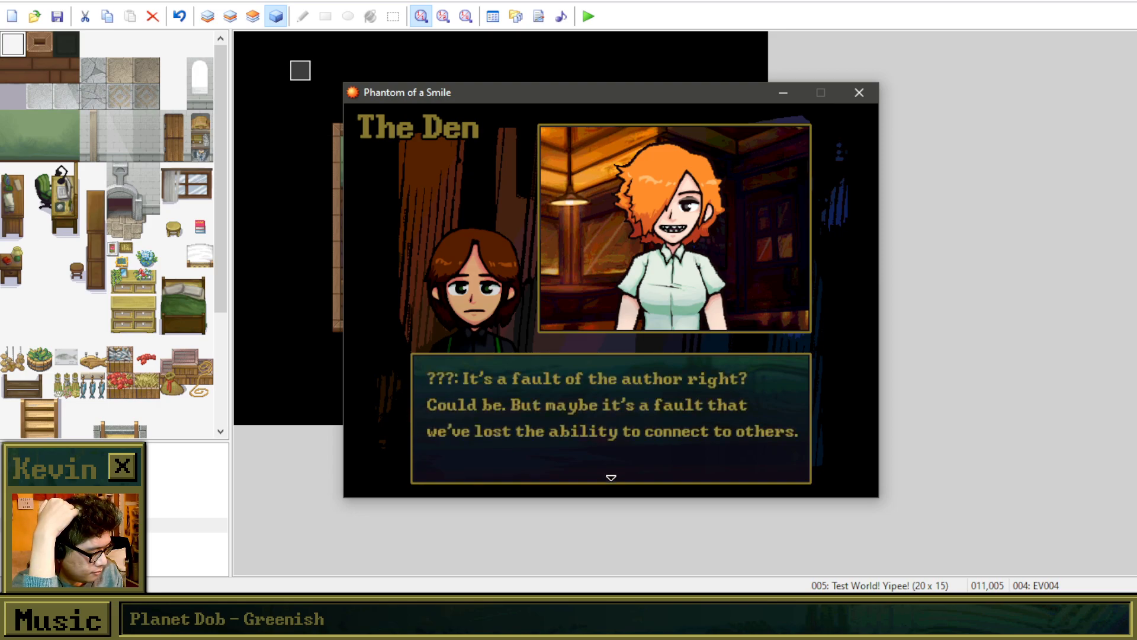
pyautogui.press('Return')
pyautogui.press('Return')
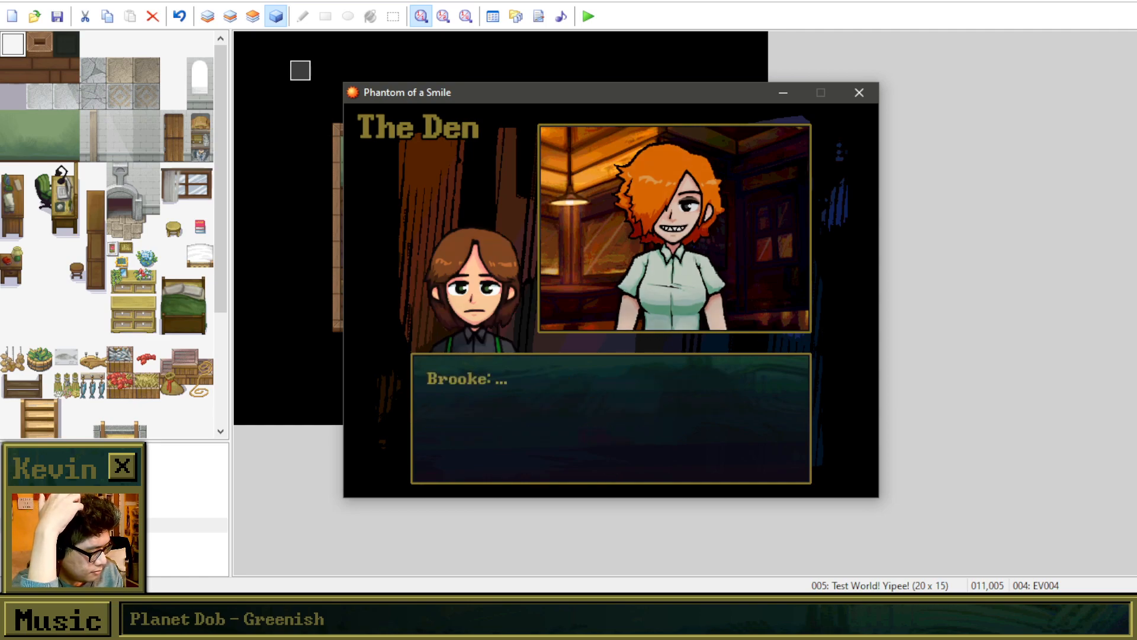
pyautogui.press('Return')
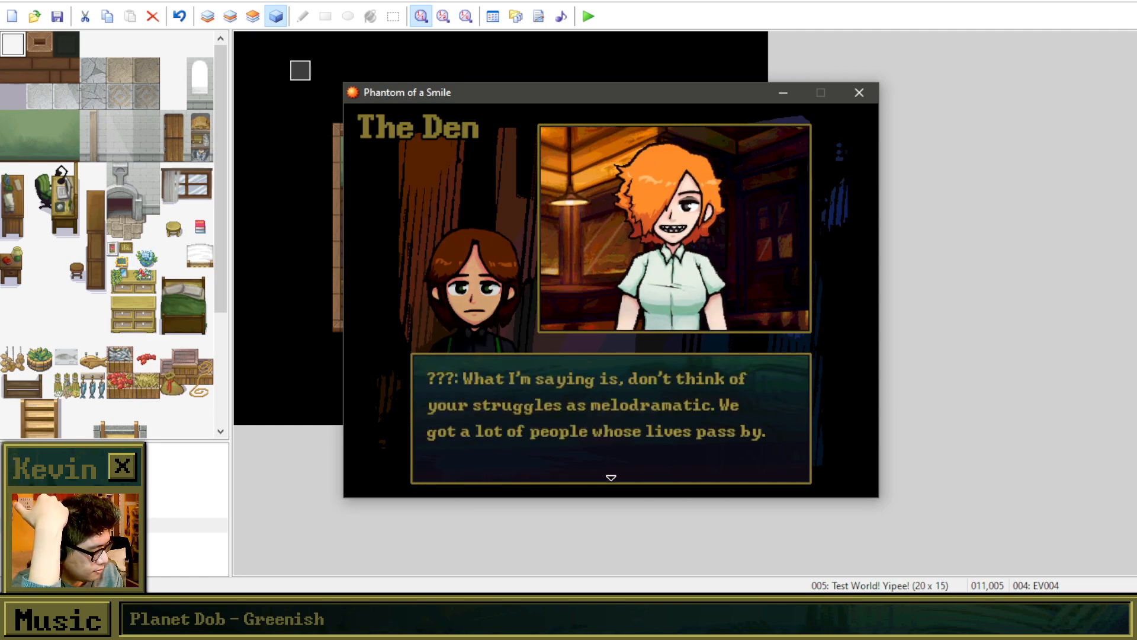
pyautogui.press('Return')
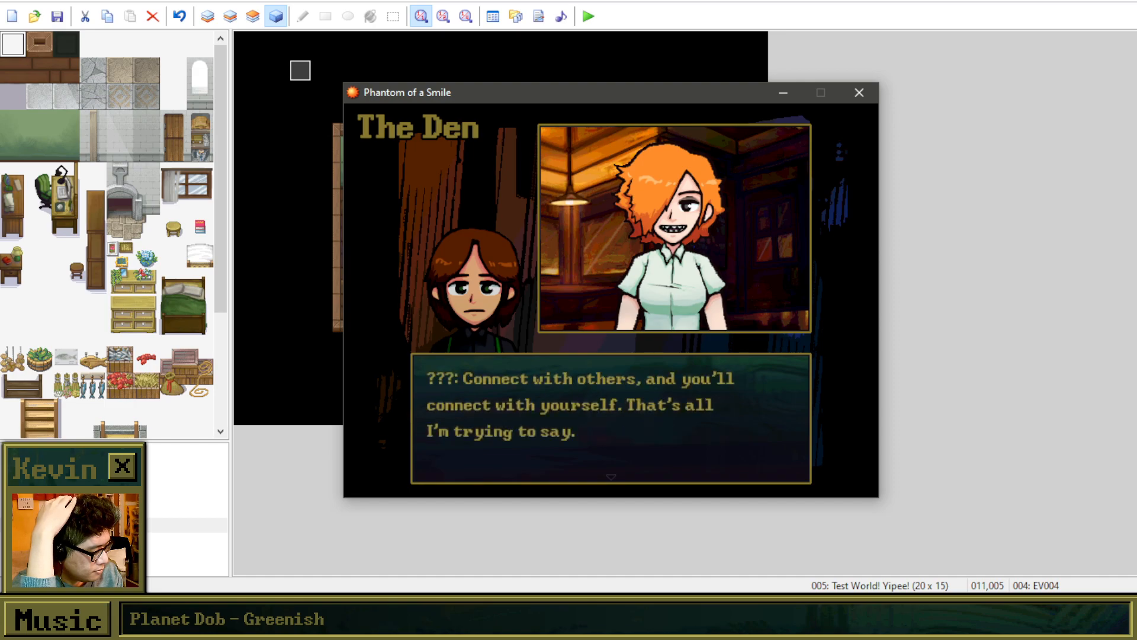
pyautogui.press('Return')
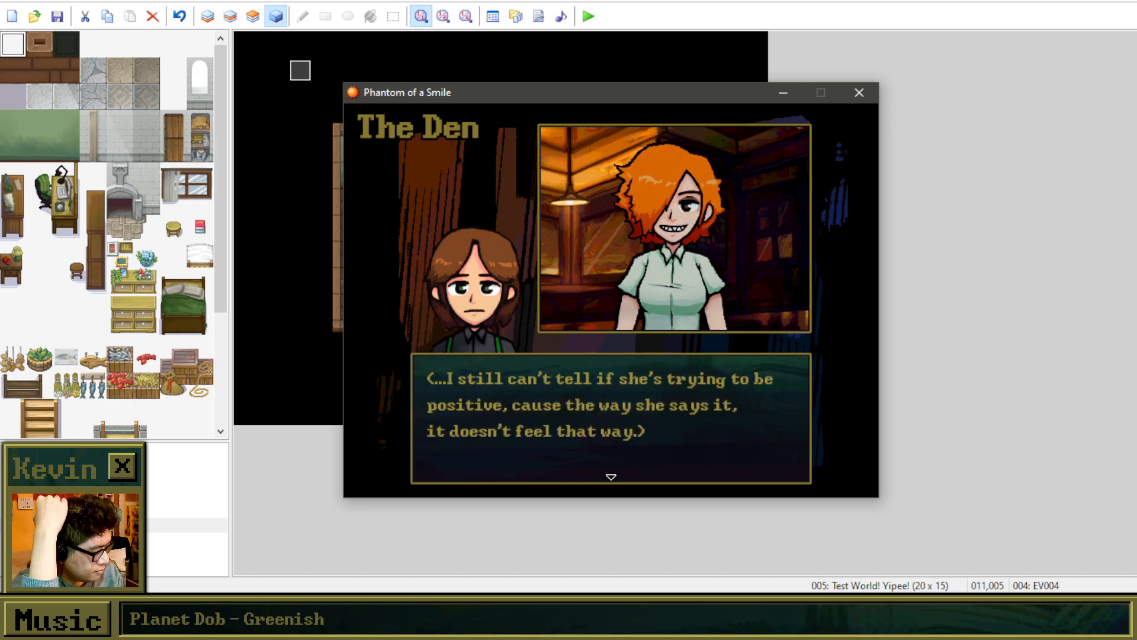
# Step: Play through the fortune teller question and dentist reveal up to the customer's "officially licensed dentist" line
pyautogui.press('Return')
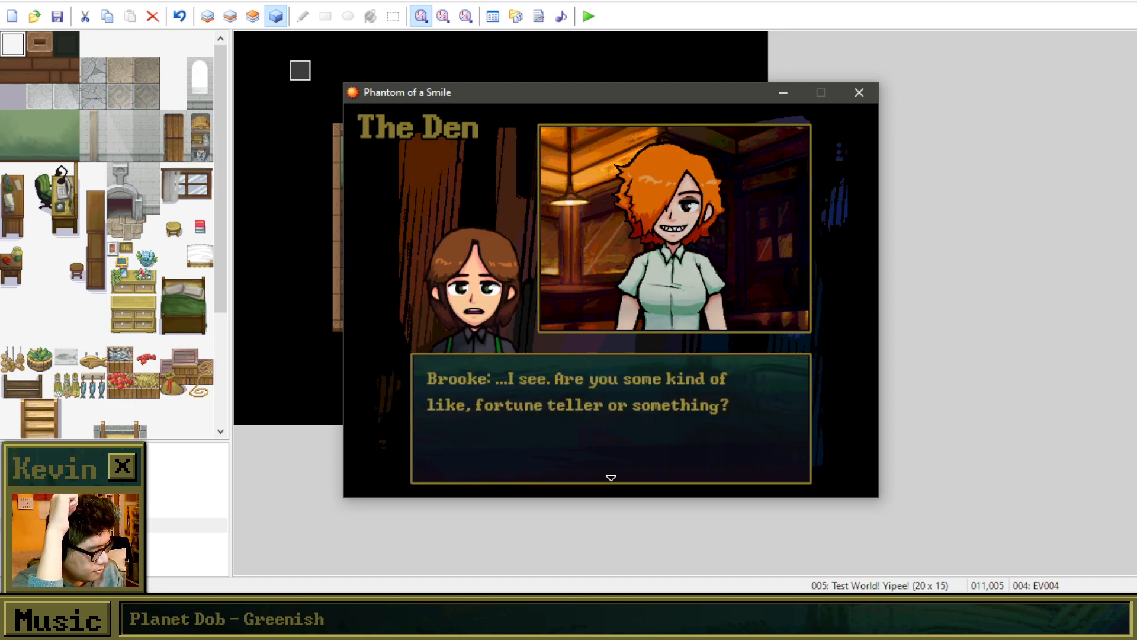
pyautogui.press('Return')
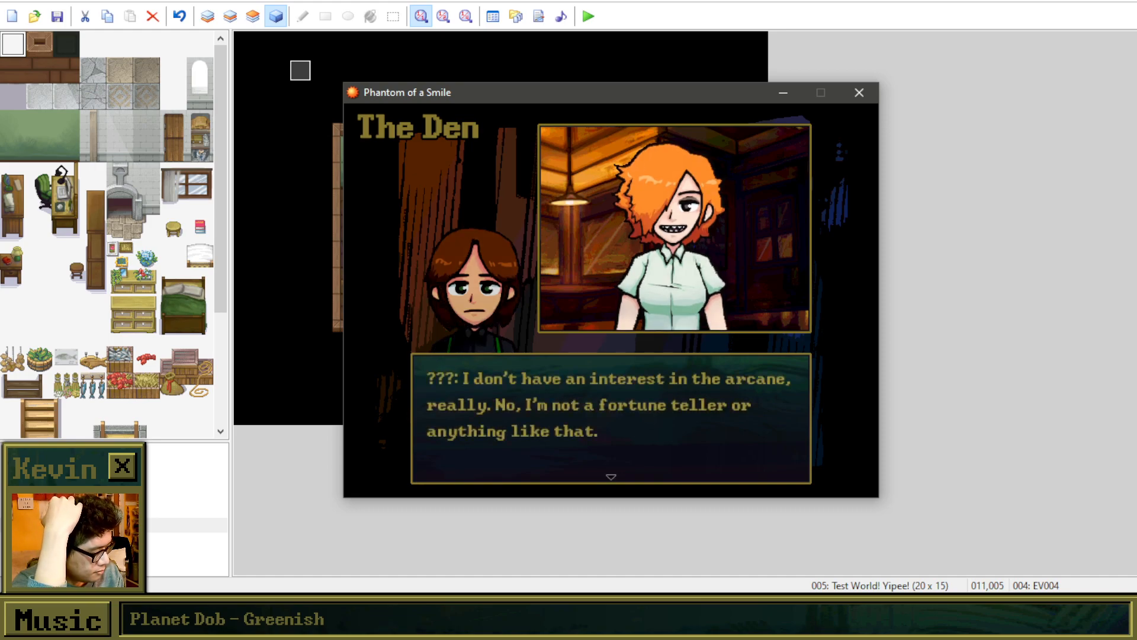
pyautogui.press('Return')
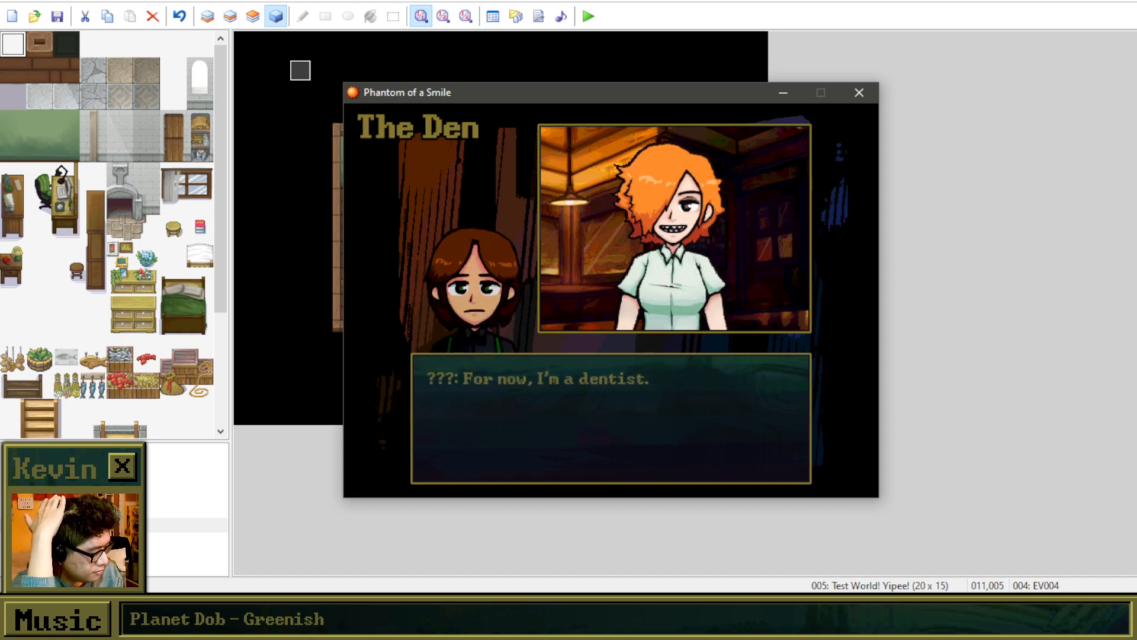
pyautogui.press('Return')
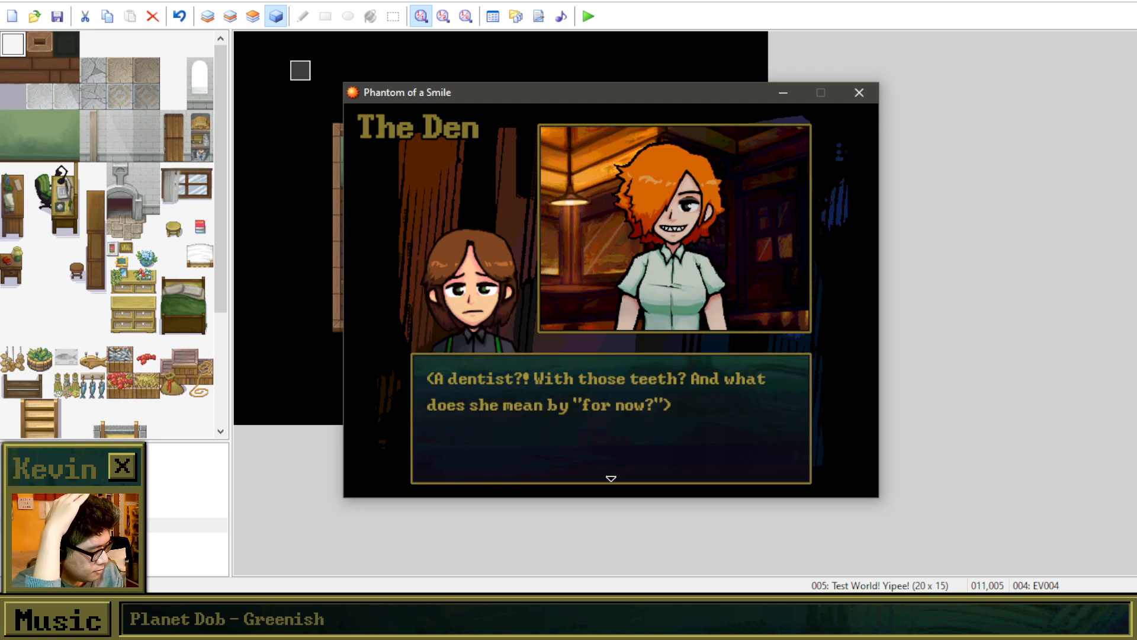
pyautogui.press('Return')
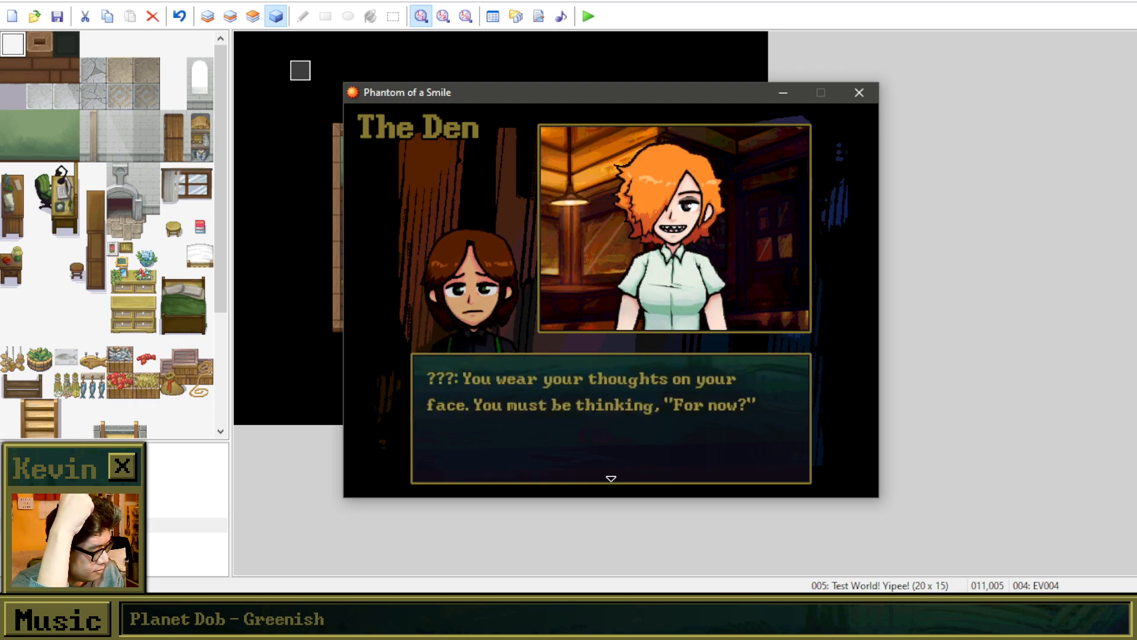
pyautogui.press('Return')
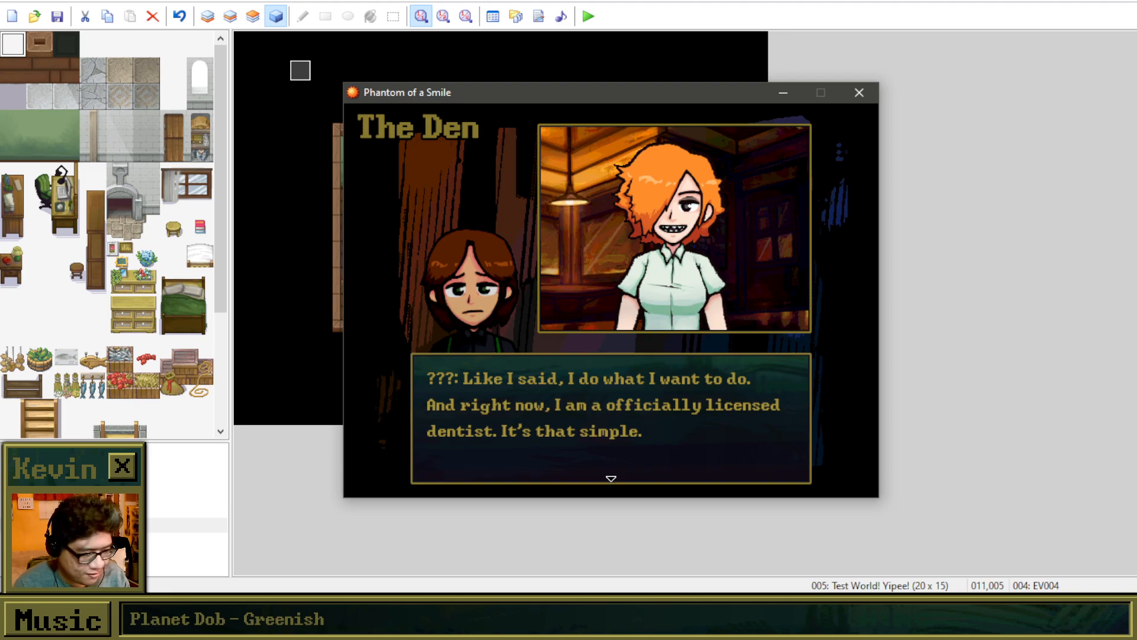
# Step: Play through Brooke's silent reply and the customer's "Cat got your tongue, Brooke?" line, and end the playtest
pyautogui.press('Return')
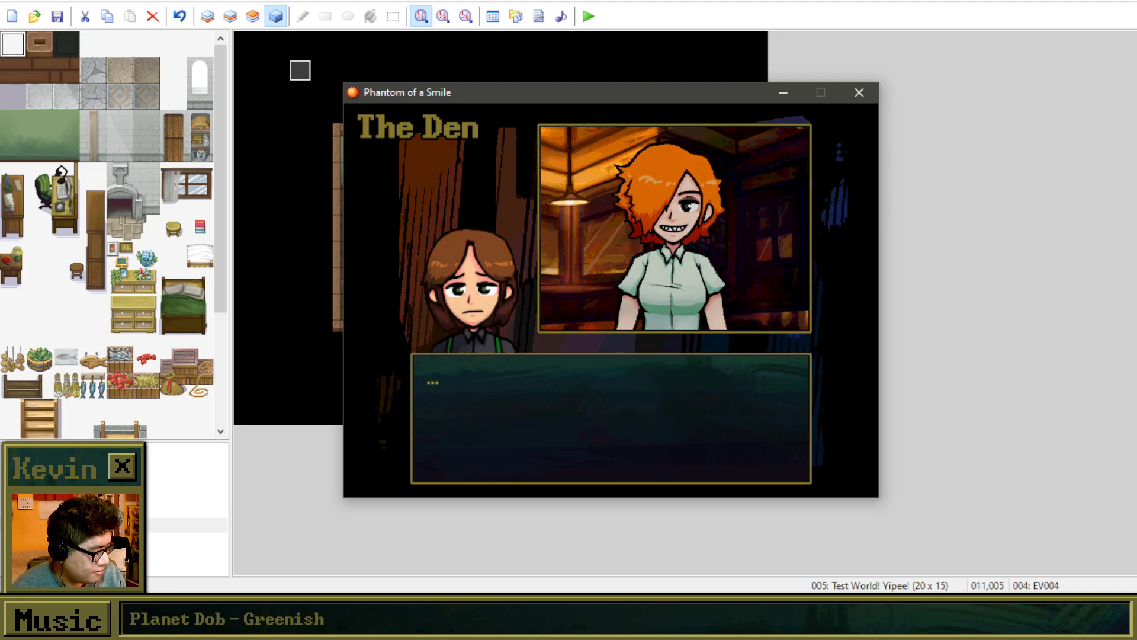
pyautogui.press('Return')
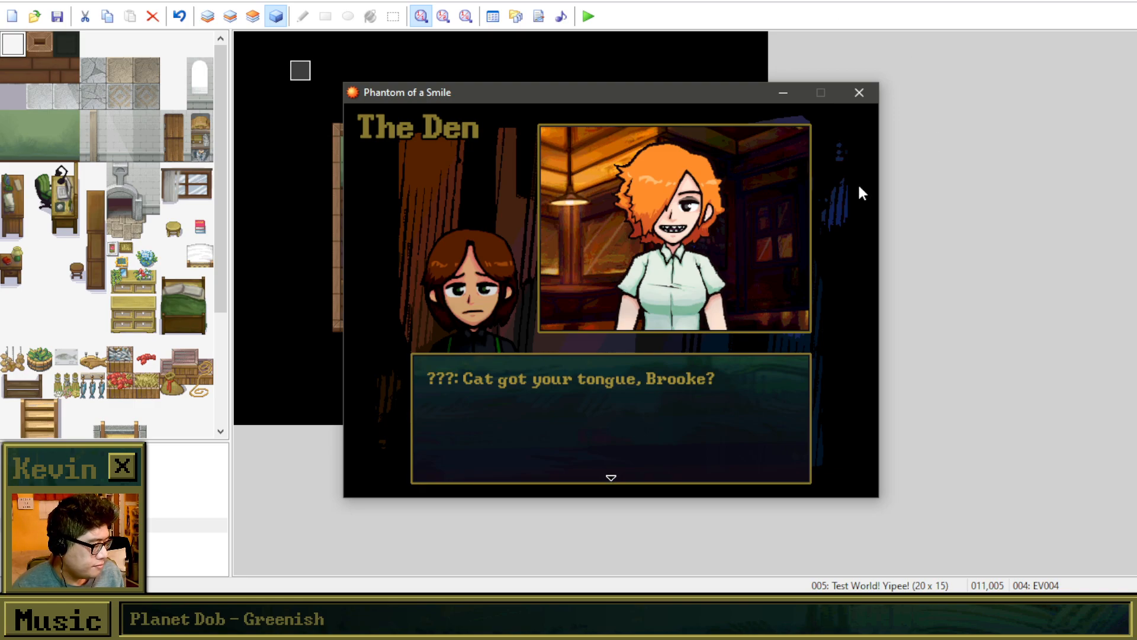
pyautogui.hotkey('alt', 'F4')
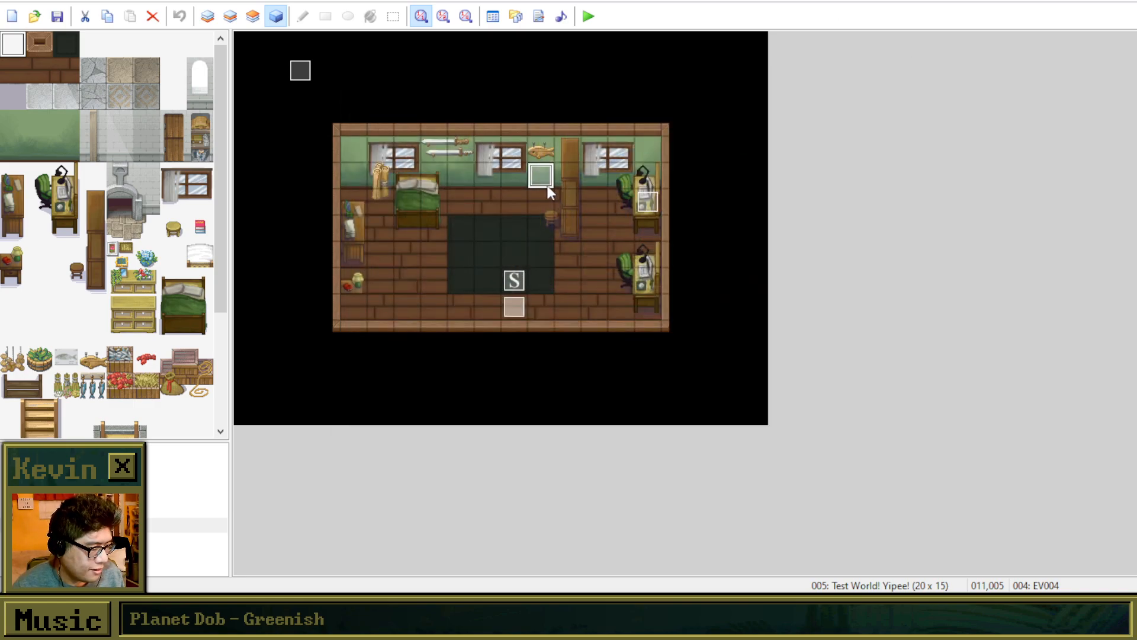
# Step: In event EV004, change the silent text before the "Cat got your tongue" line to "Brooke: ..."
pyautogui.doubleClick(548, 186)
pyautogui.scroll(-20, 637, 355)
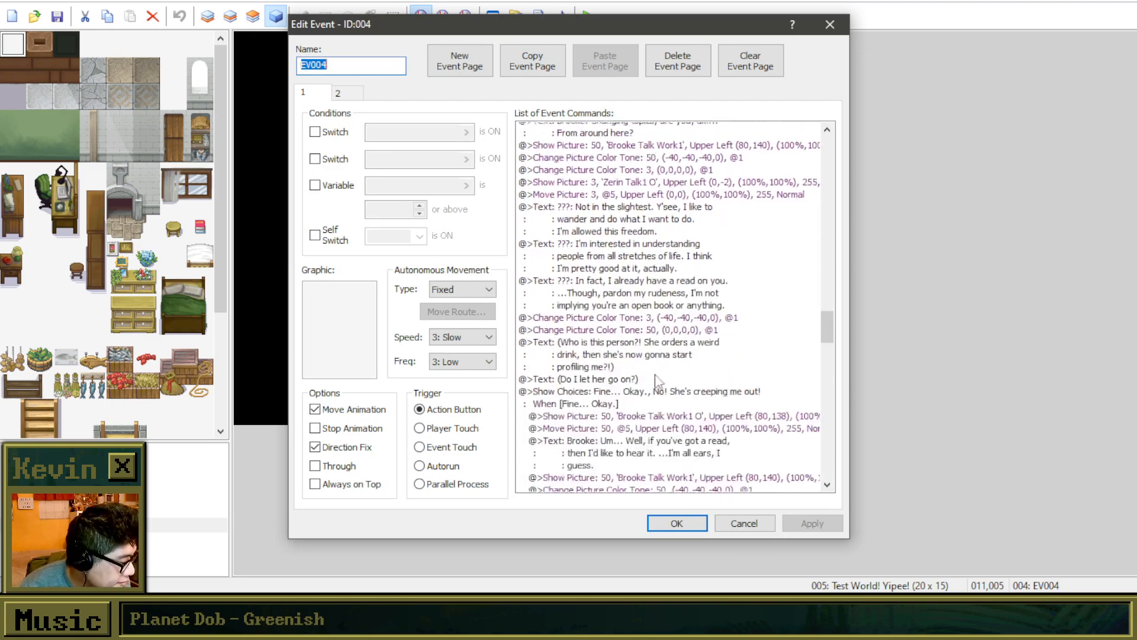
pyautogui.scroll(-10, 646, 406)
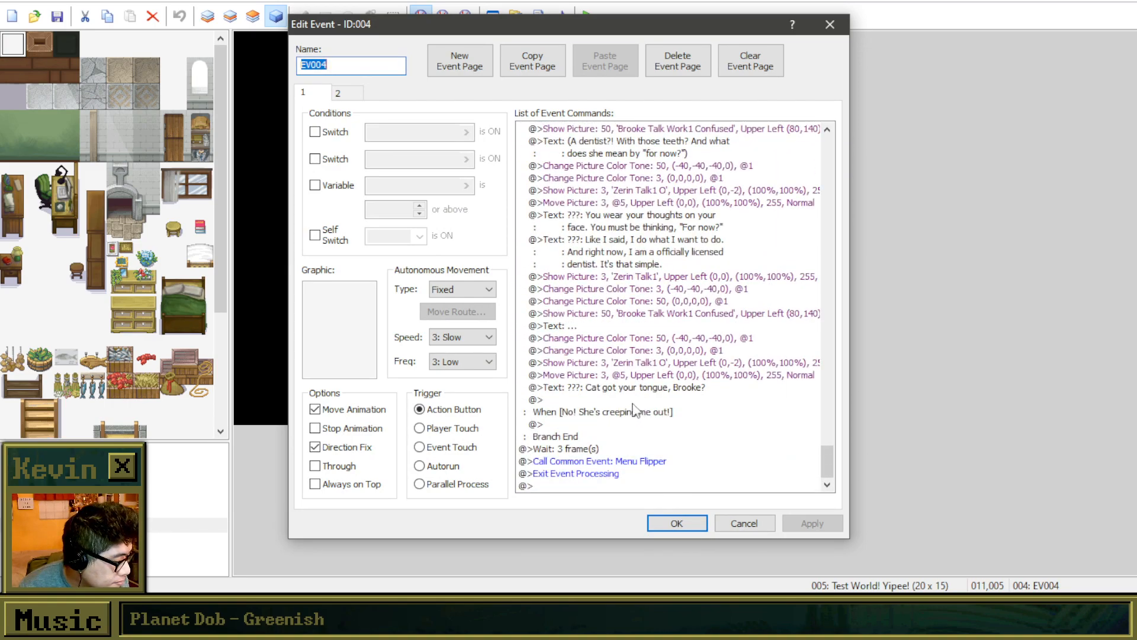
pyautogui.rightClick(583, 315)
pyautogui.rightClick(583, 325)
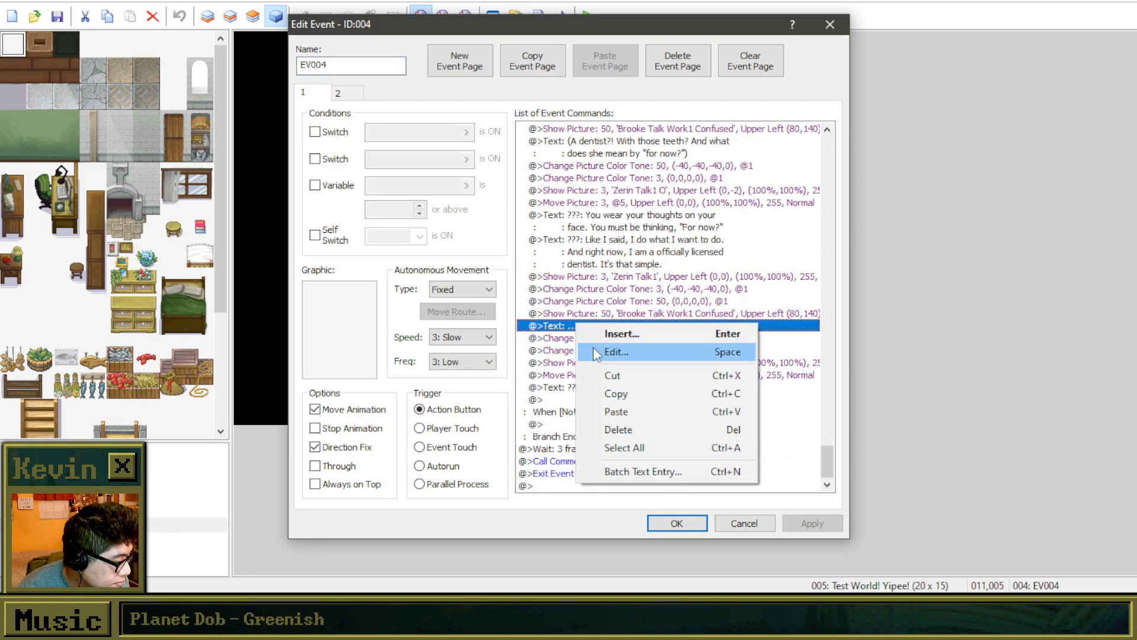
pyautogui.click(599, 350)
pyautogui.write('Brooke: ...')
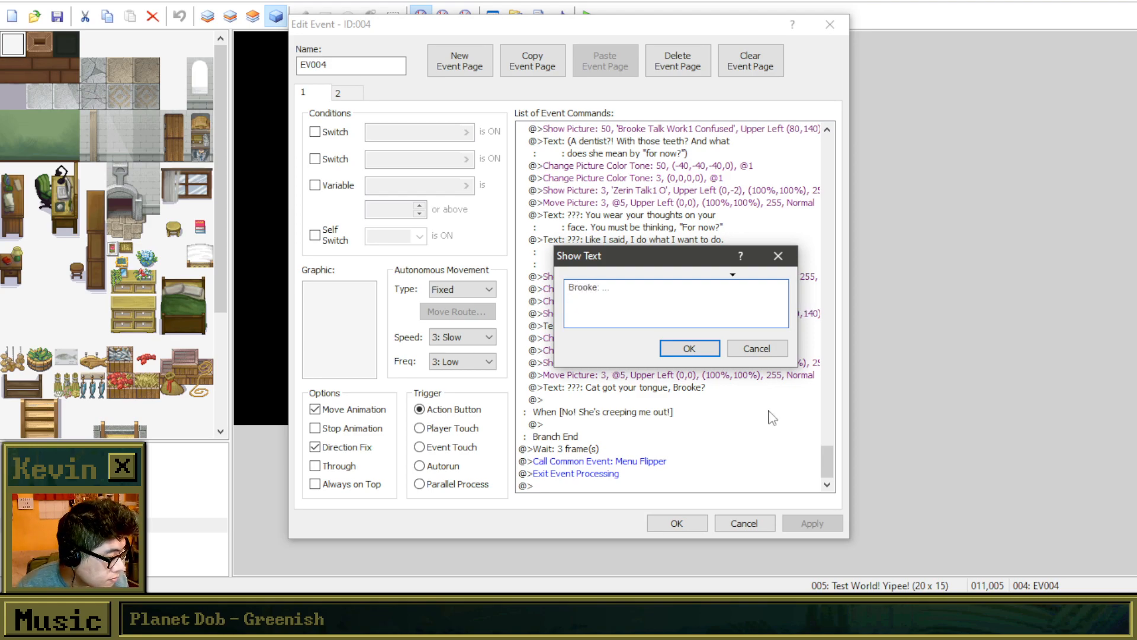
pyautogui.click(693, 349)
# Step: Correct the customer's dentist line to read "I am an officially licensed dentist"
pyautogui.click(670, 246)
pyautogui.rightClick(669, 246)
pyautogui.click(693, 261)
pyautogui.click(650, 299)
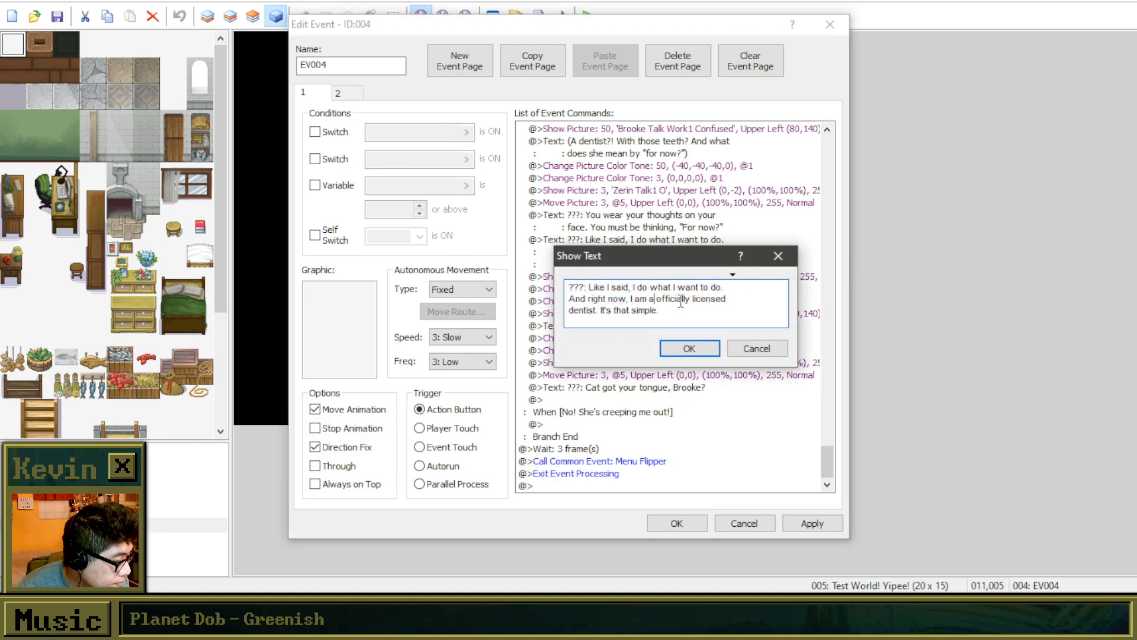
pyautogui.write('n')
pyautogui.click(687, 348)
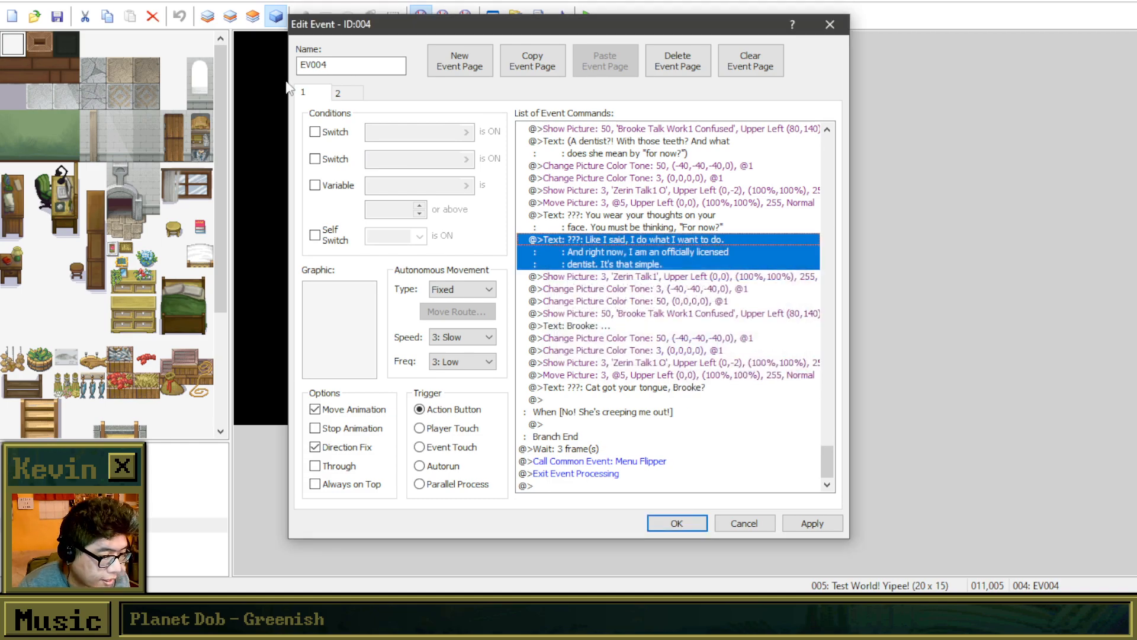
# Step: Apply the changes to event EV004, close its editor and save the project
pyautogui.click(811, 524)
pyautogui.click(677, 524)
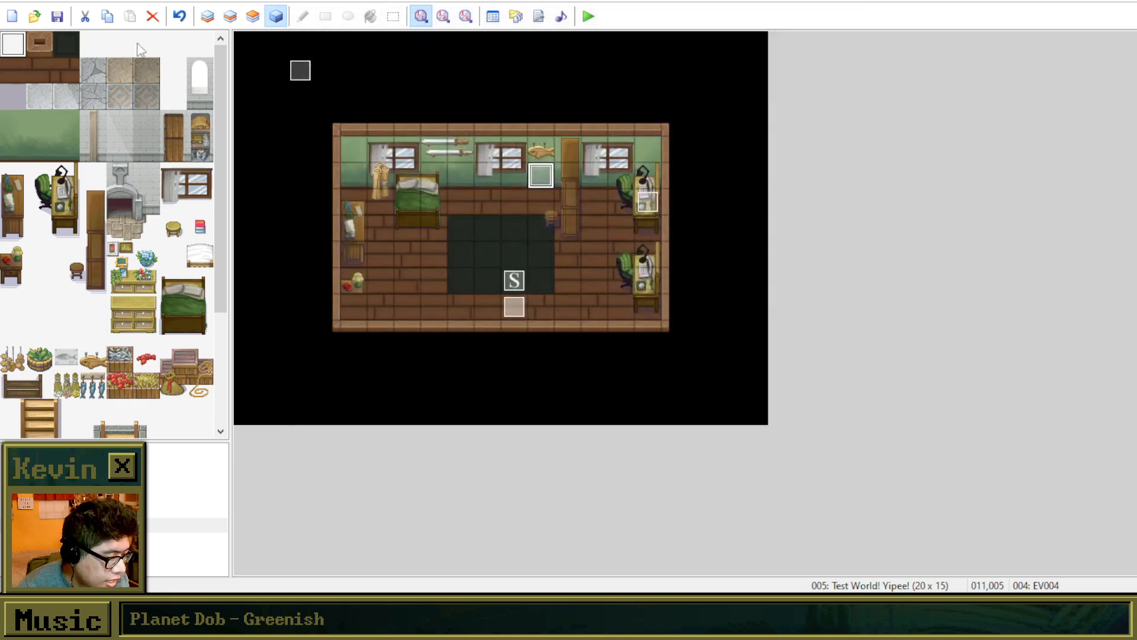
pyautogui.click(57, 16)
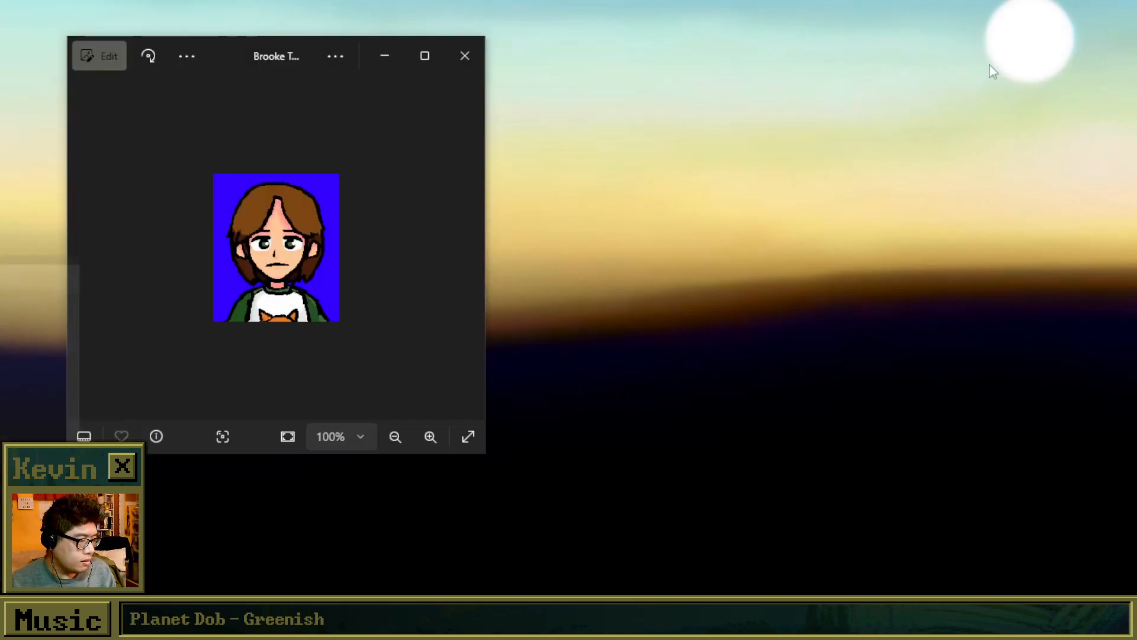
# Step: Switch to the image viewer, maximize the Brooke portrait and enlarge it to 800% to examine her face
pyautogui.doubleClick(357, 47)
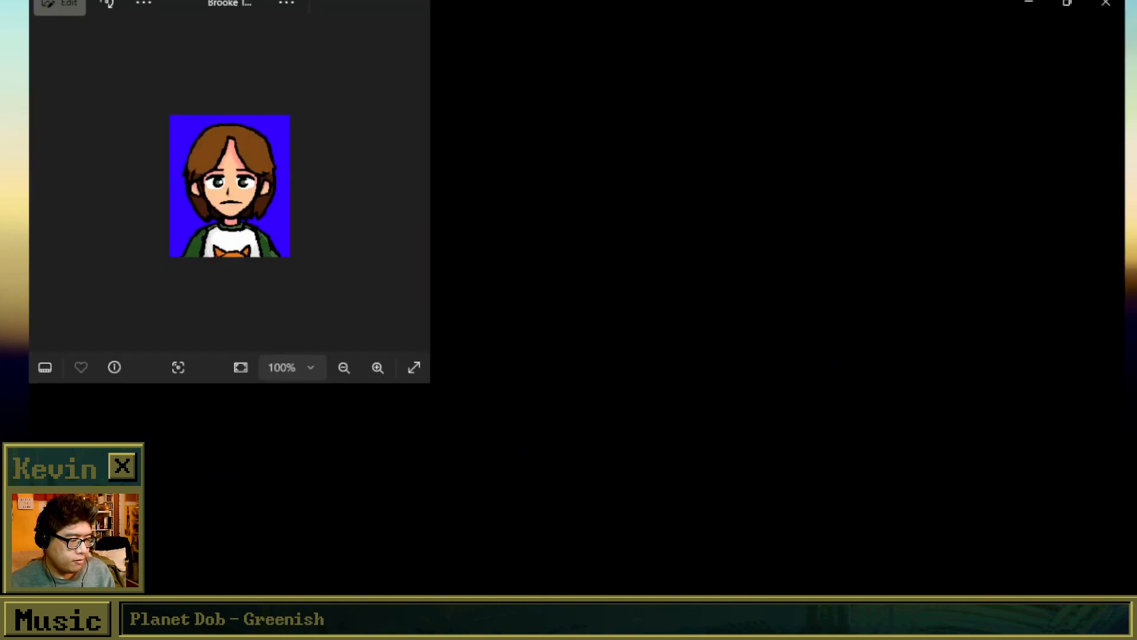
pyautogui.scroll(6, 593, 330)
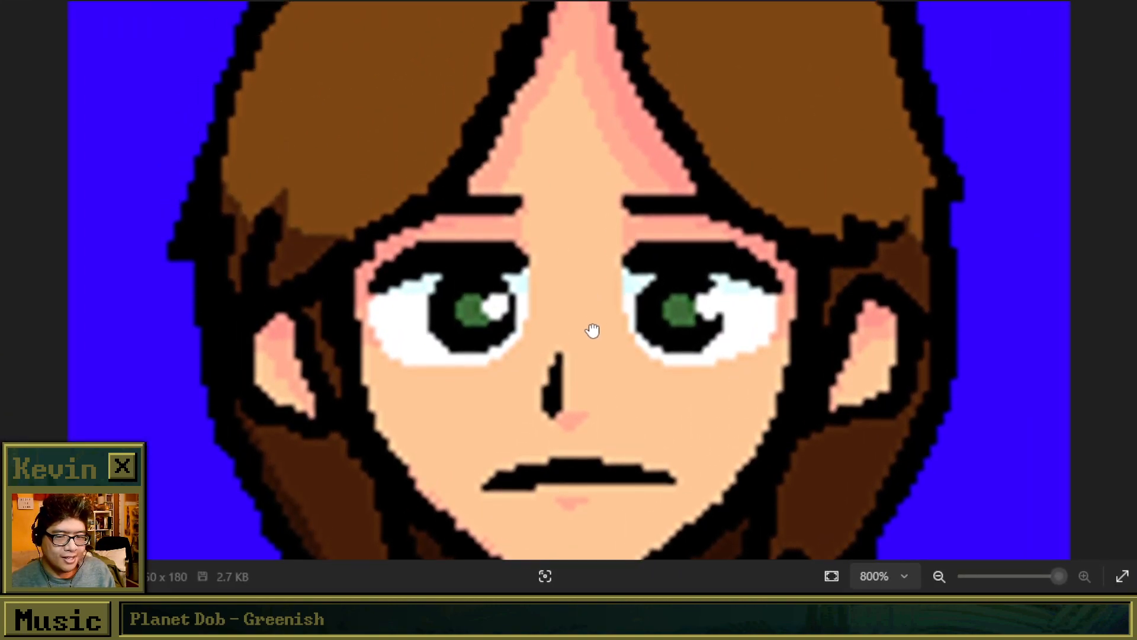